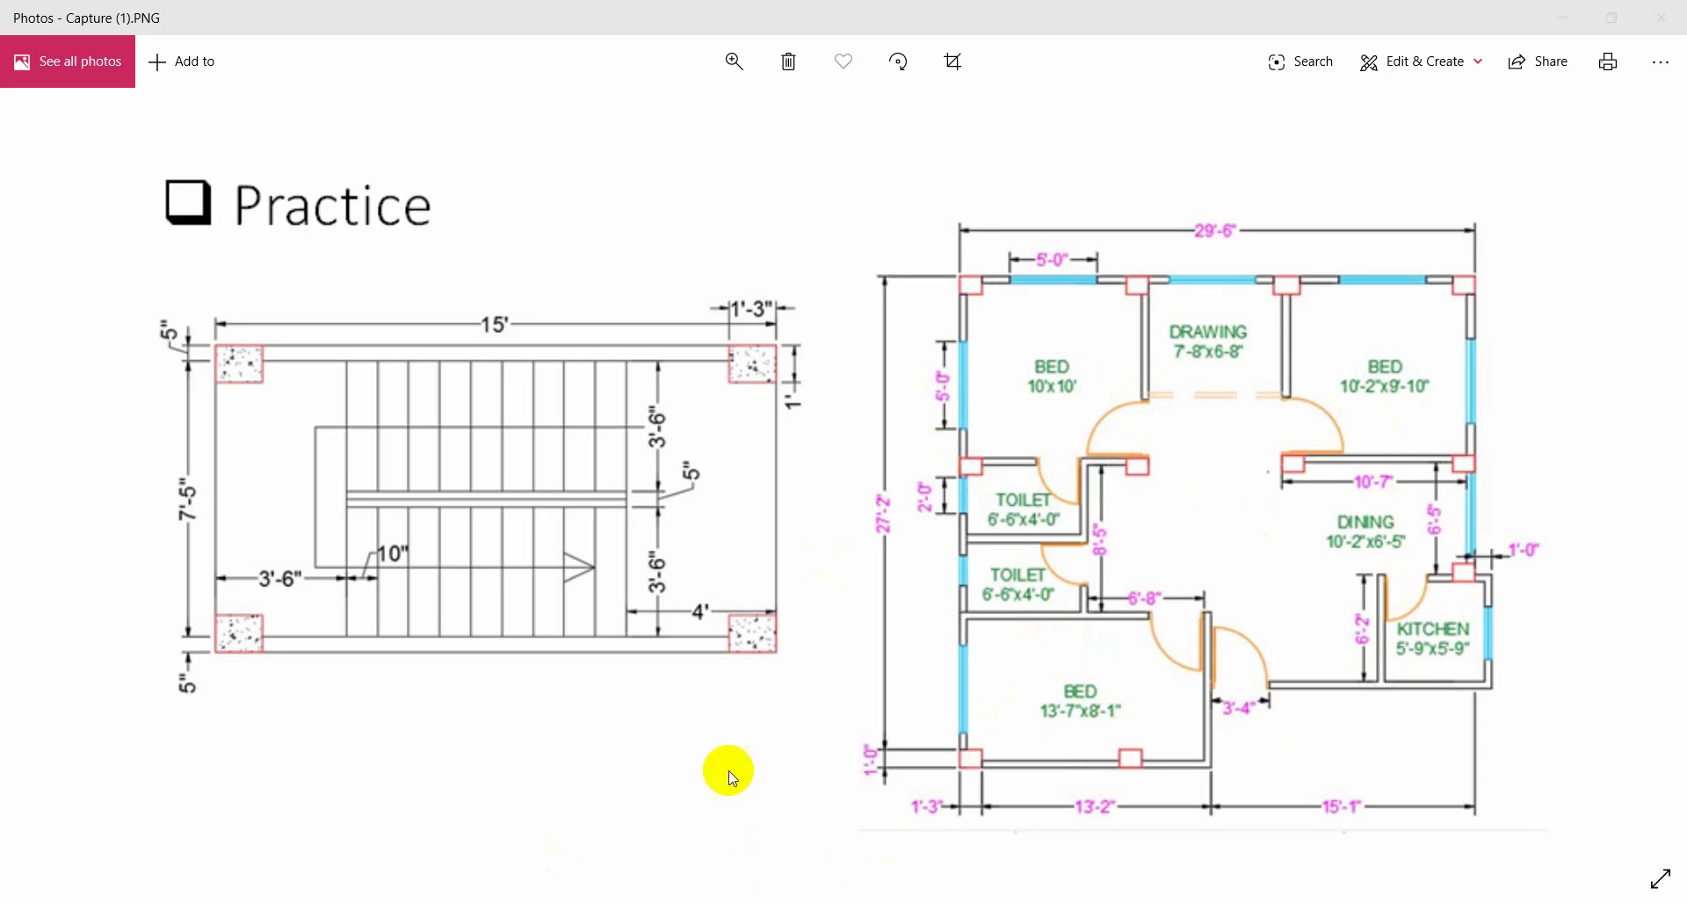
Switch from the floor plan picture to the empty AutoCAD drawing and cancel any active command.
left_click(474, 902)
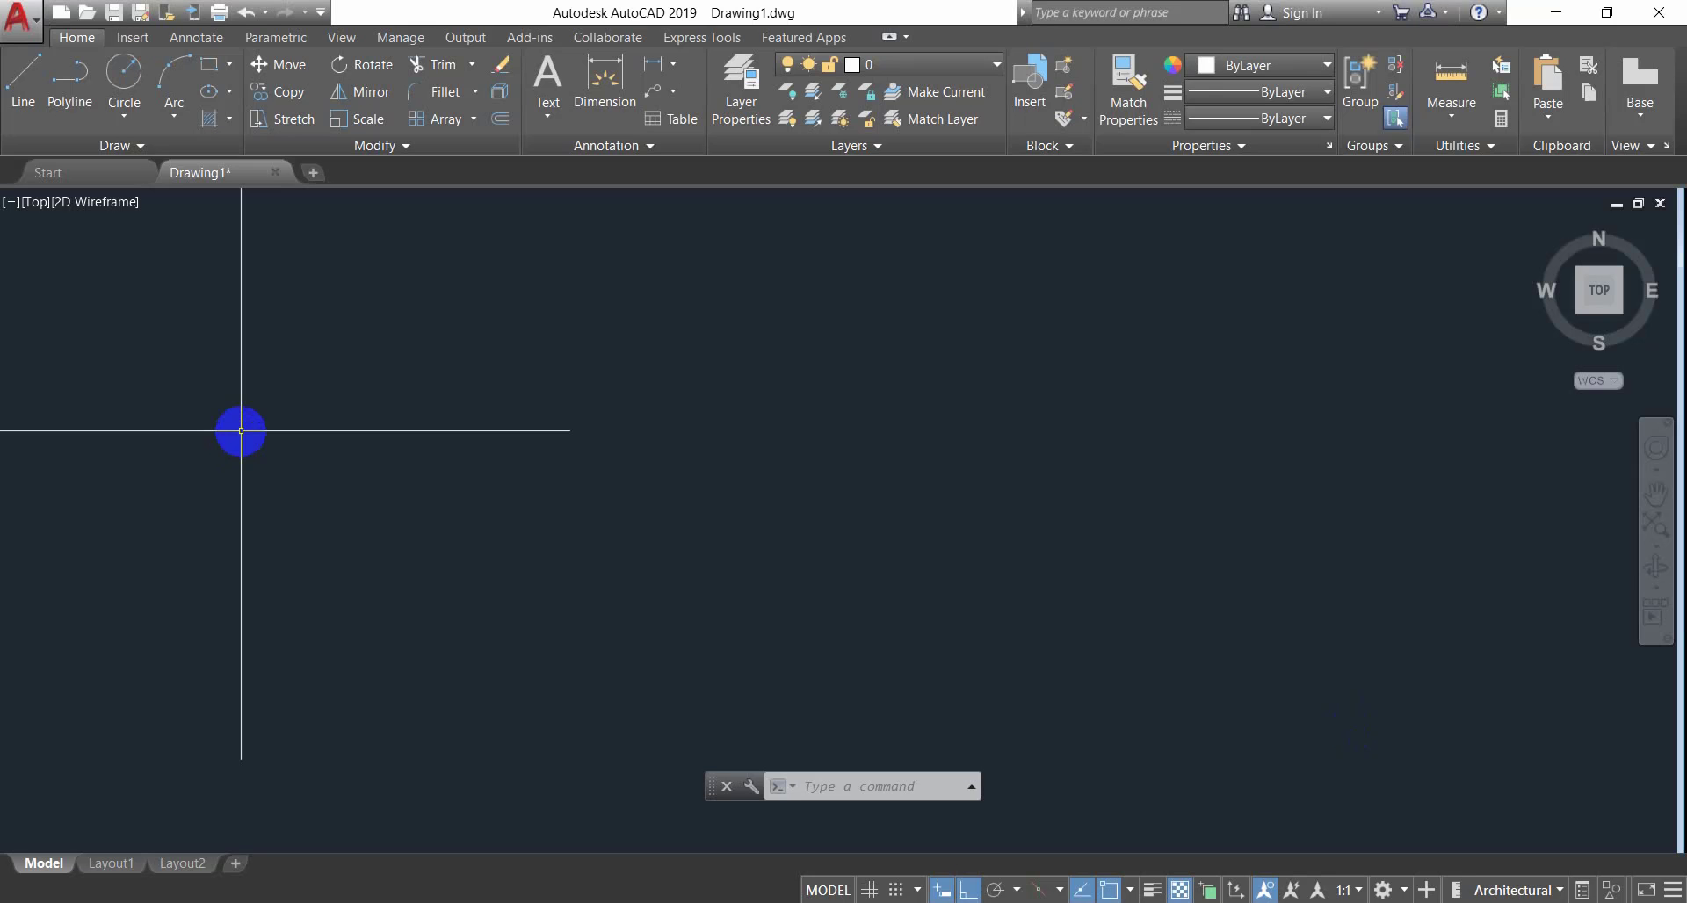
key("Escape")
key("Escape")
key("Escape")
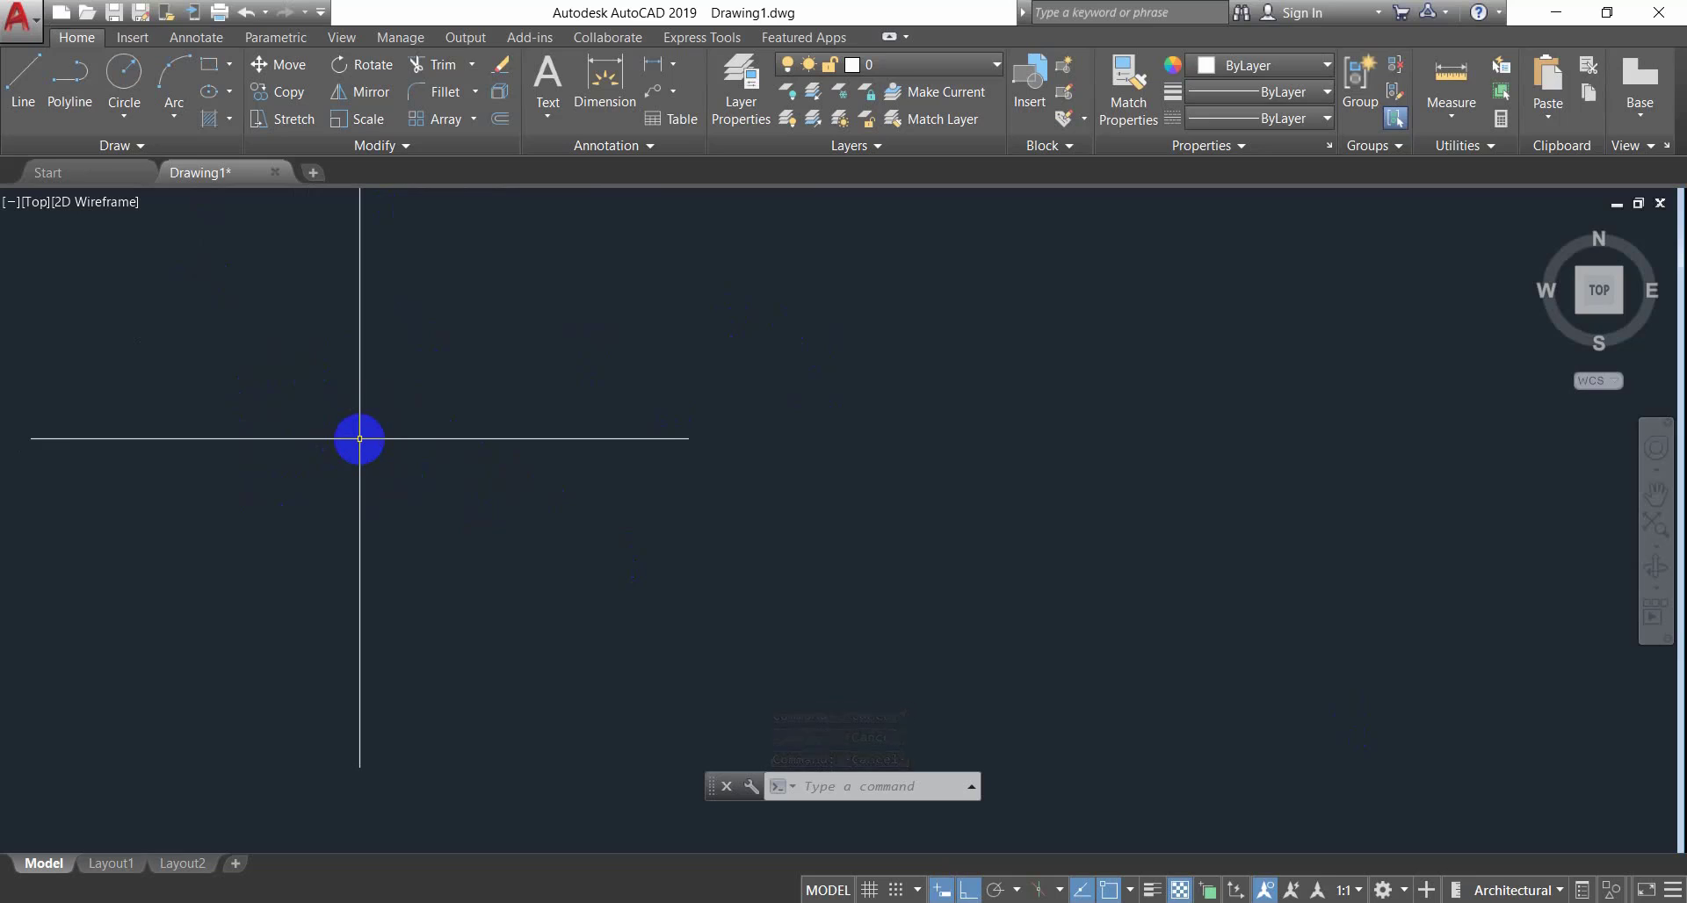
key("Escape")
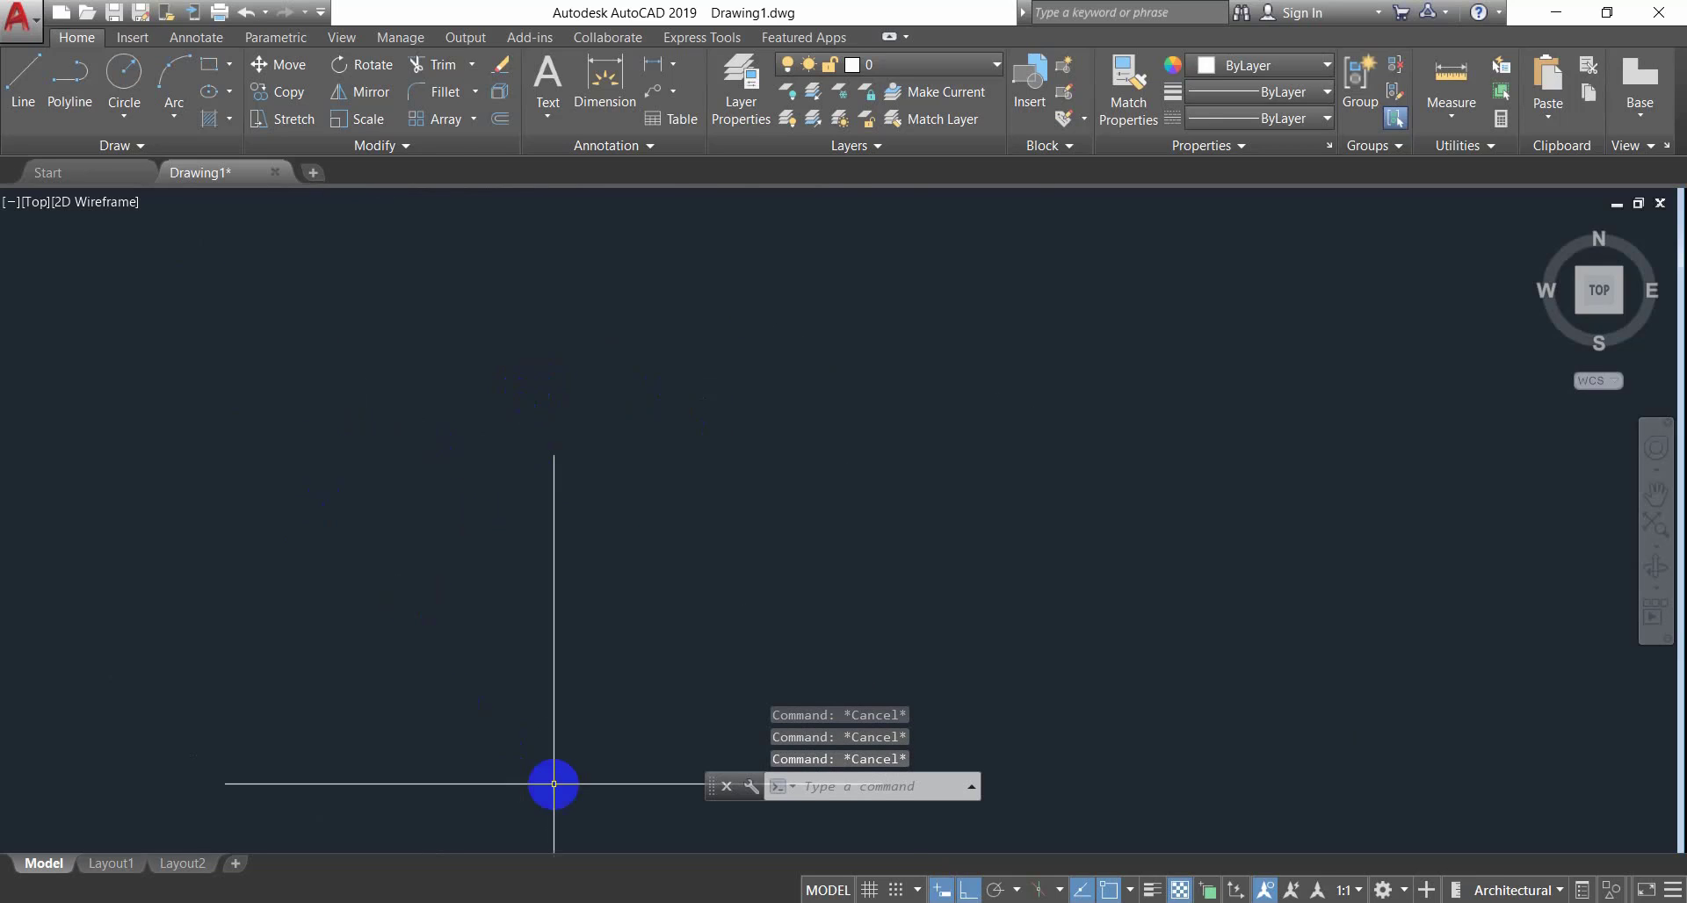
key("alt+Tab")
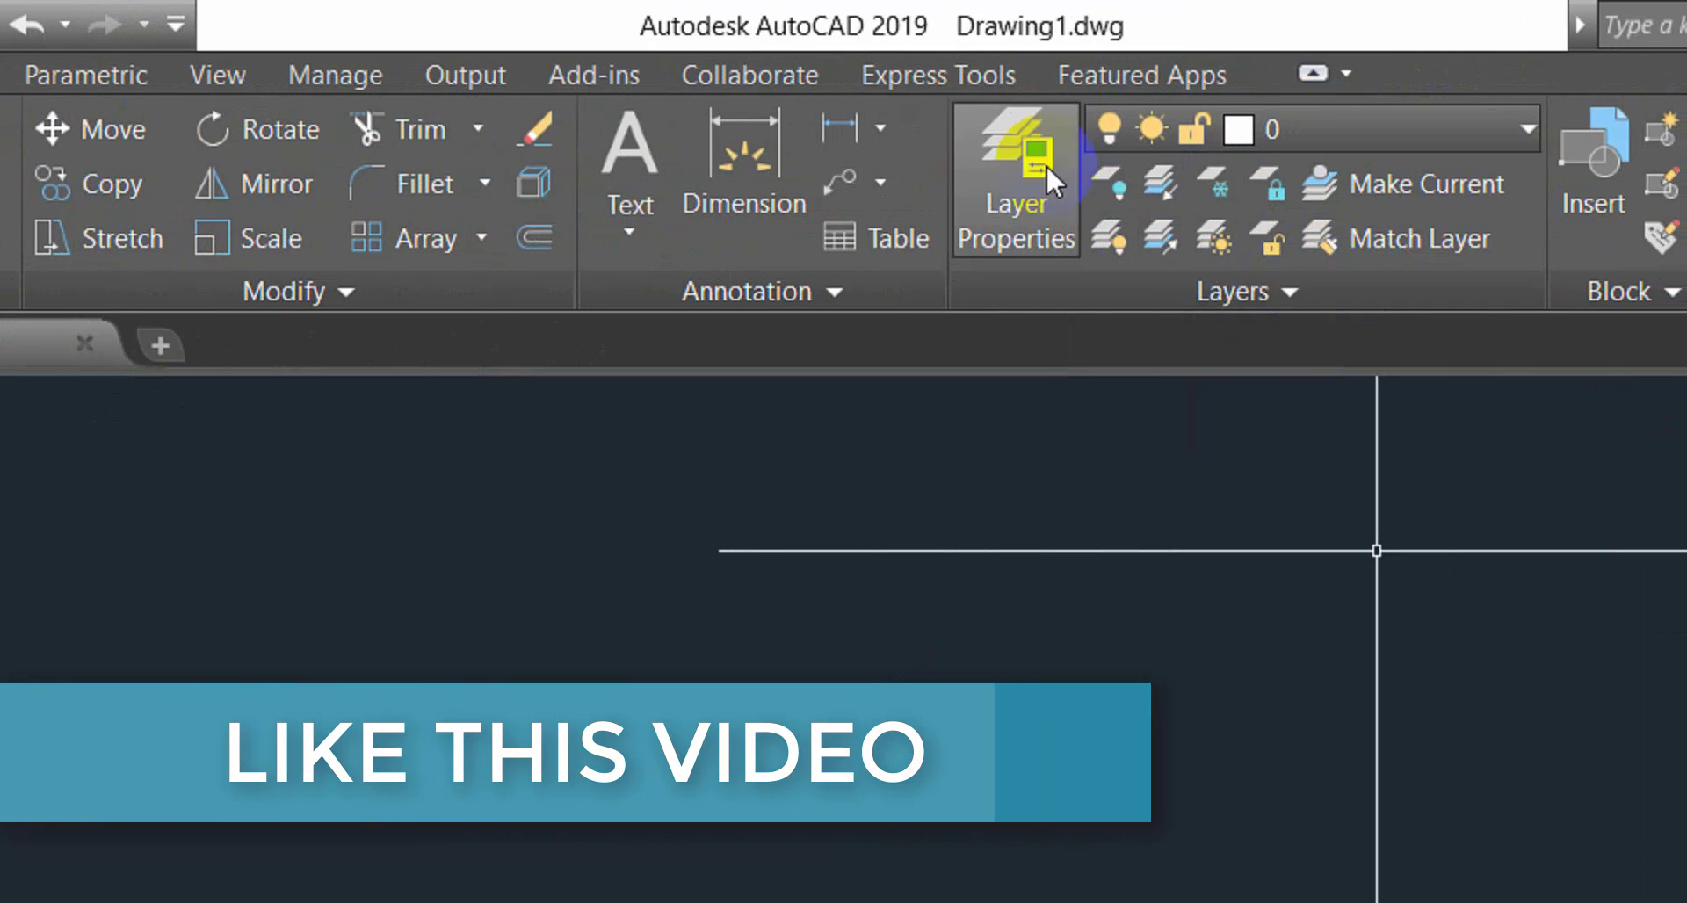
Open the layer manager and create a layer named WALL-1 with the colour white.
left_click(1045, 162)
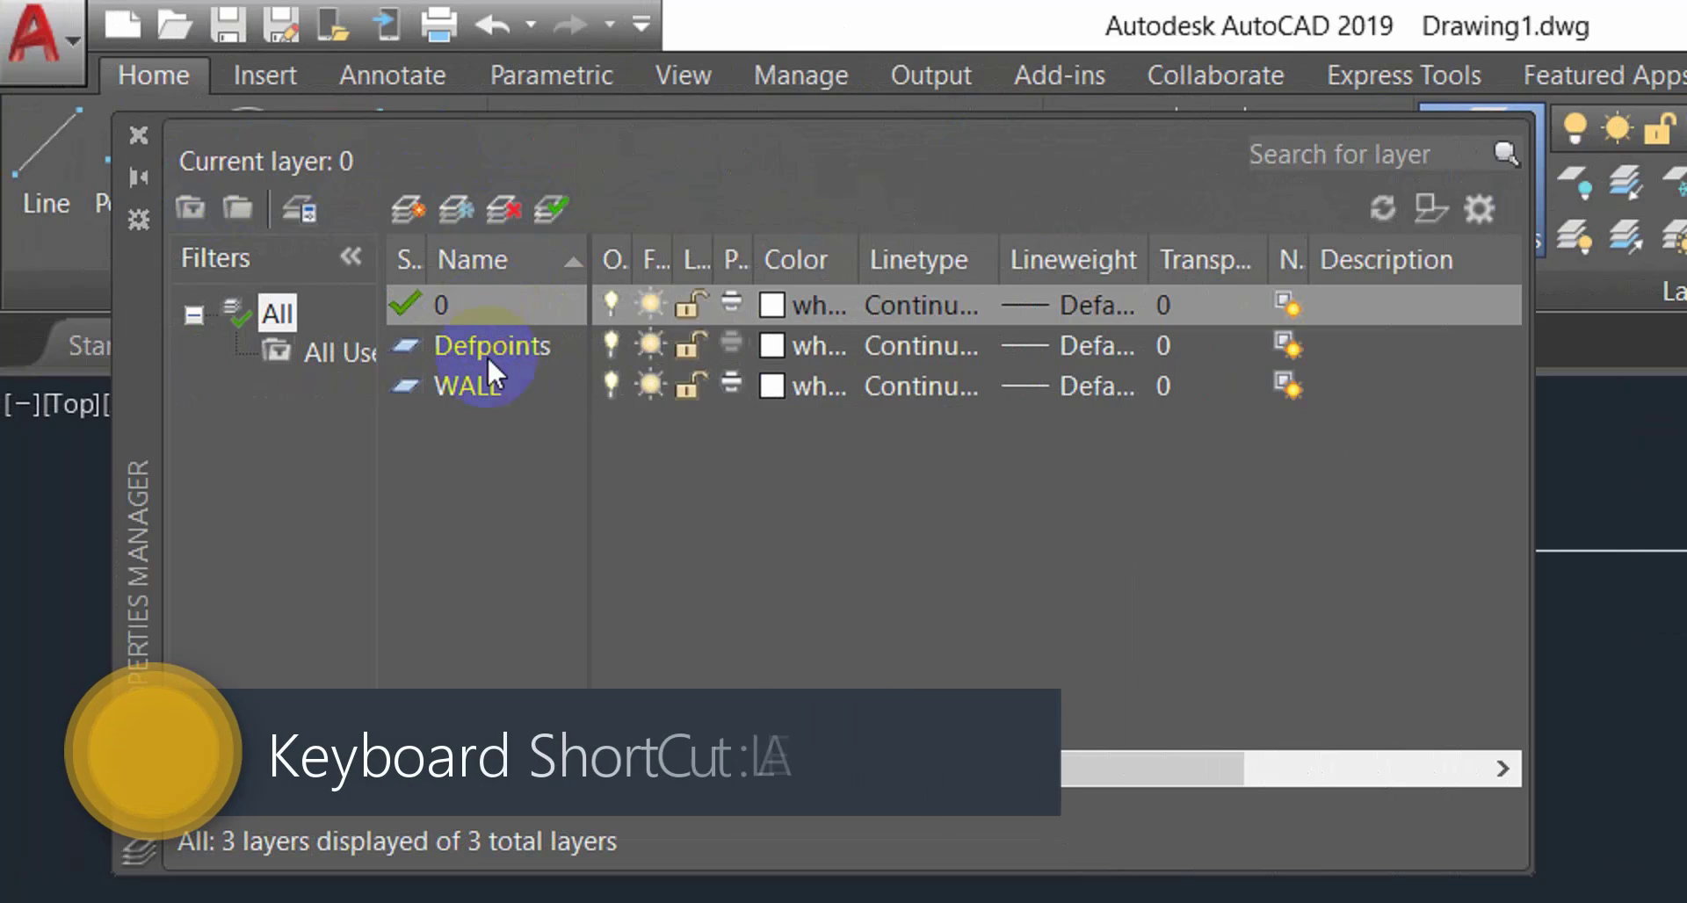
left_click(415, 204)
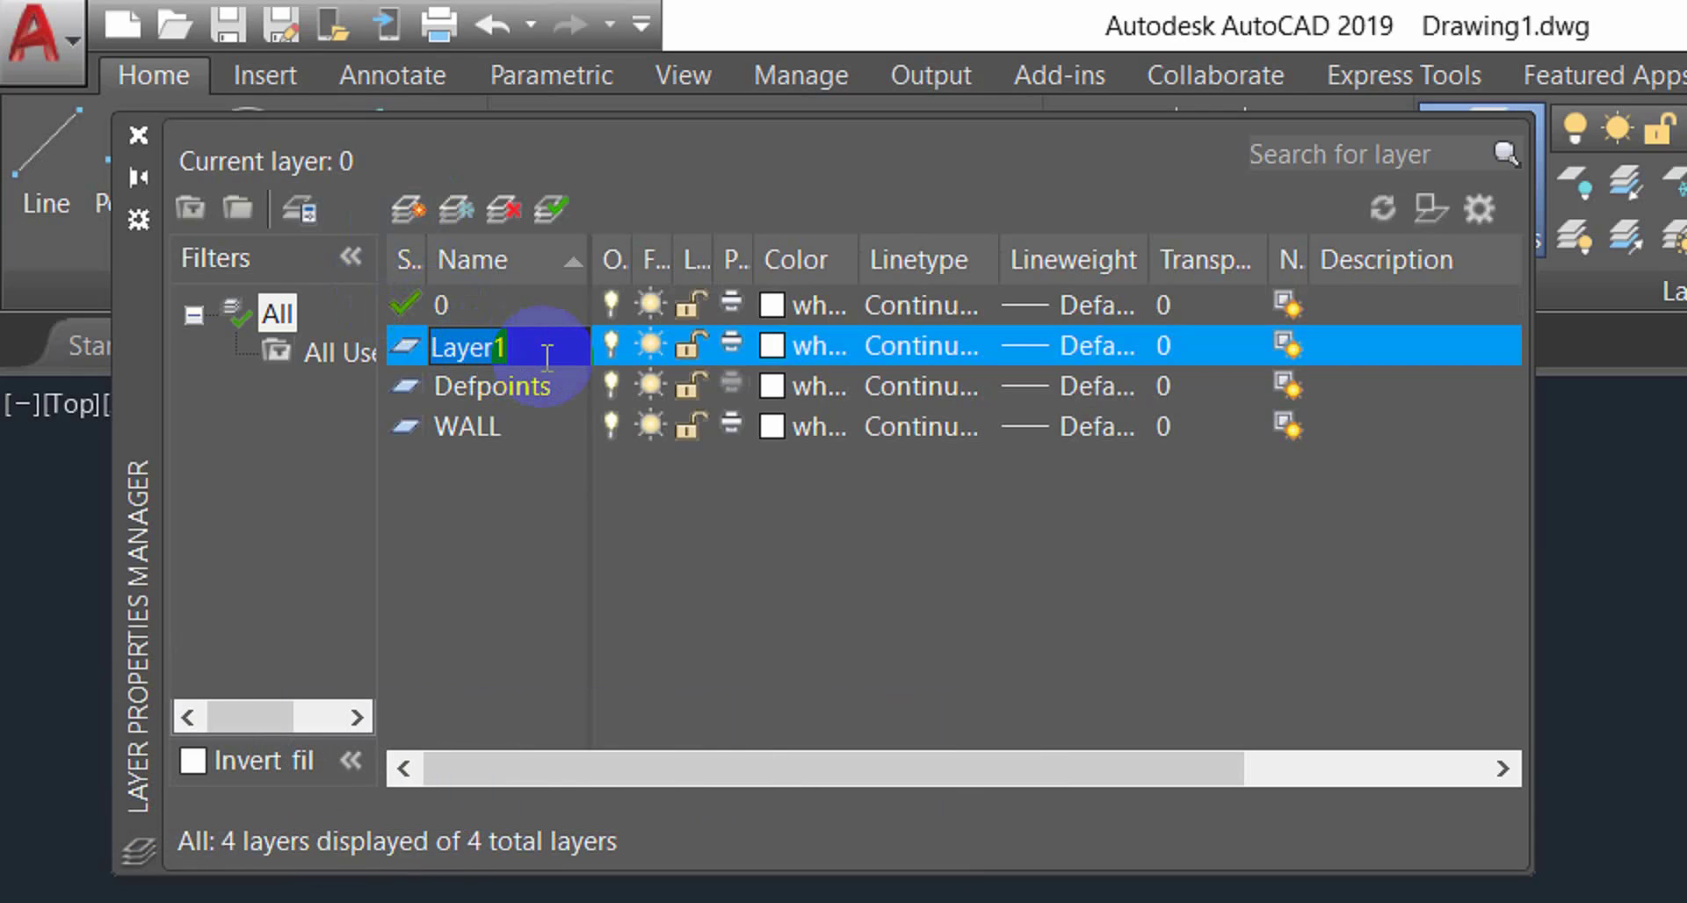
type("WALL-1")
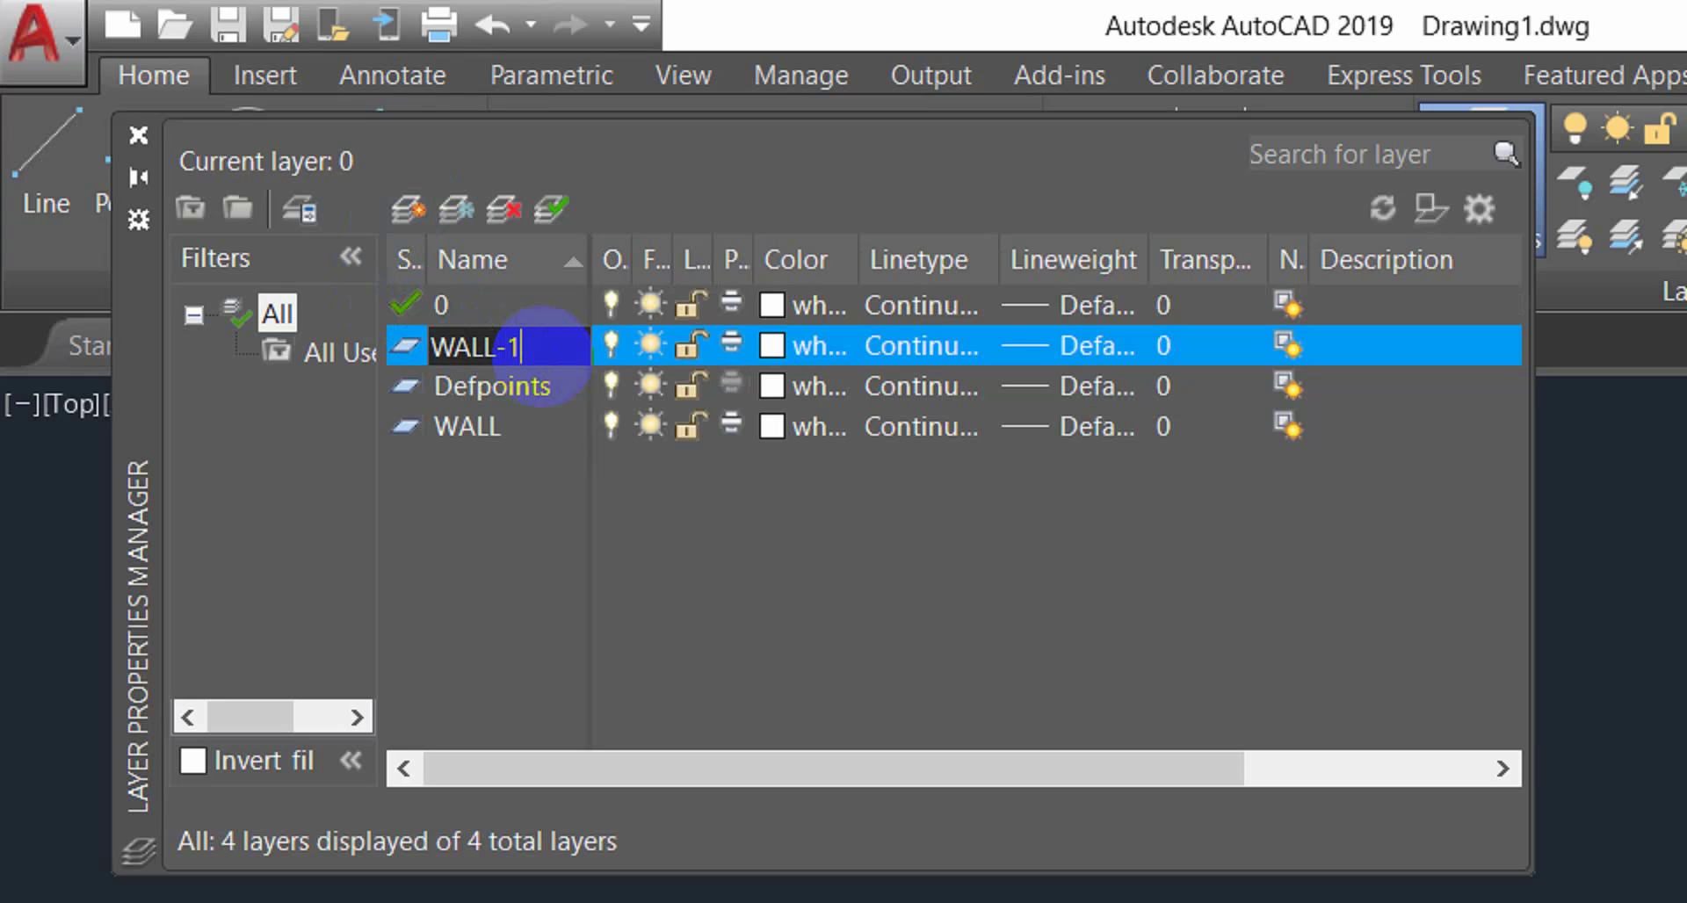
left_click(773, 339)
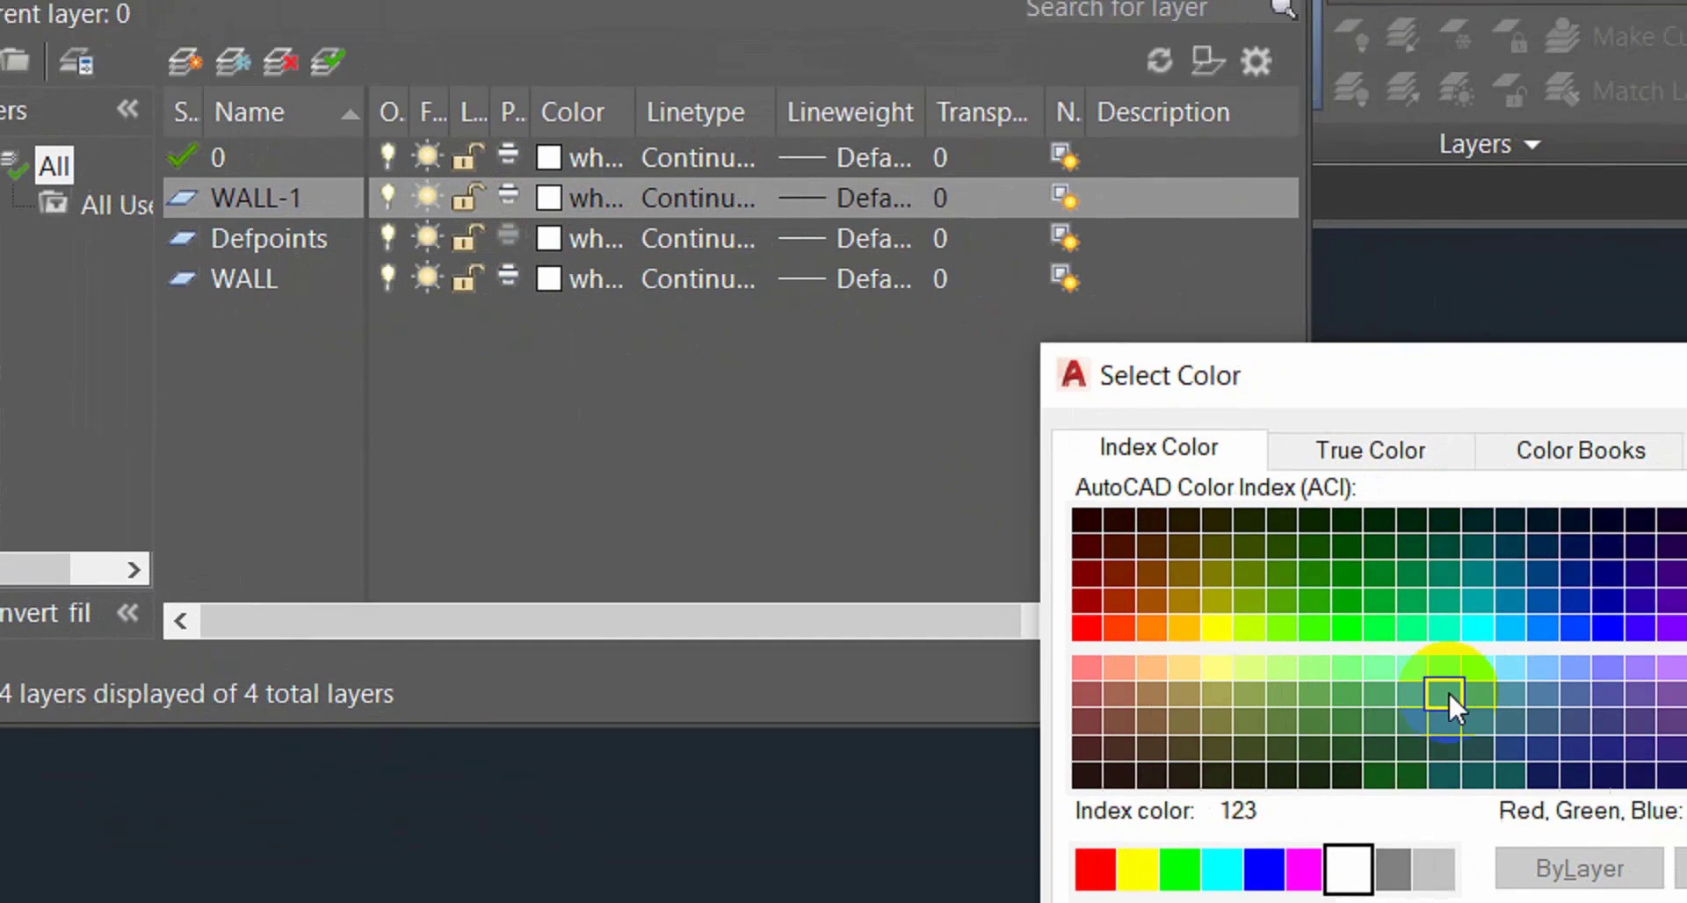
left_click(1309, 763)
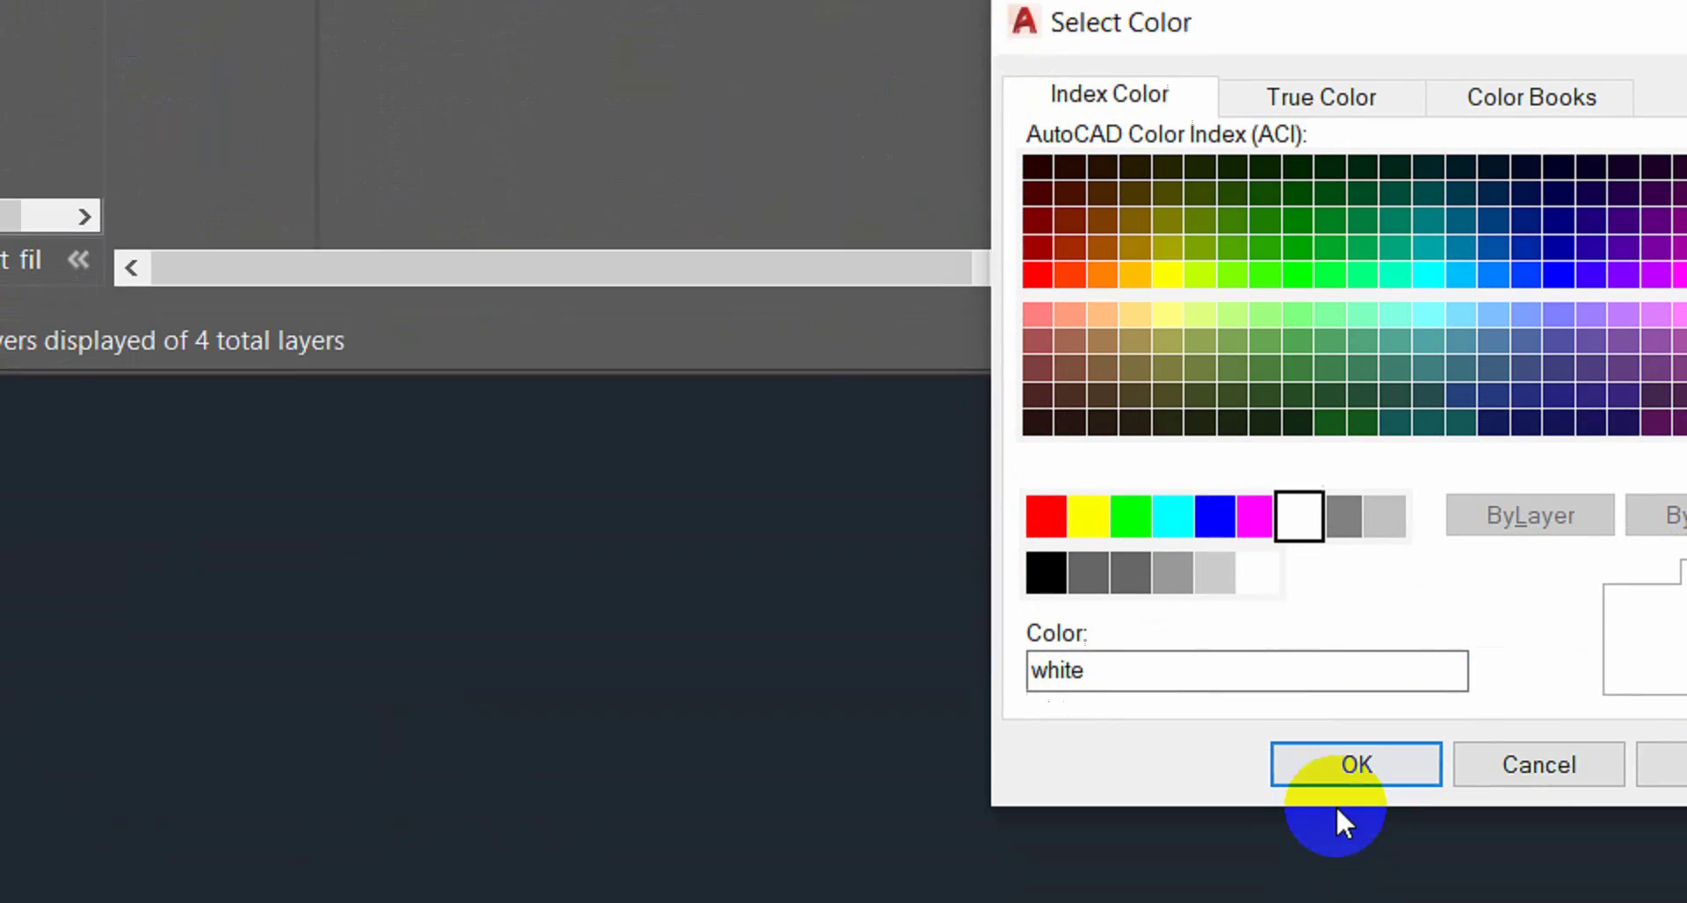
left_click(1331, 682)
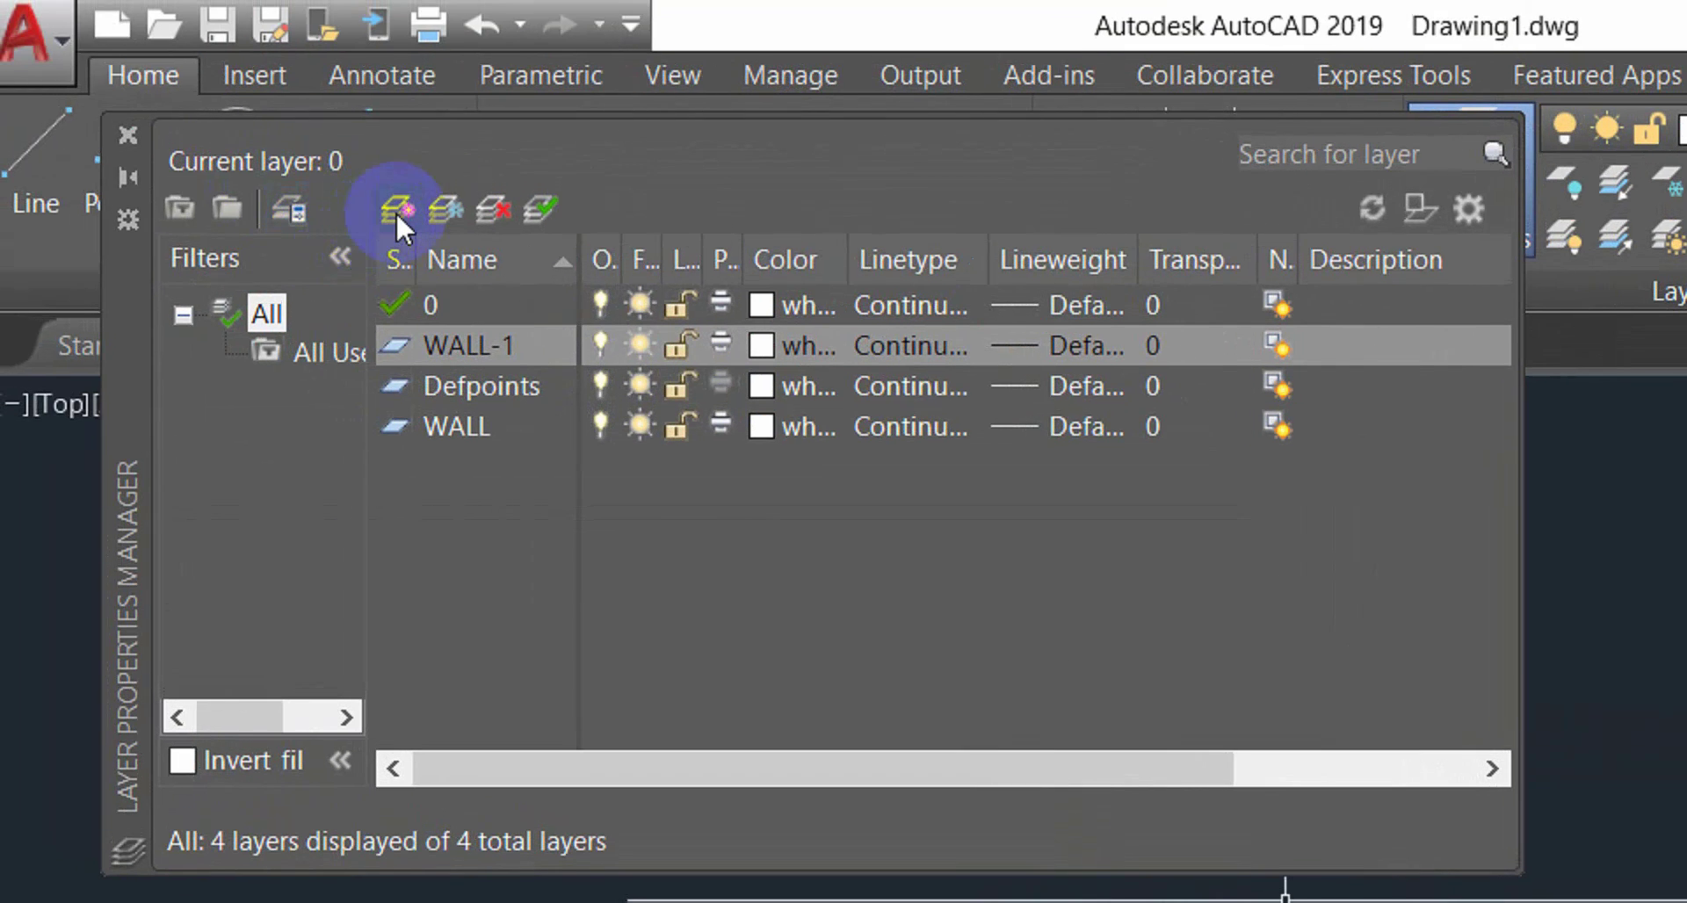
Create a layer named COLUMN and set its colour to red, index 10.
left_click(398, 211)
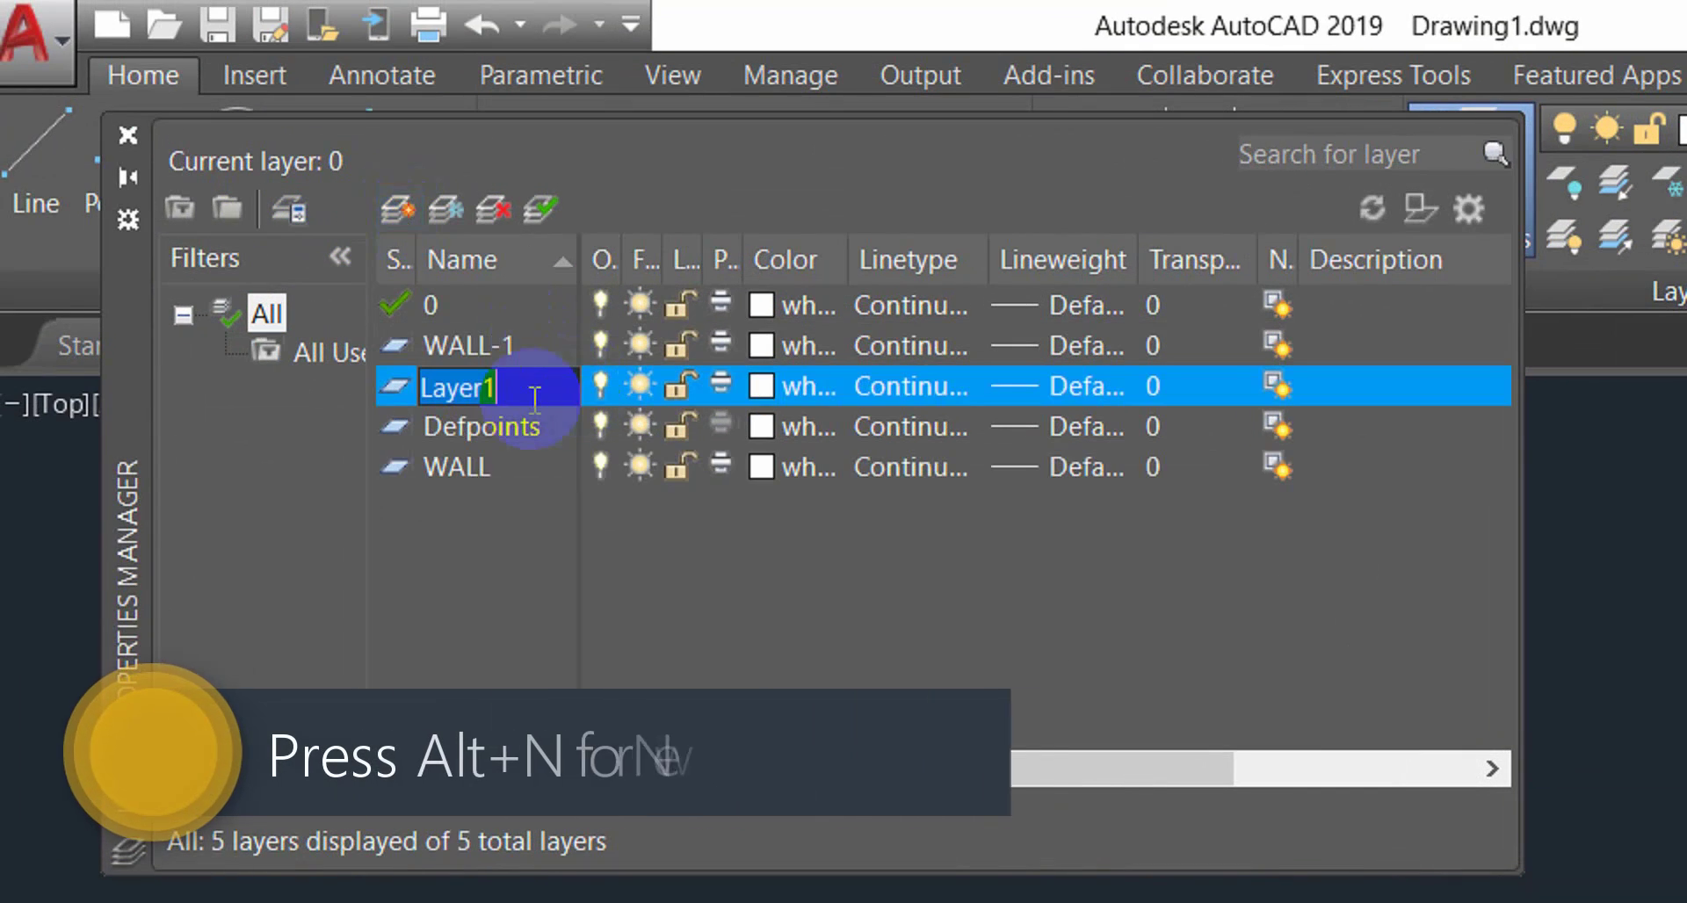
type("COLUMN")
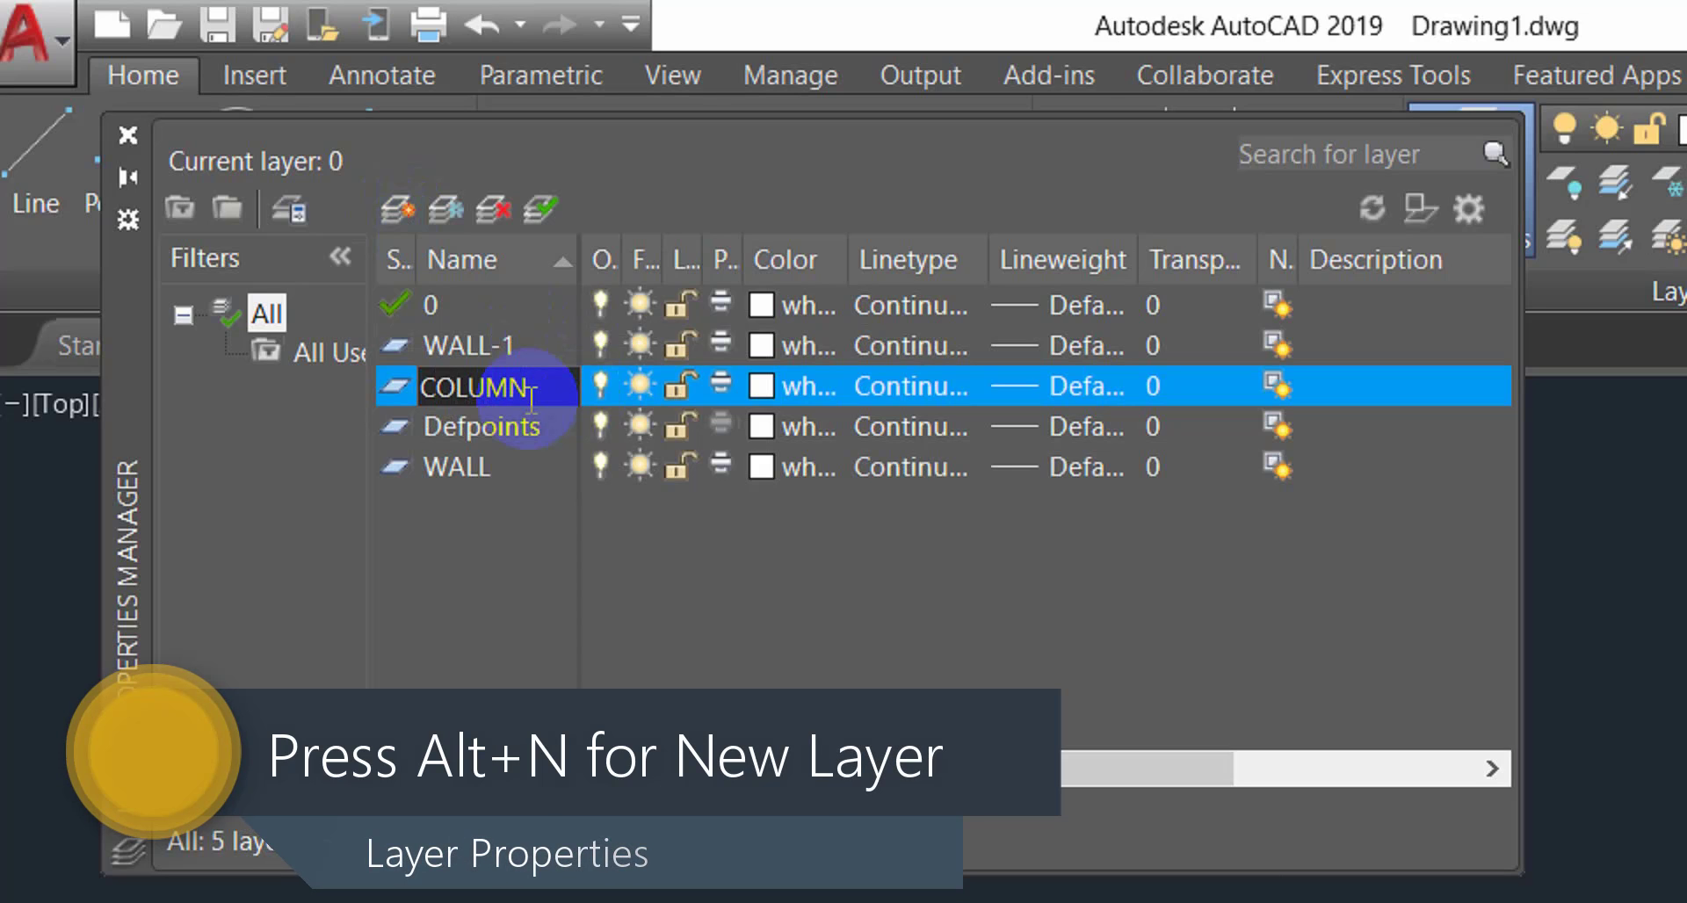
key("Return")
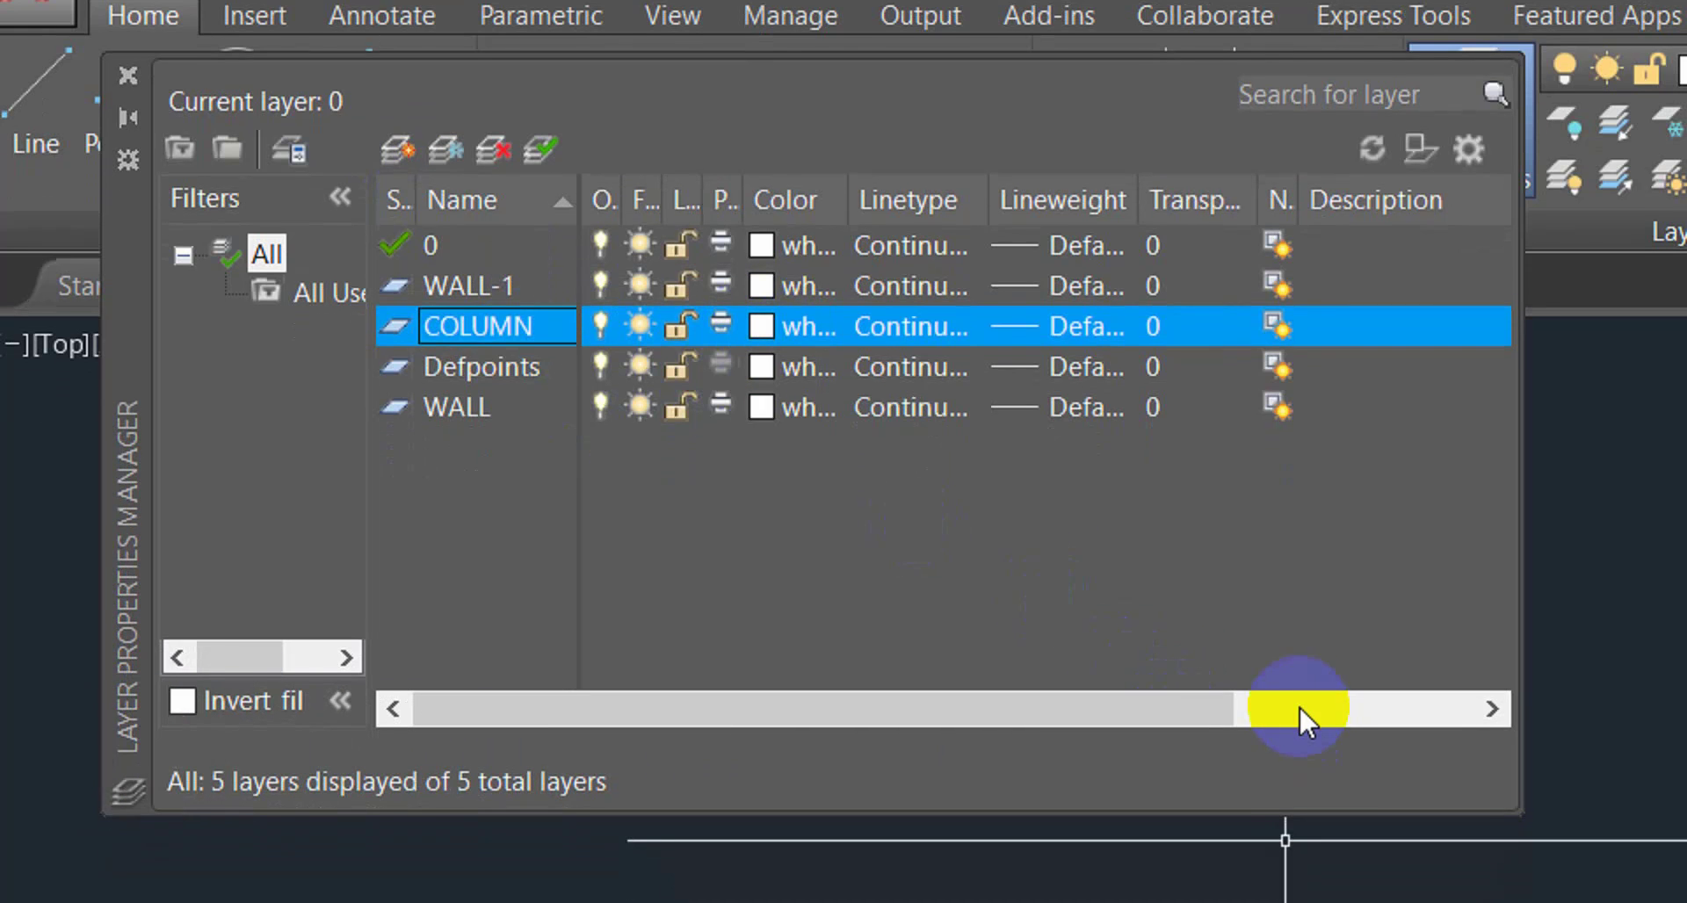
left_click(790, 379)
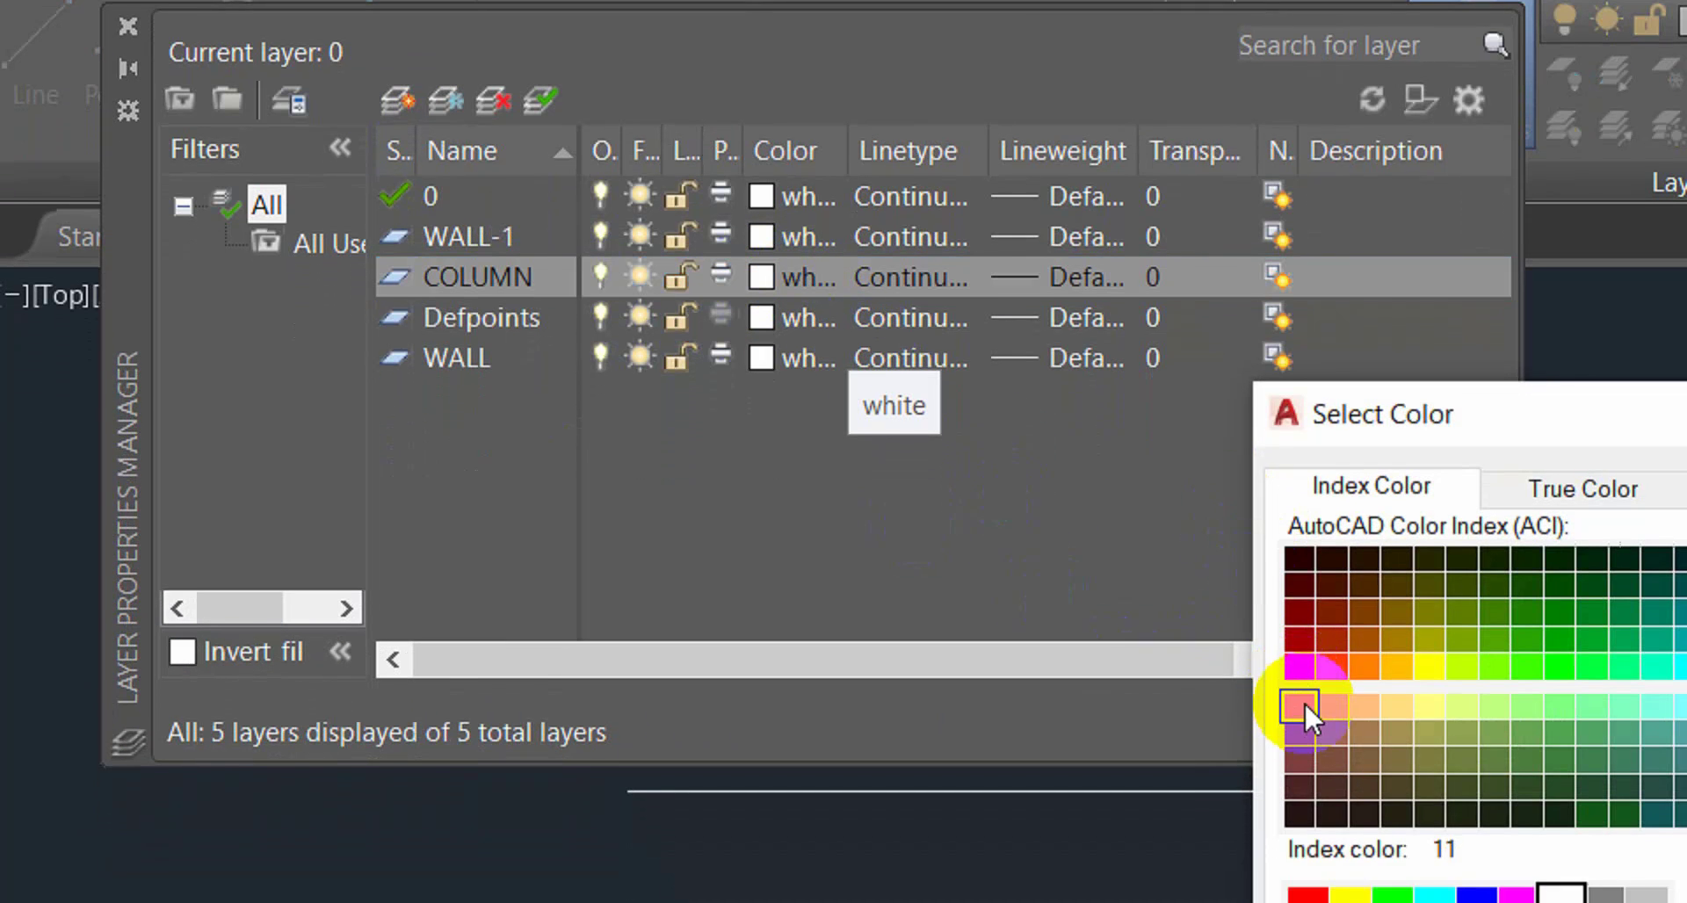
left_click(1299, 666)
left_click(1449, 838)
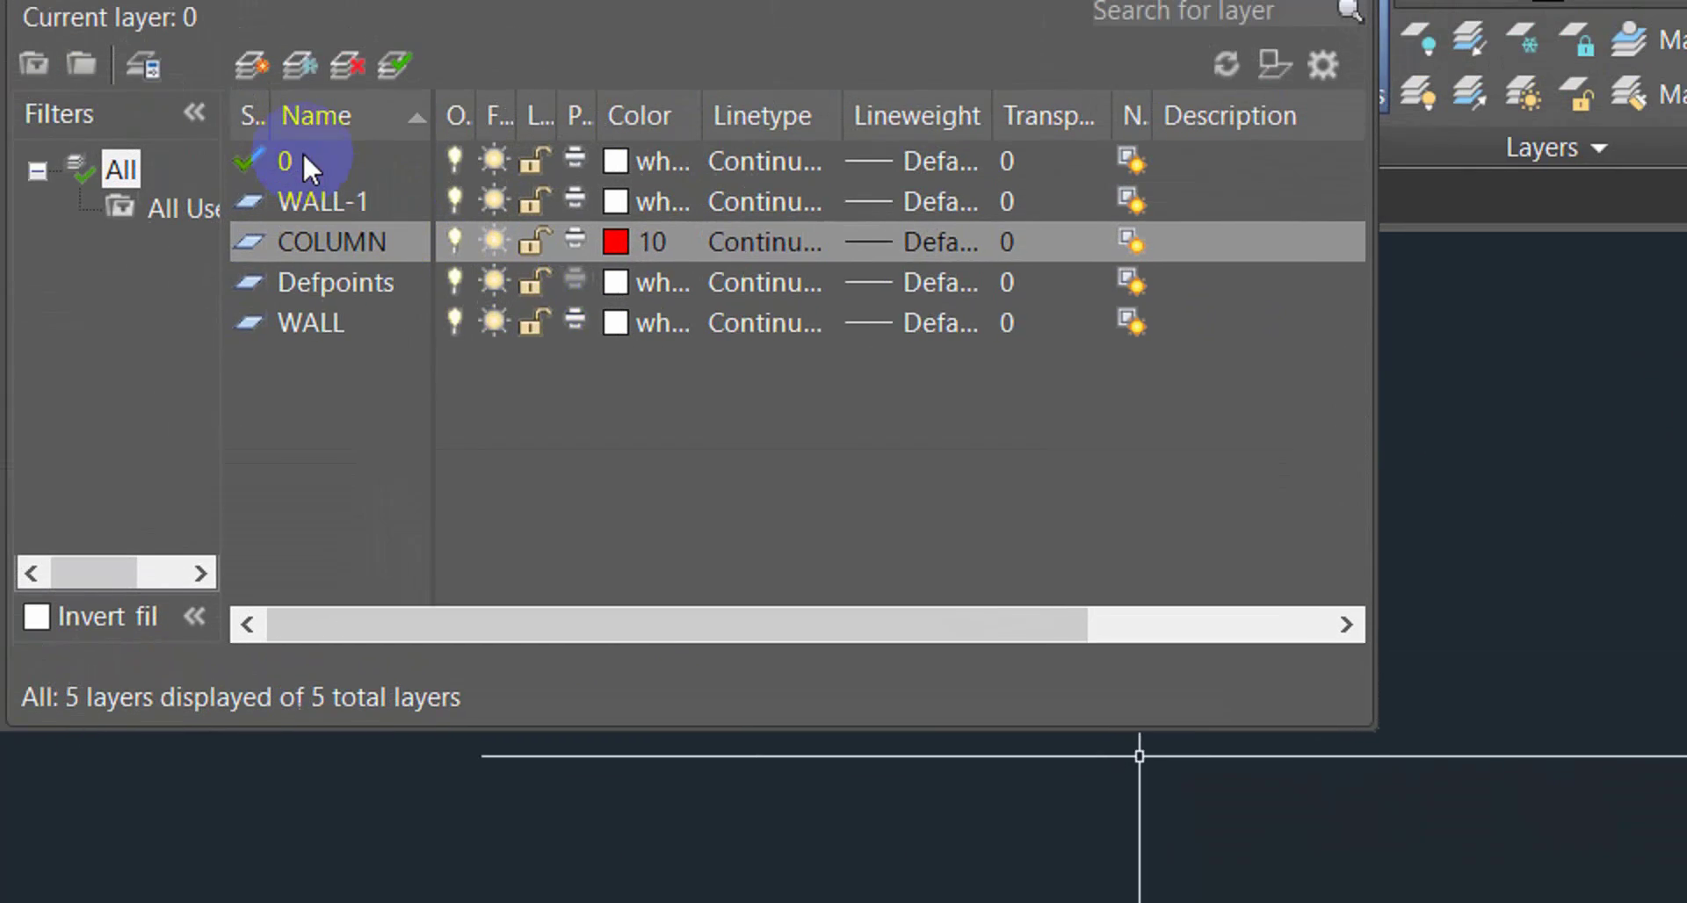
Create a layer named DOOR based on layer 0 and set its colour to index 234.
left_click(366, 204)
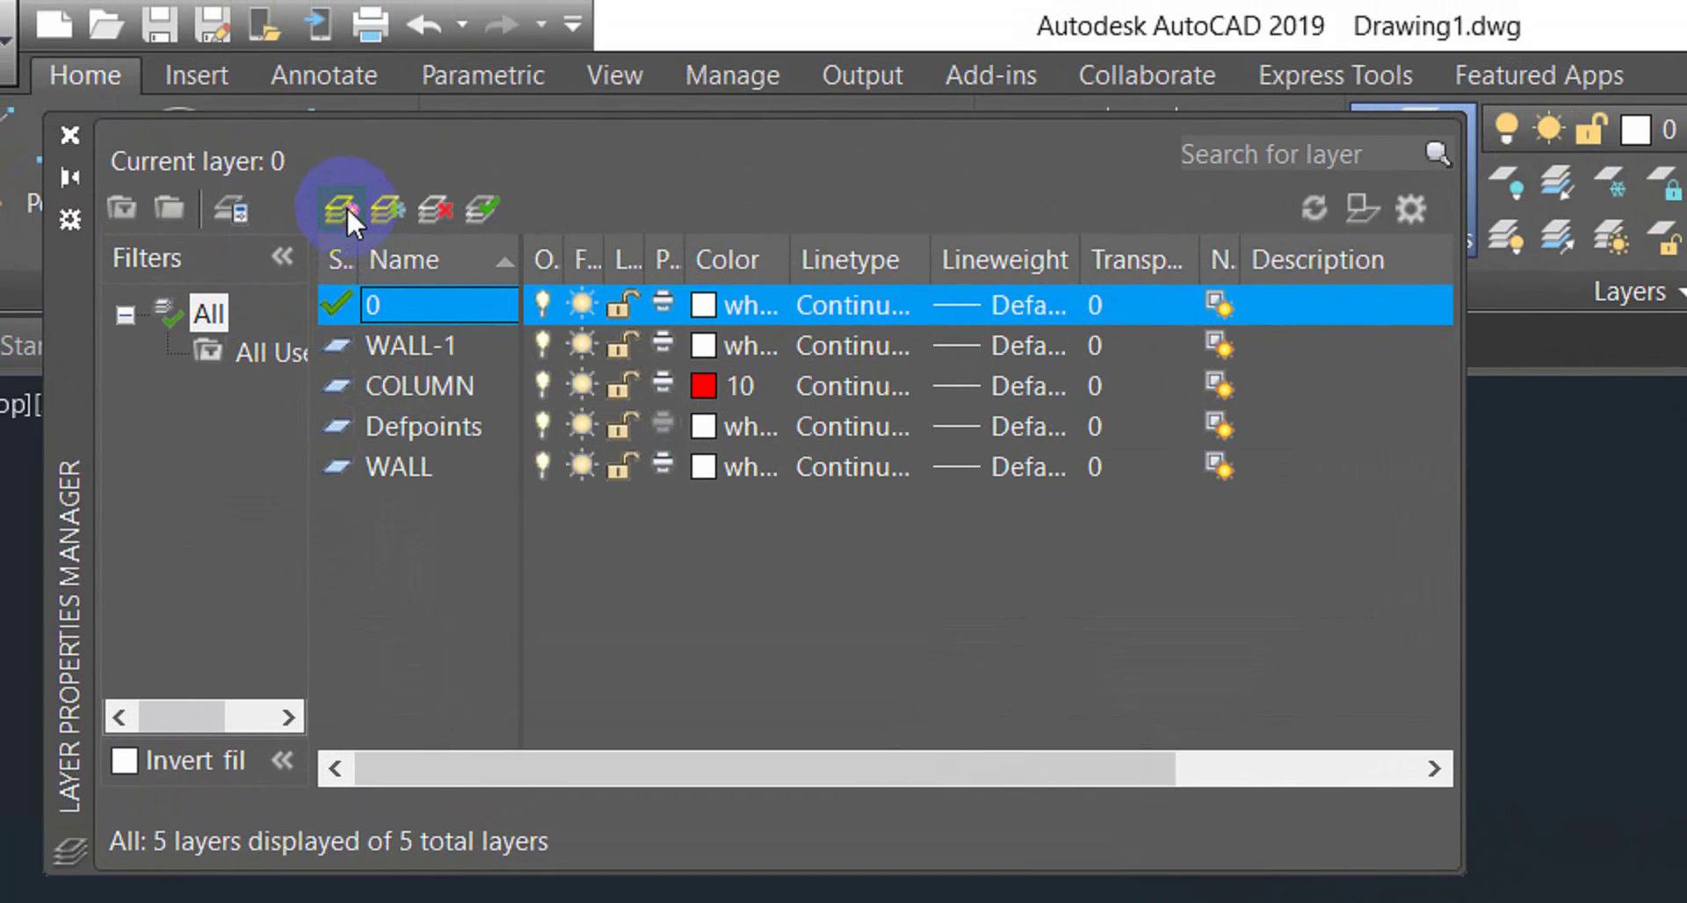
left_click(272, 107)
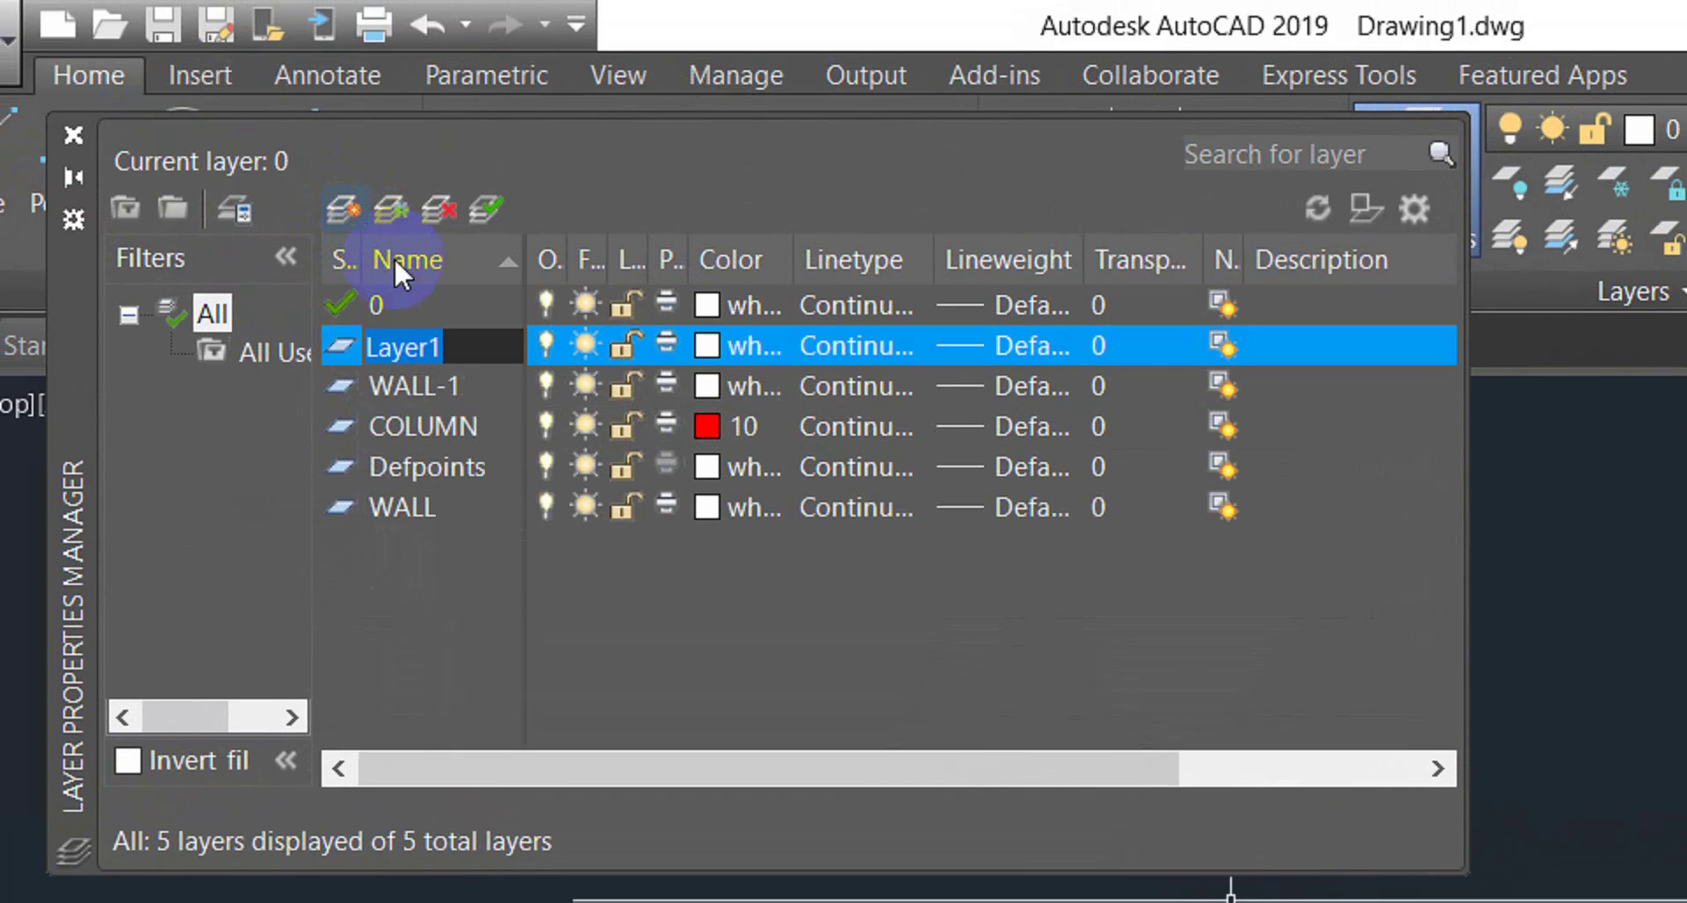
type("DOOR")
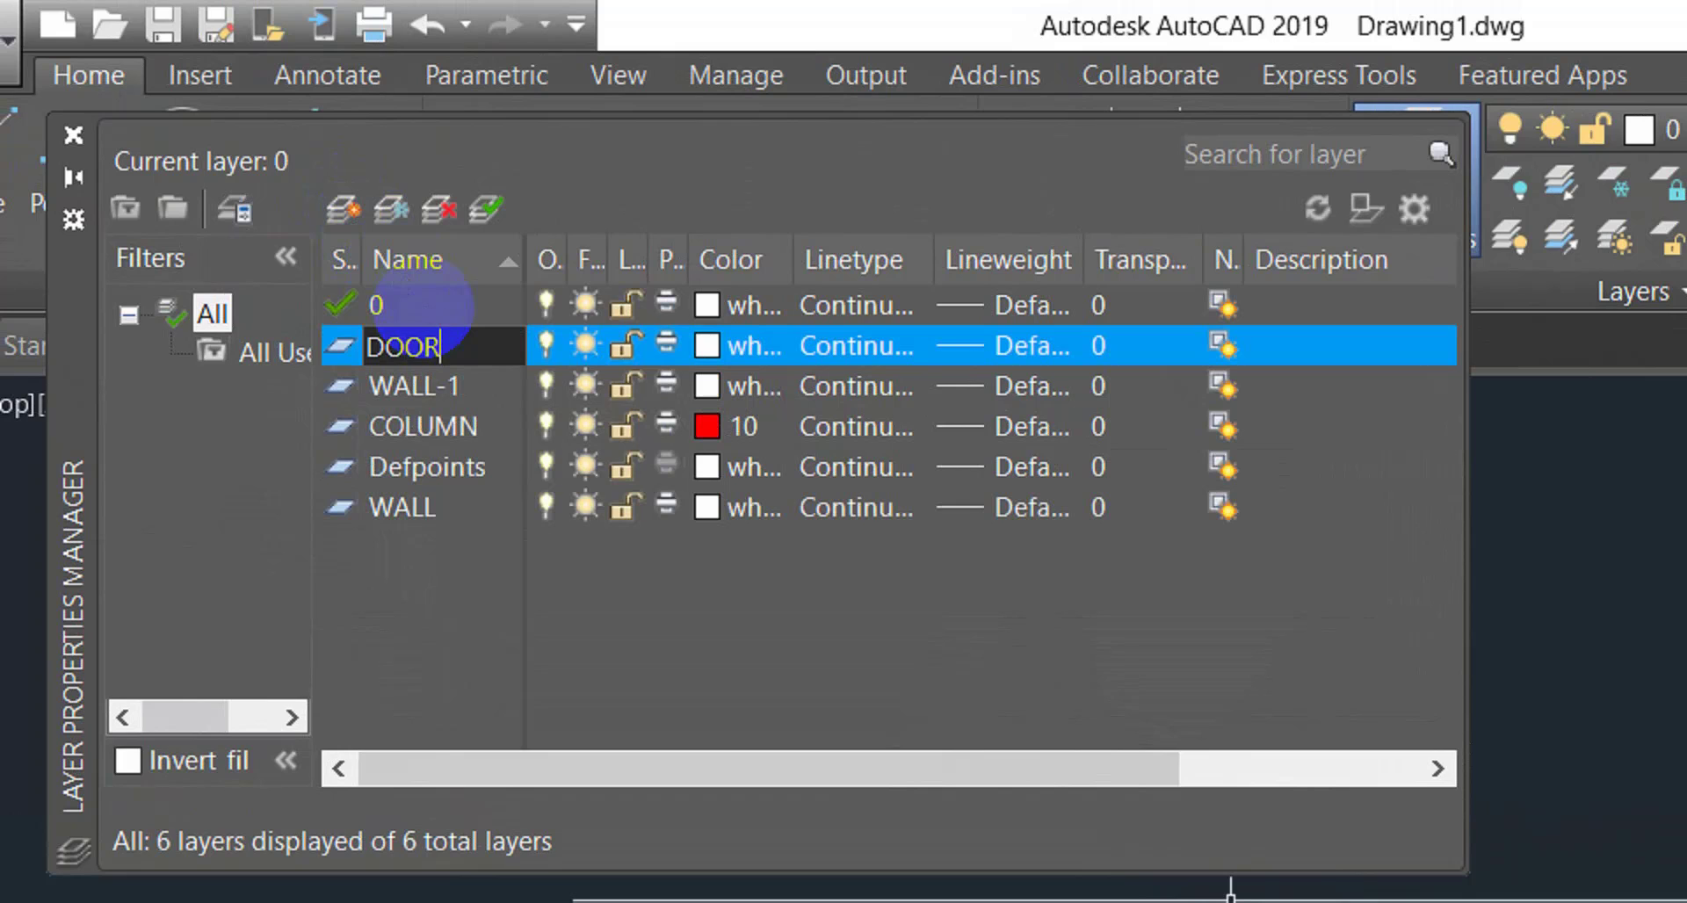
left_click(717, 338)
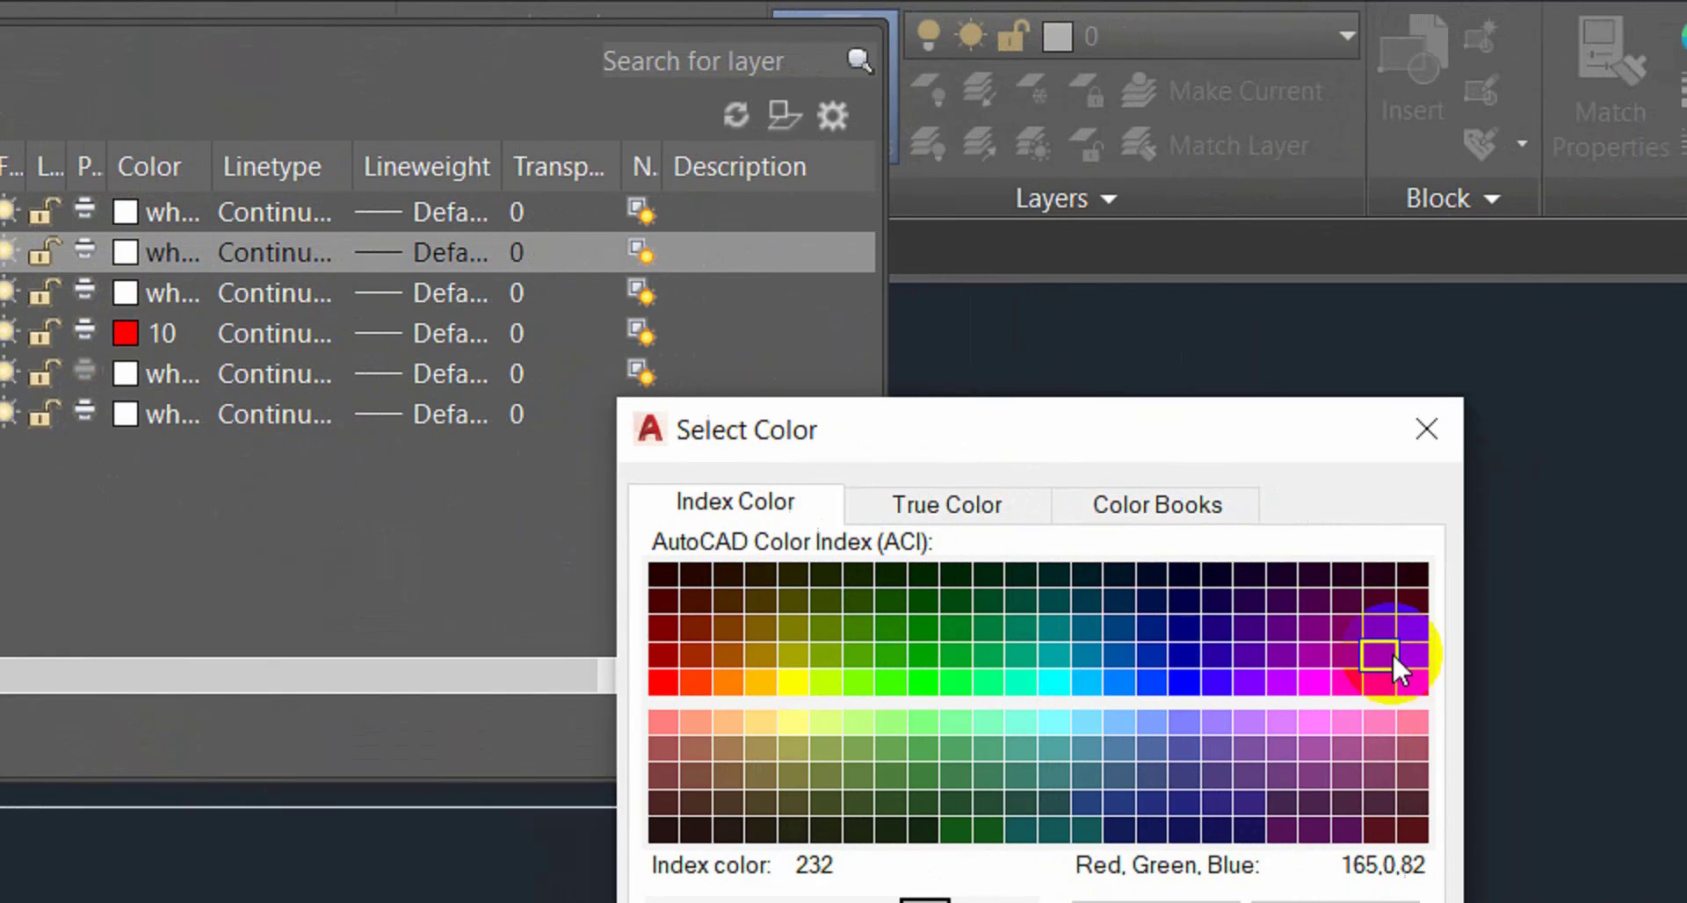
left_click(1340, 627)
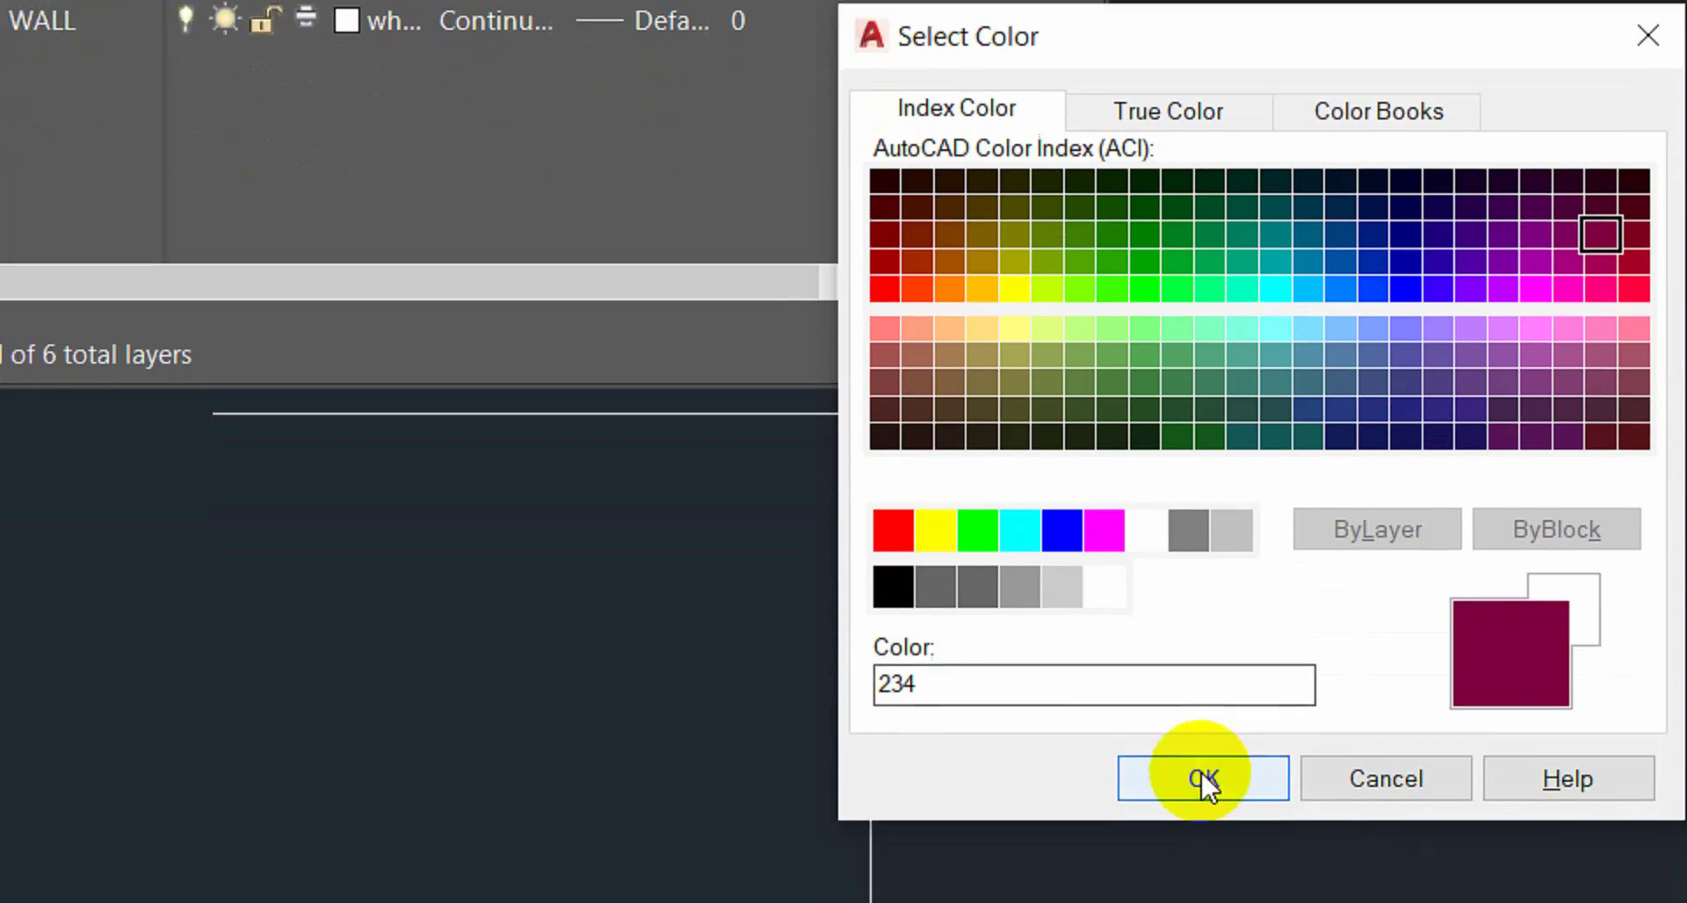
left_click(1166, 902)
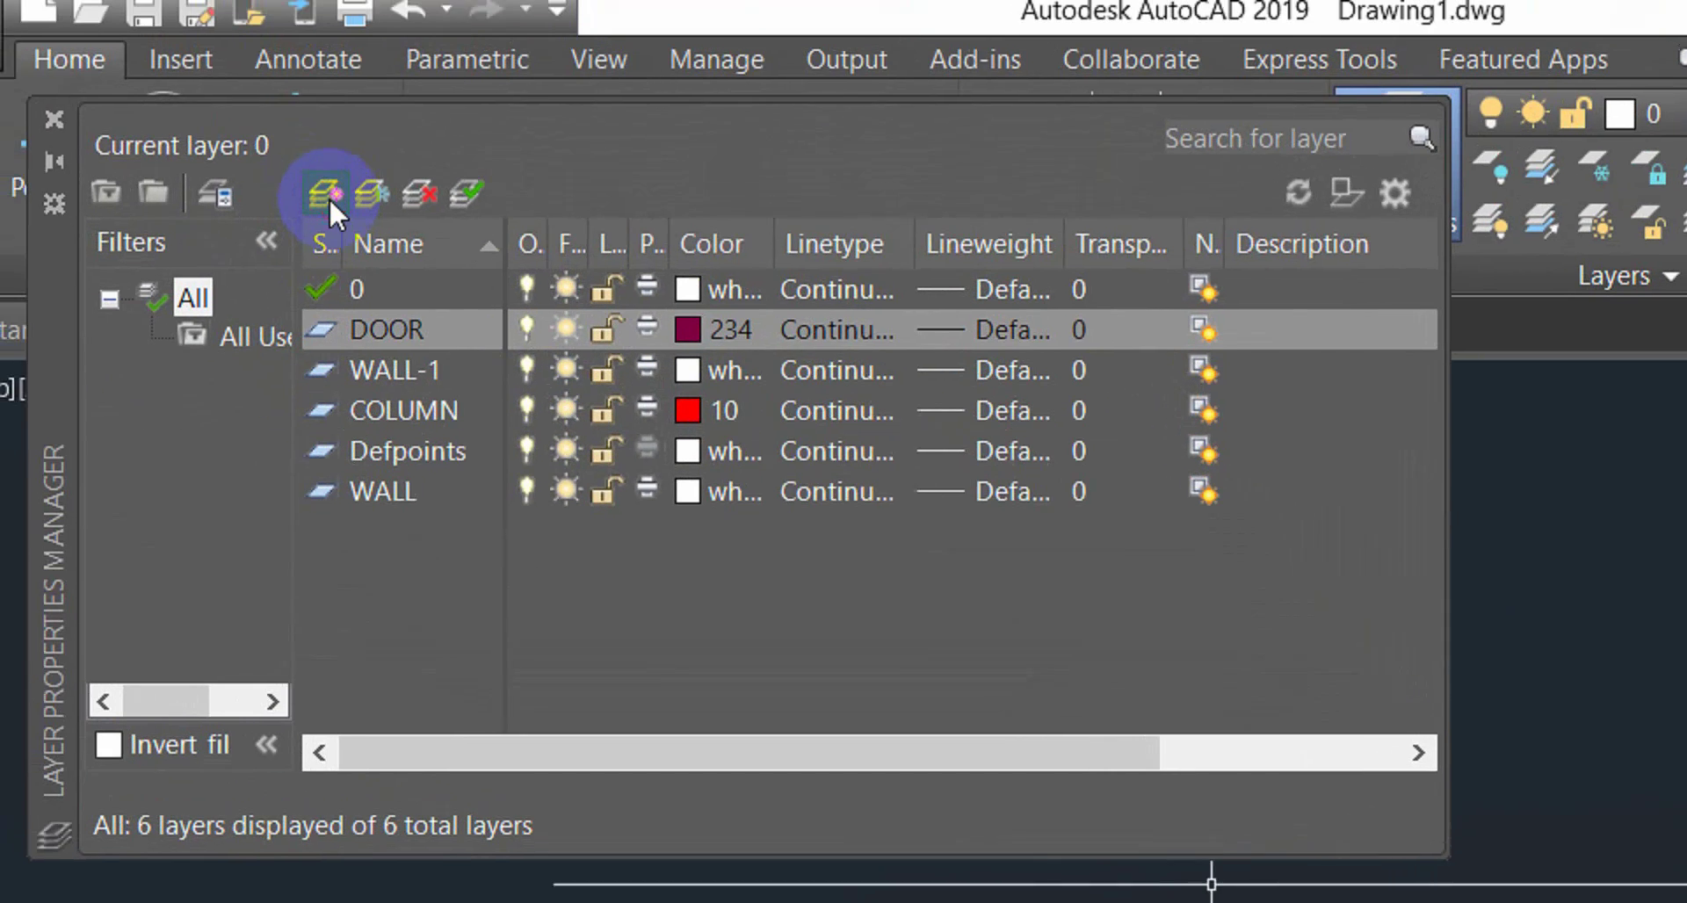
Create a layer named WINDOW with colour index 140 and close the layer manager.
left_click(350, 211)
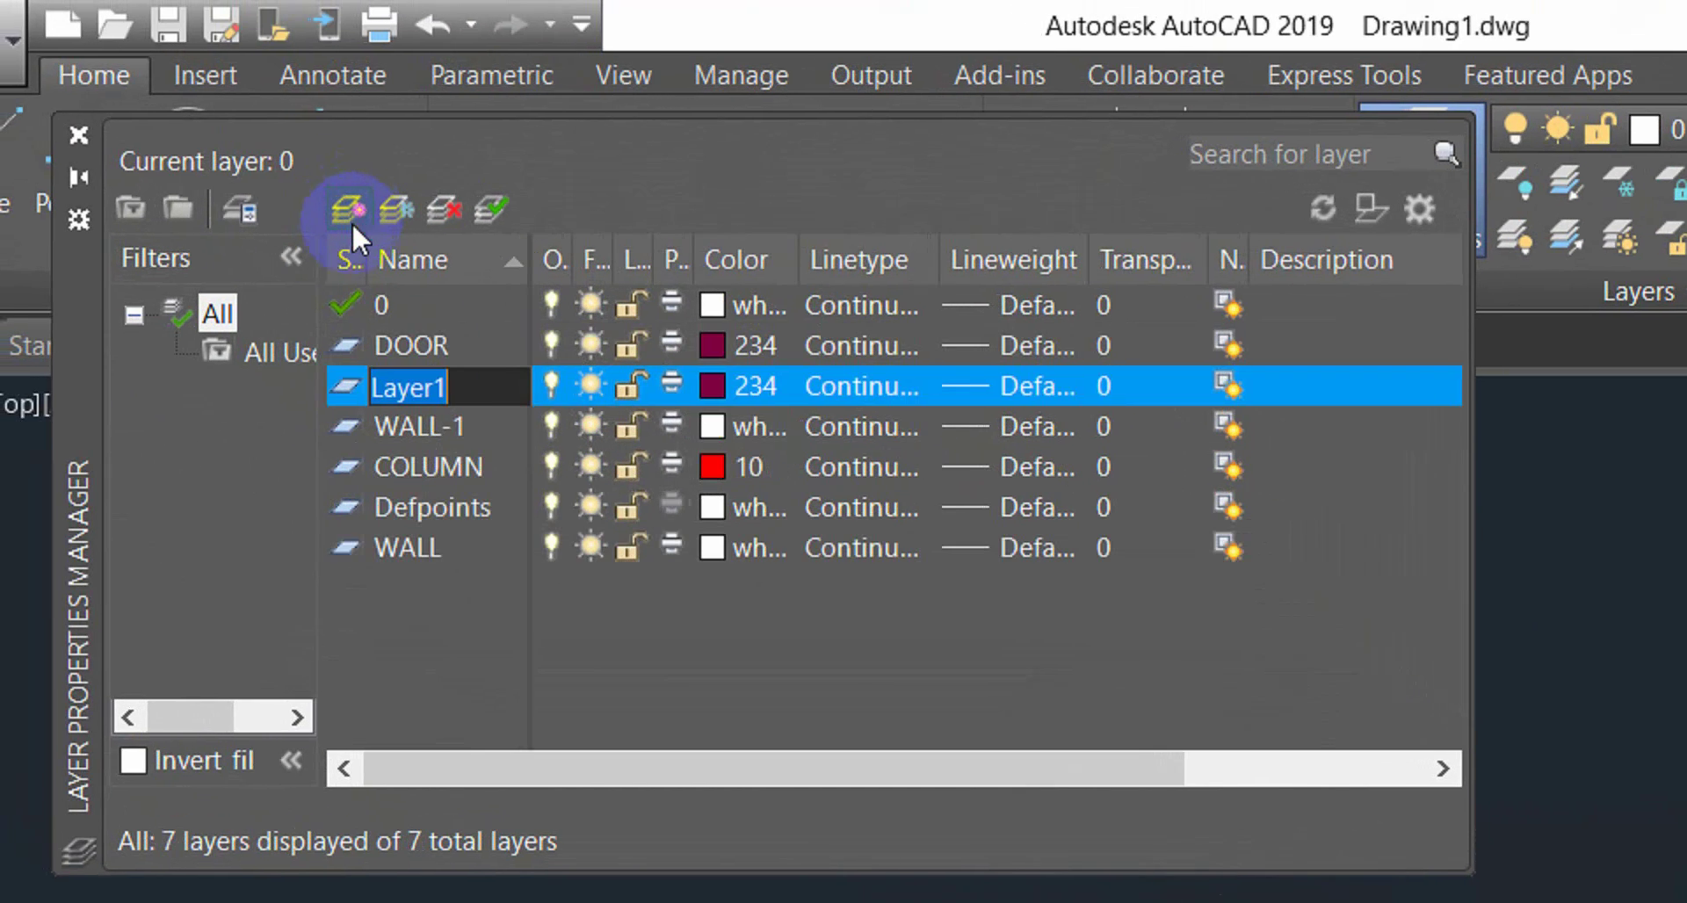
type("WID")
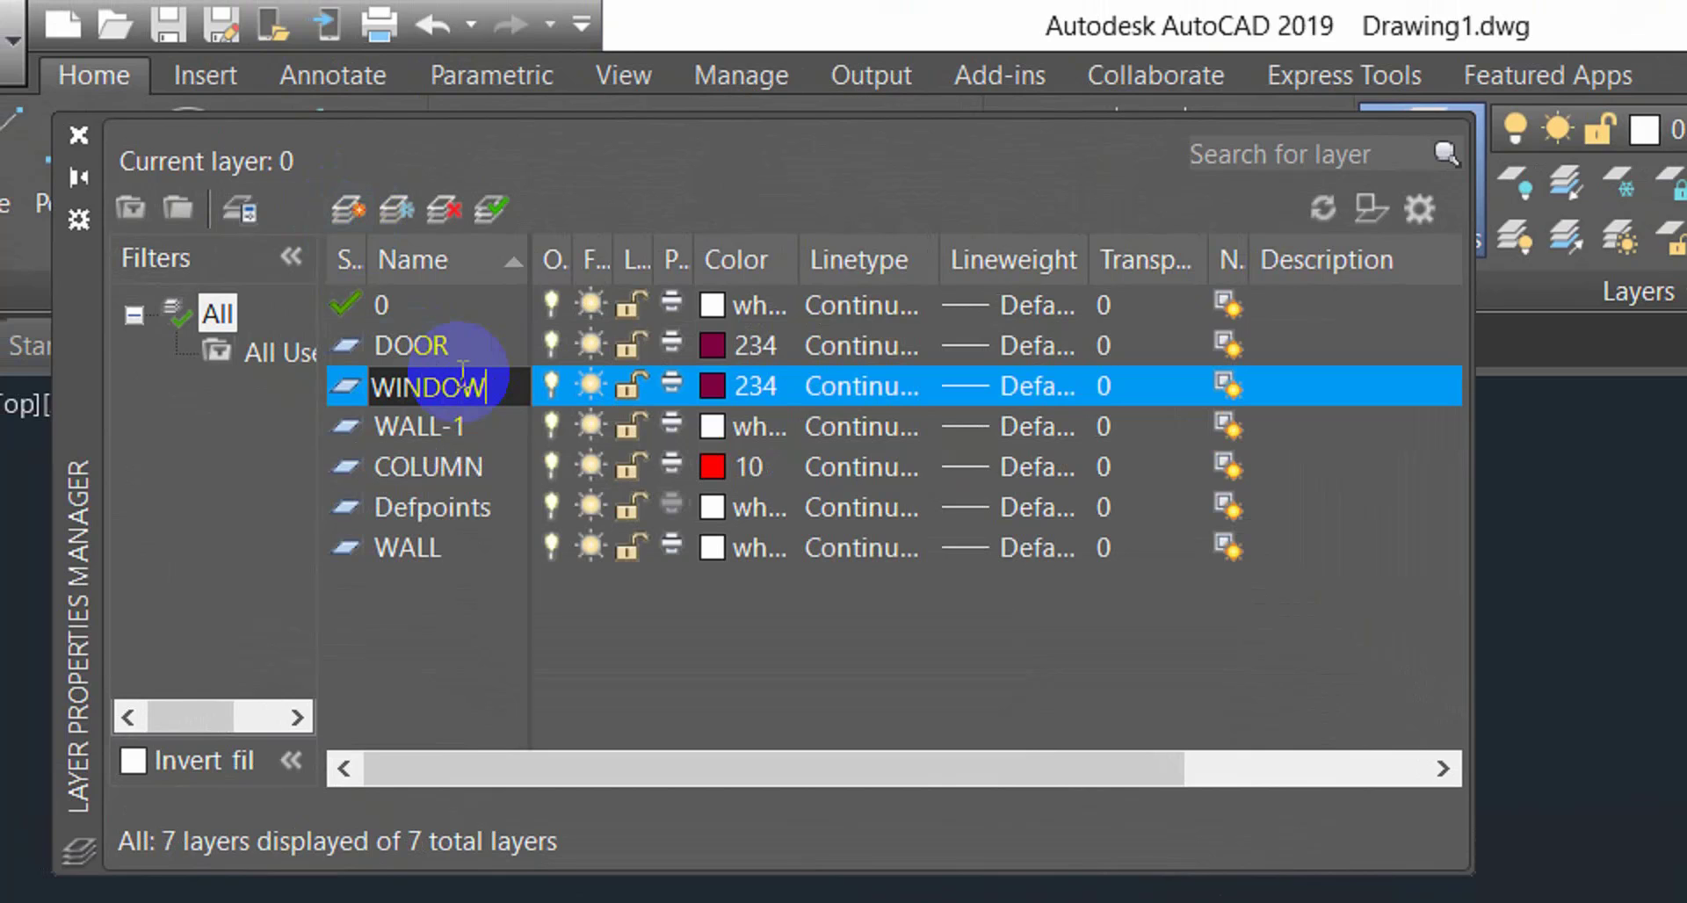
key("Return")
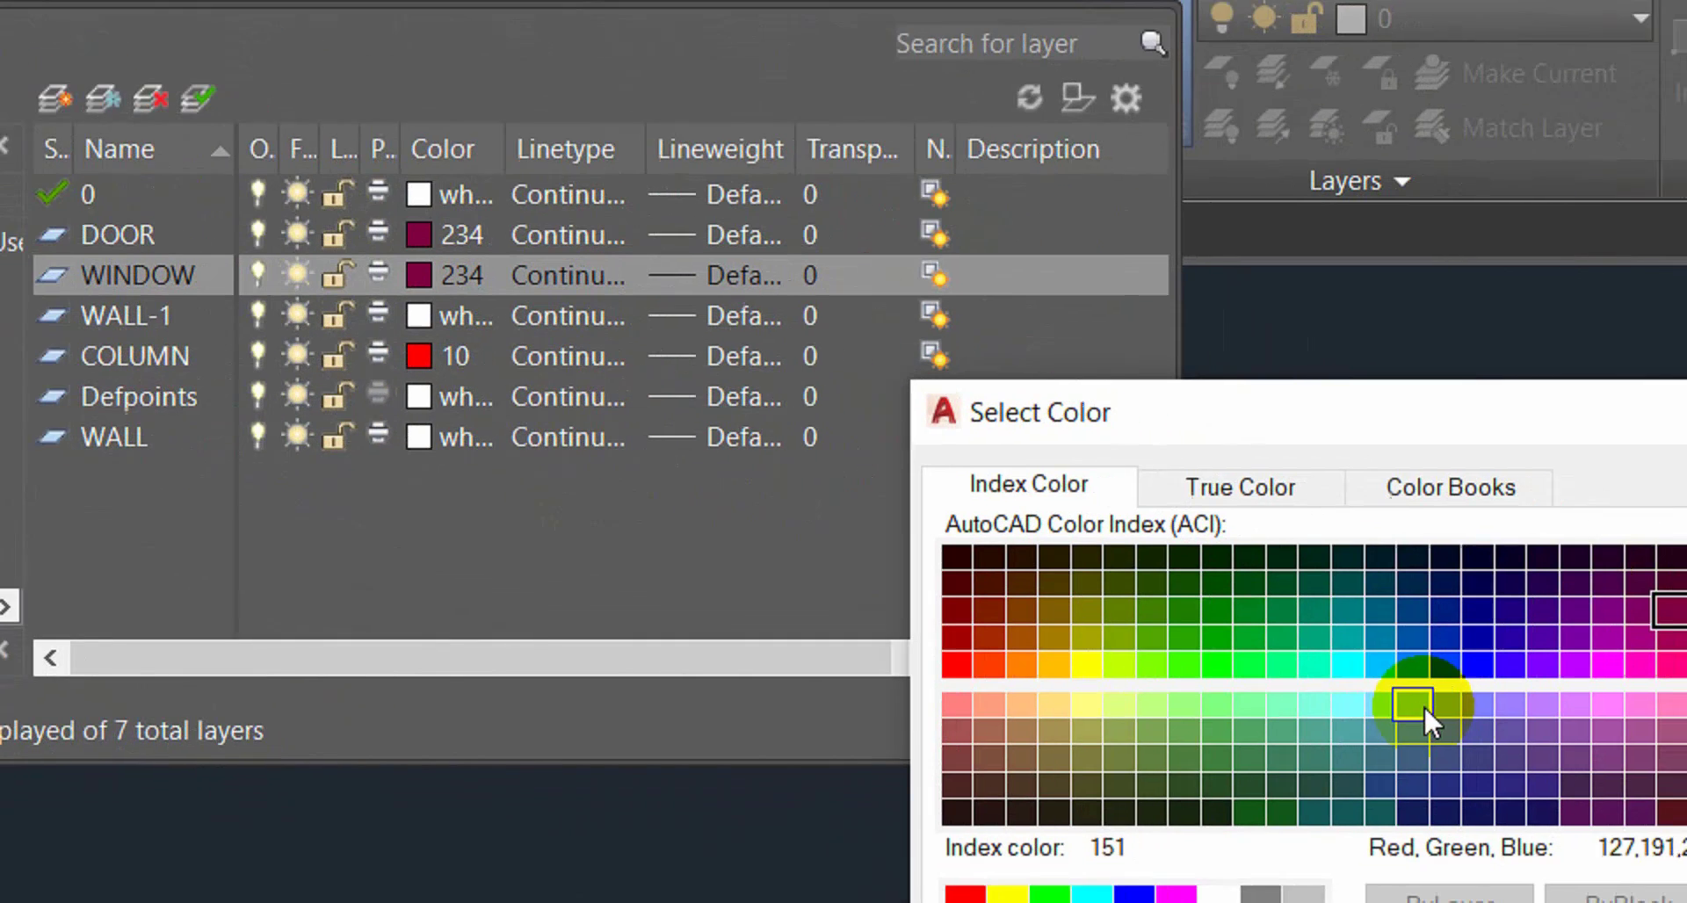
left_click(1599, 757)
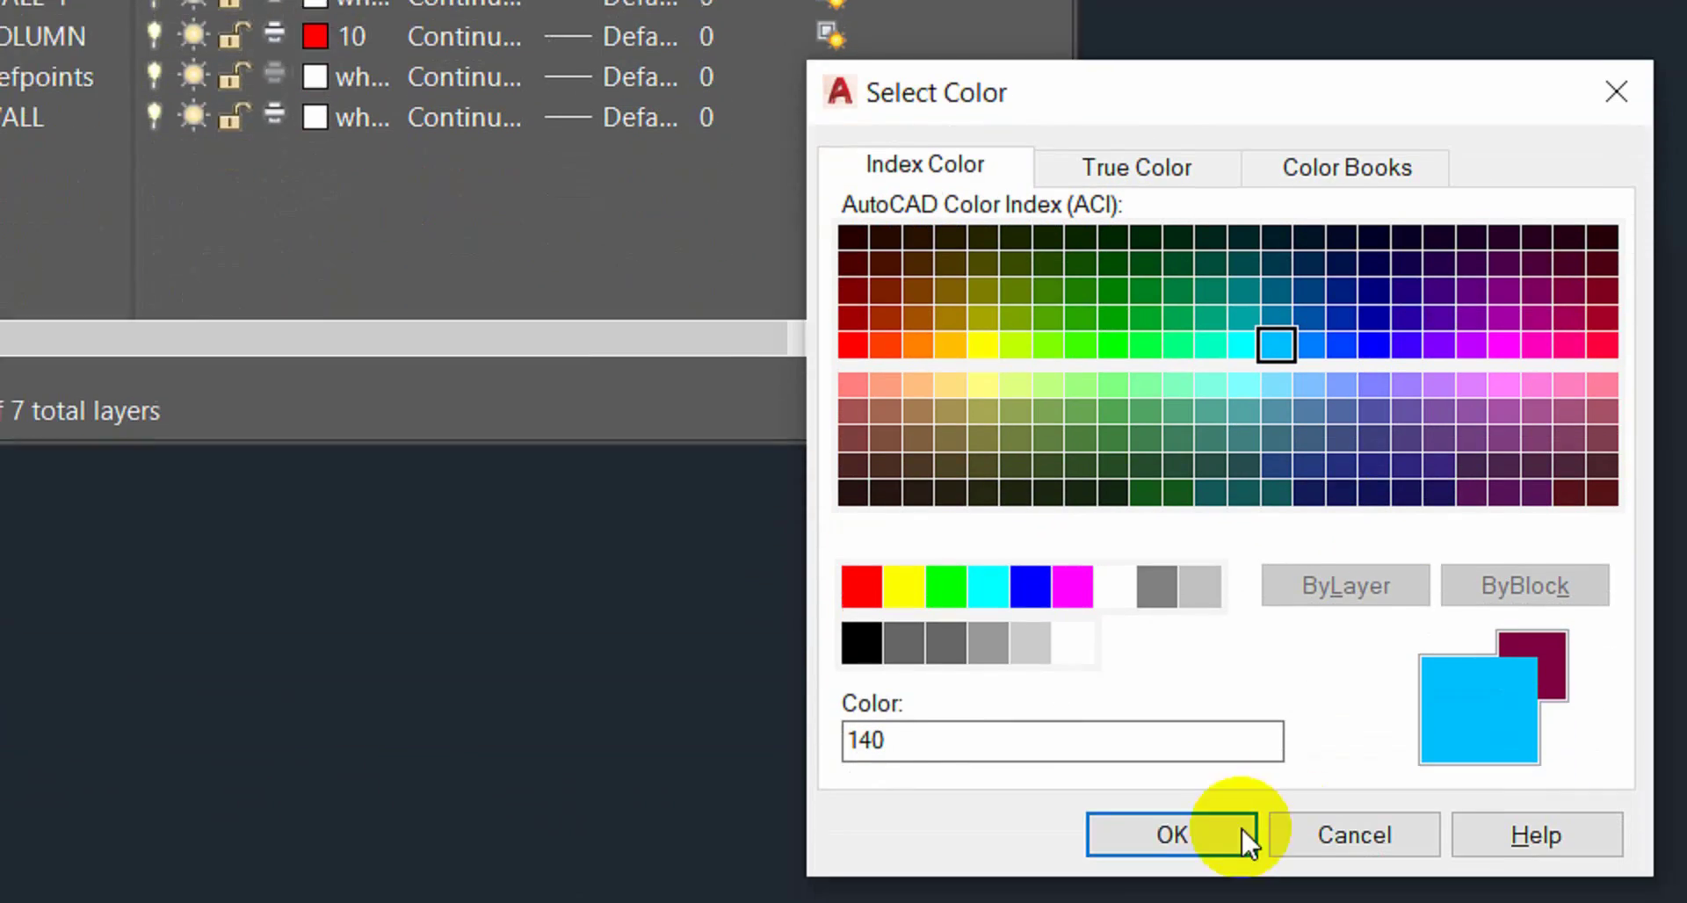
left_click(1198, 714)
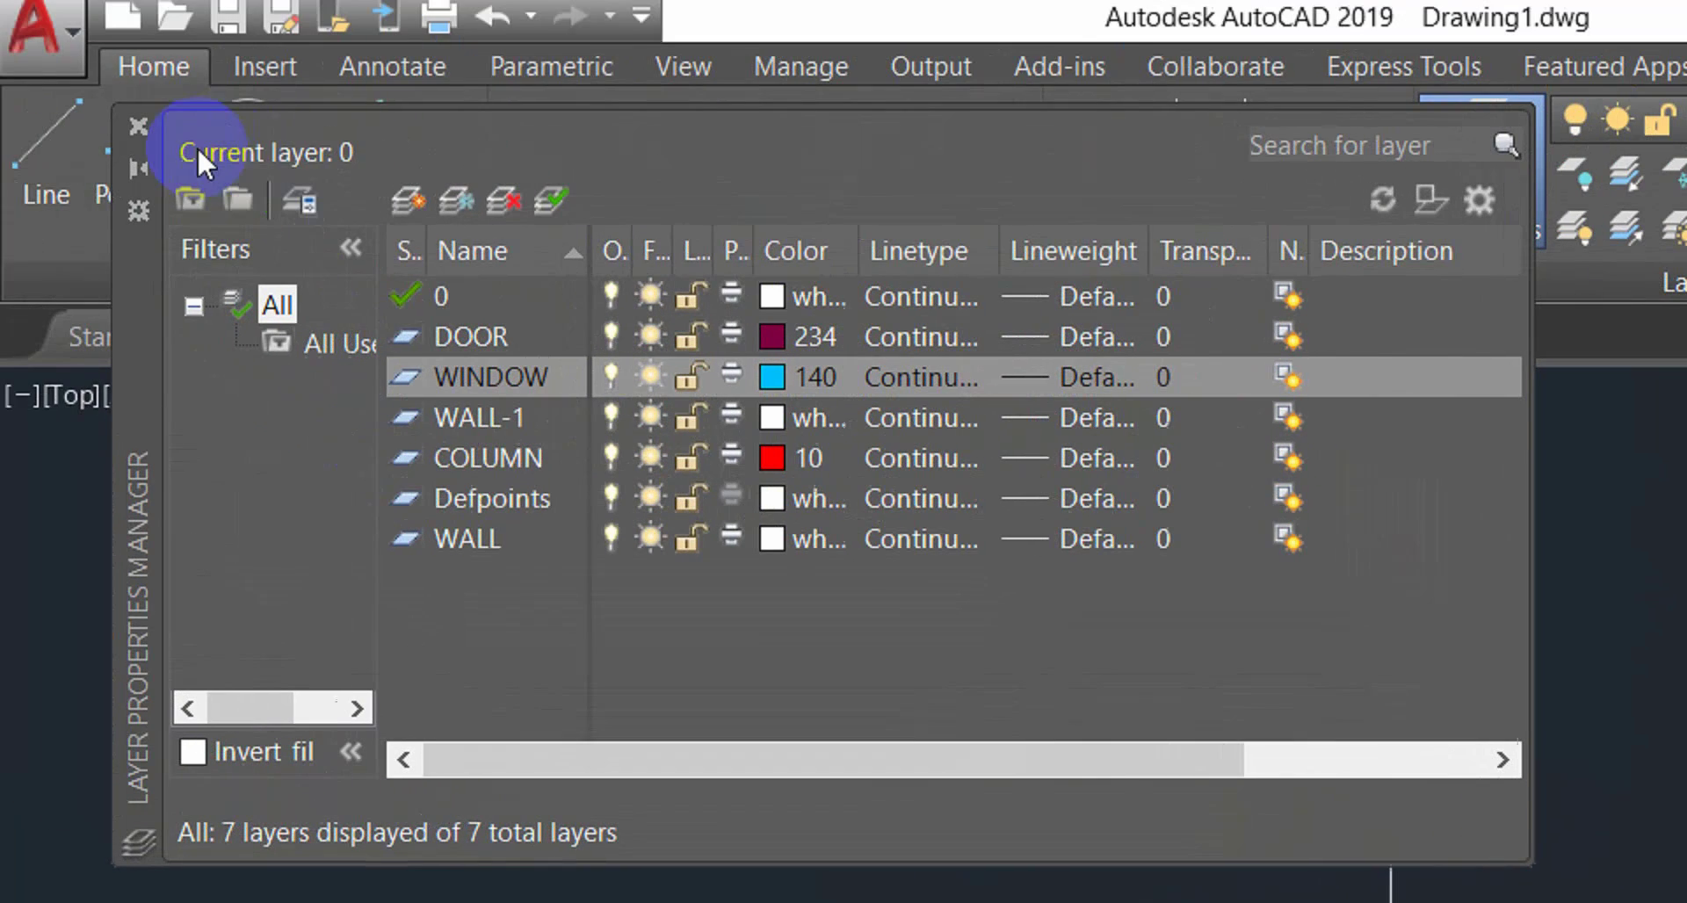
left_click(146, 134)
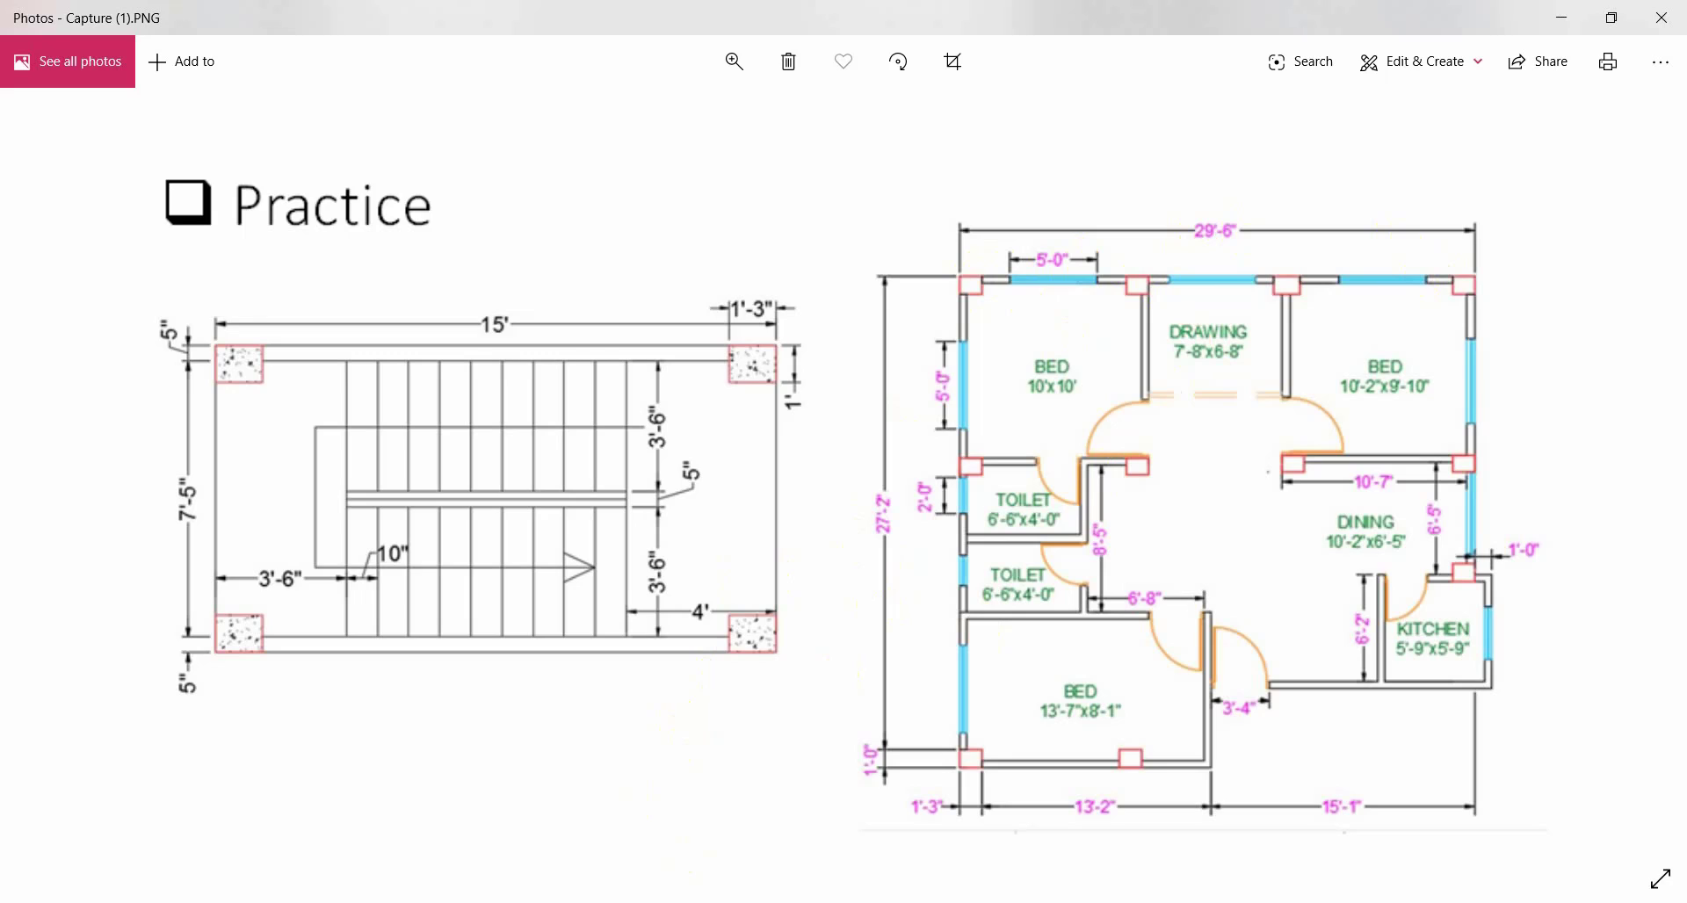
Switch from the reference picture back to AutoCAD and draw a horizontal 29'6" line as the floor plan's upper outer wall edge.
left_click(602, 902)
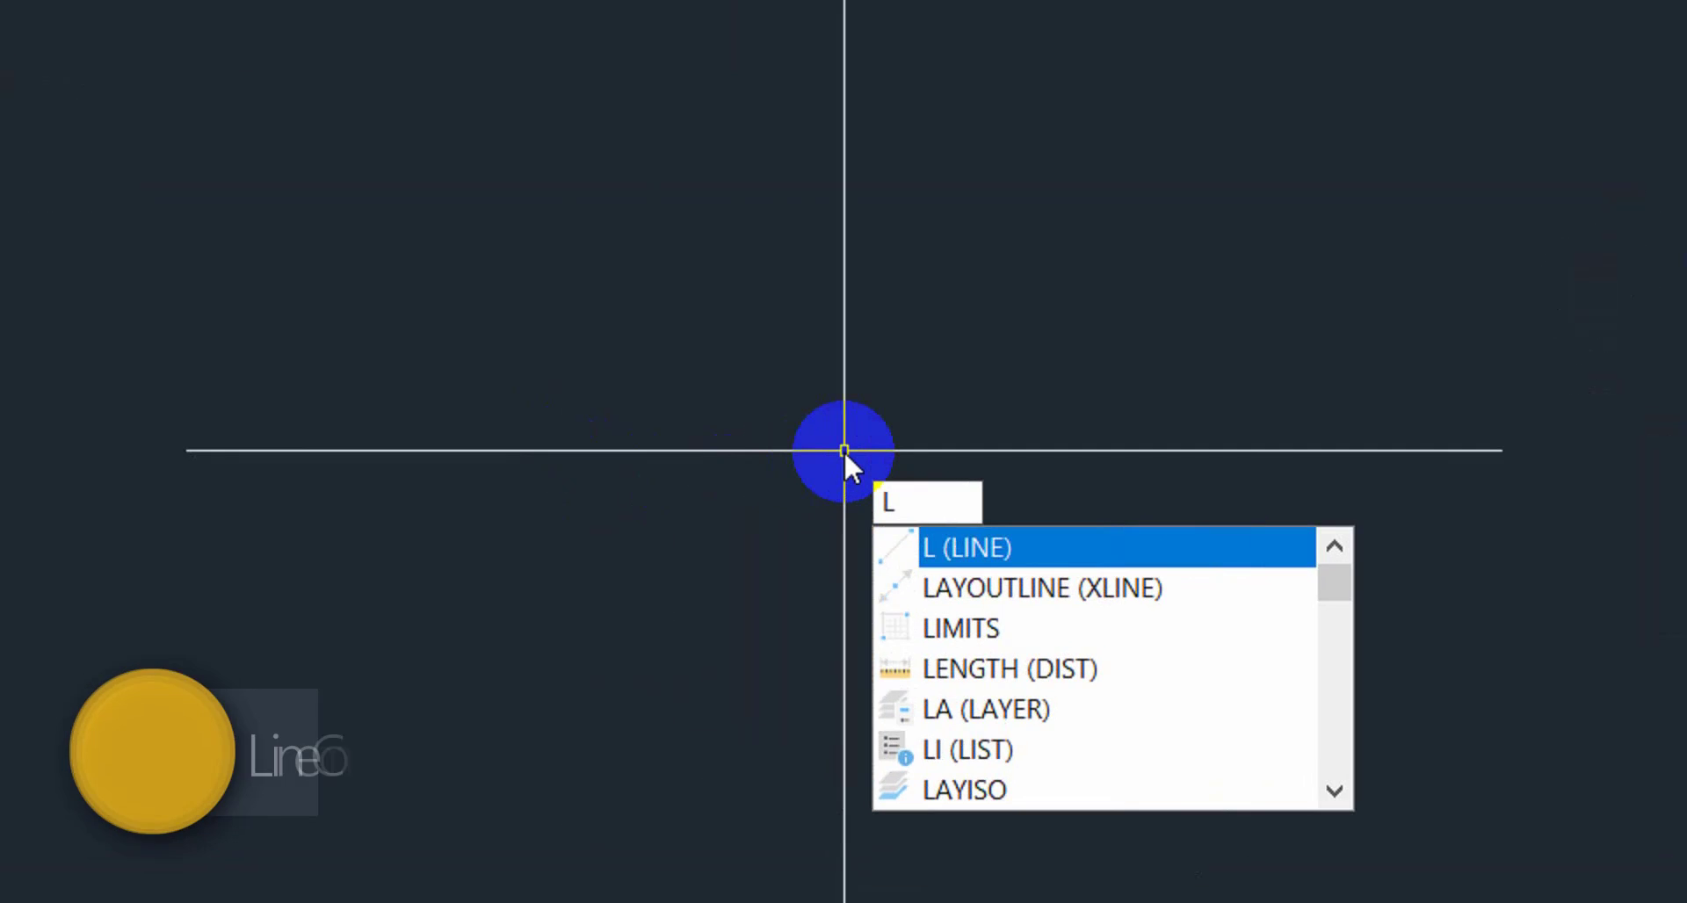
key("Return")
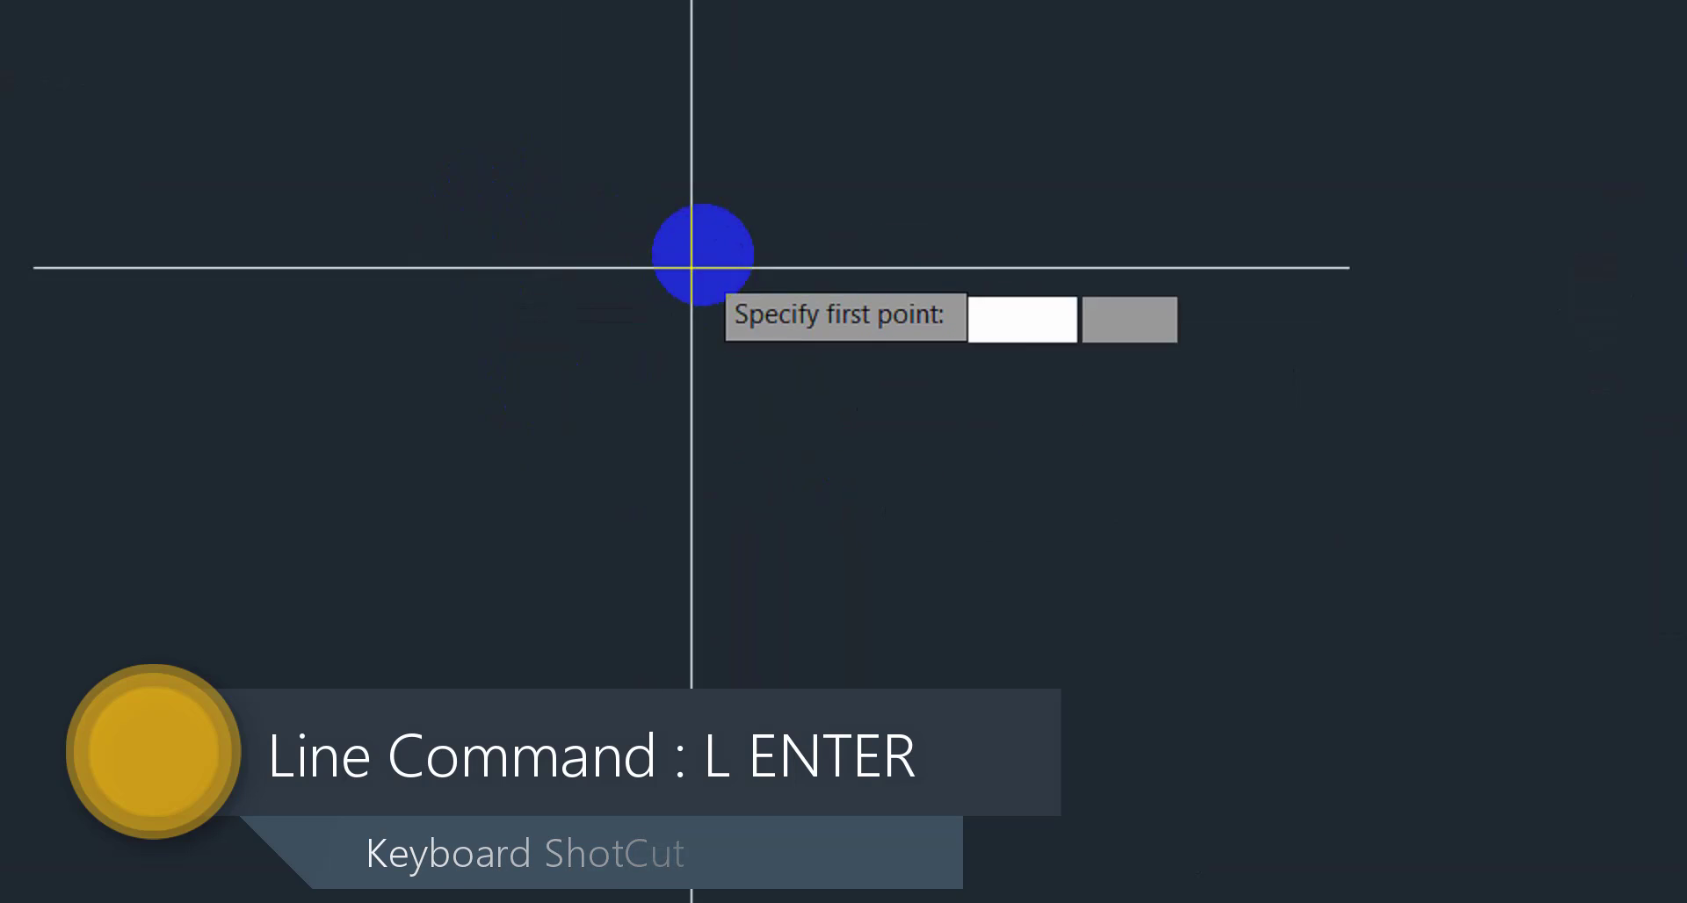
left_click(708, 223)
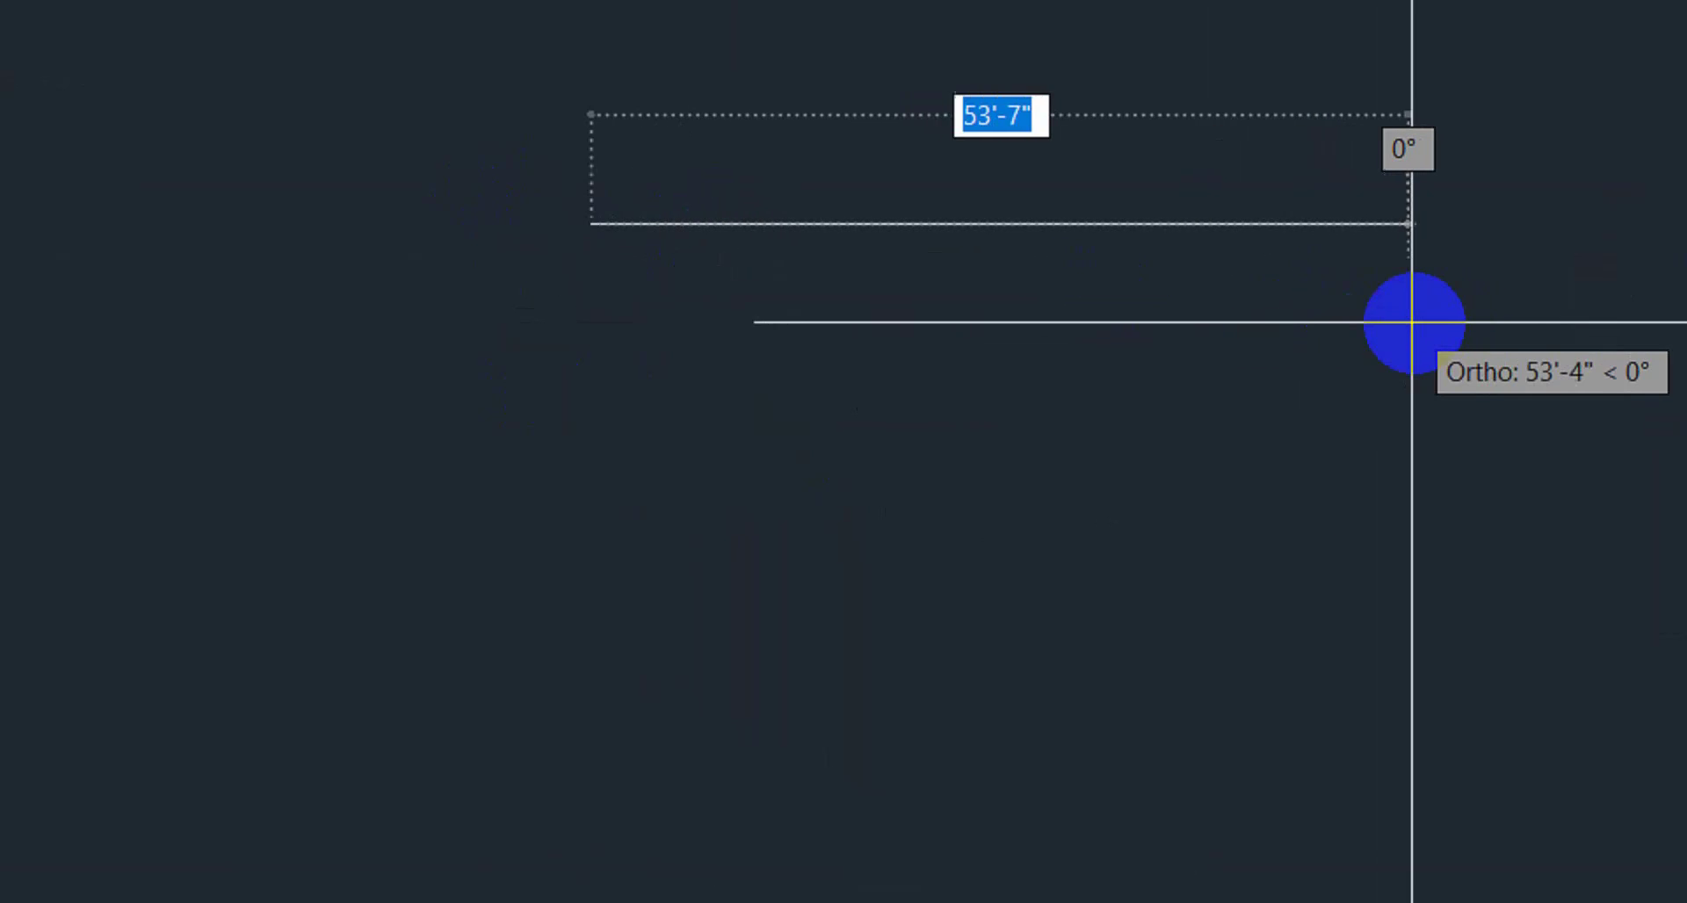
type("29")
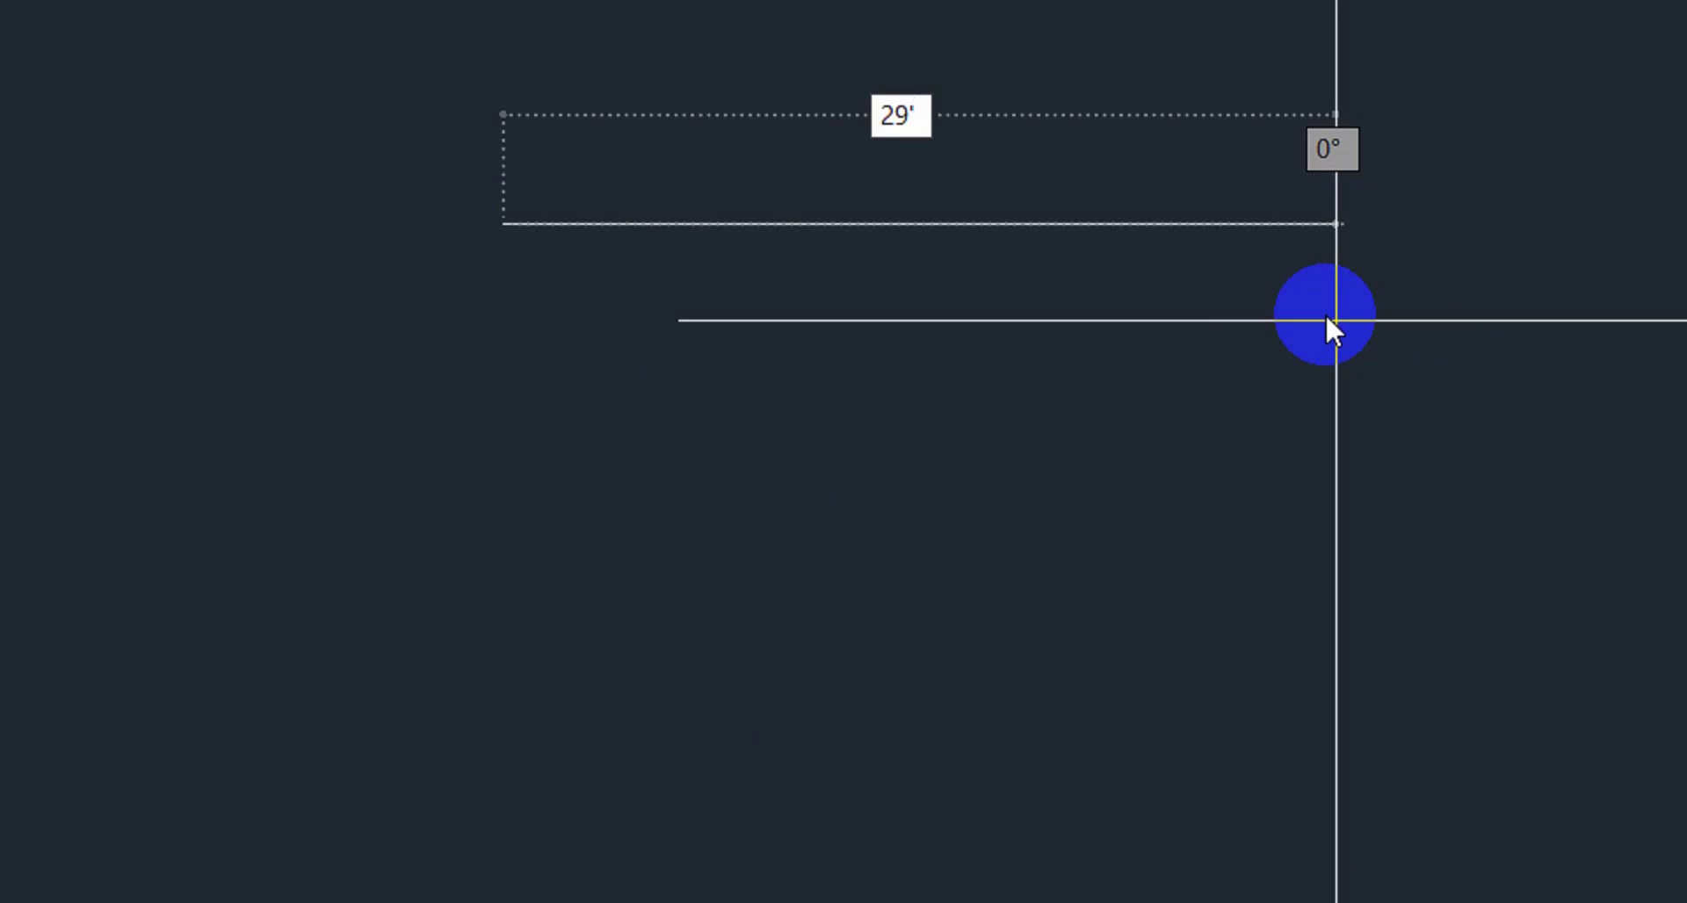
type("'6")
key("Return")
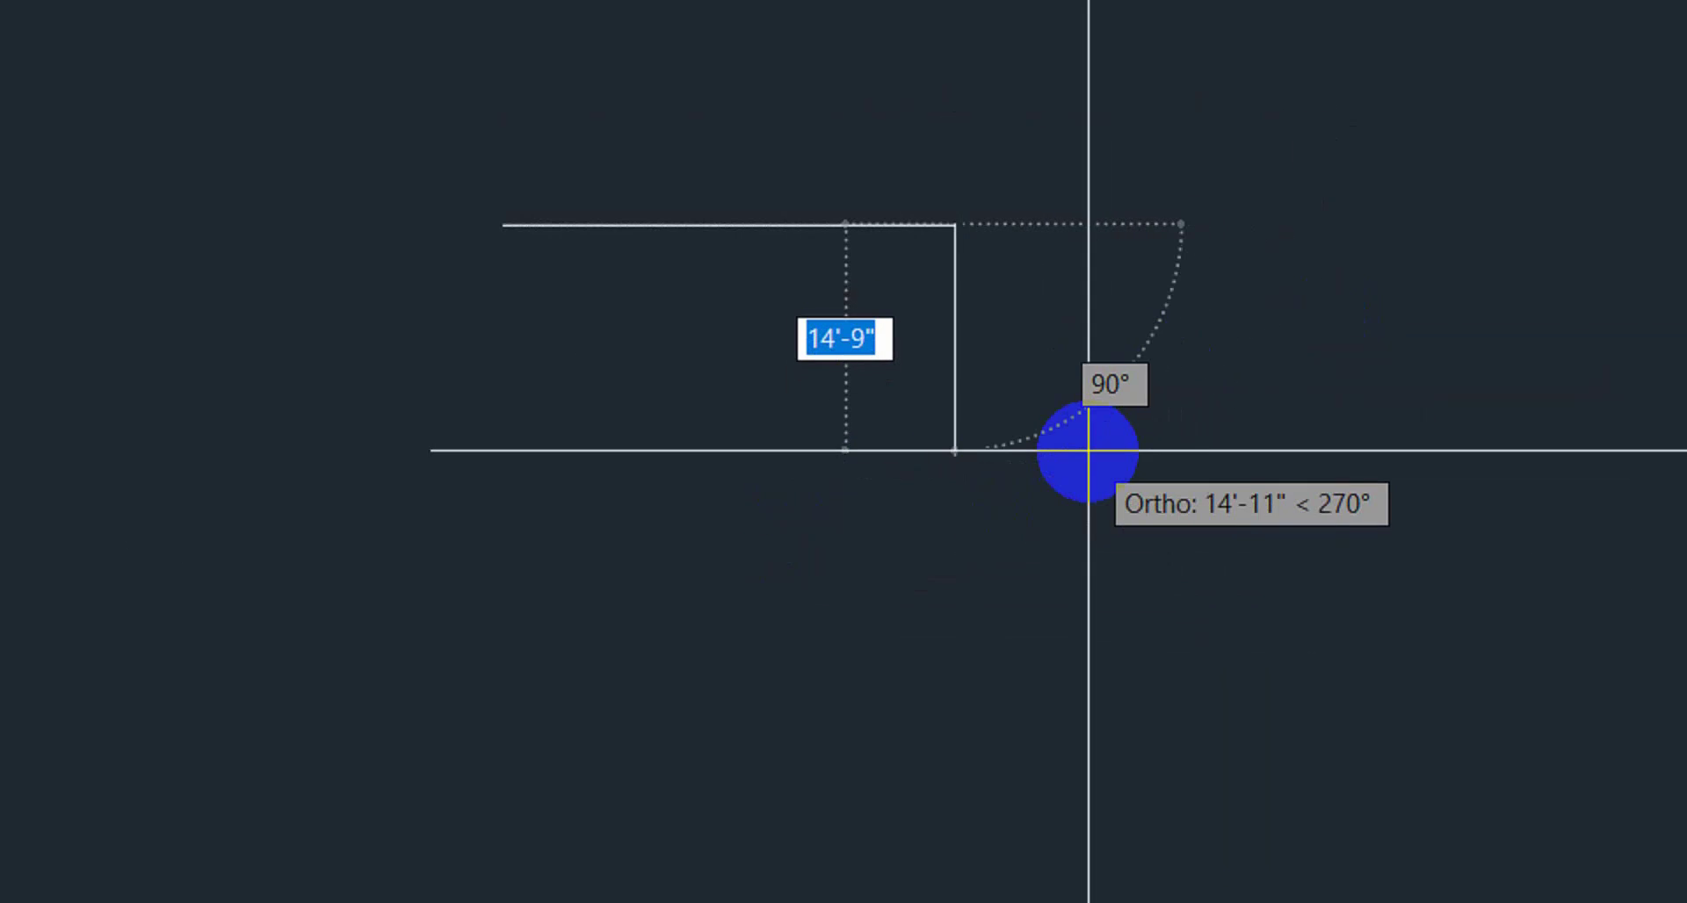
key("Escape")
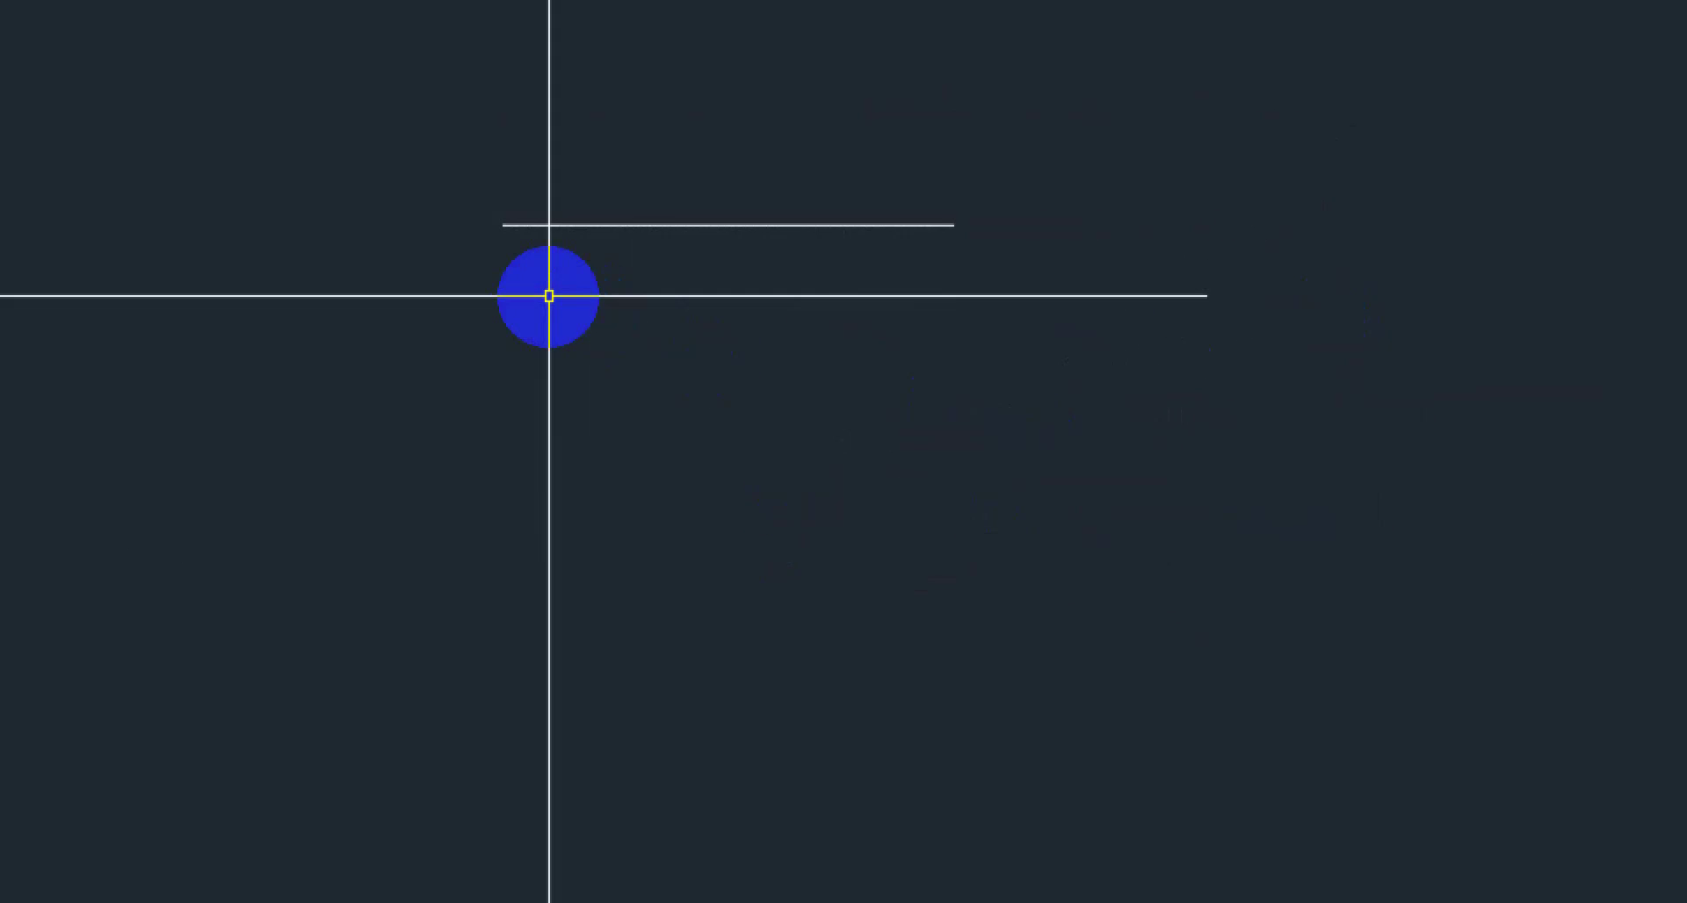
Draw a vertical 27'2" line downward from the left end of the upper wall line as the left outer wall edge.
type("L")
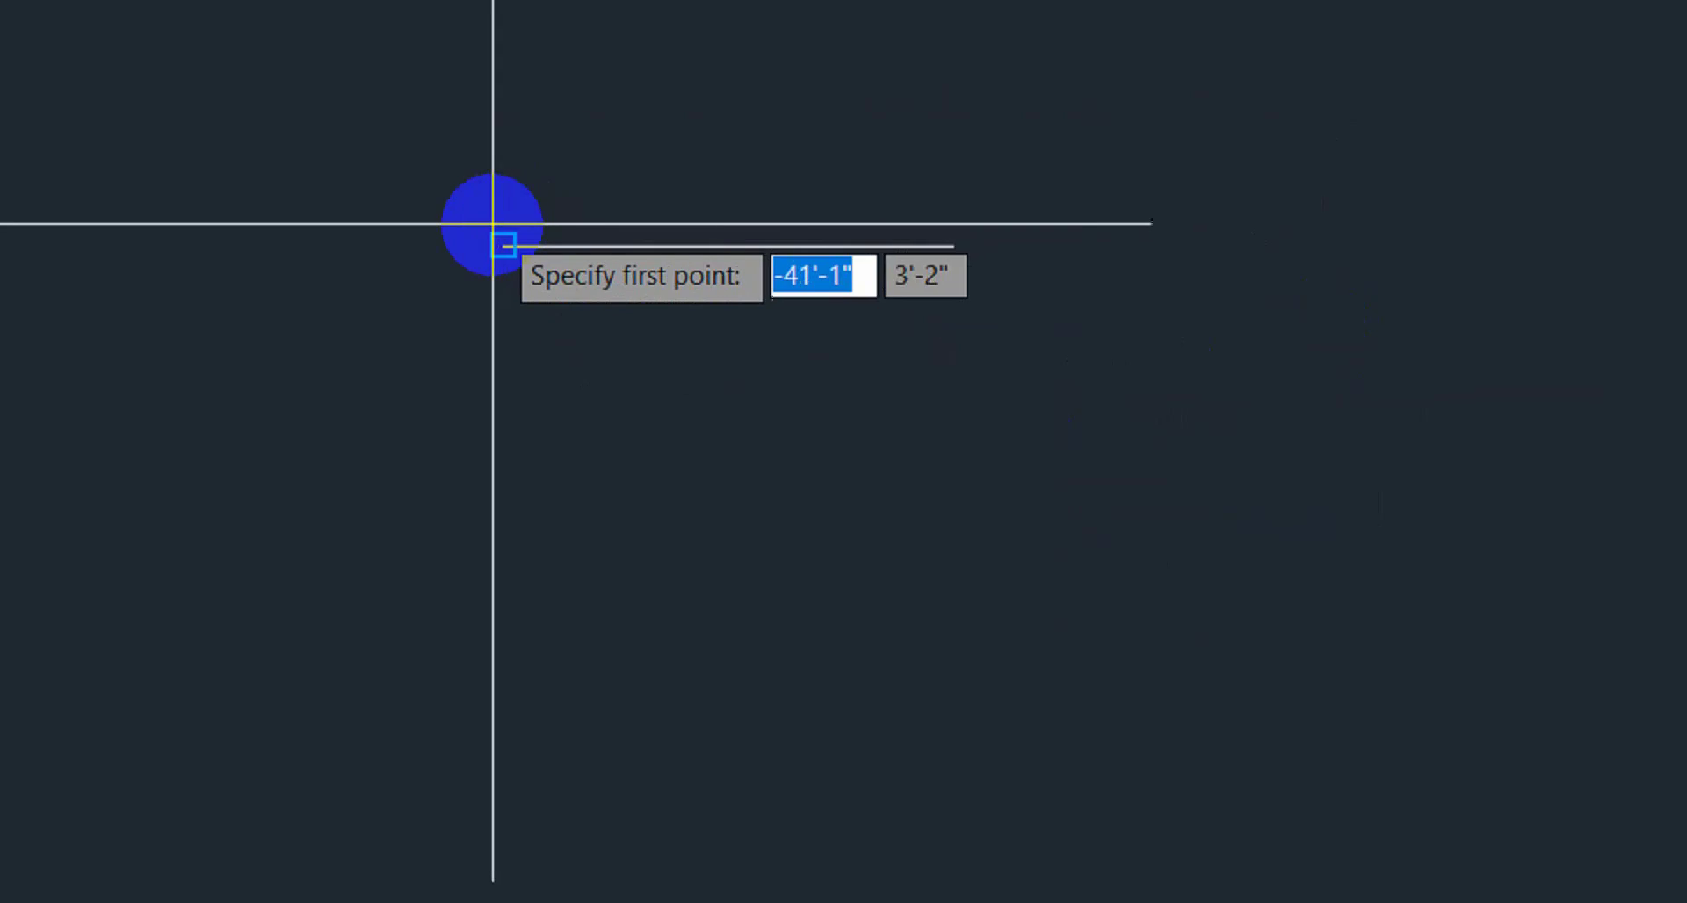
left_click(503, 230)
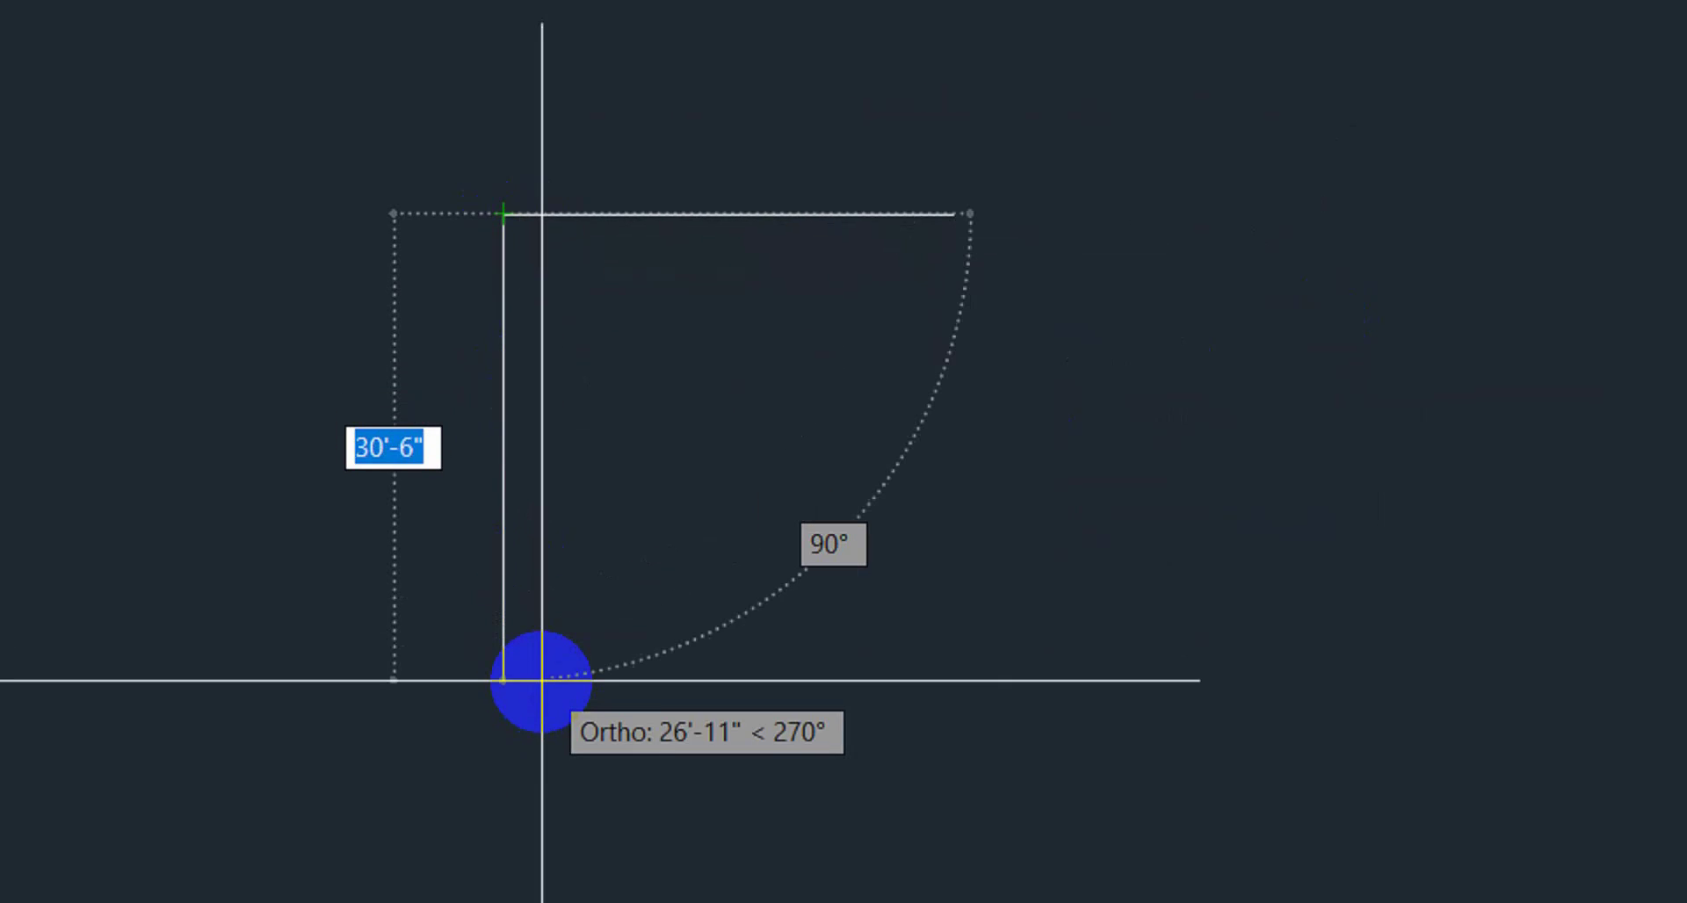
type("27'")
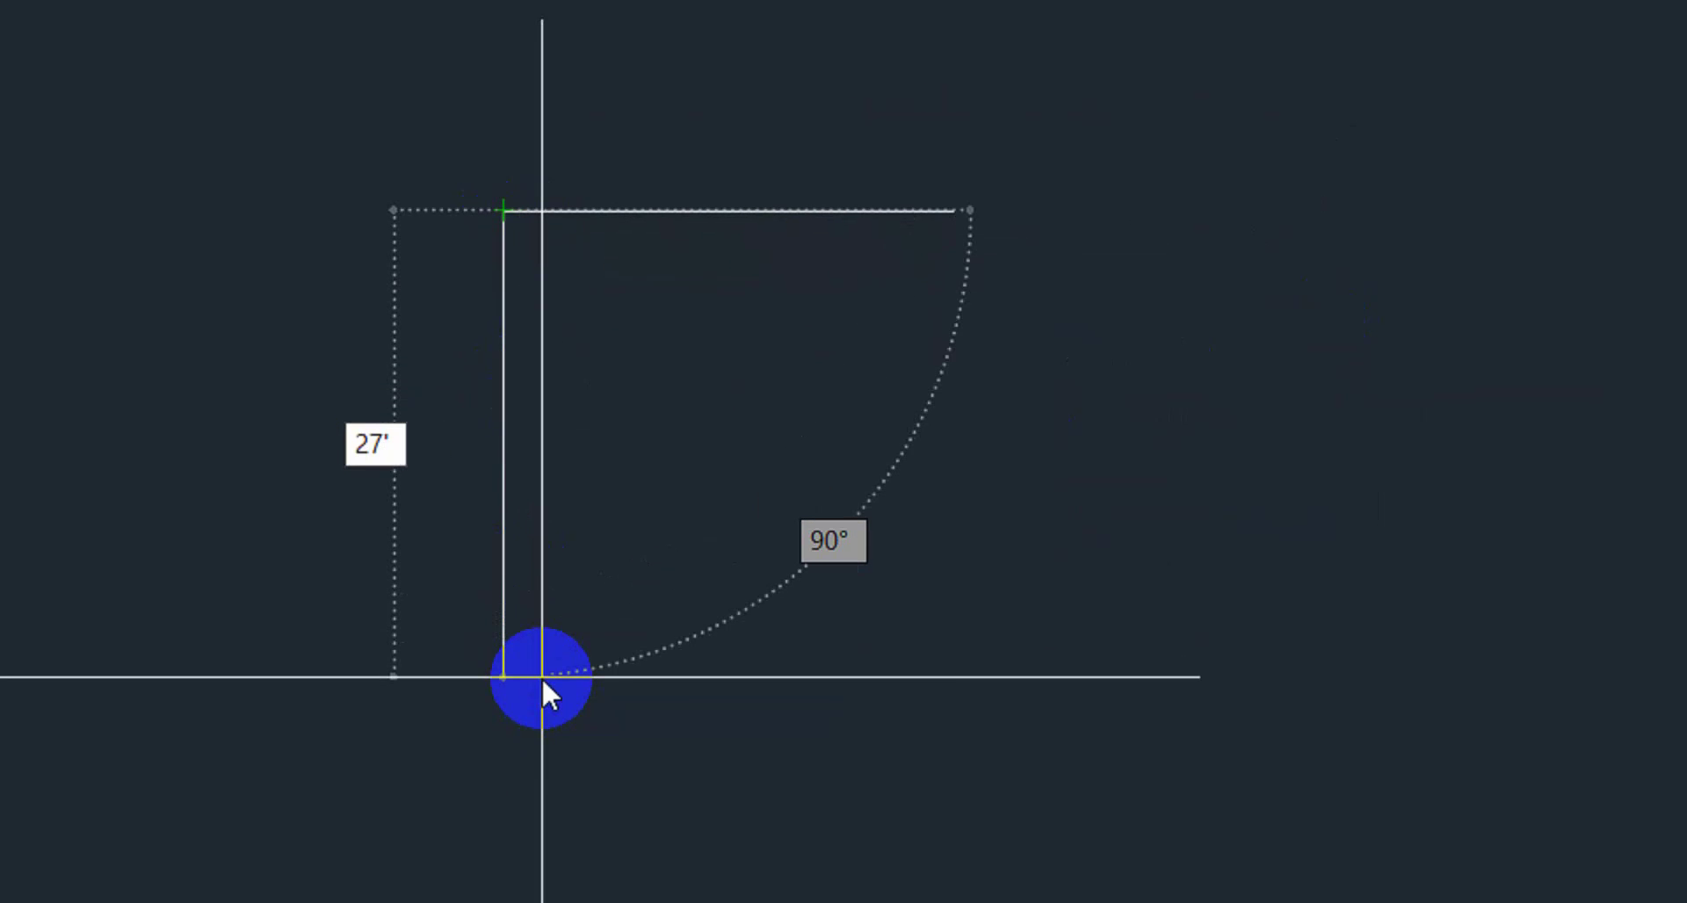
type("2")
key("Return")
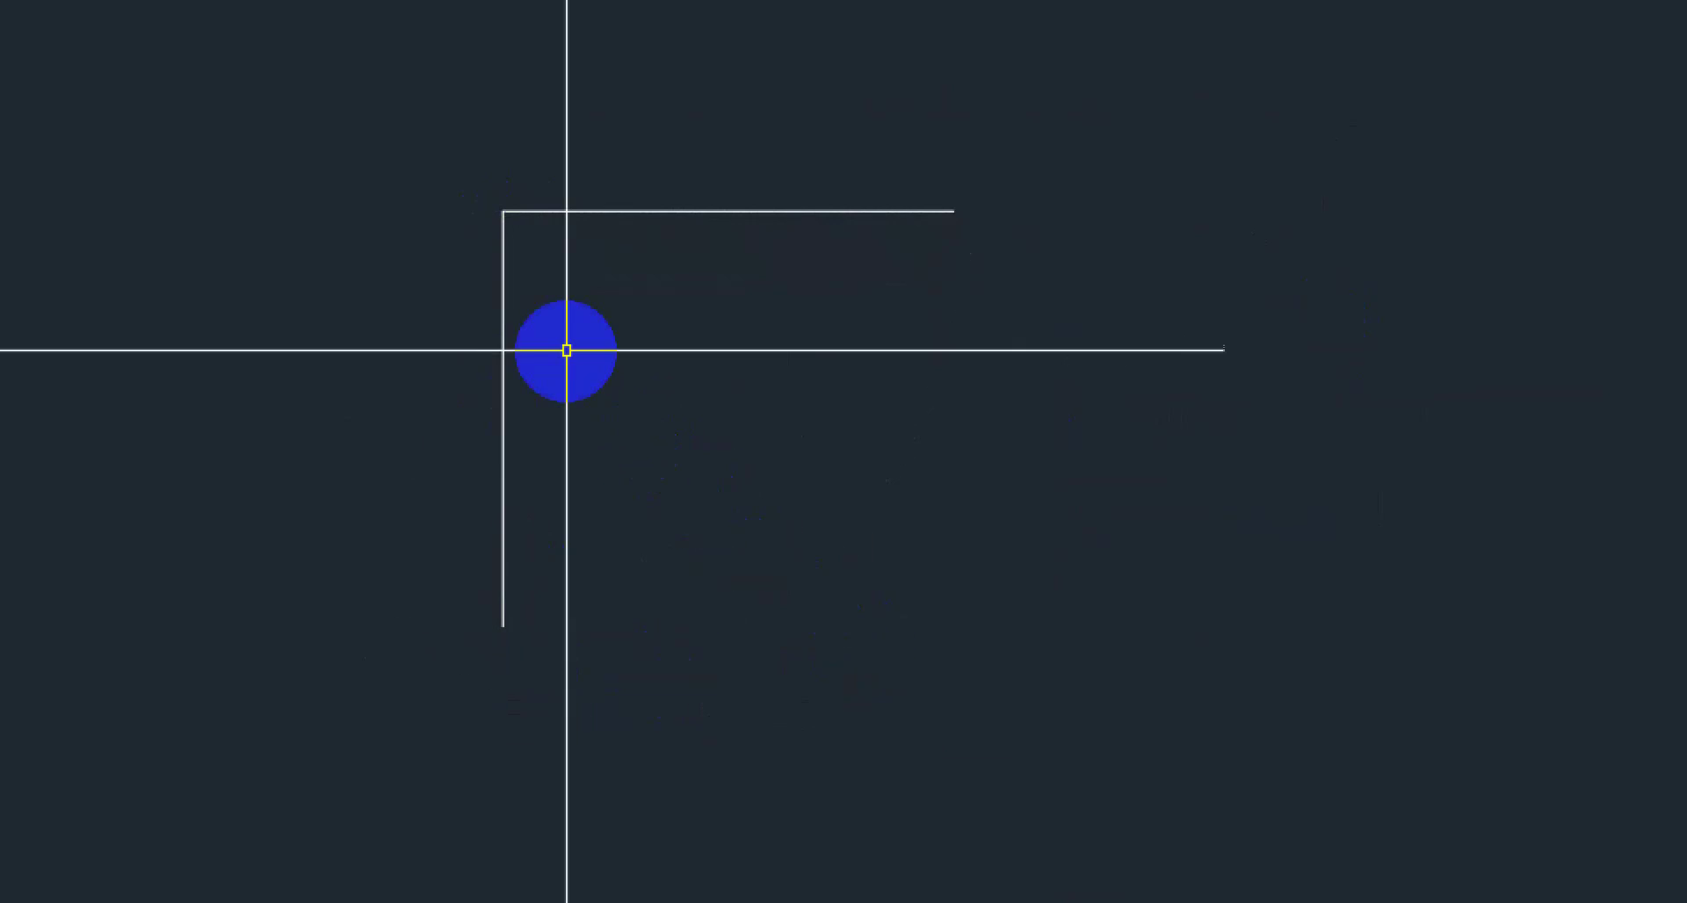
key("Escape")
key("Escape")
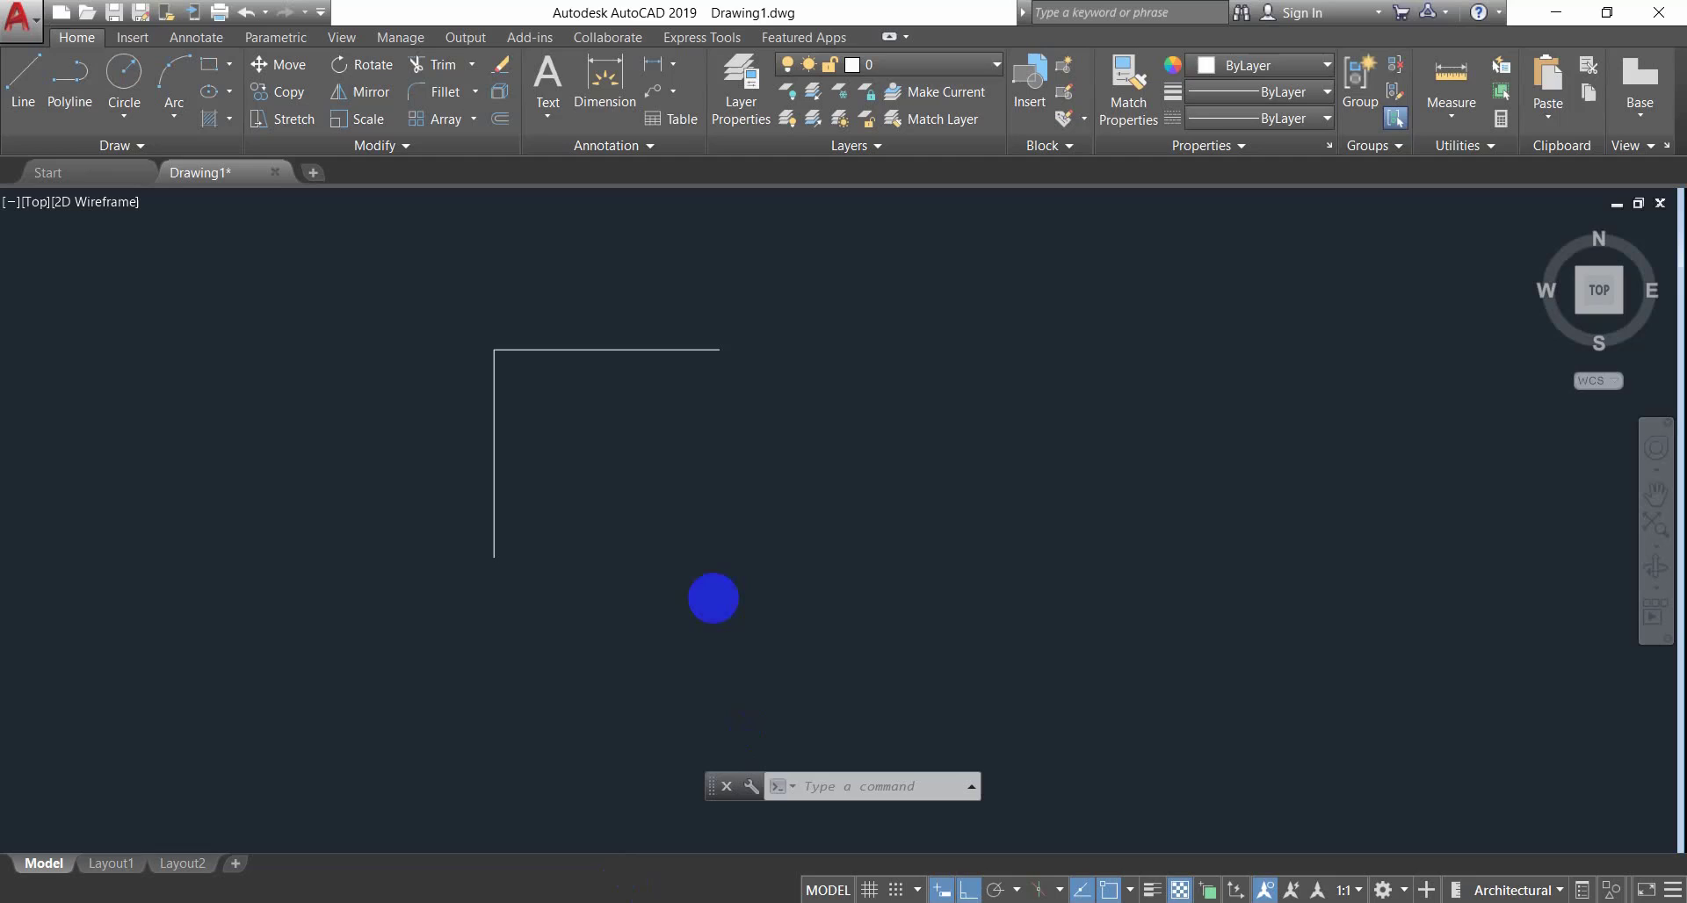
key("Escape")
key("Escape")
key("Escape")
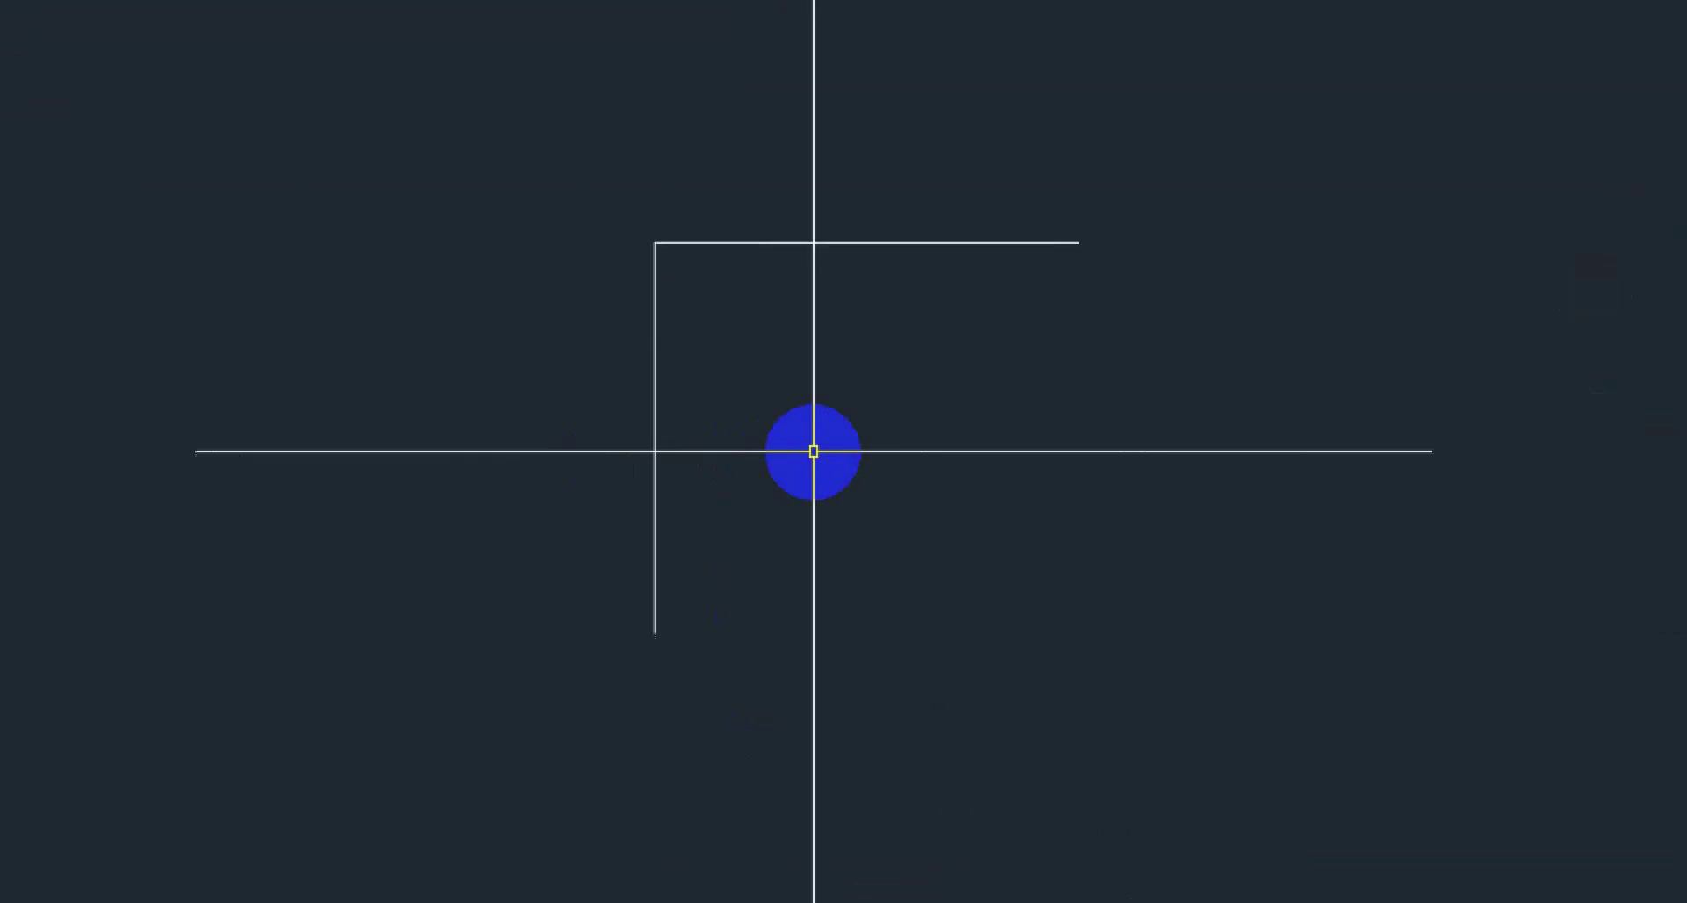
Offset the left and upper outer wall lines 5" inward to form the outer wall thickness.
type("O")
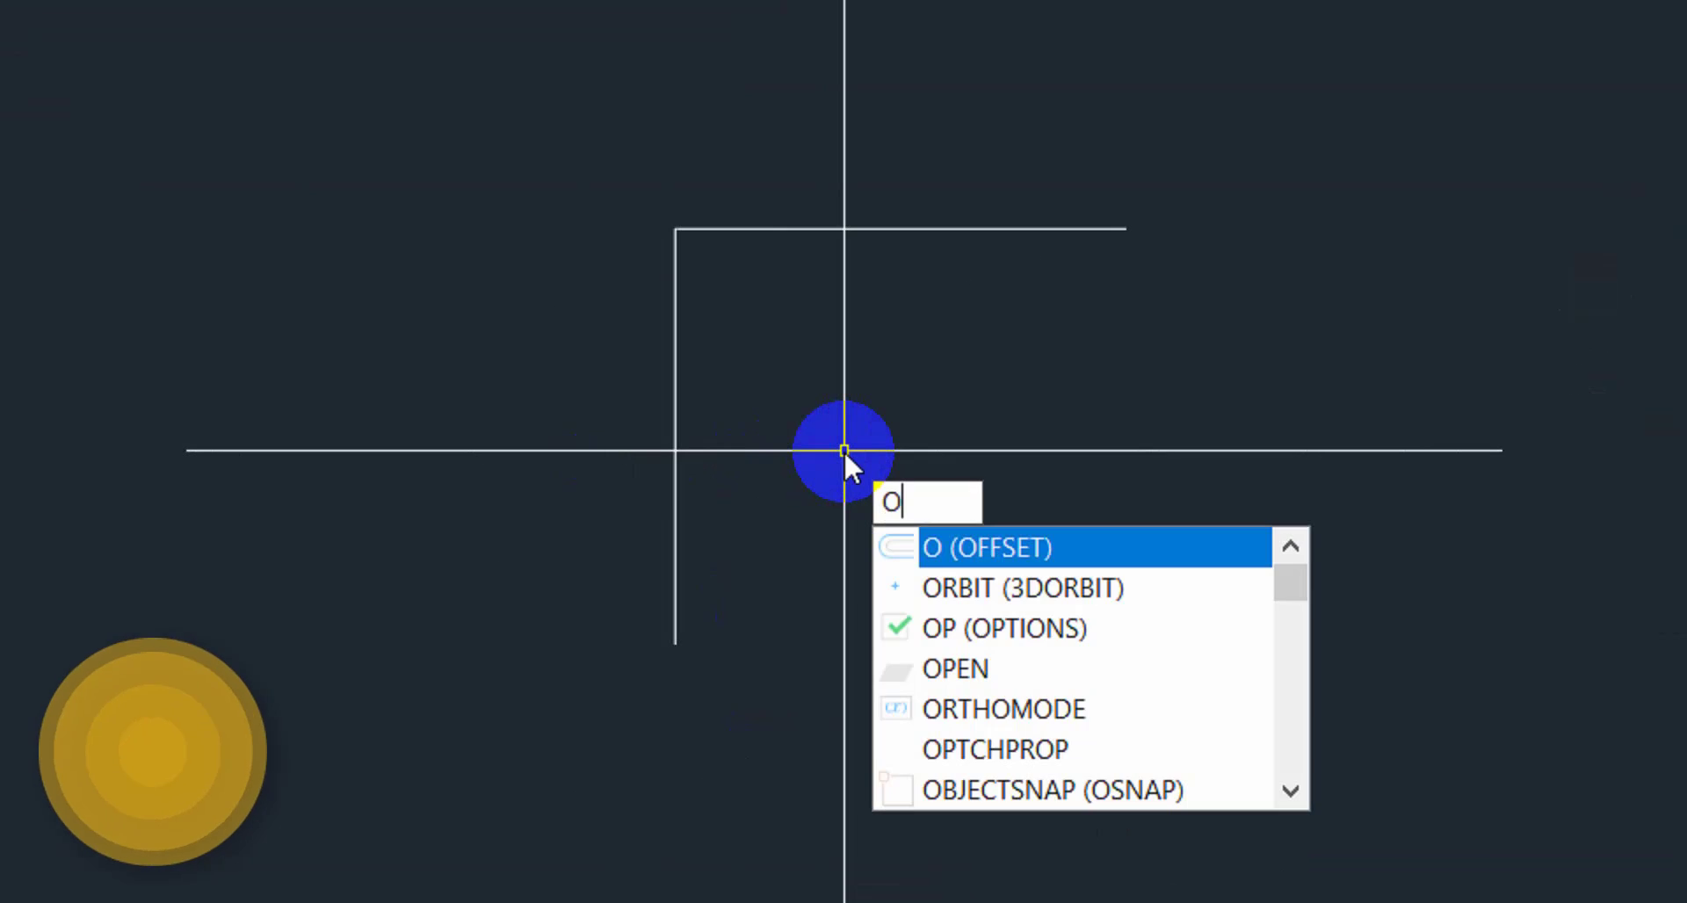
key("Return")
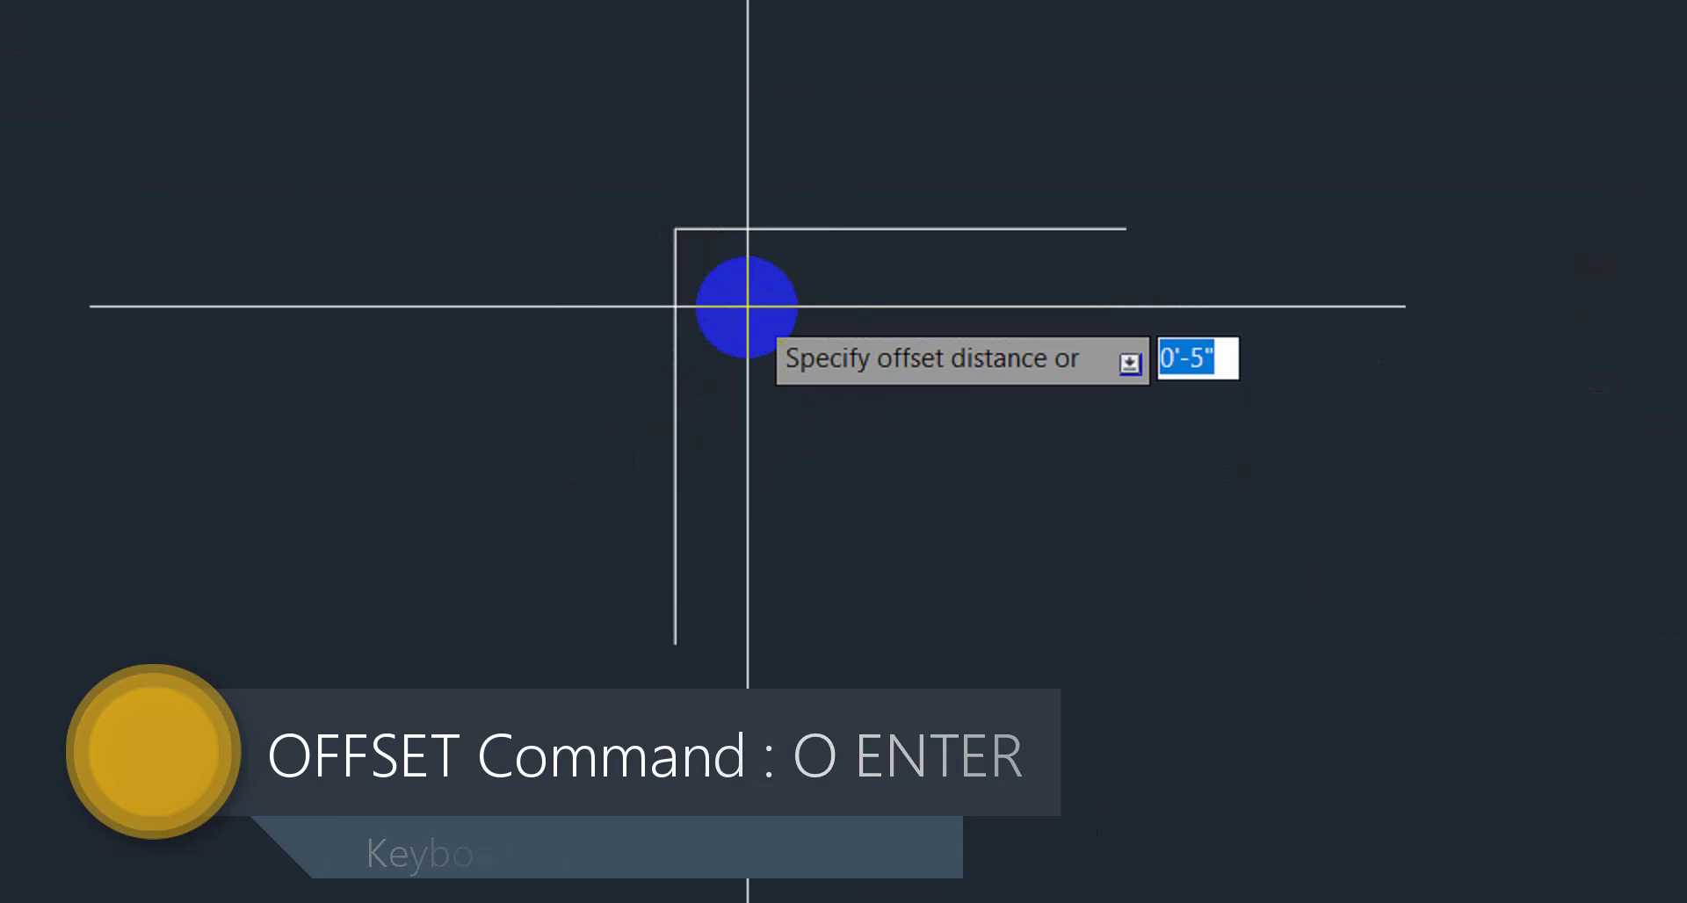
type("5")
key("Return")
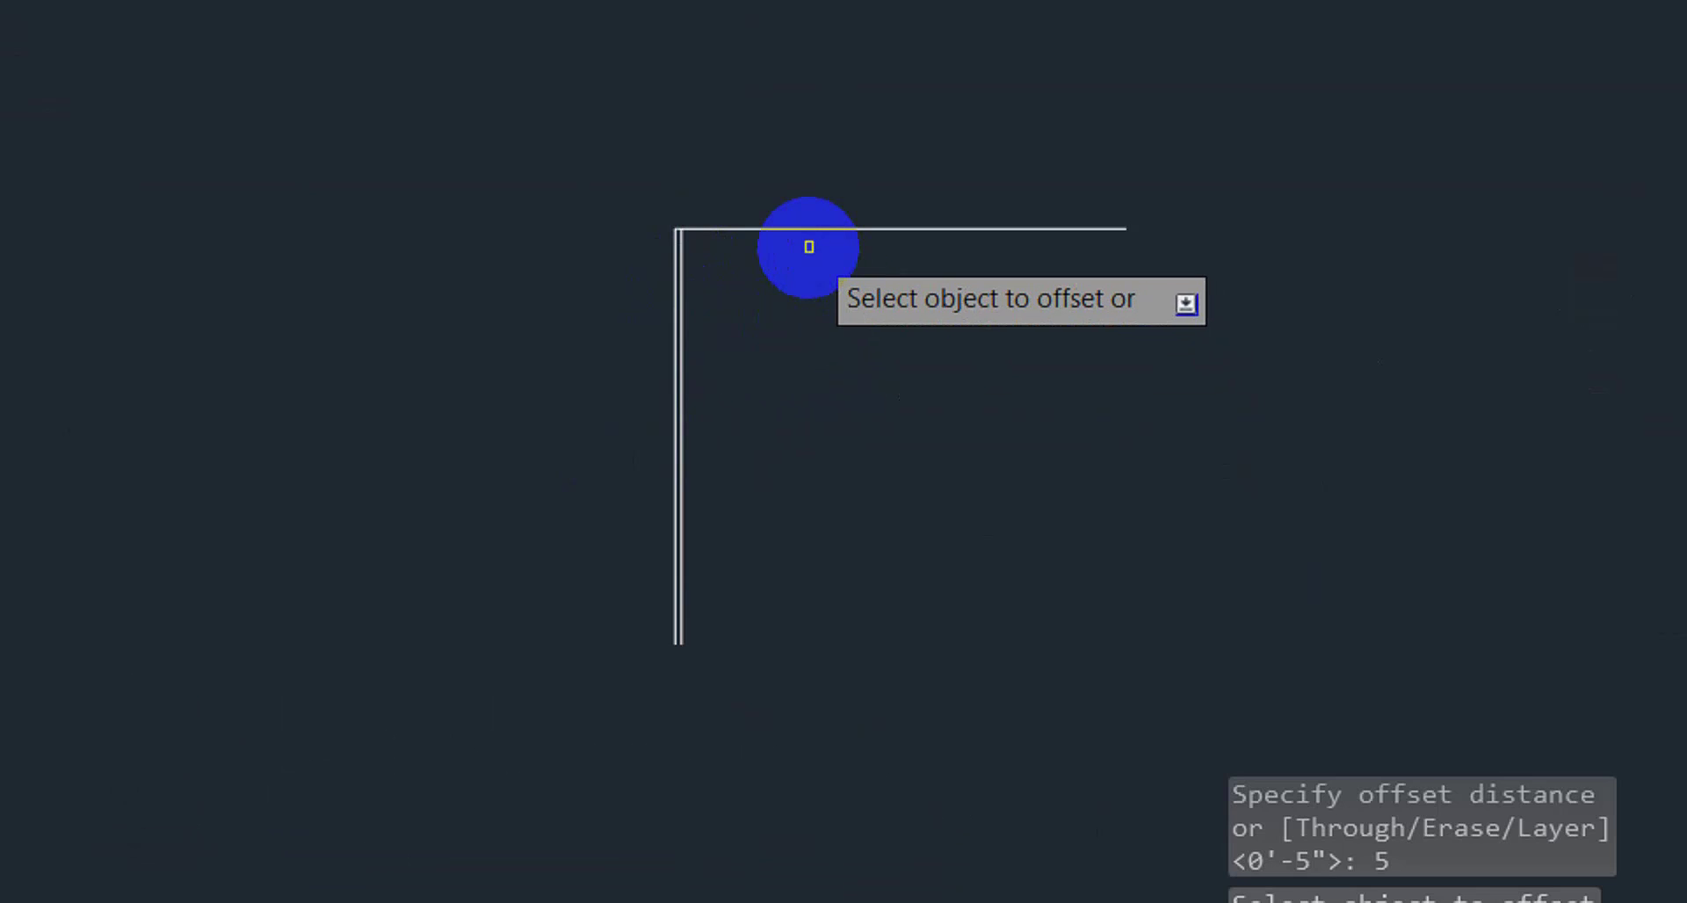
left_click(804, 231)
left_click(866, 448)
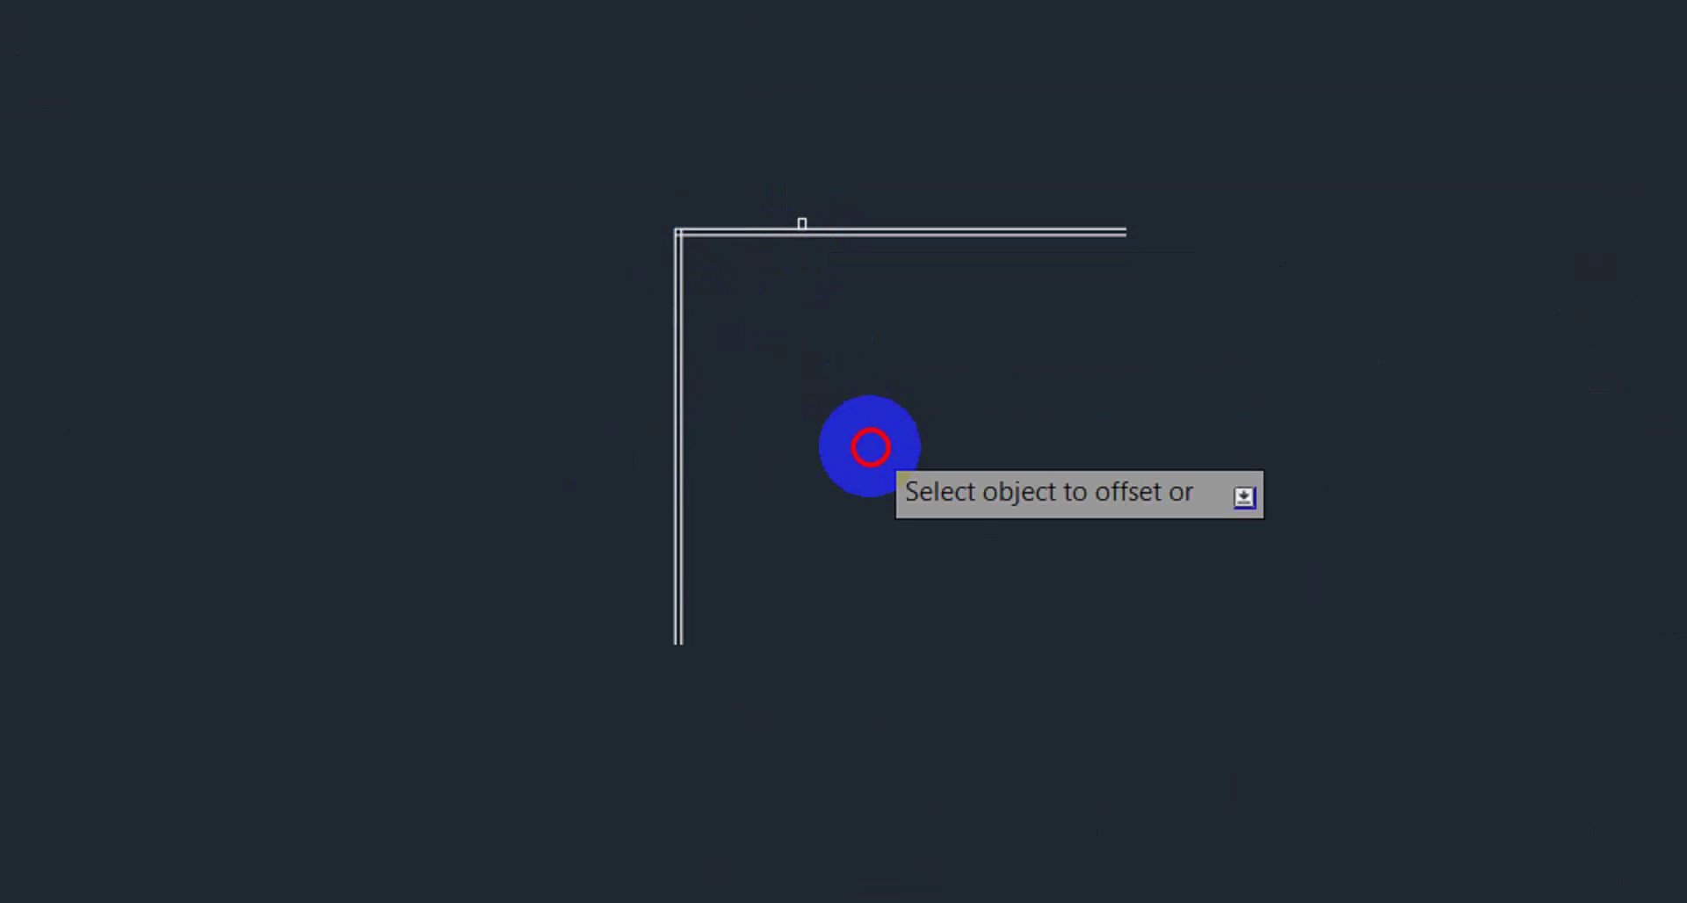
scroll(632, 244, "up", 5)
mouse_move(862, 283)
middle_mouse_down()
mouse_move(534, 371)
mouse_move(583, 379)
mouse_move(522, 319)
middle_mouse_up()
scroll(527, 357, "up", 4)
scroll(584, 380, "down", 2)
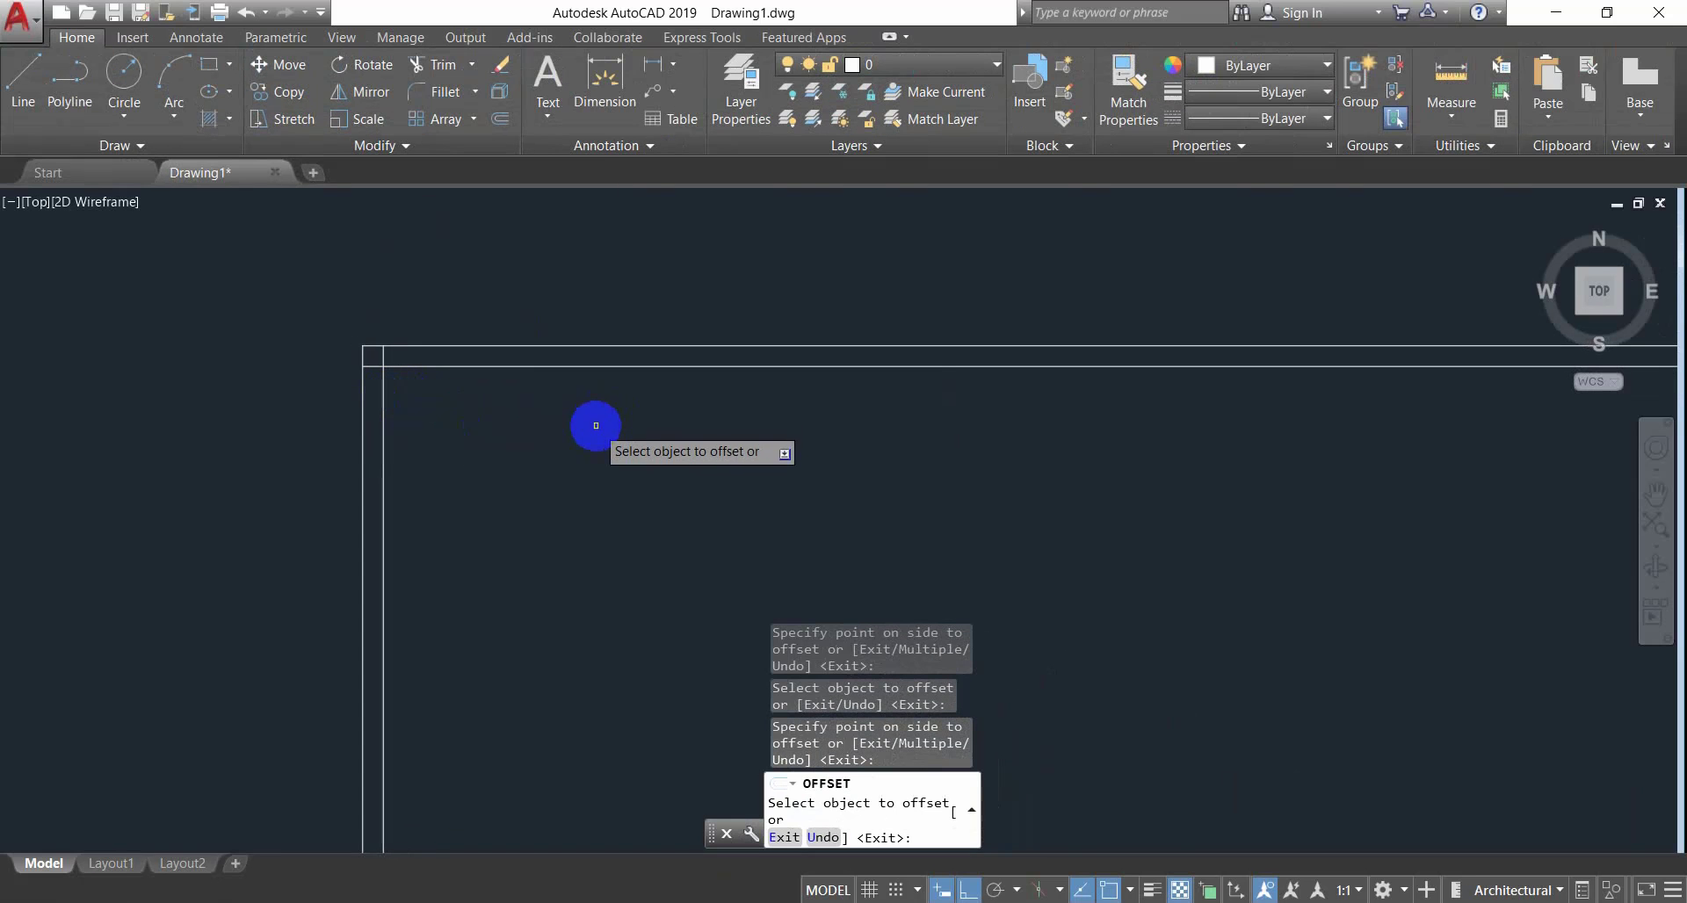
key("Escape")
key("Escape")
key("Escape")
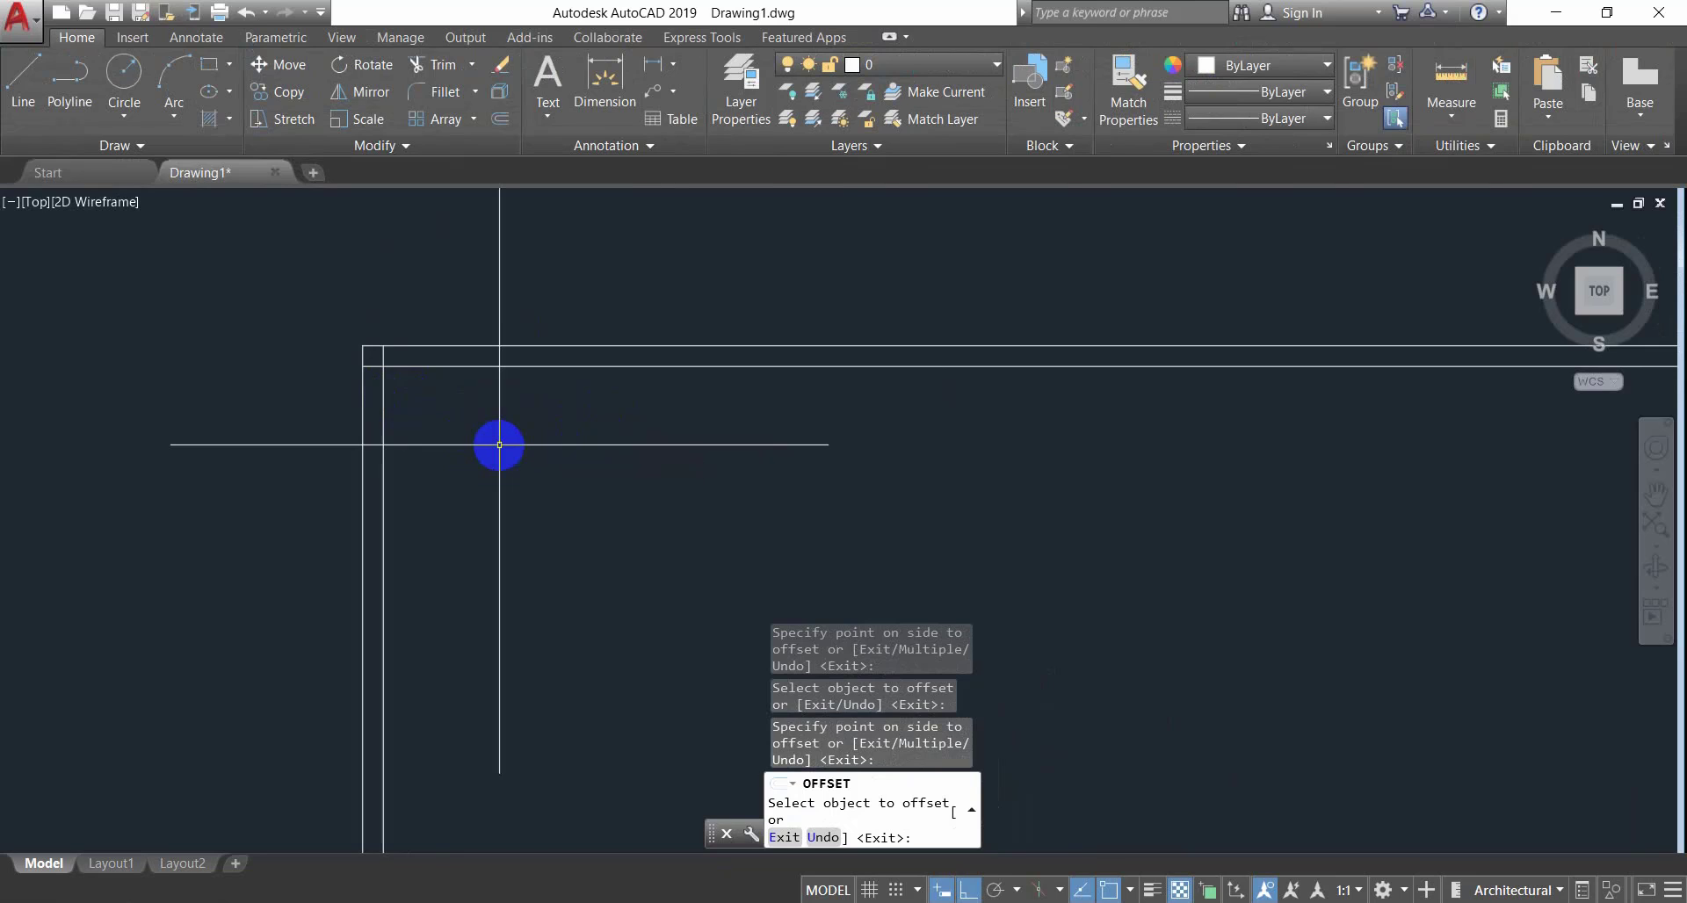
Offset the left wall's inner line 10' to the right and the upper wall's inner line 10' downward.
type("O")
key("Return")
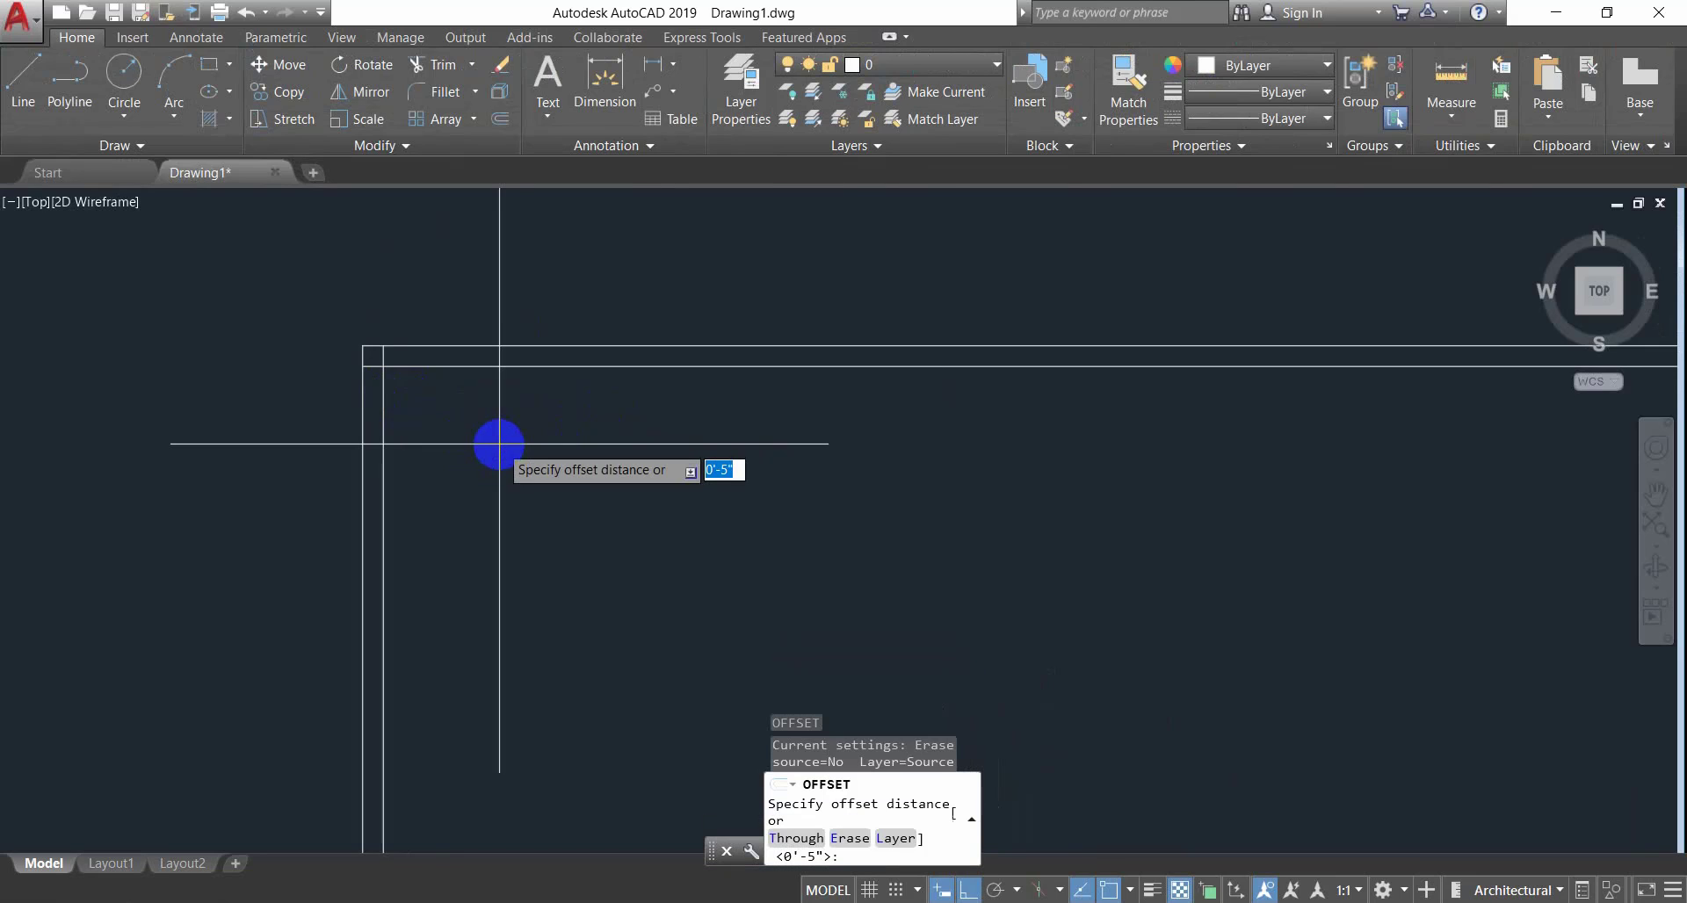
type("10")
key("Return")
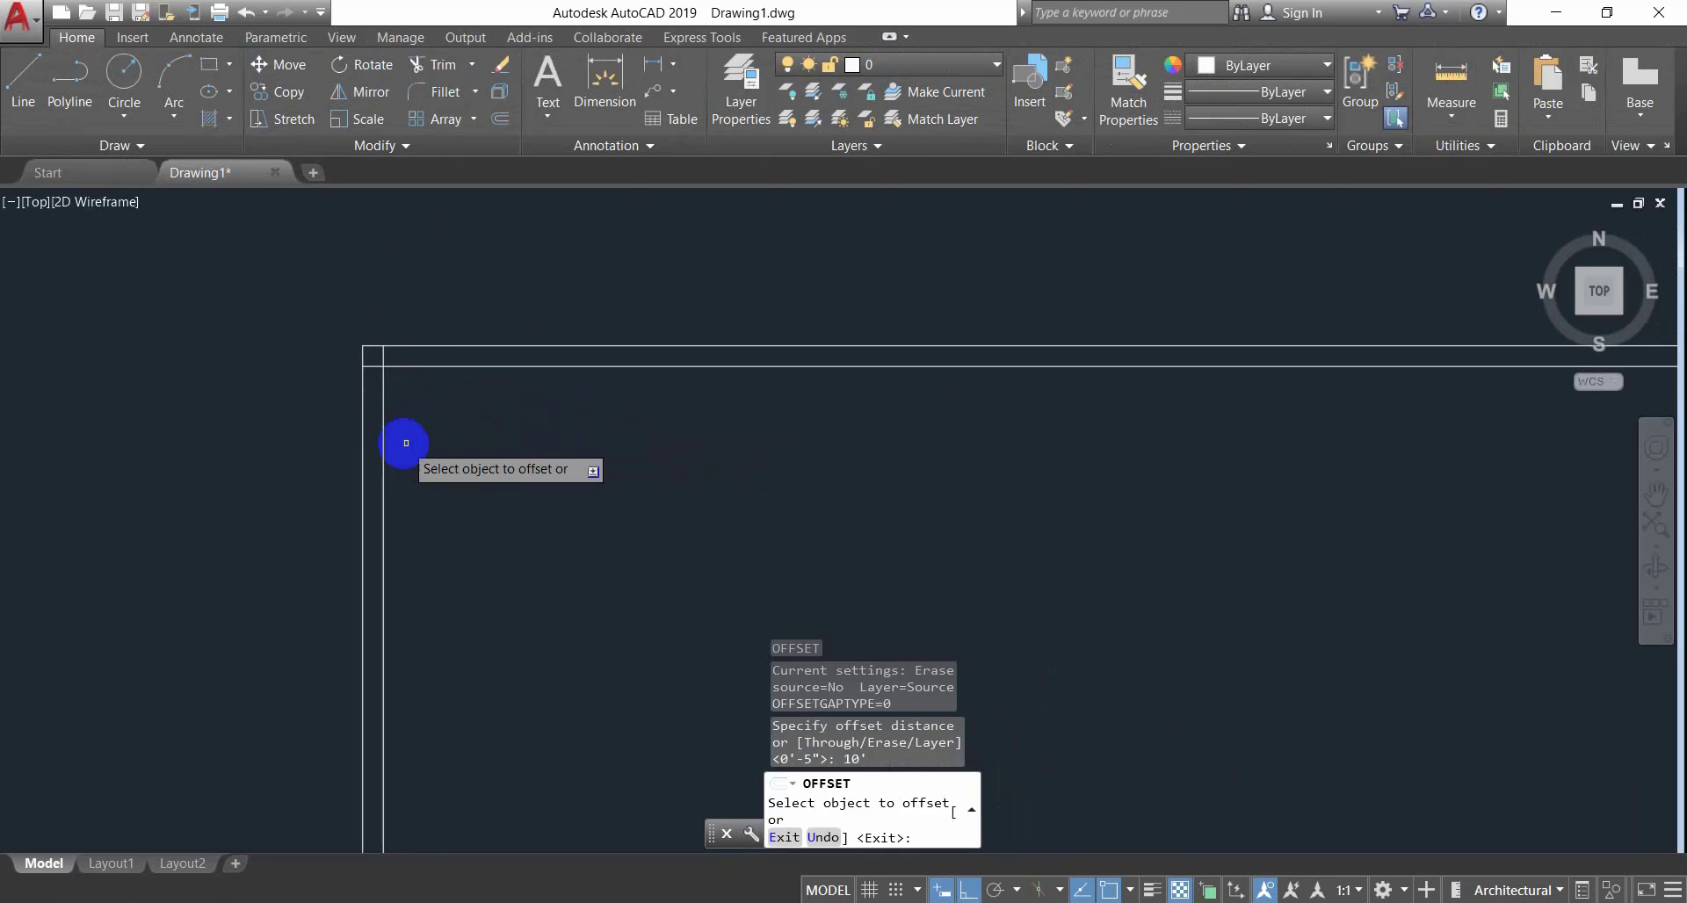
left_click(383, 425)
left_click(562, 434)
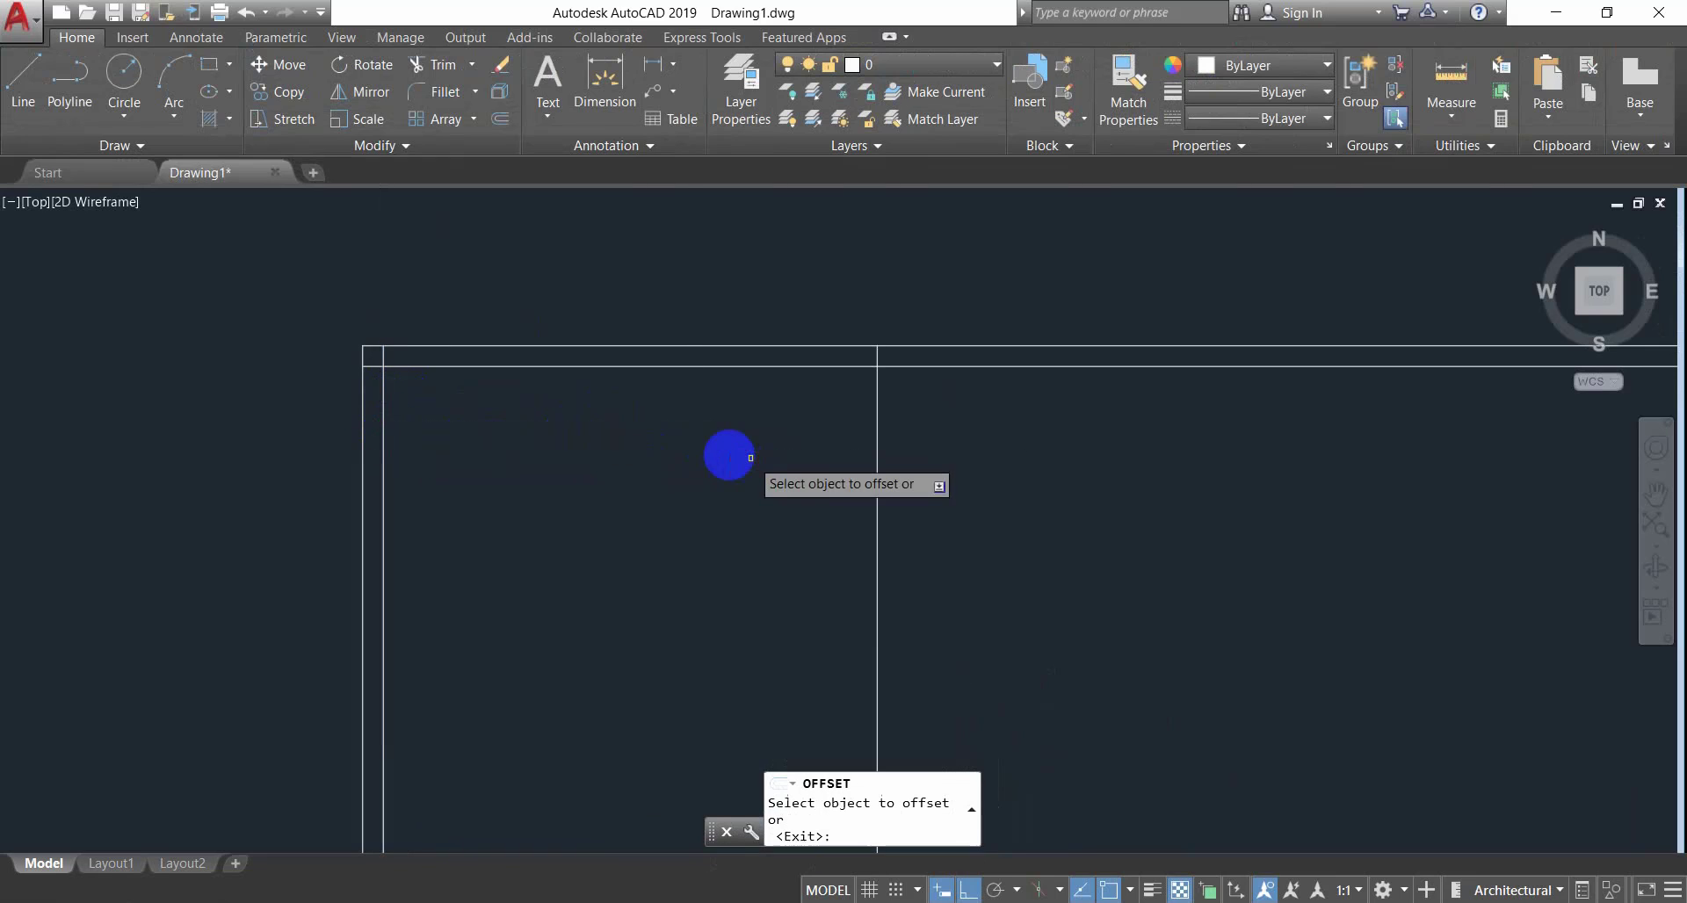
left_click(614, 367)
left_click(651, 572)
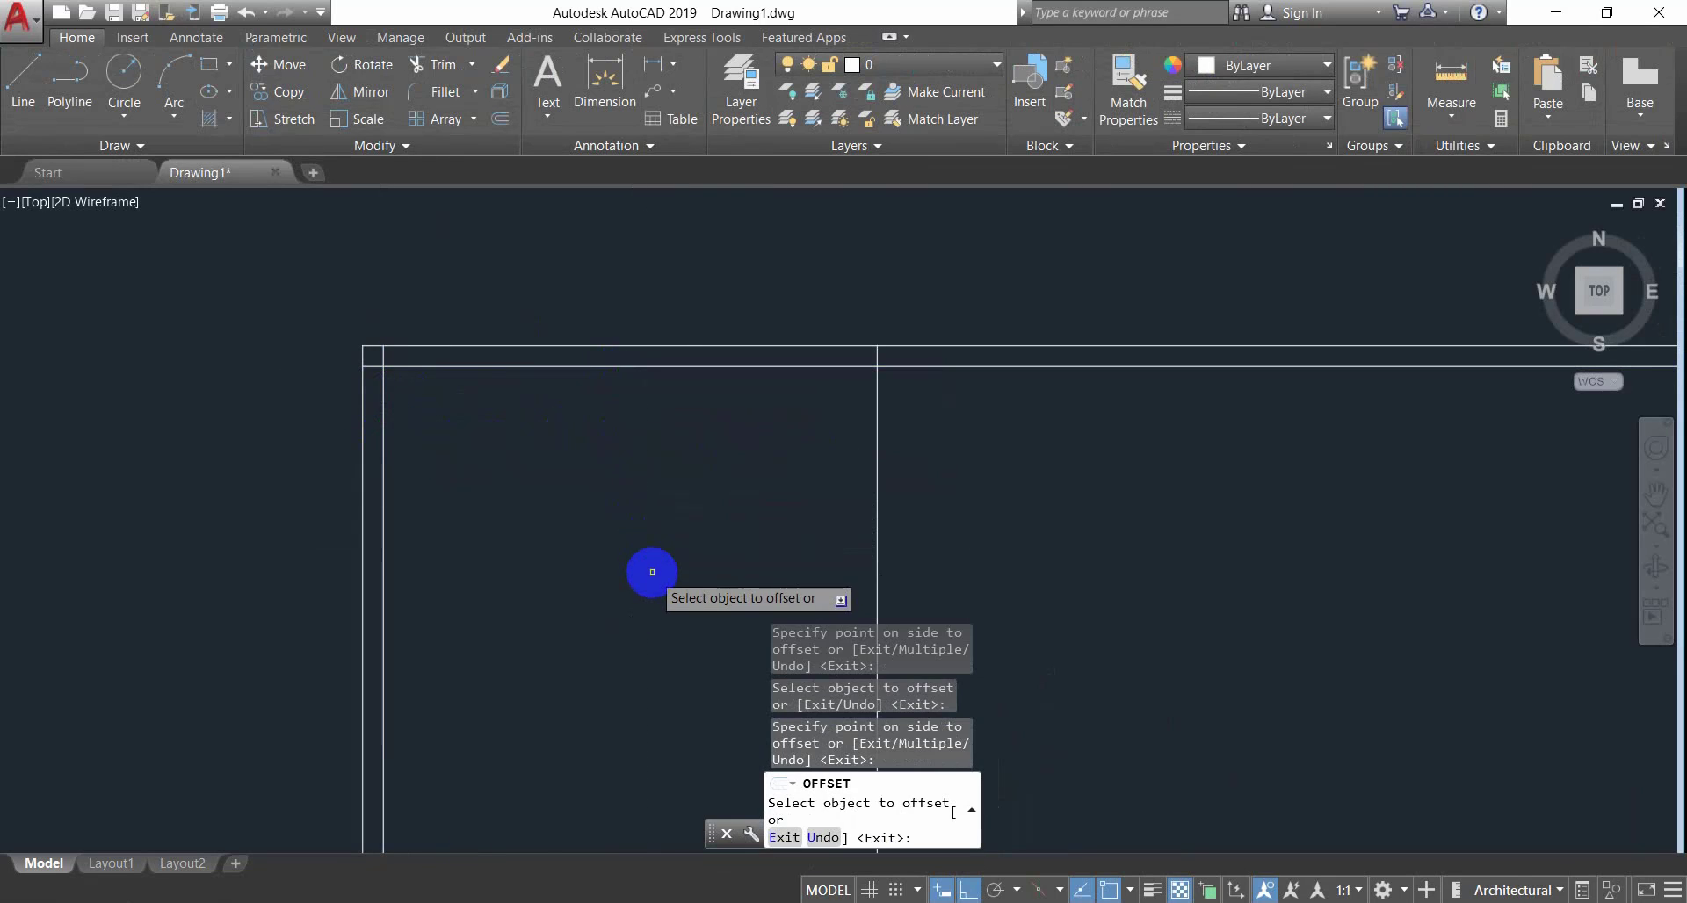
scroll(629, 515, "down", 4)
scroll(565, 460, "up", 2)
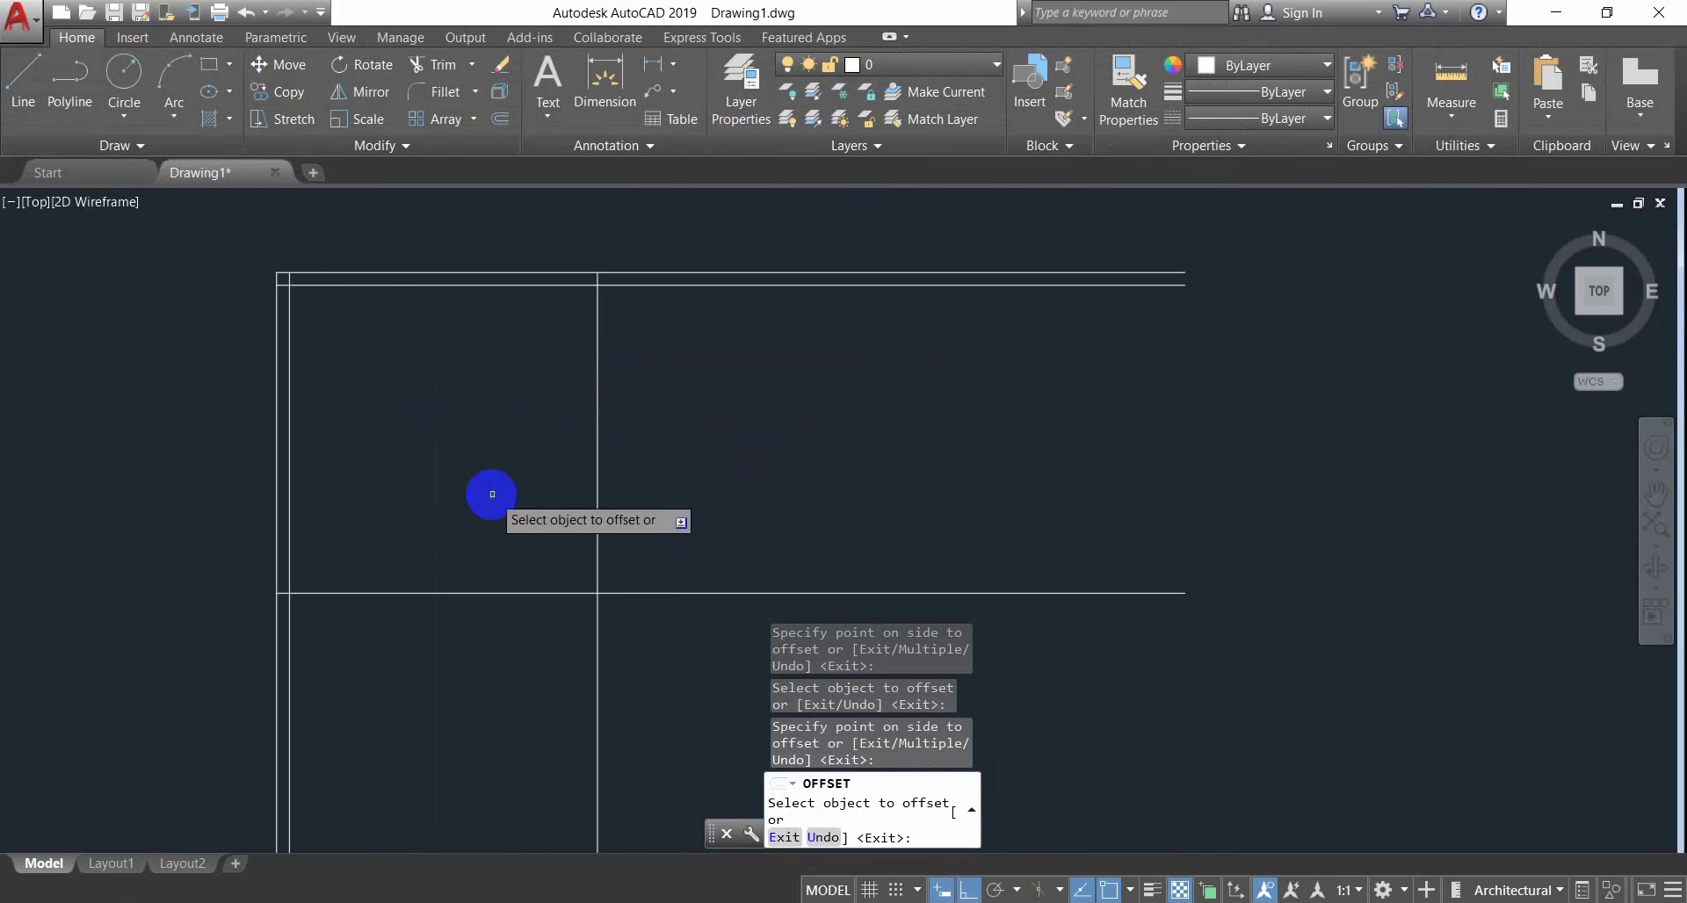
key("Return")
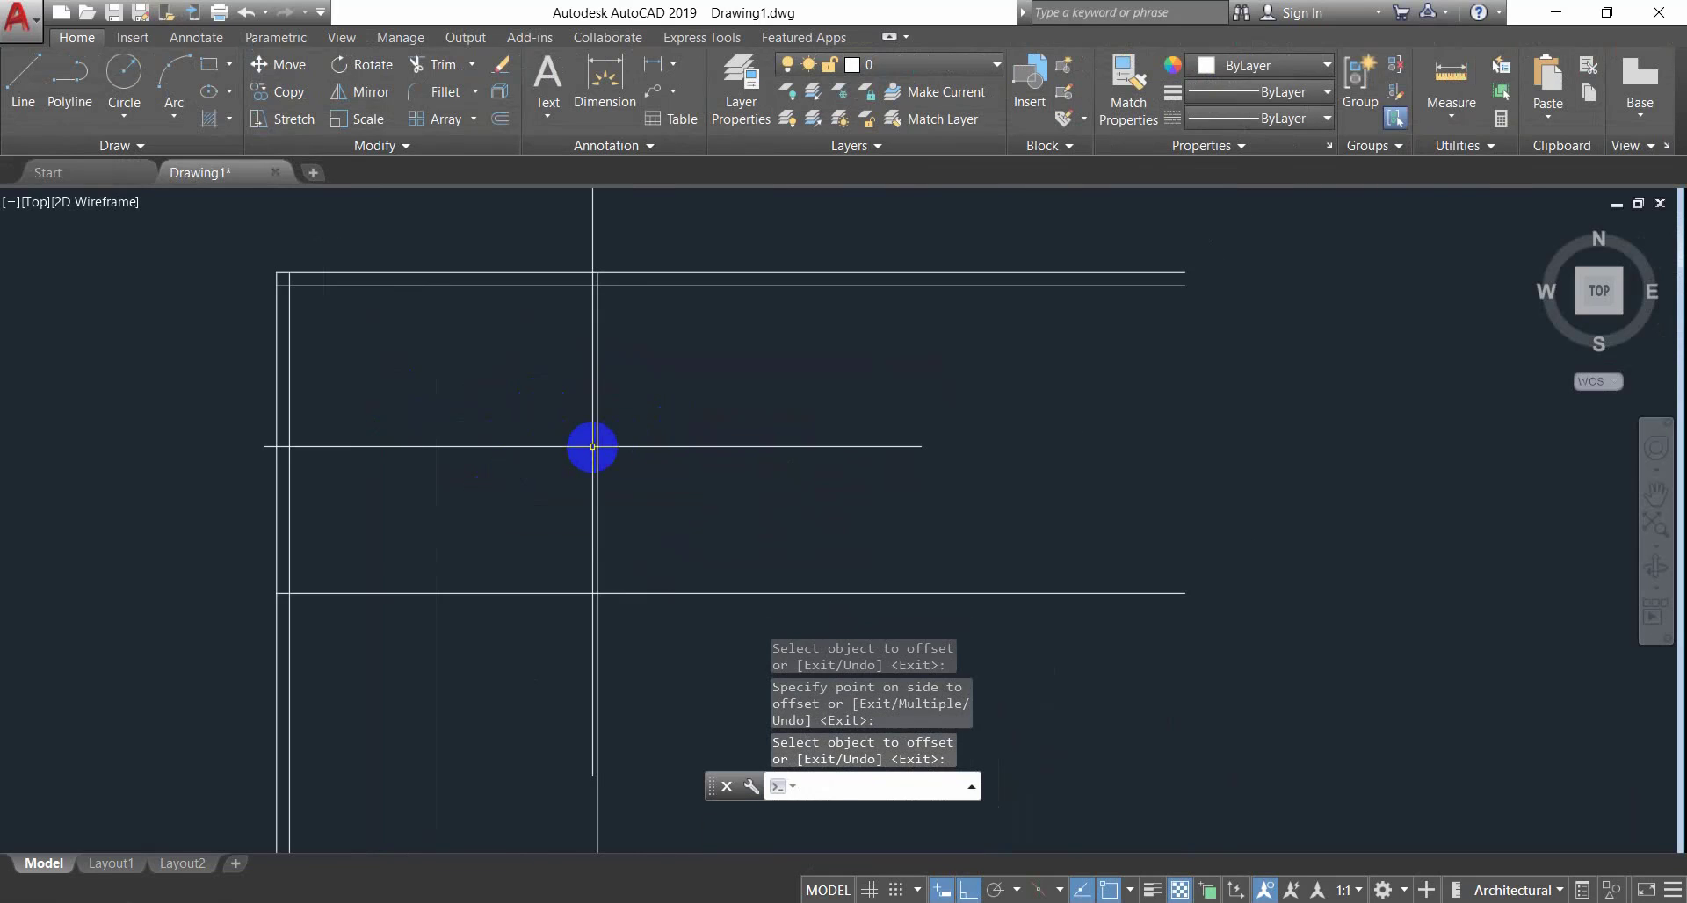
Offset the new vertical room line 5" to the right and the new horizontal room line 5" downward for the partition thickness.
key("Return")
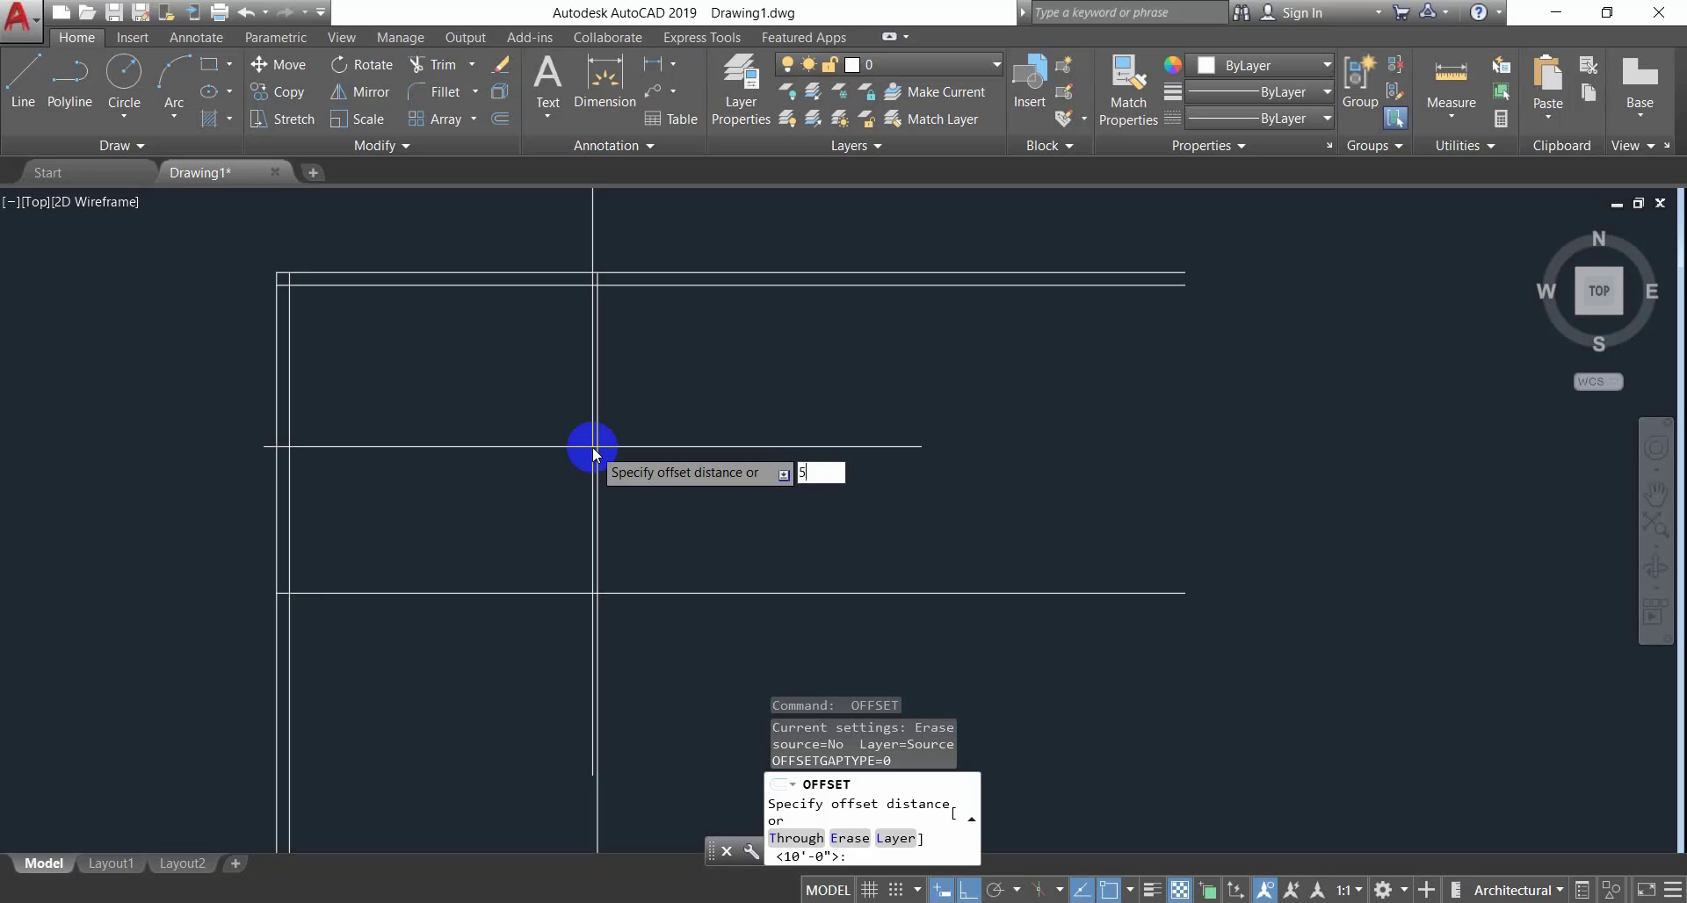
key("Return")
left_click(593, 444)
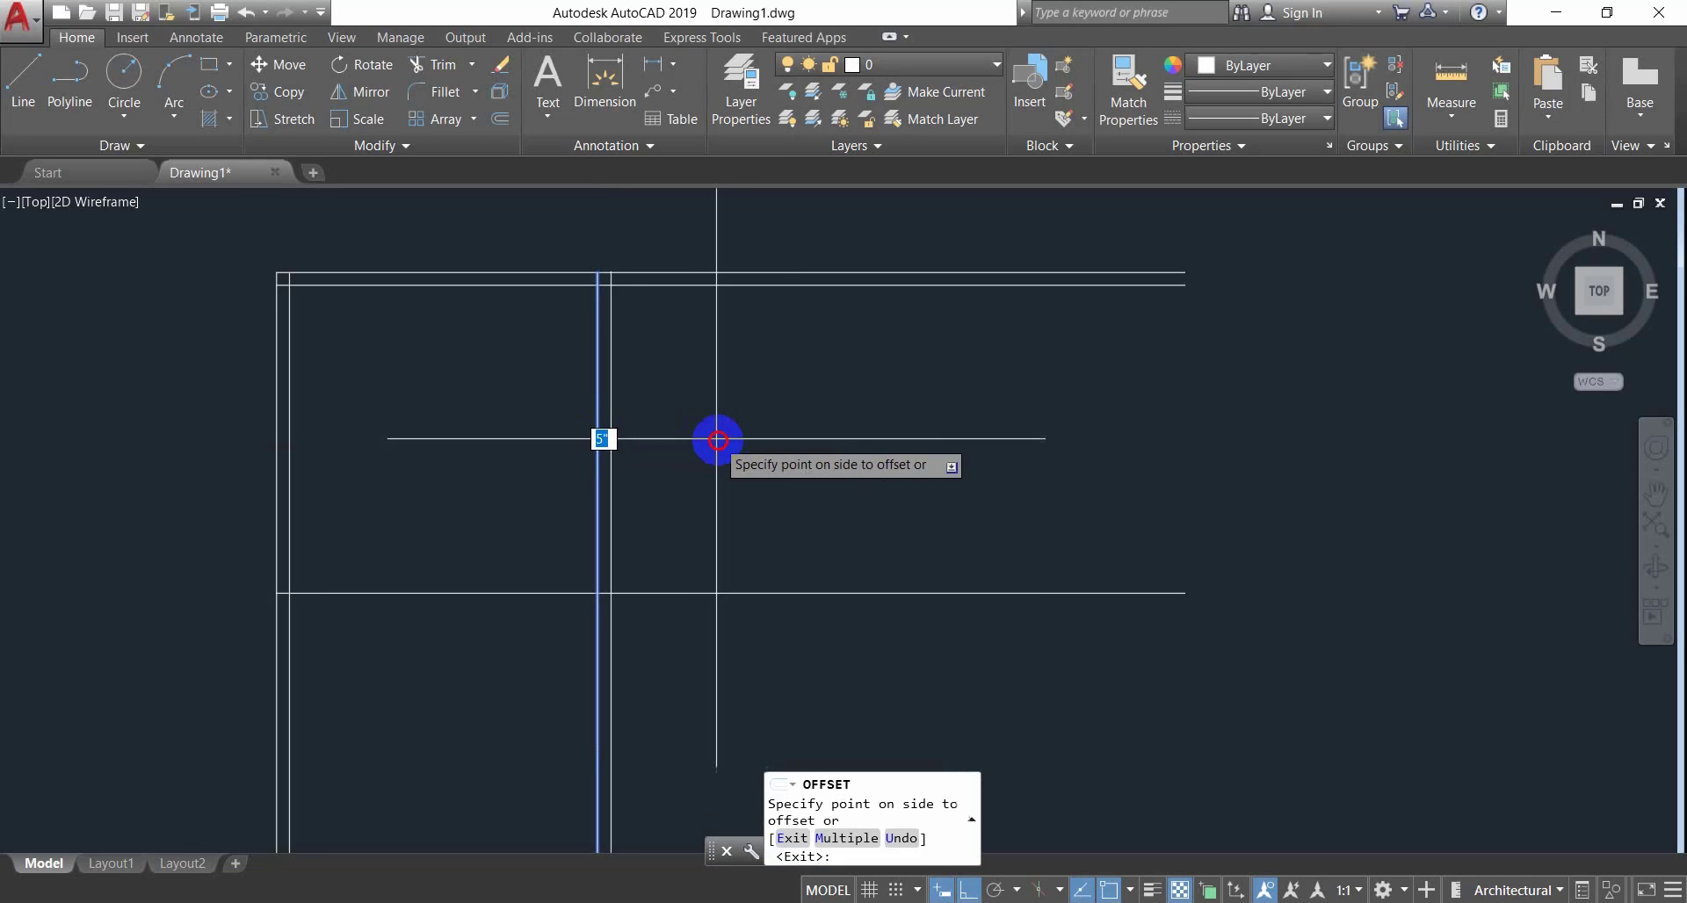
left_click(712, 444)
left_click(501, 594)
left_click(505, 686)
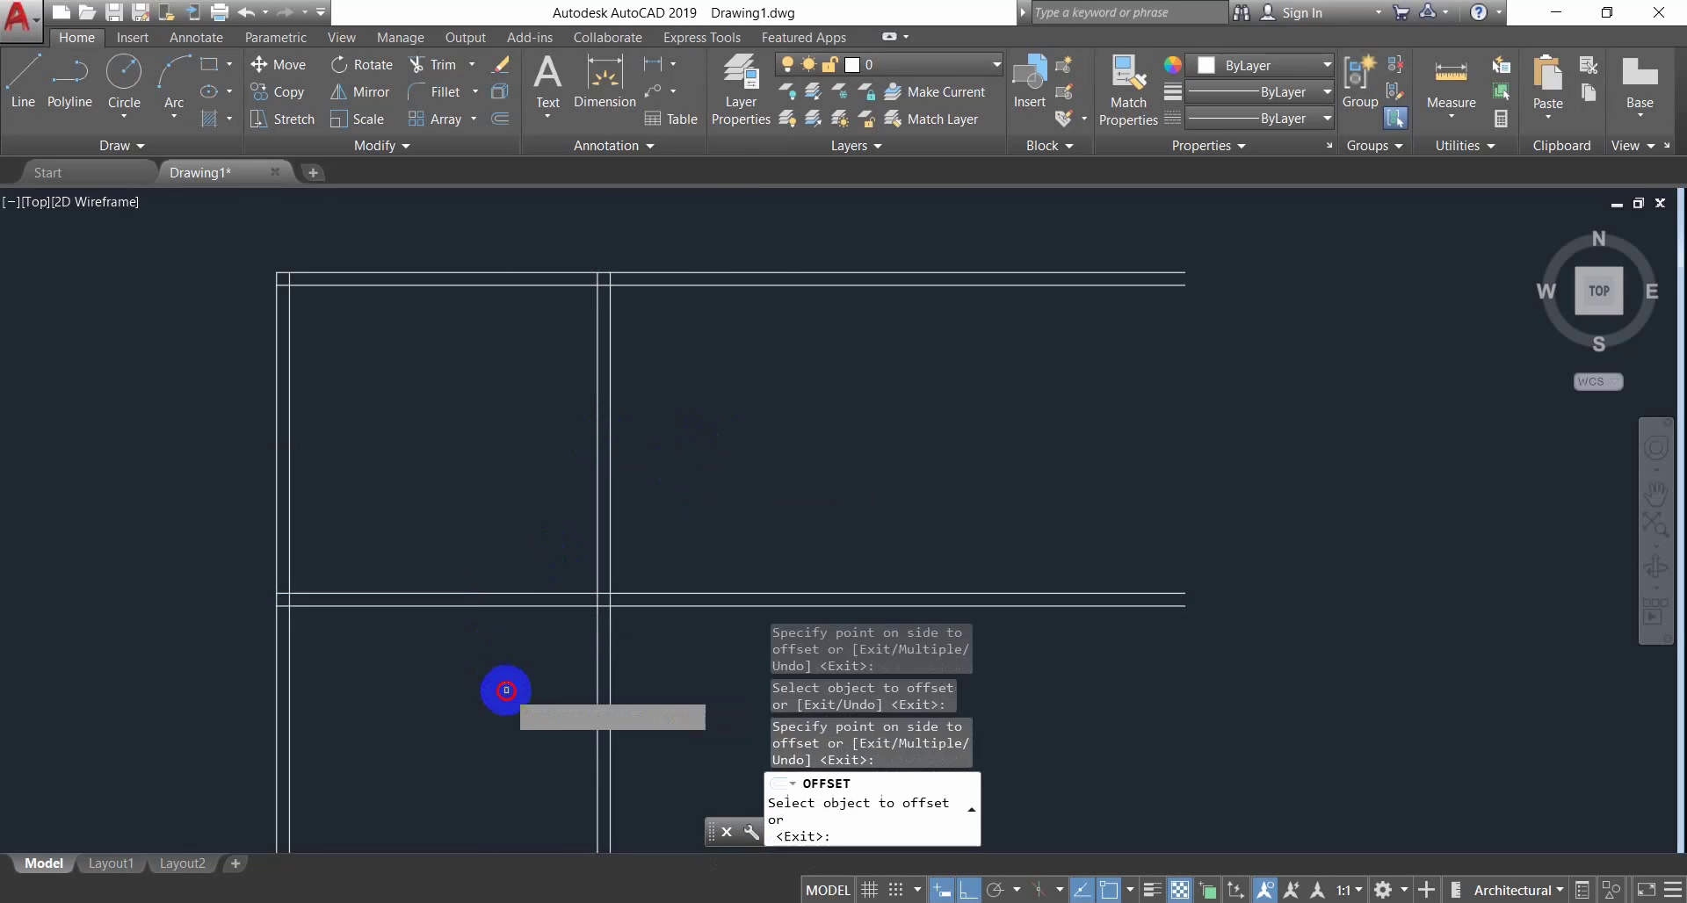
middle_click_drag(509, 633, 516, 538)
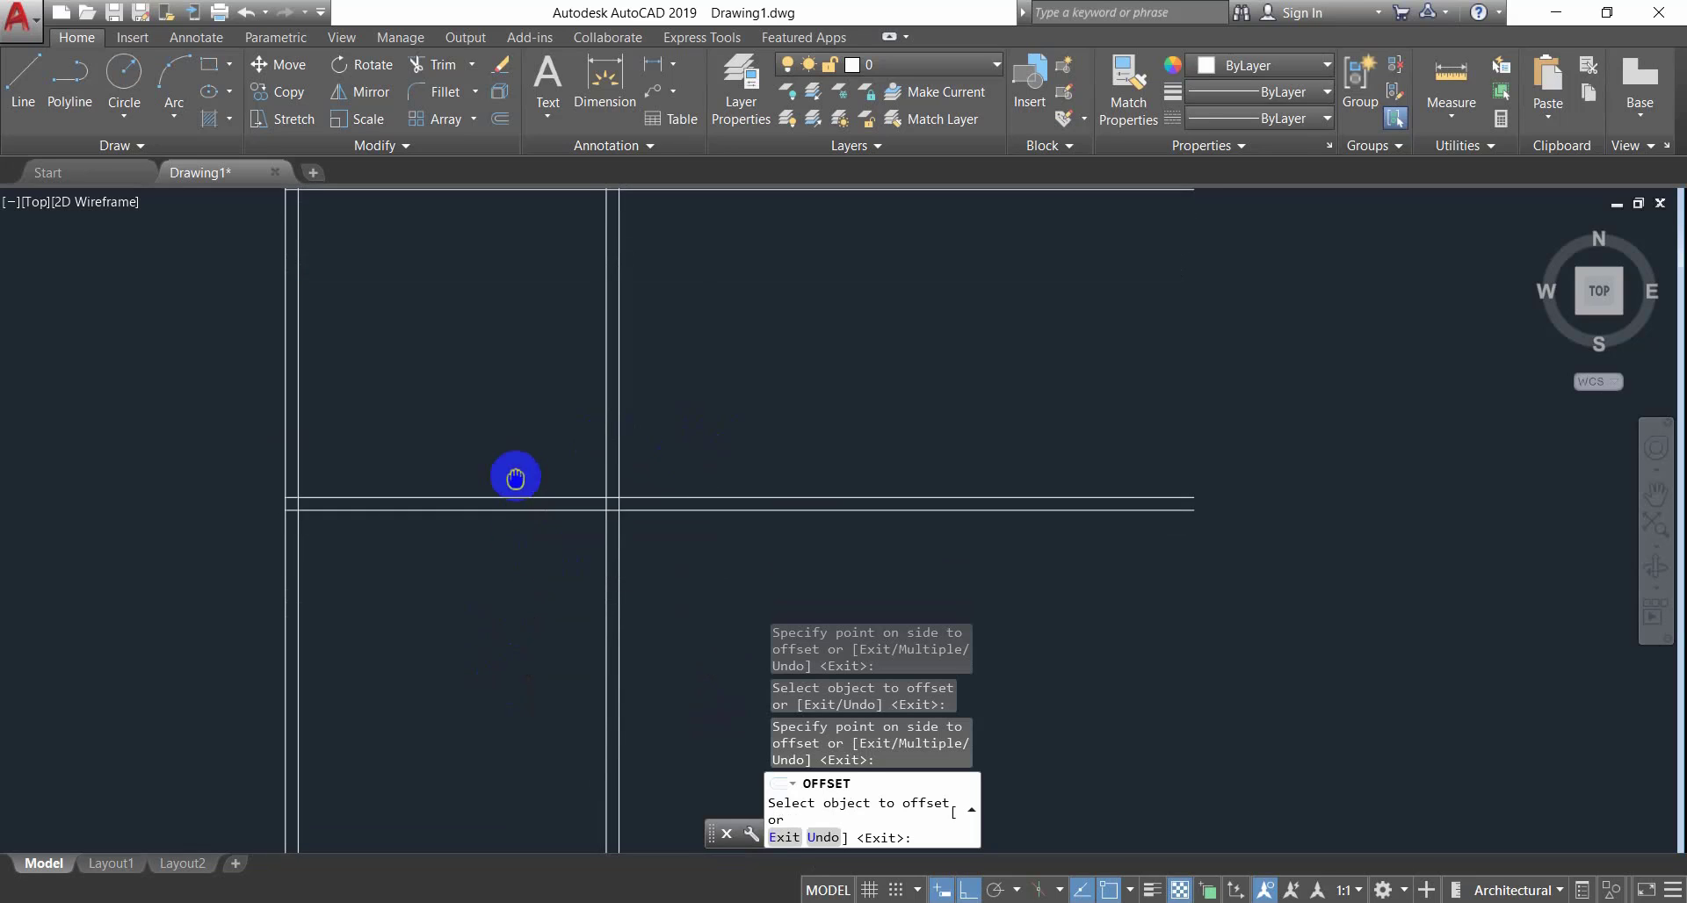
middle_click_drag(507, 474, 514, 543)
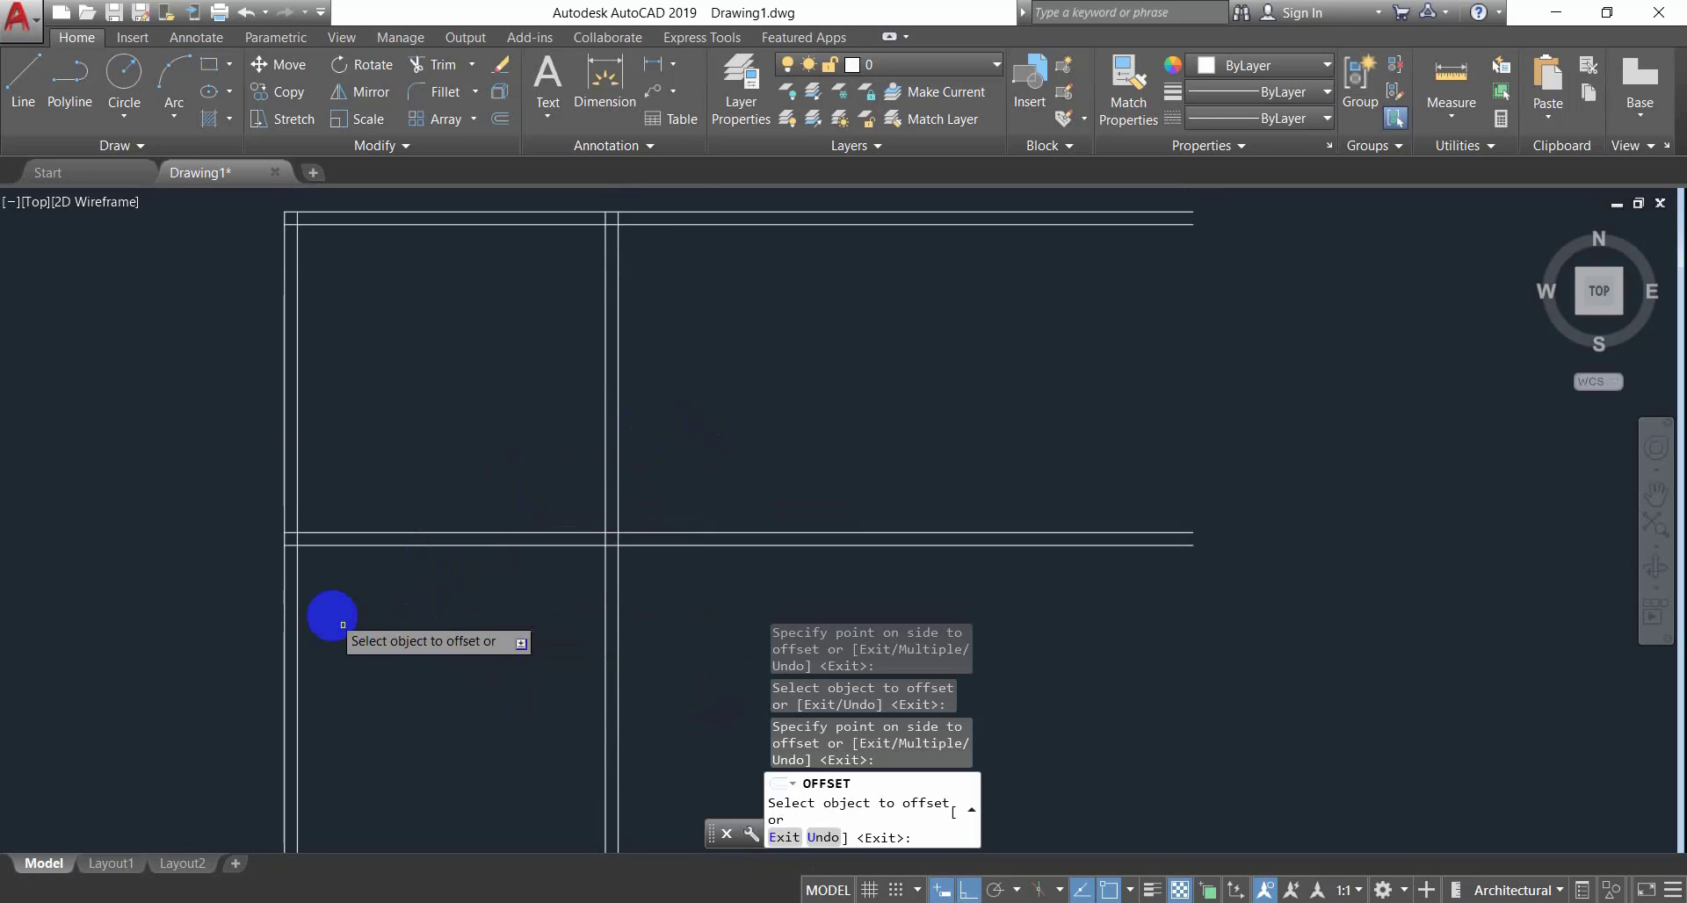
key("Return")
Offset the left outer wall's inner line 6'6" to the right.
key("Return")
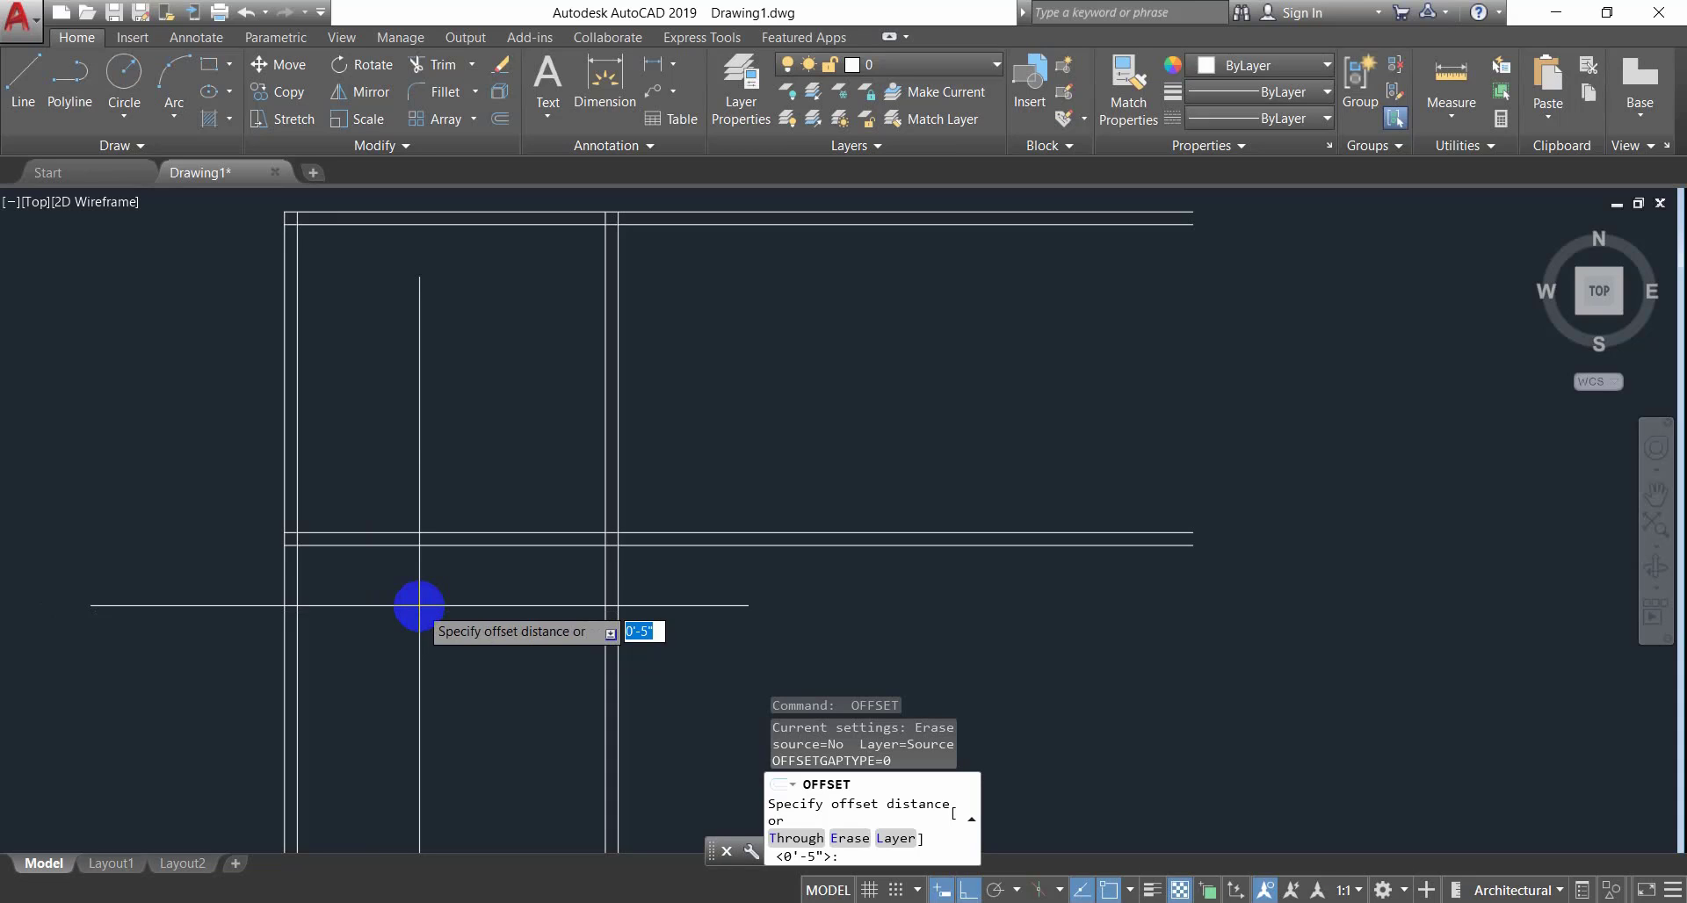
key("Return")
left_click(297, 602)
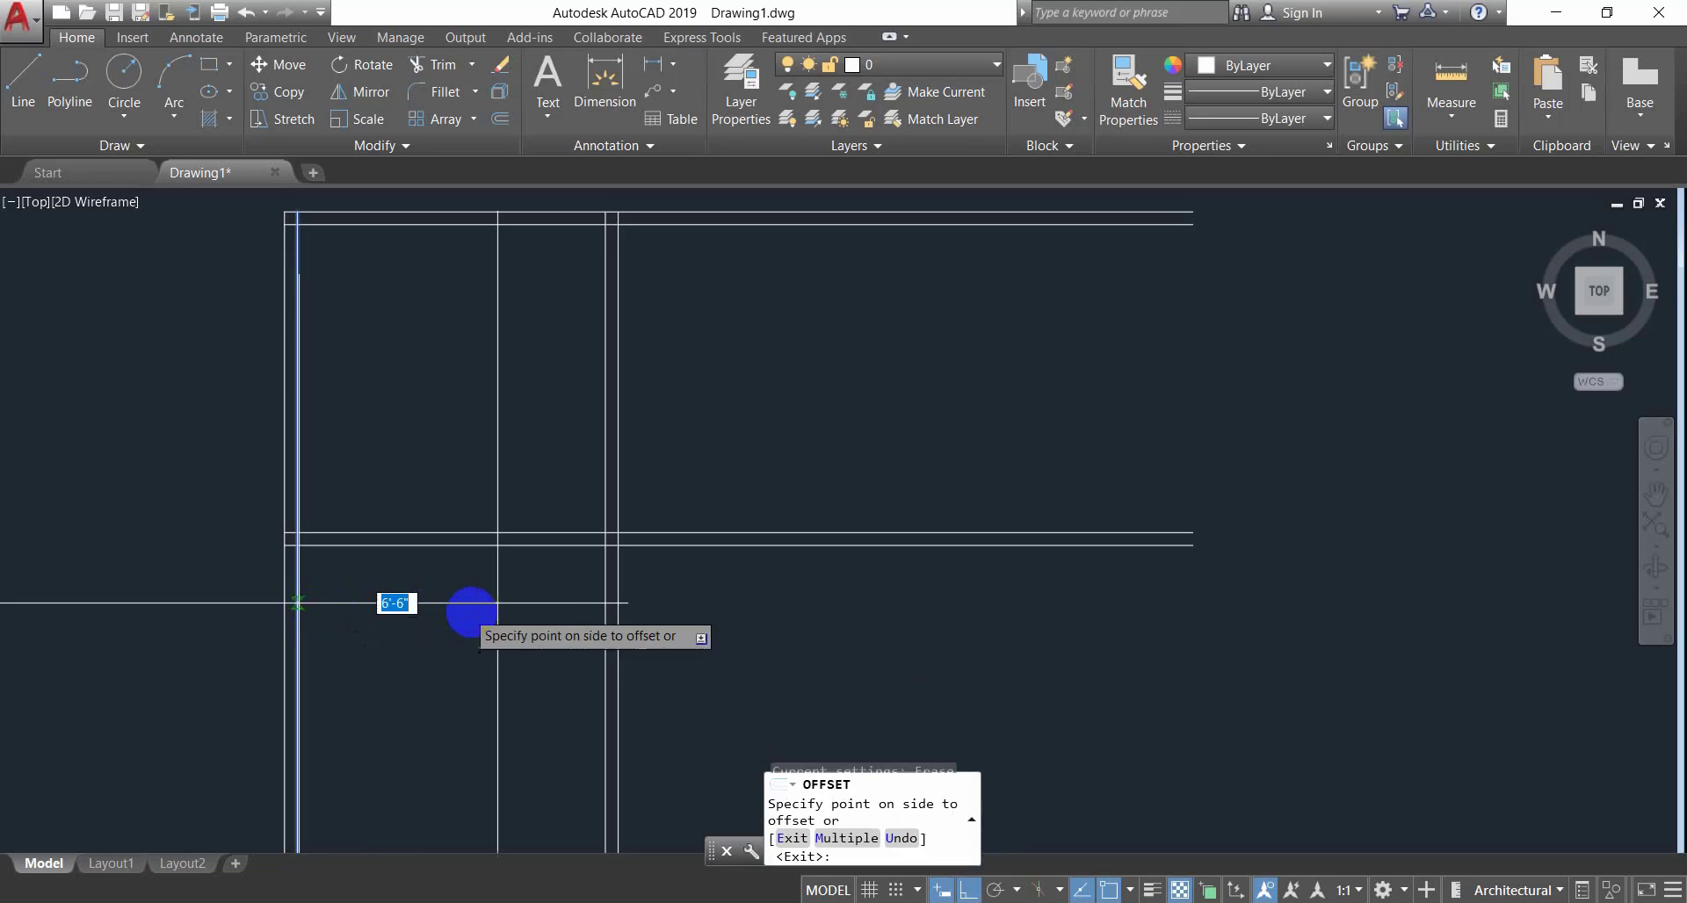
left_click(472, 612)
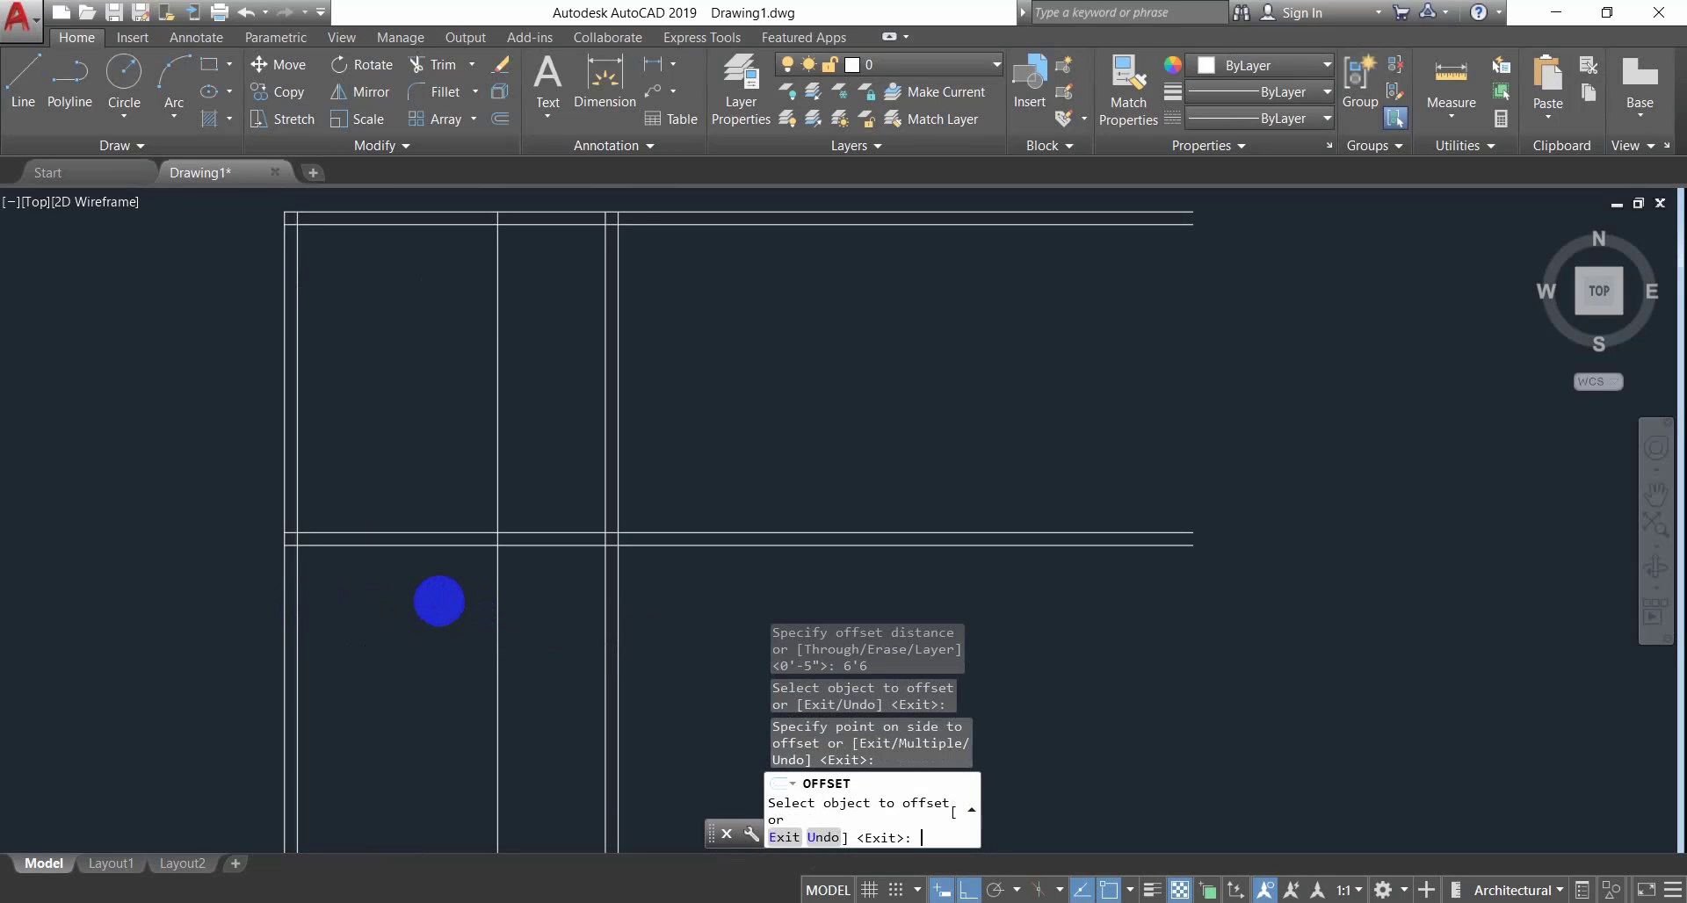
key("Return")
Offset the lower line of the horizontal partition 4' downward.
key("Return")
type("4'")
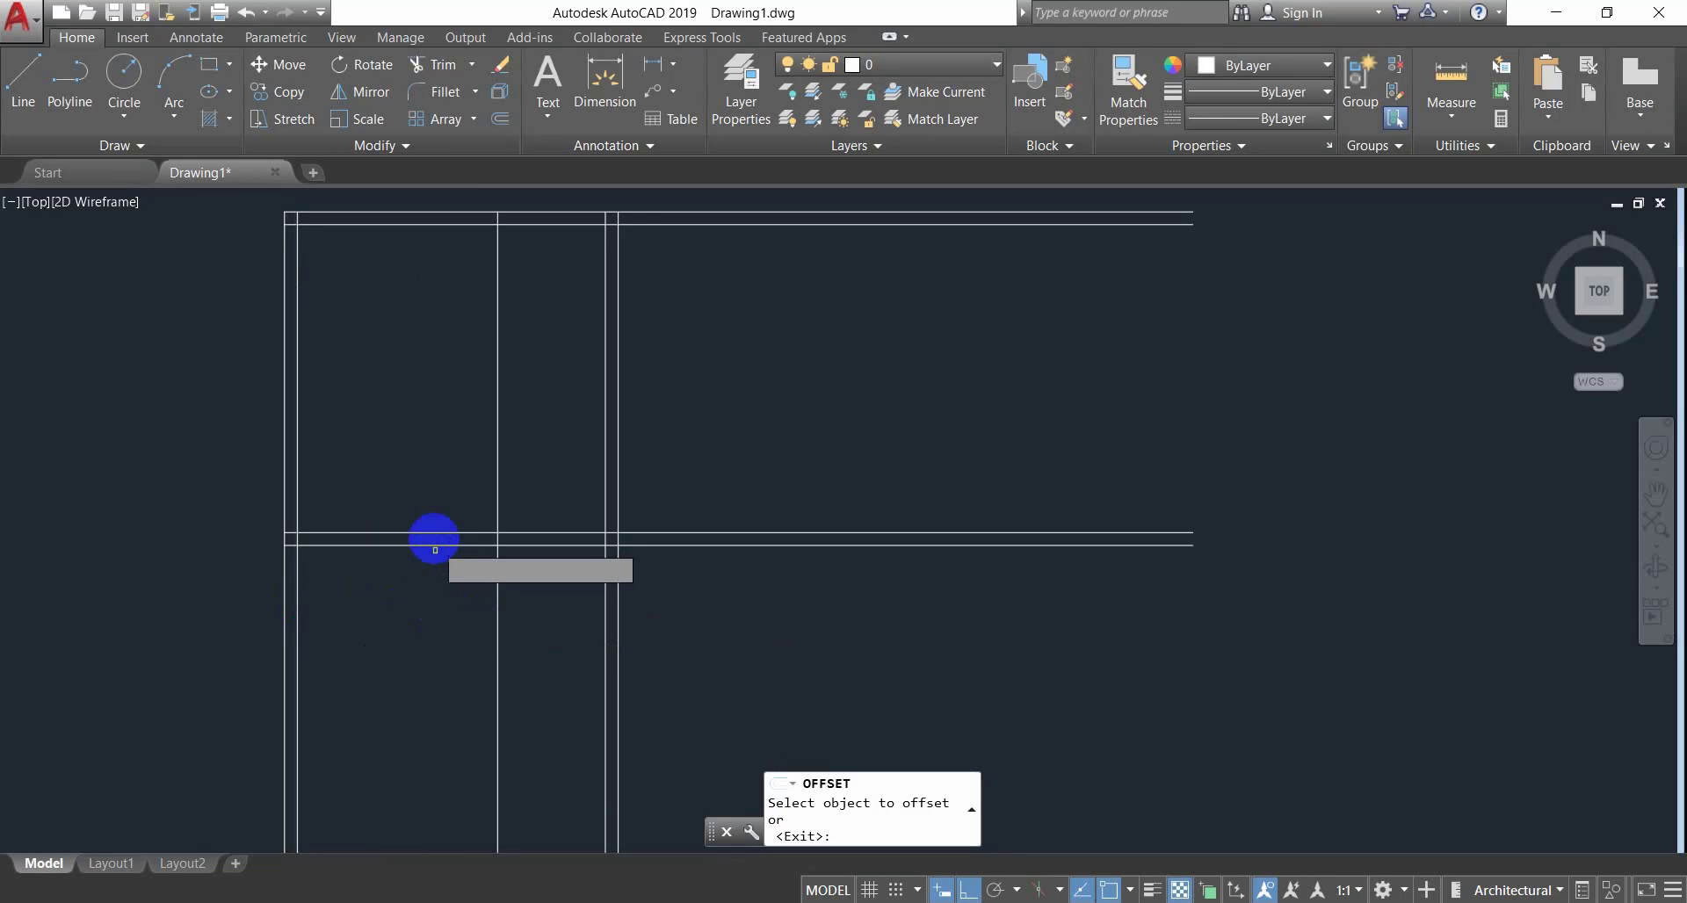
key("Return")
left_click(431, 545)
left_click(451, 661)
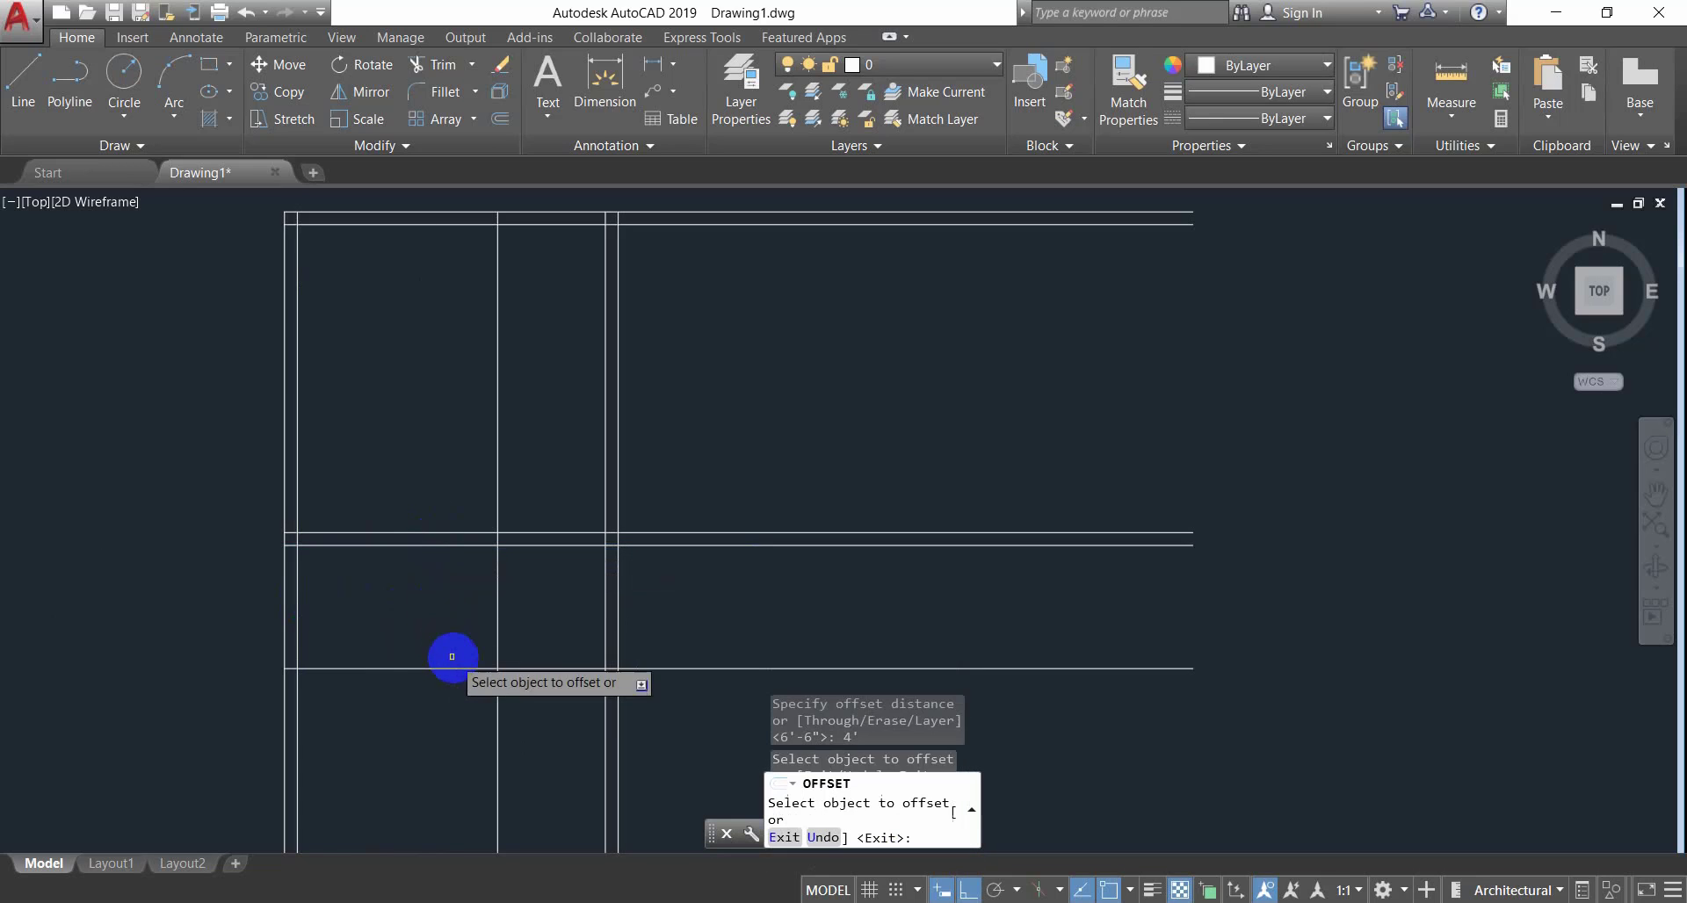
mouse_move(452, 662)
middle_mouse_down()
mouse_move(441, 560)
mouse_move(418, 546)
middle_mouse_up()
scroll(431, 566, "down", 2)
scroll(426, 573, "up", 4)
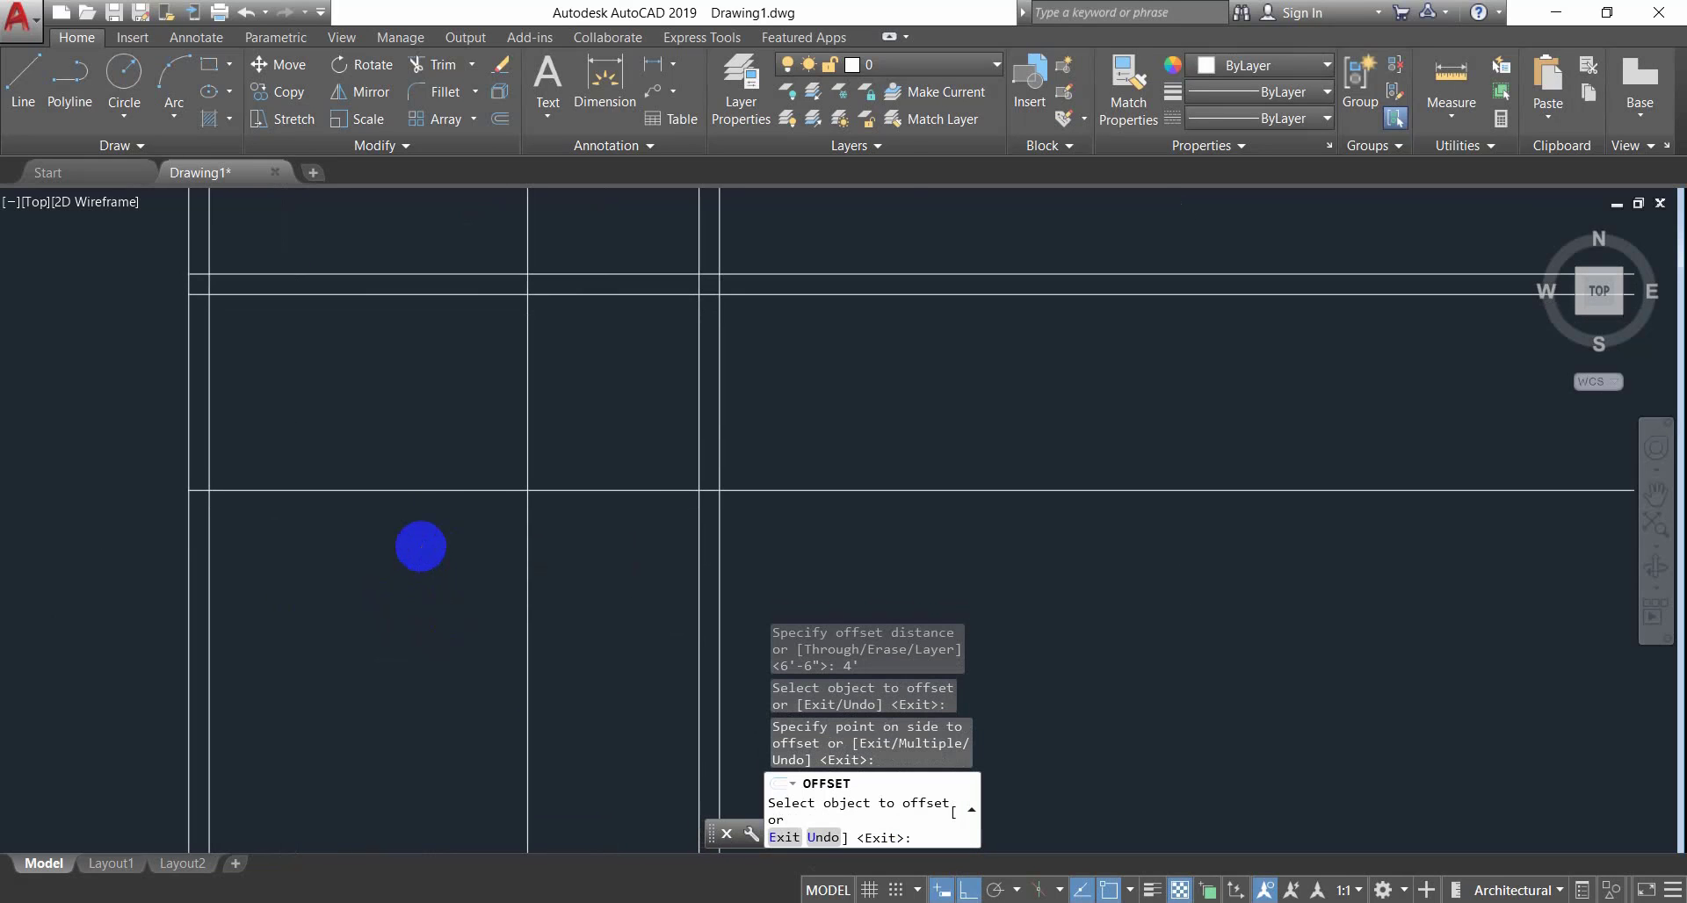
key("Return")
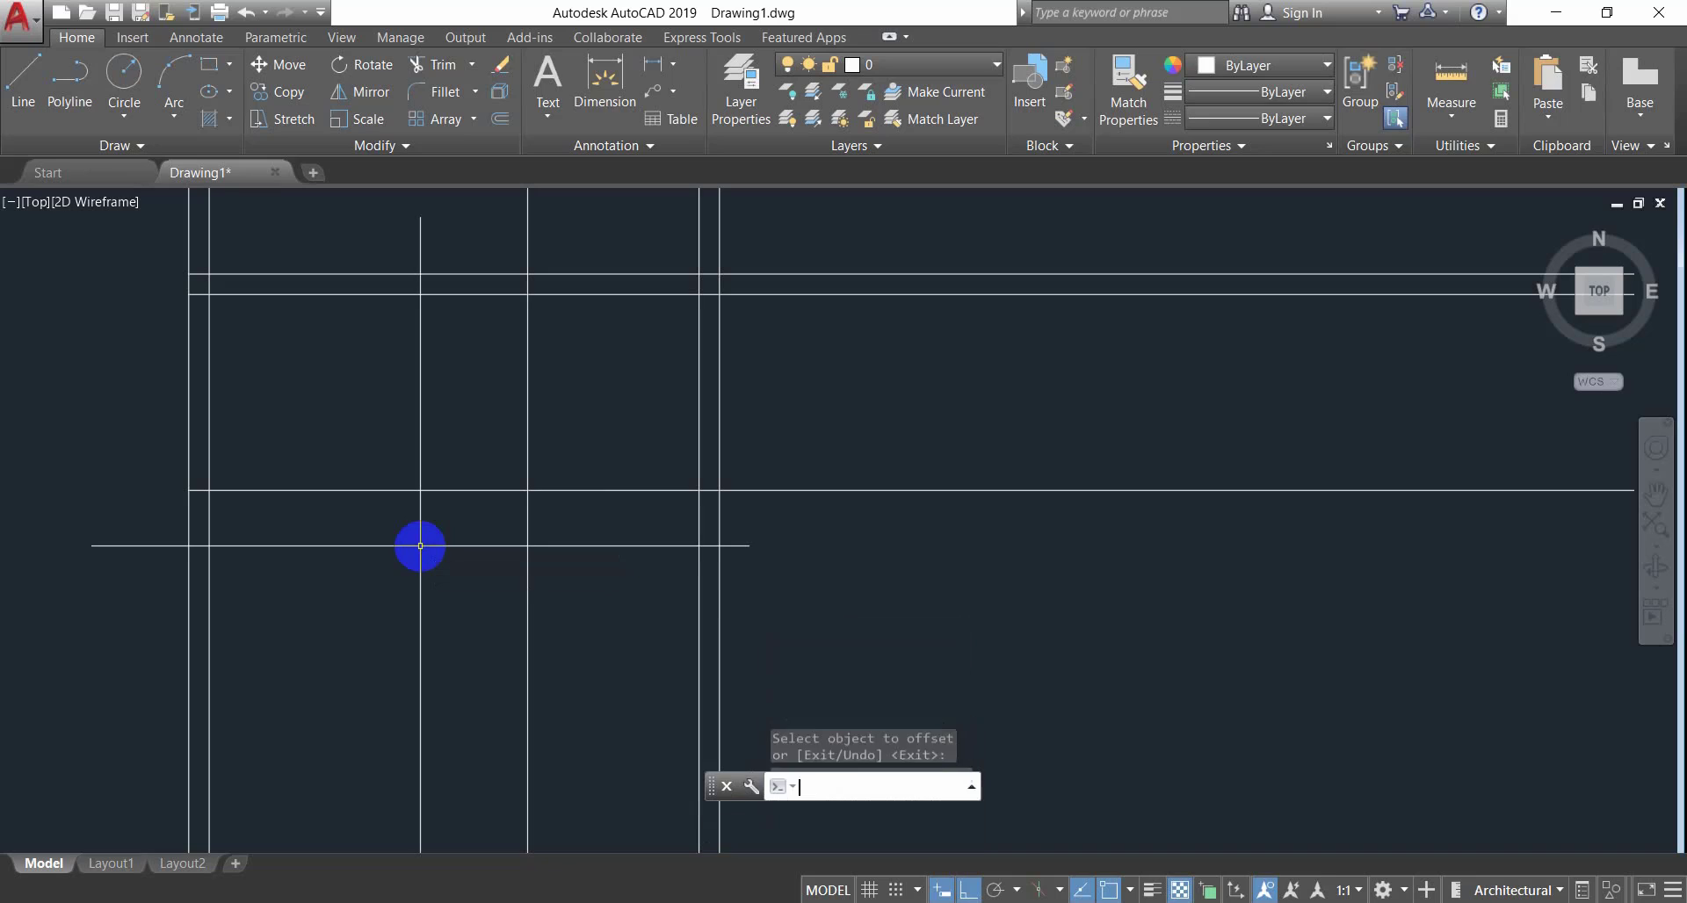
Offset the 6'6" vertical line 5" to the right and the 4' horizontal line 5" downward to make double wall lines.
key("Return")
type("5")
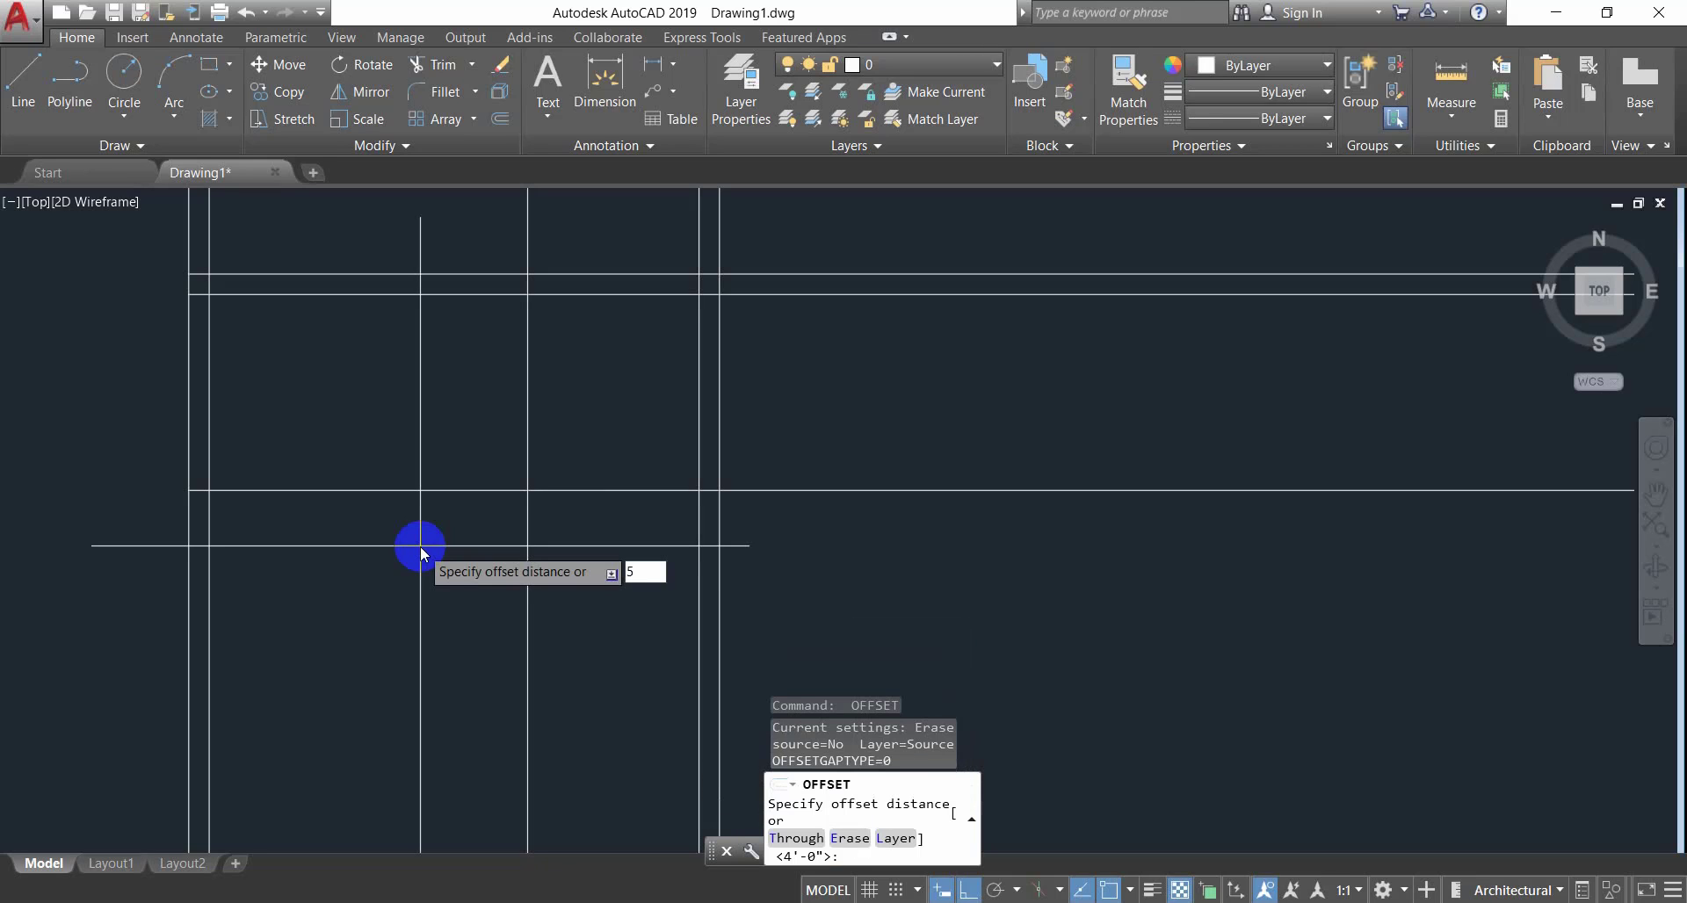
key("Return")
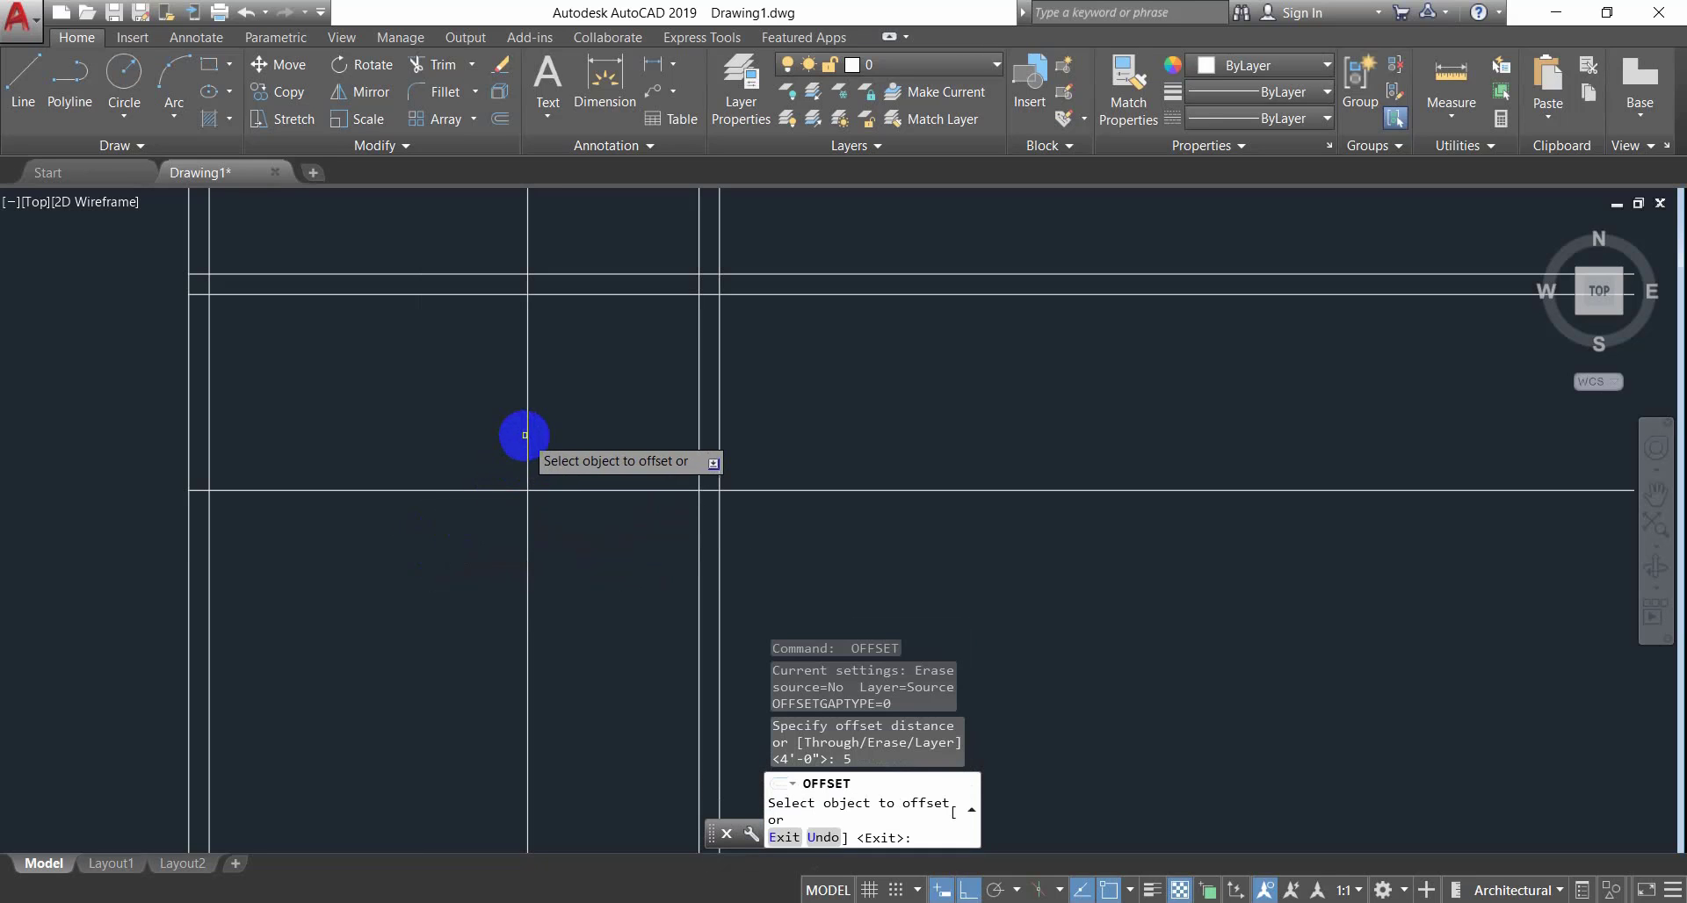
left_click(525, 435)
left_click(641, 444)
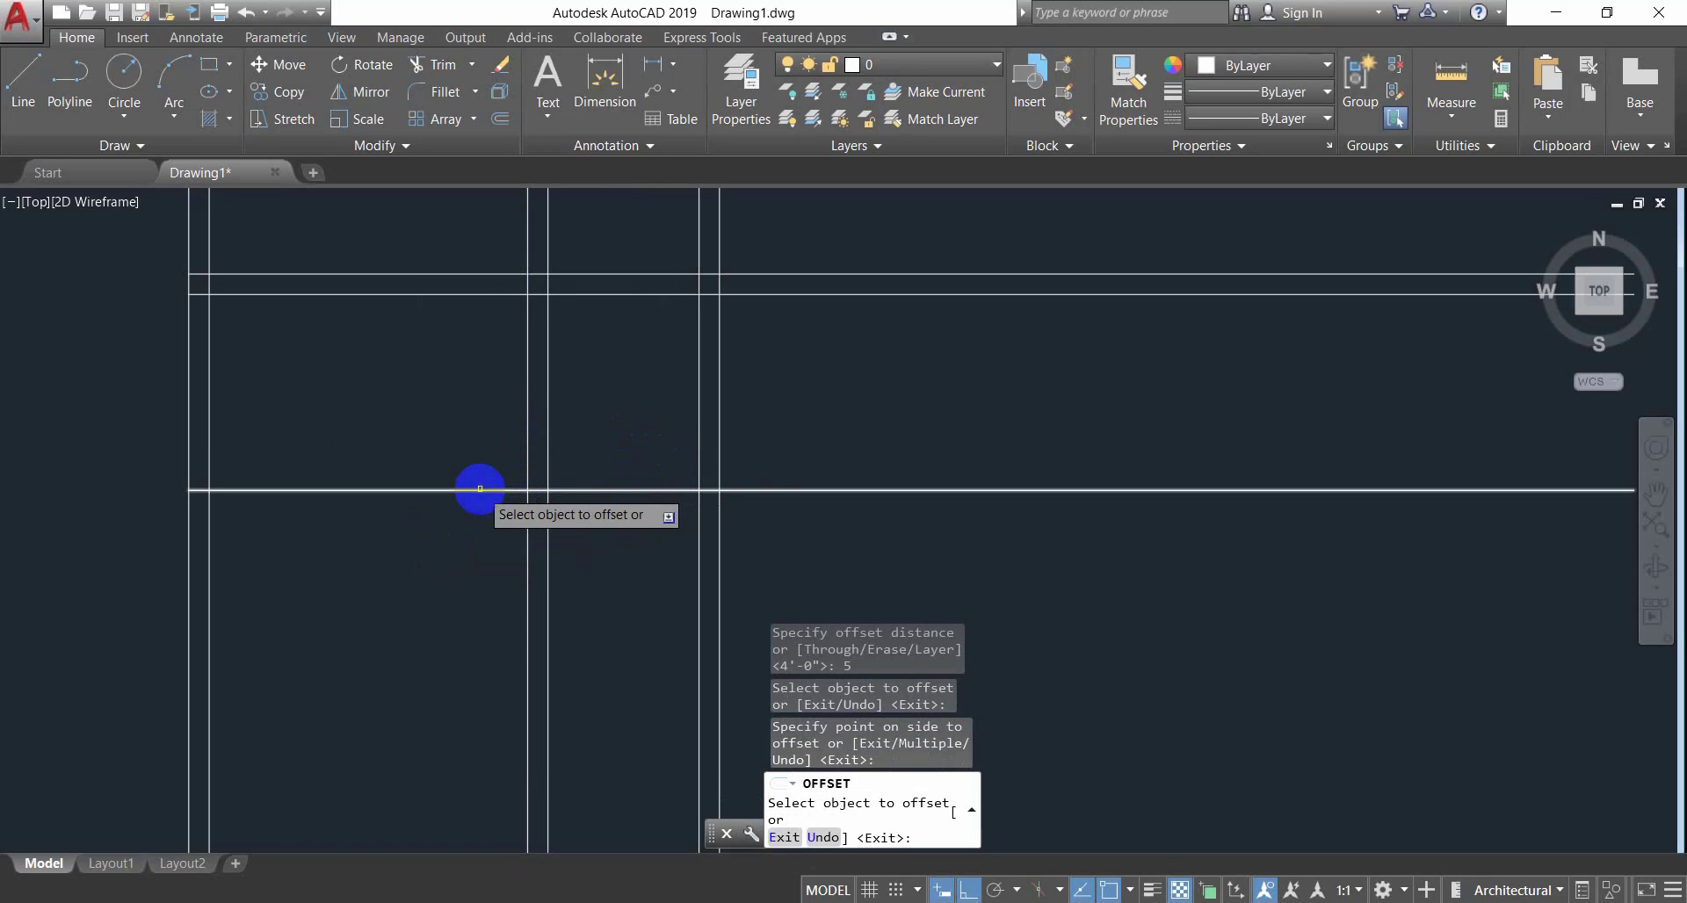
left_click(479, 488)
left_click(481, 602)
scroll(481, 576, "down", 3)
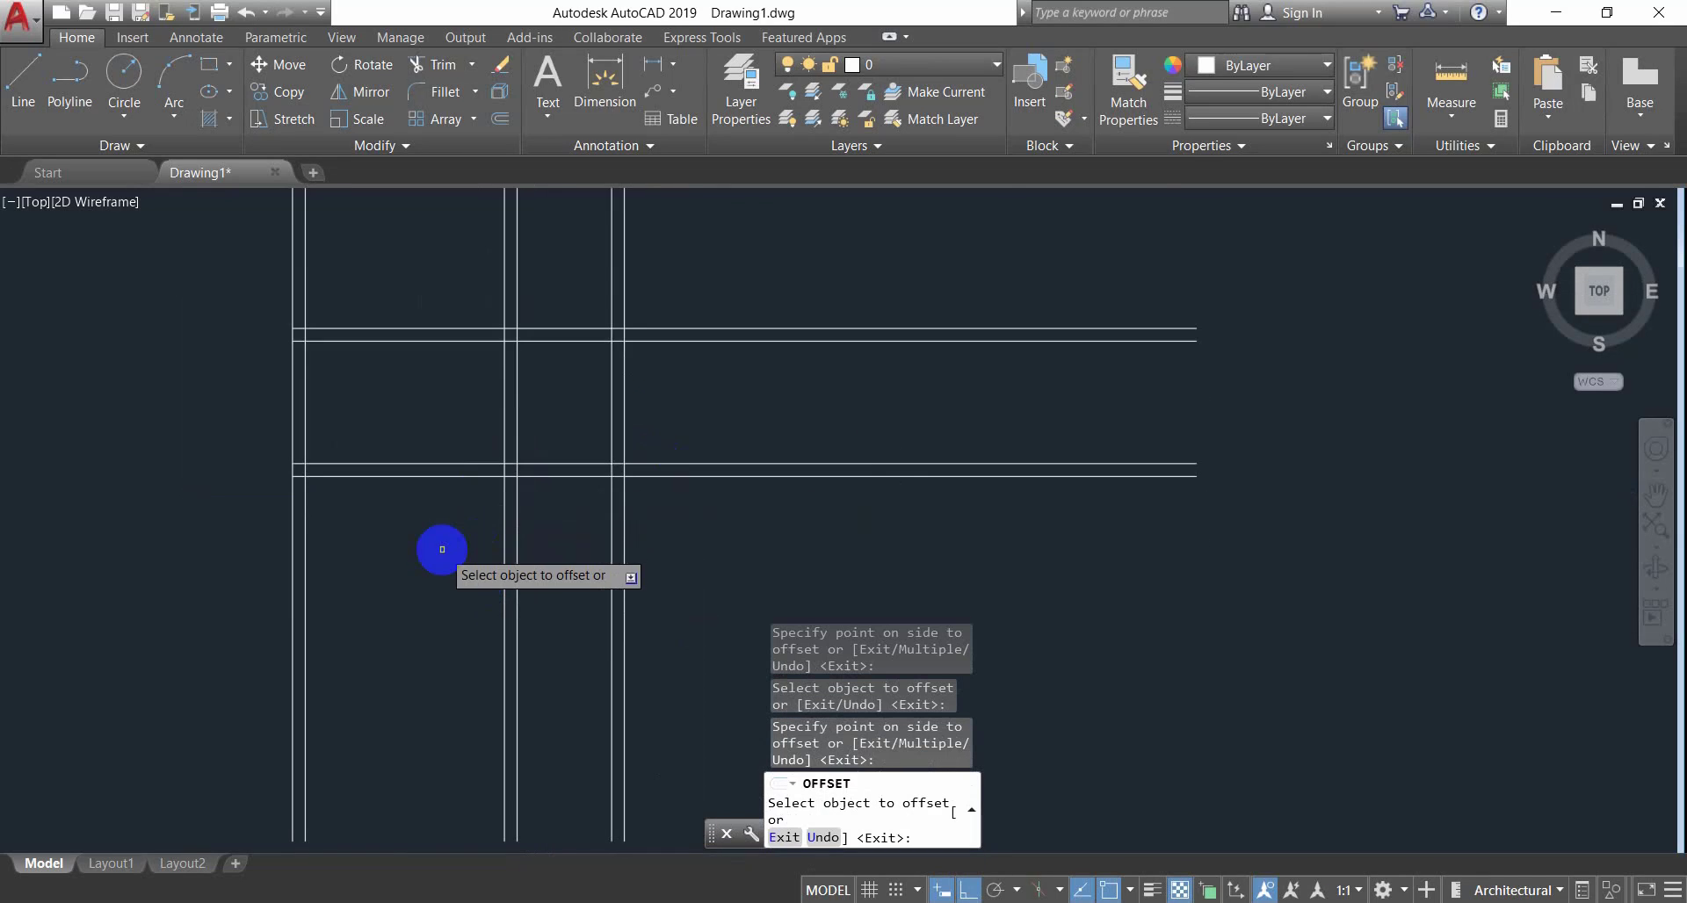
scroll(442, 549, "up", 2)
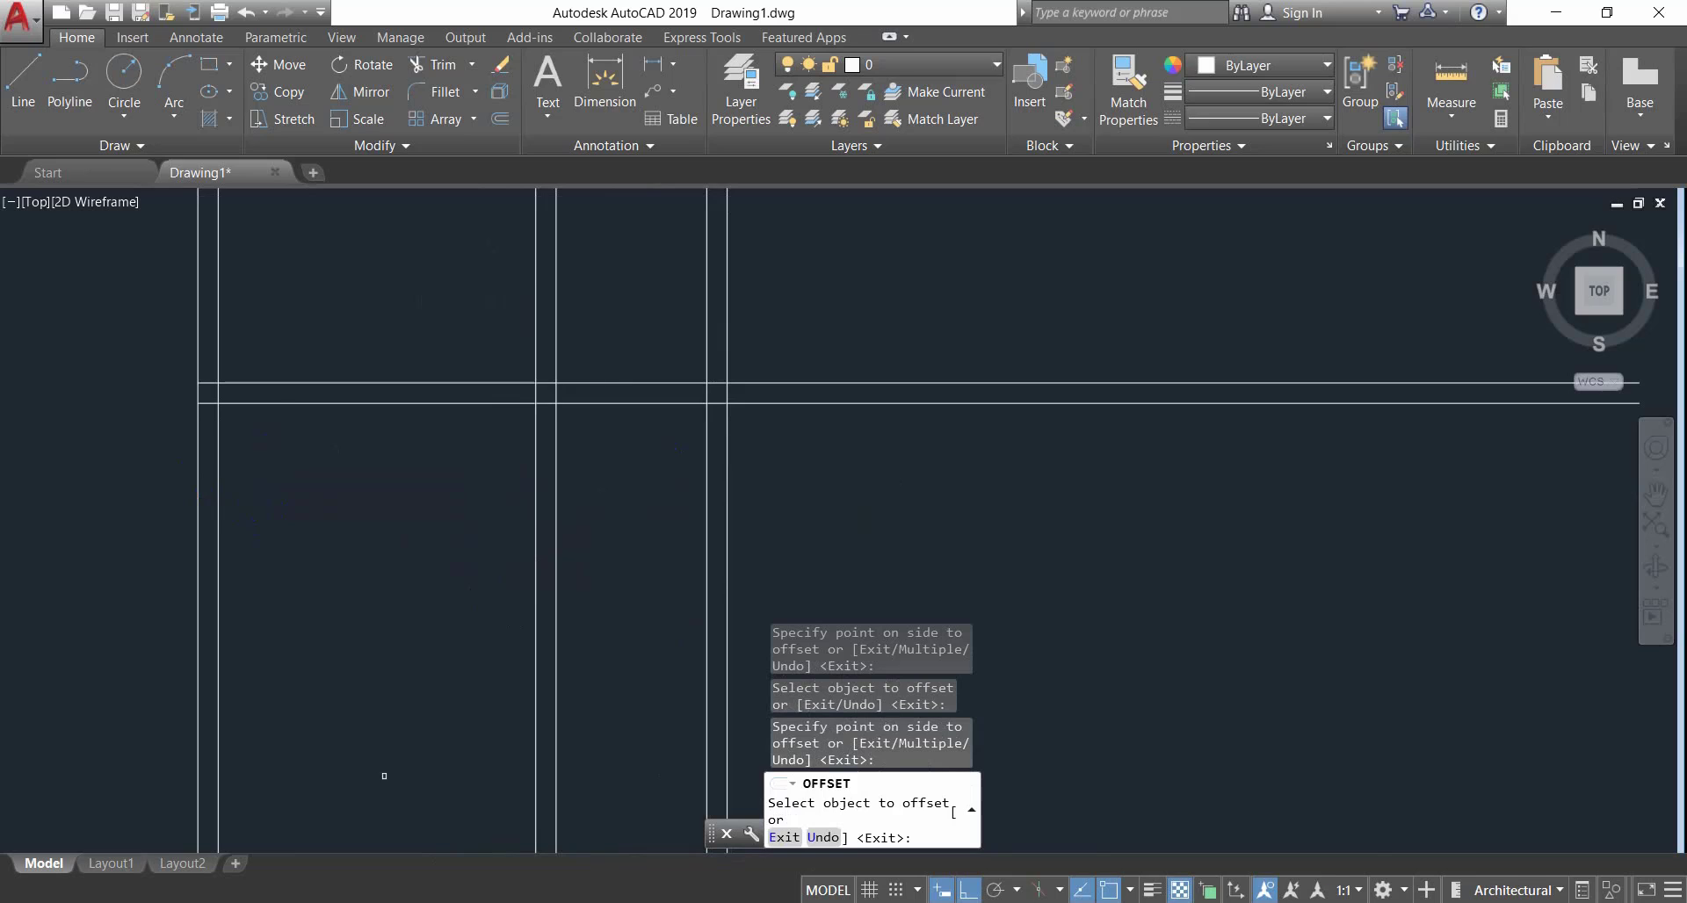
Switch to Photos to check the lower toilet's dimensions in the practice plan, return to AutoCAD and end the current offset.
left_click(501, 901)
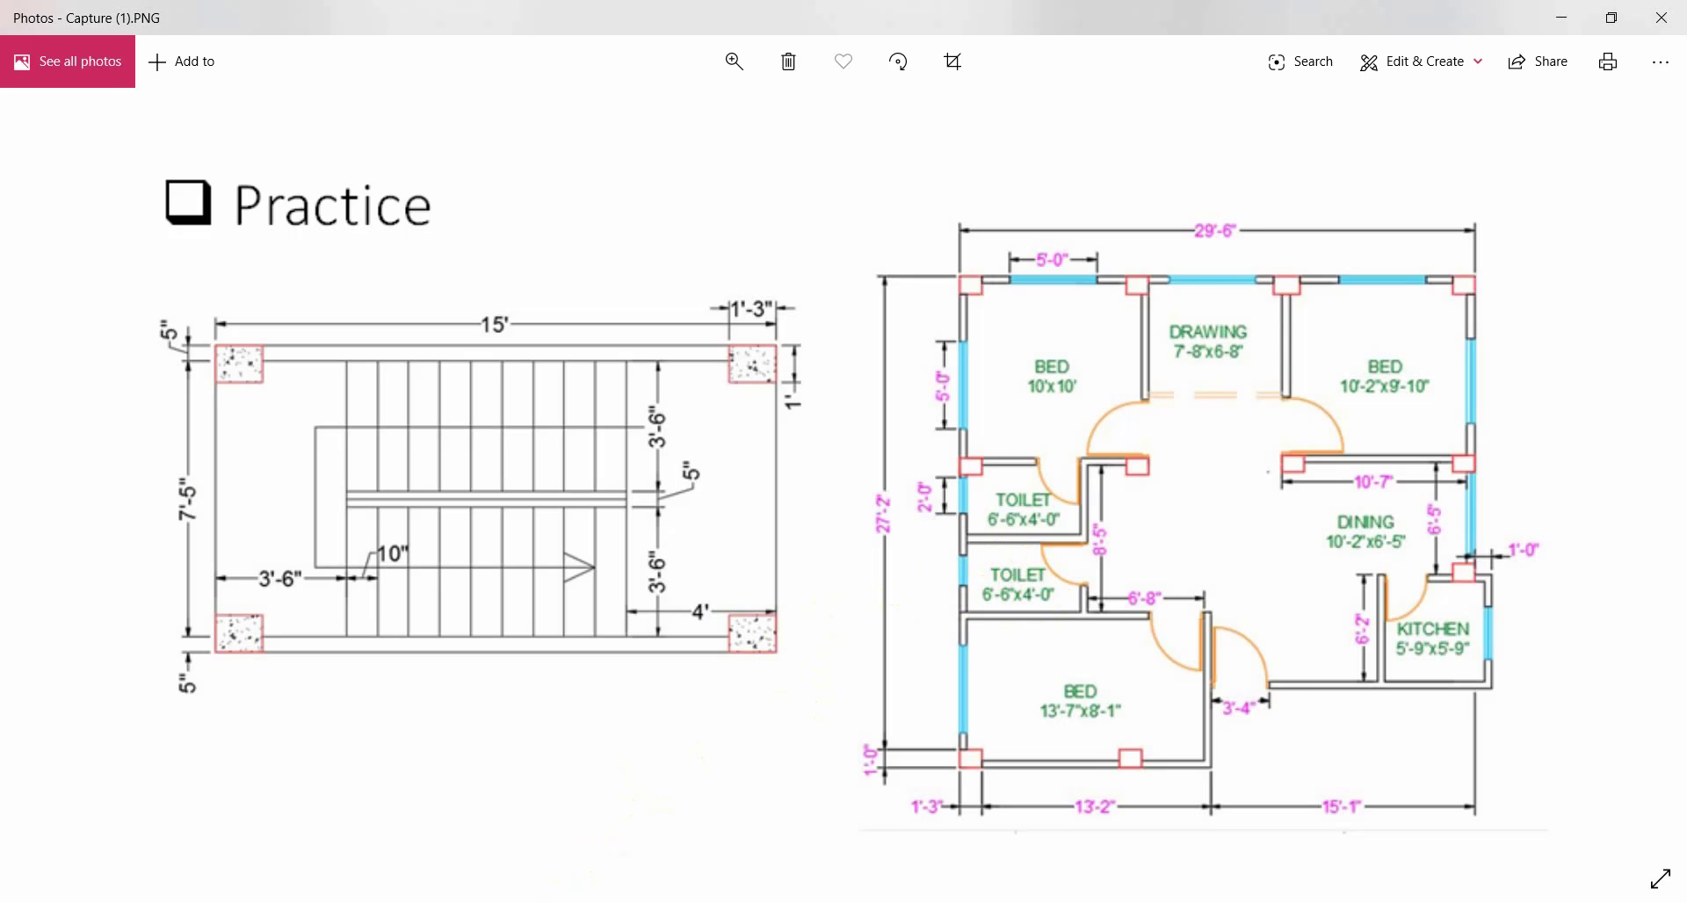
left_click(563, 901)
key("Escape")
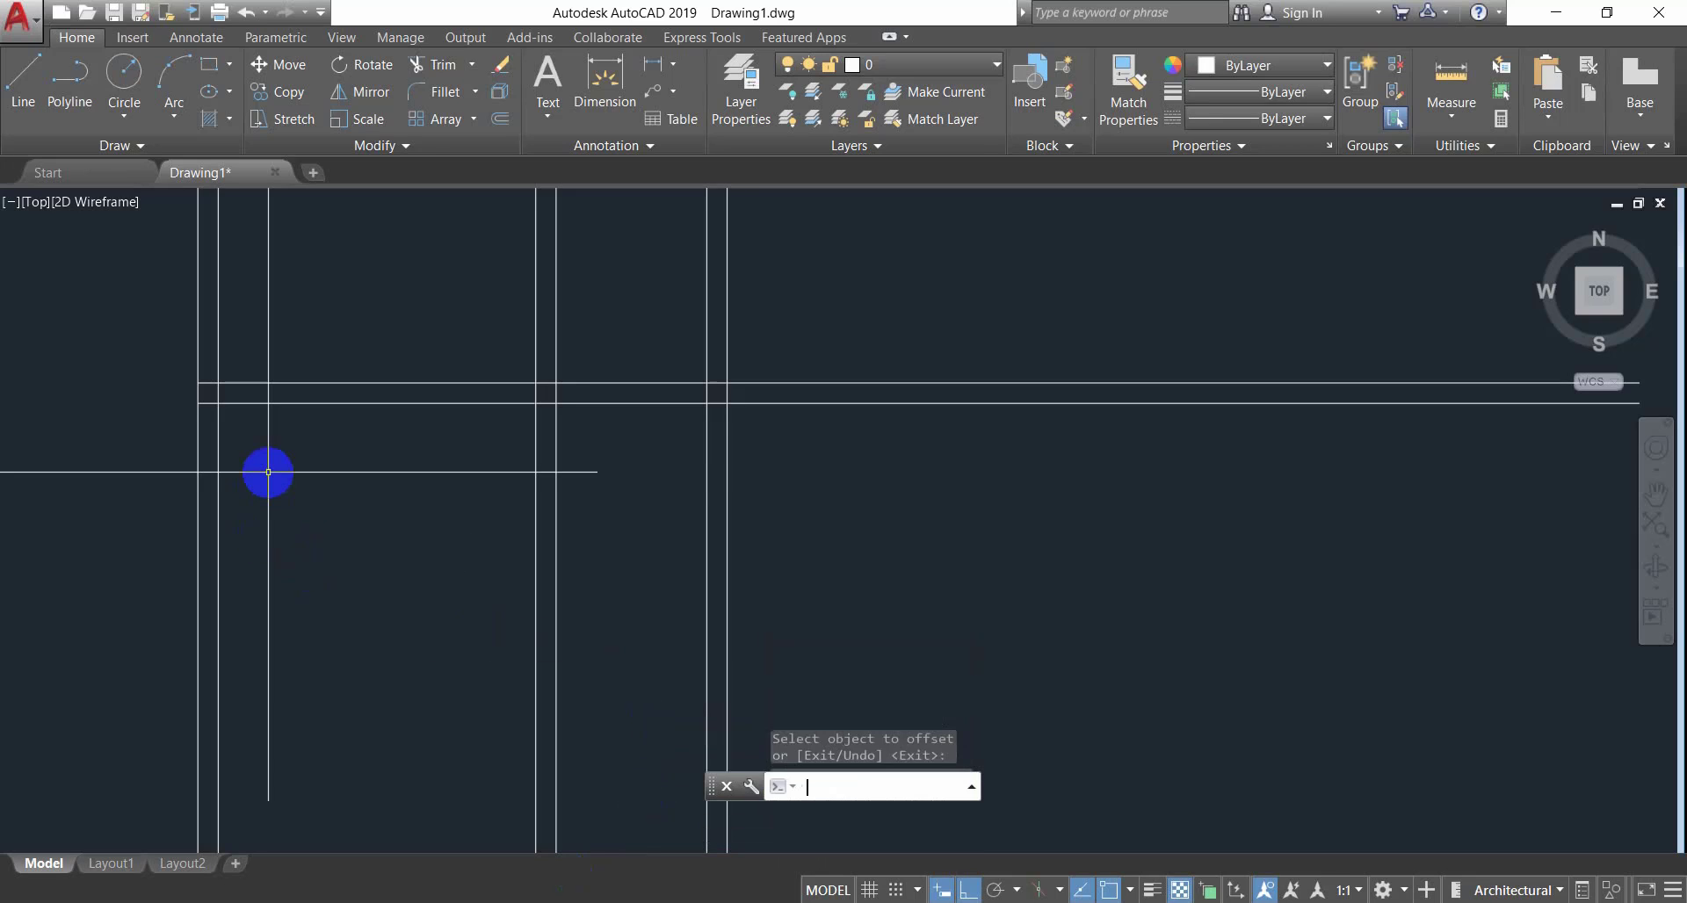
key("Return")
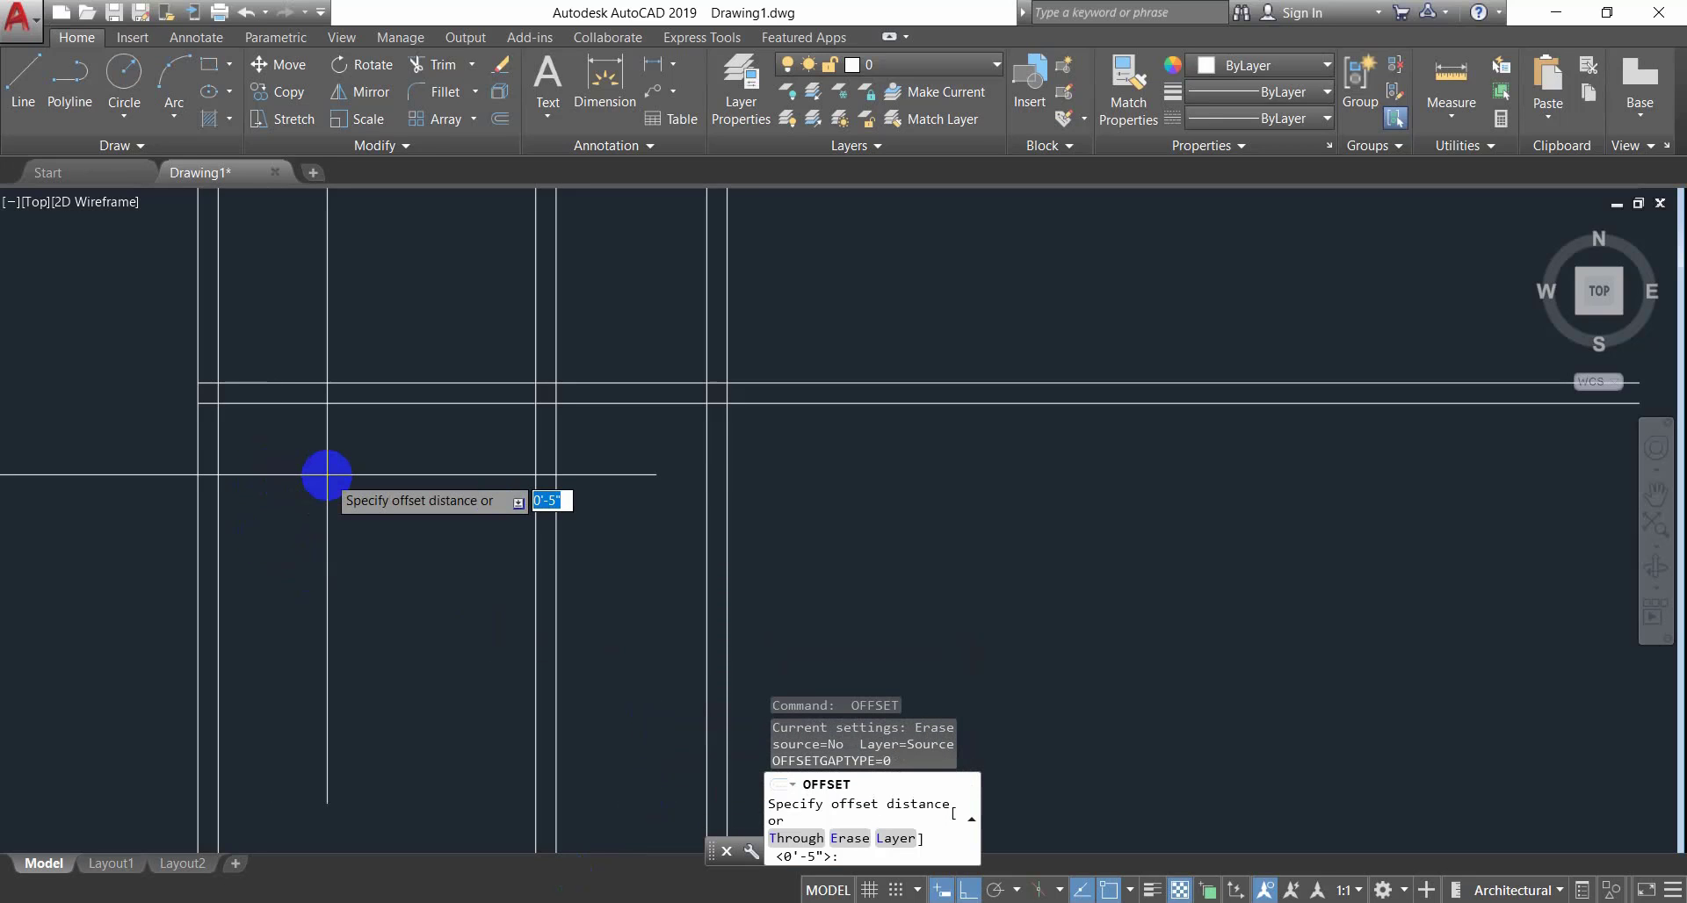
type("6'6")
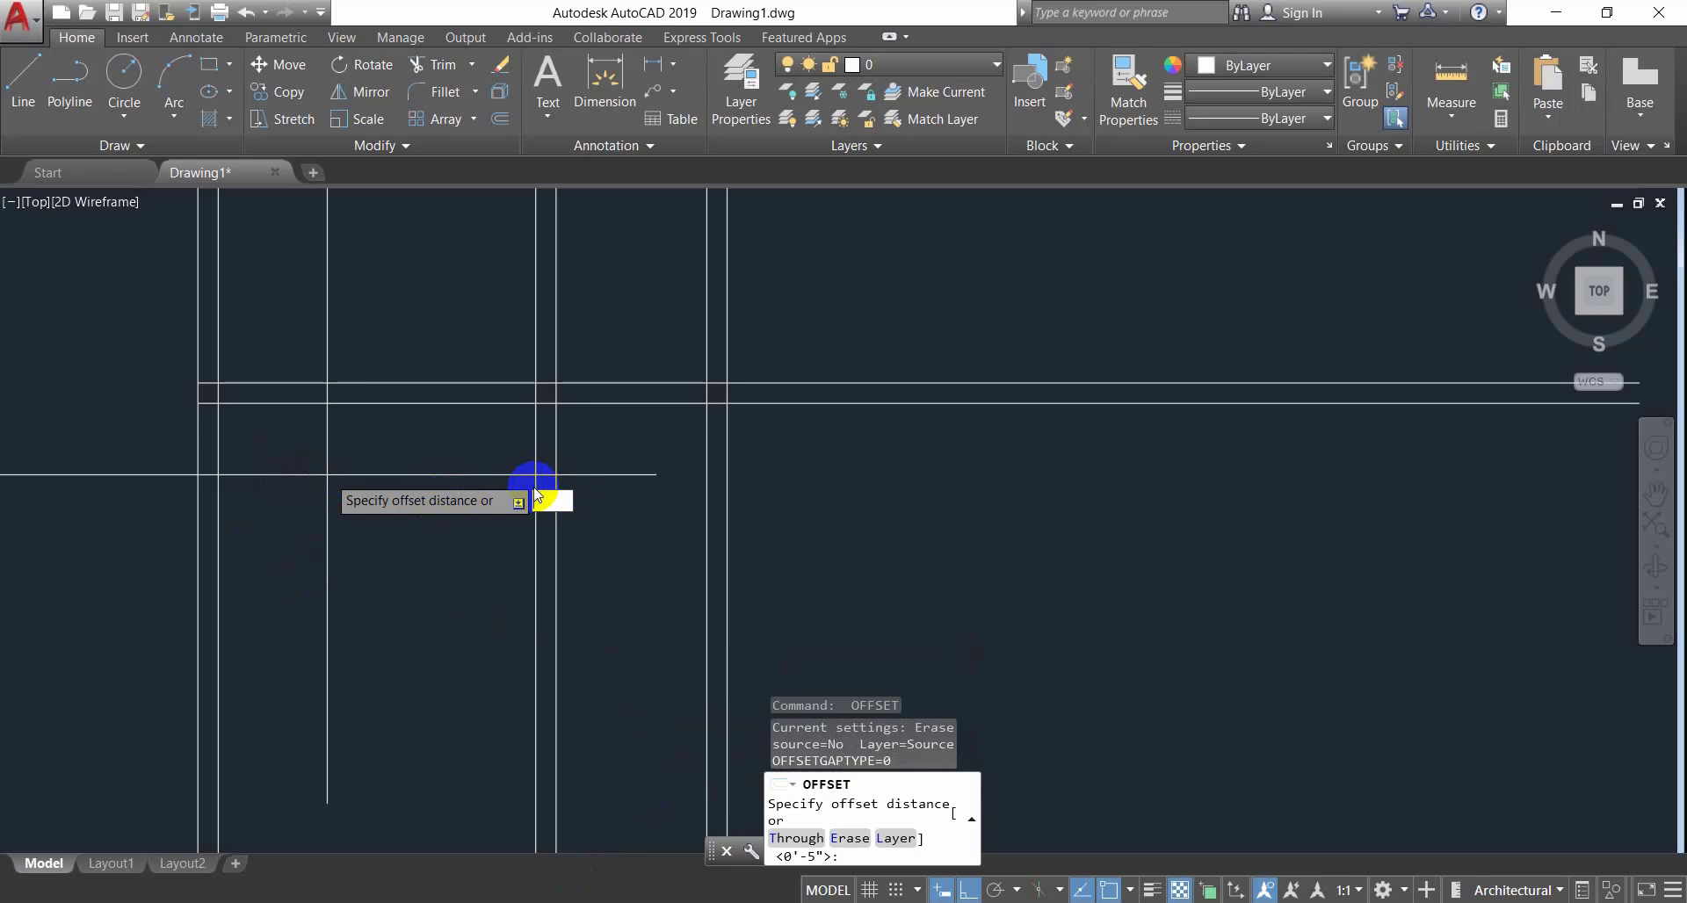
key("Escape")
key("Escape")
key("Escape")
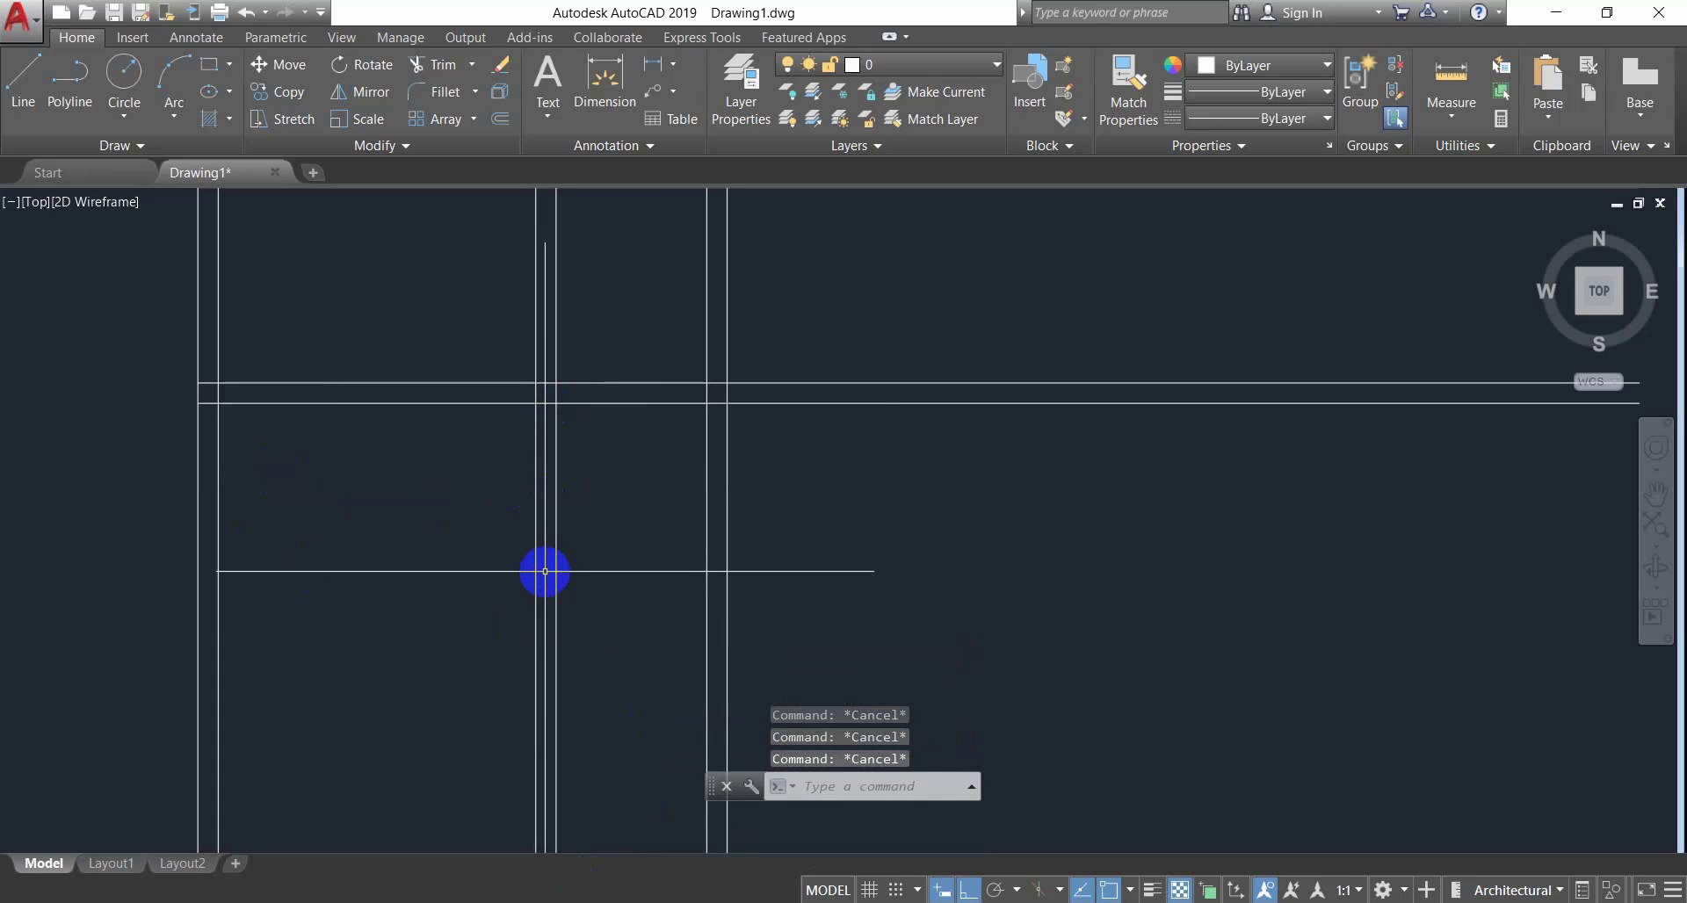
Offset the lower line of the horizontal partition below the upper toilet 4' downward.
type("O")
key("Return")
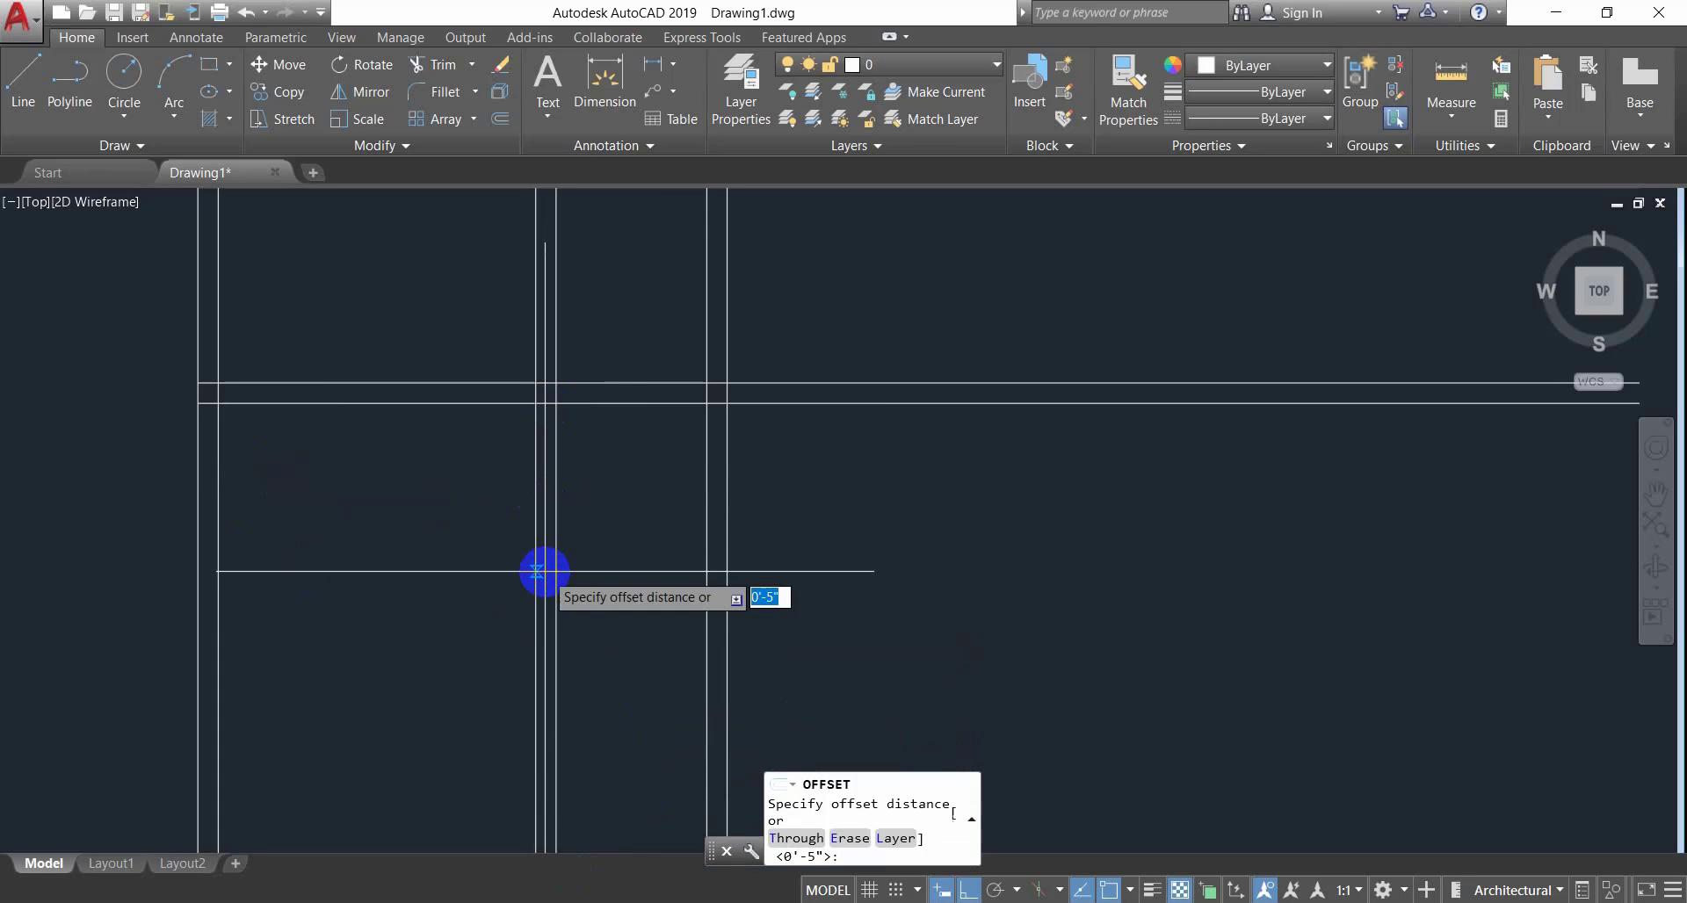
type("4'")
key("Return")
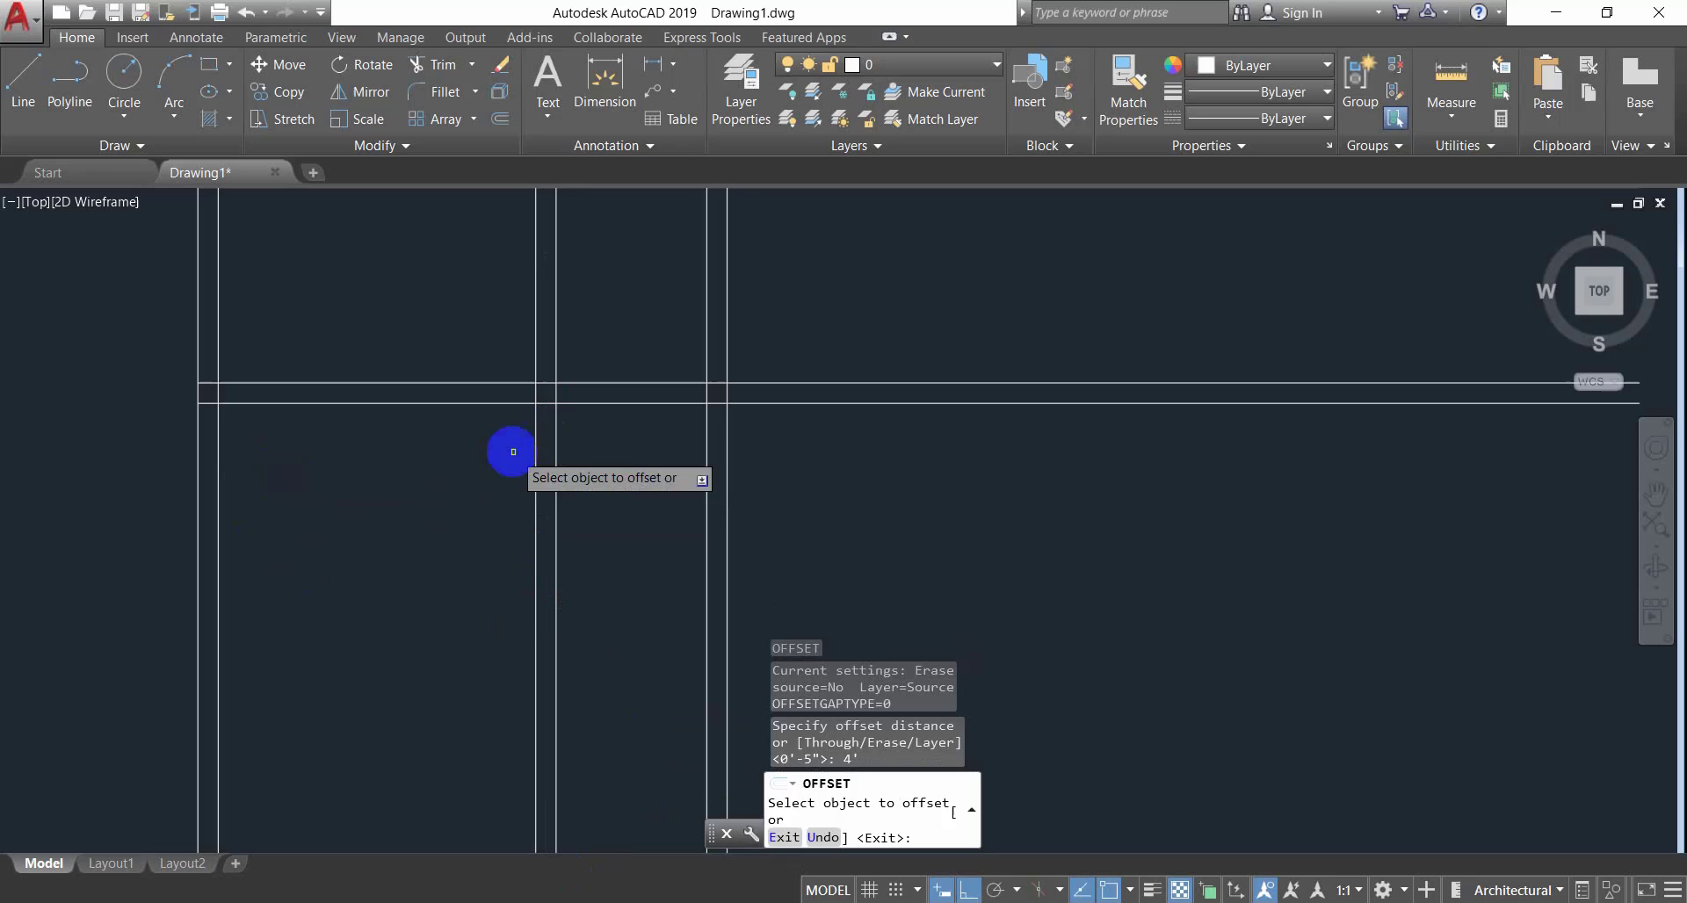
left_click(448, 403)
left_click(466, 605)
key("Return")
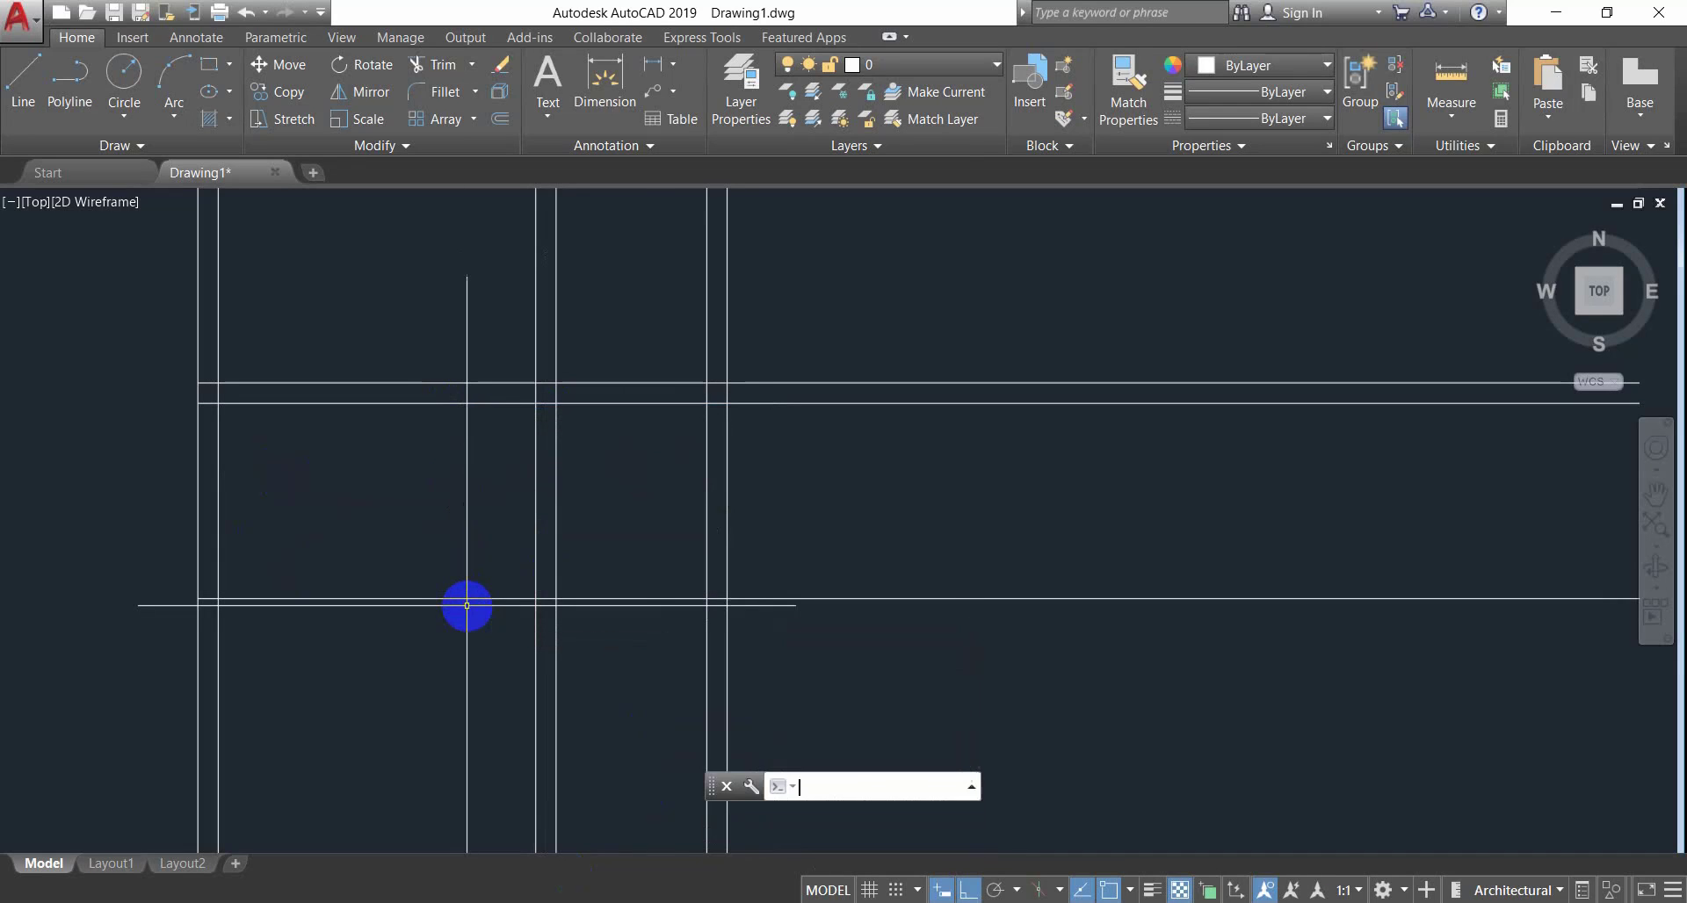
Offset the new horizontal line below the lower toilet 5" downward for the partition thickness.
type("O")
key("Return")
type("5")
key("Return")
left_click(455, 598)
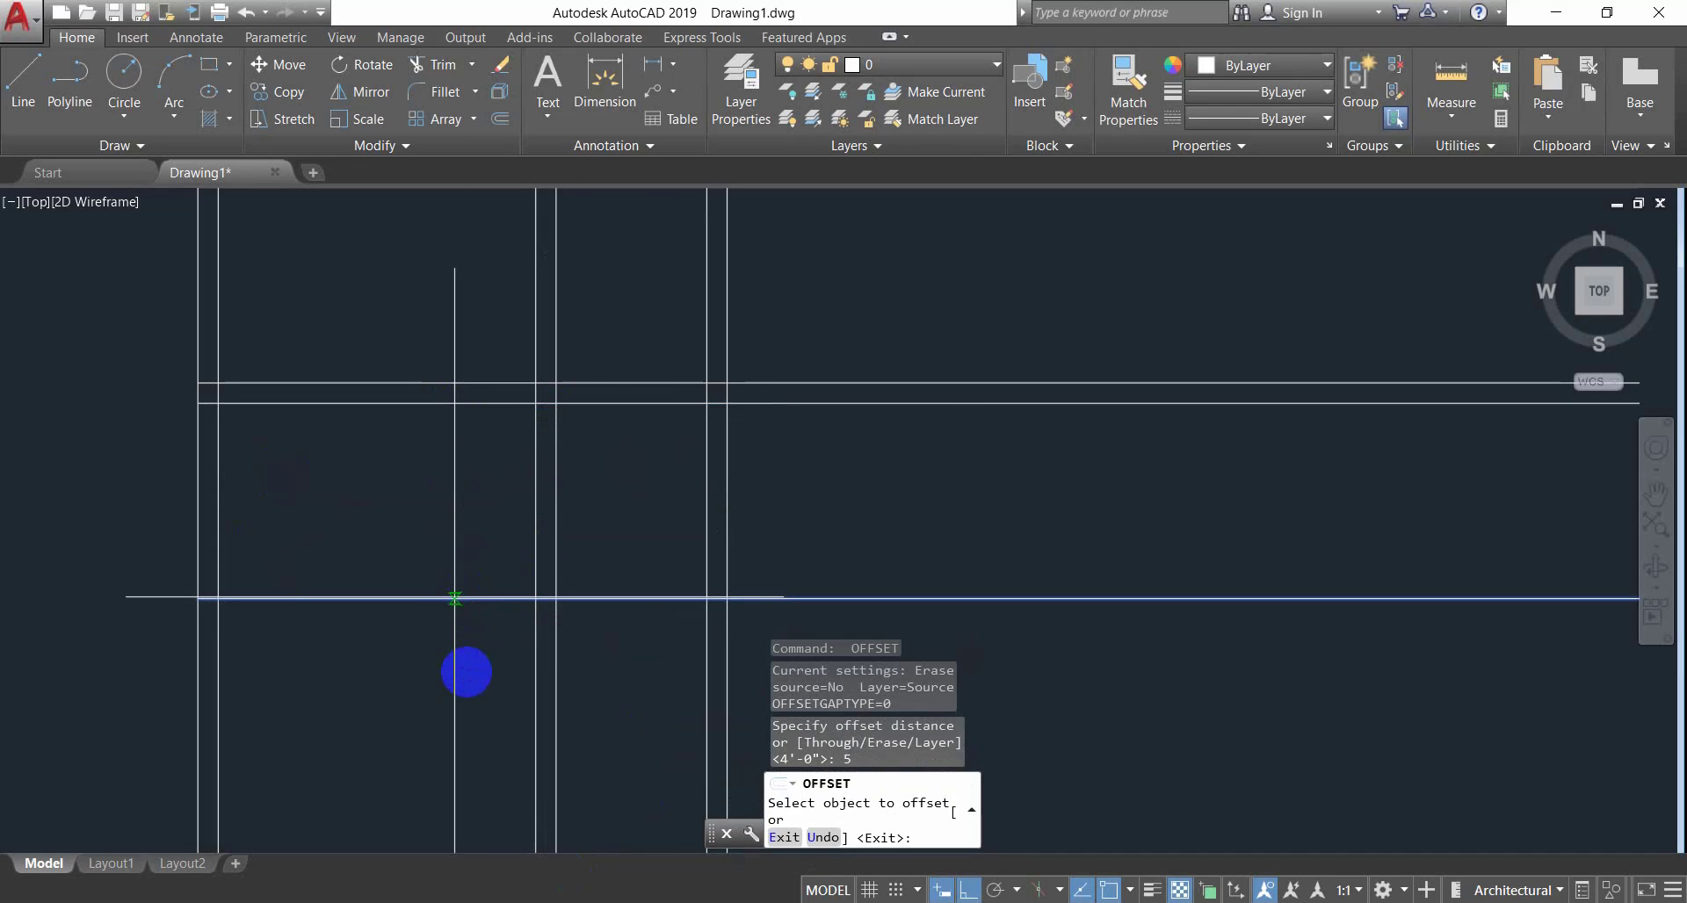
left_click(469, 683)
scroll(472, 606, "down", 2)
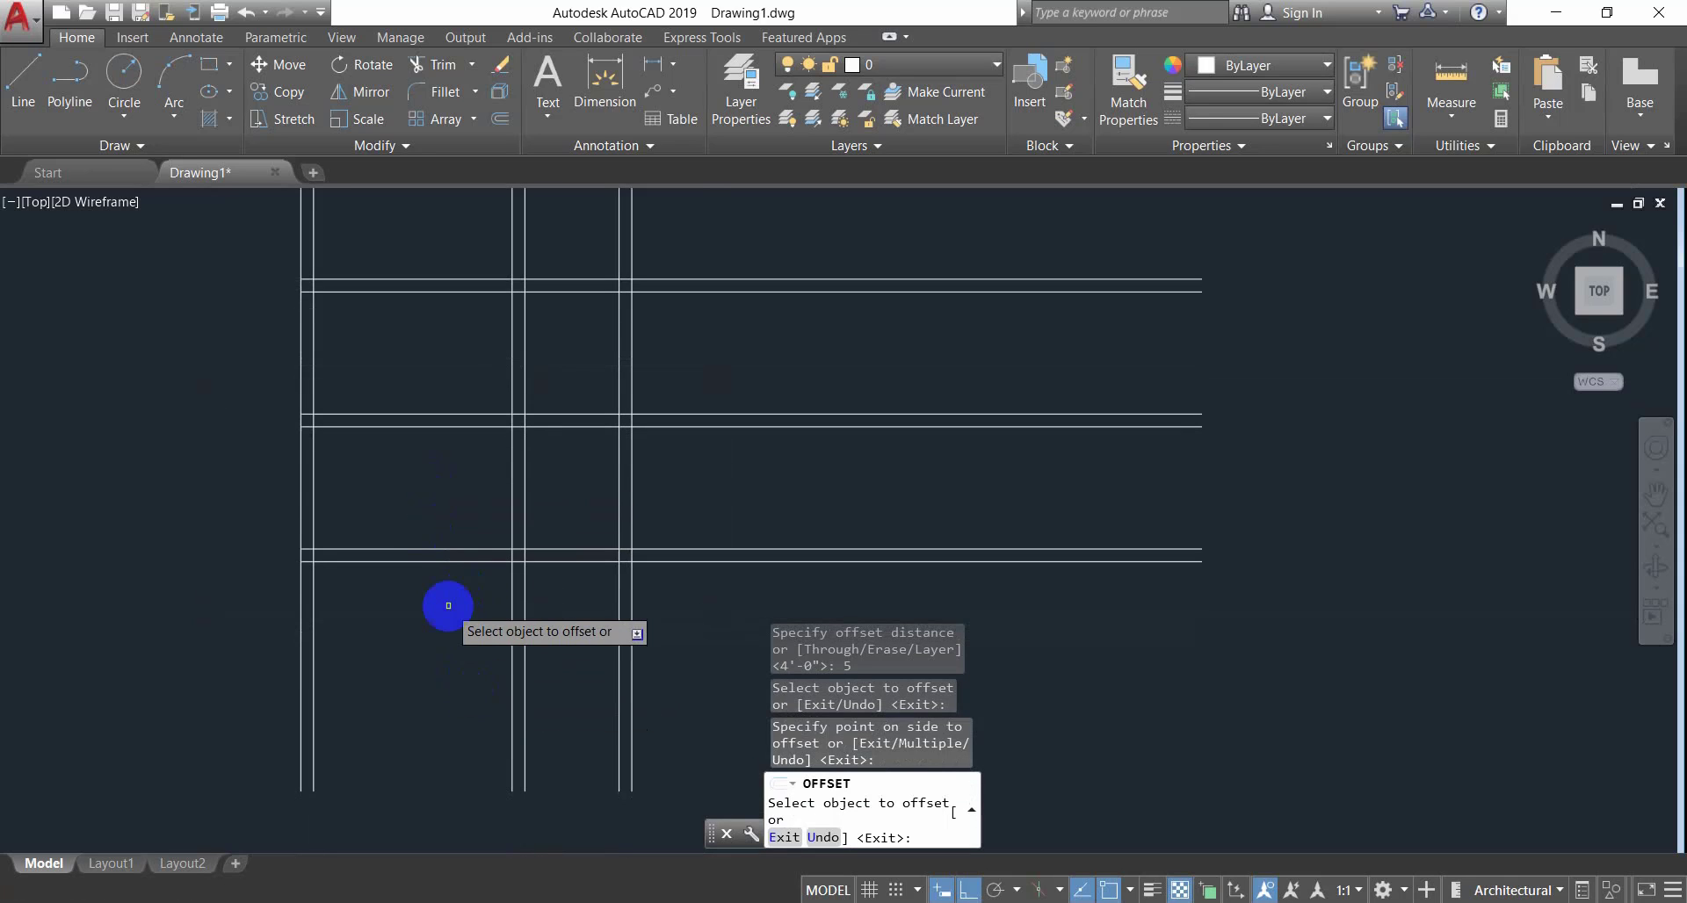
scroll(446, 602, "up", 1)
scroll(445, 589, "down", 1)
middle_click_drag(444, 577, 442, 523)
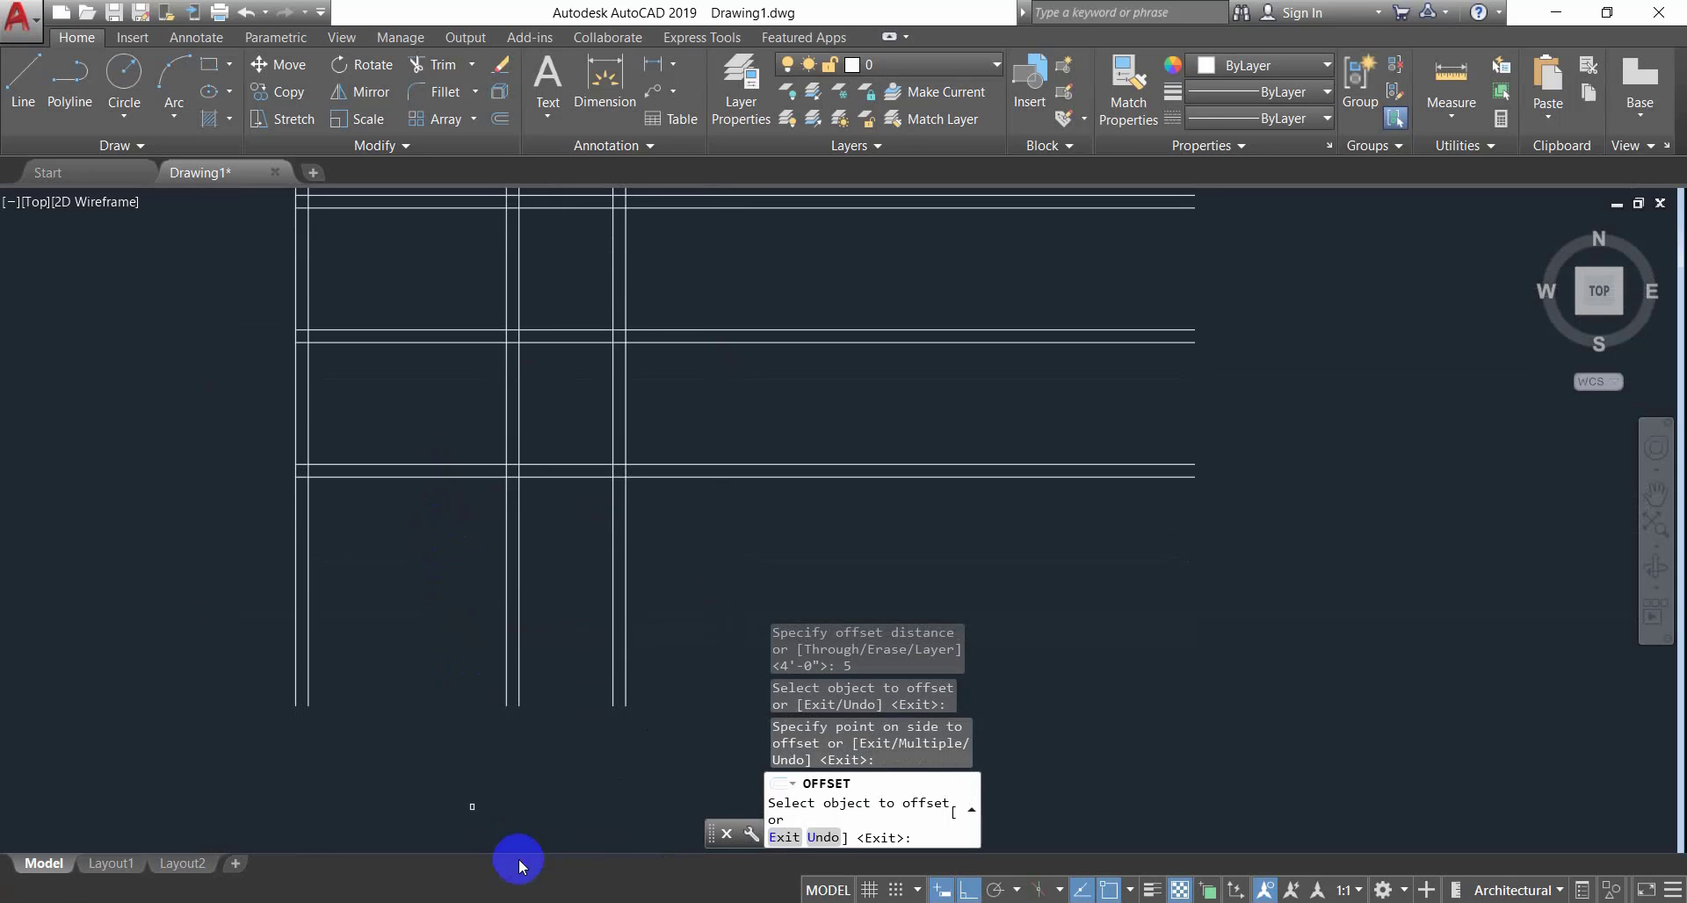
Check the lower bedroom's size in the plan image in Photos and offset the left outer wall's inner line 13'7" to the right.
key("alt+Tab")
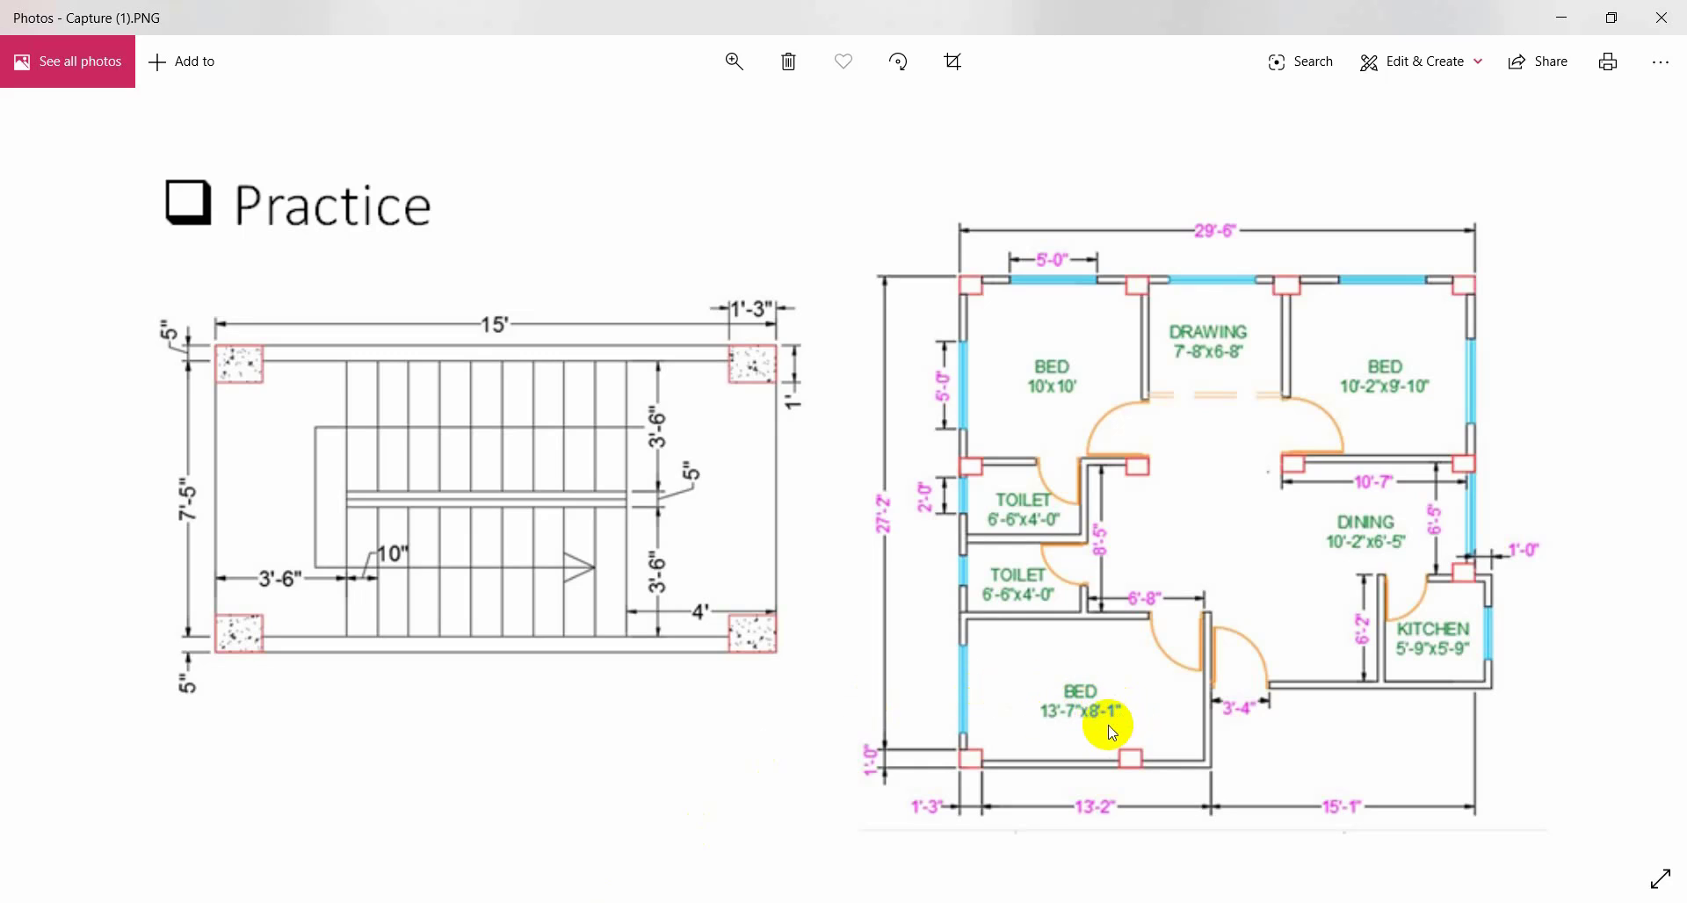
key("alt+Tab")
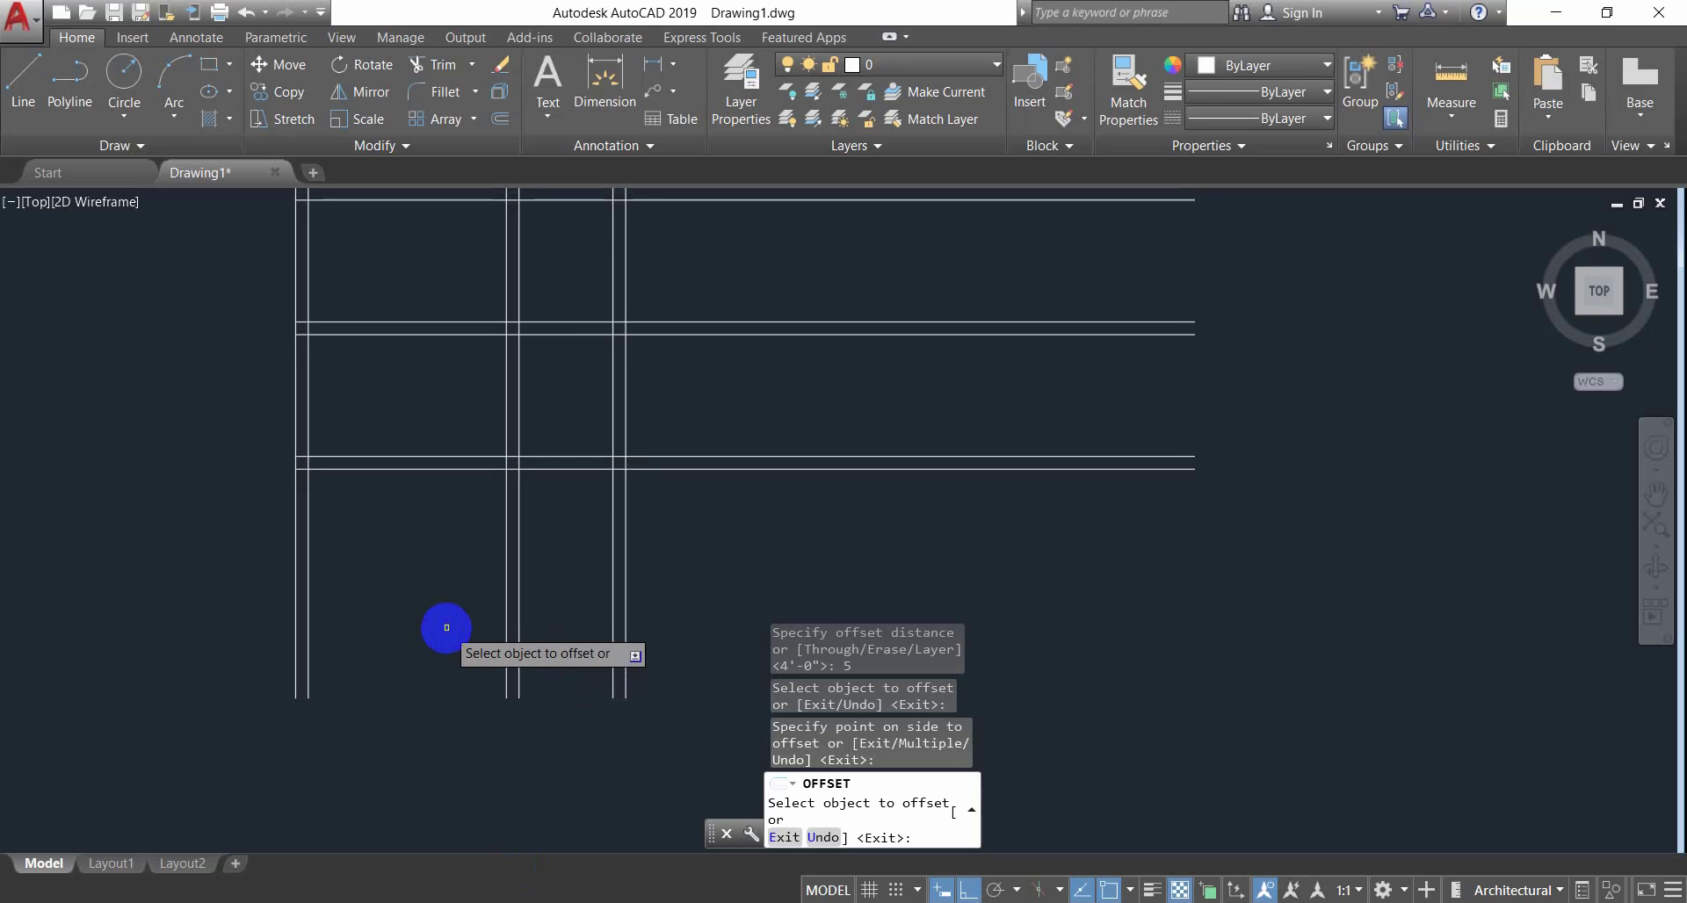
key("Return")
key("Return")
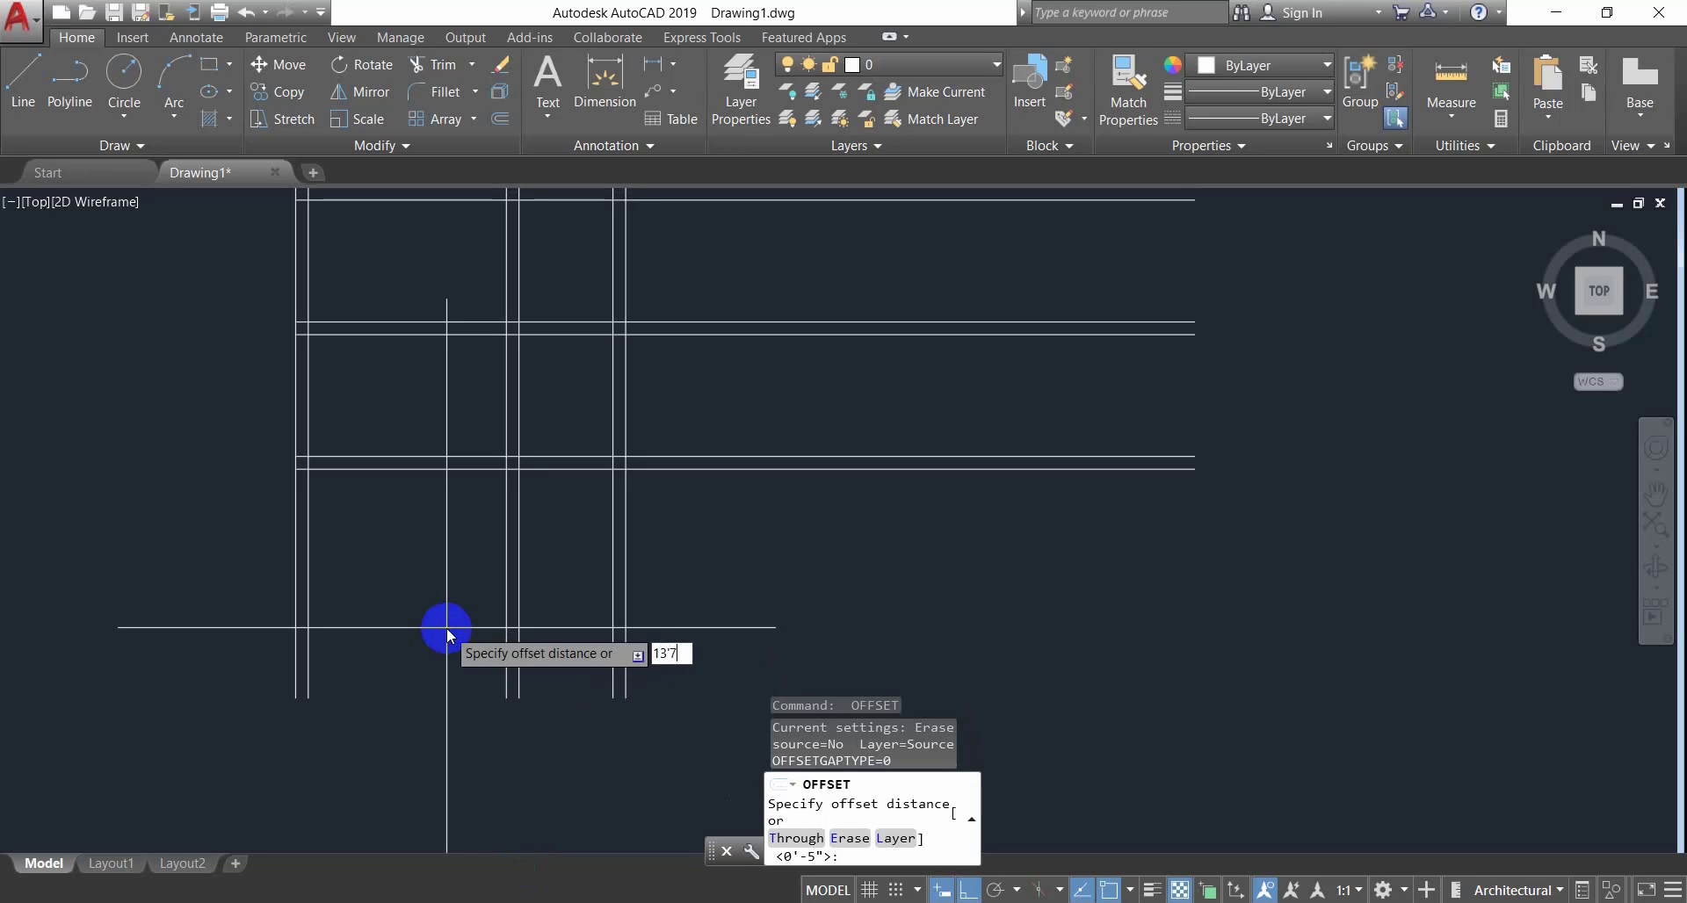
type("13'7")
key("Return")
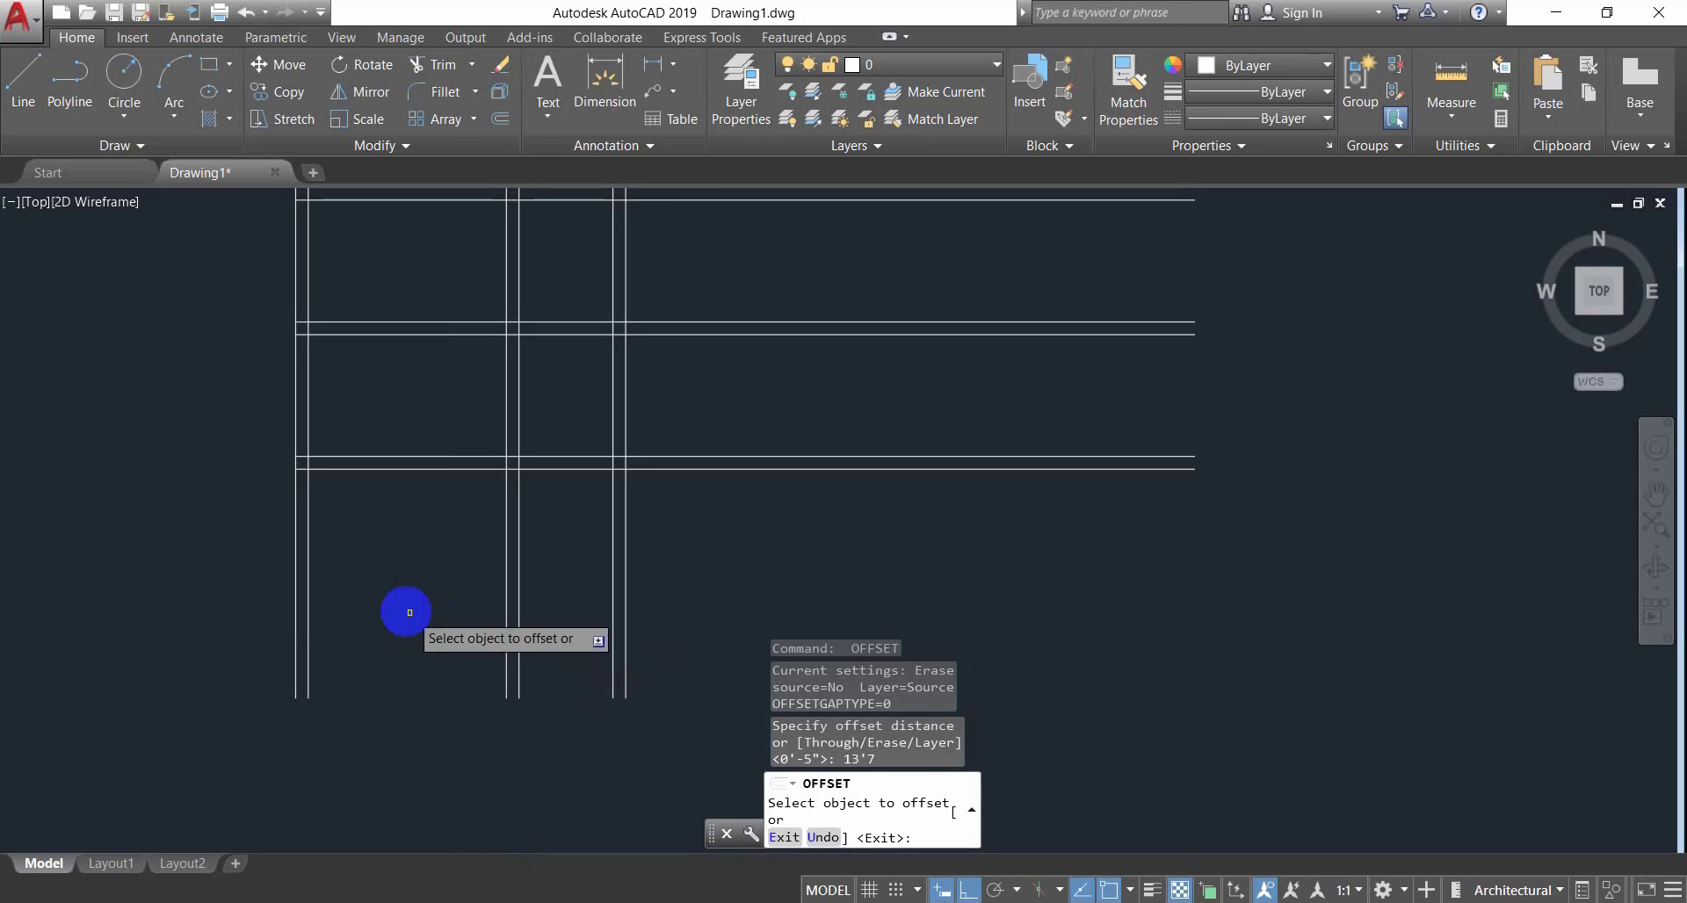
left_click(306, 564)
left_click(711, 572)
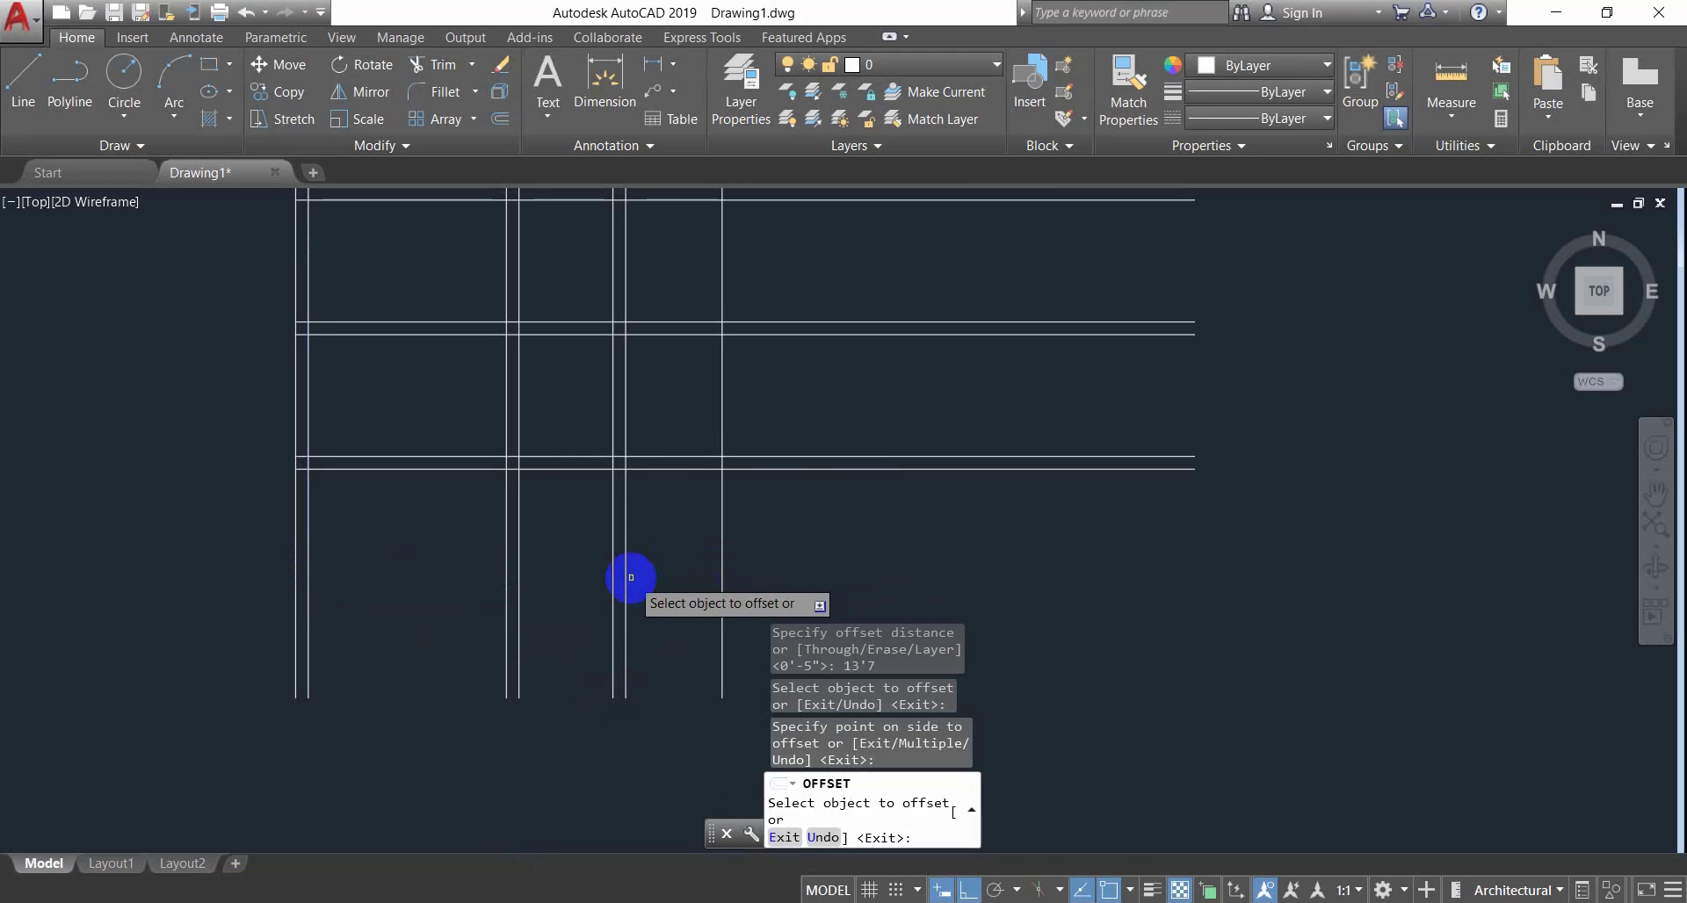
Offset the lower line of the lowest horizontal partition 8'1" downward for the bedroom depth.
key("Return")
key("Return")
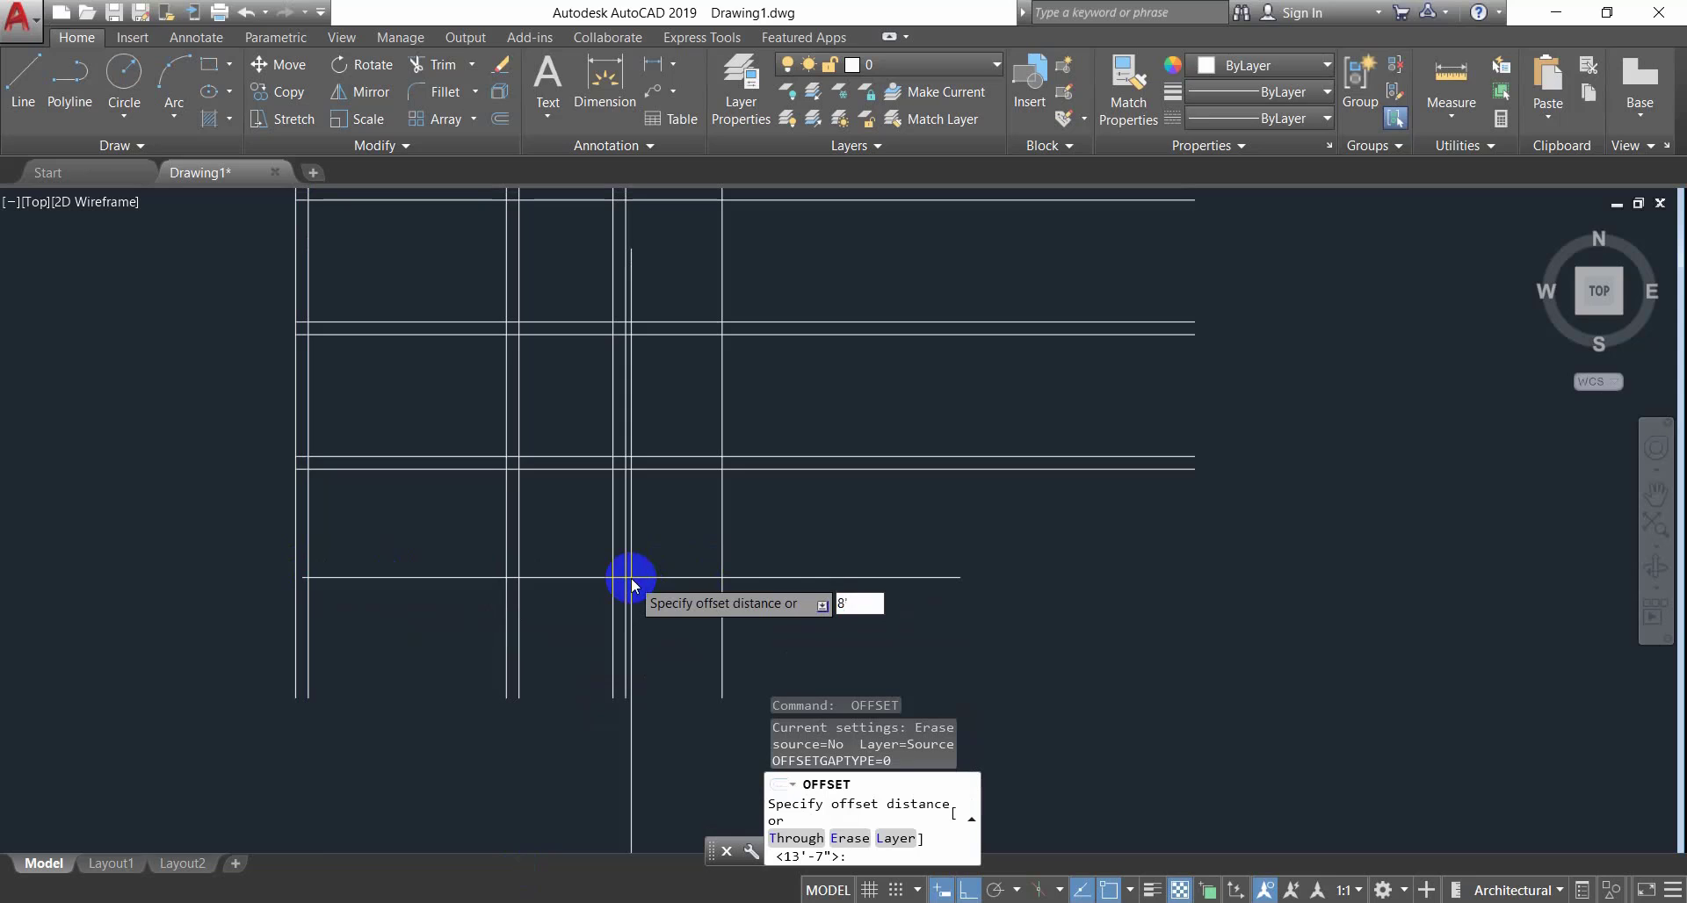
type("8'1")
key("Return")
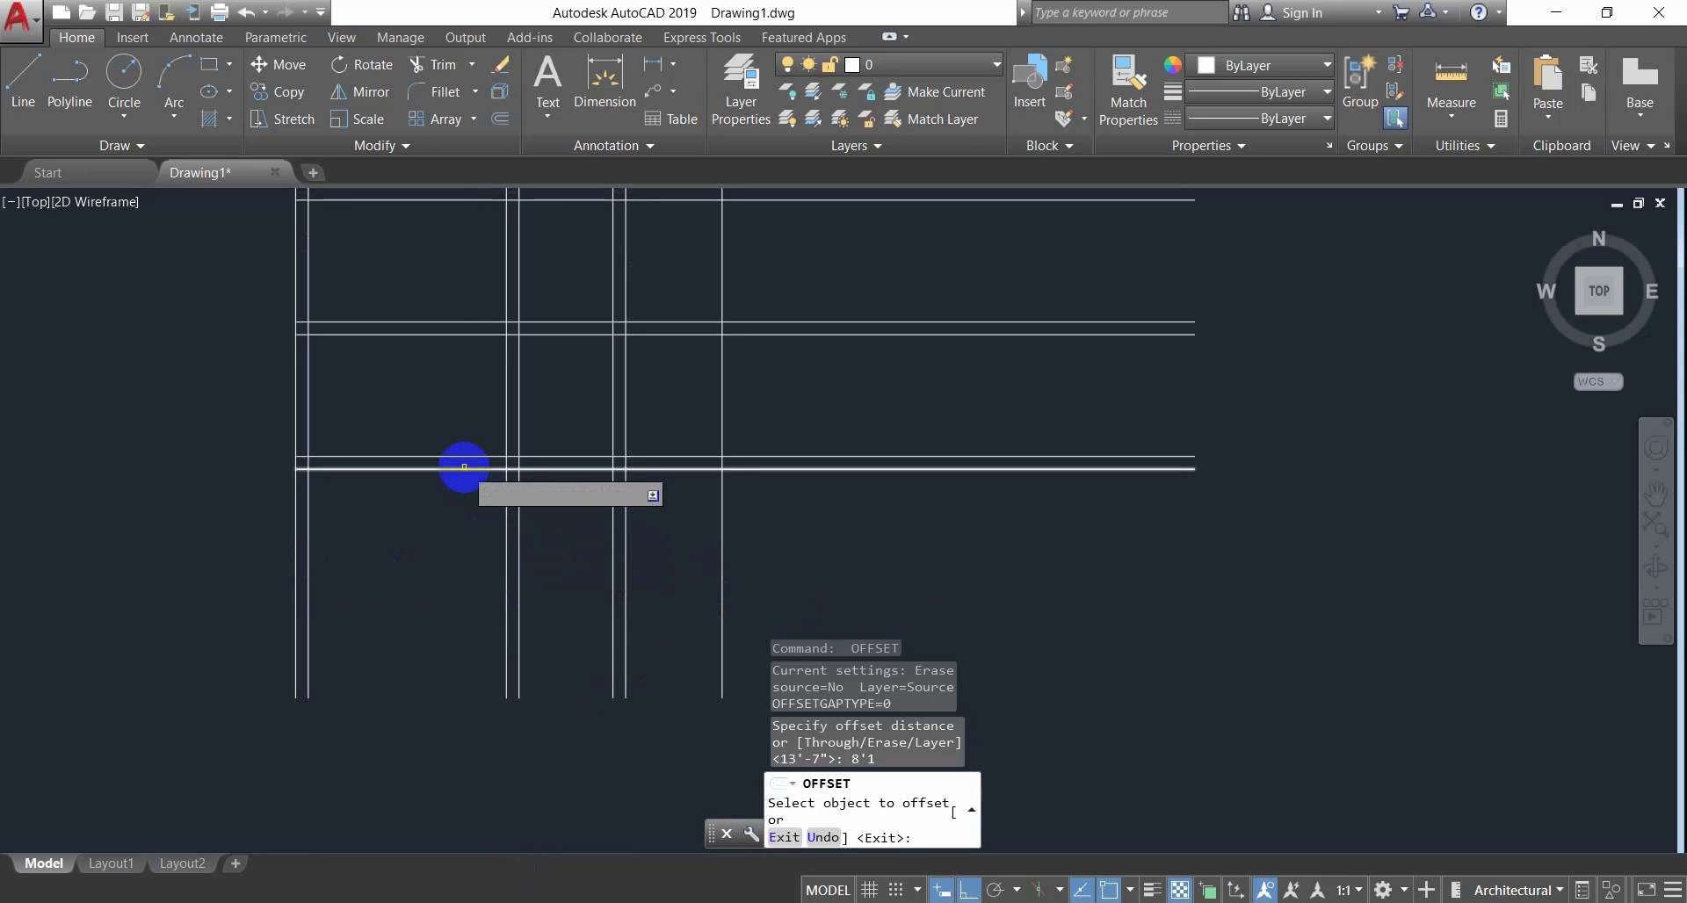
left_click(463, 467)
left_click(470, 537)
middle_click_drag(482, 662, 466, 561)
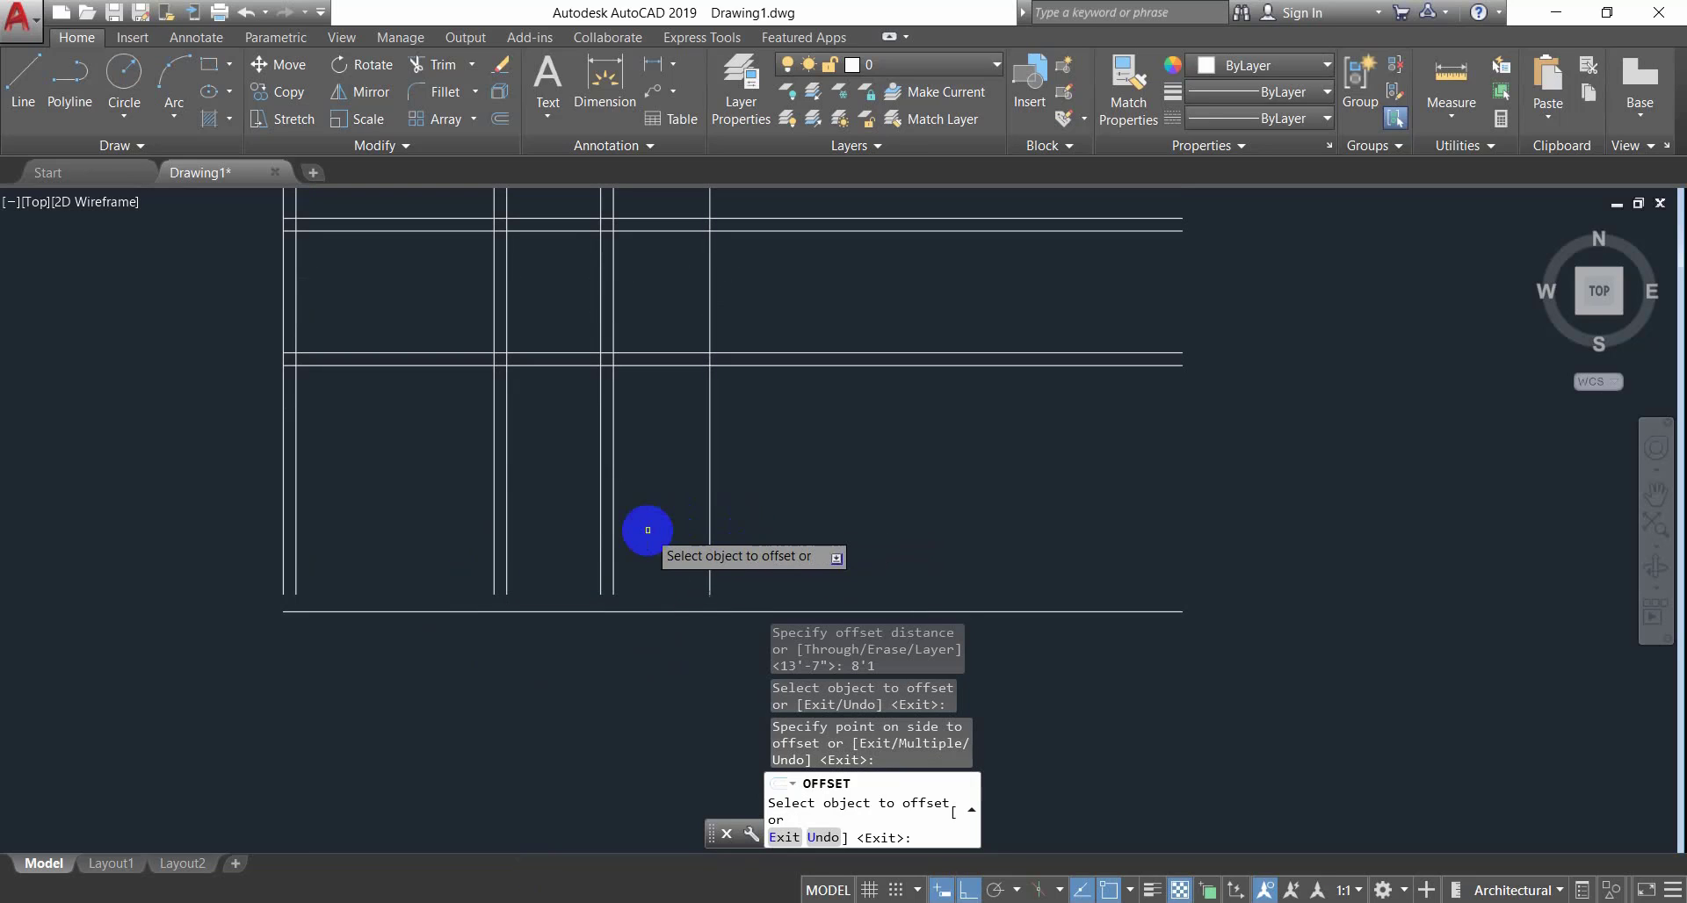
Offset the bedroom's new vertical line 5" to the right and its new bottom line 5" downward for the wall thickness.
key("Return")
key("Return")
type("5")
key("Return")
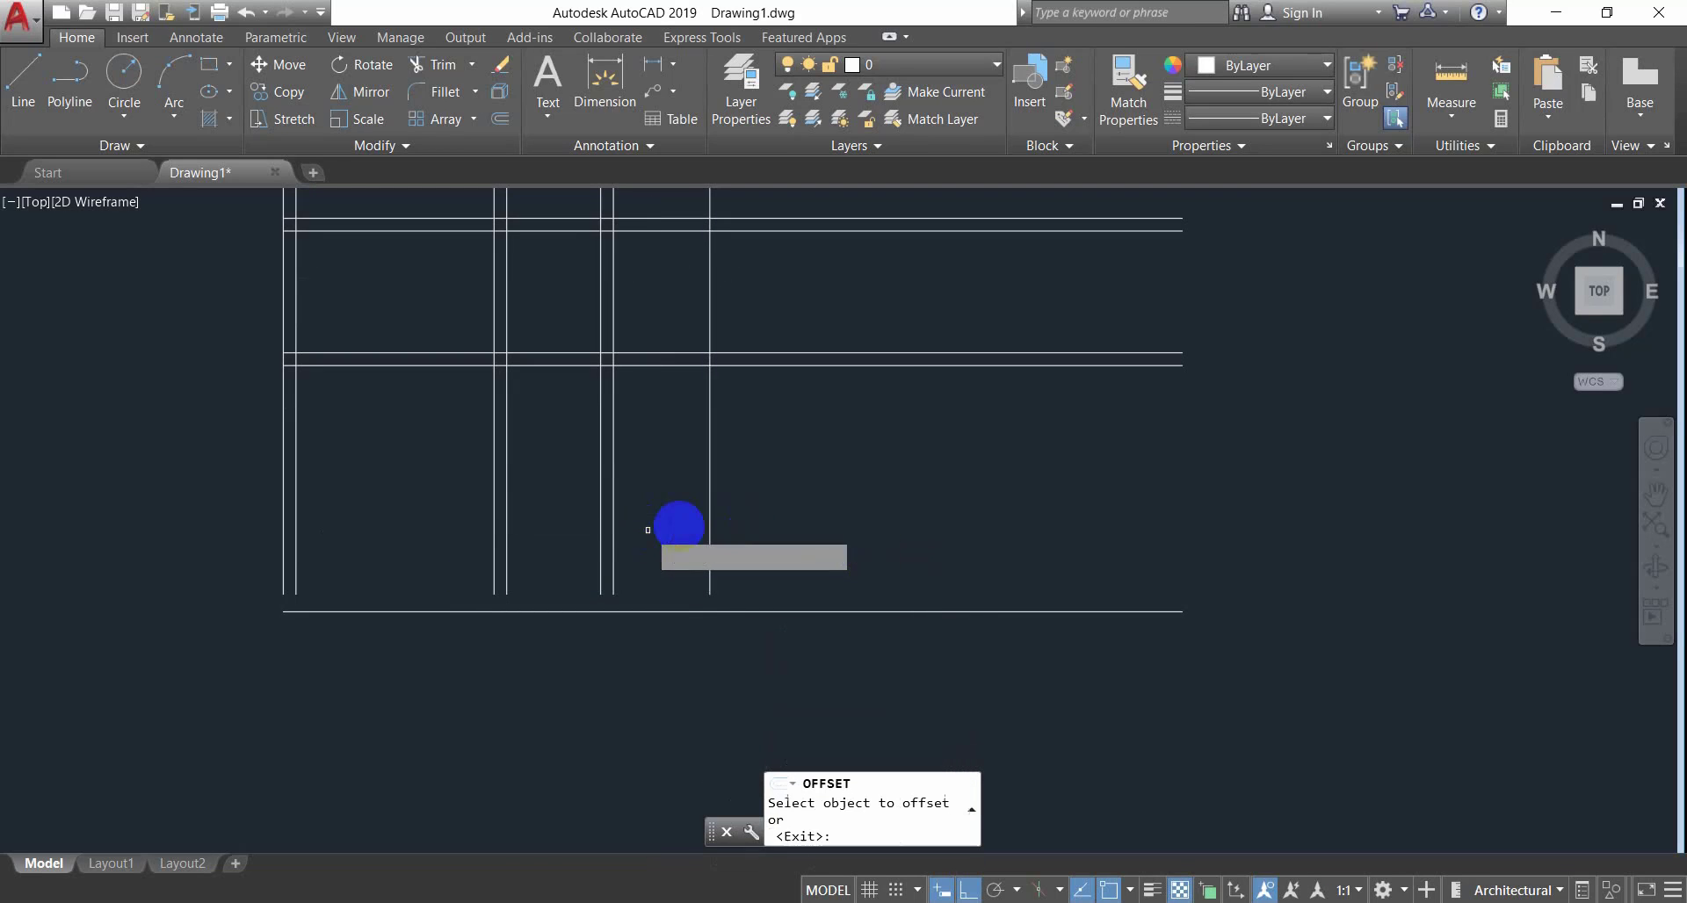
left_click(710, 469)
left_click(859, 482)
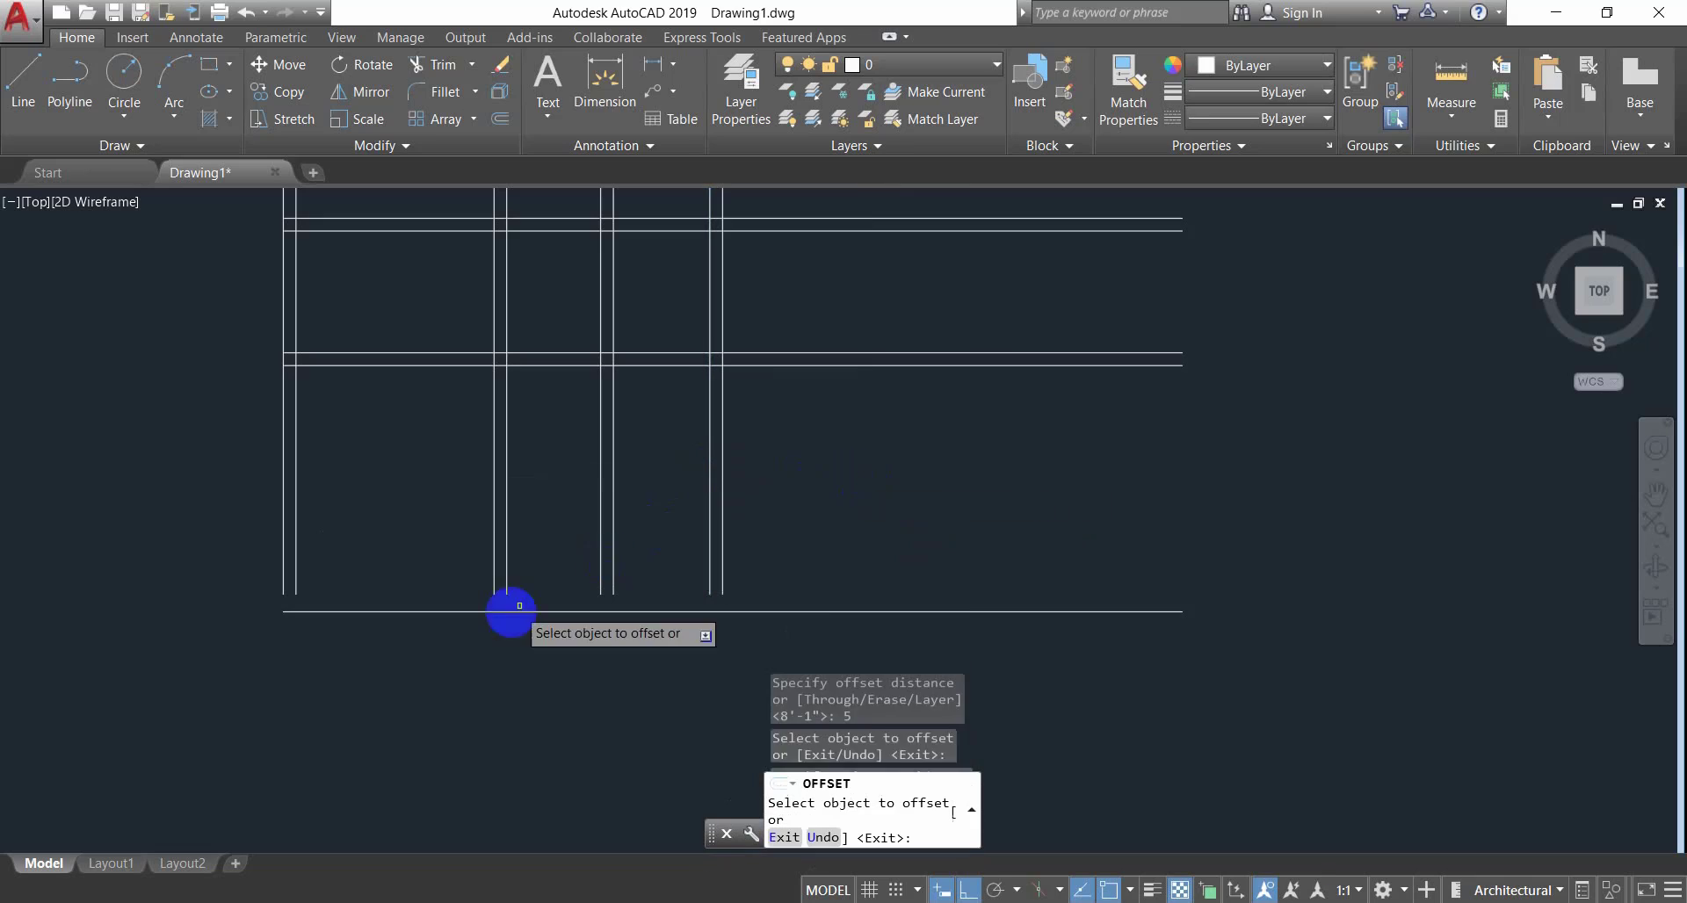
left_click(425, 610)
left_click(425, 676)
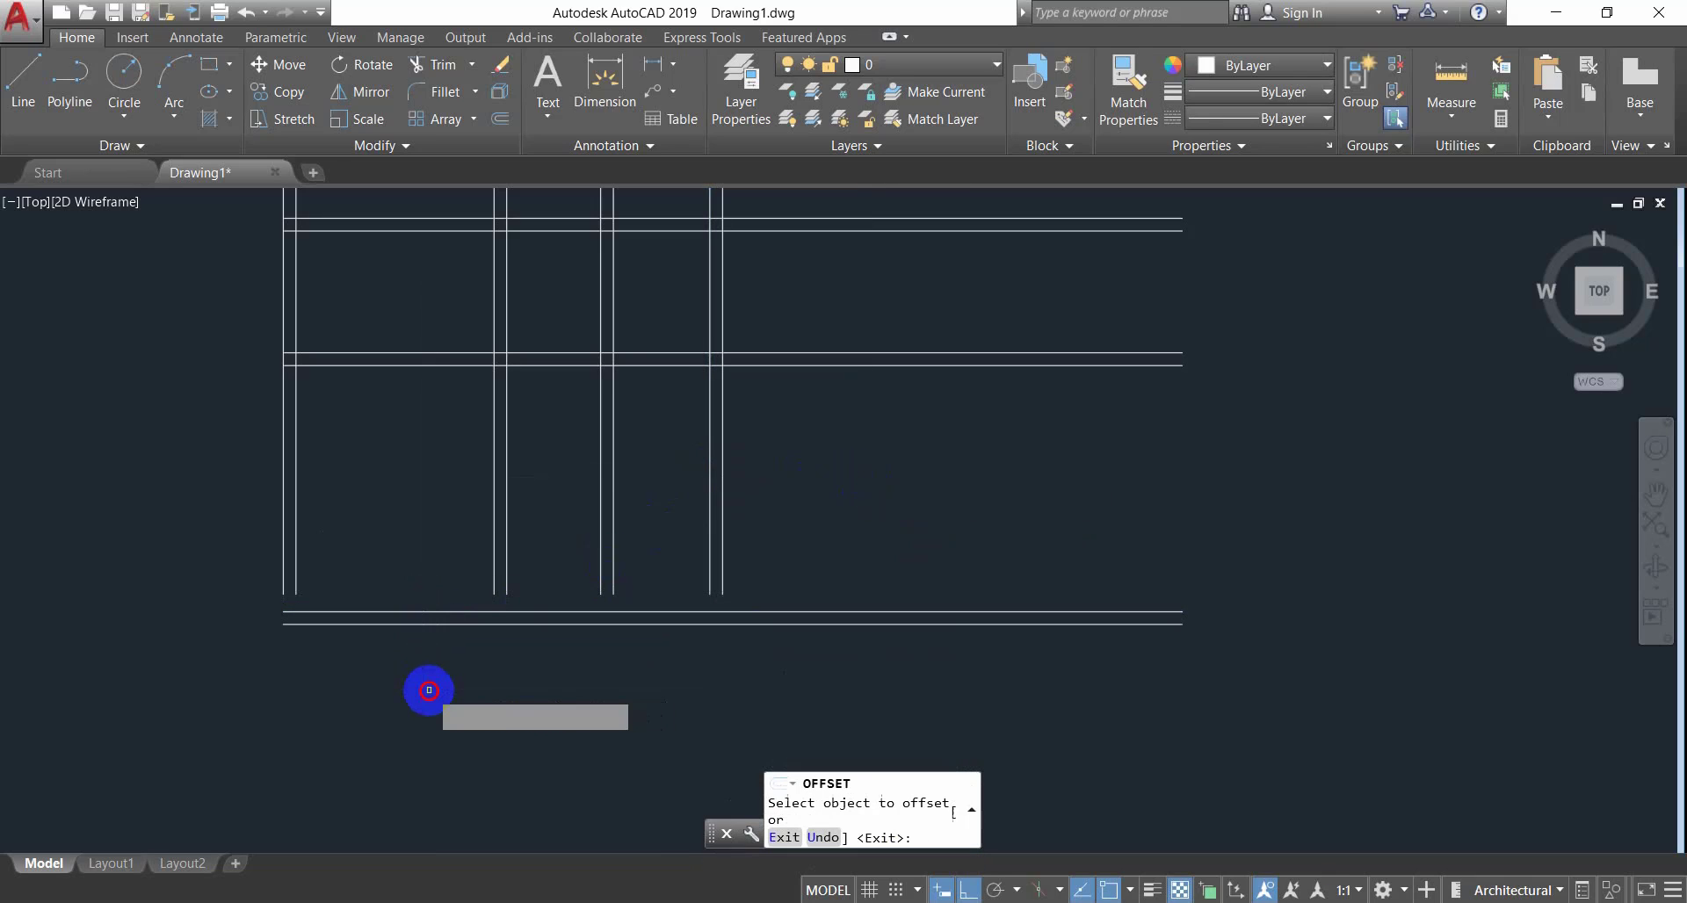
scroll(275, 626, "up", 2)
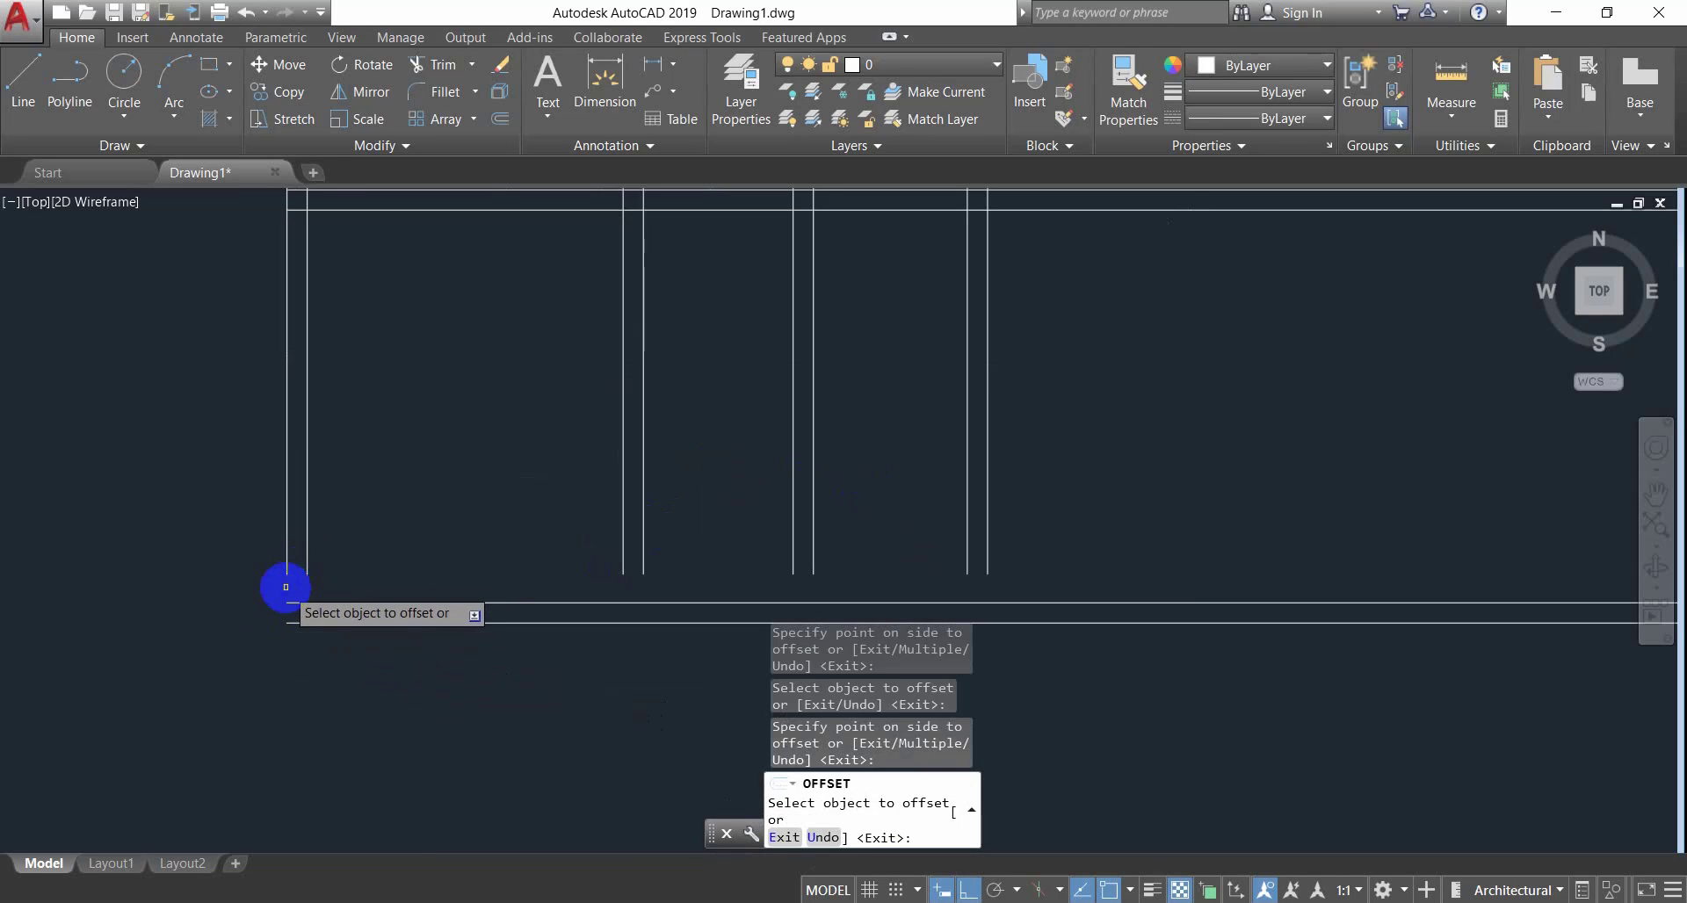
scroll(534, 603, "down", 4)
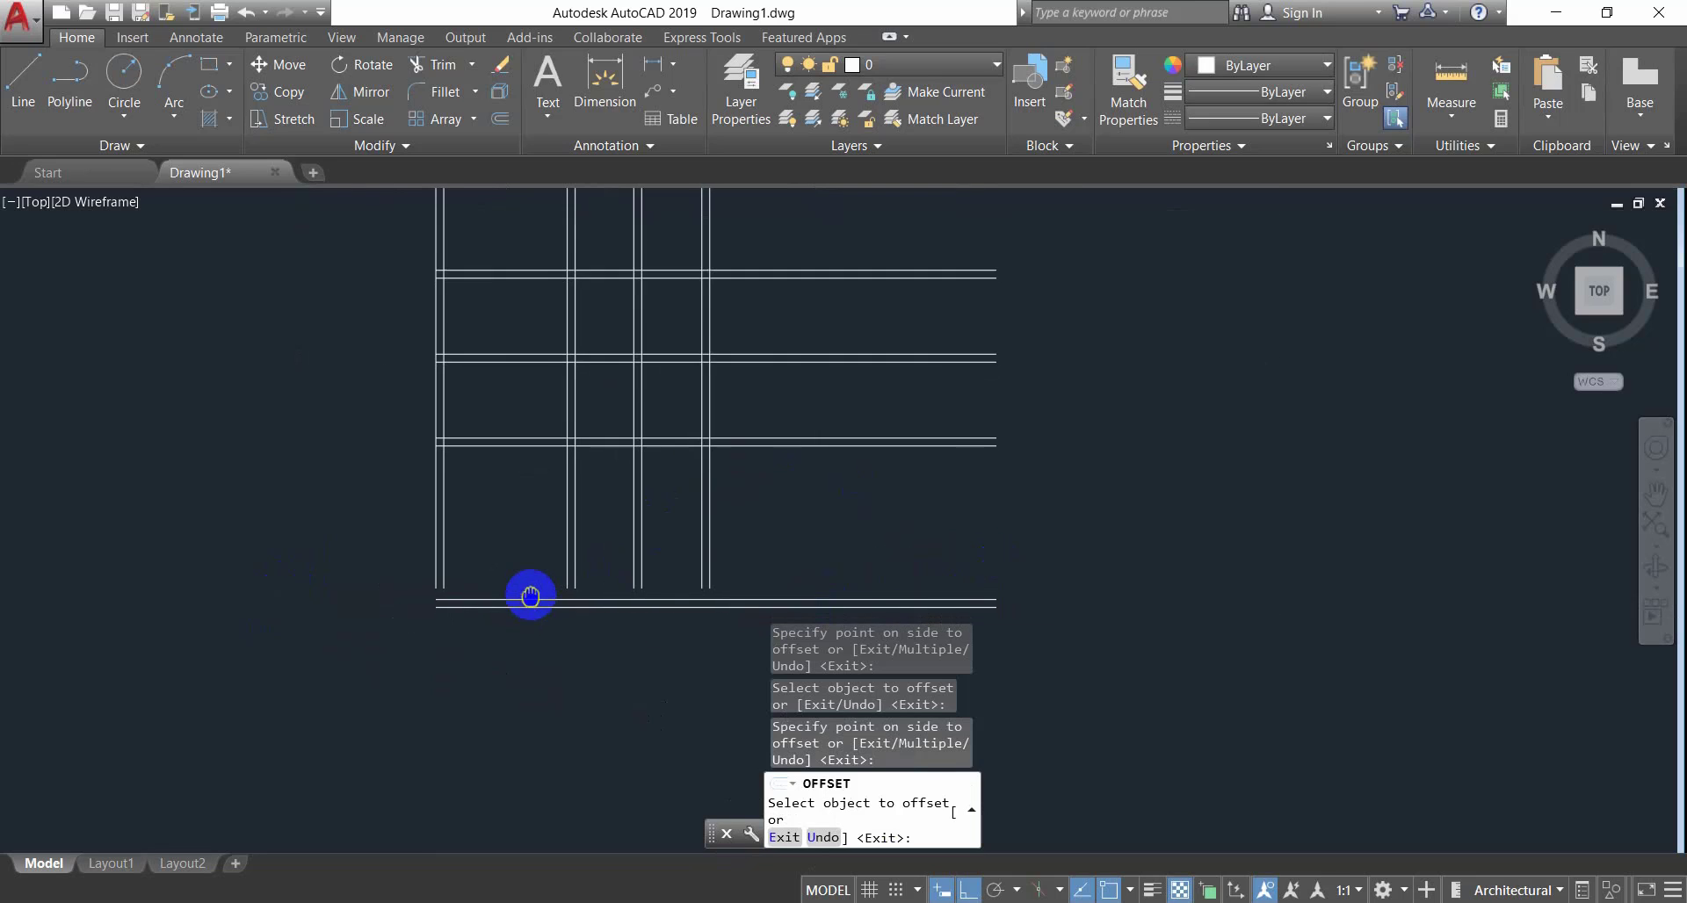
key("Escape")
key("Escape")
key("Escape")
key("Escape")
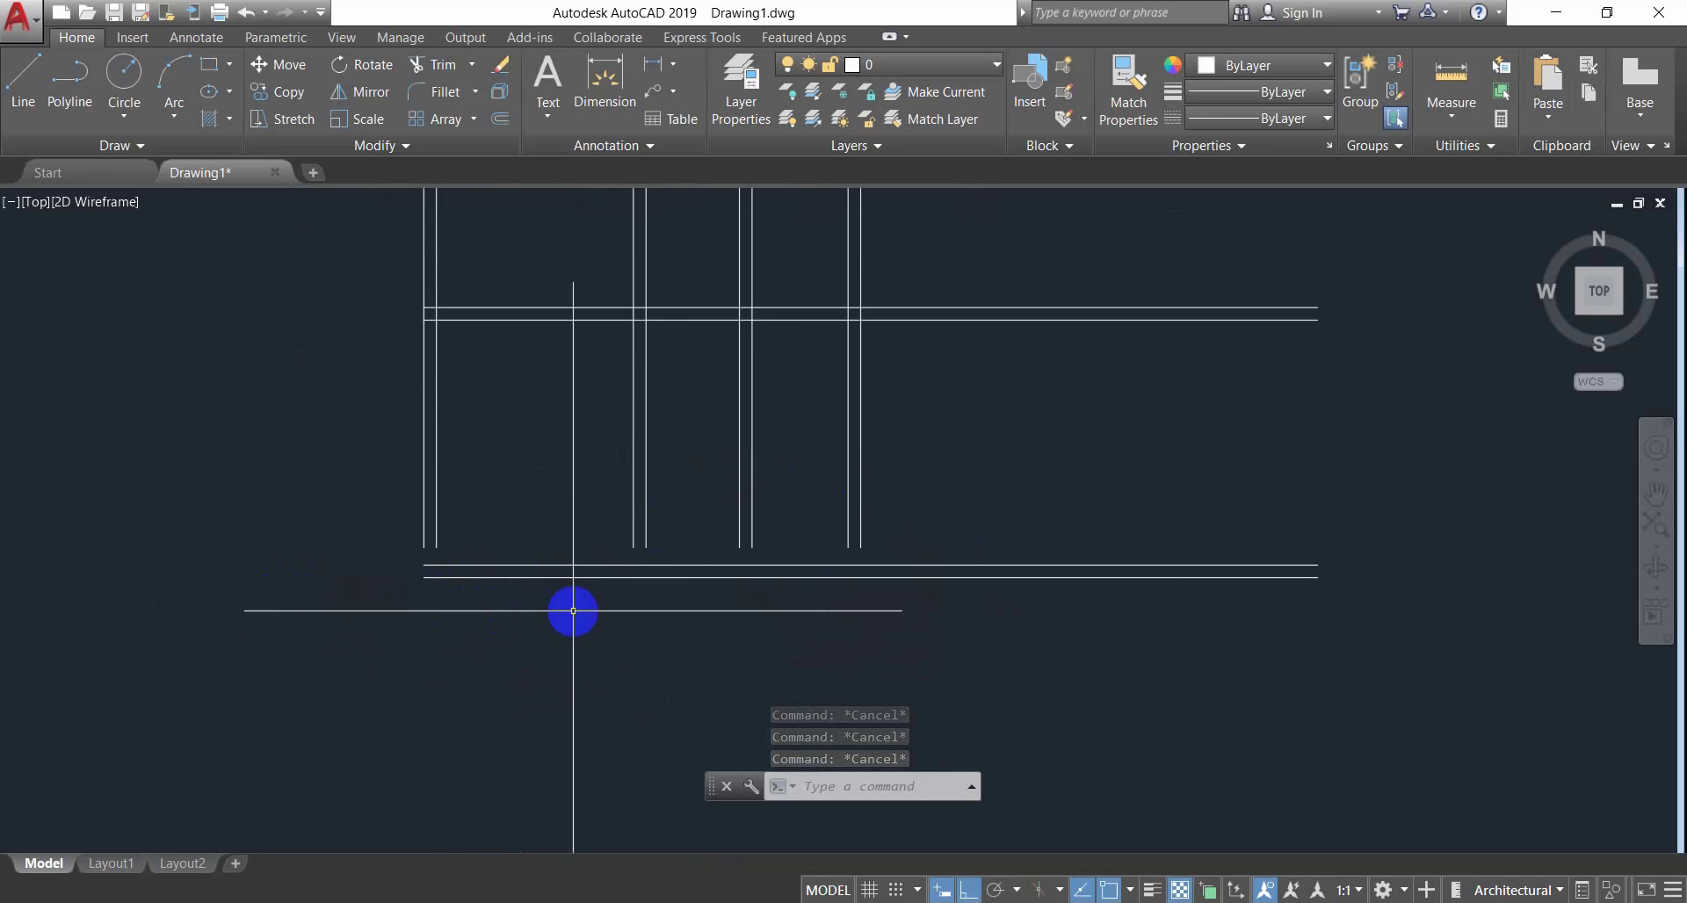
Fillet the left wall's outer line with the bottom wall's outer line at zero radius to close the lower-left outer corner.
middle_click_drag(573, 611, 485, 602)
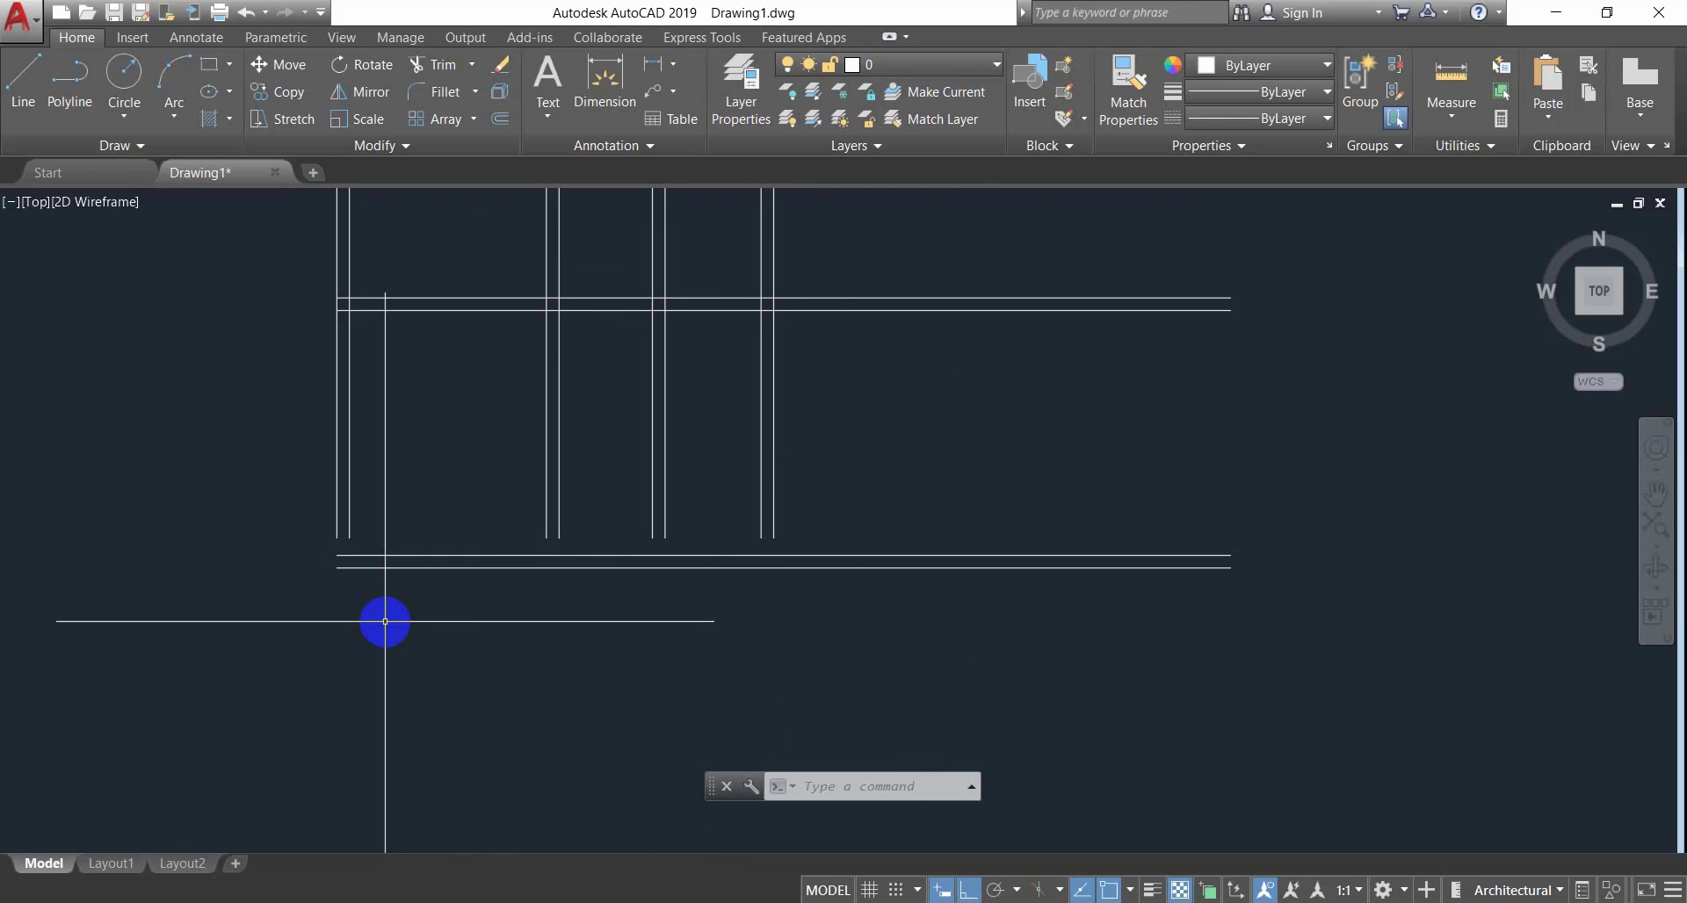
scroll(373, 597, "up", 3)
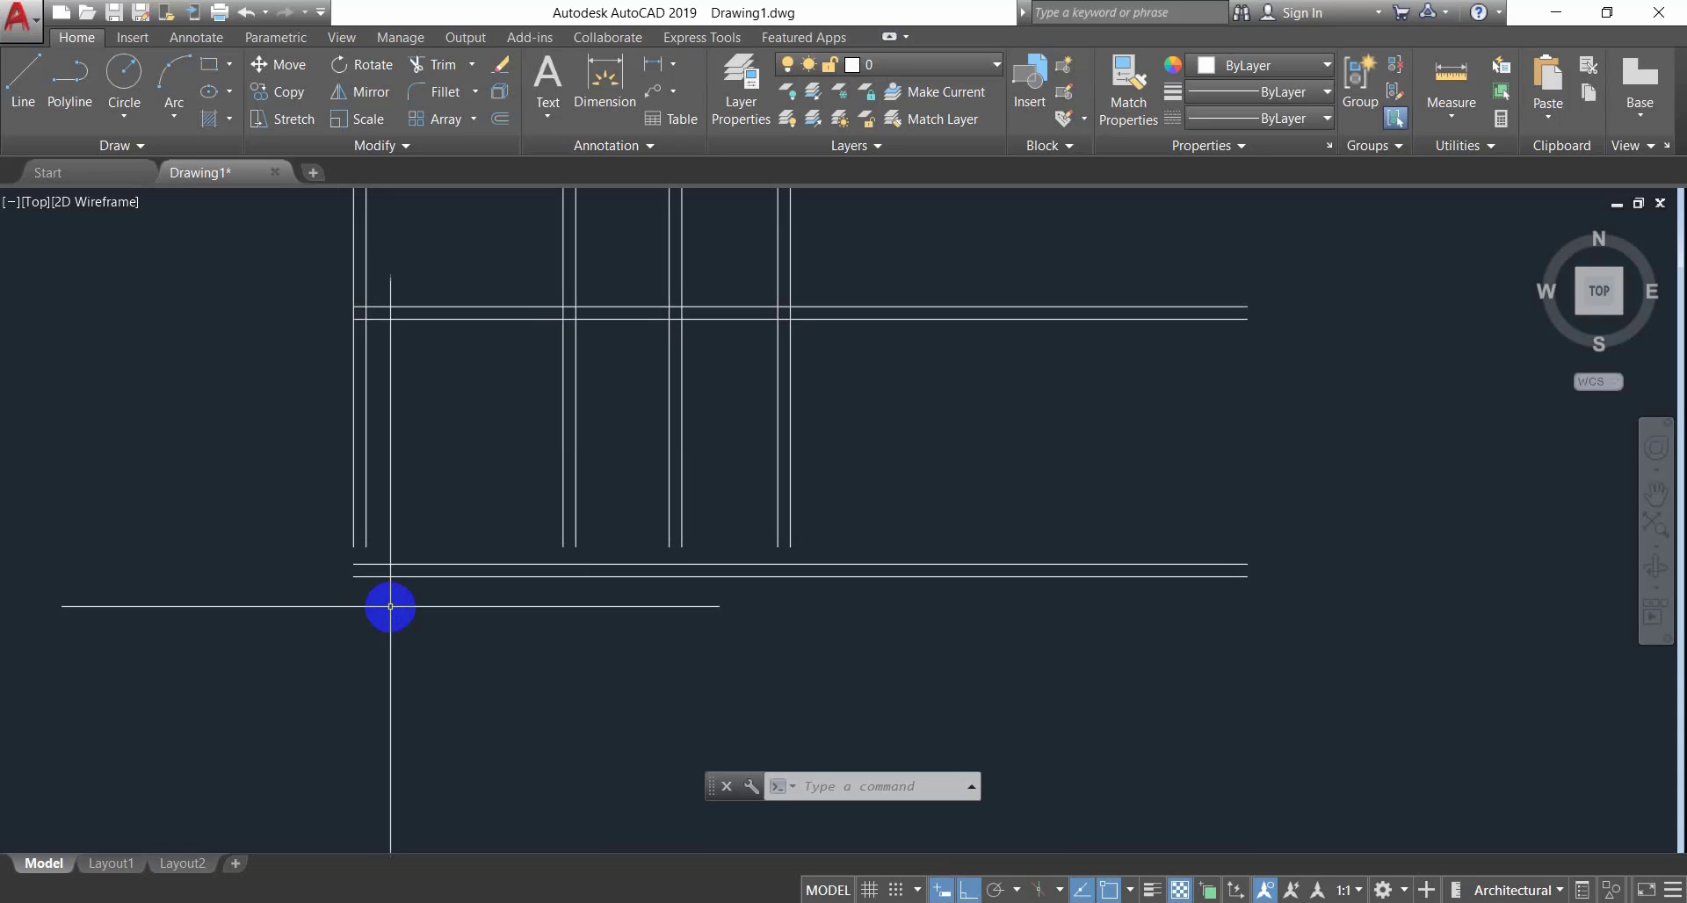
mouse_move(380, 573)
middle_mouse_down()
mouse_move(418, 508)
mouse_move(417, 530)
middle_mouse_up()
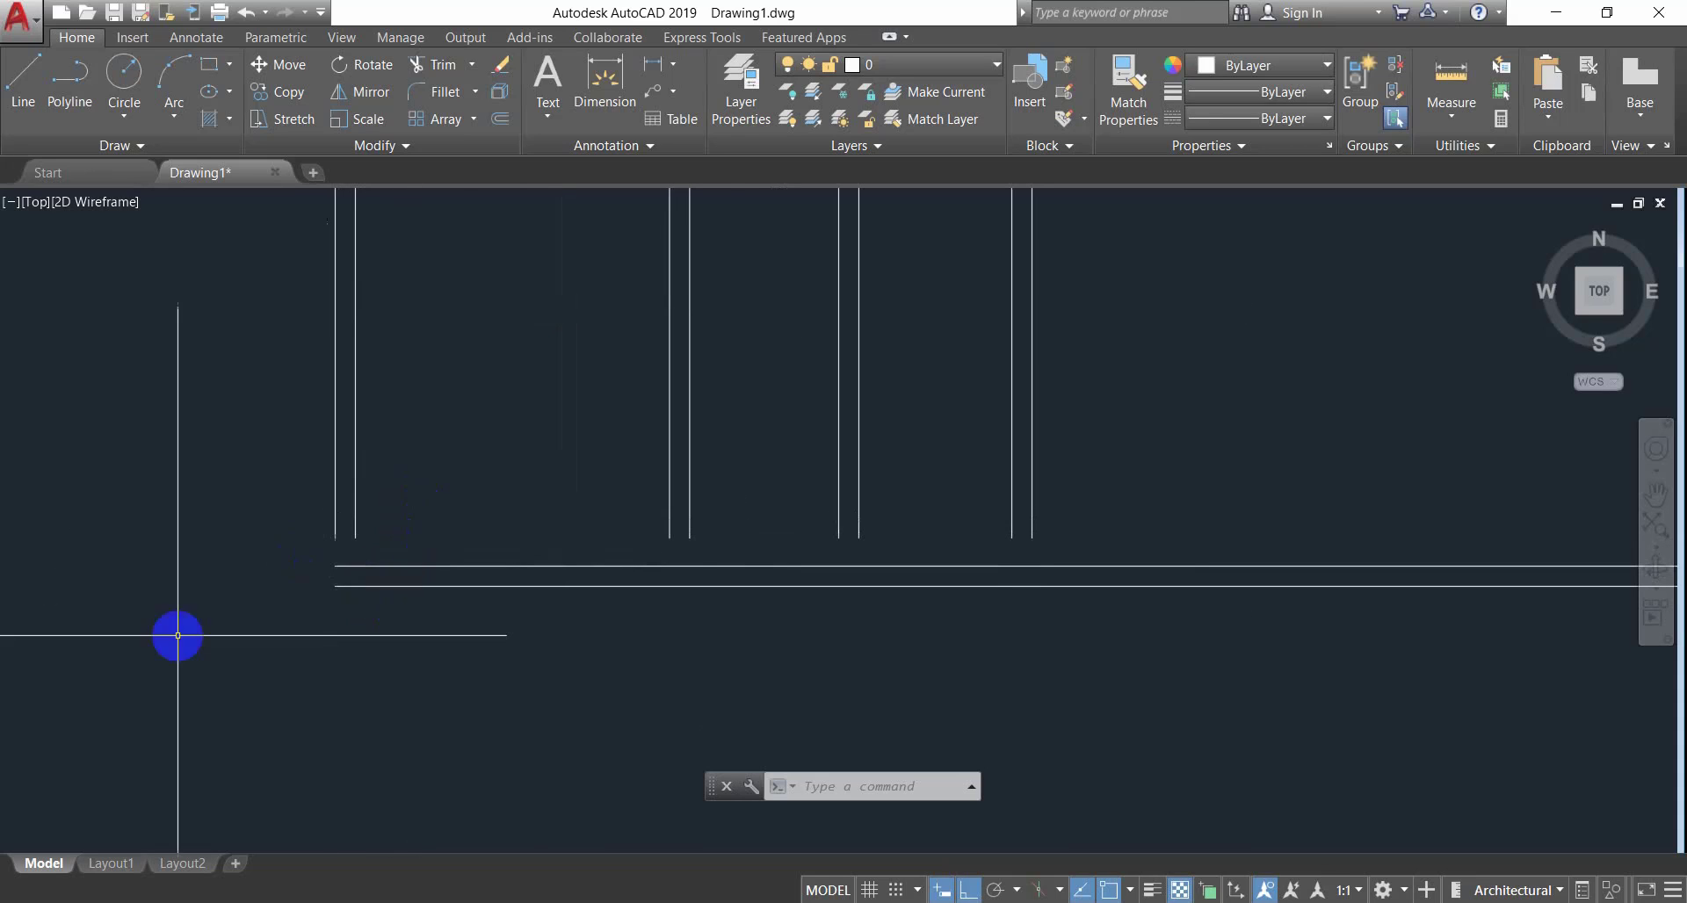
key("Escape")
key("Escape")
key("Escape")
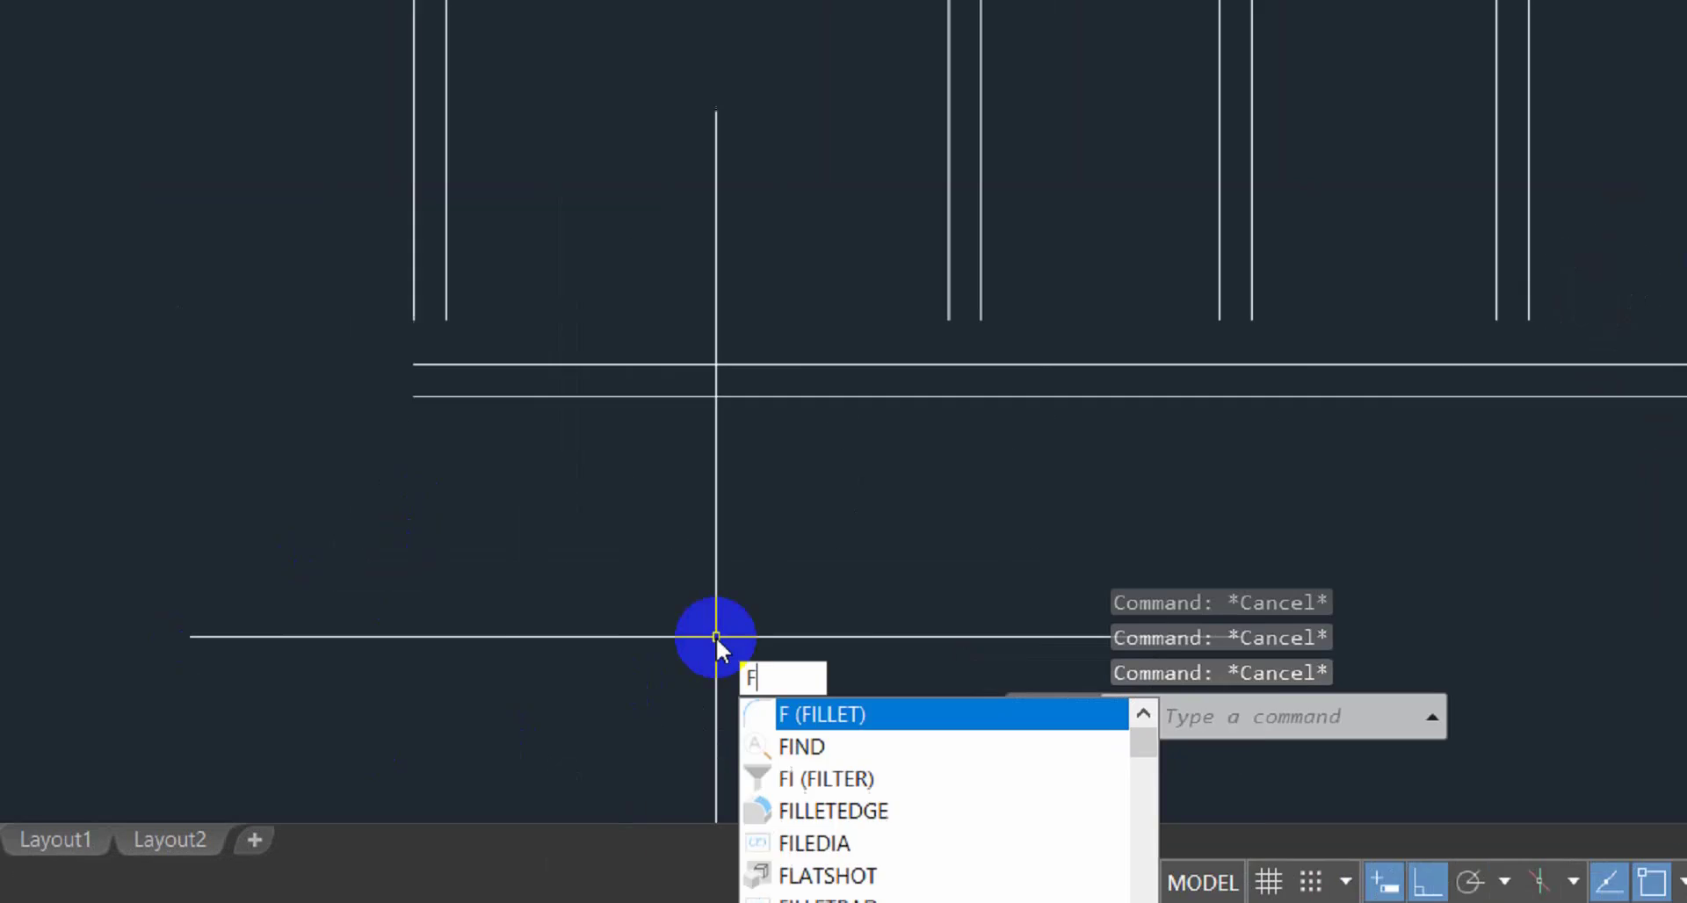
key("Return")
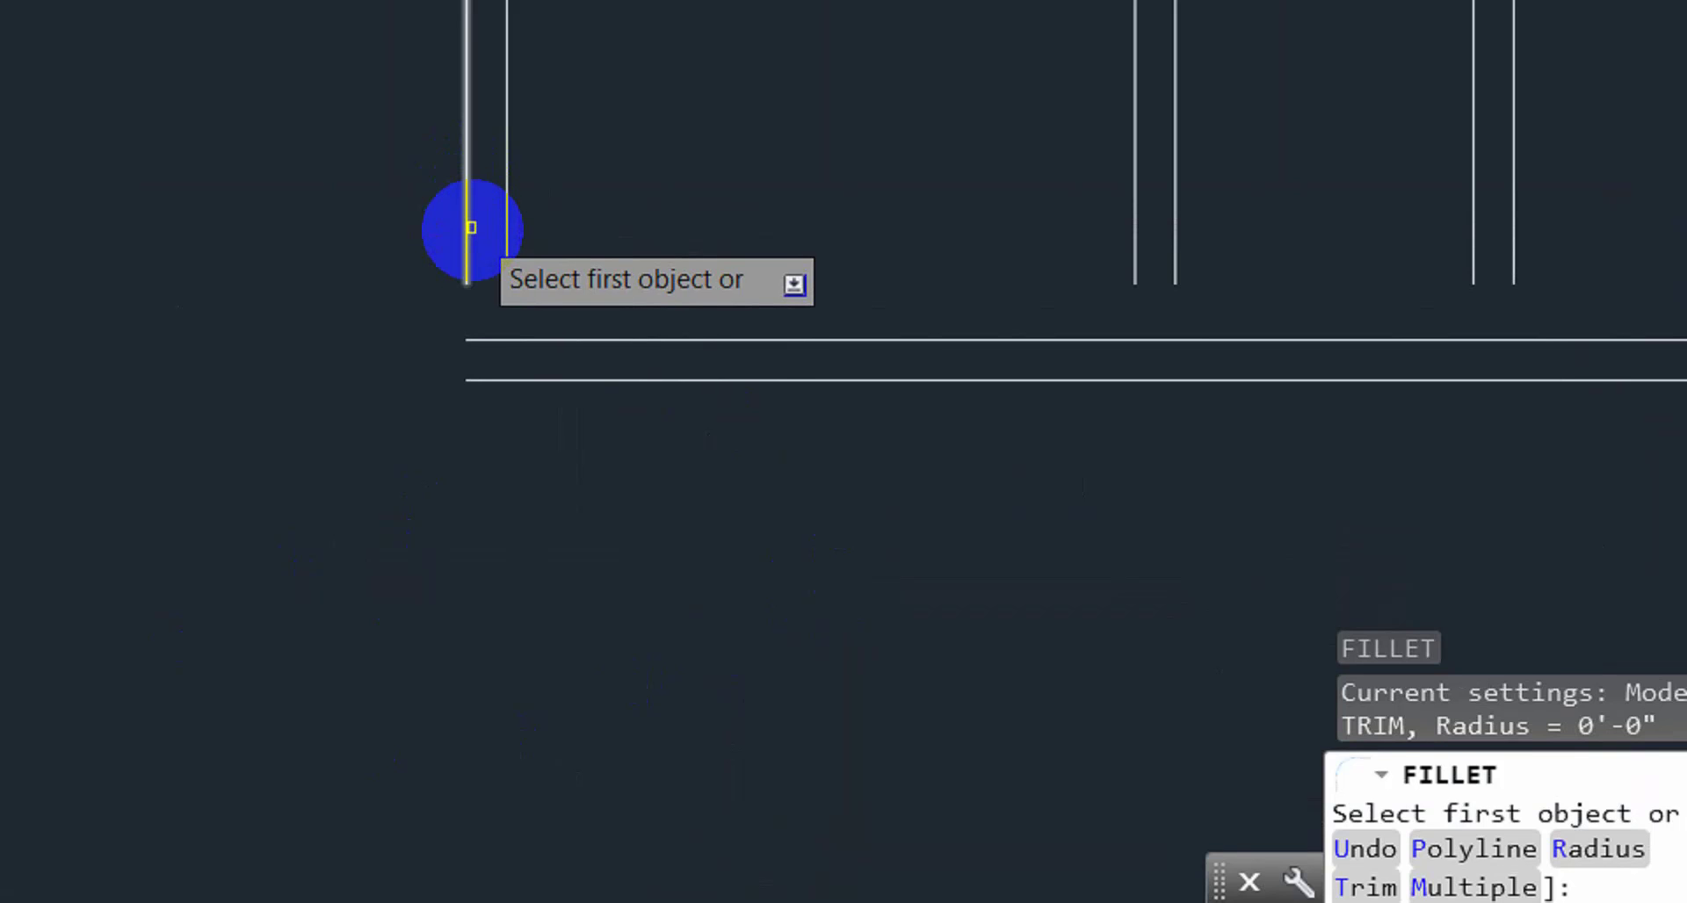
left_click(465, 223)
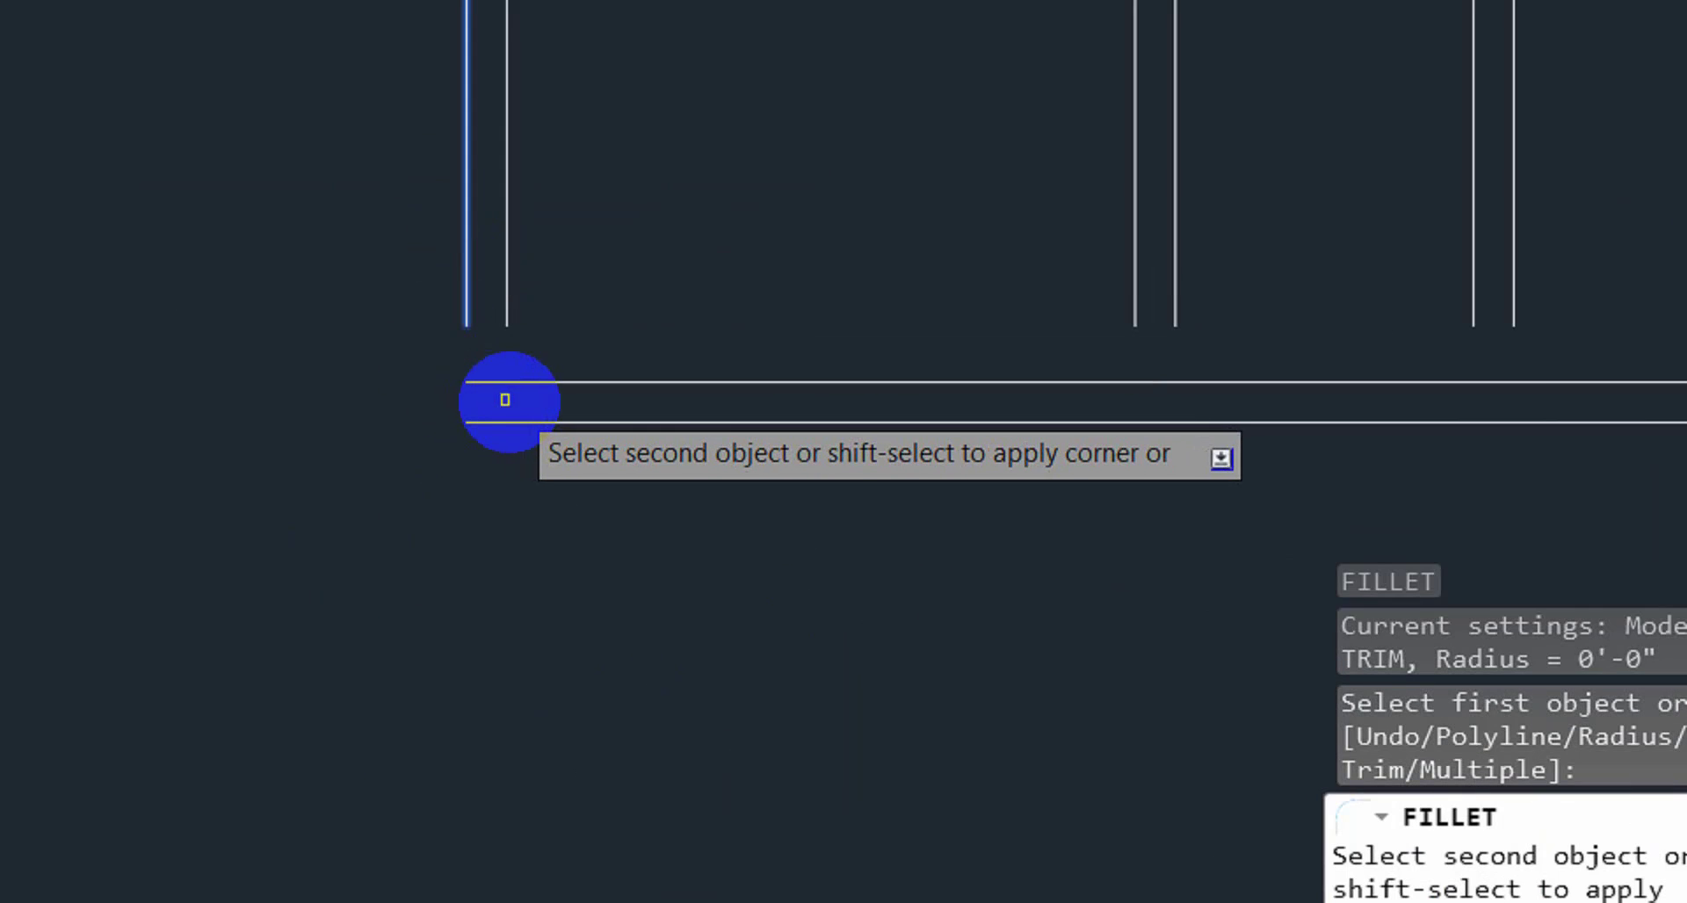
left_click(531, 421)
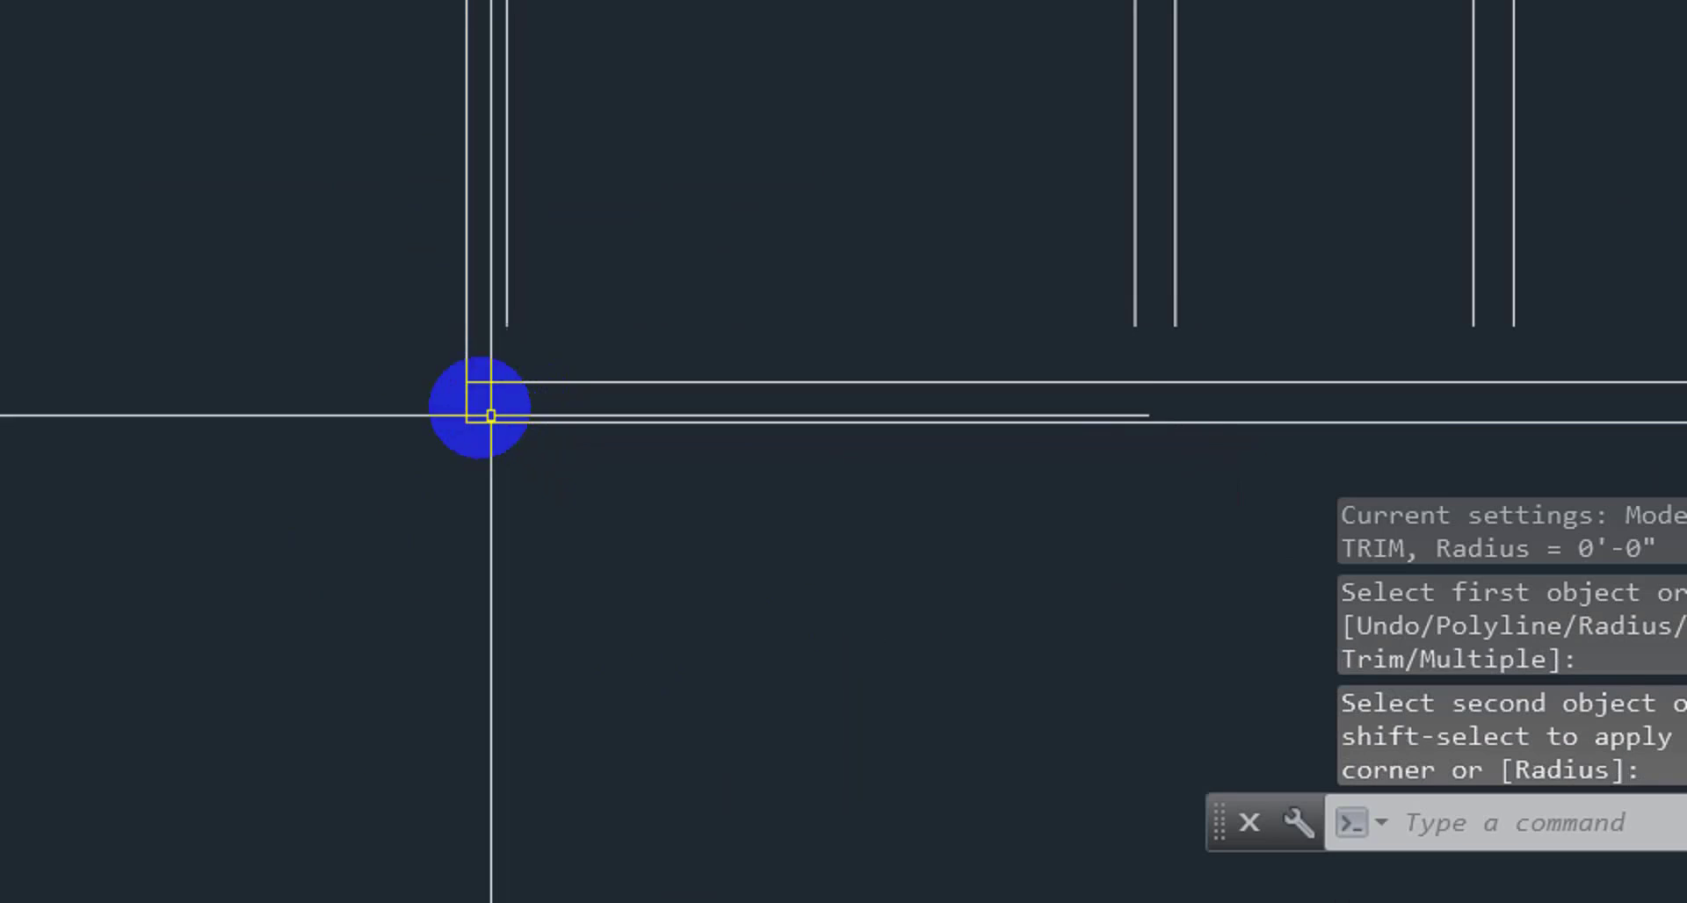
Fillet the left wall's inner line with the bottom wall's inner line to close the lower-left inner corner.
scroll(450, 385, "up", 4)
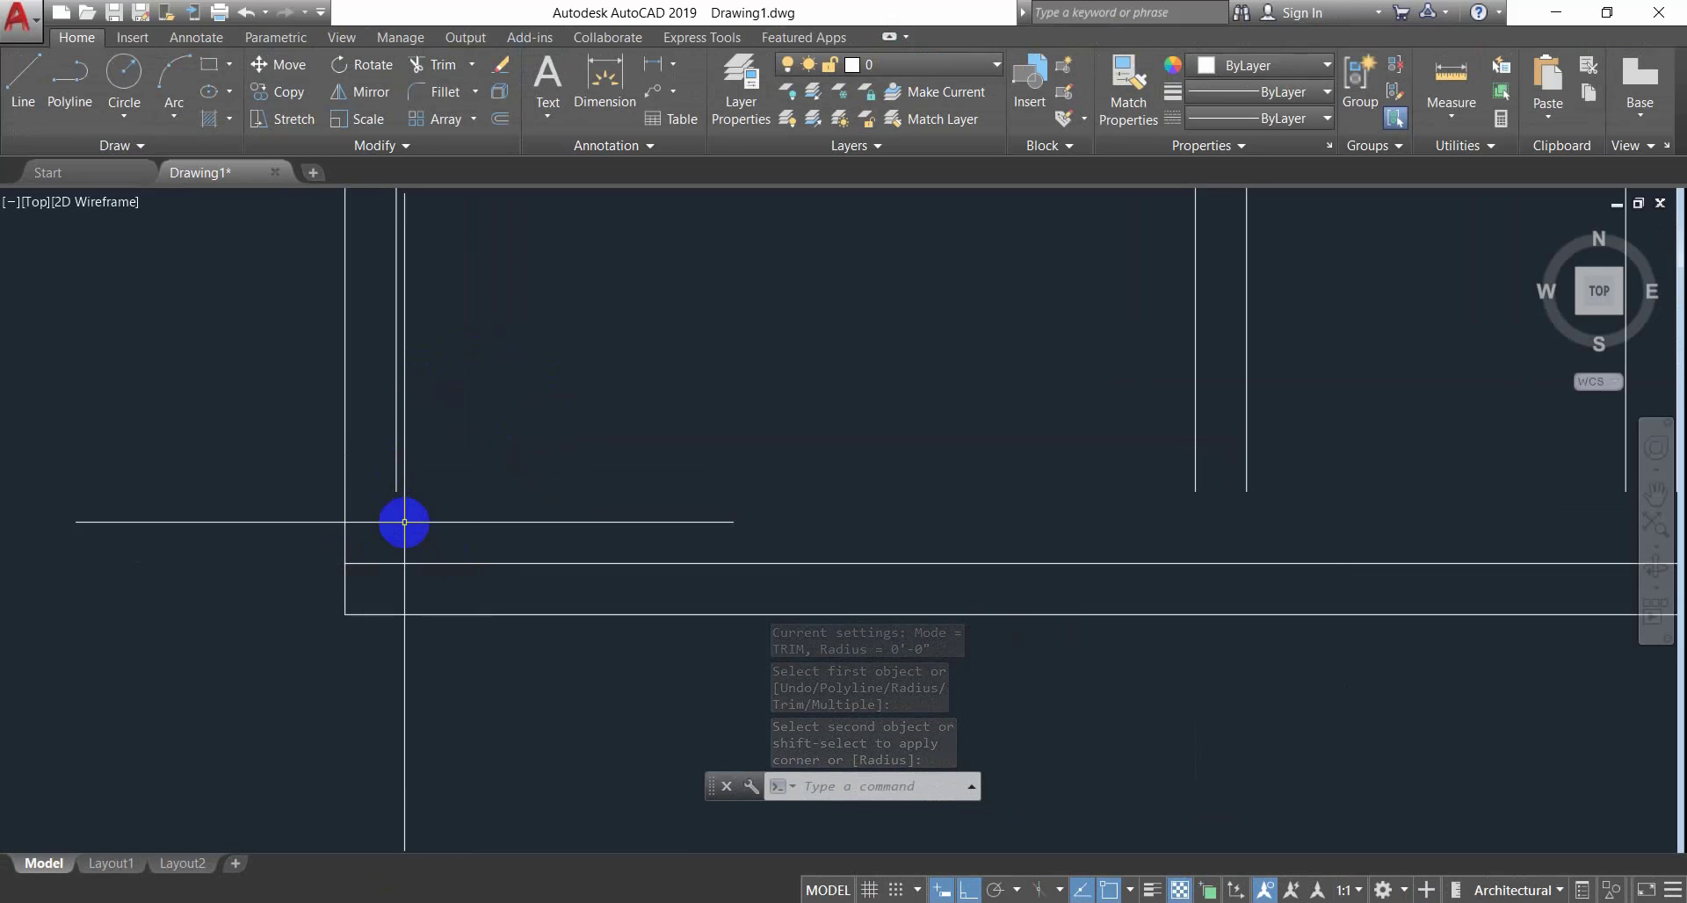
key("Escape")
key("Escape")
key("Return")
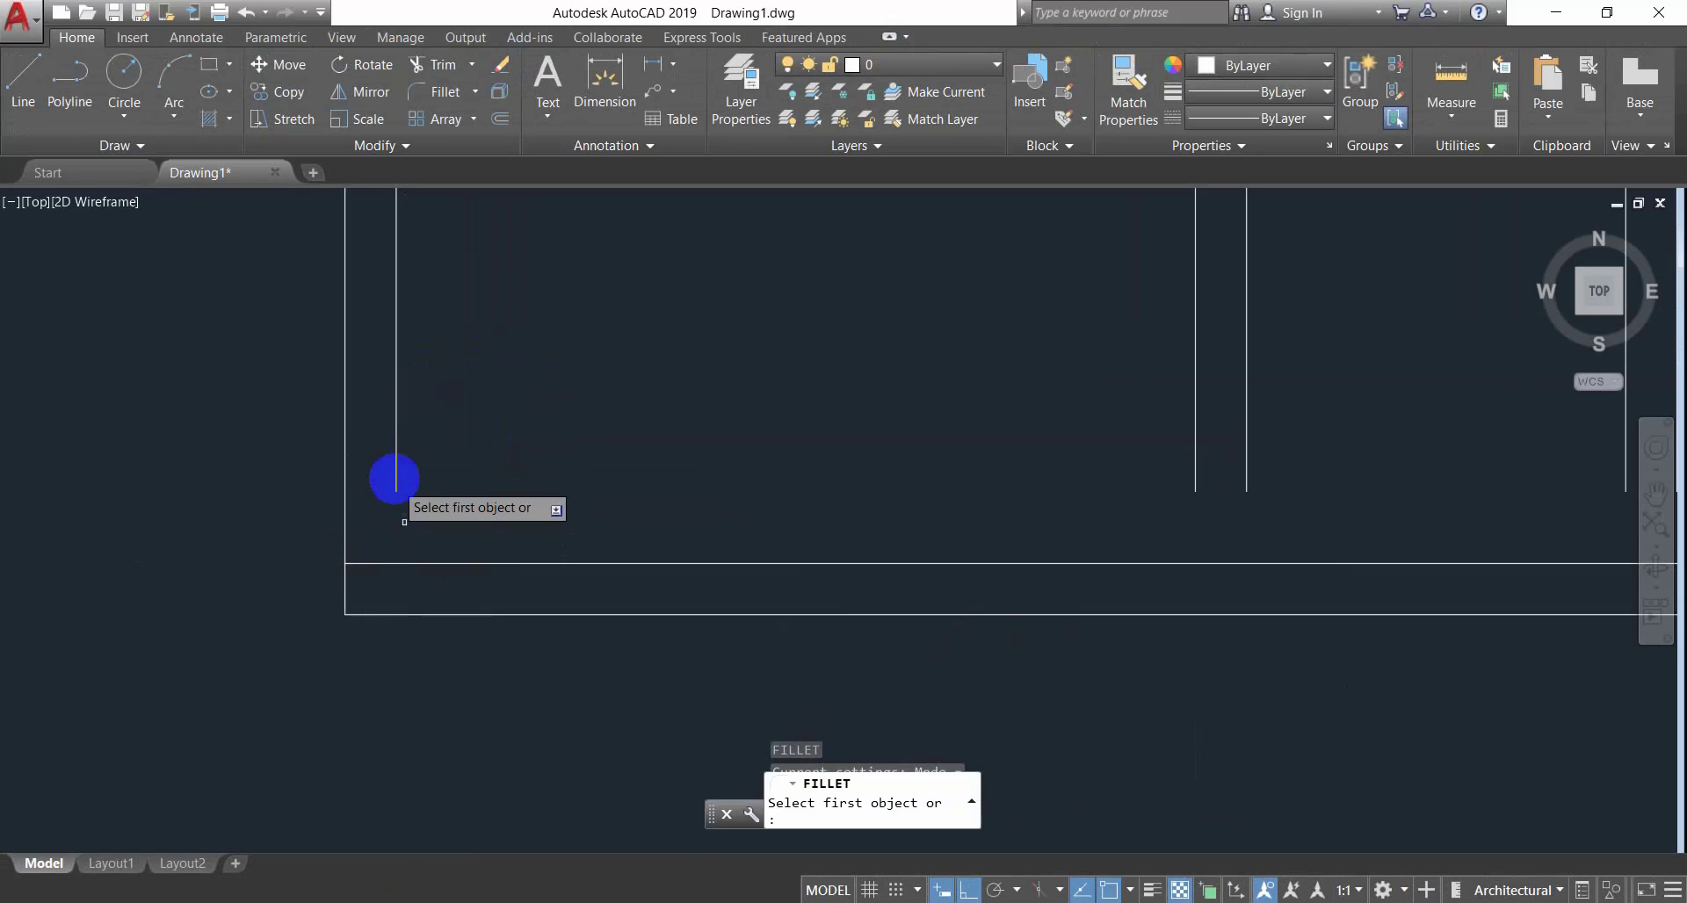
left_click(397, 452)
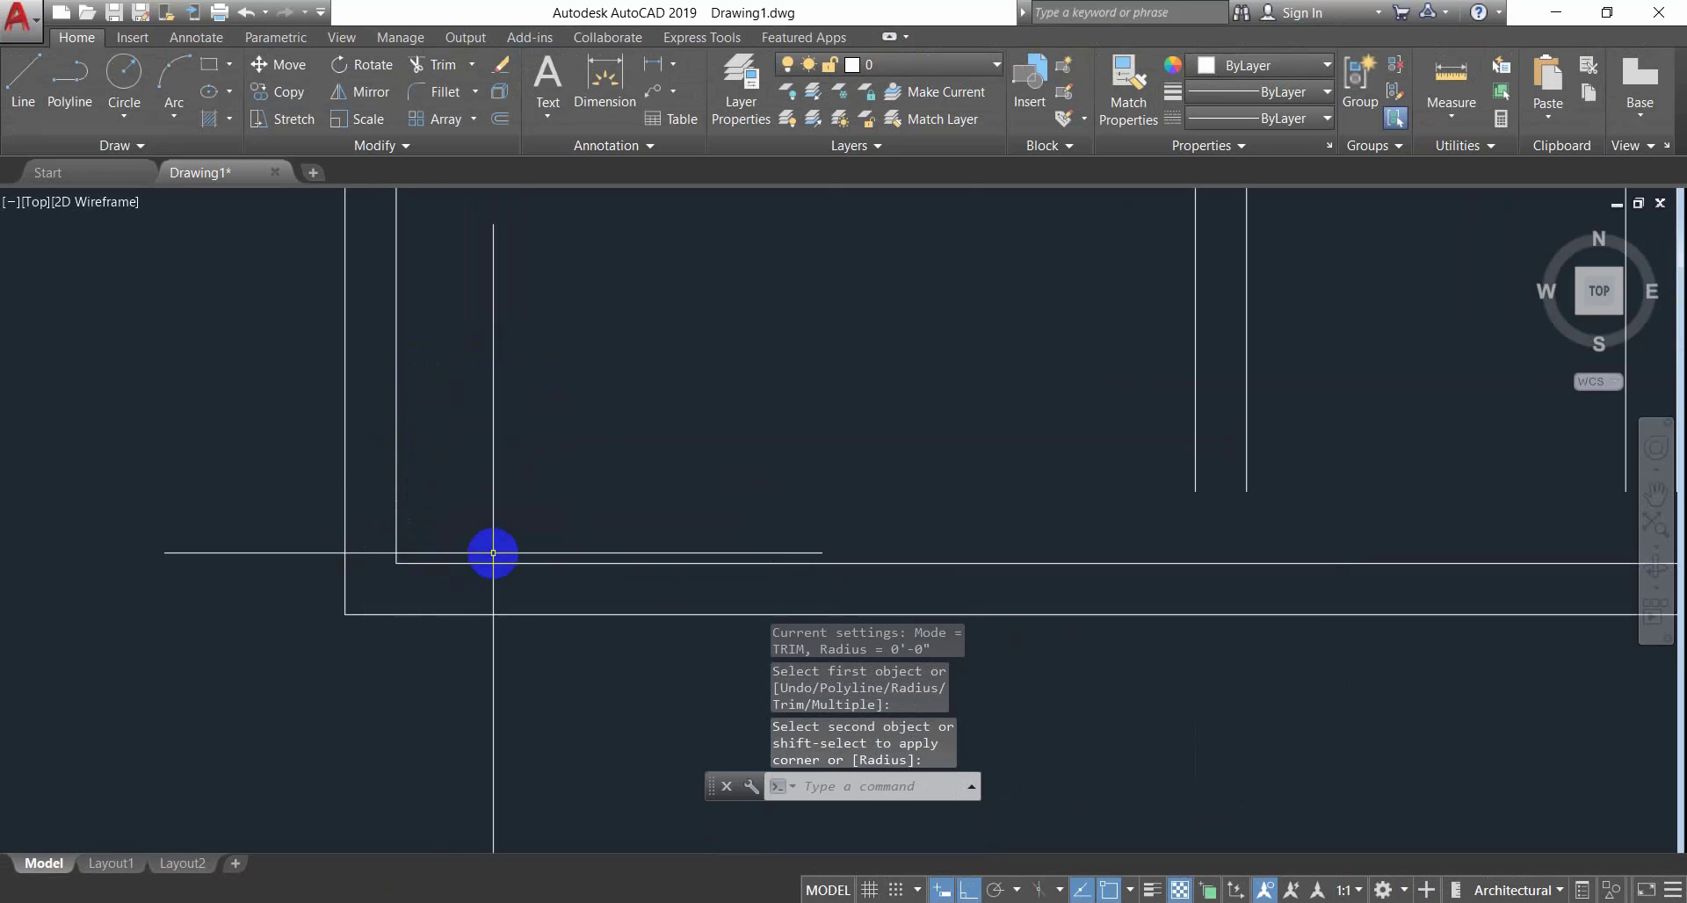
Fillet the bottom wall's inner line with the right wall's inner line to close the inner lower-right corner.
key("Escape")
key("Escape")
middle_click_drag(489, 553, 226, 525)
scroll(457, 571, "down", 3)
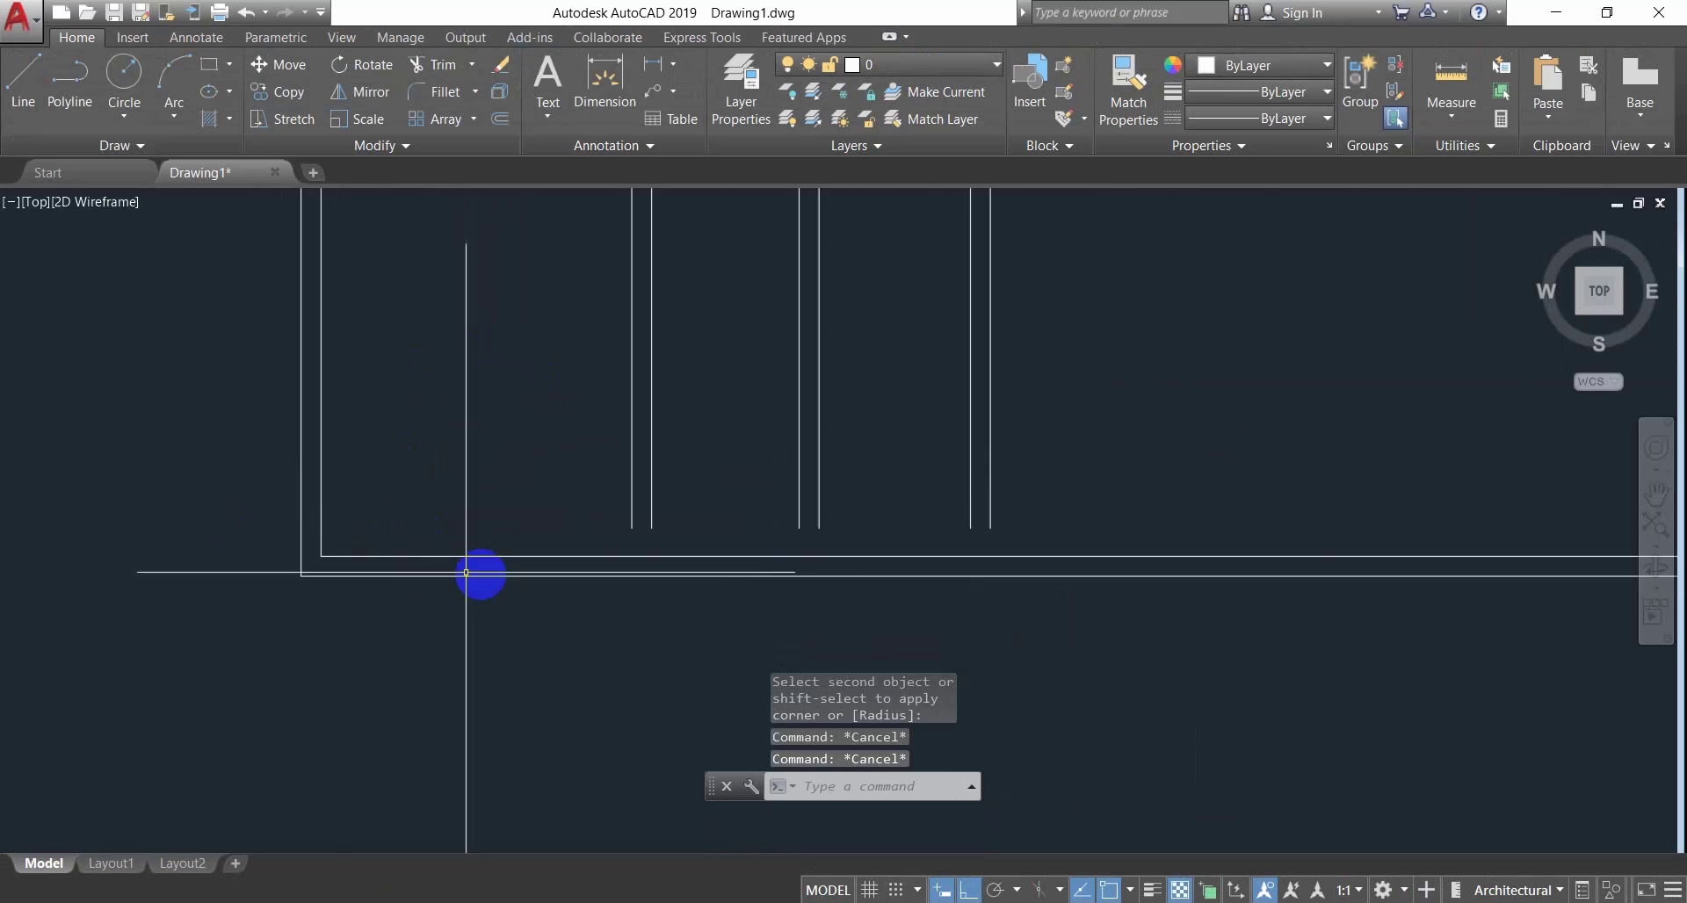
middle_click_drag(825, 553, 764, 482)
scroll(756, 454, "up", 1)
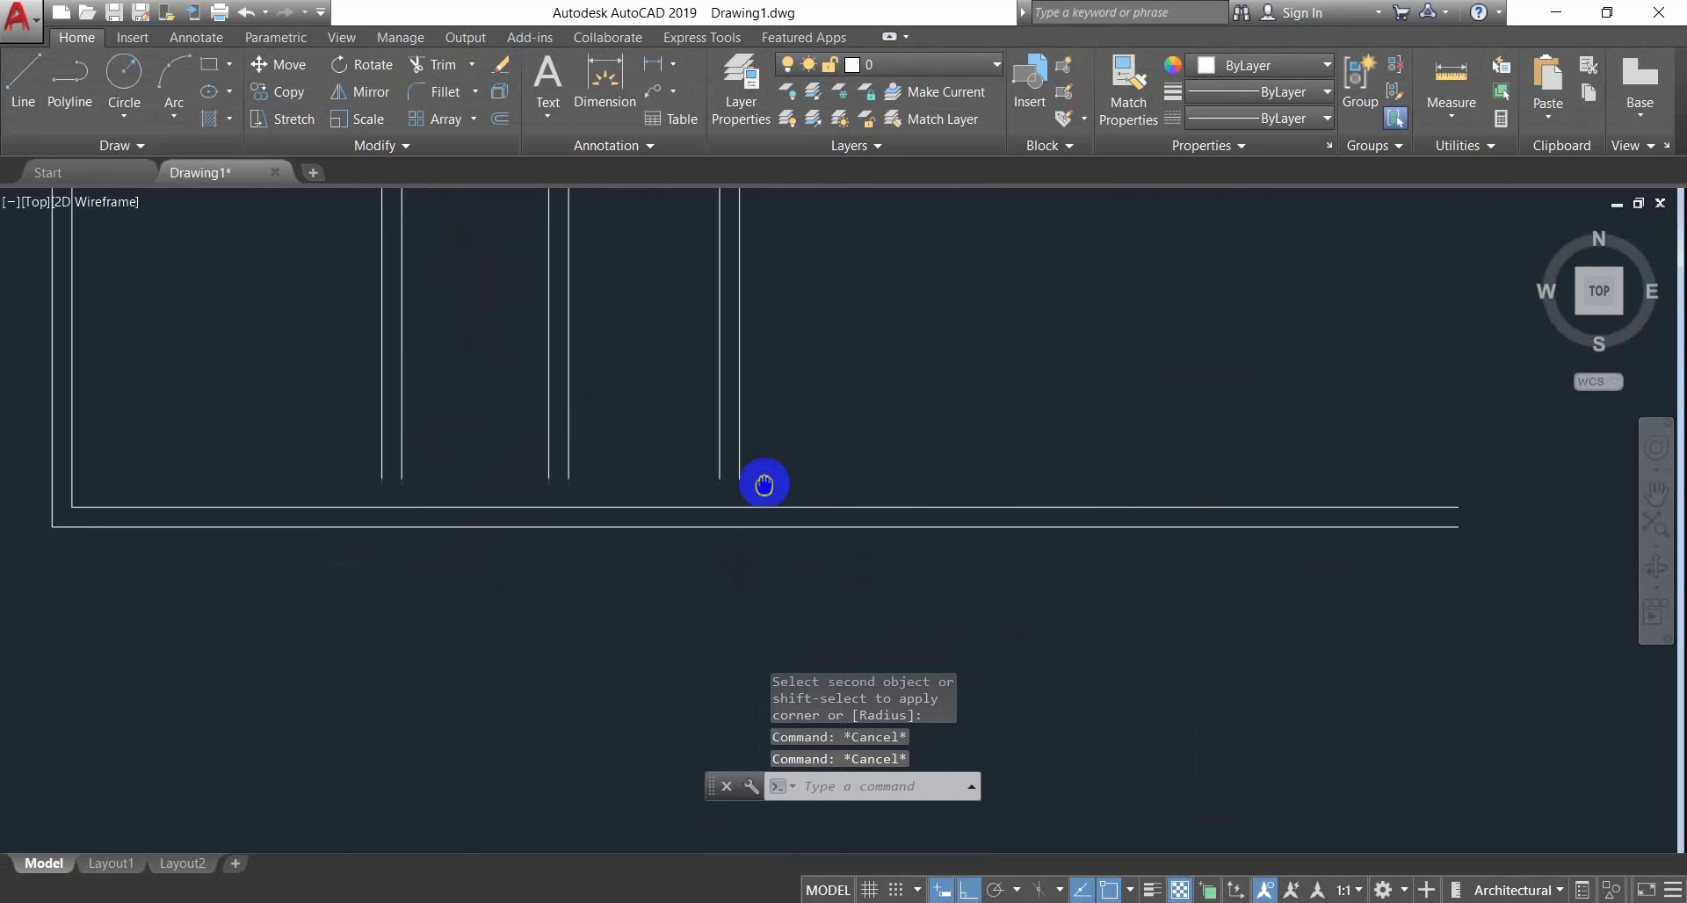
key("Escape")
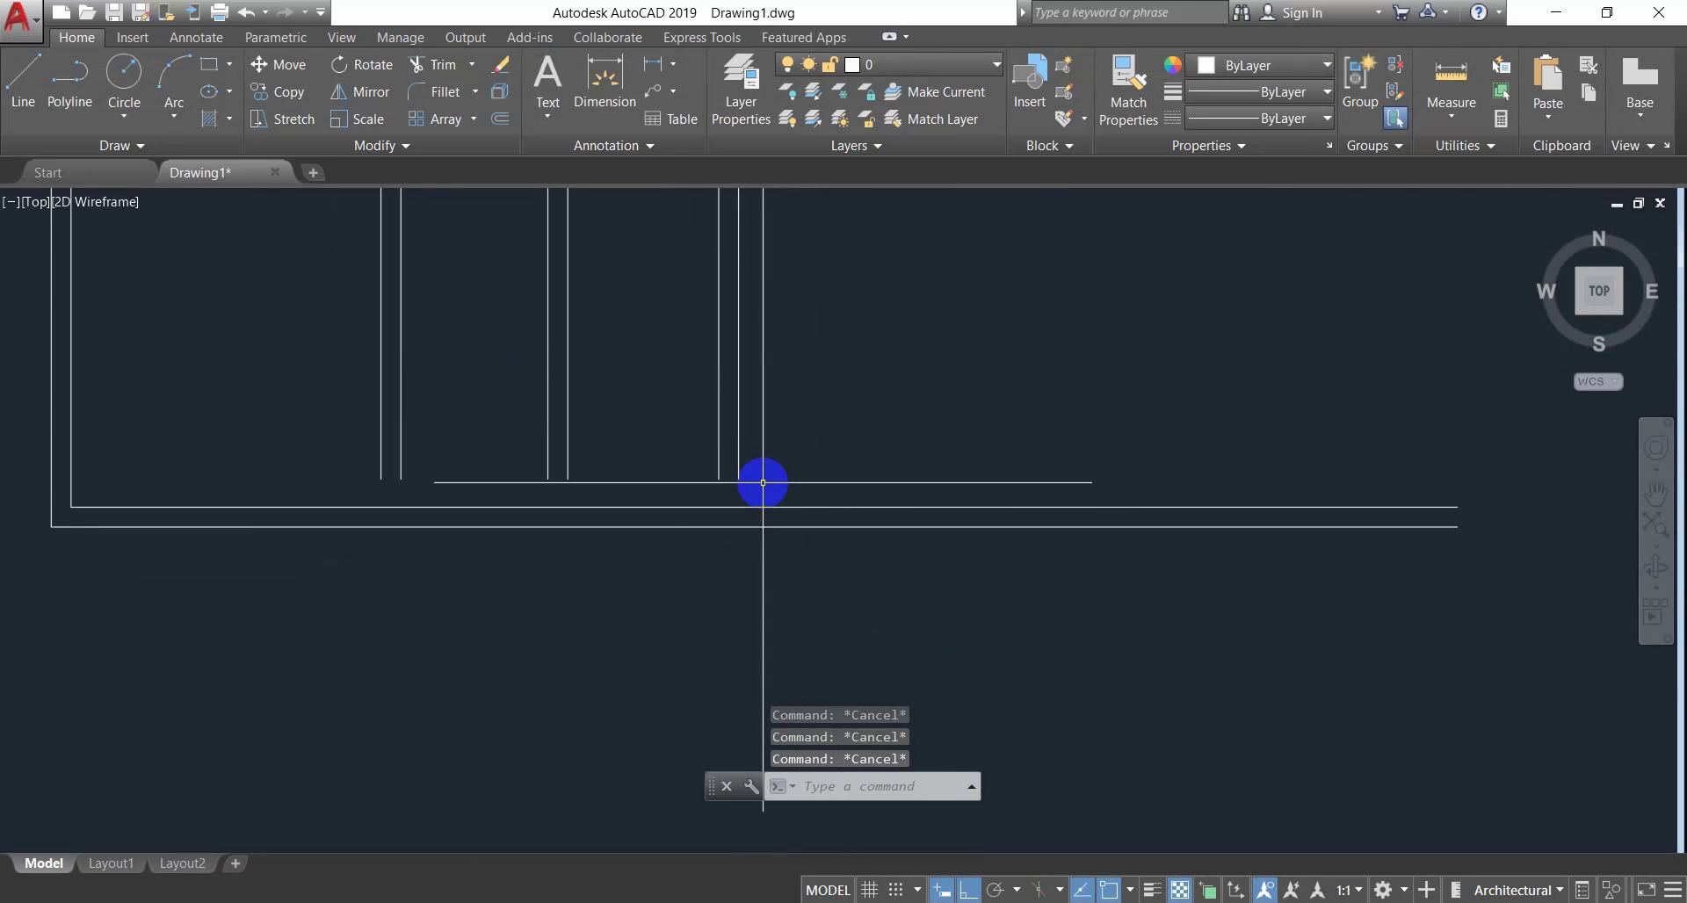
key("Return")
left_click(716, 507)
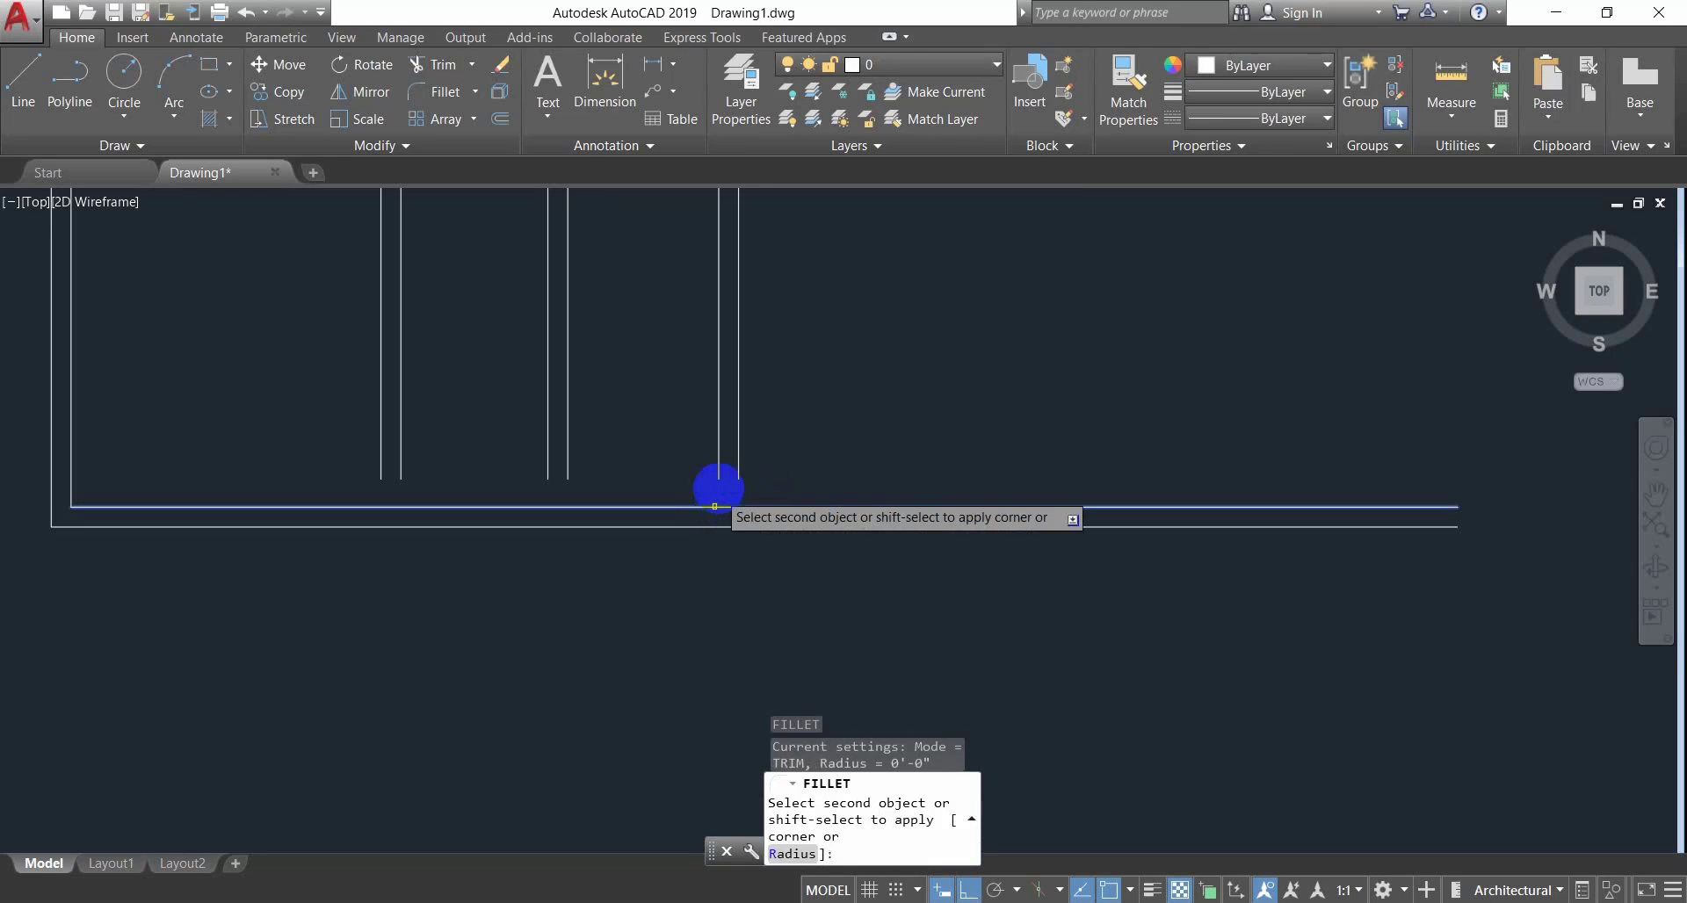
left_click(719, 473)
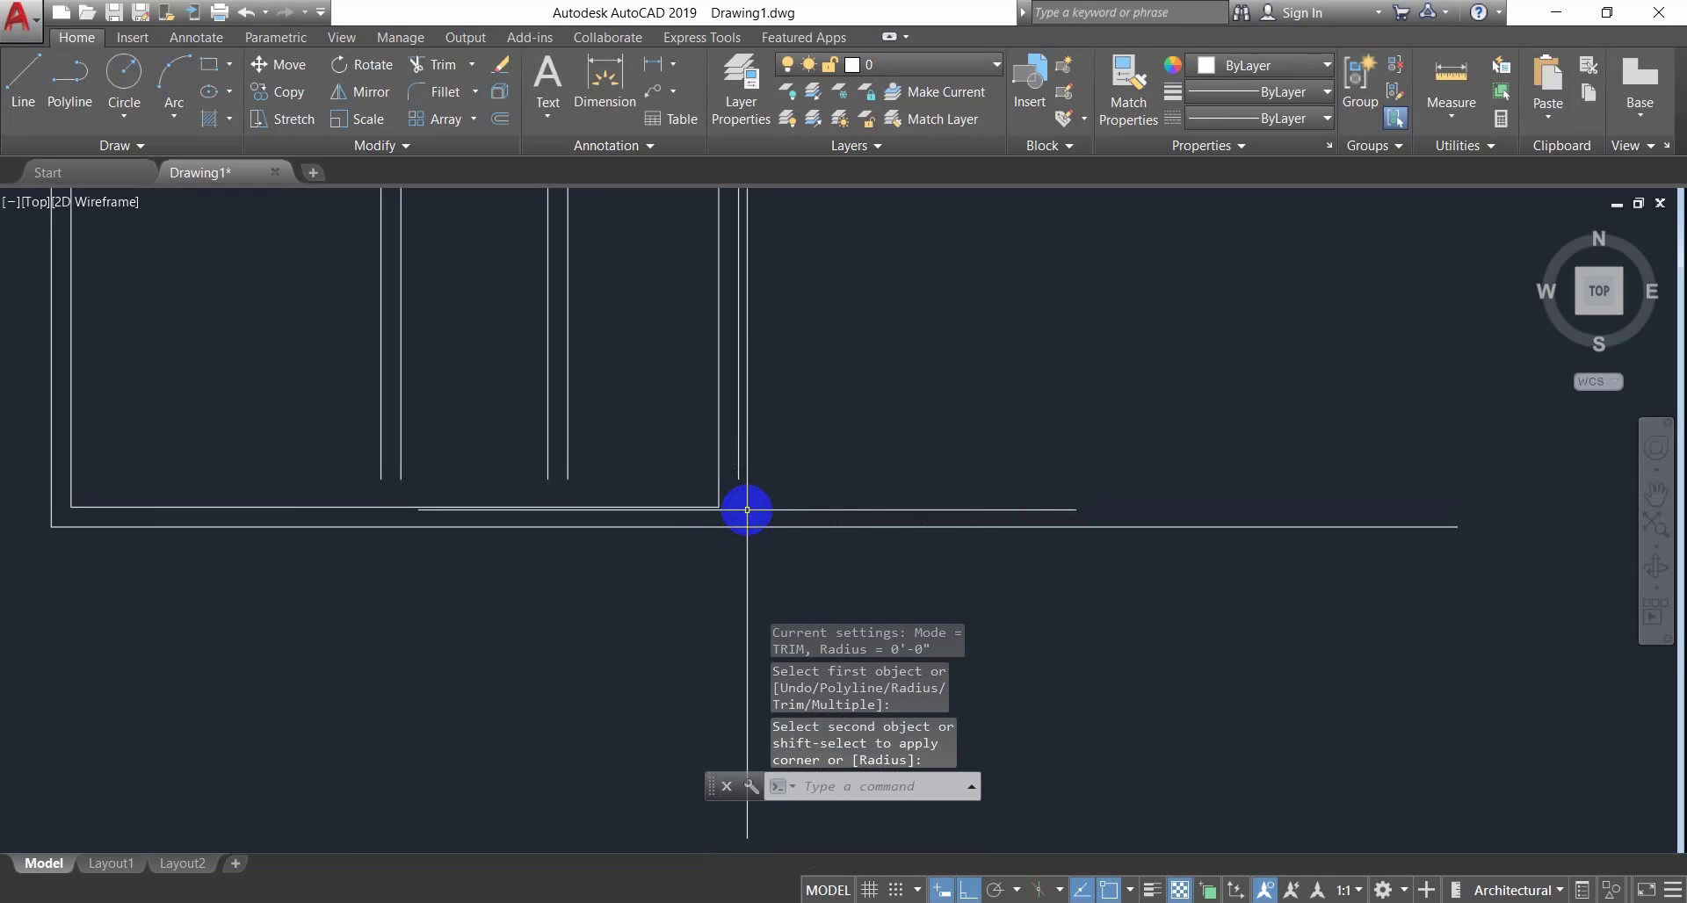
Try twice to fillet the bottom wall's outer line with the right wall's outer line, undoing both attempts.
key("Return")
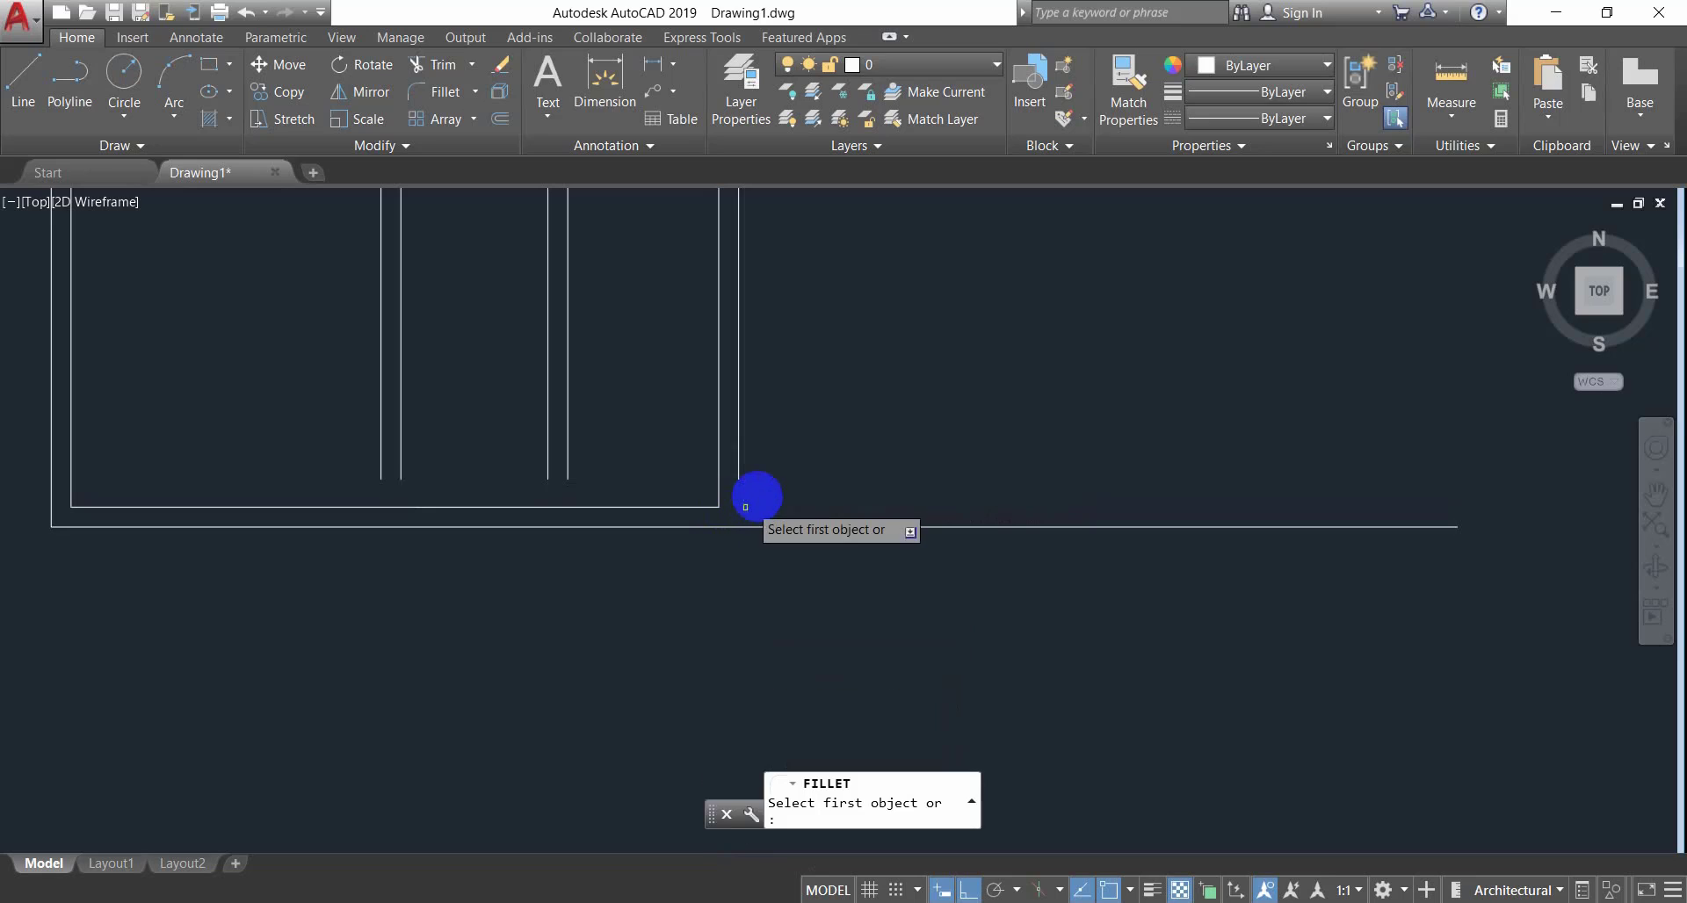
left_click(740, 524)
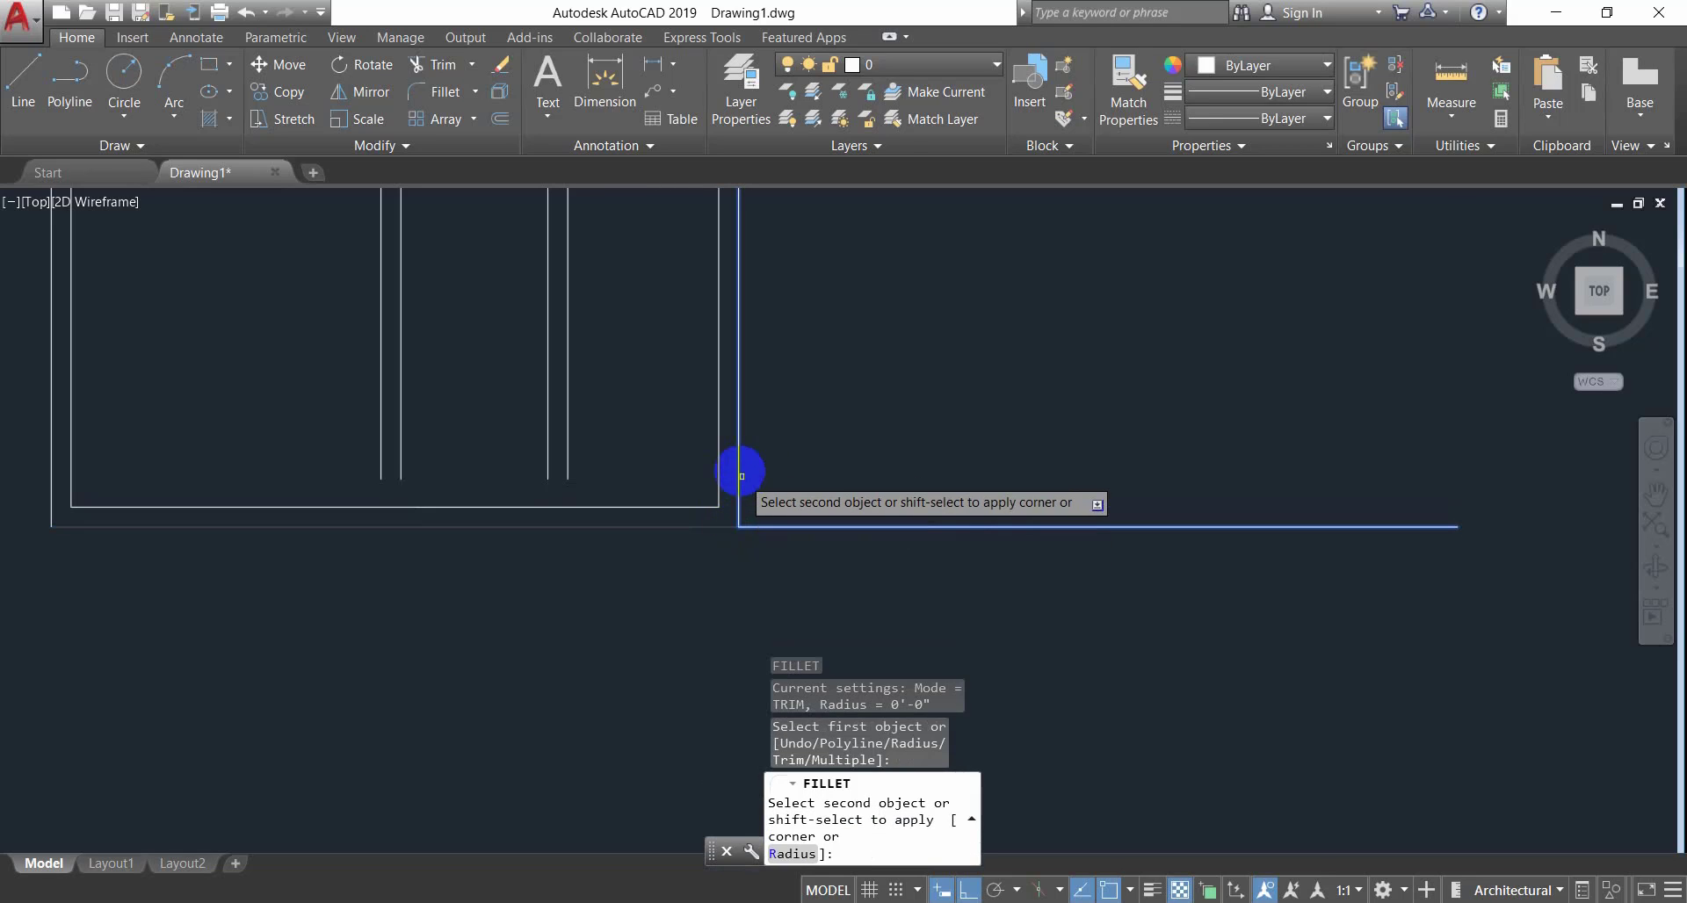
left_click(738, 470)
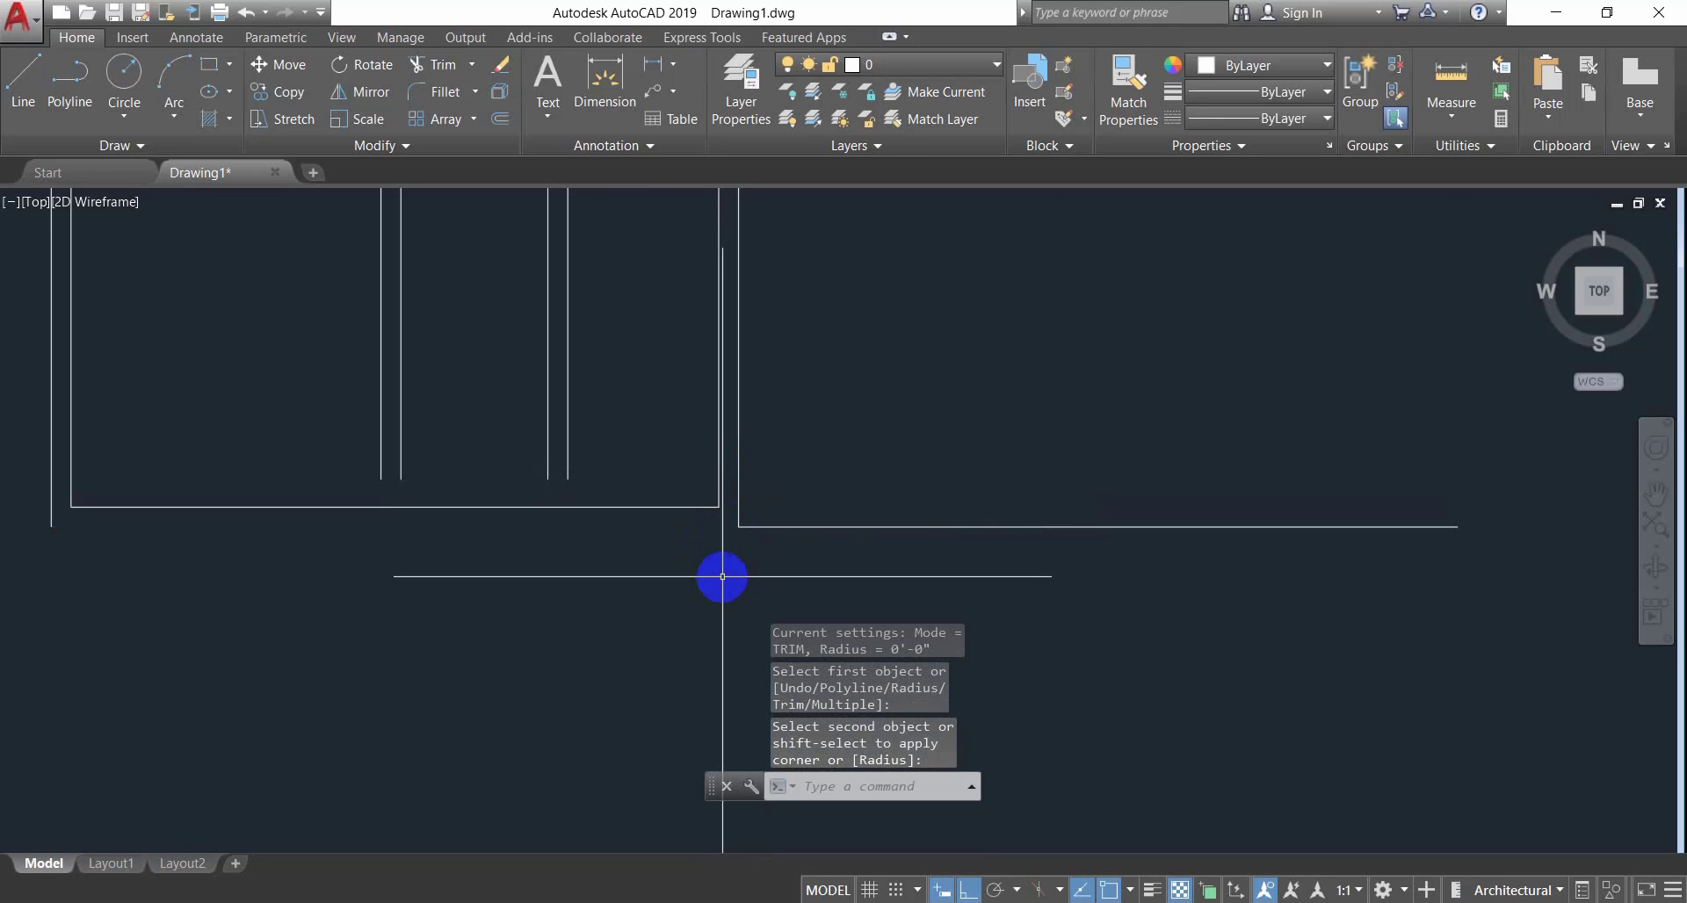
key("ctrl+z")
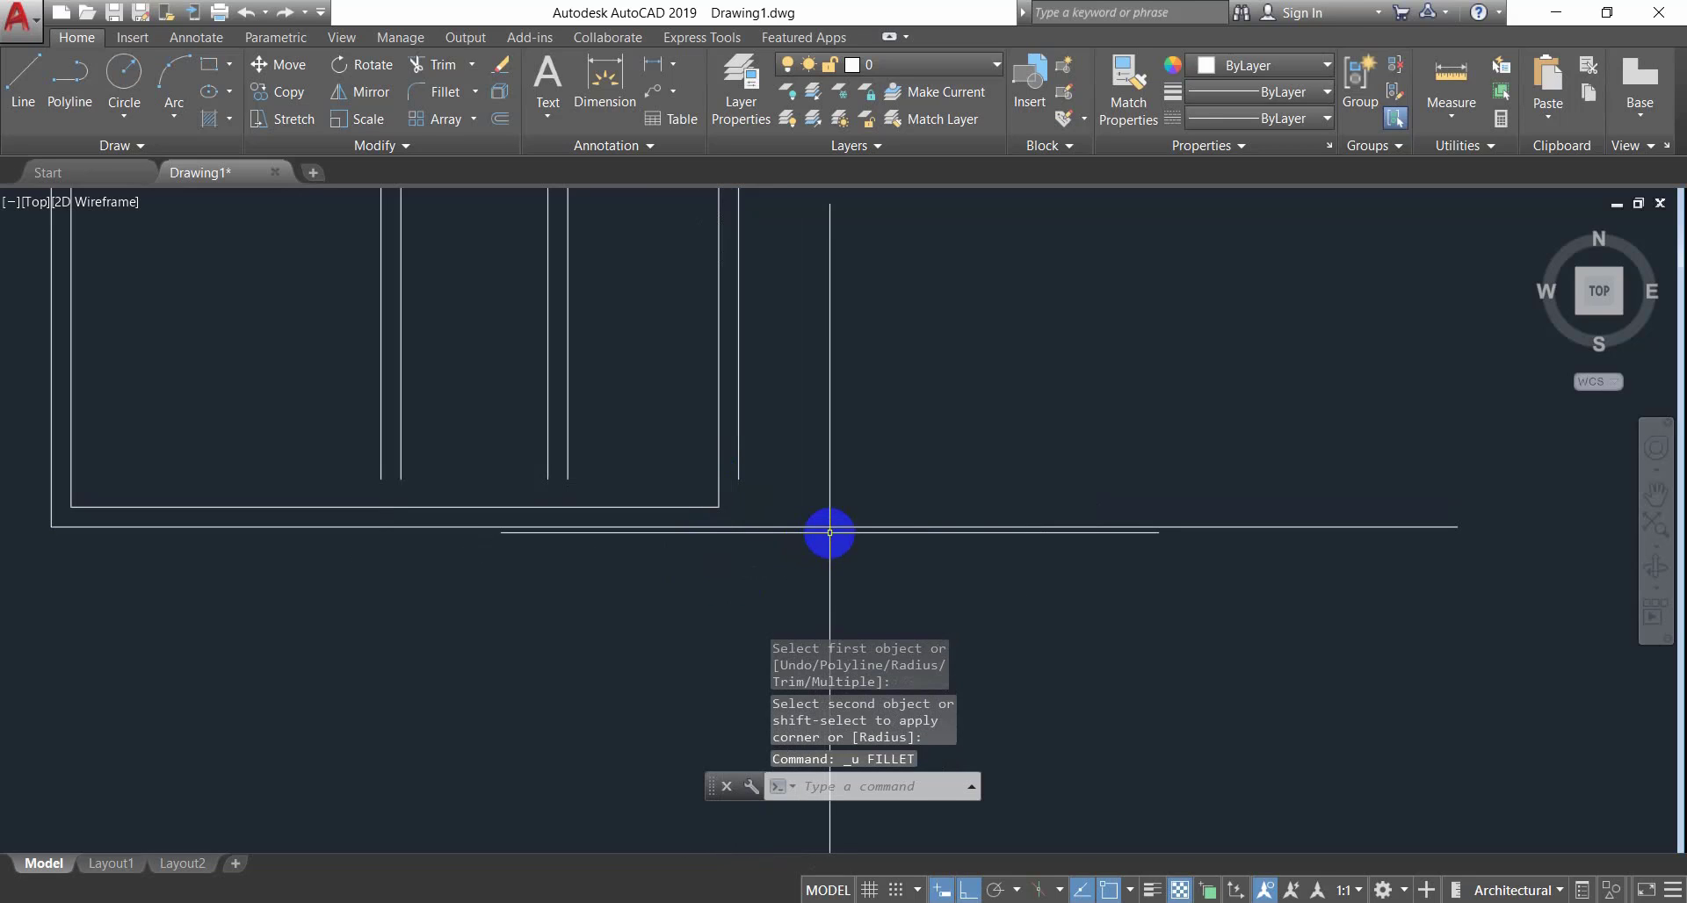
key("Escape")
key("Escape")
key("Escape")
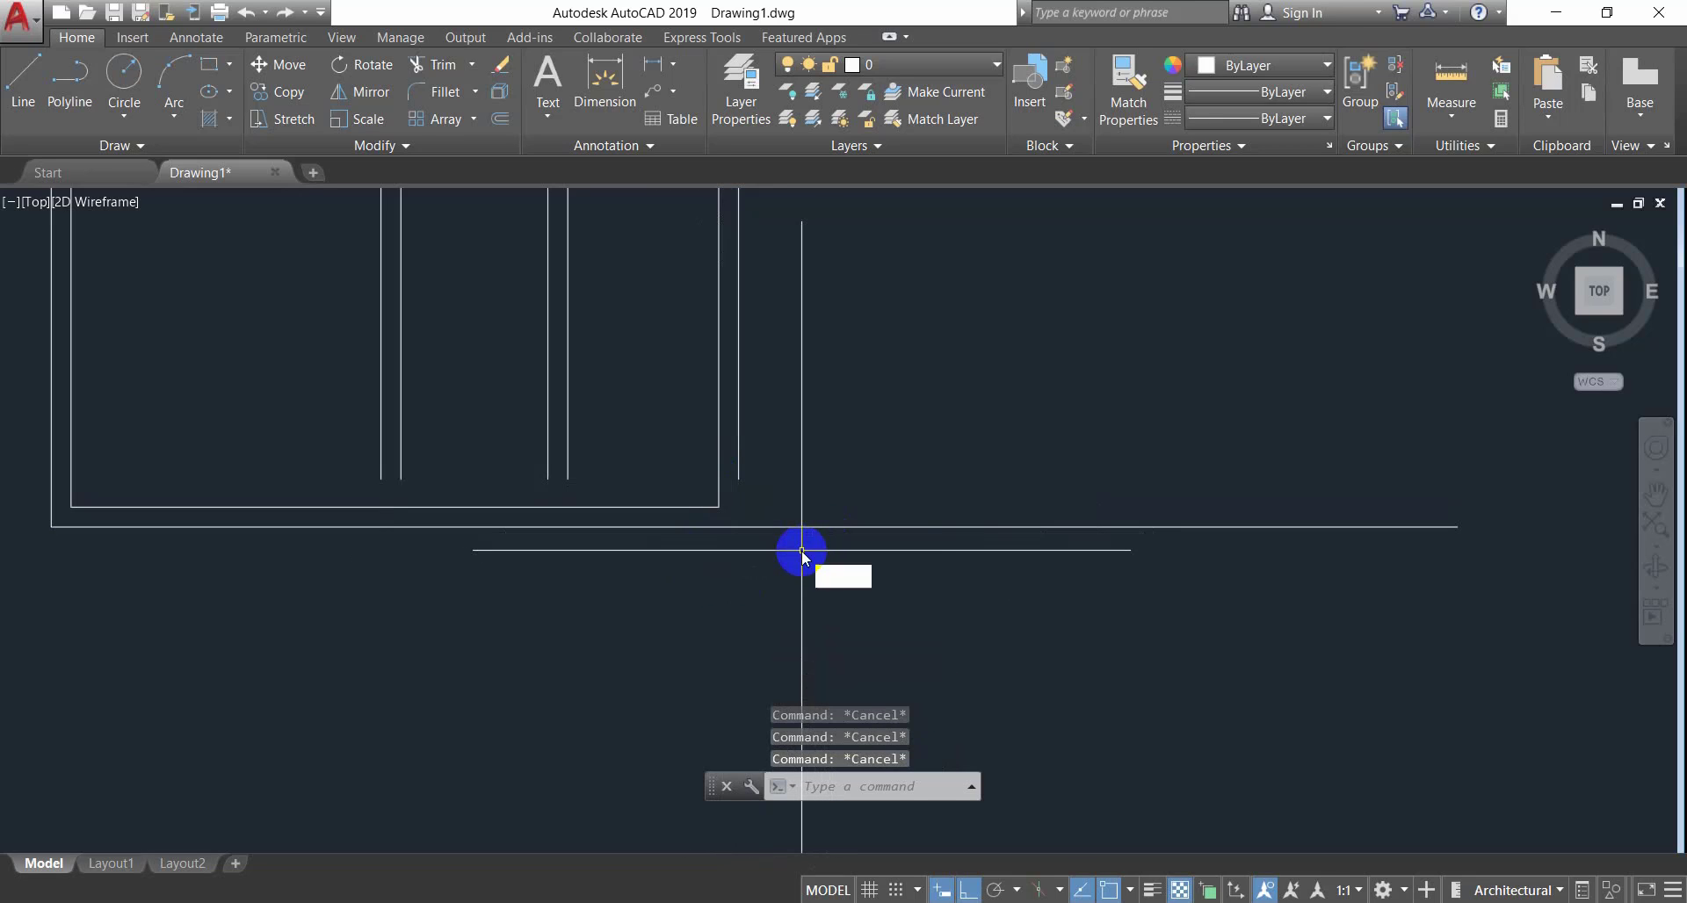
type("f")
key("Return")
left_click(787, 525)
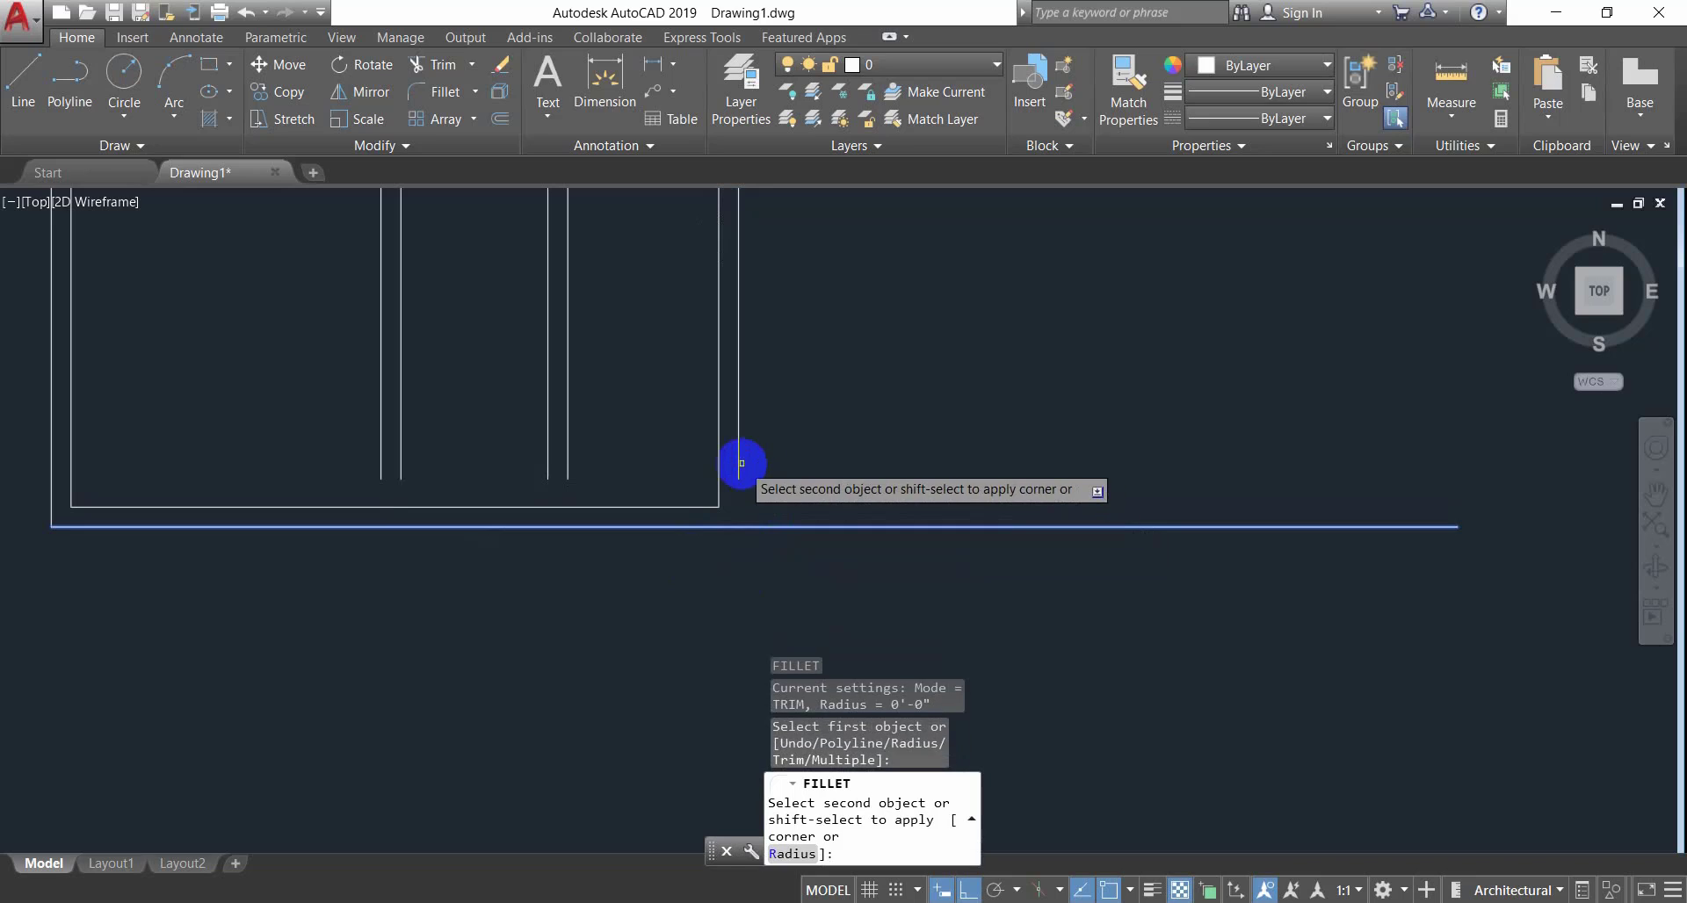
left_click(740, 463)
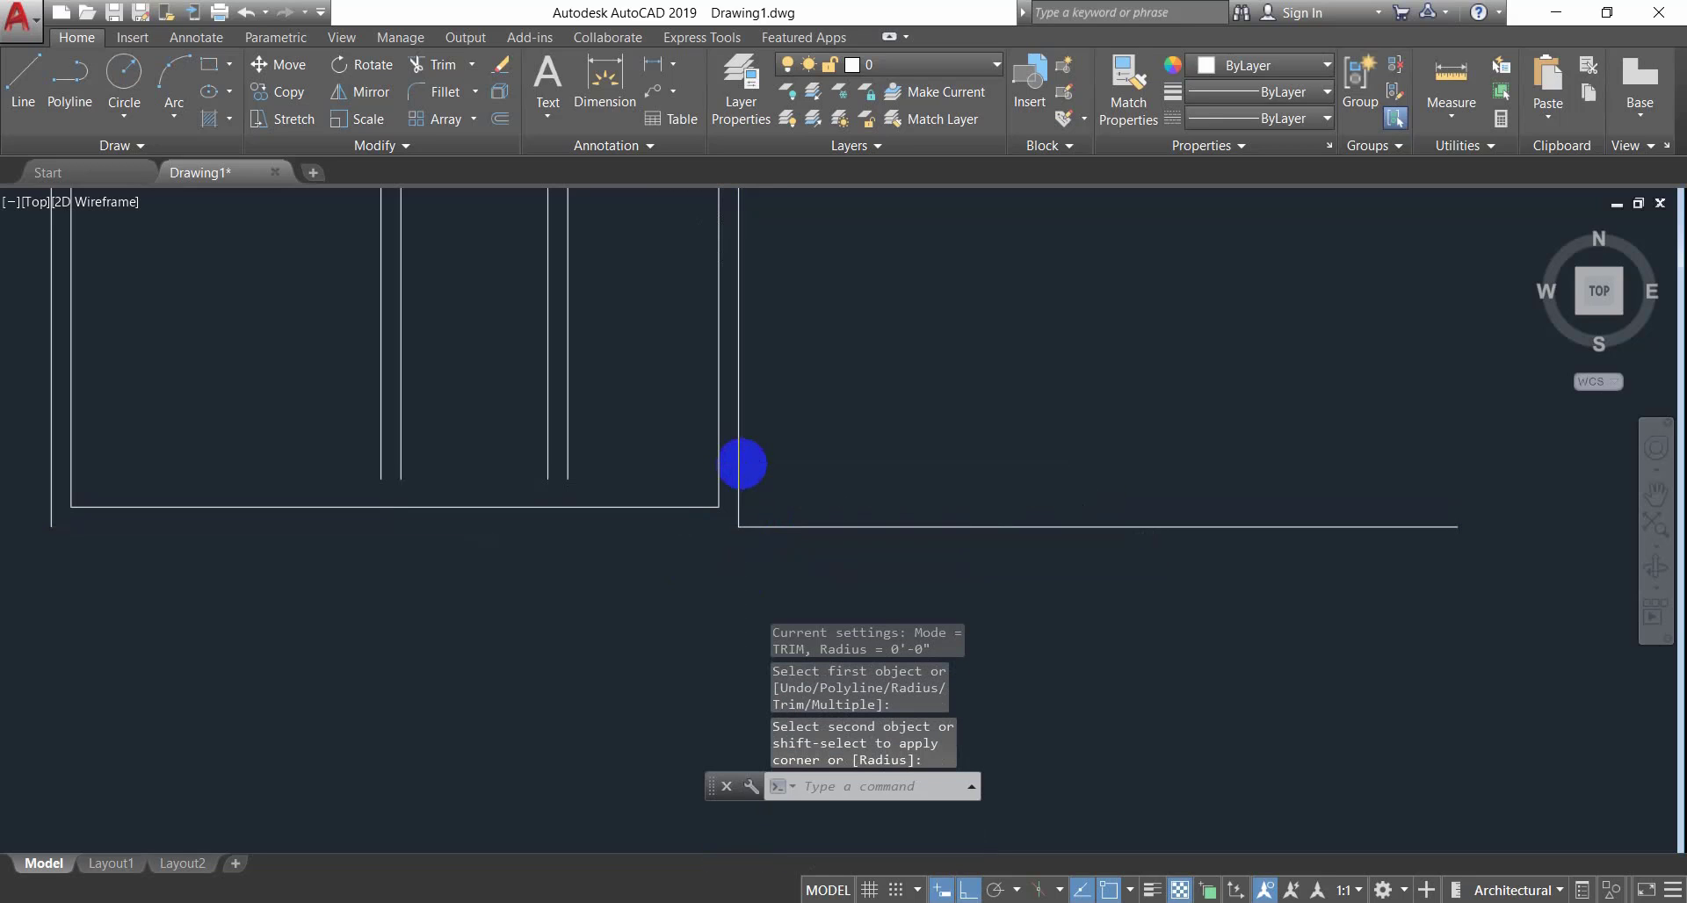
key("ctrl+z")
key("Escape")
key("Escape")
key("Escape")
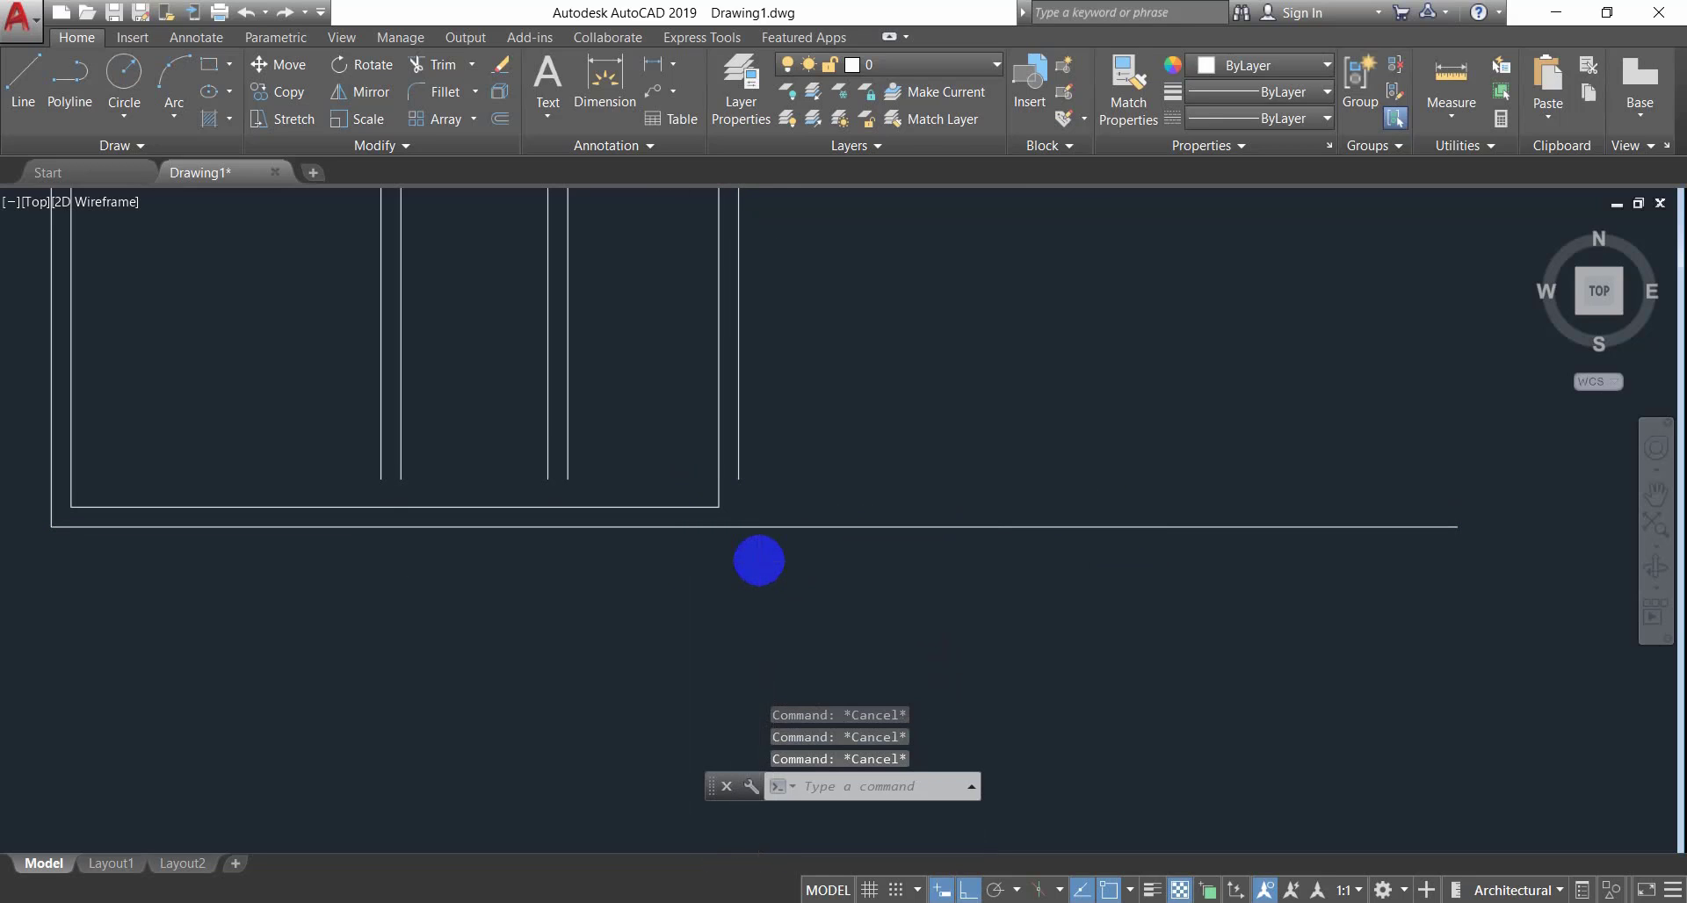
Extend the right wall's outer line down to the bottom wall's outer line.
type("EX")
key("Return")
key("Return")
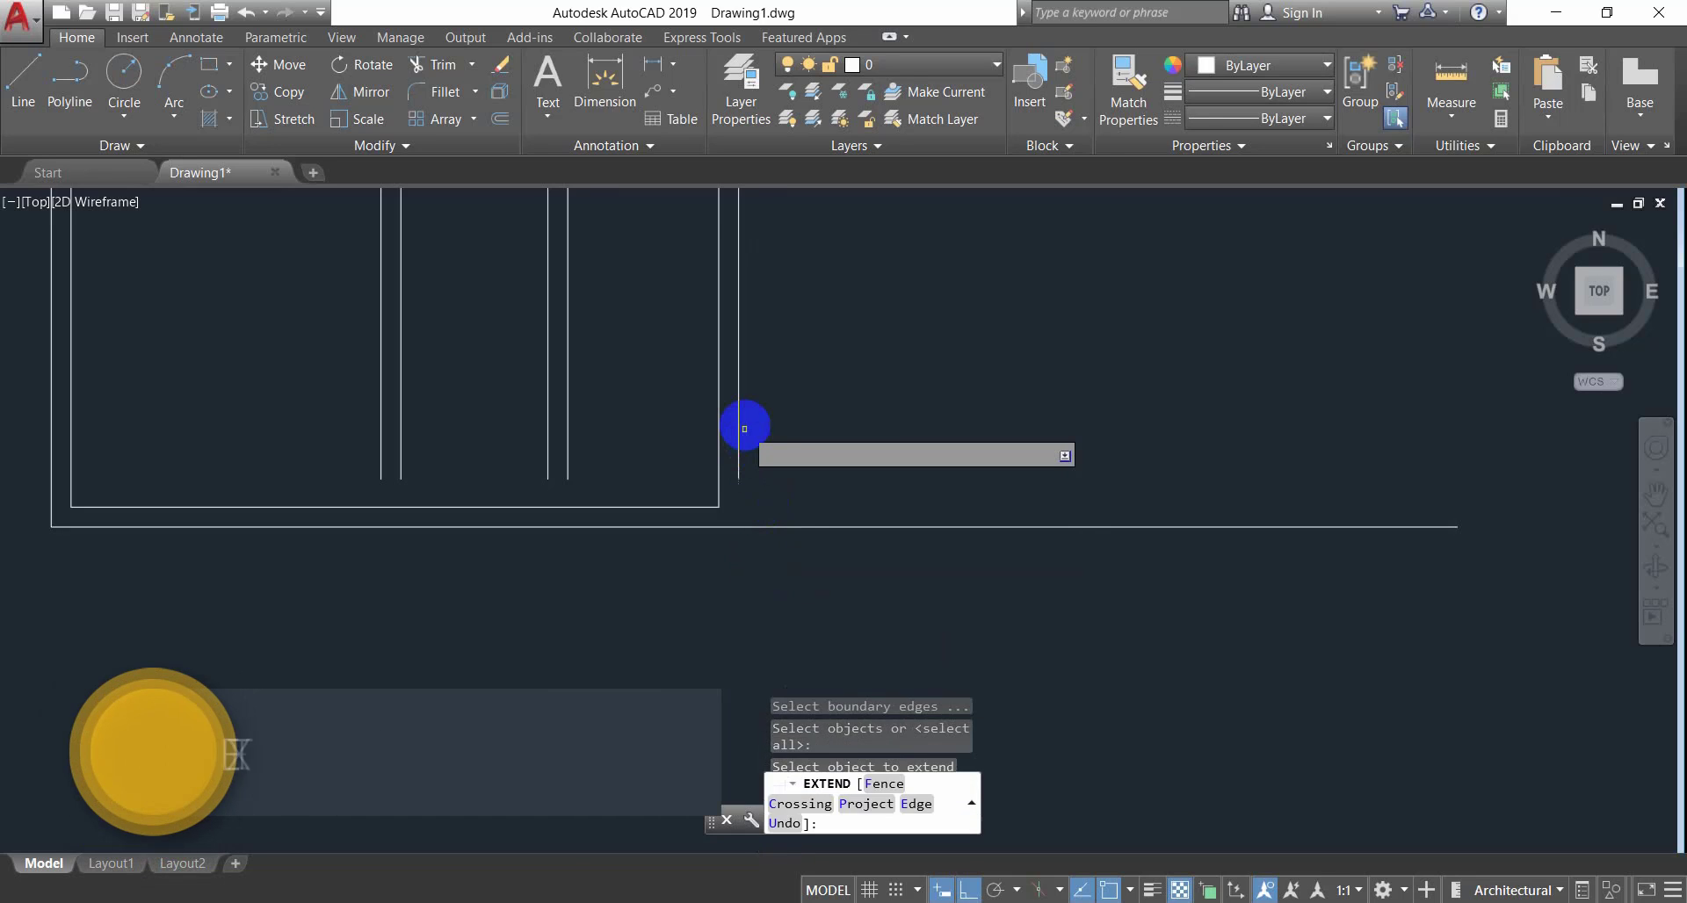
left_click(738, 421)
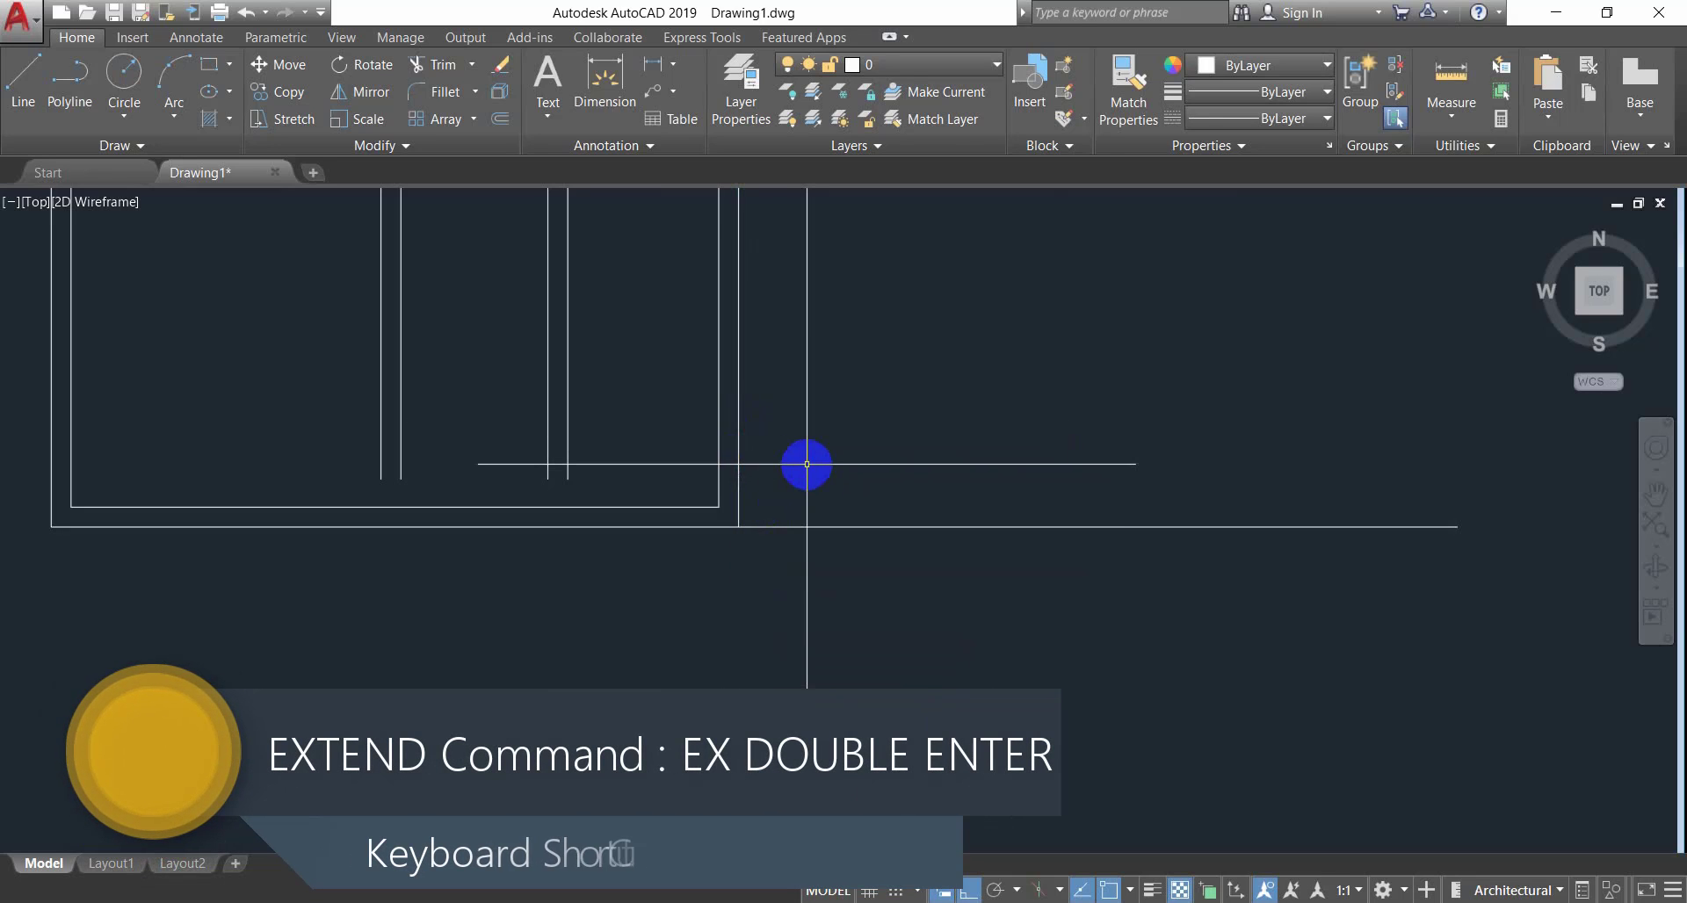
Trim off the part of the bottom wall's outer line that runs past the right wall.
left_click(921, 466)
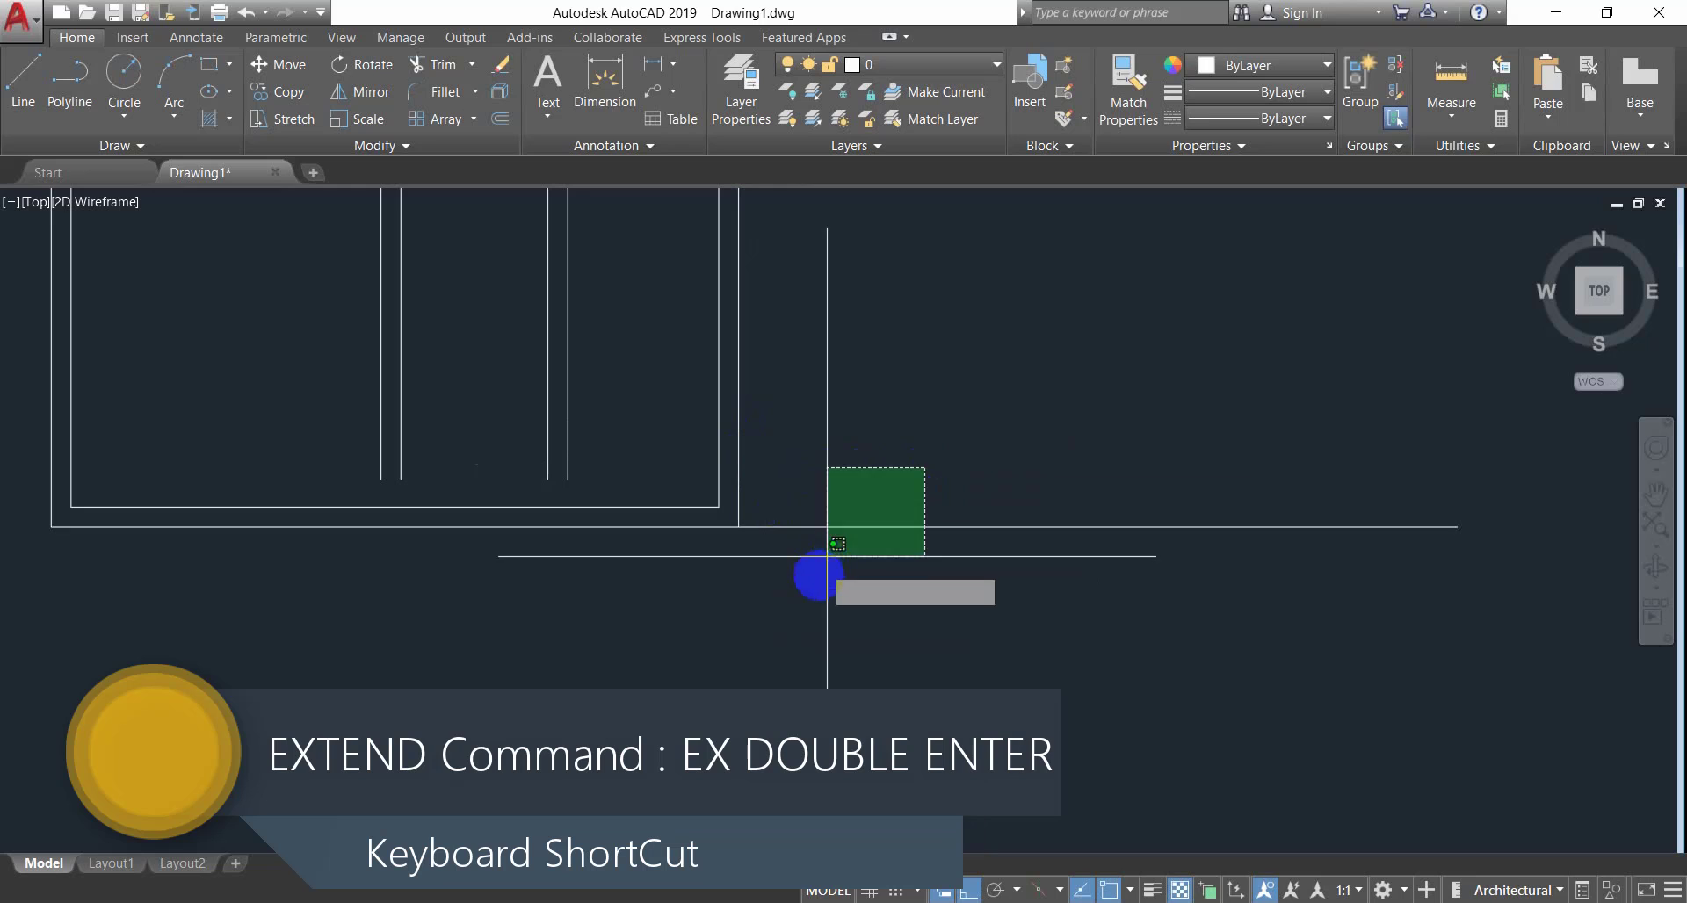
left_click(817, 575)
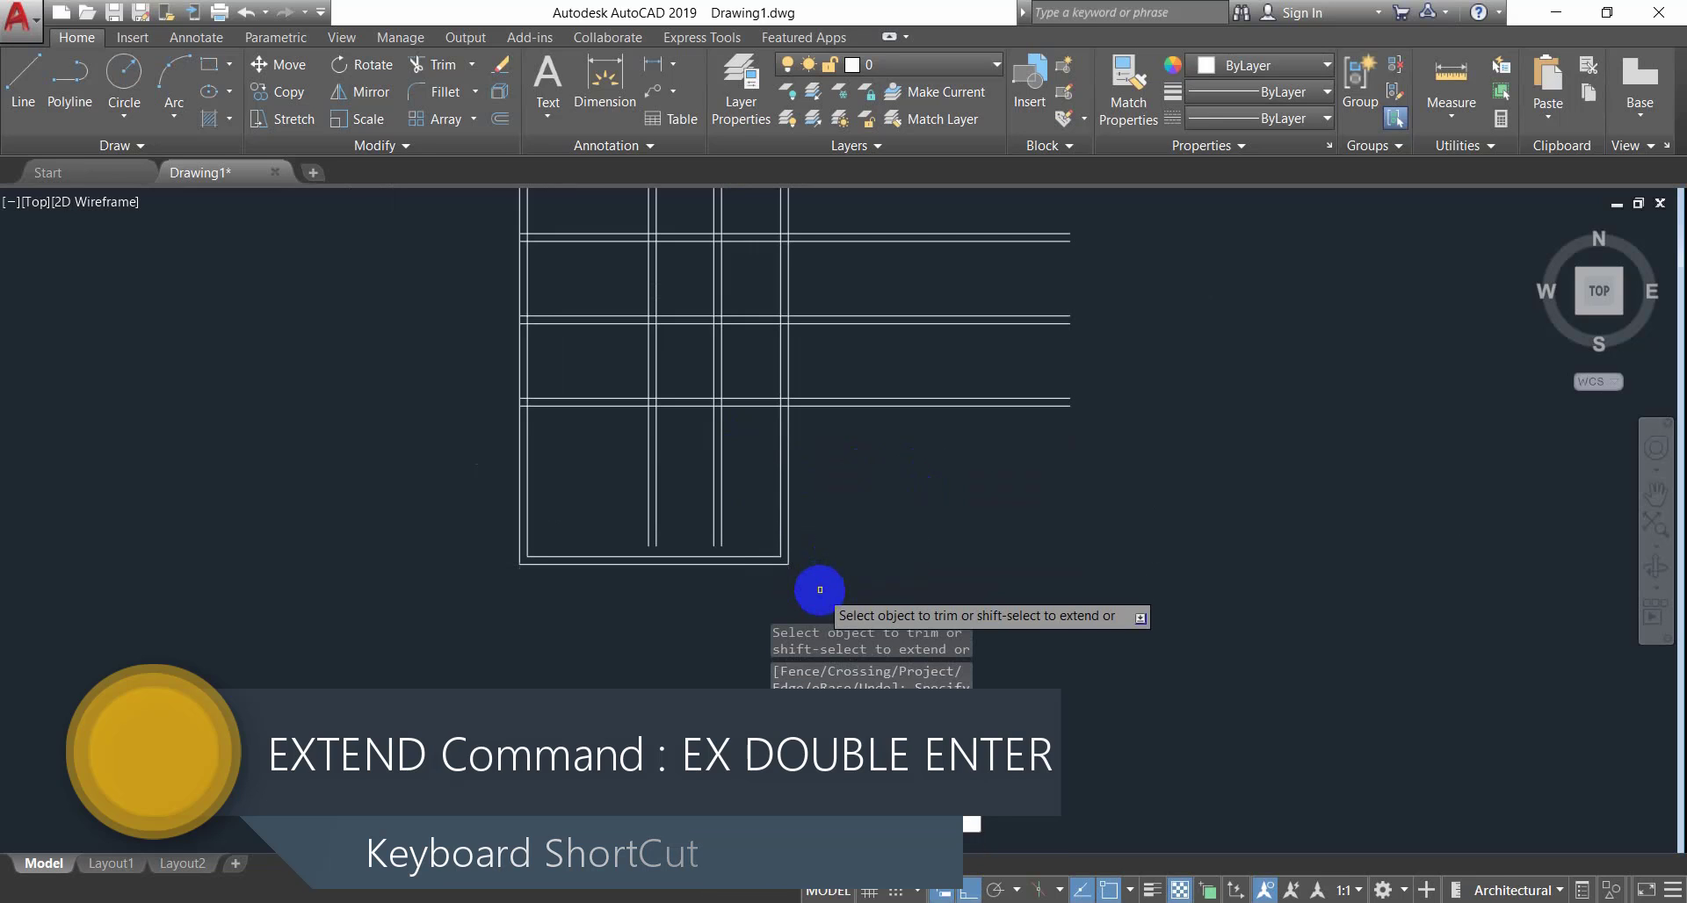
middle_click_drag(818, 589, 785, 563)
middle_click_drag(711, 450, 701, 523)
middle_click_drag(648, 364, 641, 341)
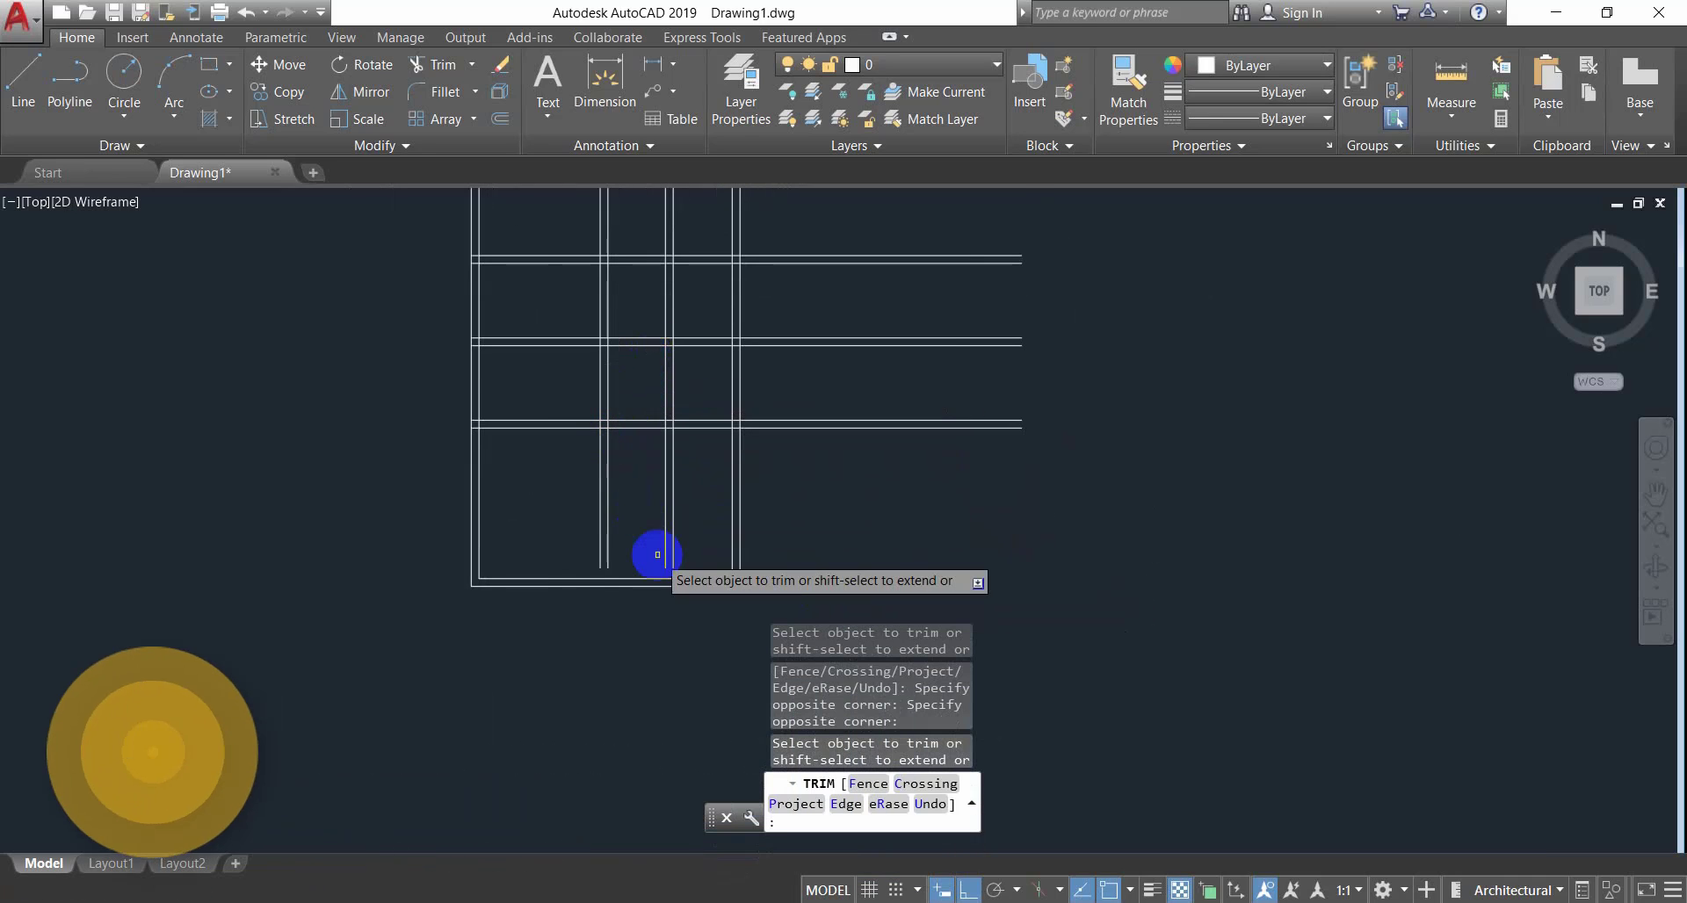
middle_click_drag(662, 553, 664, 528)
scroll(669, 528, "up", 2)
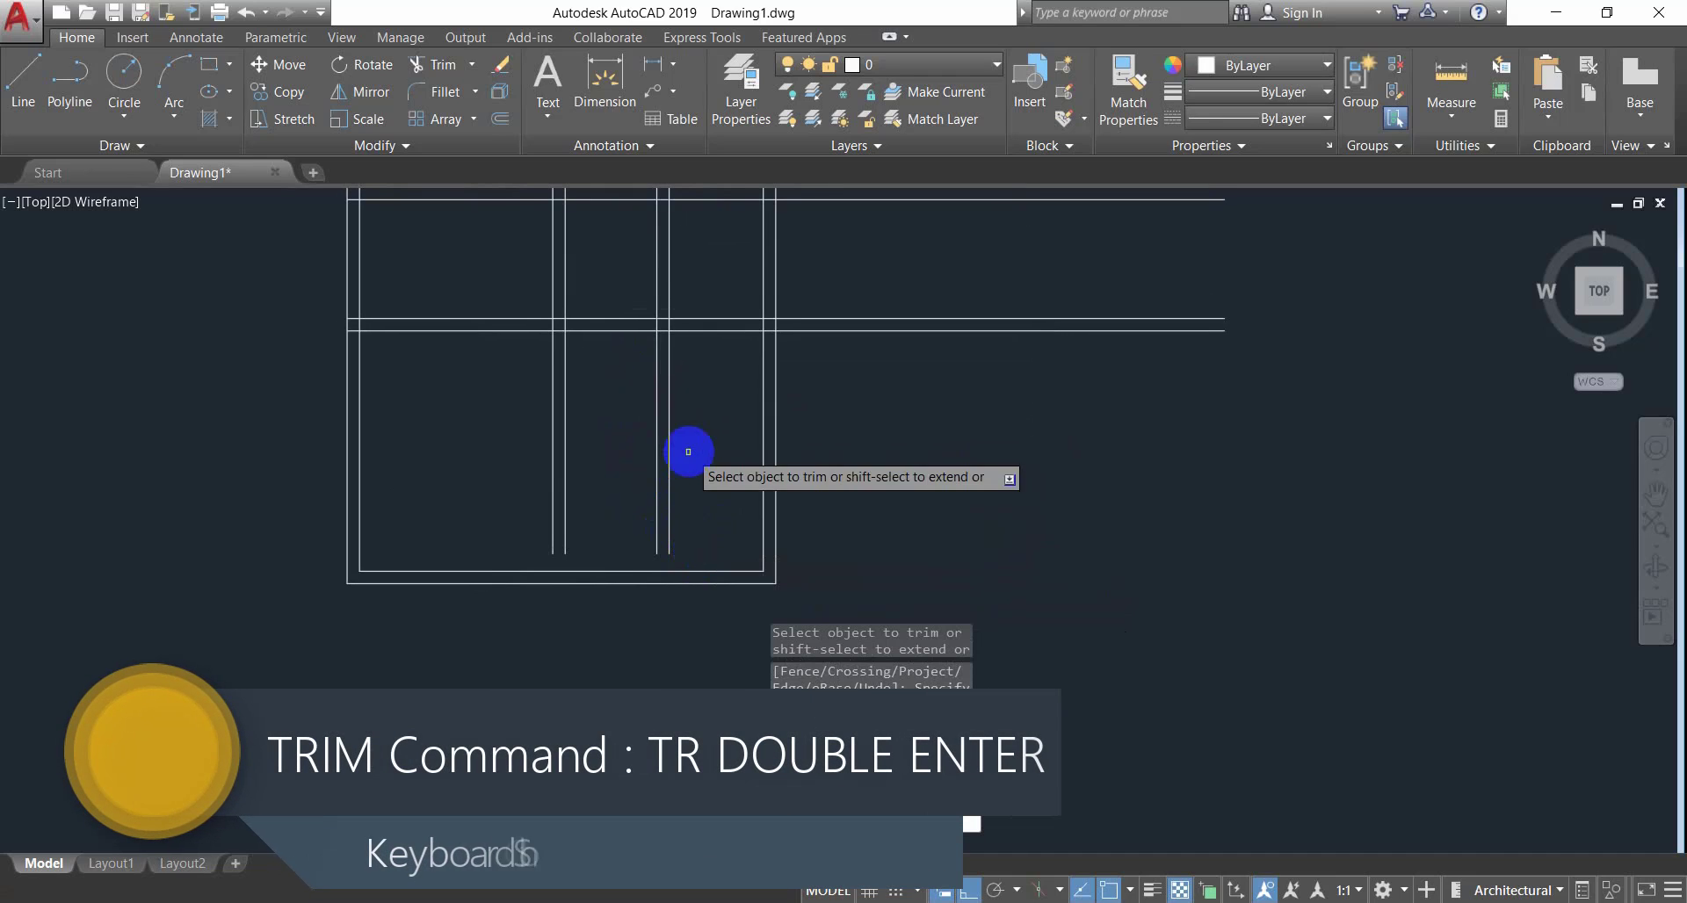
key("Escape")
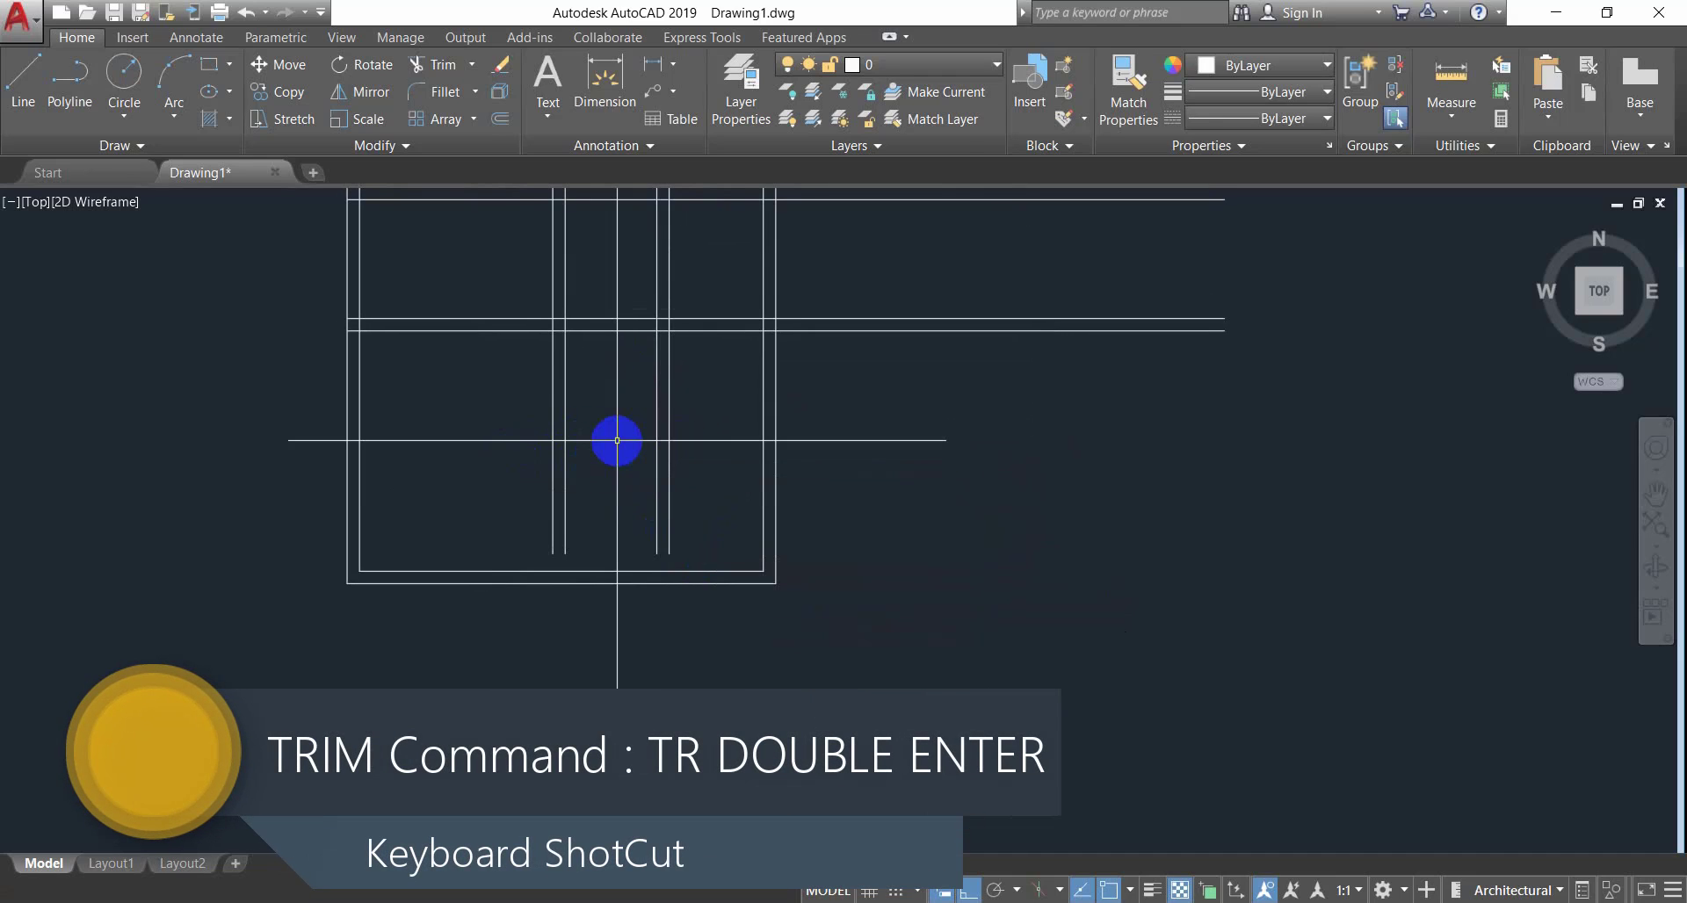
Trim both vertical partitions below the lowest horizontal partition, clearing the bottom bedroom.
type("TR")
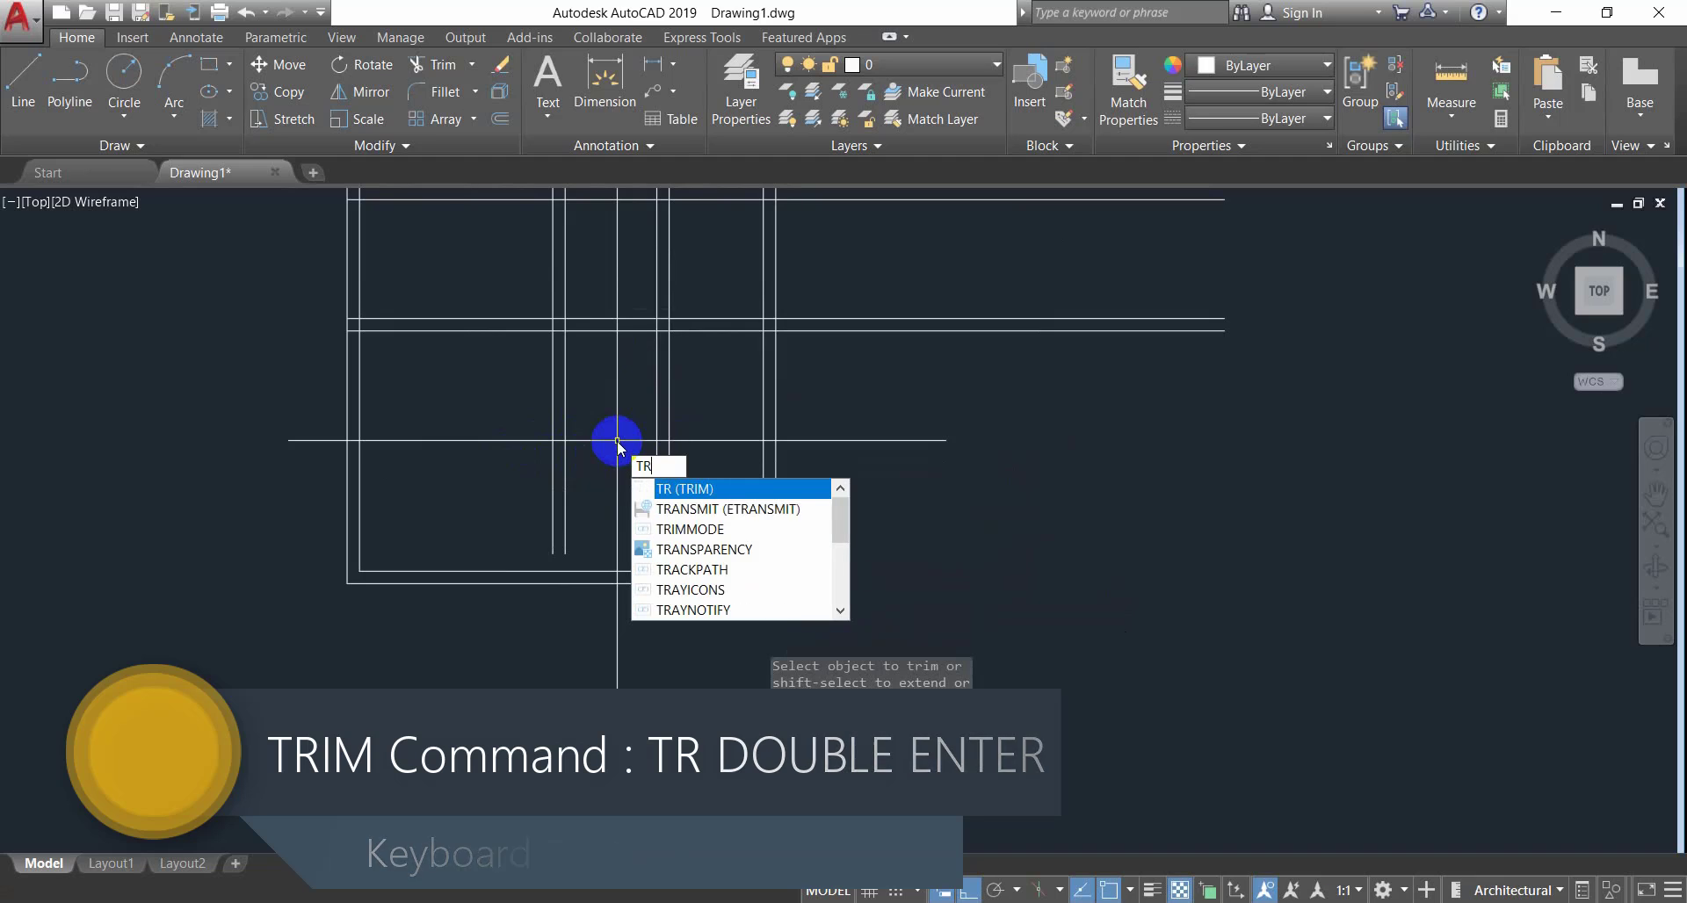
key("Return")
key("Return")
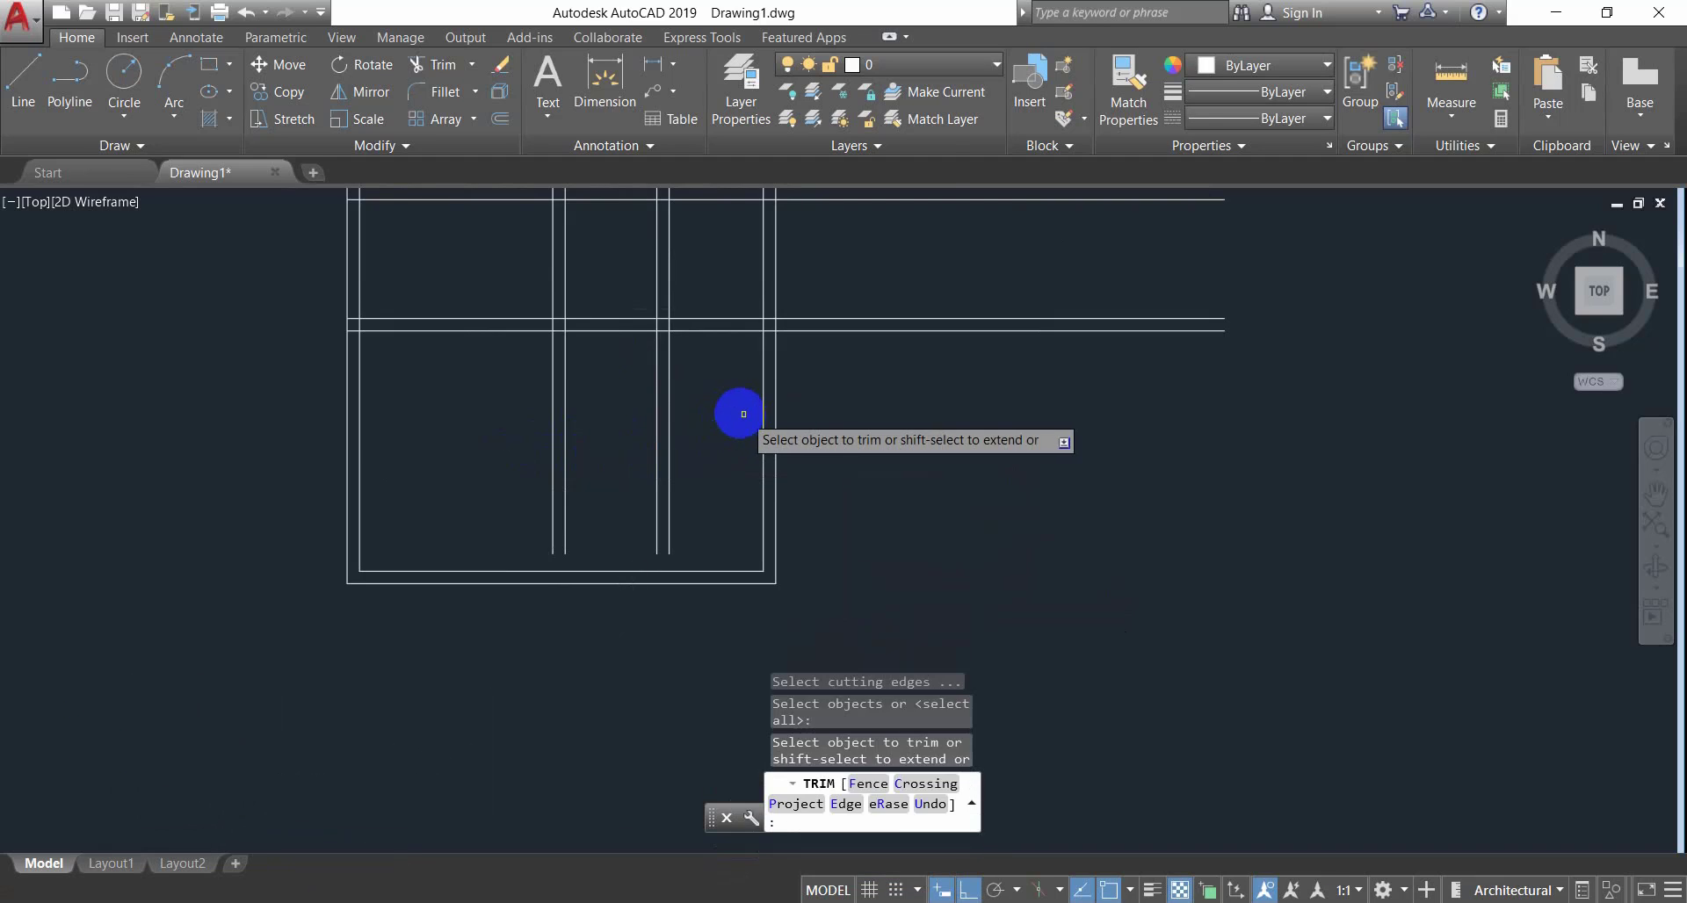
left_click(729, 410)
left_click(456, 435)
Trim the right-hand vertical partition in the two room rows between the three horizontal partitions.
middle_click_drag(592, 451, 670, 452)
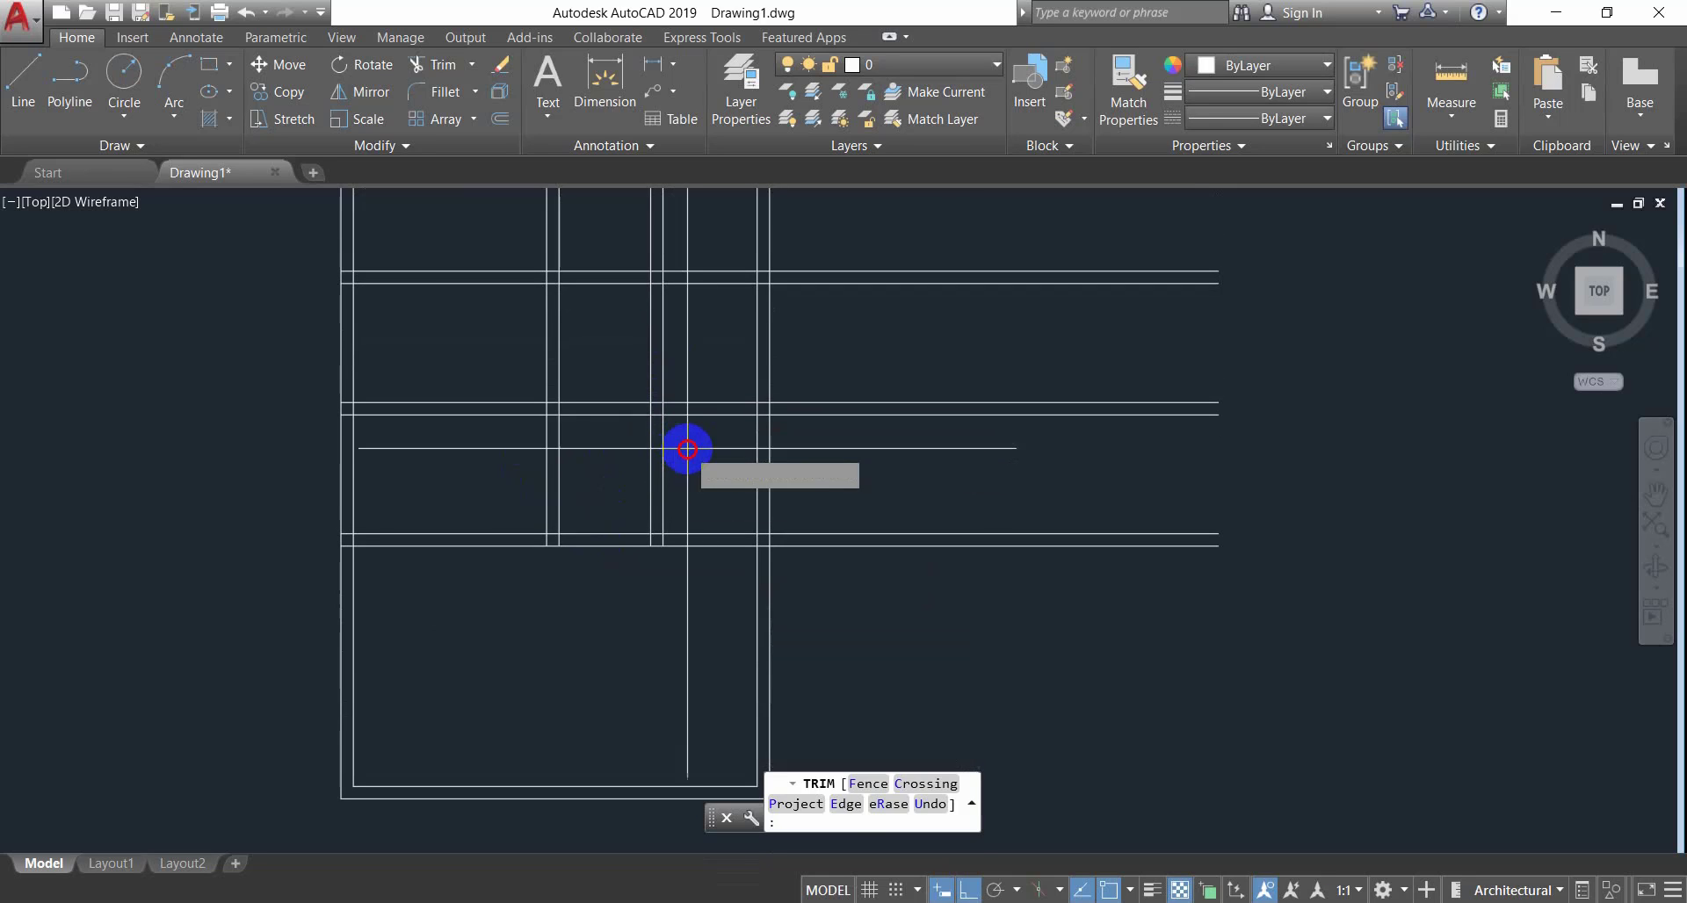
left_click(683, 450)
left_click(631, 481)
left_click(694, 349)
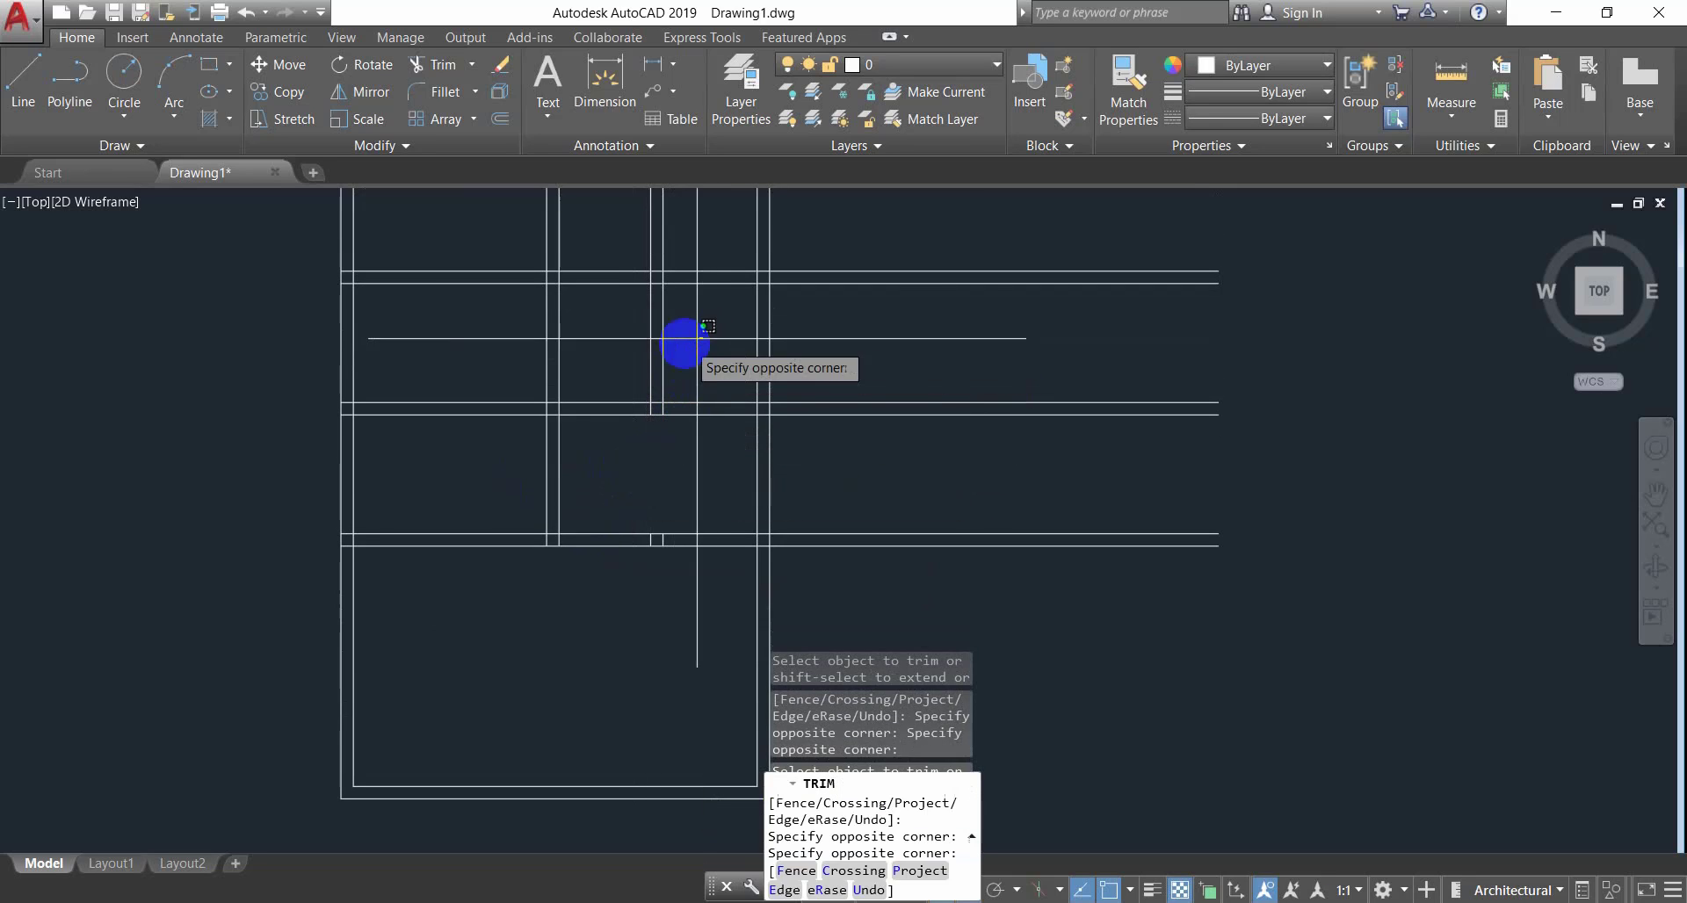
left_click(638, 350)
Trim the left-hand vertical partition between the top wall and the uppermost horizontal partition.
middle_click_drag(655, 327, 635, 550)
scroll(619, 508, "down", 2)
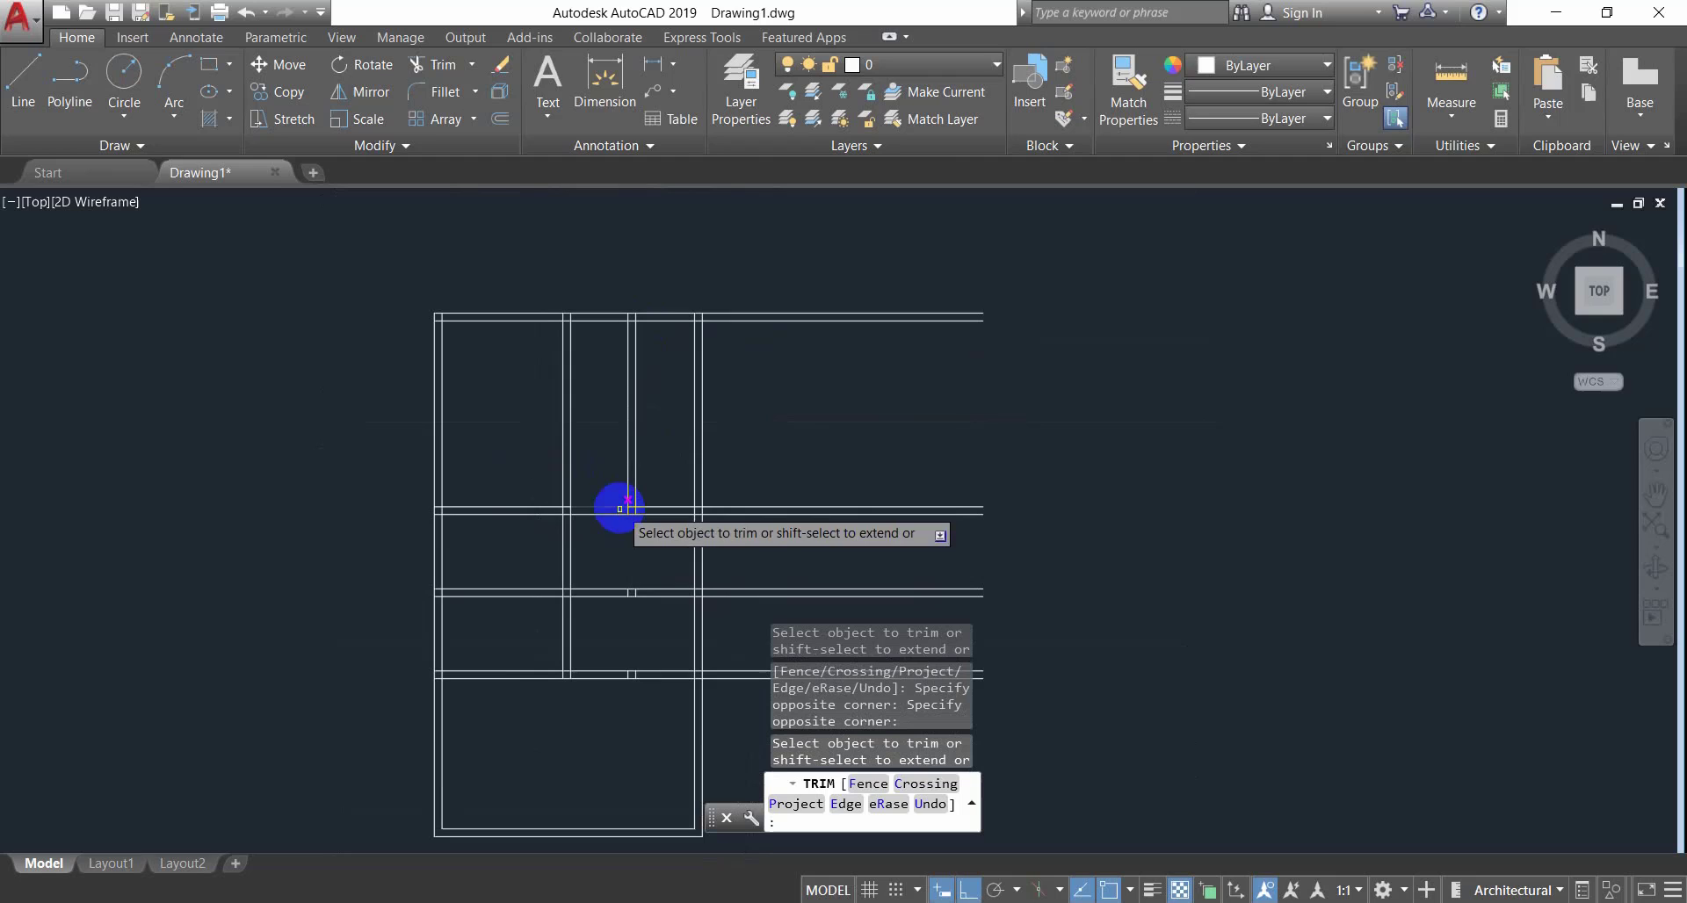
left_click(606, 449)
left_click(512, 460)
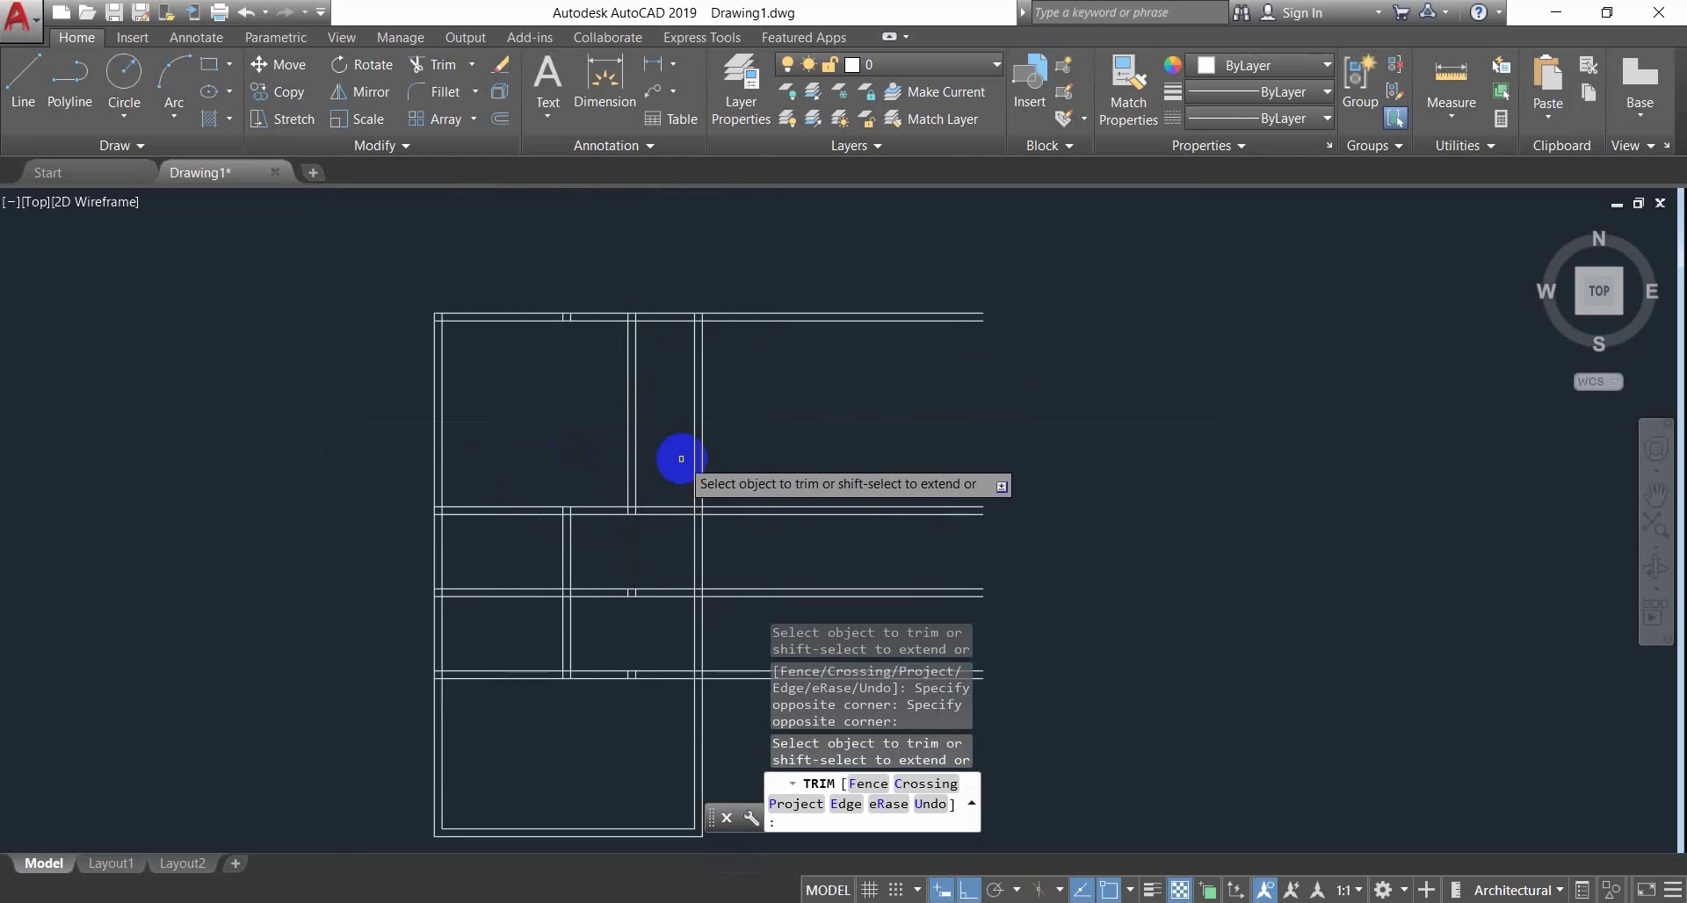
Erase the remaining right-hand vertical partition lines inside the top room.
key("Escape")
left_click(598, 458)
left_click(582, 458)
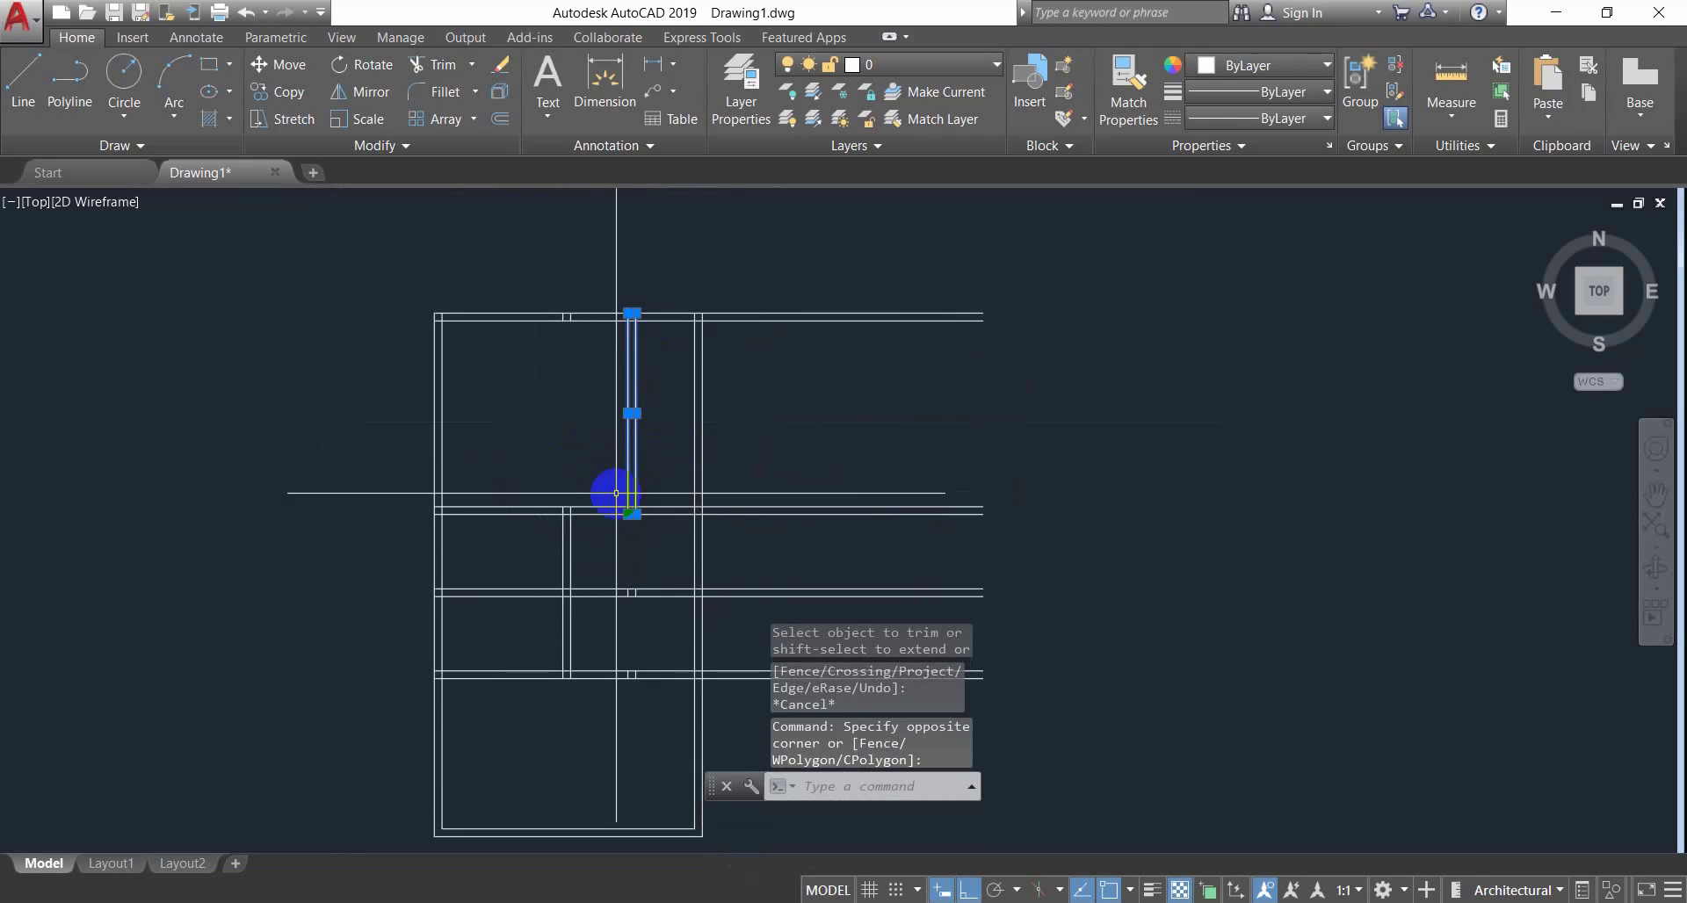
key("Return")
Trim the ends of the three horizontal partitions that extend beyond the right outer wall.
middle_click_drag(666, 534, 626, 455)
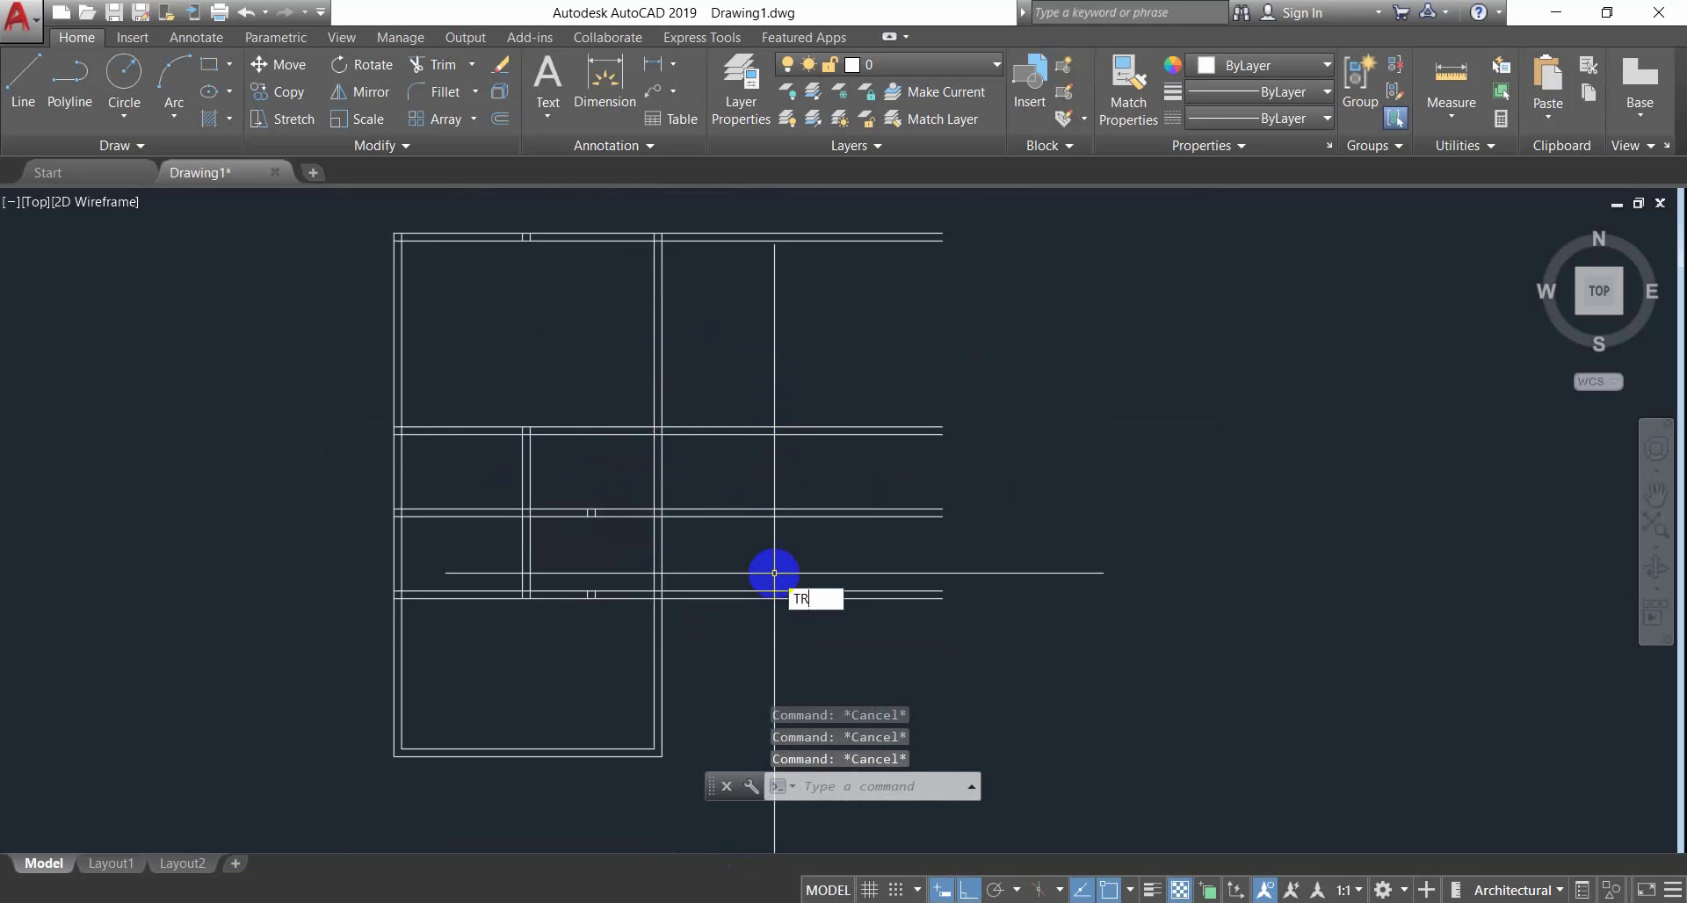
type("TR")
key("Return")
key("Return")
left_click(803, 381)
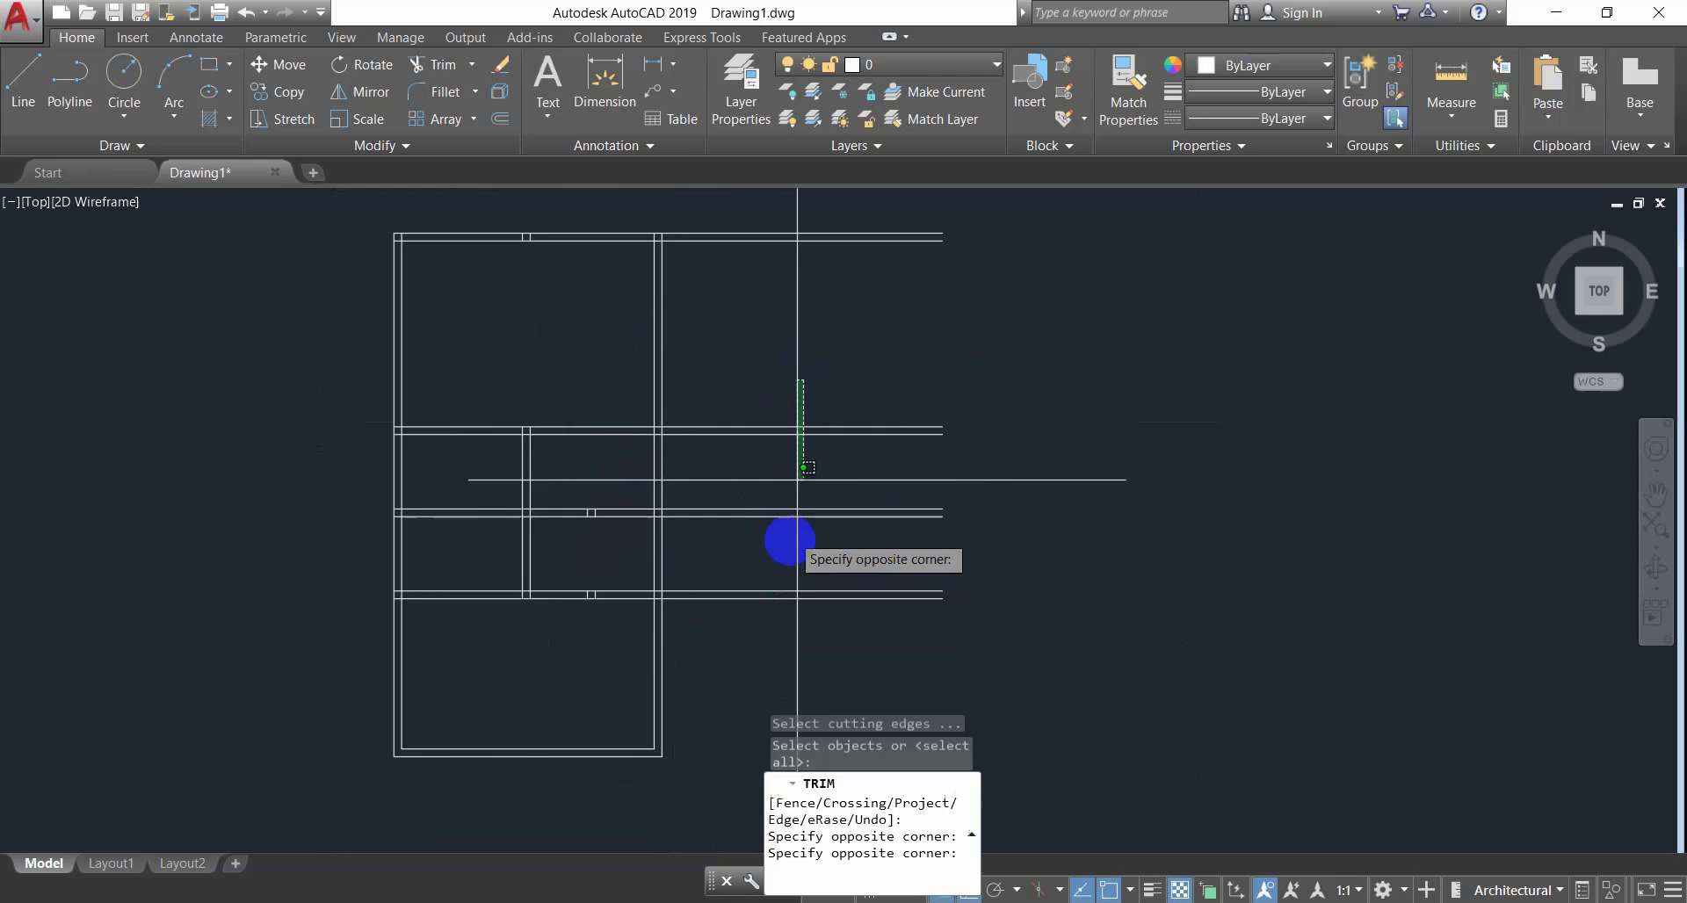
left_click(781, 625)
scroll(527, 606, "up", 4)
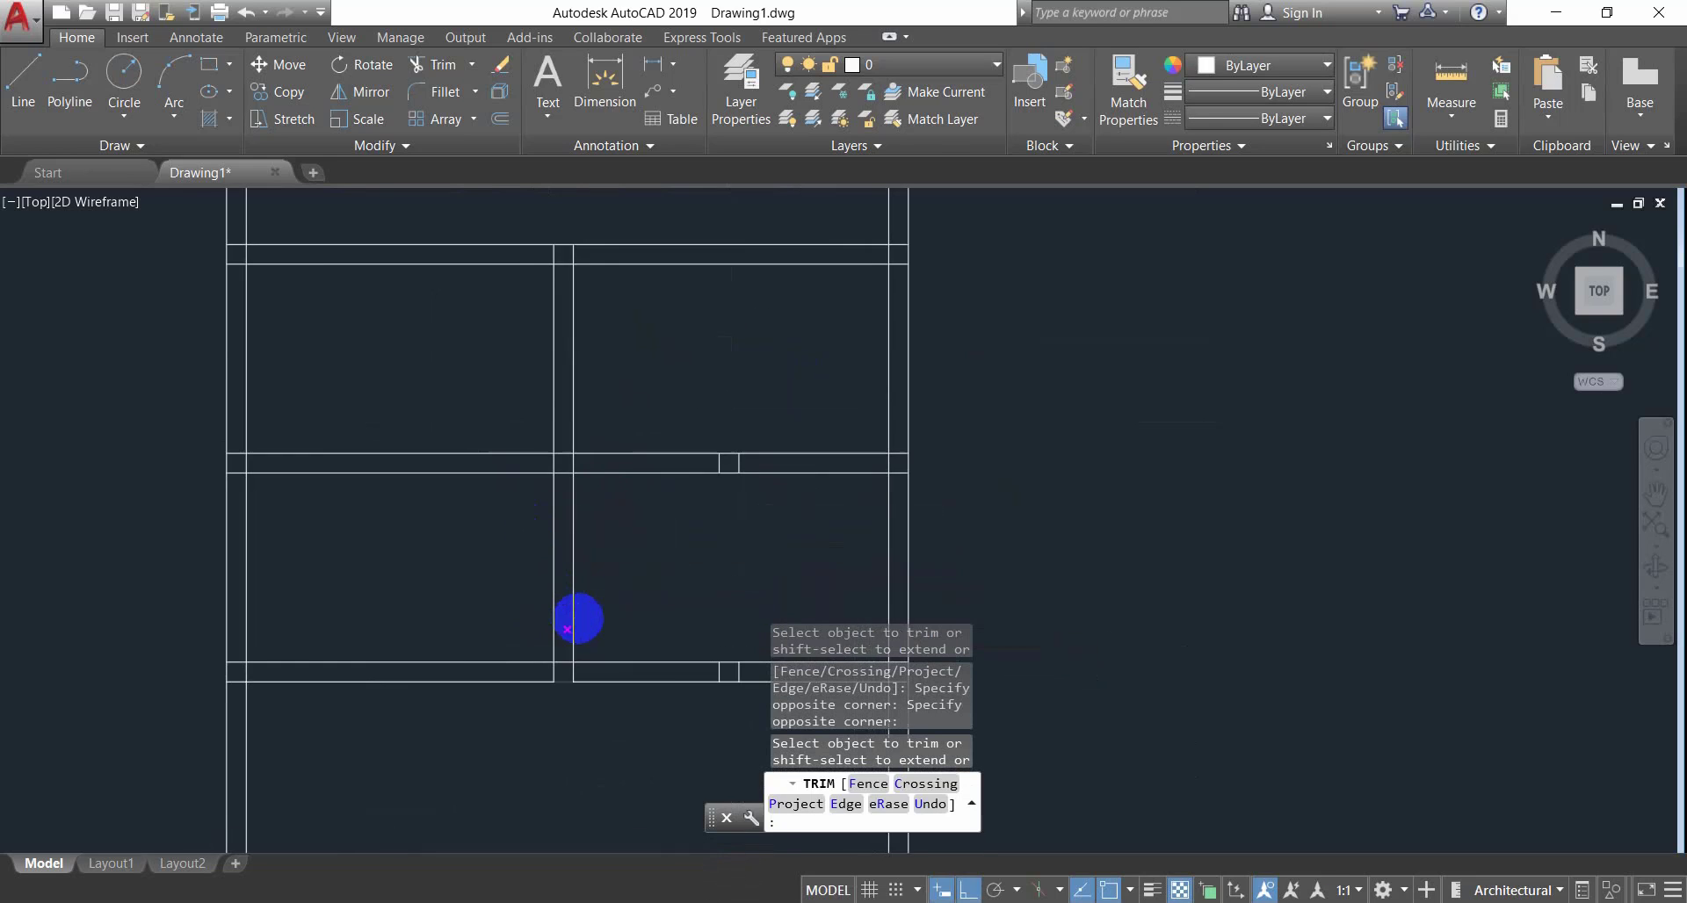
scroll(595, 527, "down", 4)
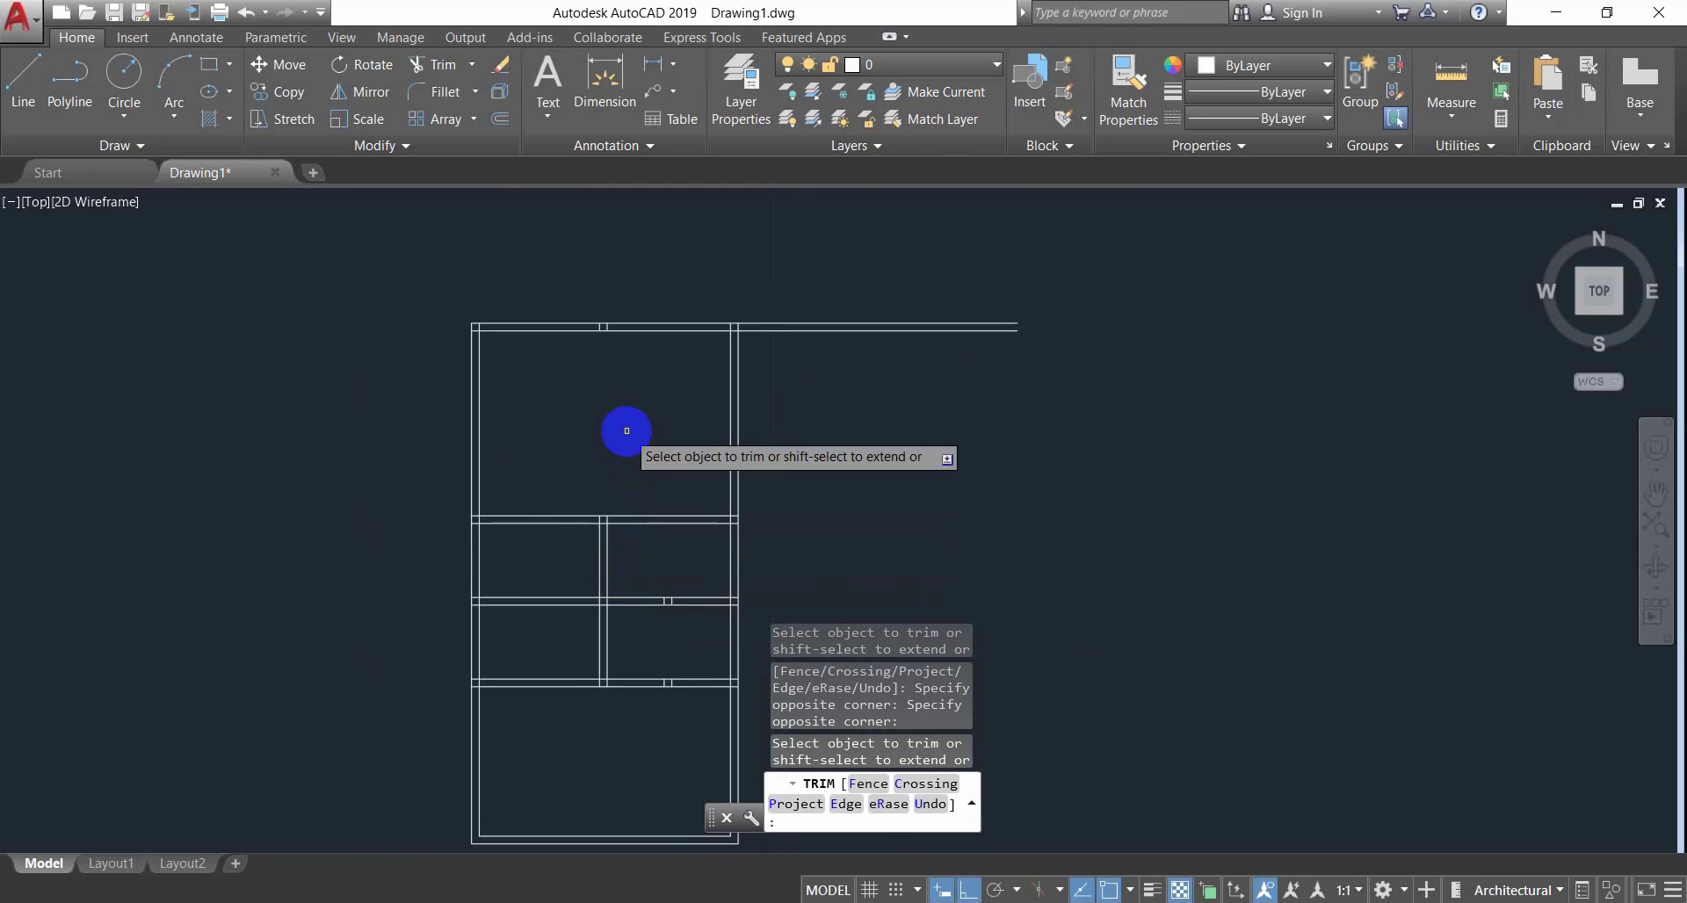
Trim the middle horizontal partition between the vertical partition and the right outer wall.
scroll(621, 454, "up", 3)
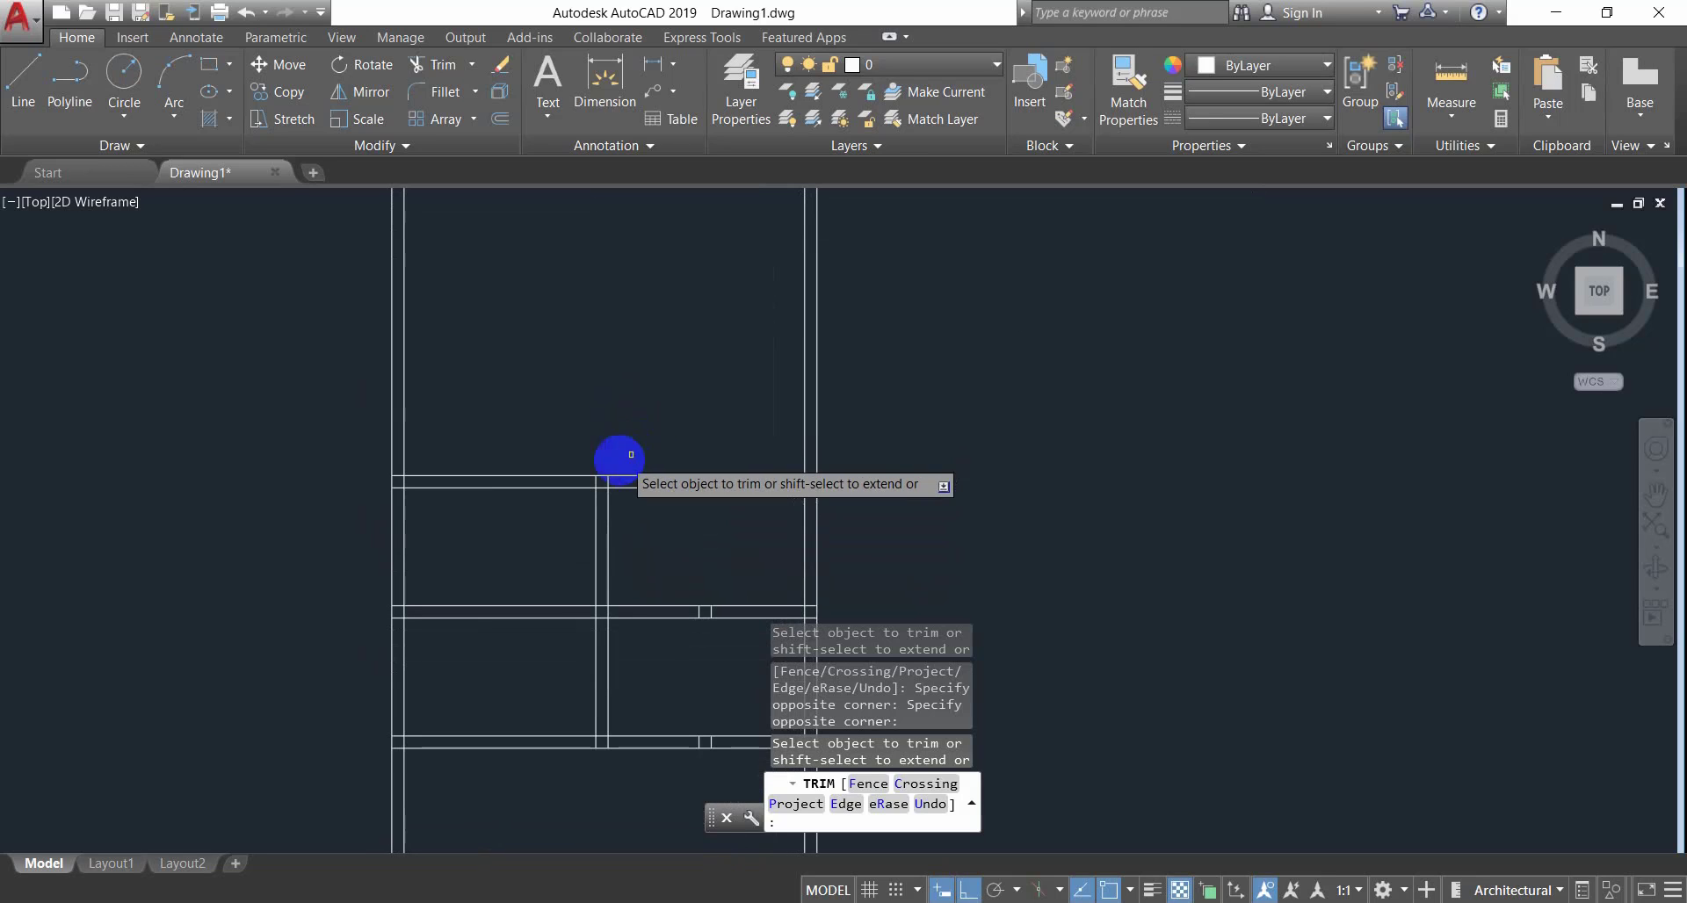
middle_click_drag(529, 559, 526, 482)
middle_click_drag(669, 576, 656, 531)
key("Escape")
key("Escape")
key("Escape")
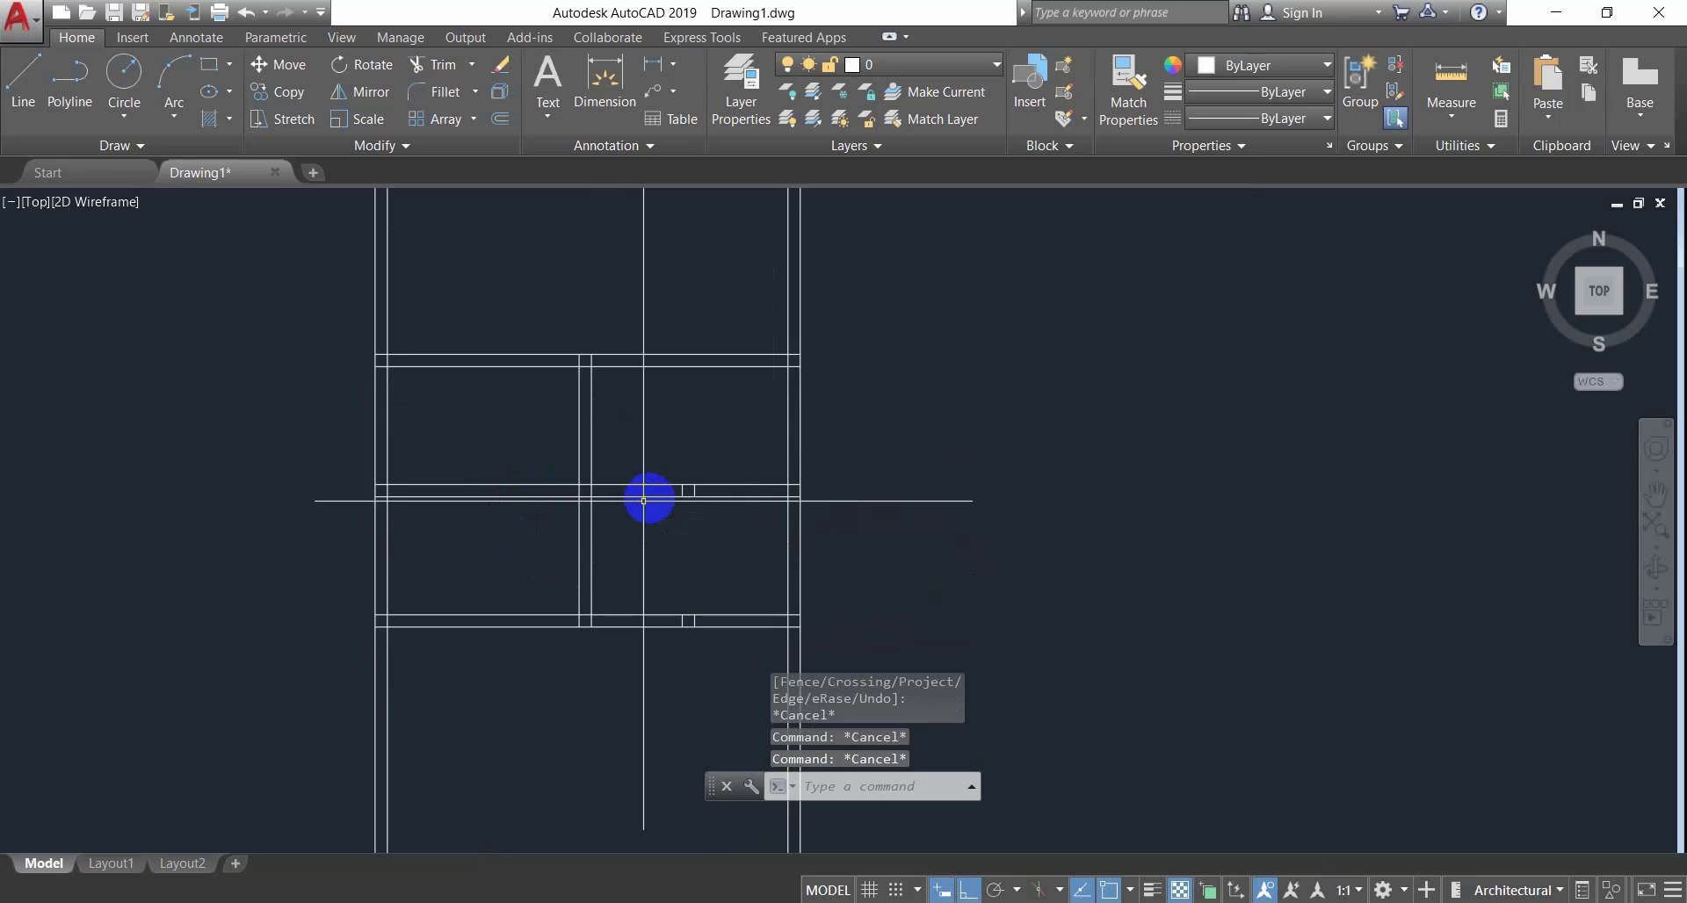
type("tr")
key("Return")
key("Return")
left_click_drag(700, 422, 626, 530)
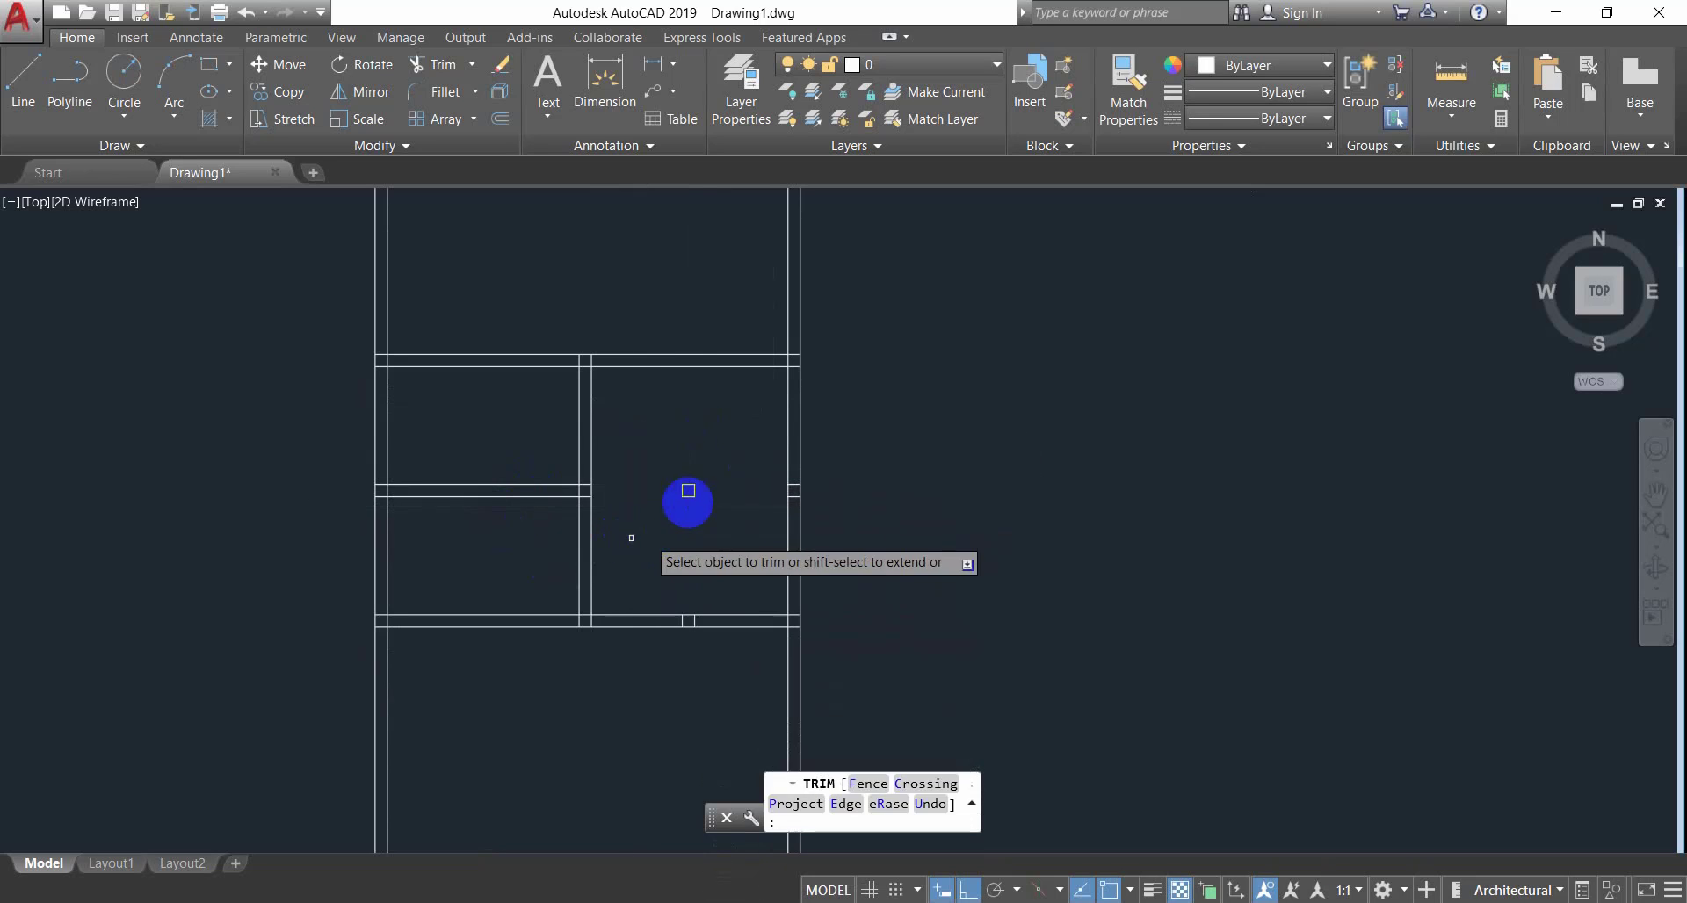
Erase the small leftover square of lines inside the right-hand middle room where the trimmed partitions crossed.
key("Escape")
left_click_drag(697, 468, 649, 549)
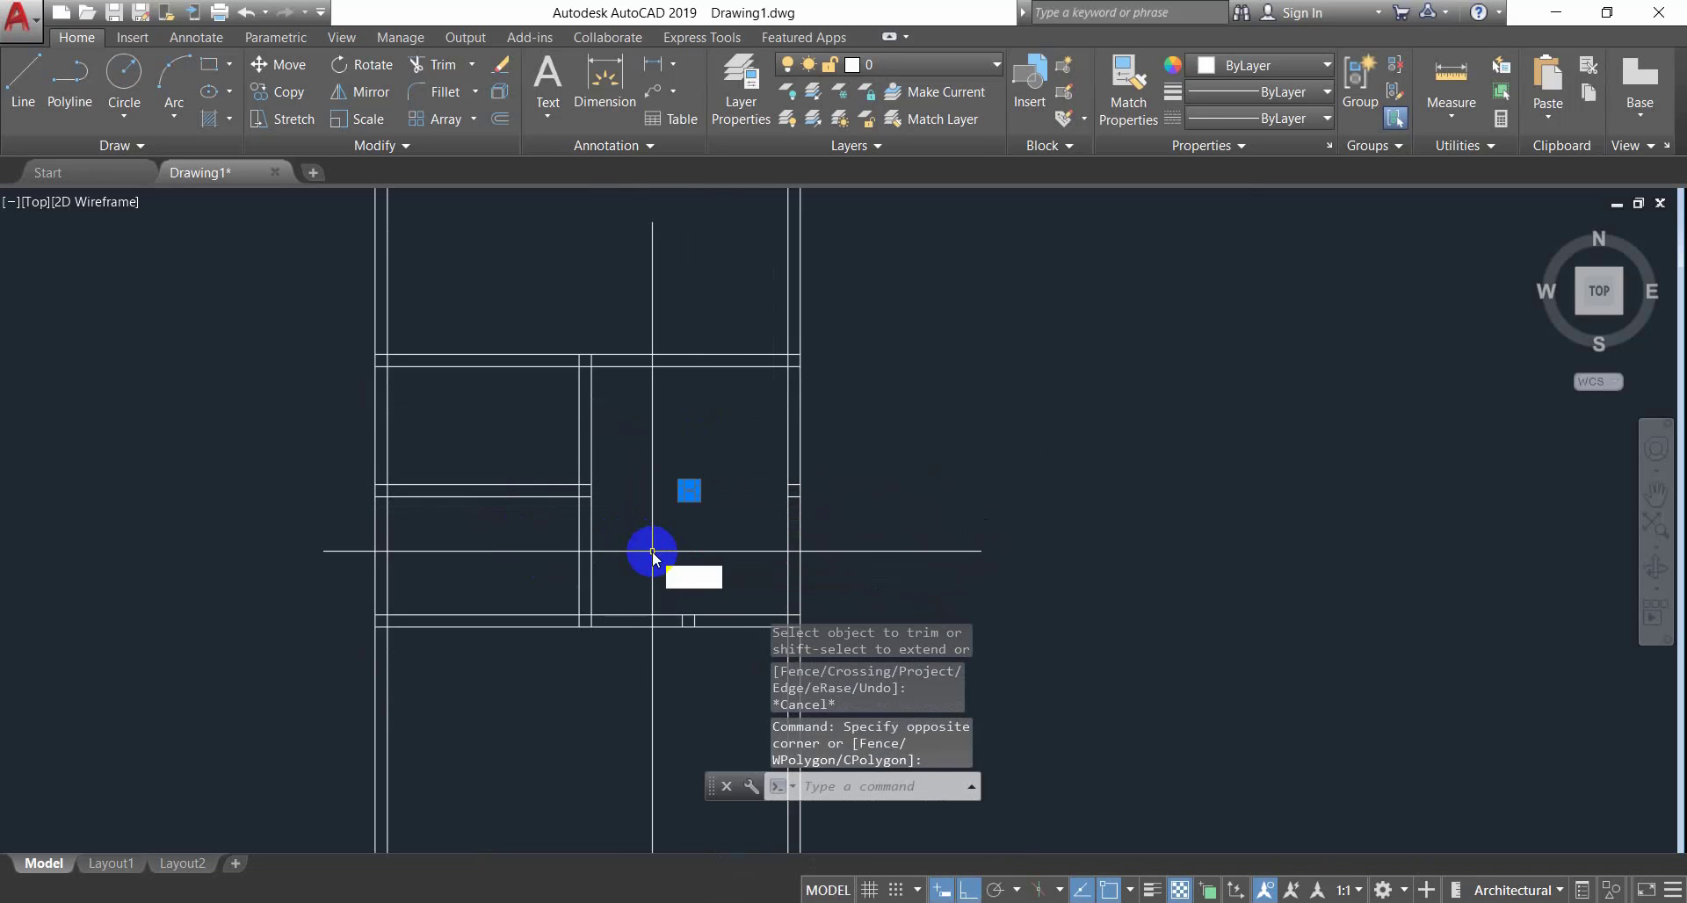
type("e")
key("Return")
Erase the two short leftover vertical lines inside the lower horizontal partition of the right-hand middle room.
middle_click_drag(715, 591, 703, 516)
left_click(711, 510)
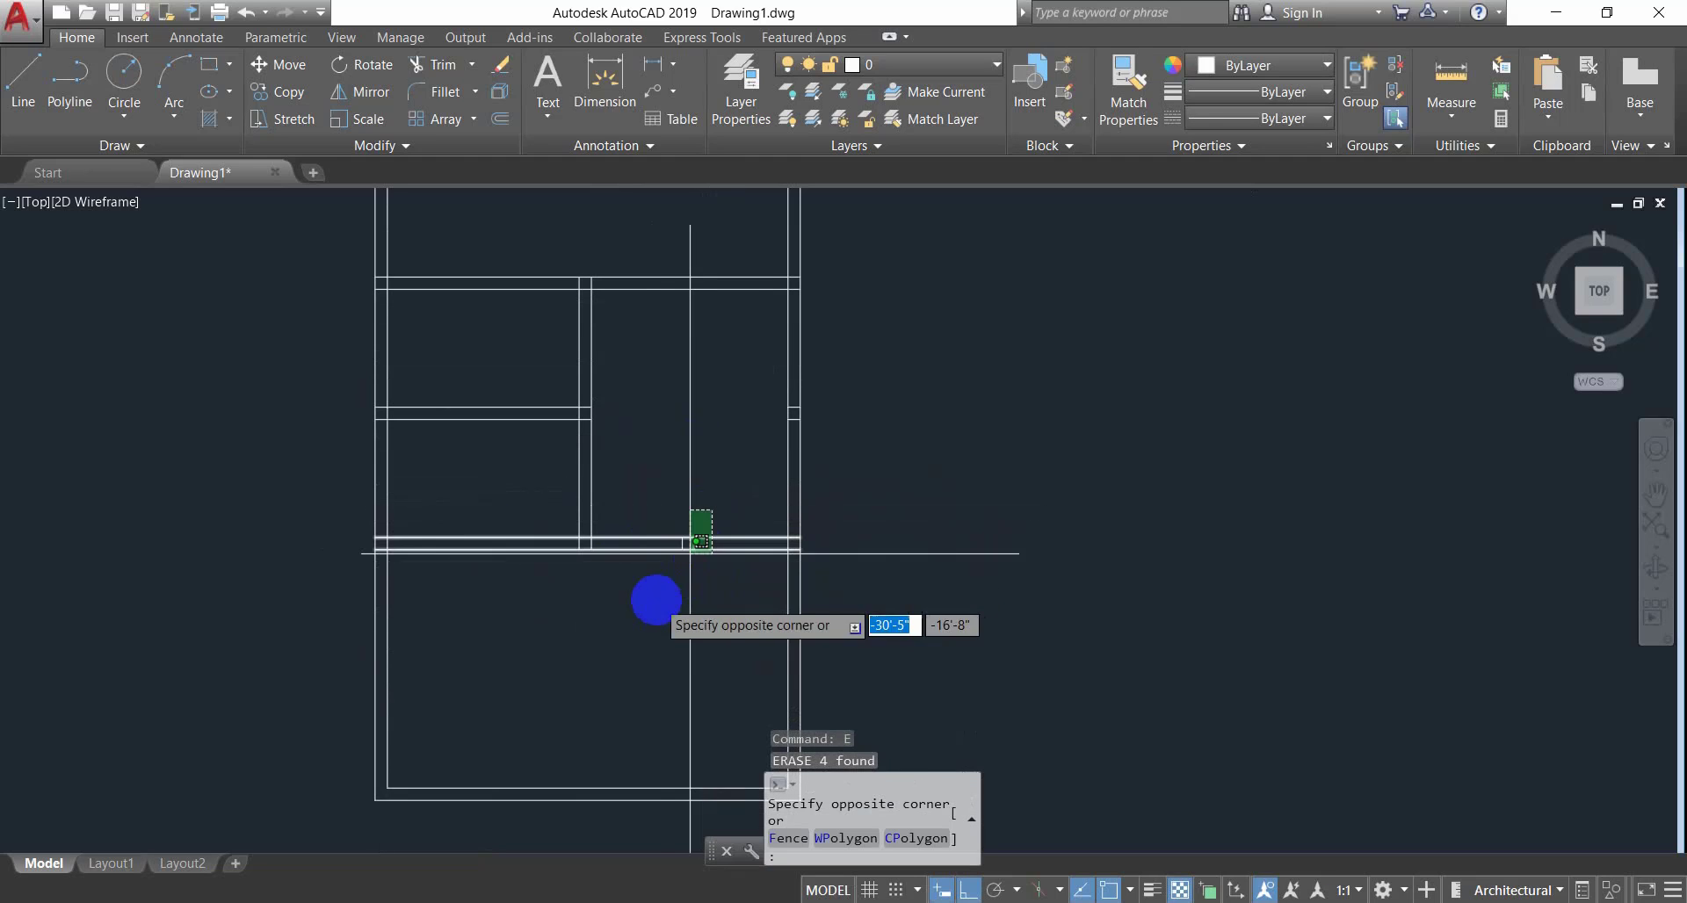
left_click(659, 598)
key("Escape")
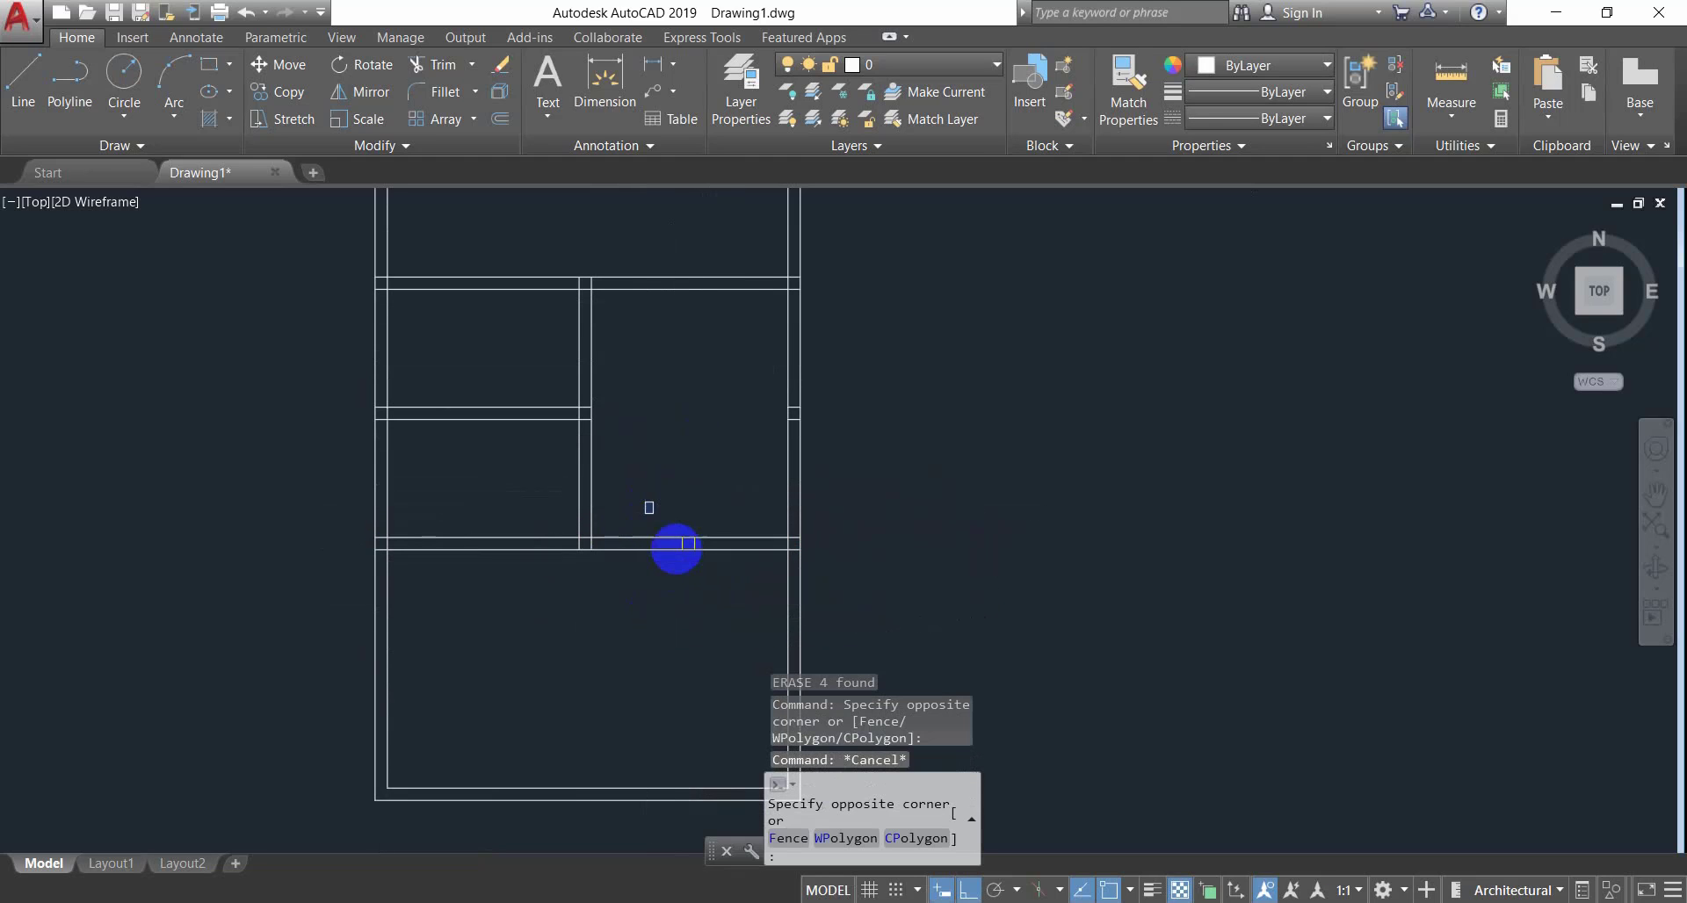
left_click(649, 507)
left_click(726, 603)
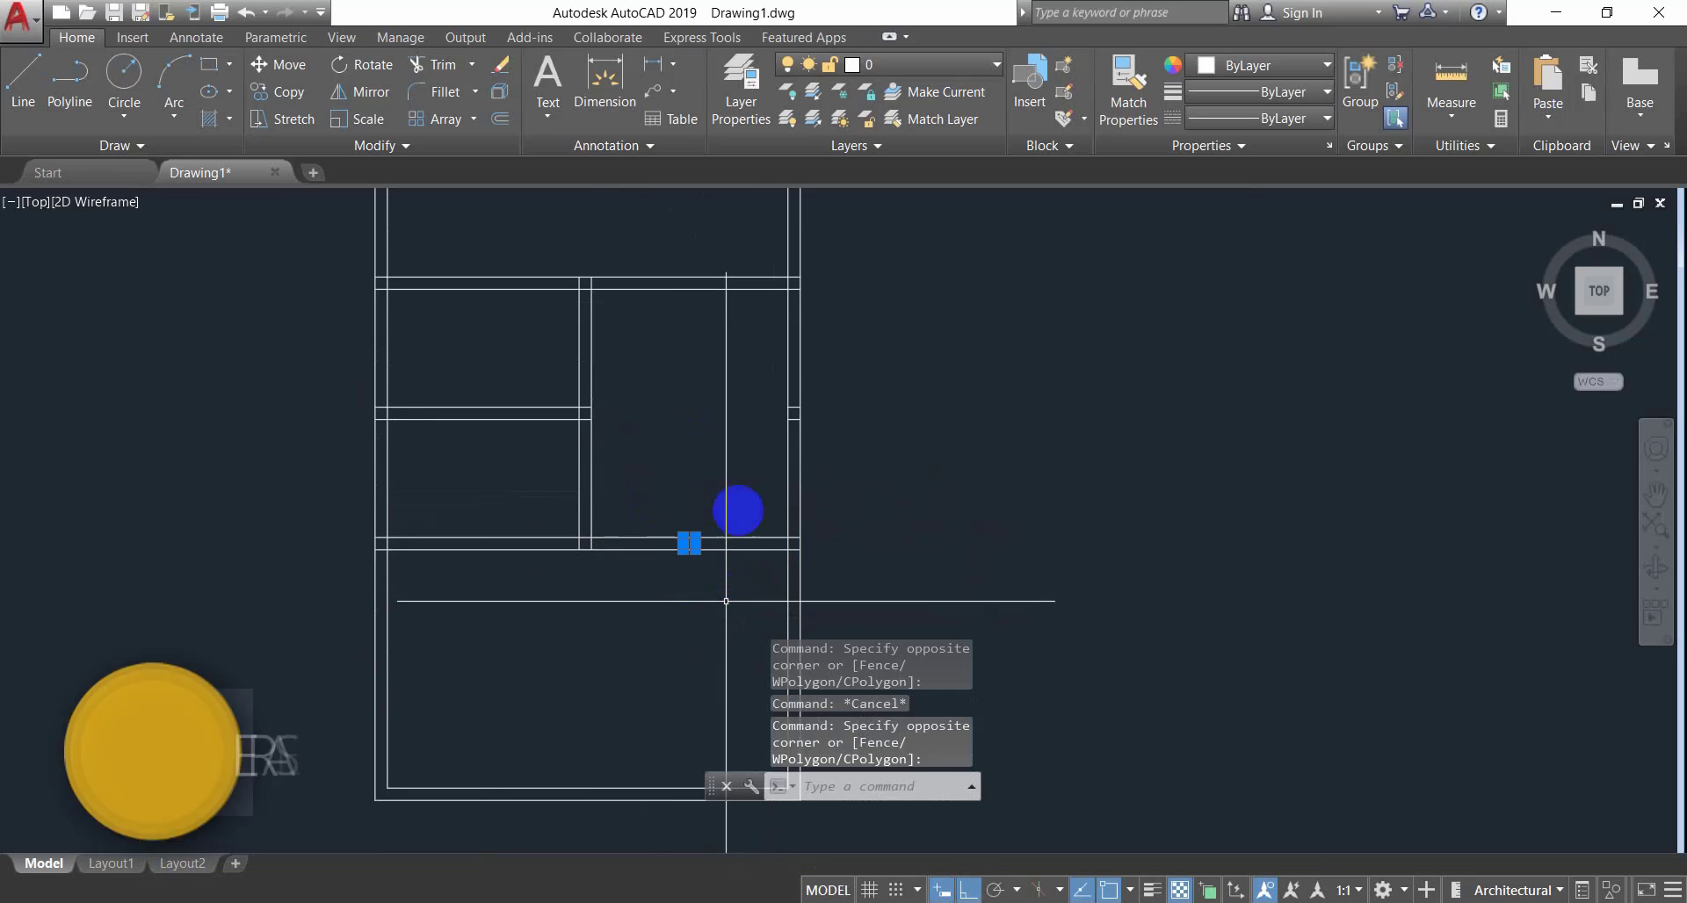
type("e")
key("Return")
Erase the two short leftover segments of the middle horizontal partition inside the right outer wall.
left_click(758, 381)
left_click(819, 420)
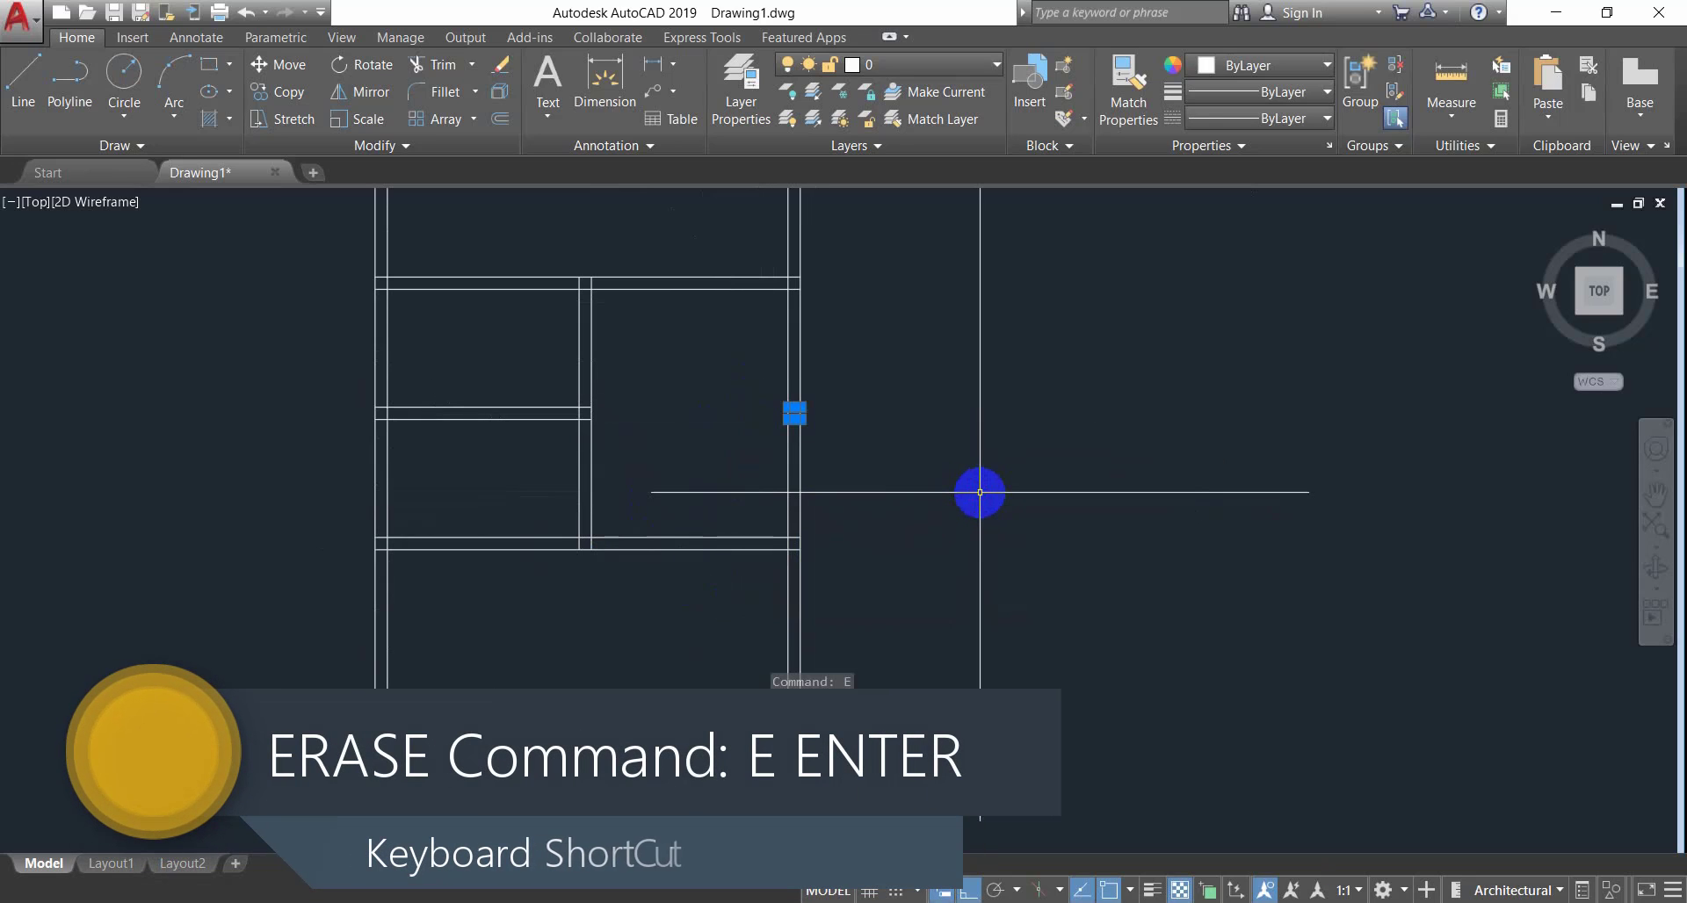
key("Return")
Check the drawing room's width in the reference plan and offset the right wall's outer line 7'8" to the right.
middle_click_drag(768, 380, 763, 463)
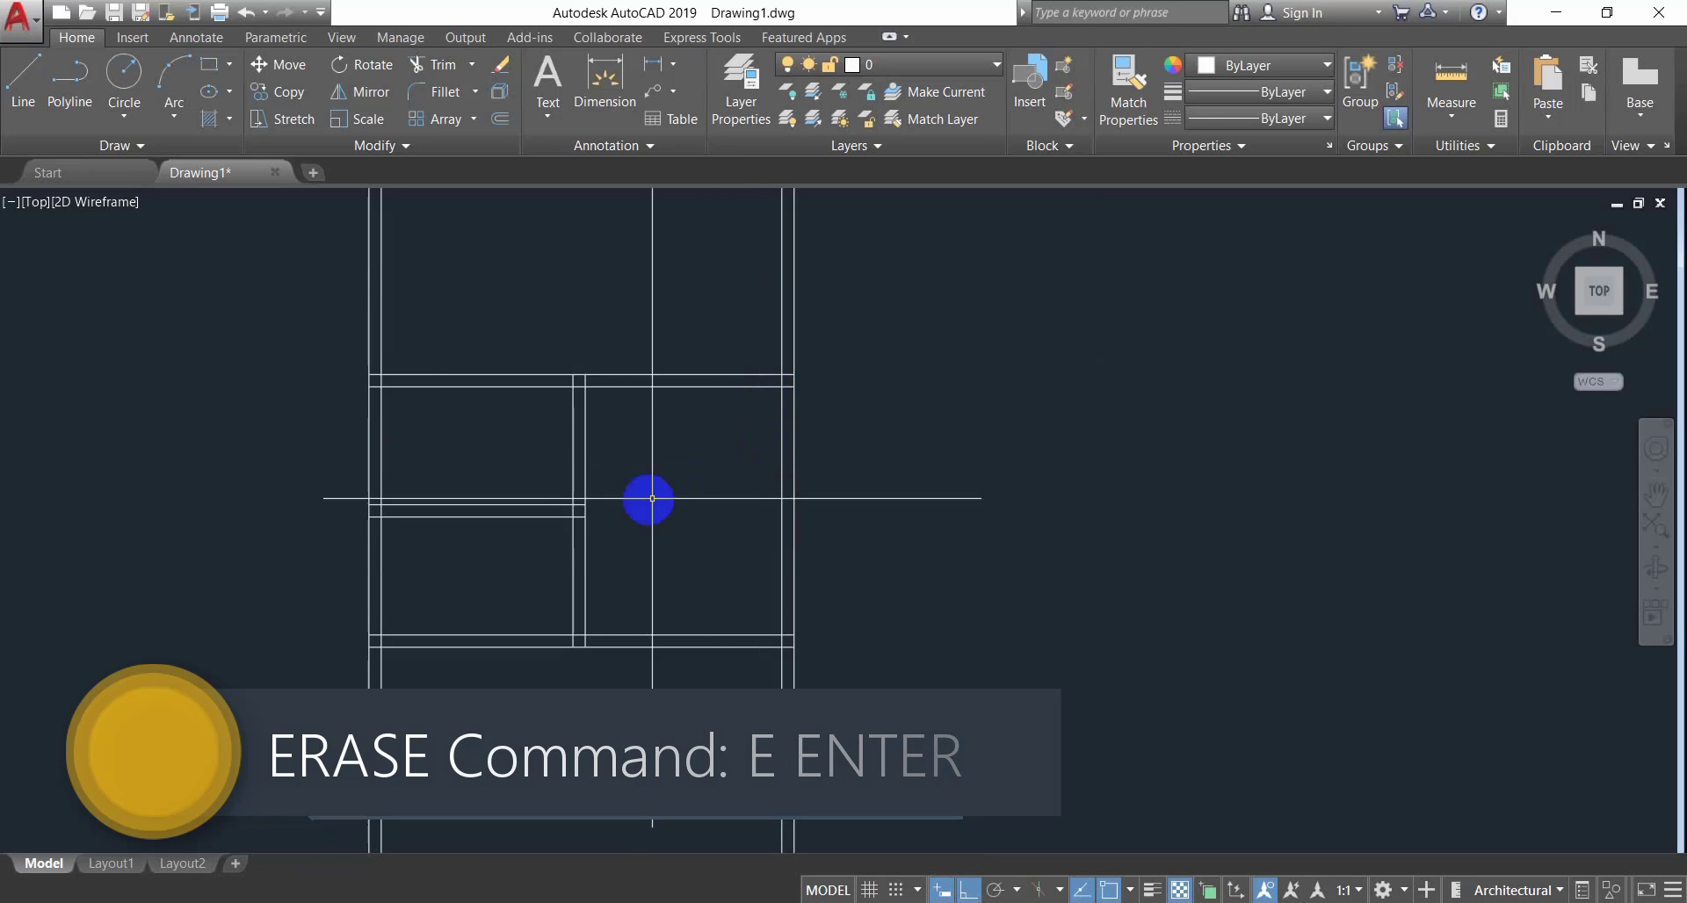
scroll(632, 609, "down", 2)
mouse_move(632, 610)
middle_mouse_down()
mouse_move(628, 538)
mouse_move(588, 531)
middle_mouse_up()
middle_click_drag(625, 459, 597, 503)
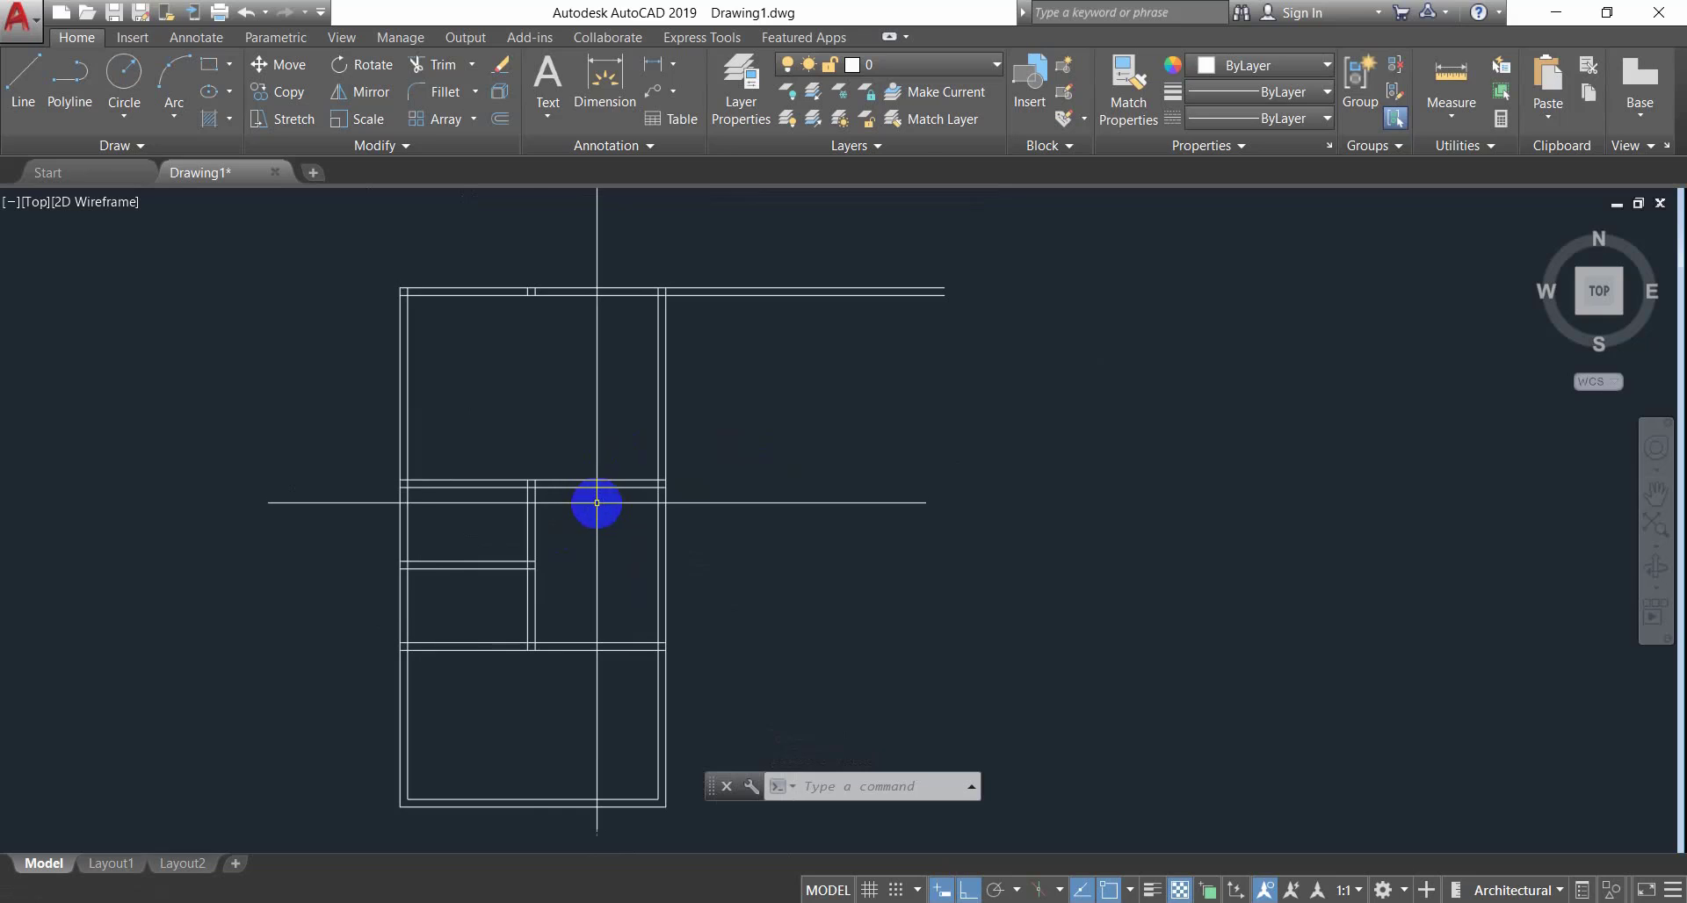
left_click(537, 902)
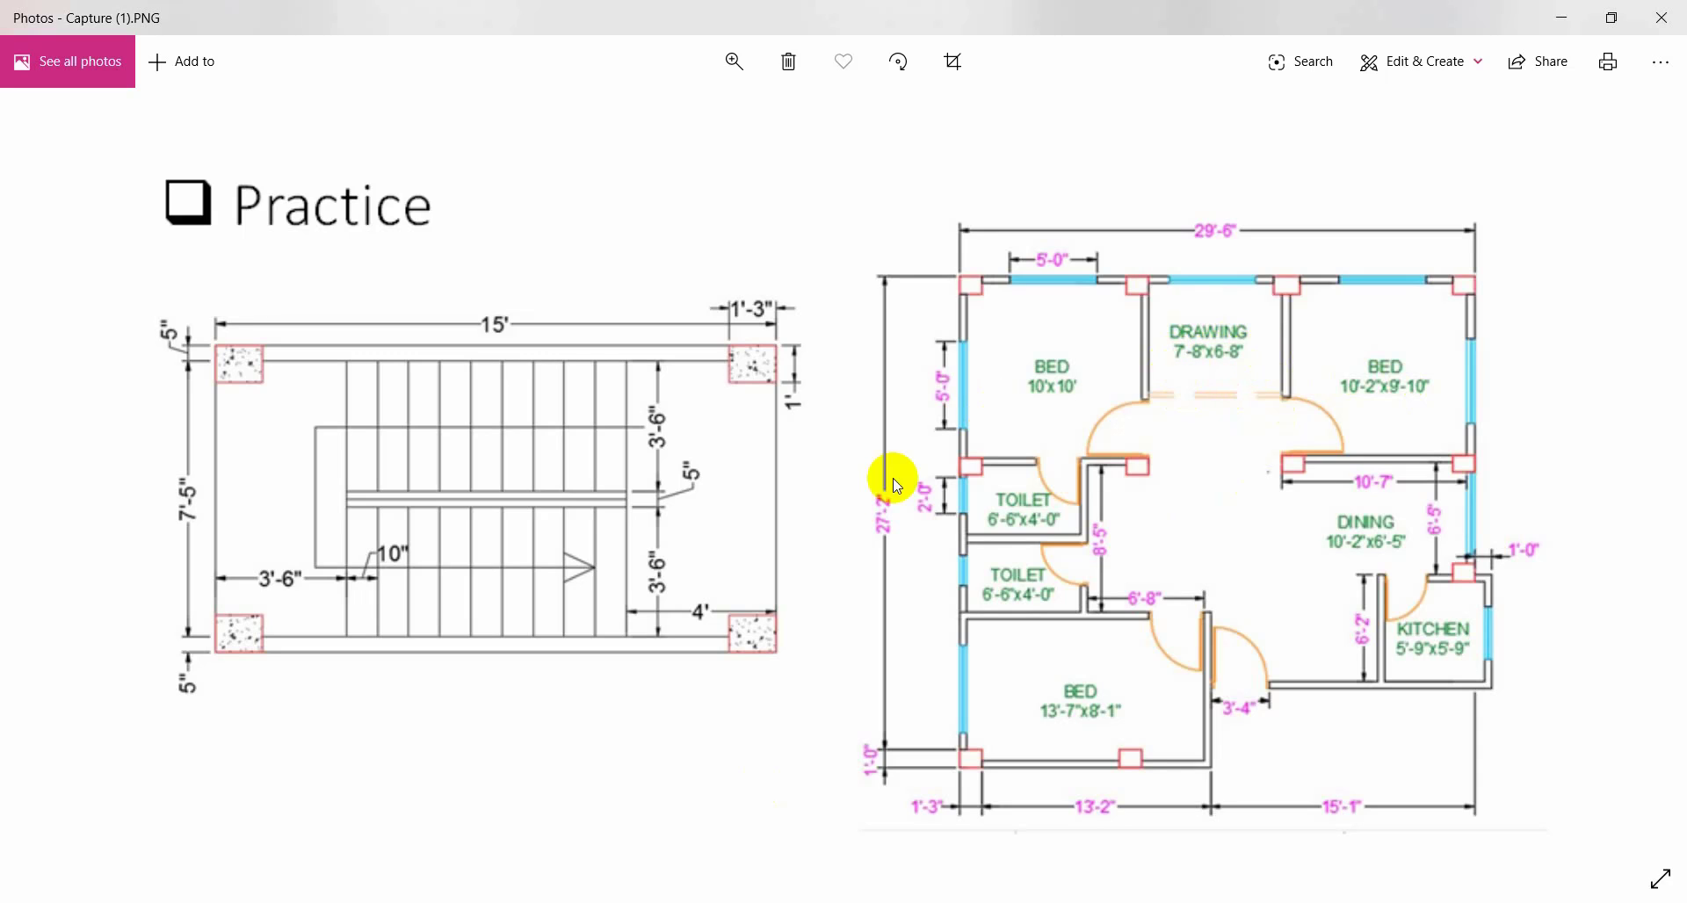
key("alt+Tab")
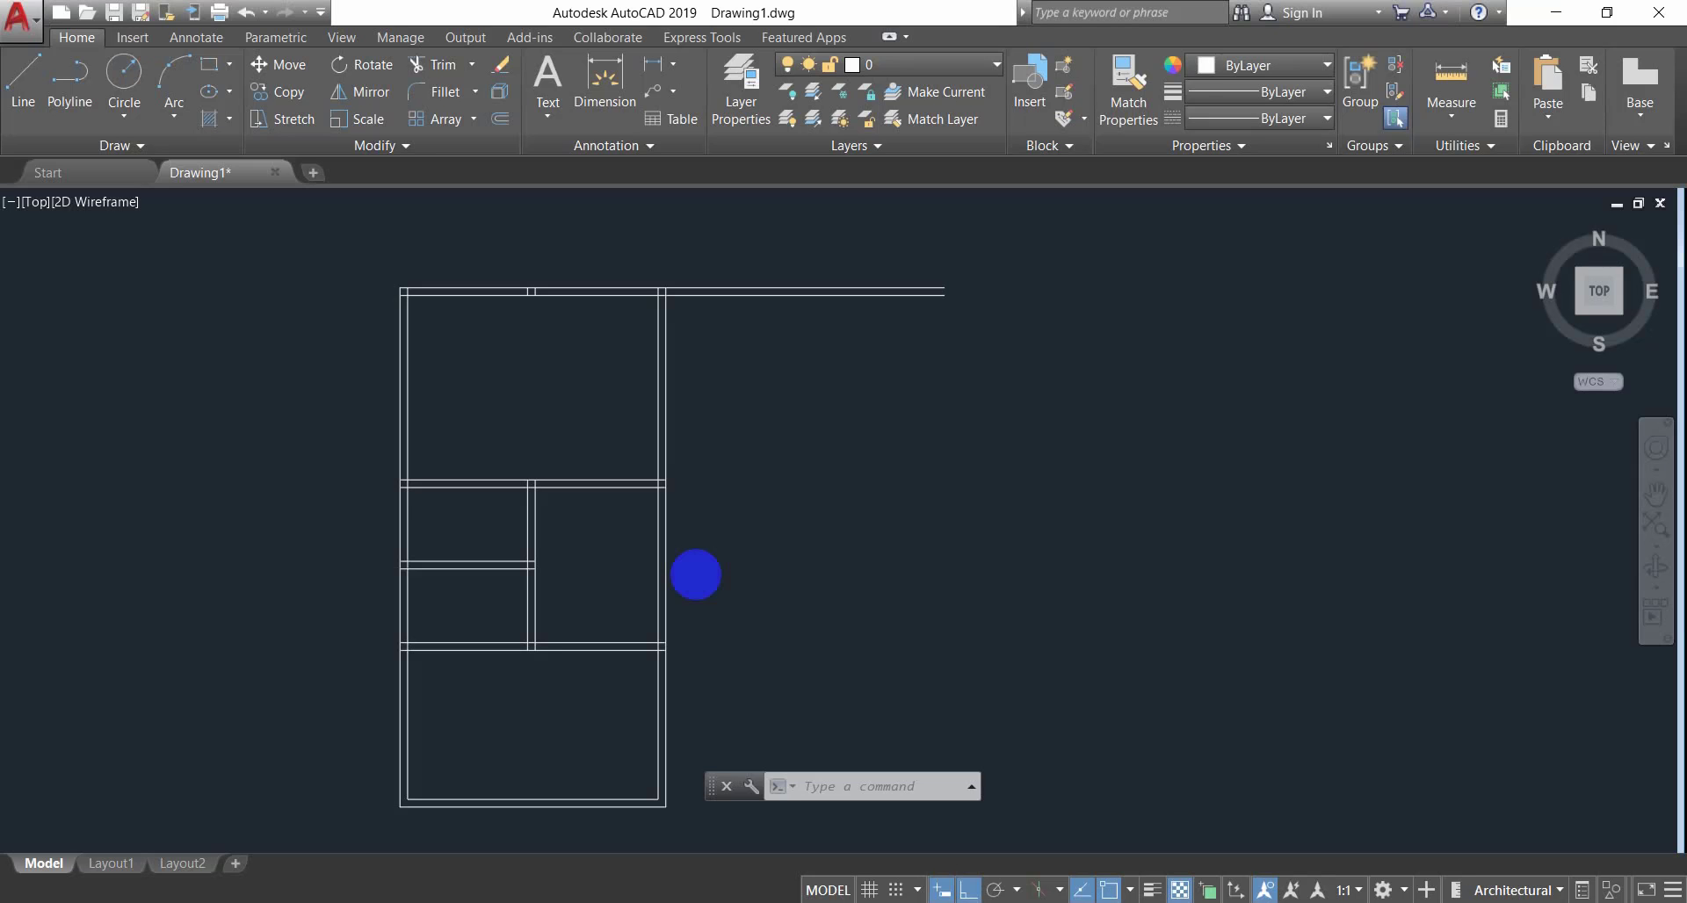
key("Escape")
key("Escape")
type("O")
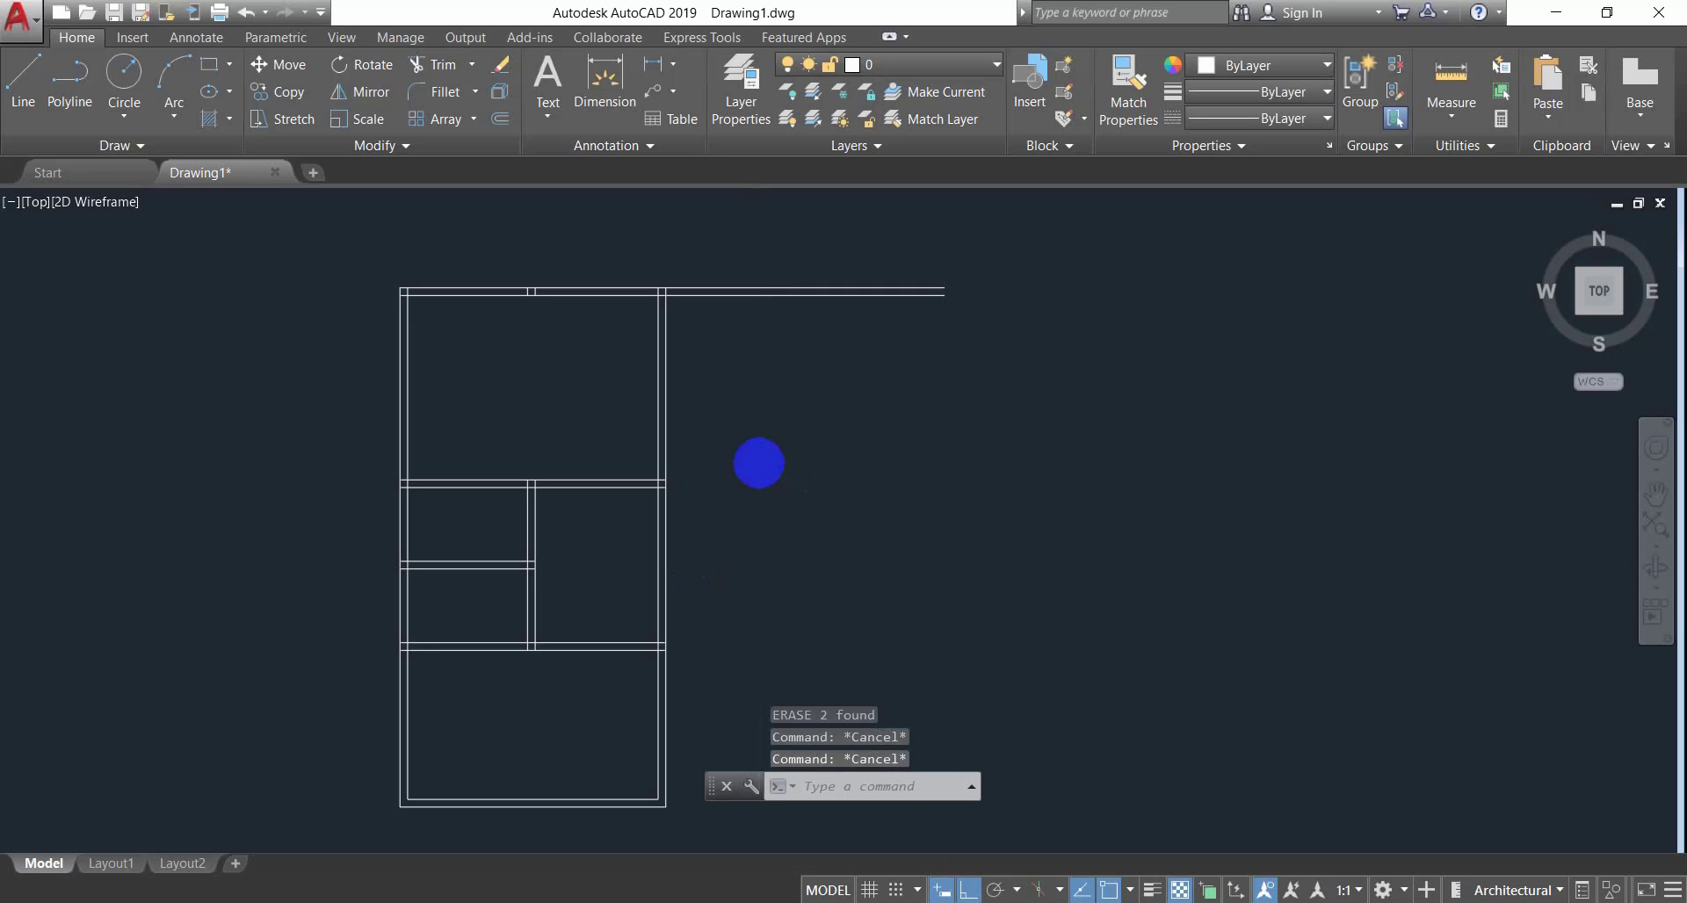
key("Return")
type("7'")
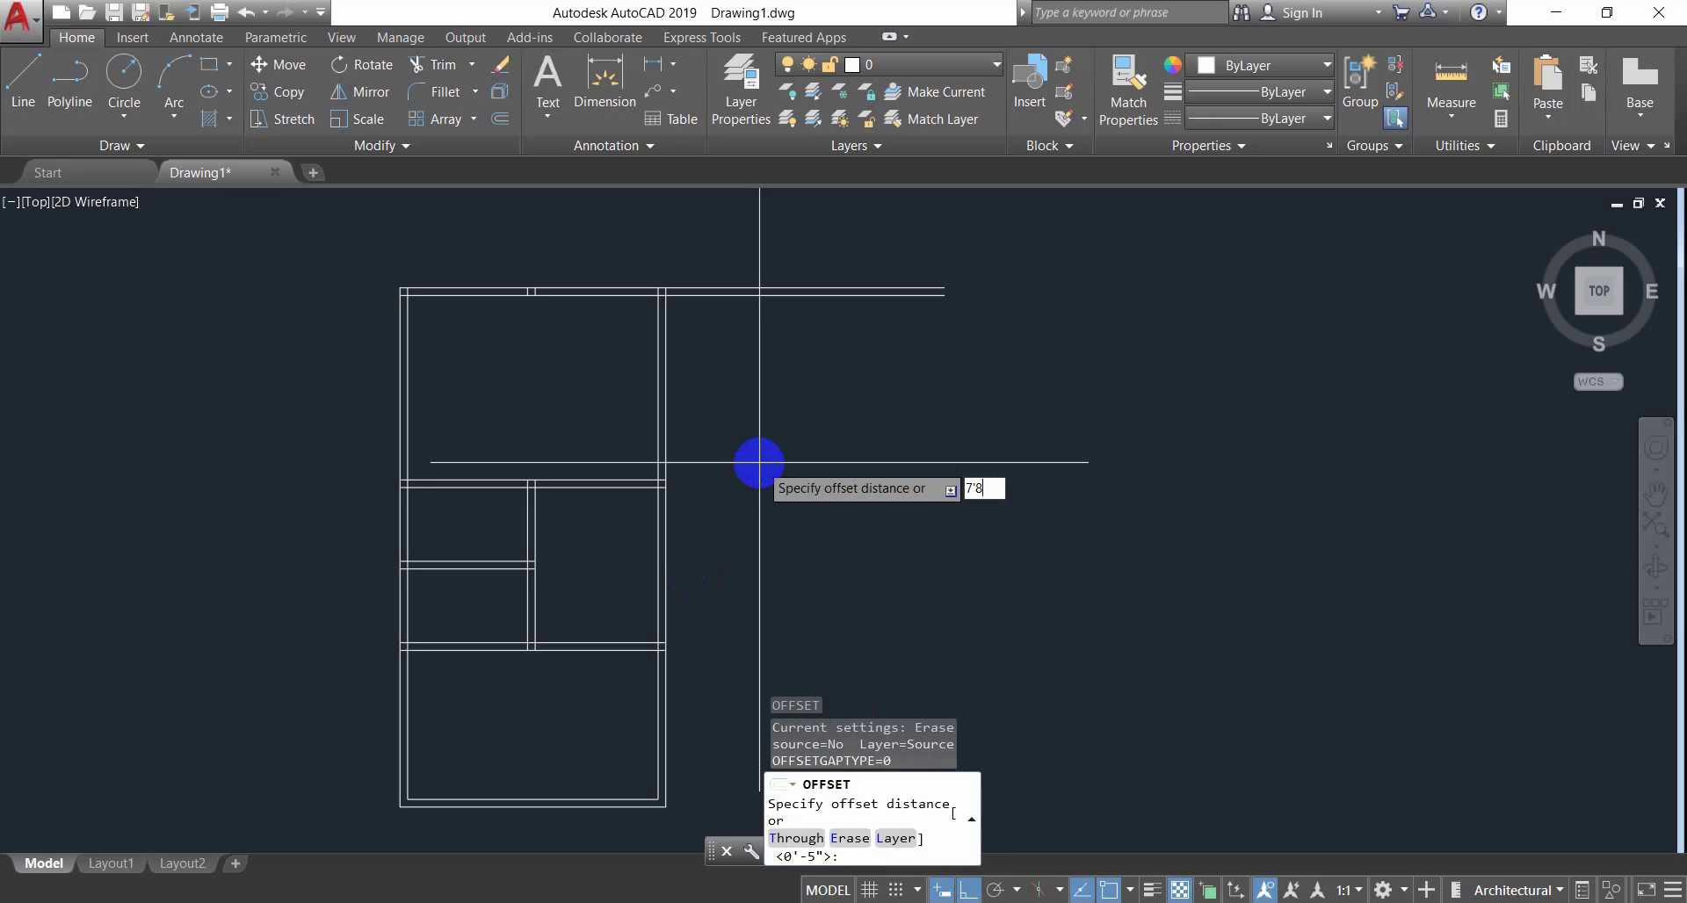
type("8")
key("Return")
left_click(664, 373)
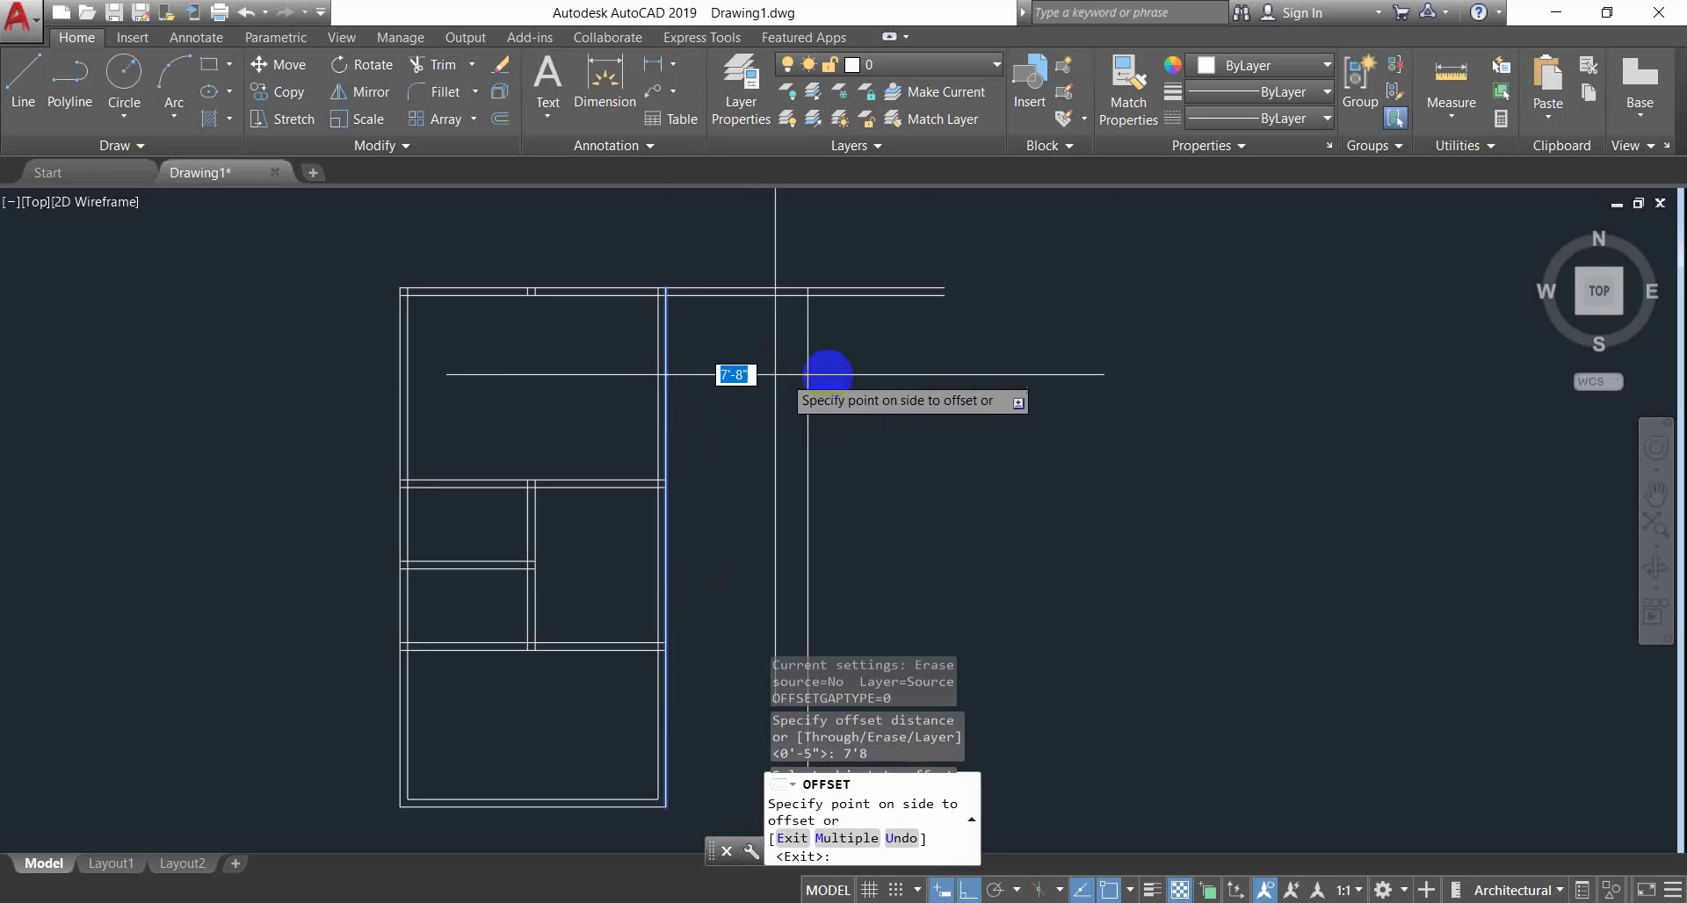
left_click(765, 381)
Offset the drawing room's new right-hand wall line 5" to the right to give the wall its thickness.
scroll(765, 382, "up", 2)
mouse_move(765, 382)
middle_mouse_down()
mouse_move(644, 441)
mouse_move(676, 427)
middle_mouse_up()
key("Return")
key("Return")
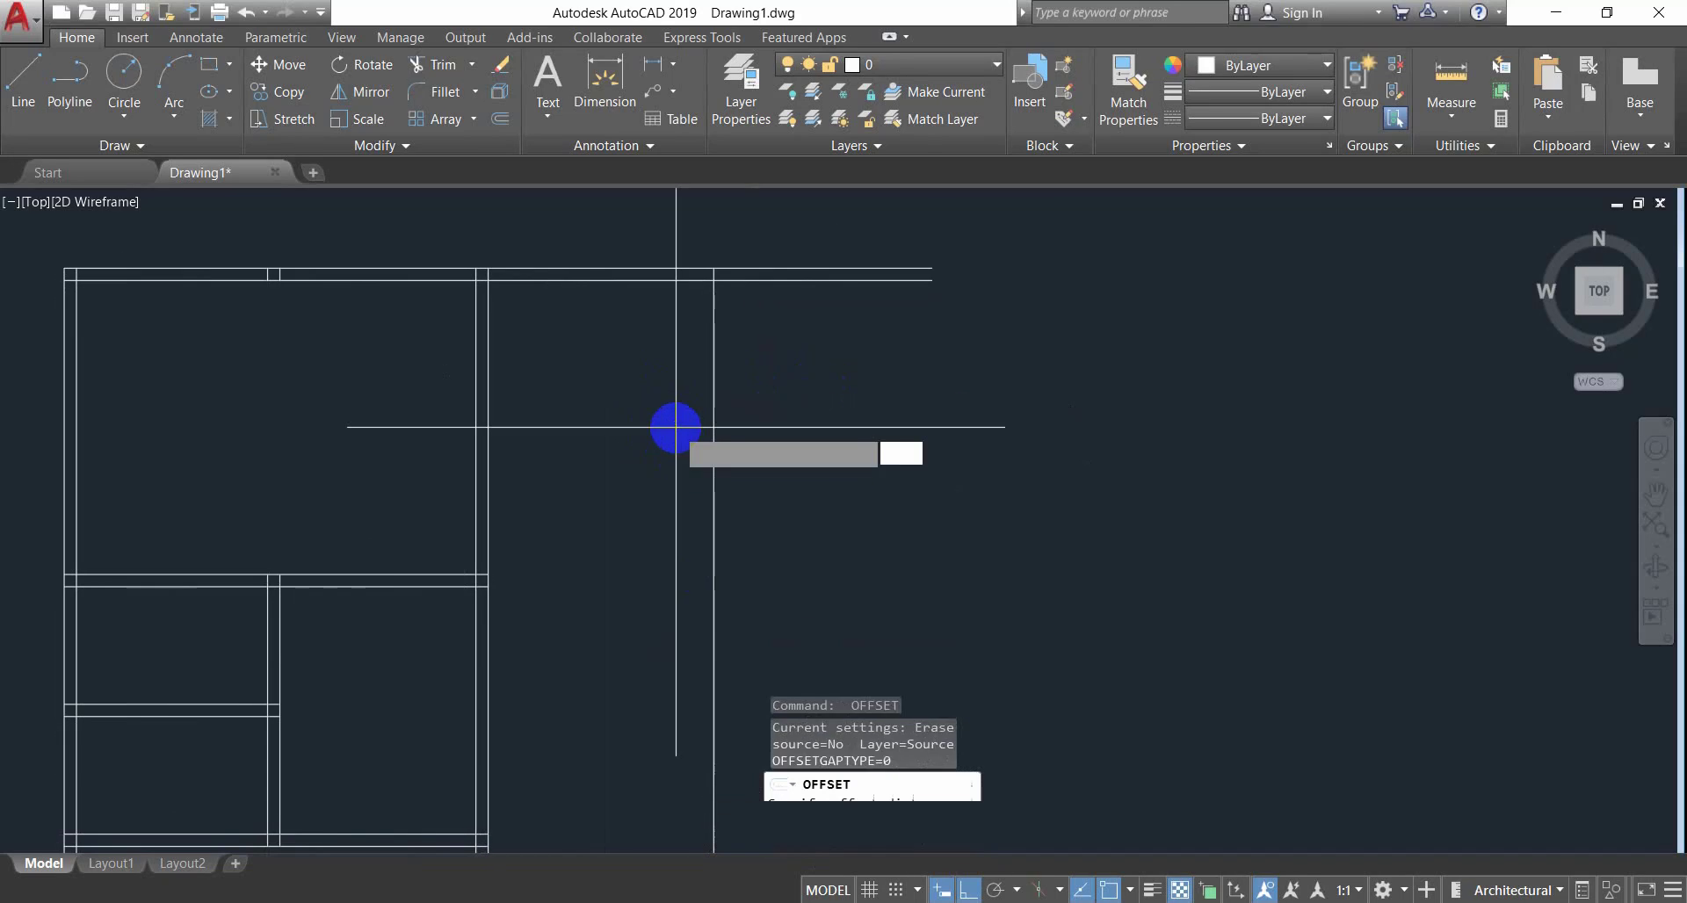
type("5")
key("Return")
left_click(717, 357)
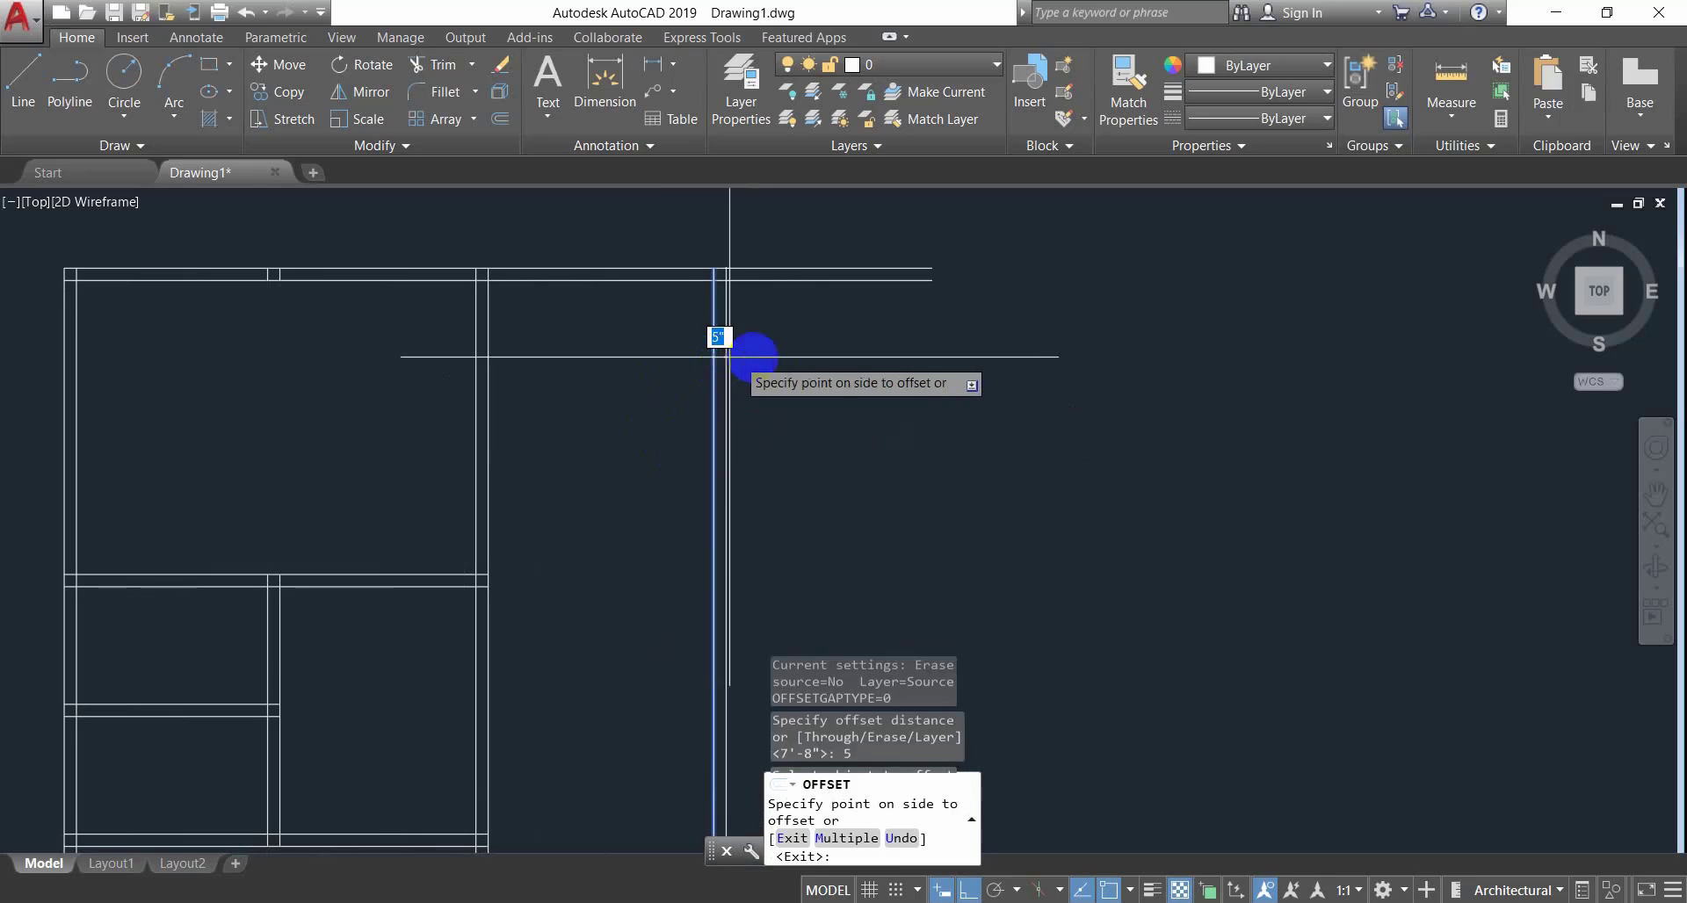
left_click(798, 358)
scroll(644, 482, "down", 2)
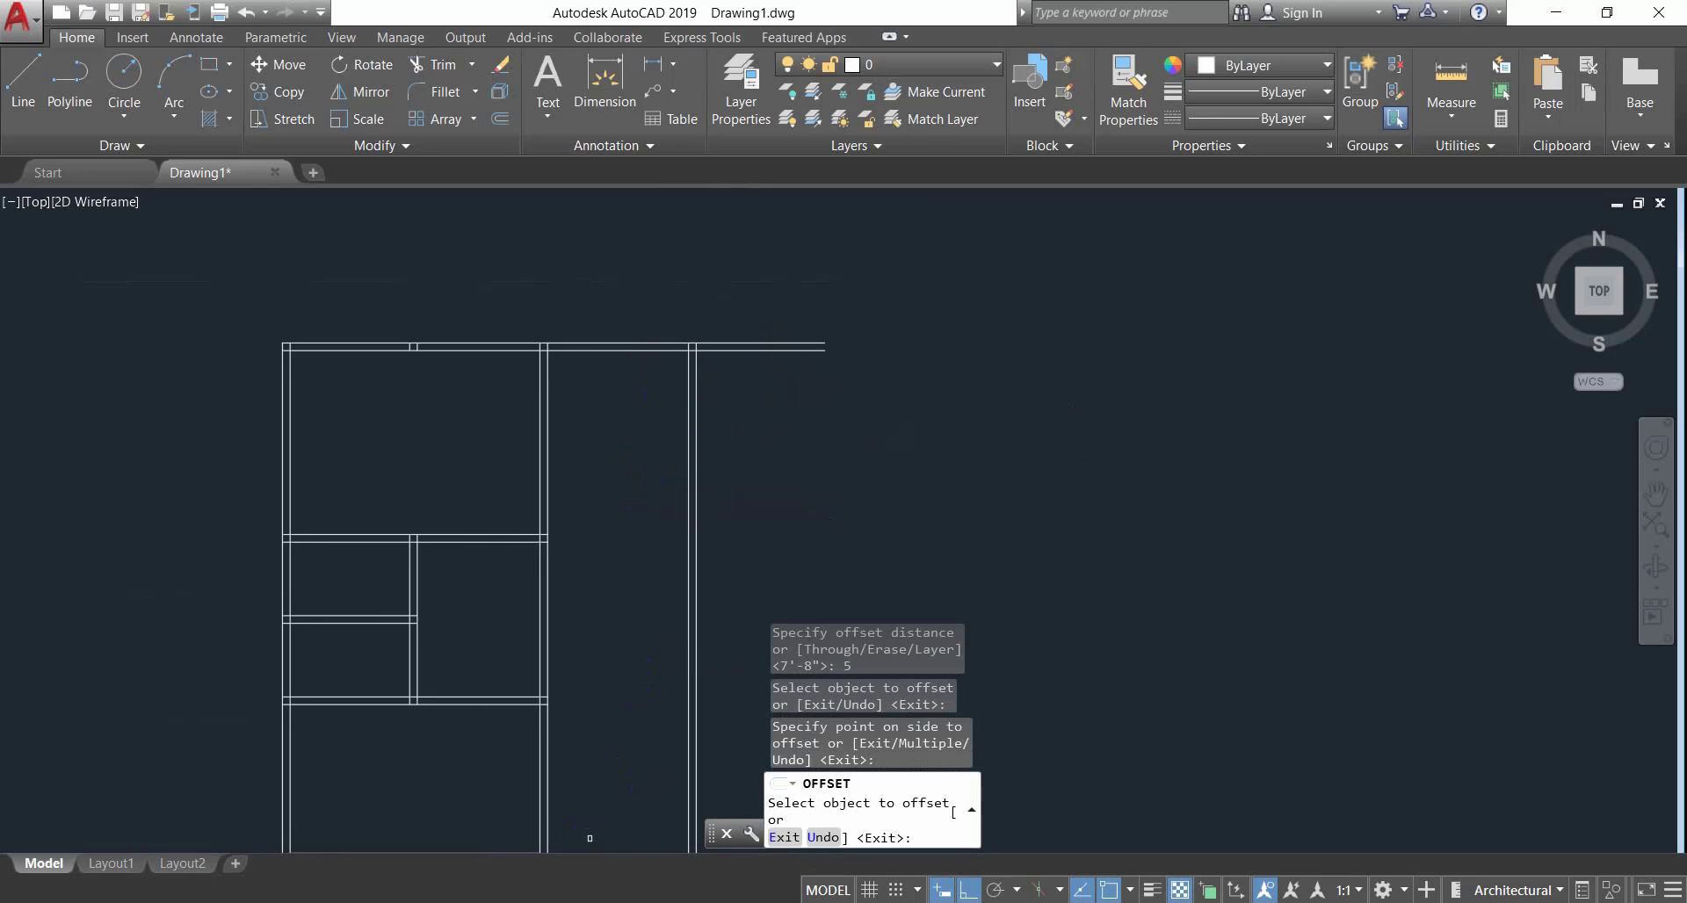
Offset the outer line of the drawing room's right-hand wall 9'2" to the right.
key("alt+Tab")
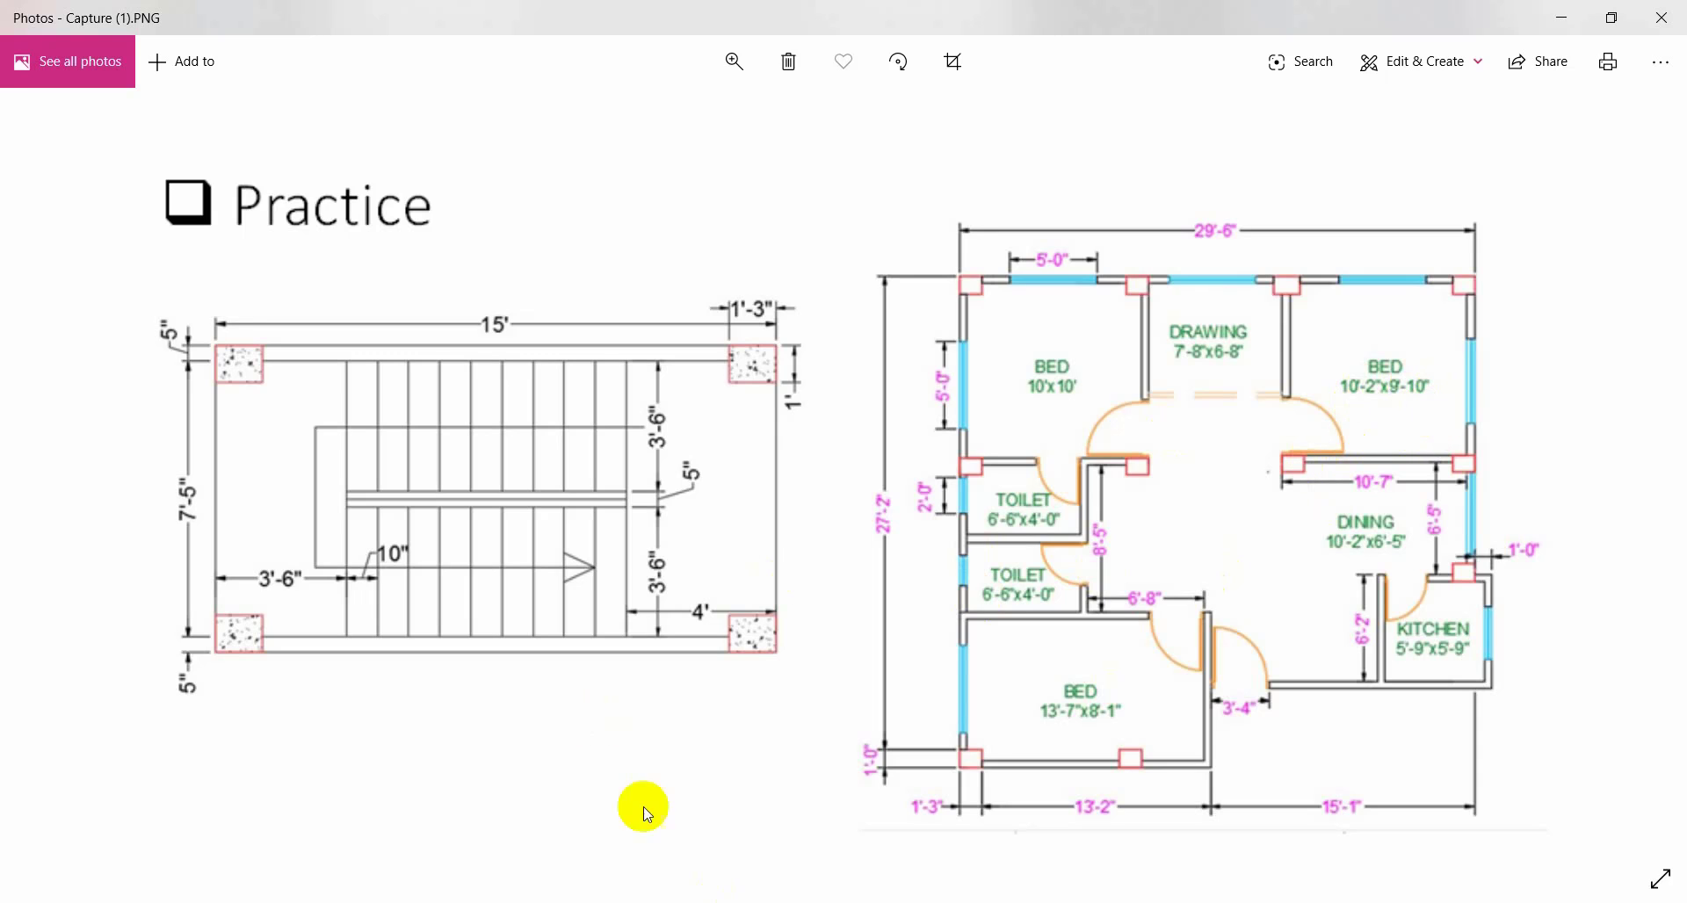
key("alt+Tab")
key("Escape")
key("Escape")
key("Escape")
key("Escape")
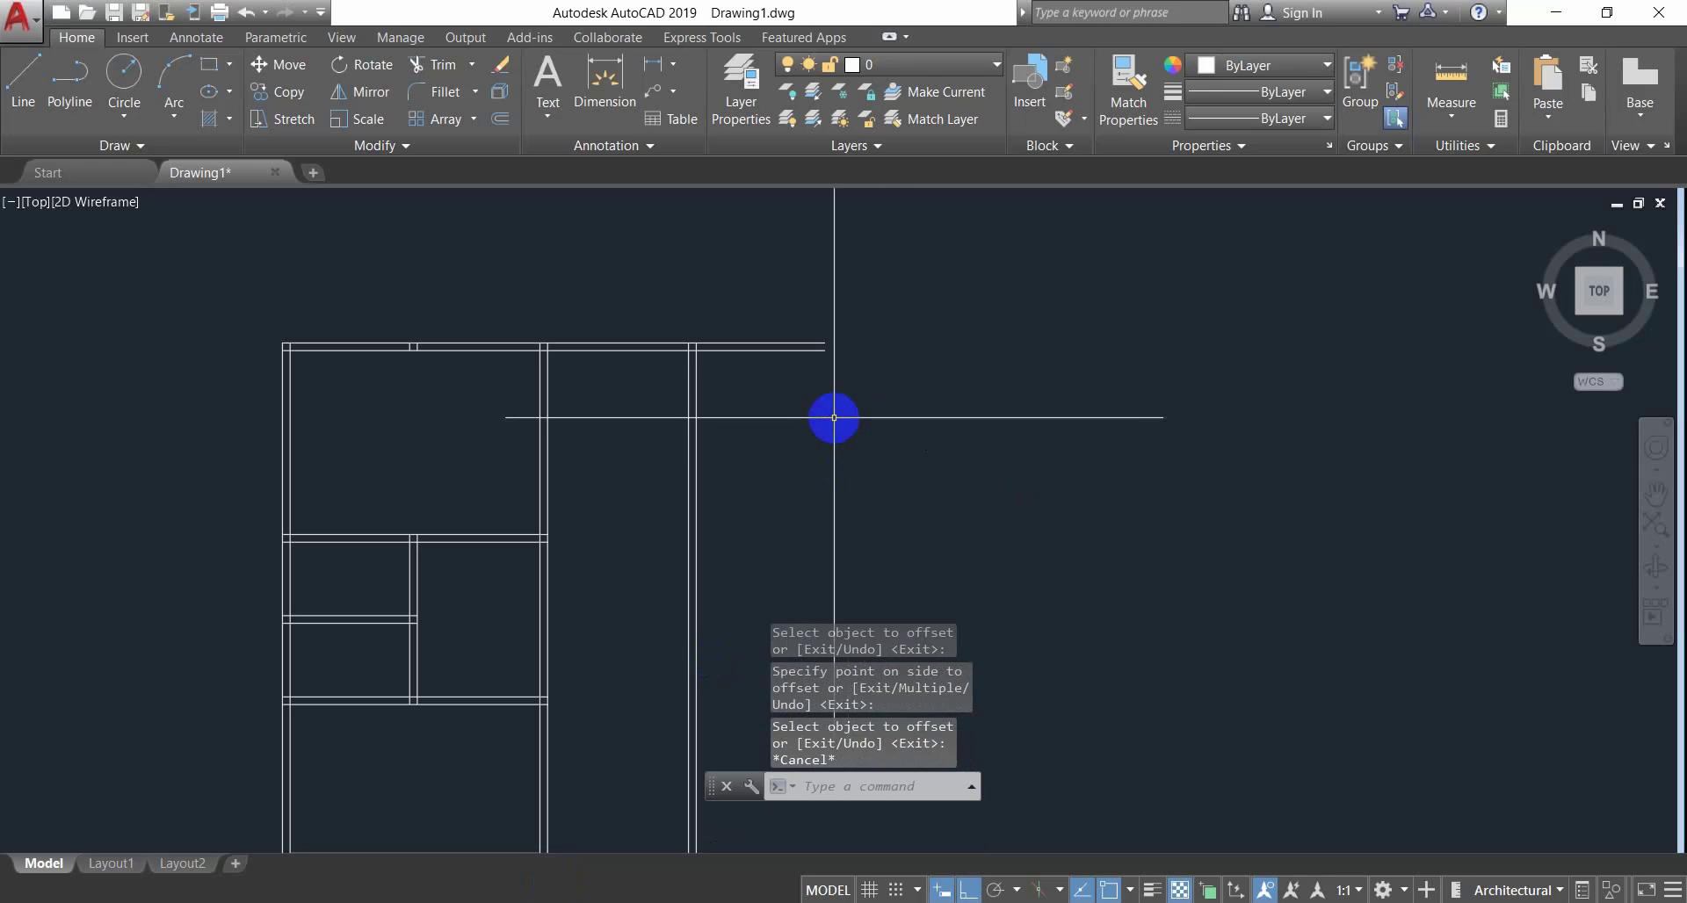
type("O")
key("Return")
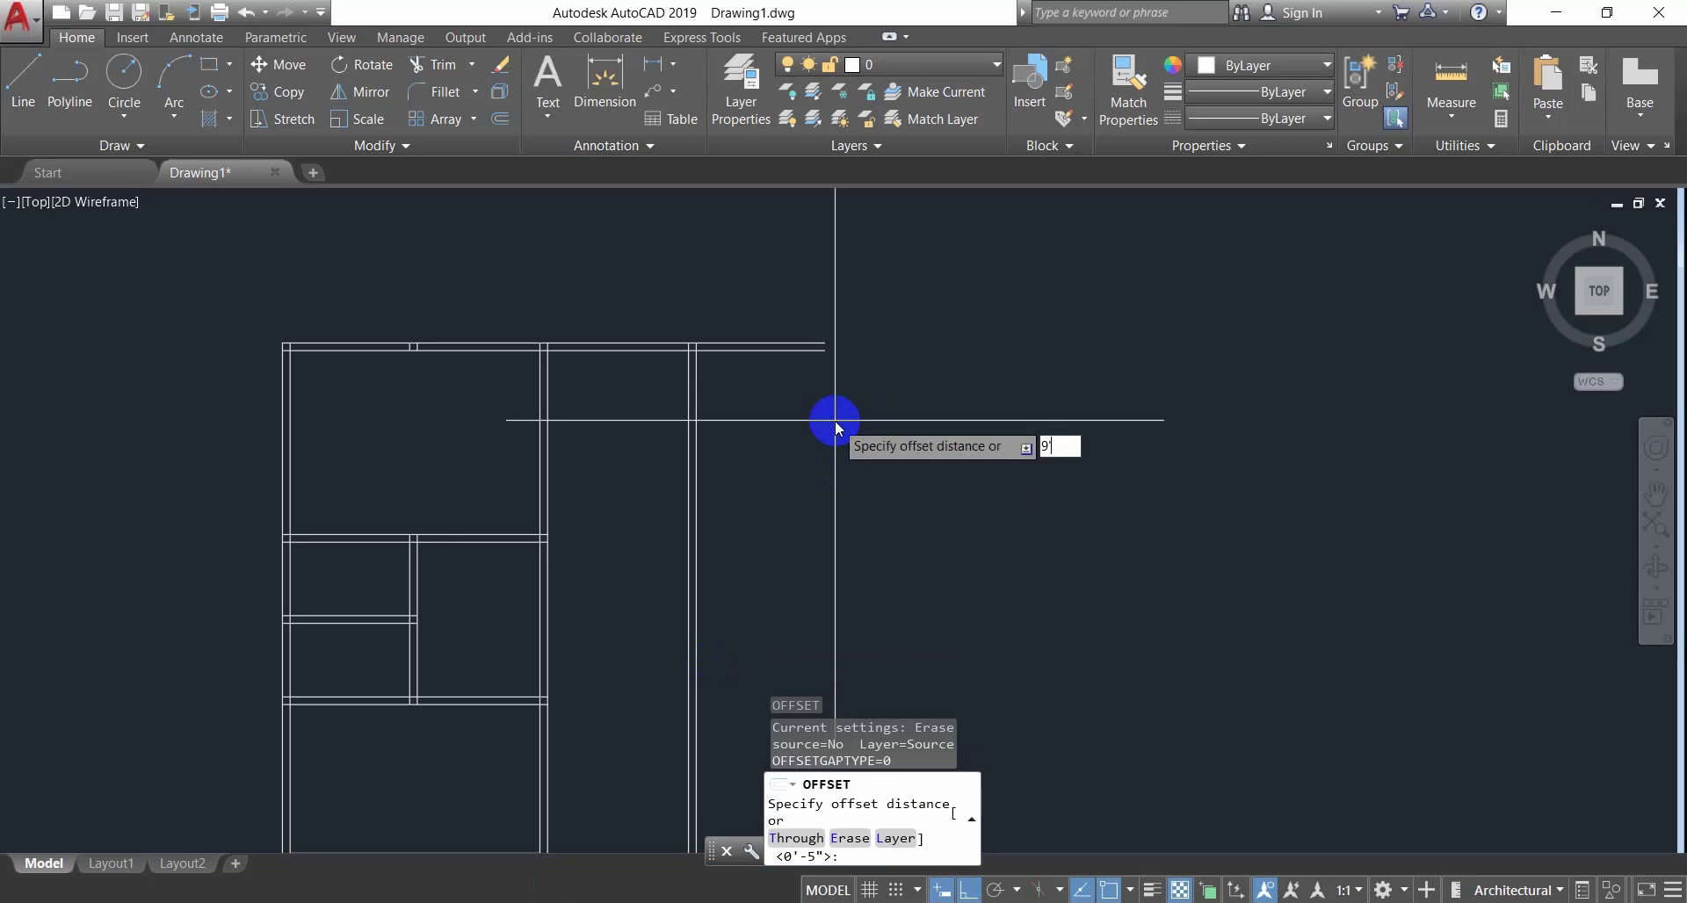
type("9'2")
key("Return")
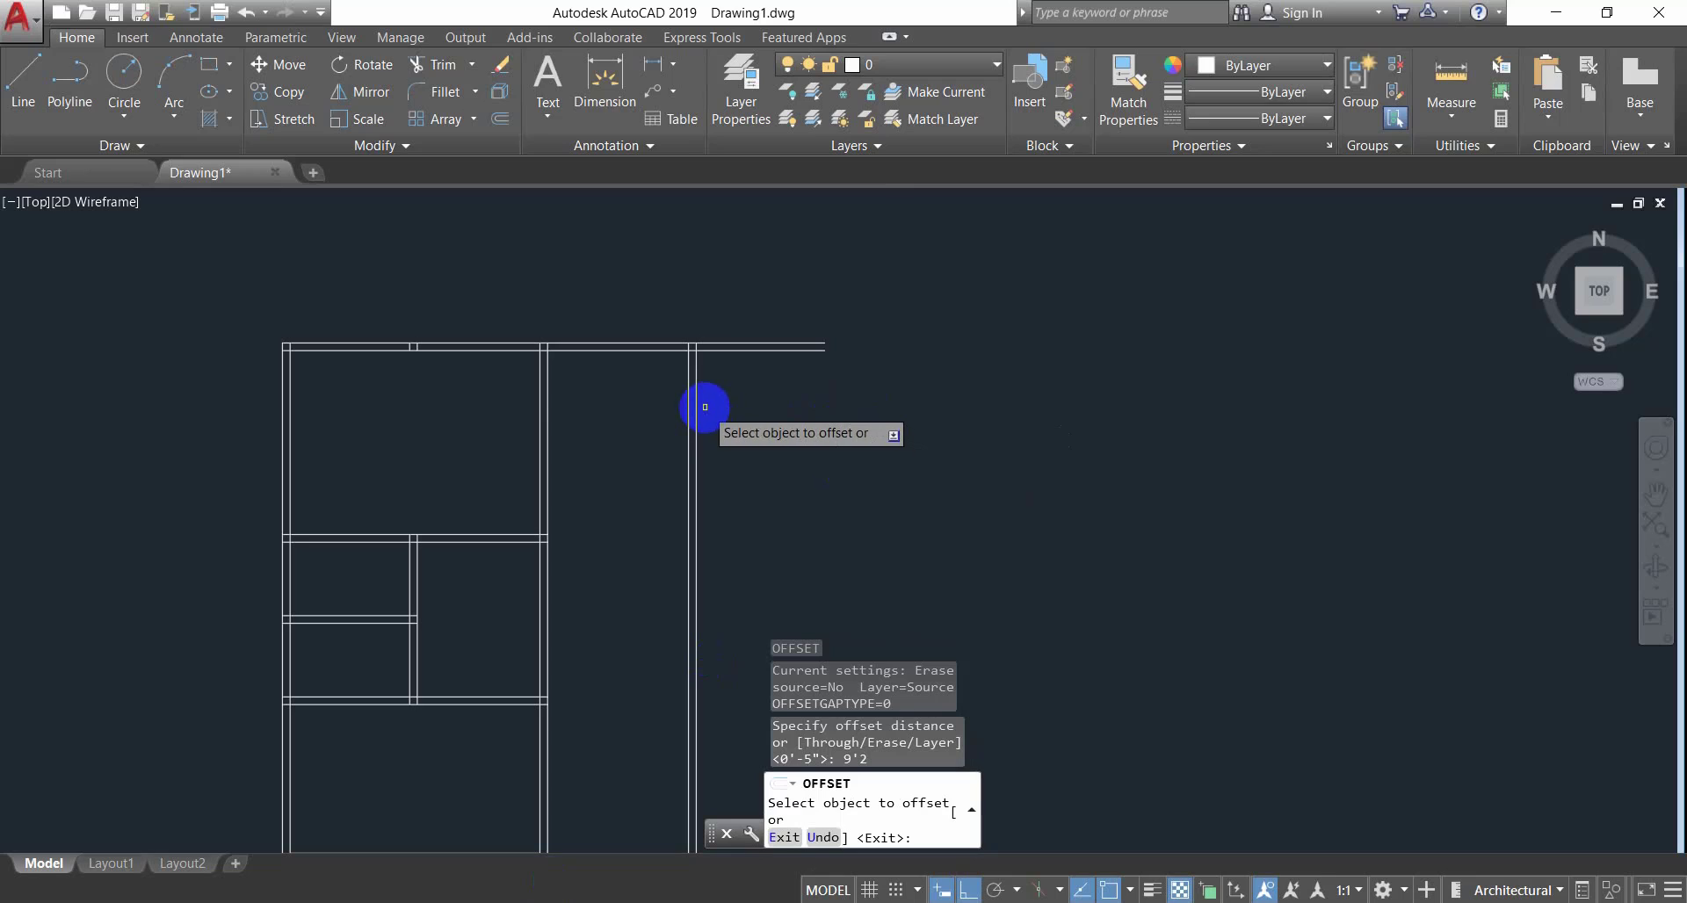
left_click(695, 403)
left_click(825, 402)
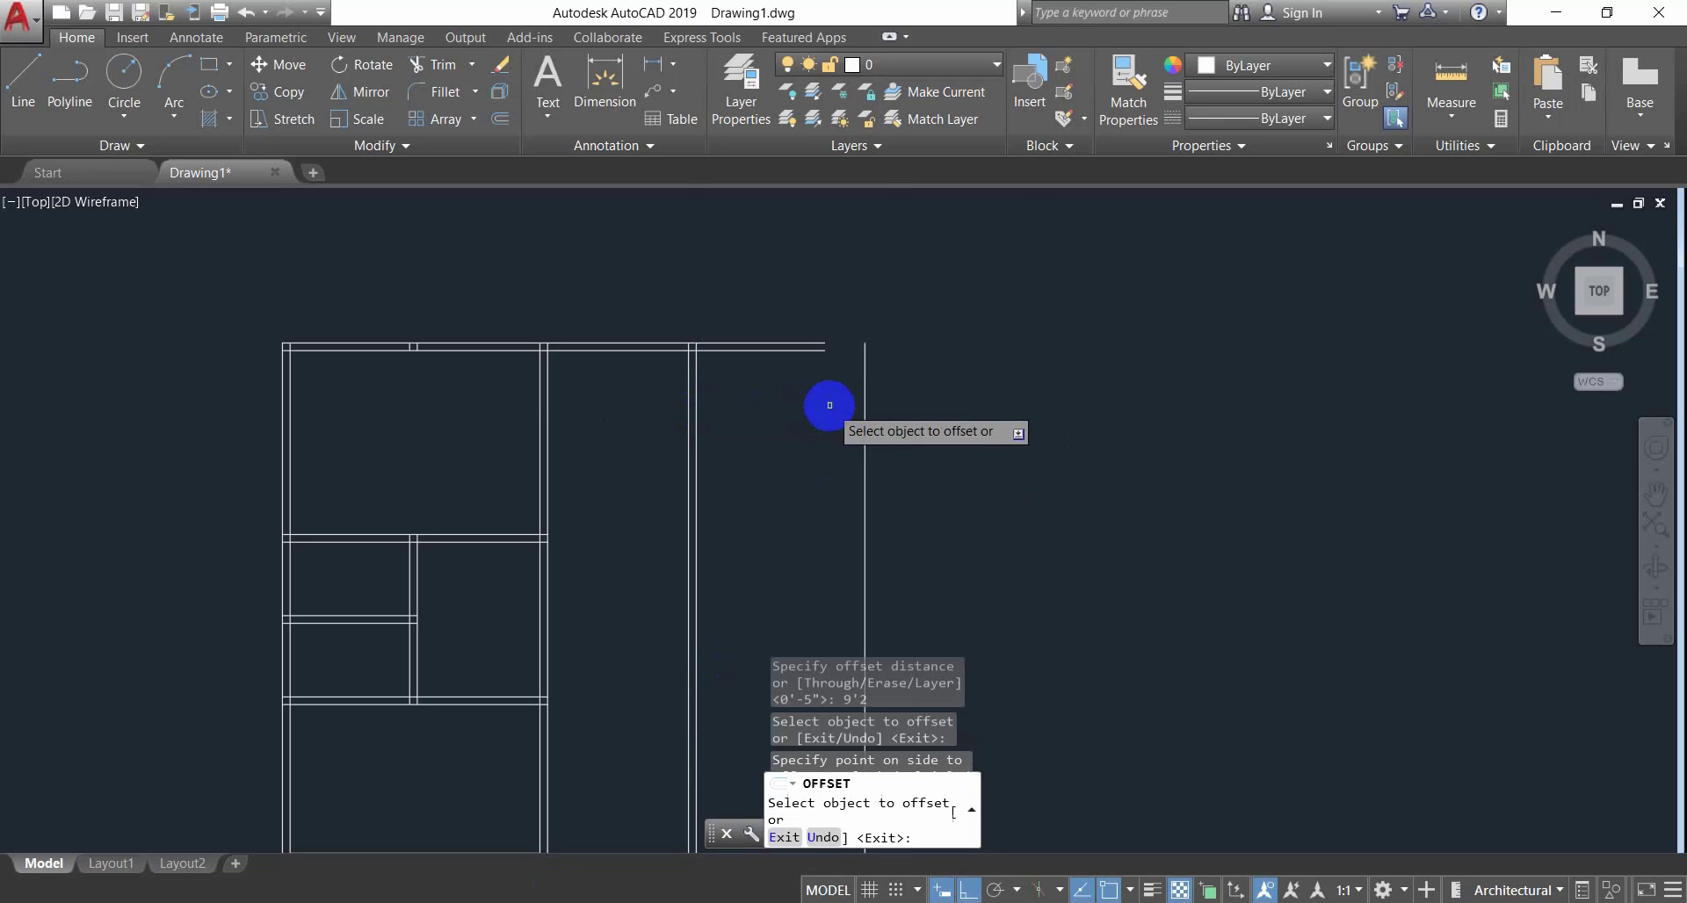
middle_click_drag(790, 451, 767, 369)
scroll(742, 409, "up", 4)
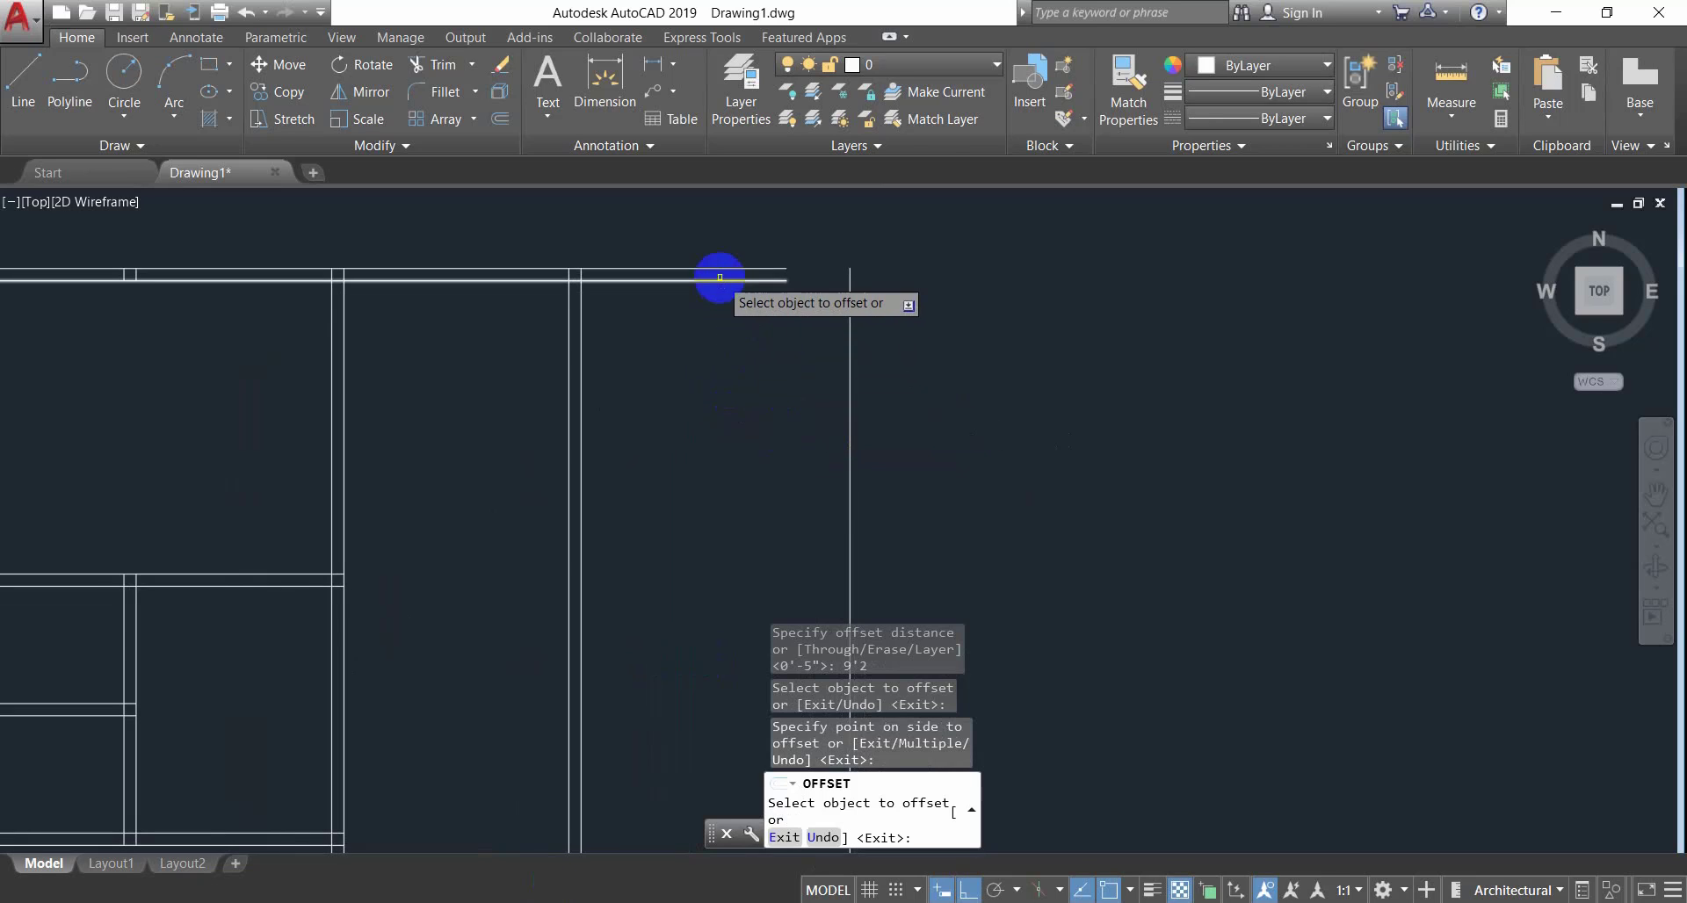
Check the right bedroom's width in the reference plan and erase the vertical line offset 9'2" from the drawing room wall.
key("Return")
key("Return")
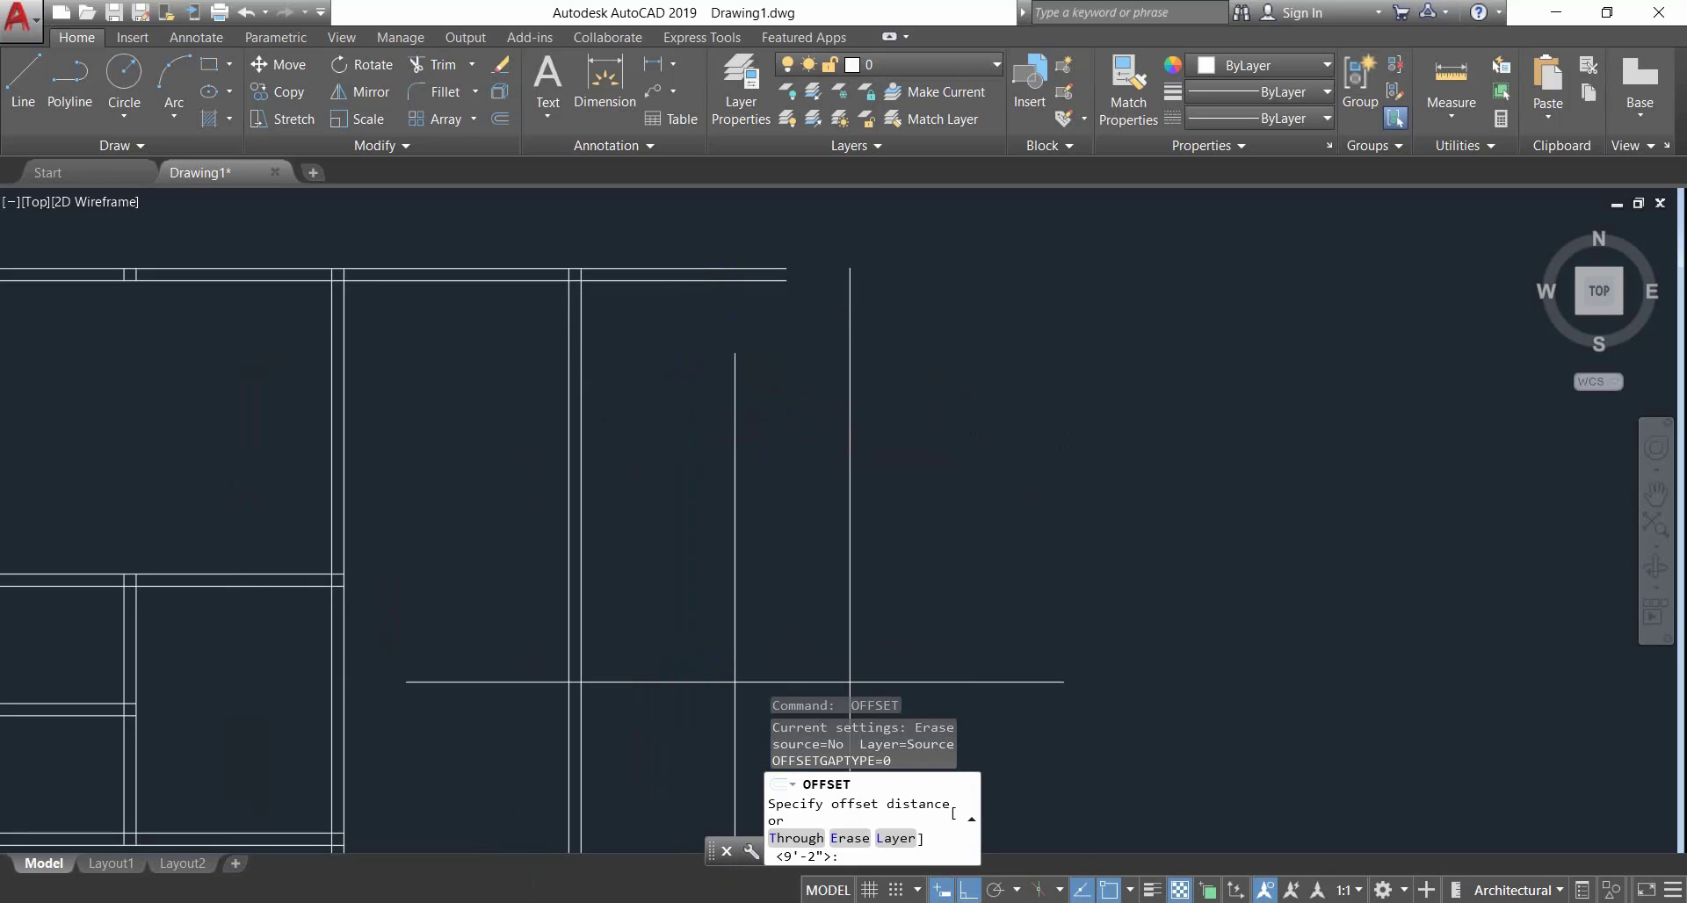
key("alt+Tab")
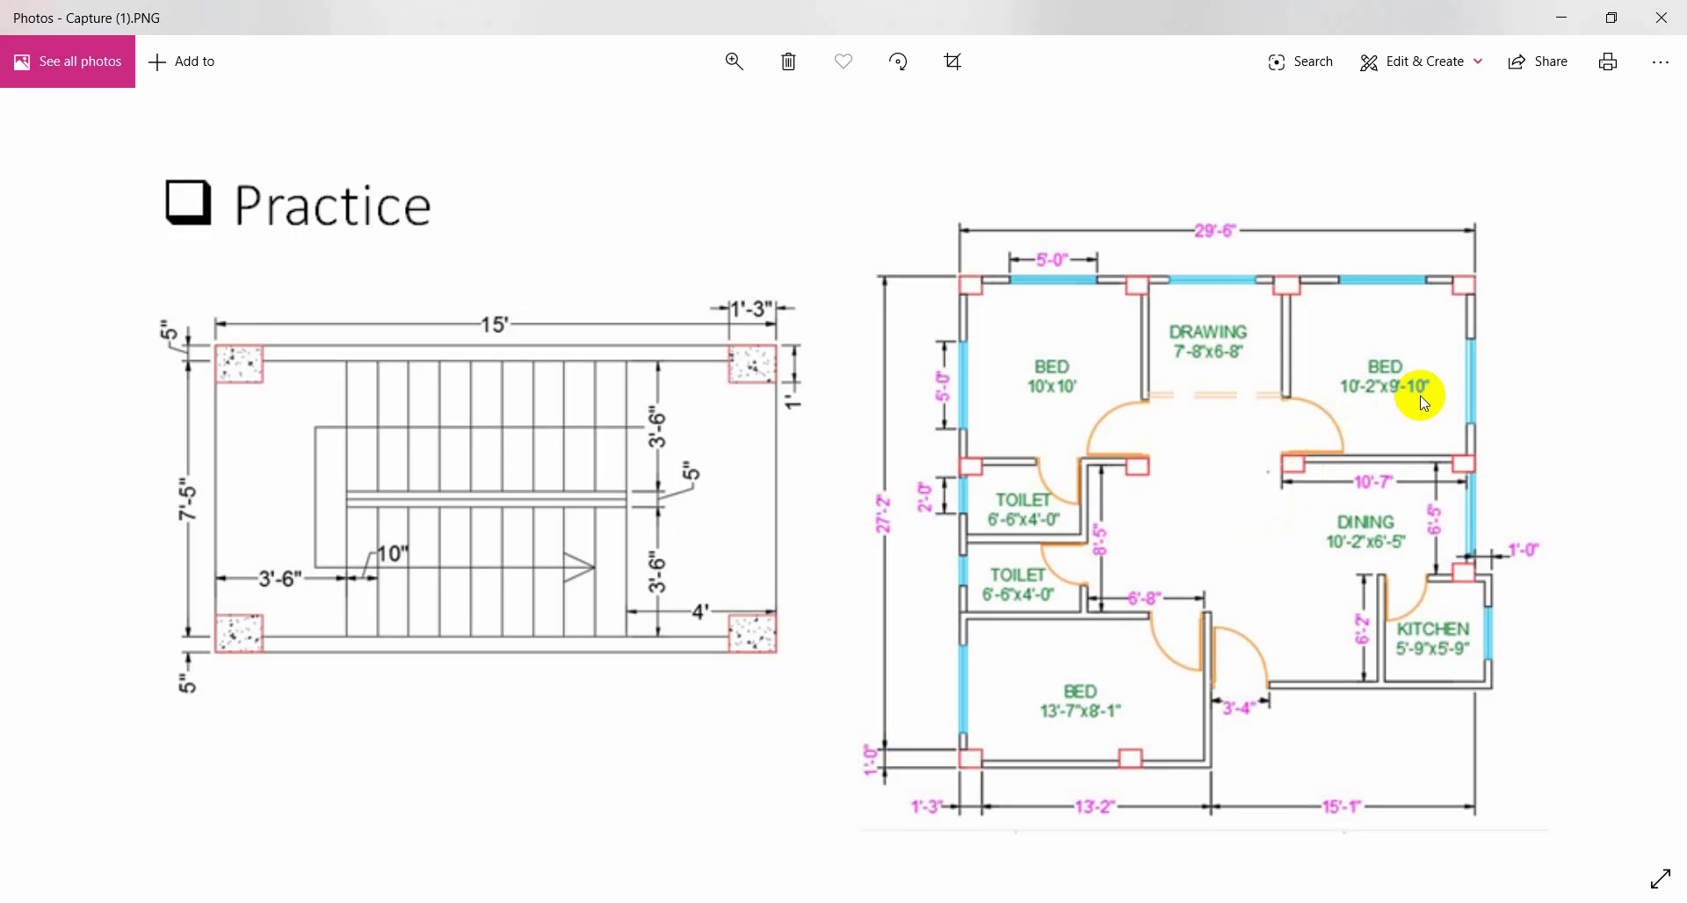
key("alt+Tab")
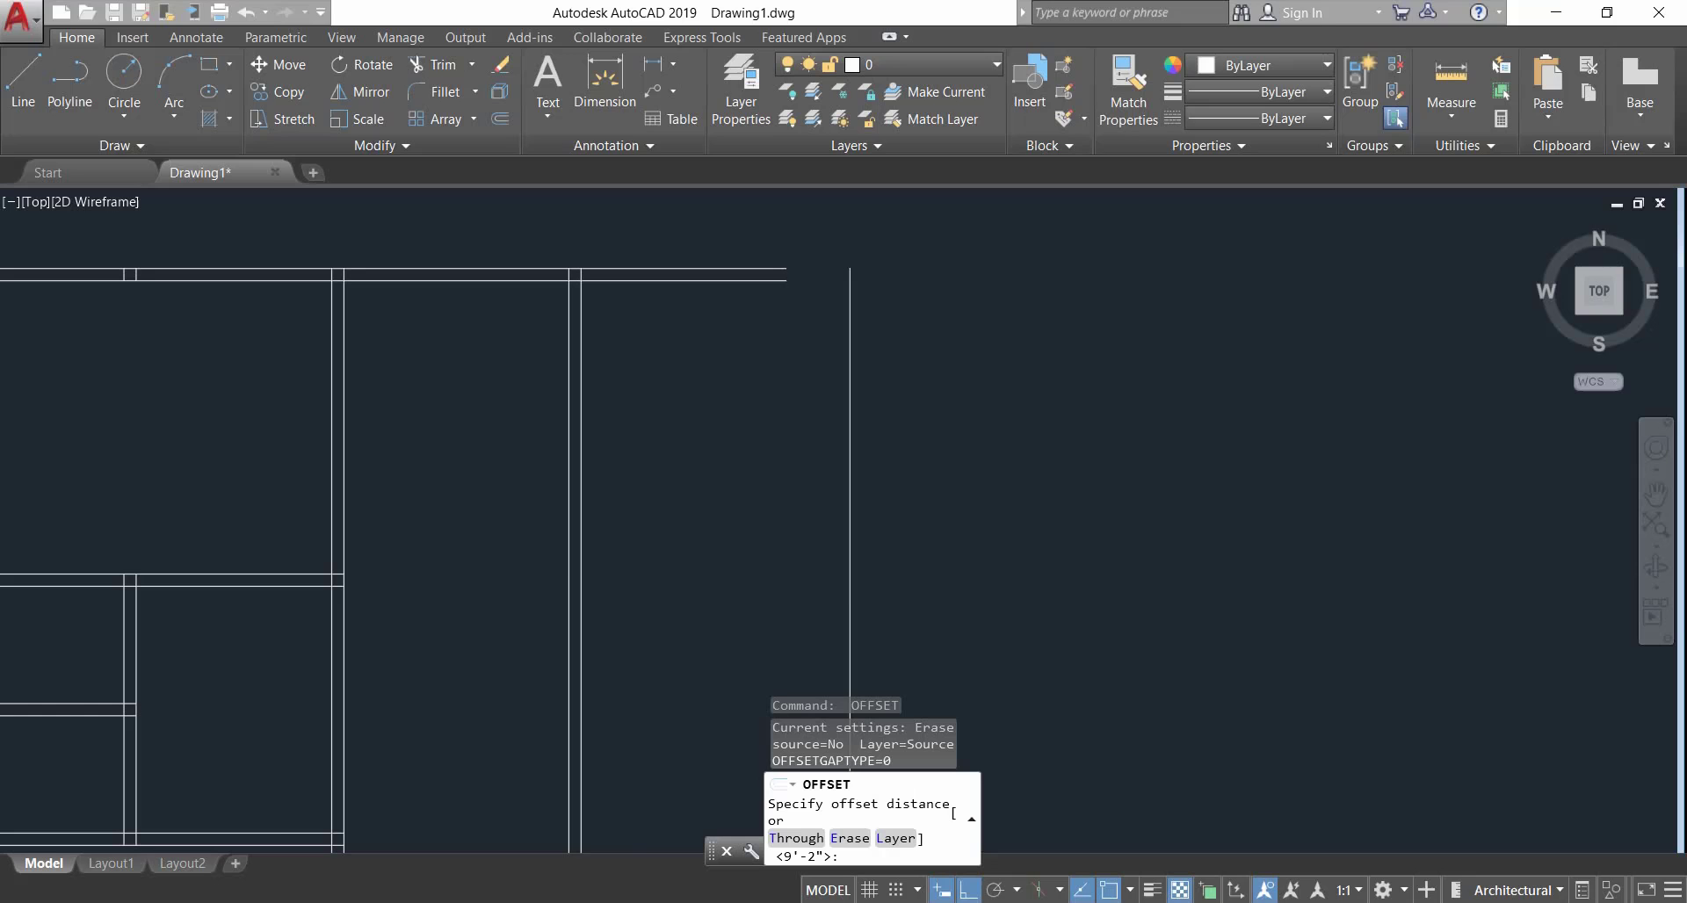
key("Escape")
left_click(849, 472)
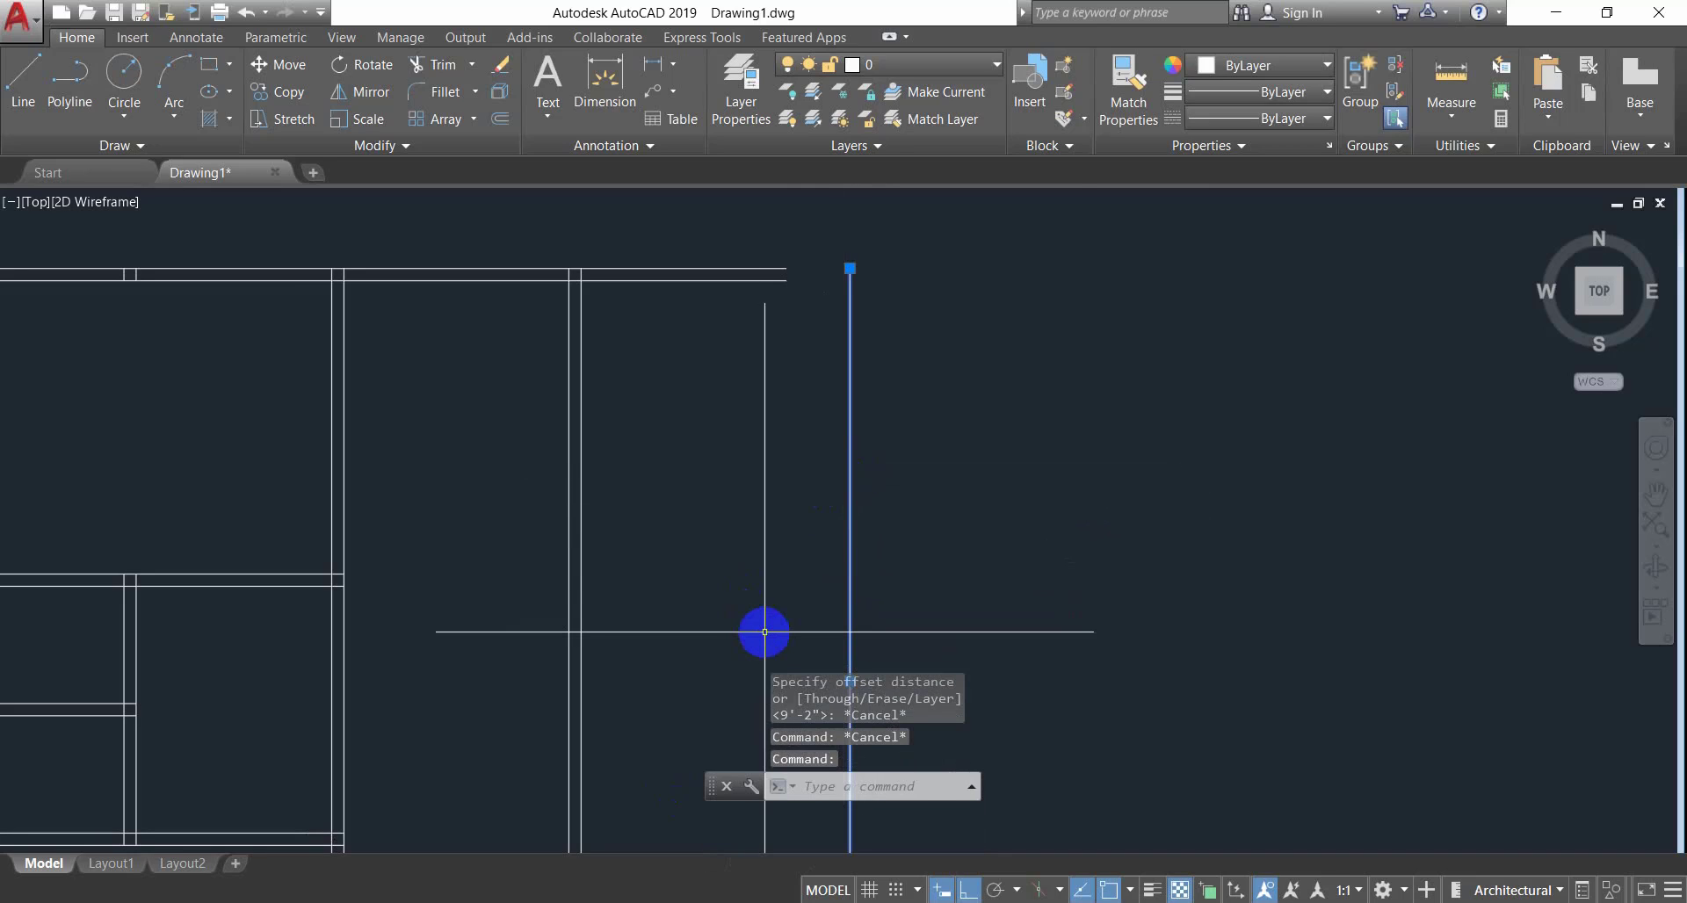
type("E")
key("Return")
key("Escape")
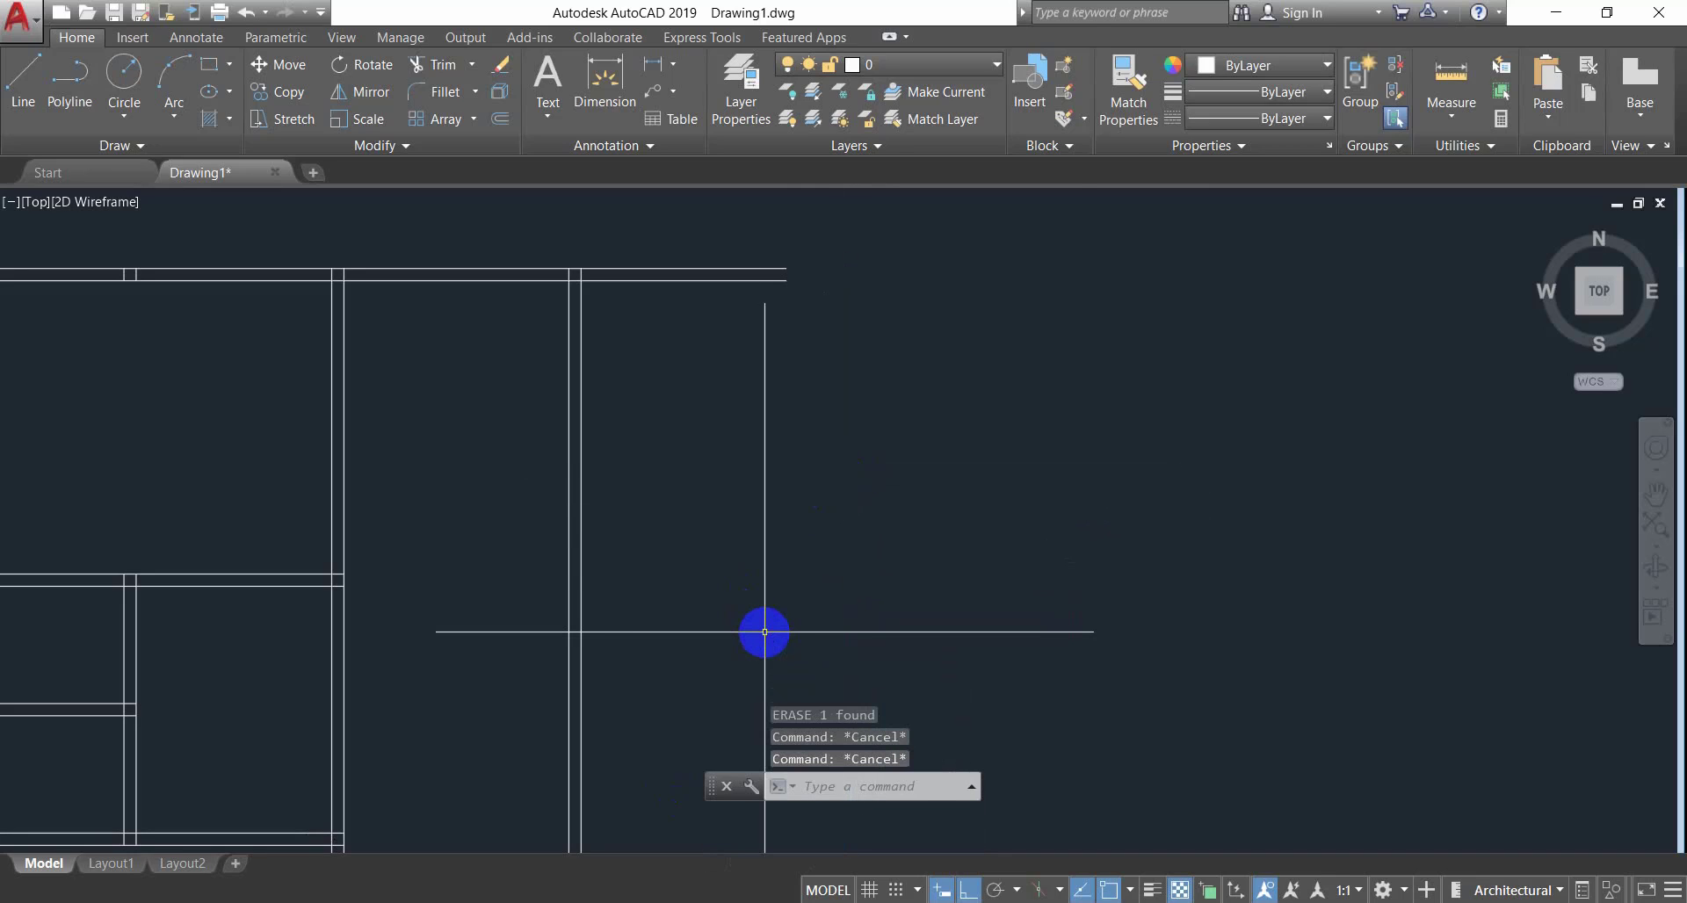
Offset the outer line of the drawing room's right-hand wall 10'2" to the right for the bedroom width.
type("O")
key("Return")
type("10'2")
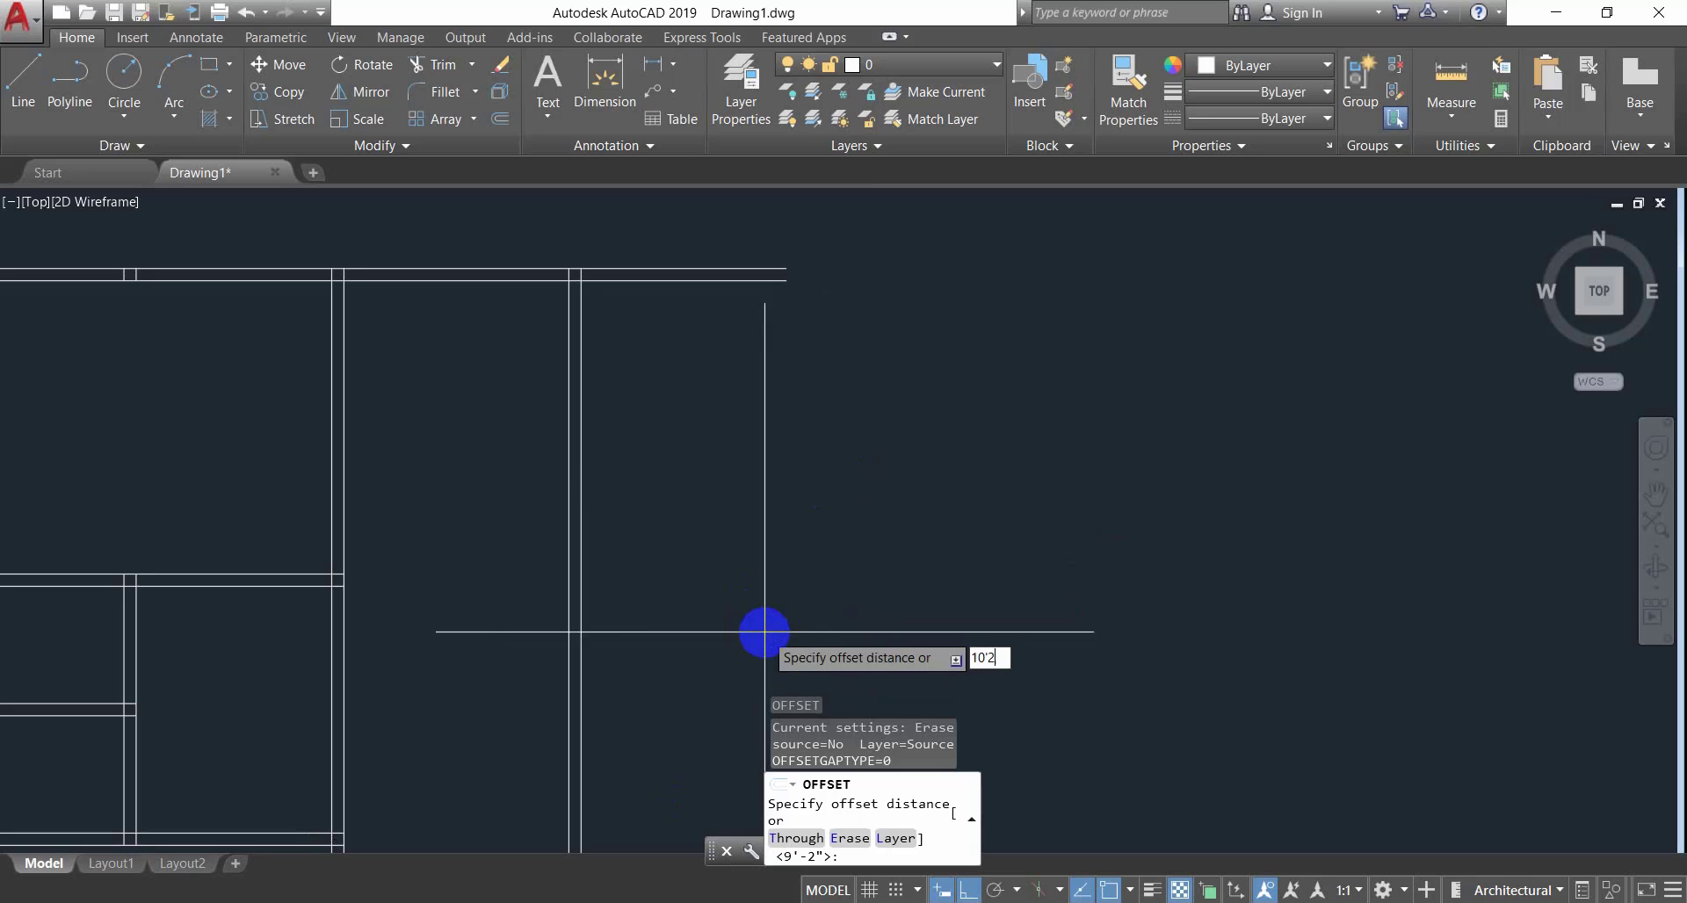
key("Return")
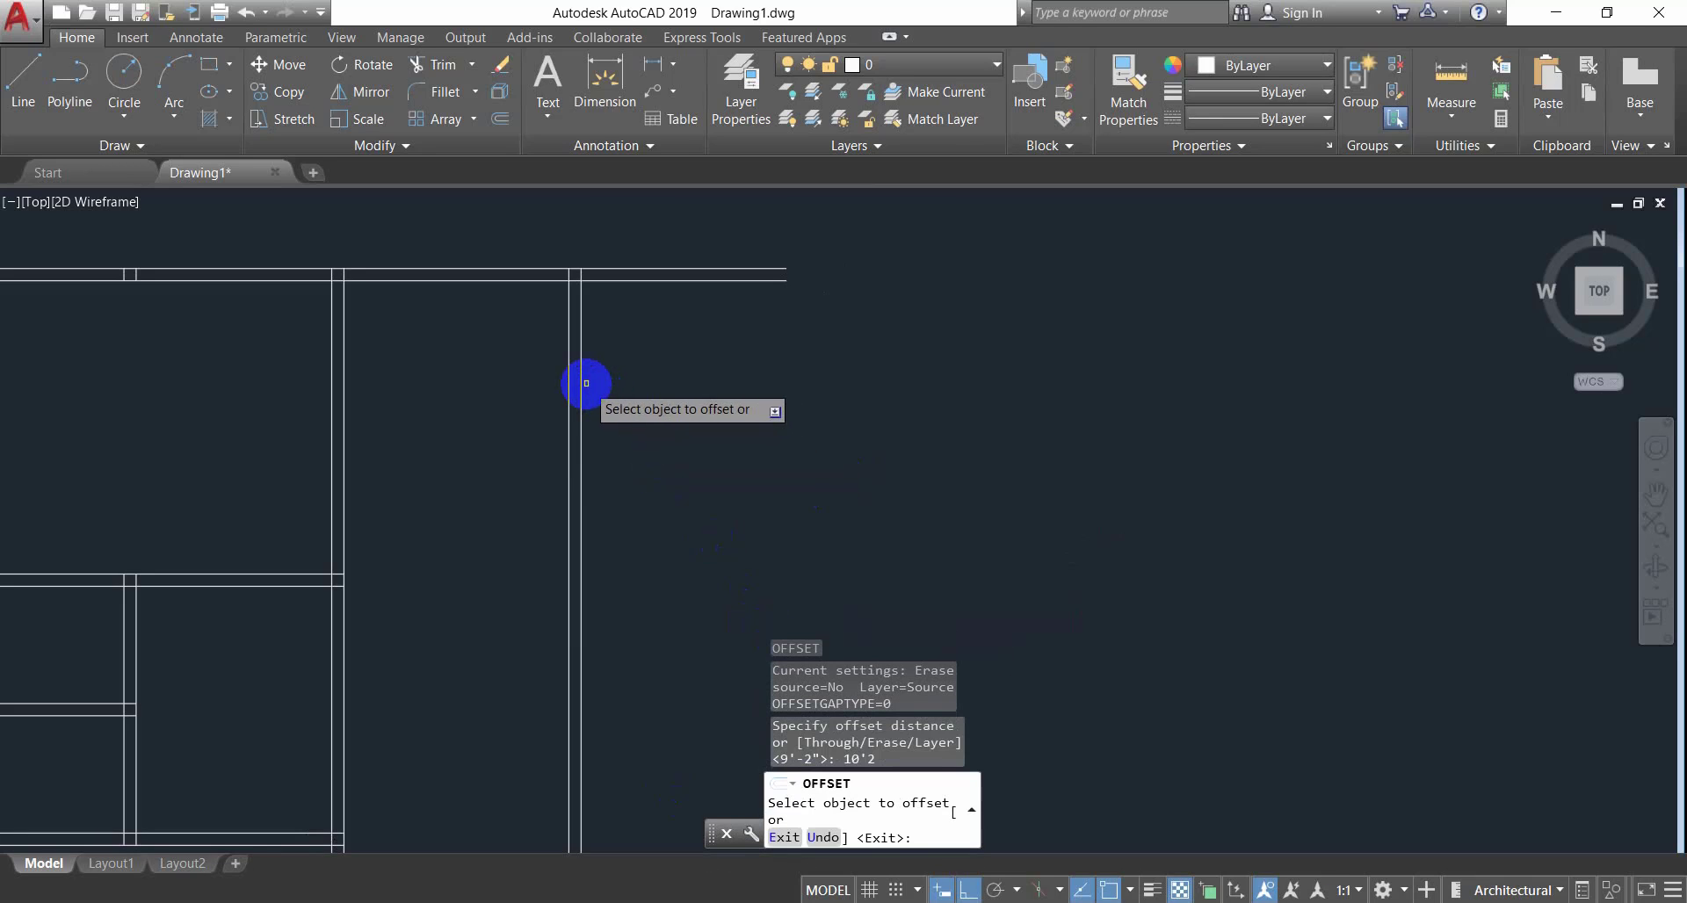
left_click(581, 381)
left_click(821, 384)
Offset the bedroom's new right-hand wall line 5" to the right to give the outer wall its thickness.
key("Return")
key("Return")
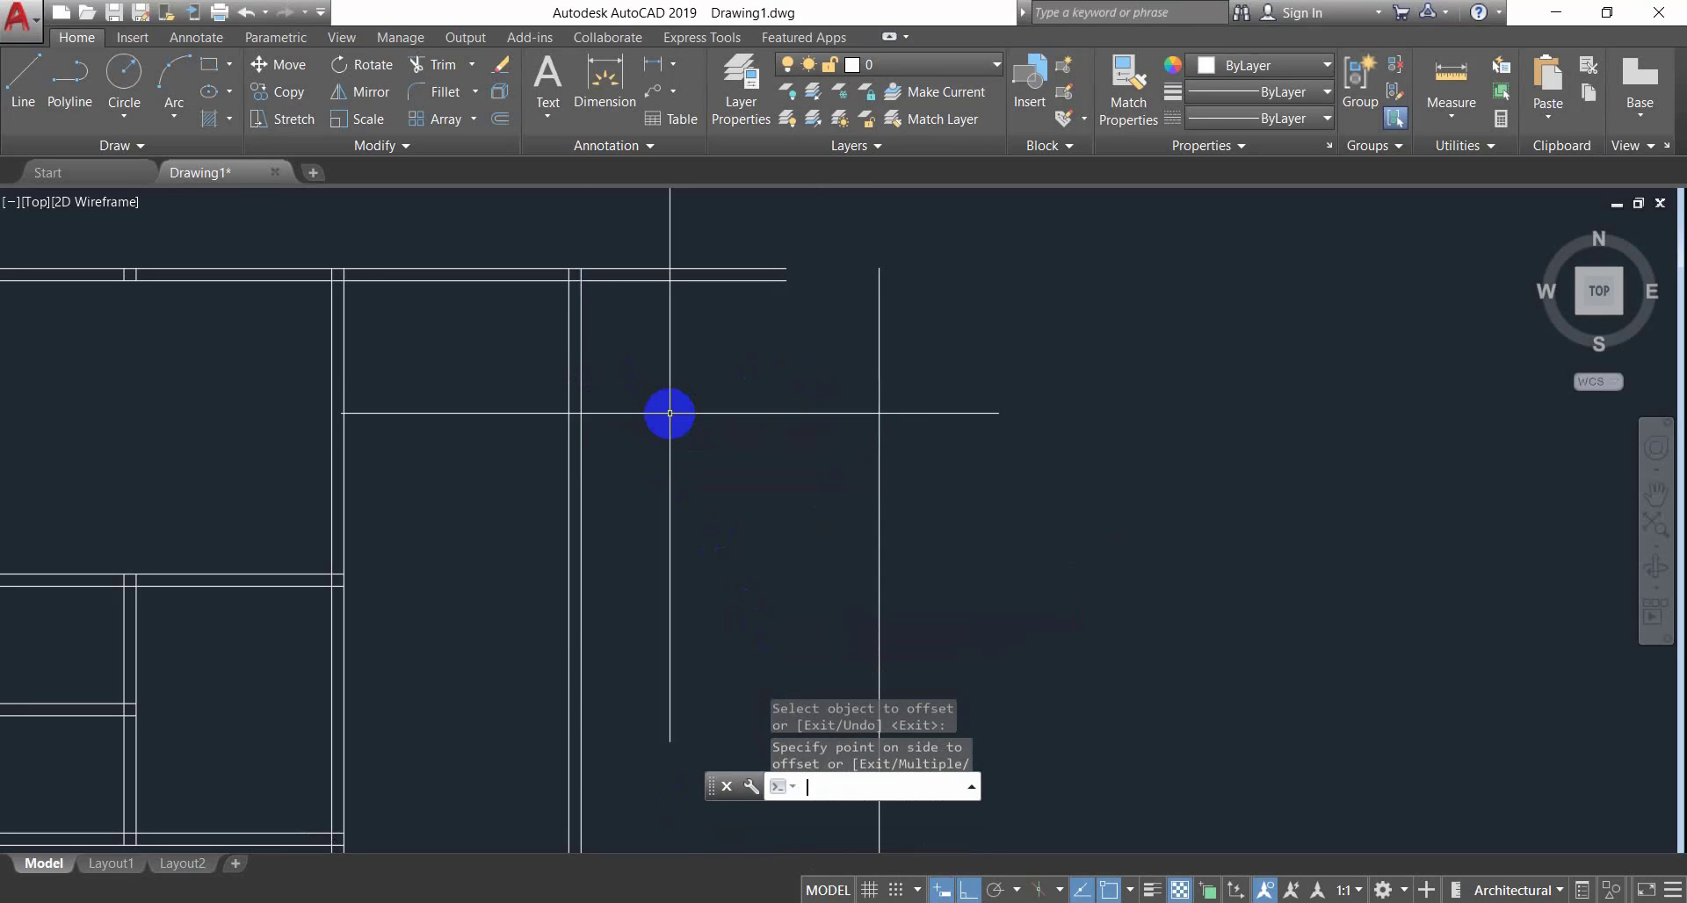
type("5")
key("Return")
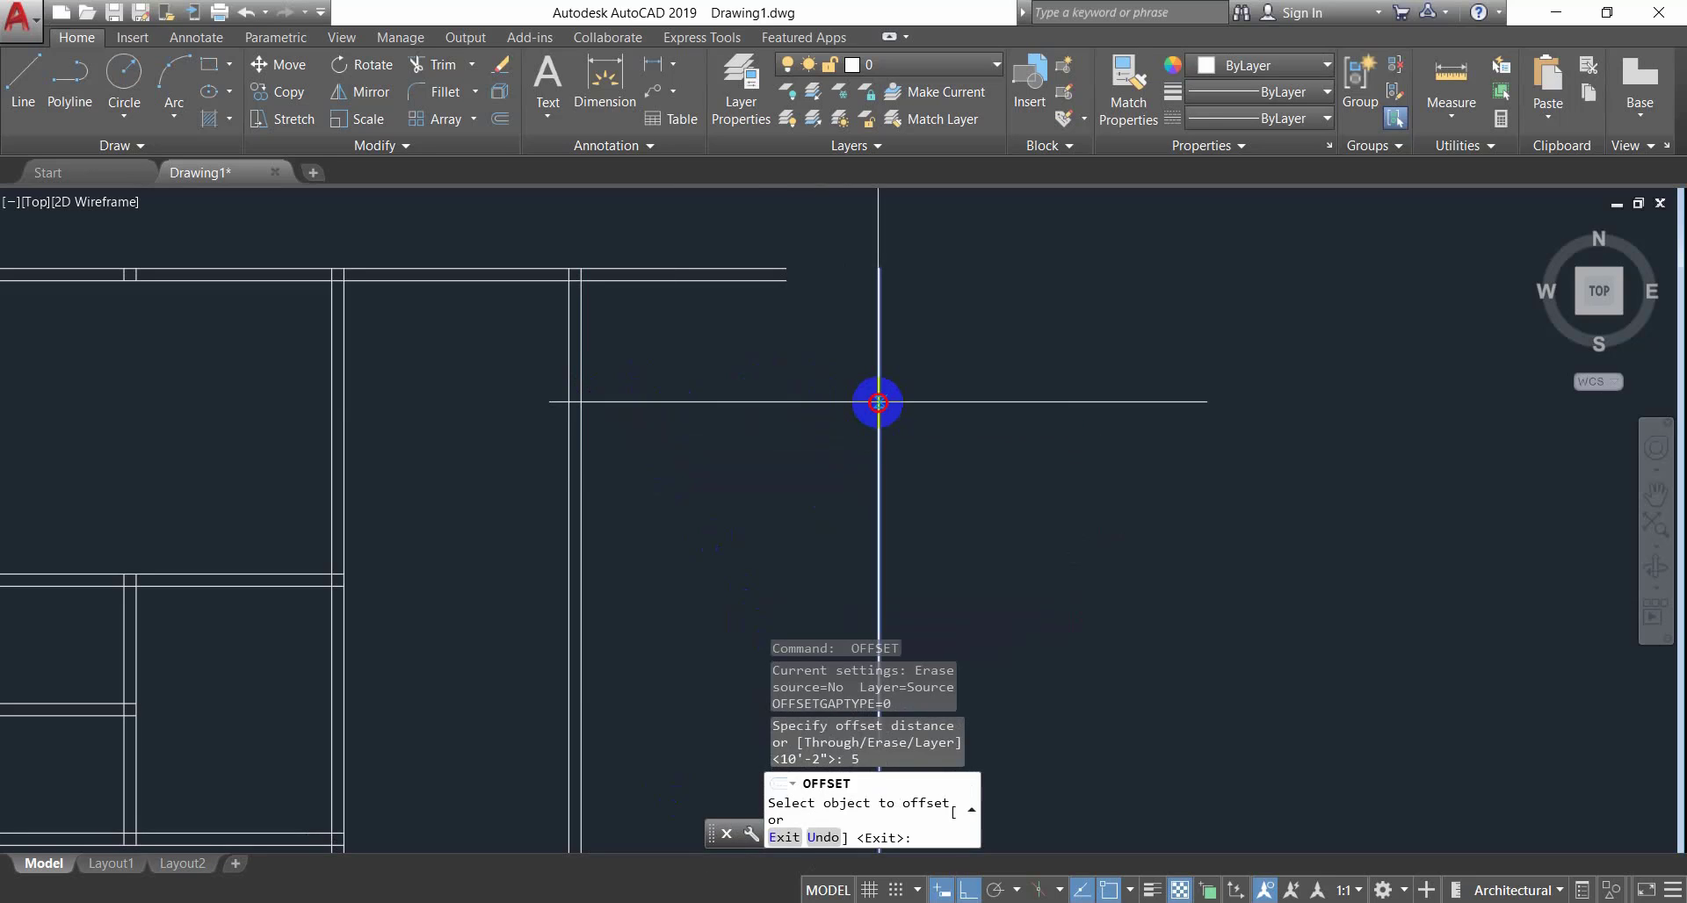
left_click(879, 404)
left_click(1004, 411)
scroll(746, 474, "down", 5)
scroll(742, 399, "up", 5)
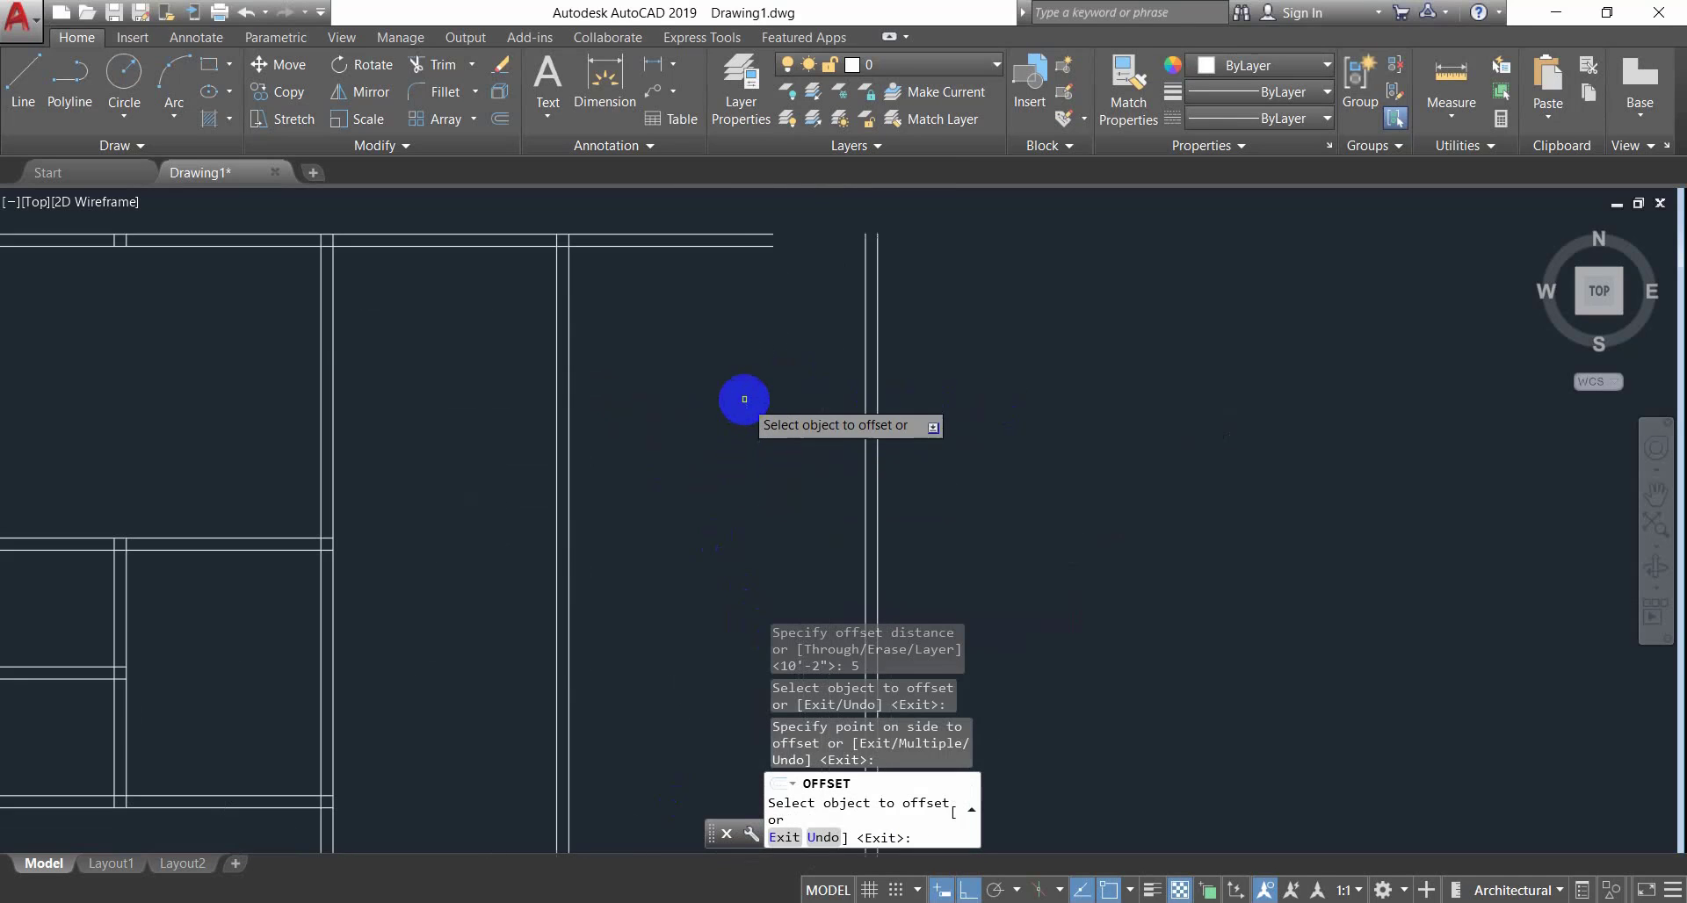
Check the right bedroom's depth in the reference plan and offset the top wall's inner line 9'10" downward.
key("Escape")
key("Escape")
key("Escape")
key("Escape")
key("Return")
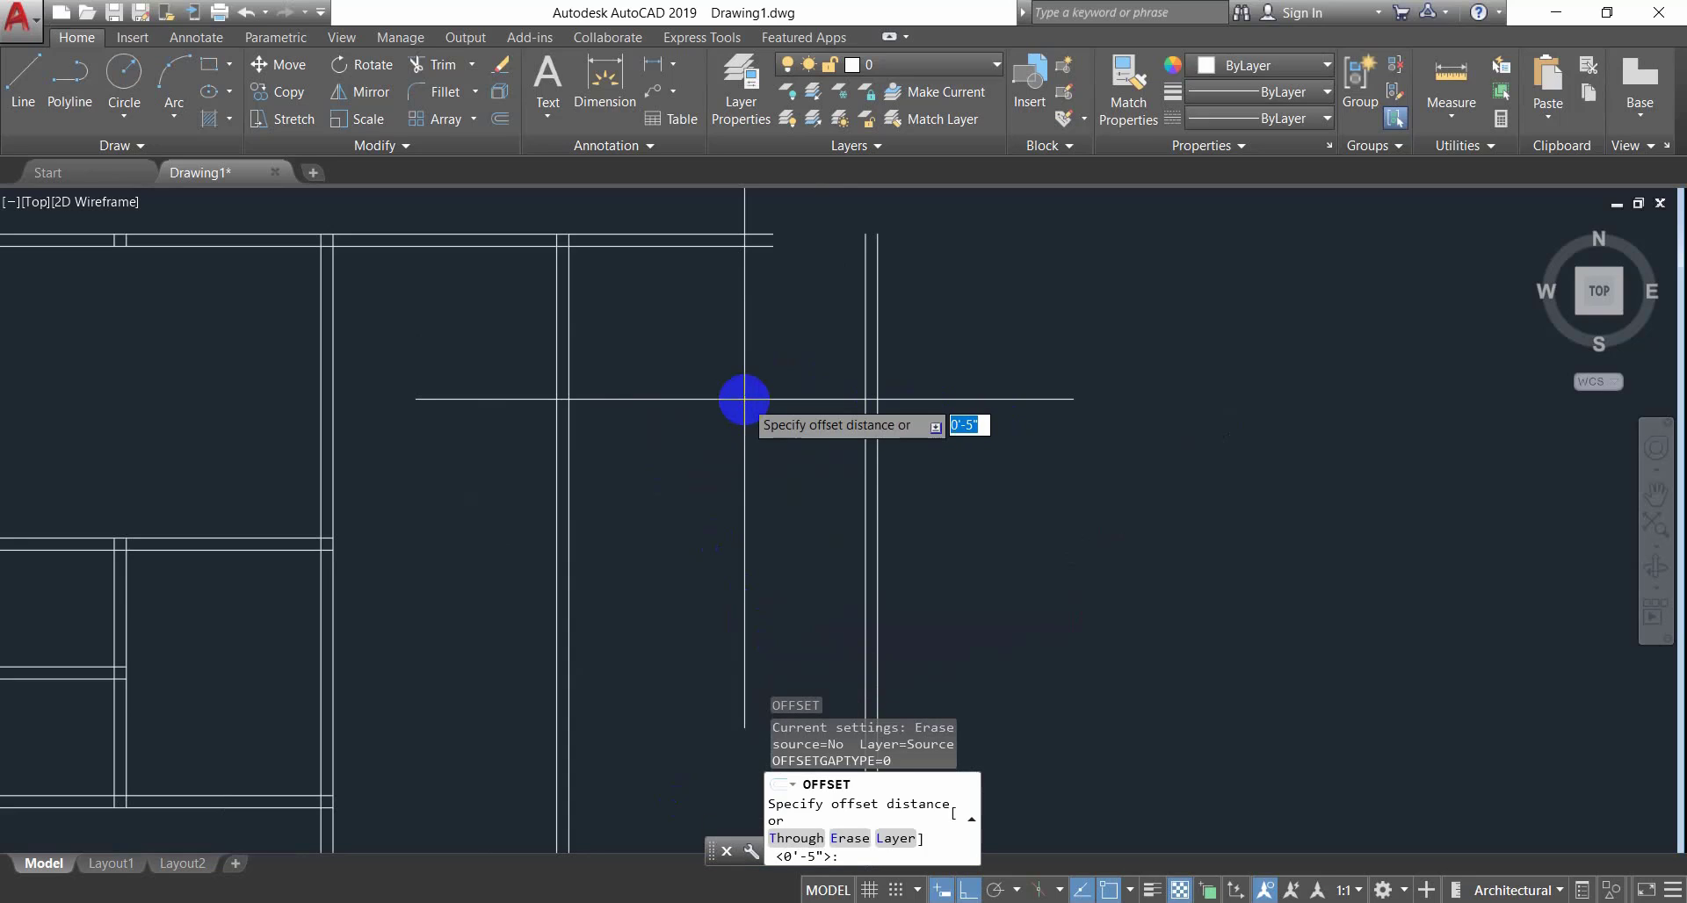
type("9'")
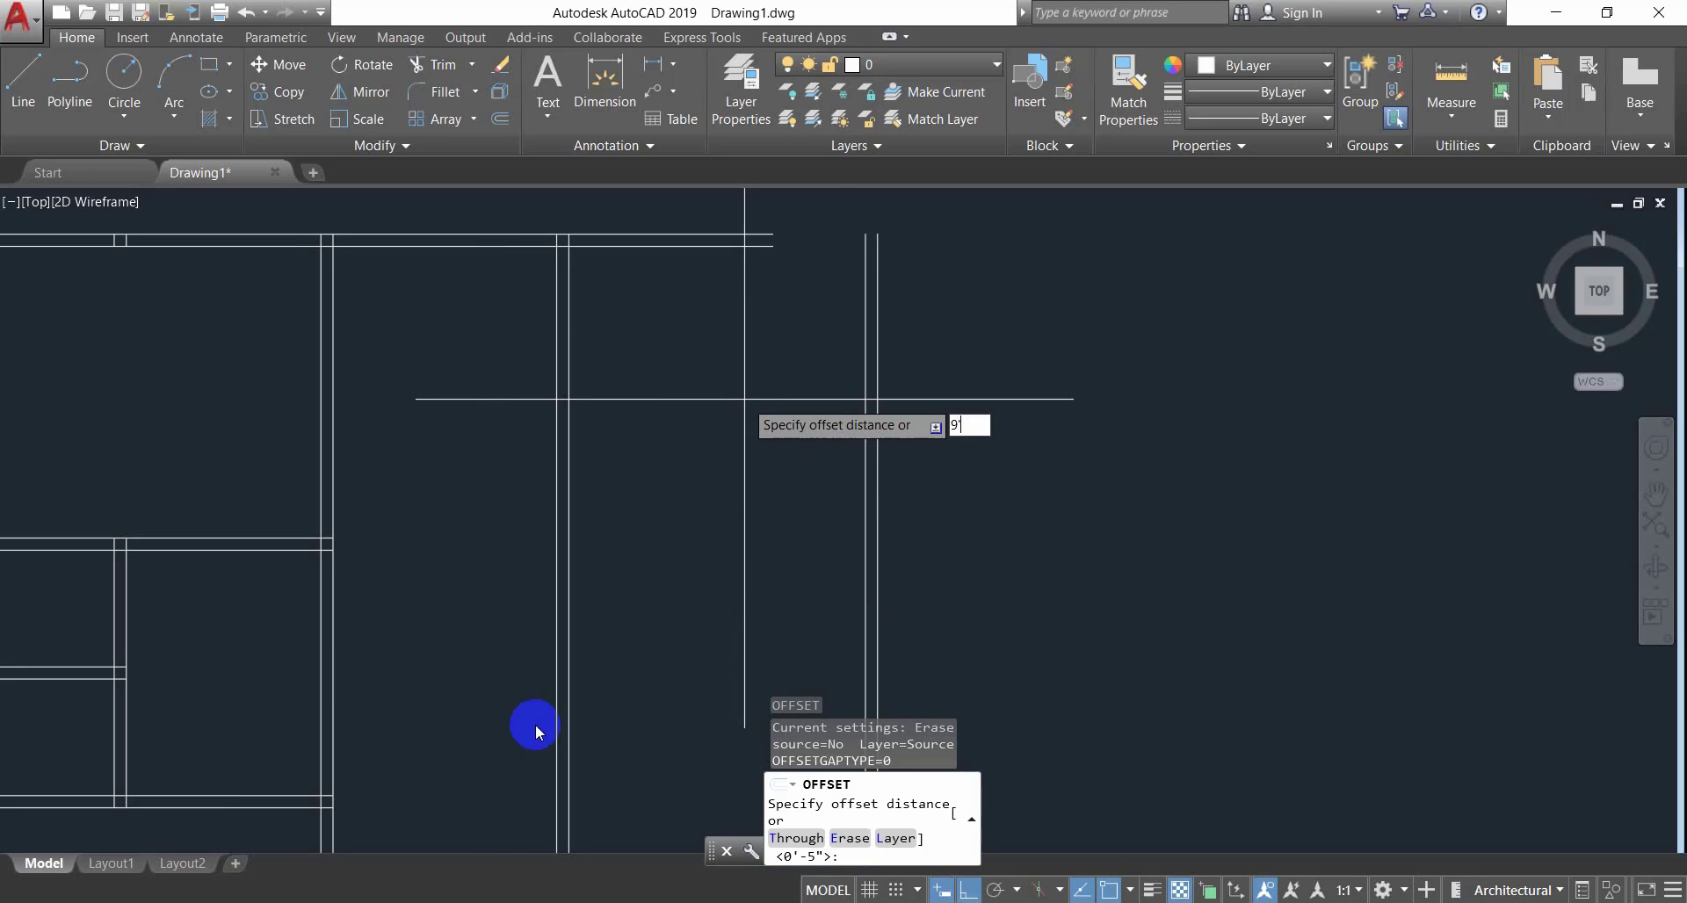
key("alt+Tab")
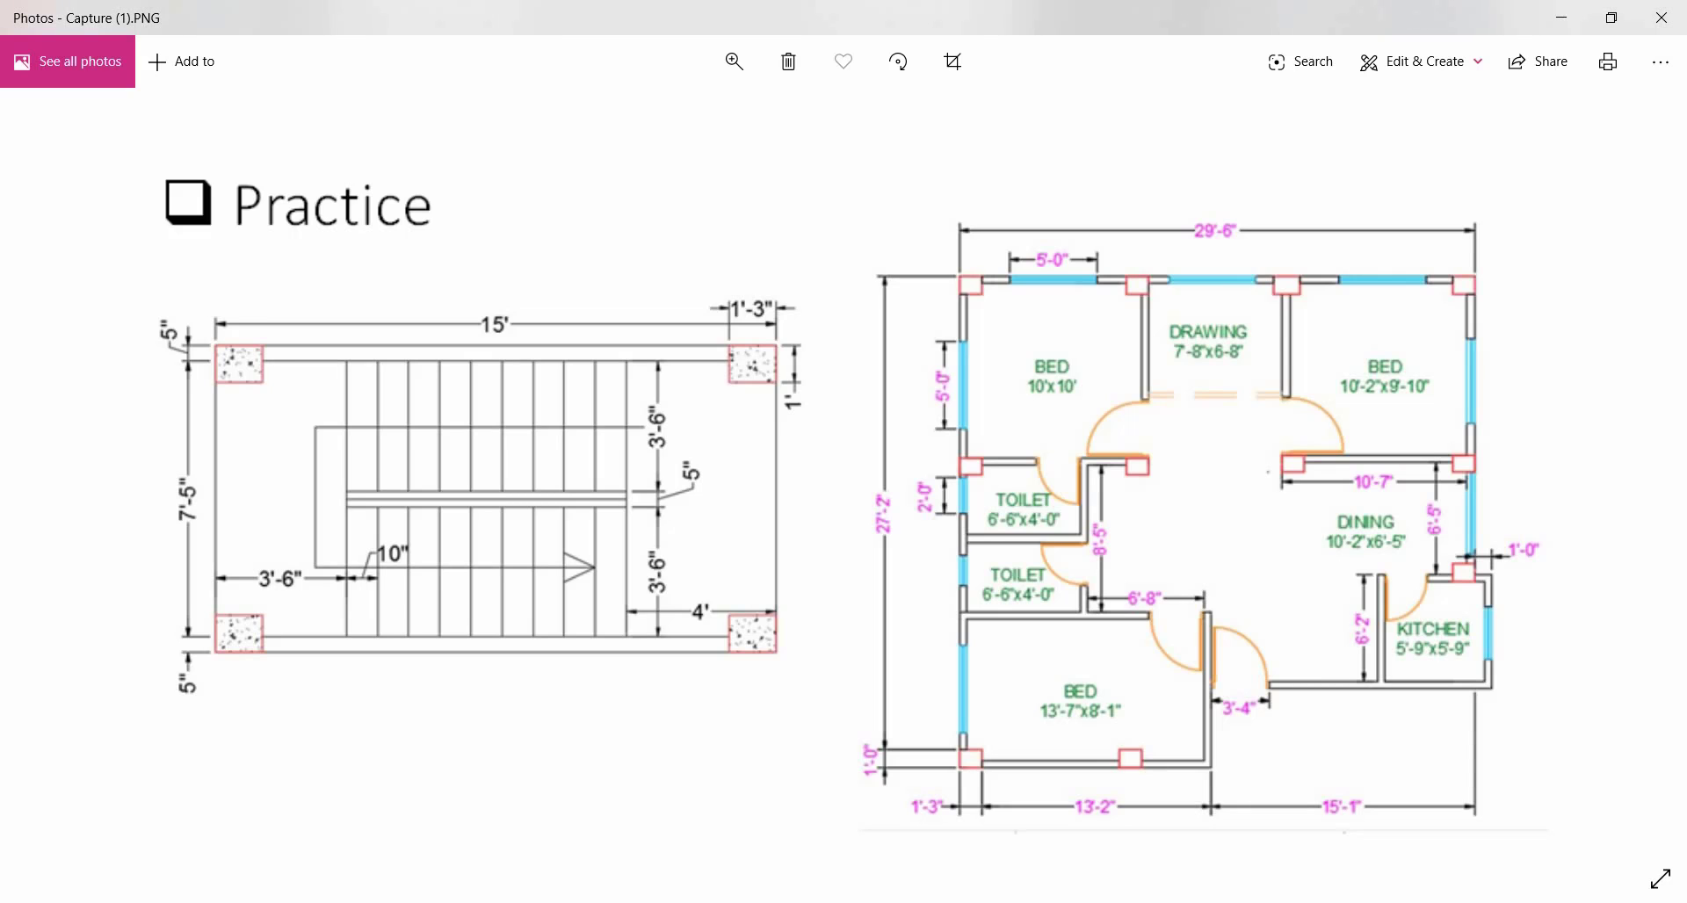
key("alt+Tab")
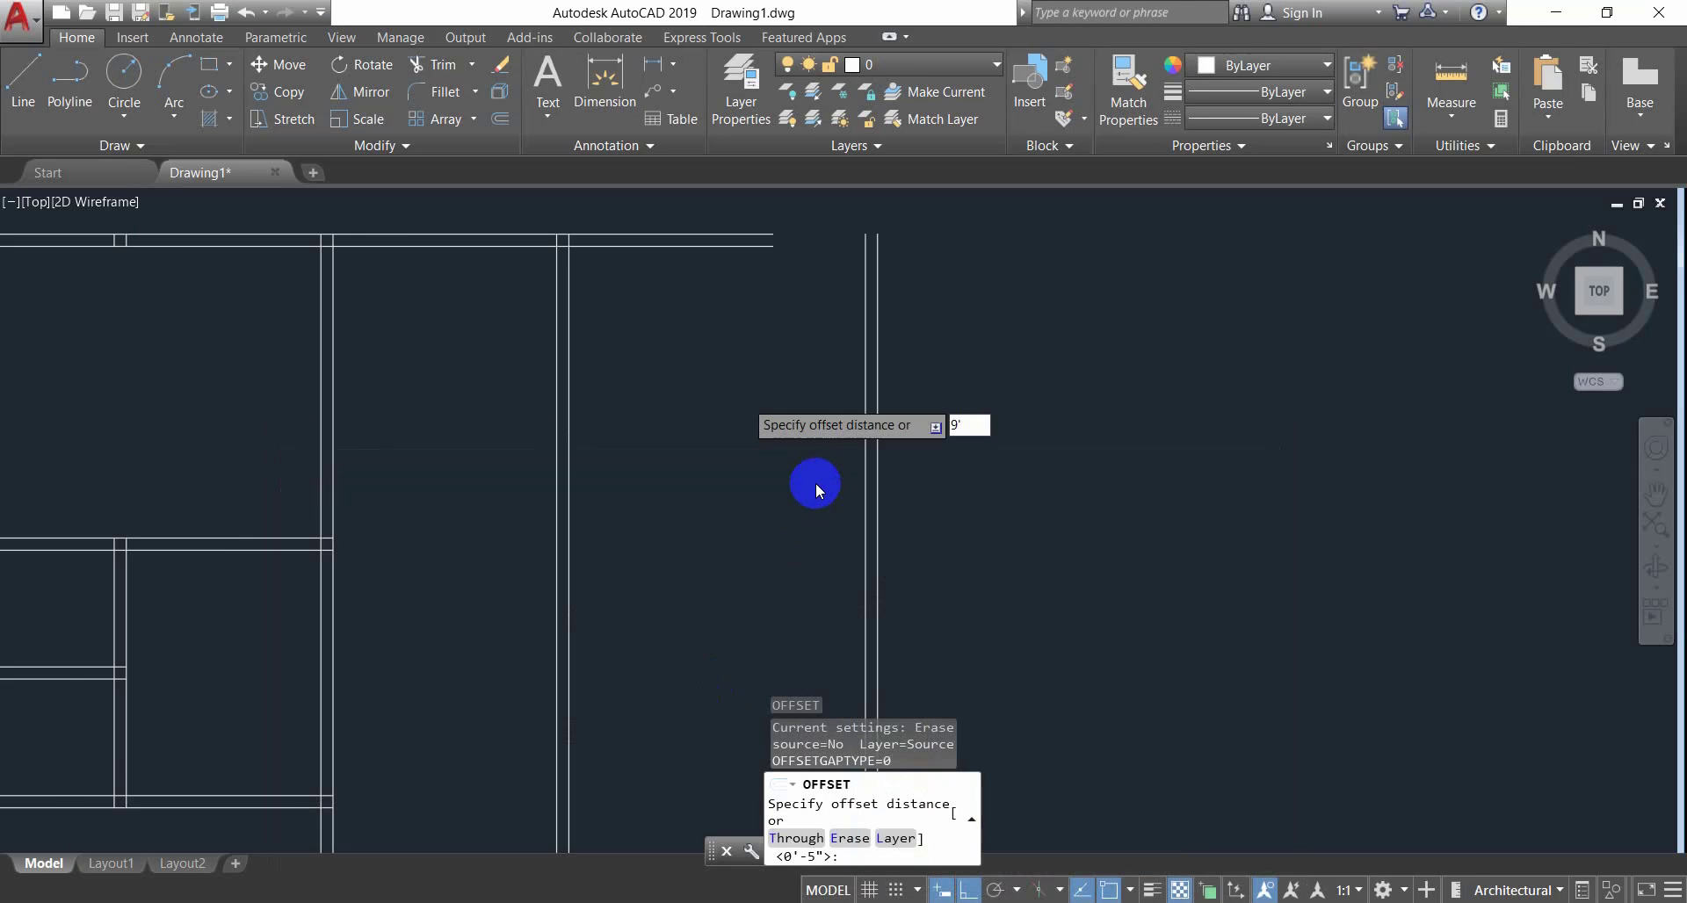
key("Return")
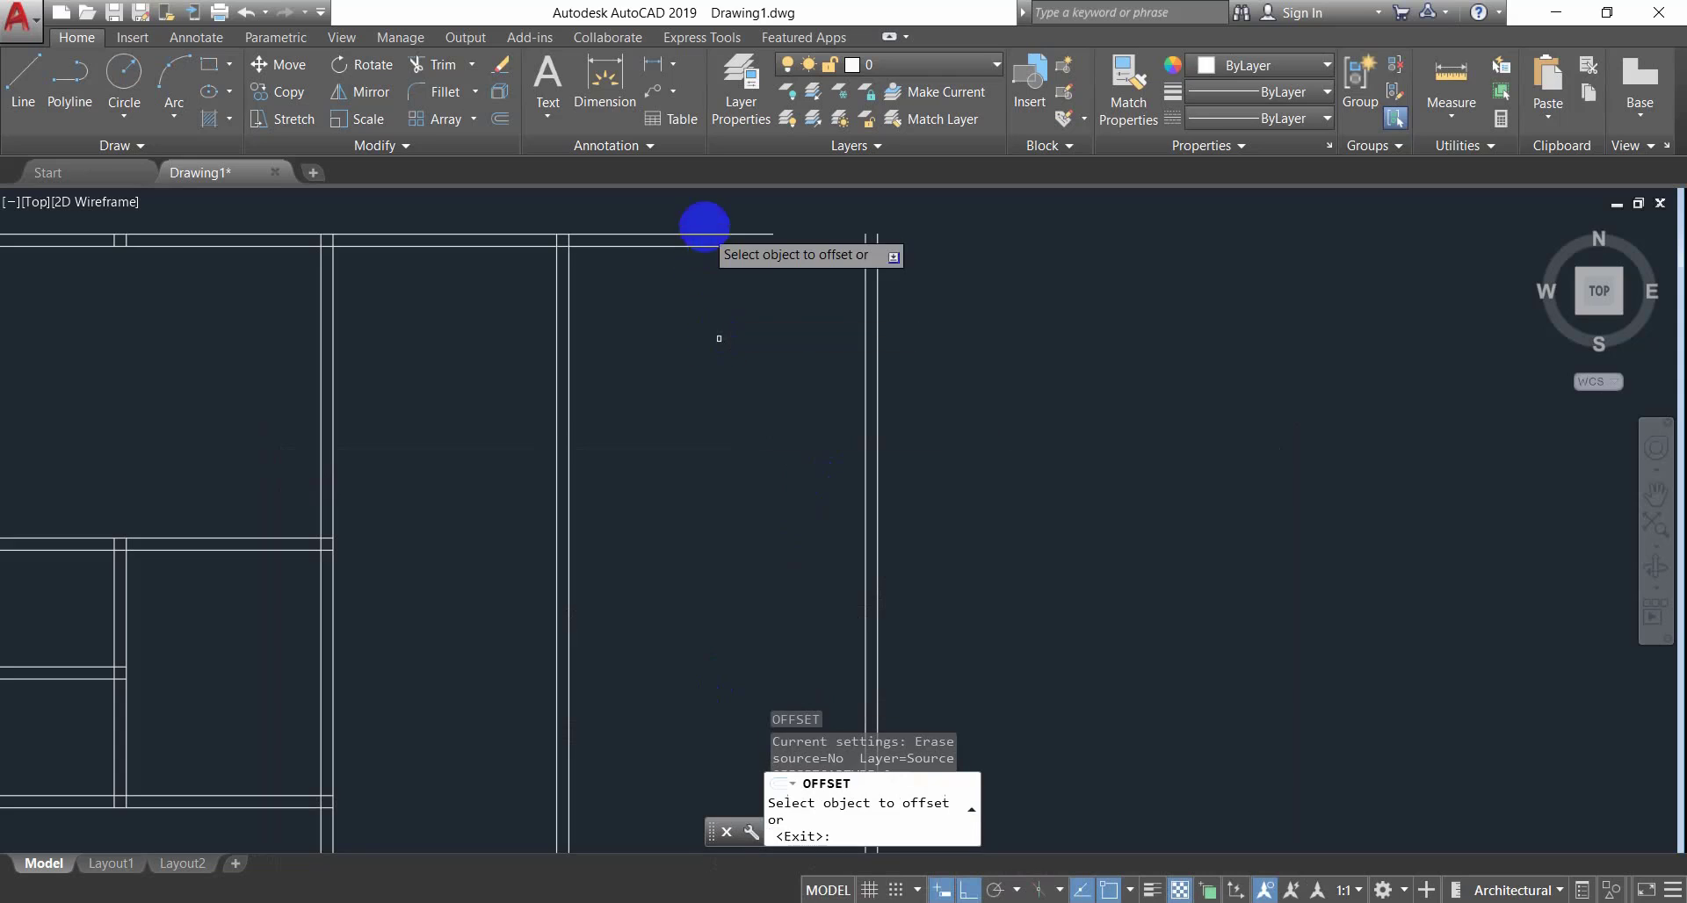
left_click(702, 246)
left_click(737, 393)
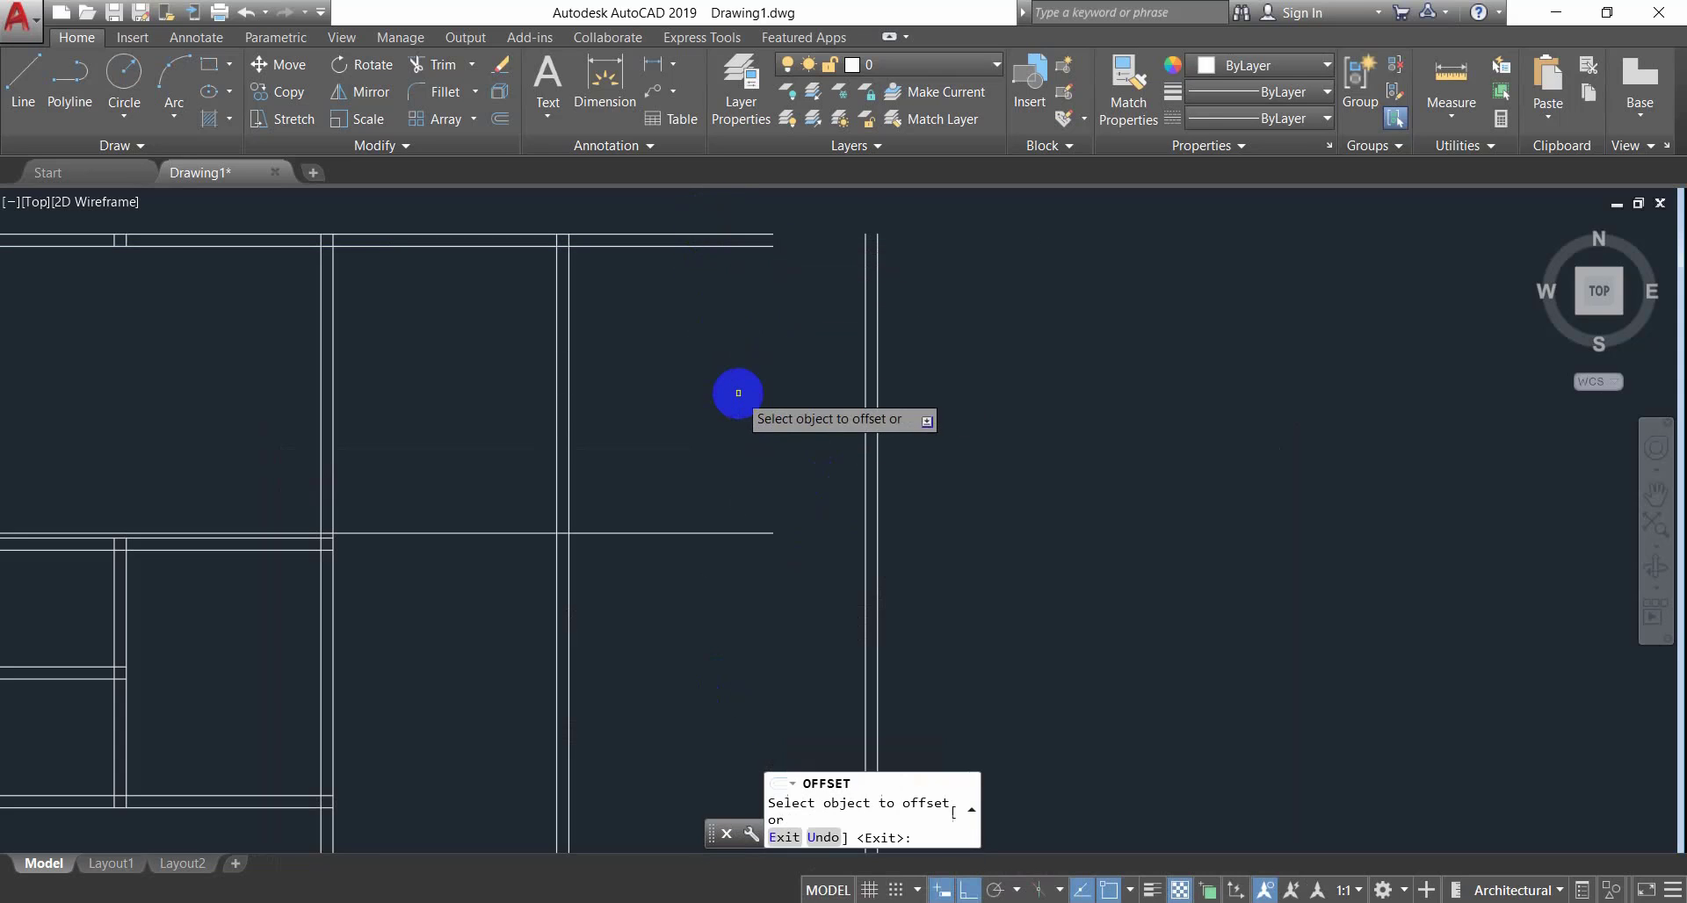
Offset the new horizontal line below the right bedroom 5" downward to give the wall its thickness.
scroll(738, 393, "down", 3)
key("Return")
key("Return")
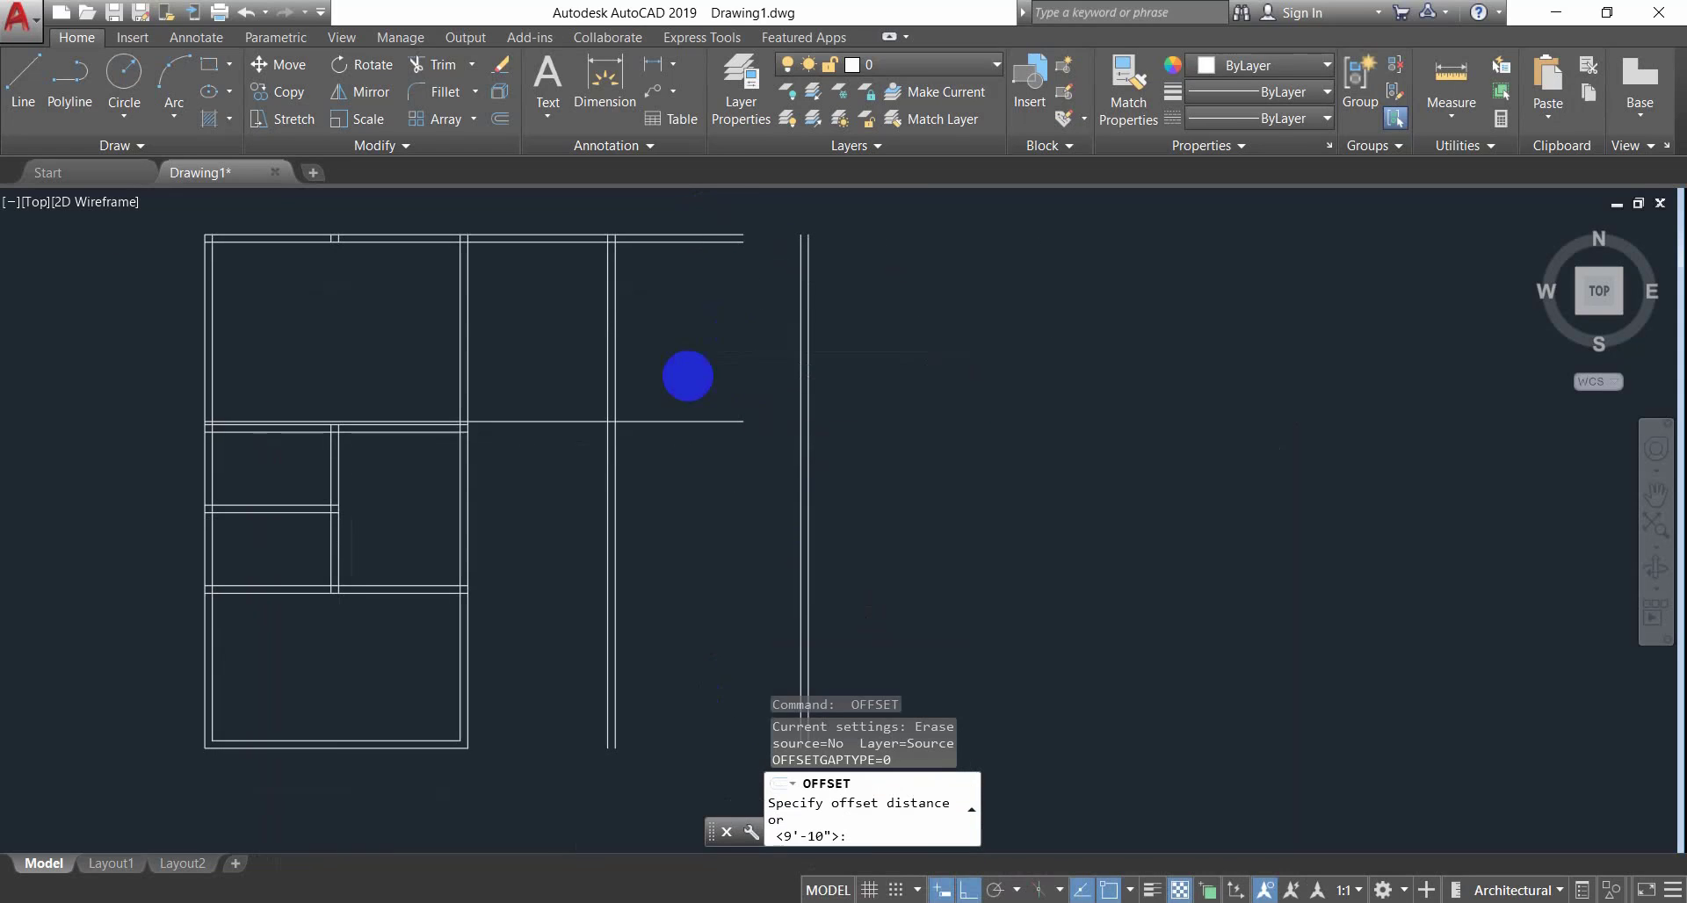
type("5")
key("Return")
left_click(689, 514)
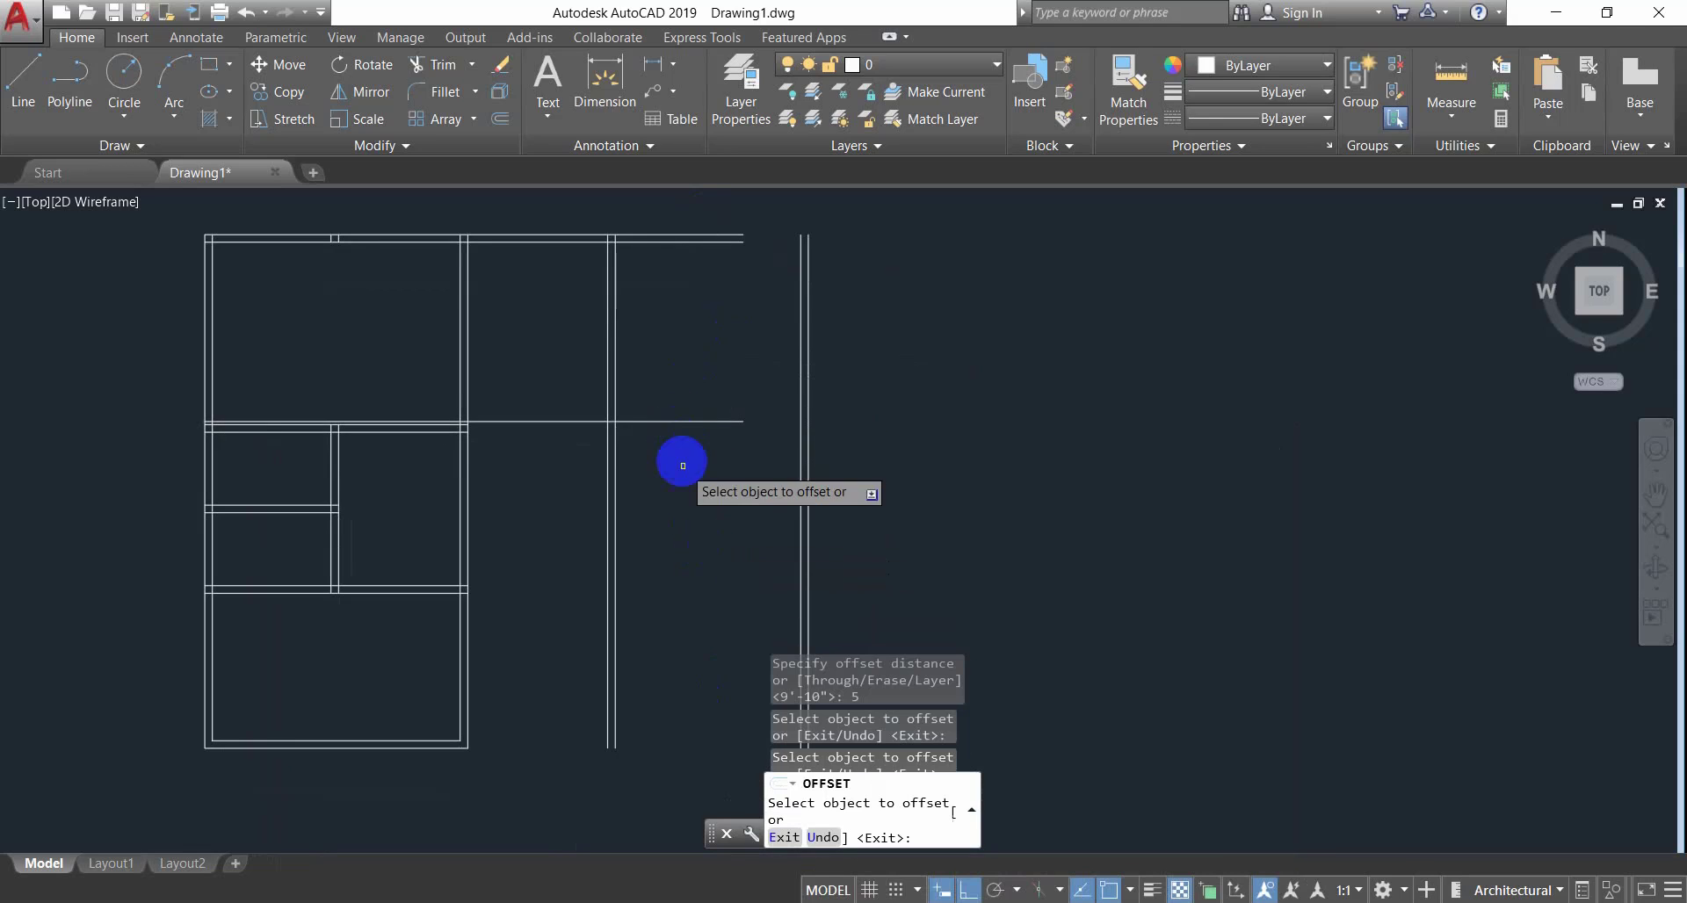
left_click(671, 421)
left_click(685, 505)
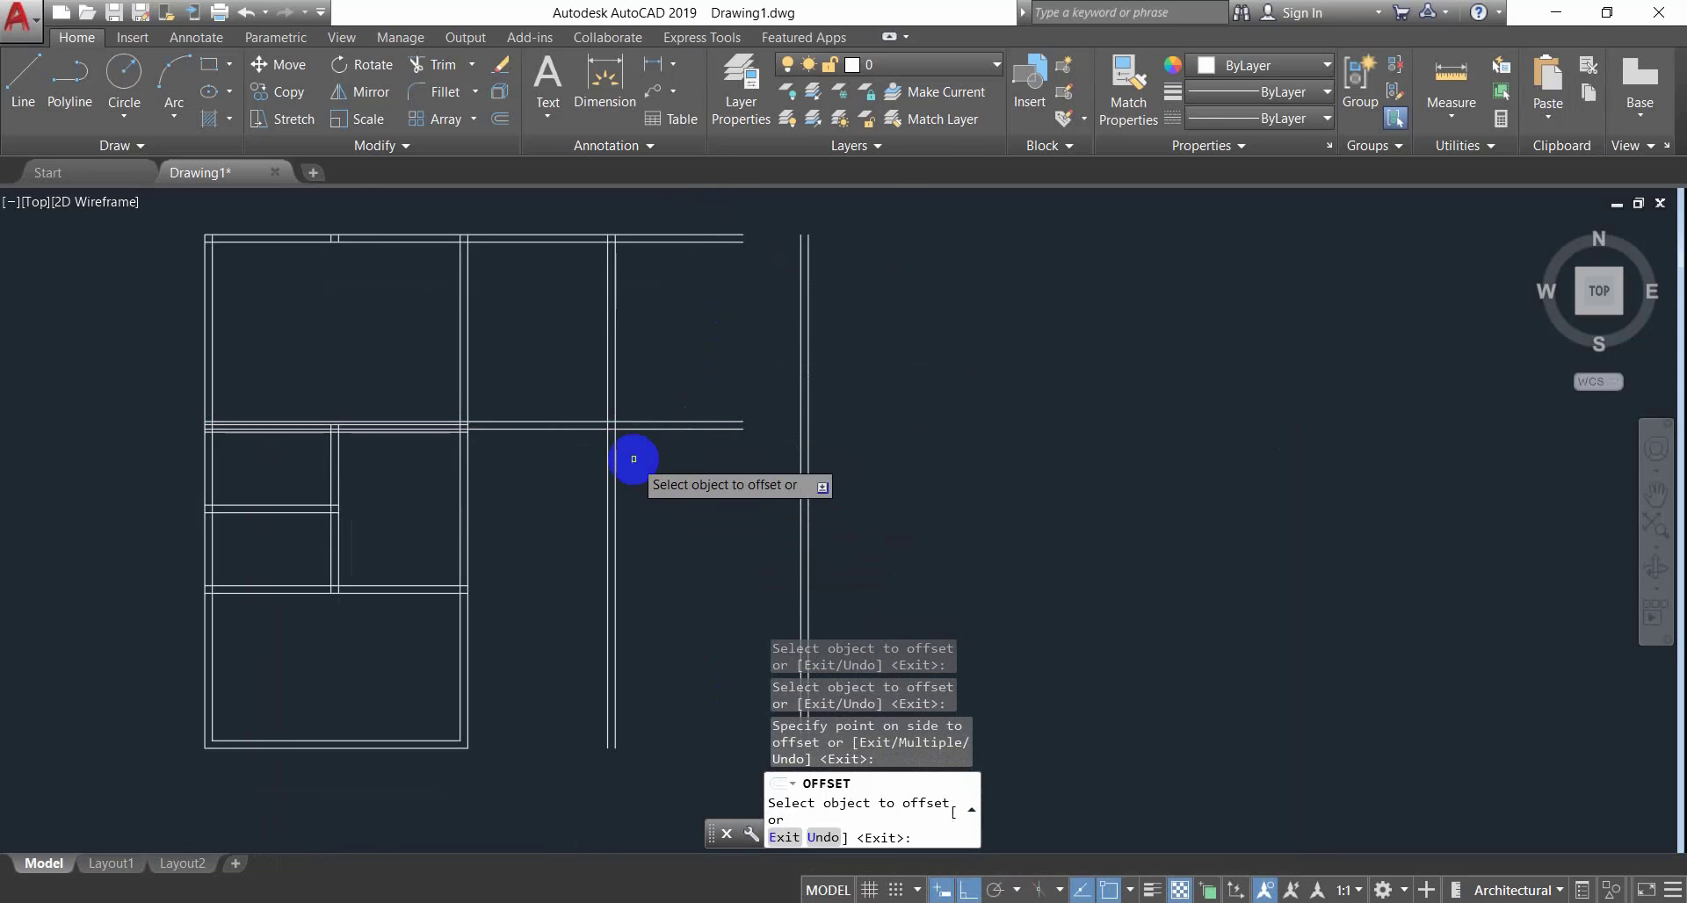
scroll(632, 458, "up", 2)
scroll(632, 474, "down", 2)
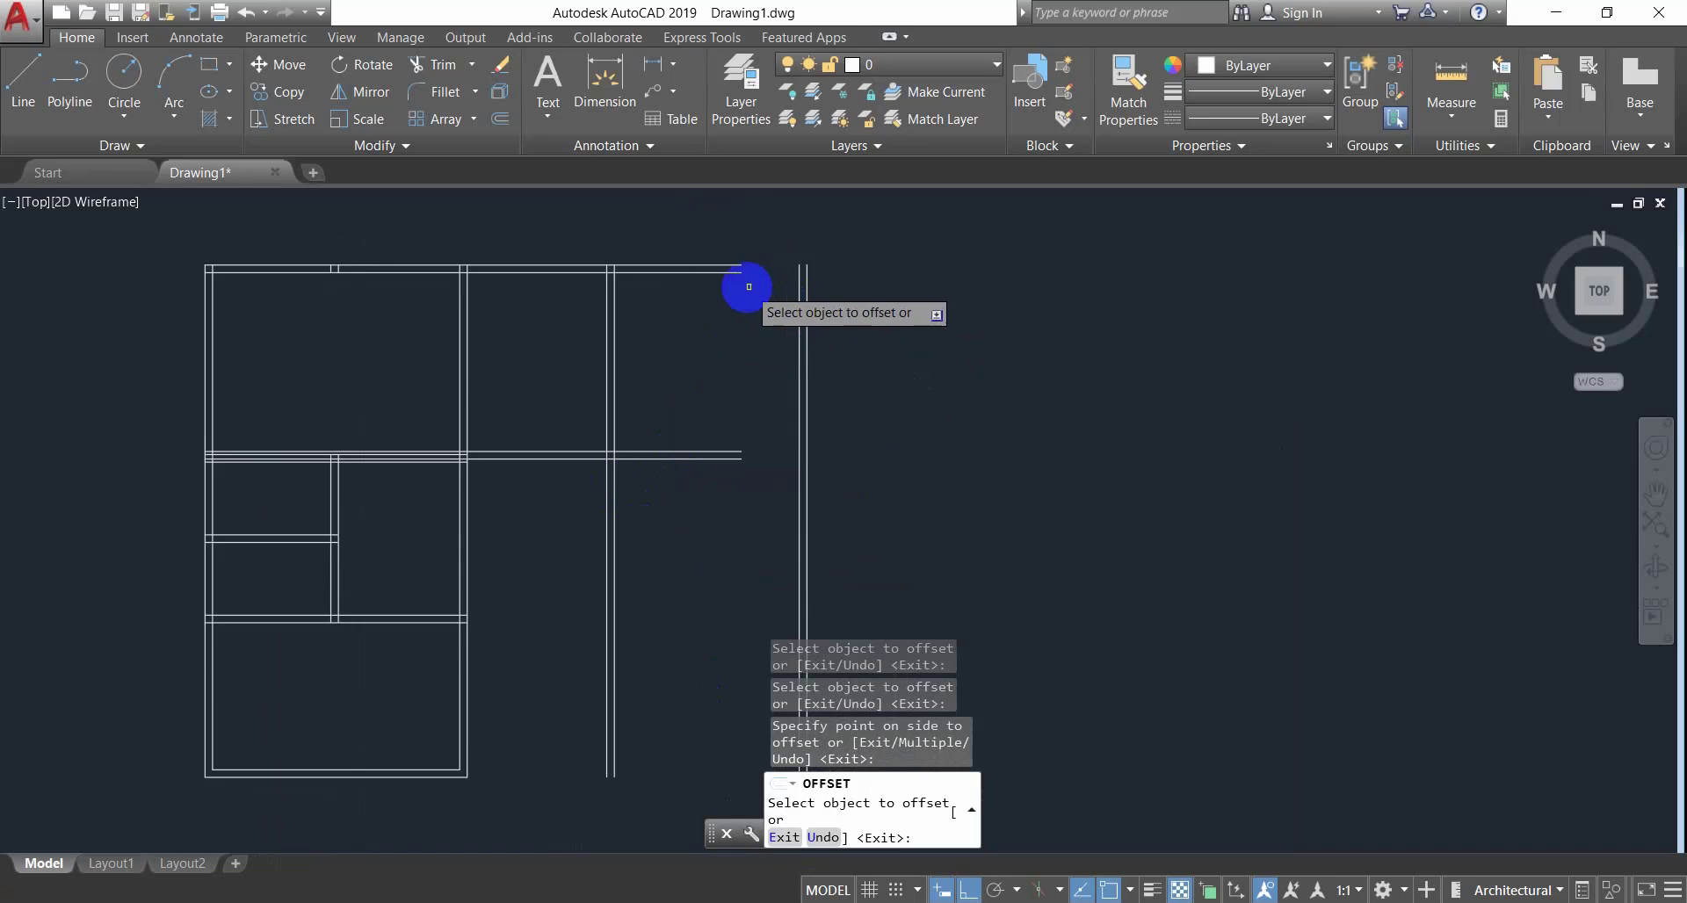
scroll(749, 286, "up", 3)
middle_click_drag(748, 286, 743, 337)
key("Escape")
key("Escape")
key("Escape")
key("Escape")
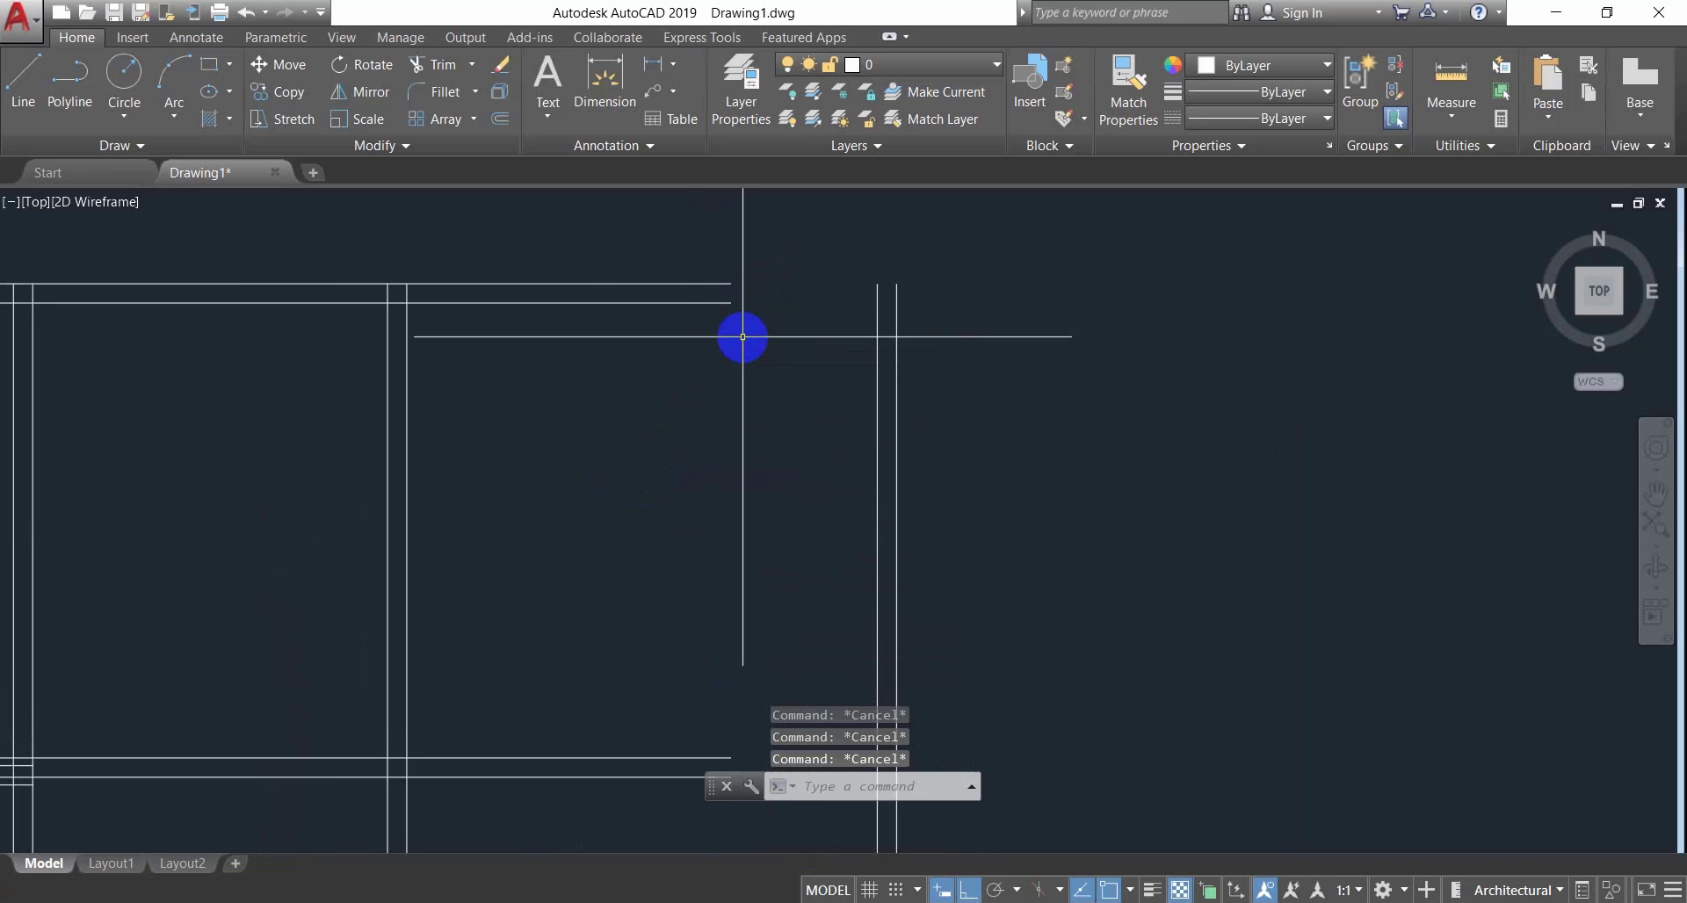
Extend both top wall lines to the outer line of the right bedroom's right-hand wall.
type("EX")
key("Return")
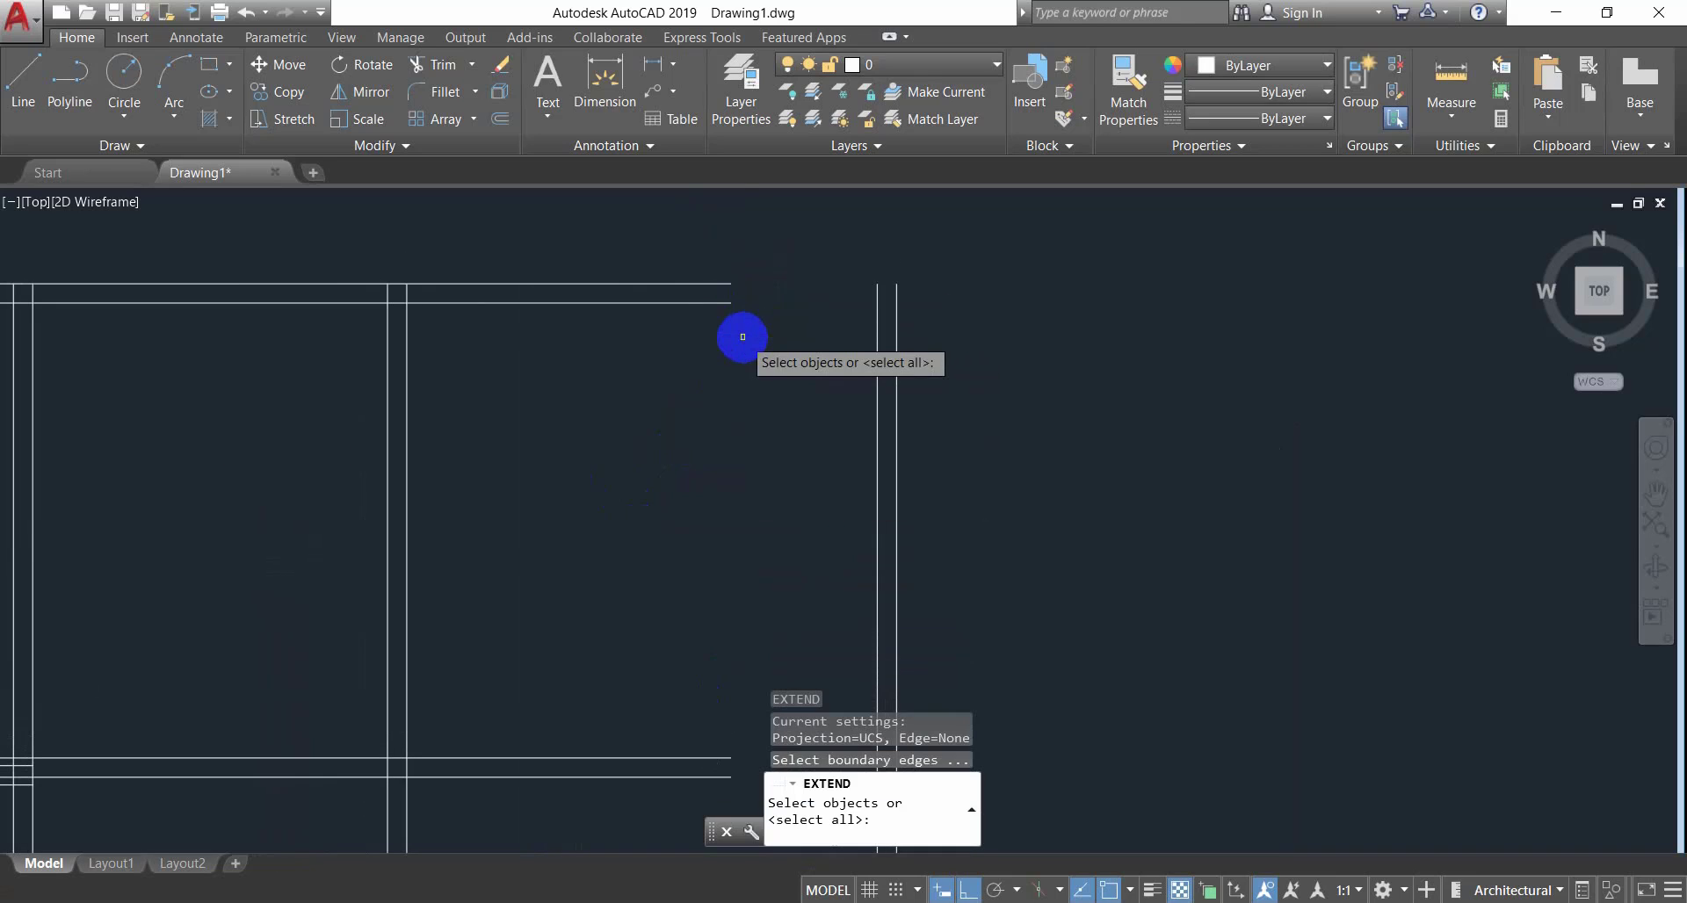
key("Return")
left_click(726, 239)
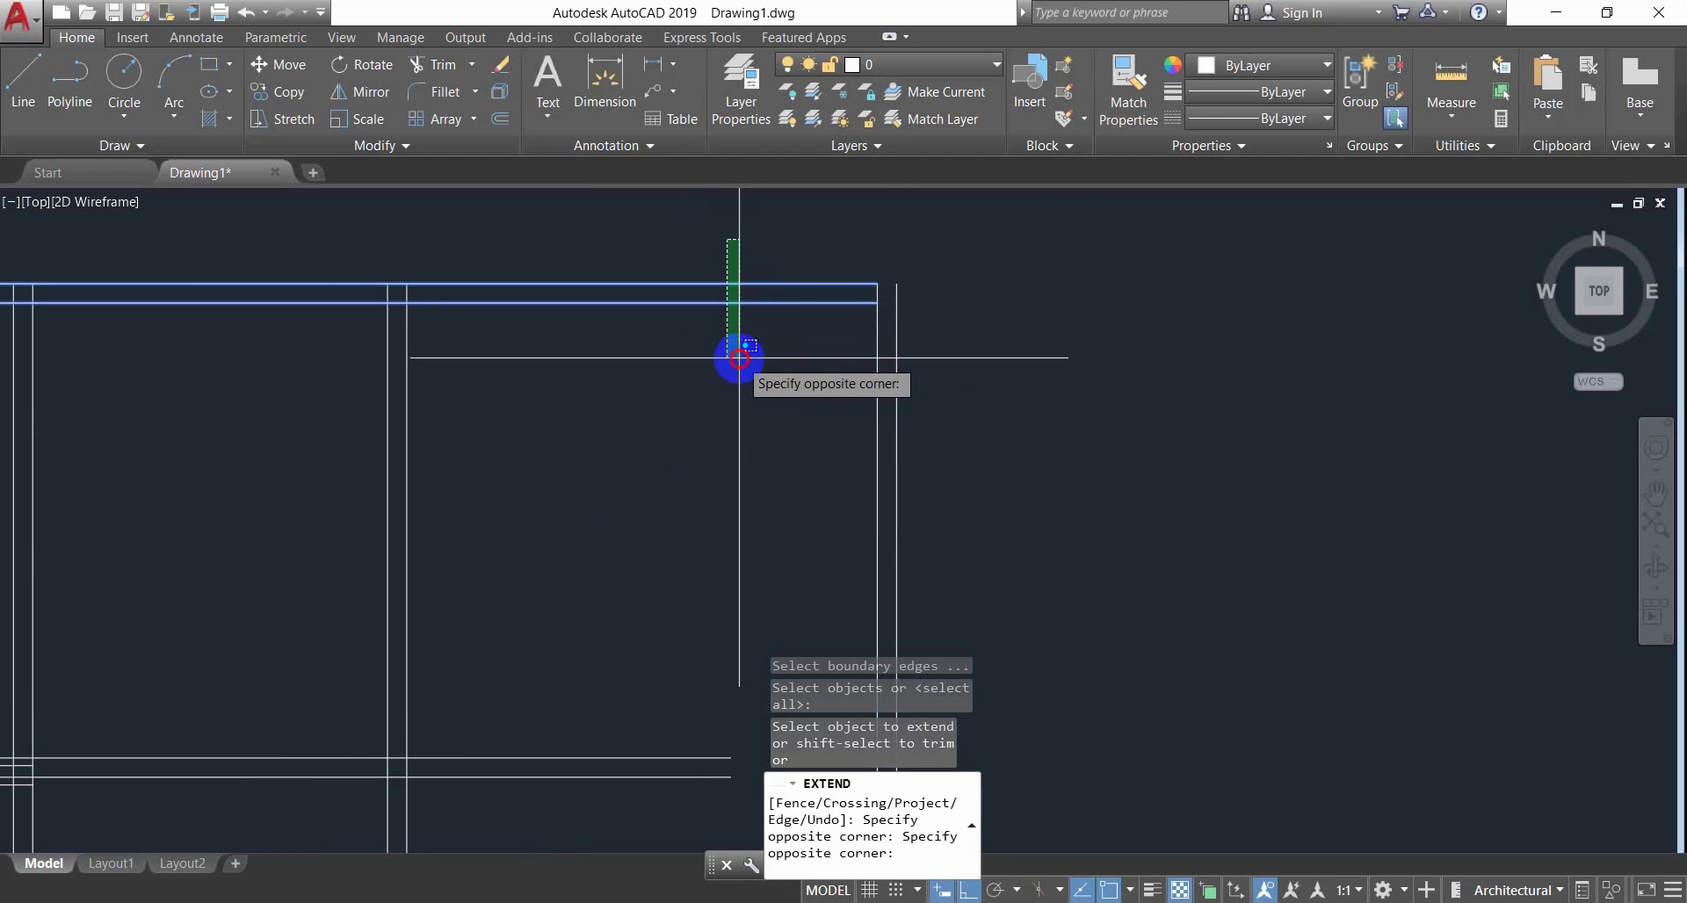
left_click(740, 355)
left_click(817, 273)
left_click(807, 354)
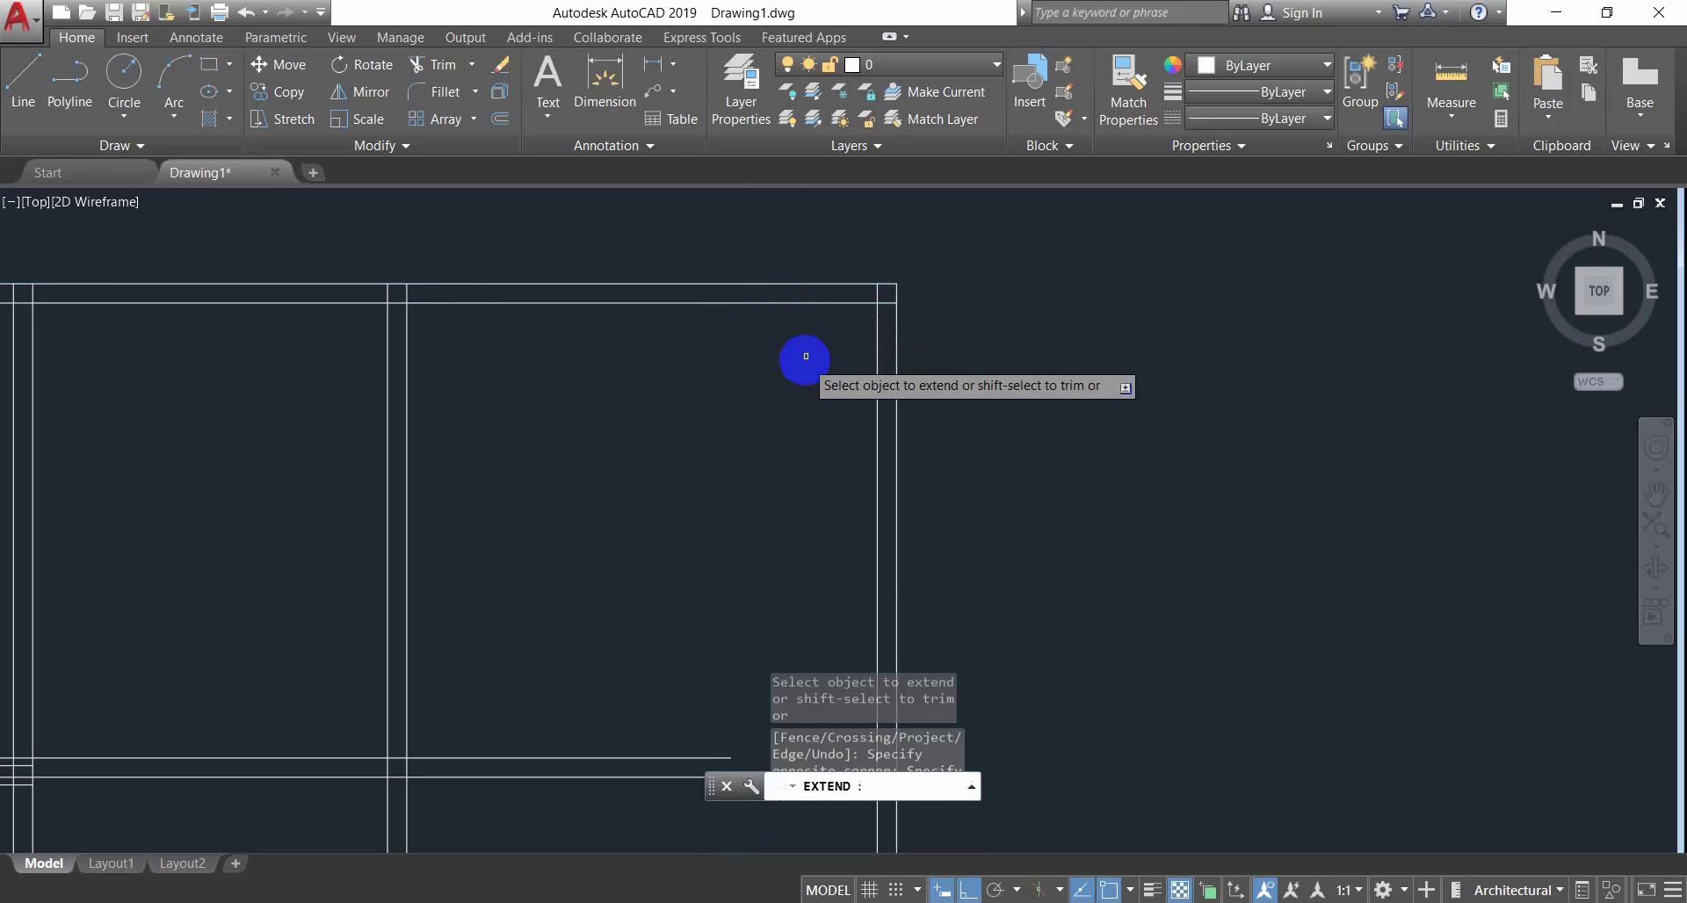
key("Escape")
key("Escape")
Extend both lines of the right bedroom's bottom wall to the outer line of the right-hand wall.
scroll(774, 430, "down", 2)
middle_click_drag(772, 431, 764, 348)
middle_click_drag(720, 493, 720, 414)
key("Escape")
key("Escape")
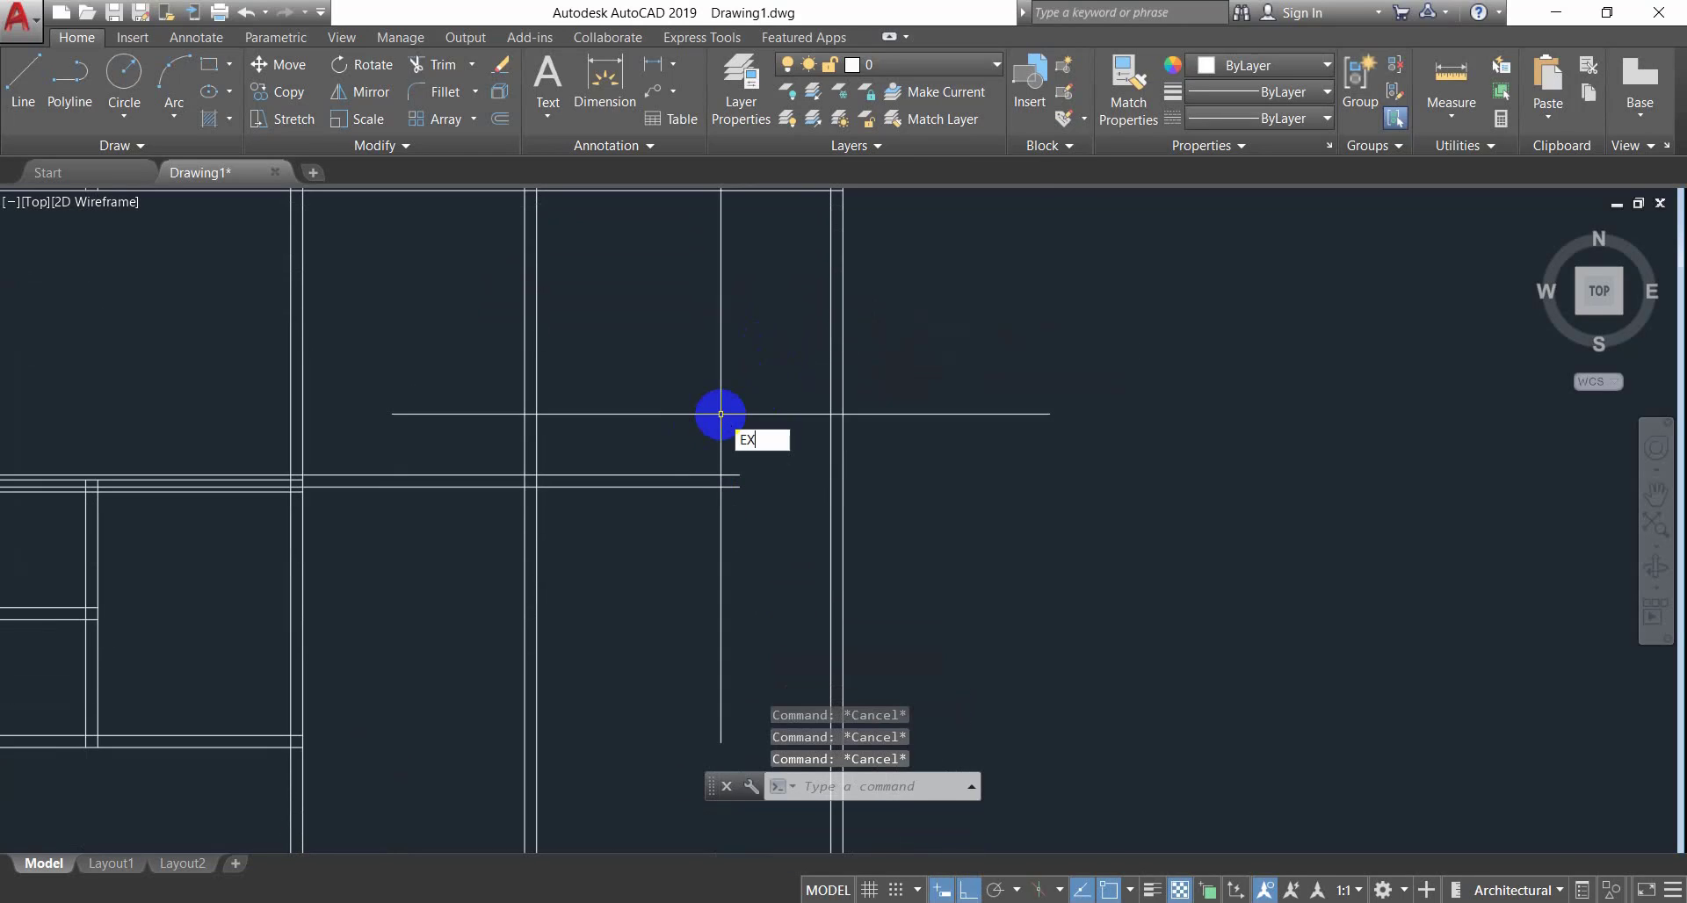
key("Return")
key("Return")
left_click(719, 425)
left_click(687, 581)
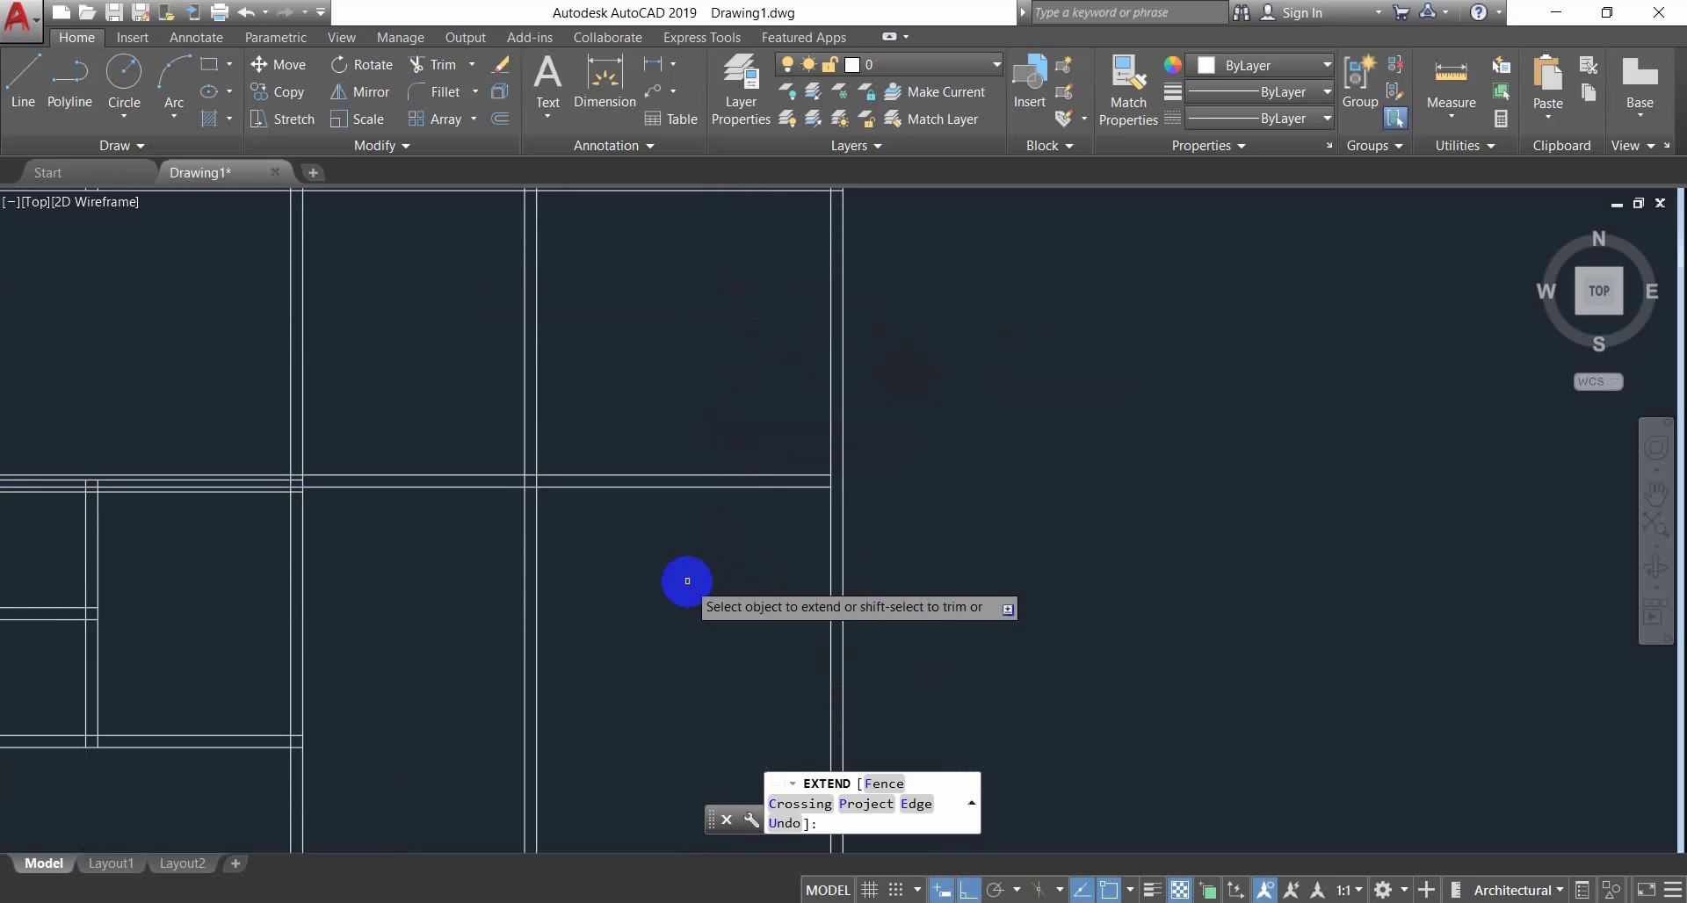
left_click(781, 451)
left_click(753, 545)
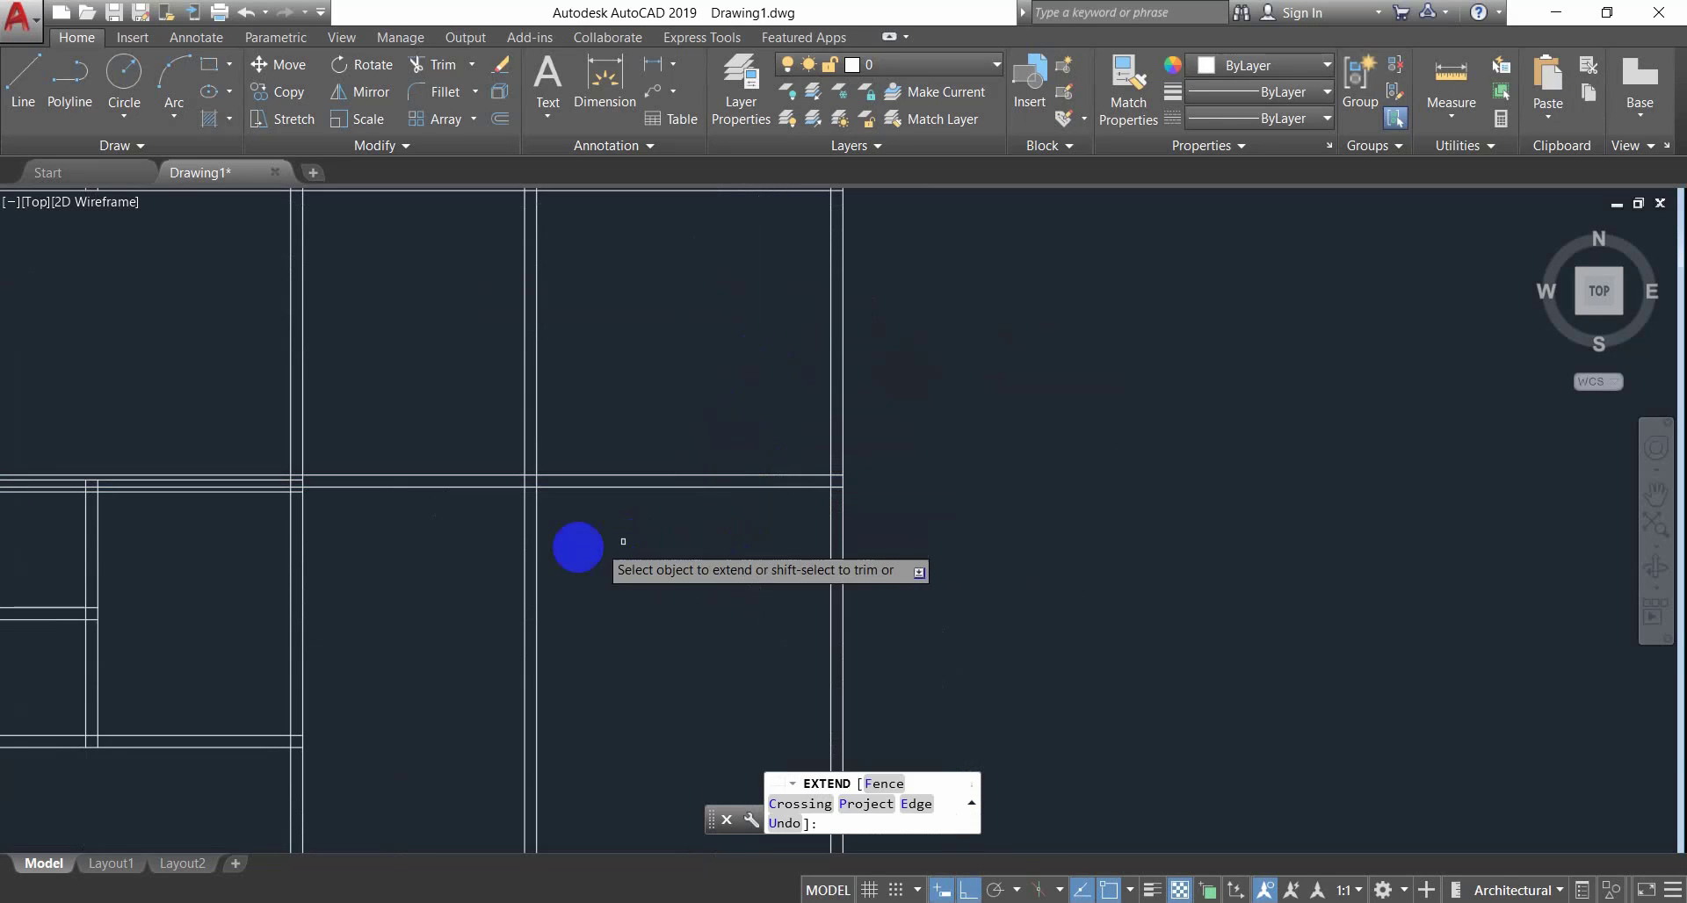
middle_click_drag(431, 545, 550, 483)
scroll(400, 431, "up", 4)
key("Escape")
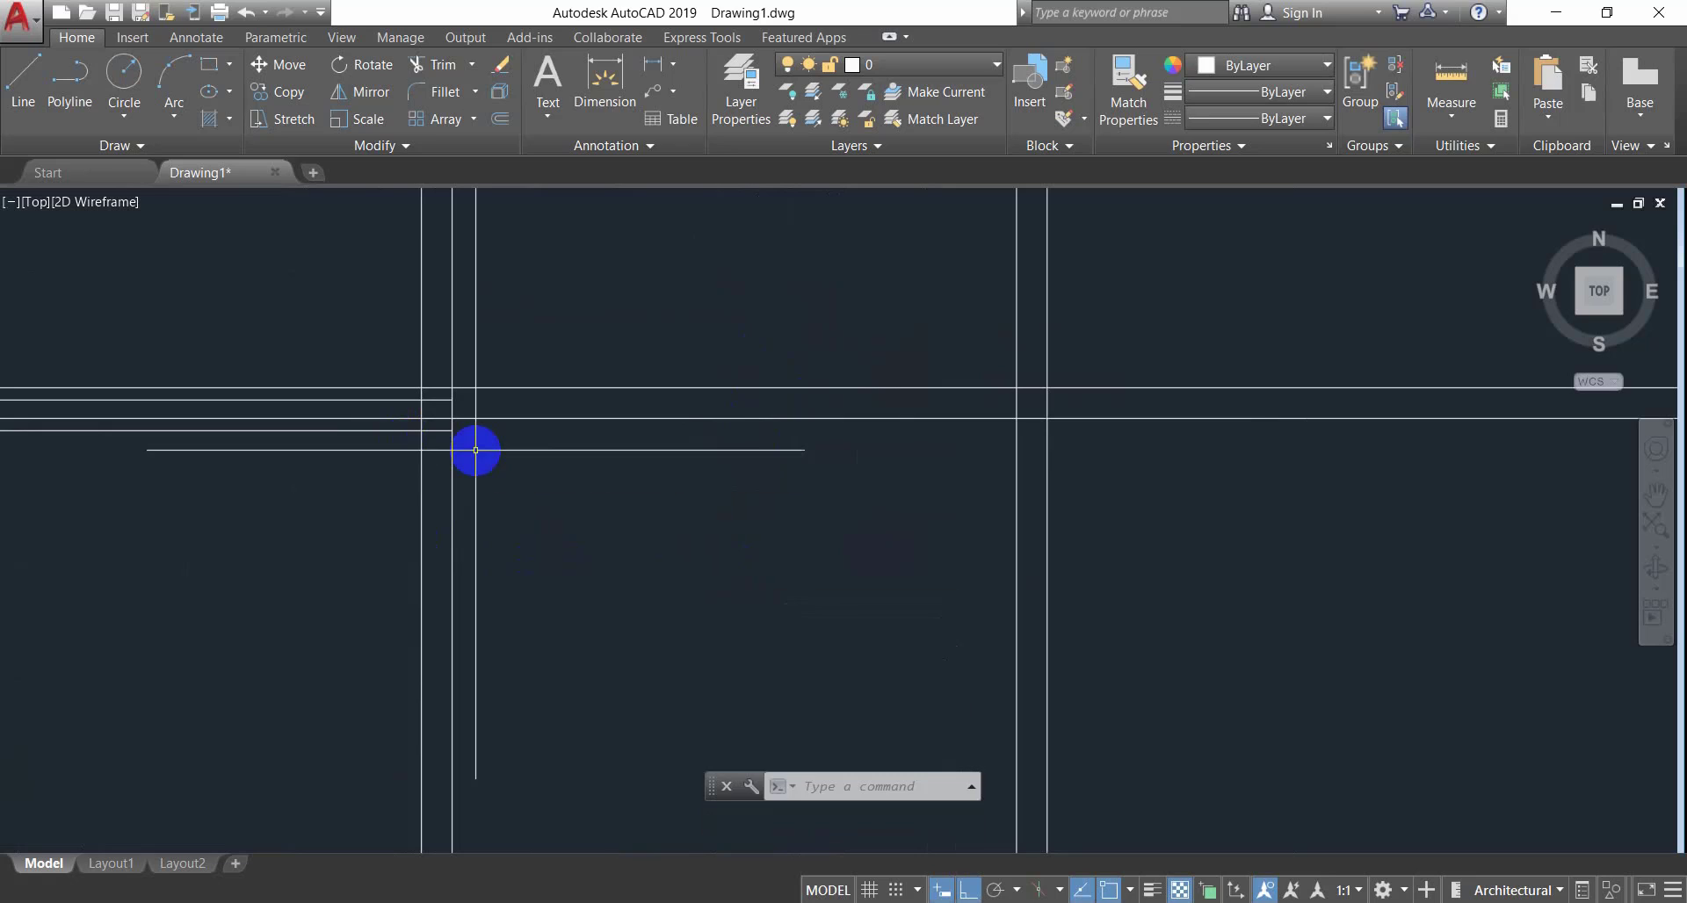
key("Escape")
key("Escape")
Examine the closely spaced horizontal lines where the new bedroom wall lines run over the left-hand bedroom and toilet wall.
scroll(497, 467, "down", 4)
scroll(382, 485, "up", 2)
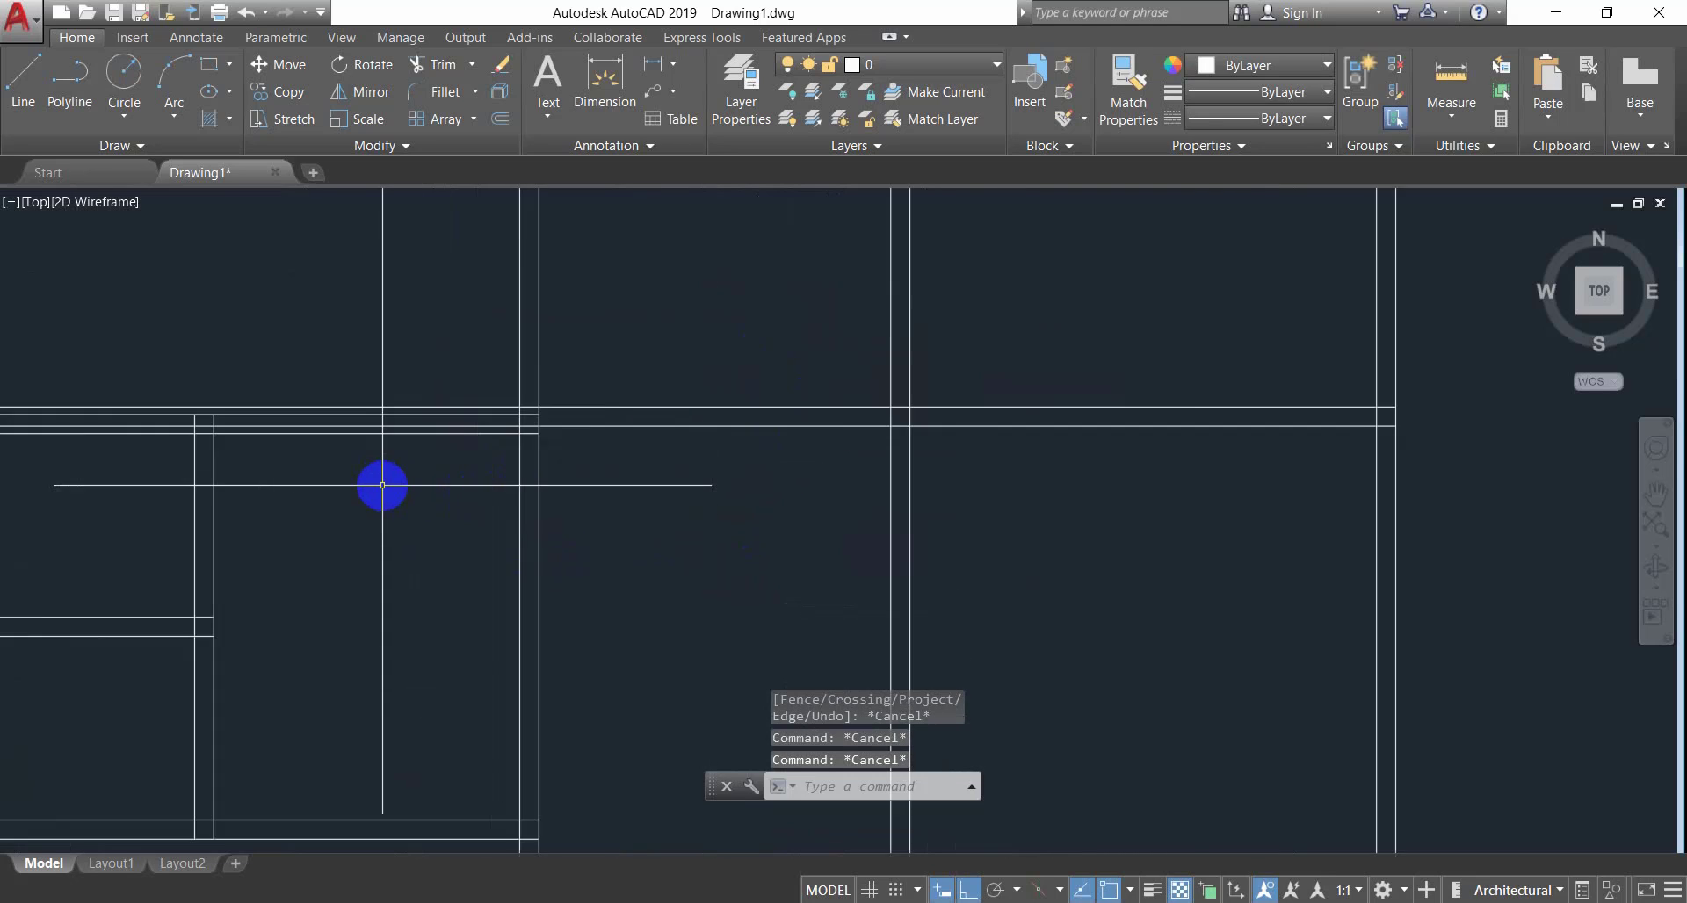
scroll(384, 485, "up", 2)
scroll(437, 481, "down", 4)
mouse_move(432, 481)
middle_mouse_down()
mouse_move(489, 456)
mouse_move(538, 497)
middle_mouse_up()
scroll(489, 456, "up", 2)
scroll(663, 470, "up", 4)
middle_click_drag(665, 469, 509, 483)
scroll(508, 483, "down", 6)
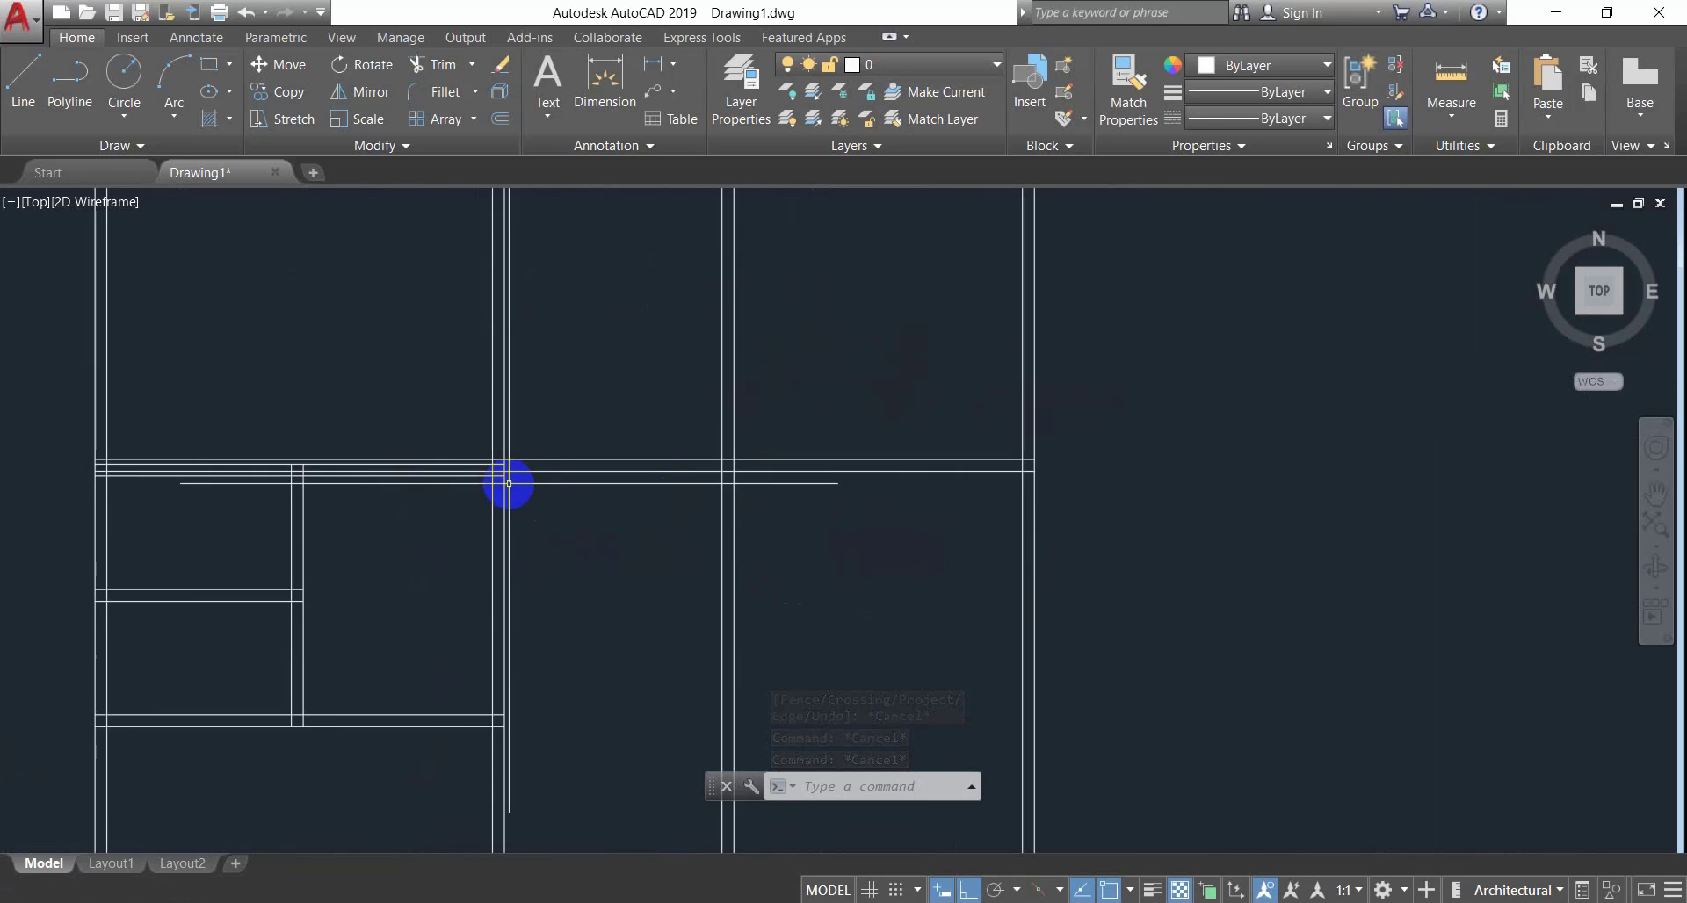
Trim the two new horizontal wall lines where they cross the open space between the drawing room's side walls.
scroll(632, 490, "down", 2)
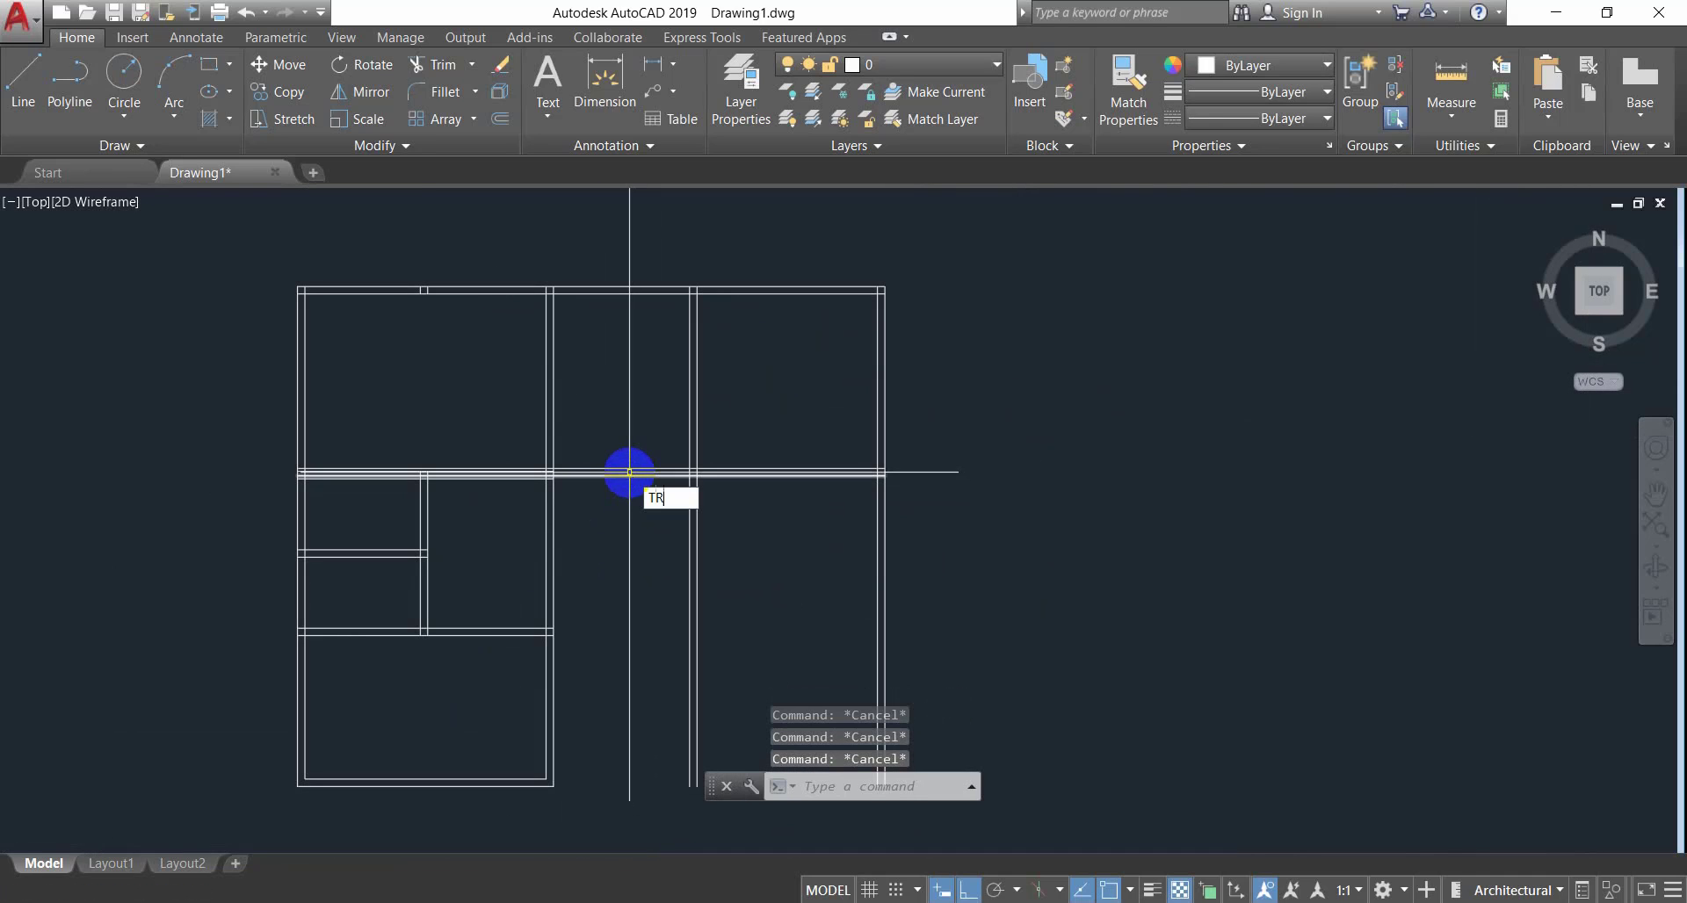
key("Return")
left_click(640, 418)
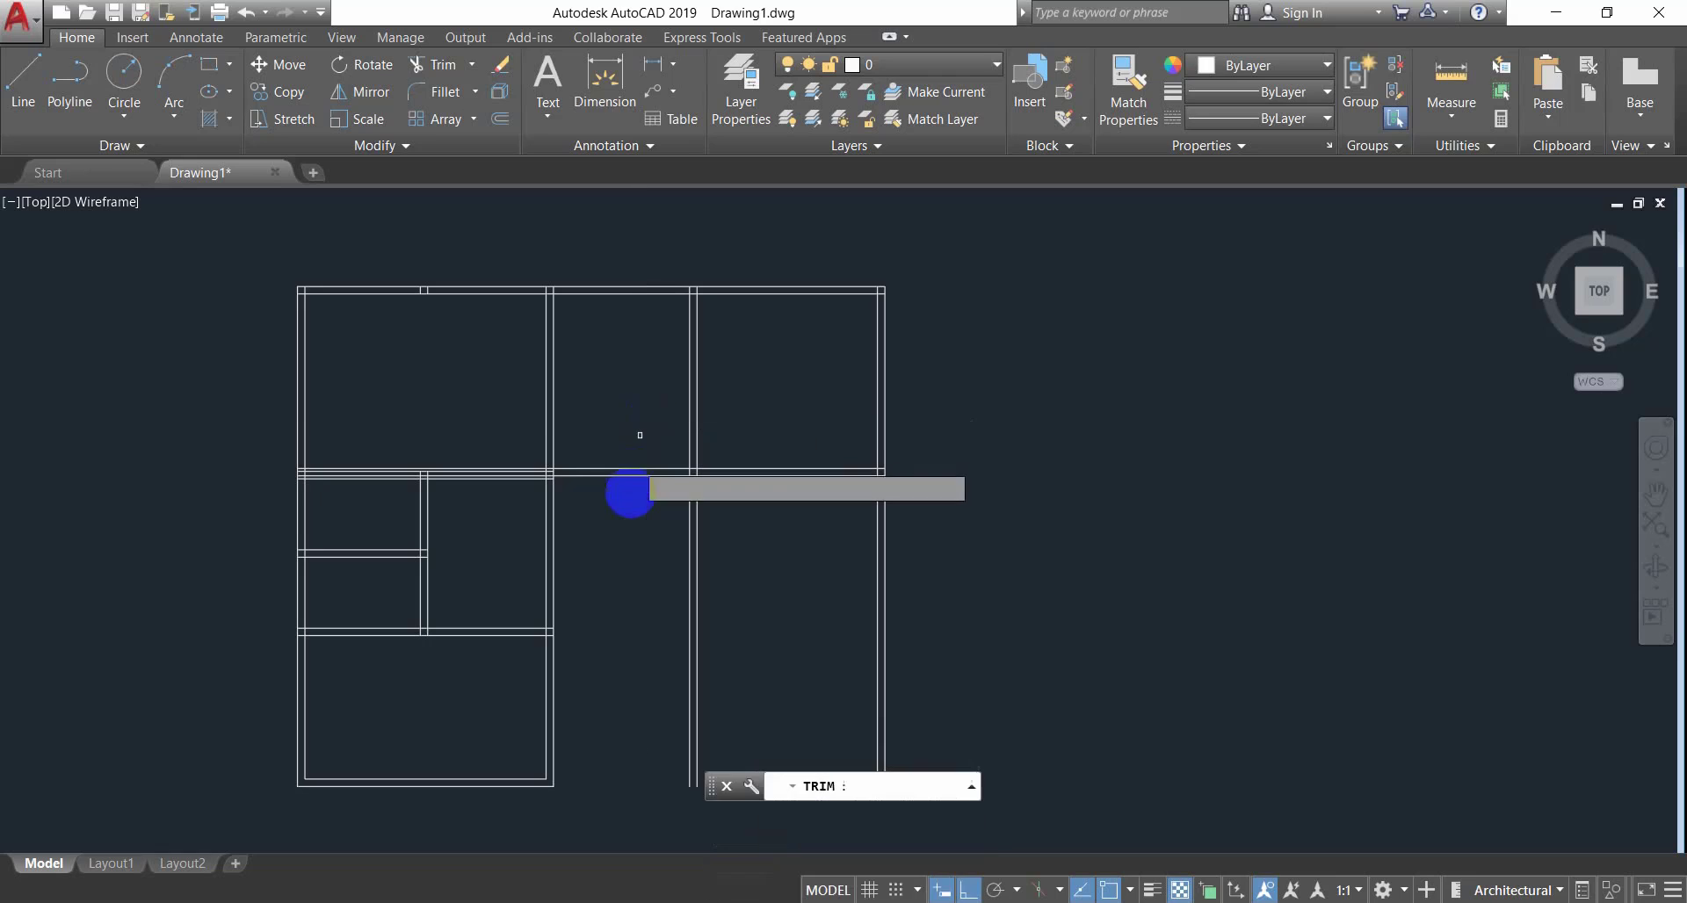
left_click(612, 538)
left_click(616, 431)
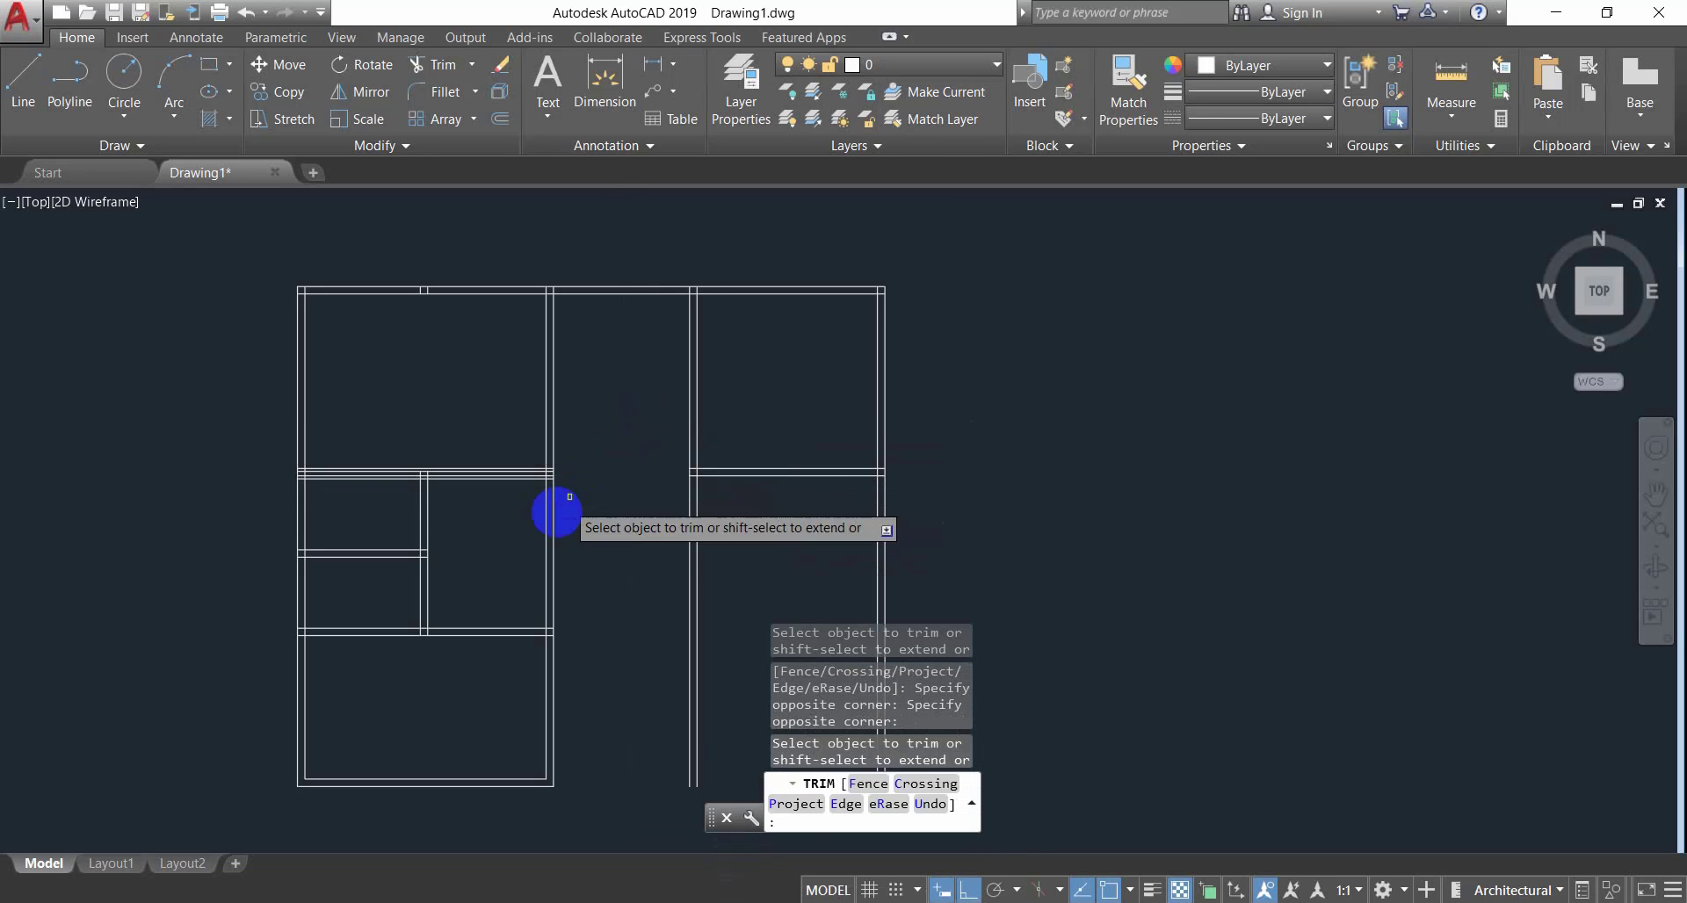
scroll(509, 514, "up", 4)
middle_click_drag(580, 470, 536, 542)
scroll(573, 498, "up", 4)
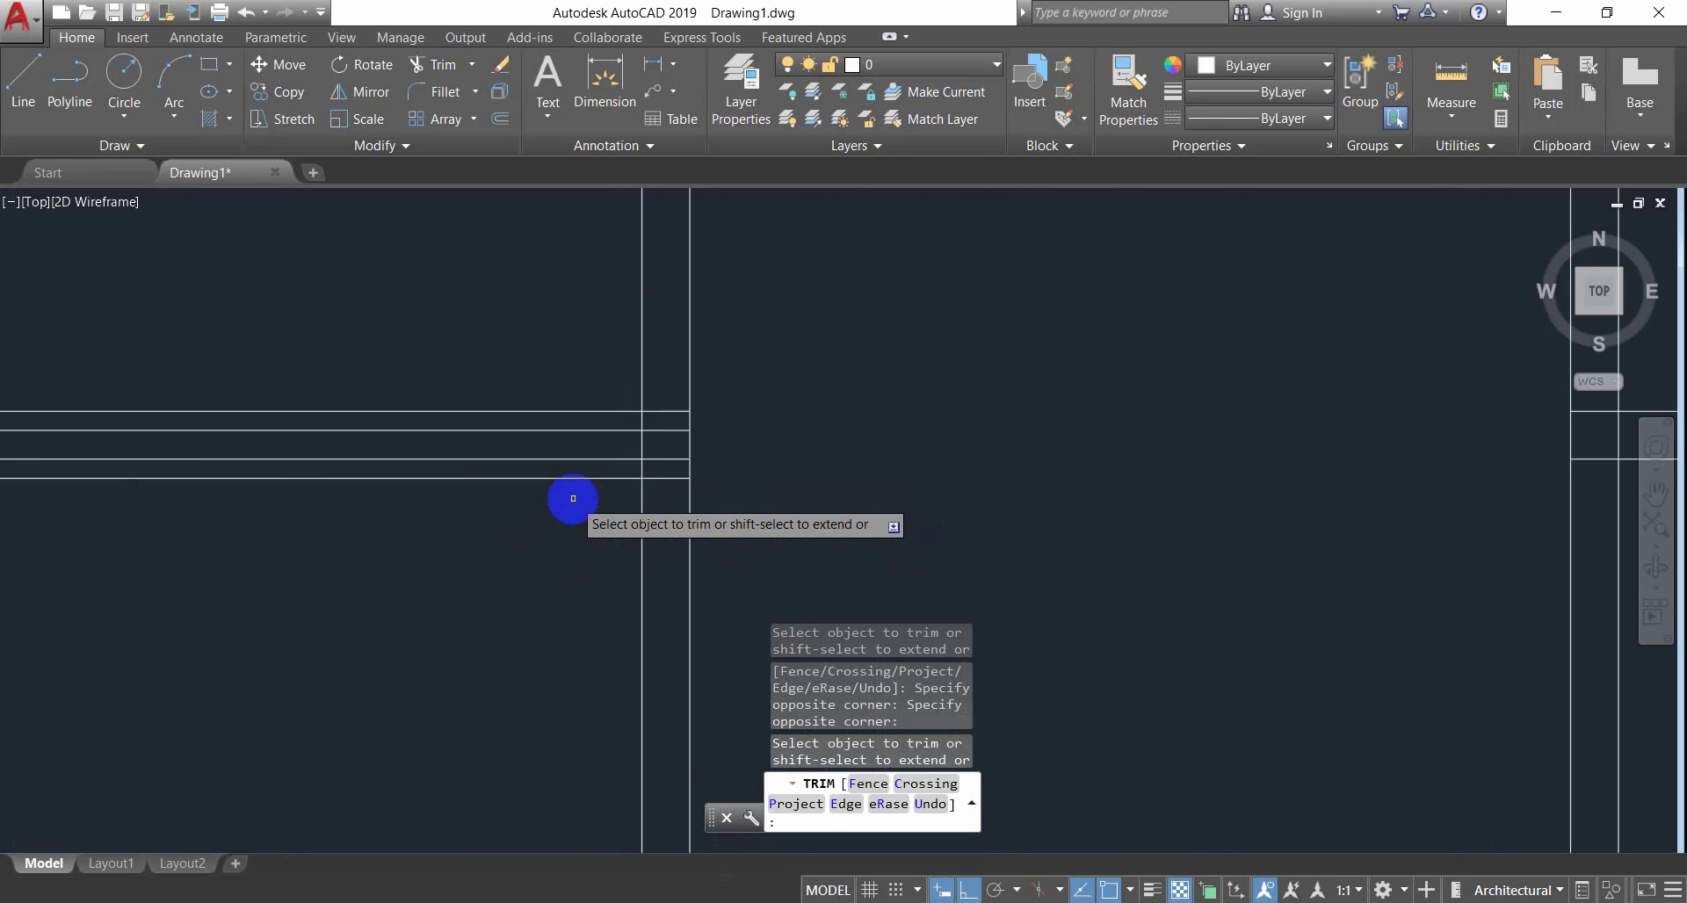
key("Escape")
key("Escape")
key("Escape")
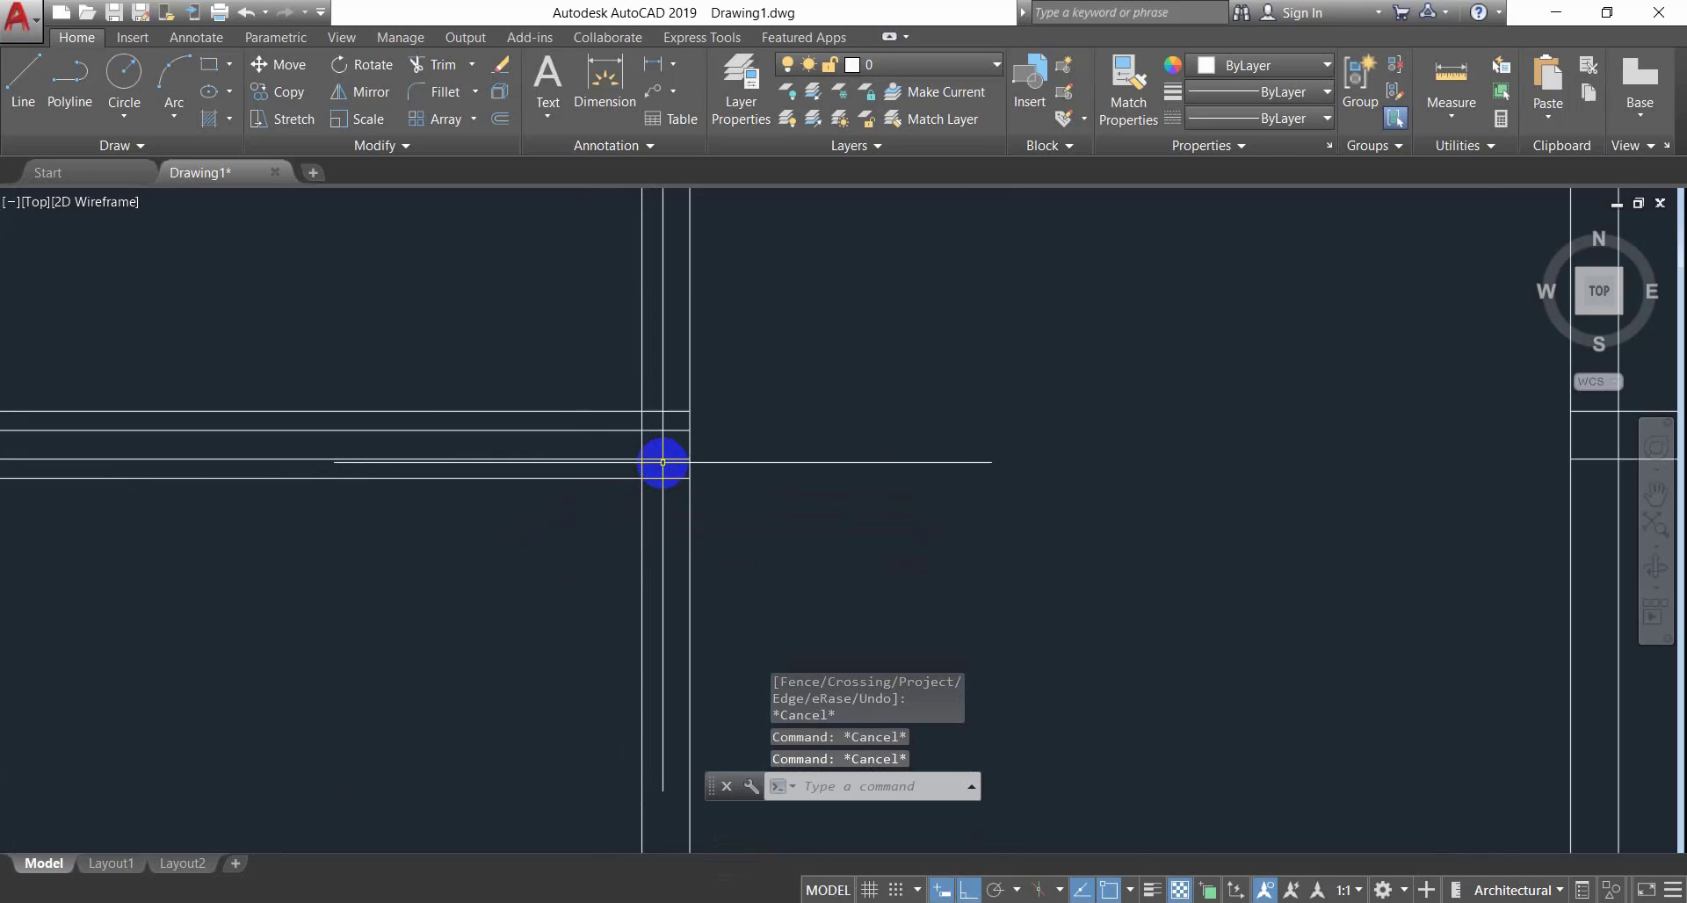
left_click(664, 459)
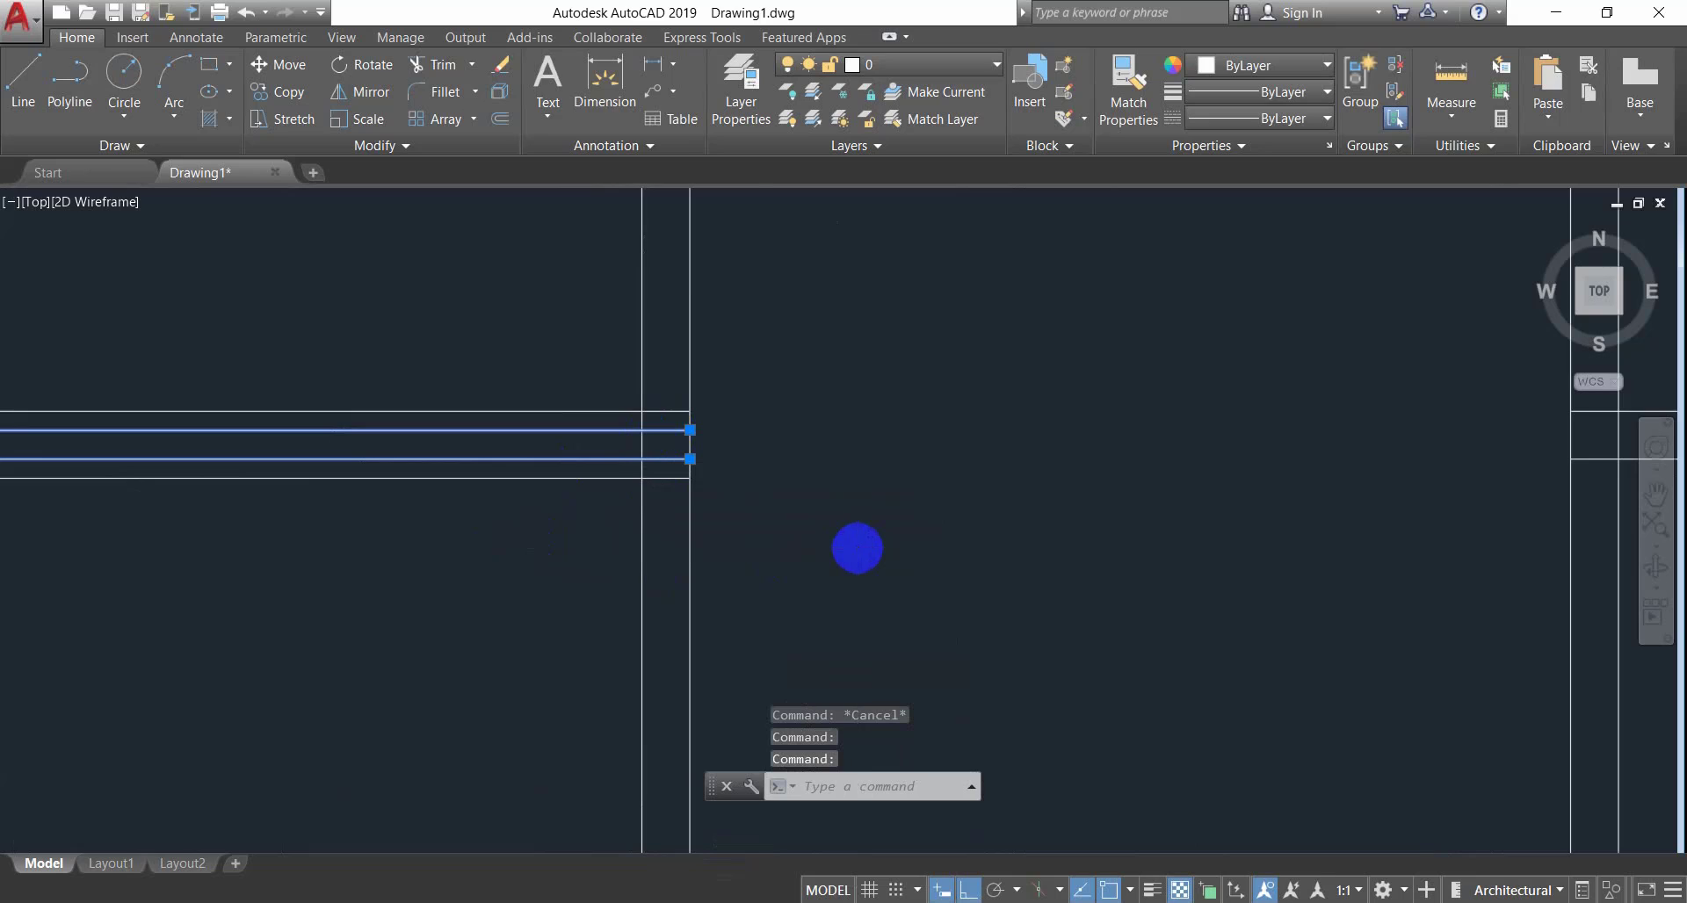
scroll(857, 549, "down", 2)
middle_click_drag(857, 548, 803, 522)
key("Escape")
key("Escape")
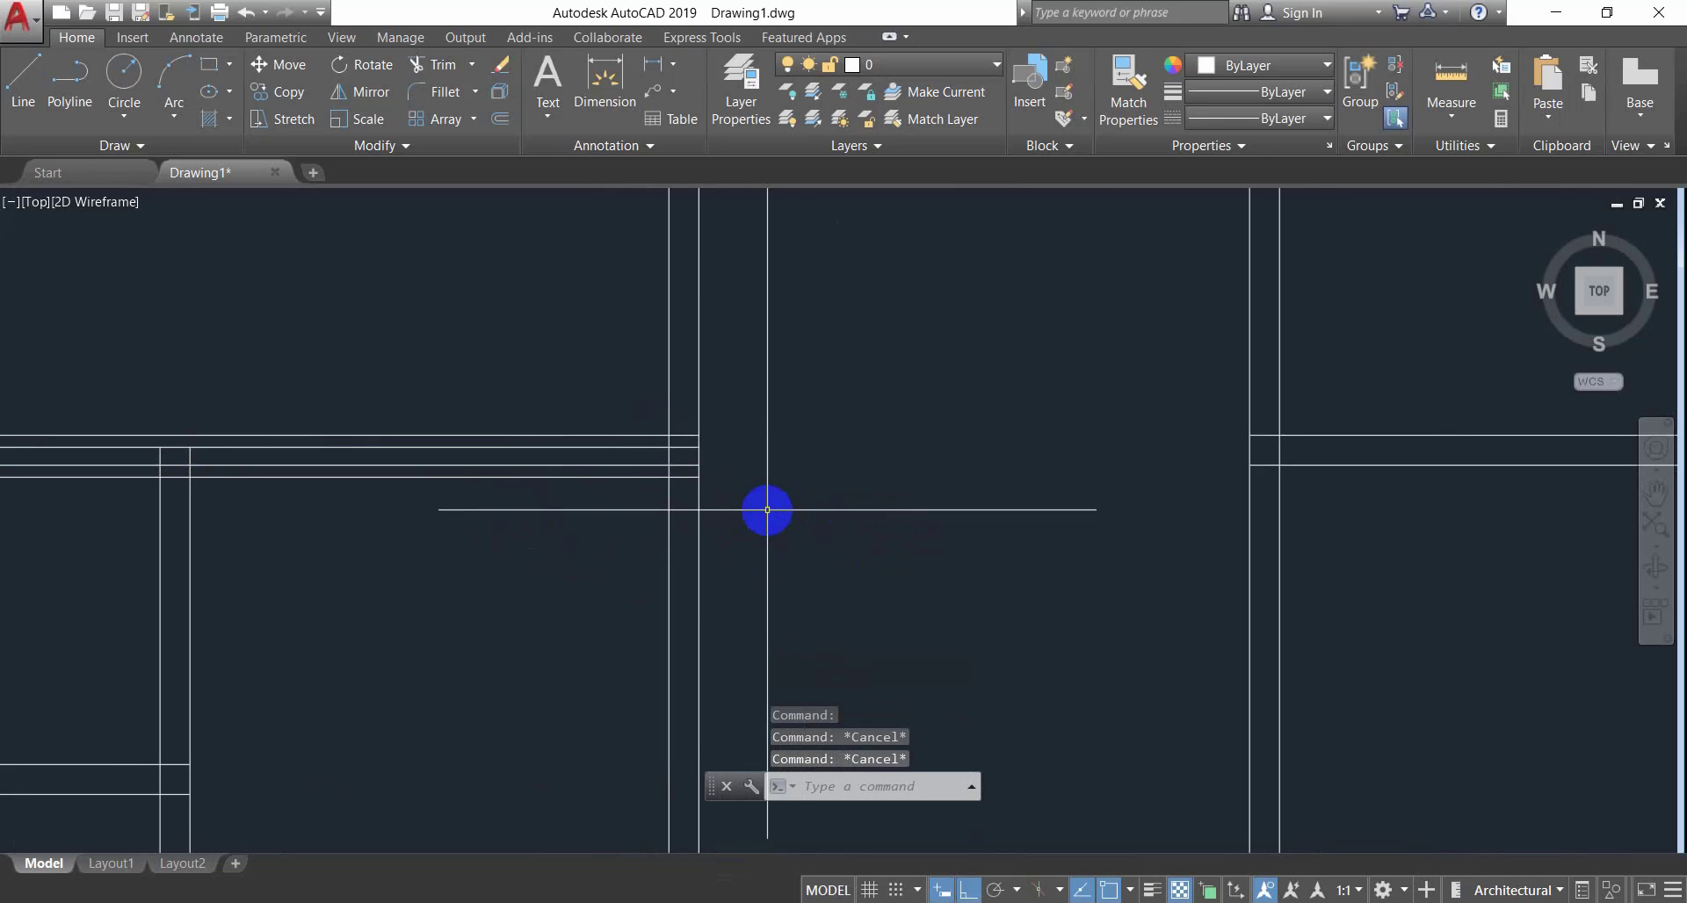
Erase the two leftover offset lines overlapping the wall between the left bedroom and the toilet.
scroll(737, 523, "down", 2)
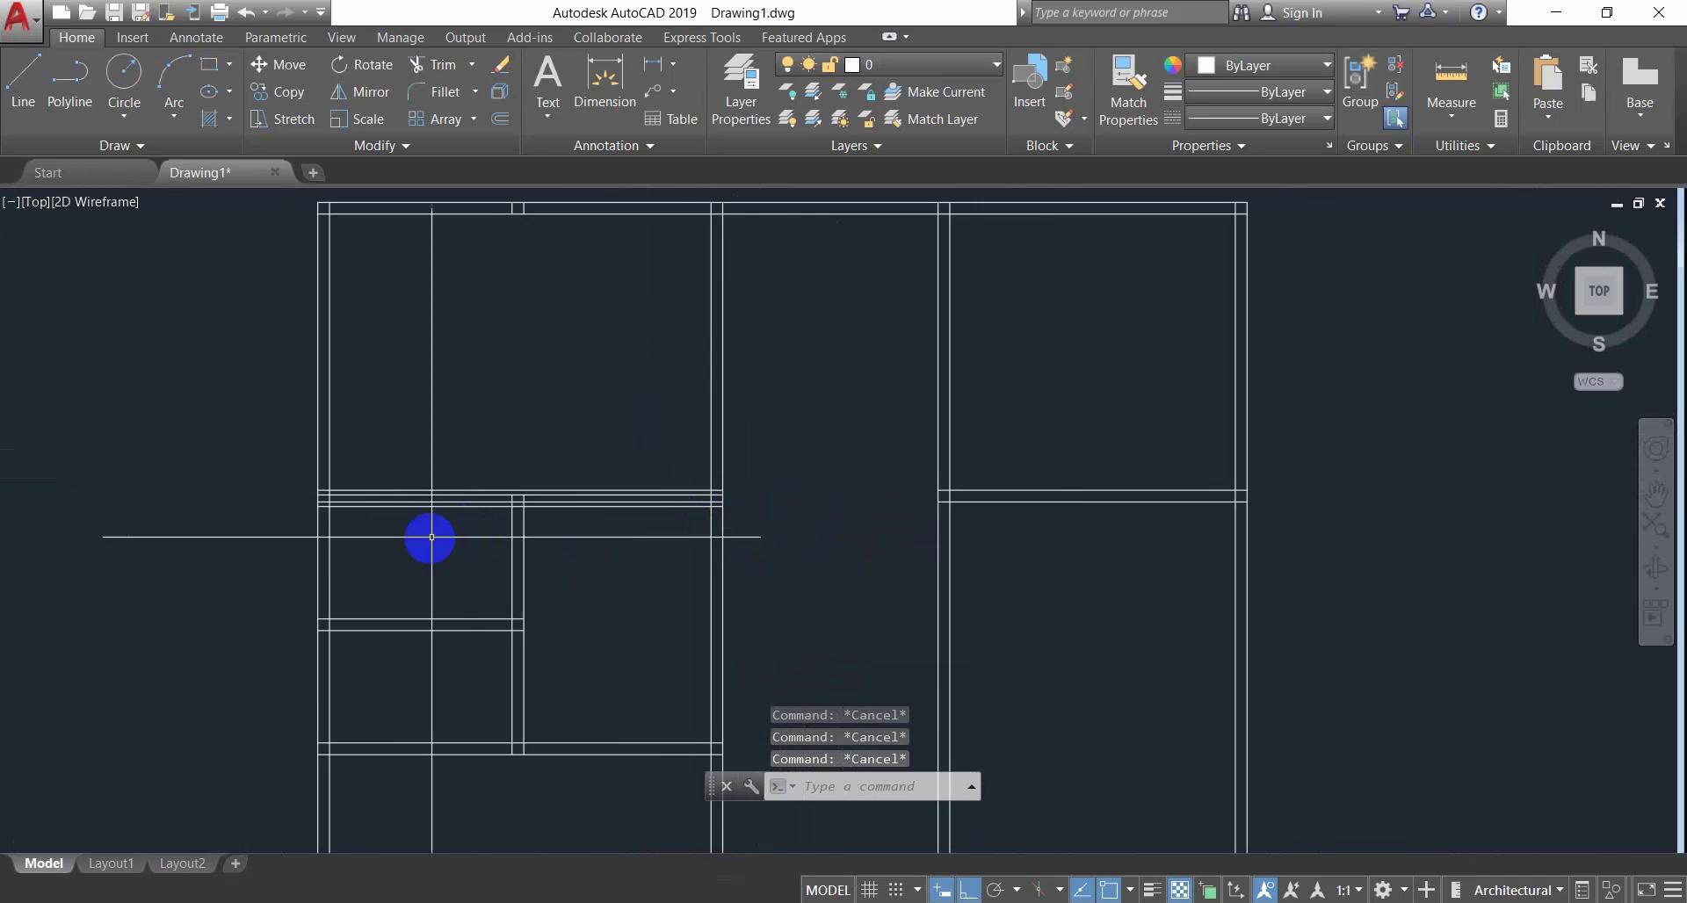
scroll(381, 561, "up", 1)
scroll(404, 523, "up", 2)
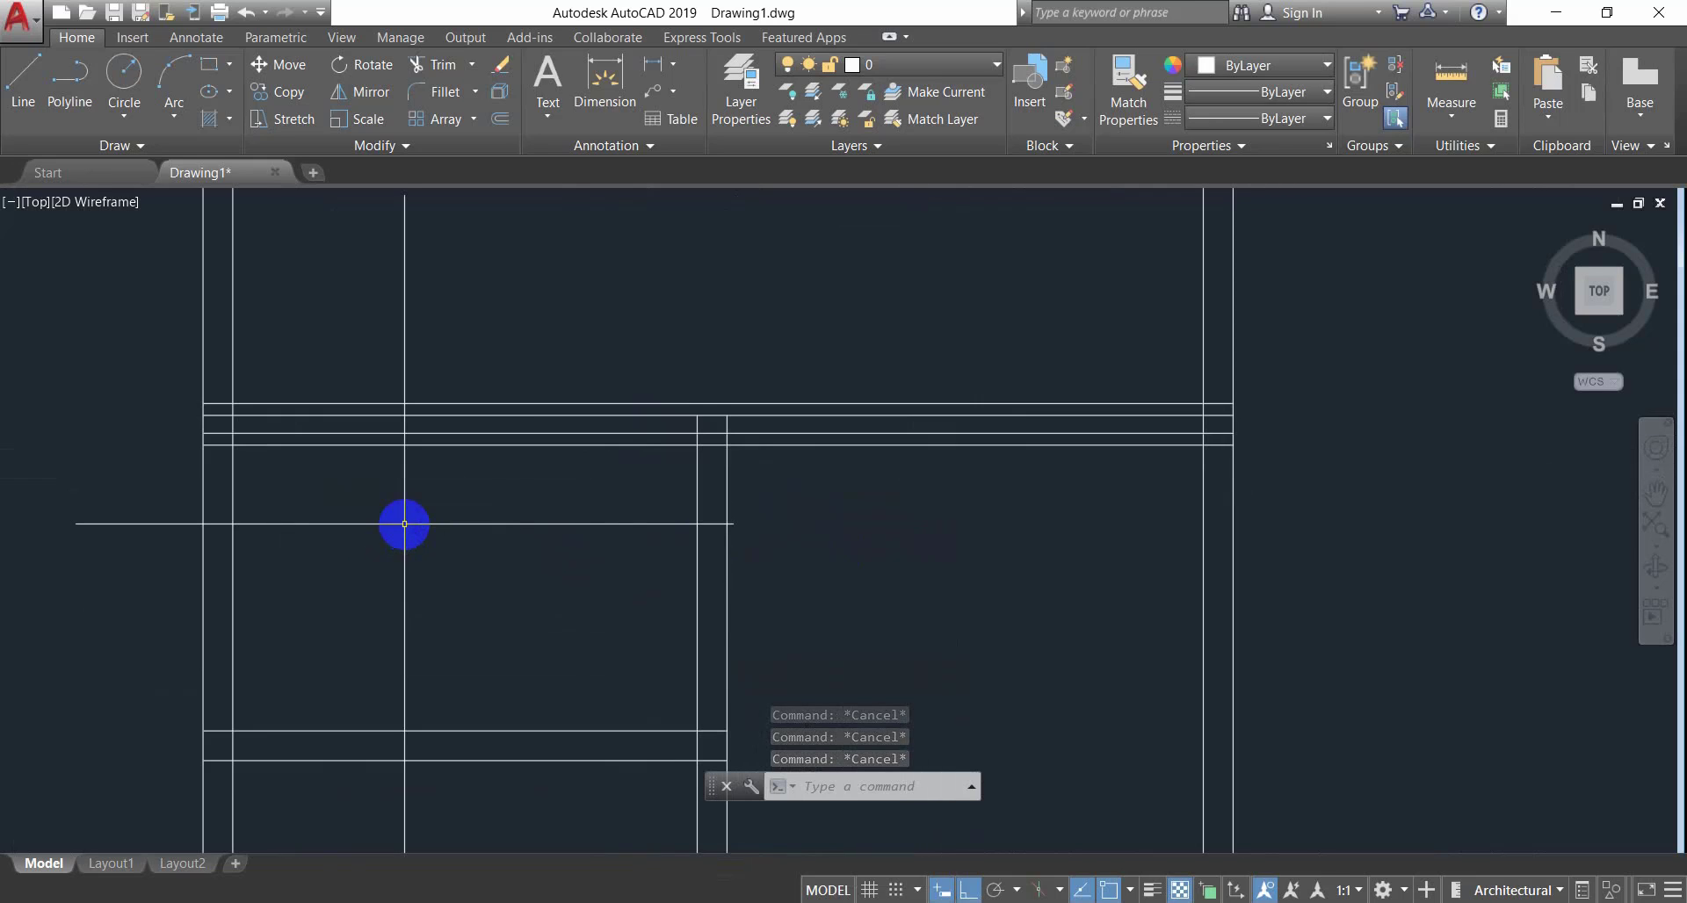
left_click(652, 433)
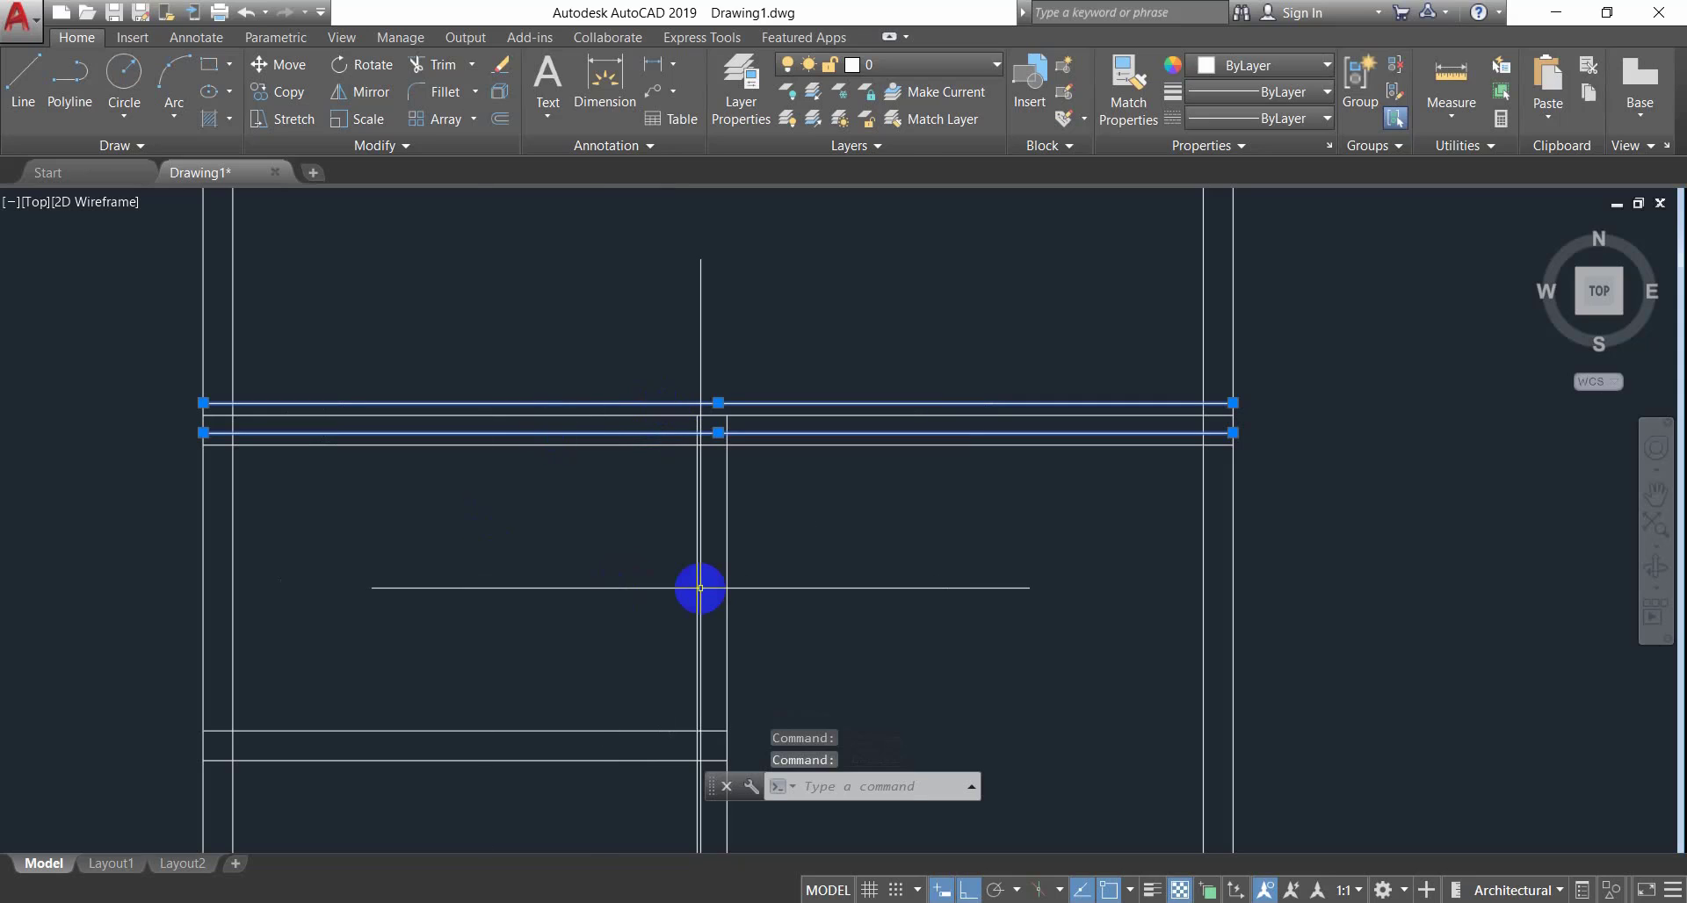
type("e")
key("Return")
Check the dining room and kitchen dimensions in the reference plan in Photos and return to the AutoCAD drawing.
scroll(703, 571, "down", 4)
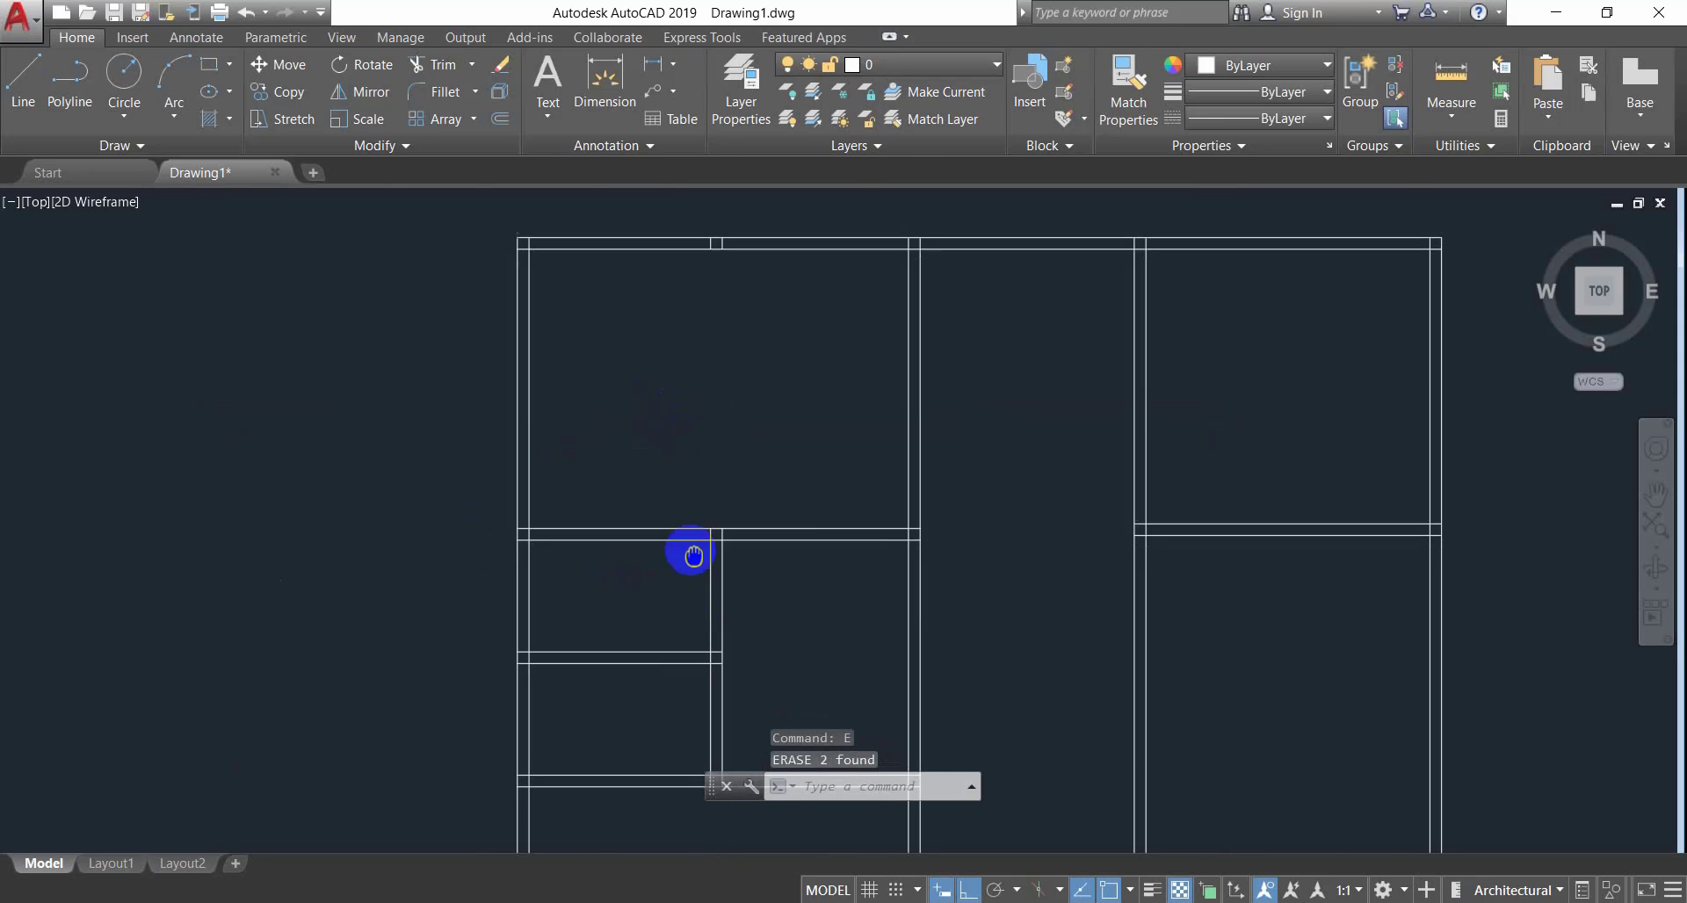
middle_click_drag(817, 489, 633, 441)
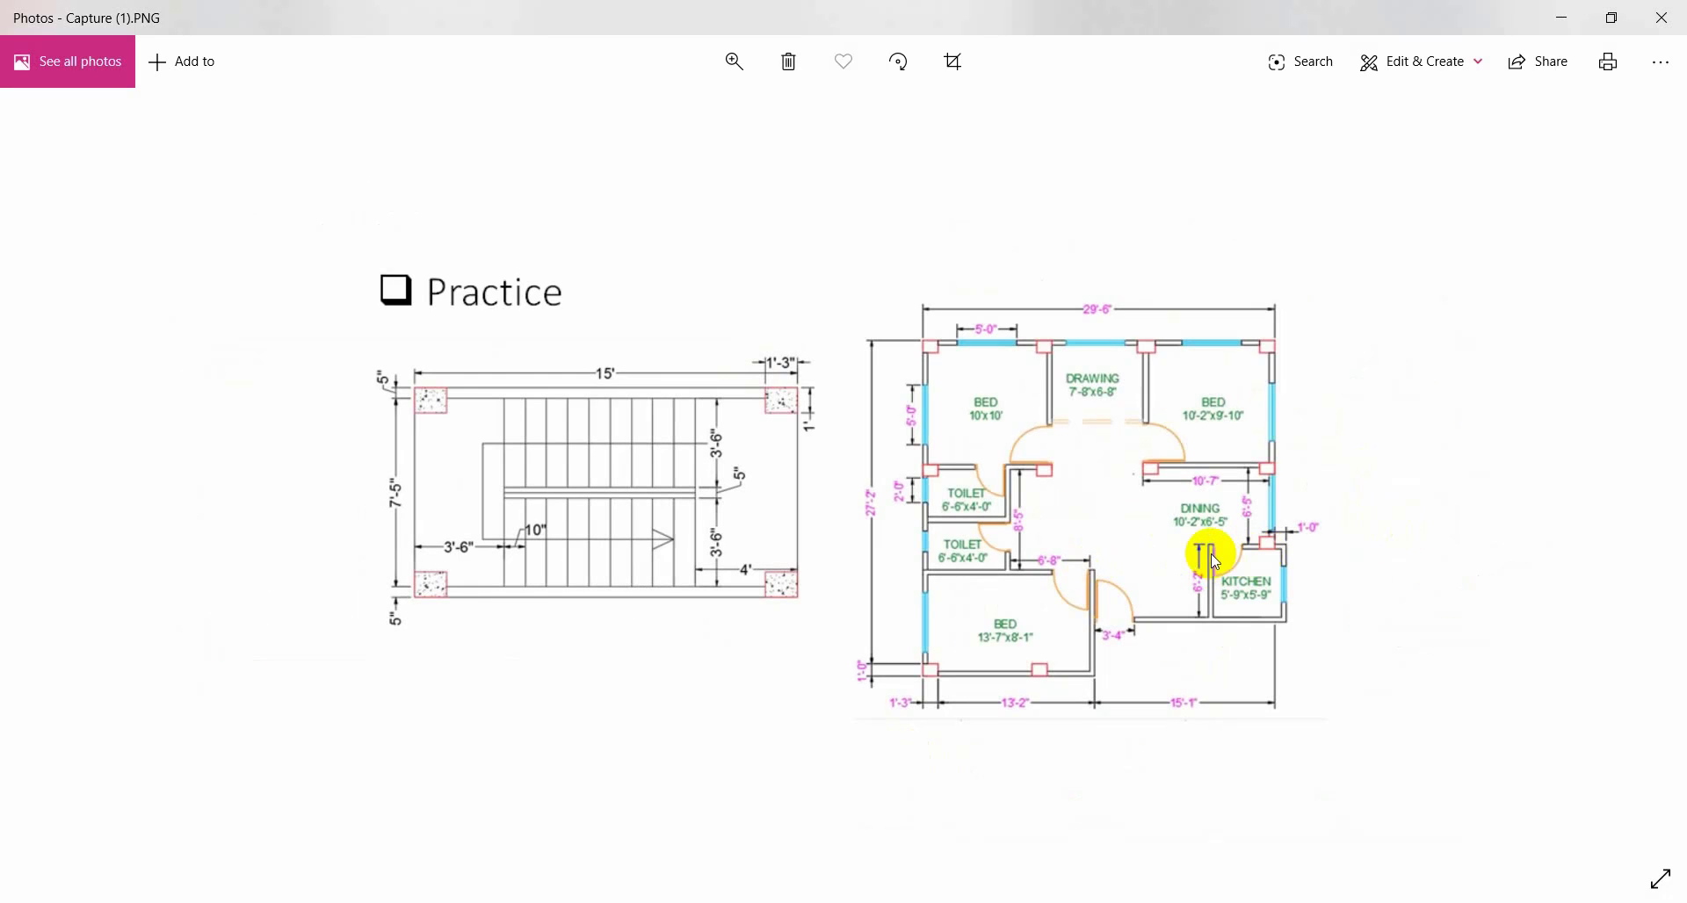
scroll(1209, 565, "up", 2)
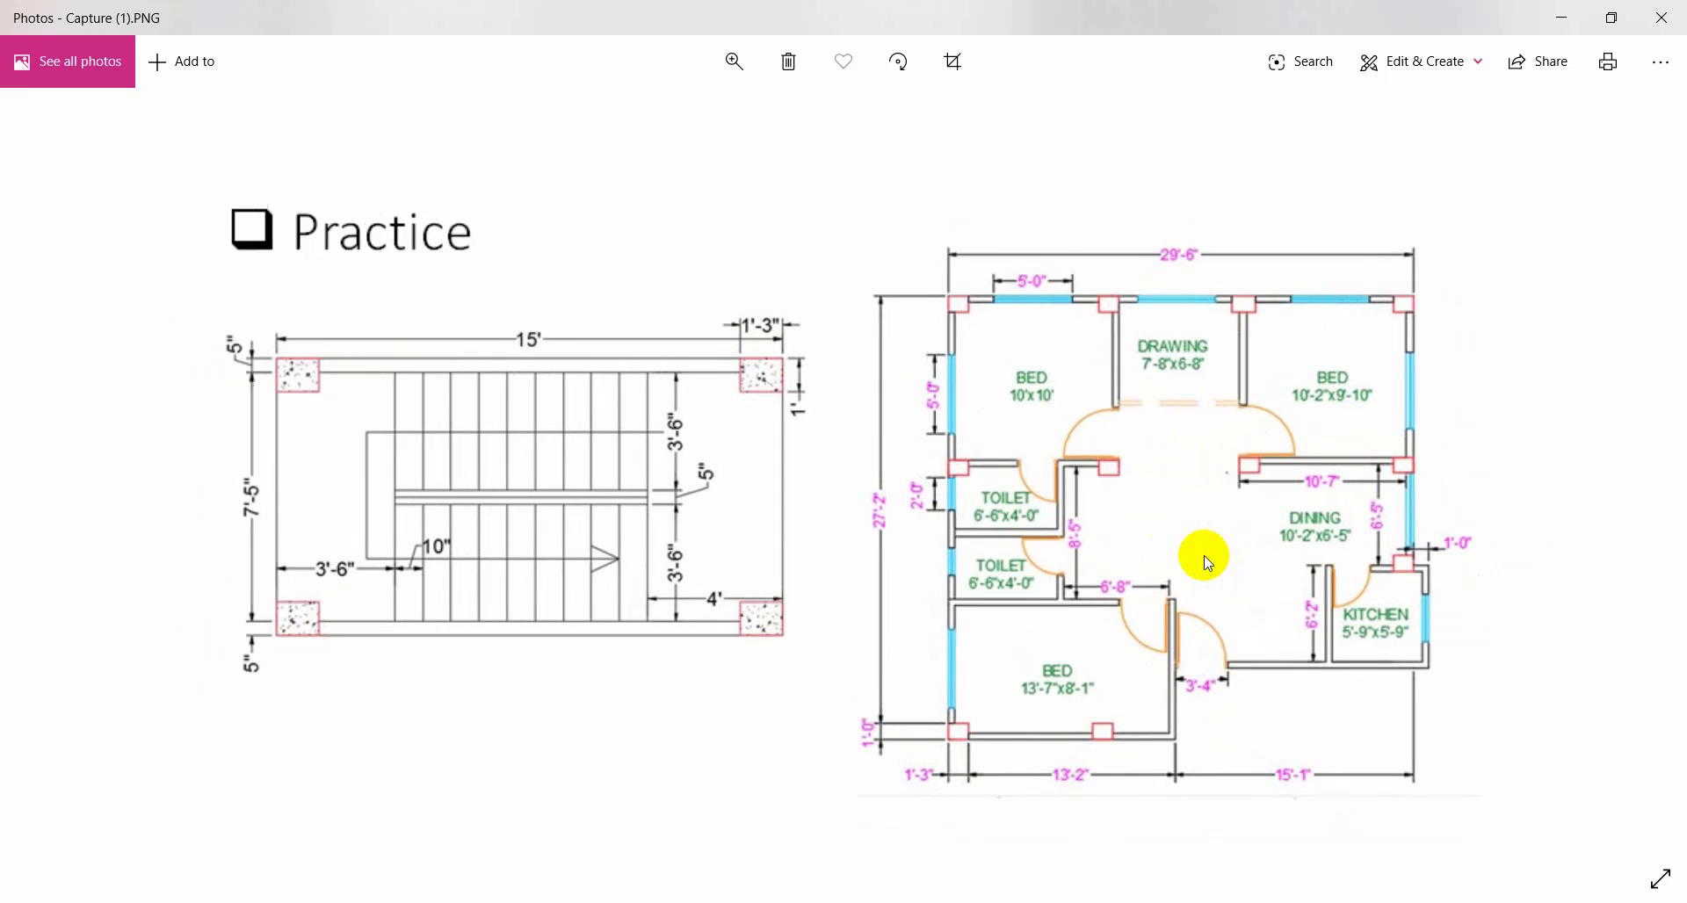
scroll(1204, 562, "up", 1)
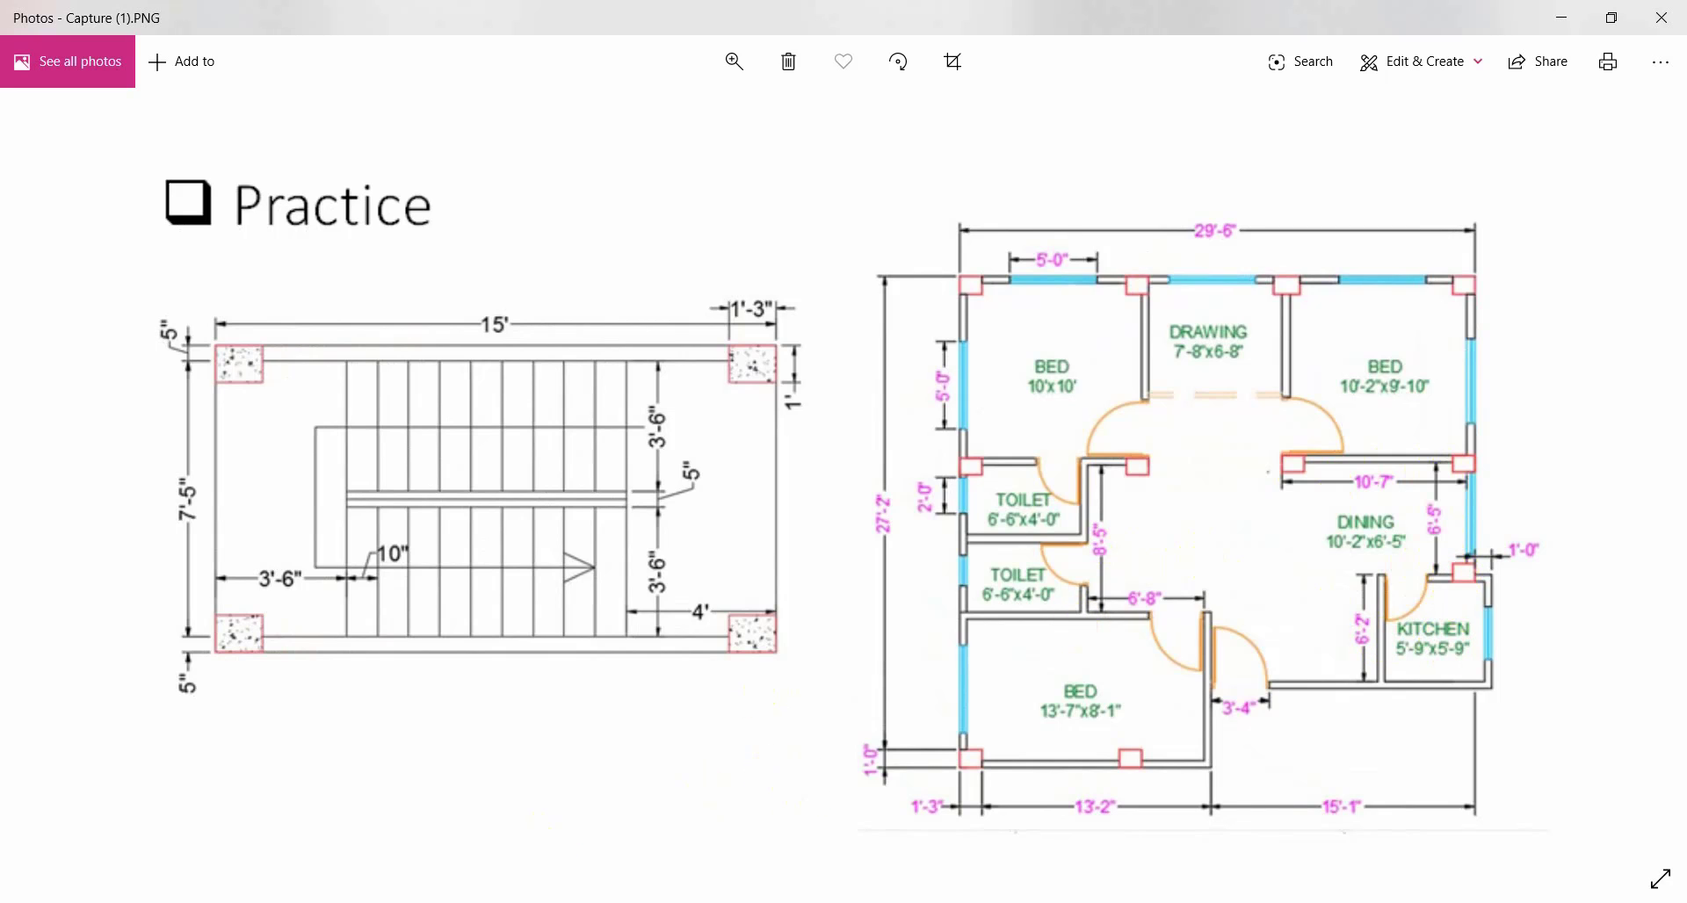
key("alt+Tab")
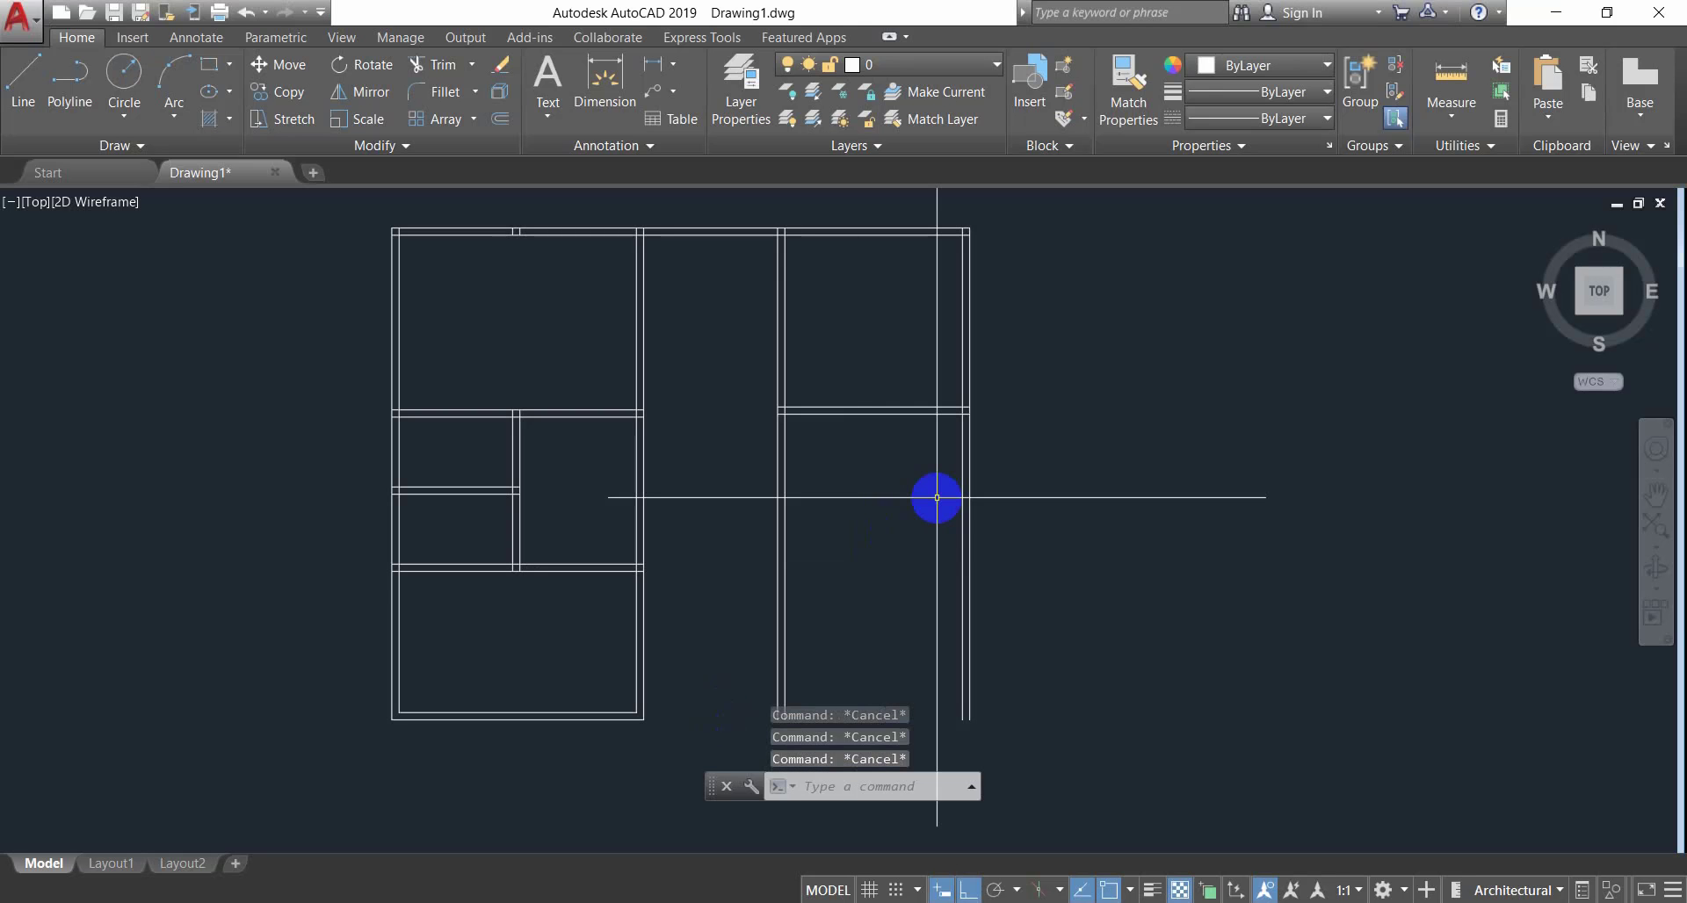
Offset the lower line of the right-hand bedroom's bottom wall 8'5" downward.
type("O")
key("Return")
type("8'5")
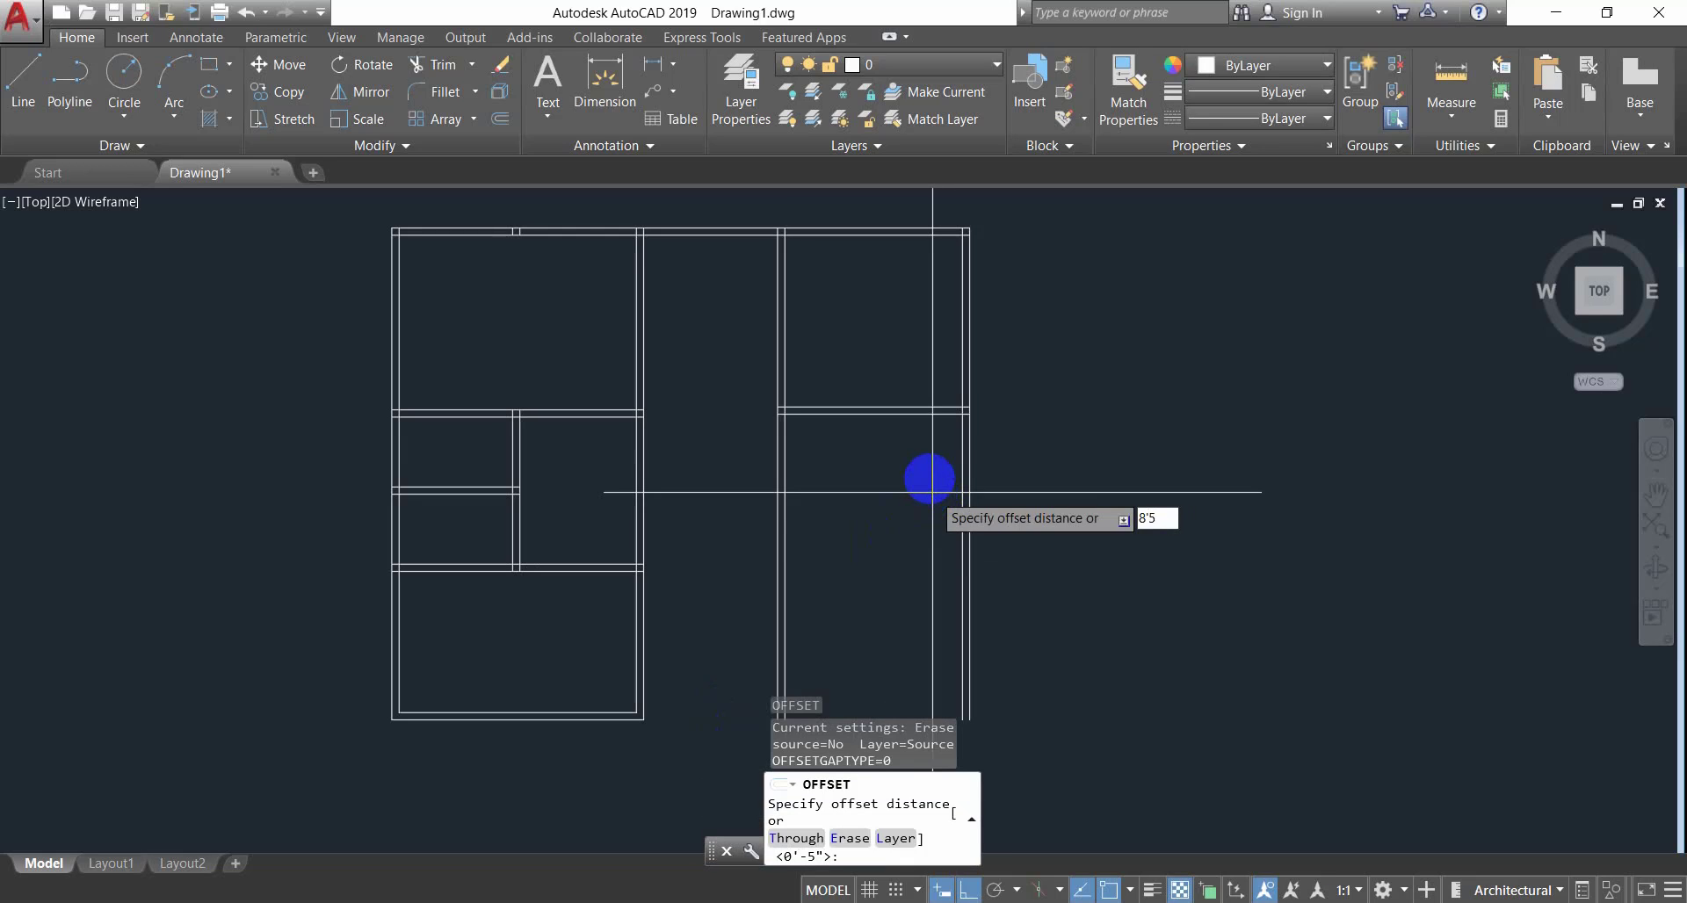
key("Return")
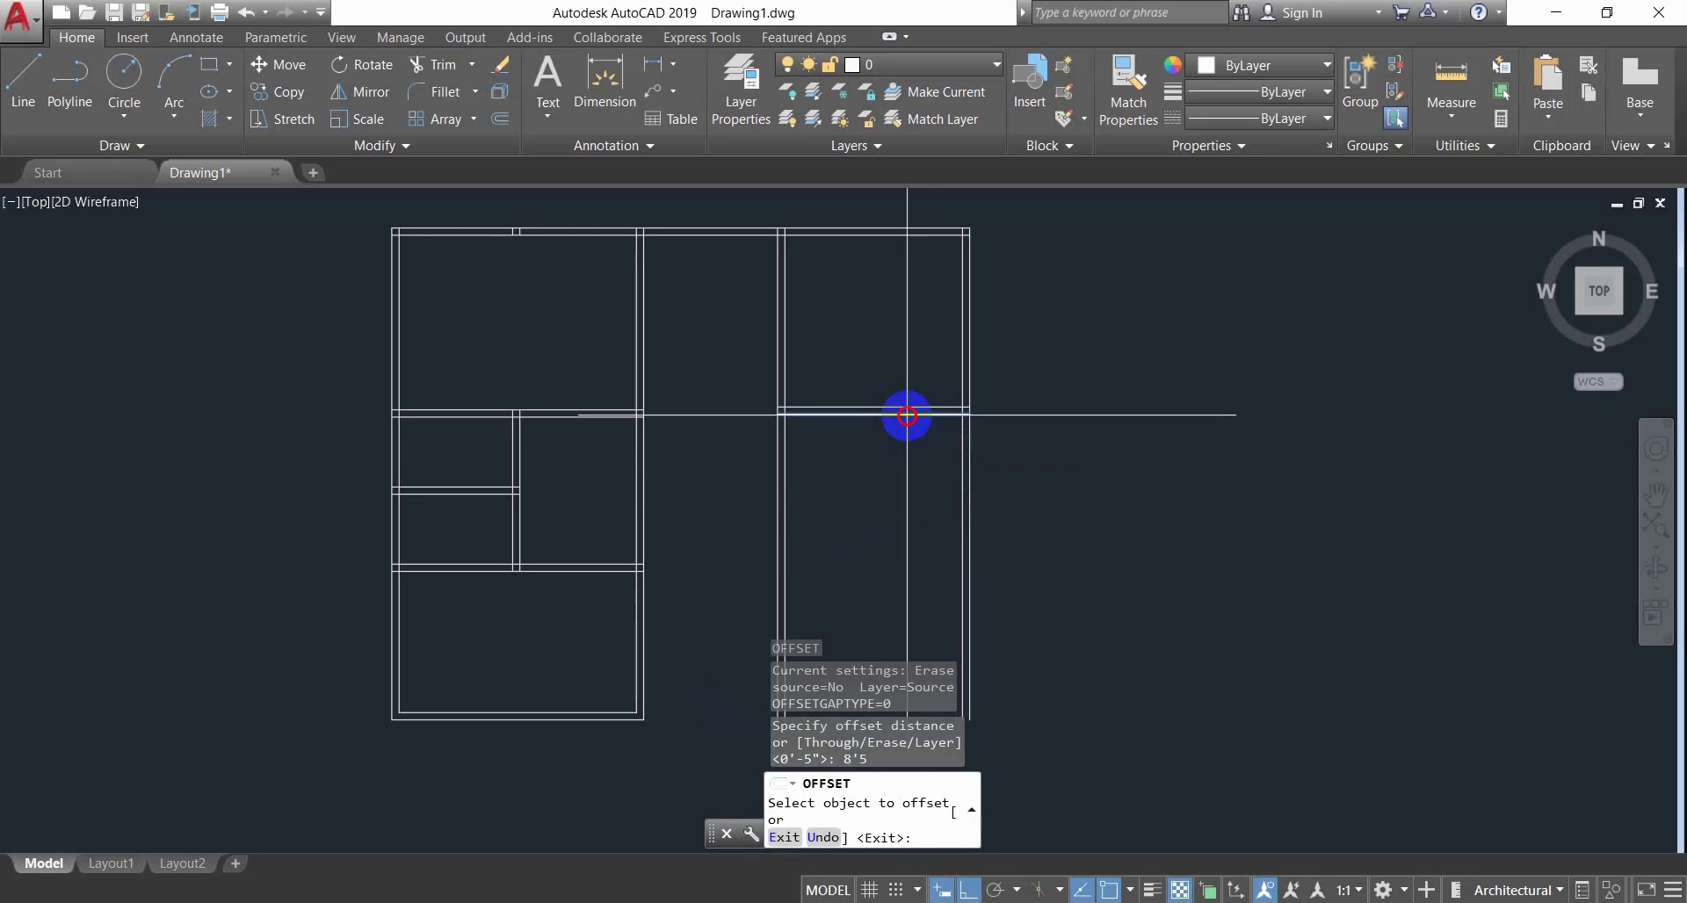
left_click(913, 411)
left_click(913, 528)
key("Return")
Offset the new horizontal line below the dining area 5" downward to give the wall its thickness.
key("Return")
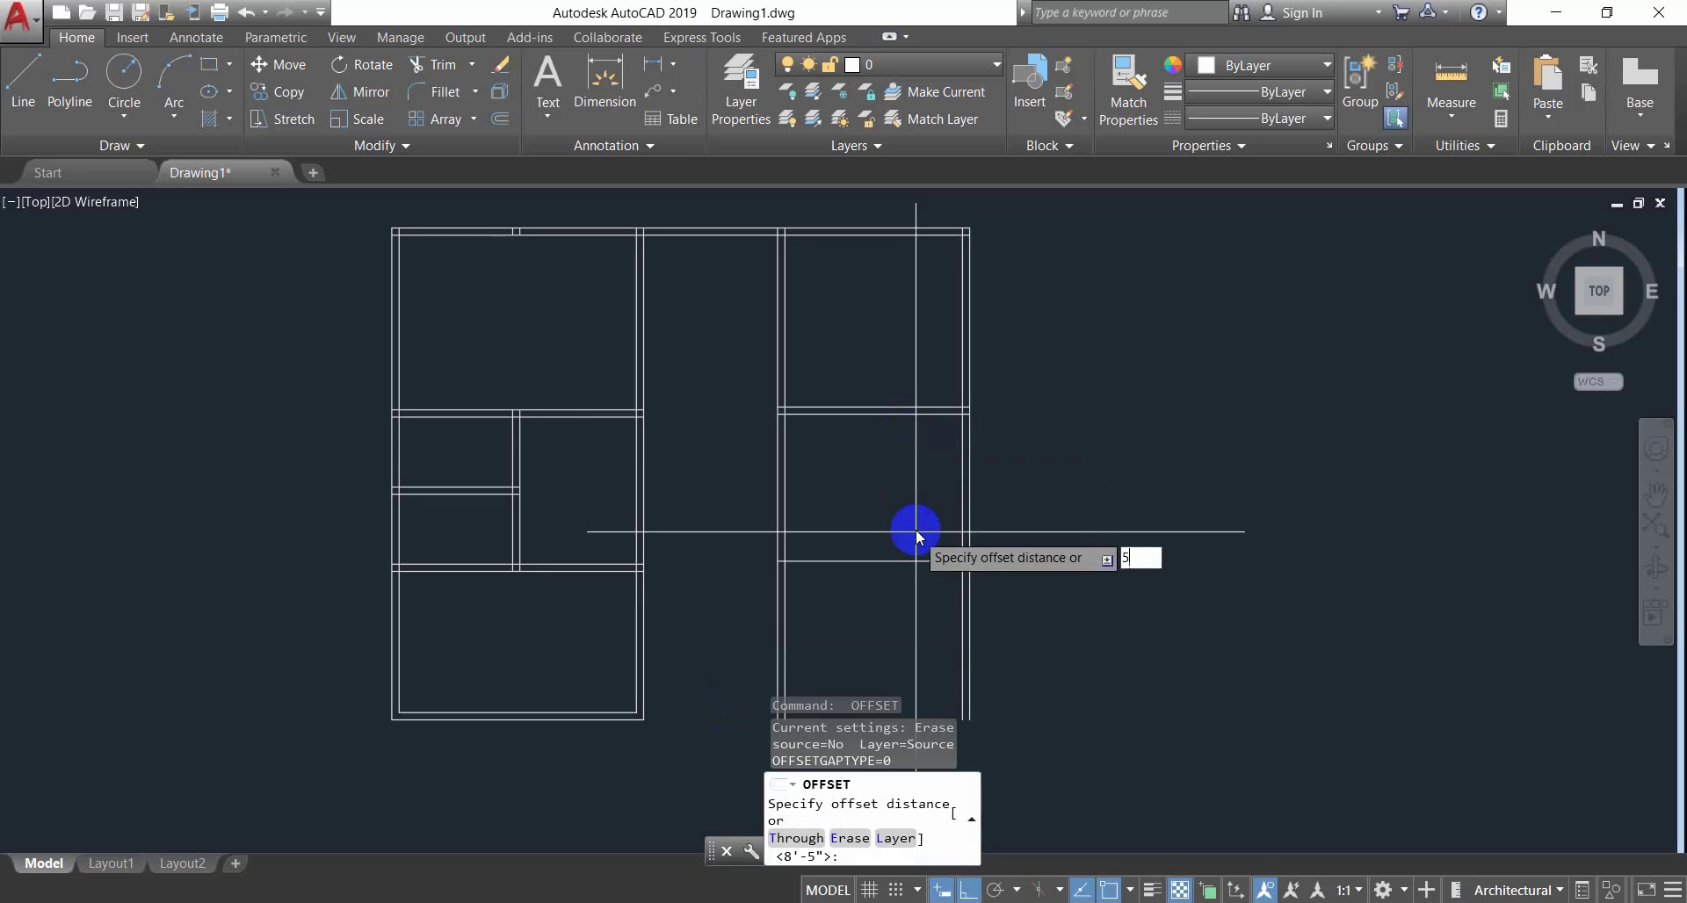
middle_click_drag(915, 527, 886, 416)
type("5")
key("Return")
left_click(870, 453)
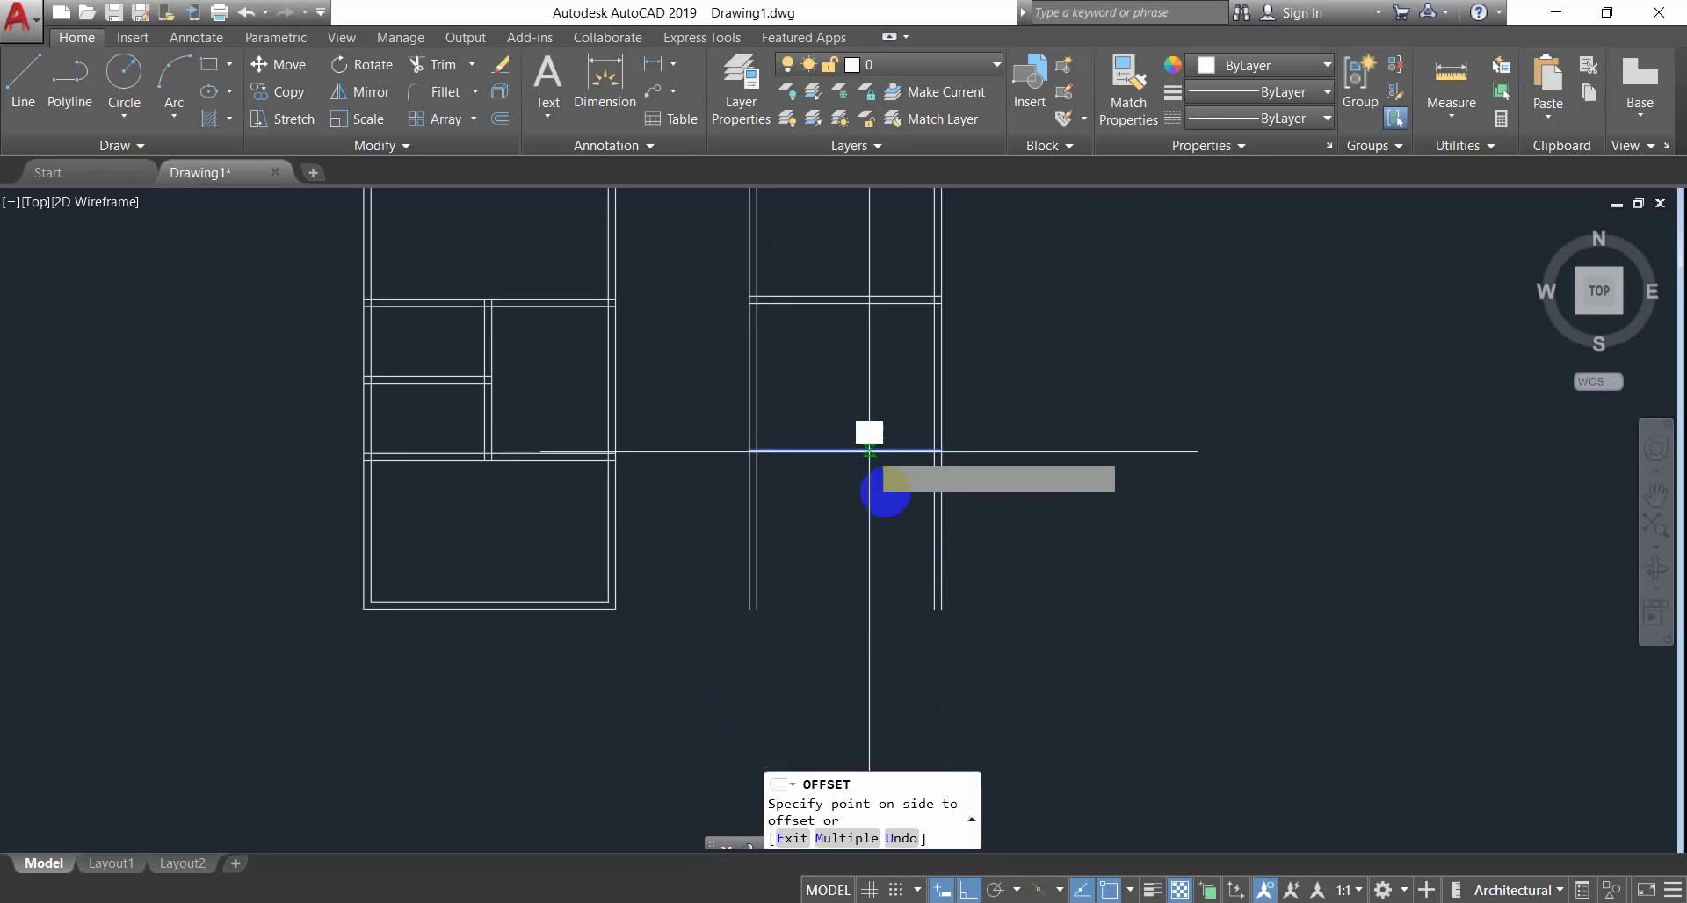
left_click(893, 530)
key("Return")
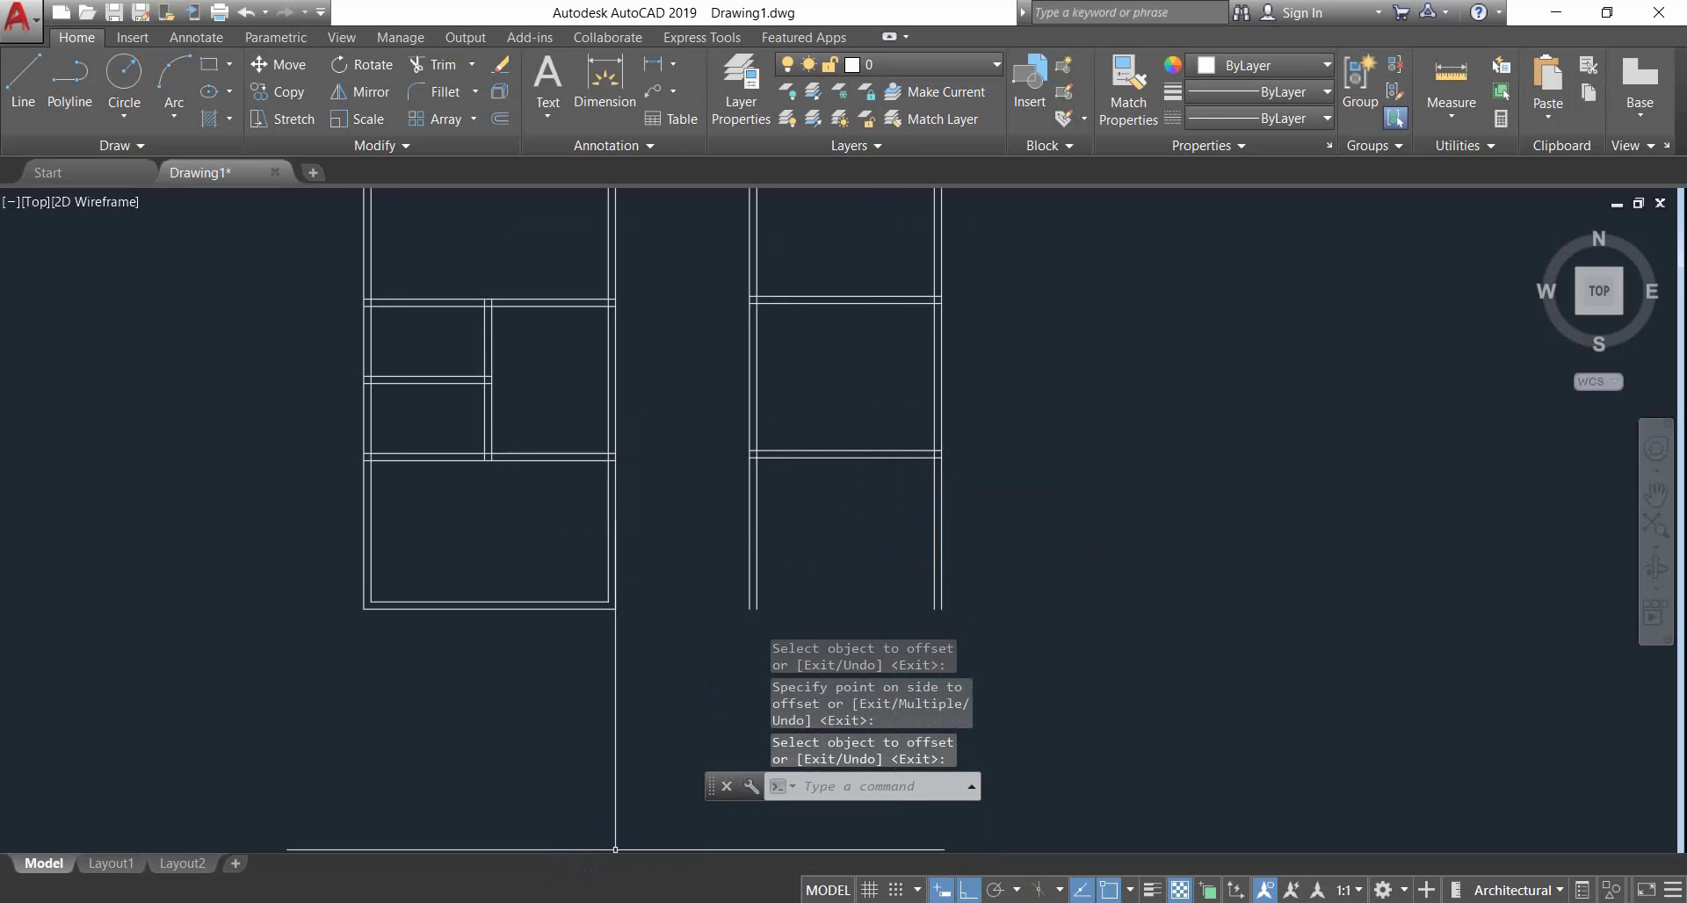
Check the kitchen dimensions in the reference plan in Photos and return to the AutoCAD drawing.
key("alt+Tab")
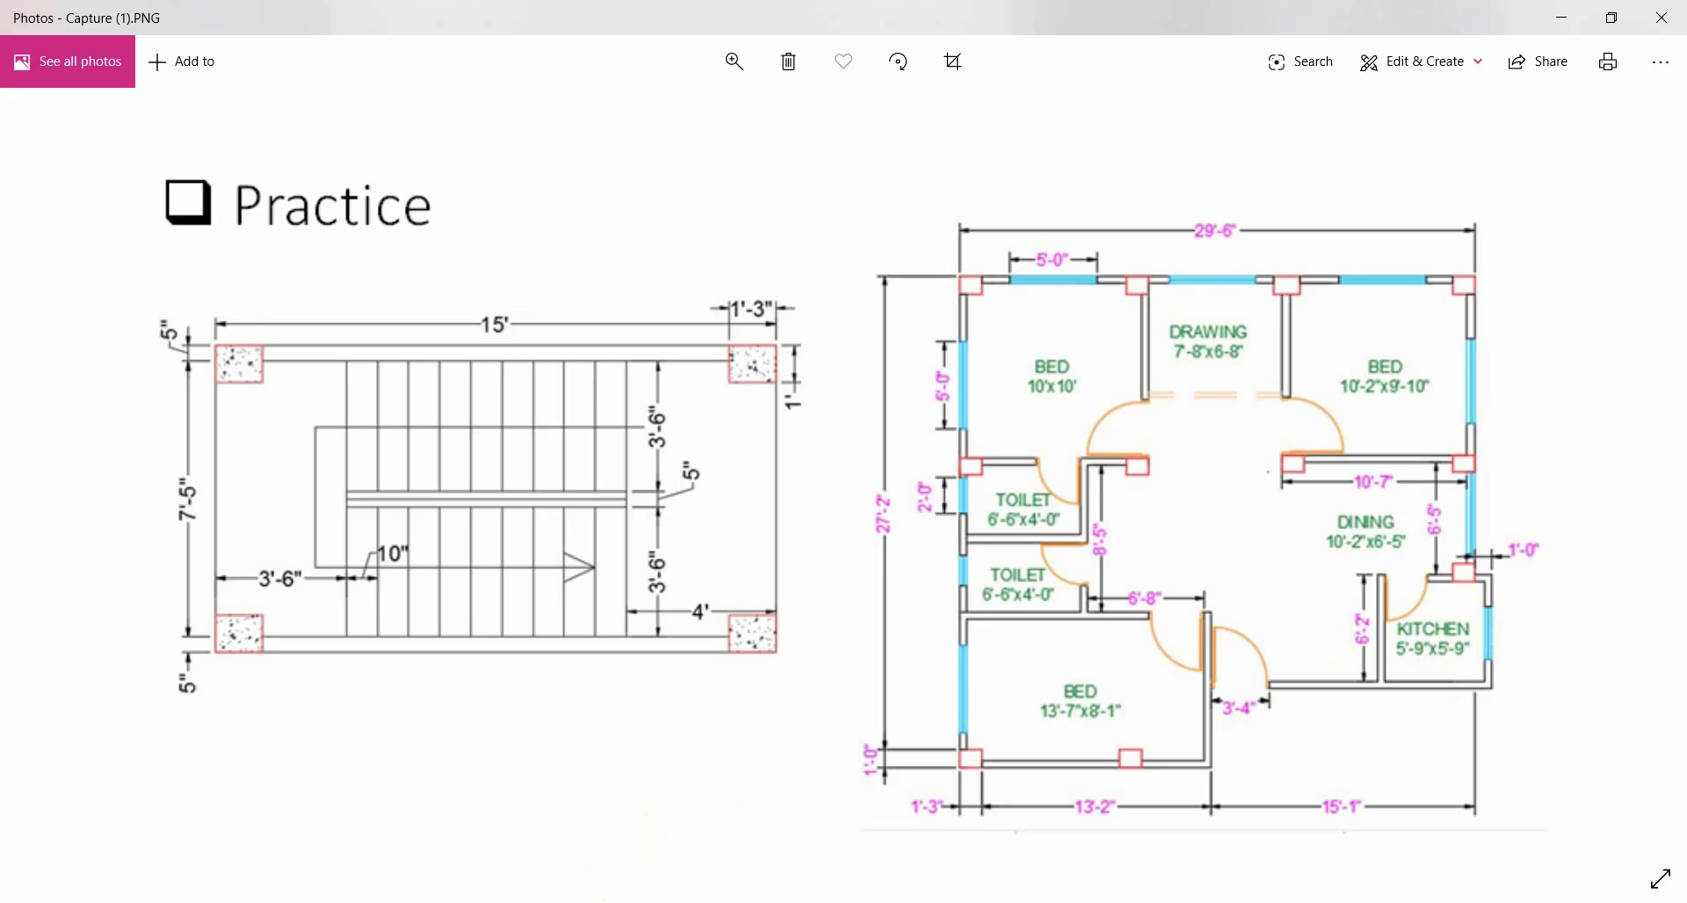
key("alt+Tab")
key("Escape")
key("Escape")
key("Escape")
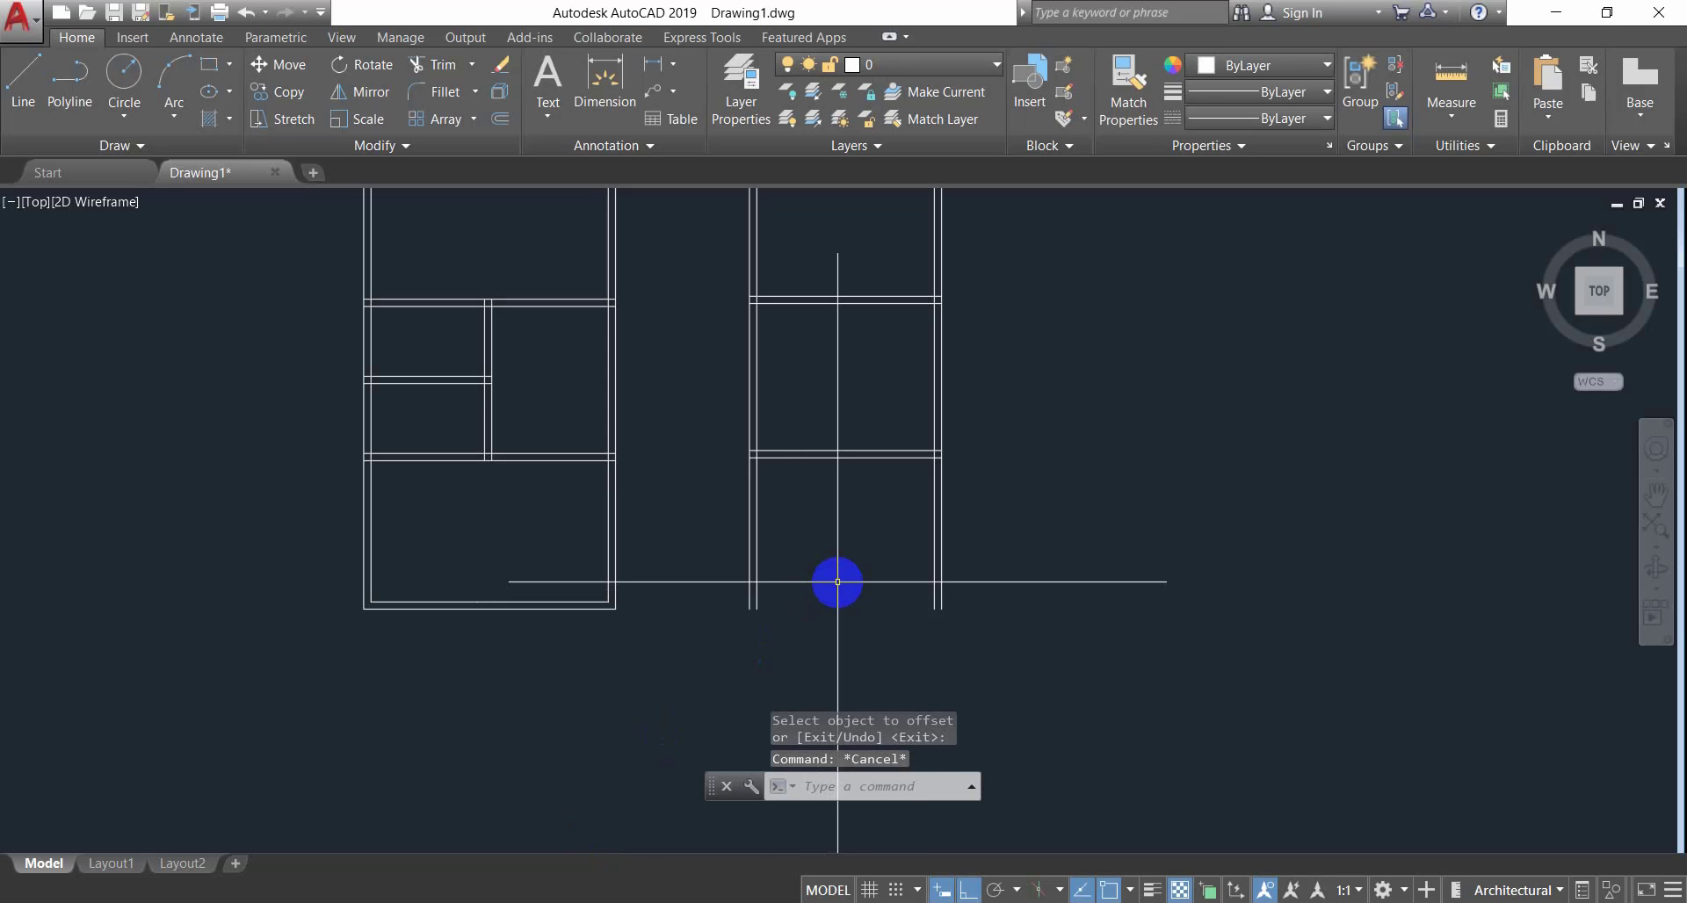
Offset the lower line of the dining room's bottom wall 5'9" downward for the kitchen's depth.
type("O")
key("Return")
type("5'")
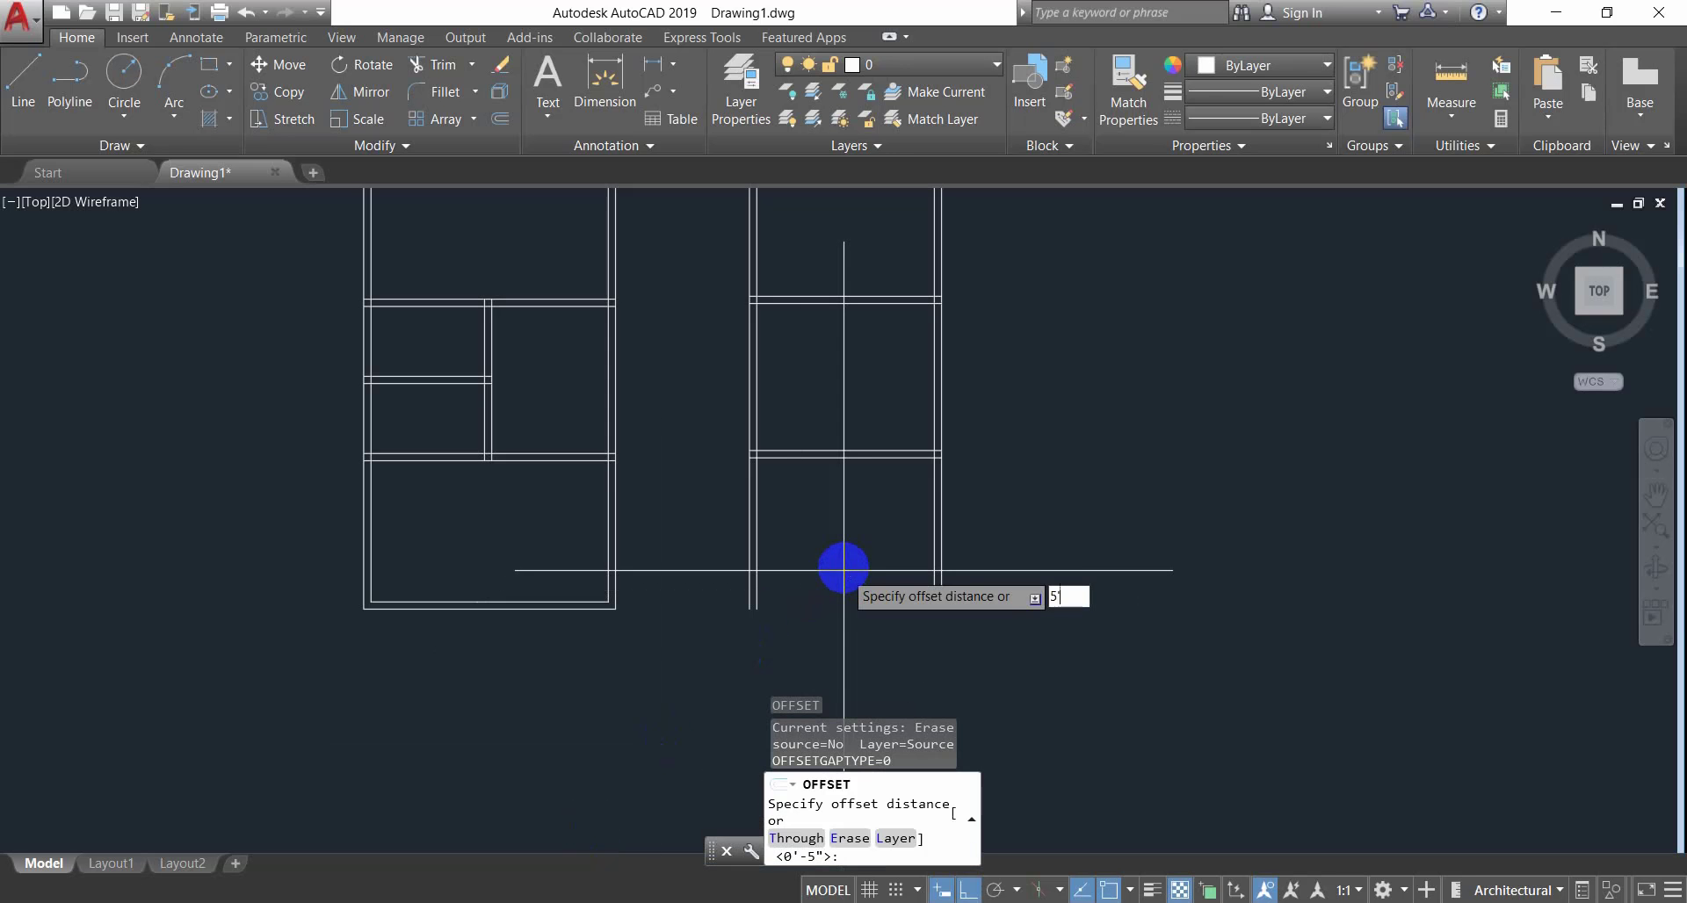
type("9")
key("Return")
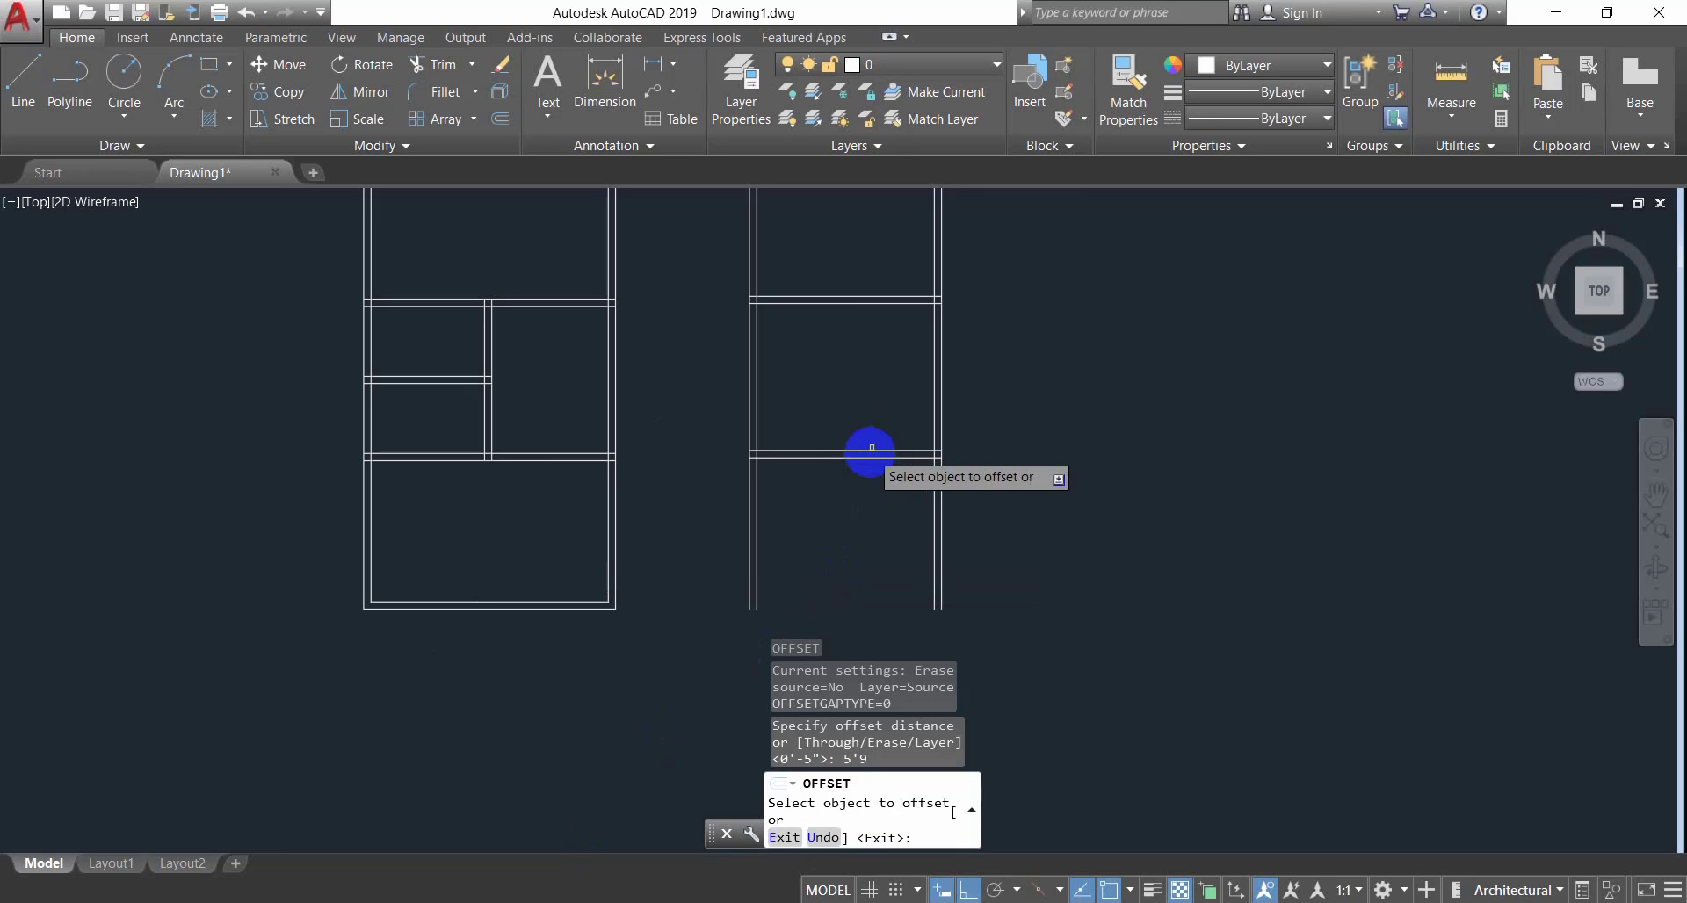
left_click(867, 456)
left_click(878, 551)
key("Return")
Offset the kitchen's lower line 5" downward to form its bottom wall.
key("Return")
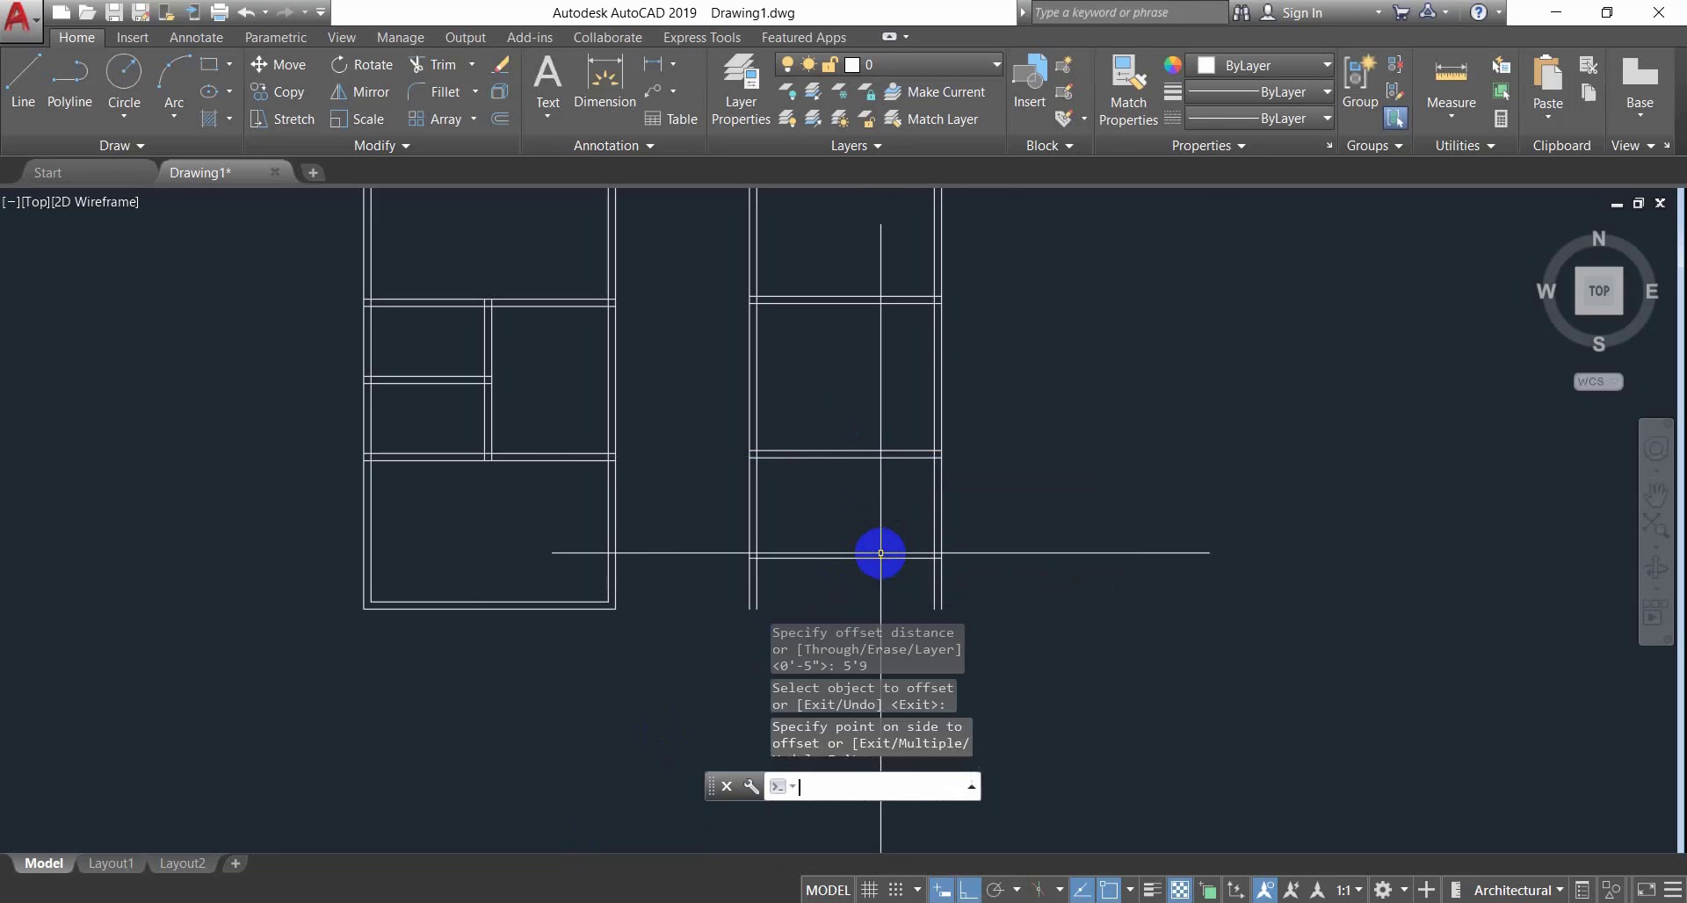
type("5")
key("Return")
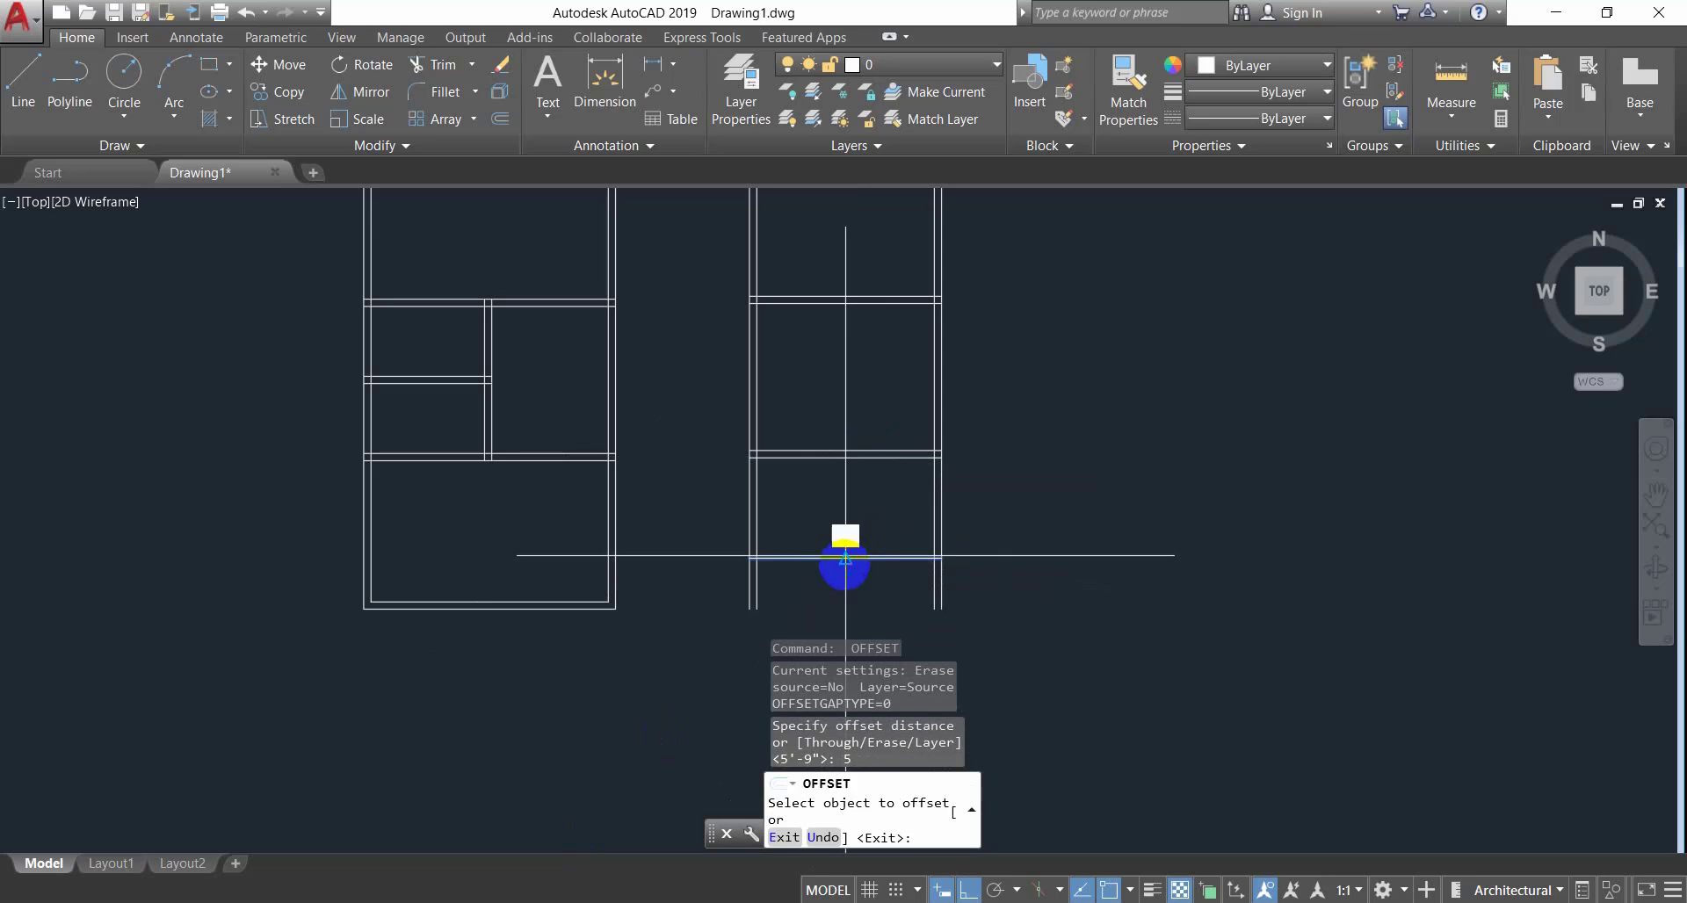
left_click(846, 562)
left_click(846, 611)
scroll(840, 600, "up", 2)
middle_click_drag(825, 598, 796, 496)
scroll(813, 534, "down", 2)
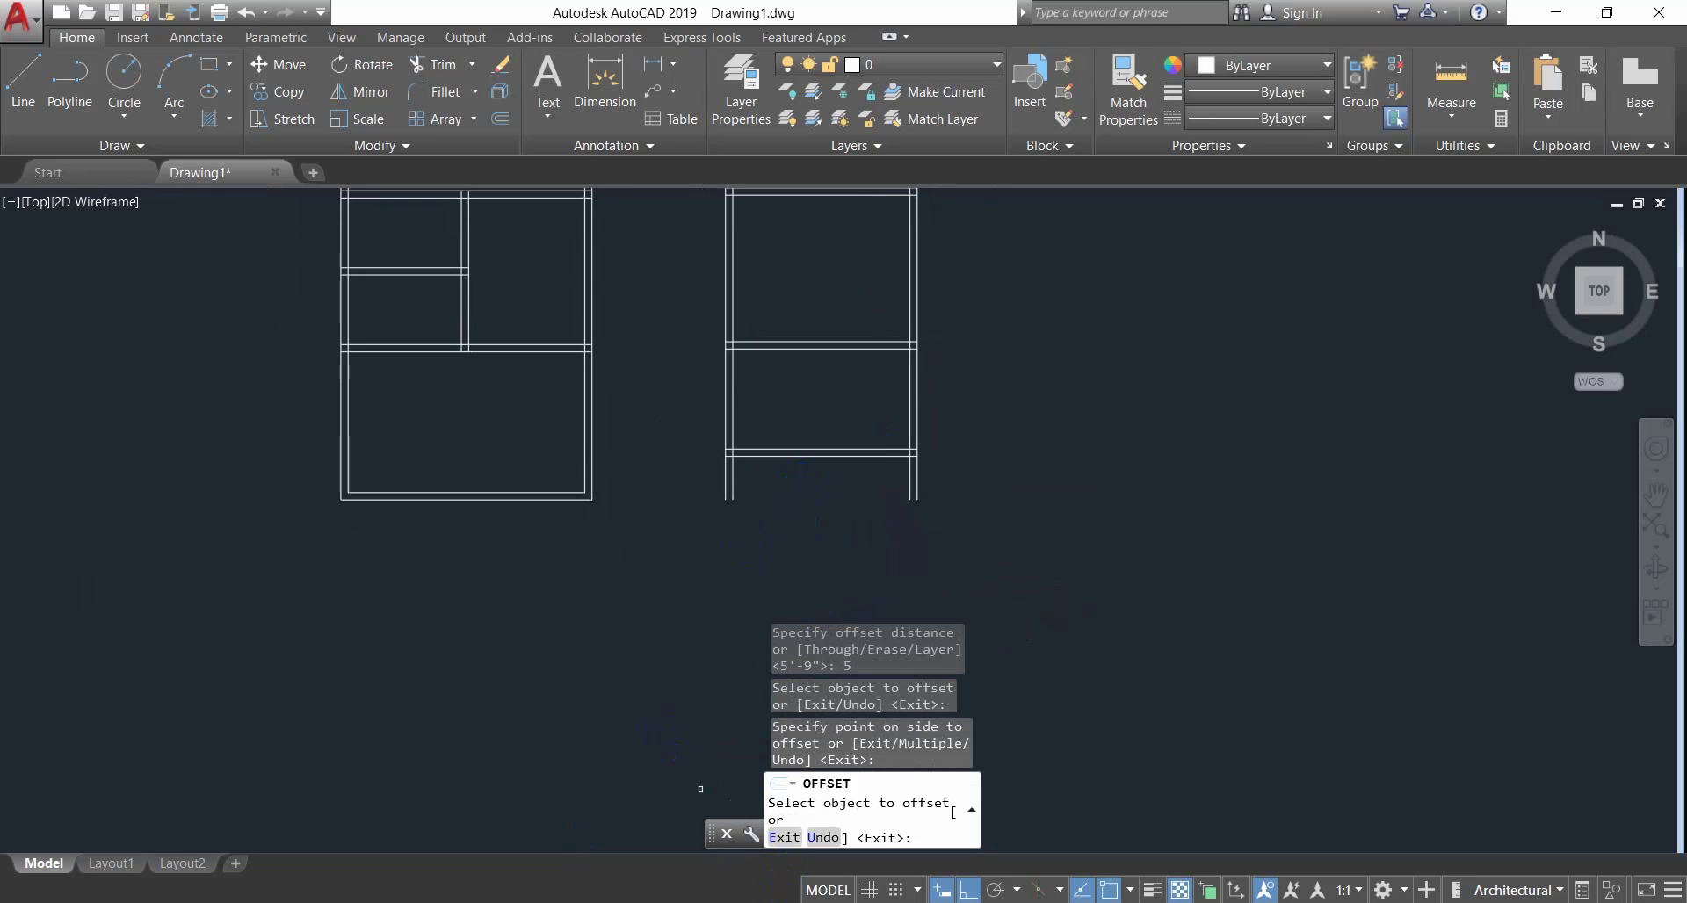
Check the kitchen's width in the reference plan in Photos and return to the AutoCAD drawing.
left_click(681, 901)
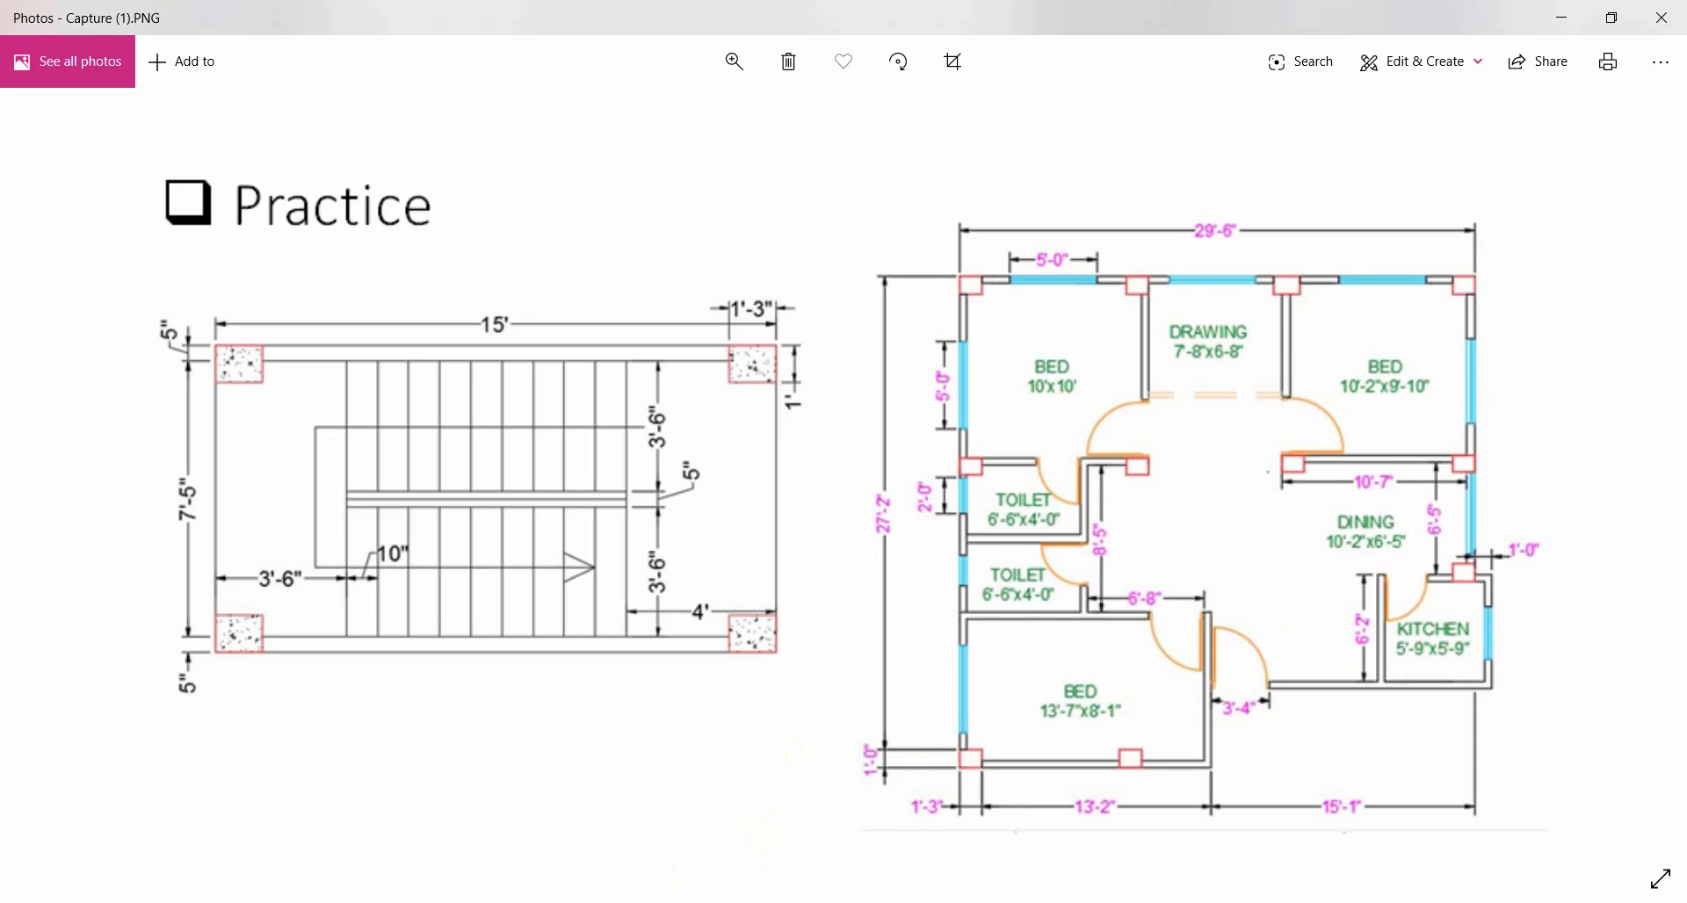
left_click(536, 901)
middle_click_drag(873, 473, 845, 533)
key("Escape")
key("Escape")
key("Escape")
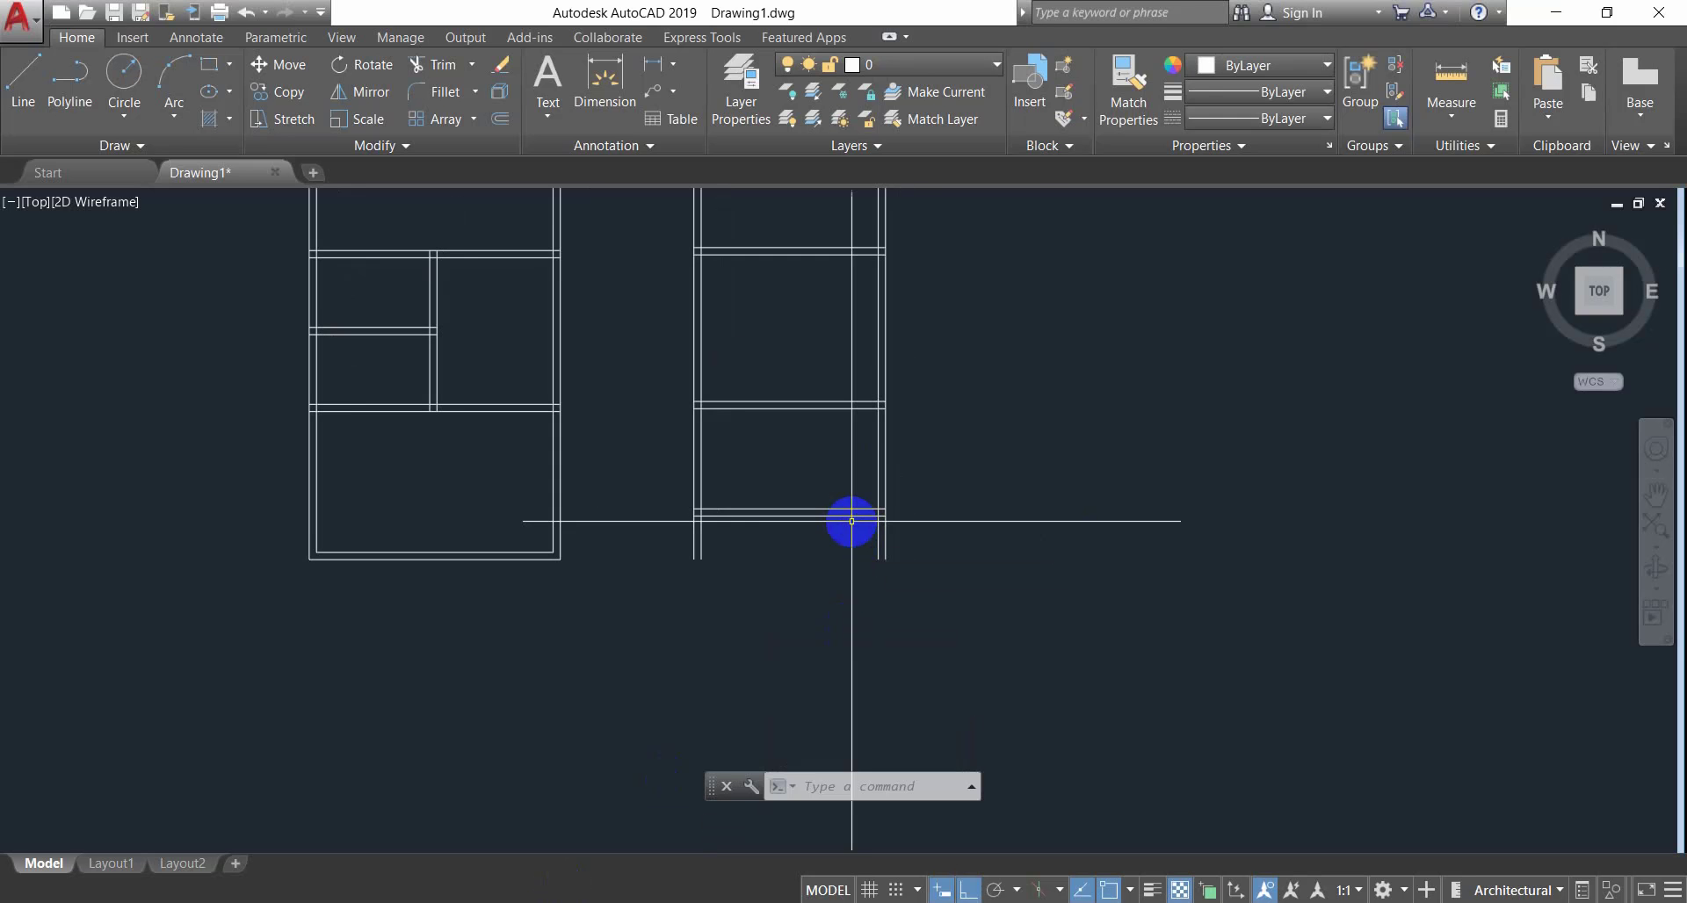
key("Escape")
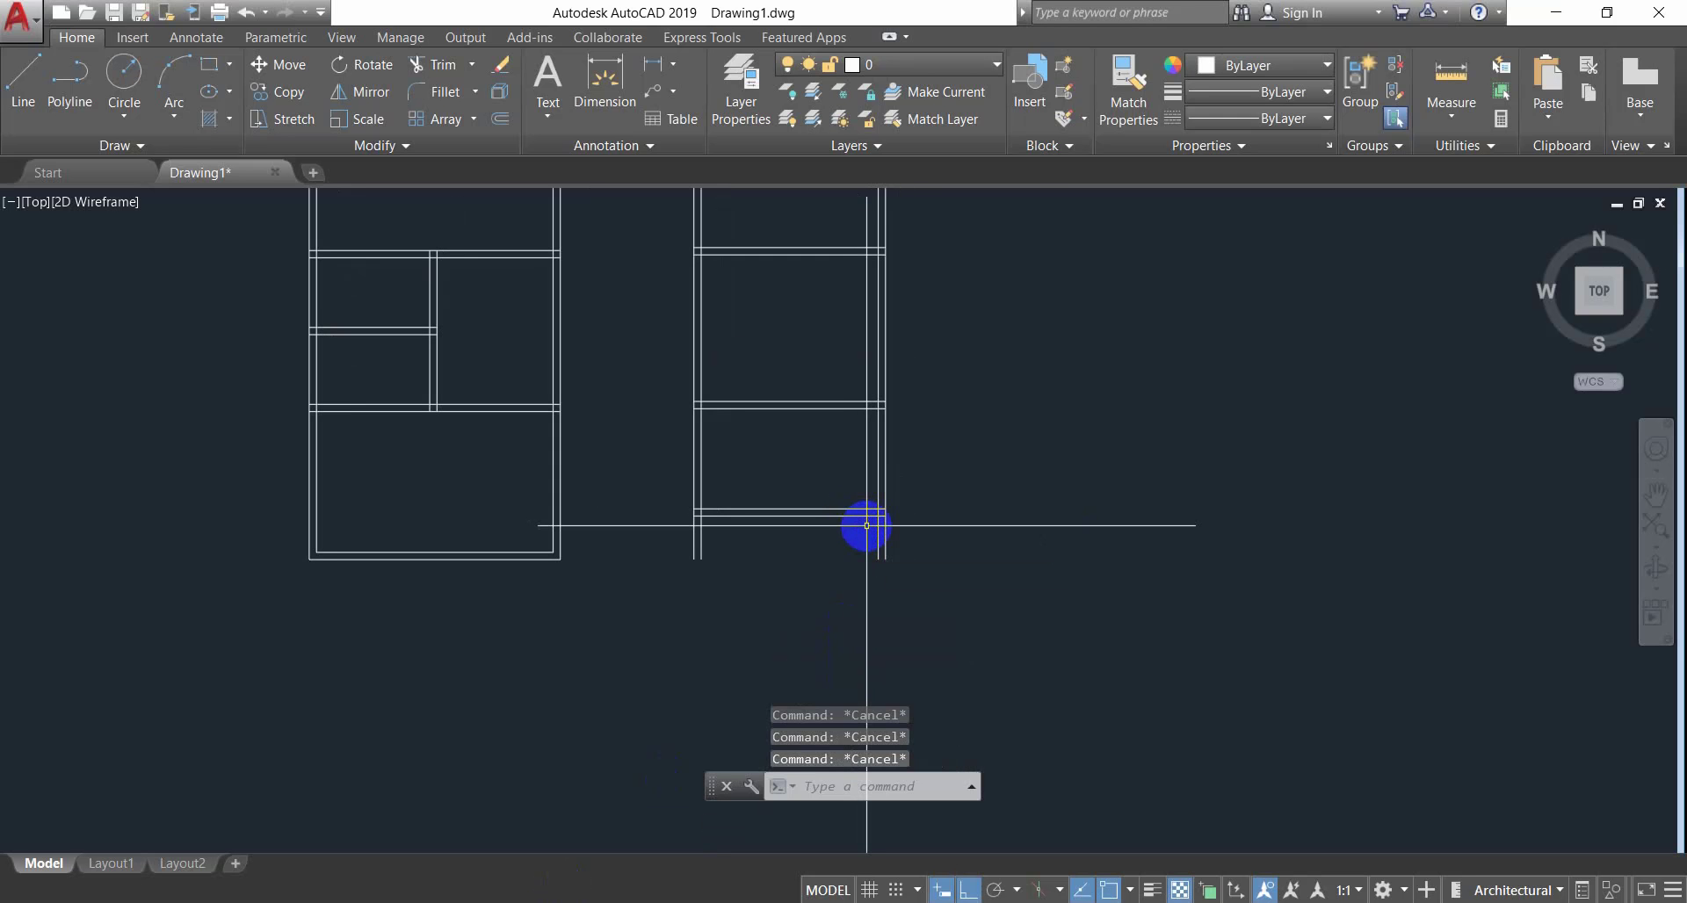
Offset the inner line of the right-hand outer wall 5'9" to the left for the kitchen's width.
type("O")
key("Return")
type("5")
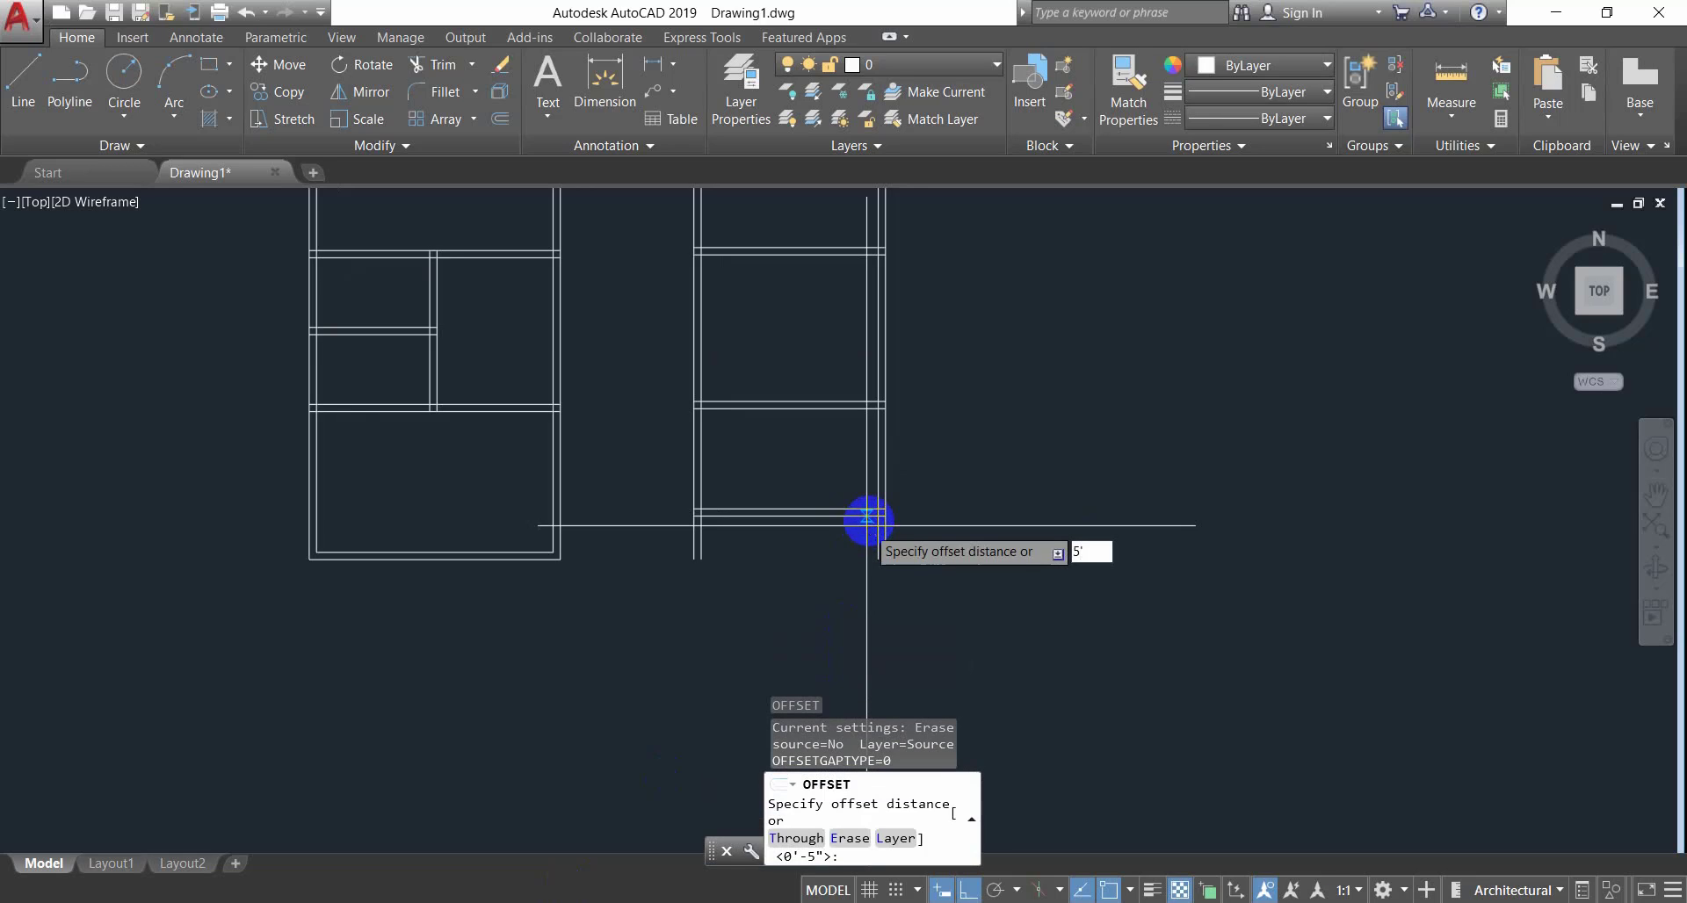
type("'9")
key("Return")
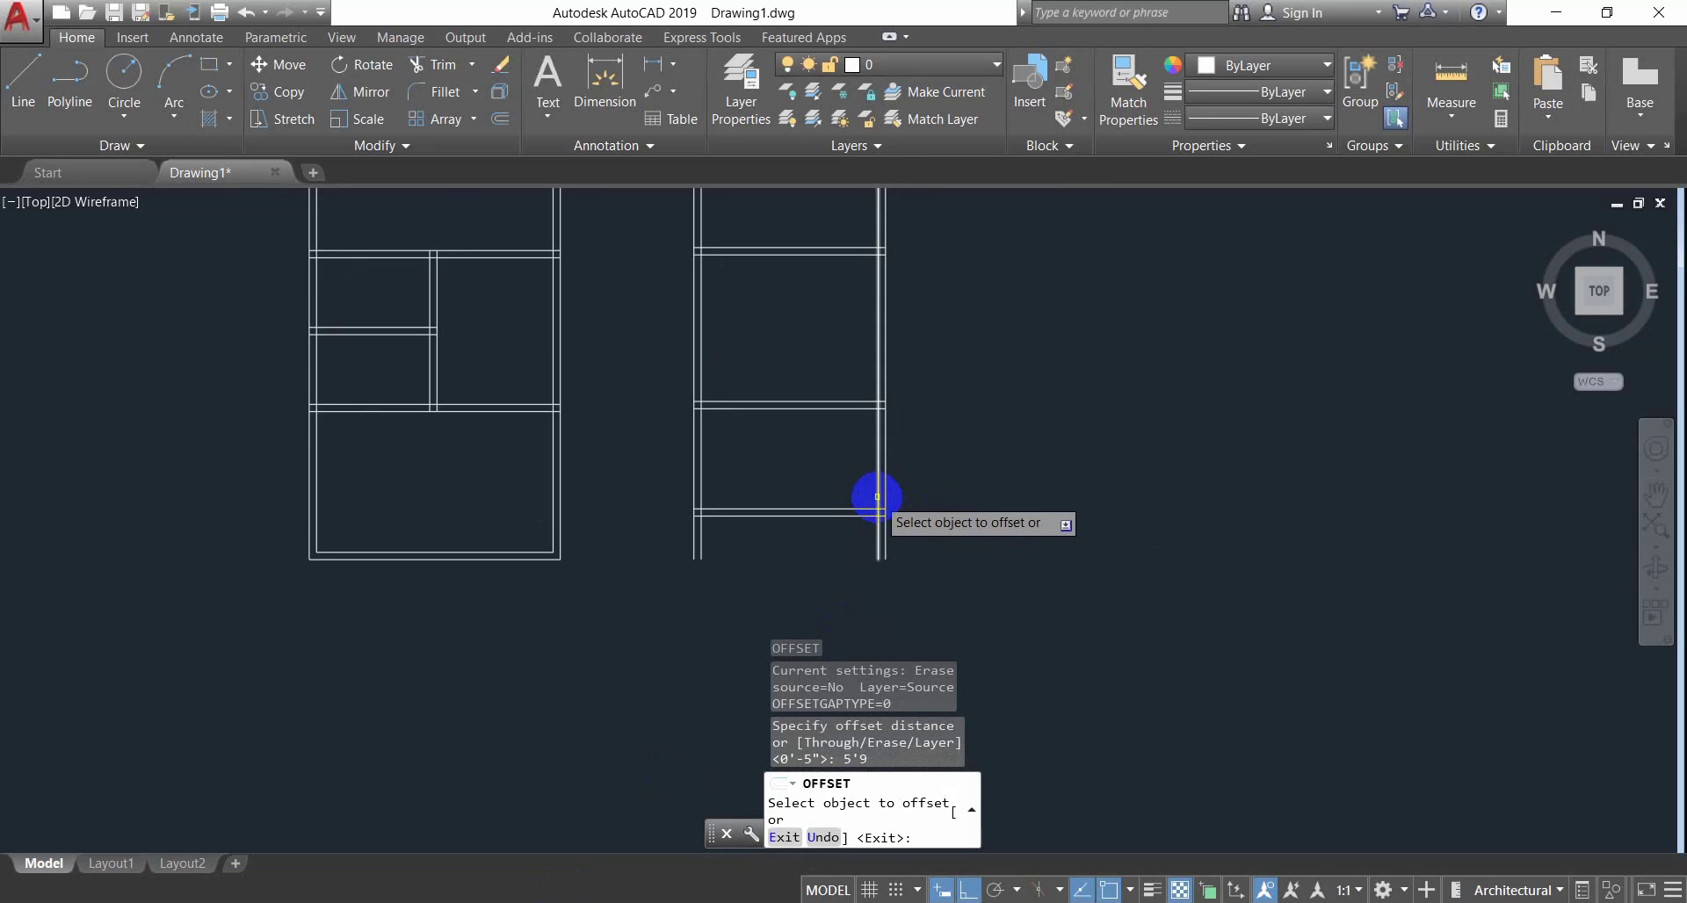
left_click(877, 496)
left_click(736, 508)
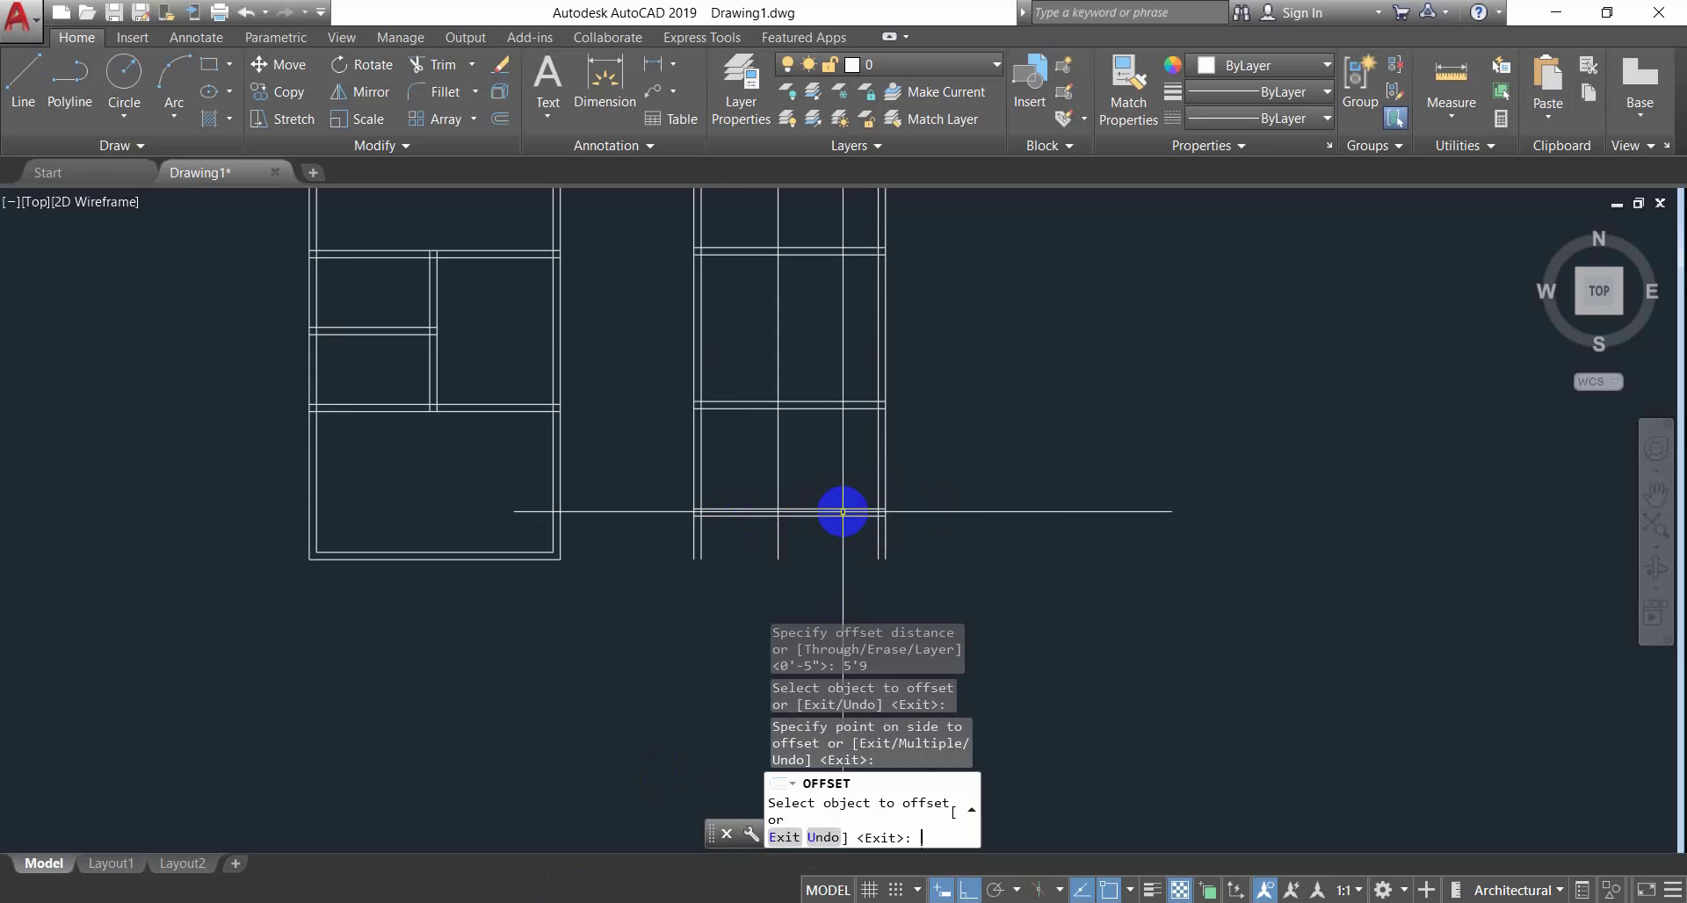
key("Return")
Offset the new vertical kitchen line 5" to the left to give the partition its thickness.
key("Return")
type("5")
key("Return")
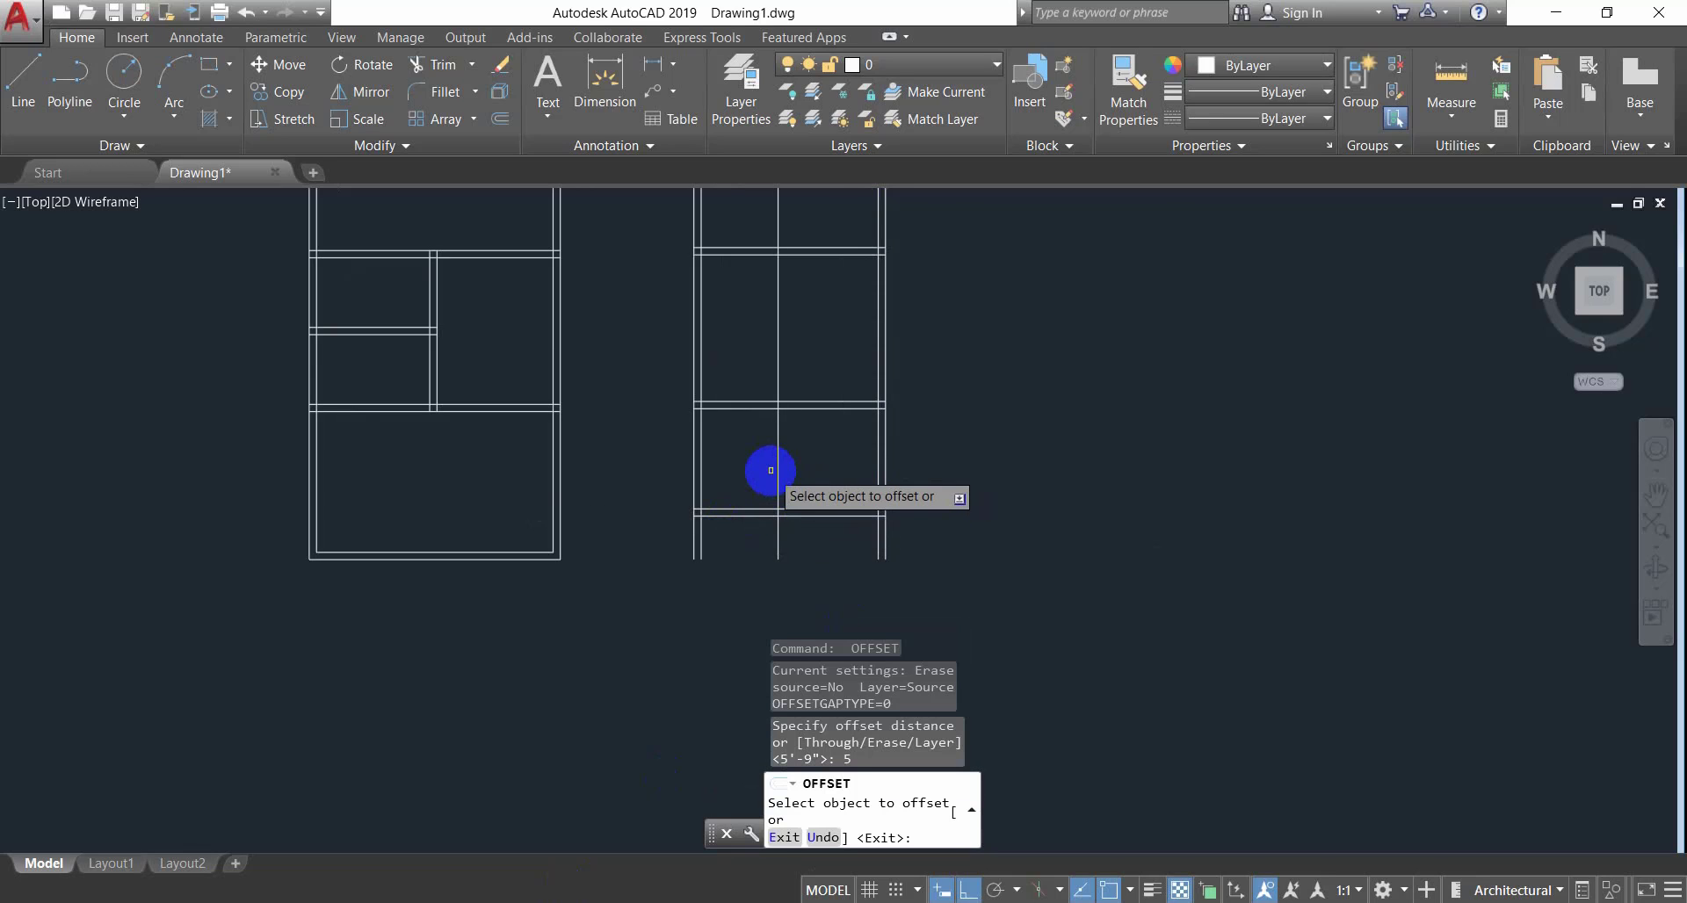
left_click(775, 470)
left_click(753, 478)
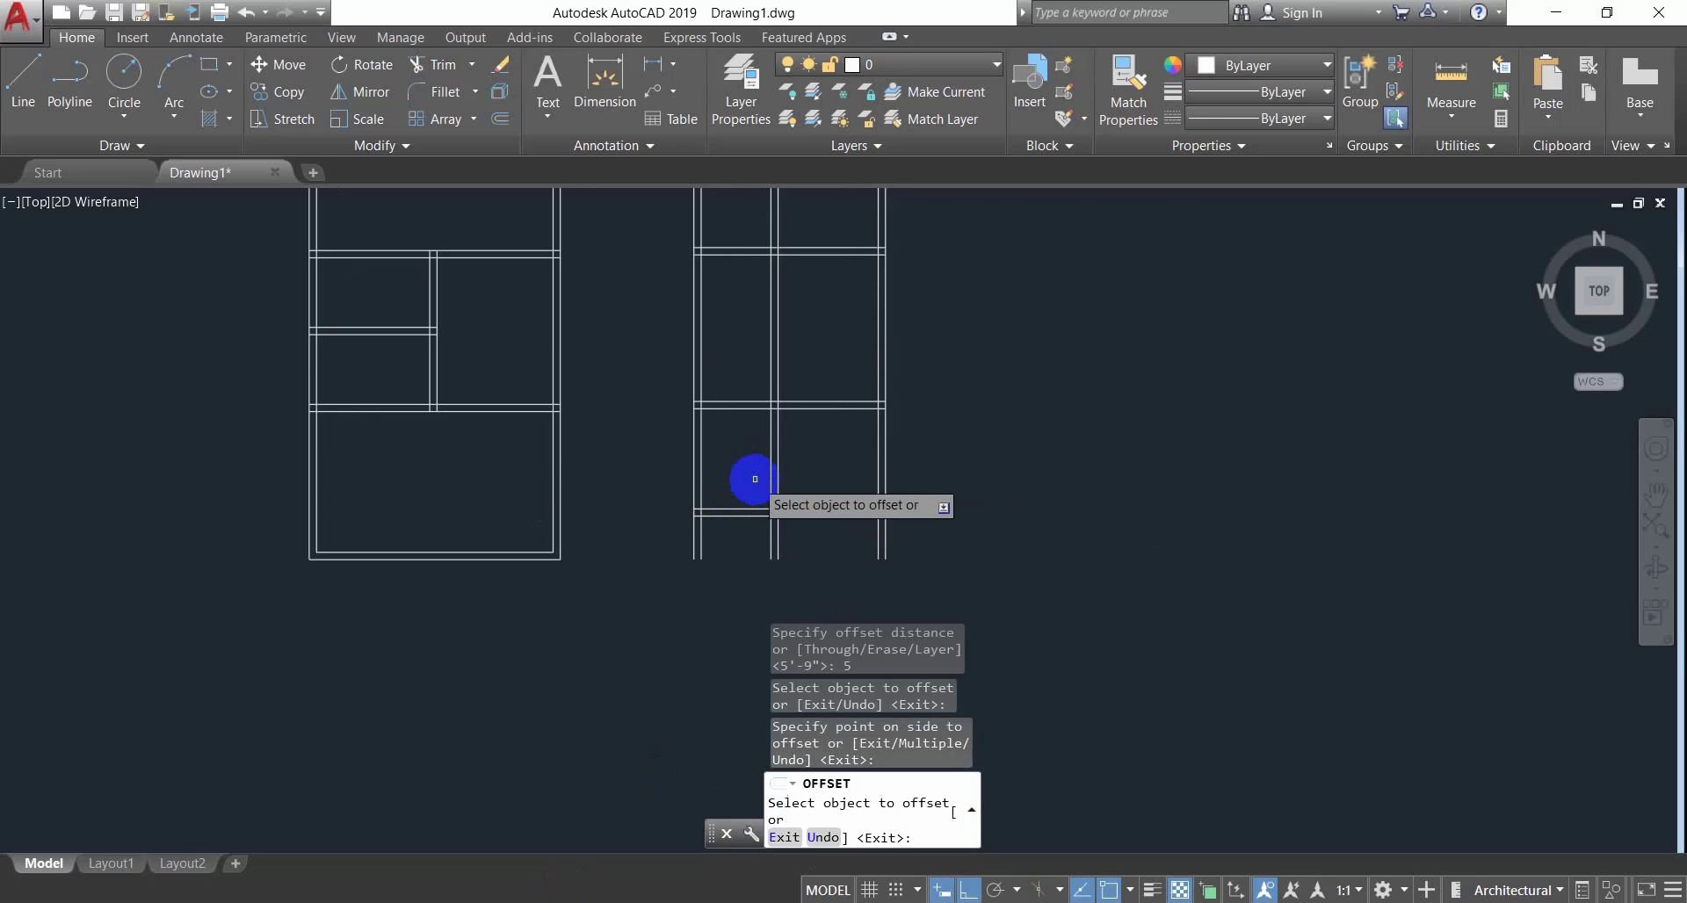
key("Return")
key("Escape")
key("Escape")
key("Escape")
Trim the left vertical wall lines beside the dining room and beside the right-hand bedroom above it.
scroll(777, 515, "up", 2)
scroll(775, 514, "down", 2)
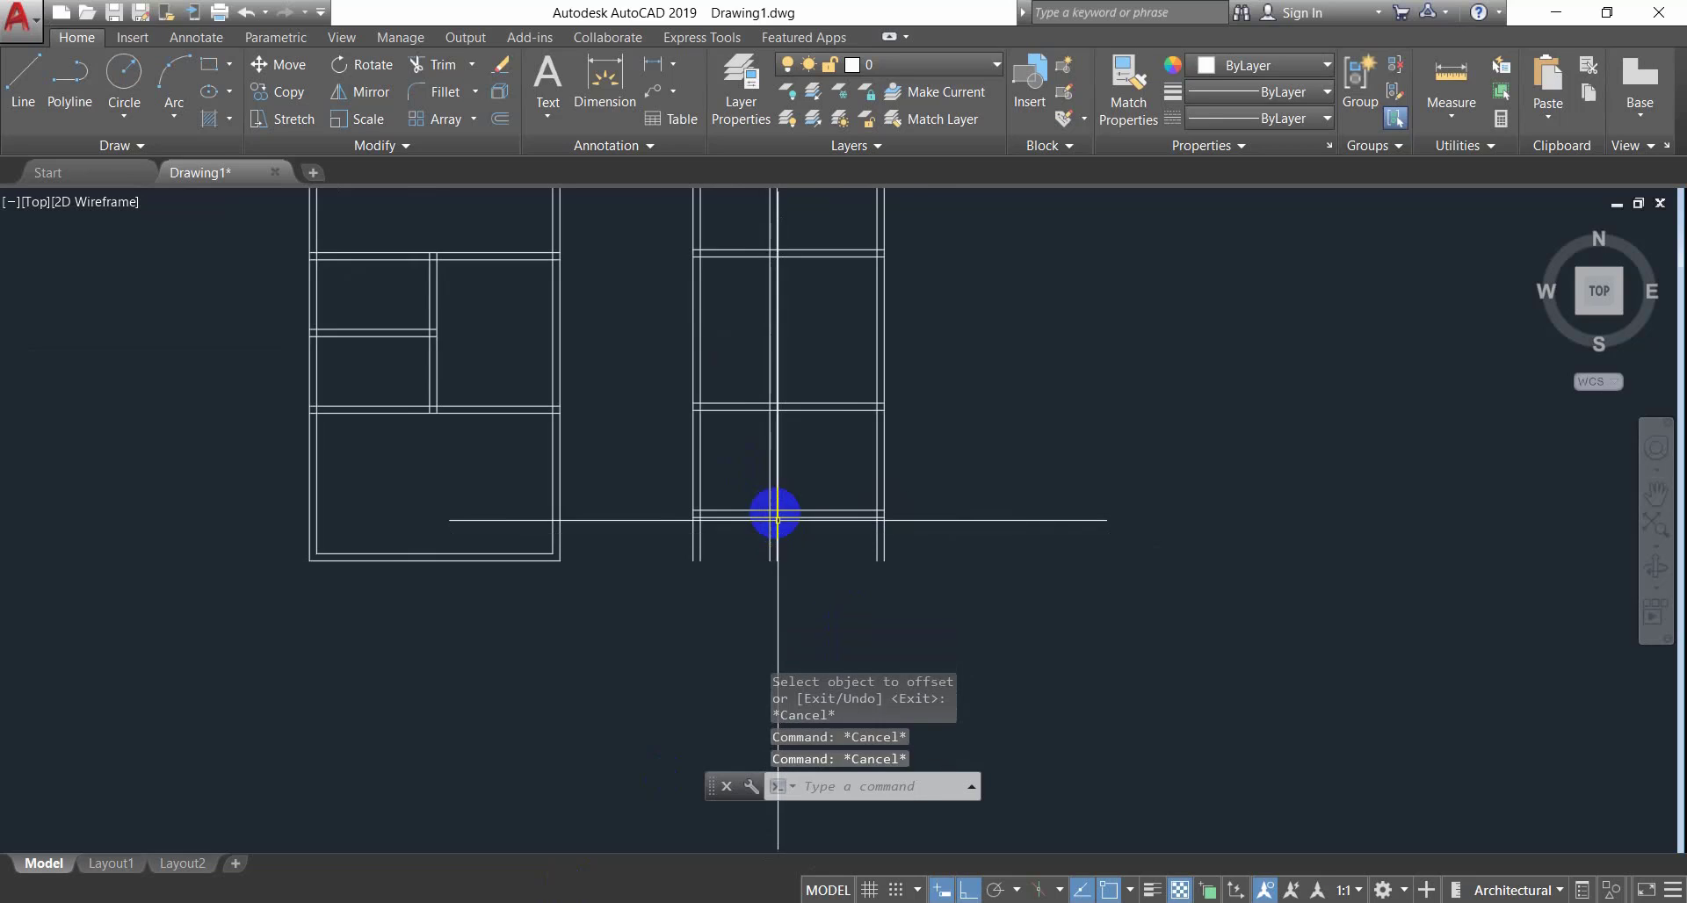
scroll(704, 313, "down", 2)
scroll(721, 448, "up", 2)
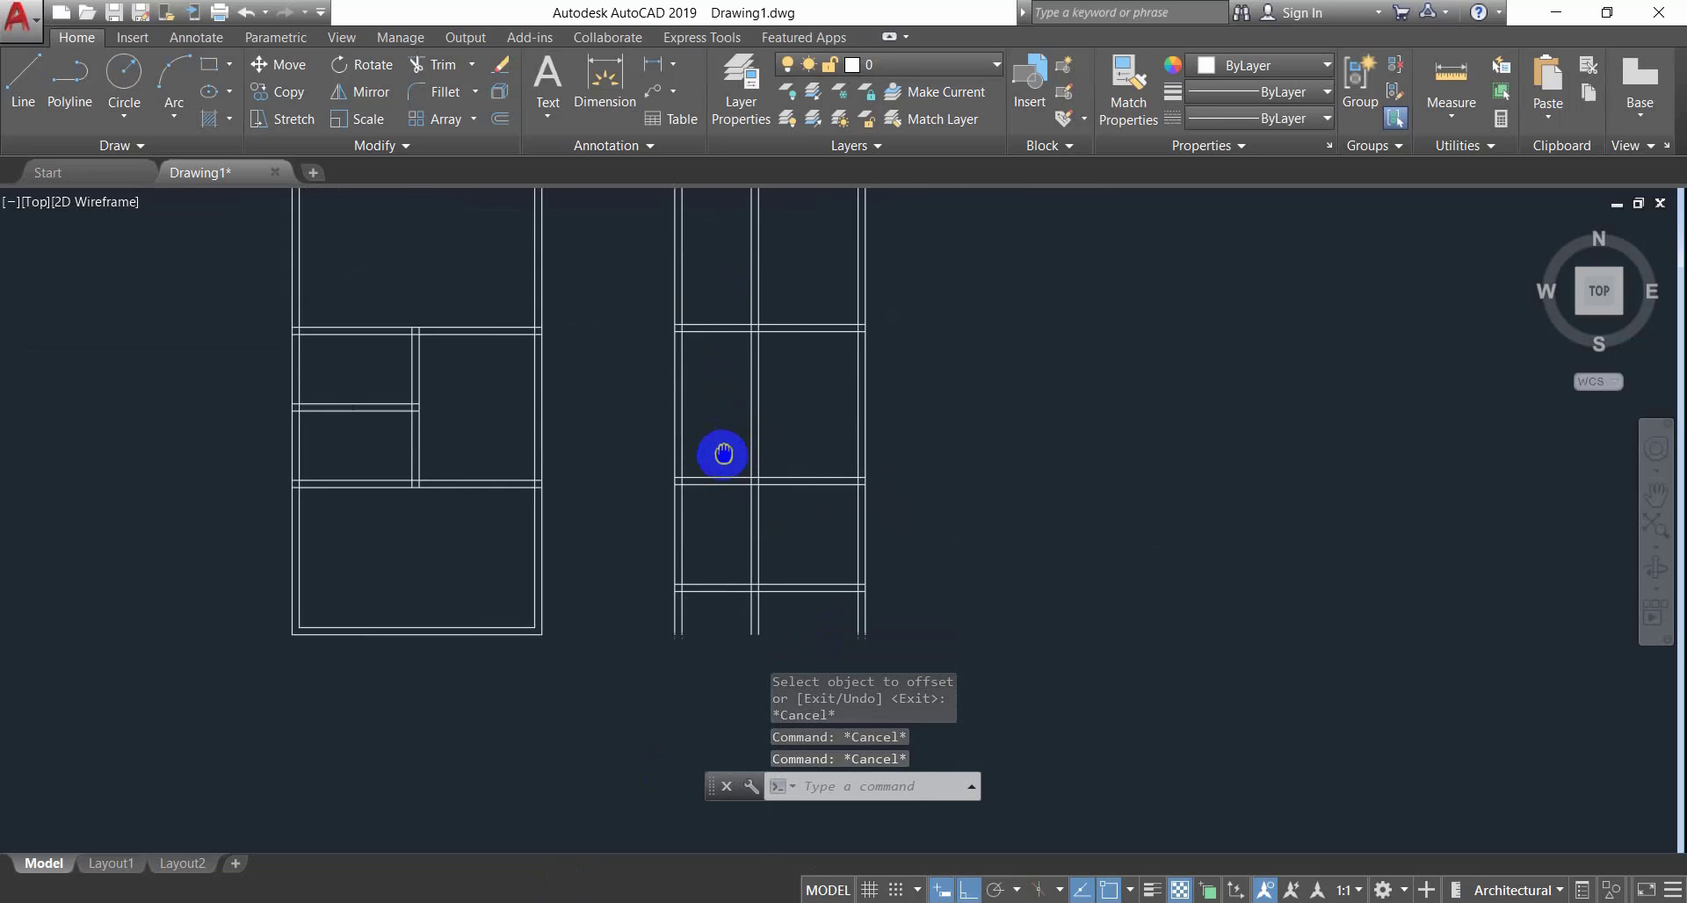
key("Escape")
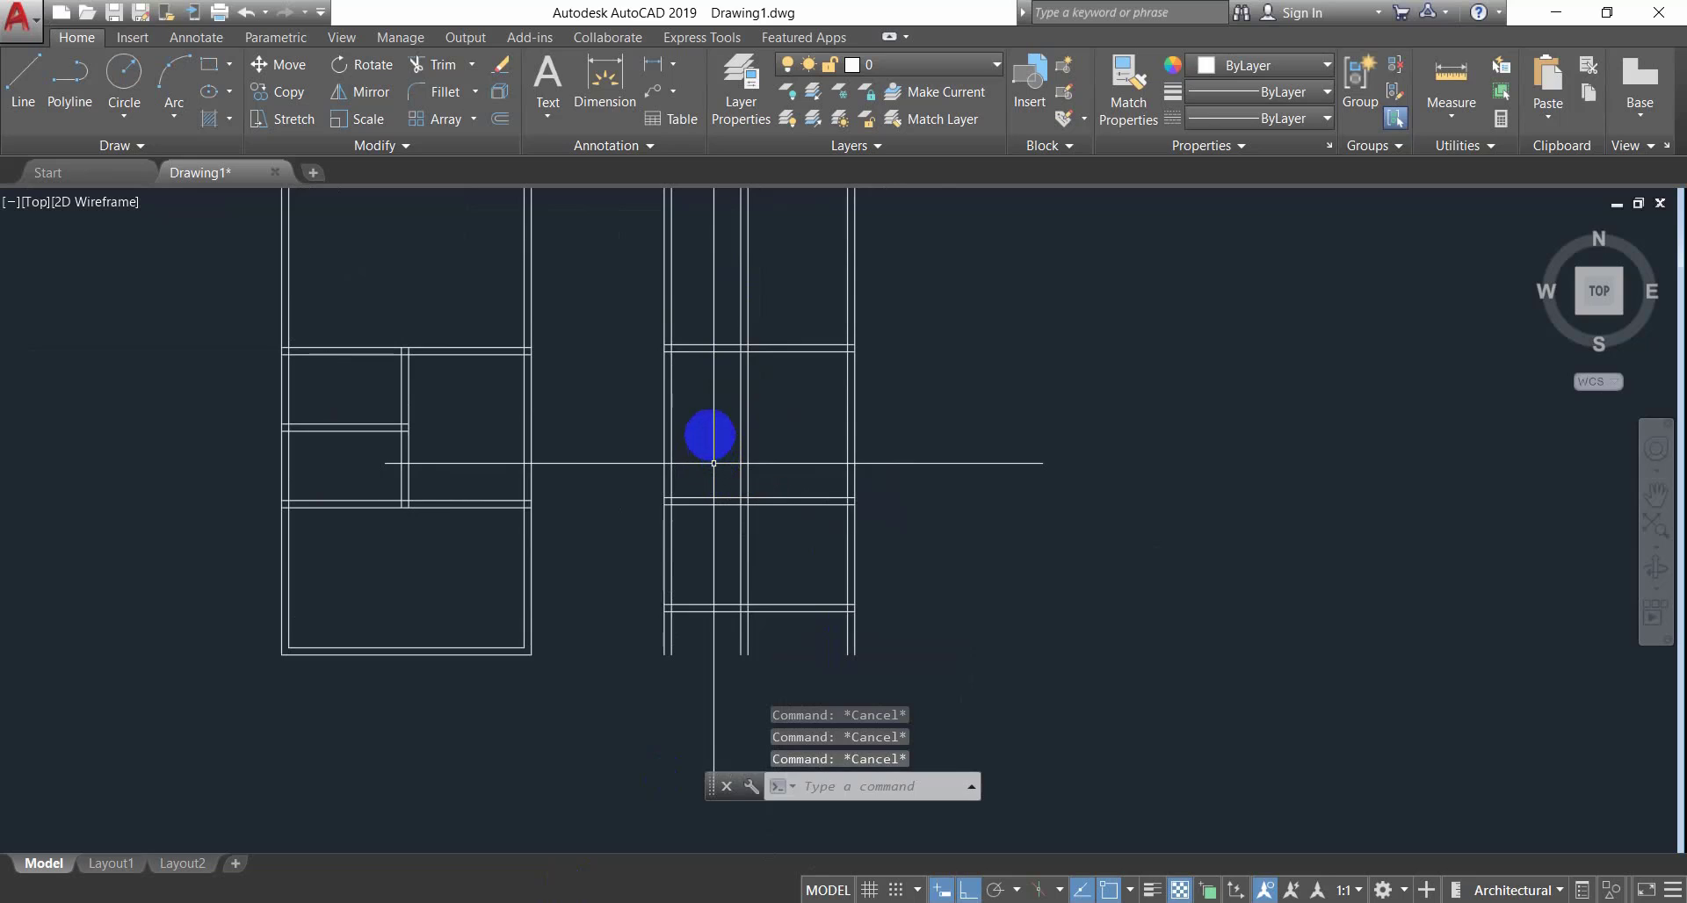
type("tr")
key("Return")
key("Return")
left_click(706, 420)
left_click(659, 449)
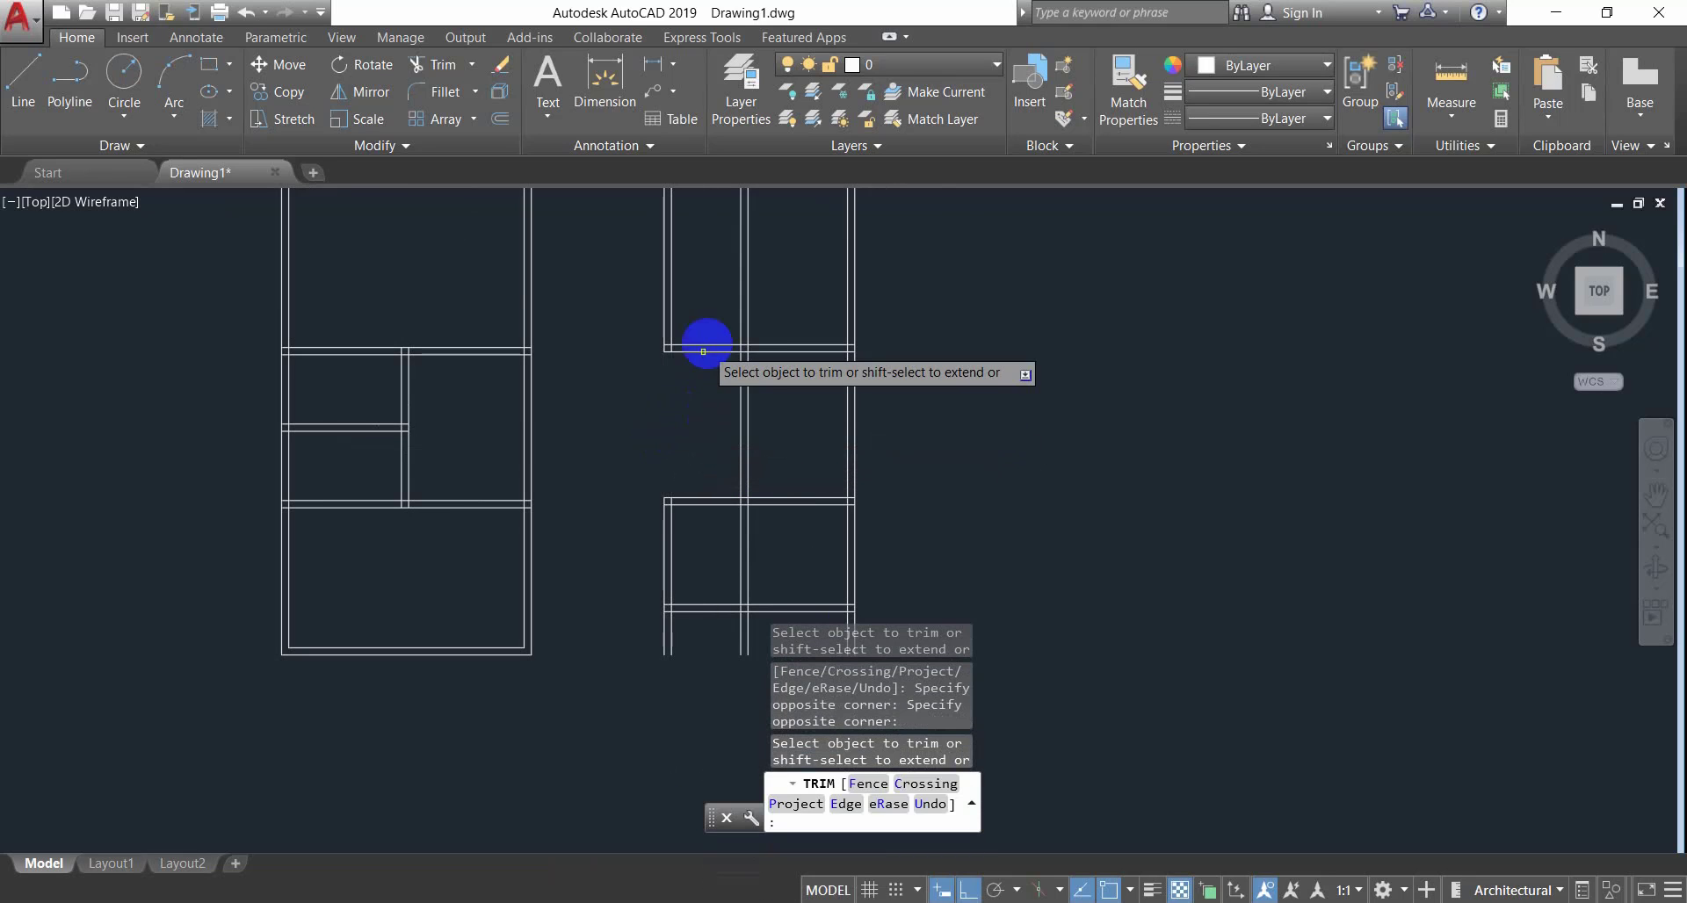
left_click(694, 290)
left_click(635, 307)
Trim the left vertical wall lines between the dining room's bottom wall and the kitchen's bottom wall.
scroll(693, 595, "up", 2)
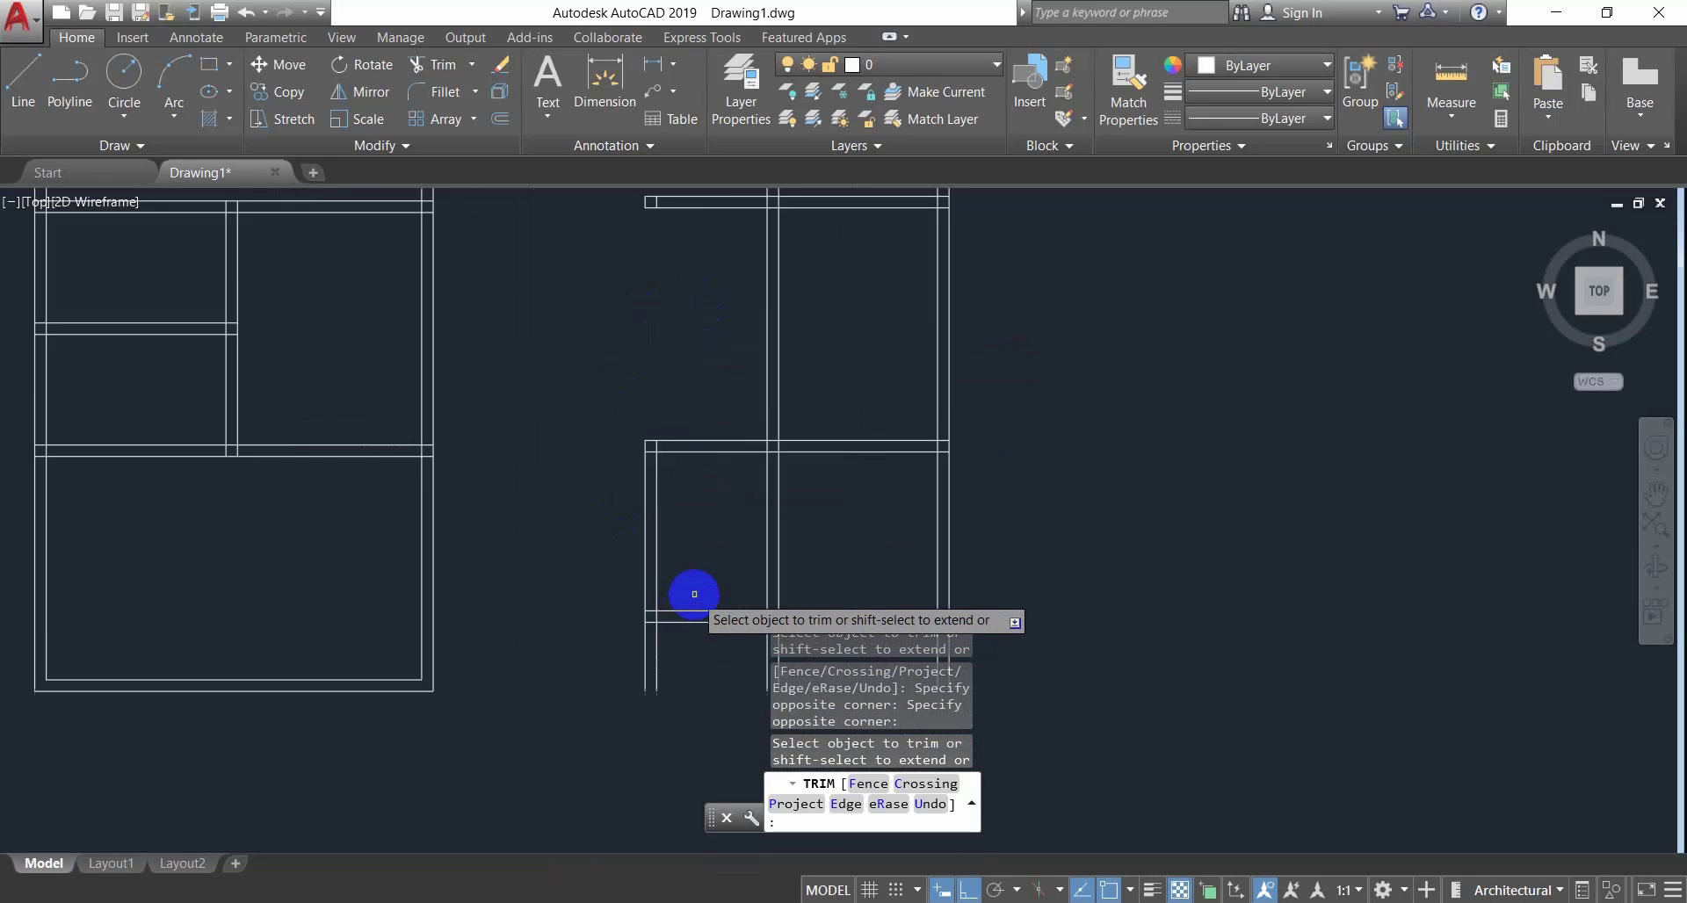
middle_click_drag(694, 594, 696, 553)
left_click(714, 494)
left_click(612, 517)
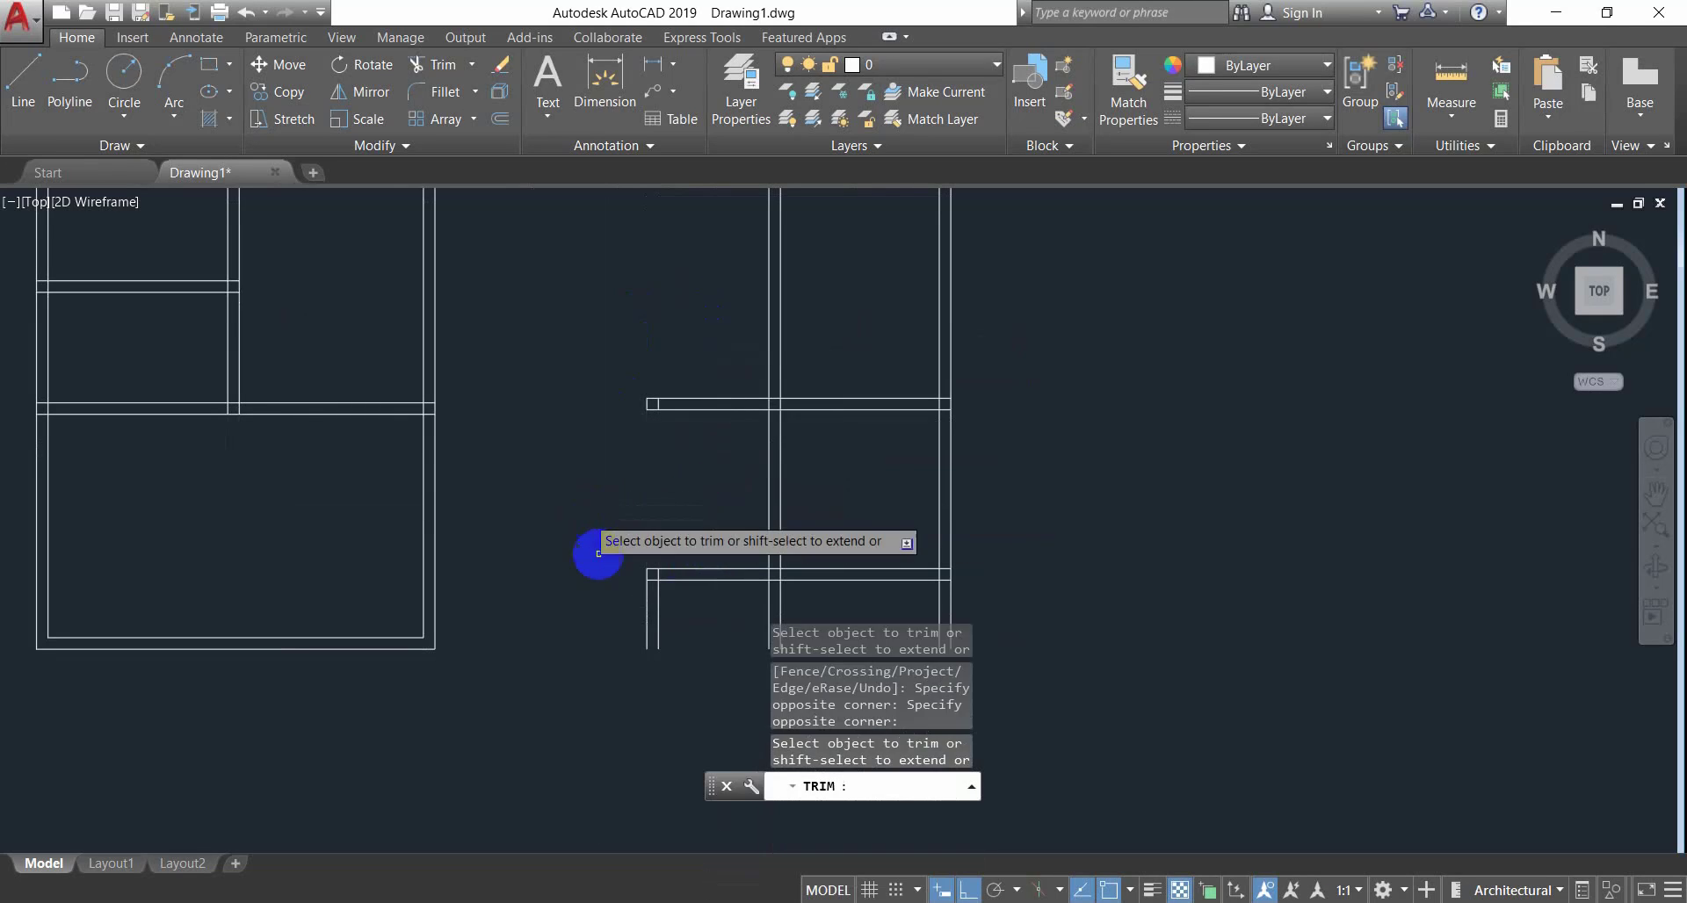
Trim all the vertical wall ends that project below the kitchen's bottom wall.
middle_click_drag(685, 609, 595, 497)
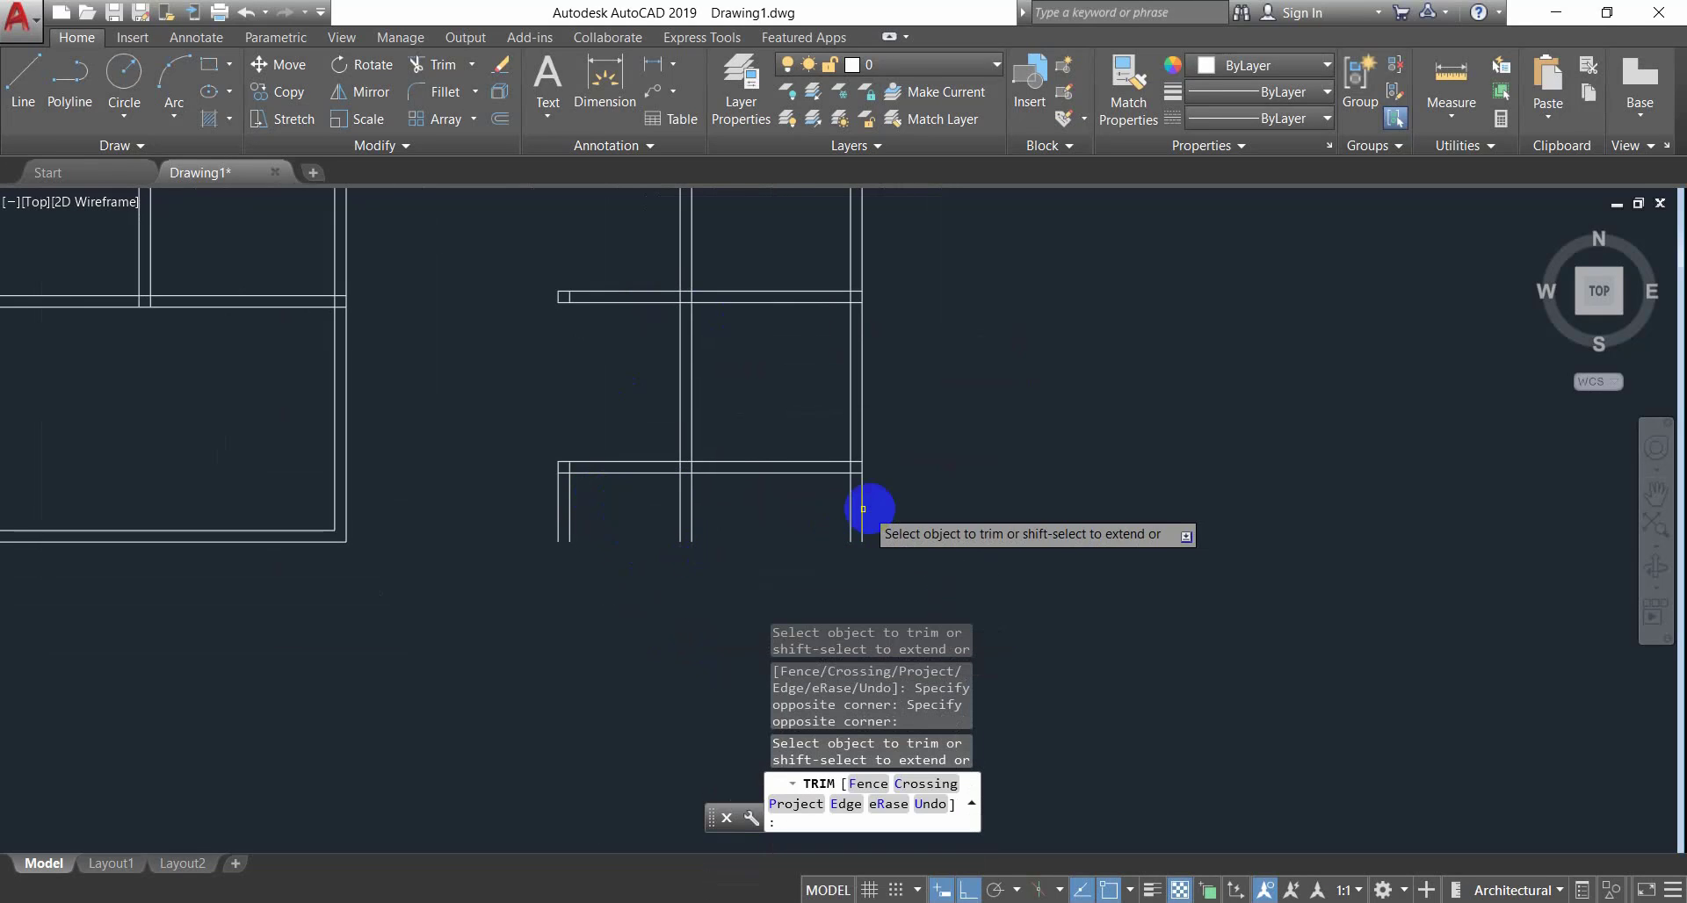
left_click(906, 494)
left_click(666, 538)
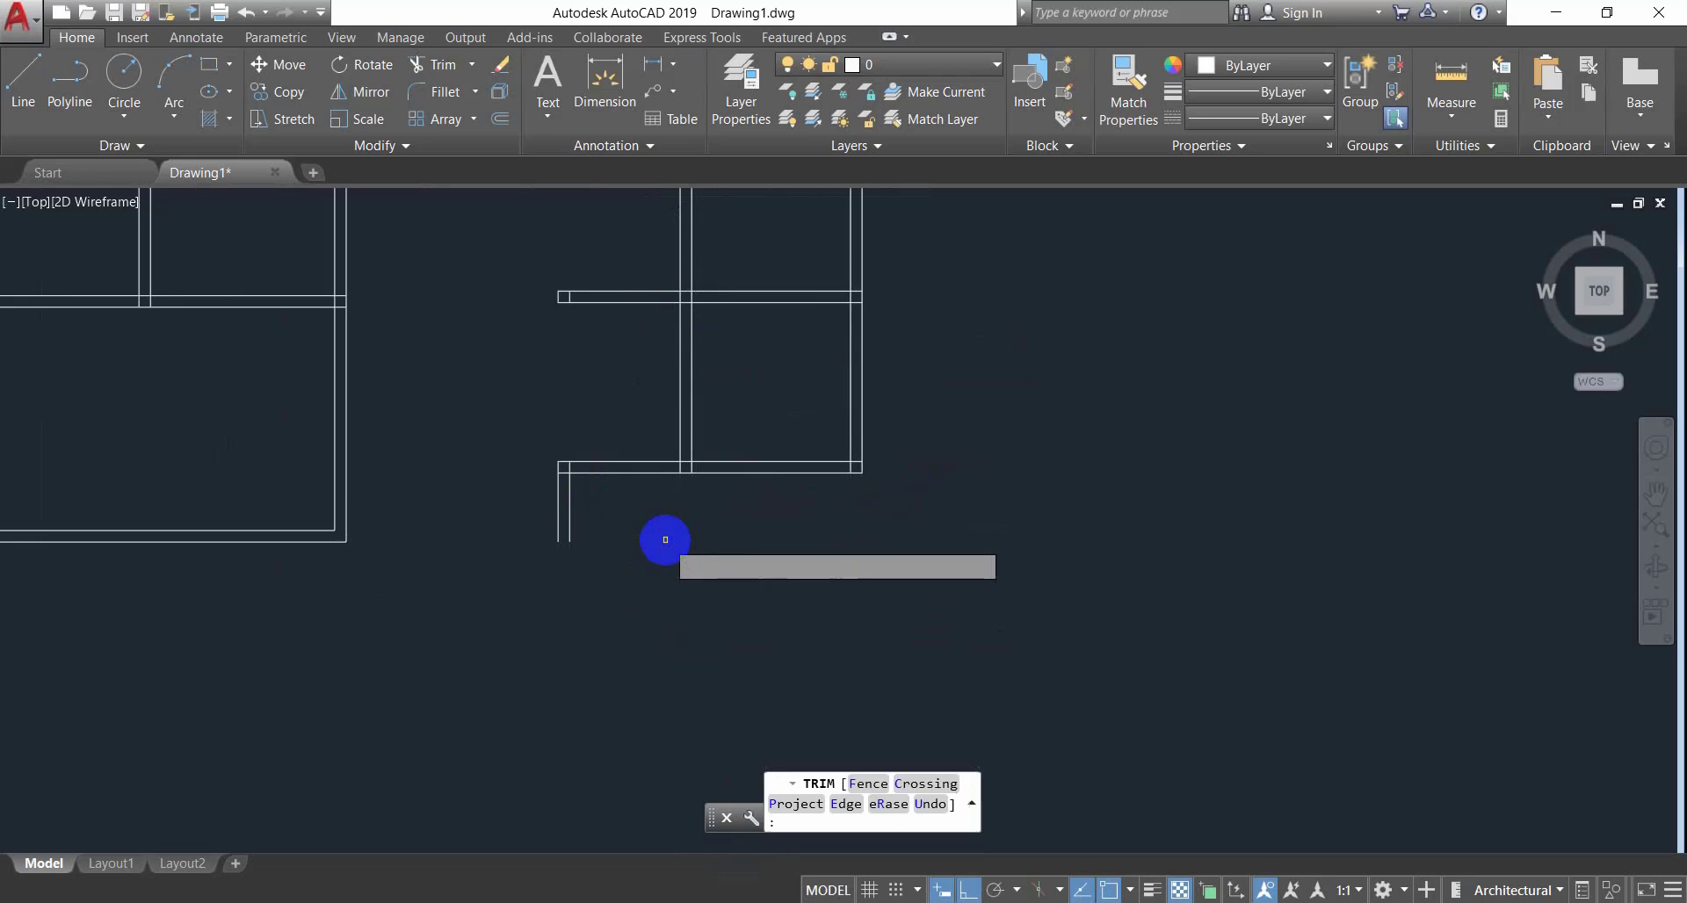
left_click(622, 510)
left_click(528, 525)
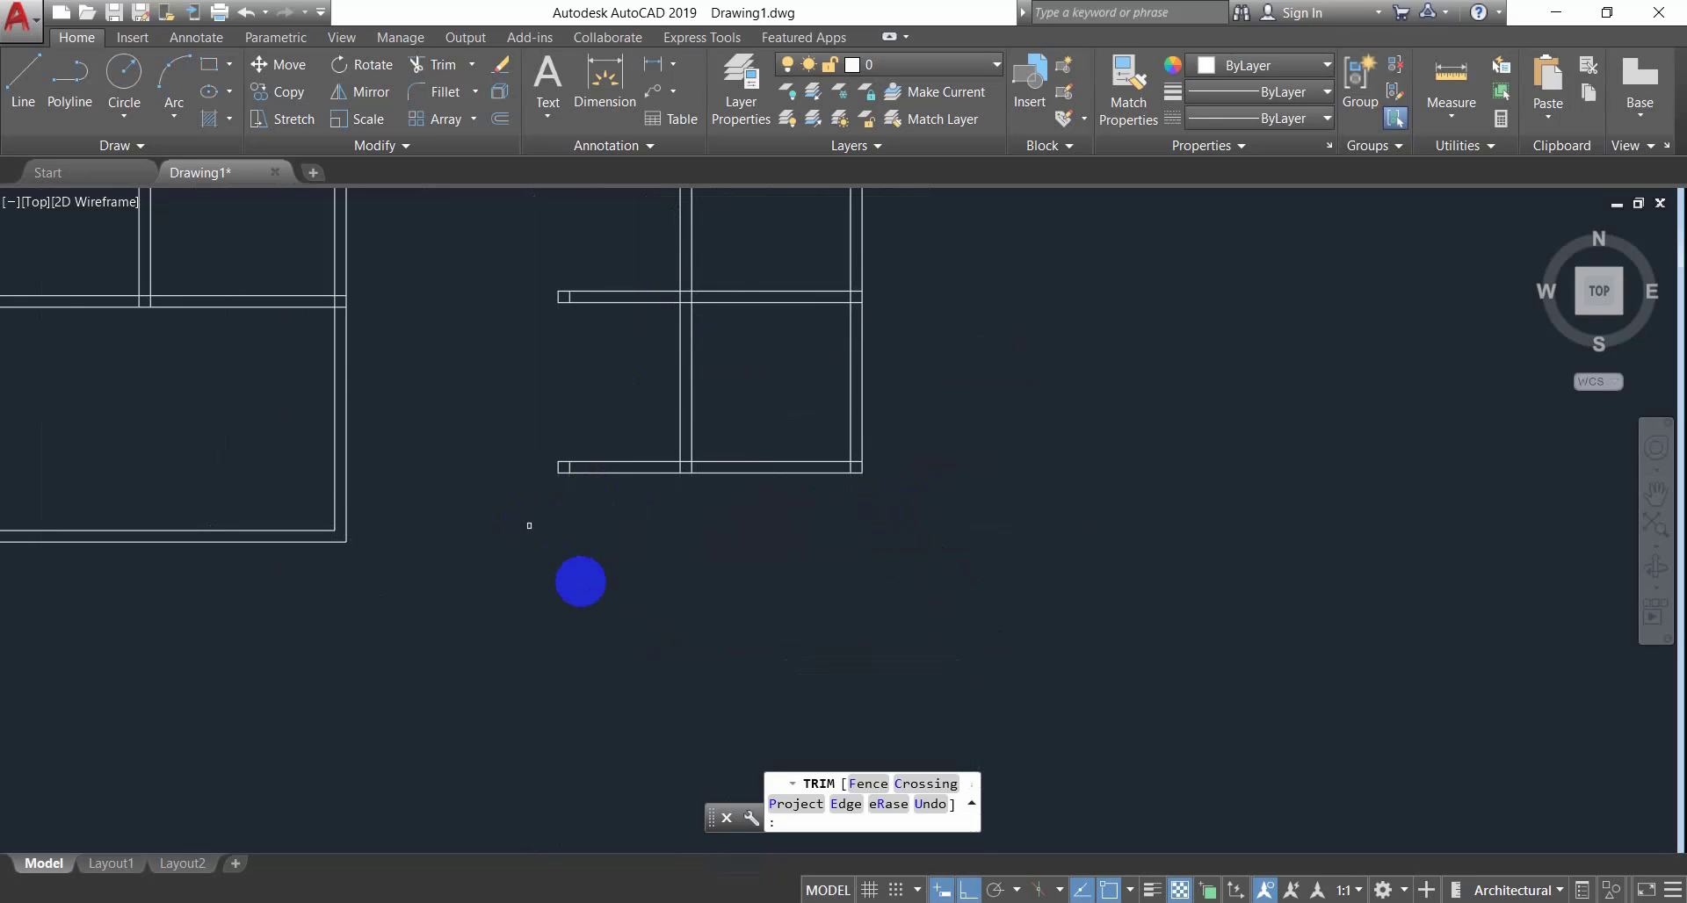
key("Escape")
key("Escape")
key("Escape")
Check the kitchen and entrance wall layout in the reference plan in Photos and return to the AutoCAD drawing.
key("alt+Tab")
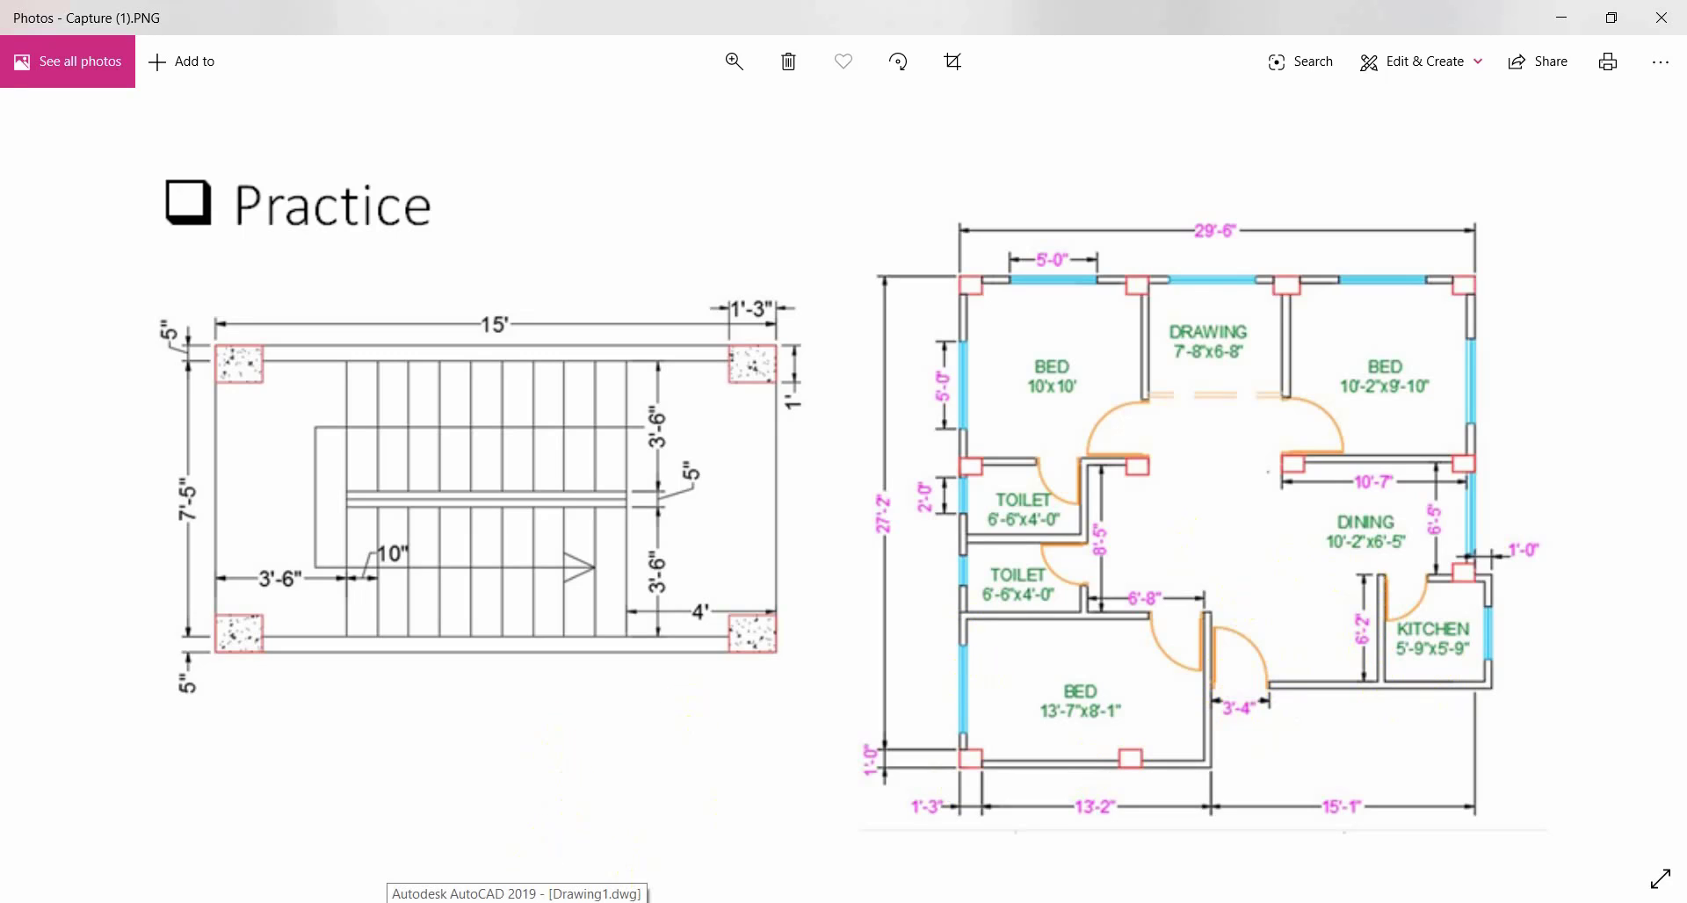
left_click(516, 902)
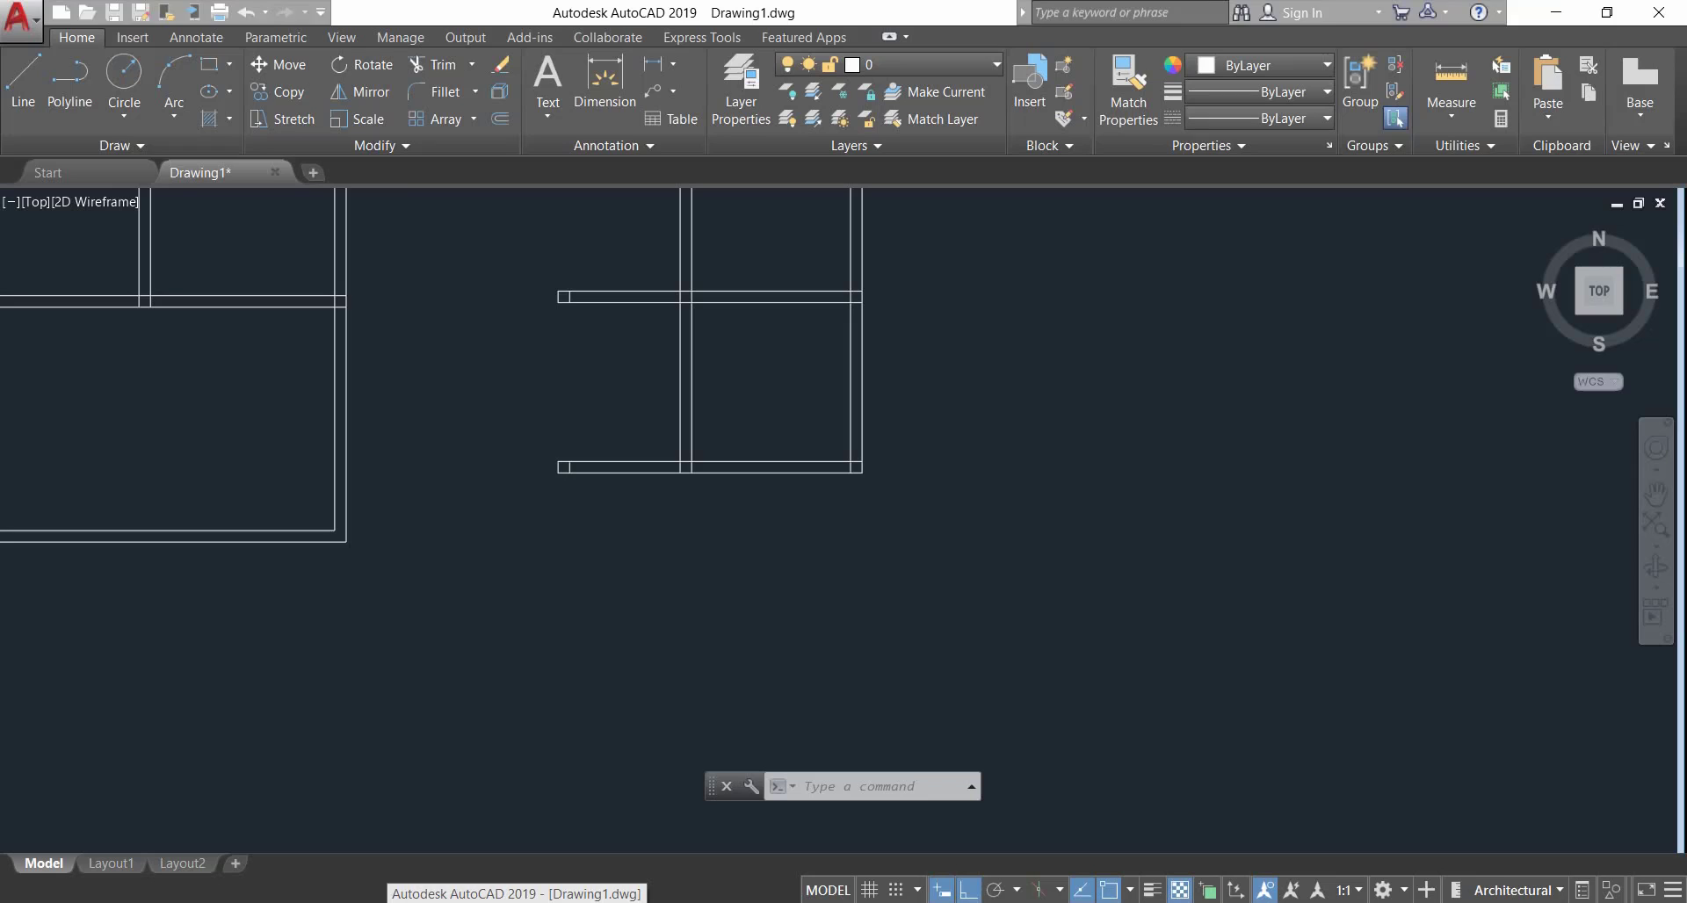
scroll(673, 651, "down", 2)
scroll(517, 594, "up", 2)
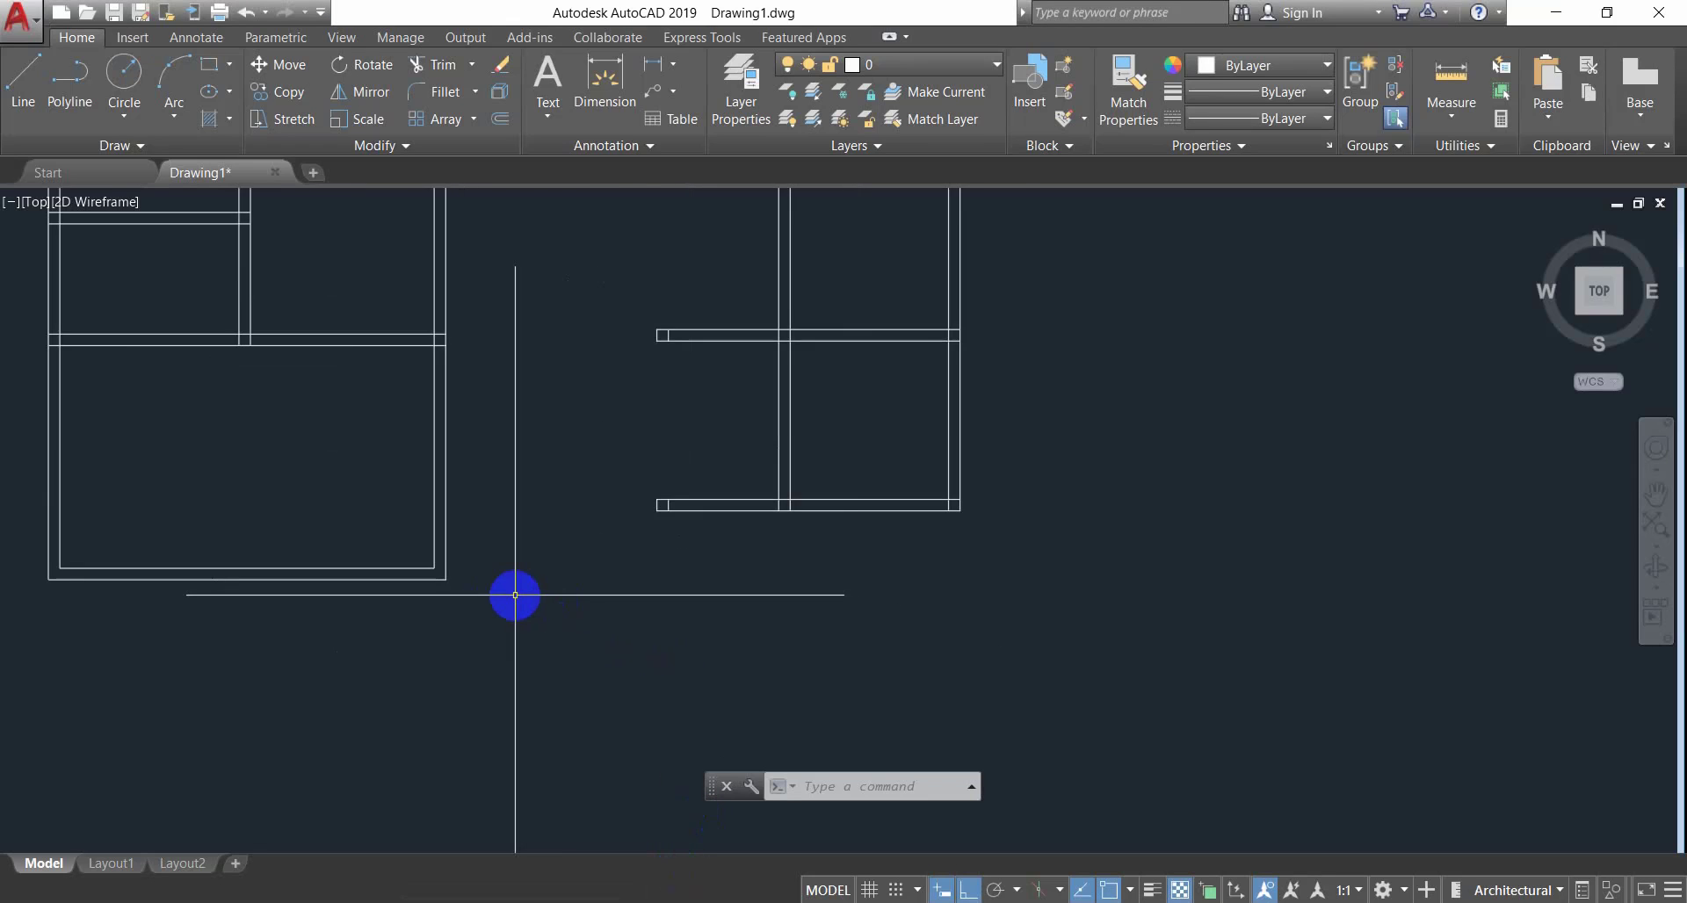
middle_click_drag(528, 599, 595, 614)
key("Escape")
key("Escape")
key("Escape")
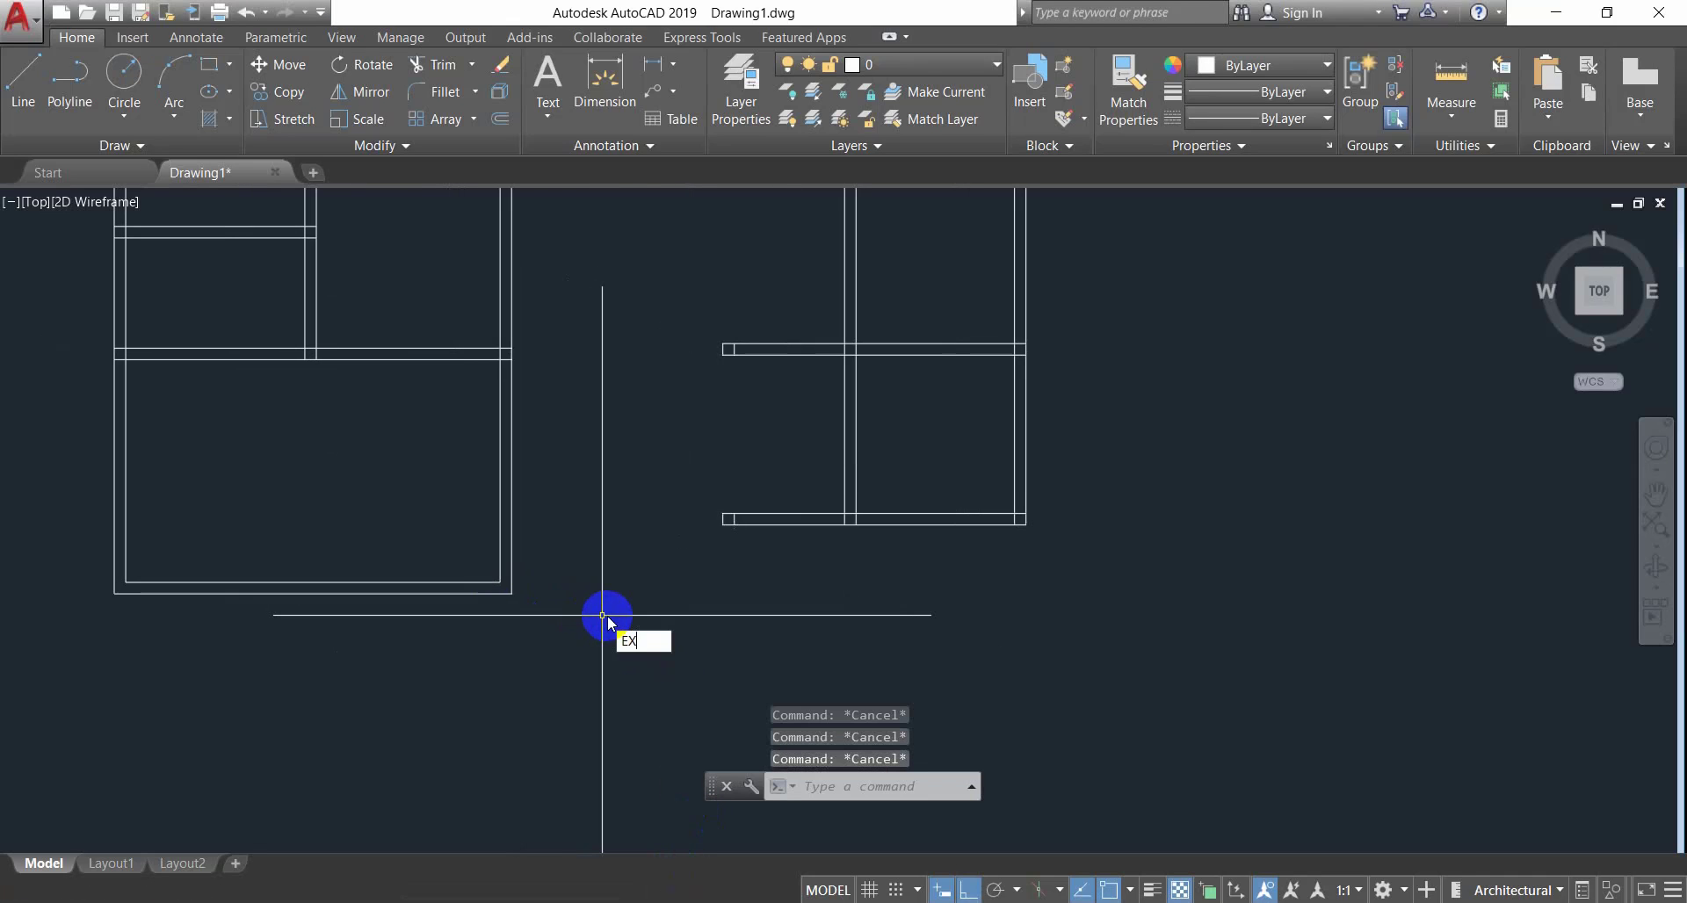
Extend both lines of the kitchen's bottom wall left to the inner face of the lower-left bedroom's right wall.
type("EX")
key("Return")
key("Return")
left_click(774, 491)
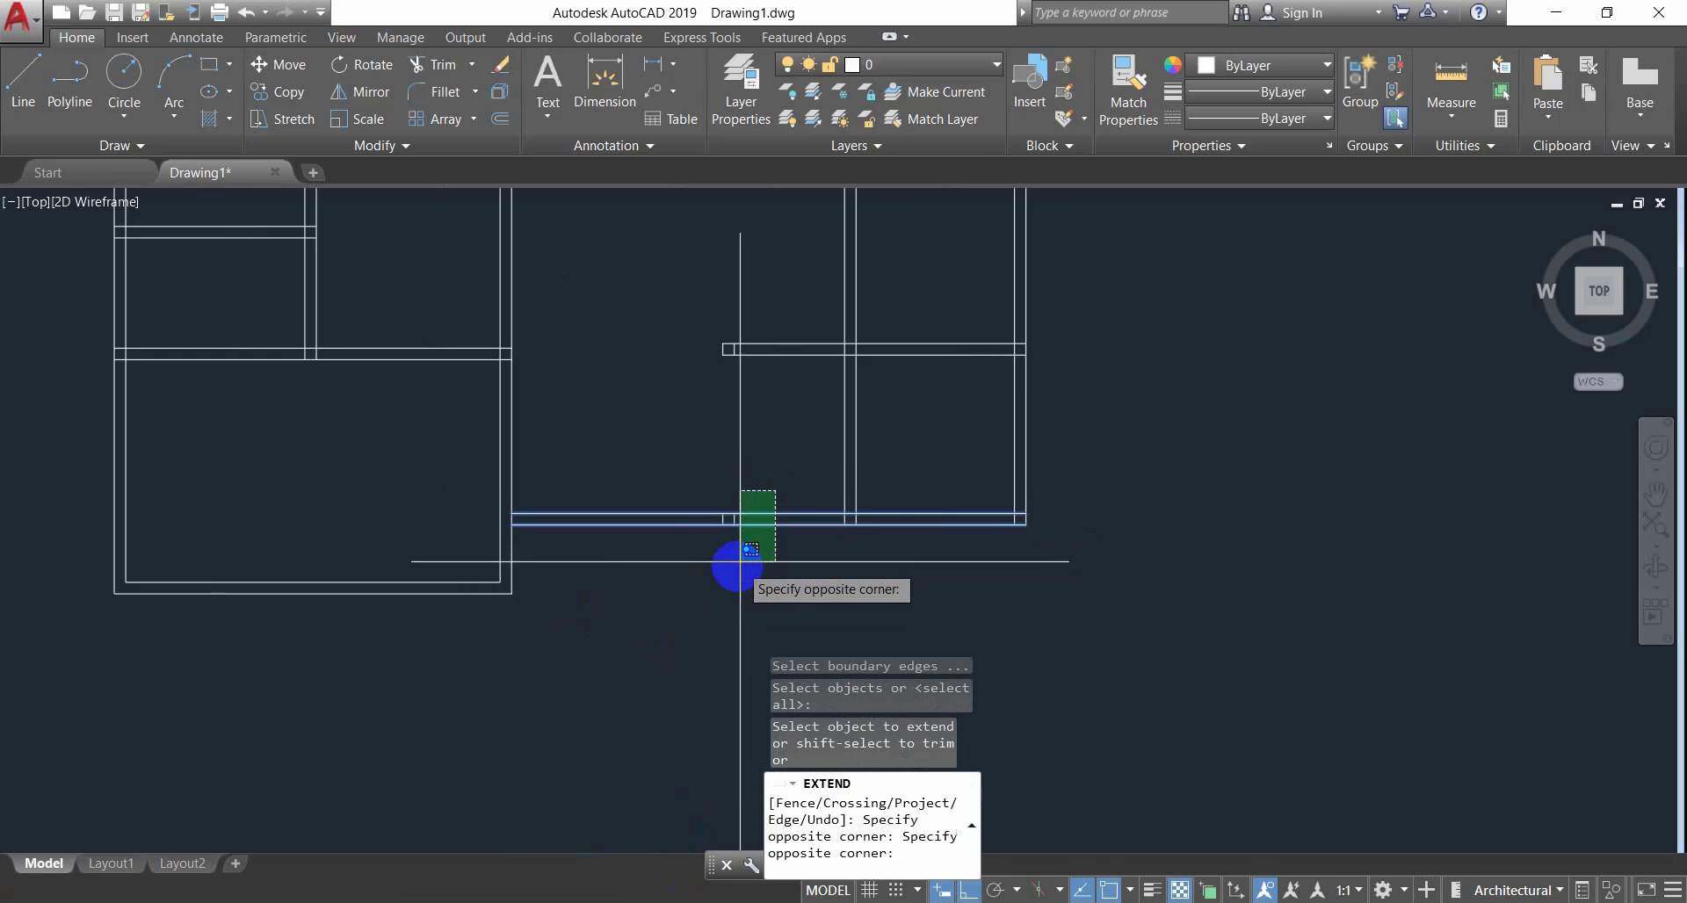
left_click(750, 550)
left_click(678, 488)
left_click(594, 584)
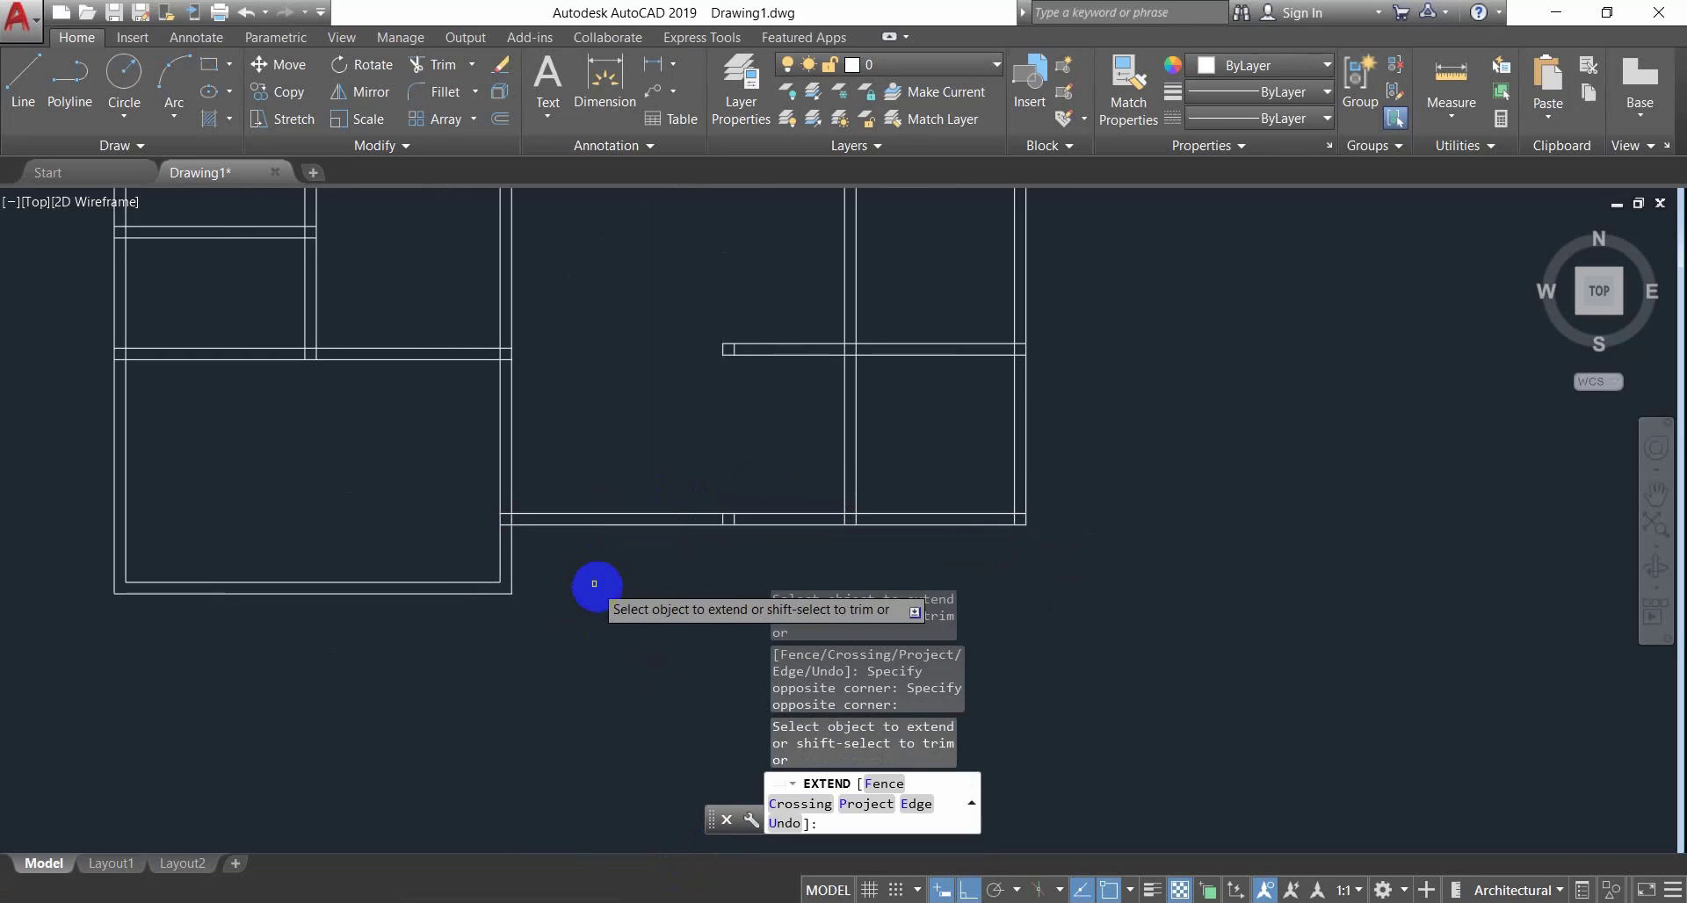
Look over the overall floor plan walls, including the joint between the kitchen's bottom wall and the lower-left bedroom.
key("Escape")
key("Escape")
scroll(685, 606, "down", 4)
middle_click_drag(686, 605, 706, 551)
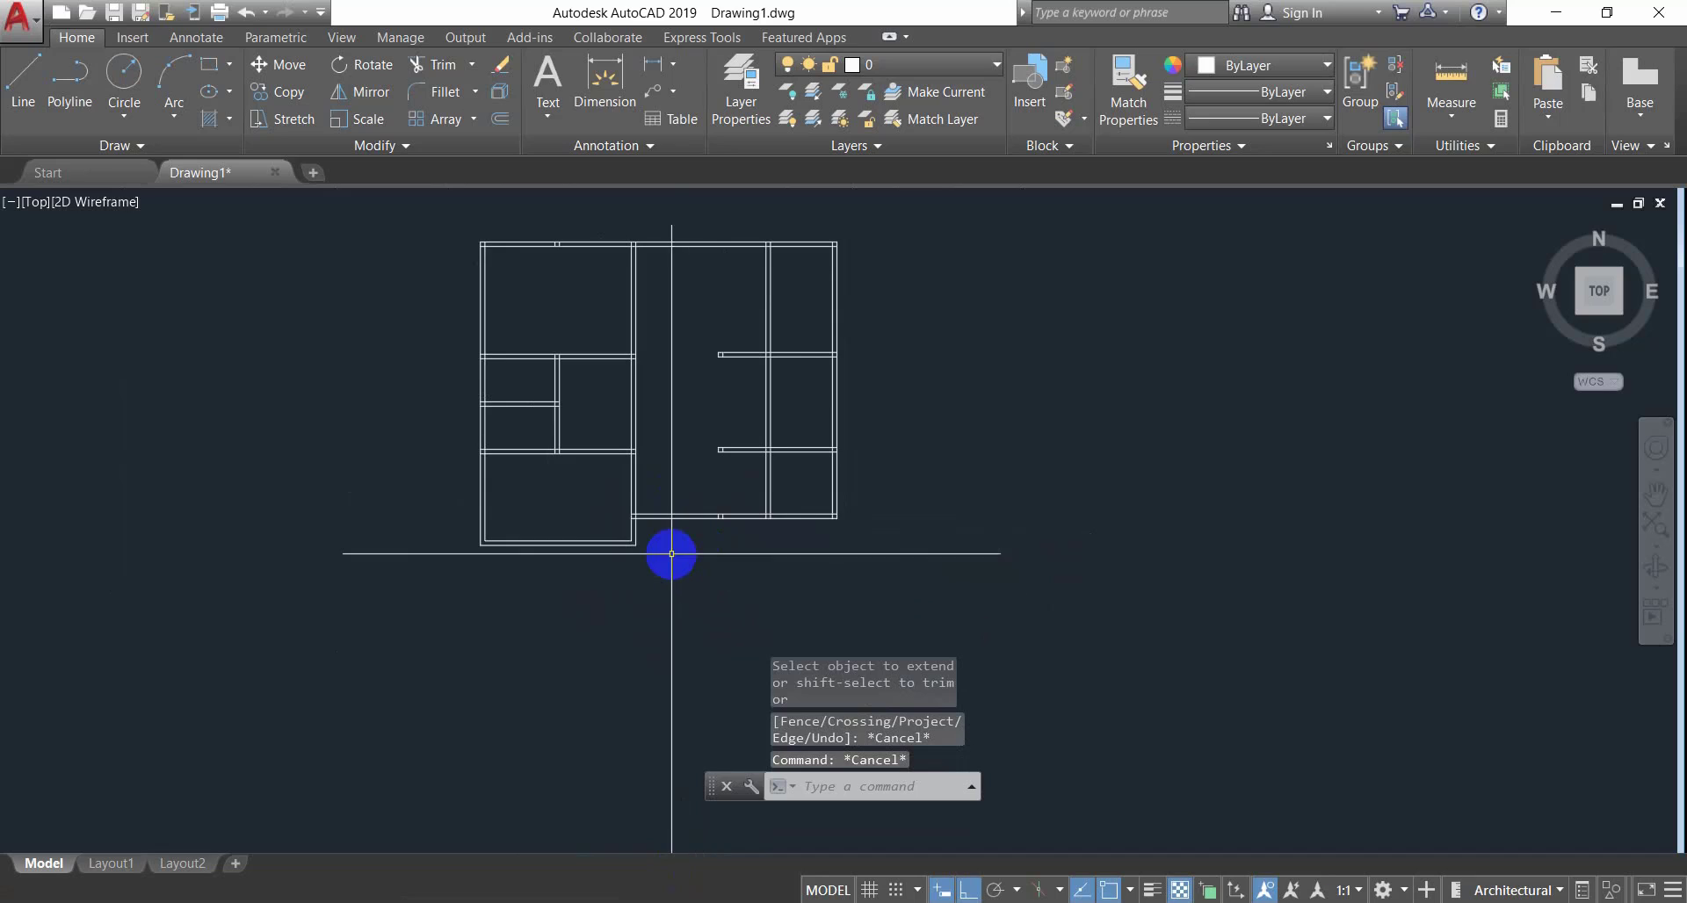
scroll(676, 553, "up", 1)
scroll(607, 532, "up", 1)
scroll(606, 532, "down", 2)
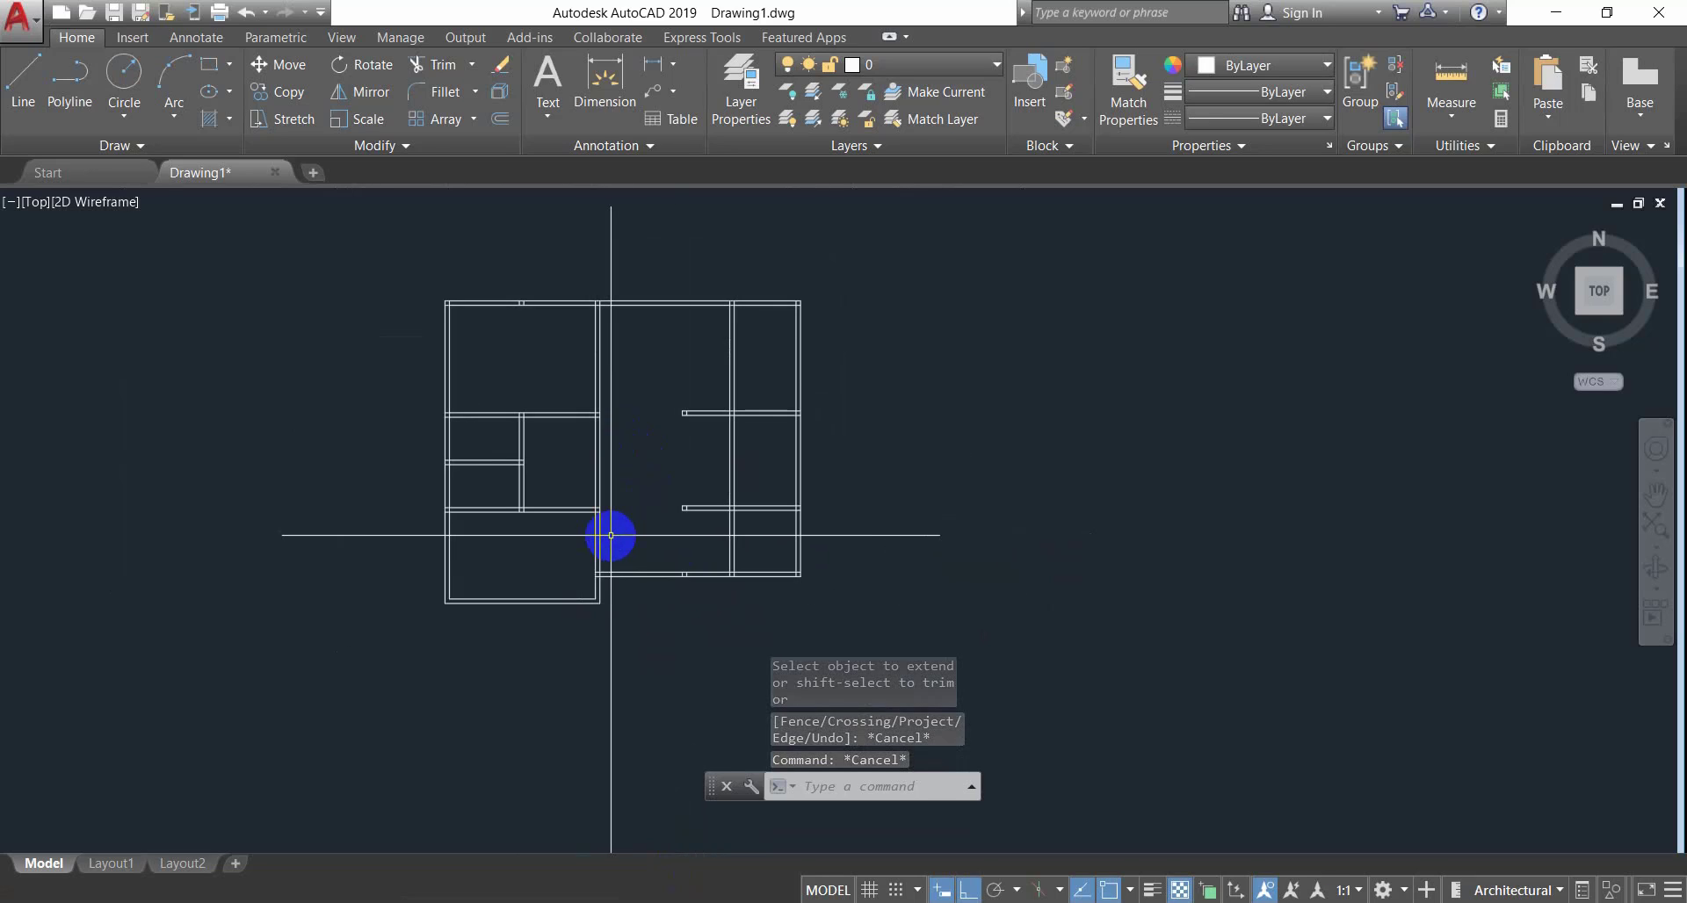
scroll(603, 572, "up", 2)
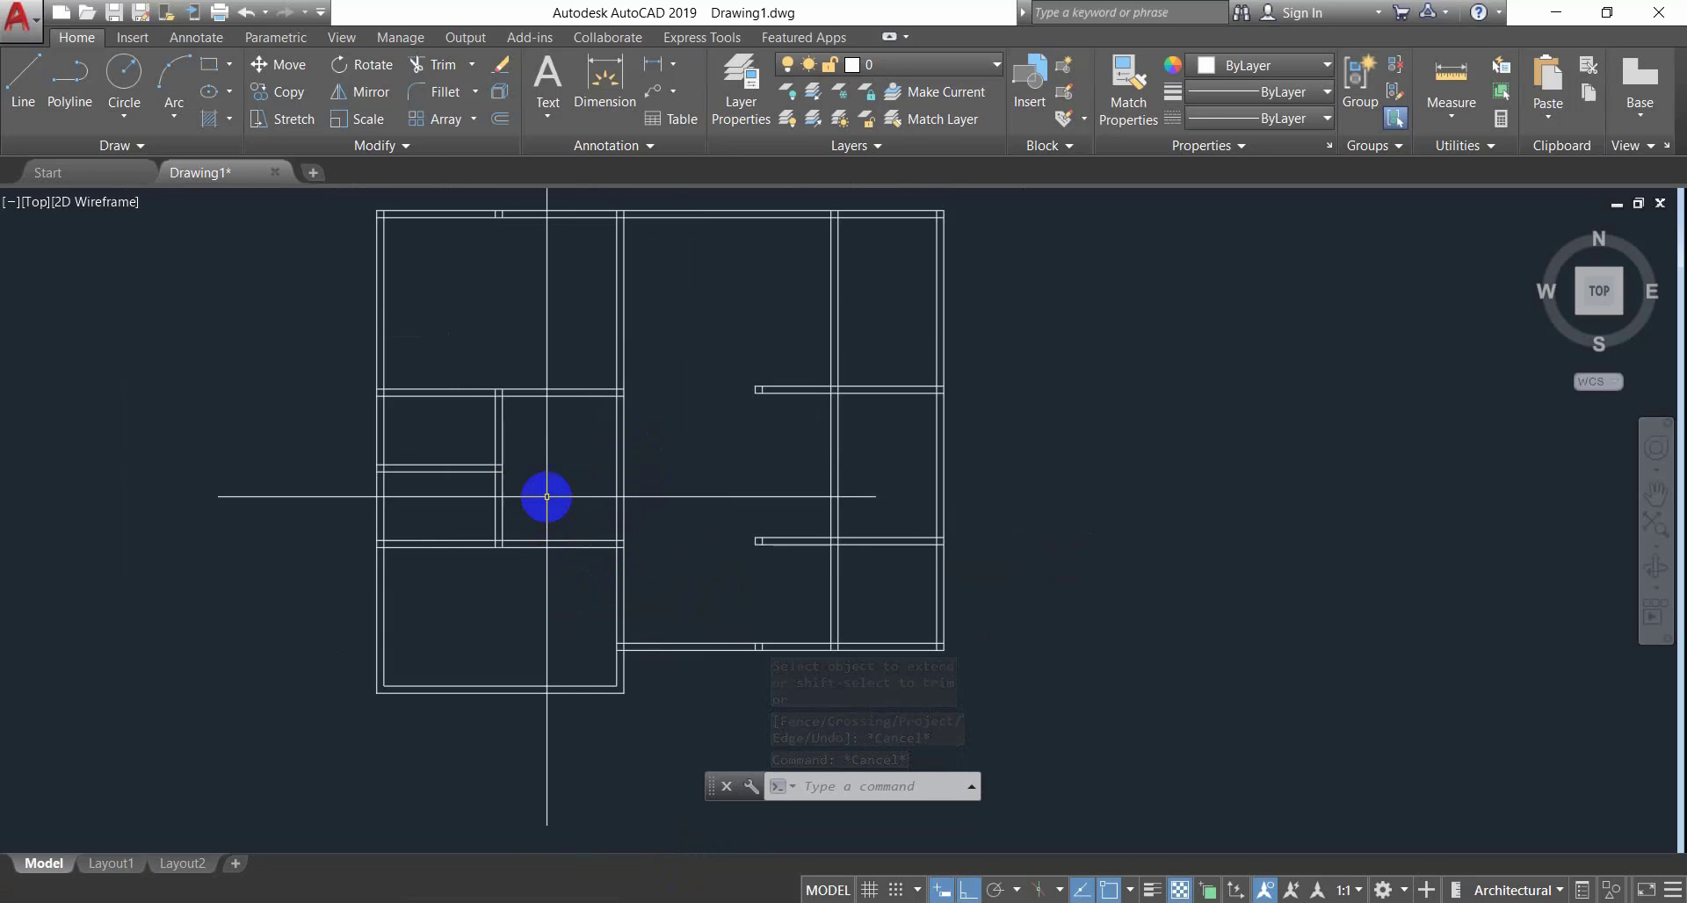
scroll(614, 448, "down", 2)
middle_click_drag(614, 448, 599, 495)
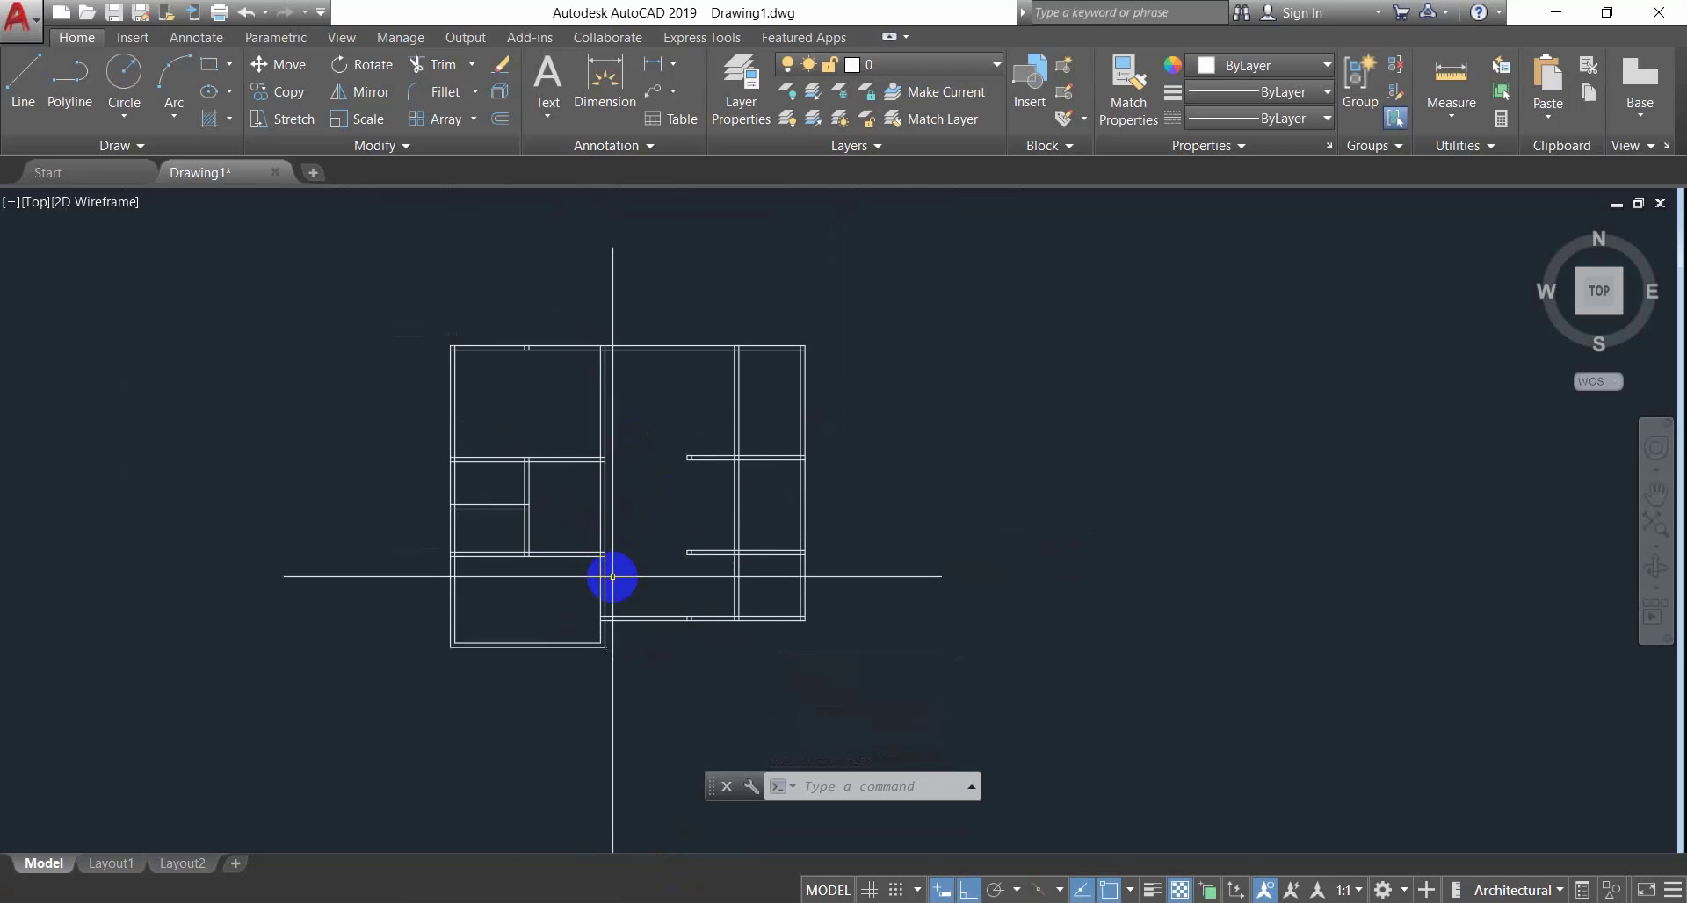
scroll(606, 574, "up", 2)
middle_click_drag(598, 572, 552, 610)
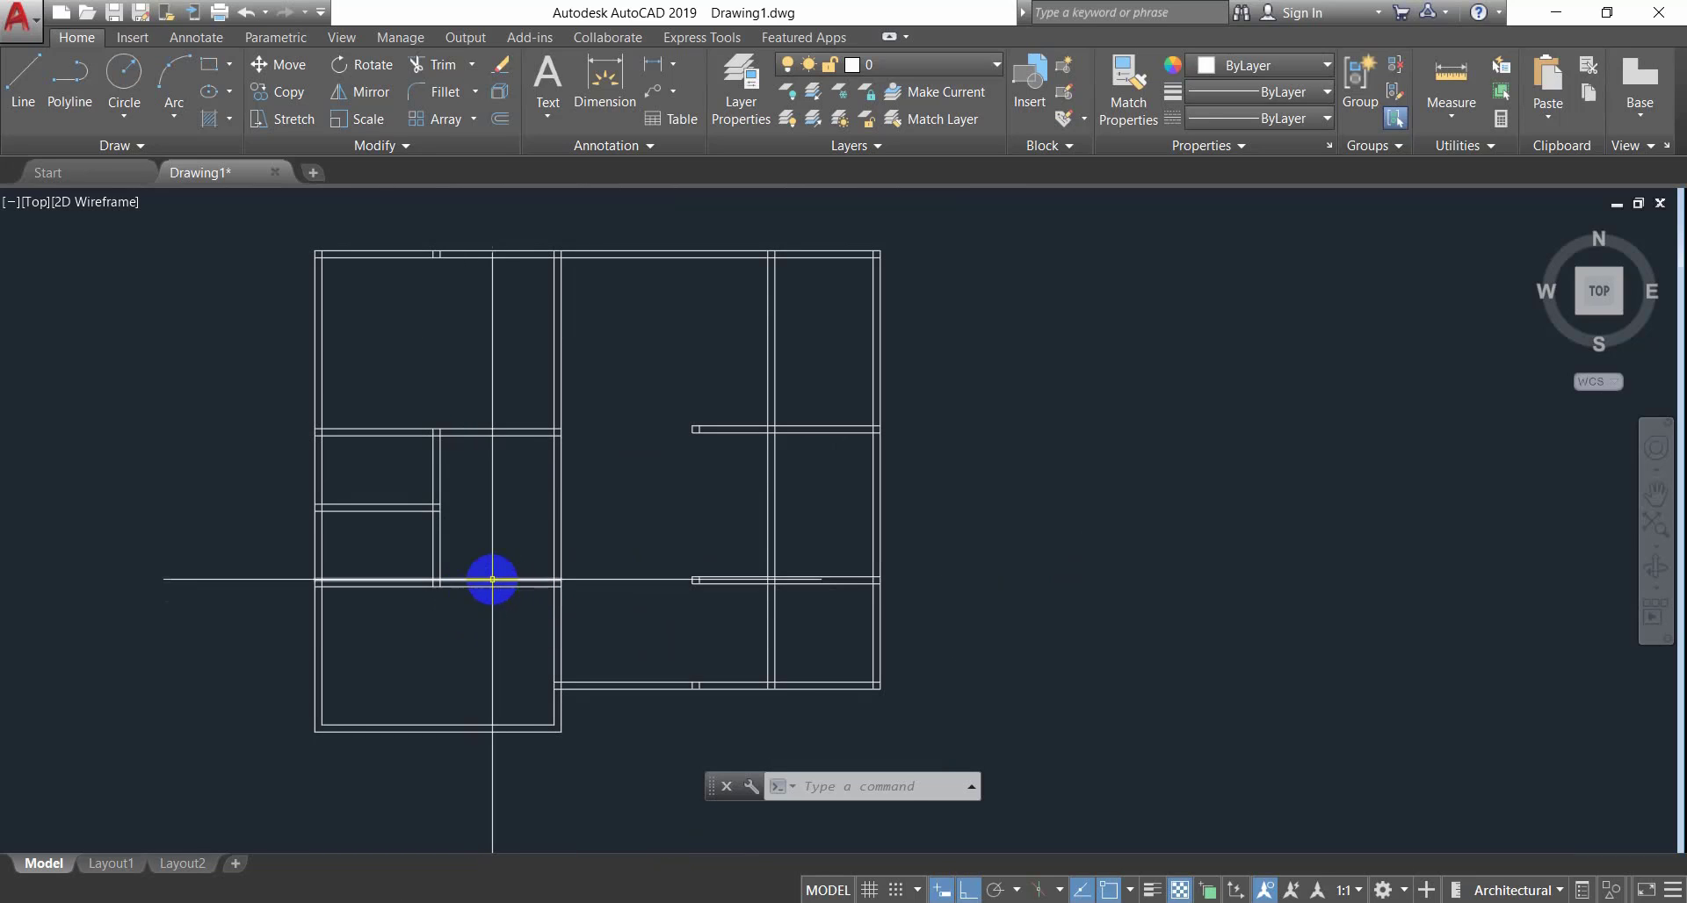
middle_click_drag(477, 621, 510, 634)
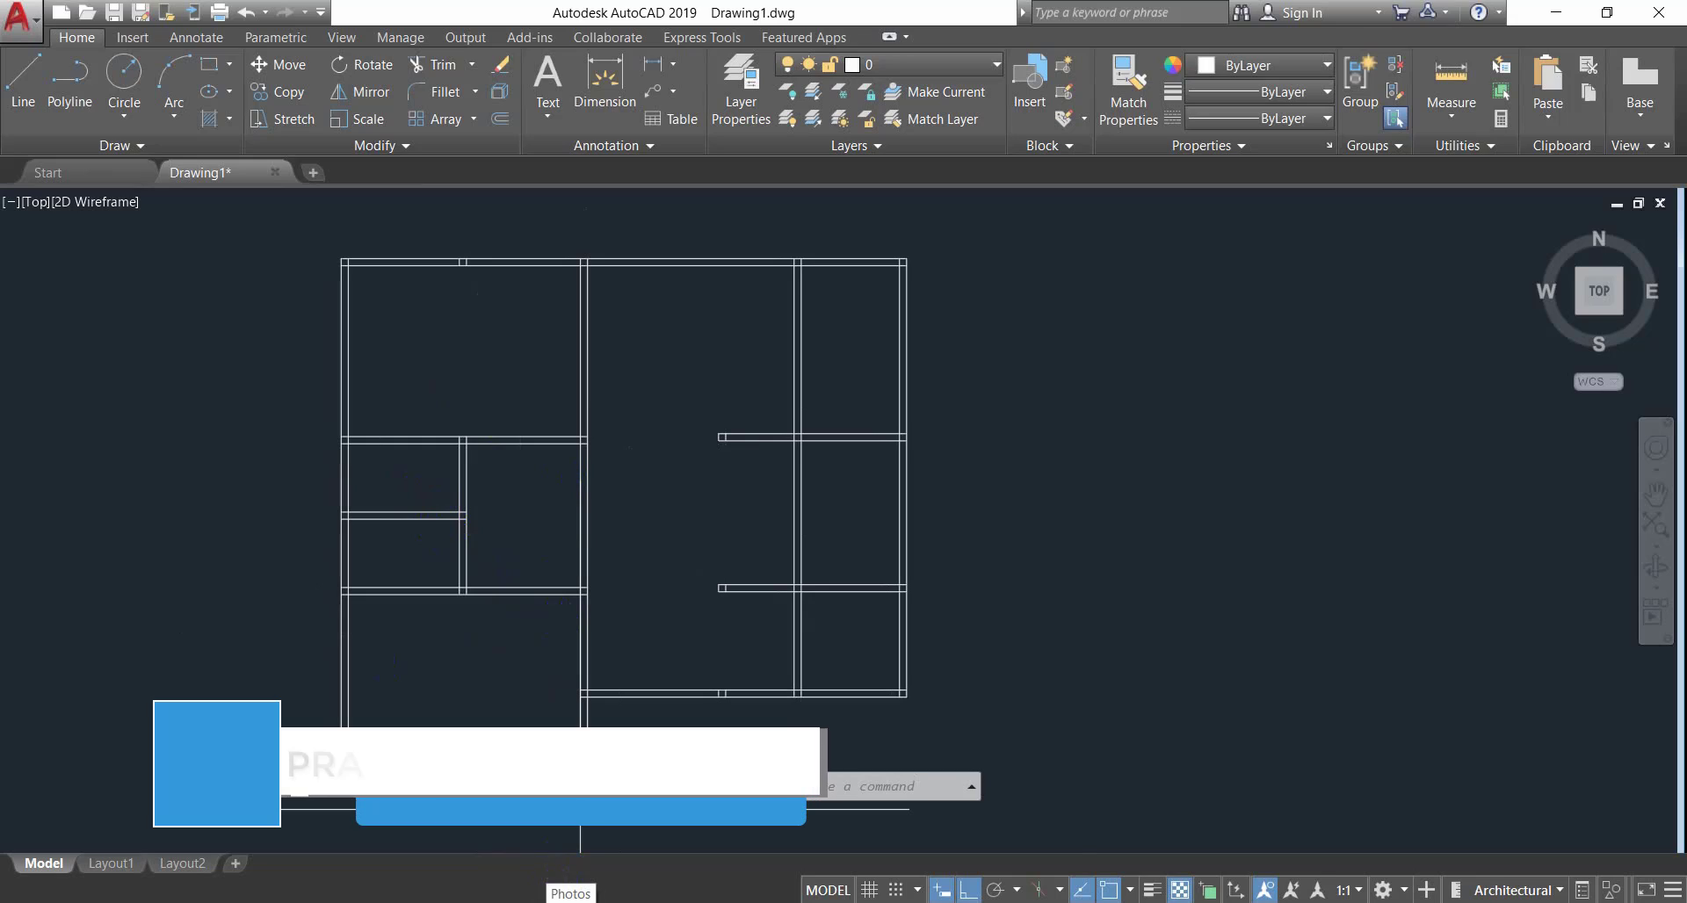
Compare the drawn walls with the reference plan in Photos, especially the kitchen's right-hand projection, and return to the AutoCAD drawing.
left_click(571, 901)
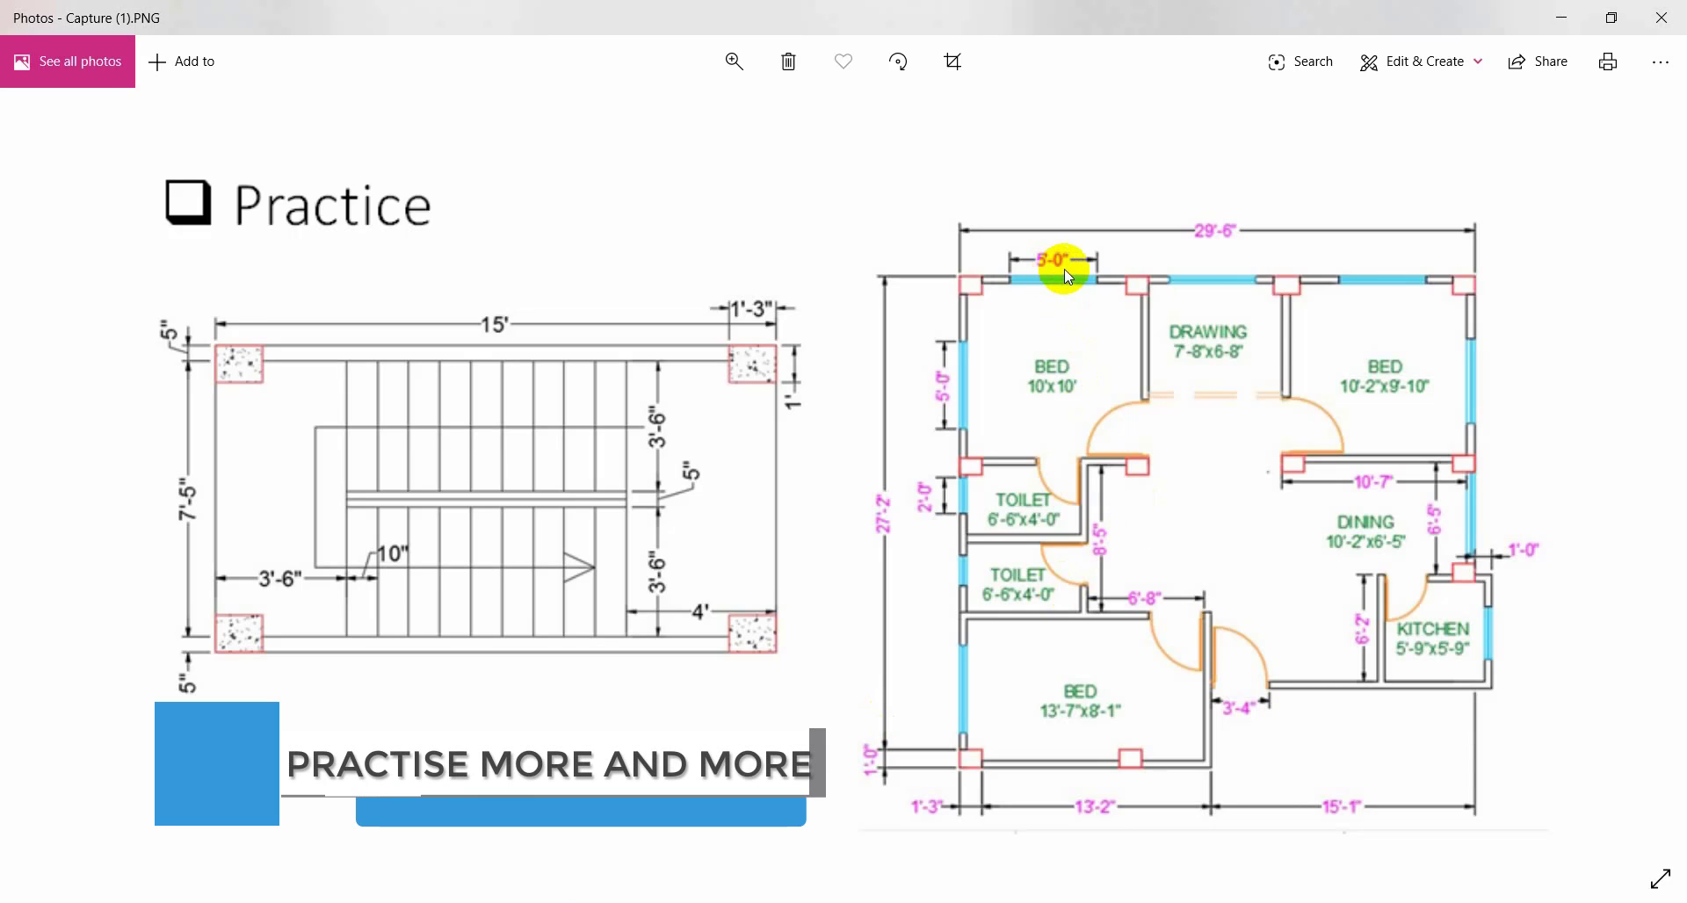
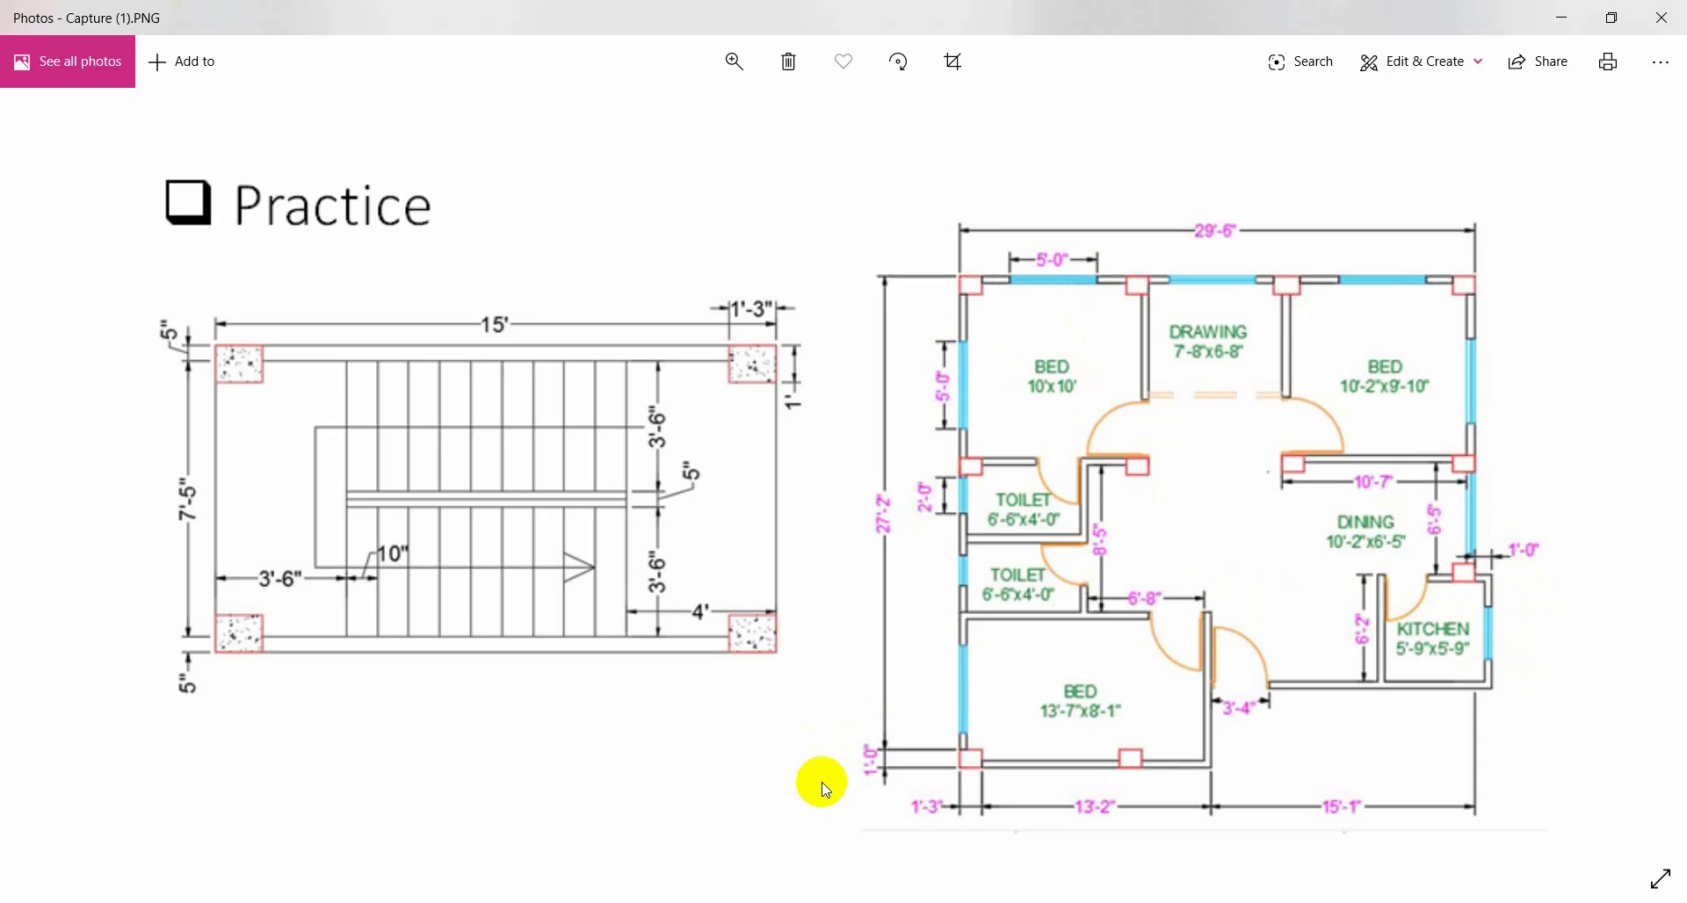
left_click(670, 761)
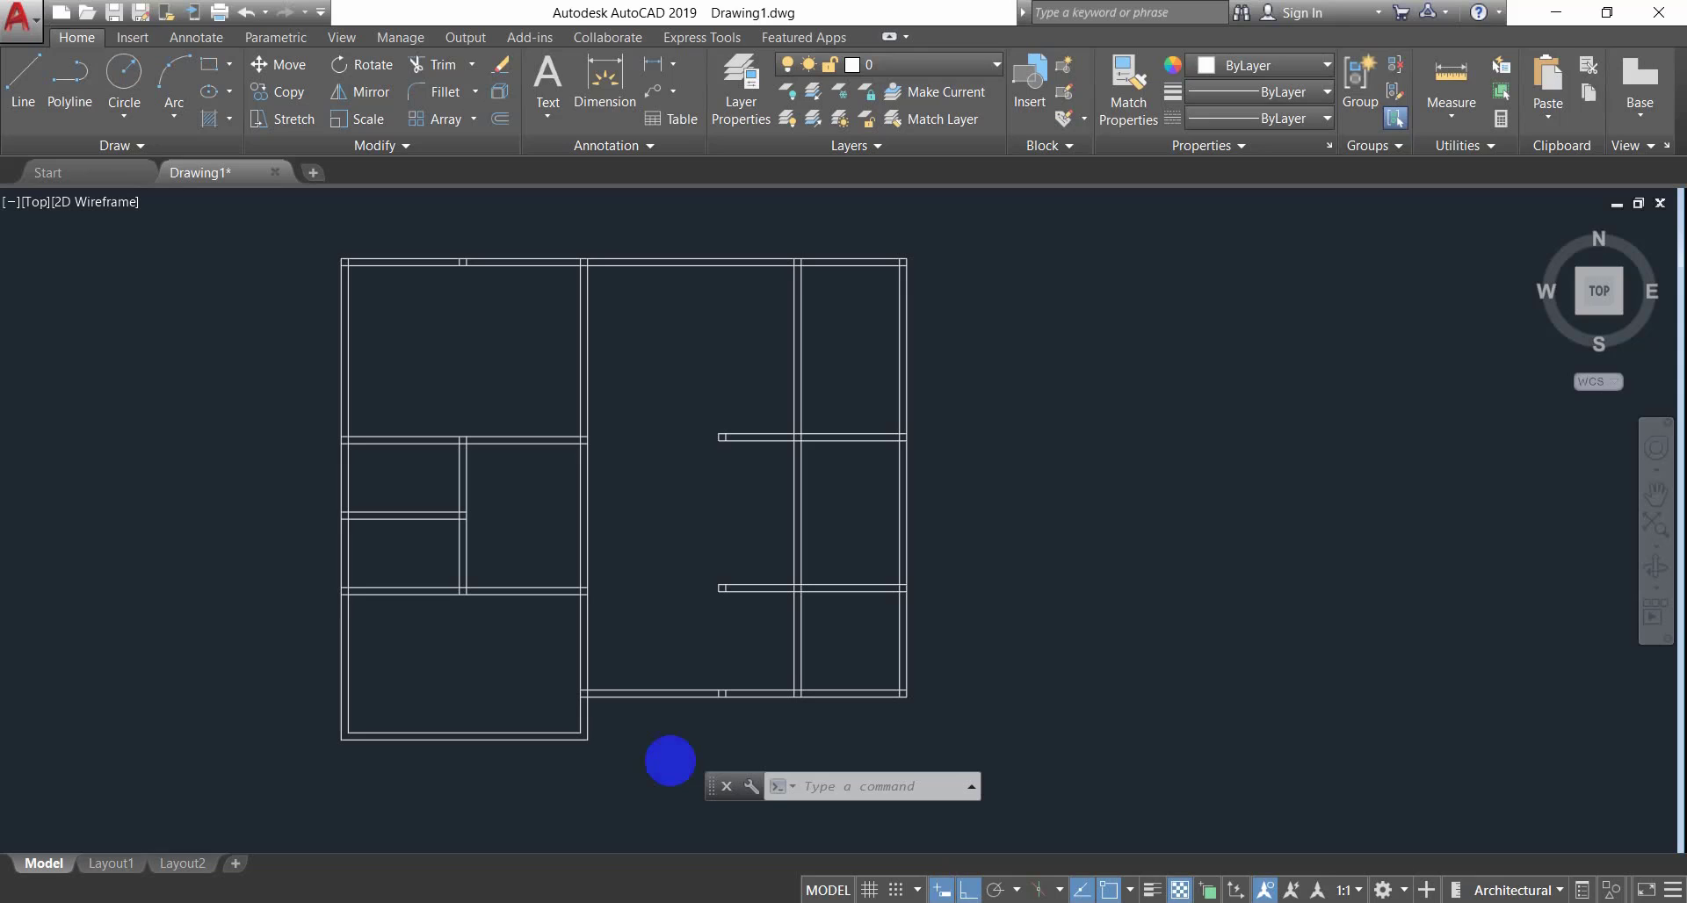
scroll(729, 606, "up", 2)
scroll(745, 570, "down", 4)
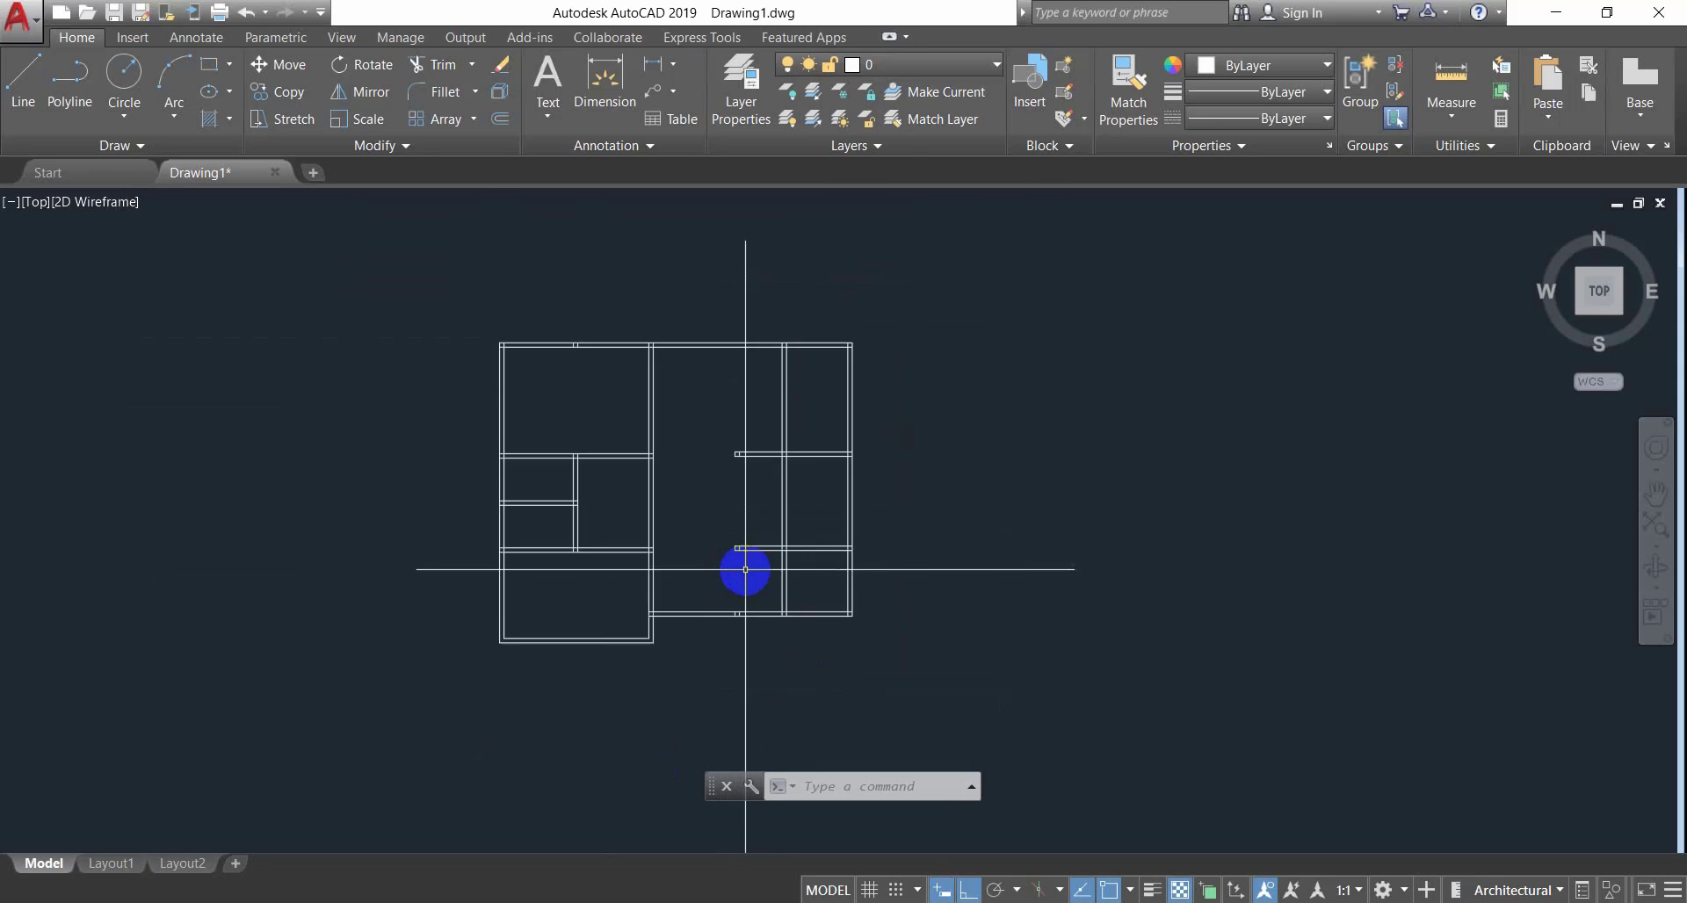
scroll(648, 558, "up", 3)
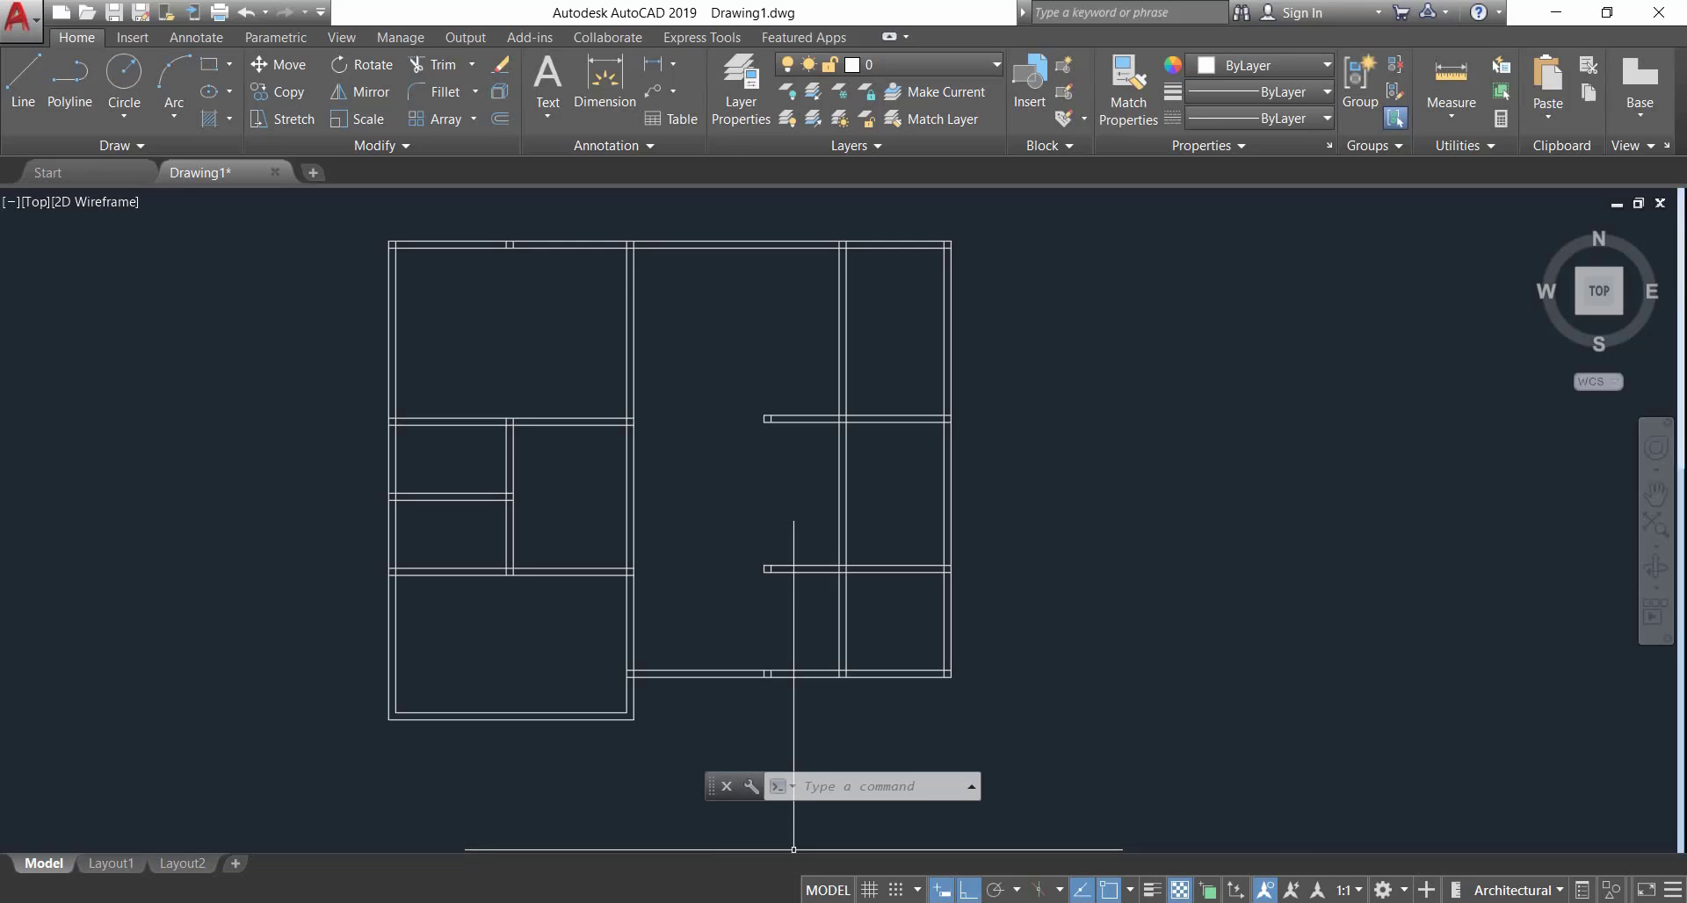
key("alt+Tab")
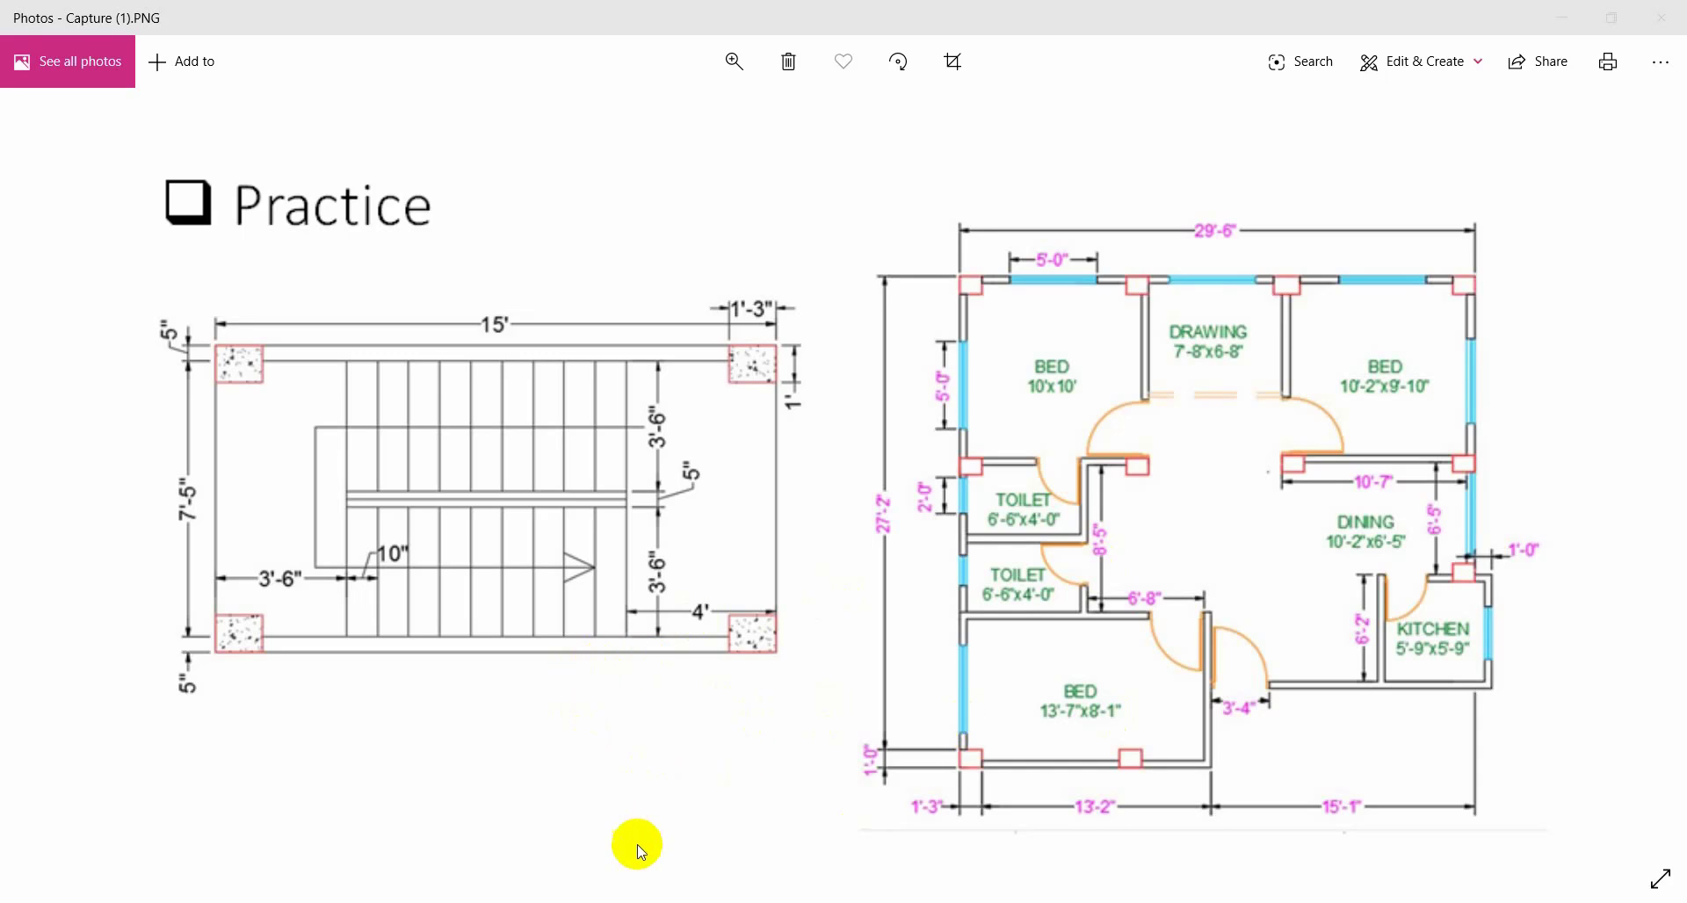
key("alt+Tab")
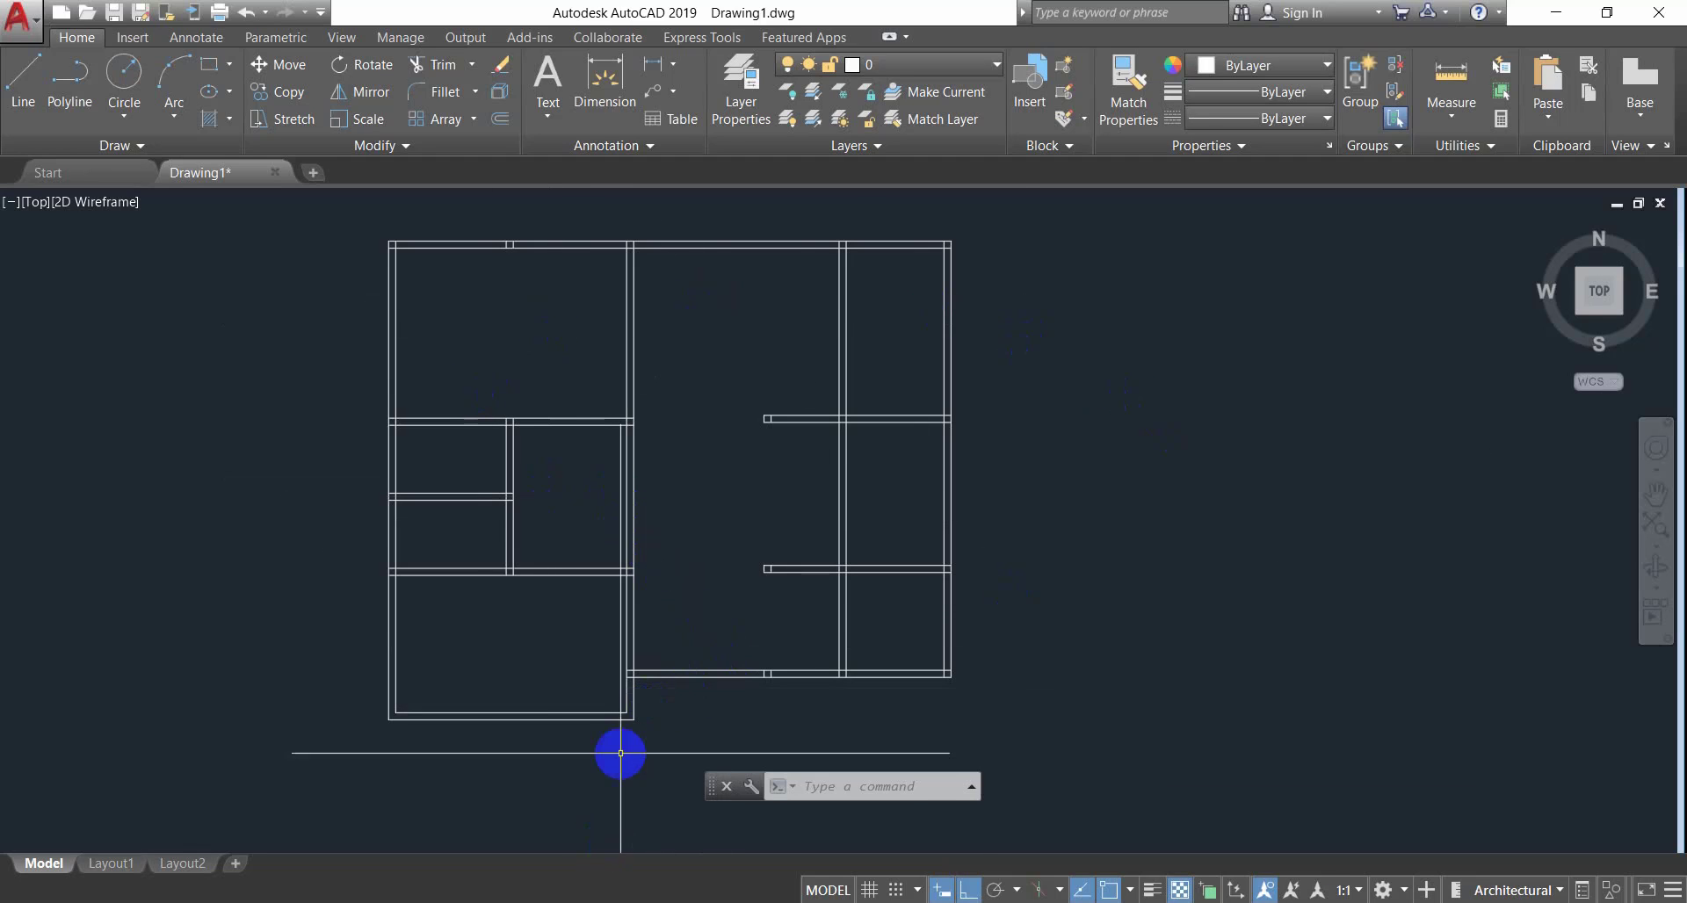
key("alt+Tab")
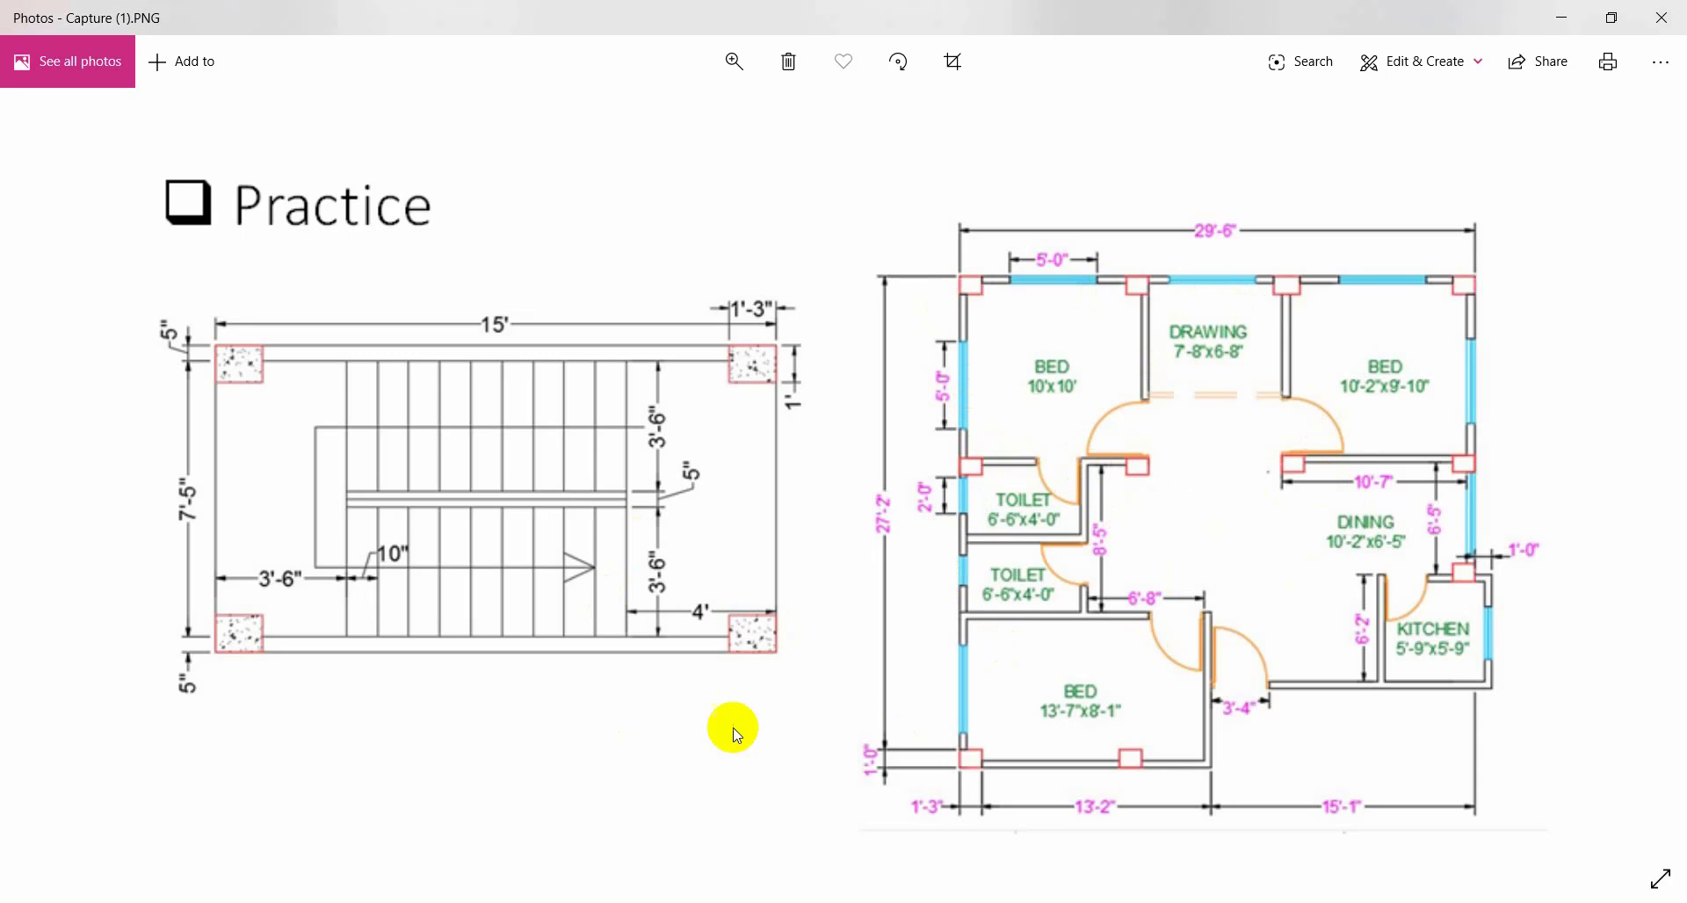
key("alt+Tab")
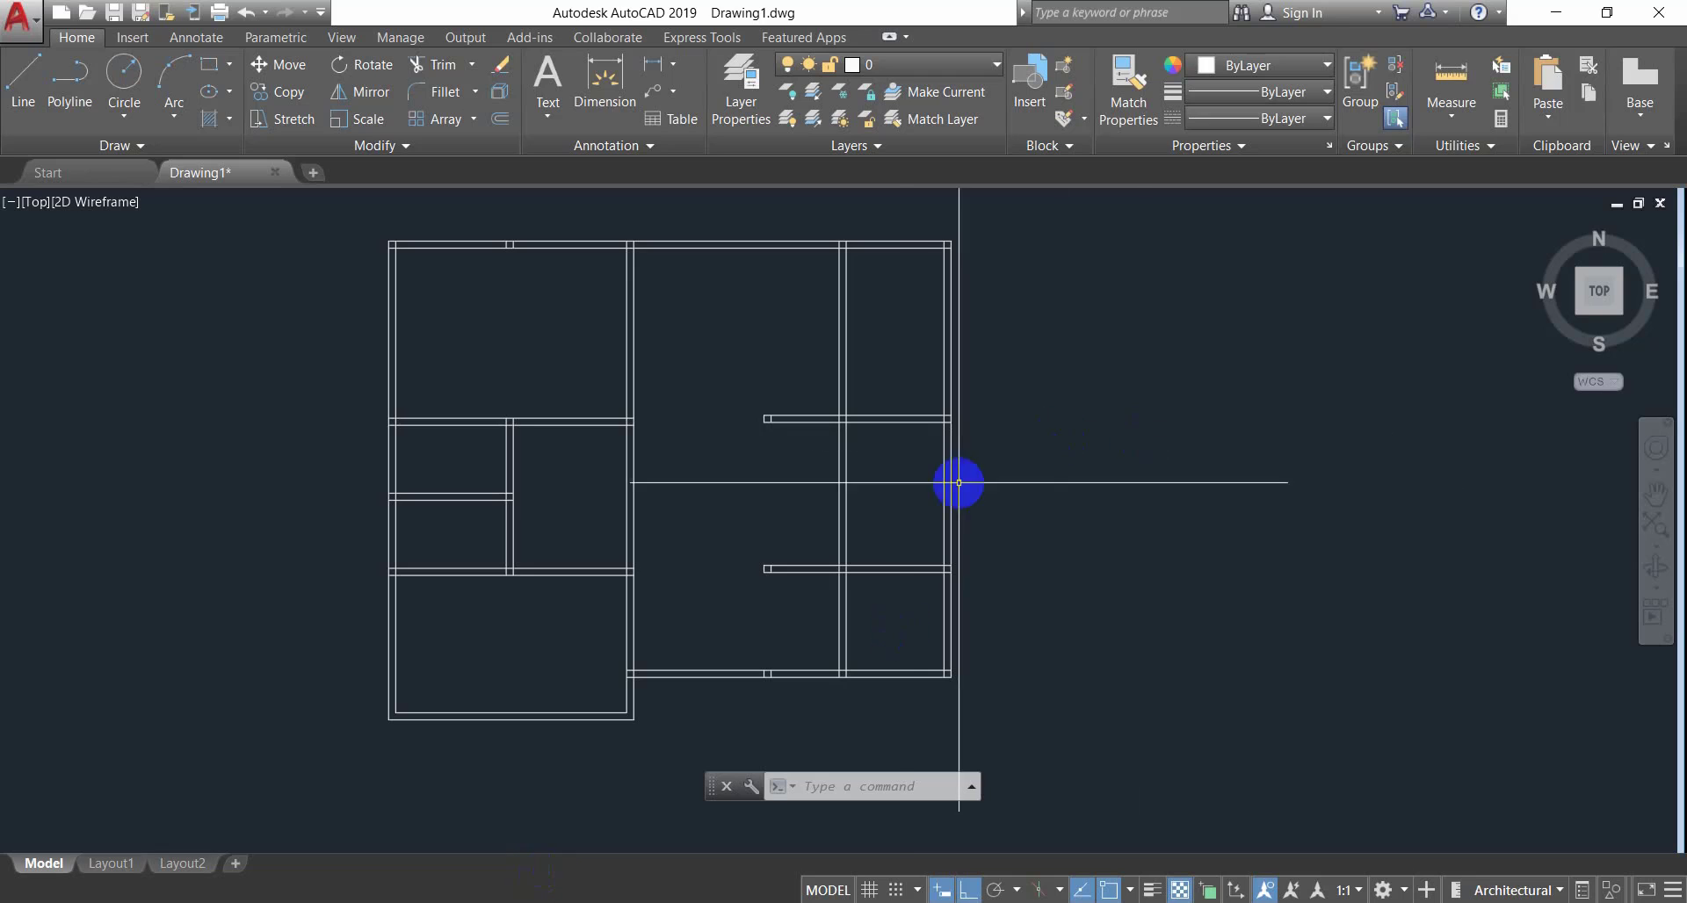
middle_click_drag(941, 550, 927, 443)
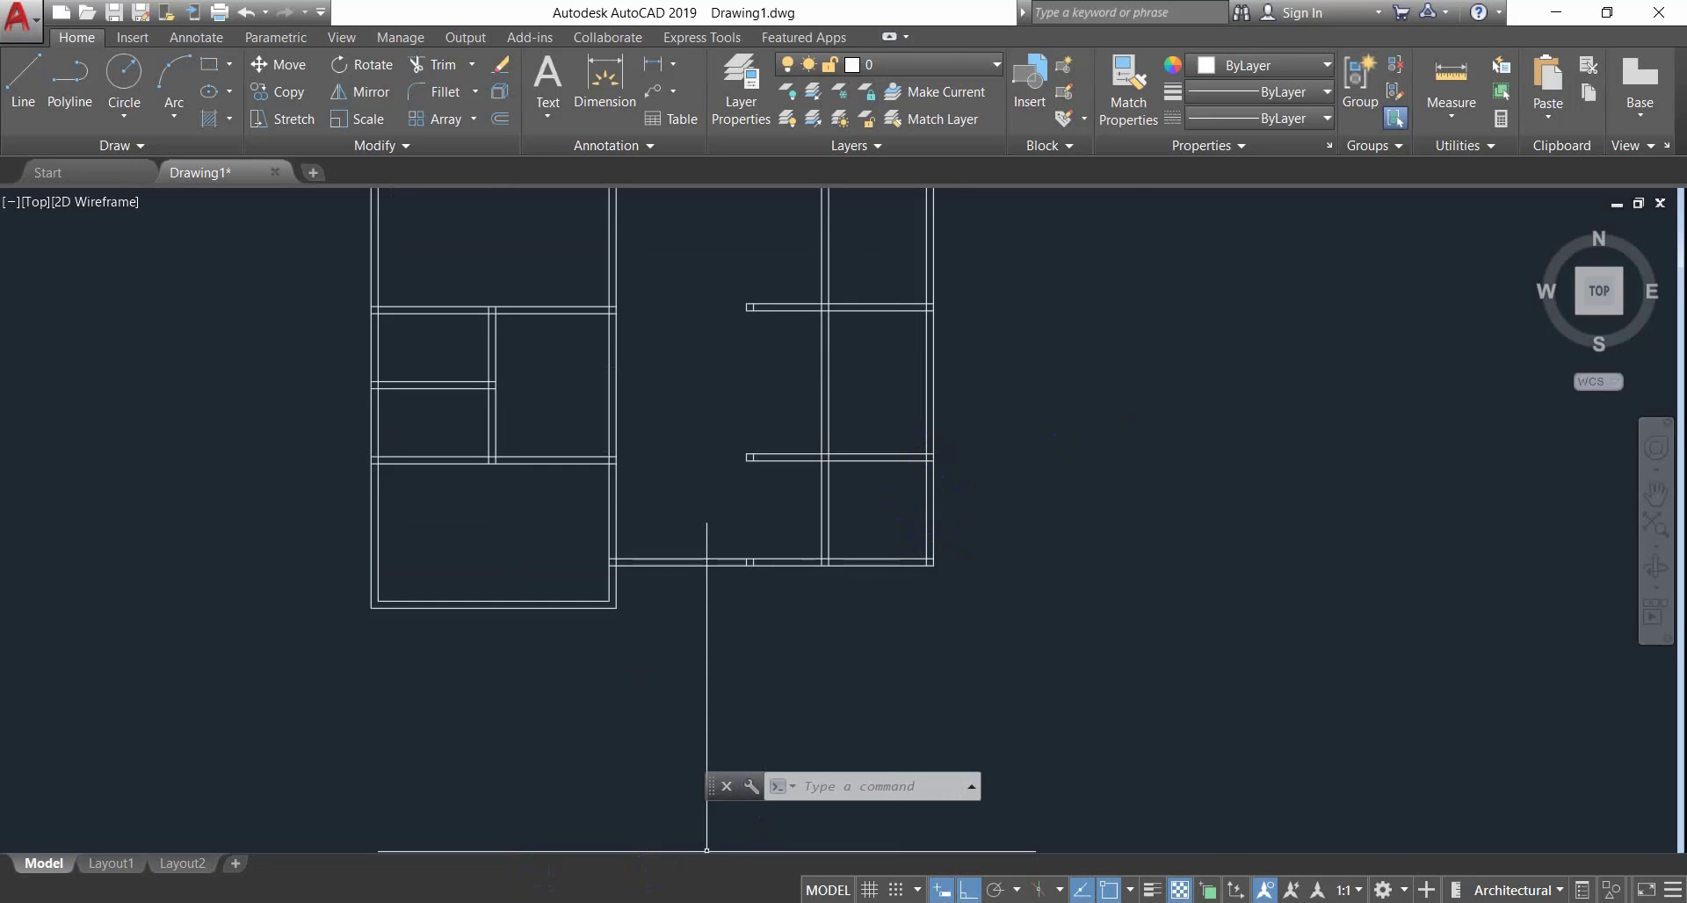
key("alt+Tab")
key("alt+Tab")
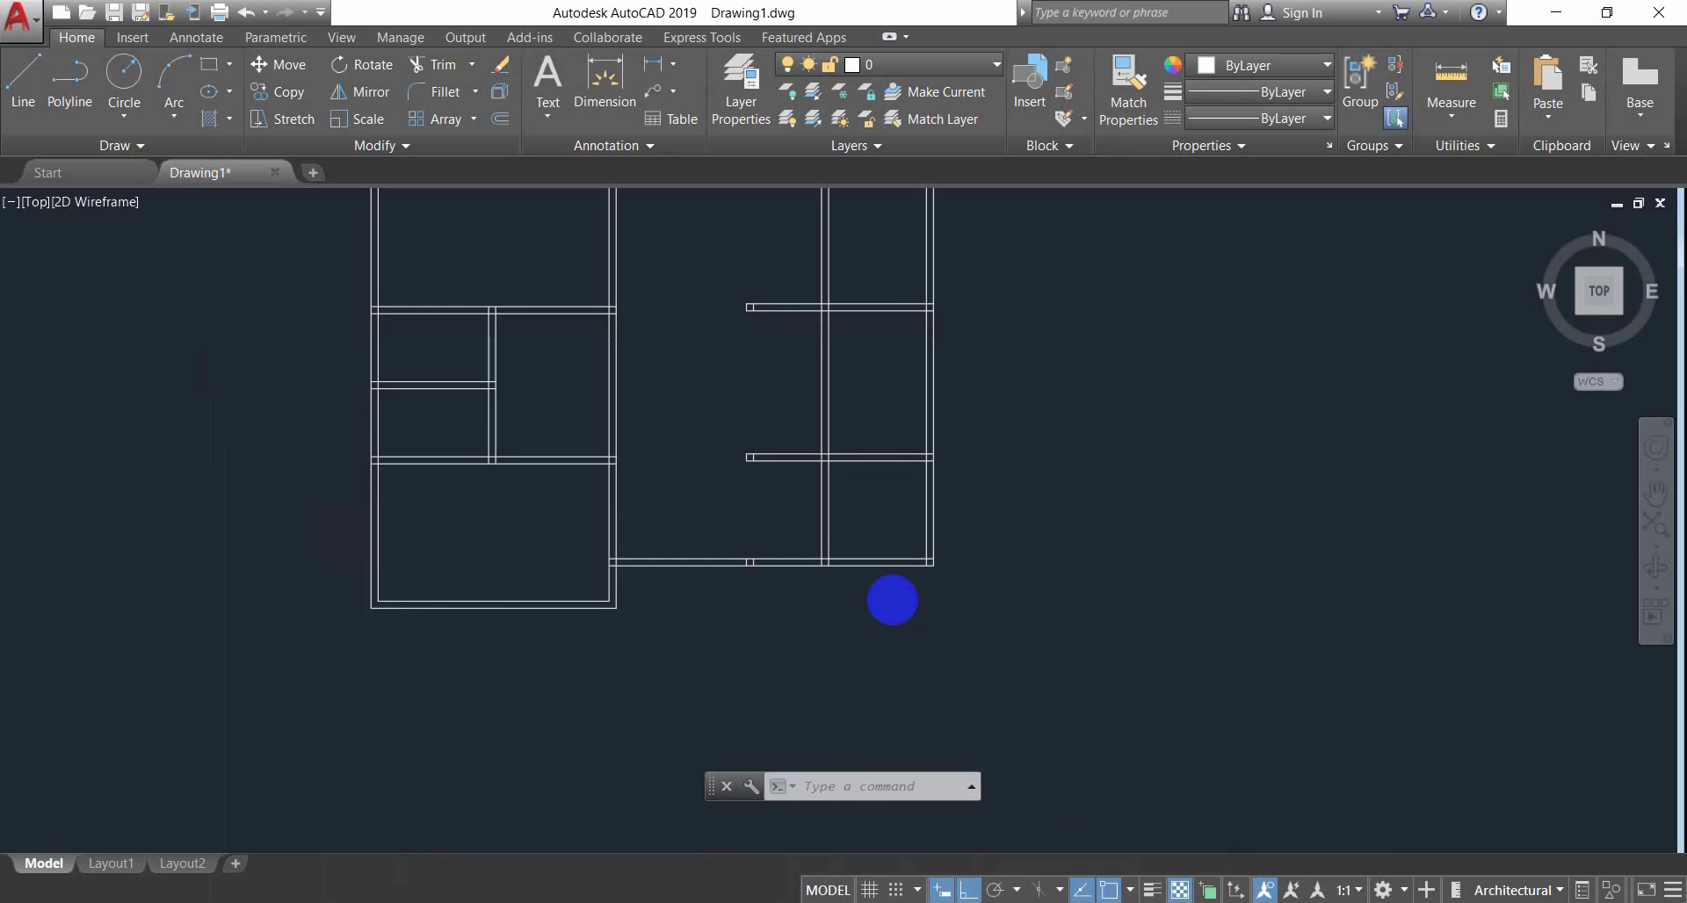
Offset the outer line of the floor plan's right wall 12 inches outward beside the kitchen.
scroll(914, 488, "up", 3)
key("Escape")
key("Escape")
key("Escape")
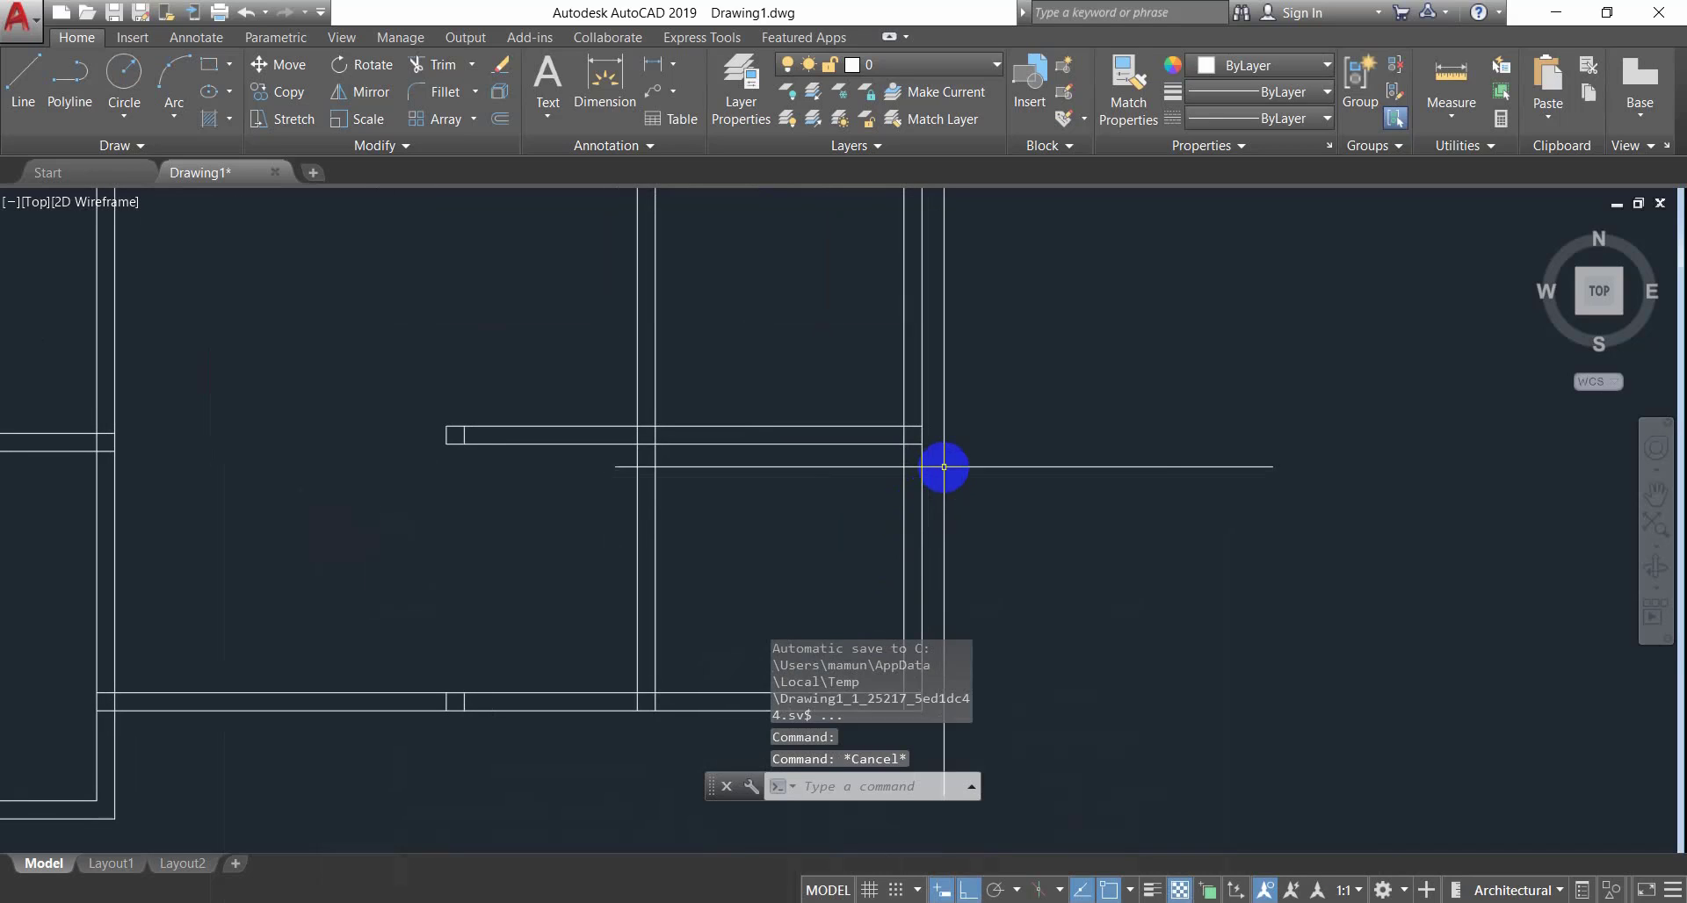
key("Return")
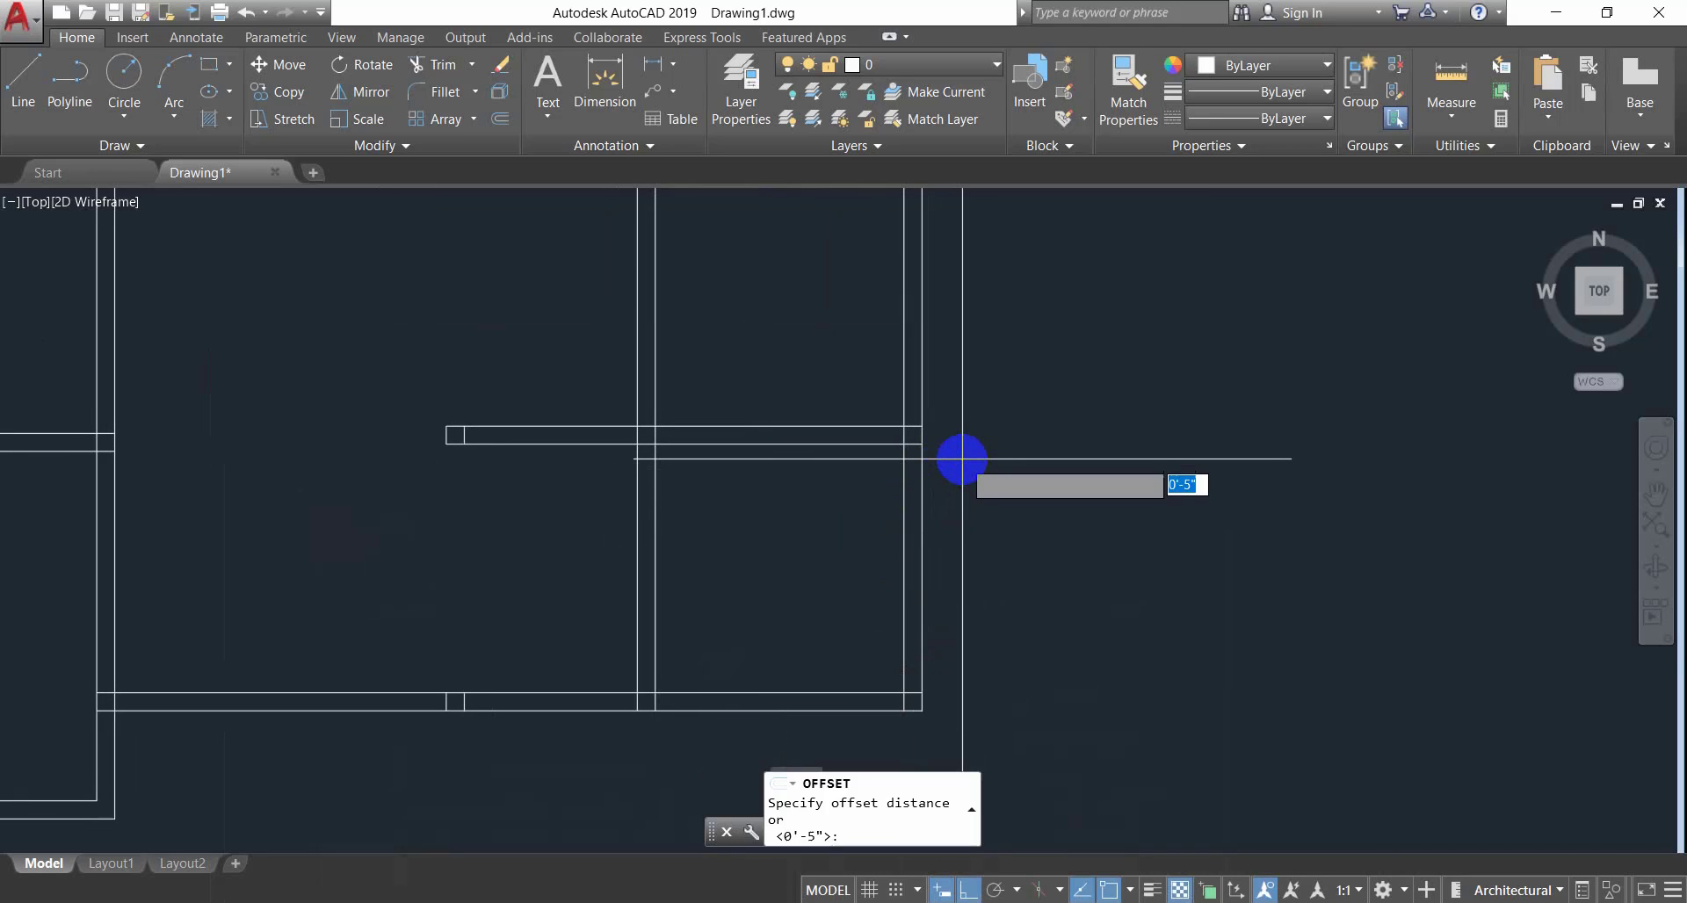
type("12")
key("Return")
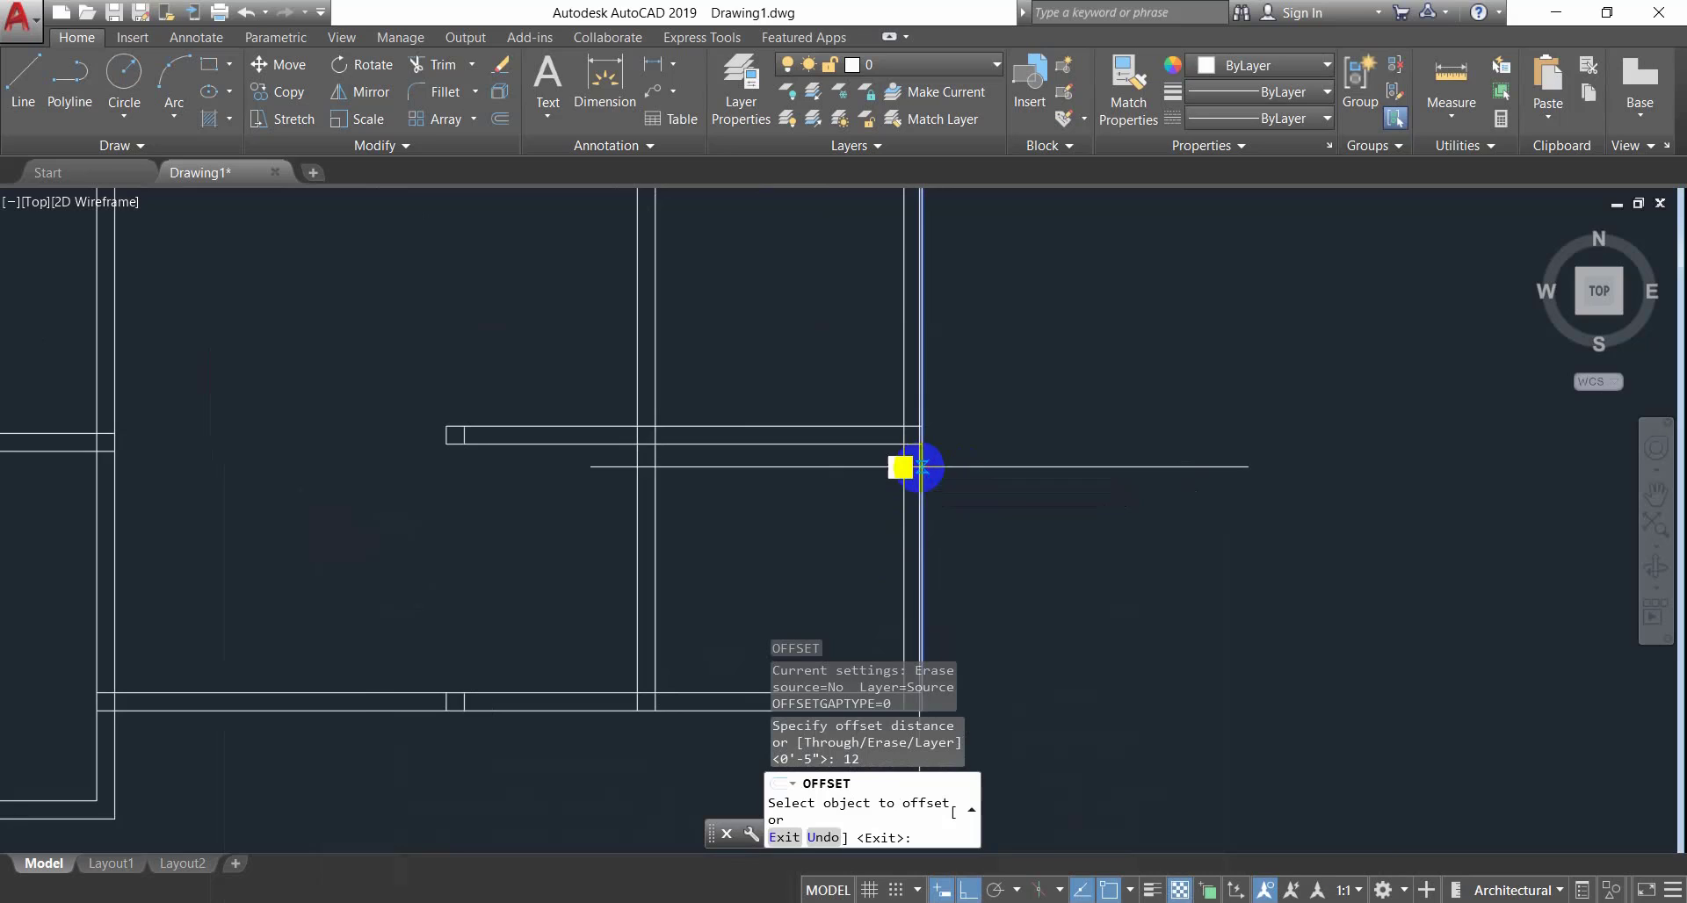
left_click(920, 467)
left_click(1016, 460)
key("Escape")
key("Escape")
key("Escape")
key("Escape")
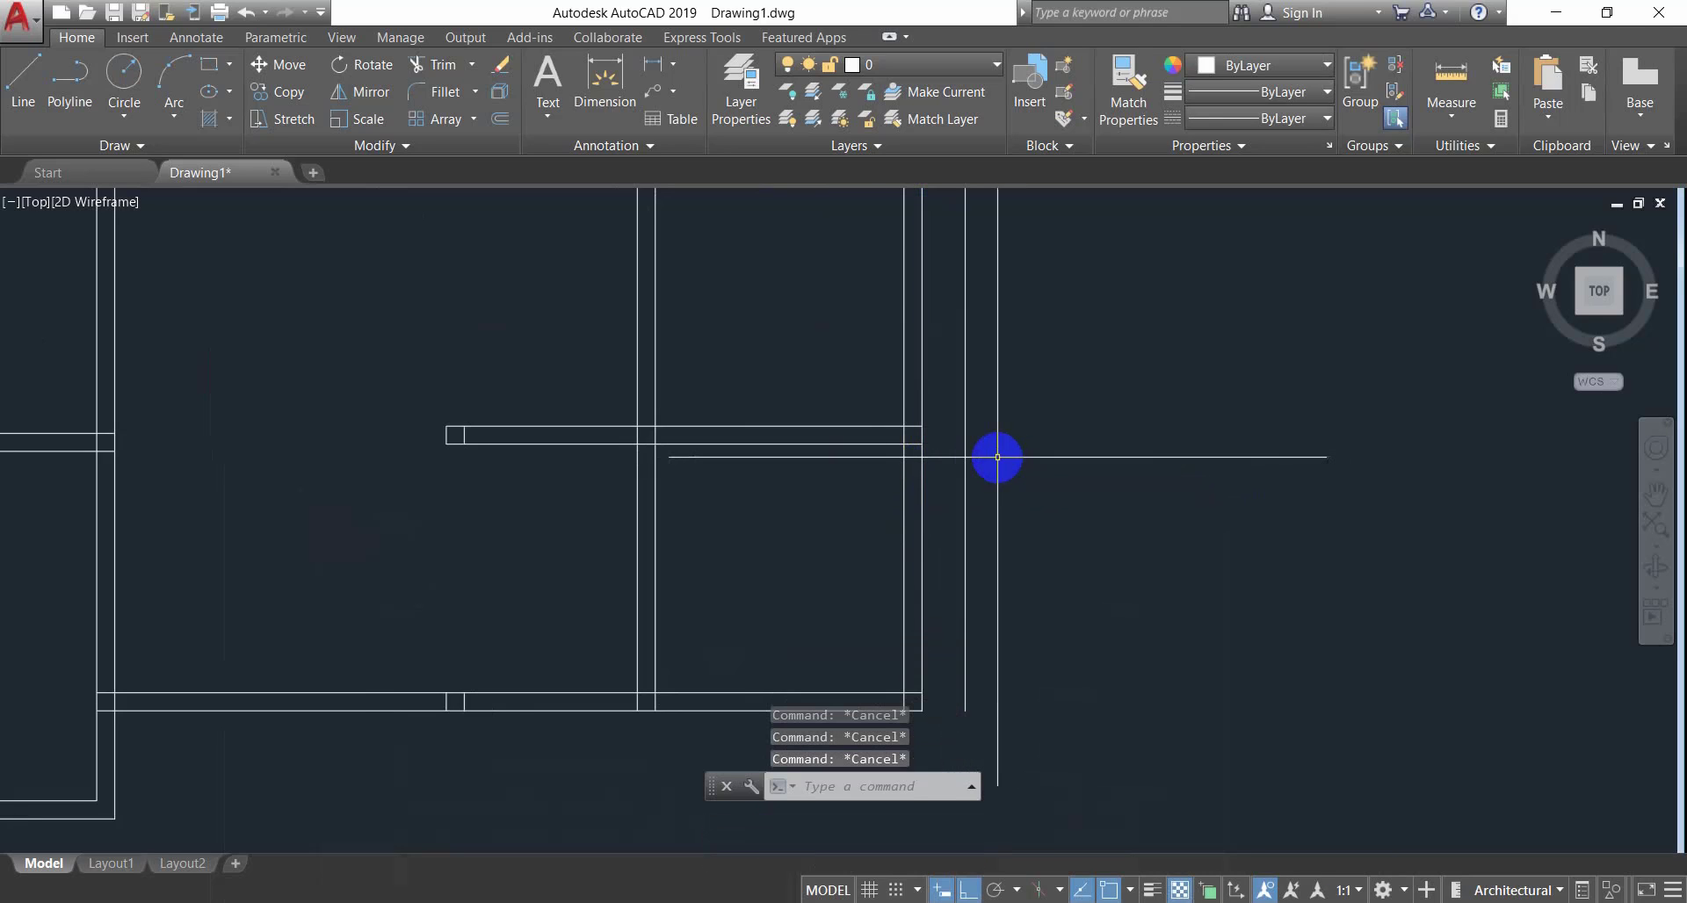
type("EX")
key("Return")
key("Return")
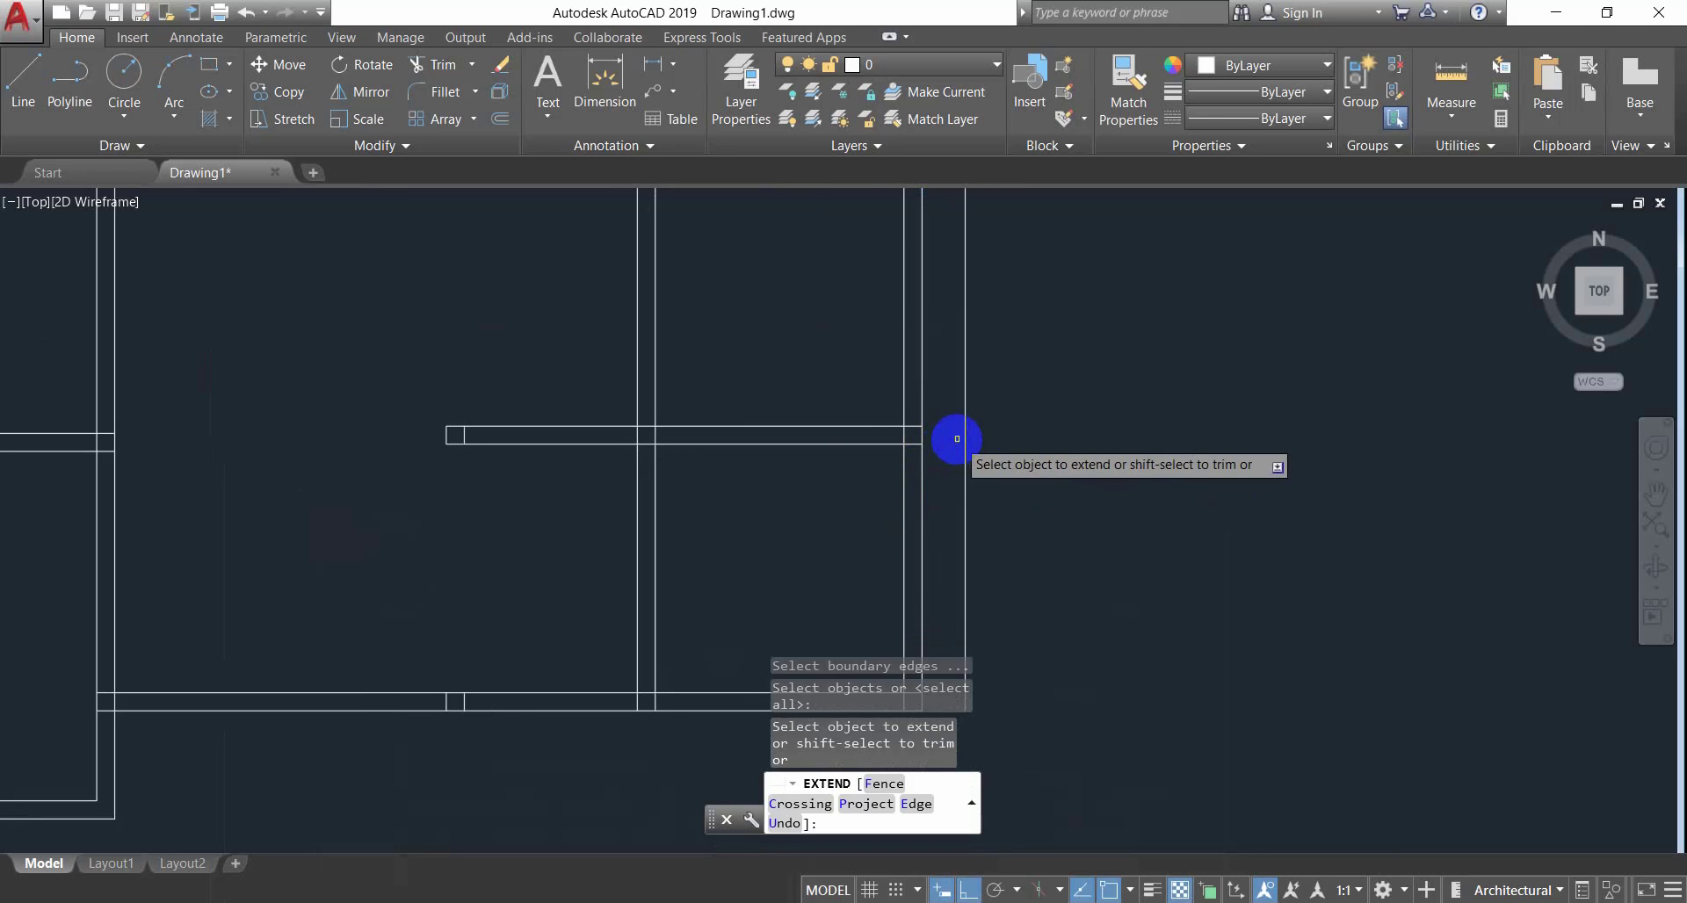
key("Escape")
key("Escape")
Extend both lines of the kitchen's top wall right to the offset line outside the right wall.
type("EX")
key("Return")
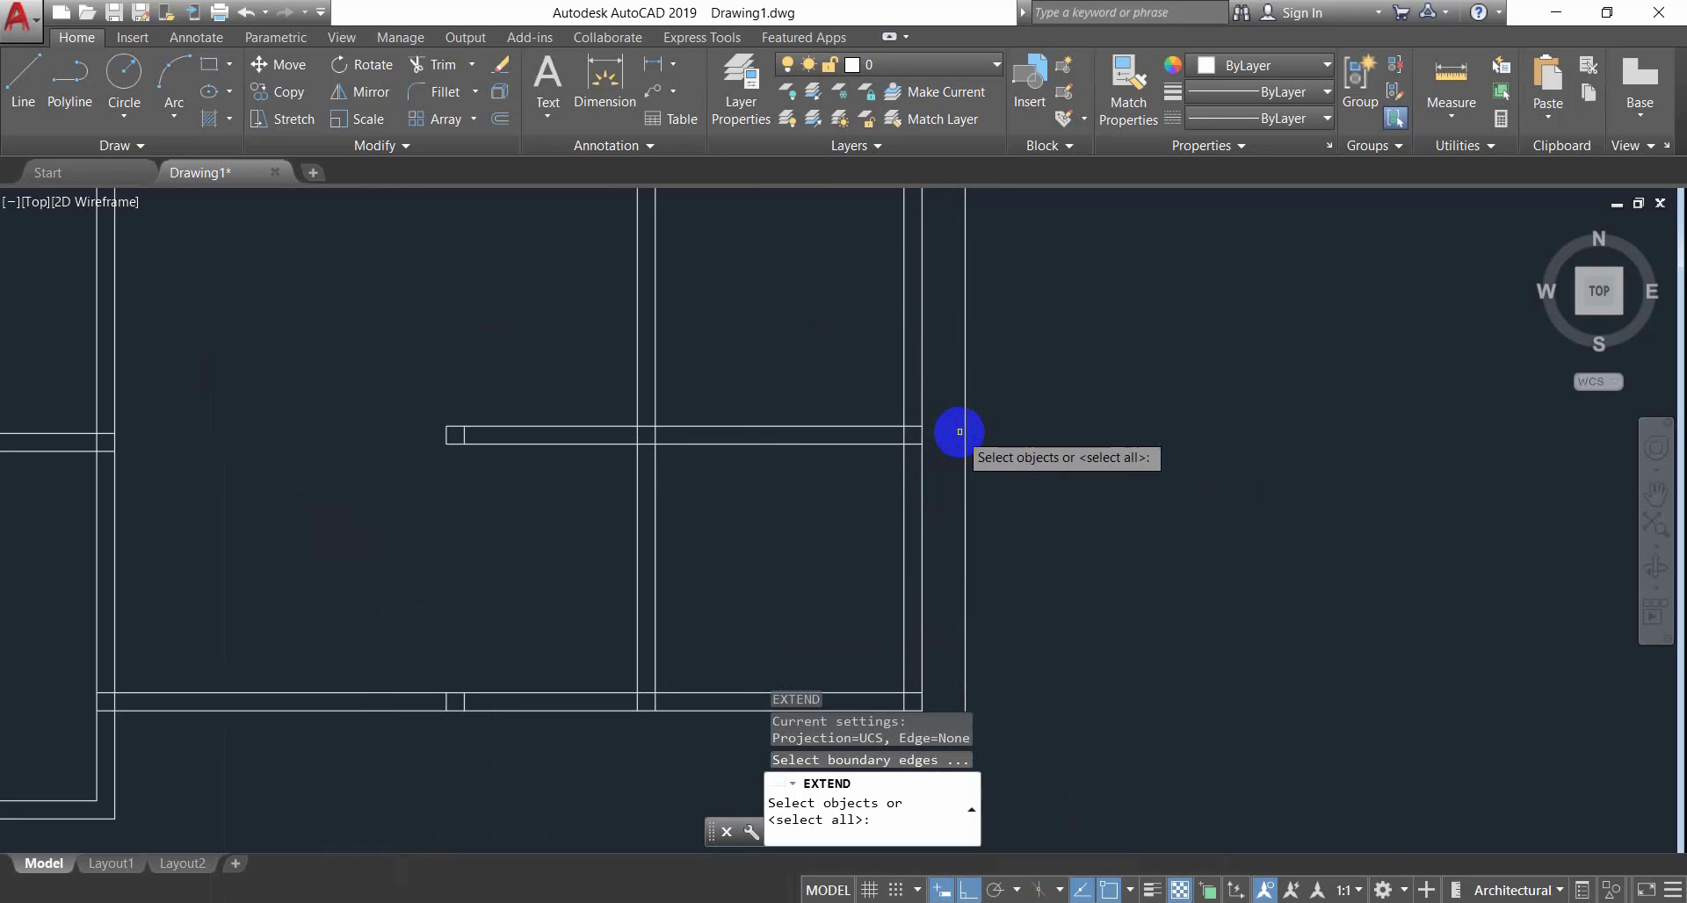
left_click(964, 441)
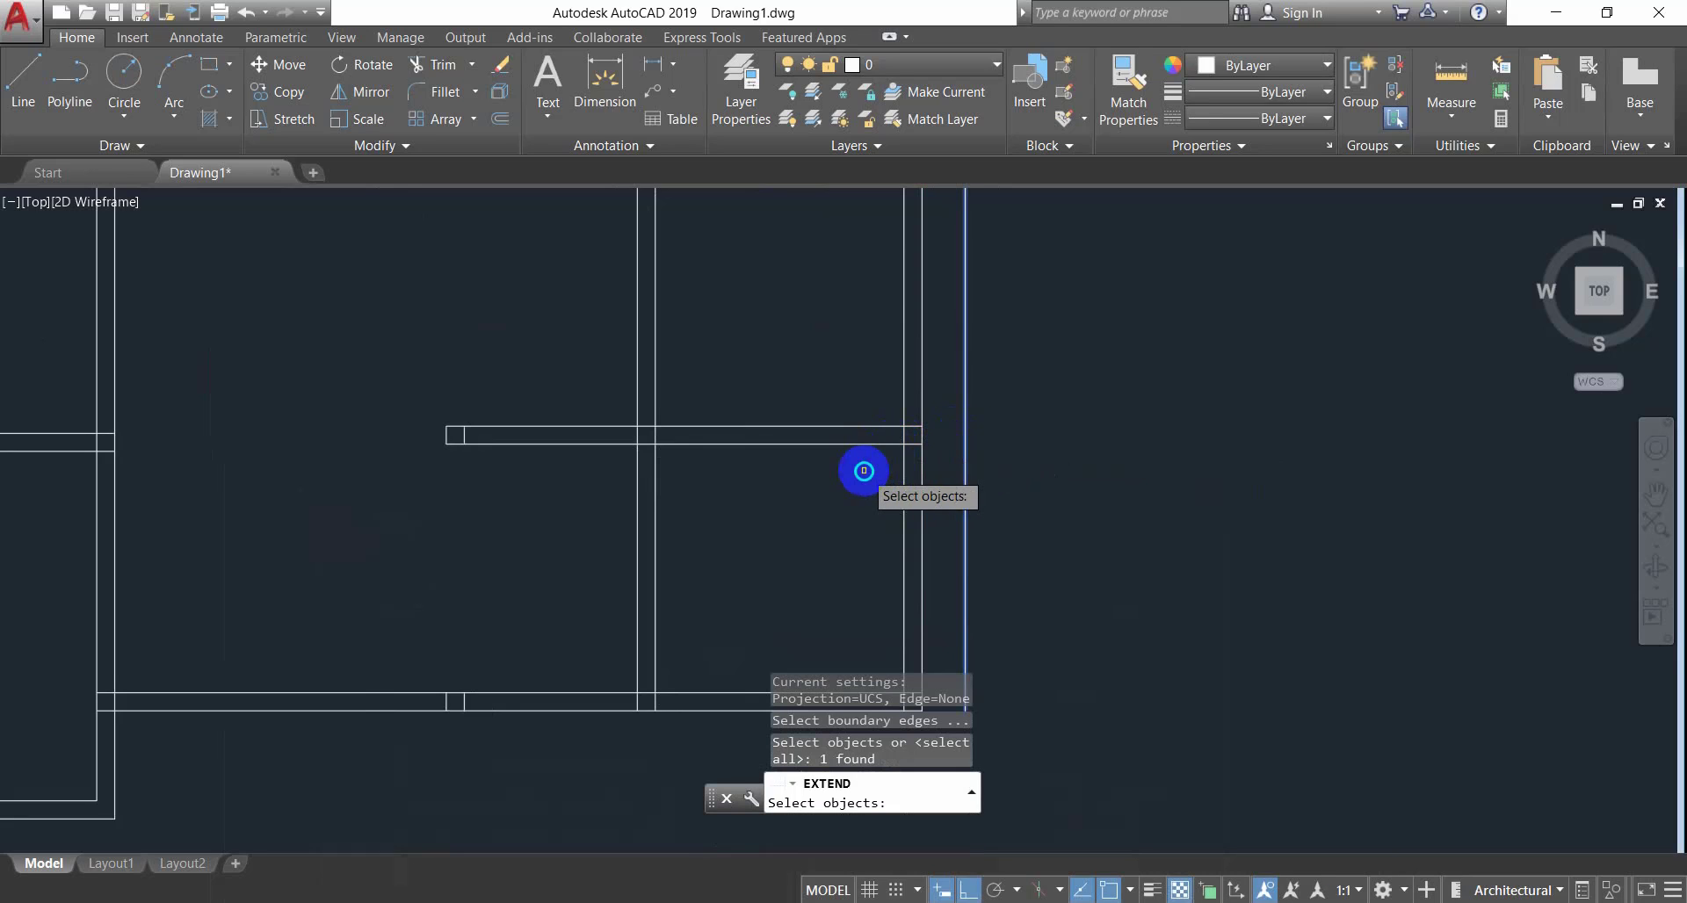
key("Return")
left_click_drag(866, 407, 858, 459)
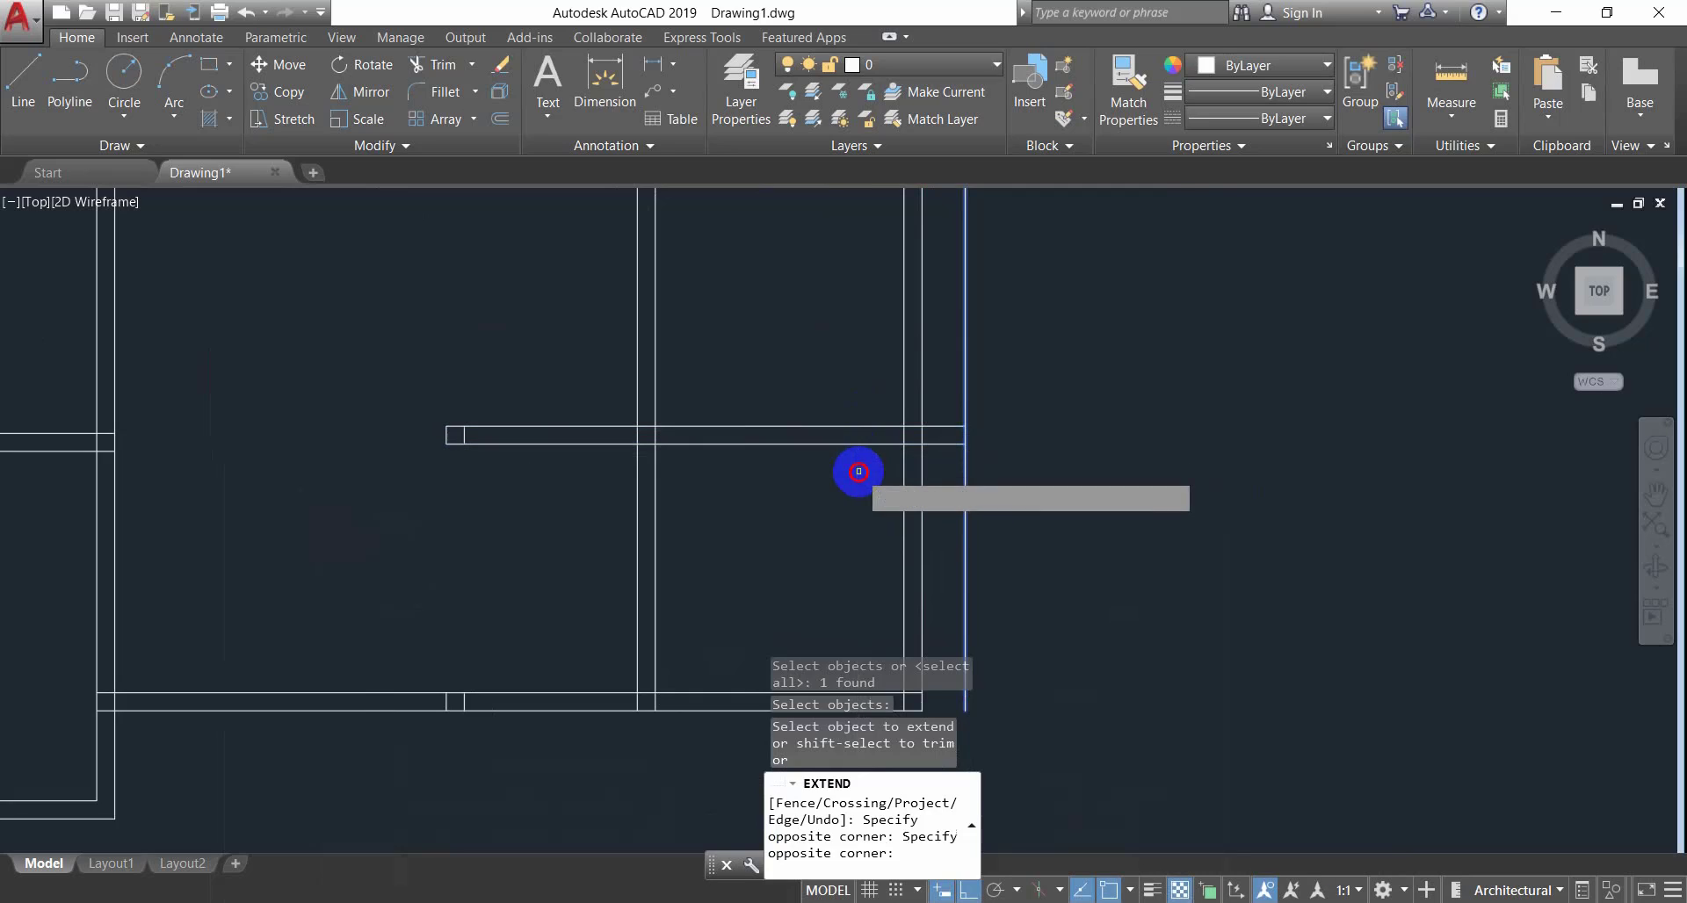
key("Escape")
key("Escape")
key("Escape")
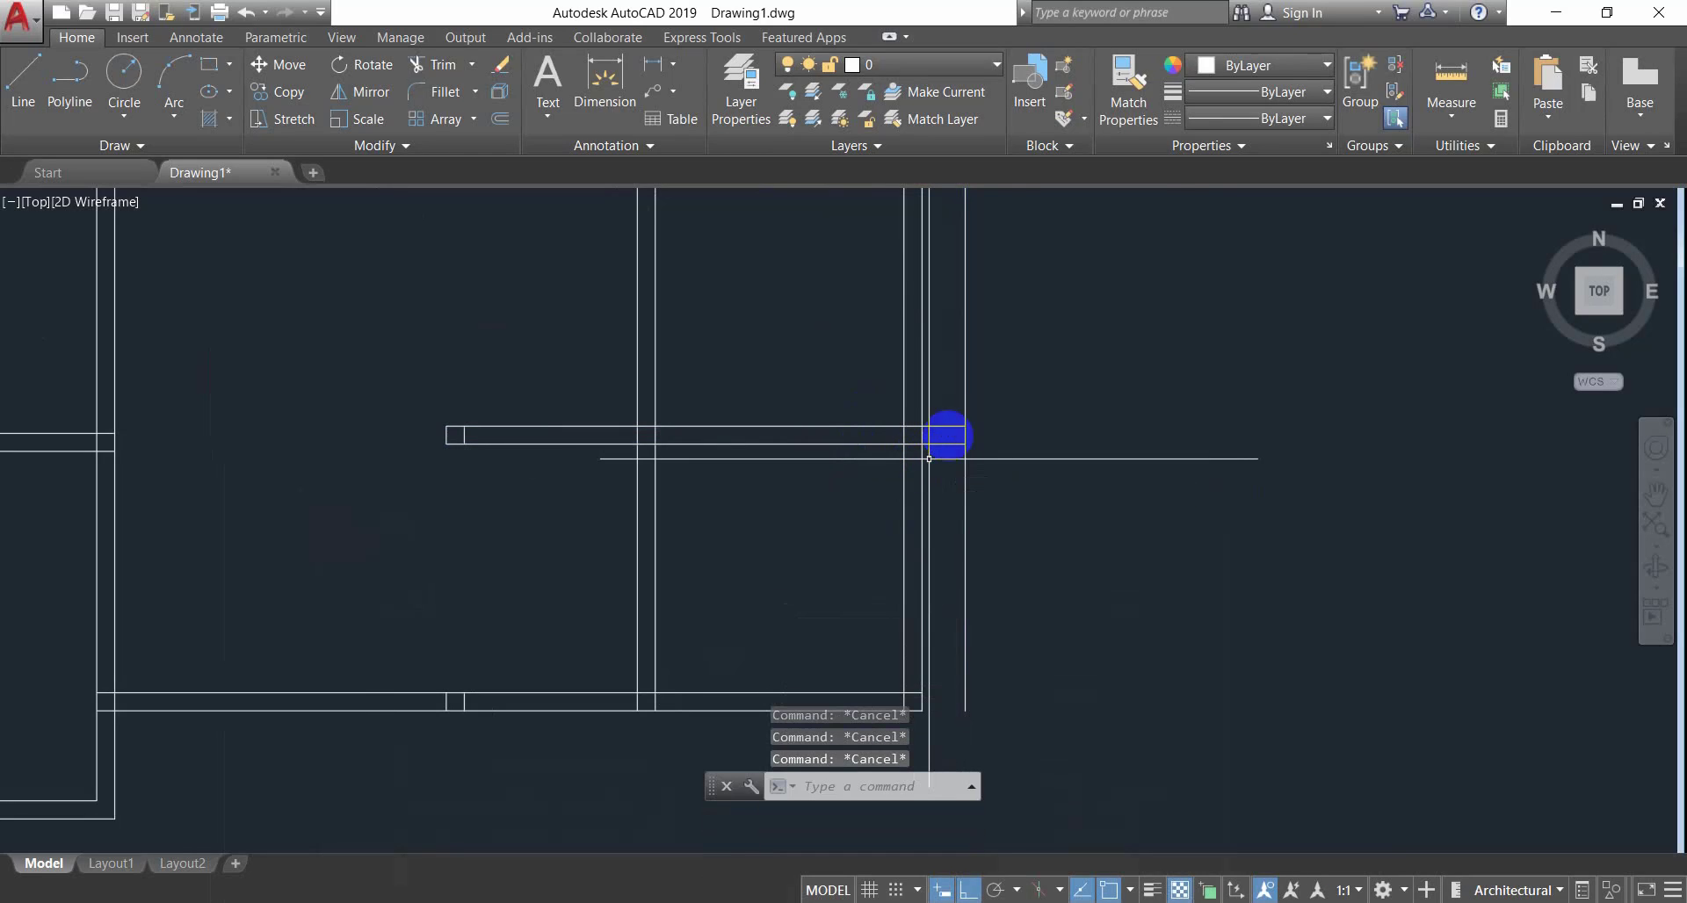
Trim the part of the kitchen's outer right line that runs above the kitchen's top wall.
type("tr")
key("Return")
key("Return")
left_click(987, 361)
left_click(960, 380)
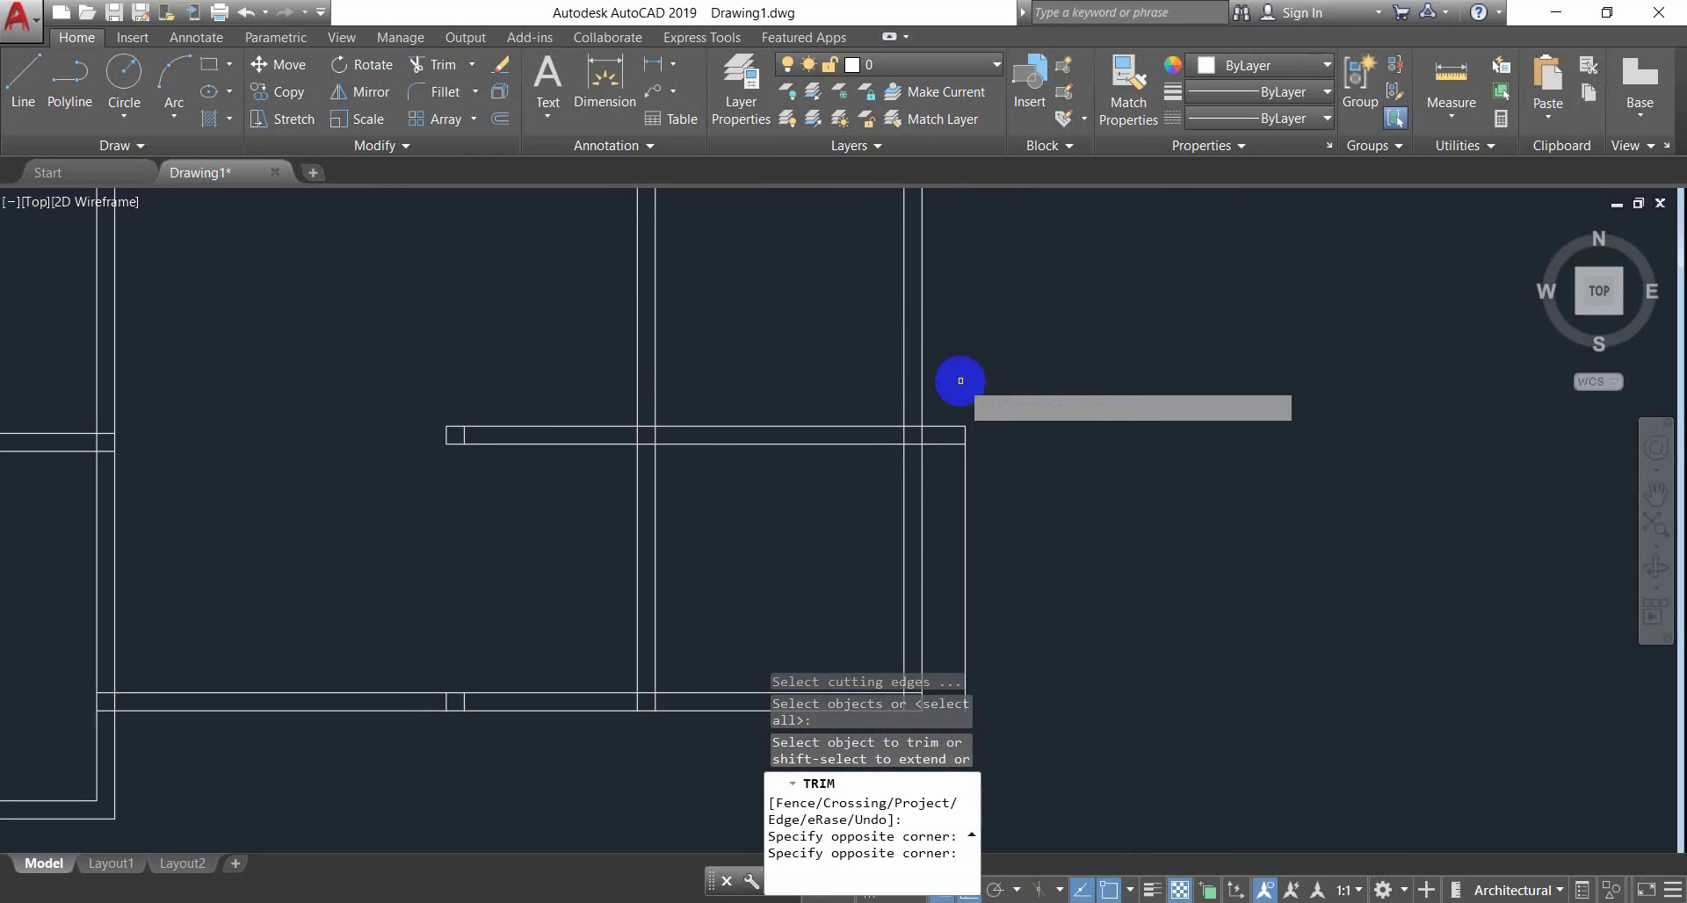
middle_click_drag(978, 462, 965, 386)
key("Escape")
key("Escape")
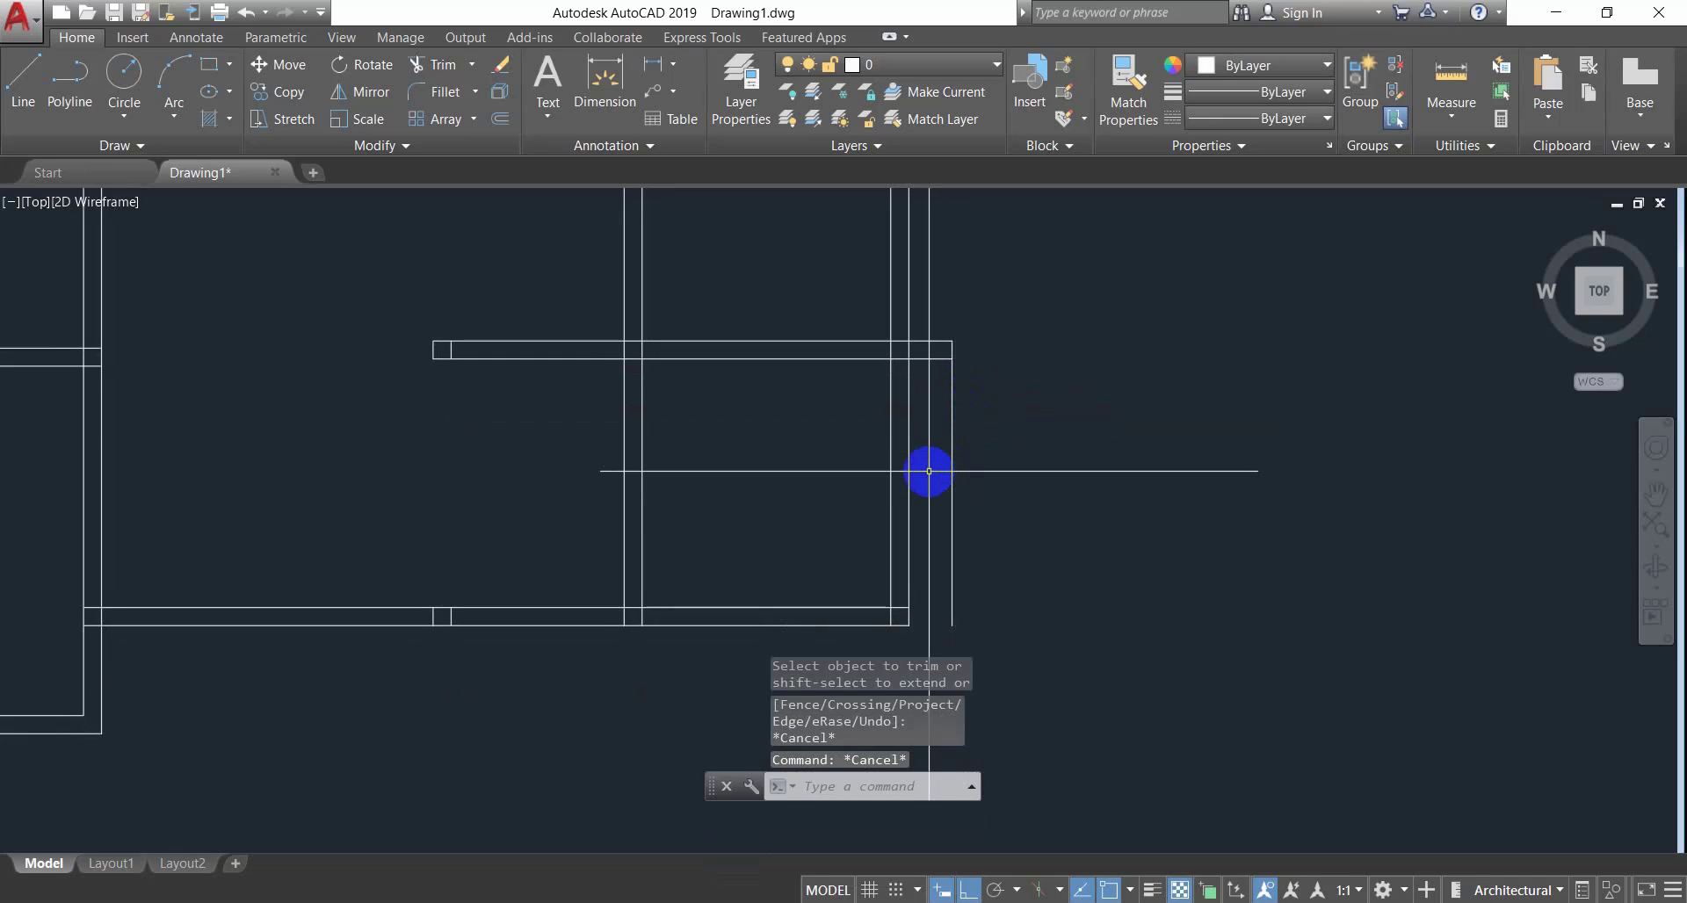
Extend both lines of the kitchen's bottom wall right to the kitchen's outer right line.
middle_click_drag(928, 472, 924, 413)
key("Escape")
key("Escape")
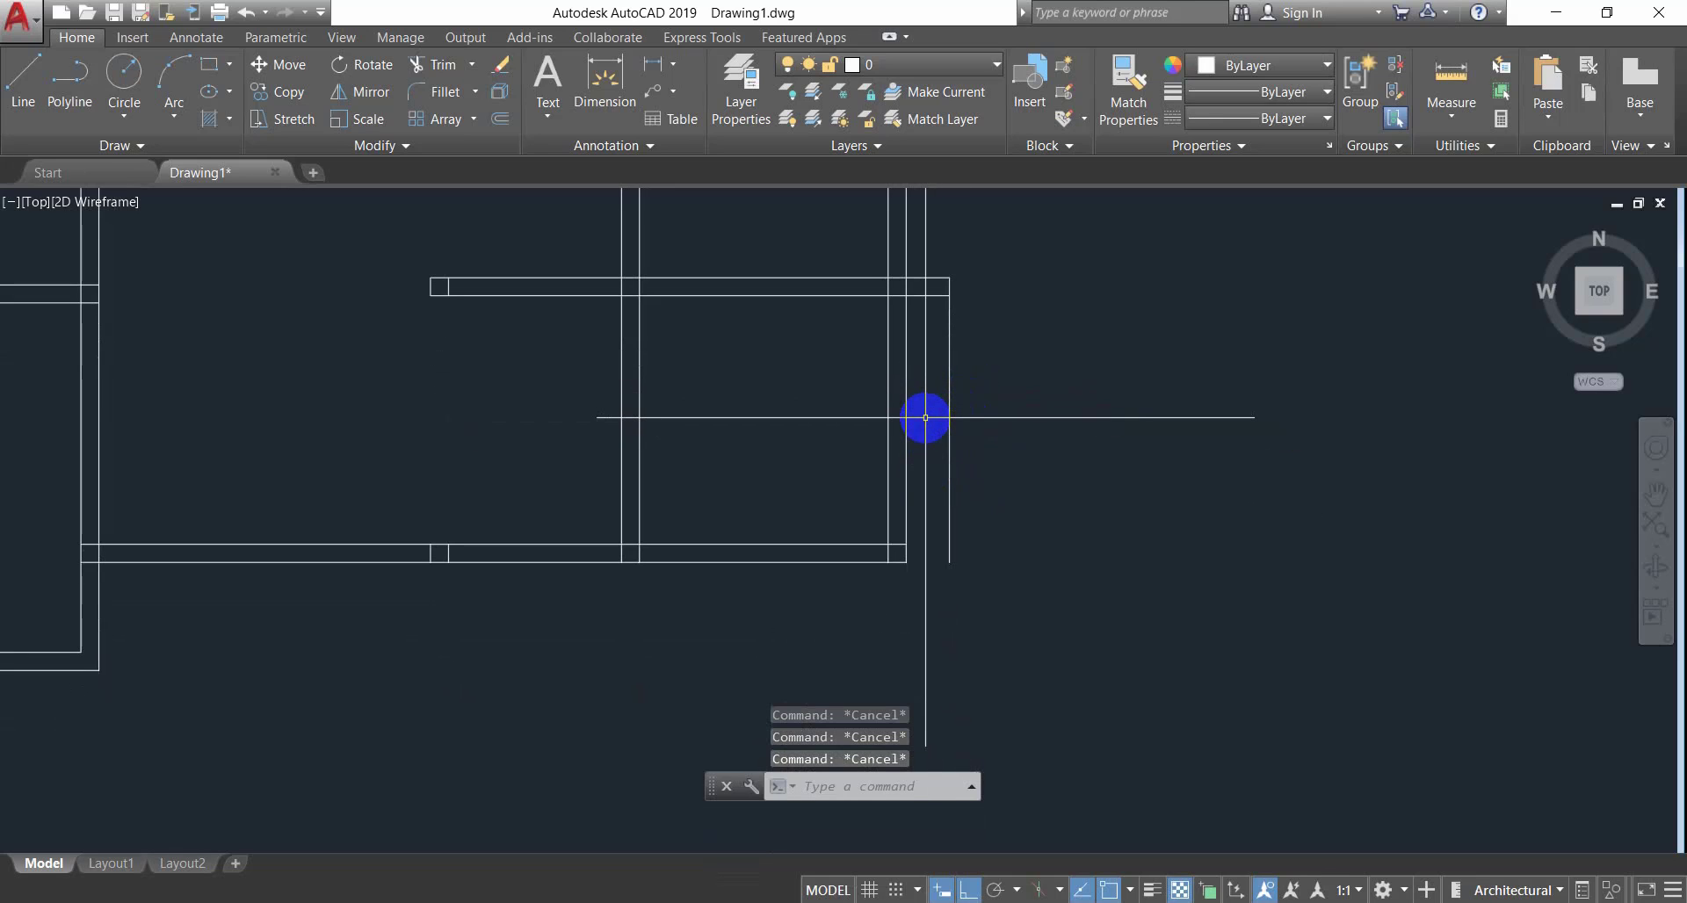
key("Return")
key("Return")
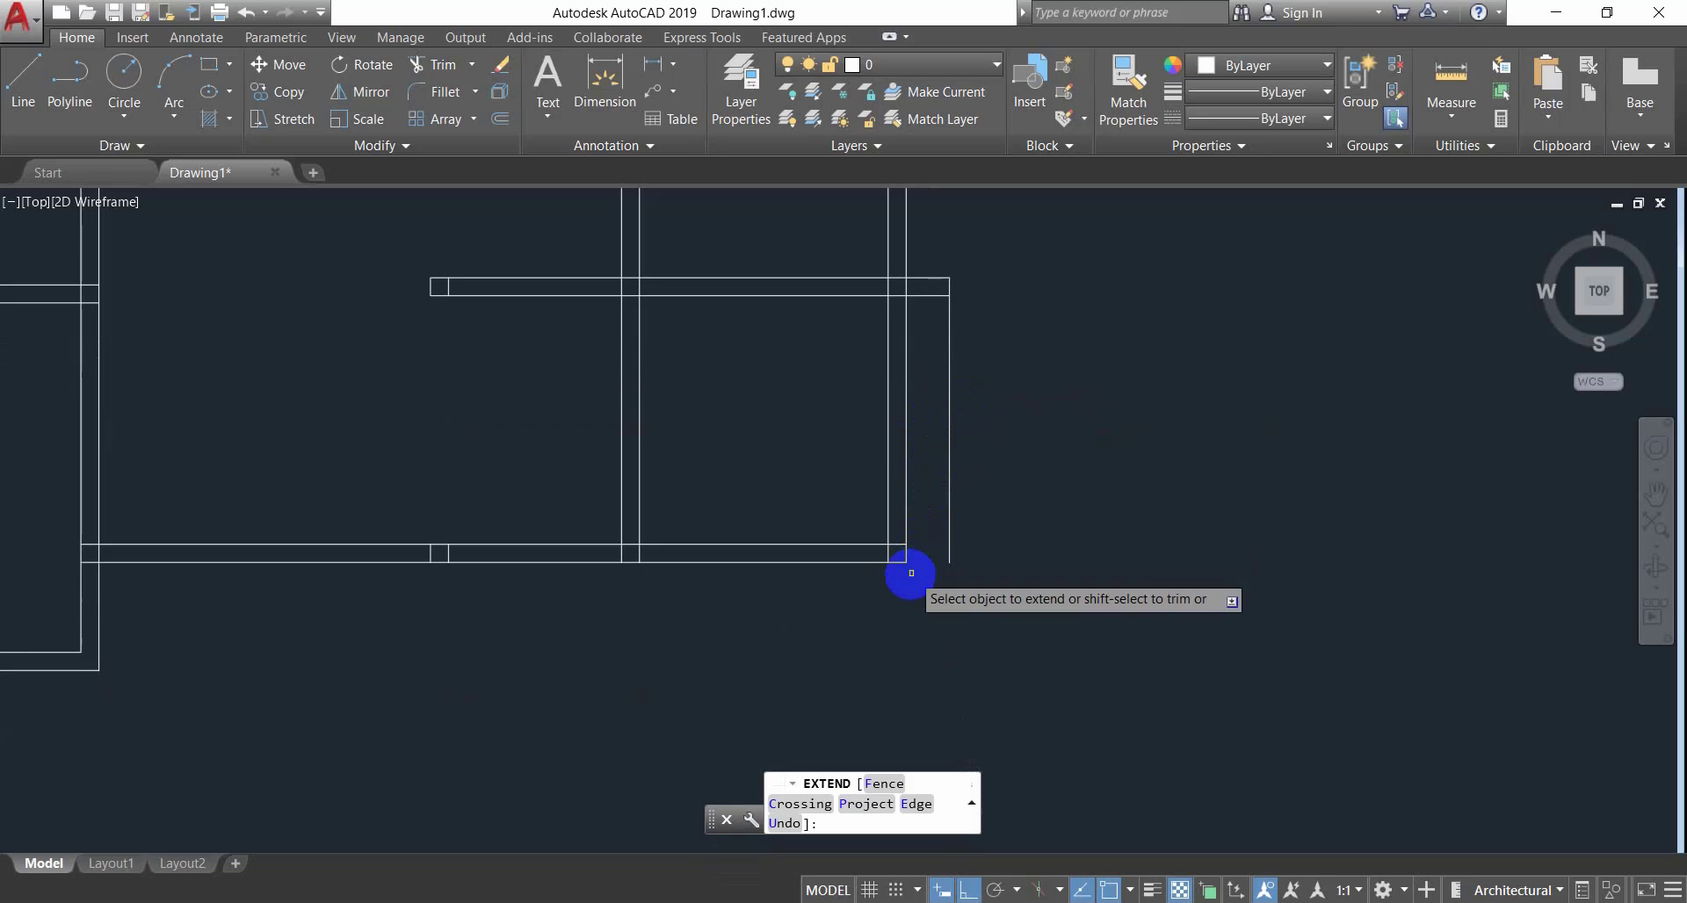
left_click(869, 545)
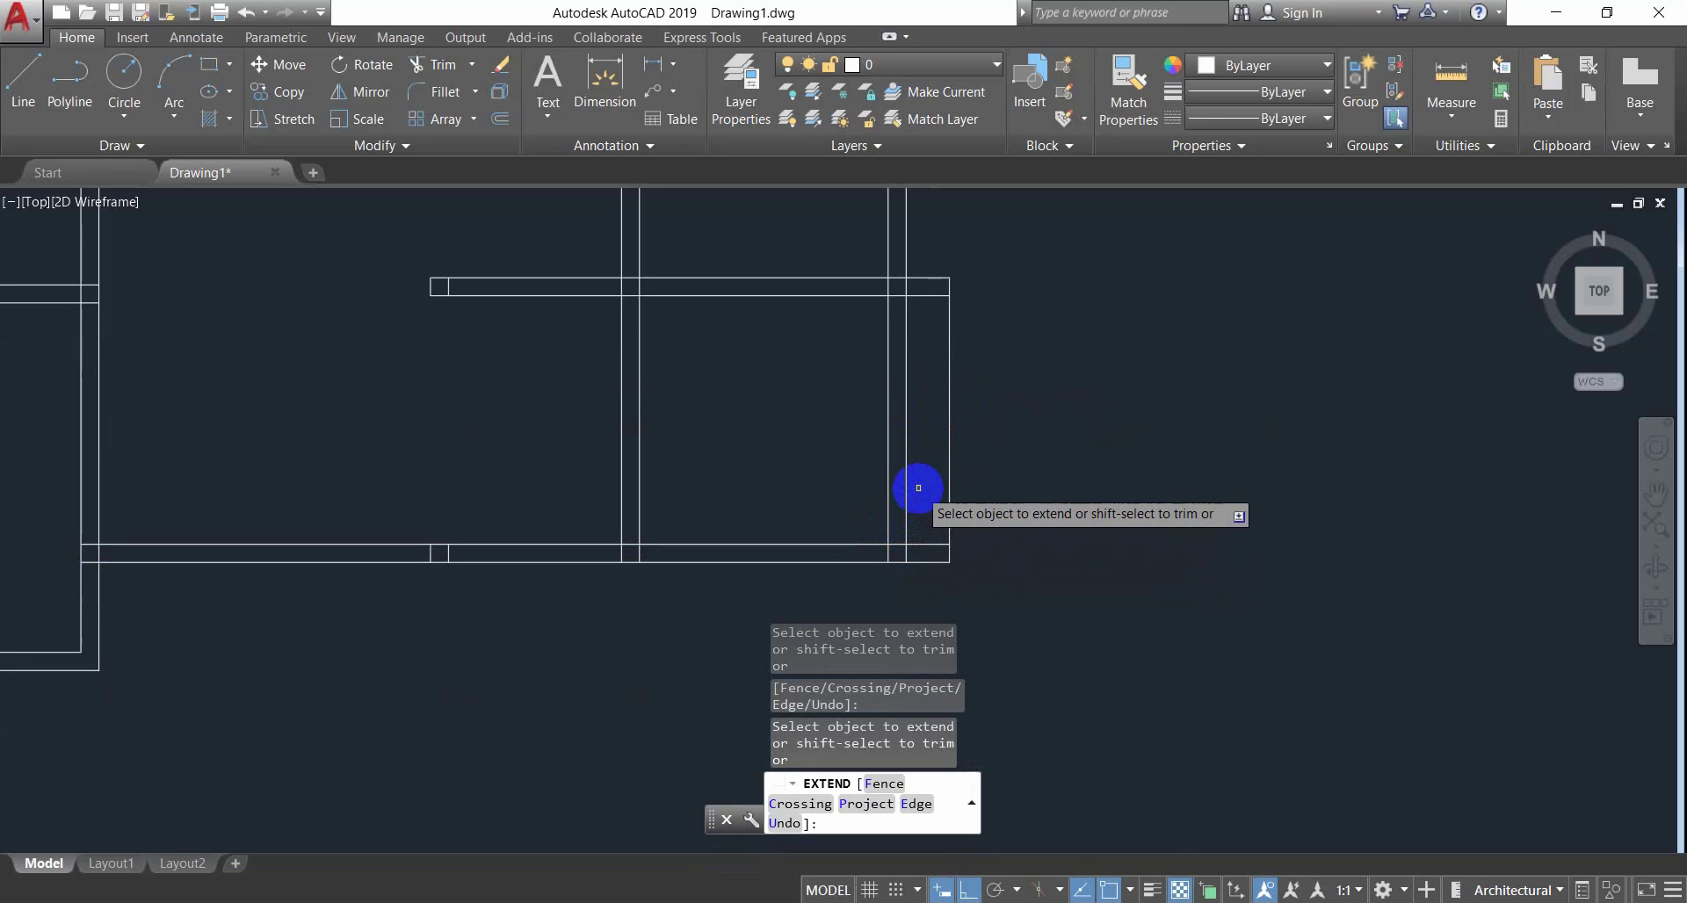
key("Escape")
Trim both lines of the original right wall between the kitchen's top and bottom walls.
type("TR")
key("Return")
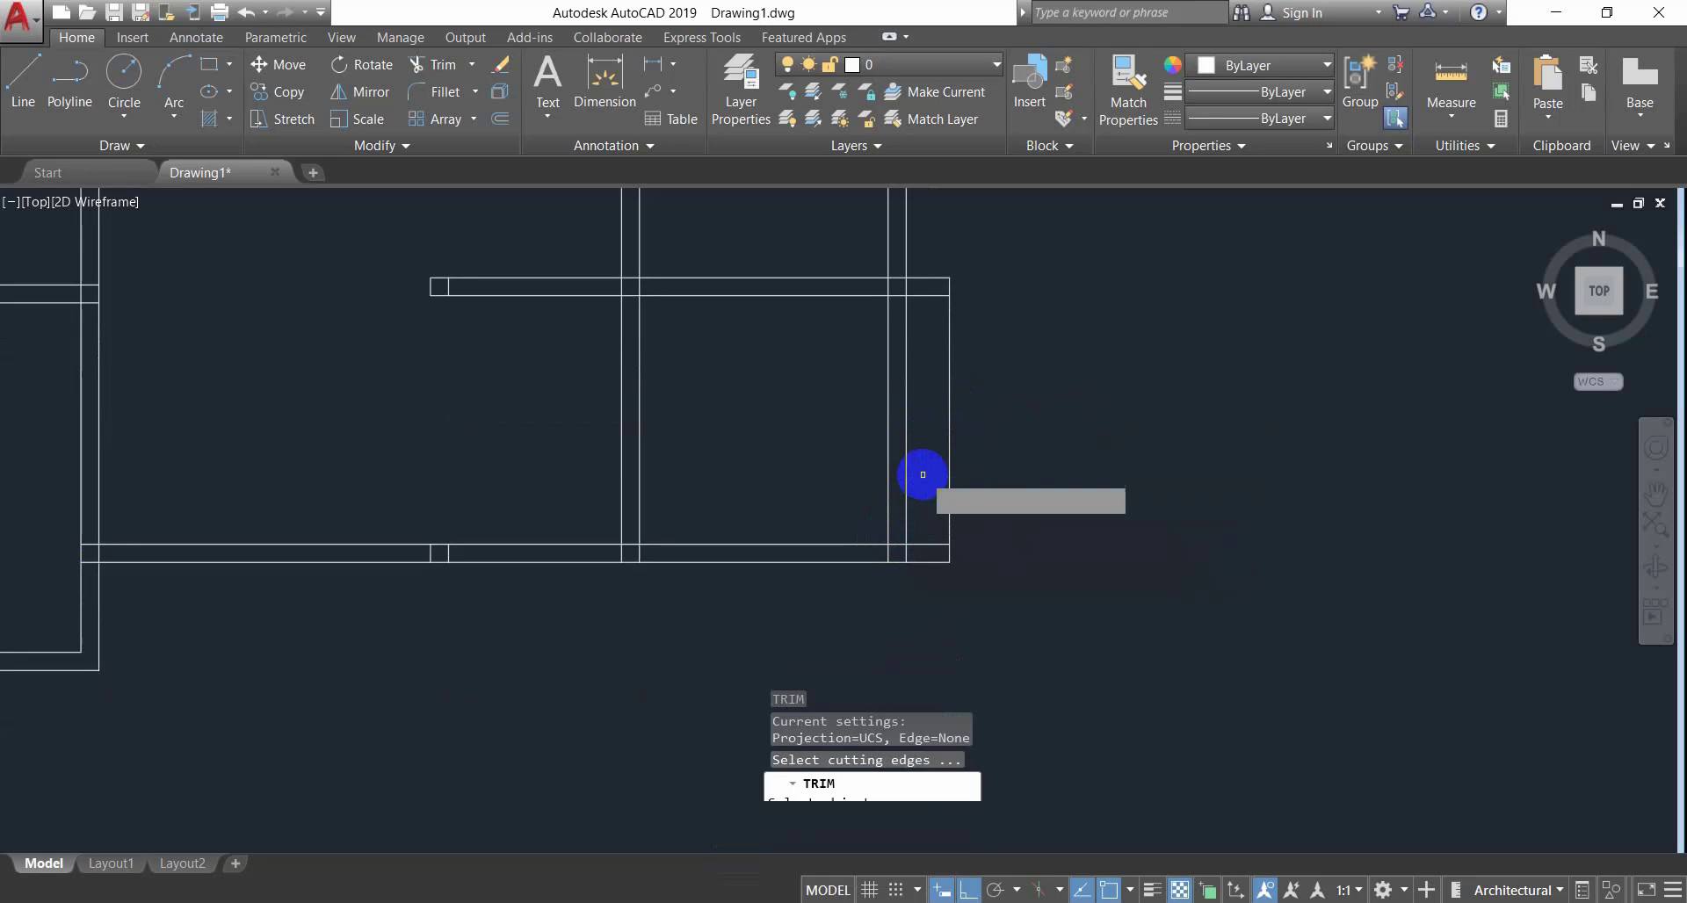
key("Return")
left_click(923, 475)
left_click(858, 481)
key("Escape")
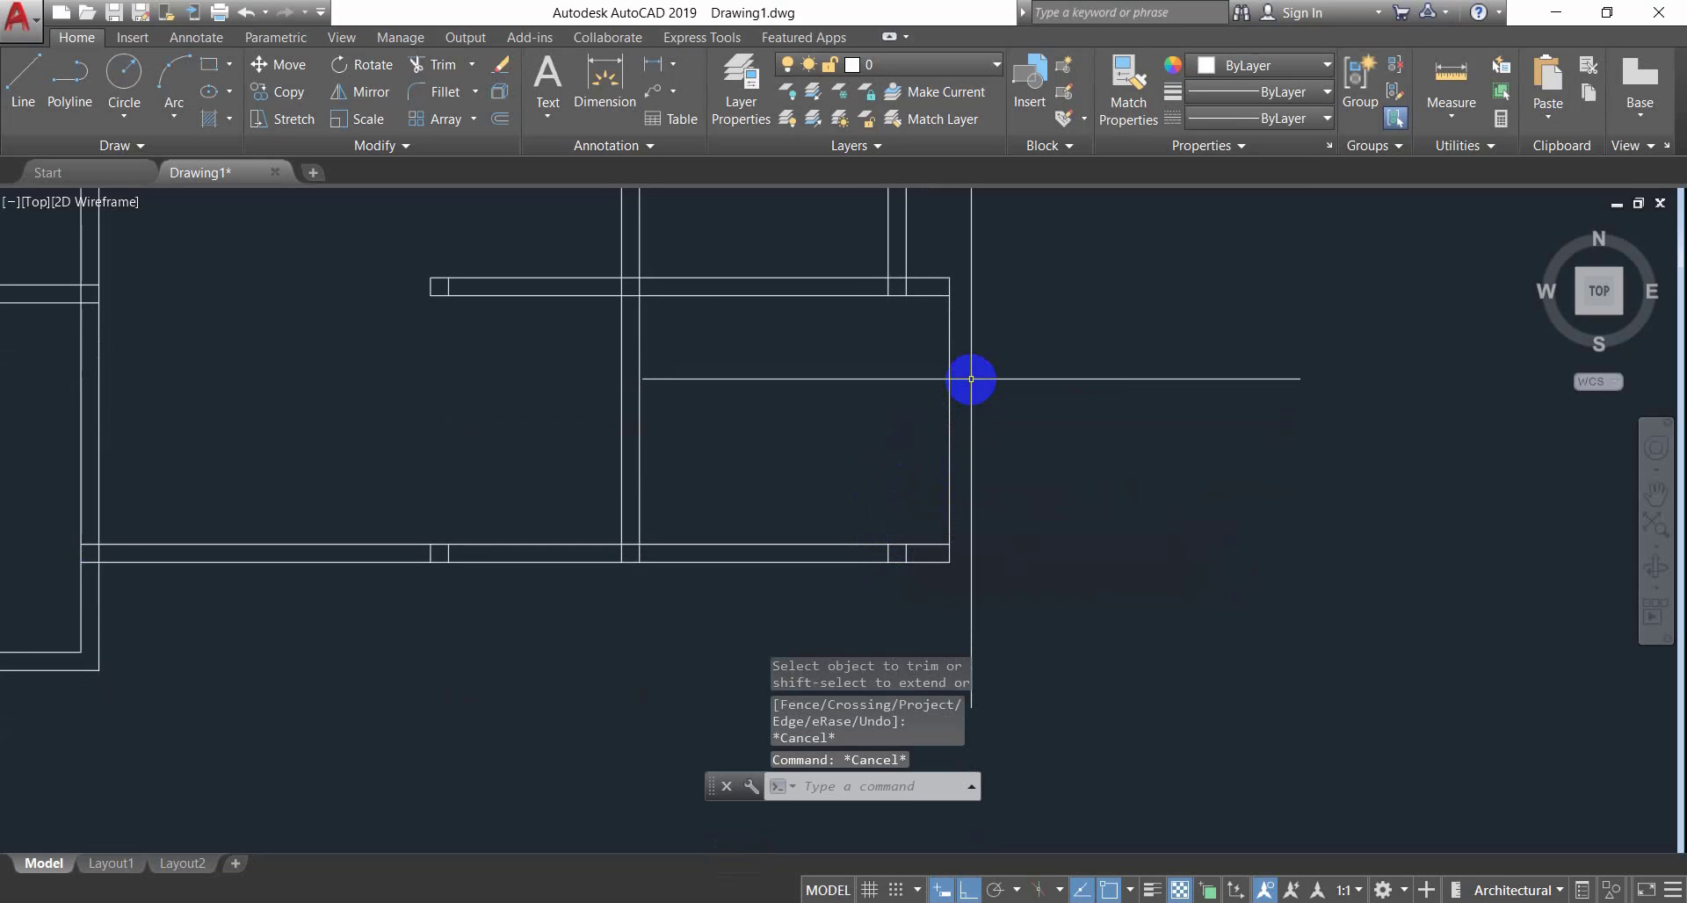
Offset the kitchen's outer right line 5 inches inward to form the wall thickness.
type("o")
key("Return")
type("5")
key("Return")
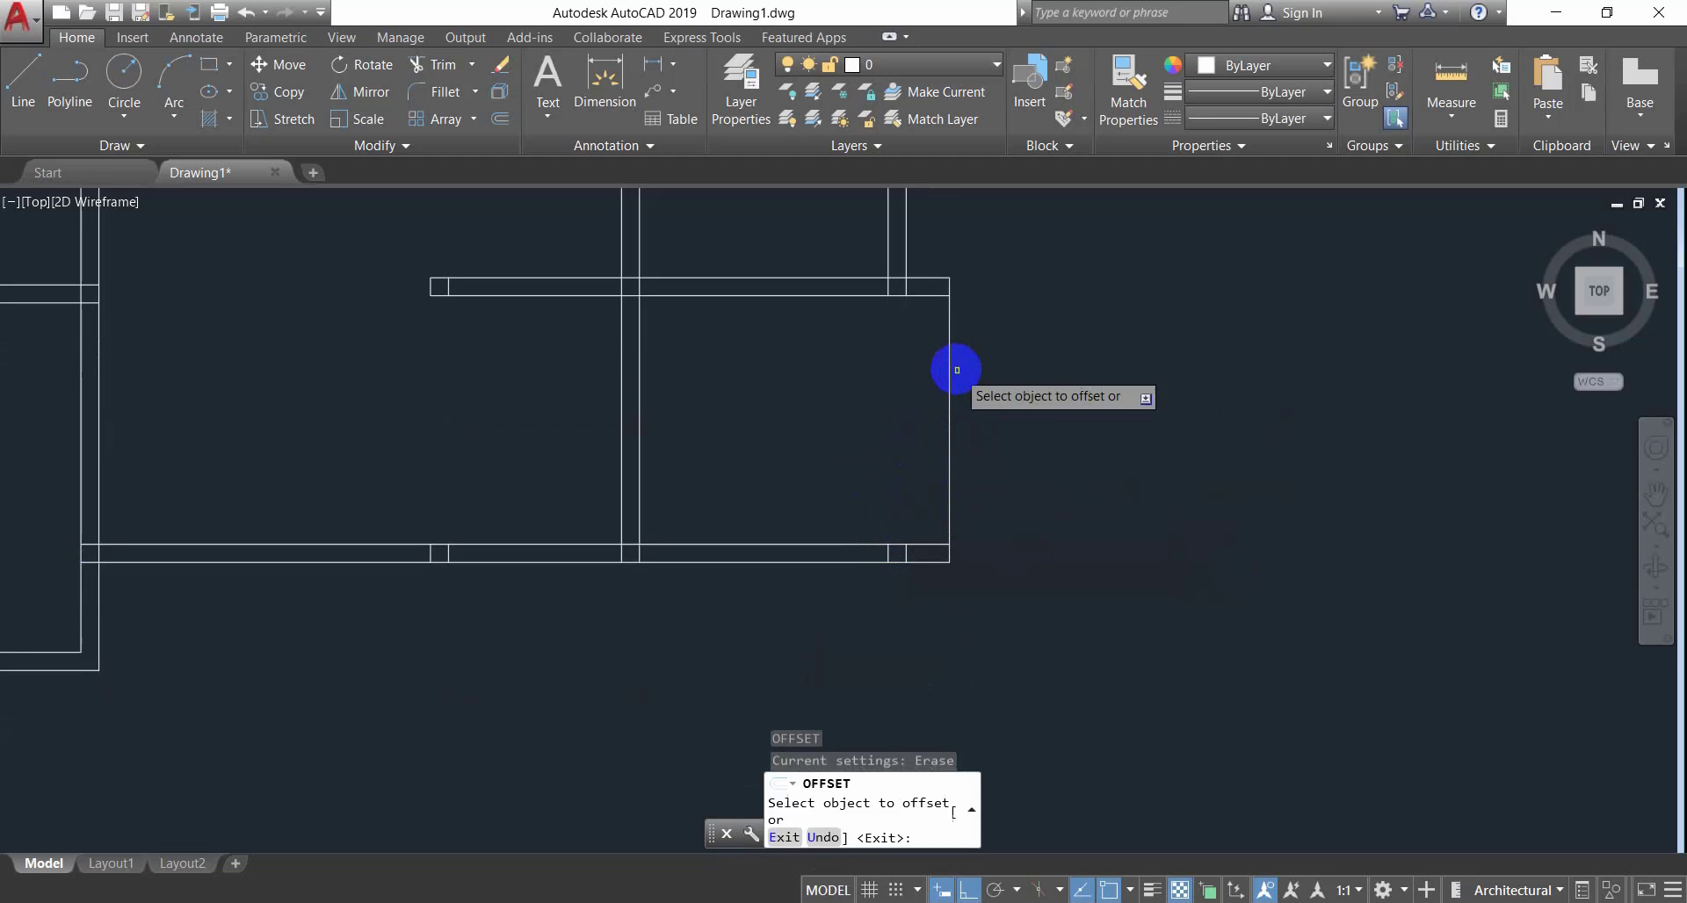
left_click(951, 356)
left_click(894, 378)
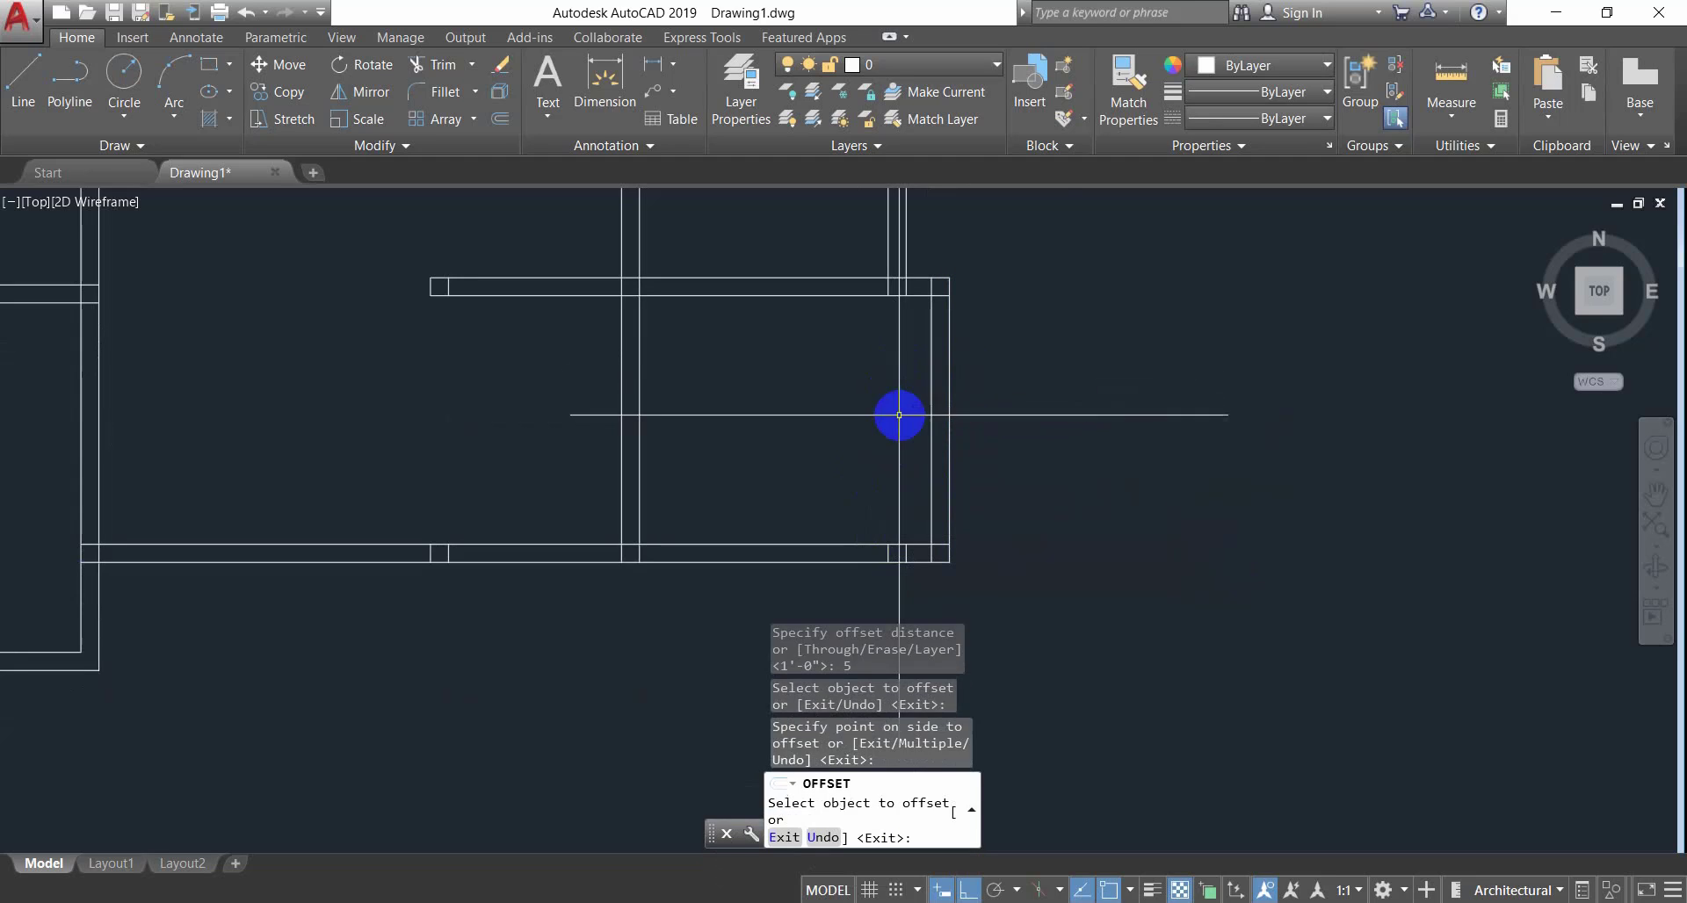
Erase the two short leftover lines of the original right wall inside the kitchen's bottom wall.
key("Escape")
key("Escape")
key("Escape")
middle_click_drag(924, 478, 940, 399)
scroll(919, 474, "up", 4)
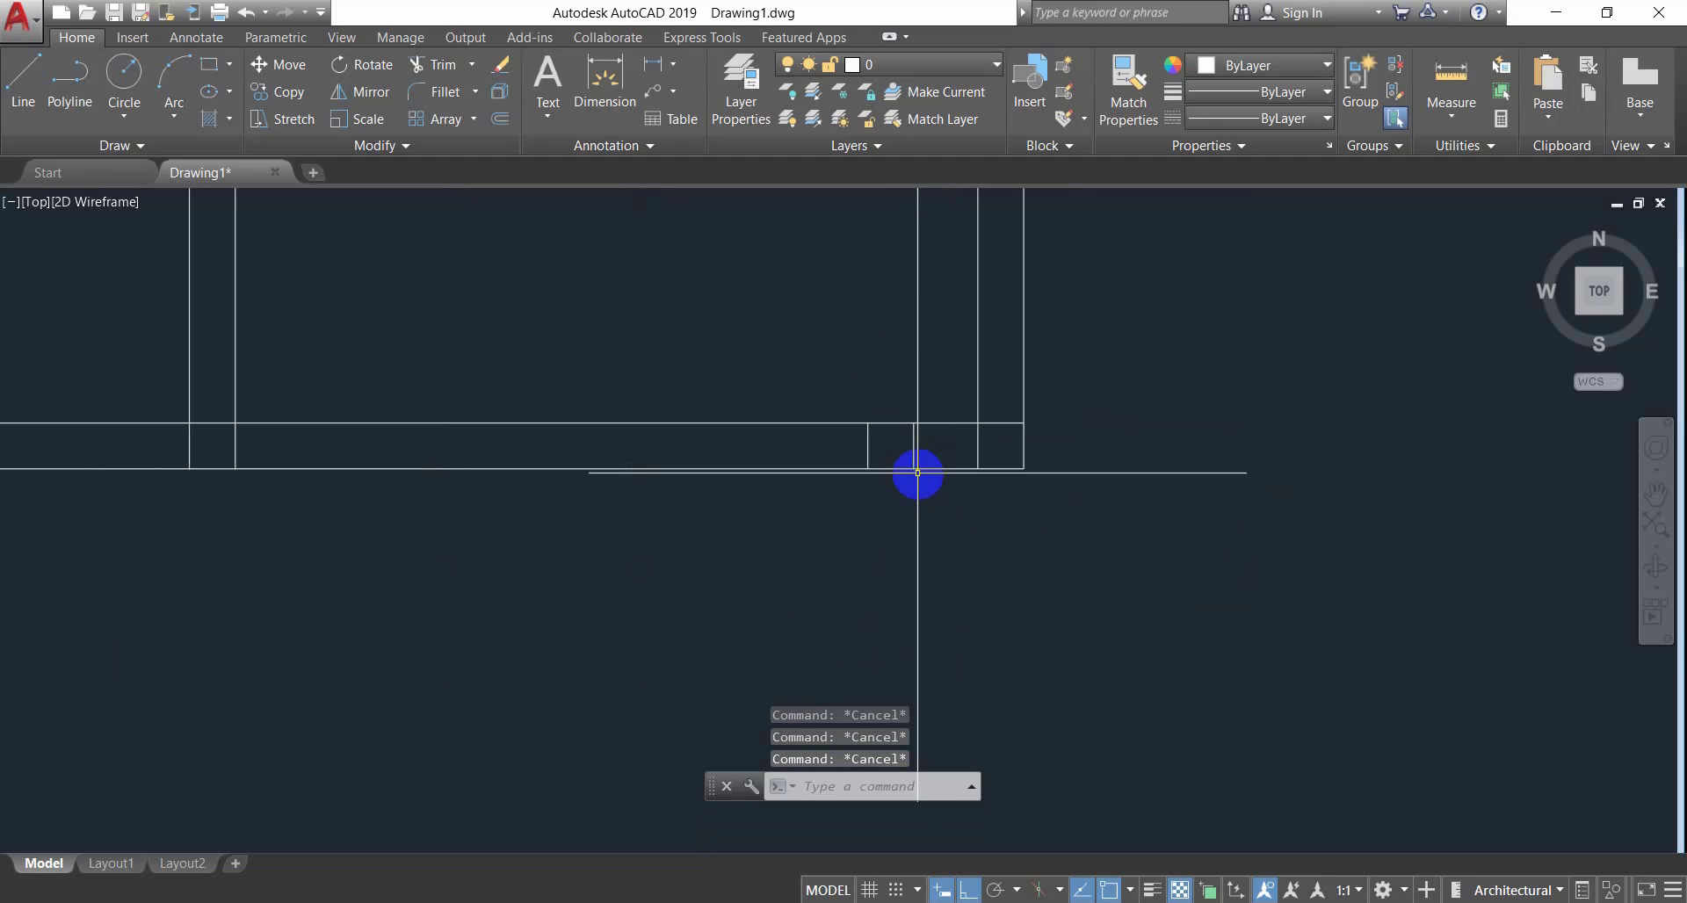
left_click(926, 439)
left_click(837, 452)
type("E")
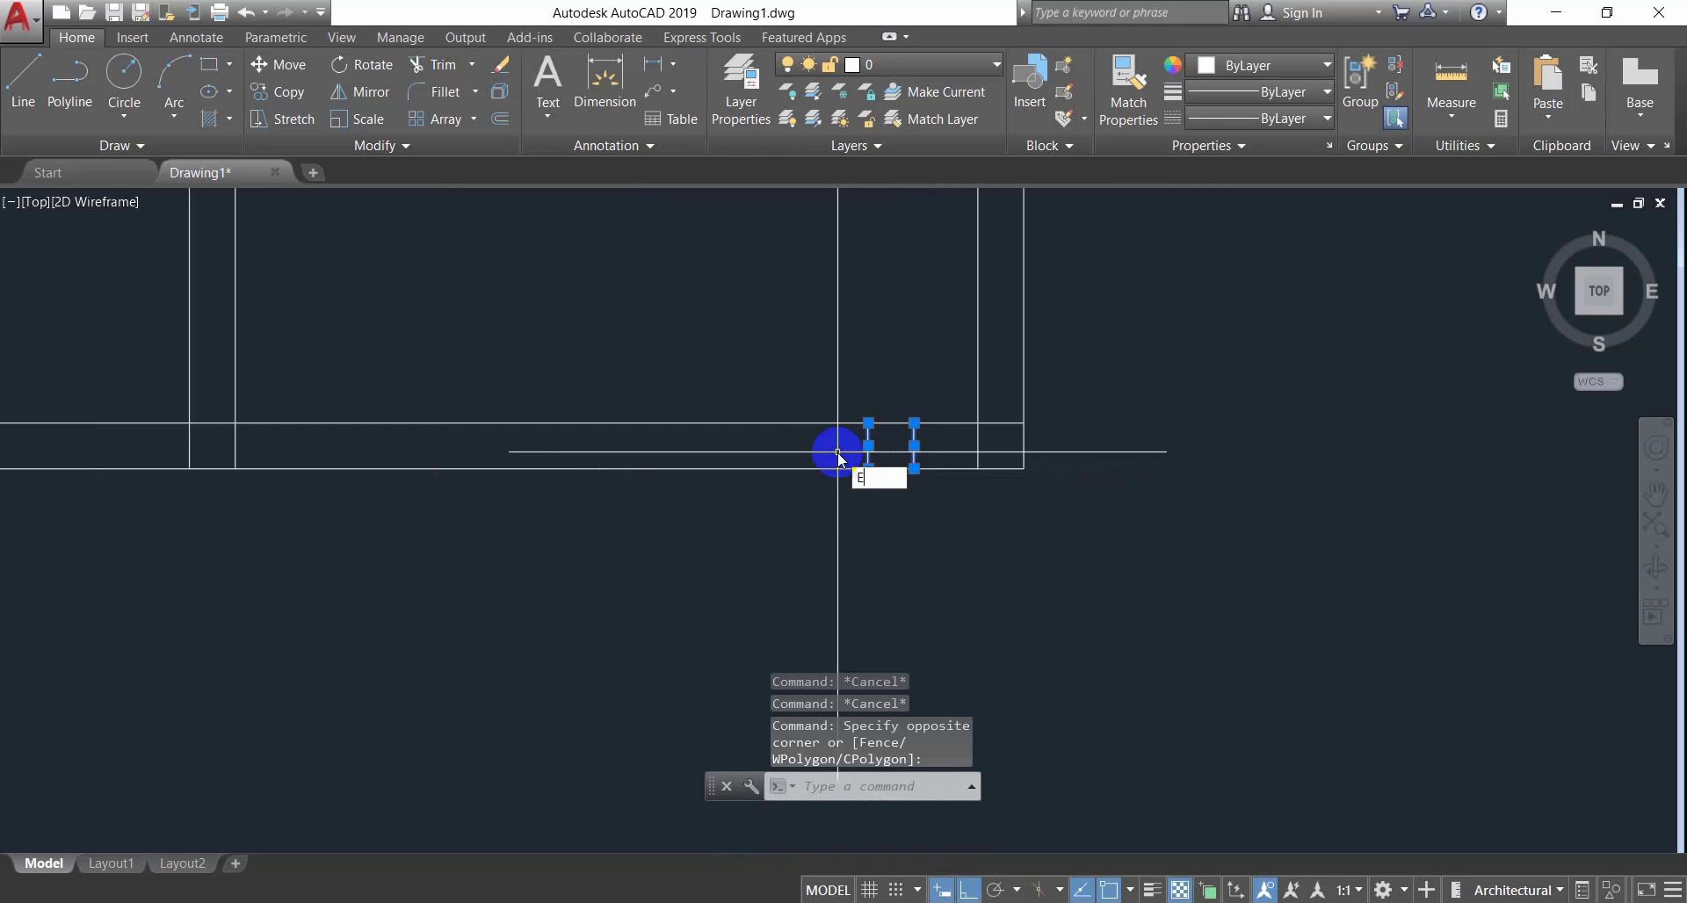
scroll(752, 546, "down", 5)
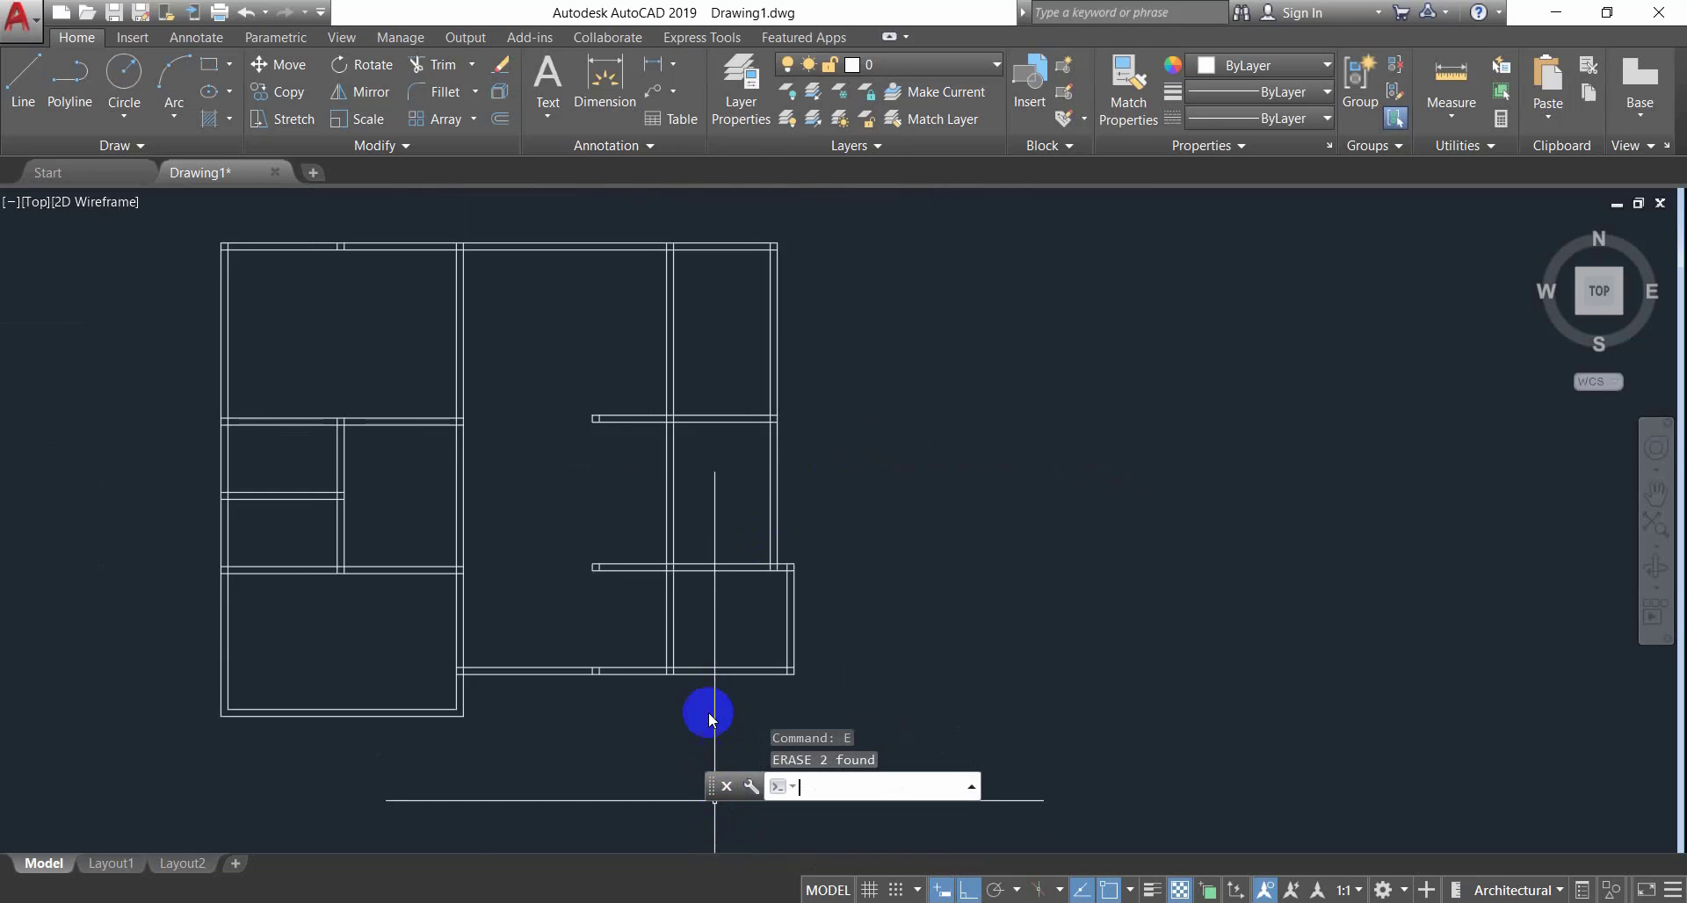
key("Return")
middle_click_drag(474, 604, 655, 527)
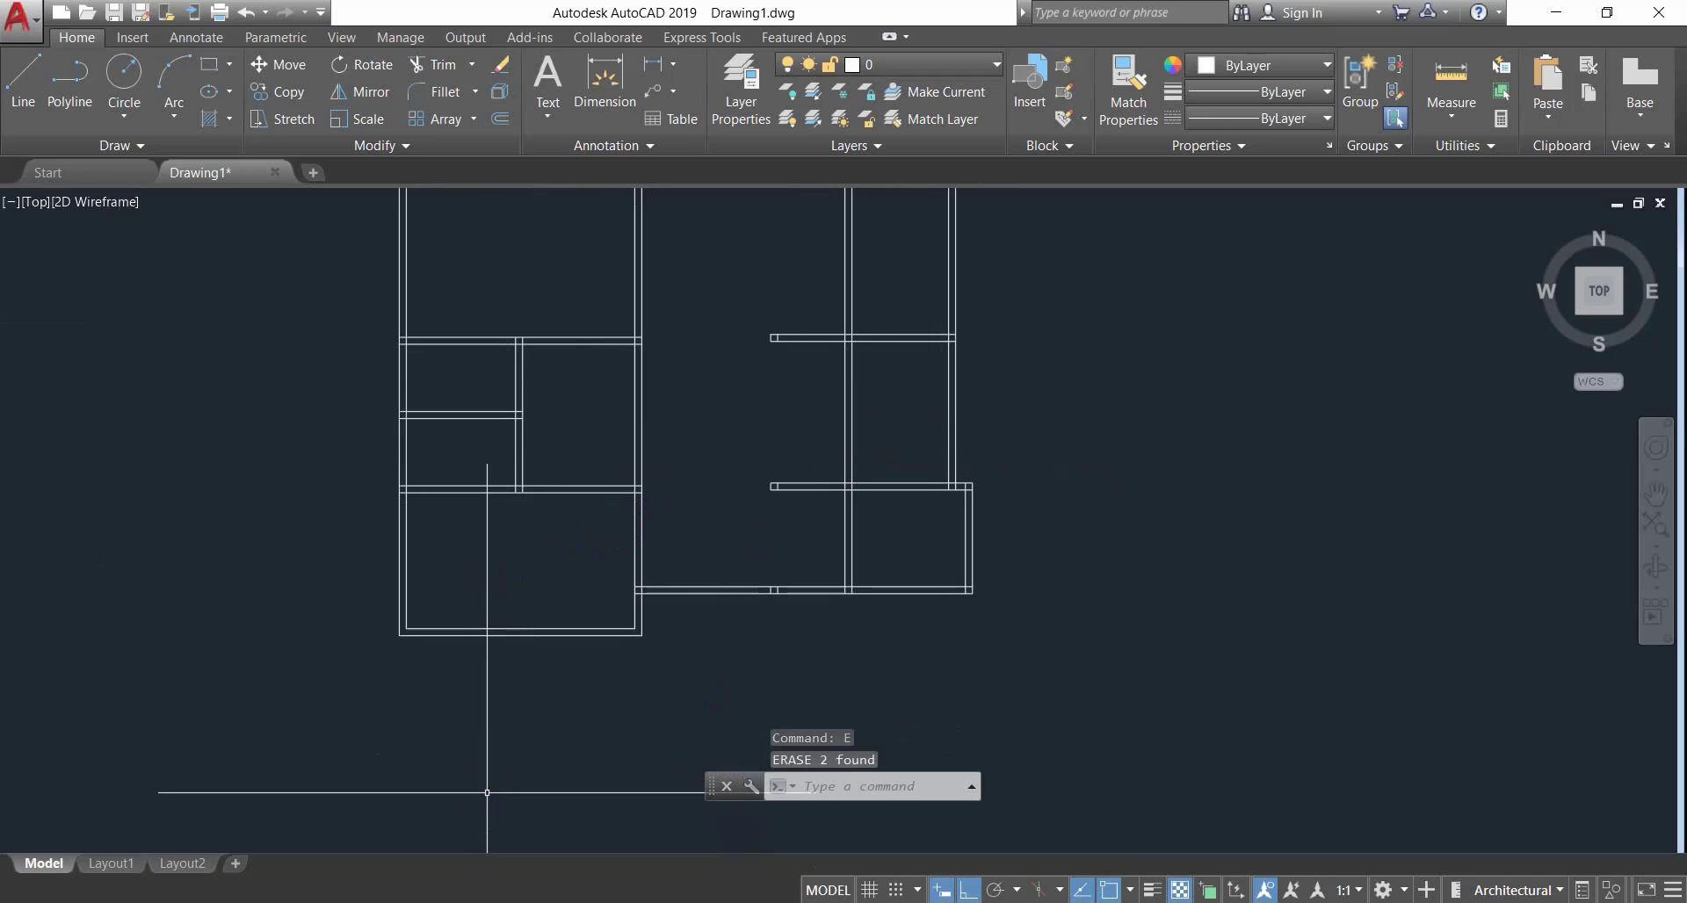
Check the reference plan in Photos and erase the two short leftover lines crossing the upper-left bedroom's top wall.
left_click(738, 902)
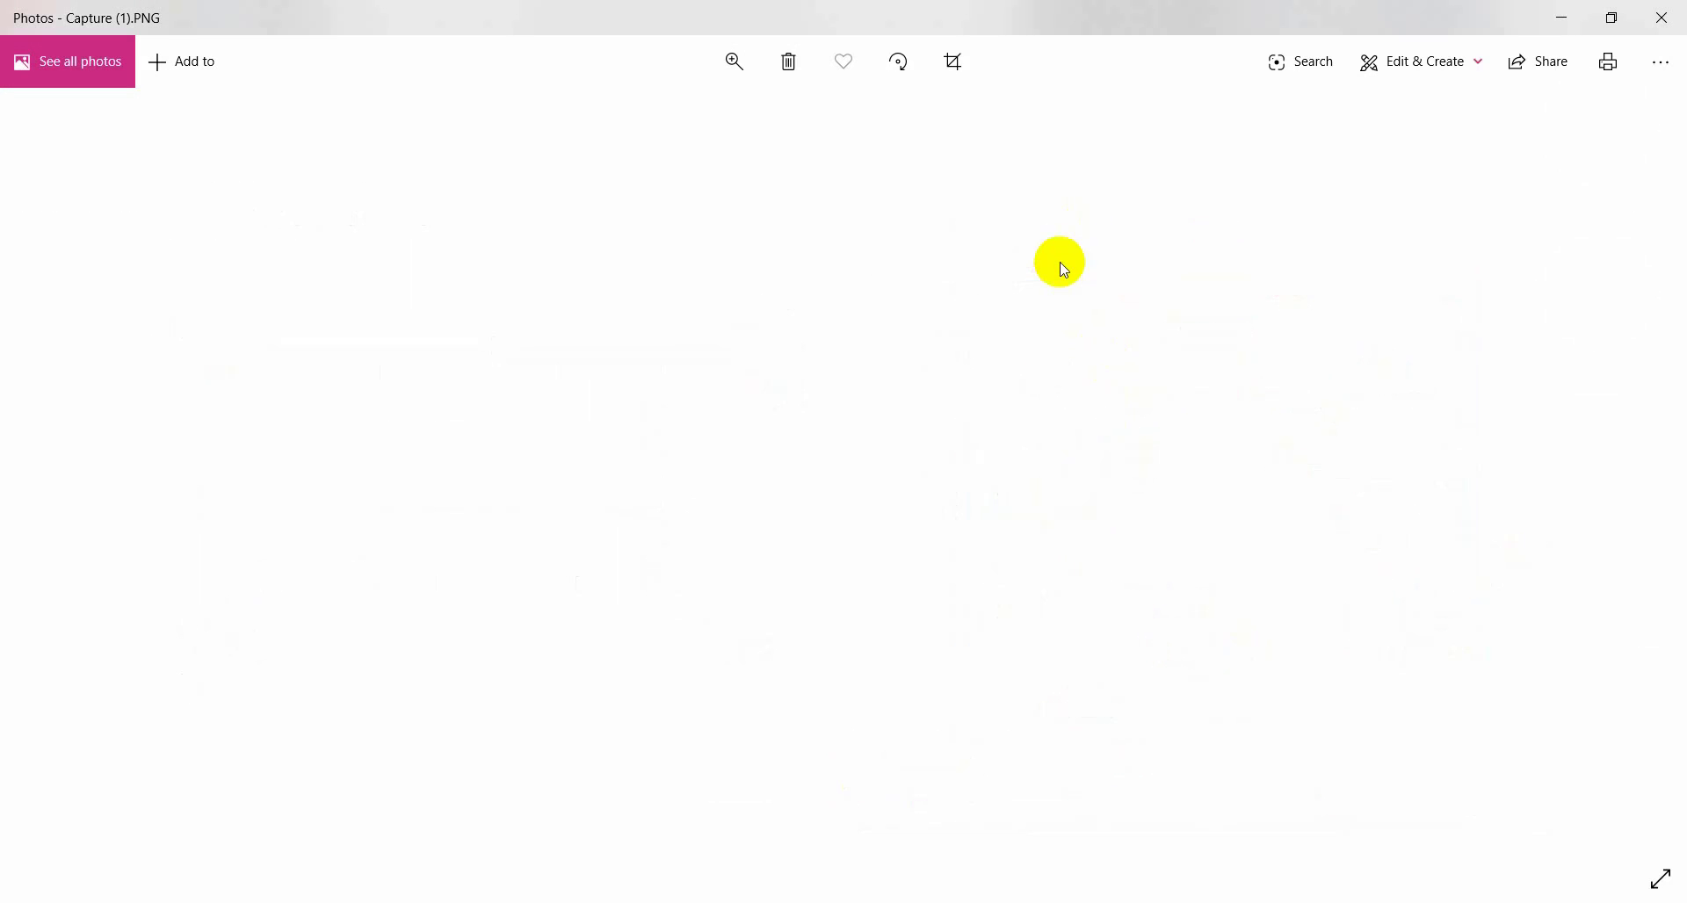
scroll(1081, 364, "up", 3)
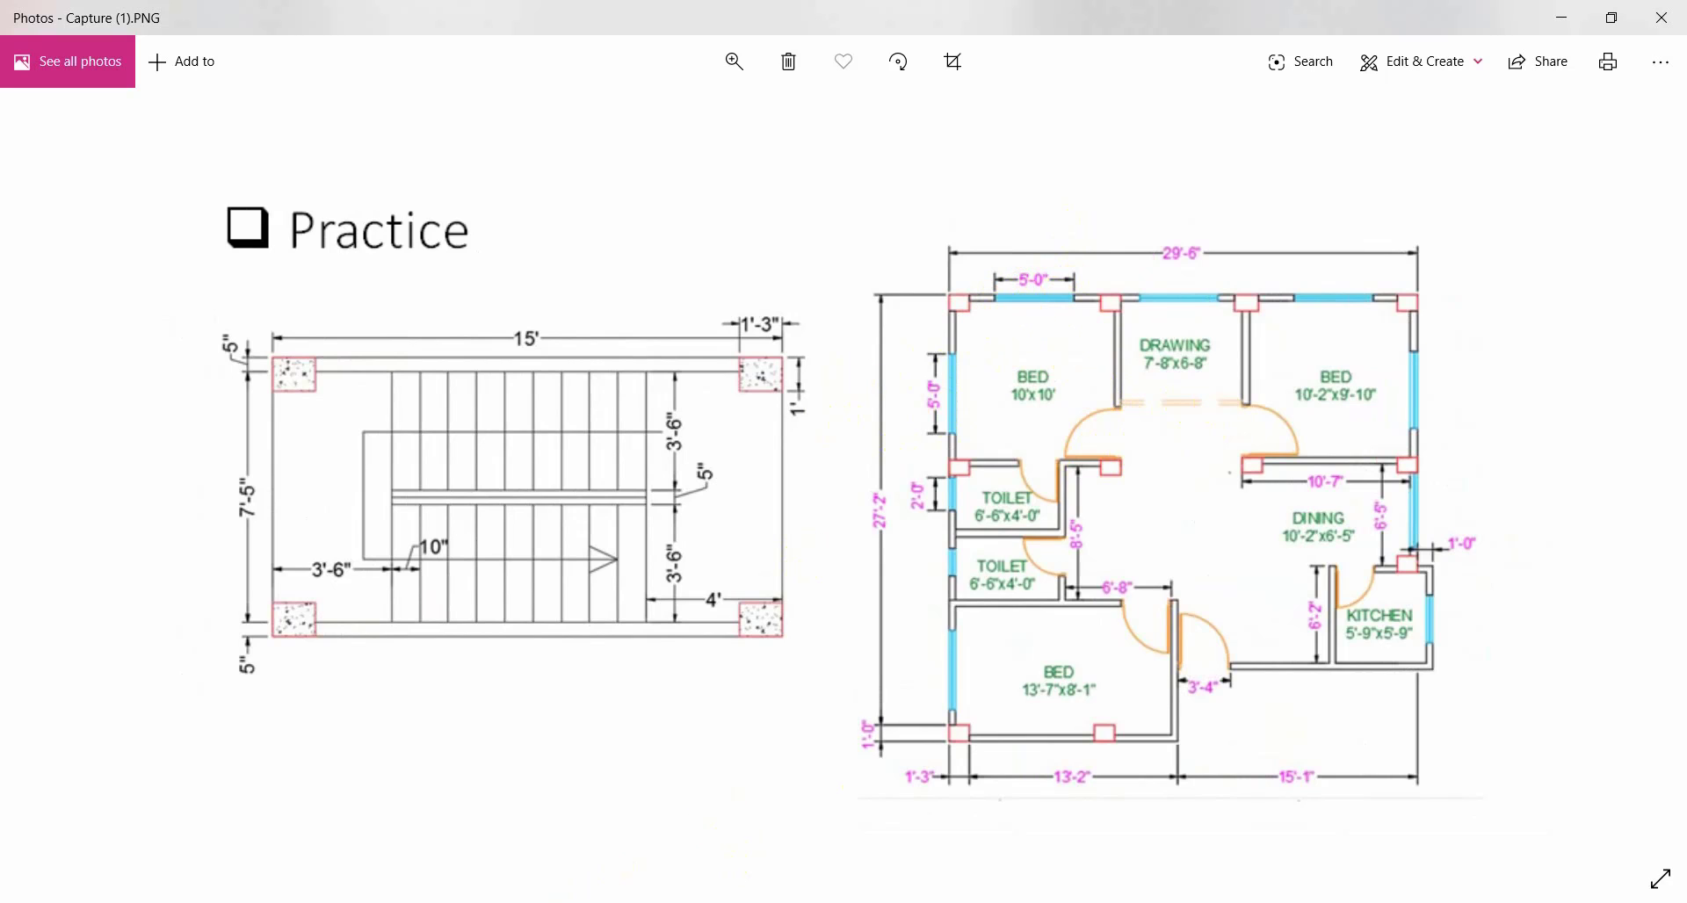
key("alt+Tab")
middle_click_drag(681, 379, 787, 553)
left_click(802, 380)
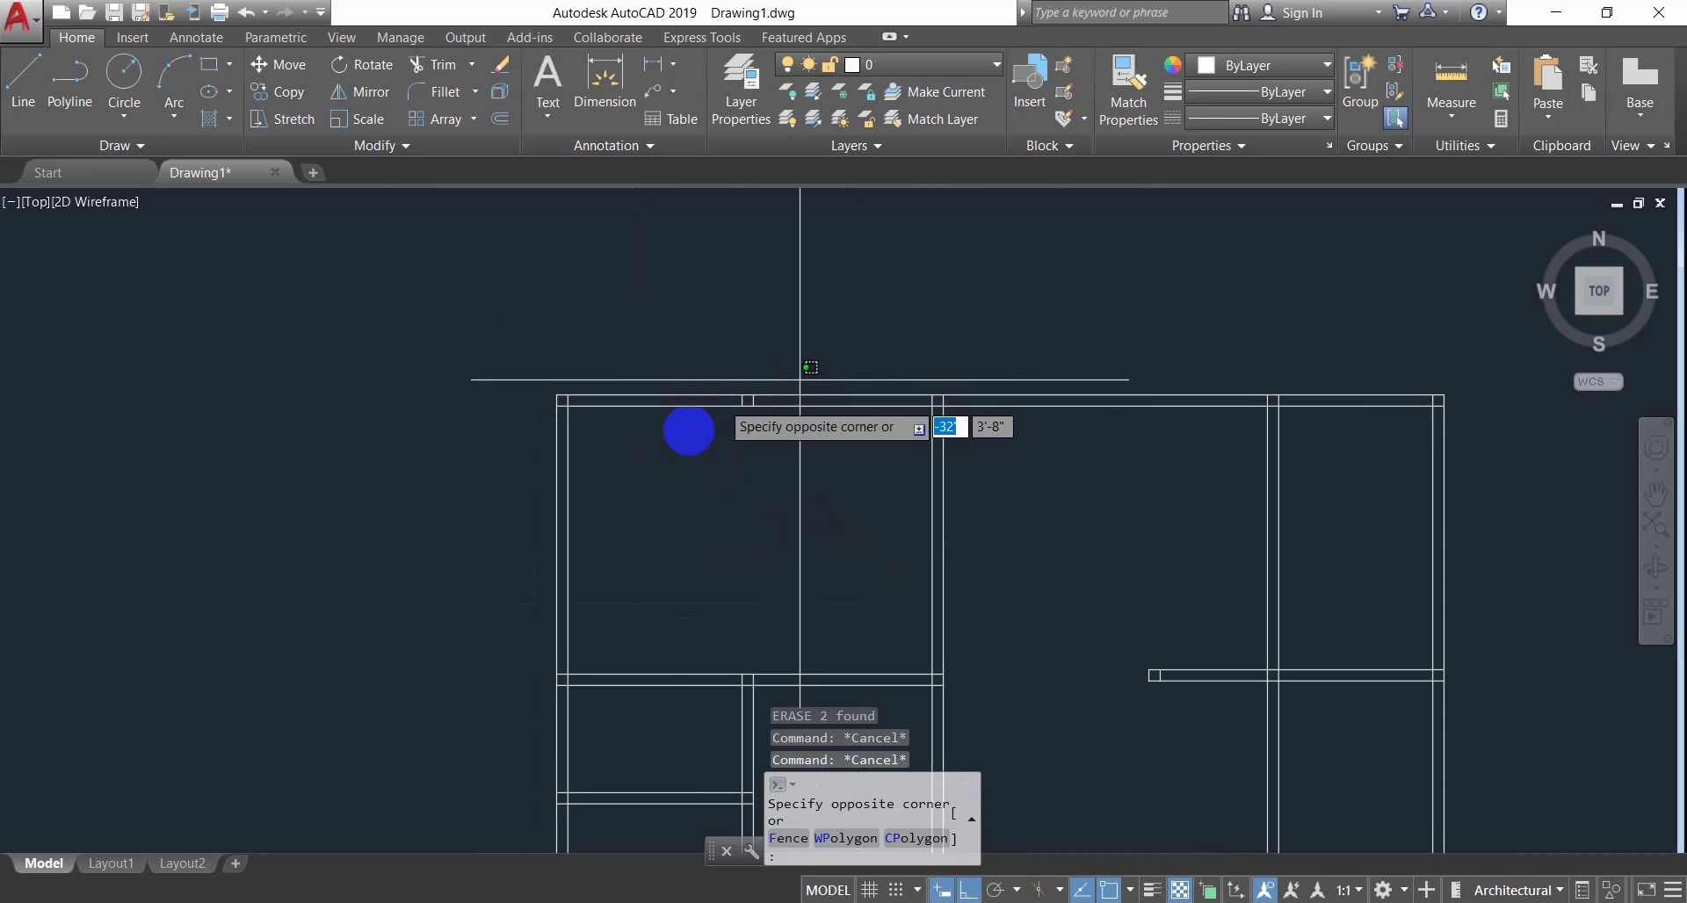
left_click(678, 467)
key("Escape")
left_click(682, 376)
left_click(825, 477)
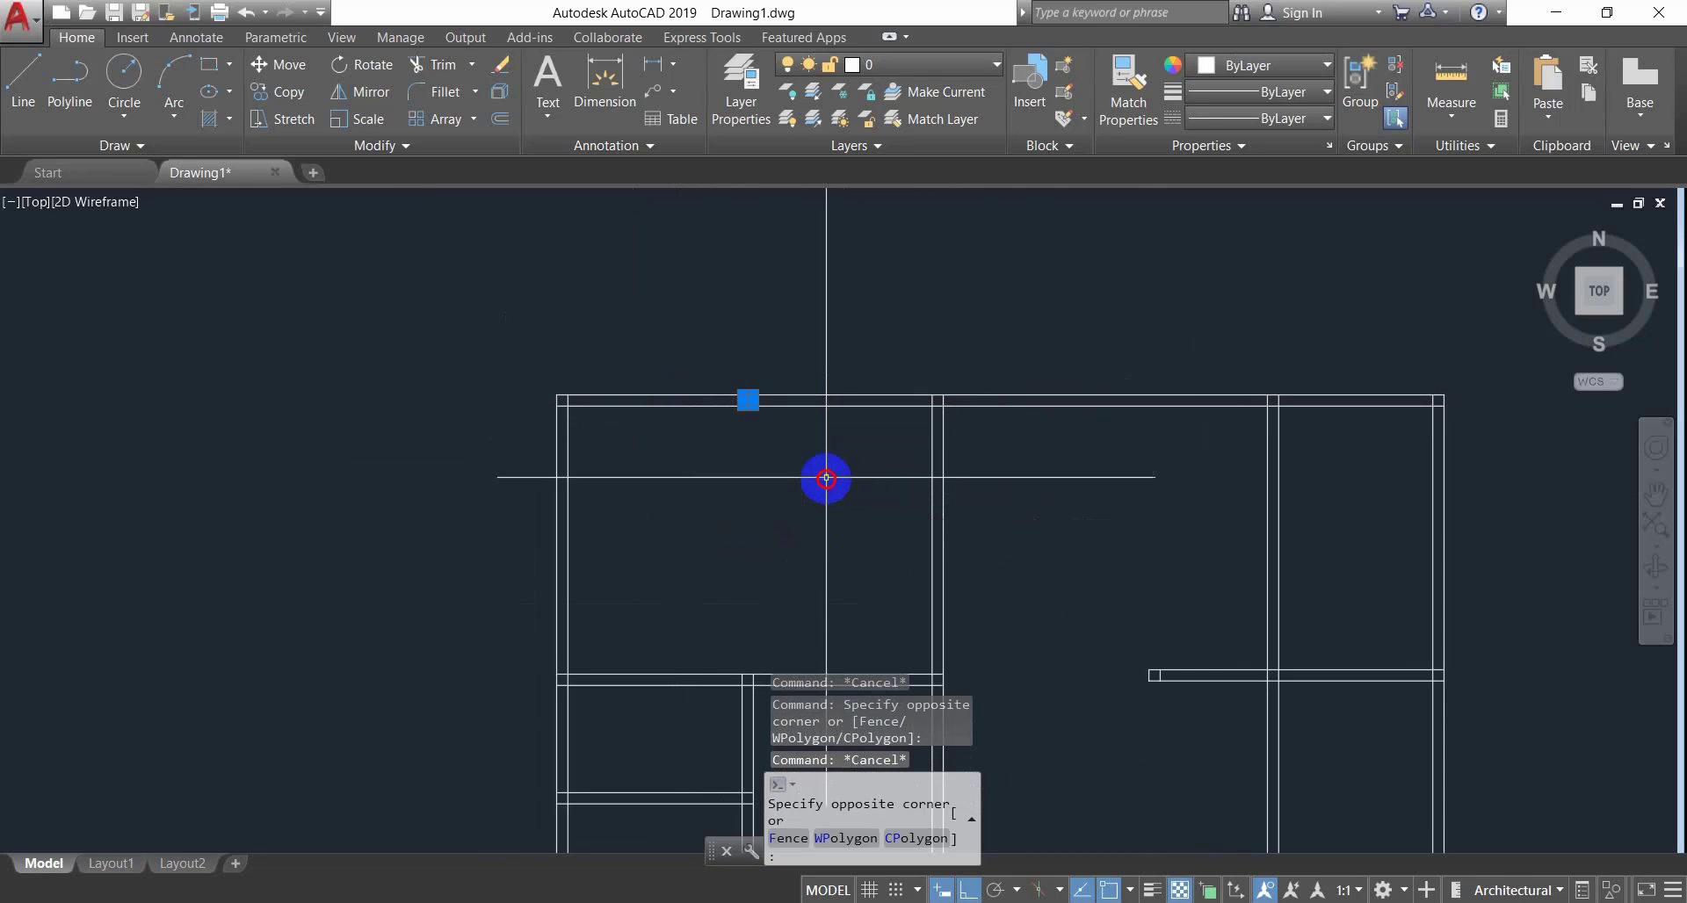
key("Return")
middle_click_drag(794, 478, 787, 381)
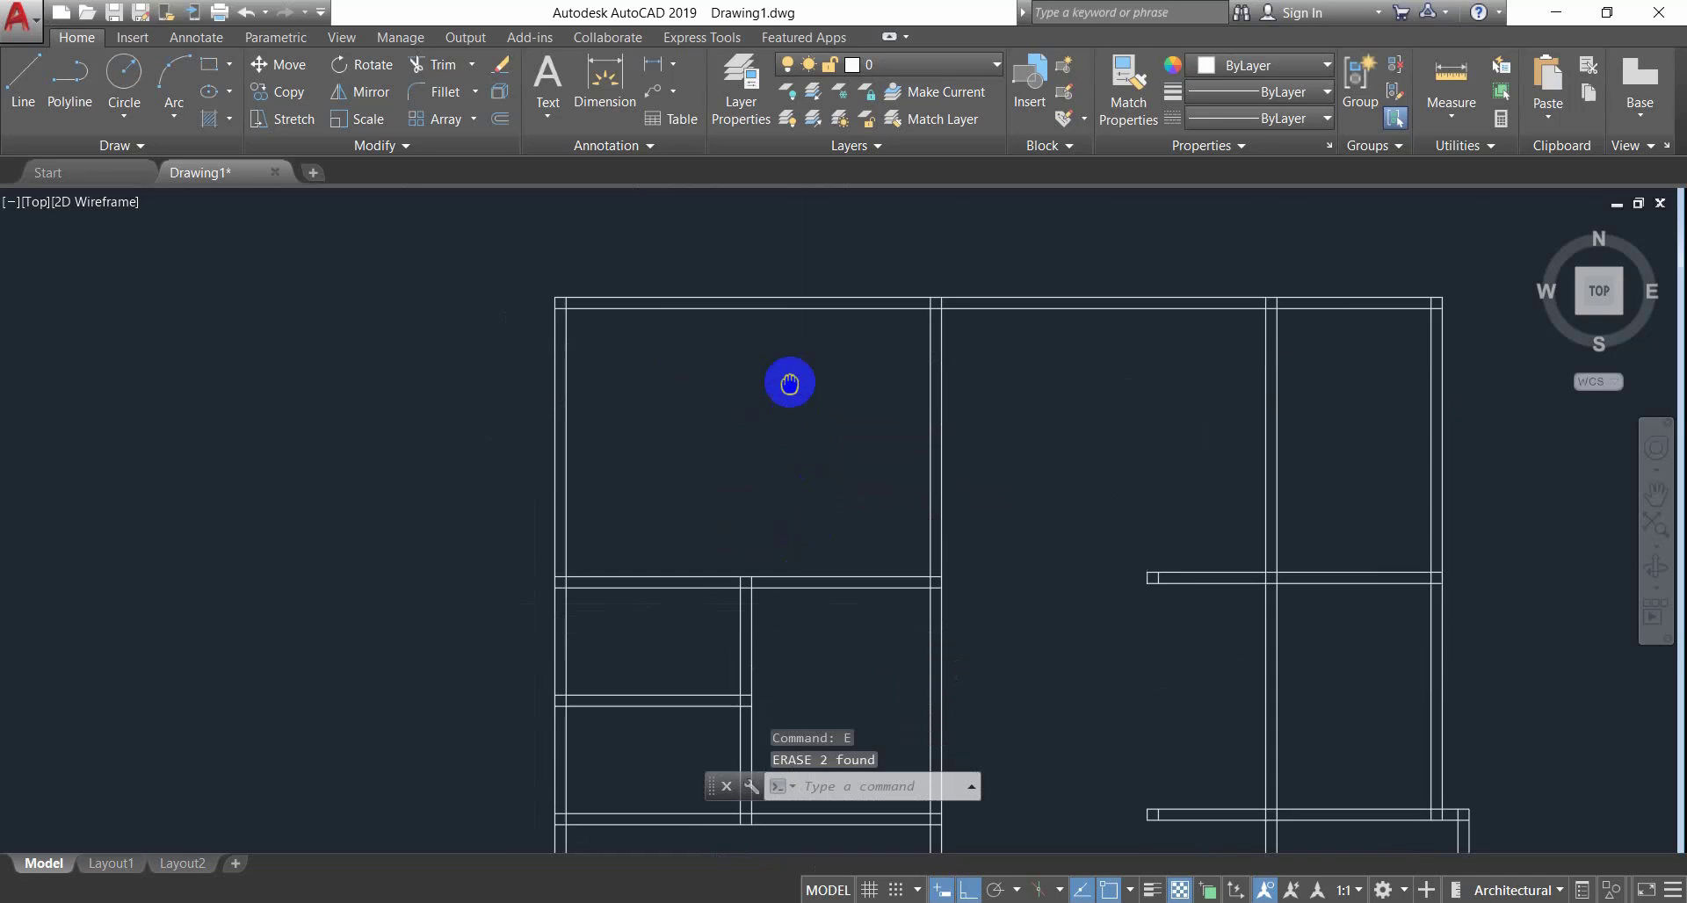
Draw a 5' by 5" rectangle in the empty area left of the floor plan as the window outline.
scroll(789, 404, "down", 2)
middle_click_drag(519, 376, 647, 455)
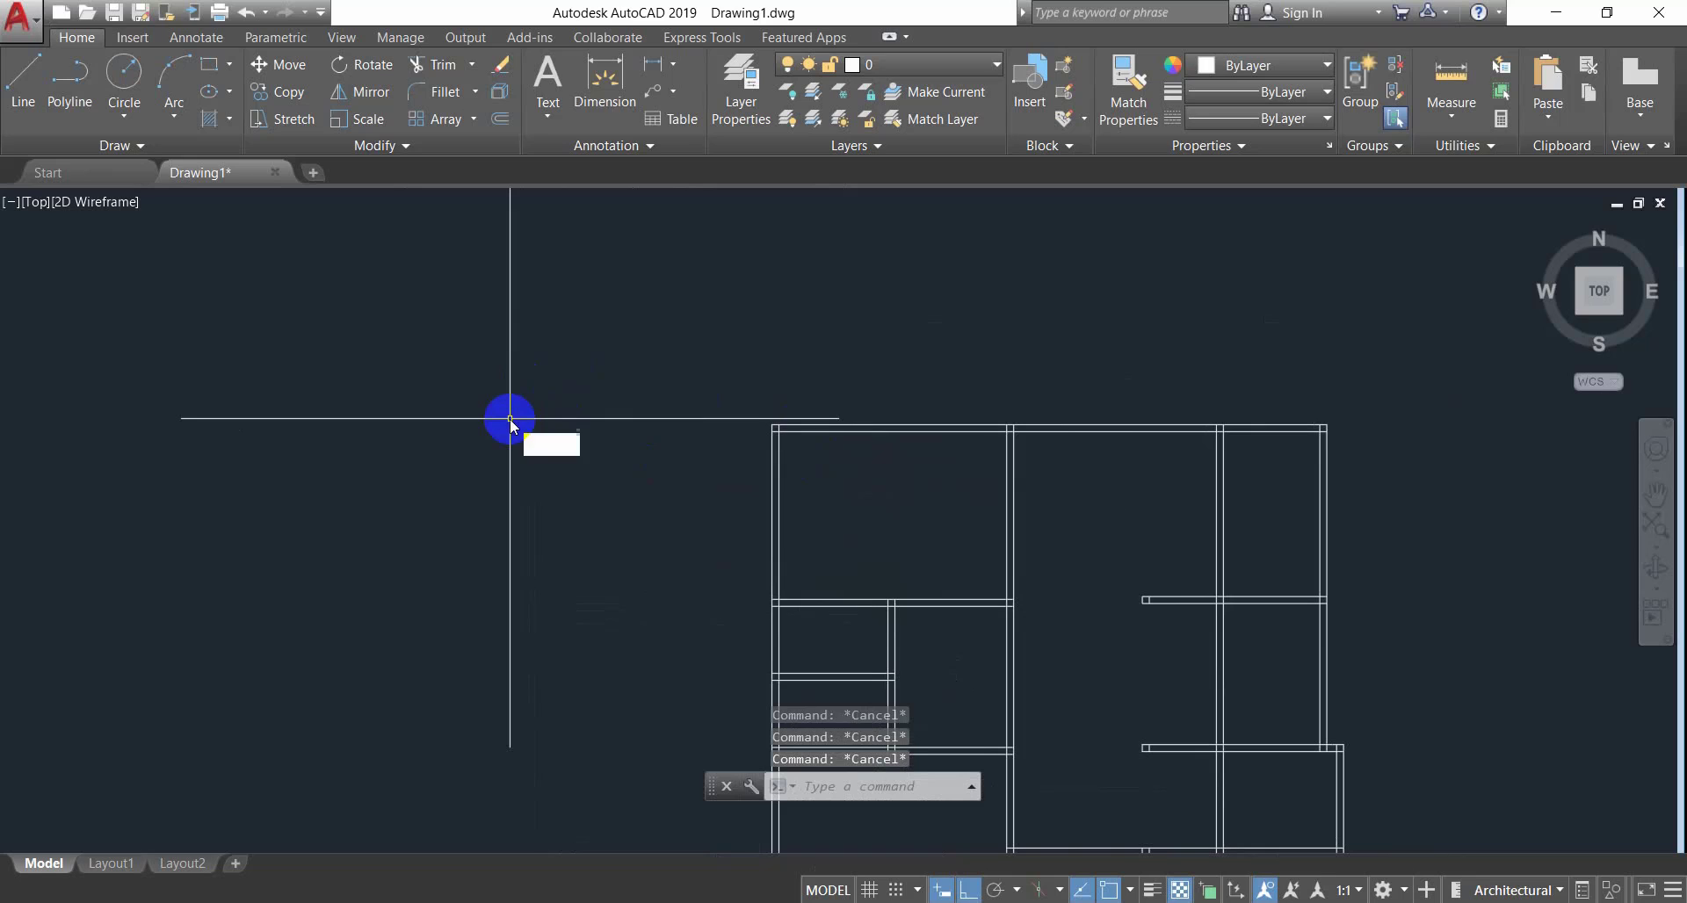
type("REC")
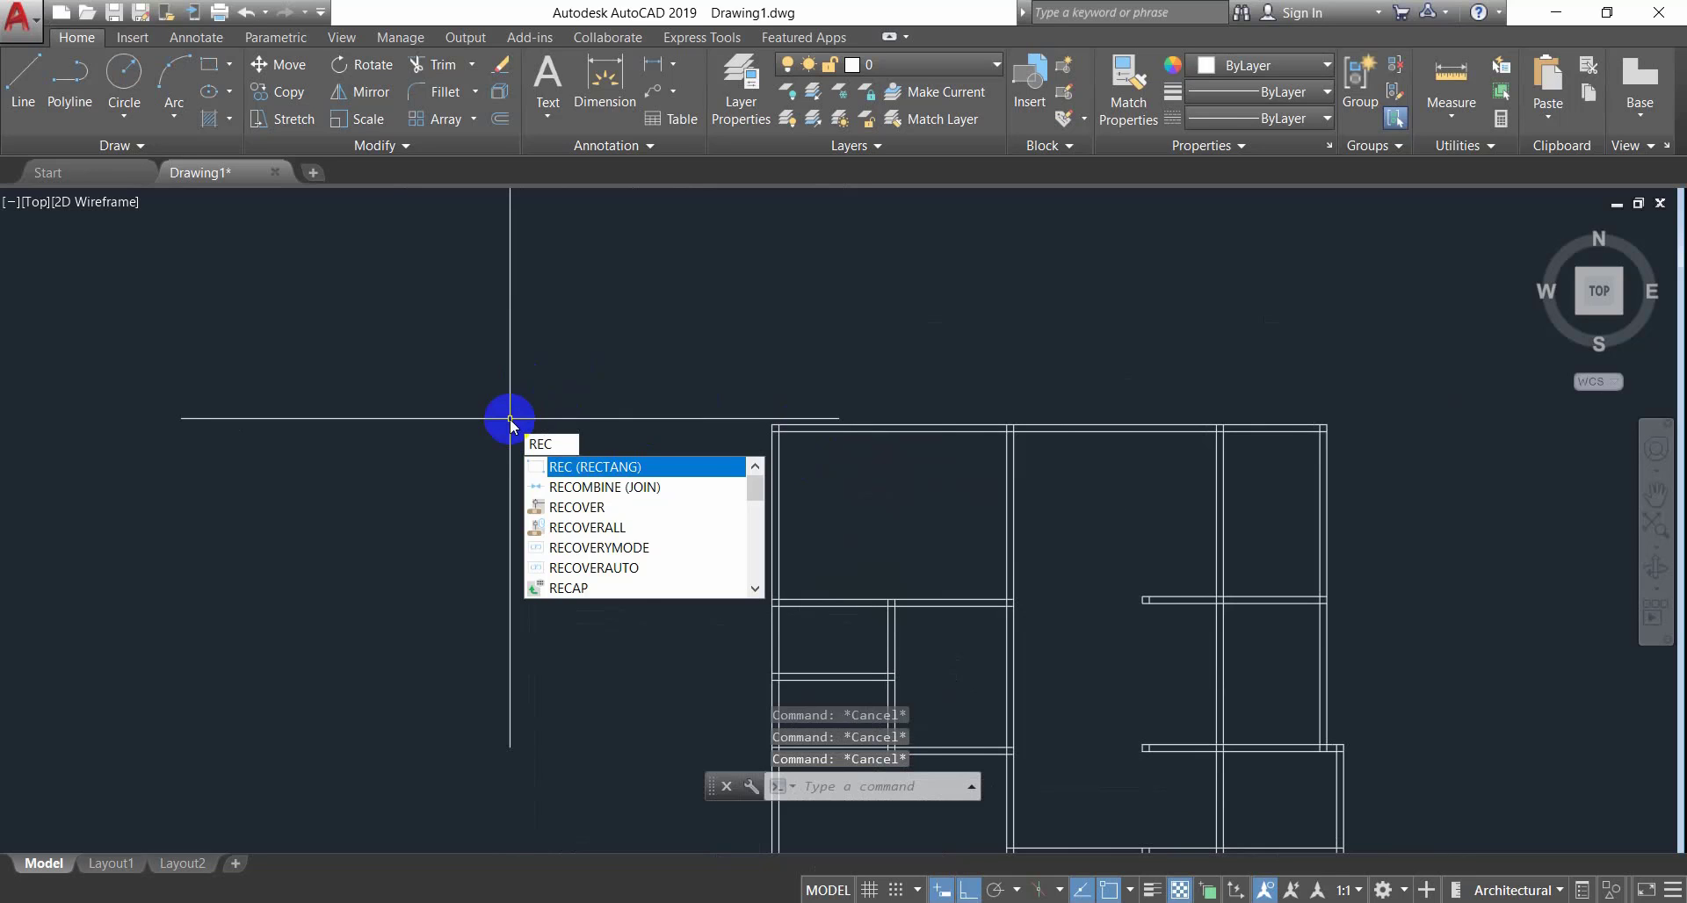
key("Return")
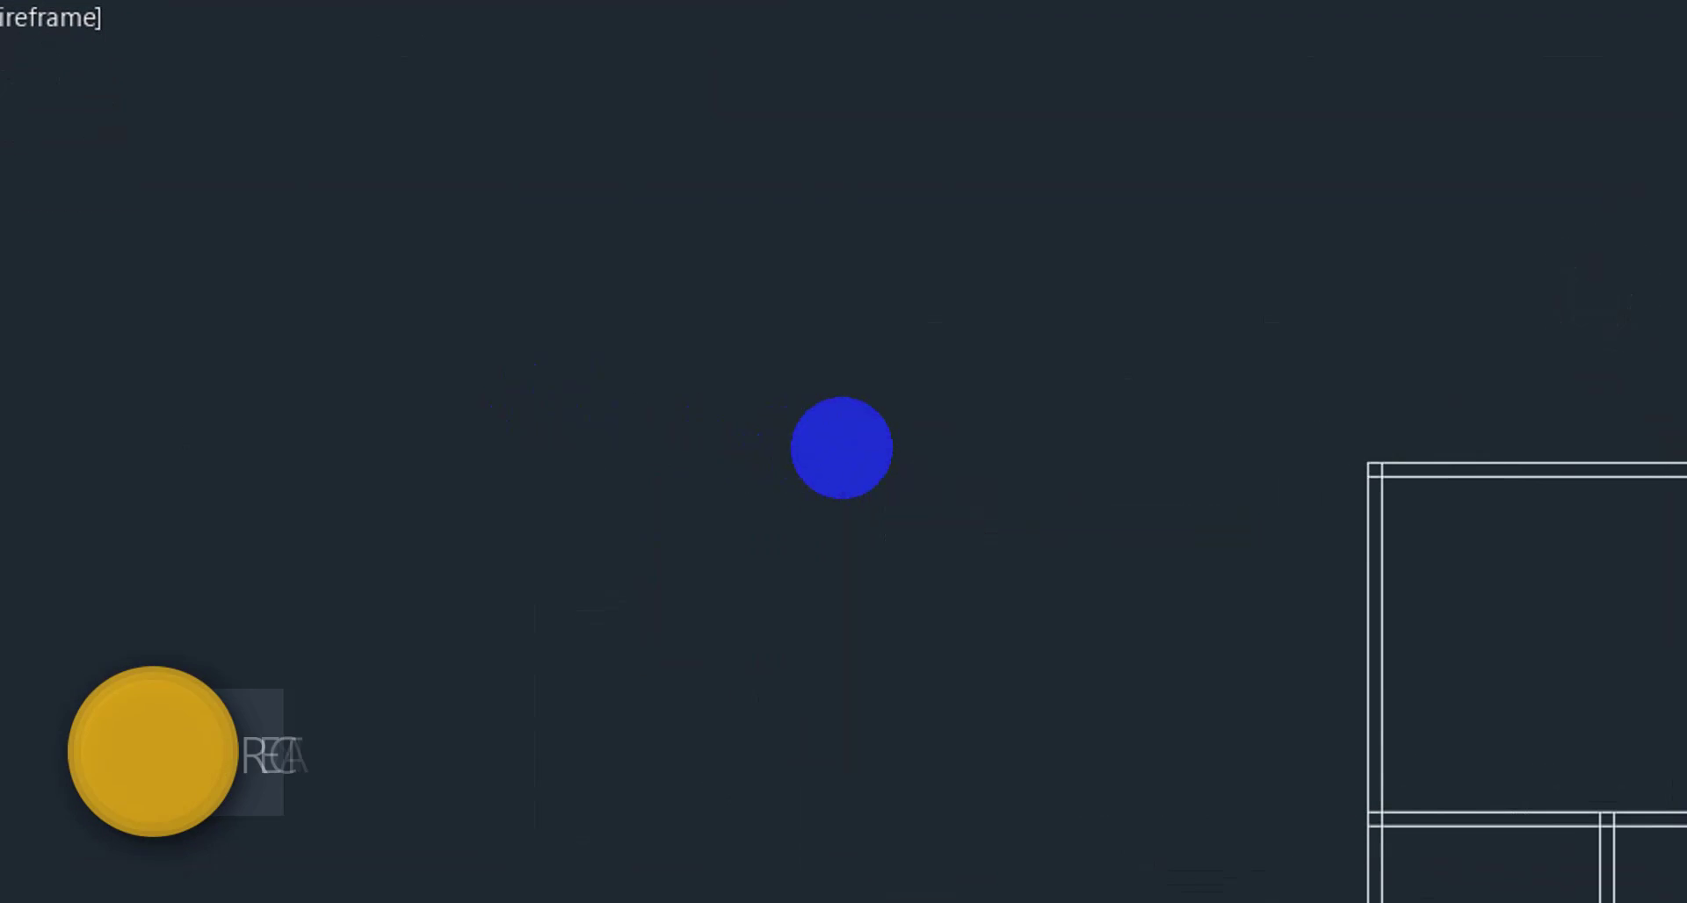
left_click(673, 286)
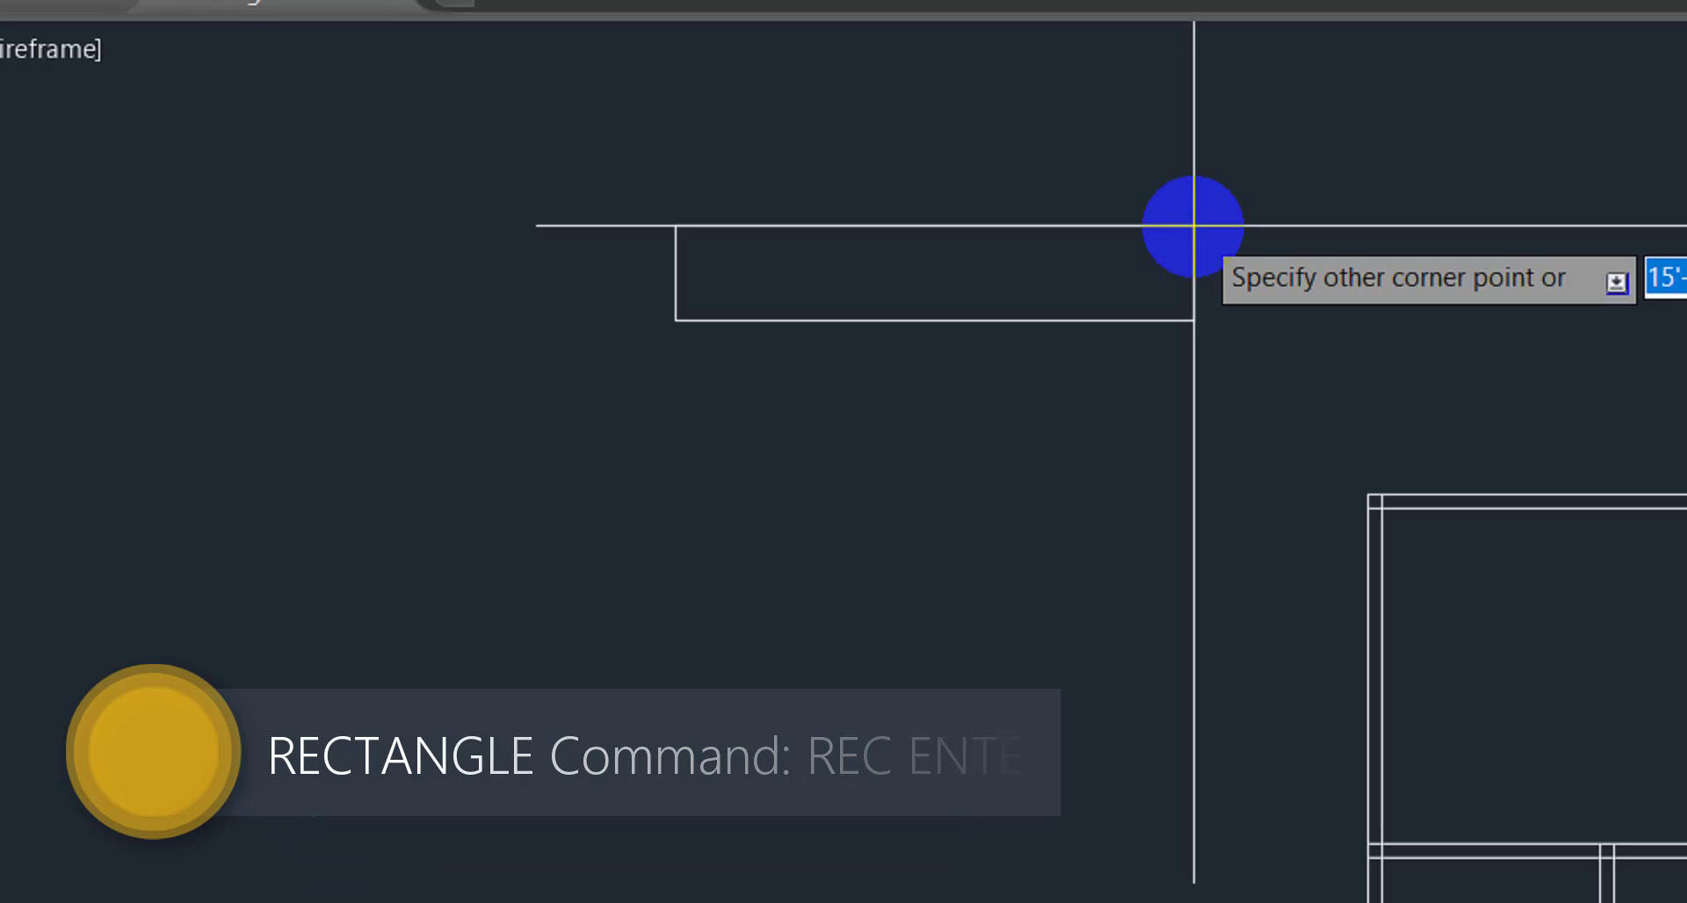
type("5'")
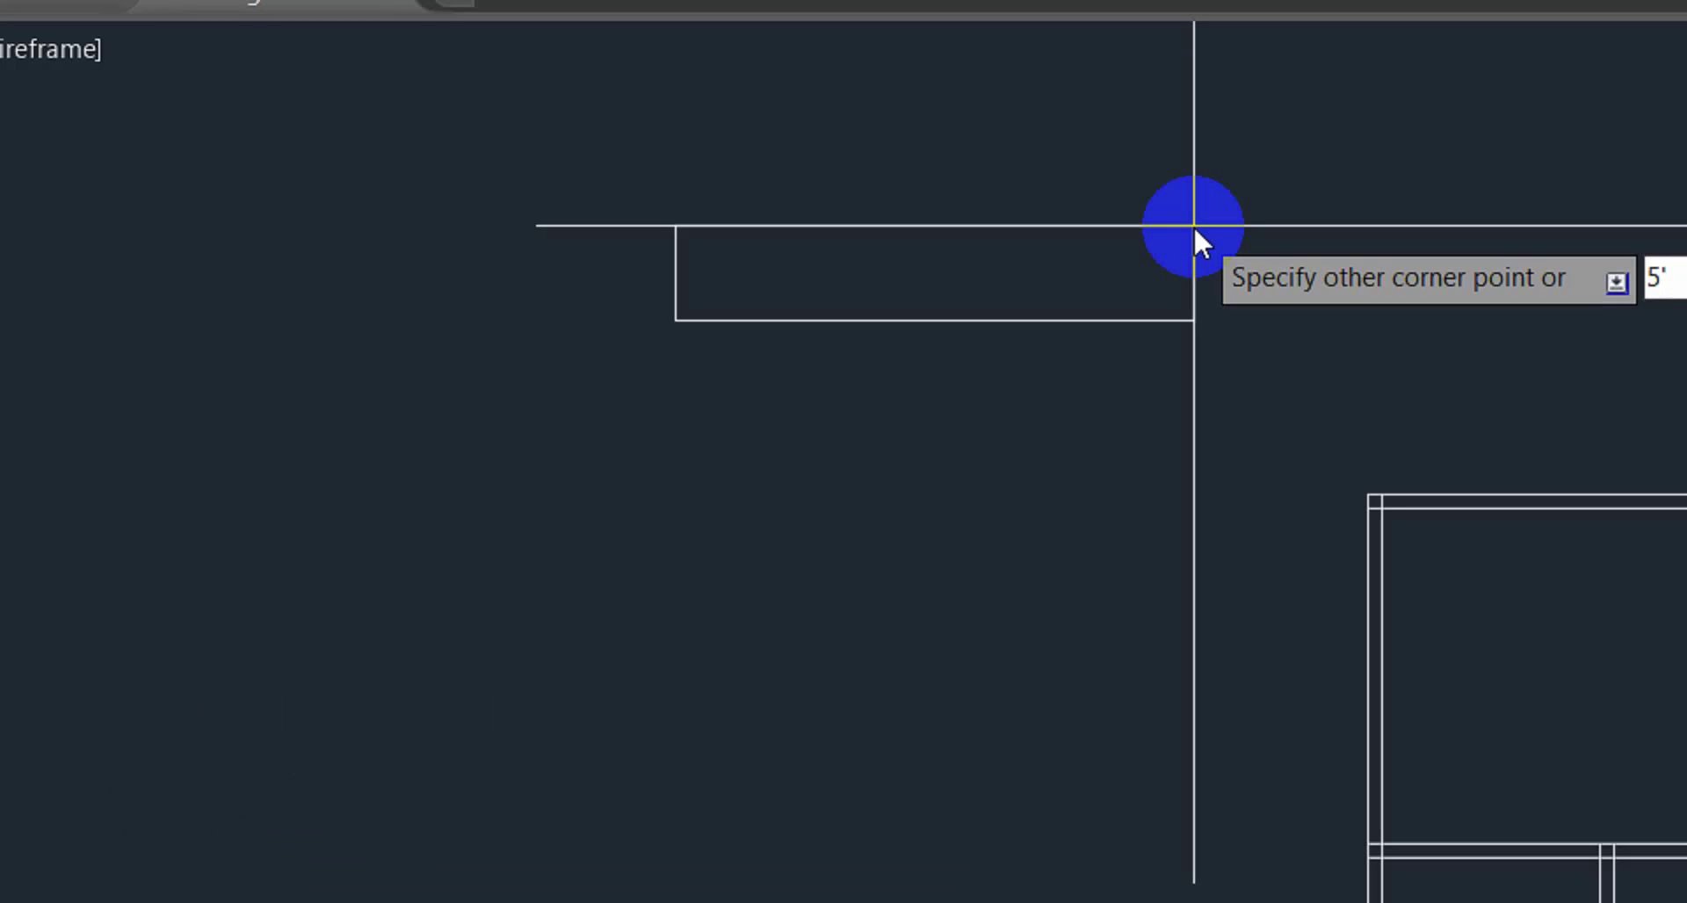
key("Tab")
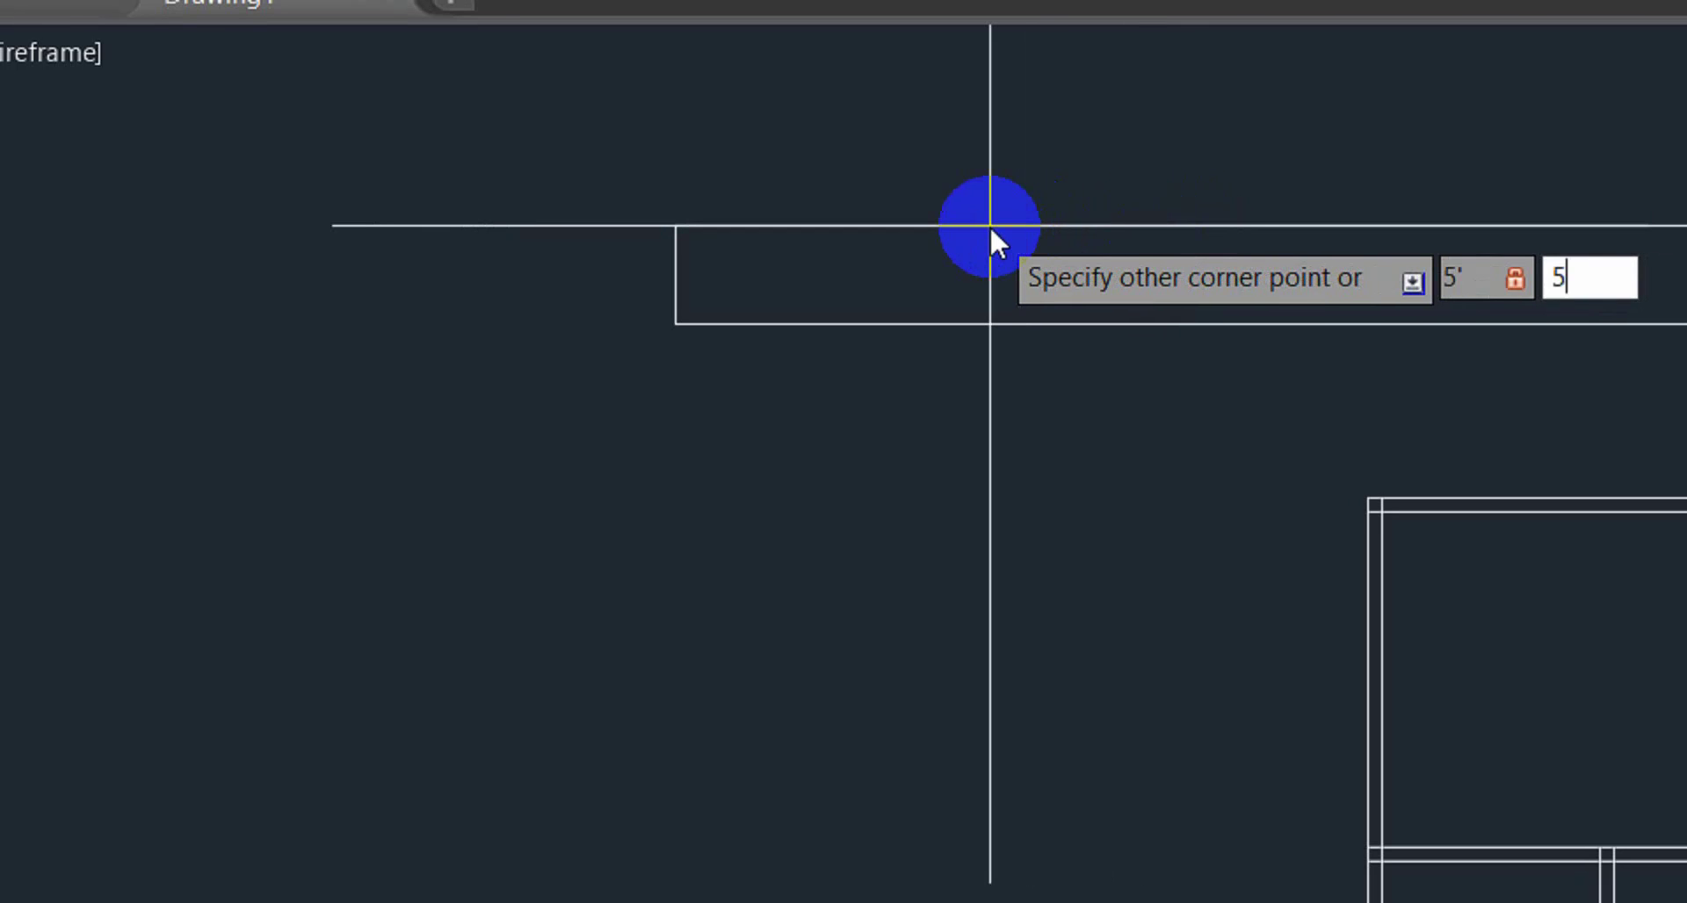
key("Return")
scroll(673, 324, "down", 8)
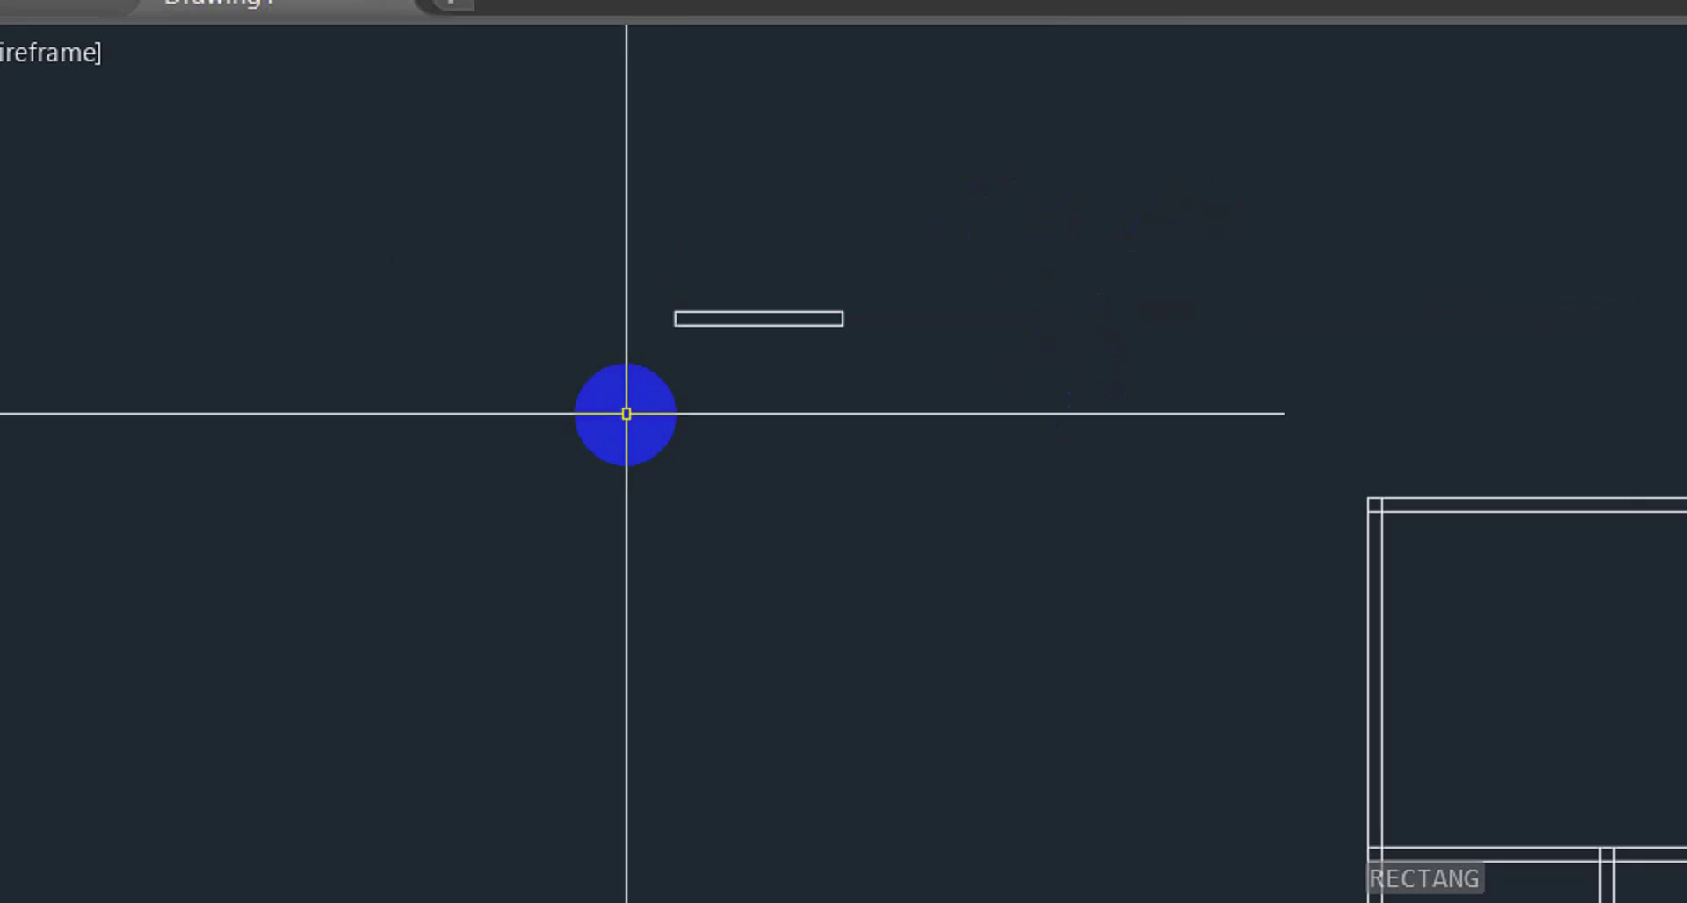
Draw a horizontal centre line through the window rectangle between the midpoints of its two short sides.
scroll(625, 410, "up", 4)
middle_click_drag(845, 289, 755, 487)
scroll(830, 423, "up", 2)
middle_click_drag(832, 425, 757, 550)
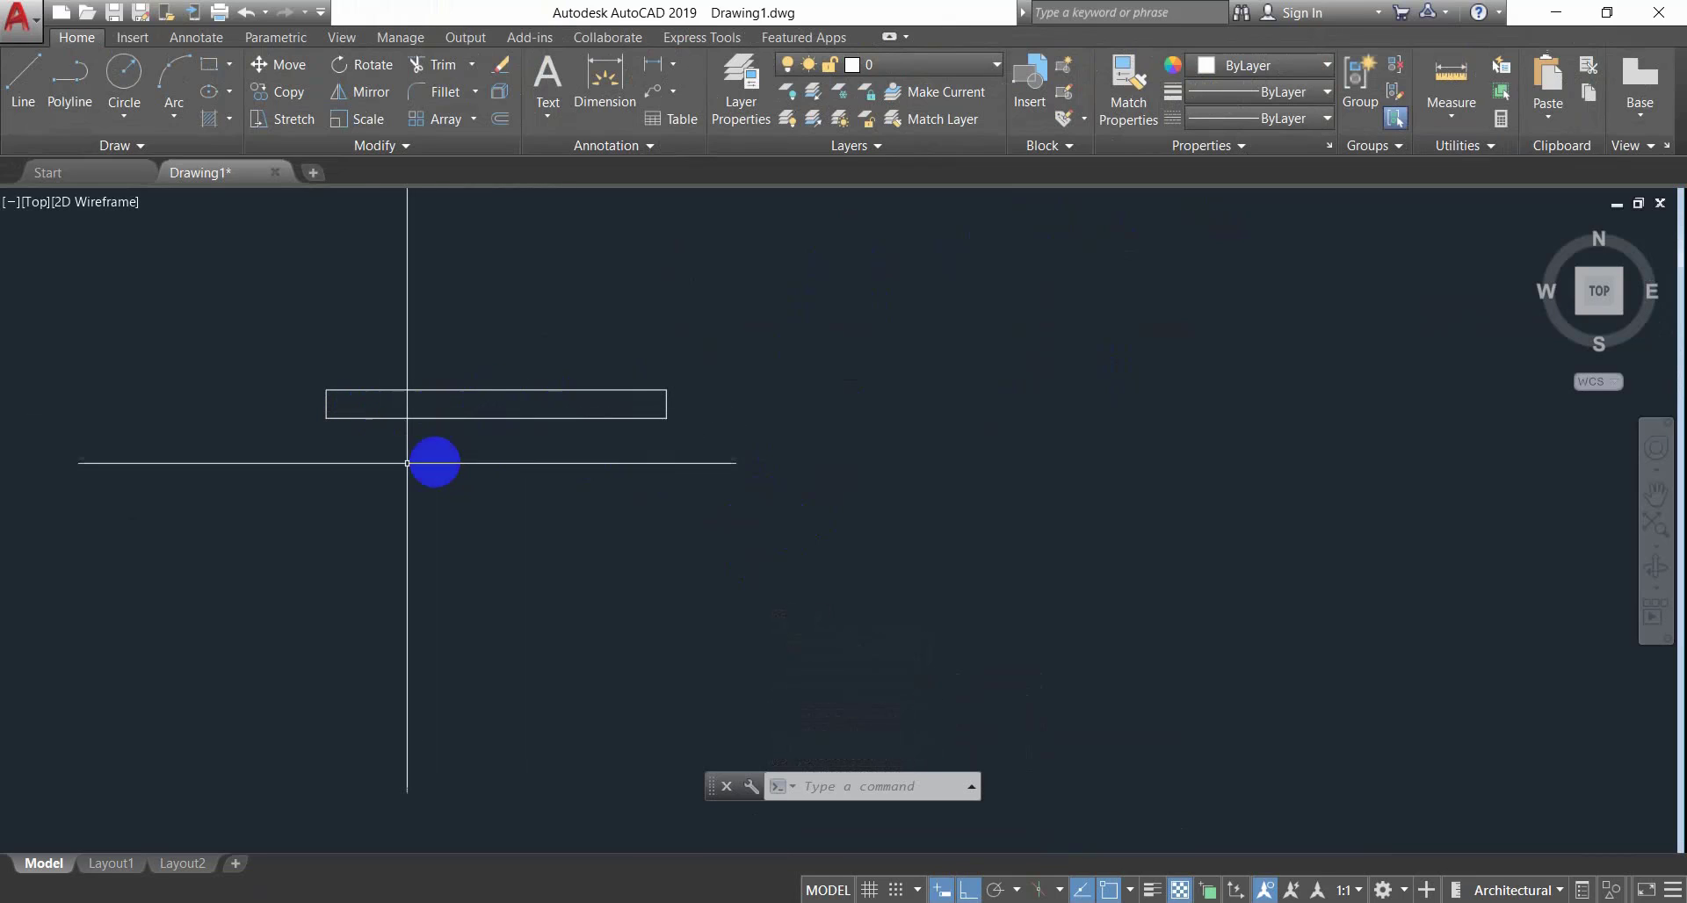
scroll(527, 448, "up", 2)
middle_click_drag(543, 451, 583, 470)
key("Escape")
key("Escape")
key("Escape")
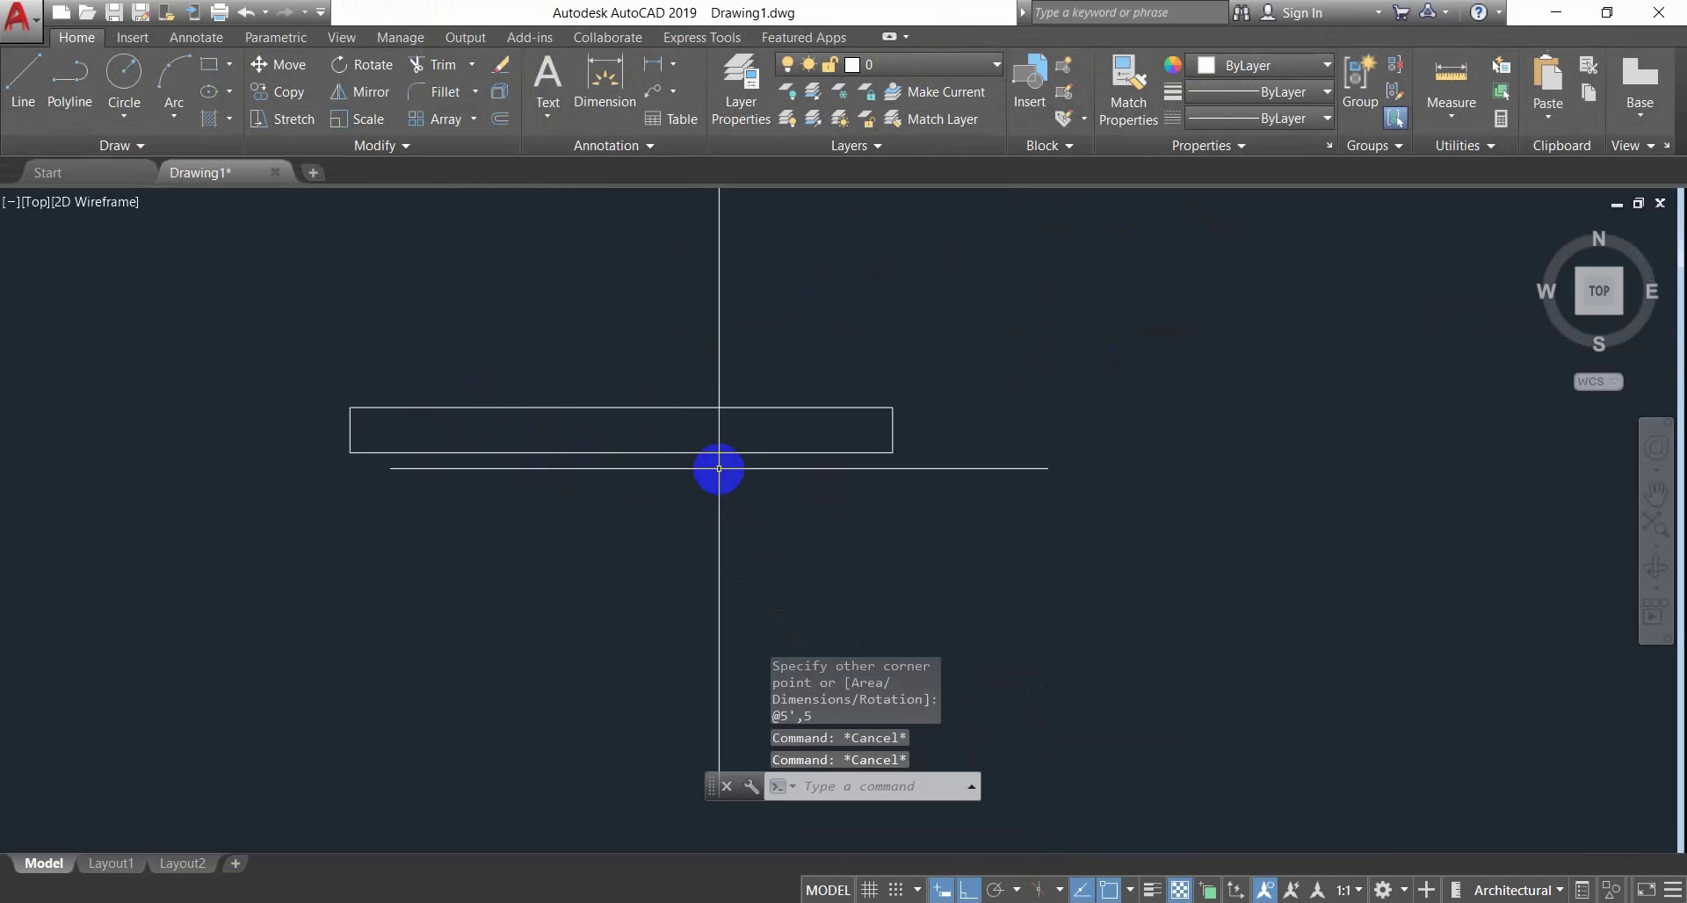
key("Return")
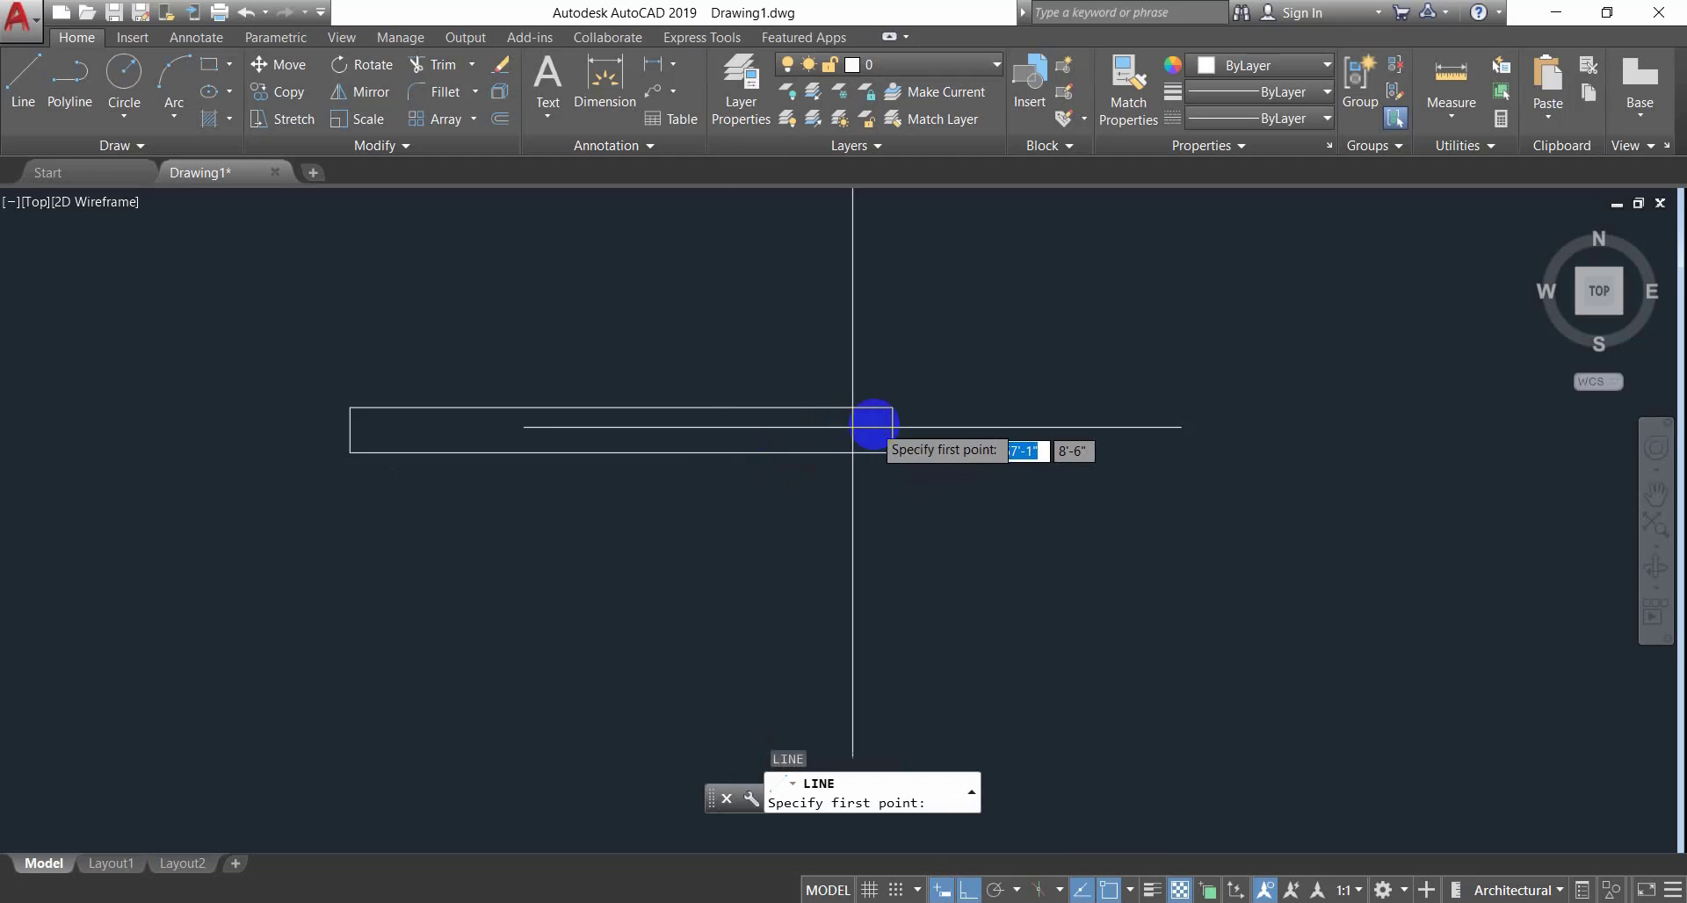
left_click(893, 430)
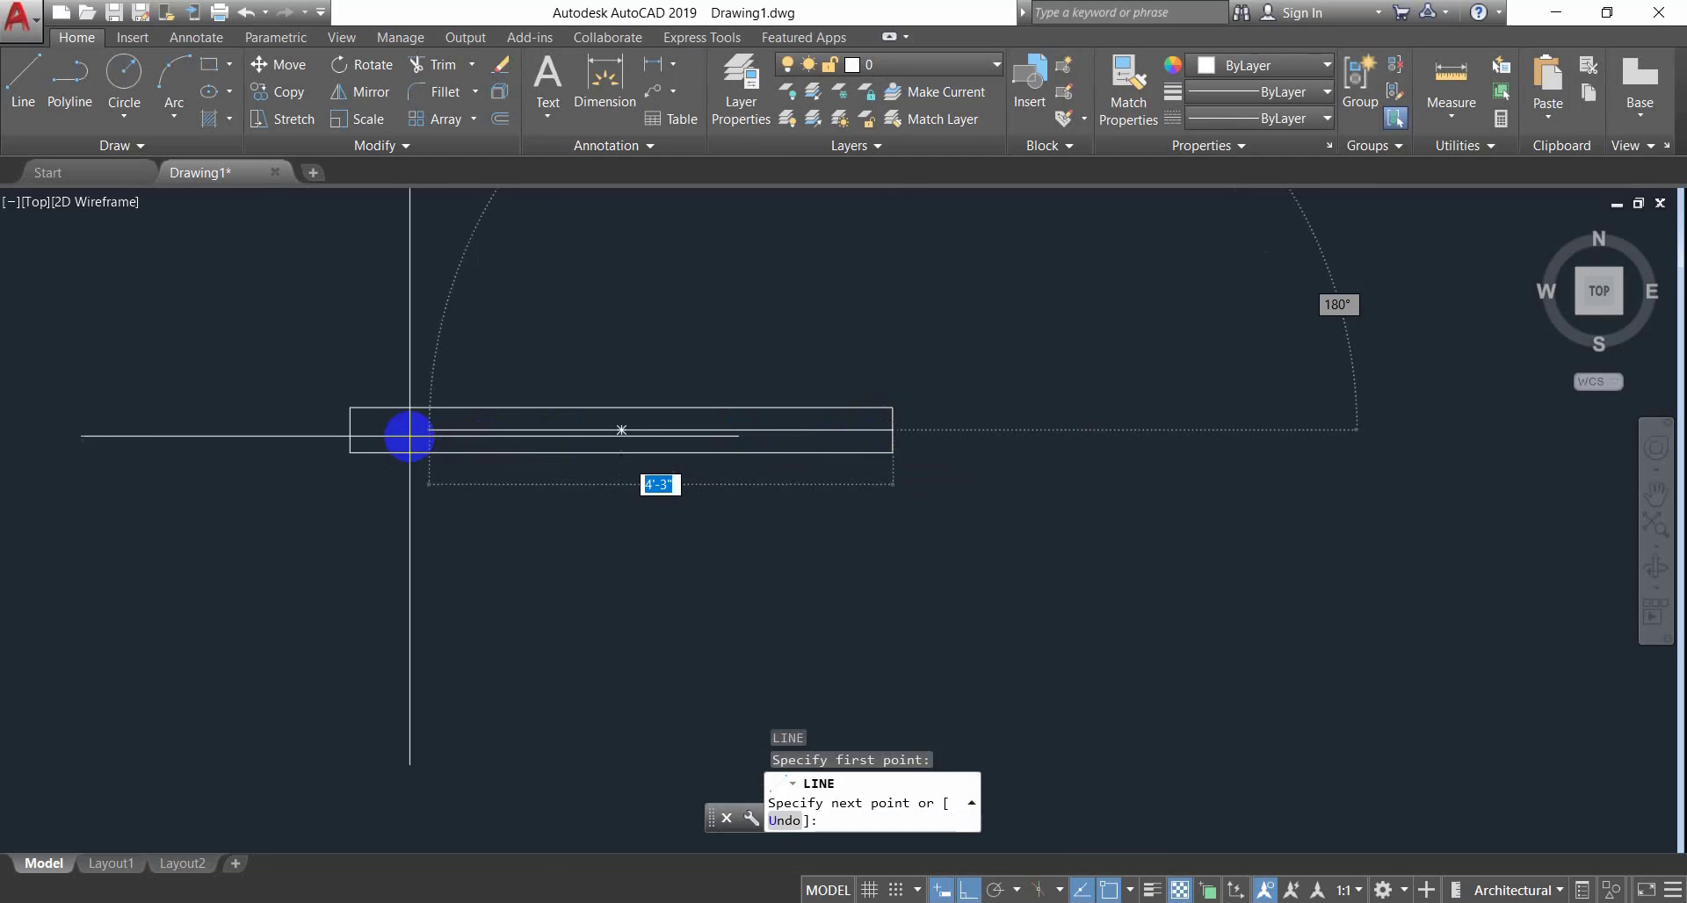
left_click(350, 429)
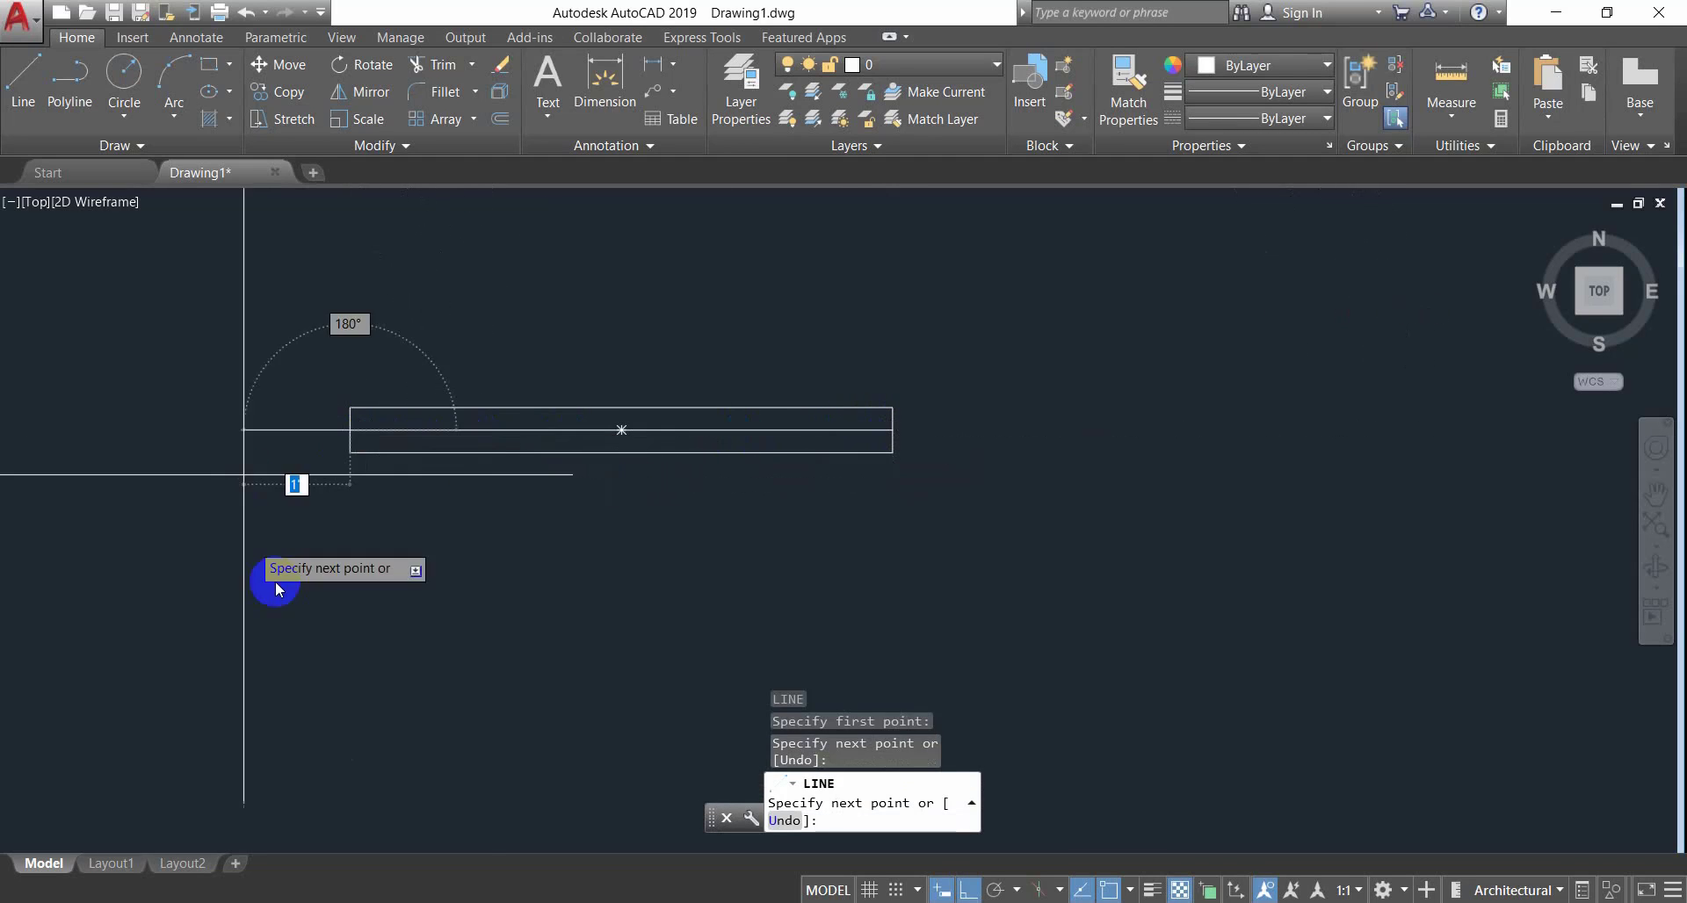
key("Escape")
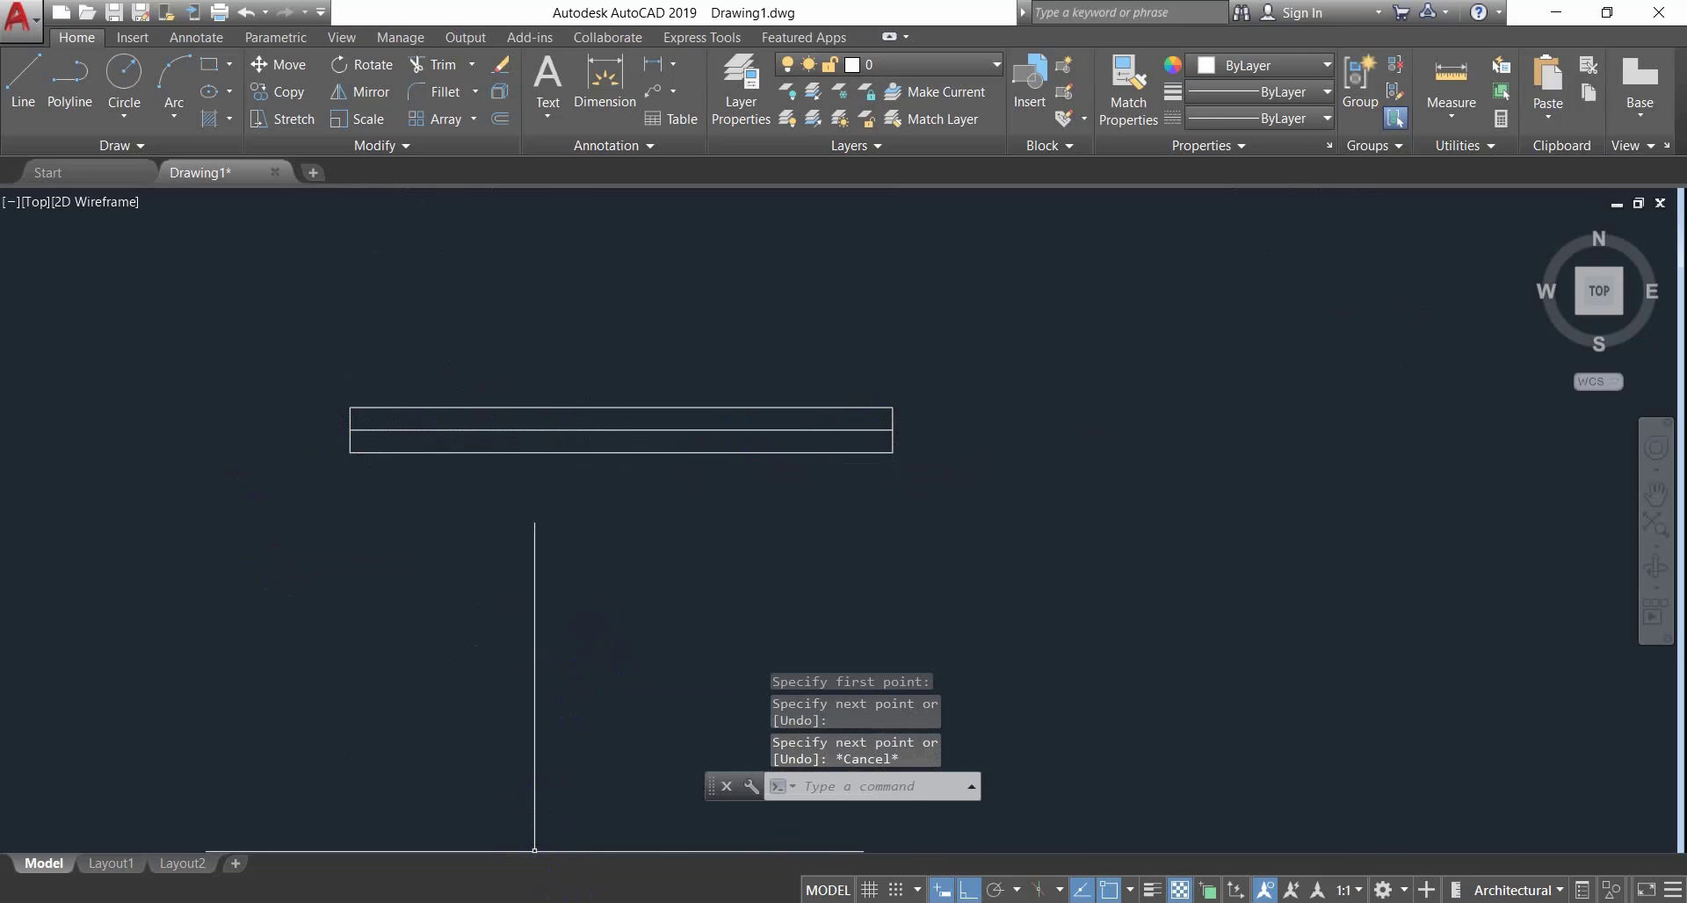
Compare the window symbol with the windows in the reference plan in Photos, then return to AutoCAD.
left_click(549, 902)
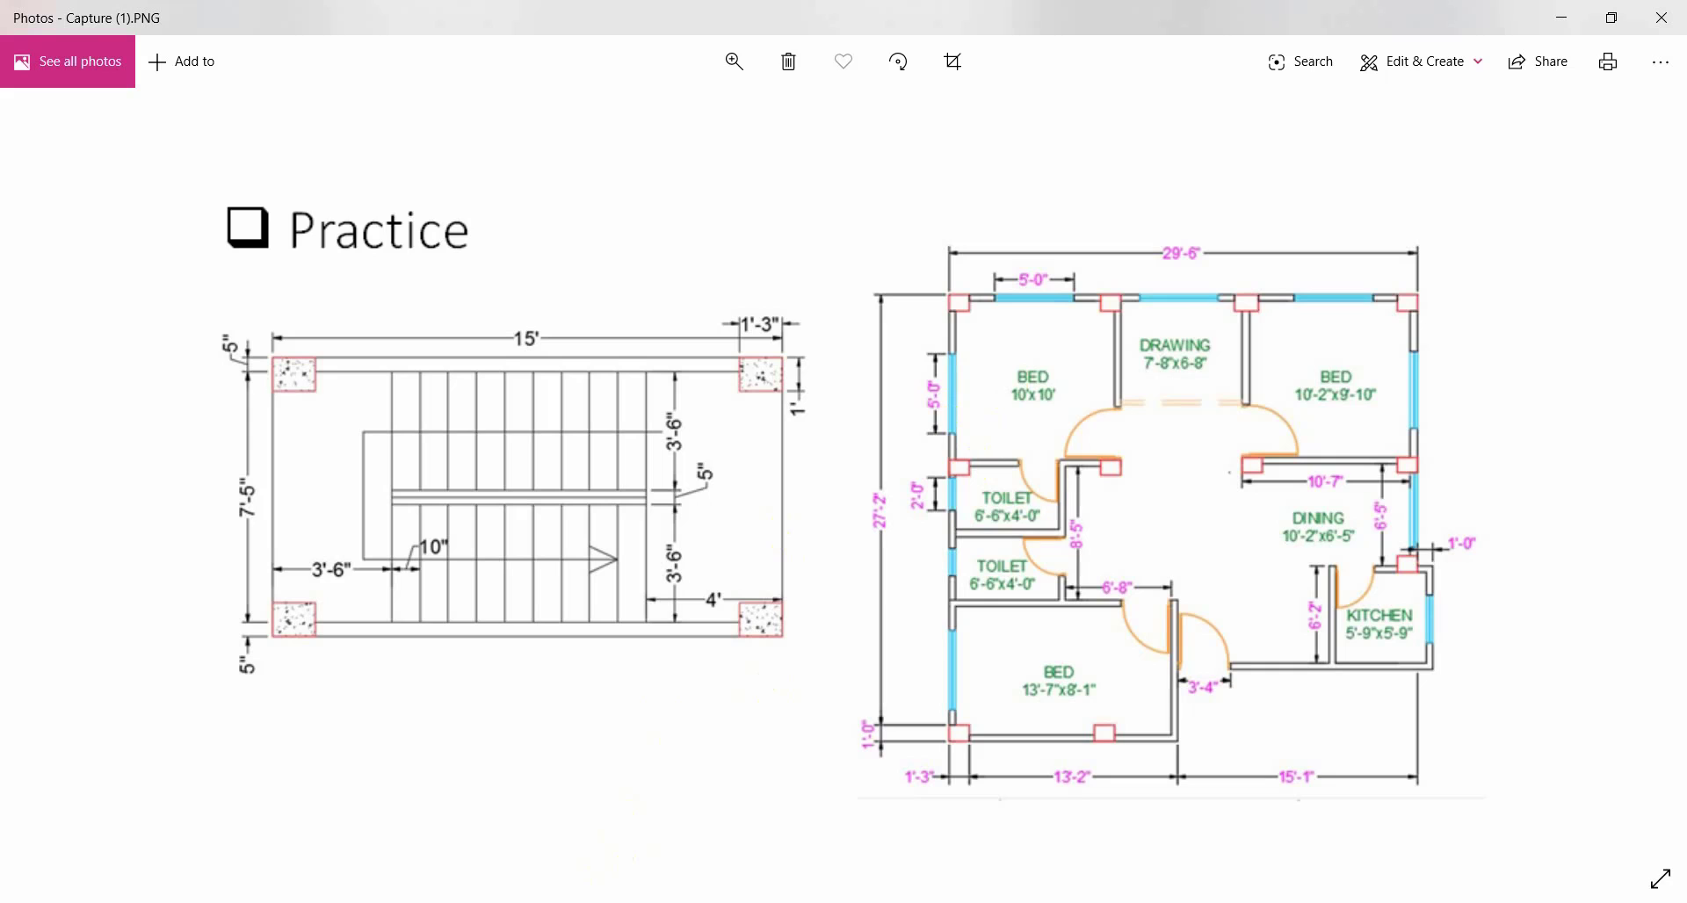
left_click(576, 902)
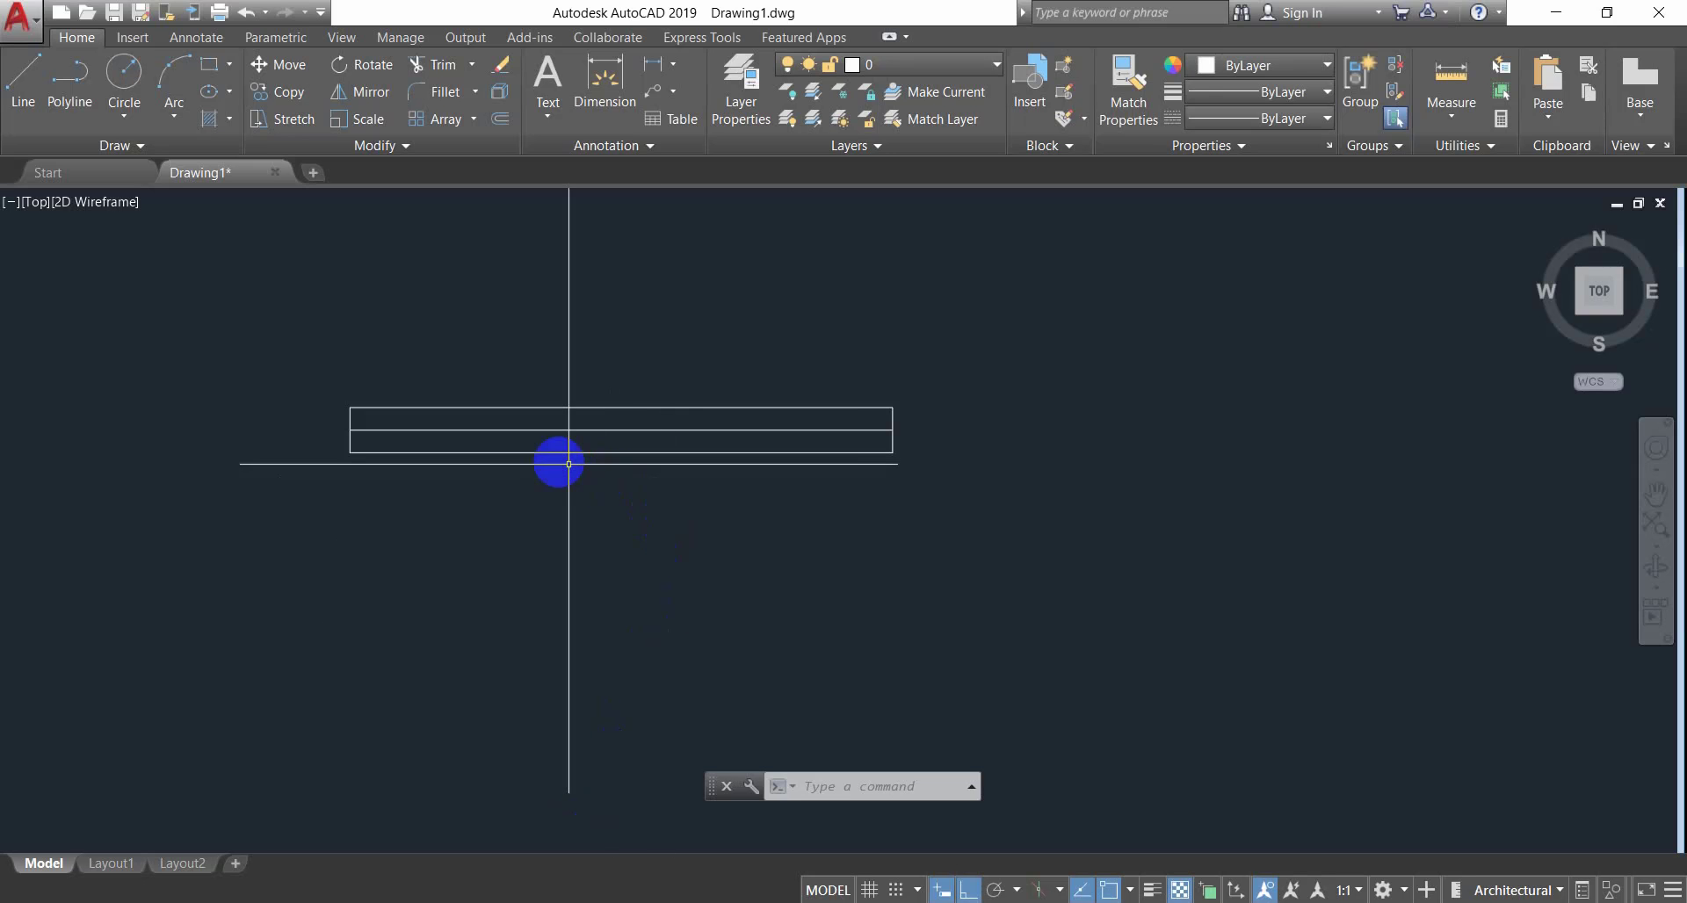
scroll(569, 464, "up", 2)
key("Escape")
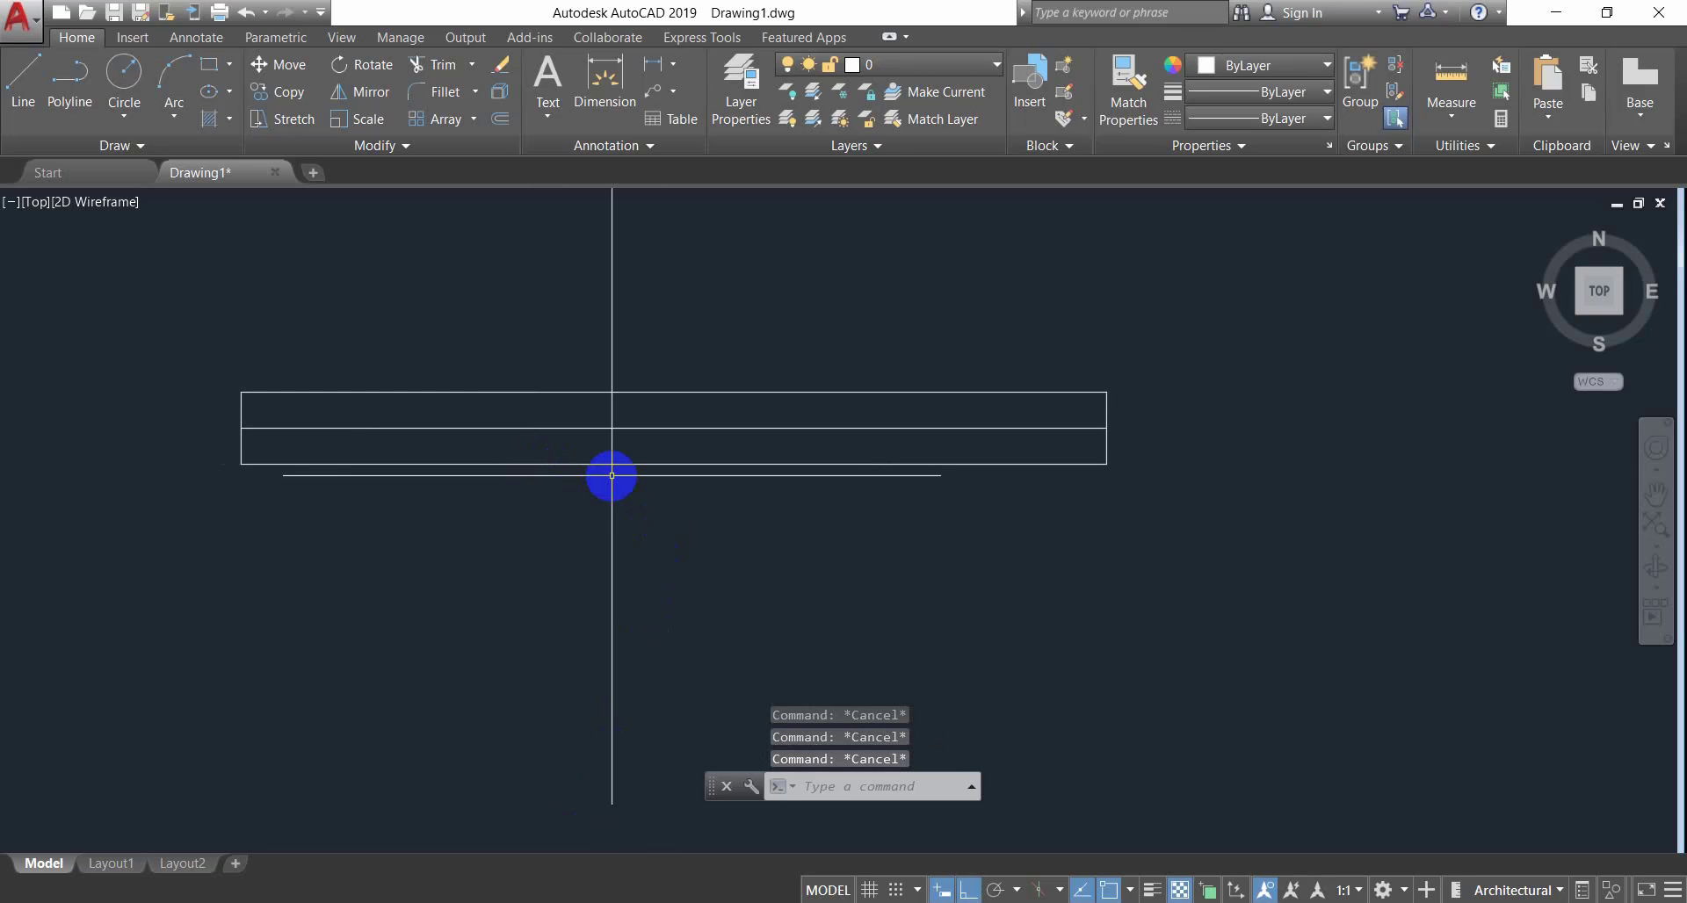
Offset the window's horizontal centre line by 0.5 inch to both sides.
type("O")
key("Return")
type(".")
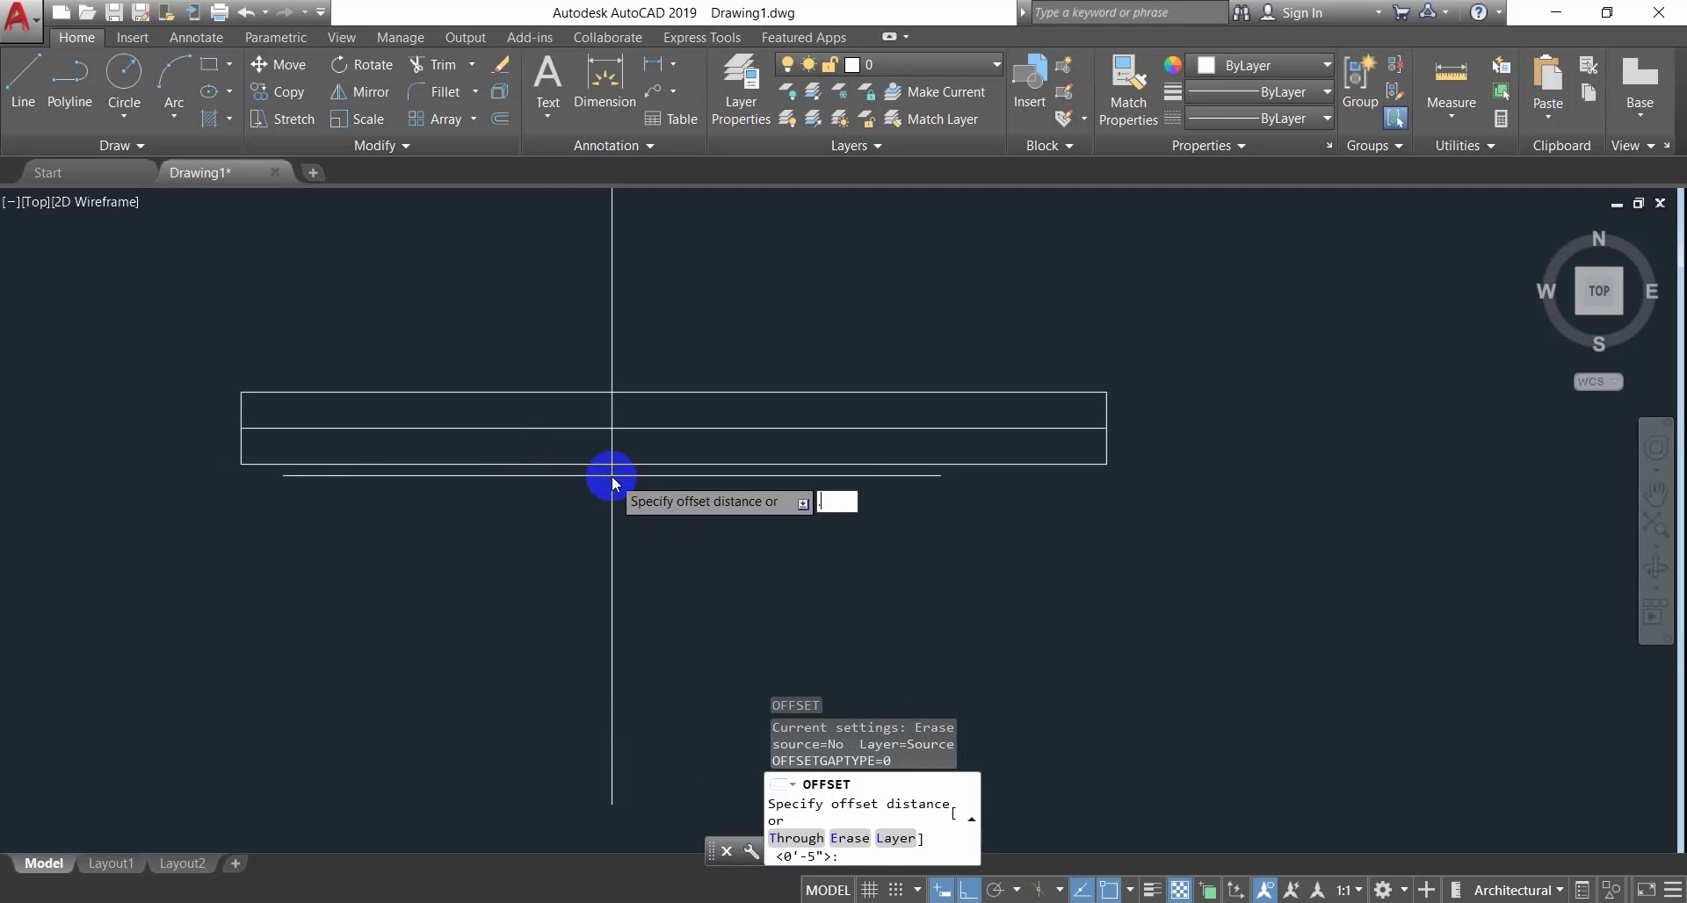
type("5")
key("Return")
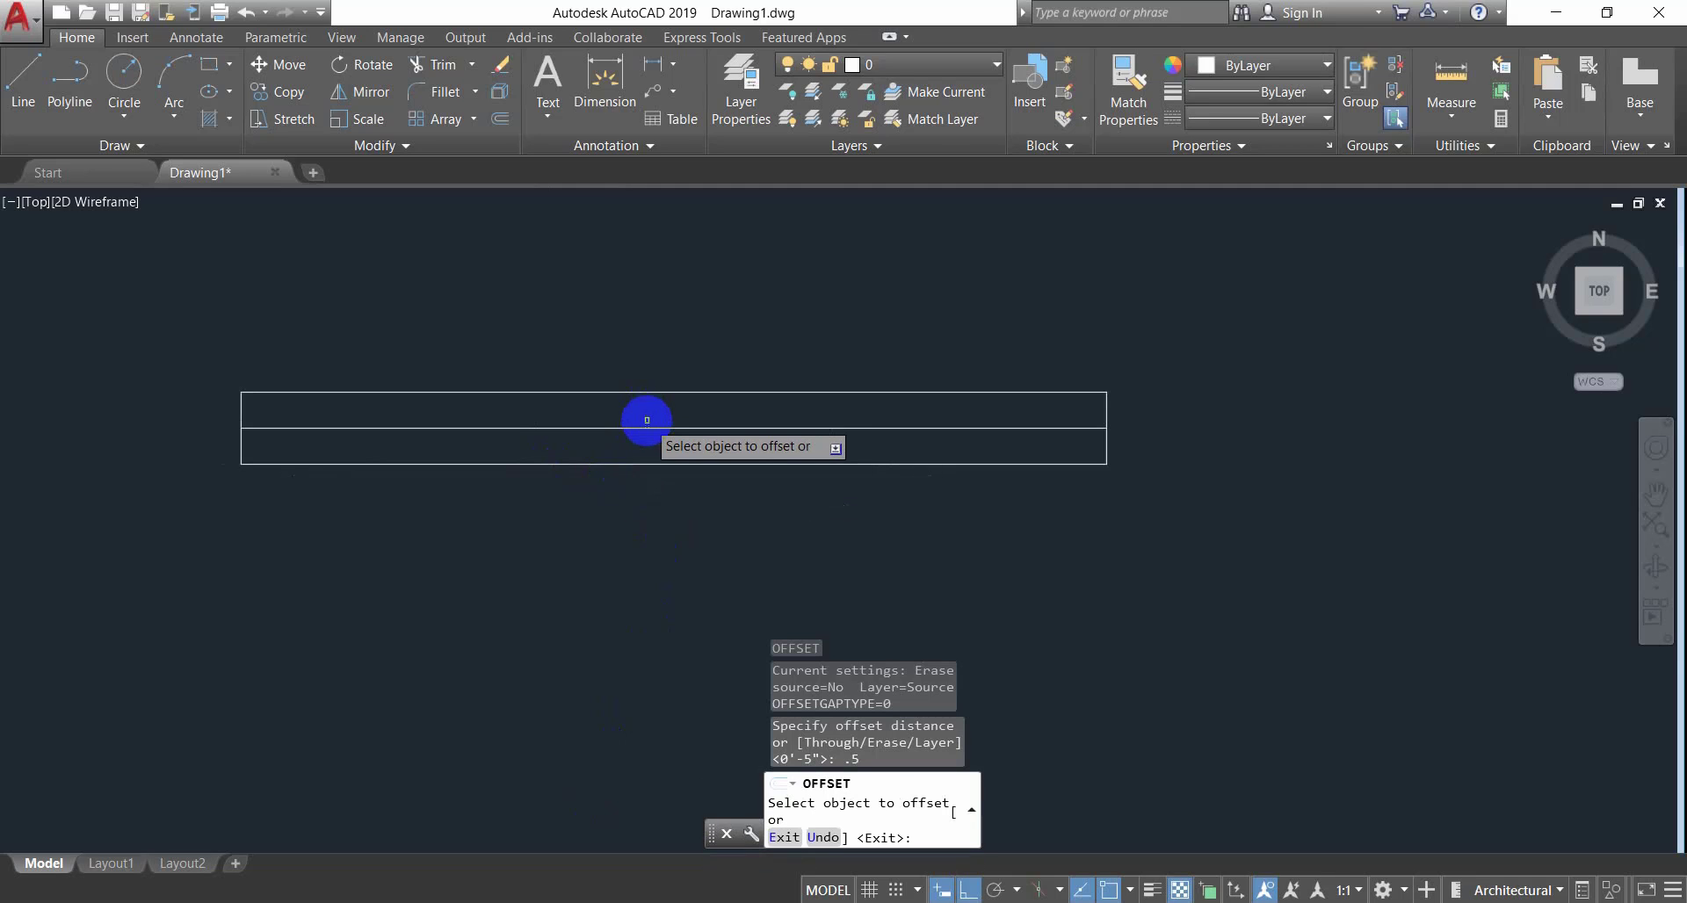
left_click(648, 428)
left_click(650, 444)
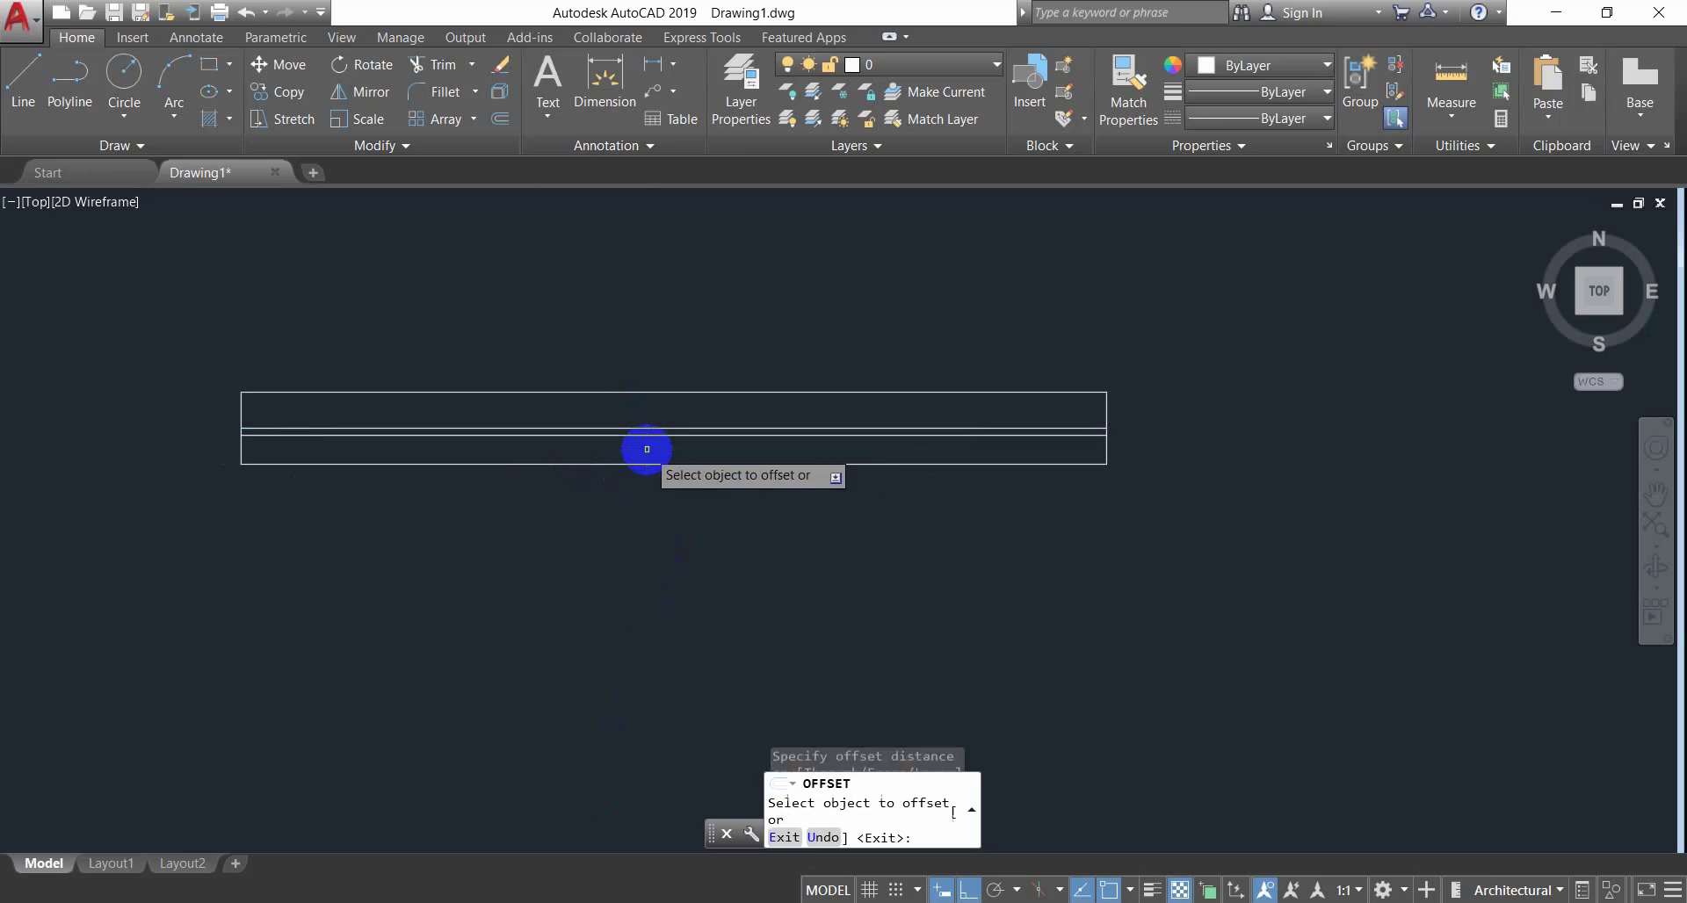
left_click(653, 429)
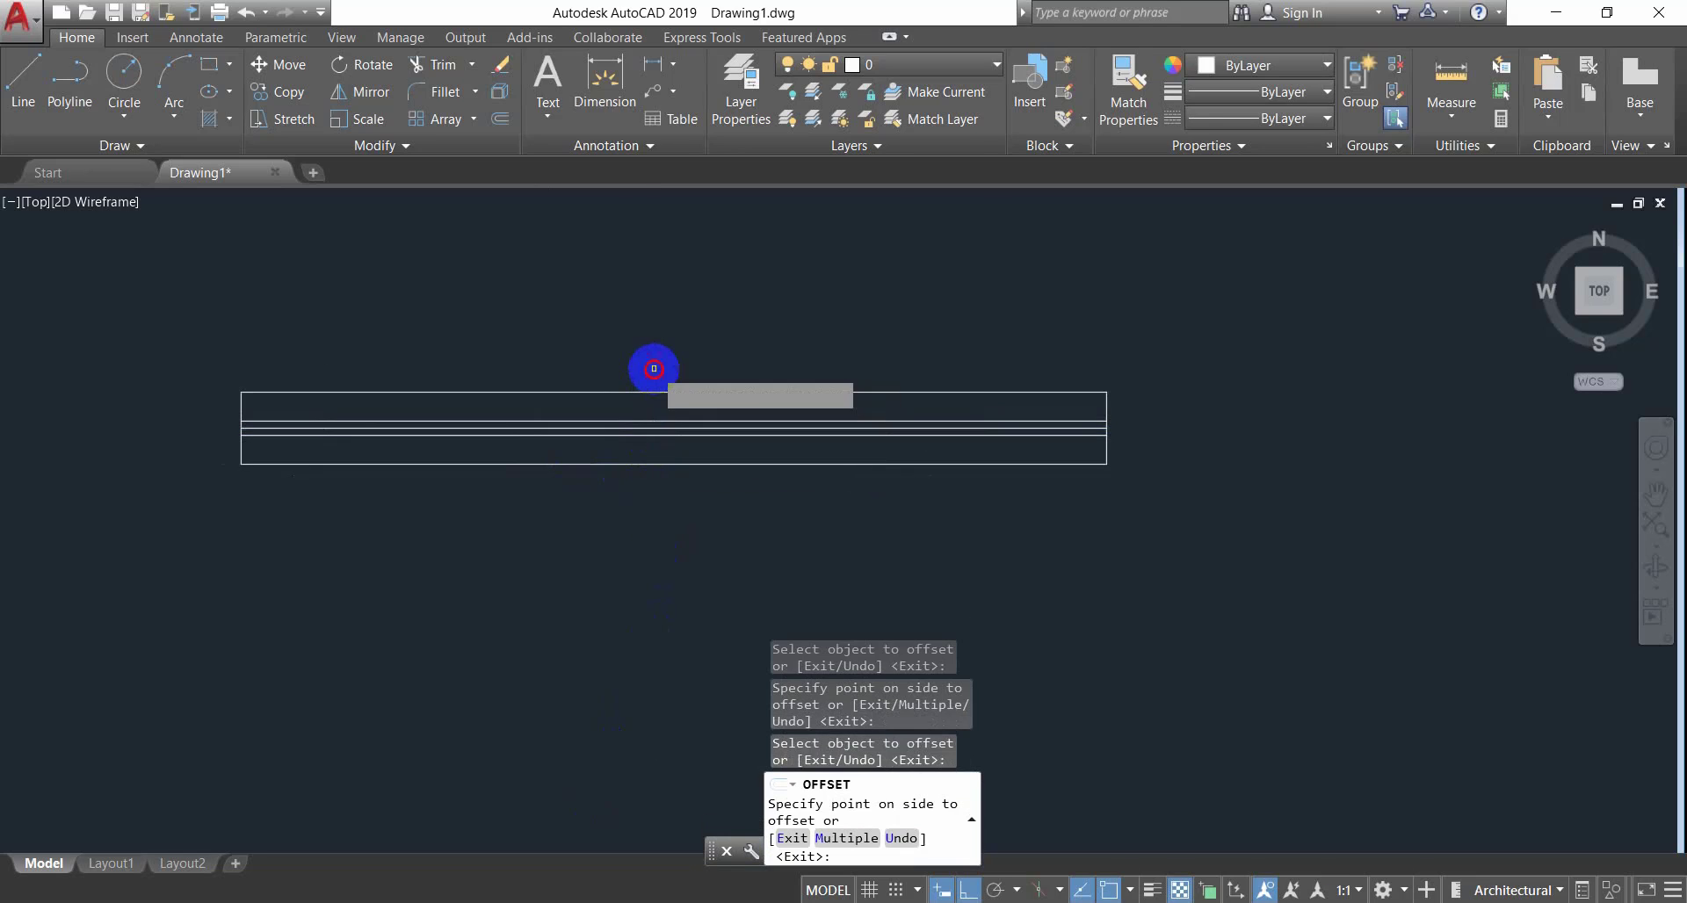
left_click(651, 371)
key("Escape")
key("Escape")
Erase the original centre line between the two offset lines of the window.
scroll(604, 430, "up", 4)
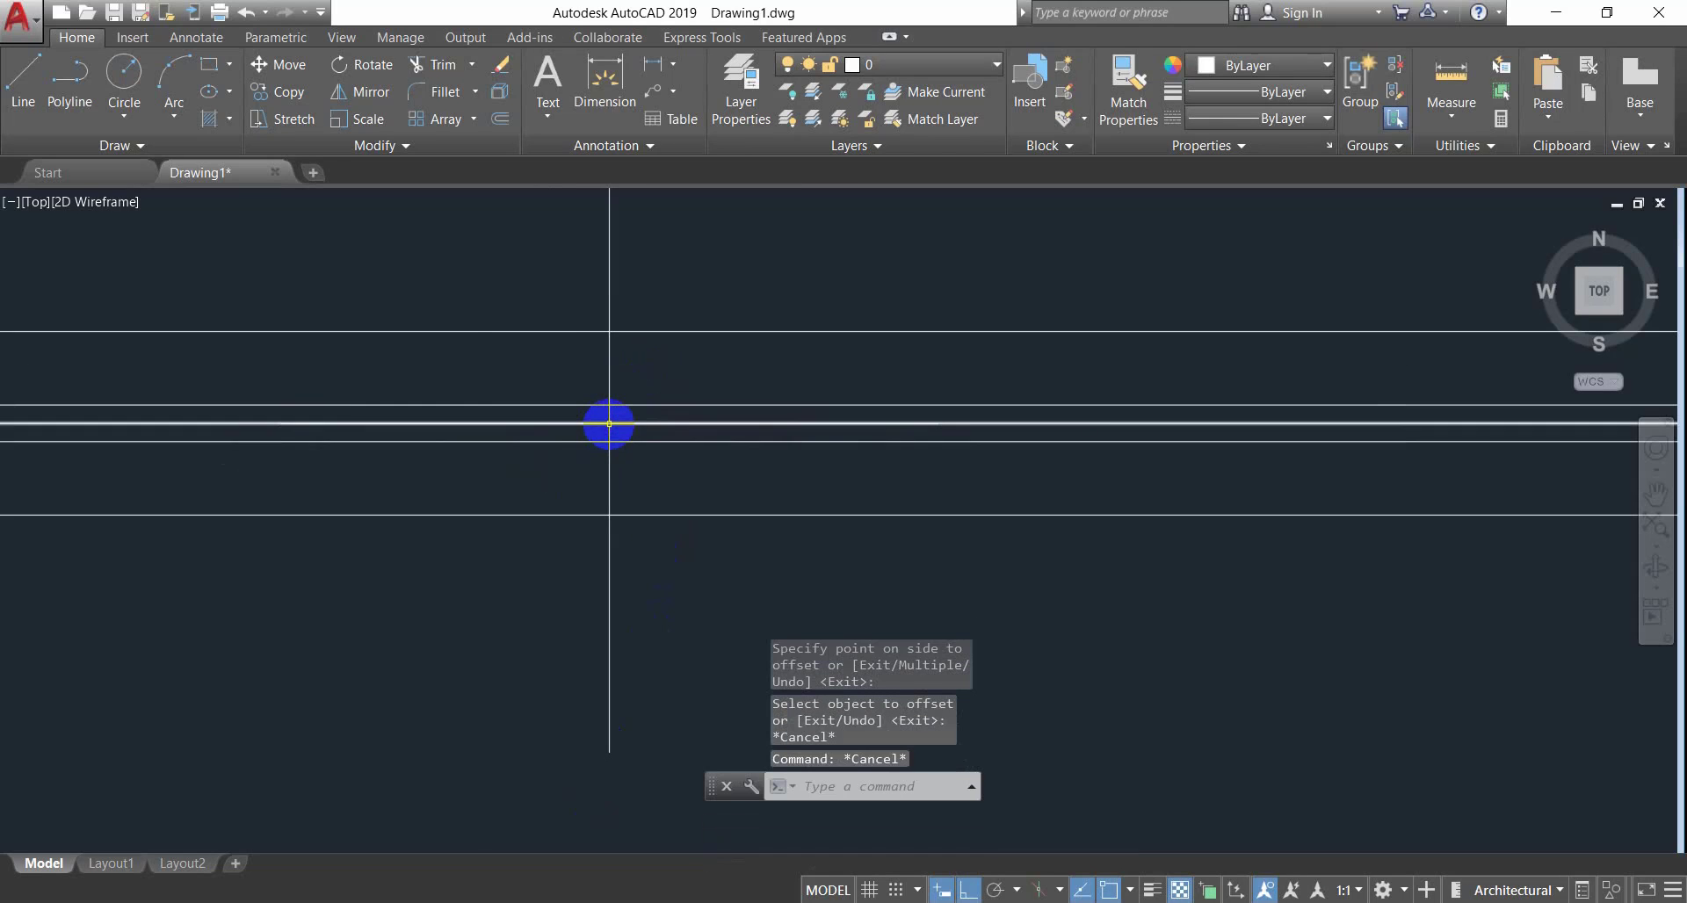
left_click(609, 422)
key("Return")
scroll(790, 527, "down", 3)
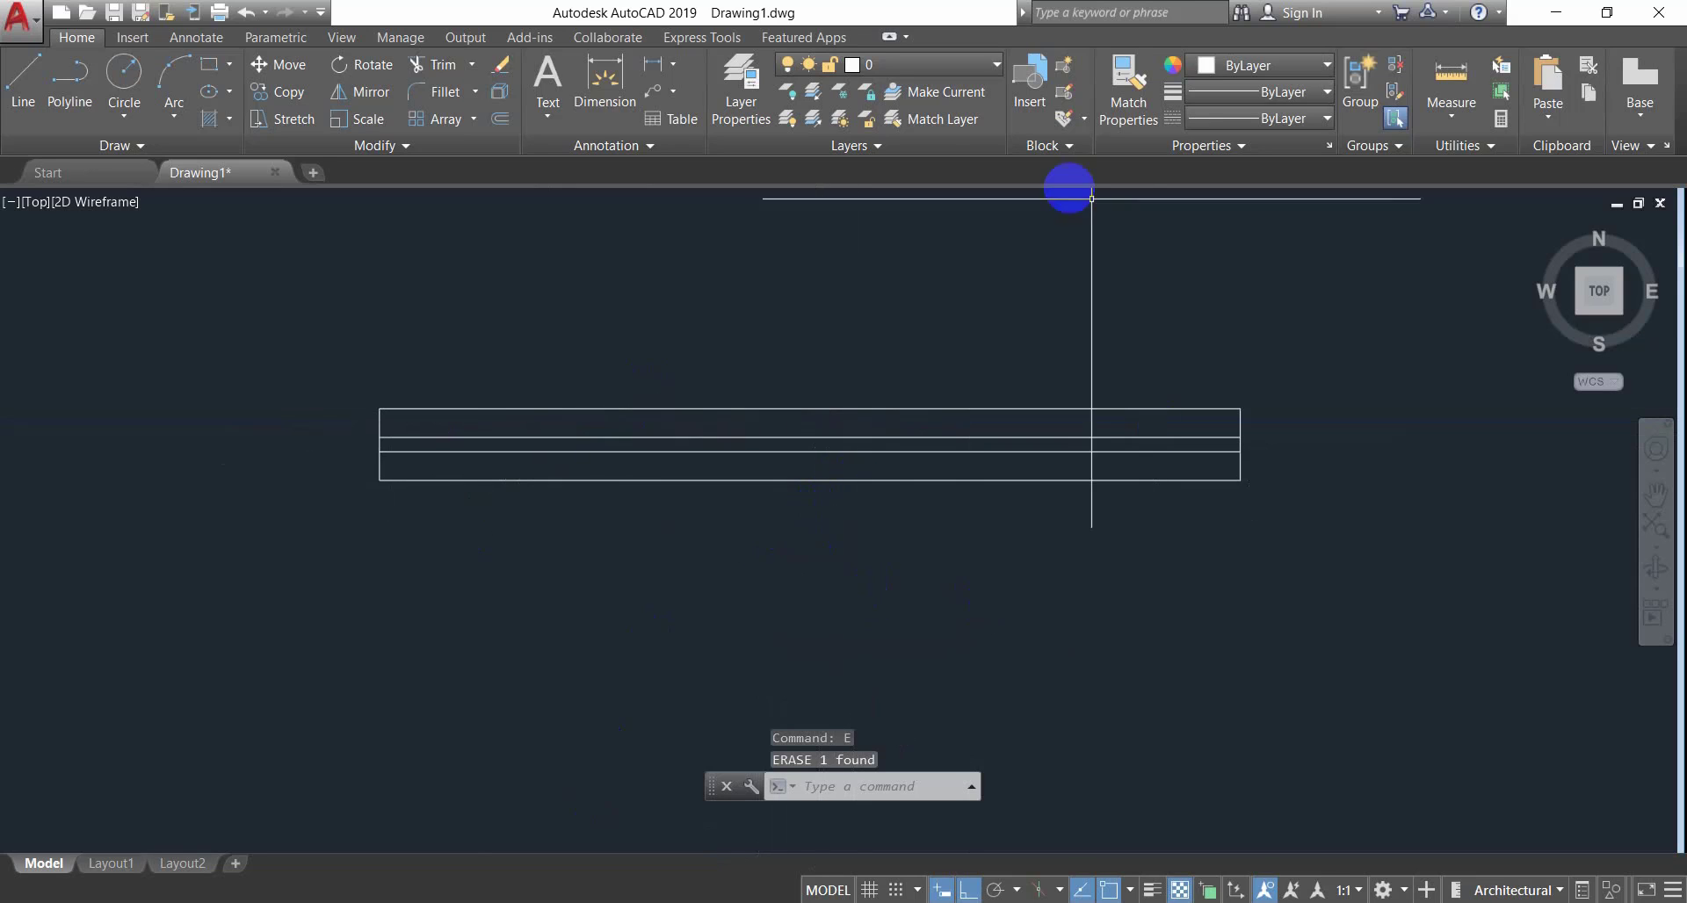
Assign all lines of the floor plan to the WALL-1 layer and clear the selection.
scroll(952, 391, "down", 3)
middle_click_drag(901, 389, 520, 369)
scroll(793, 422, "down", 1)
scroll(824, 428, "down", 1)
middle_click_drag(822, 428, 657, 308)
middle_click_drag(823, 424, 750, 330)
scroll(753, 392, "down", 2)
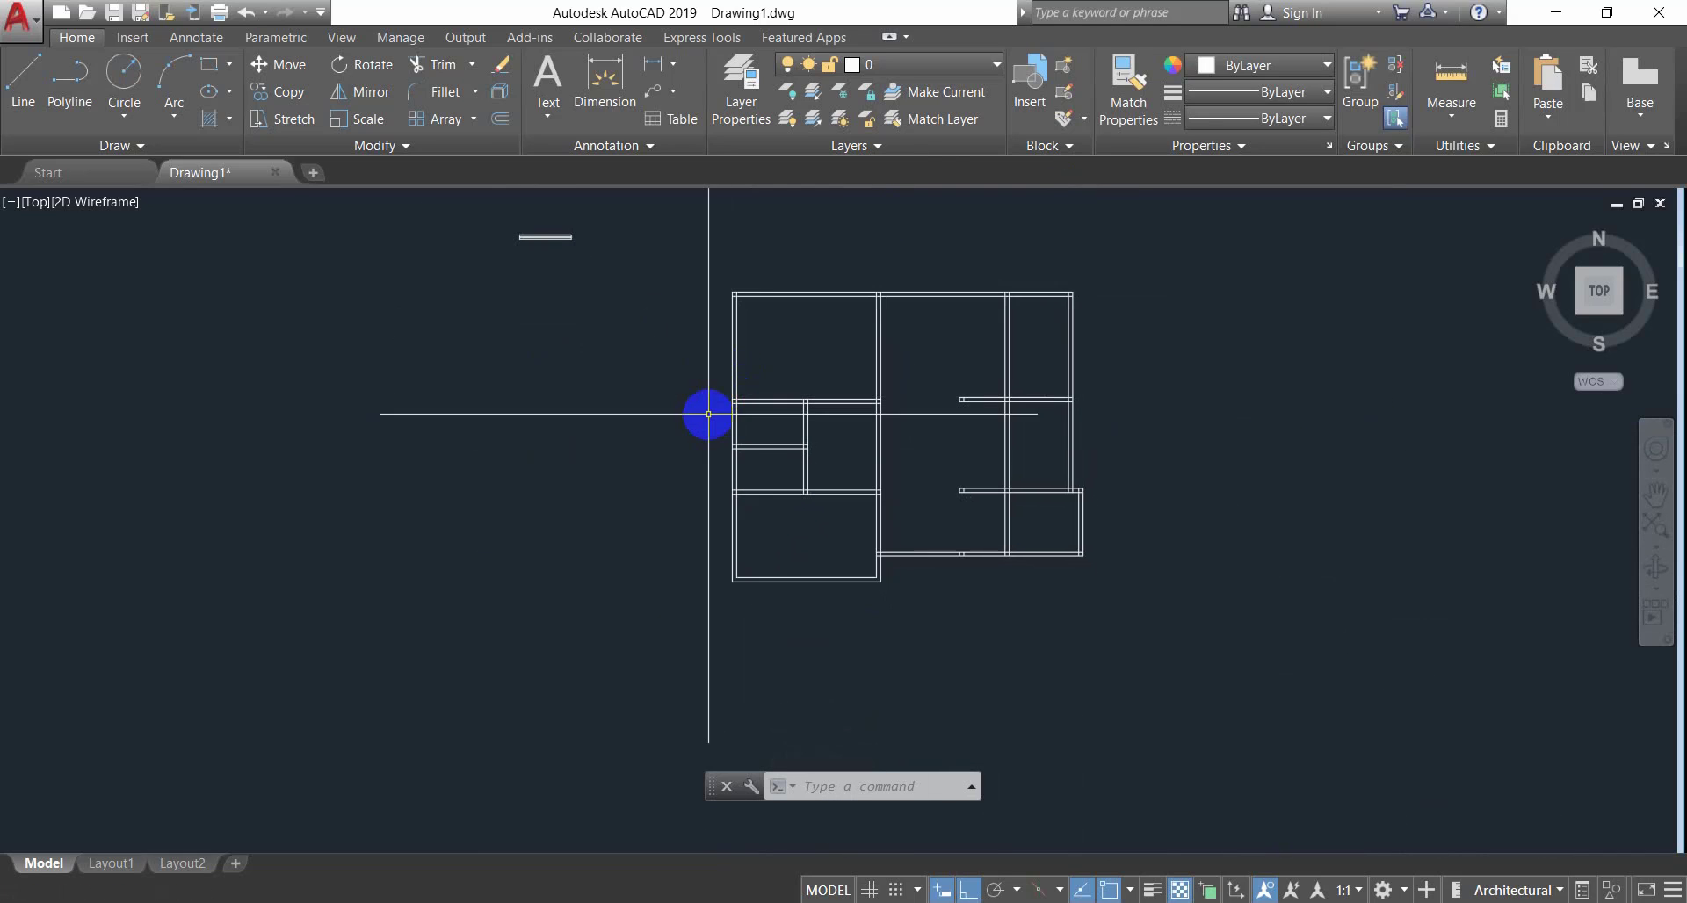
middle_click_drag(740, 457, 695, 451)
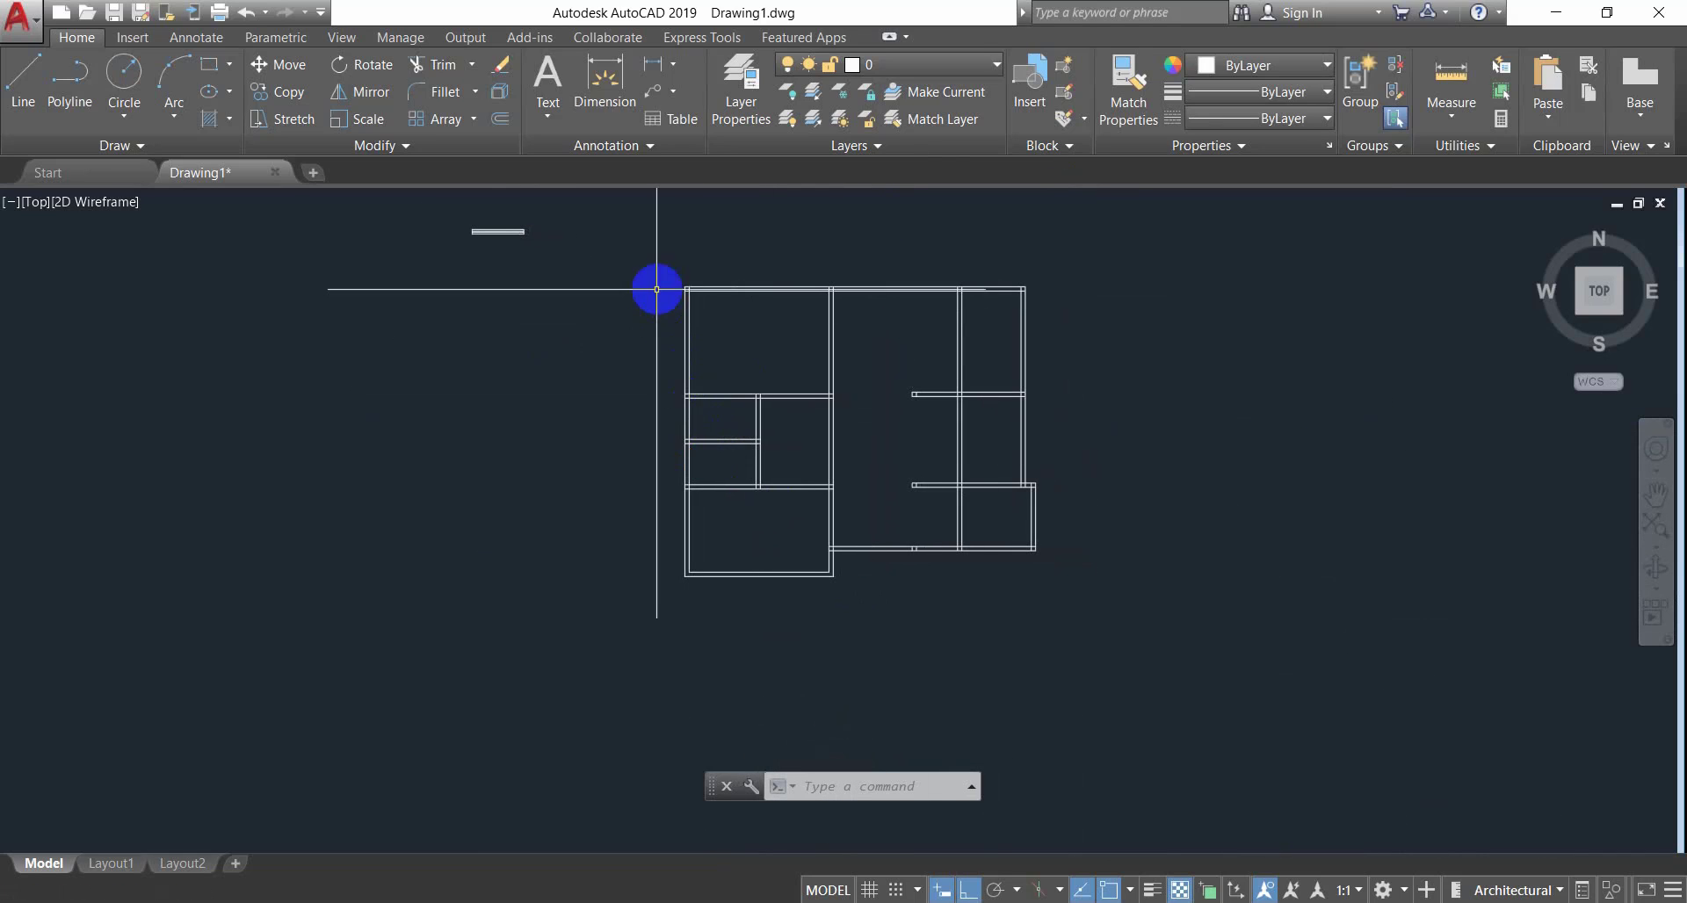
left_click(642, 256)
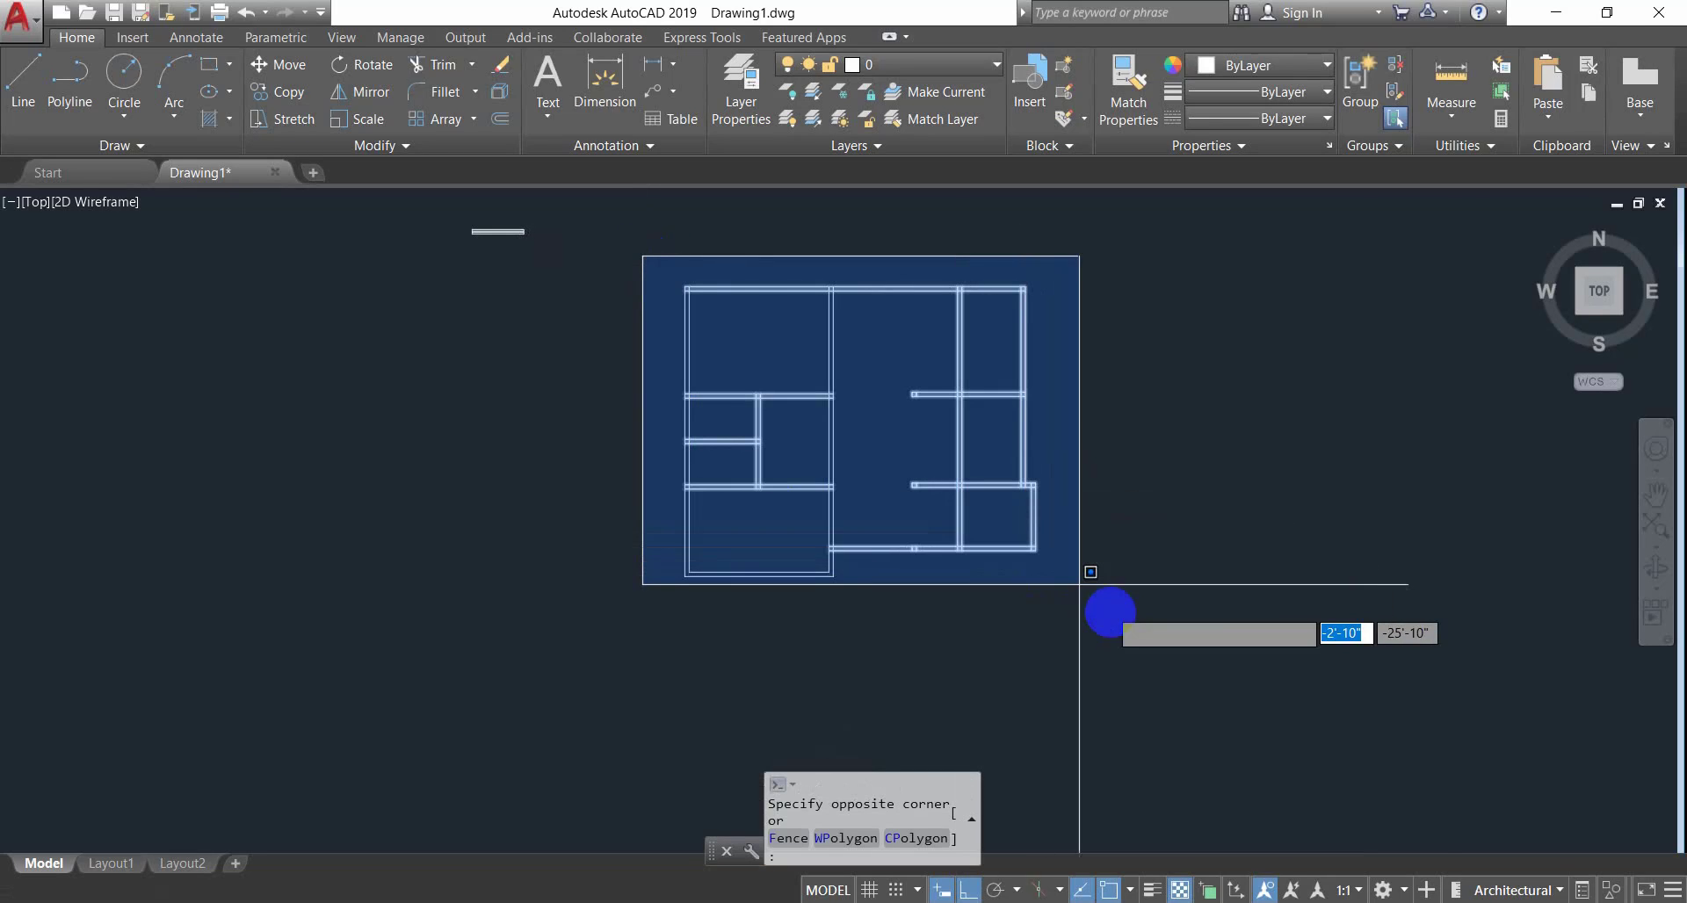
left_click(1137, 655)
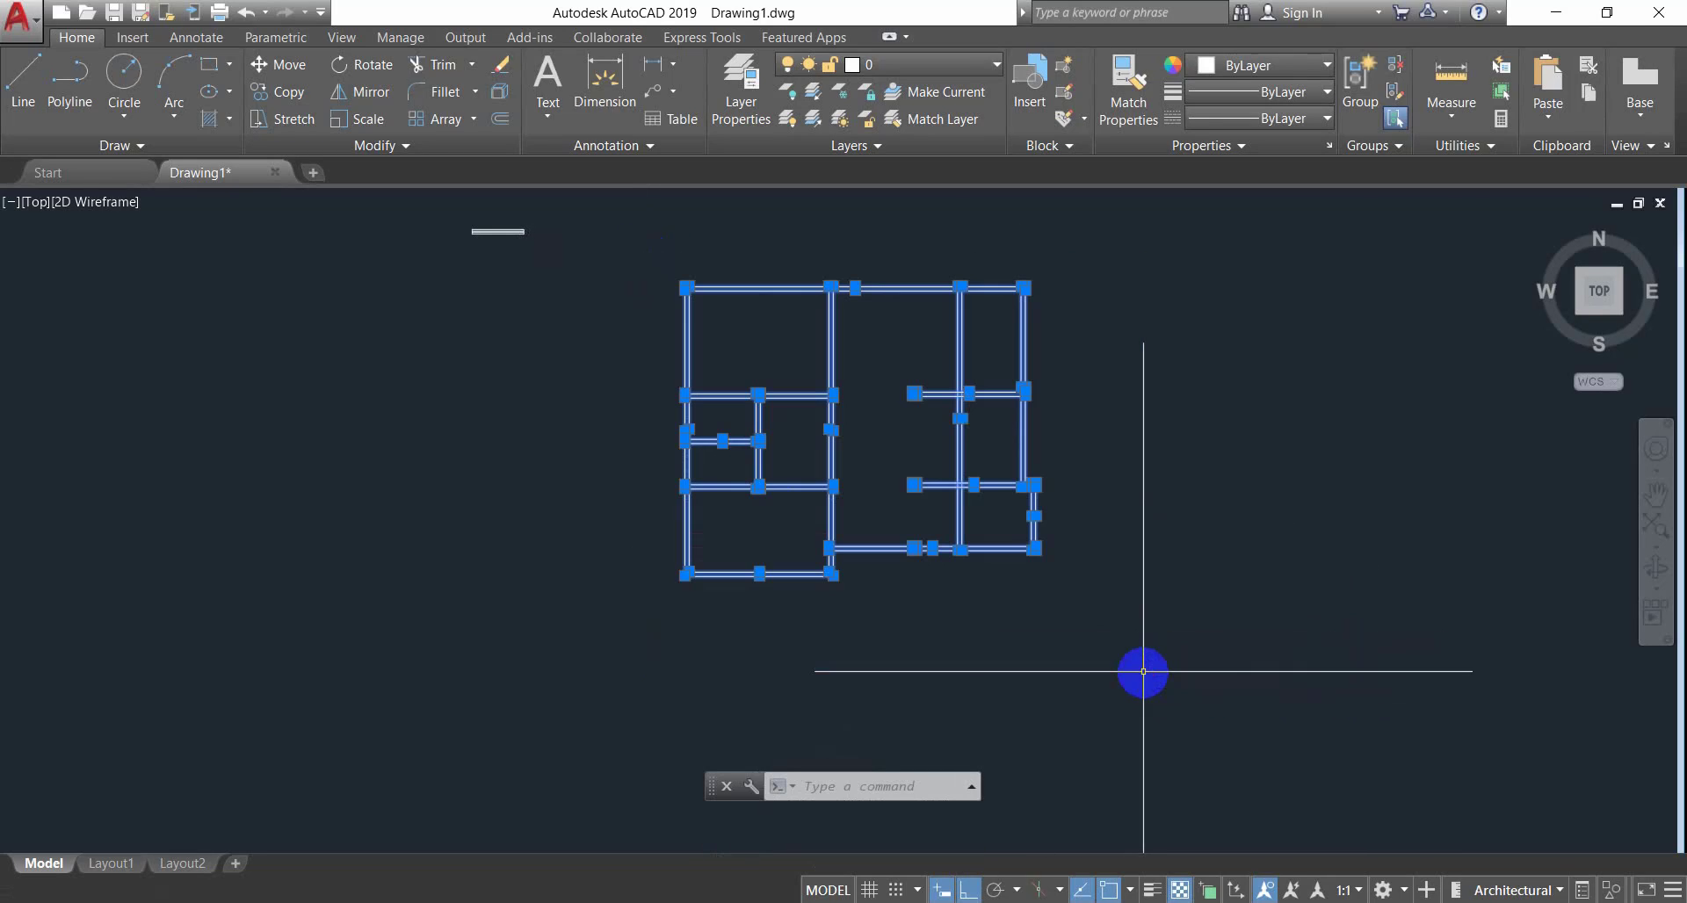
left_click(888, 62)
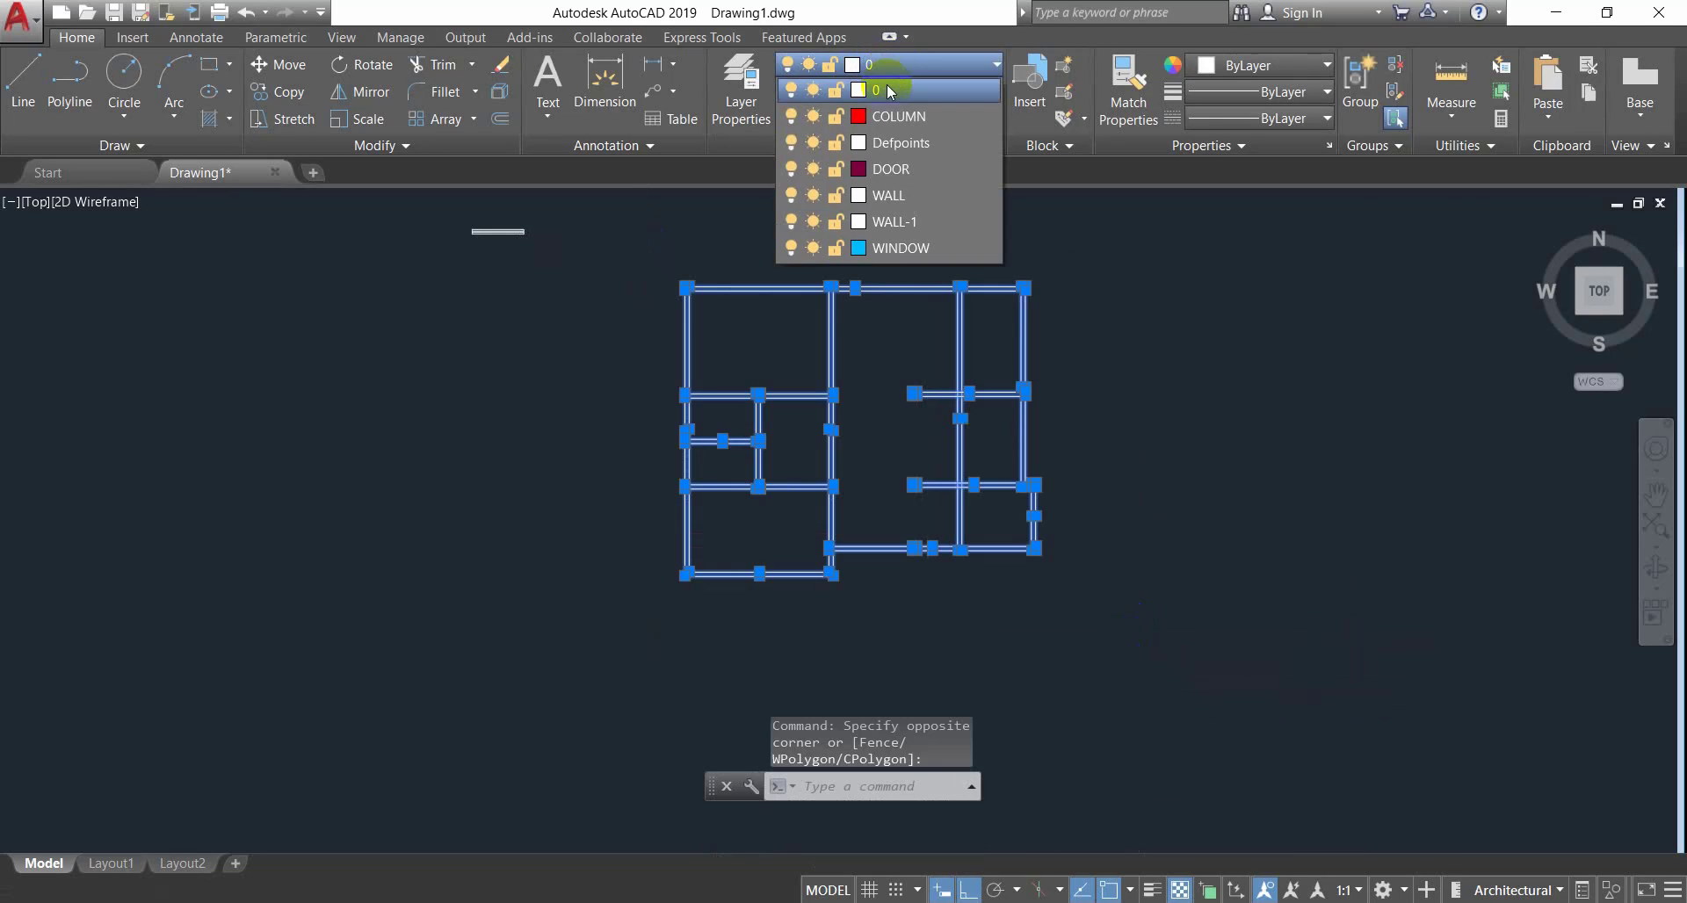
left_click(911, 223)
key("Escape")
key("Escape")
key("Escape")
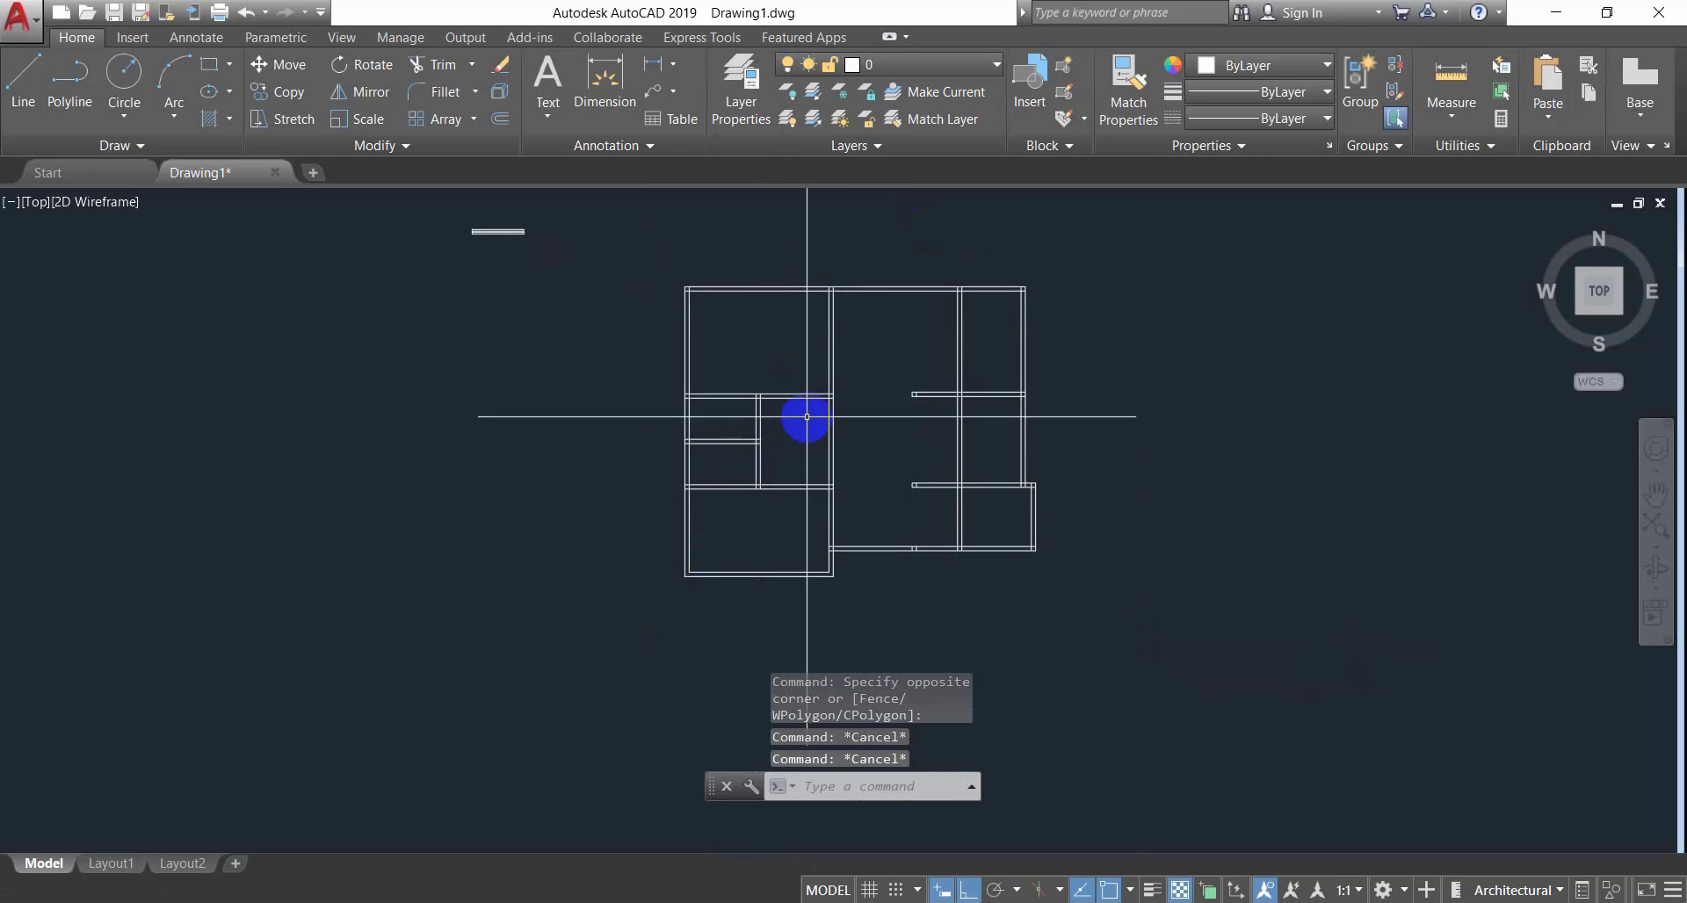
scroll(814, 433, "up", 2)
scroll(888, 342, "down", 4)
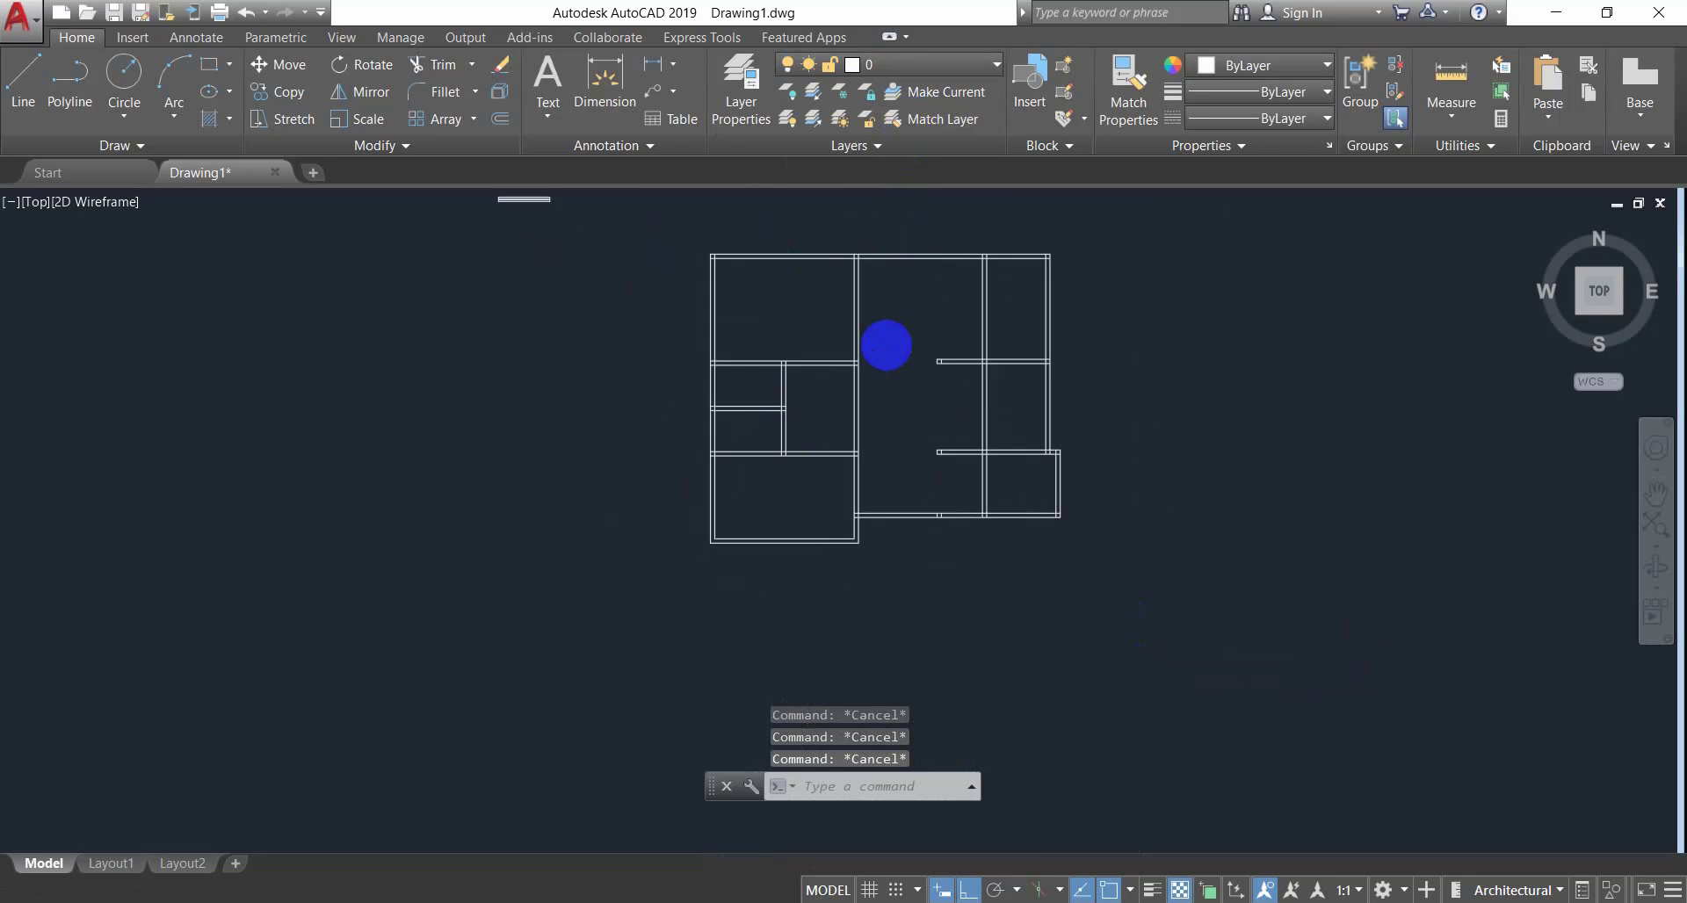
left_click(1047, 239)
left_click(697, 472)
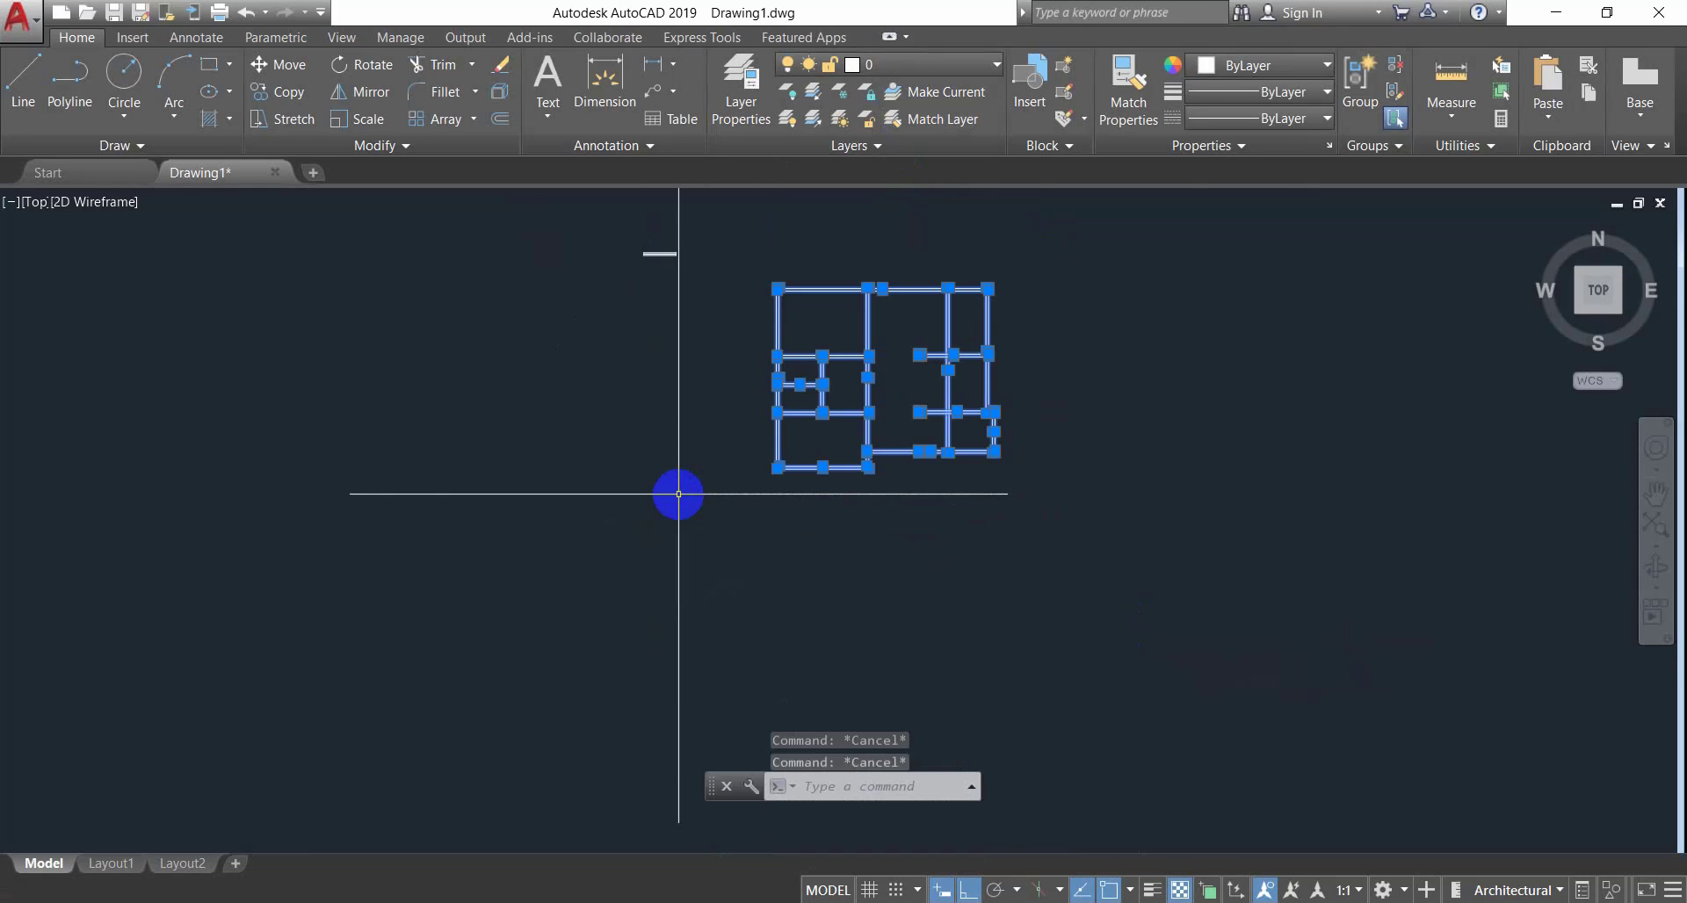
key("Escape")
key("Escape")
Assign the whole window symbol beside the floor plan to the WINDOW layer and clear the selection.
middle_click_drag(744, 207, 742, 275)
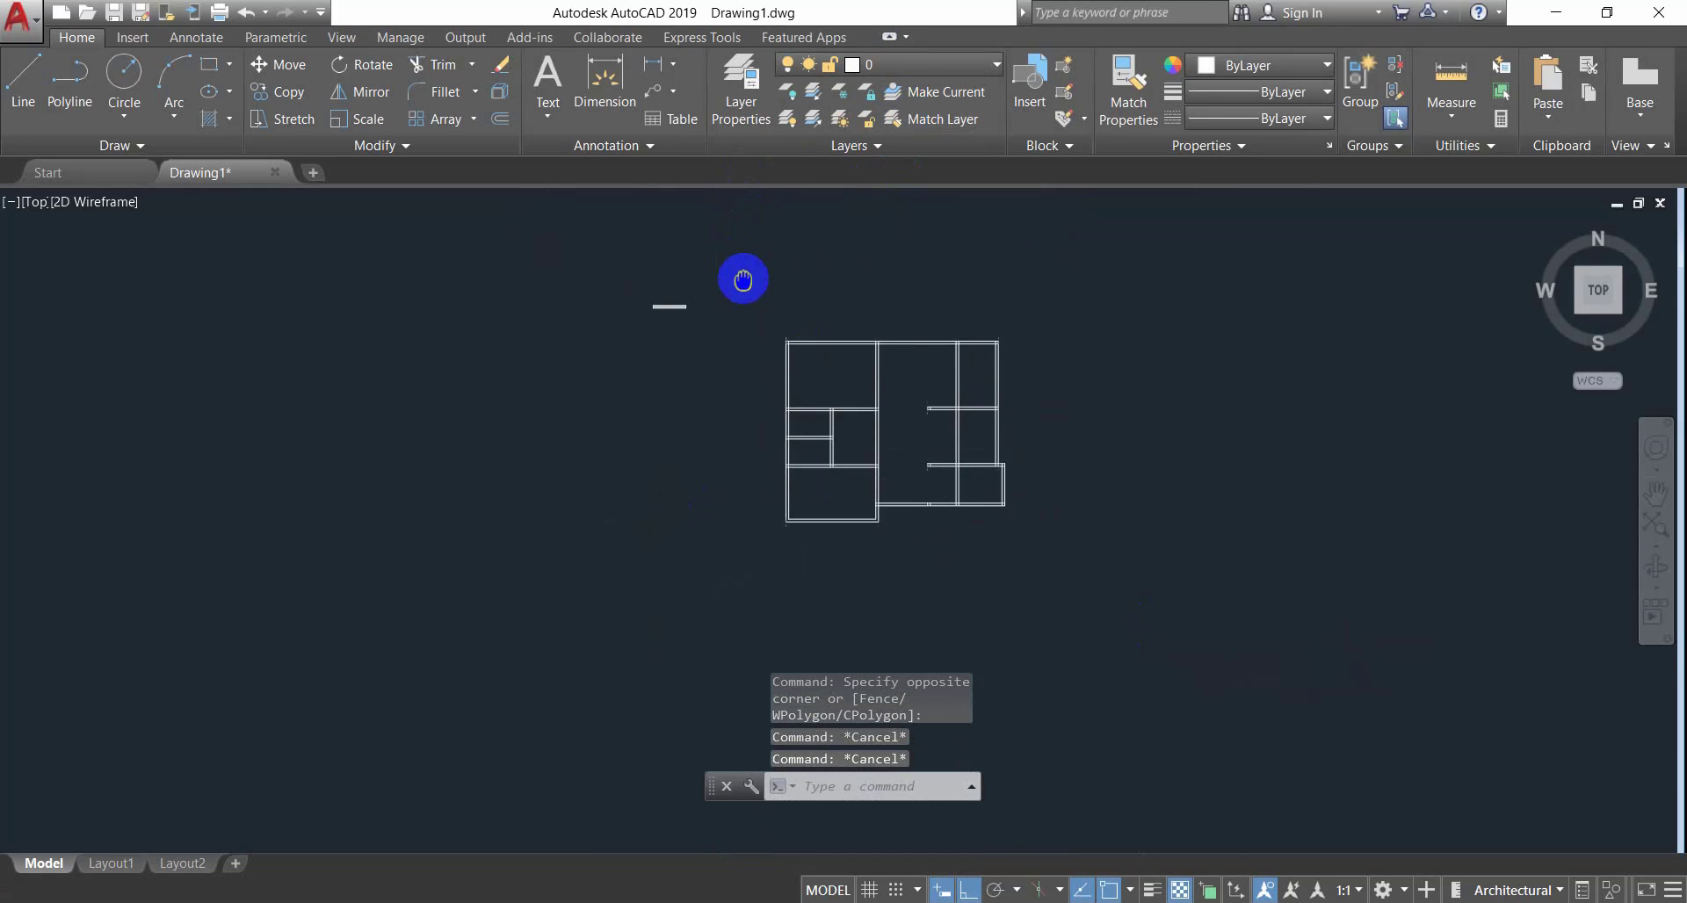
scroll(693, 290, "up", 4)
scroll(557, 425, "up", 2)
scroll(544, 422, "up", 2)
middle_click_drag(651, 307, 698, 415)
scroll(697, 415, "up", 2)
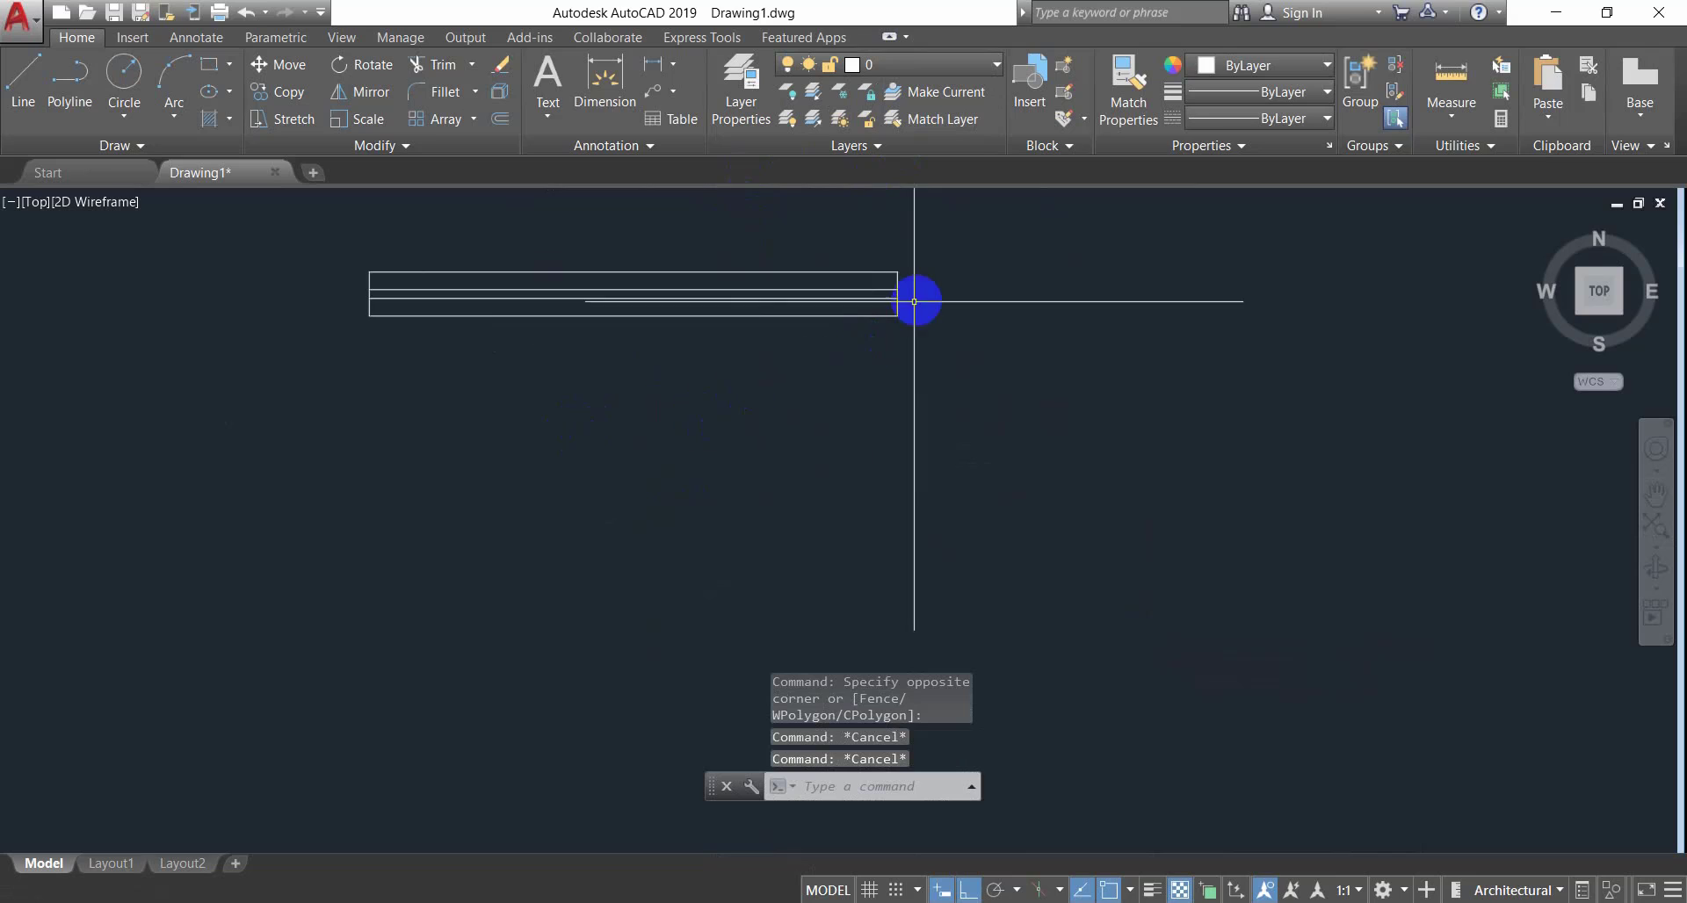
left_click(931, 241)
left_click(143, 459)
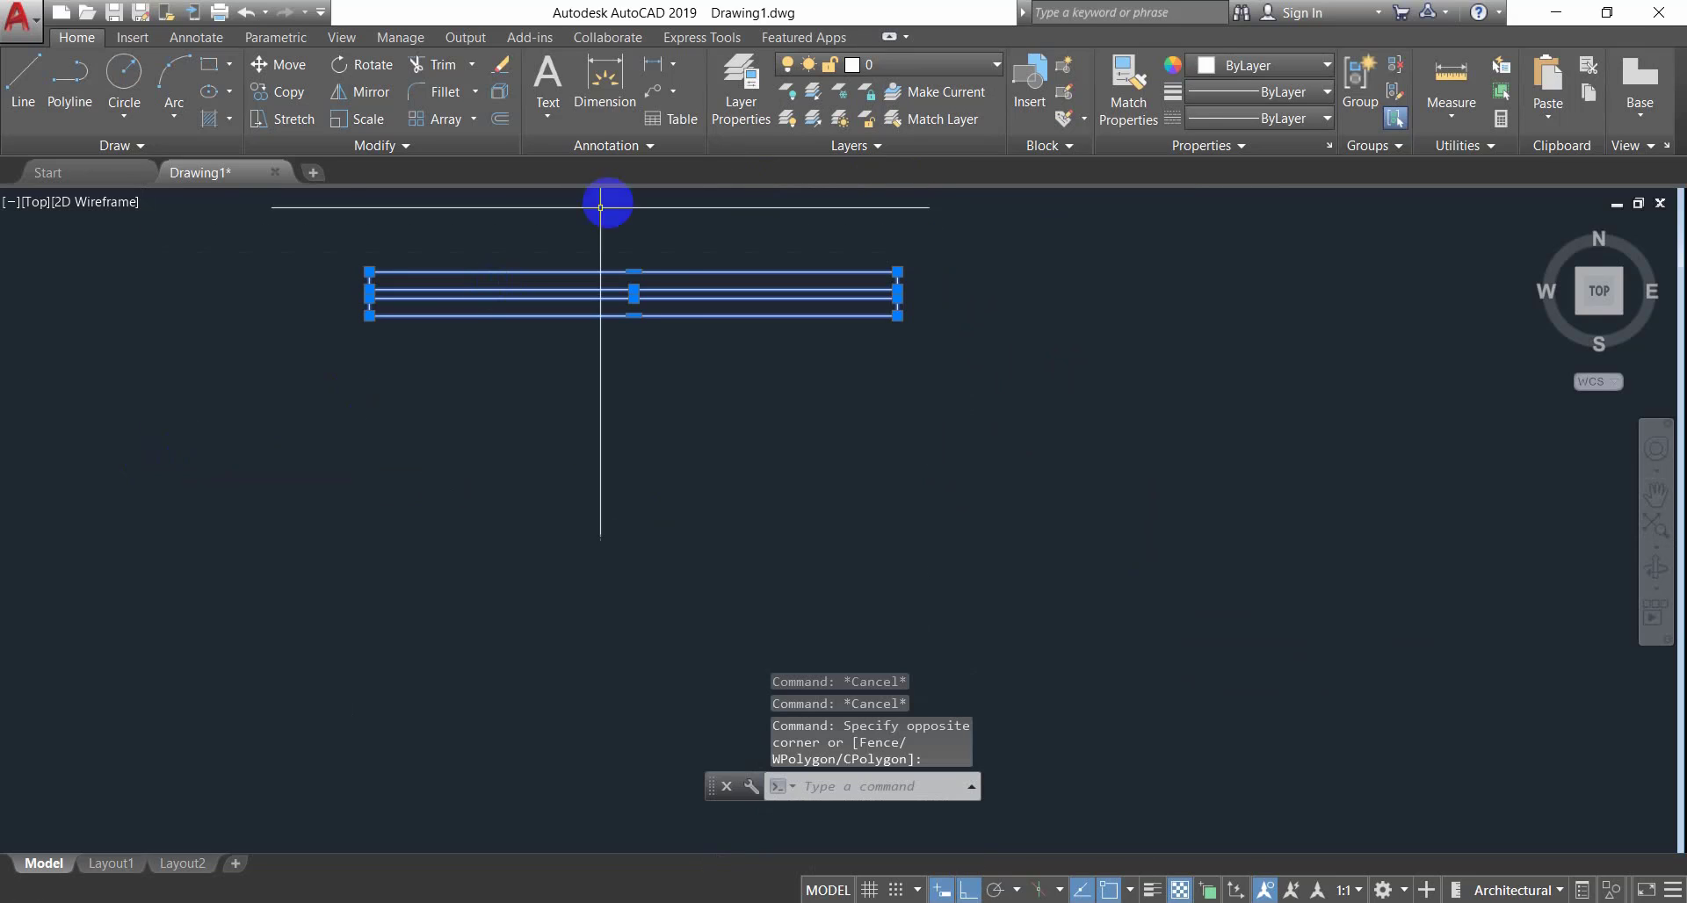
left_click(889, 64)
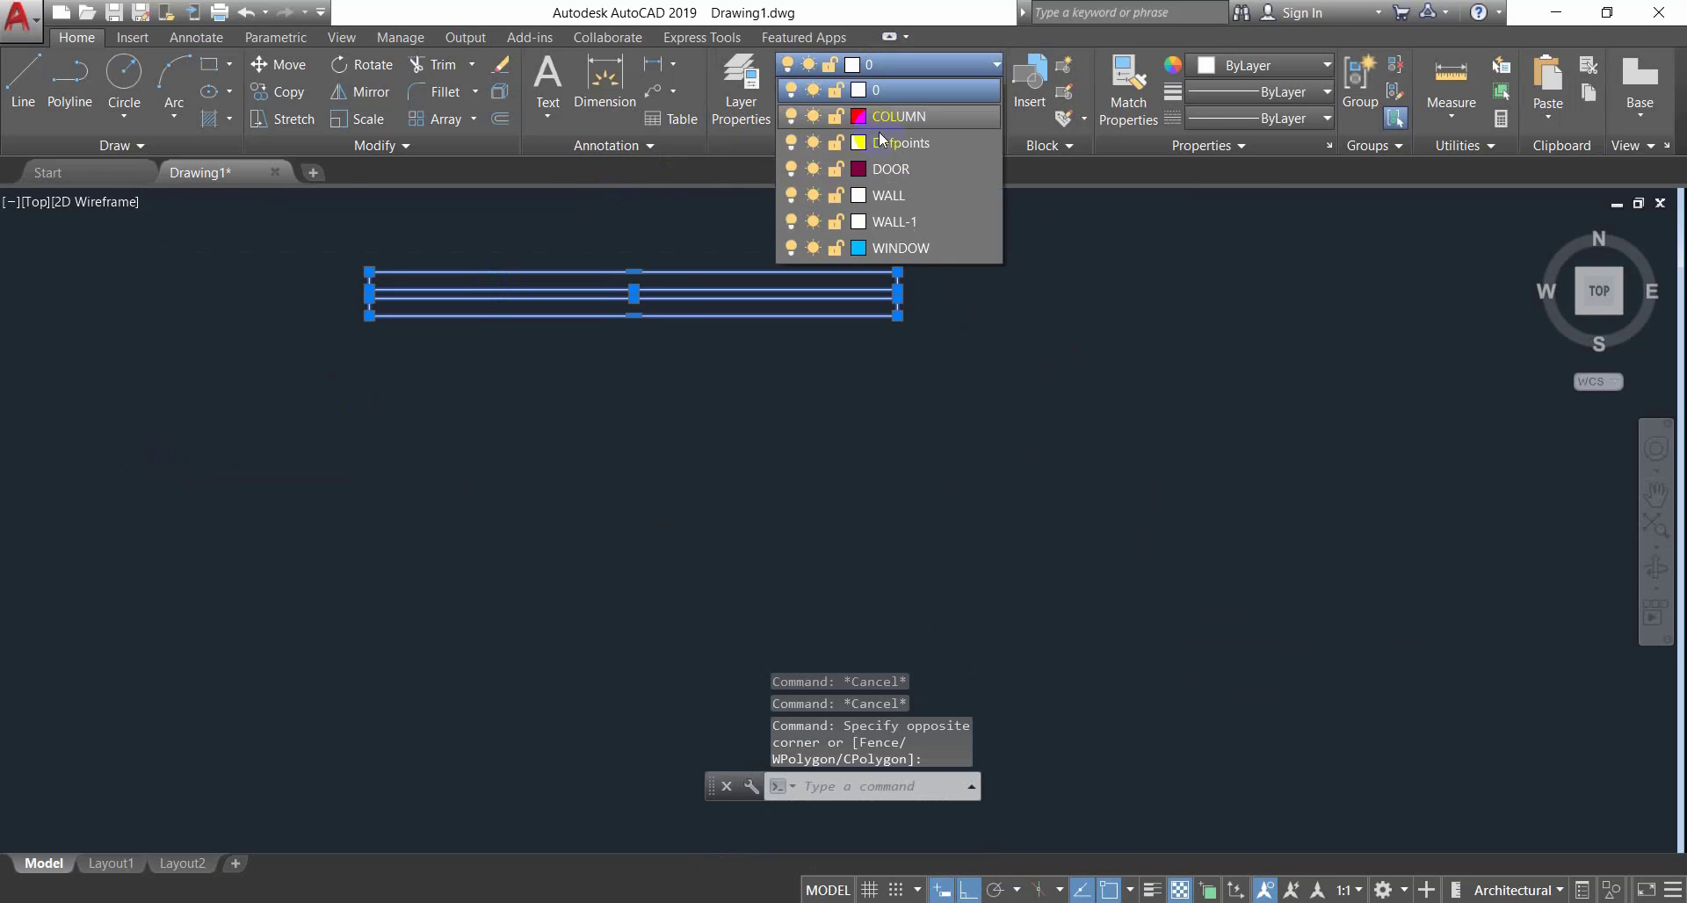
left_click(914, 249)
key("Escape")
key("Escape")
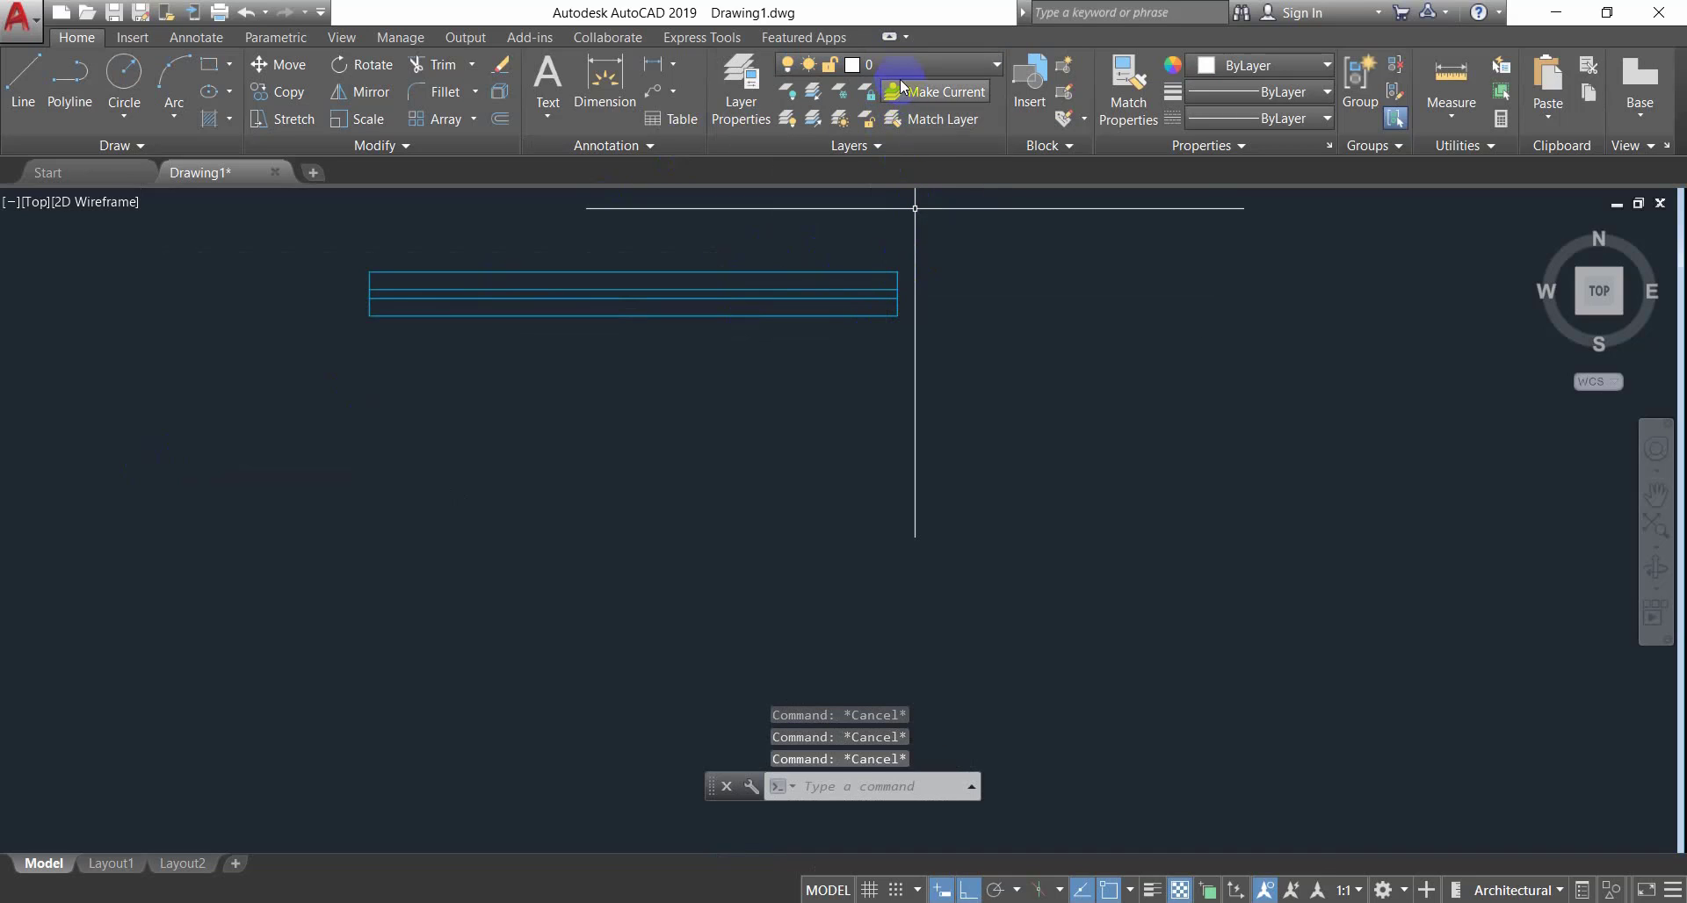
Turn the WINDOW layer off and back on, and make it the current layer.
left_click(908, 66)
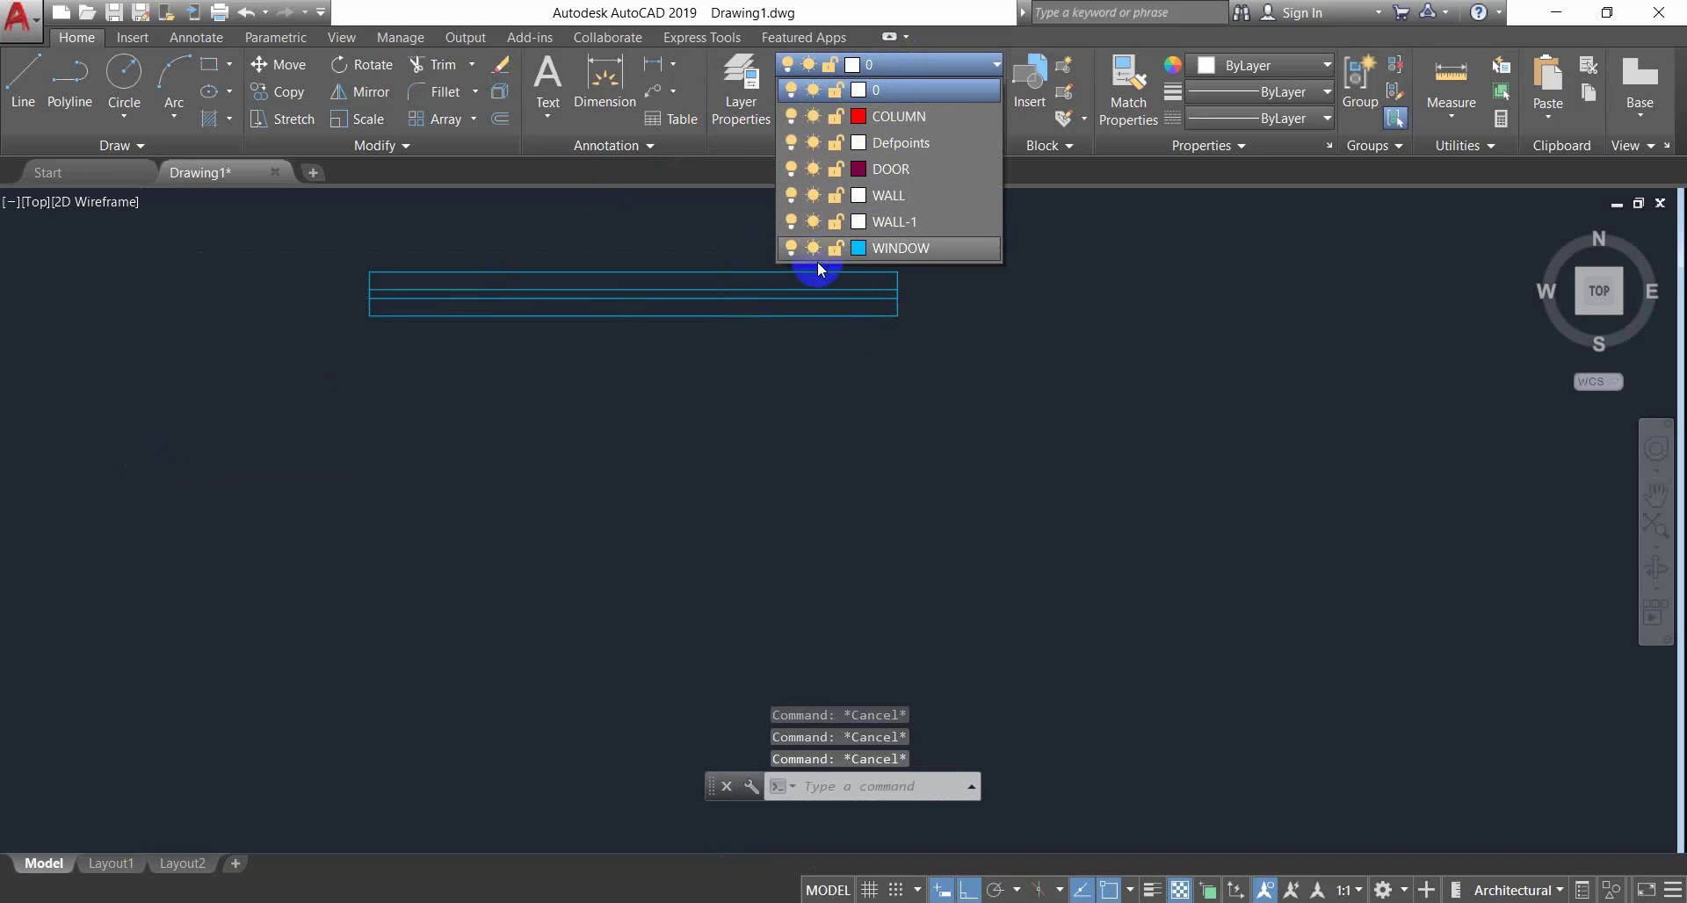
left_click(791, 249)
left_click(792, 249)
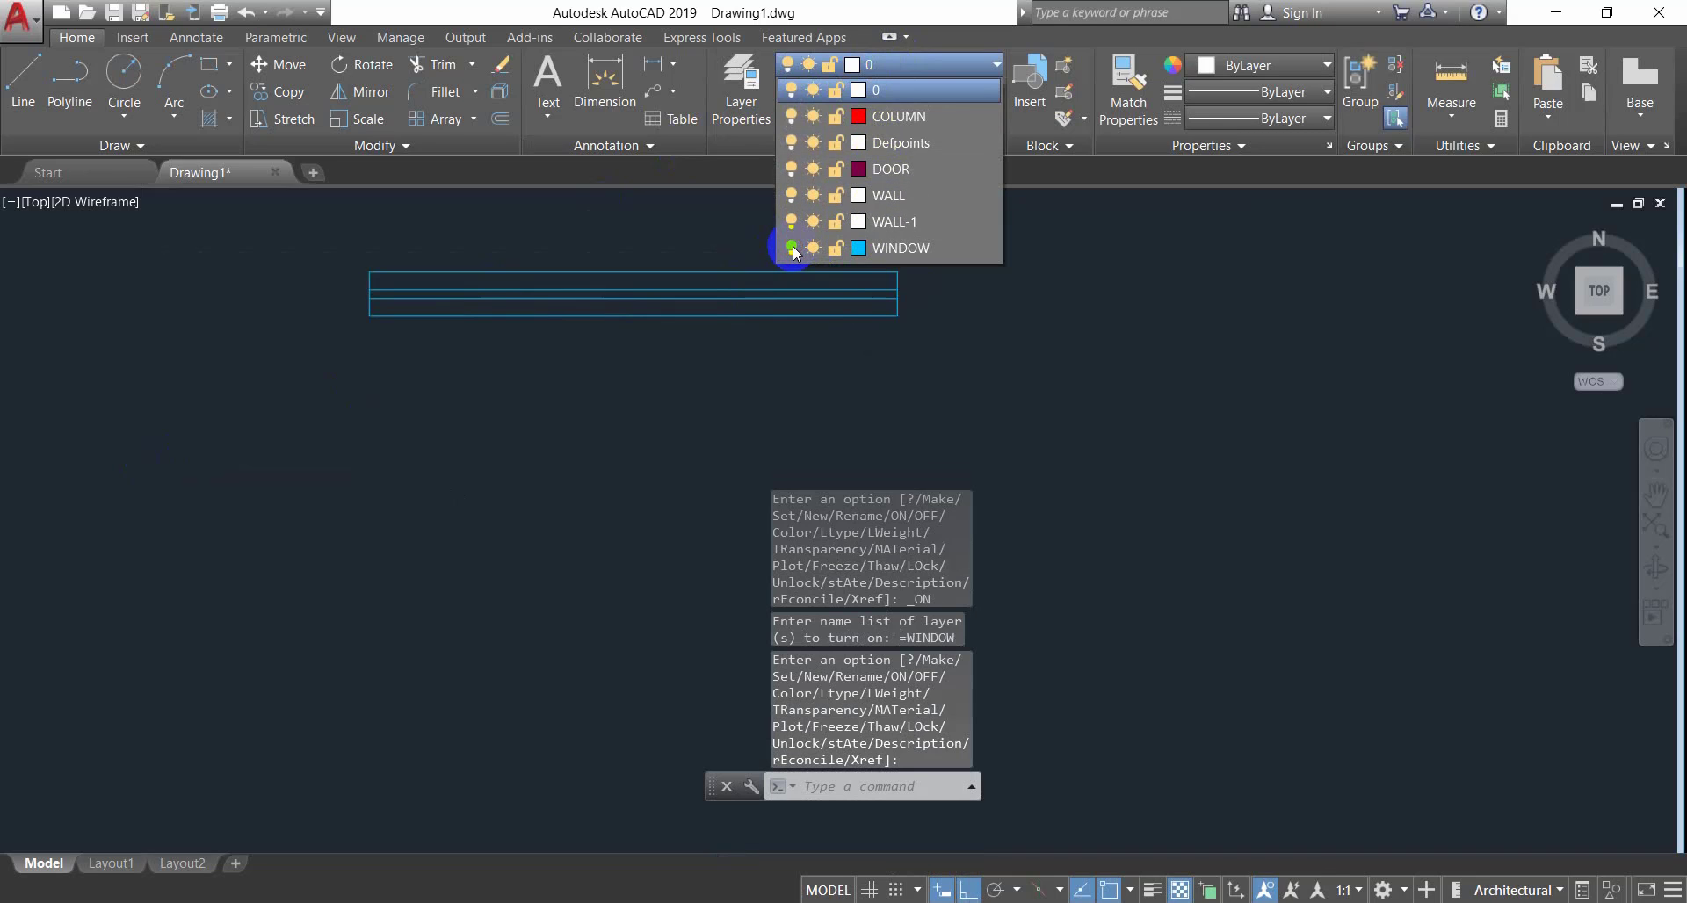
left_click(893, 248)
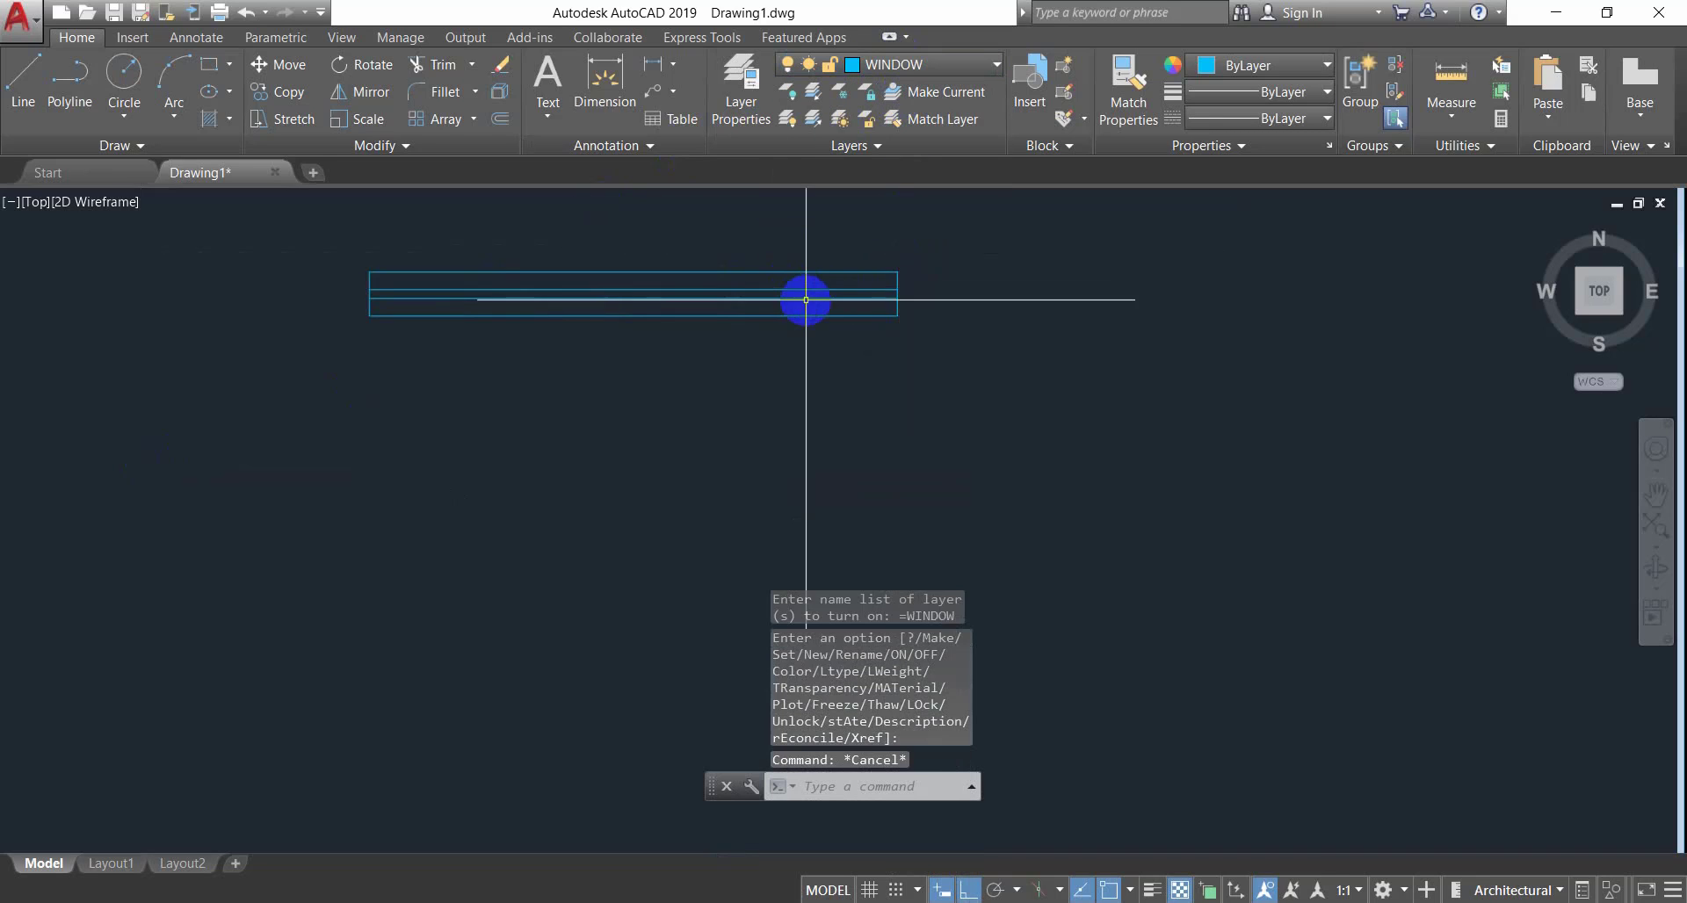
scroll(710, 356, "down", 5)
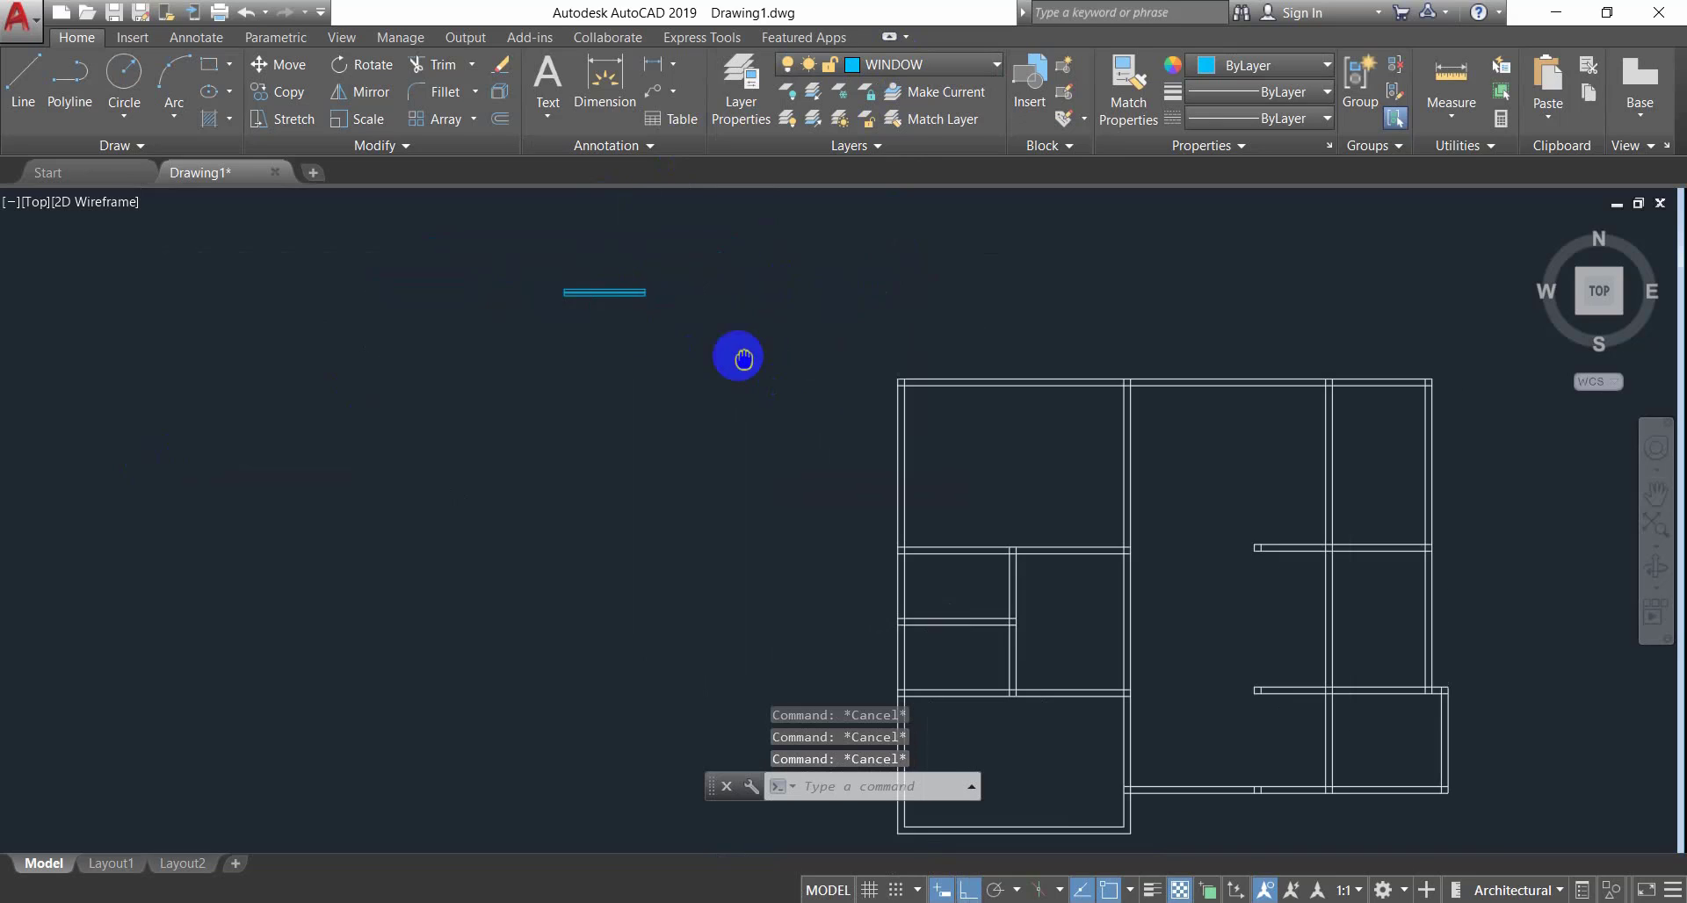
middle_click_drag(559, 309, 527, 332)
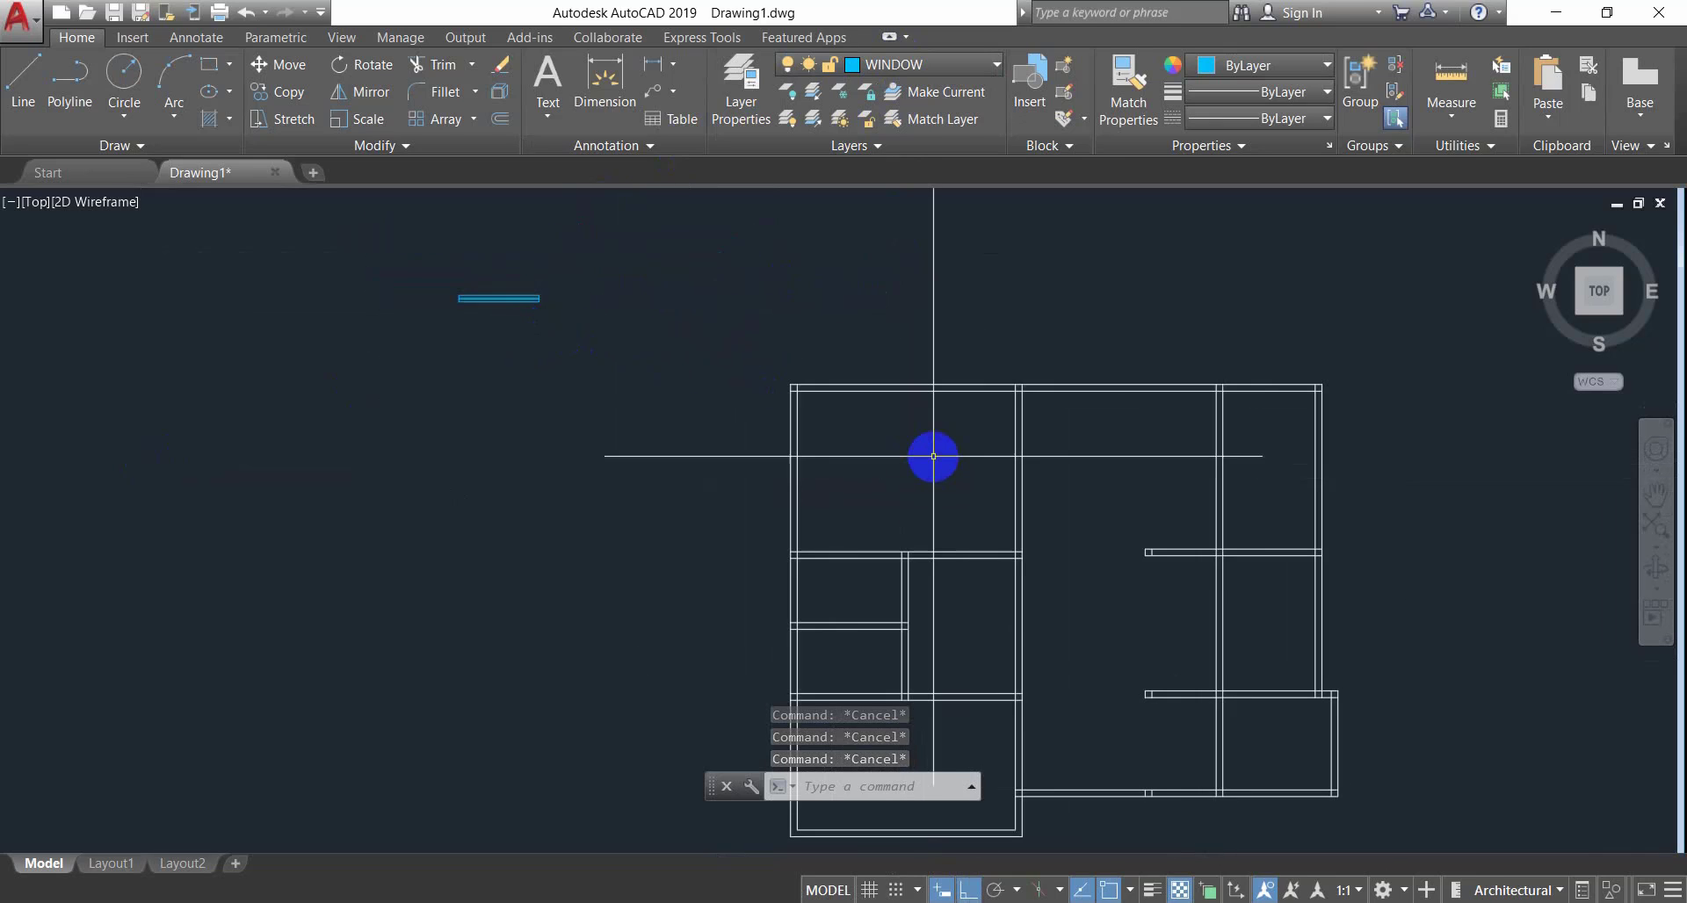
middle_click_drag(911, 400, 887, 415)
scroll(866, 406, "up", 2)
scroll(701, 369, "down", 2)
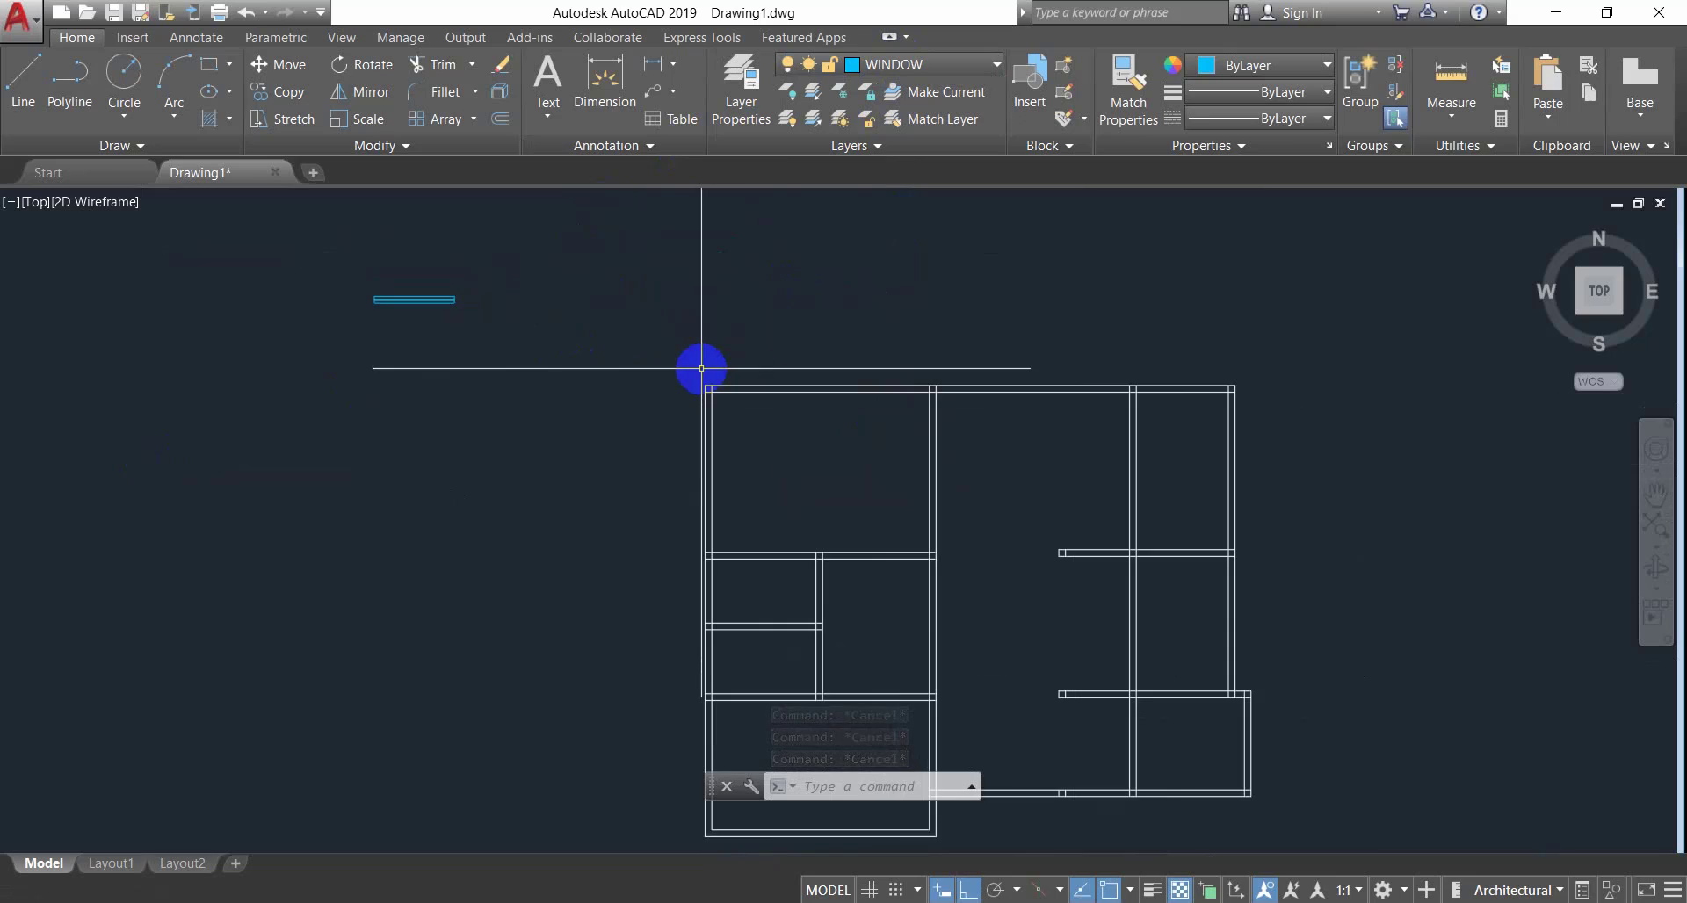
middle_click_drag(715, 371, 854, 378)
left_click(667, 243)
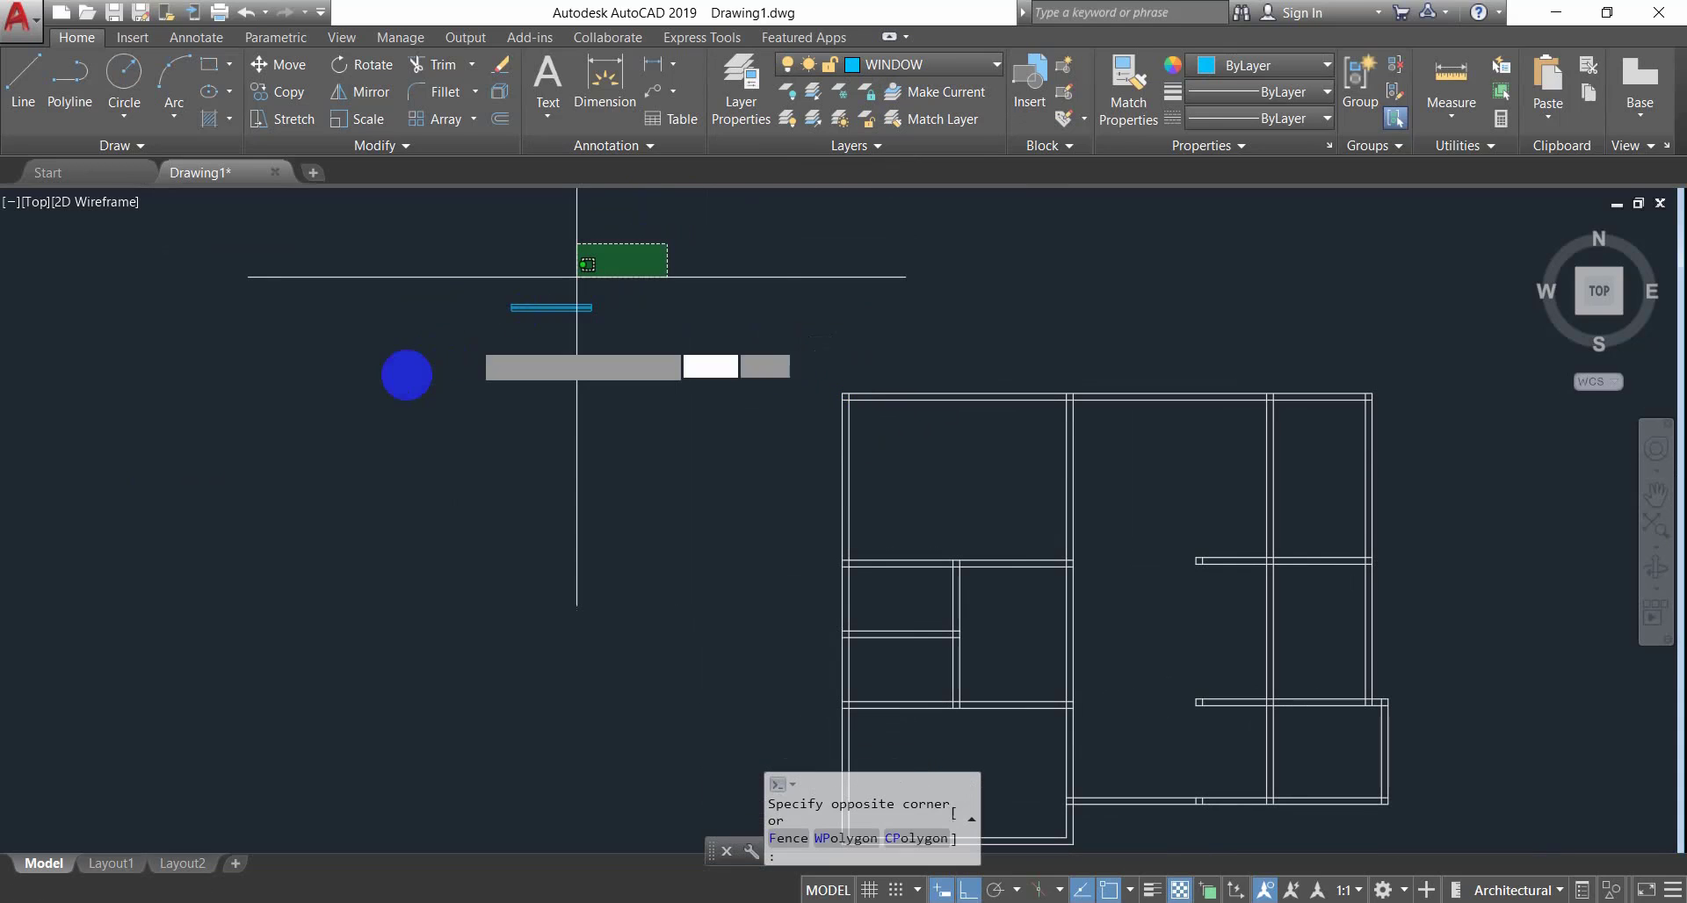
left_click(379, 432)
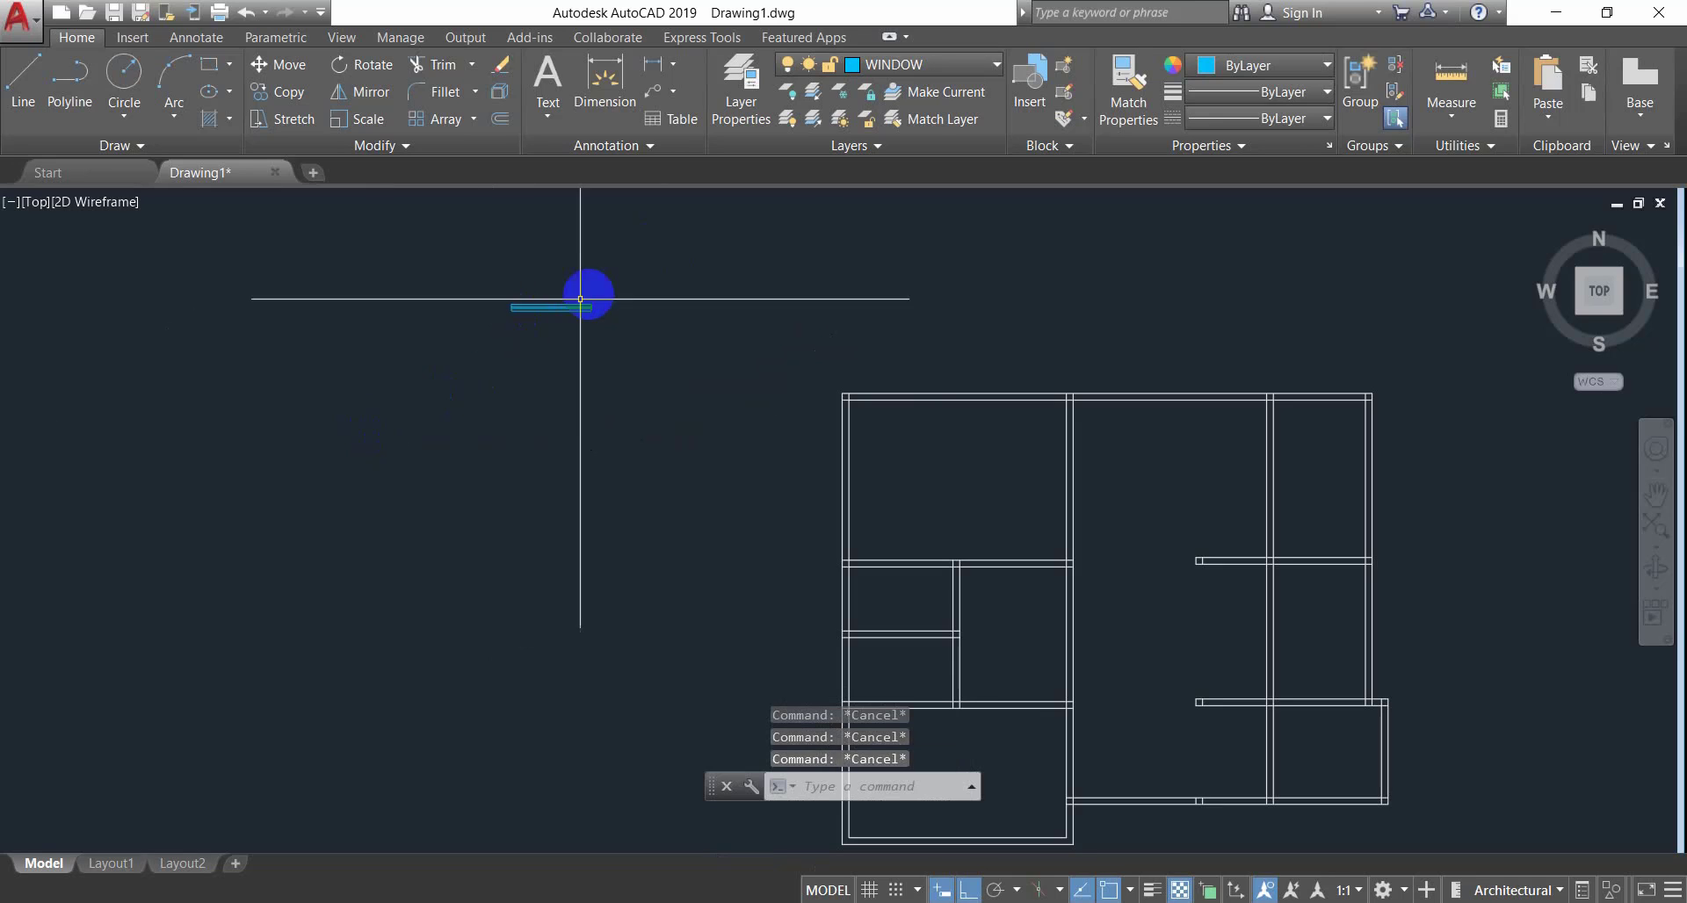
Convert the window's objects into a block named 5FEET WINDOW.
left_click(620, 277)
left_click(324, 421)
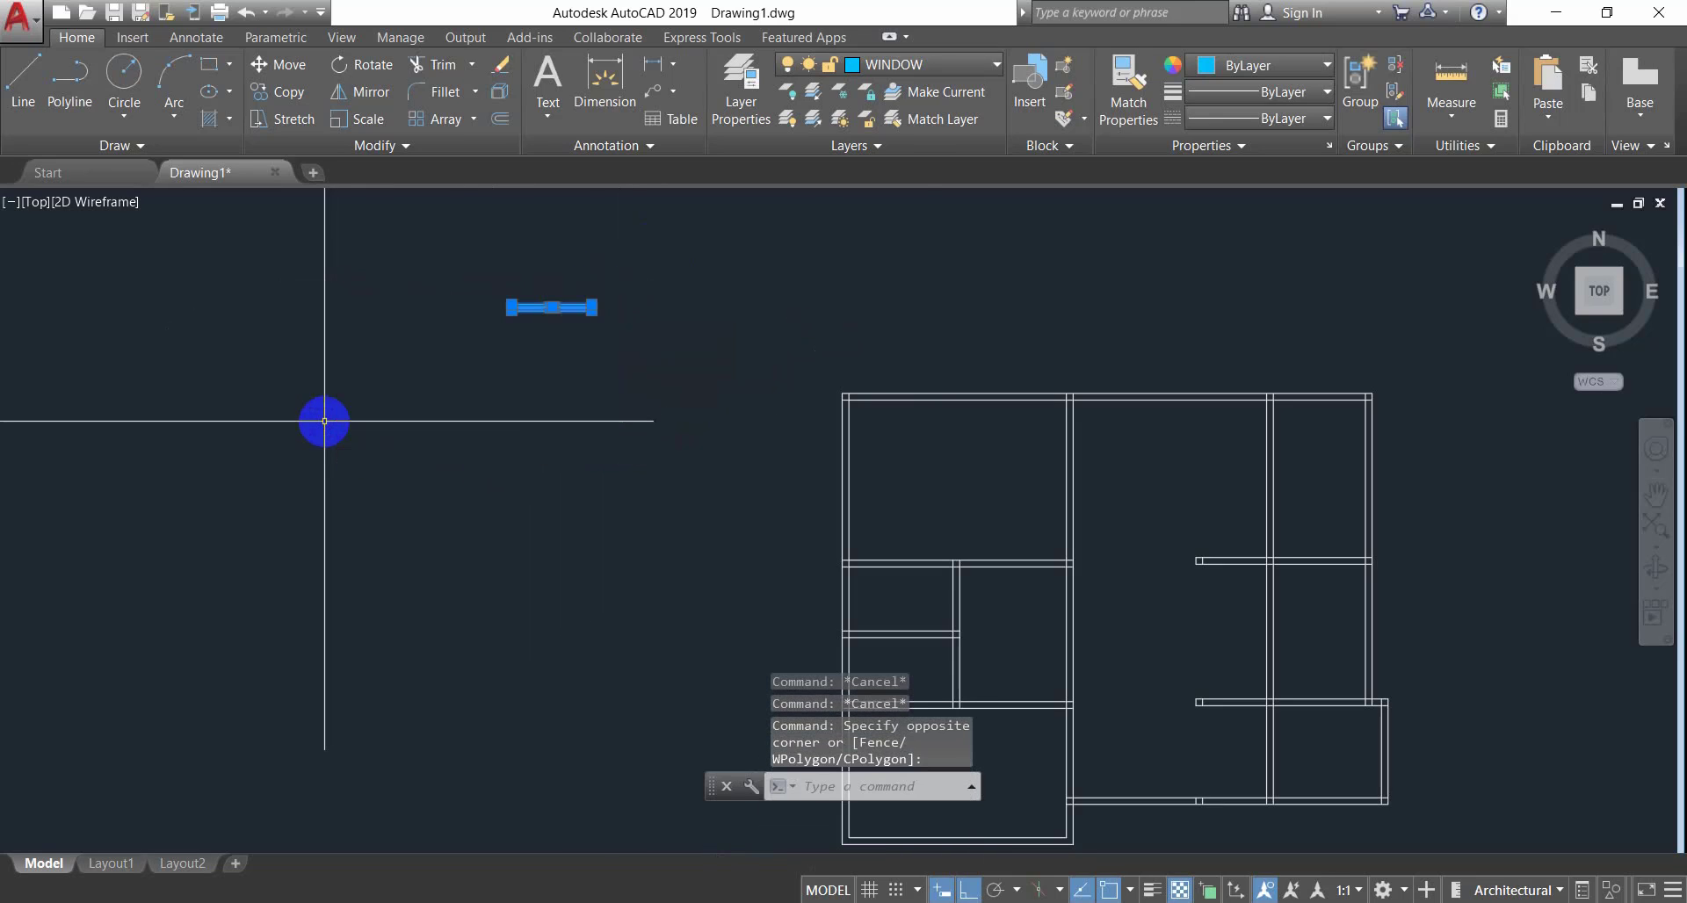
type("block")
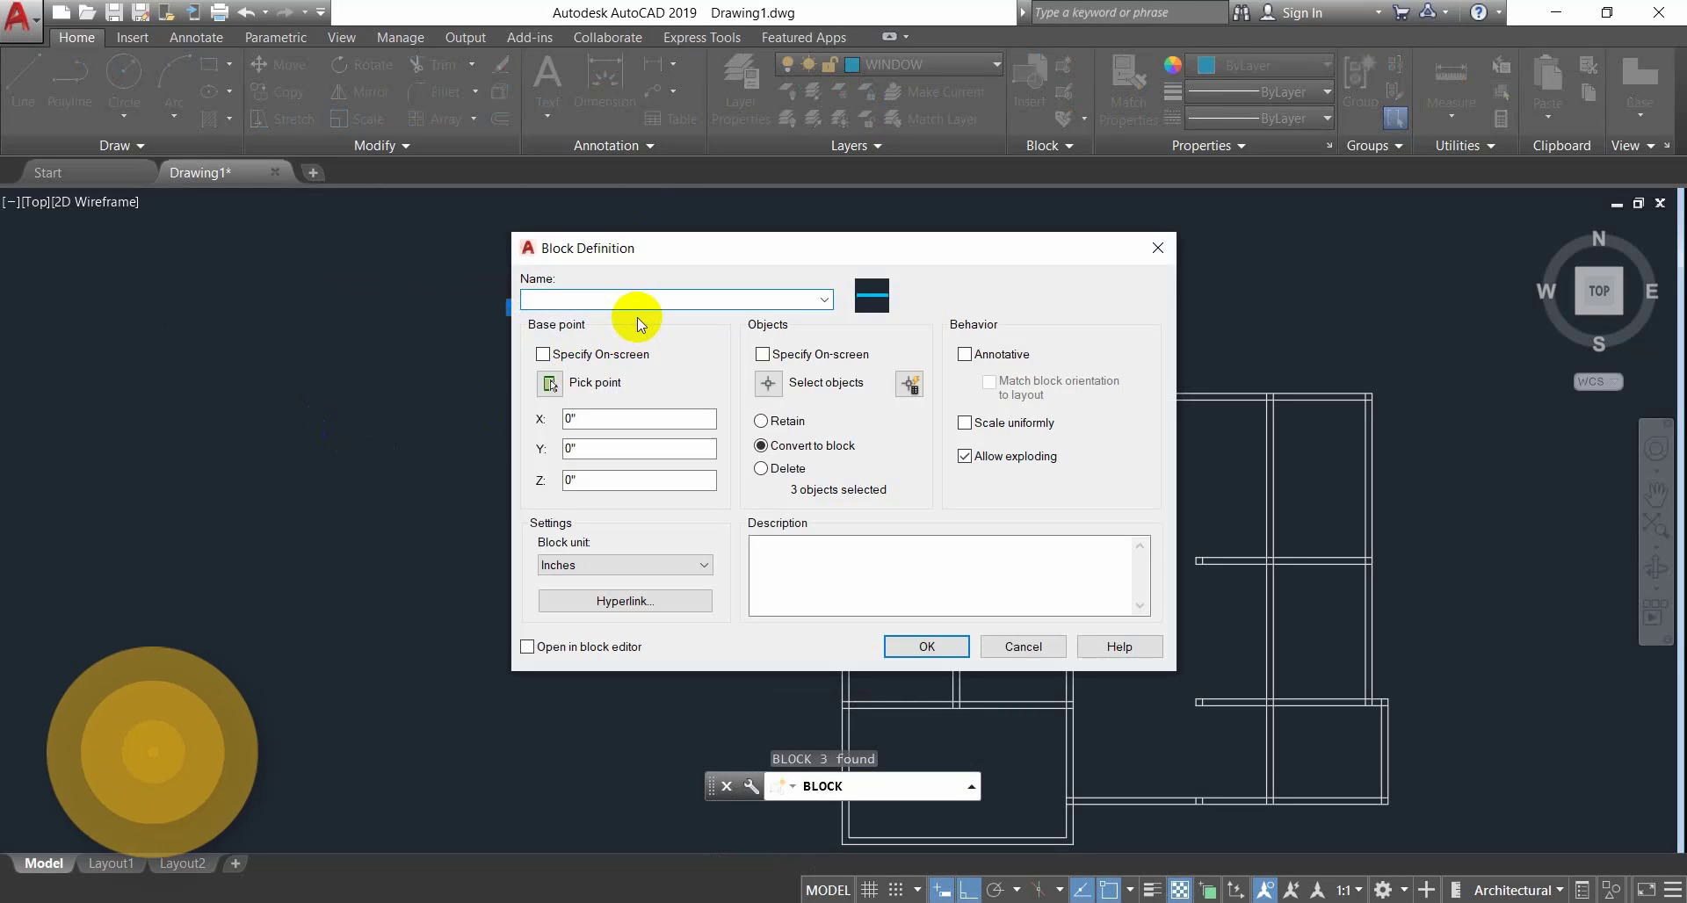
type("5FEET WINDOW")
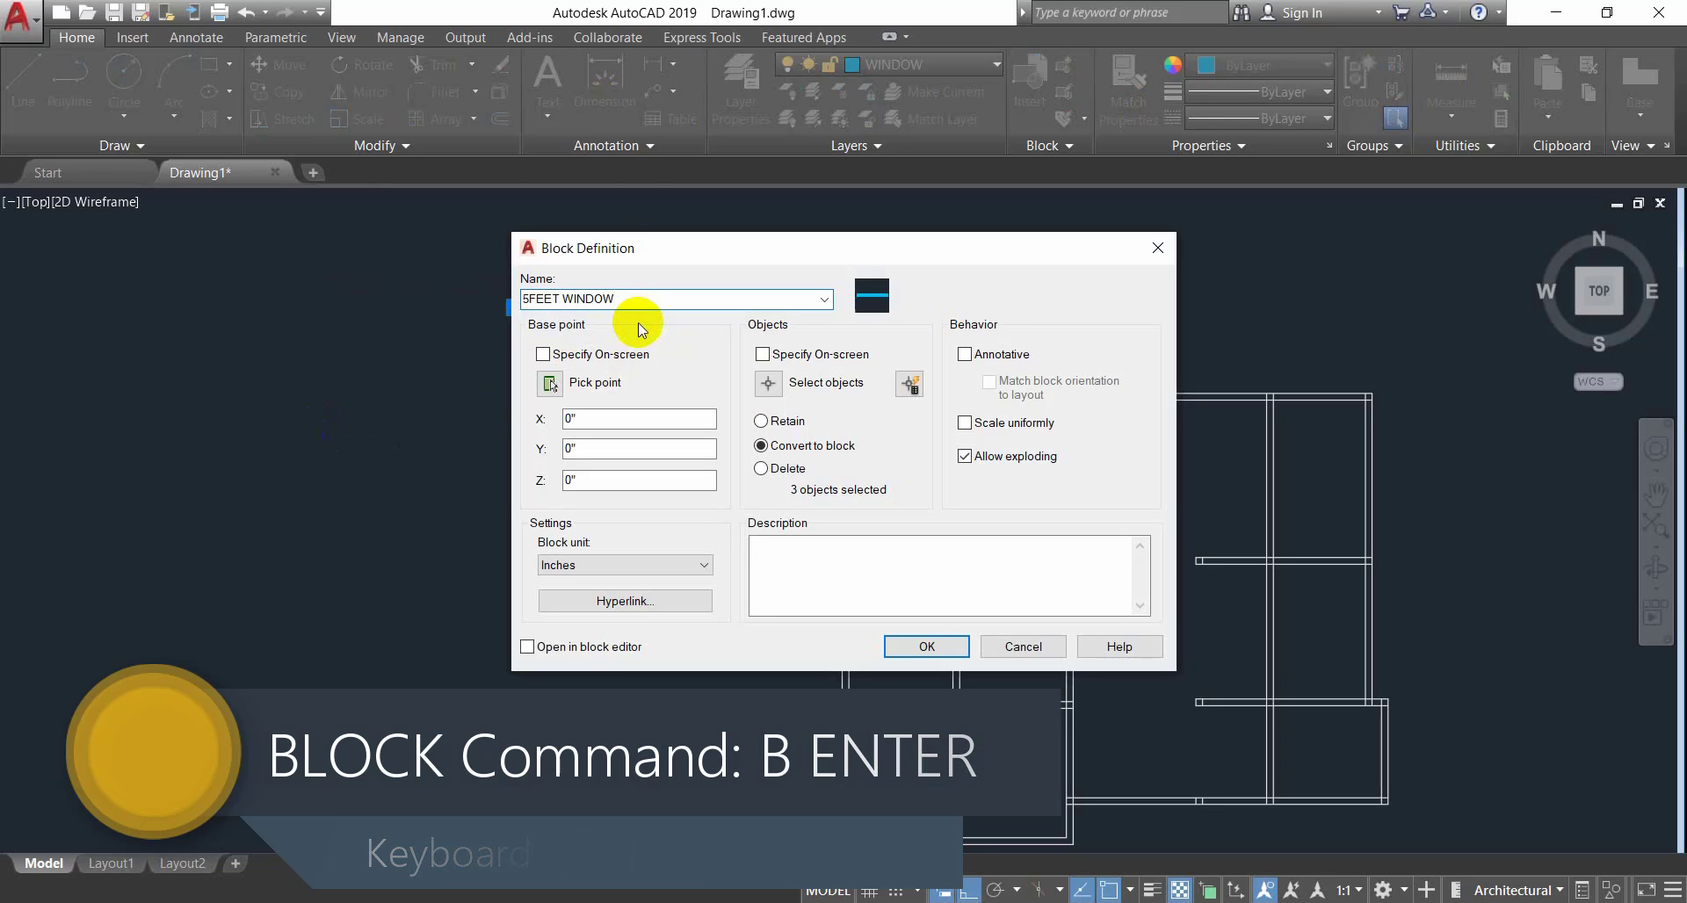
left_click(930, 644)
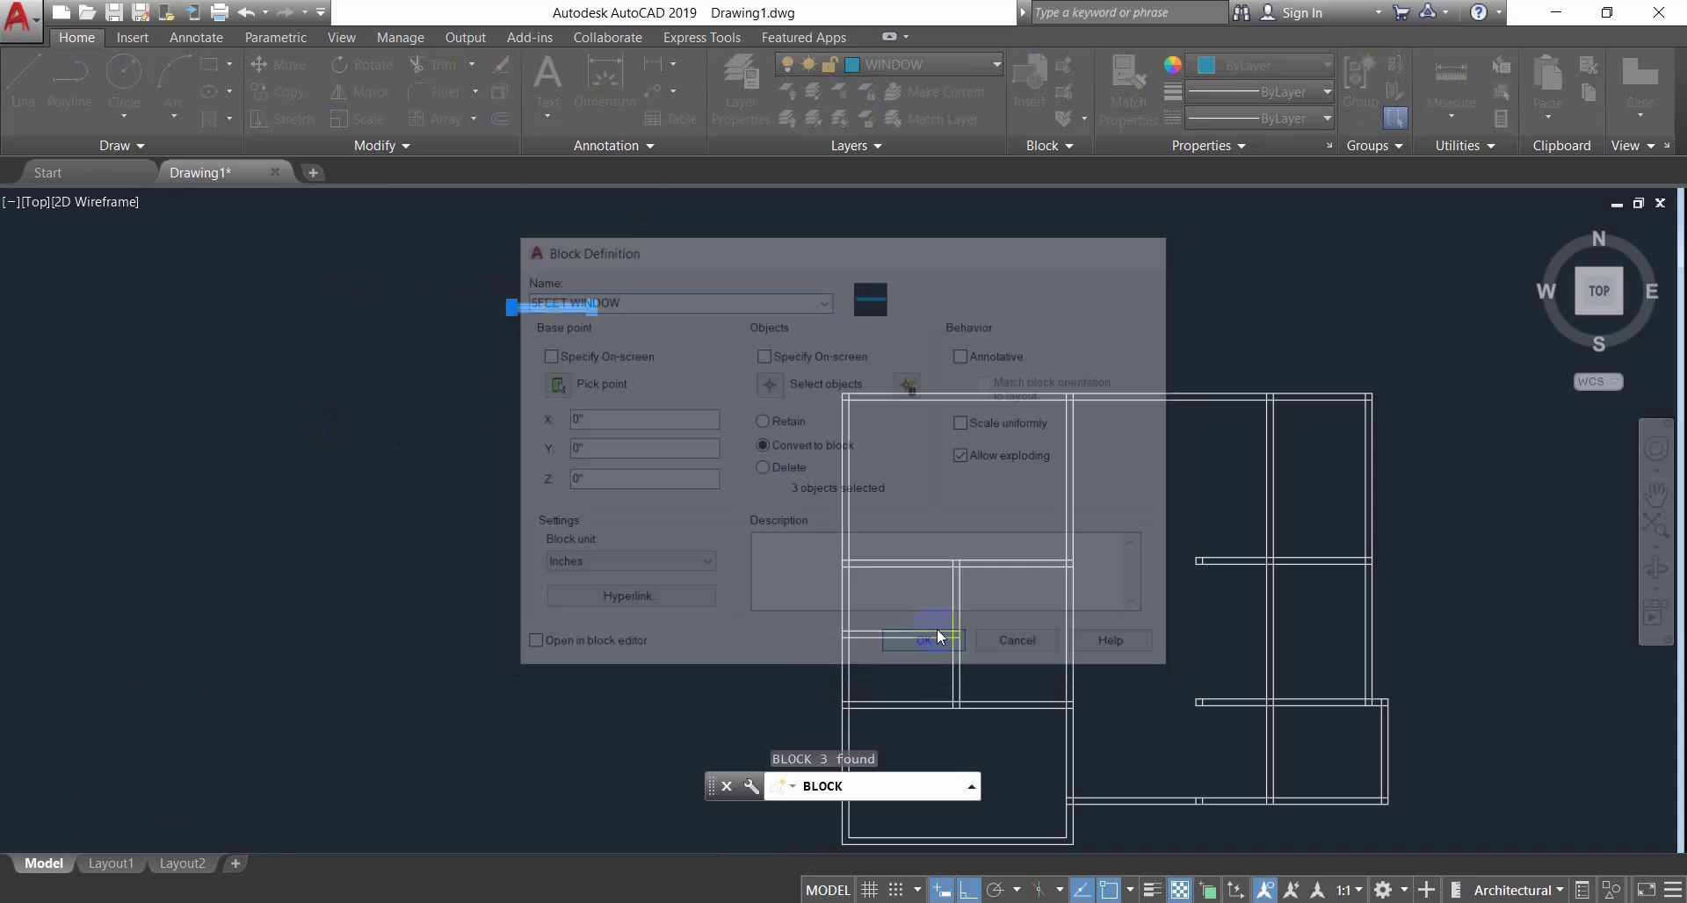
left_click(675, 261)
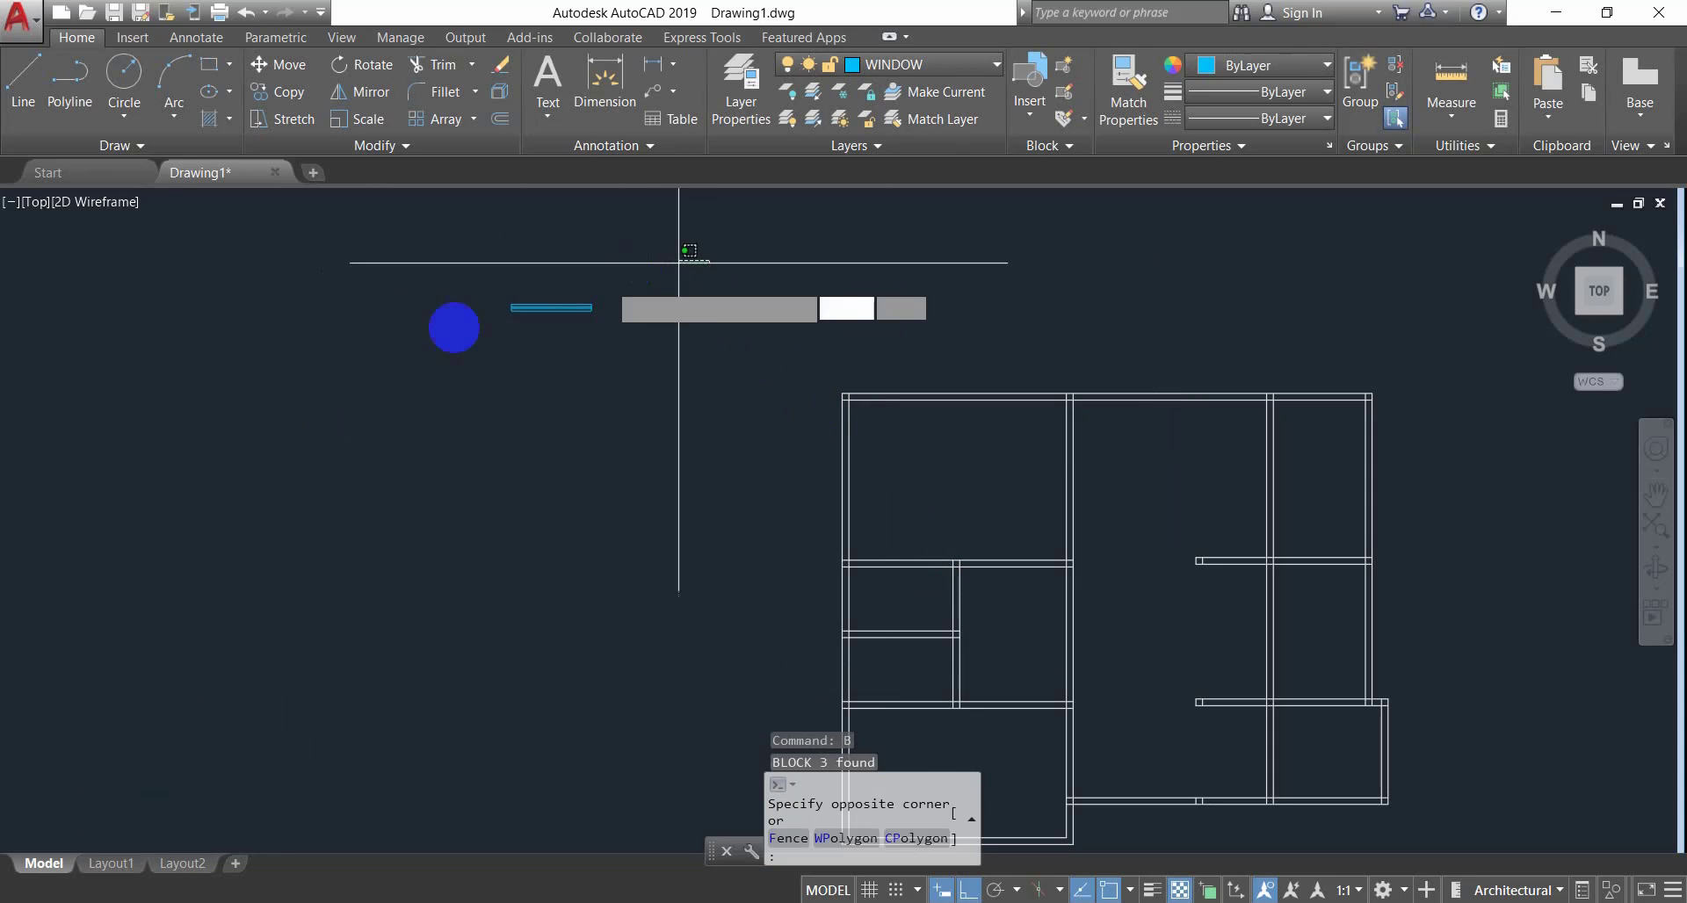
left_click(276, 425)
right_click(287, 427)
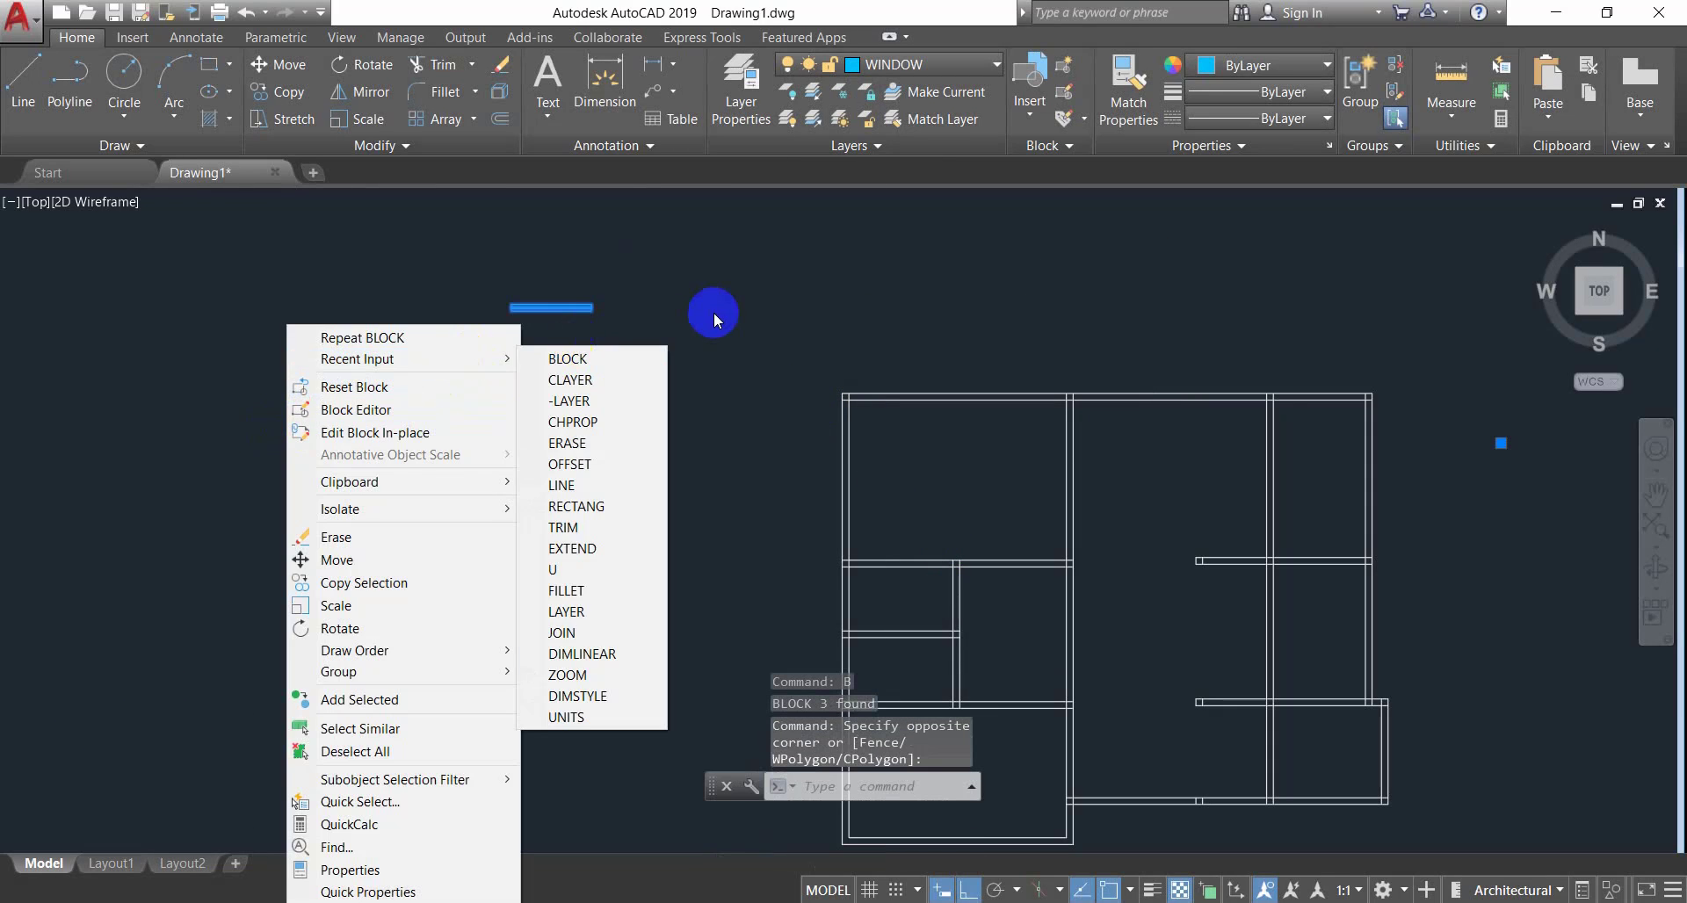
left_click(590, 294)
key("Escape")
key("Escape")
Copy the window block by its bottom midpoint to just above the top wall of the upper-left room, with Ortho off.
left_click(606, 285)
left_click(446, 378)
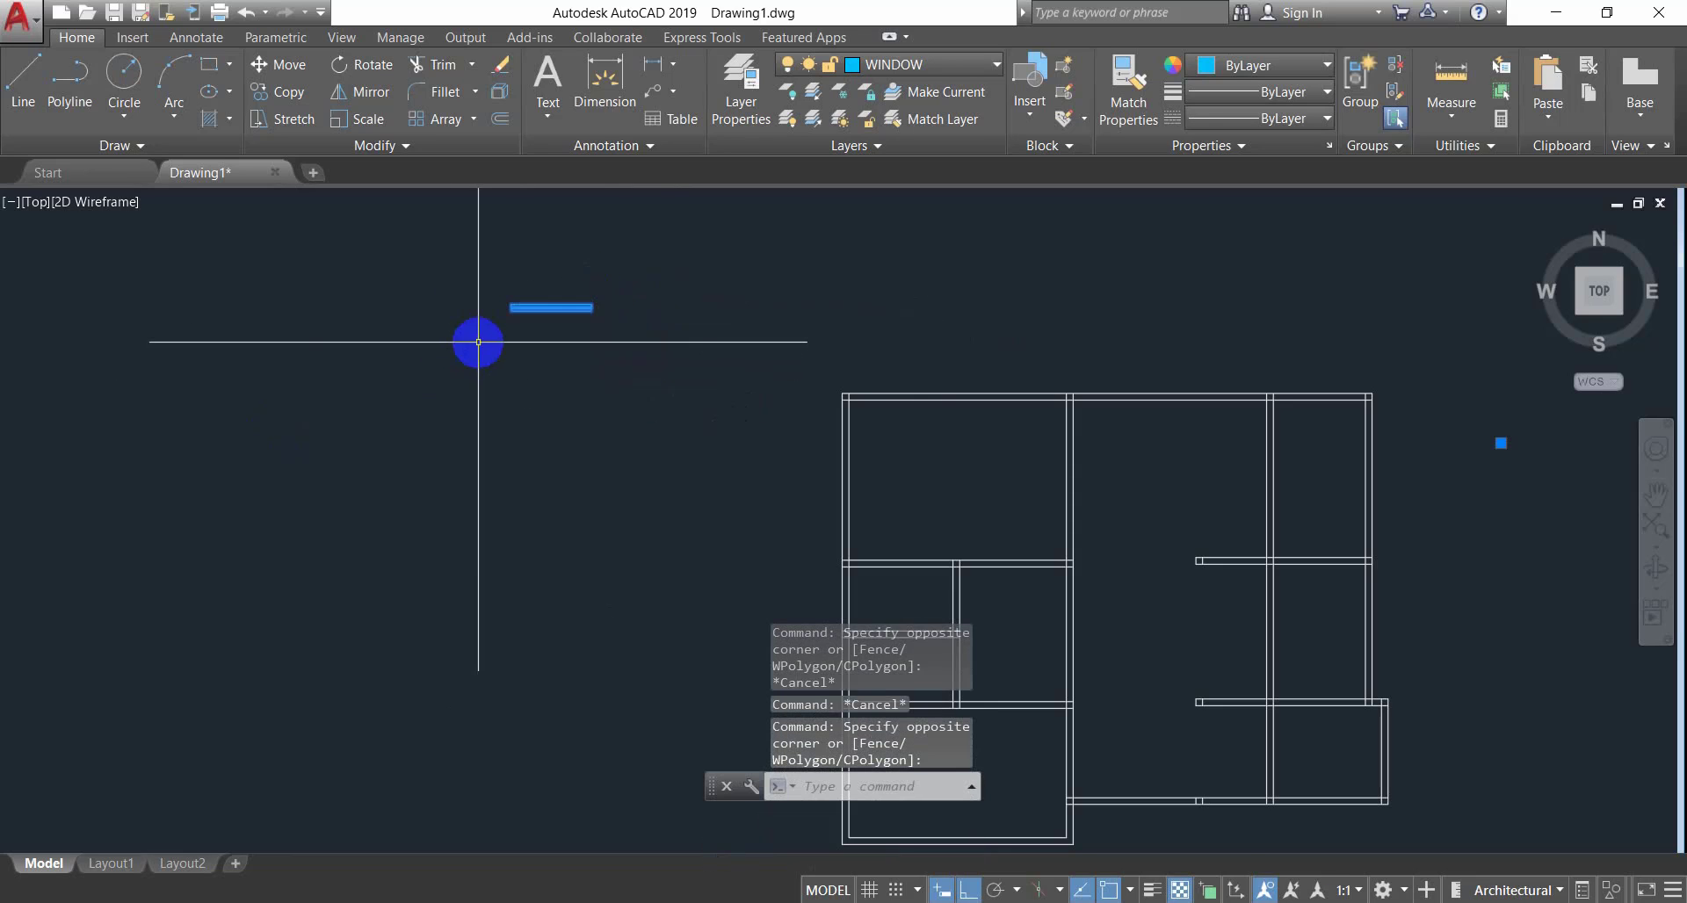
scroll(479, 341, "up", 2)
middle_click_drag(519, 324, 357, 404)
scroll(509, 341, "down", 2)
scroll(532, 361, "up", 2)
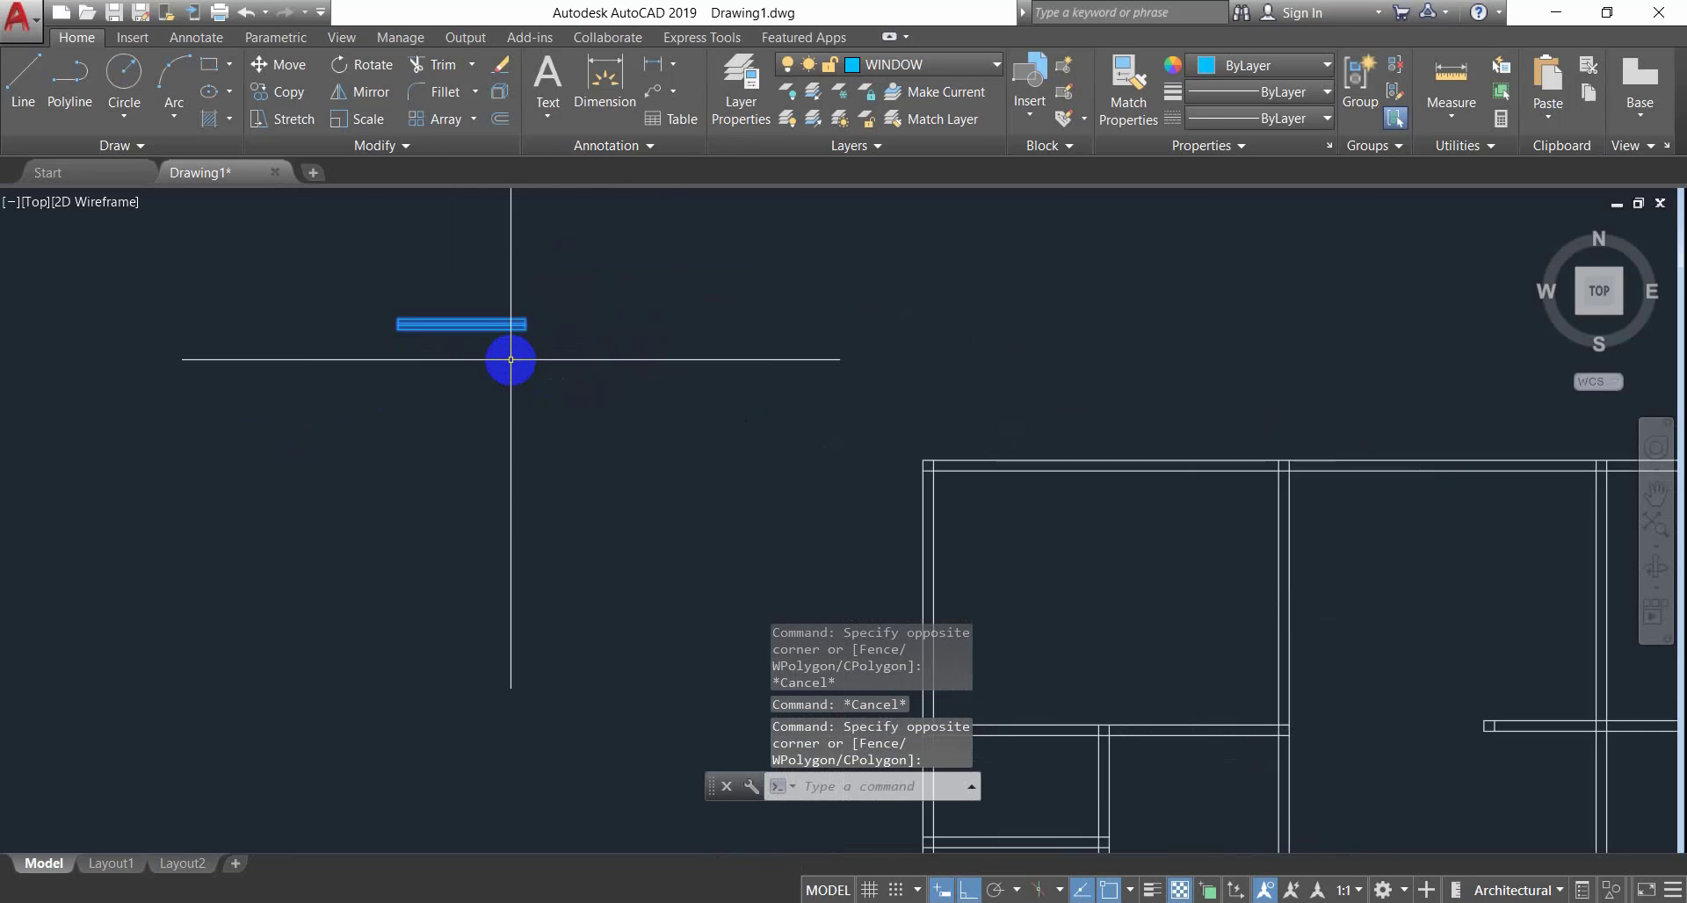
type("co")
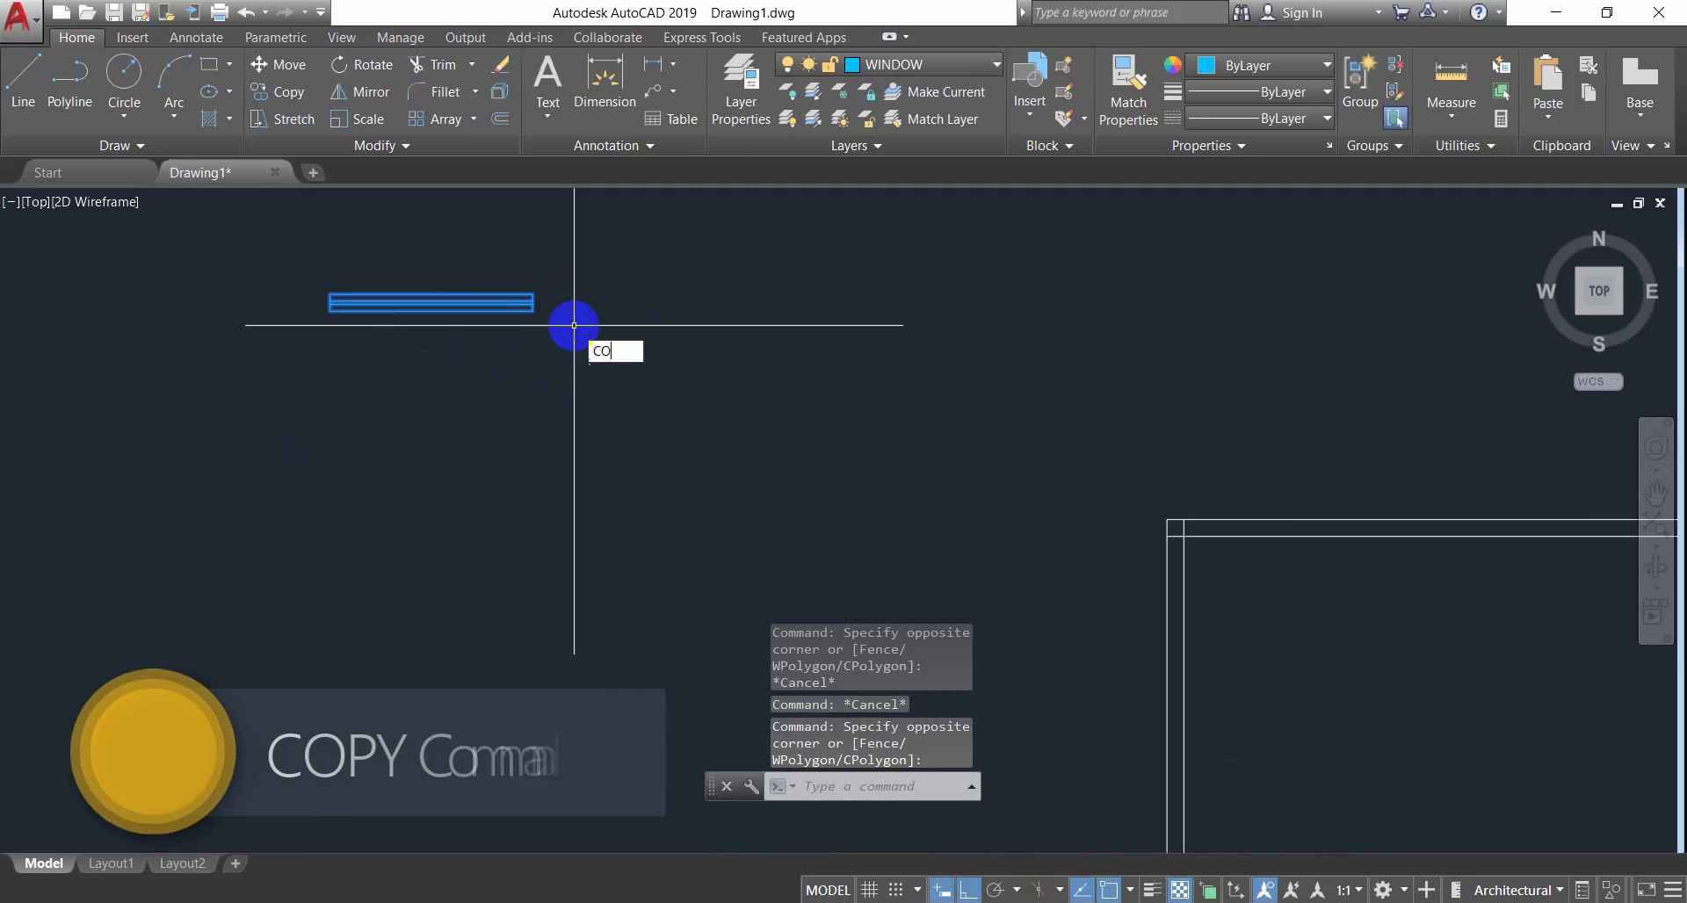
key("Return")
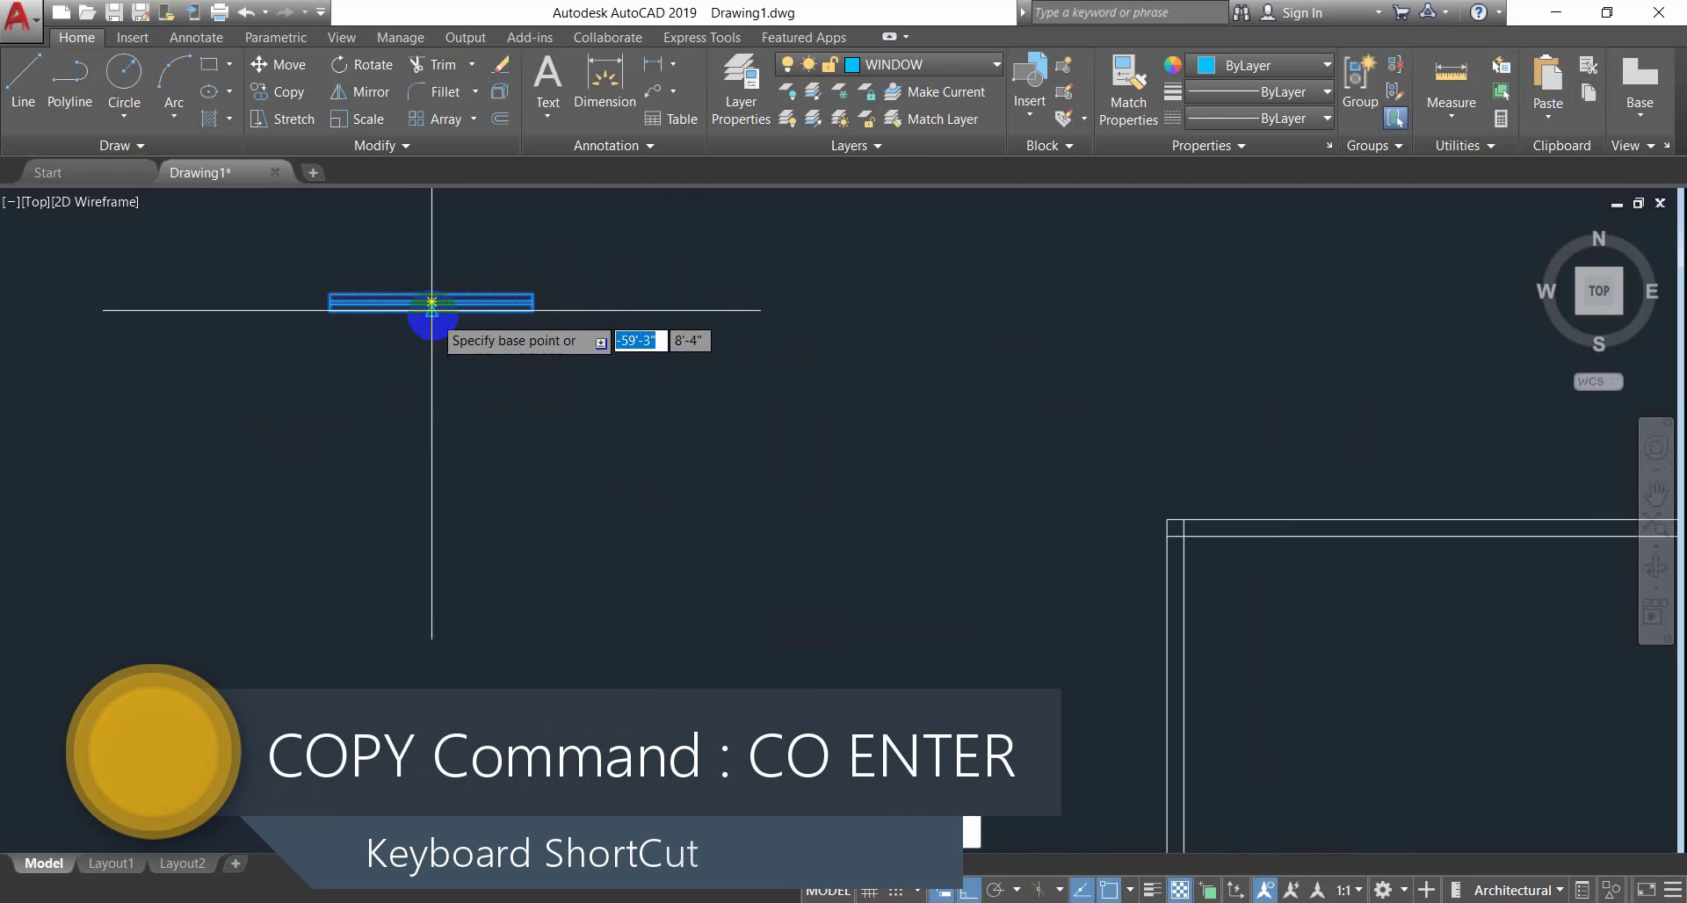
left_click(435, 313)
middle_click_drag(1326, 610, 792, 483)
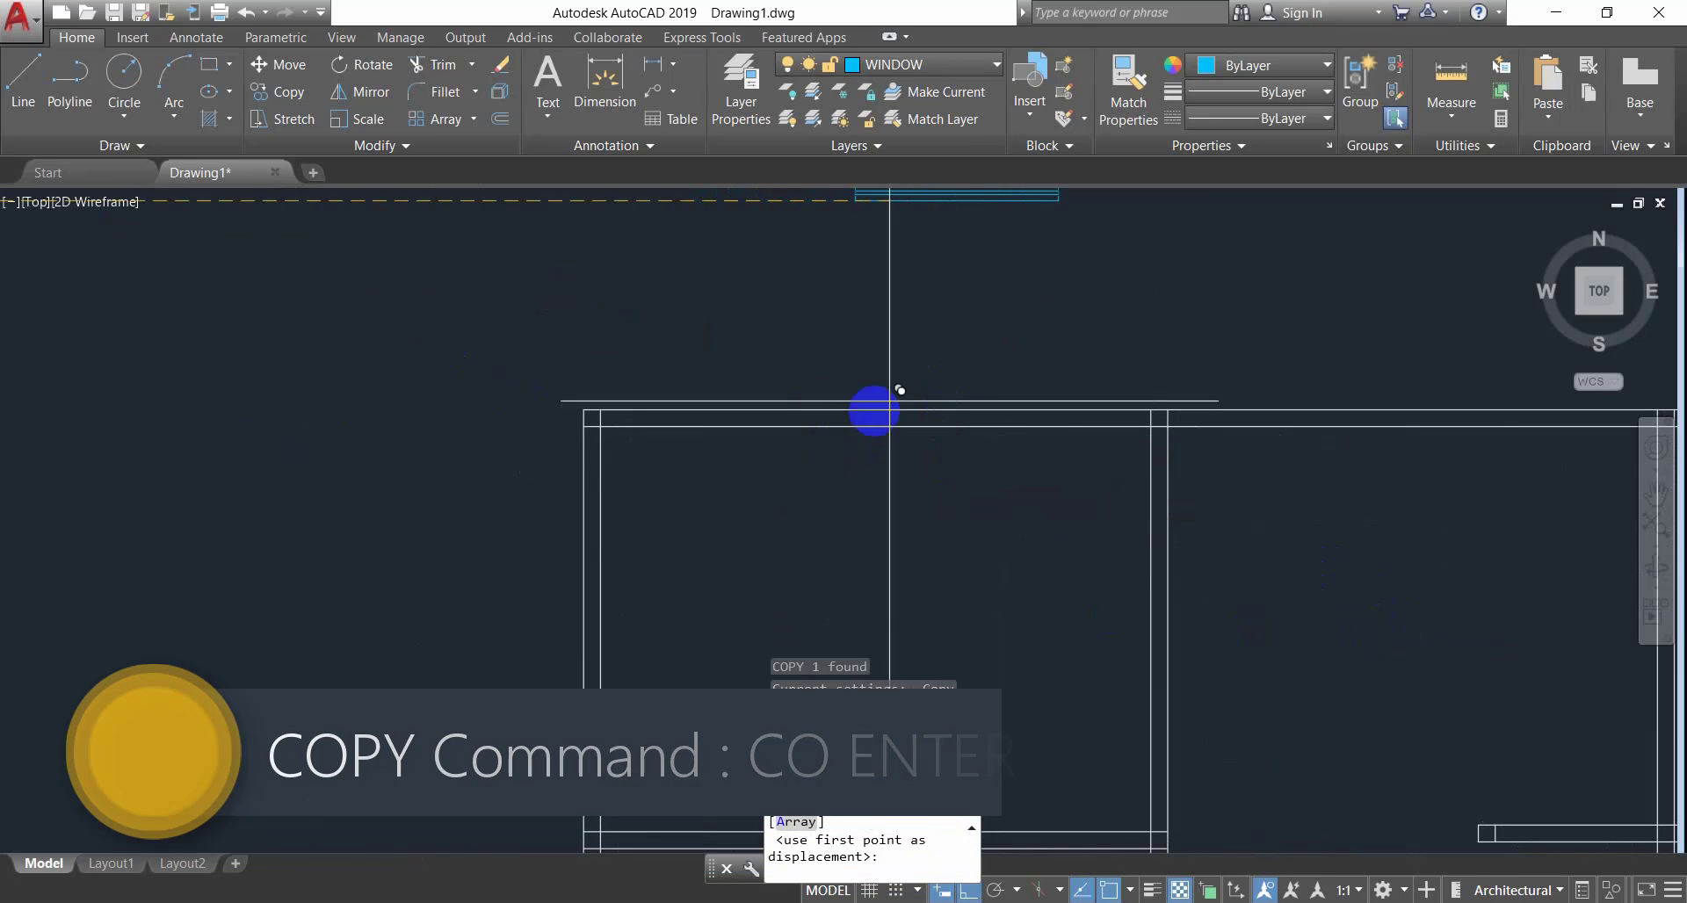
scroll(848, 505, "down", 2)
scroll(782, 463, "down", 2)
scroll(678, 415, "up", 2)
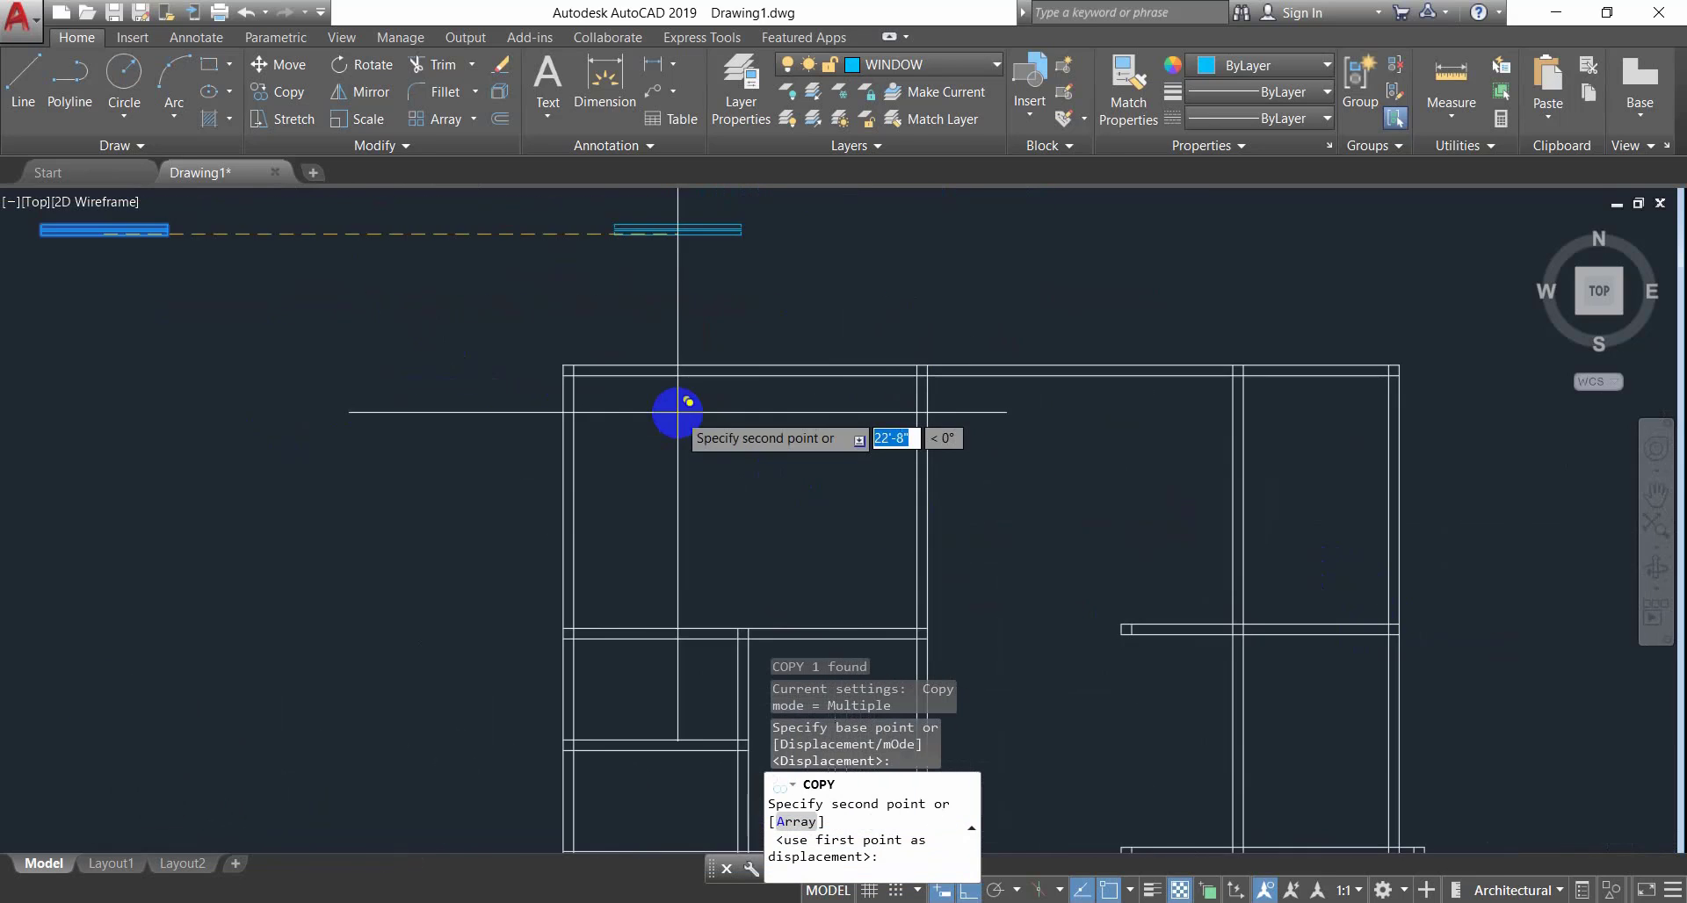
middle_click_drag(678, 414, 540, 449)
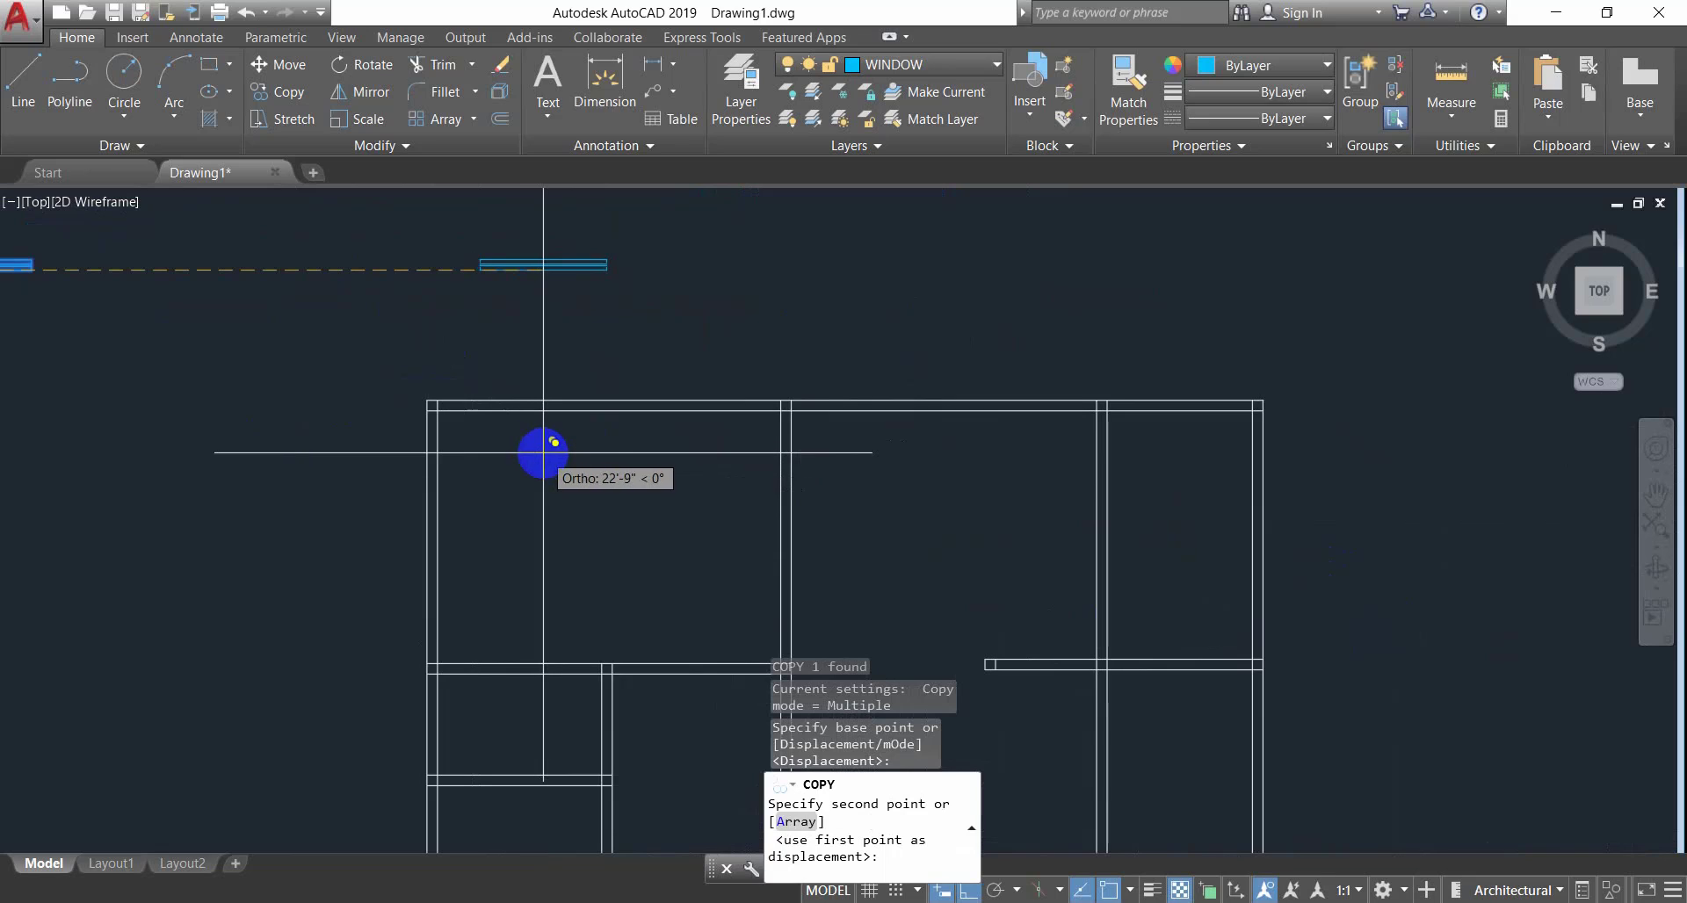
left_click(969, 893)
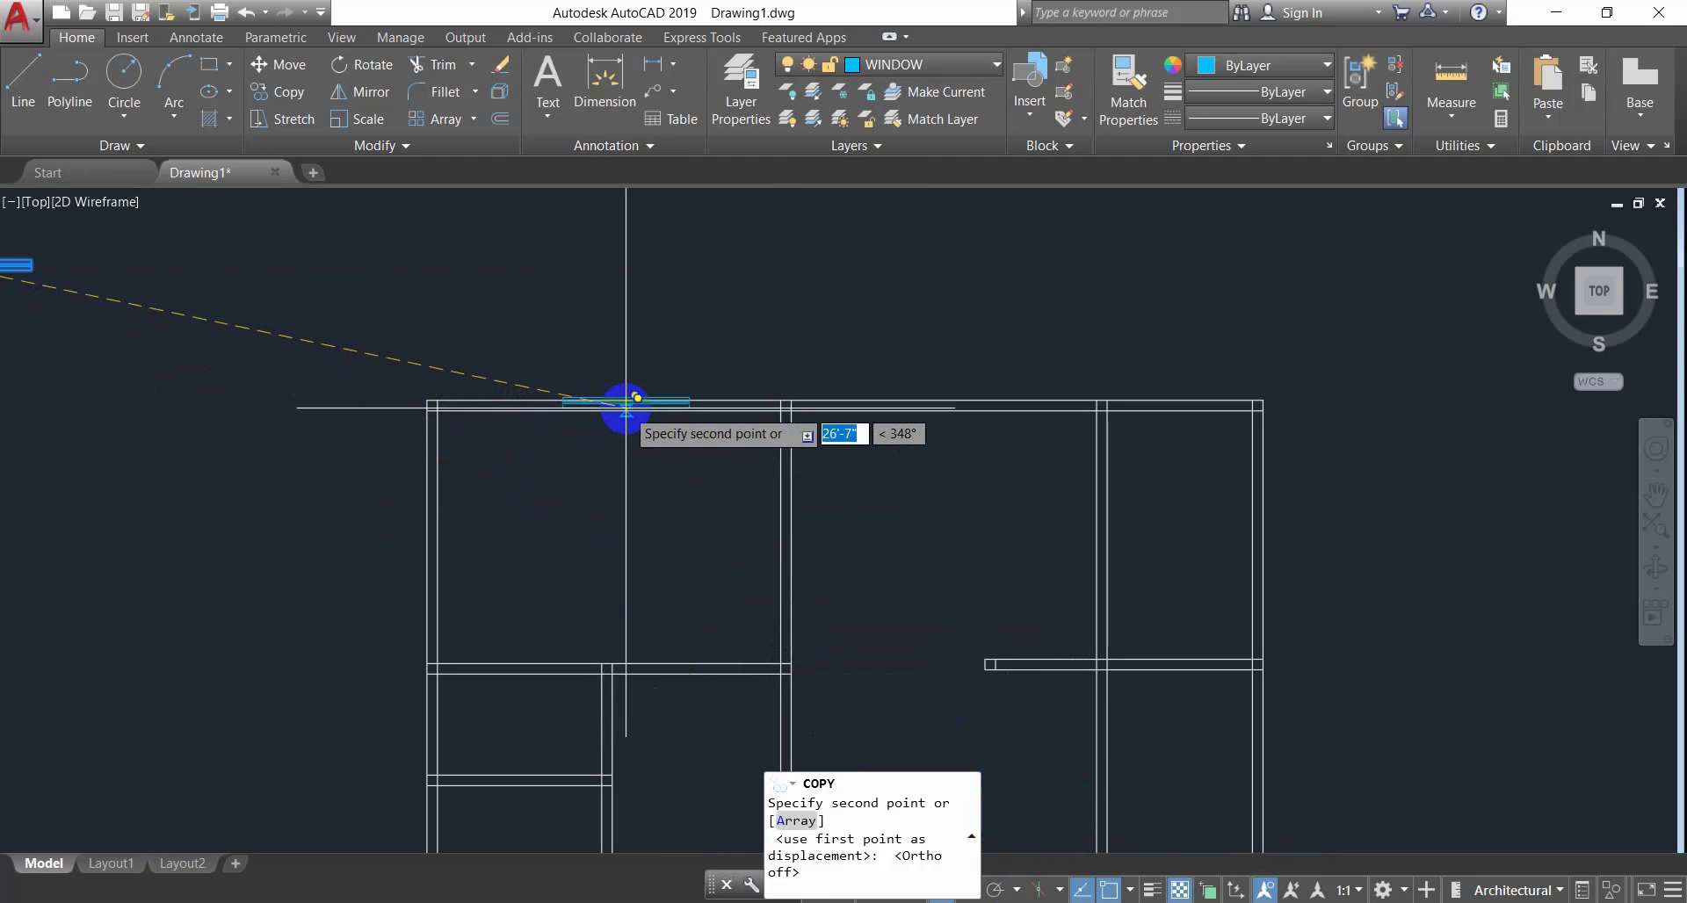
scroll(615, 413, "up", 4)
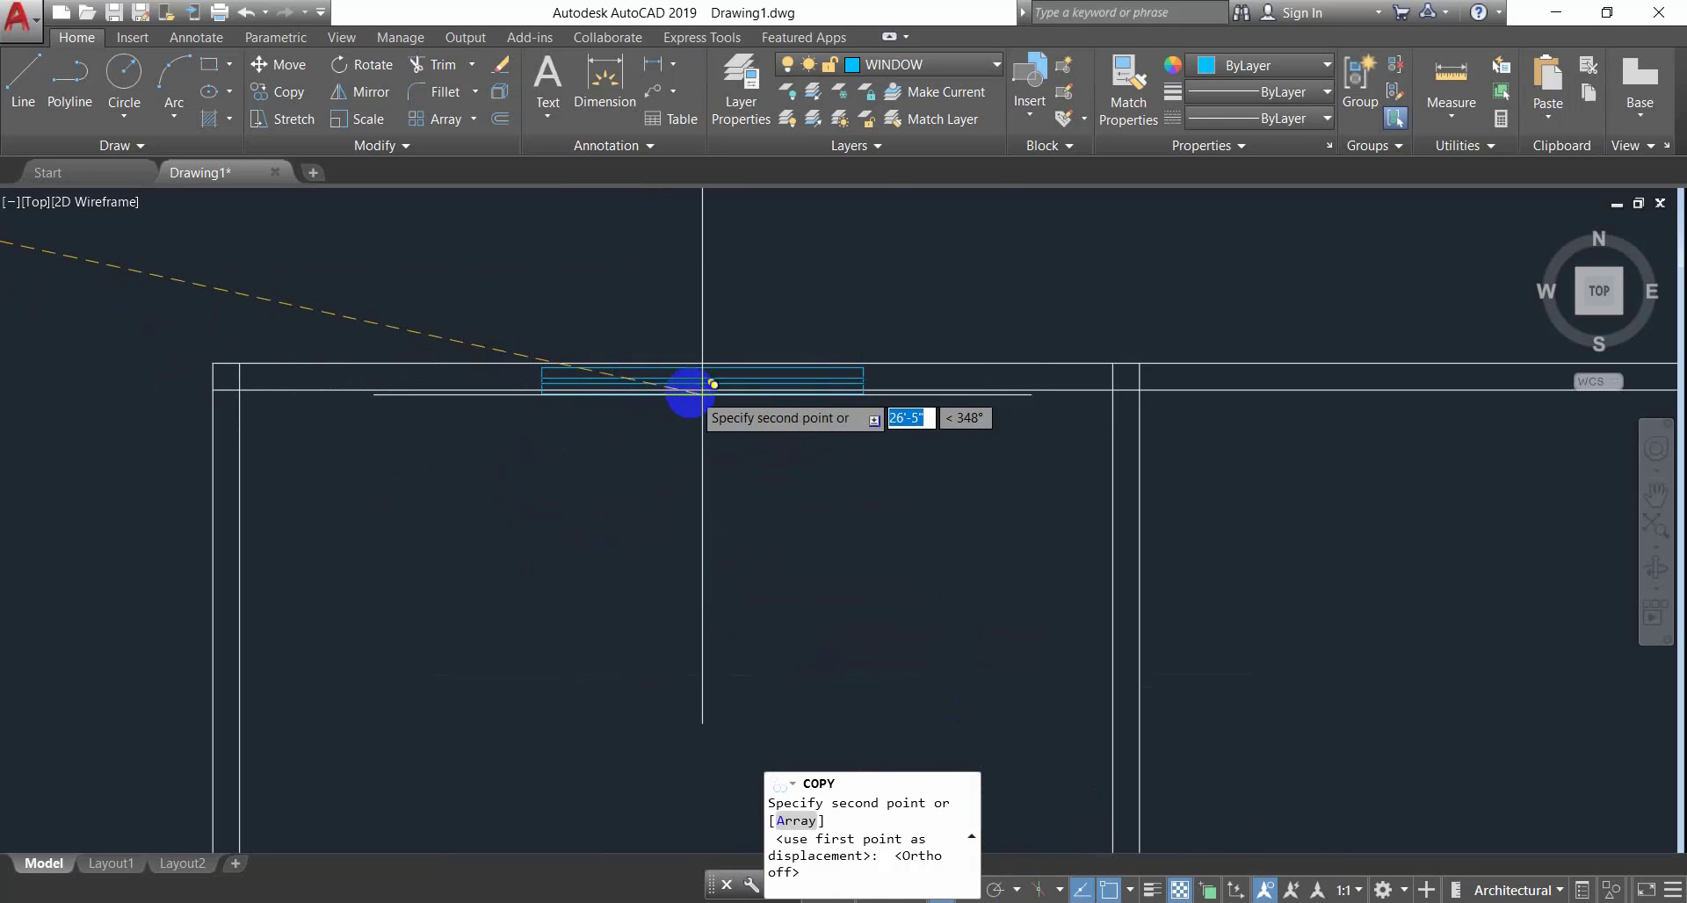
middle_click_drag(672, 300, 682, 402)
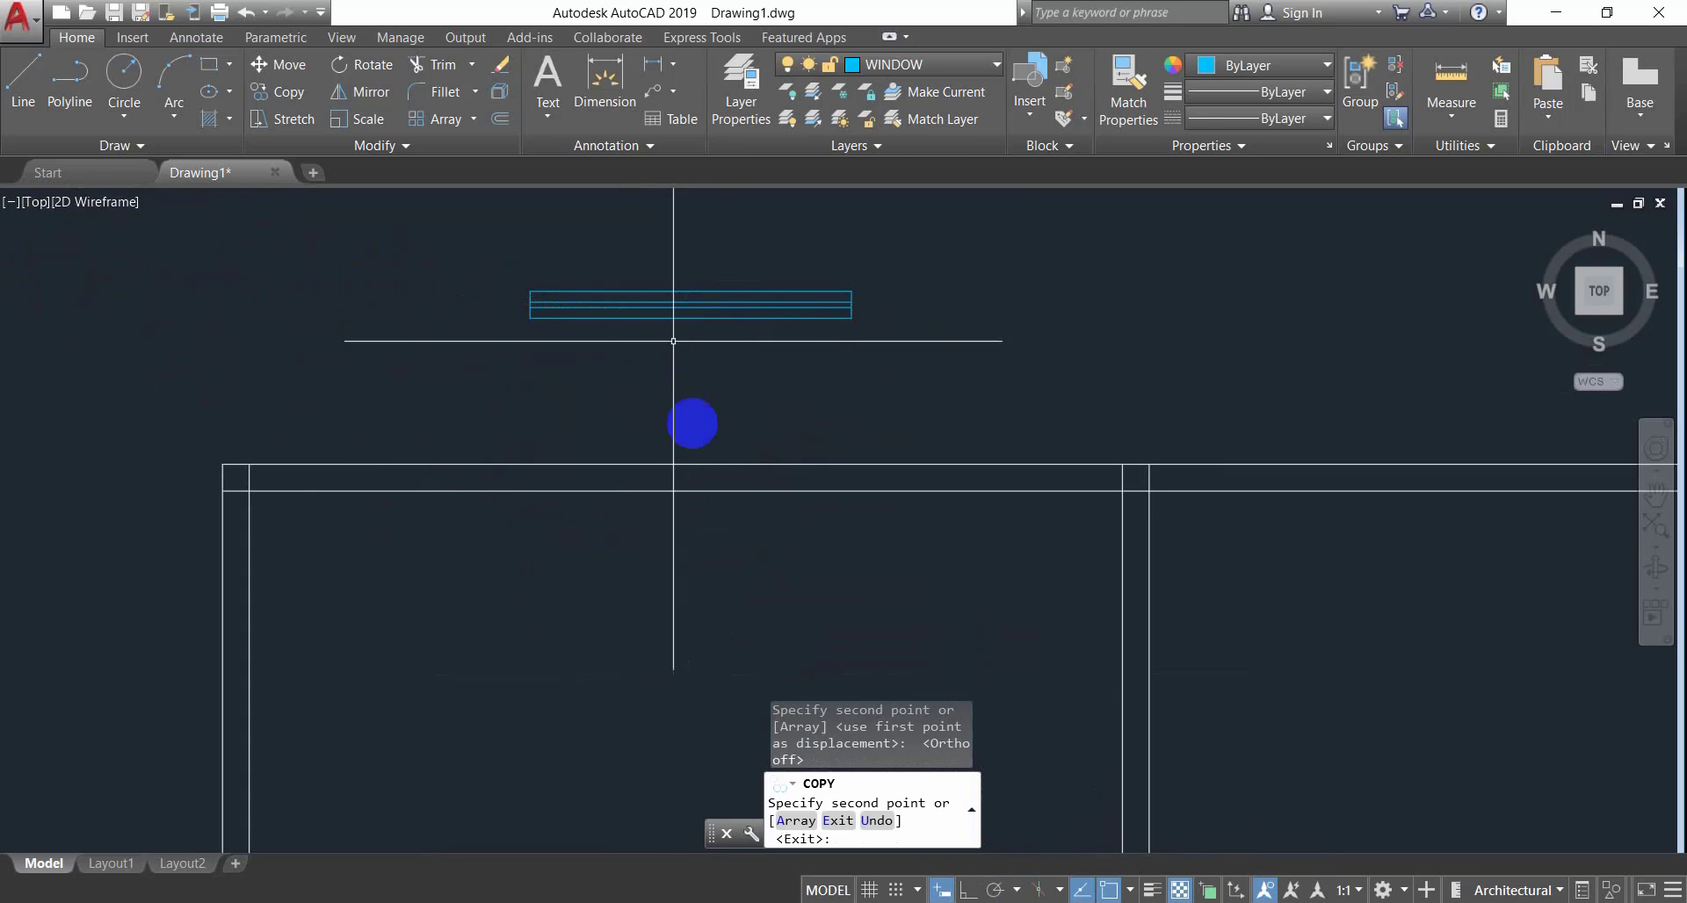
key("Escape")
key("Escape")
key("Escape")
Trim away the inner line of the top wall between the side walls of the upper-left room.
middle_click_drag(726, 501, 721, 452)
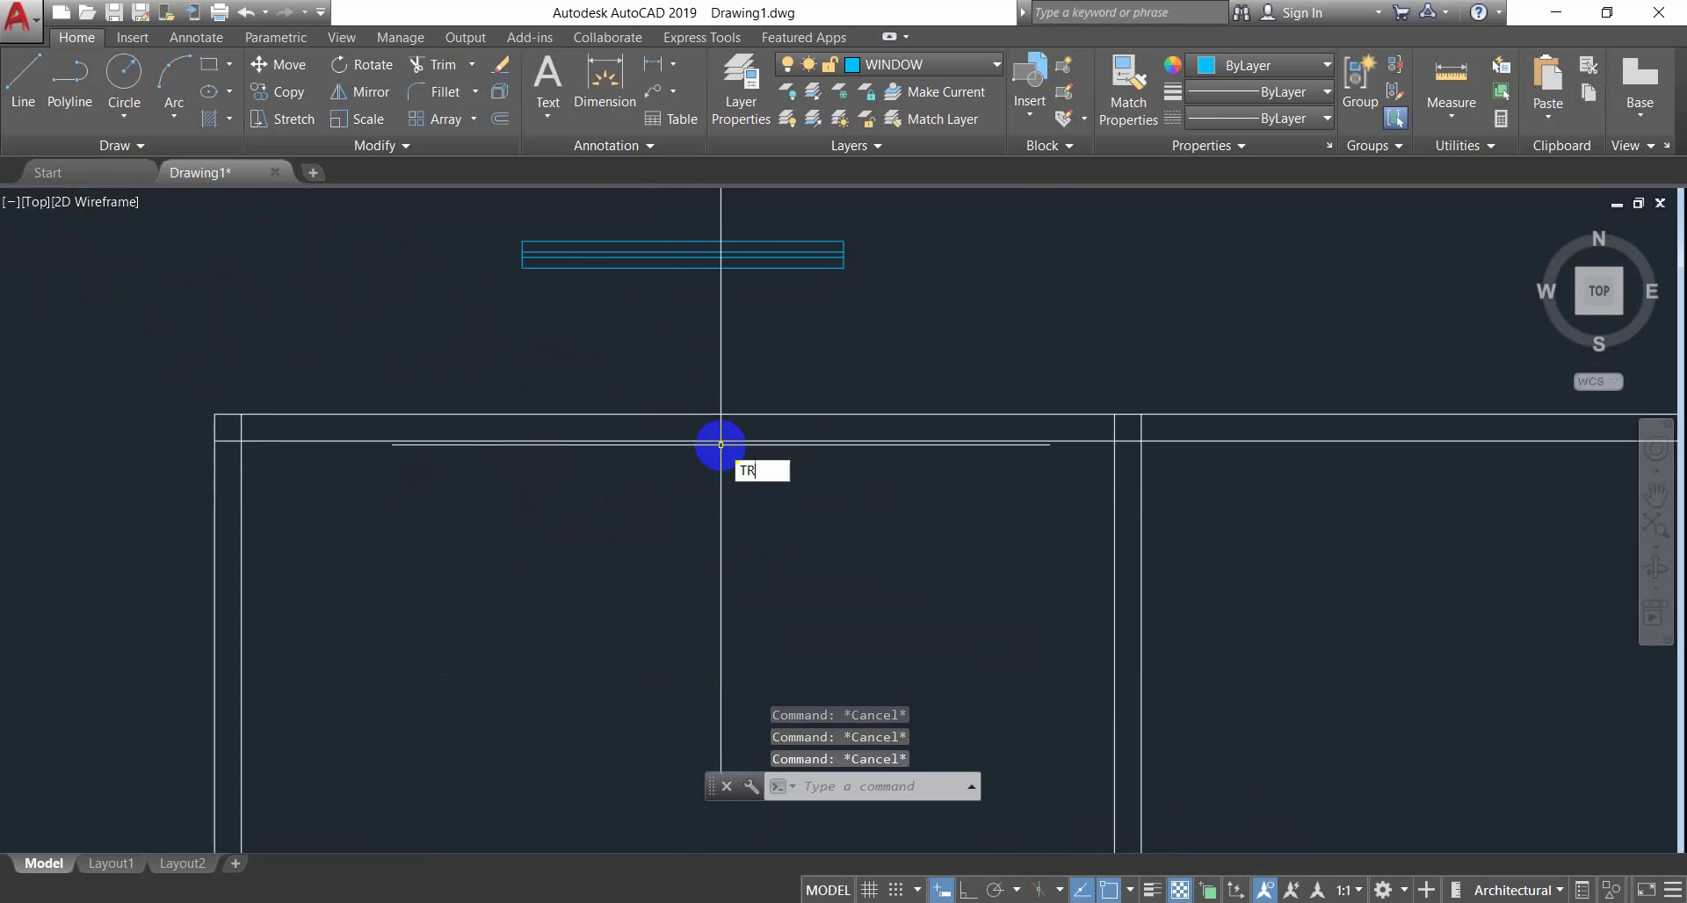
key("Return")
key("Return")
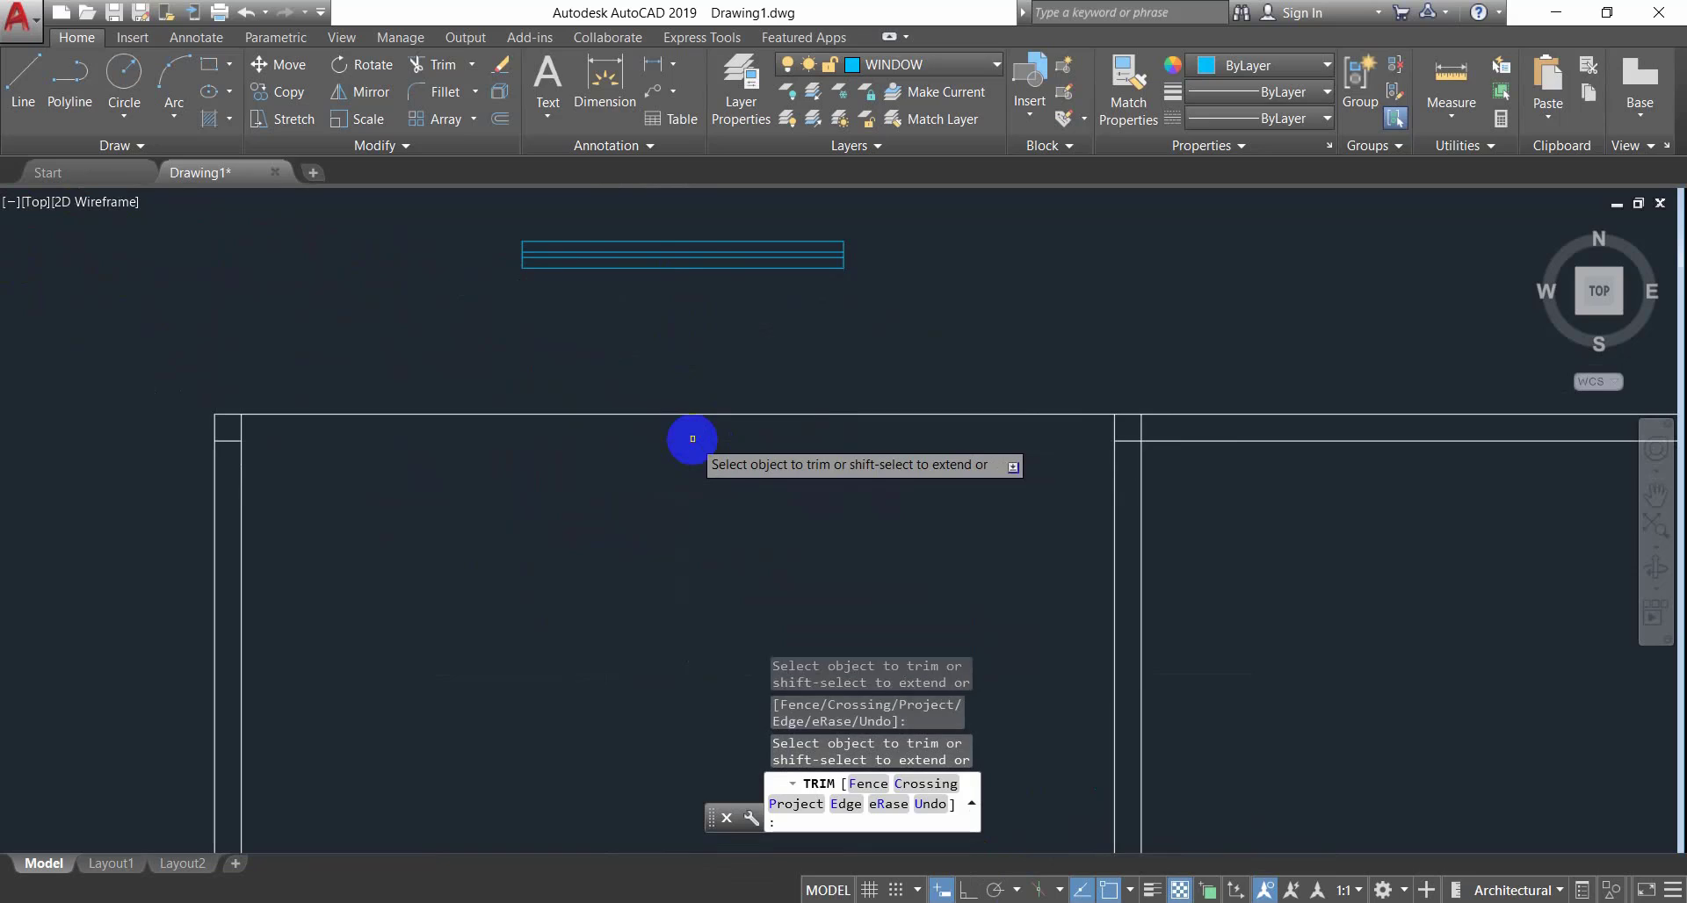
key("Escape")
key("Escape")
key("Escape")
key("Return")
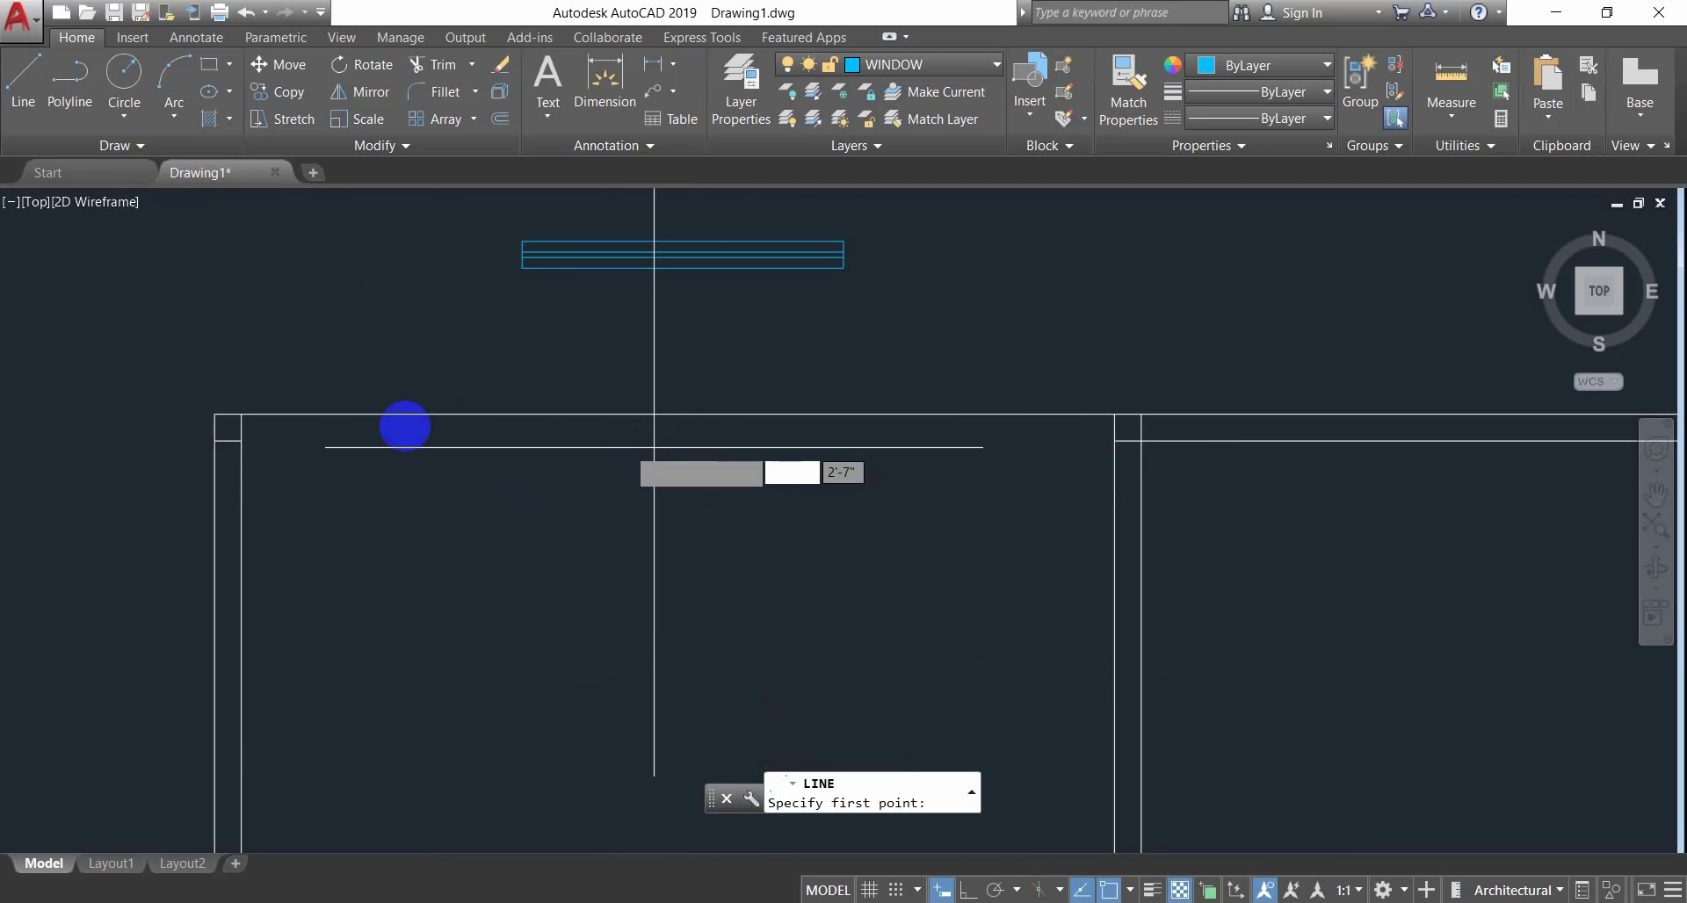
left_click(244, 439)
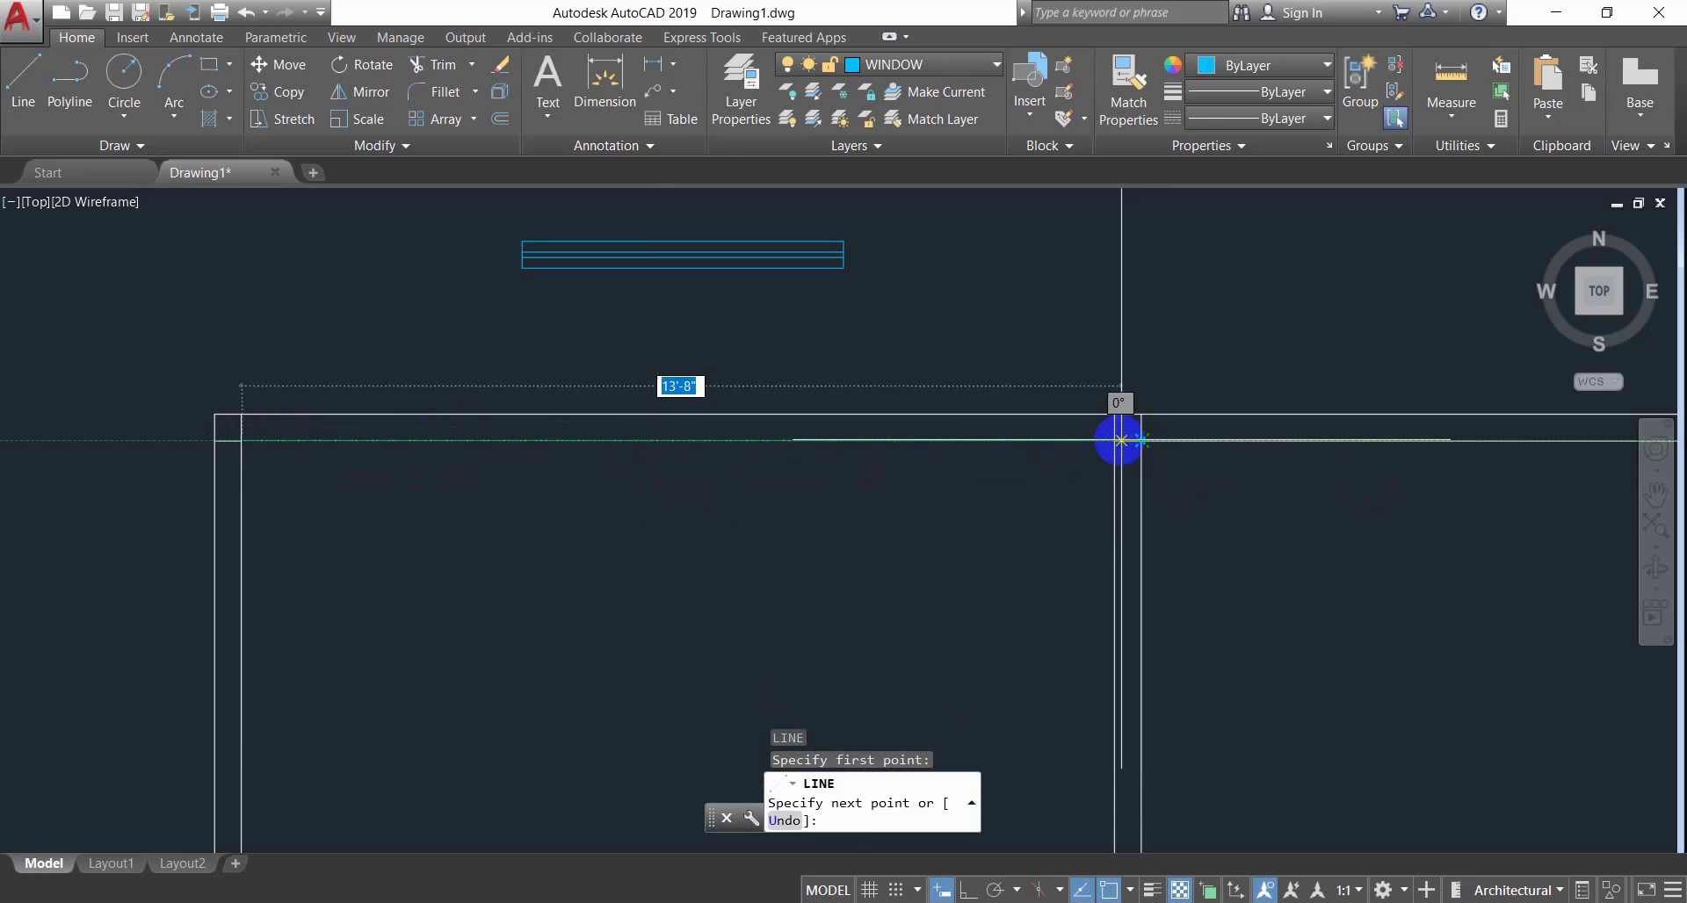
key("Escape")
key("Escape")
key("Escape")
Make WALL-1 the current layer and draw a line along the top wall's inner face between the upper-left room's corners.
left_click(924, 61)
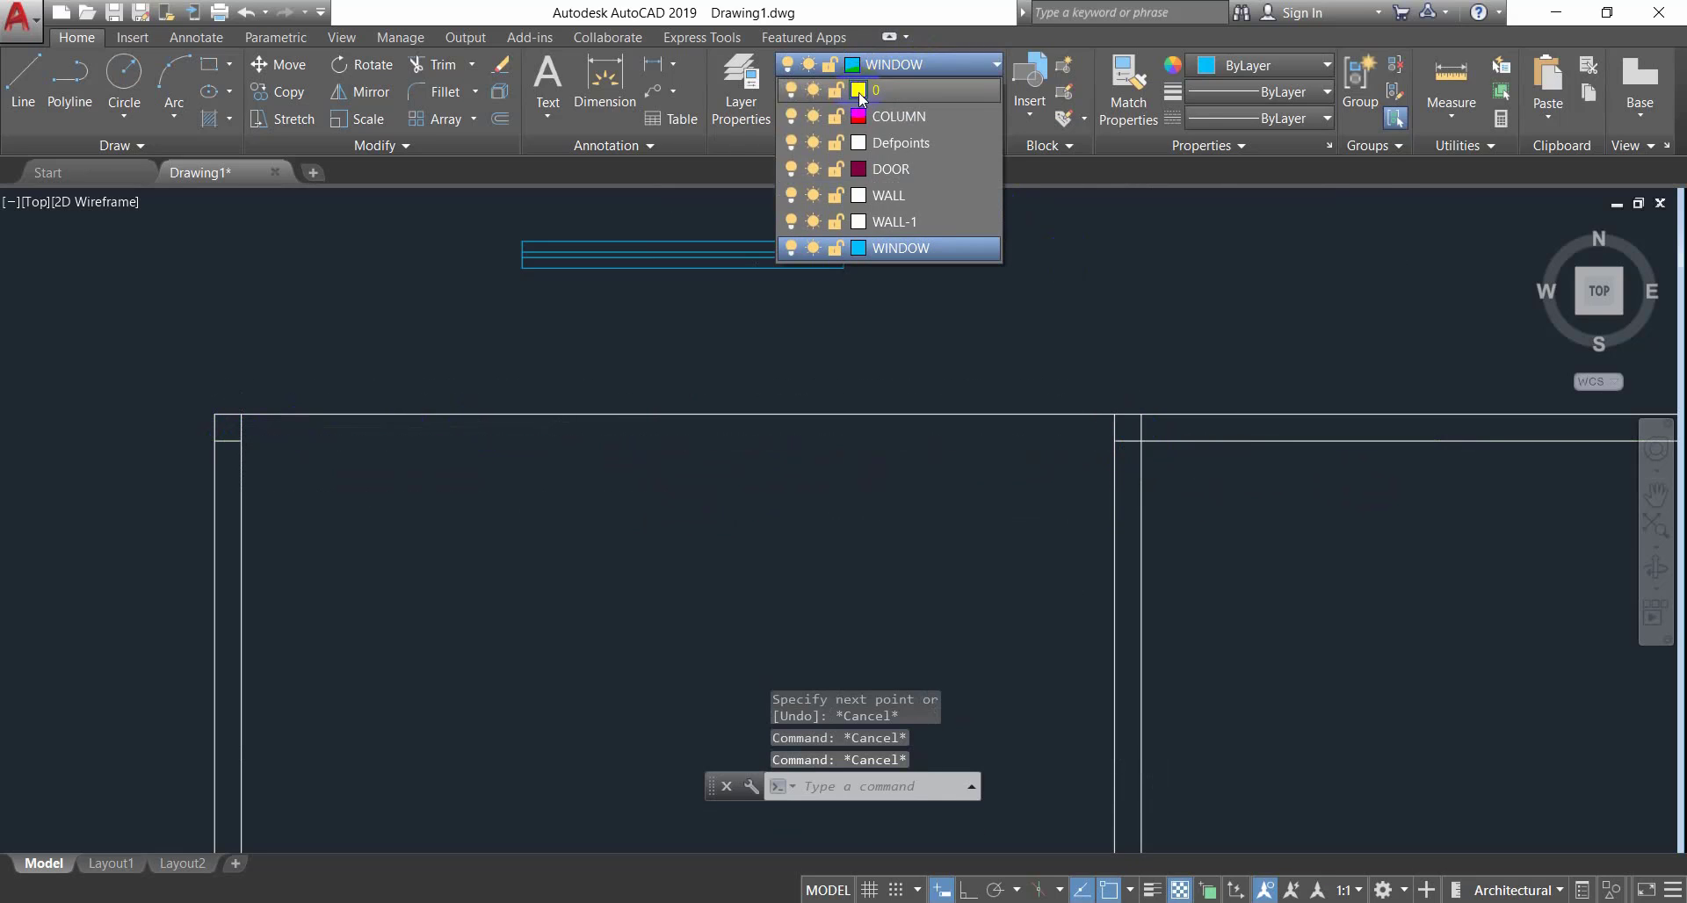
left_click(910, 229)
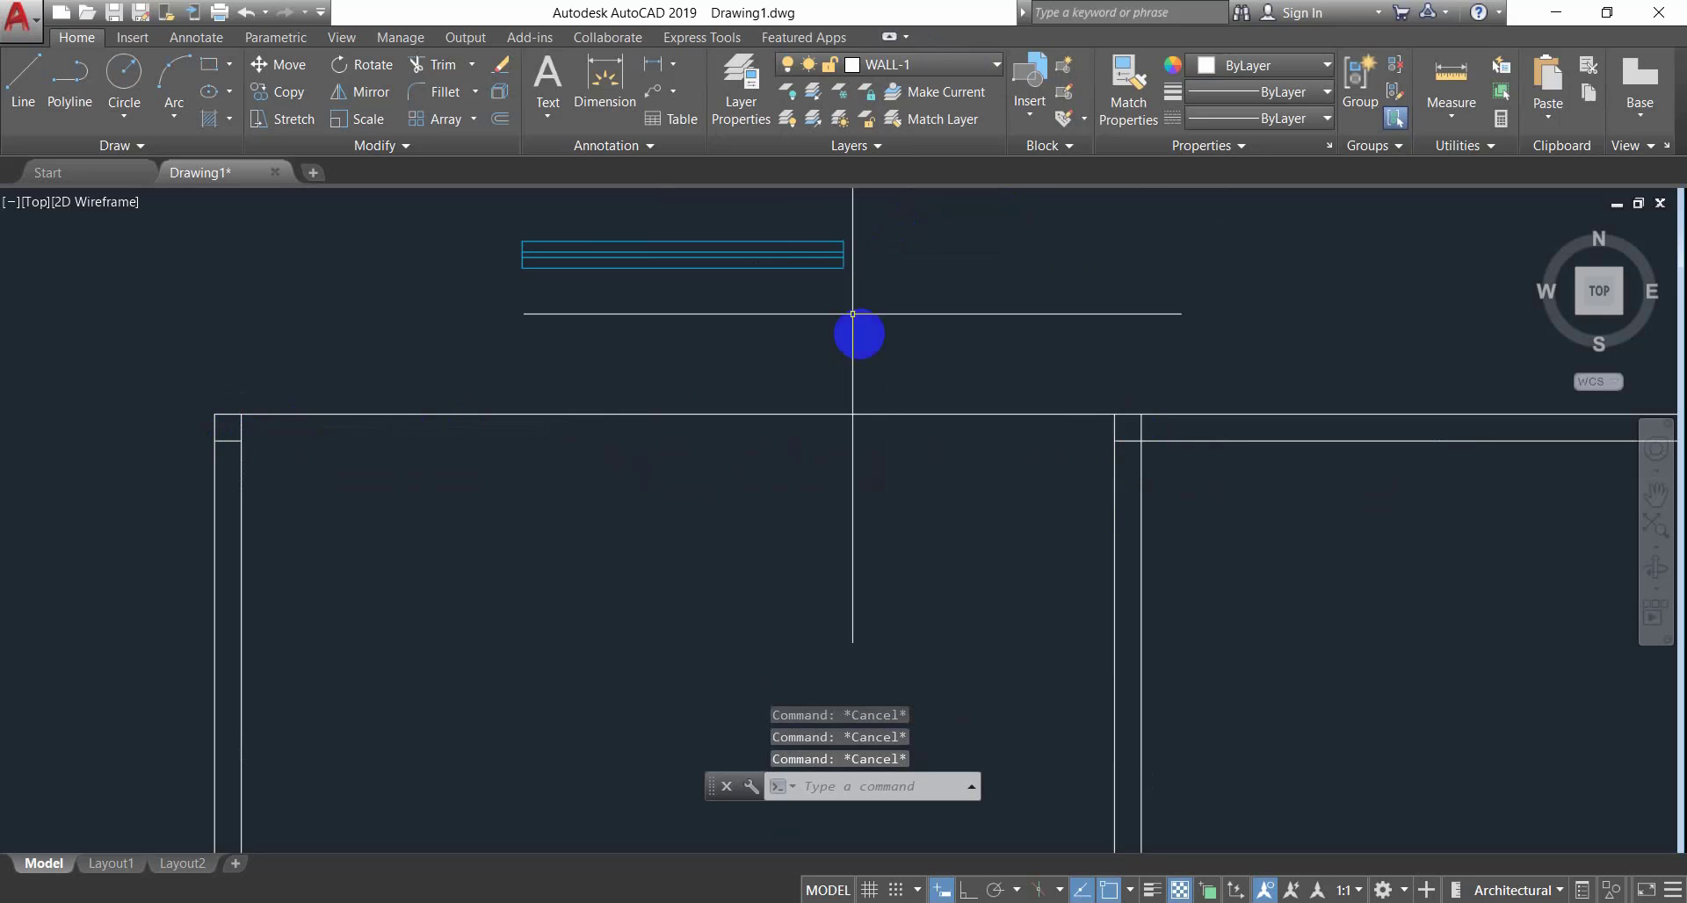
type("l")
key("Return")
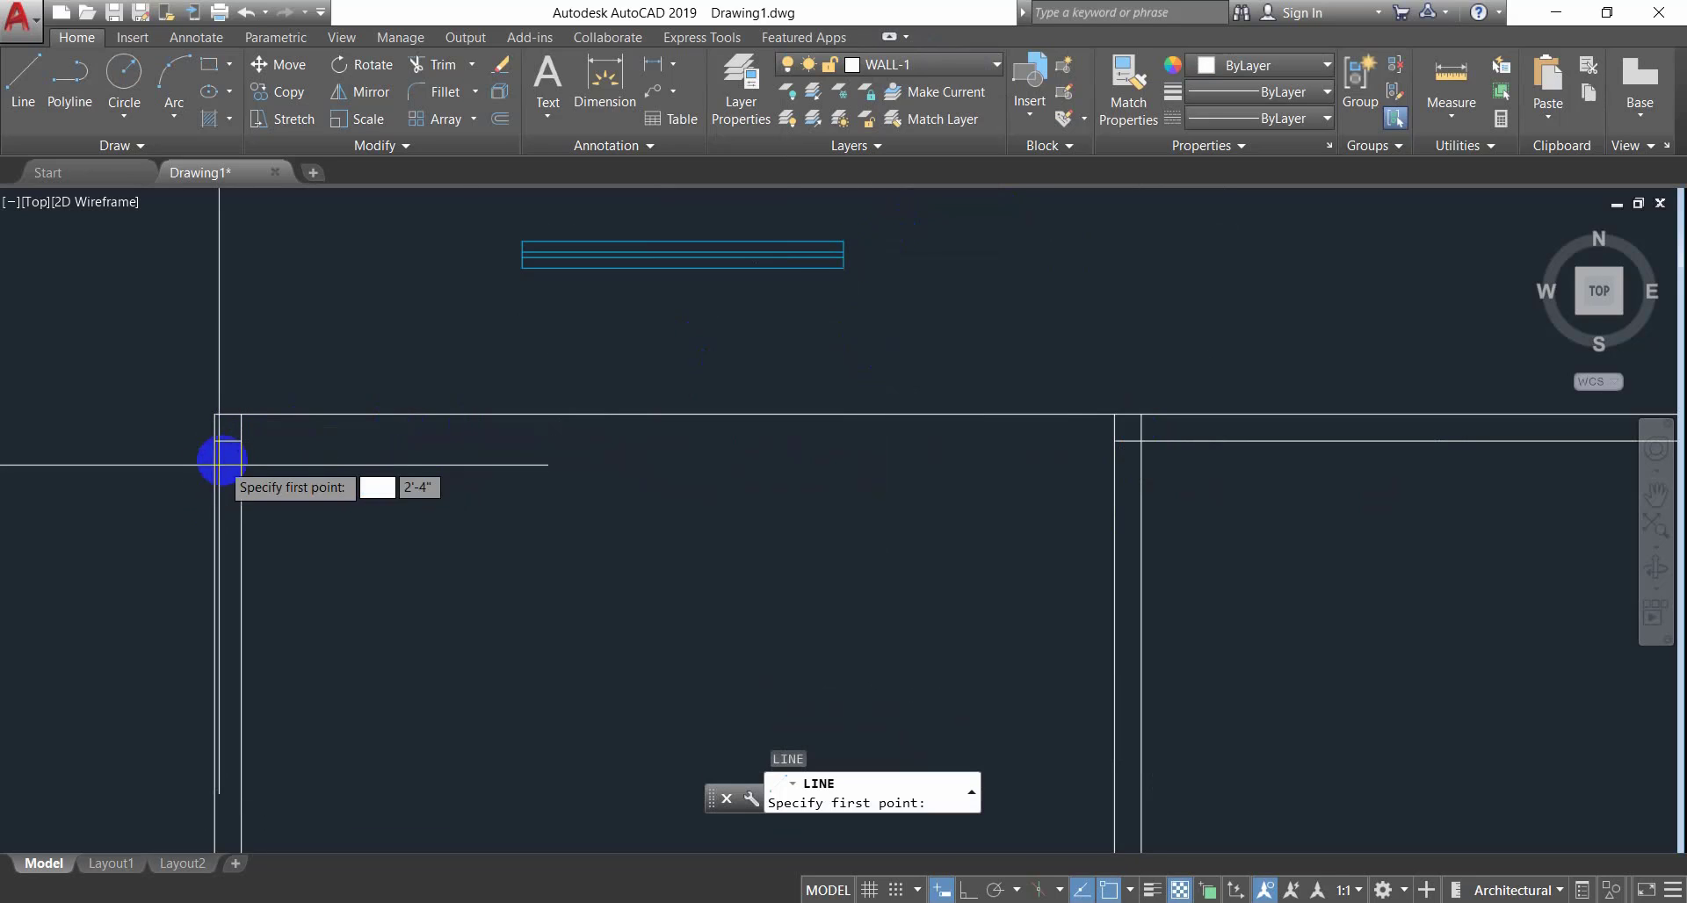
left_click(240, 441)
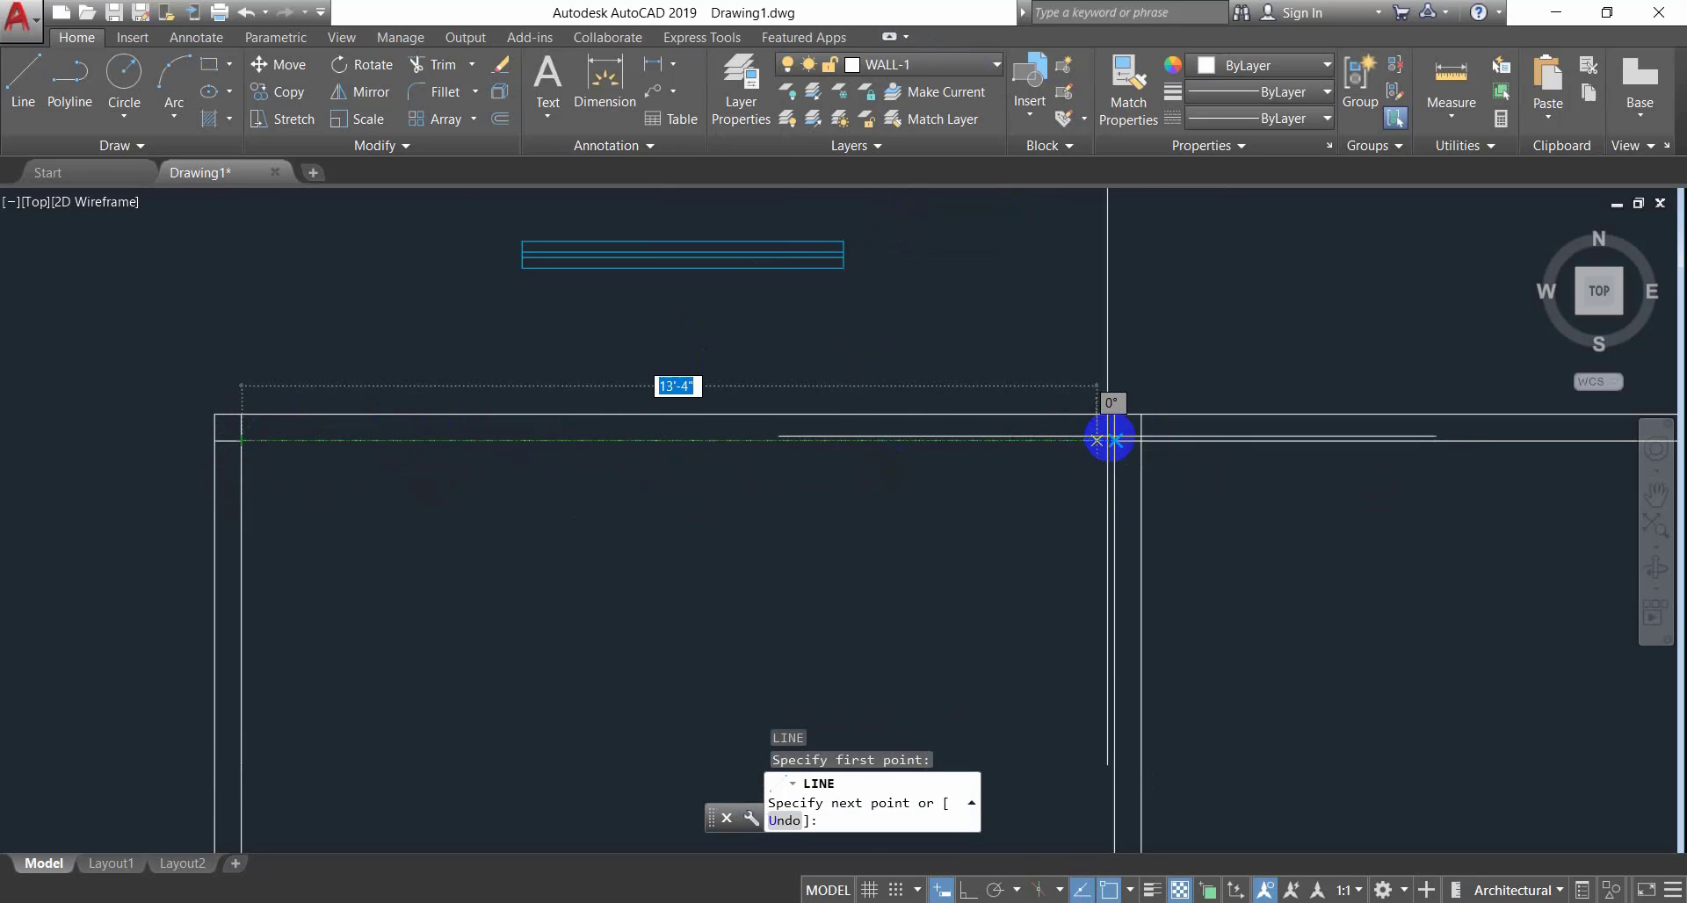
key("Escape")
key("Escape")
key("Escape")
key("Escape")
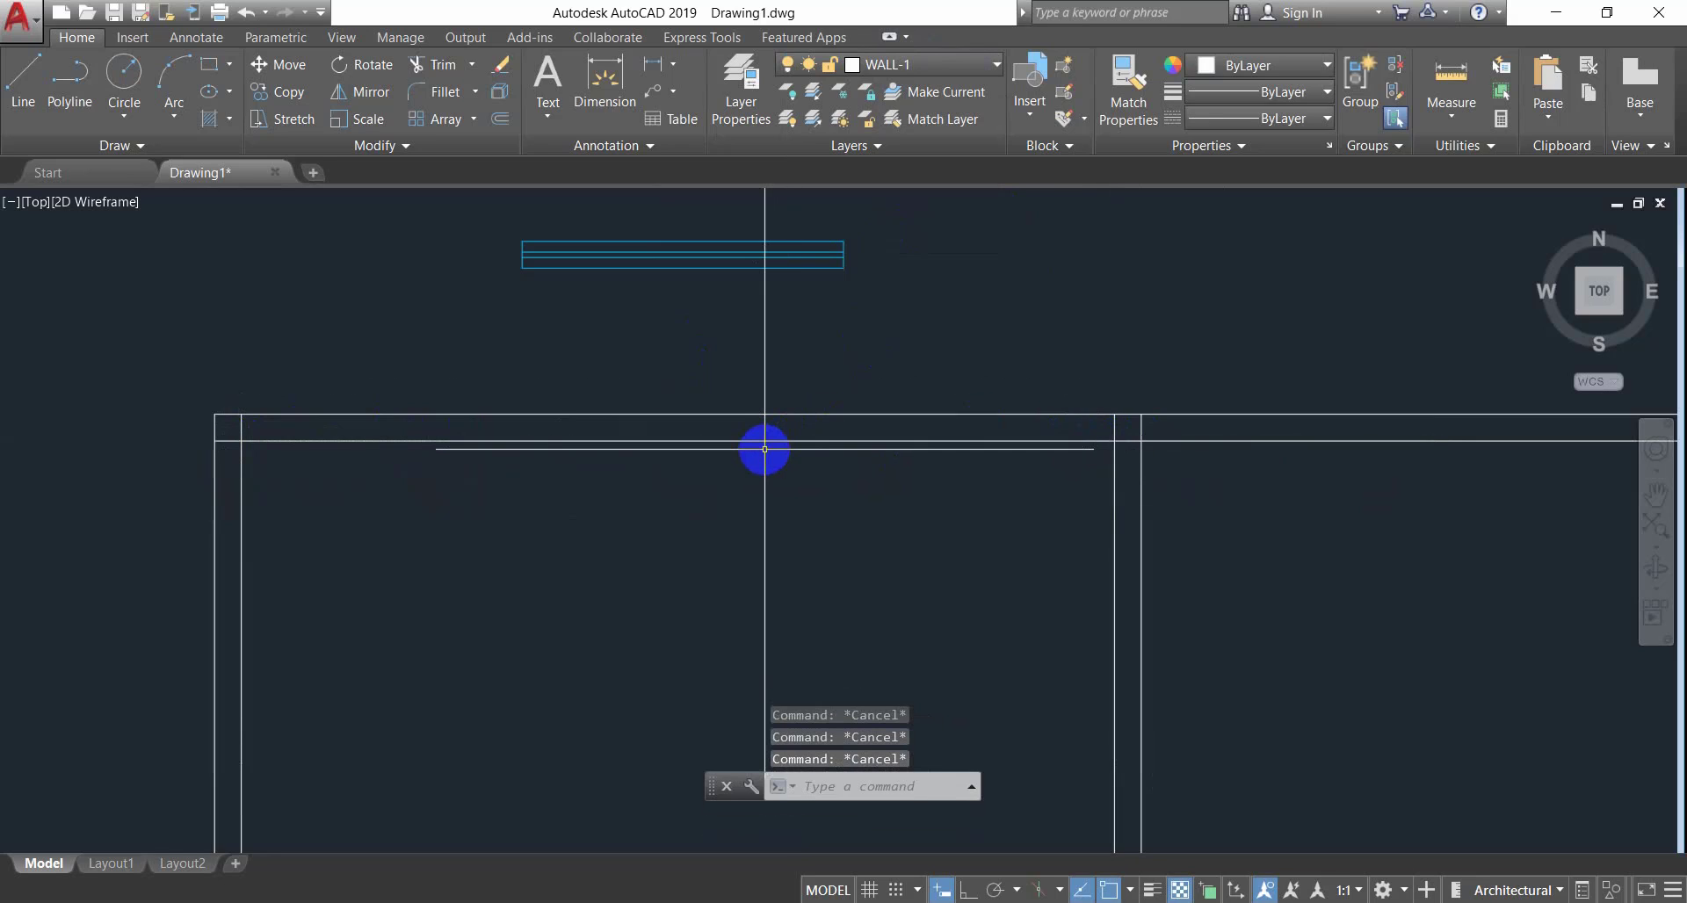
Move the copied window by its bottom midpoint to the midpoint of the upper-left room's top inner wall line.
left_click(918, 229)
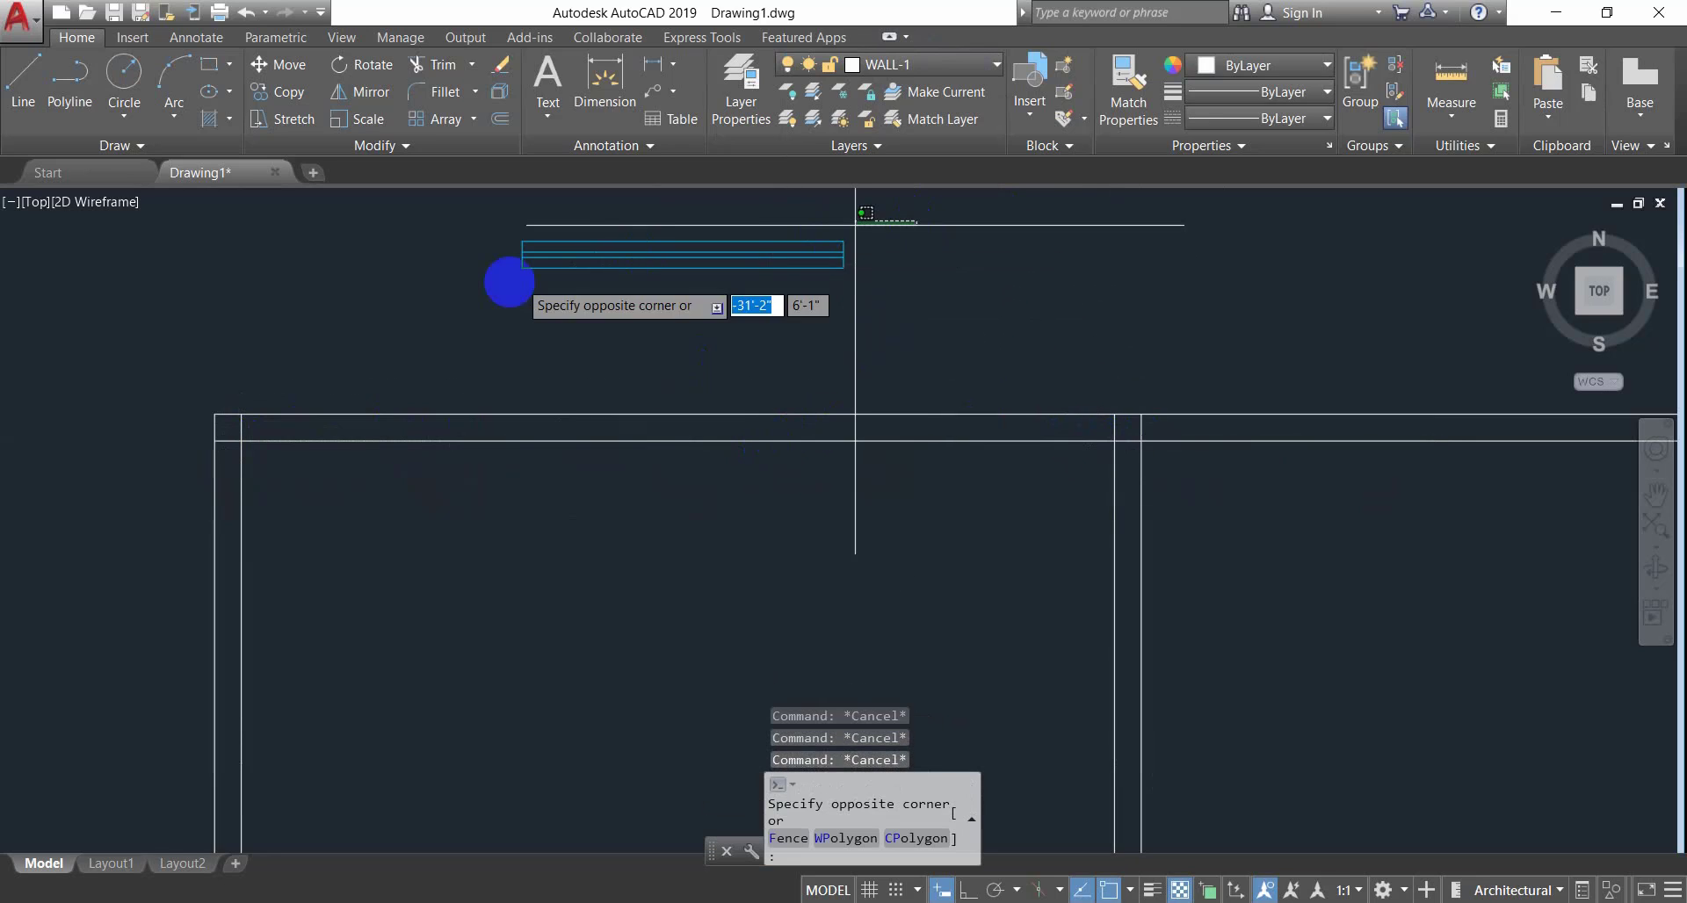
left_click(442, 310)
type("m")
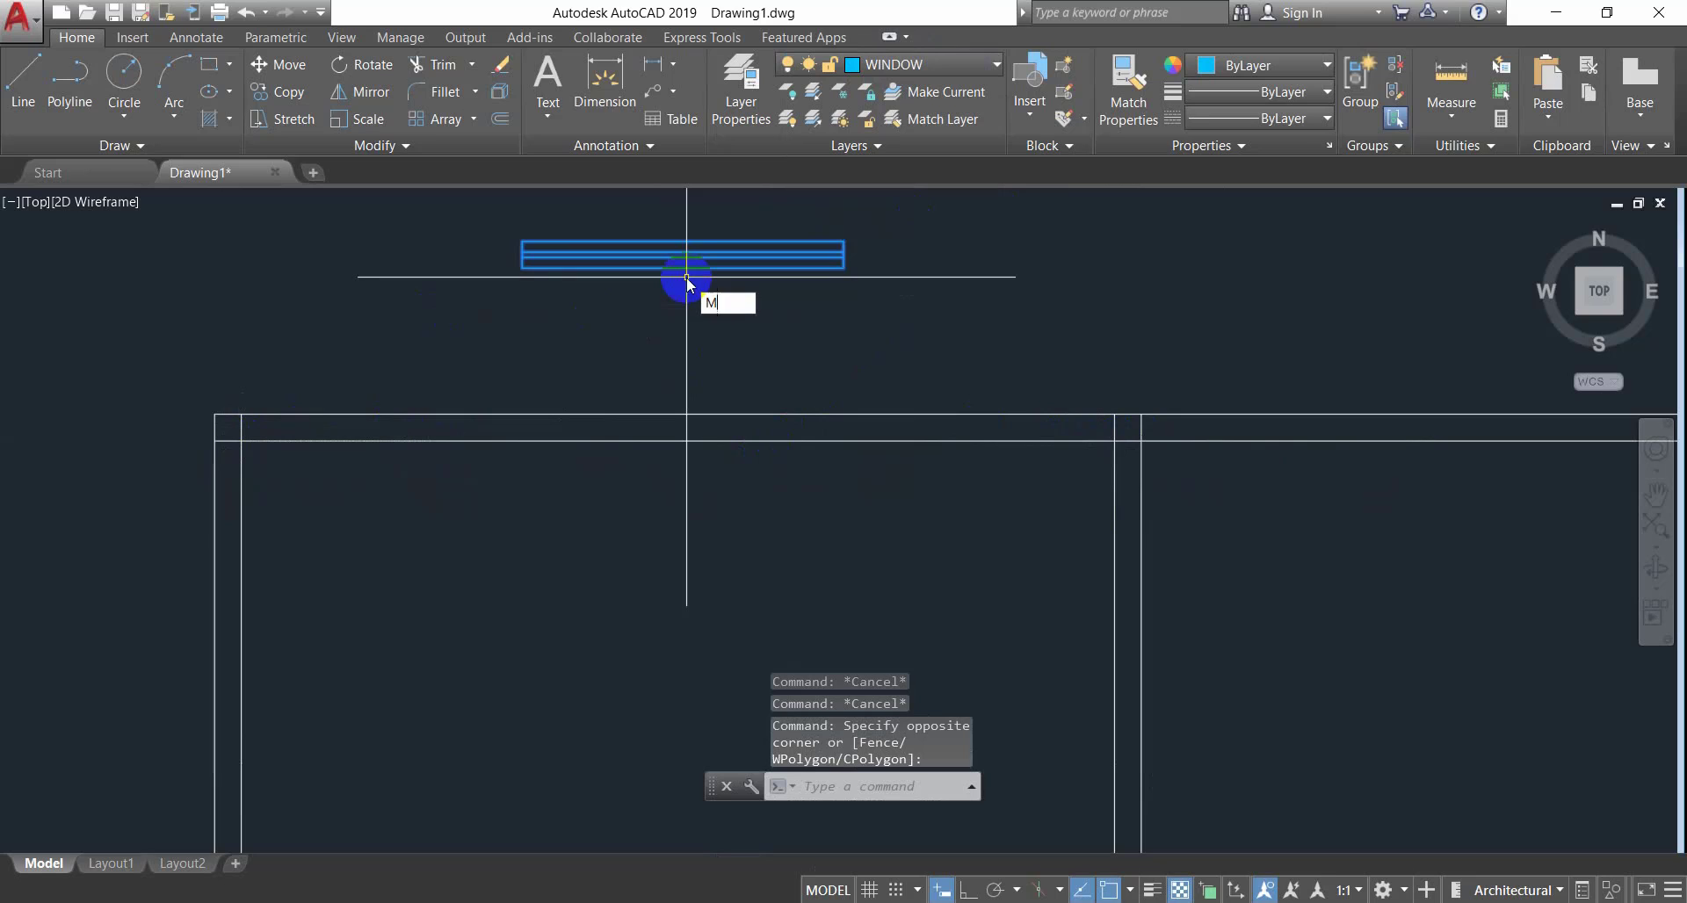
key("Return")
left_click(683, 255)
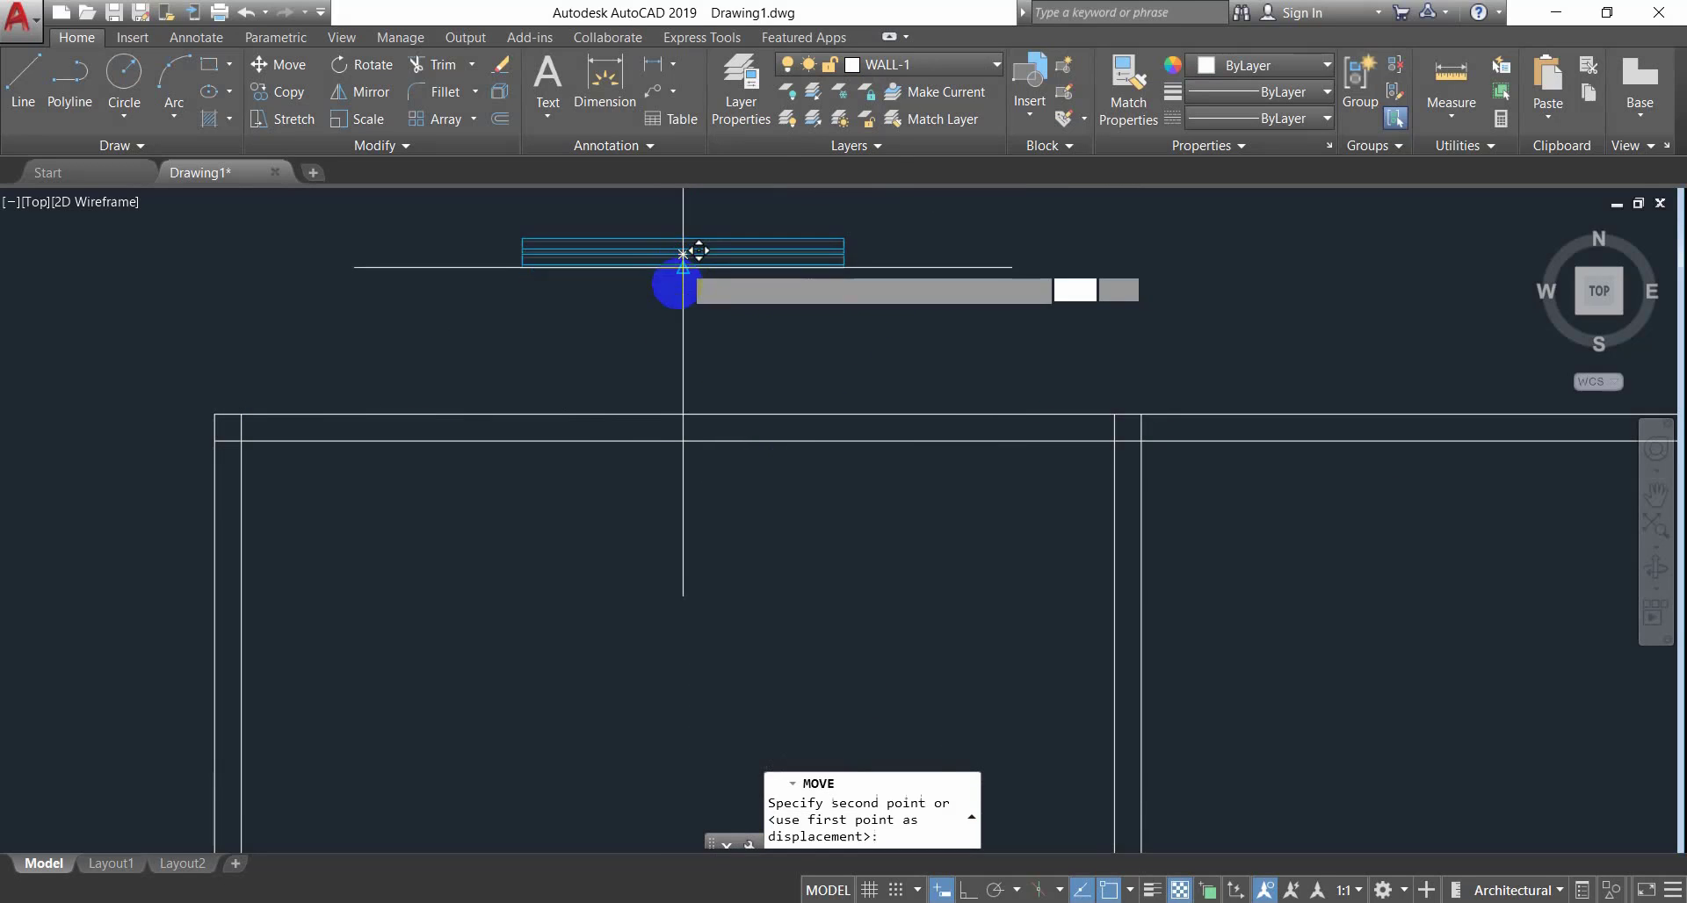
left_click(678, 439)
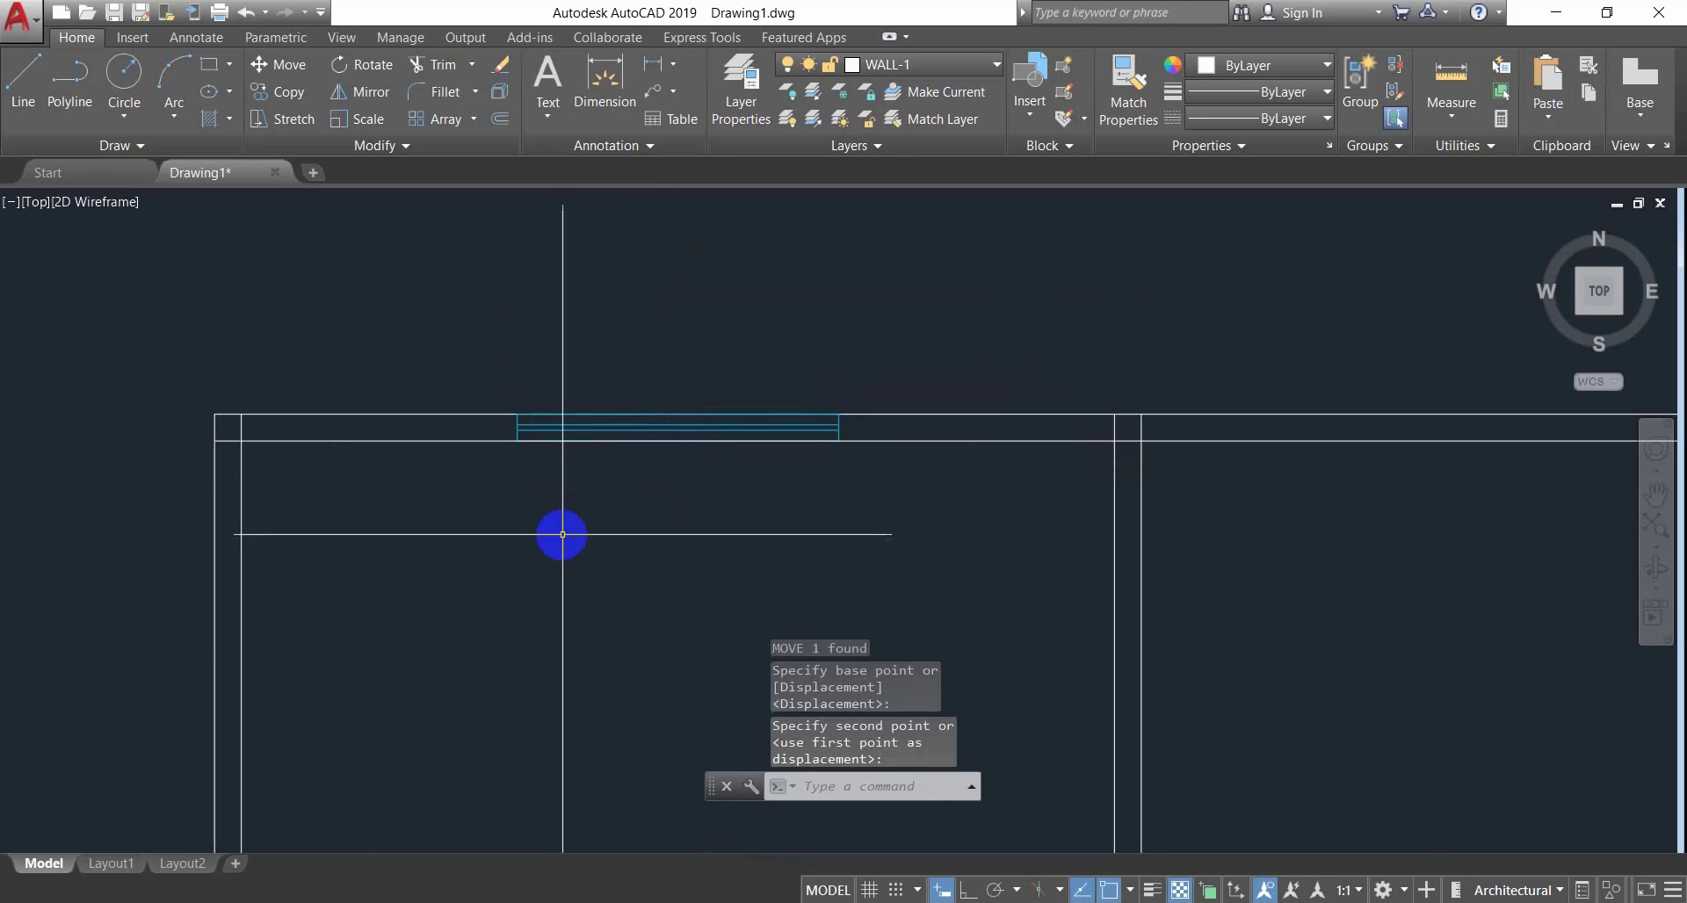
Trim away the inner line of the left outer wall along the upper-left room.
scroll(563, 533, "down", 6)
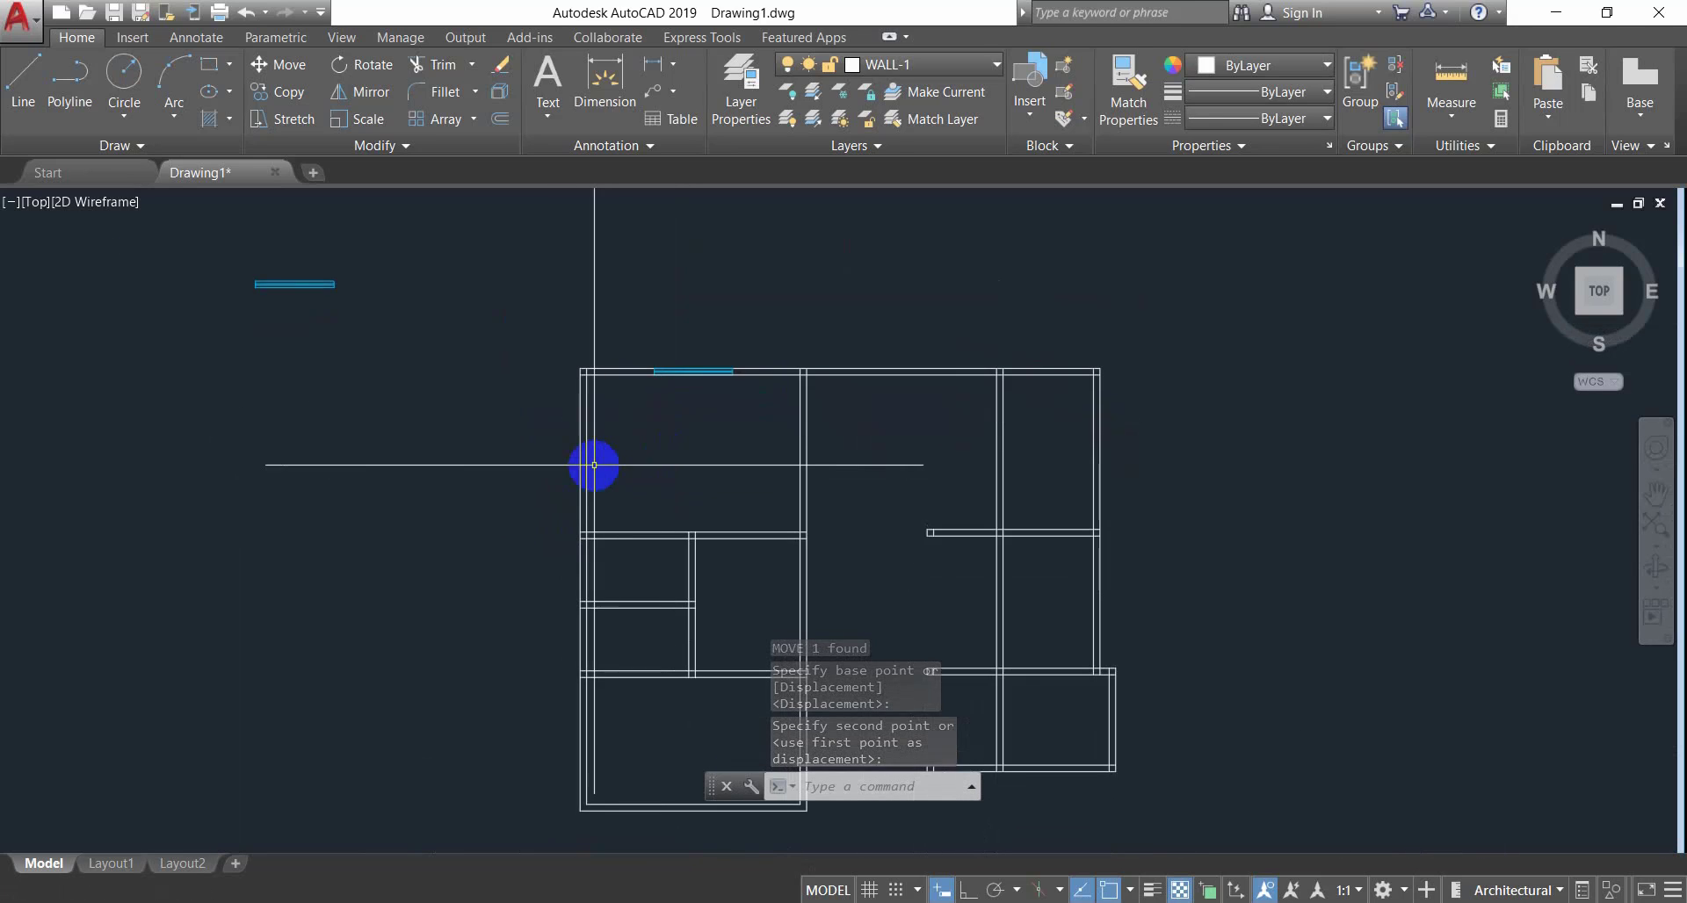
scroll(594, 465, "up", 5)
middle_click_drag(590, 467, 575, 475)
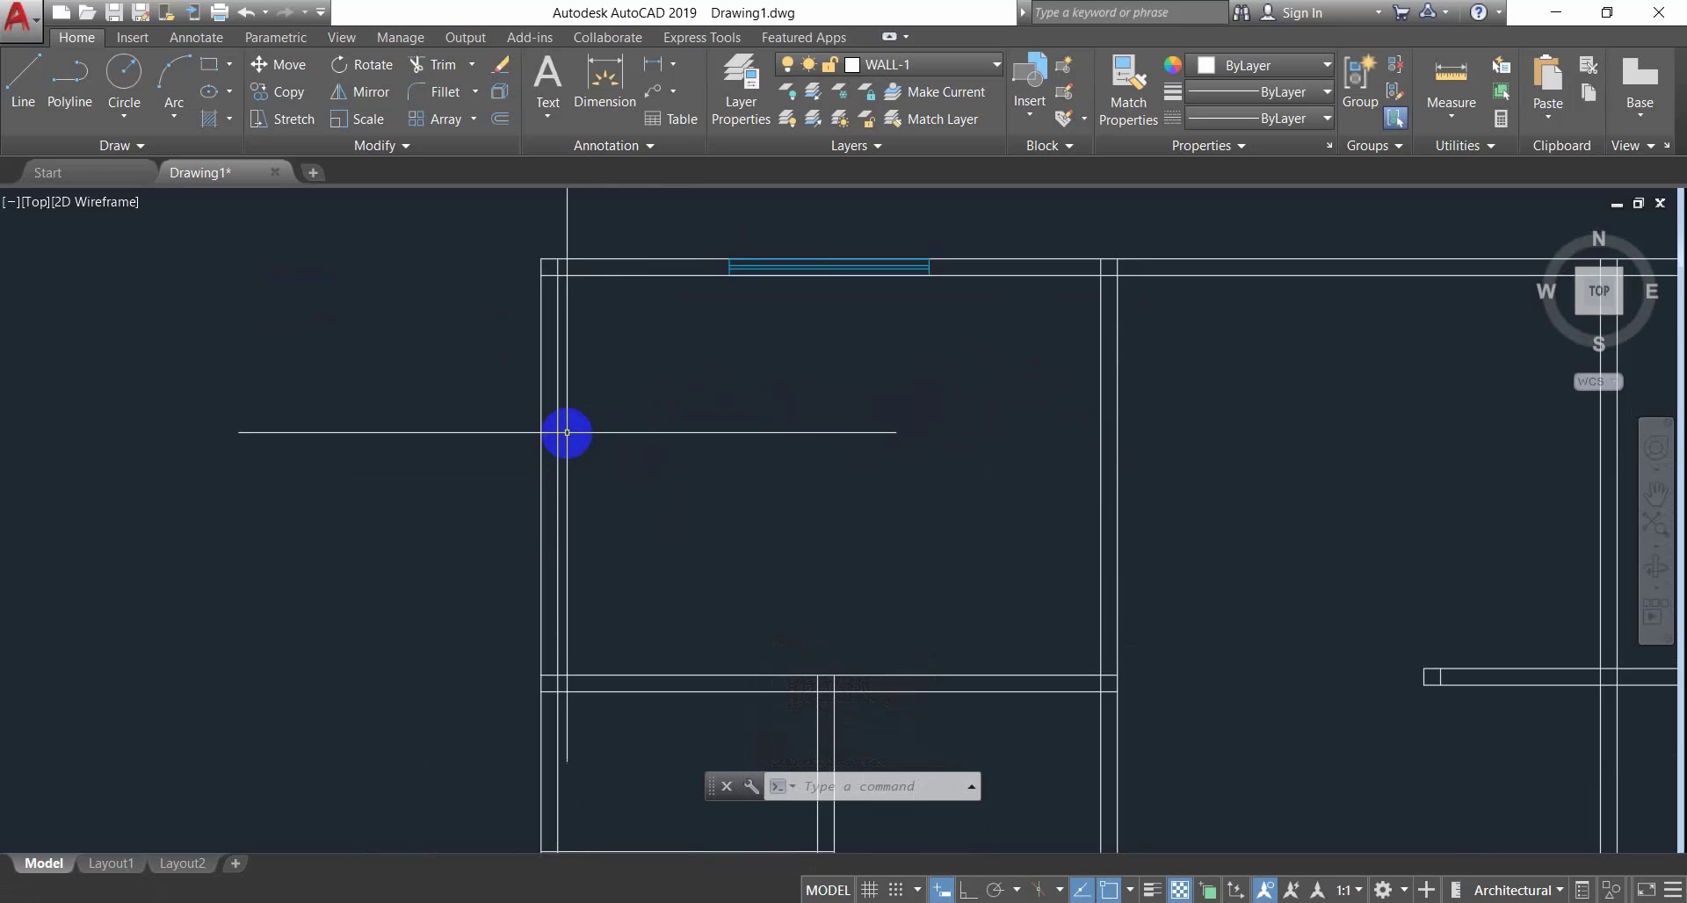
scroll(566, 432, "down", 3)
key("Escape")
key("Escape")
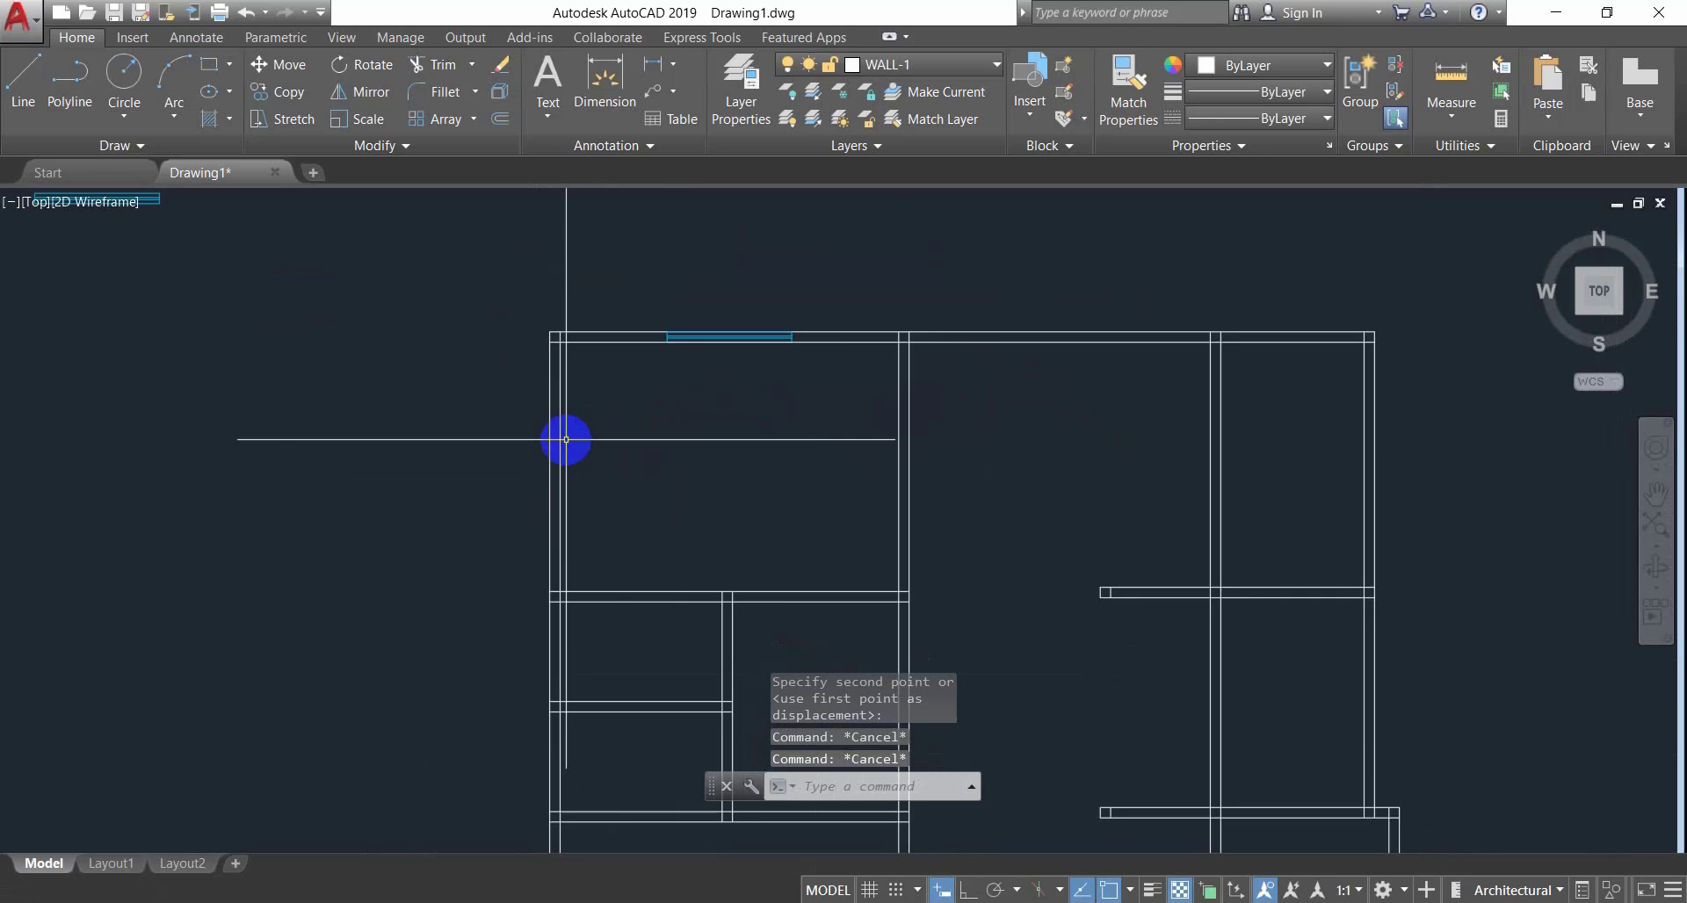
type("TR")
key("Return")
key("Return")
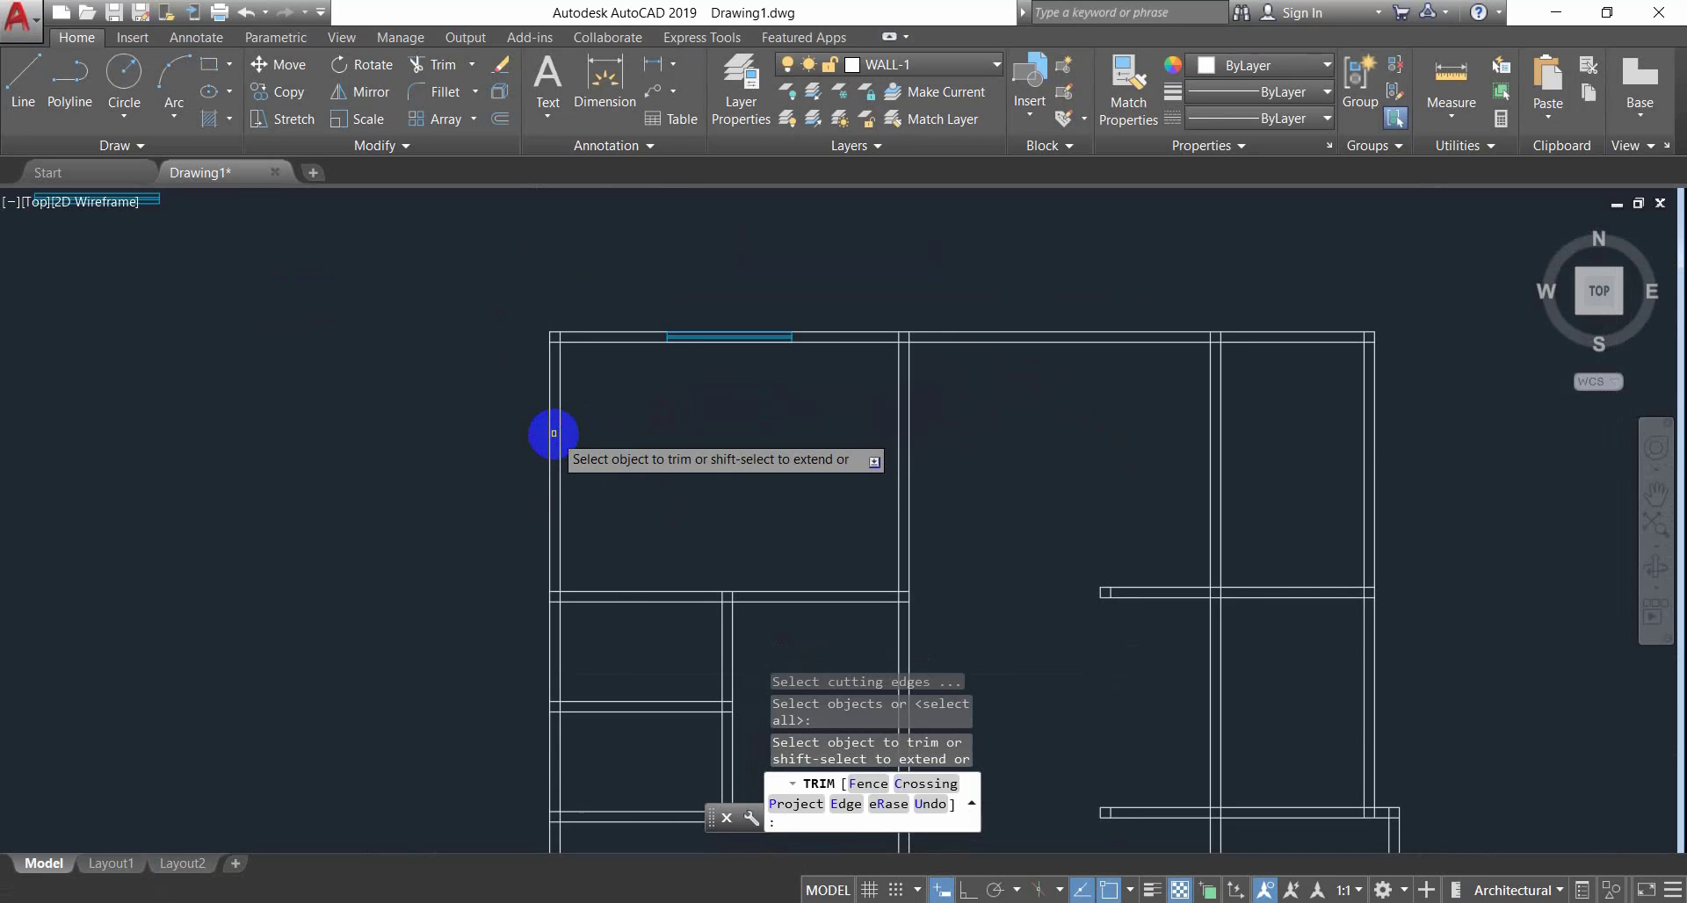
key("Escape")
key("Escape")
key("Escape")
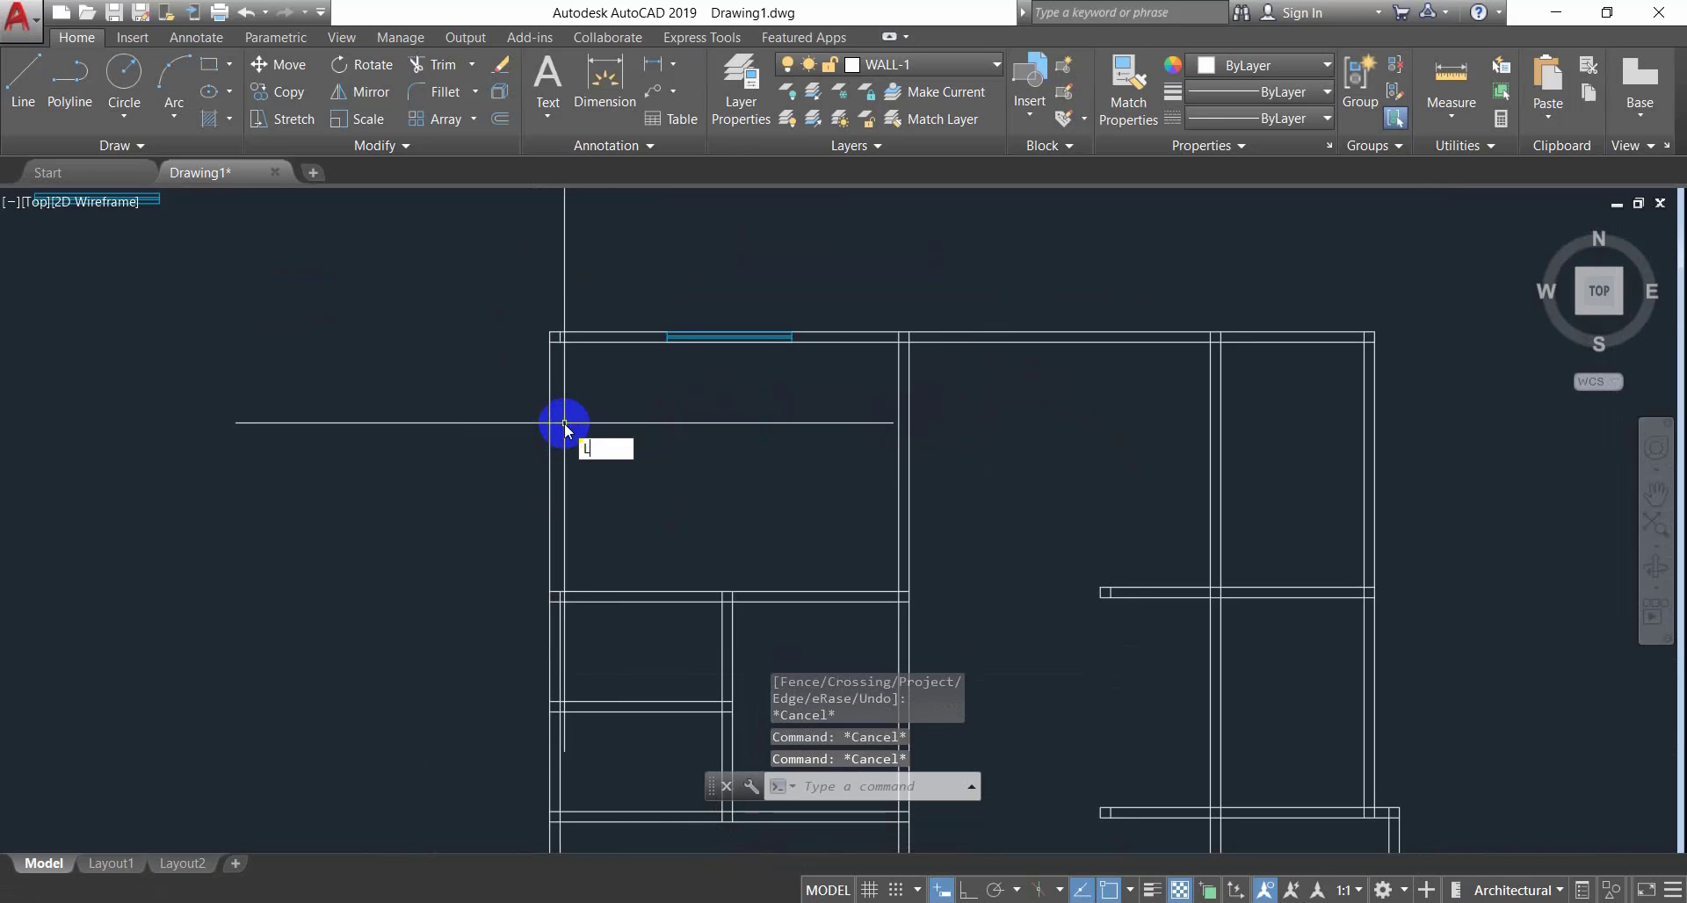
Draw a line along the left wall's inner face from the upper-left room's top corner to its bottom corner.
type("L")
key("Return")
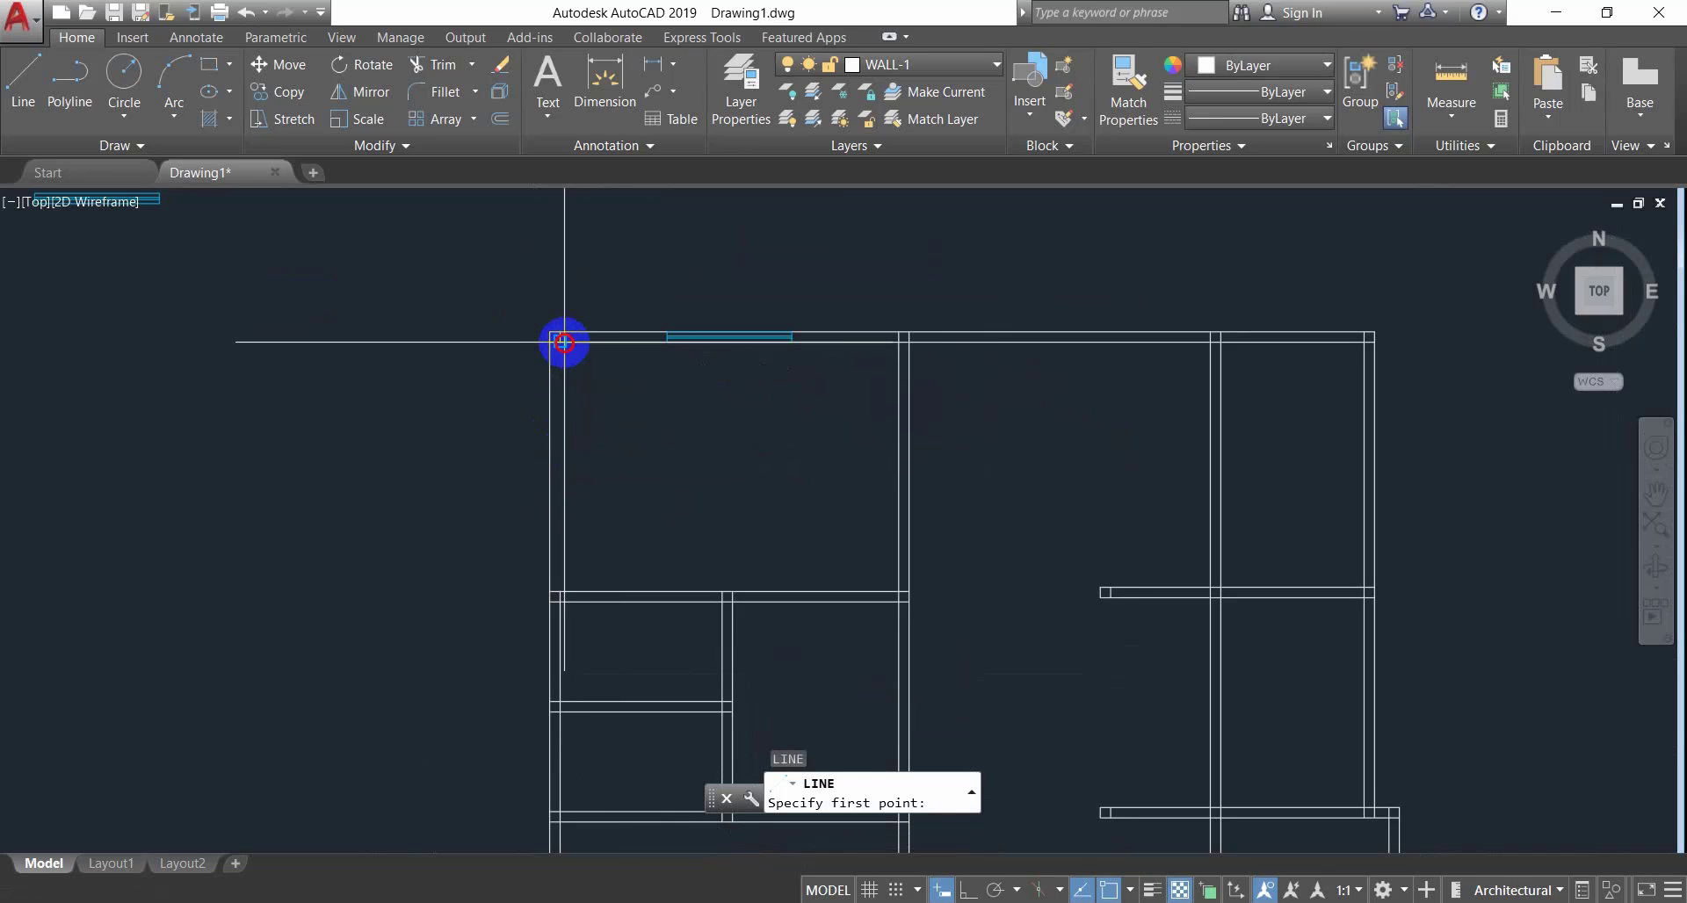
left_click(564, 341)
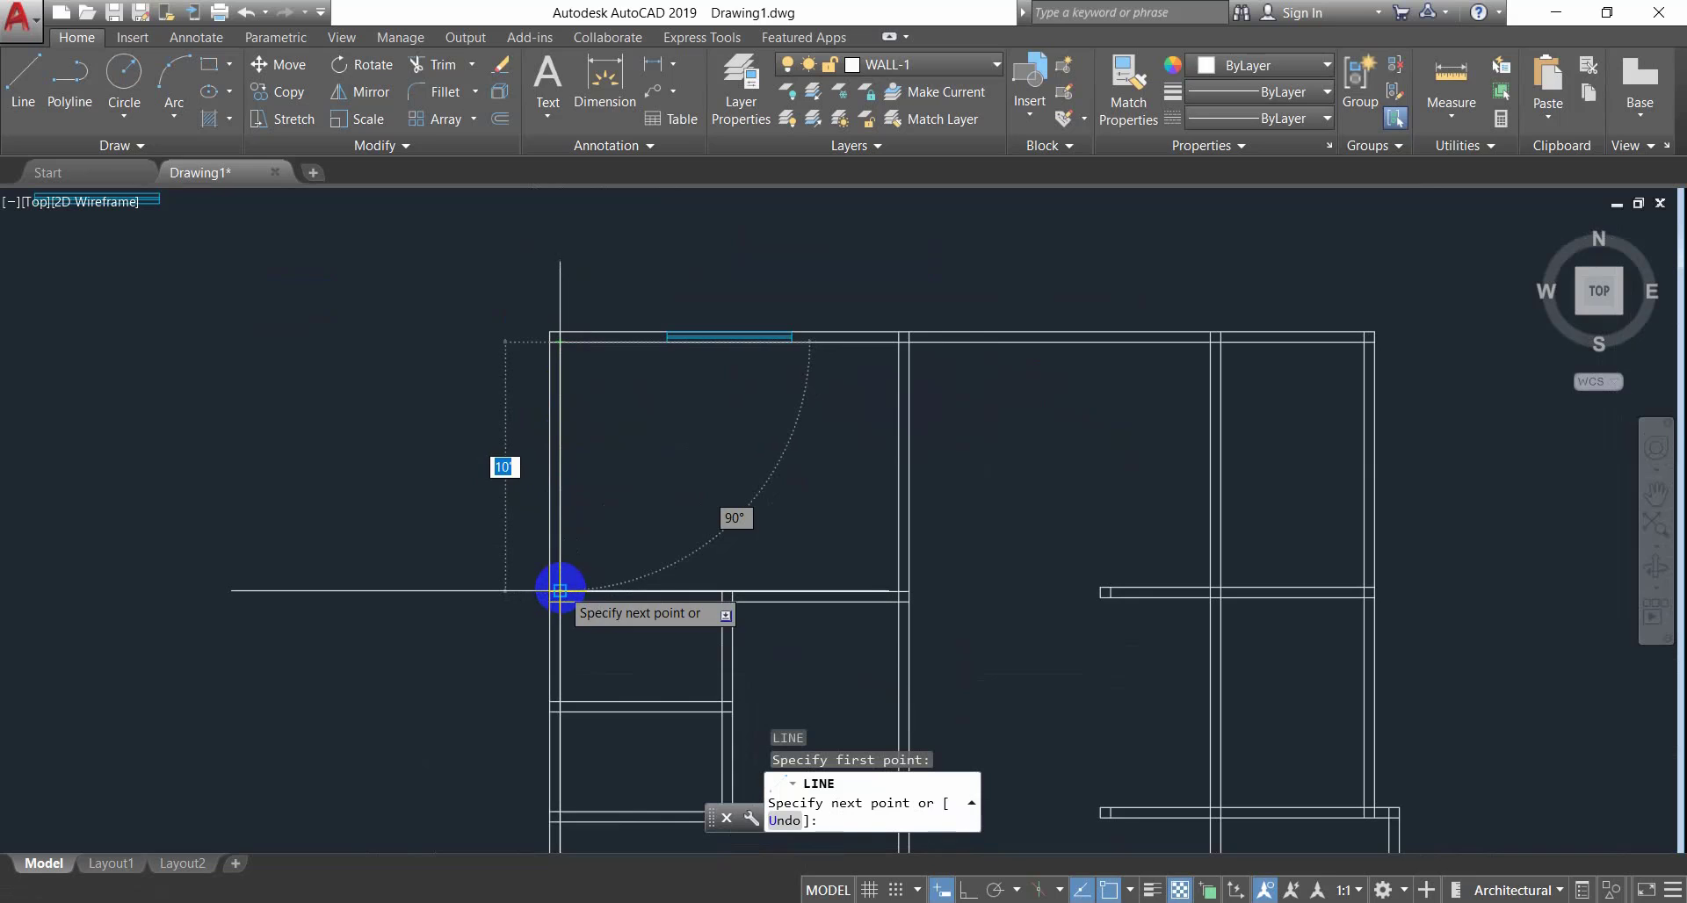
scroll(573, 460, "up", 2)
key("Escape")
key("Escape")
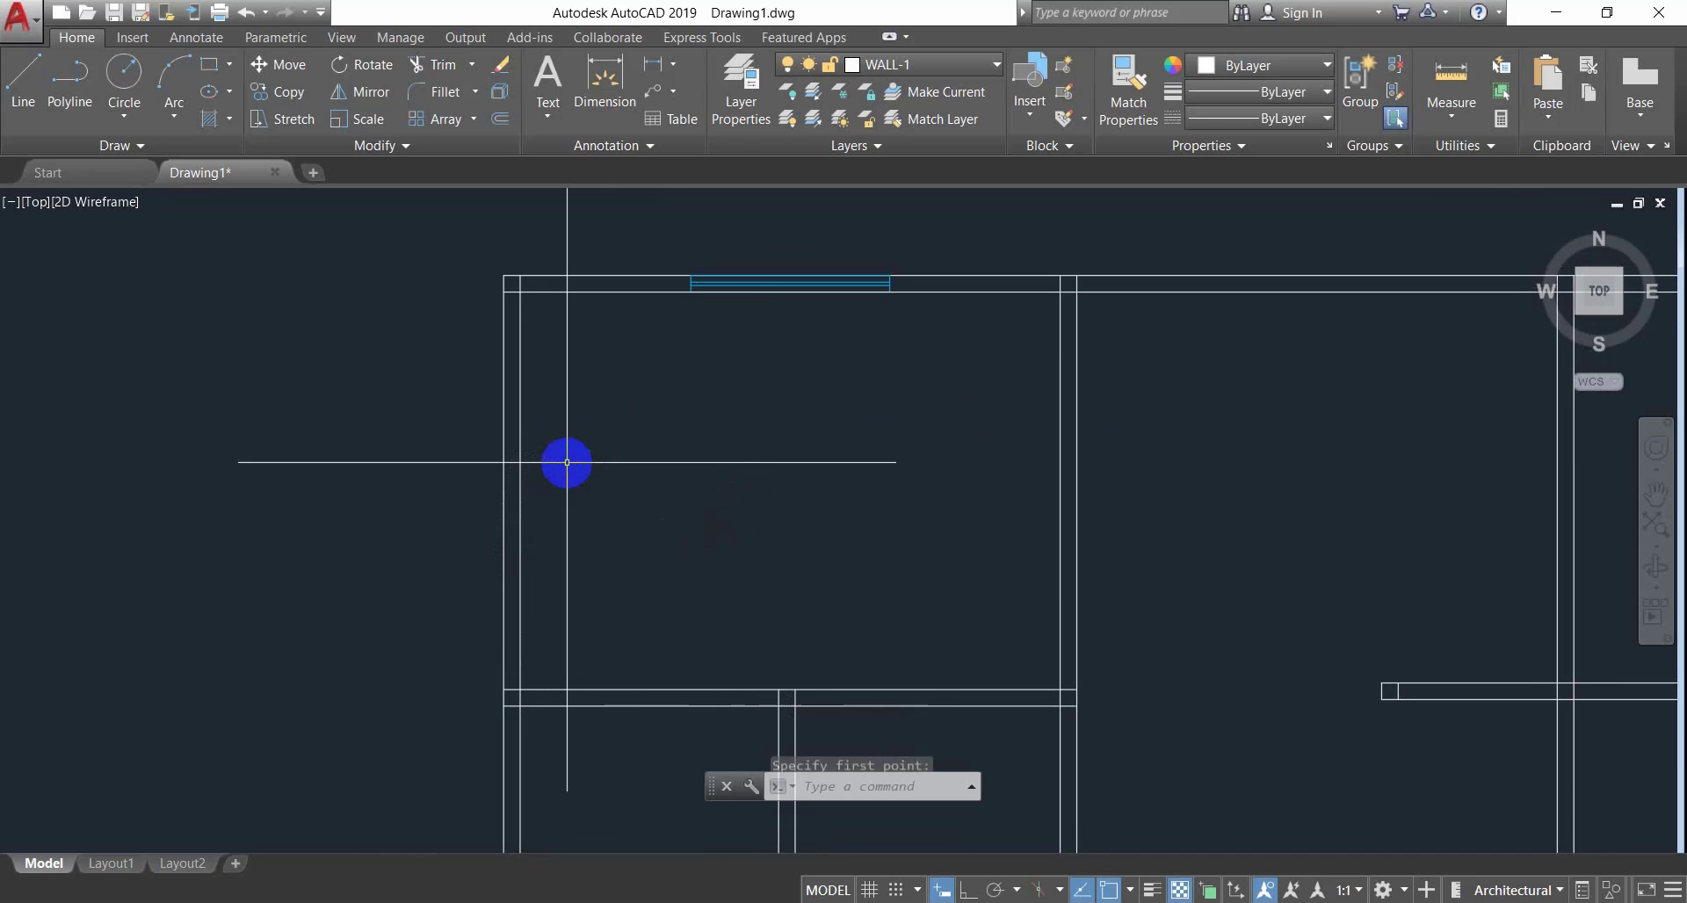
Copy the spare window block from outside the plan into the blank space beside the upper-left room's left wall.
scroll(565, 463, "down", 4)
scroll(527, 433, "up", 2)
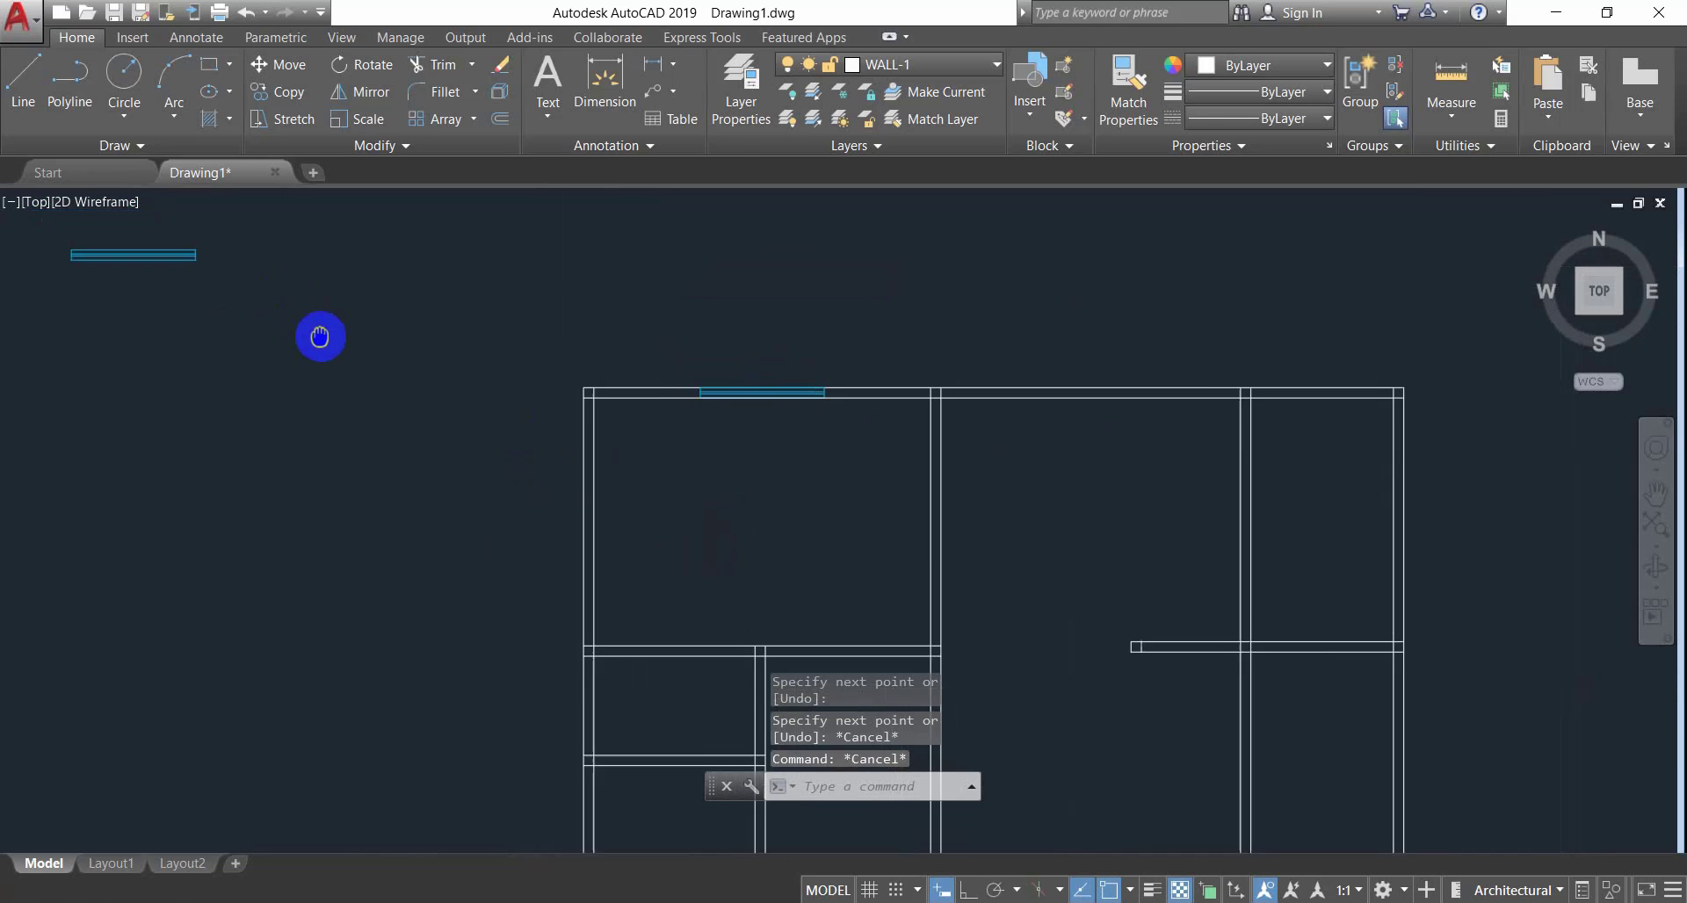
left_click(256, 226)
left_click(3, 313)
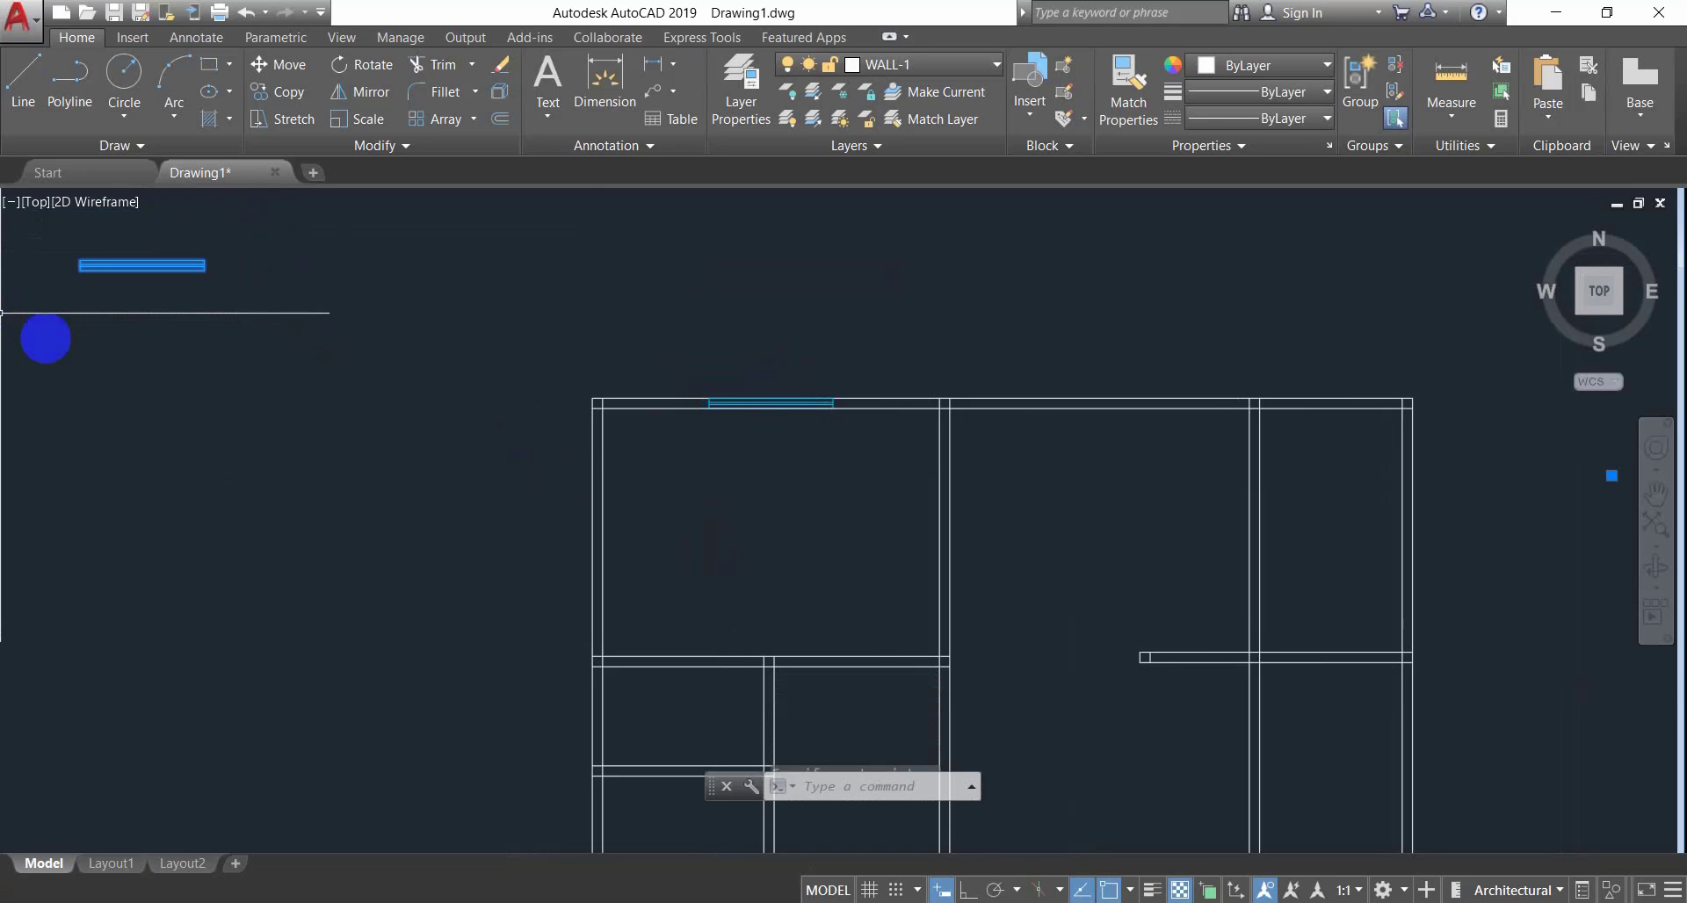
type("CO")
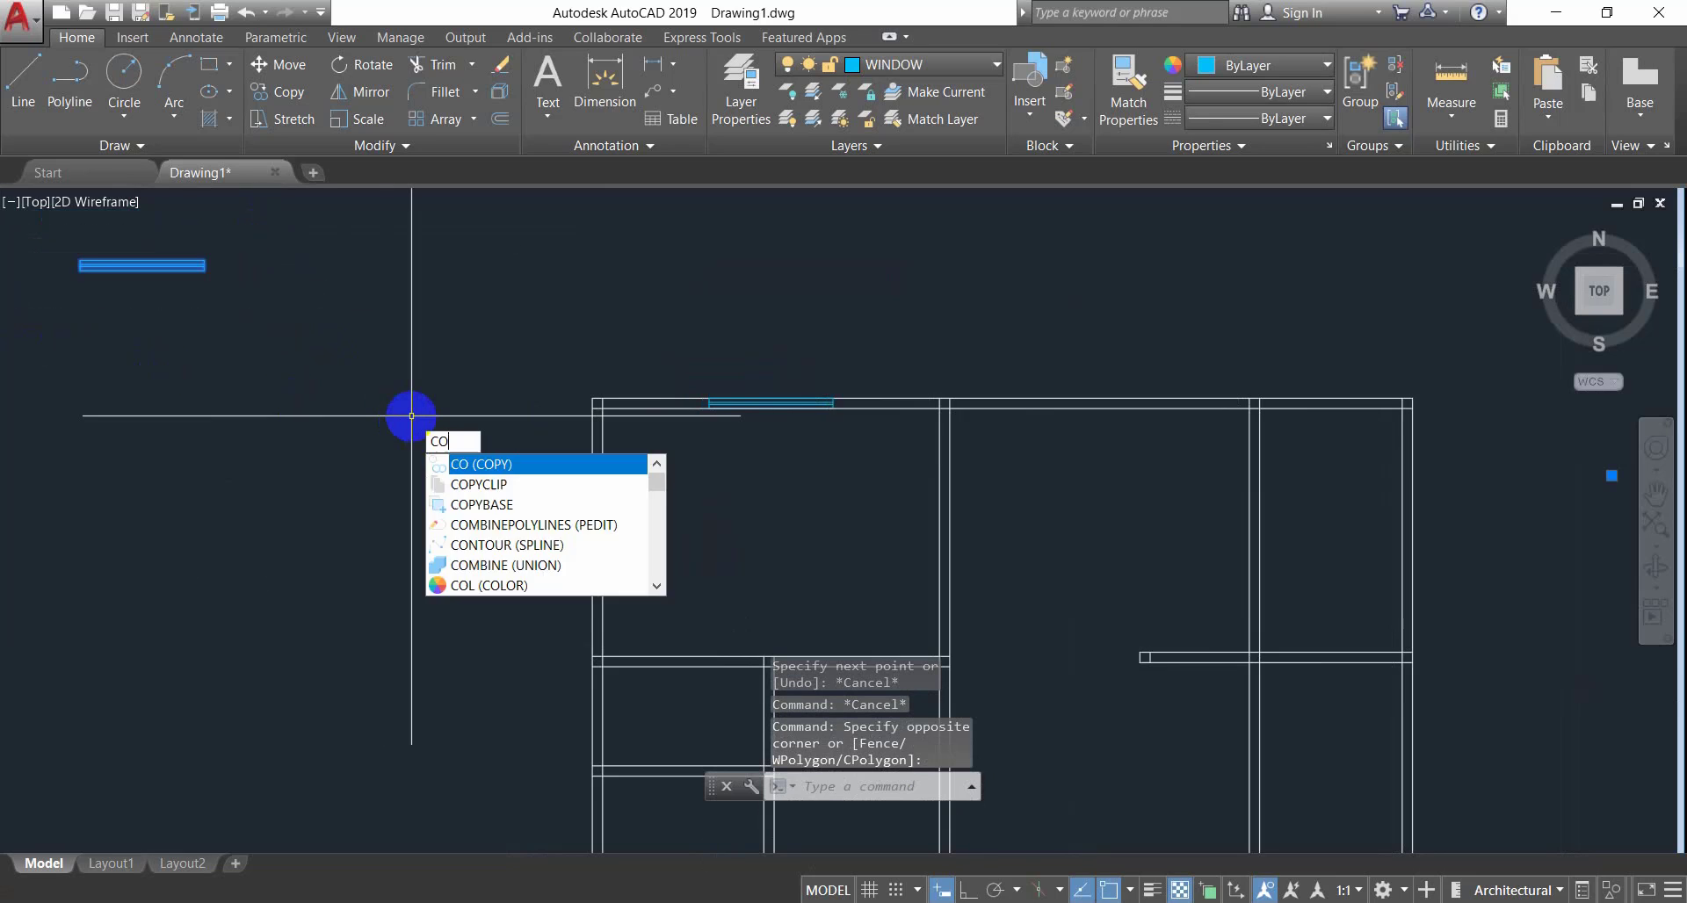
key("Return")
left_click(142, 263)
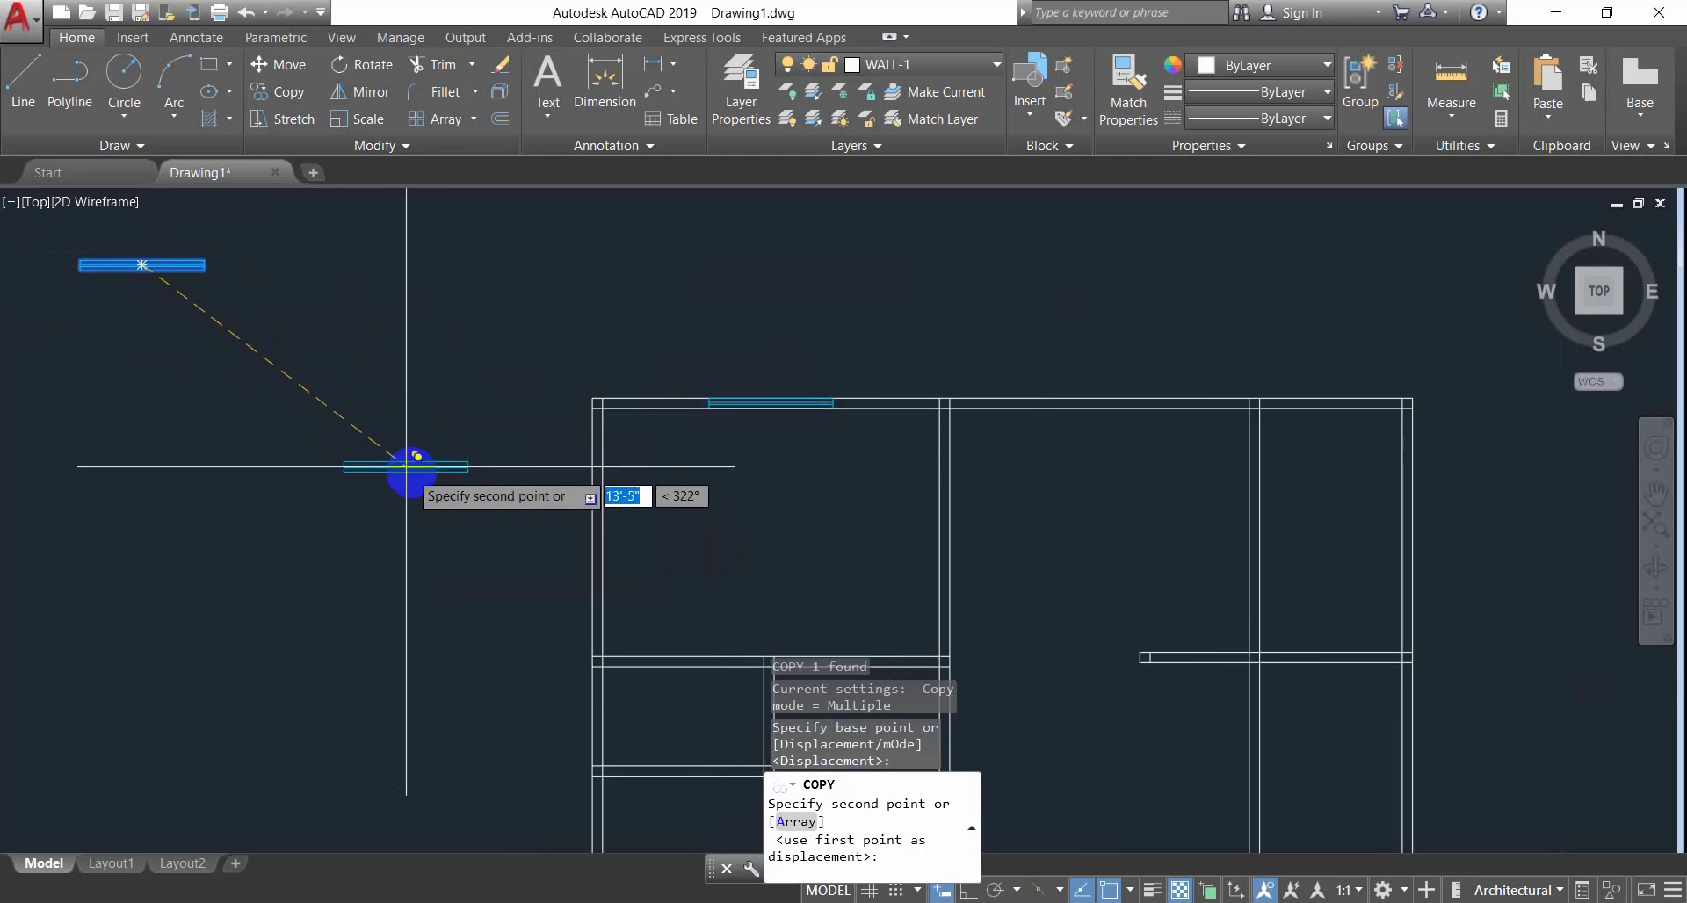
left_click(466, 507)
key("Return")
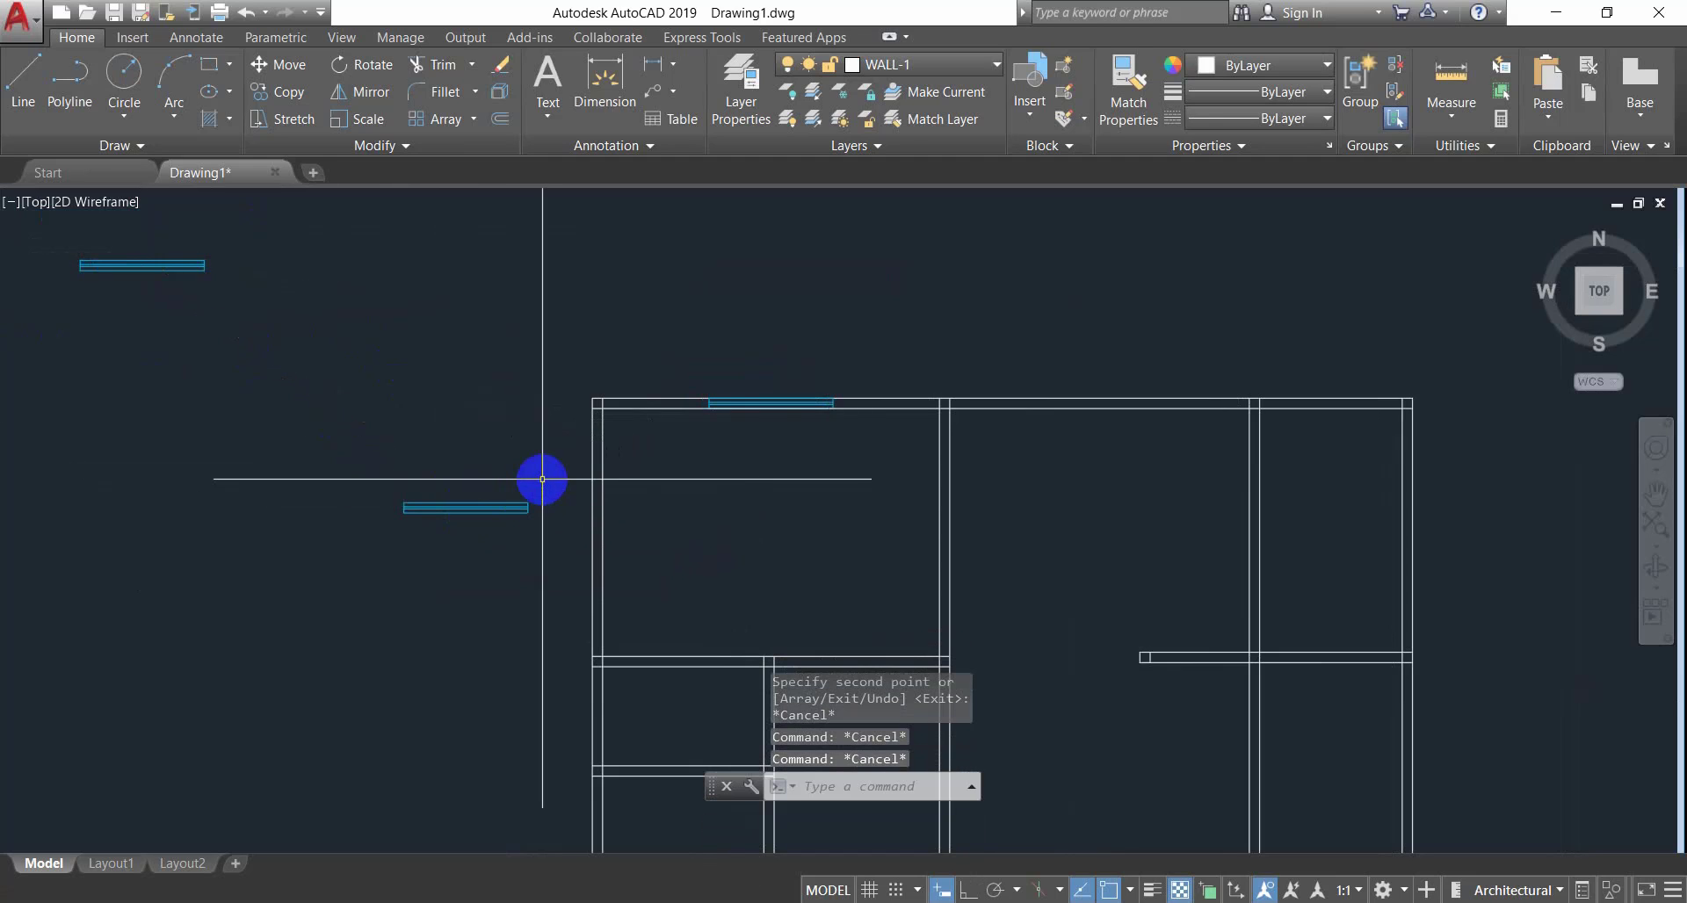
Rotate the copied window to vertical about its lower-right corner with ortho mode on.
left_click(553, 476)
left_click(327, 592)
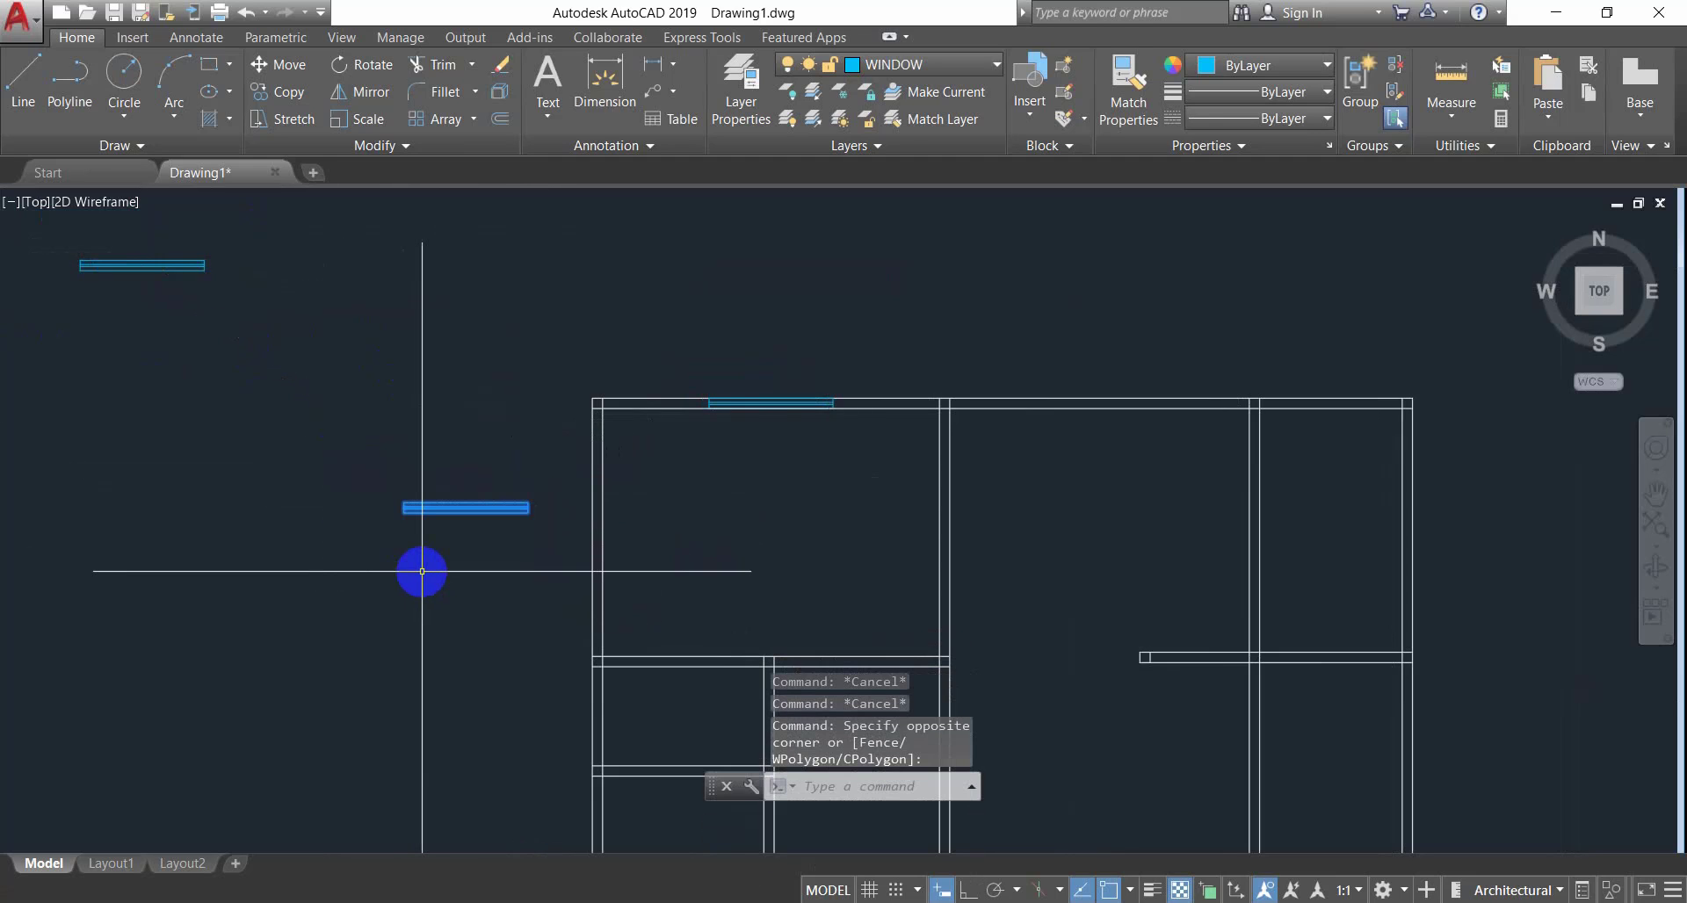
scroll(425, 570, "up", 4)
middle_click_drag(426, 568, 275, 651)
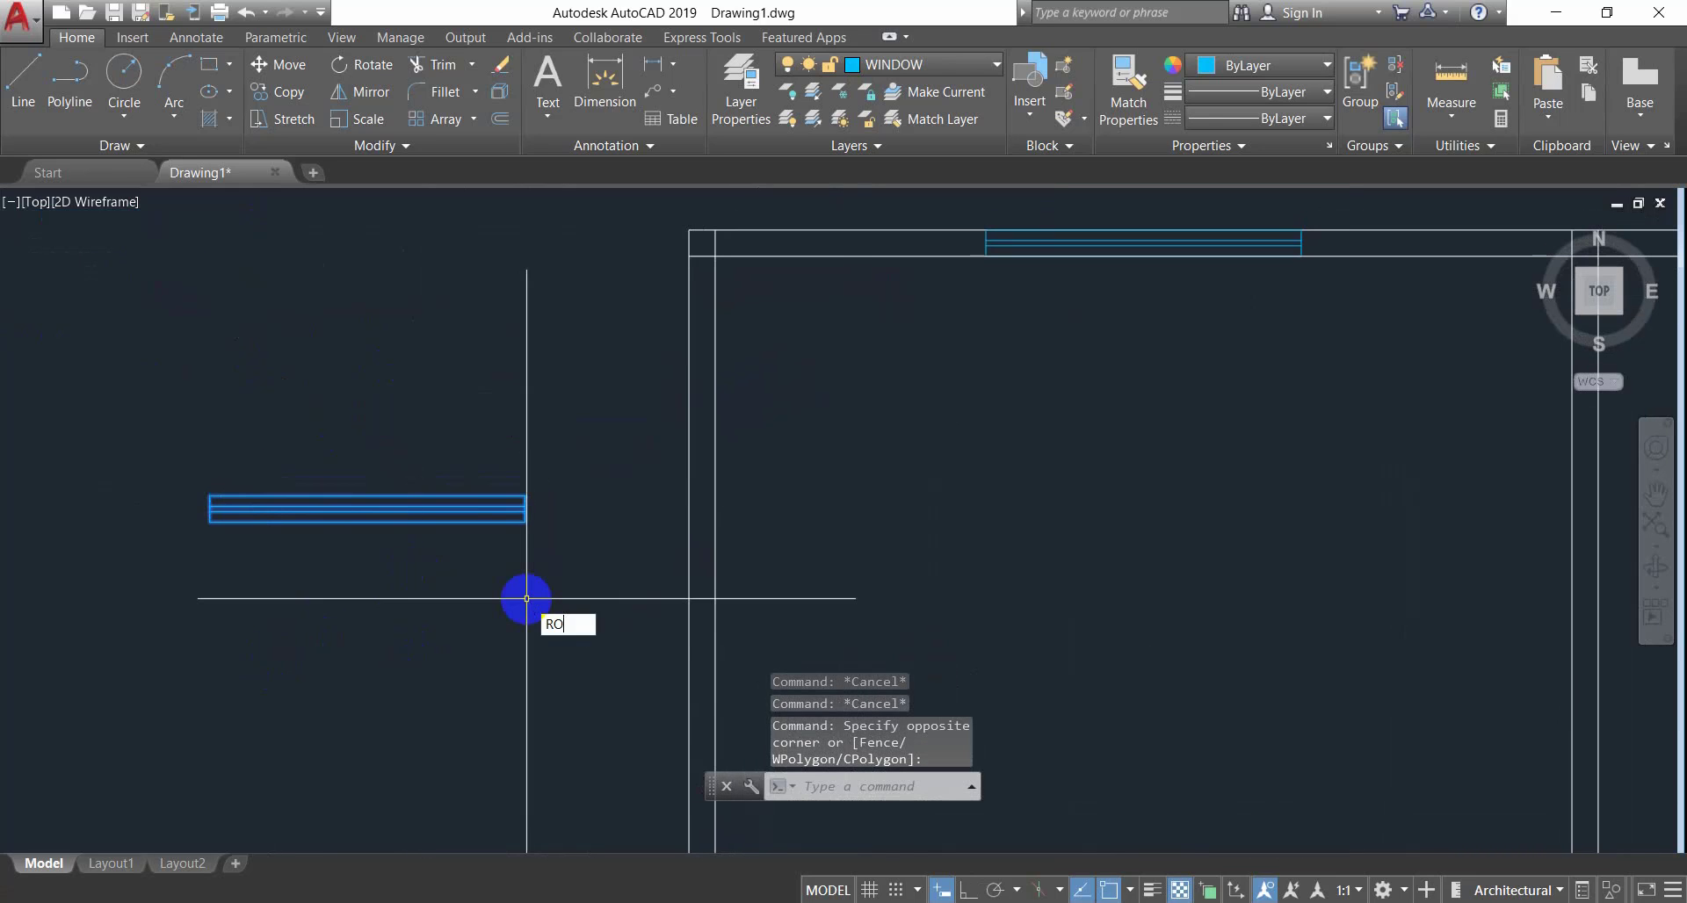
key("Return")
left_click(525, 518)
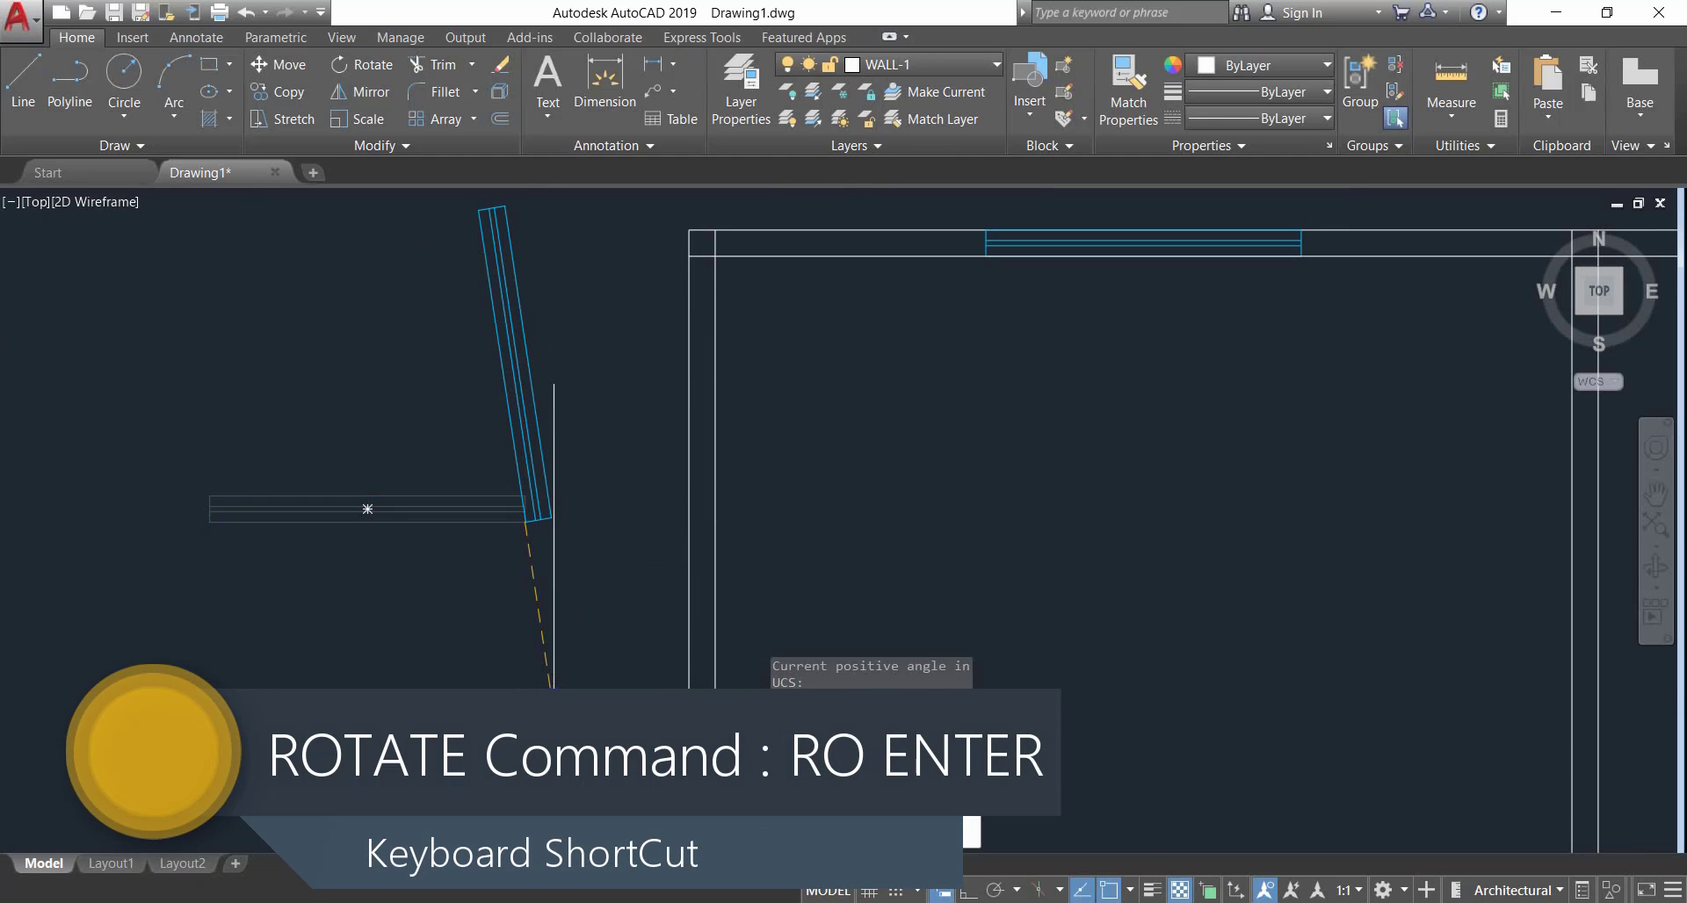
key("F8")
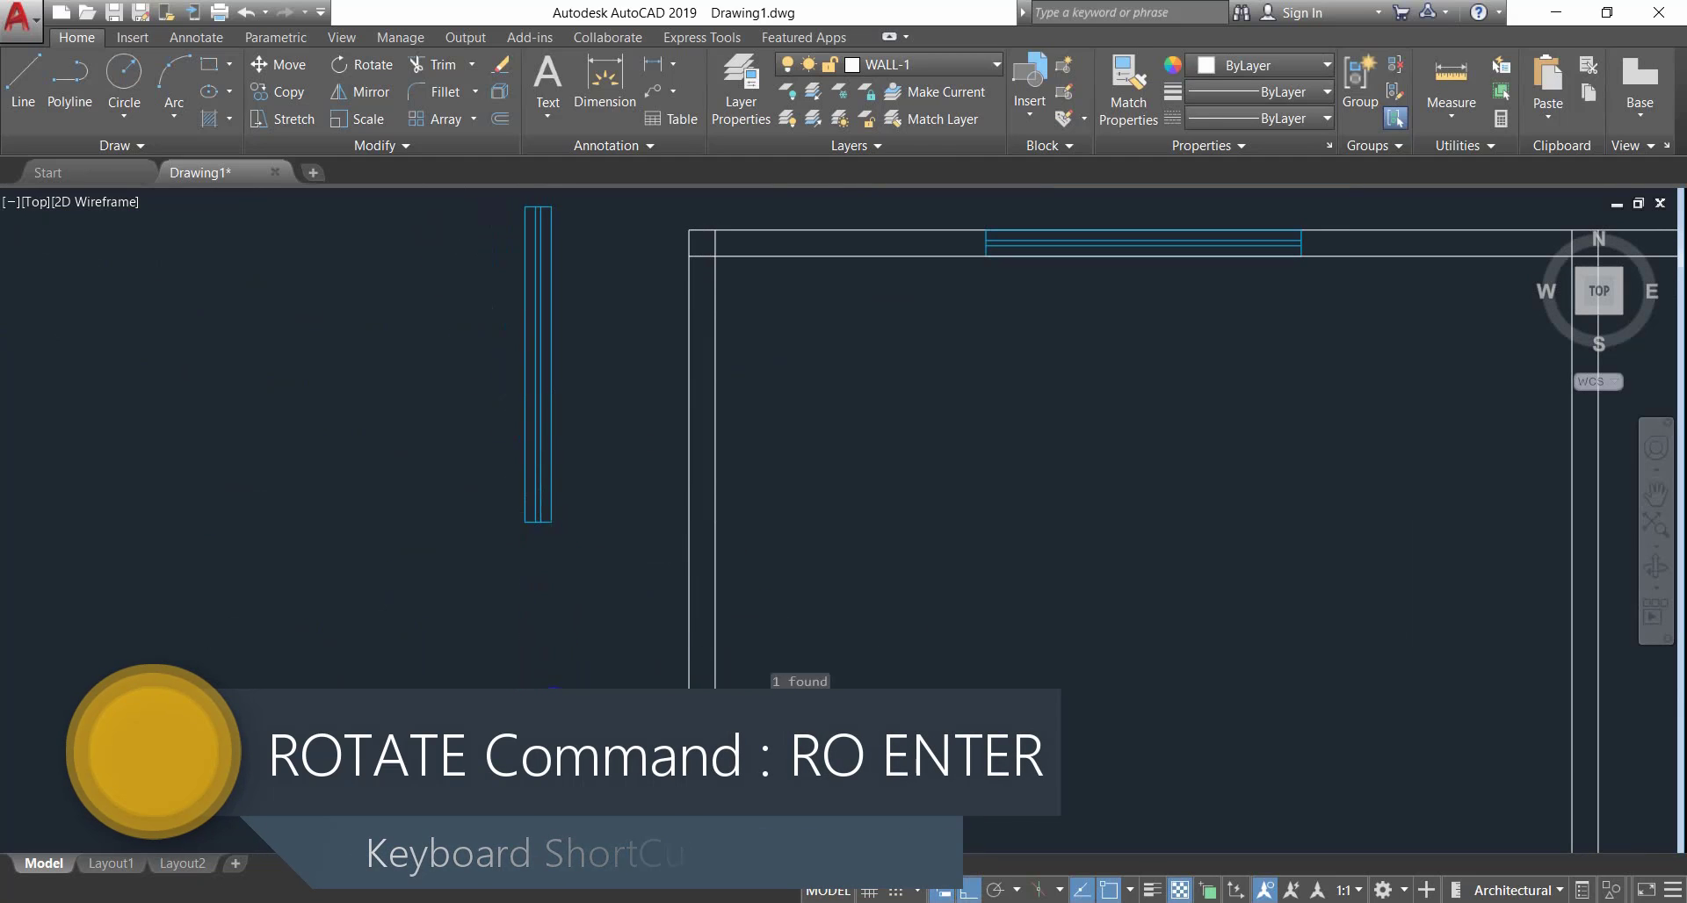
key("Escape")
key("Escape")
Move the vertical window by its right-side midpoint to the midpoint of the upper-left room's left inner wall line.
scroll(602, 642, "down", 2)
middle_click_drag(603, 644, 606, 638)
left_click(608, 356)
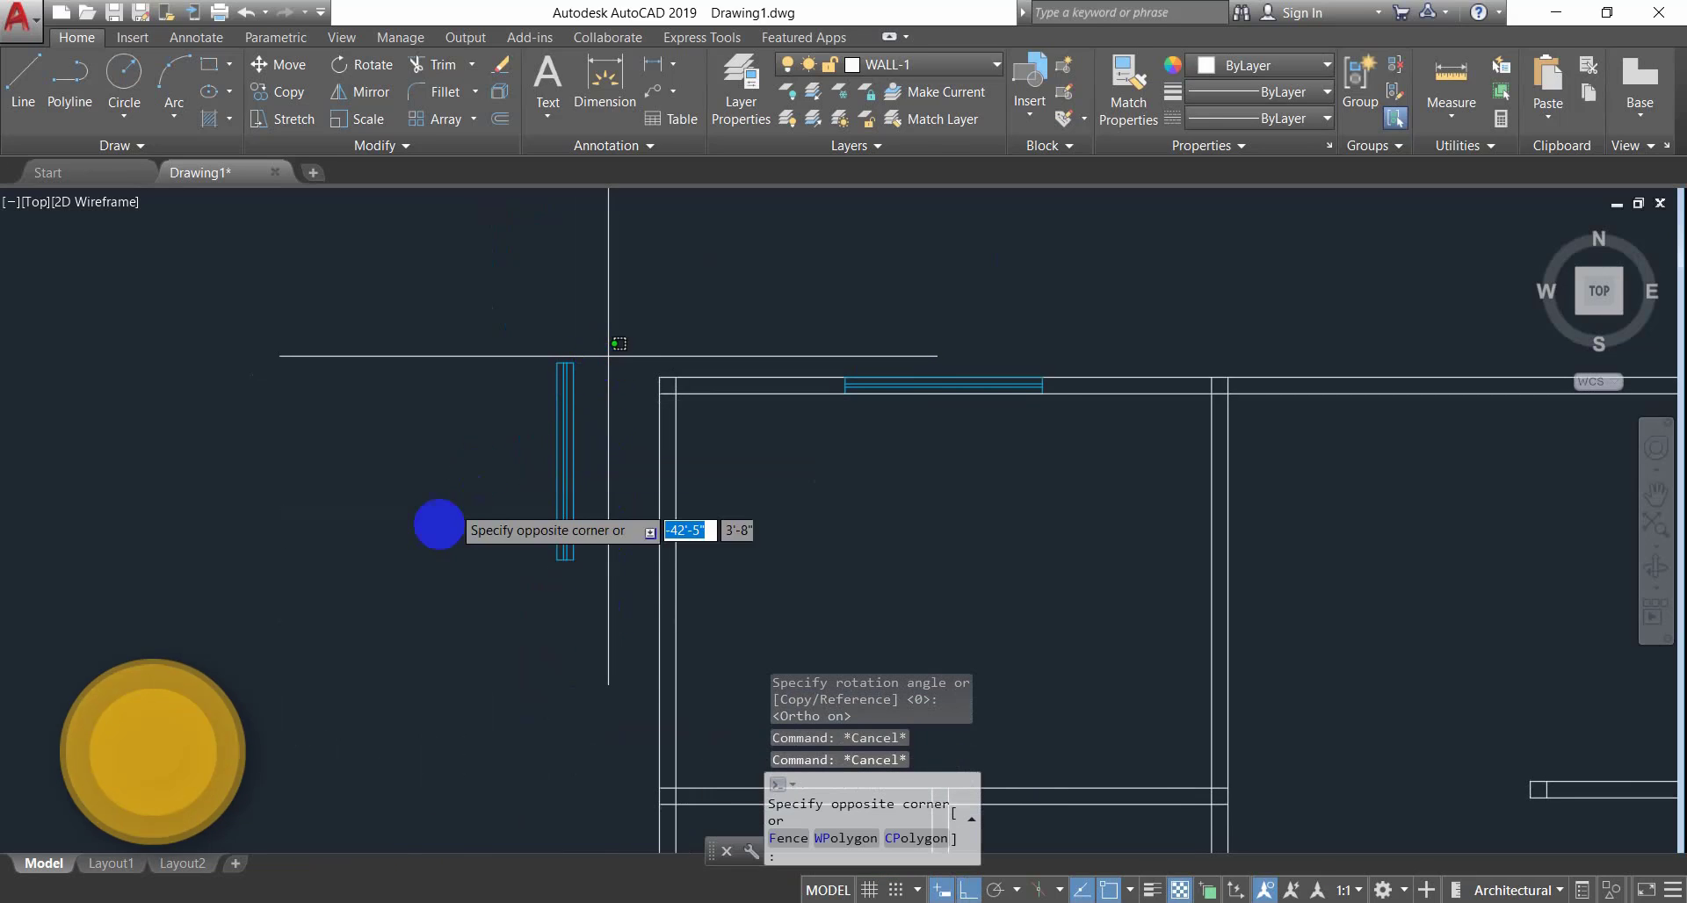
left_click(405, 581)
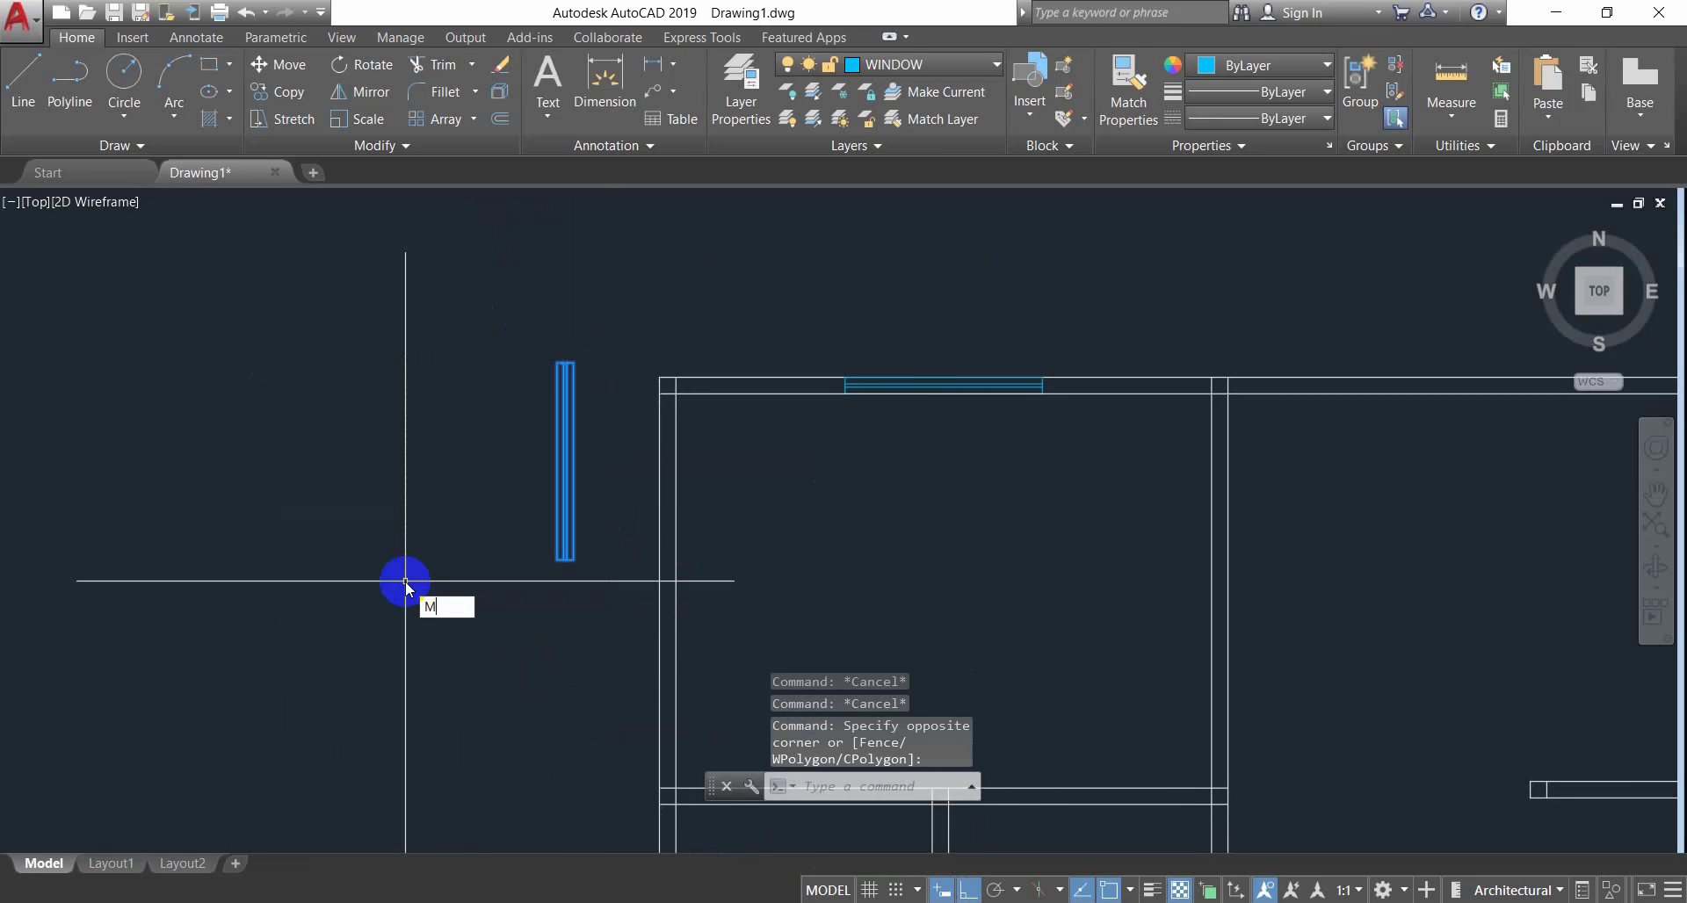
type("M")
key("Return")
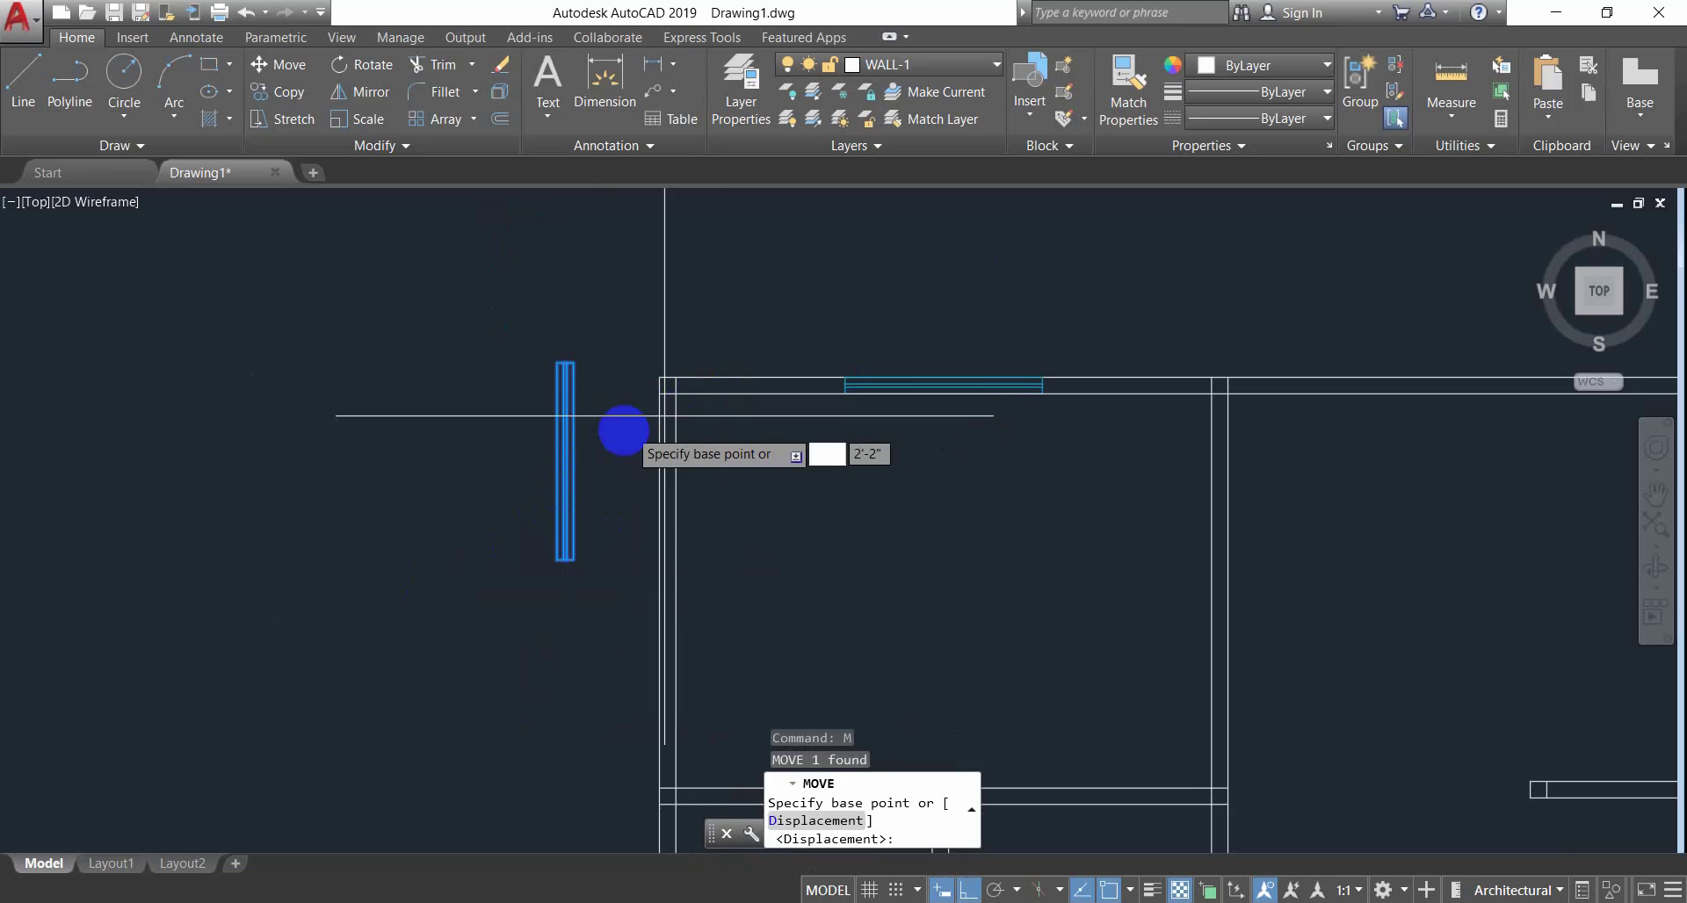
left_click(575, 463)
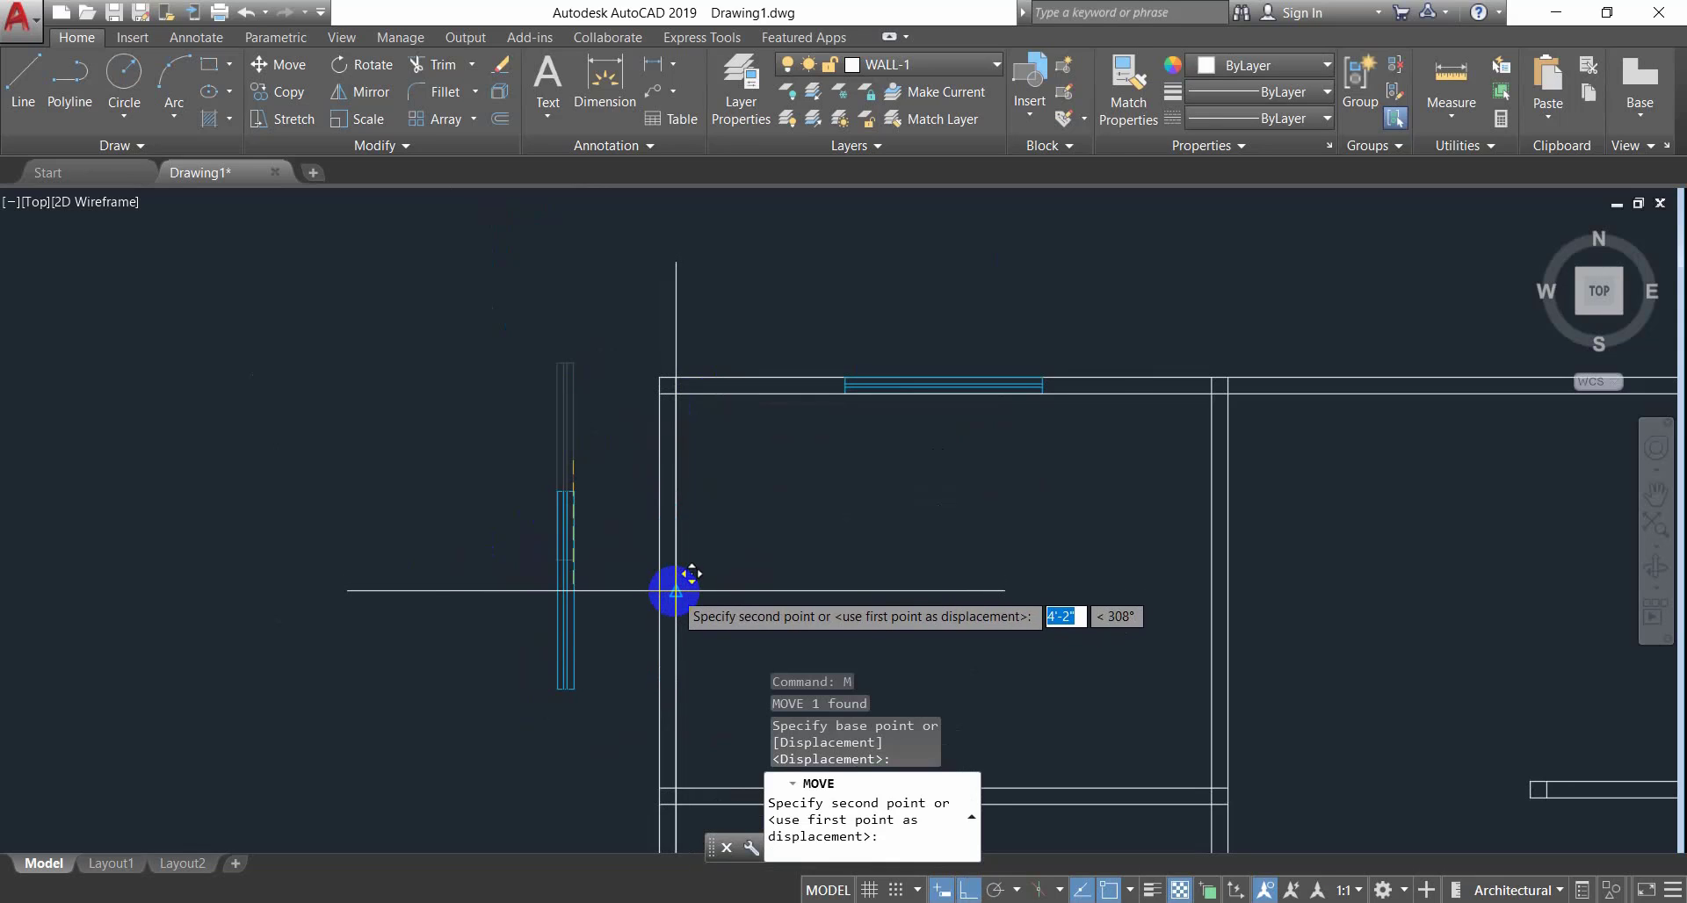
key("Escape")
key("Escape")
Compare the whole plan with the practice floor plan image in Photos and return to the drawing.
scroll(808, 593, "down", 4)
mouse_move(831, 572)
middle_mouse_down()
mouse_move(649, 426)
mouse_move(549, 399)
middle_mouse_up()
mouse_move(592, 464)
middle_mouse_down()
mouse_move(576, 433)
mouse_move(526, 432)
middle_mouse_up()
scroll(542, 460, "down", 2)
scroll(525, 432, "up", 2)
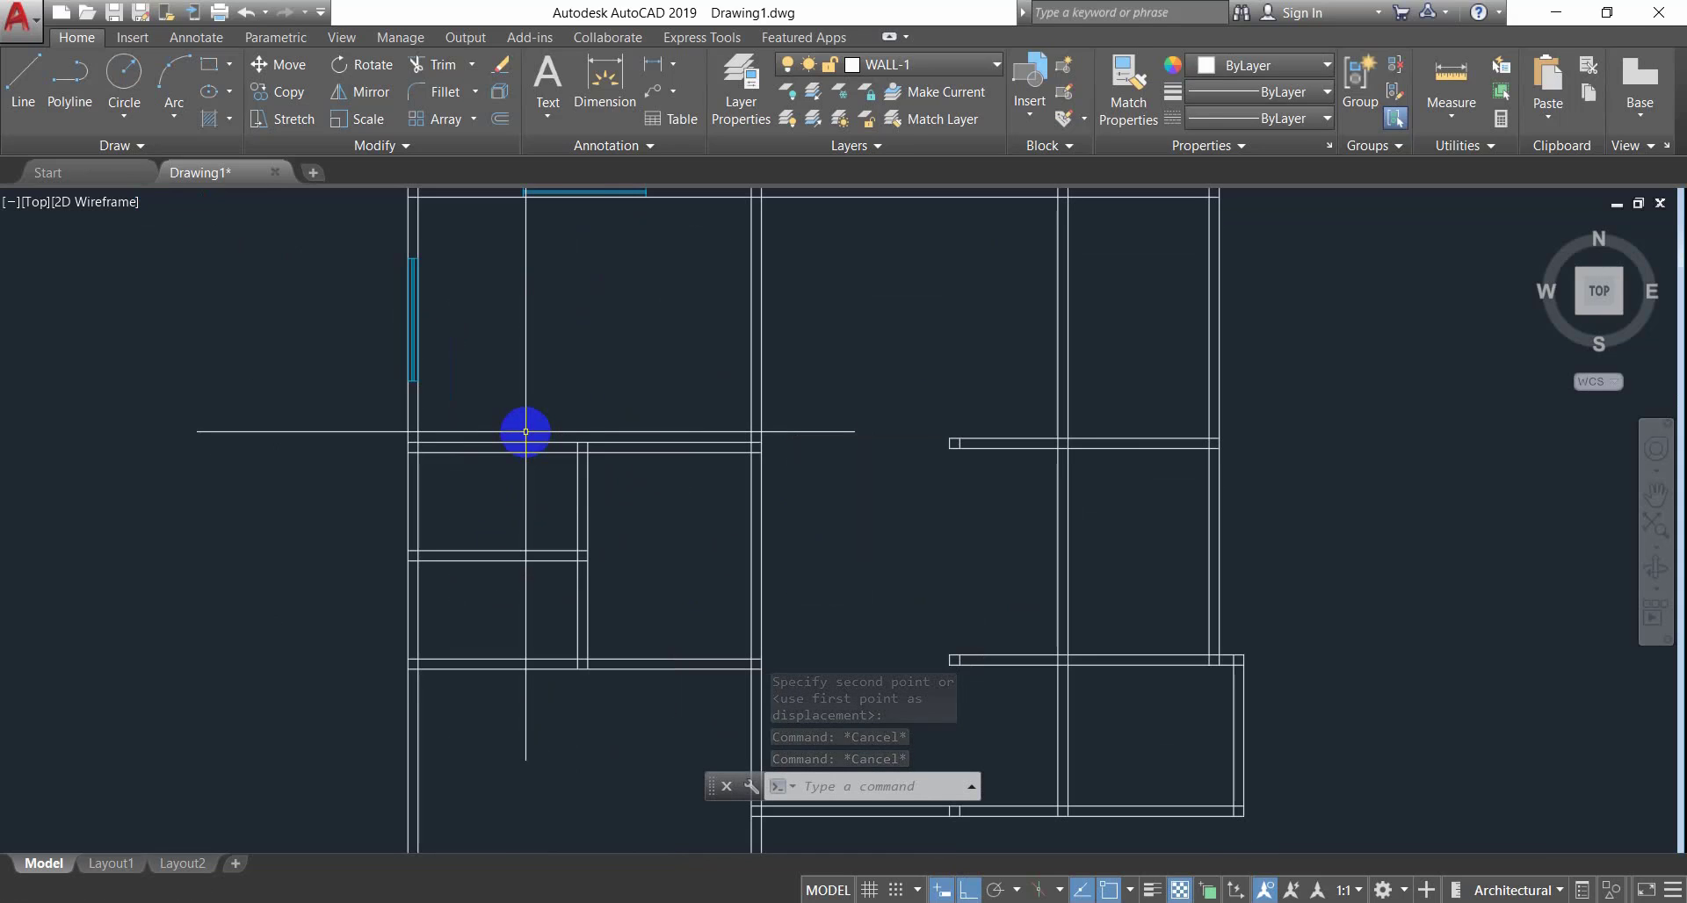
scroll(673, 519, "down", 2)
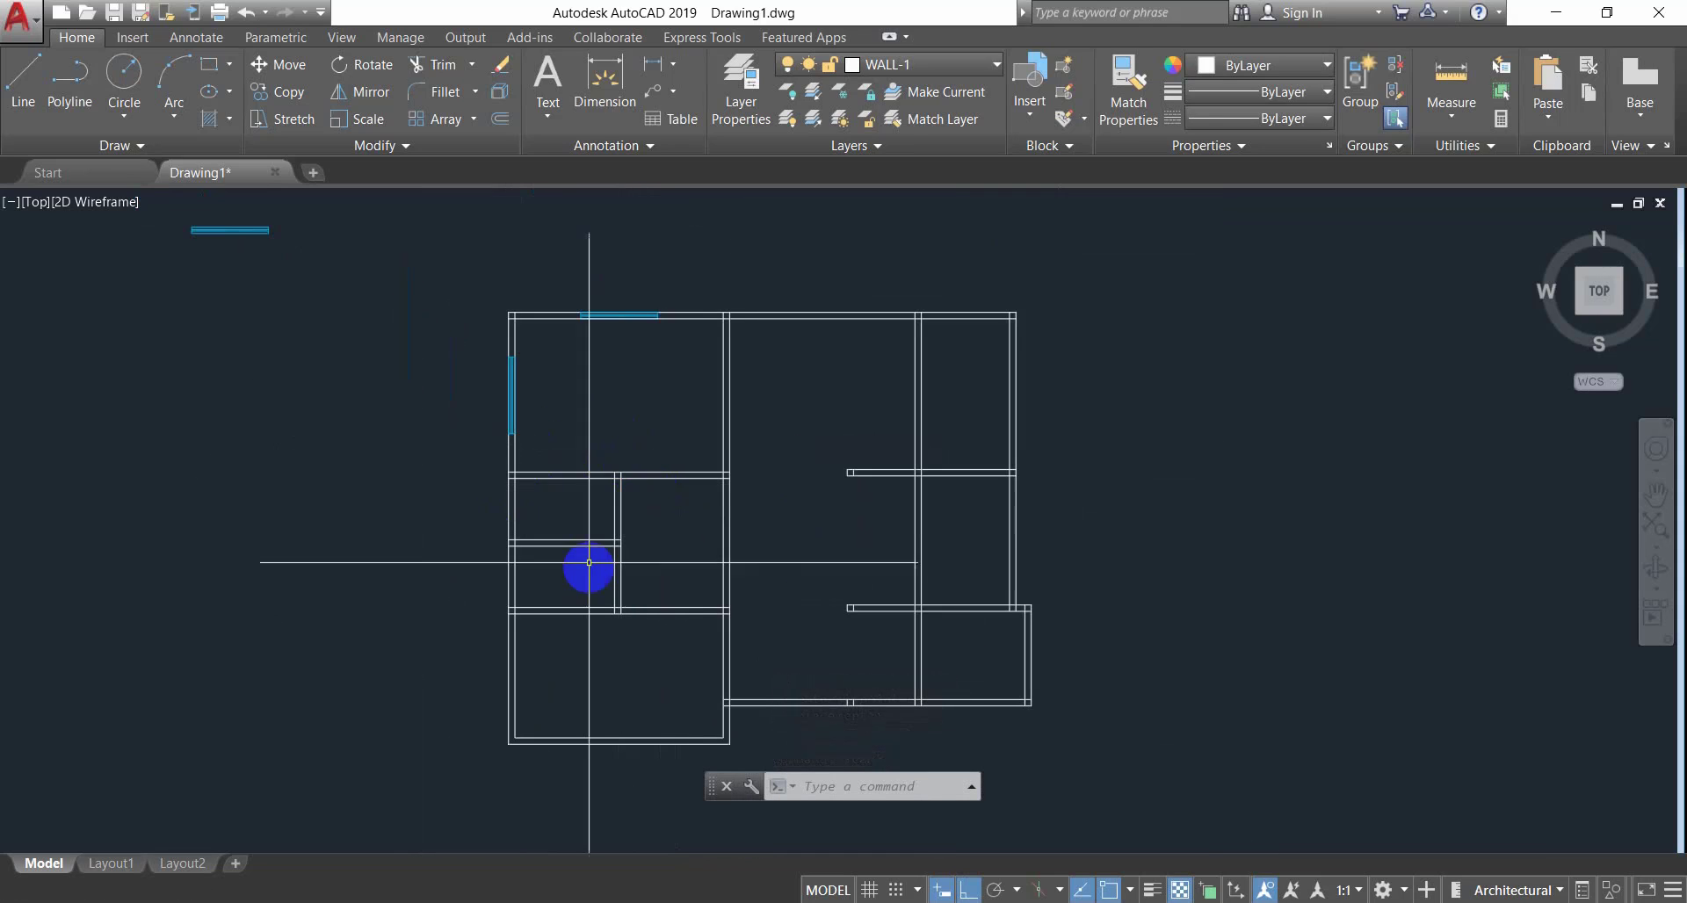
left_click(614, 893)
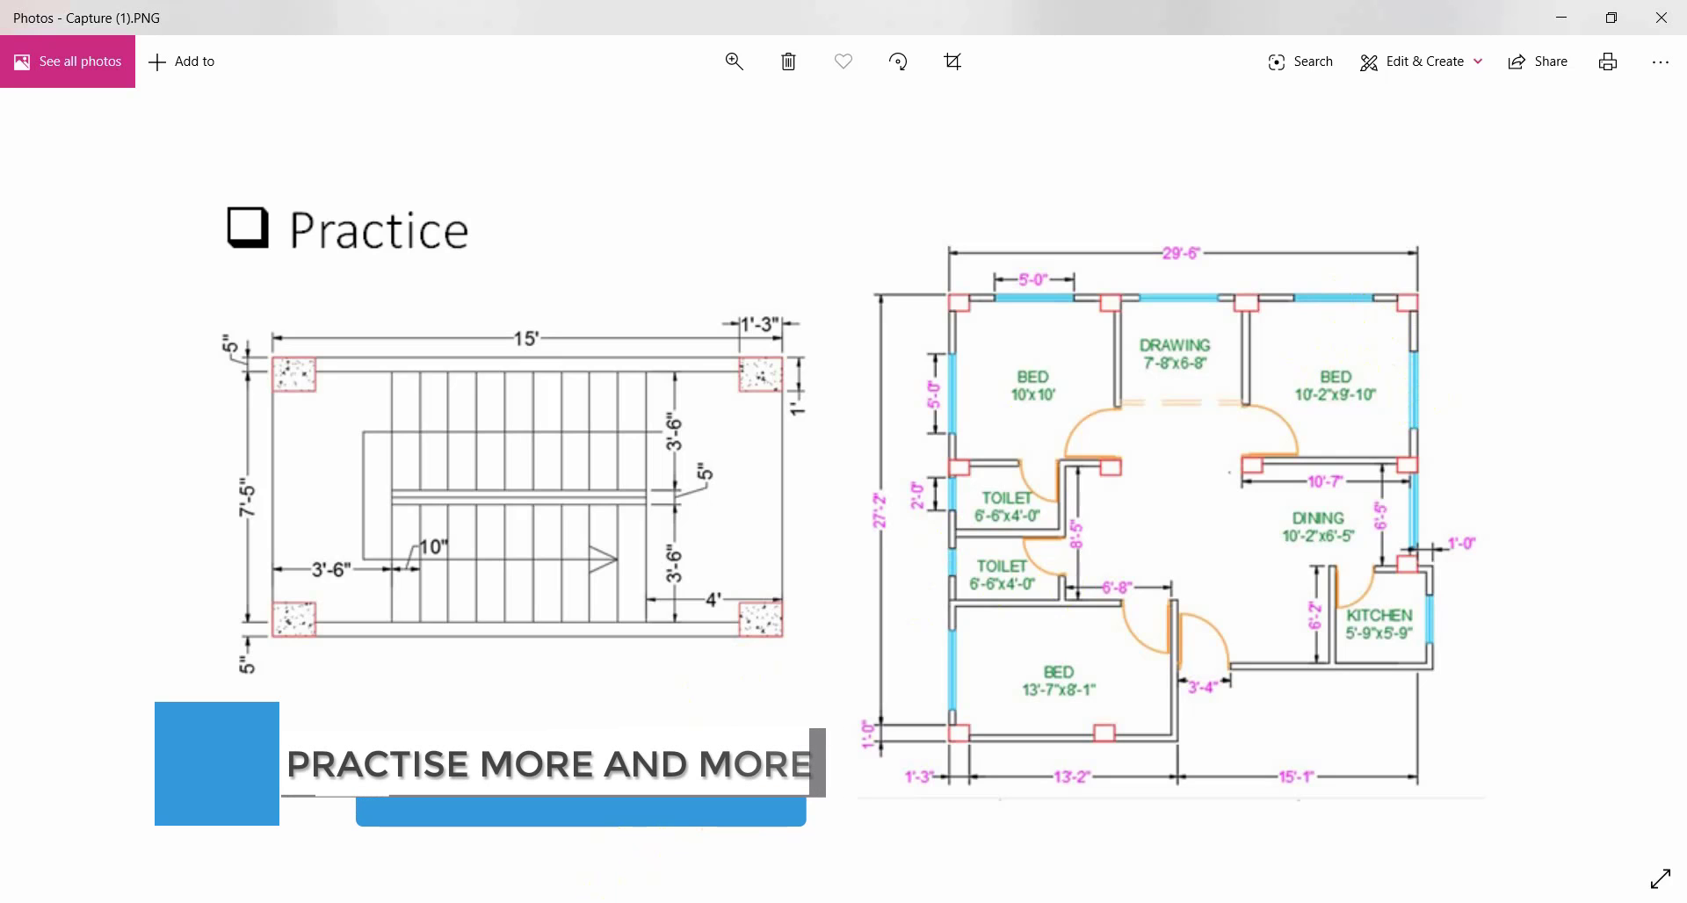
left_click(620, 896)
Trim away the two vertical wall lines between the top wall and the upper-right room's bottom wall.
middle_click_drag(748, 425, 654, 587)
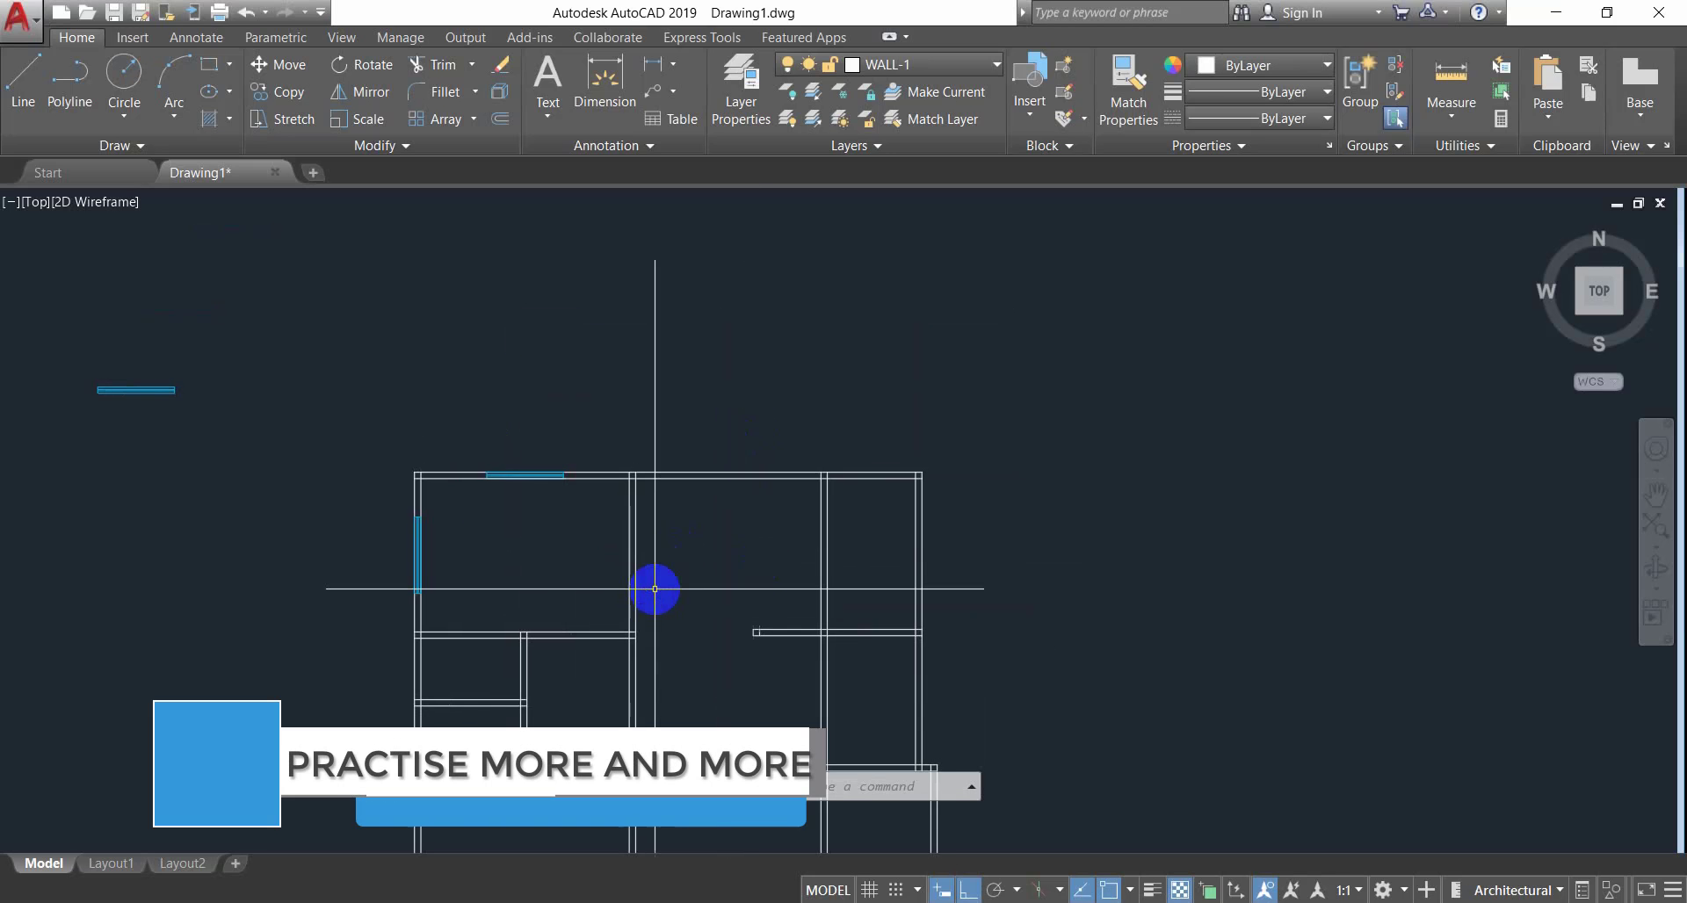
middle_click_drag(826, 593, 829, 493)
key("Escape")
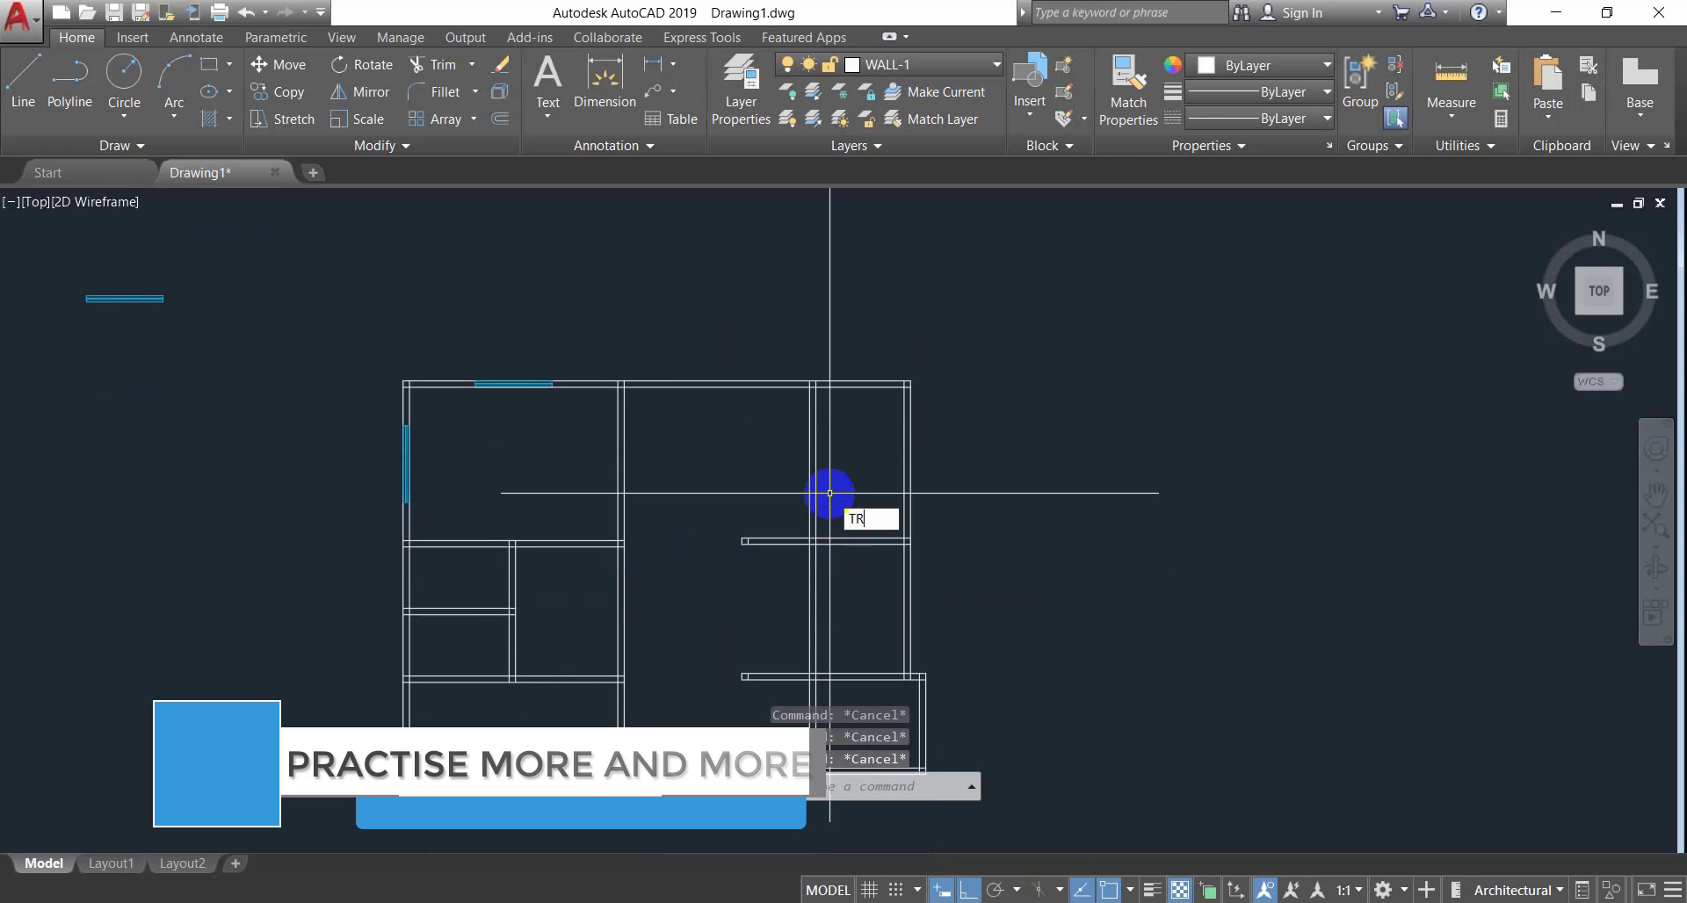
key("Return")
key("Return")
left_click(847, 455)
left_click(743, 483)
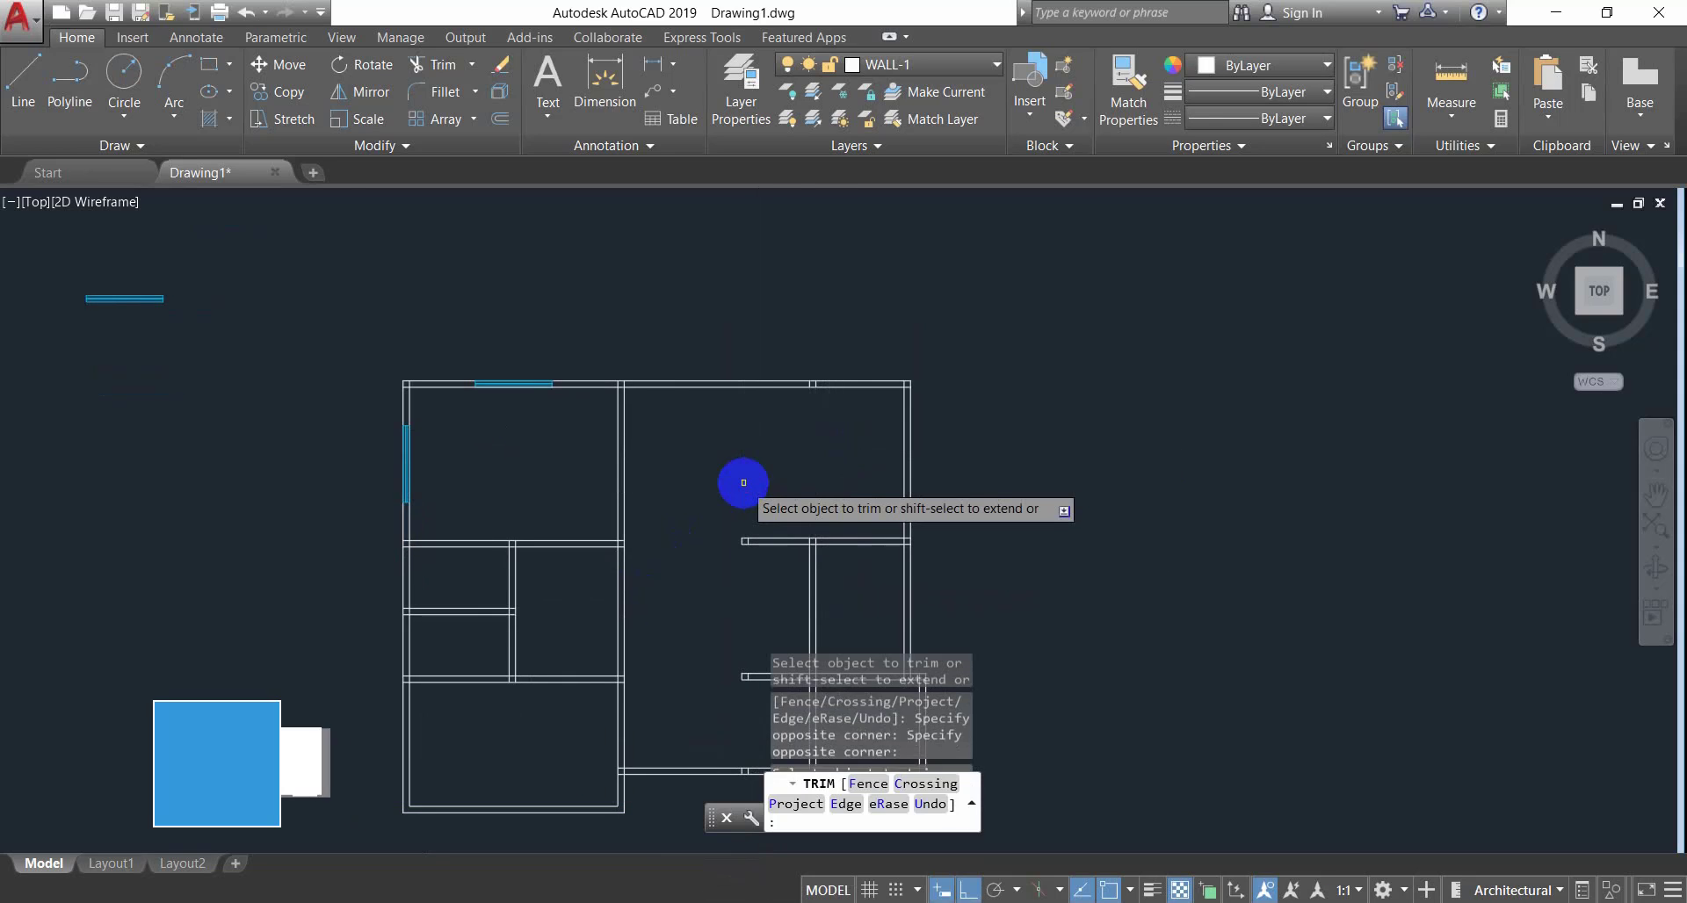
middle_click_drag(745, 486, 708, 501)
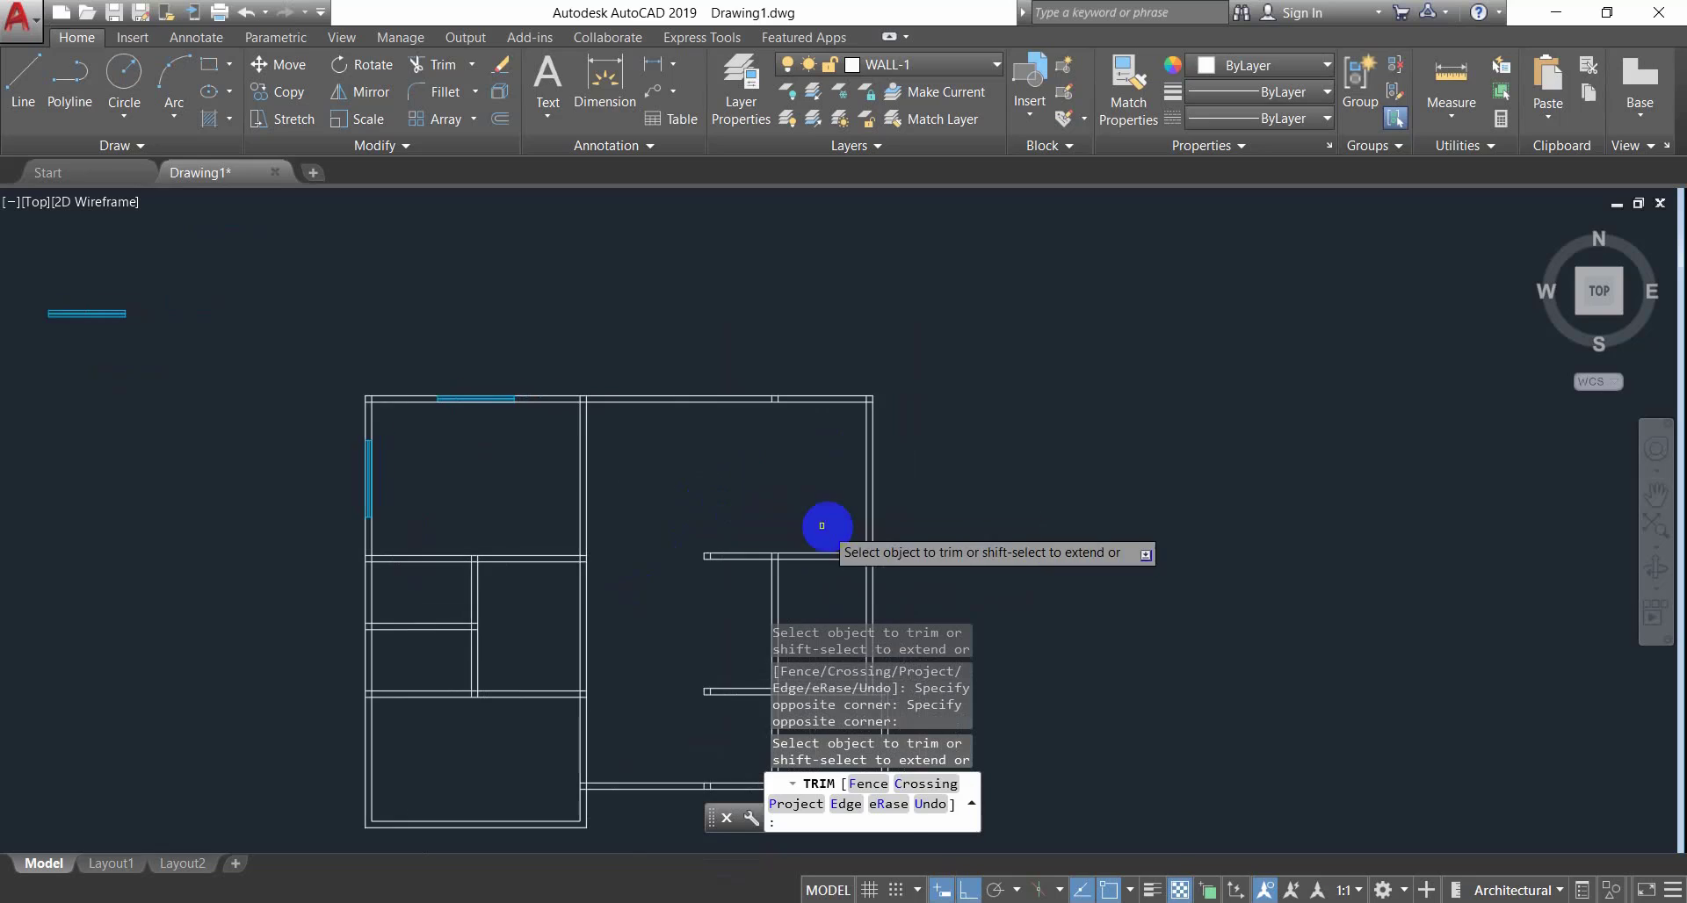
Check the drawing room's dimensions in the practice plan image in Photos, return to the drawing and leave Trim.
scroll(828, 527, "up", 4)
scroll(829, 527, "down", 2)
middle_click_drag(829, 527, 831, 478)
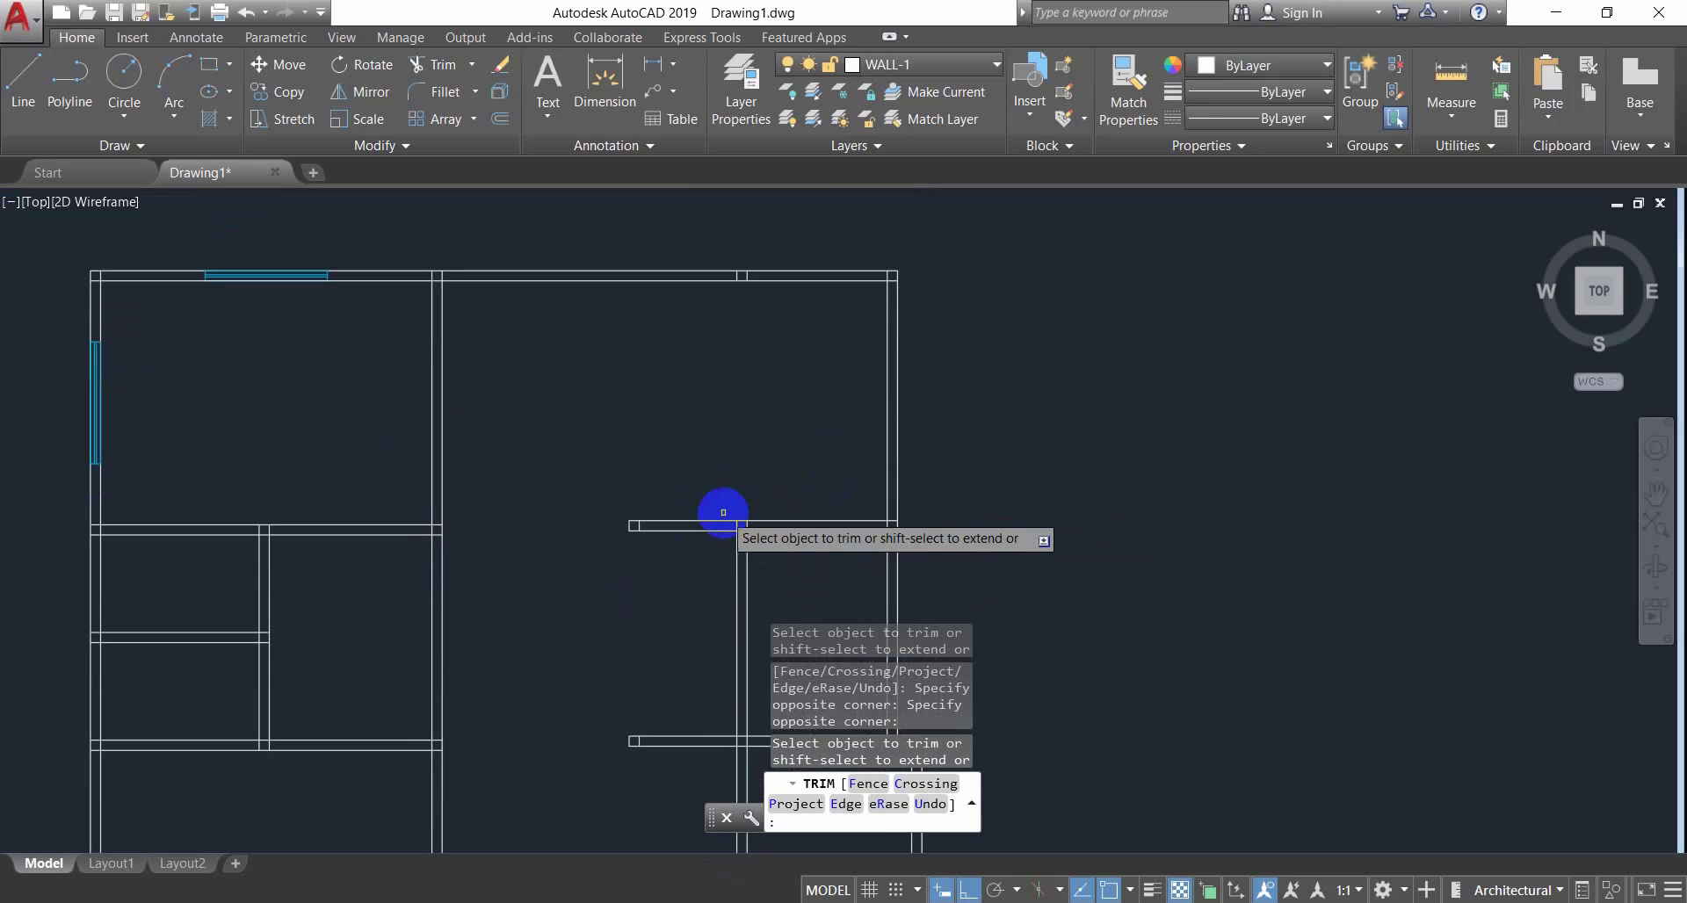
middle_click_drag(662, 430, 664, 448)
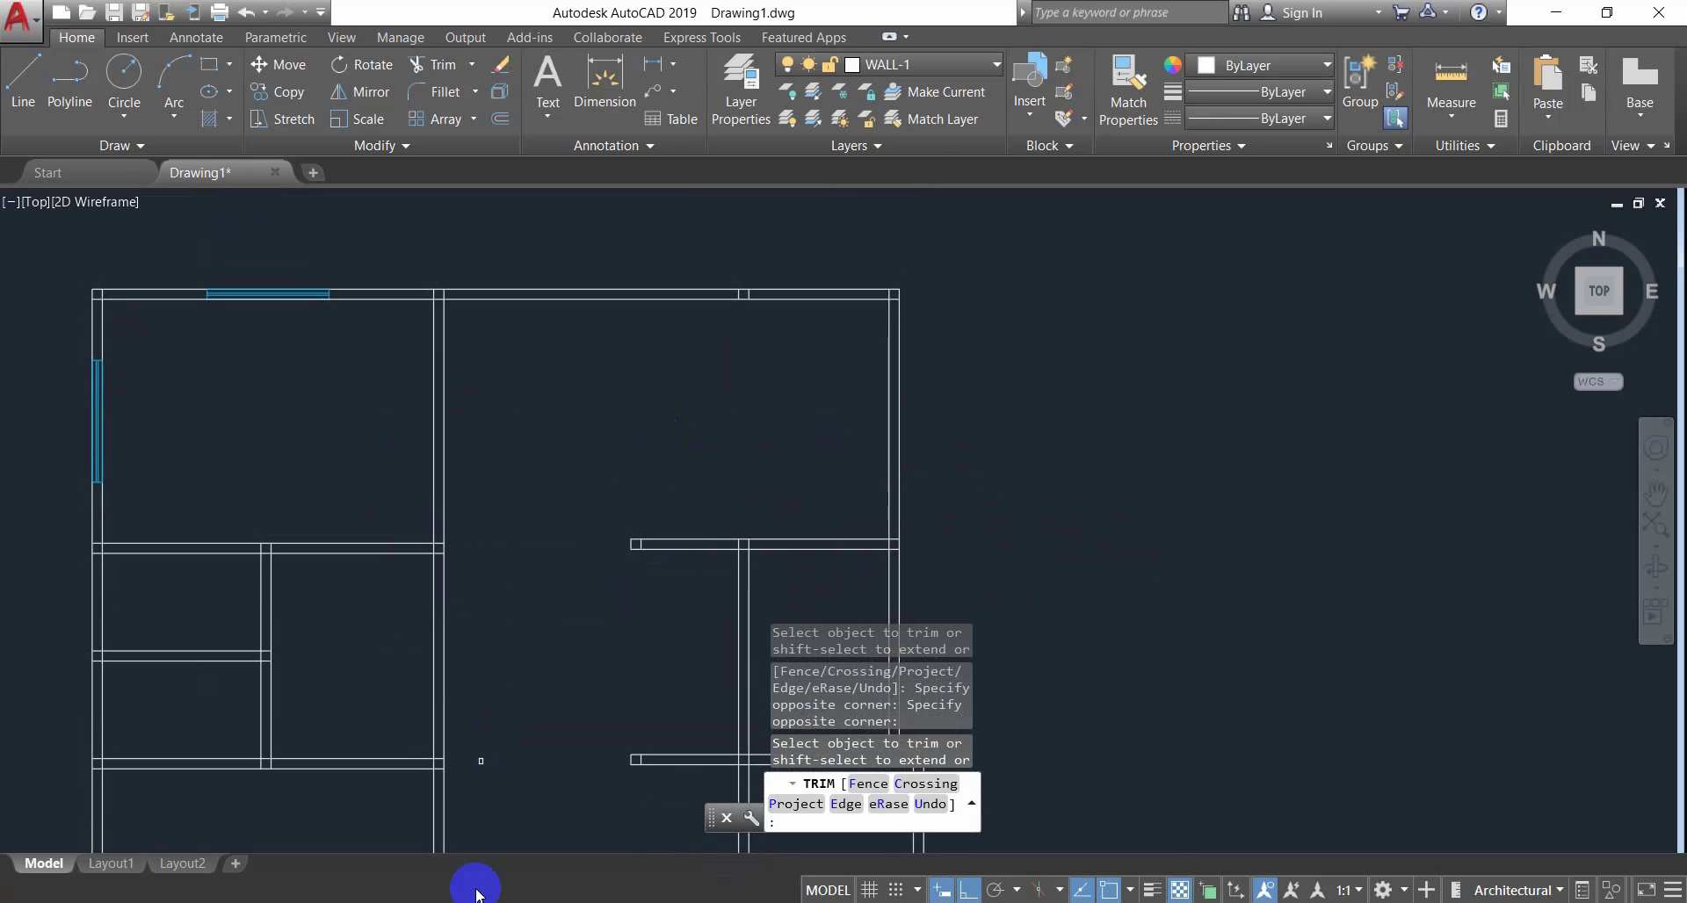
key("alt+Tab")
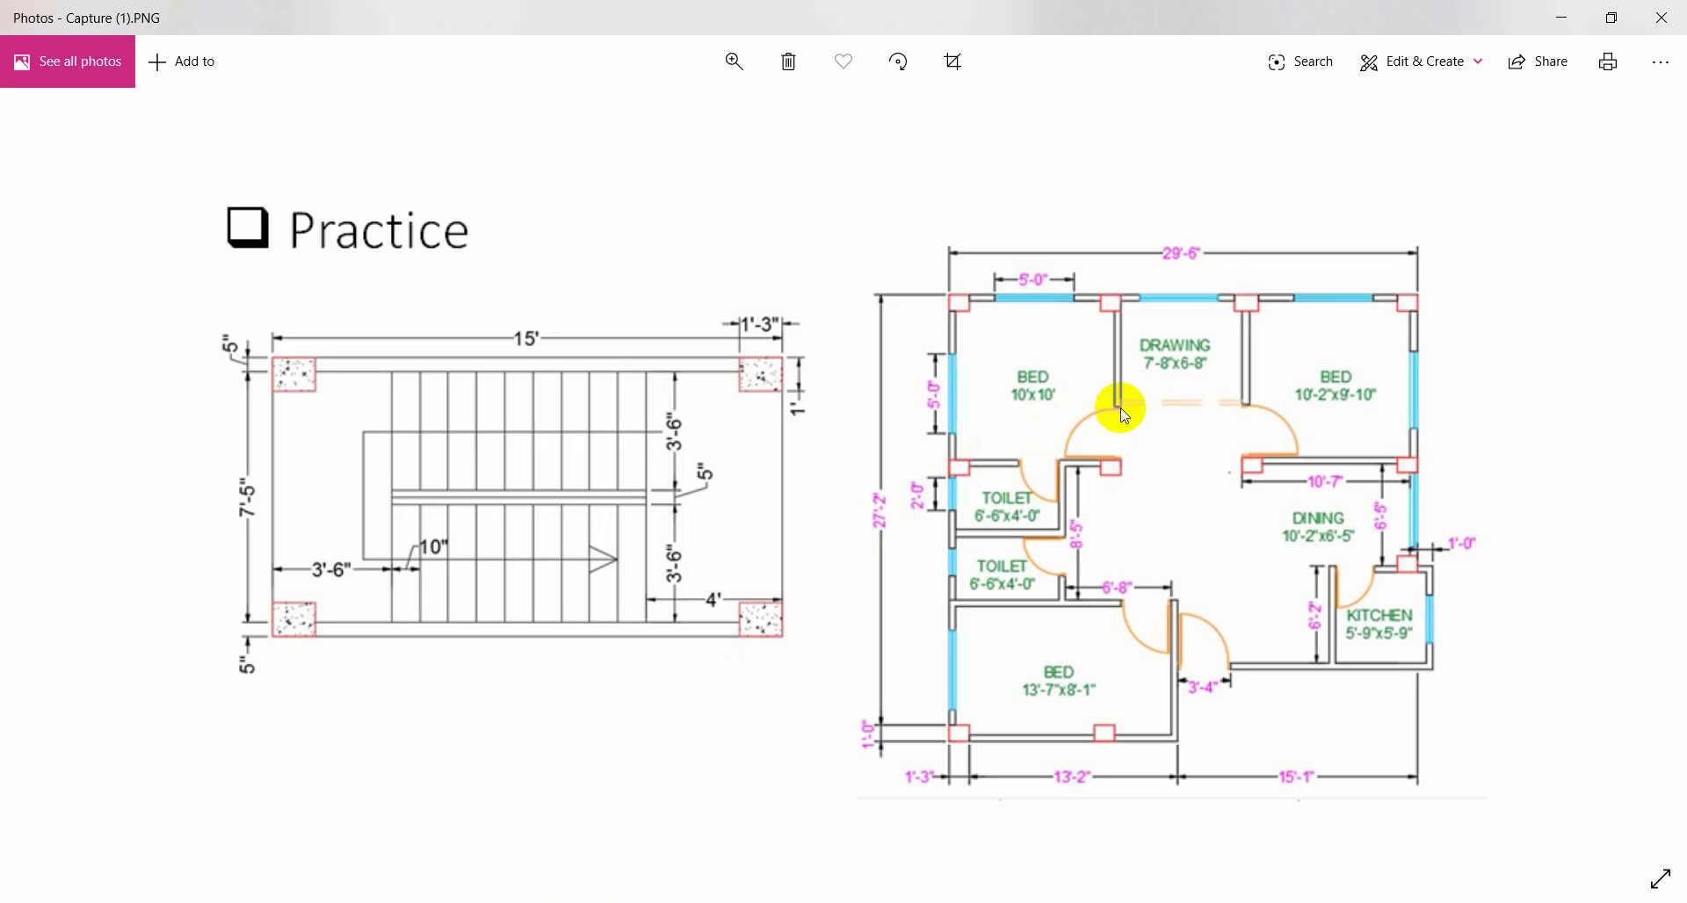
key("alt+Tab")
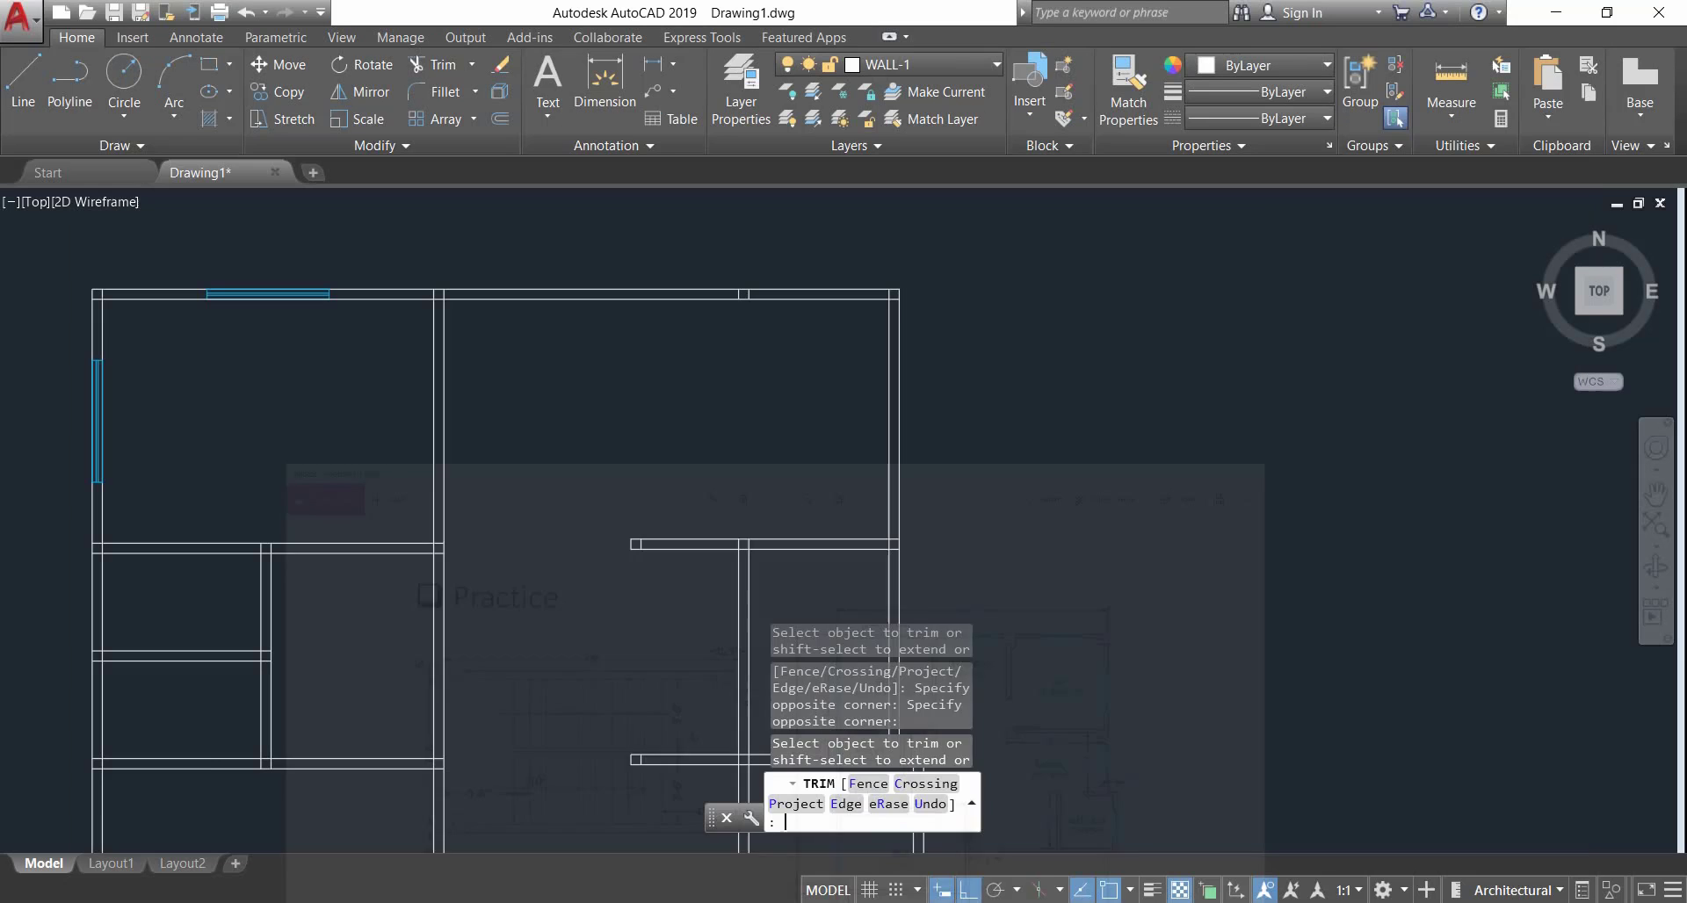
key("Escape")
key("Escape")
key("Escape")
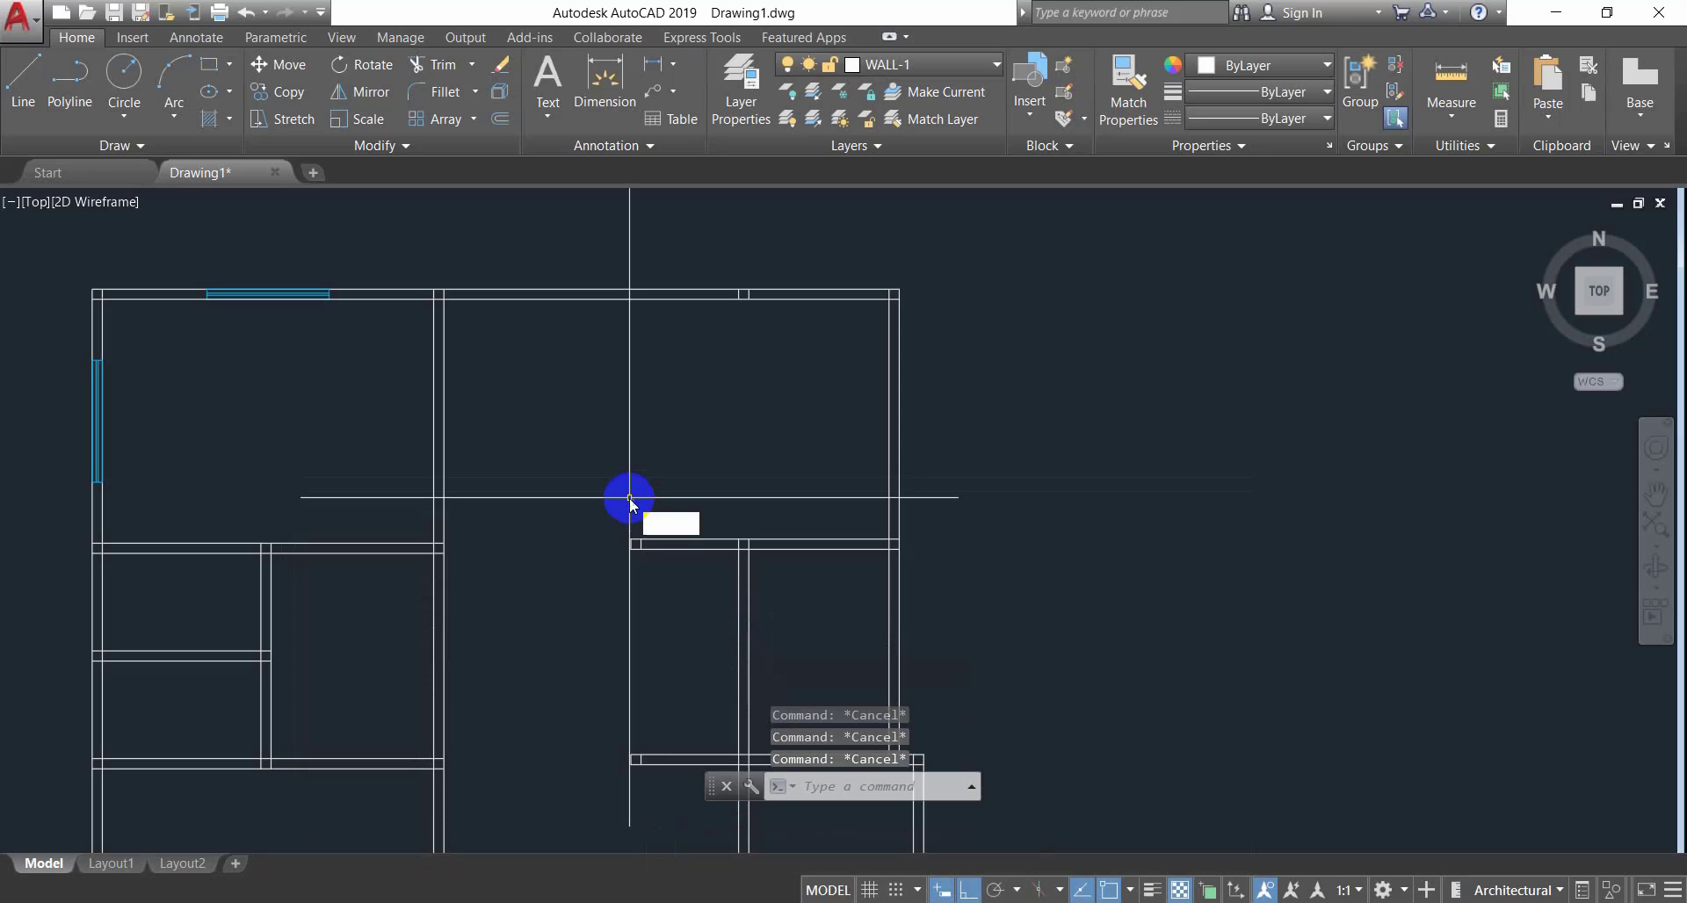
Offset the right-hand line of the upper-left room's right wall by 7'8" to the right.
type("o")
key("Return")
type("7")
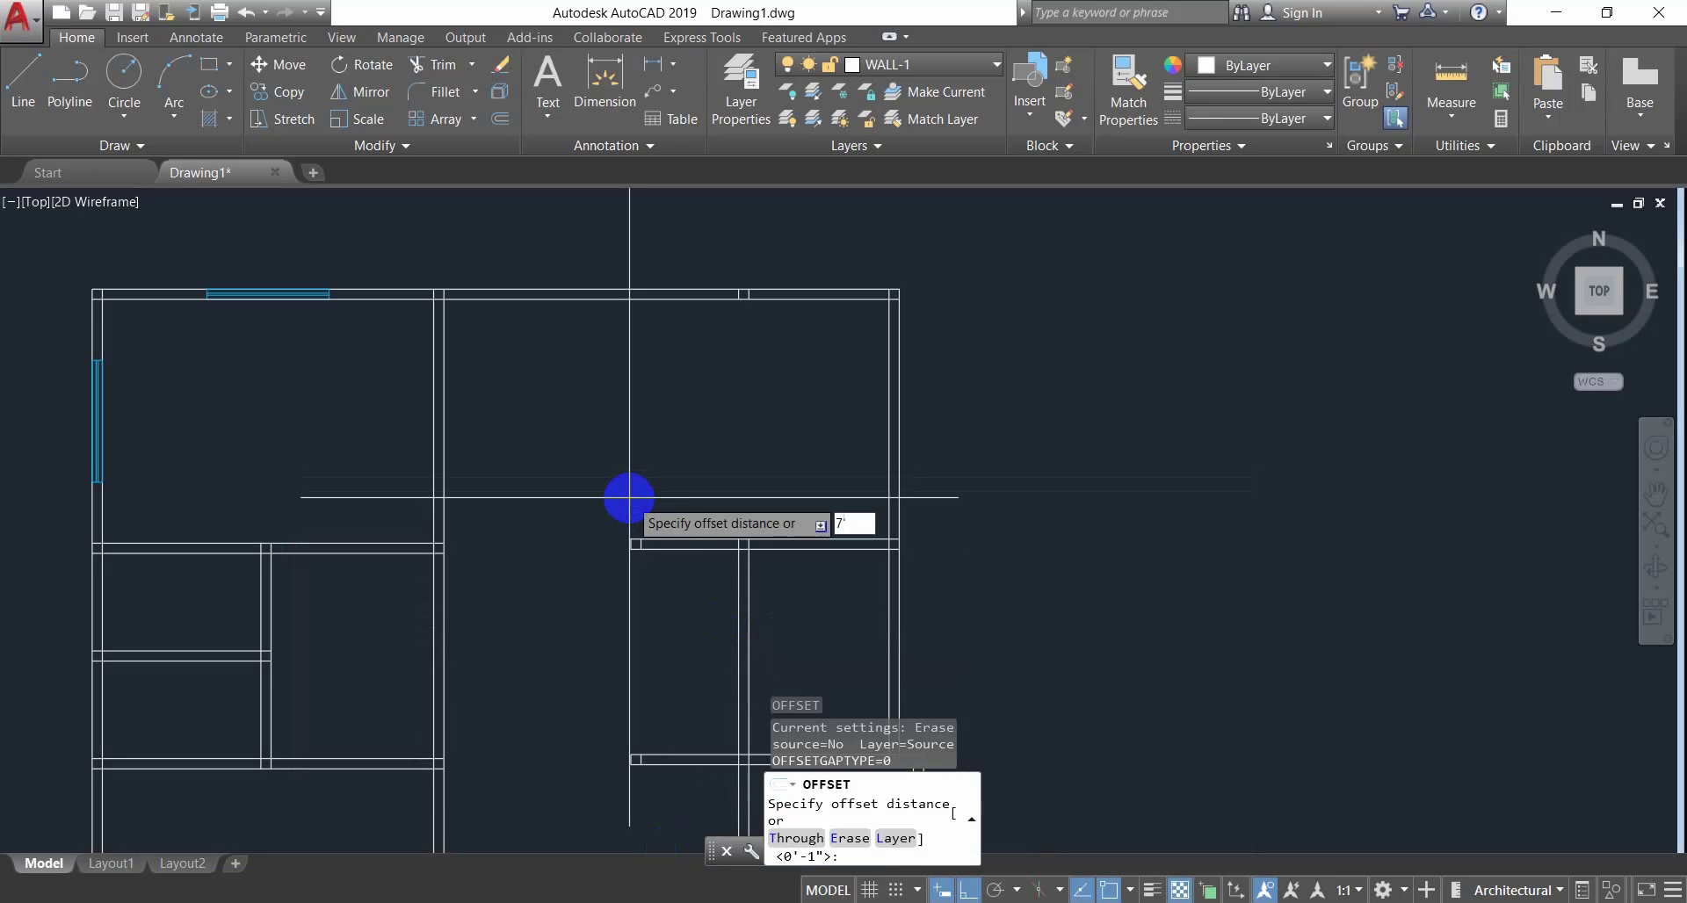
type("'8")
key("Return")
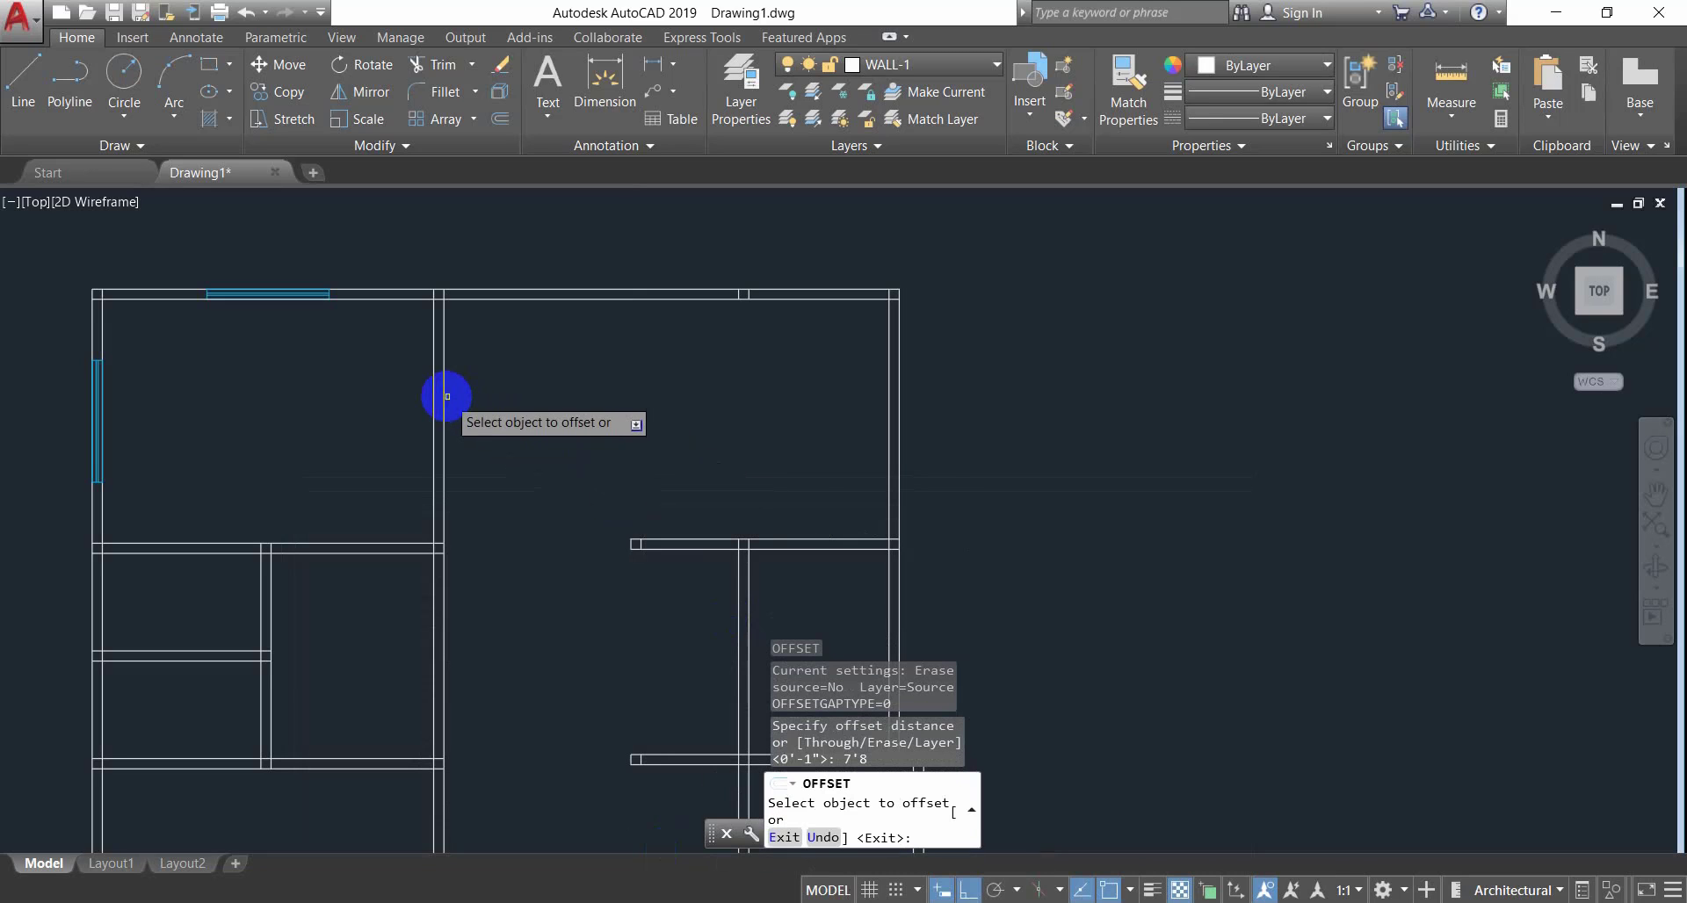
left_click(445, 396)
left_click(642, 410)
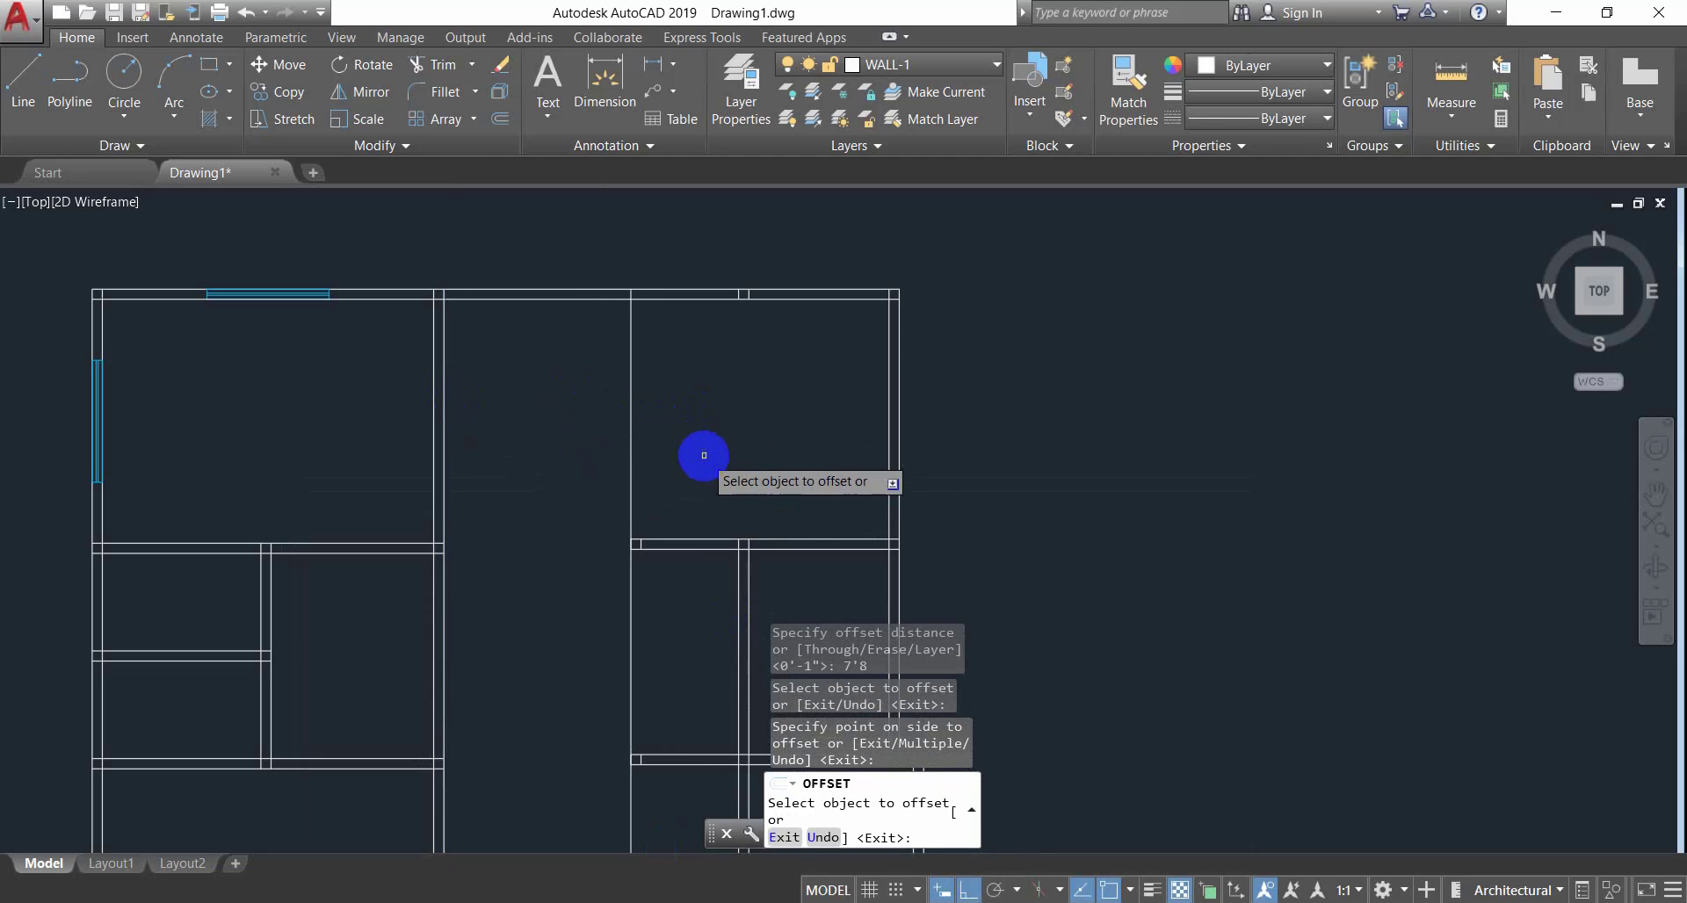
Offset the new vertical line by 5" to the right to form the drawing room's right wall.
key("Return")
key("Return")
key("Return")
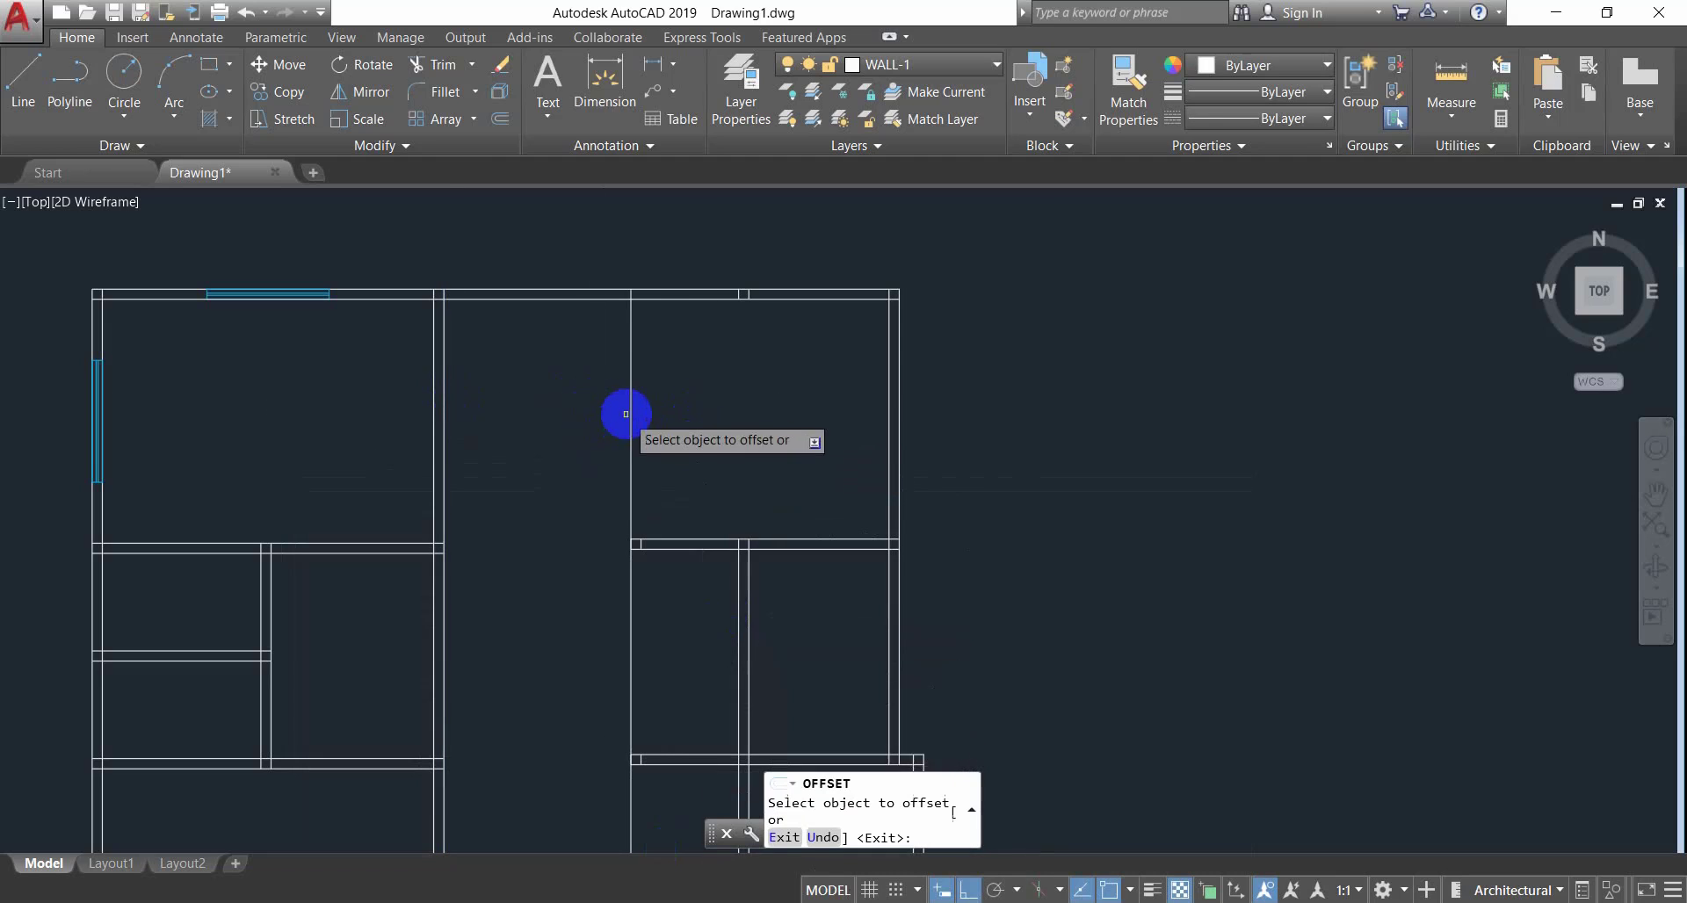
left_click(629, 409)
left_click(708, 413)
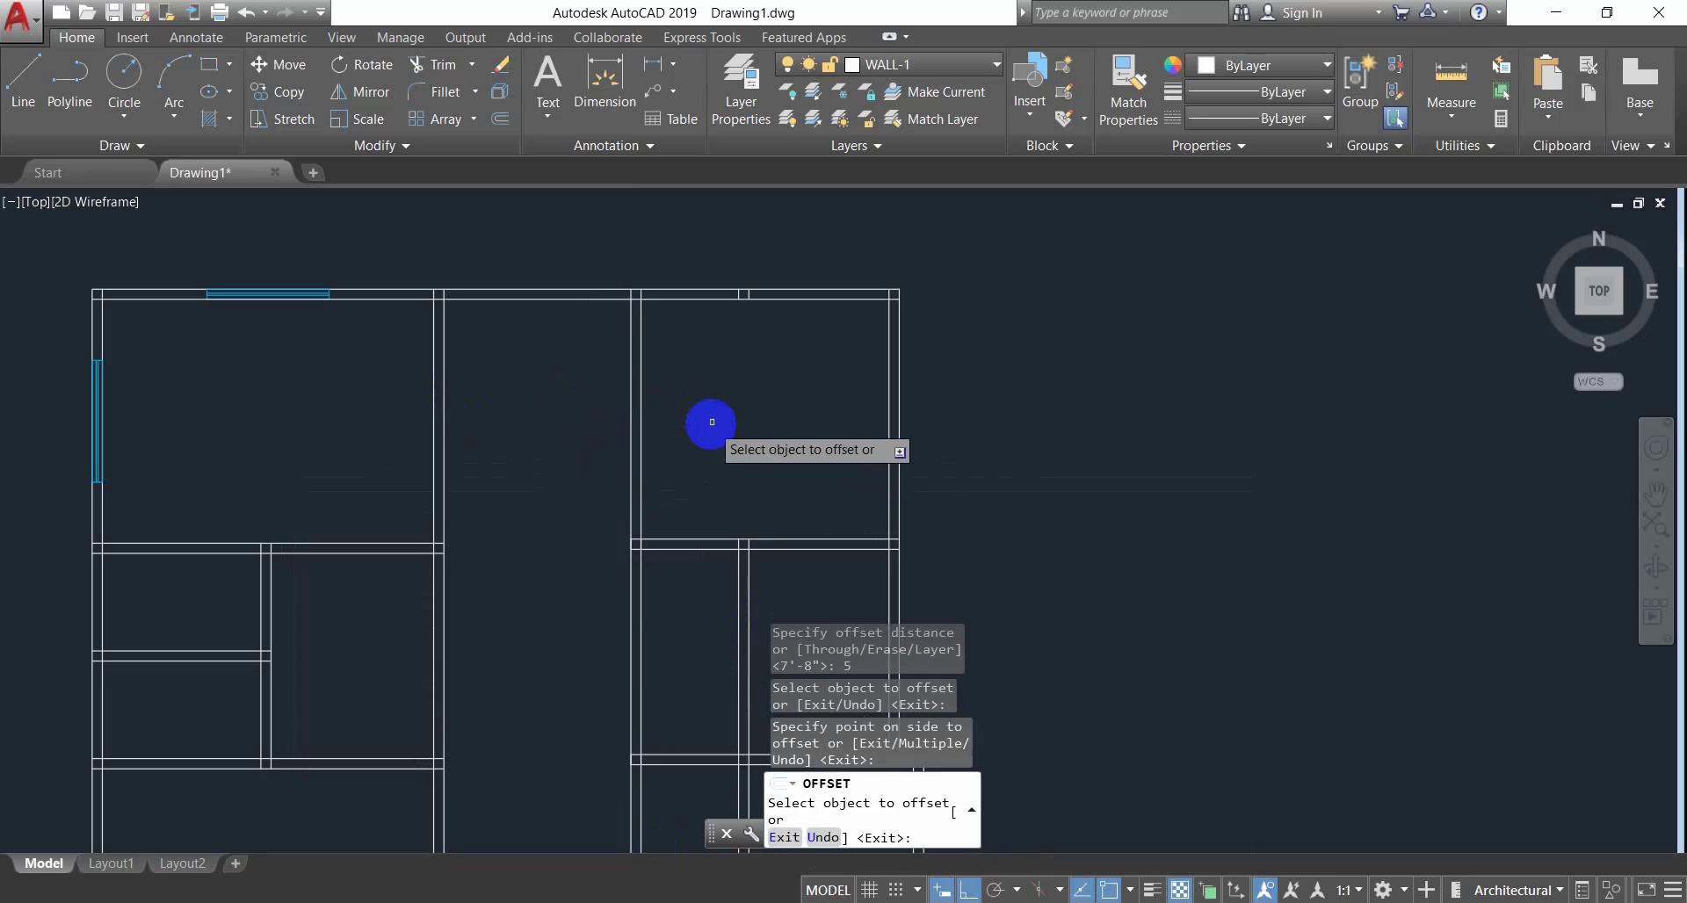
key("Escape")
key("Escape")
Trim the new wall's two lines between the upper-right room's bottom wall and the horizontal wall below the dining area.
middle_click_drag(670, 610, 685, 508)
key("Escape")
key("Escape")
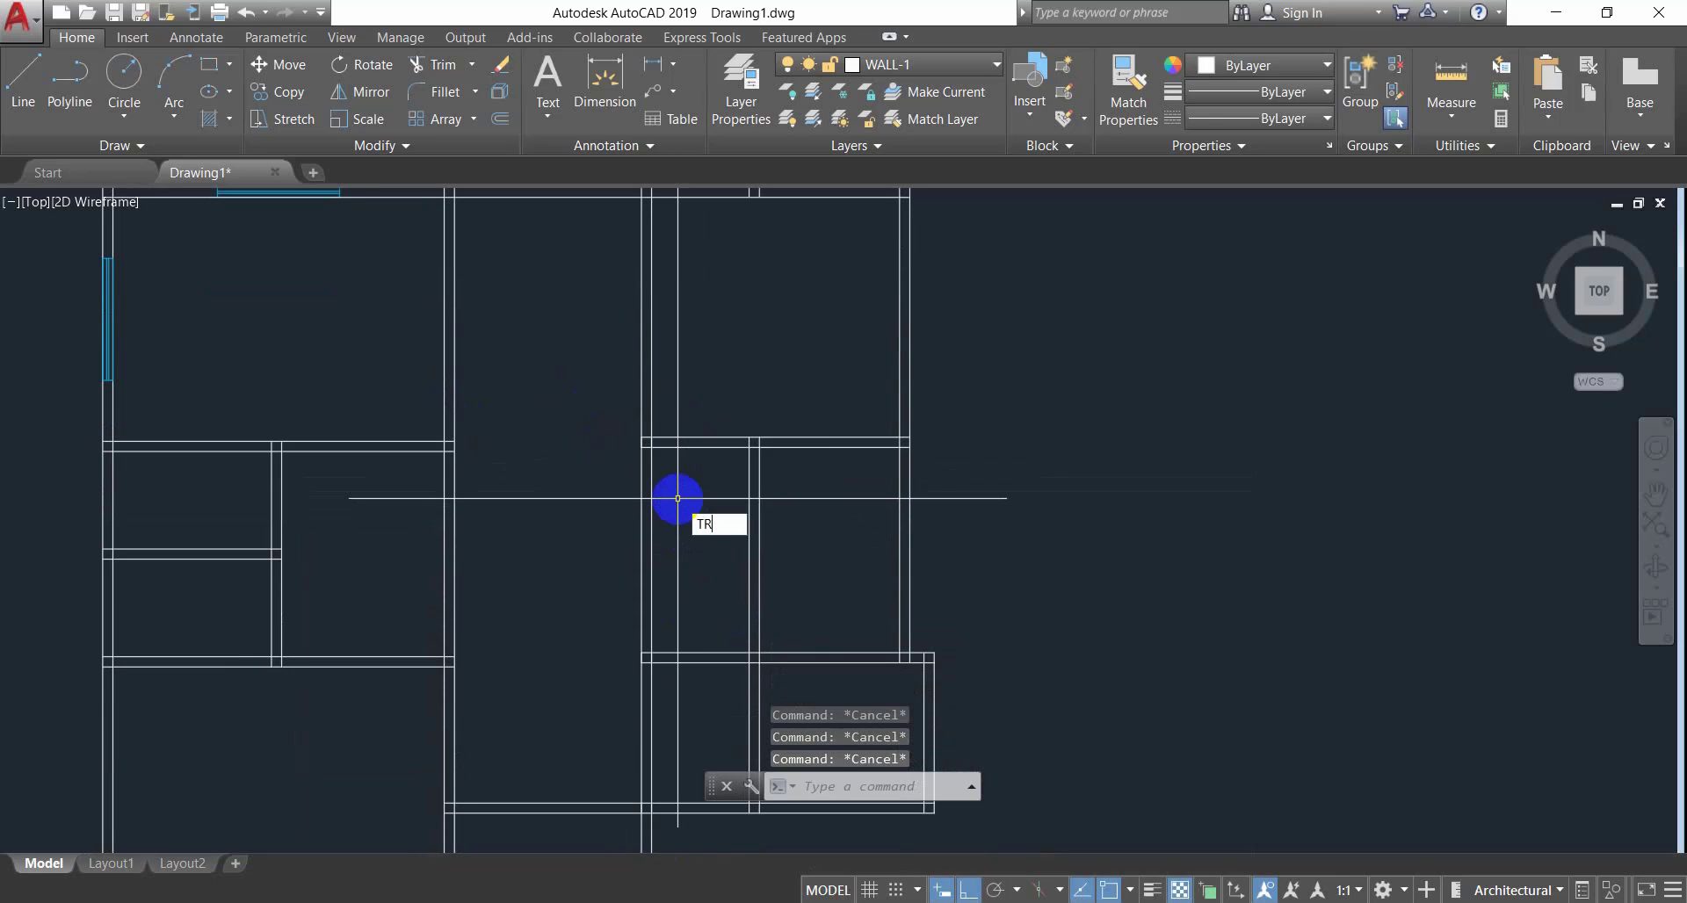
type("TR")
key("Return")
key("Return")
left_click(677, 498)
left_click(600, 559)
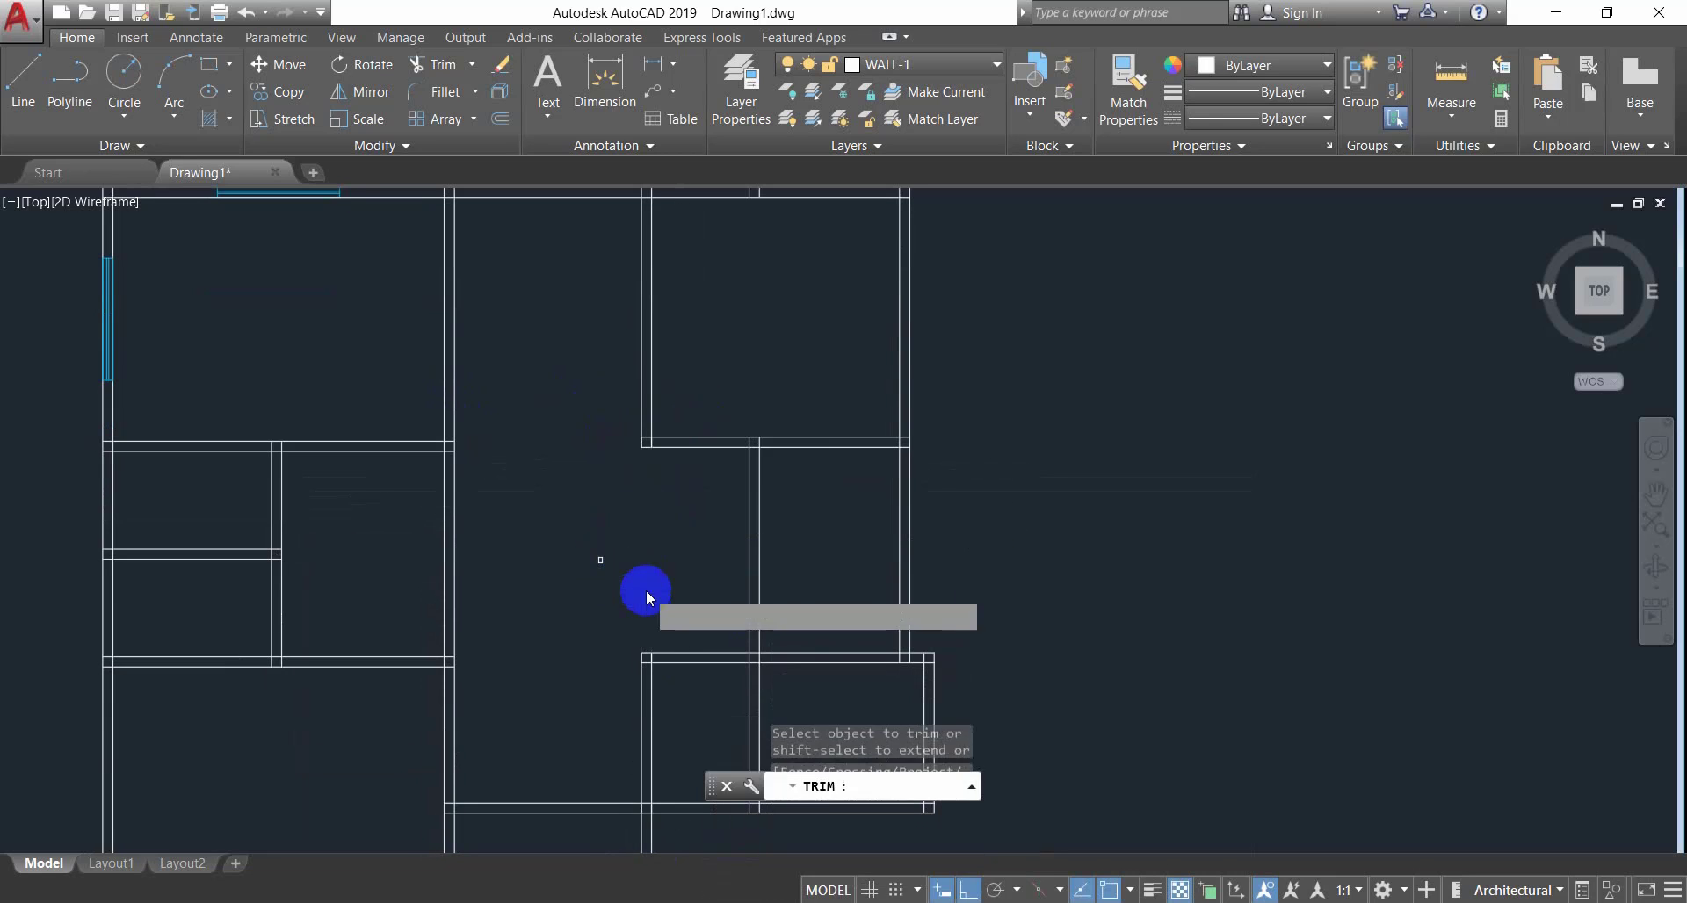
Erase the two leftover vertical wall lines running down through the lower-right part of the plan.
scroll(645, 591, "down", 2)
middle_click_drag(646, 591, 644, 423)
key("Escape")
key("Escape")
left_click(674, 505)
left_click(609, 522)
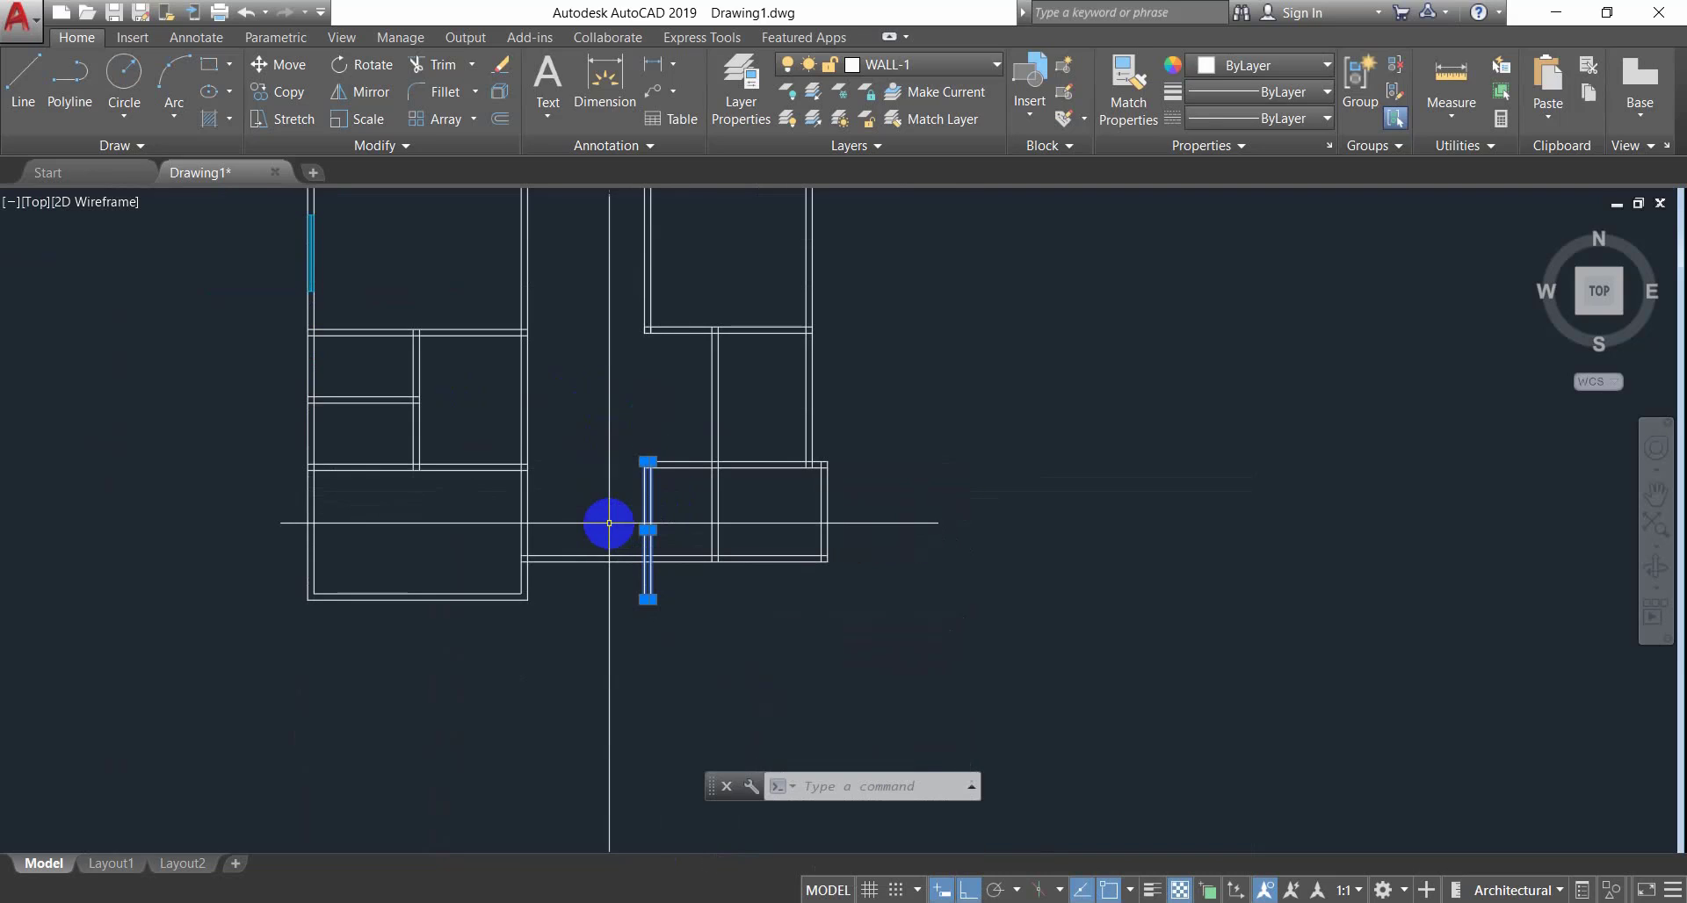
type("E")
key("Return")
Erase the two short leftover vertical lines inside the top wall of the upper-right room.
middle_click_drag(697, 388, 651, 550)
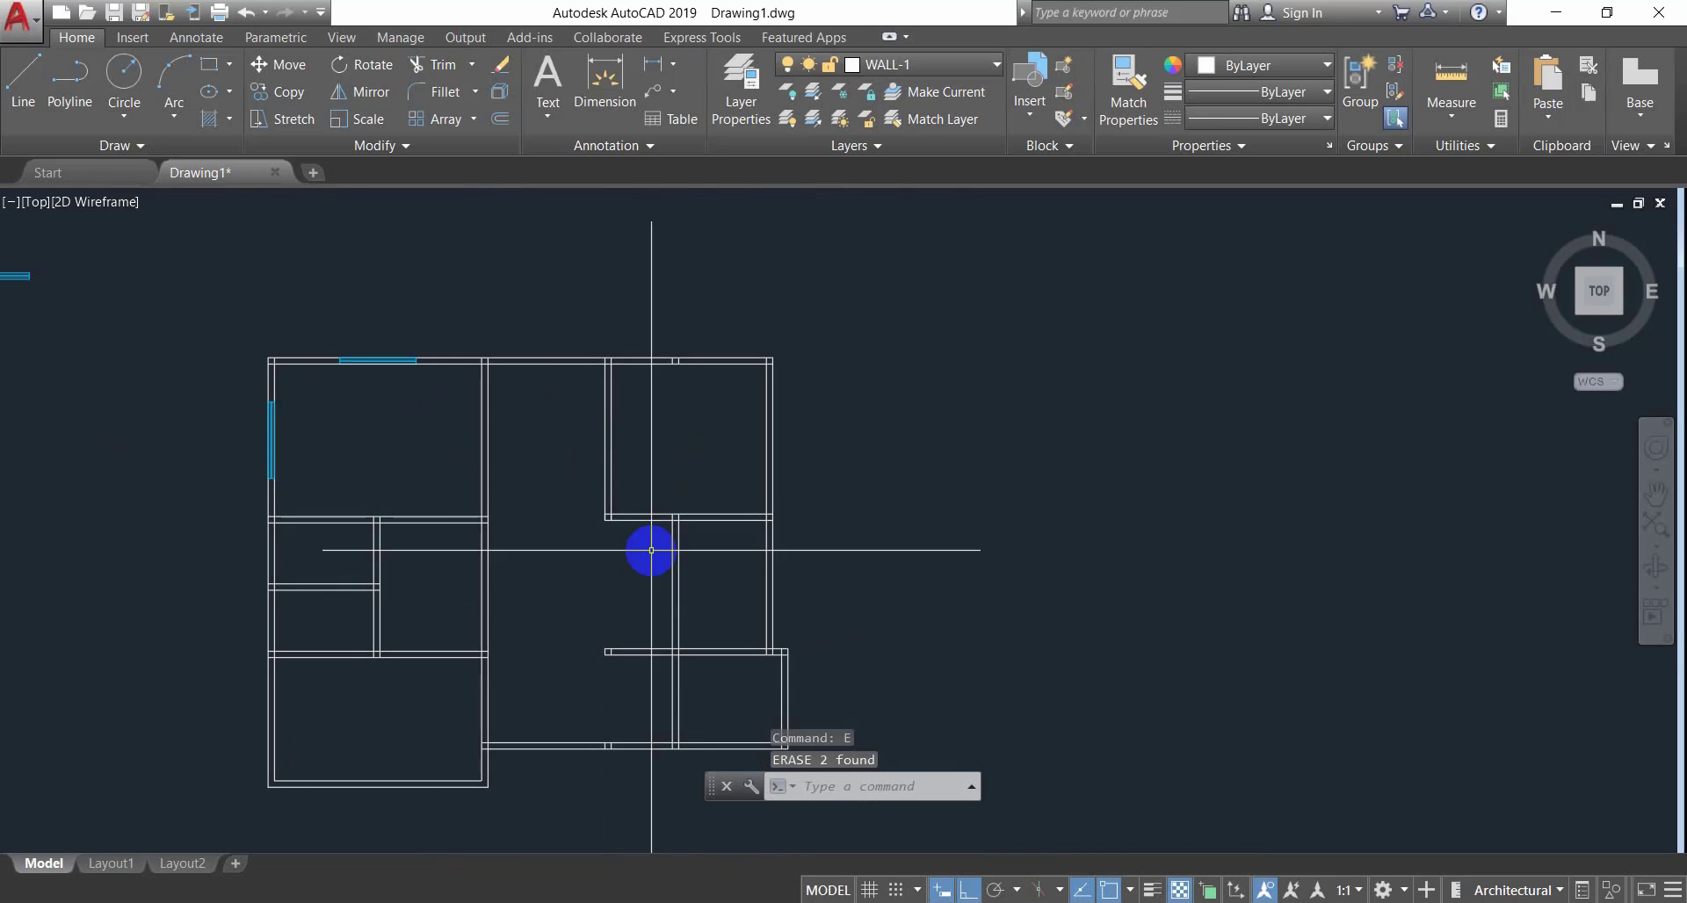
scroll(637, 478, "up", 4)
middle_click_drag(636, 478, 606, 609)
scroll(771, 337, "up", 2)
middle_click_drag(768, 335, 806, 402)
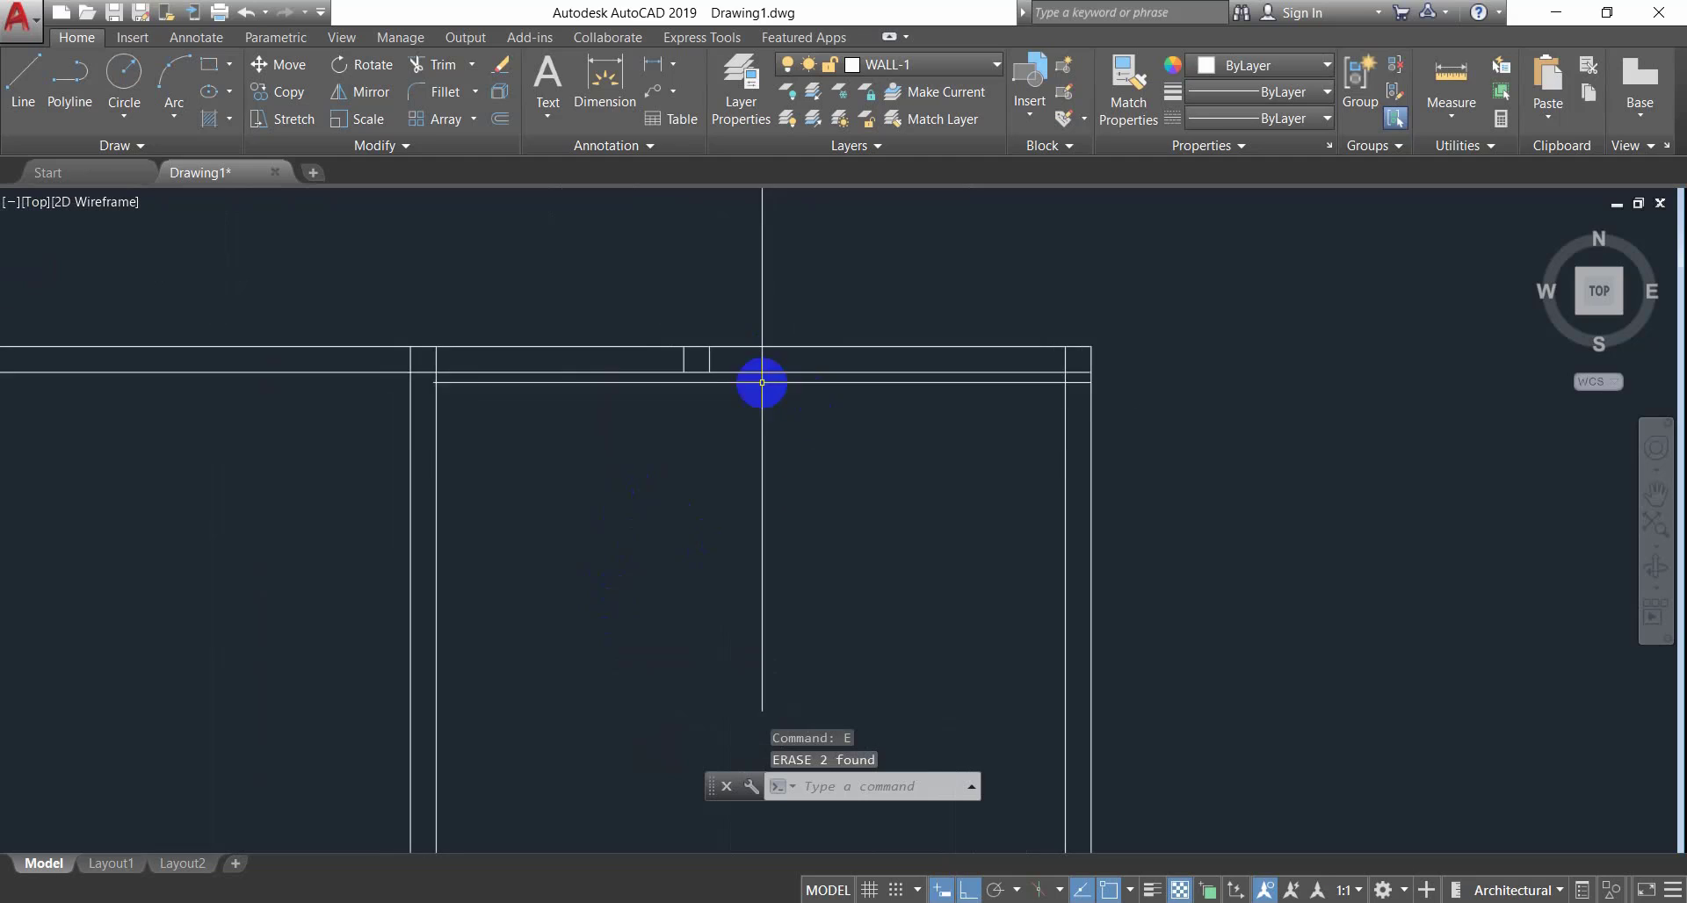
key("Escape")
left_click(767, 308)
key("Escape")
left_click(630, 308)
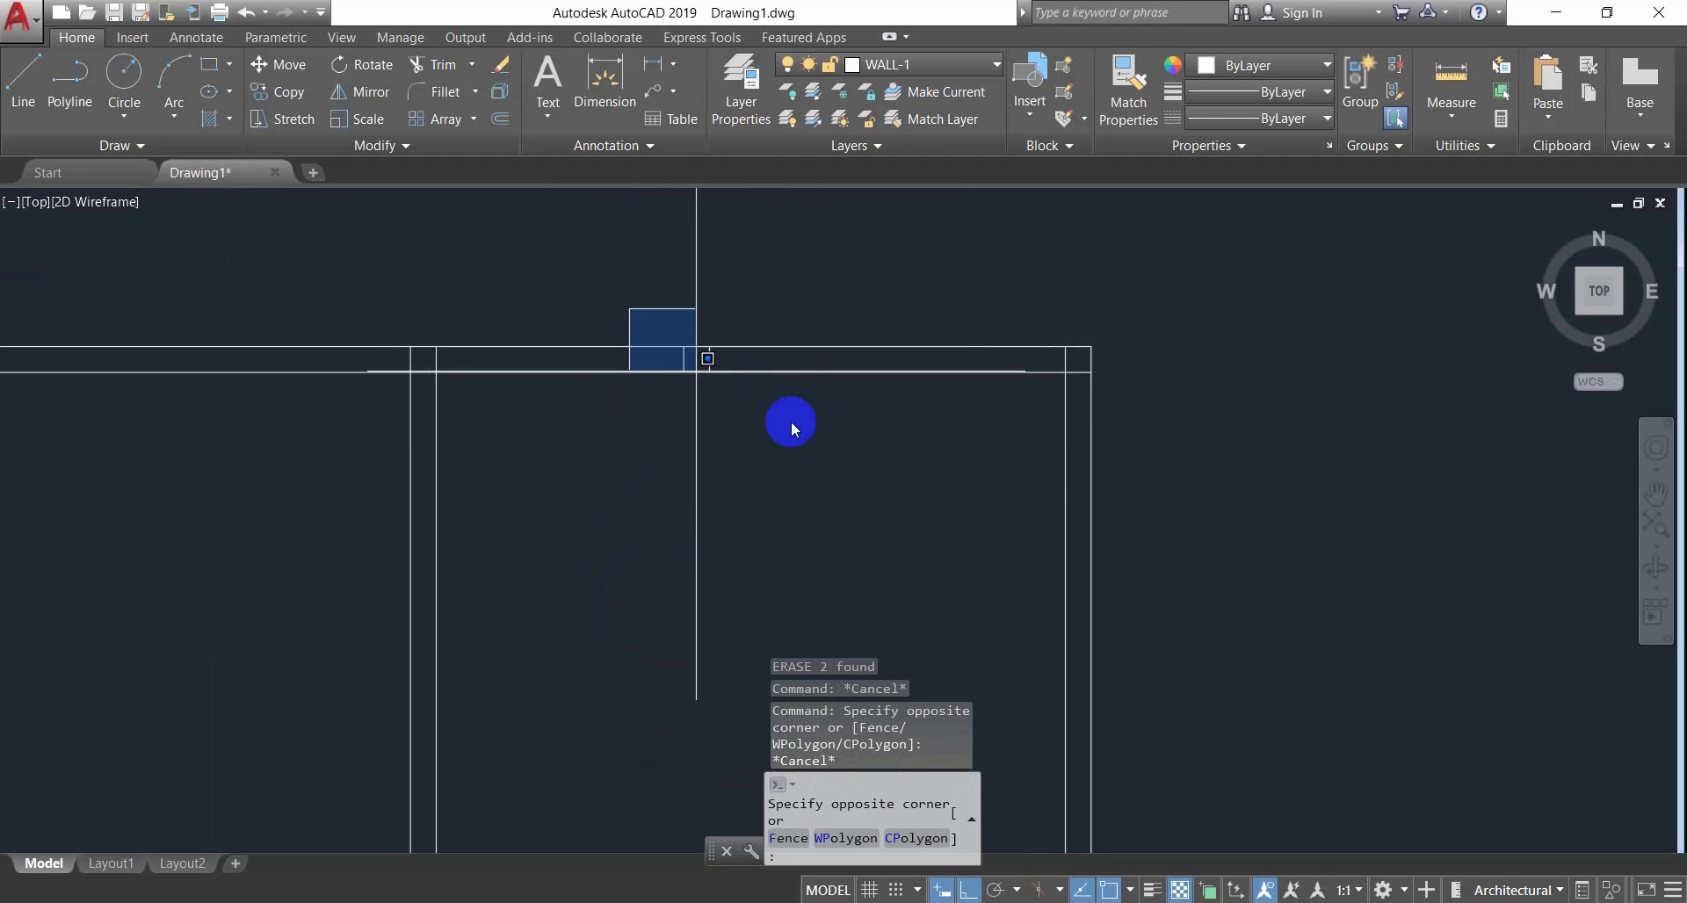
left_click(790, 429)
type("E")
key("Return")
scroll(835, 406, "down", 4)
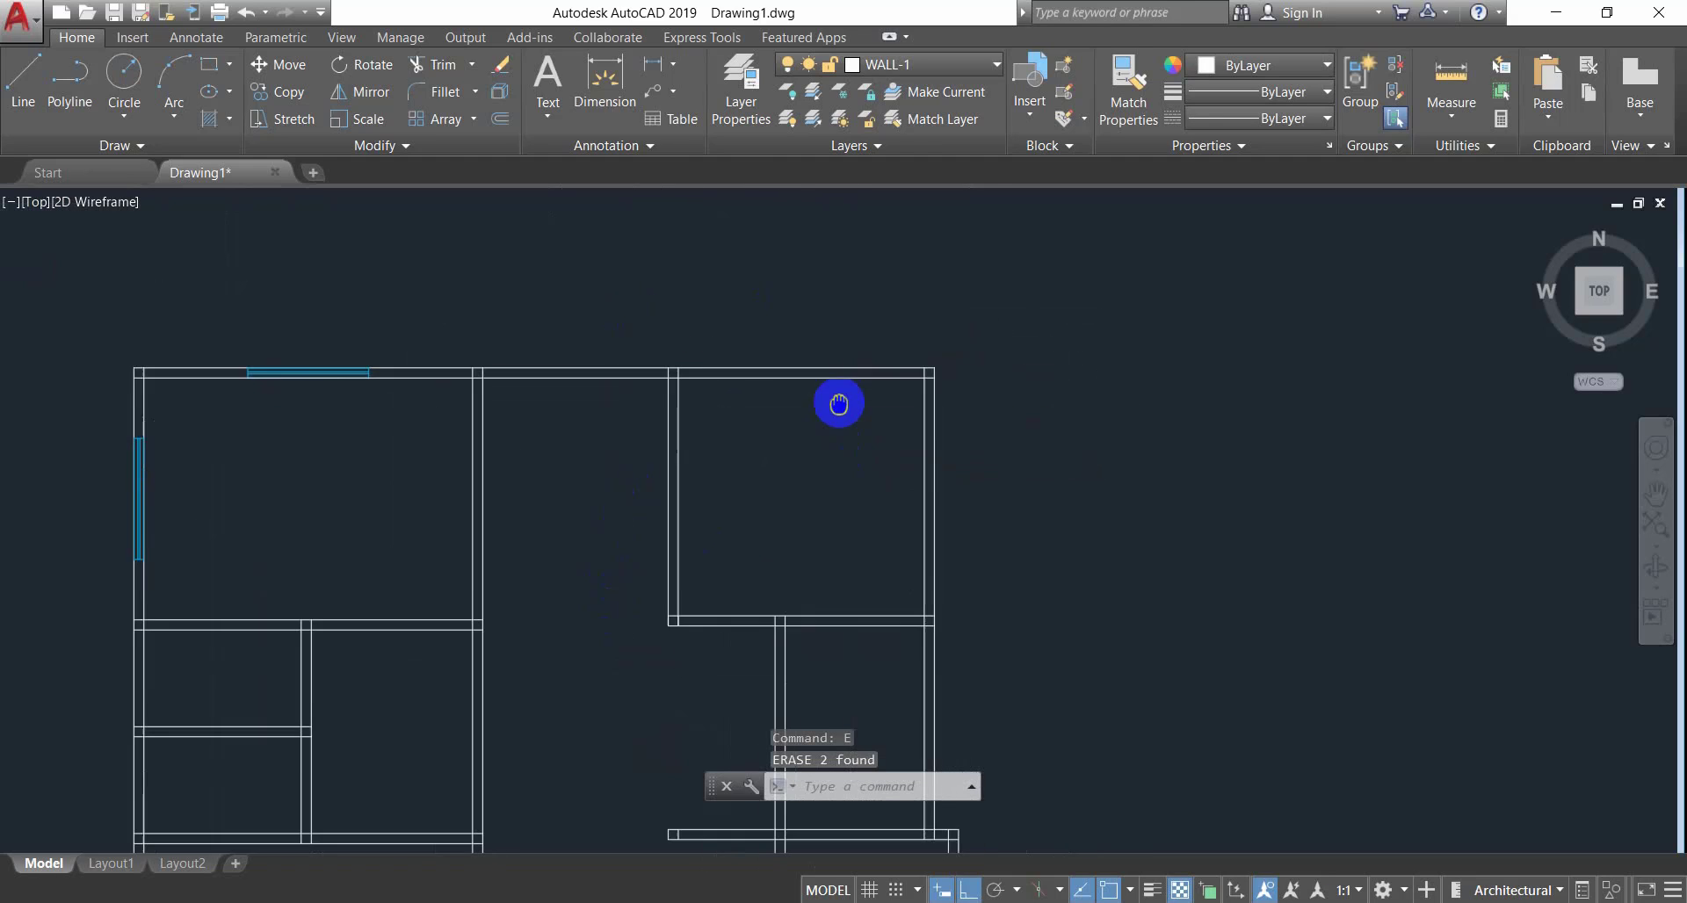
mouse_move(771, 489)
middle_mouse_down()
mouse_move(791, 445)
mouse_move(787, 466)
middle_mouse_up()
key("Escape")
key("Escape")
key("Escape")
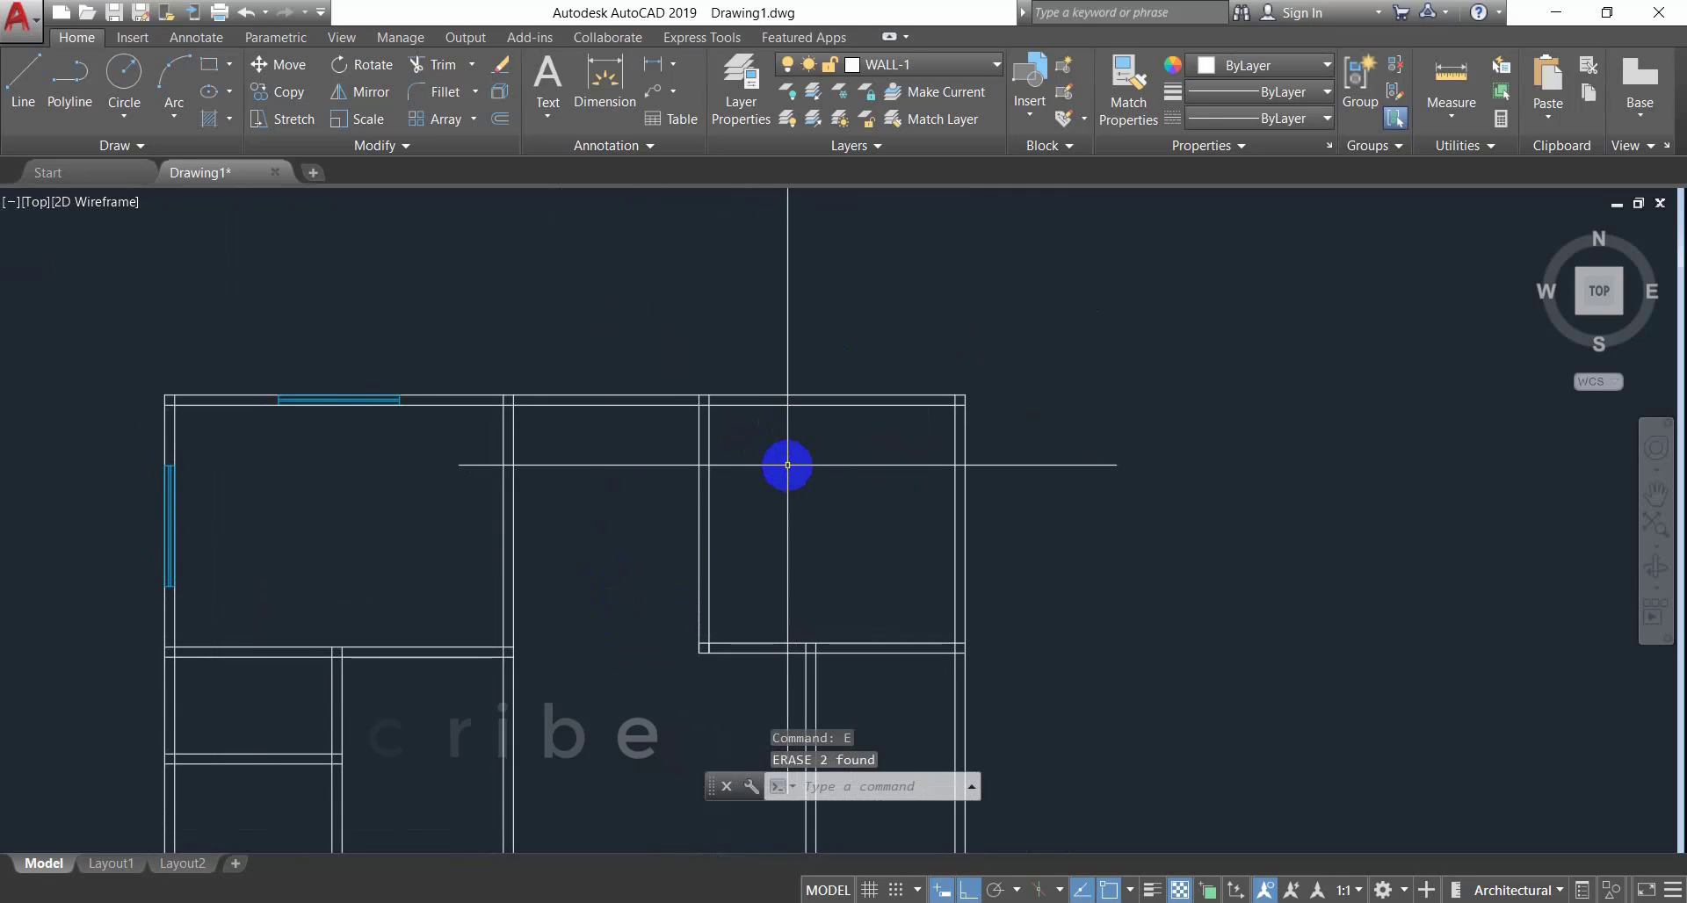
Trim away the inner lines of the upper-right room's top and right walls.
scroll(809, 452, "up", 3)
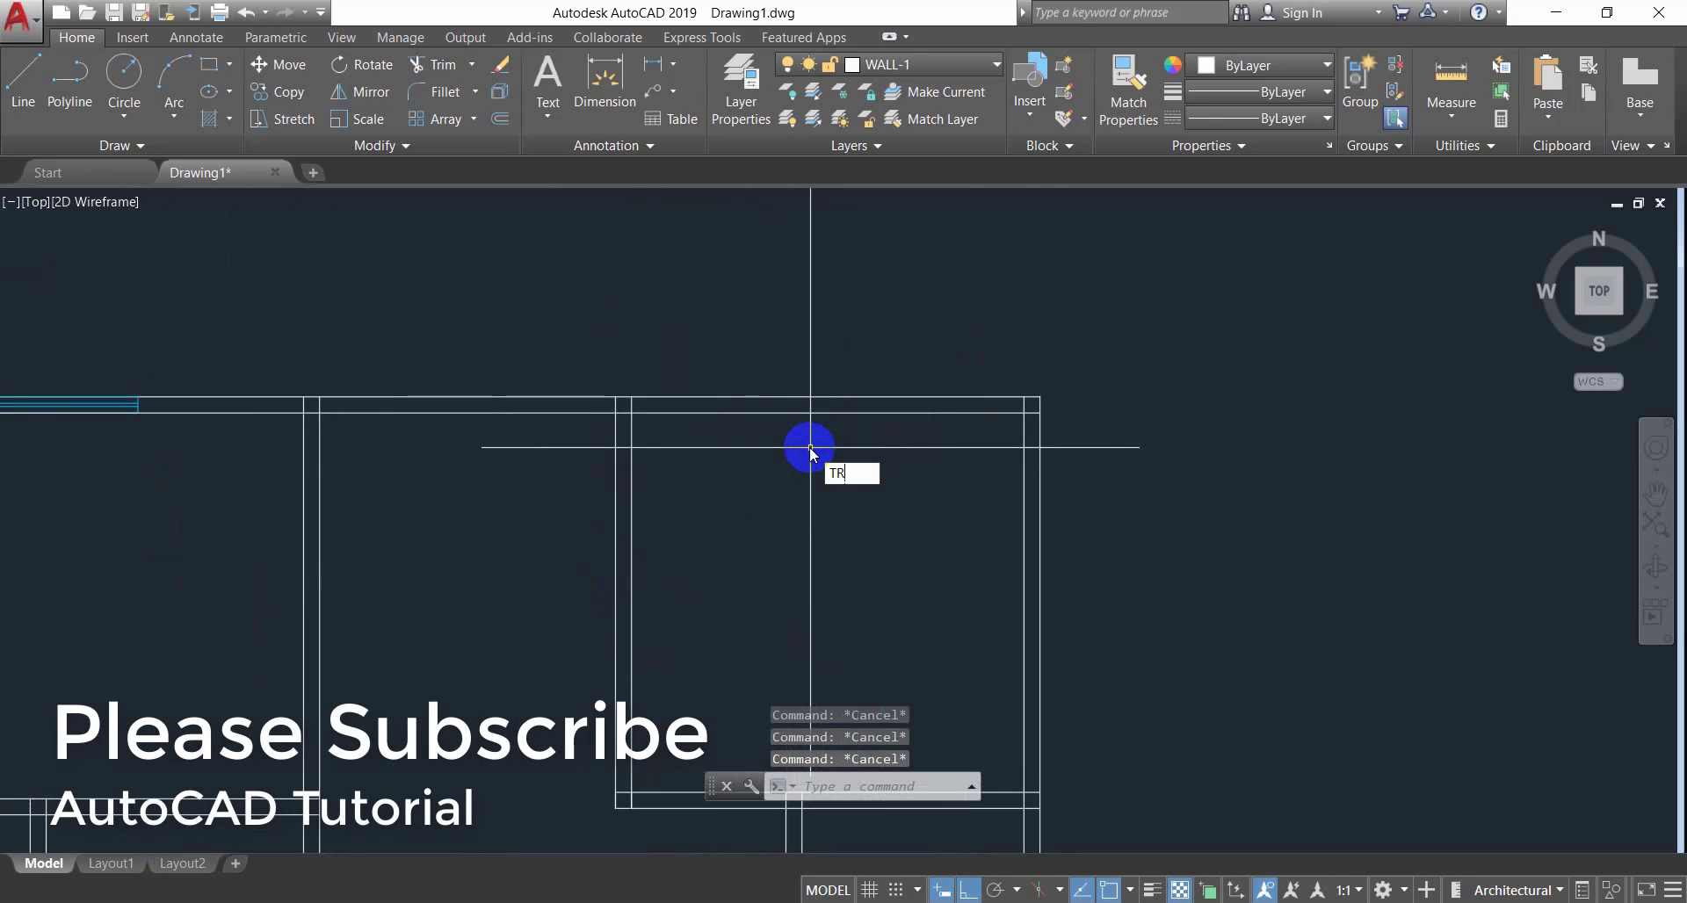
key("Return")
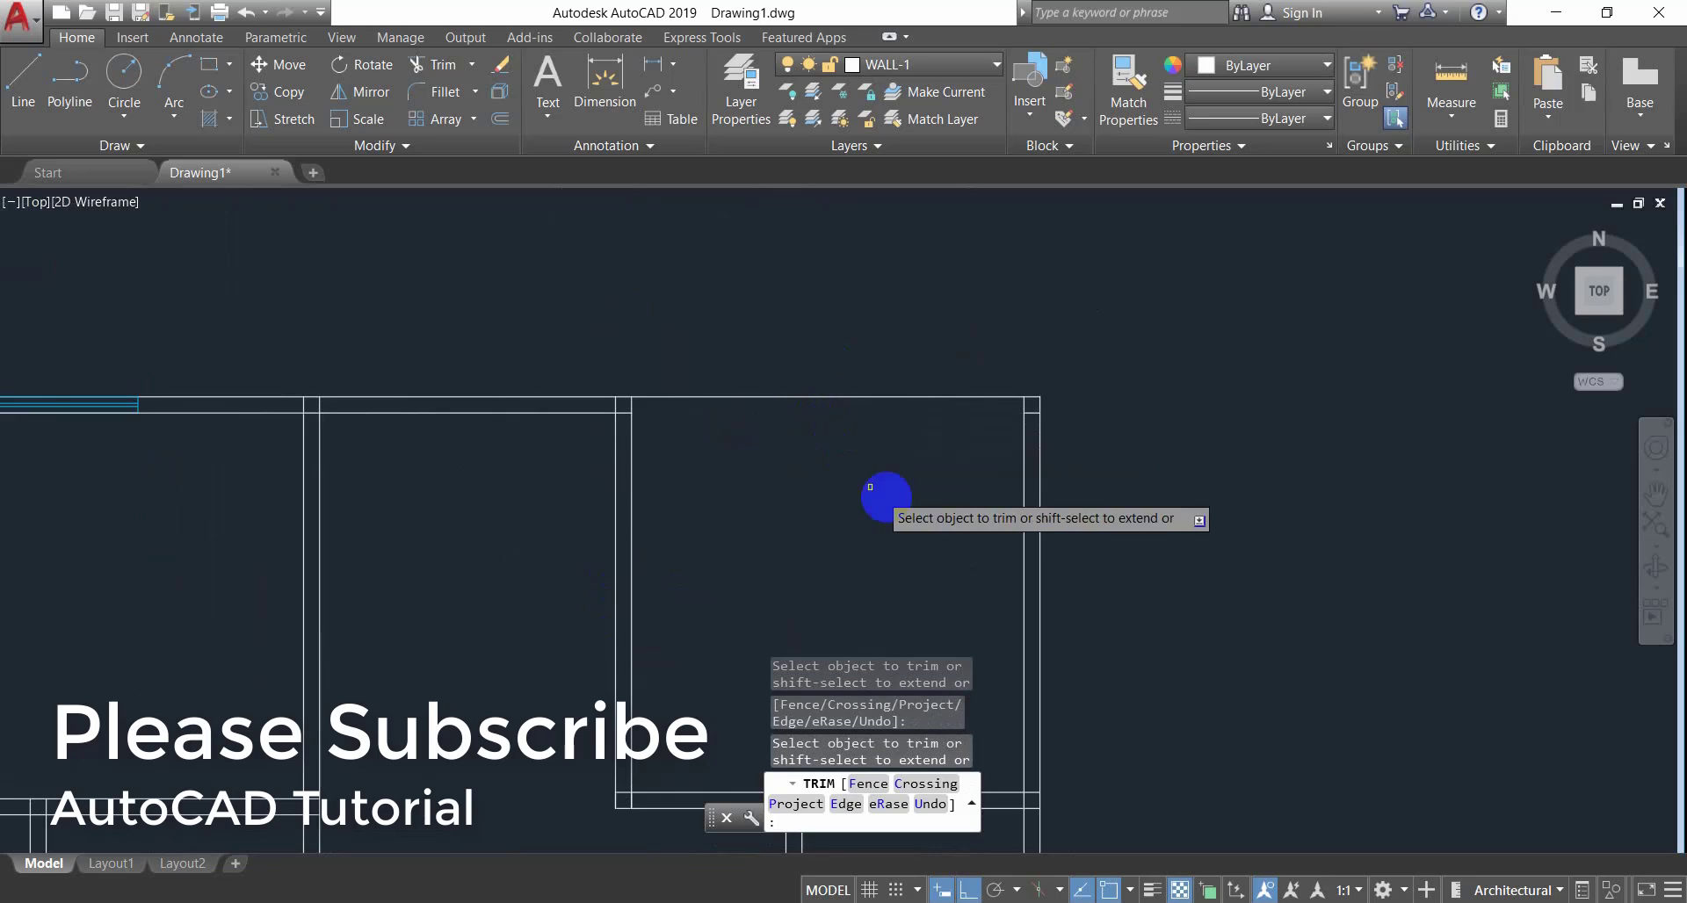
key("Escape")
key("Escape")
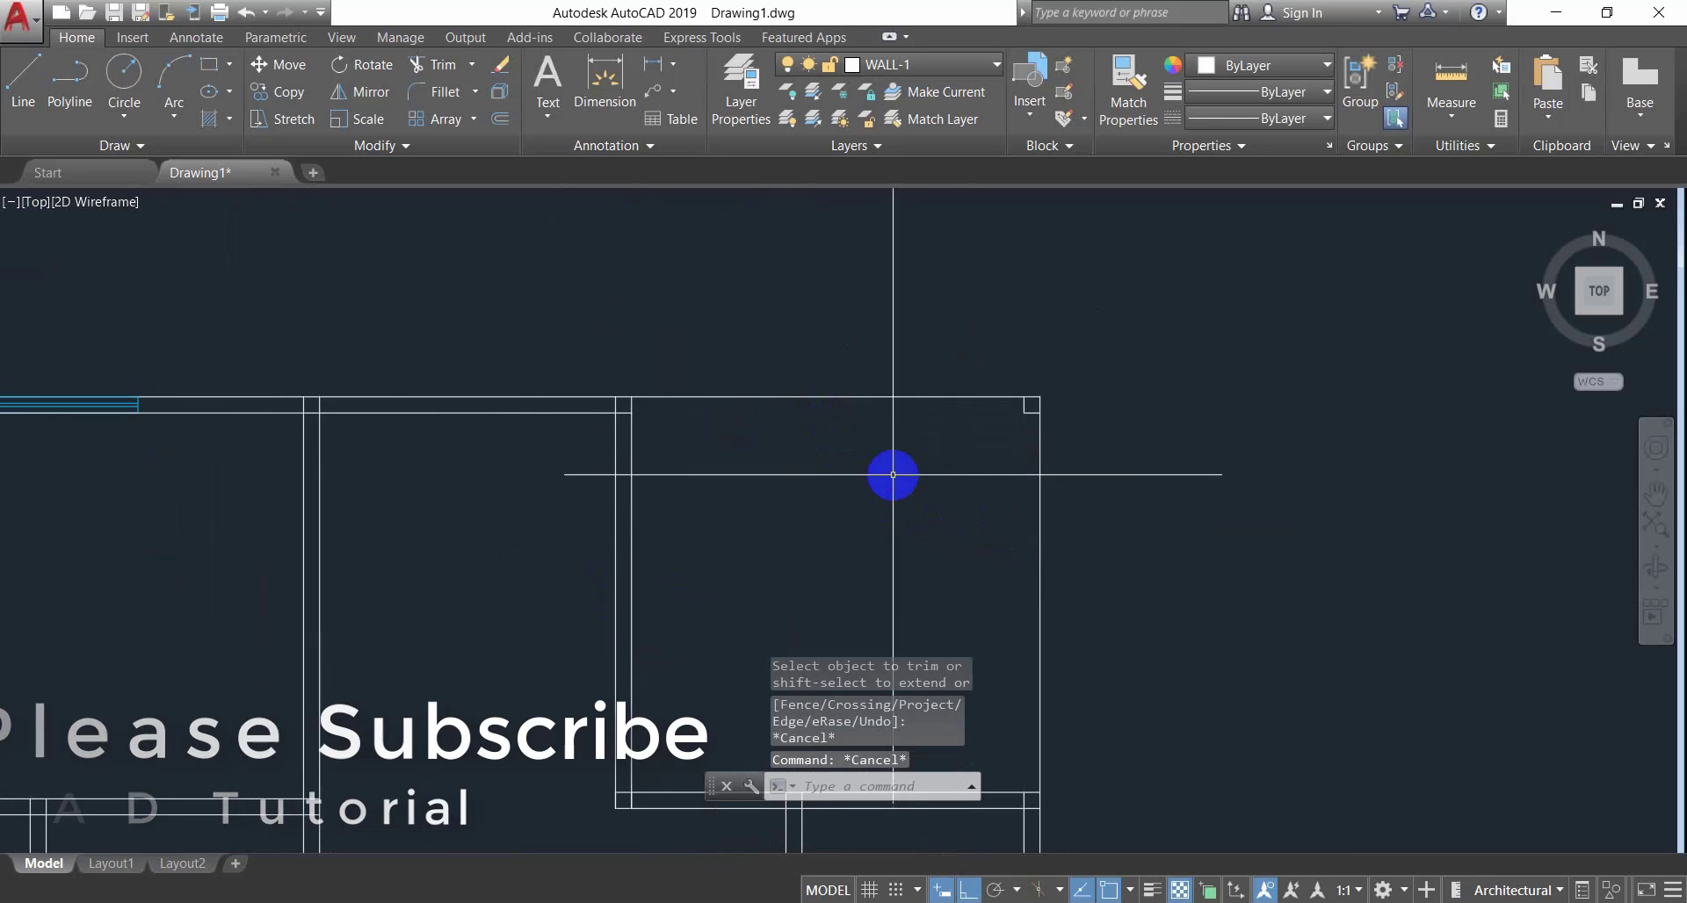
key("Escape")
Draw new inner lines along the upper-right room's top wall and down its right wall to the bottom wall.
key("Return")
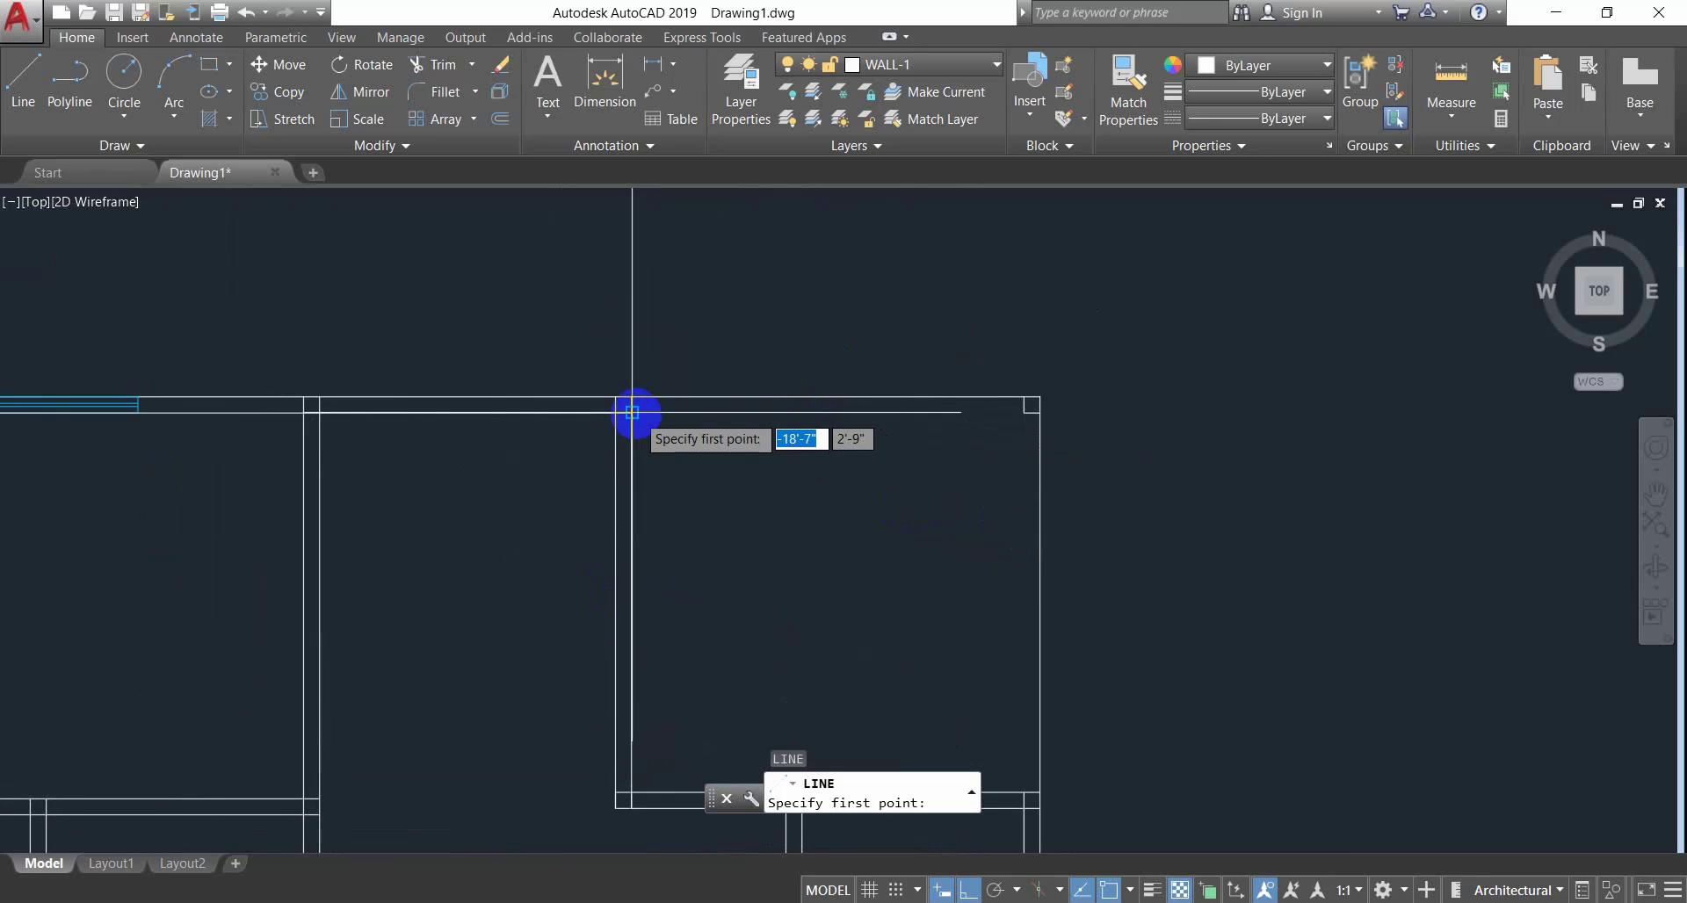
left_click(631, 412)
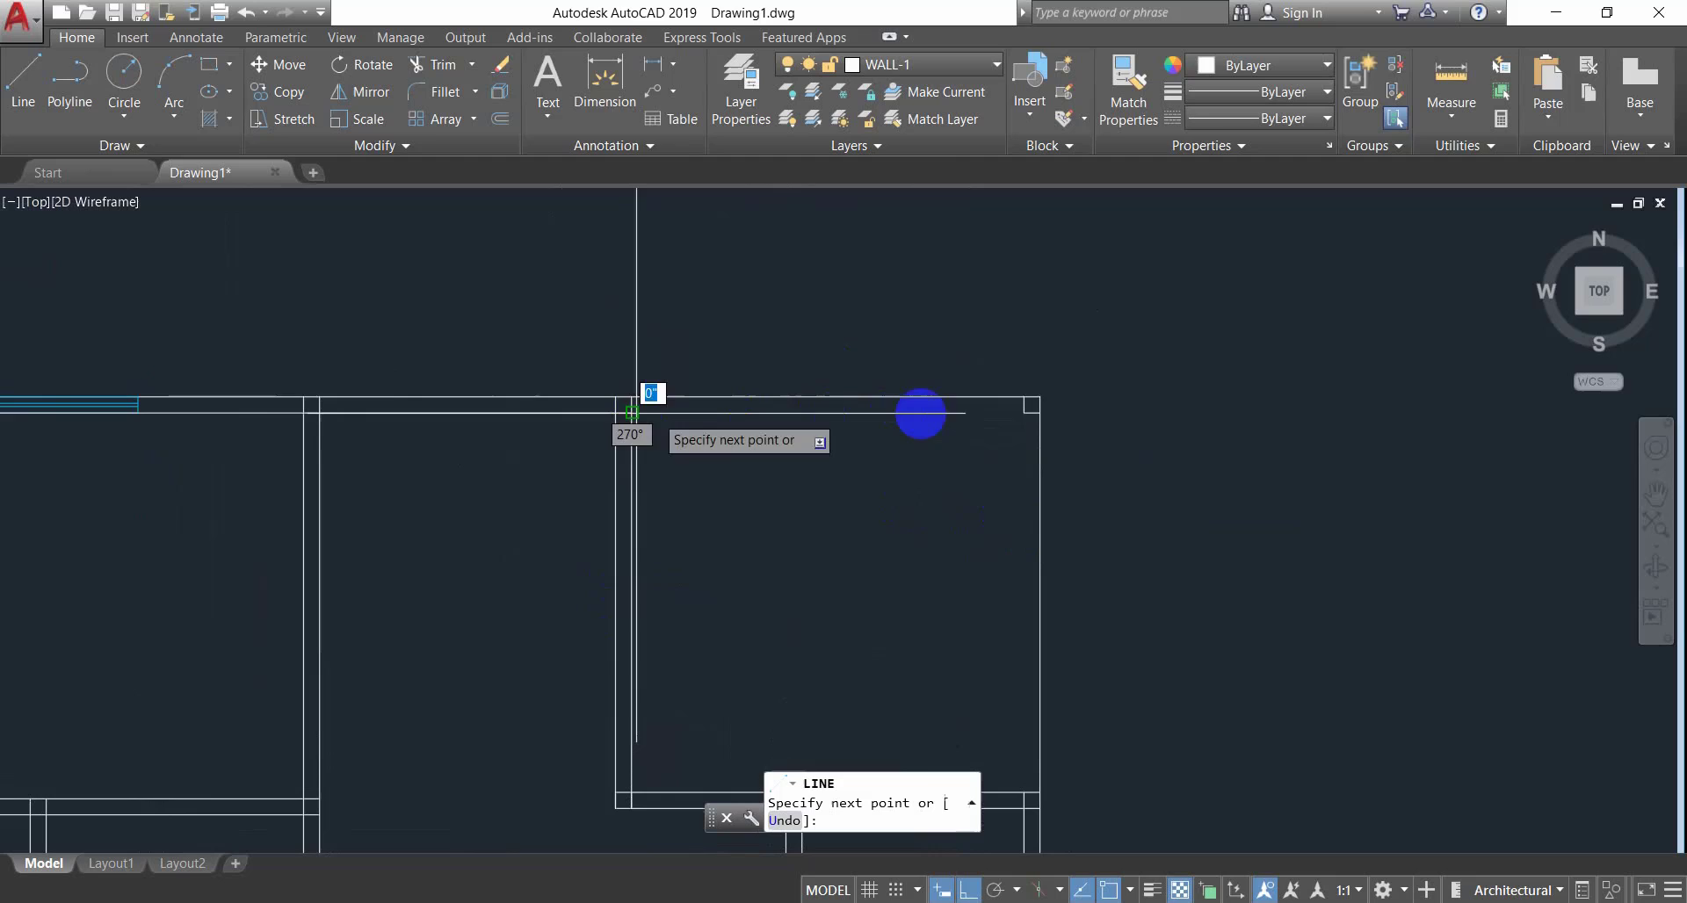
left_click(1023, 412)
middle_click_drag(1006, 501, 1009, 404)
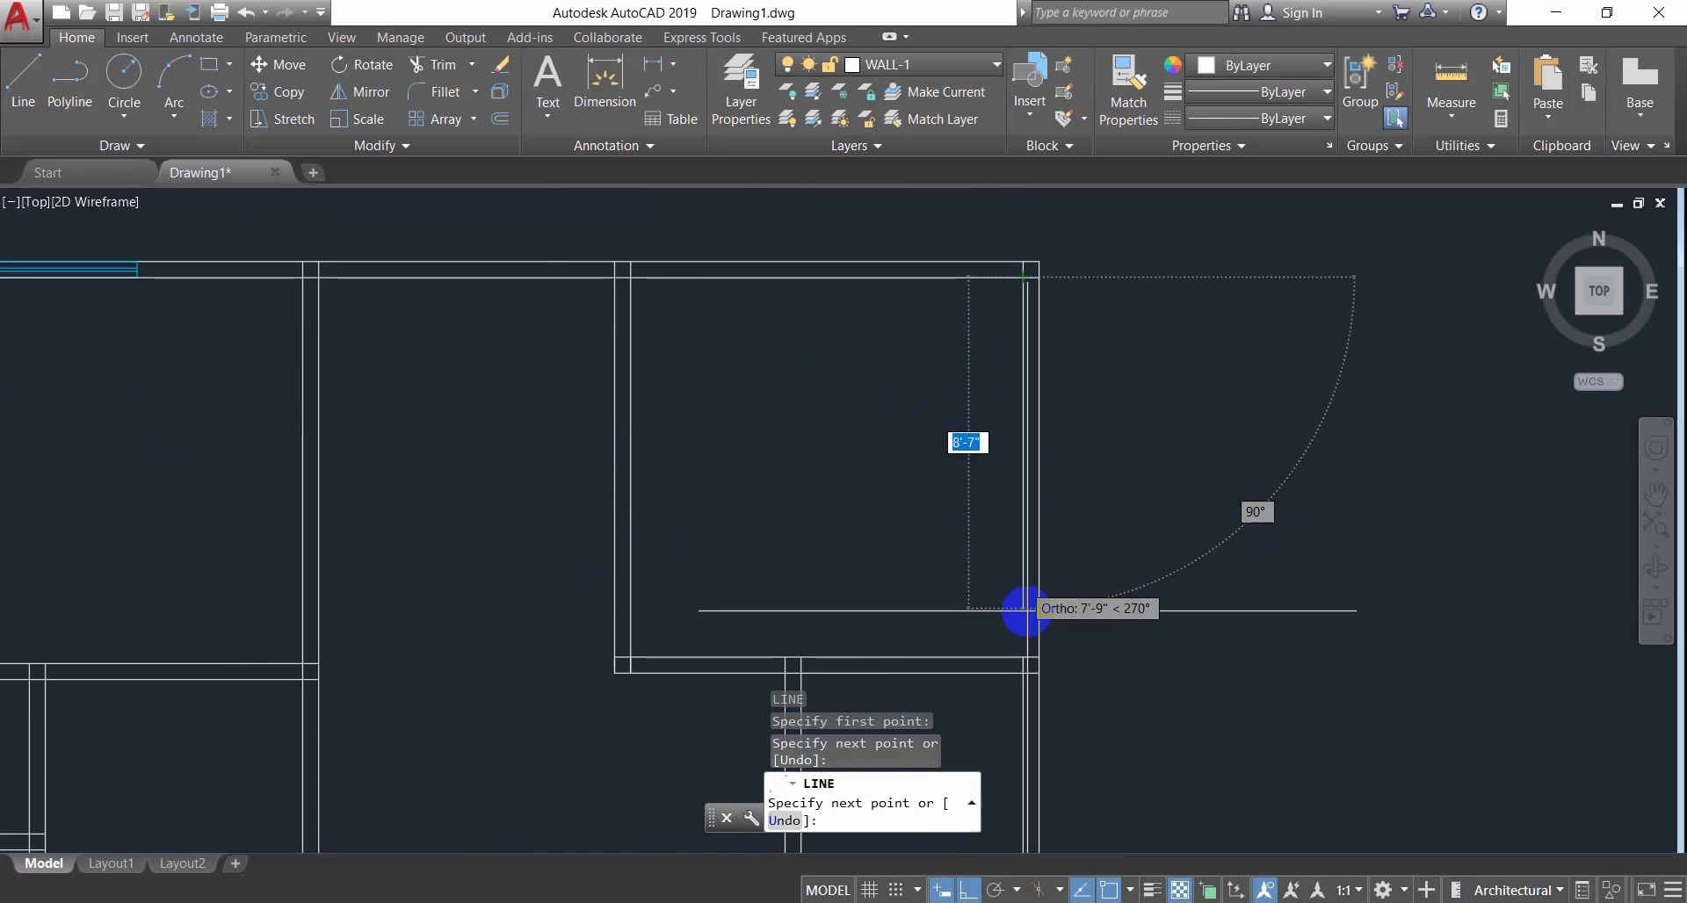
left_click(1023, 657)
key("Escape")
key("Escape")
key("Escape")
scroll(875, 487, "down", 2)
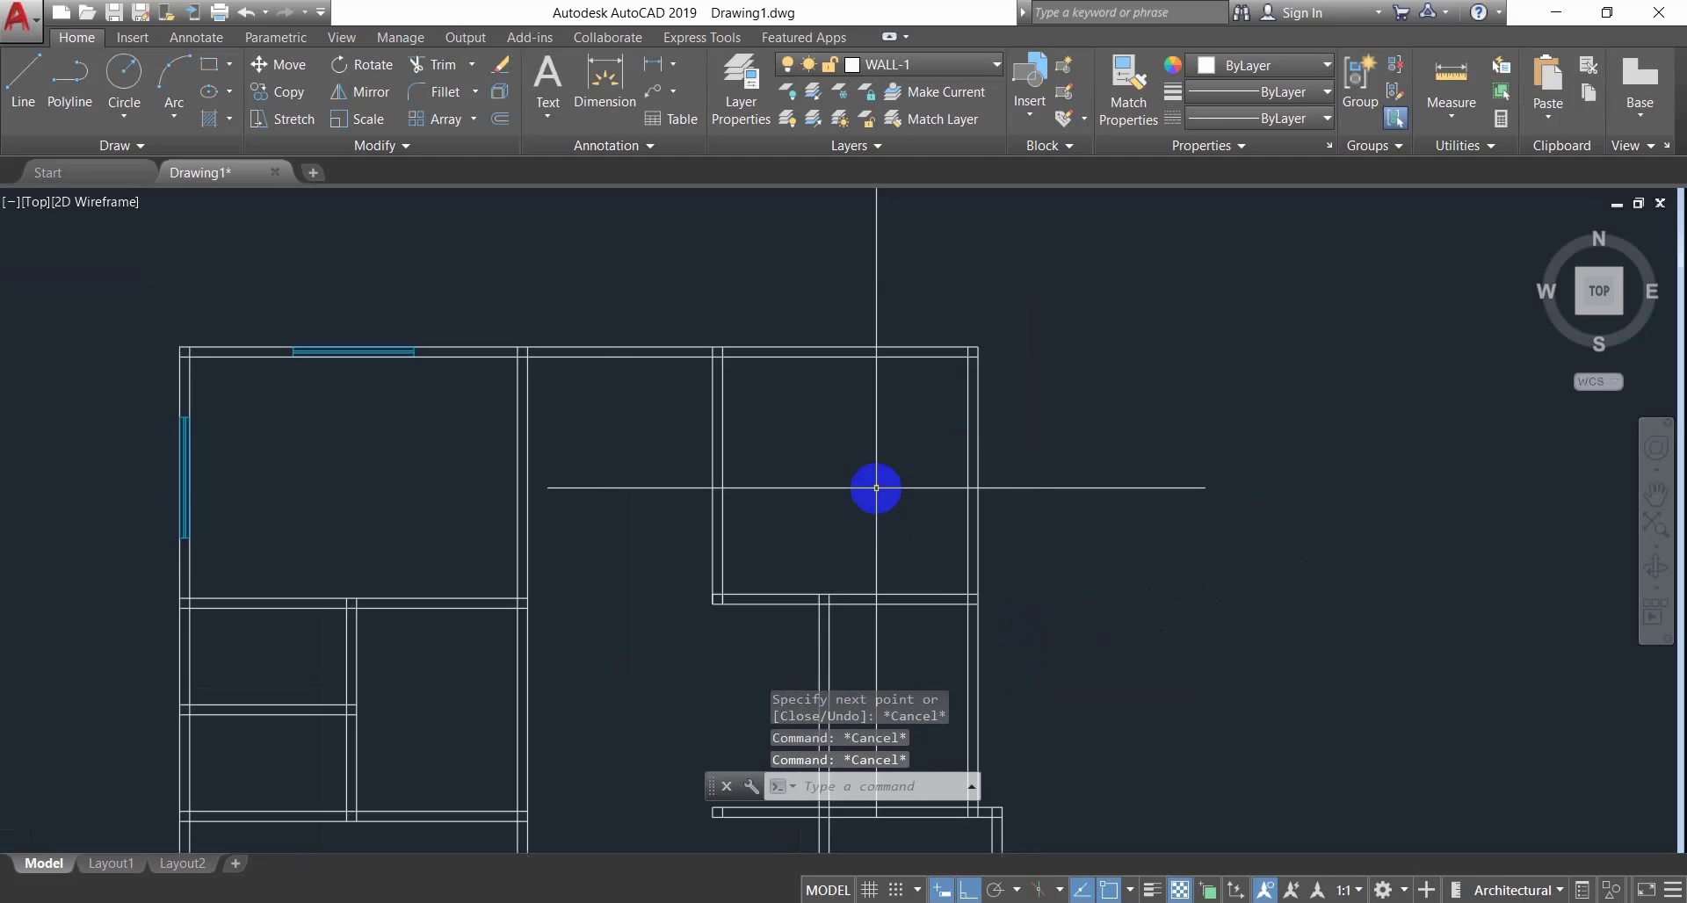
Copy the spare window block by its midpoint to the middle of the upper-right room's top wall.
middle_click_drag(876, 488, 903, 508)
scroll(614, 433, "down", 2)
middle_click_drag(614, 433, 806, 519)
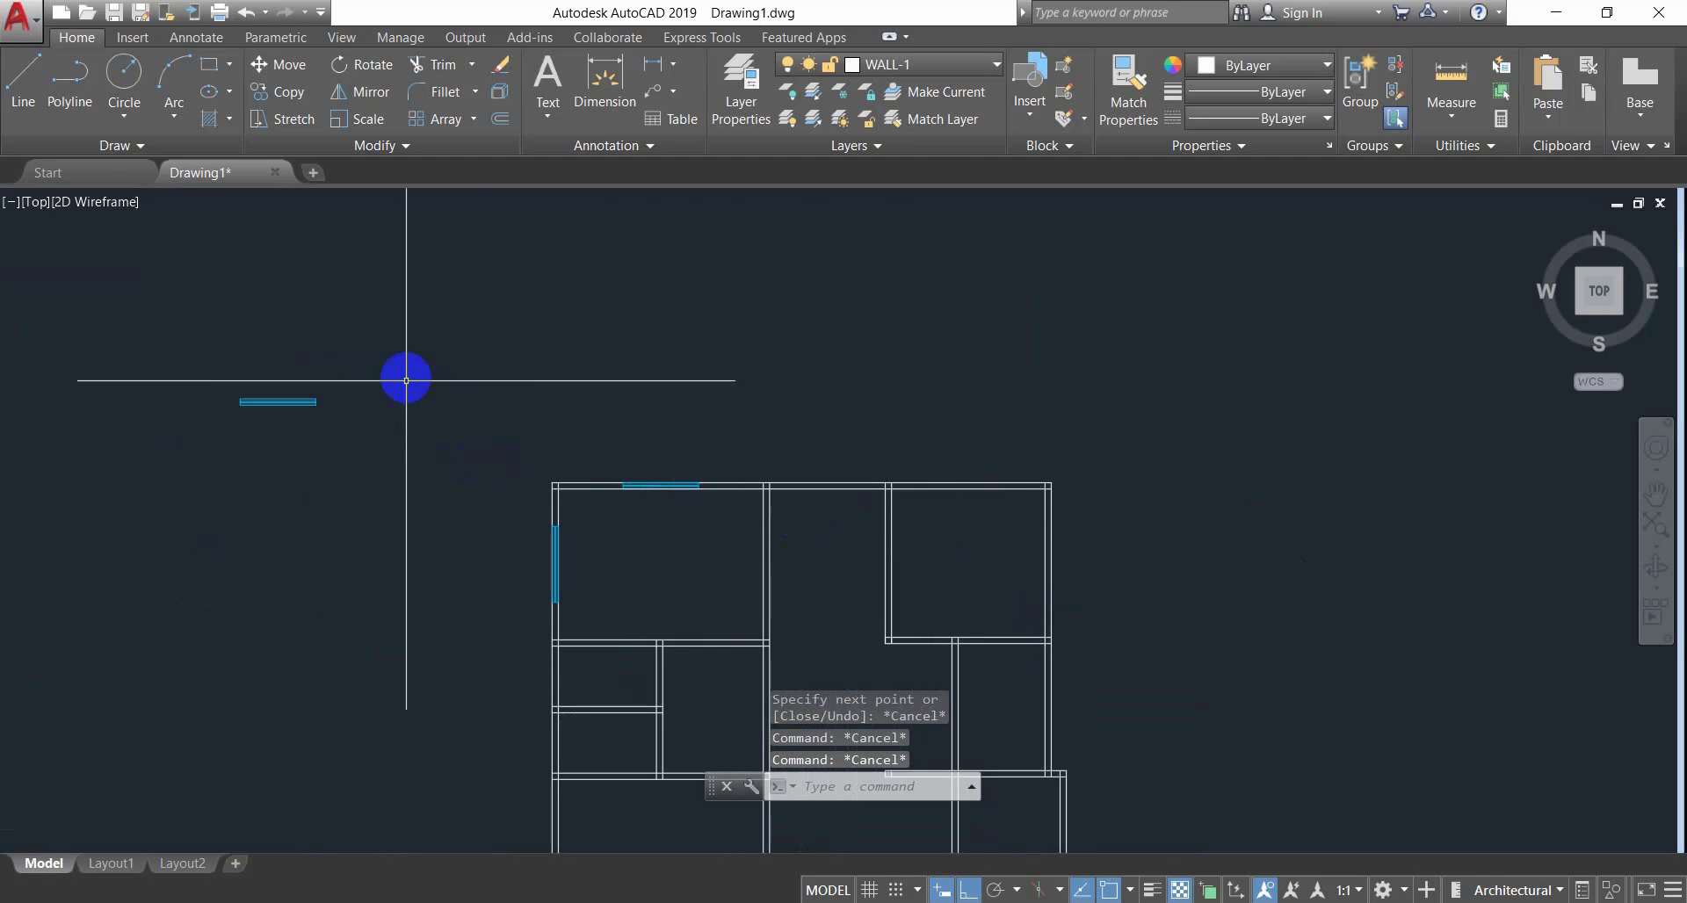
left_click(387, 336)
left_click(230, 430)
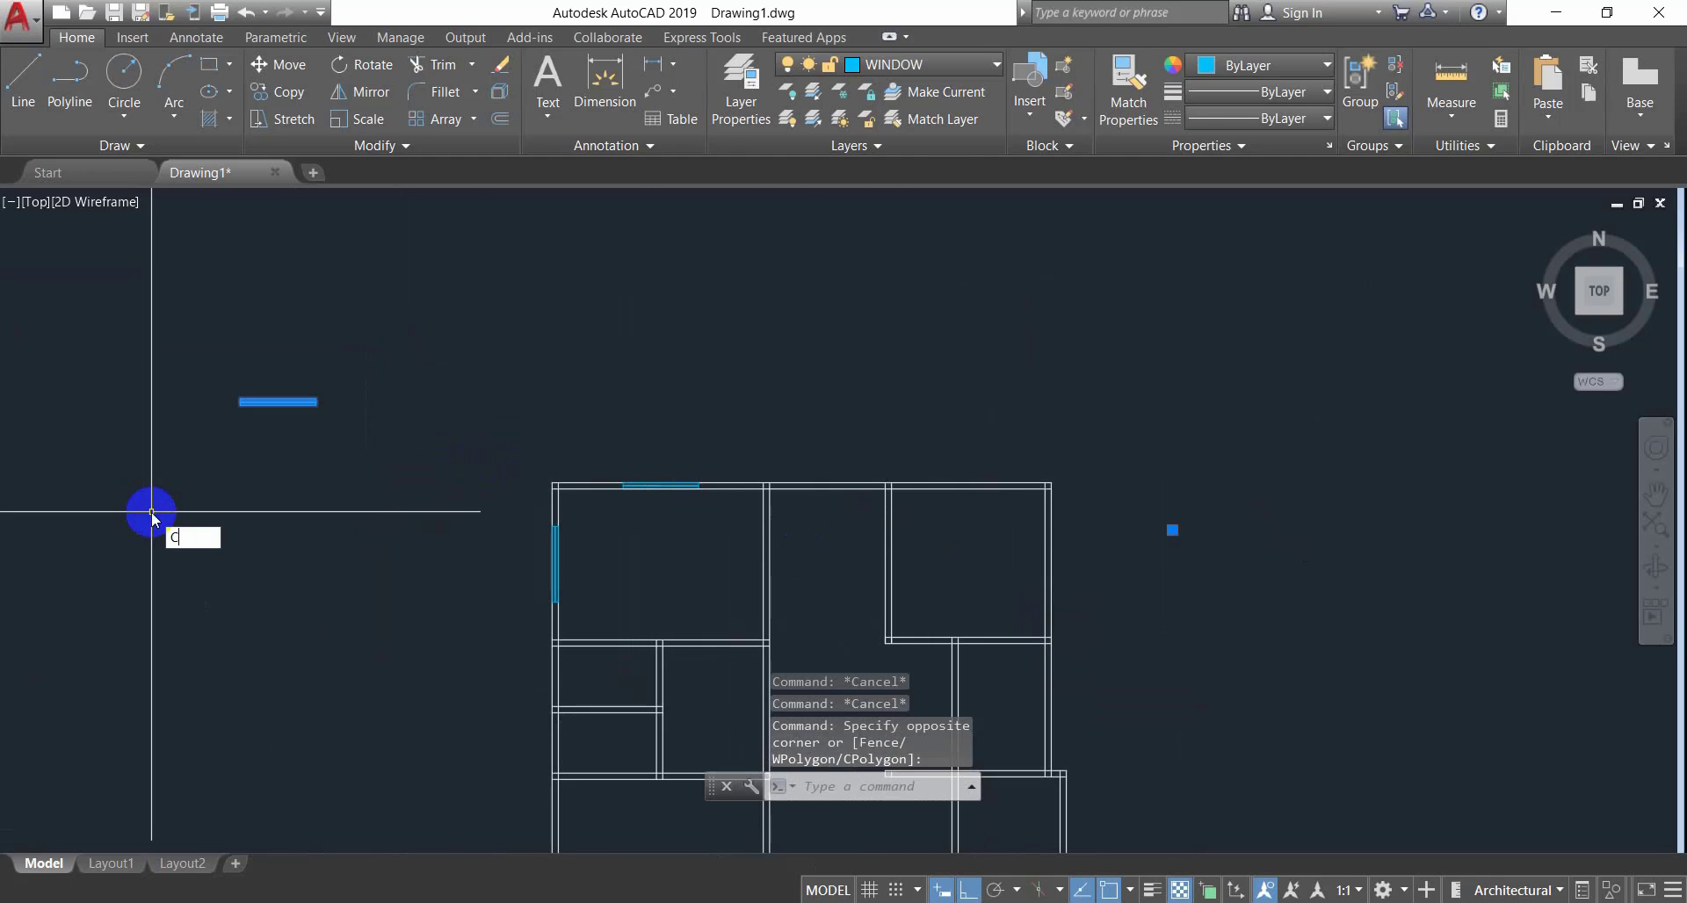
key("Return")
scroll(263, 404, "up", 4)
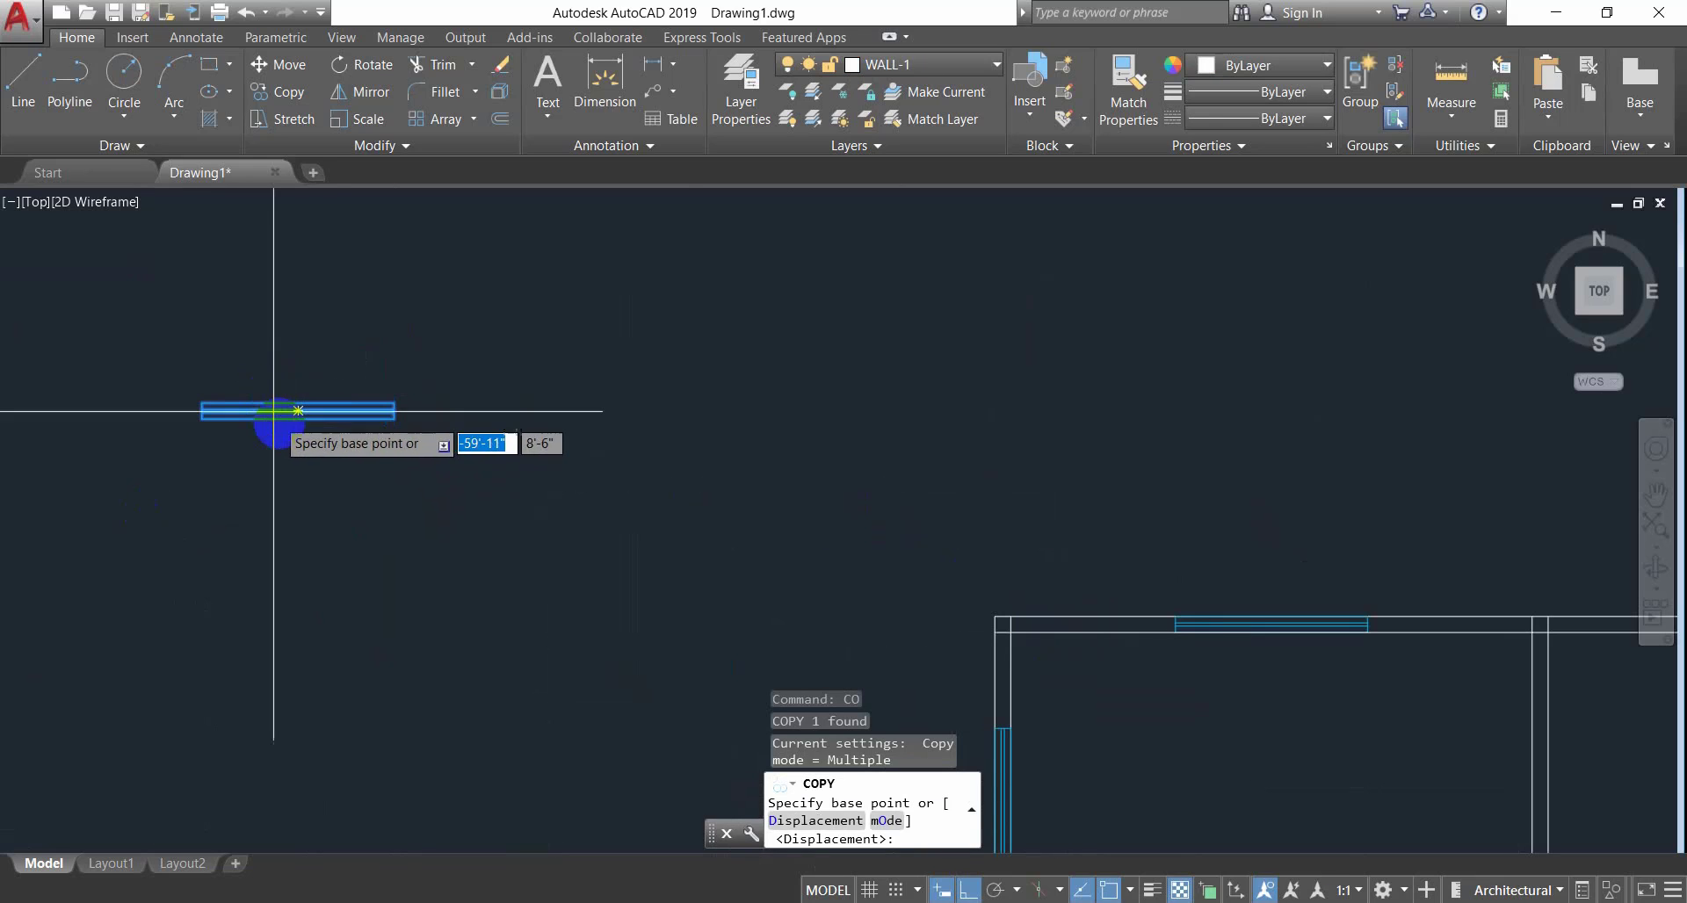
left_click(299, 423)
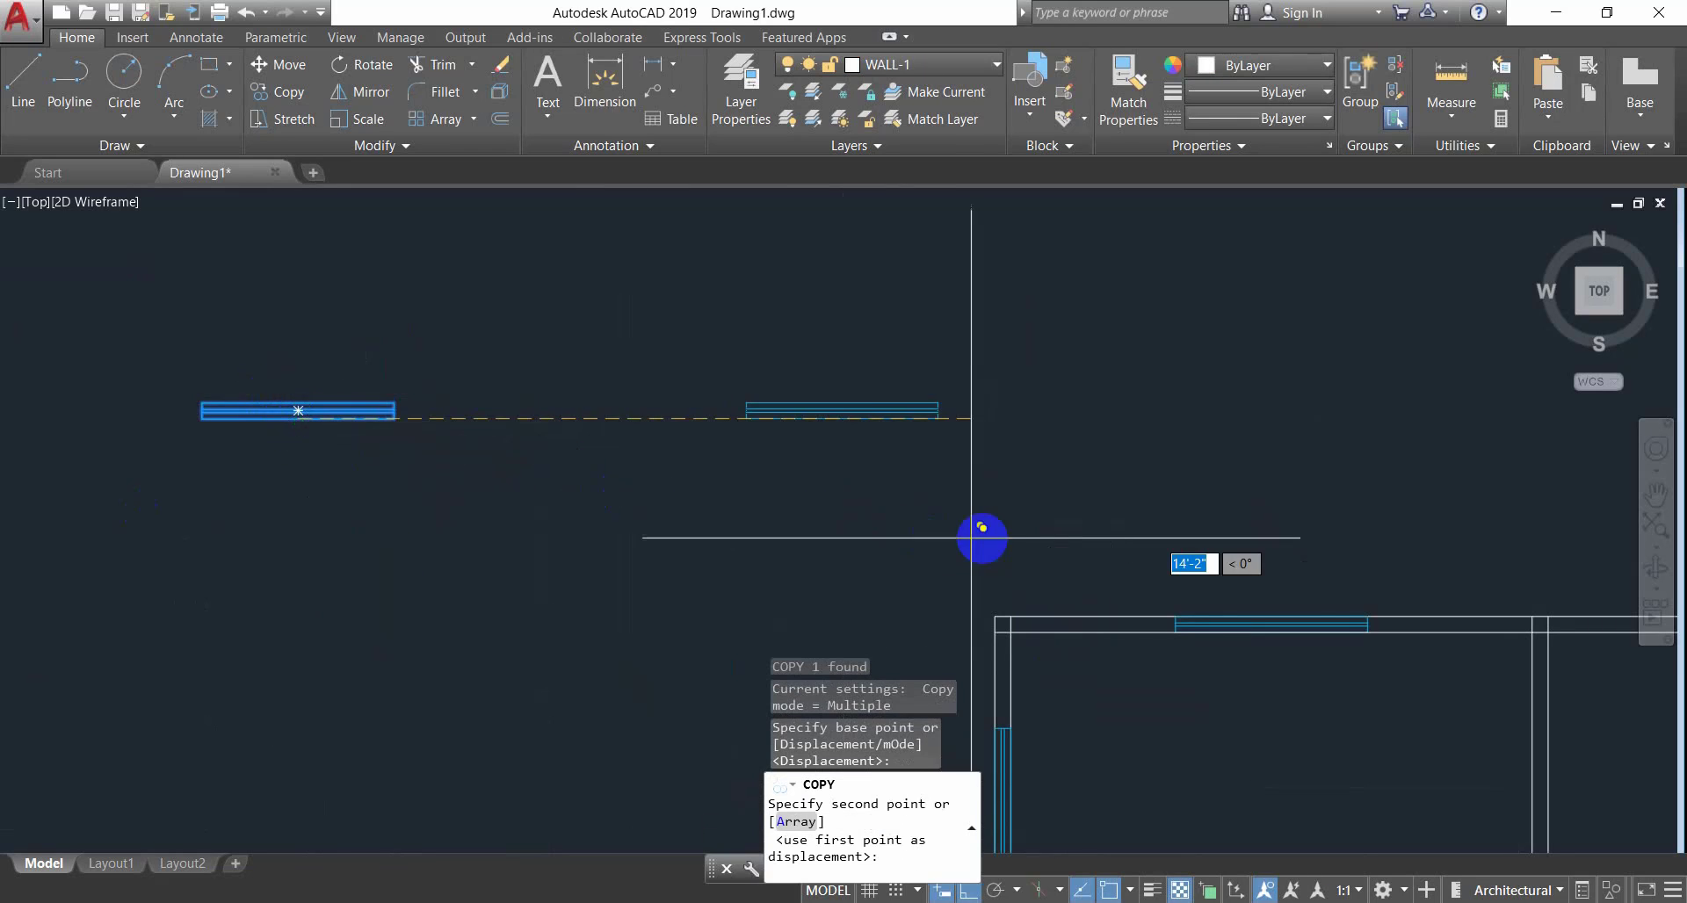
mouse_move(972, 534)
middle_mouse_down()
mouse_move(893, 497)
mouse_move(388, 422)
middle_mouse_up()
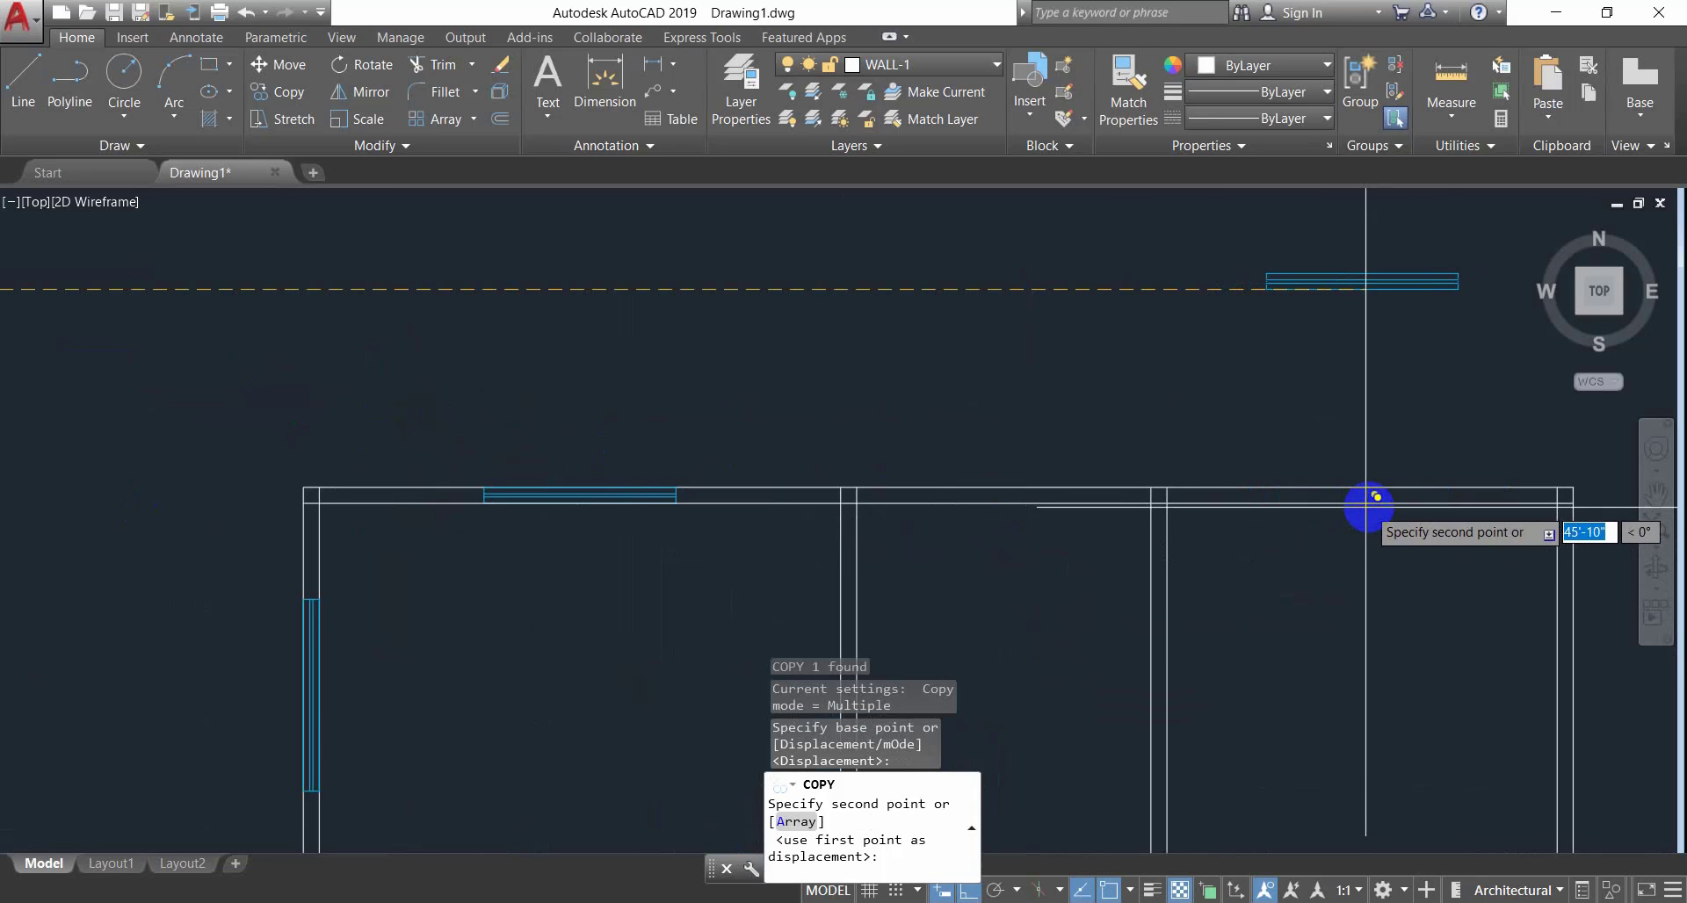
left_click(1365, 493)
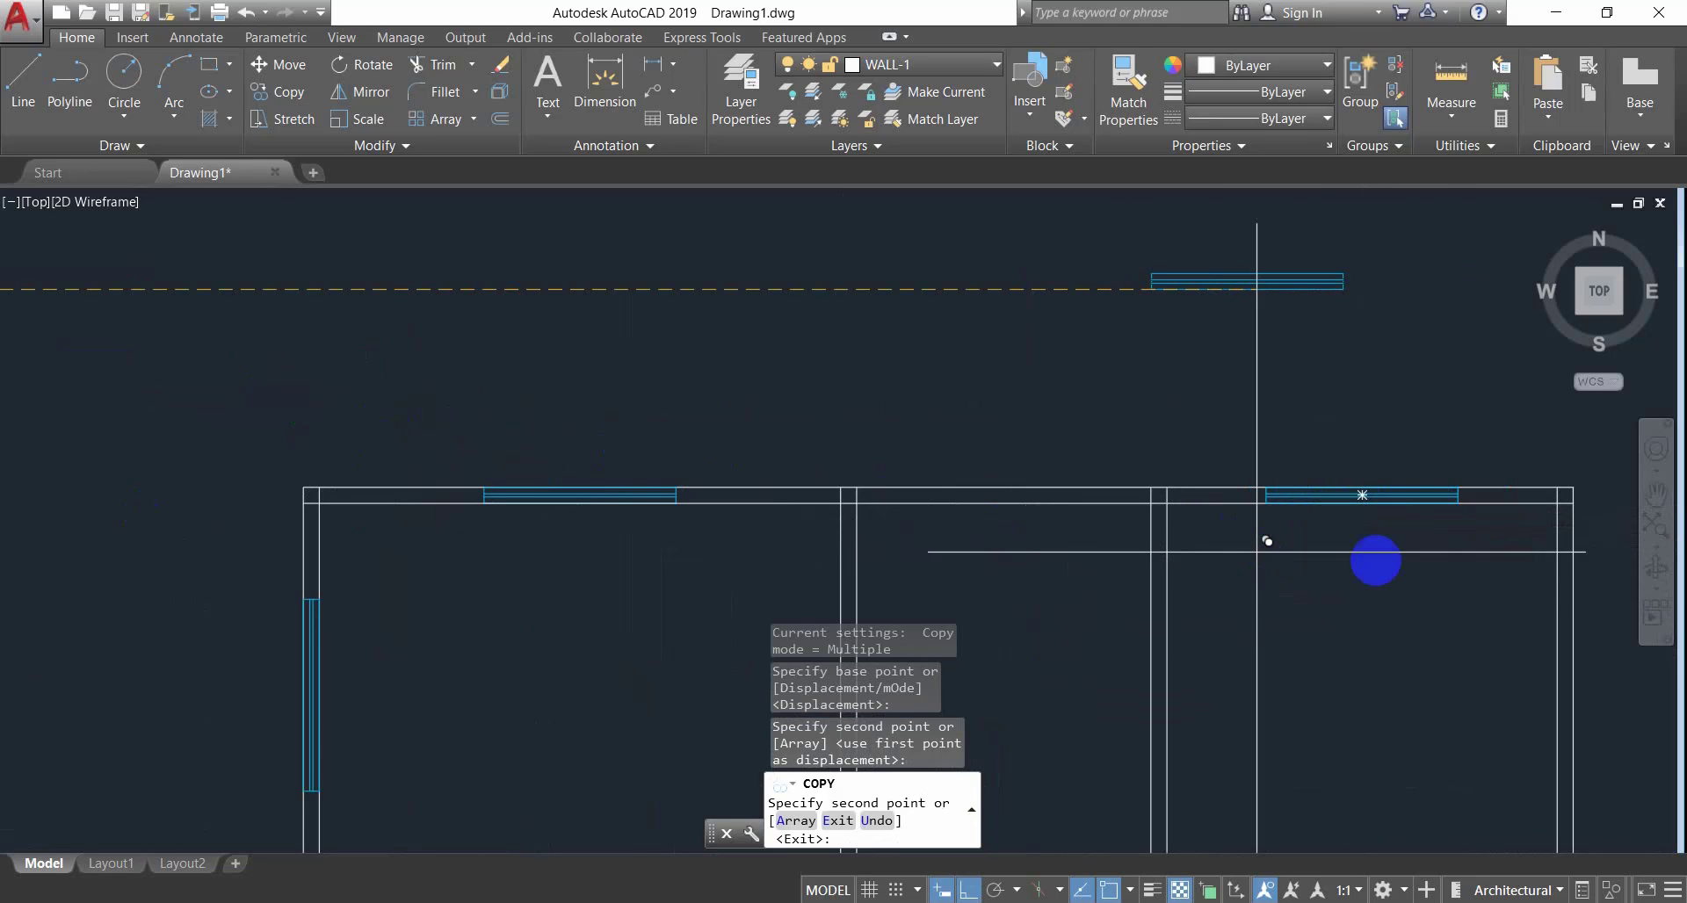
Place another window copy in the empty space beyond the plan's upper-right corner and finish copying.
scroll(1377, 559, "down", 4)
middle_click_drag(1377, 559, 1189, 437)
middle_click_drag(1380, 470, 1205, 482)
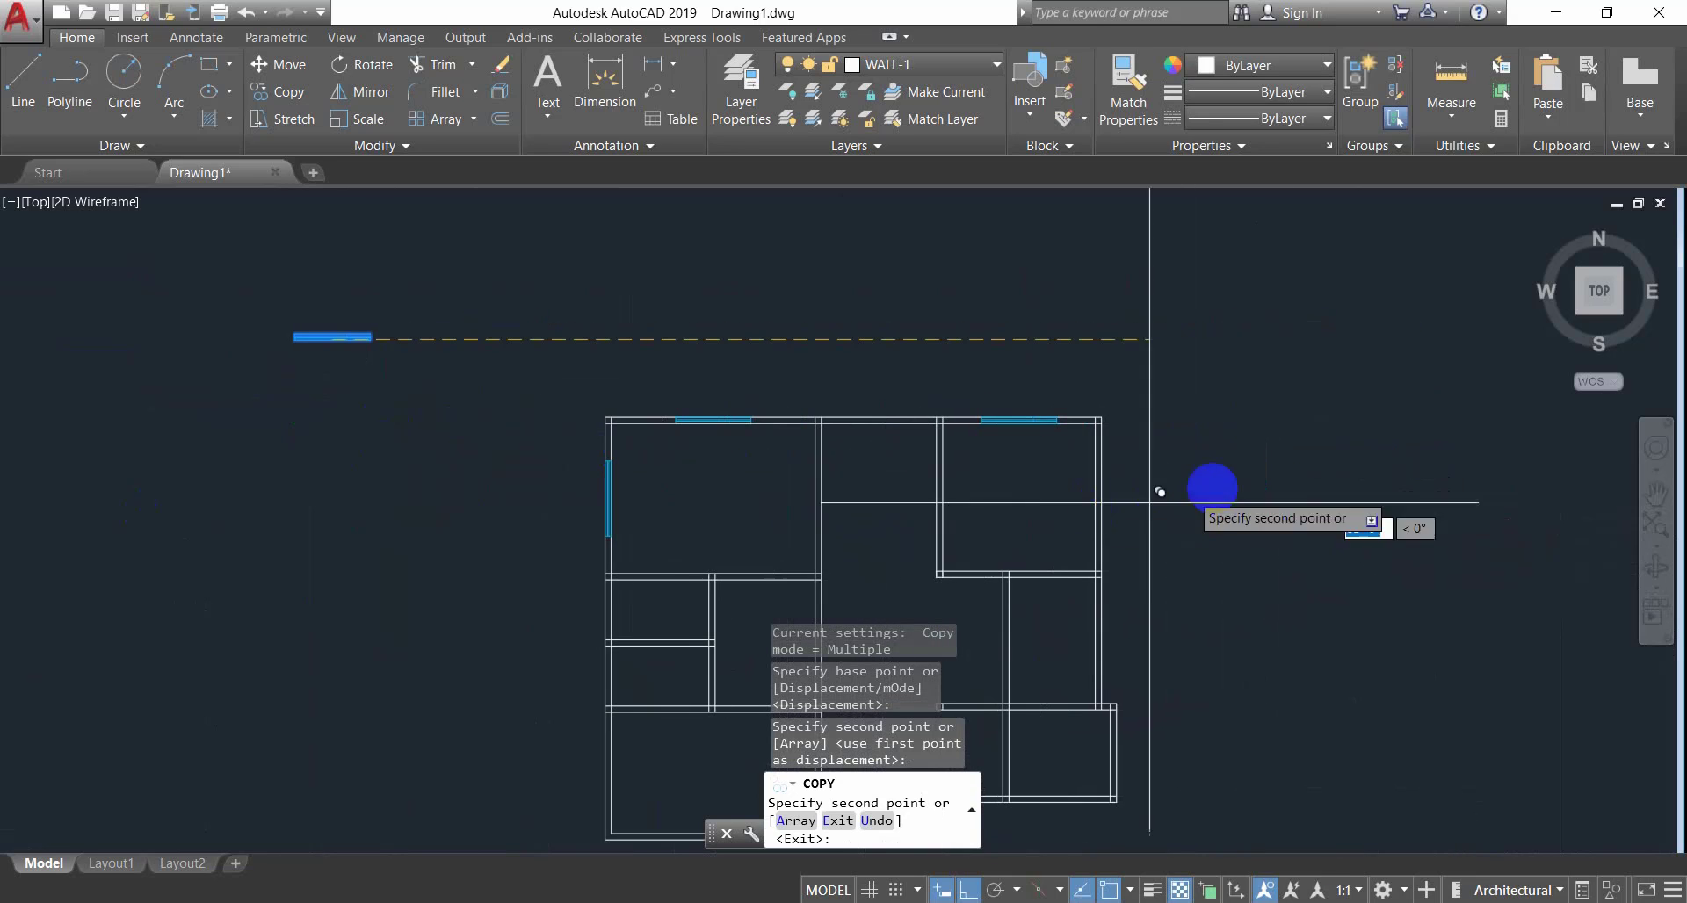
left_click(1265, 503)
key("Escape")
key("Escape")
key("Escape")
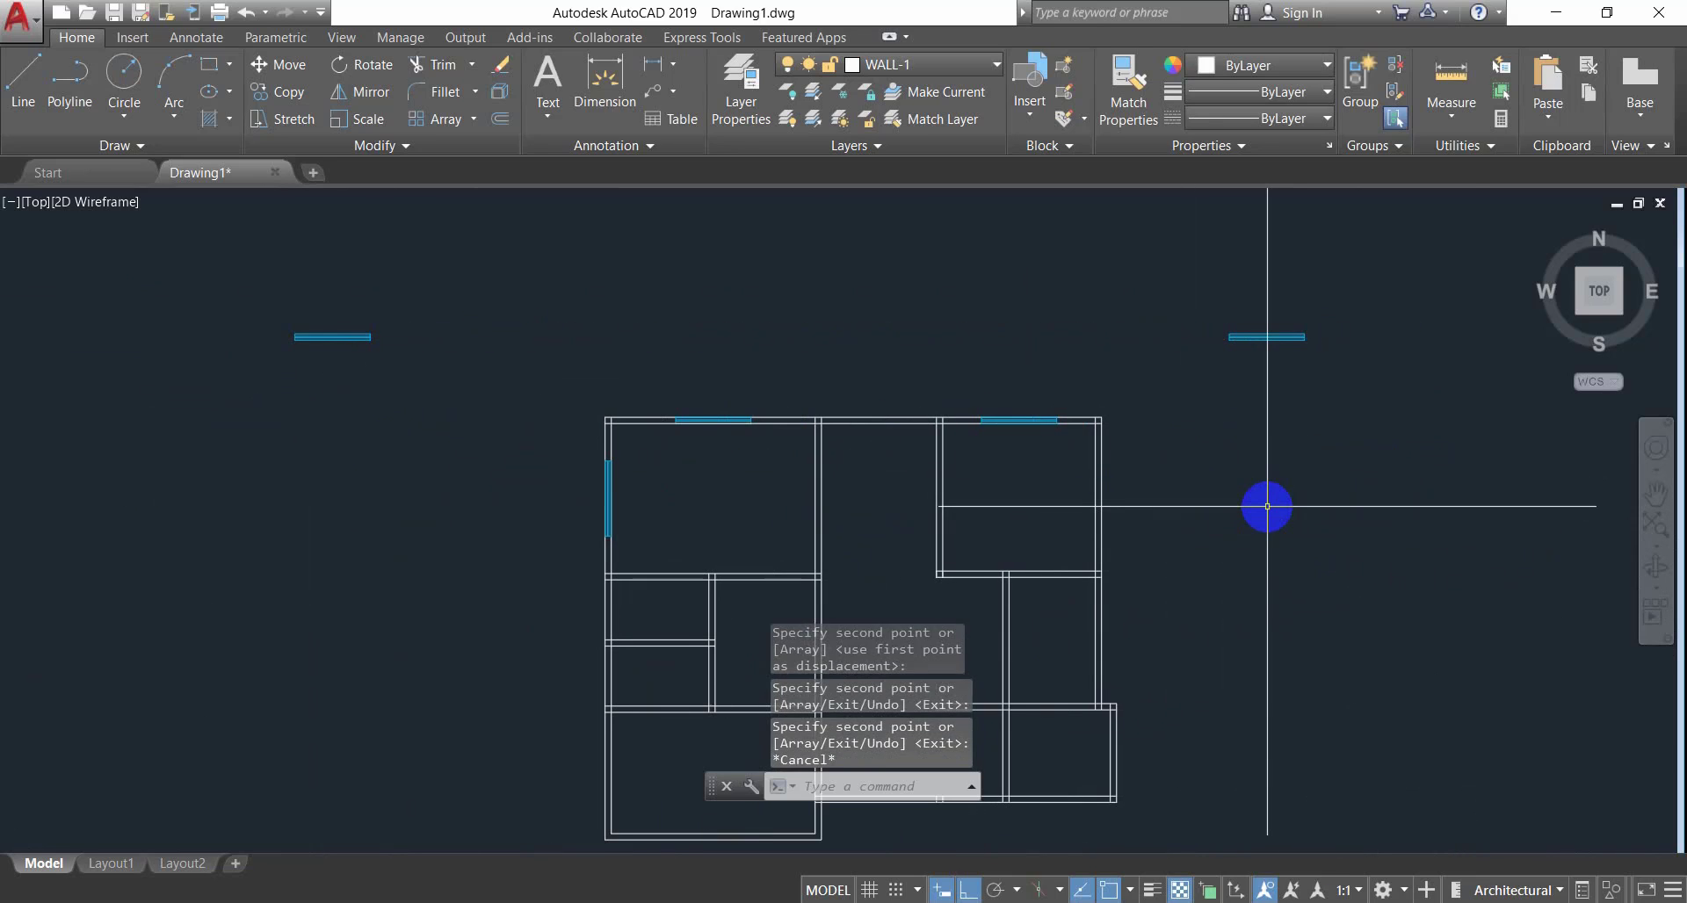
Rotate the new loose window copy about its left end so that it stands vertical, extending downward.
middle_click_drag(1325, 380, 1311, 437)
left_click(1329, 356)
left_click(1145, 466)
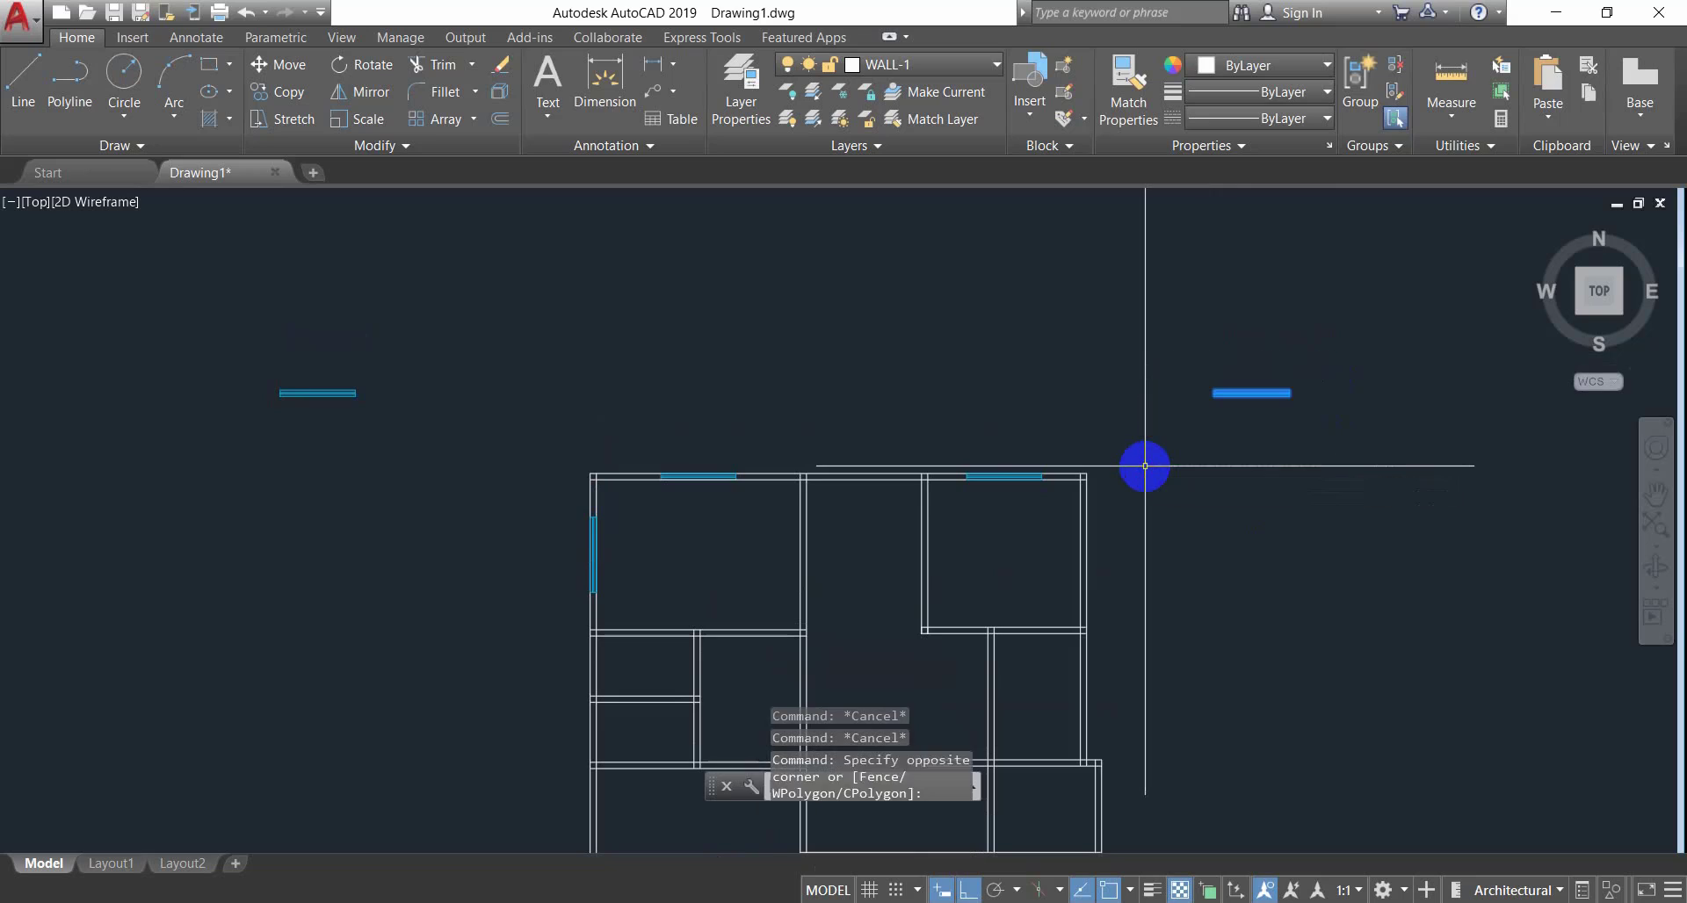
type("RO")
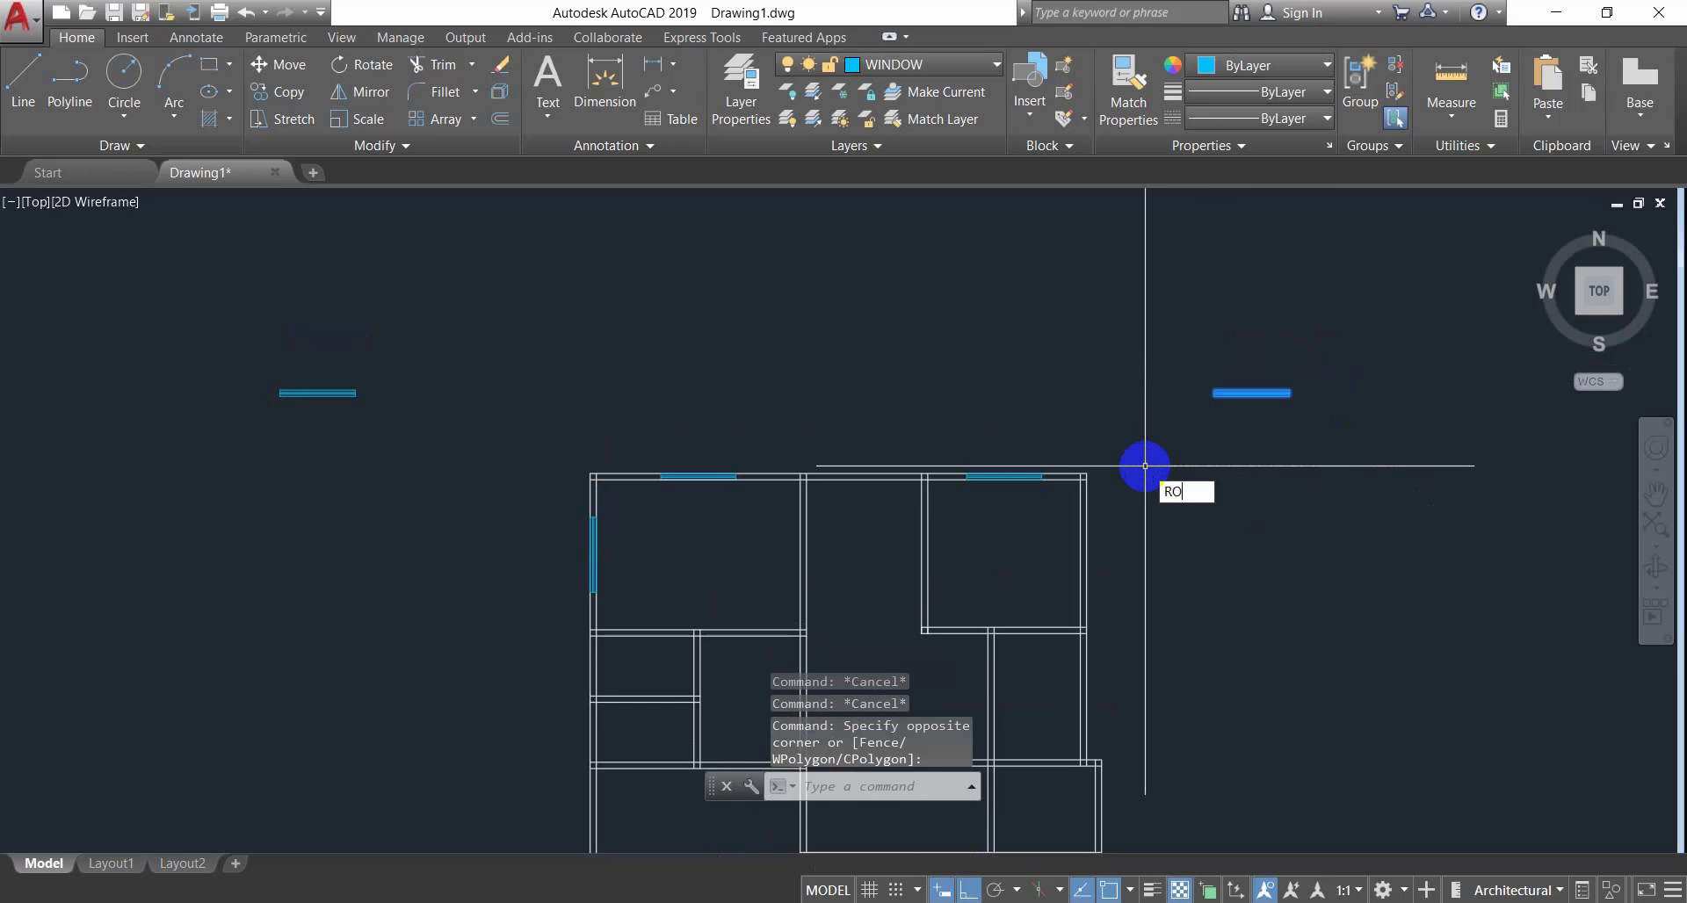
key("Return")
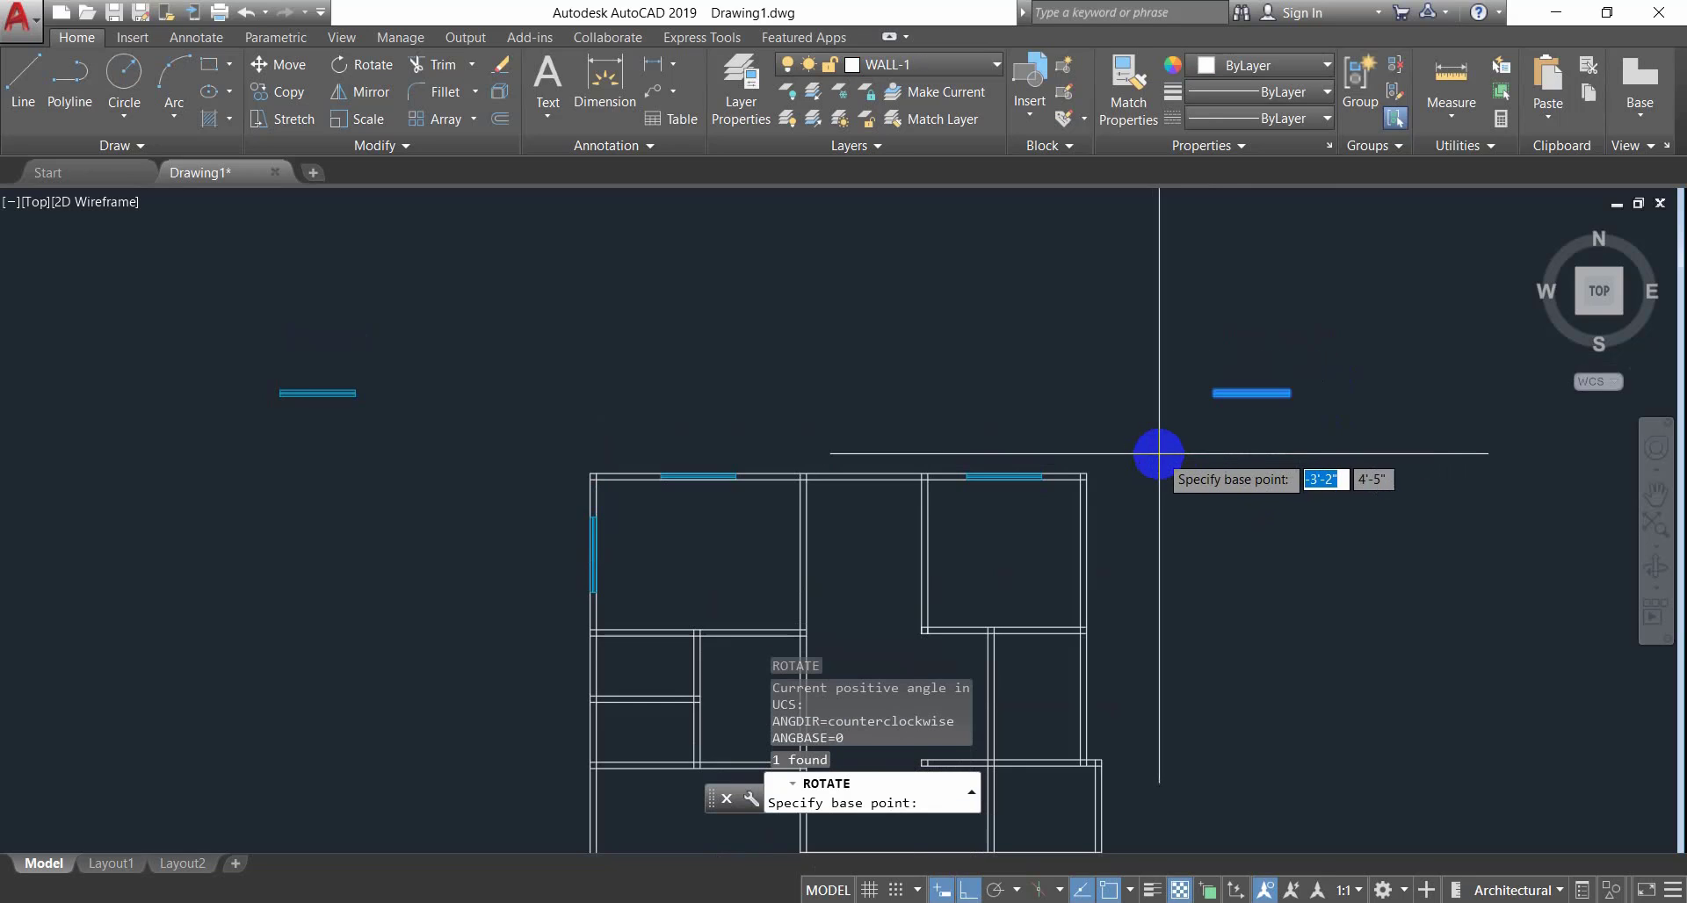
left_click(1216, 394)
left_click(1247, 548)
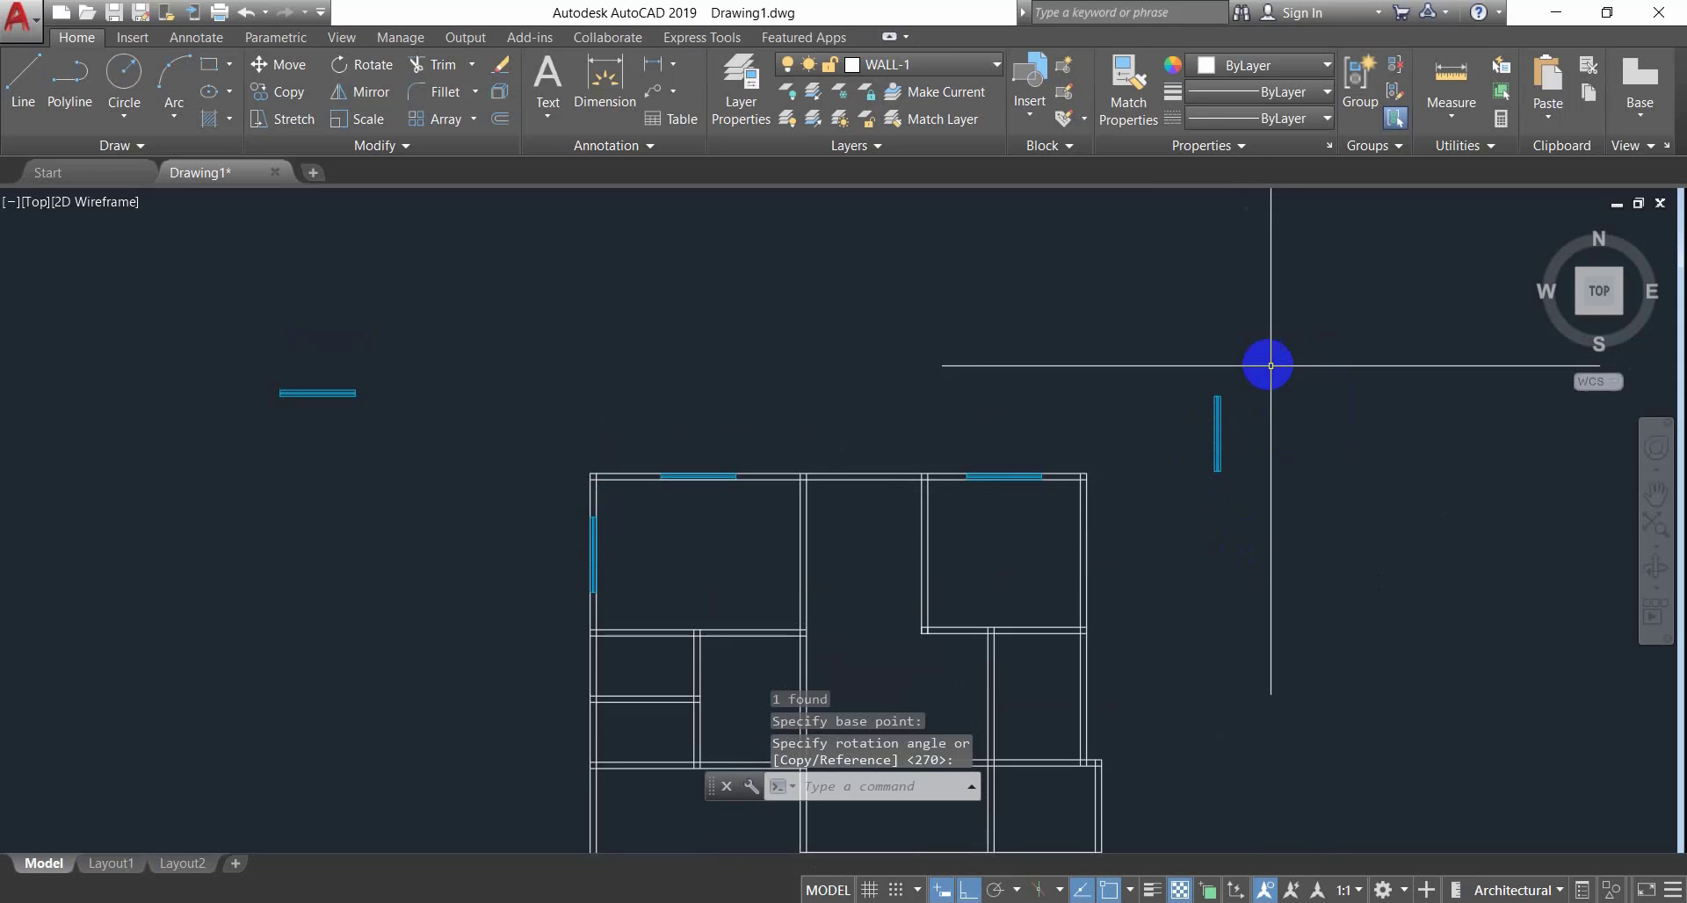
Move the vertical window by its midpoint to the middle of the upper-right room's right wall.
left_click(1267, 361)
left_click(1114, 612)
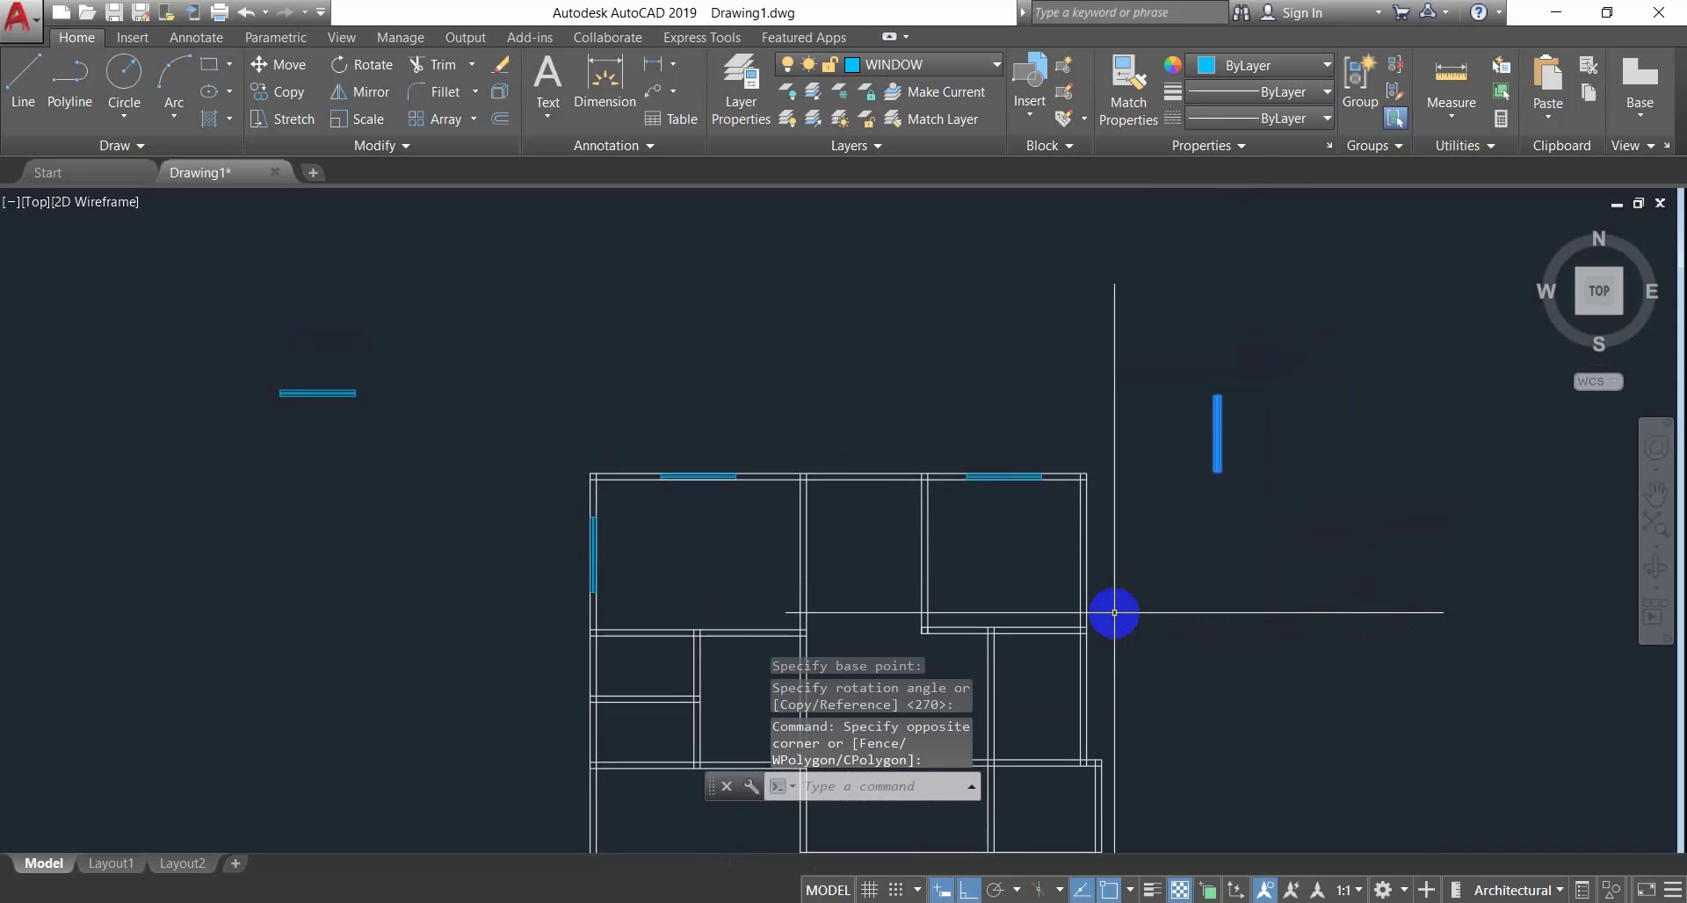
type("M")
key("Return")
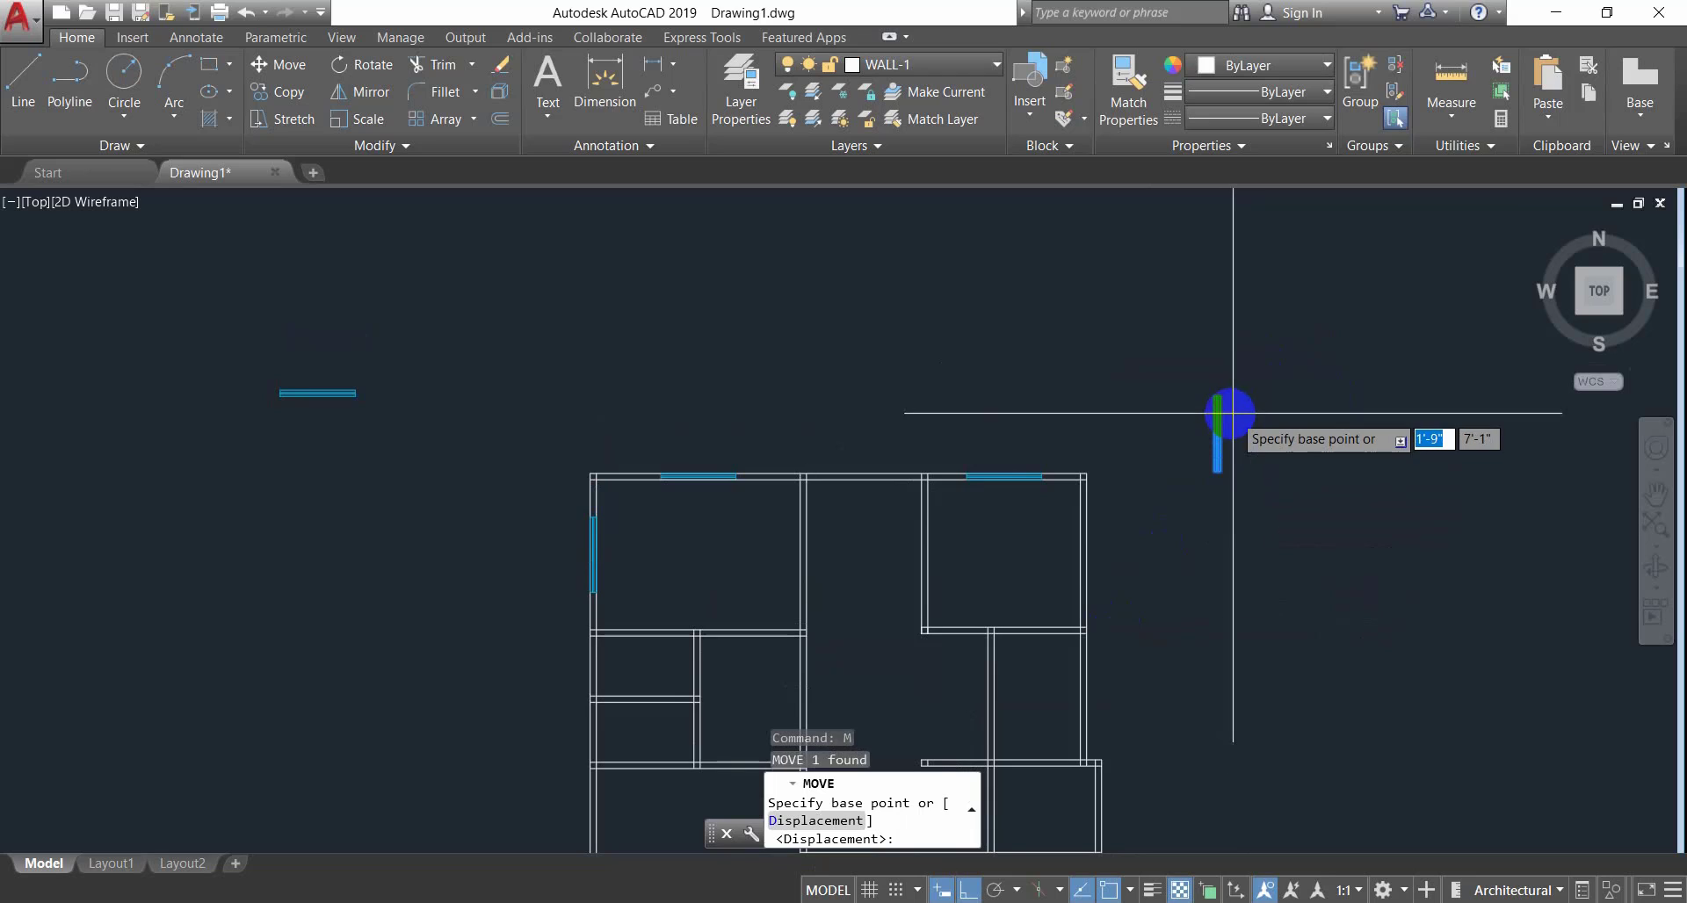
left_click(1216, 433)
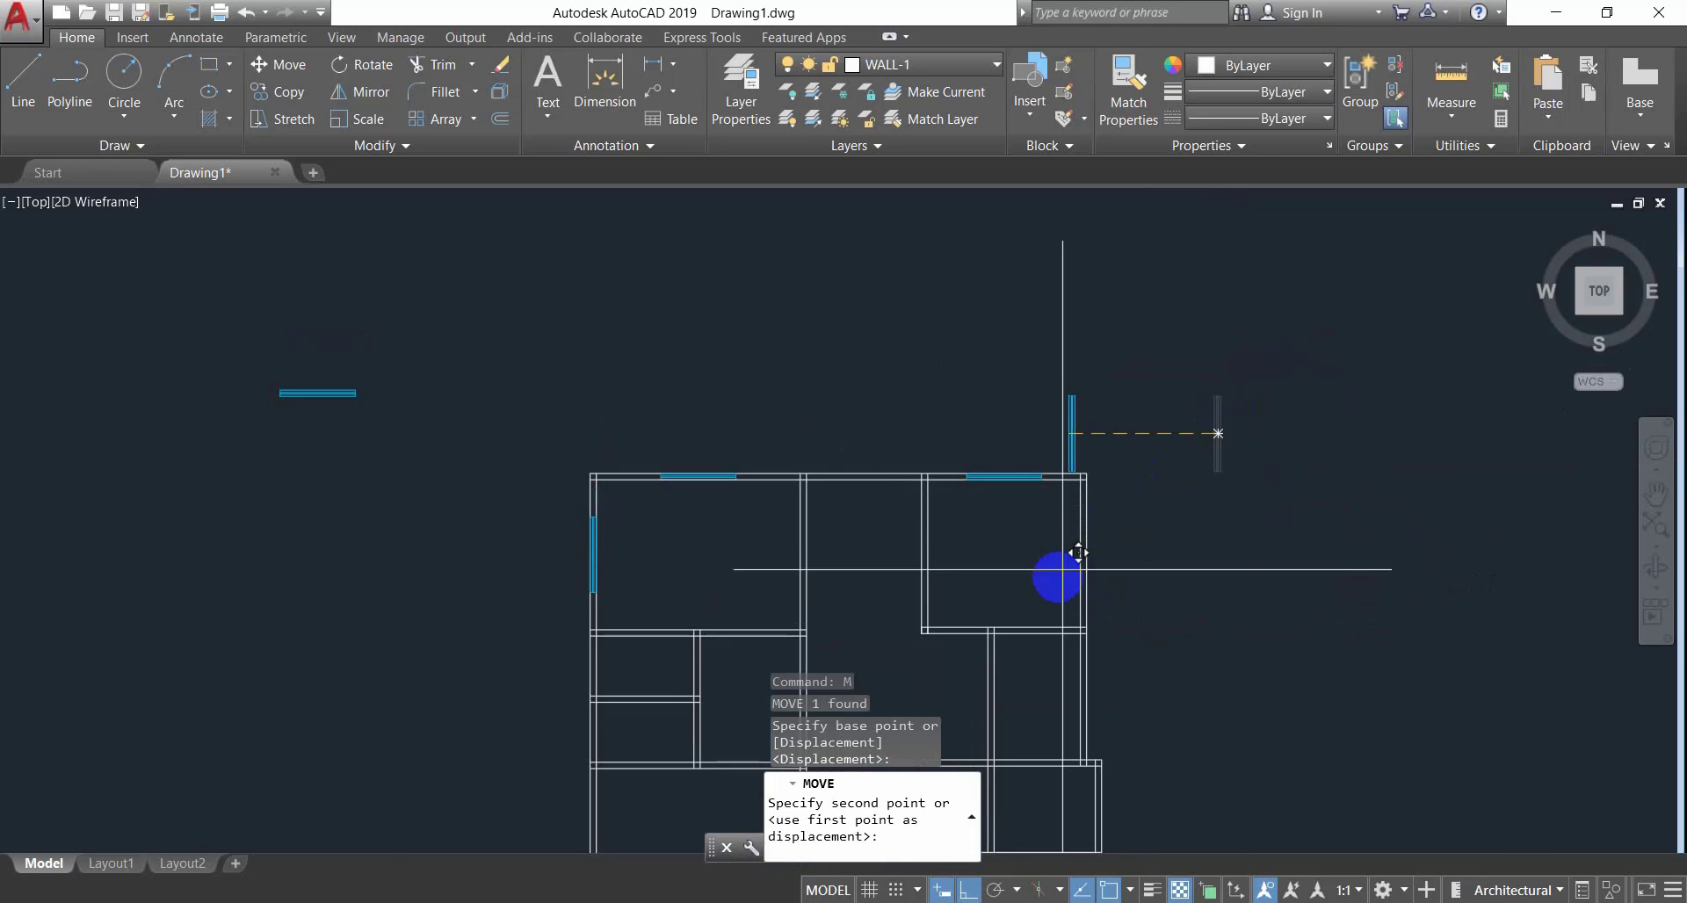
scroll(1070, 567, "up", 4)
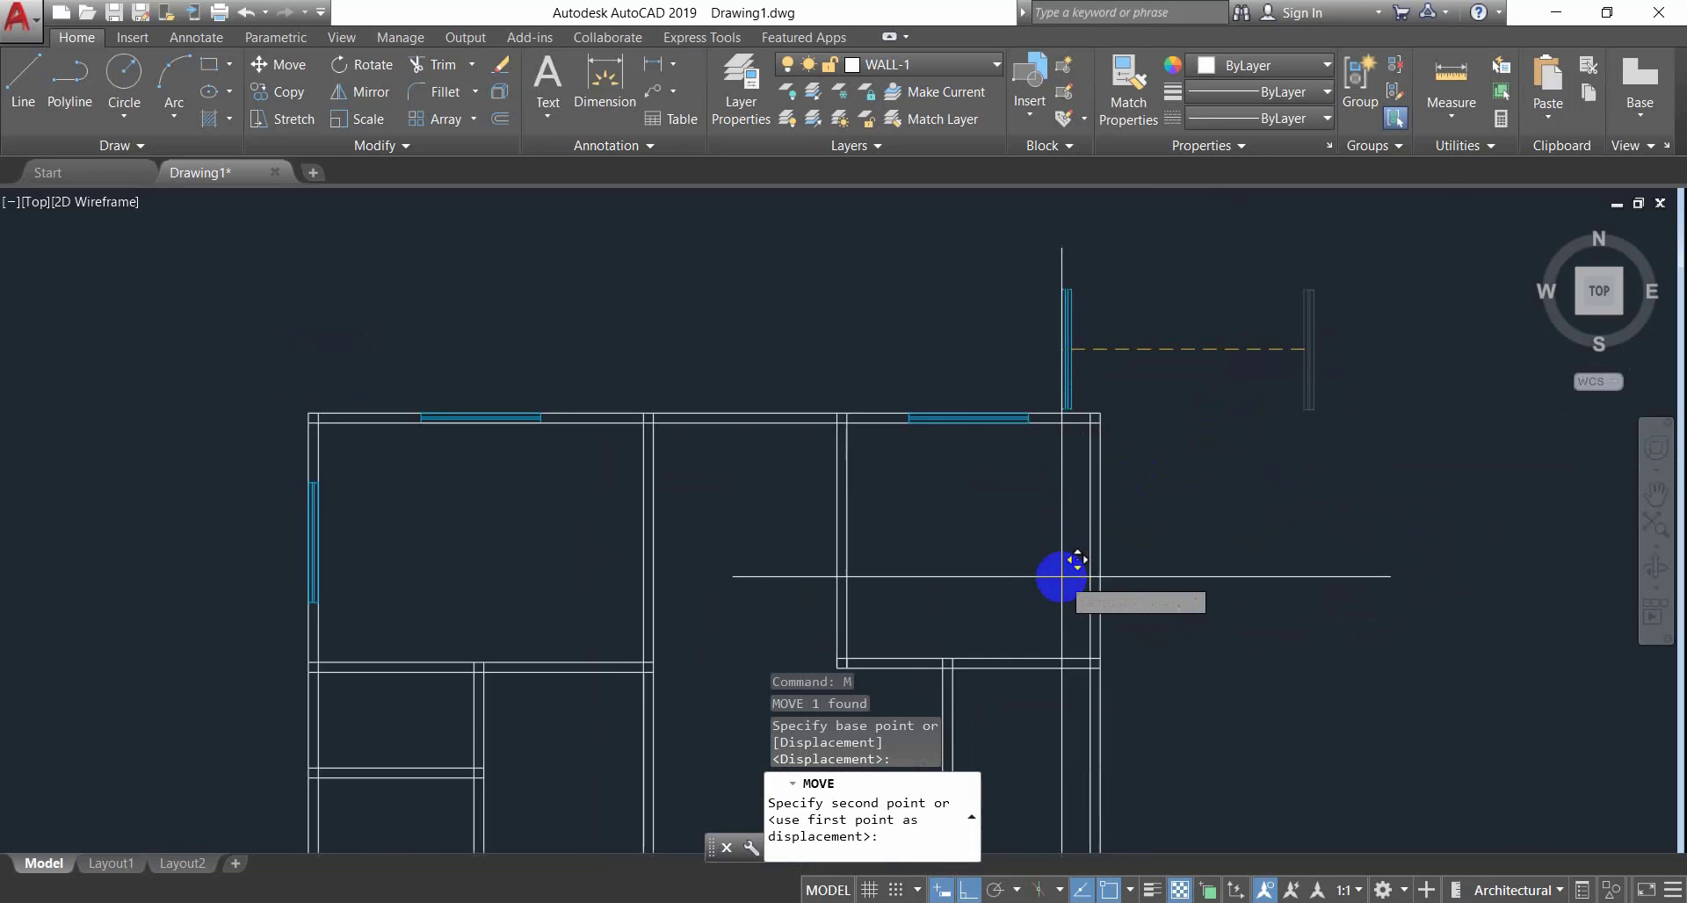
left_click(1100, 518)
scroll(1006, 570, "down", 3)
scroll(1016, 448, "down", 2)
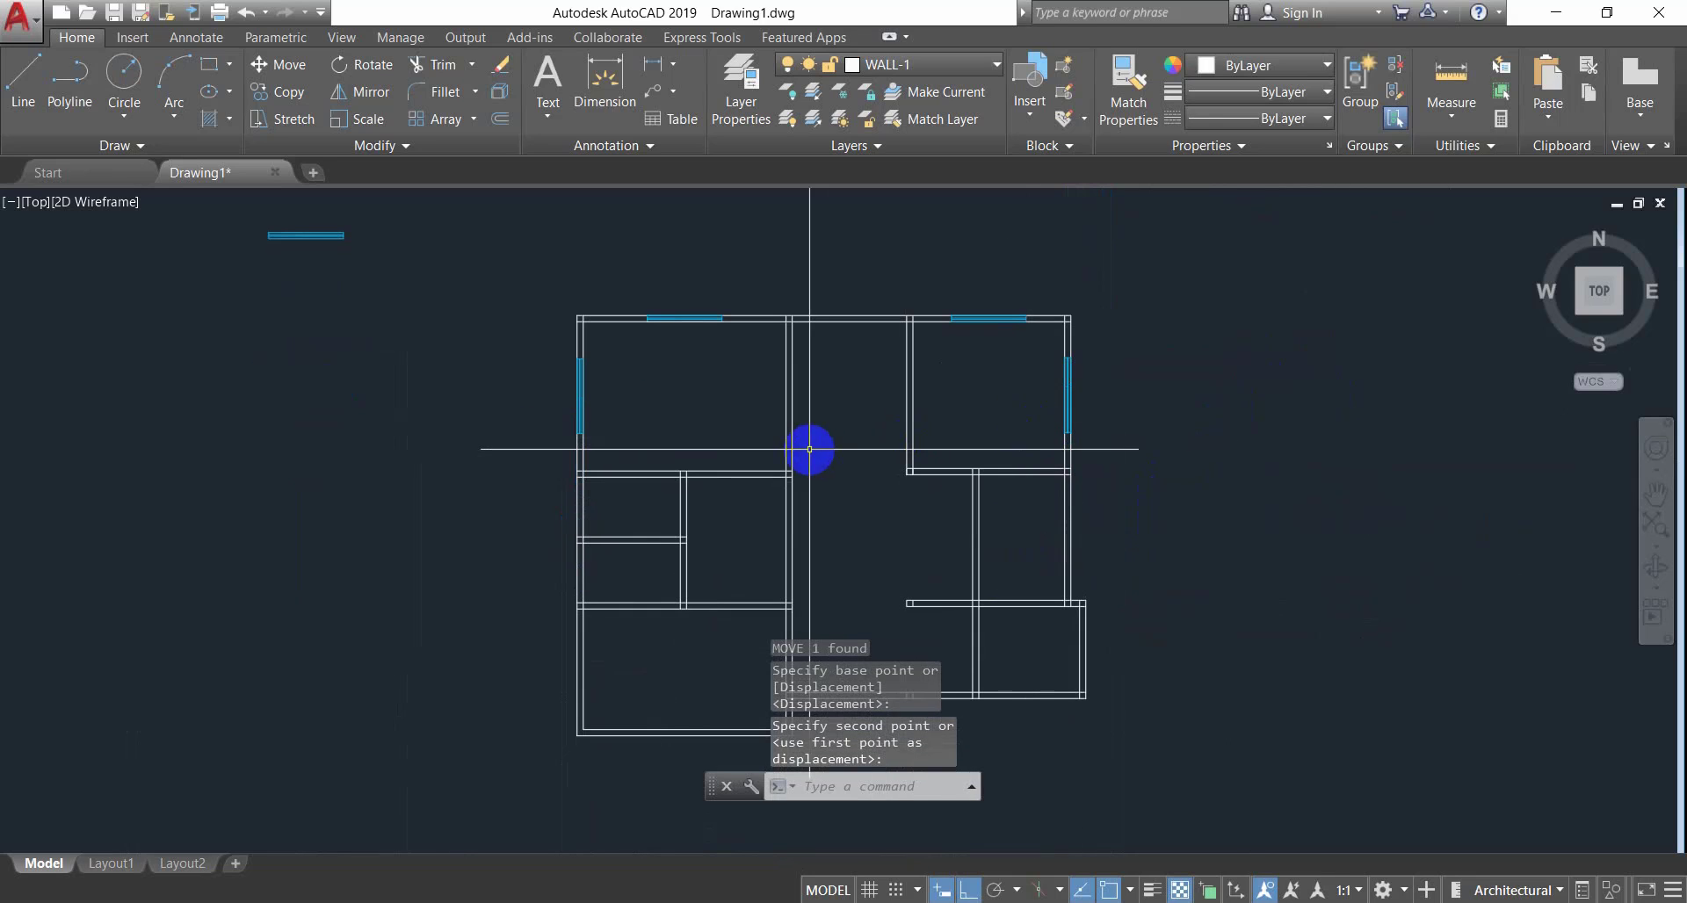
Trim the inner line of the top wall between the upper-left and upper-right rooms.
scroll(1018, 479, "down", 2)
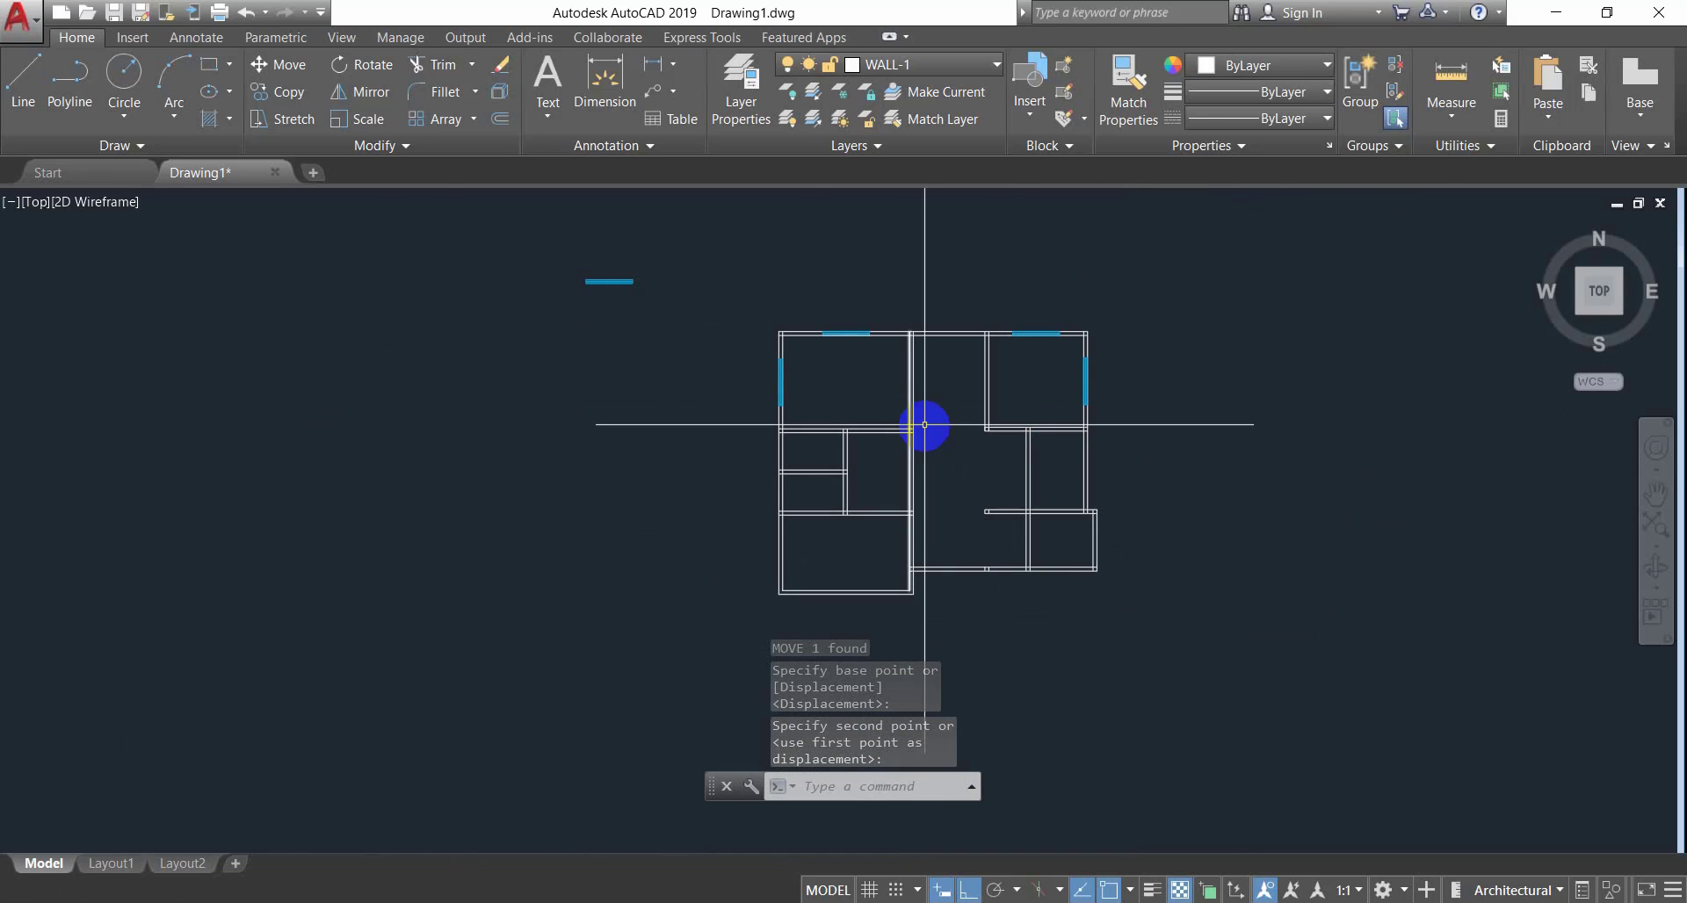
scroll(930, 428, "up", 2)
middle_click_drag(931, 435, 813, 527)
scroll(697, 471, "up", 4)
middle_click_drag(696, 471, 563, 535)
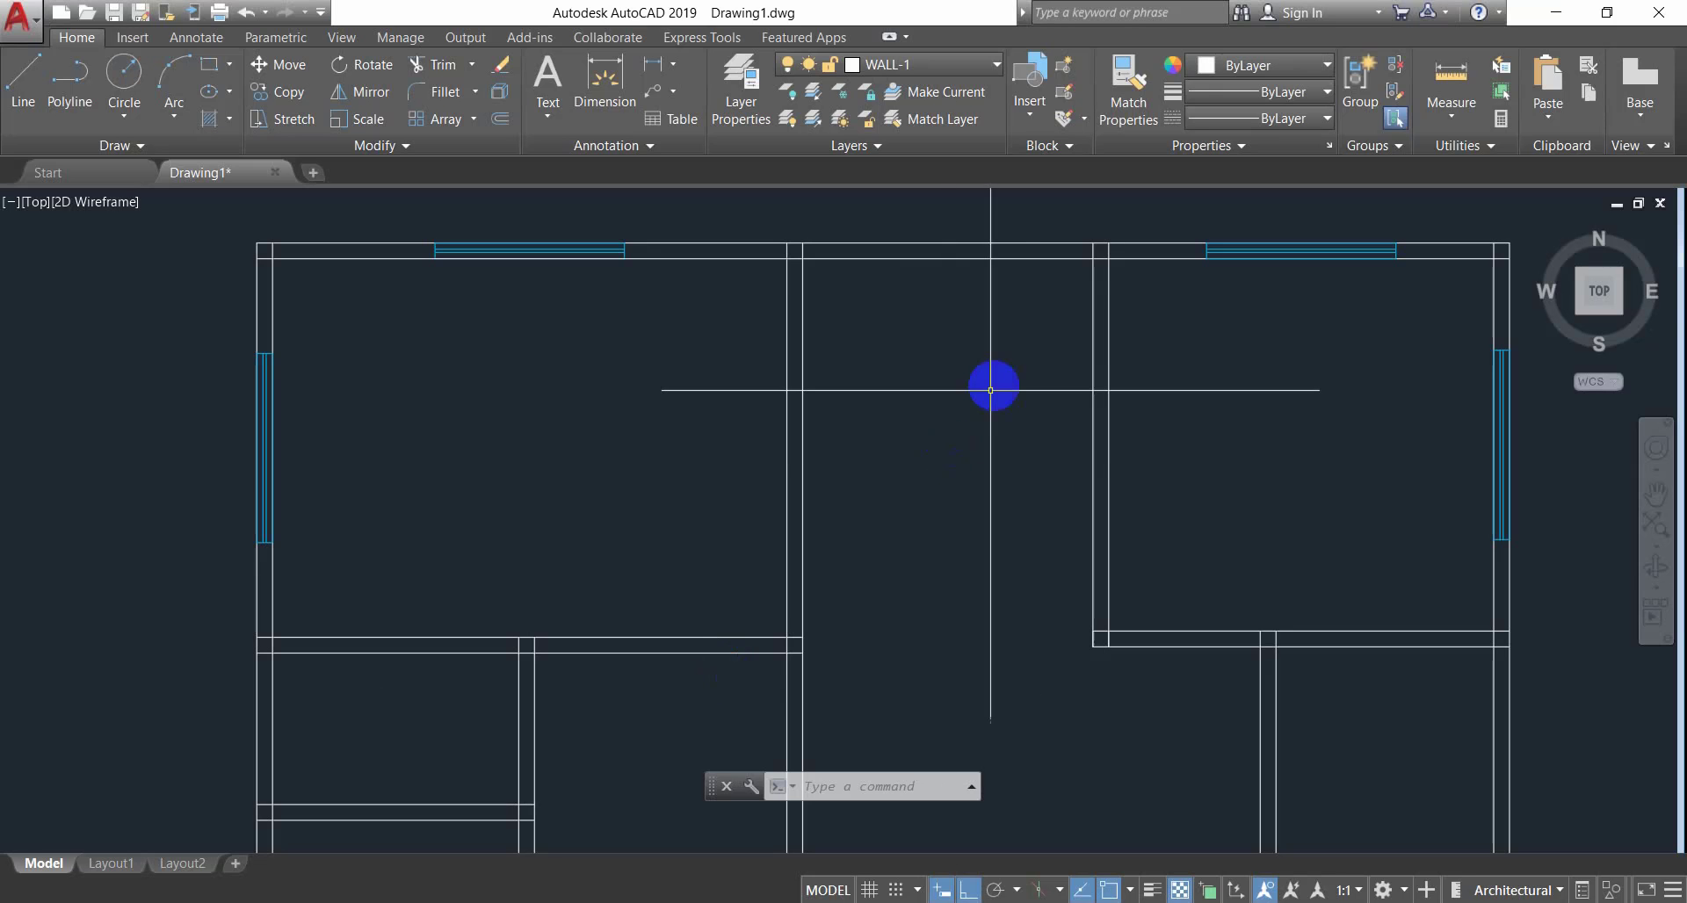
middle_click_drag(991, 390, 902, 441)
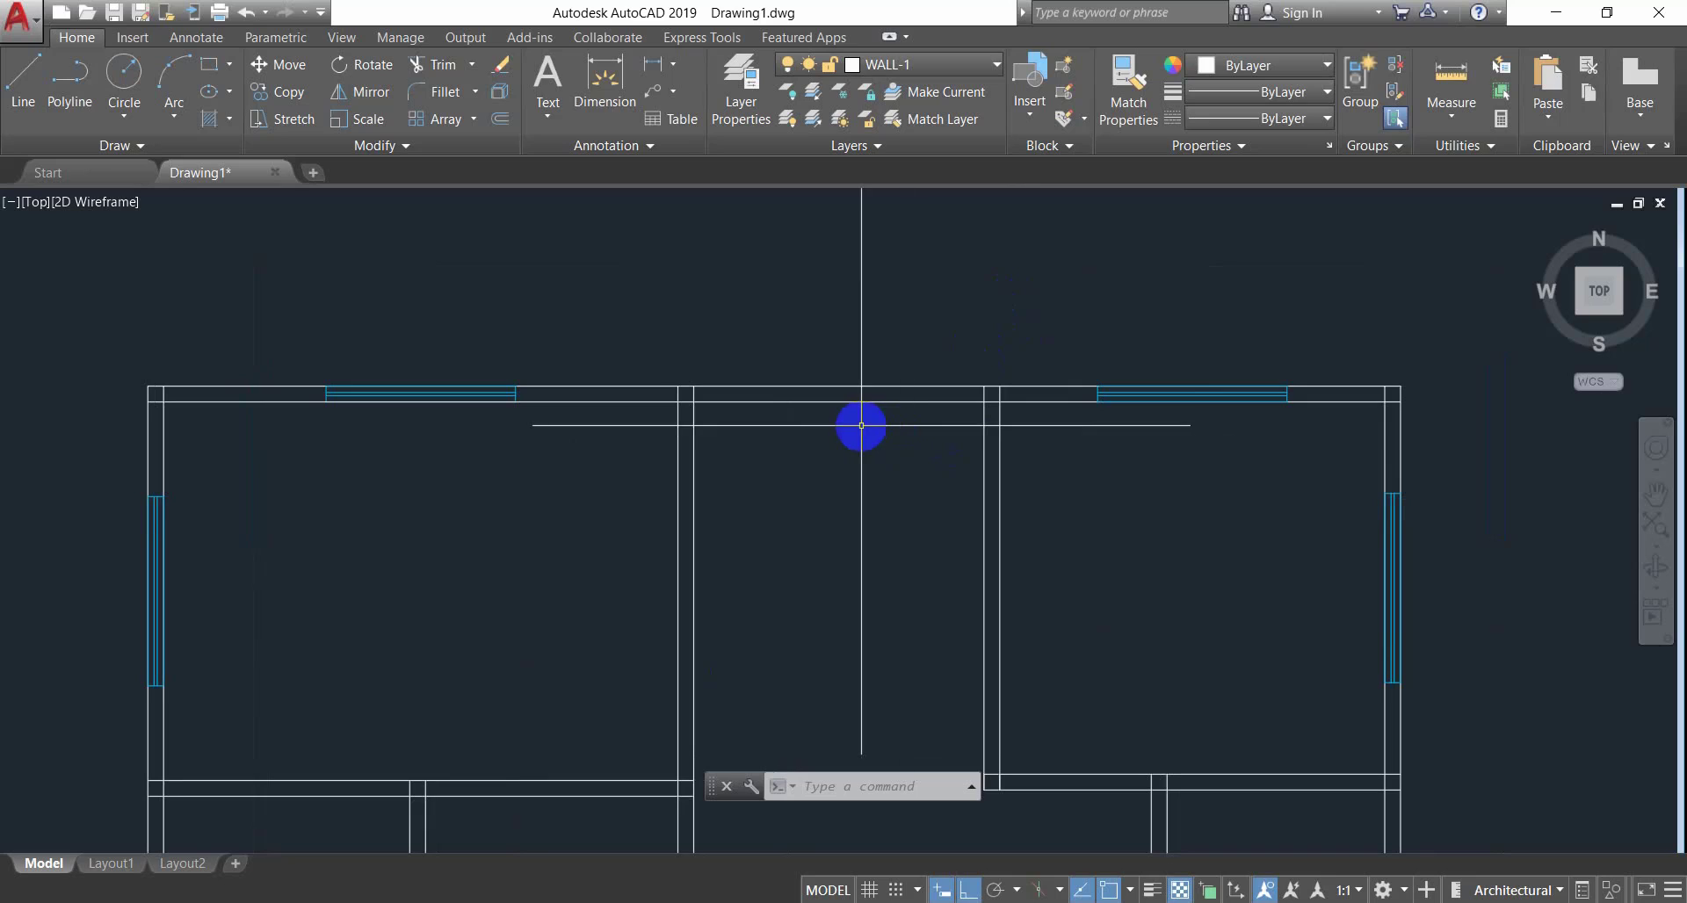
key("Escape")
key("Escape")
key("Escape")
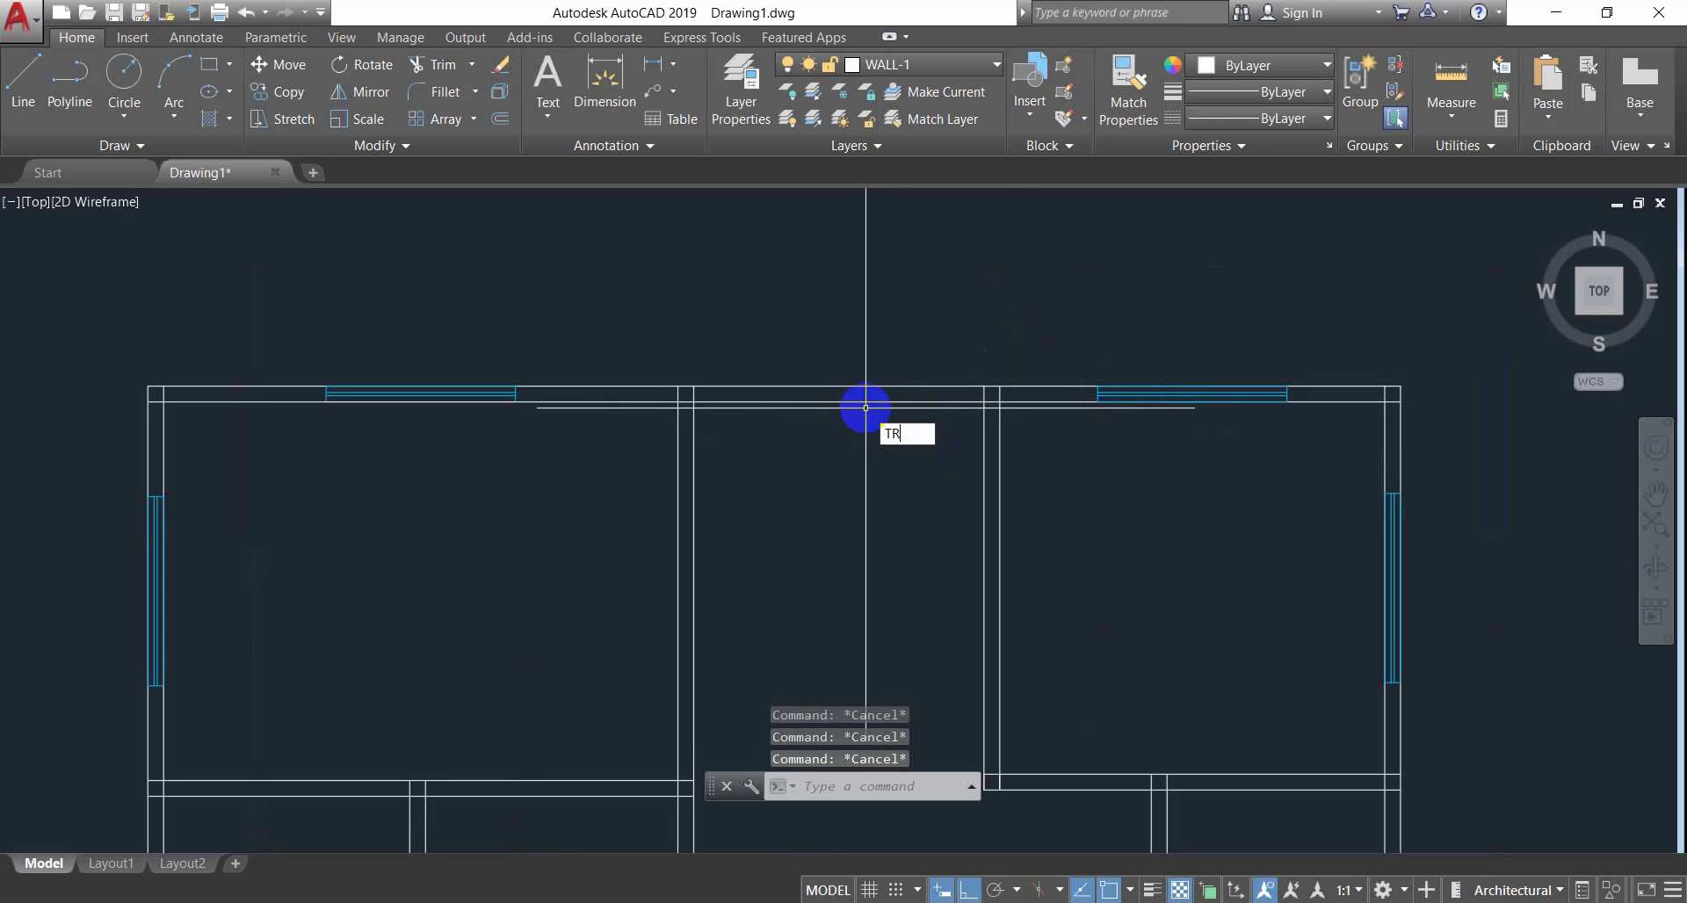
type("TR")
key("Return")
key("Return")
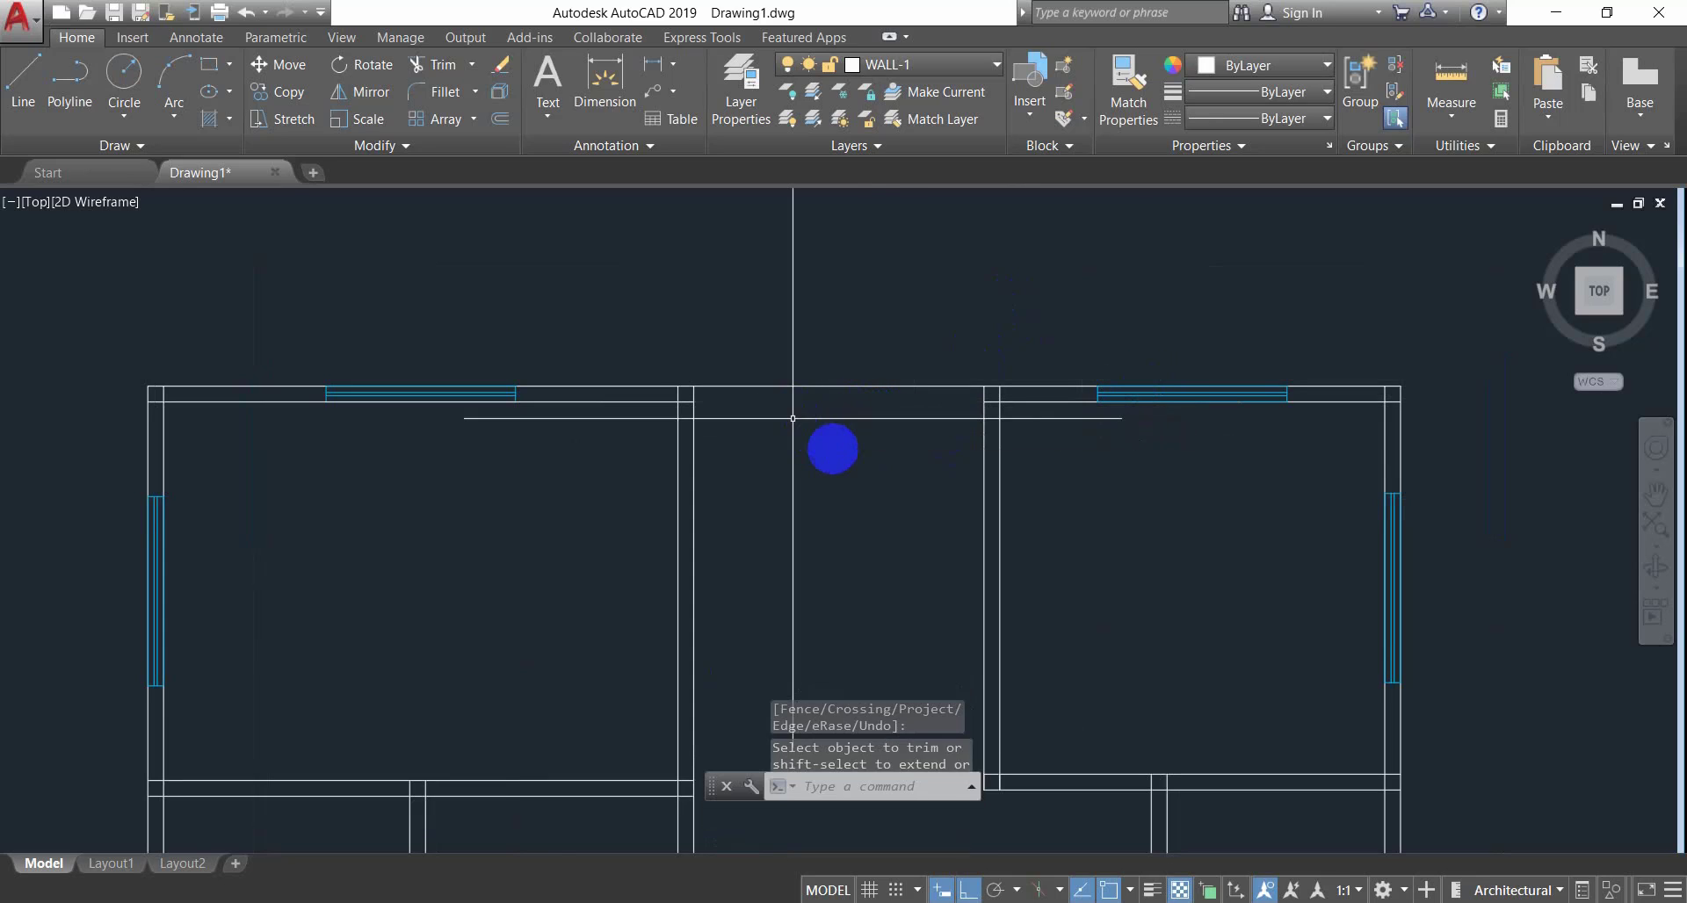
key("Escape")
key("Escape")
key("Escape")
Draw a line closing the inner side of the top wall between the upper-left and upper-right rooms.
type("L")
key("Return")
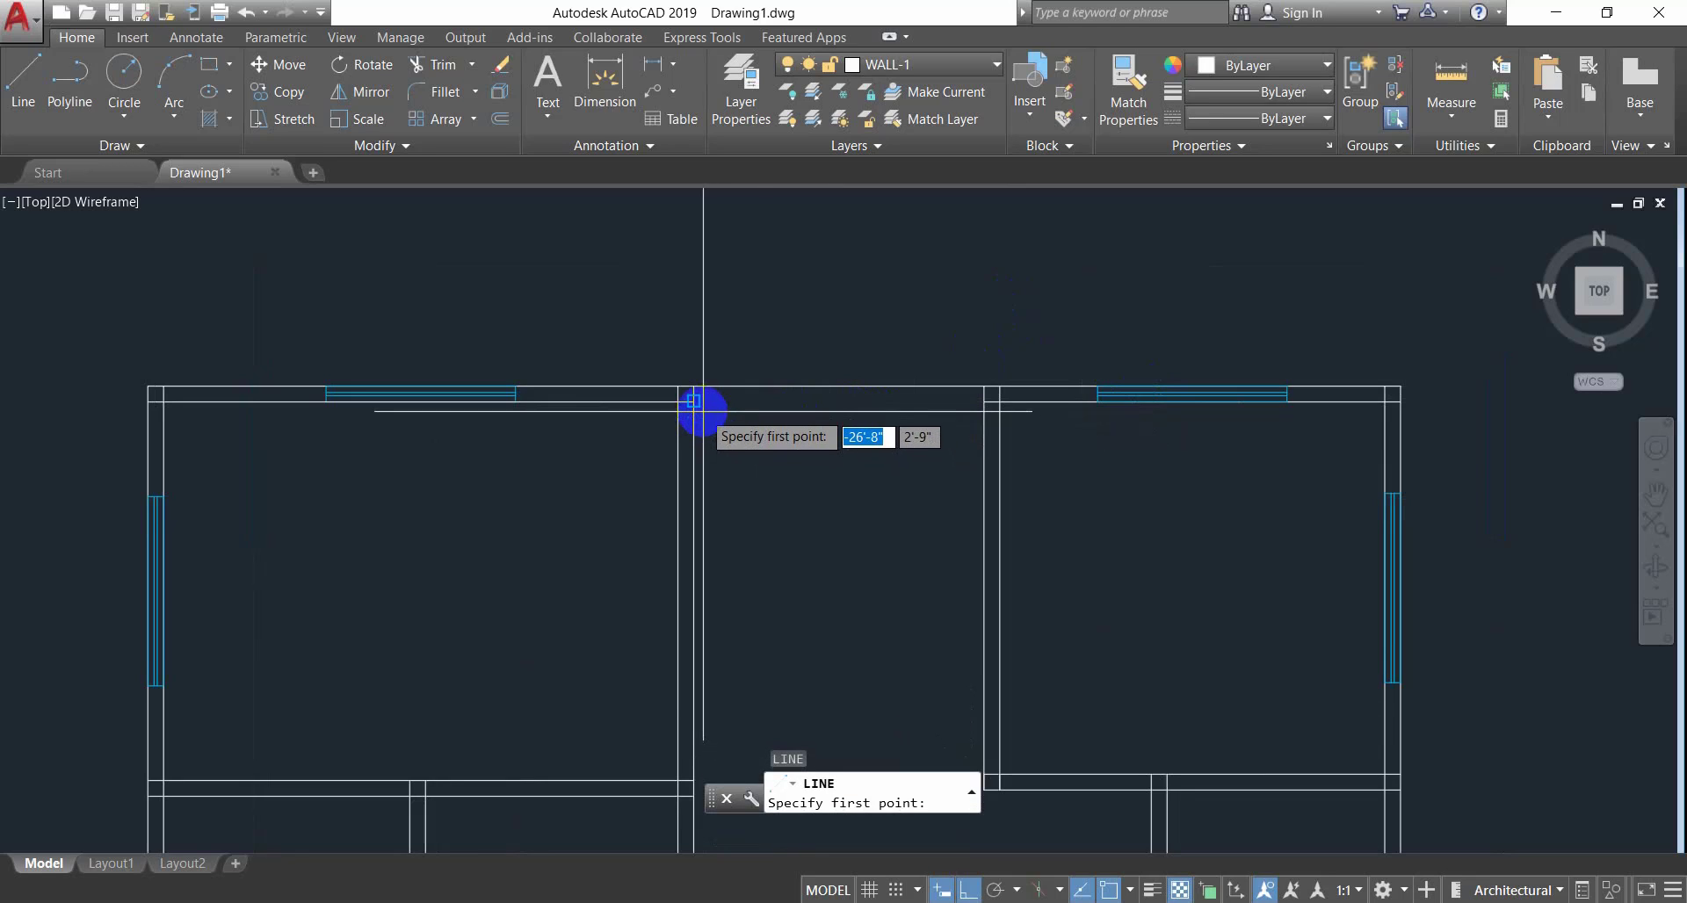
left_click(693, 402)
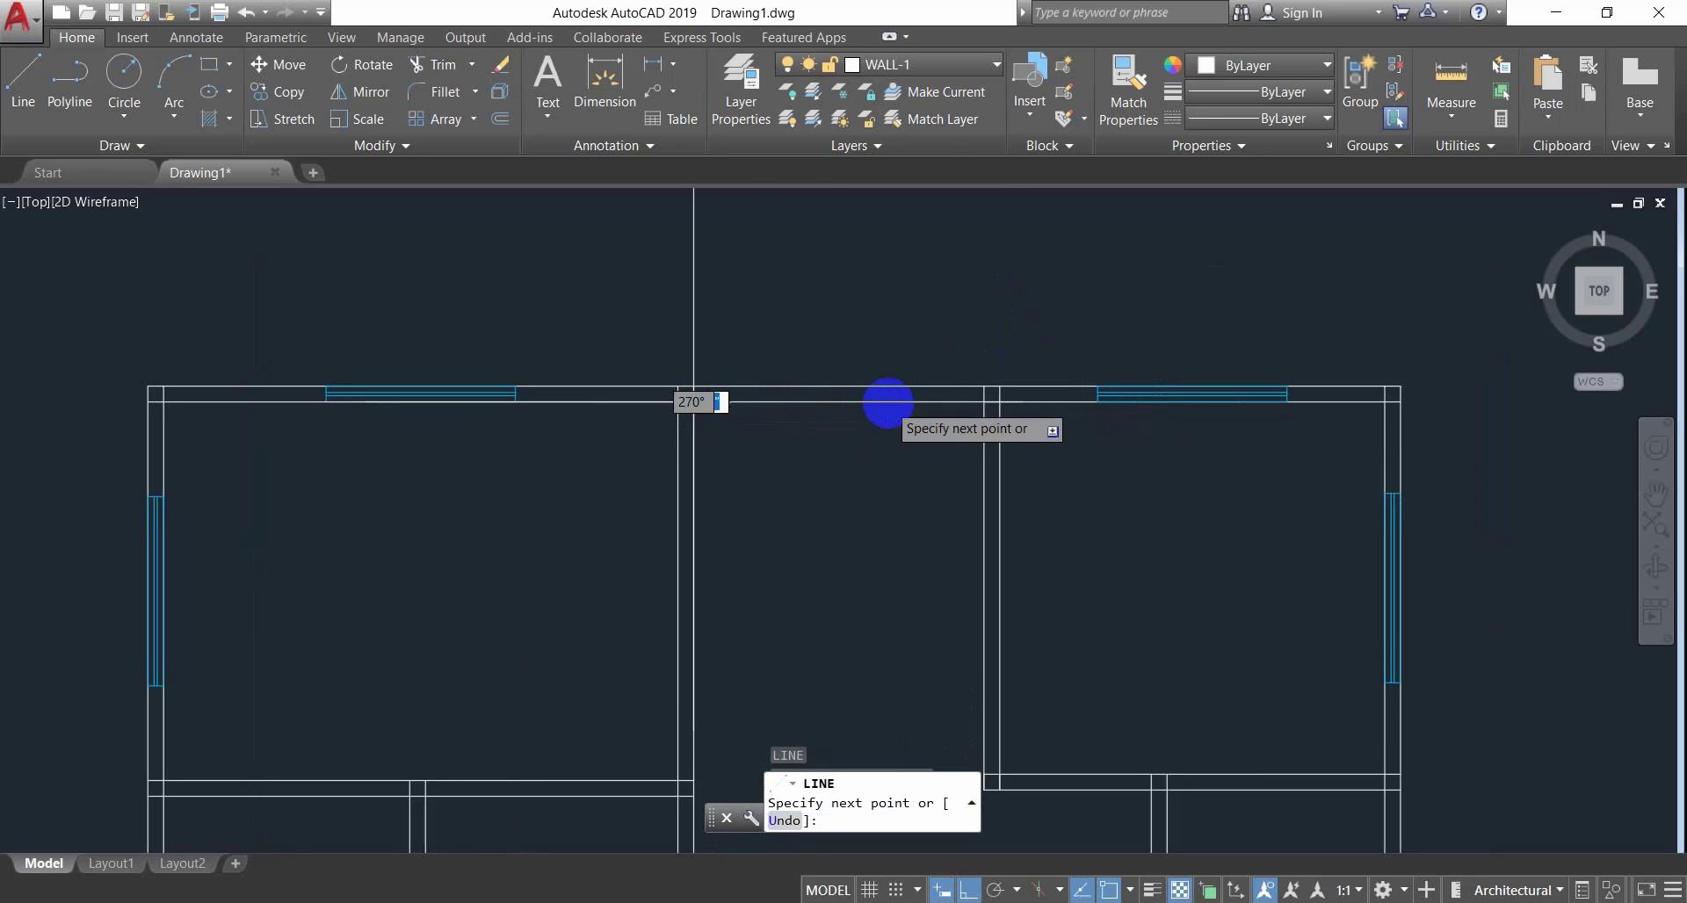
left_click(986, 402)
key("Escape")
key("Escape")
key("Escape")
key("Escape")
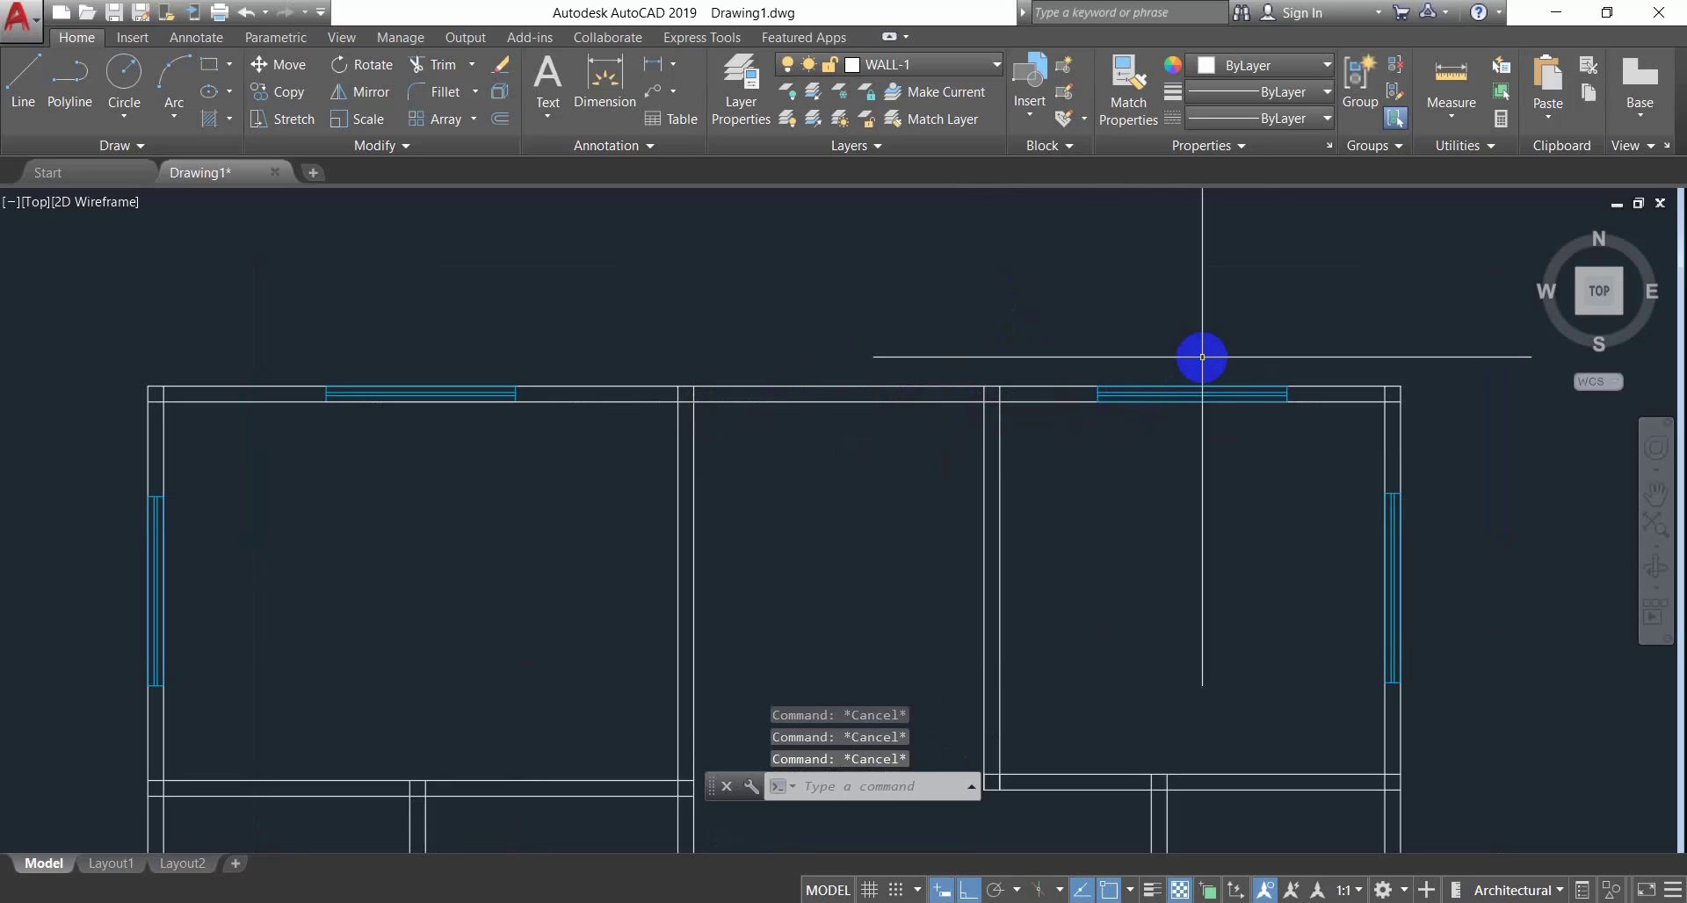
Copy the loose window by its midpoint to the middle of the top wall between the upper-left and upper-right rooms.
scroll(1252, 347, "down", 2)
middle_click_drag(1178, 366, 1265, 443)
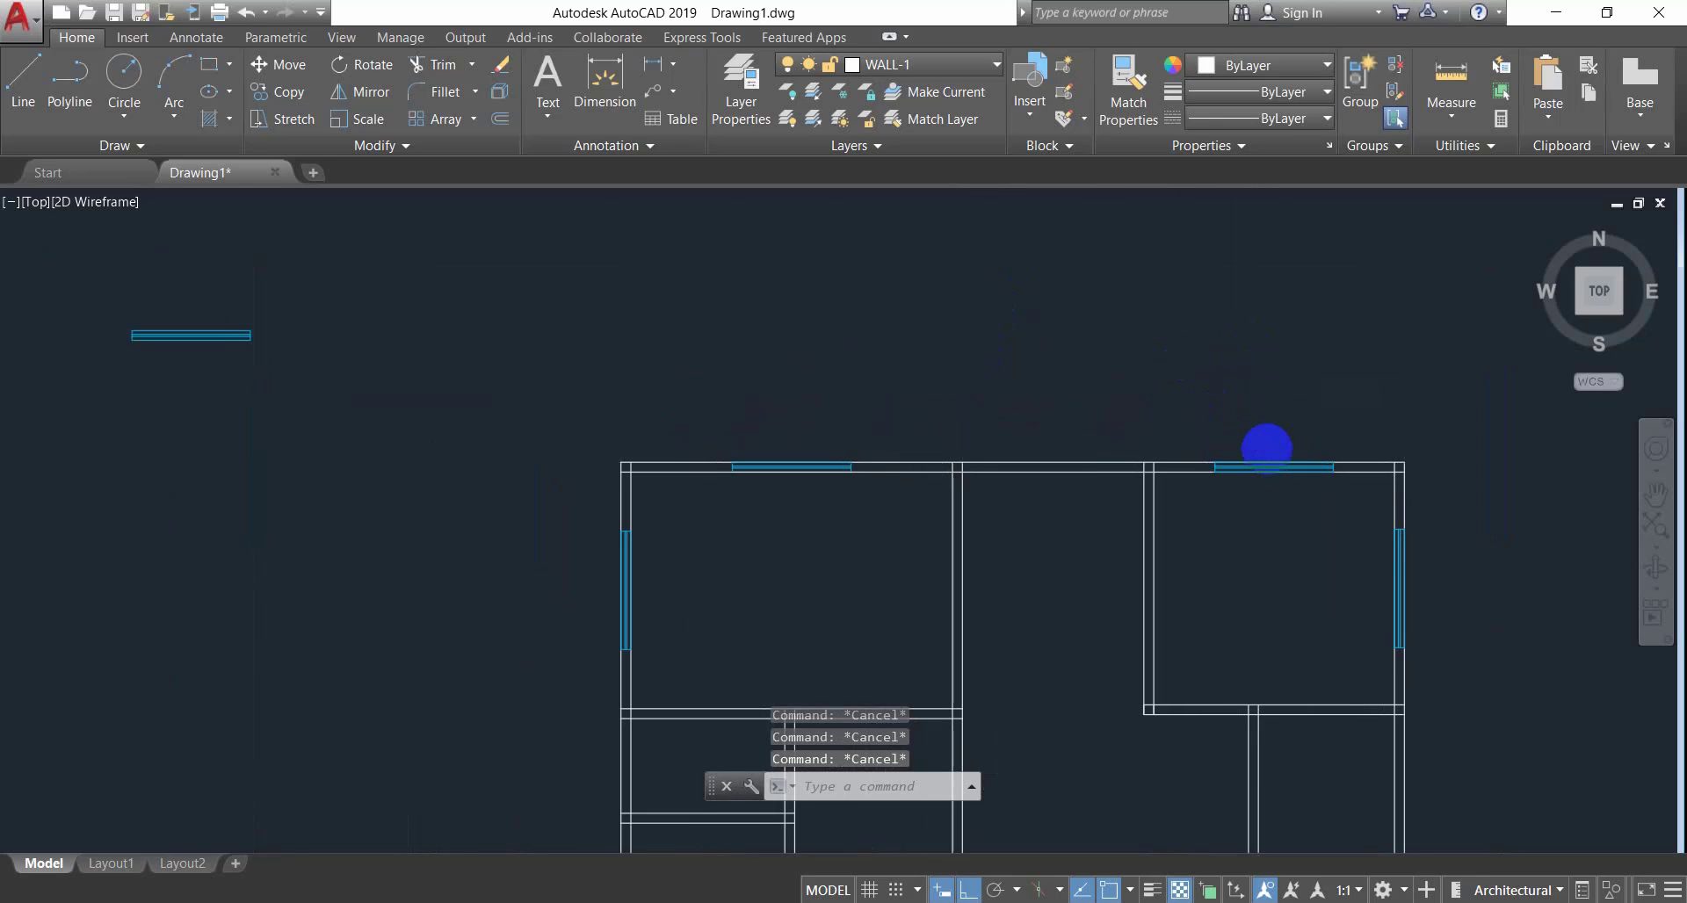
left_click(339, 285)
left_click(33, 436)
type("C")
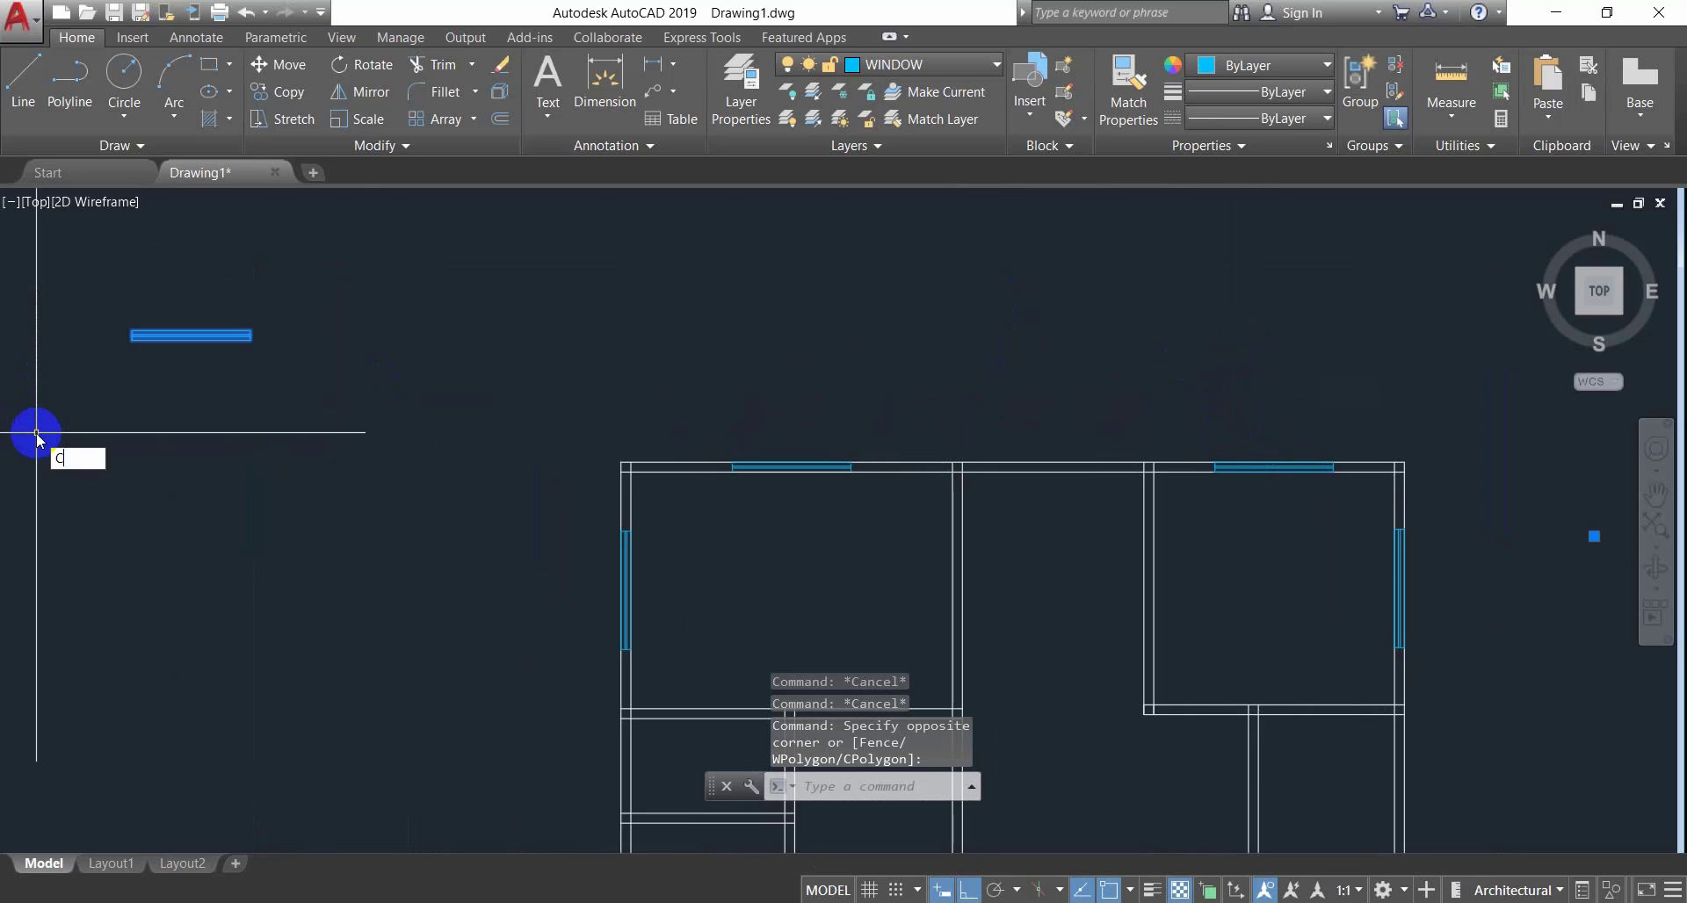
type("O")
key("Return")
scroll(188, 365, "up", 4)
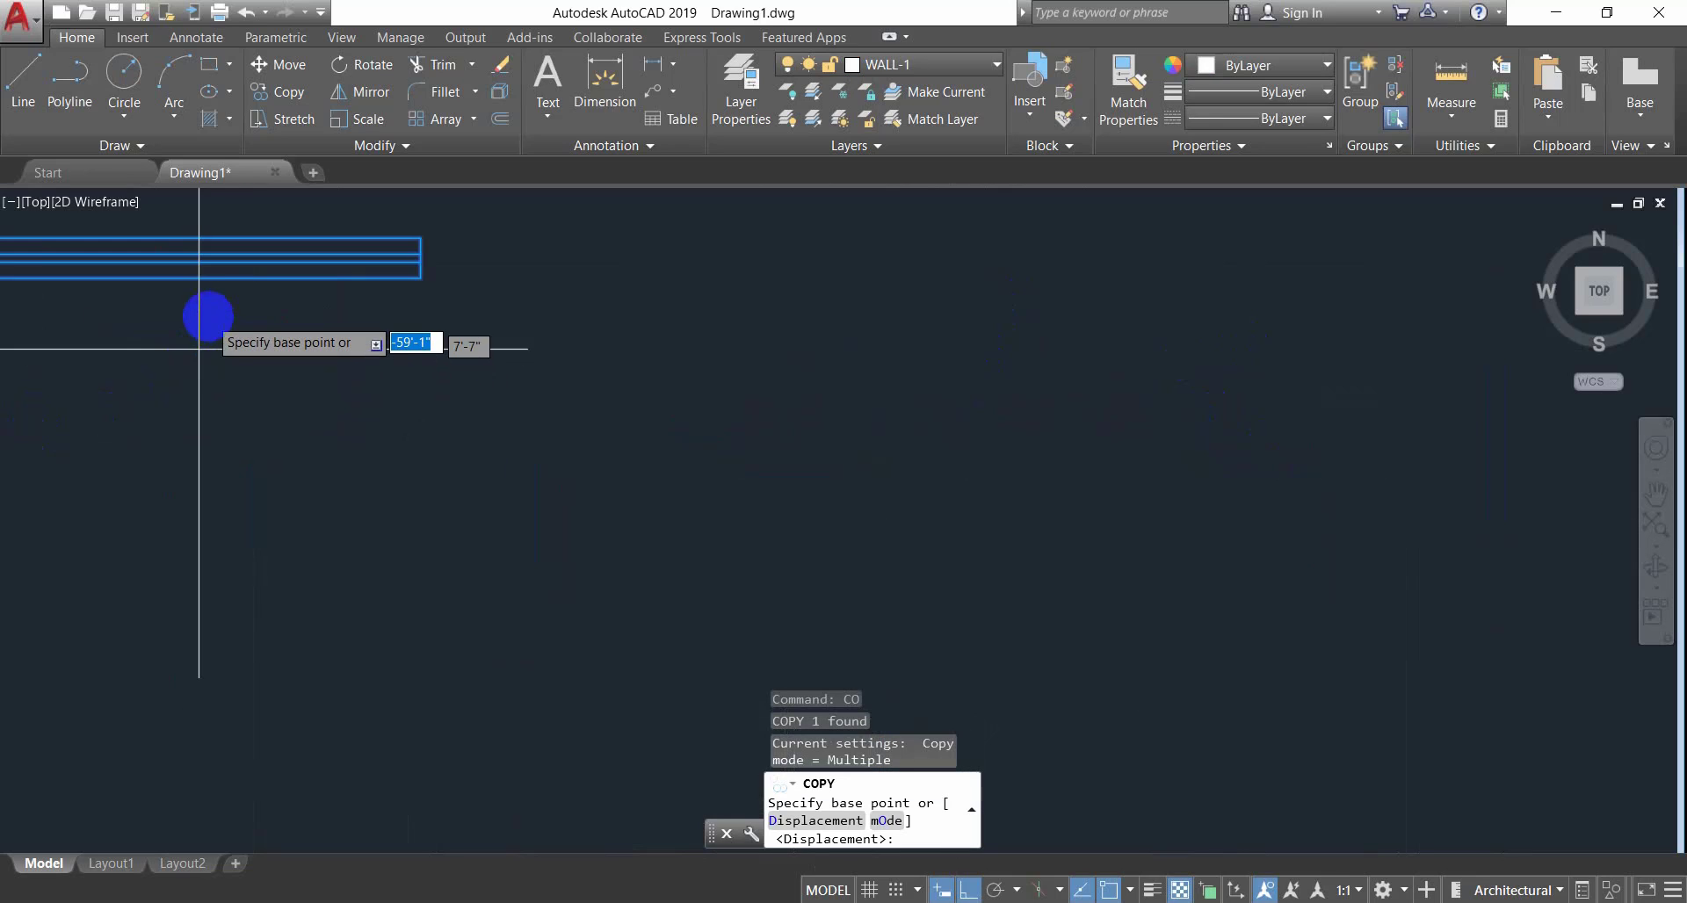
left_click(180, 257)
scroll(460, 414, "down", 6)
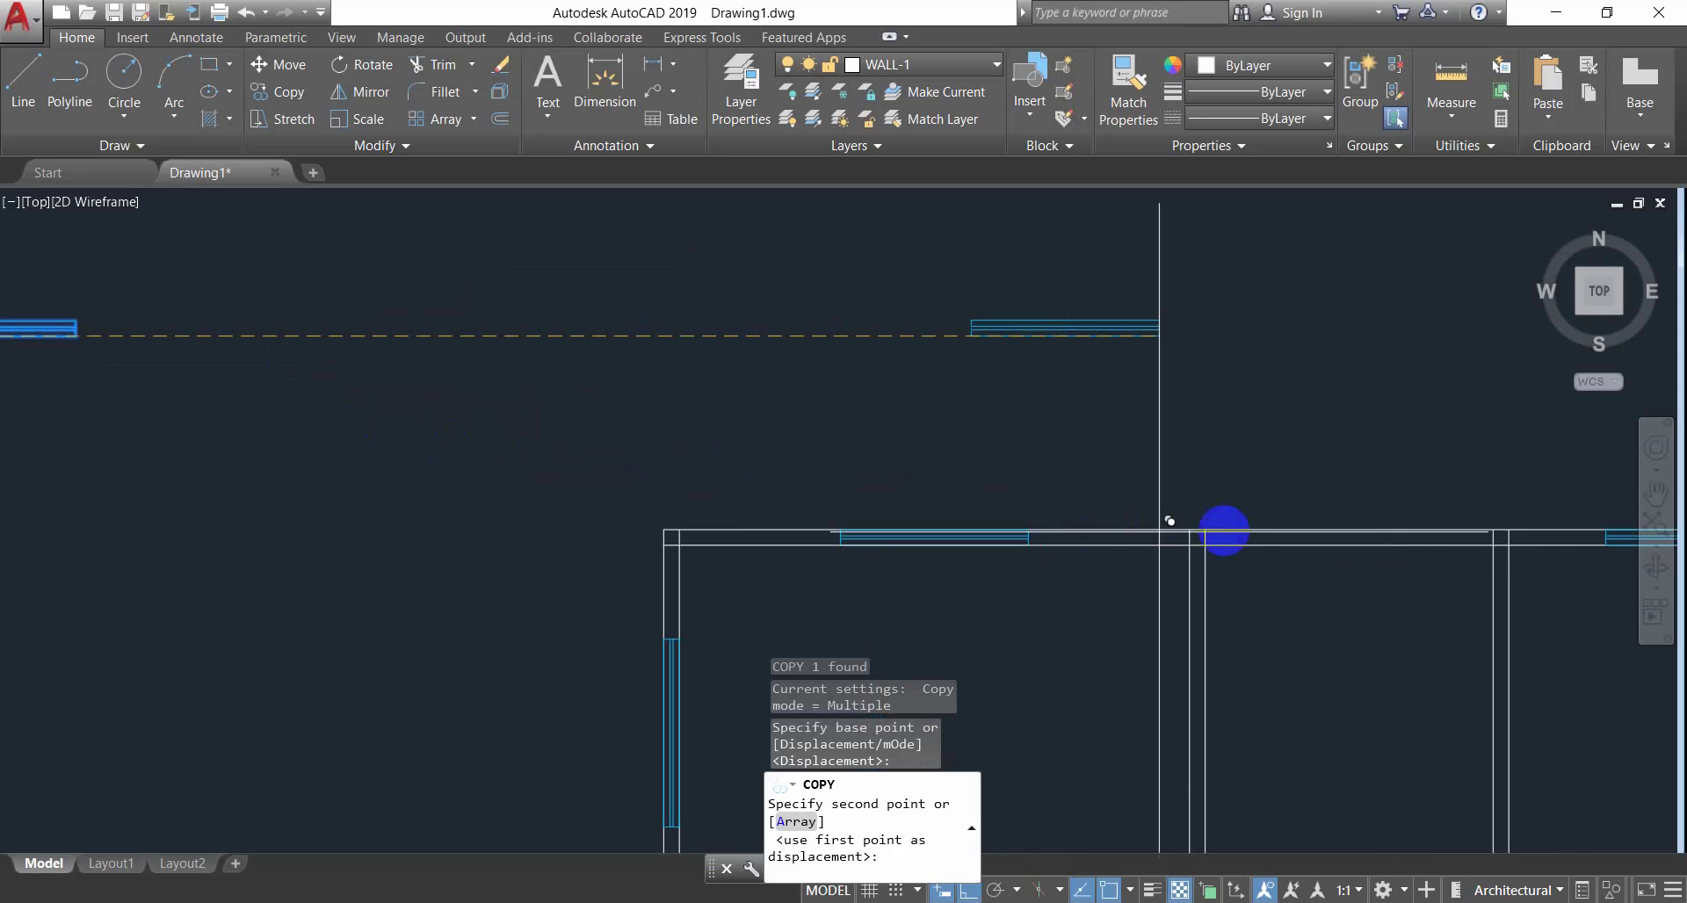
middle_click_drag(1241, 531, 717, 456)
scroll(833, 501, "up", 4)
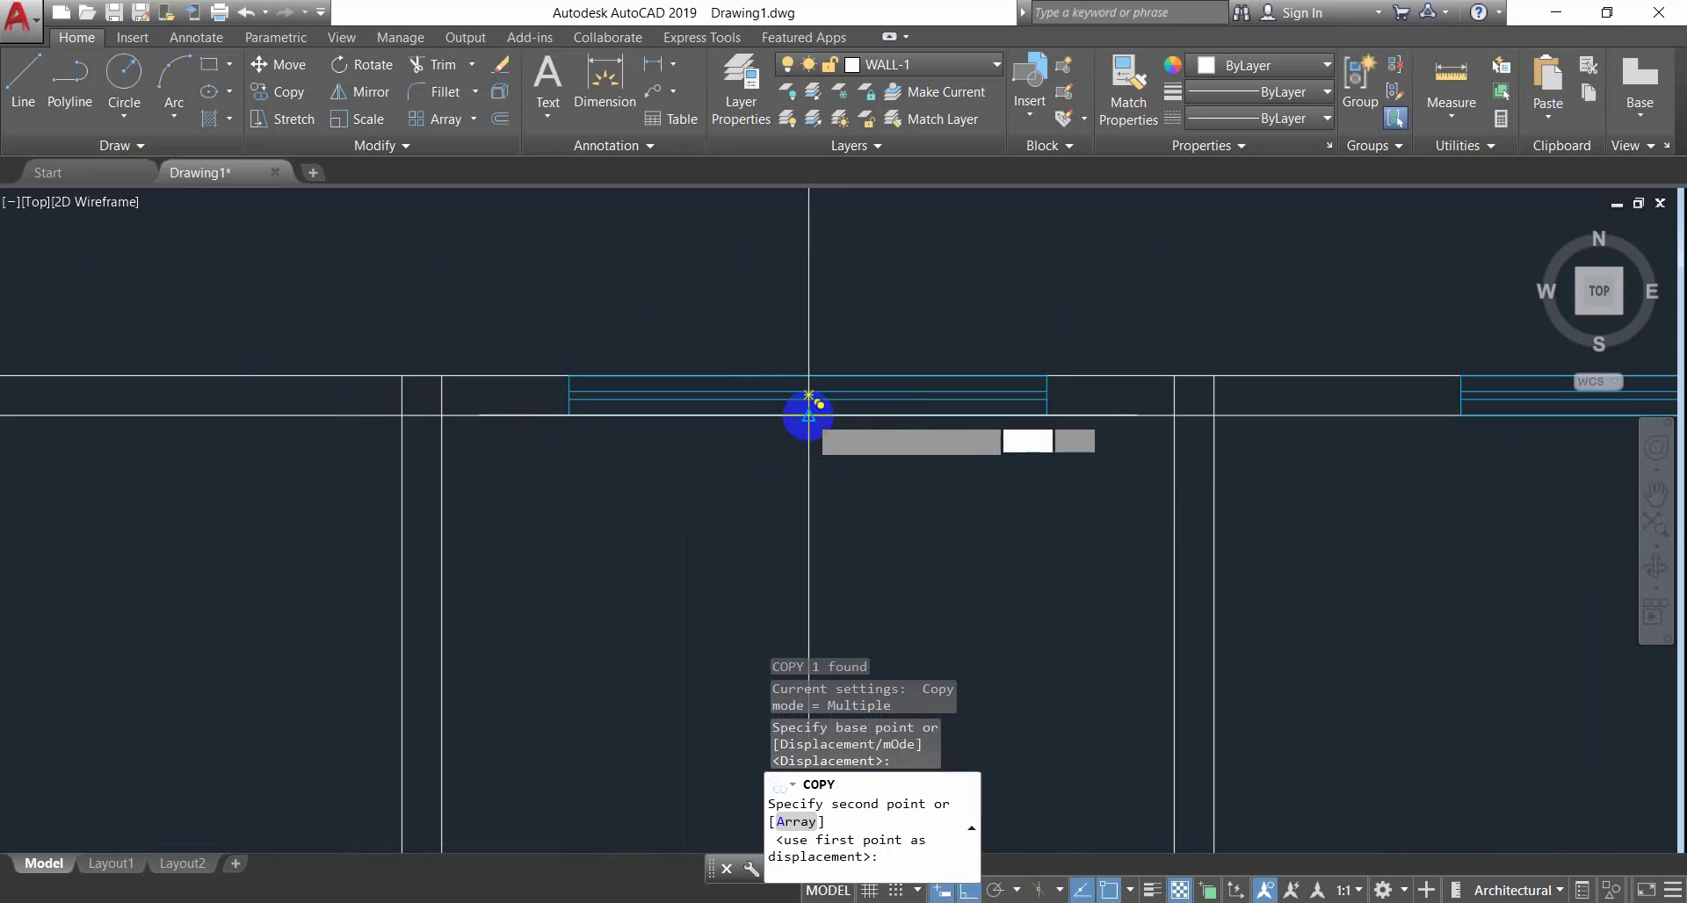
left_click(809, 415)
scroll(864, 492, "down", 6)
middle_click_drag(863, 493, 843, 384)
key("Escape")
key("Escape")
scroll(835, 466, "down", 2)
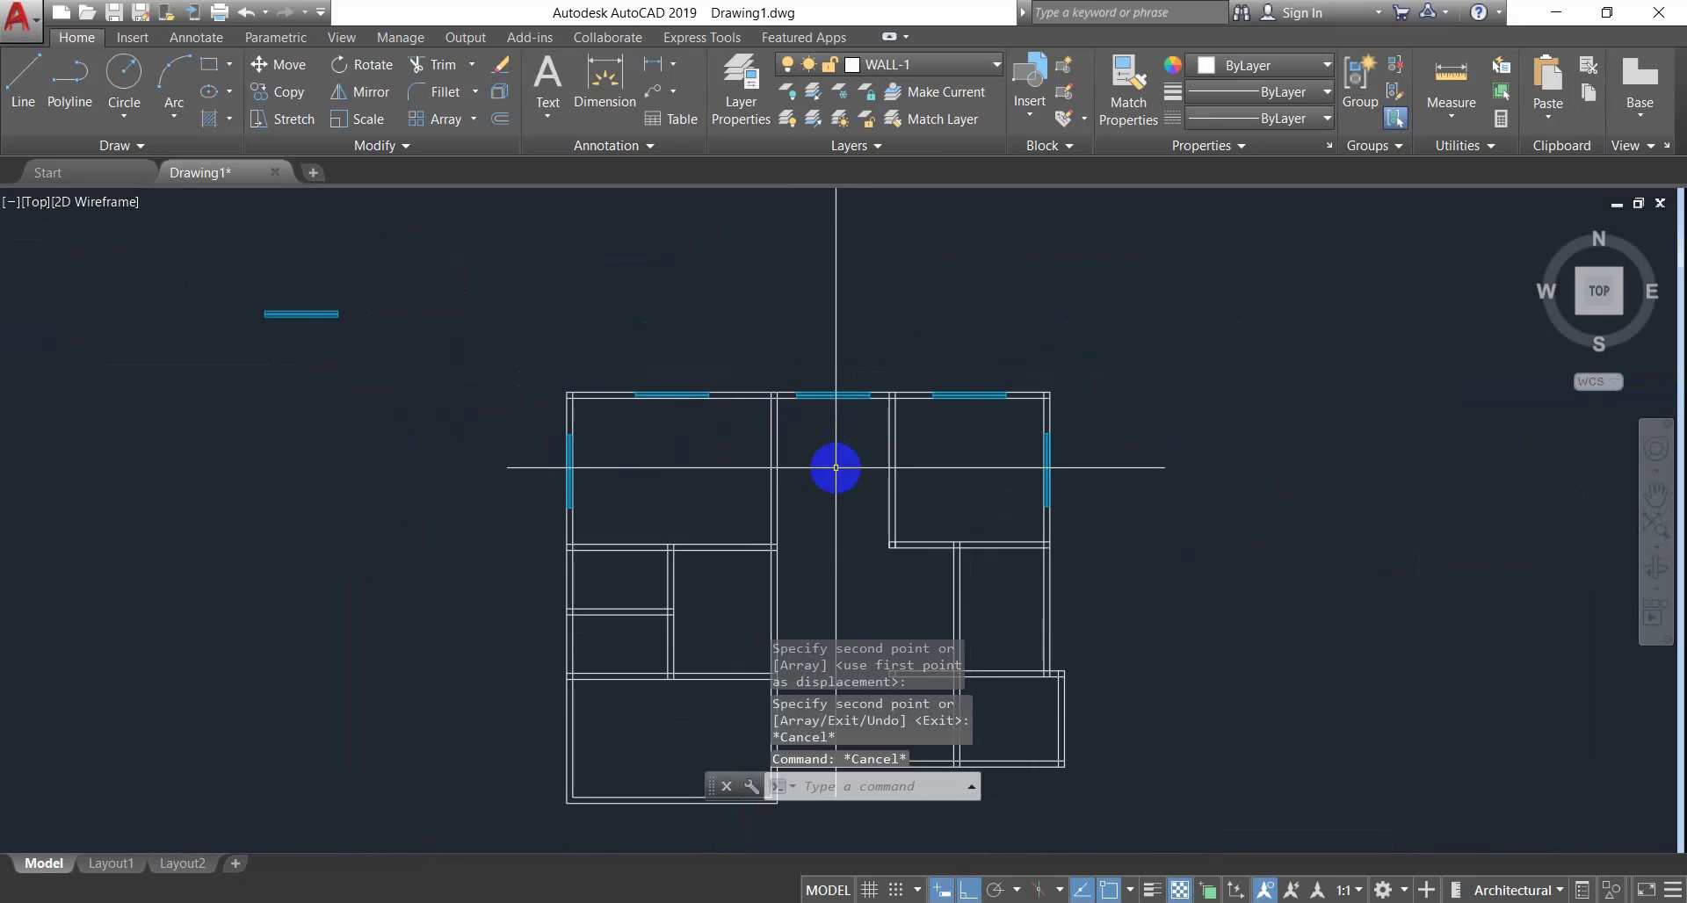
middle_click_drag(836, 467, 804, 361)
Examine the reference floor plan image for the remaining windows and compare it with the toilet, dining and kitchen walls in the drawing.
left_click(644, 902)
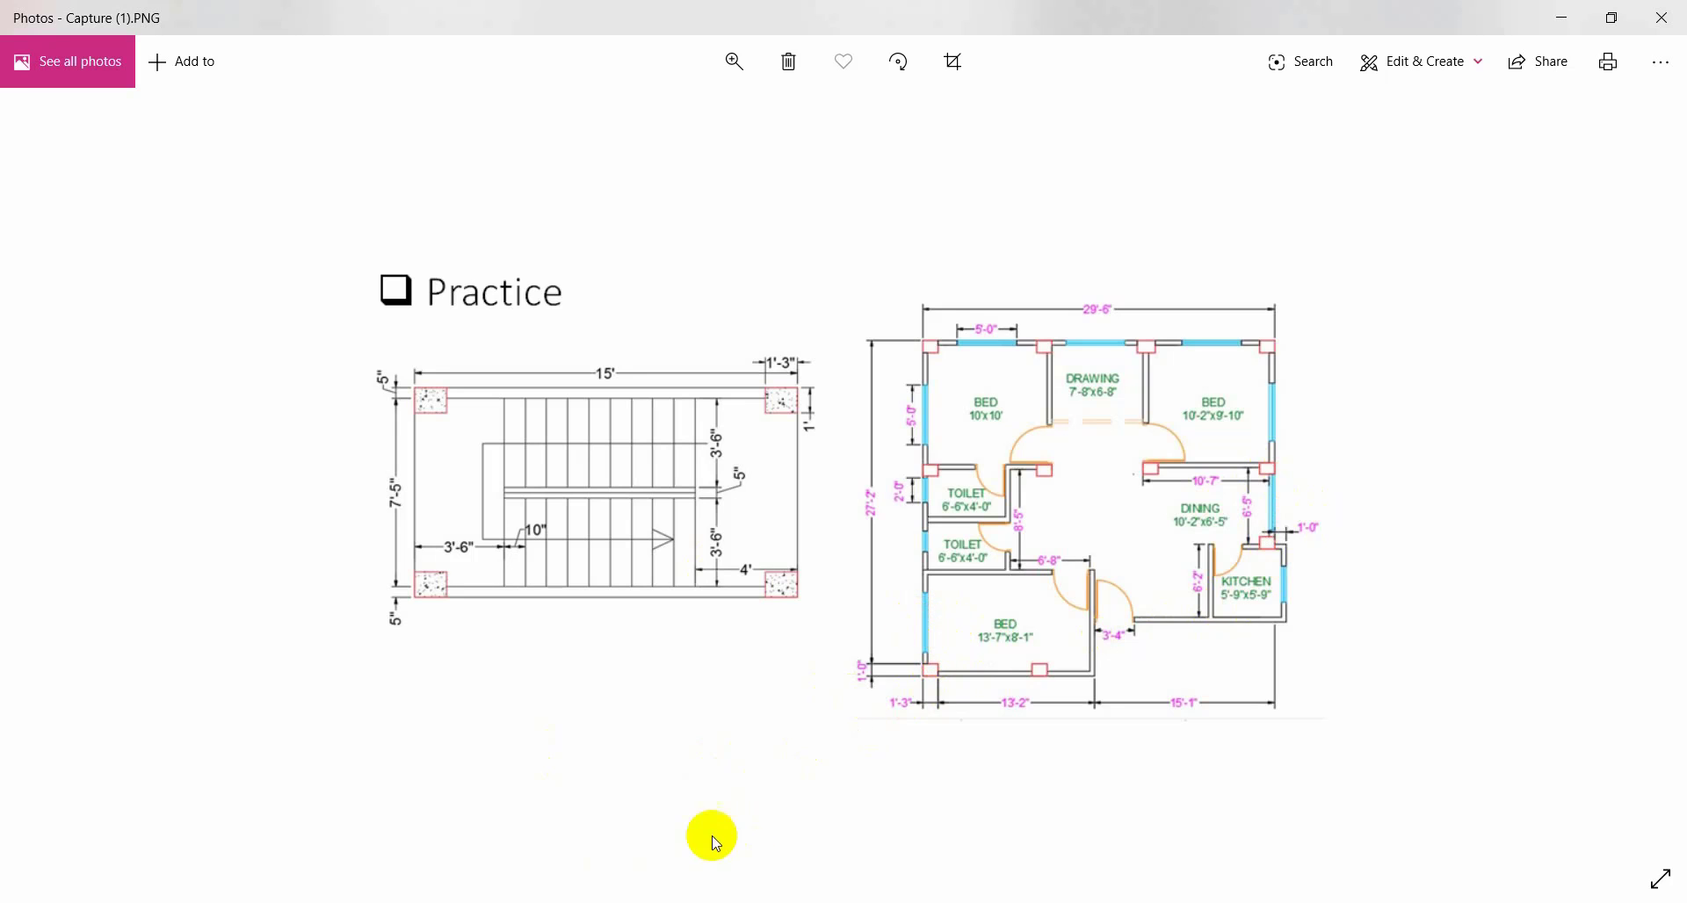
left_click(549, 902)
middle_click_drag(596, 591, 600, 541)
scroll(571, 641, "up", 2)
scroll(571, 641, "down", 2)
scroll(571, 642, "down", 2)
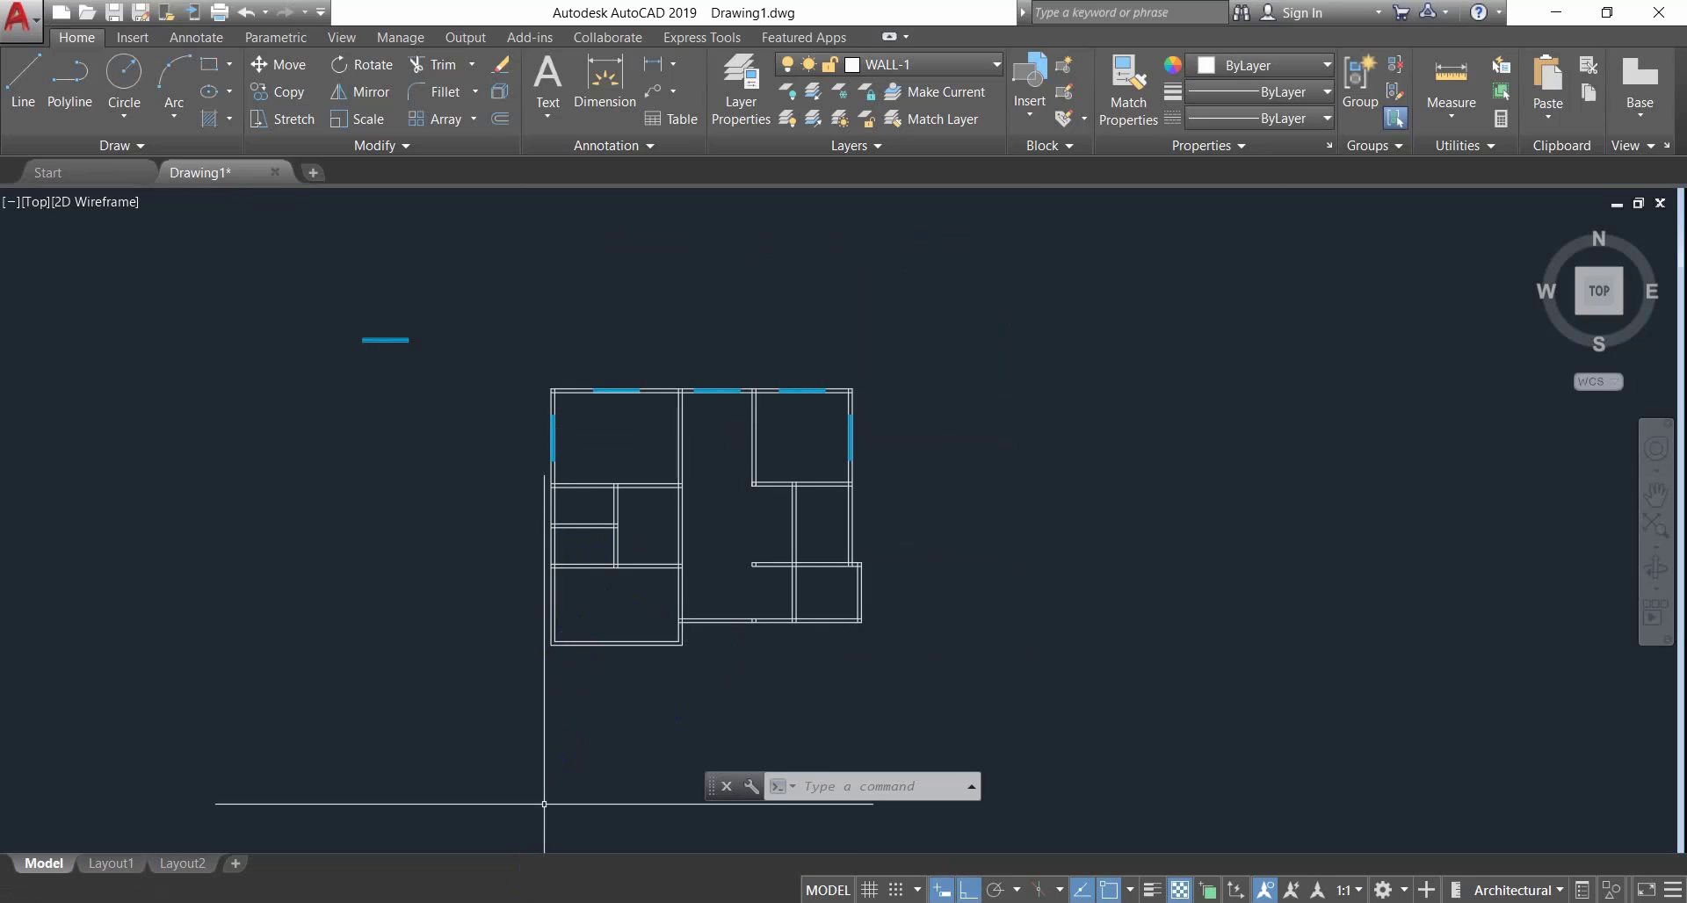
left_click(571, 902)
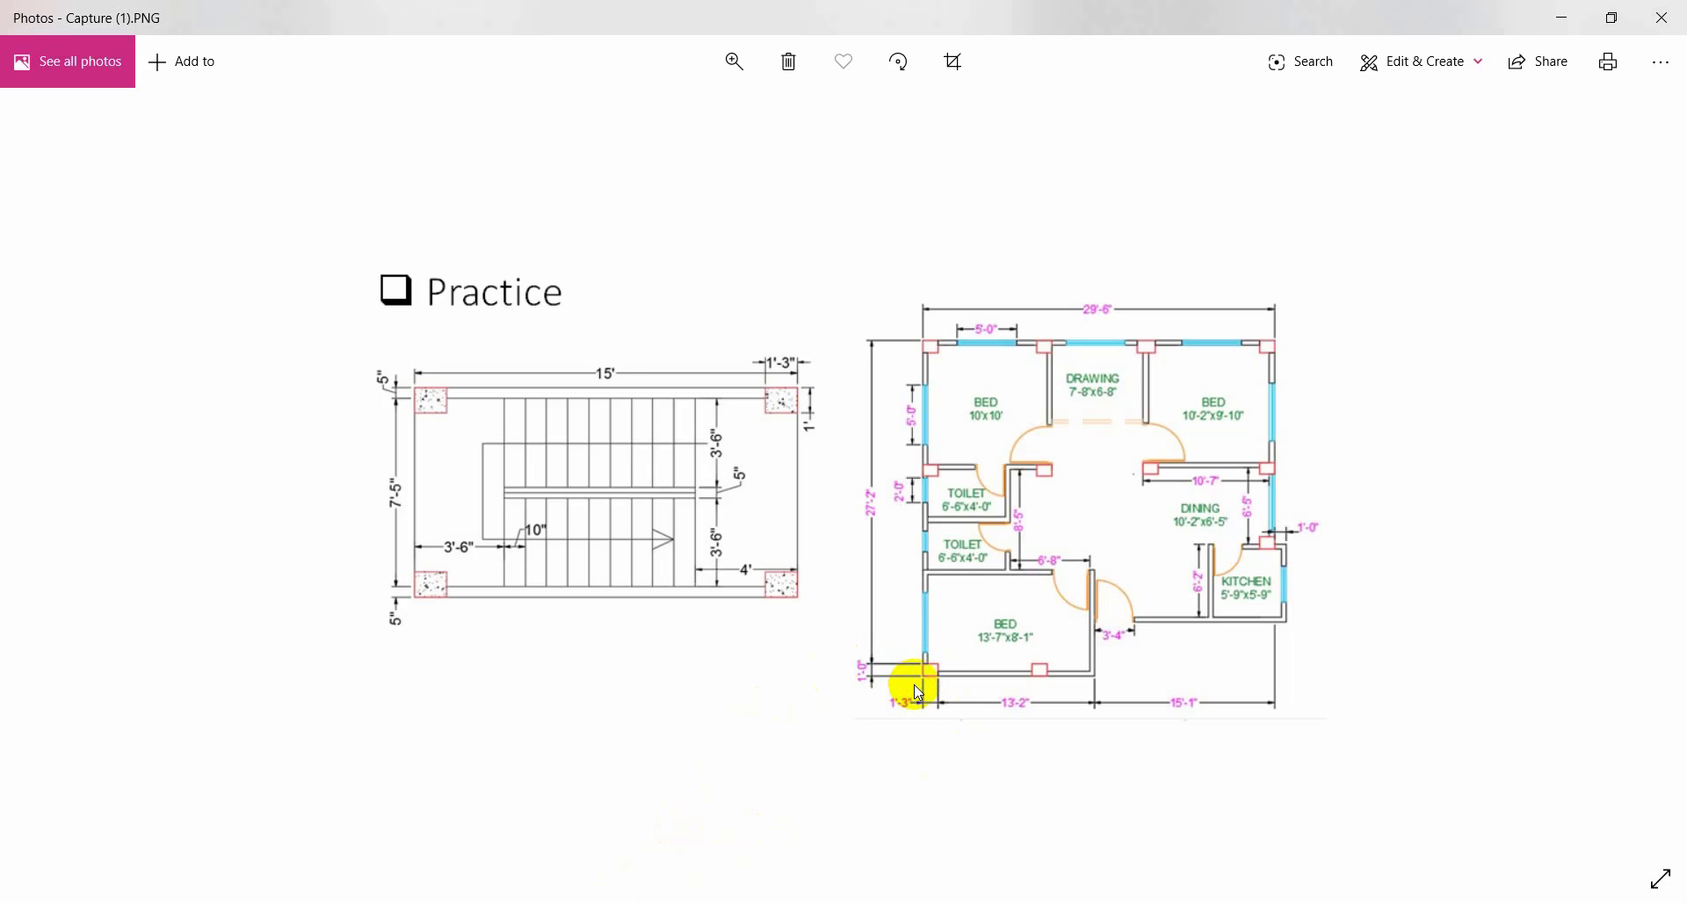
left_click(689, 902)
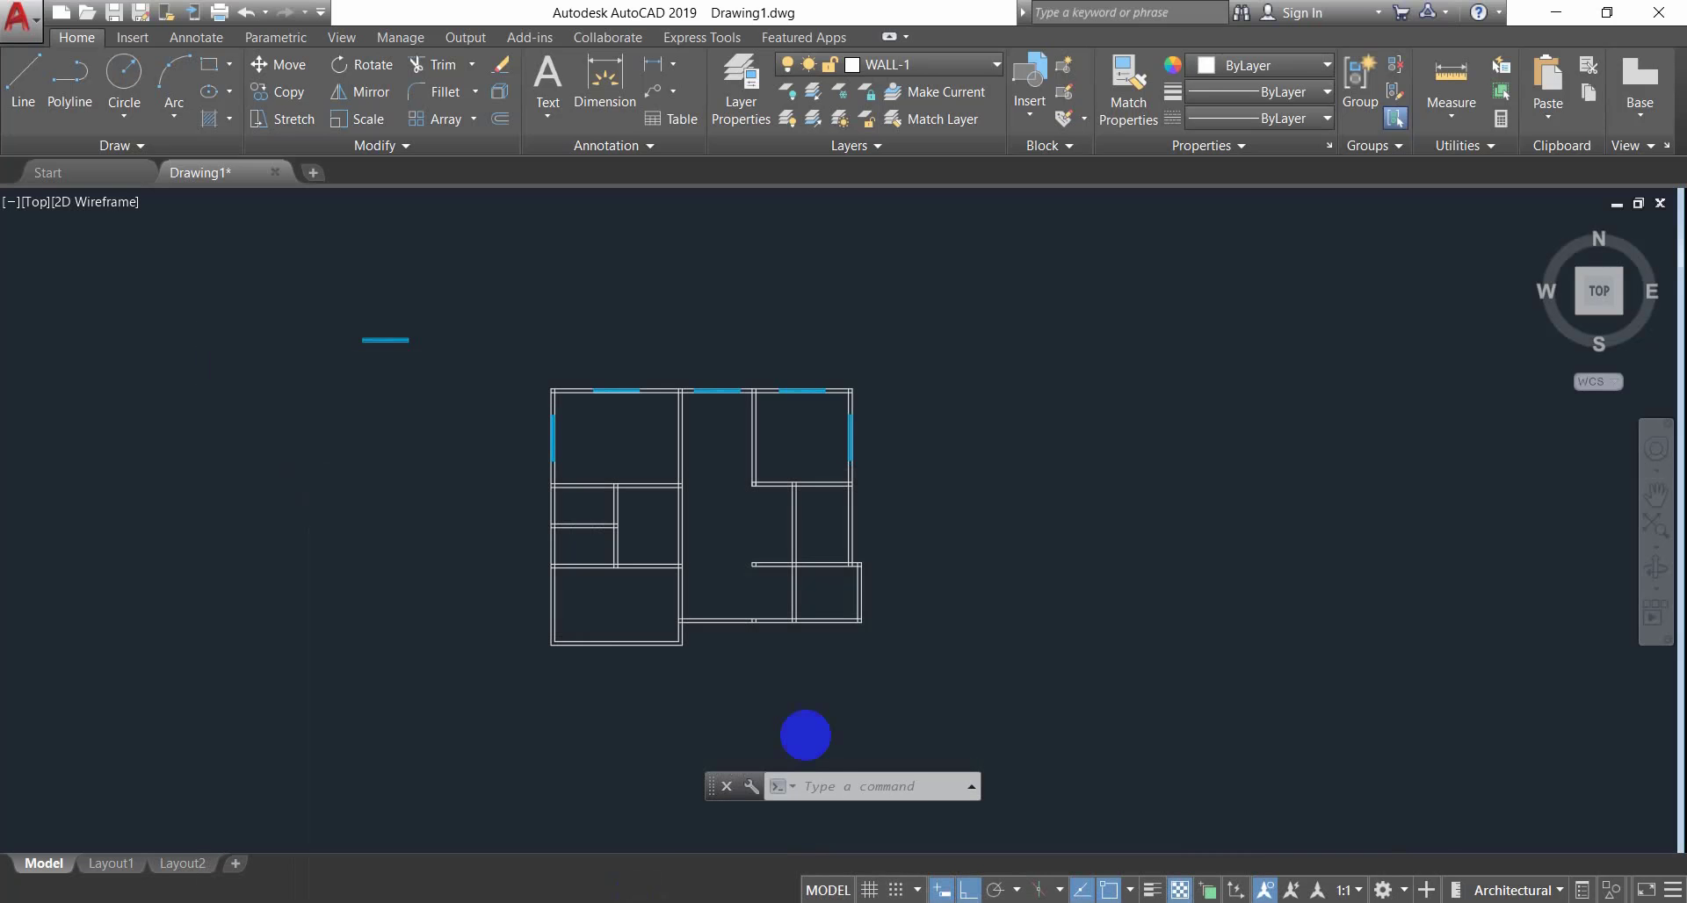
scroll(578, 546, "up", 5)
scroll(578, 546, "down", 6)
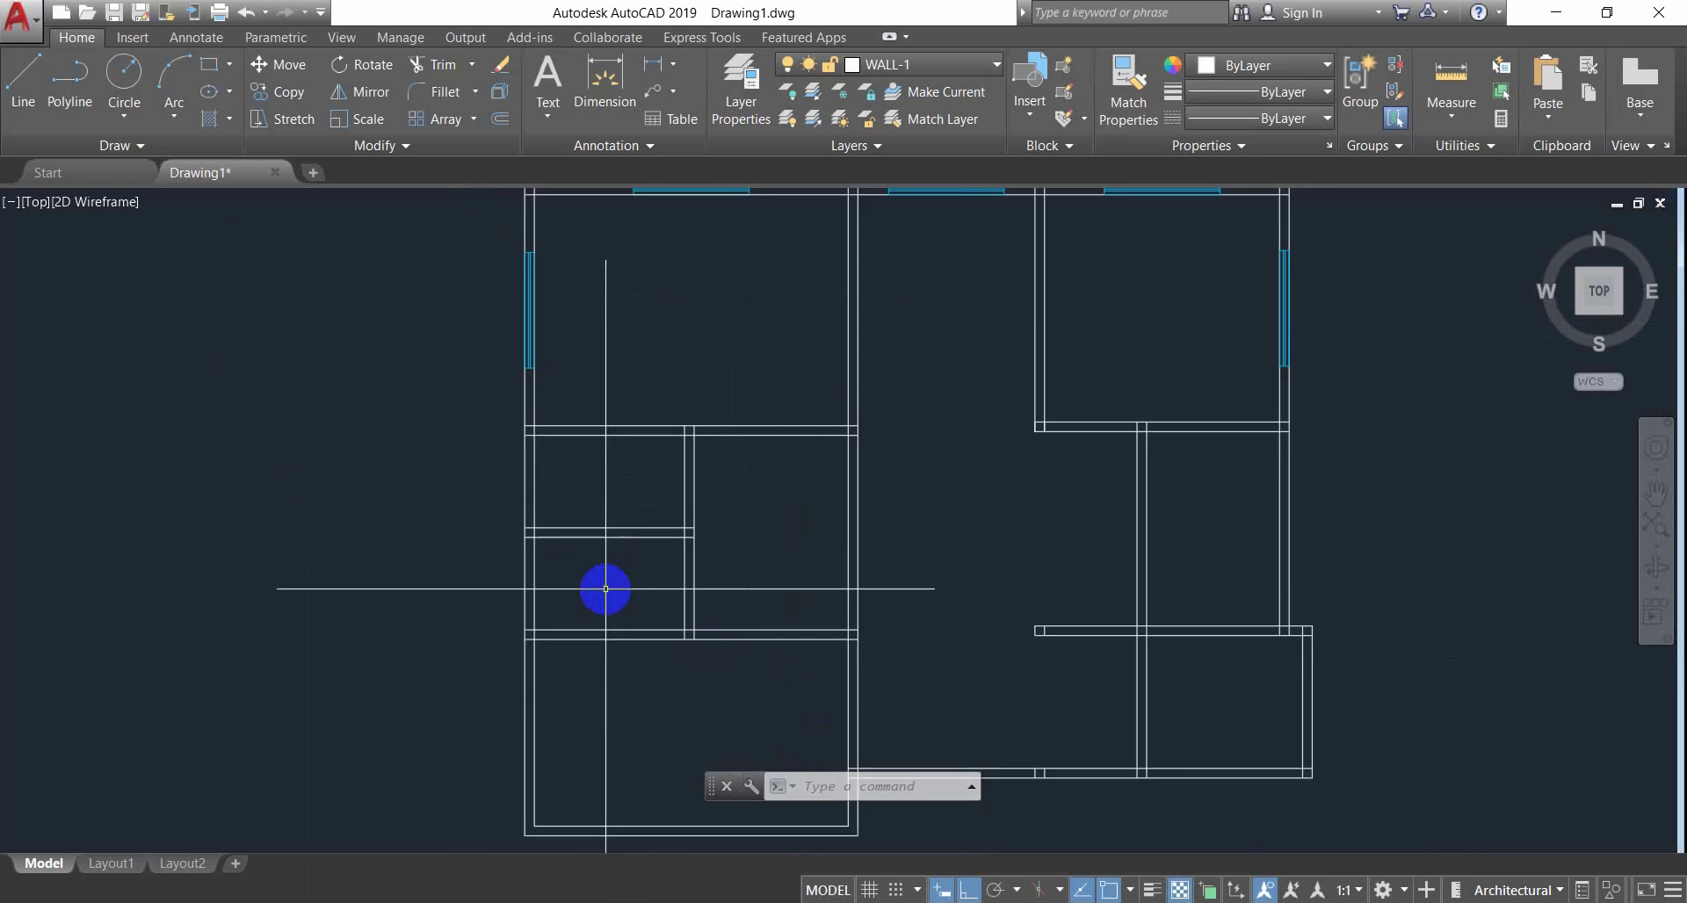
middle_click_drag(535, 601, 531, 529)
scroll(900, 529, "up", 4)
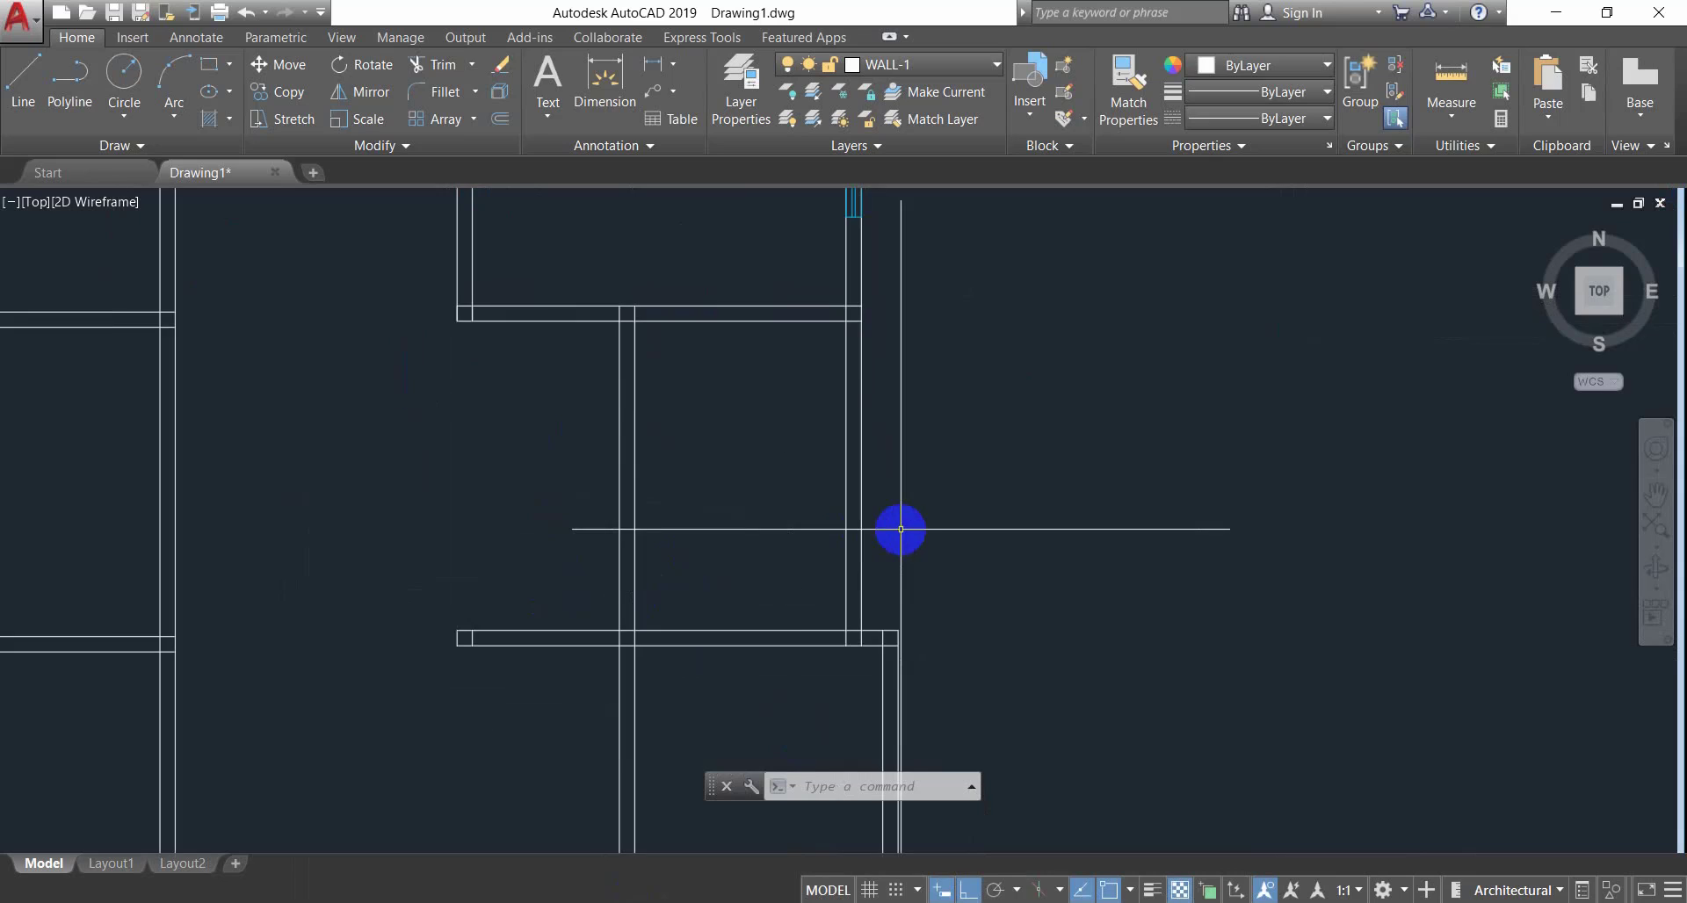
key("Escape")
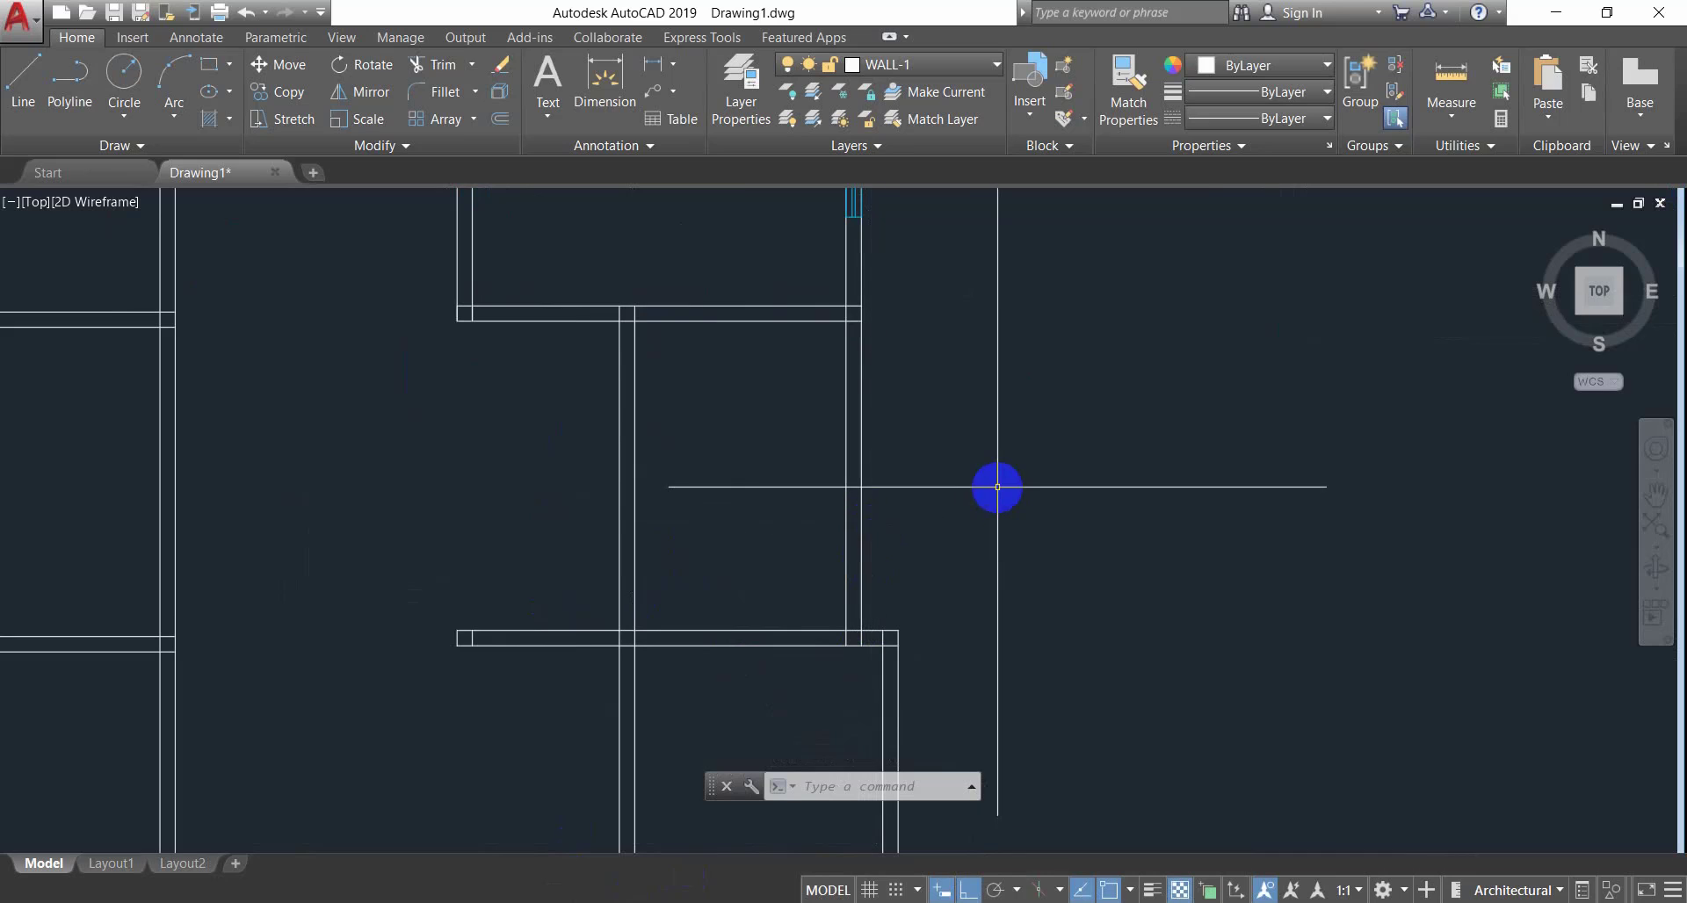
key("Escape")
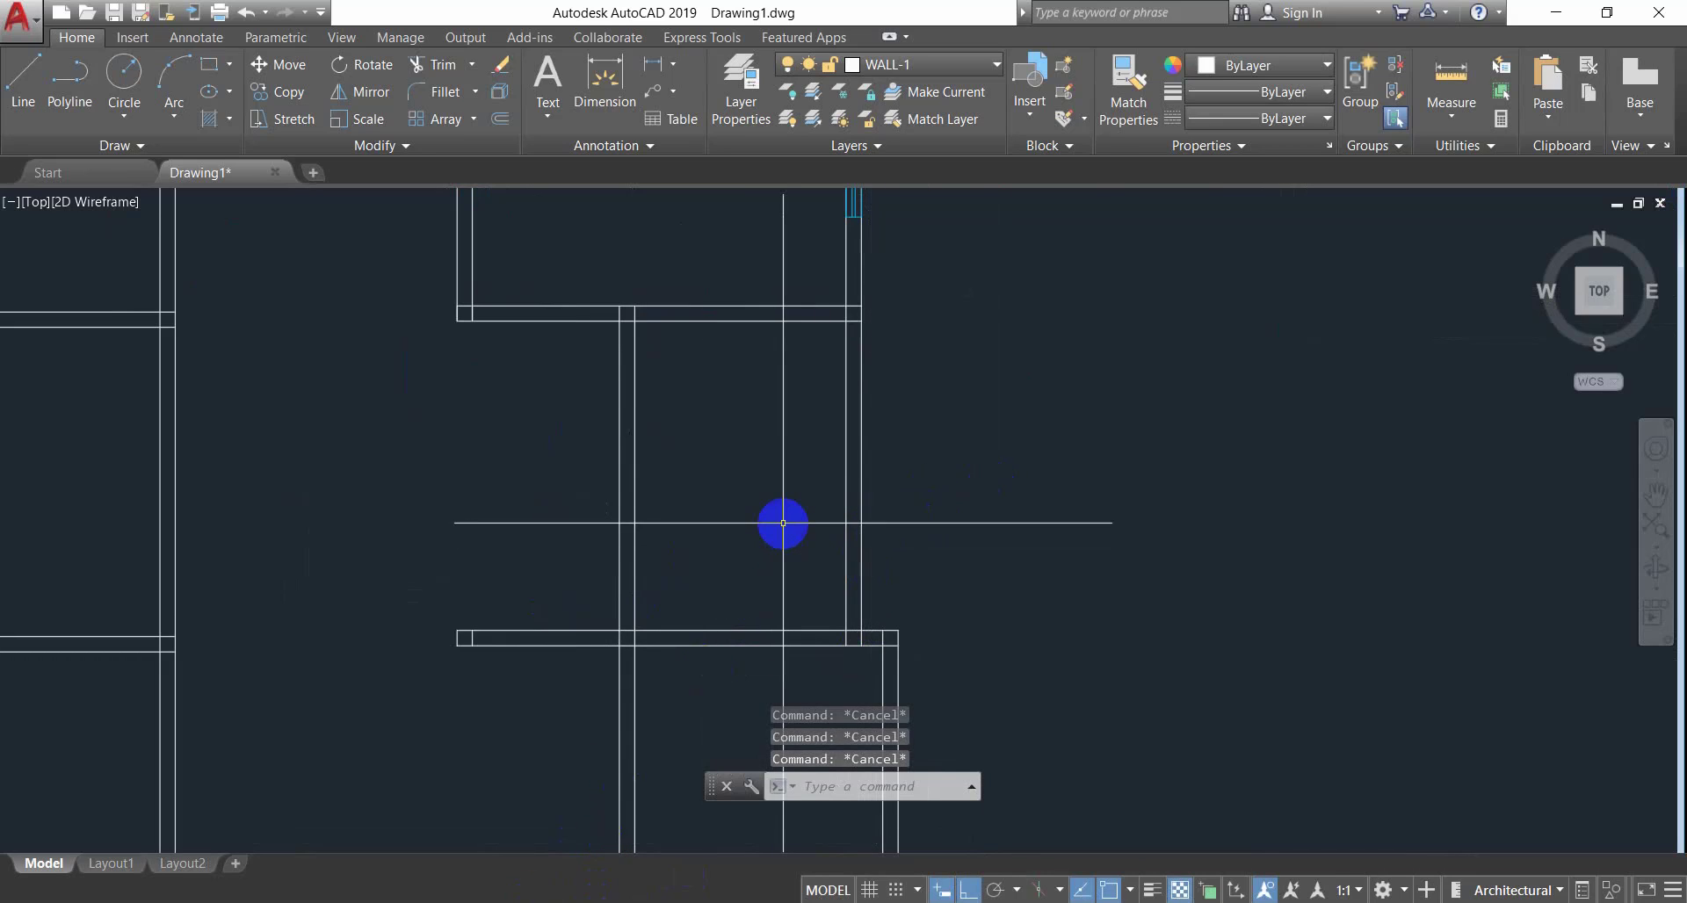
scroll(782, 519, "down", 4)
scroll(396, 483, "up", 3)
middle_click_drag(487, 489, 512, 519)
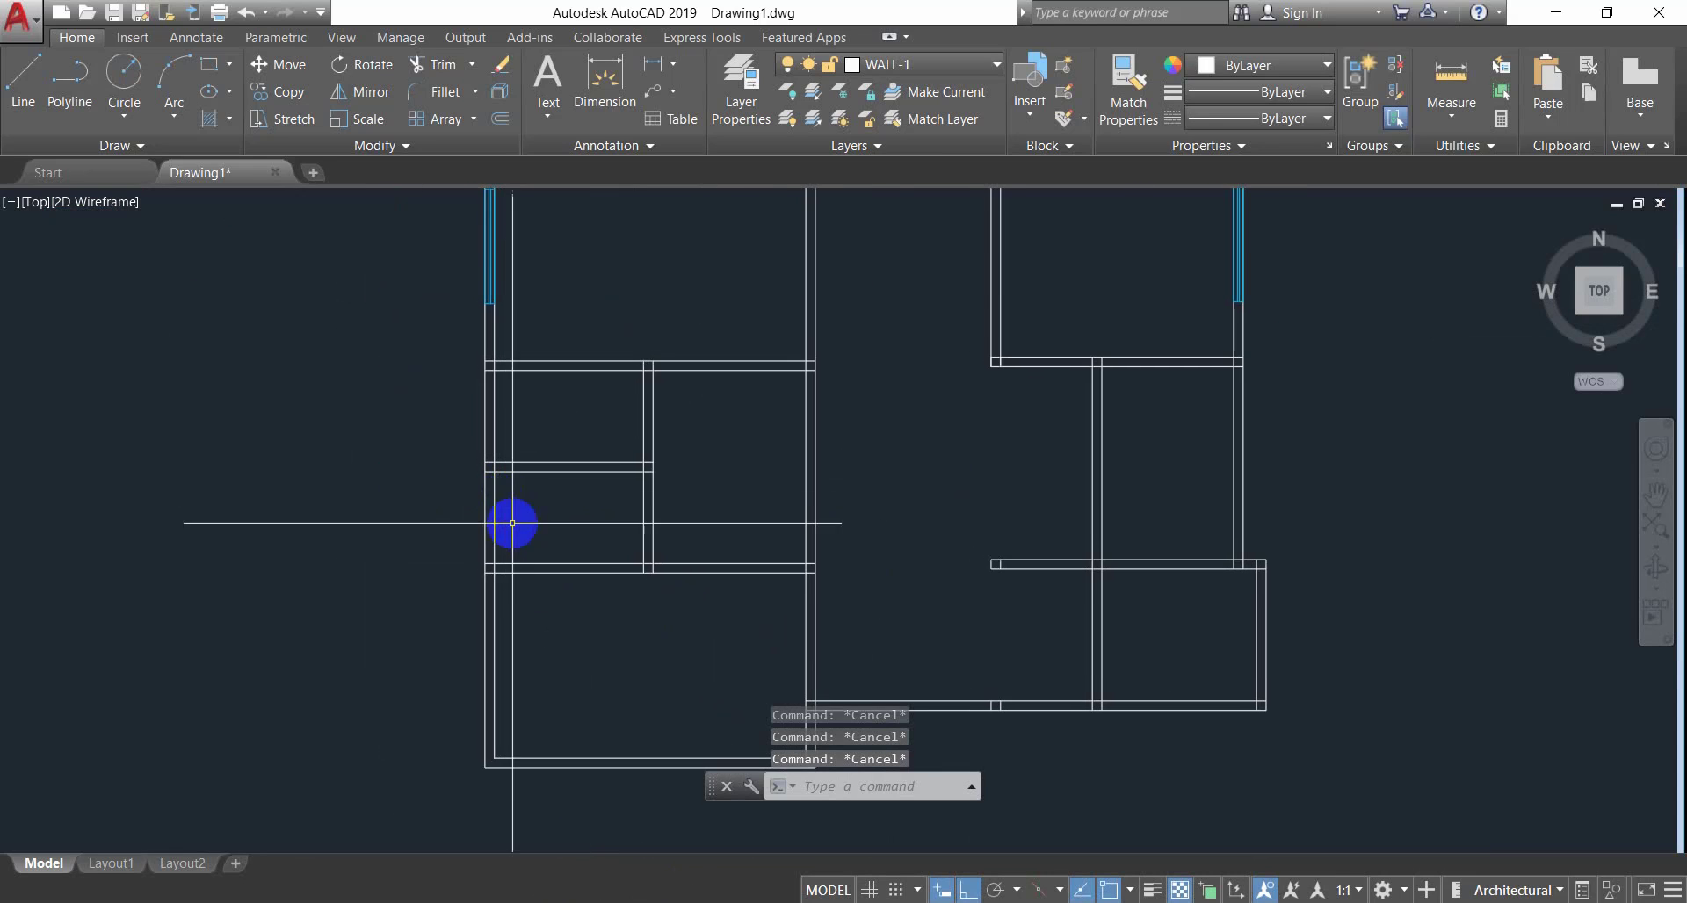
Copy the loose window by its midpoint into the empty space beside the plan's lower-left room.
scroll(557, 624, "down", 4)
left_click(439, 286)
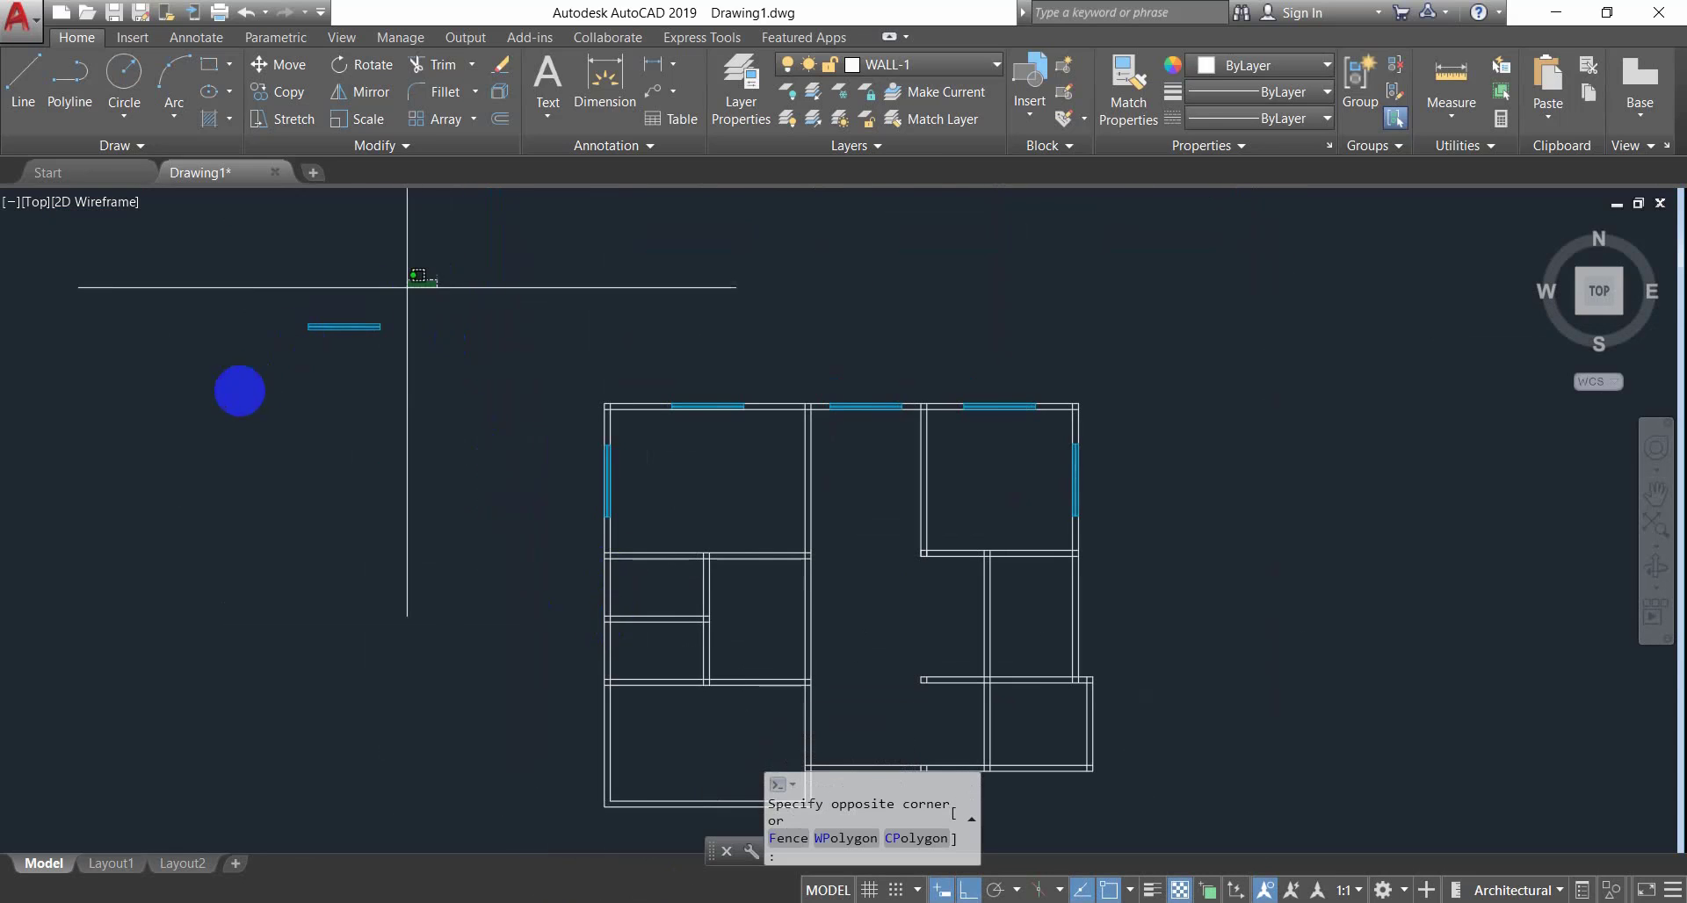
left_click(220, 433)
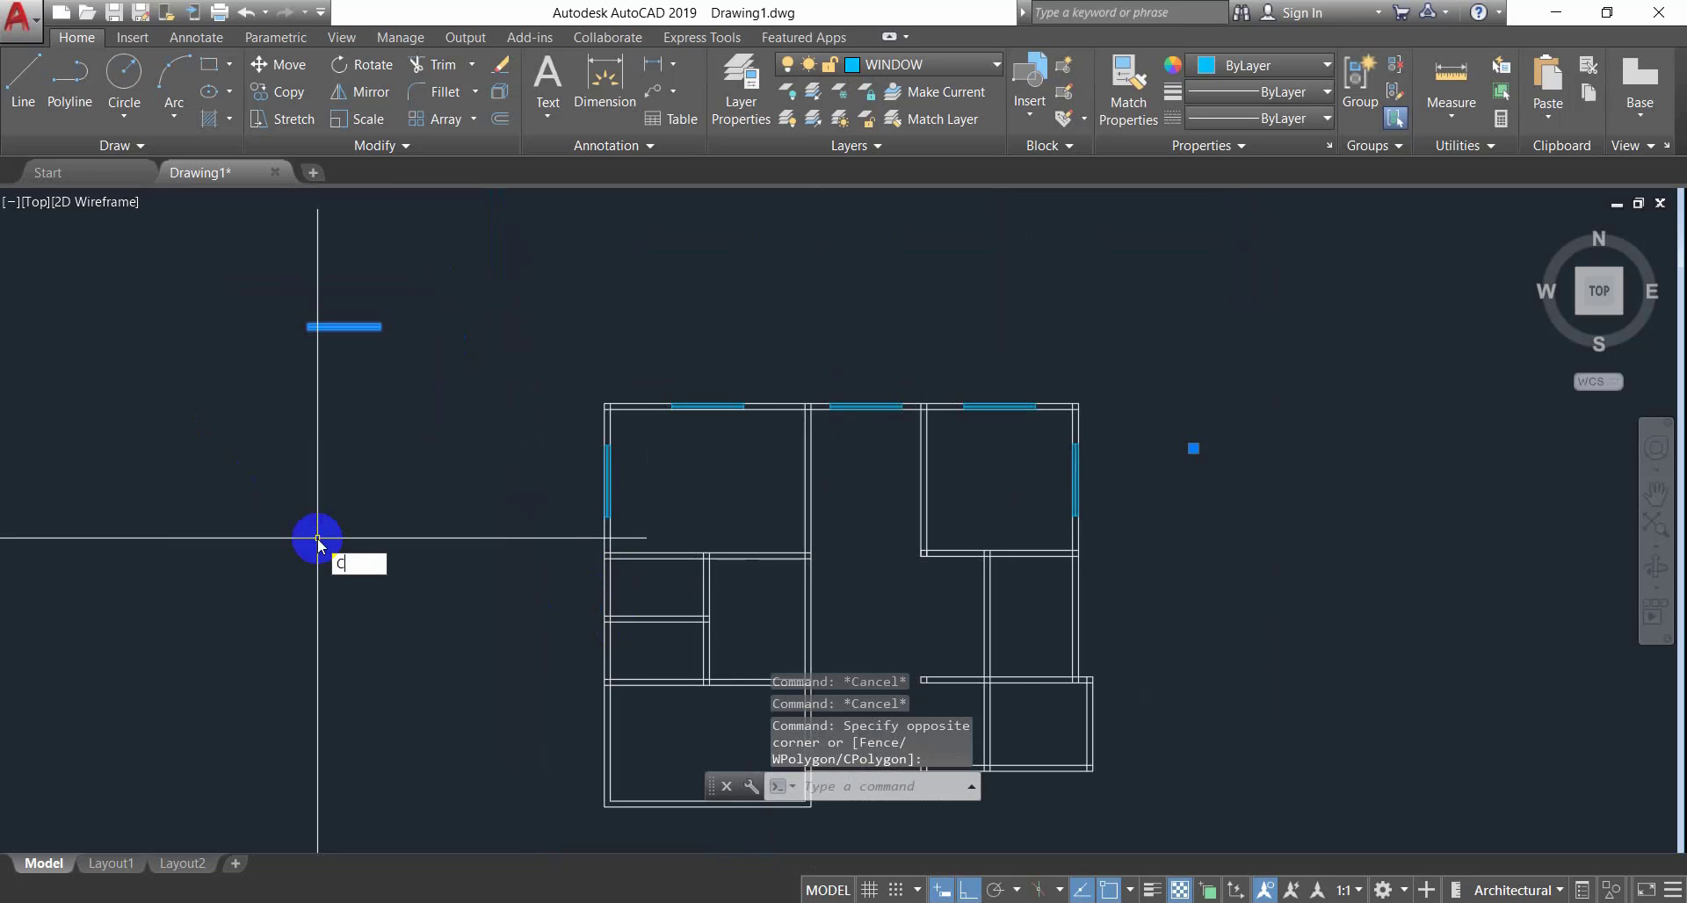
type("O")
key("Return")
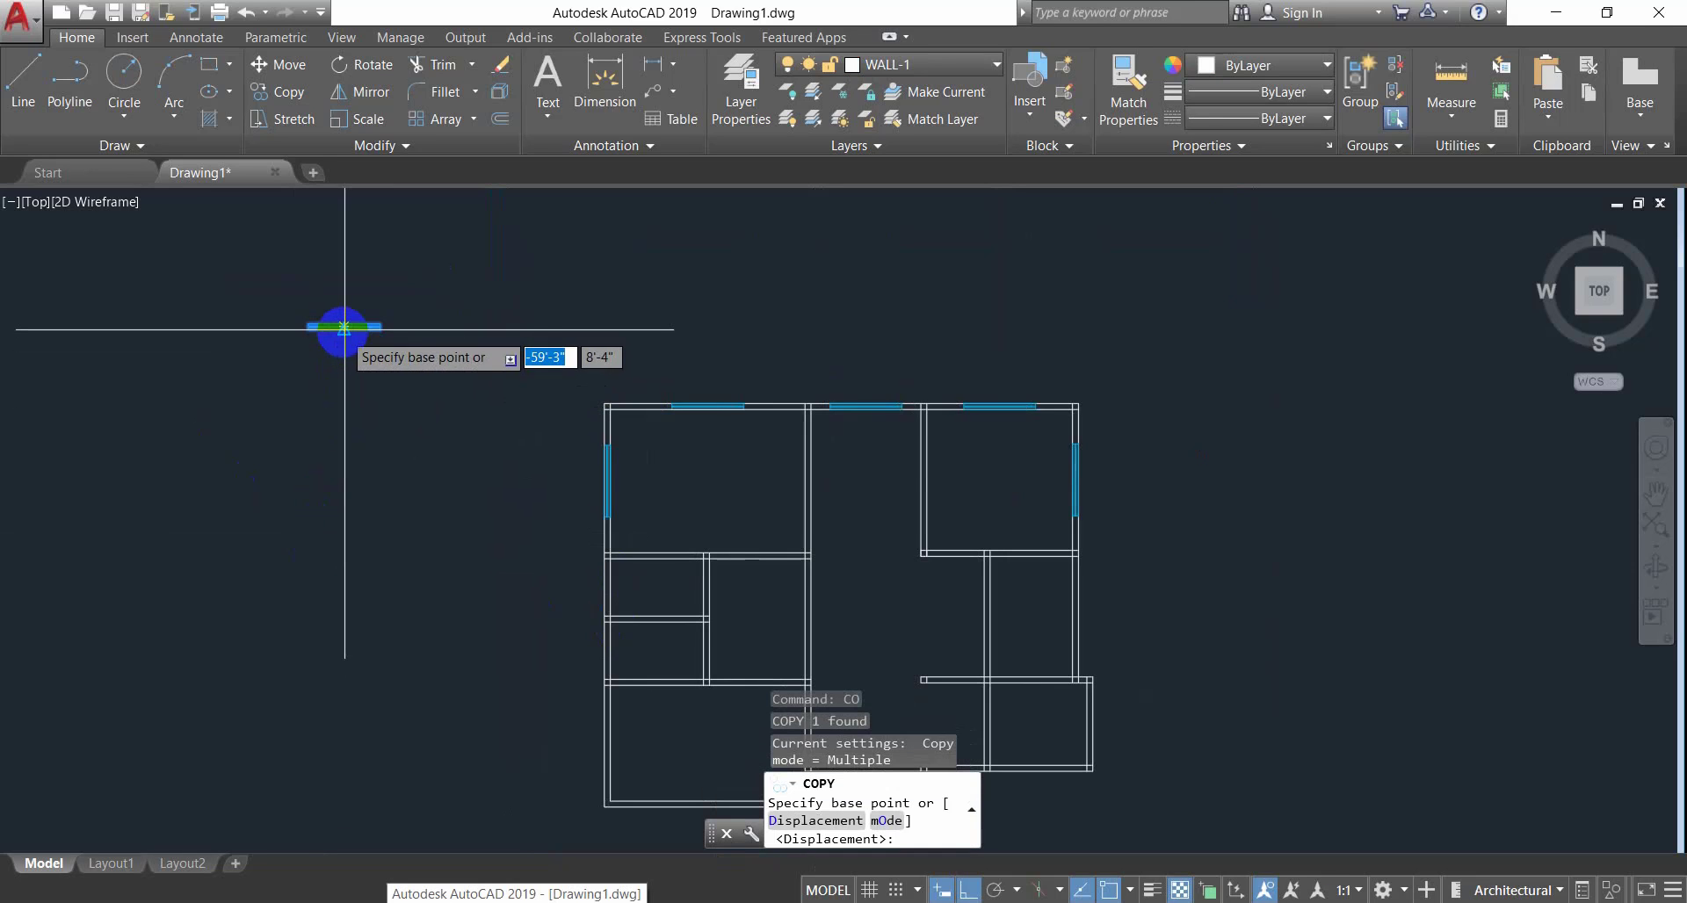
left_click(343, 327)
middle_click_drag(489, 621, 538, 471)
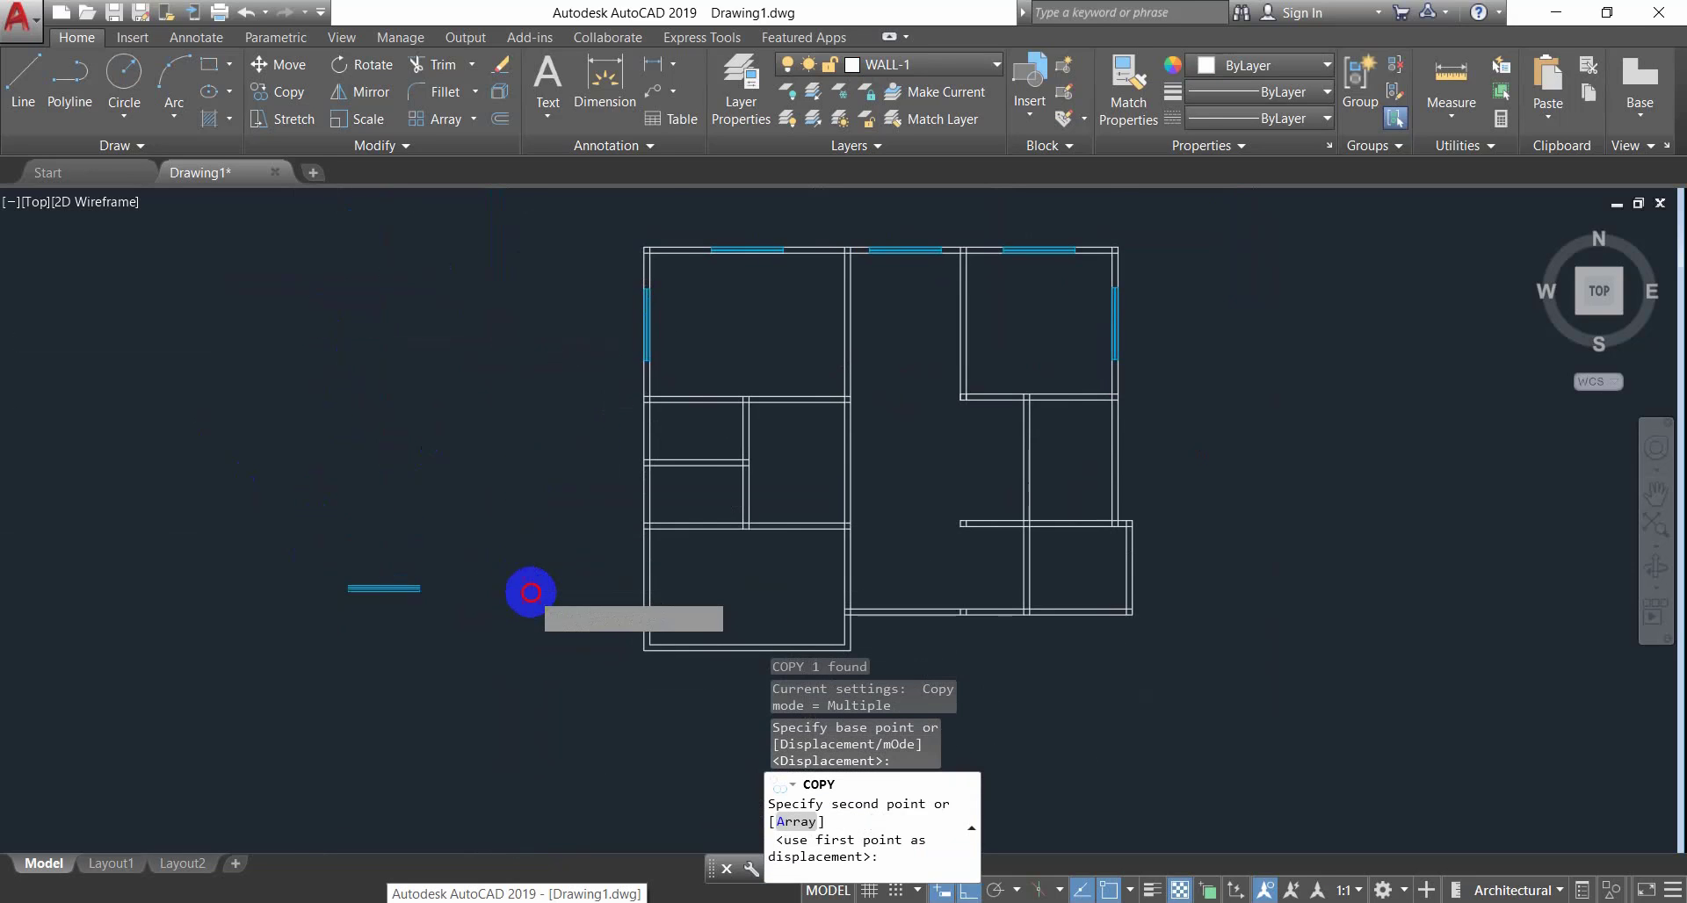
key("Escape")
key("Escape")
Rotate the new loose window copy about its right end so that it stands vertical, extending downward.
left_click(467, 559)
left_click(207, 669)
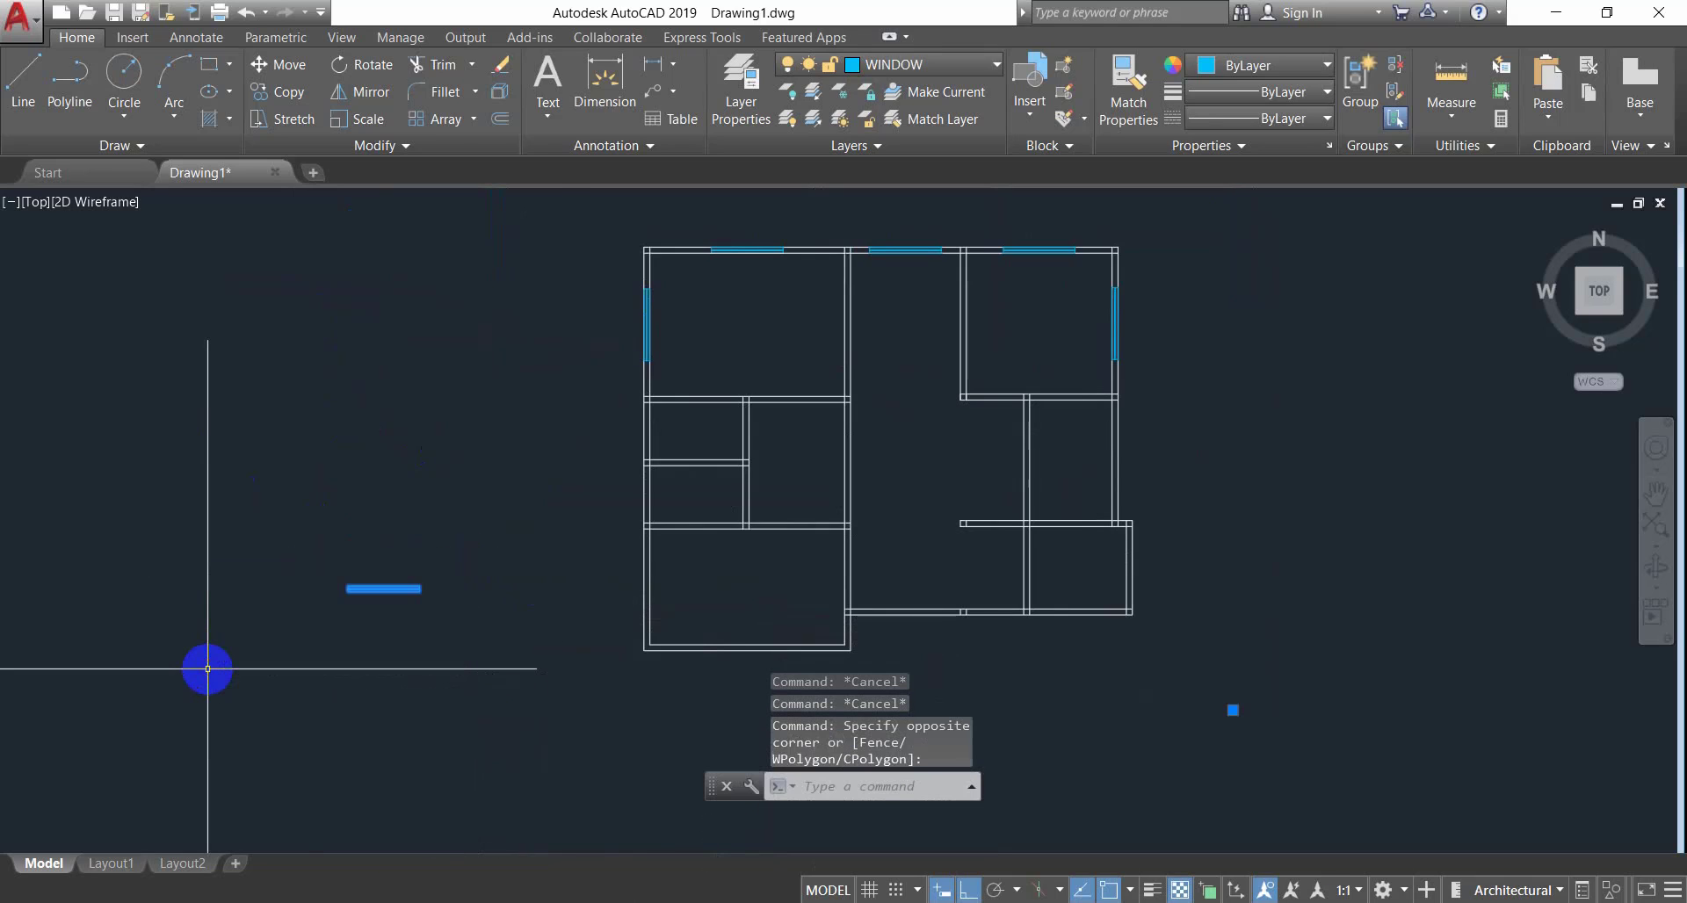
type("RO")
key("Return")
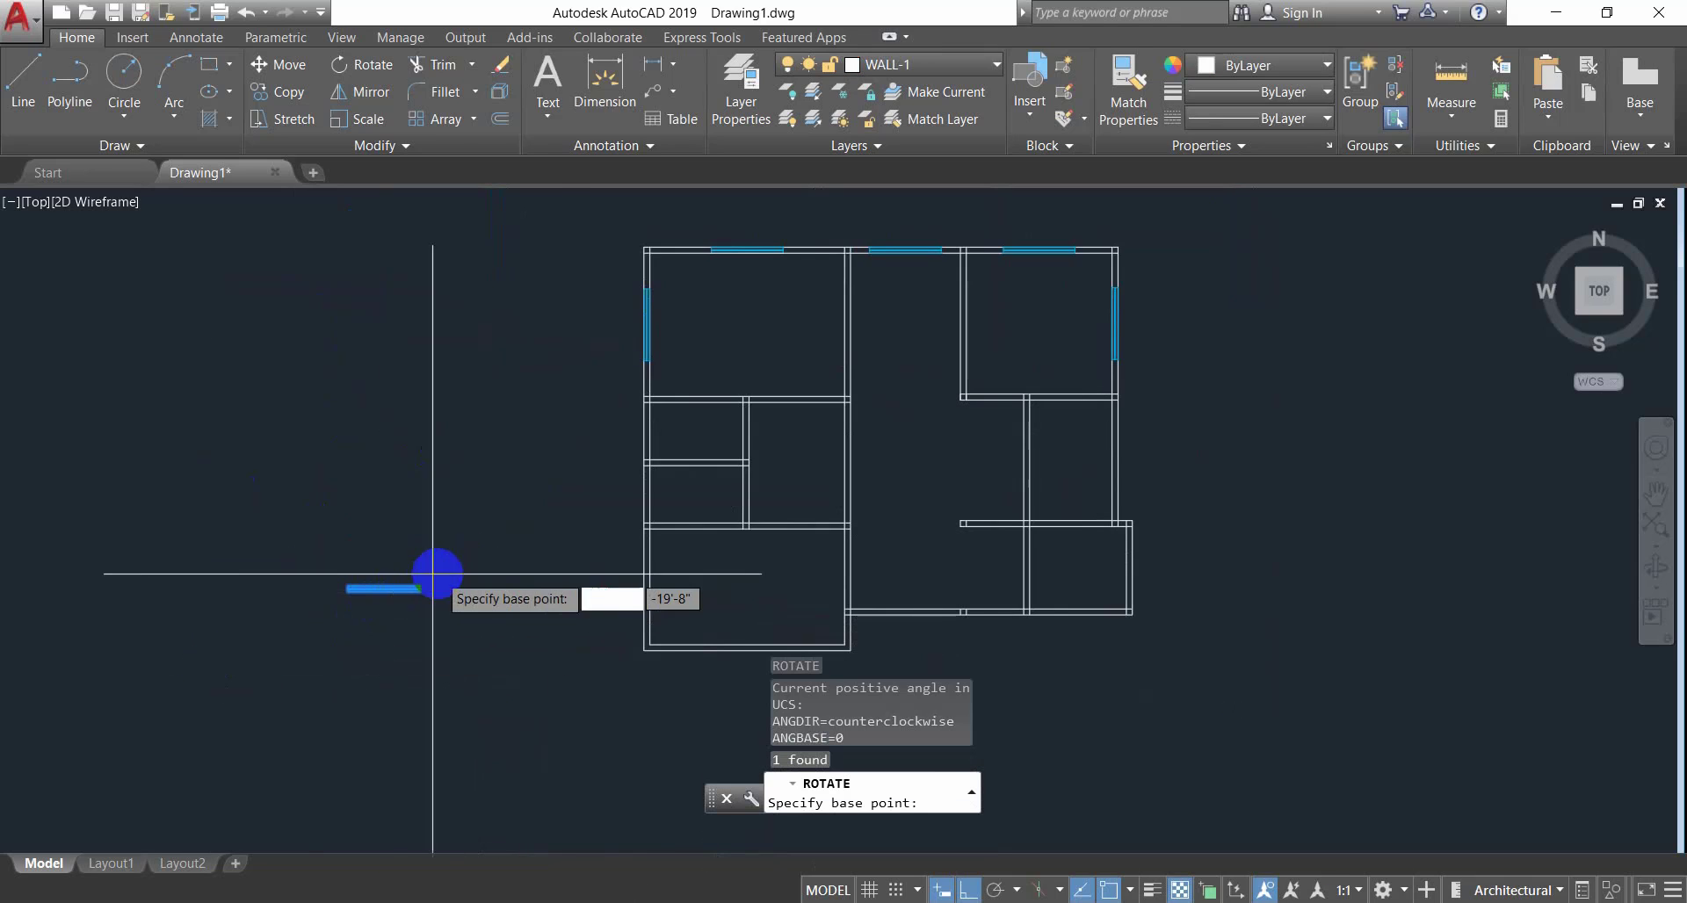
left_click(419, 588)
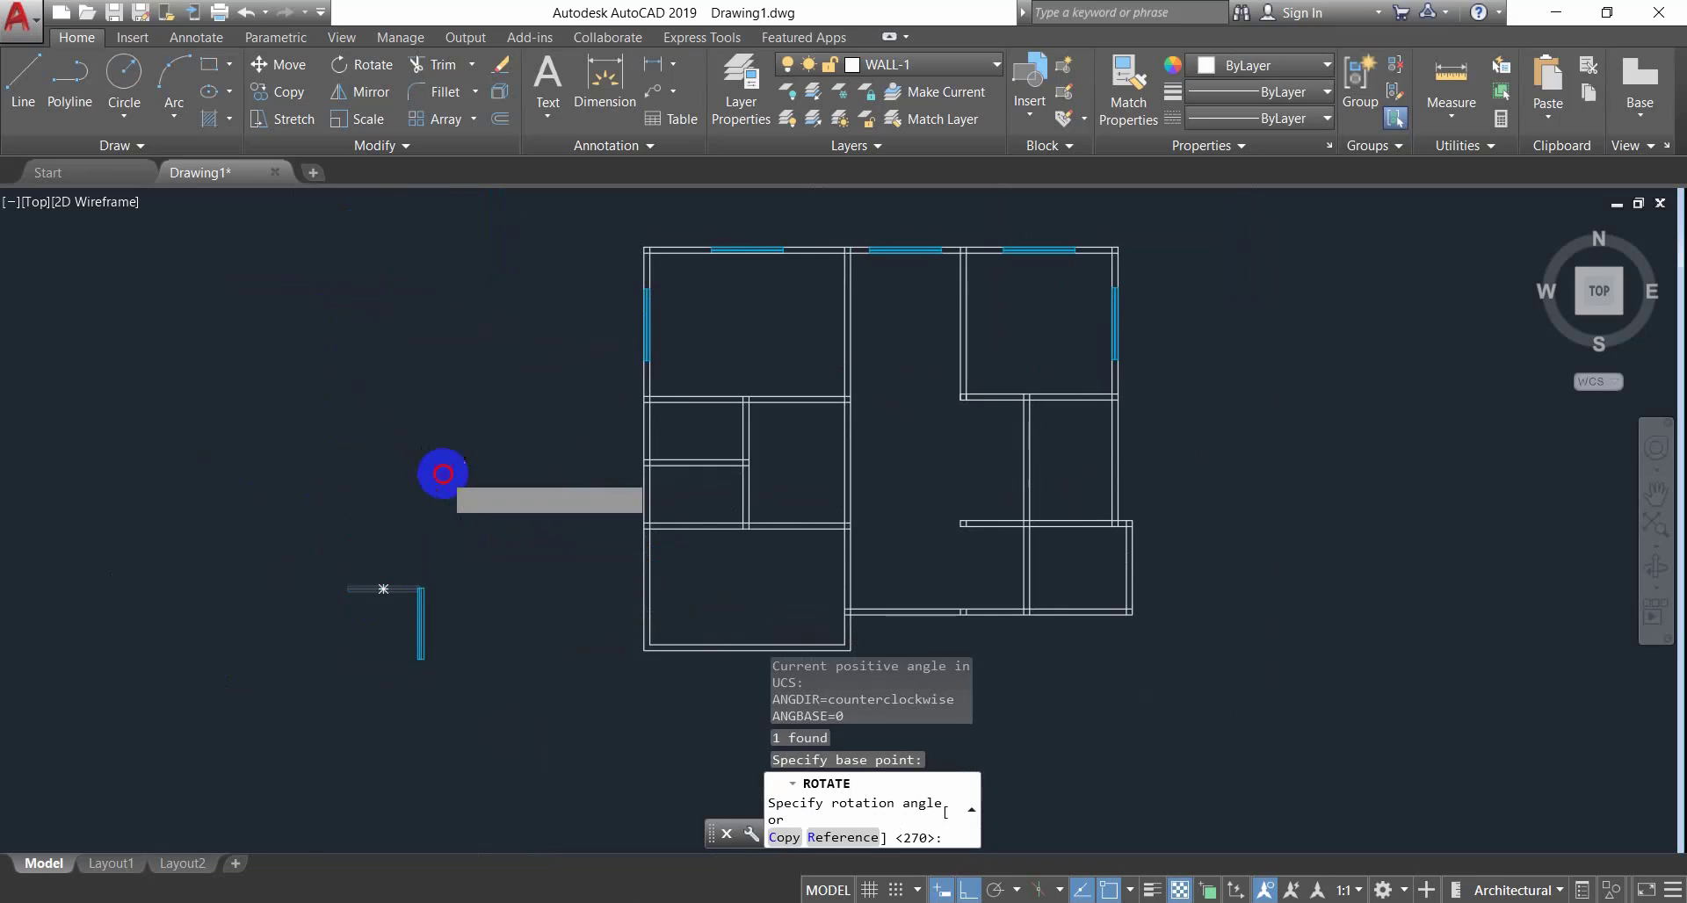
left_click(444, 527)
key("Escape")
Move the vertical window by its lower-right corner onto the inner line of the lower-left room's left wall.
scroll(495, 664, "up", 2)
left_click(464, 483)
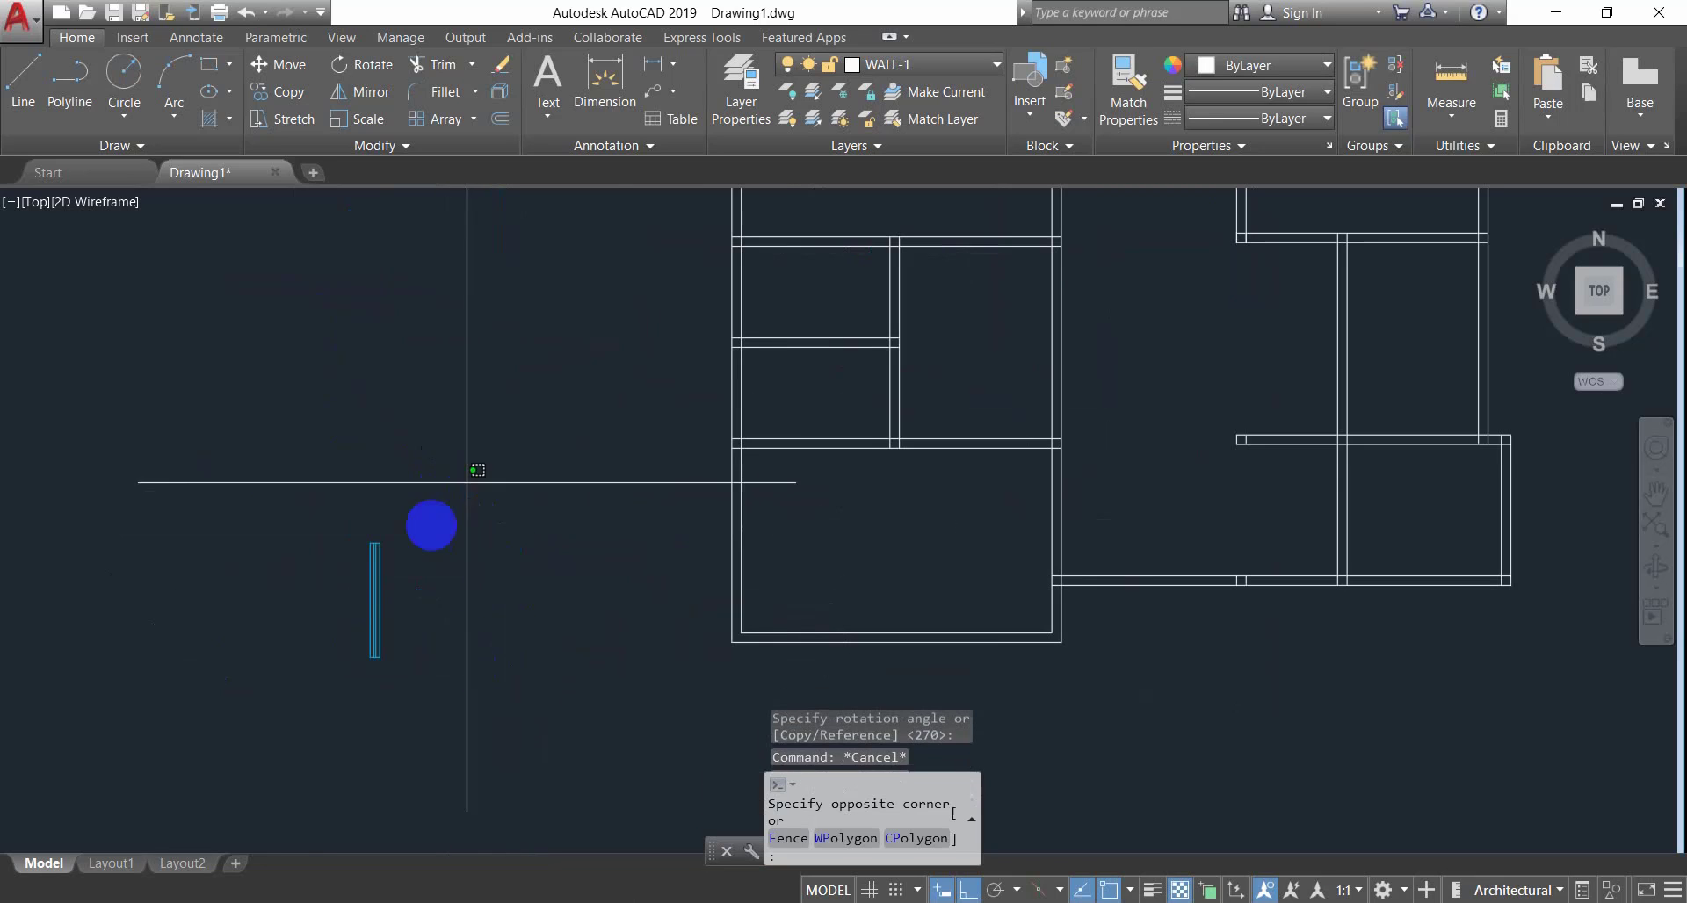
left_click(271, 742)
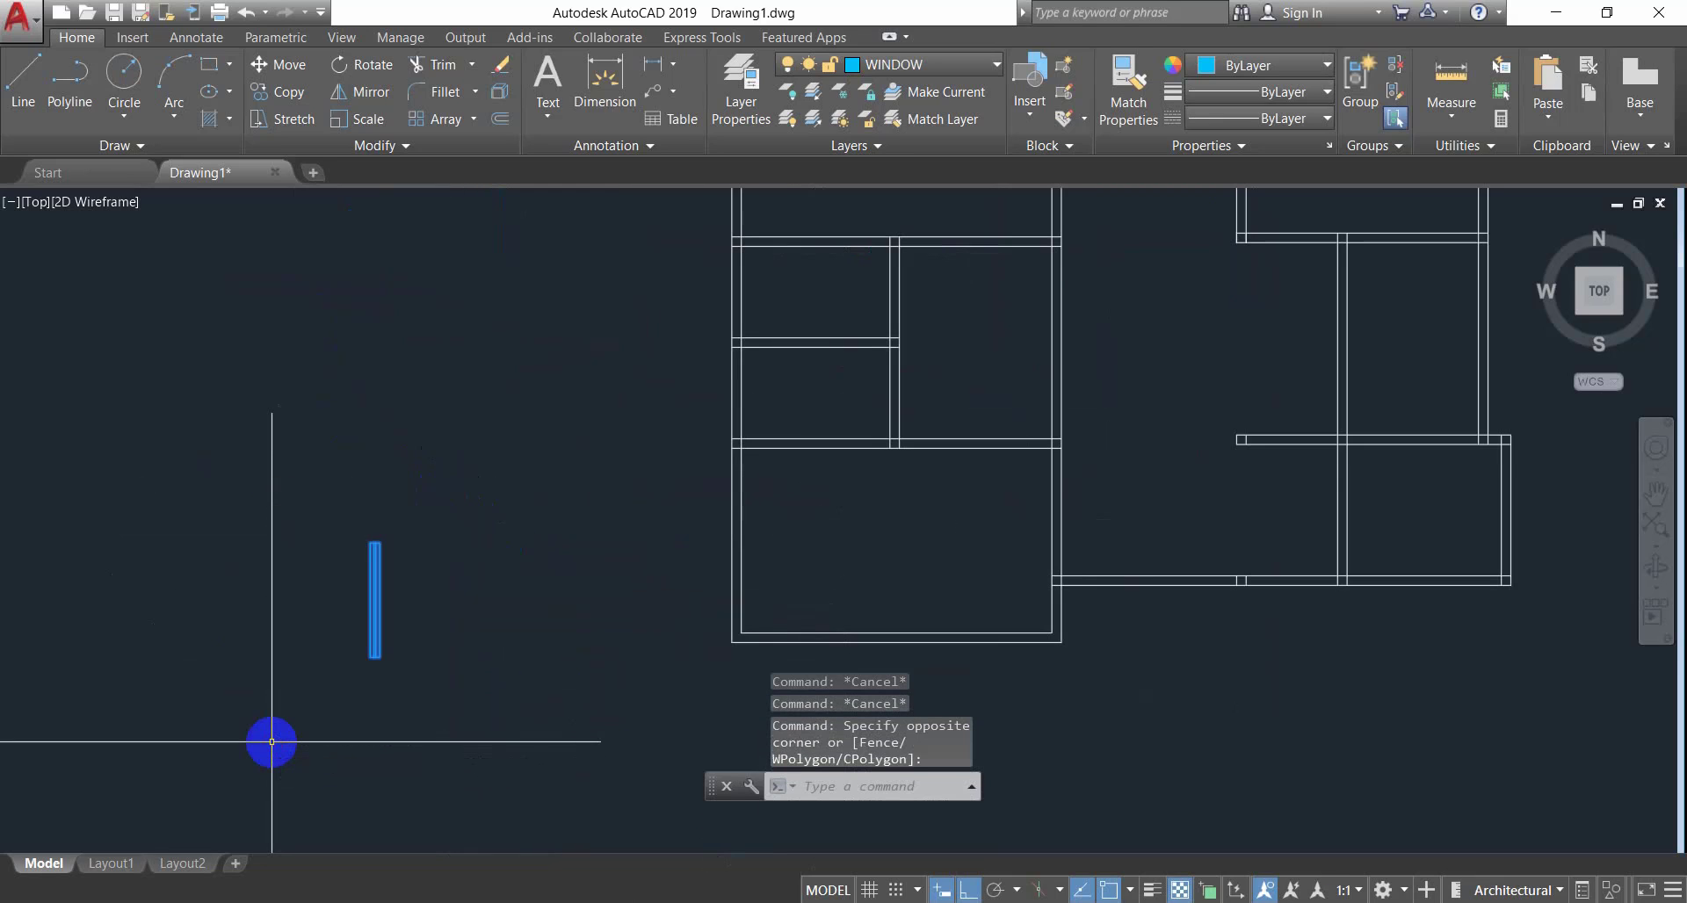
type("m")
key("Return")
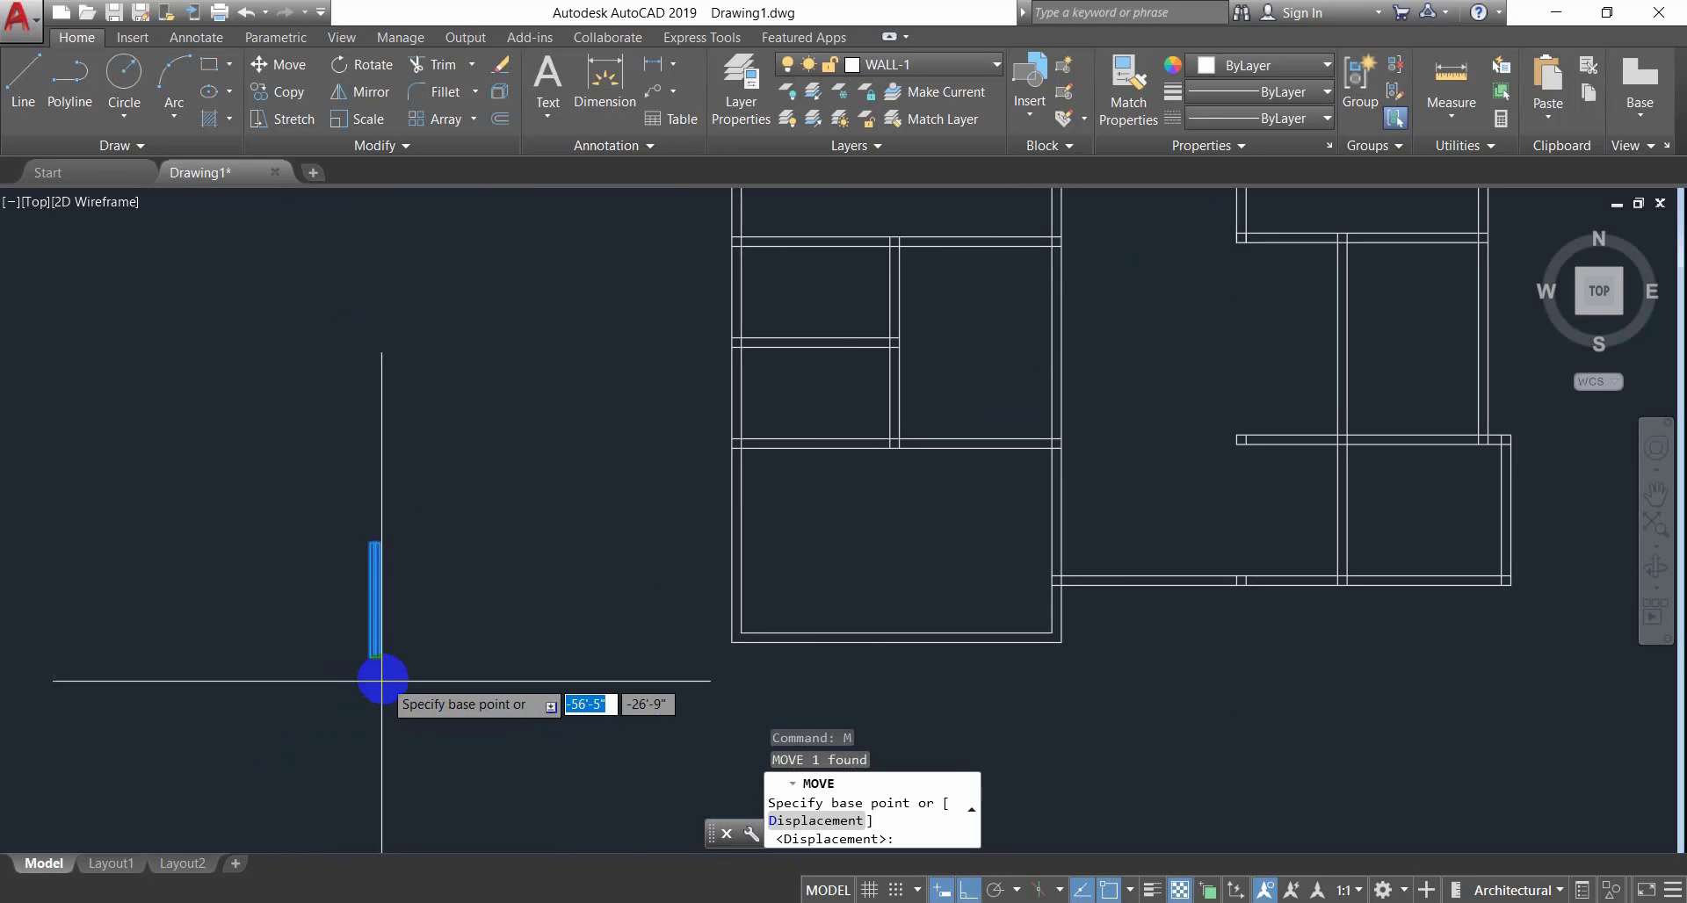
left_click(380, 656)
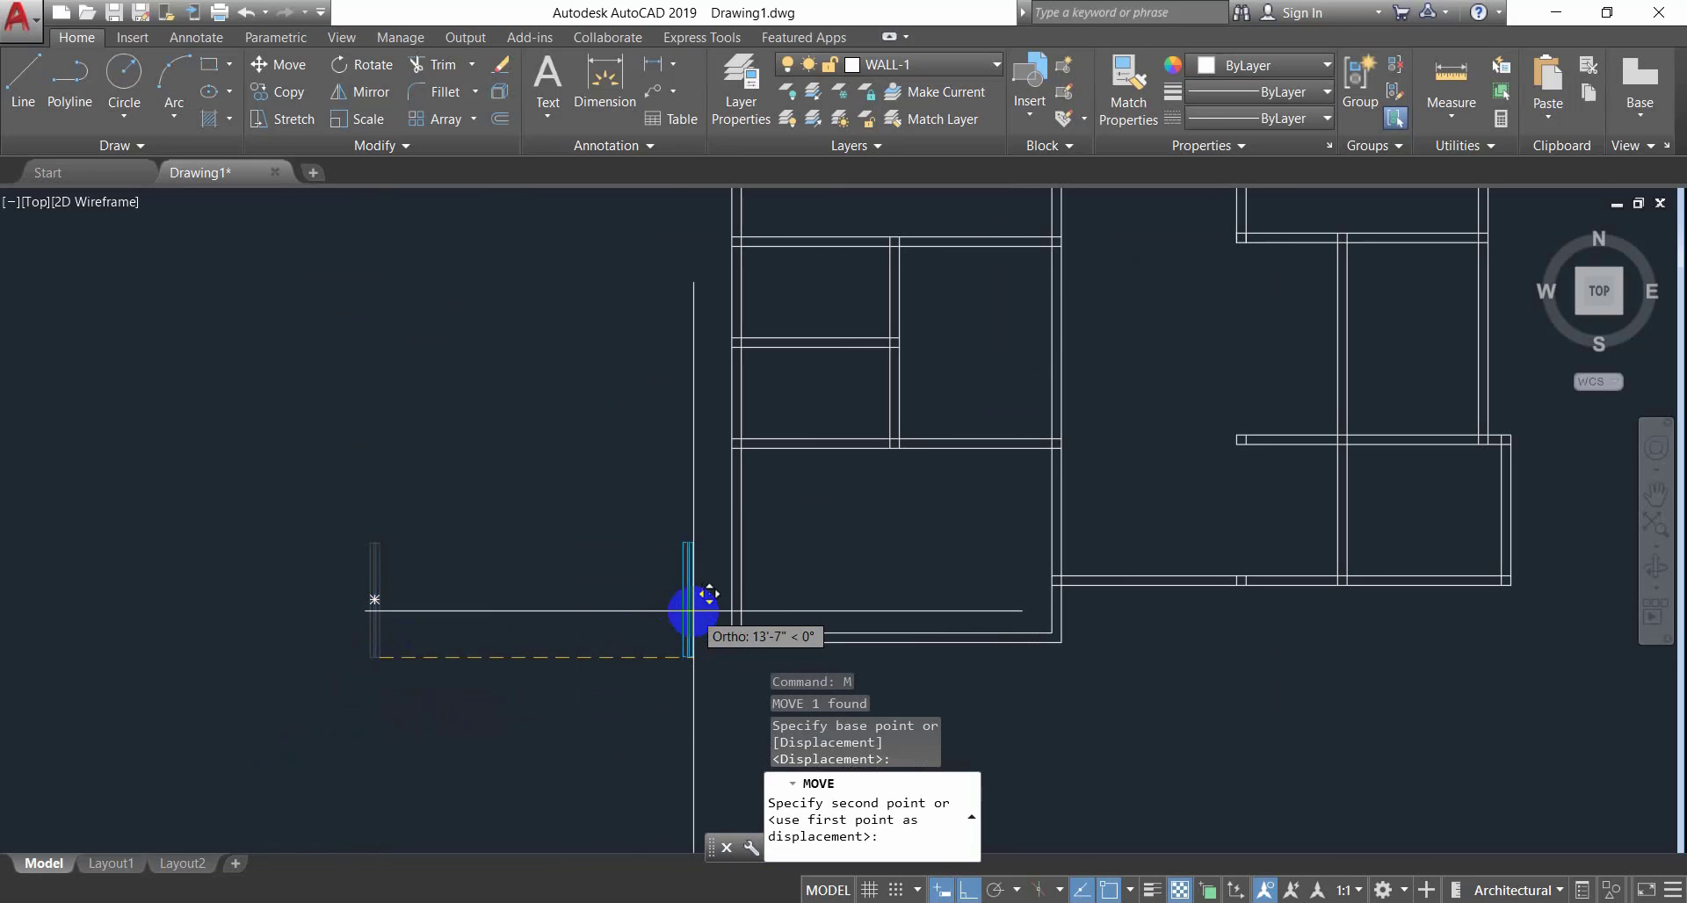
scroll(696, 603, "up", 4)
middle_click_drag(697, 602, 436, 601)
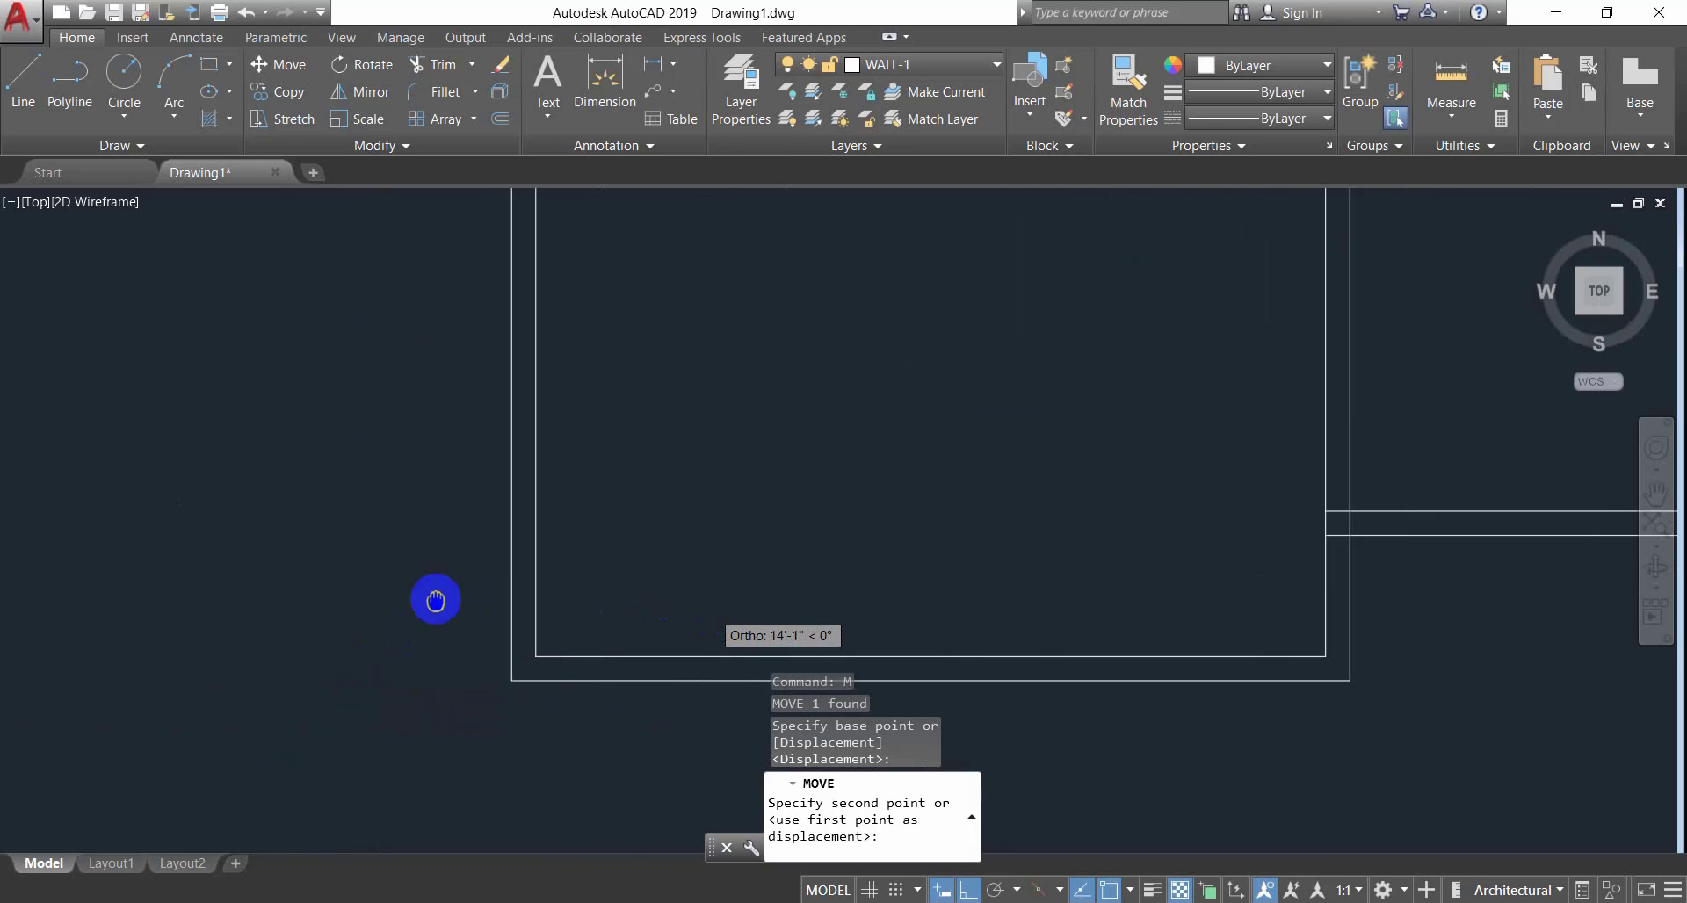
left_click(535, 518)
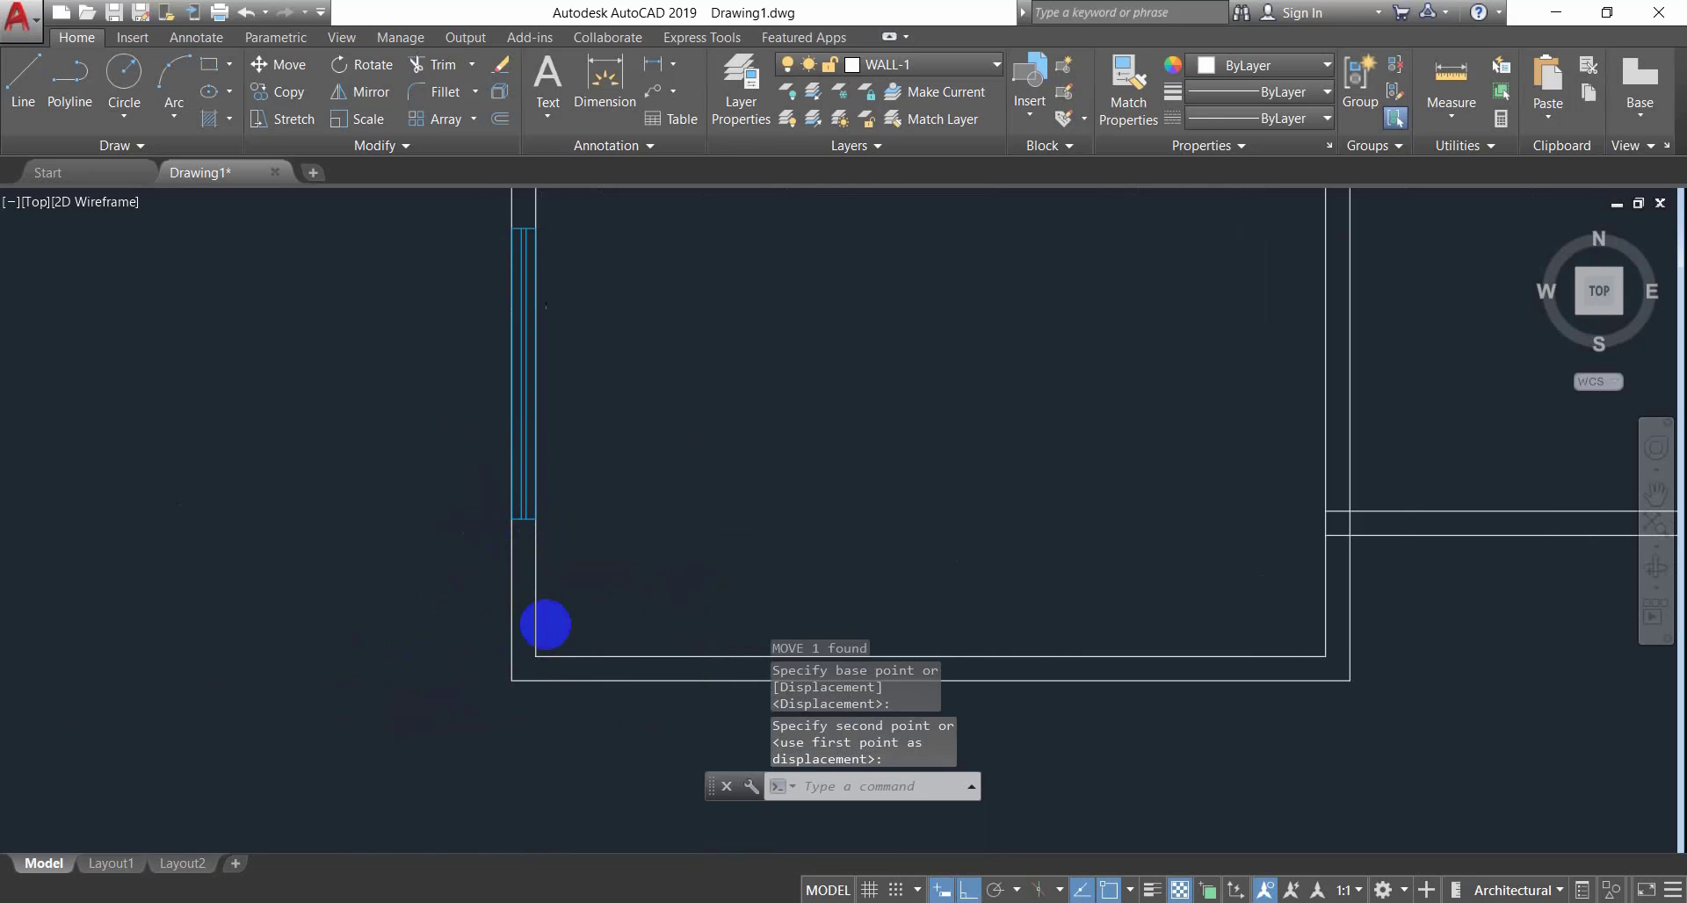
Trim both lines of the vertical partition crossing the dining area between the upper-right room and the kitchen.
scroll(516, 576, "down", 3)
mouse_move(545, 530)
middle_mouse_down()
mouse_move(546, 577)
mouse_move(474, 650)
mouse_move(301, 633)
mouse_move(128, 682)
middle_mouse_up()
middle_click_drag(799, 489, 770, 510)
scroll(760, 529, "down", 4)
scroll(770, 533, "up", 4)
key("Escape")
key("Escape")
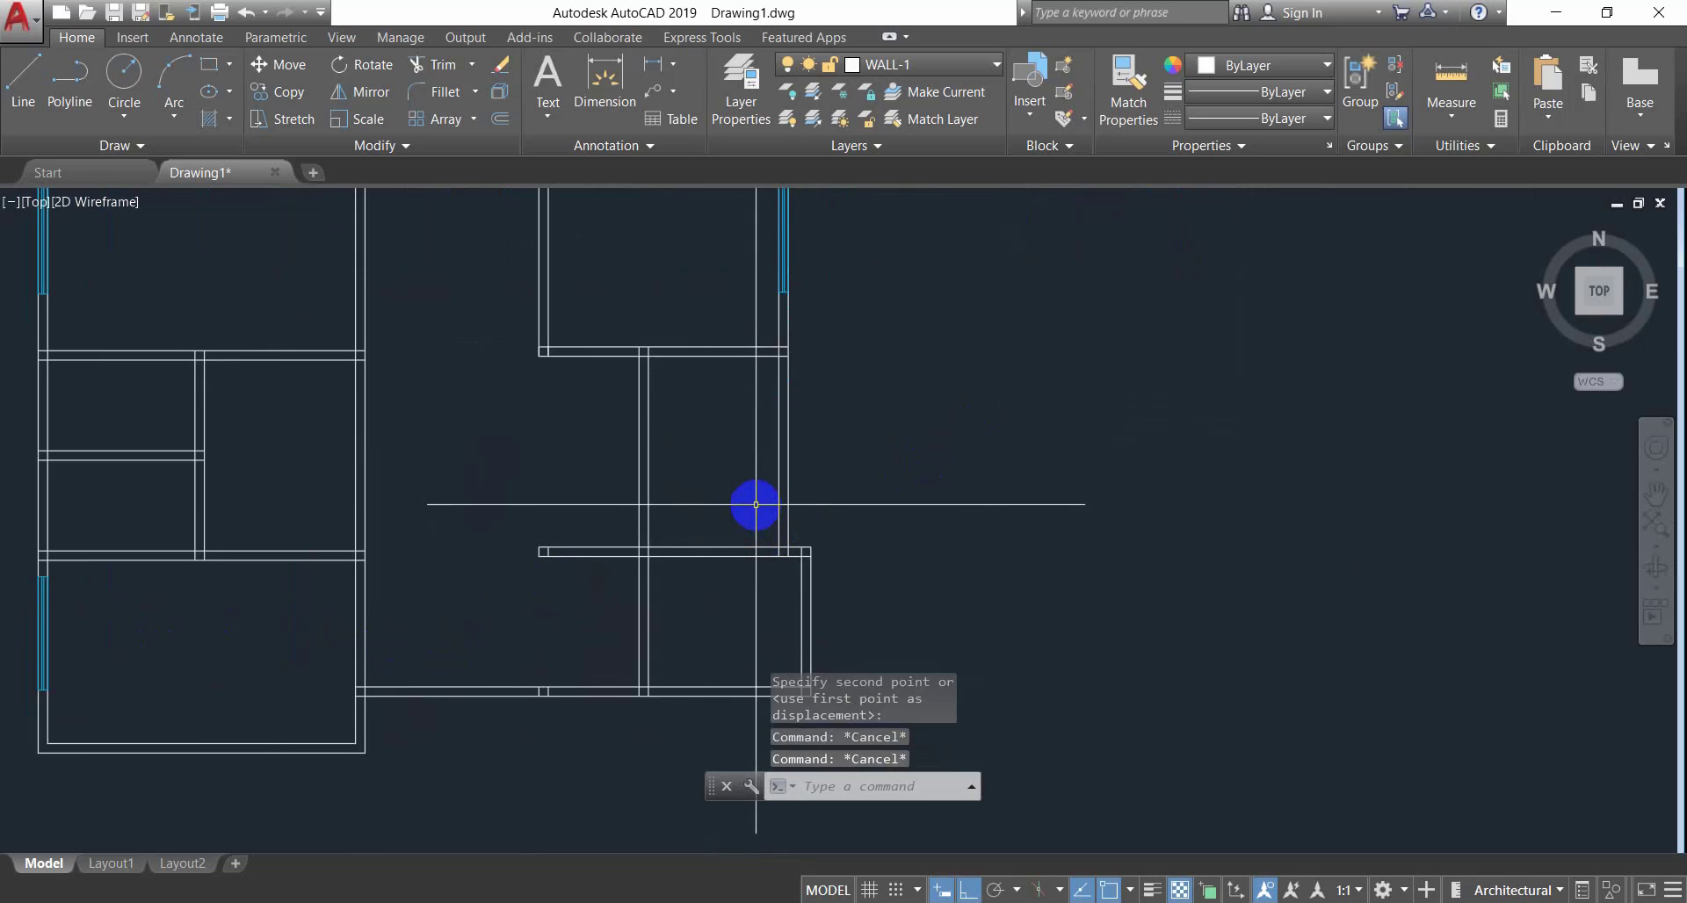
key("Escape")
key("Return")
key("Return")
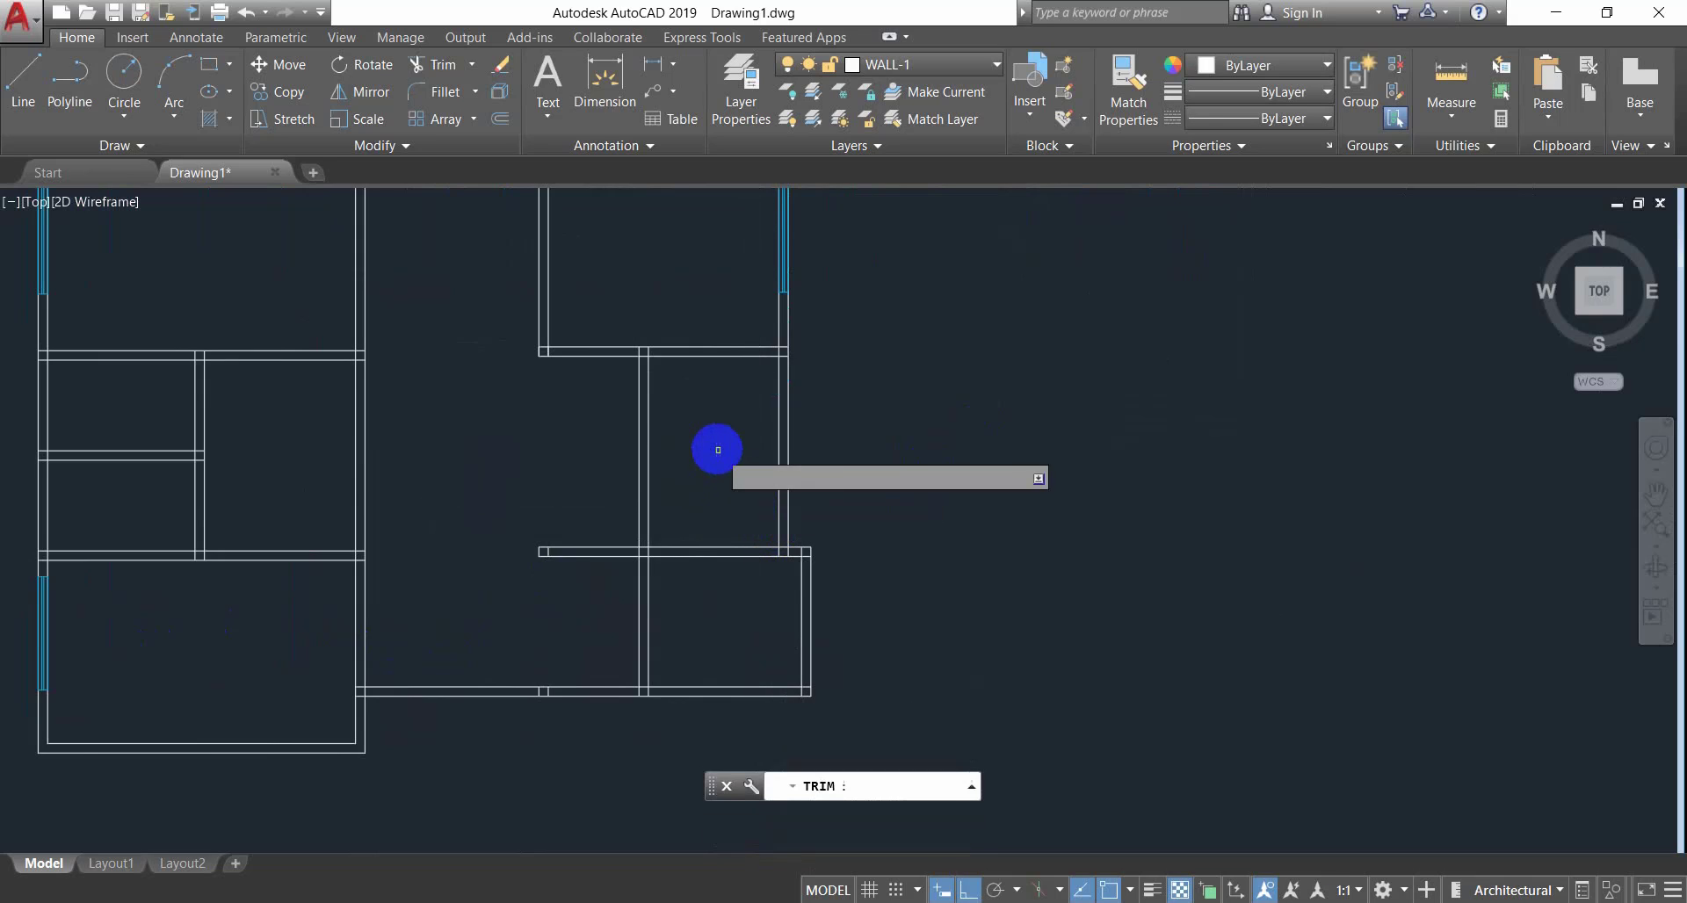
left_click(716, 449)
left_click(606, 480)
key("Escape")
key("Escape")
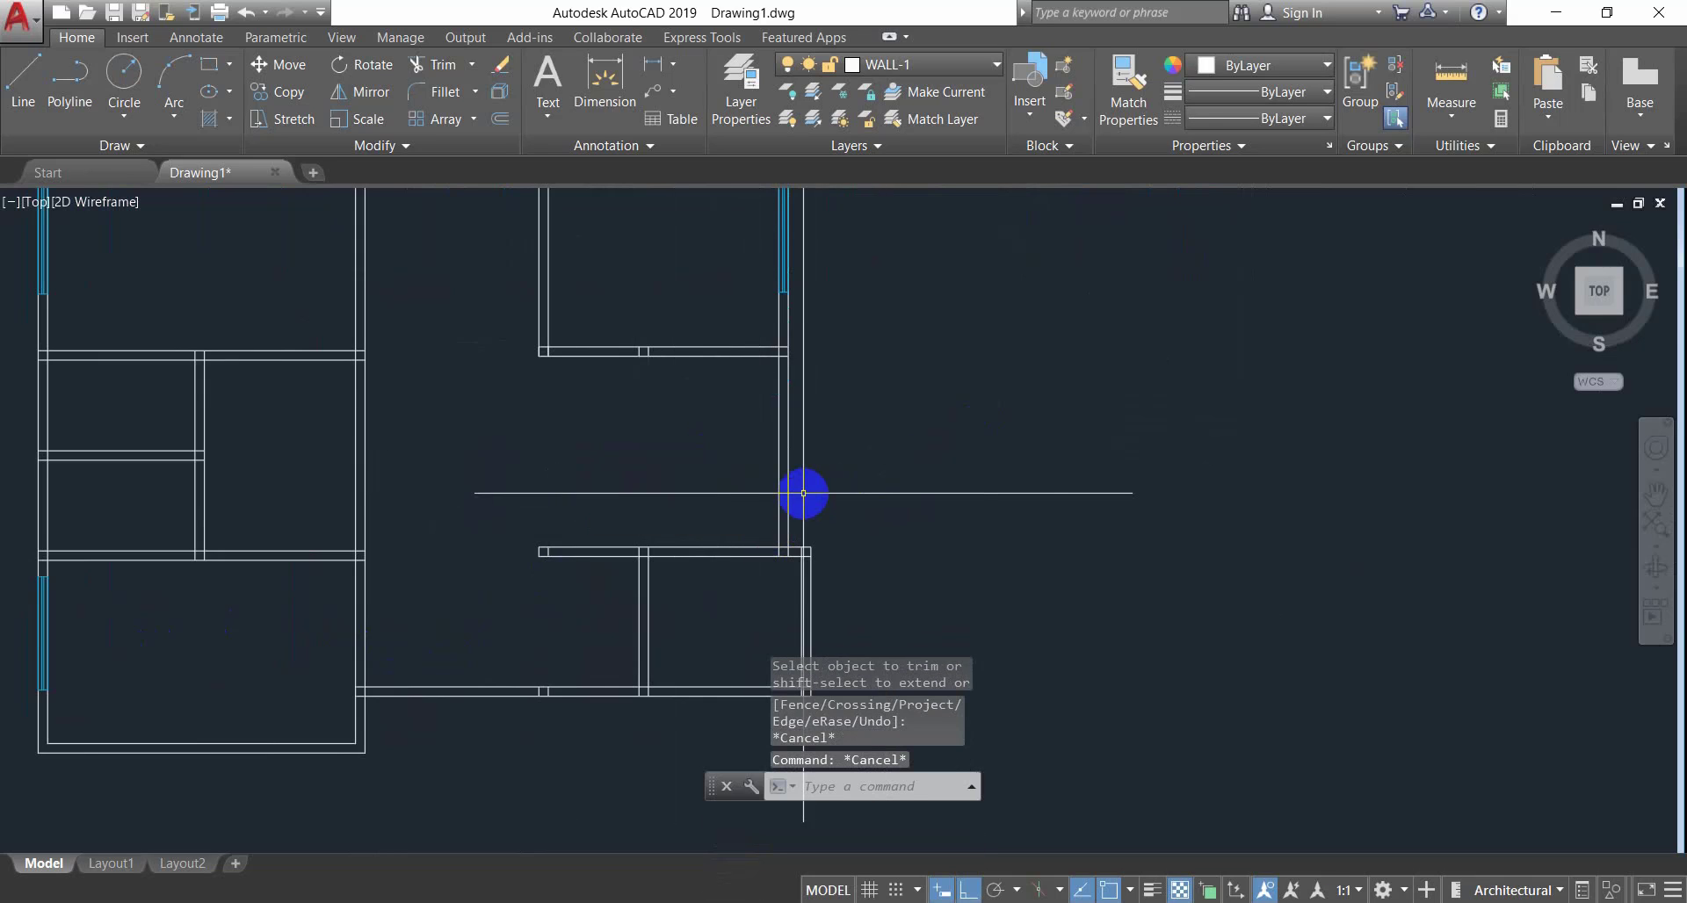
scroll(781, 454, "up", 2)
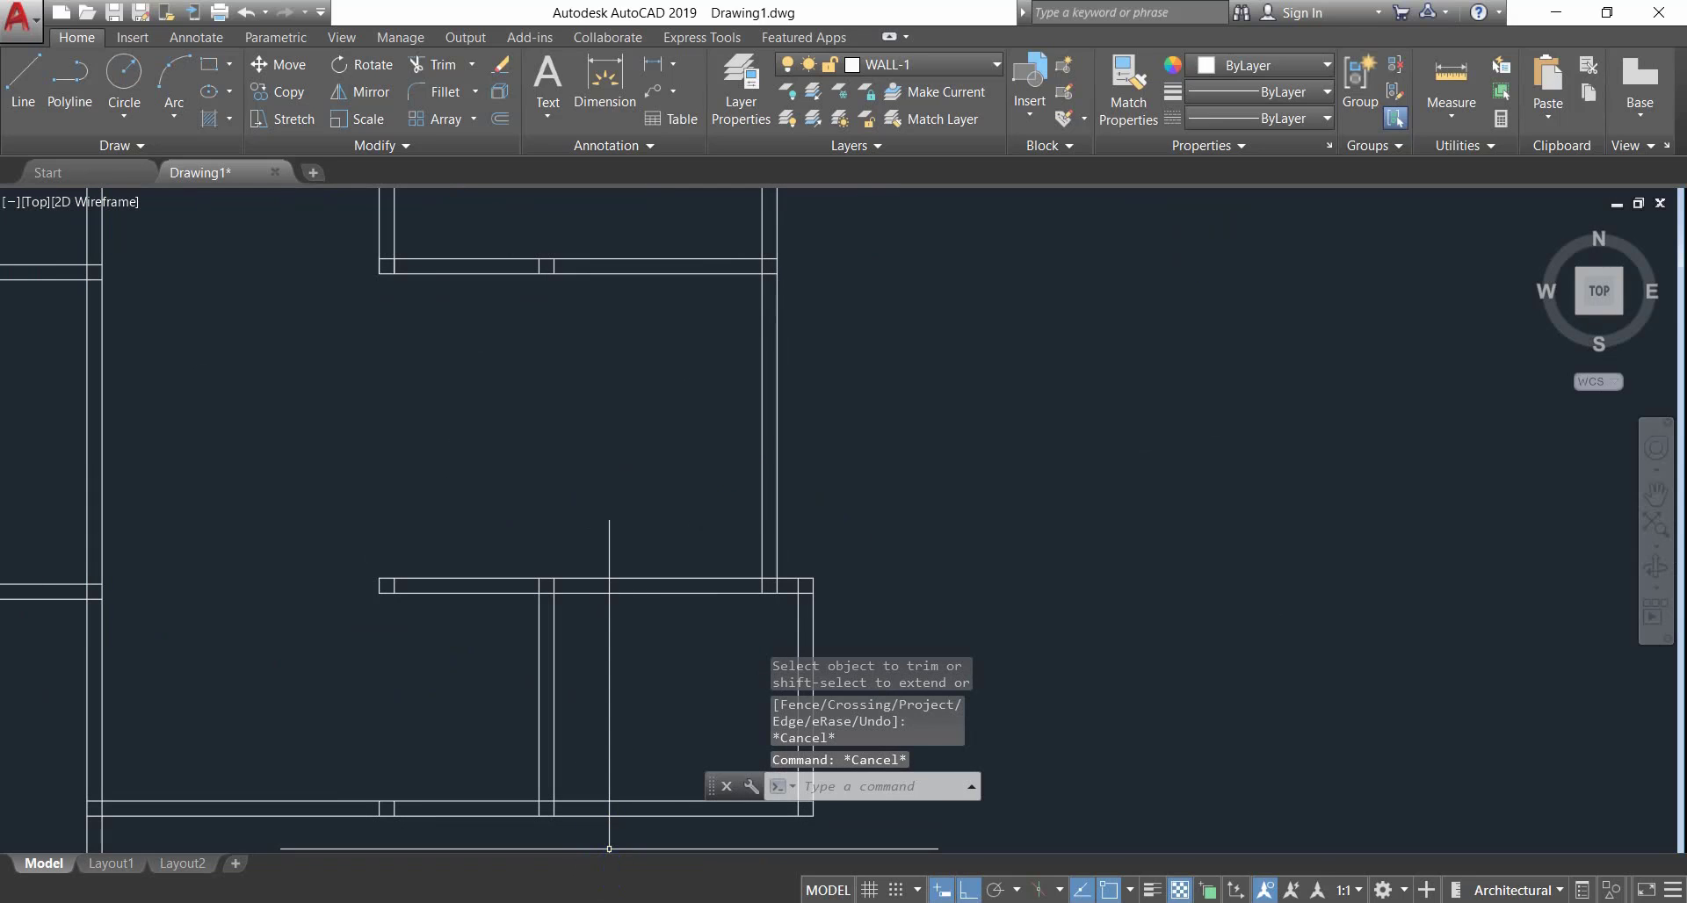
Switch to Photos to examine the window layout in the reference plan, and return to the AutoCAD drawing.
key("alt+Tab")
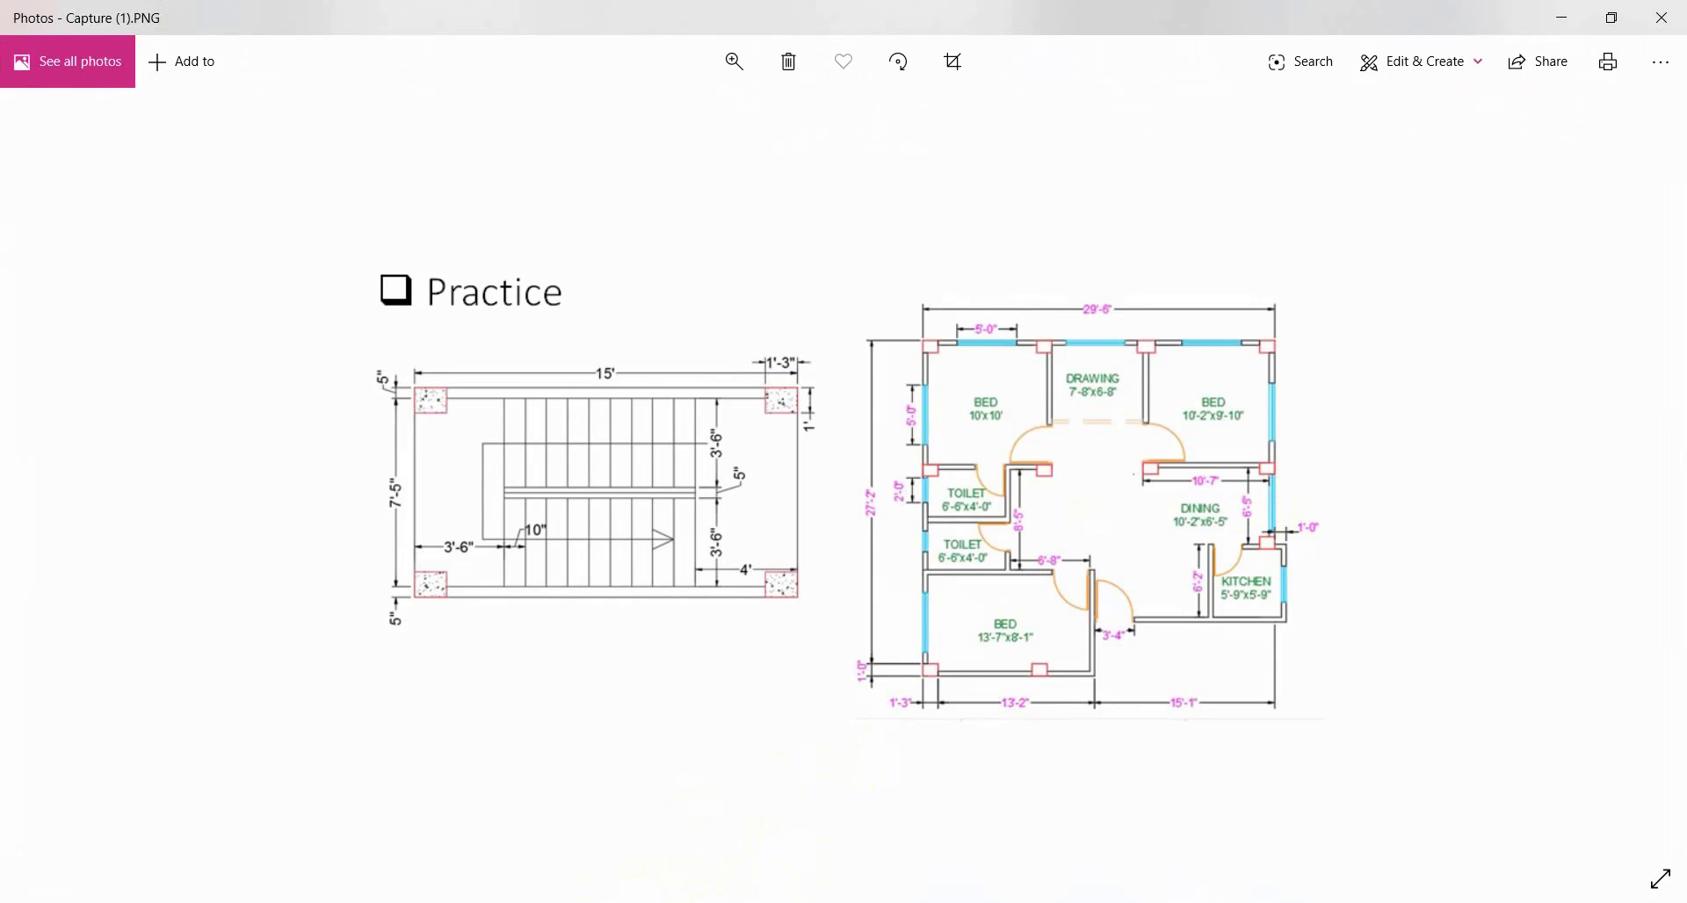
left_click(626, 902)
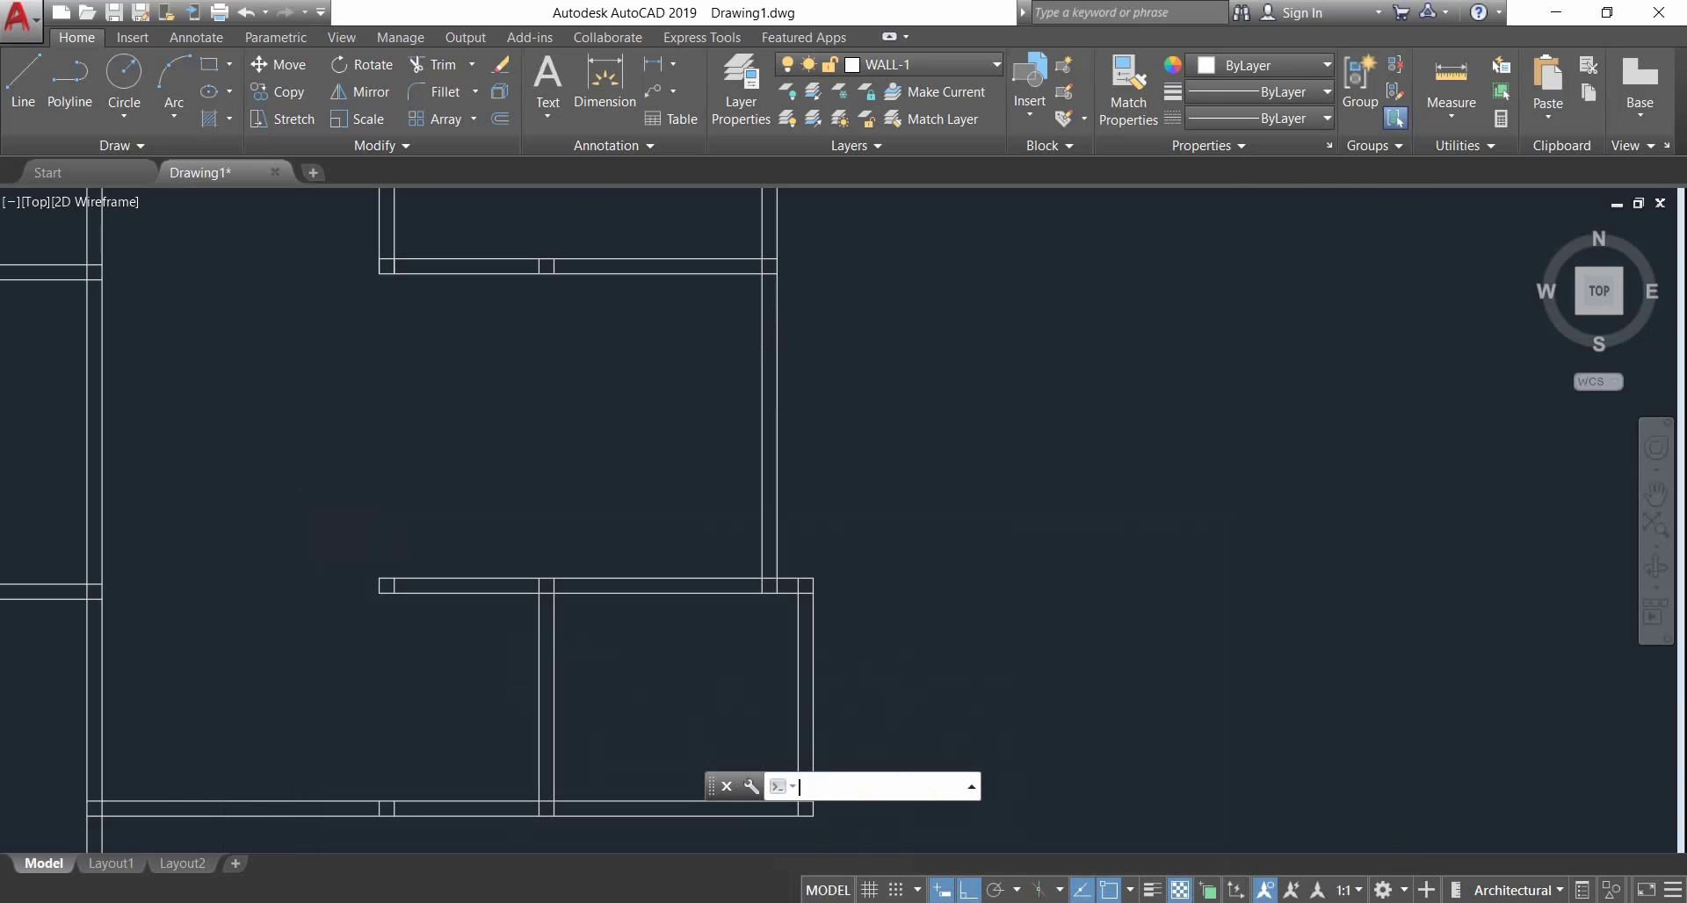
scroll(815, 611, "down", 3)
scroll(847, 565, "up", 2)
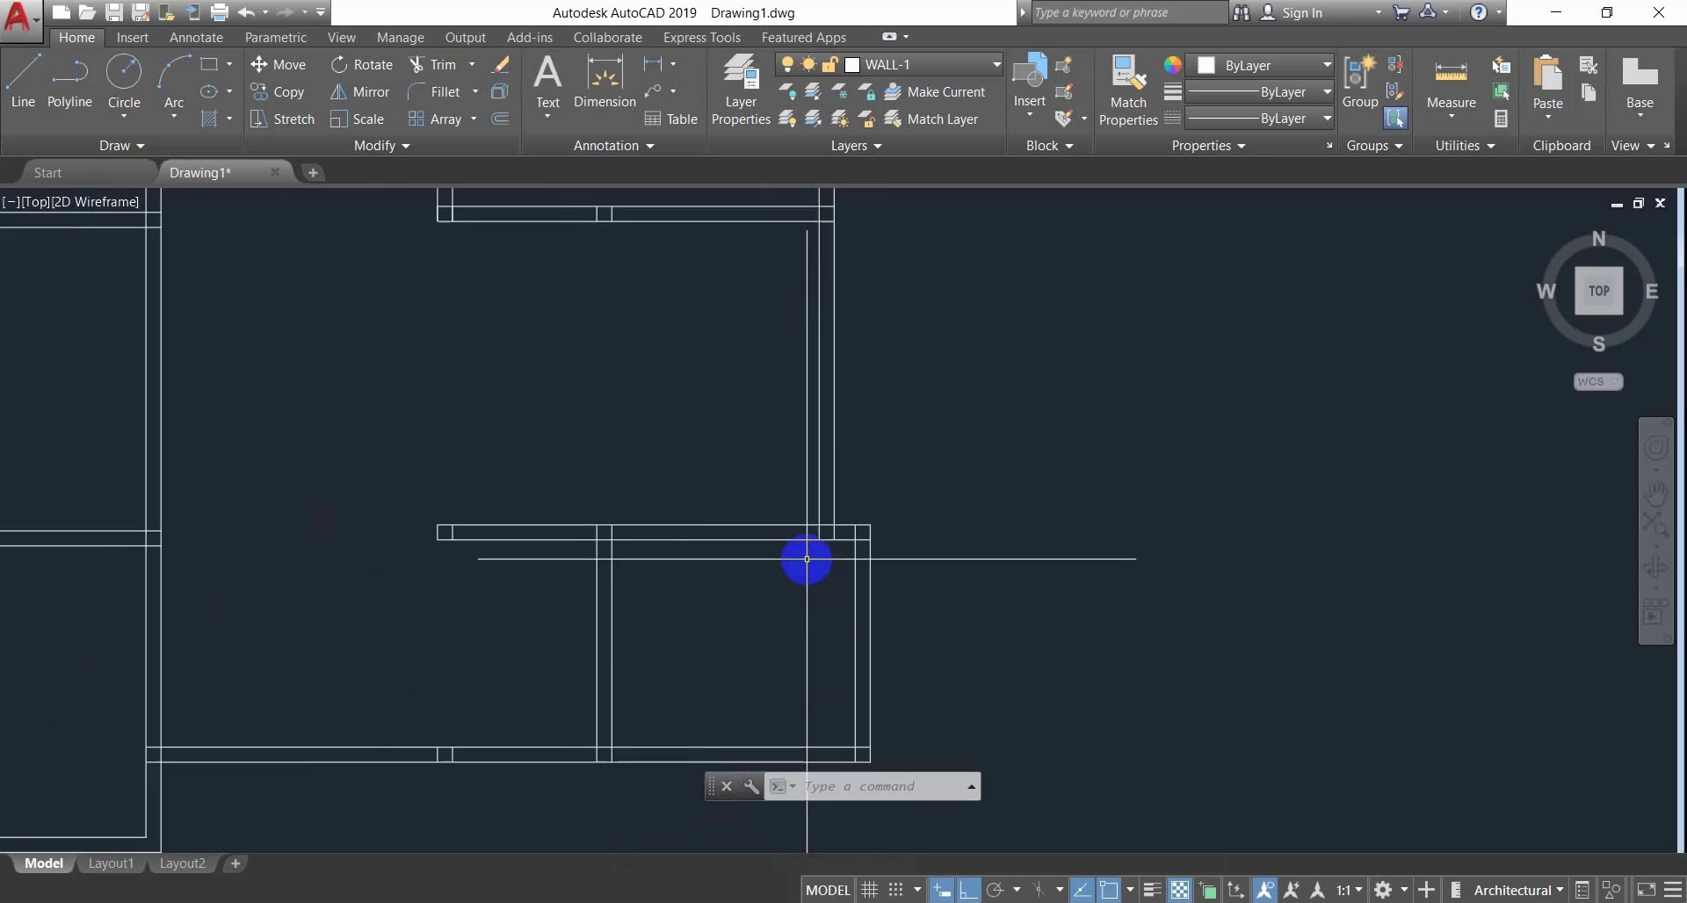
scroll(779, 586, "up", 1)
key("Escape")
key("Escape")
scroll(858, 603, "down", 5)
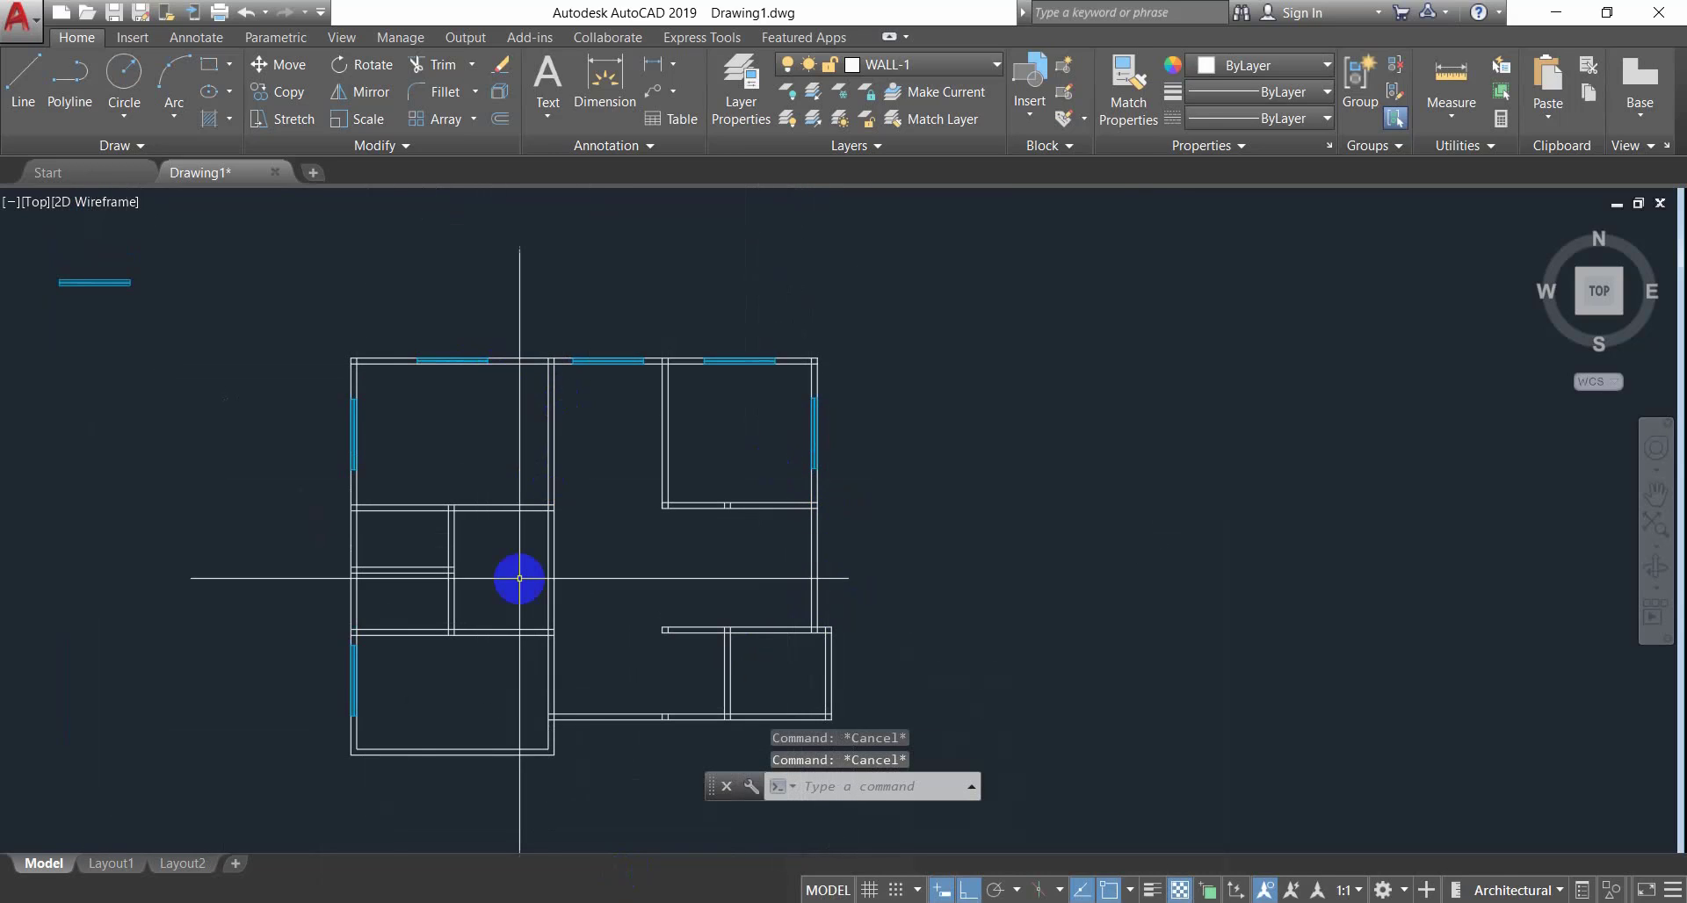
middle_click_drag(519, 578, 551, 499)
scroll(384, 611, "up", 3)
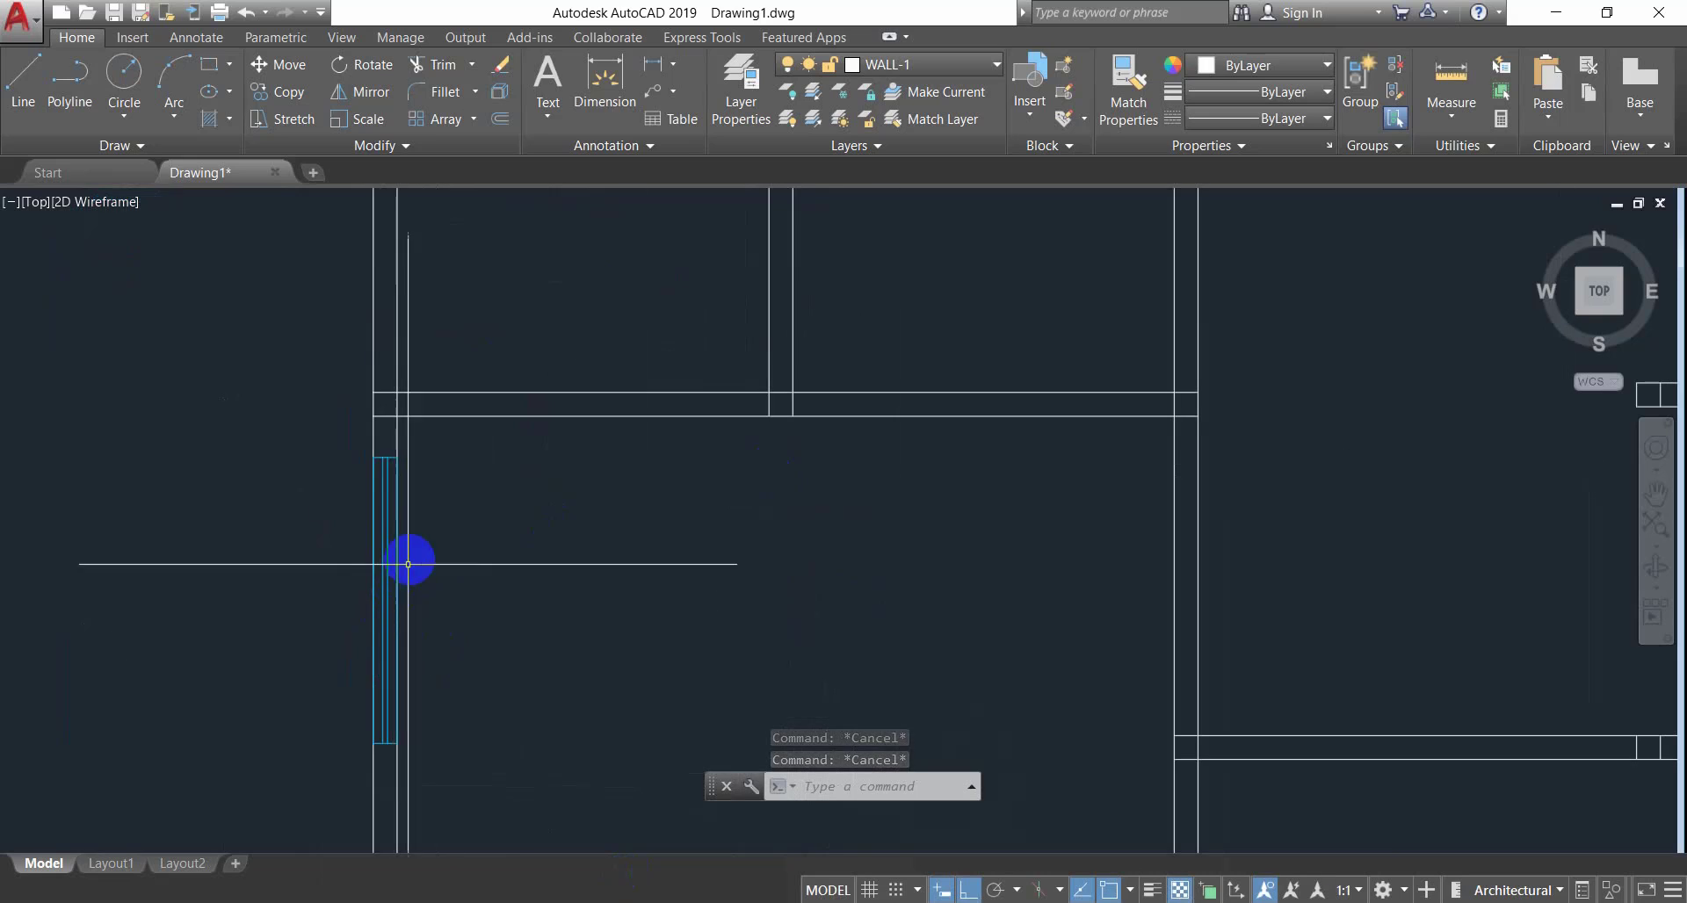
left_click(430, 443)
left_click(347, 531)
key("Escape")
left_click(489, 538)
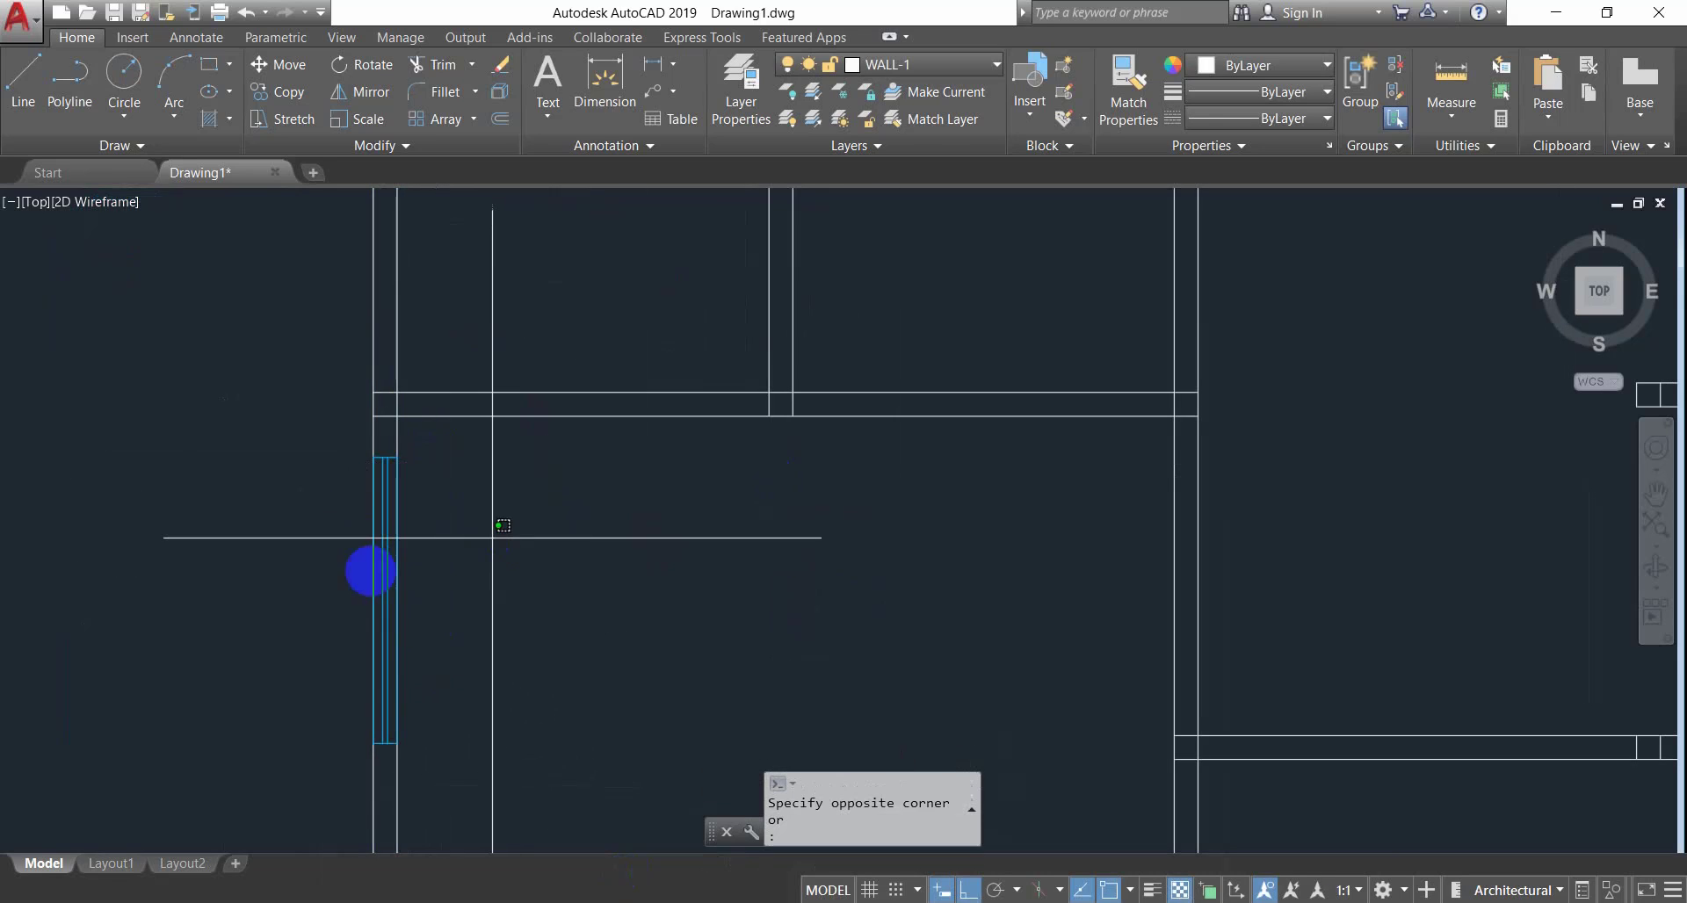
left_click(237, 613)
scroll(424, 627, "down", 4)
key("Escape")
Copy the lower-left room's vertical window by its midpoint onto the outer line of the dining area's right wall.
left_click(311, 545)
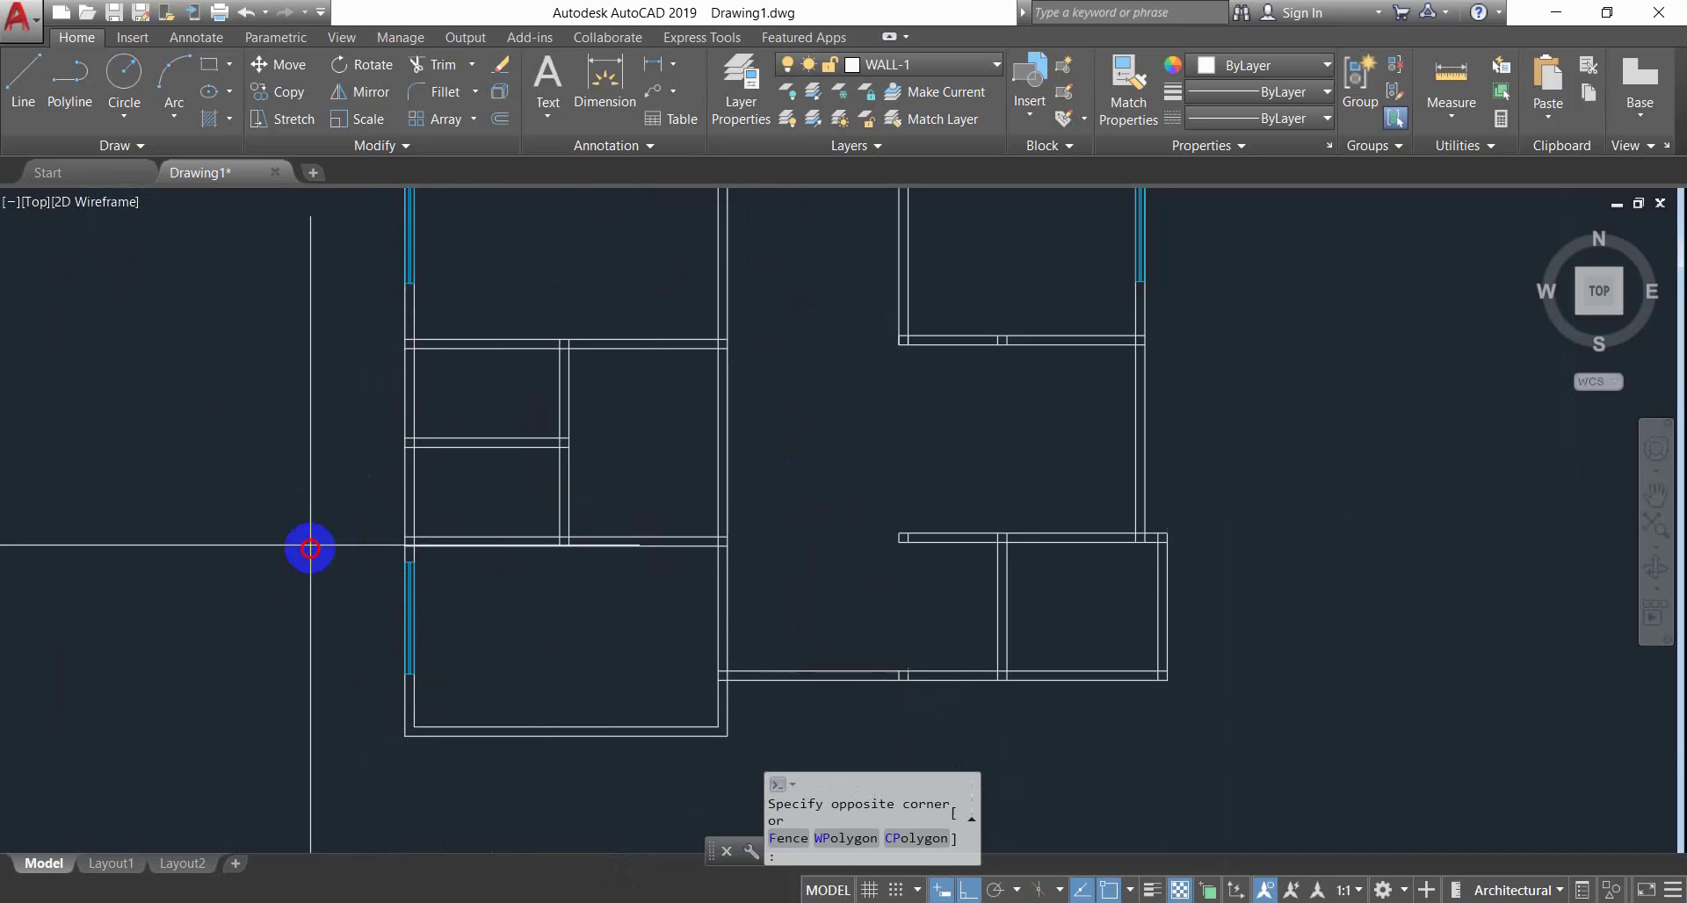
left_click(467, 699)
type("co")
key("Return")
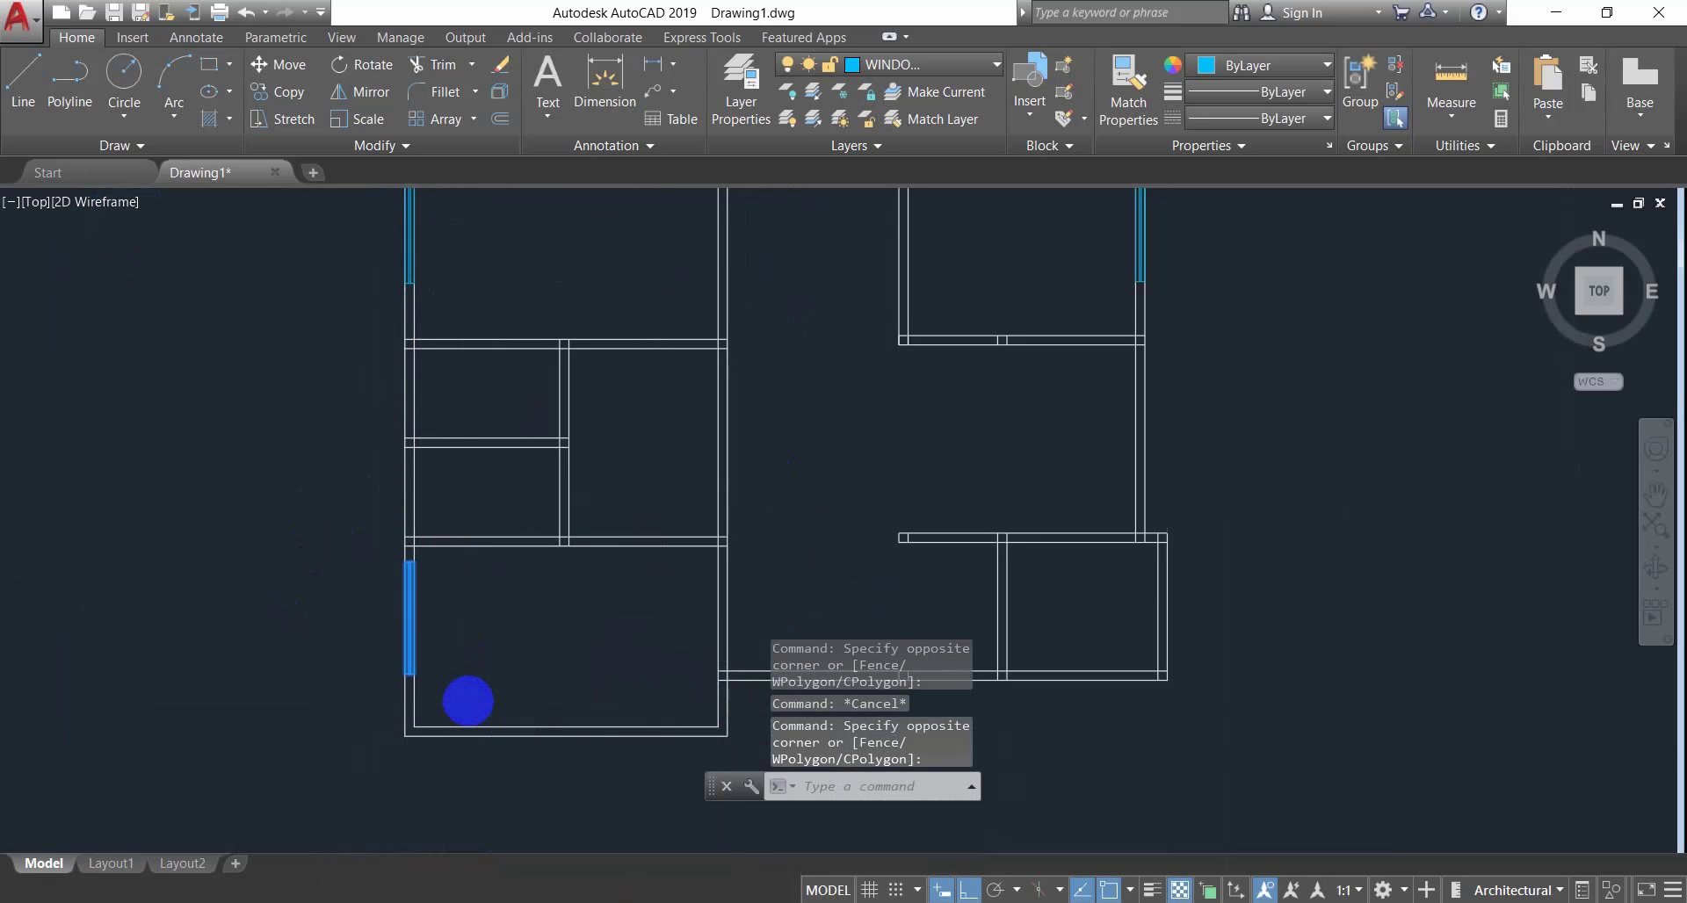
left_click(411, 618)
scroll(1133, 410, "up", 4)
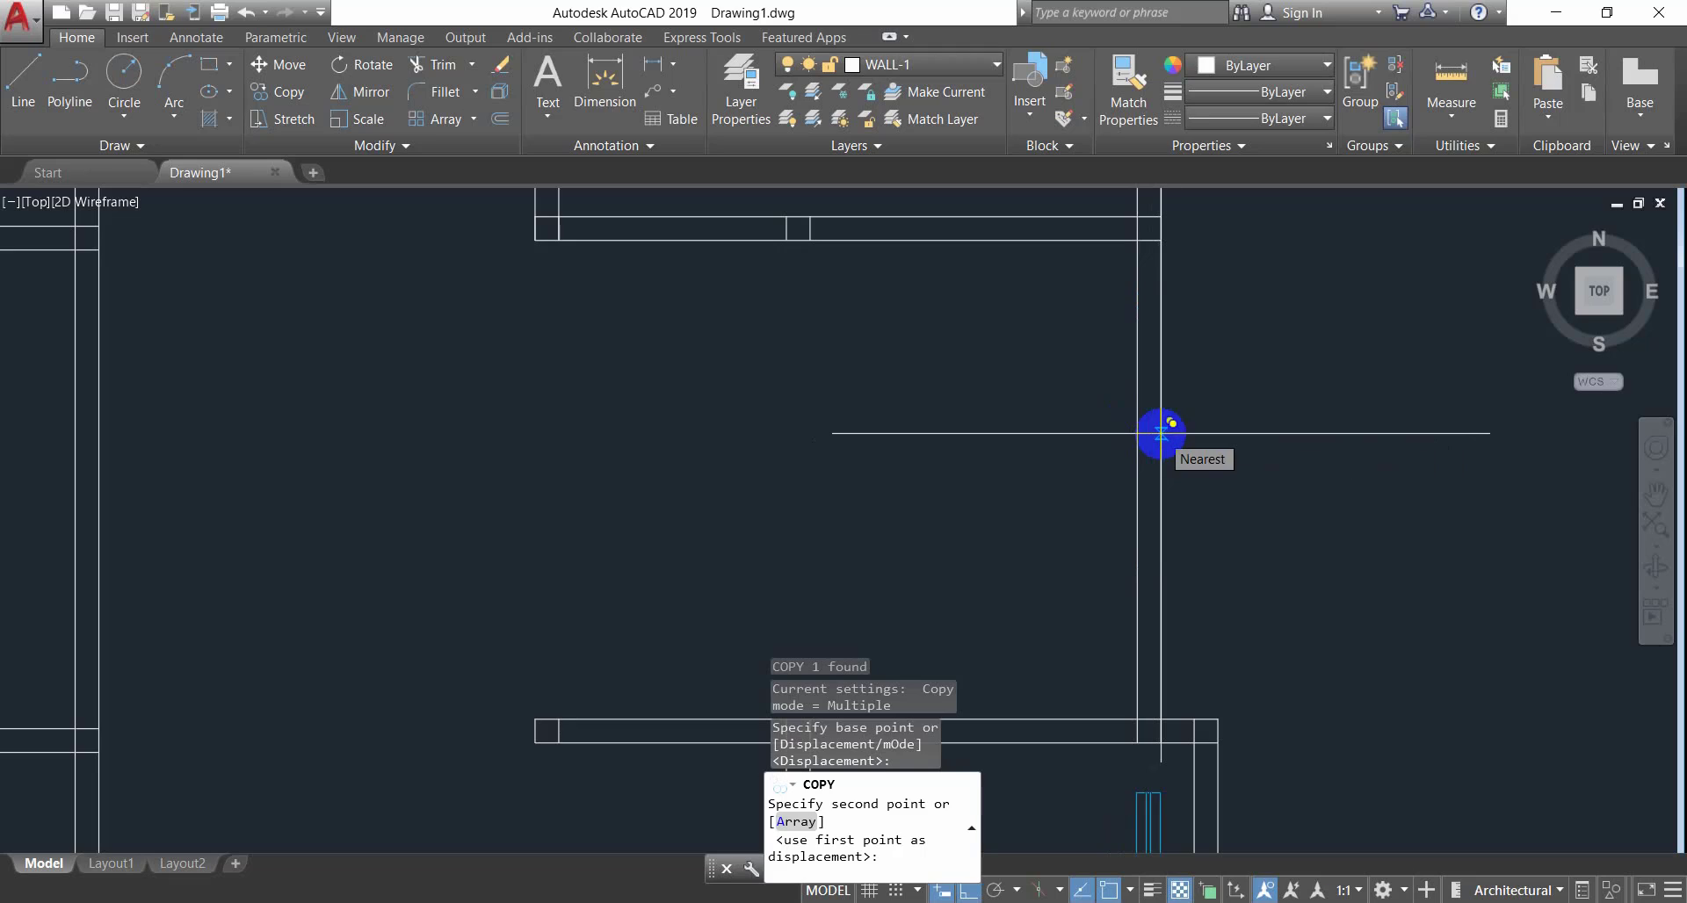
left_click(1161, 432)
key("Escape")
scroll(1009, 482, "down", 5)
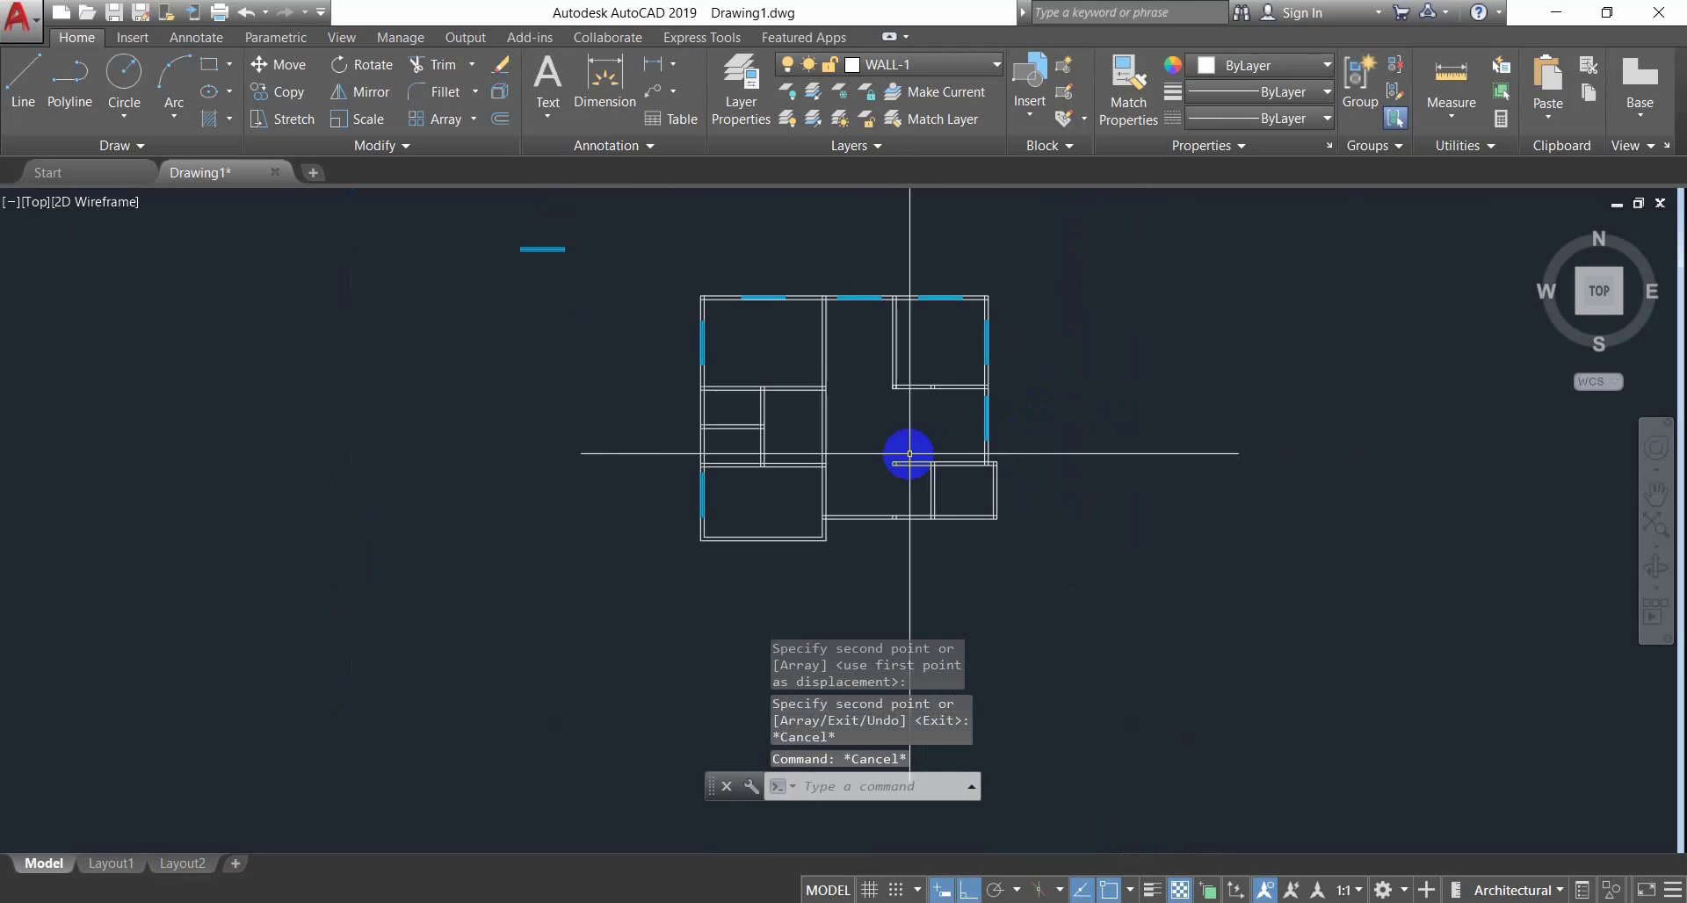
Switch to Photos to examine the toilet windows and their size in the reference plan, and return to AutoCAD.
scroll(763, 461, "up", 2)
scroll(768, 474, "down", 2)
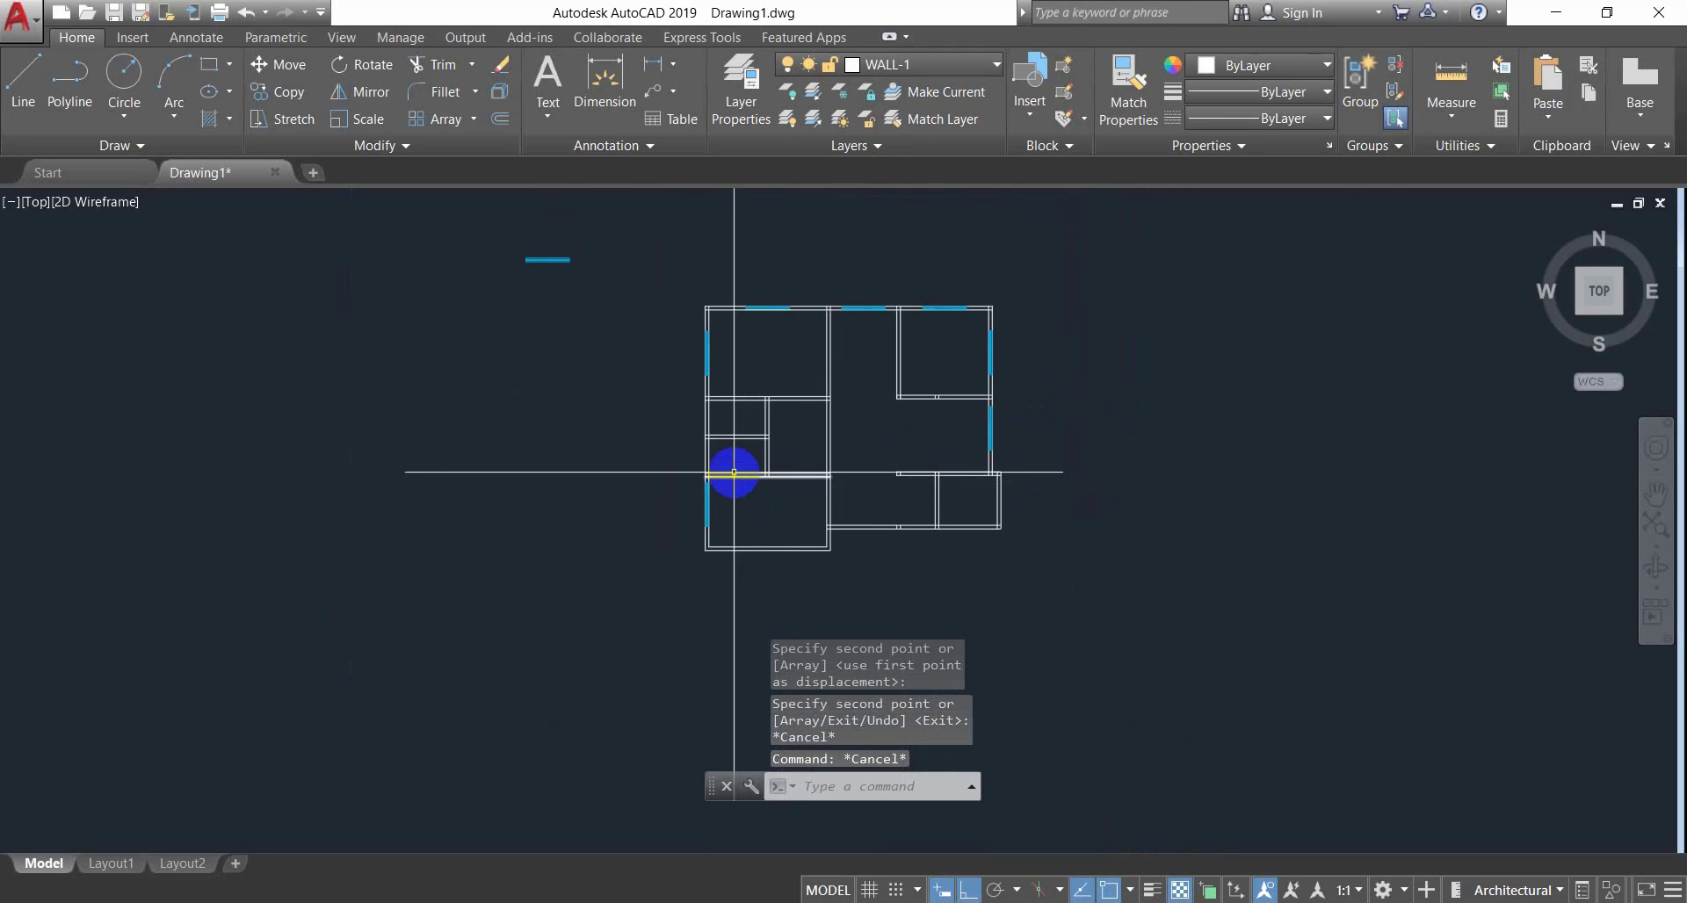
scroll(727, 470, "up", 4)
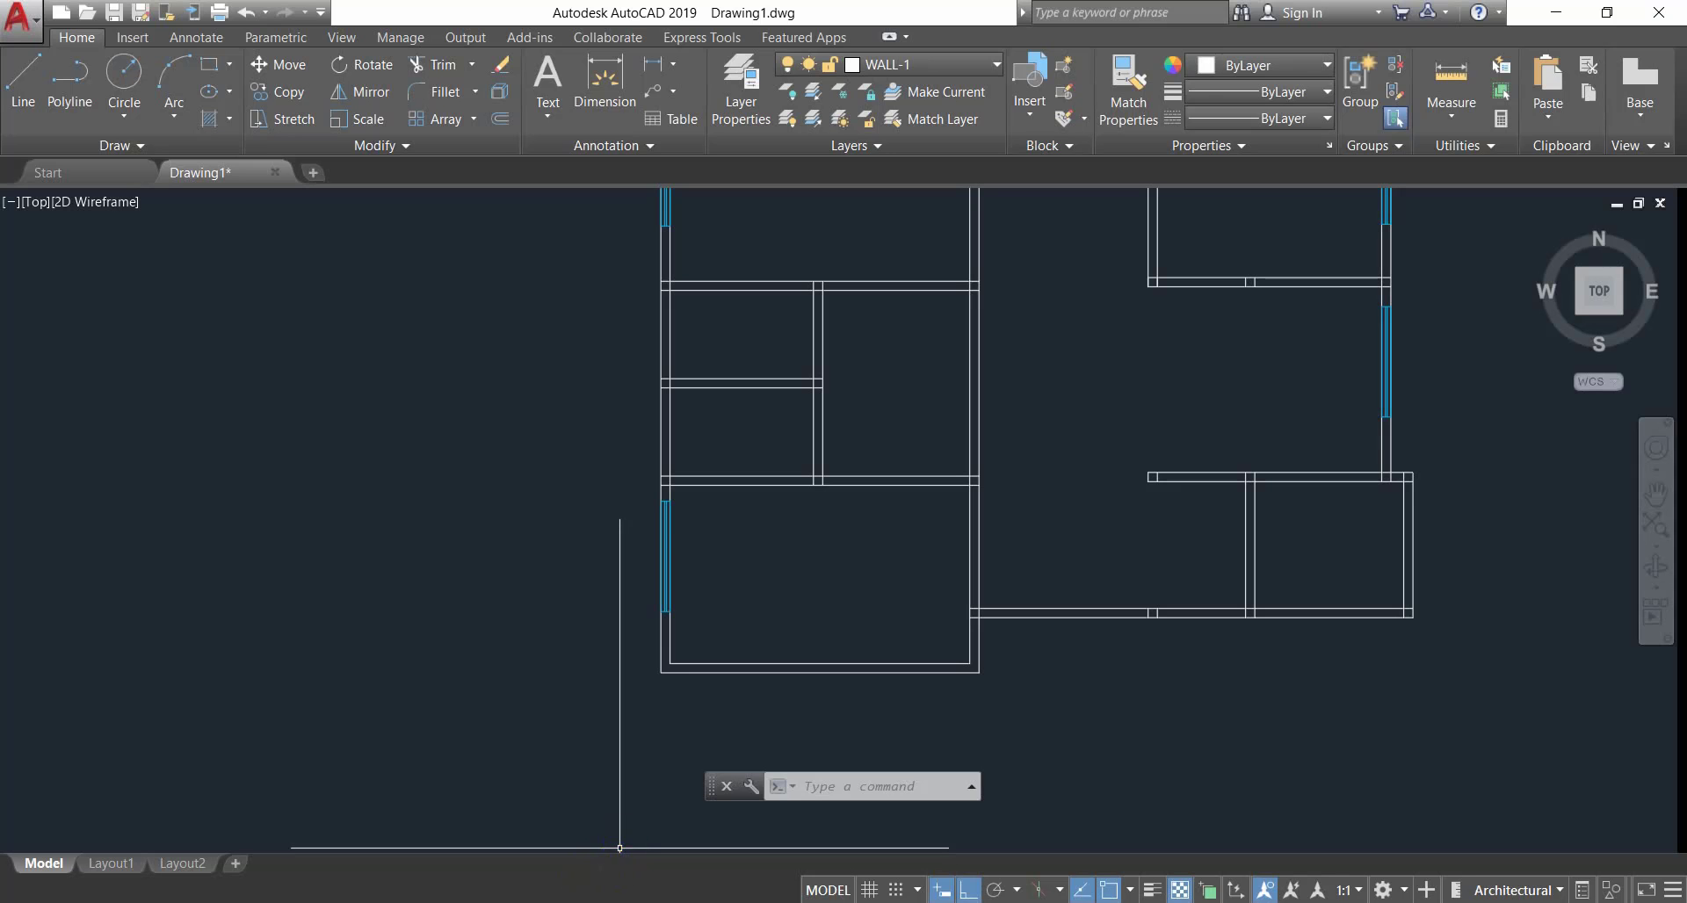
left_click(614, 901)
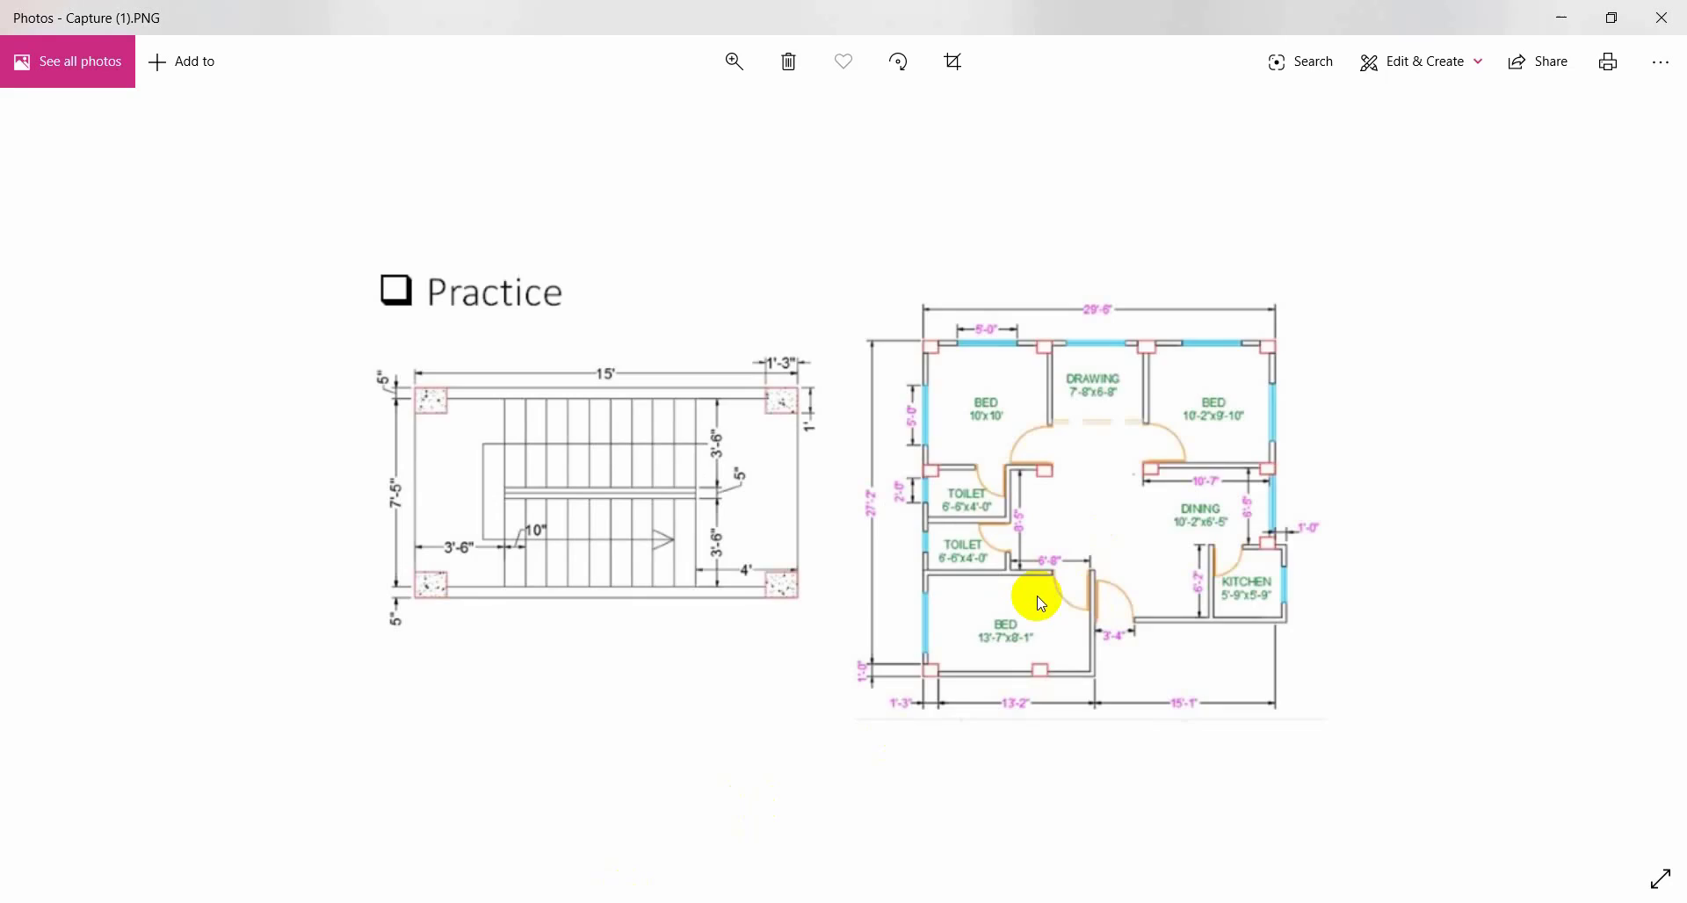
scroll(1035, 597, "up", 3)
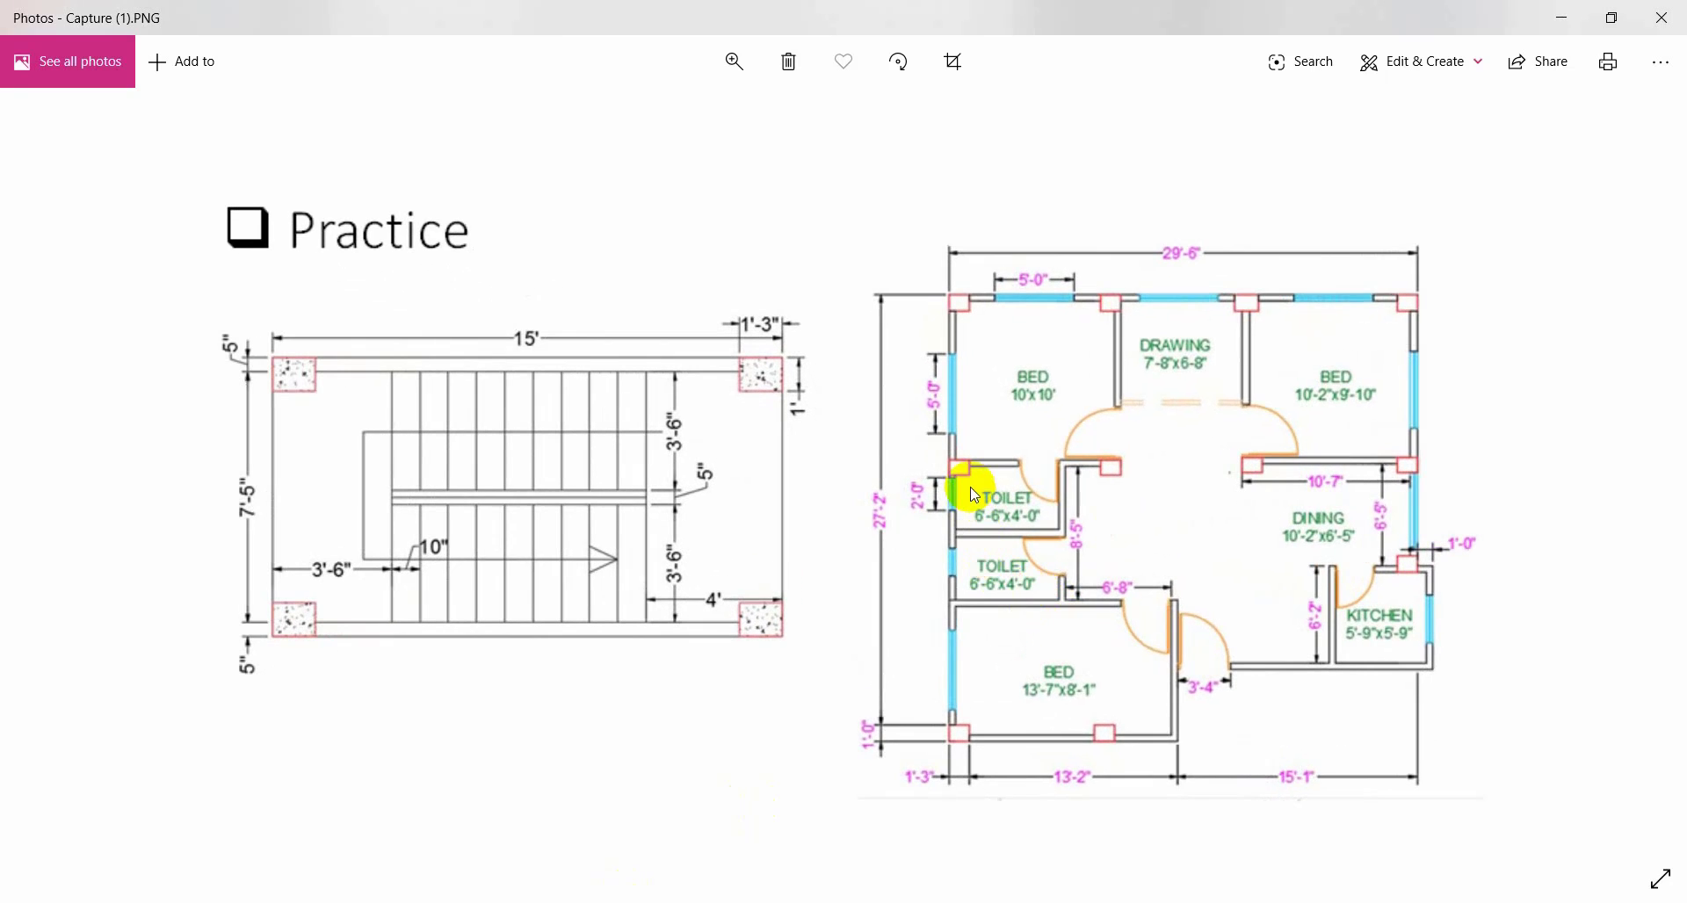
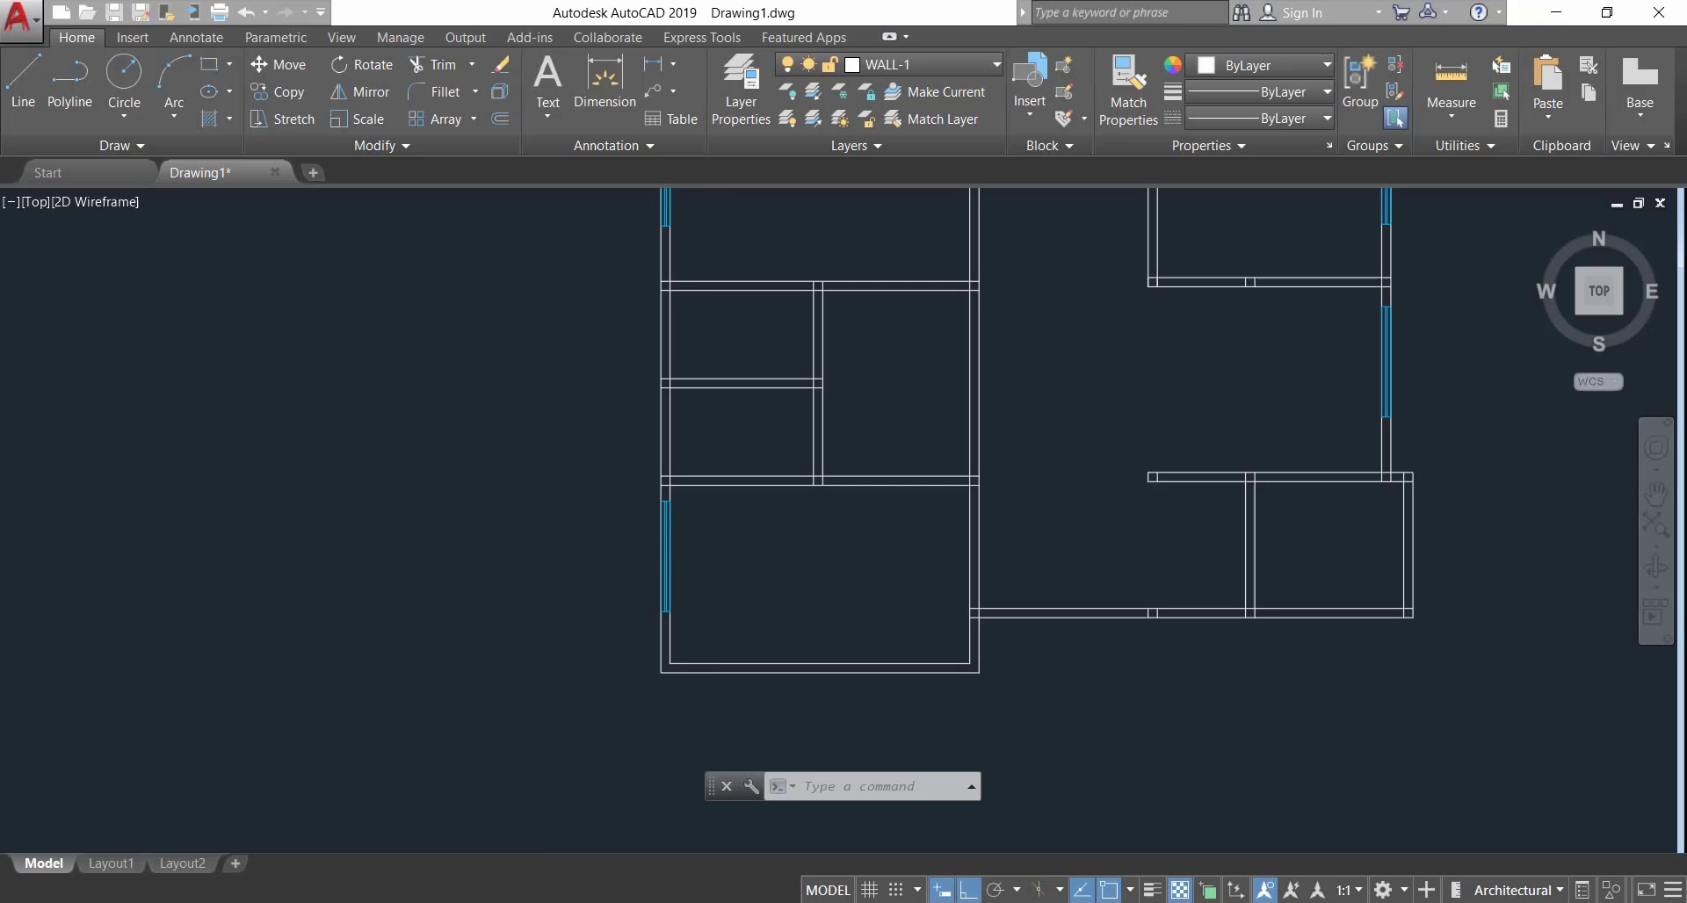
middle_click_drag(715, 610, 682, 629)
key("Escape")
key("Escape")
key("Escape")
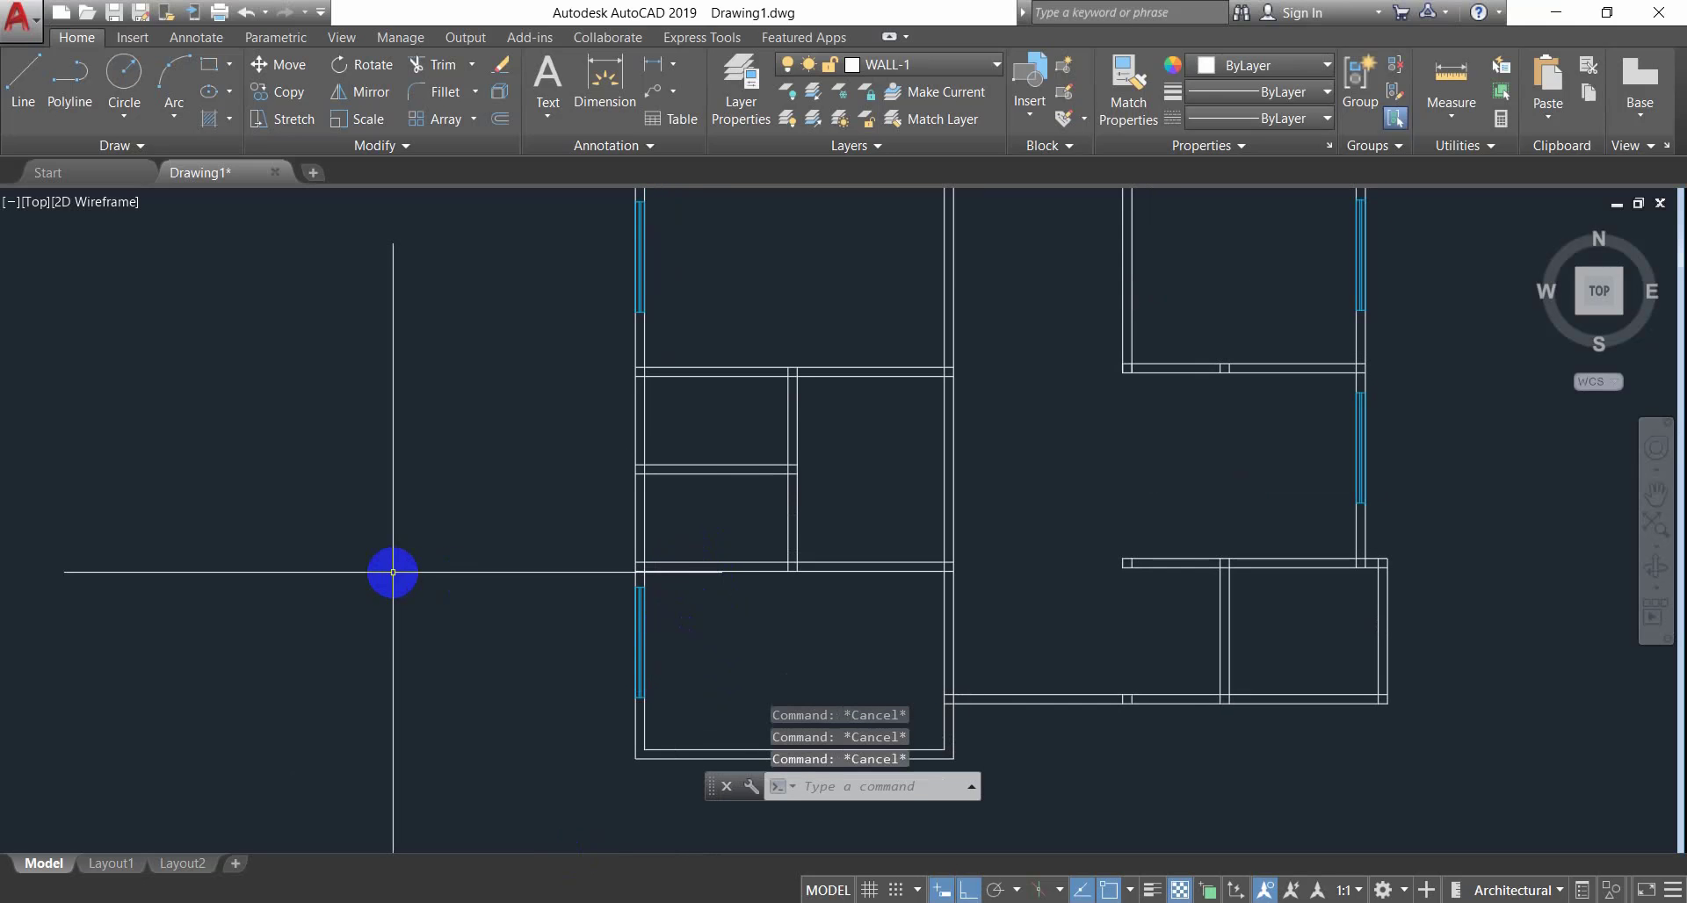
Make the window layer current and draw a 2' by 5" rectangle in the empty space beside the plan's left wall.
left_click(874, 69)
left_click(901, 251)
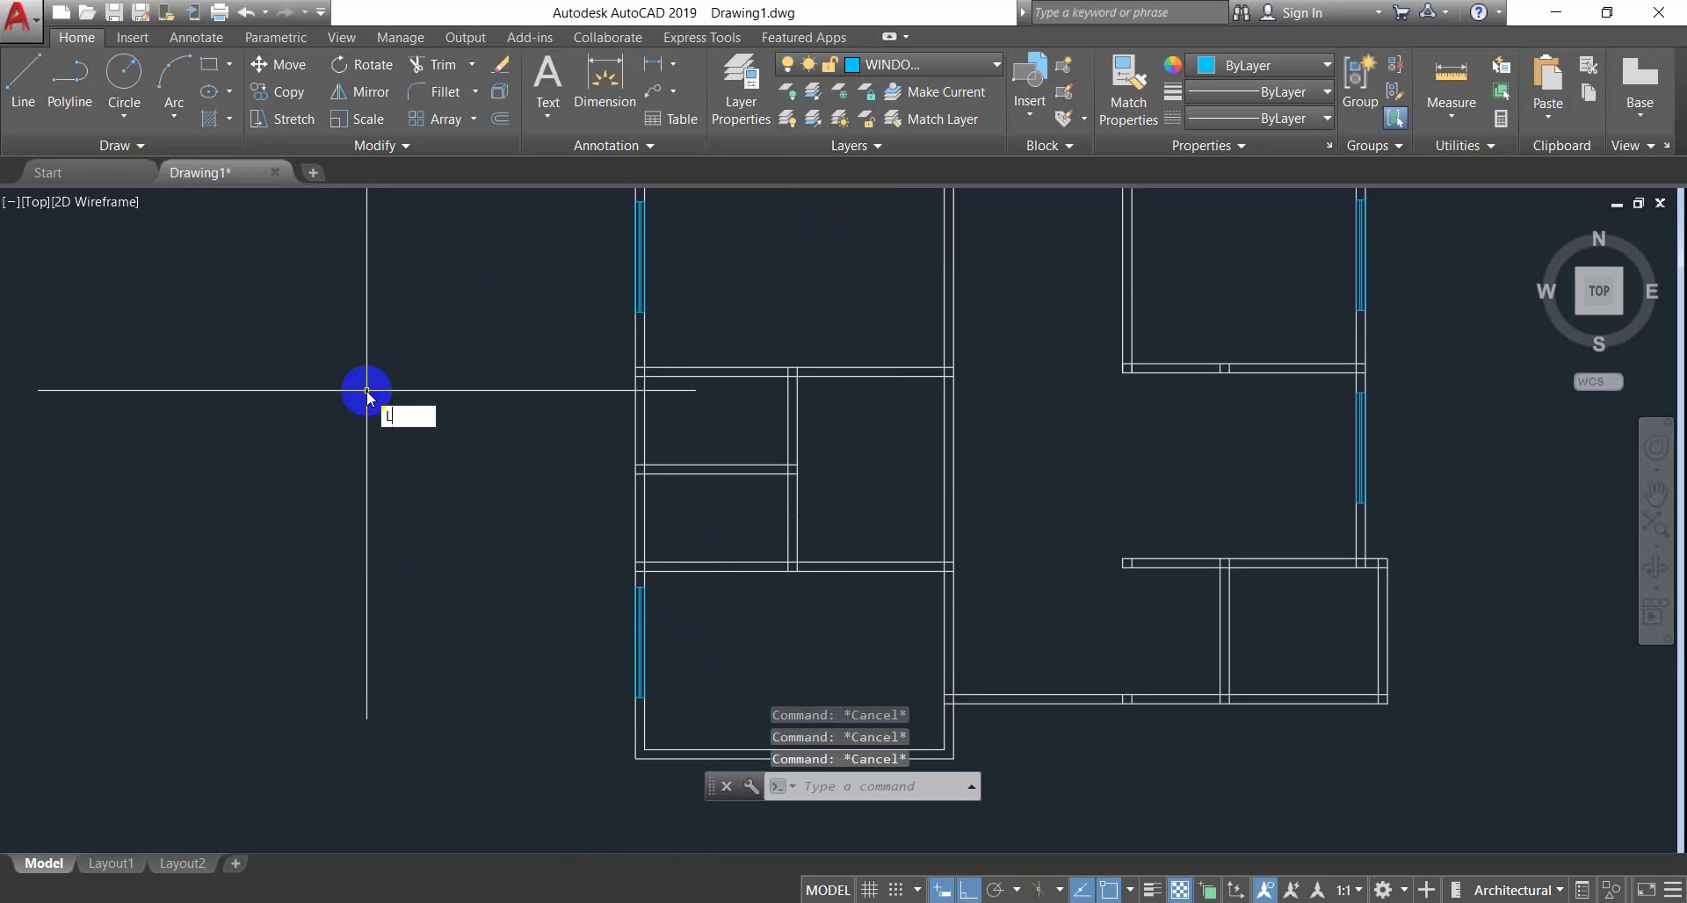
key("Escape")
key("Return")
left_click(362, 391)
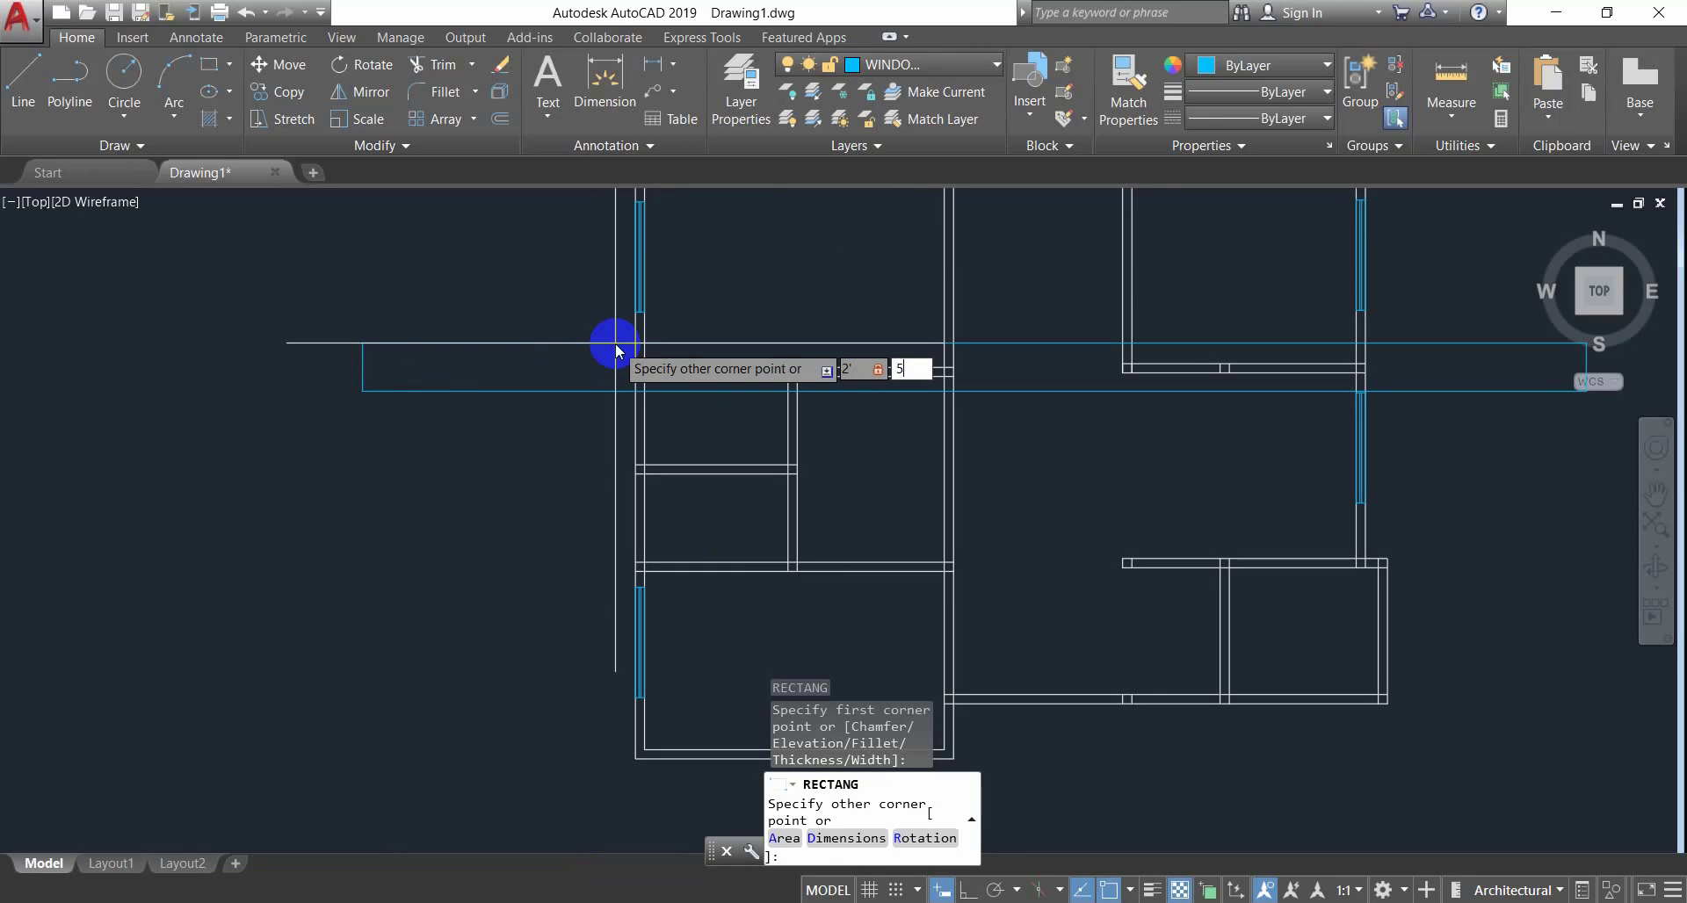
key("Return")
key("Escape")
key("Escape")
scroll(395, 400, "up", 3)
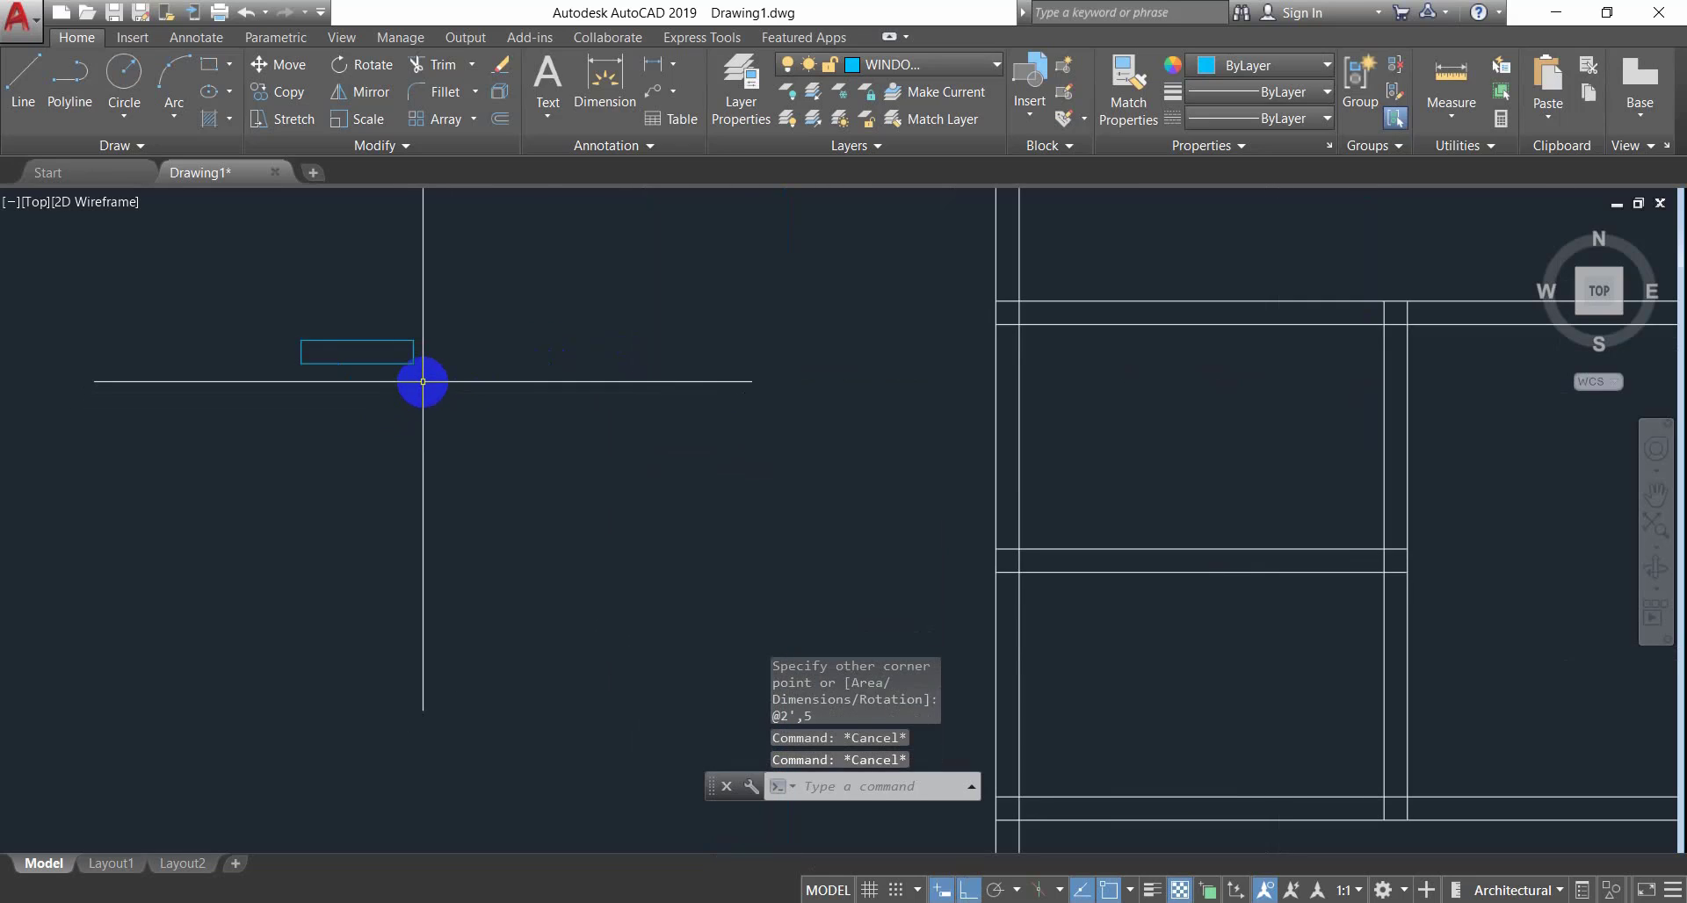
Draw a horizontal centre line across the small rectangle between the midpoints of its short sides.
key("Escape")
type("l")
key("Return")
scroll(322, 355, "up", 4)
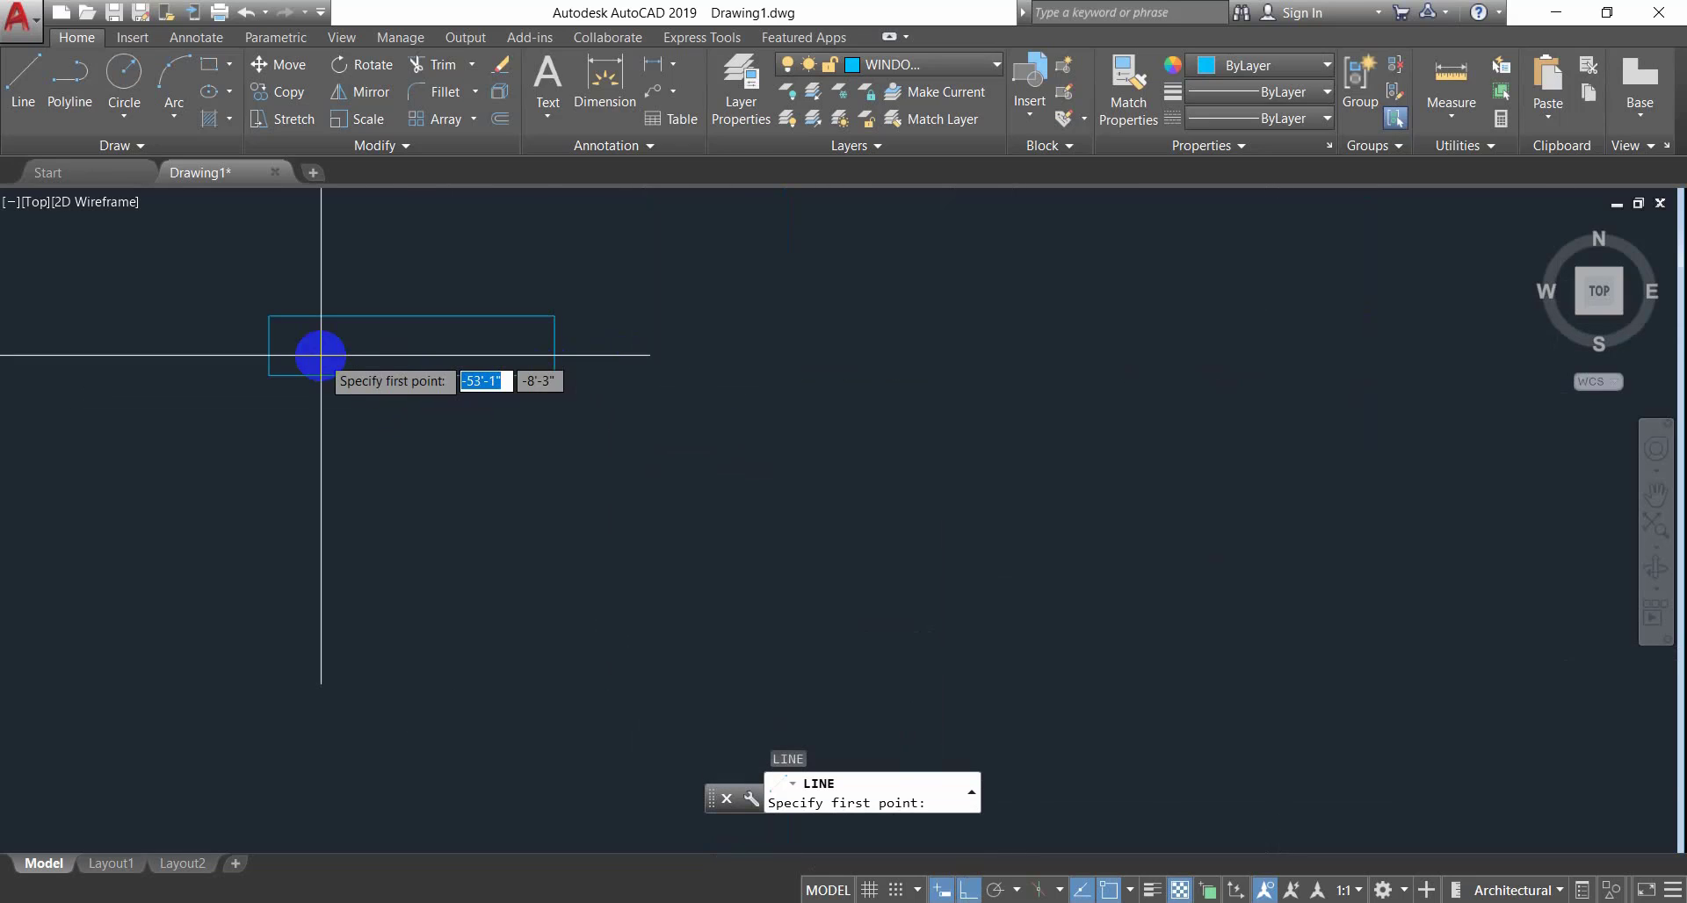
left_click(268, 345)
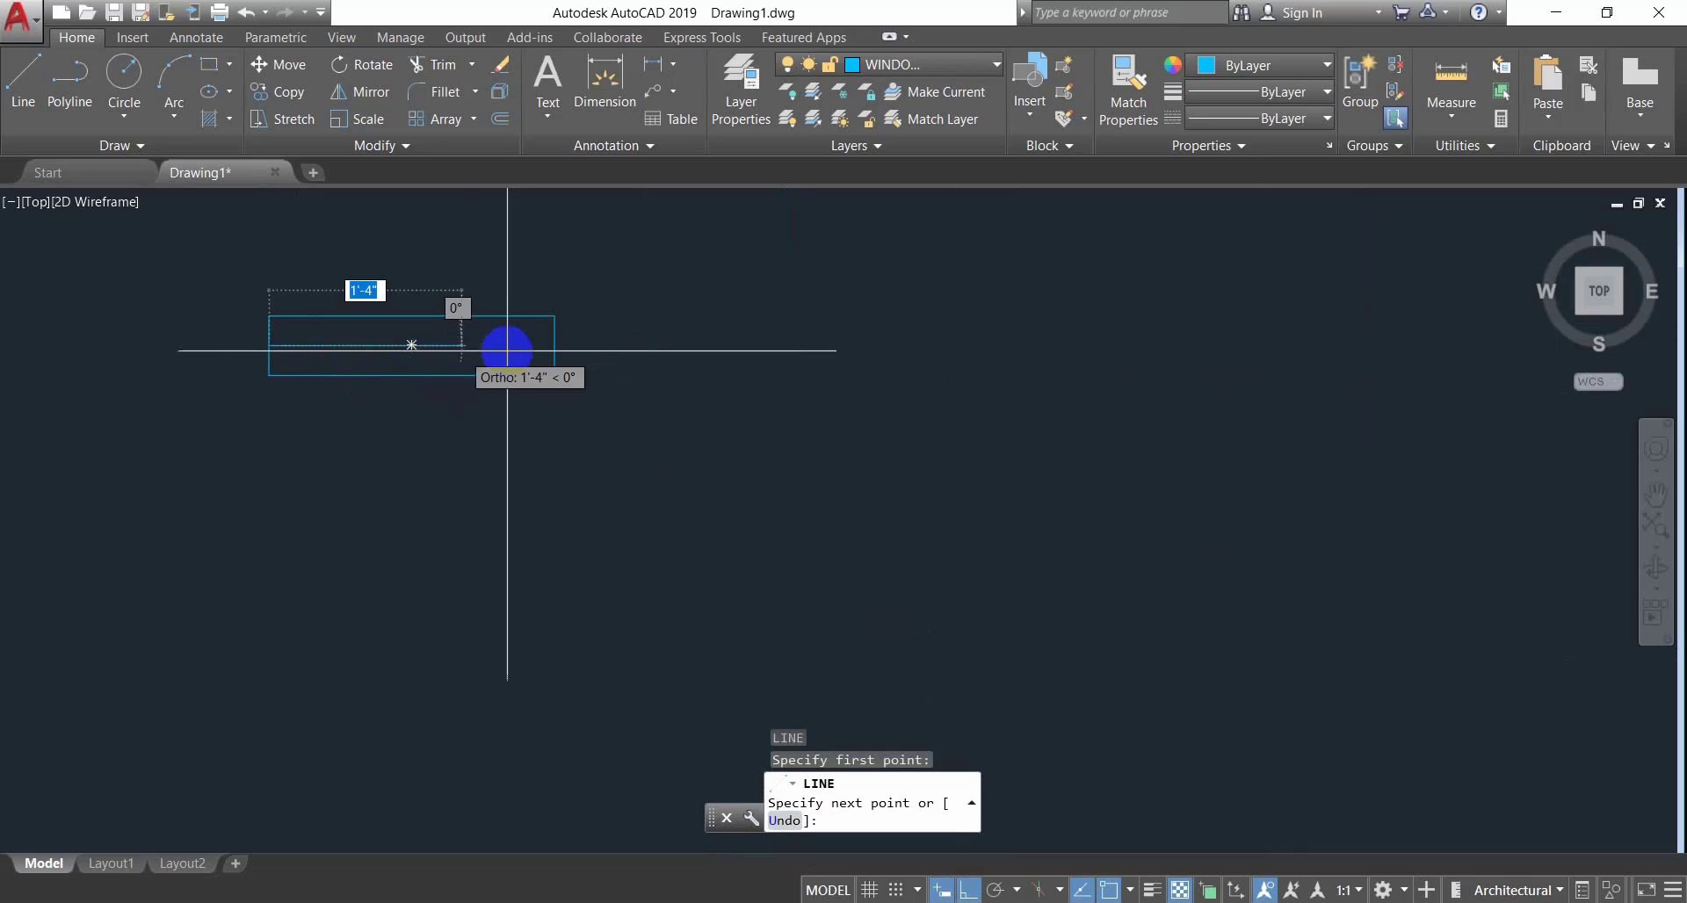
key("Escape")
key("Escape")
key("Escape")
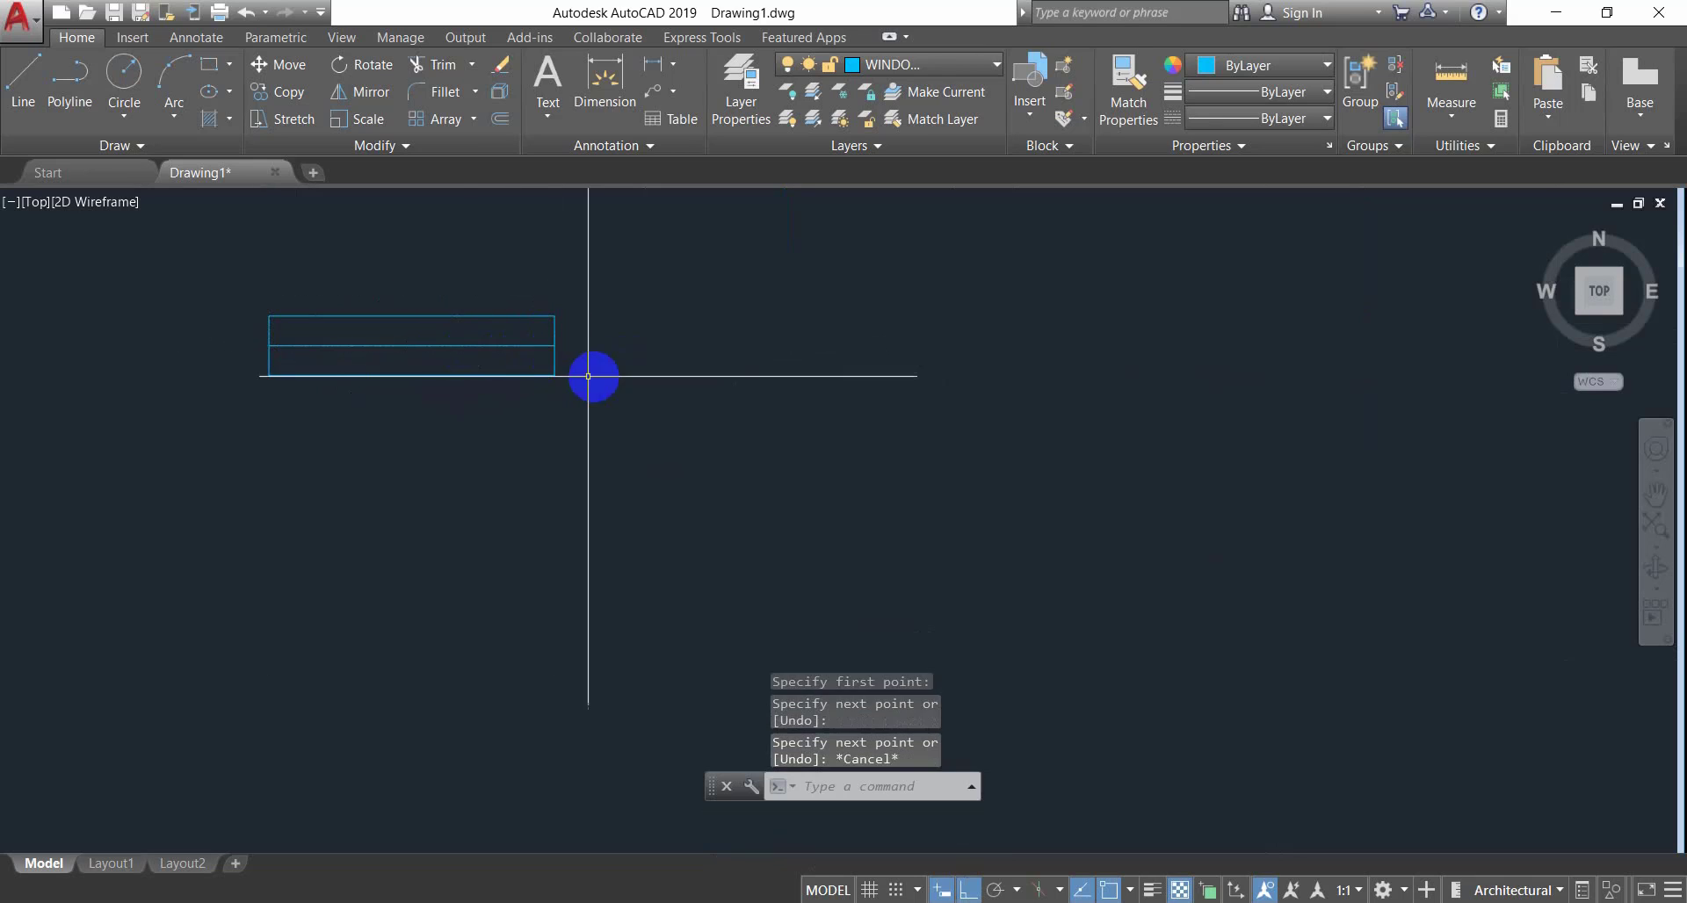
Offset the rectangle's centre line by .5 inch to both sides, above and below.
scroll(496, 364, "up", 3)
scroll(693, 402, "down", 4)
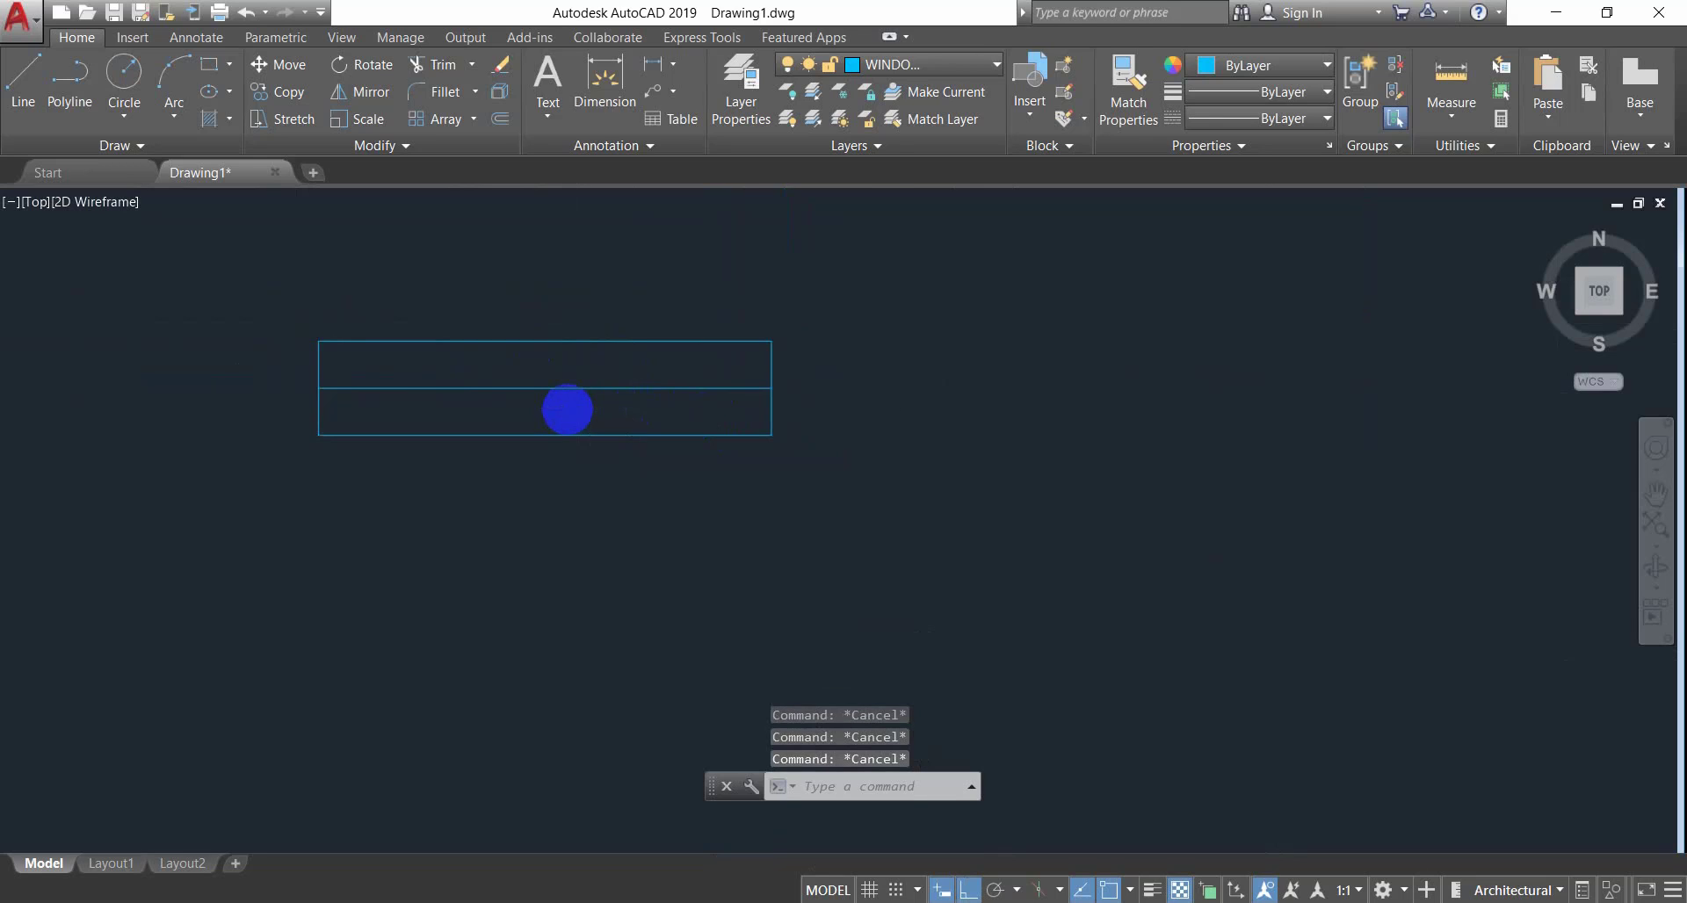
type("o")
key("Return")
type(".5")
key("Return")
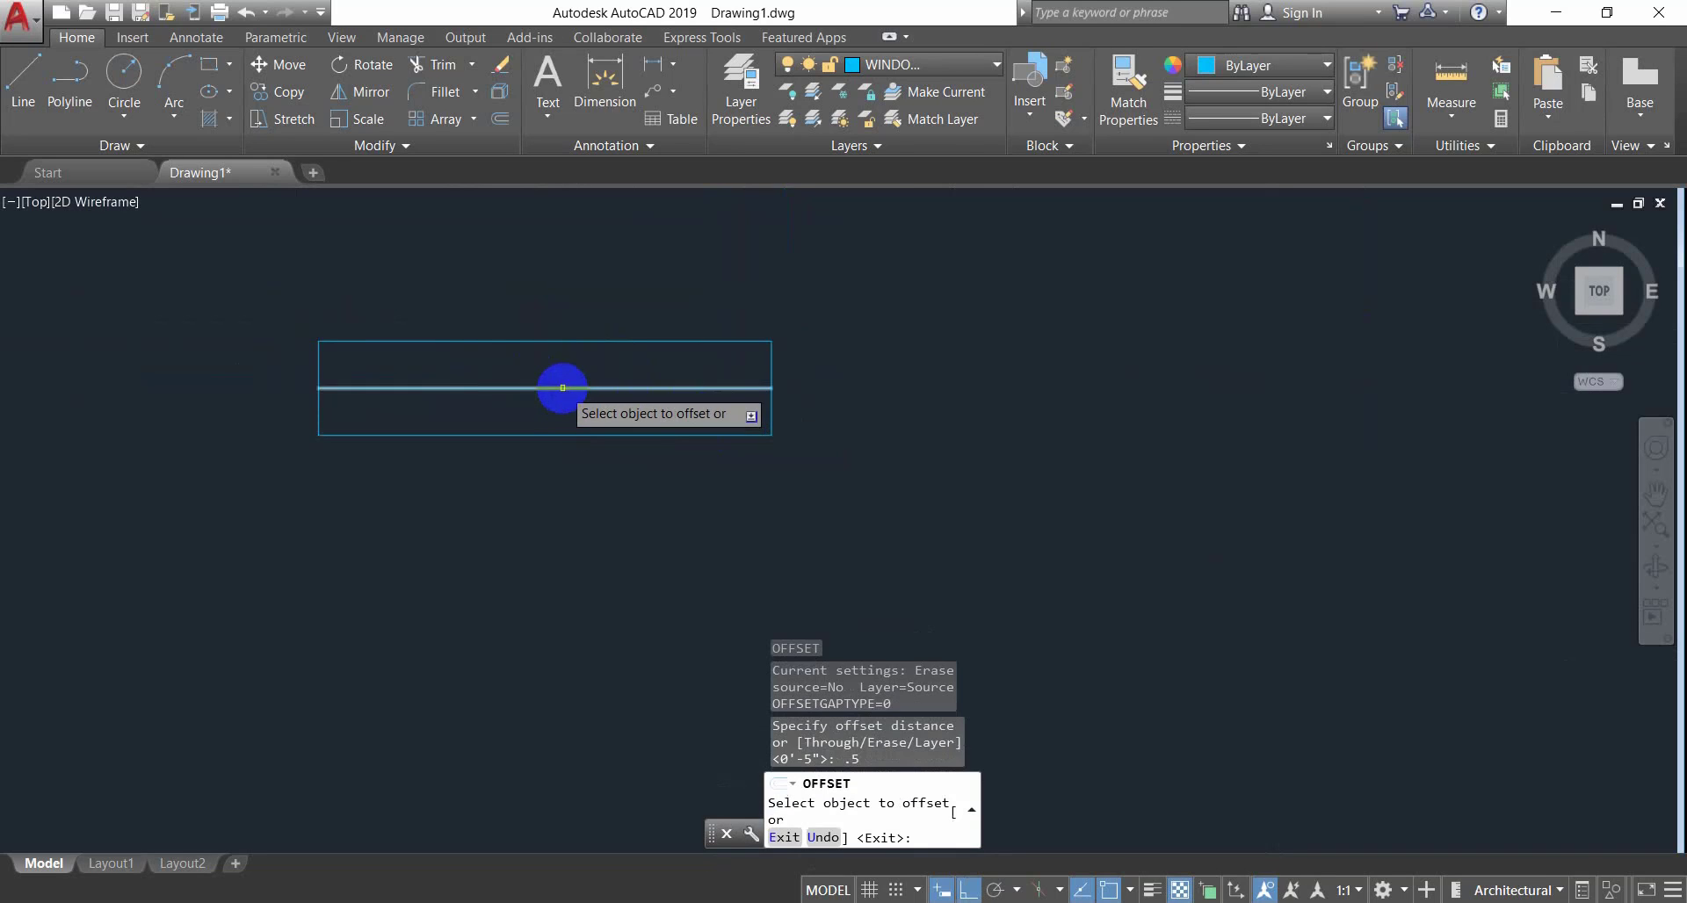
left_click(561, 387)
left_click(565, 347)
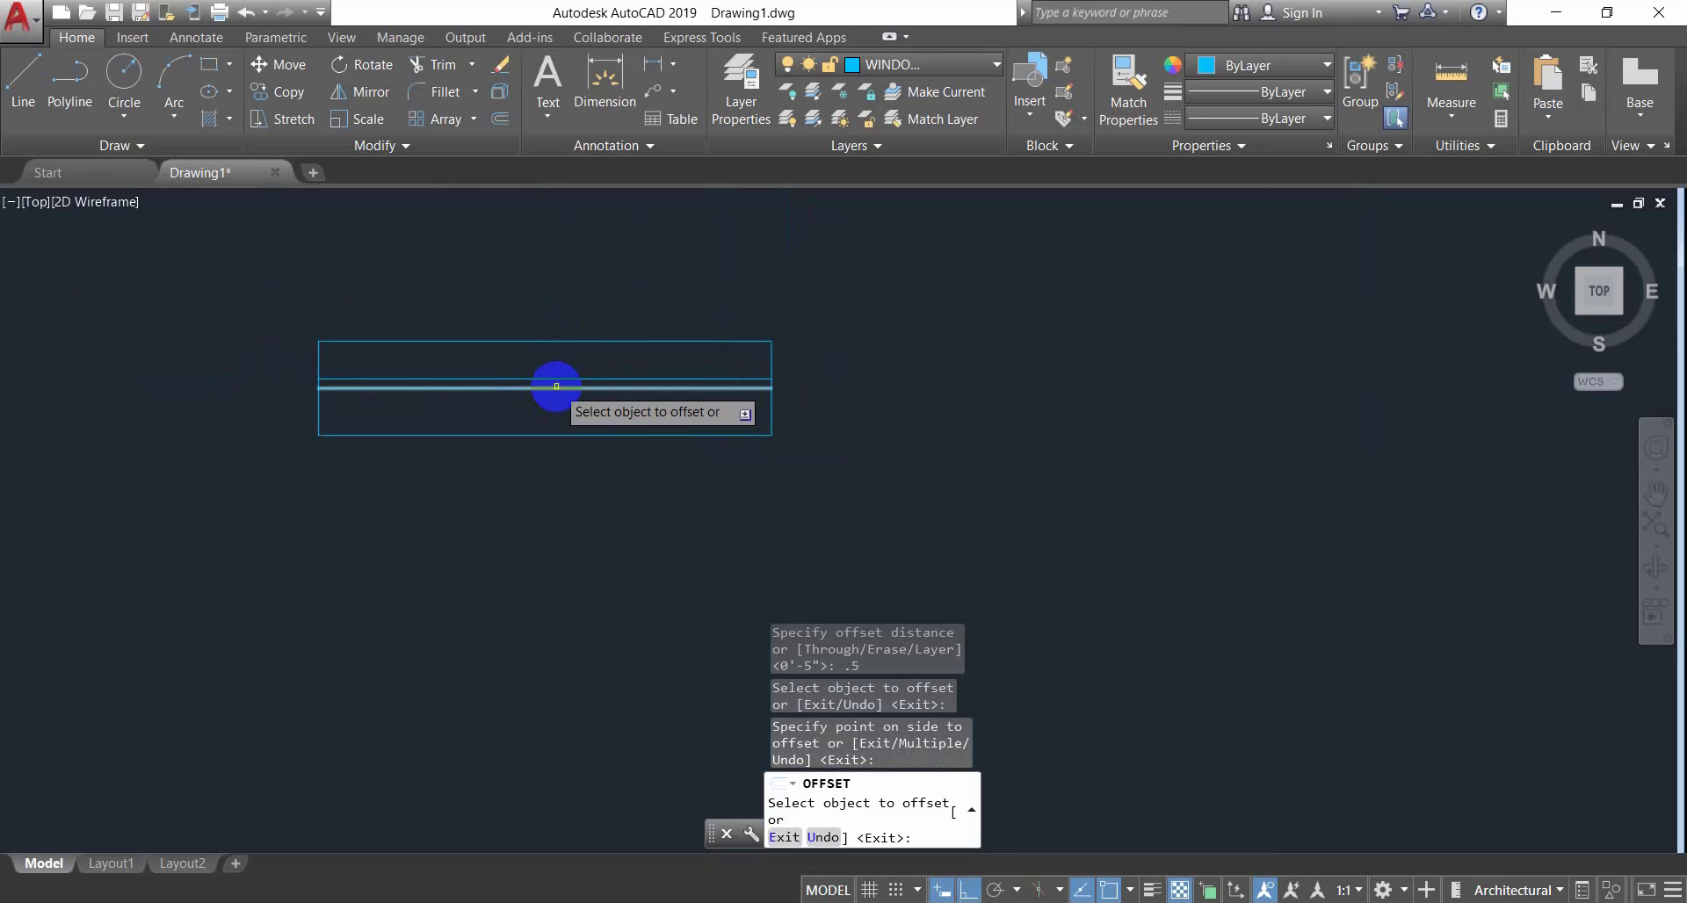
left_click(556, 387)
left_click(550, 428)
key("Escape")
key("Escape")
Erase the original centre line between the two offset lines of the small window.
scroll(560, 397, "up", 4)
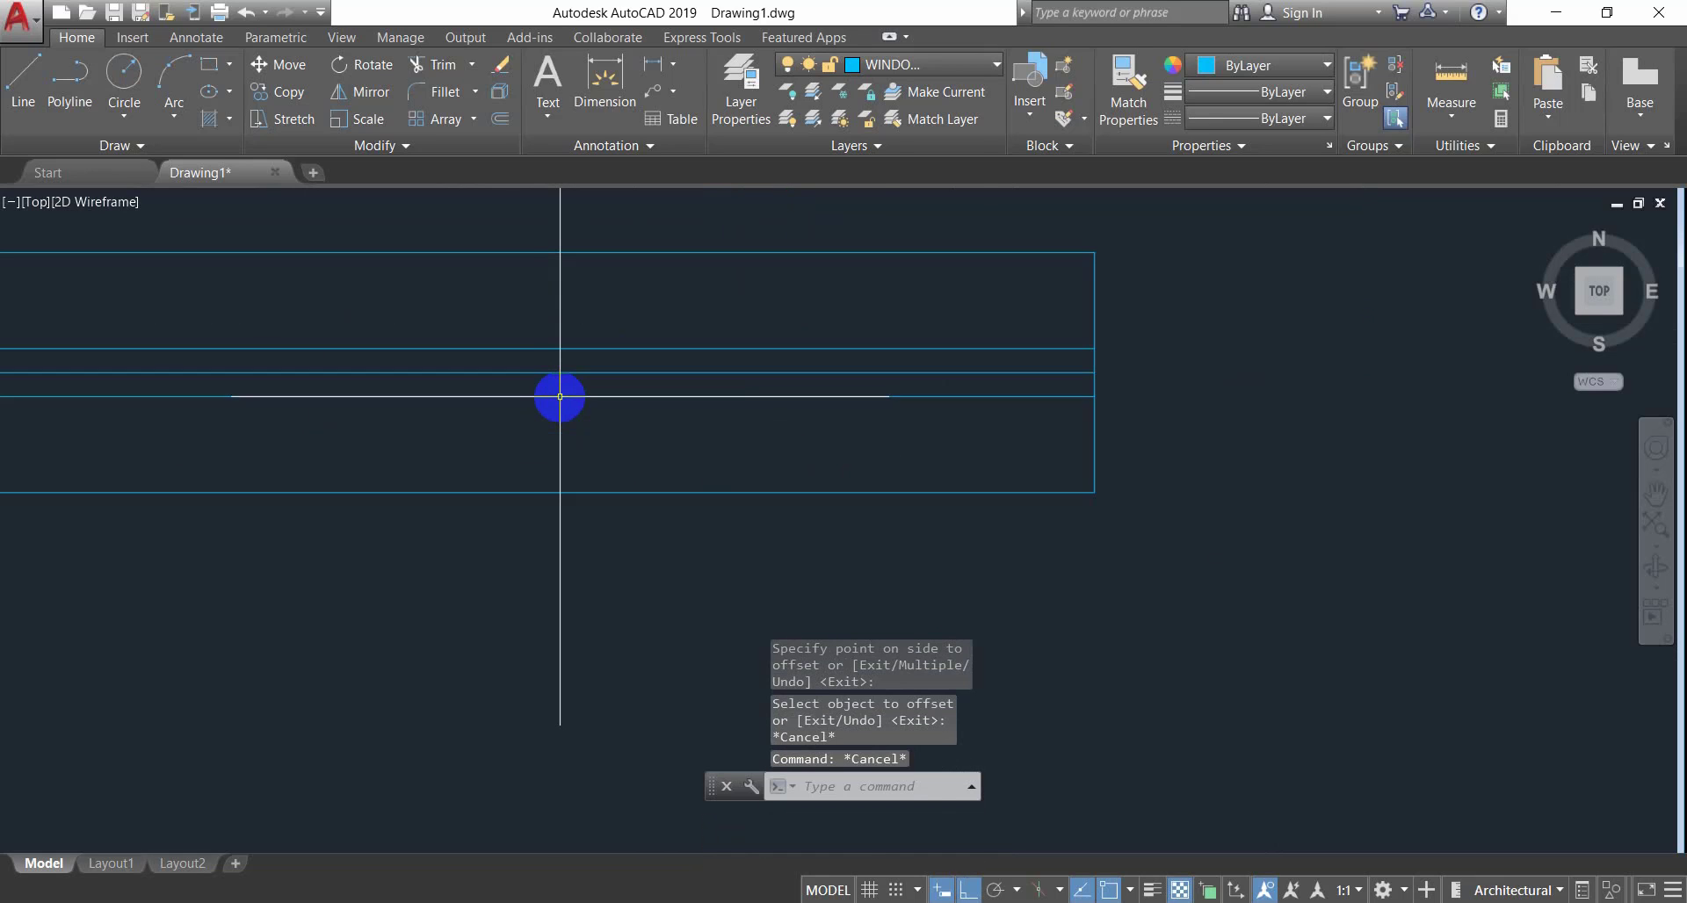
left_click(559, 377)
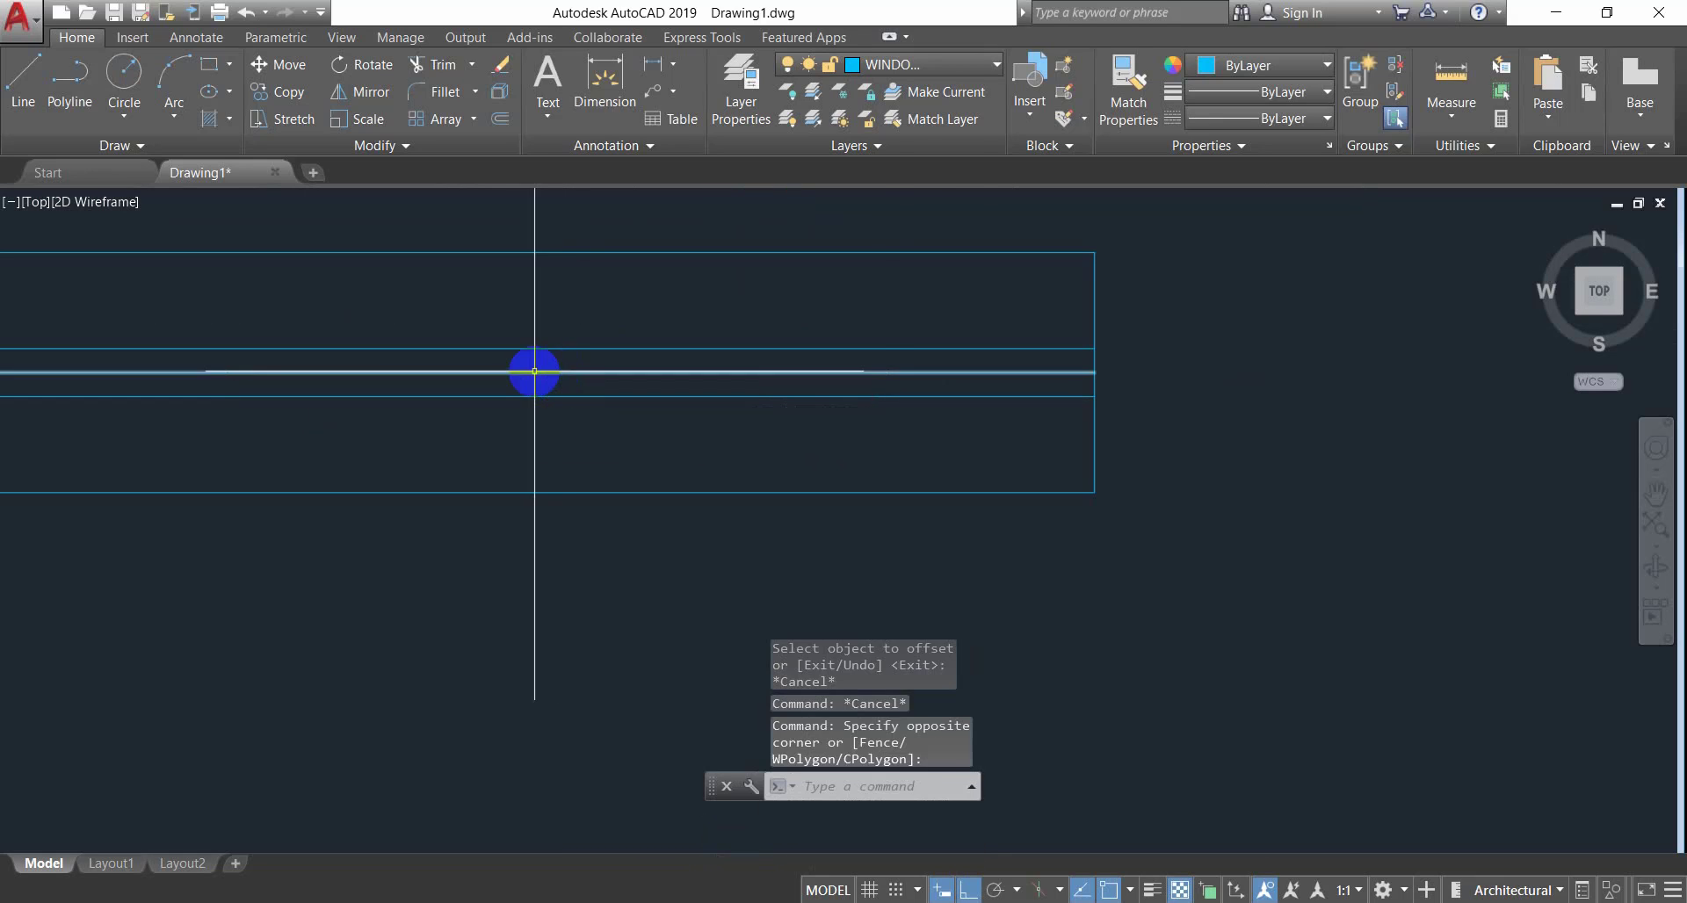
left_click(534, 371)
type("E")
key("Return")
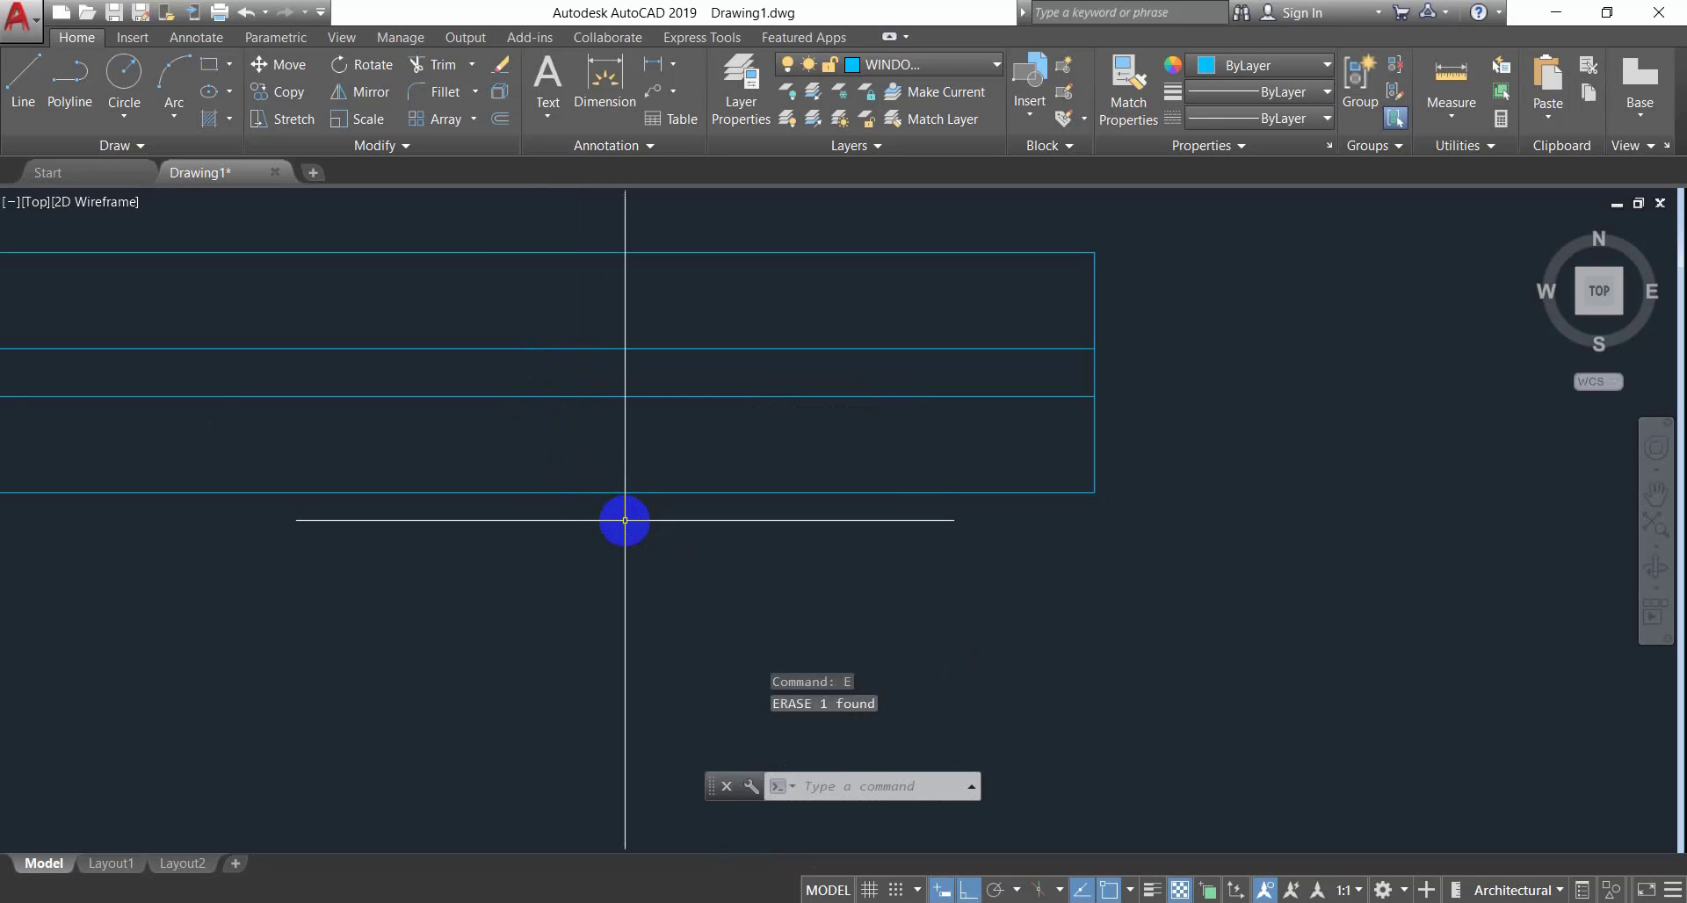
Convert the small rectangle and its two inner lines into a block named "2 FEET WINDOW".
scroll(625, 520, "down", 5)
left_click(949, 295)
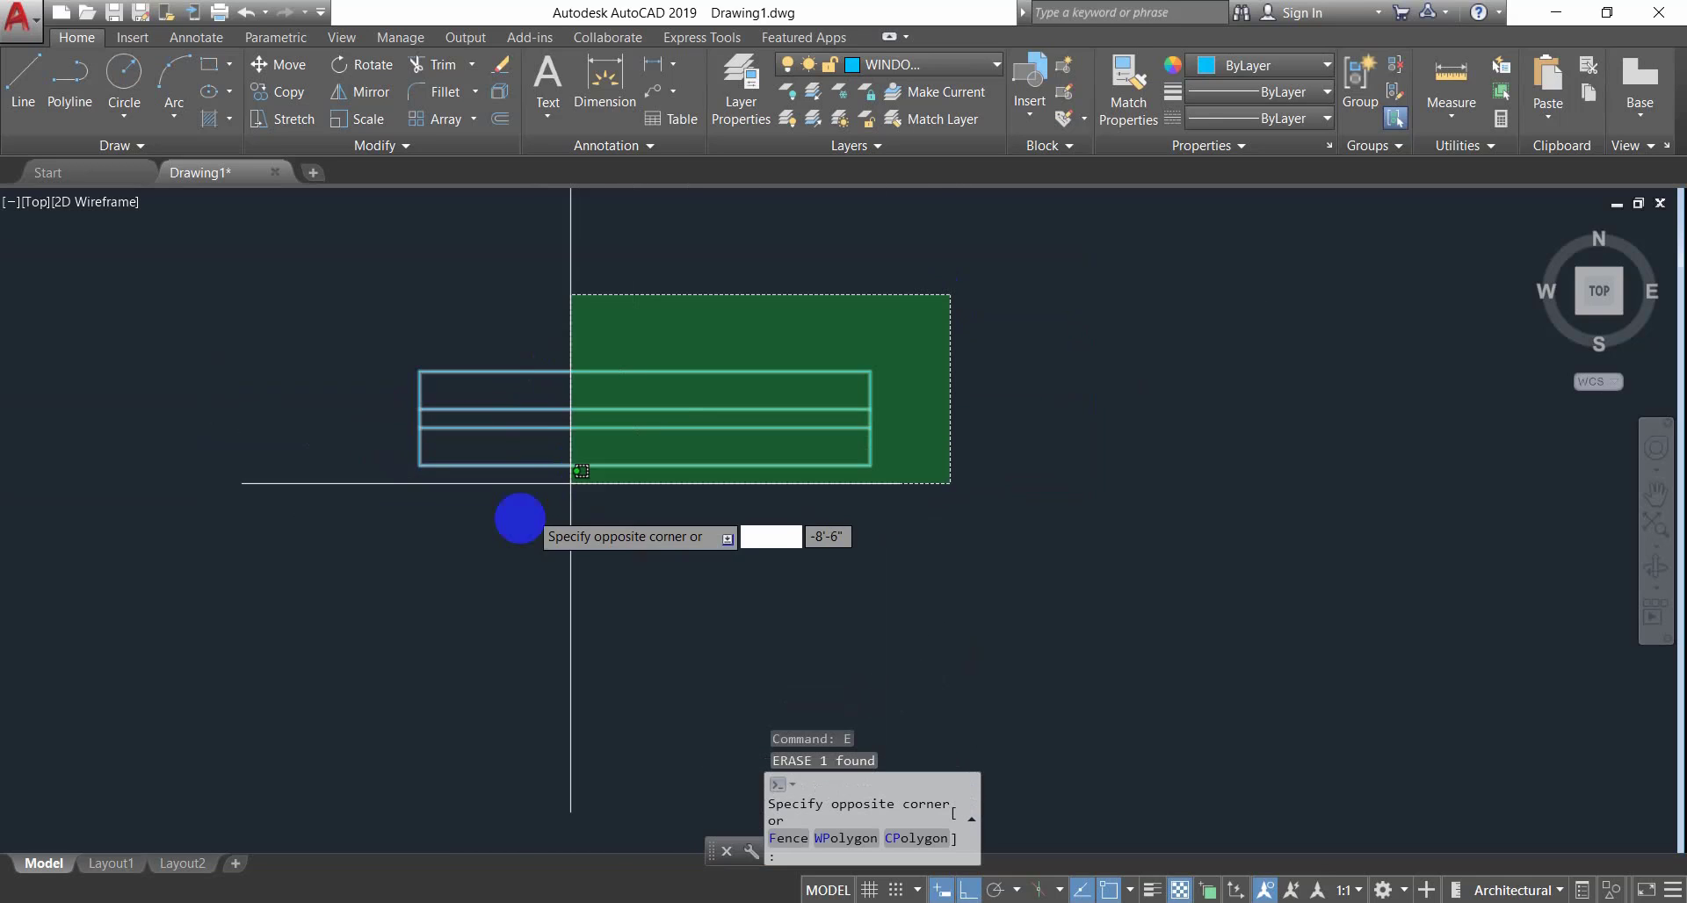
left_click(309, 602)
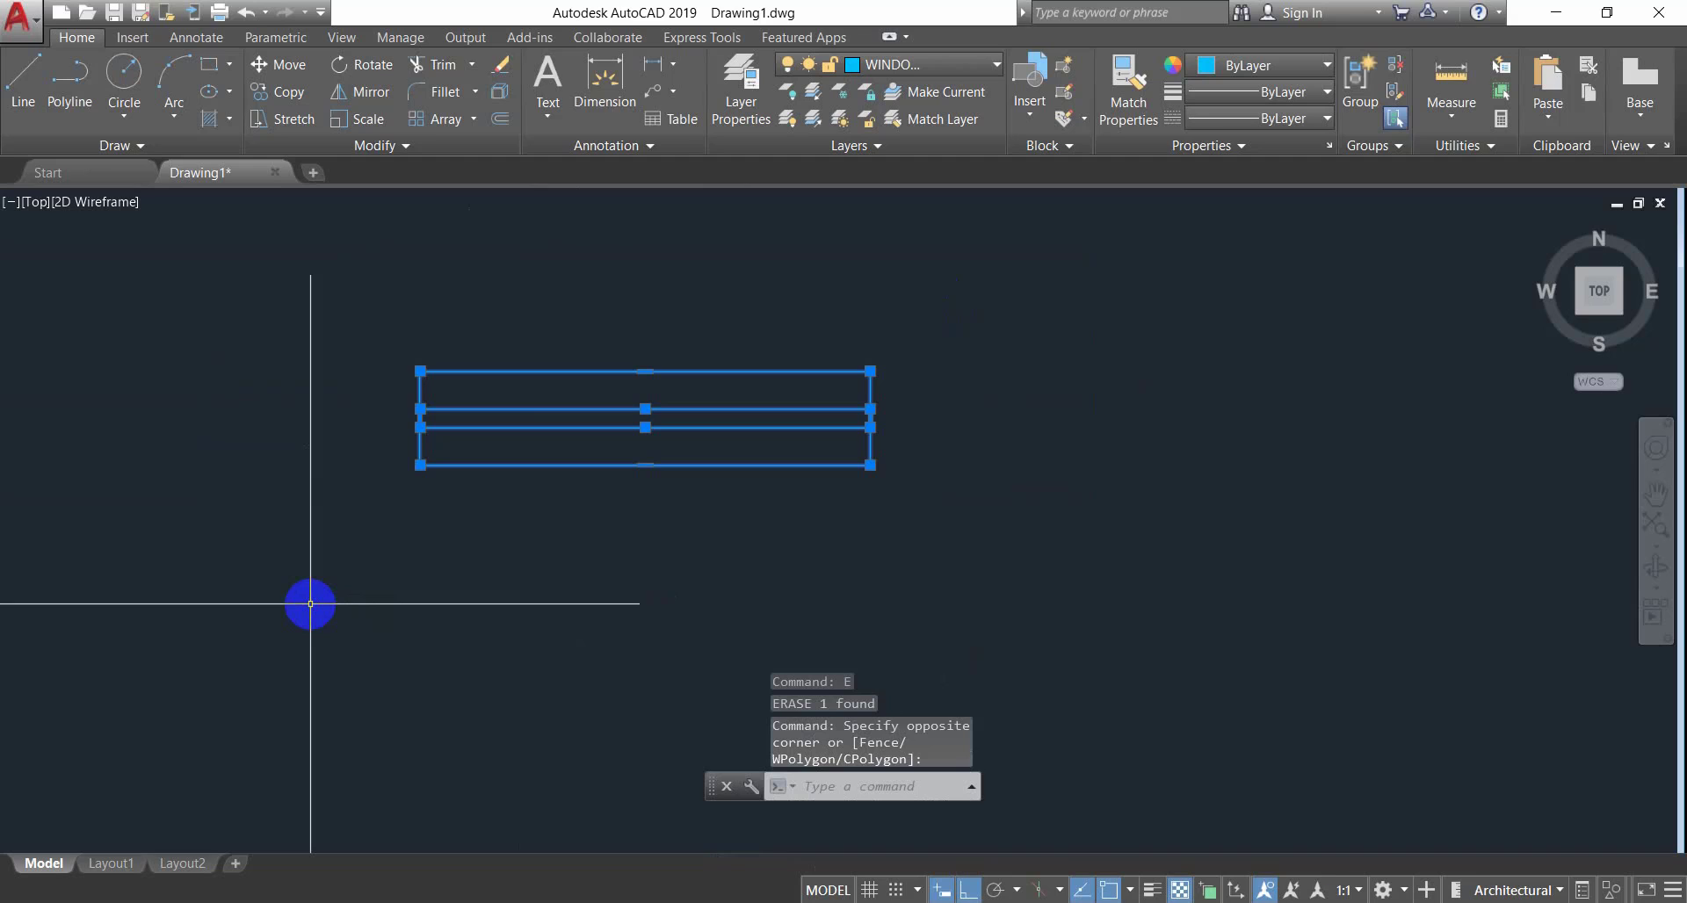
type("B")
key("Return")
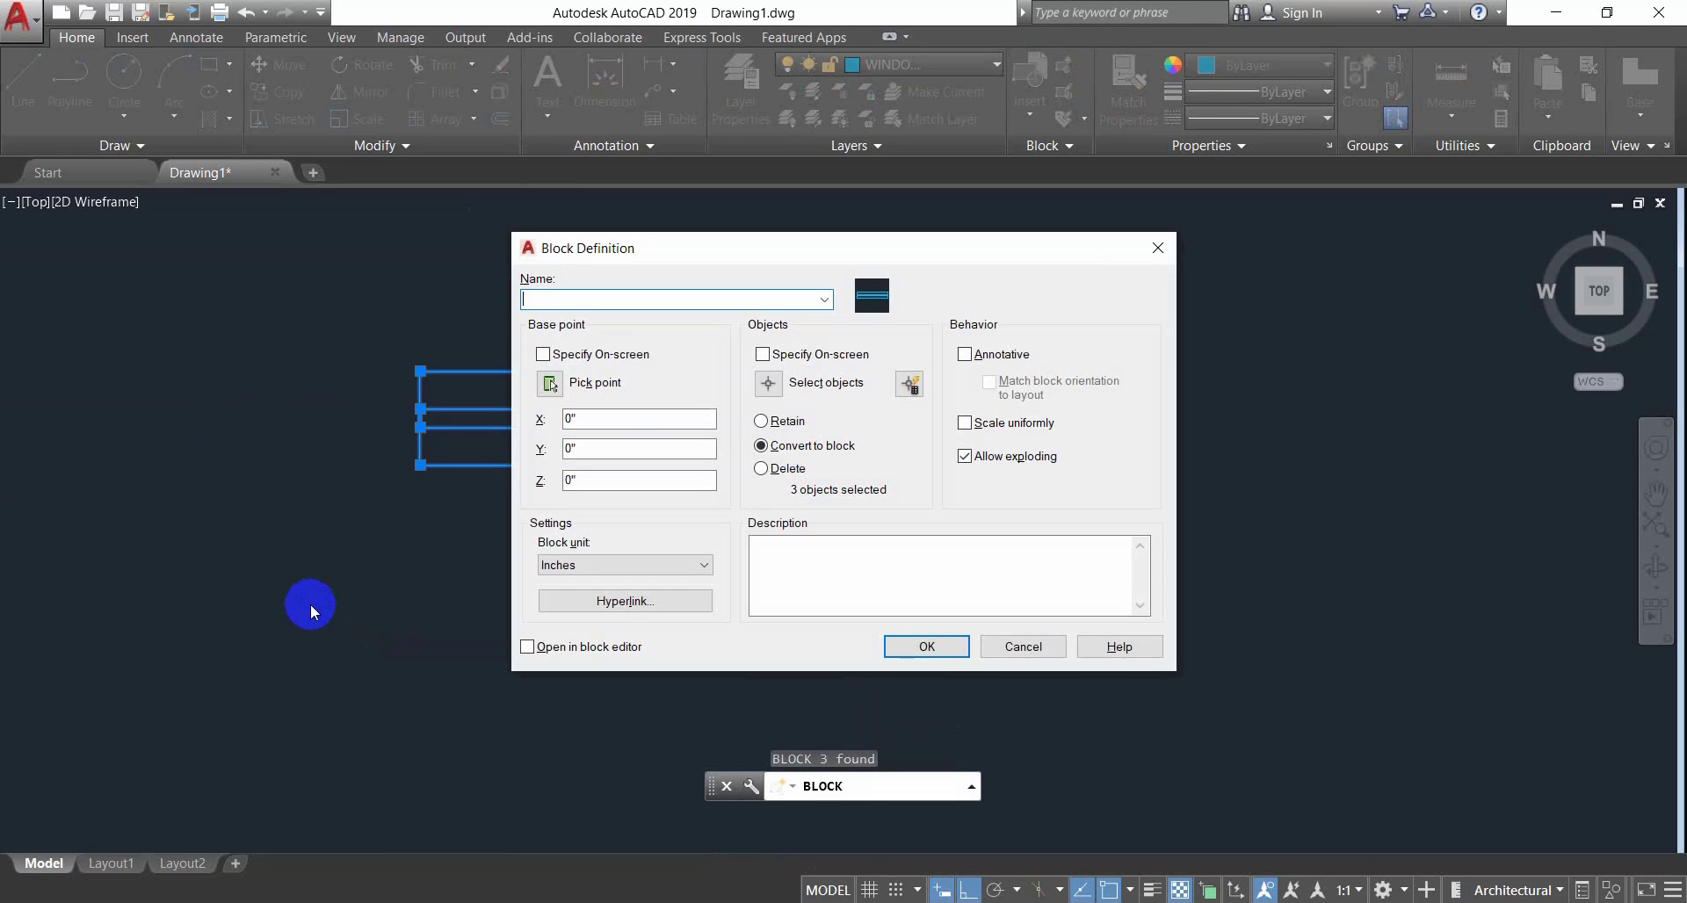
type("2 FEET WINDOW")
left_click(930, 646)
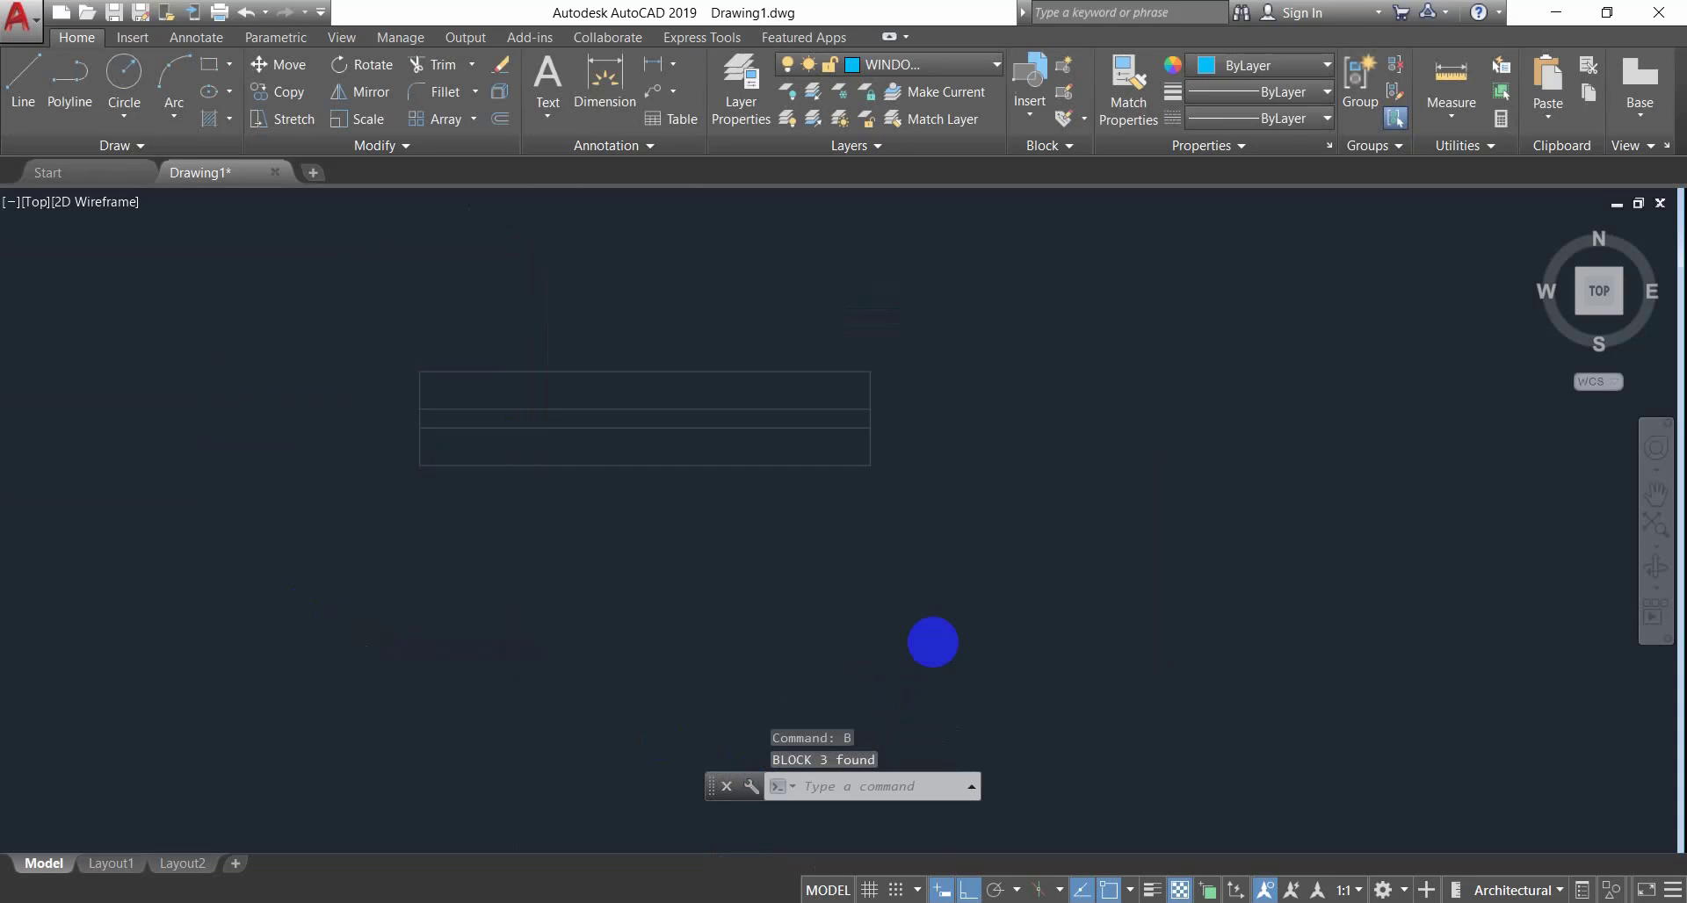
left_click(1024, 279)
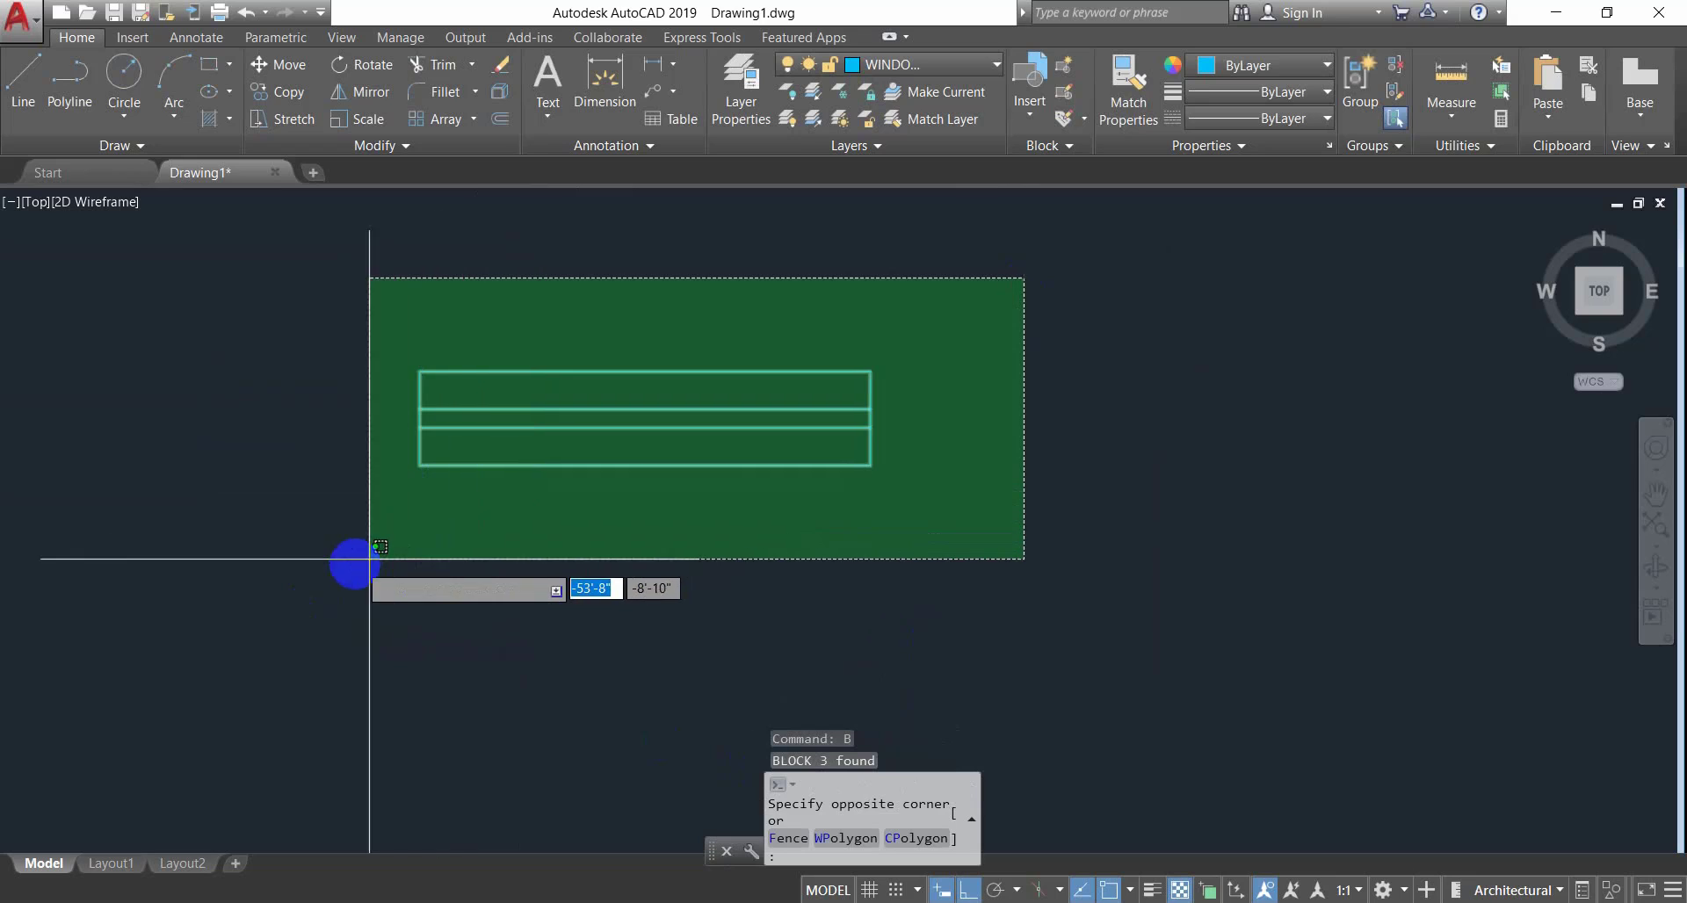
left_click(317, 582)
right_click(318, 582)
key("Escape")
key("Escape")
key("Escape")
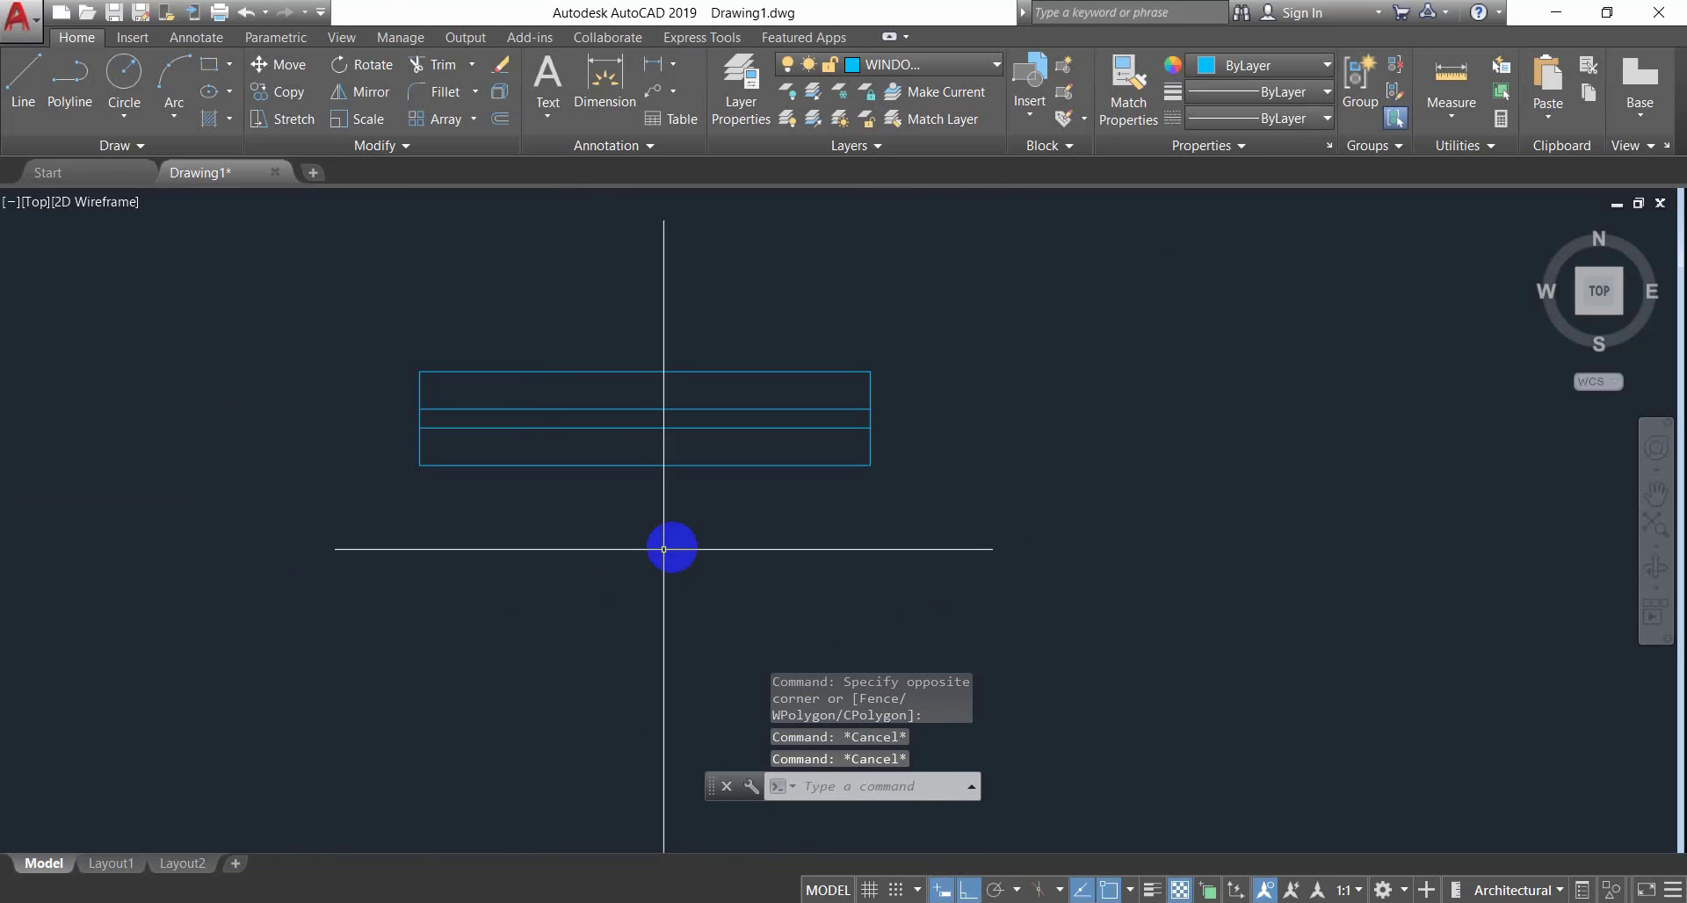
Try to rotate the 2-foot window block about a base point near its upper-right corner, and undo that rotation.
scroll(670, 526, "down", 7)
middle_click_drag(806, 489, 773, 475)
left_click(813, 374)
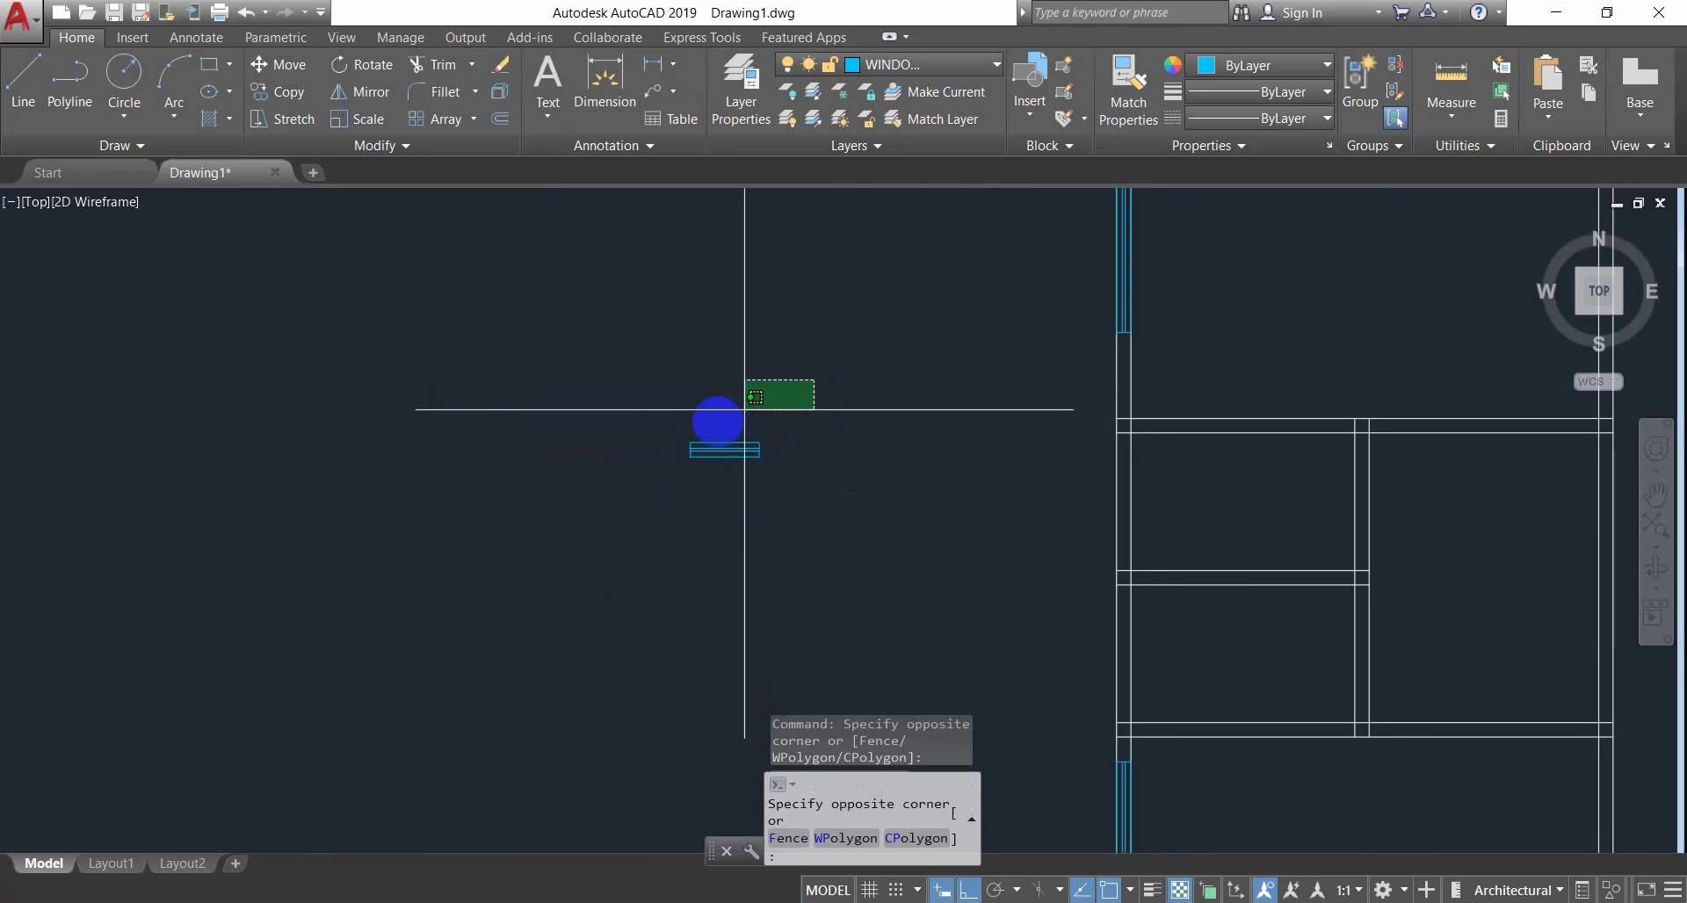
left_click(519, 574)
type("R")
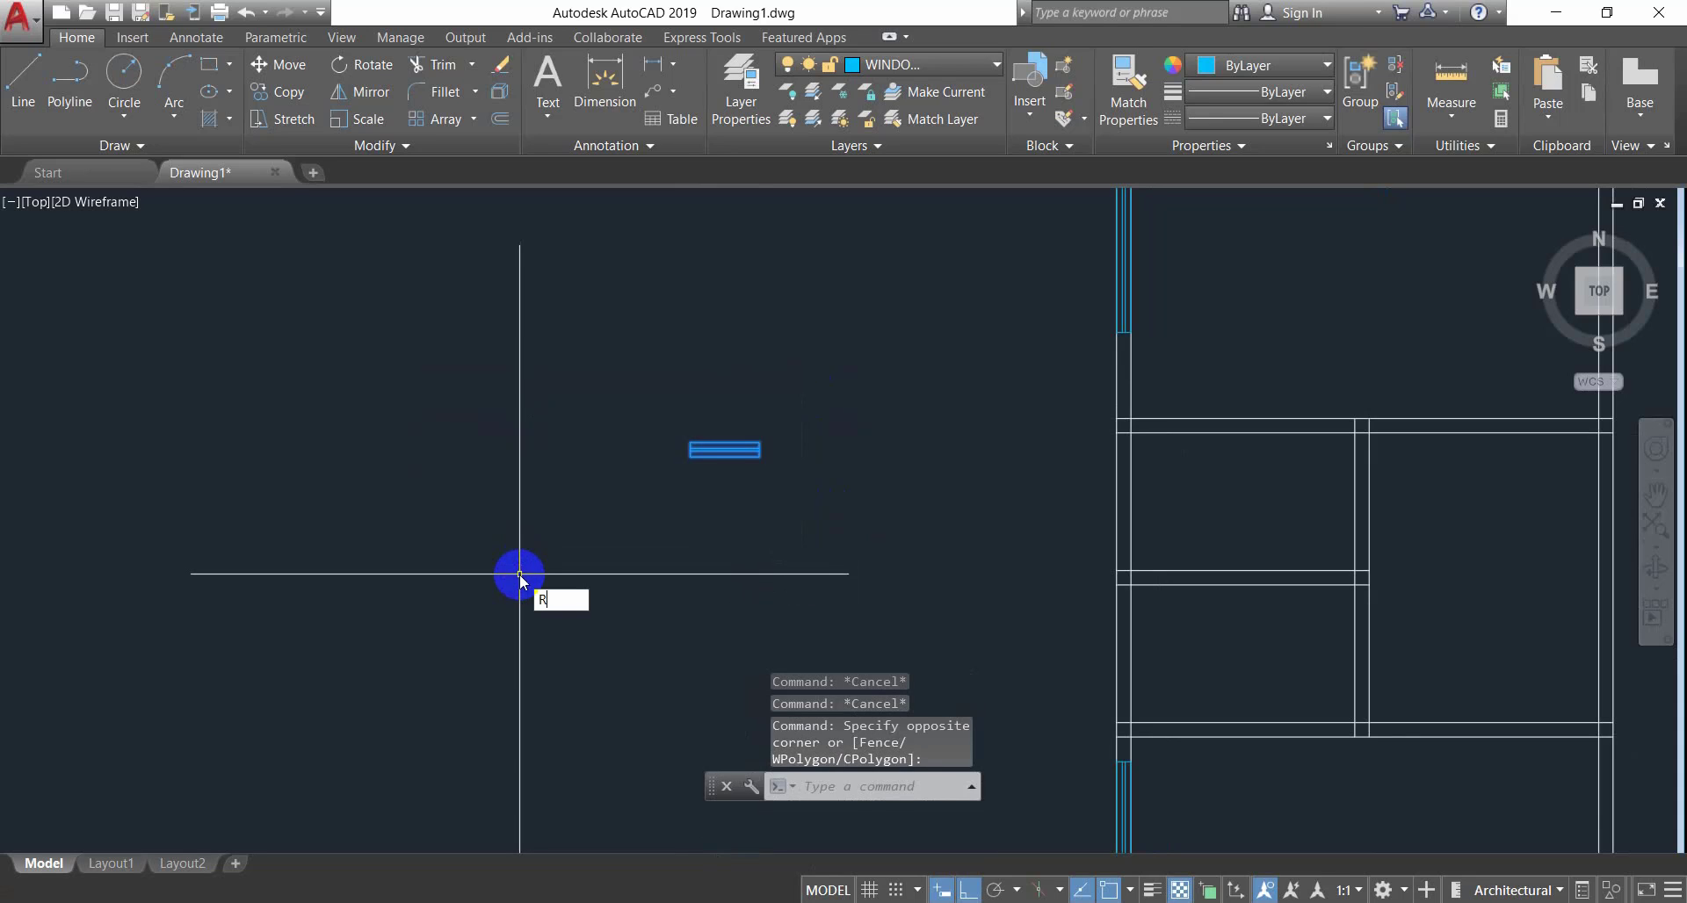
type("O")
key("Return")
left_click(758, 437)
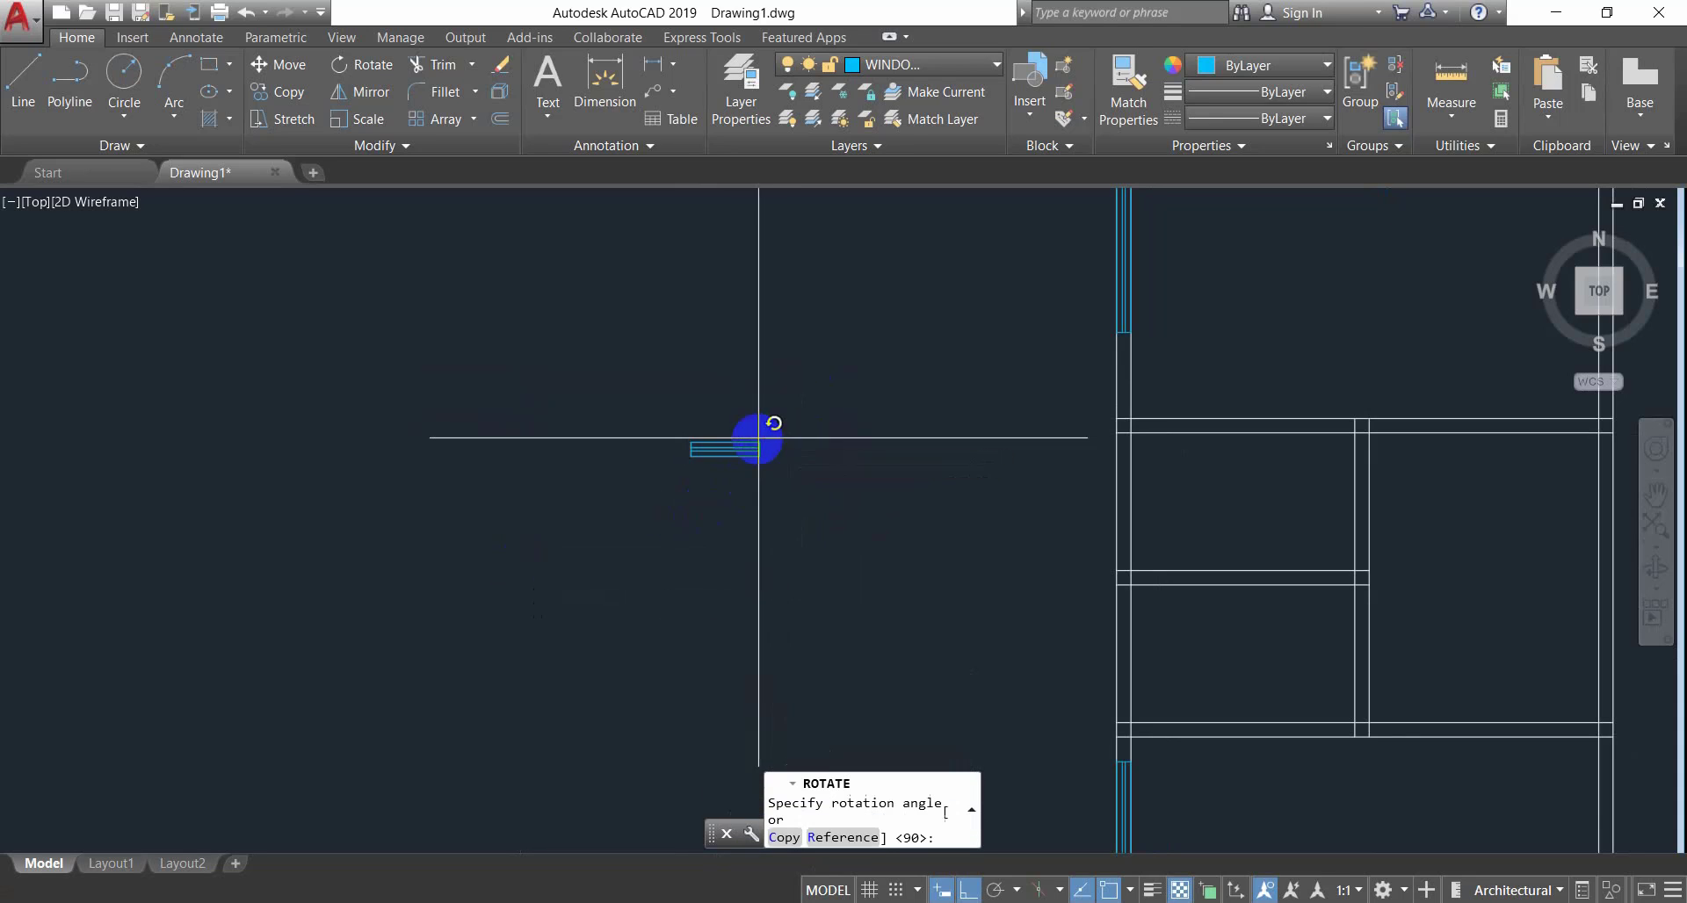
left_click(766, 391)
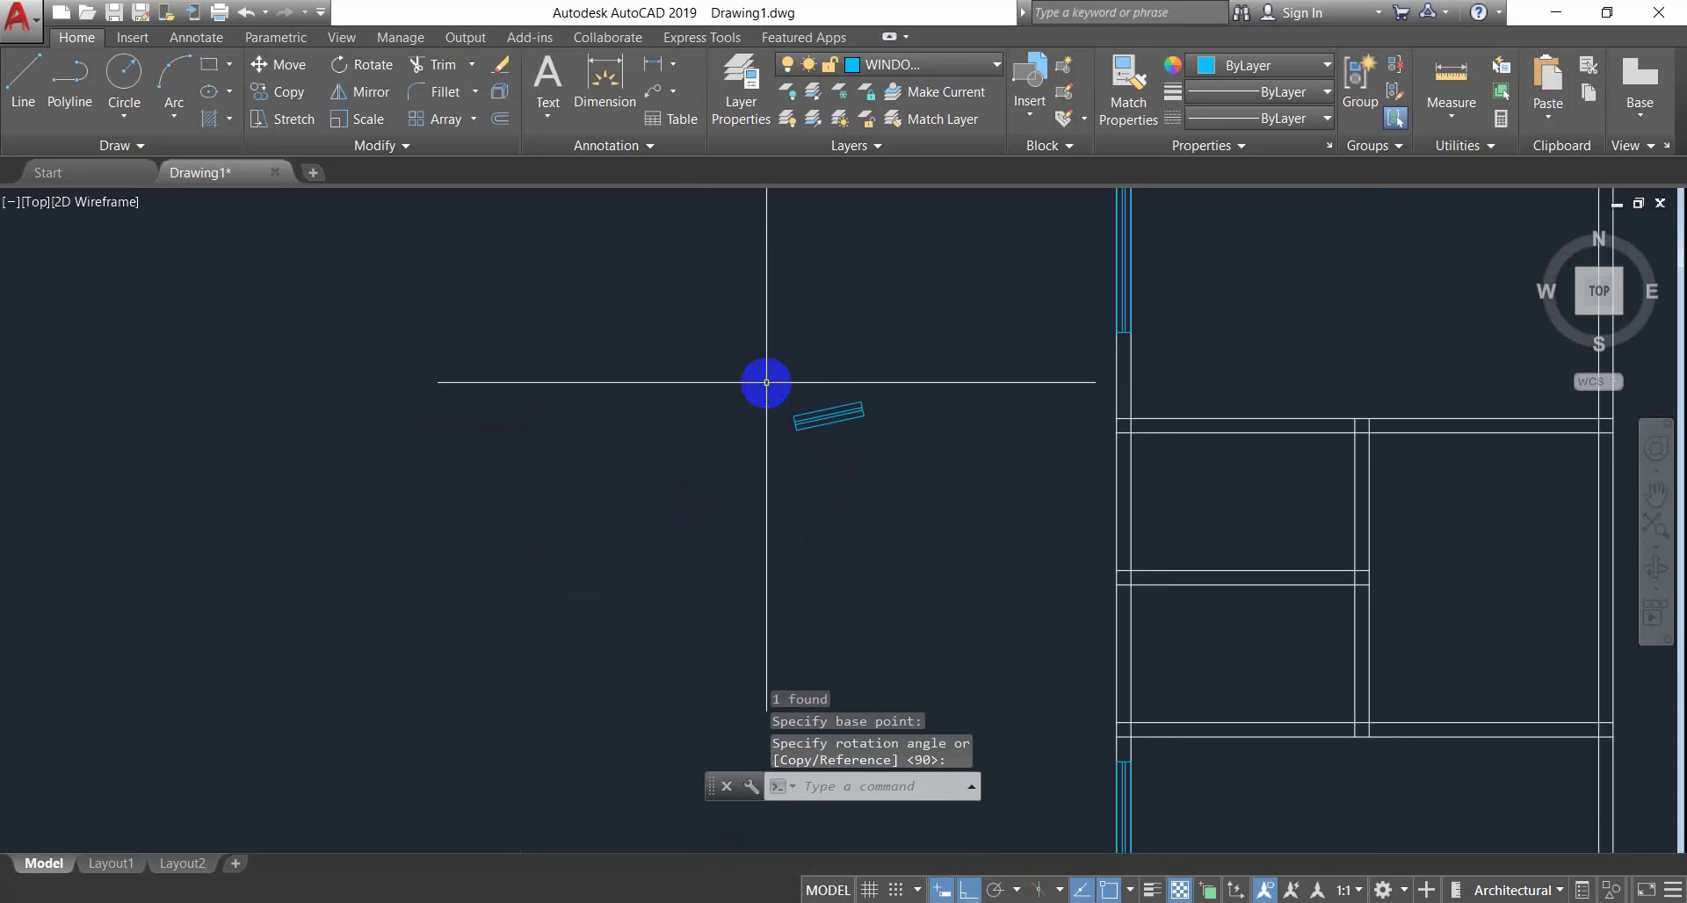
key("ctrl+z")
Rotate the 2-foot window block upright about its lower-right corner, with the angle locked orthogonally at 270°.
left_click(870, 380)
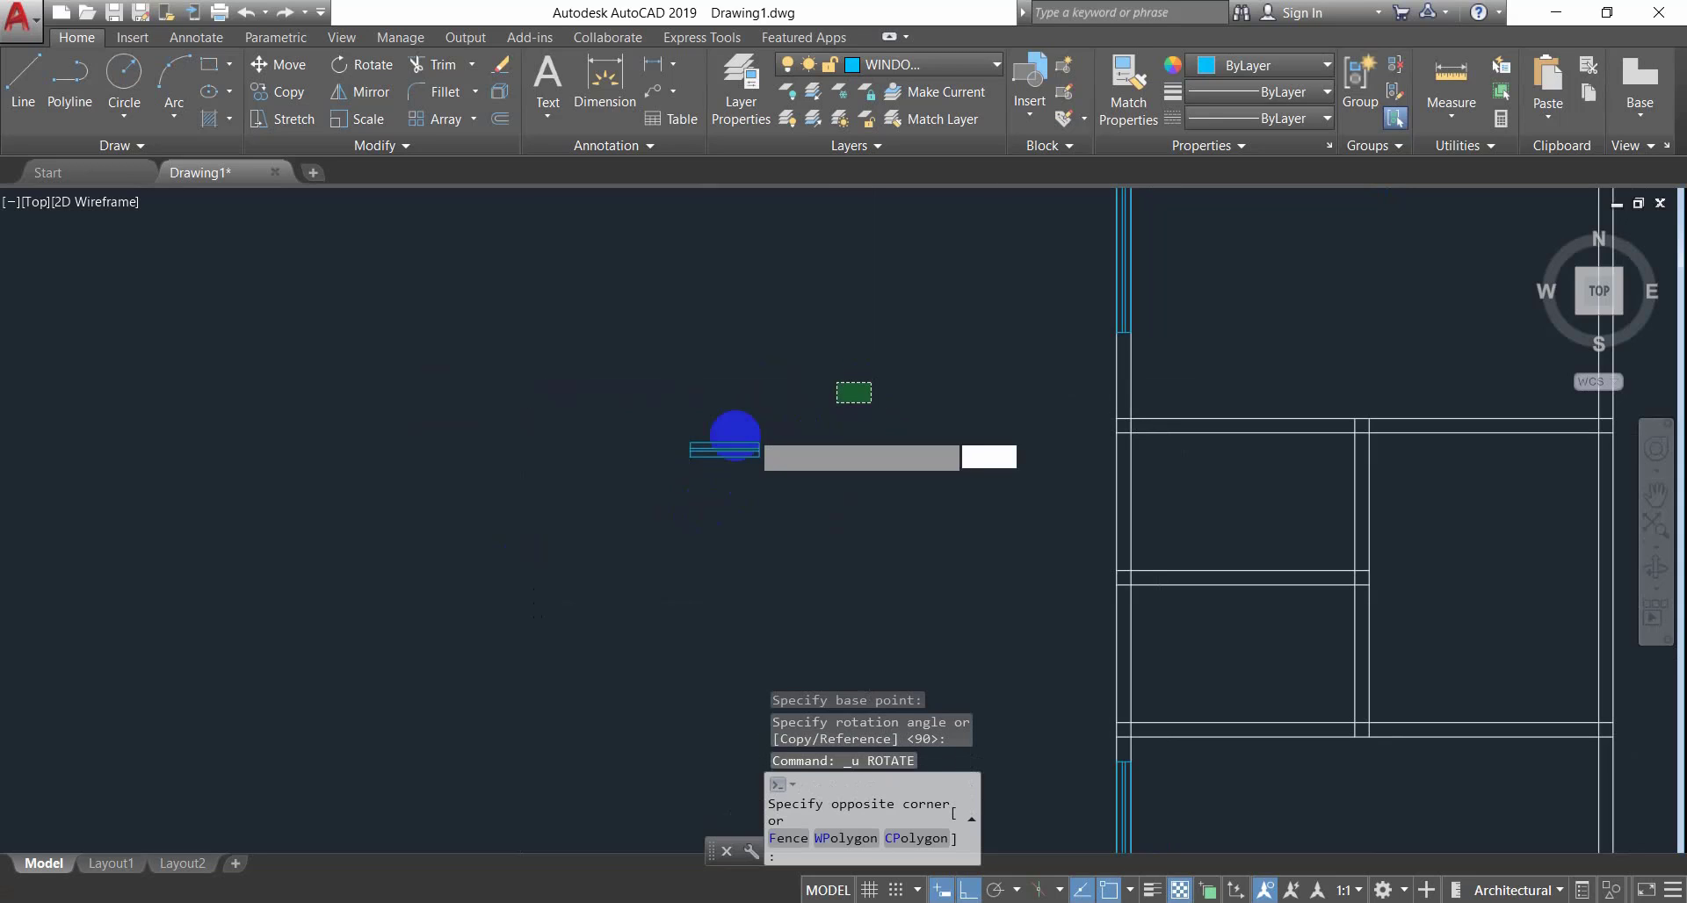
left_click(583, 537)
type("RO")
key("Return")
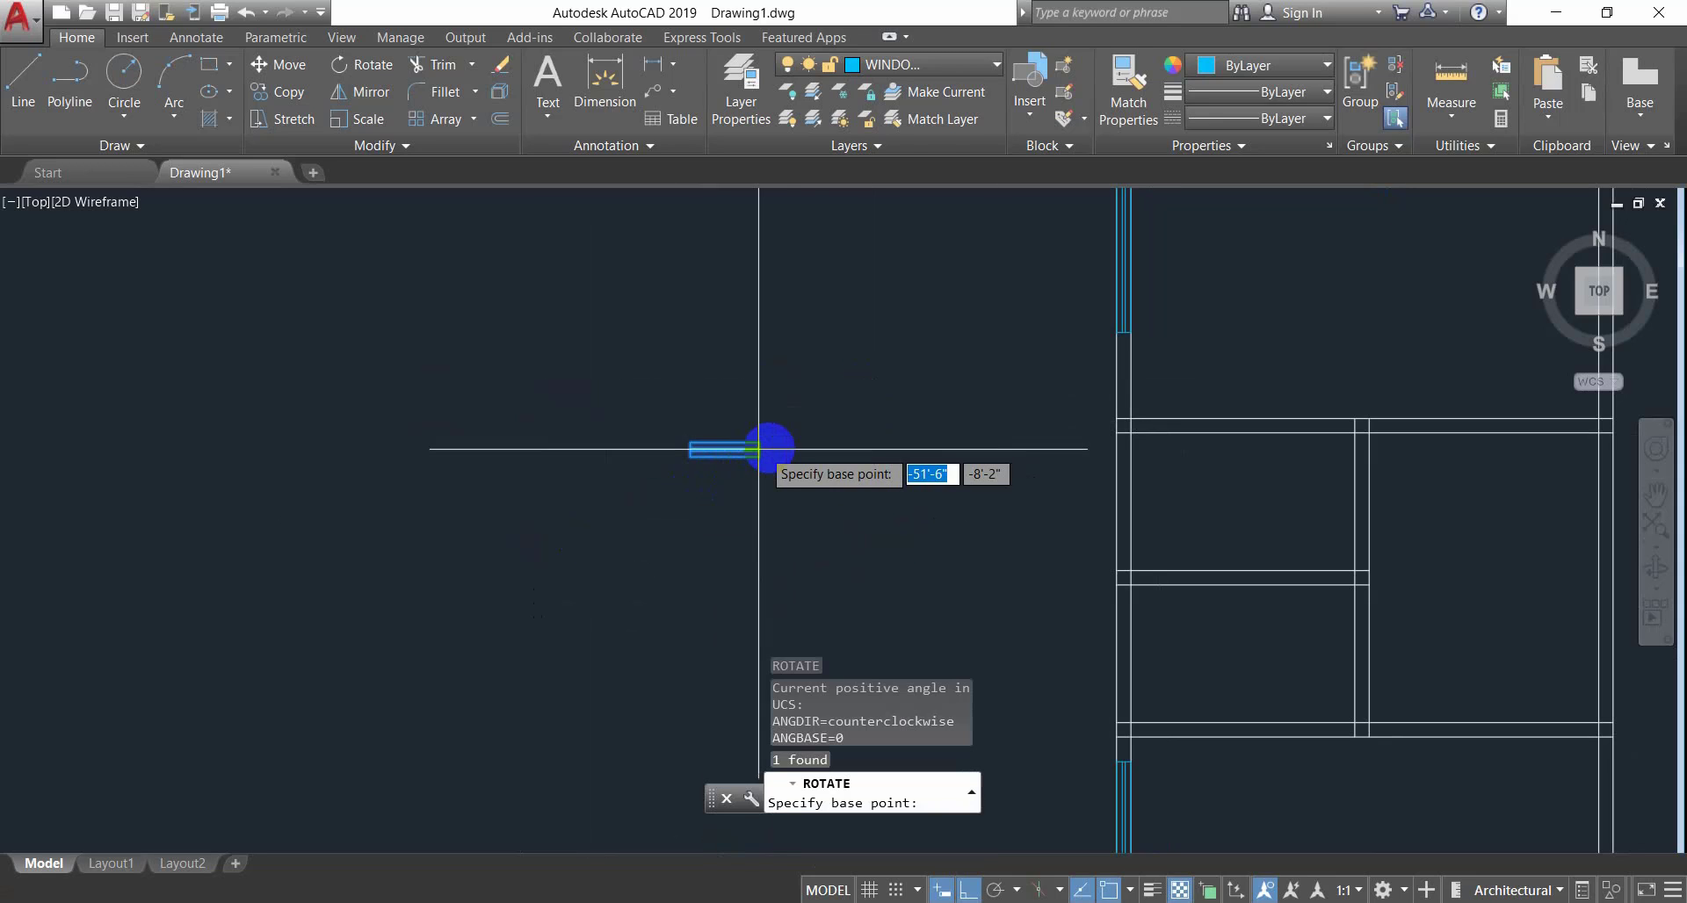
left_click(759, 456)
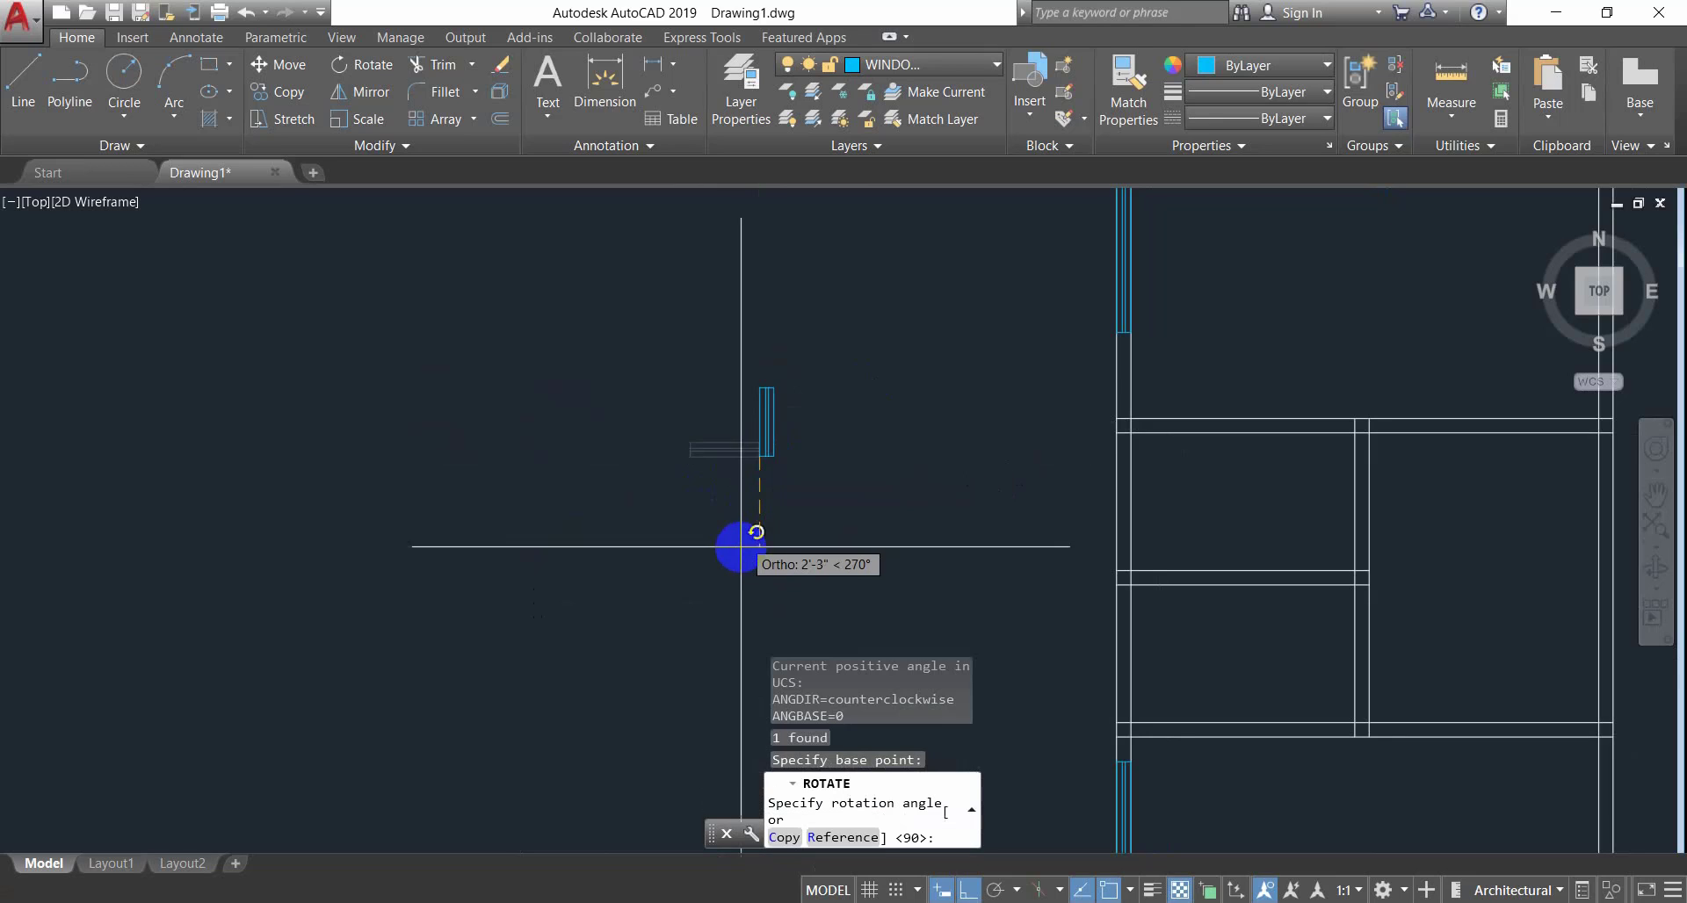
left_click(737, 564)
left_click(791, 357)
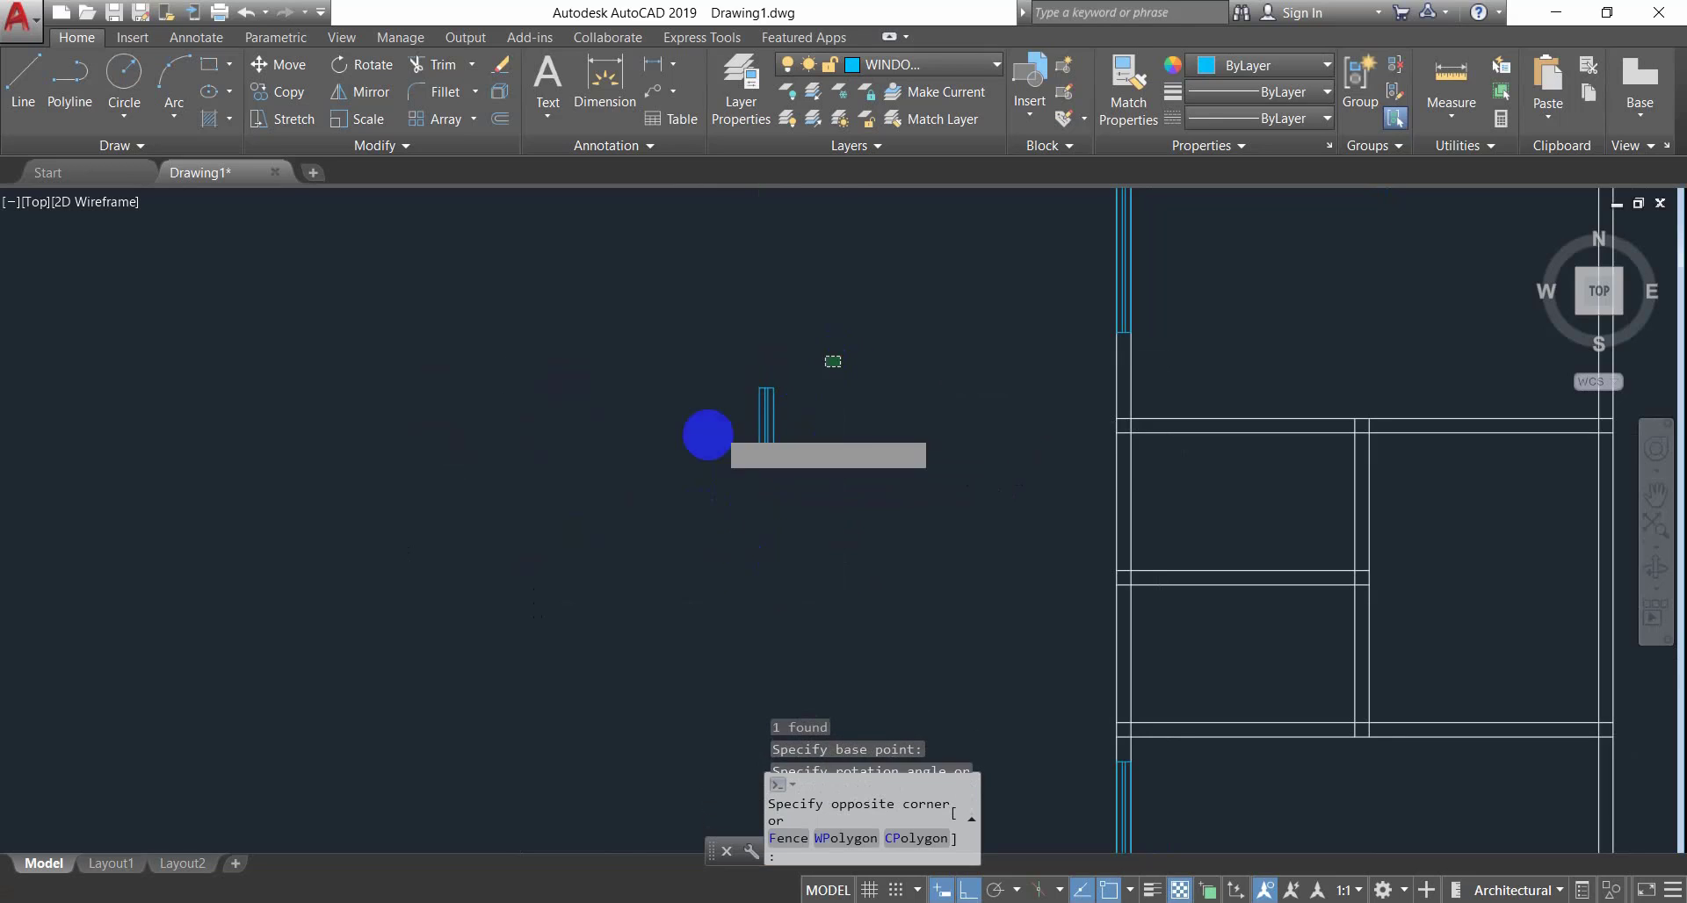
left_click(627, 549)
key("Escape")
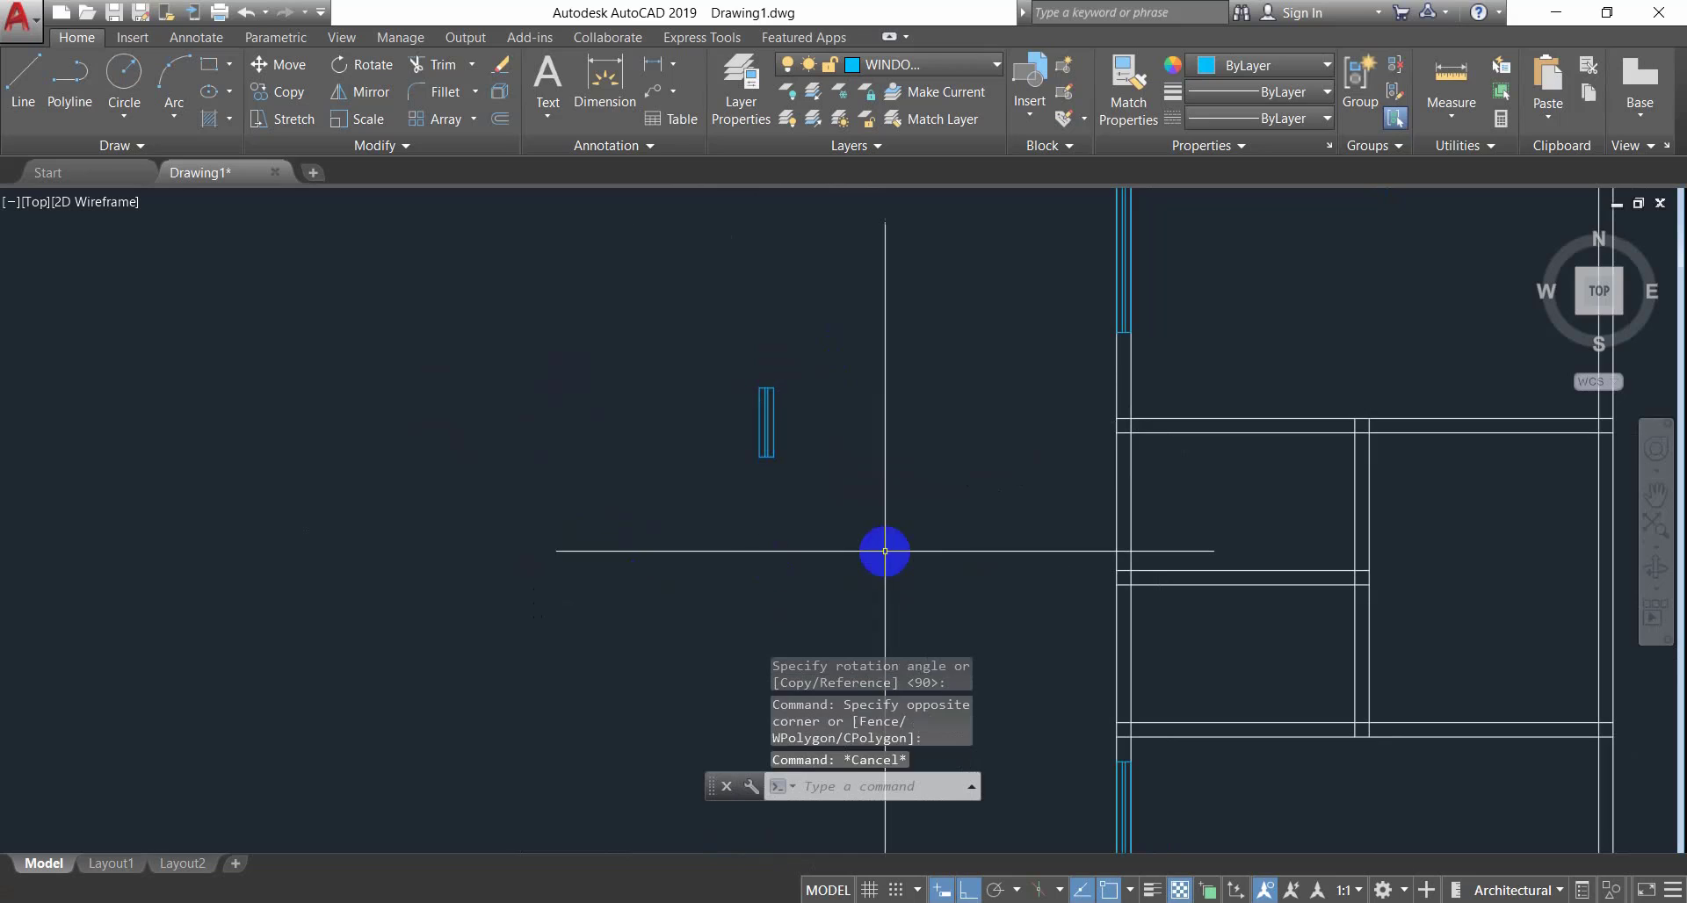
key("Escape")
Trim away the inner line of the outer wall along both toilets, between the horizontal partition walls.
middle_click_drag(1006, 548, 909, 489)
key("Escape")
type("T")
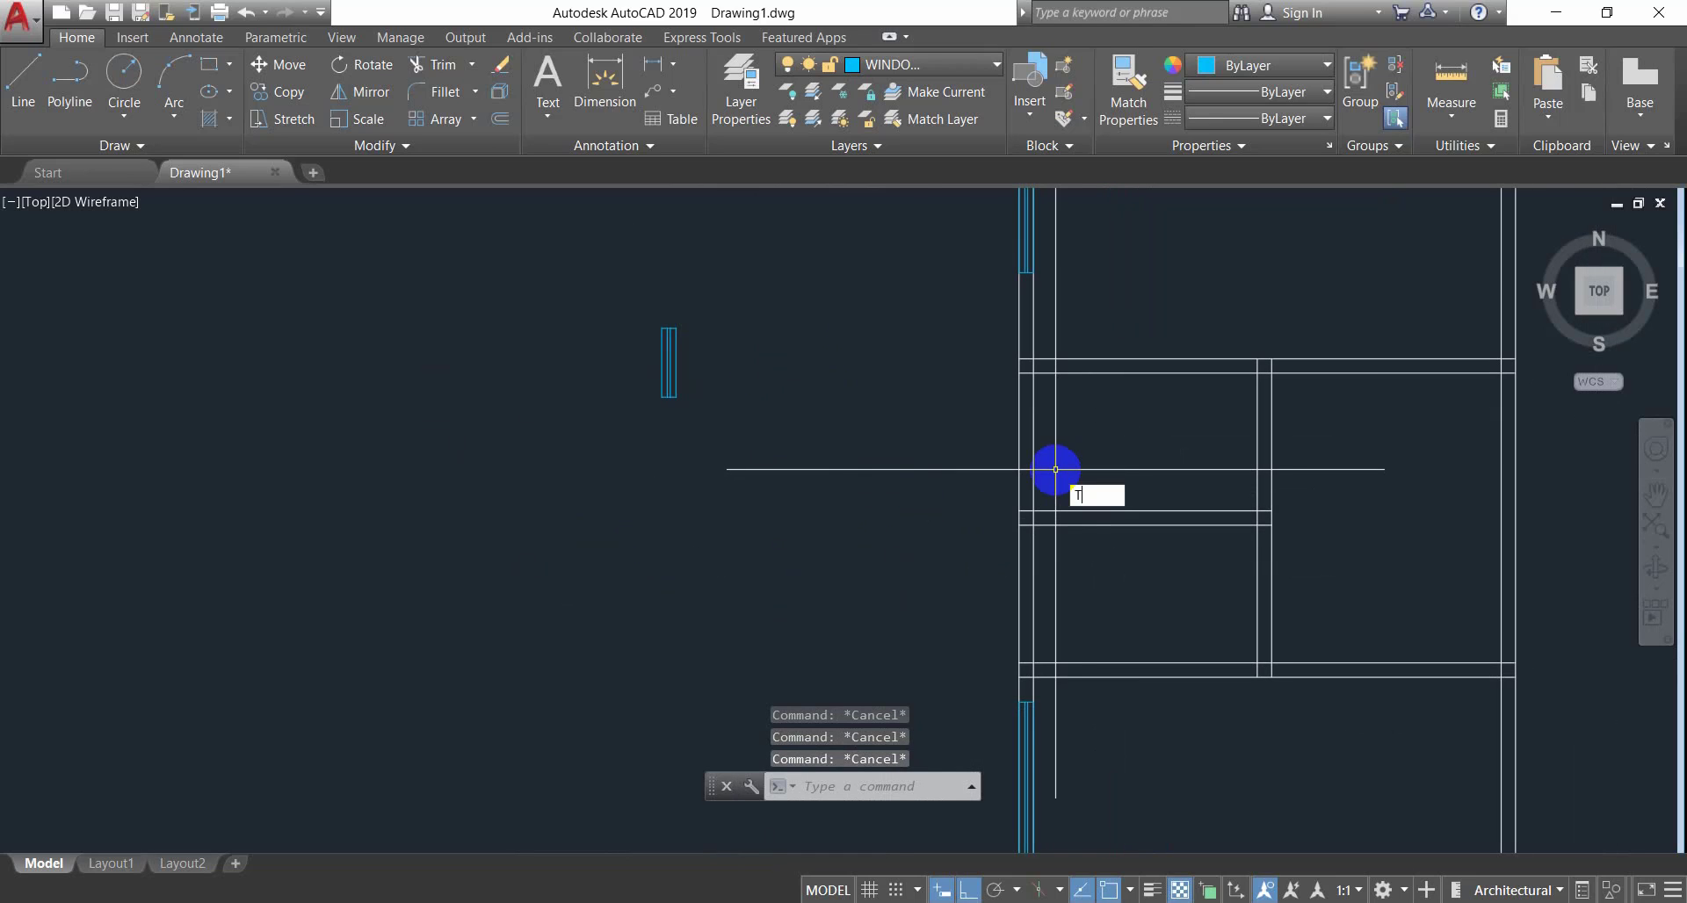
type("R")
key("Return")
key("Return")
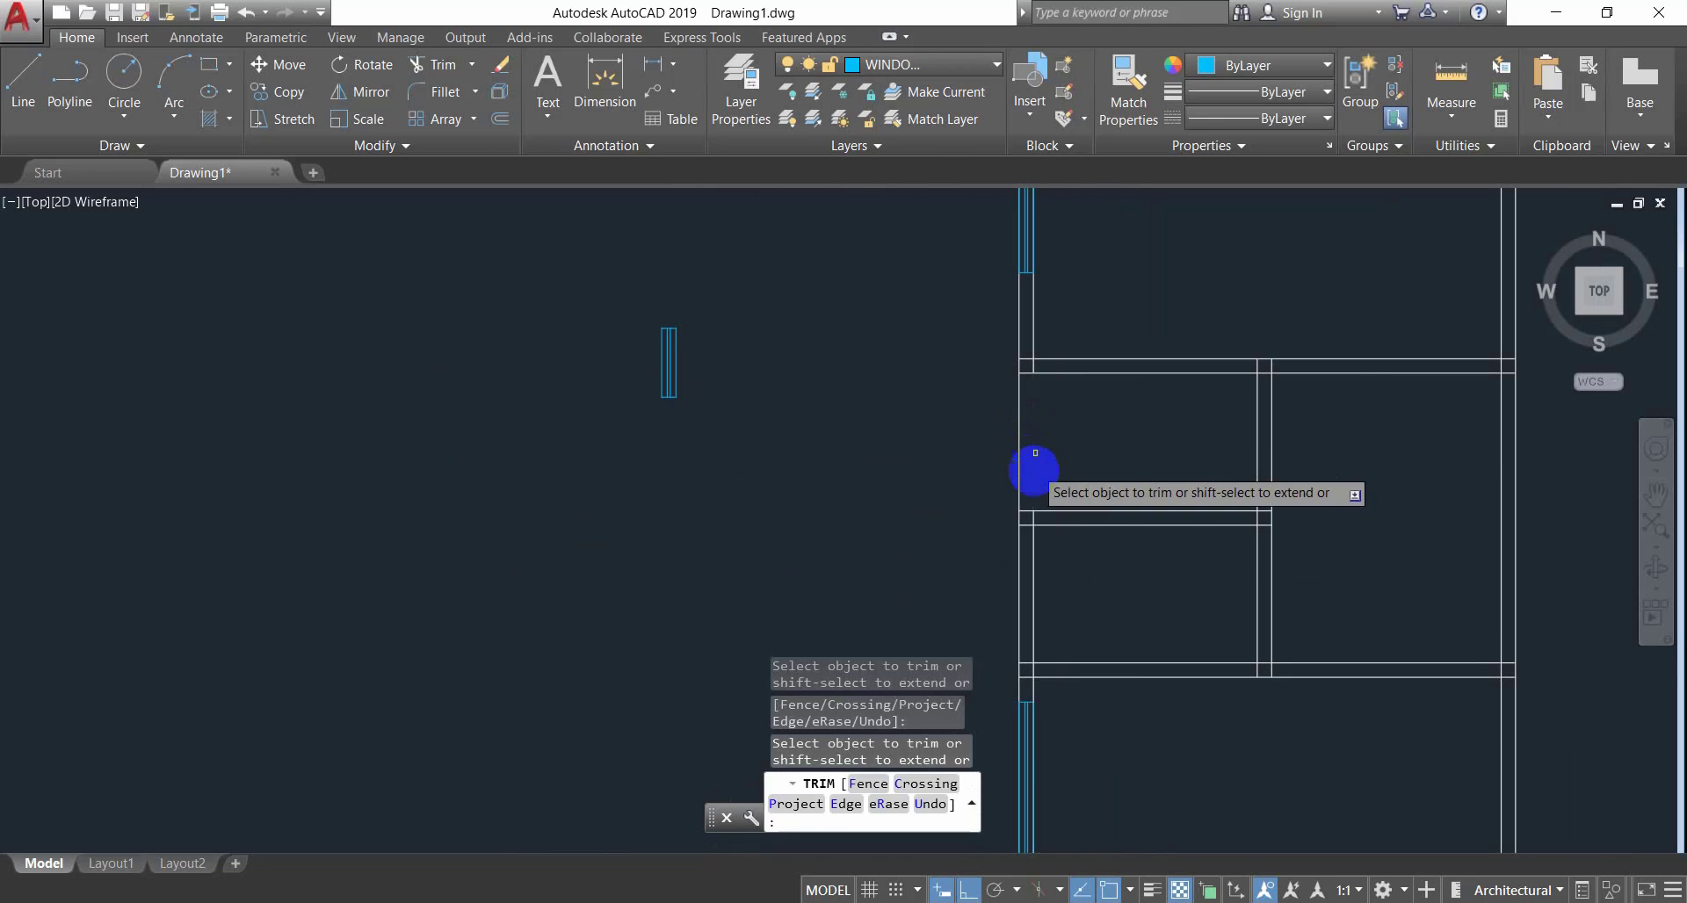
key("Escape")
key("Escape")
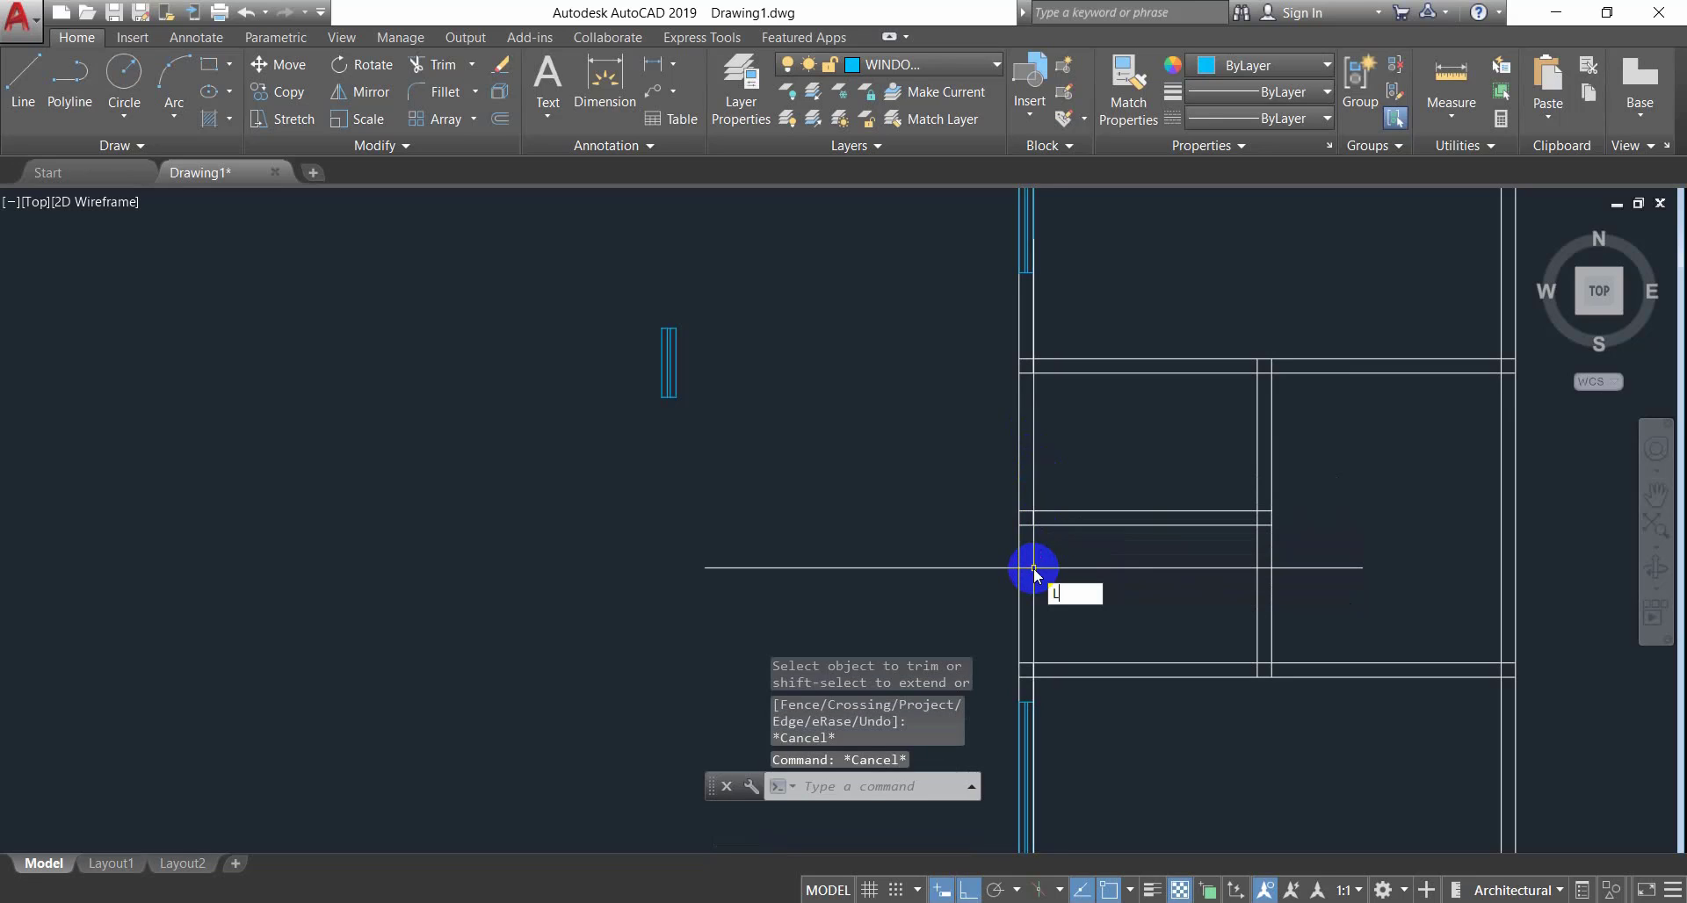
type("L")
key("Return")
key("Escape")
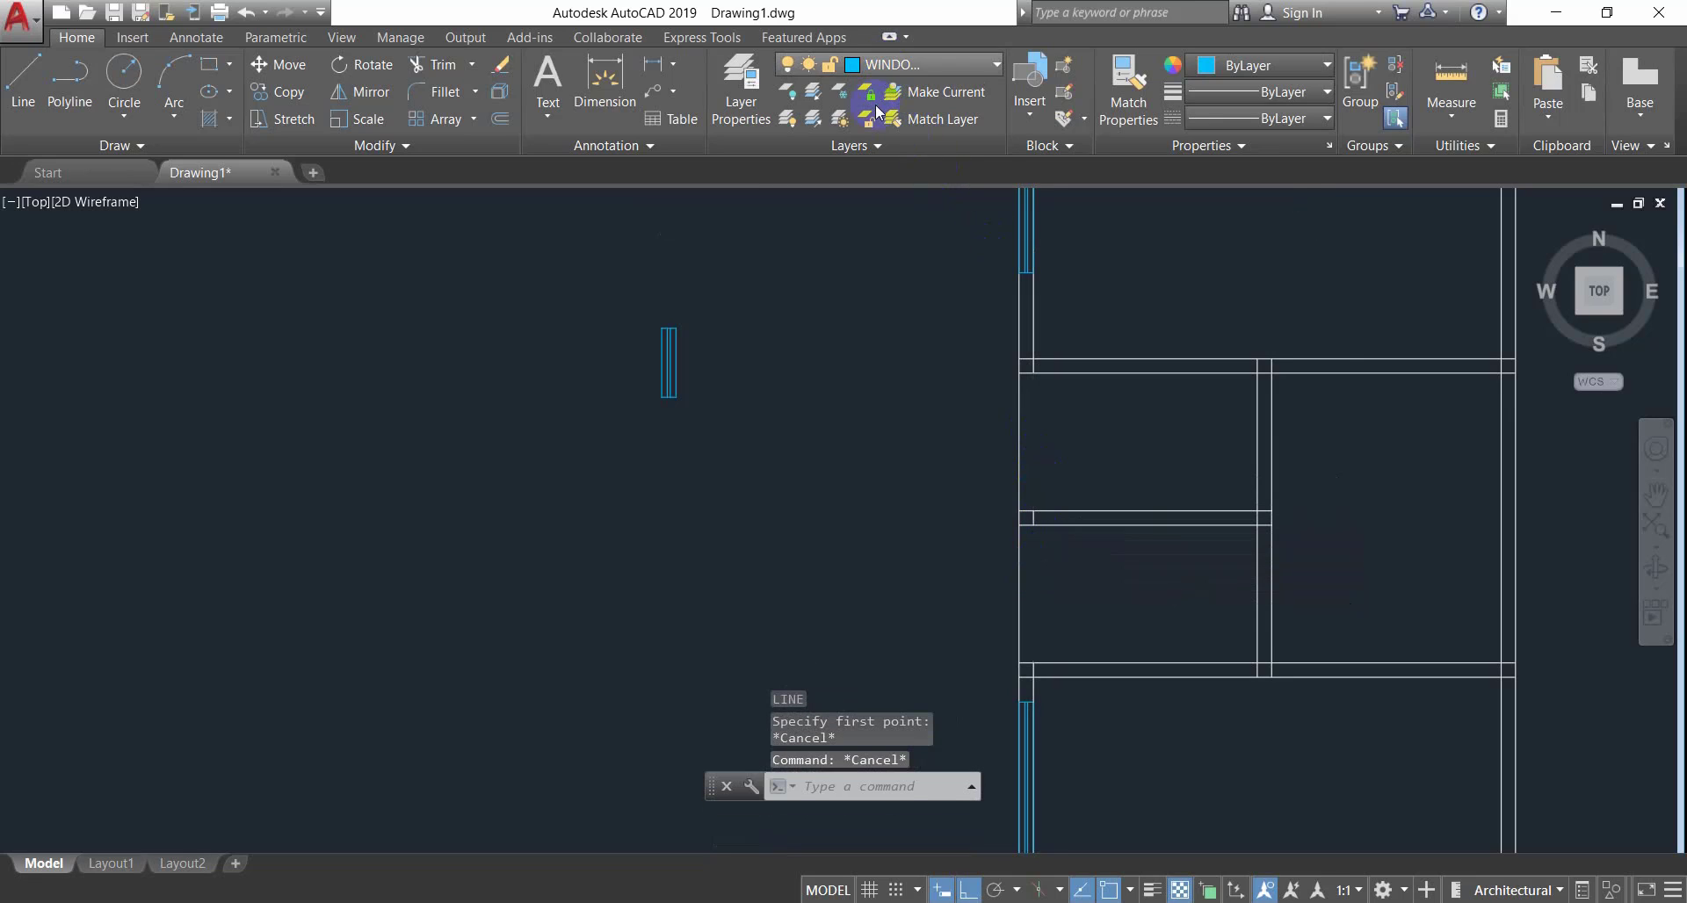
Make WALL-1 the current layer and draw the upper toilet's inner wall line between its two horizontal partitions.
left_click(879, 64)
left_click(911, 220)
key("Escape")
key("Escape")
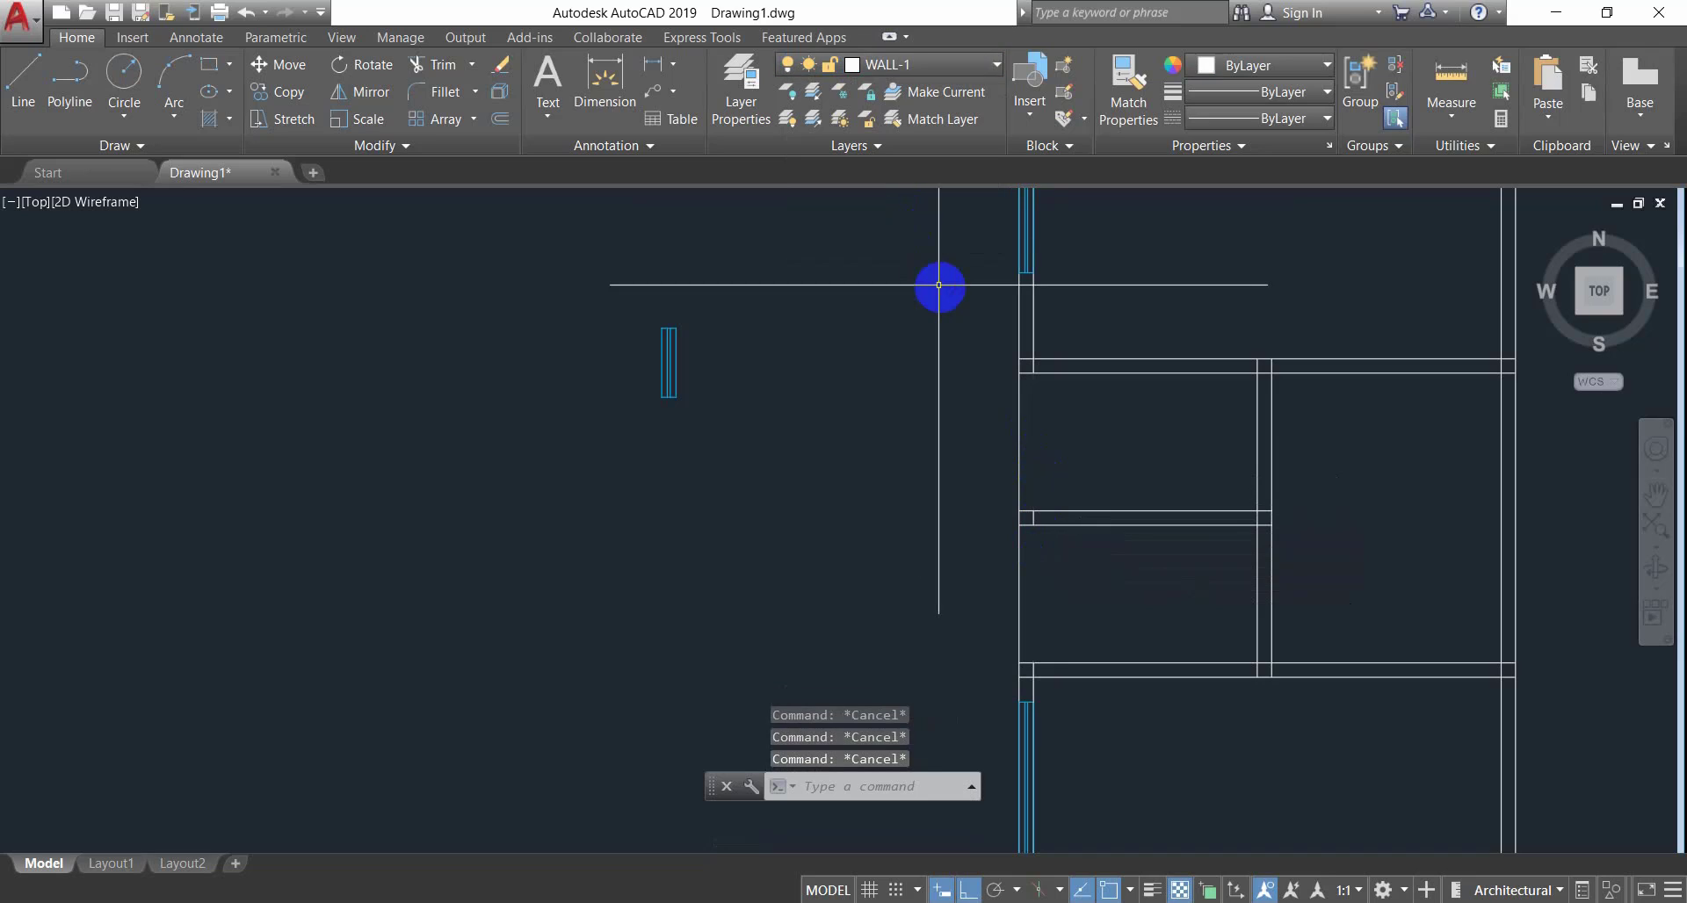
type("L")
key("Return")
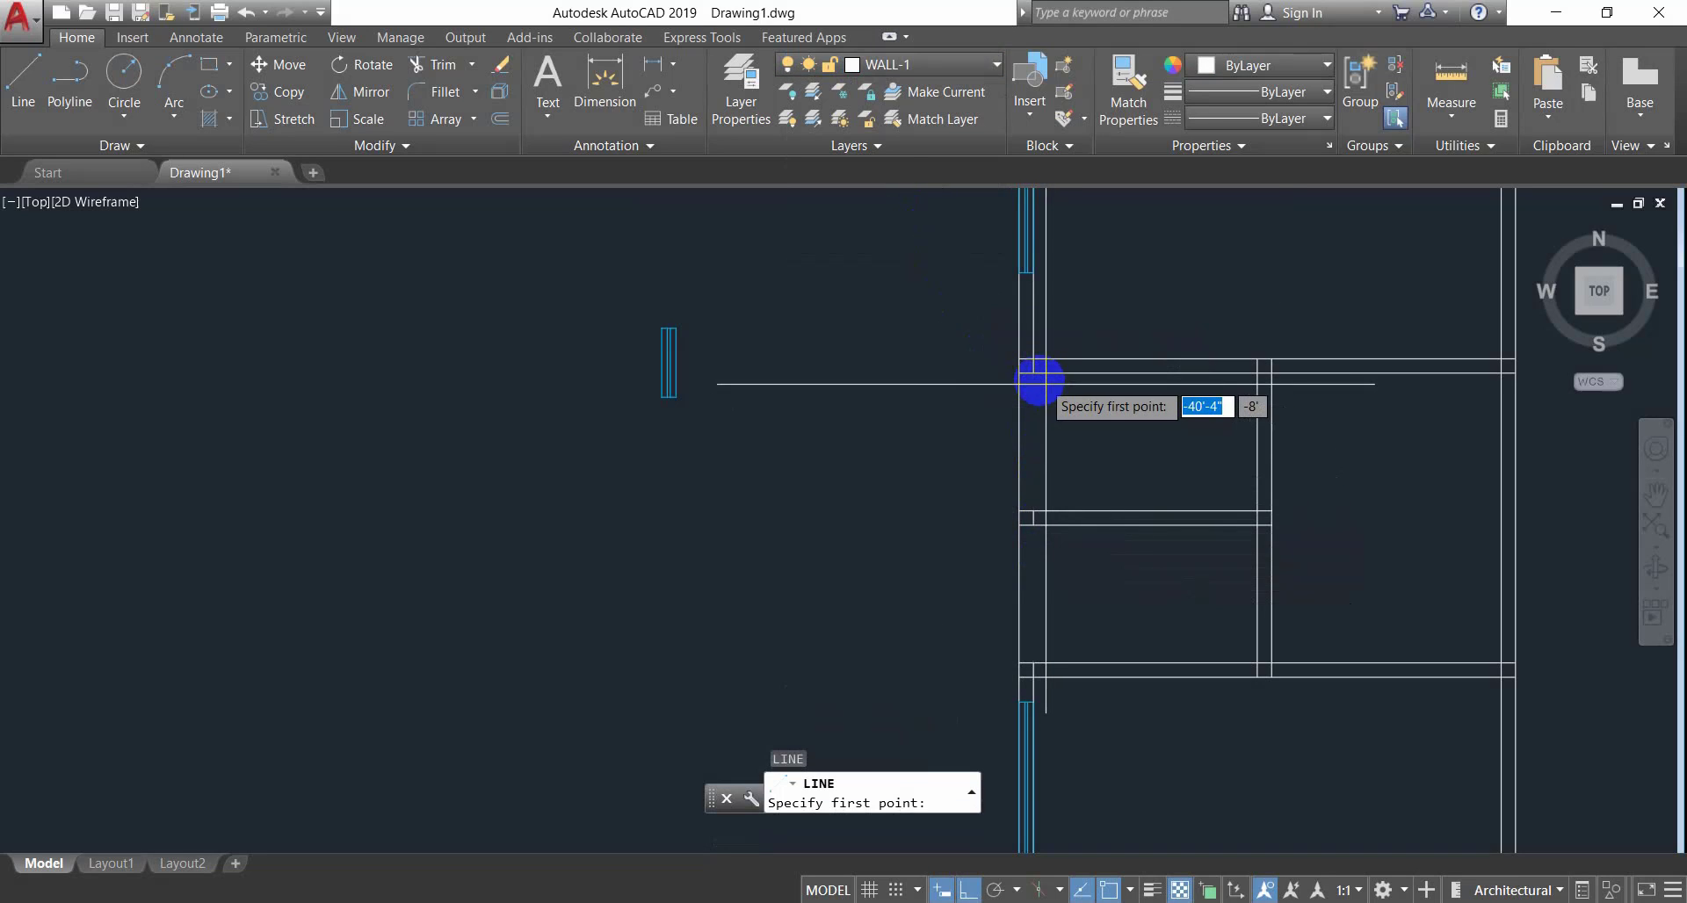
left_click(1033, 373)
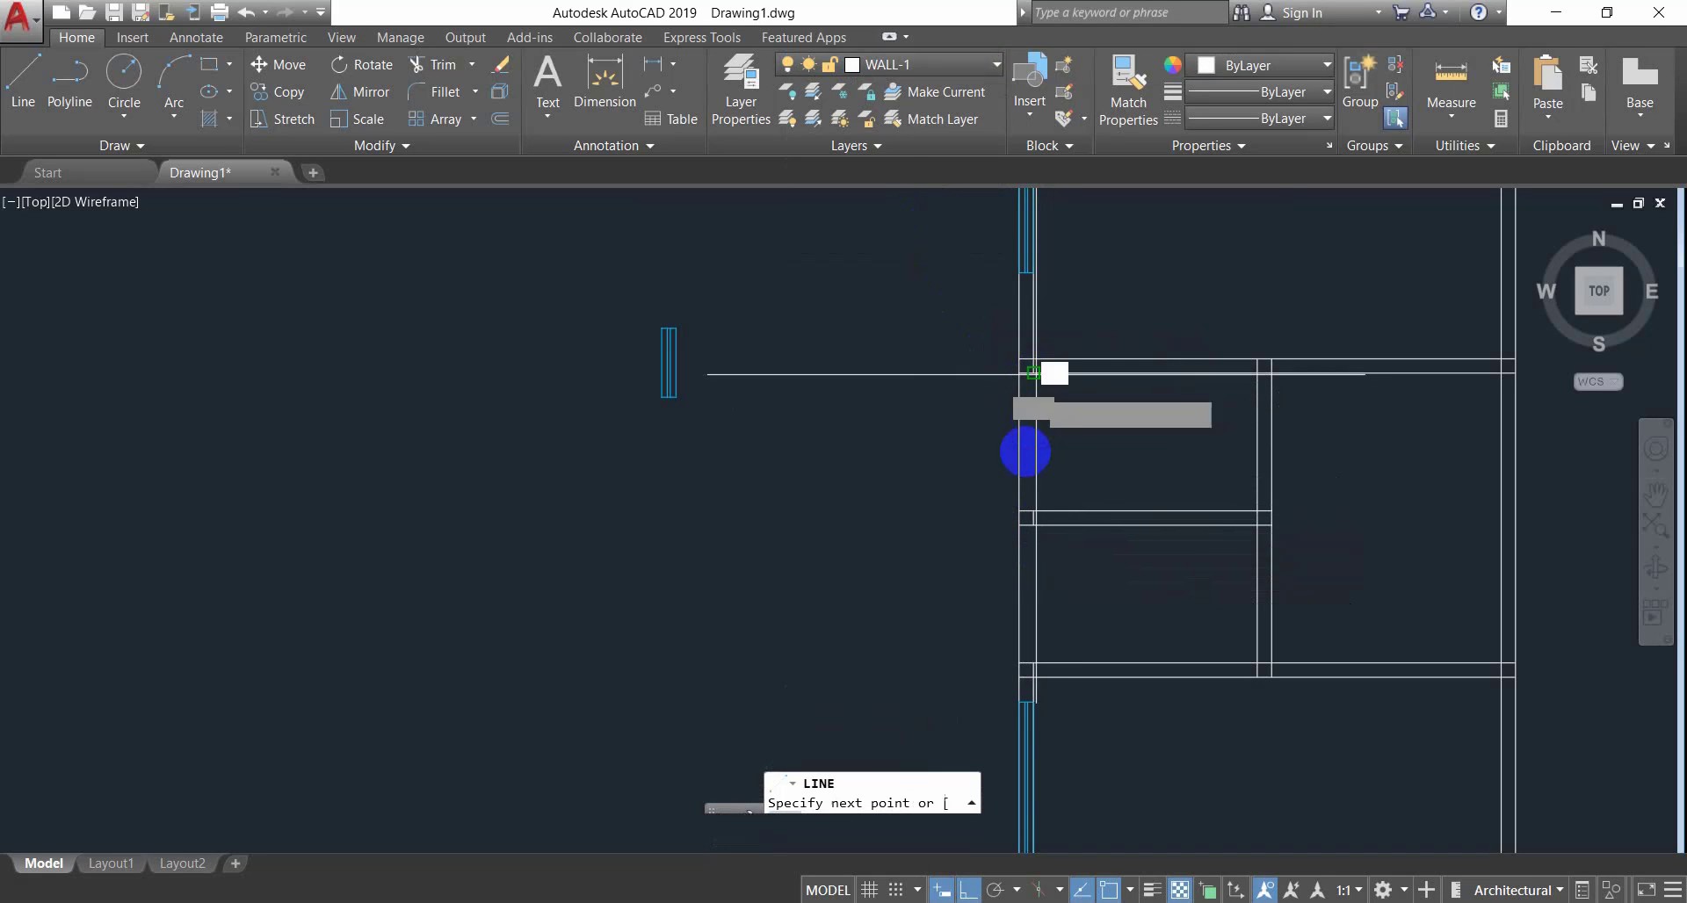
left_click(1033, 511)
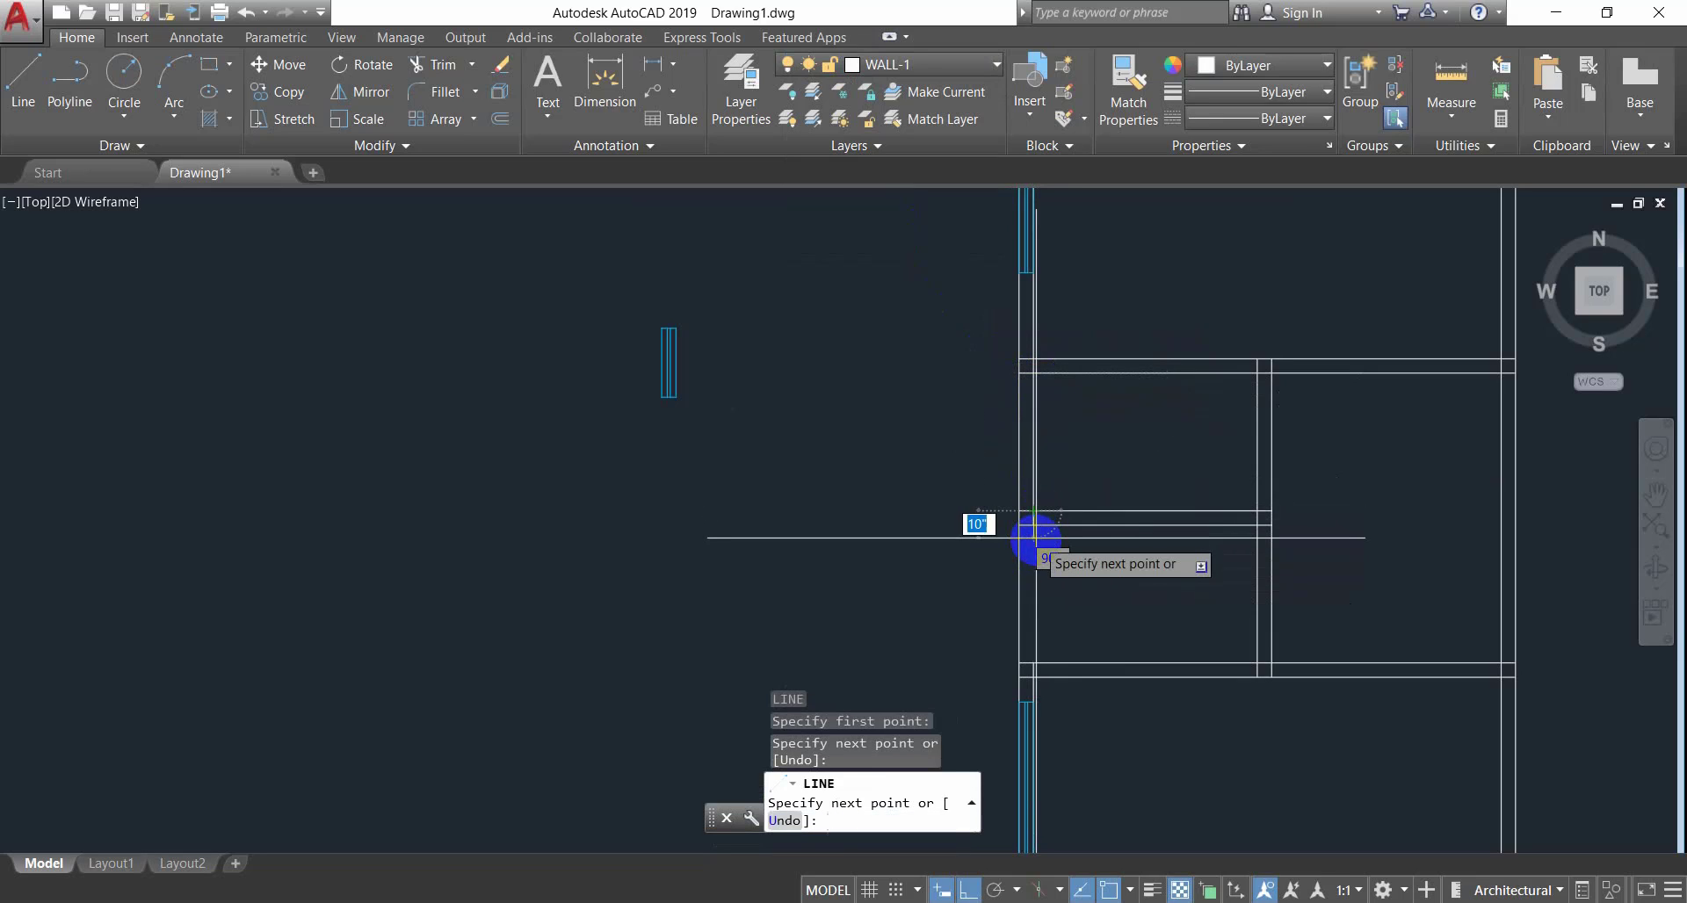
key("Return")
Draw the lower toilet's inner wall line on the outer wall from the middle partition down to the lower partition.
key("Return")
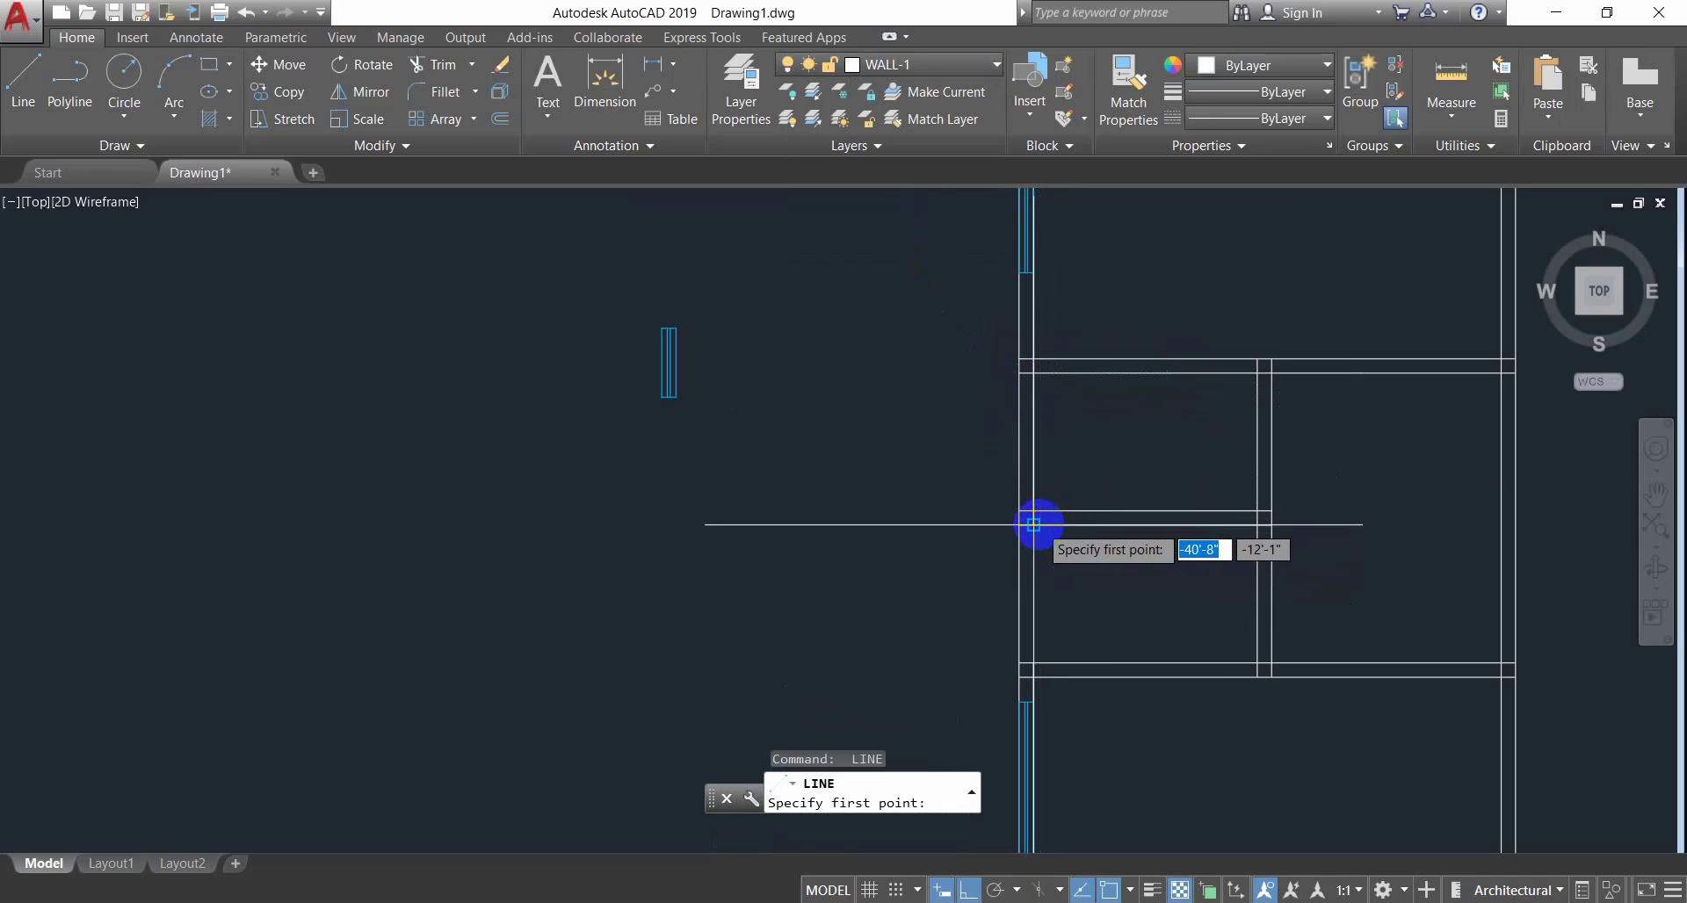
left_click(1033, 524)
left_click(1039, 662)
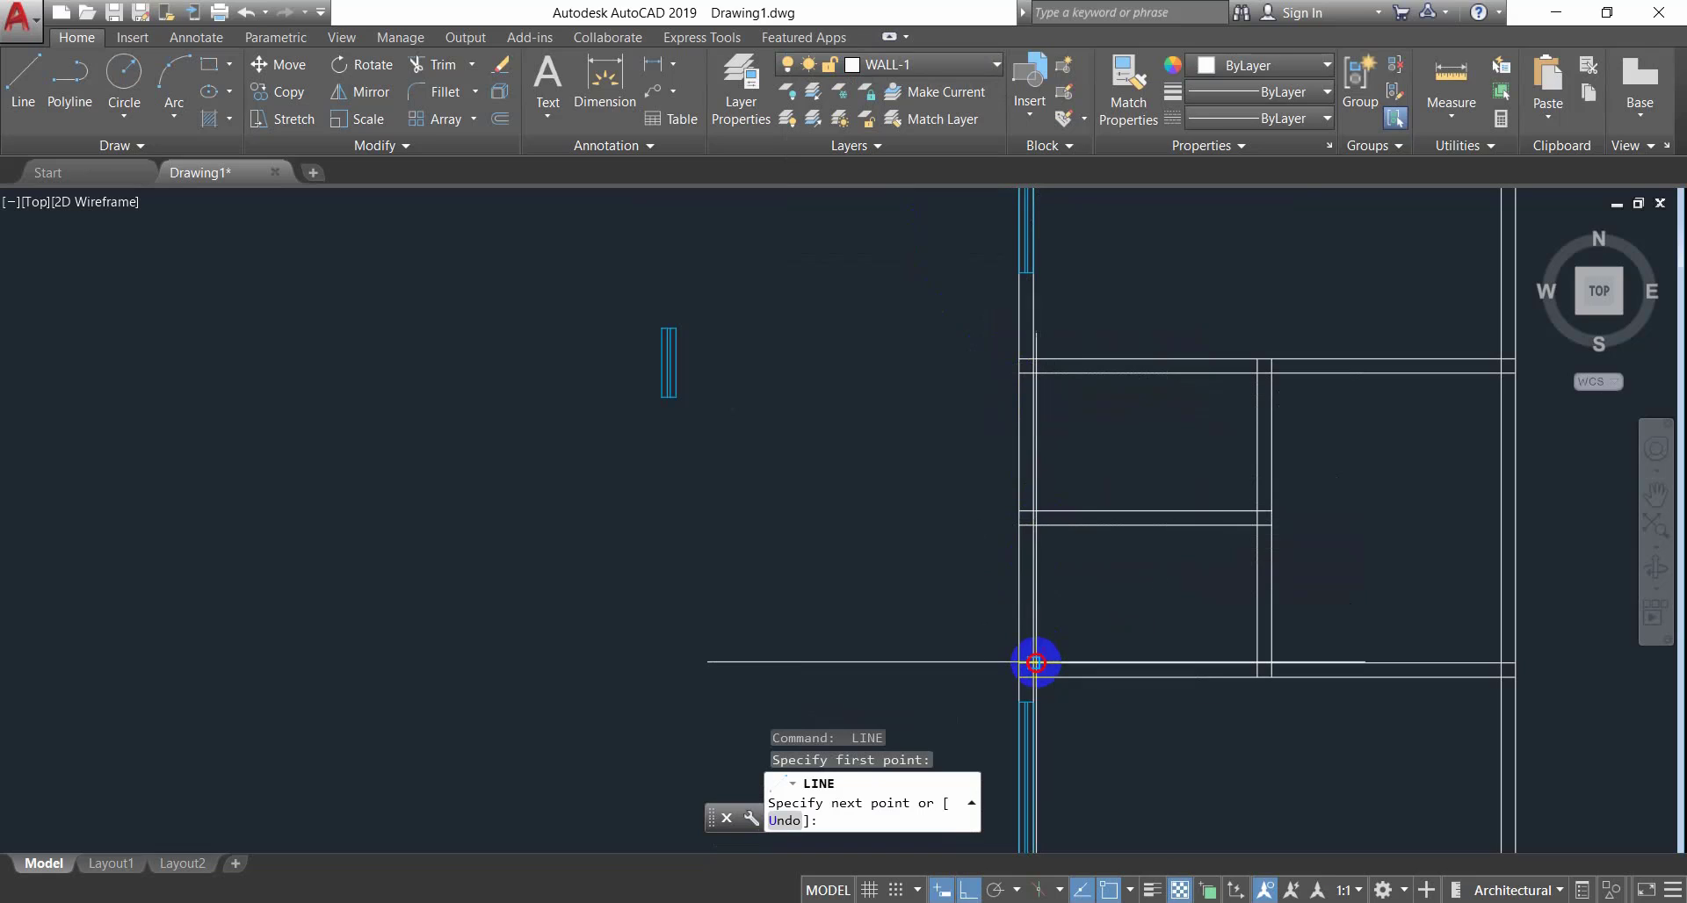
key("Escape")
key("Escape")
key("Escape")
Copy the upright 2-foot window block by its side midpoint to the middle of the upper toilet's outer wall.
middle_click_drag(1037, 457, 950, 459)
key("Escape")
left_click(641, 291)
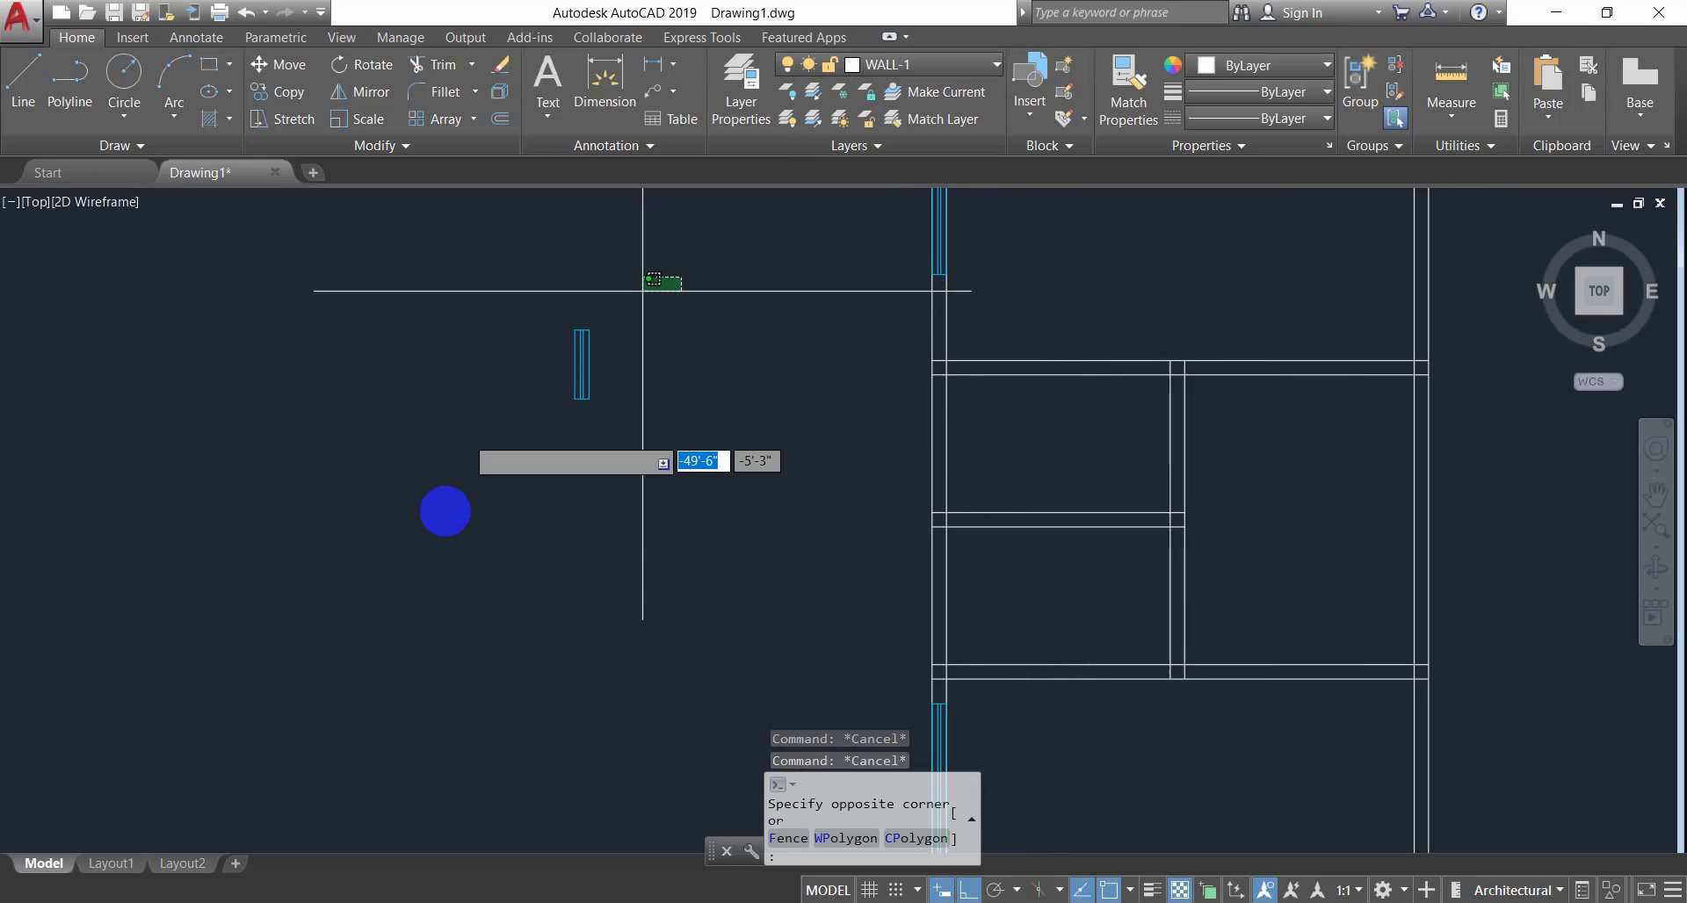
left_click(445, 570)
type("CO")
key("Return")
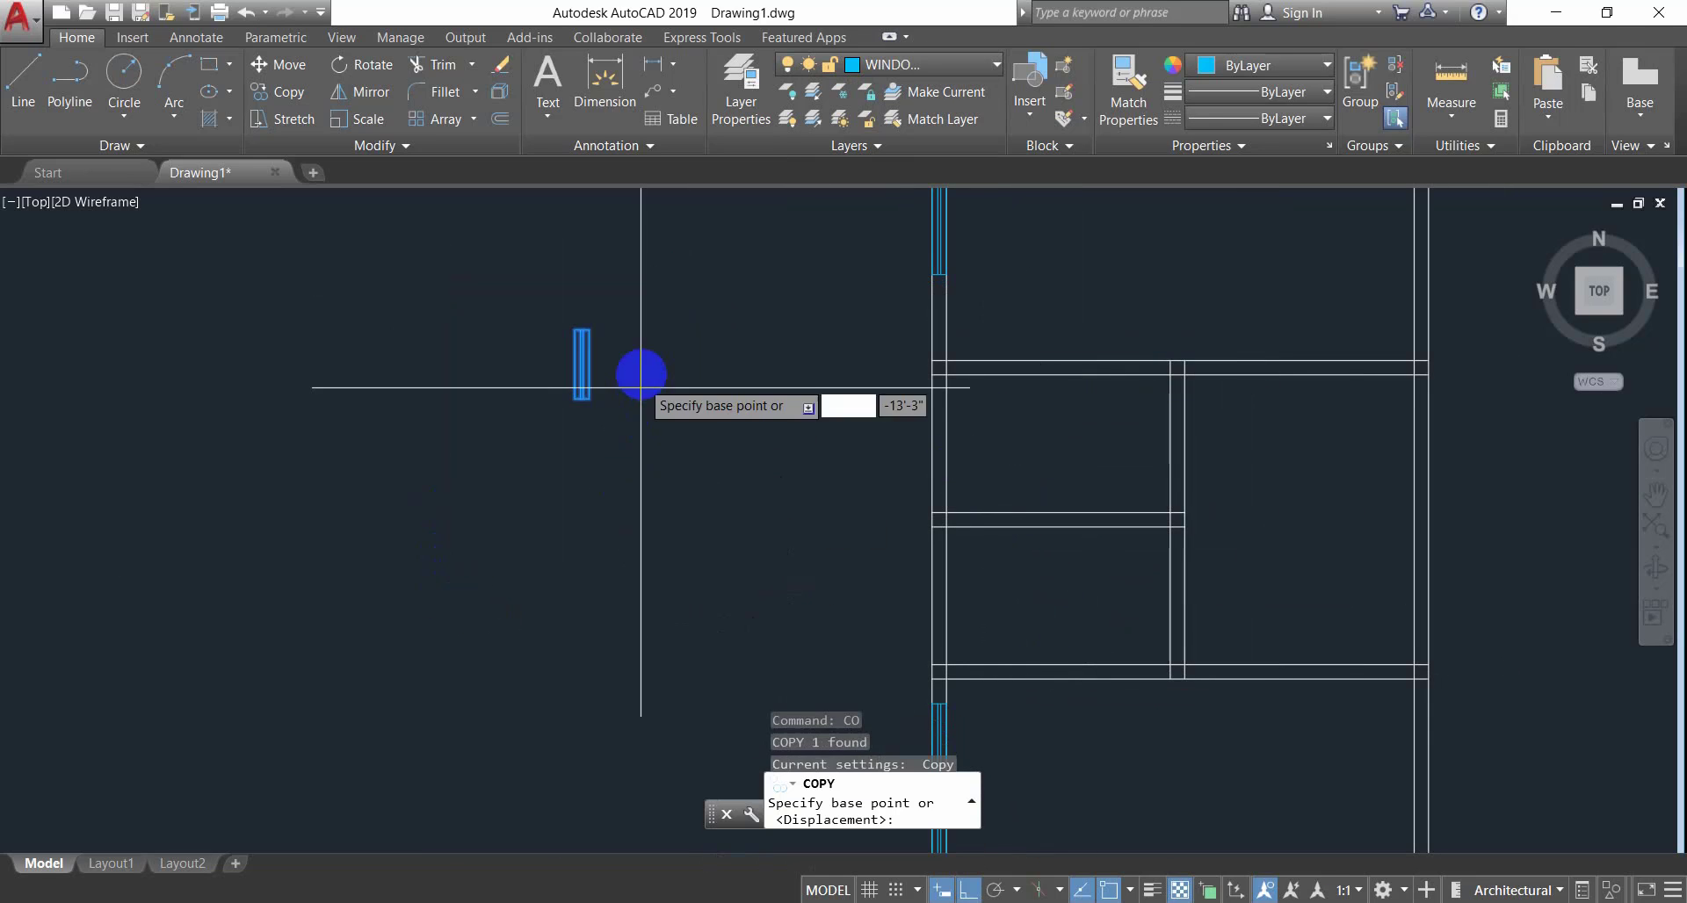
left_click(582, 364)
scroll(915, 451, "up", 4)
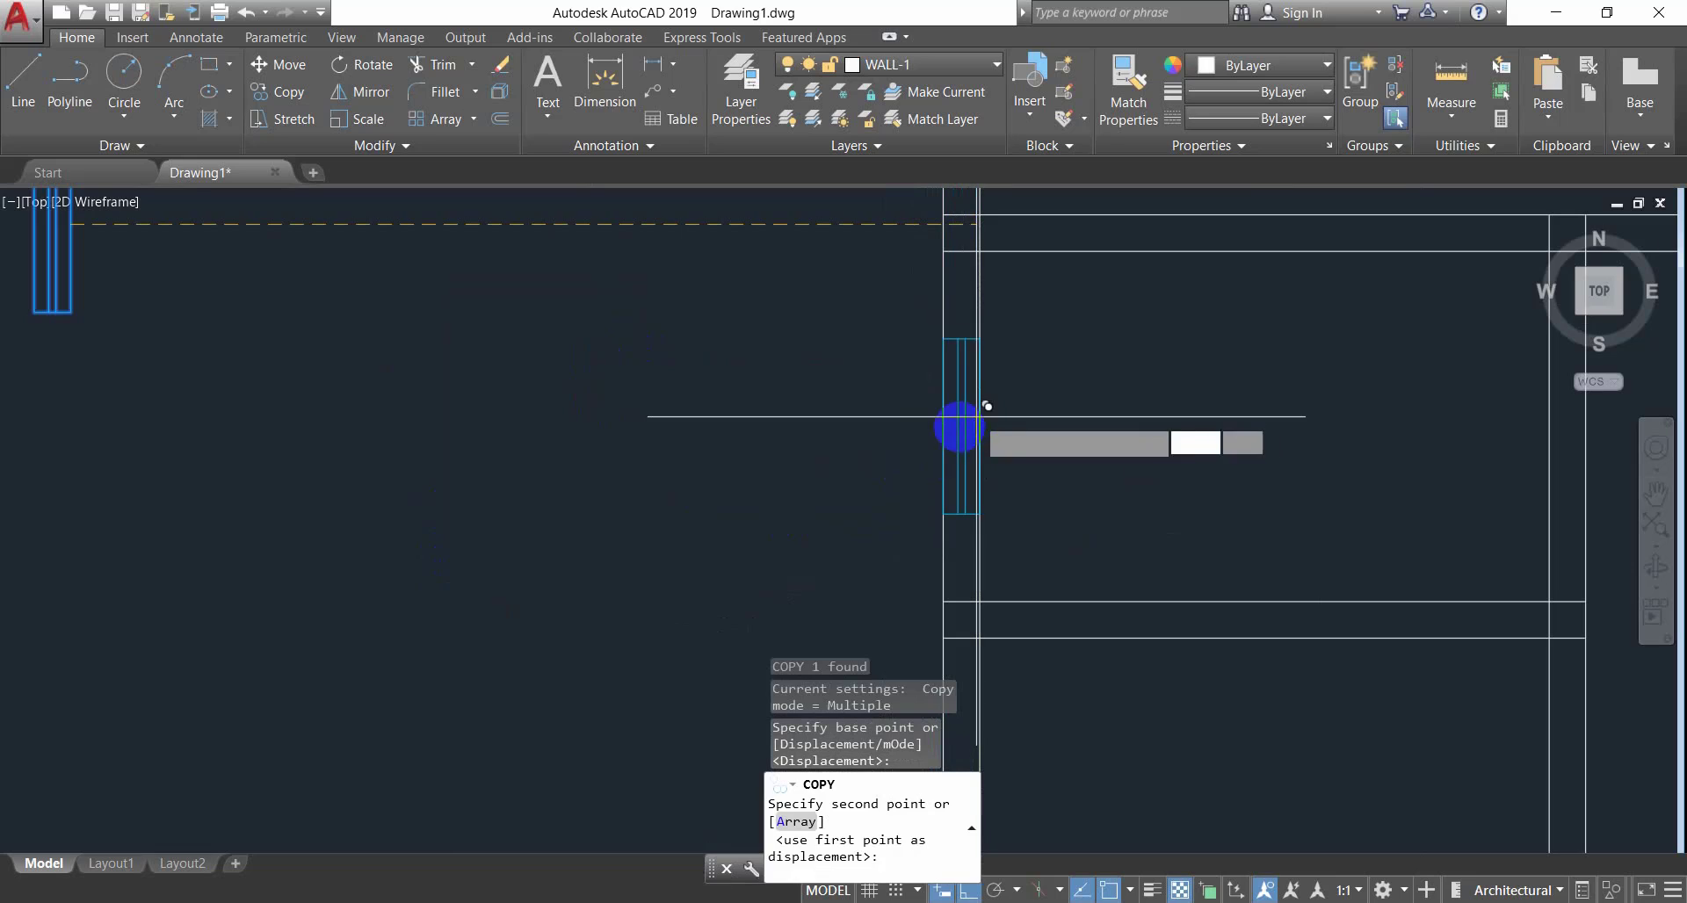
left_click(966, 431)
Place a second copy of the 2-foot window at the midpoint of the lower toilet's outer wall and finish copying.
scroll(887, 372, "down", 3)
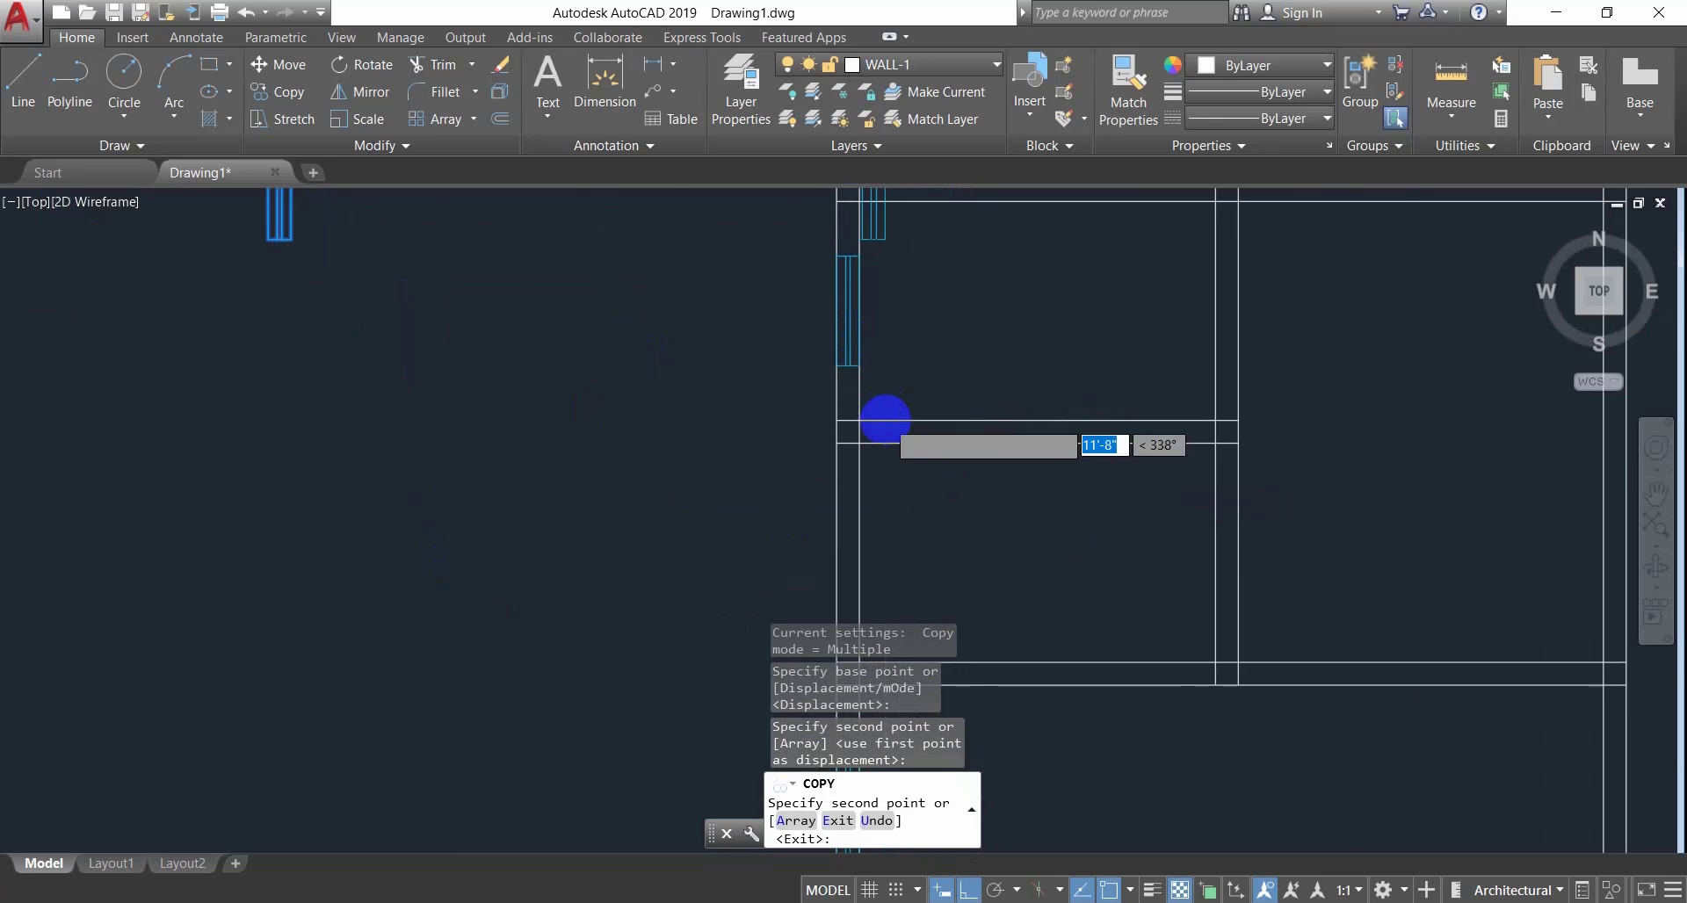
scroll(870, 378, "down", 2)
scroll(844, 395, "up", 4)
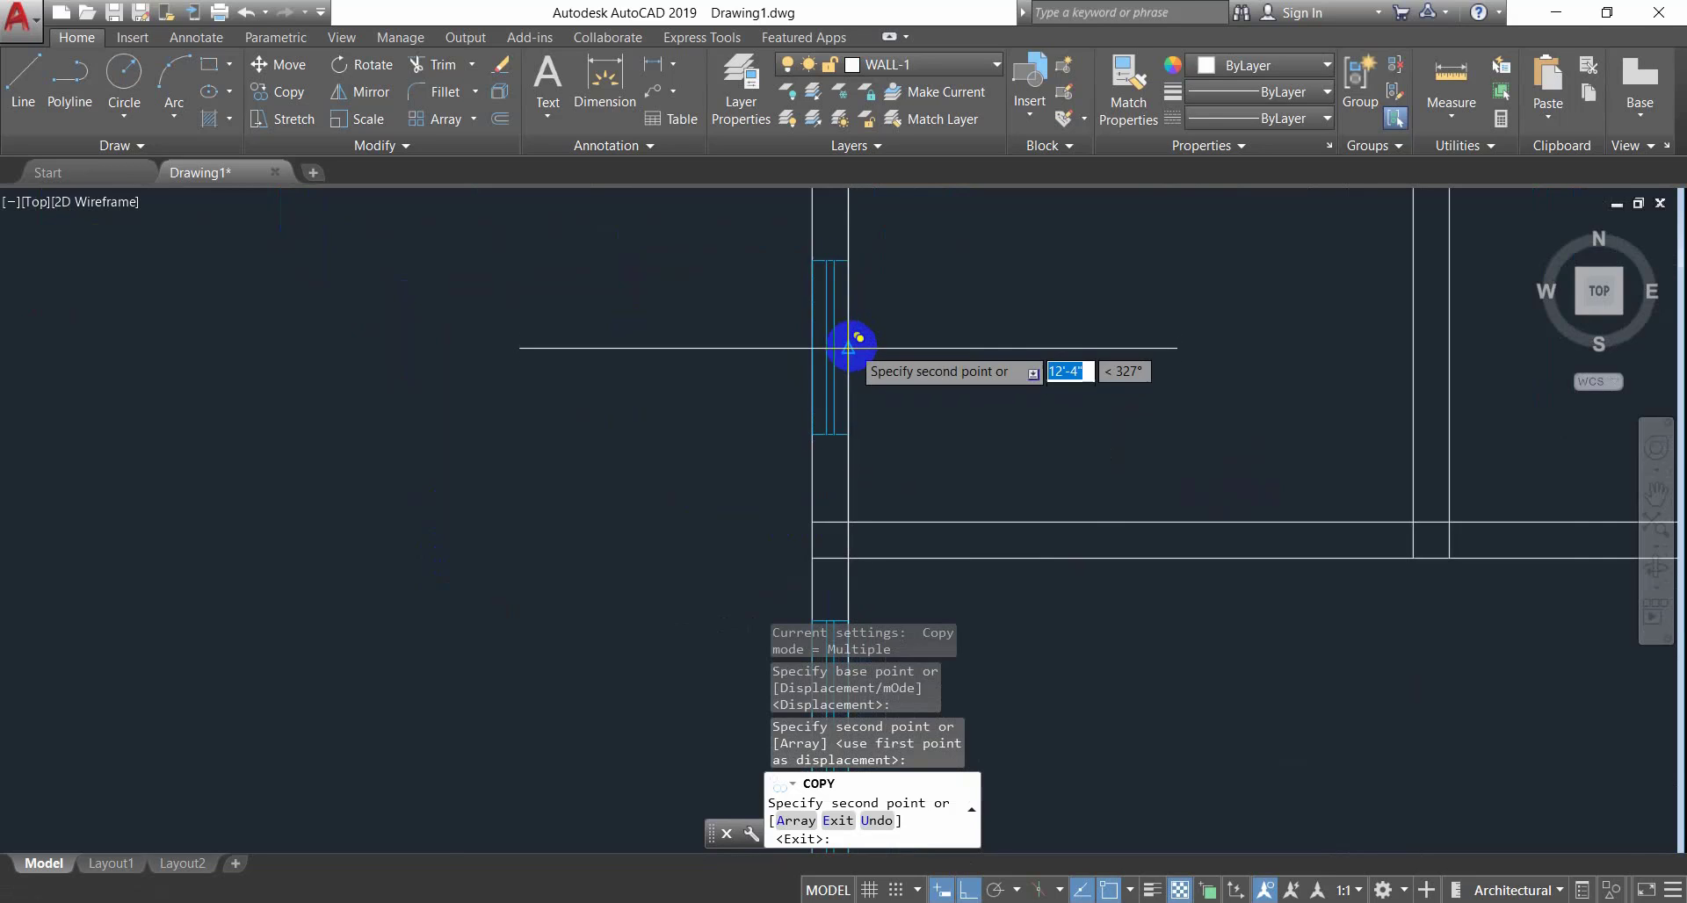
left_click(851, 344)
scroll(870, 378, "down", 3)
scroll(889, 401, "down", 2)
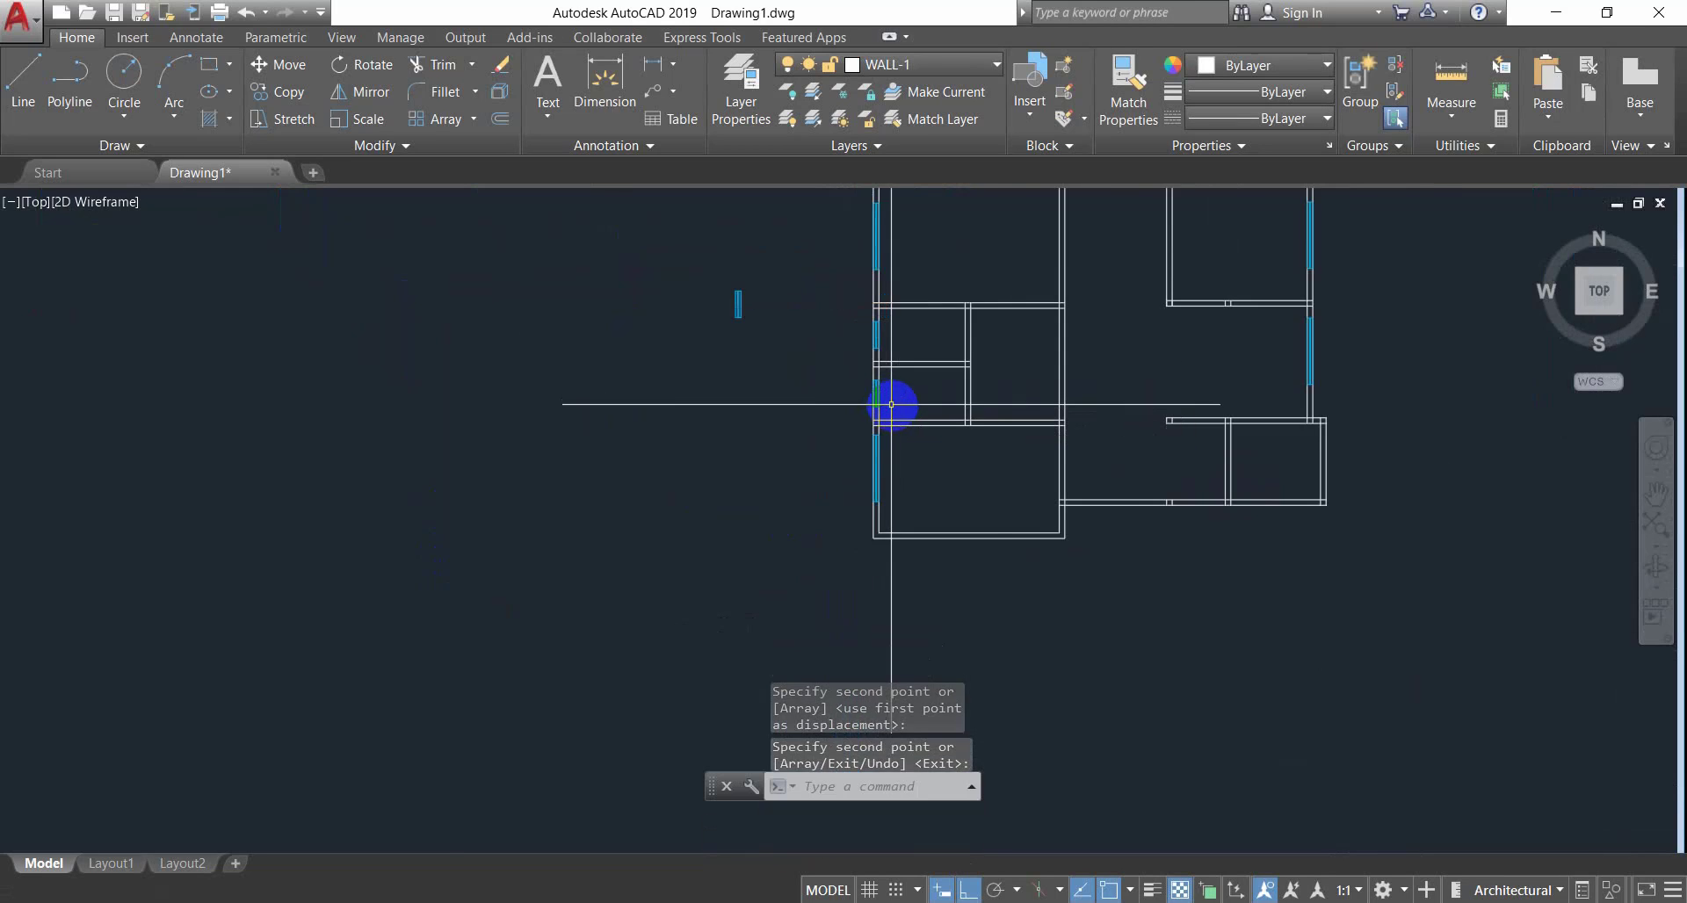
key("Escape")
key("Escape")
Review the window positions across the plan against the practice floor plan in Photos, and return to the AutoCAD drawing.
scroll(1009, 413, "down", 4)
mouse_move(1009, 413)
middle_mouse_down()
mouse_move(715, 414)
mouse_move(614, 545)
middle_mouse_up()
scroll(744, 413, "up", 5)
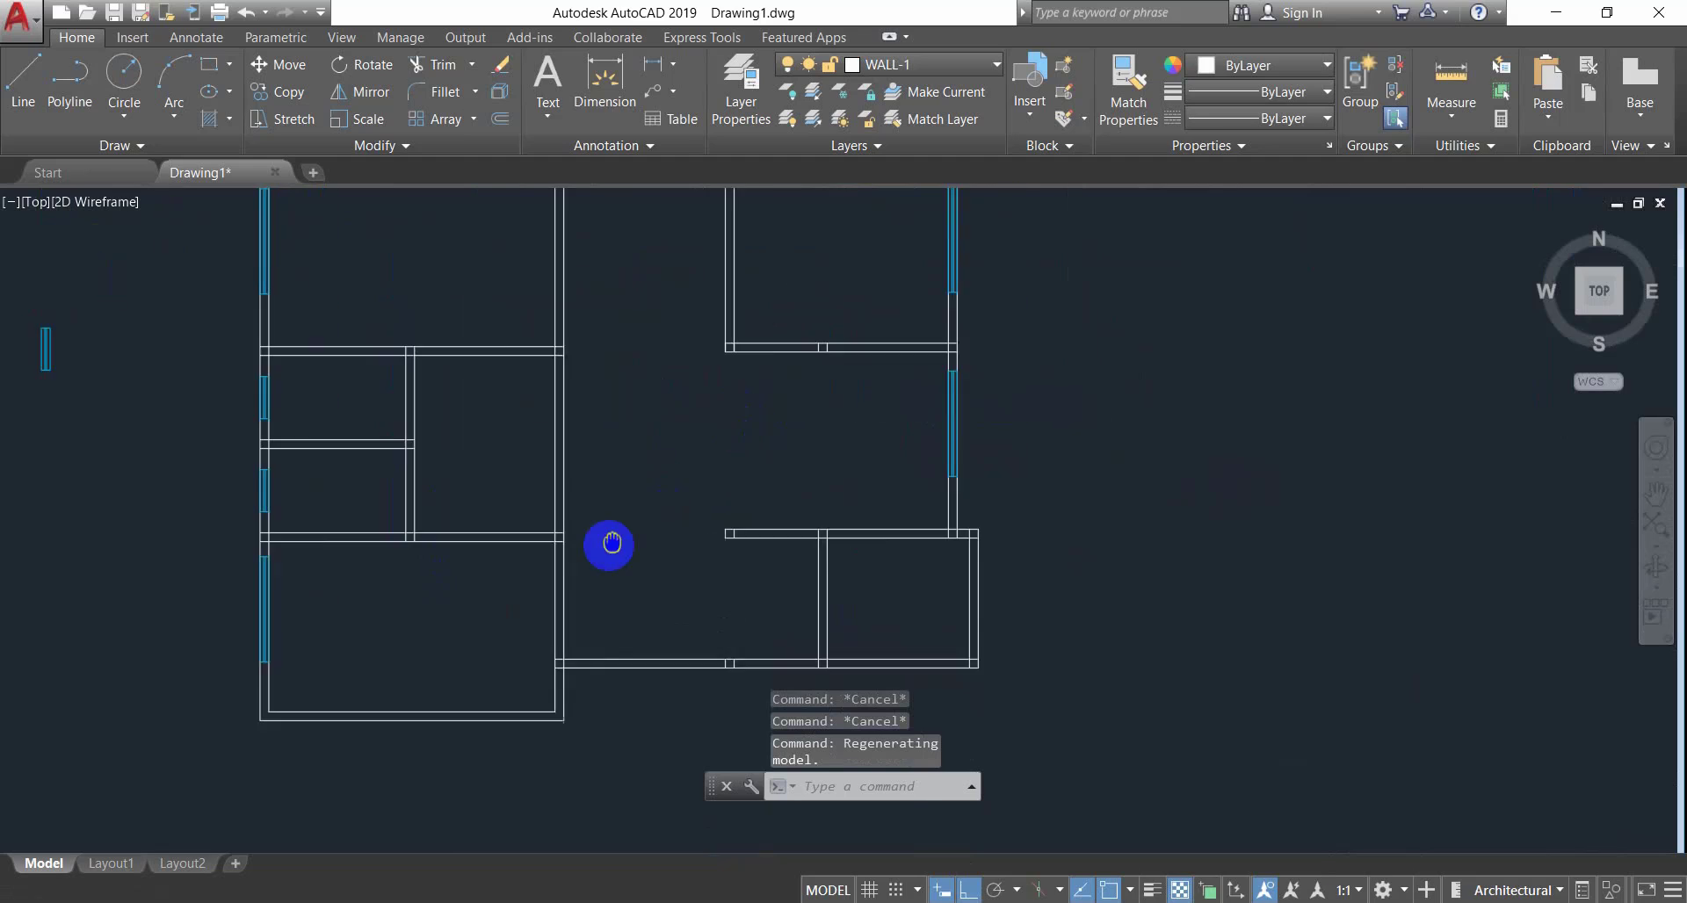
scroll(603, 565, "down", 2)
scroll(580, 561, "up", 2)
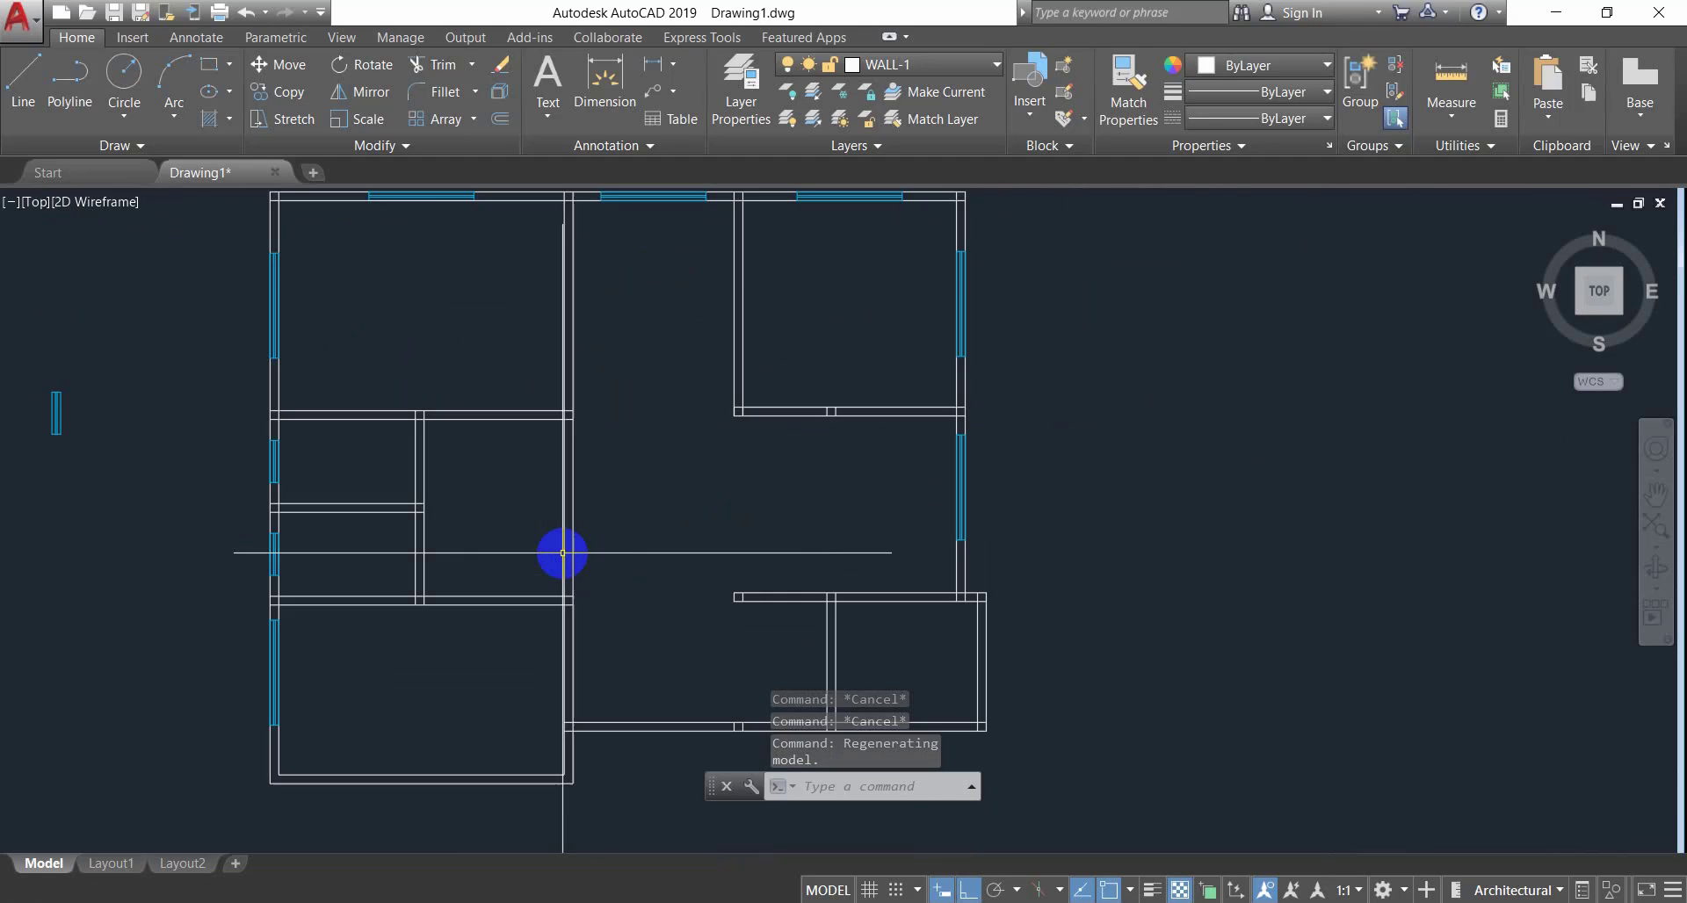
middle_click_drag(562, 553, 553, 591)
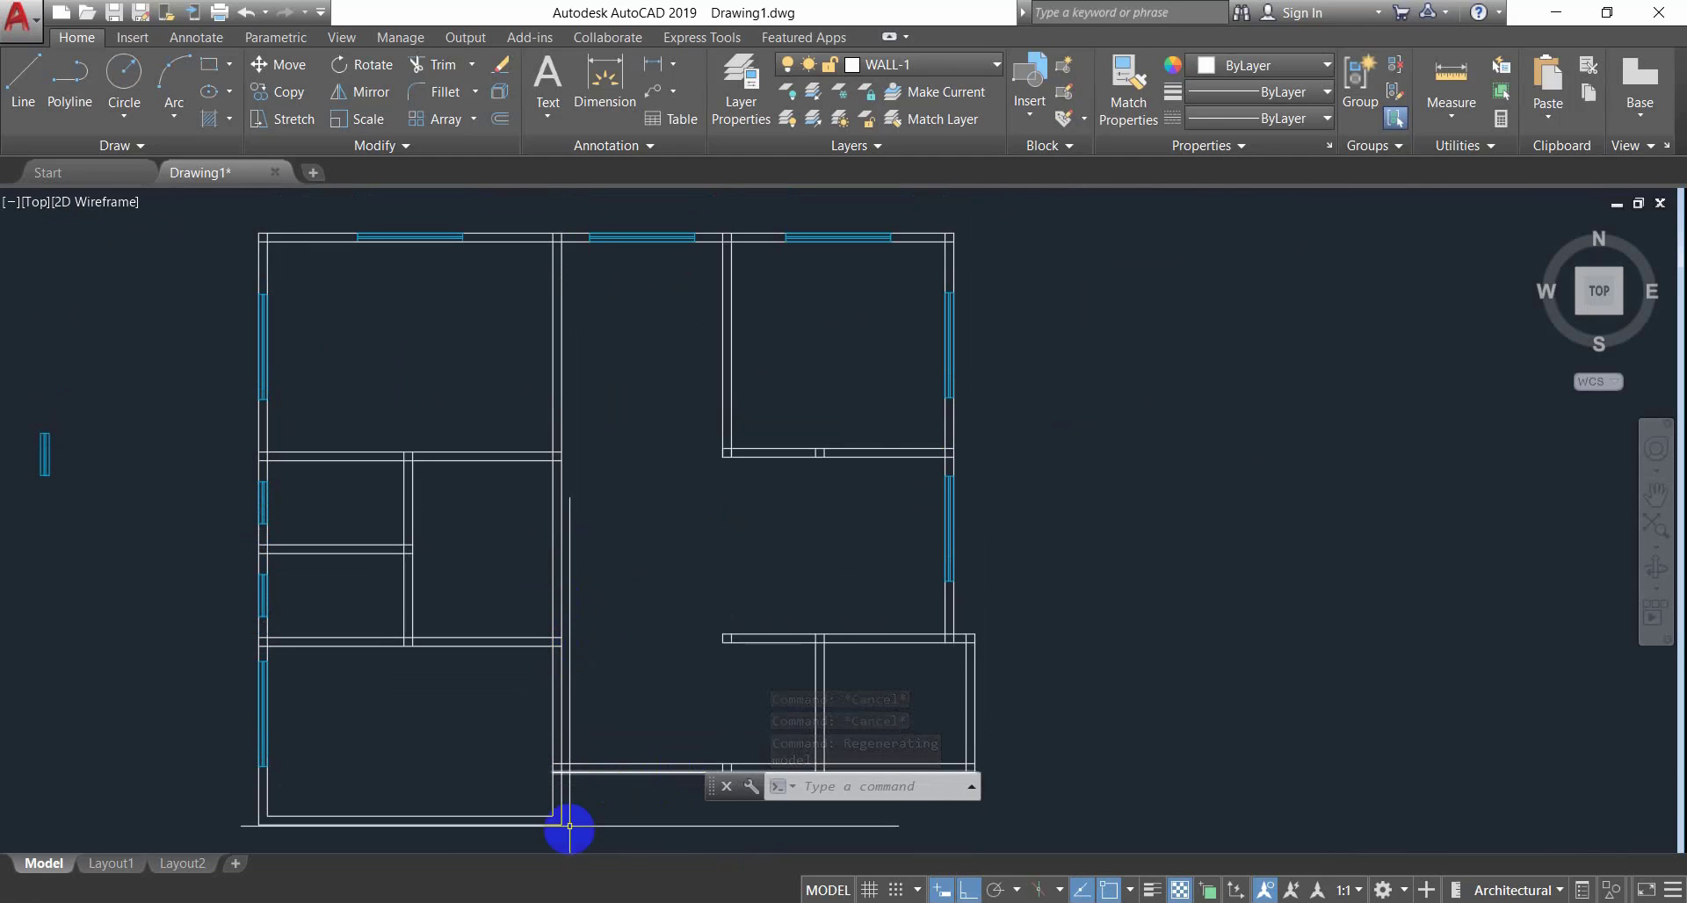
left_click(605, 902)
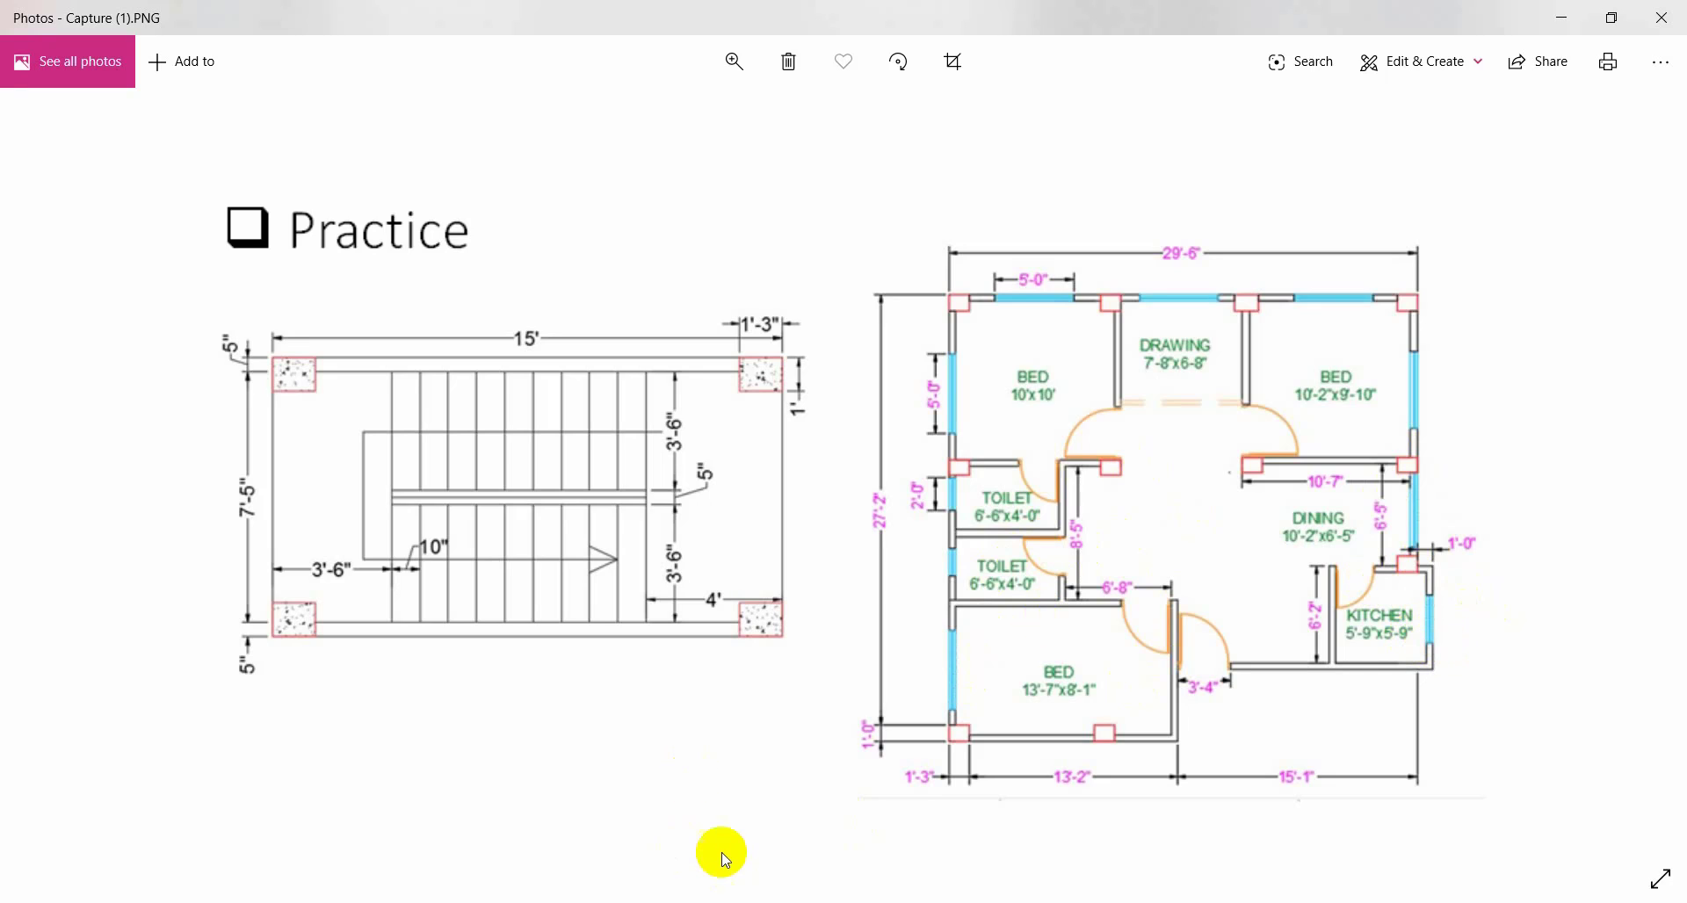
left_click(542, 901)
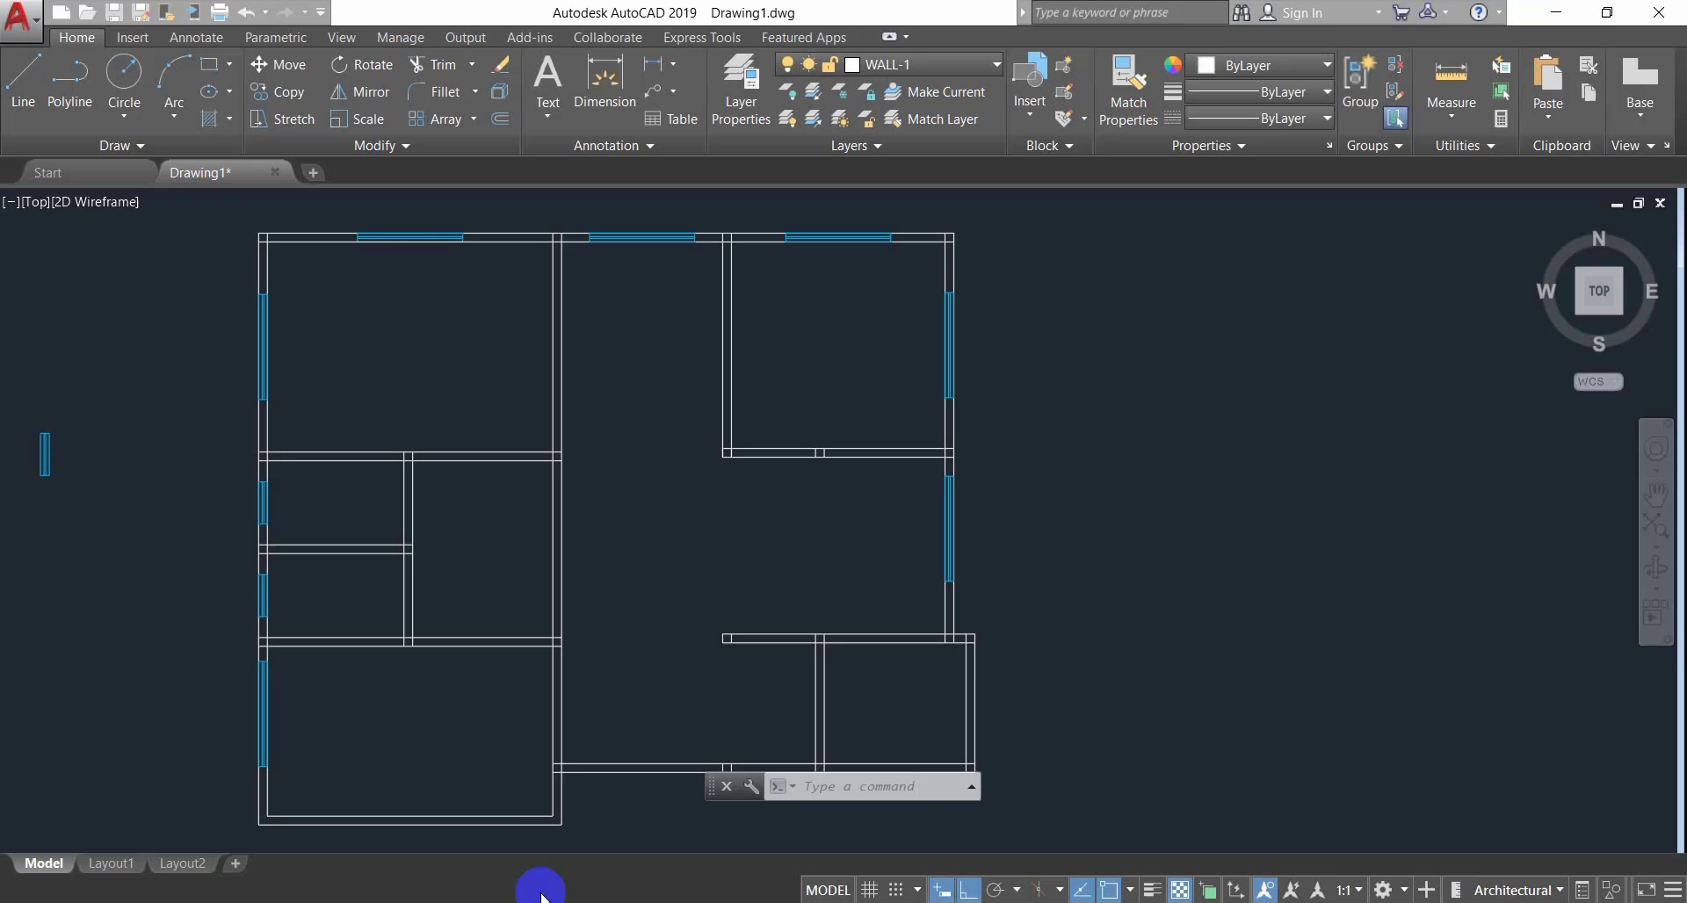
Make WINDOW the current layer for drawing in the empty area around the upright 2-foot window block.
middle_click_drag(202, 577, 657, 562)
scroll(500, 471, "up", 5)
middle_click_drag(500, 471, 498, 596)
left_click(574, 419)
key("Escape")
key("Escape")
key("Escape")
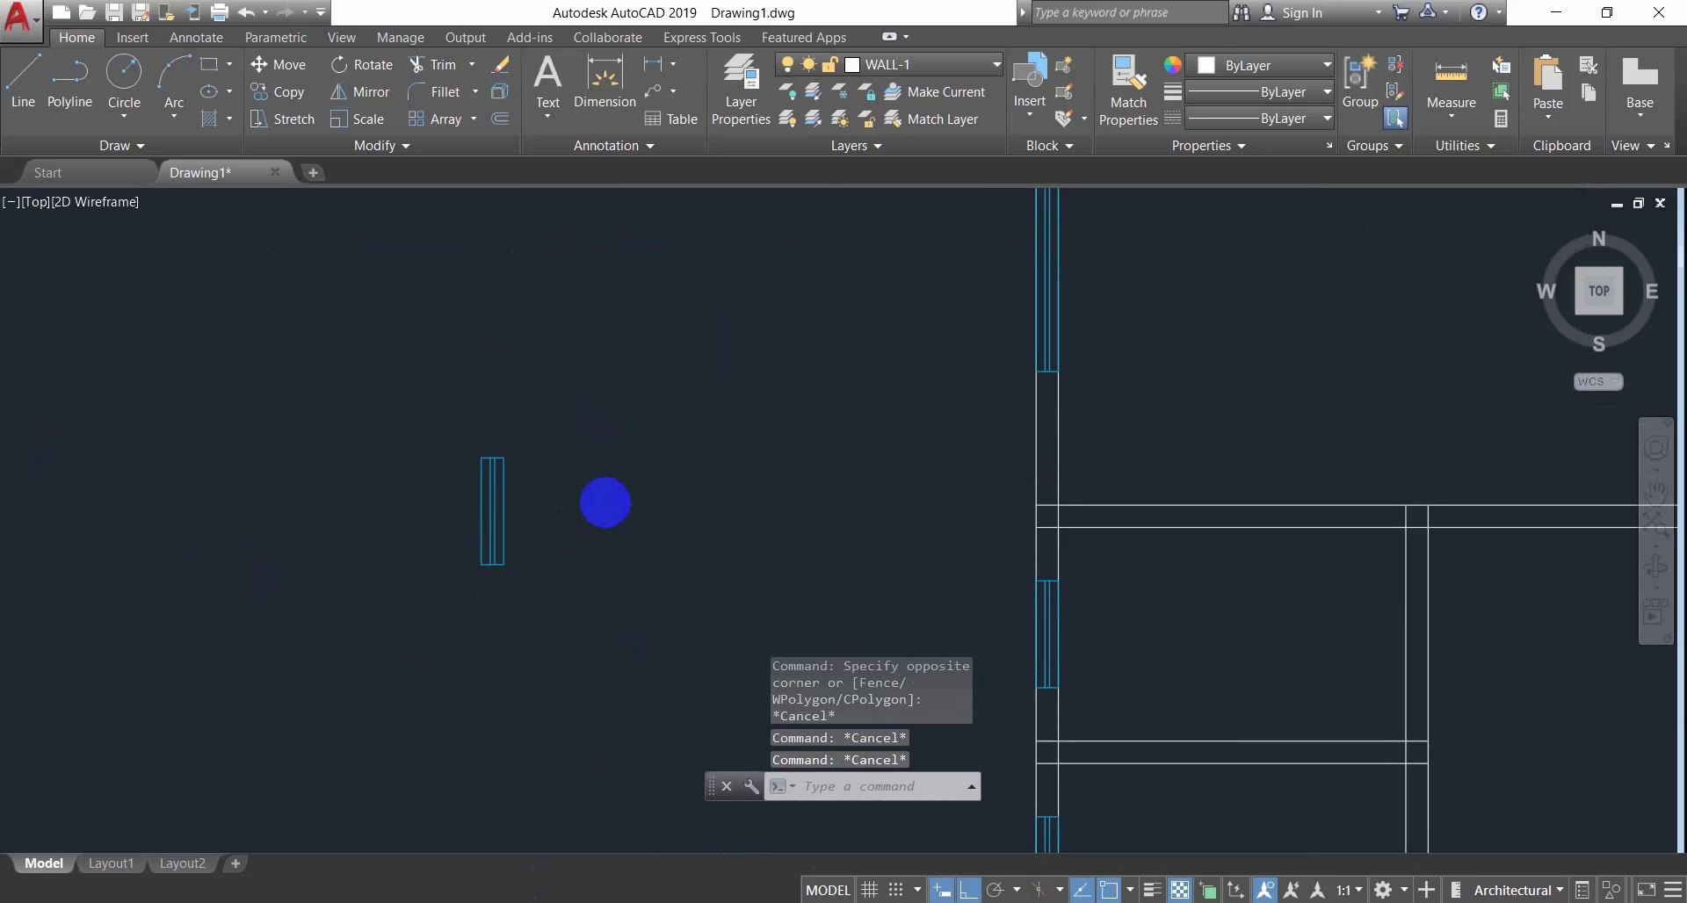
left_click(929, 65)
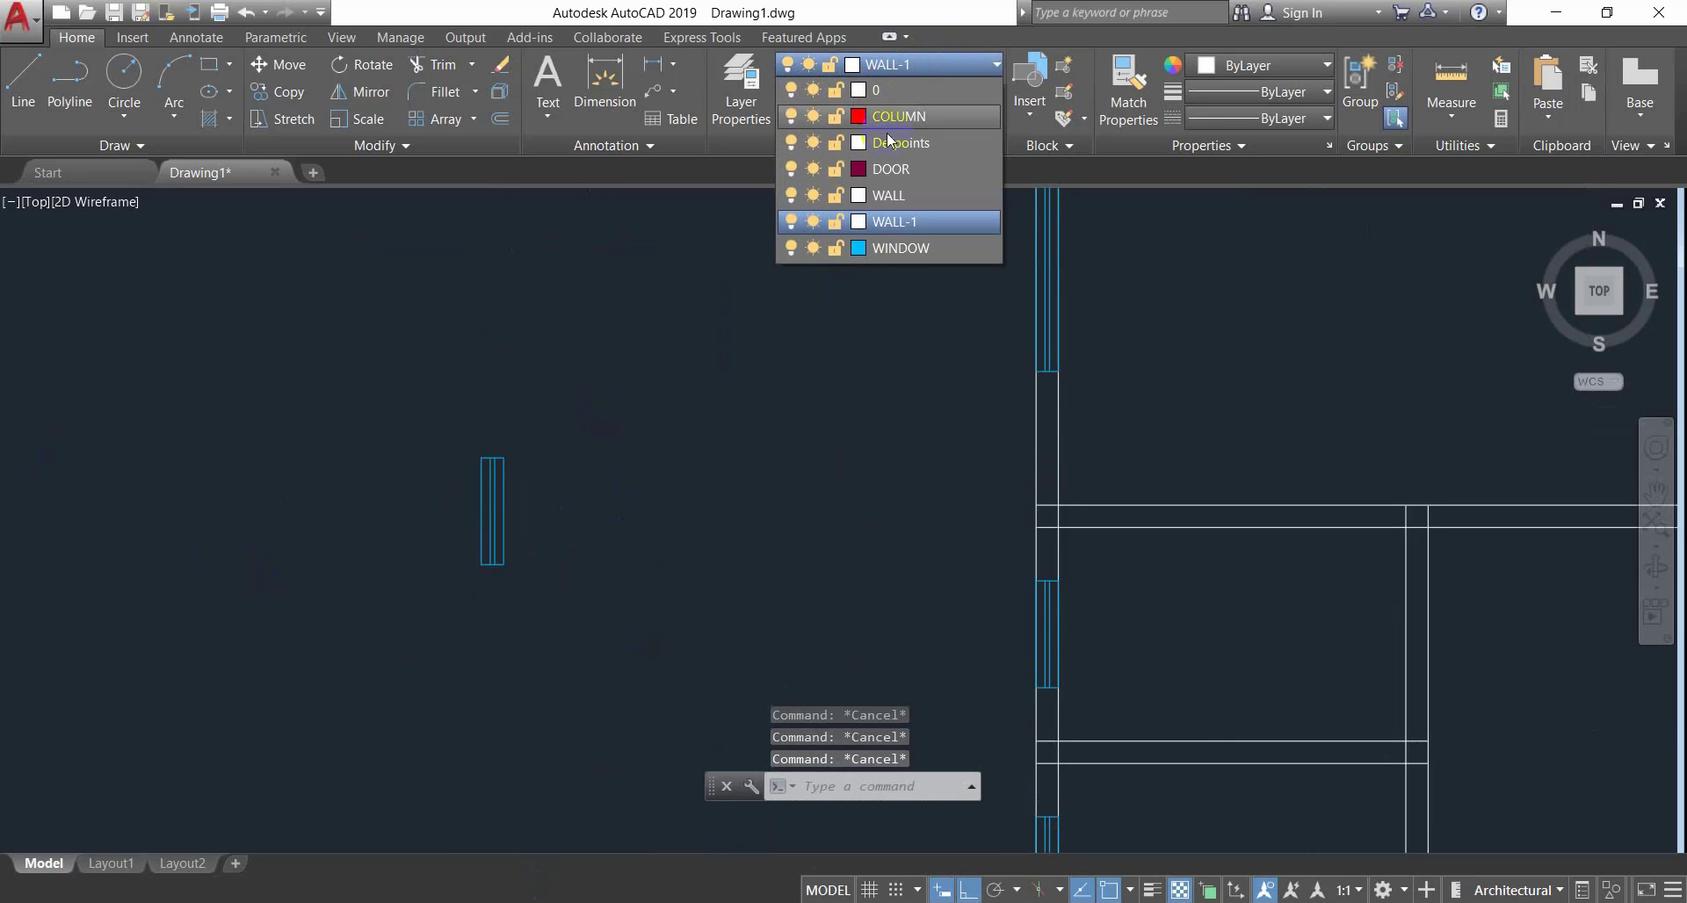
left_click(870, 228)
left_click(873, 249)
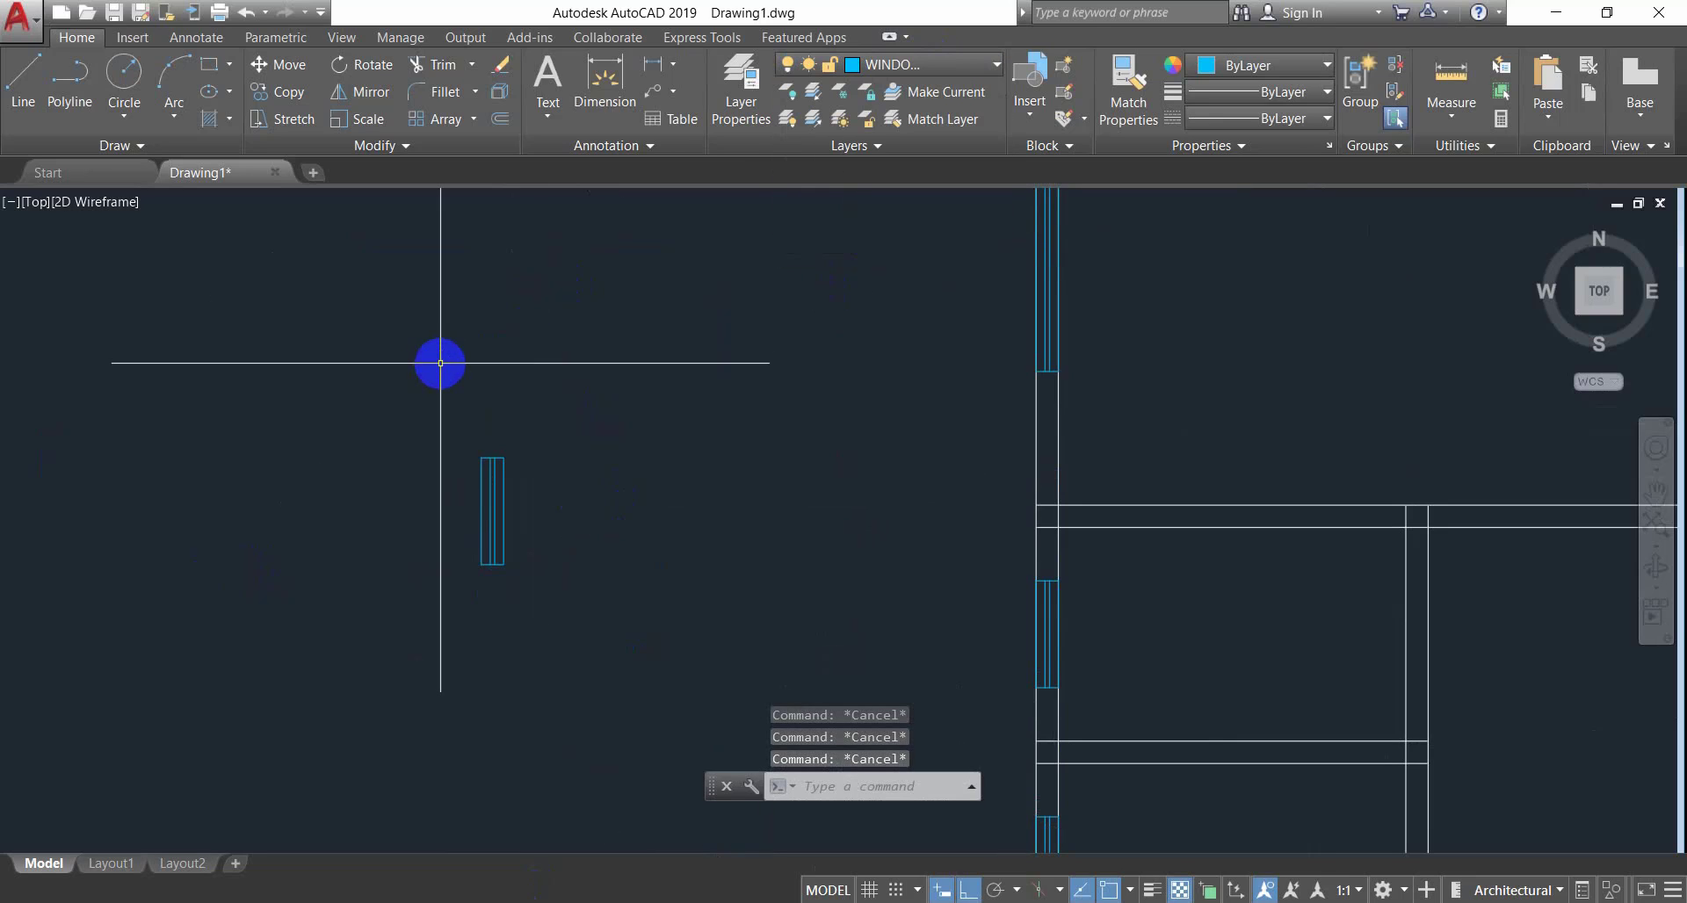
Draw a 3' by 5" rectangle in the empty area above the upright 2-foot window block.
type("REC")
key("Return")
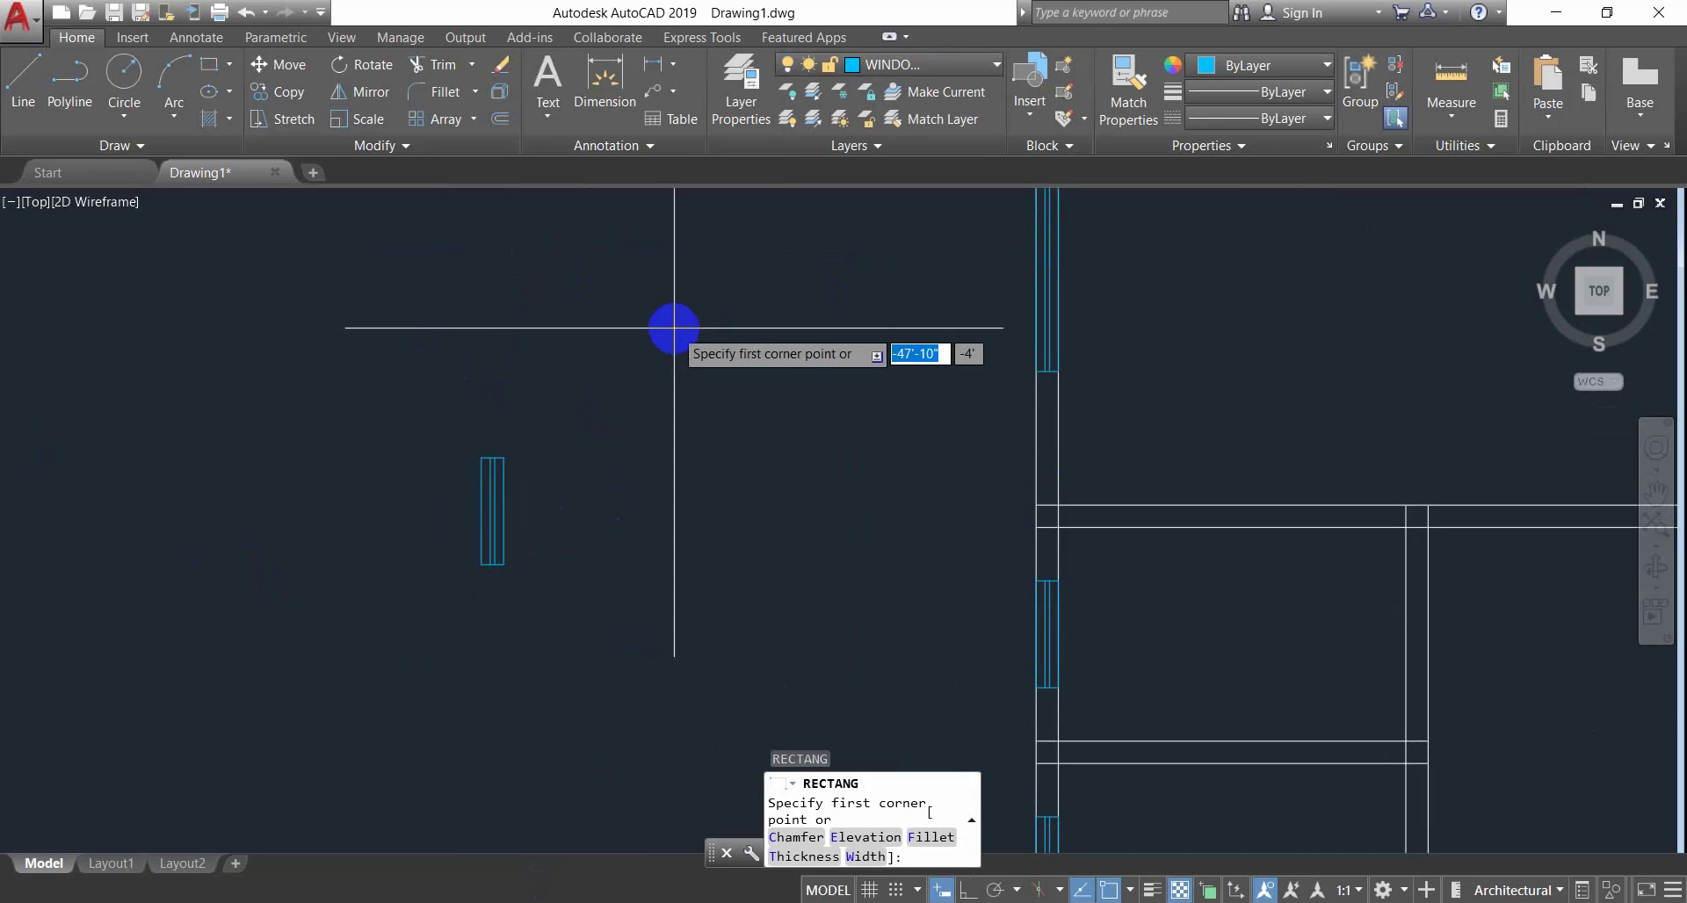
left_click(674, 328)
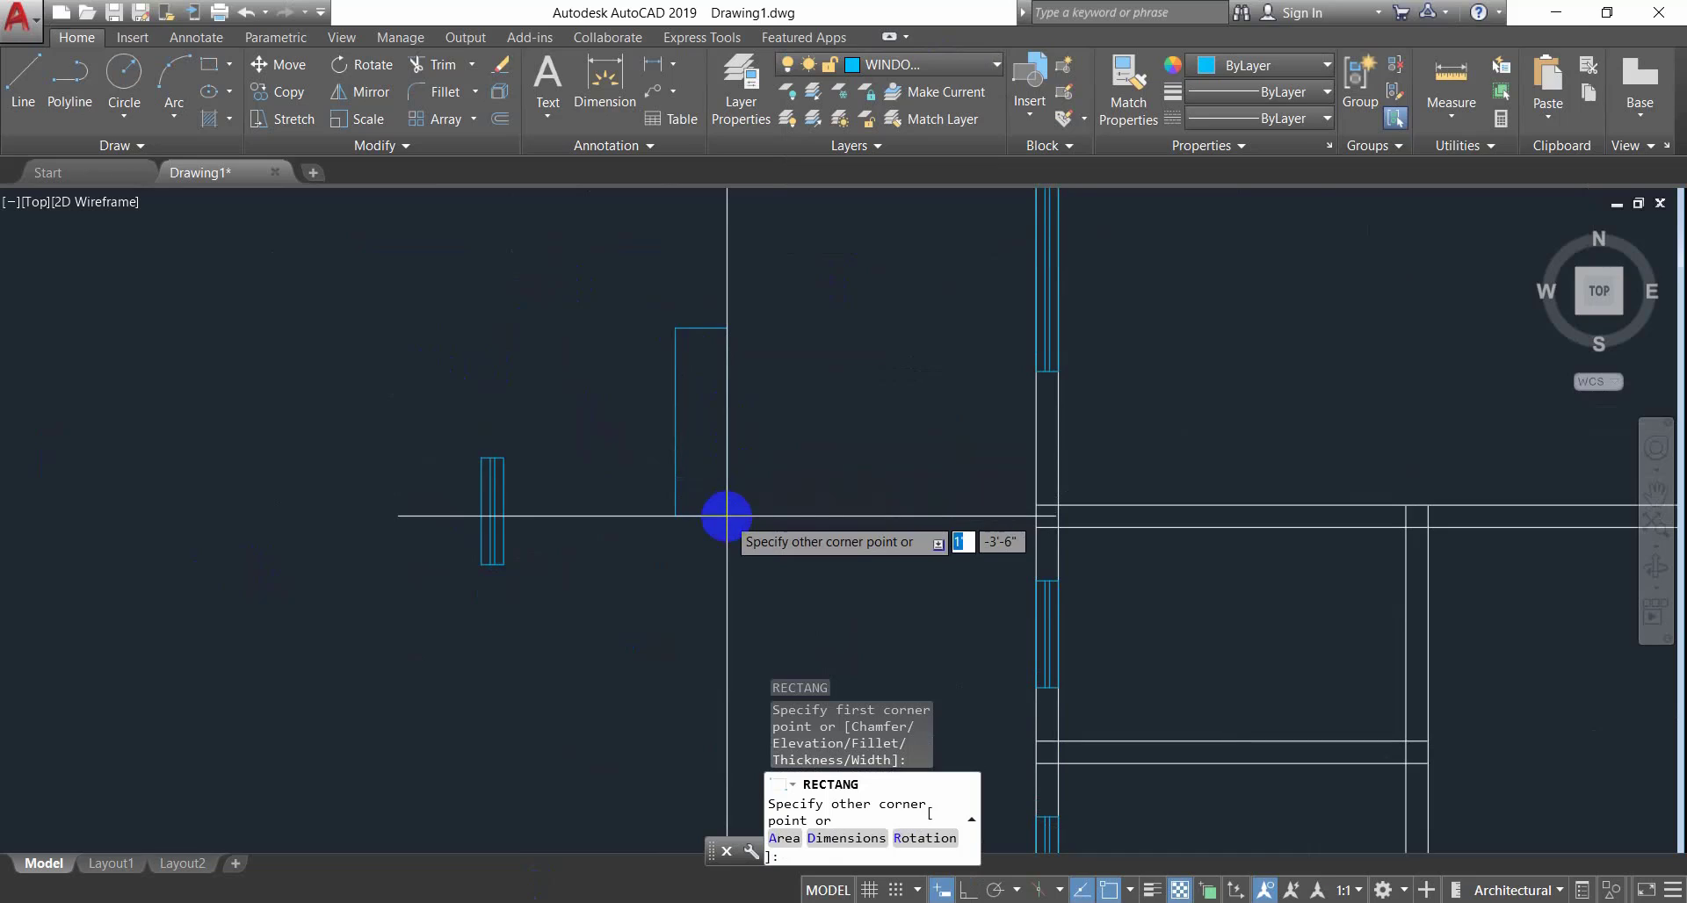
type("3'")
key("BackSpace")
key("BackSpace")
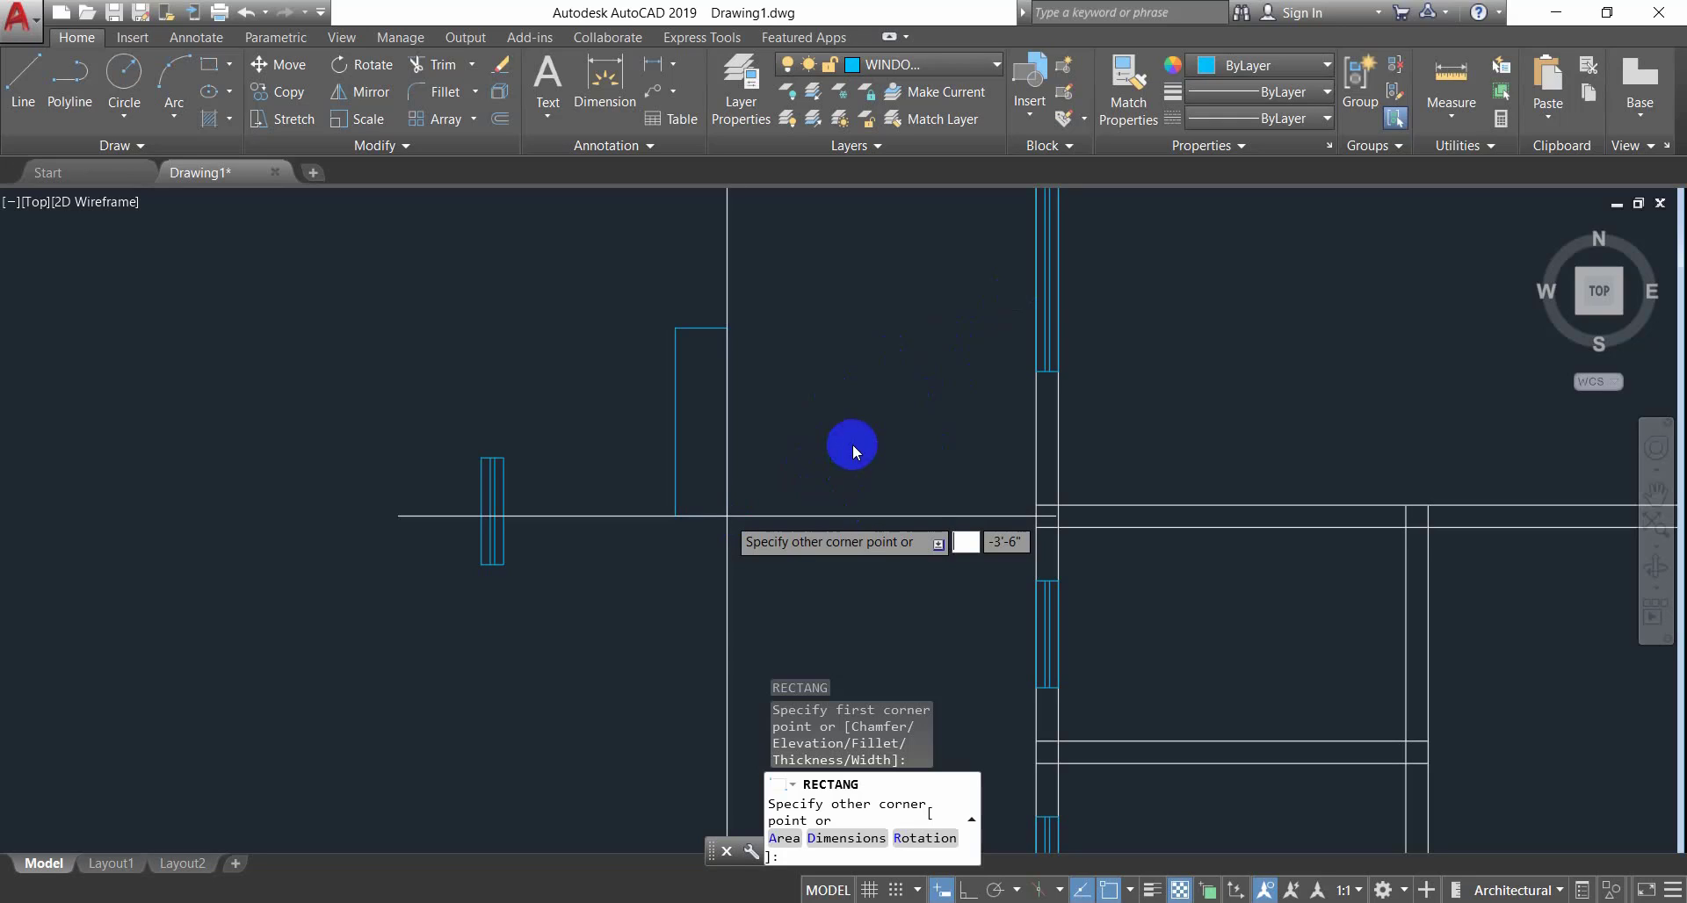
type("3")
key("Tab")
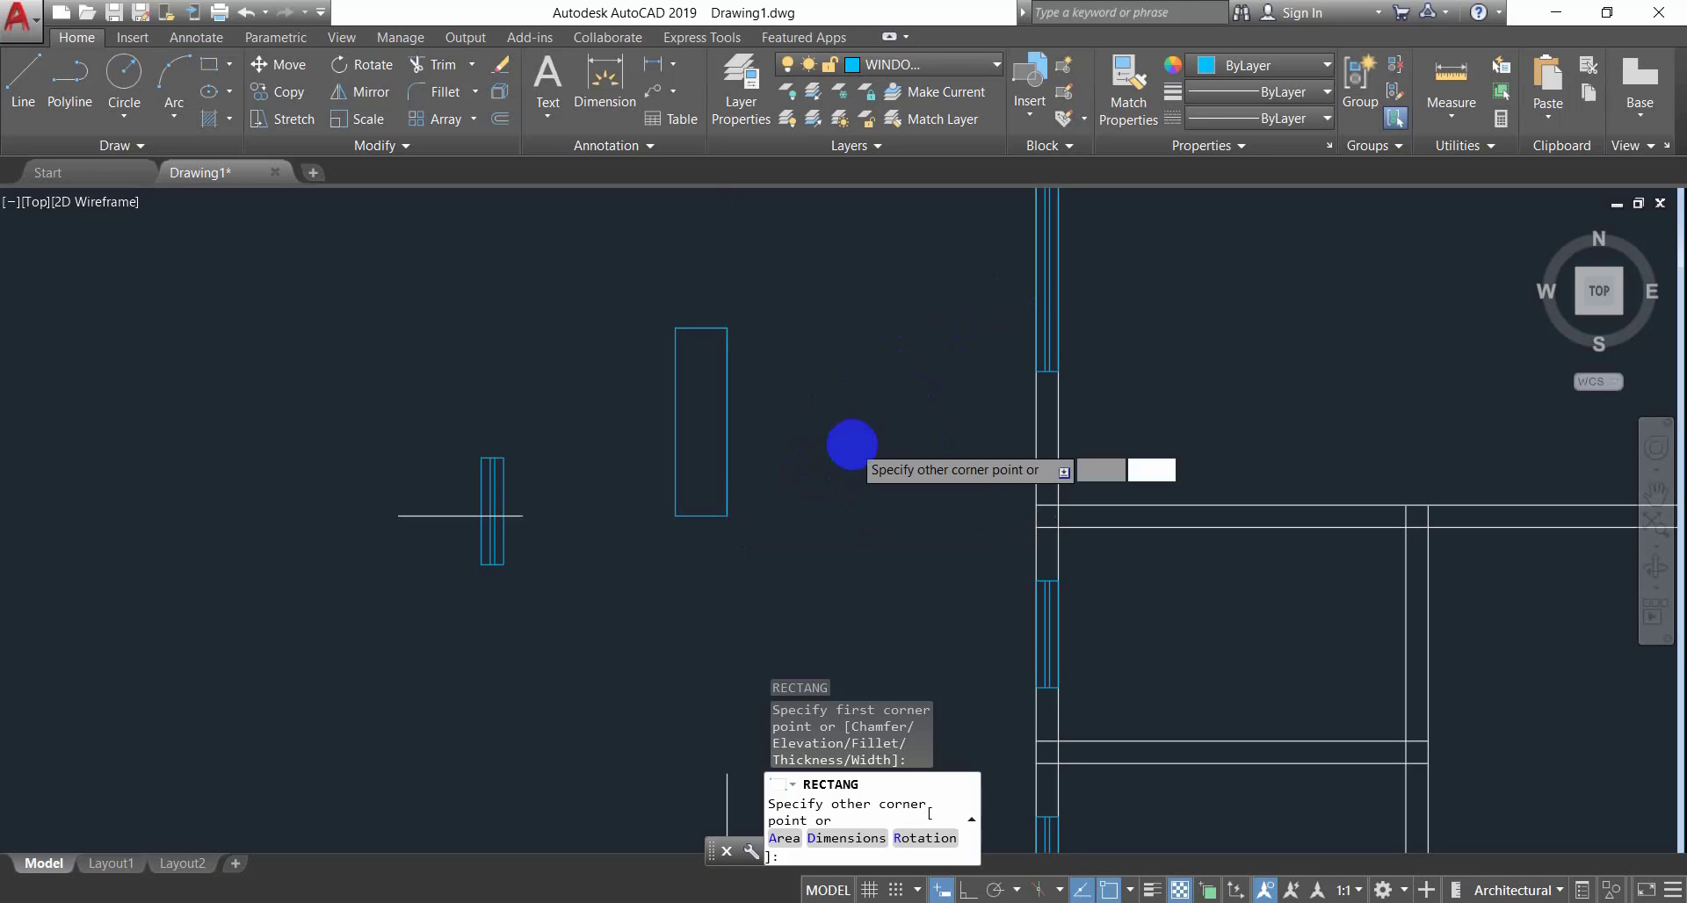
type("5")
key("Return")
key("Escape")
key("Escape")
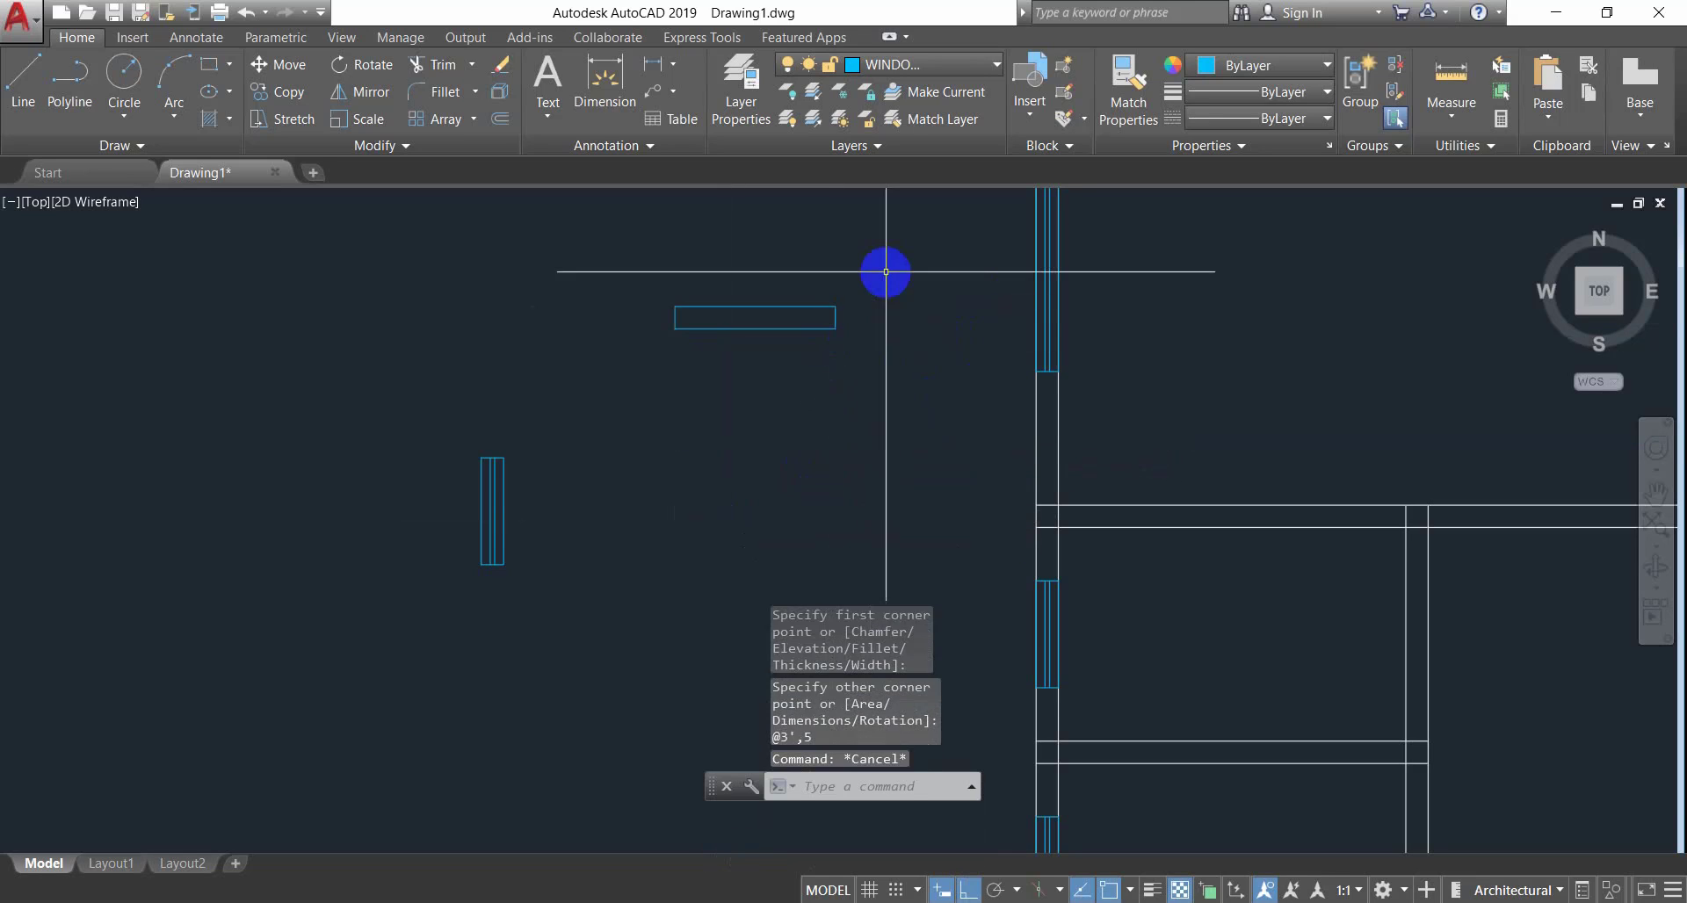
Draw a horizontal centre line across the rectangle between the midpoints of its two short sides.
scroll(773, 351, "up", 4)
key("Escape")
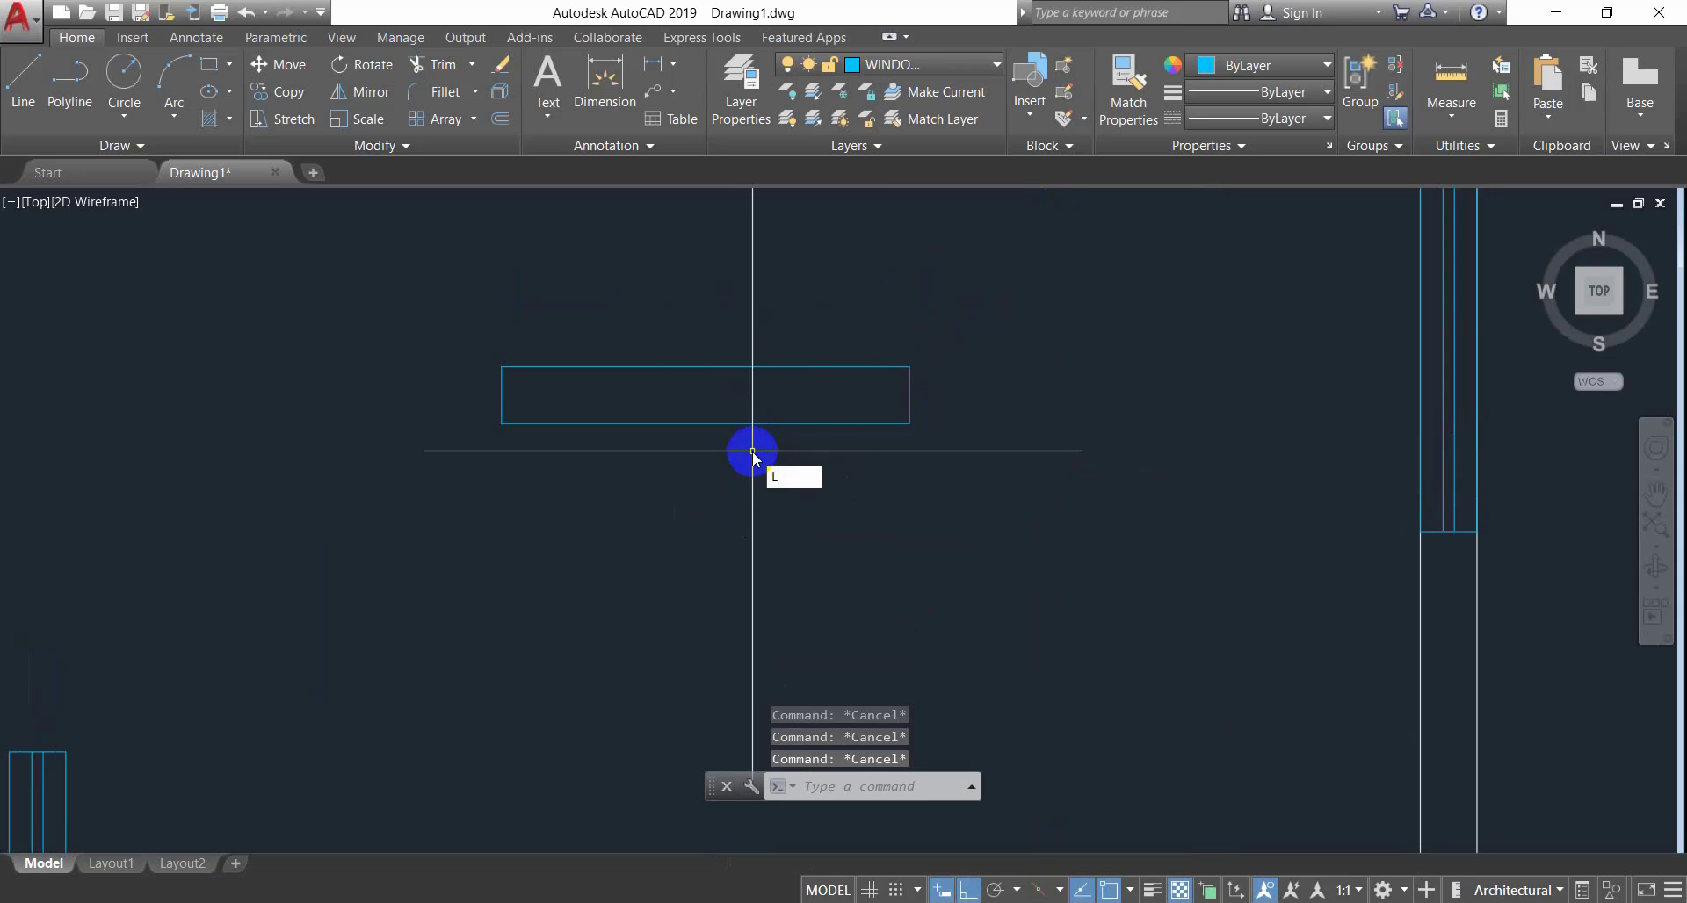
type("L")
key("Return")
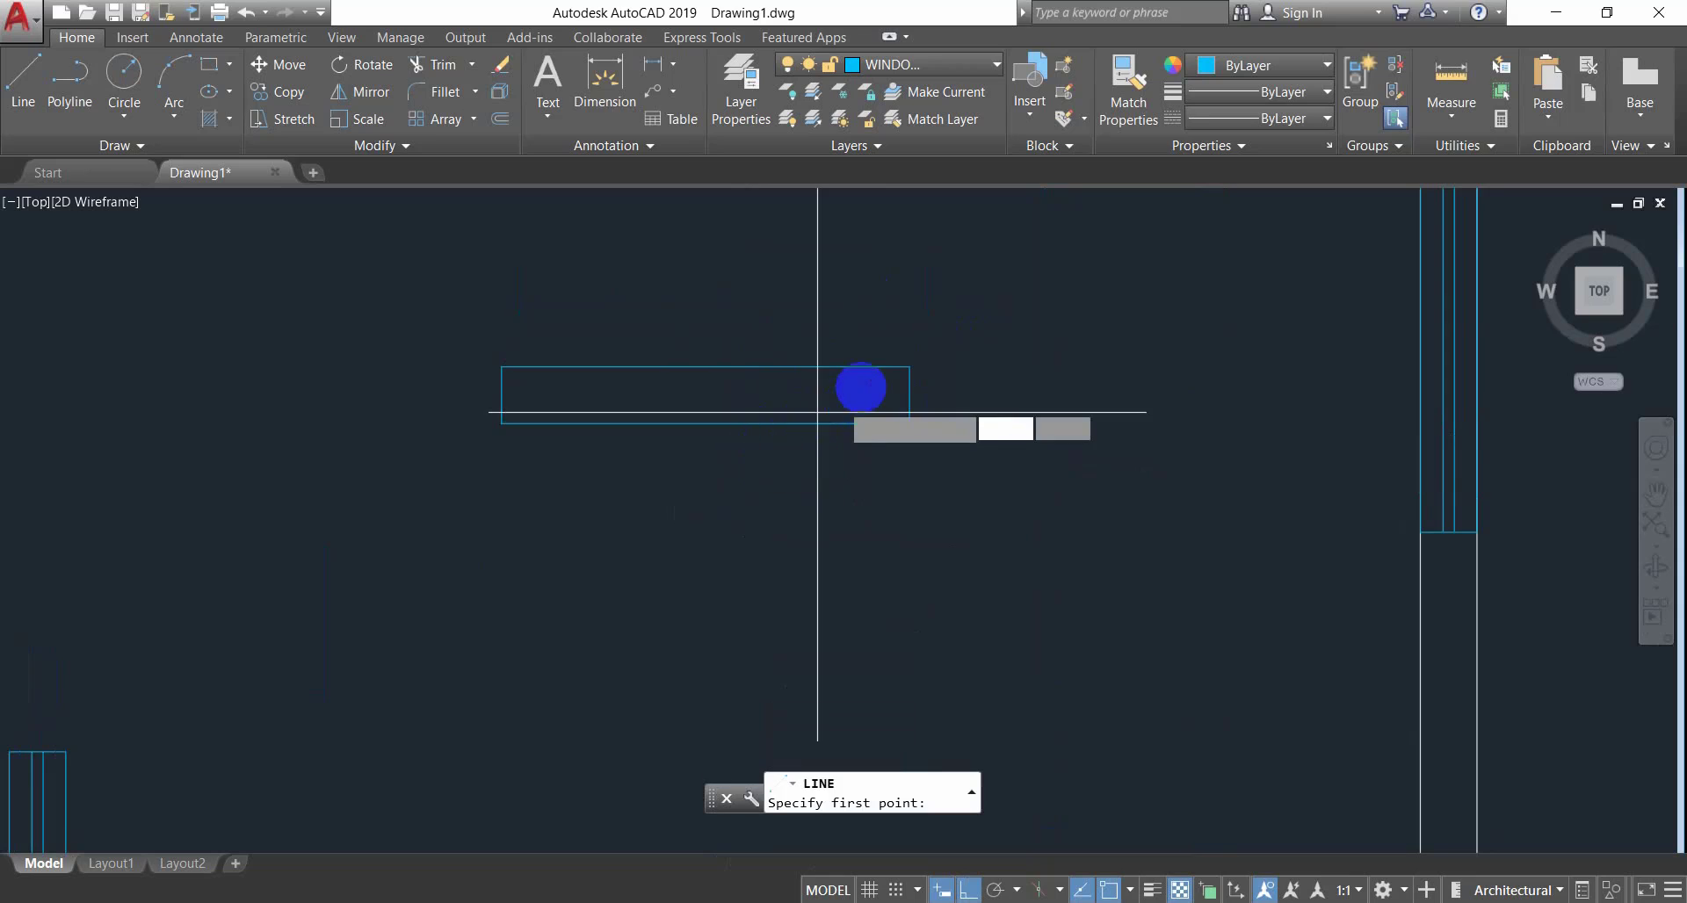
left_click(909, 394)
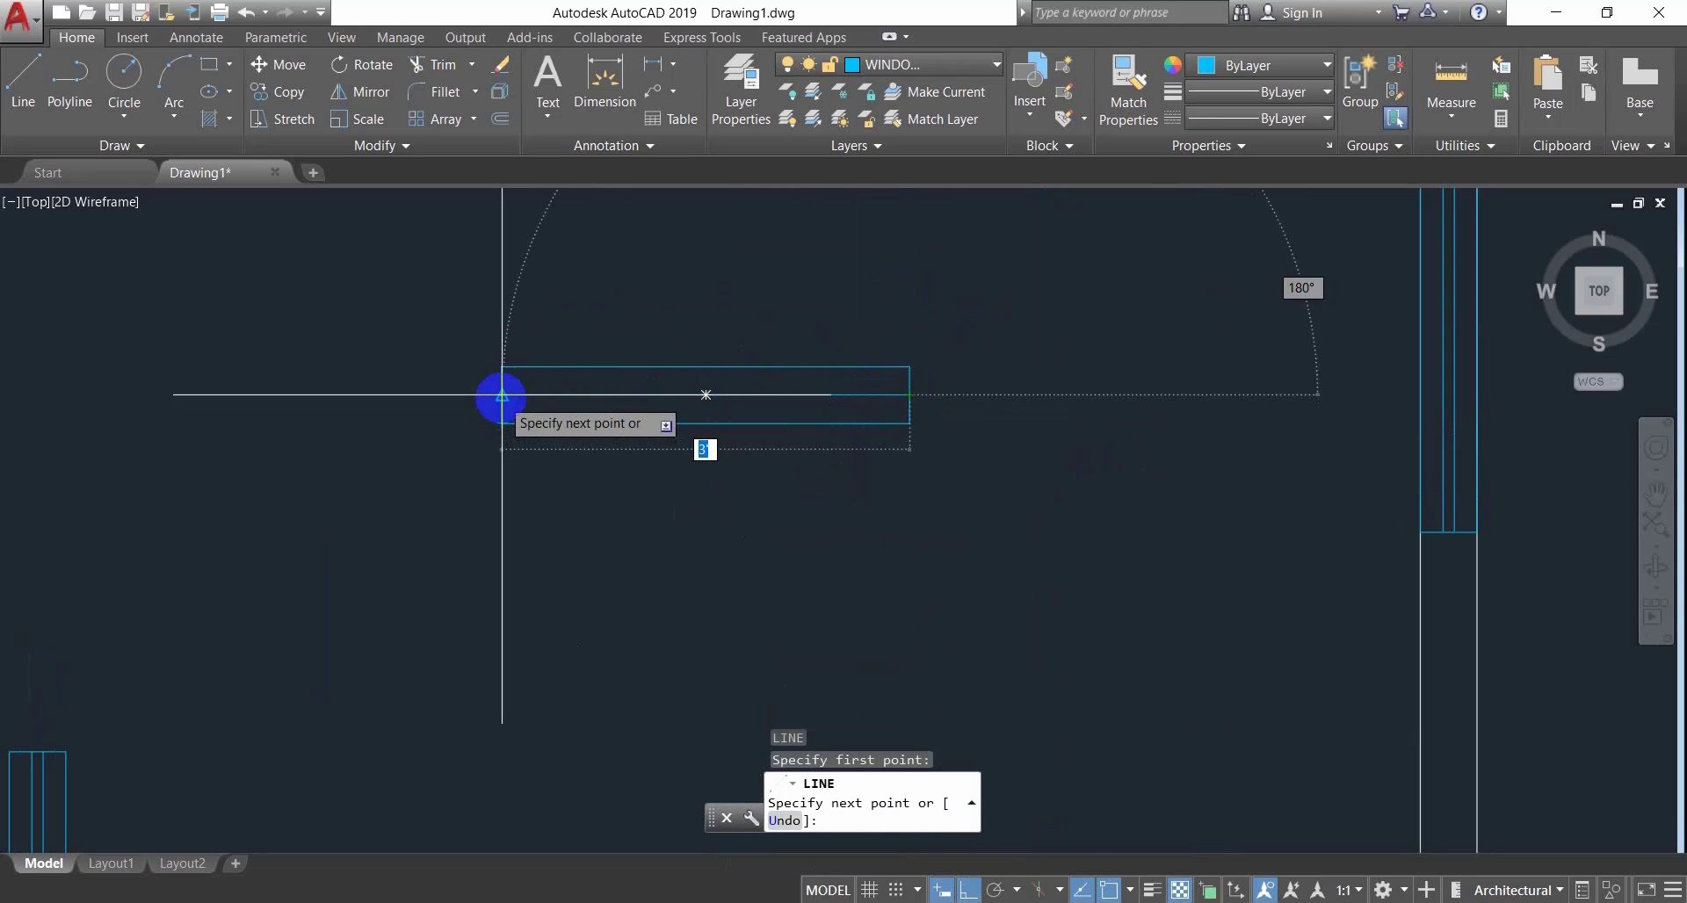
key("Escape")
key("Escape")
key("Escape")
key("Escape")
scroll(674, 418, "up", 2)
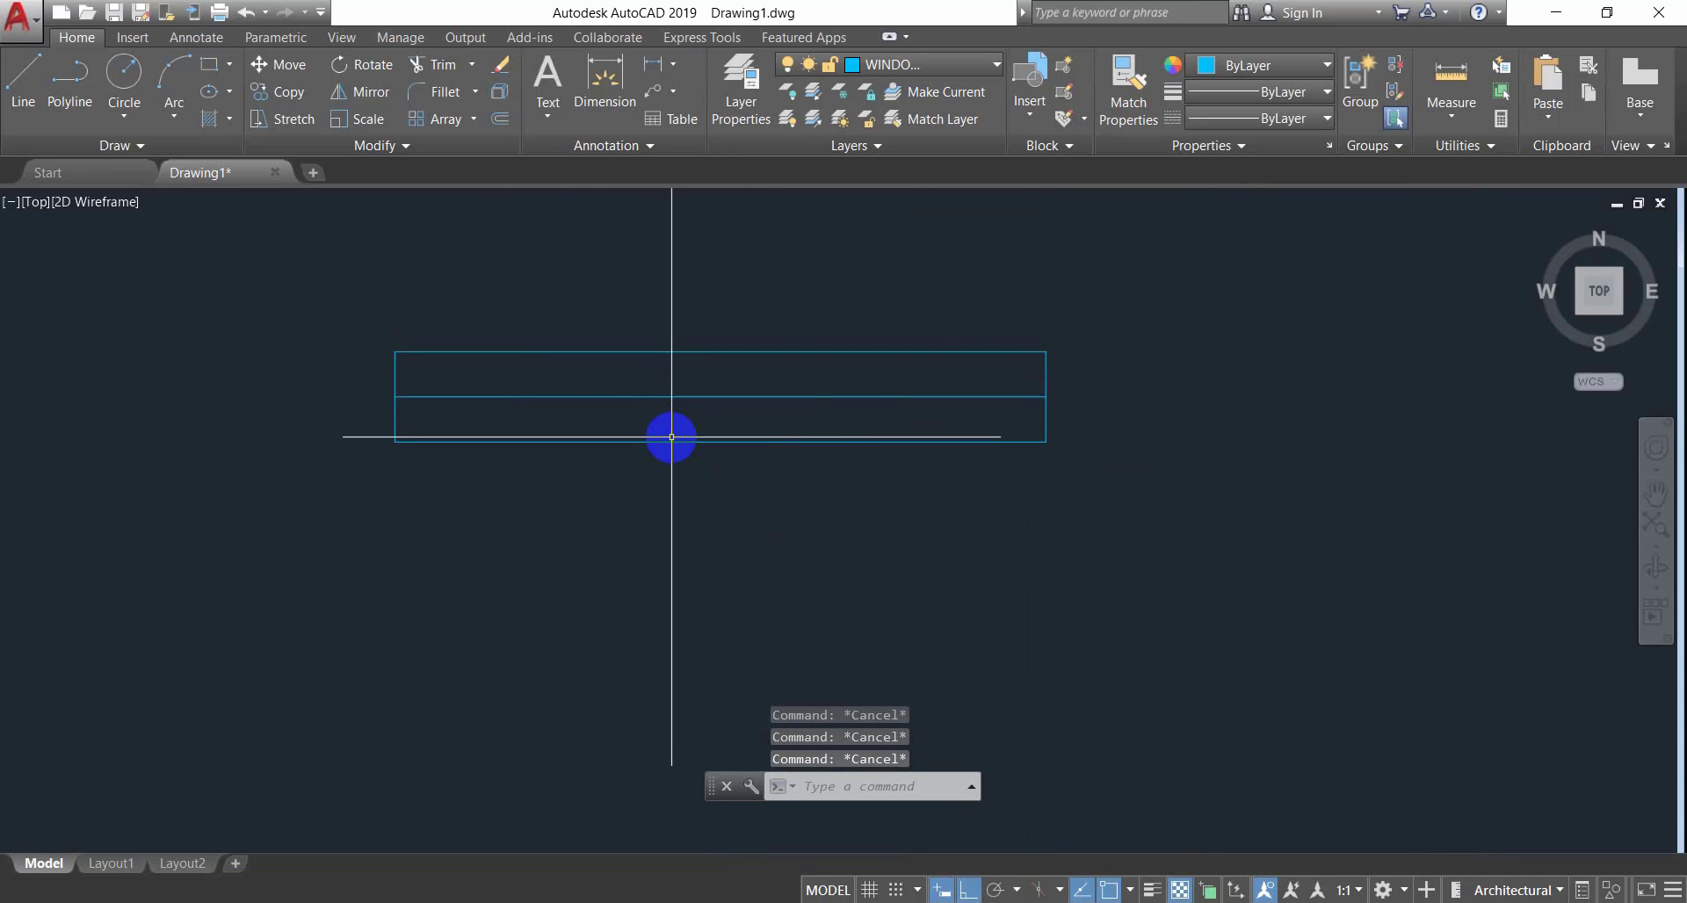
Offset the rectangle's centre line by .5 to both sides and erase the original centre line.
type("o")
key("Return")
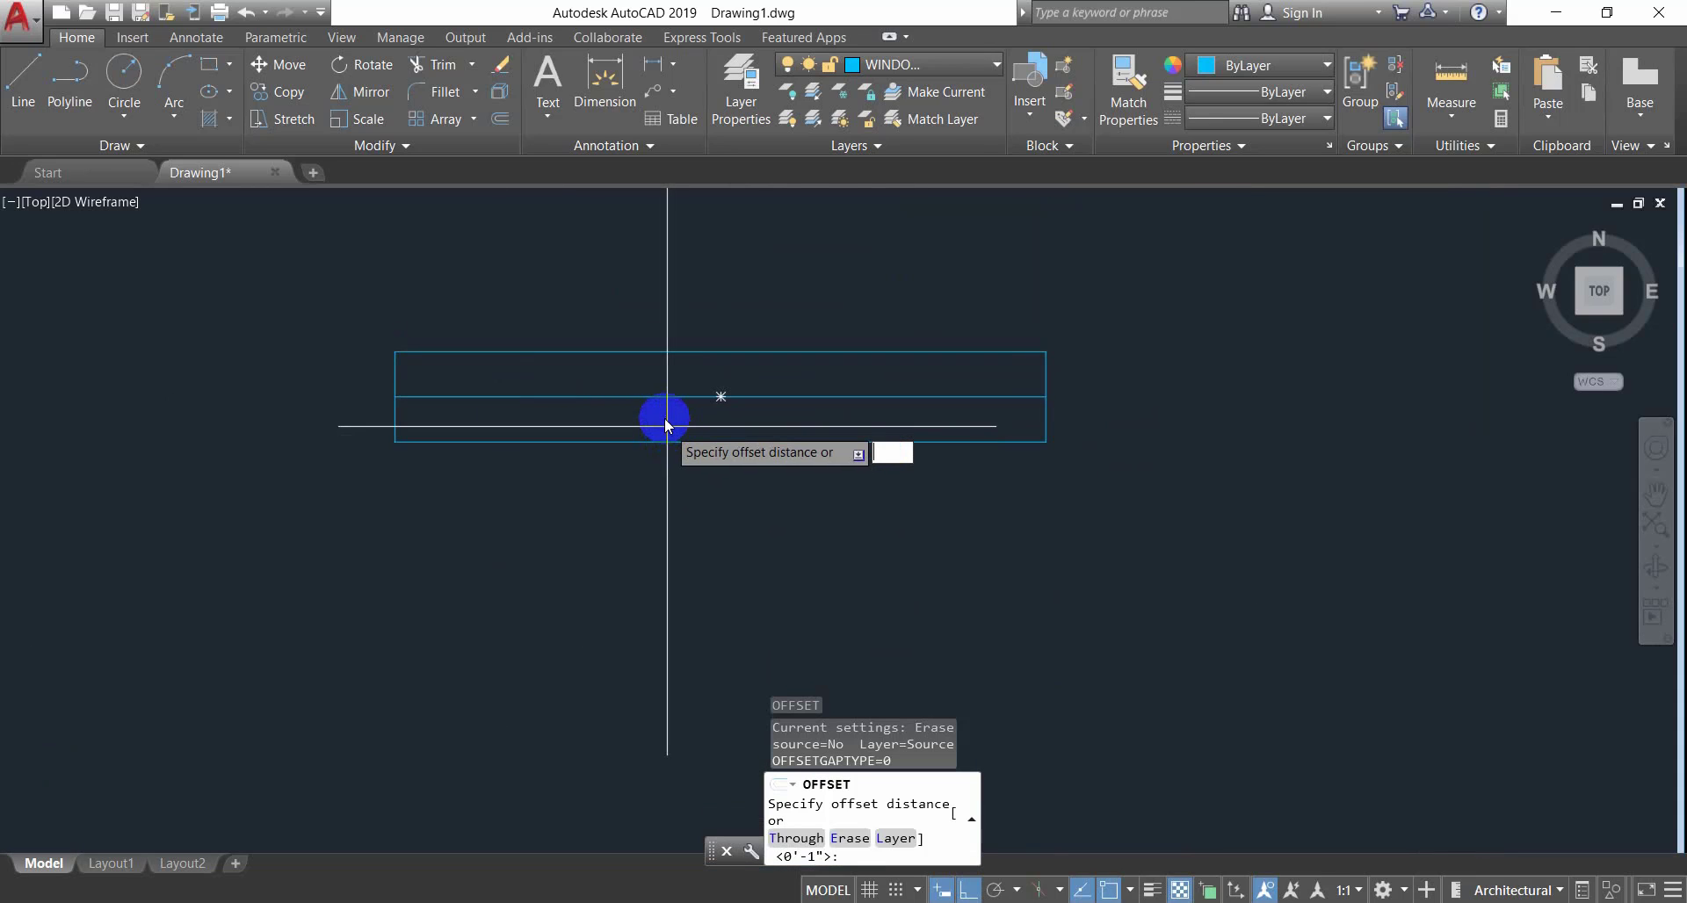
type("1")
key("Return")
left_click(675, 398)
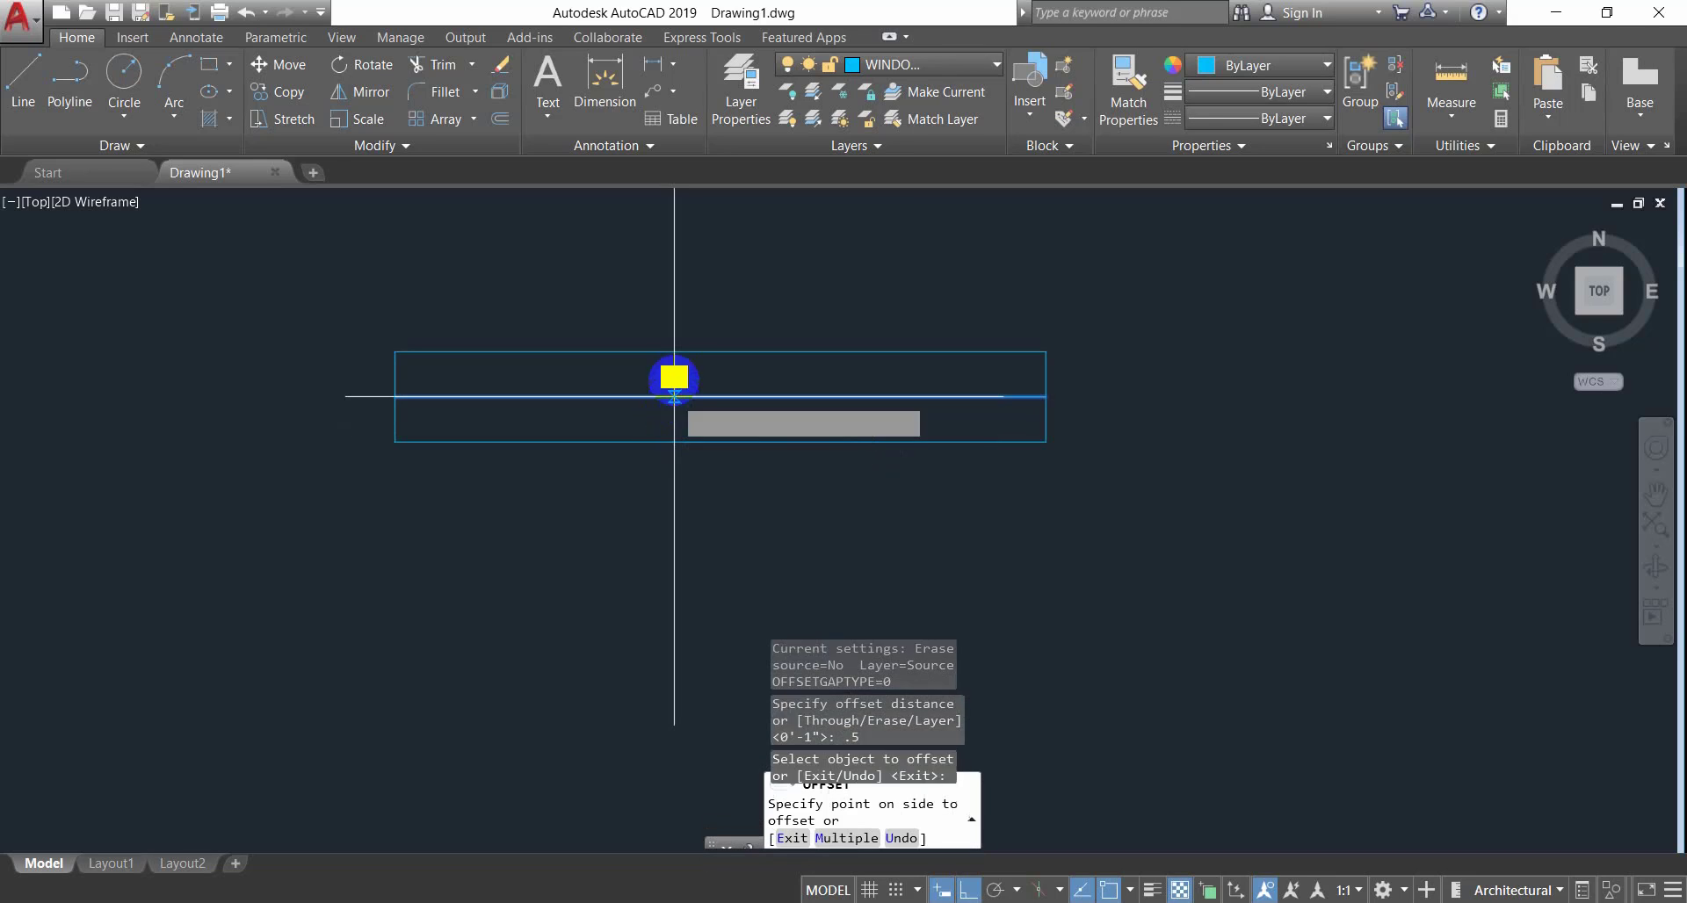
left_click(667, 369)
left_click(665, 396)
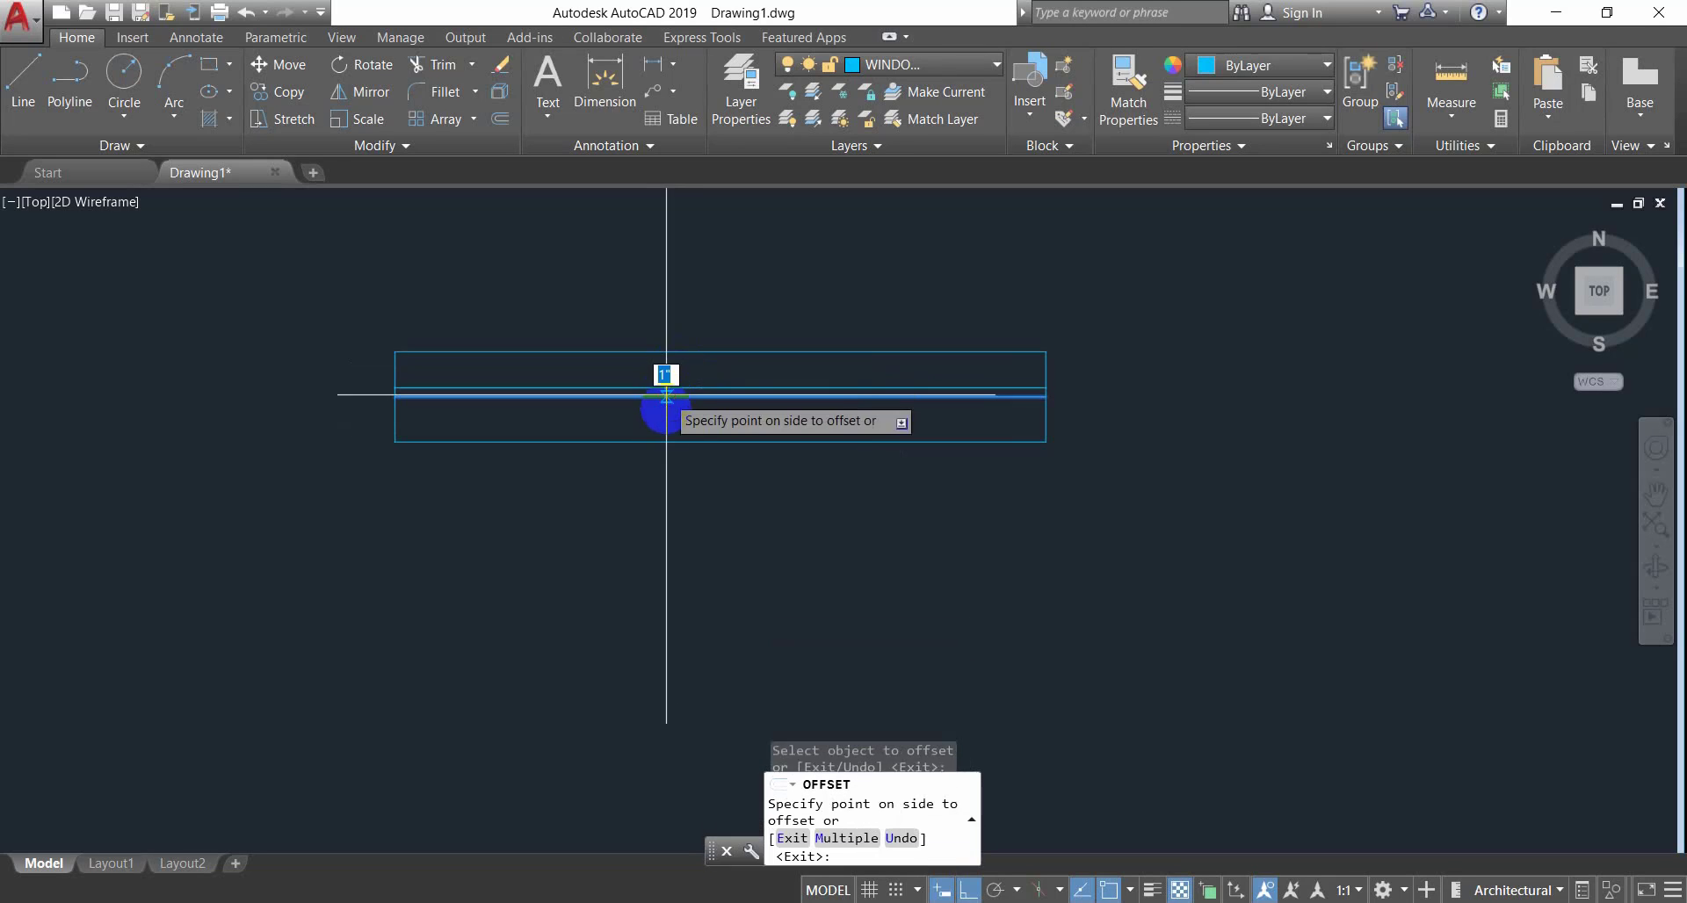
left_click(670, 411)
key("Escape")
key("Escape")
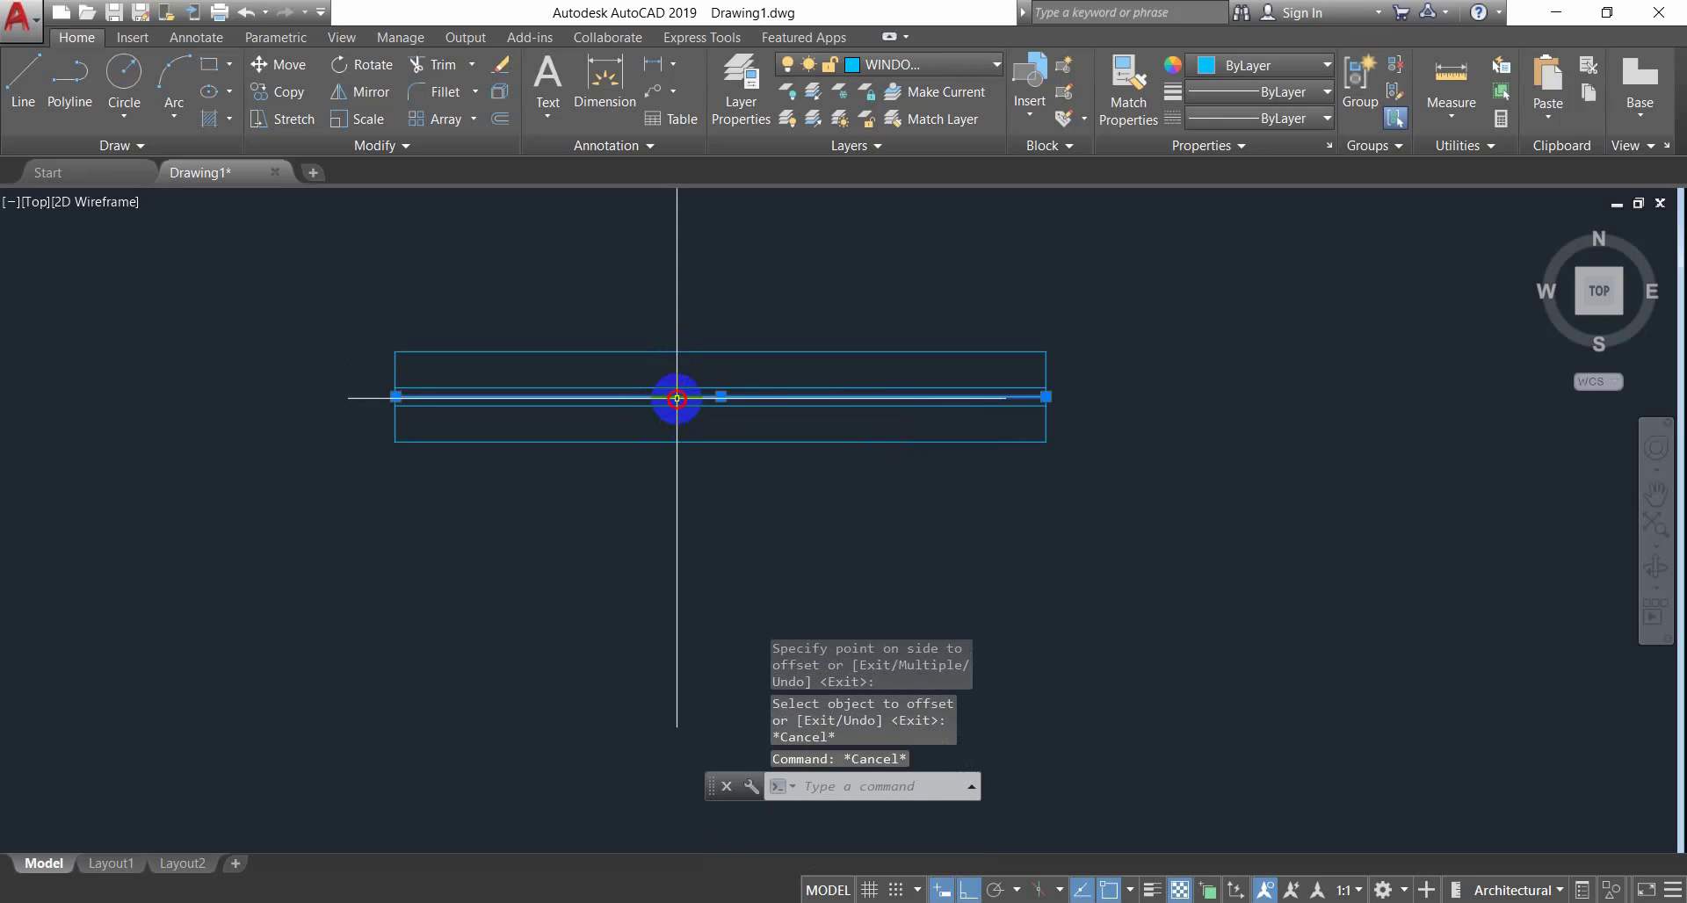
type("E")
key("Return")
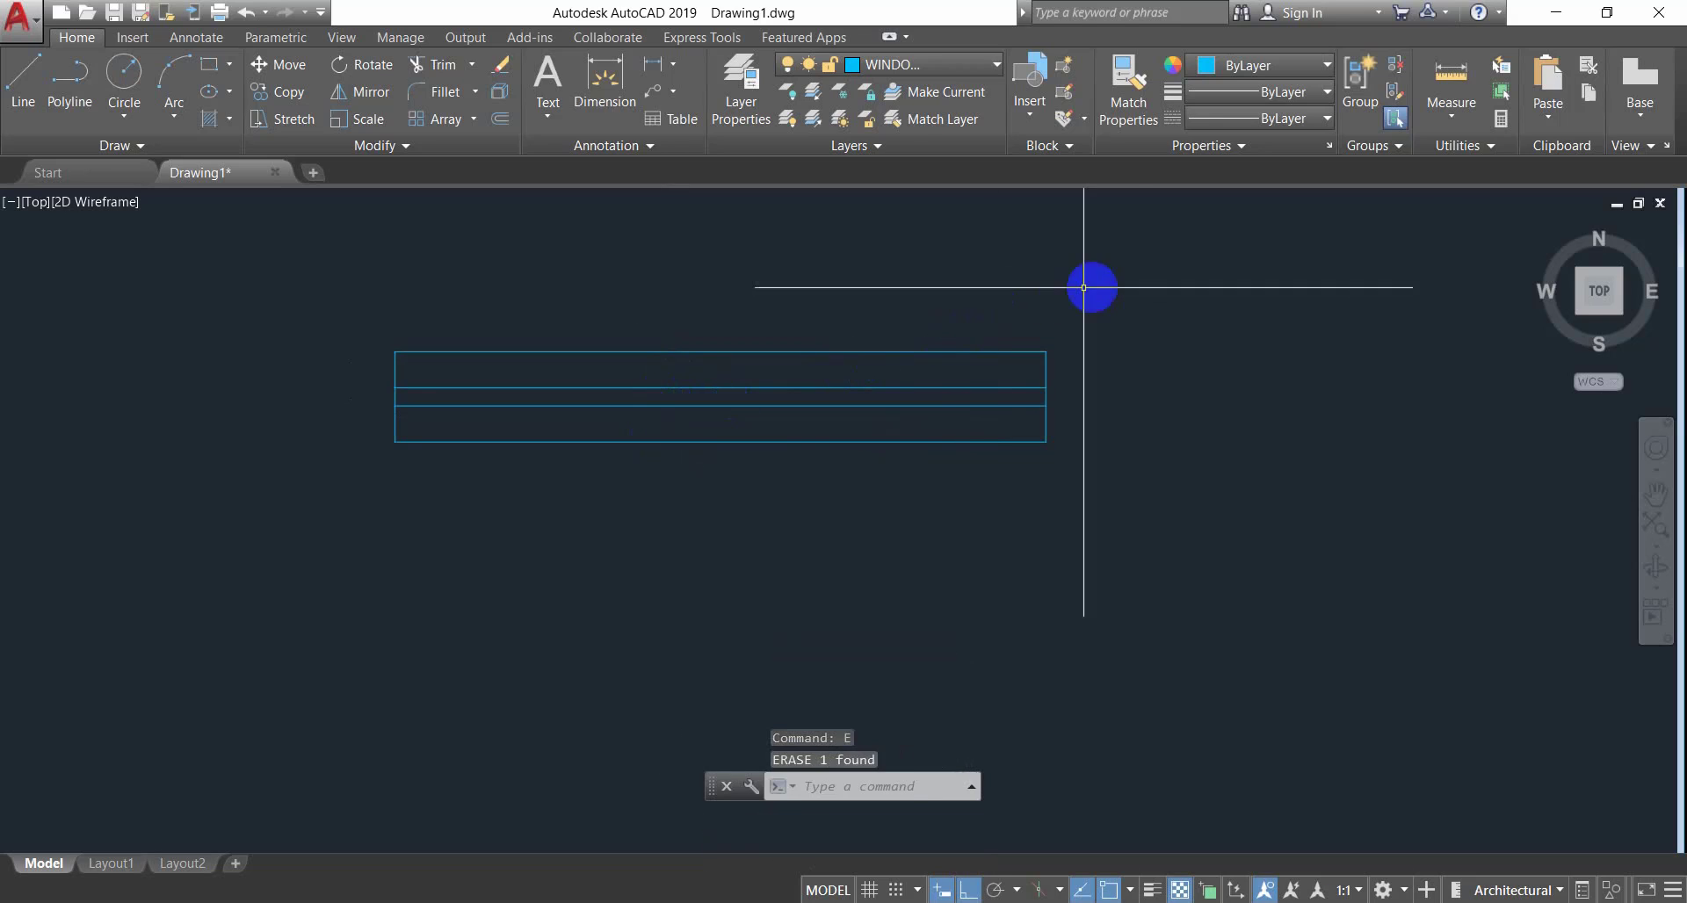
Convert the rectangle and its two inner lines into a block named 3 FEET WINDOW.
left_click(1140, 282)
left_click(136, 576)
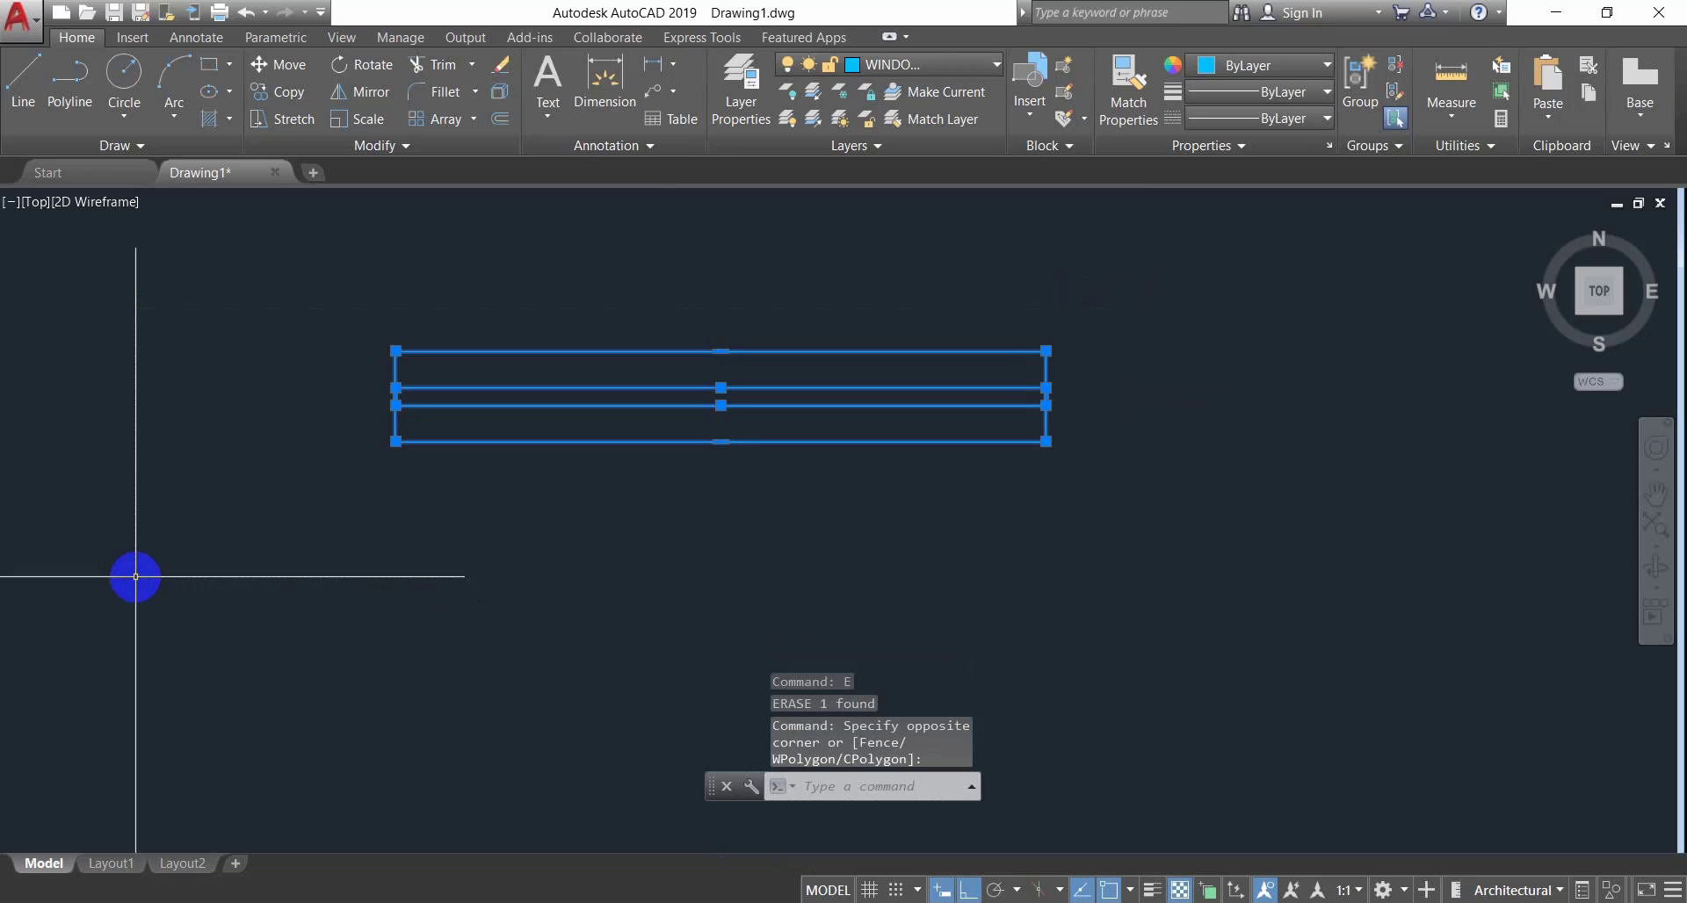
type("B")
key("Return")
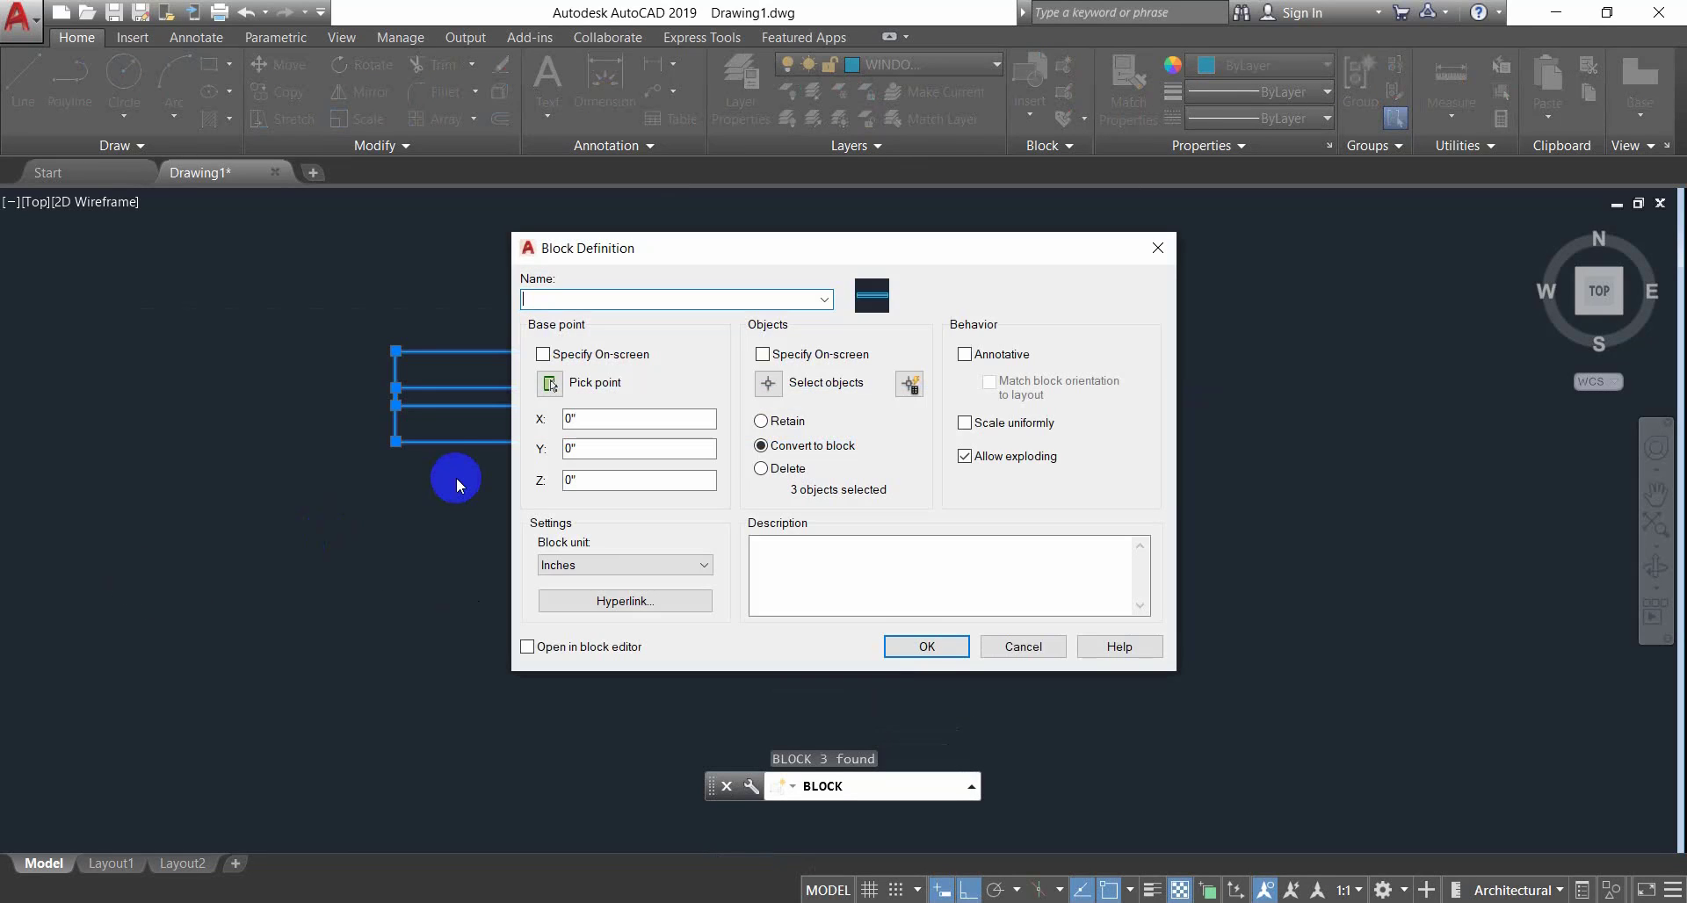
type("3 FEET WINDOW")
left_click(934, 650)
scroll(957, 648, "down", 6)
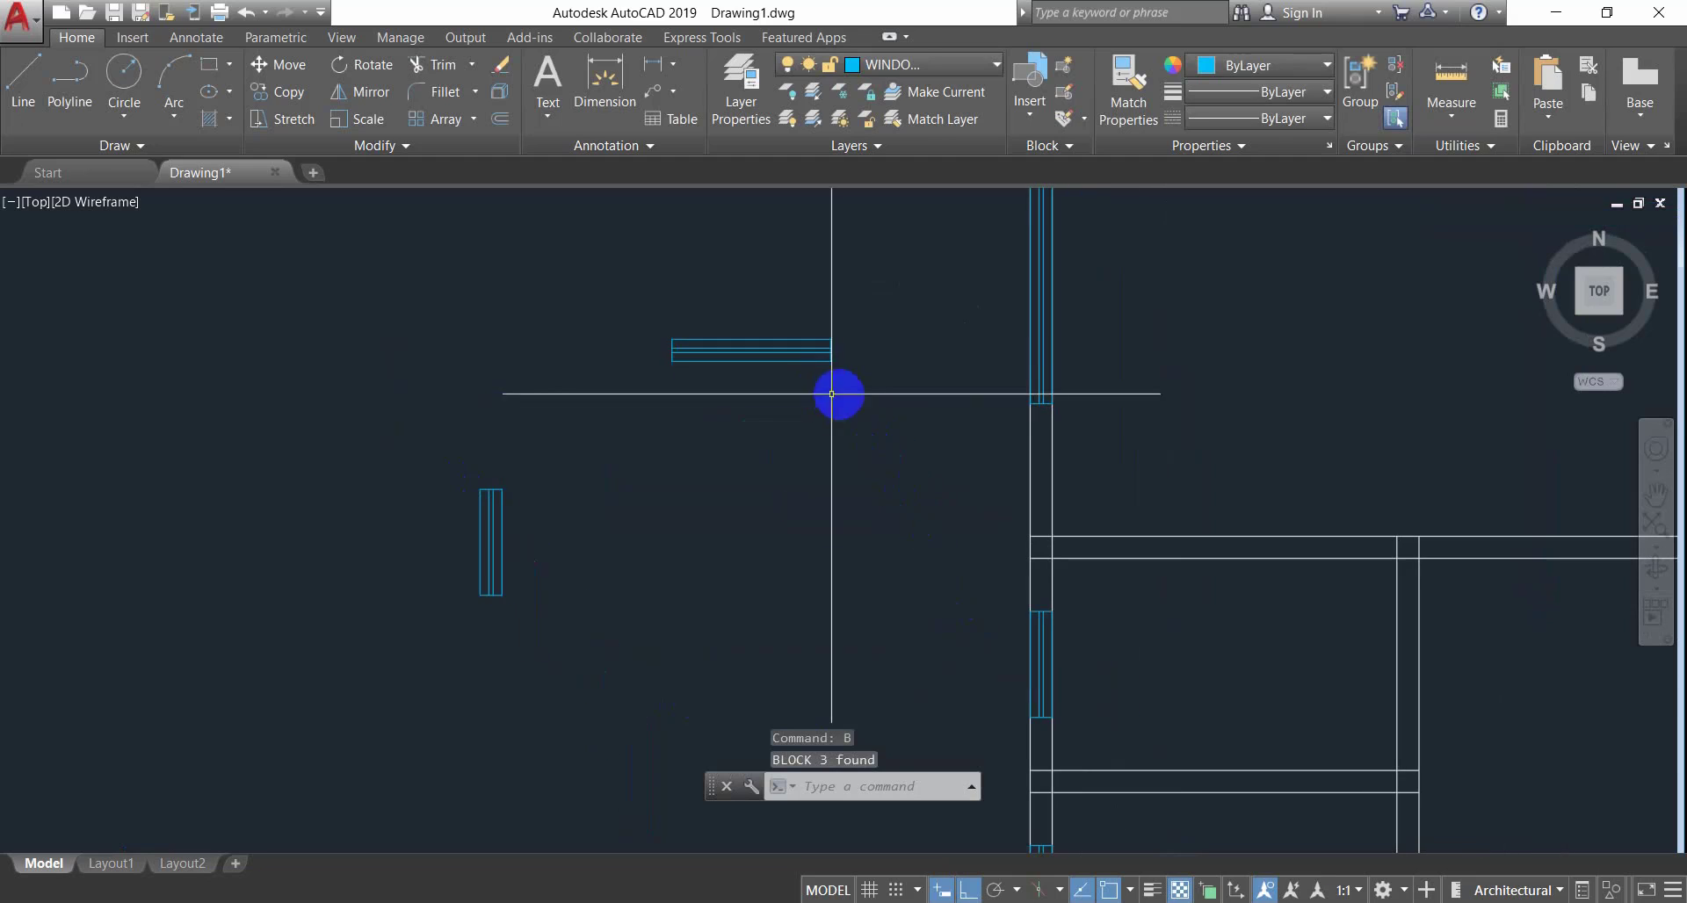
Rotate the 3-foot window block upright about the midpoint of its right end.
left_click(875, 313)
left_click(501, 455)
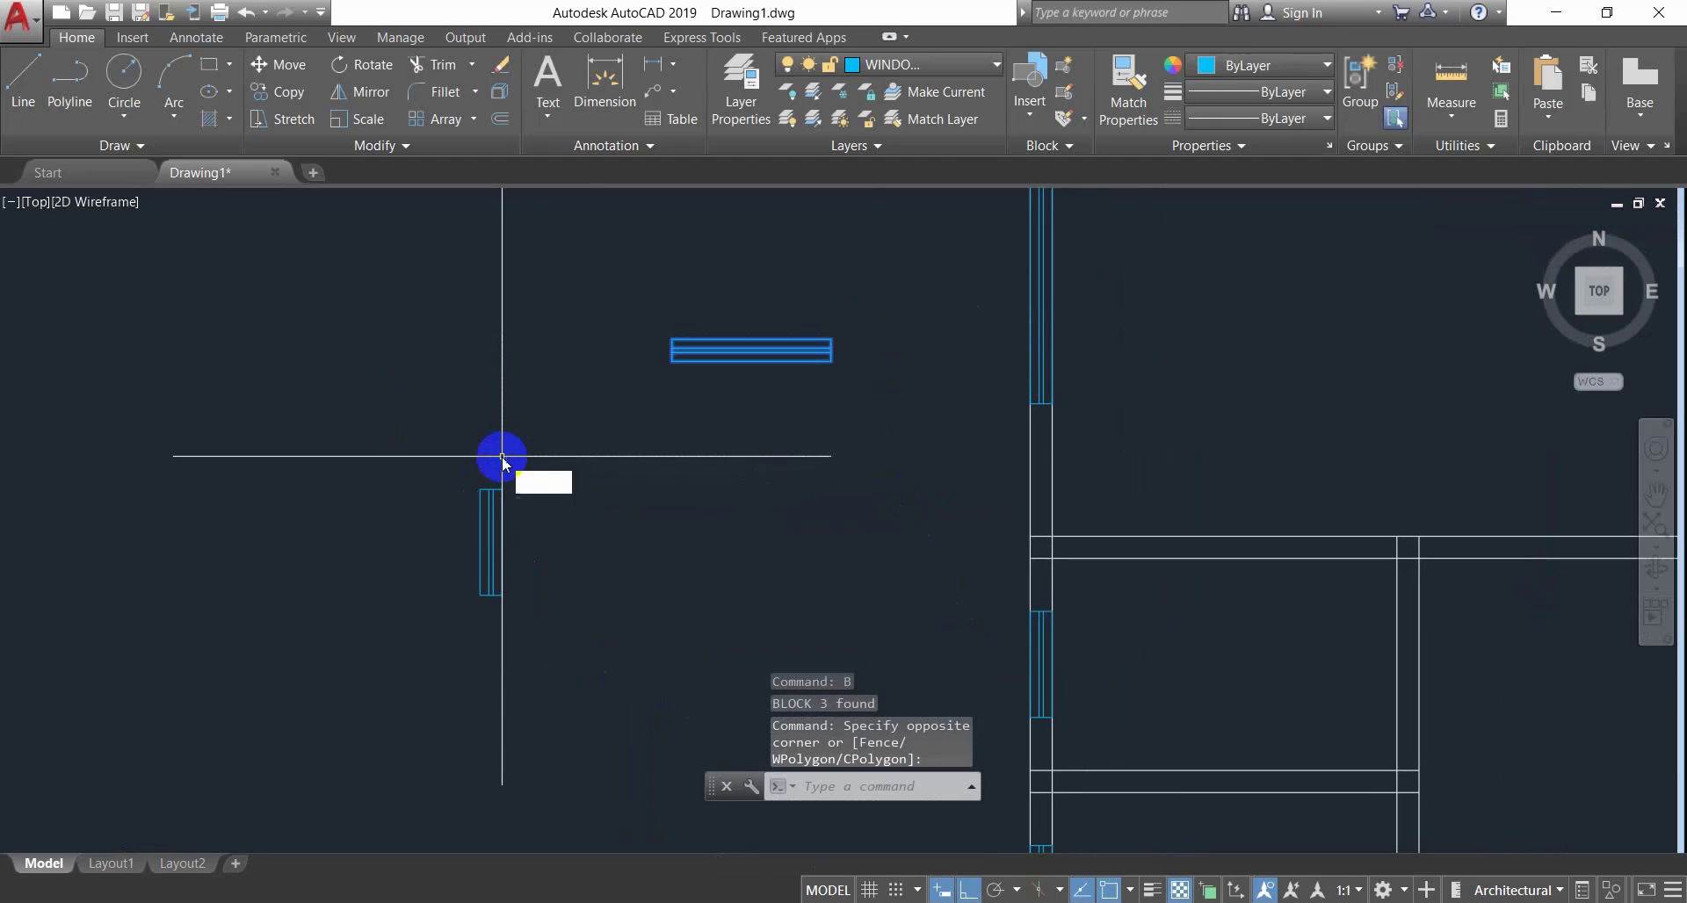
key("Return")
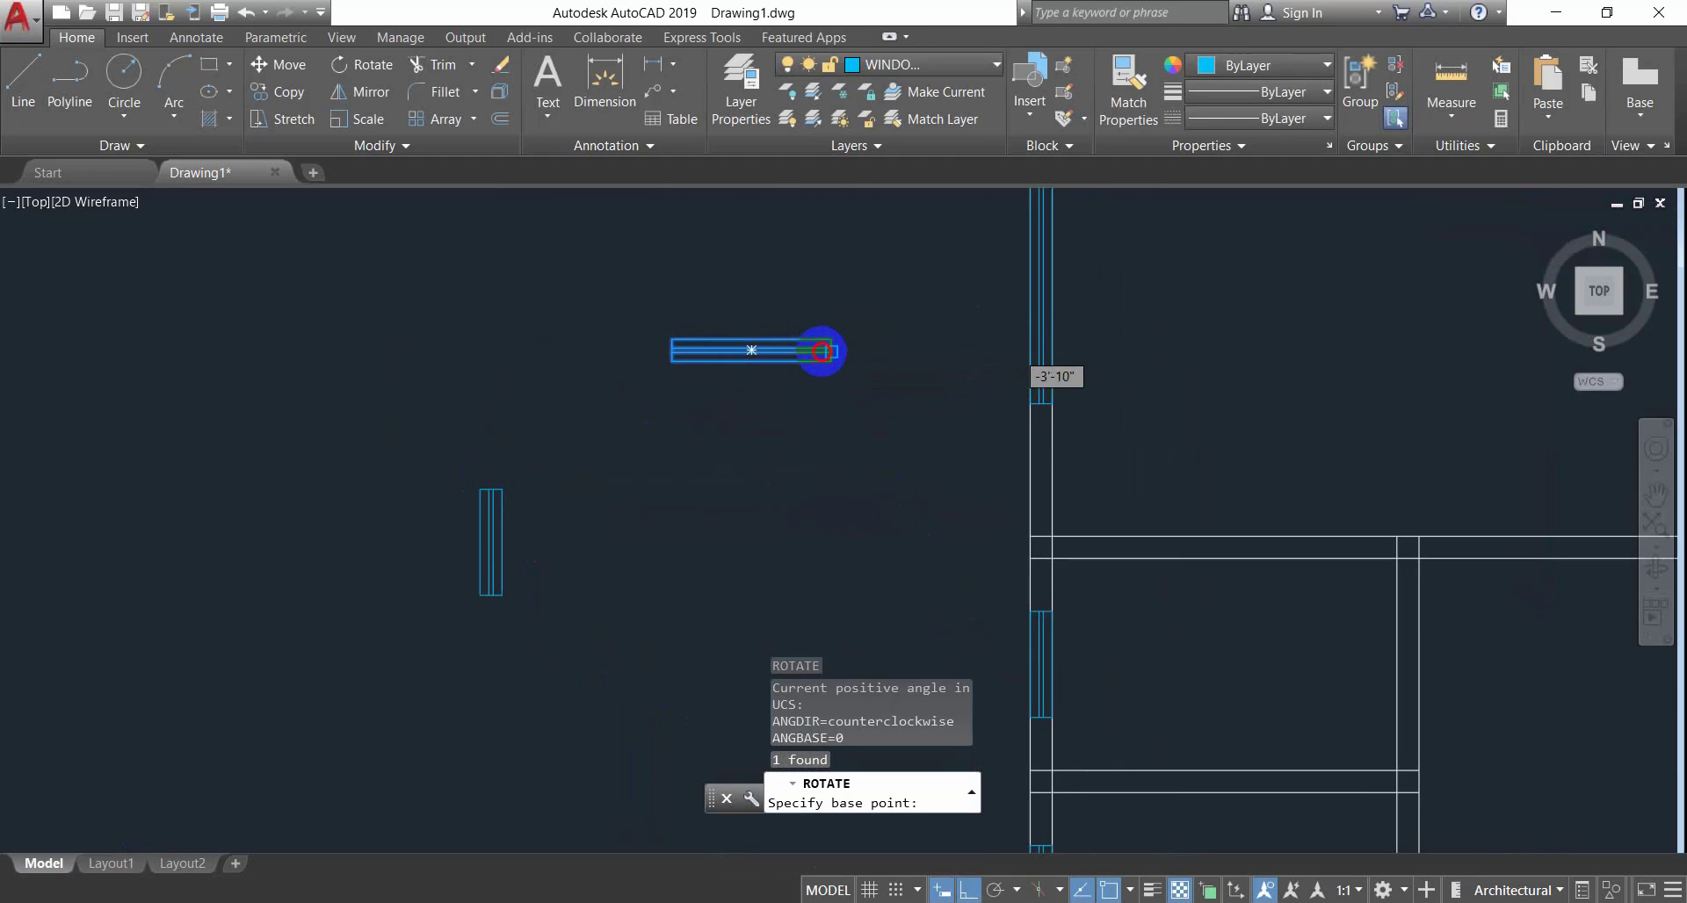
left_click(831, 350)
left_click(809, 460)
Move the upright 3-foot window block by its centre about 37' east, aiming for the outer wall of the small lower-right room.
middle_click_drag(879, 263, 862, 366)
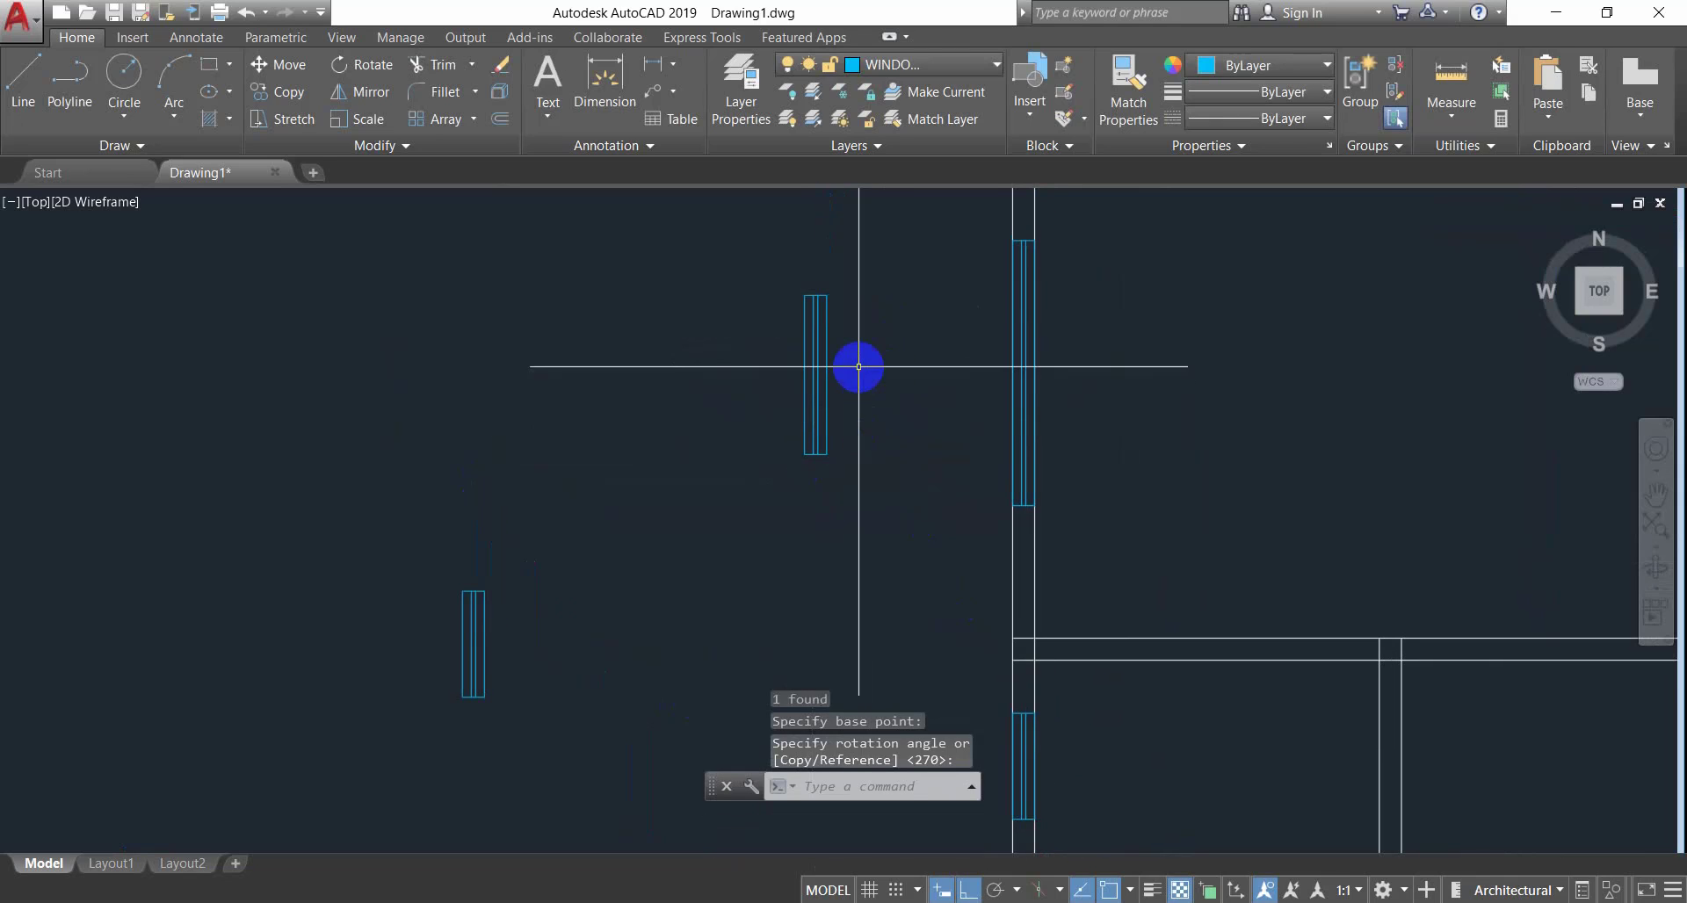
left_click(859, 271)
left_click(715, 524)
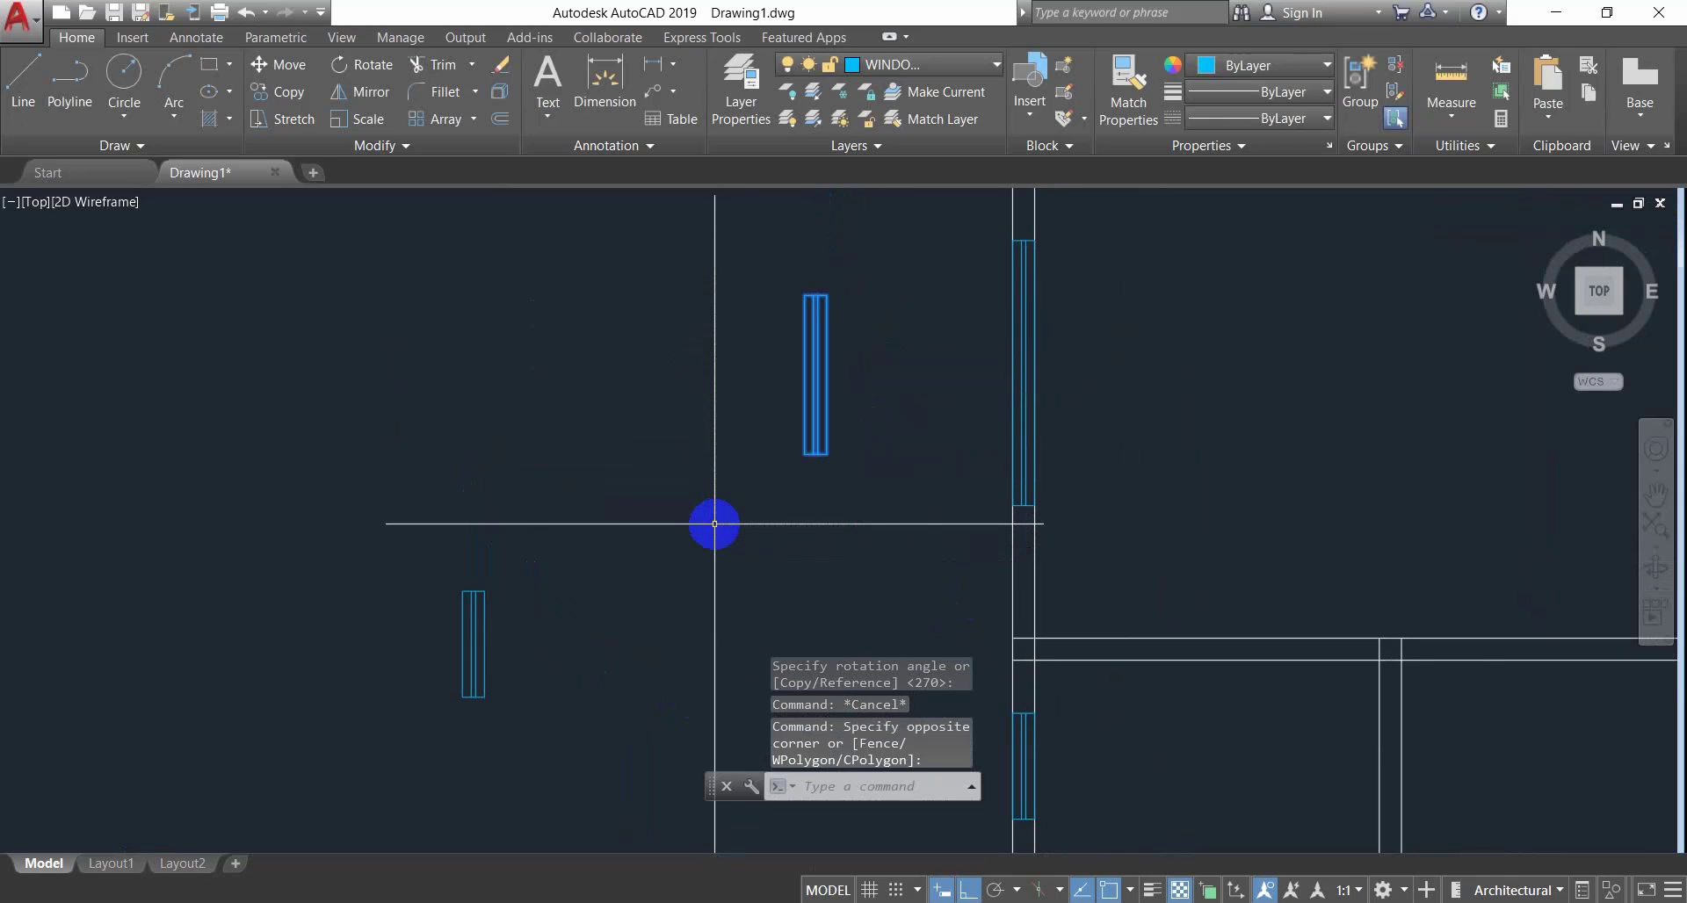
type("m")
key("Return")
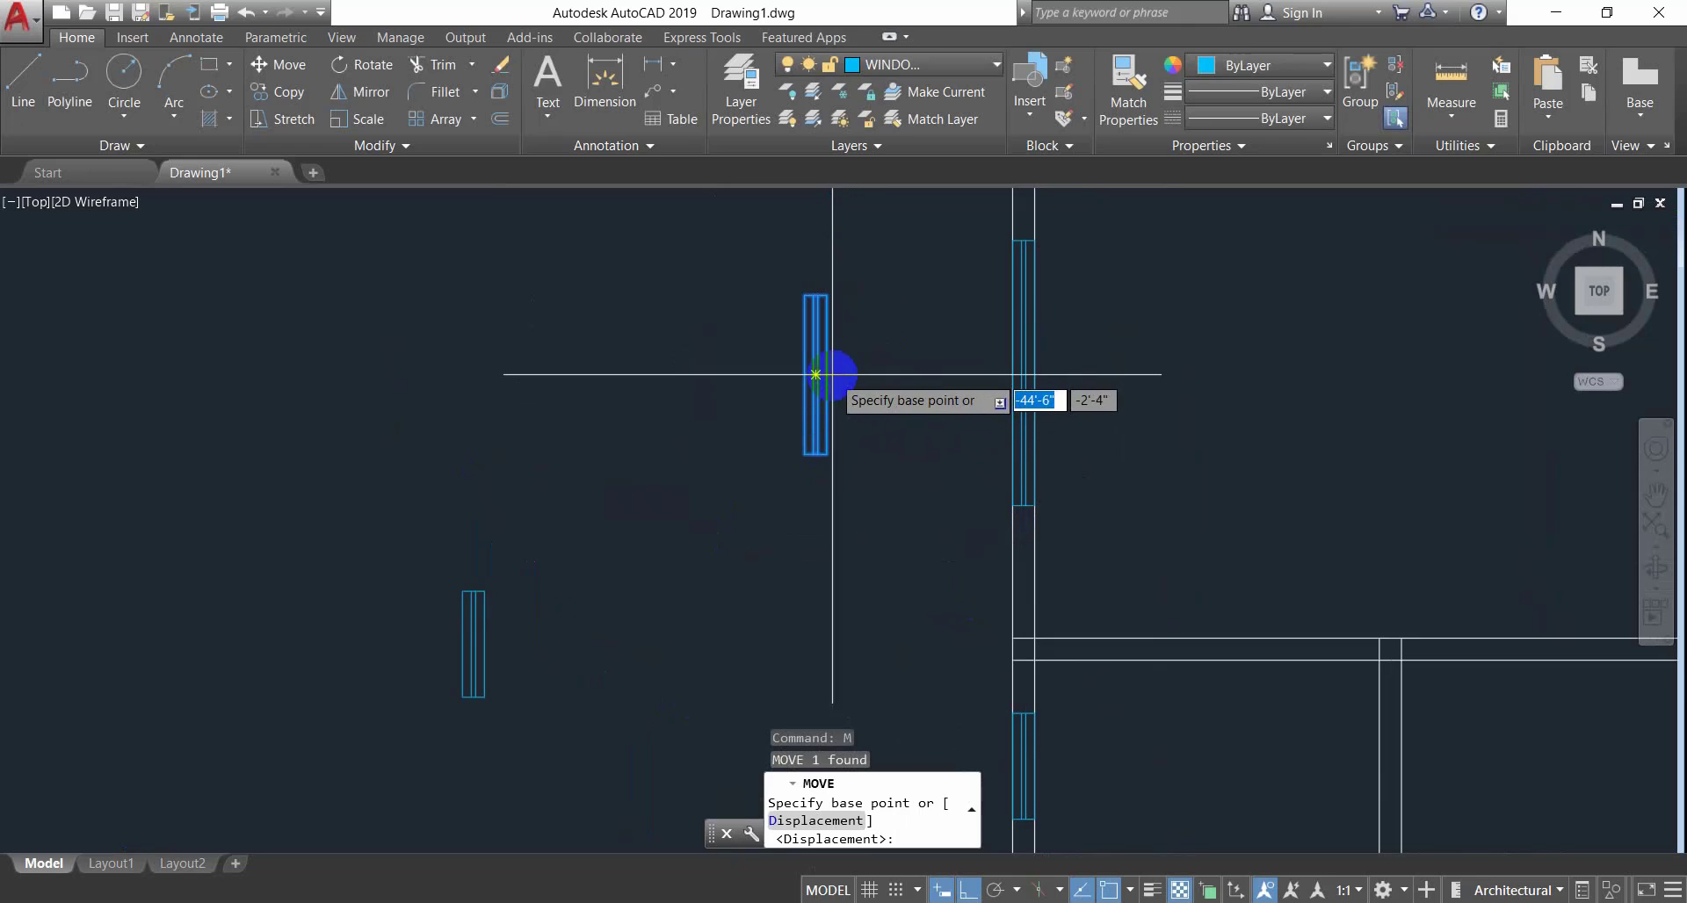
left_click(816, 374)
scroll(1221, 594, "down", 5)
middle_click_drag(1188, 571, 733, 288)
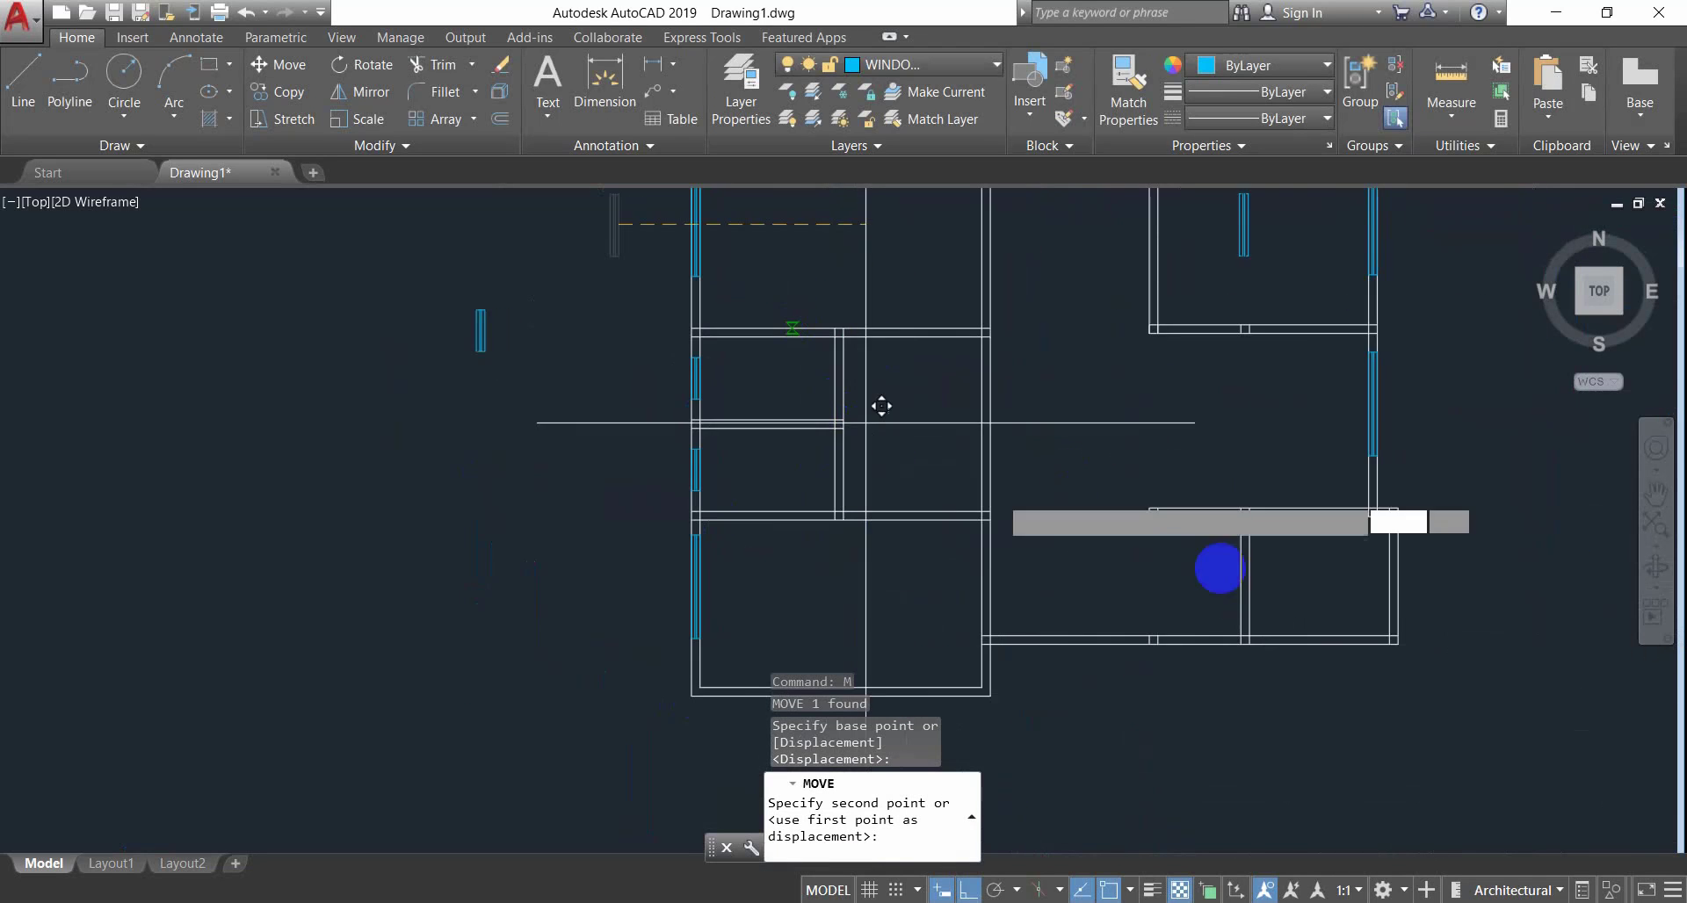
middle_click_drag(1398, 644, 1243, 544)
scroll(1280, 477, "up", 2)
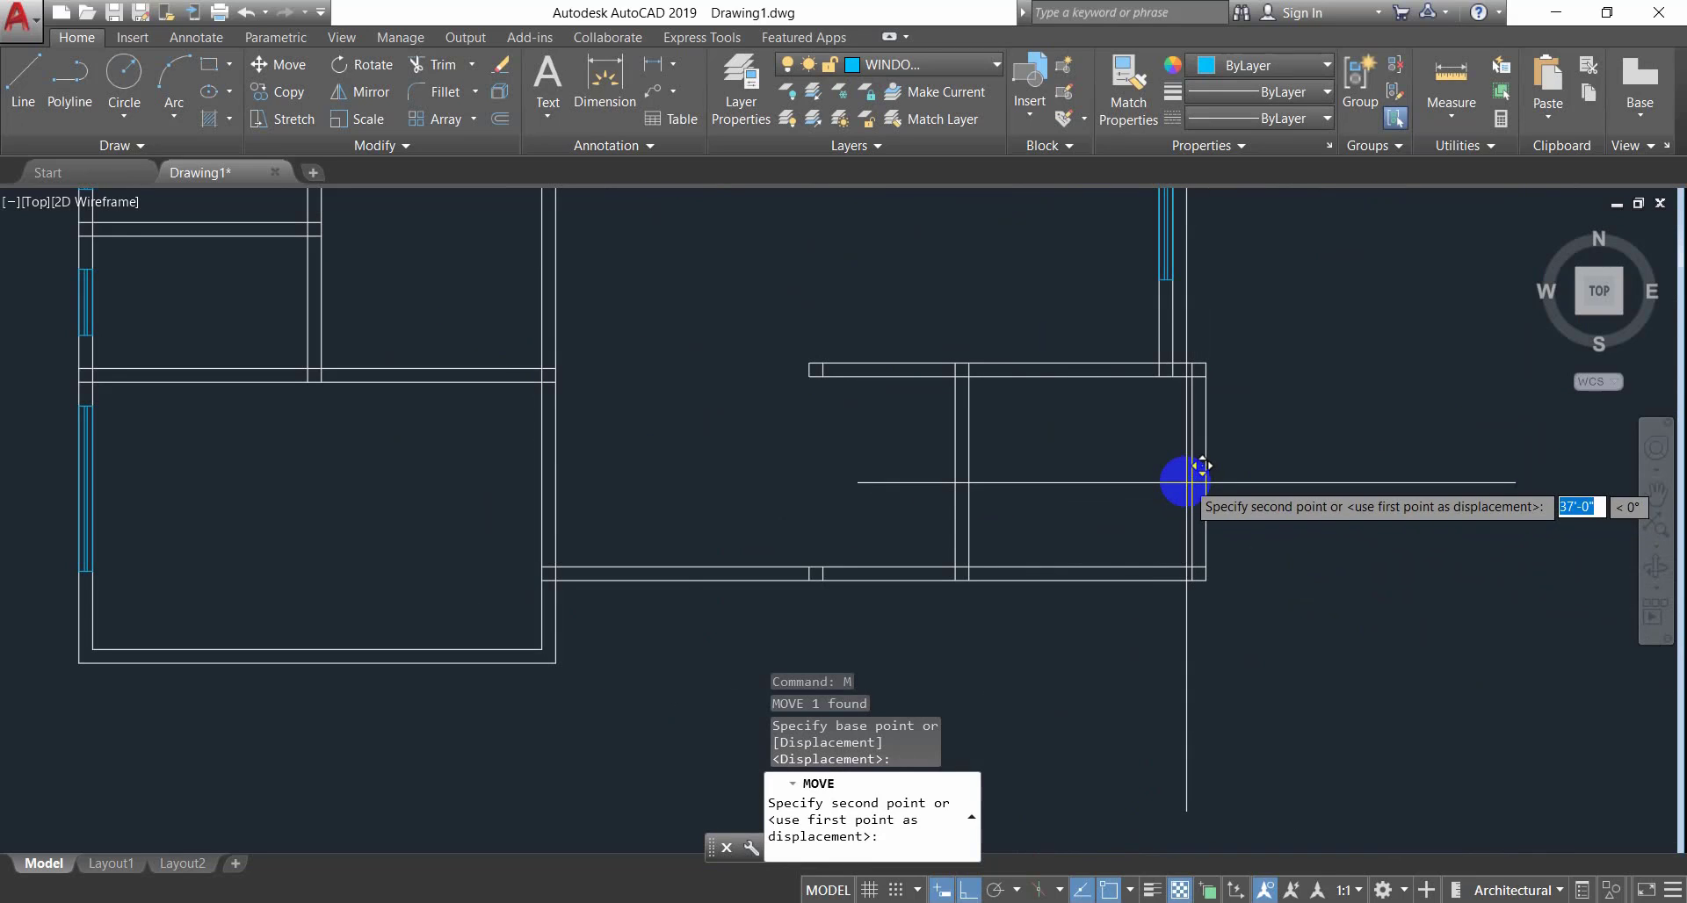
key("Escape")
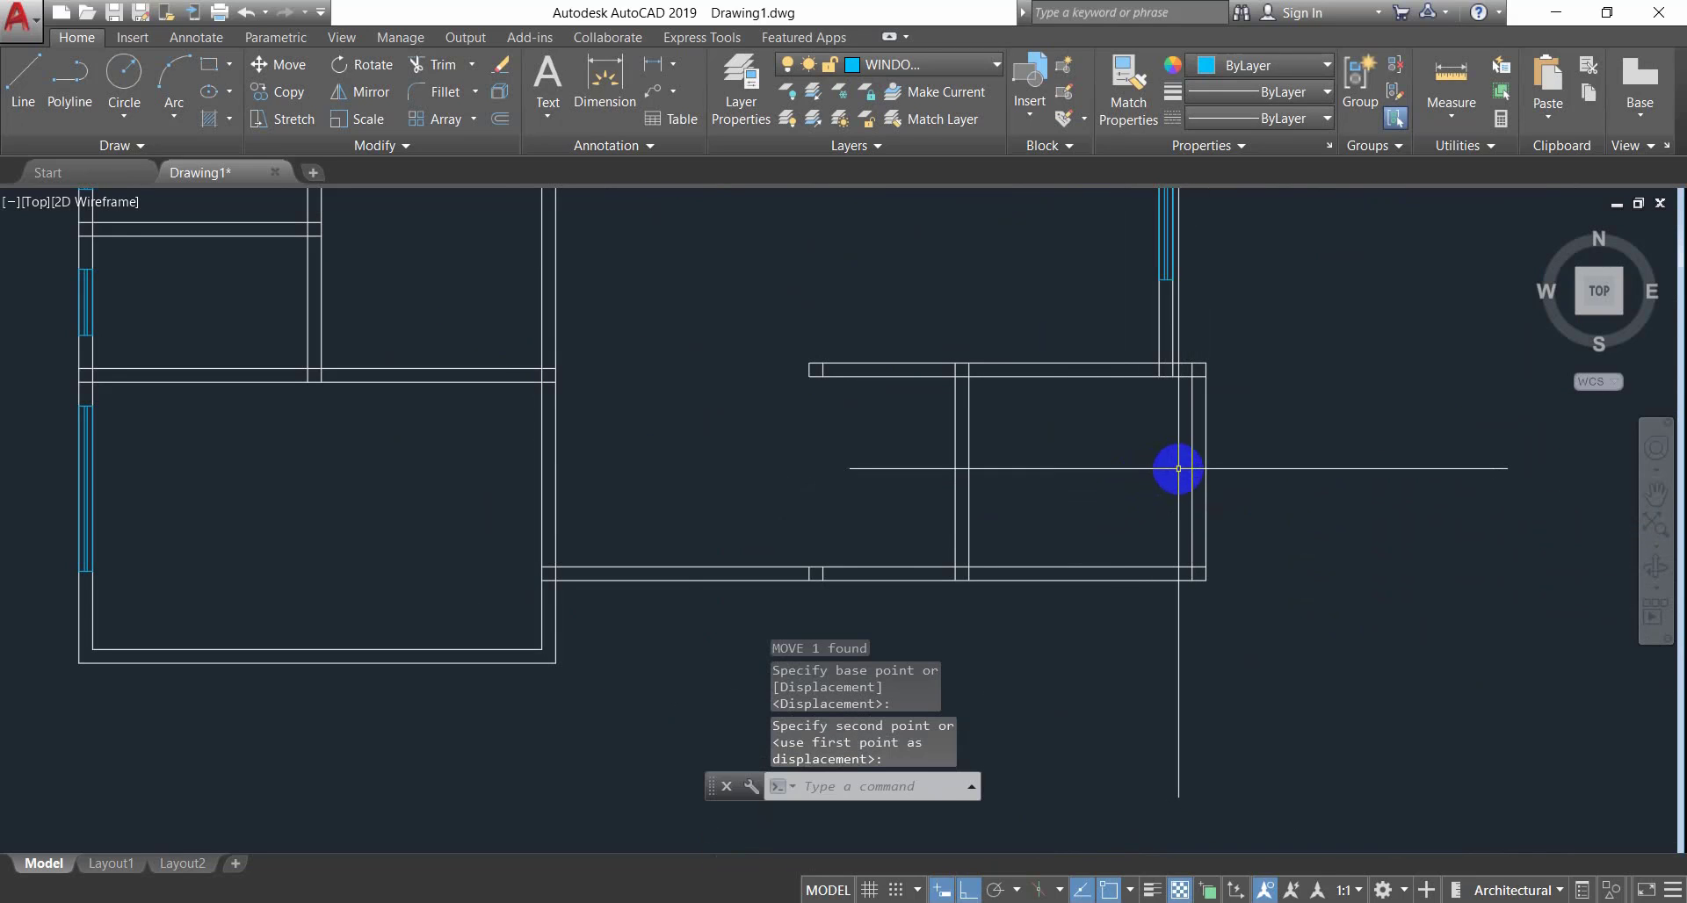
Locate the moved 3-foot window in the plan and examine the outer wall of the small lower-right room.
scroll(1189, 531, "down", 5)
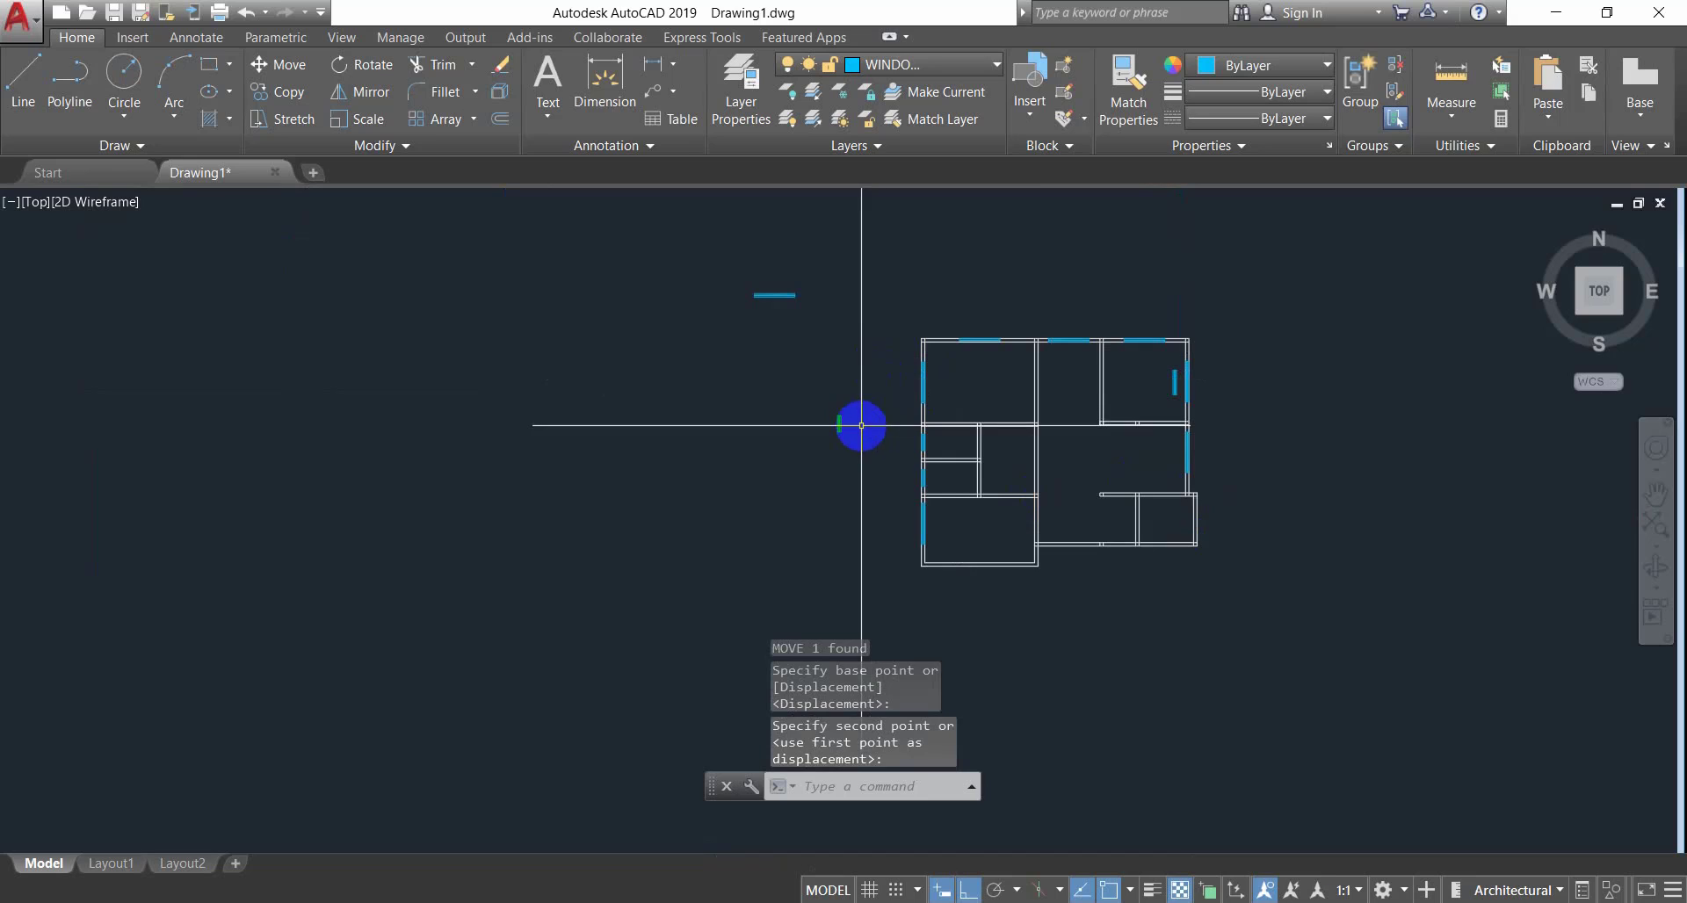
scroll(866, 425, "up", 2)
middle_click_drag(1288, 433, 1161, 507)
scroll(1162, 506, "up", 5)
key("Escape")
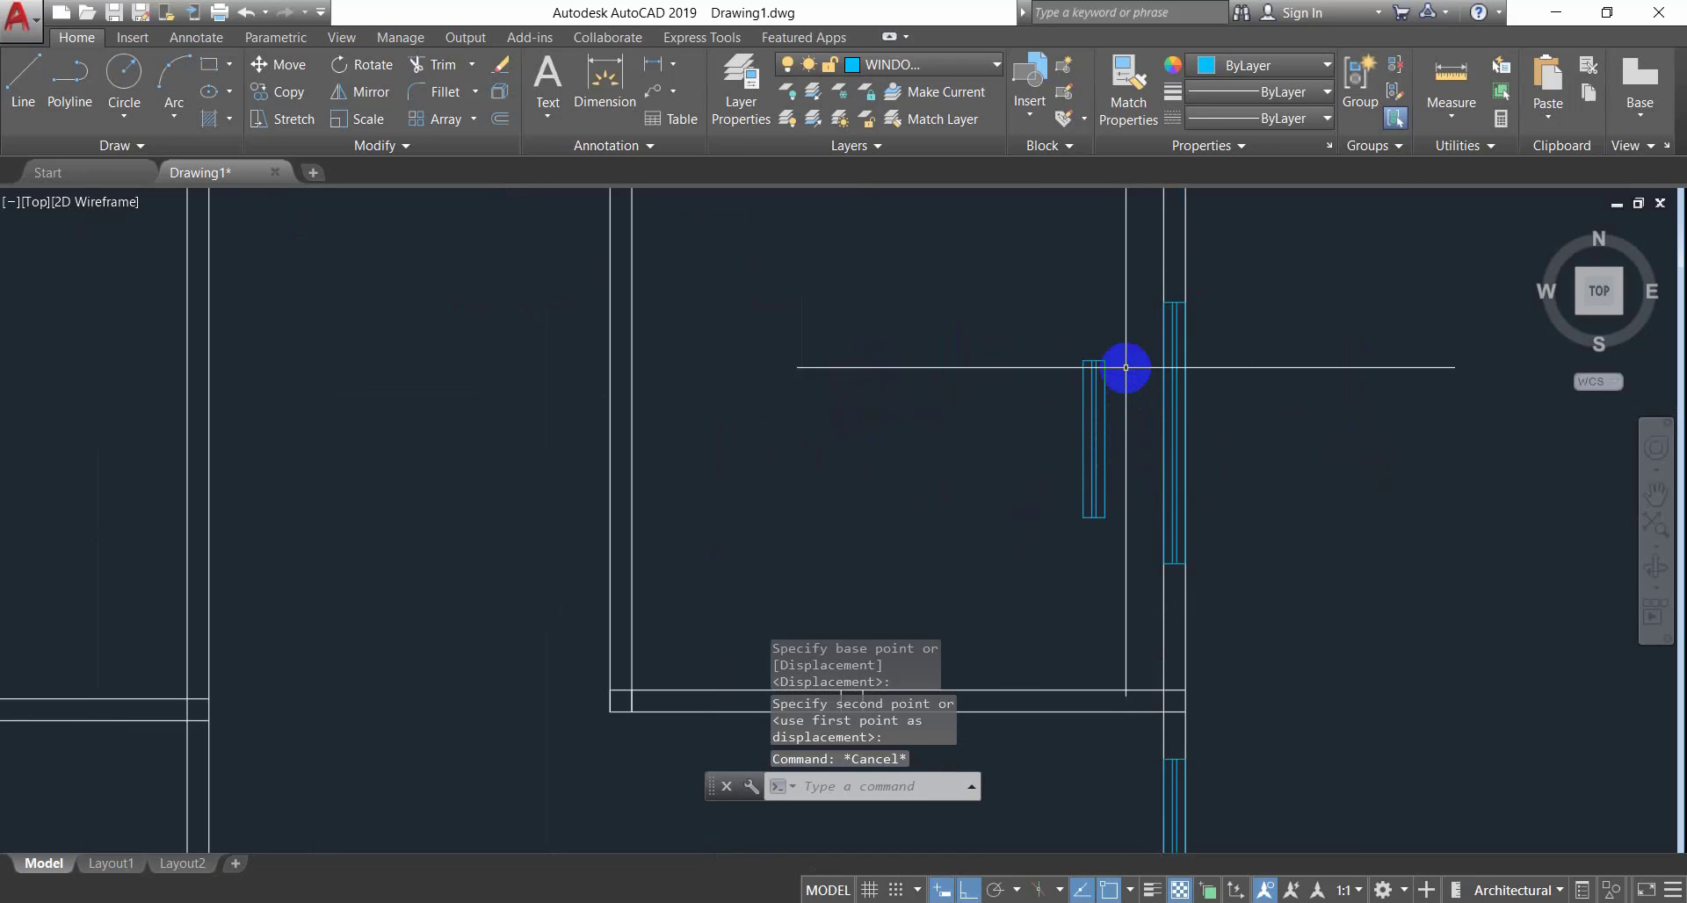
left_click(1123, 348)
key("Escape")
scroll(1031, 543, "down", 5)
middle_click_drag(1031, 544, 1070, 427)
scroll(1073, 554, "up", 5)
key("Escape")
key("Escape")
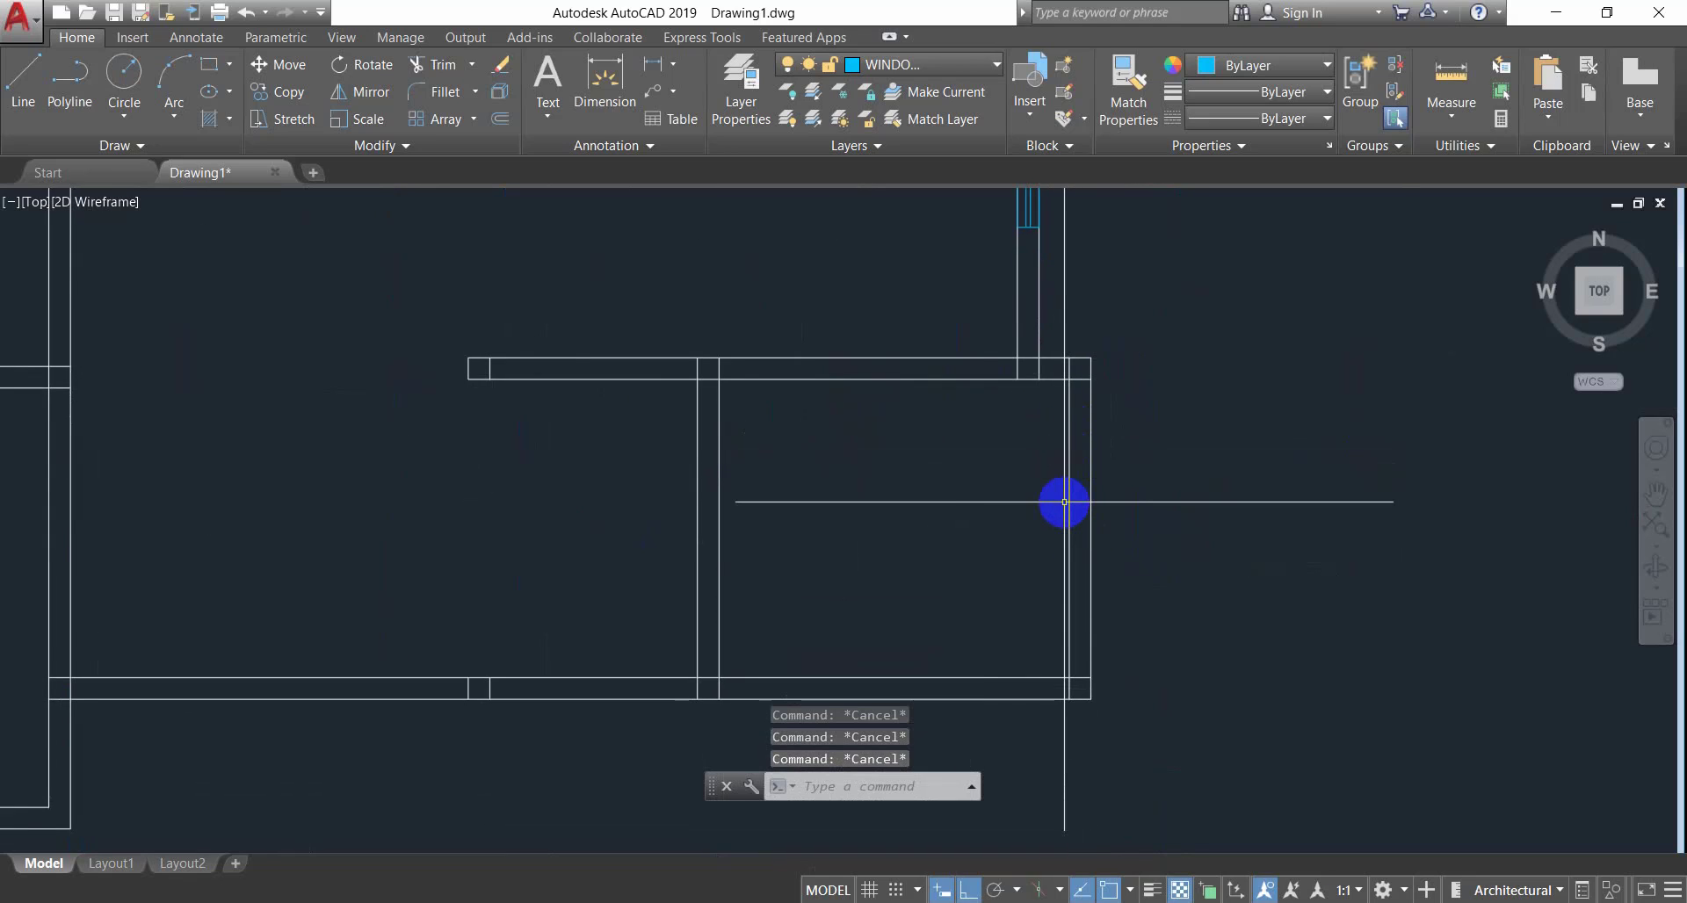
Trim the inner line of the small lower-right room's outer wall between the two crossing walls.
type("tr")
key("Return")
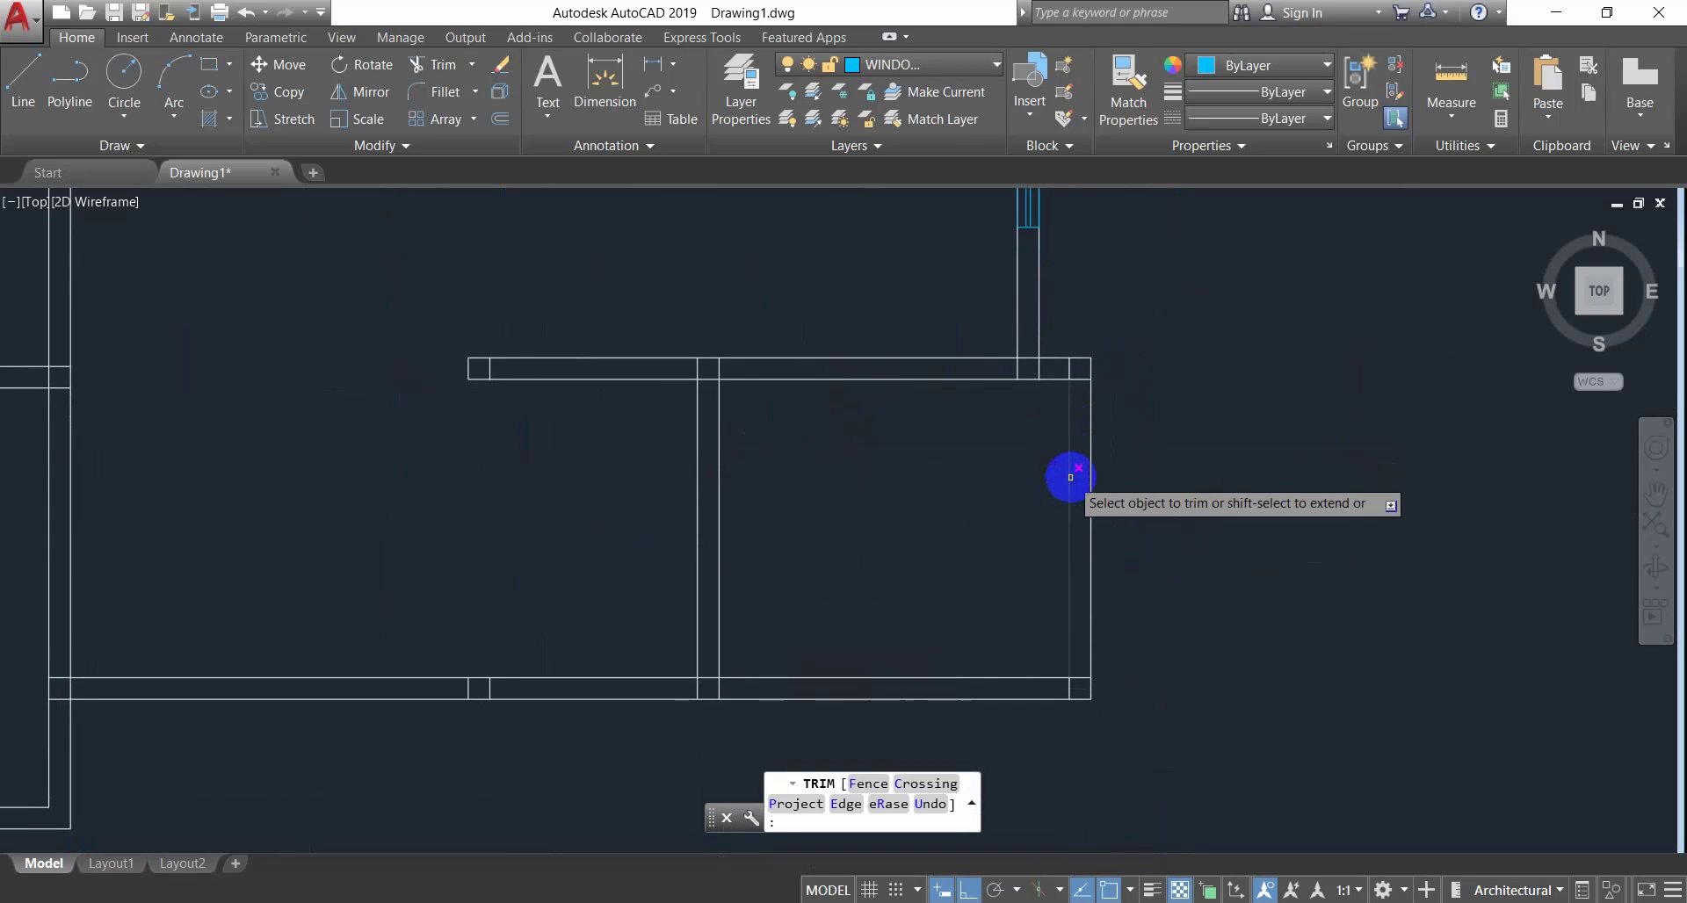
key("Escape")
Redraw the inner line of the small room's outer wall as a separate segment between the upper and lower walls.
type("l")
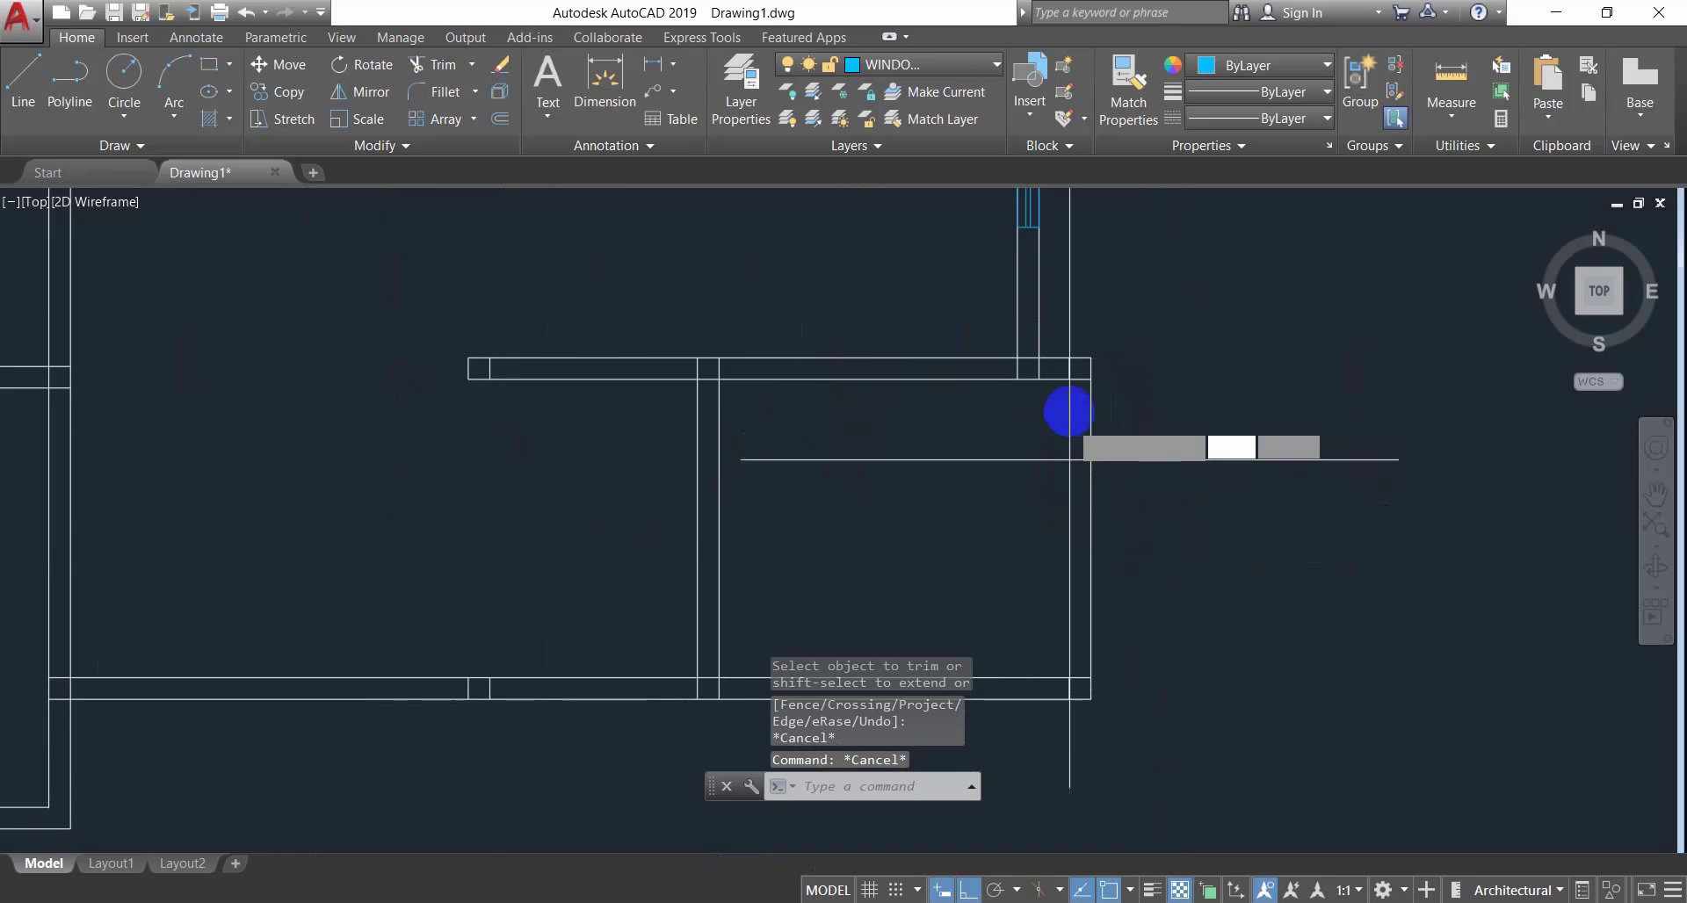
key("Return")
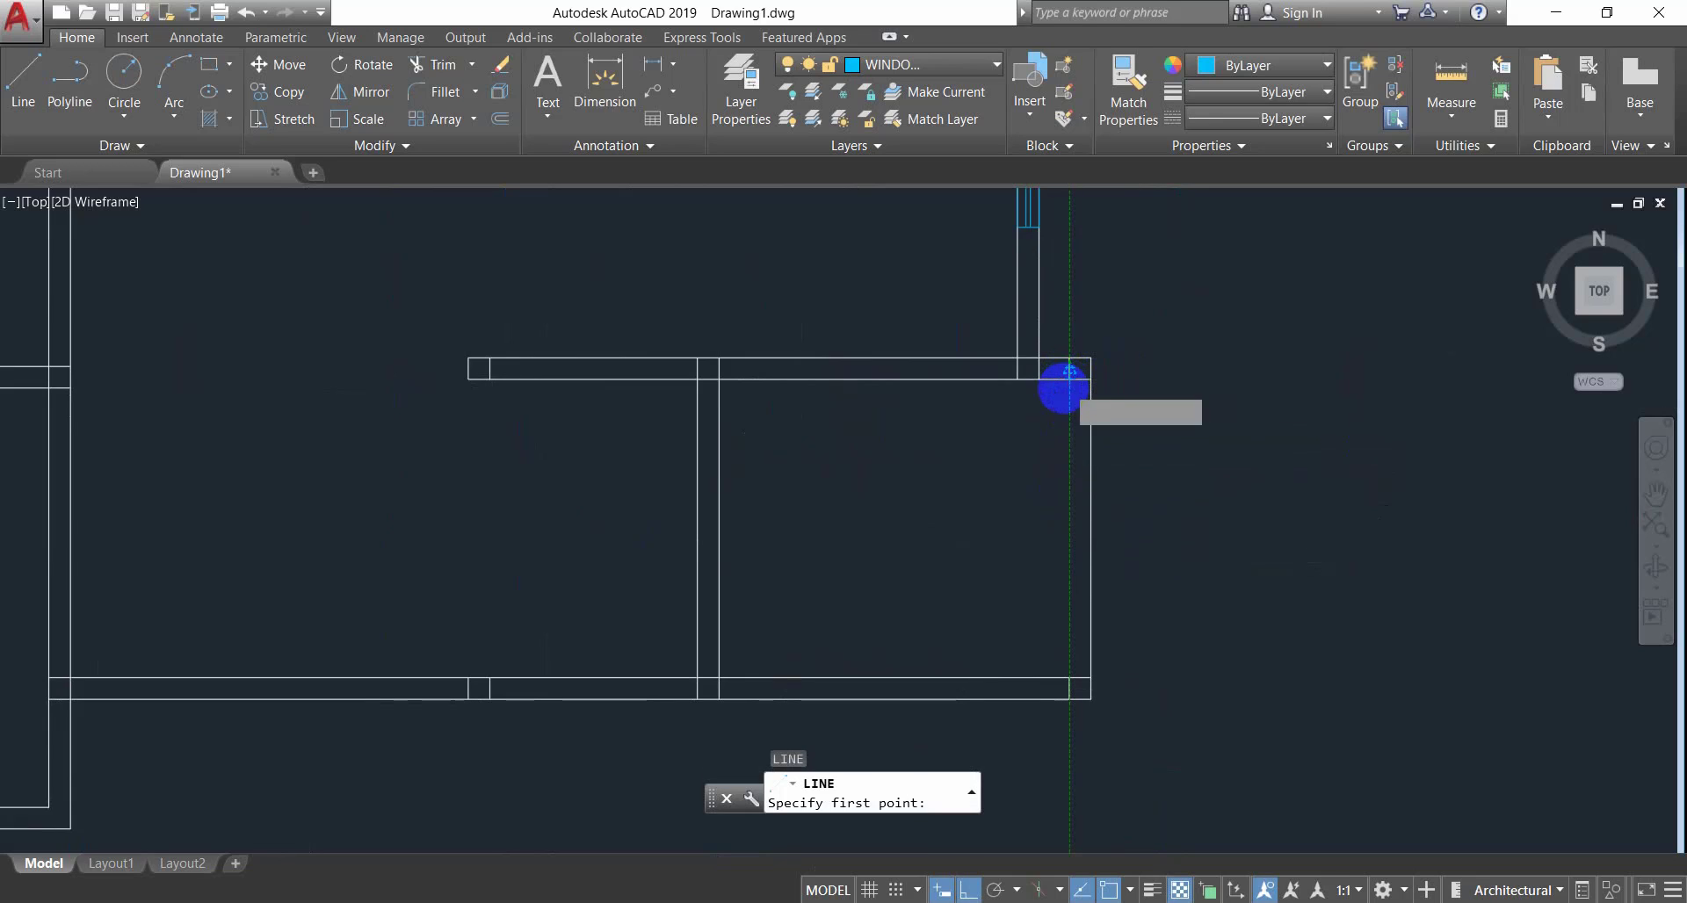
left_click(1069, 377)
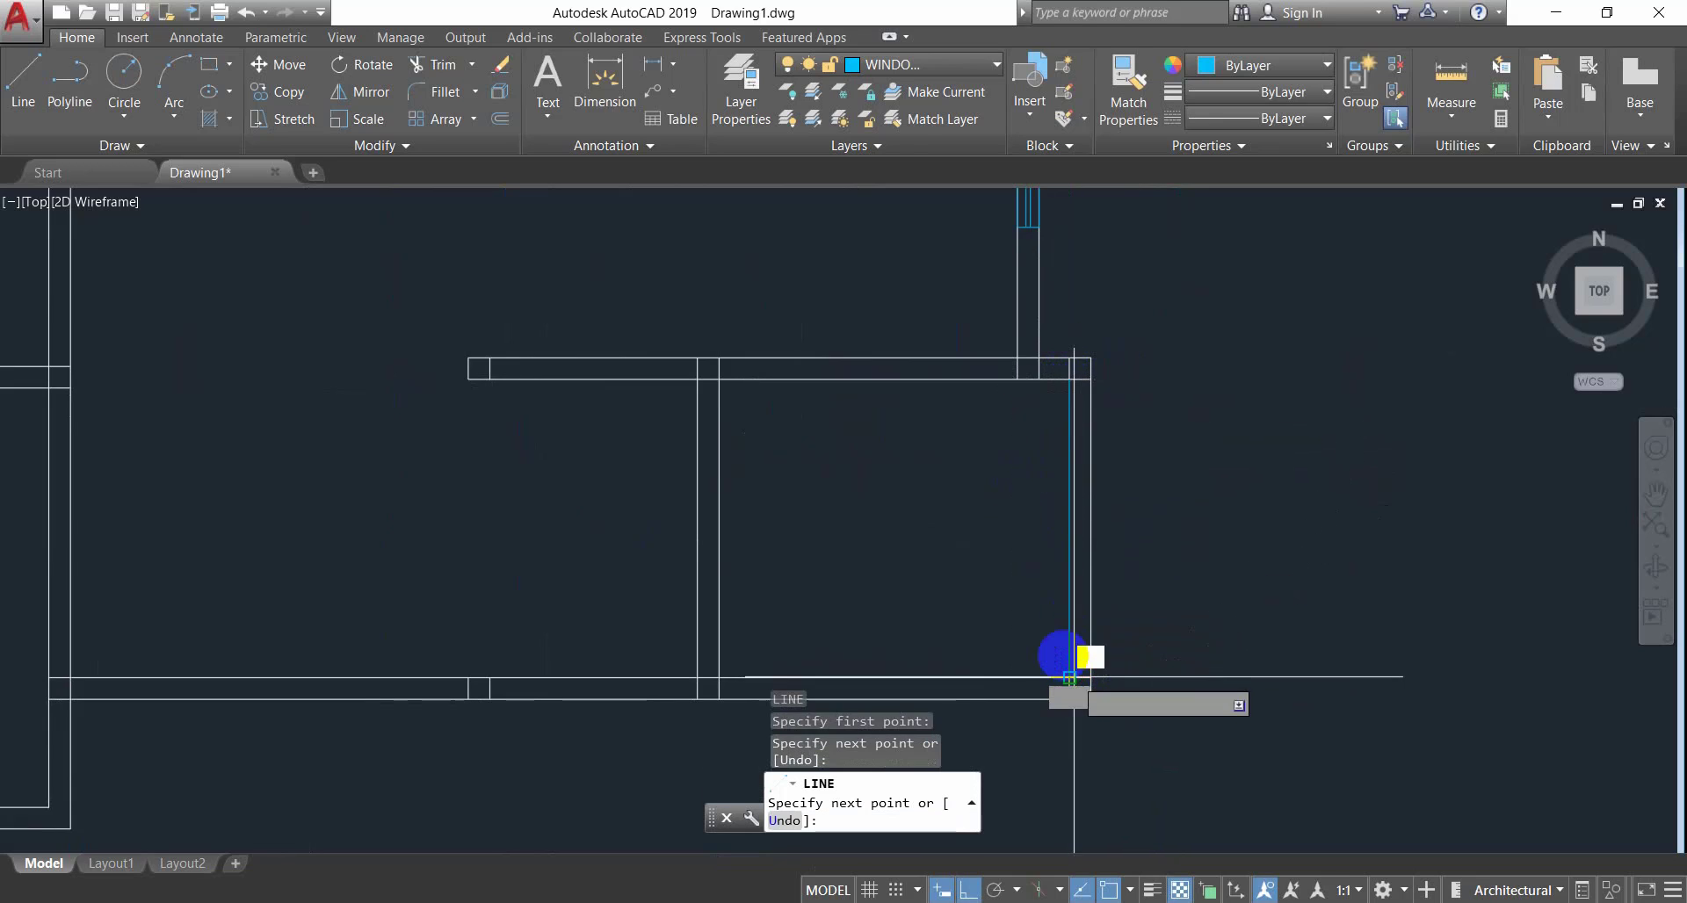
scroll(1067, 668, "down", 4)
key("Escape")
key("Escape")
middle_click_drag(948, 498, 988, 682)
scroll(1024, 599, "down", 4)
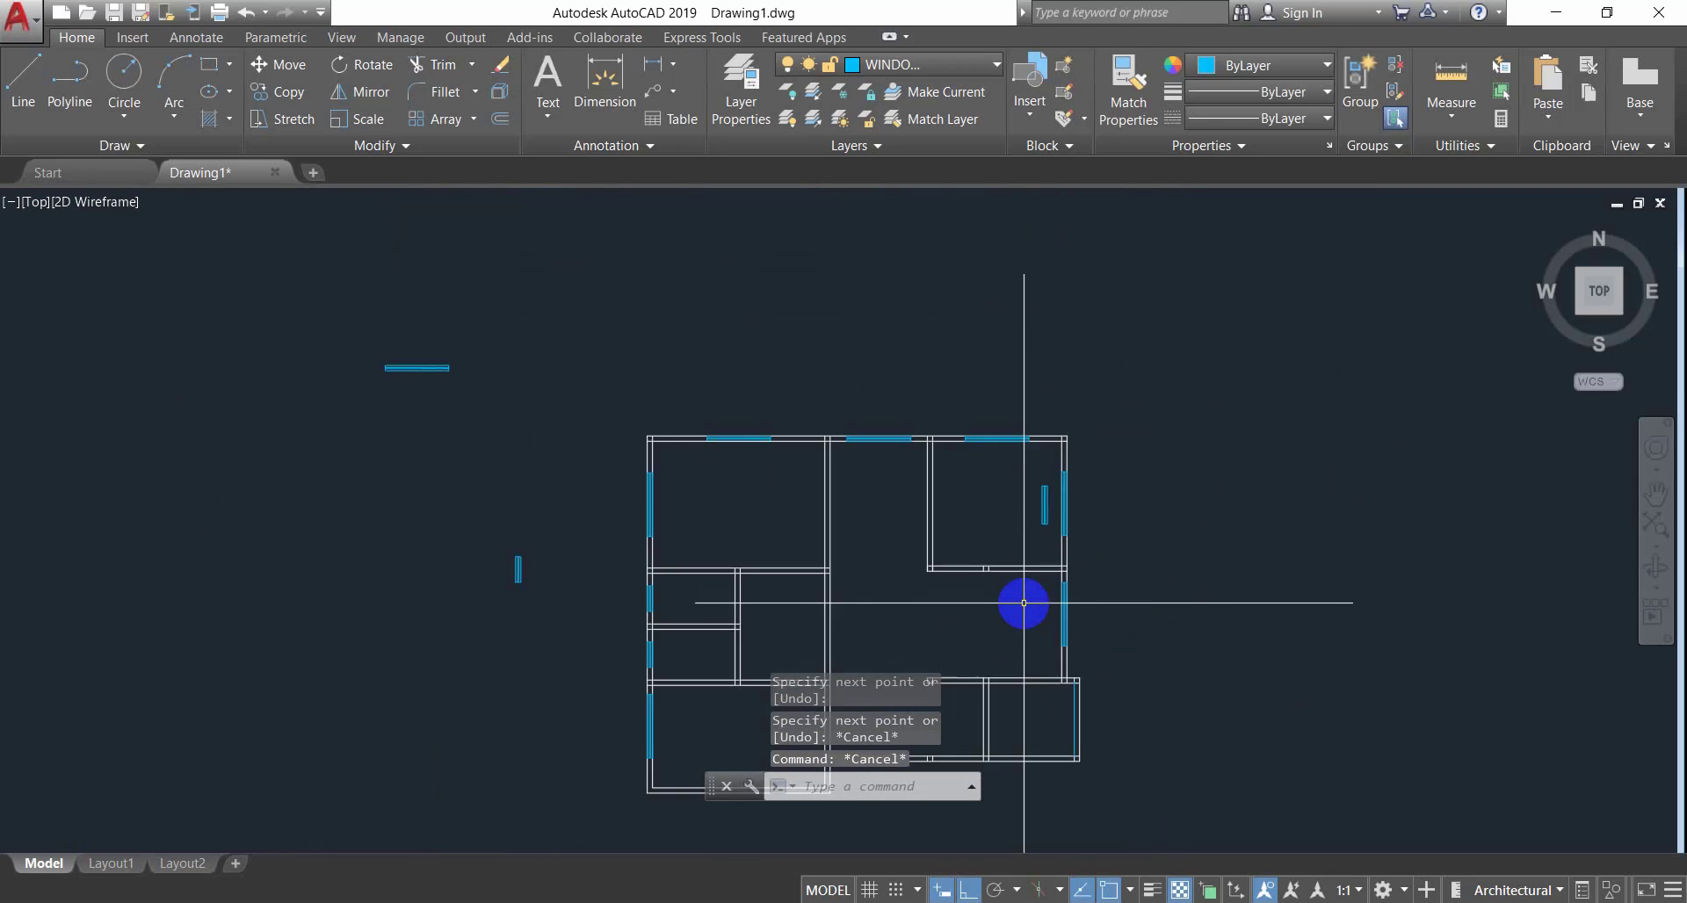
key("ctrl+z")
scroll(1024, 599, "down", 4)
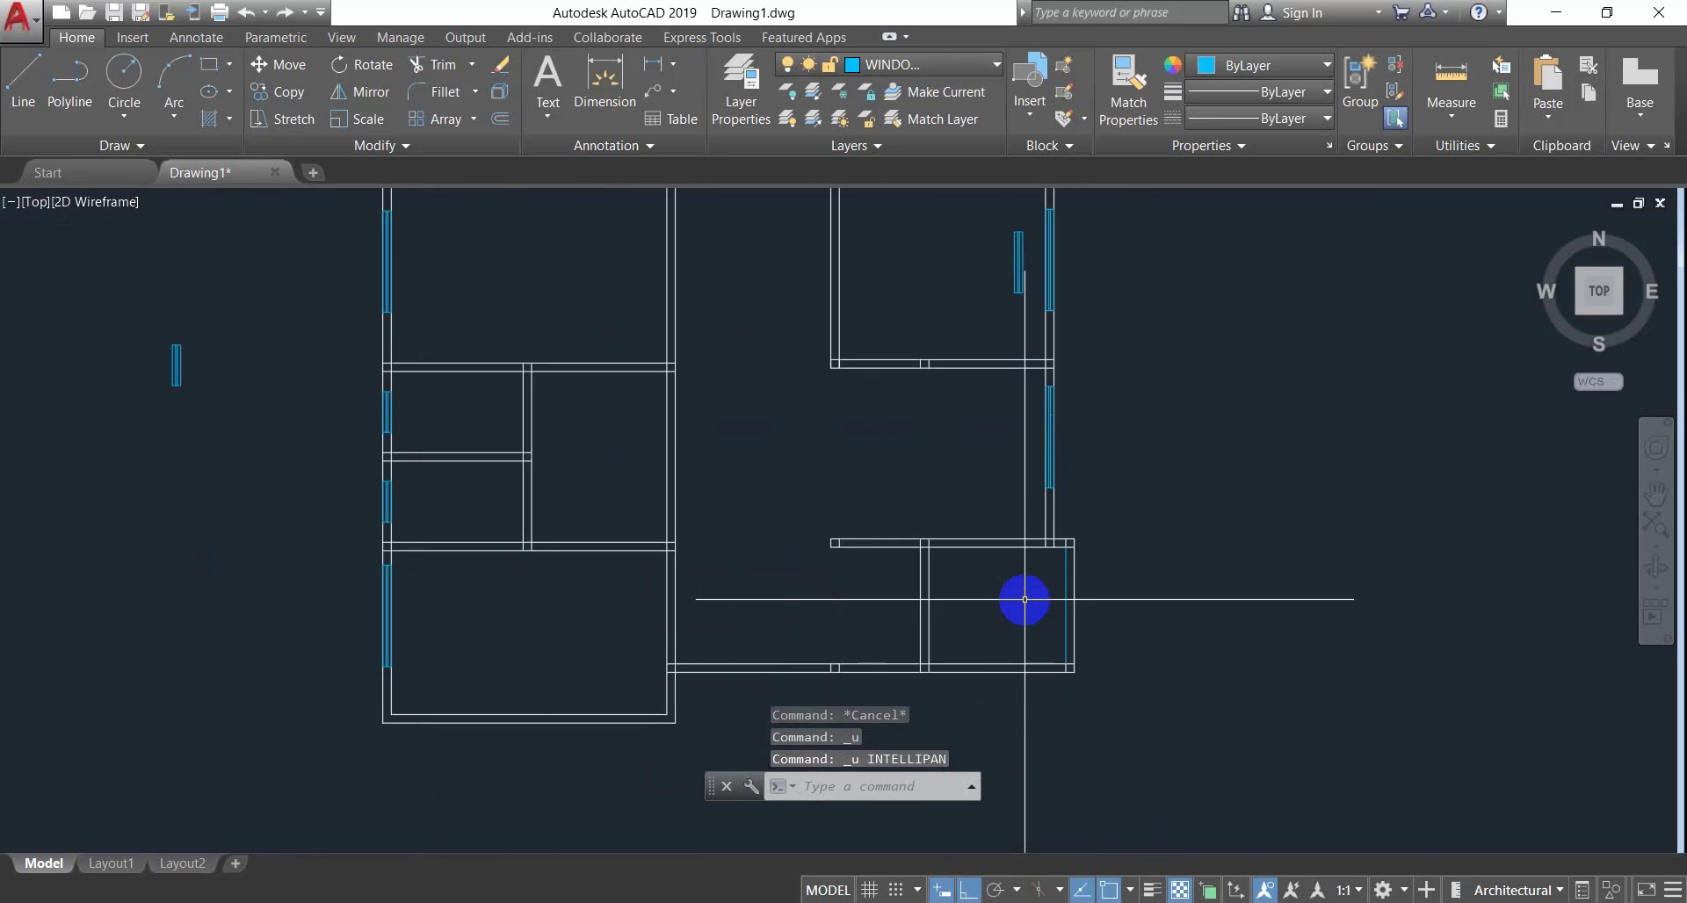
middle_click_drag(1024, 599, 942, 565)
scroll(1070, 489, "up", 10)
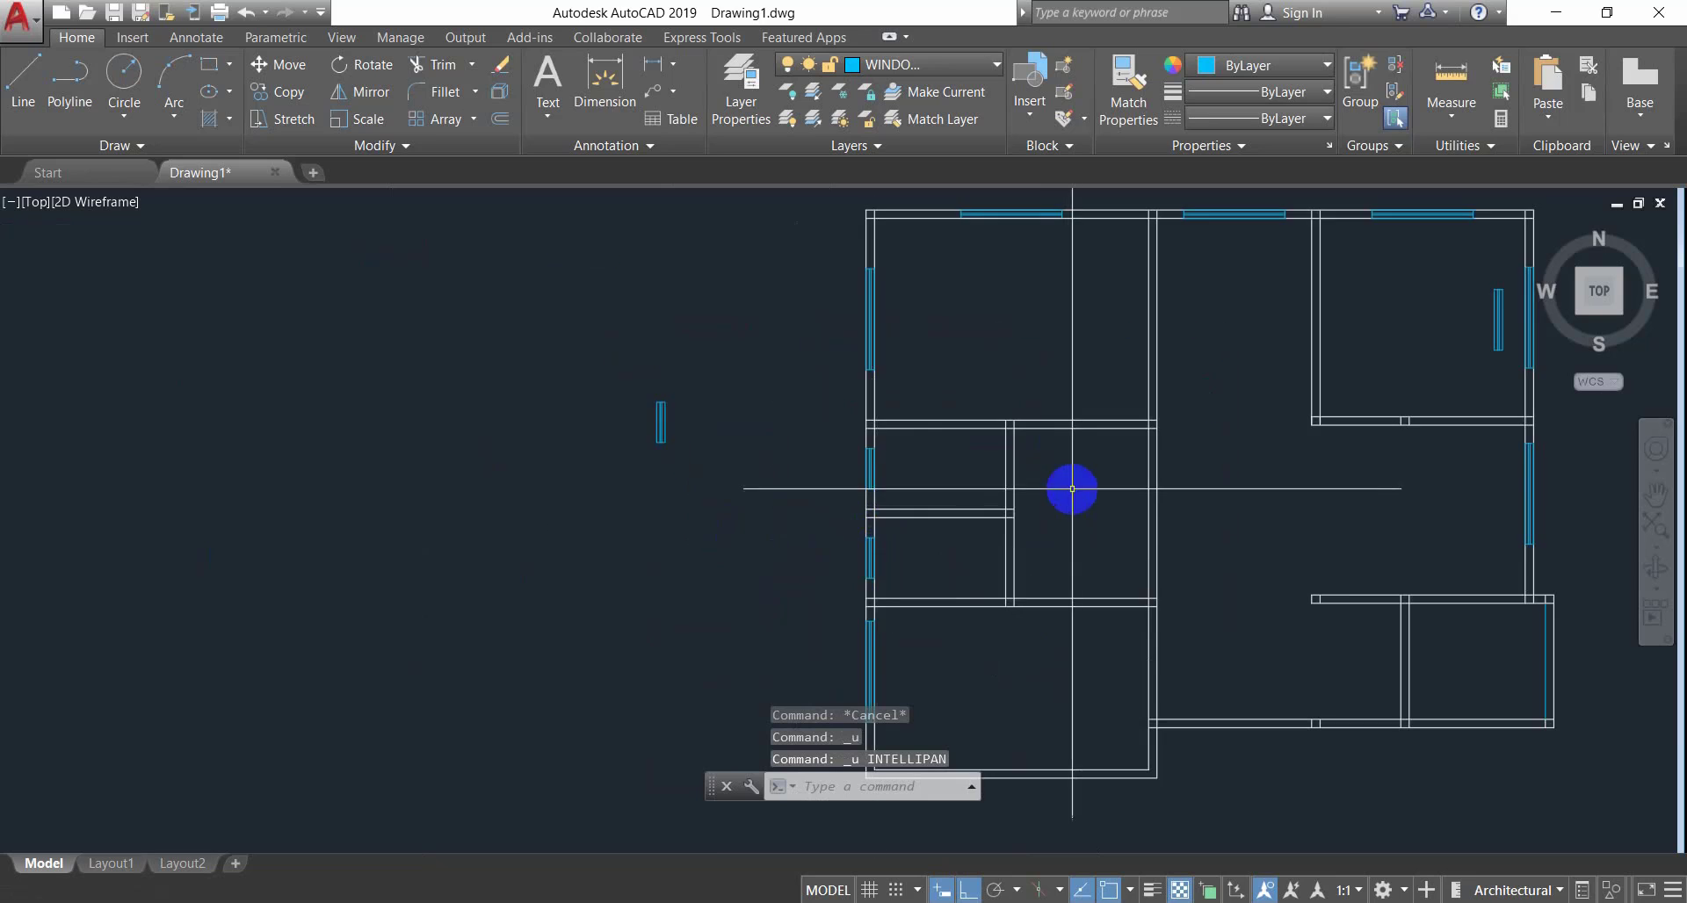
Examine the windows along the plan's outer walls and the small lower-right room.
scroll(1216, 413, "down", 8)
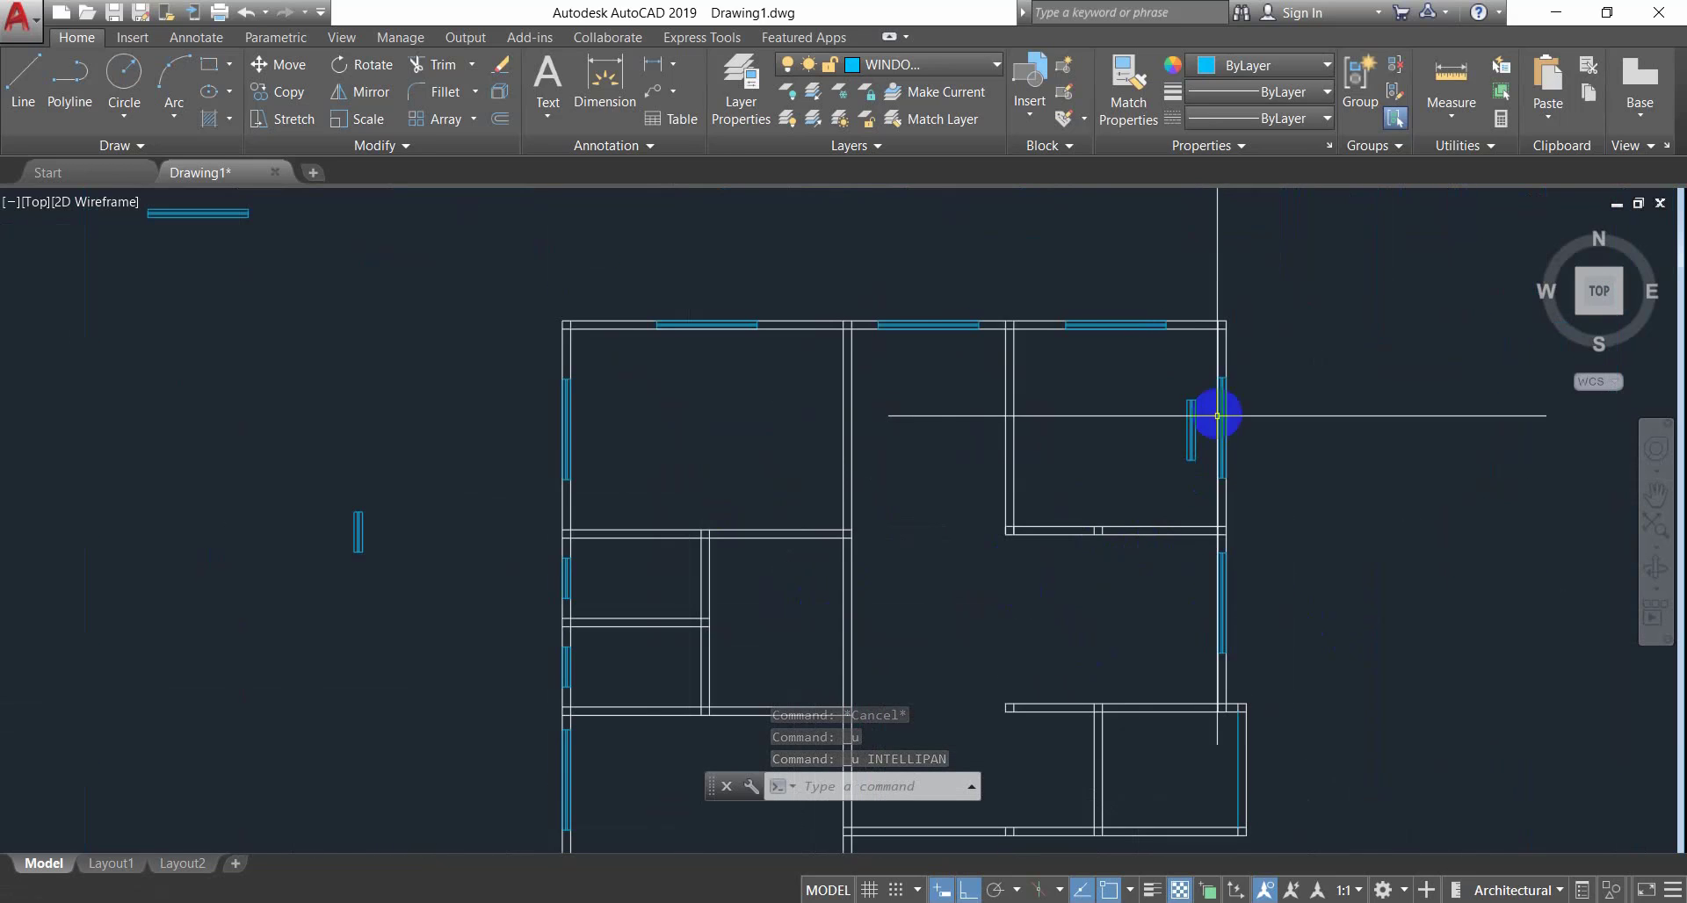
scroll(1114, 460, "down", 4)
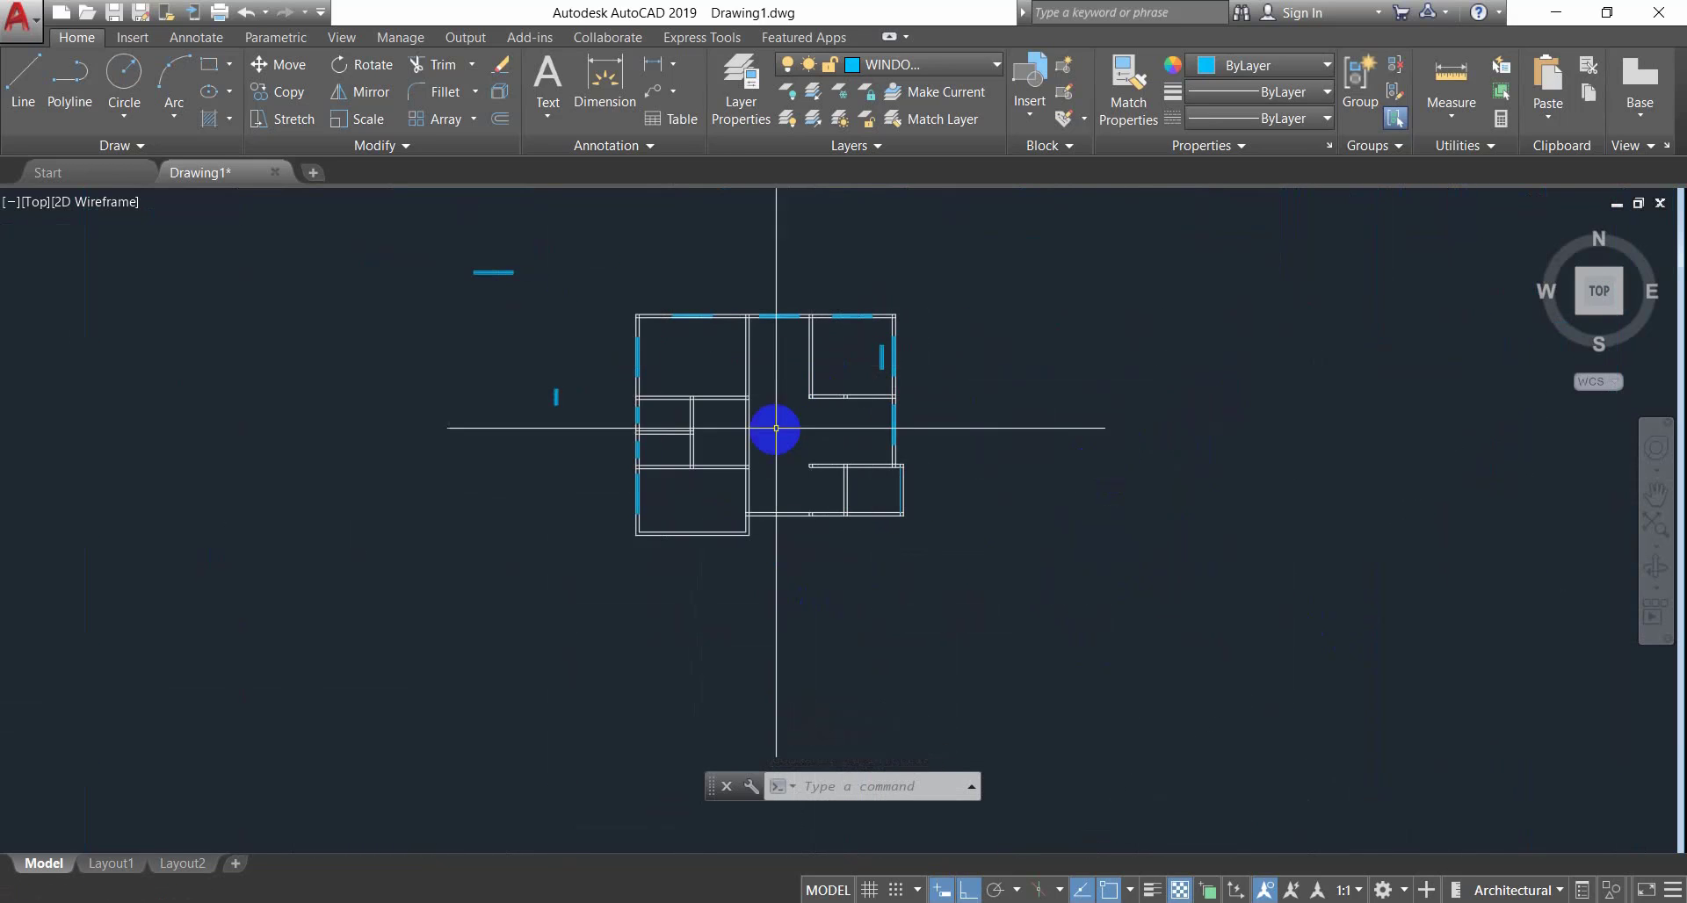
scroll(820, 422, "up", 6)
scroll(1079, 453, "up", 4)
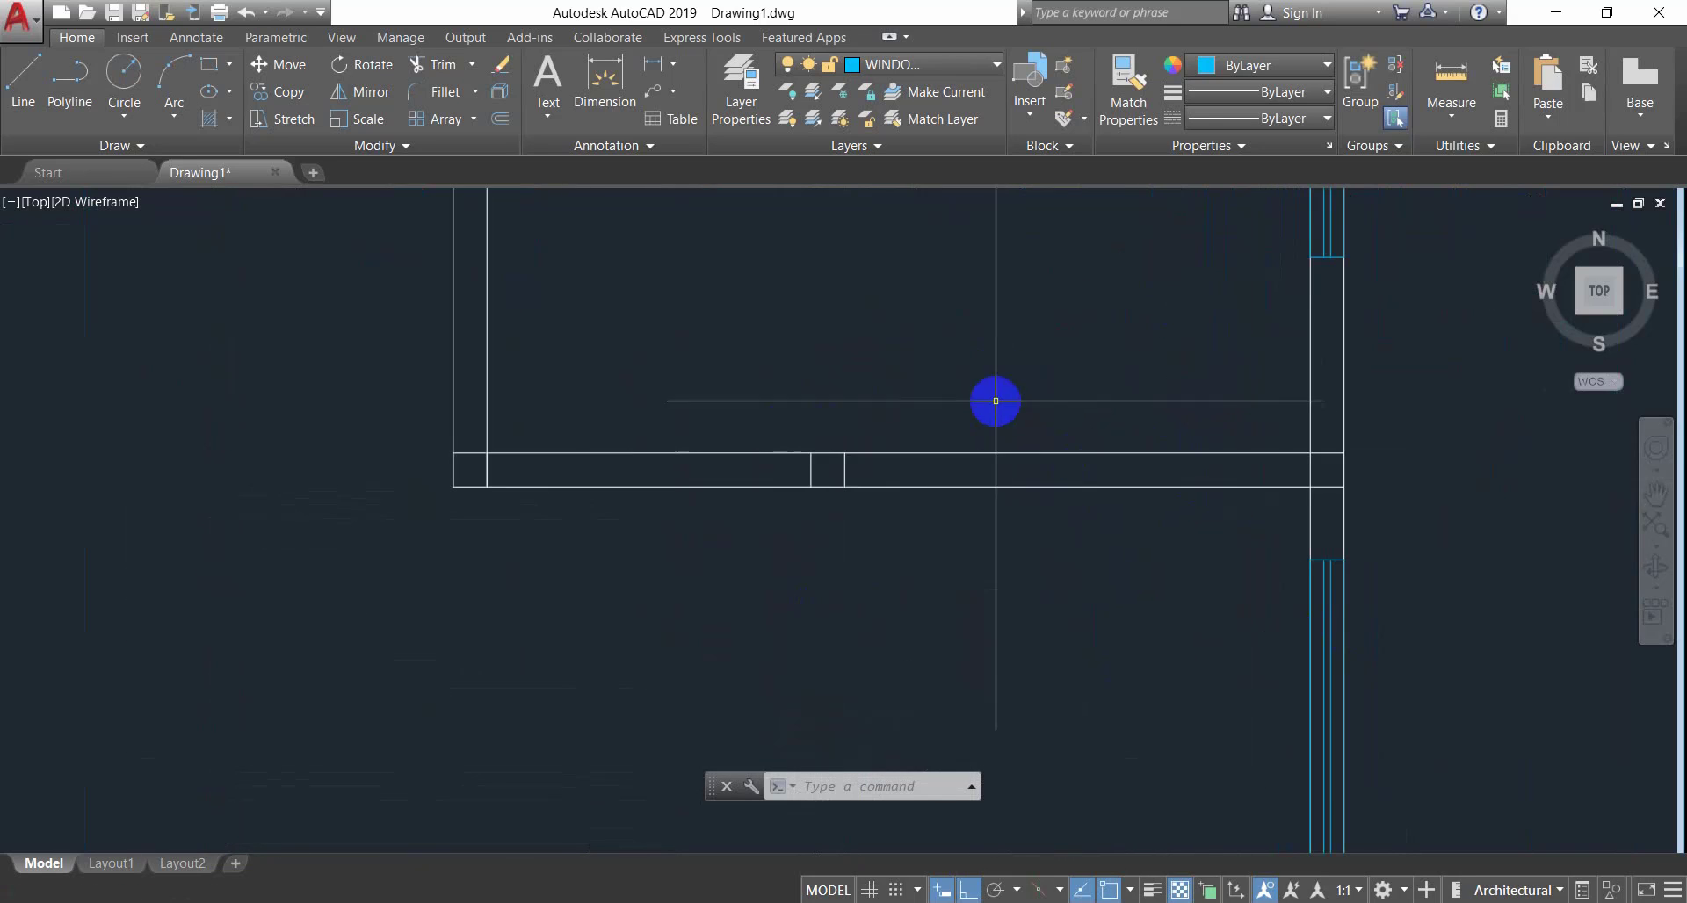
middle_click_drag(885, 331, 1273, 642)
middle_click_drag(651, 403, 986, 605)
scroll(986, 590, "down", 4)
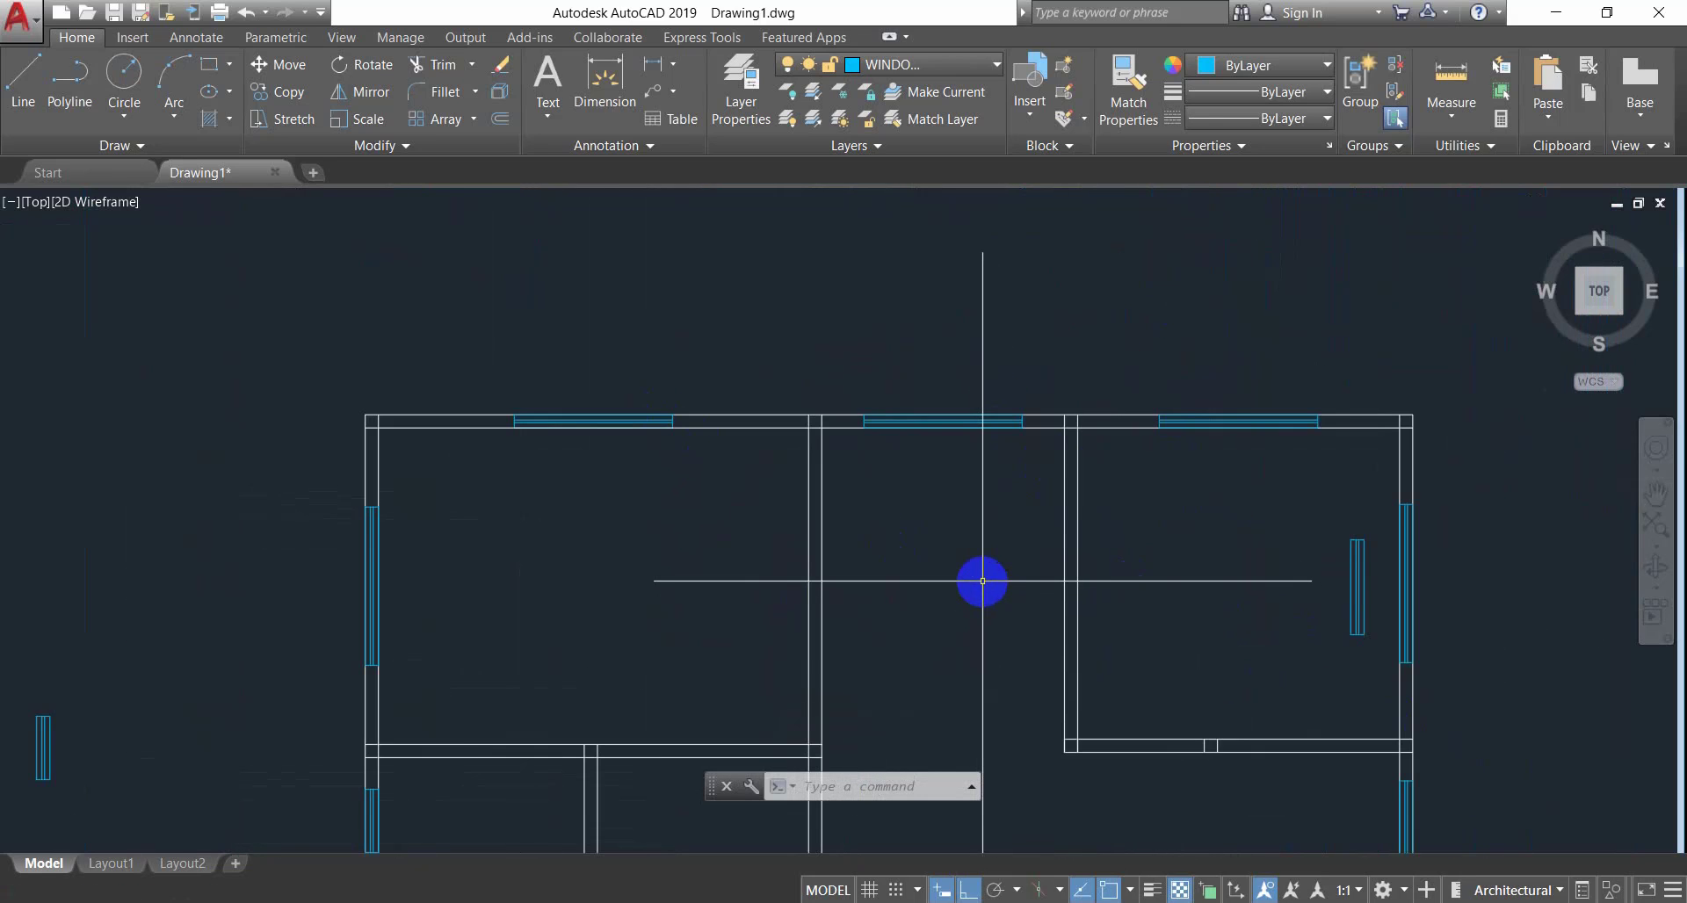
scroll(851, 511, "down", 4)
middle_click_drag(851, 511, 825, 377)
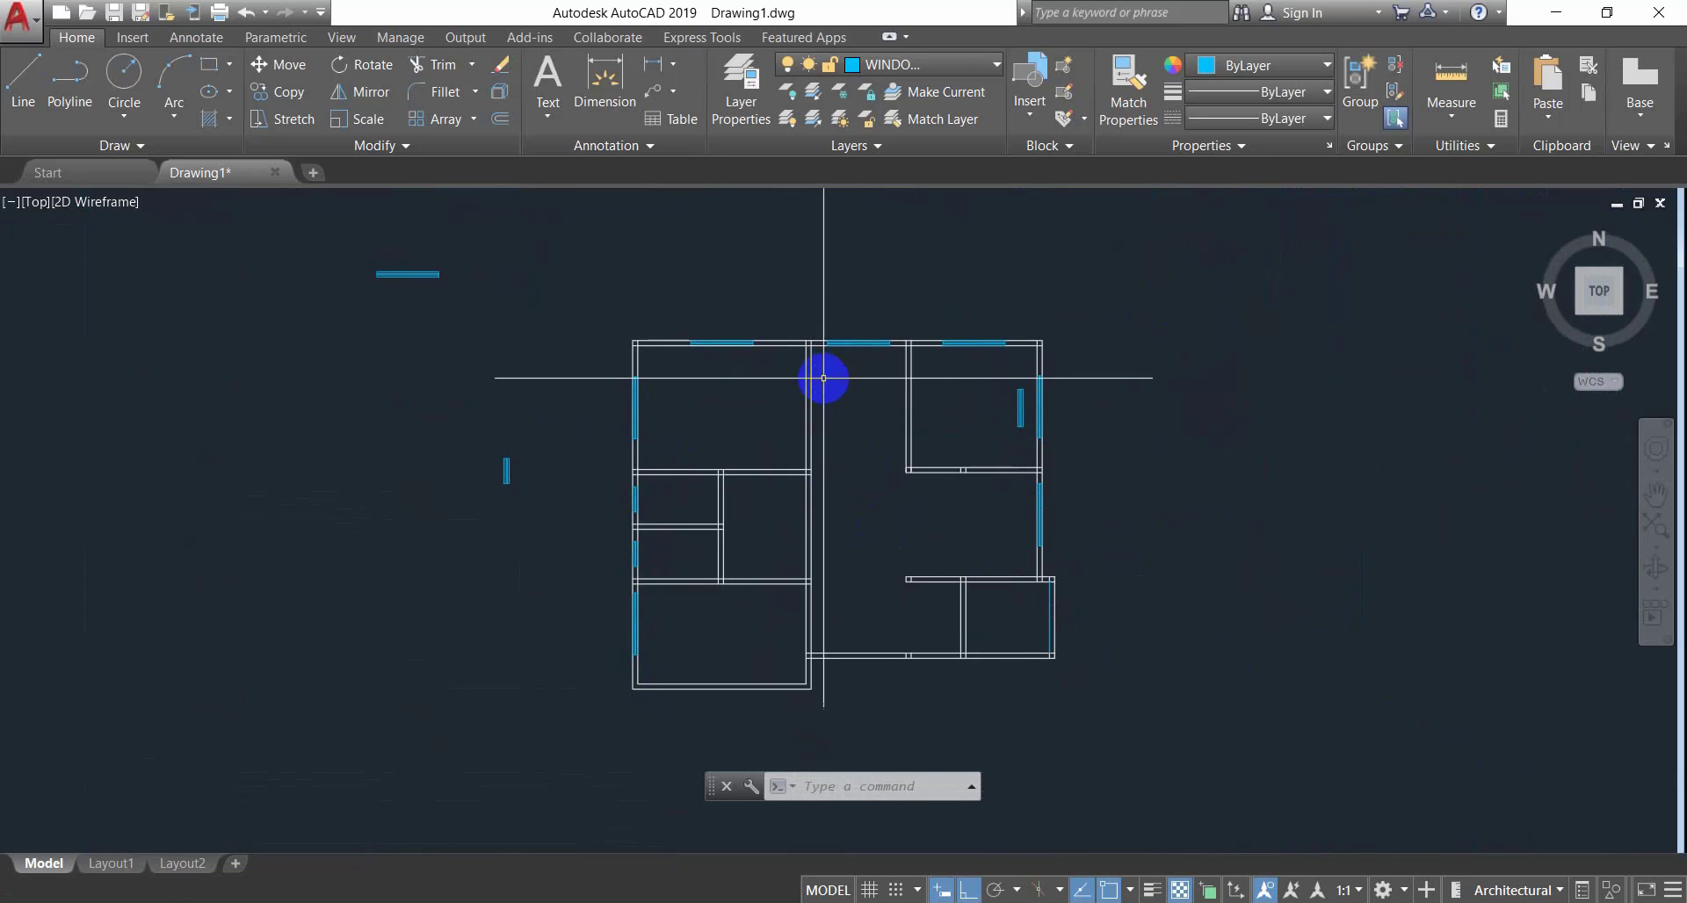
mouse_move(781, 576)
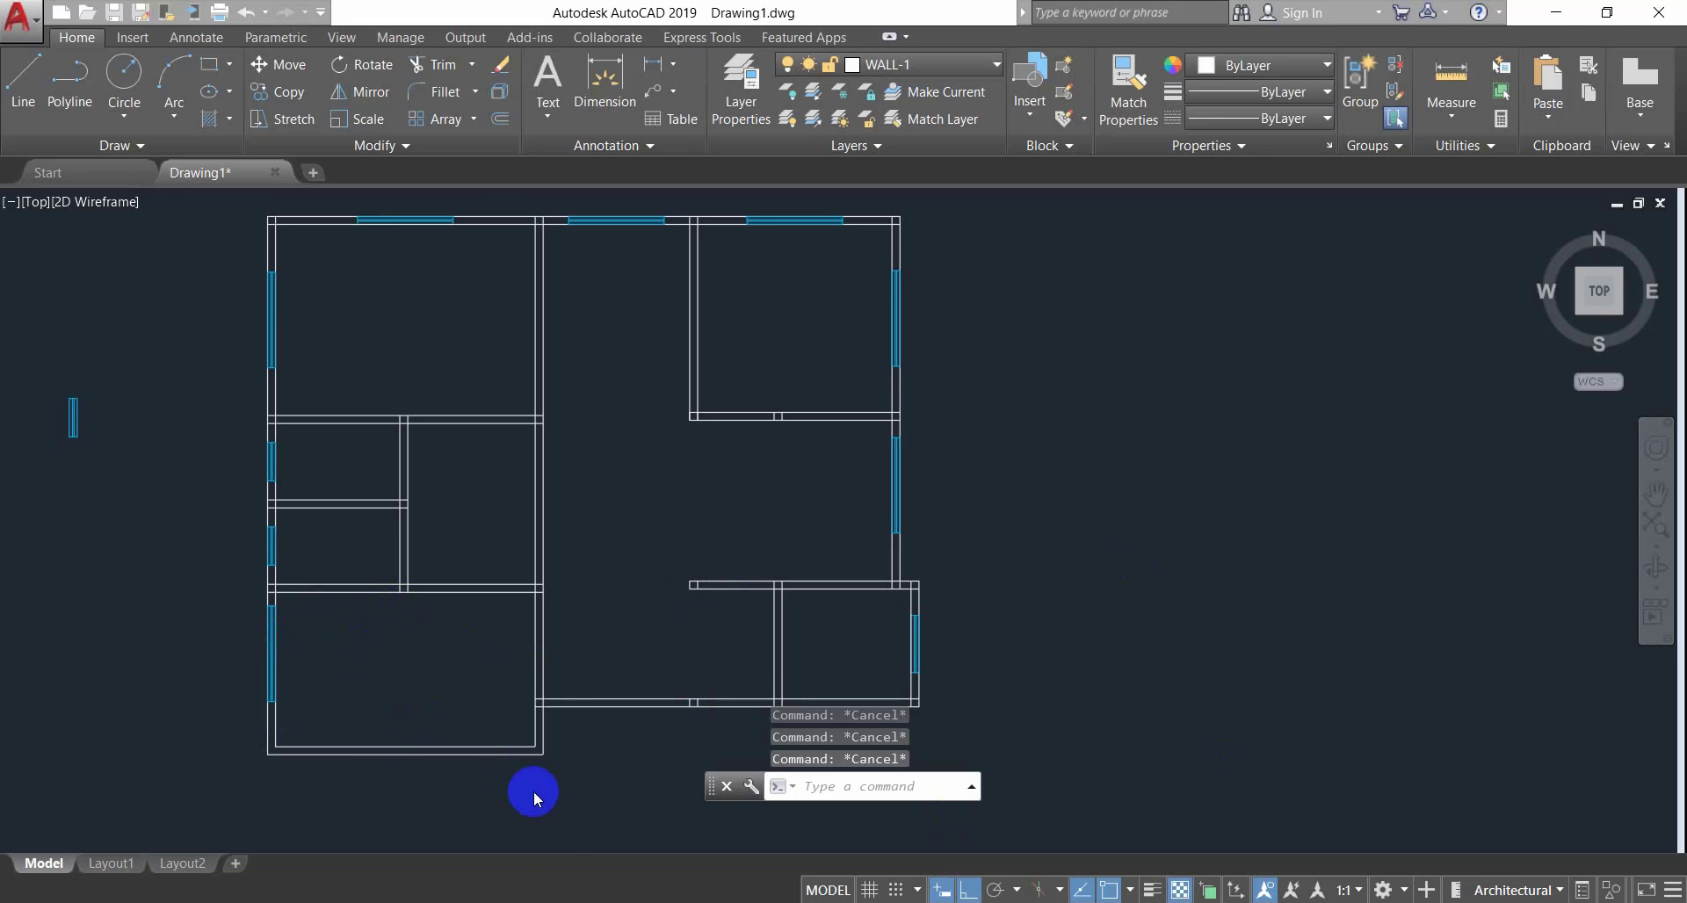
Switch to Photos to consult the practice floor plan image, and return to an empty area beside the plan in AutoCAD.
left_click(606, 901)
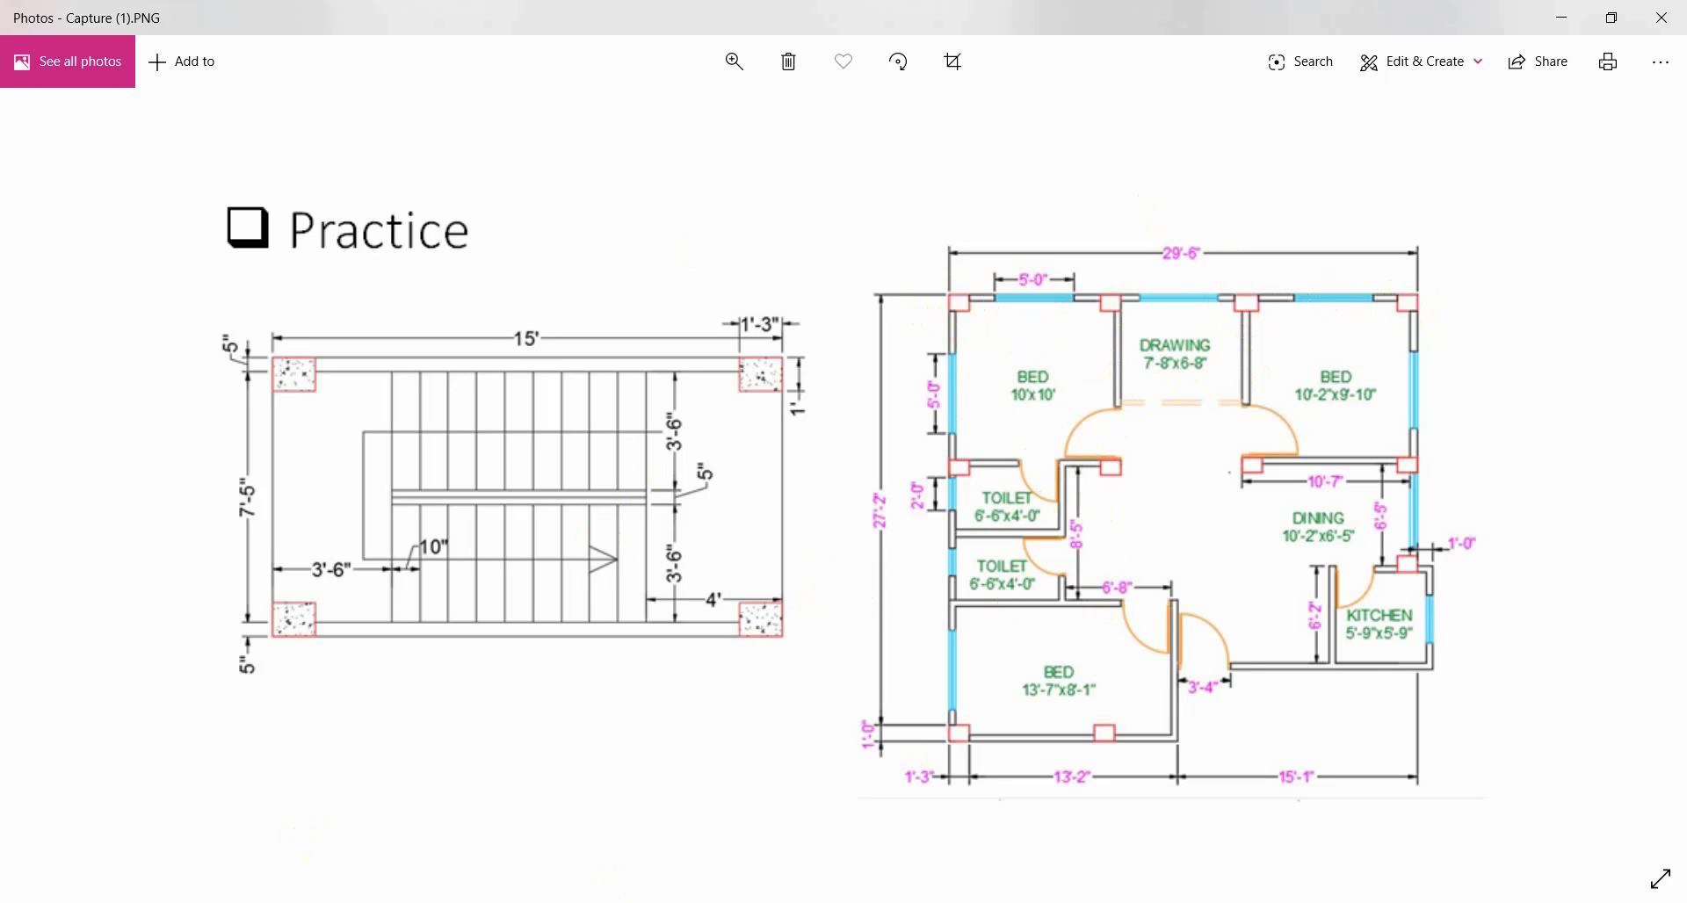
key("alt+Tab")
scroll(552, 659, "down", 2)
middle_click_drag(566, 659, 894, 632)
middle_click_drag(325, 623, 682, 621)
scroll(532, 603, "up", 2)
middle_click_drag(532, 604, 491, 648)
key("Escape")
key("Escape")
key("Escape")
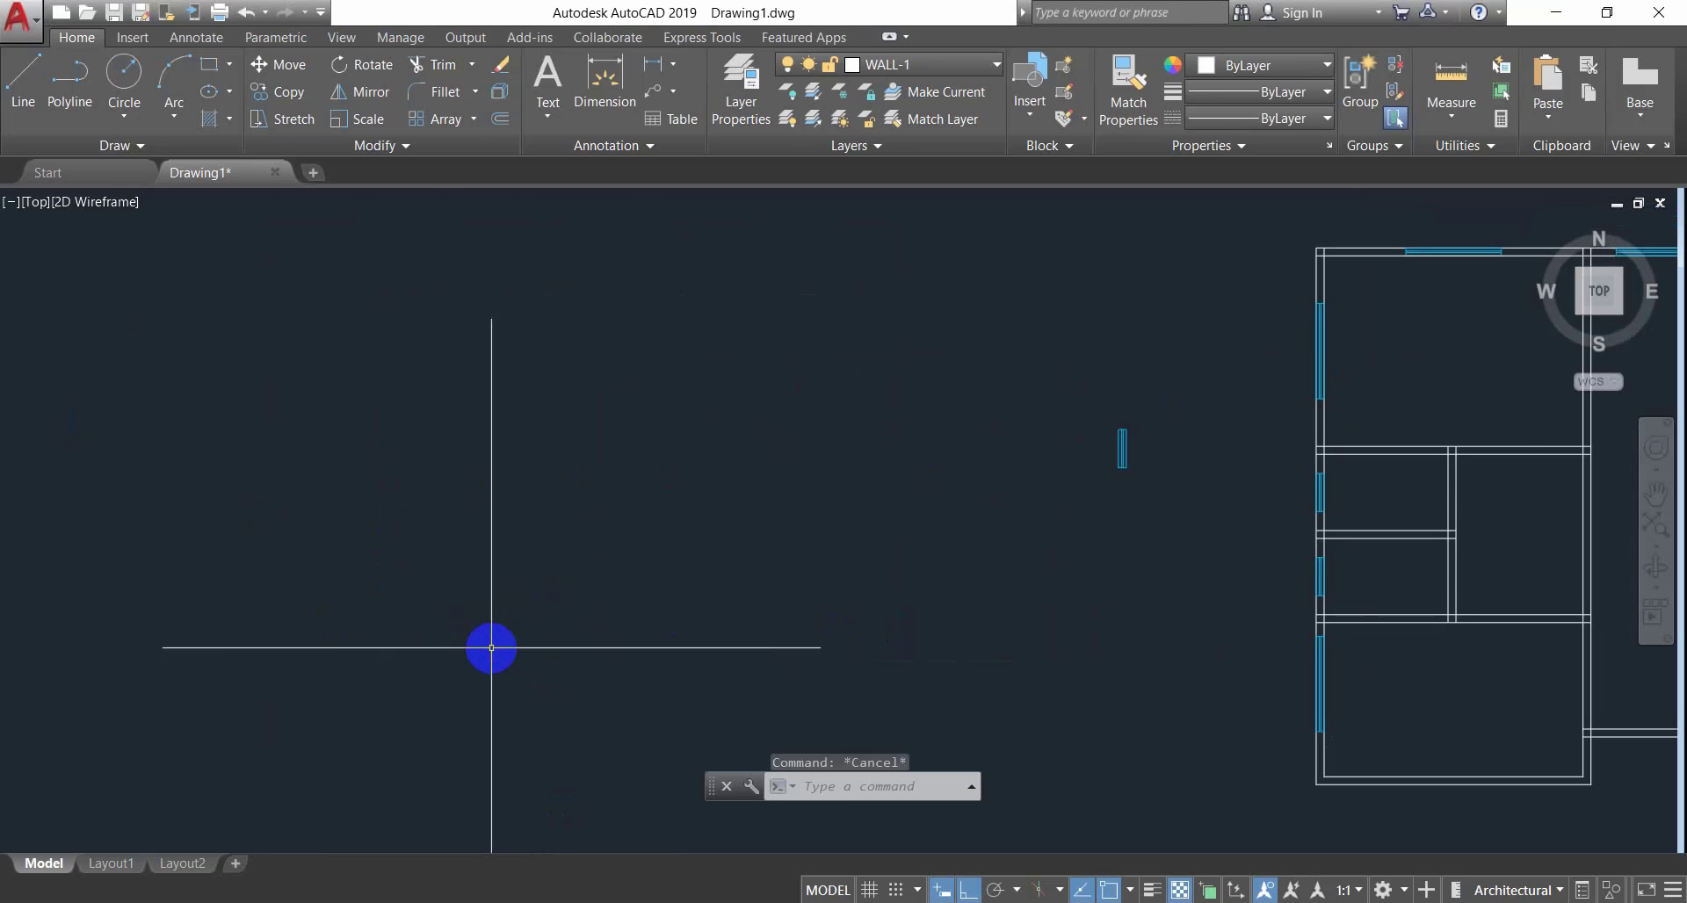
Draw a 15 by 10 inch column rectangle in the empty area west of the floor plan.
key("Return")
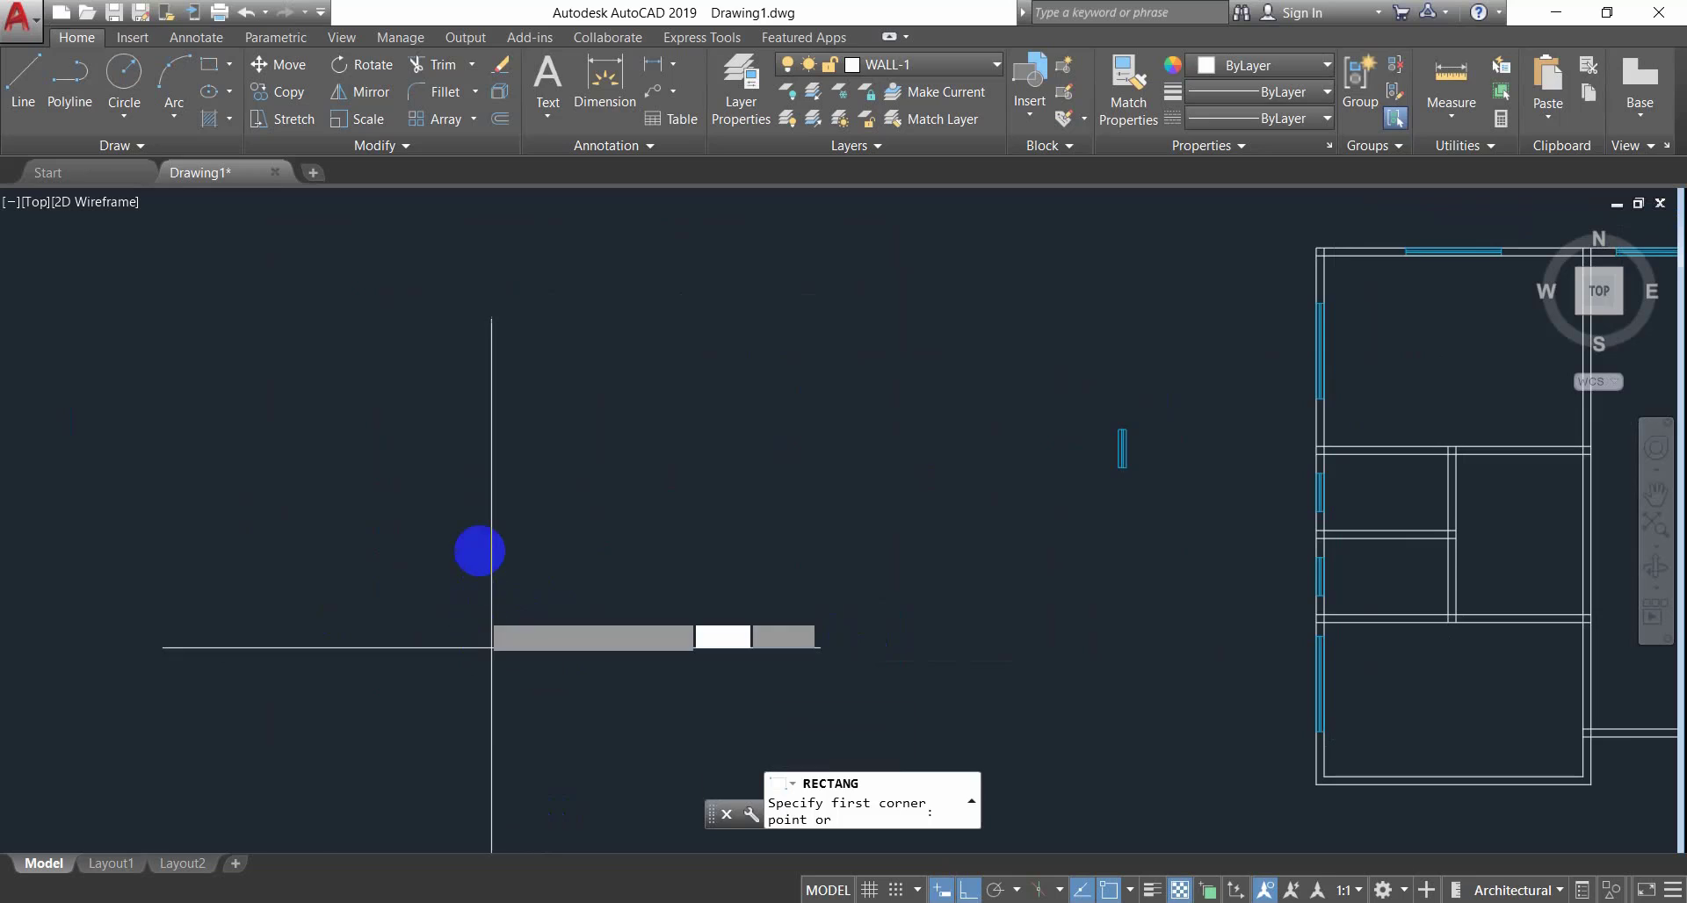
left_click(479, 489)
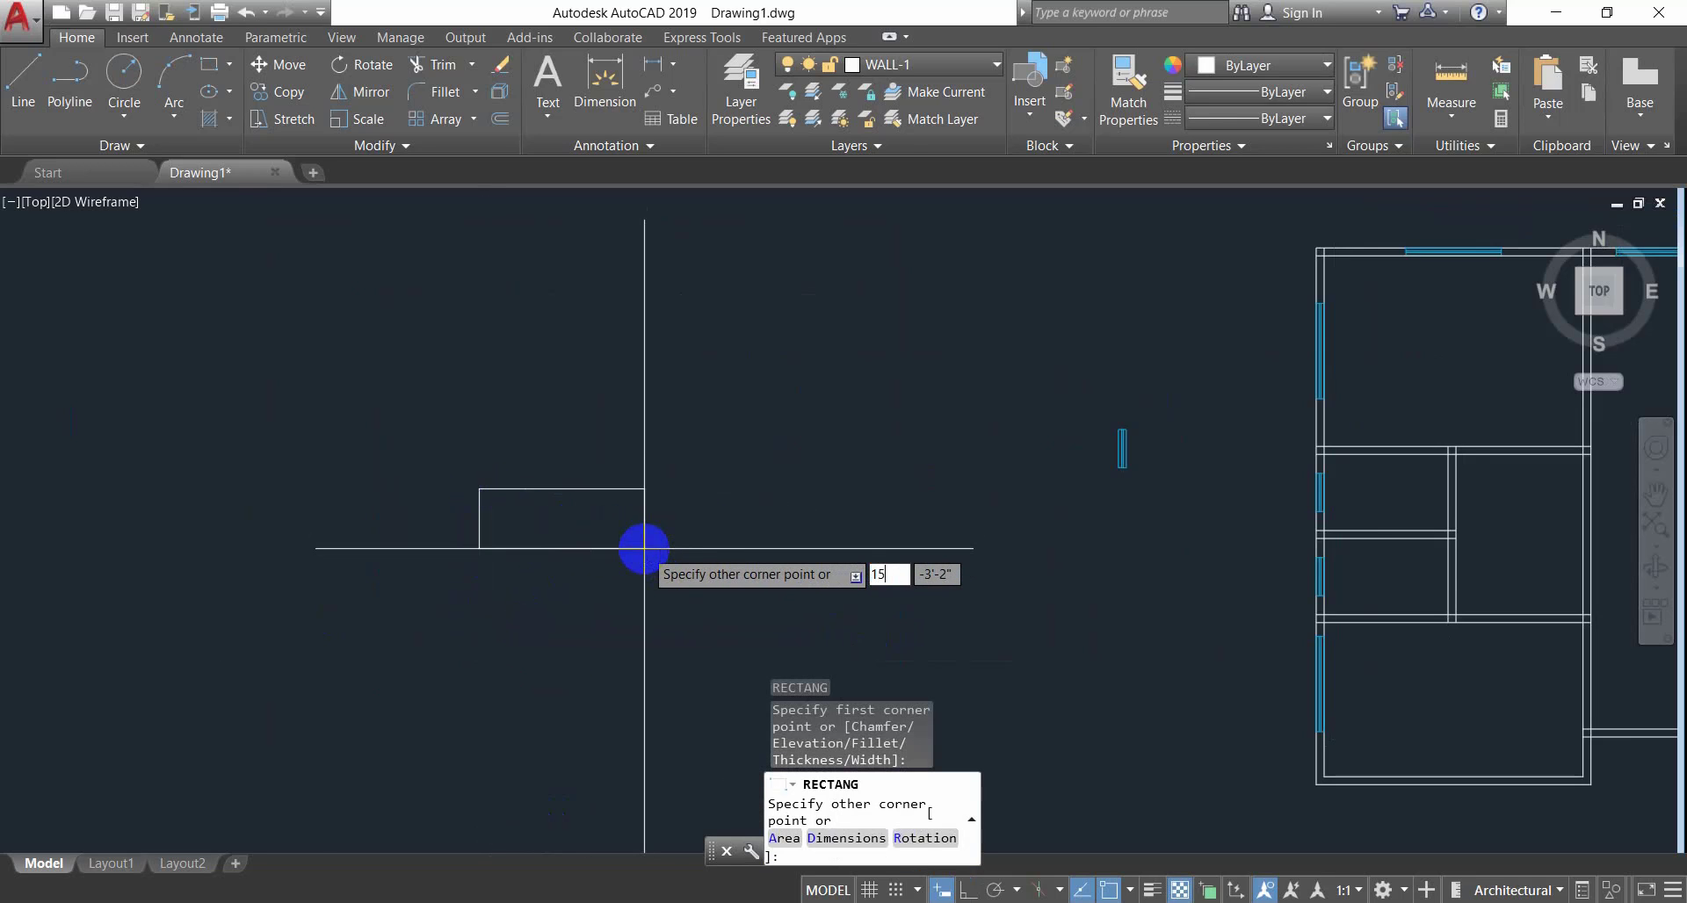
type("15,")
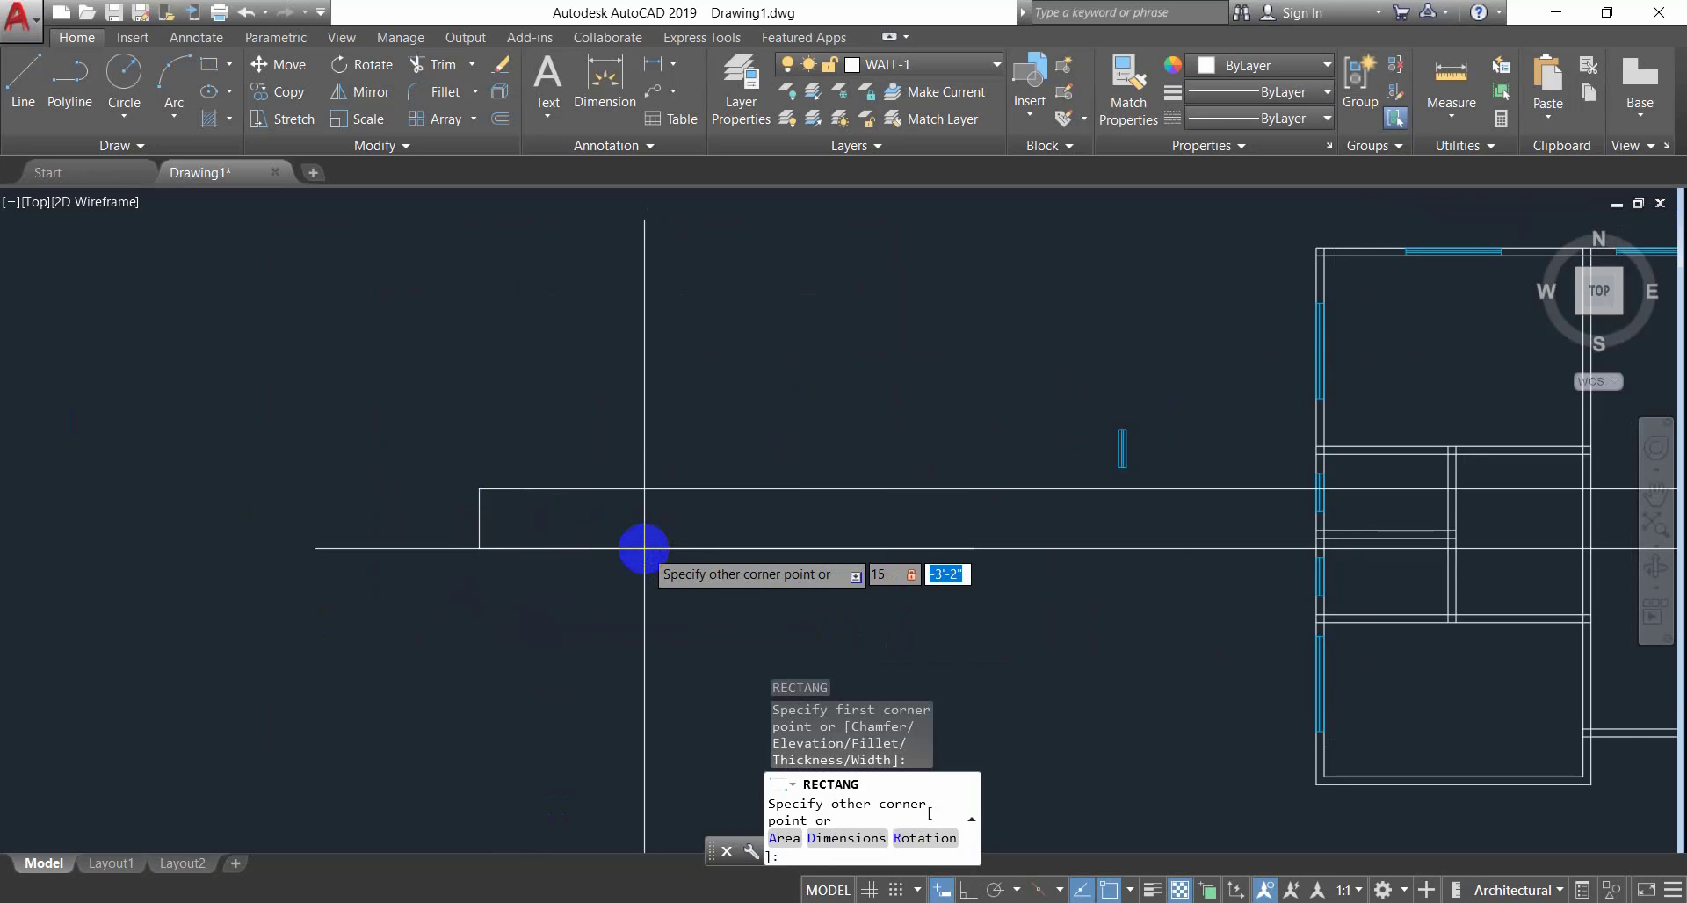
type("10")
key("Return")
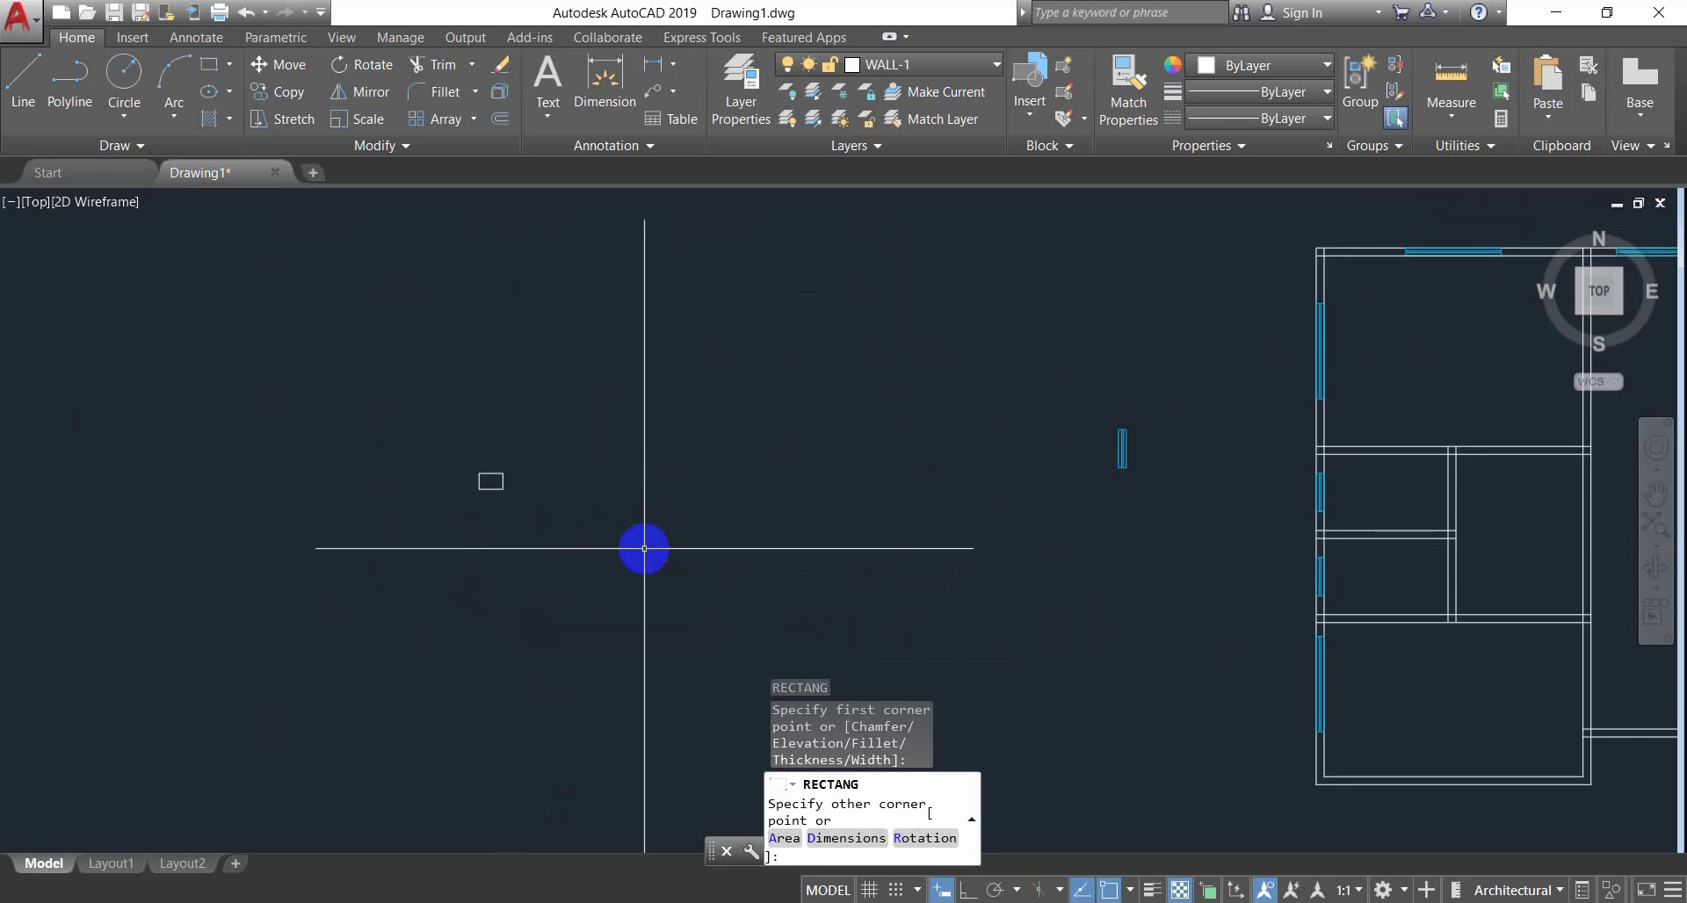
scroll(488, 522, "up", 3)
scroll(493, 583, "up", 4)
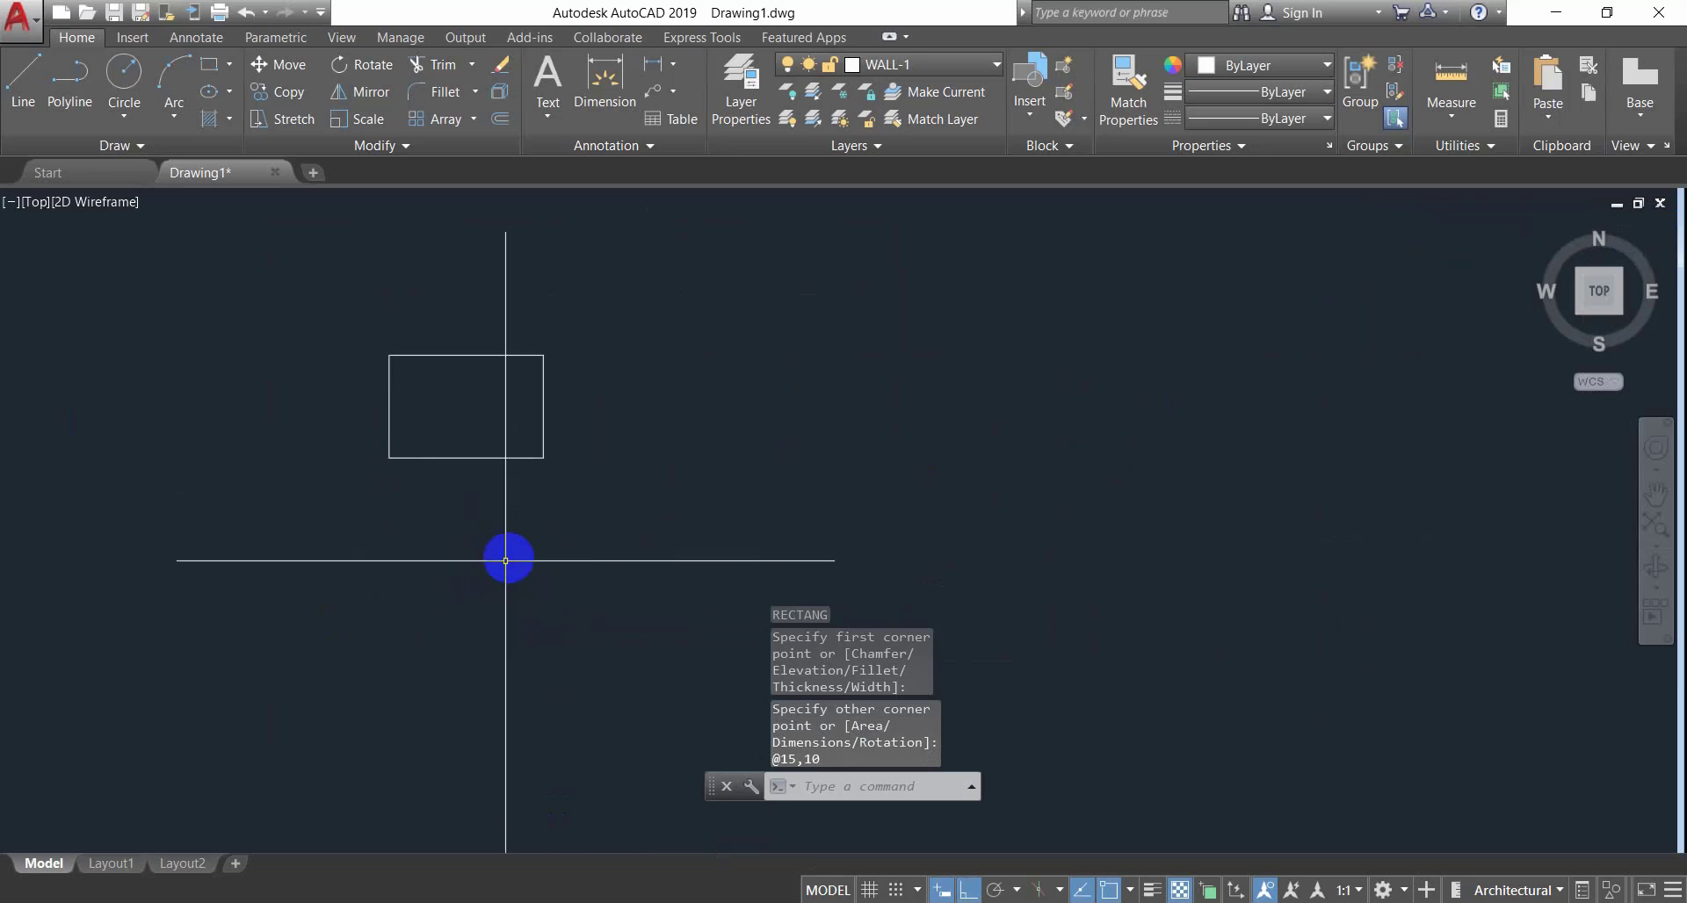
key("Escape")
key("Escape")
key("Escape")
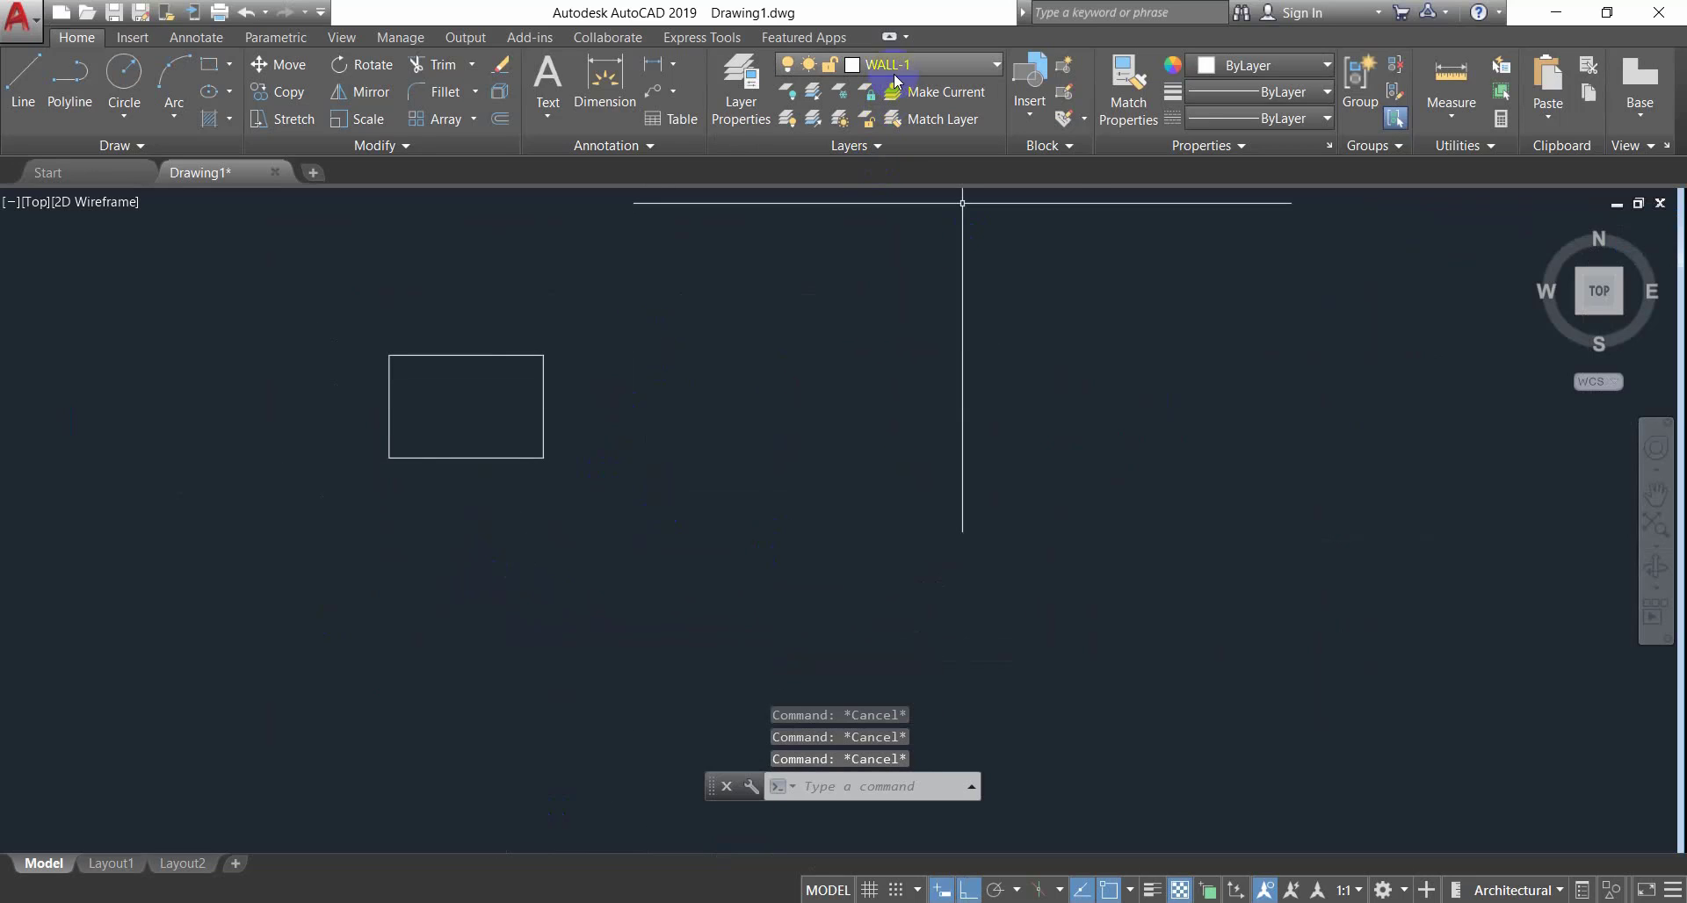
Make COLUMN the current layer and assign the new 15 by 10 inch rectangle to it.
left_click(896, 68)
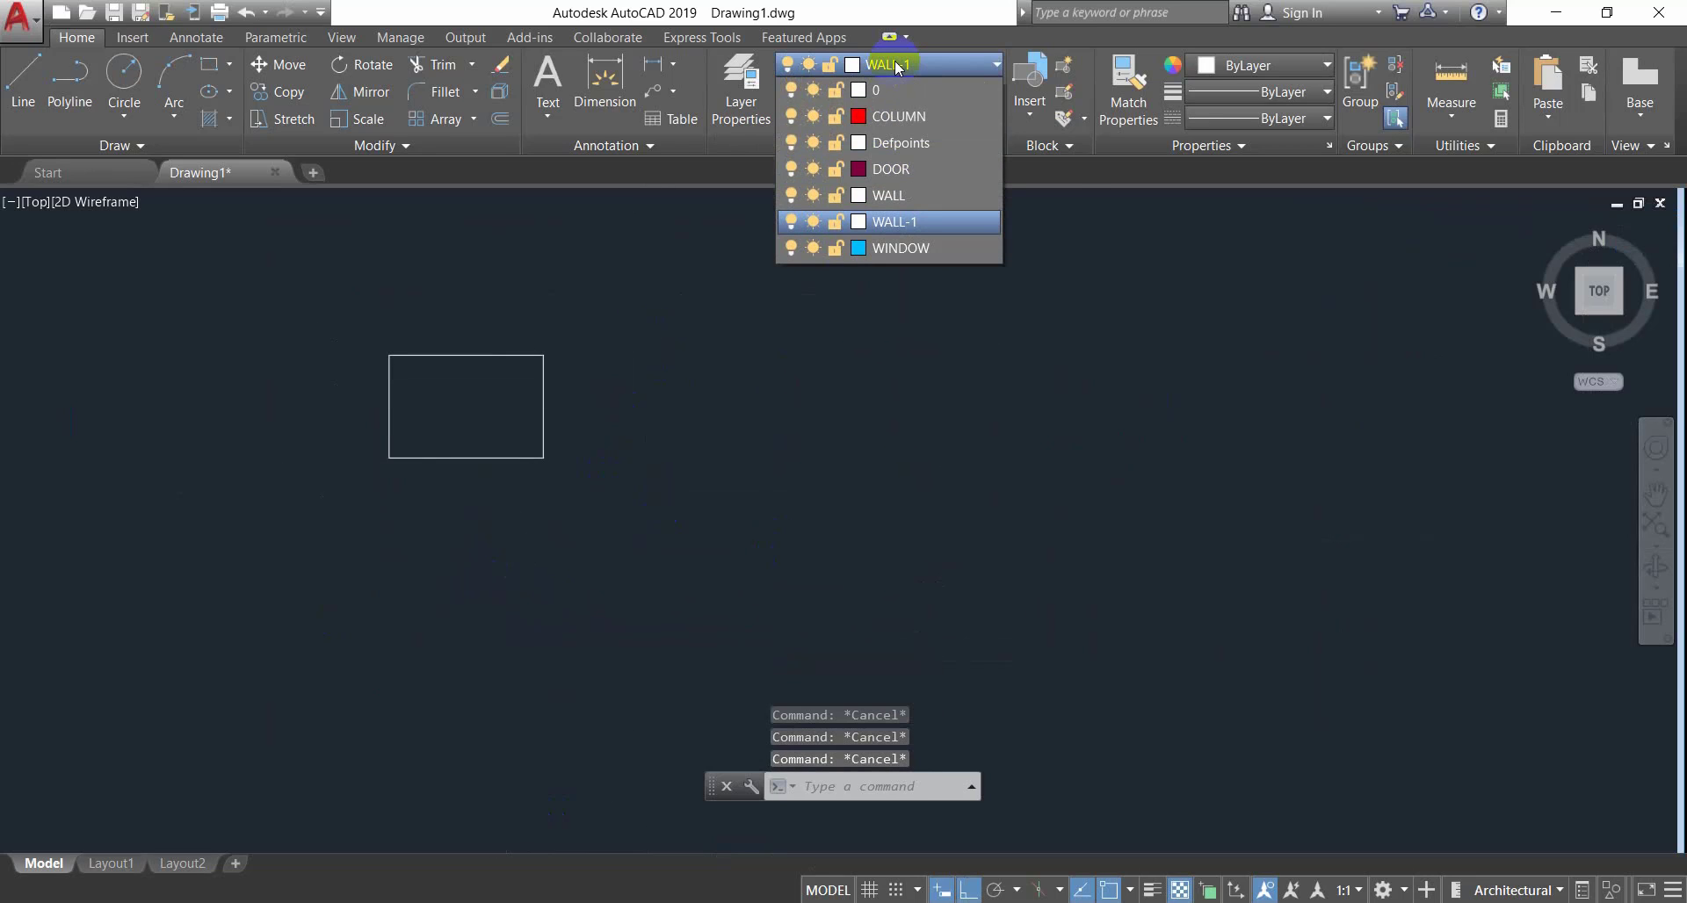
left_click(900, 125)
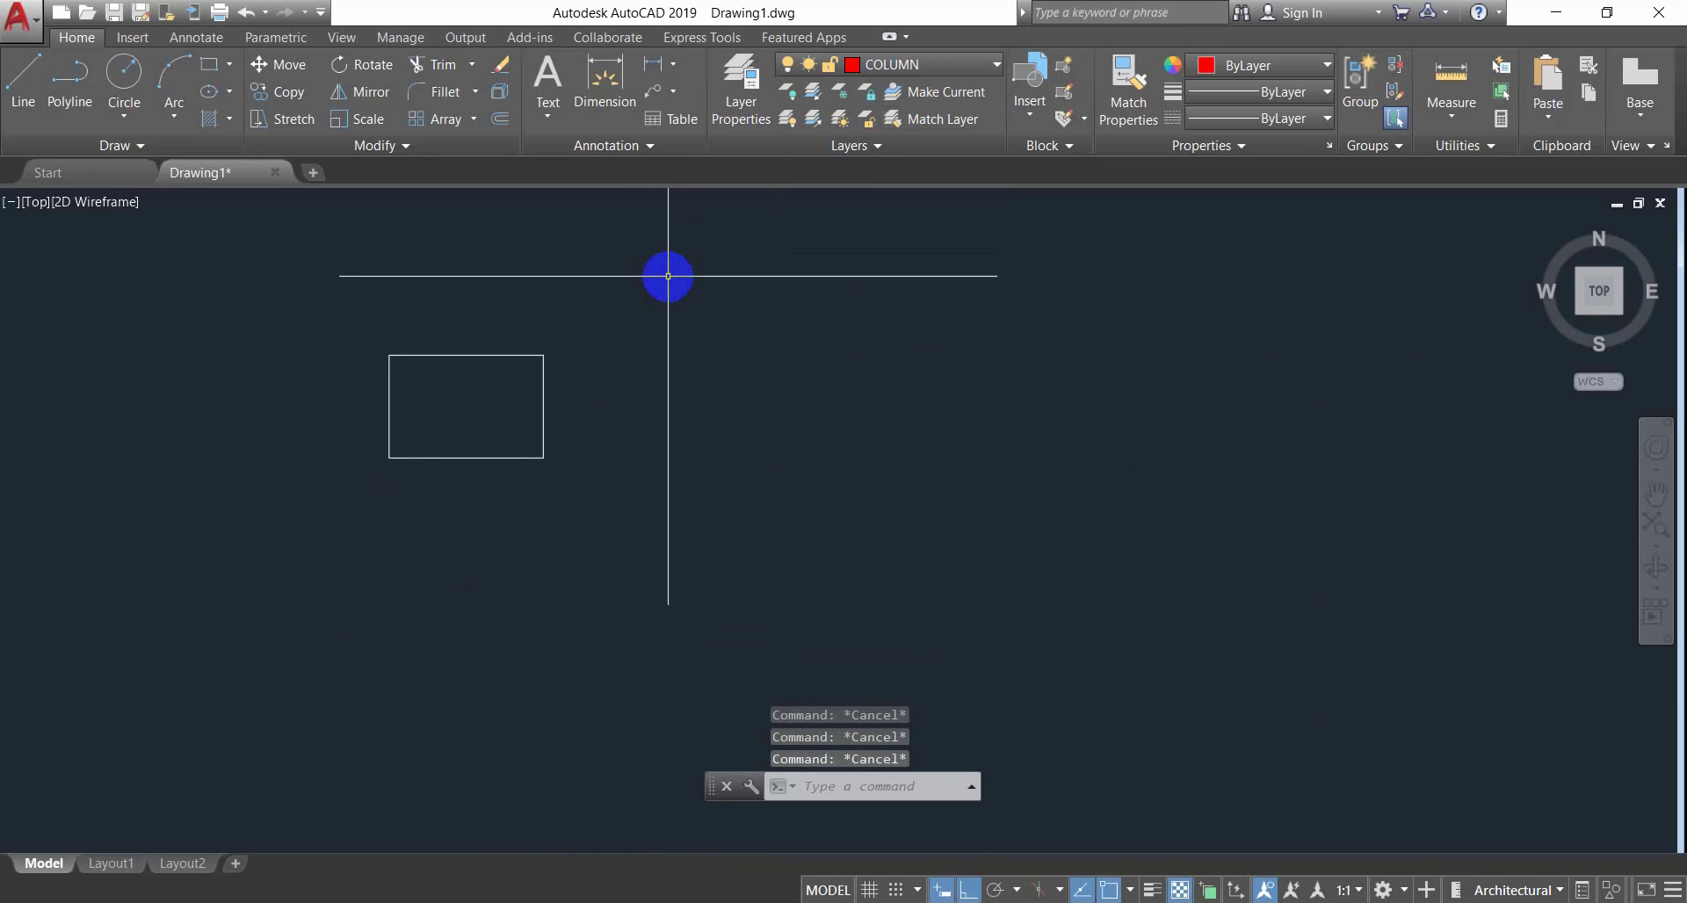
left_click(668, 276)
left_click(233, 571)
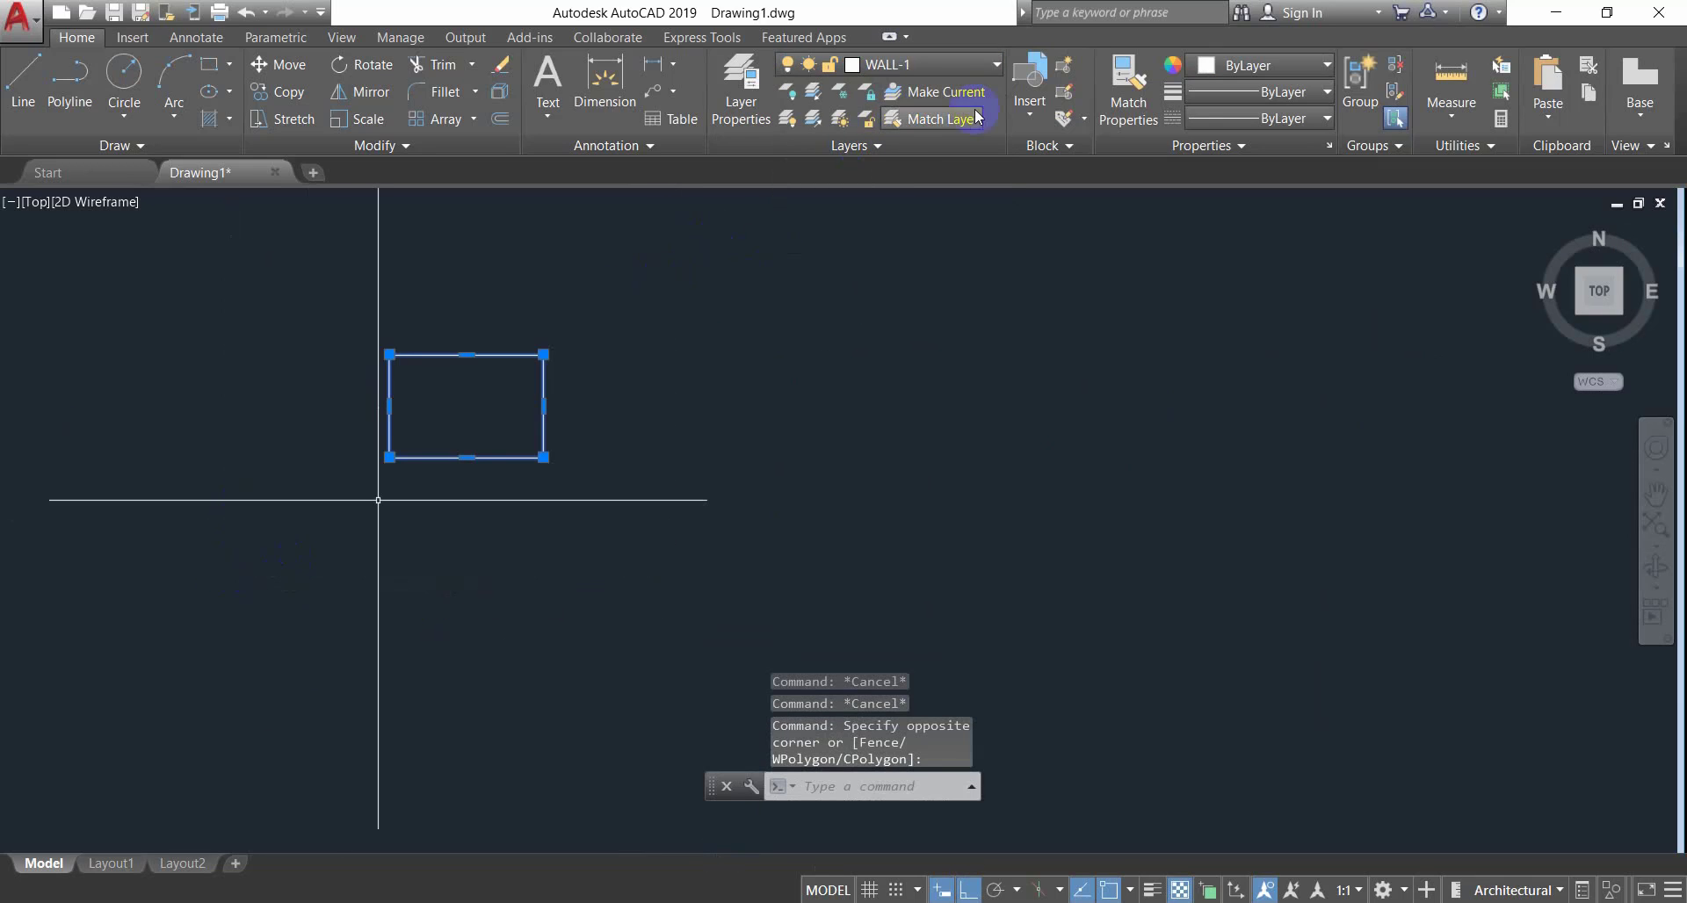
left_click(892, 67)
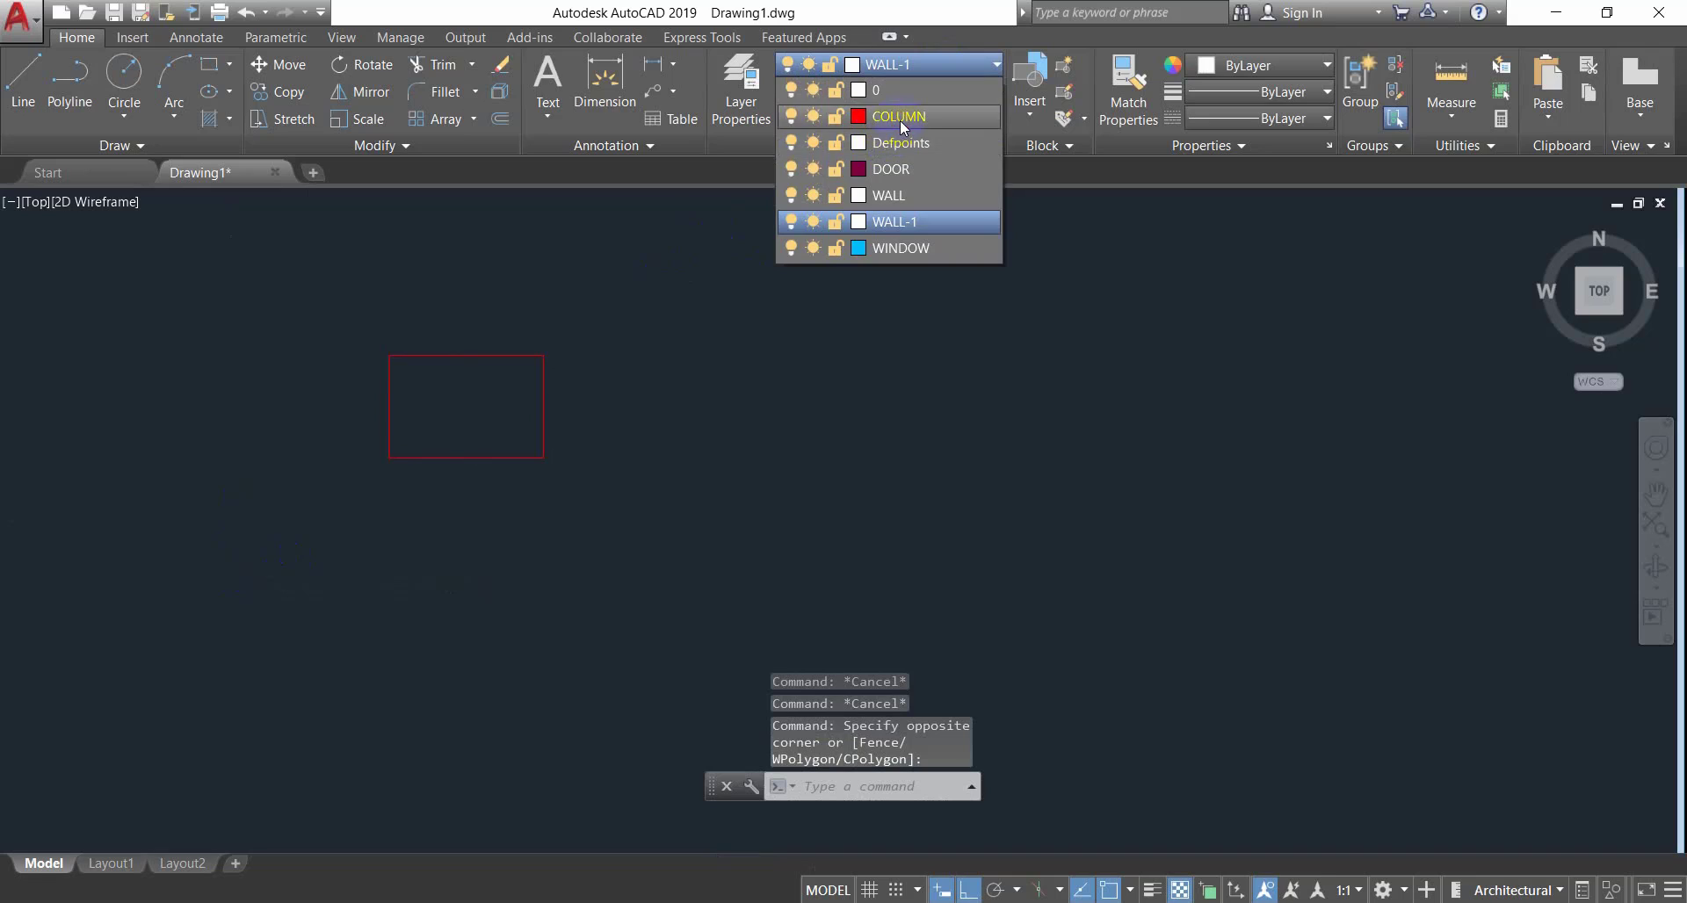
left_click(901, 123)
key("Escape")
key("Escape")
Move the column rectangle by its lower-right corner about 42' to just outside the plan's upper-left corner, with Ortho turned off.
scroll(556, 429, "down", 5)
scroll(567, 431, "up", 3)
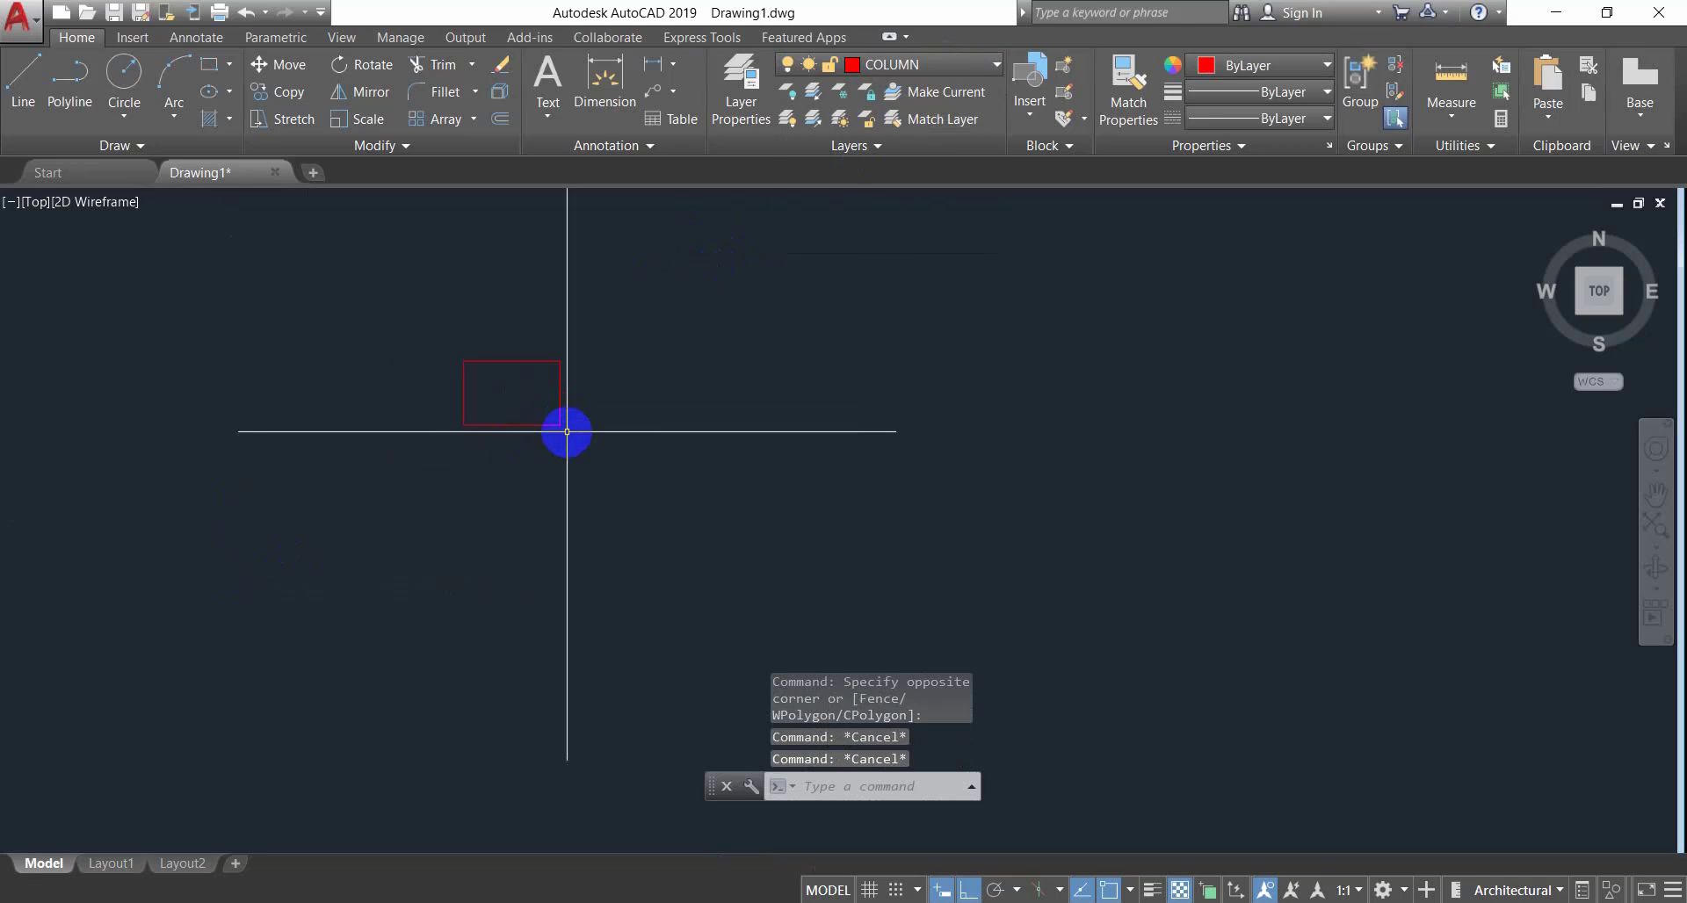
middle_click_drag(567, 432, 579, 433)
scroll(587, 428, "down", 6)
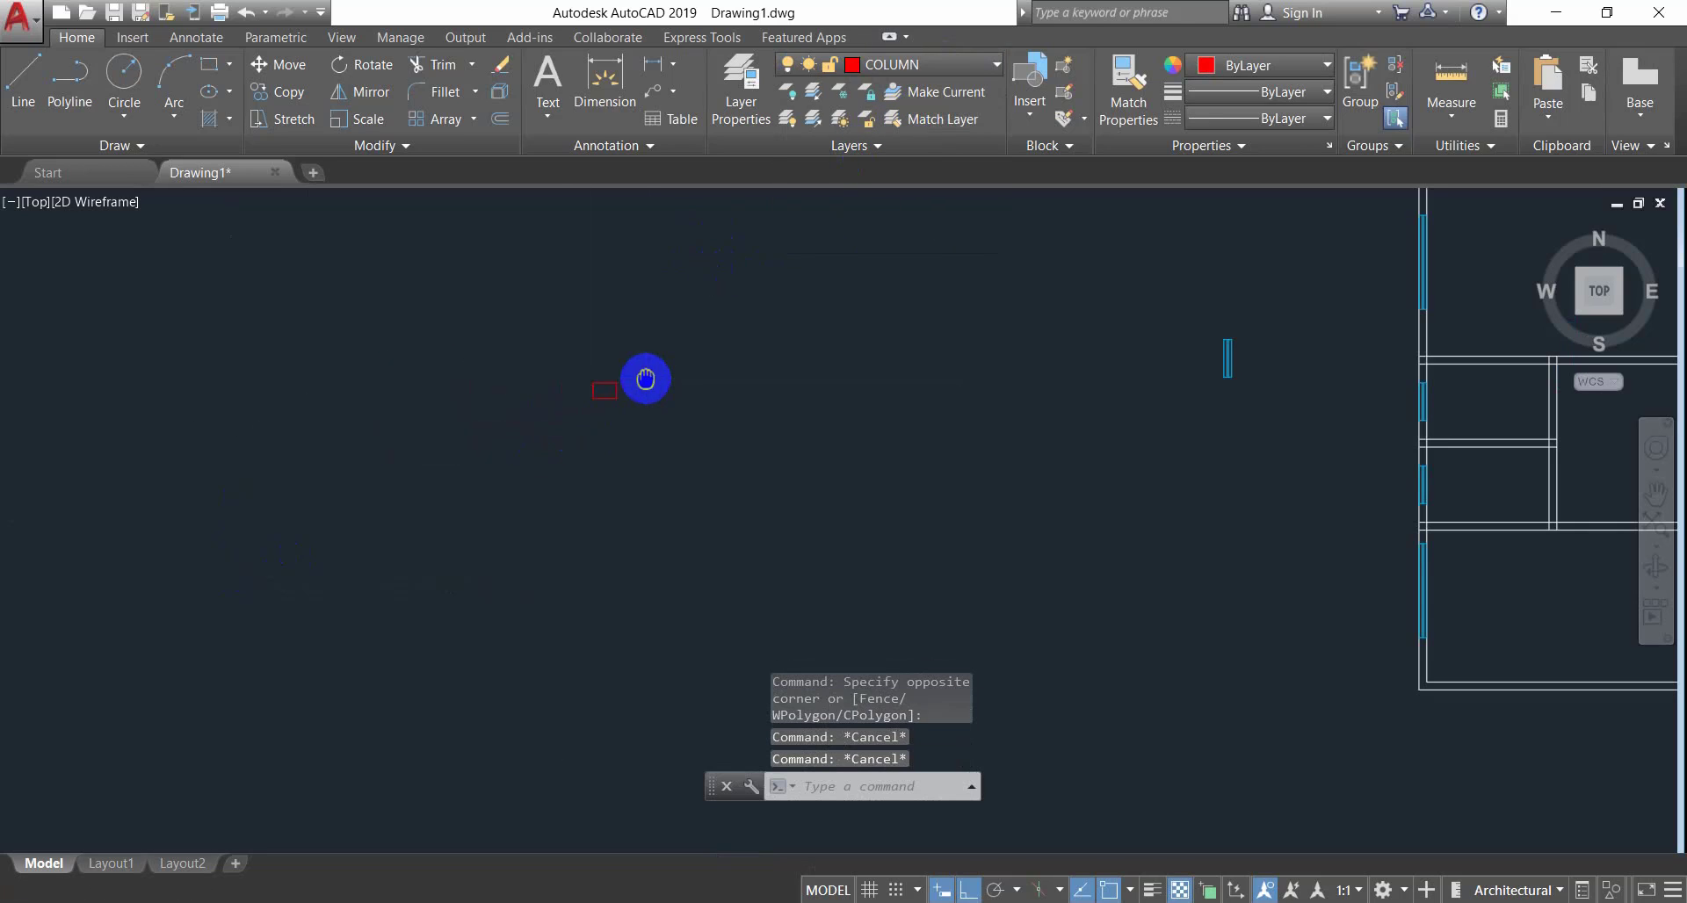
middle_click_drag(646, 379, 632, 388)
left_click(636, 377)
left_click(459, 539)
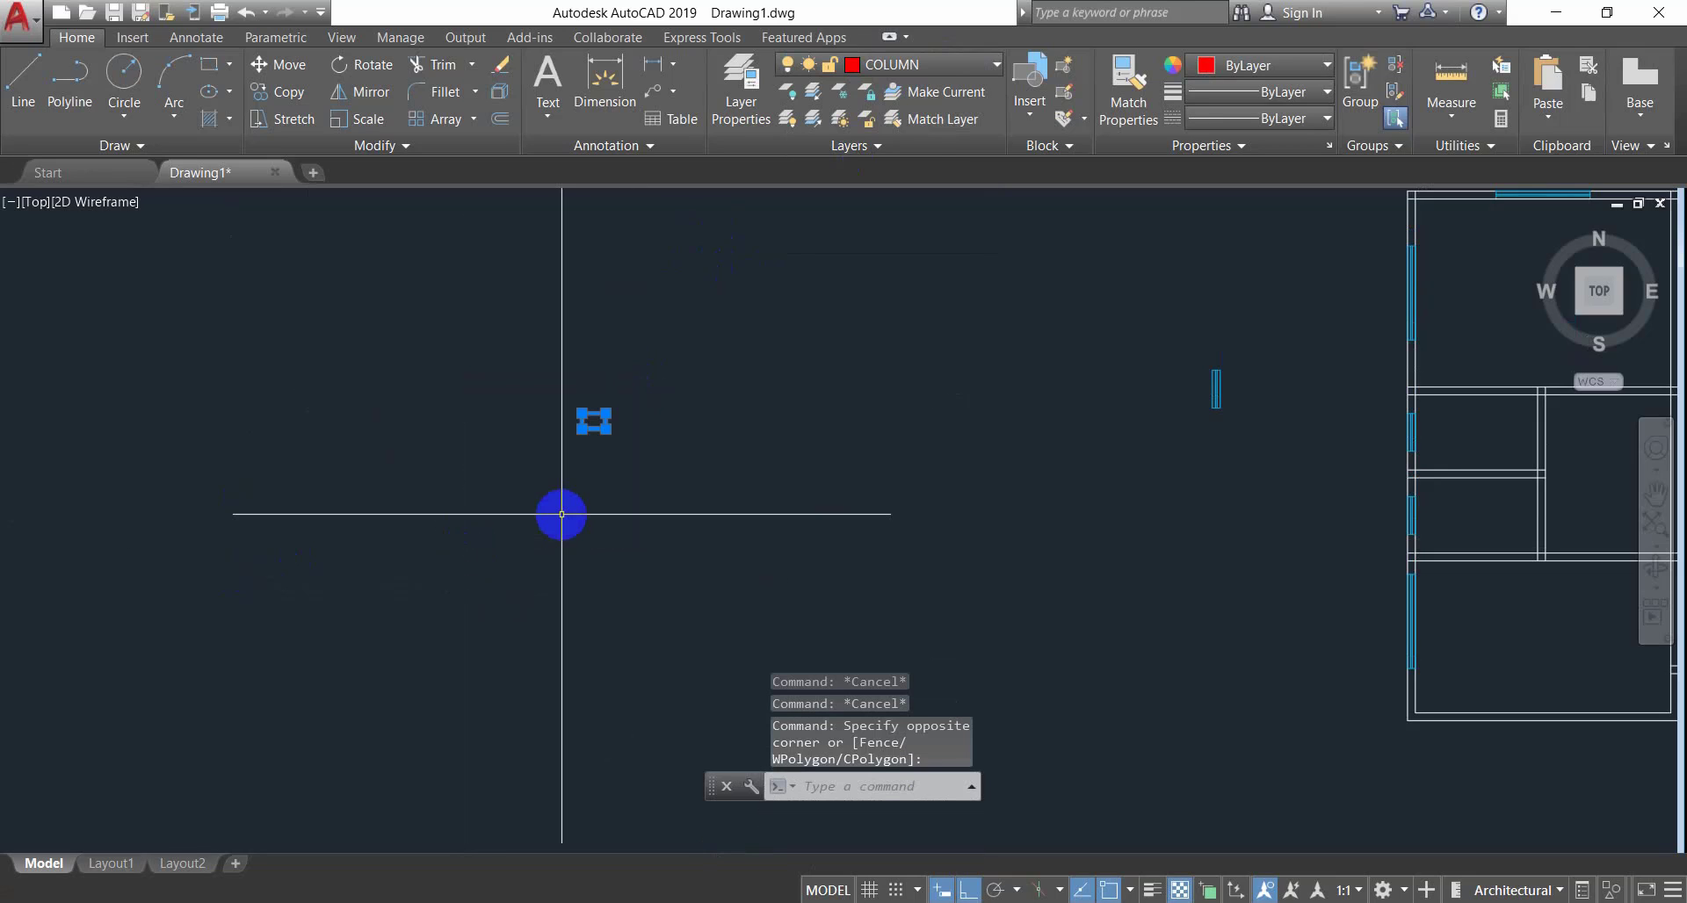
type("M")
key("Return")
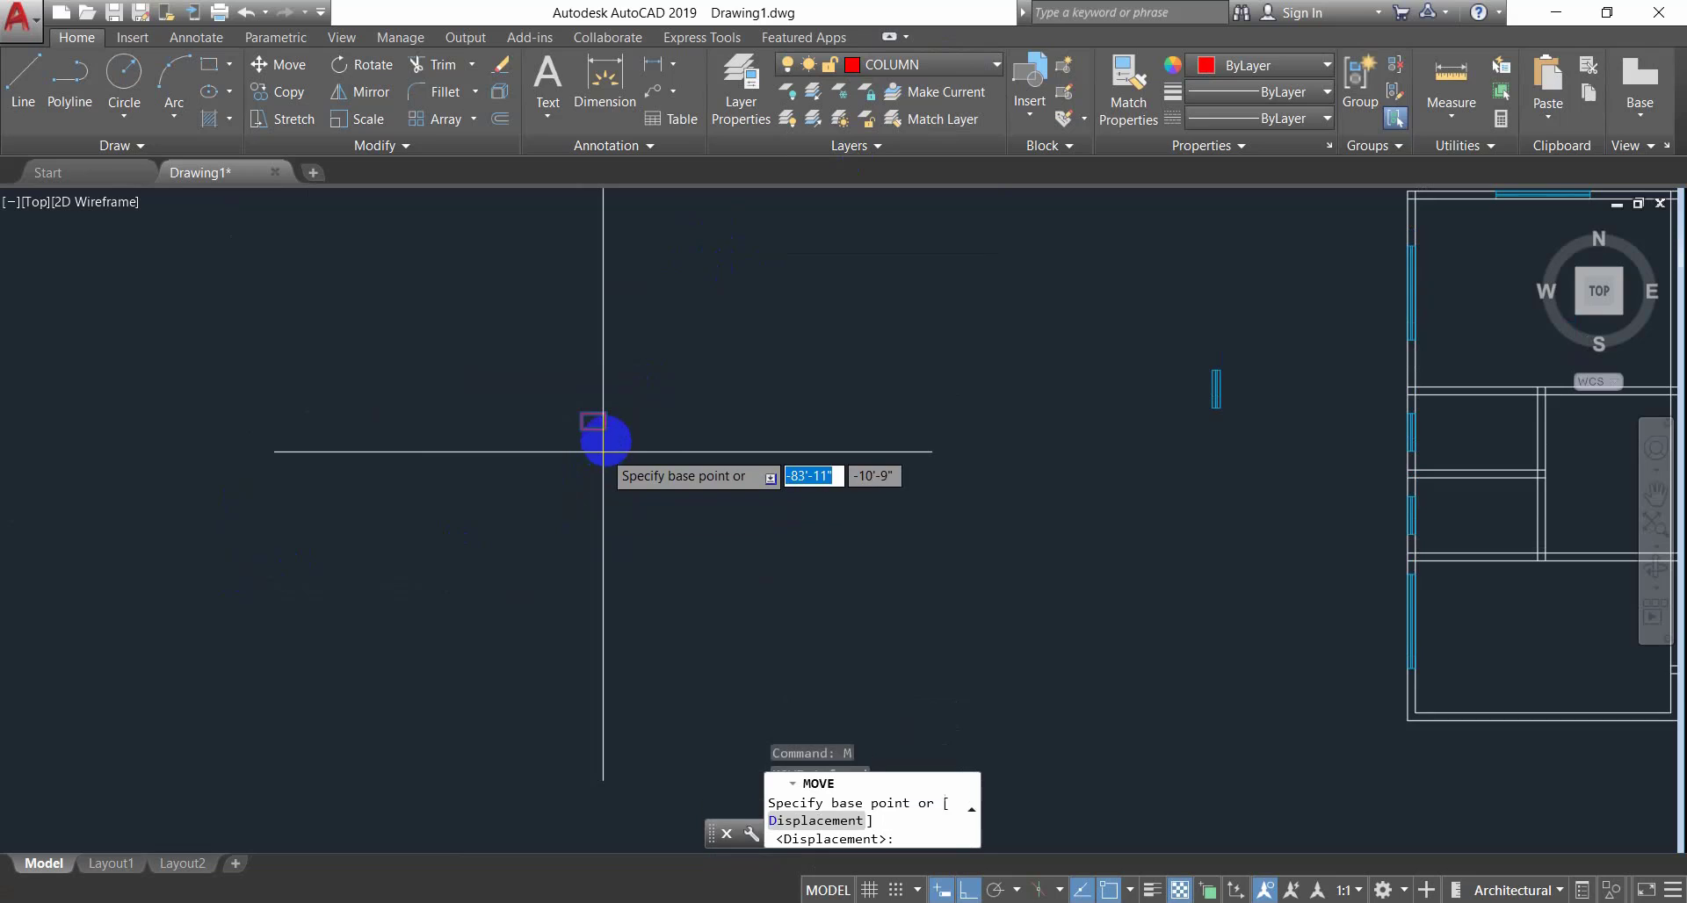
left_click(610, 430)
middle_click_drag(1305, 398, 1118, 456)
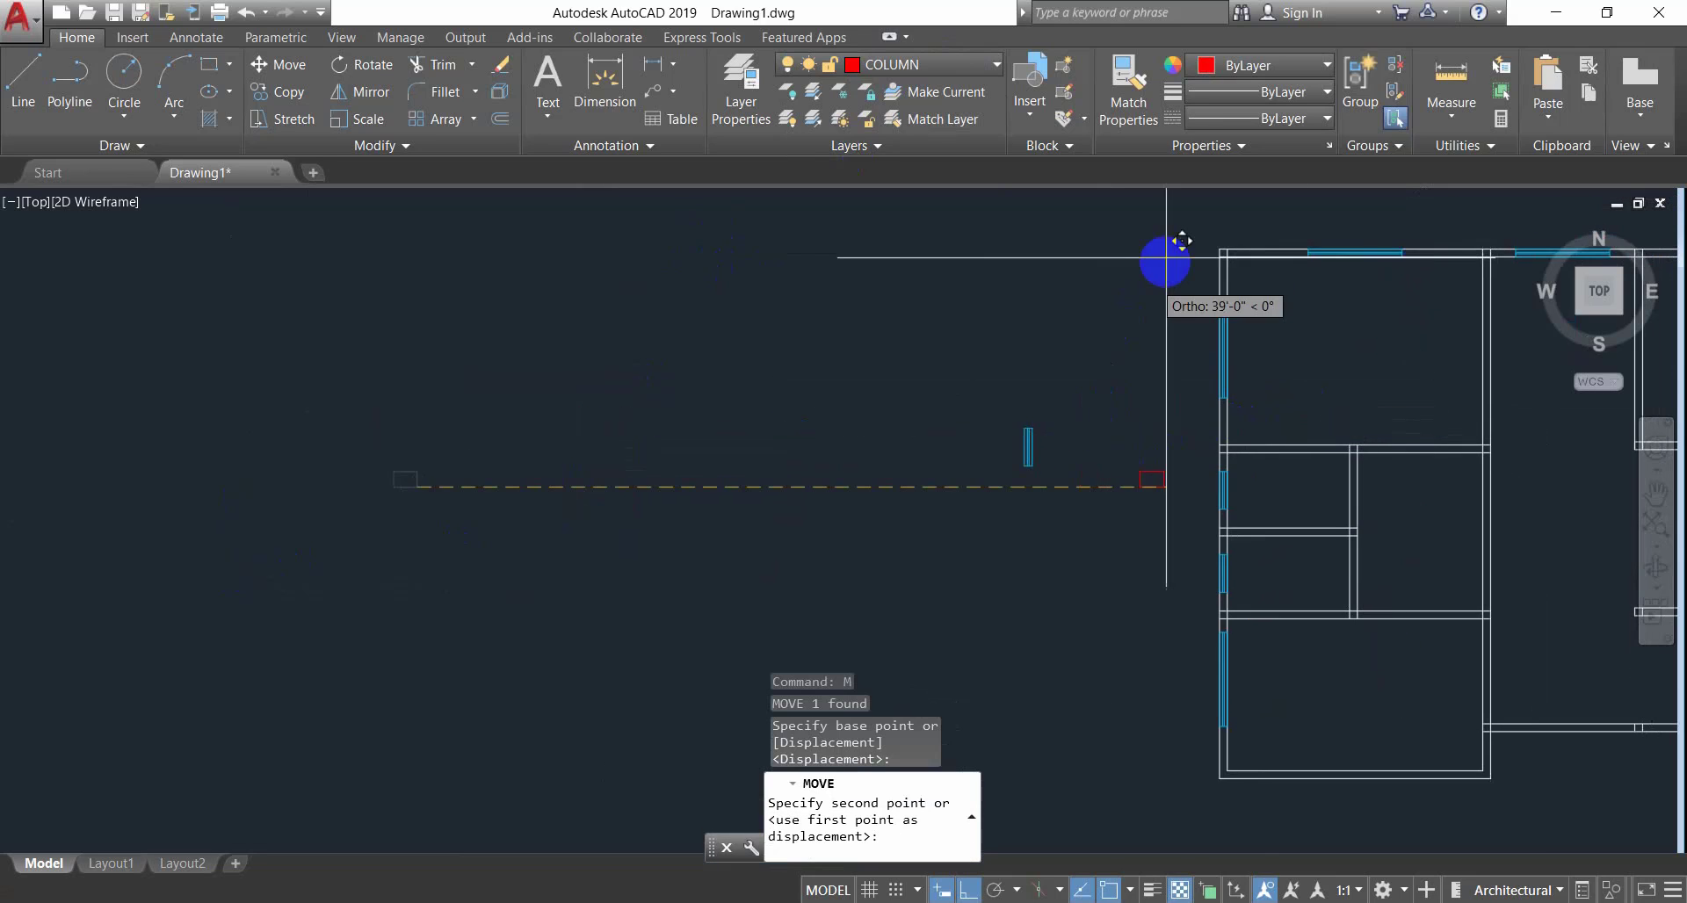
scroll(1167, 260, "up", 2)
middle_click_drag(1170, 260, 1095, 377)
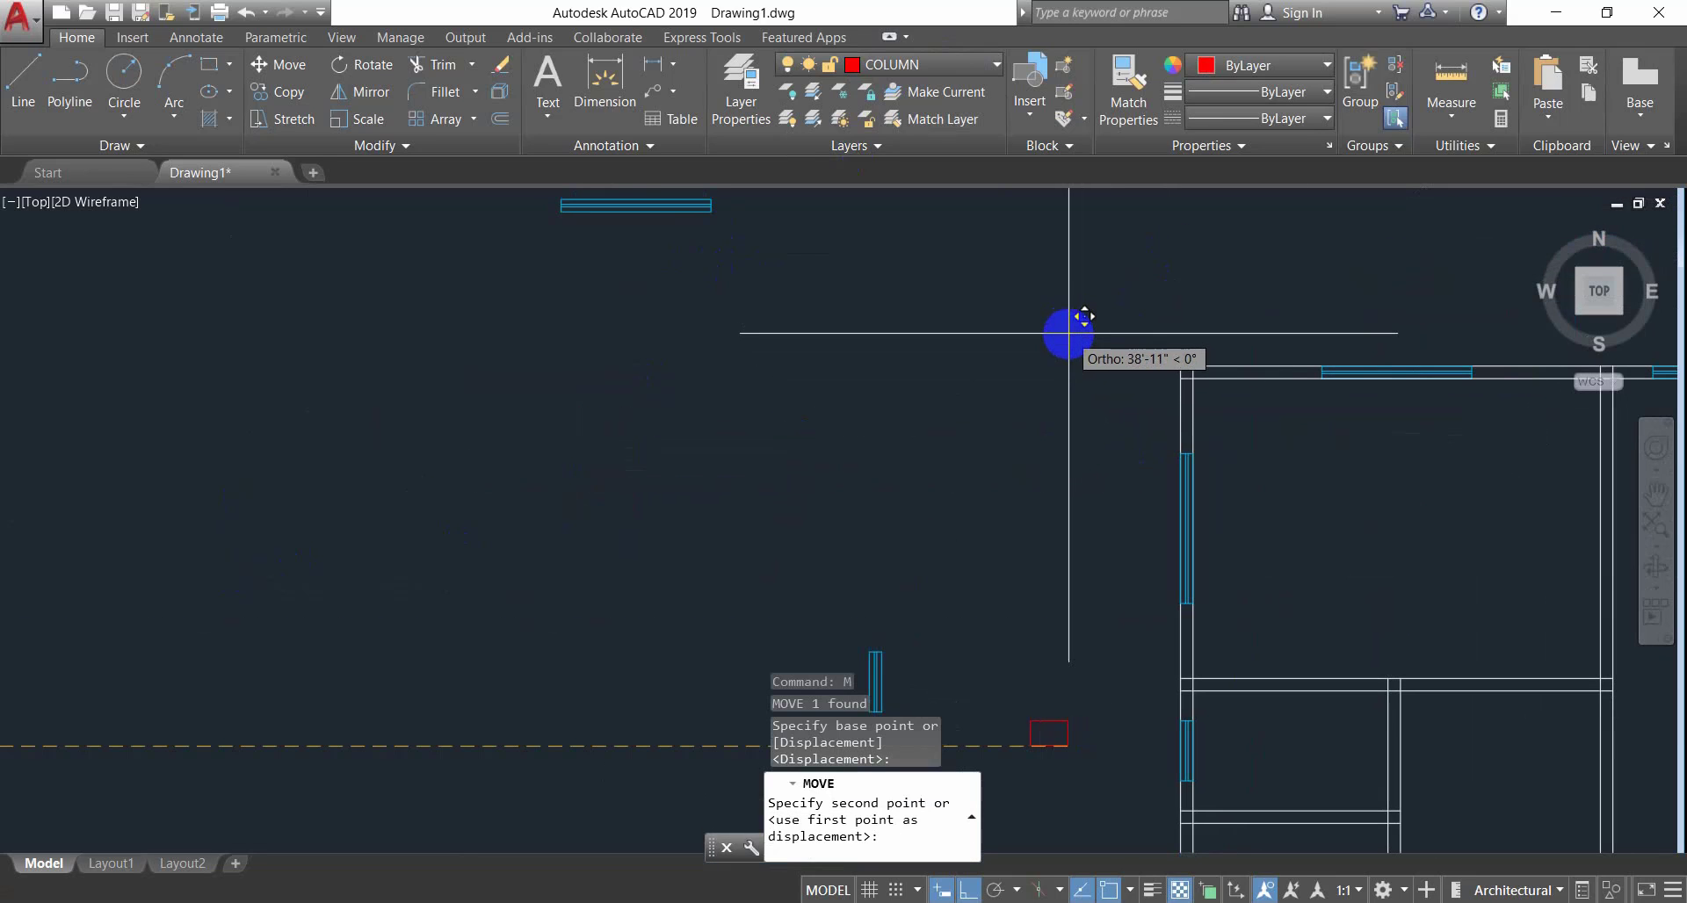
key("F6")
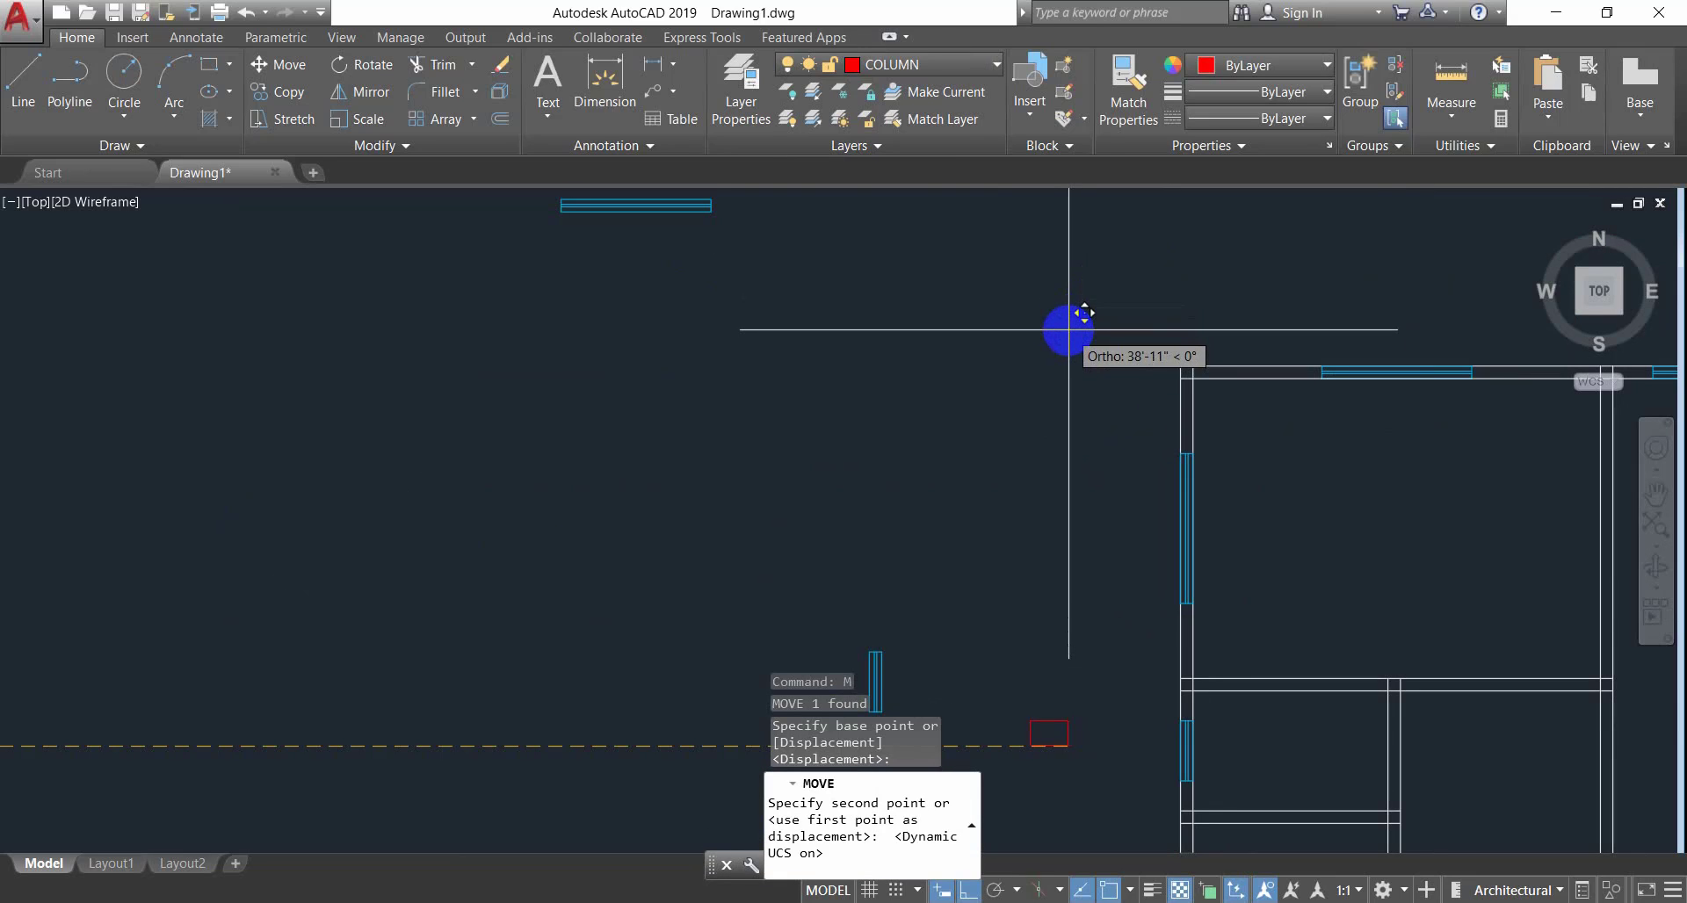
key("F8")
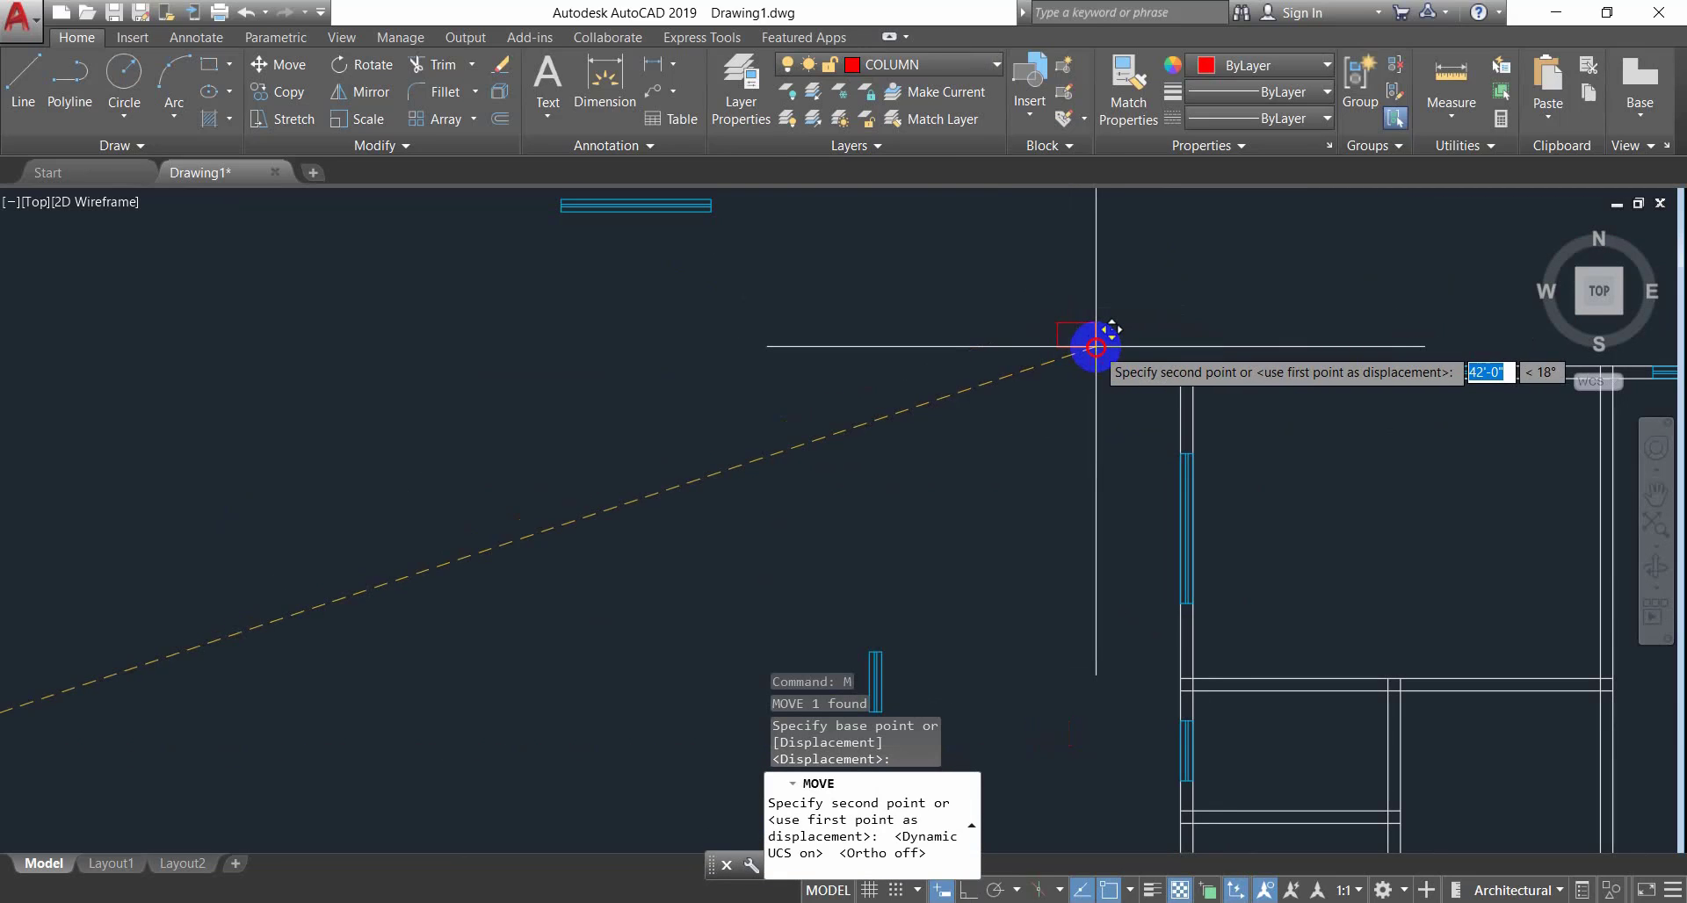
key("Escape")
key("Escape")
Select the column rectangle outside the plan's upper-left corner.
mouse_move(1073, 392)
middle_mouse_down()
mouse_move(904, 380)
mouse_move(853, 446)
middle_mouse_up()
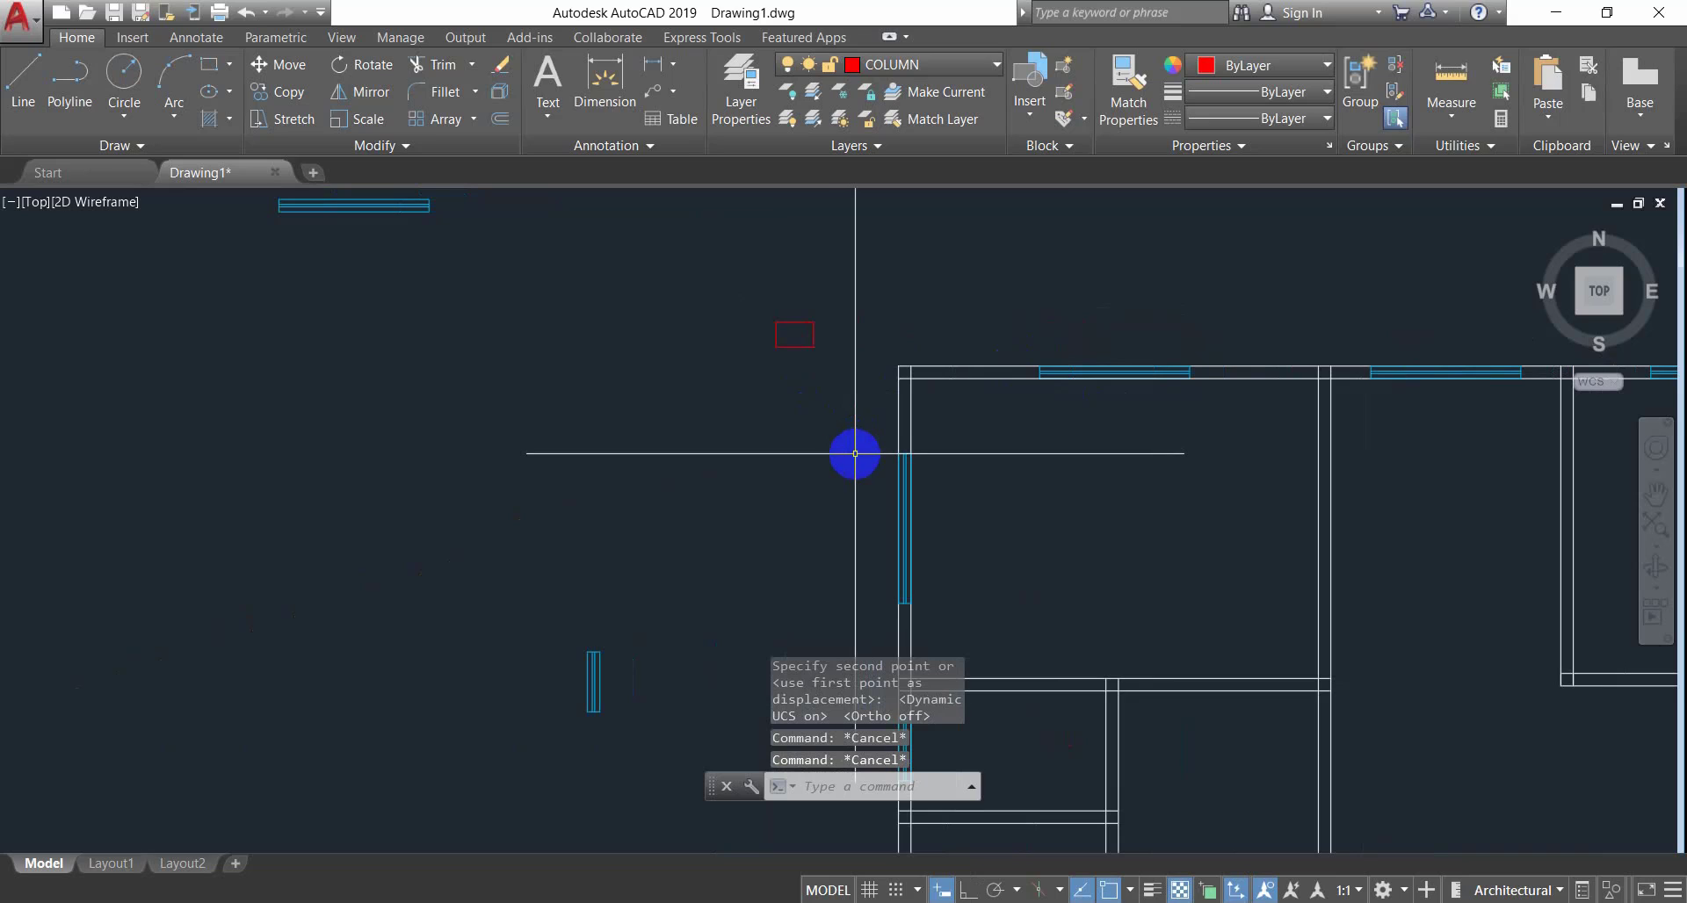
middle_click_drag(794, 385, 795, 395)
scroll(797, 394, "up", 2)
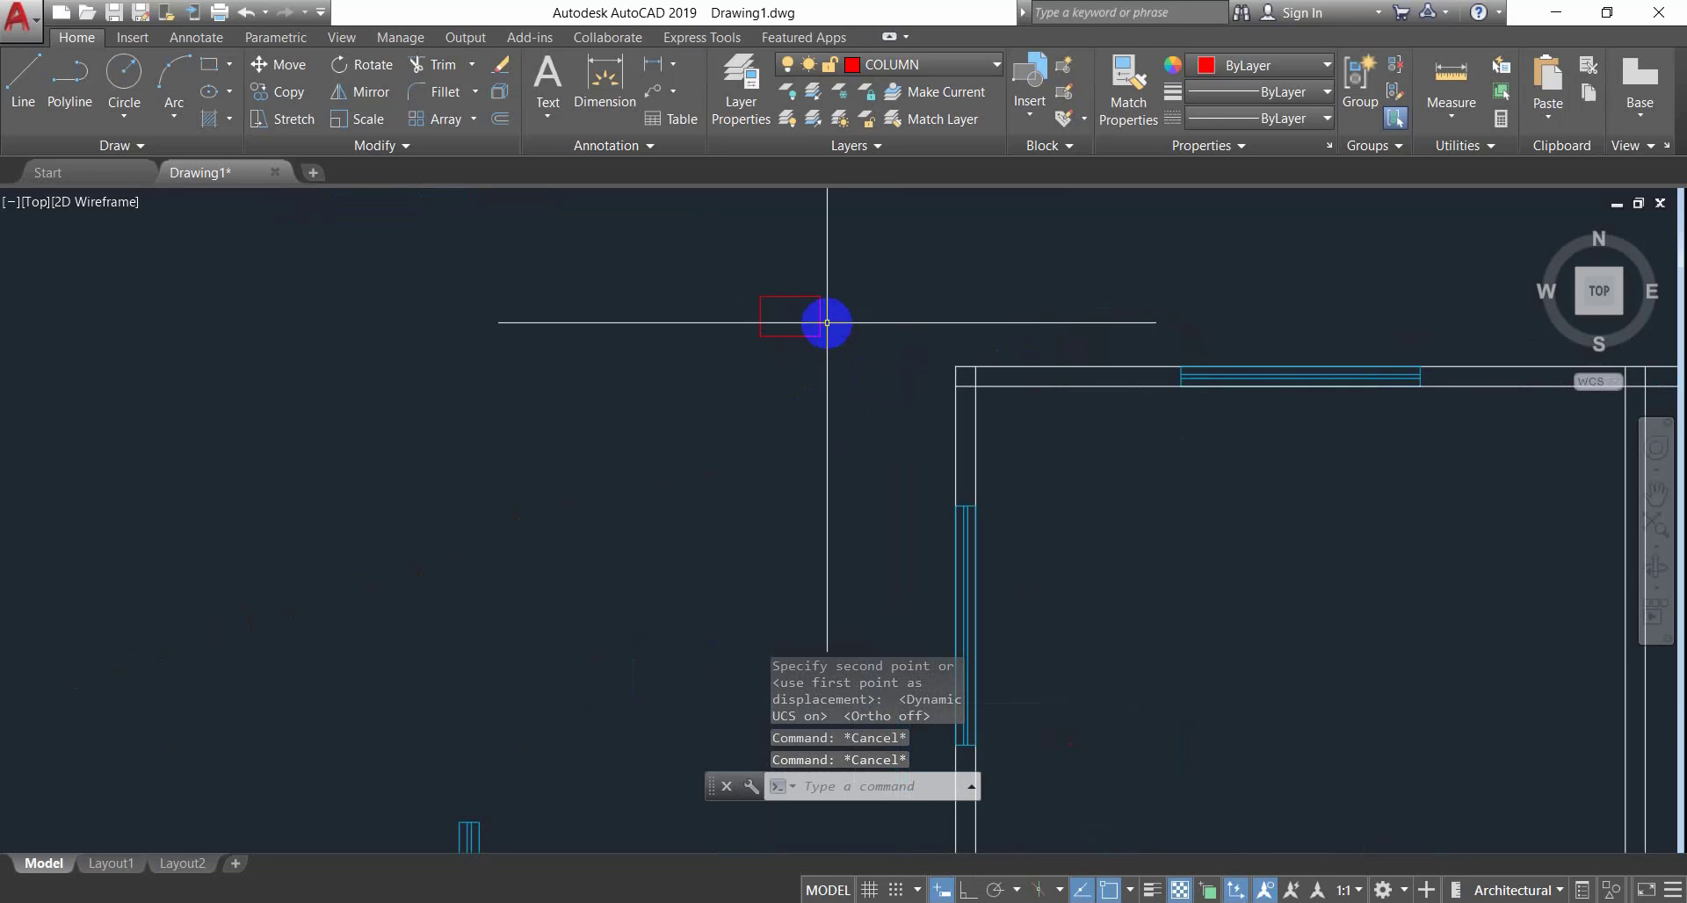
middle_click_drag(830, 292, 827, 292)
left_click(858, 265)
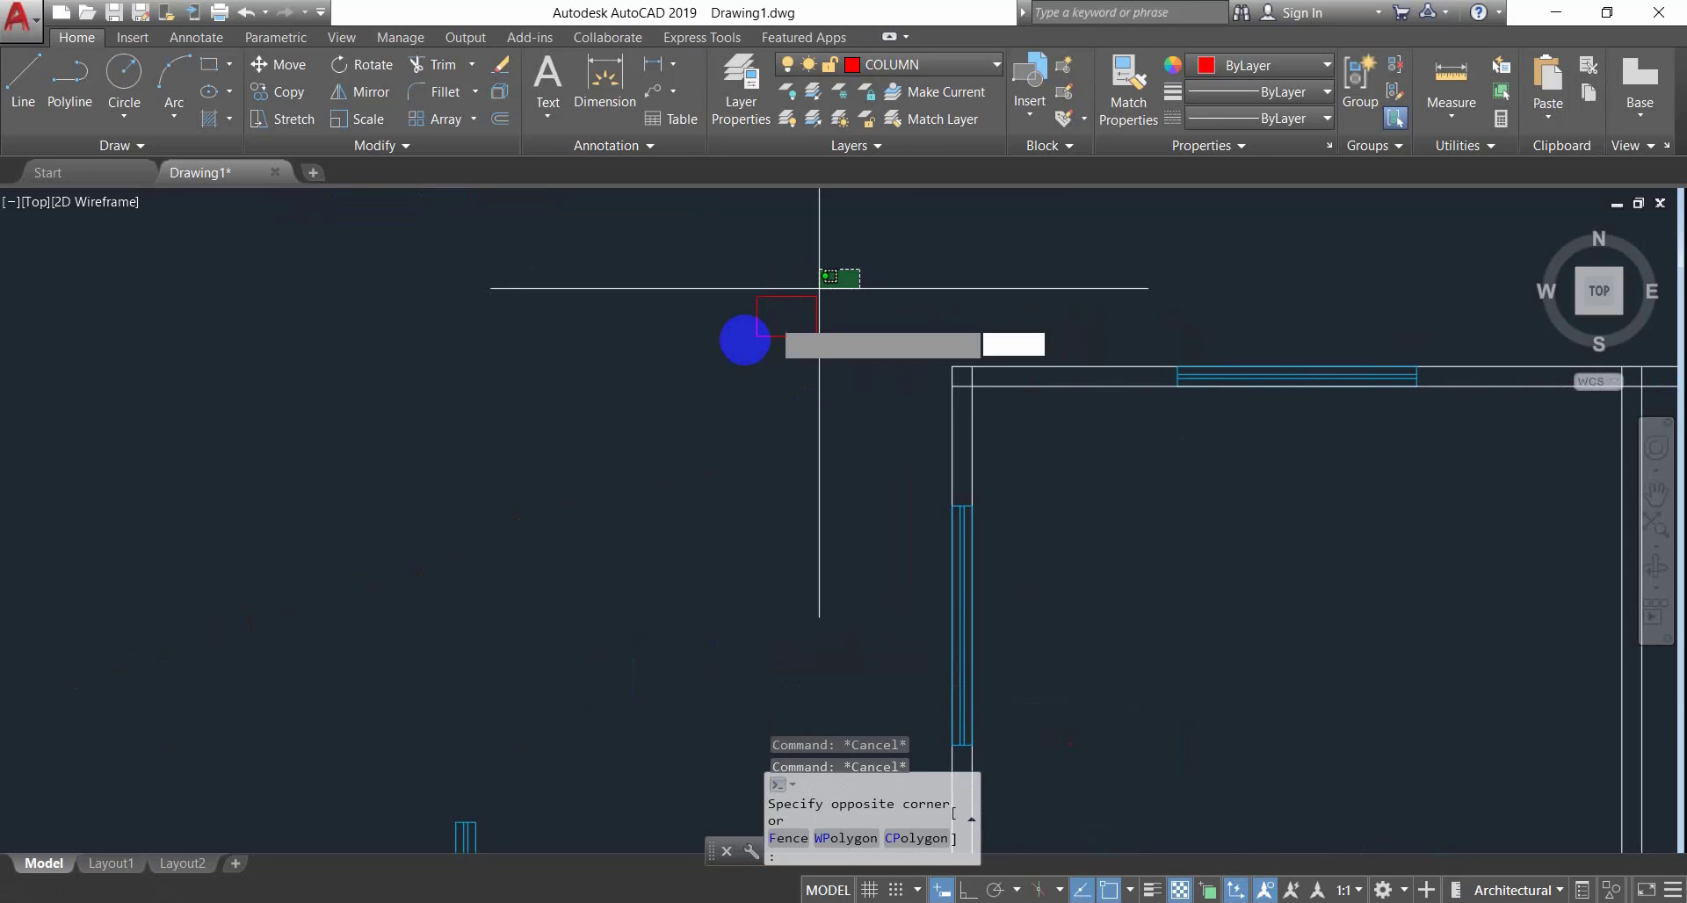
Copy the loose column rectangle by its upper-left corner onto the floor plan's upper-left outer wall corner.
left_click(687, 405)
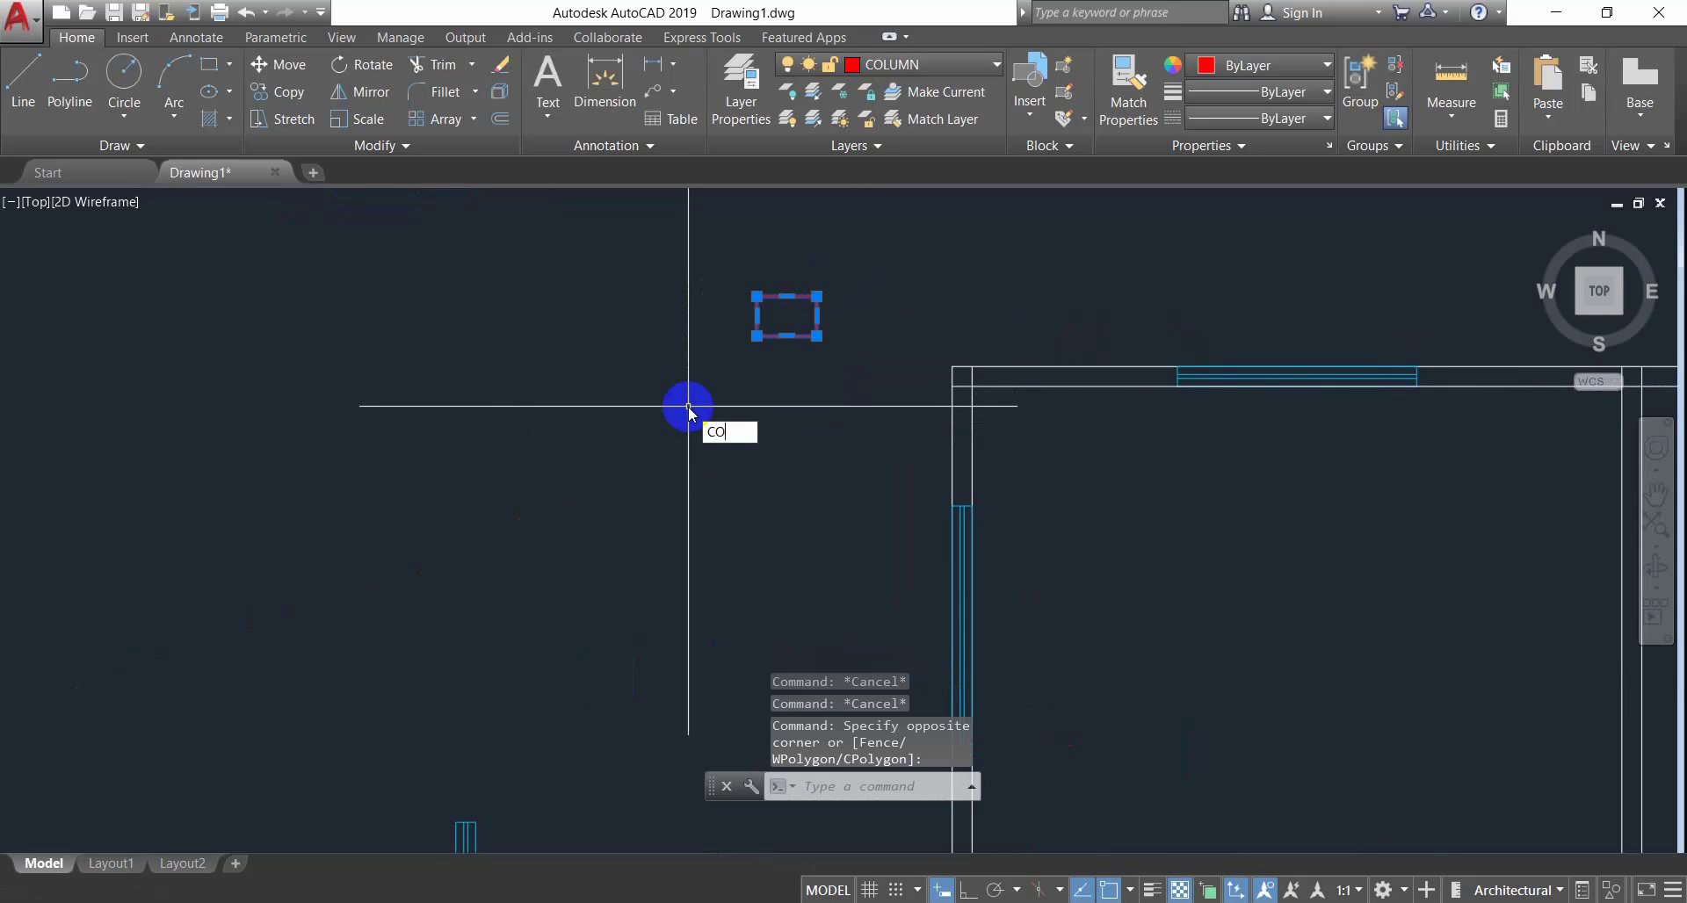
key("Return")
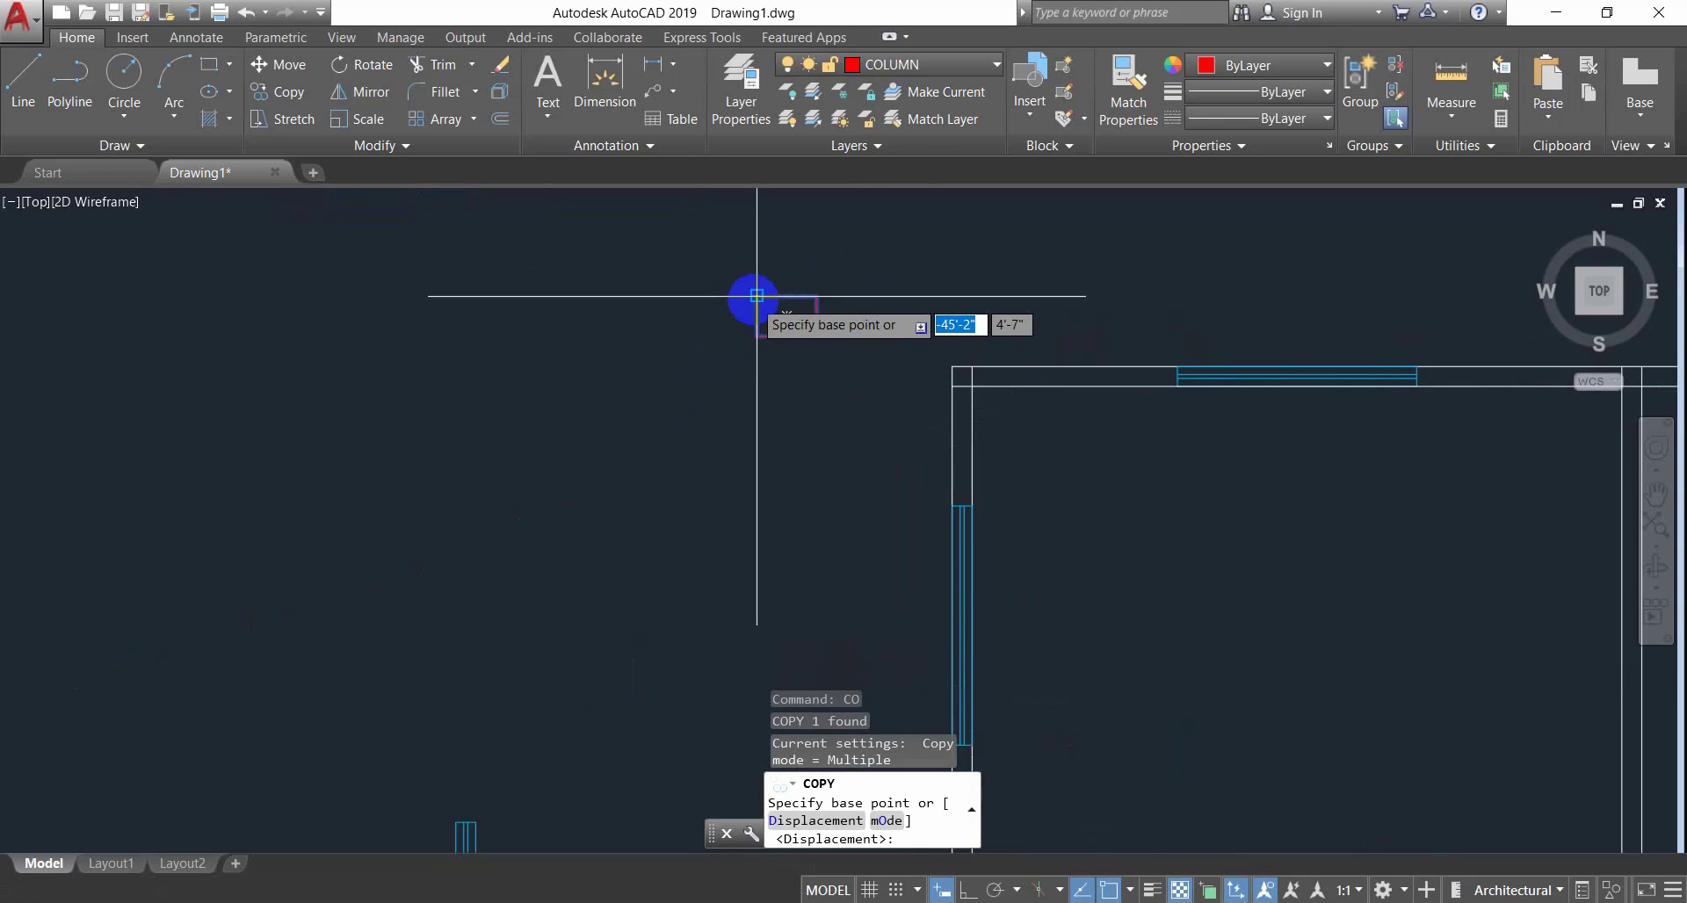
left_click(757, 296)
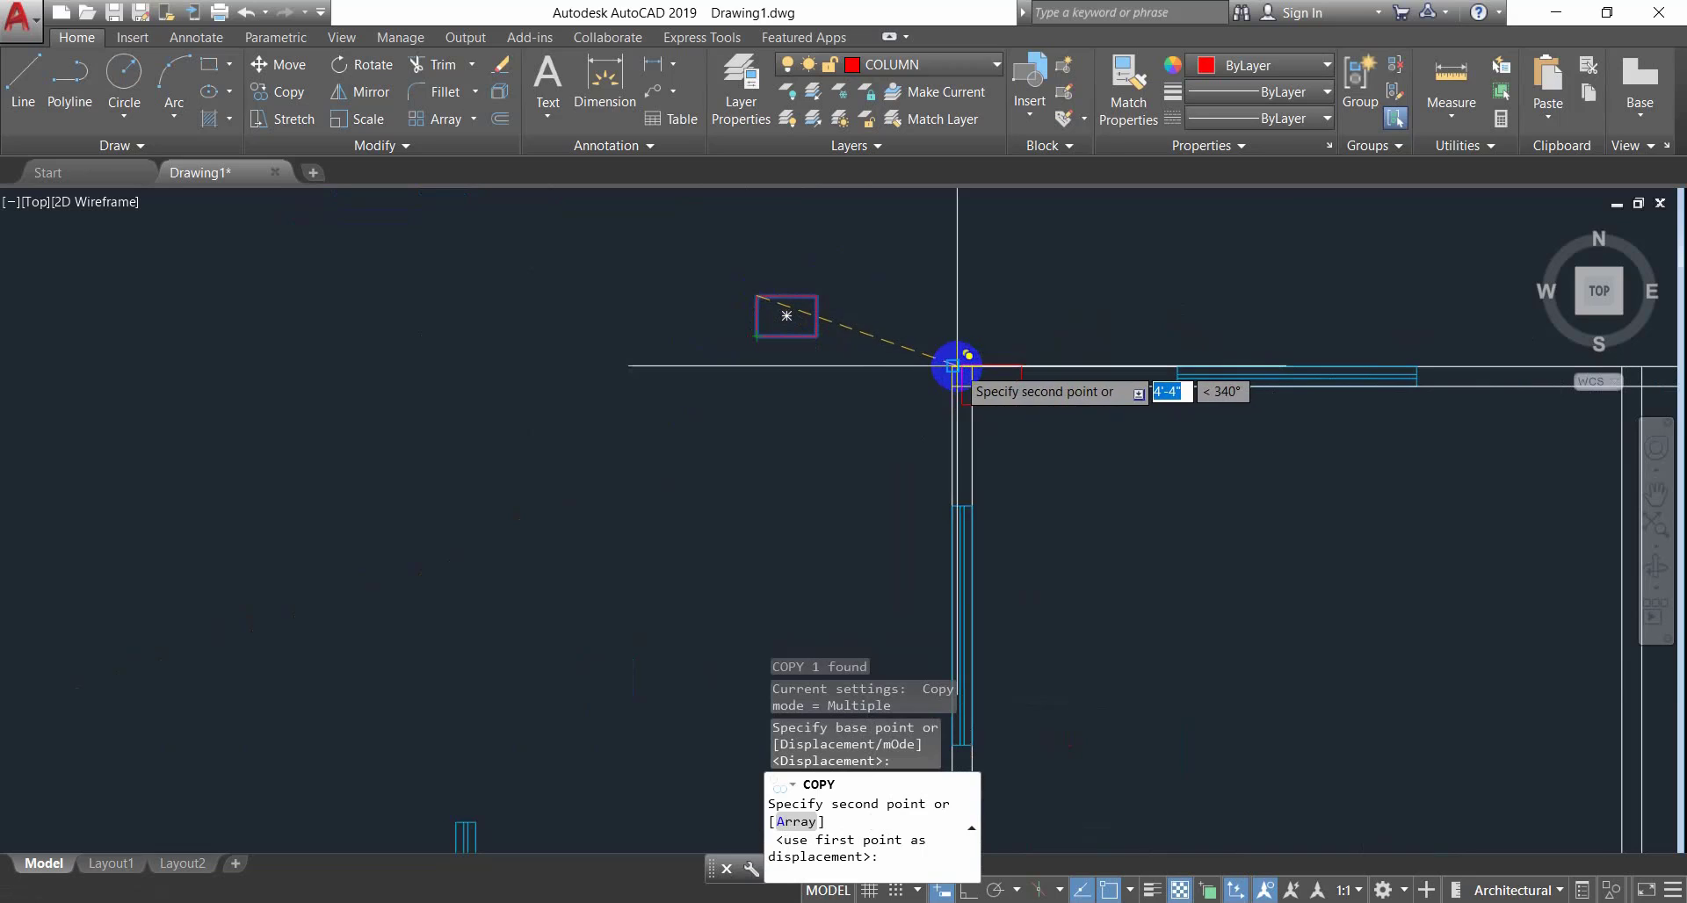
left_click(953, 367)
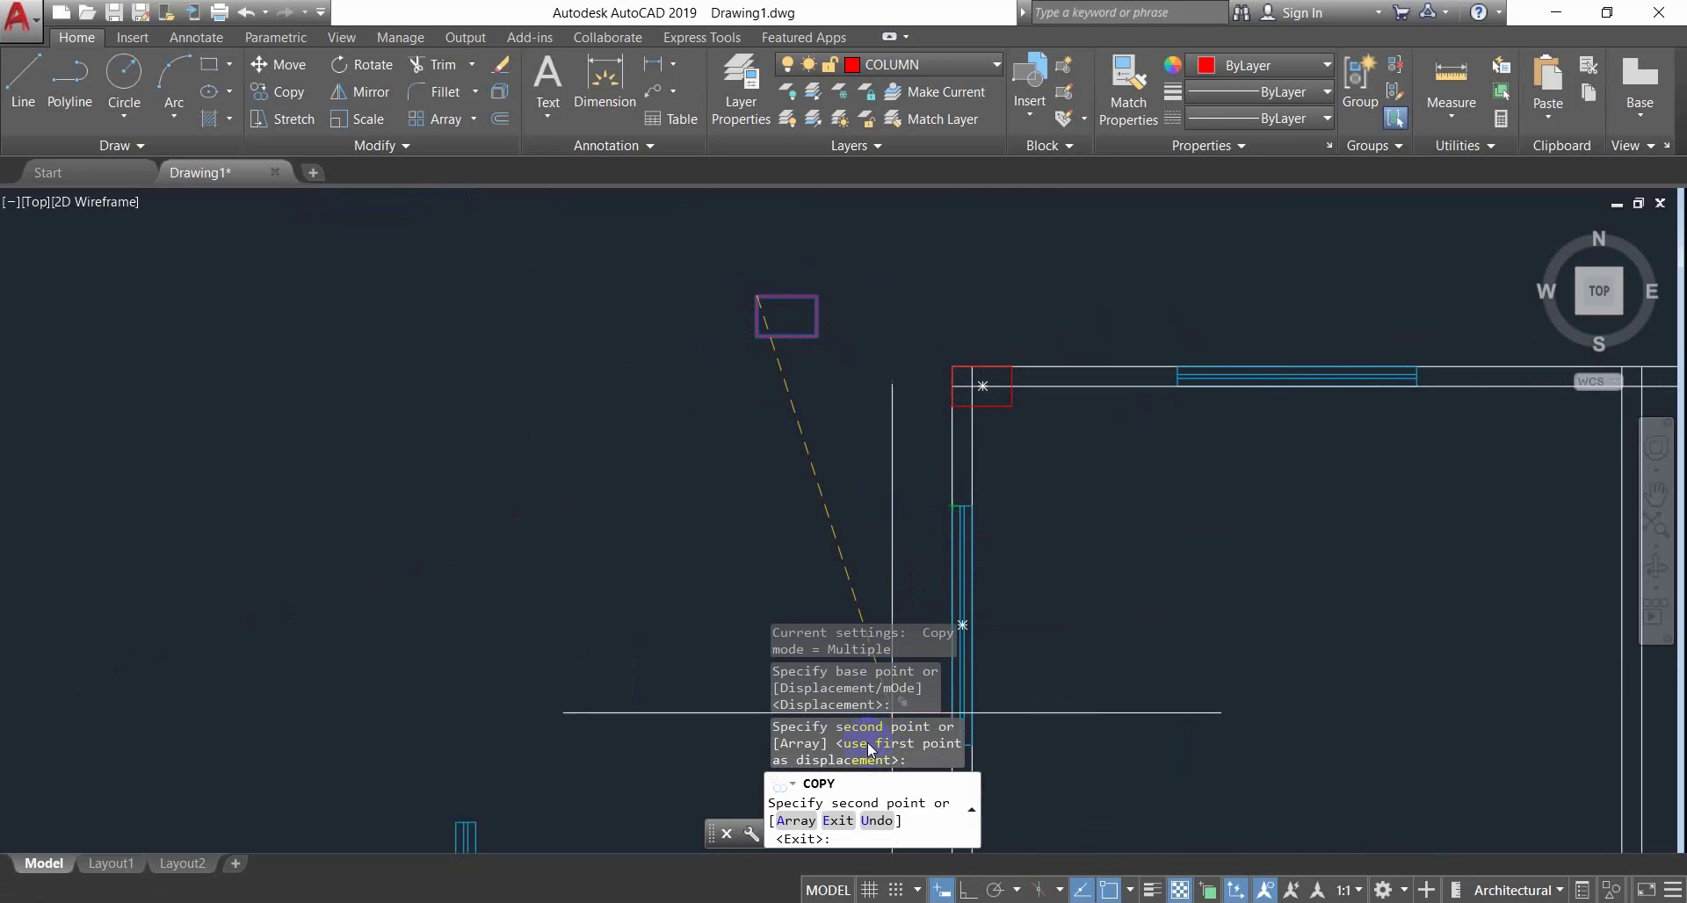
Check the reference plan in Photos and place a column copy where the upper-left bedroom's lower wall meets the left exterior wall.
left_click(738, 902)
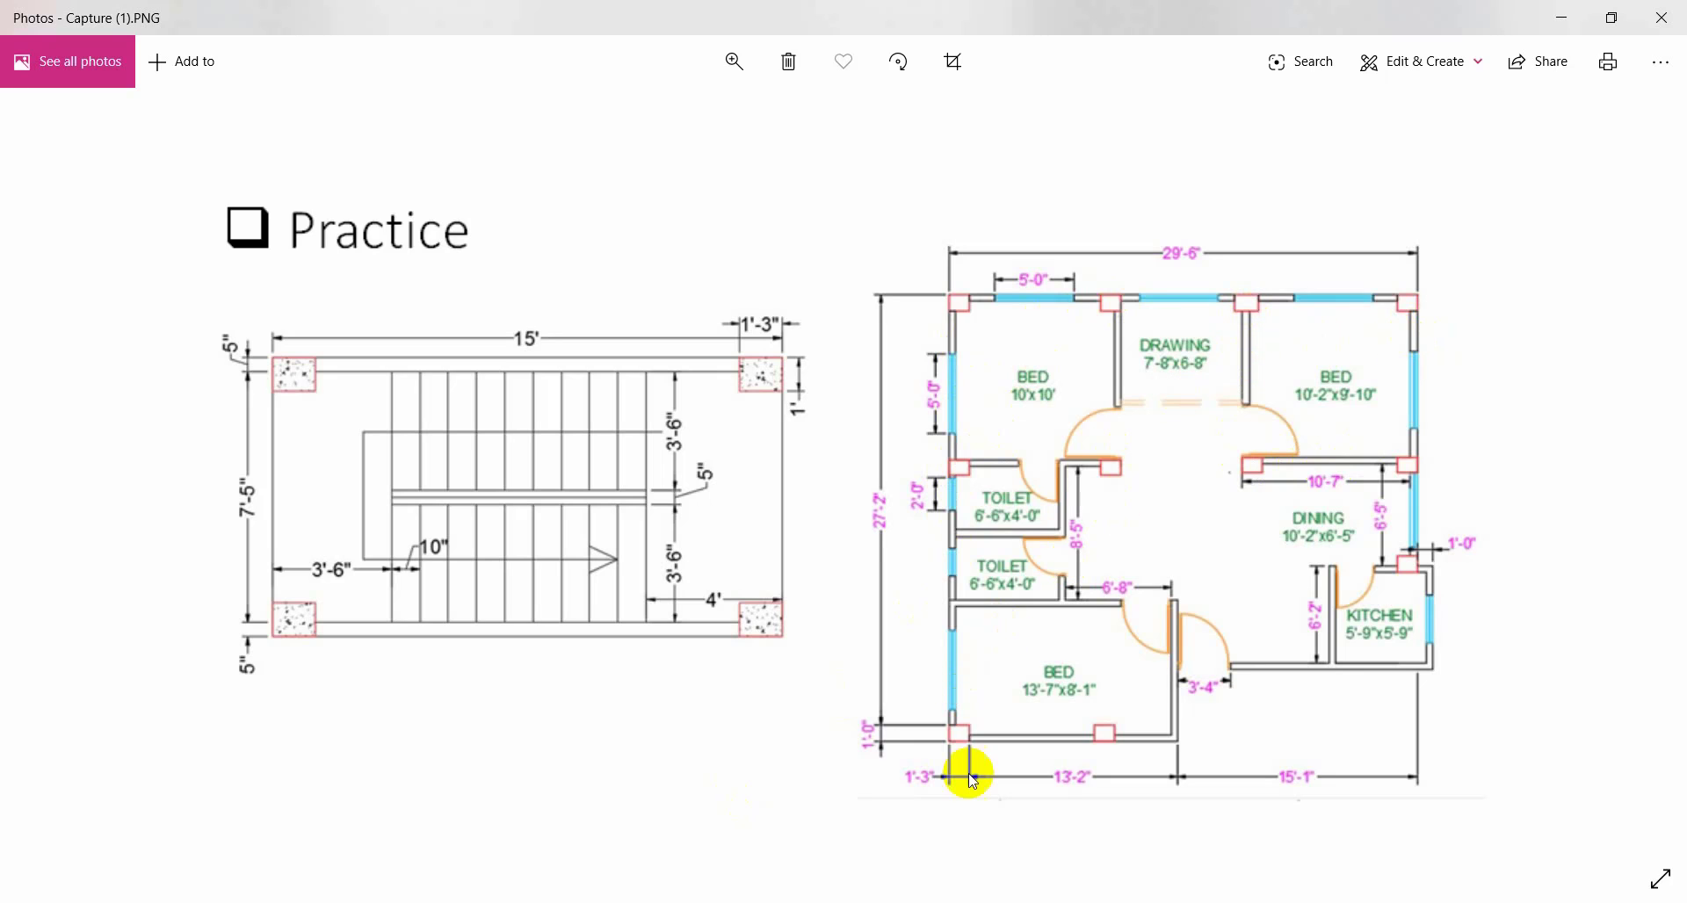
left_click(694, 902)
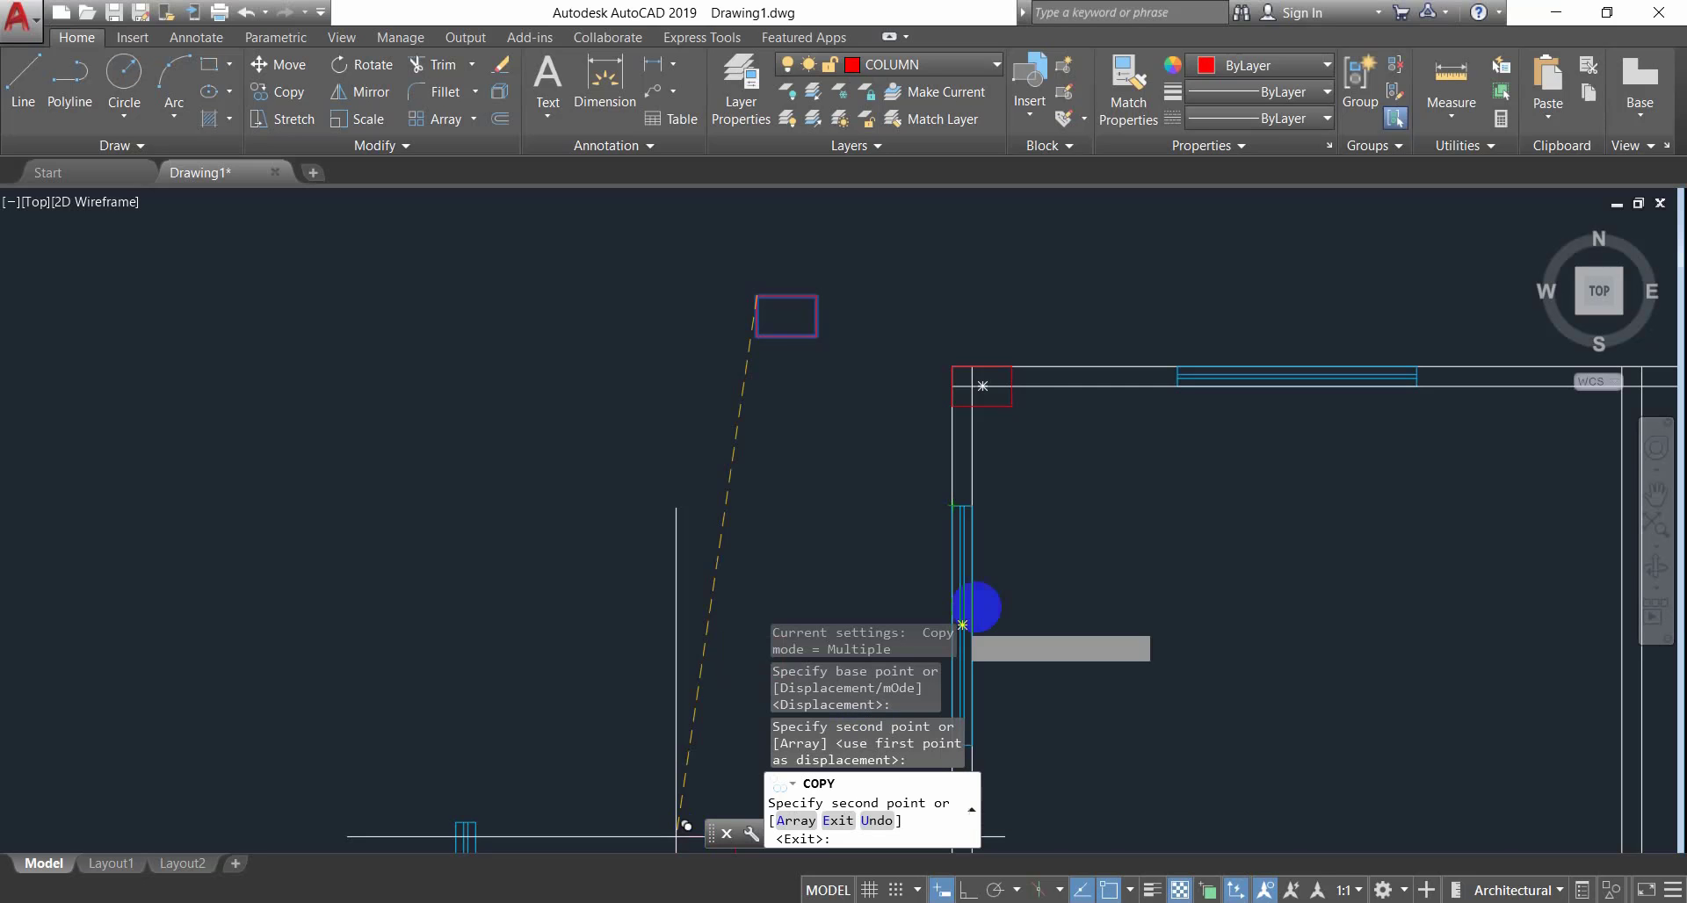
scroll(1272, 551, "down", 2)
mouse_move(1272, 550)
middle_mouse_down()
mouse_move(979, 483)
mouse_move(964, 294)
middle_mouse_up()
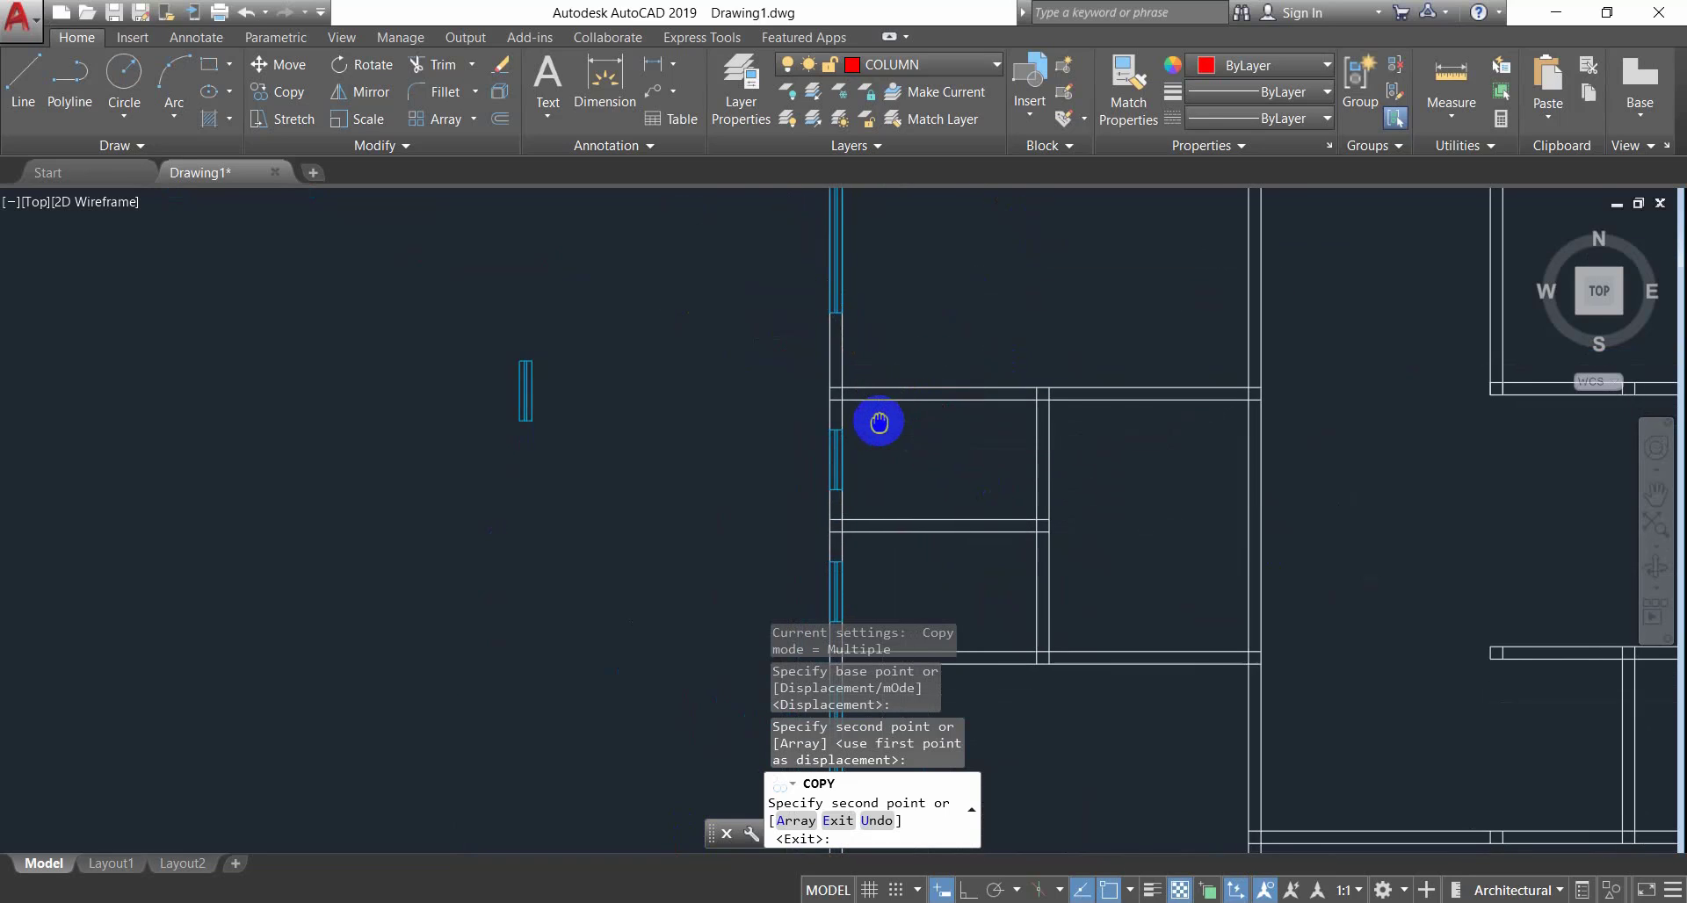
middle_click_drag(878, 421, 516, 409)
left_click(703, 901)
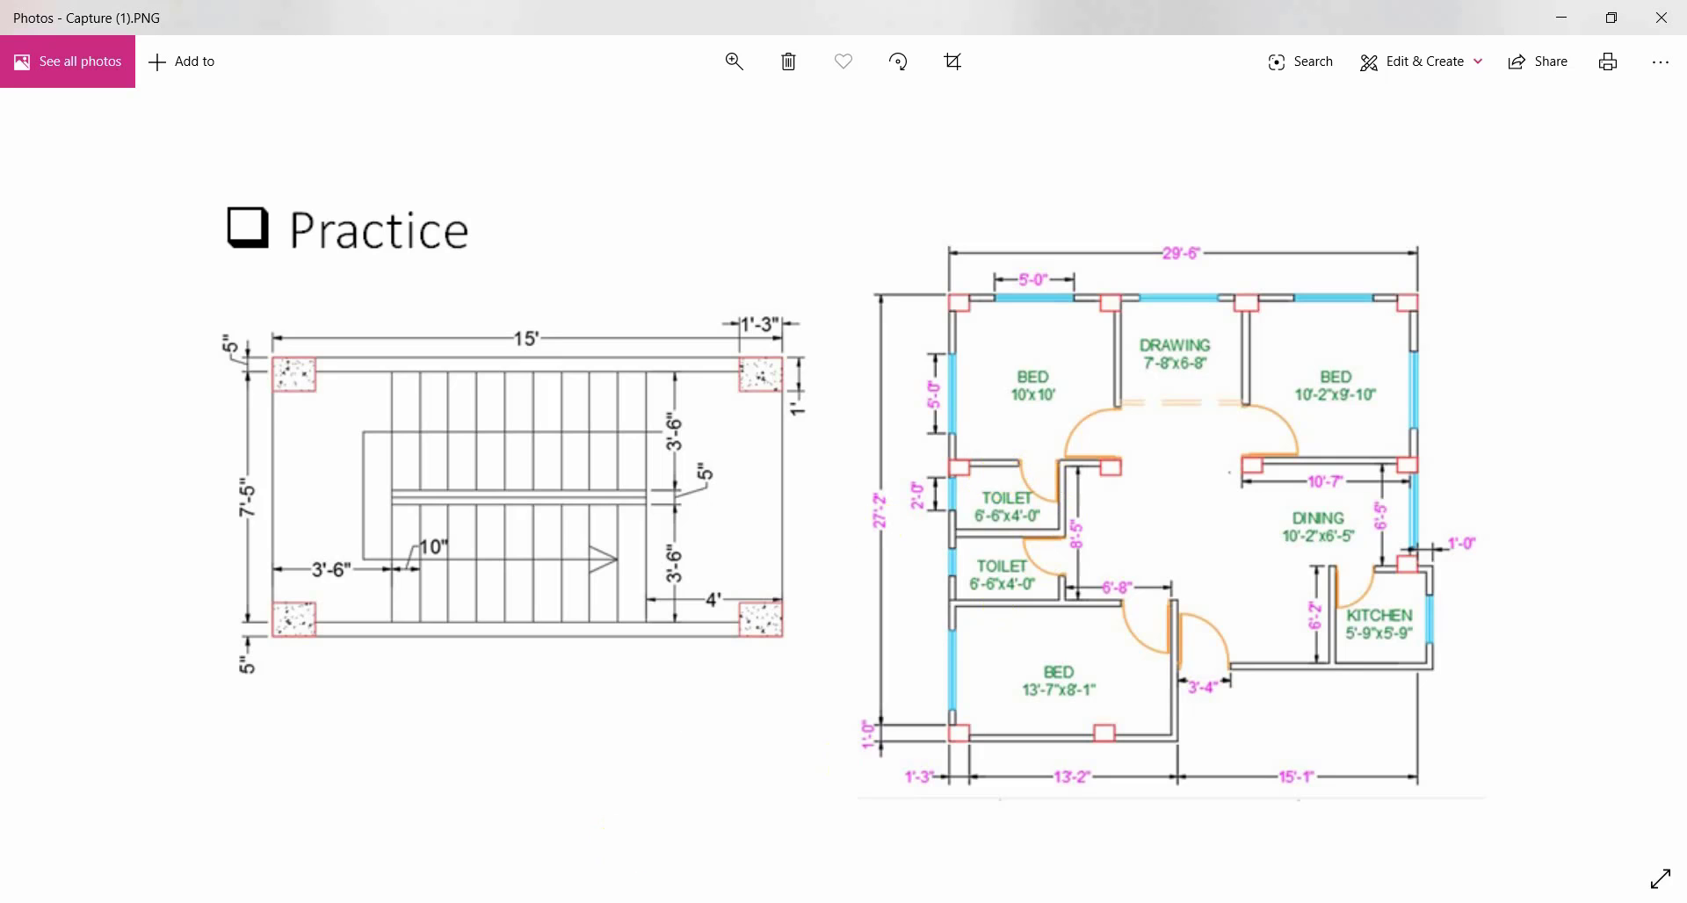
left_click(689, 901)
mouse_move(656, 406)
middle_mouse_down()
mouse_move(786, 449)
mouse_move(572, 388)
middle_mouse_up()
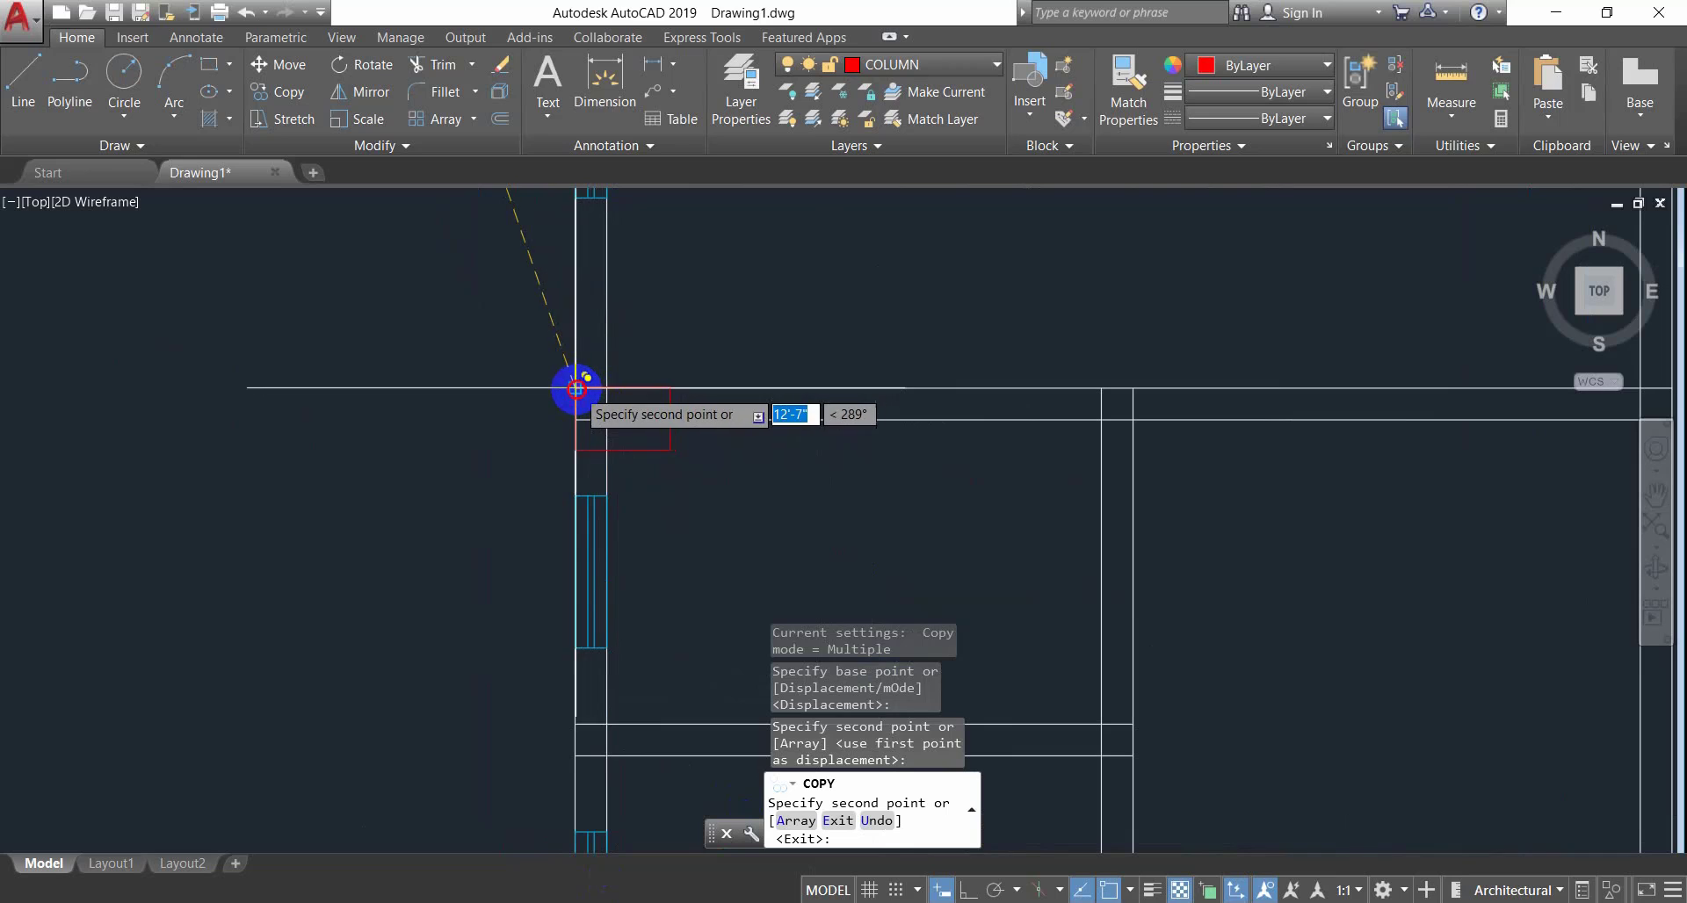
left_click(572, 388)
Place another column copy at the lower-left wall corner of the upper-right bedroom and end the copying.
scroll(571, 388, "up", 3)
scroll(705, 500, "down", 5)
middle_click_drag(884, 474, 686, 421)
scroll(894, 453, "up", 4)
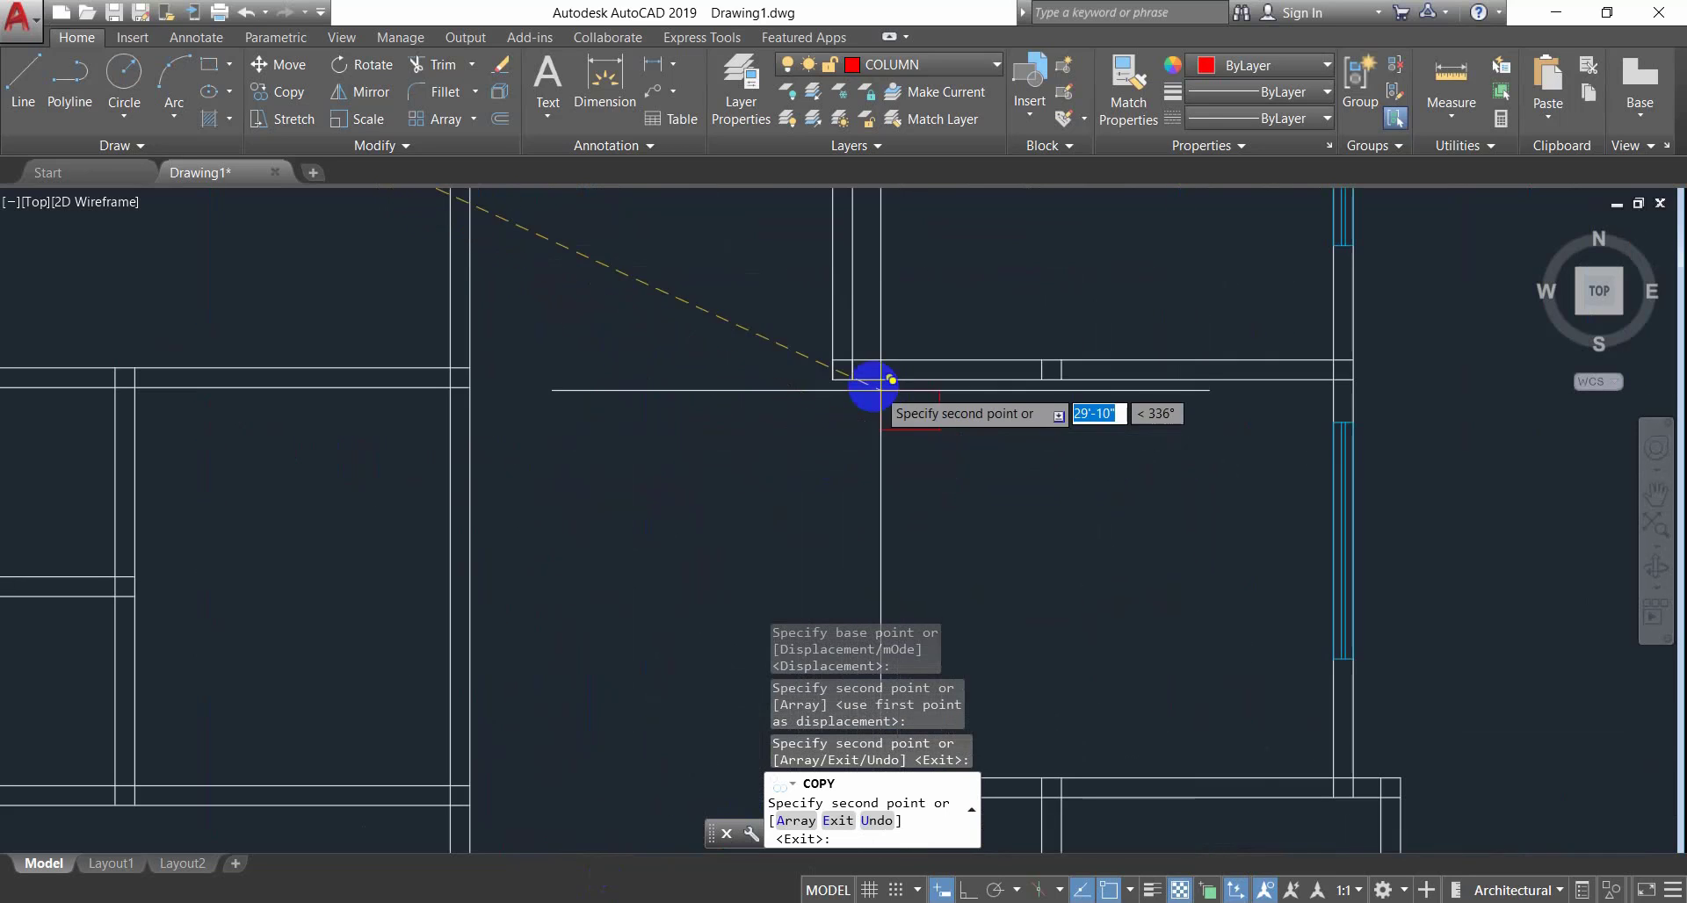
left_click(850, 367)
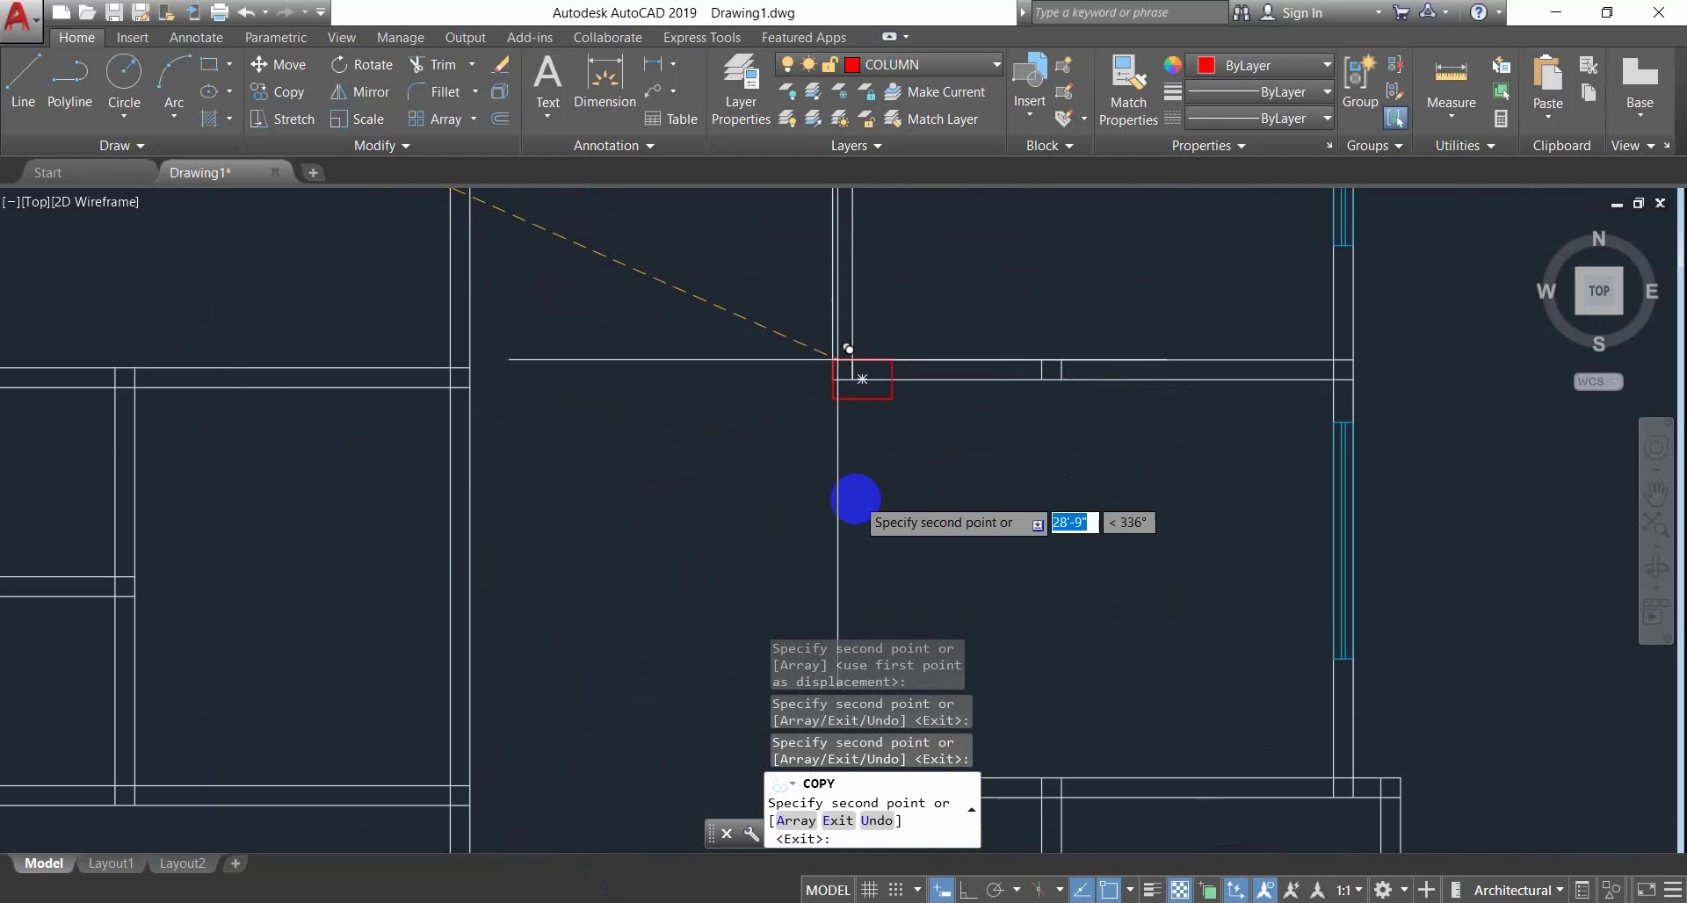
scroll(862, 488, "down", 4)
scroll(738, 425, "up", 2)
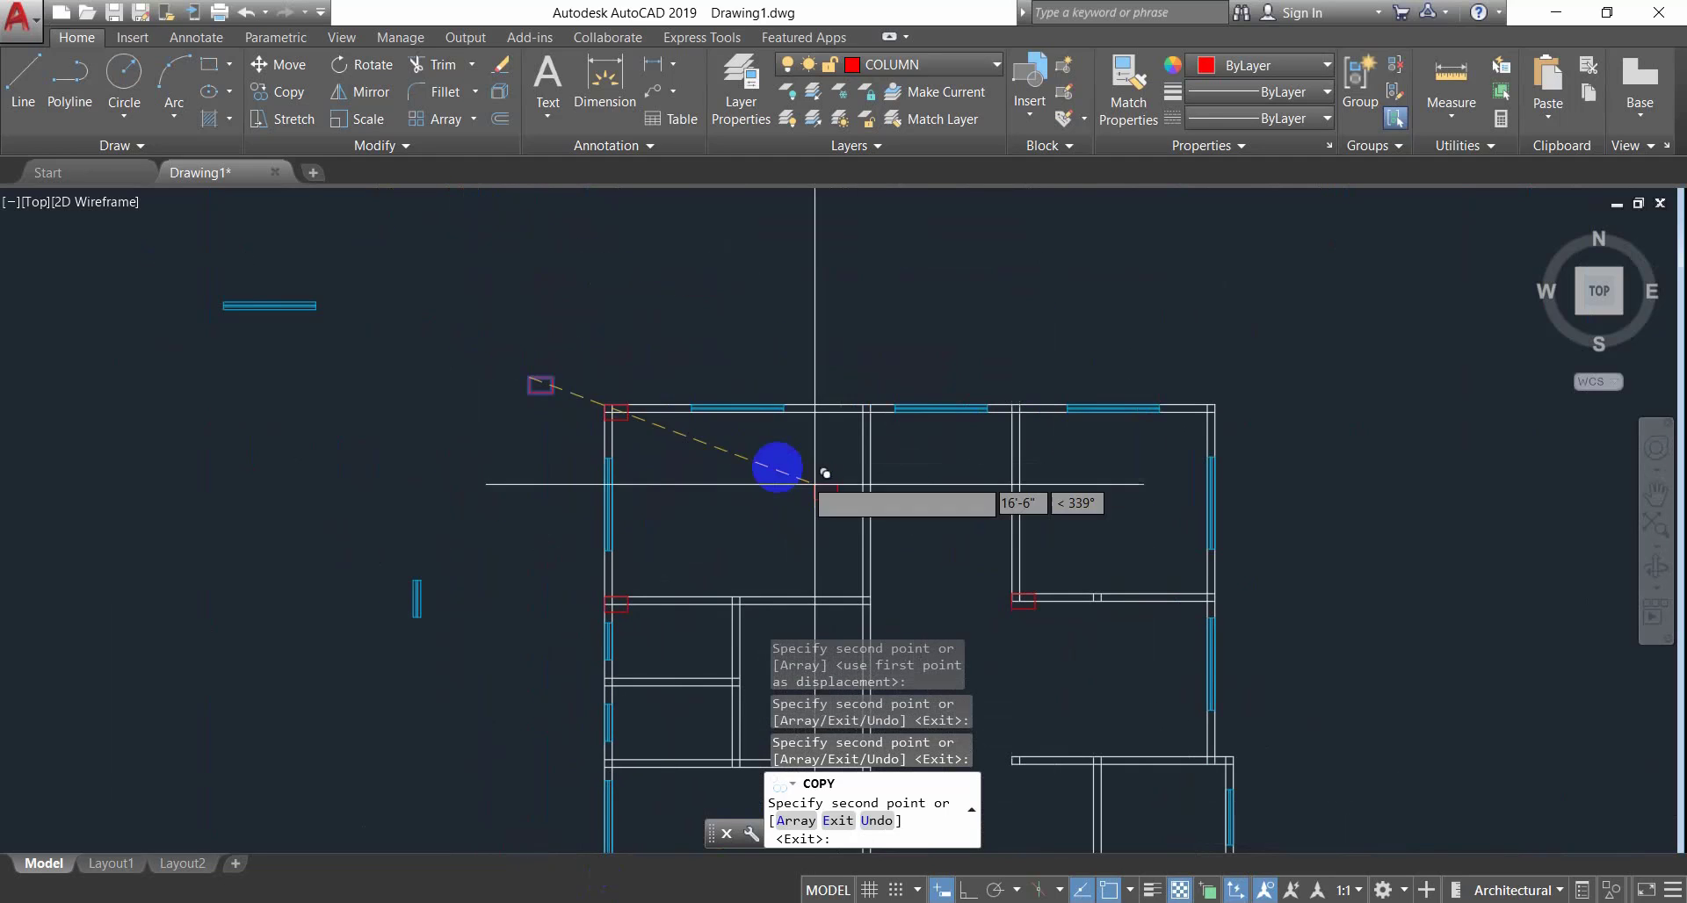
key("Escape")
key("Escape")
key("Escape")
Copy the loose column by its upper-right corner to the upper-right corners of the building and of the upper-left bedroom.
left_click(575, 360)
left_click(426, 470)
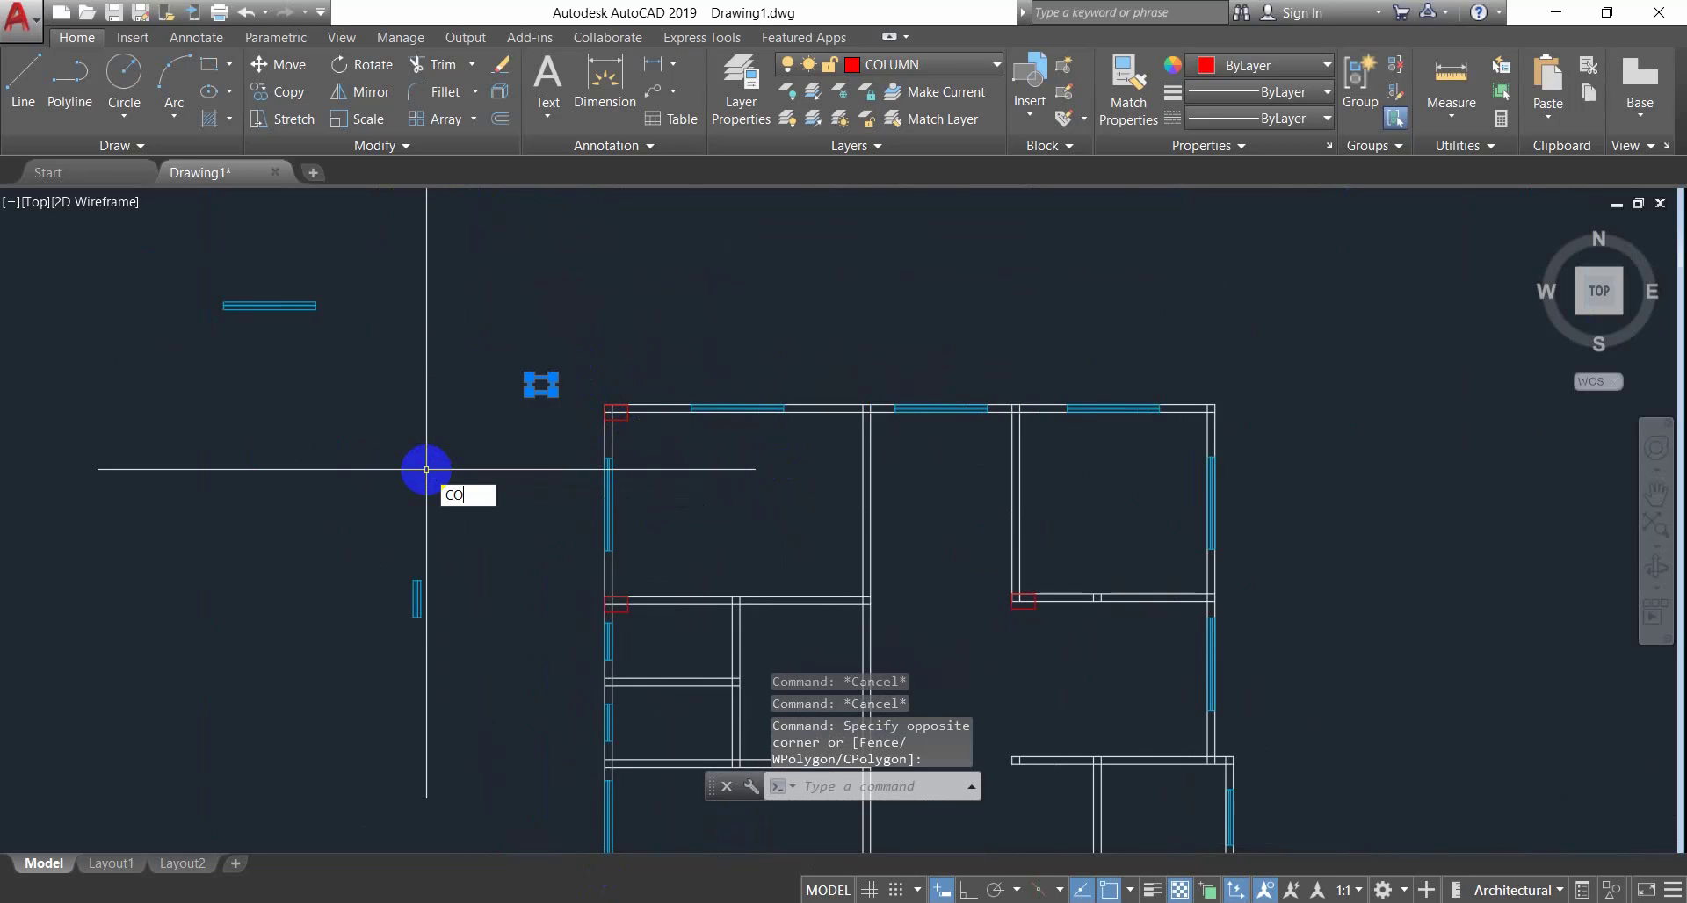
type("CO")
key("Return")
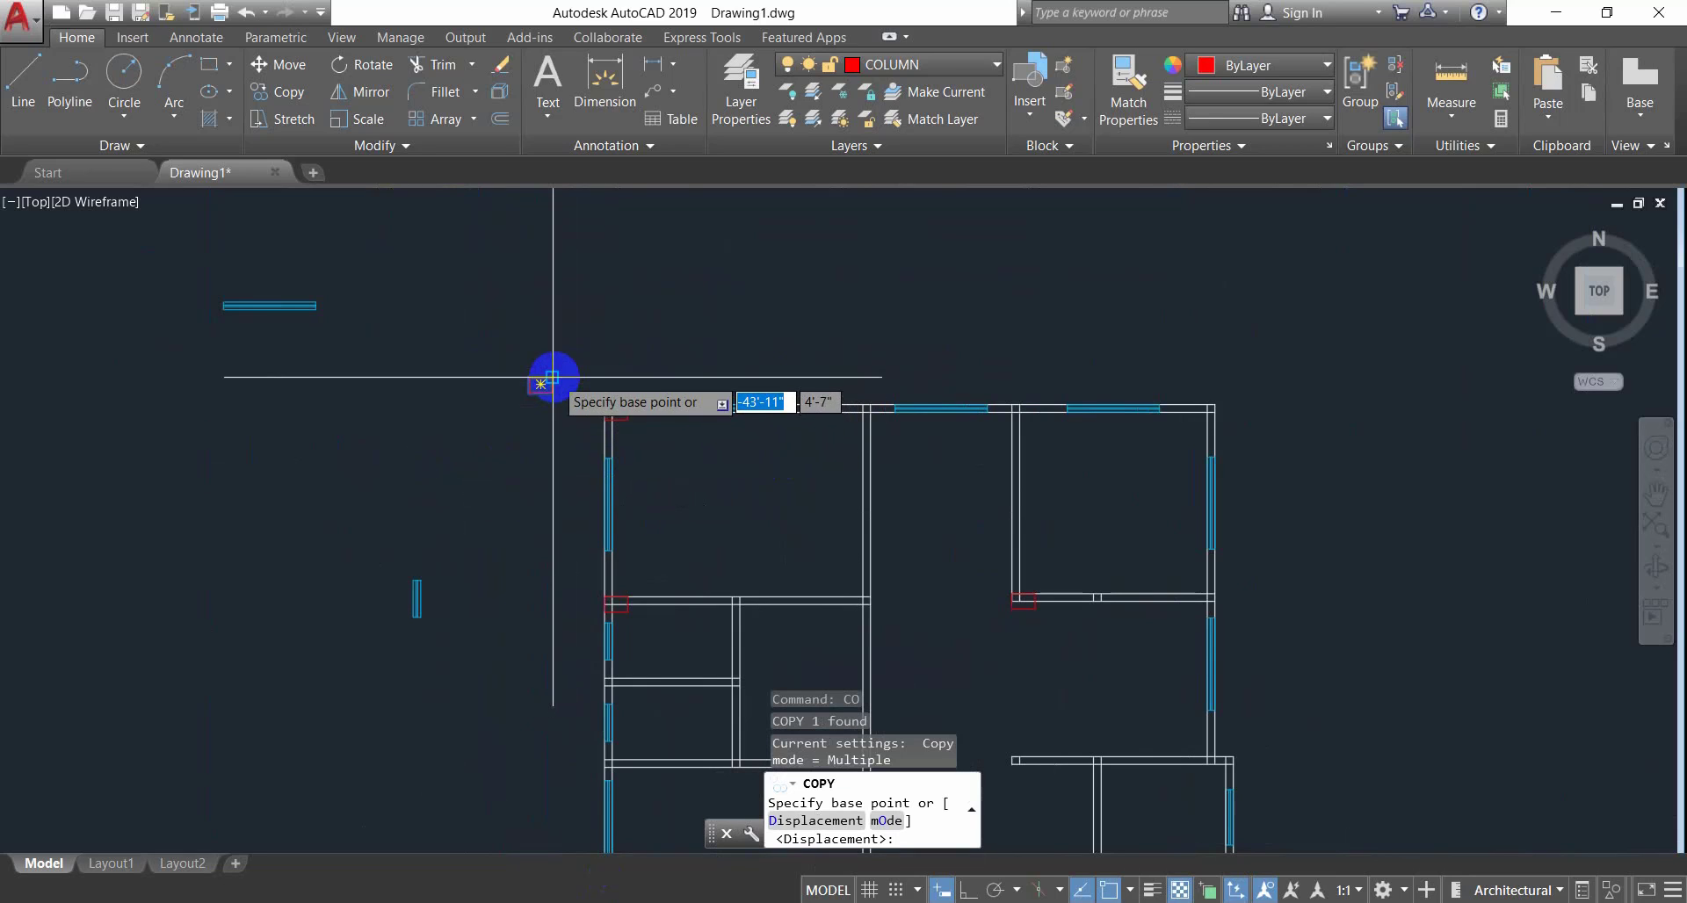
left_click(543, 382)
scroll(1239, 424, "up", 3)
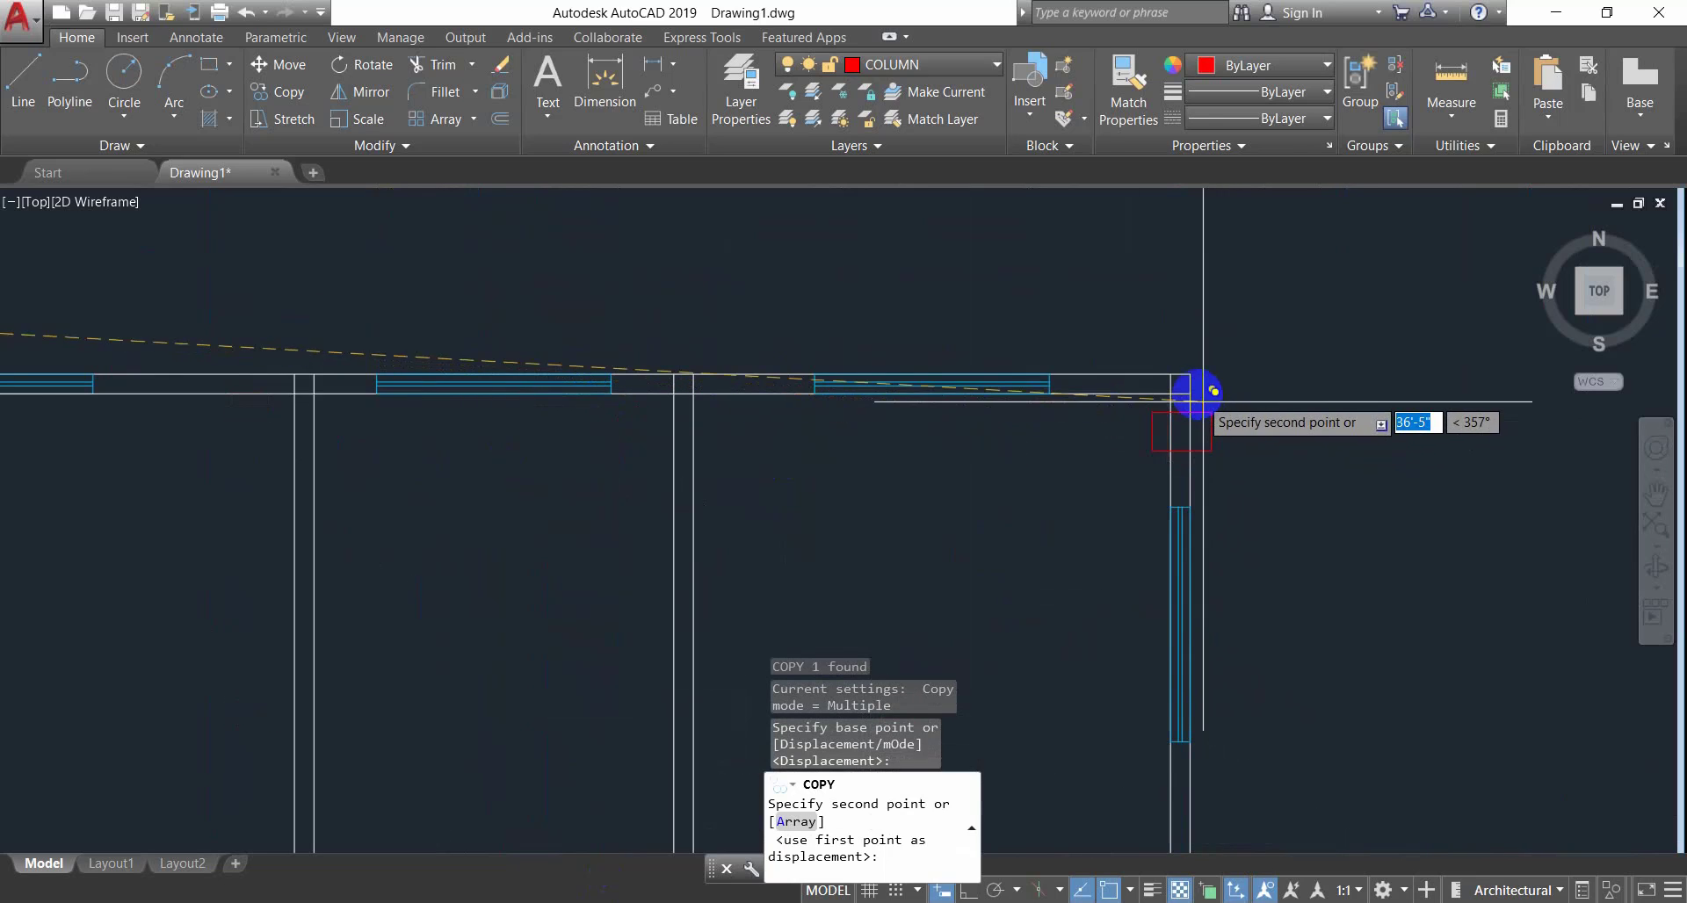
left_click(1161, 393)
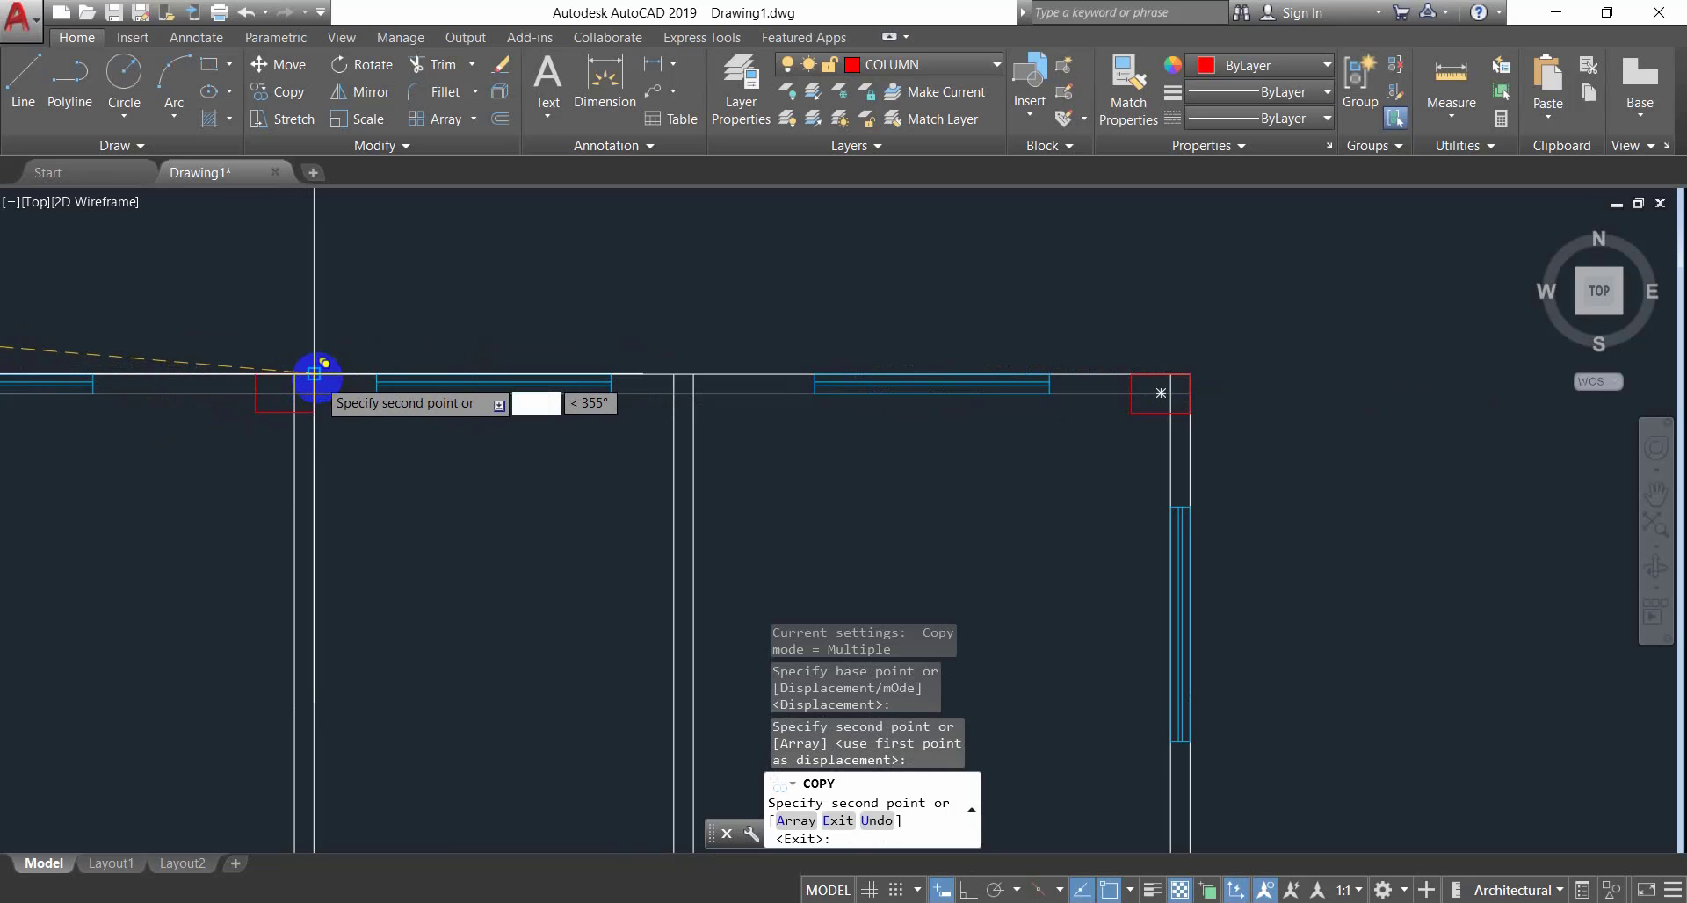
left_click(313, 375)
Check the reference plan and place a column copy where the upper-right bedroom's lower wall meets the right exterior wall.
scroll(615, 387, "down", 4)
middle_click_drag(614, 523, 697, 350)
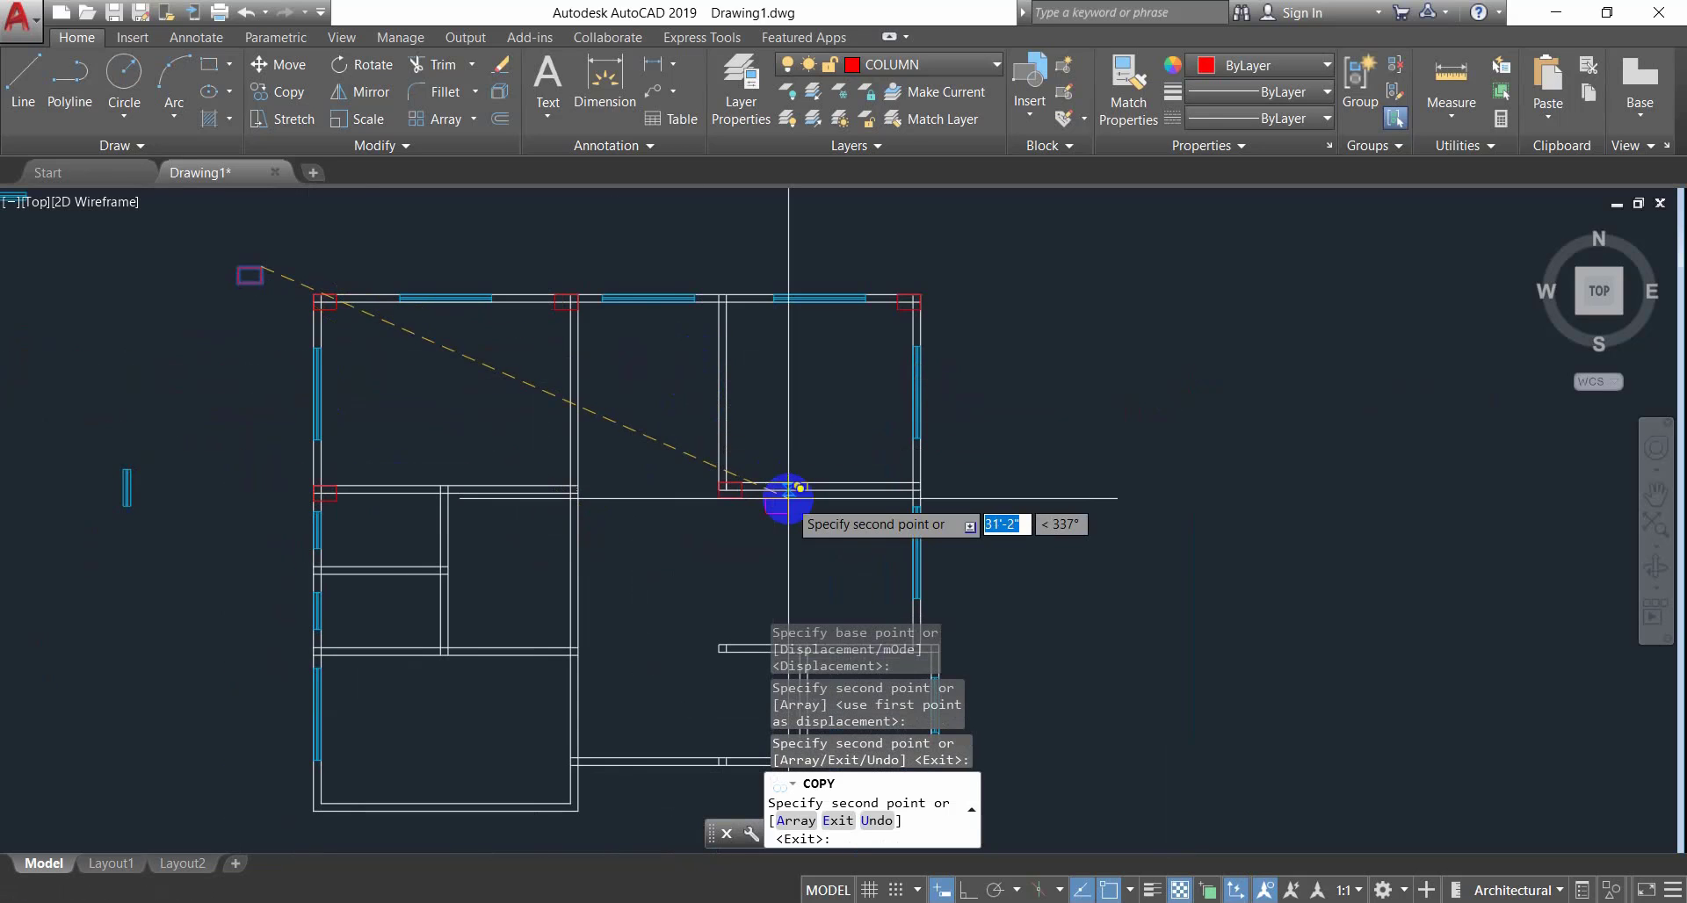
middle_click_drag(788, 497, 790, 422)
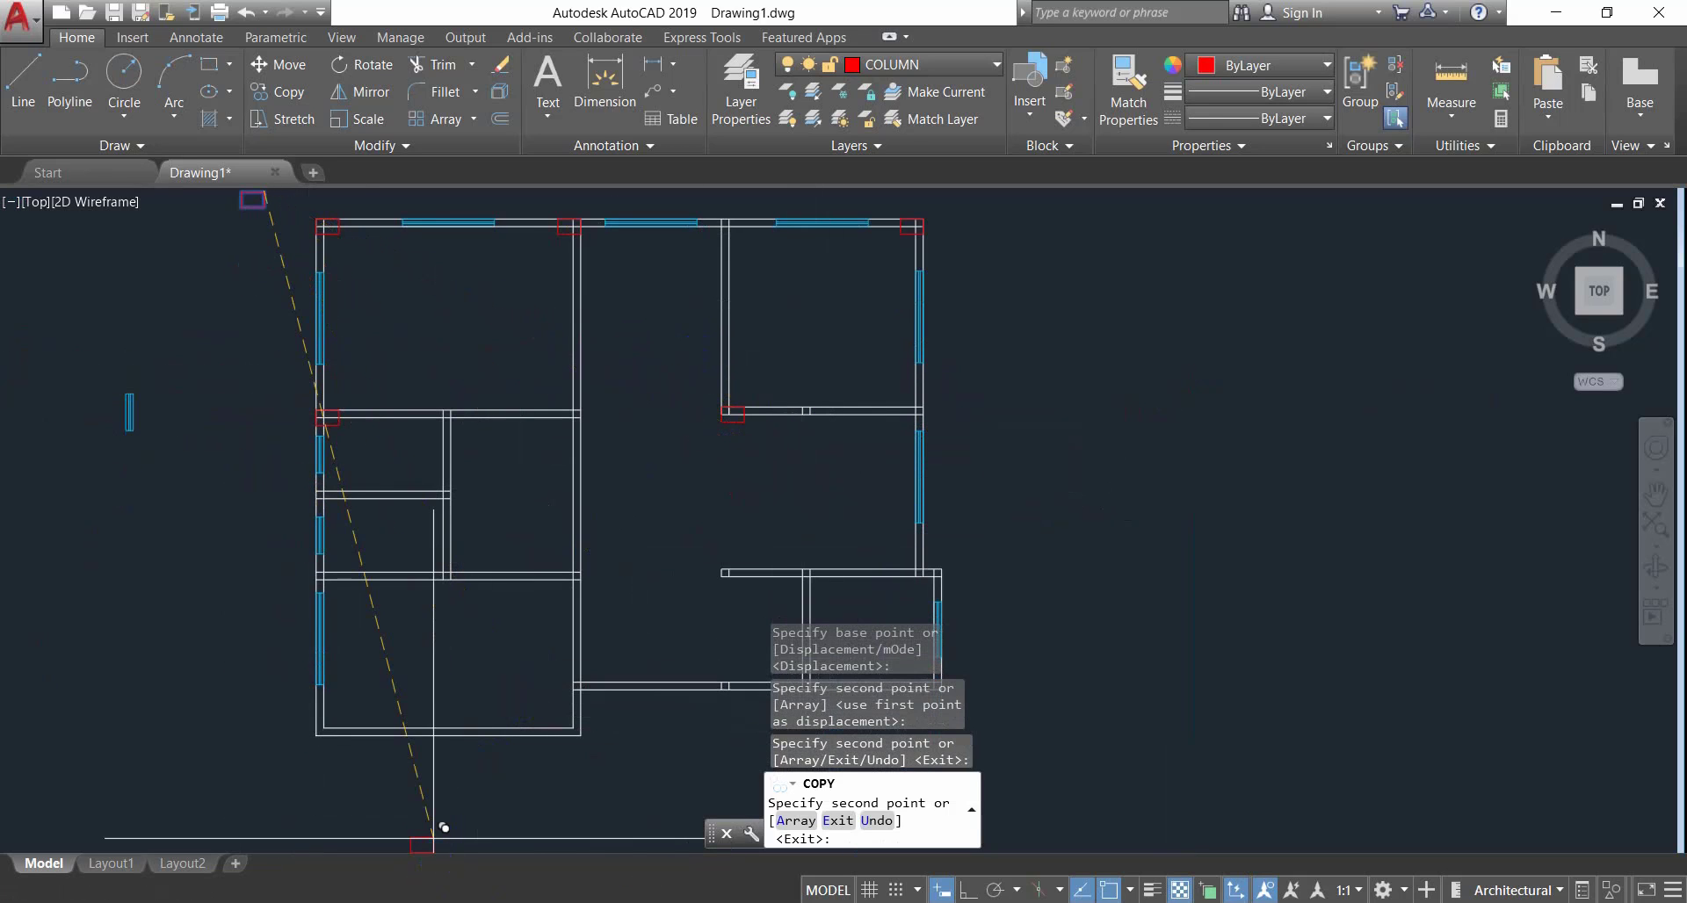
key("alt+Tab")
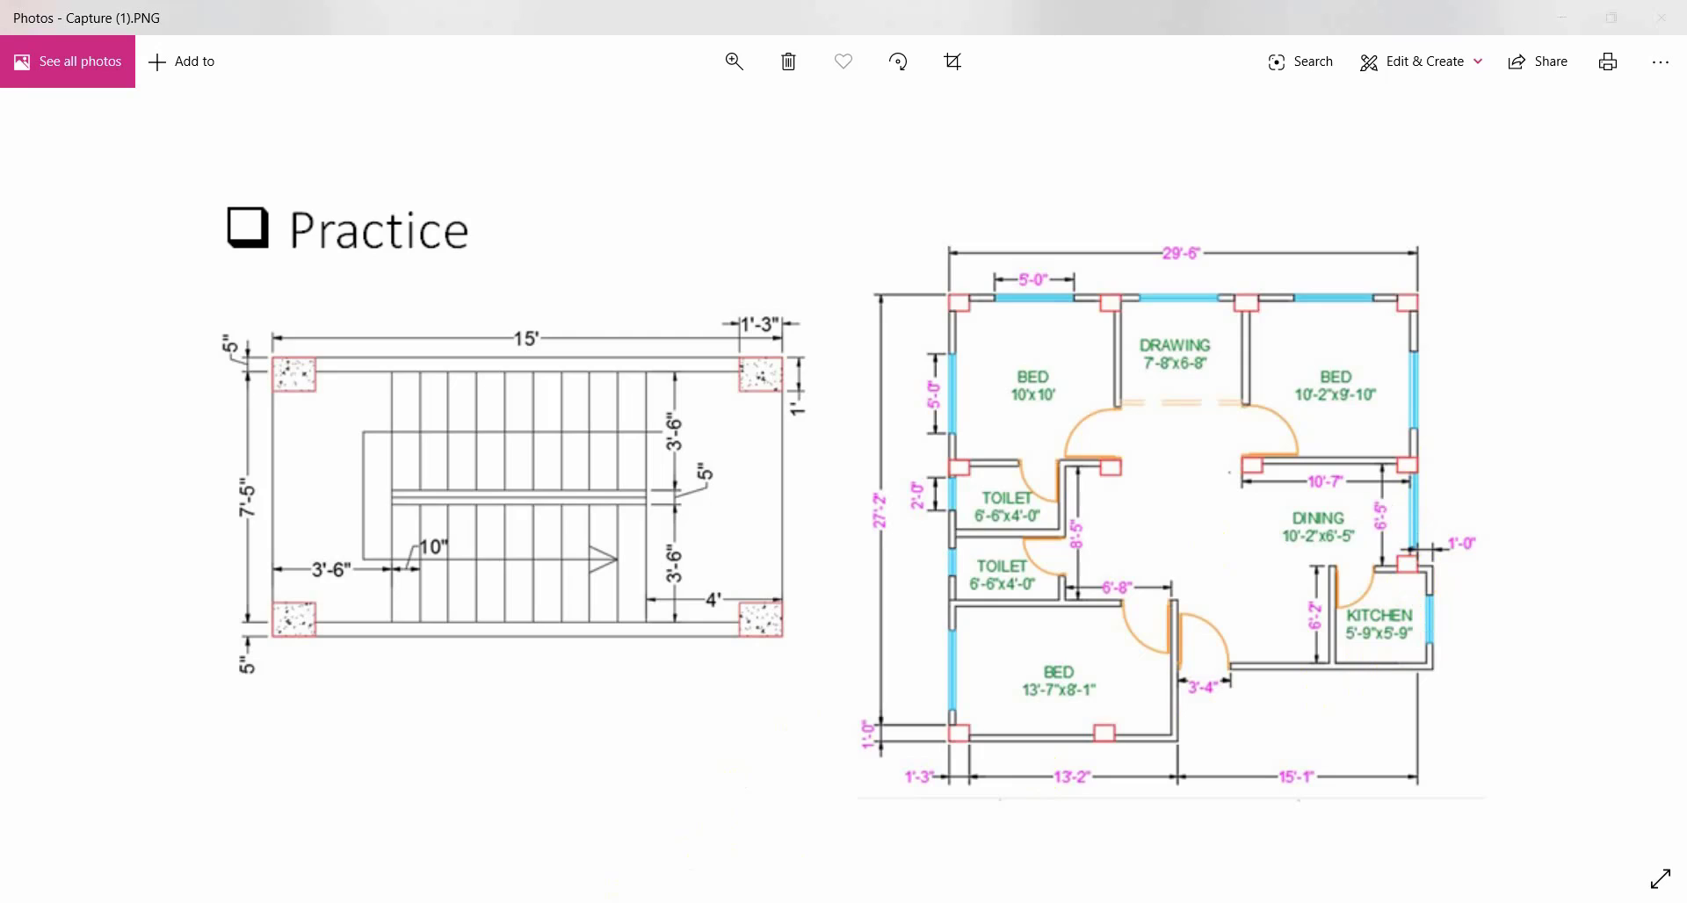
key("alt+Tab")
scroll(941, 433, "up", 4)
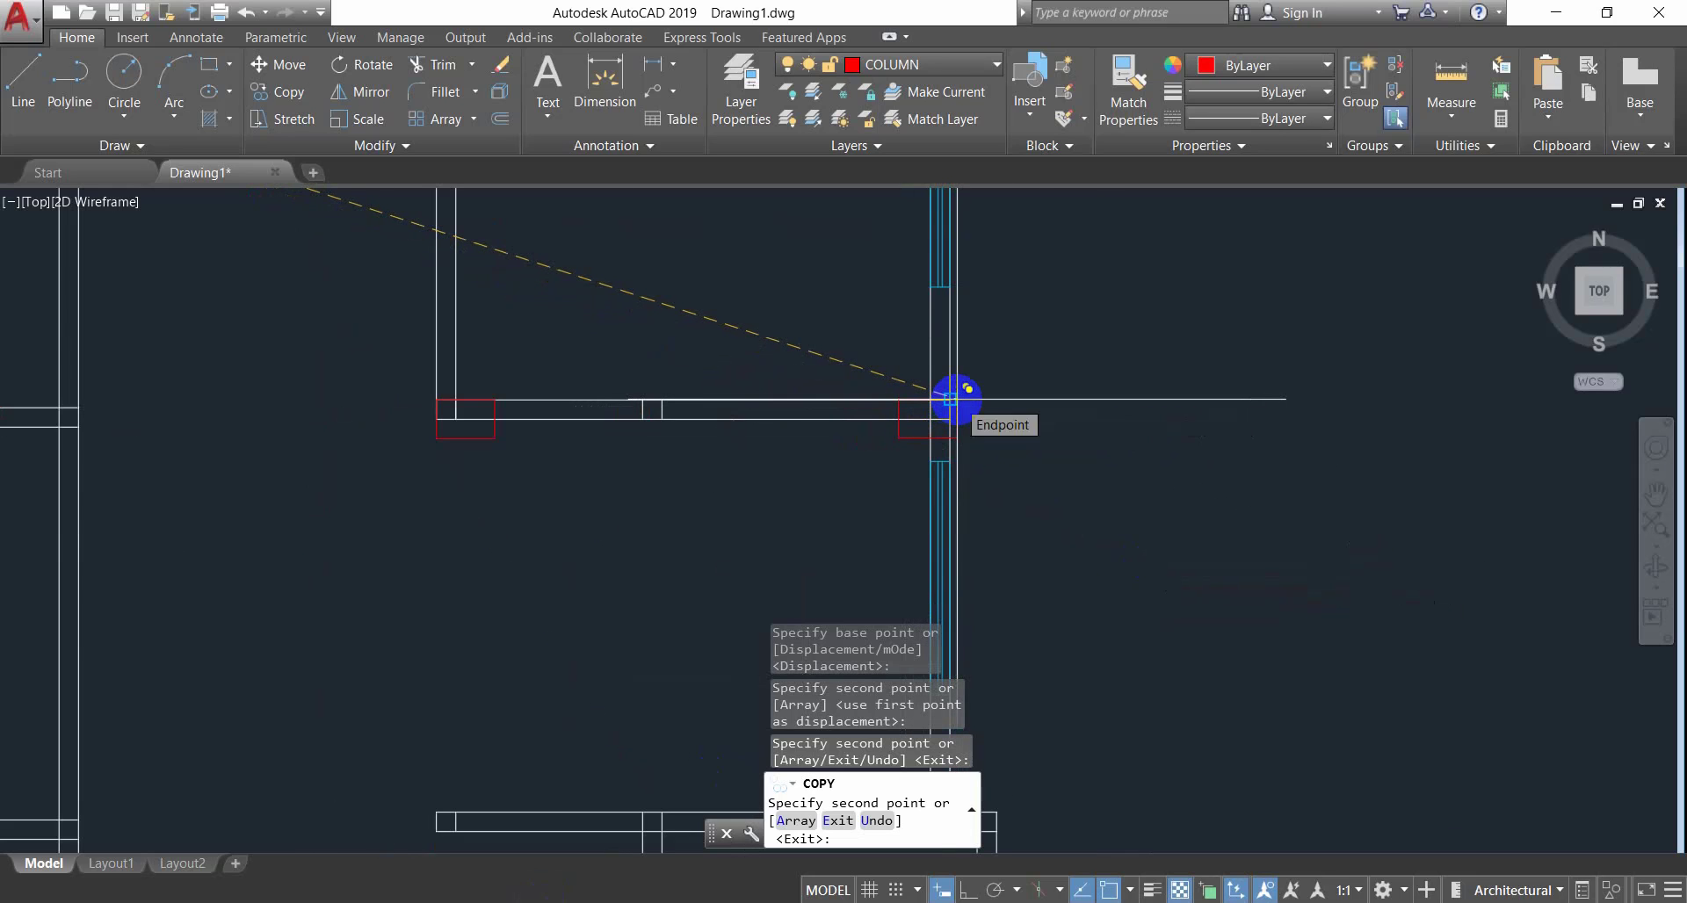
left_click(948, 400)
End the column copying and compare the kitchen and lower bedroom areas with the reference plan for missing columns.
scroll(746, 527, "down", 2)
middle_click_drag(753, 546, 772, 366)
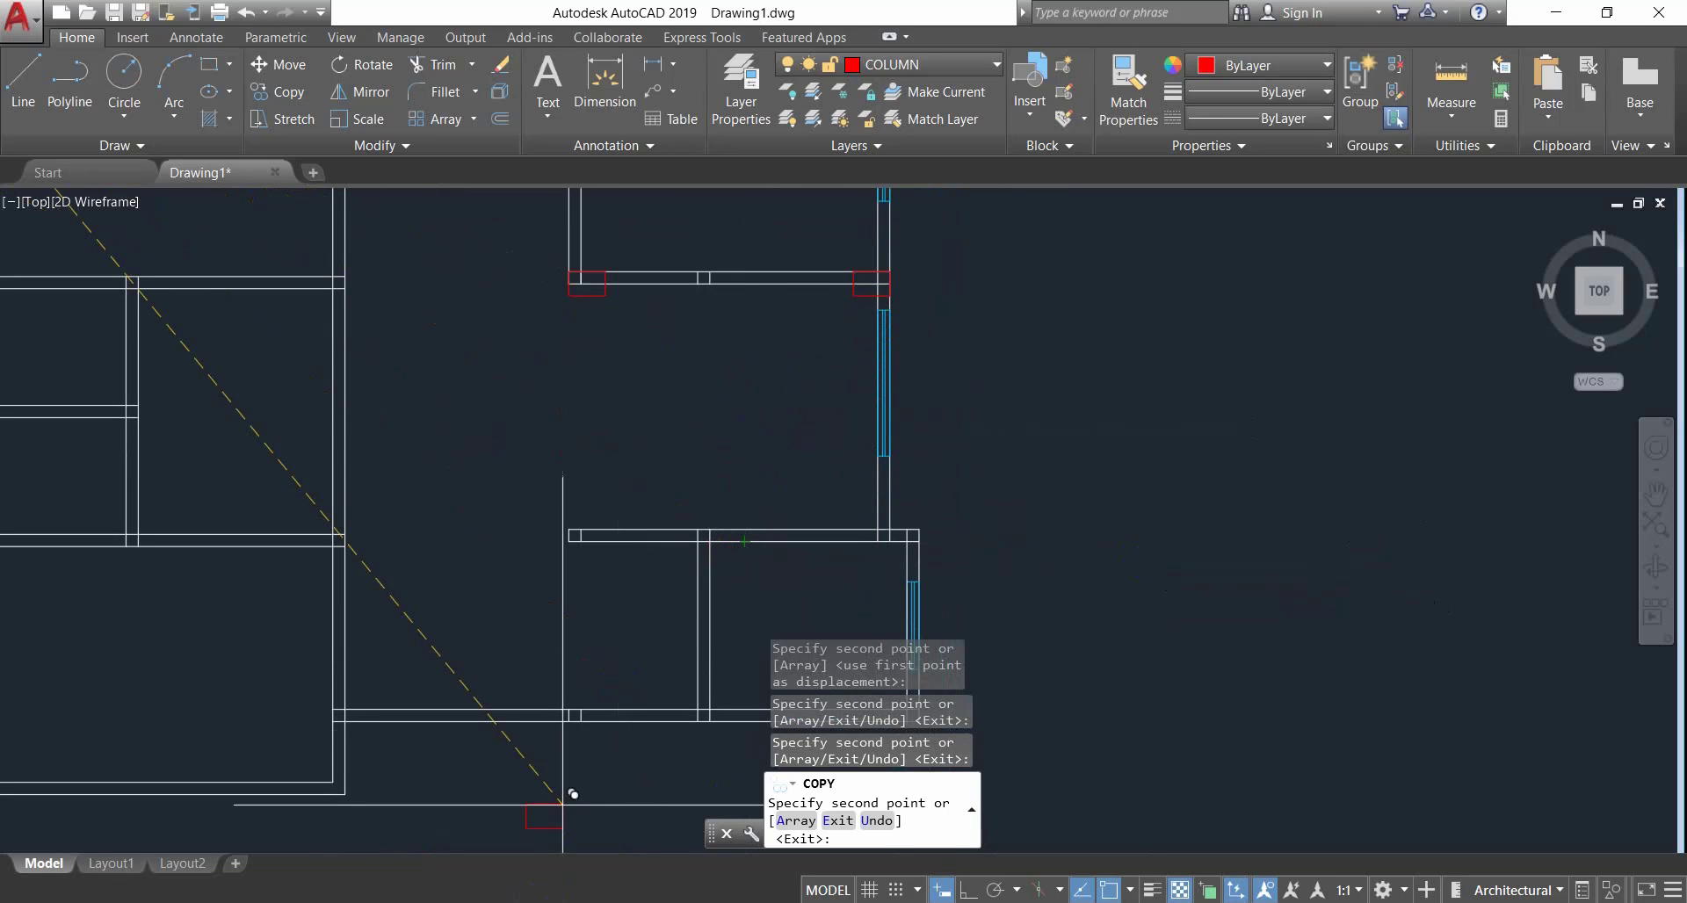
key("alt+Tab")
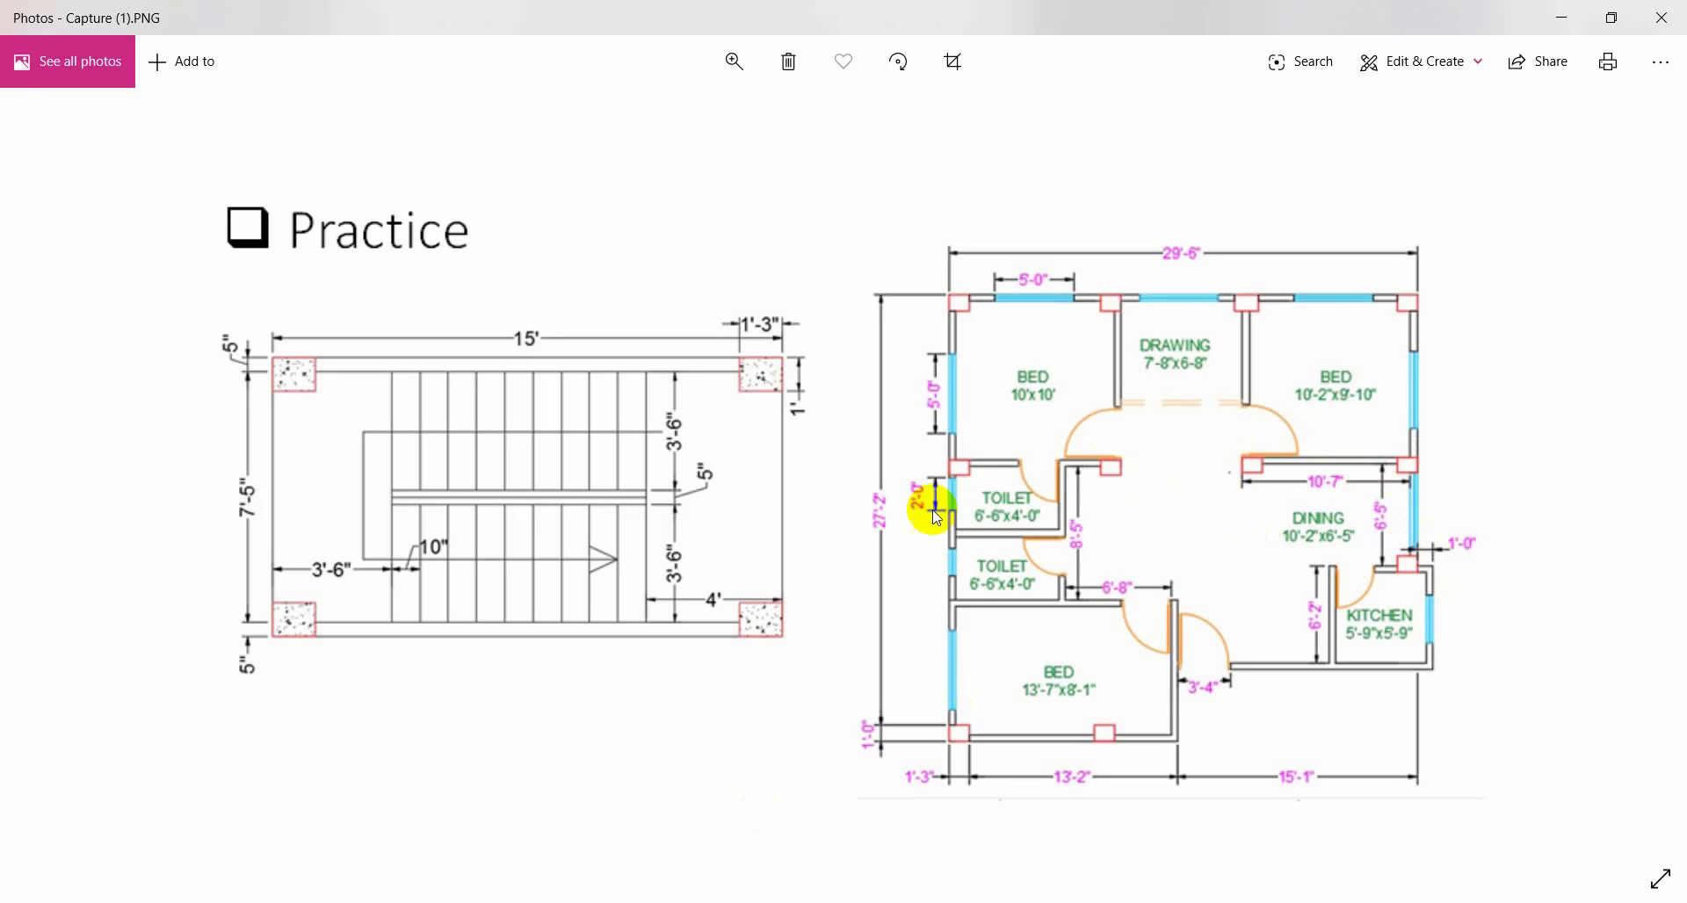
key("alt+Tab")
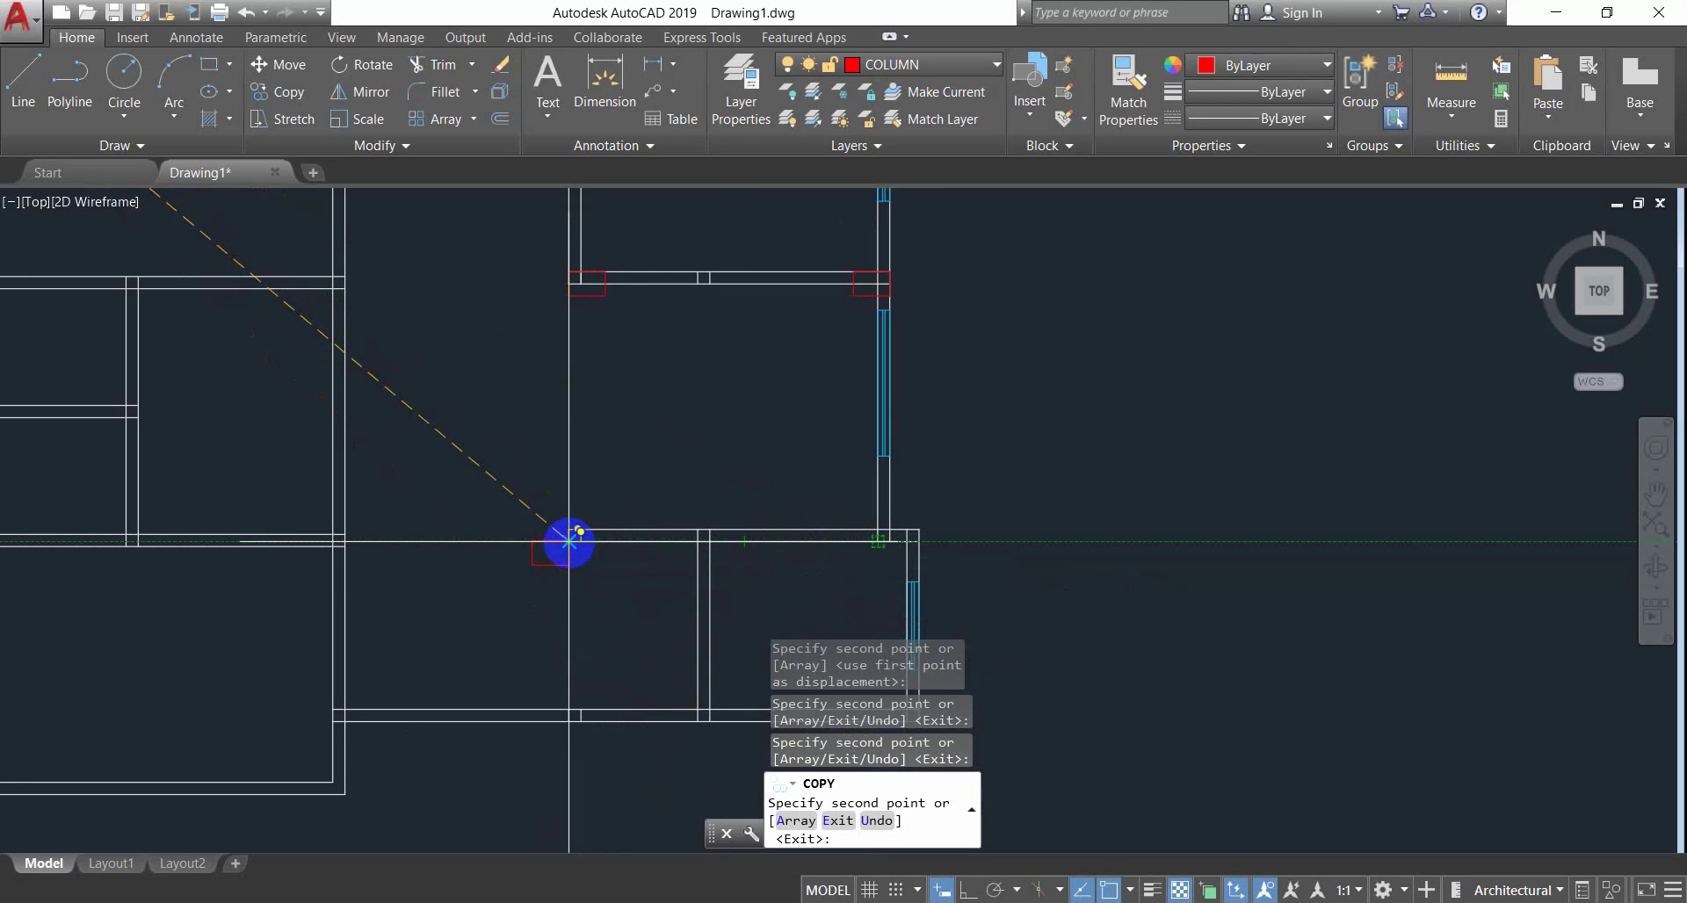
key("Escape")
scroll(569, 541, "down", 6)
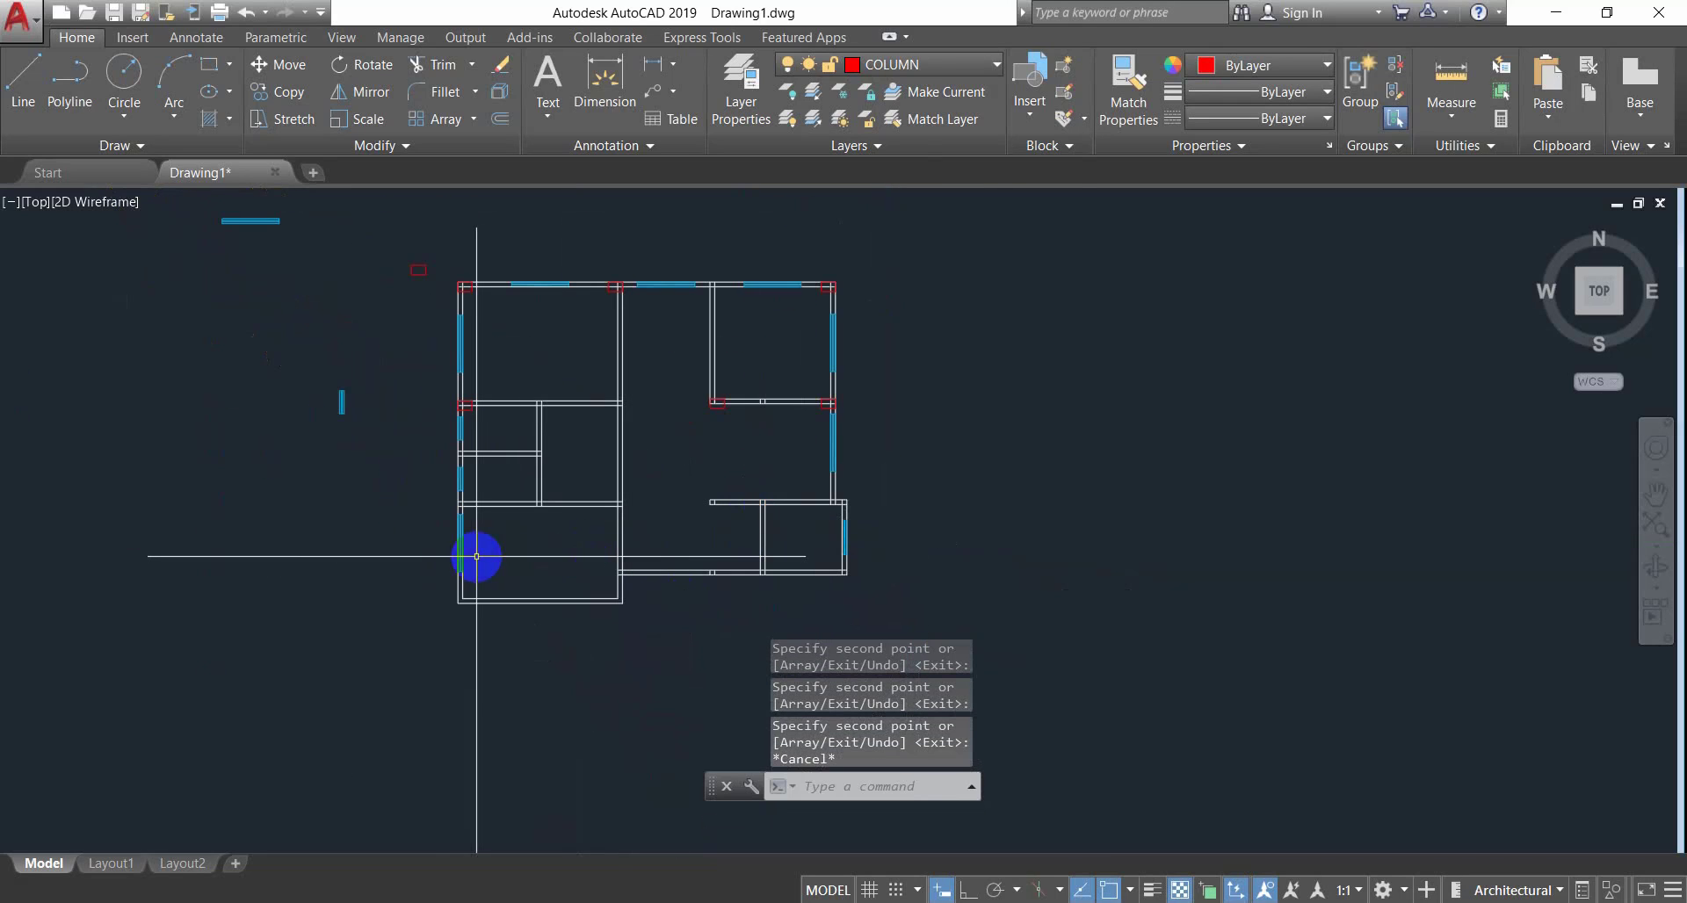
left_click(468, 902)
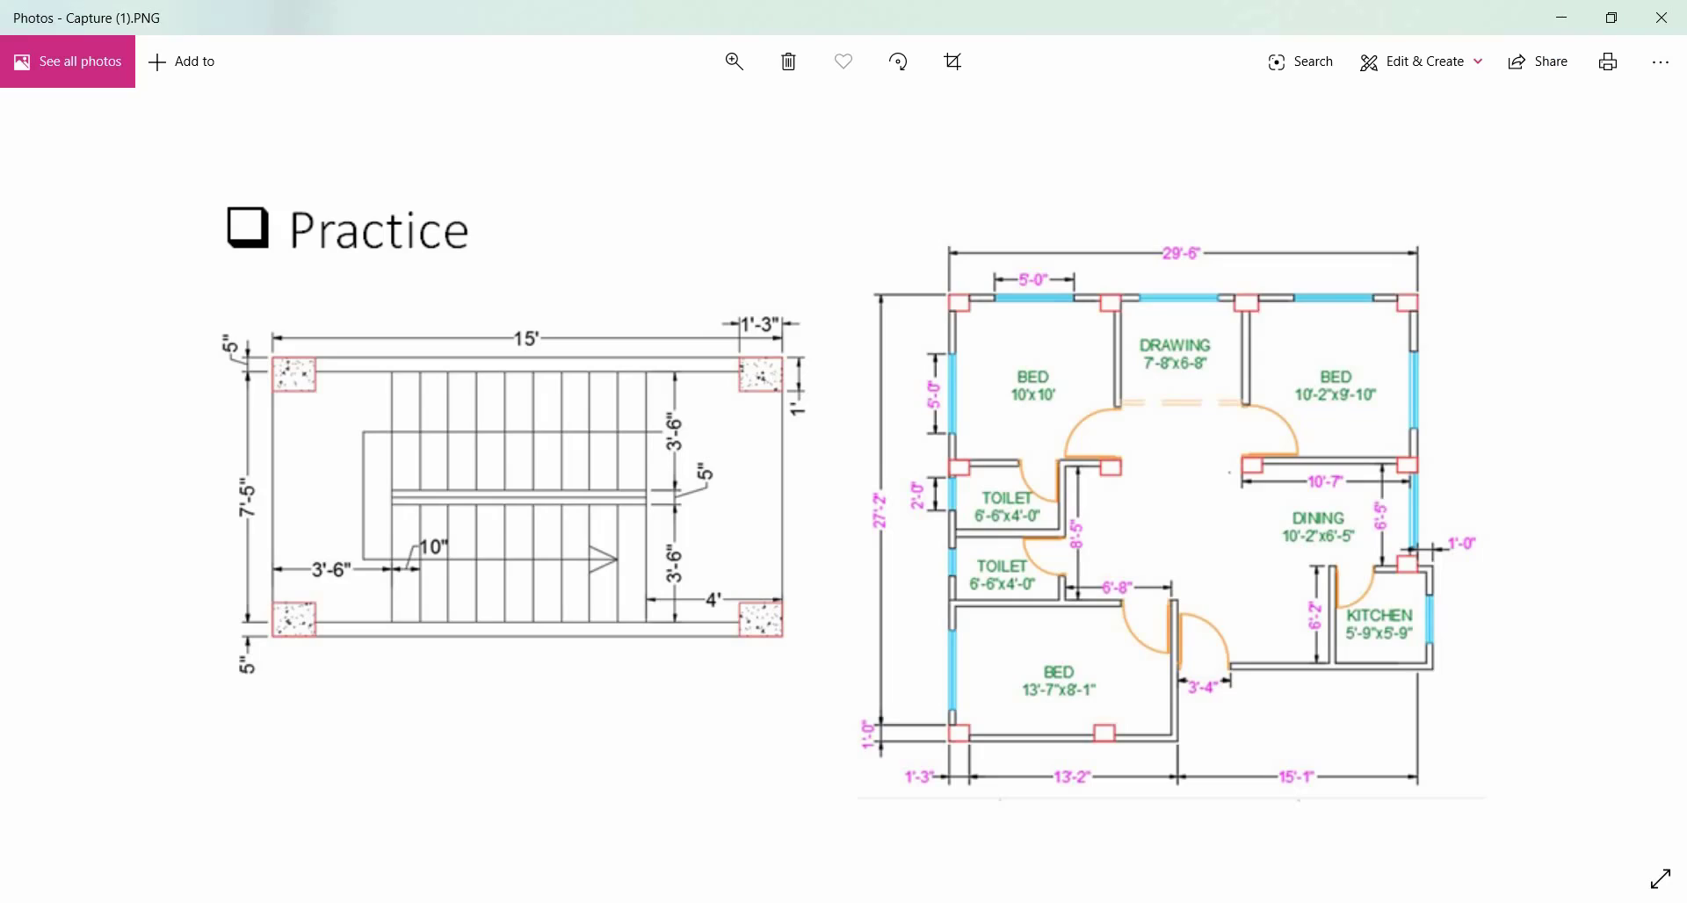
left_click(467, 902)
left_click(467, 902)
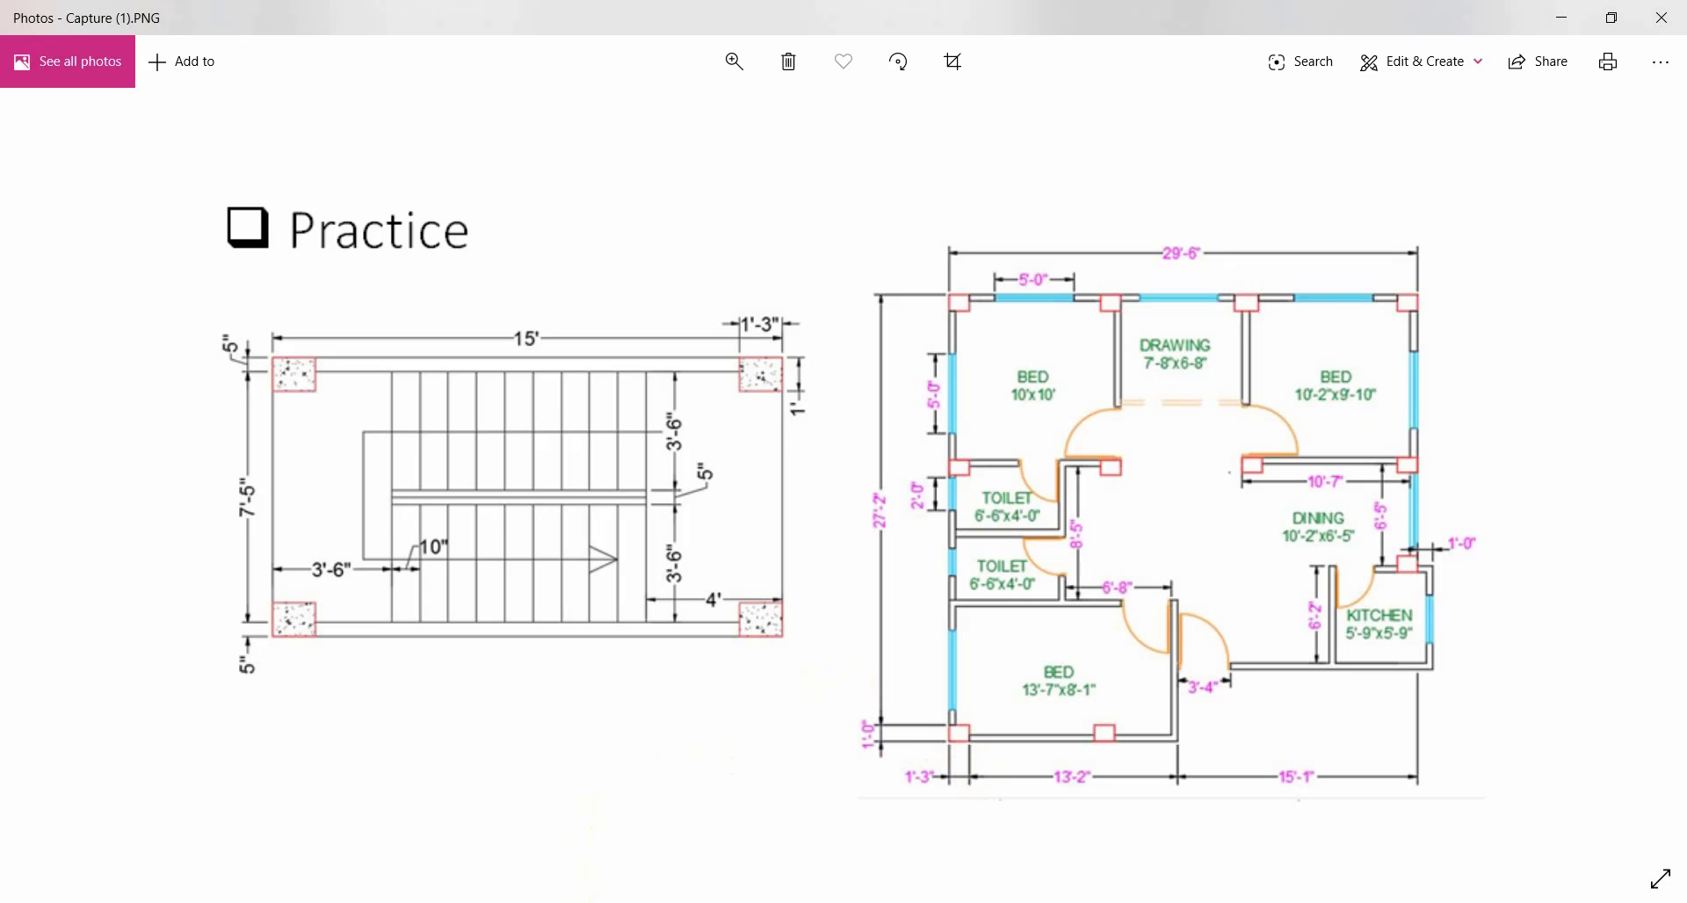
left_click(467, 902)
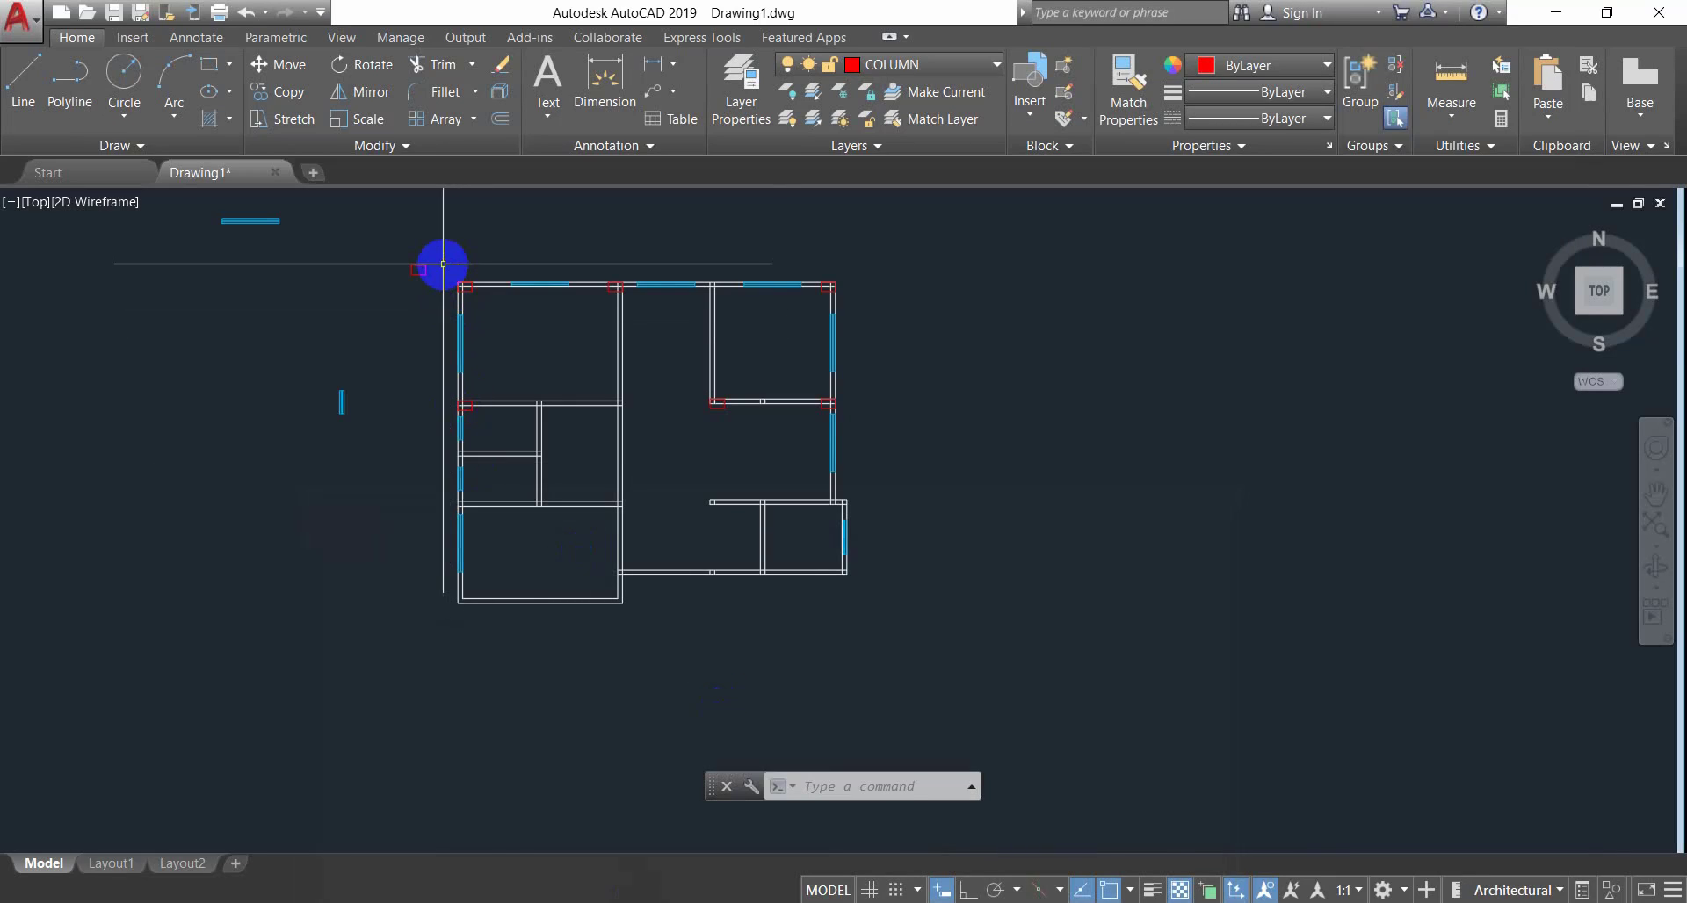
Copy the loose column by its lower-left corner onto the lower bedroom's lower-left outer wall corner.
scroll(443, 263, "up", 5)
left_click(430, 261)
left_click(135, 464)
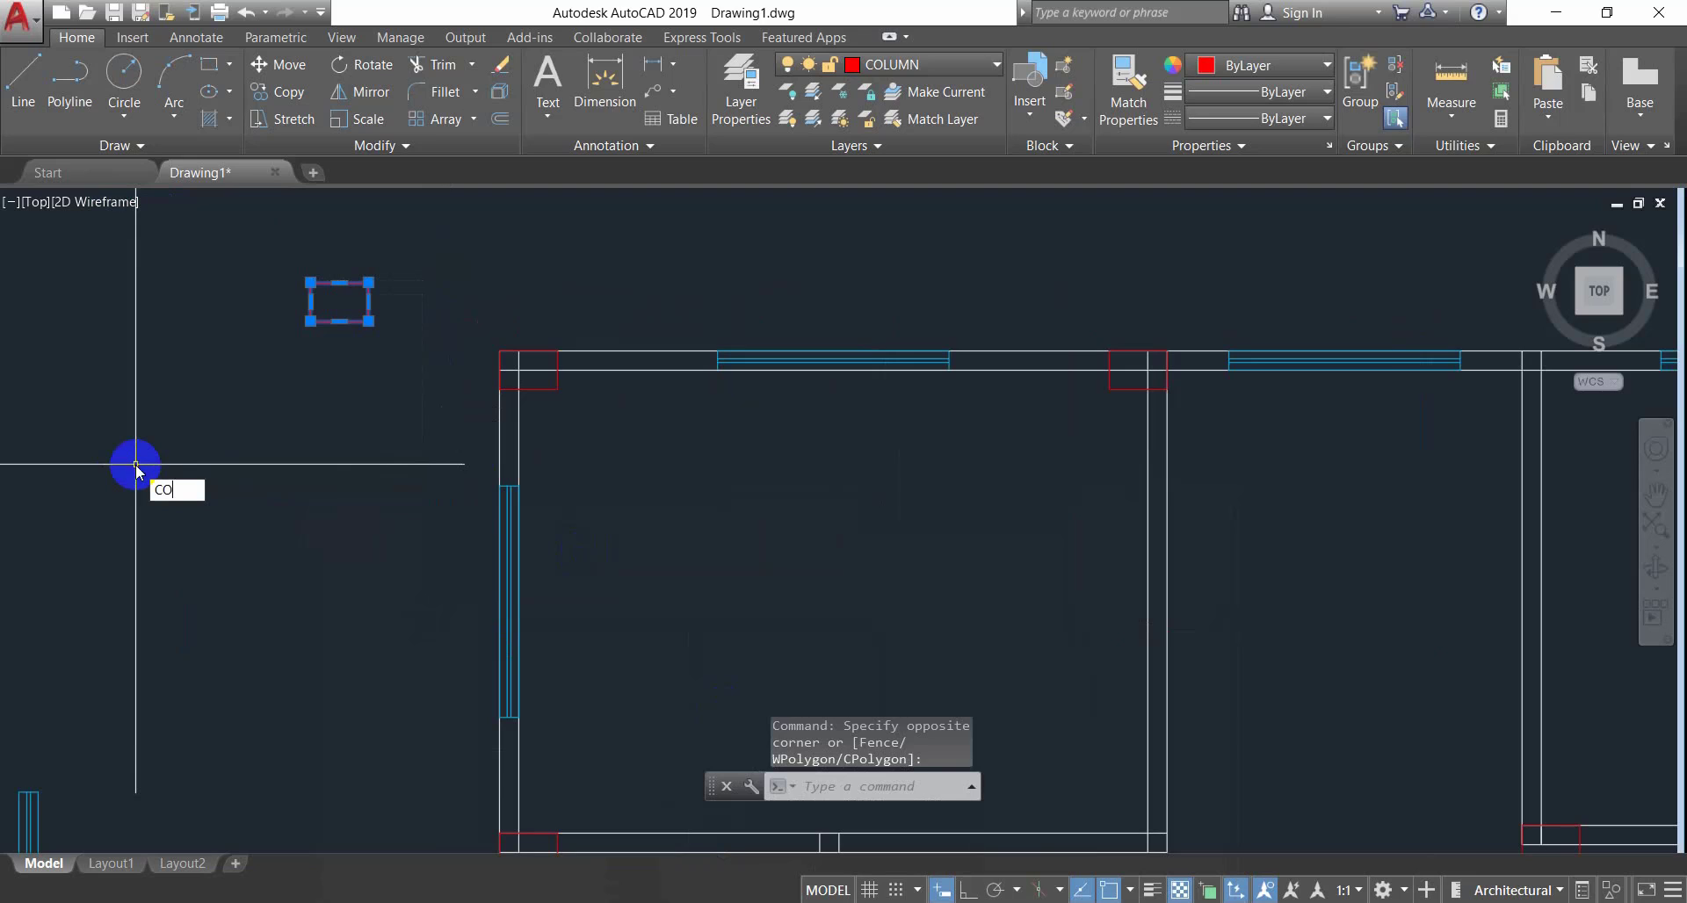
key("Return")
left_click(309, 320)
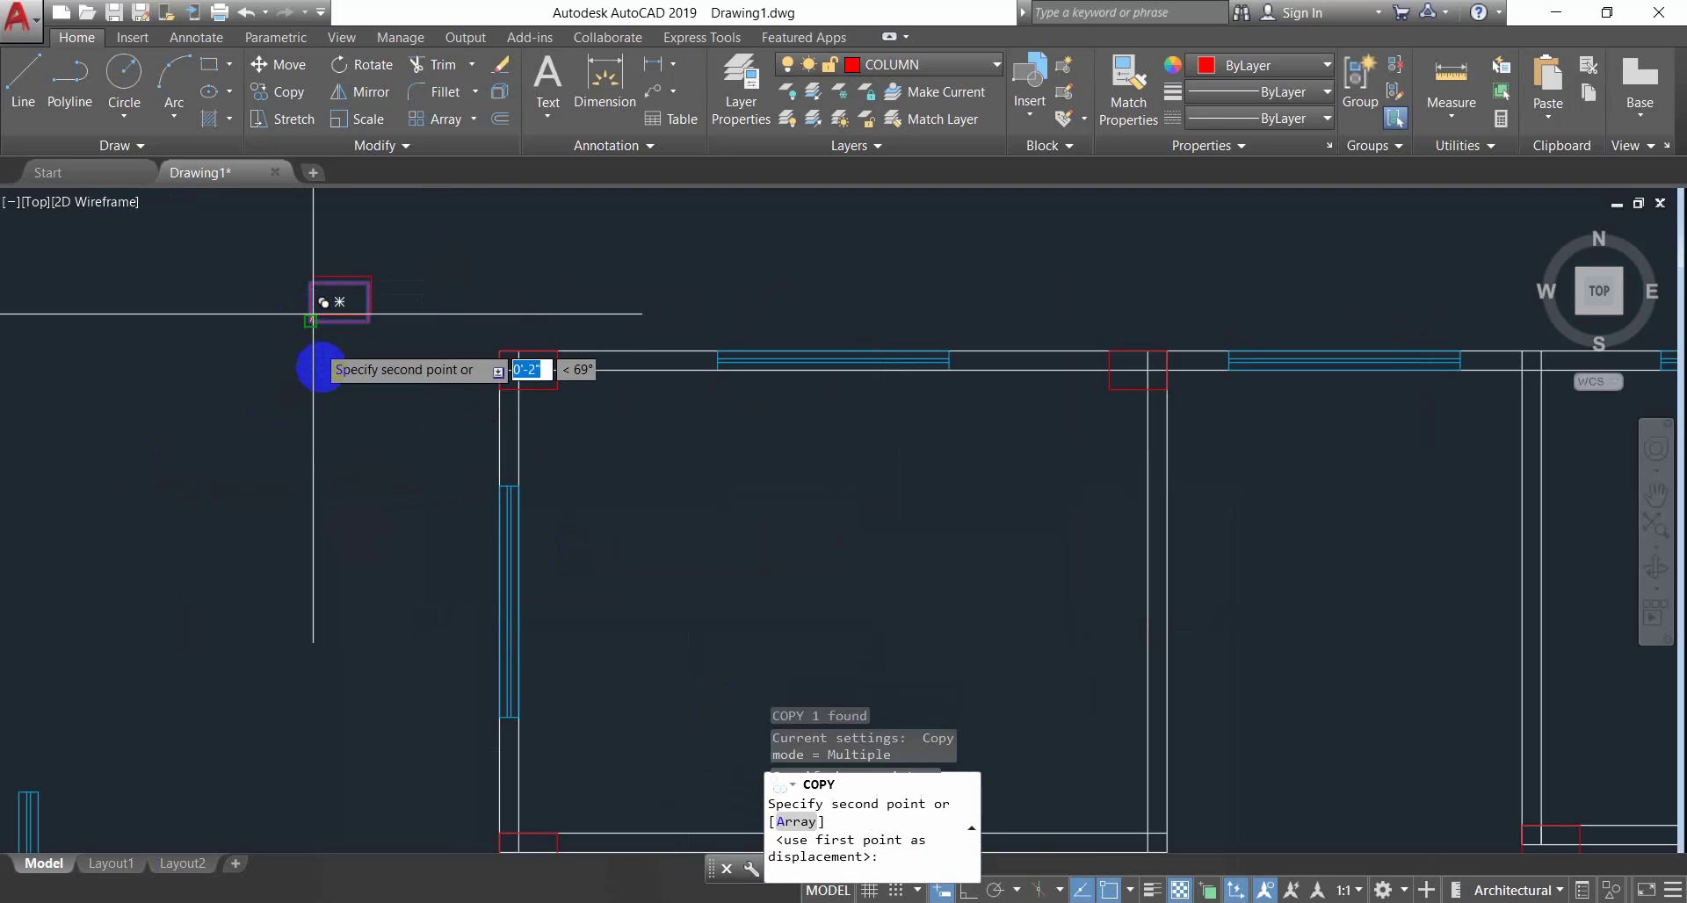
scroll(464, 532, "down", 4)
middle_click_drag(464, 538, 466, 369)
middle_click_drag(477, 580, 488, 419)
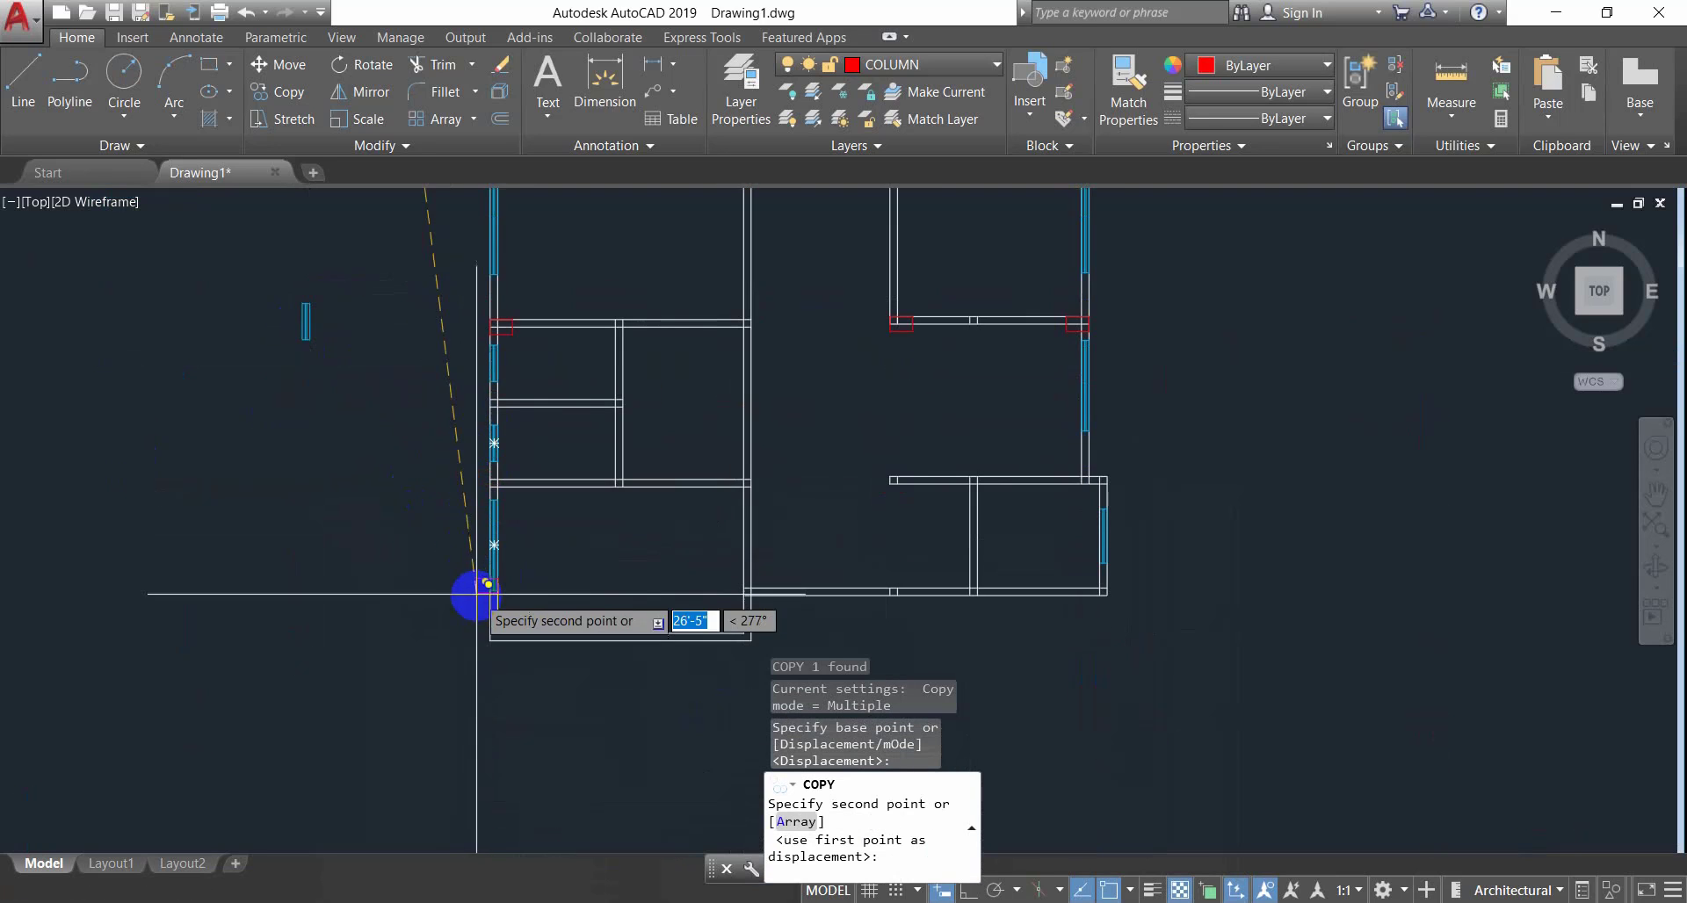
scroll(485, 582, "up", 3)
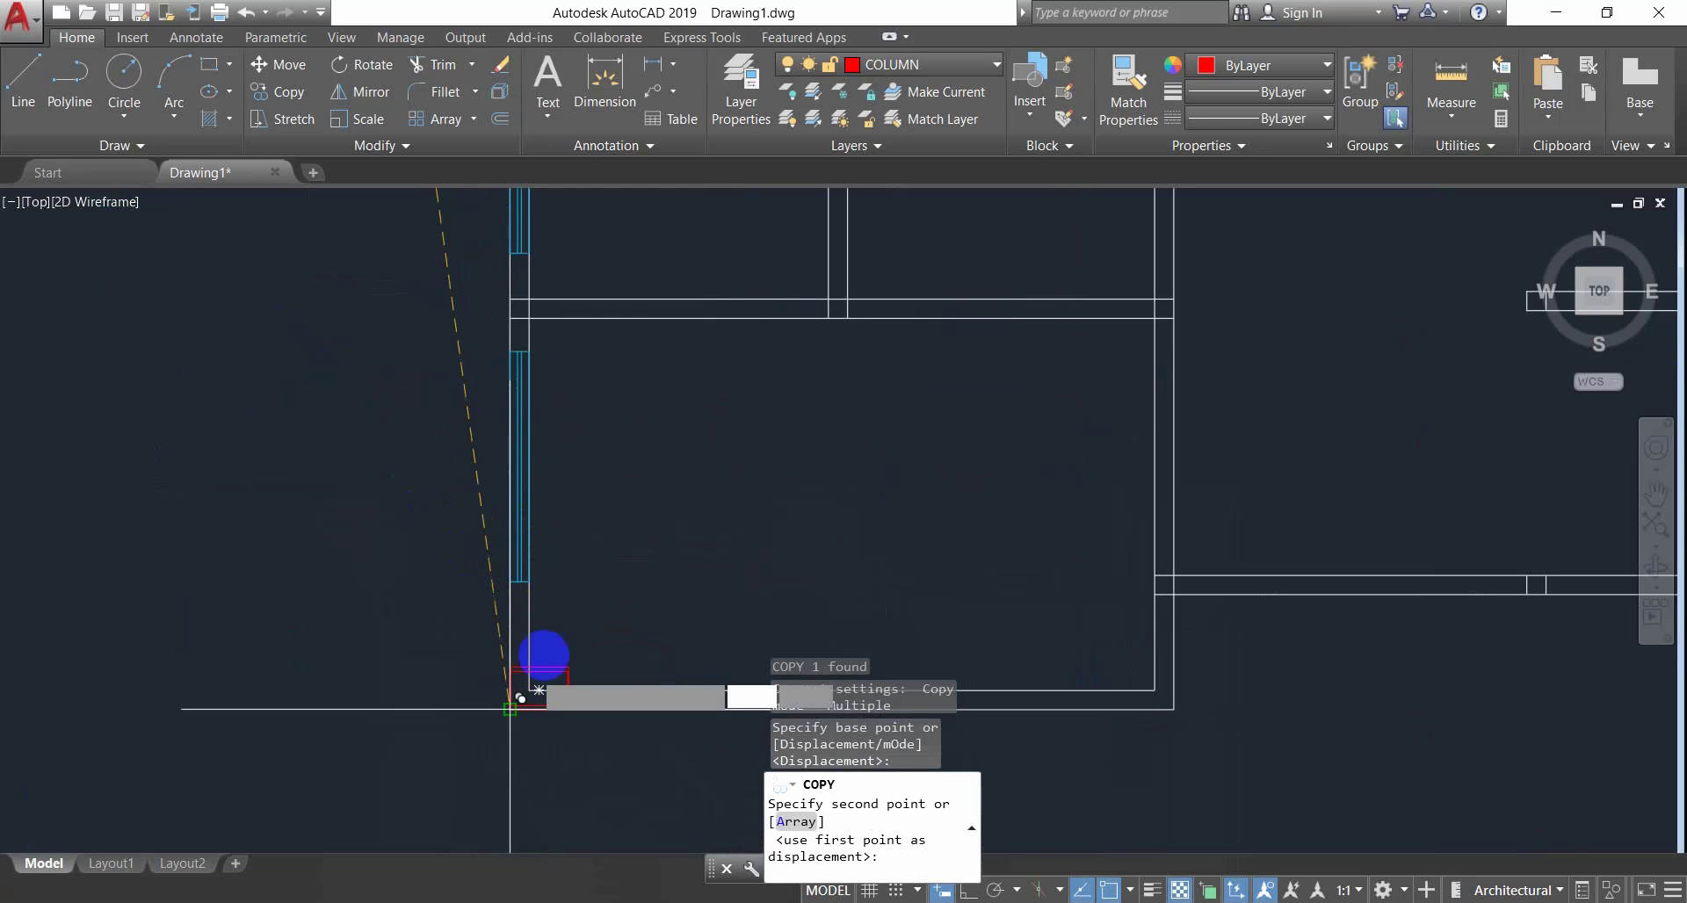
left_click(509, 708)
Compare the lower bedroom's columns with the reference plan and end the column copying.
middle_click_drag(535, 434, 520, 483)
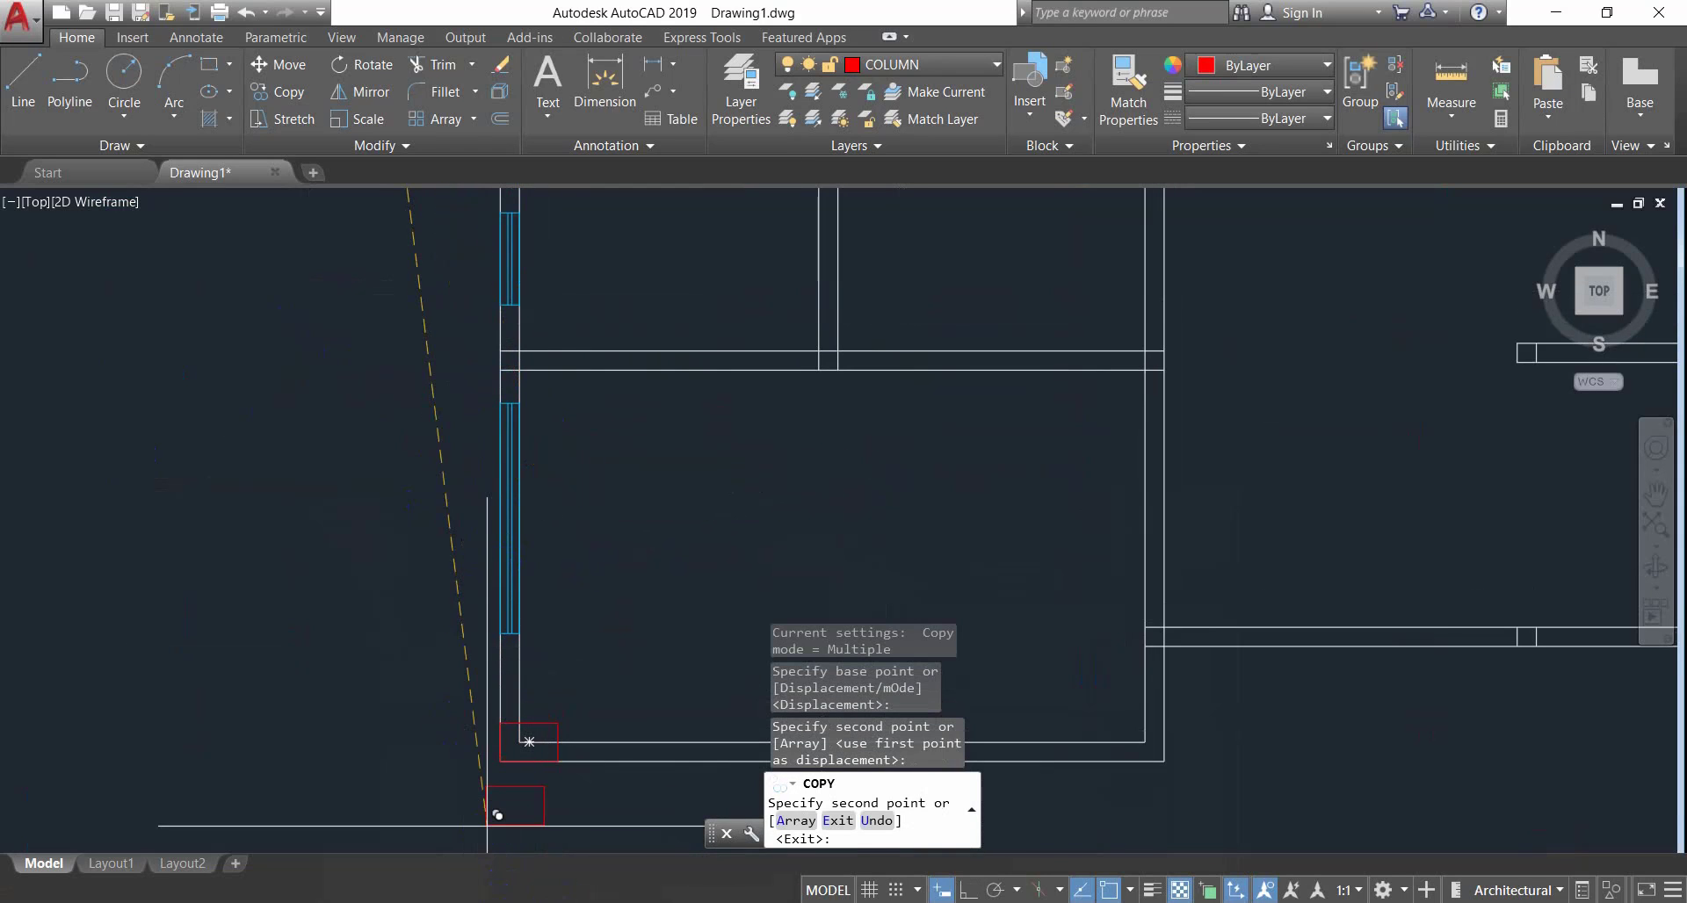
key("alt+Tab")
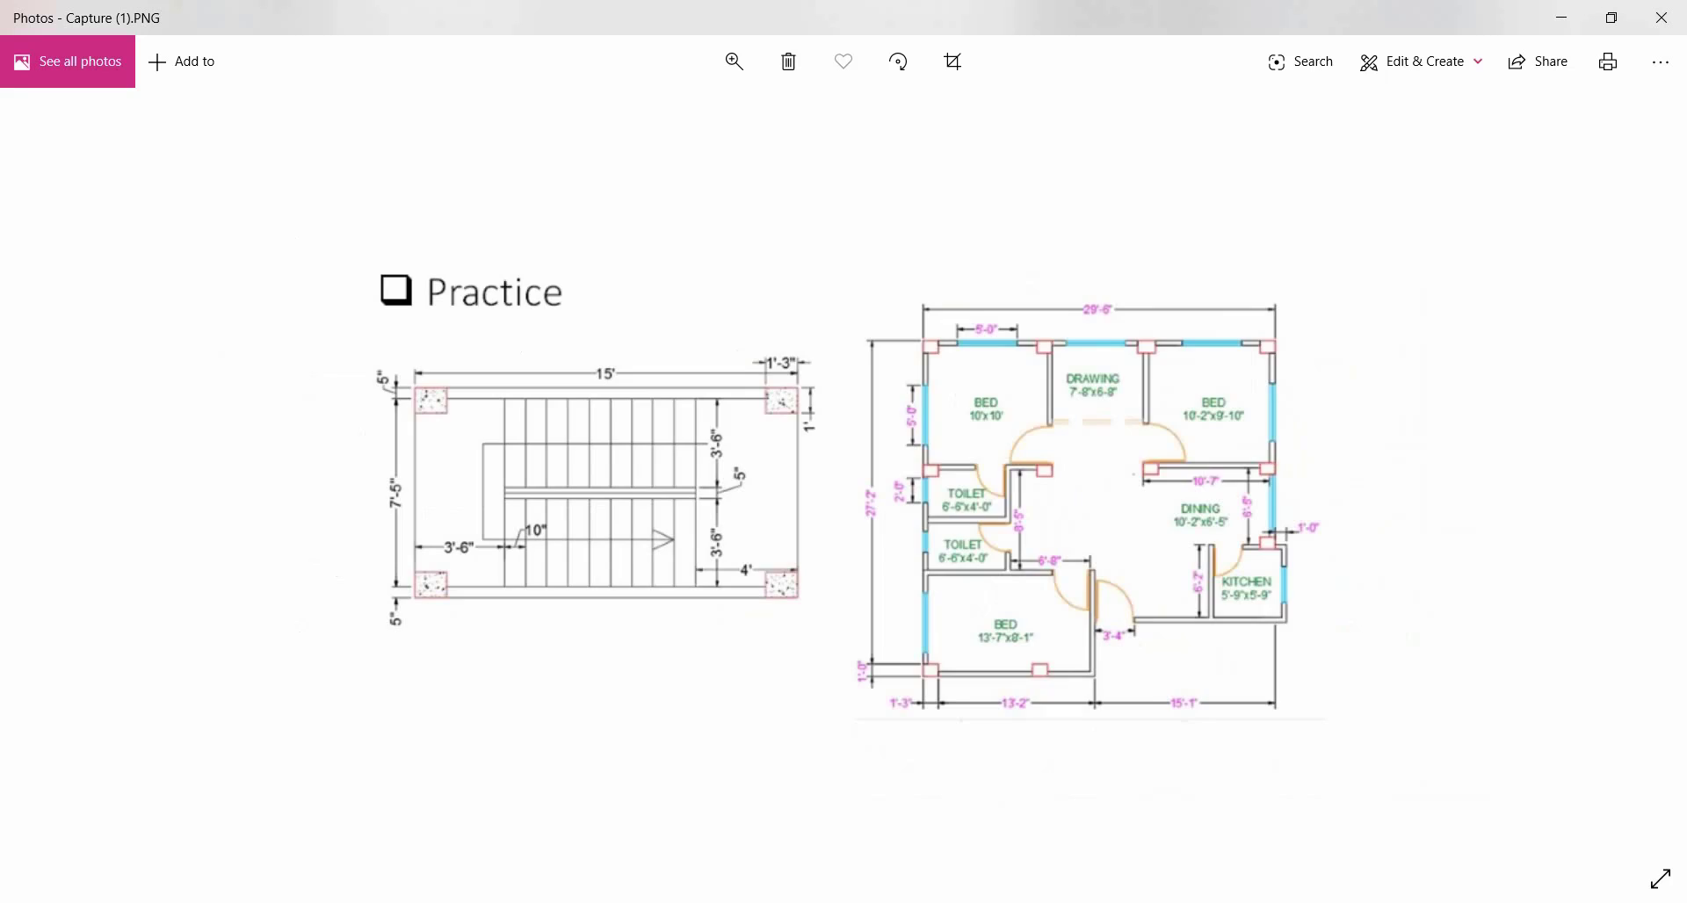
scroll(923, 760, "up", 3)
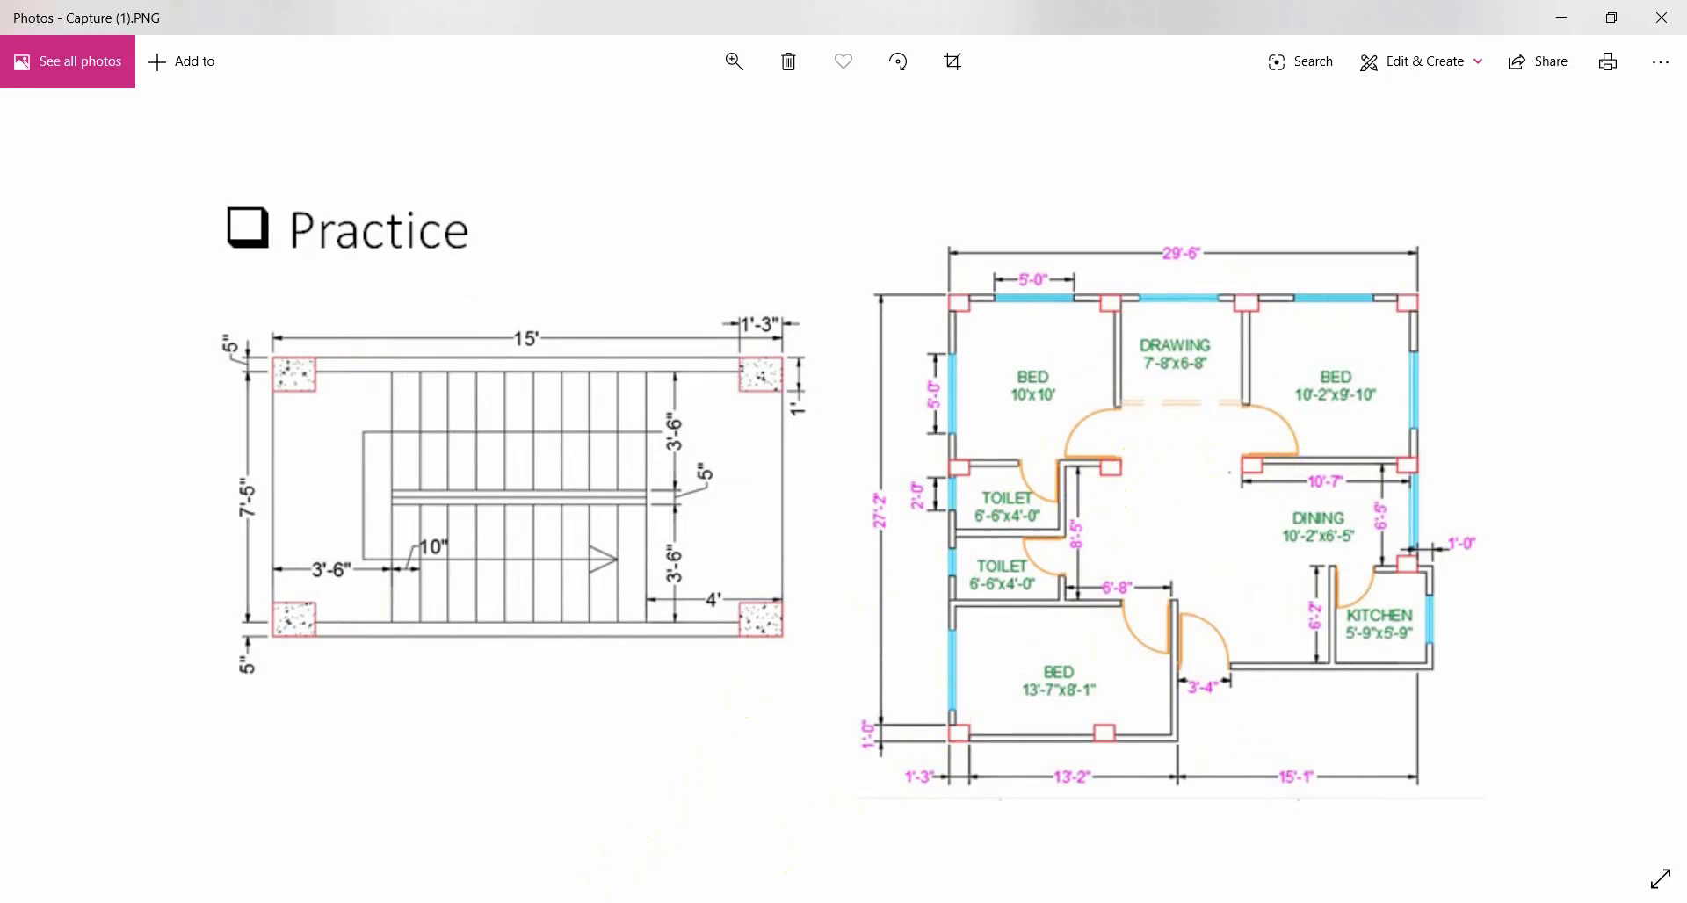
key("alt+Tab")
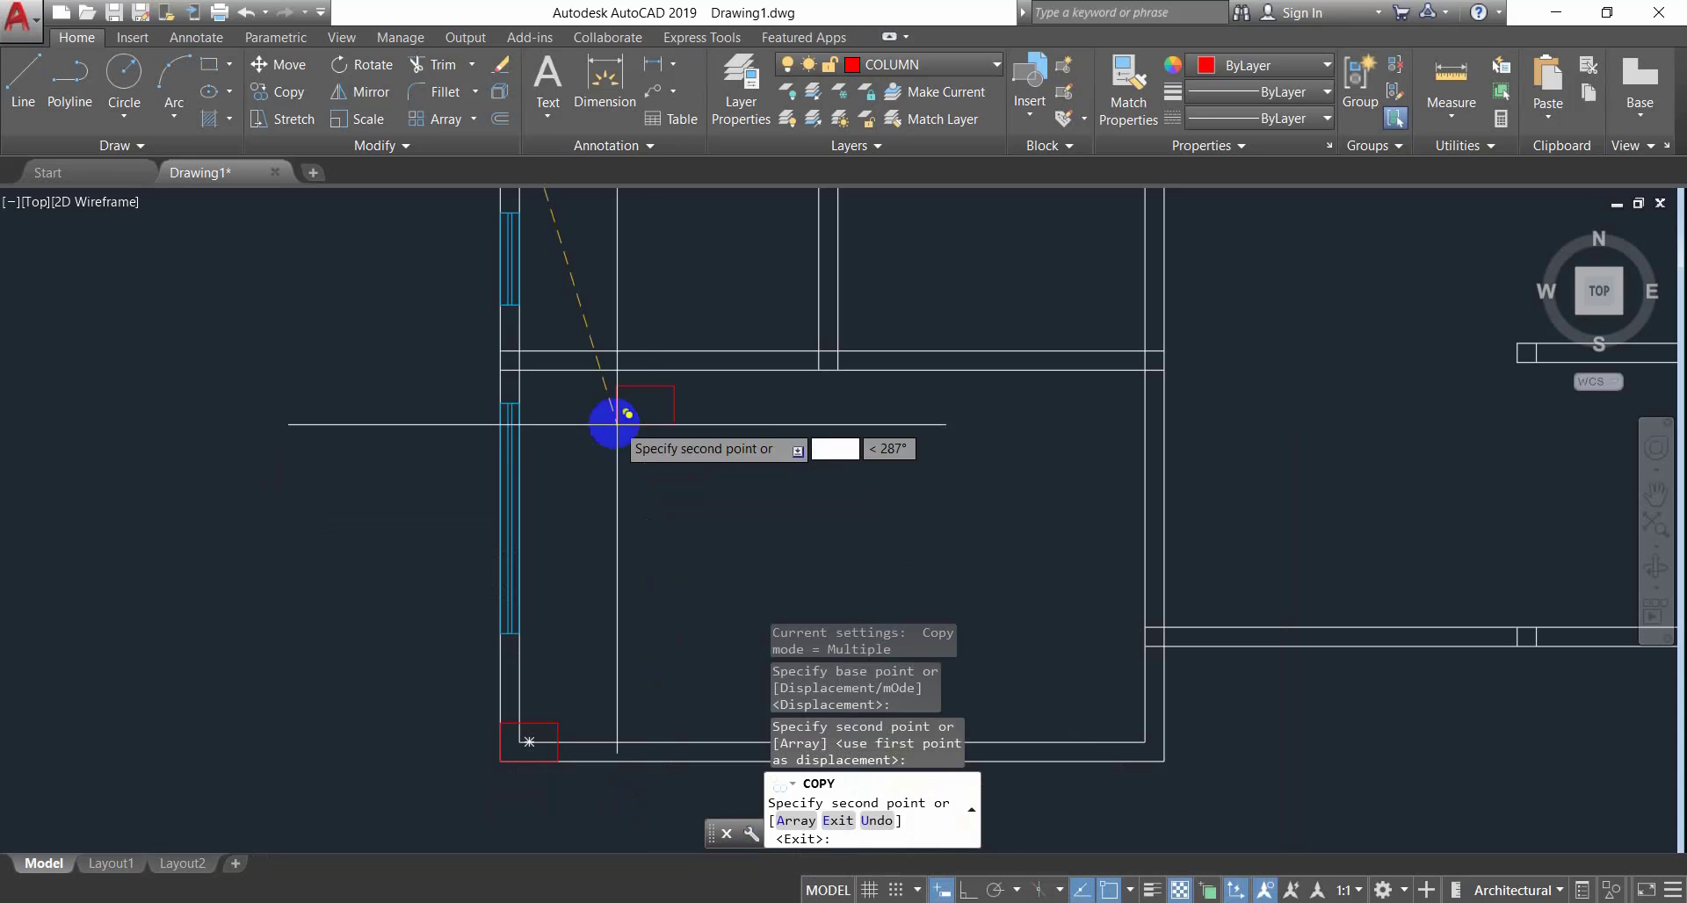
middle_click_drag(579, 403, 591, 470)
key("Escape")
key("Escape")
key("Escape")
Copy the loose column by its upper-left corner to the left end of the kitchen's upper wall, checking the reference plan.
scroll(320, 431, "down", 2)
middle_click_drag(322, 434, 403, 675)
middle_click_drag(503, 310, 498, 629)
left_click(487, 369)
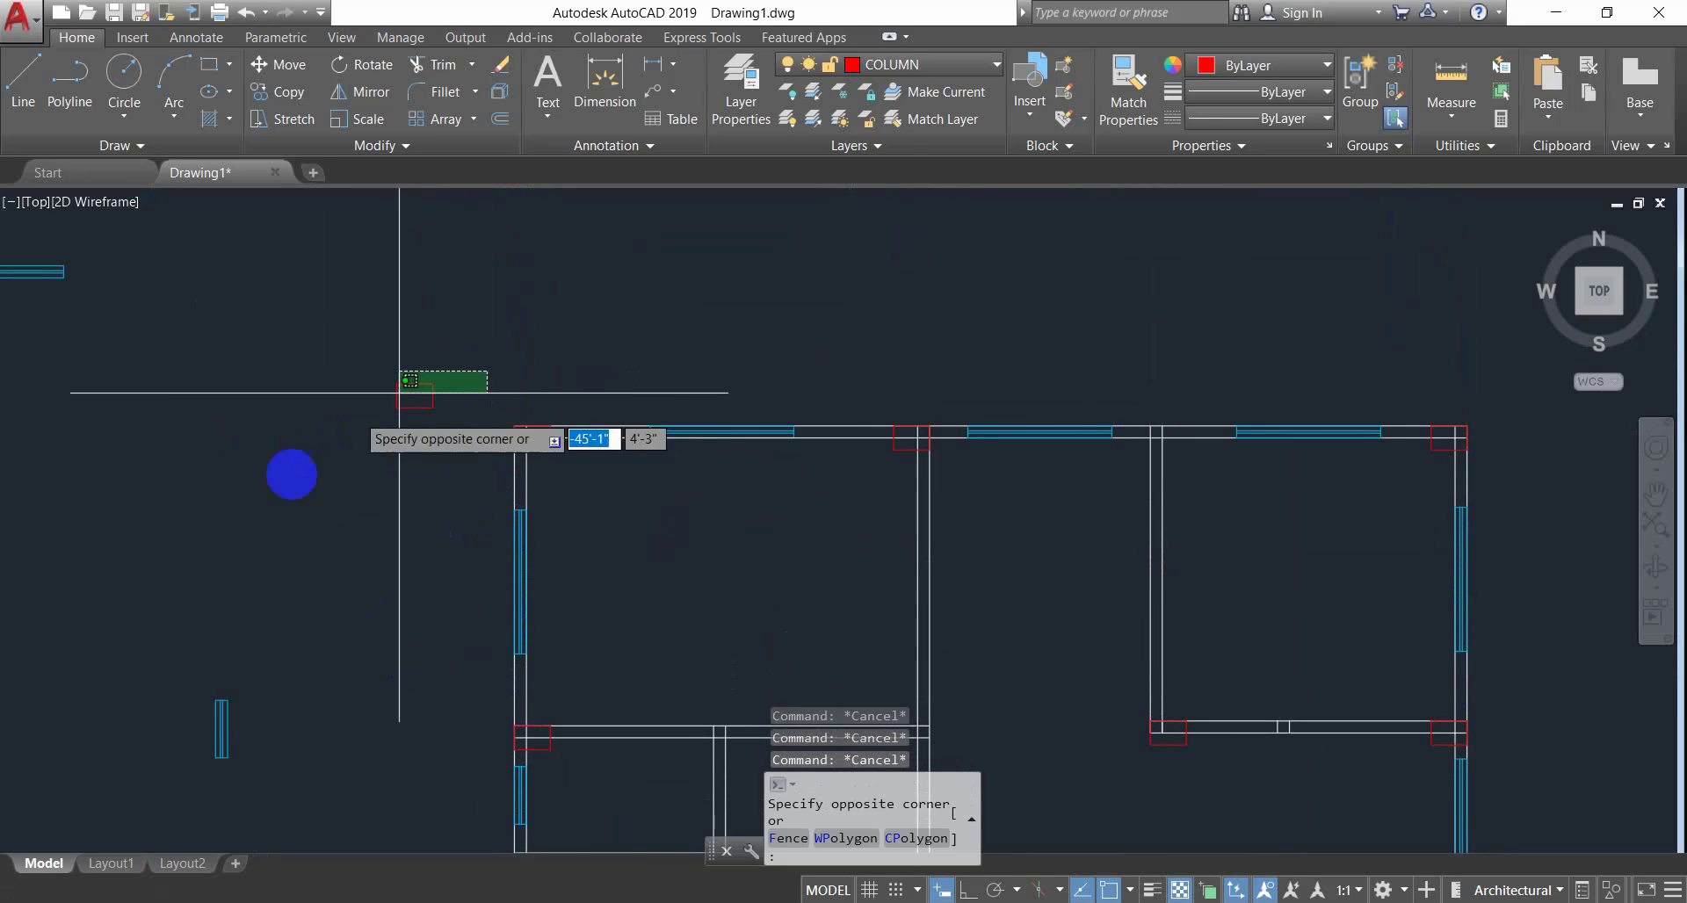
left_click(285, 493)
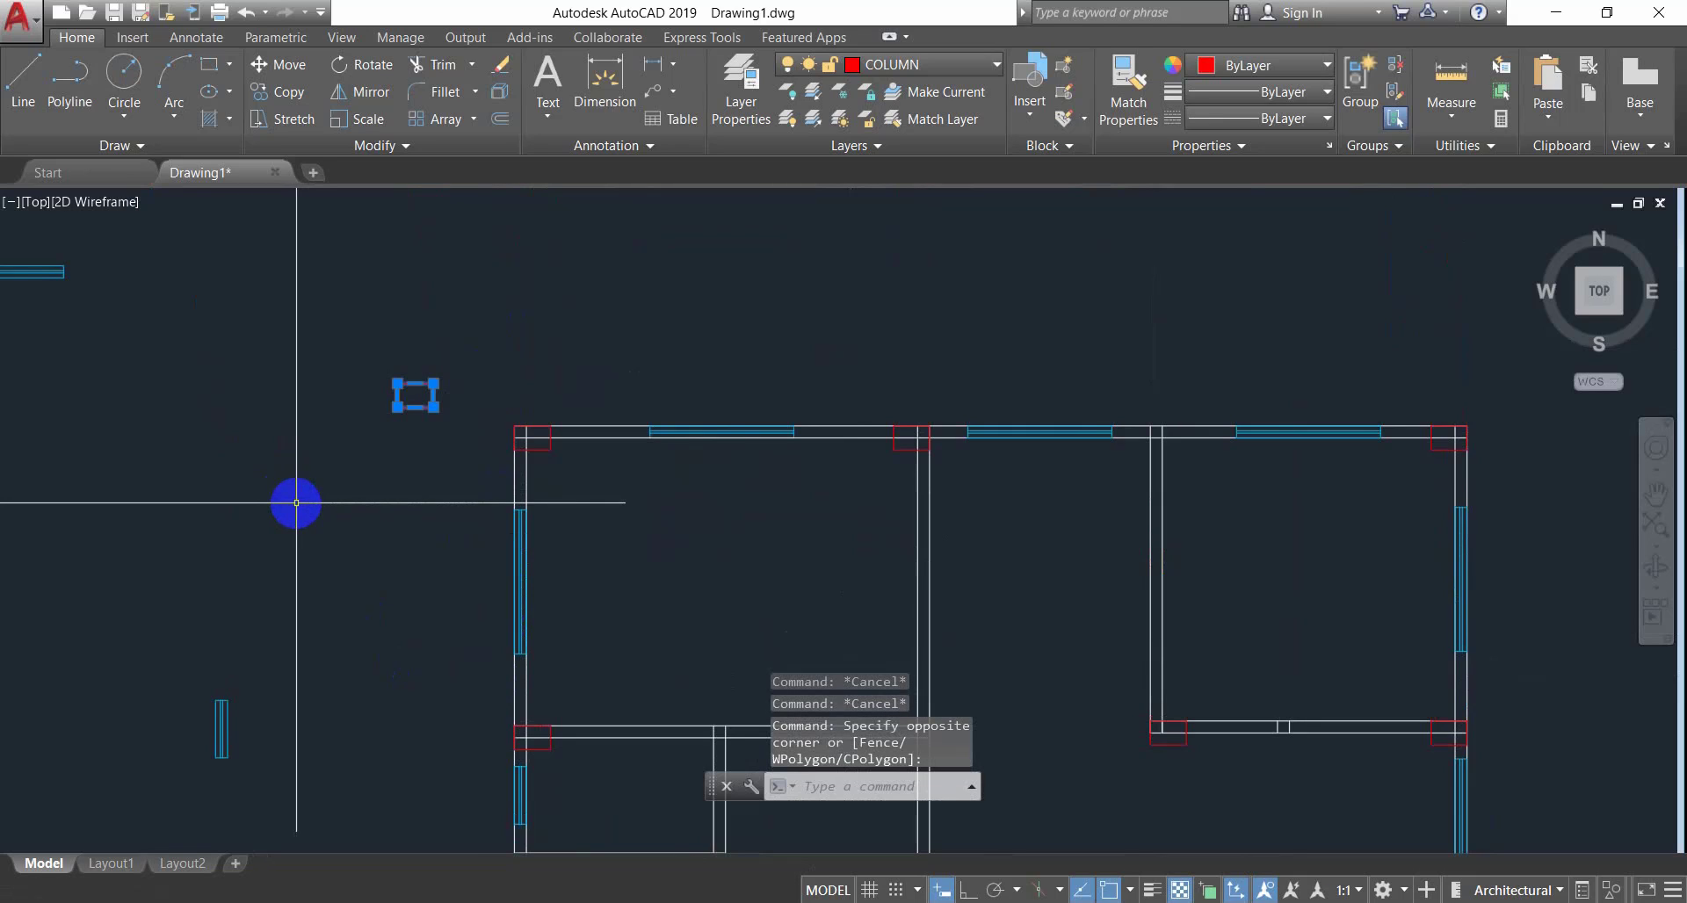
type("O")
key("Return")
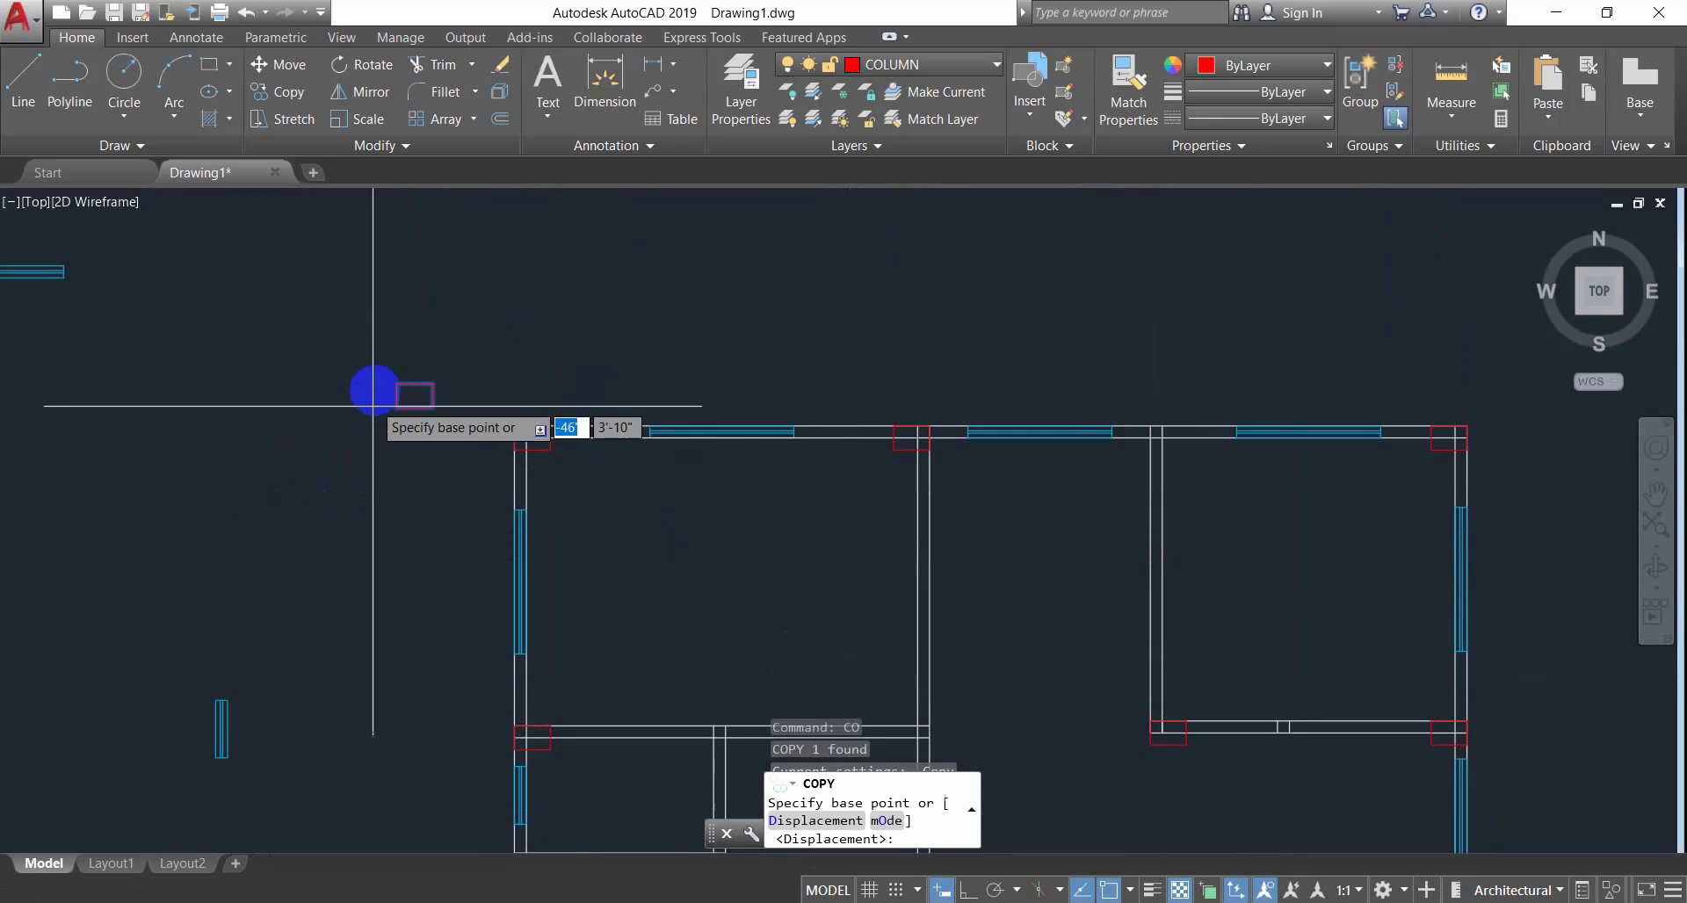
left_click(394, 379)
scroll(508, 565, "down", 4)
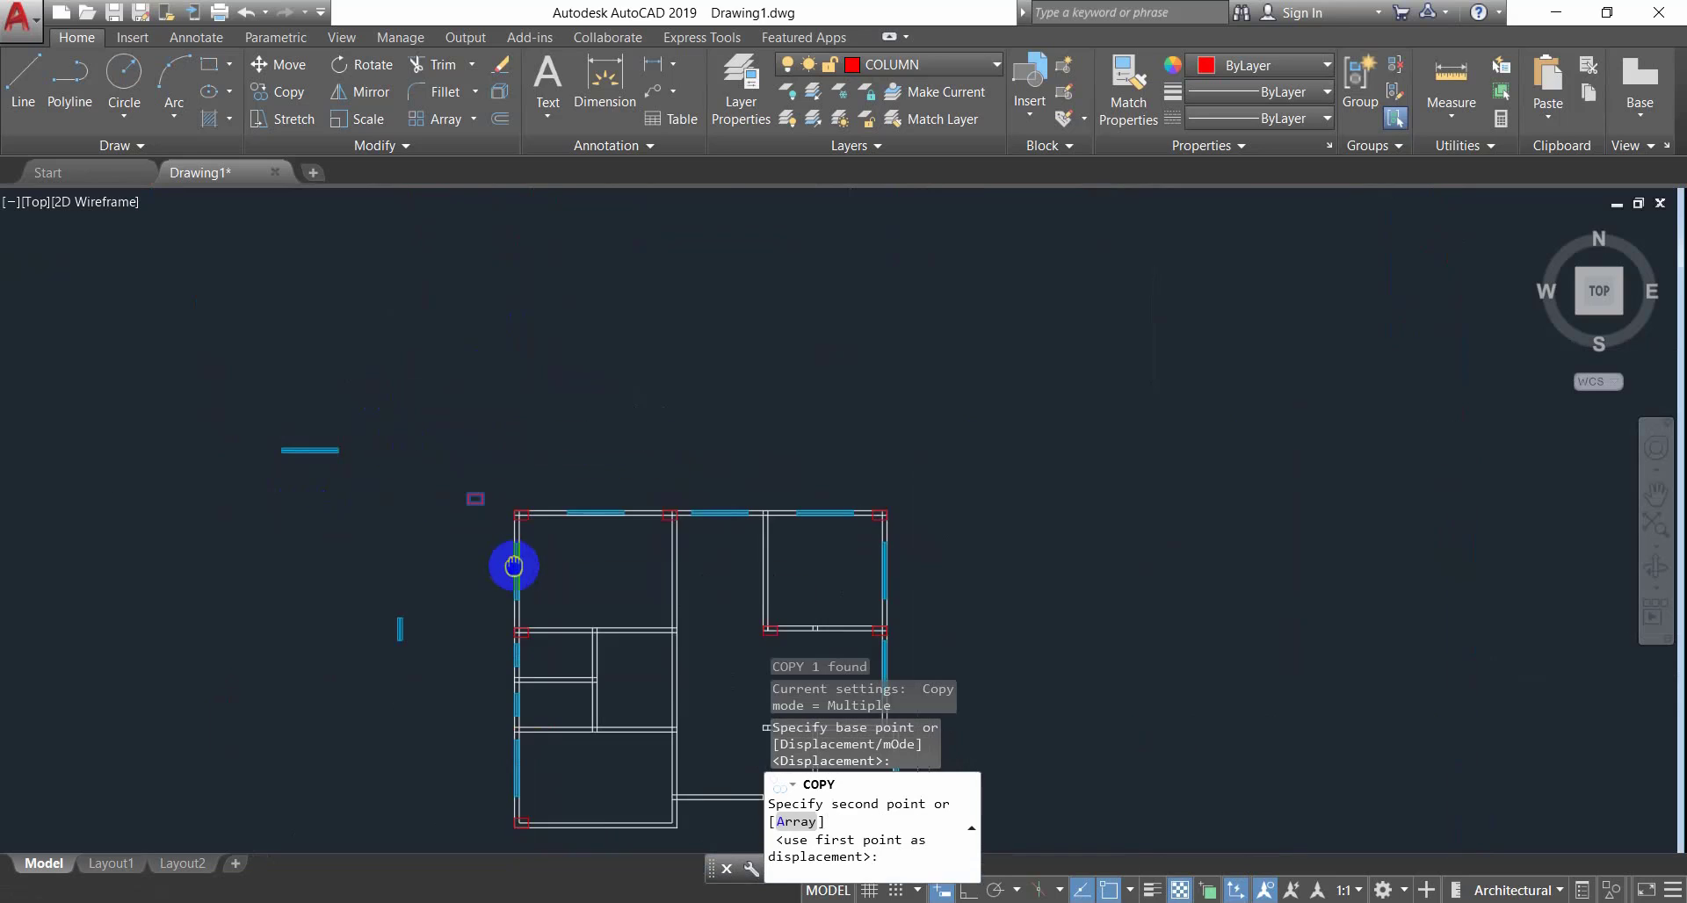
middle_click_drag(509, 565, 510, 371)
scroll(549, 545, "up", 5)
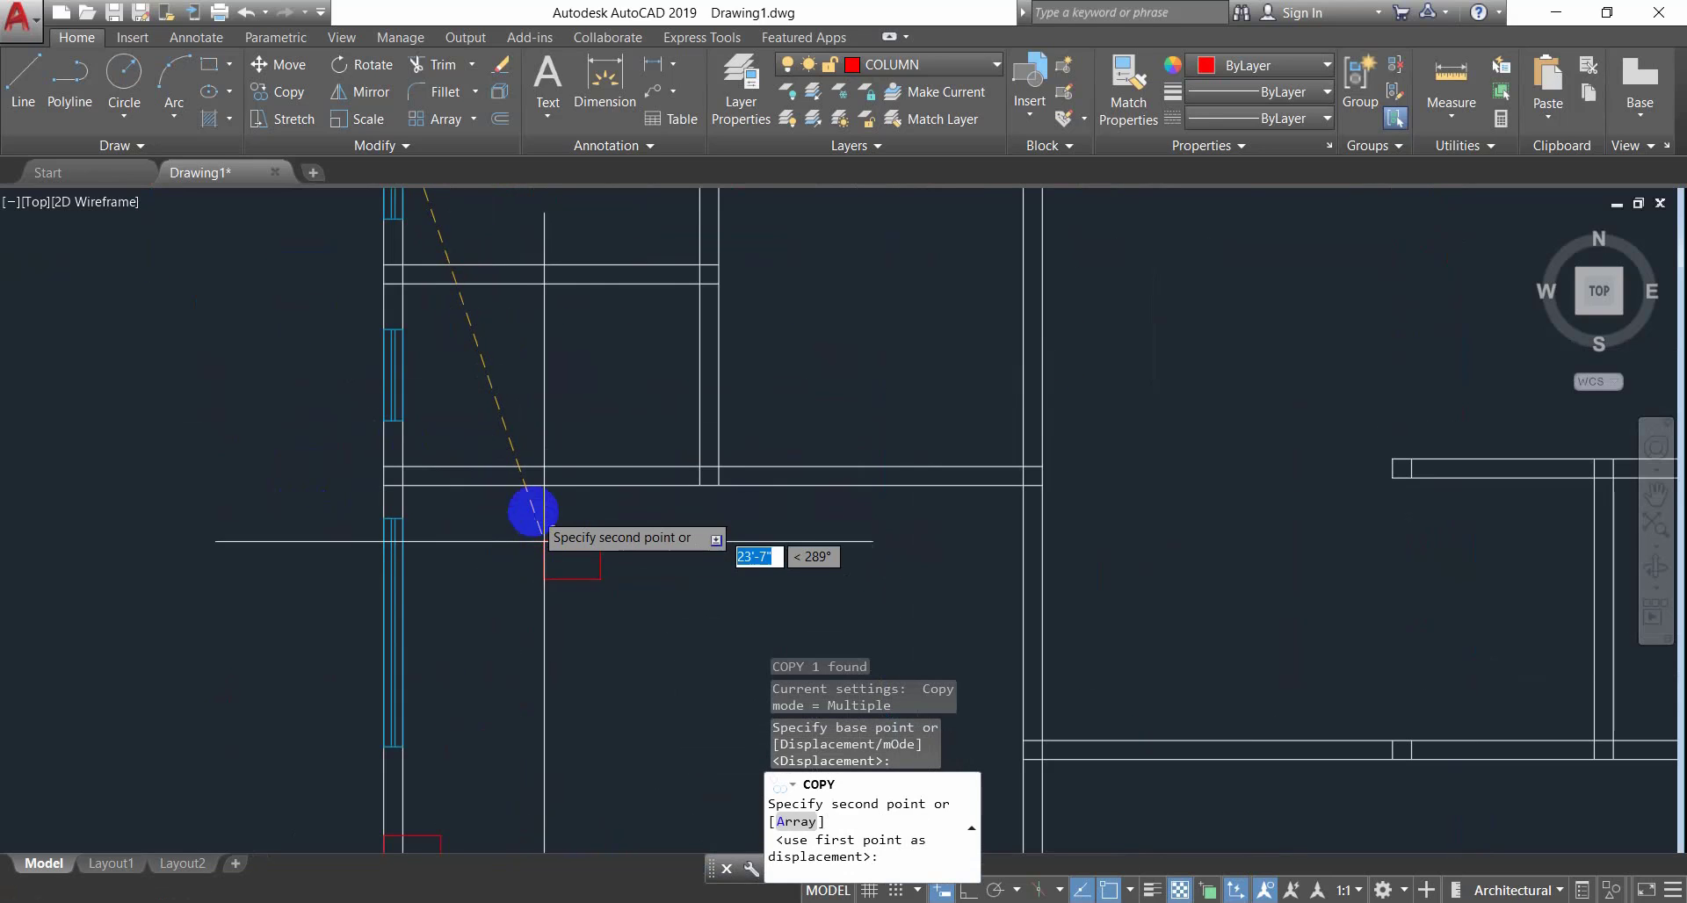
left_click(468, 902)
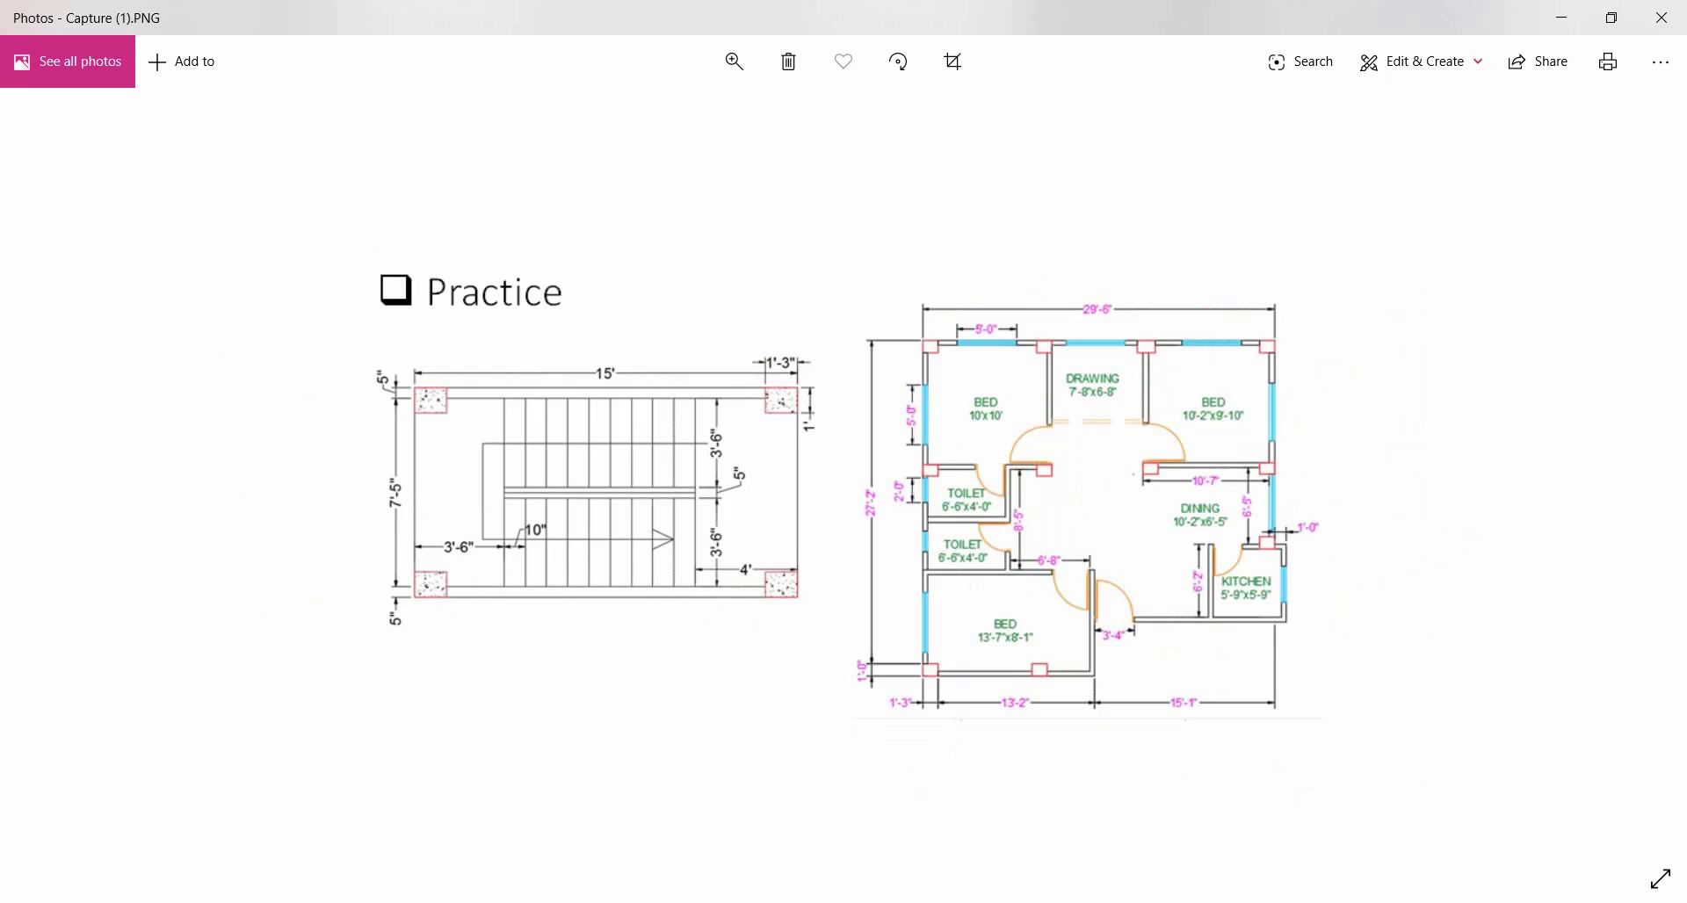
left_click(617, 902)
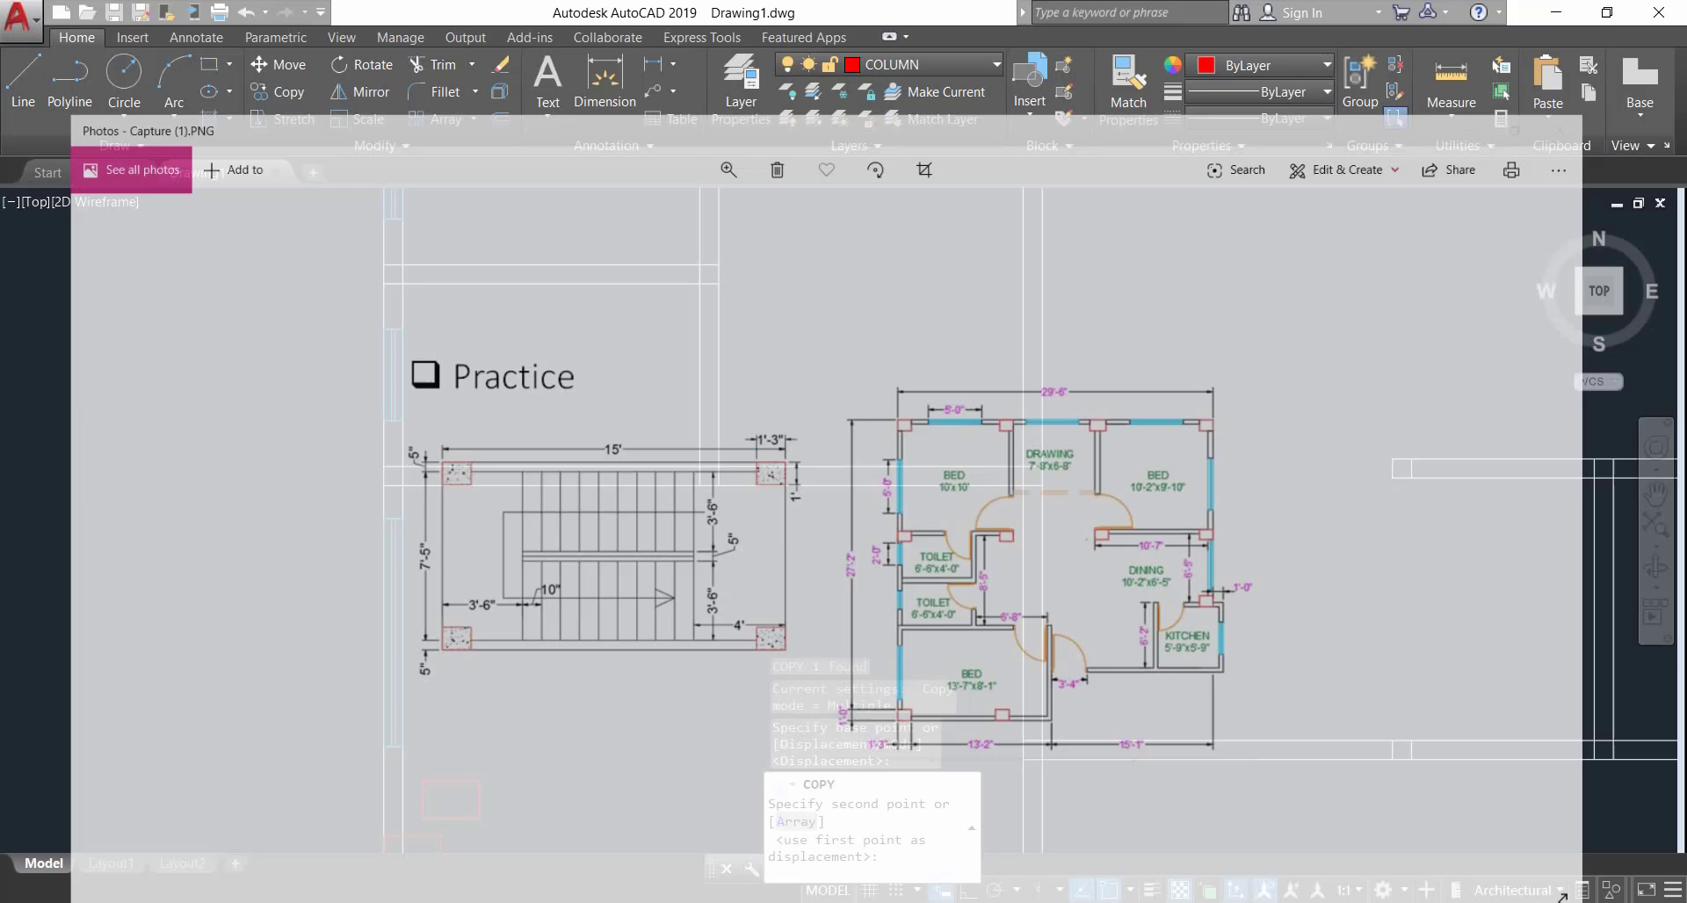
left_click(1394, 460)
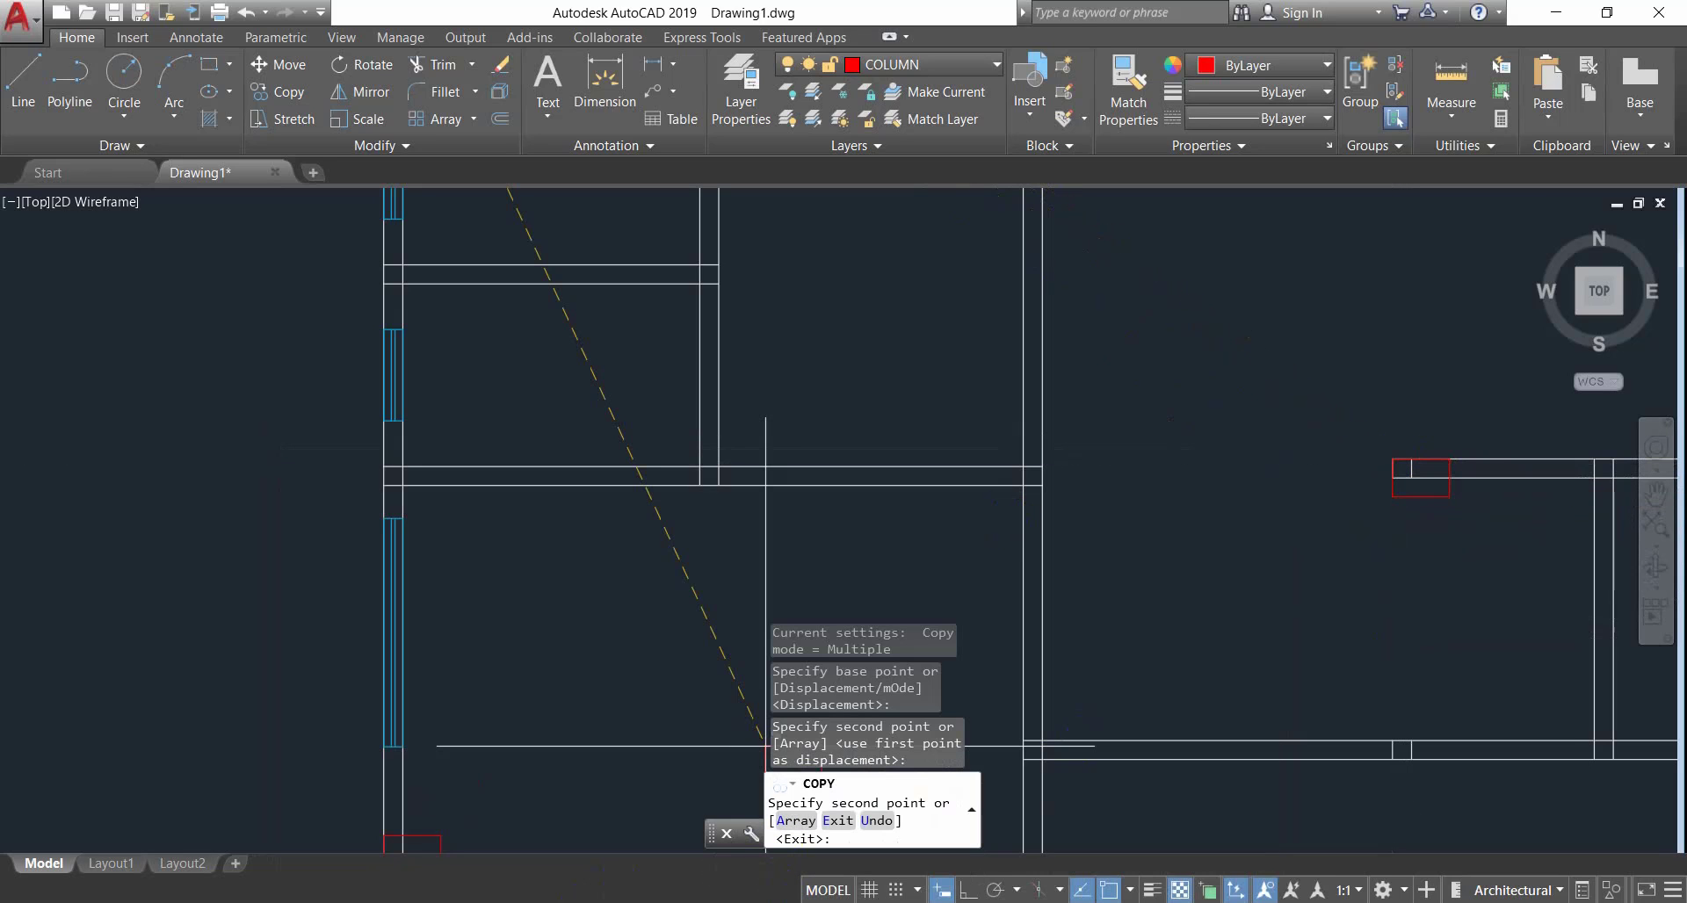
Check the kitchen and entrance area in the reference plan and end the column copying.
left_click(618, 902)
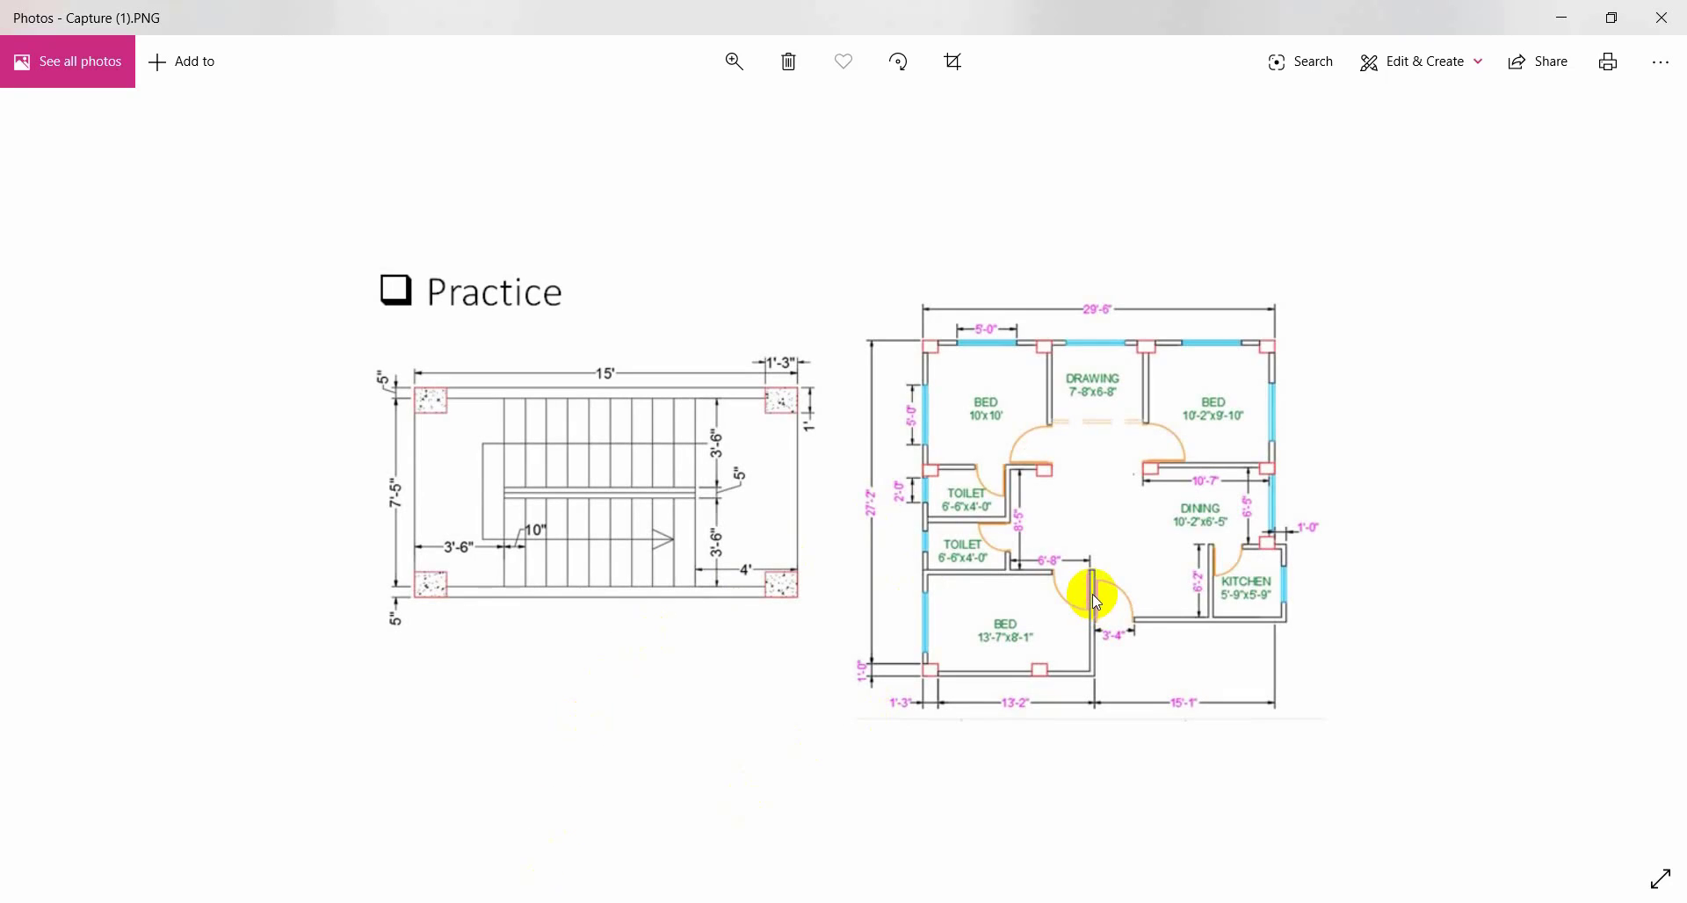
scroll(1093, 593, "up", 3, "ctrl")
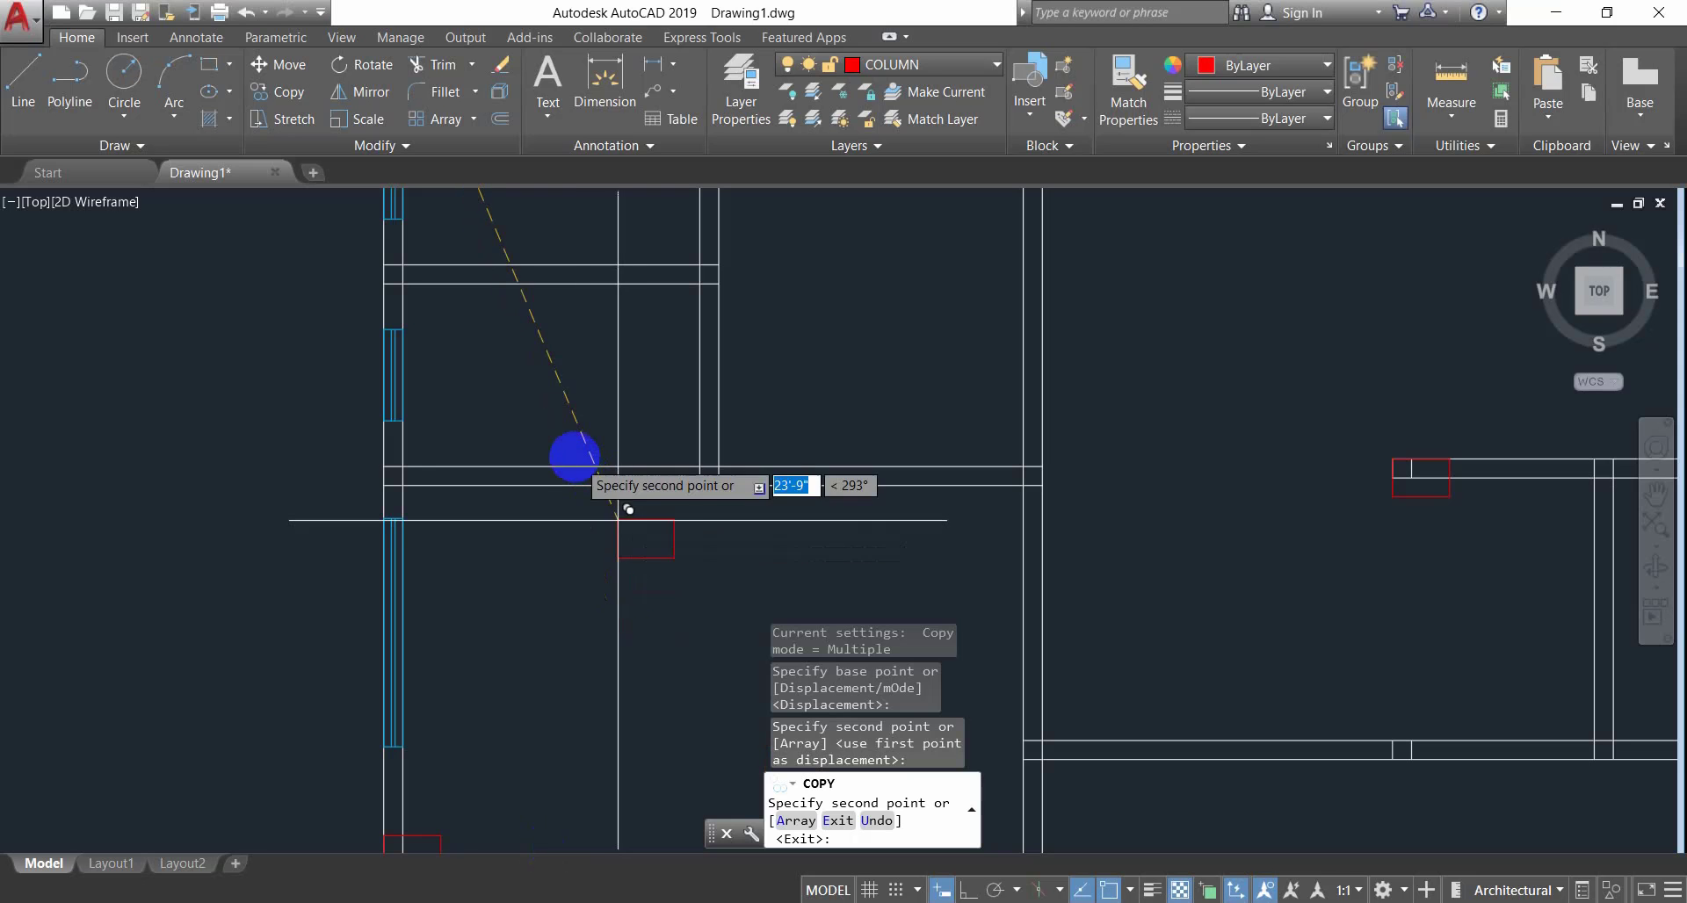
key("Escape")
key("Escape")
Copy the loose column by its lower-right corner to where the right exterior wall meets the lower face of the kitchen's upper wall.
scroll(623, 640, "down", 3)
middle_click_drag(624, 639, 636, 663)
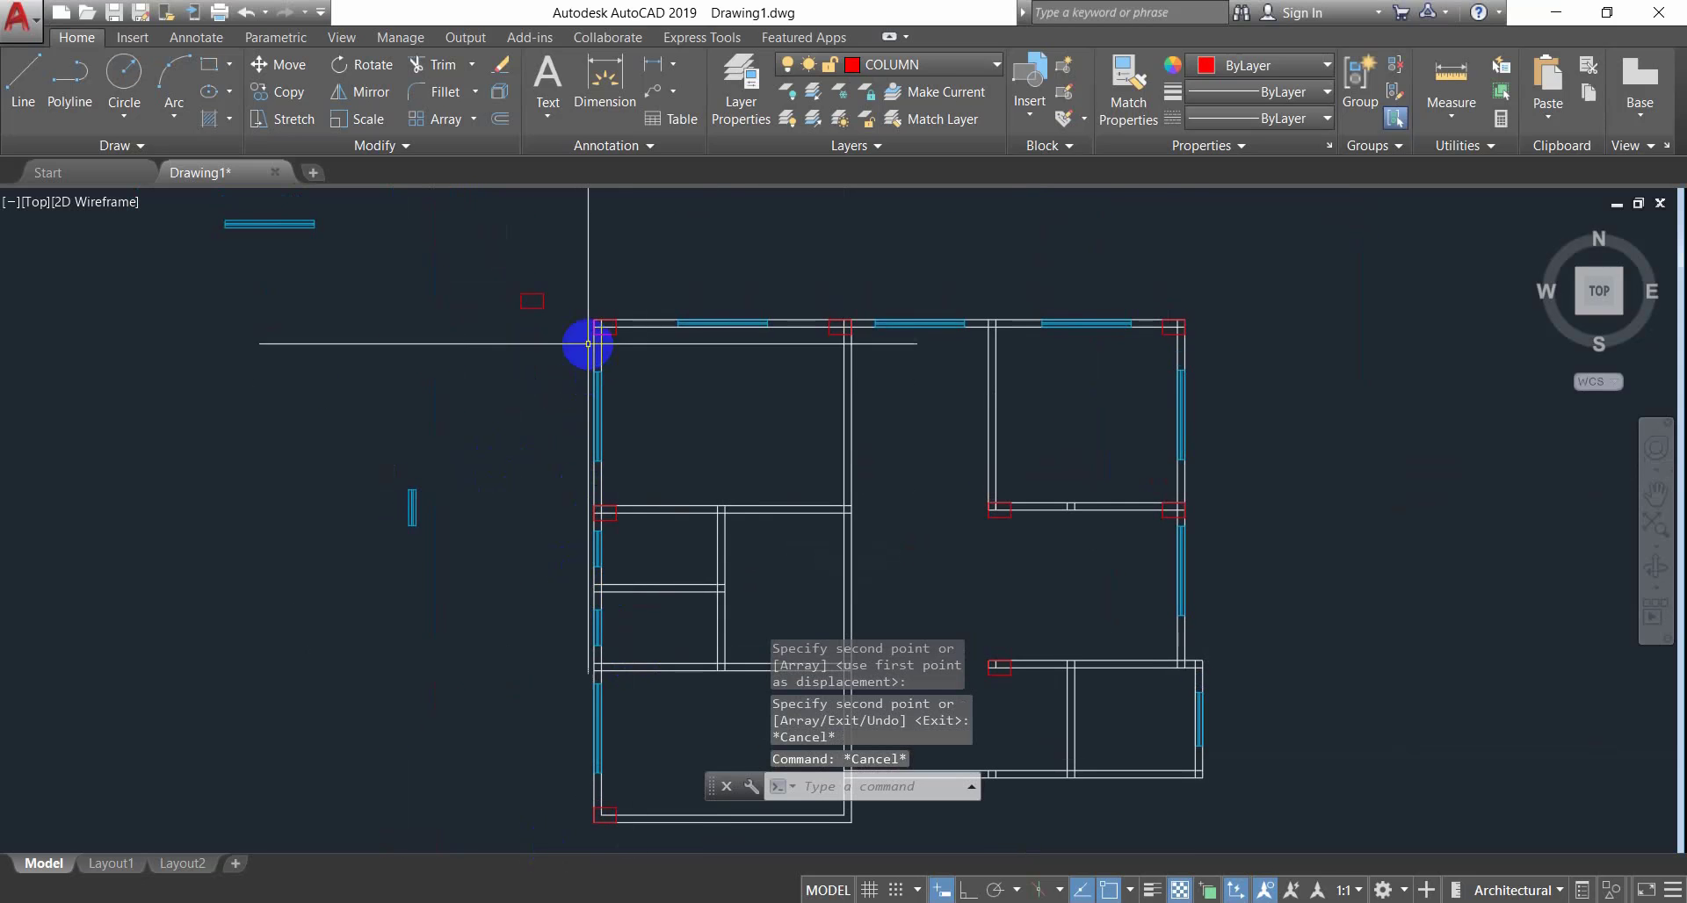
left_click(563, 272)
left_click(436, 389)
type("C")
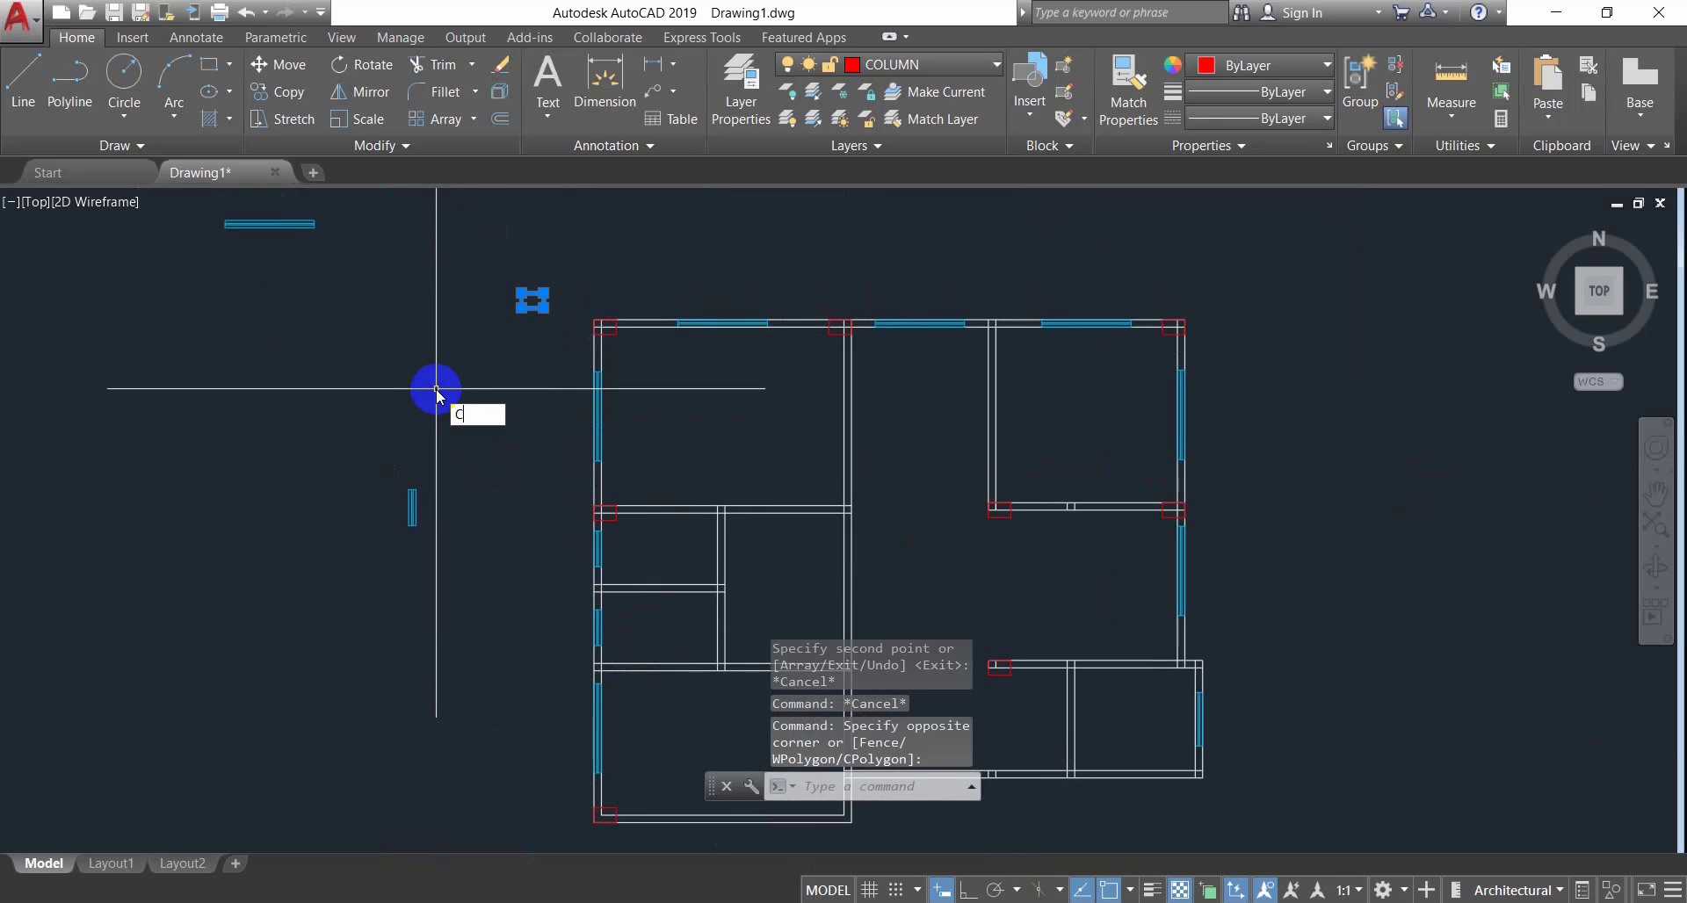
type("O")
key("Return")
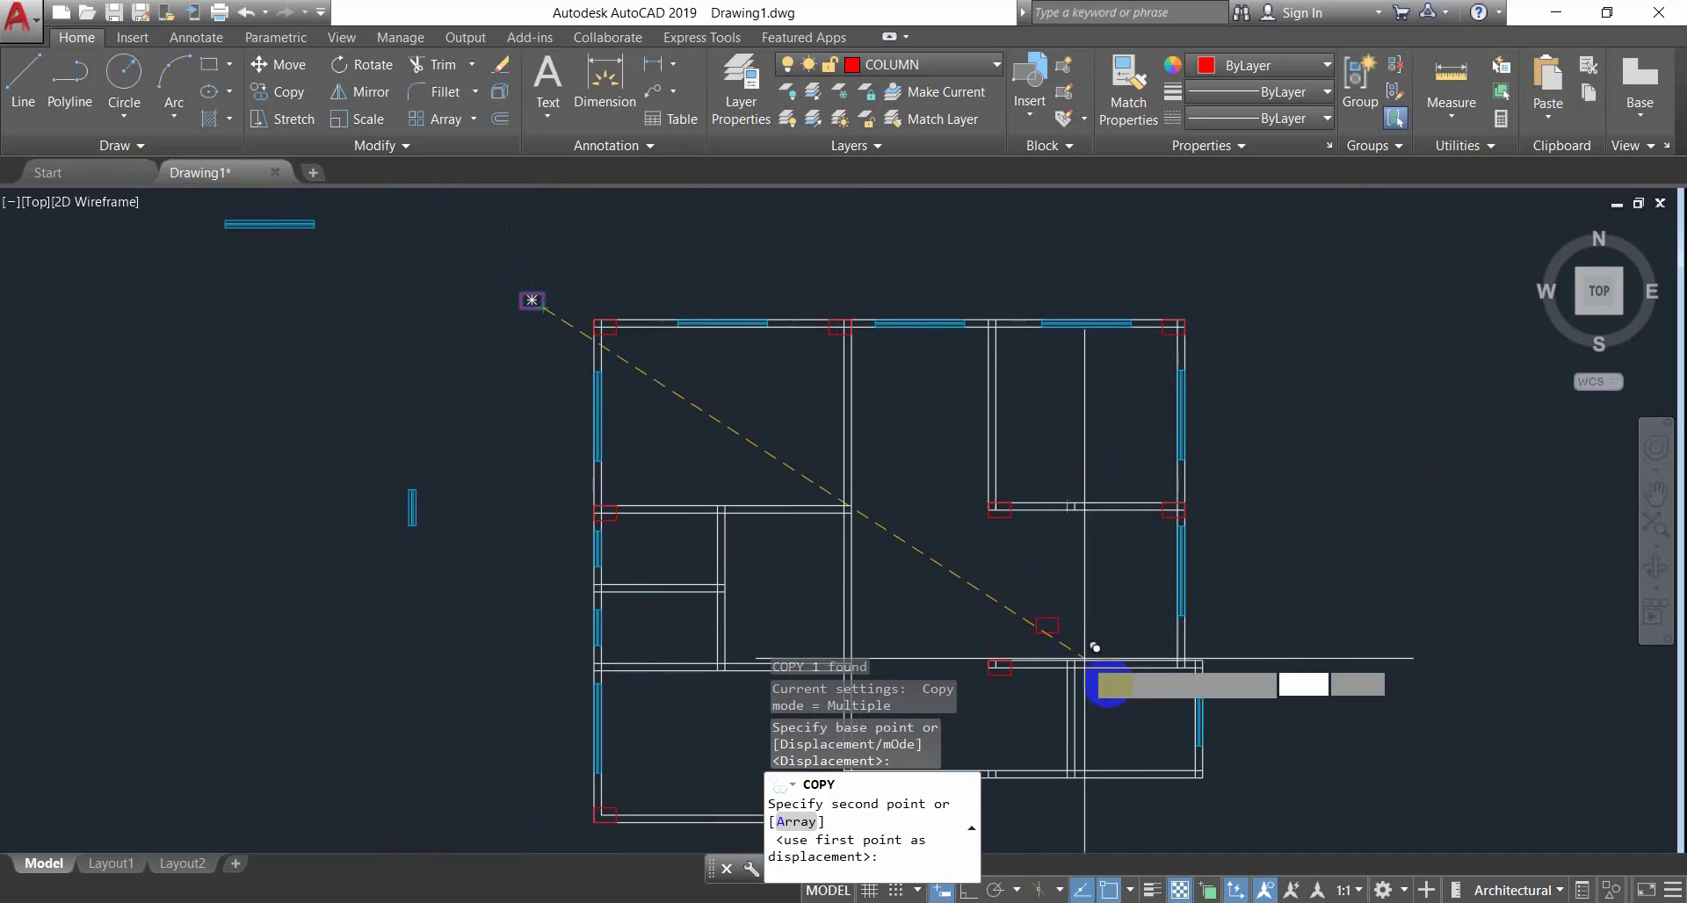
scroll(1156, 697, "up", 8)
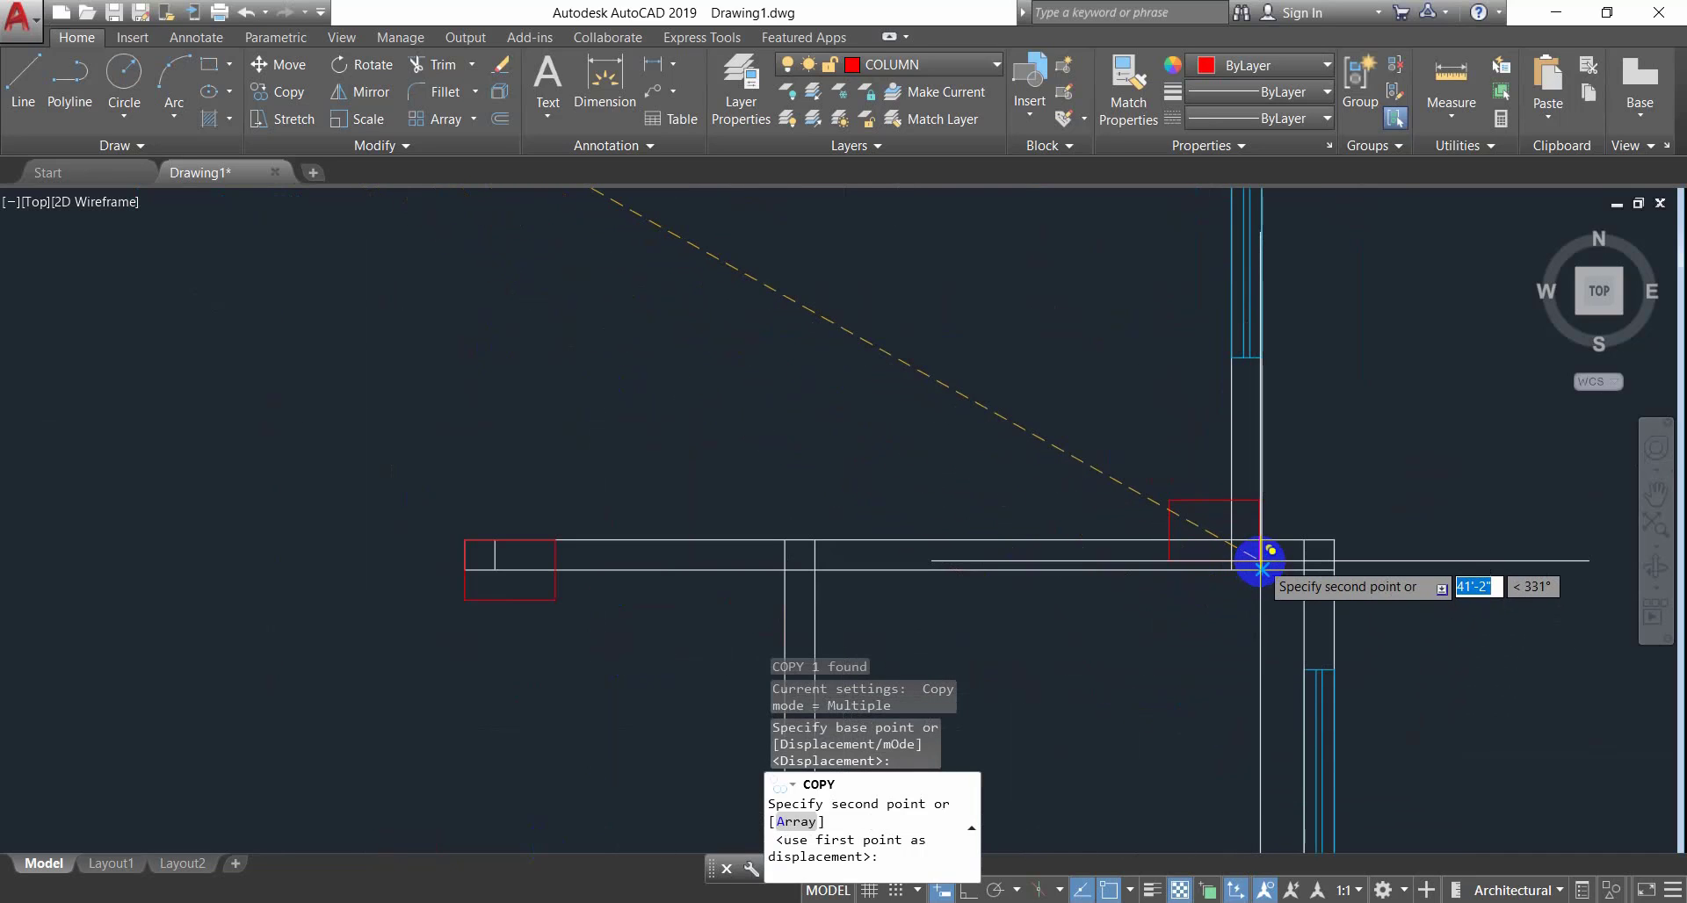
scroll(670, 624, "down", 6)
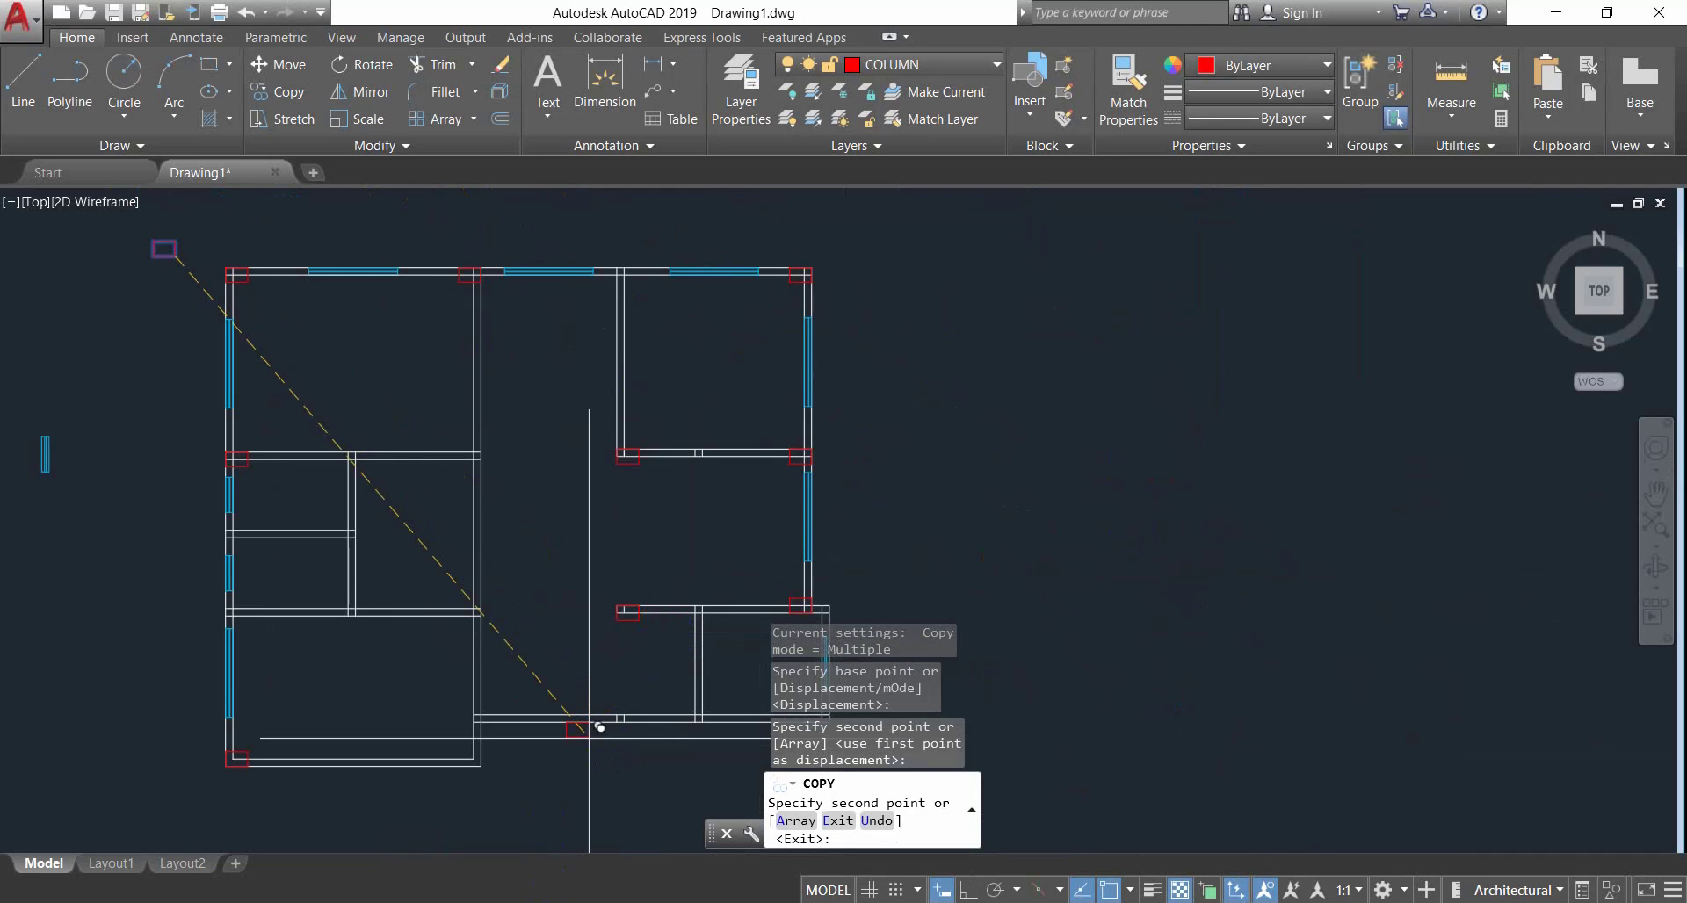
Compare the kitchen's upper wall with the reference plan and end the column copying.
key("alt+Tab")
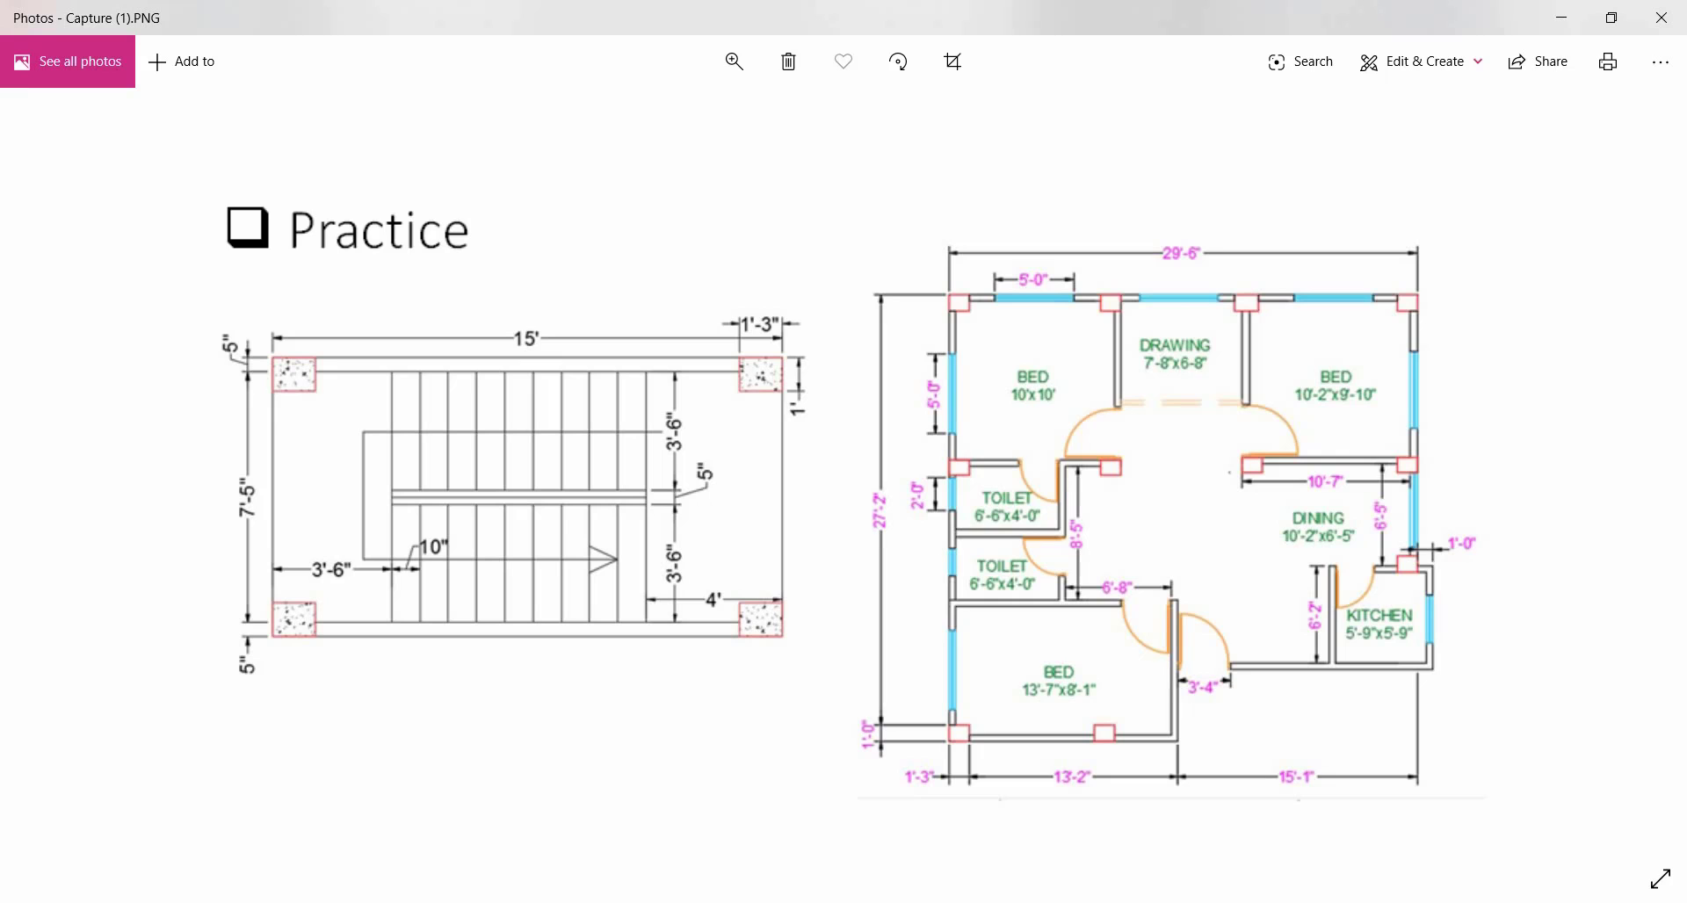
key("alt+Tab")
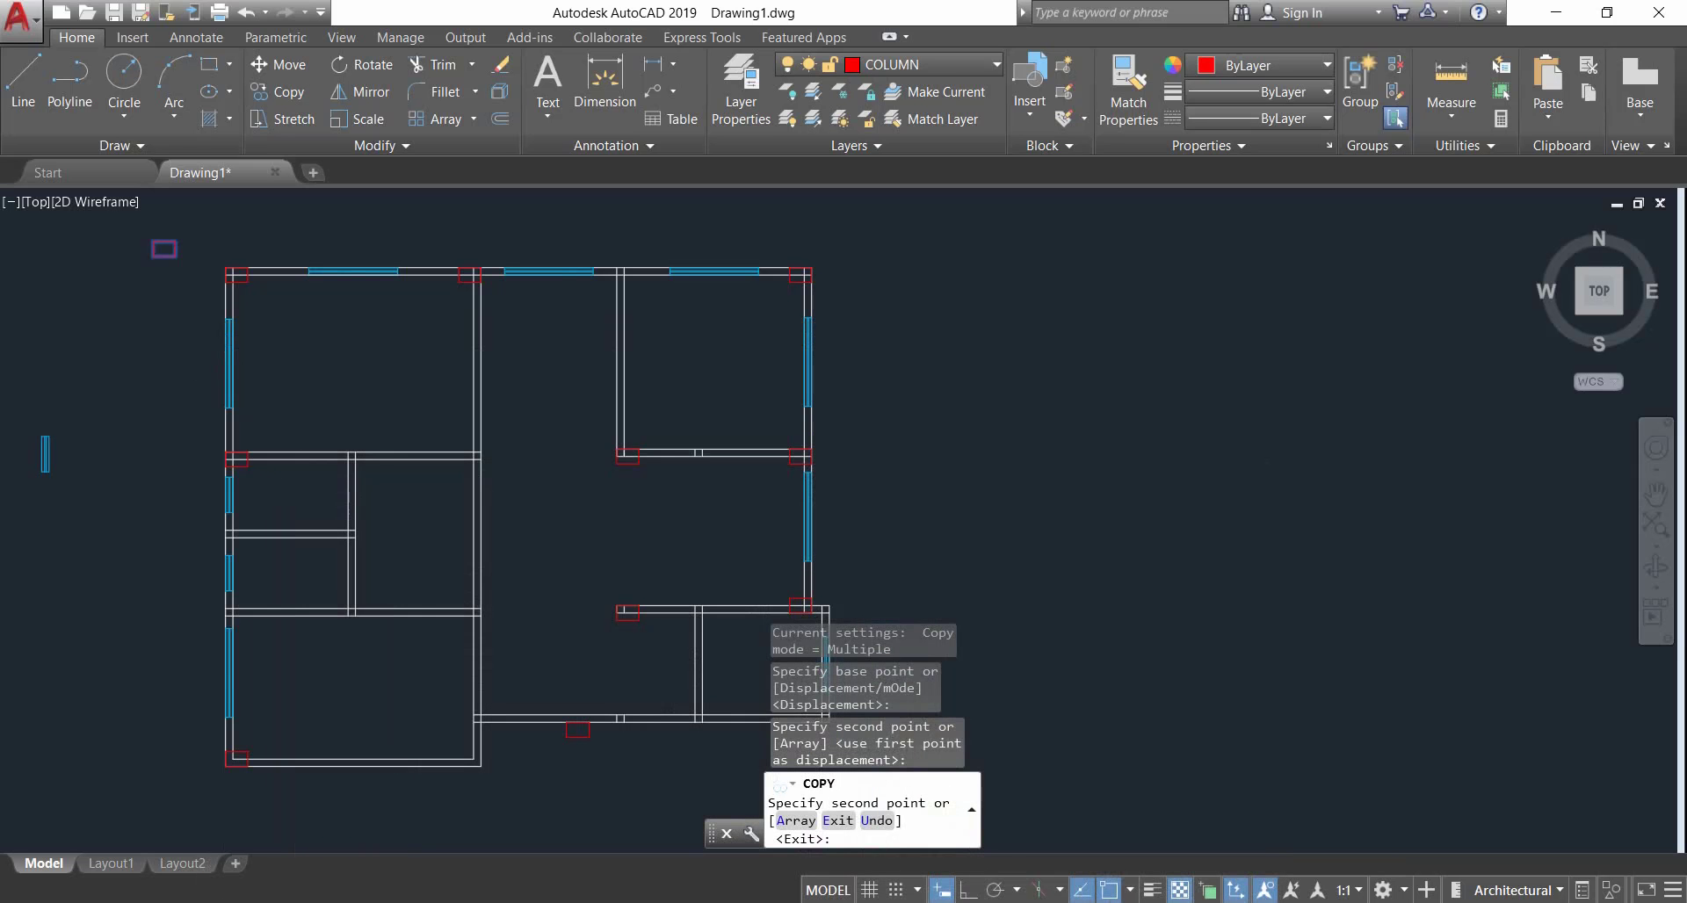
scroll(536, 745, "up", 5)
key("Escape")
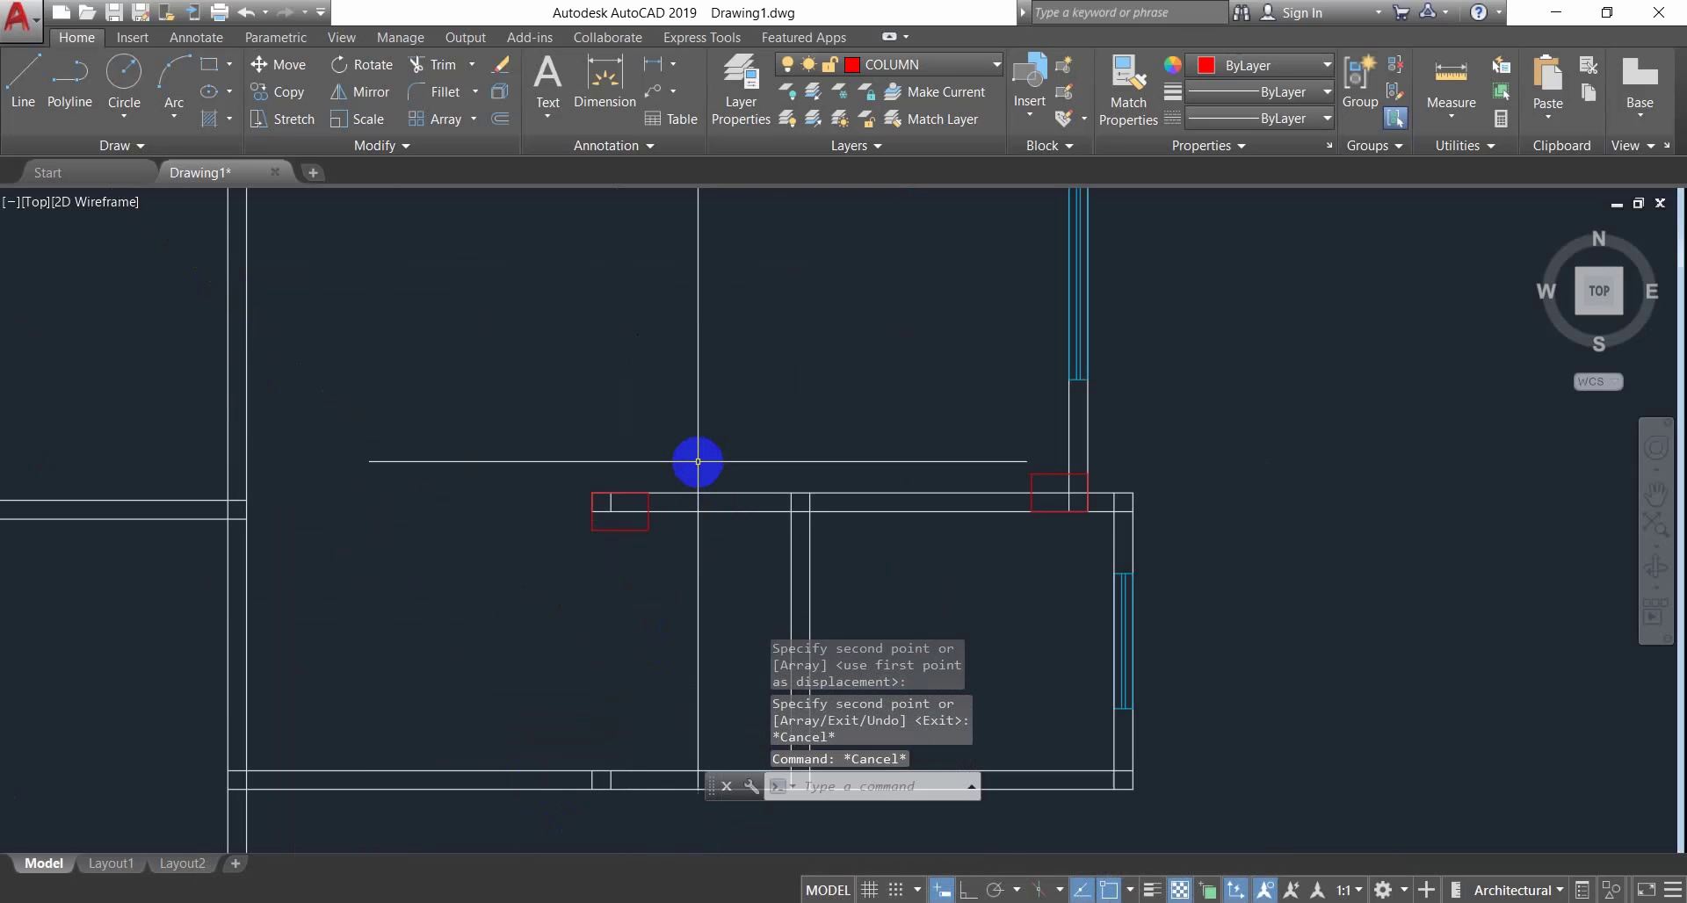
left_click(686, 452)
left_click(563, 584)
key("Escape")
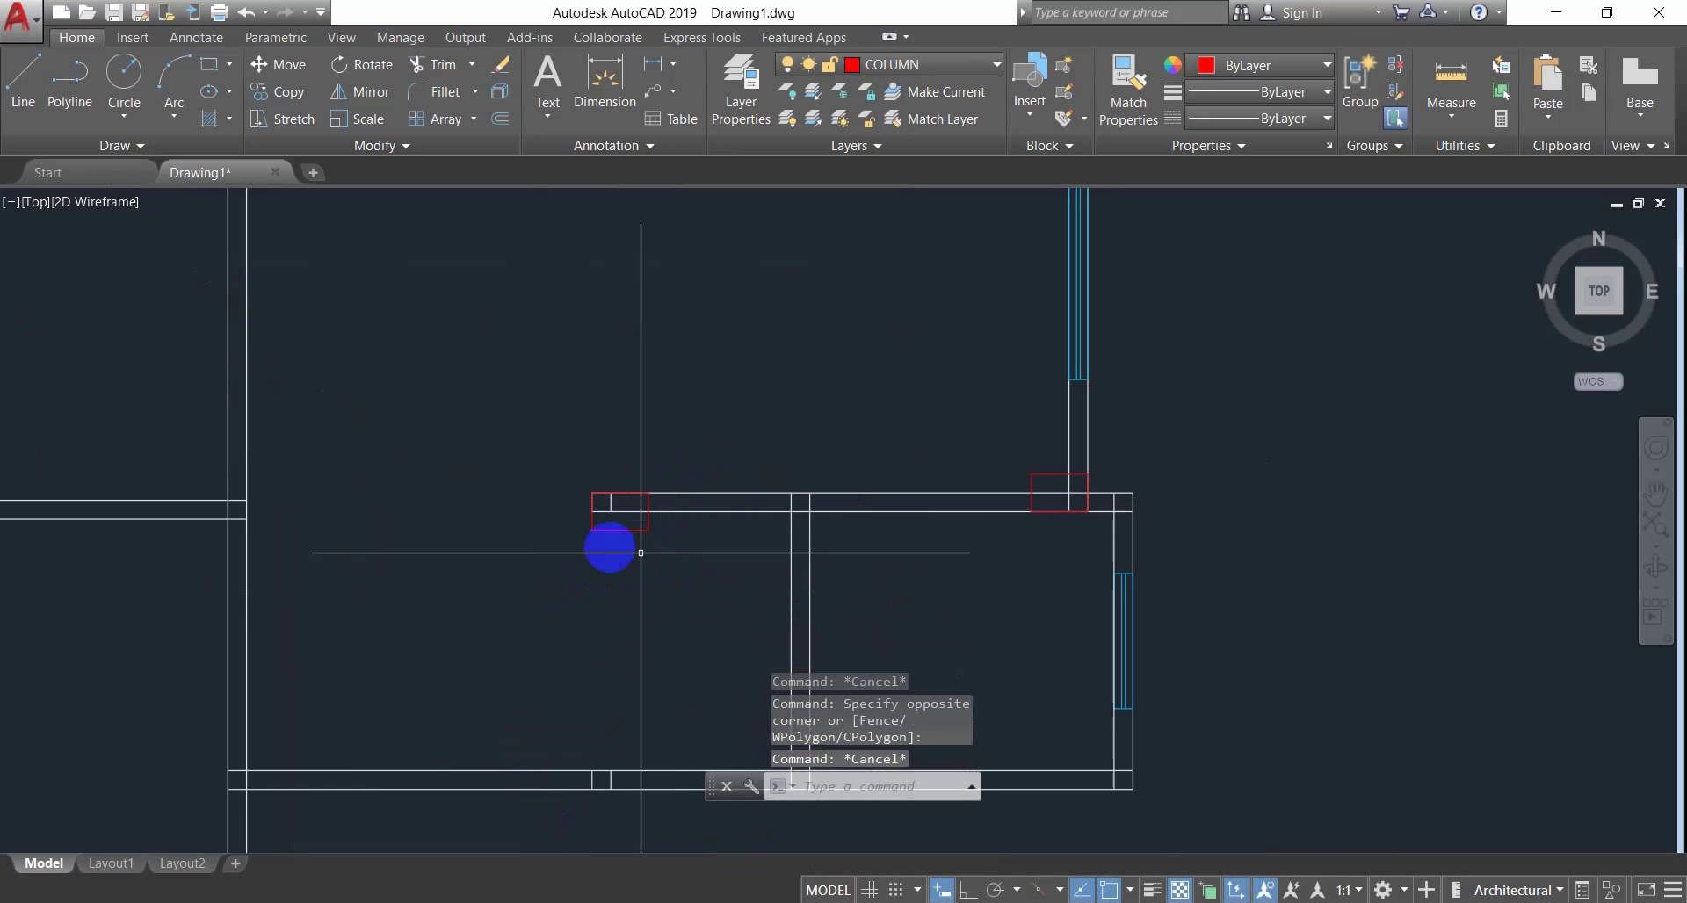
Delete the column copy and the short wall-end lines at the left end of the kitchen's upper wall.
left_click(527, 477)
left_click(716, 561)
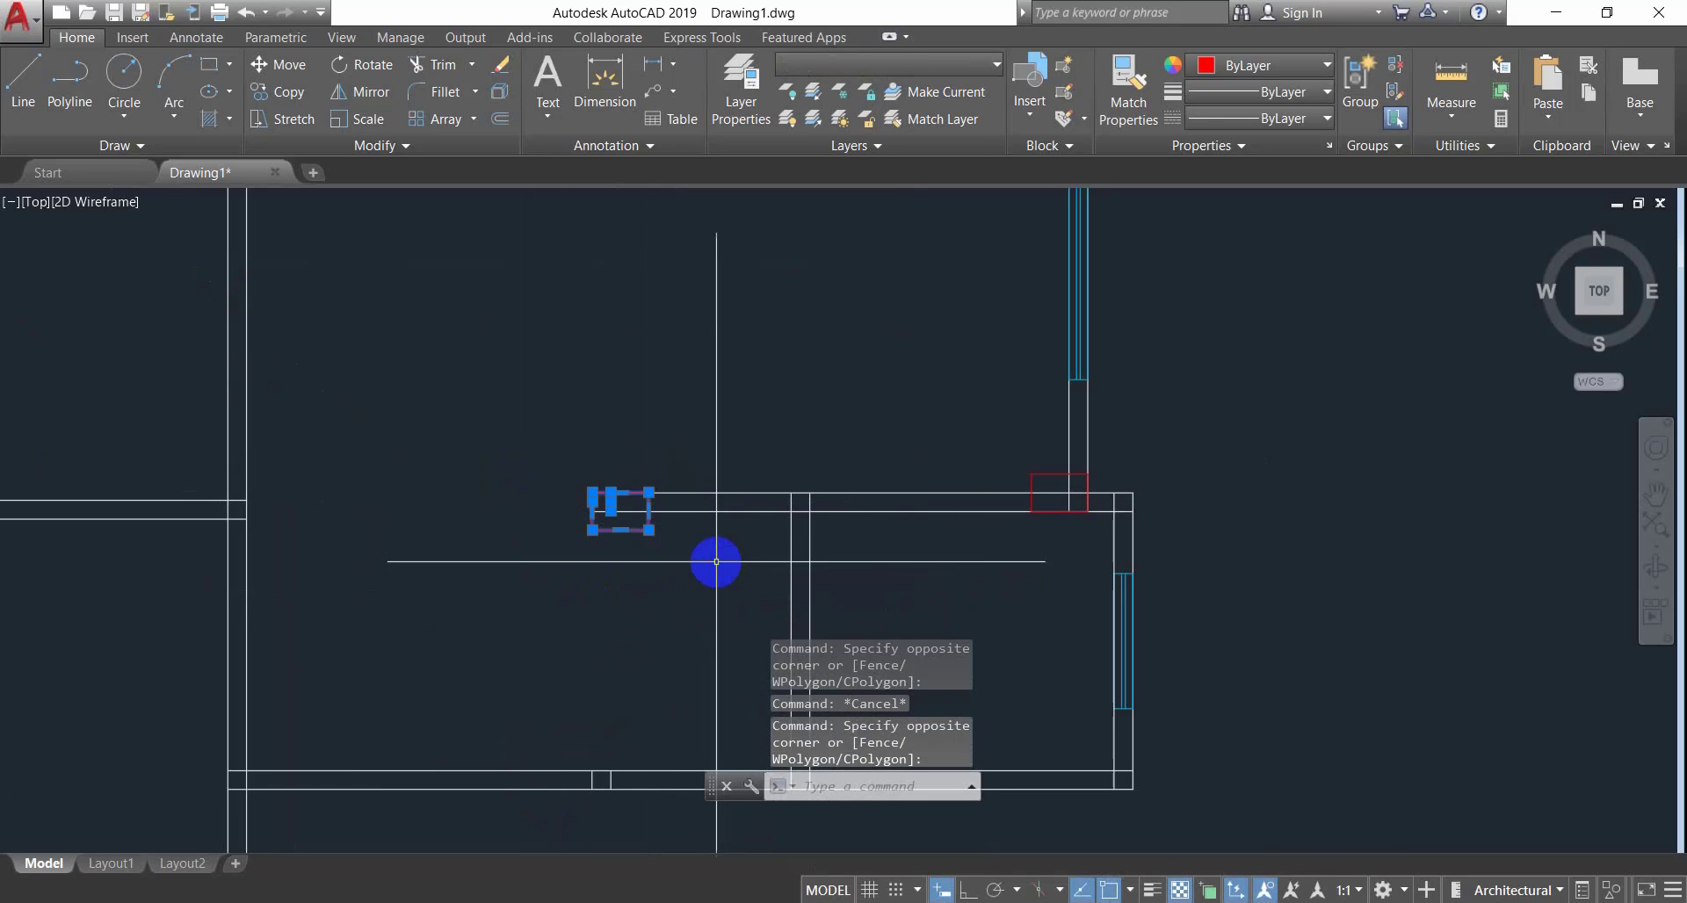
key("Return")
Trim the kitchen's upper wall lines that extend left beyond the kitchen's left wall.
scroll(708, 531, "down", 4)
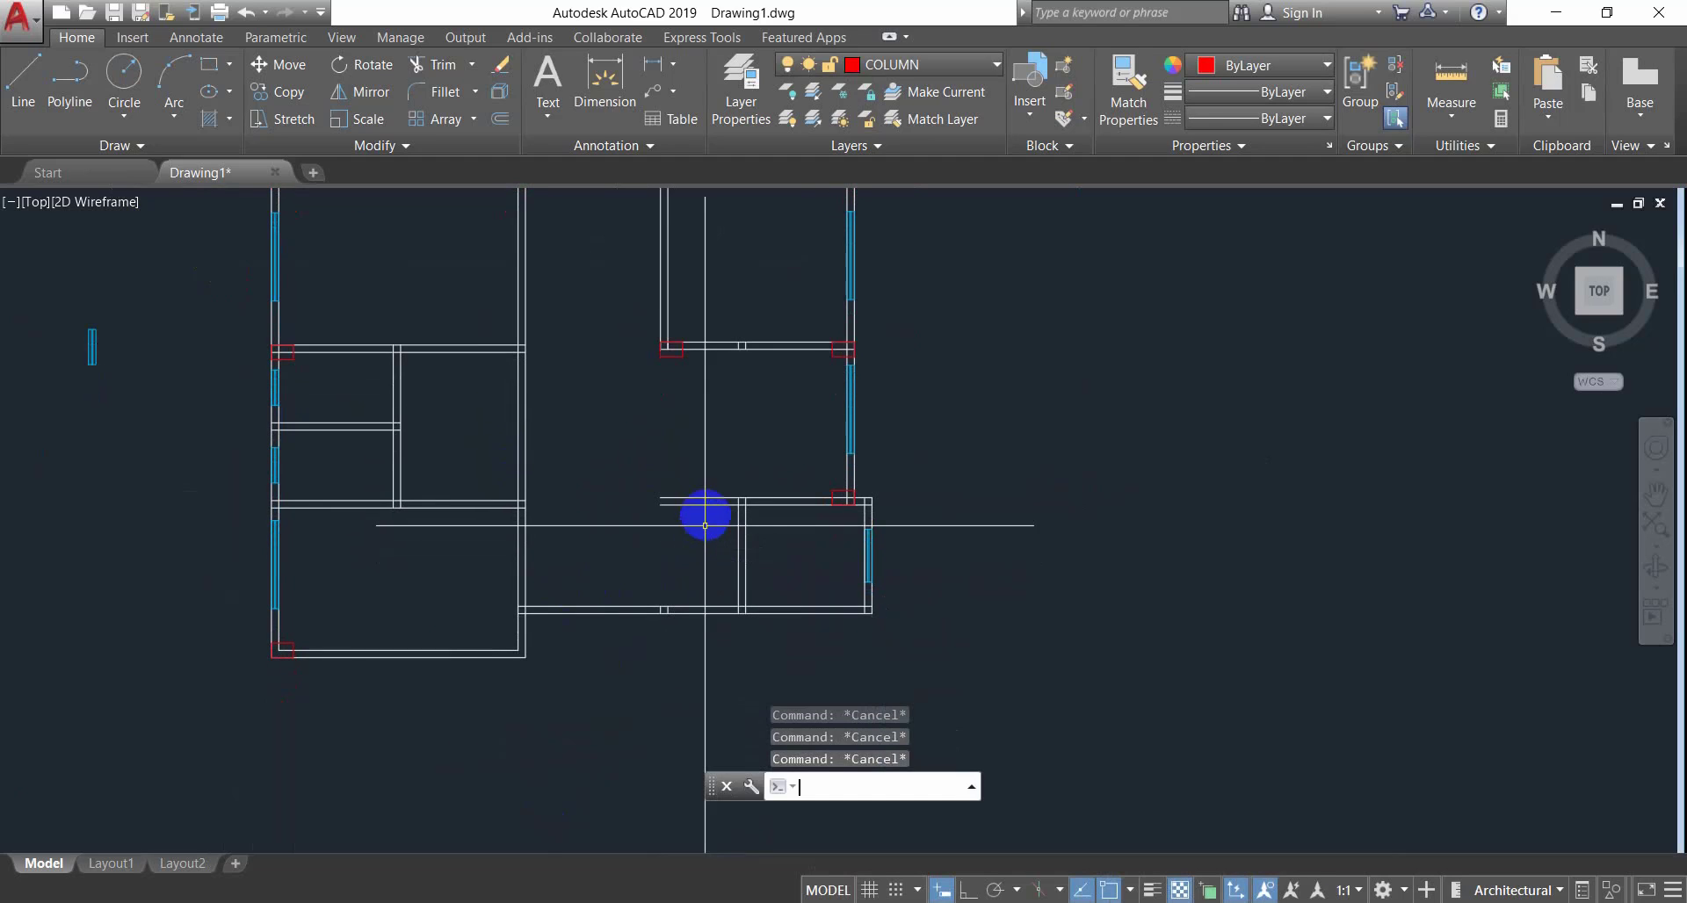
type("tr")
key("Return")
key("Return")
left_click(716, 469)
left_click(686, 526)
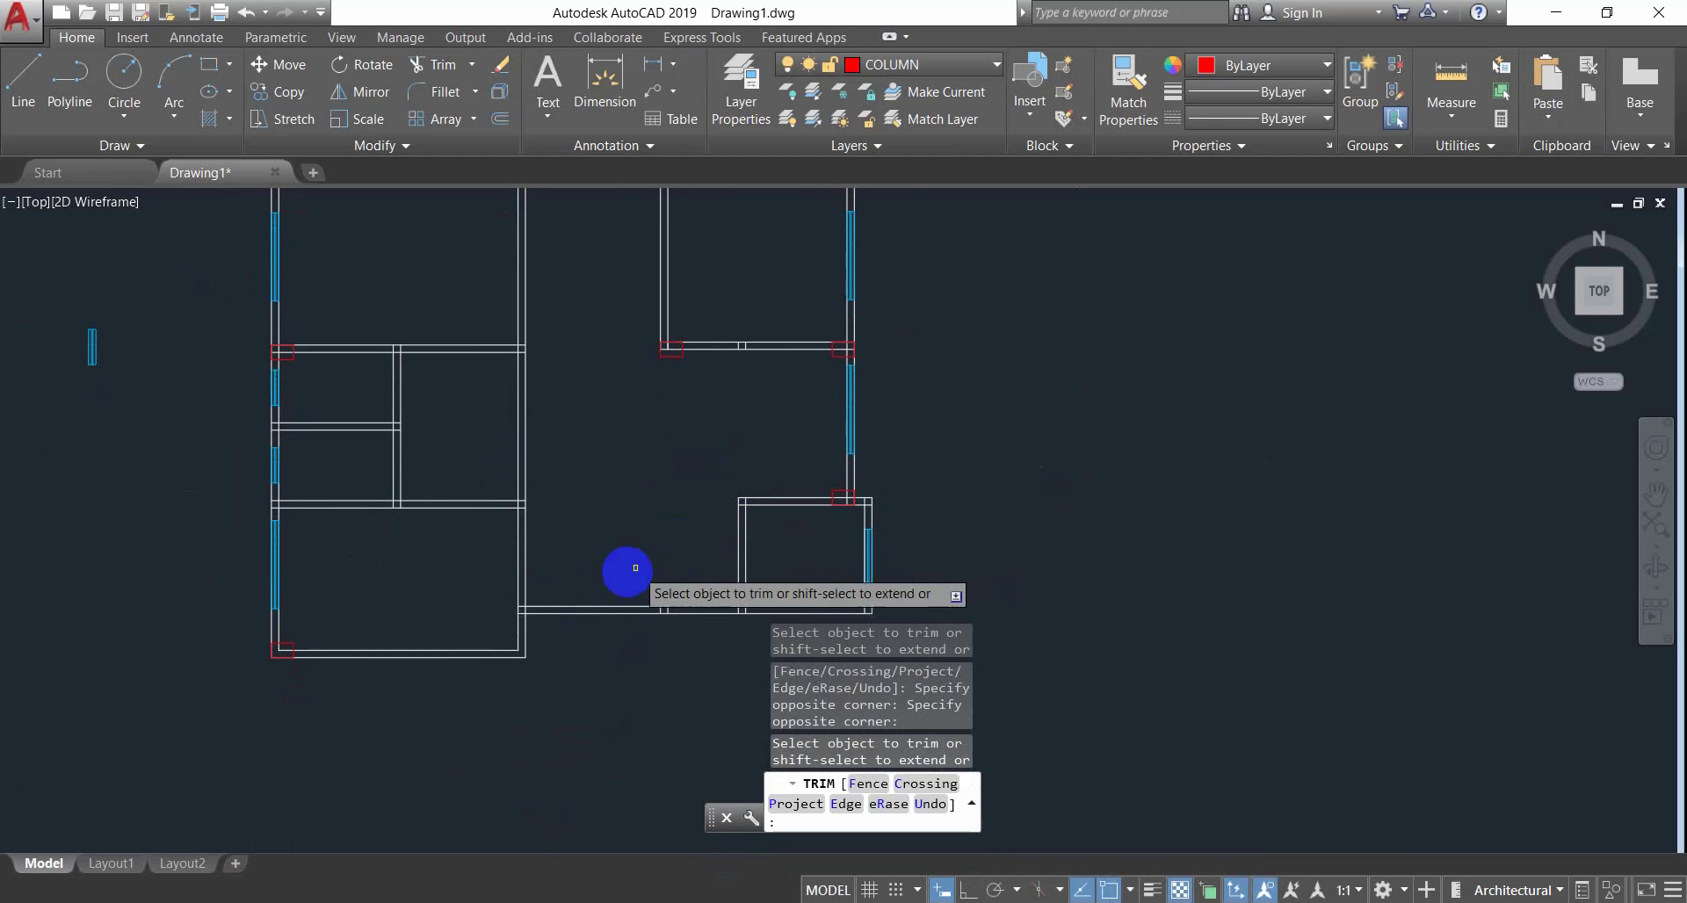
Check the reference plan for columns still missing along the building's upper wall.
key("alt+Tab")
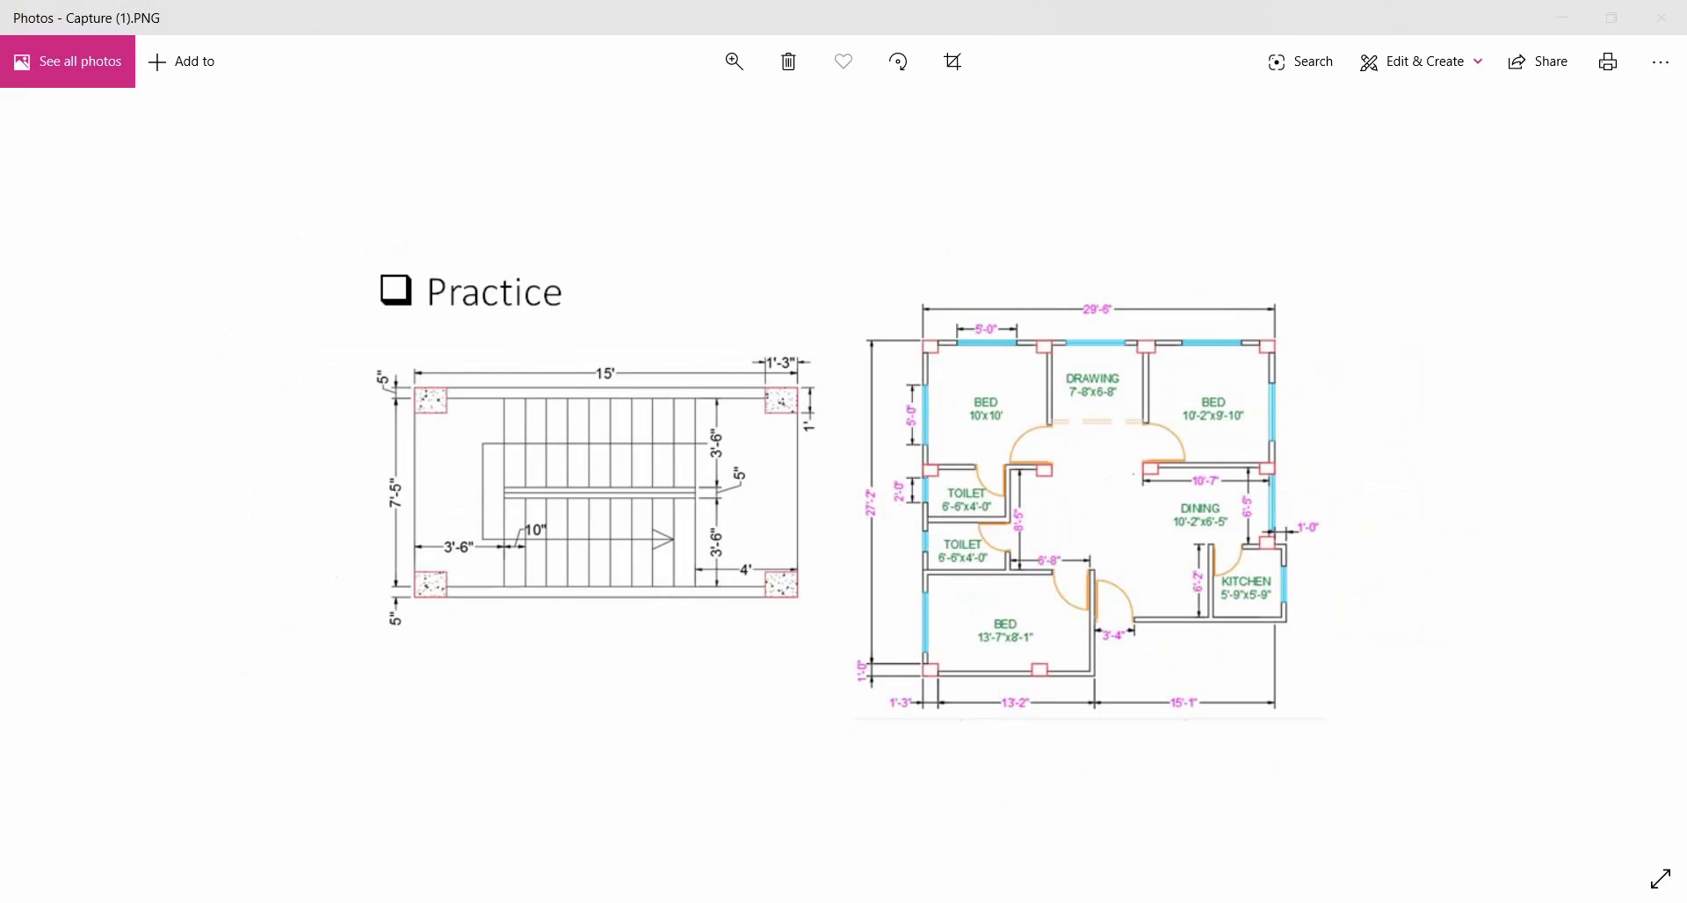
key("alt+Tab")
scroll(839, 439, "up", 5)
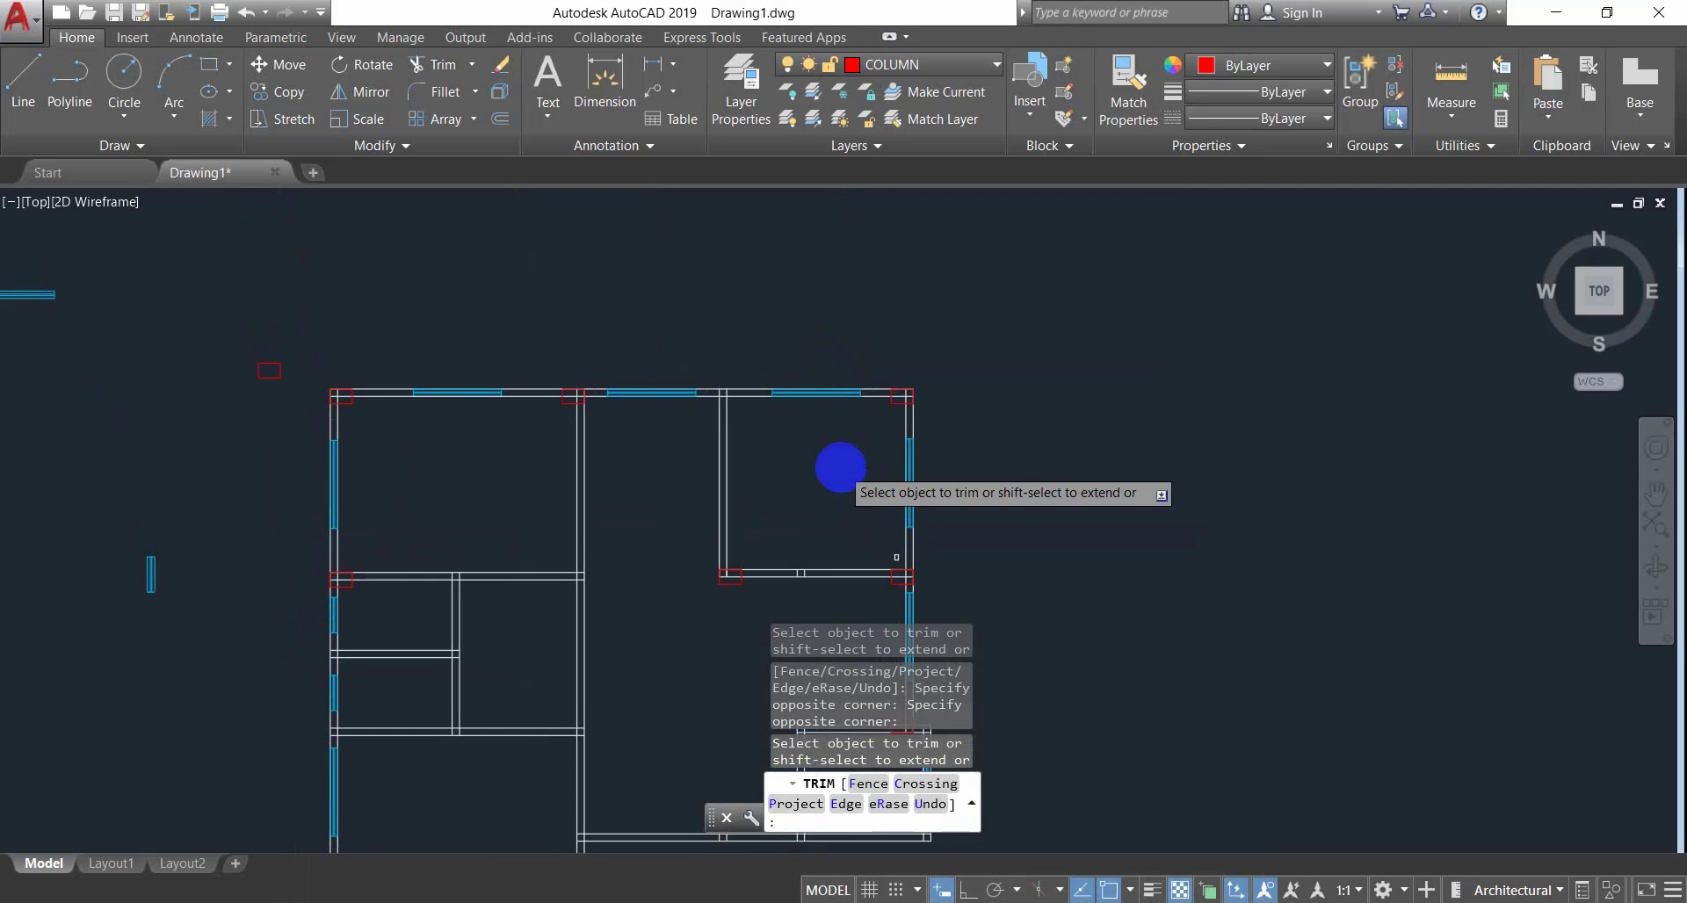
scroll(408, 410, "down", 3)
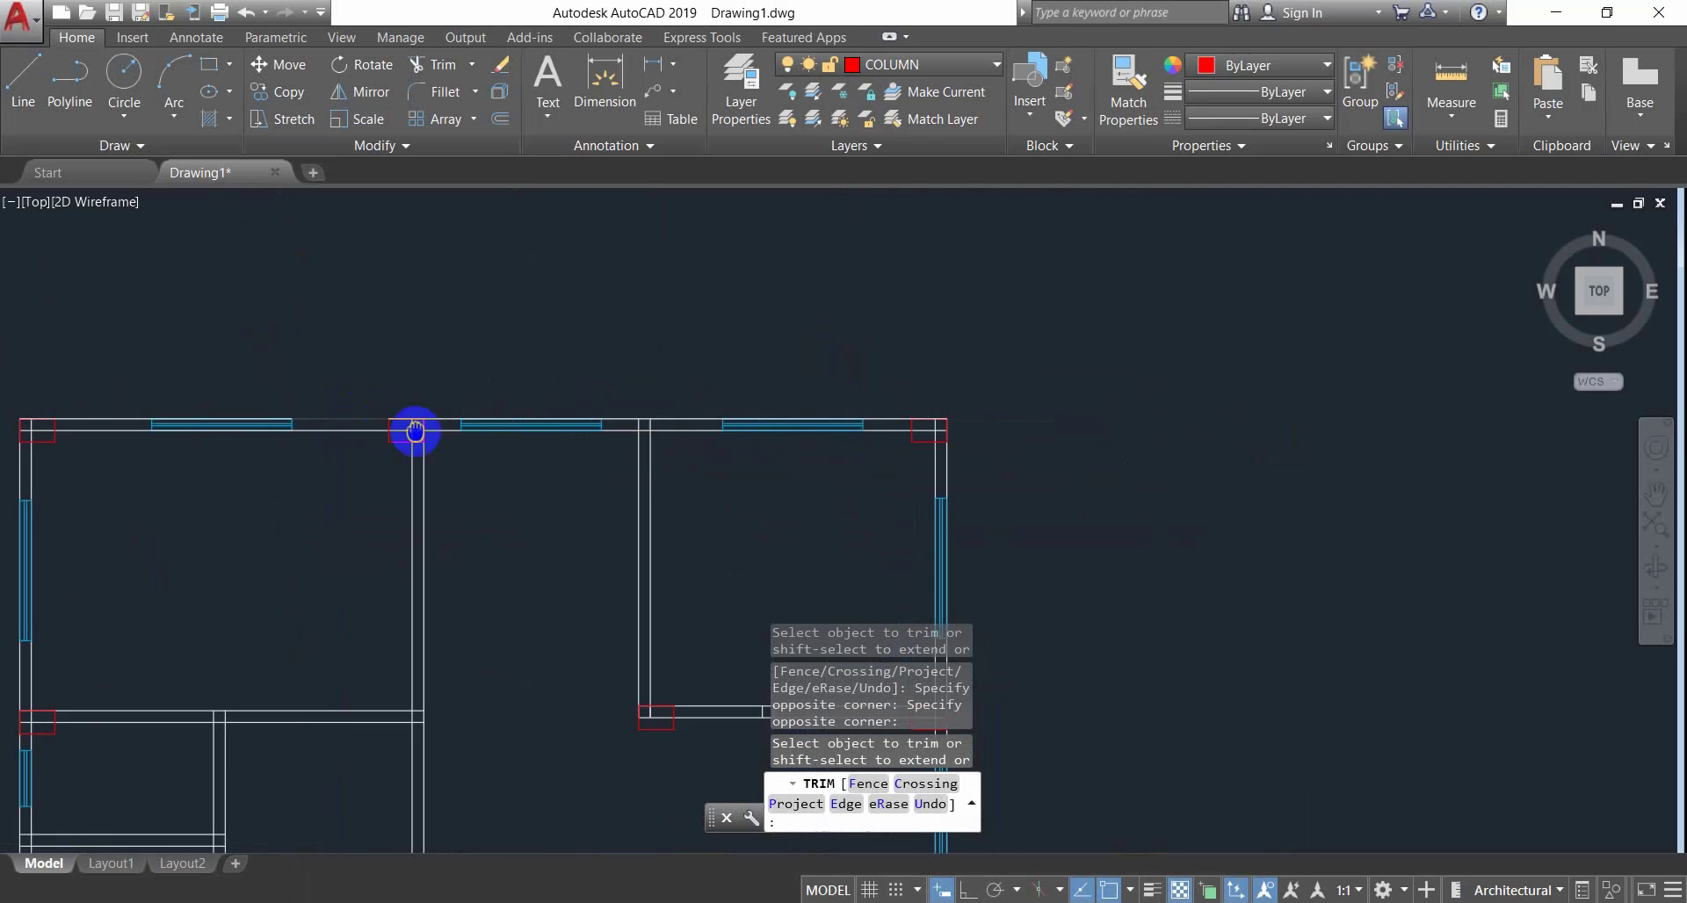
scroll(293, 418, "up", 2)
left_click(242, 380)
left_click(117, 484)
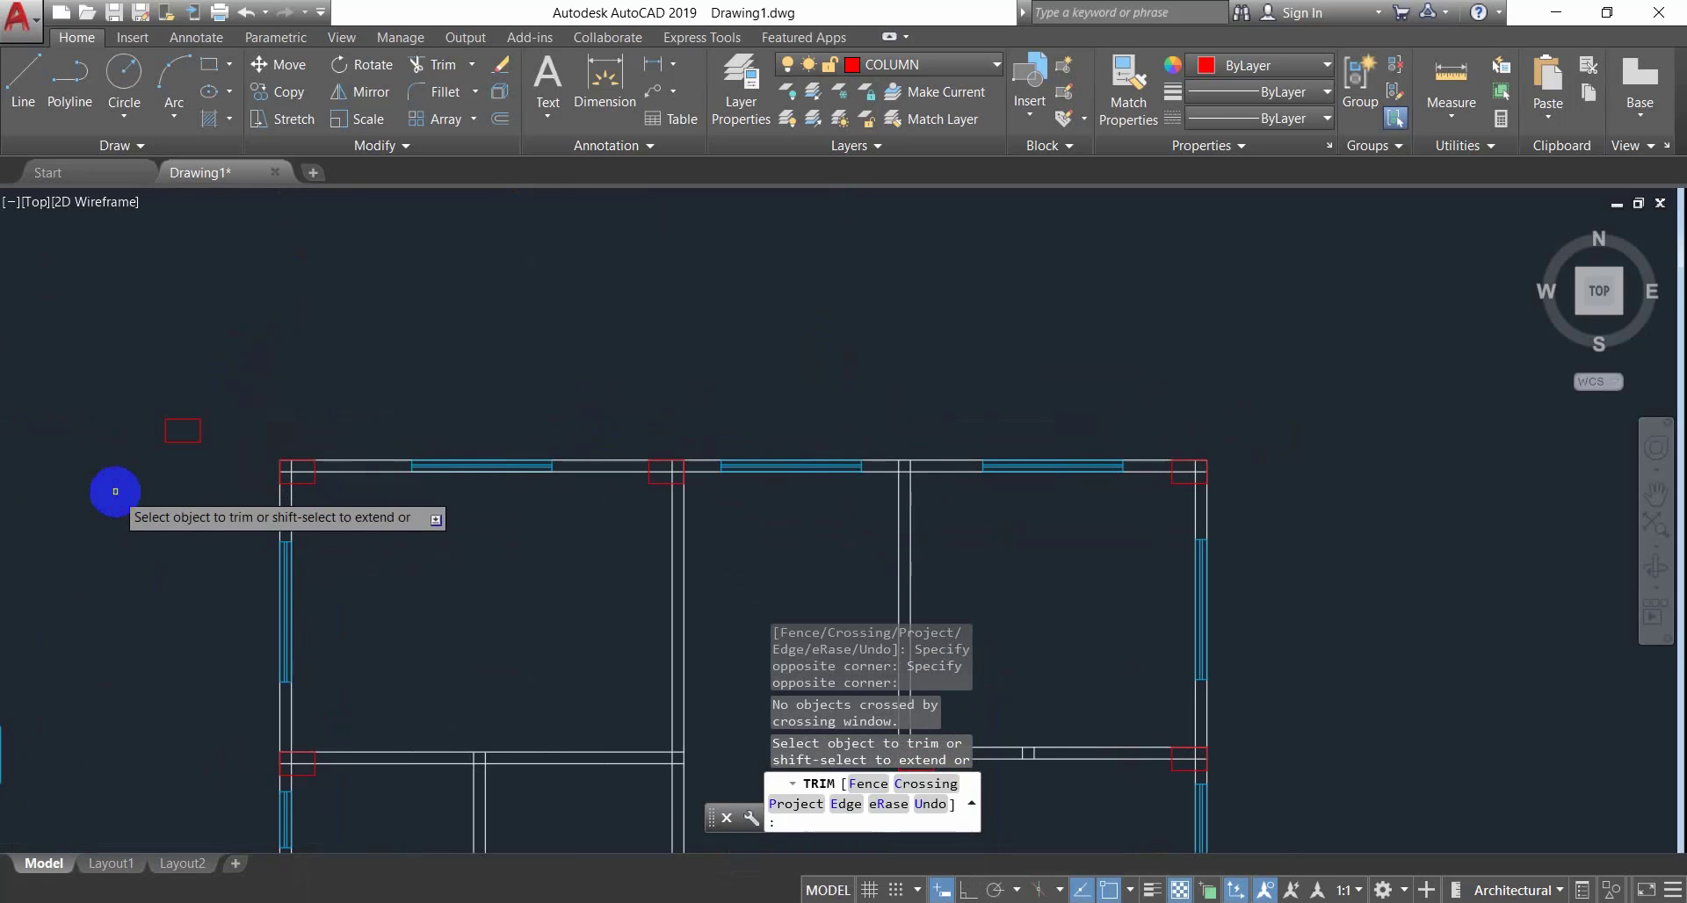
left_click(221, 396)
left_click(116, 500)
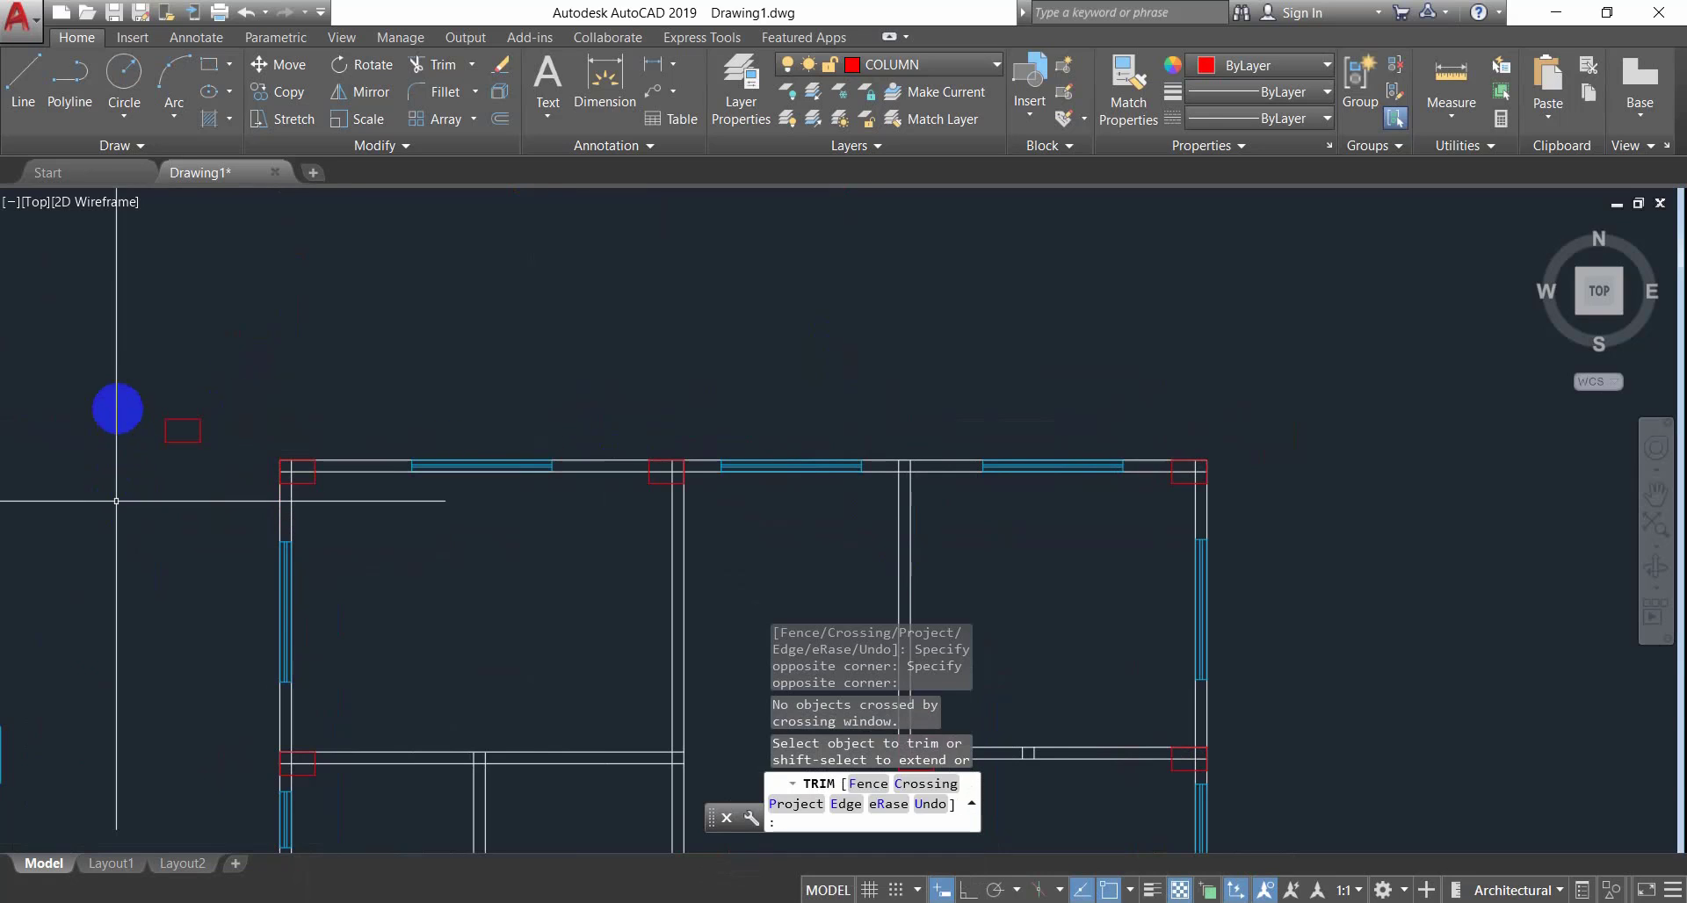
key("Escape")
Copy the spare column by its upper midpoint onto the upper wall where the right bedroom's left wall meets it.
left_click(114, 395)
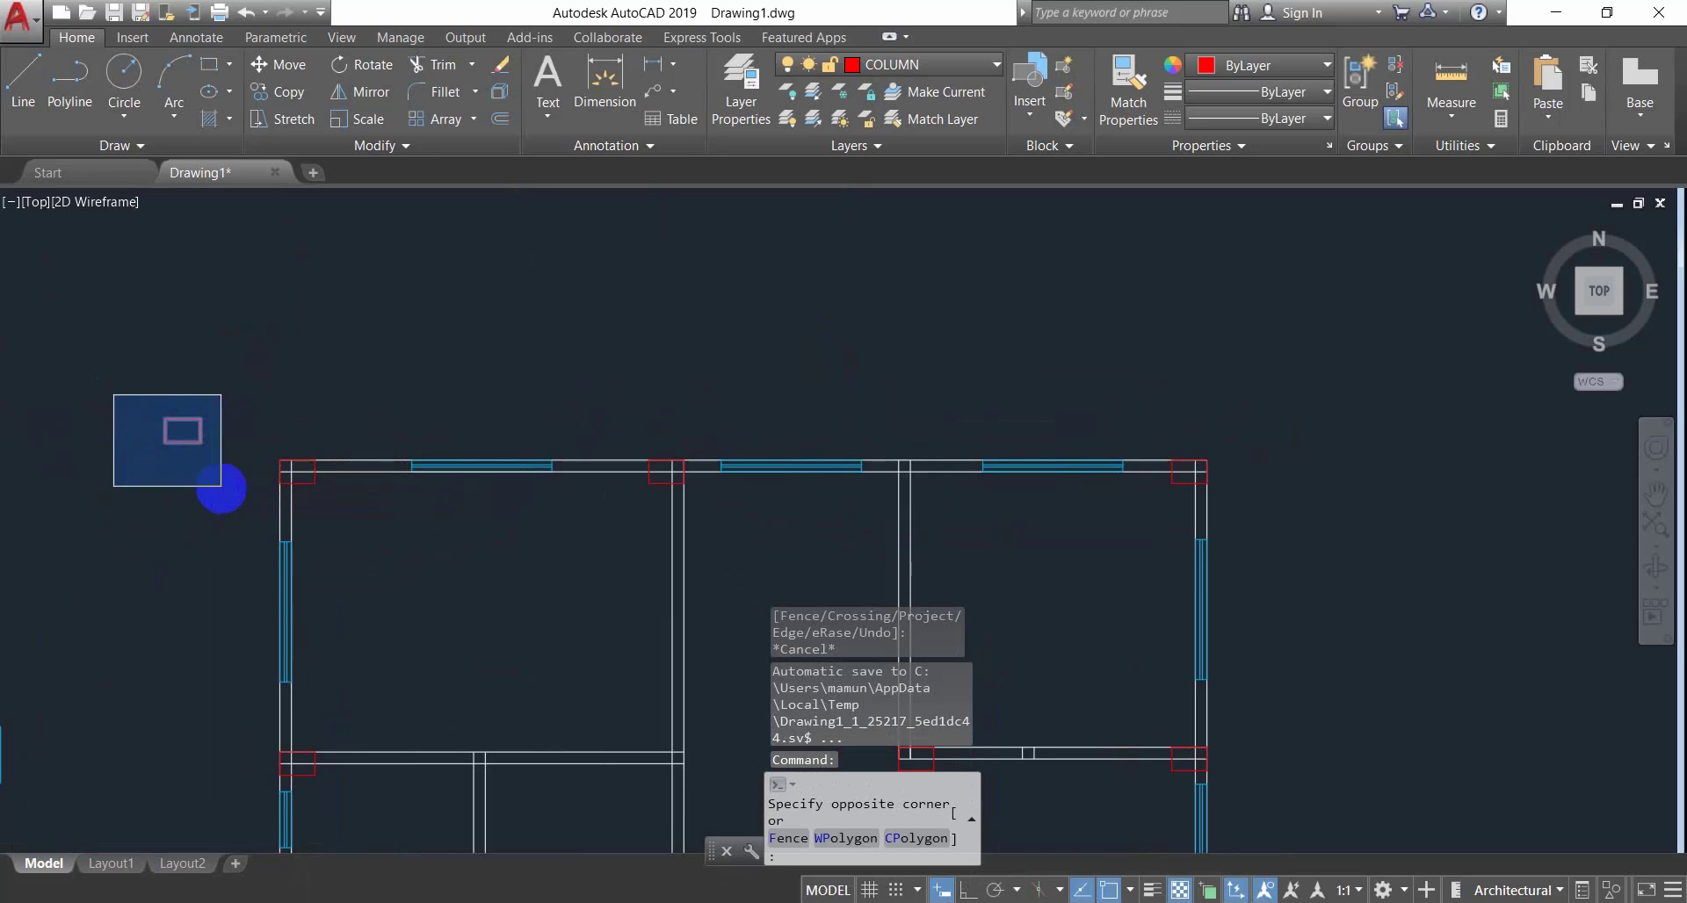
left_click(224, 492)
type("CO")
key("Return")
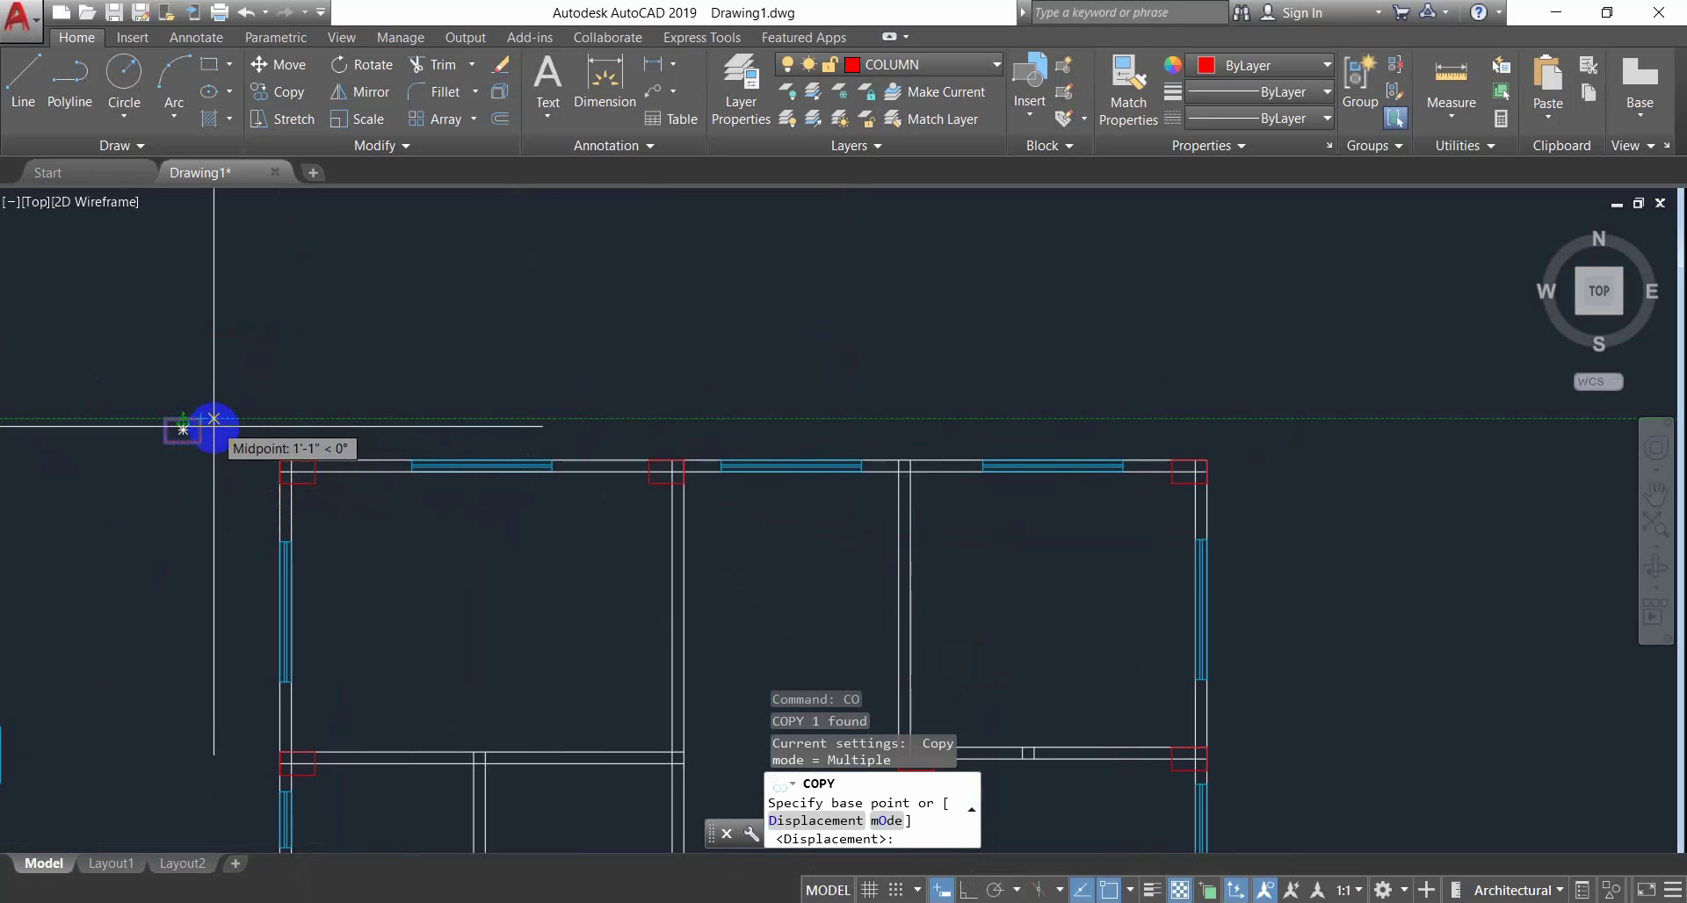
left_click(183, 428)
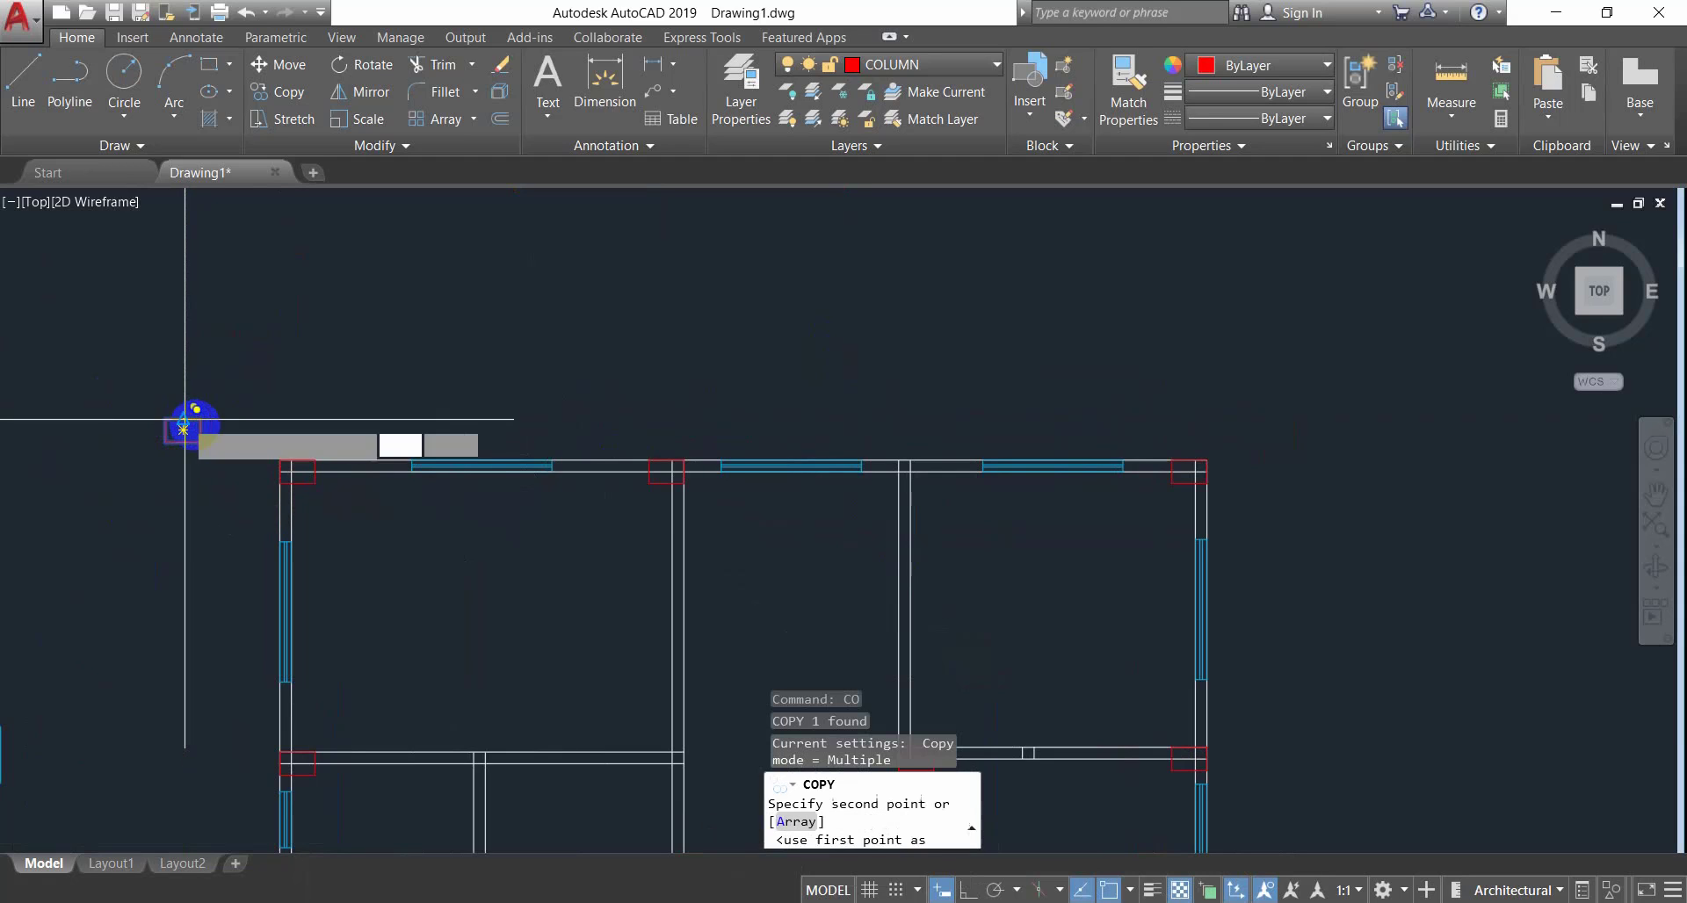
scroll(951, 463, "up", 4)
scroll(856, 461, "up", 2)
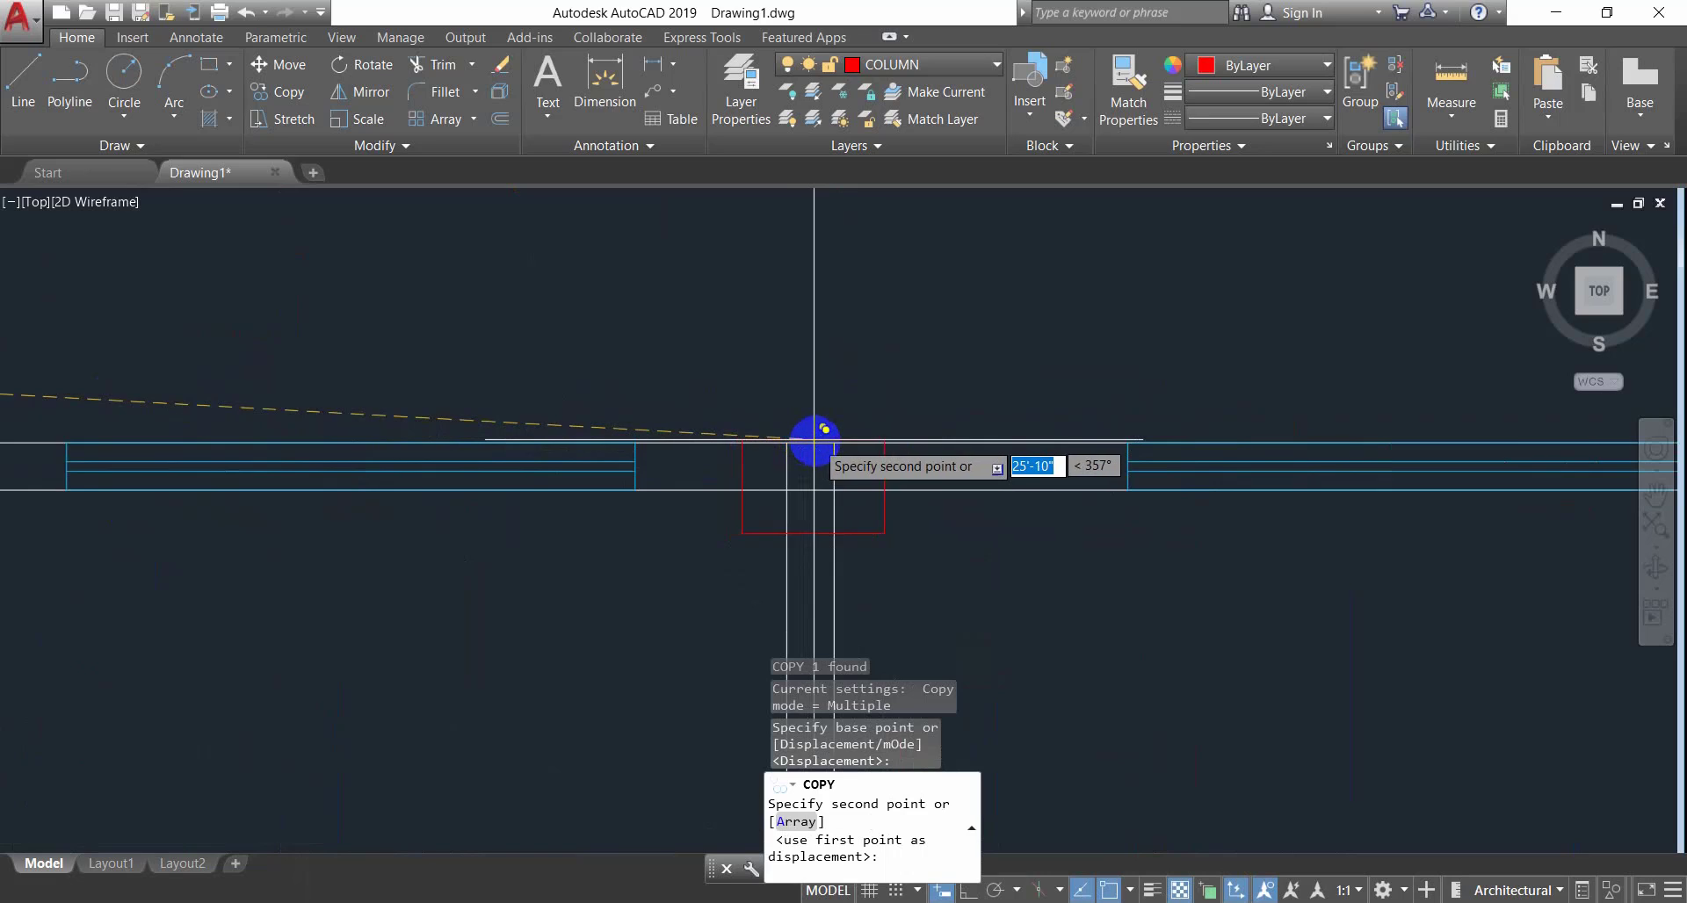
left_click(811, 441)
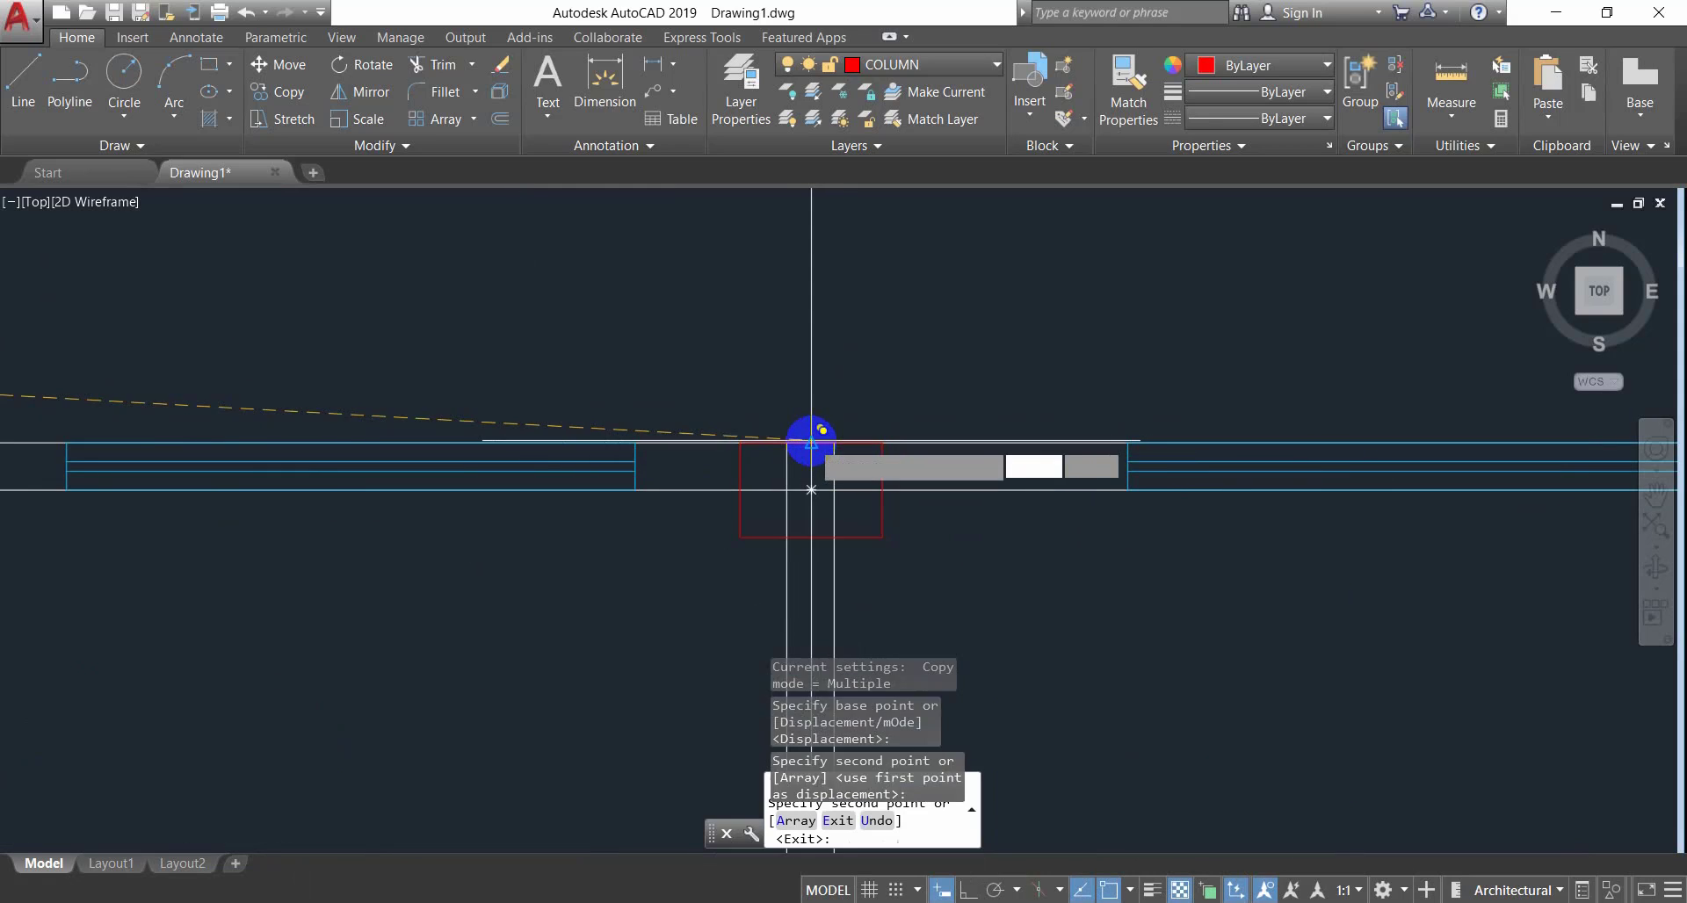
key("Escape")
key("Escape")
key("Escape")
Compare the placed columns with the reference plan to find the ones missing inside the building.
scroll(845, 487, "down", 4)
middle_click_drag(840, 470, 827, 343)
scroll(846, 425, "down", 4)
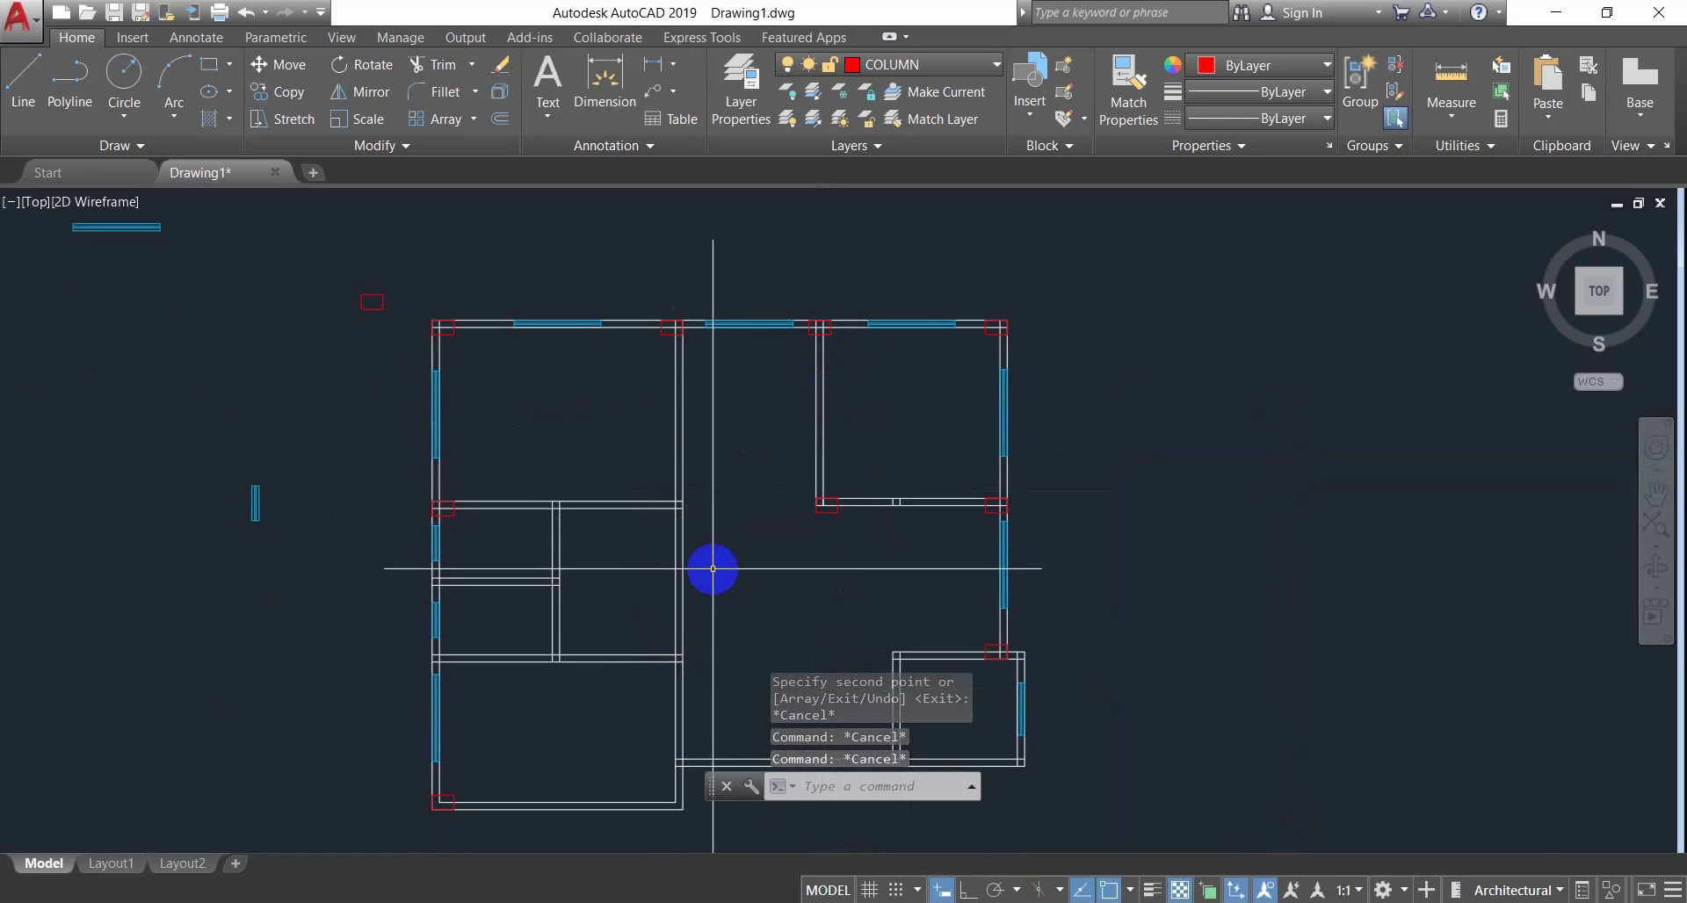
scroll(682, 557, "up", 3)
middle_click_drag(681, 557, 828, 671)
scroll(698, 558, "down", 3)
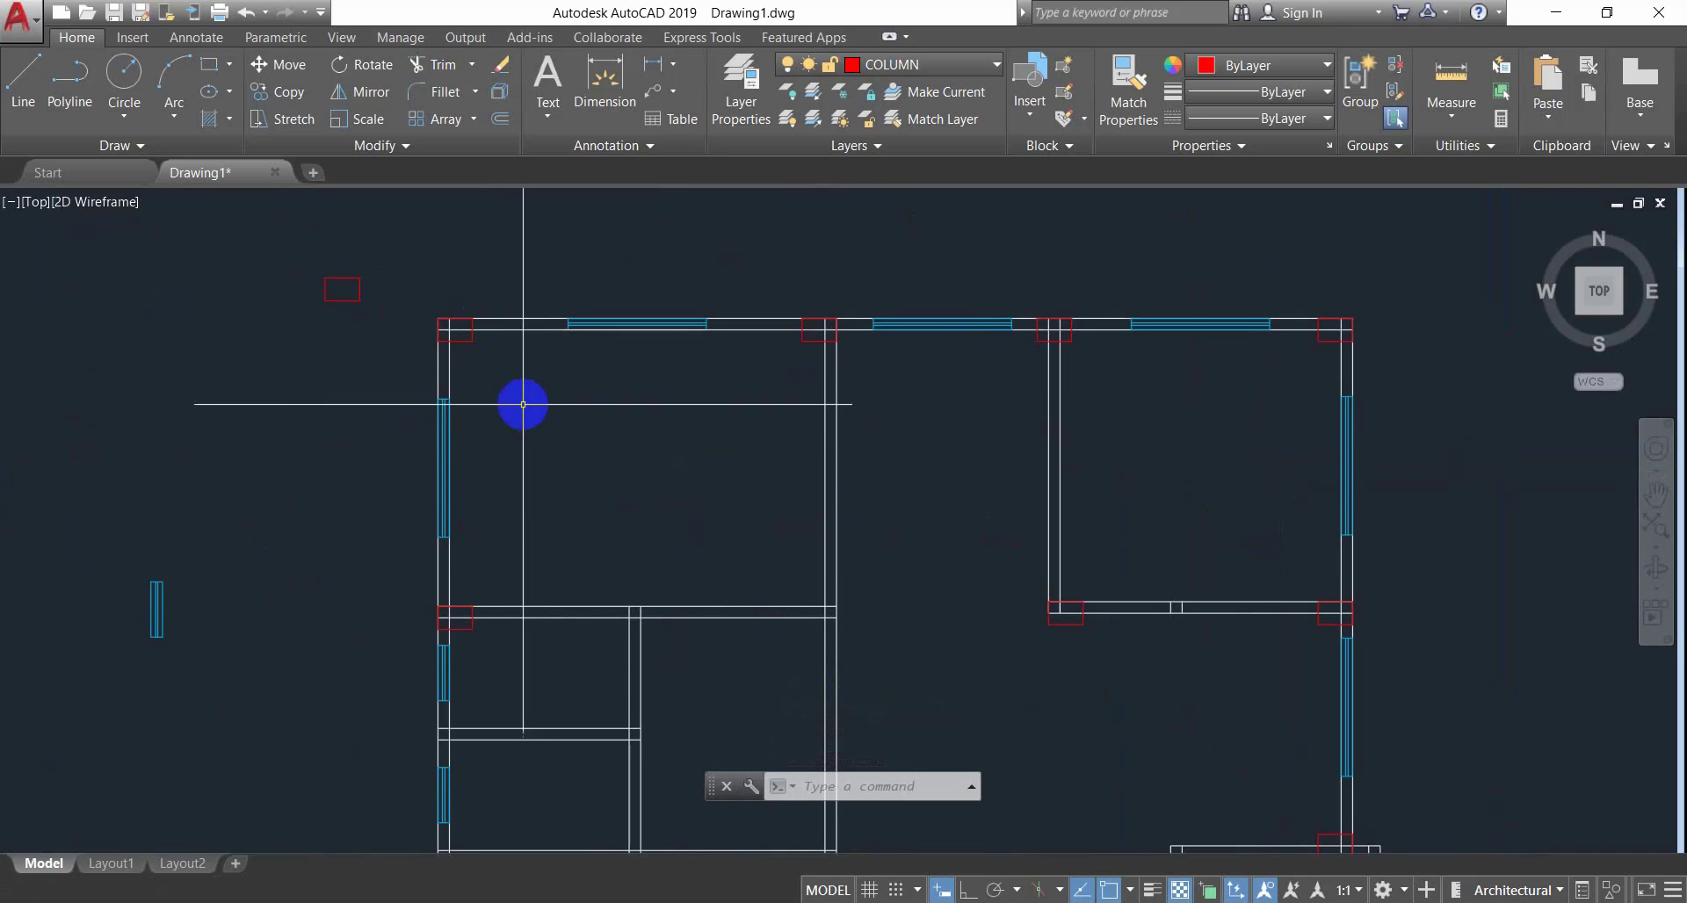
scroll(576, 471, "down", 2)
middle_click_drag(576, 470, 461, 325)
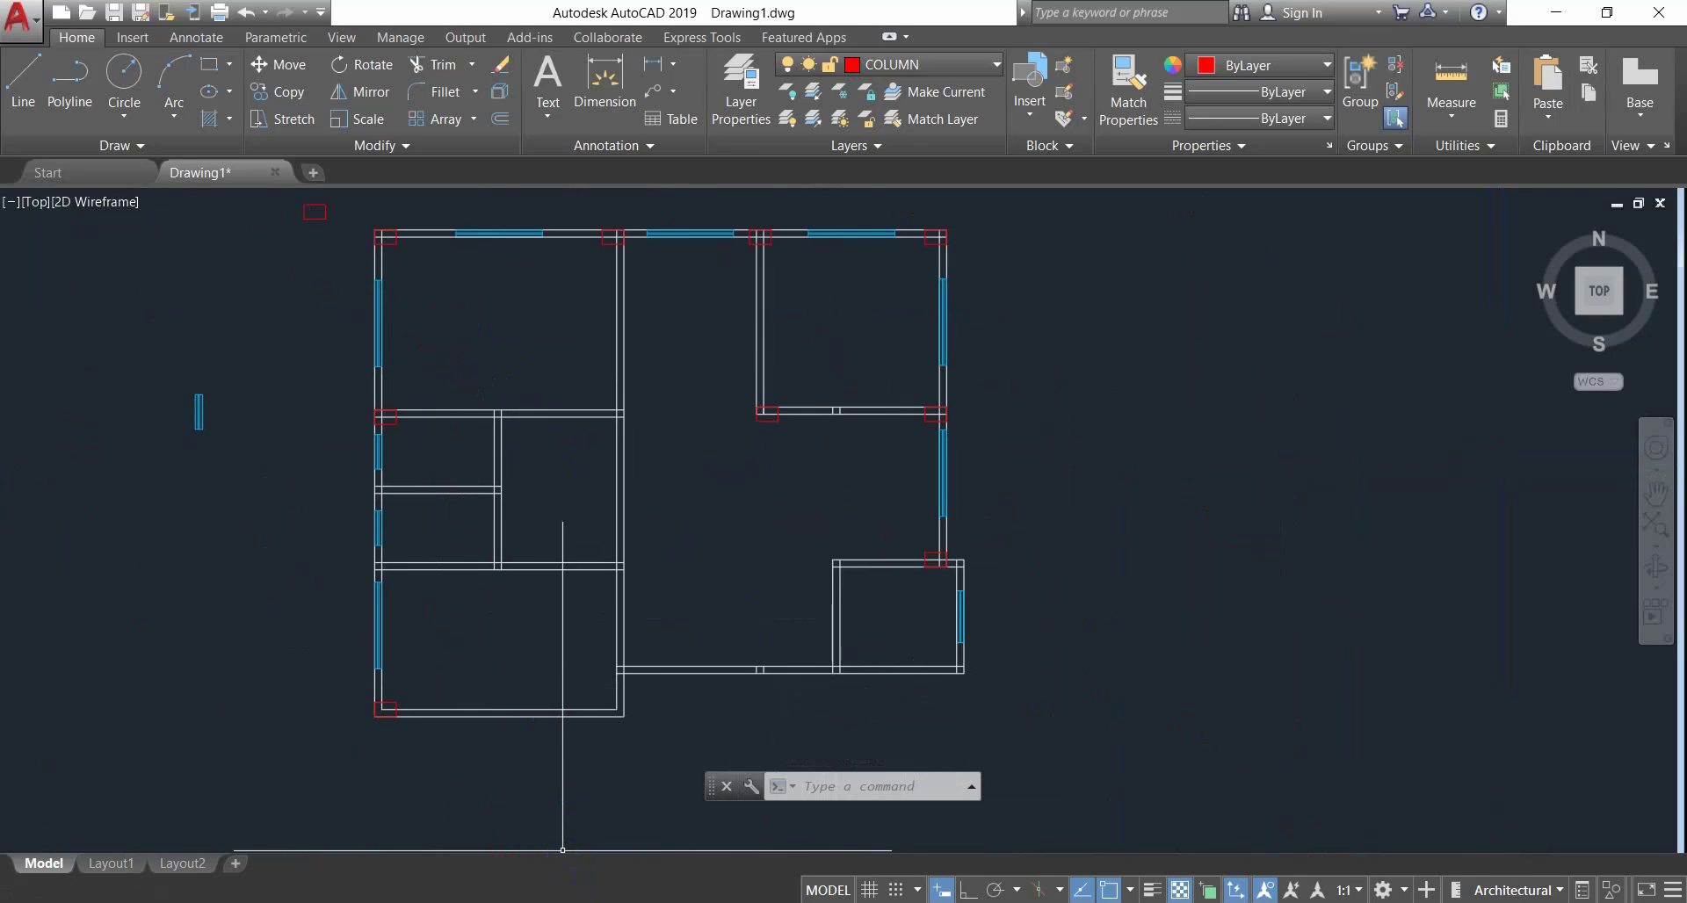
left_click(571, 902)
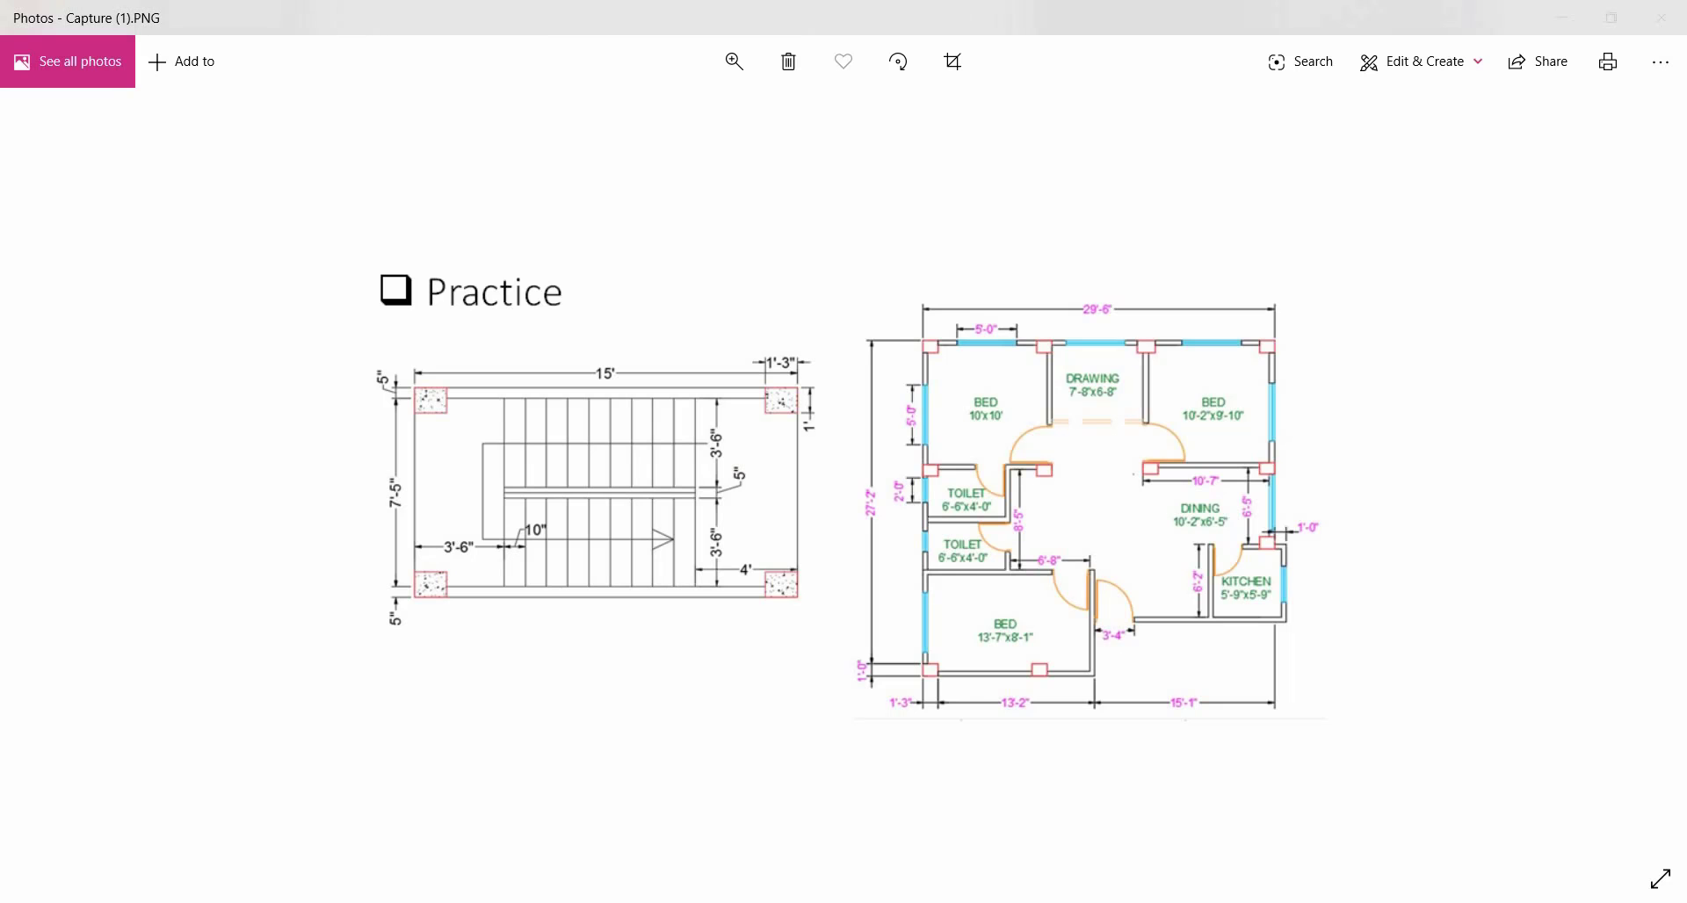
left_click(571, 902)
Copy the spare column onto the junction of the upper-left bedroom's lower wall and its right wall.
middle_click_drag(301, 407, 418, 554)
left_click(452, 341)
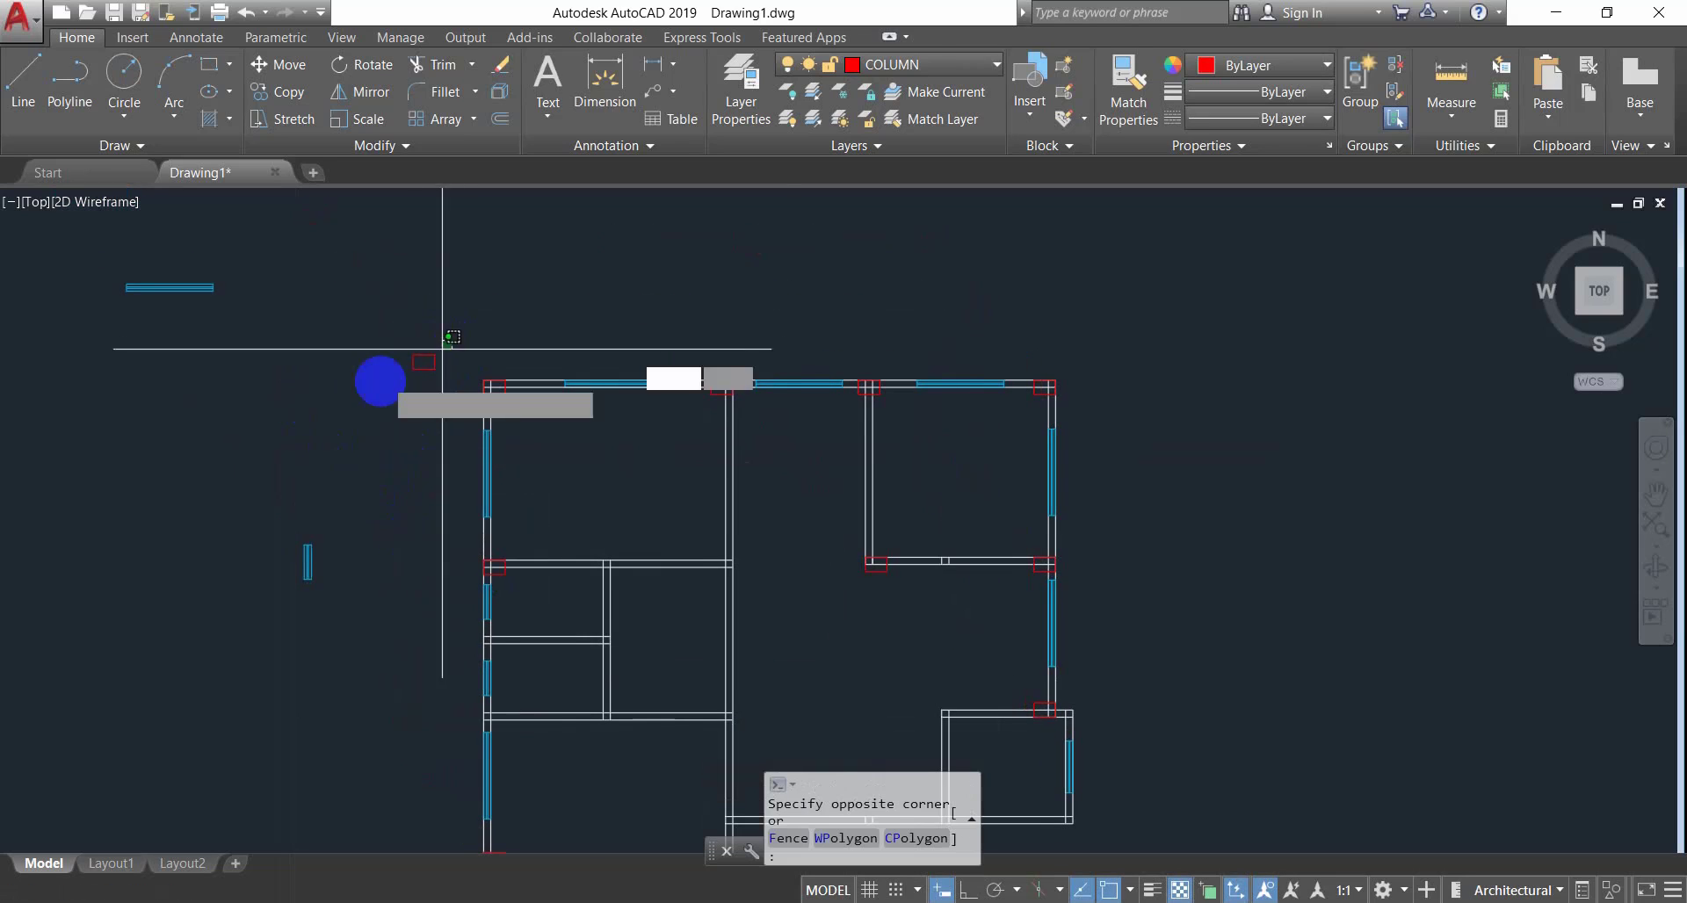
left_click(341, 426)
type("co")
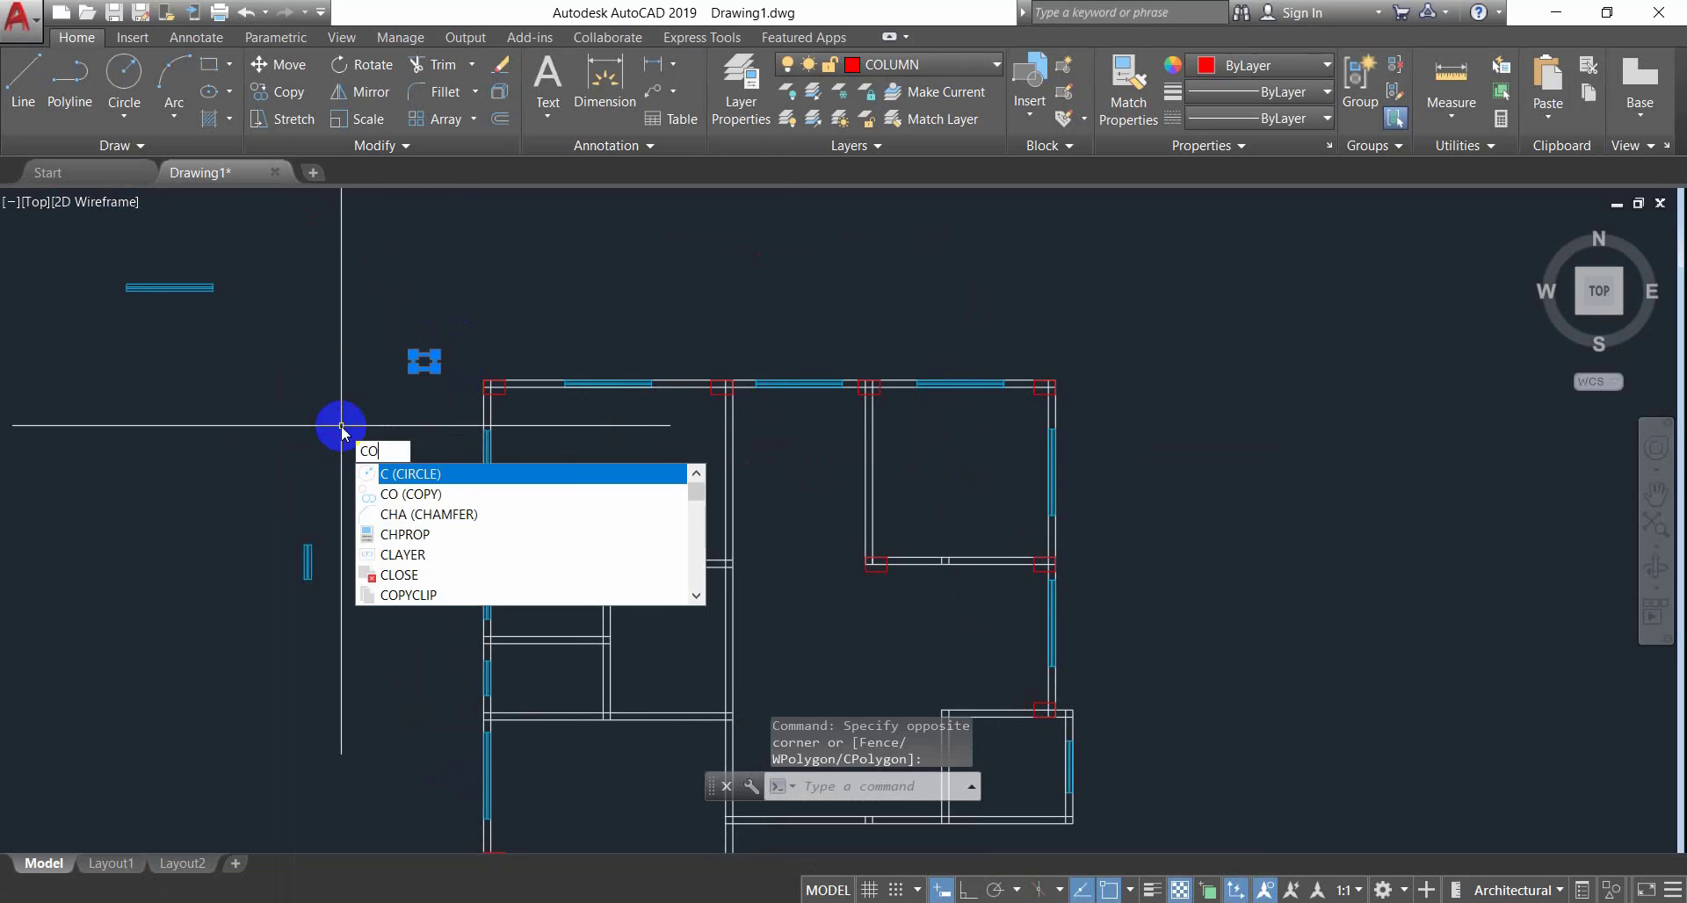
key("Return")
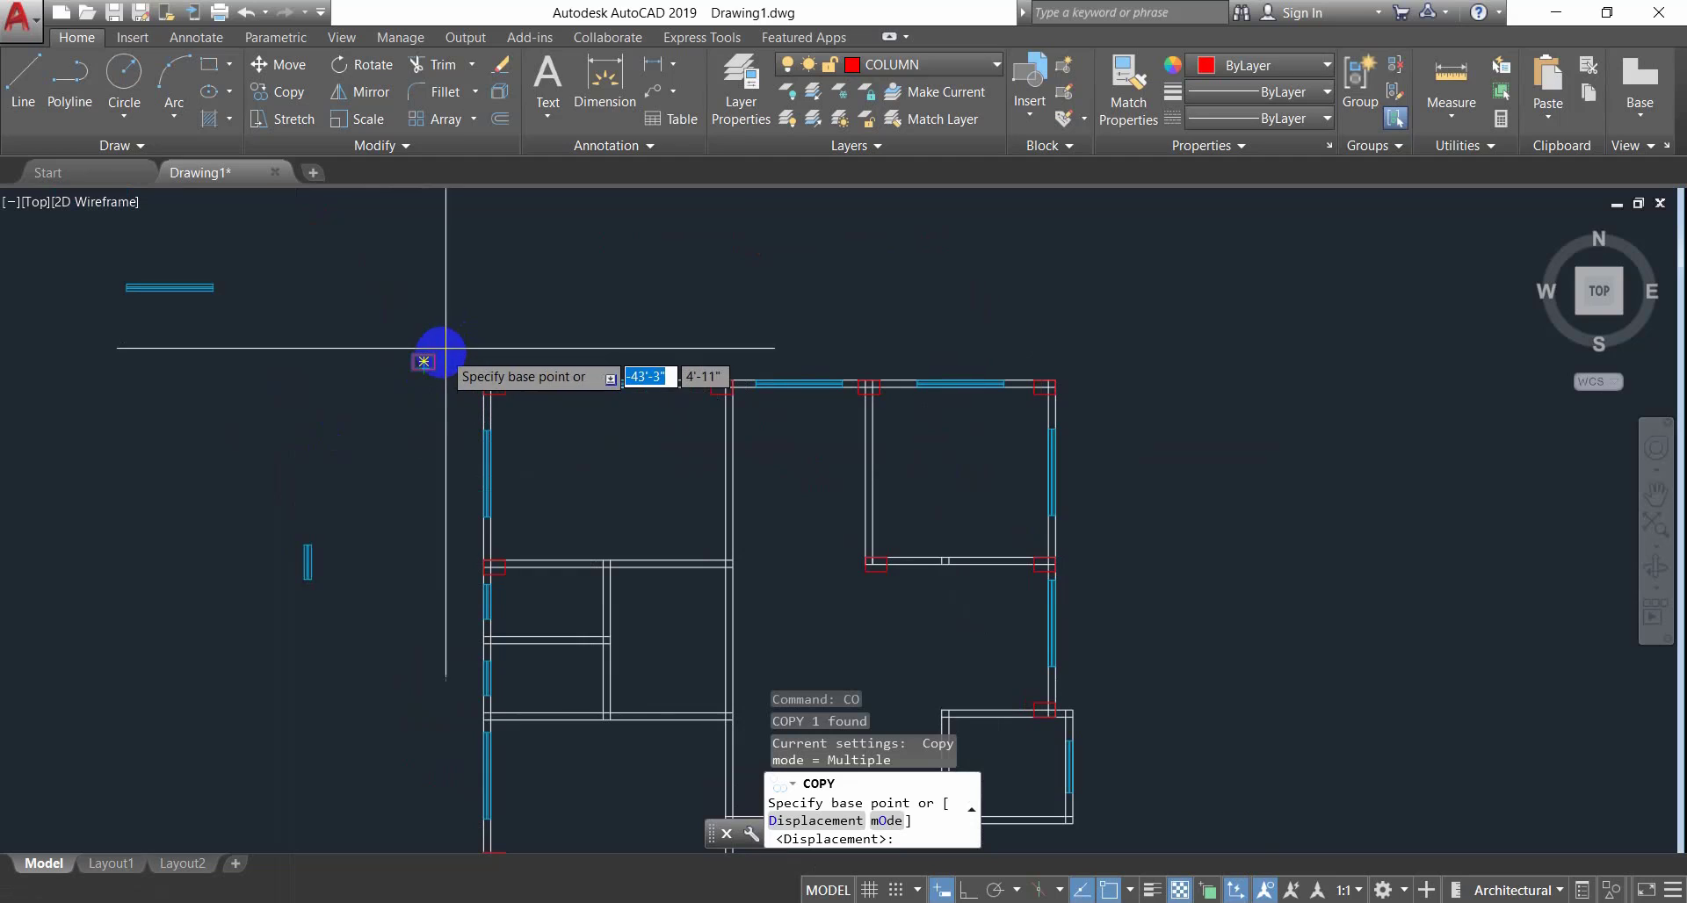
left_click(424, 361)
scroll(729, 571, "up", 4)
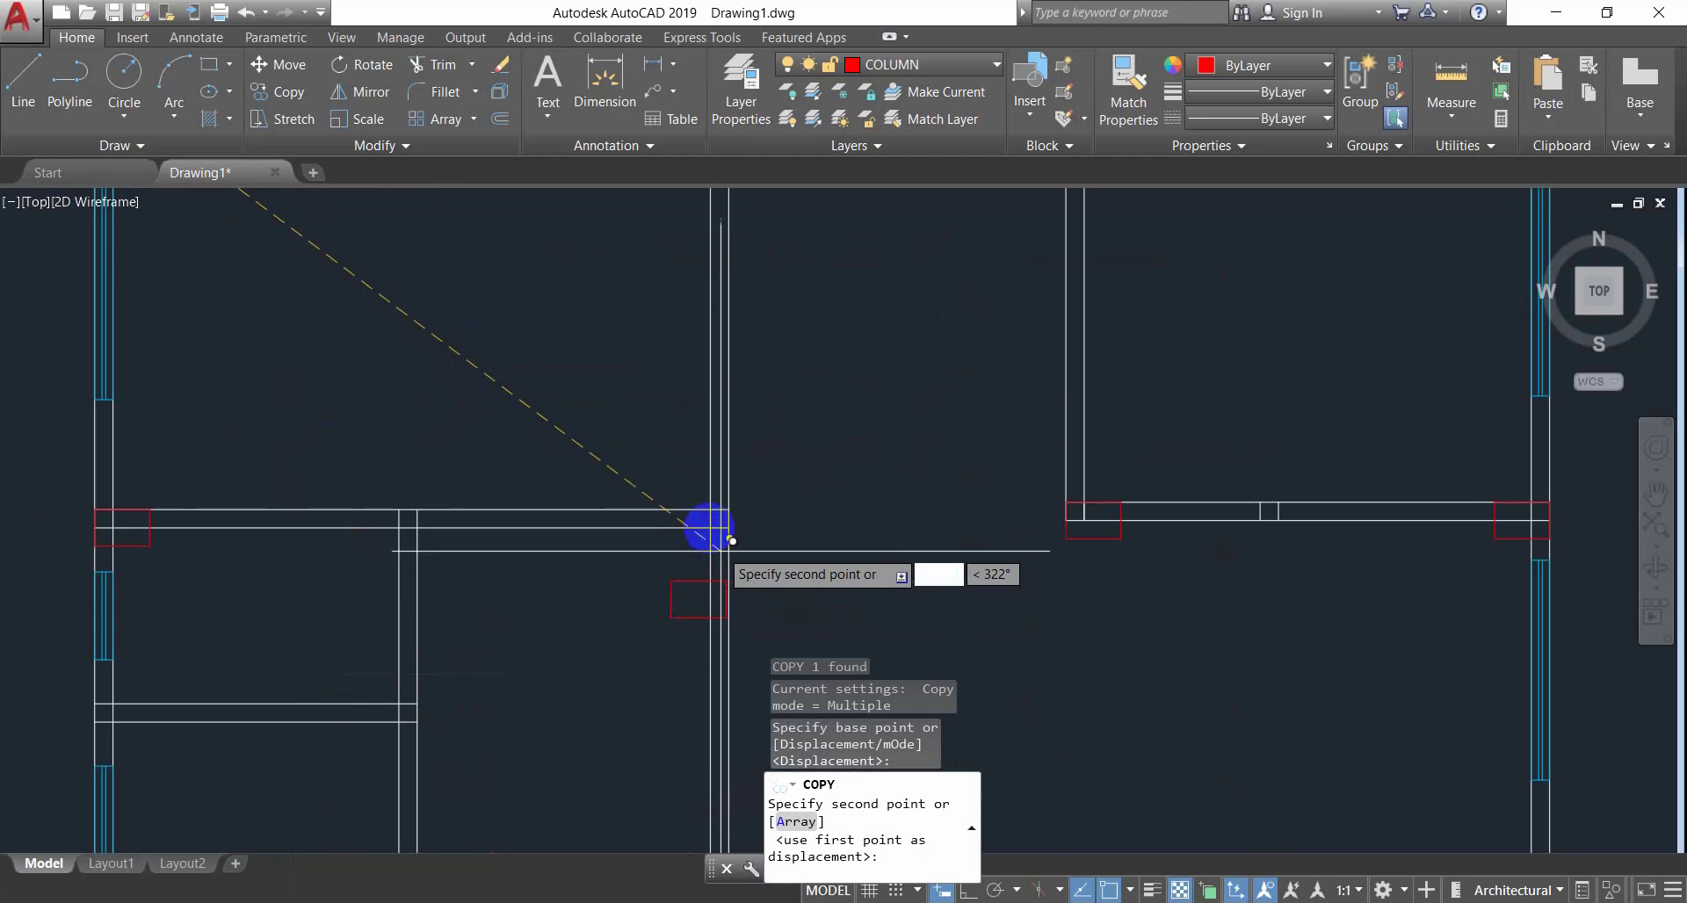
left_click(724, 512)
scroll(695, 557, "down", 4)
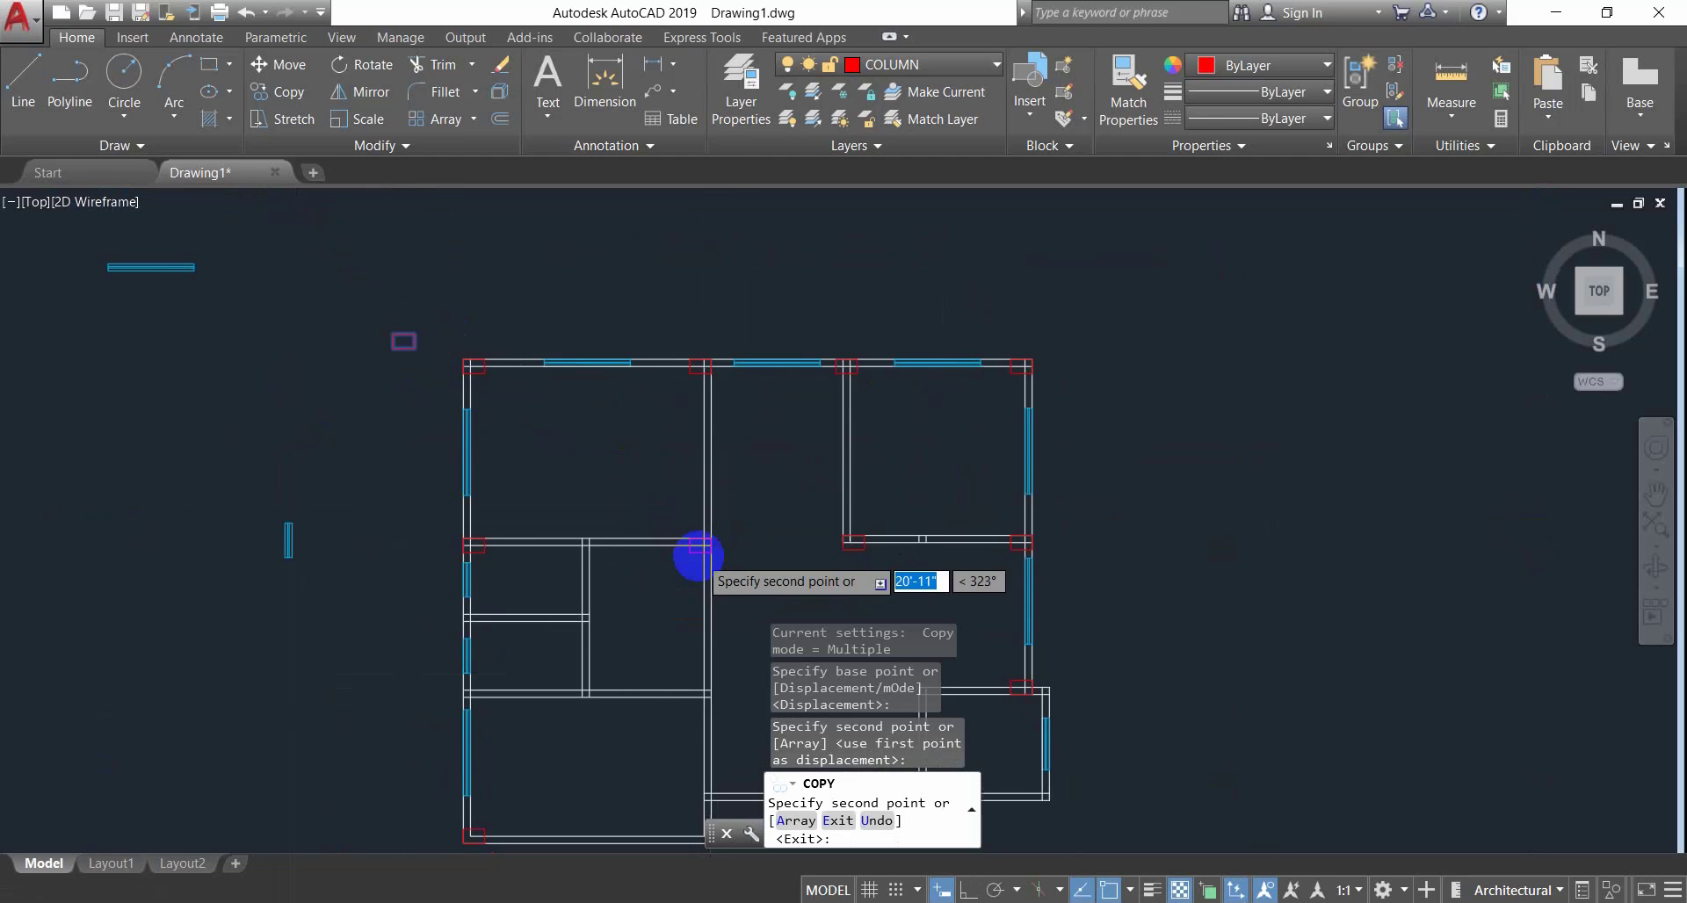
middle_click_drag(696, 557, 680, 397)
key("Escape")
key("Escape")
key("Escape")
scroll(874, 544, "down", 2)
middle_click_drag(874, 543, 835, 504)
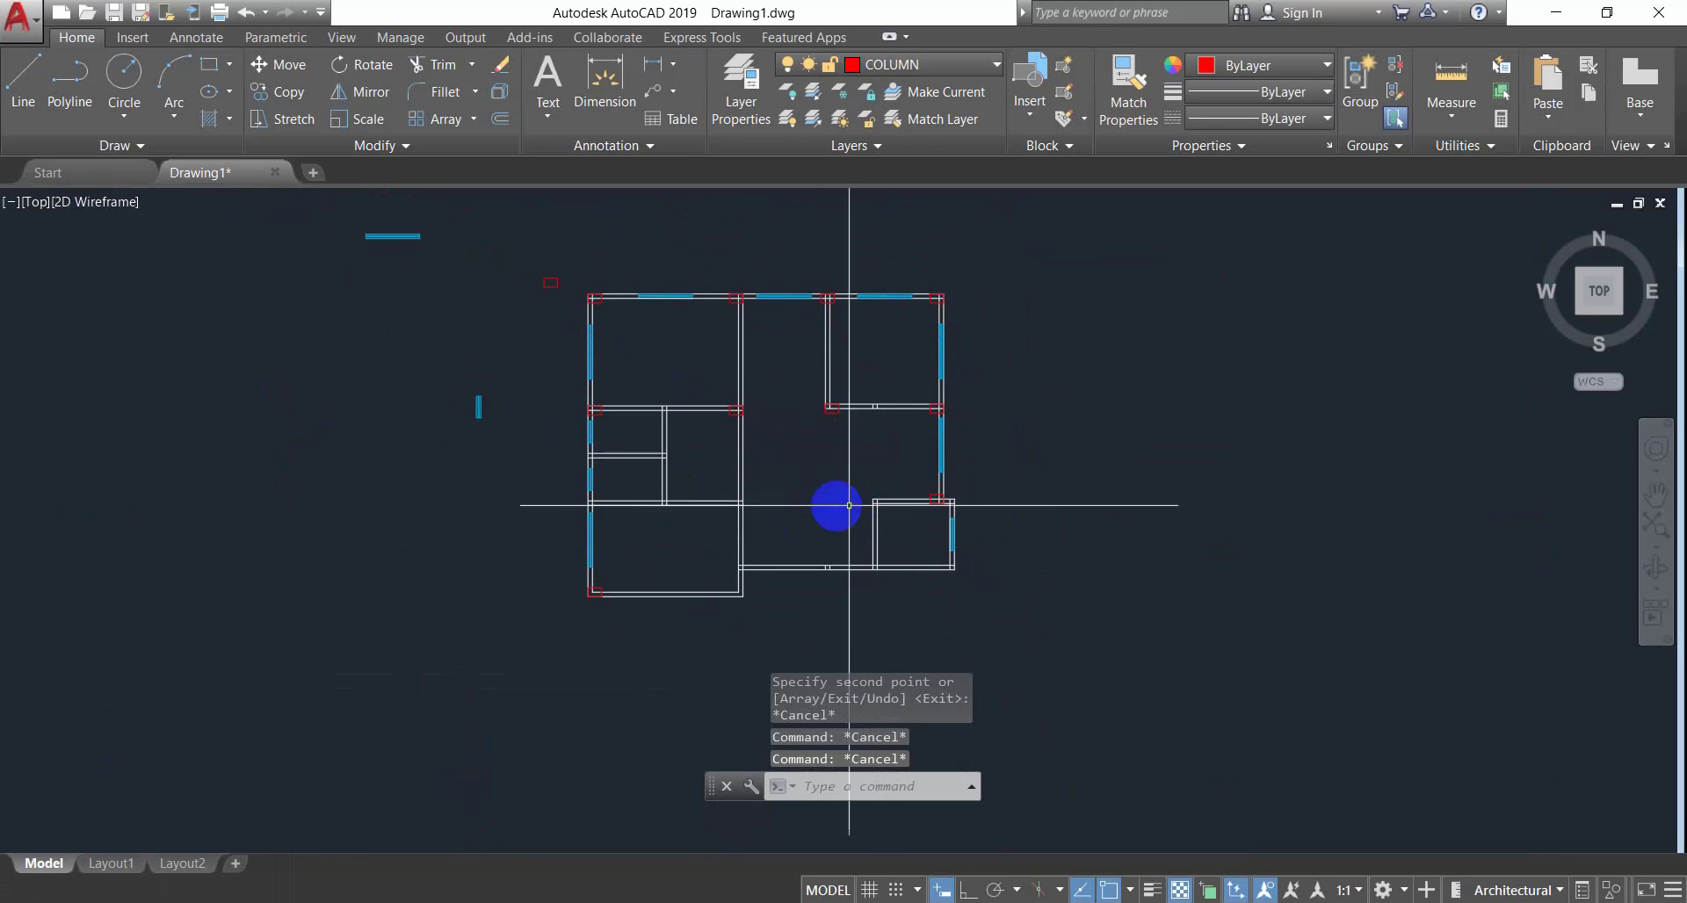
scroll(802, 508, "up", 4)
middle_click_drag(764, 440, 741, 601)
scroll(741, 601, "down", 2)
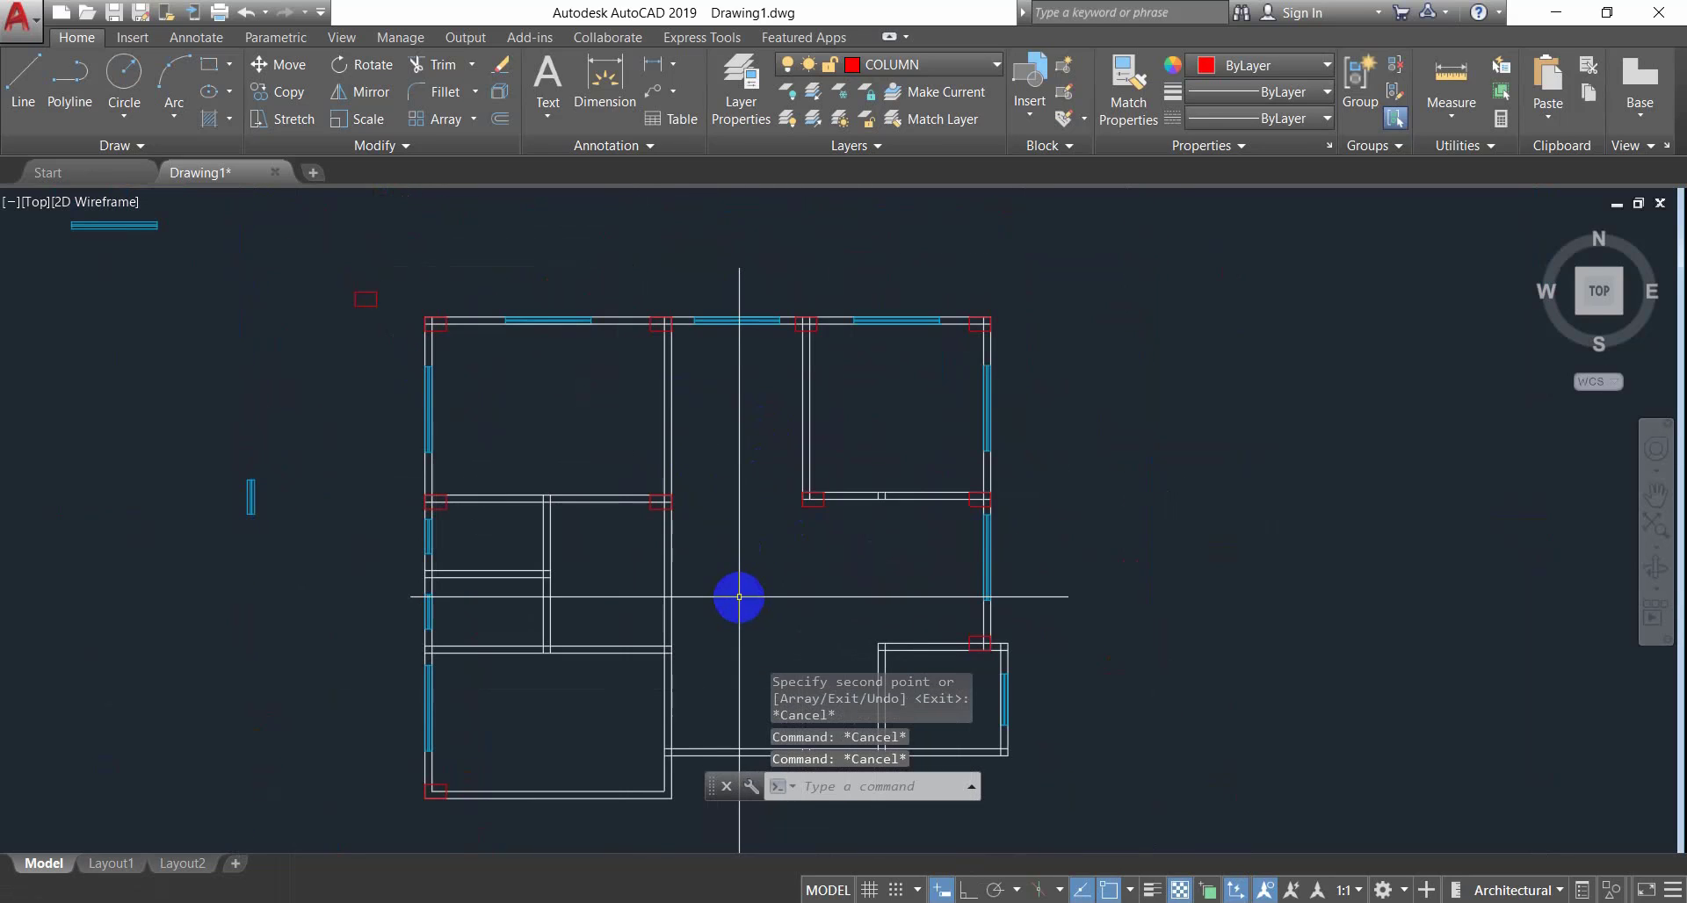
scroll(635, 524, "up", 2)
middle_click_drag(621, 516, 602, 591)
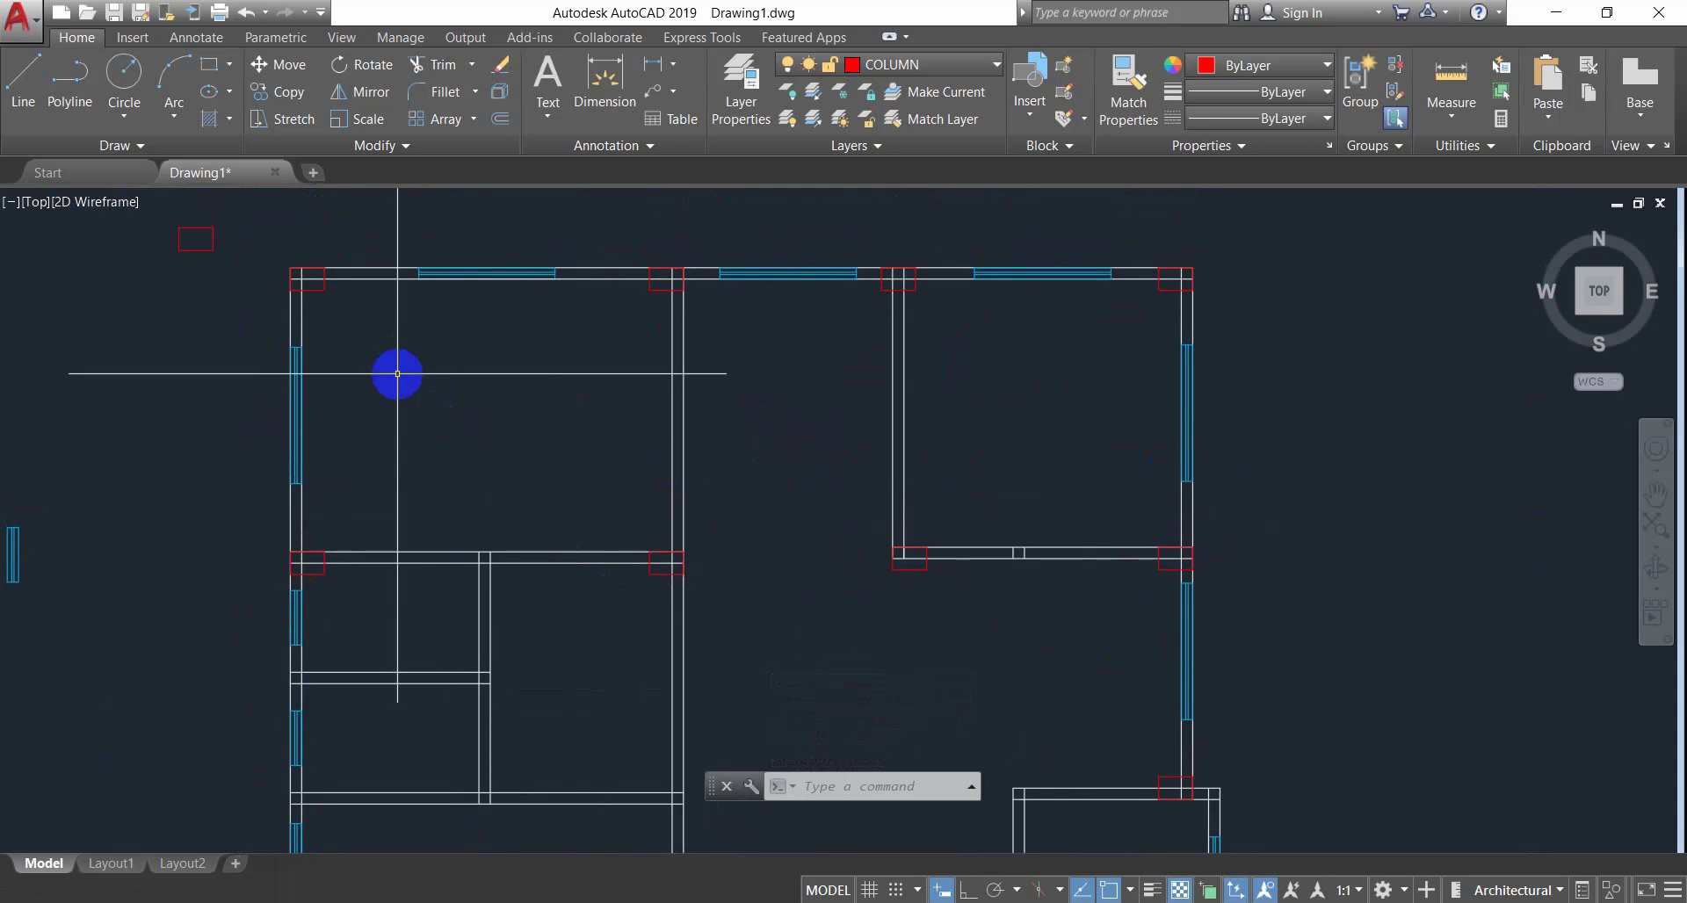
Trim the upper wall's inner line where it crosses the upper-left bedroom's outer corner column.
scroll(301, 281, "up", 8)
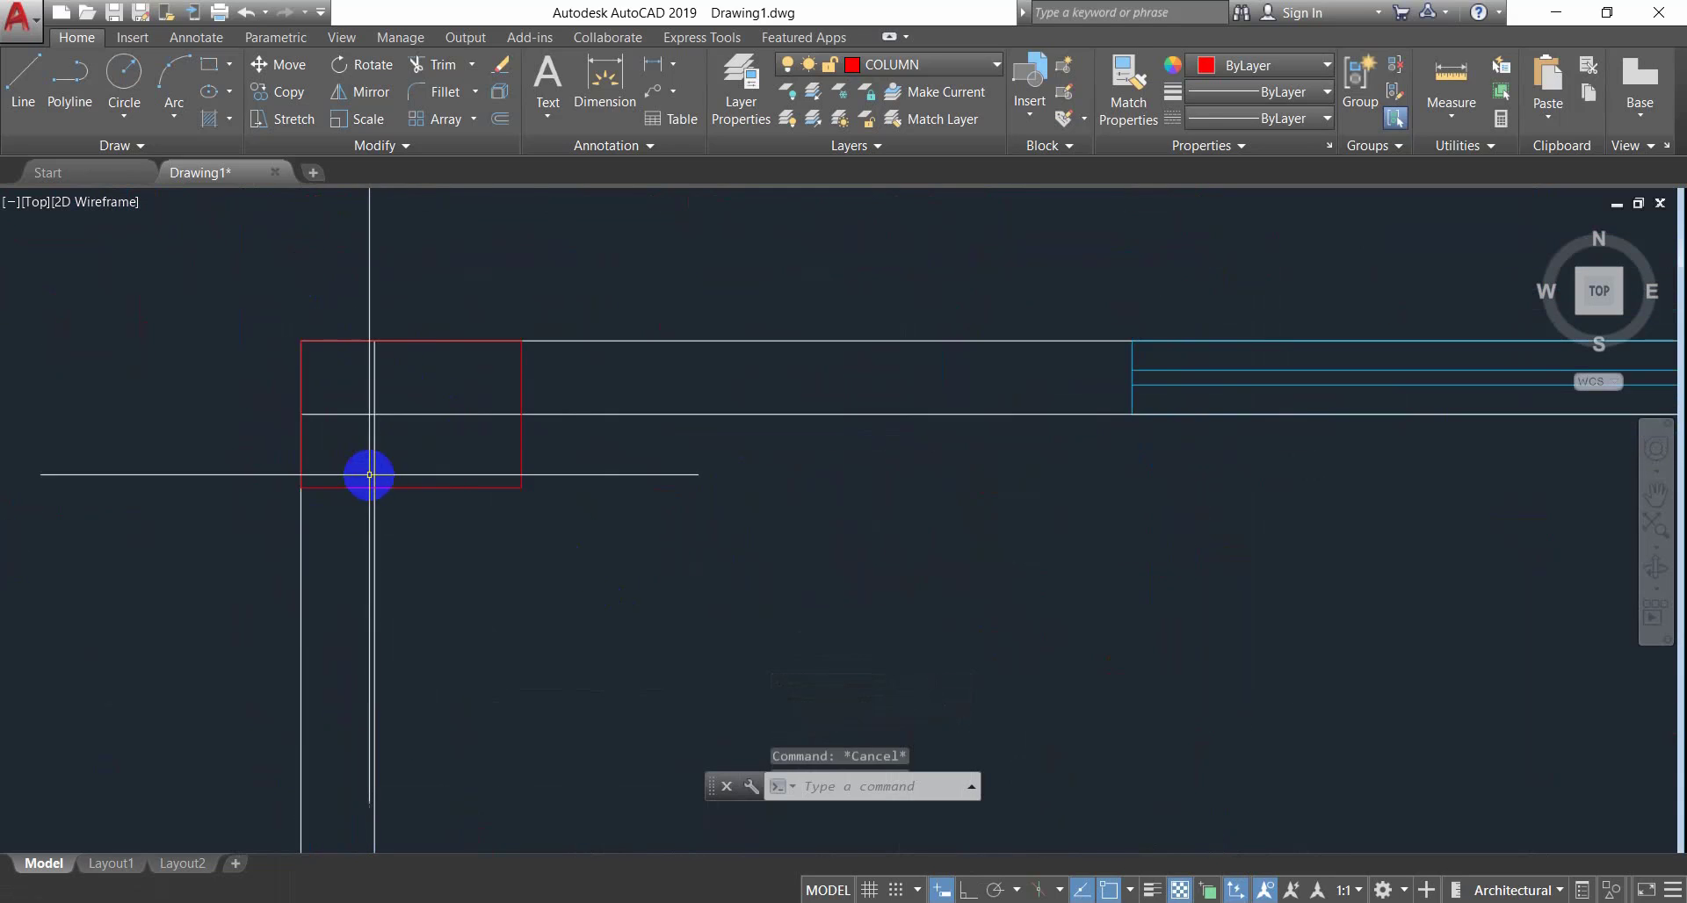
key("Return")
key("Return")
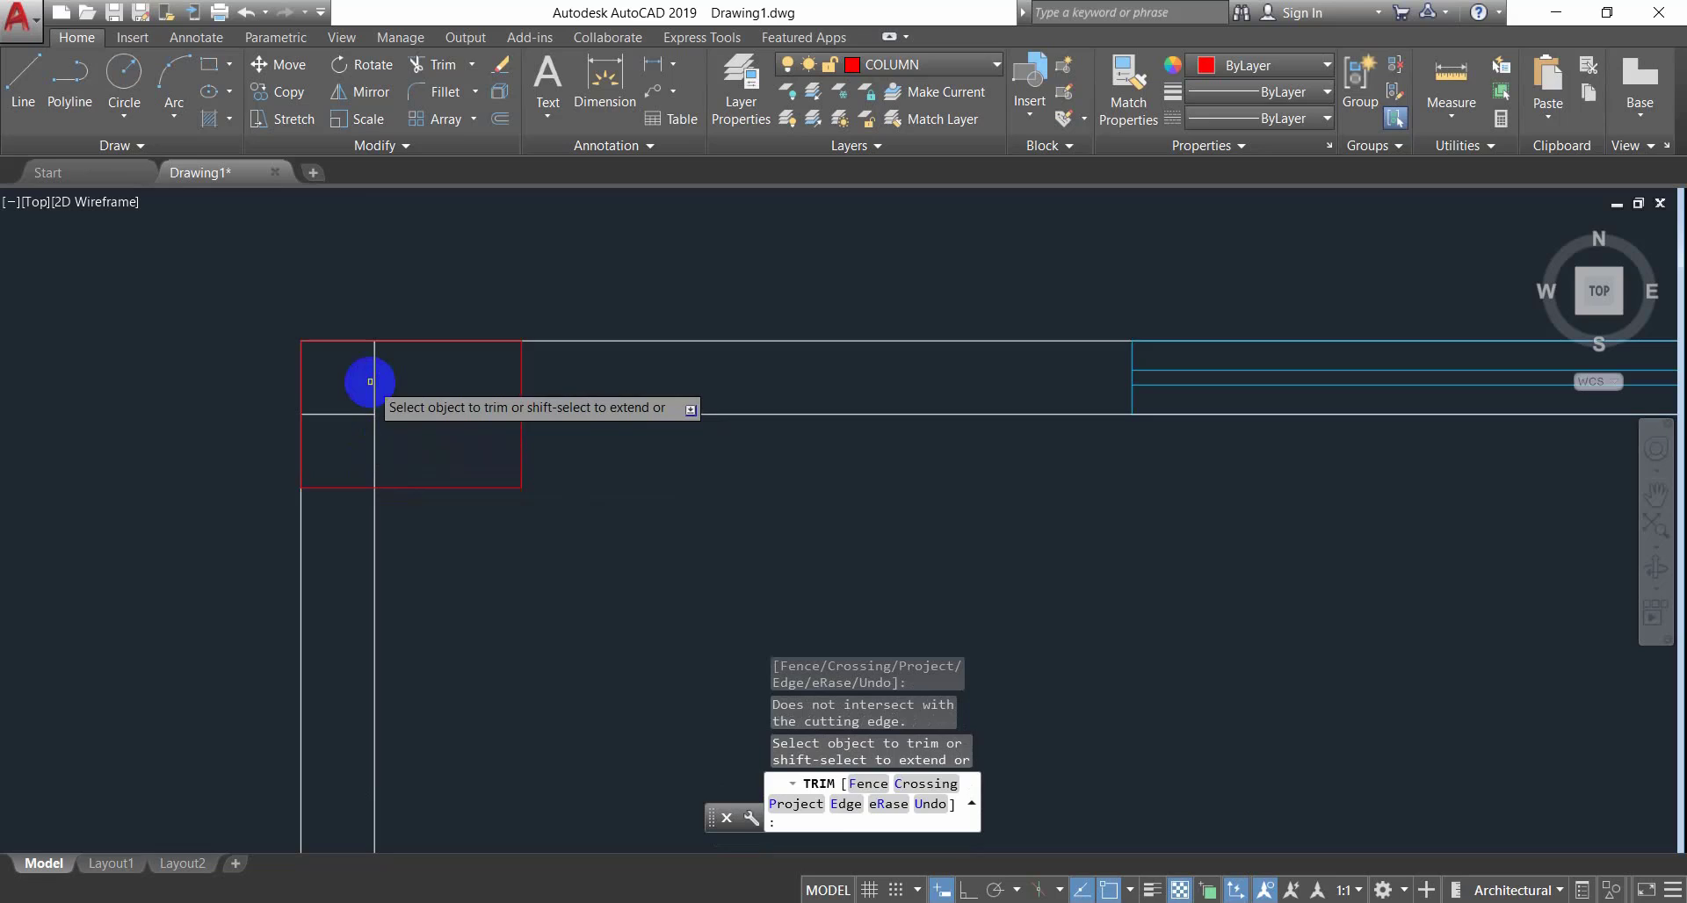
key("Escape")
key("Escape")
key("Escape")
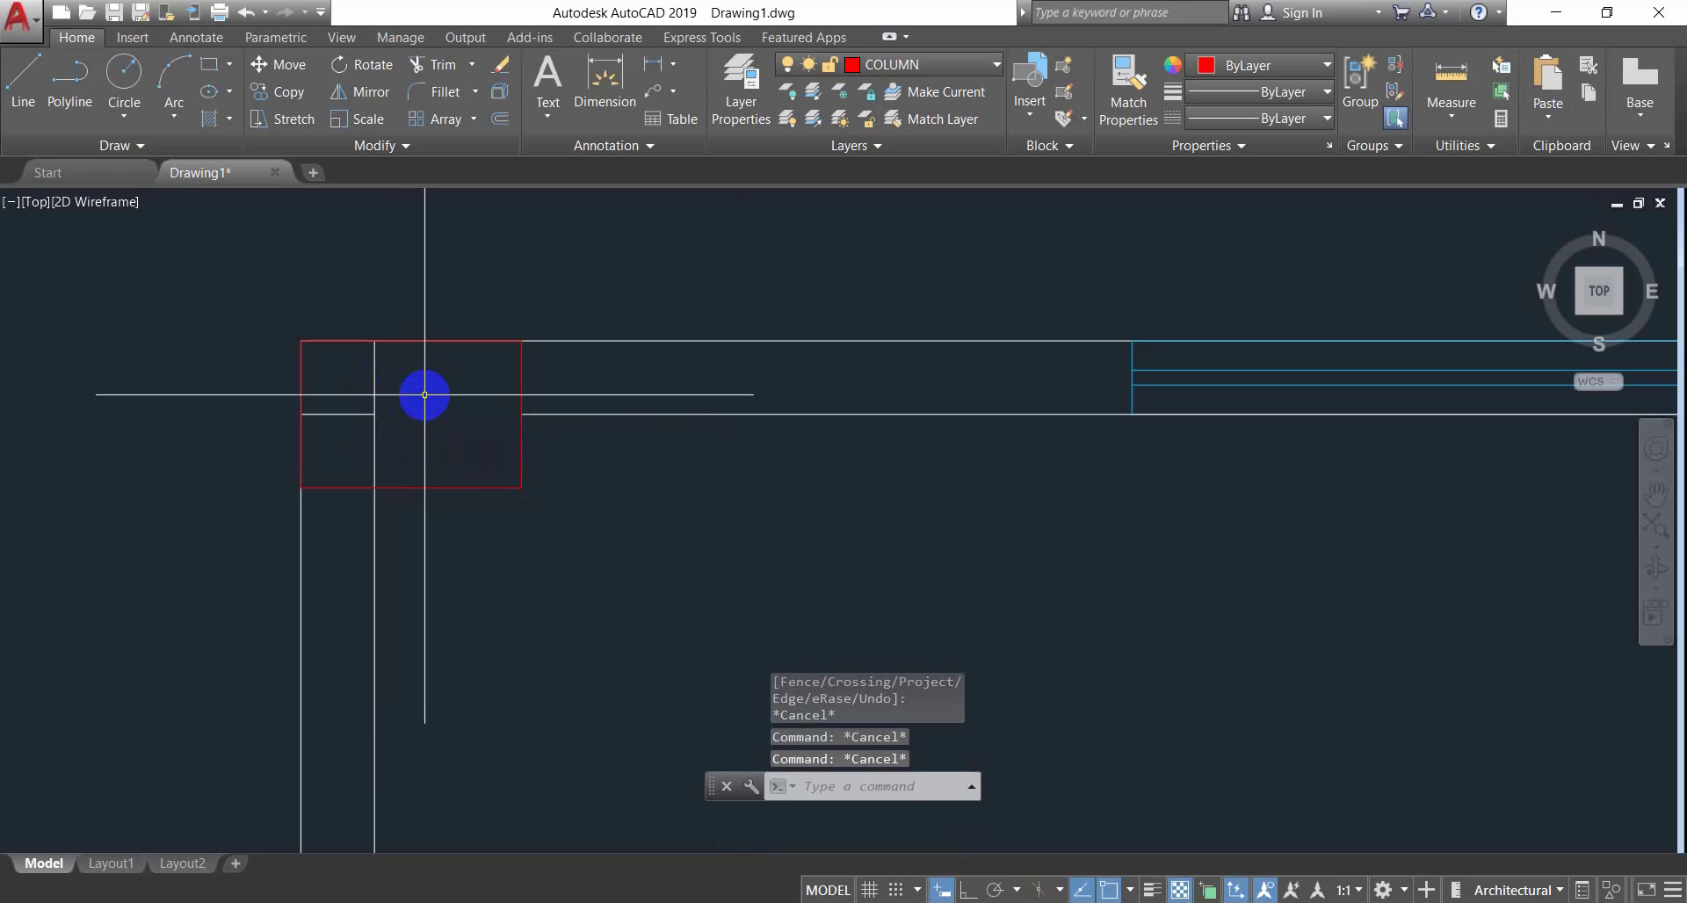
Try to trim the remaining wall lines inside the upper-left corner column, using the column as cutting edge.
key("Return")
left_click(422, 342)
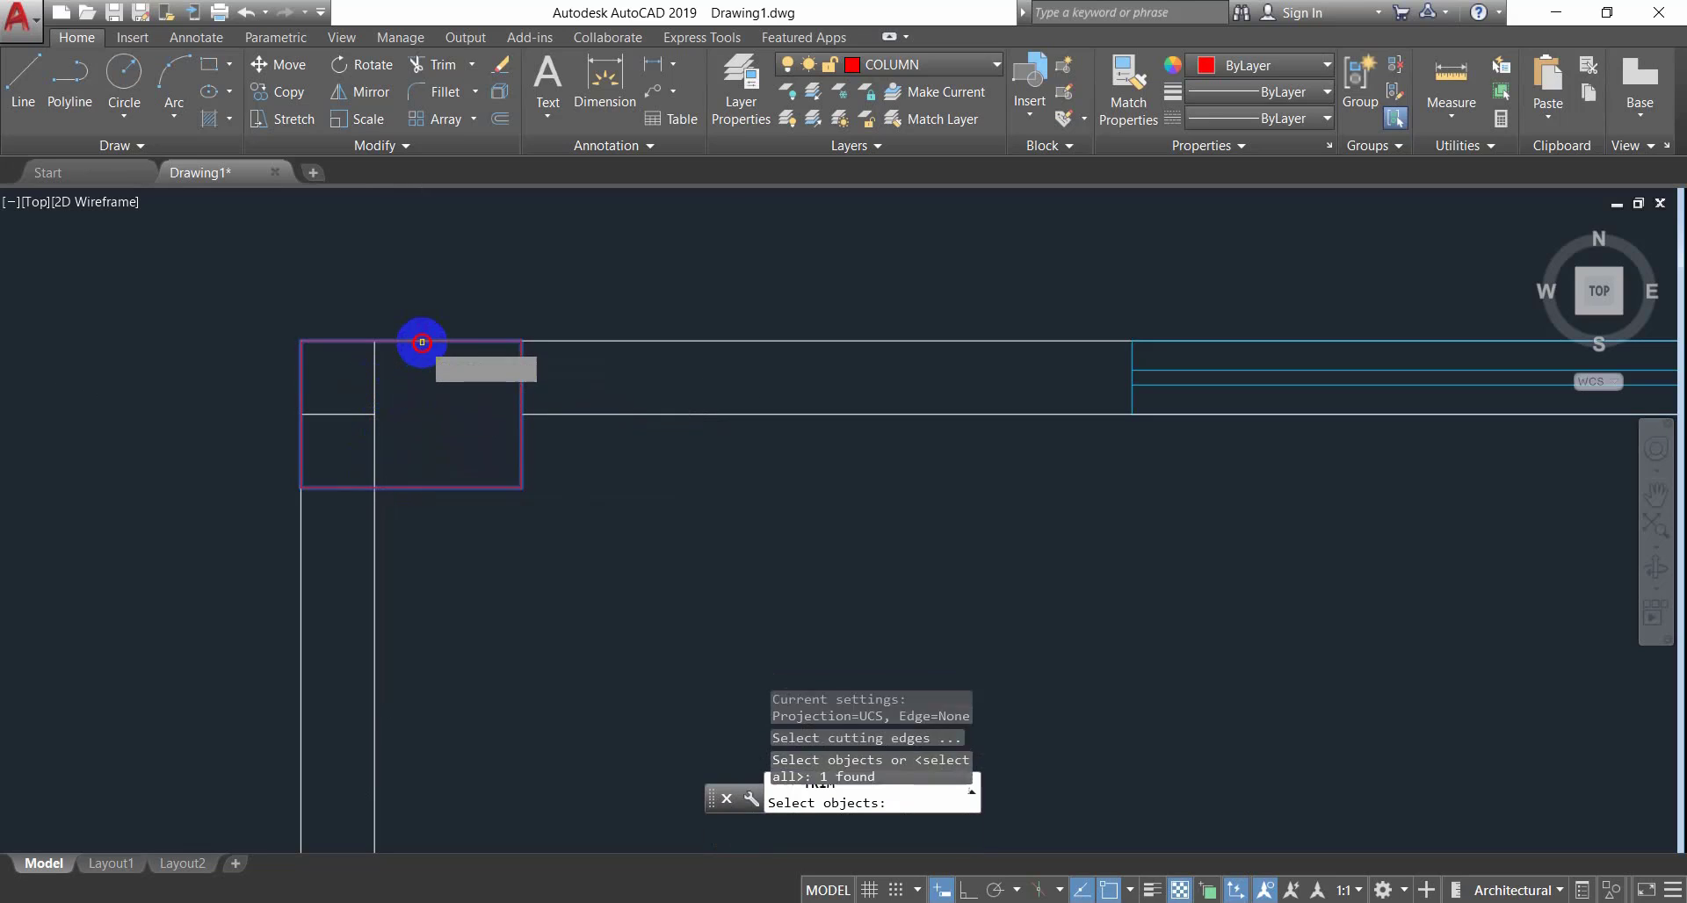
key("Return")
left_click(367, 381)
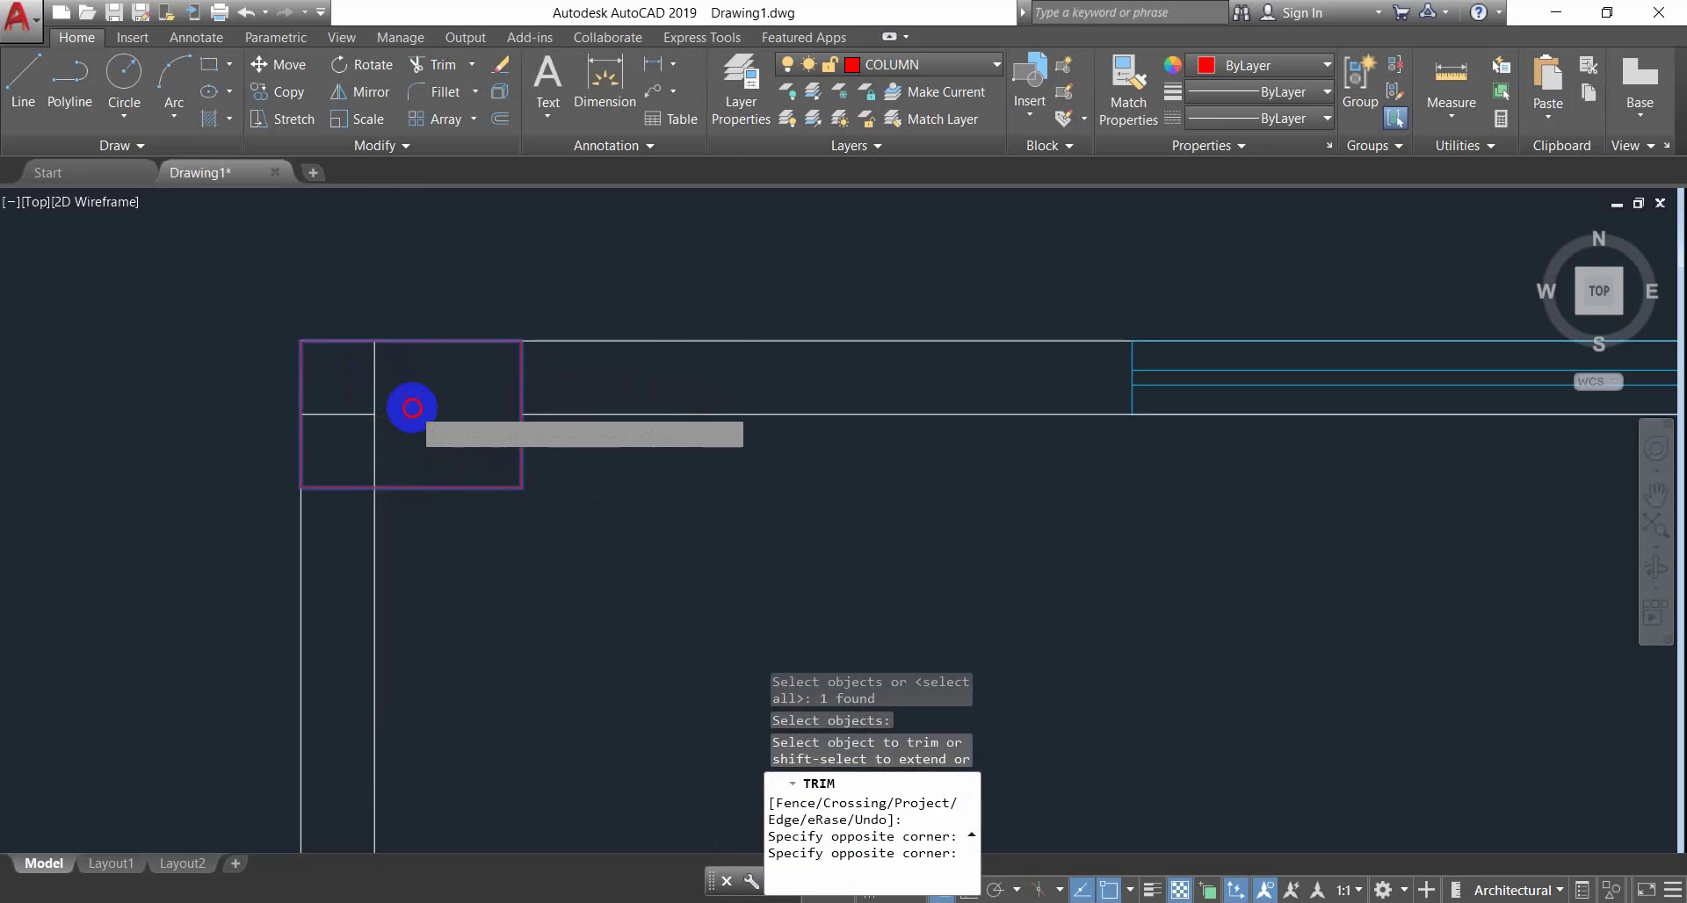
left_click(407, 405)
left_click(414, 387)
left_click(363, 402)
left_click(361, 407)
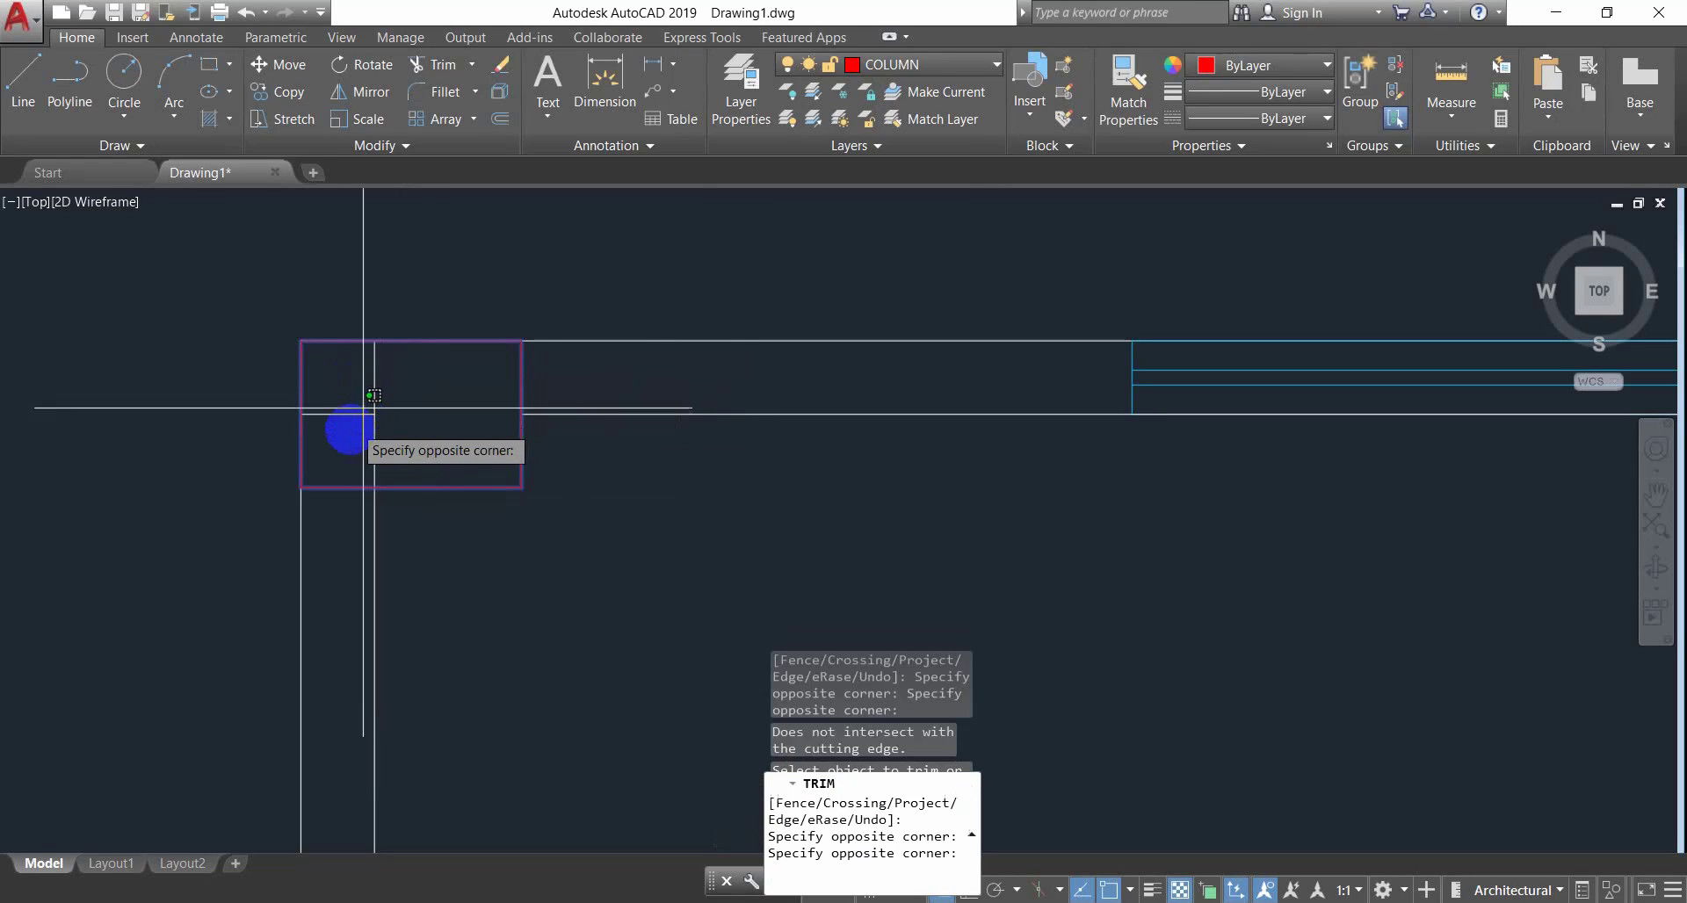
left_click(356, 413)
left_click(371, 413)
key("Escape")
key("Escape")
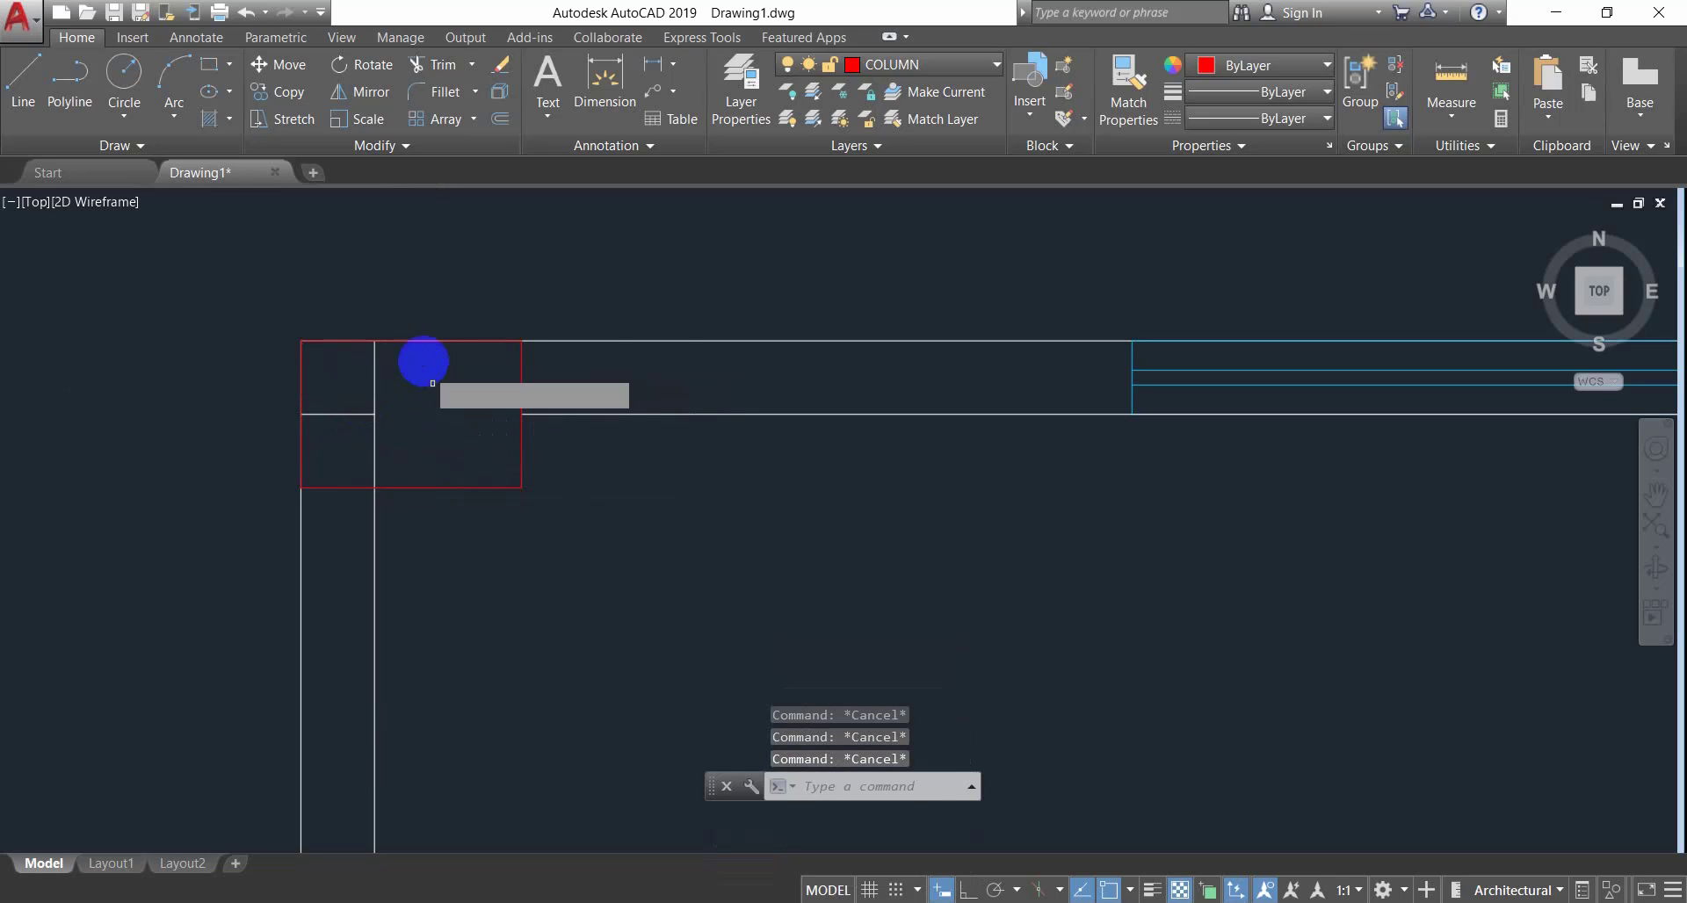
Trim the left wall's inner line inside the lower half of the upper-left corner column, using the column as cutting edge.
key("Return")
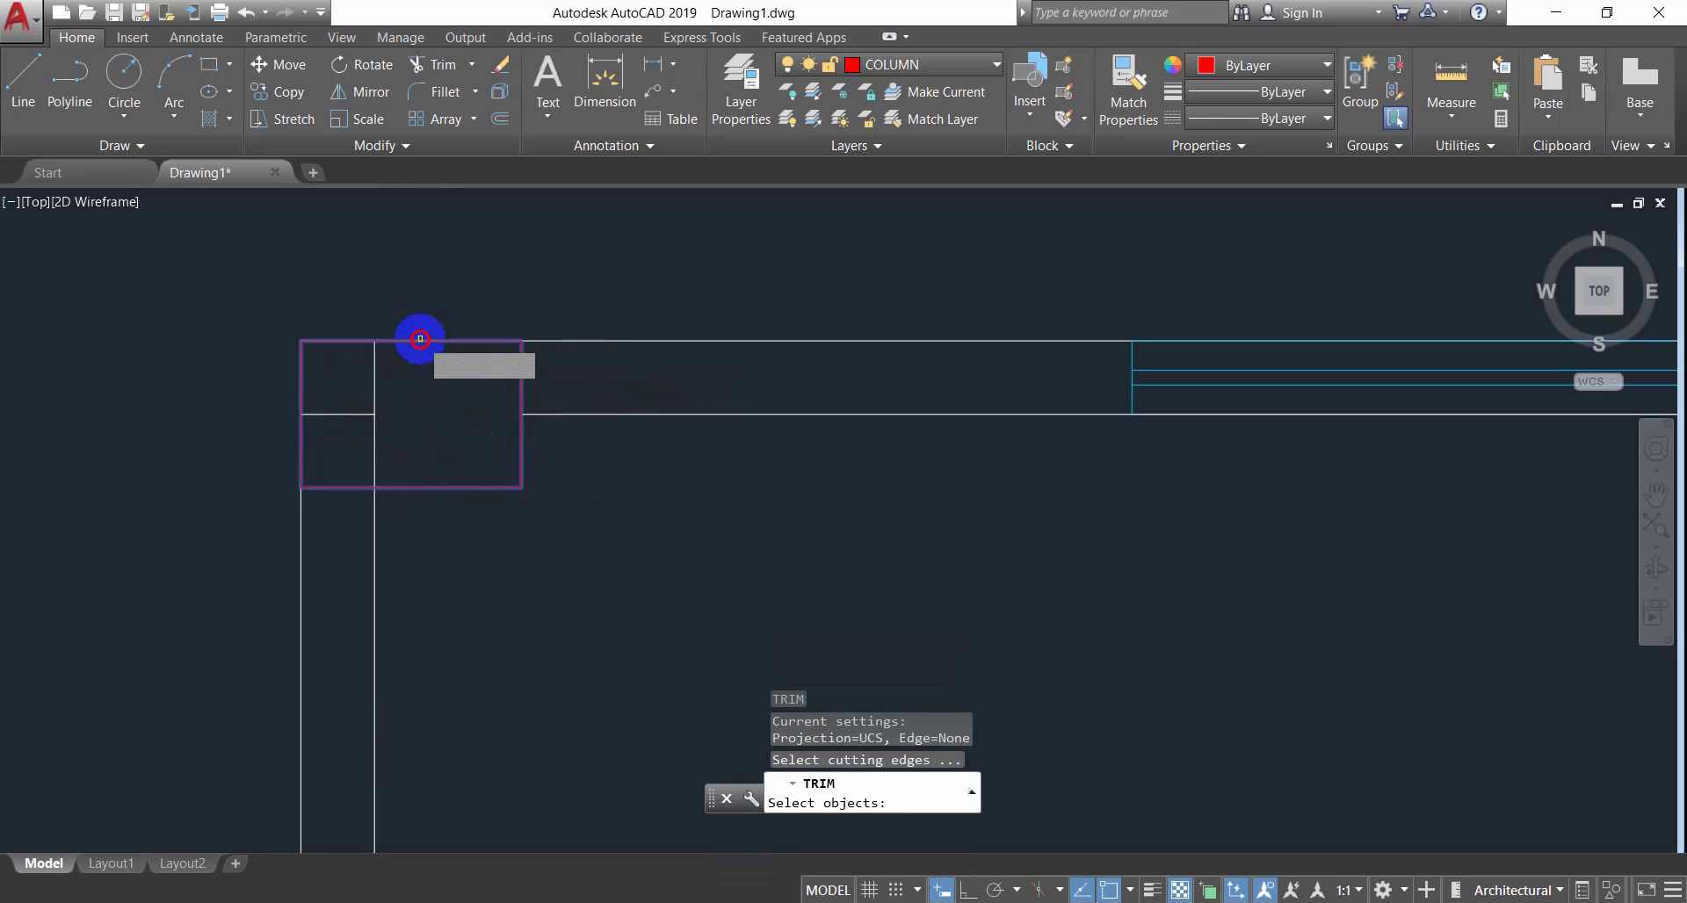
left_click(420, 338)
key("Return")
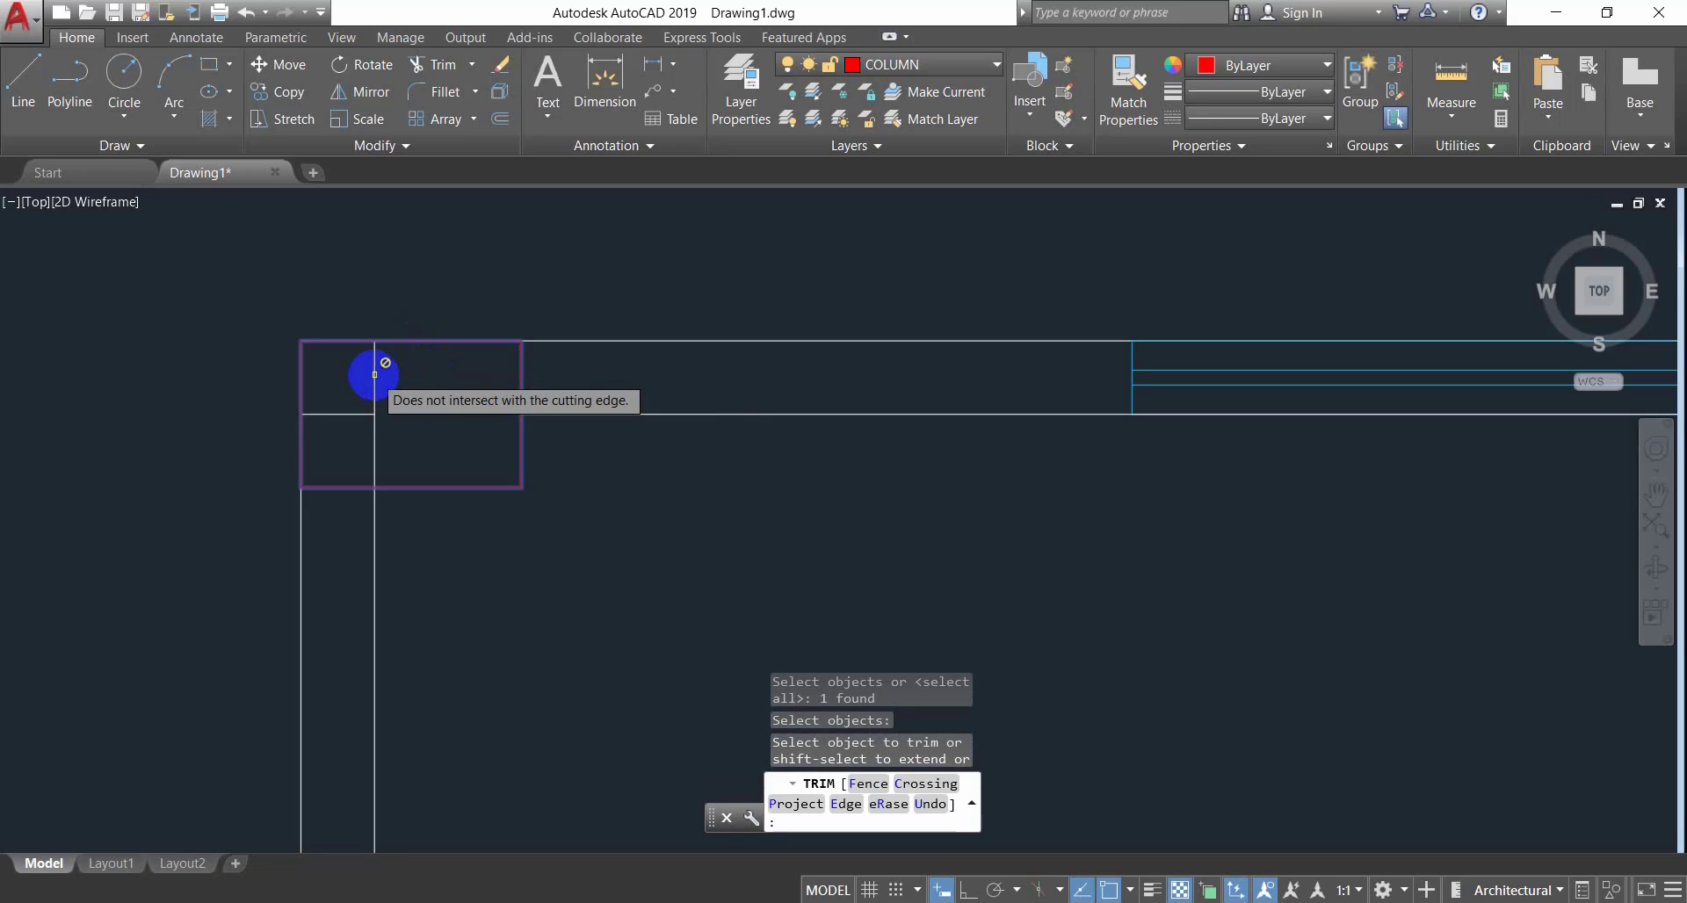
left_click(344, 441)
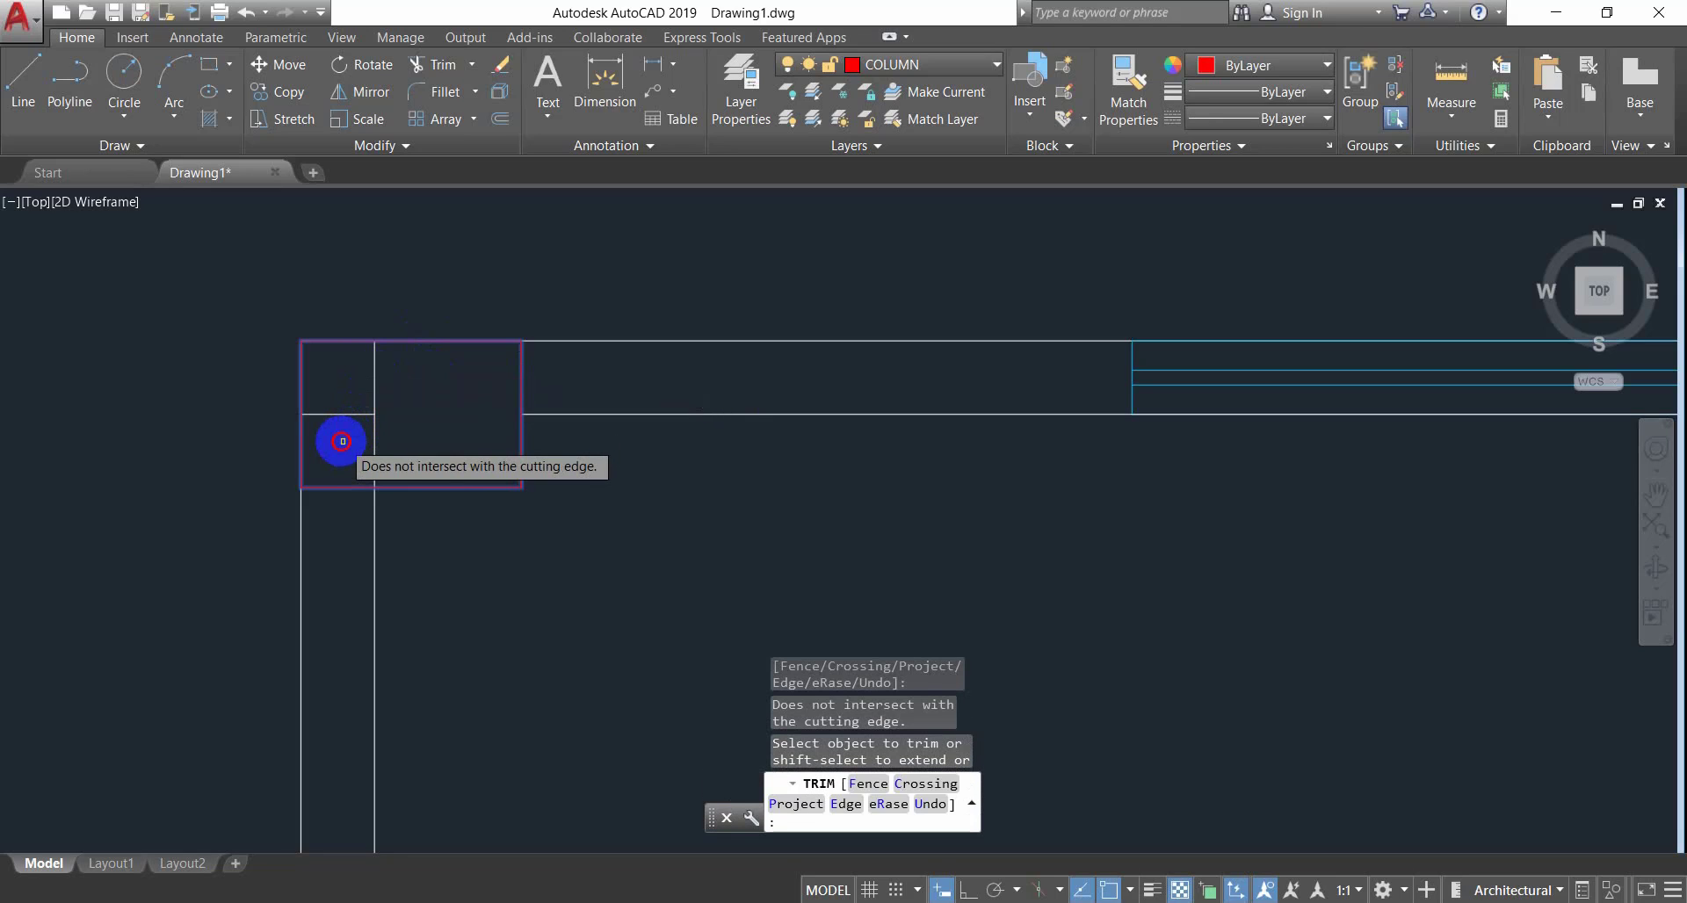
left_click(349, 393)
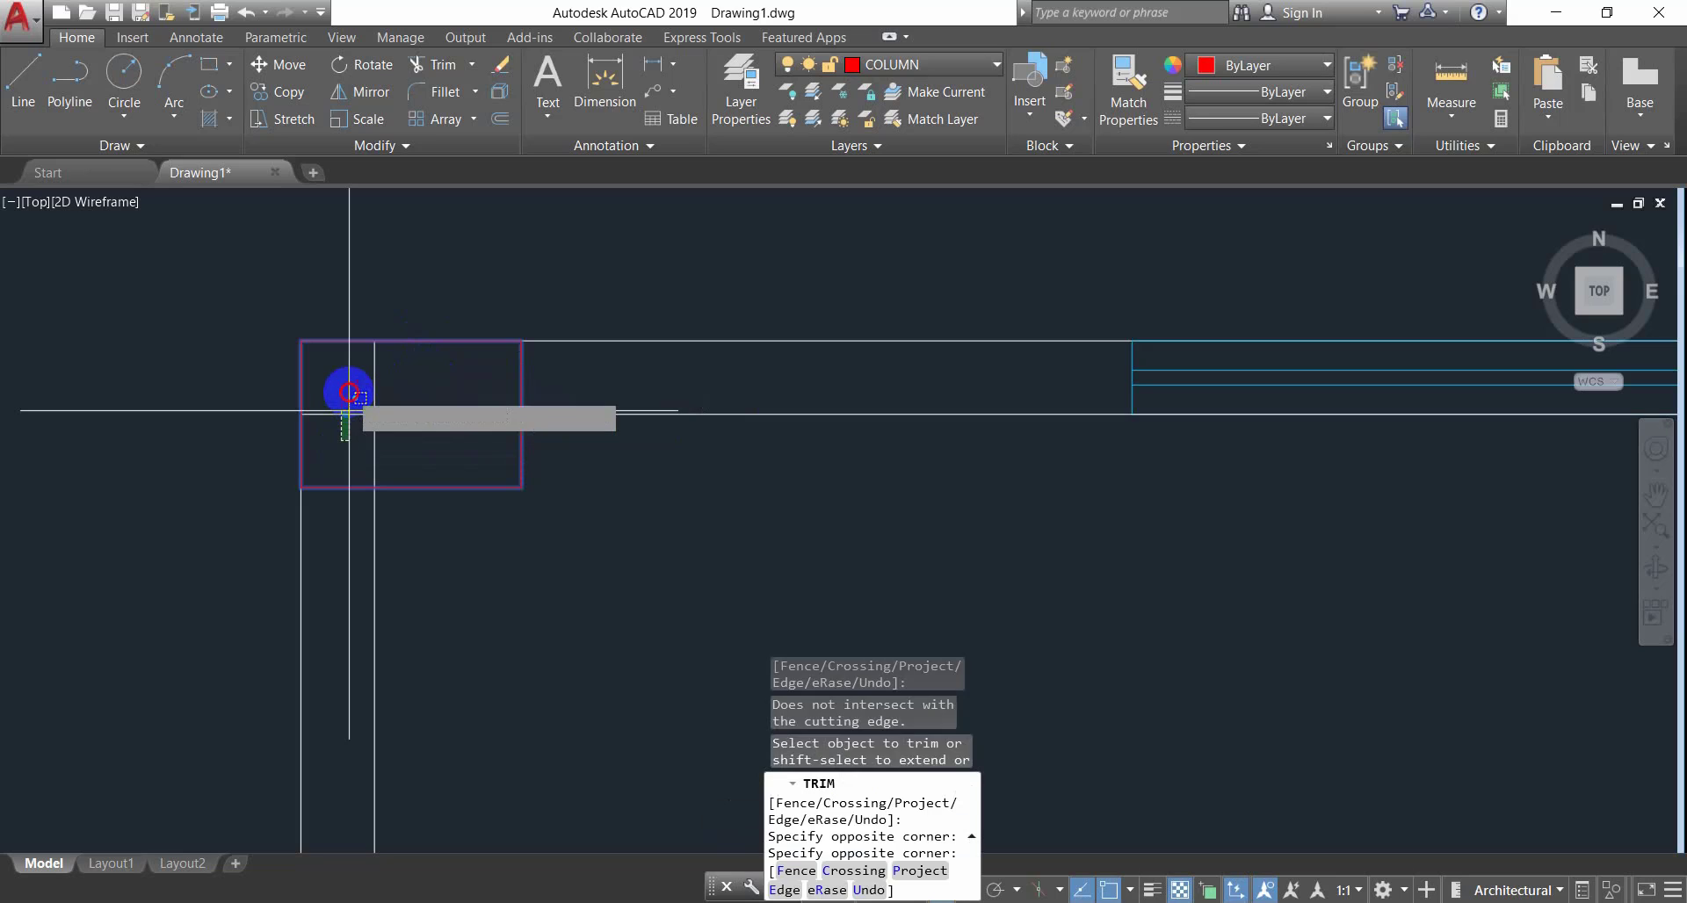
left_click(380, 391)
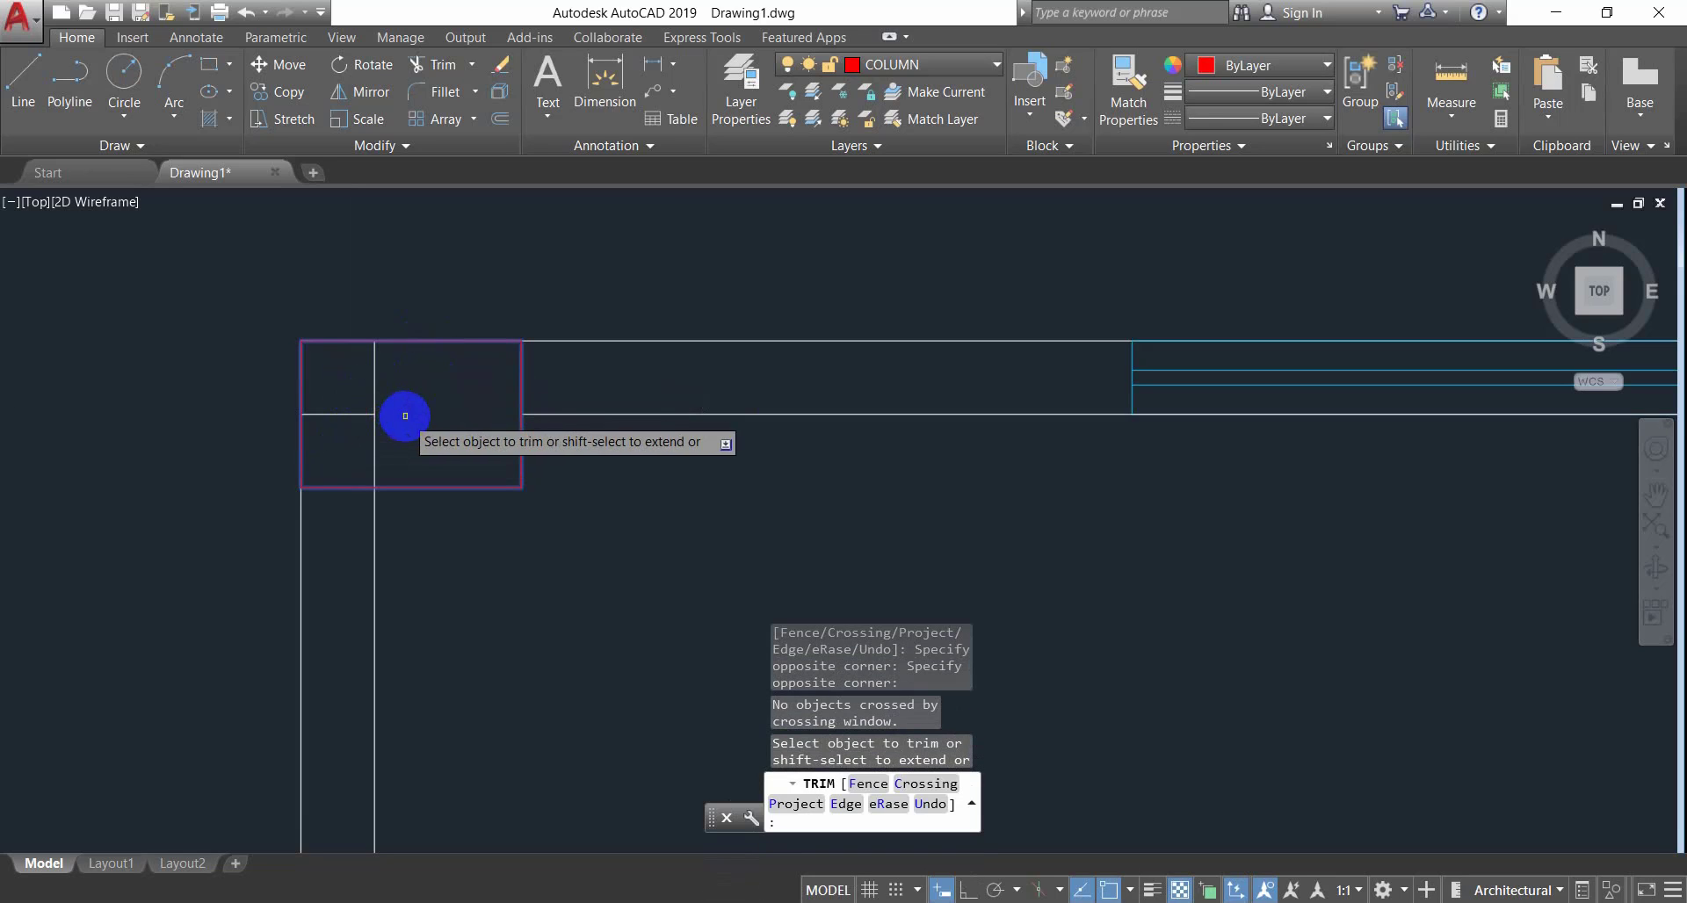
left_click(409, 401)
left_click(336, 429)
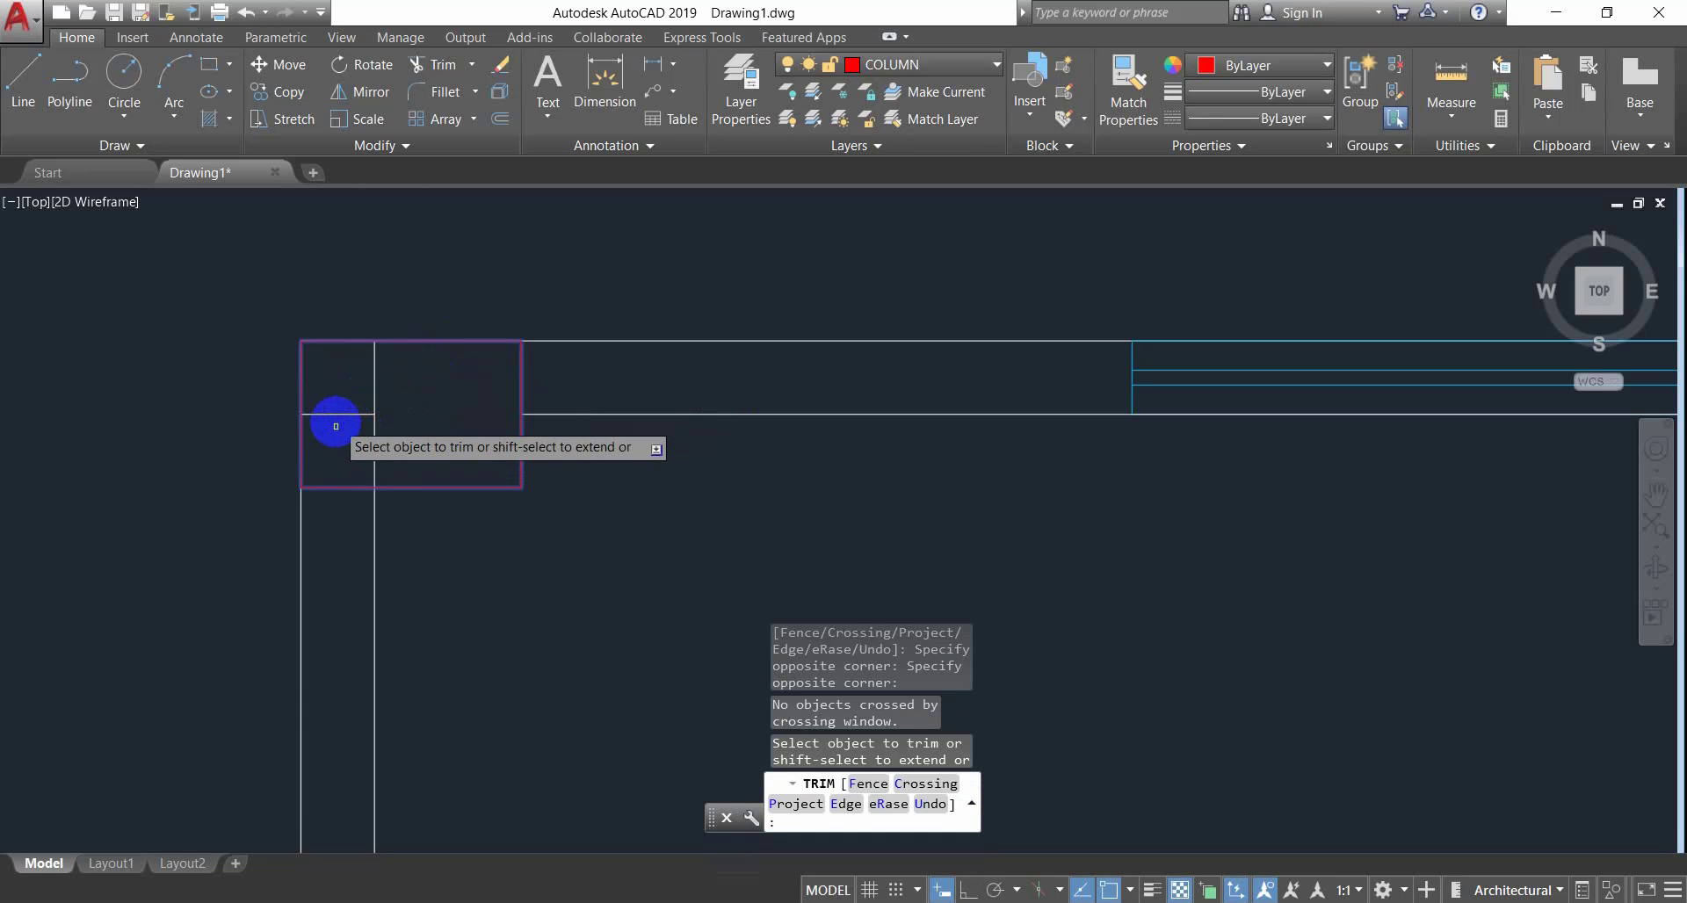
left_click(337, 397)
left_click(411, 438)
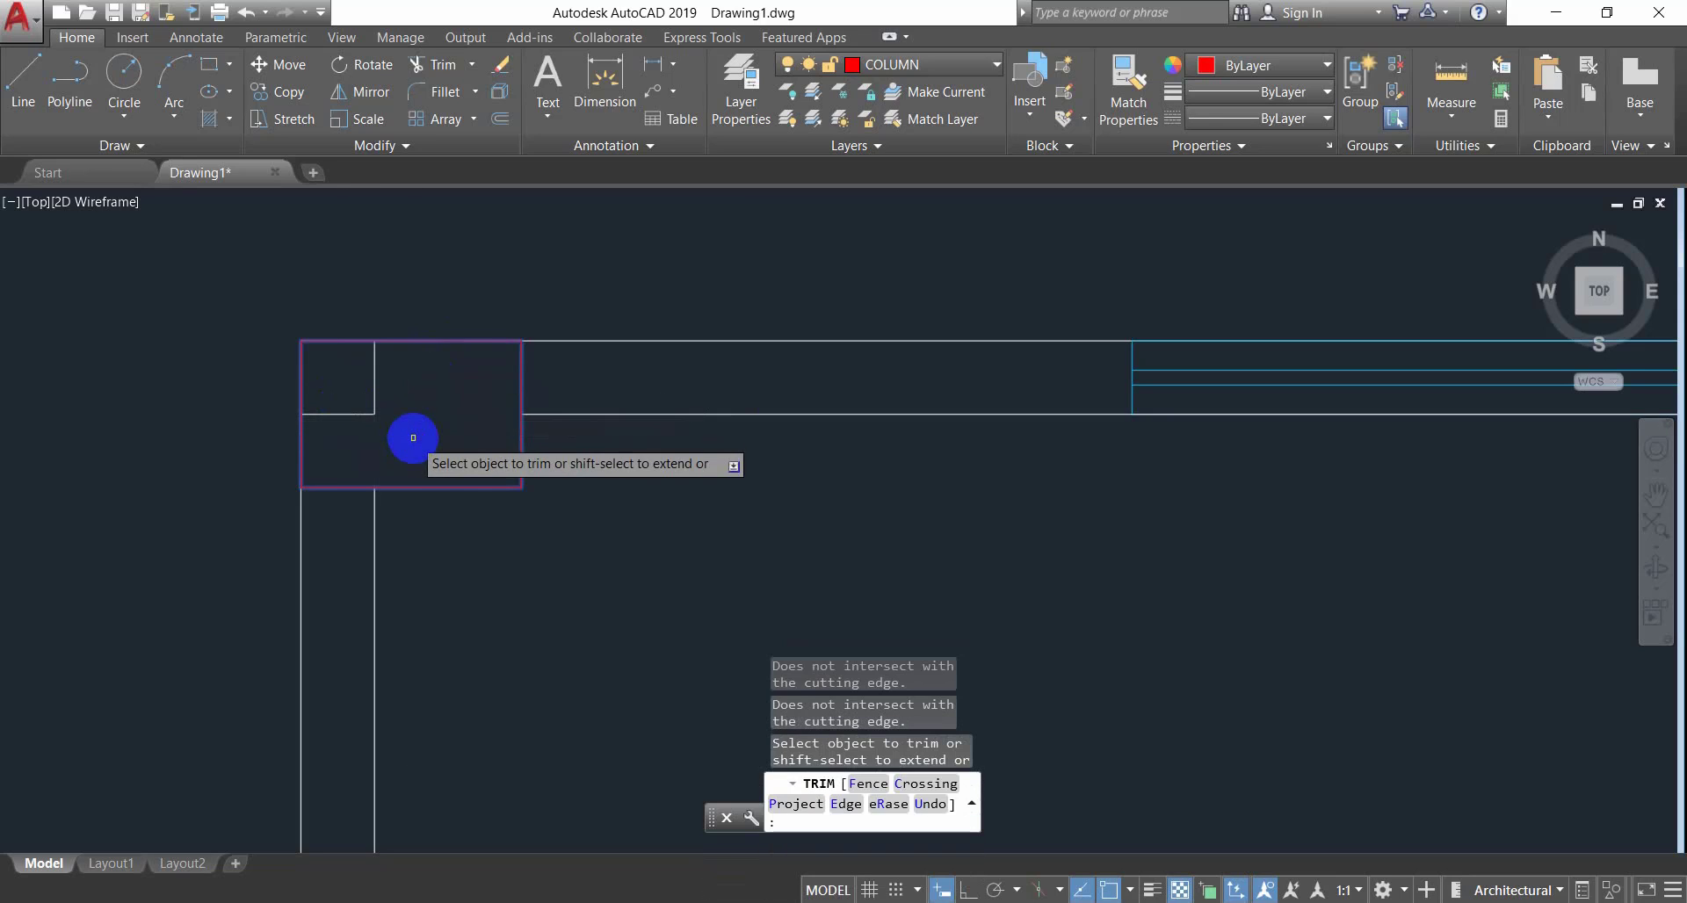
left_click(405, 384)
left_click(350, 396)
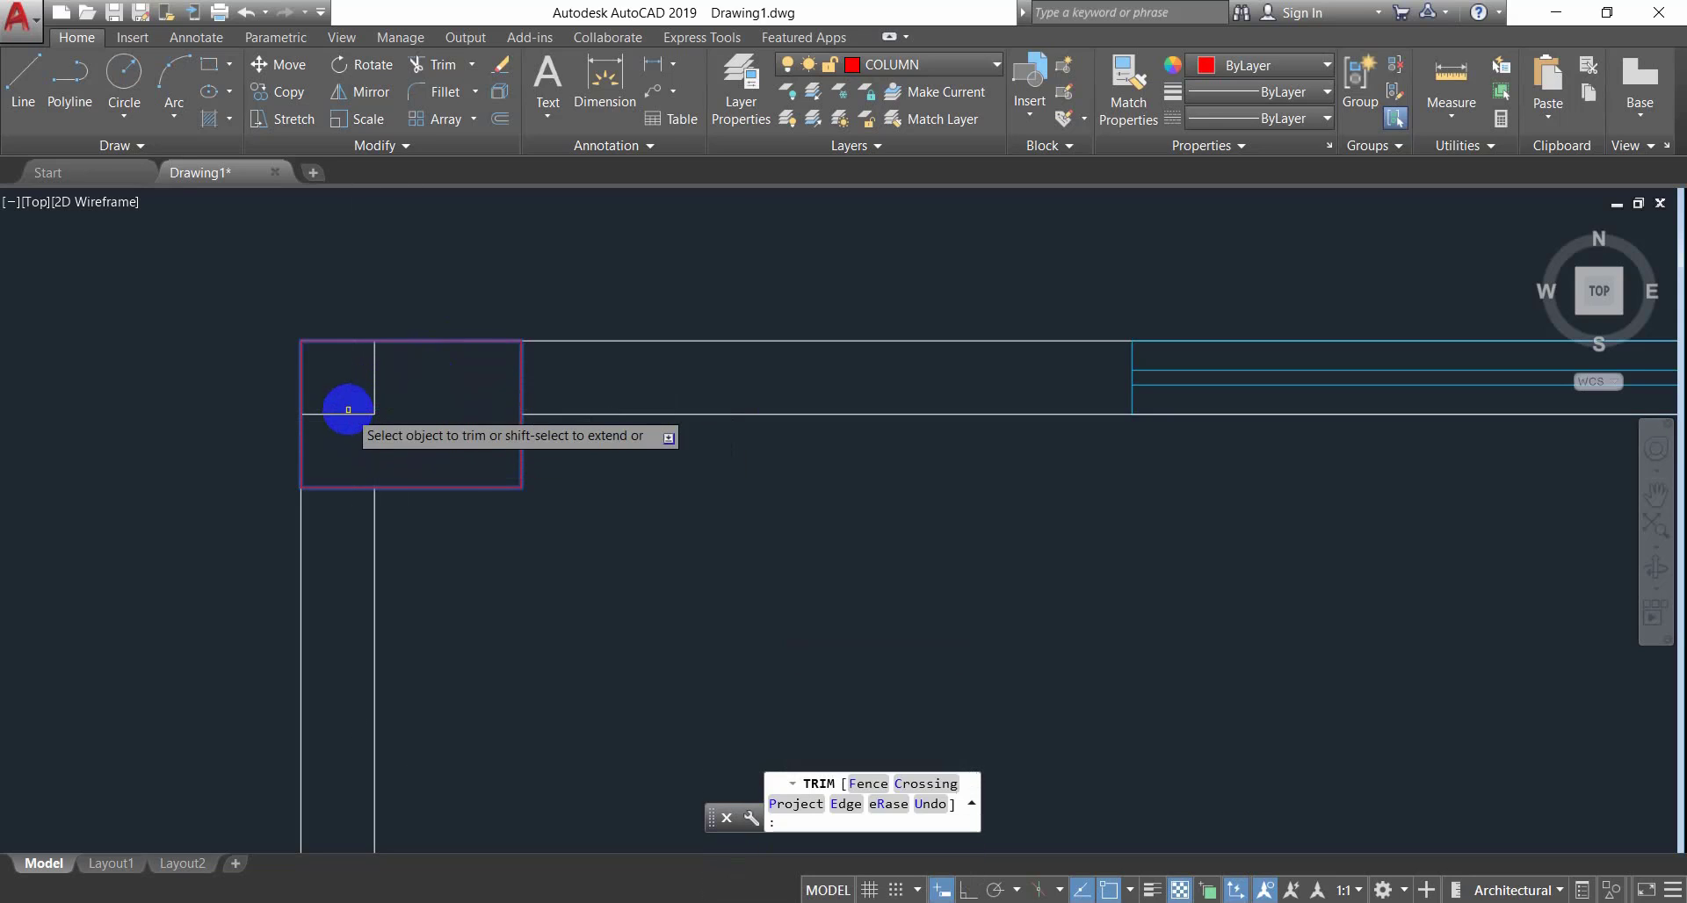
left_click(359, 381)
left_click(355, 416)
key("Escape")
key("Escape")
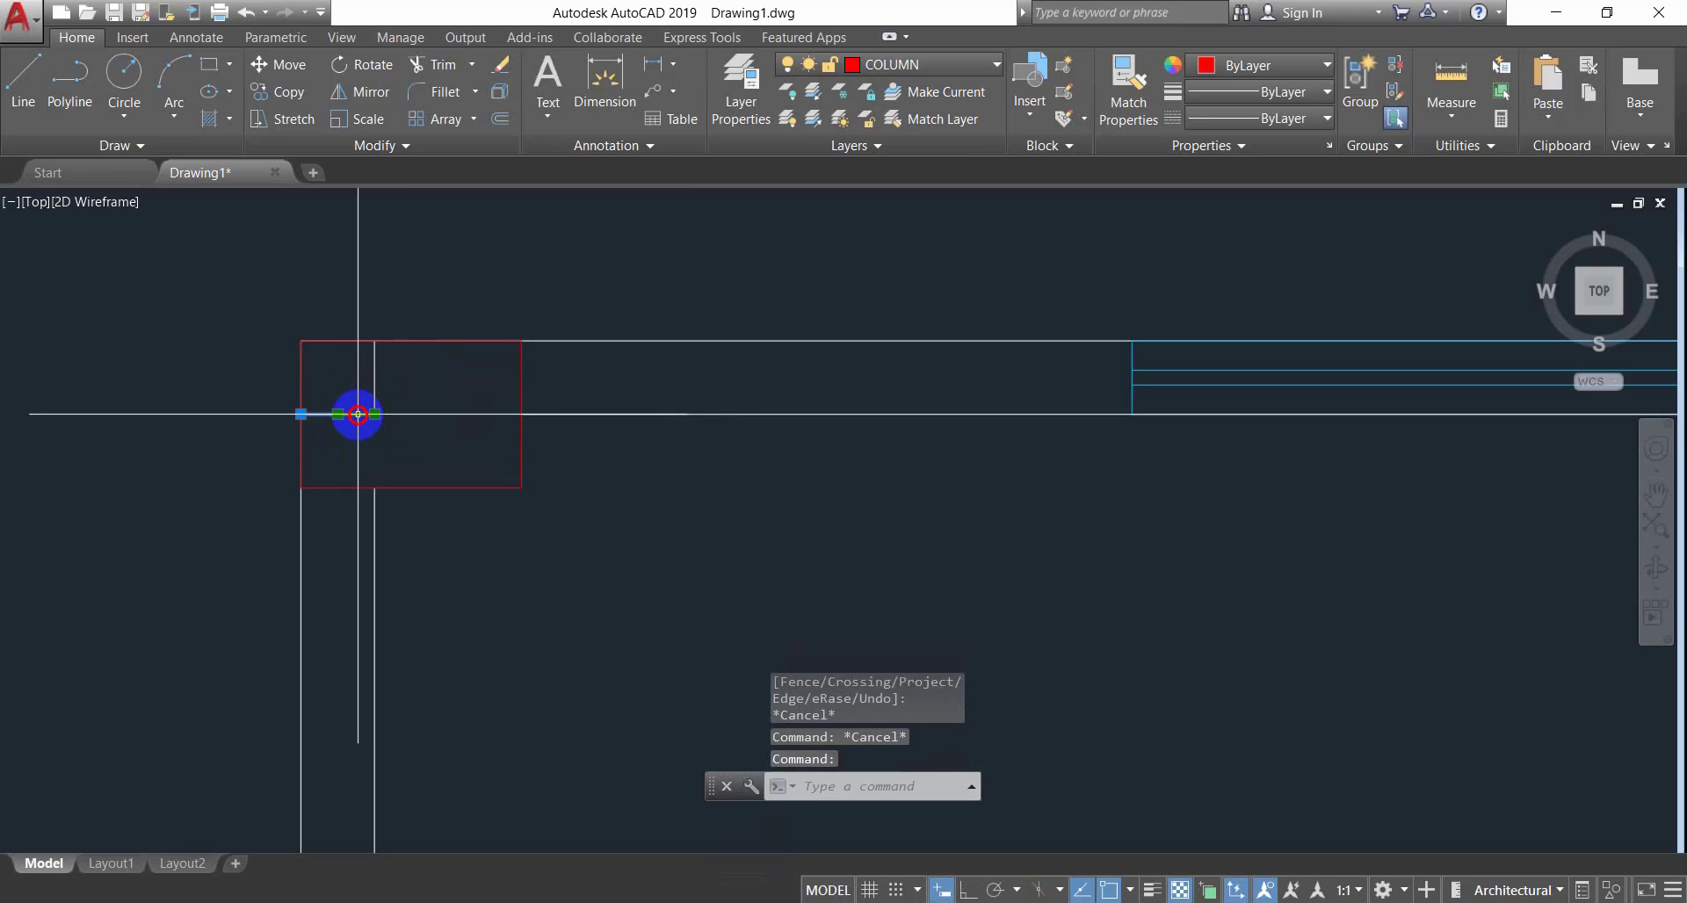
Erase the two short wall line pieces left inside the upper-left corner column.
left_click(357, 414)
left_click(373, 384)
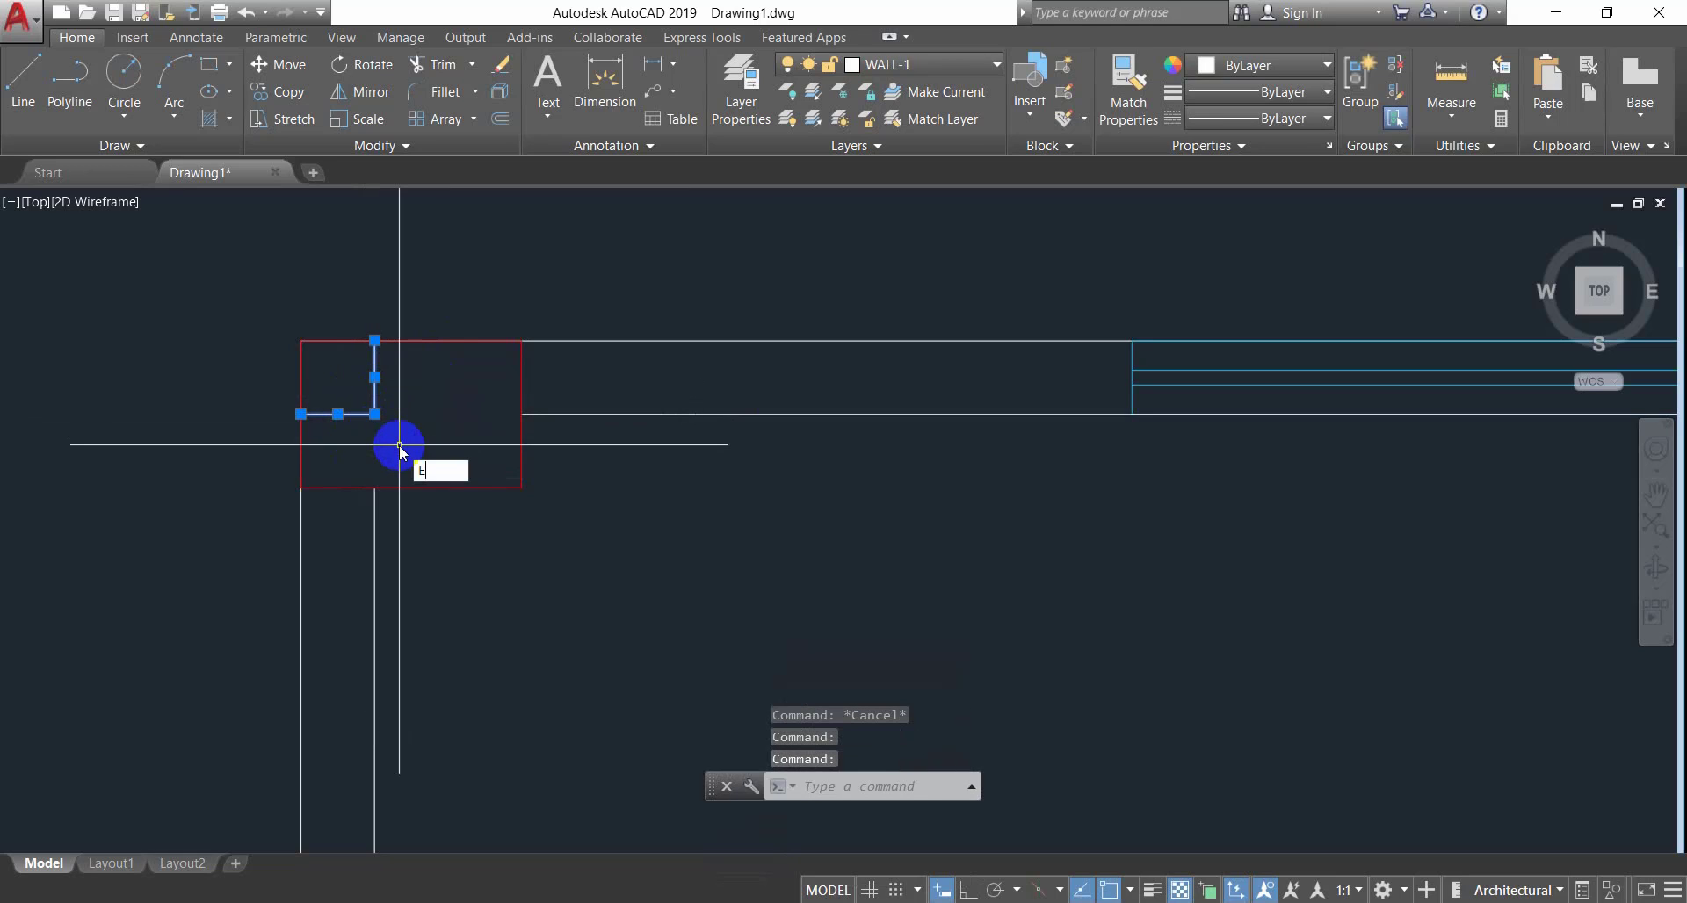
key("Return")
scroll(511, 463, "down", 2)
middle_click_drag(508, 465, 495, 437)
scroll(575, 499, "down", 6)
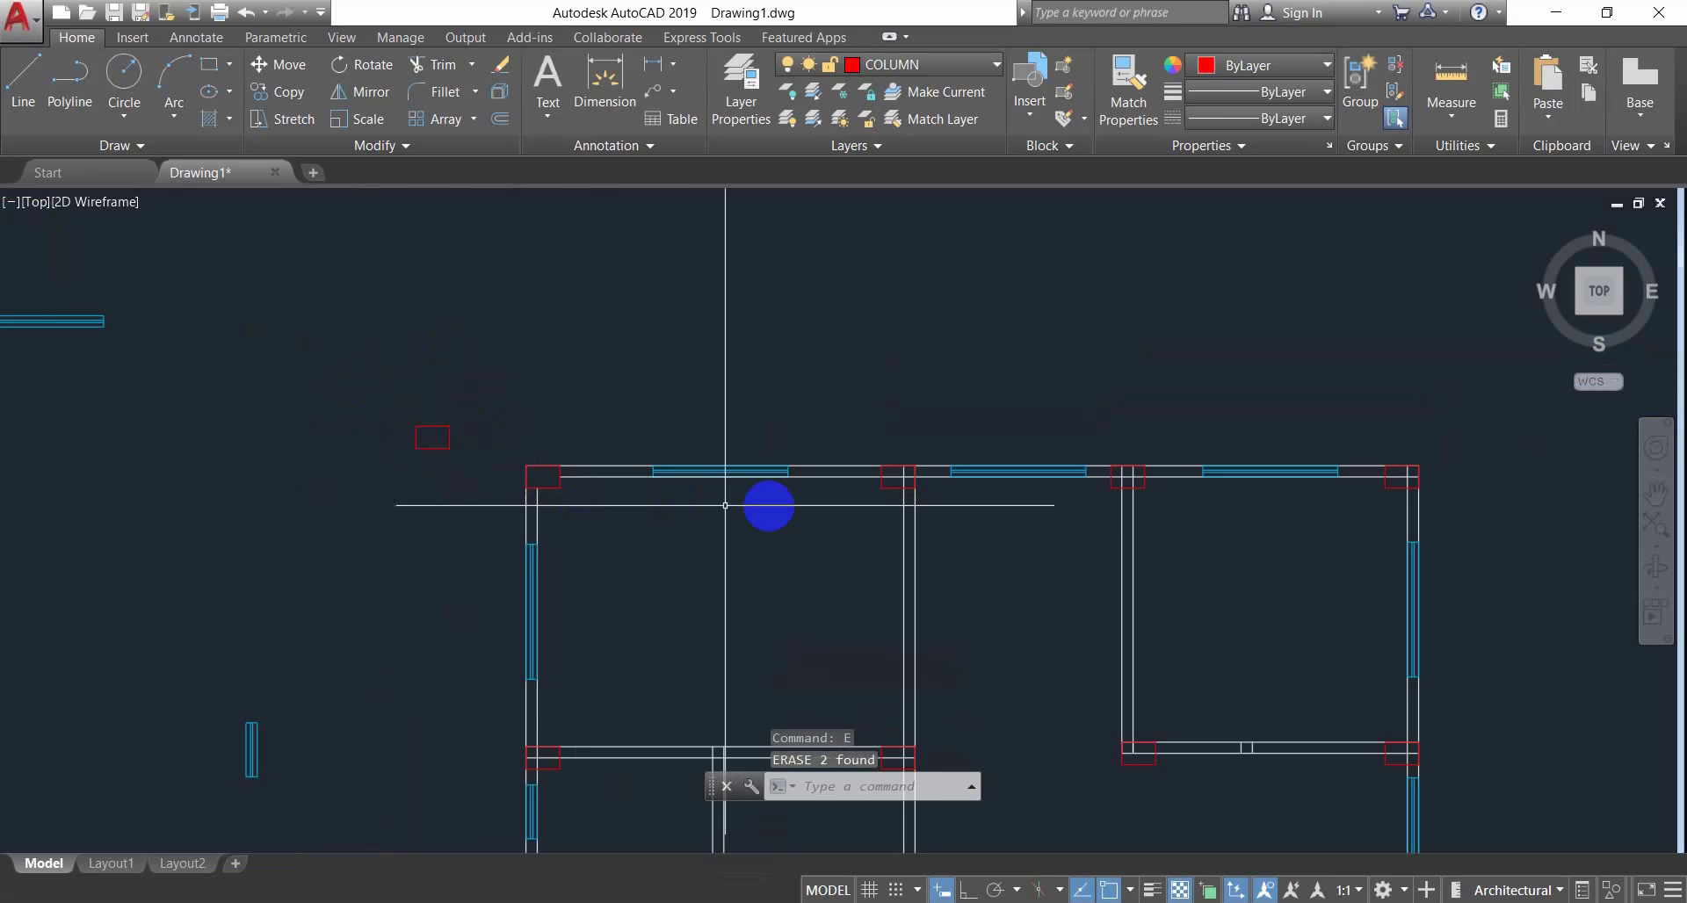
Trim the wall lines crossing the column where the upper wall meets the upper-left bedroom's right wall.
mouse_move(877, 499)
middle_mouse_down()
mouse_move(540, 497)
mouse_move(586, 482)
mouse_move(616, 533)
middle_mouse_up()
scroll(572, 489, "up", 8)
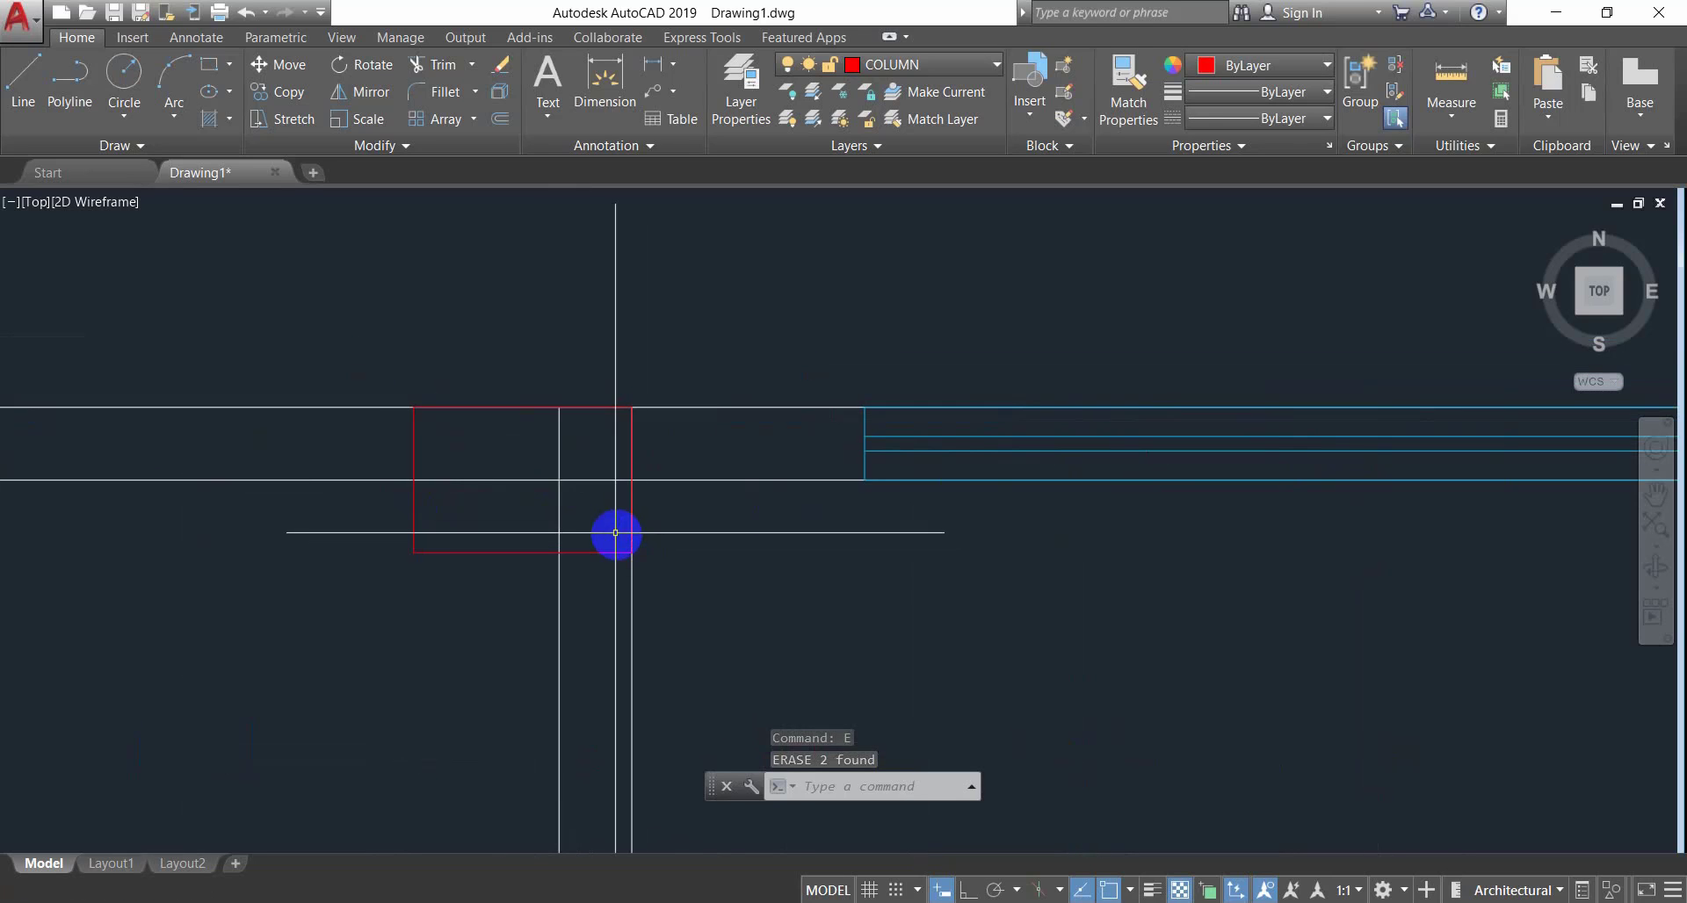
key("Escape")
scroll(791, 617, "down", 4)
type("TR")
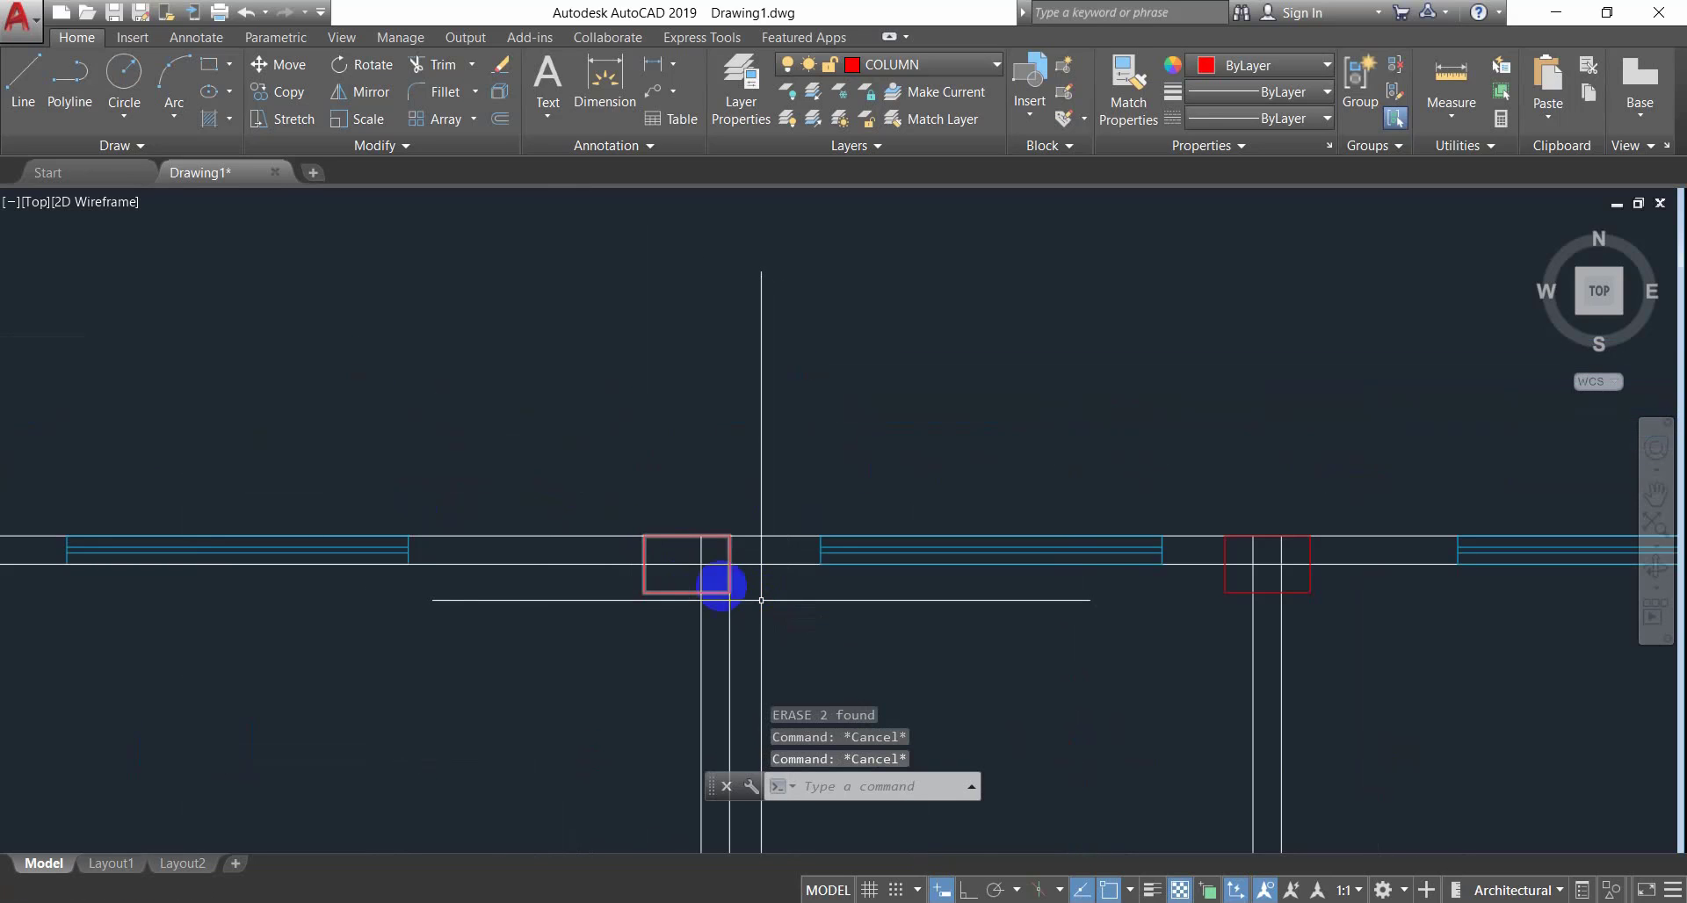
key("Return")
key("Return")
scroll(671, 565, "up", 4)
left_click(759, 522)
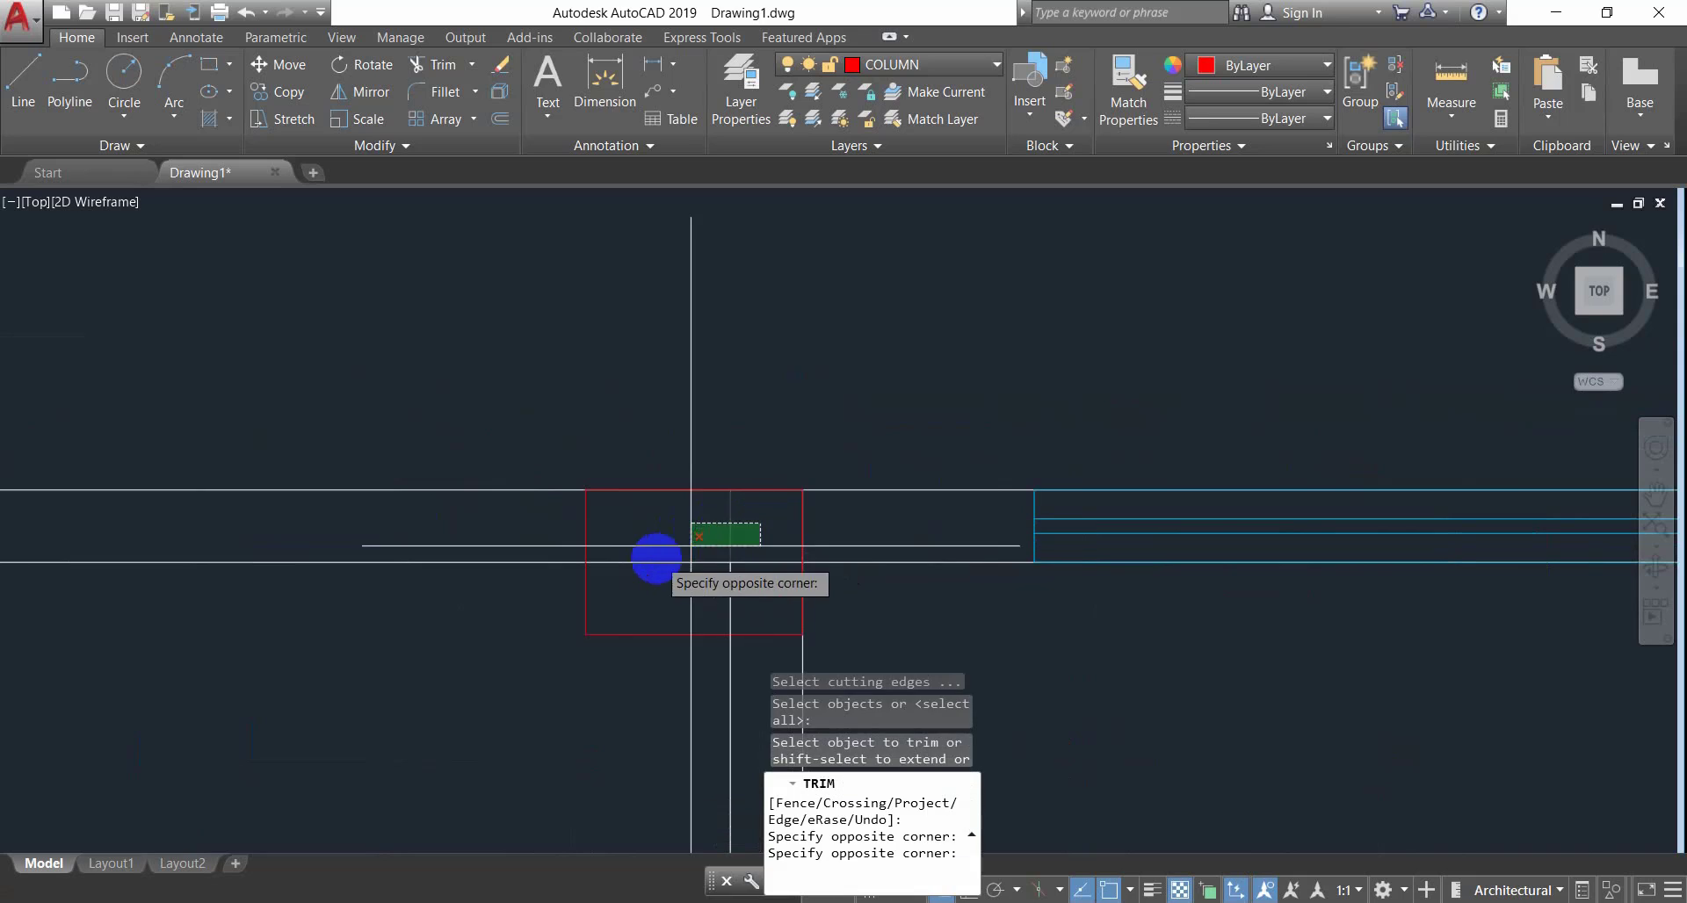
left_click(658, 559)
left_click(691, 538)
left_click(650, 597)
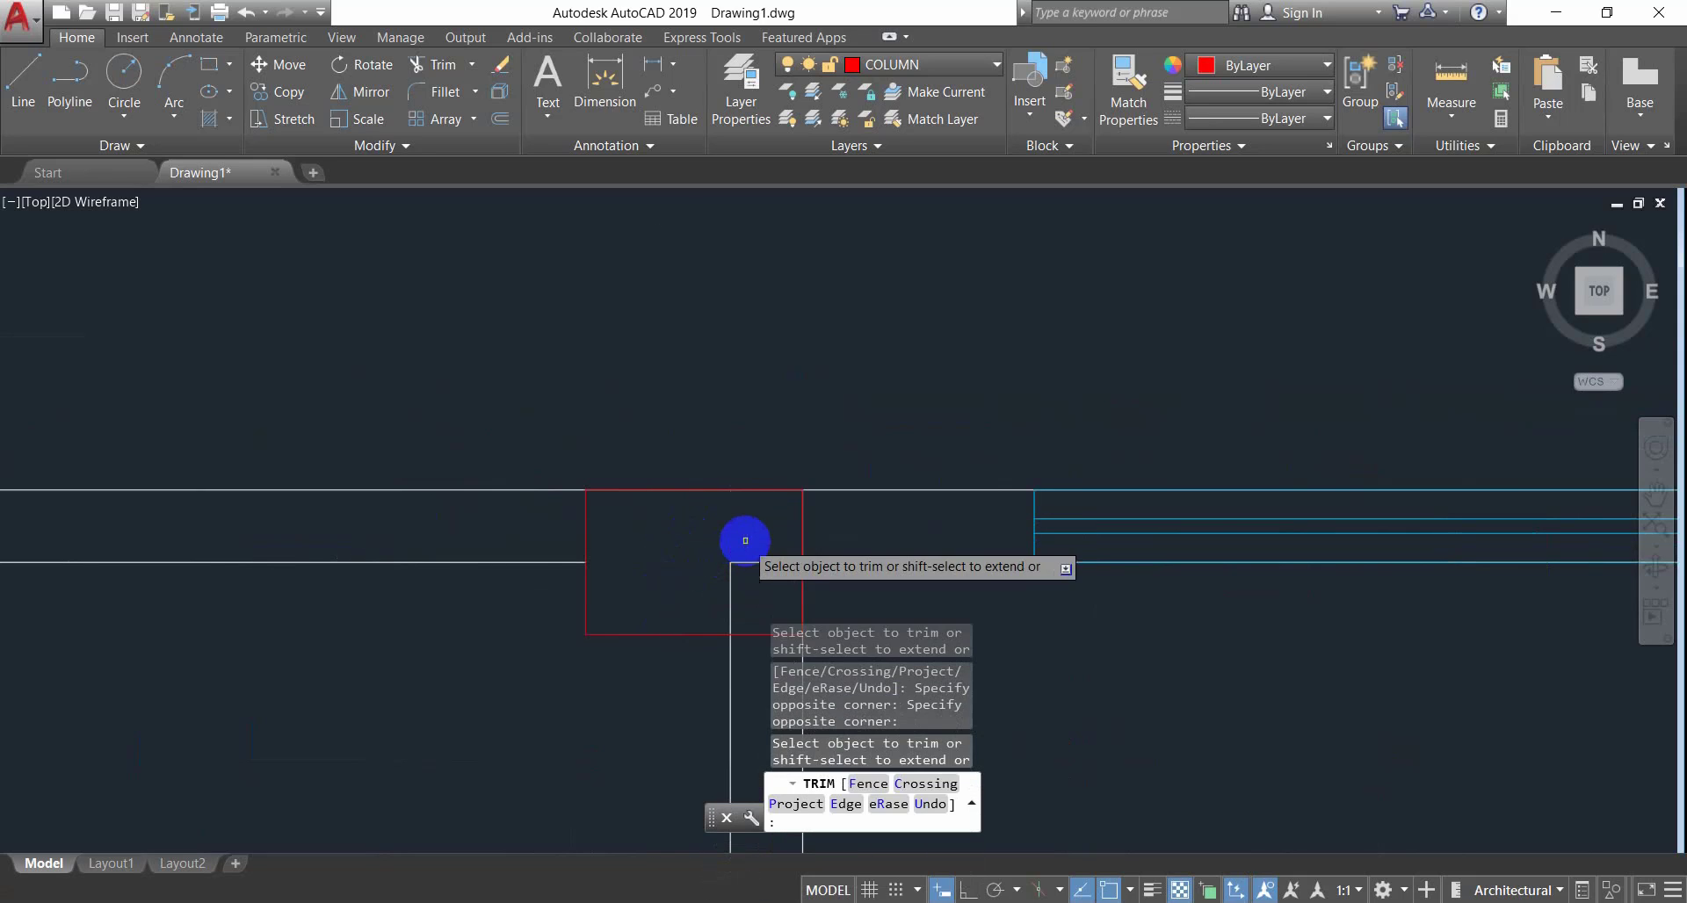
Trim the vertical wall line in that column's lower half and erase the short horizontal piece left inside it.
left_click(744, 541)
left_click(747, 593)
left_click(755, 588)
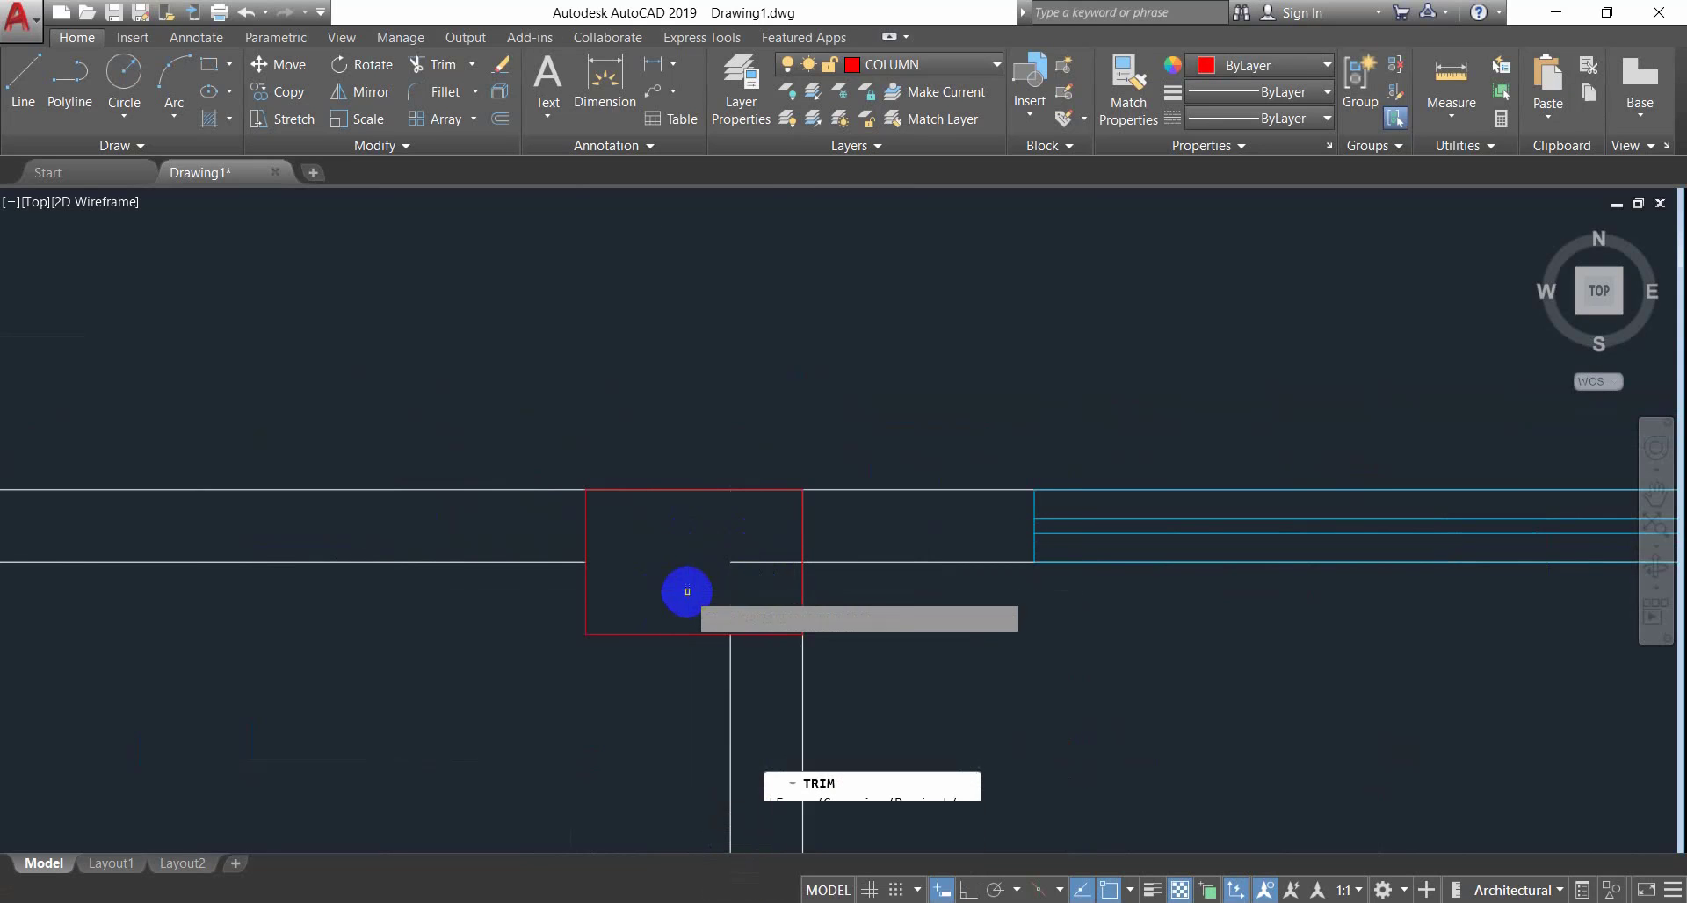
left_click(761, 570)
left_click(756, 559)
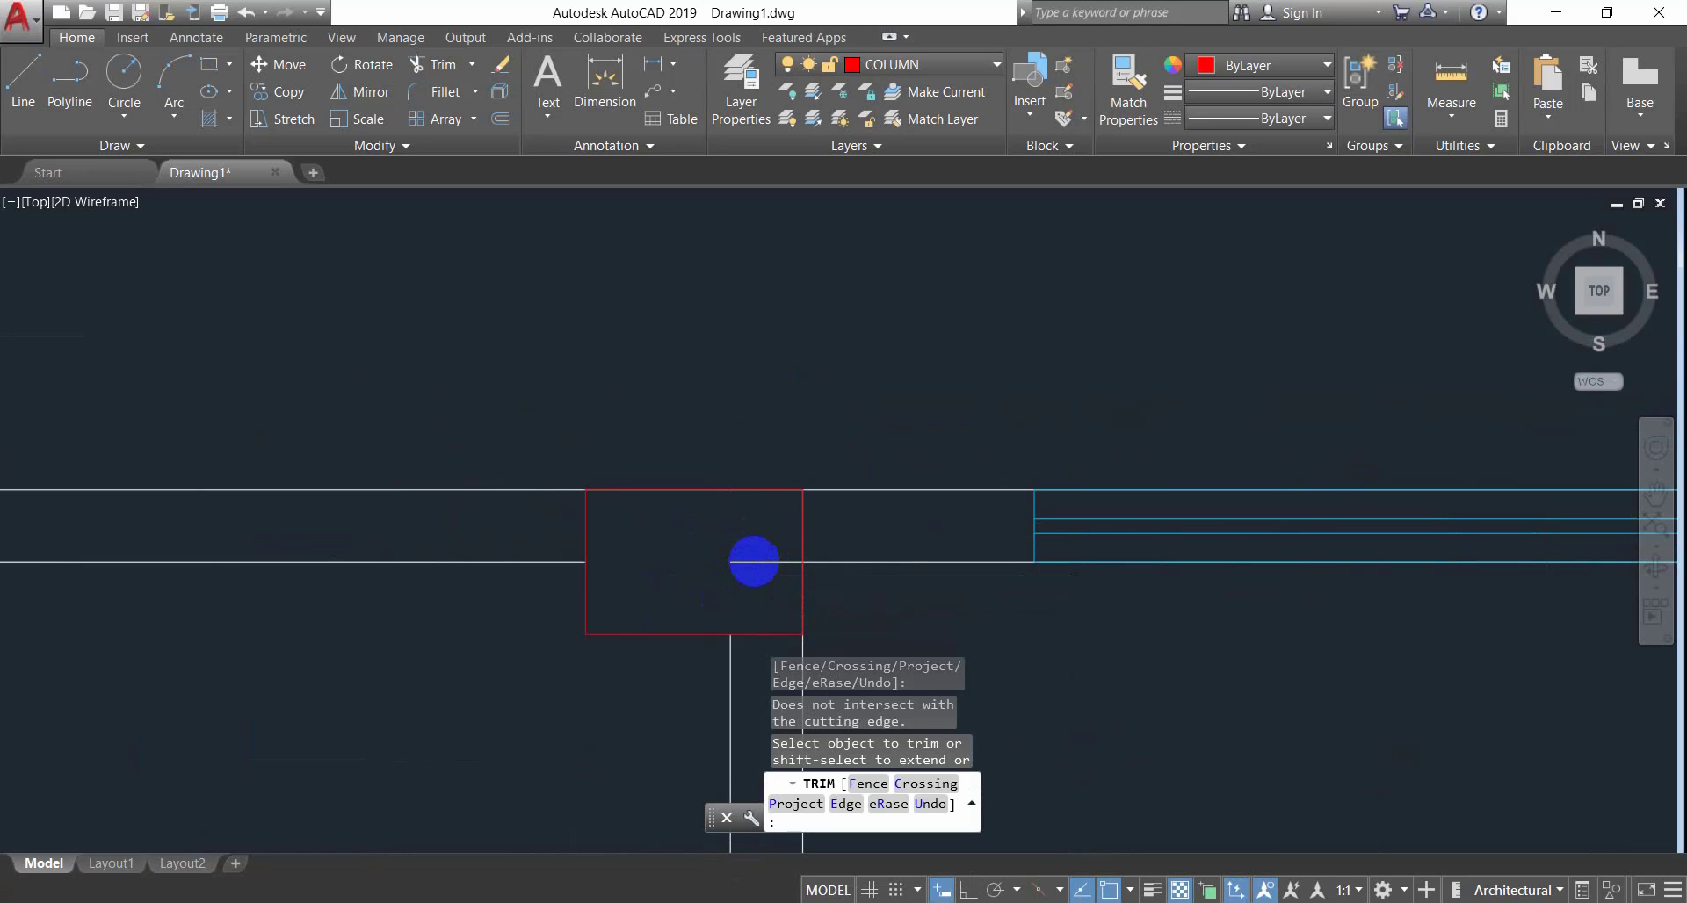
key("Escape")
left_click(754, 561)
key("Return")
scroll(734, 594, "down", 5)
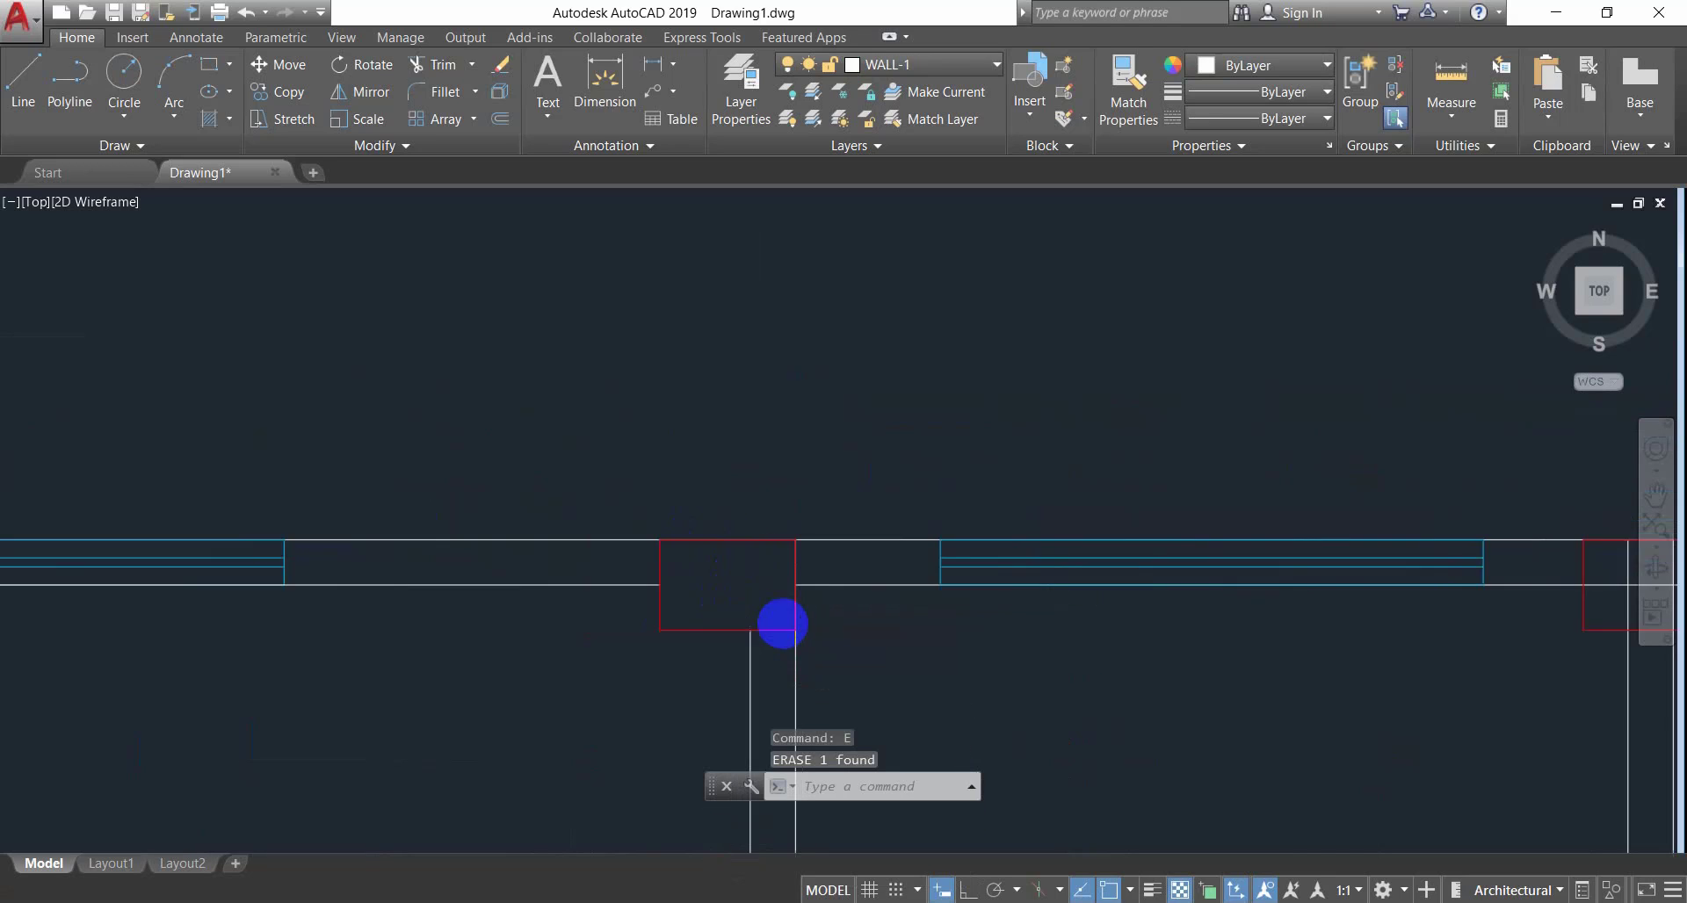
Trim the wall lines crossing the column where the upper wall meets the upper-right room's left wall.
middle_click_drag(1031, 610, 682, 547)
scroll(814, 523, "up", 8)
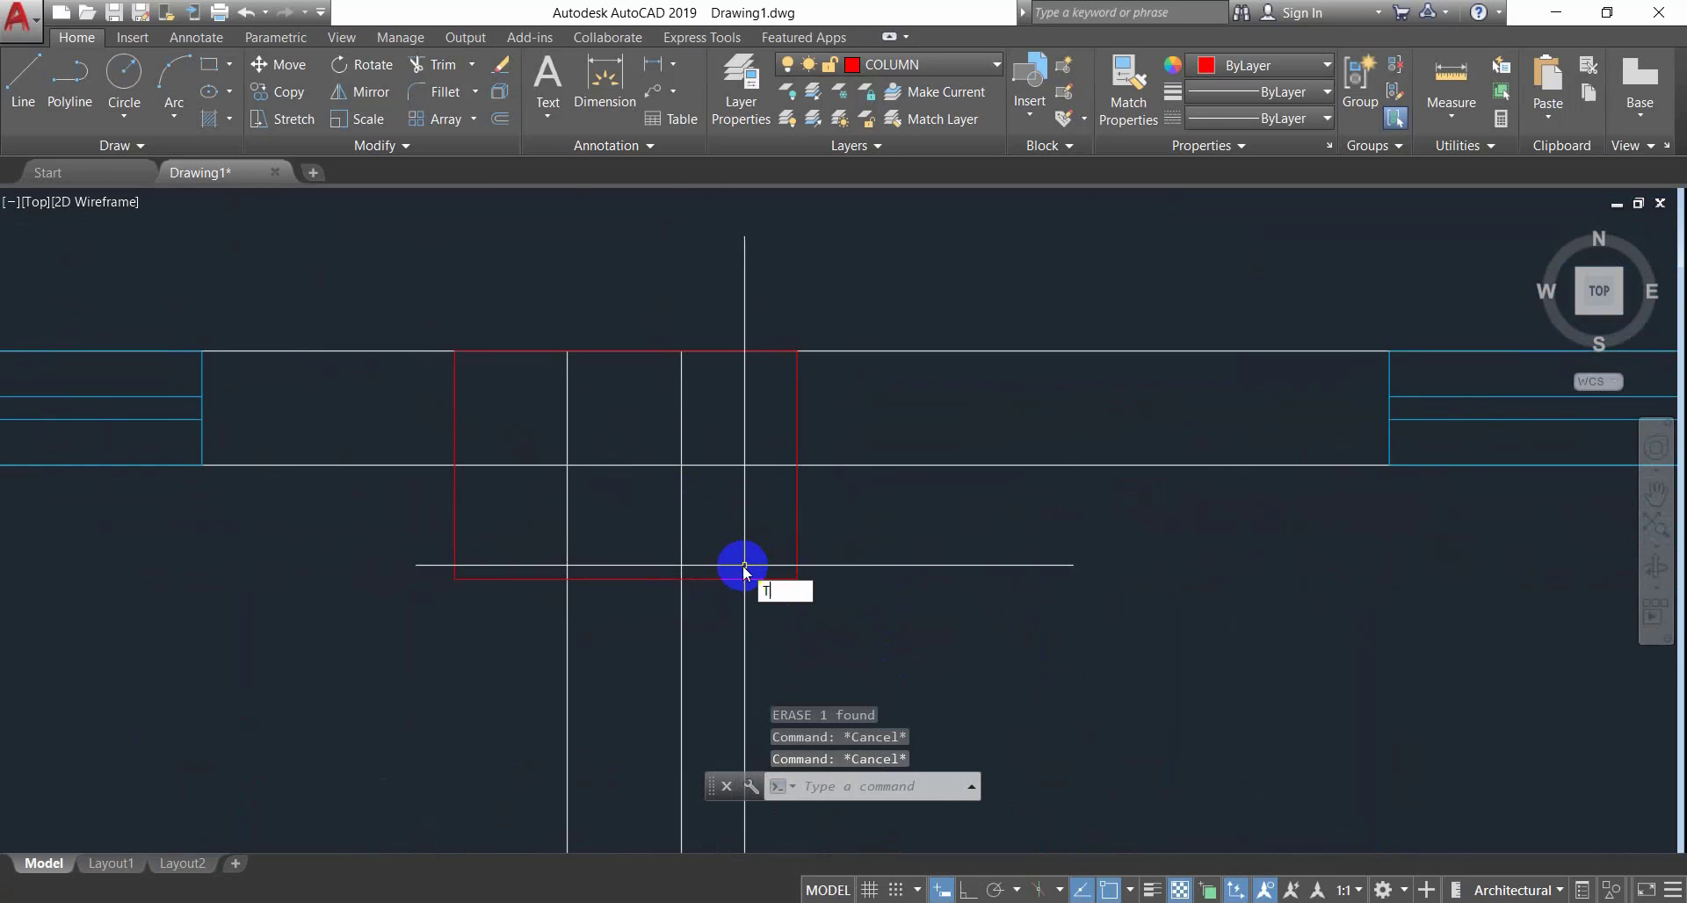
type("tr")
key("Return")
key("Return")
left_click(722, 431)
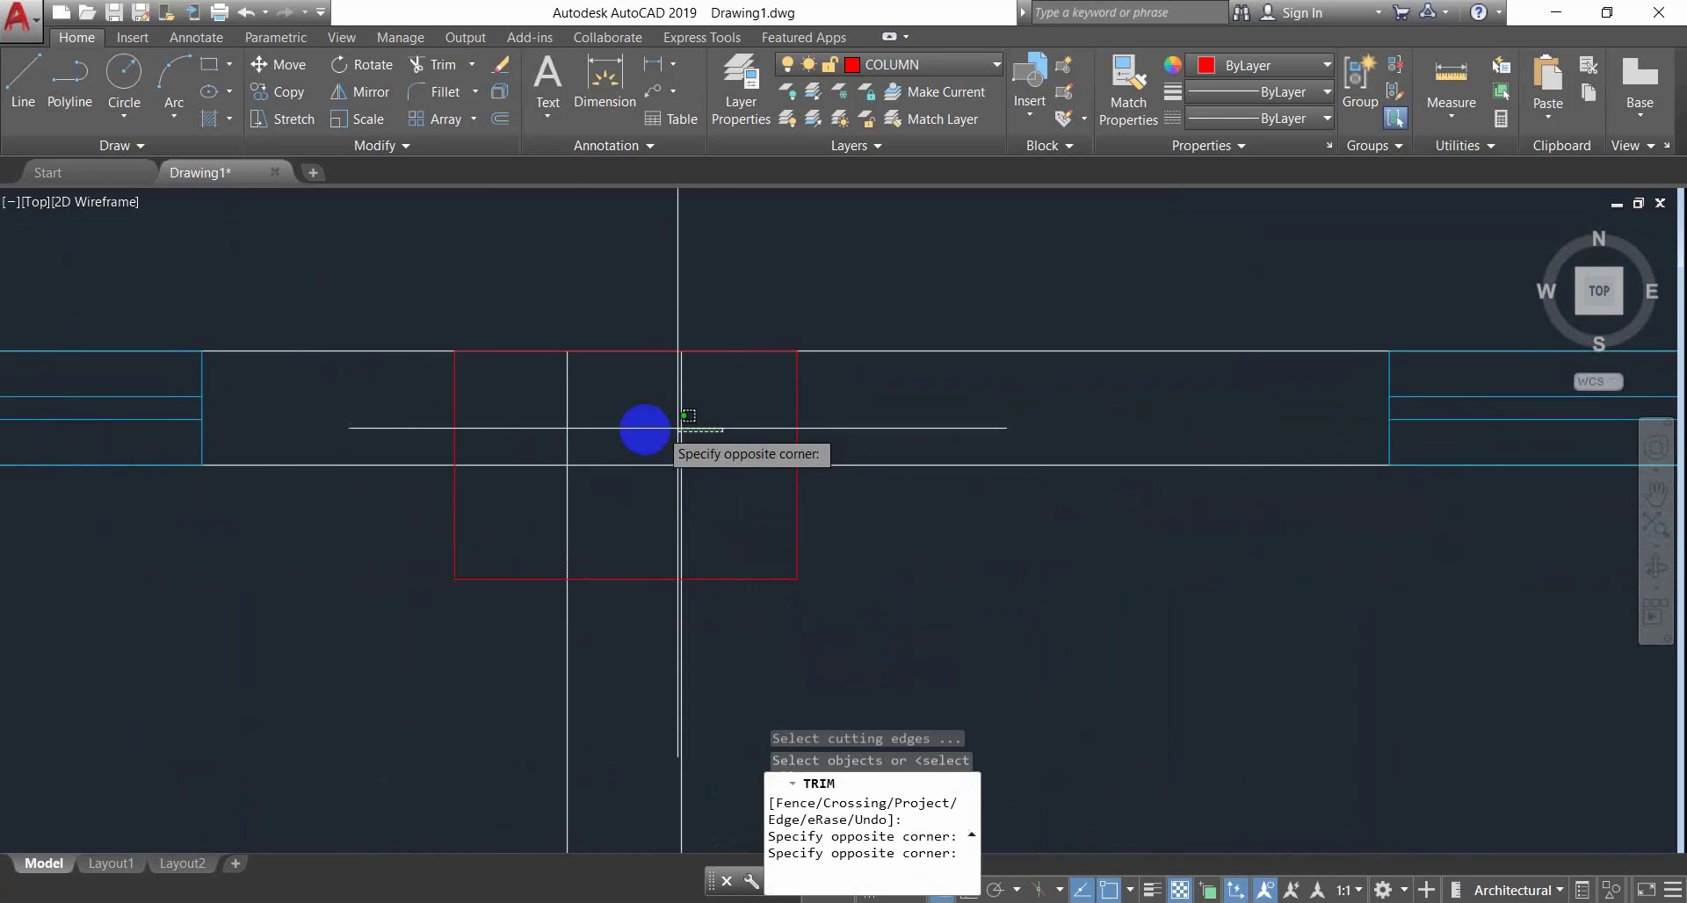
left_click(579, 437)
left_click(534, 437)
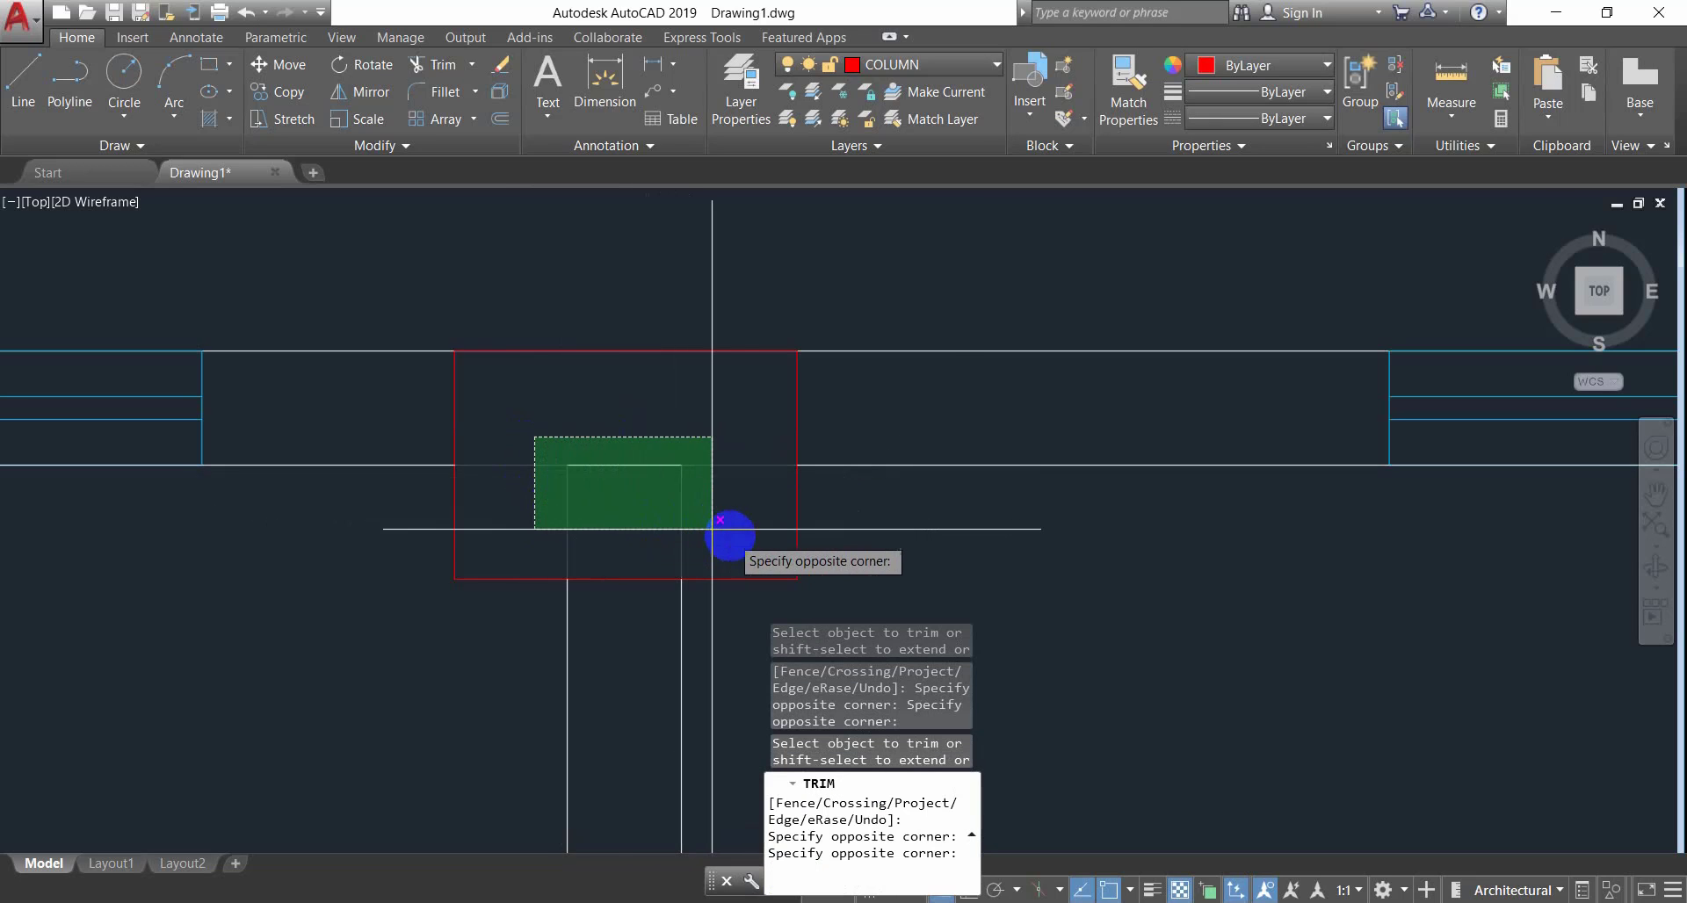
left_click(733, 537)
left_click(705, 452)
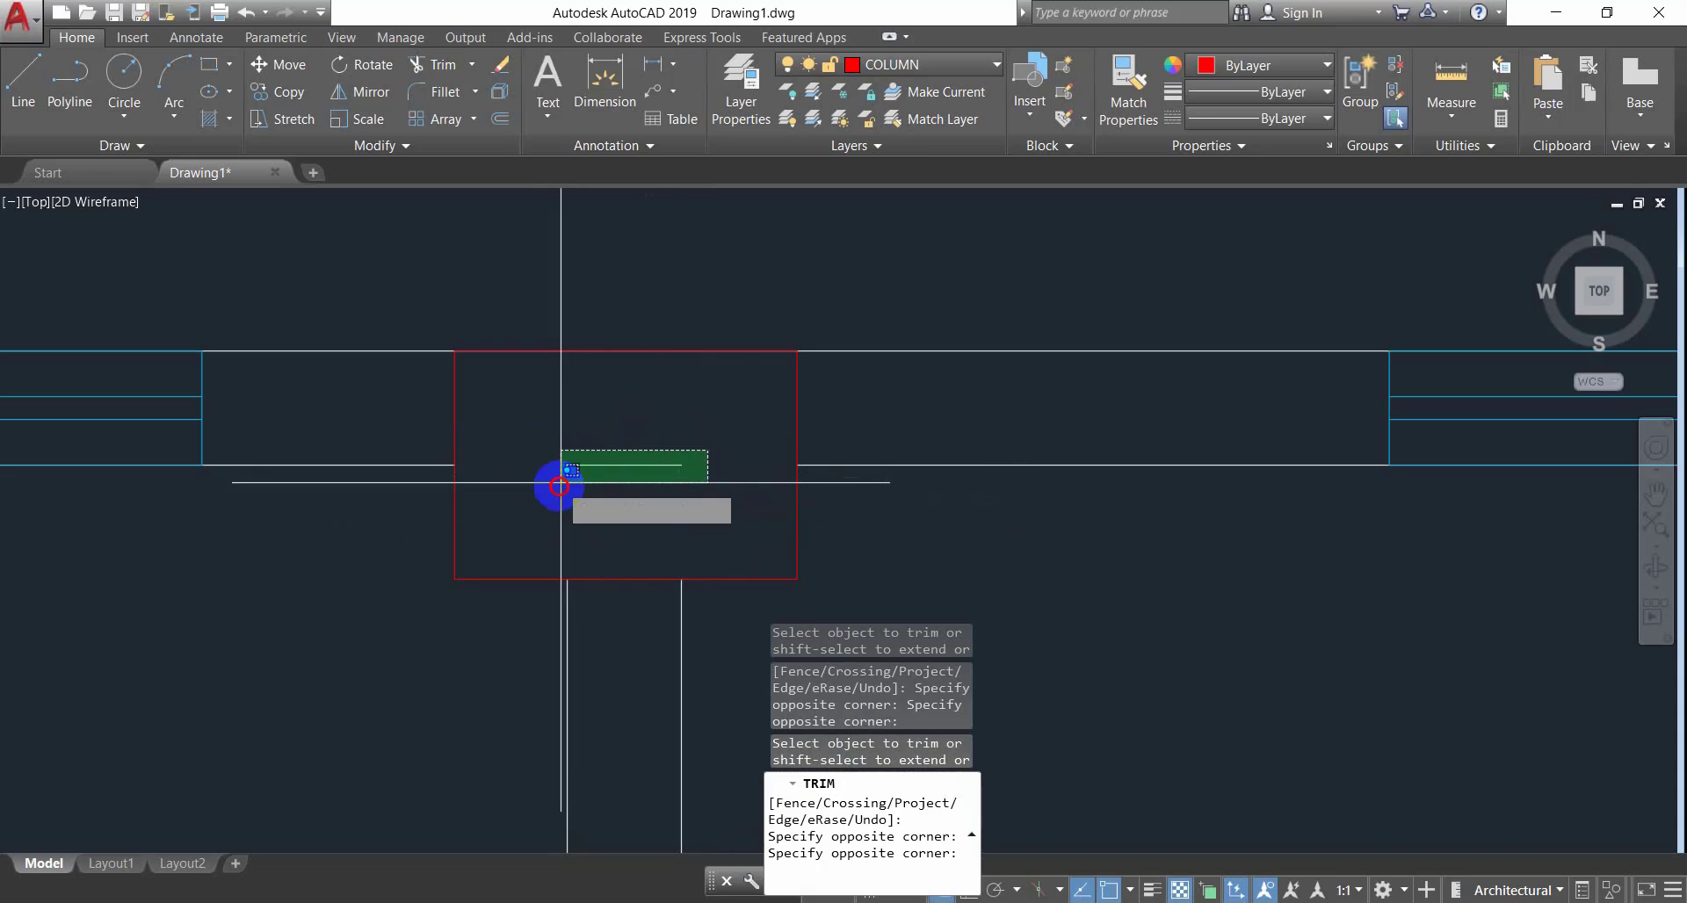
left_click(558, 487)
key("Escape")
Erase the short horizontal wall line left inside the column at the upper-right room's upper-left corner.
left_click(637, 458)
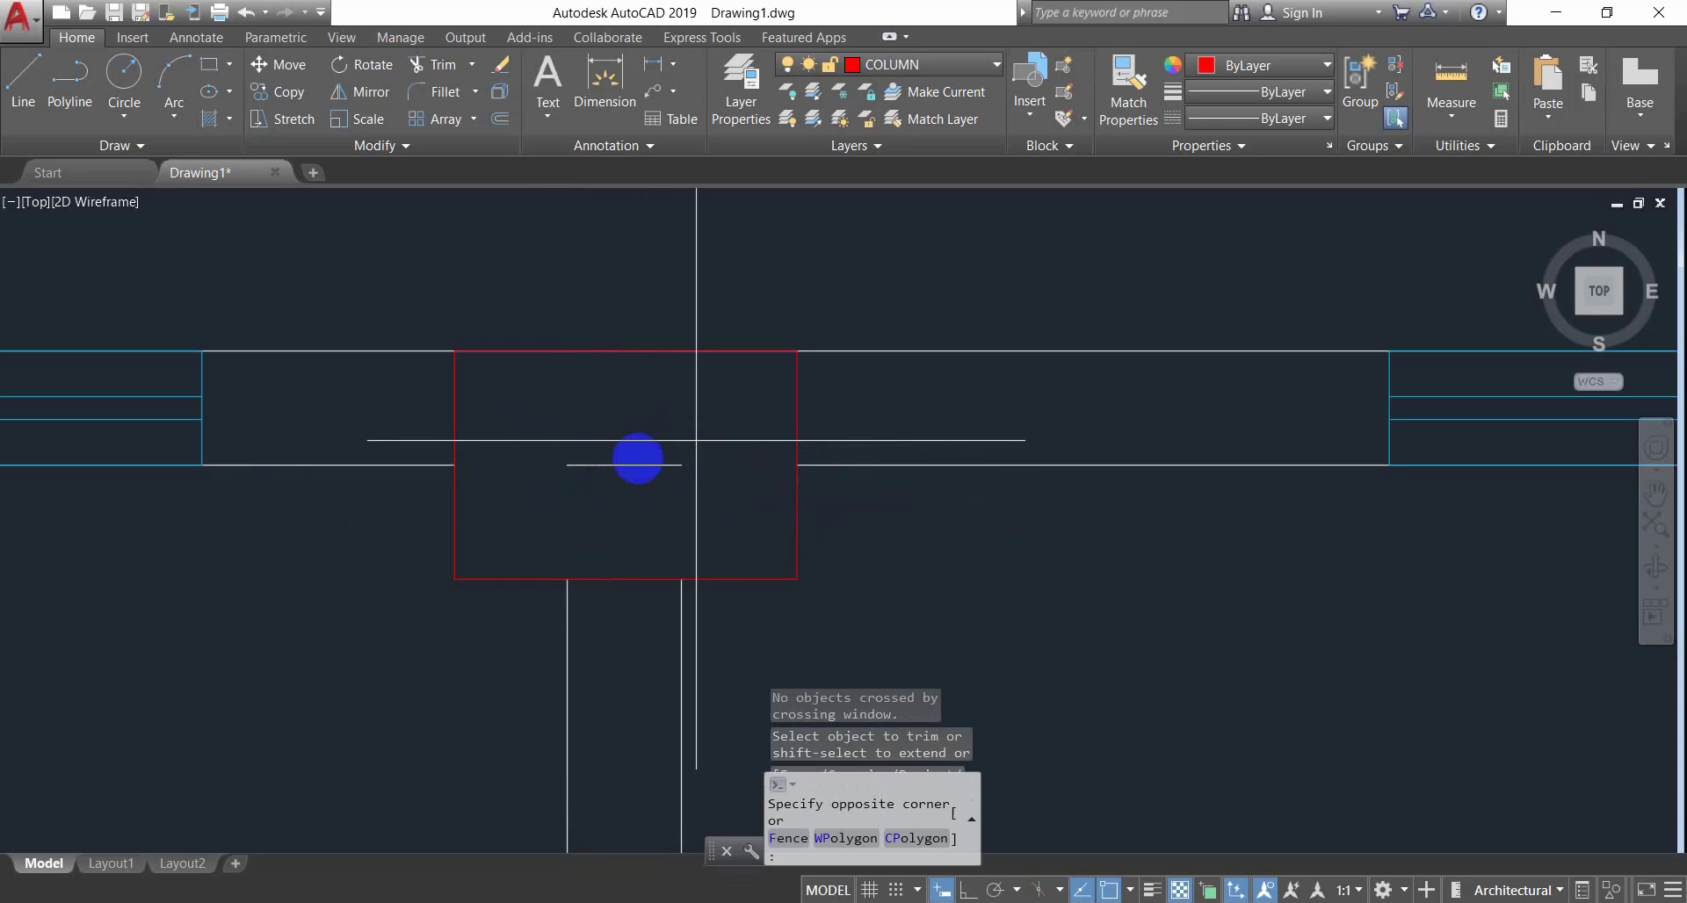
left_click(550, 502)
type("e")
key("Return")
scroll(738, 537, "down", 5)
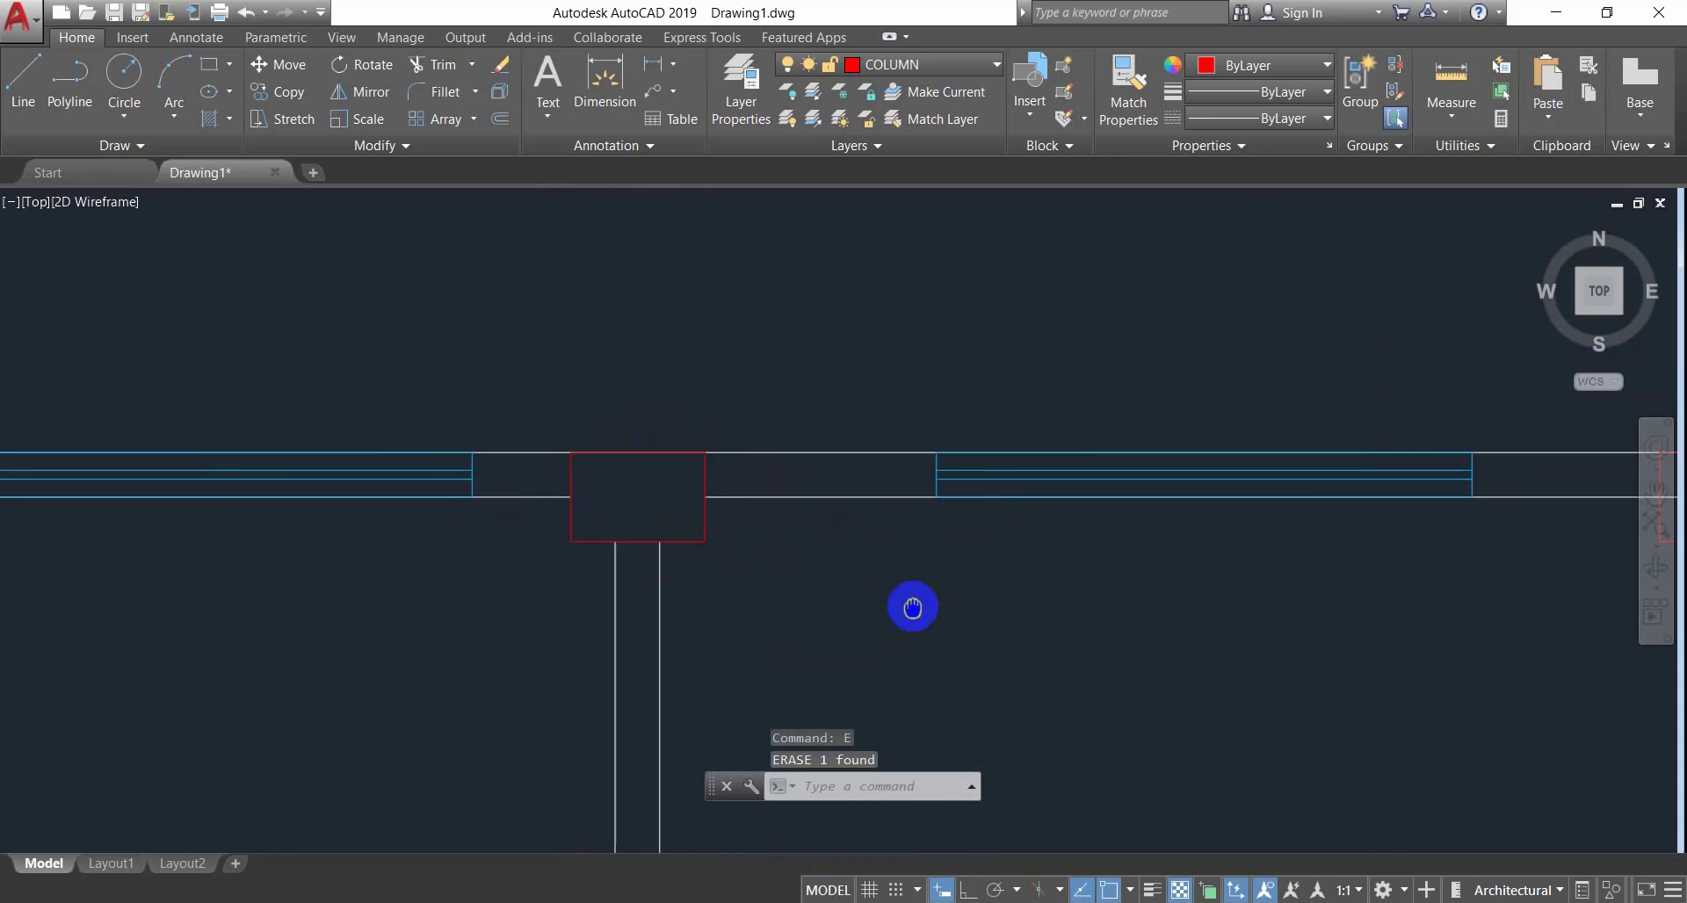
Trim the inner wall lines crossing the column at the plan's upper-right outer corner.
scroll(747, 517, "up", 10)
middle_click_drag(713, 526, 223, 366)
key("Escape")
type("tr")
key("Return")
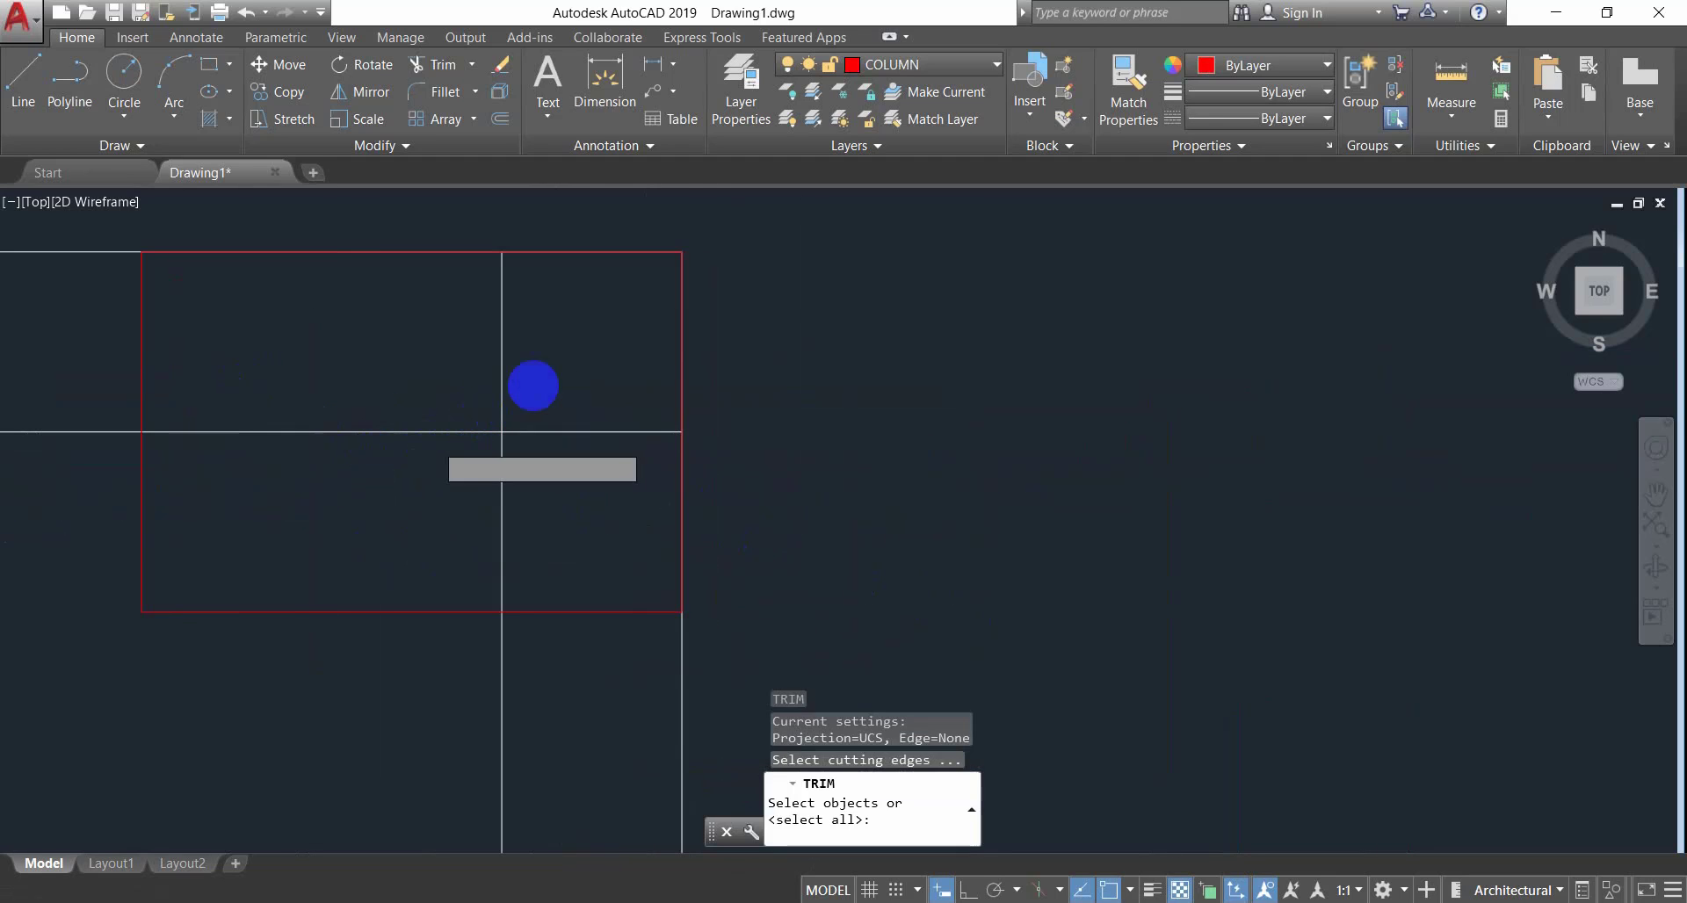
key("Return")
left_click(549, 356)
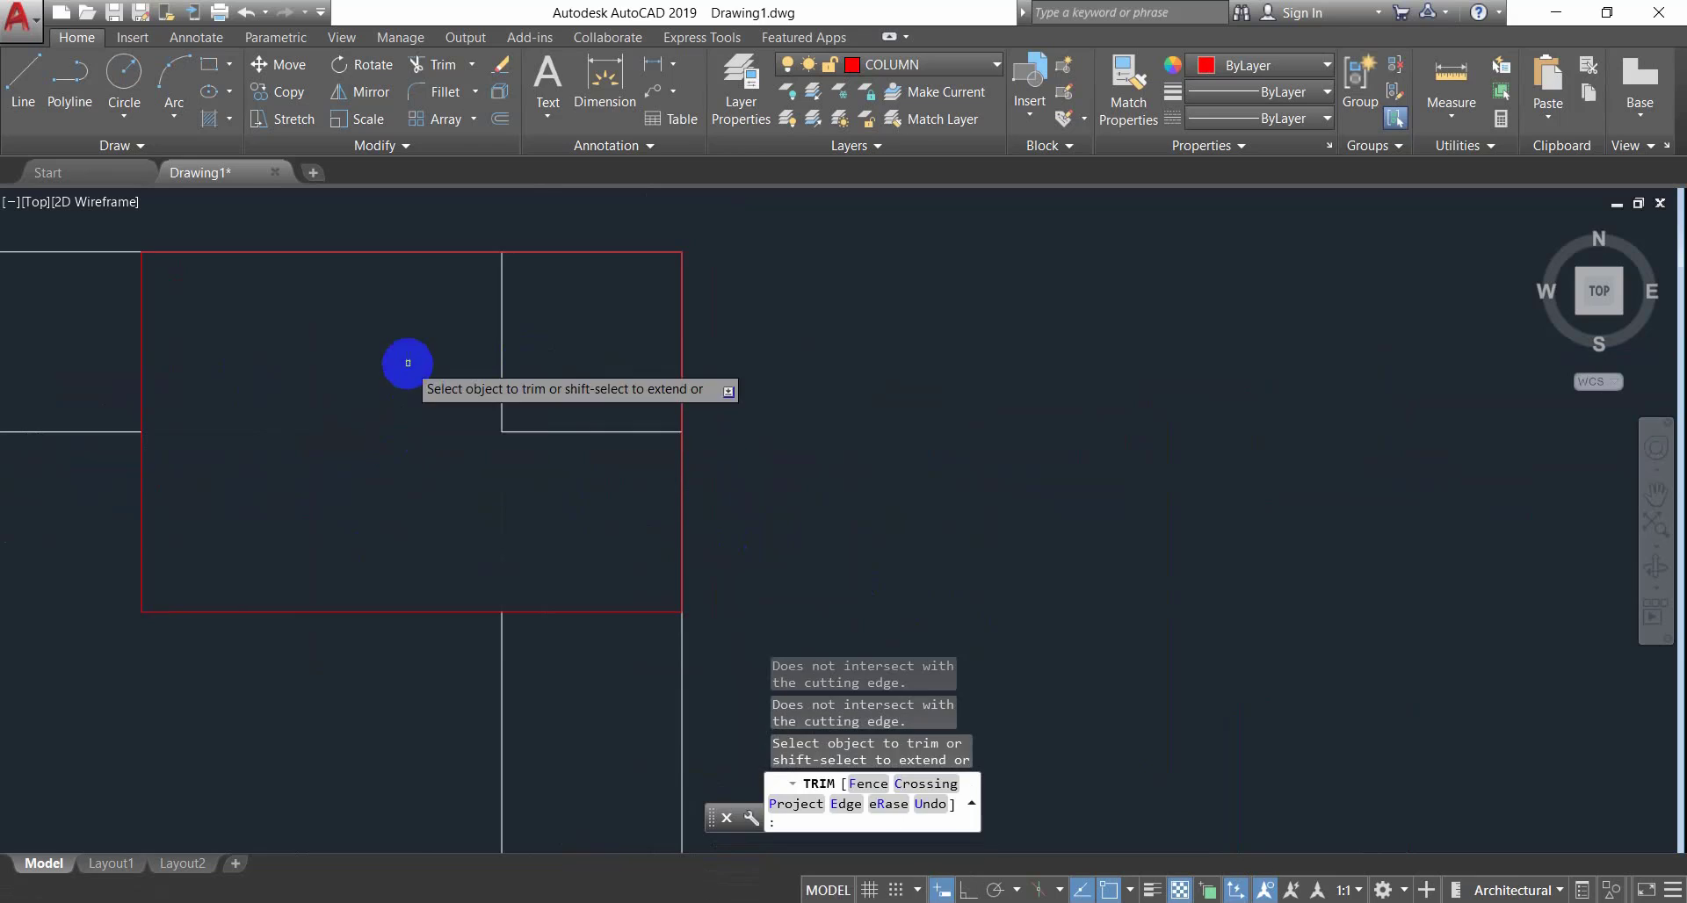
left_click(407, 363)
left_click(566, 378)
key("Escape")
Erase the two short wall line pieces left inside the plan's upper-right corner column.
left_click(596, 366)
left_click(427, 422)
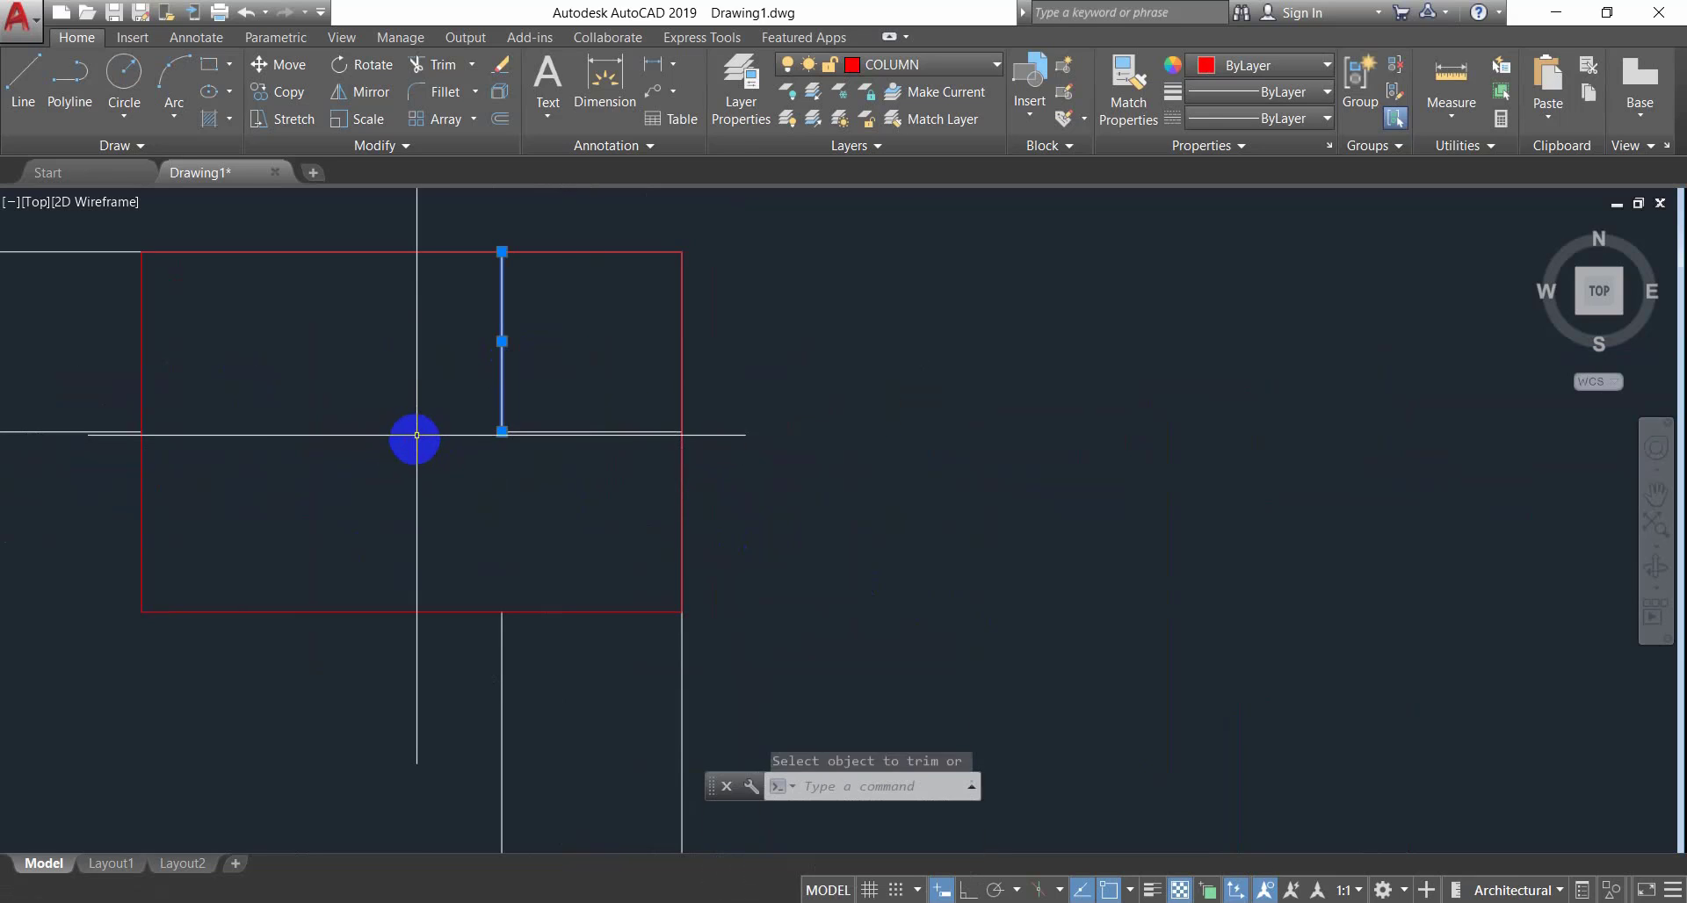
left_click(587, 398)
left_click(496, 495)
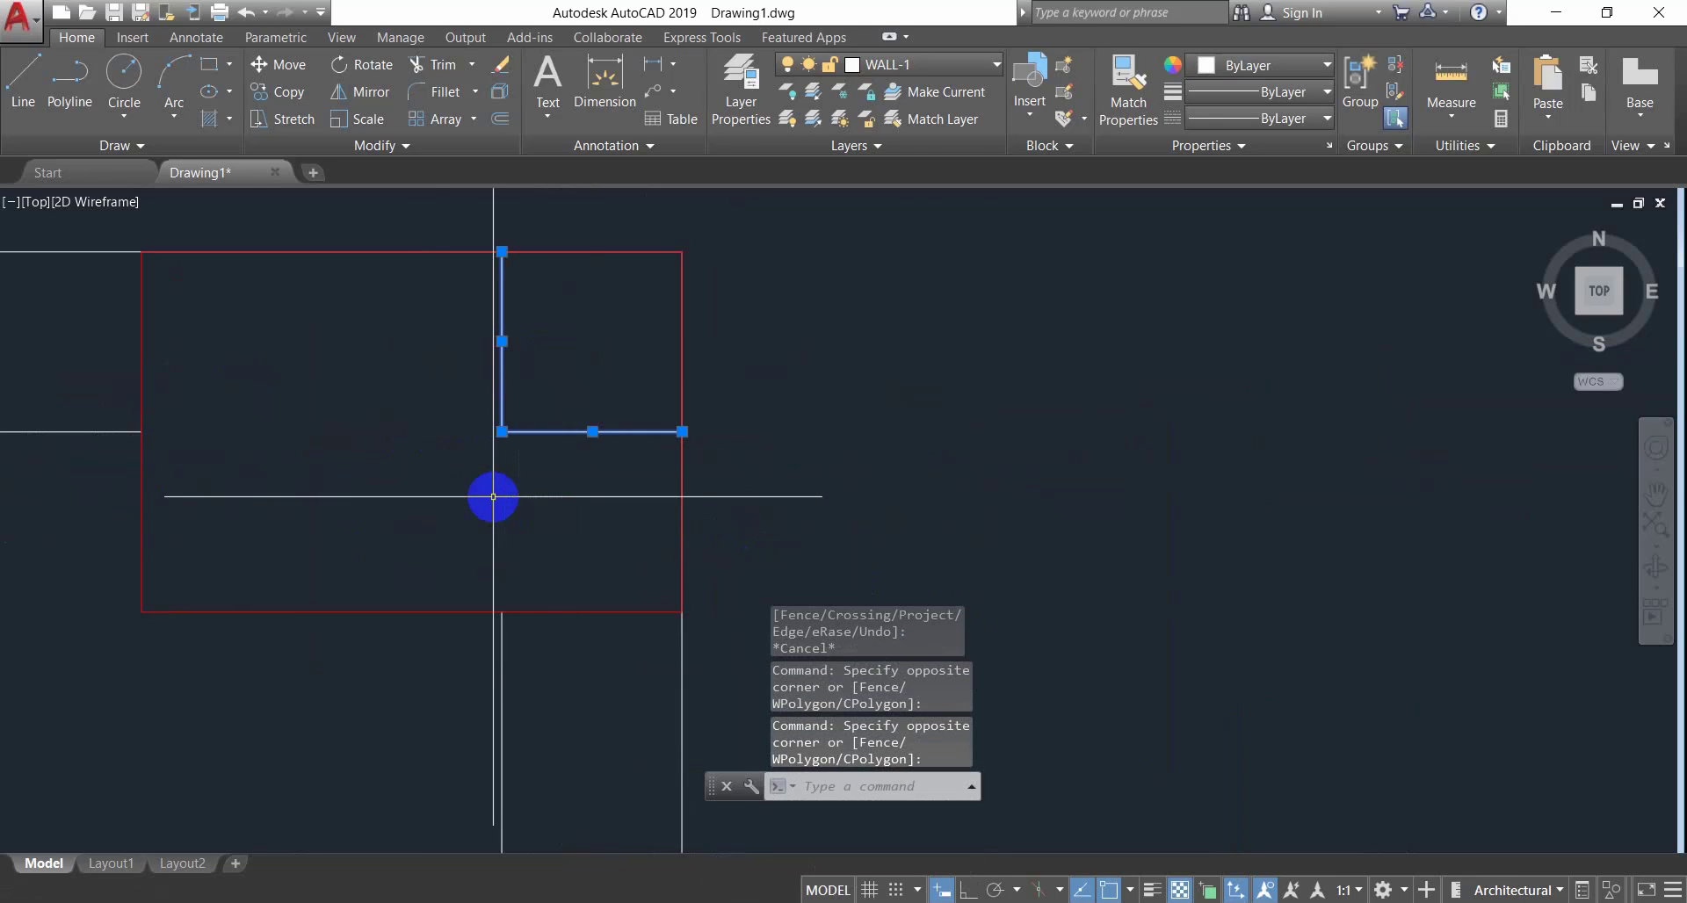
scroll(494, 496, "down", 8)
type("e")
key("Return")
Erase the two short vertical lines crossing the middle of the upper-right room's lower wall.
middle_click_drag(501, 519, 647, 285)
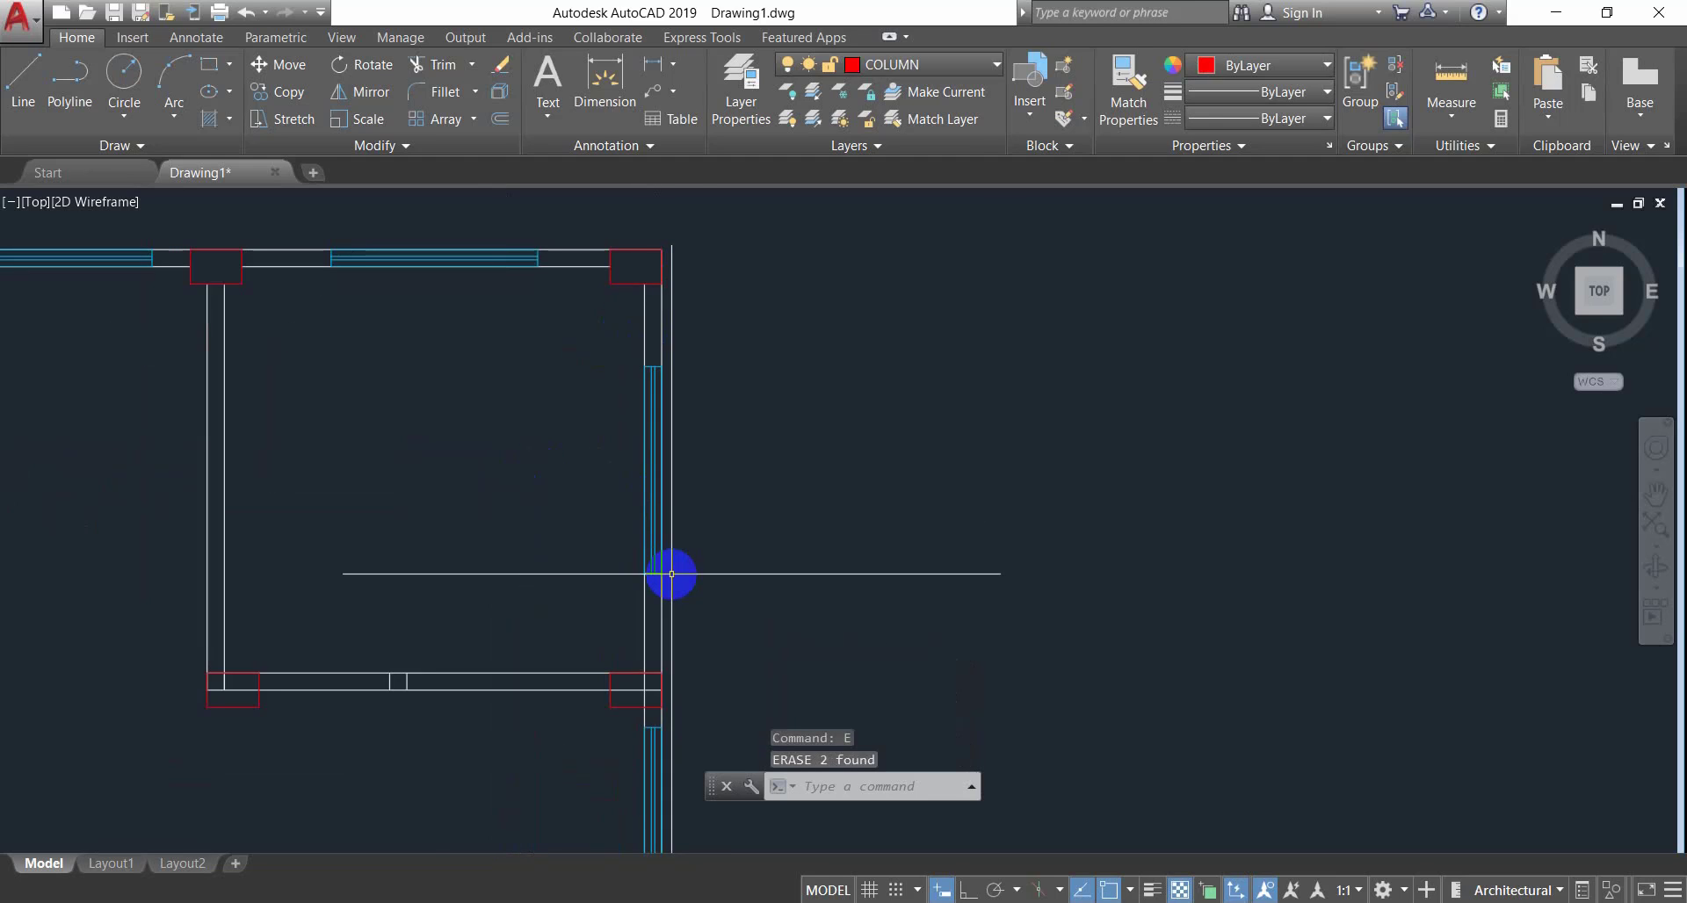
middle_click_drag(606, 740, 649, 527)
scroll(652, 525, "up", 6)
middle_click_drag(736, 421, 862, 471)
scroll(462, 453, "down", 4)
key("Escape")
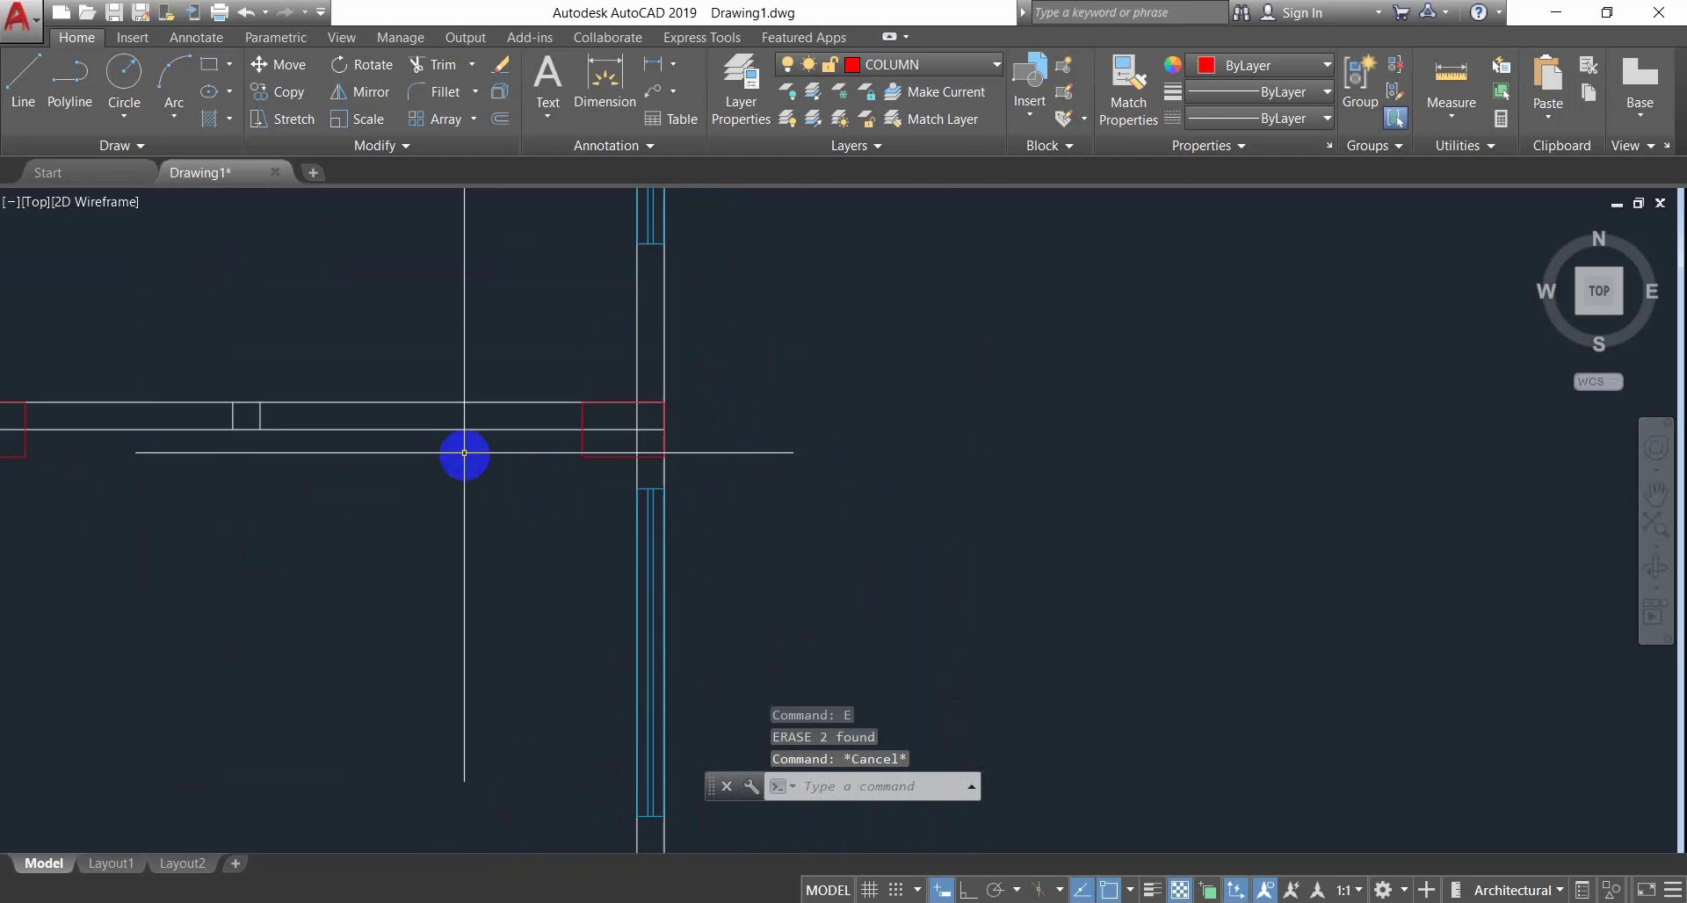
scroll(464, 452, "down", 2)
middle_click_drag(464, 453, 550, 500)
left_click(373, 443)
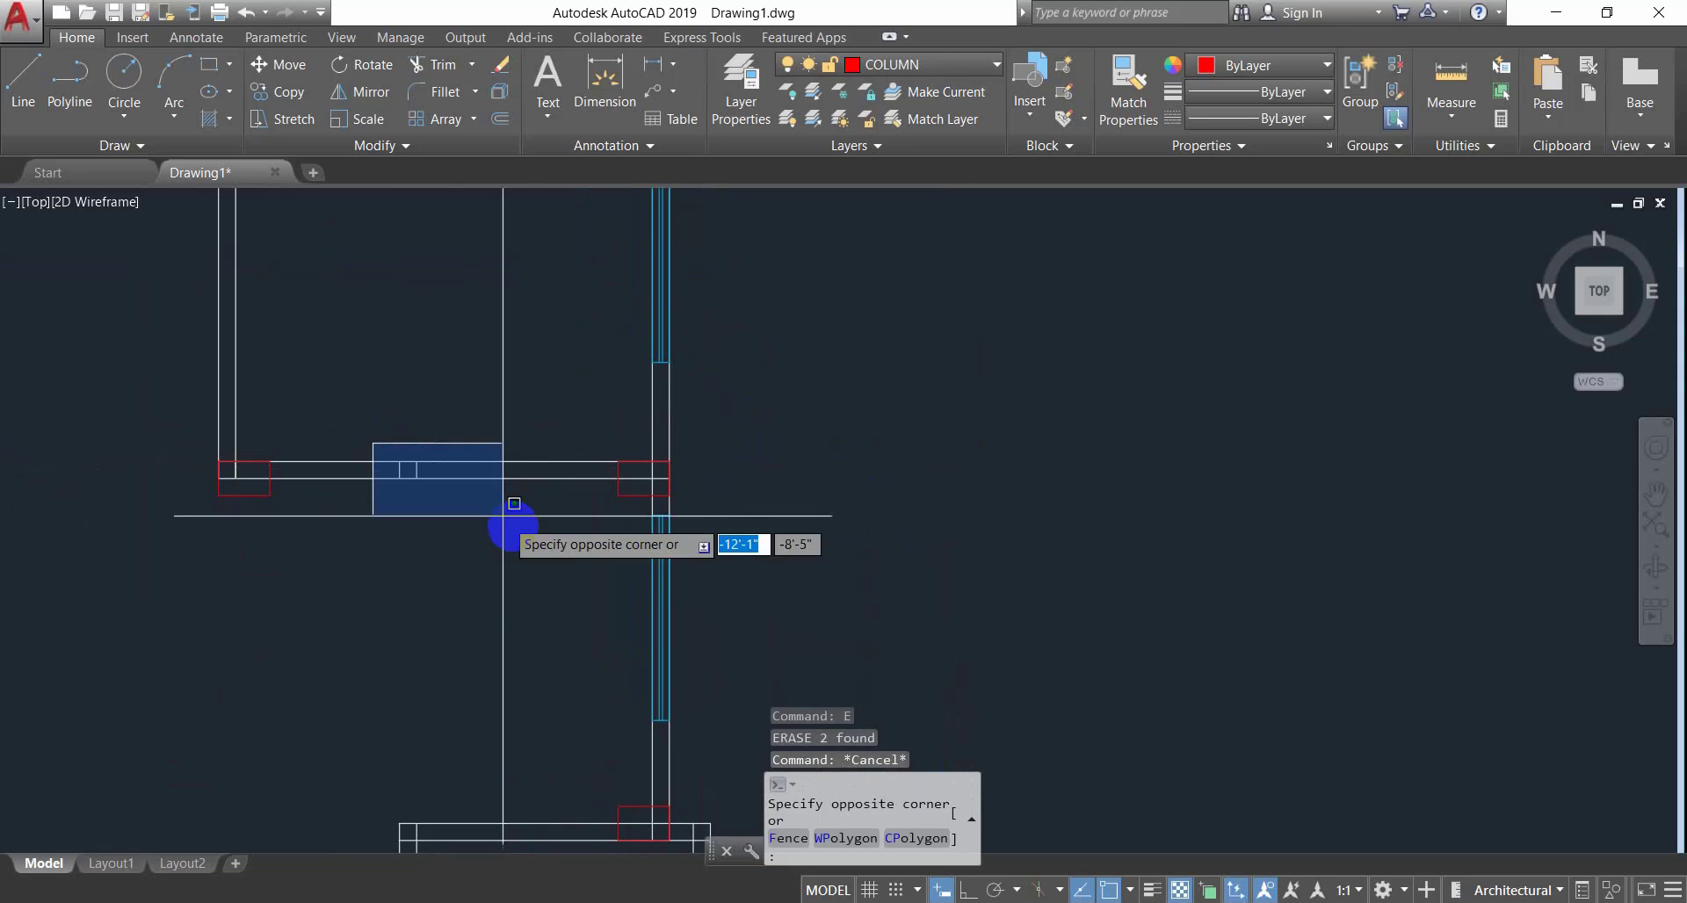
left_click(525, 535)
type("e")
key("Return")
Trim the wall lines crossing the column where the upper-right room's lower wall meets the outer right wall.
scroll(650, 492, "up", 10)
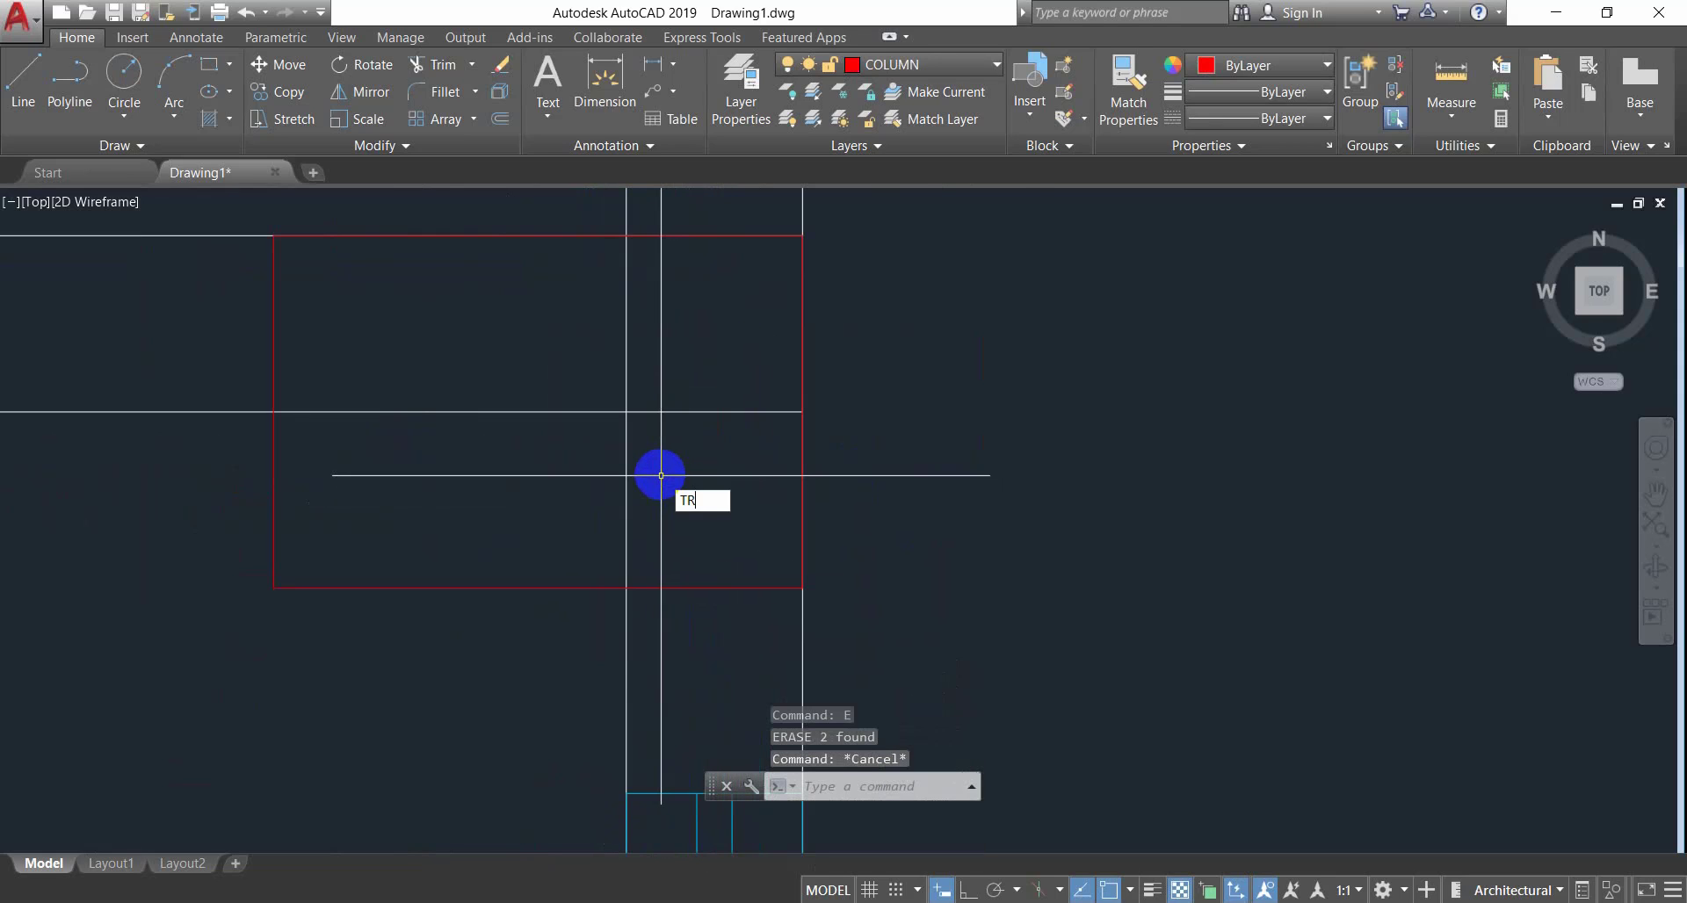
type("tr")
key("Return")
key("Return")
left_click(686, 346)
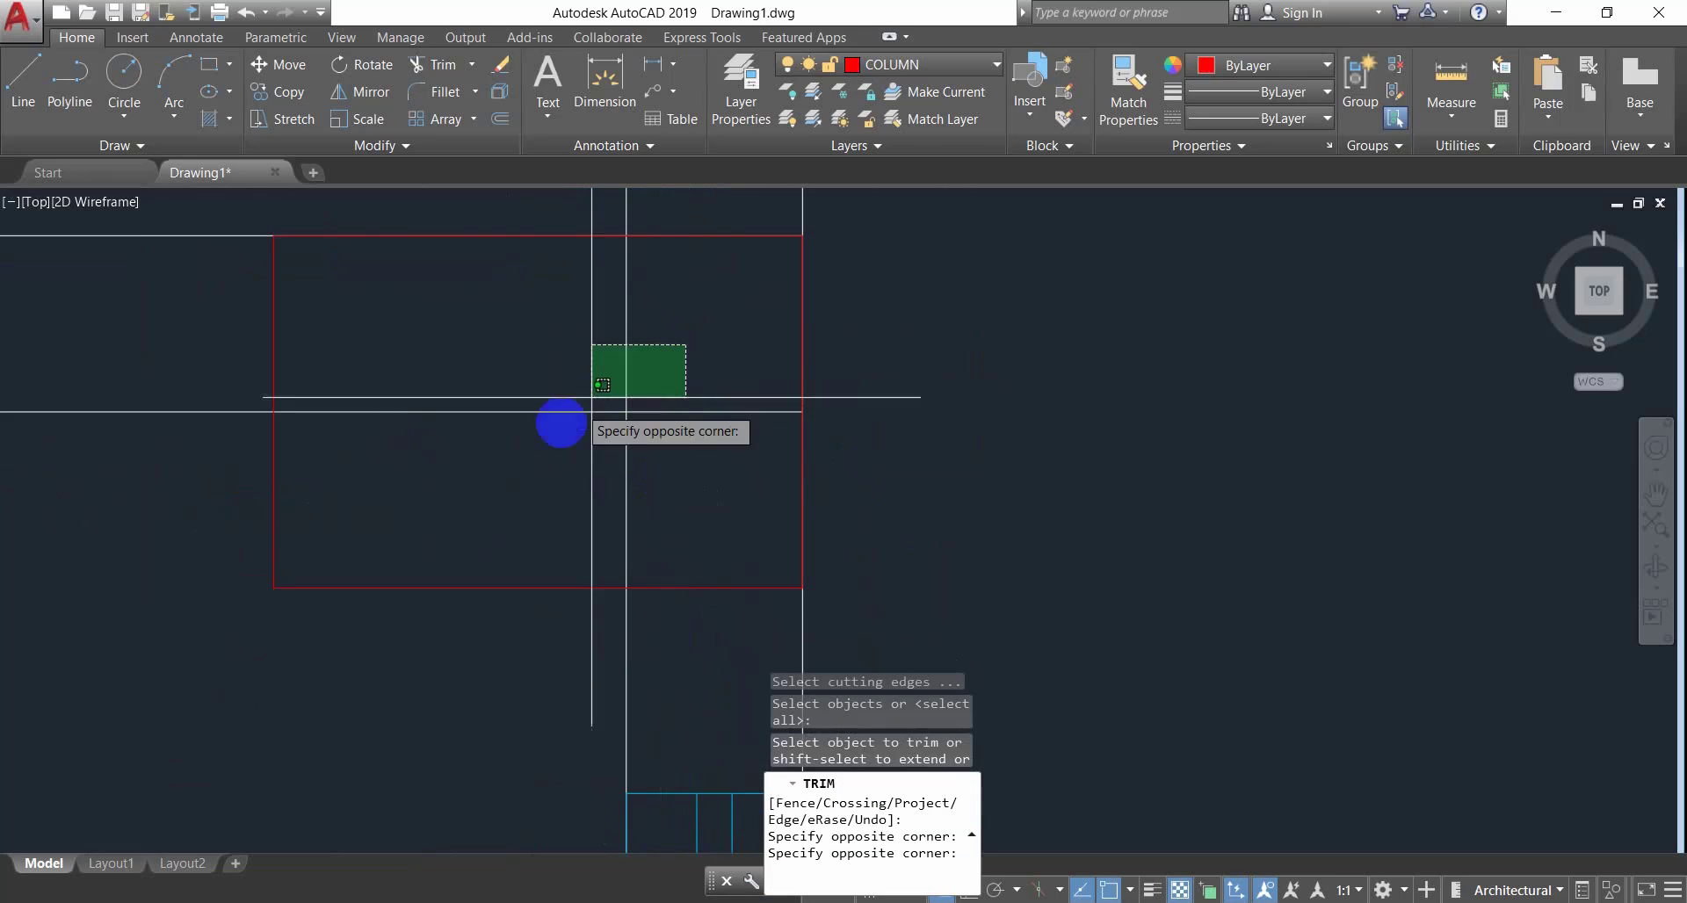
left_click(533, 482)
key("Escape")
Erase the short vertical wall line left inside the column at the upper-right room's lower-right corner.
left_click(670, 350)
left_click(556, 365)
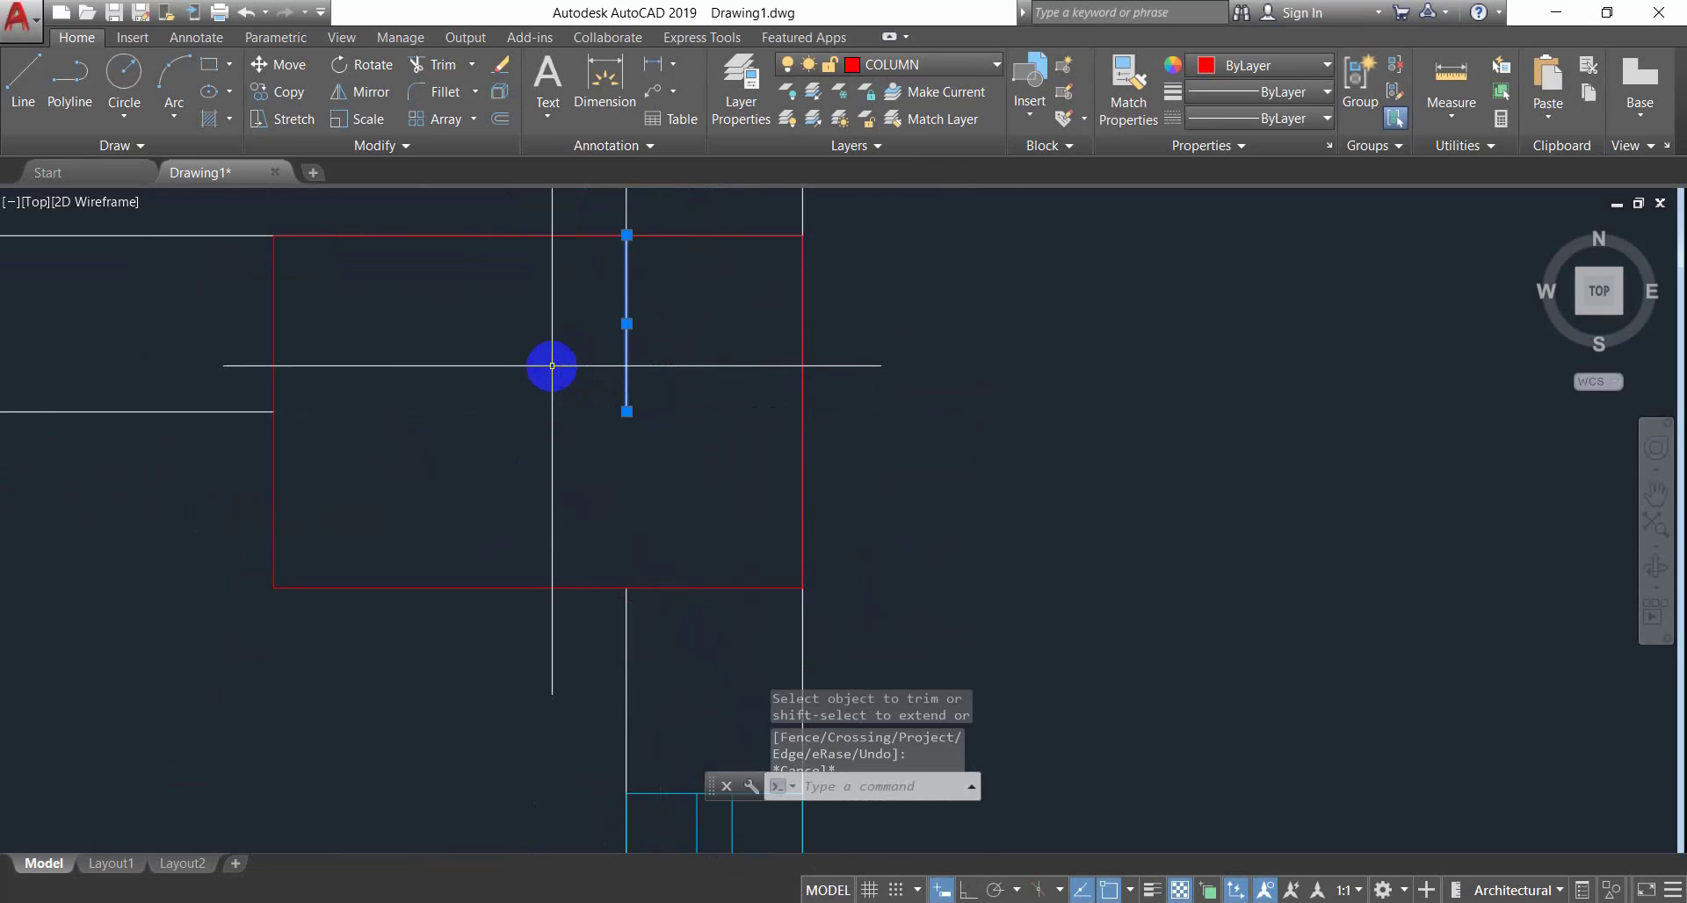
scroll(622, 426, "down", 10)
type("e")
key("Return")
Trim the wall lines crossing the column at the upper-right room's lower-left corner.
scroll(456, 489, "up", 2)
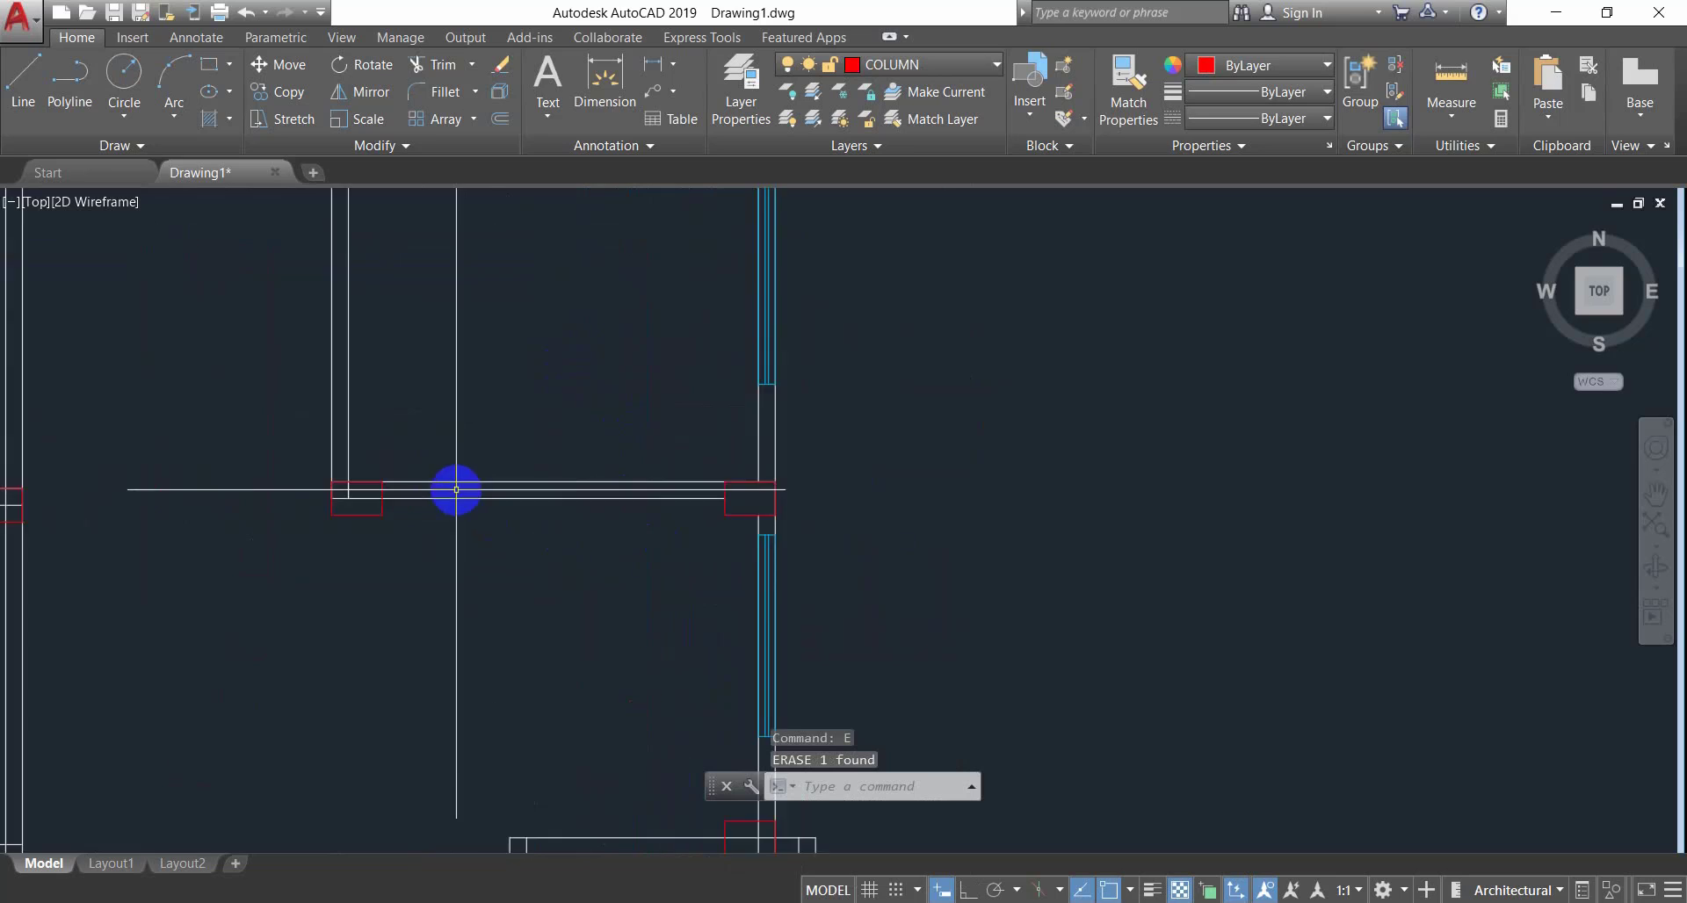
scroll(456, 489, "up", 5)
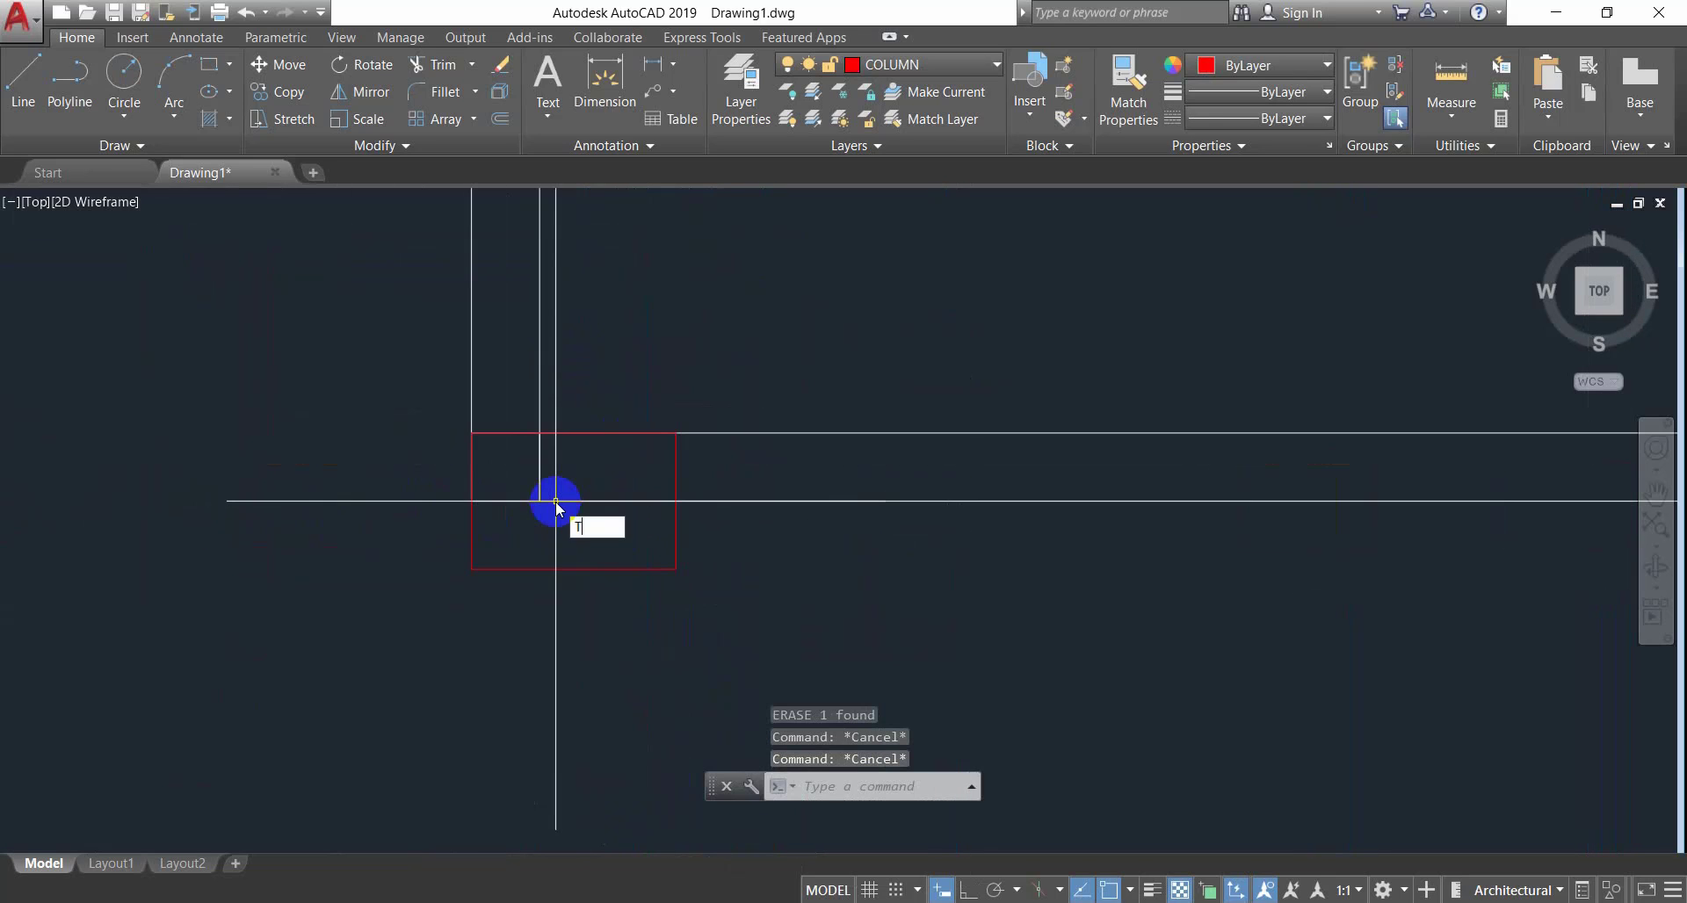
type("tr")
key("Return")
key("Return")
left_click(601, 448)
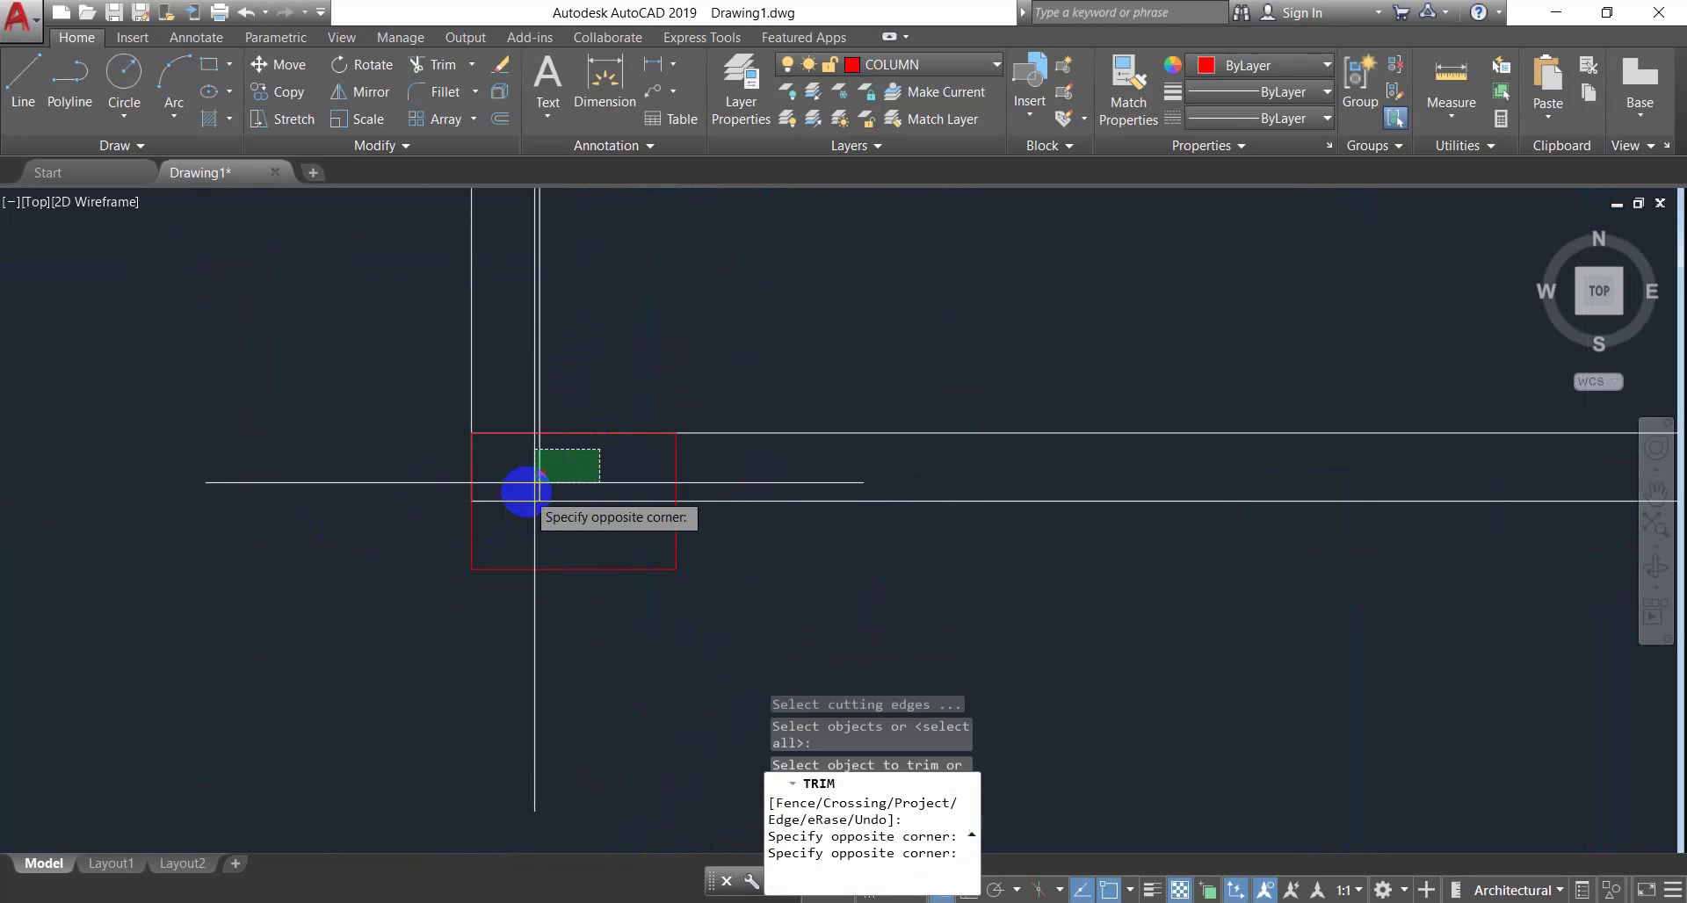
left_click(519, 518)
left_click(571, 468)
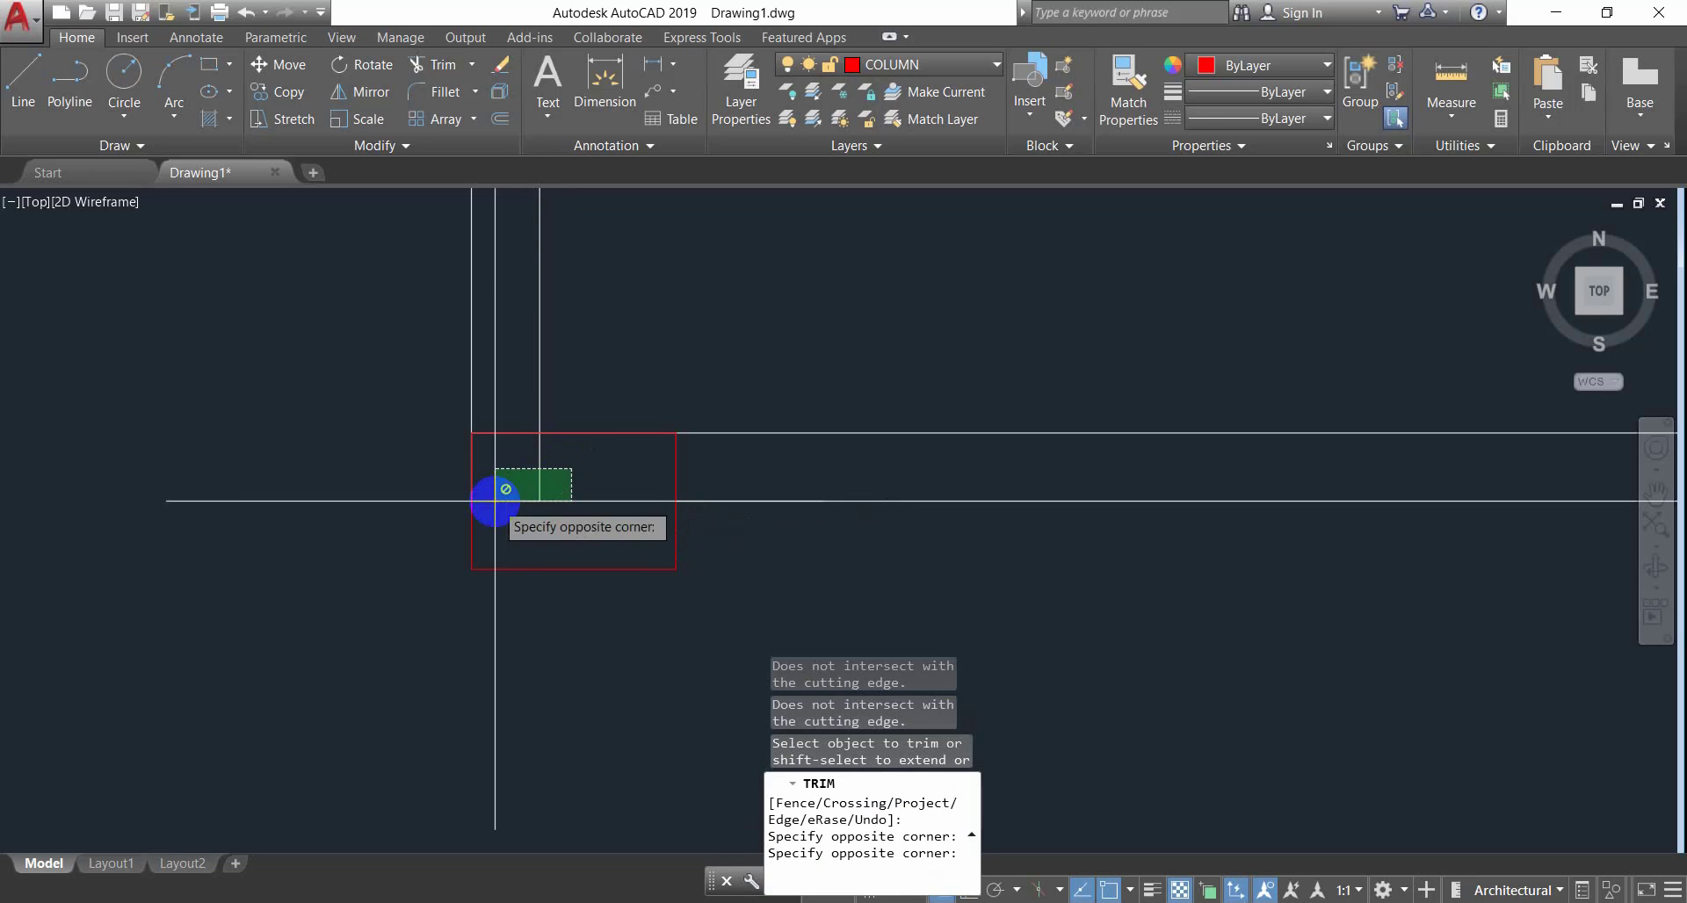
key("Escape")
Erase the two short wall line pieces left inside the upper-right room's lower-left corner column.
left_click(496, 501)
left_click(539, 474)
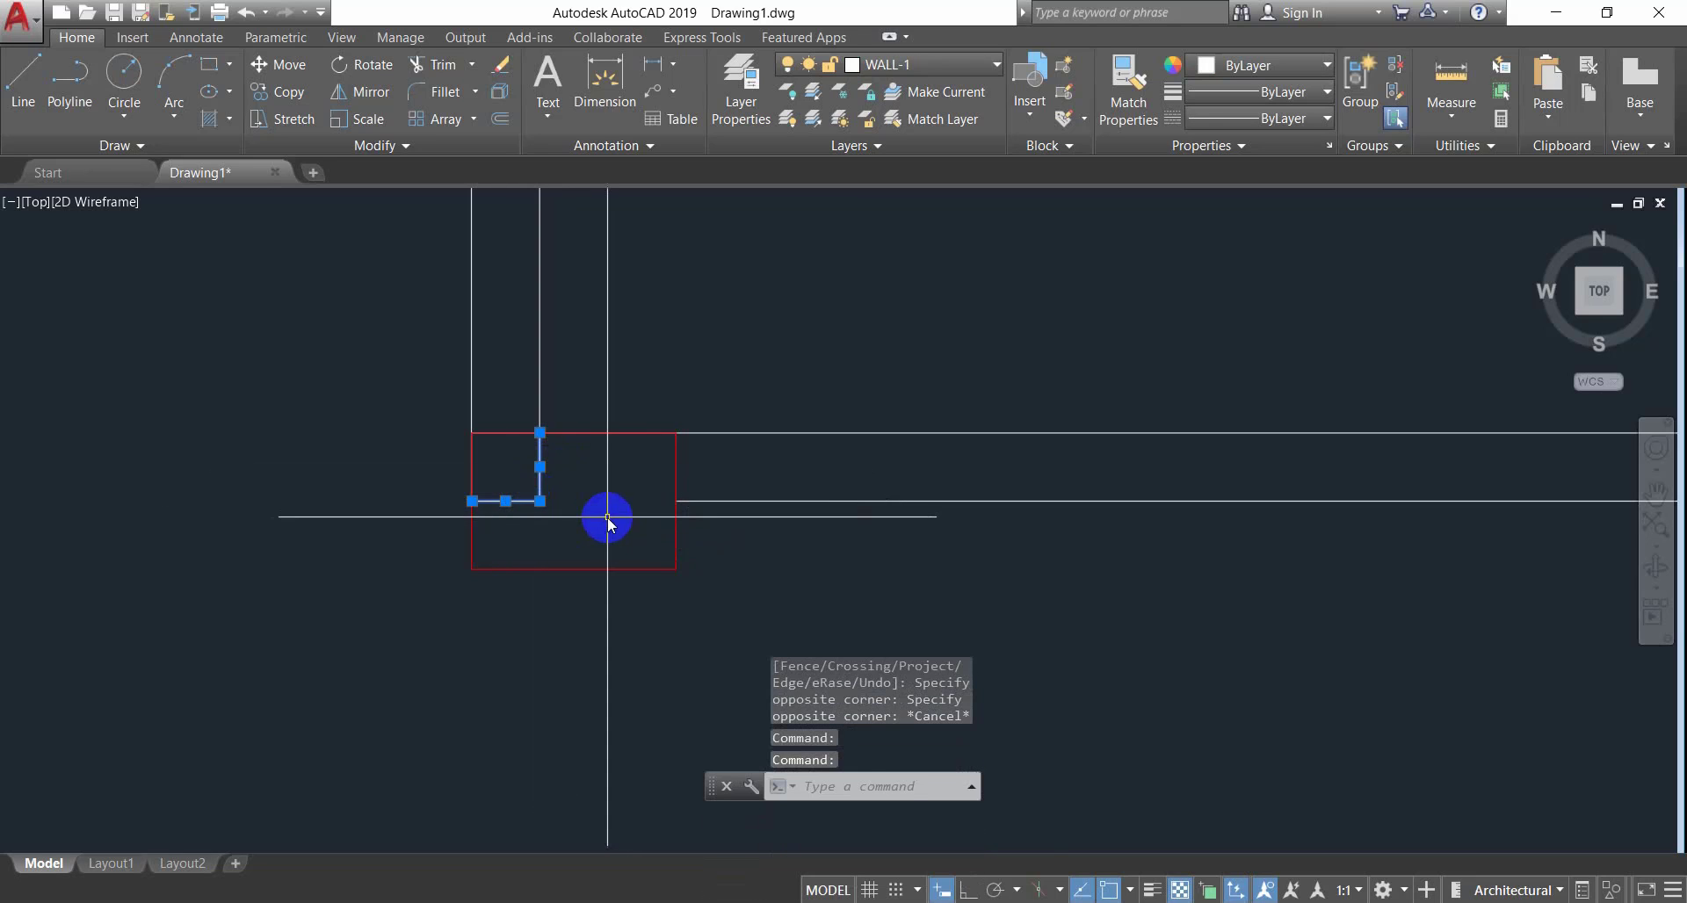
type("e")
key("Return")
Trim all wall lines inside the column at the upper-left bedroom's lower-right corner.
scroll(607, 519, "down", 5)
scroll(538, 508, "up", 4)
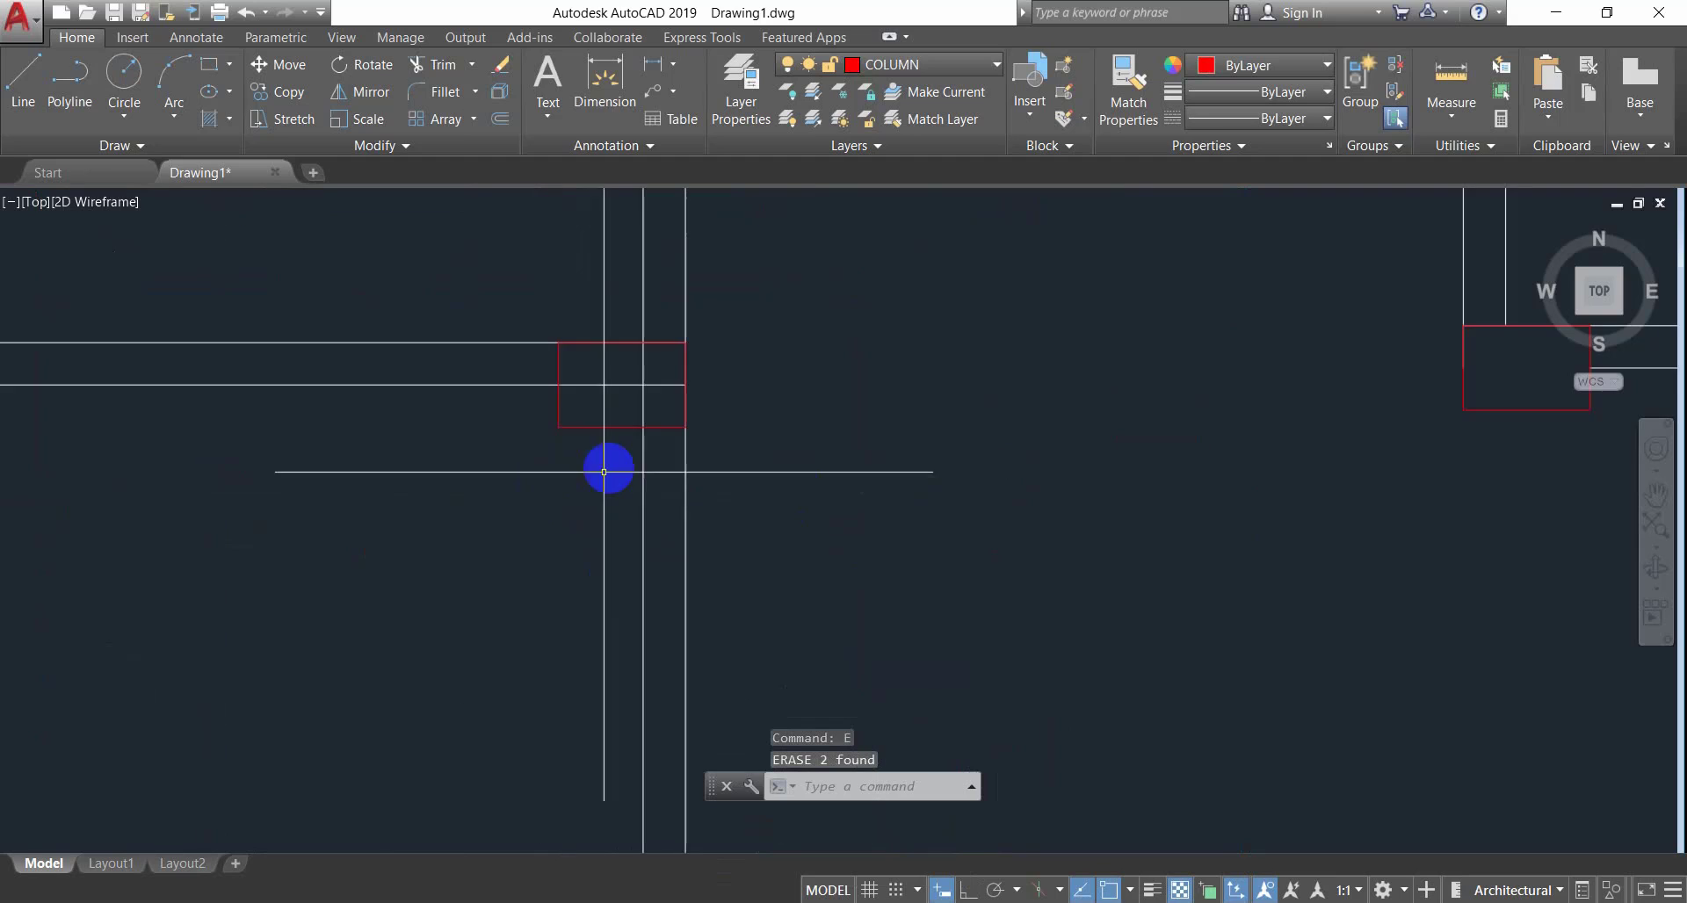
scroll(603, 471, "up", 3)
key("Escape")
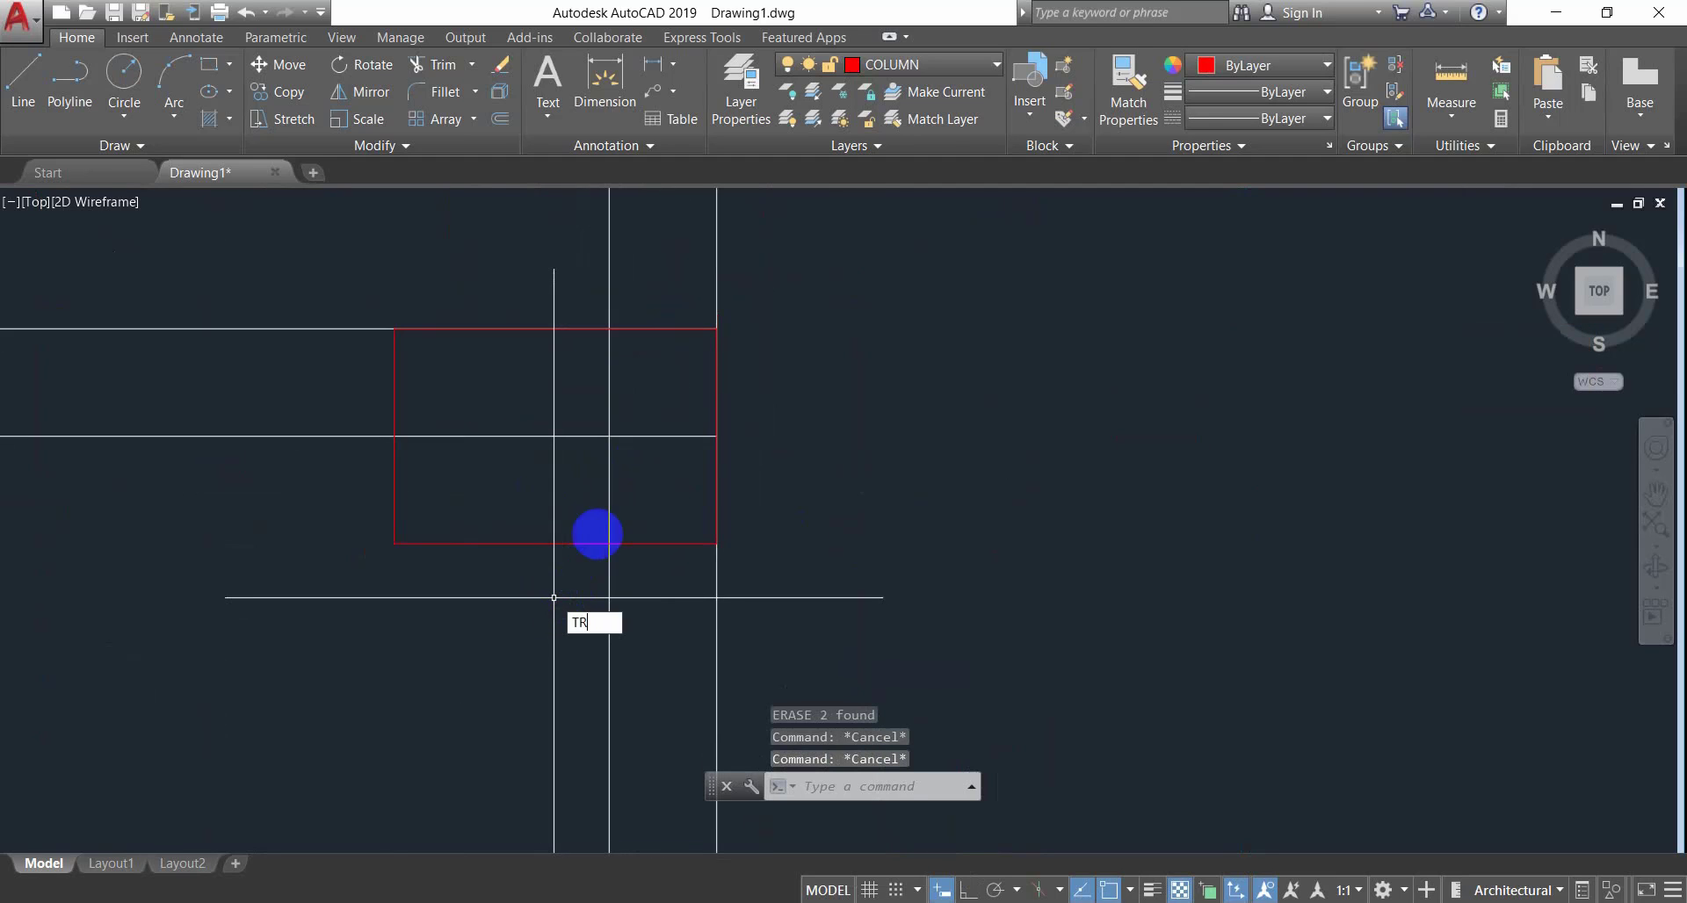
type("tr")
key("Return")
key("Return")
left_click(677, 400)
left_click(511, 495)
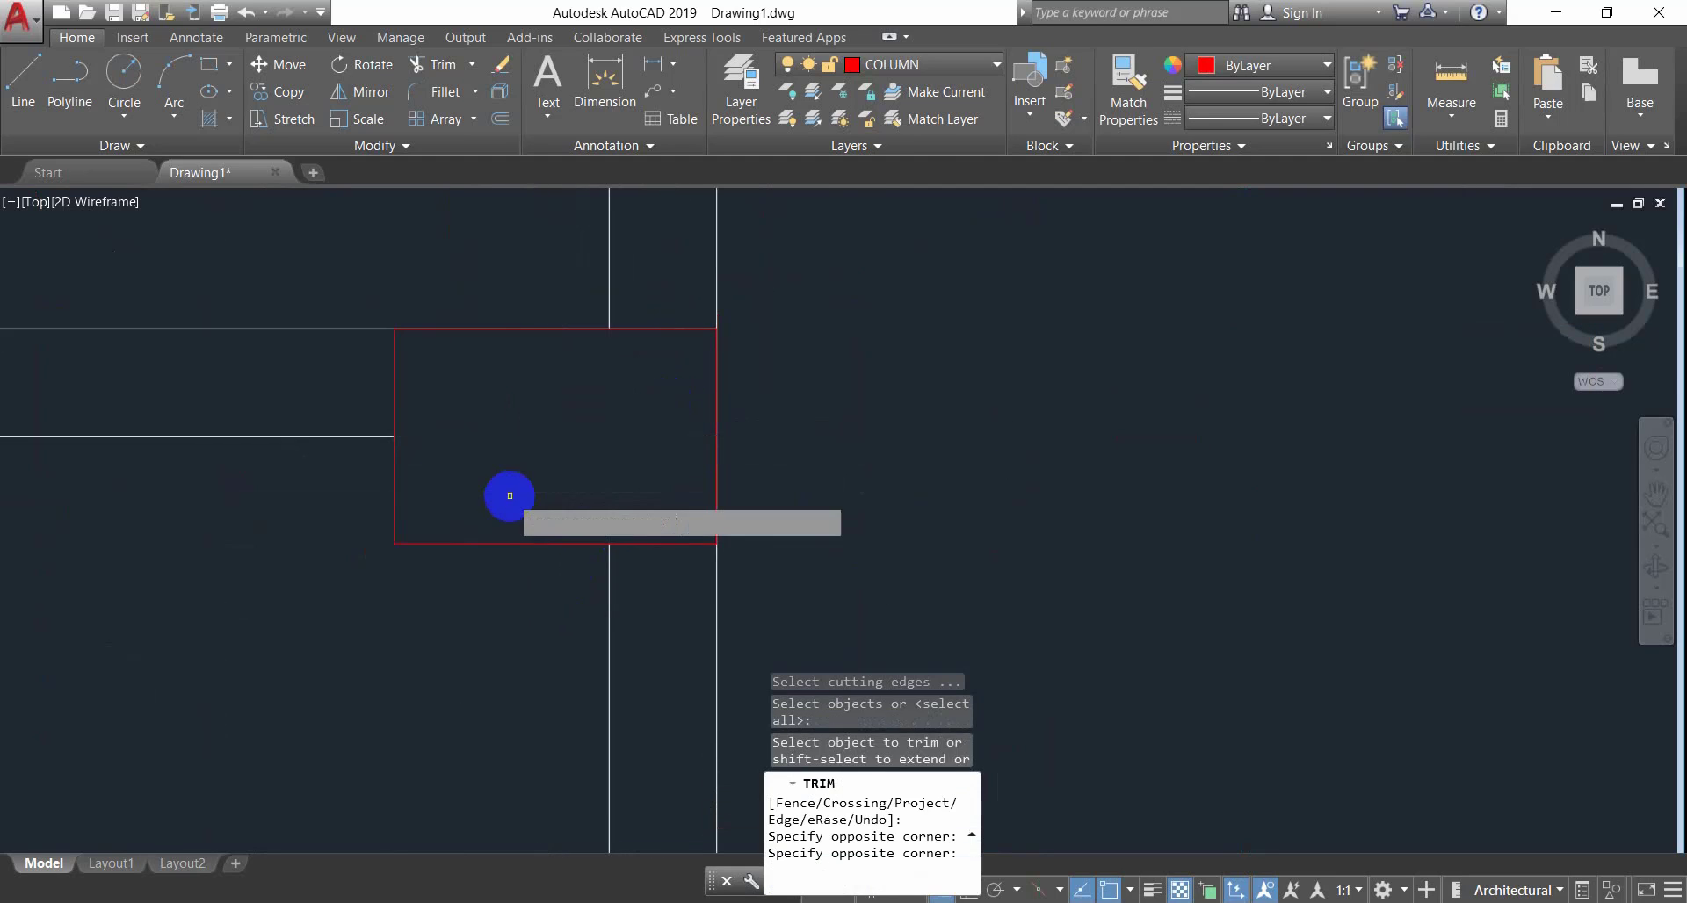
key("Escape")
Trim the wall lines crossing the column where the upper-left bedroom's lower wall meets the outer left wall.
scroll(562, 492, "down", 6)
scroll(699, 524, "up", 1)
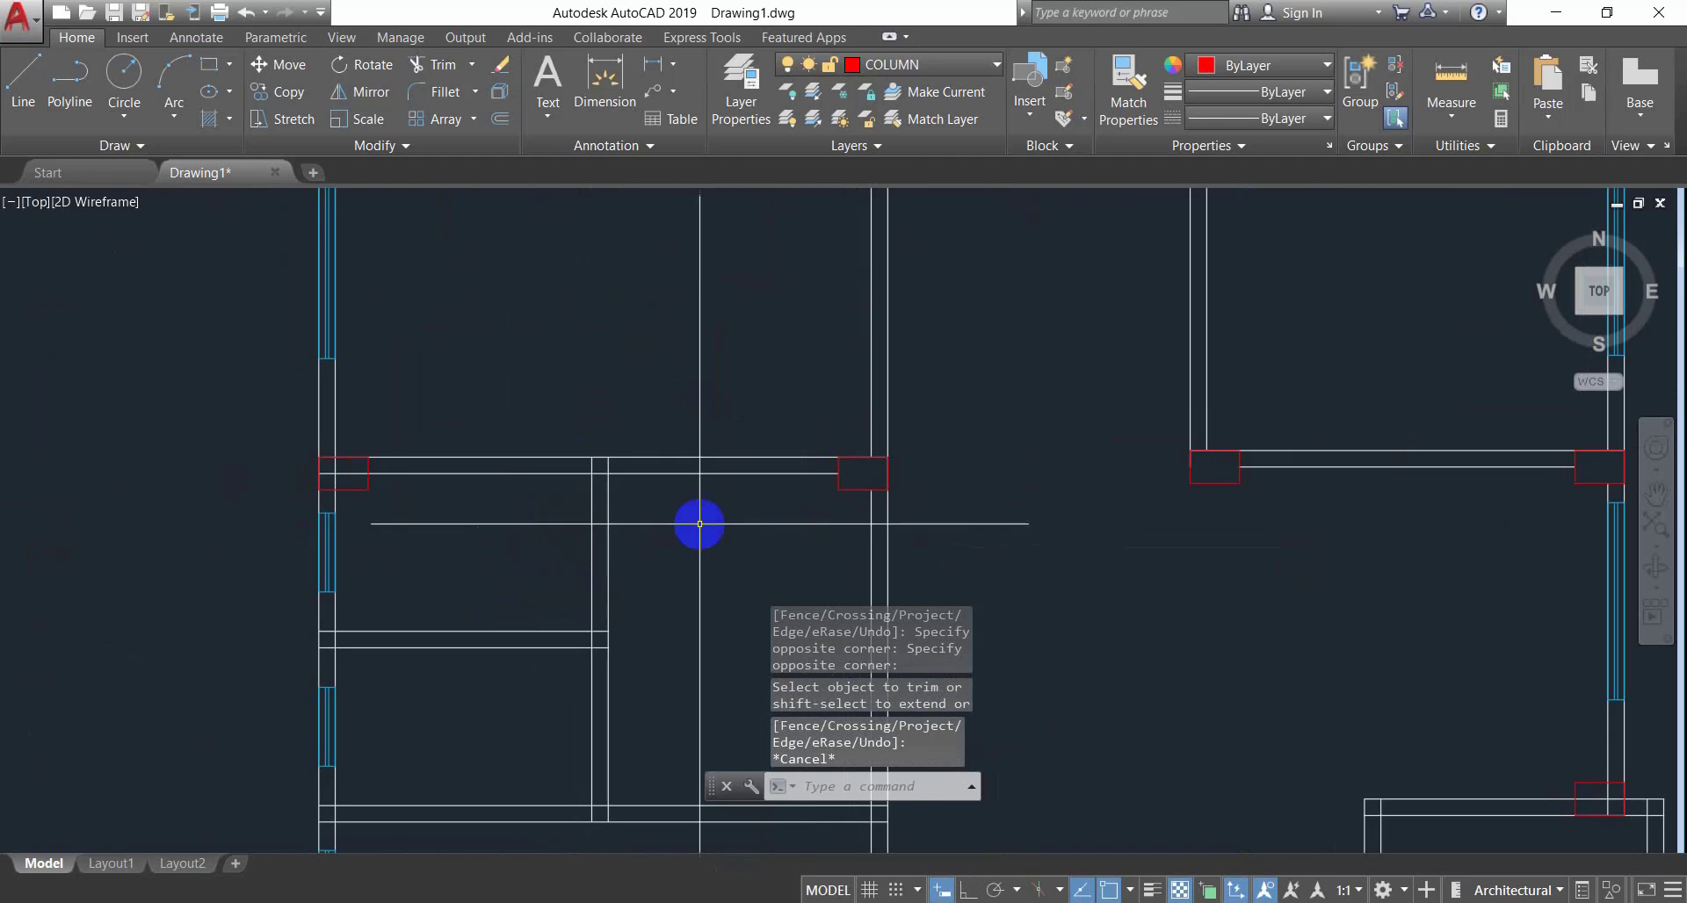
scroll(369, 481, "up", 4)
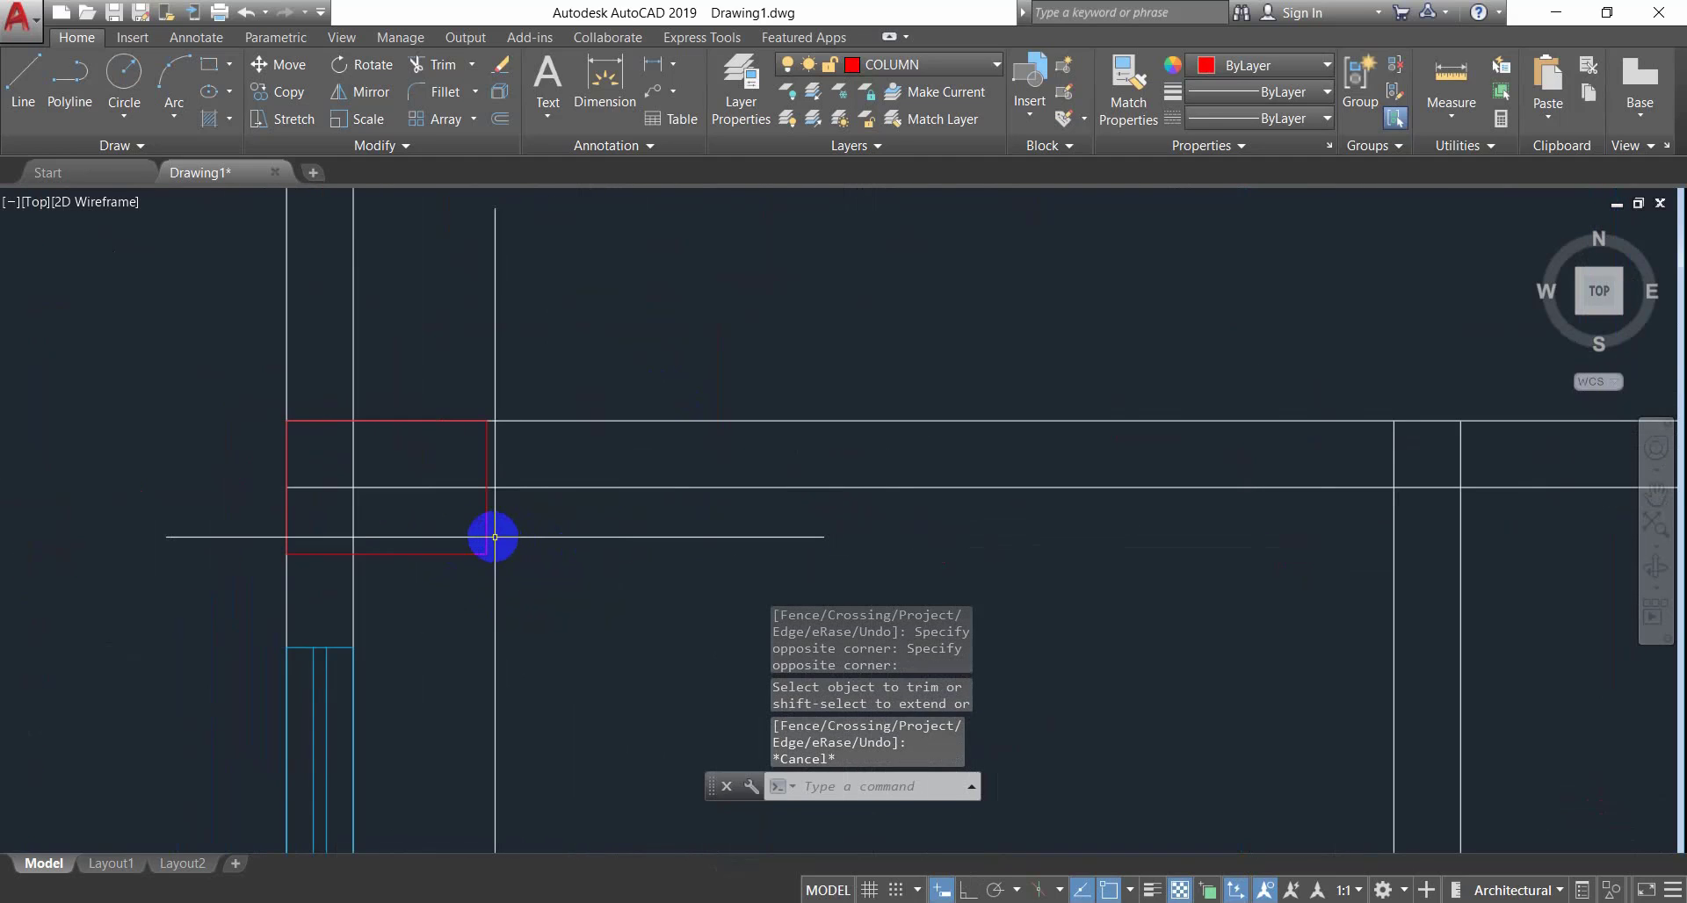
left_click(386, 445)
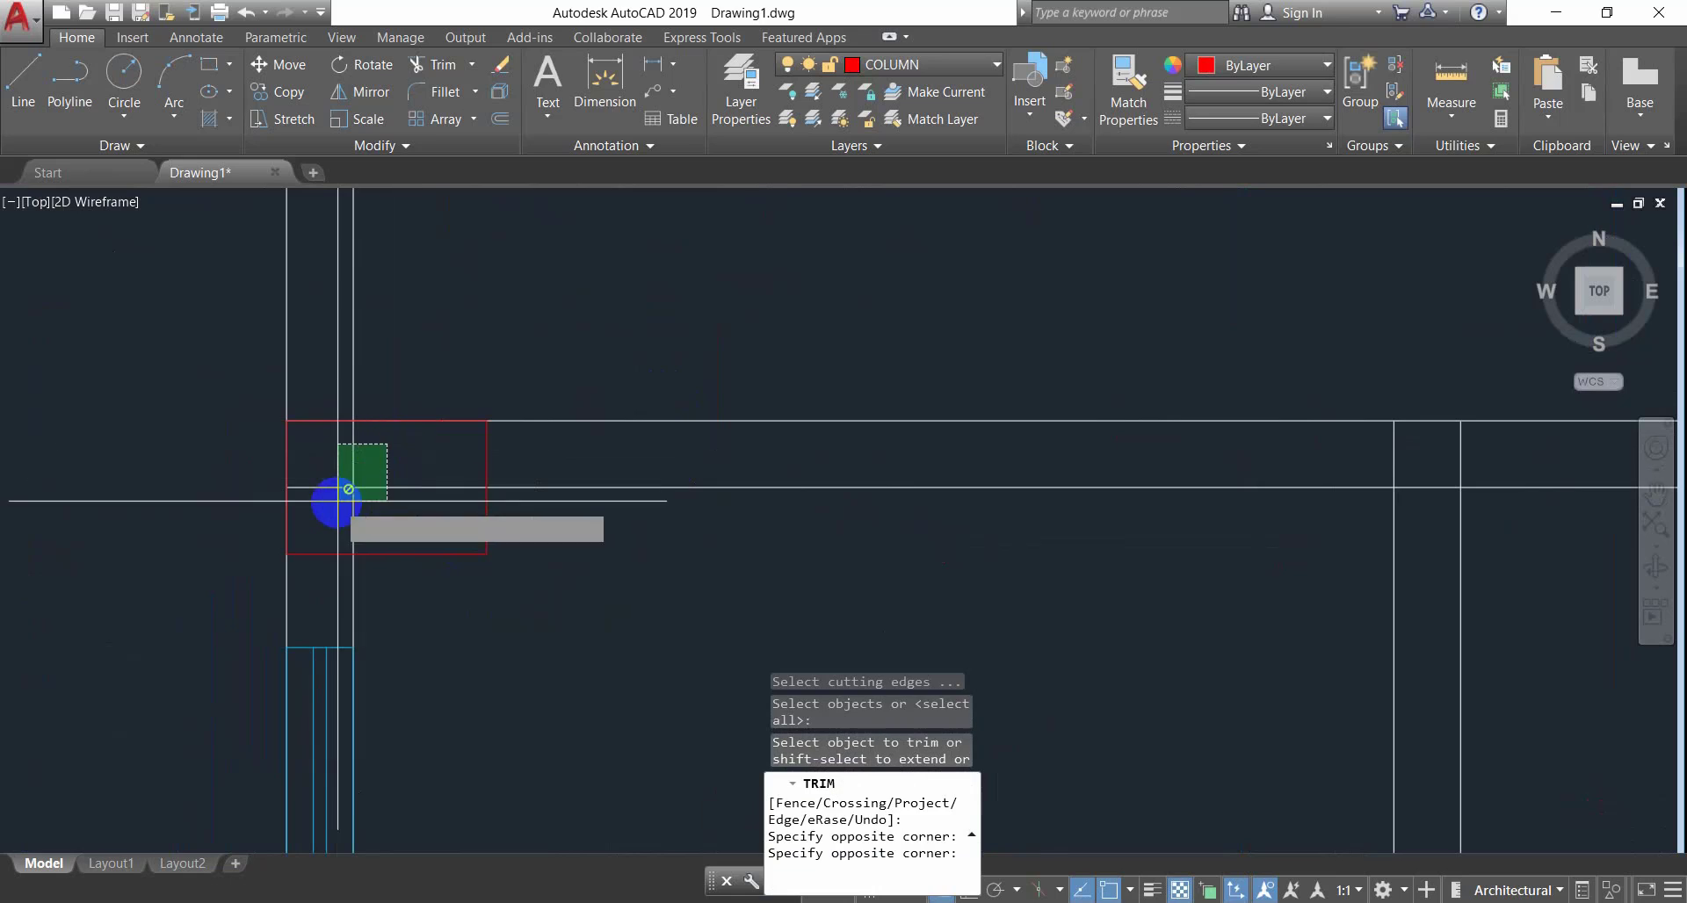
left_click(333, 501)
key("Escape")
Erase the two wall line pieces left inside the column where the upper-left bedroom's lower wall meets the outer left wall.
left_click(398, 454)
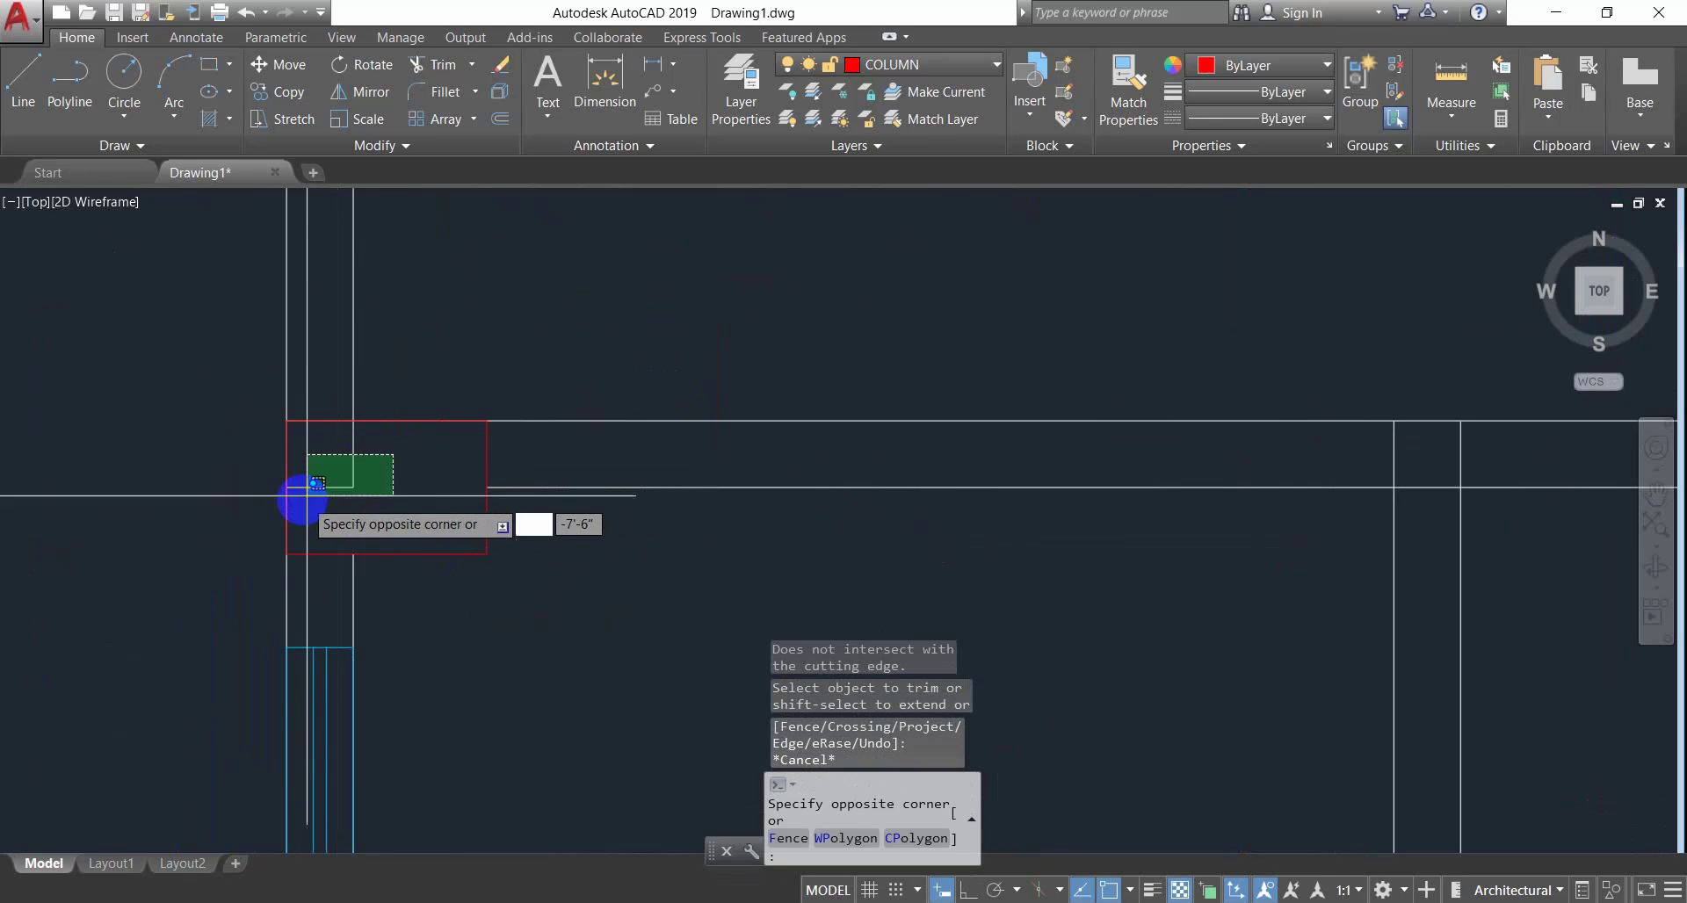
left_click(301, 499)
scroll(334, 514, "down", 3)
type("E")
key("Return")
scroll(396, 571, "down", 4)
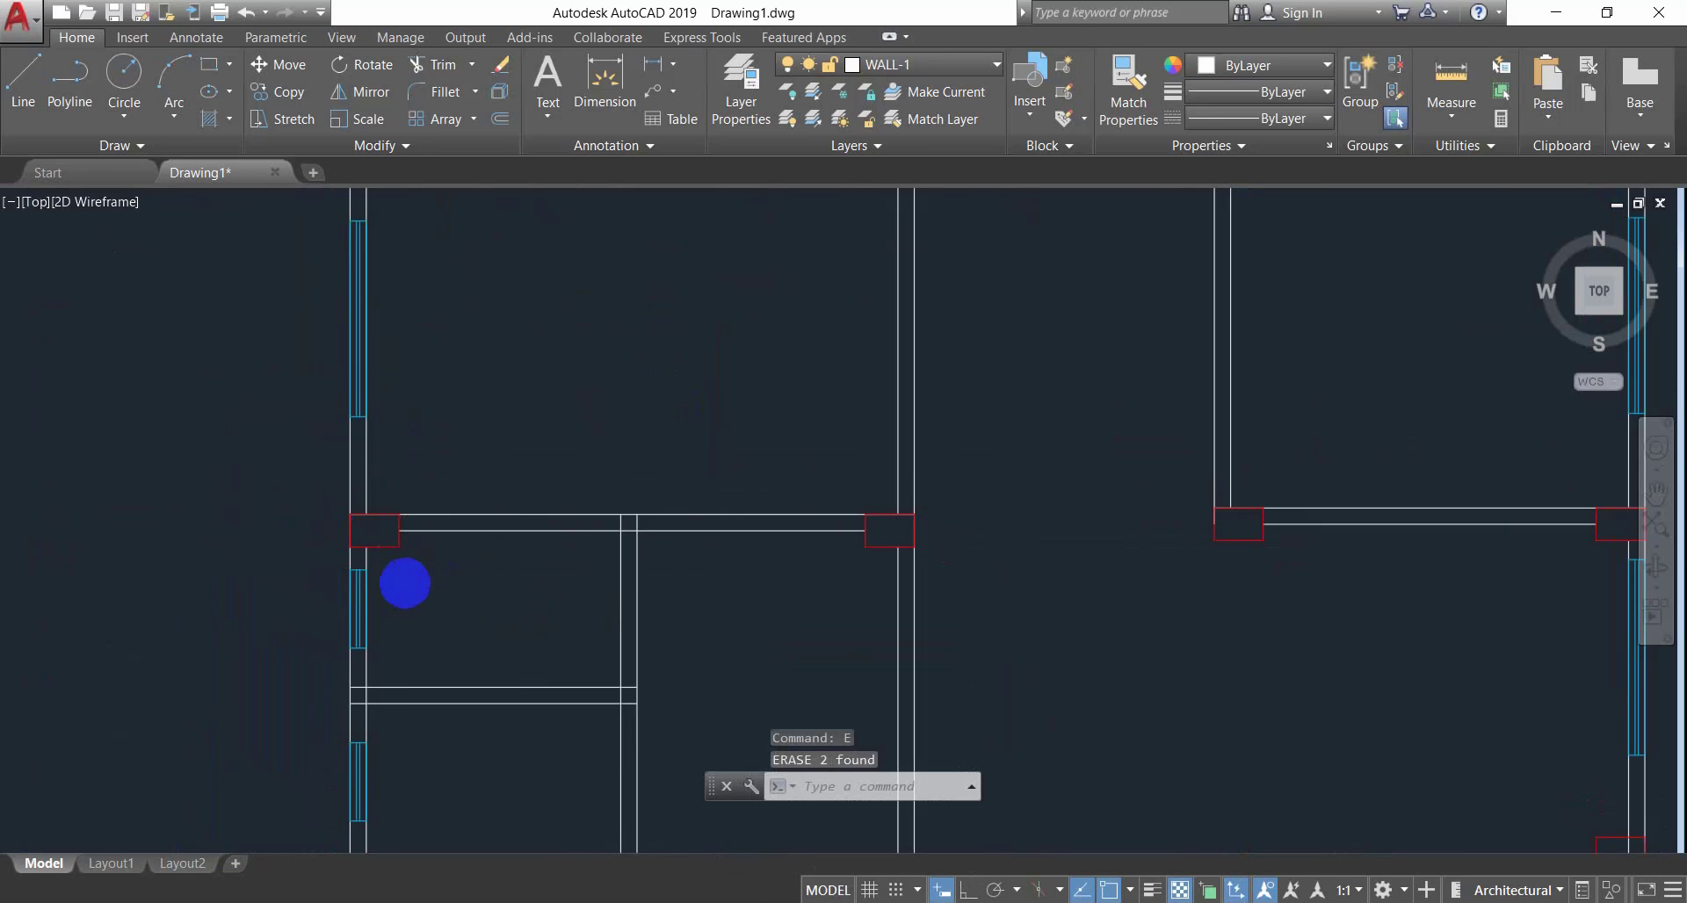
Trim the wall lines inside the column at the lower-left bedroom's outer bottom corner.
scroll(406, 719, "up", 1)
scroll(362, 707, "up", 10)
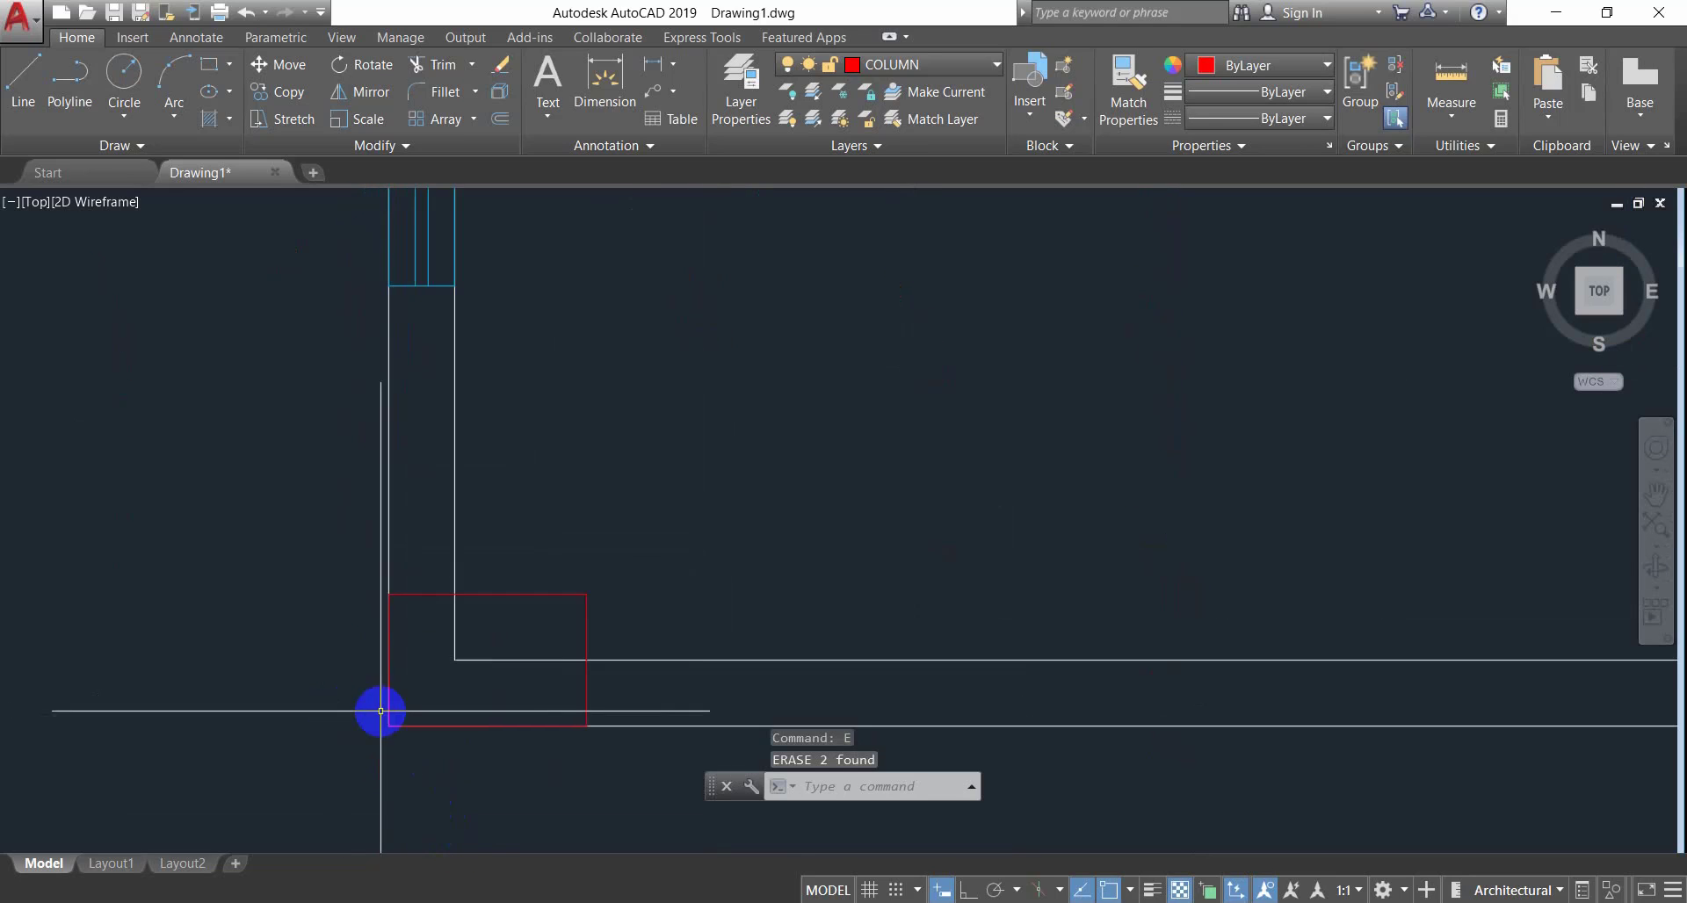
key("Escape")
type("TR")
key("Return")
key("Return")
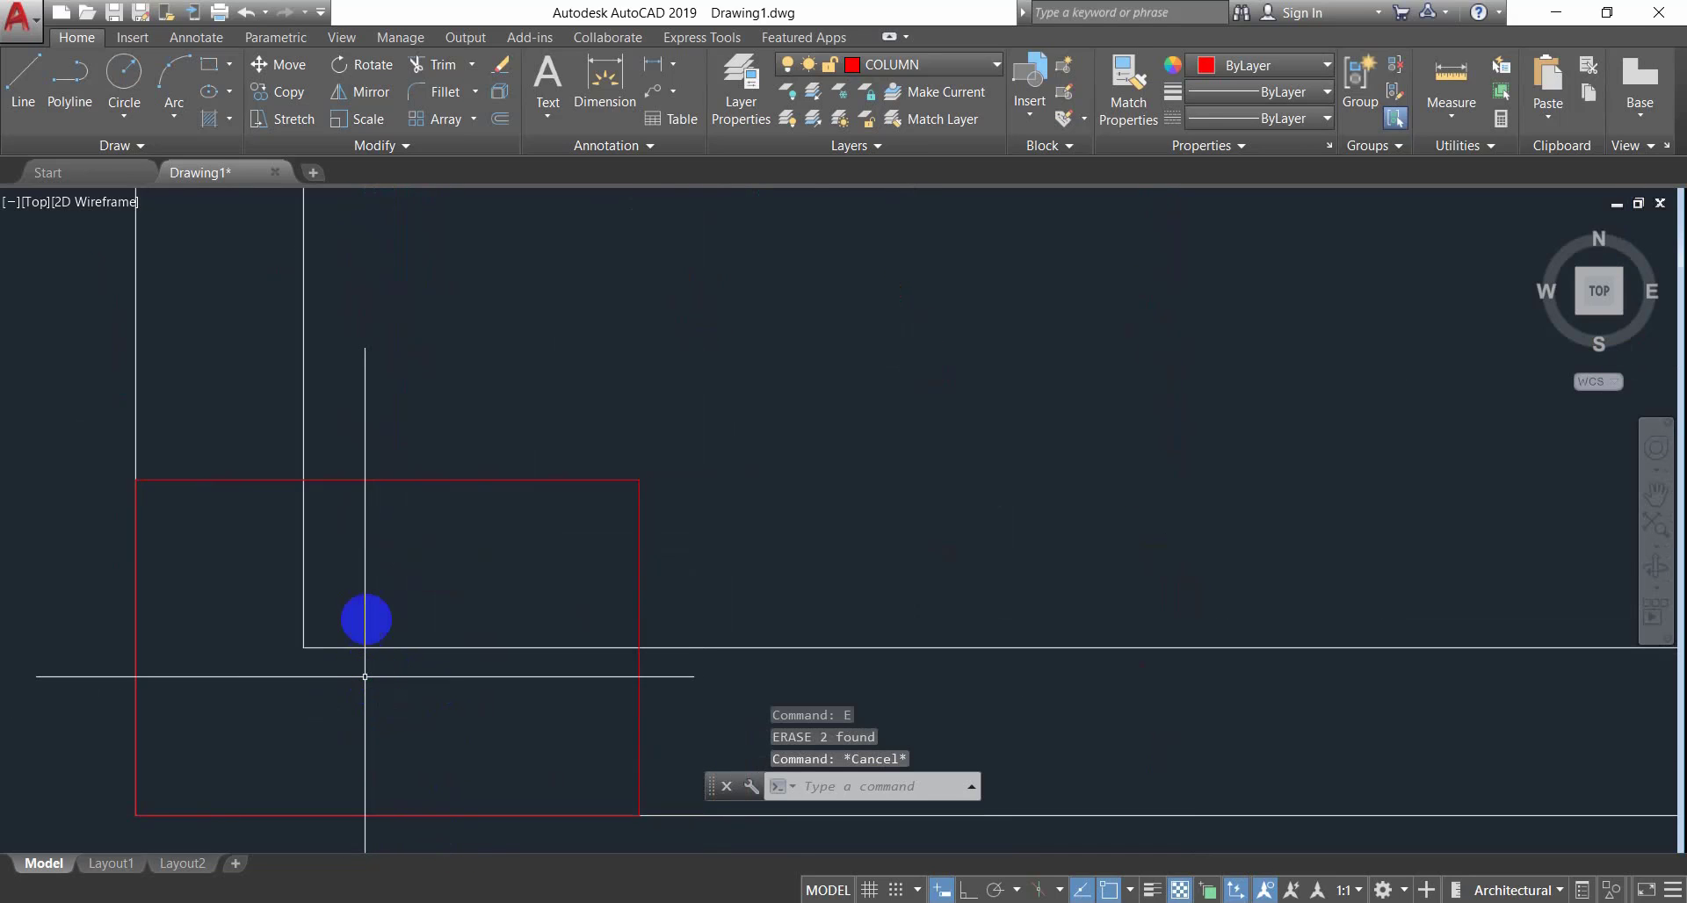
left_click(389, 590)
left_click(271, 686)
scroll(371, 730, "down", 10)
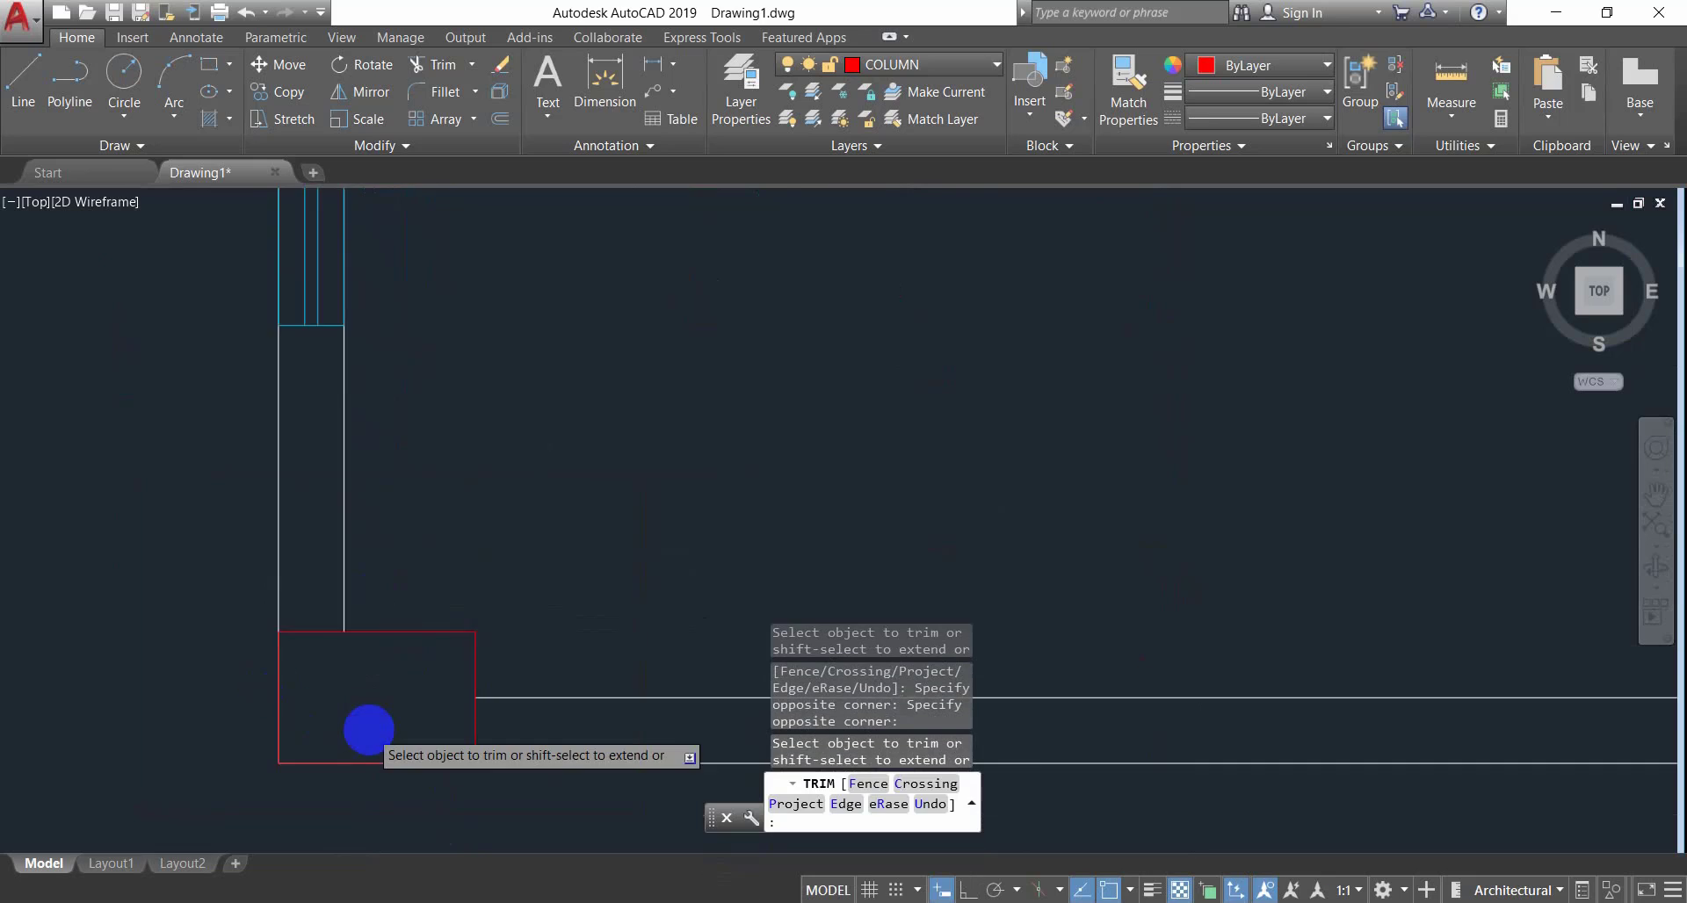
Erase the two short cross lines in the bottom wall between the lower-left bedroom and the kitchen.
middle_click_drag(629, 745, 79, 615)
middle_click_drag(982, 436, 783, 466)
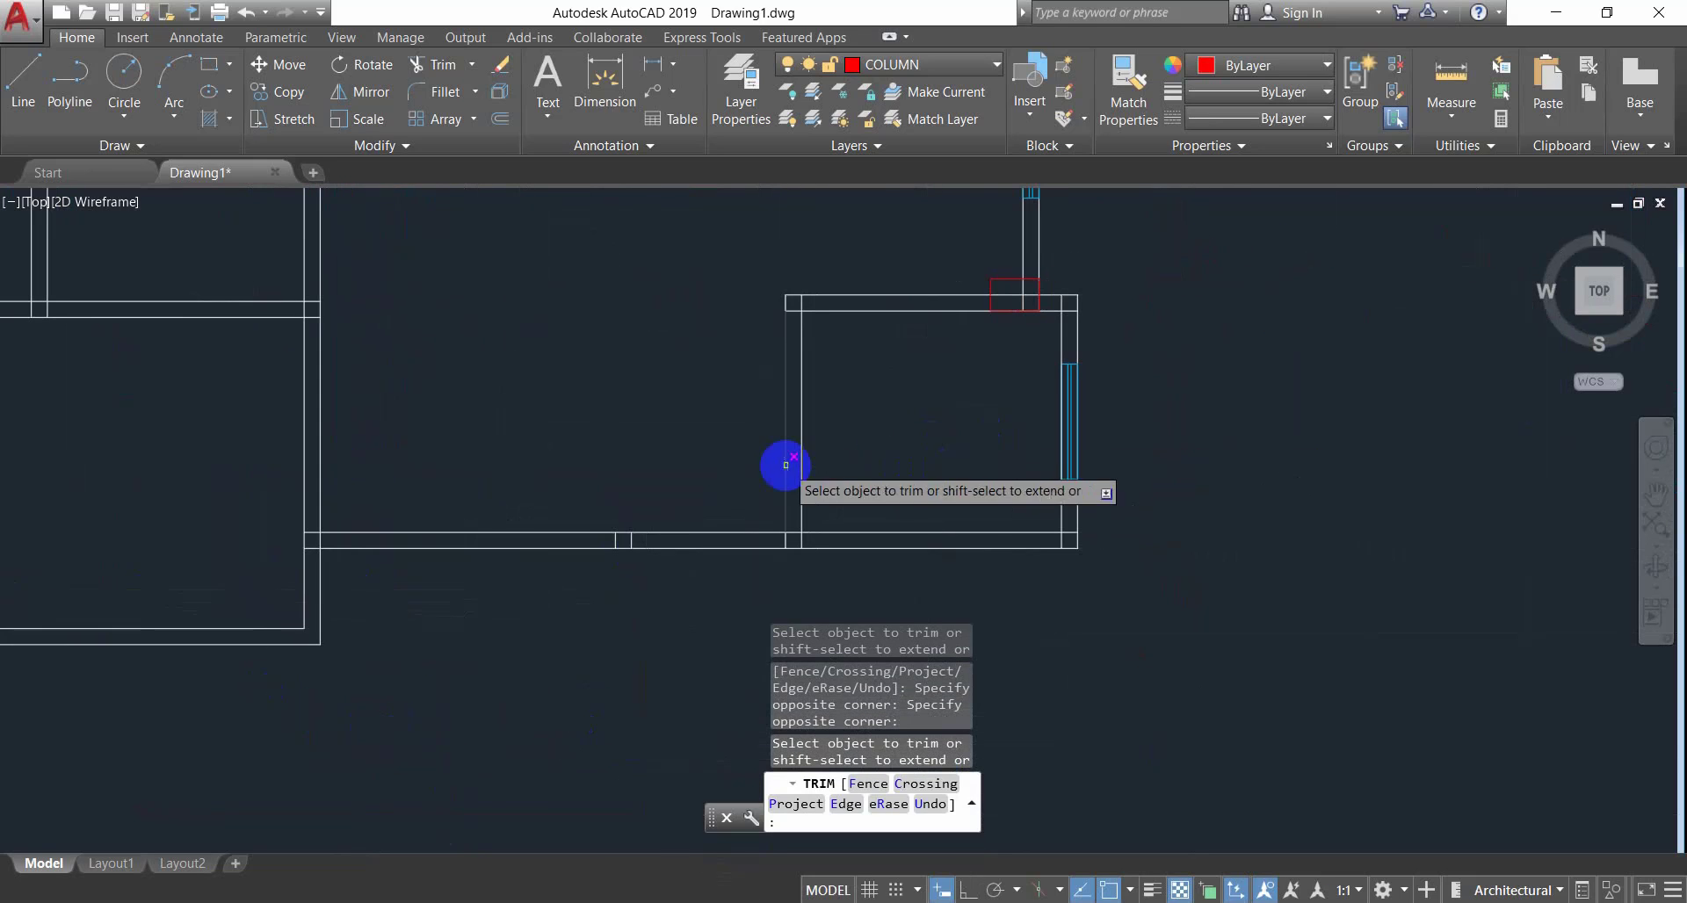
key("Escape")
left_click(689, 504)
left_click(524, 622)
key("Escape")
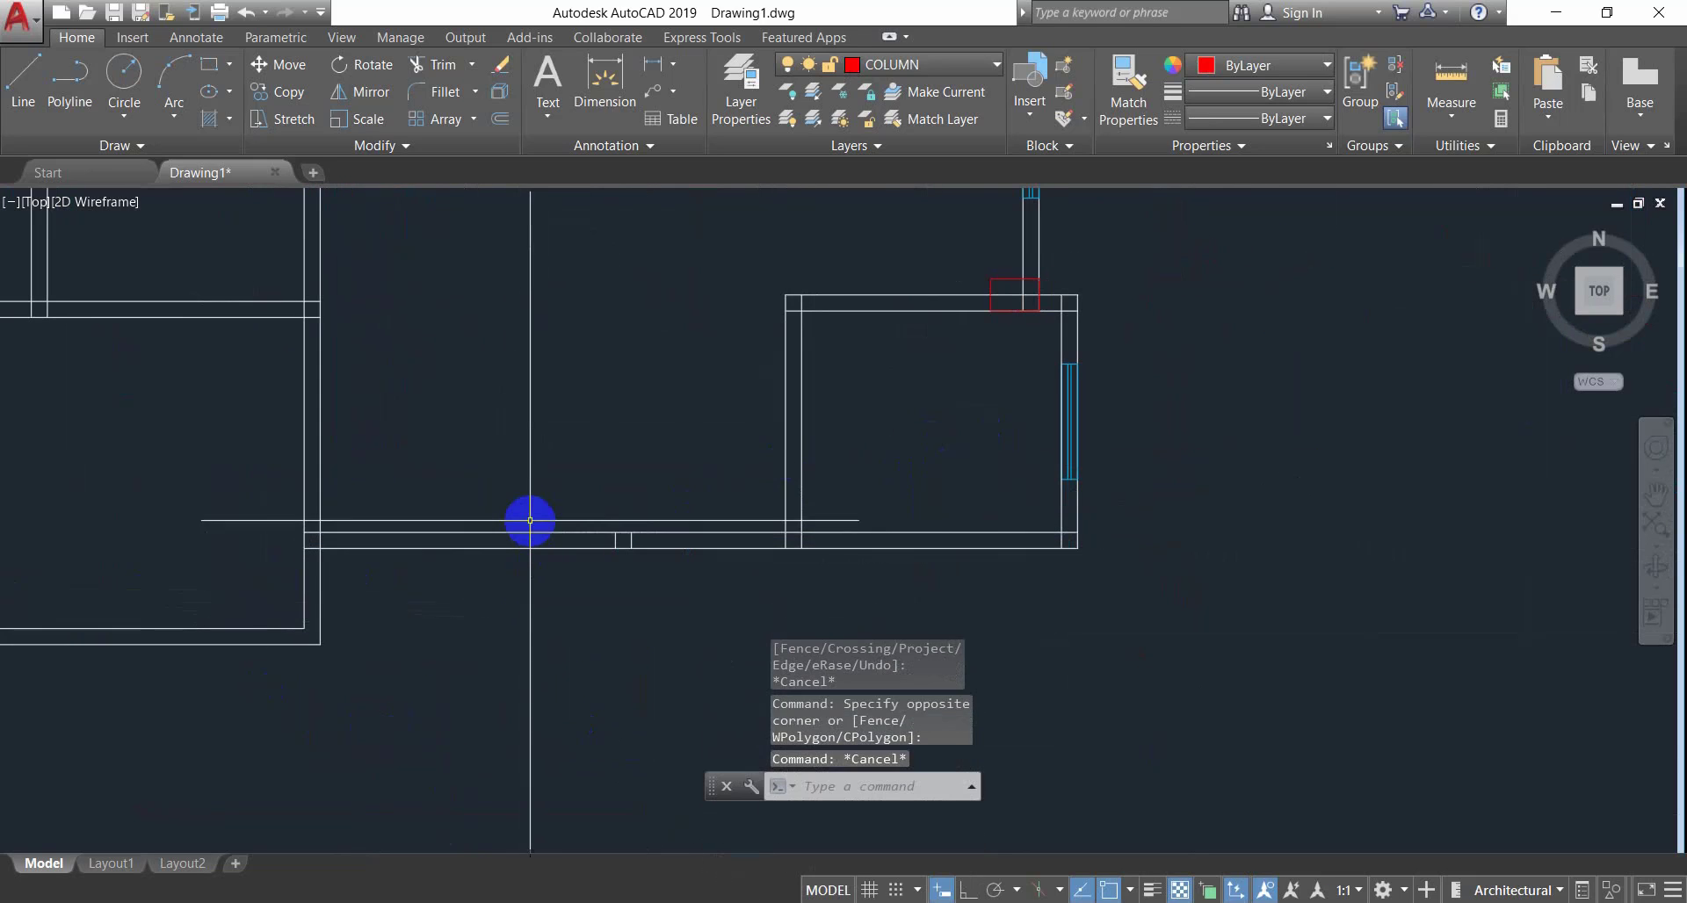
left_click(527, 513)
left_click(741, 642)
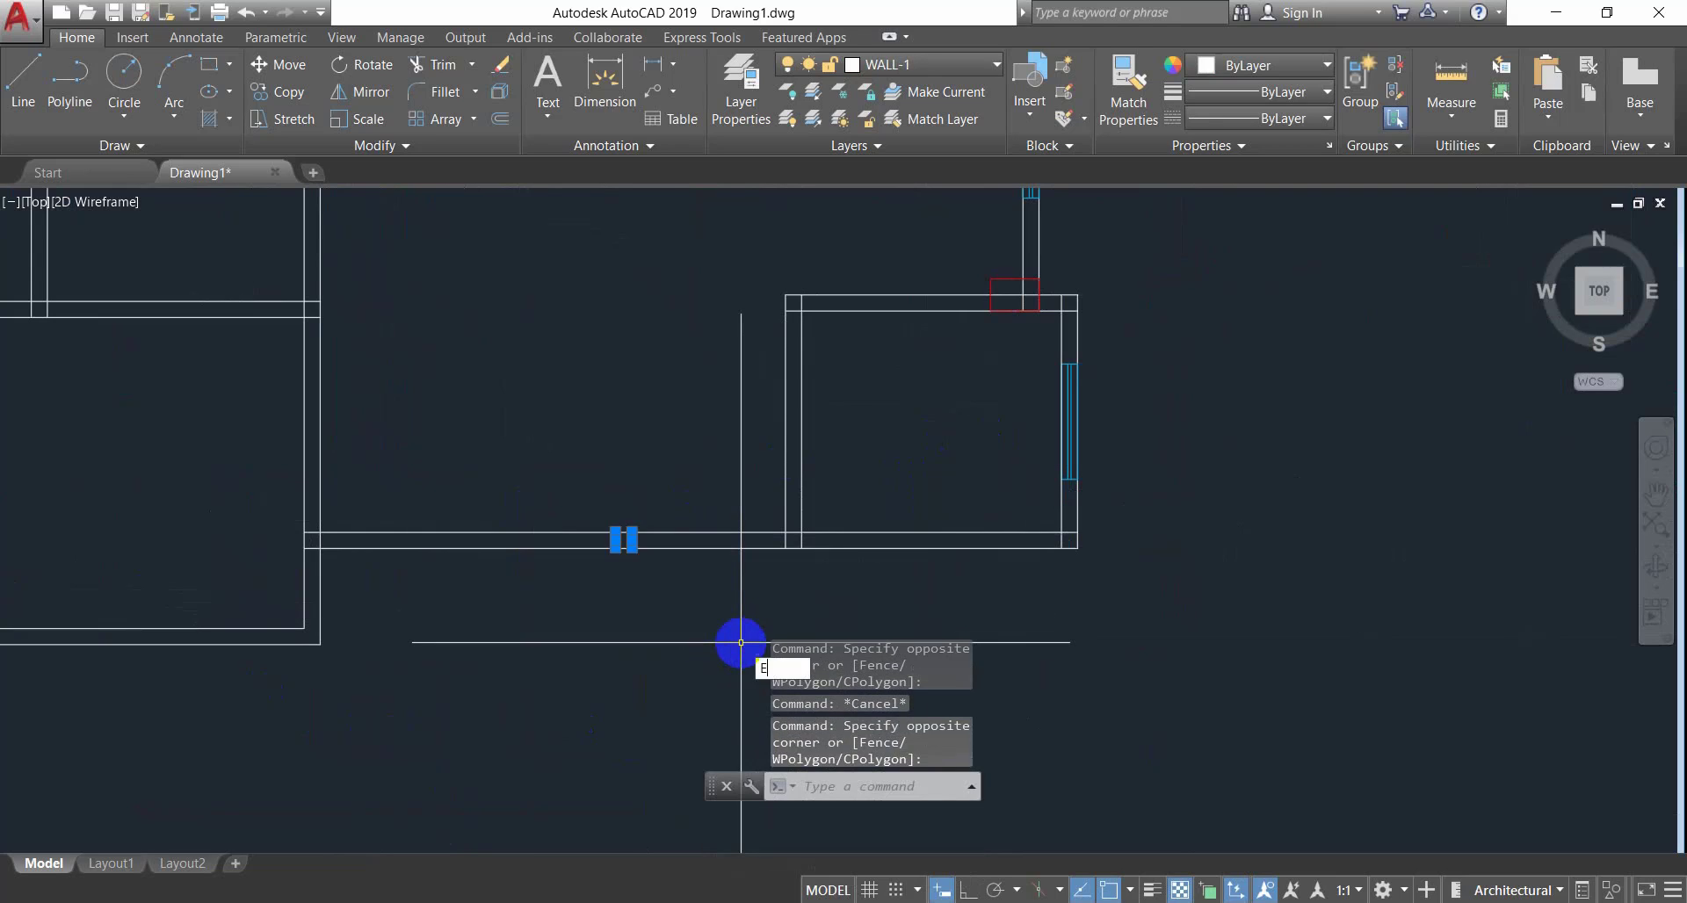
key("Return")
Trim the wall lines crossing the column where the dining area's outer right wall meets the kitchen's upper wall.
middle_click_drag(978, 514, 716, 508)
scroll(773, 564, "up", 4)
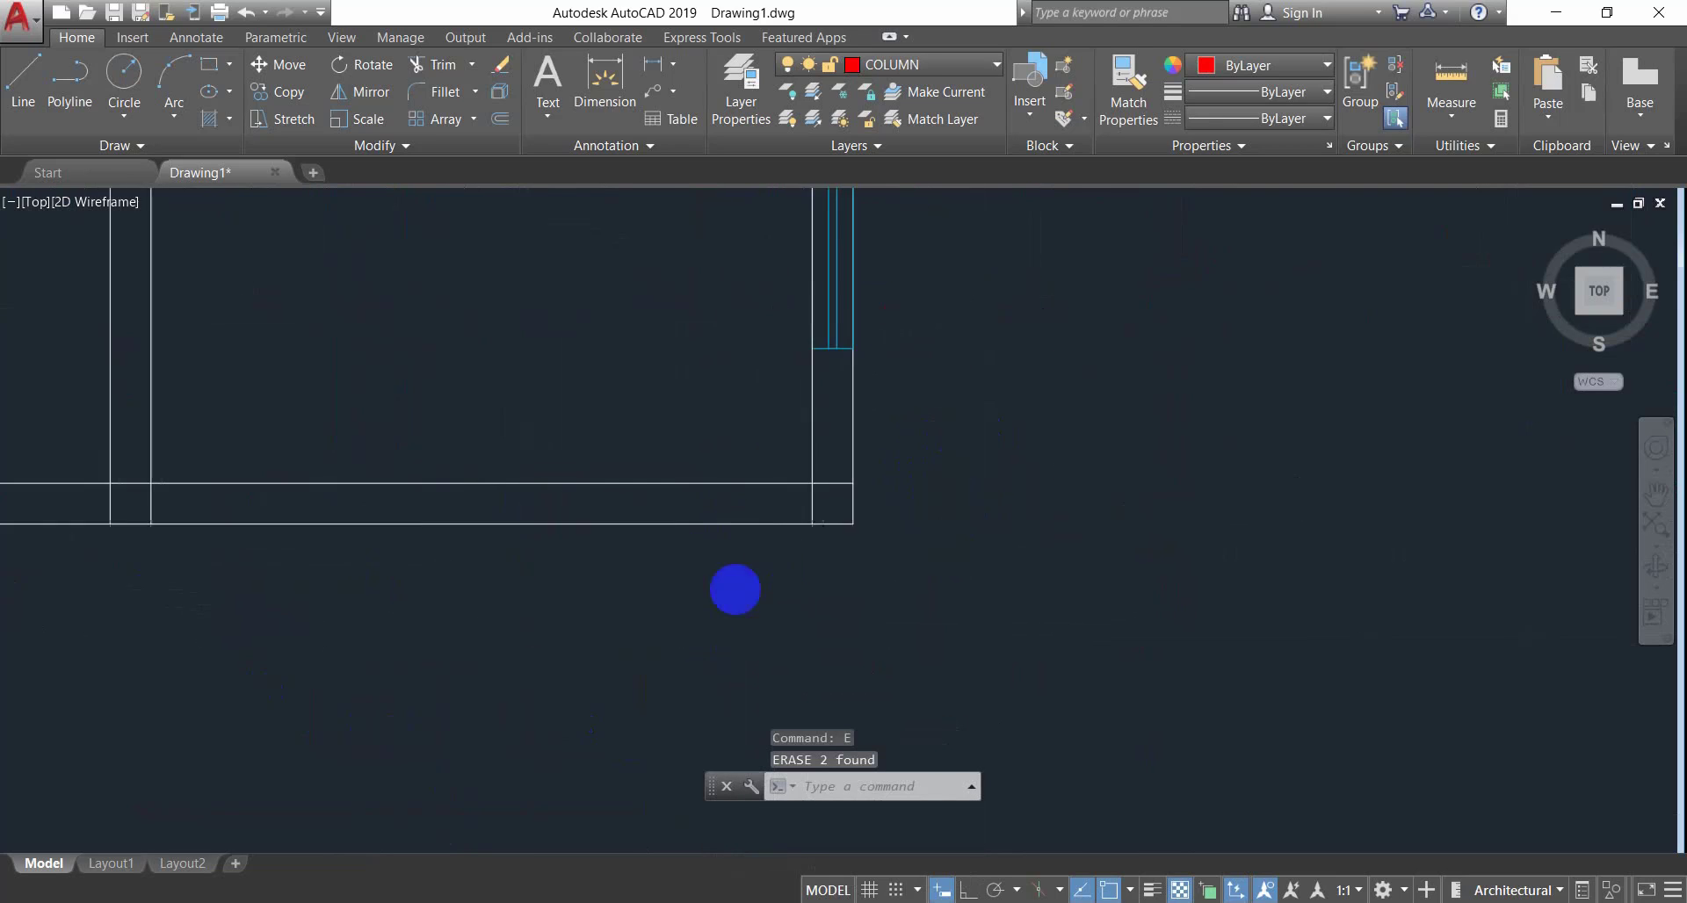
middle_click_drag(736, 589, 568, 736)
middle_click_drag(730, 290, 779, 638)
scroll(617, 365, "up", 2)
middle_click_drag(618, 366, 675, 475)
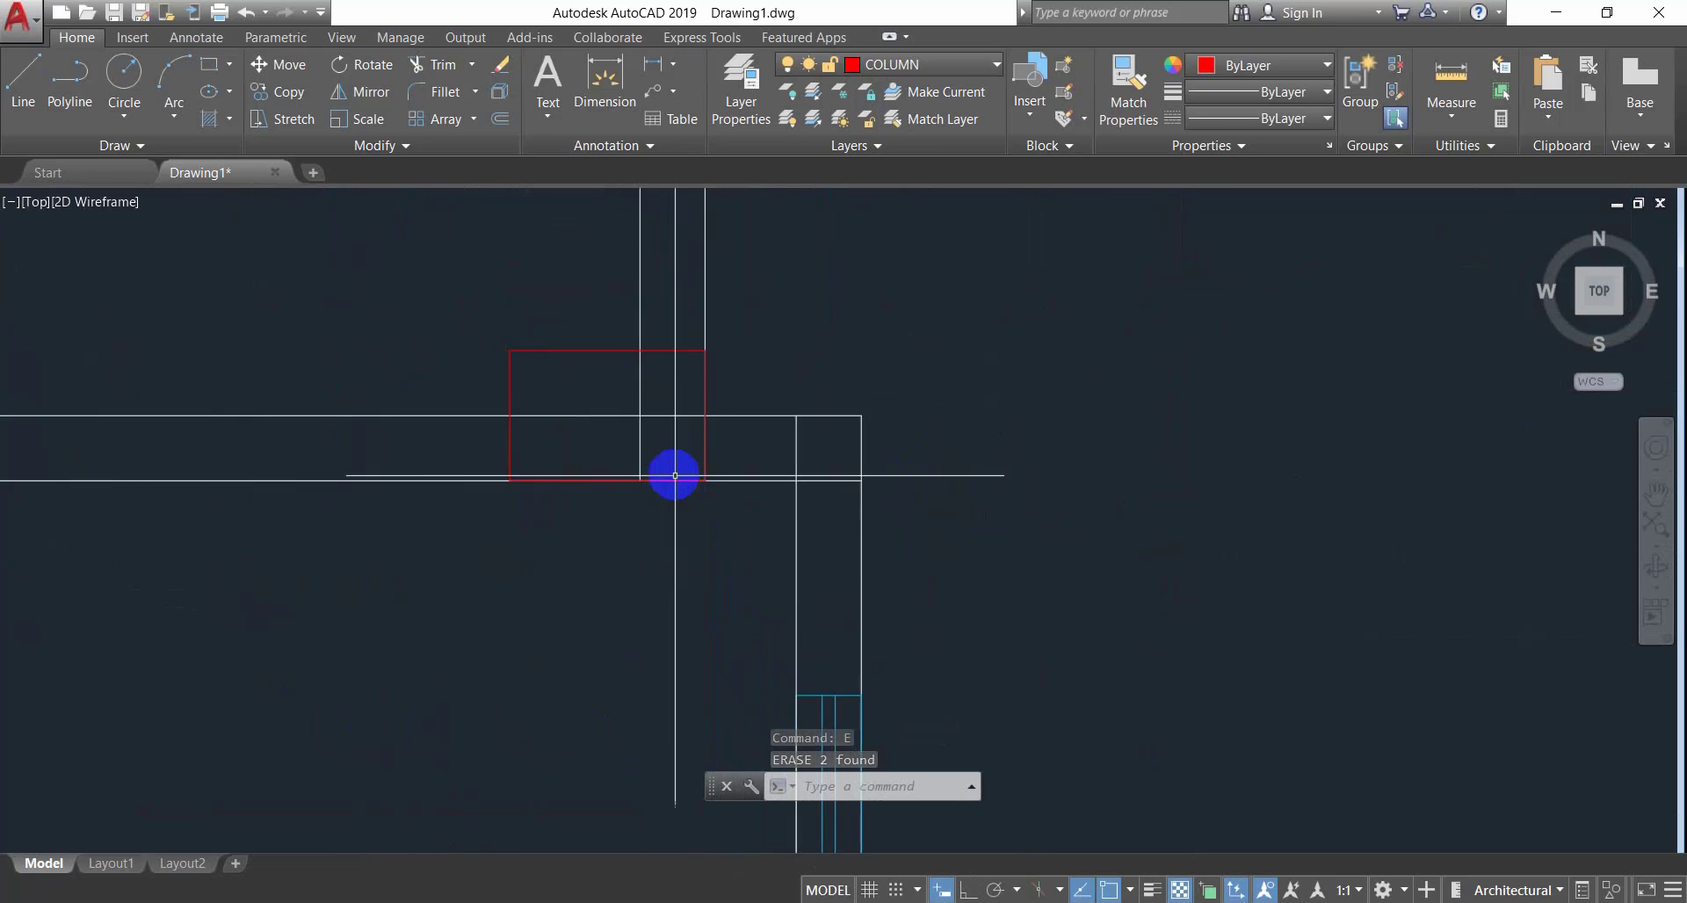
scroll(675, 475, "up", 4)
middle_click_drag(708, 565, 726, 610)
key("Escape")
key("Escape")
key("Escape")
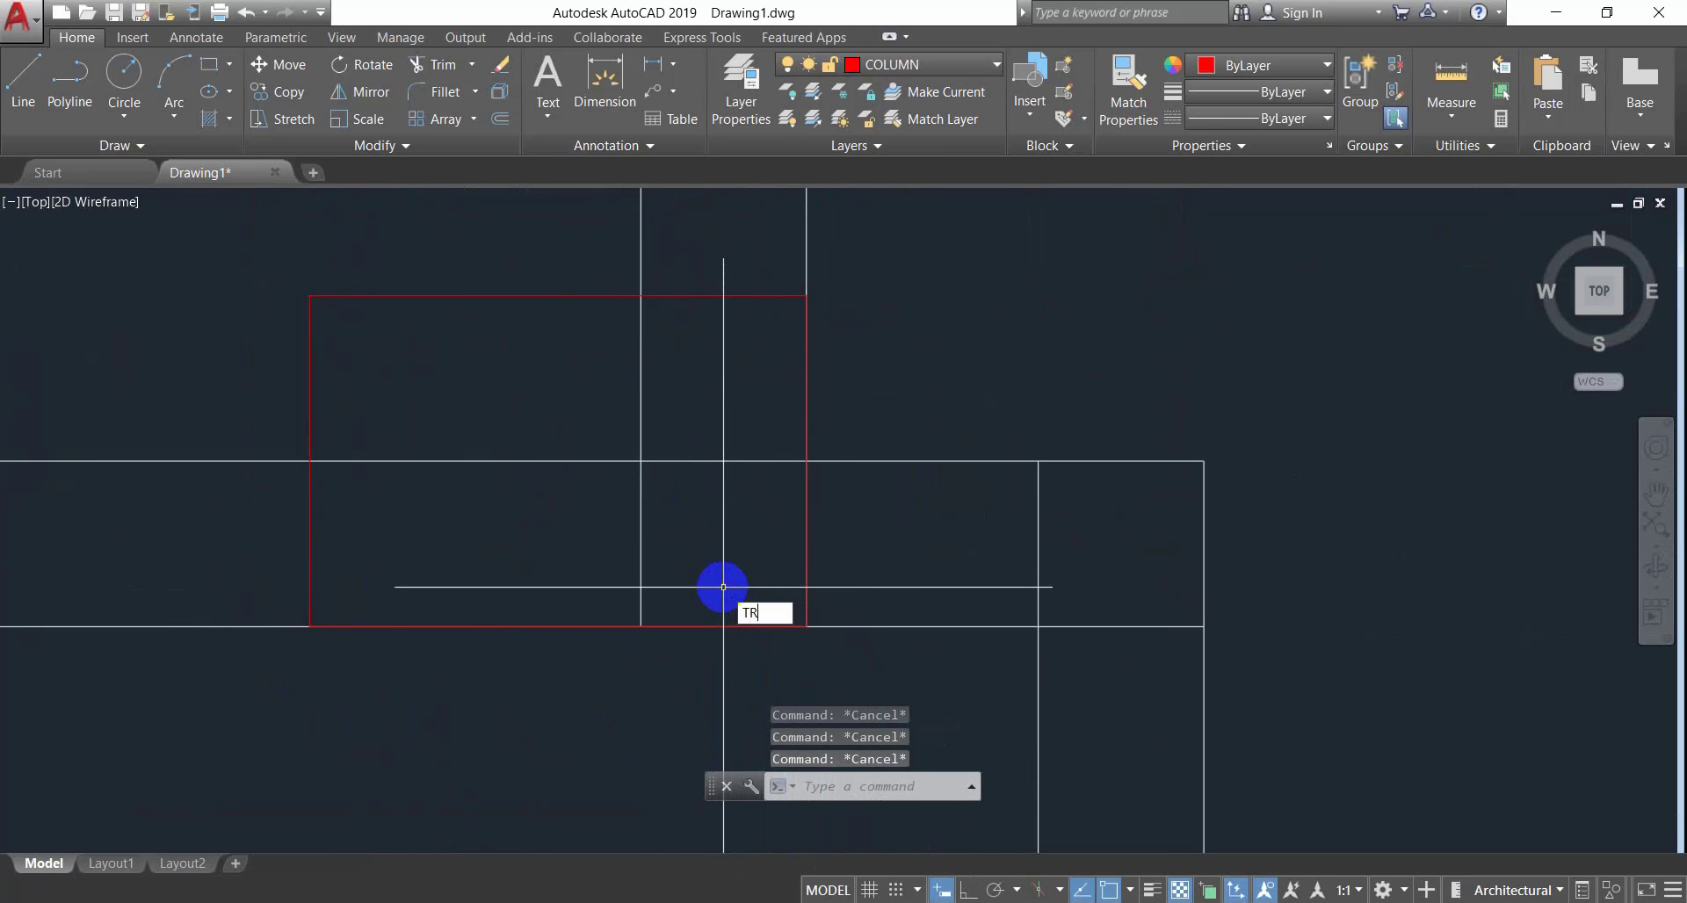
type("TR")
key("Return")
key("Return")
left_click(702, 406)
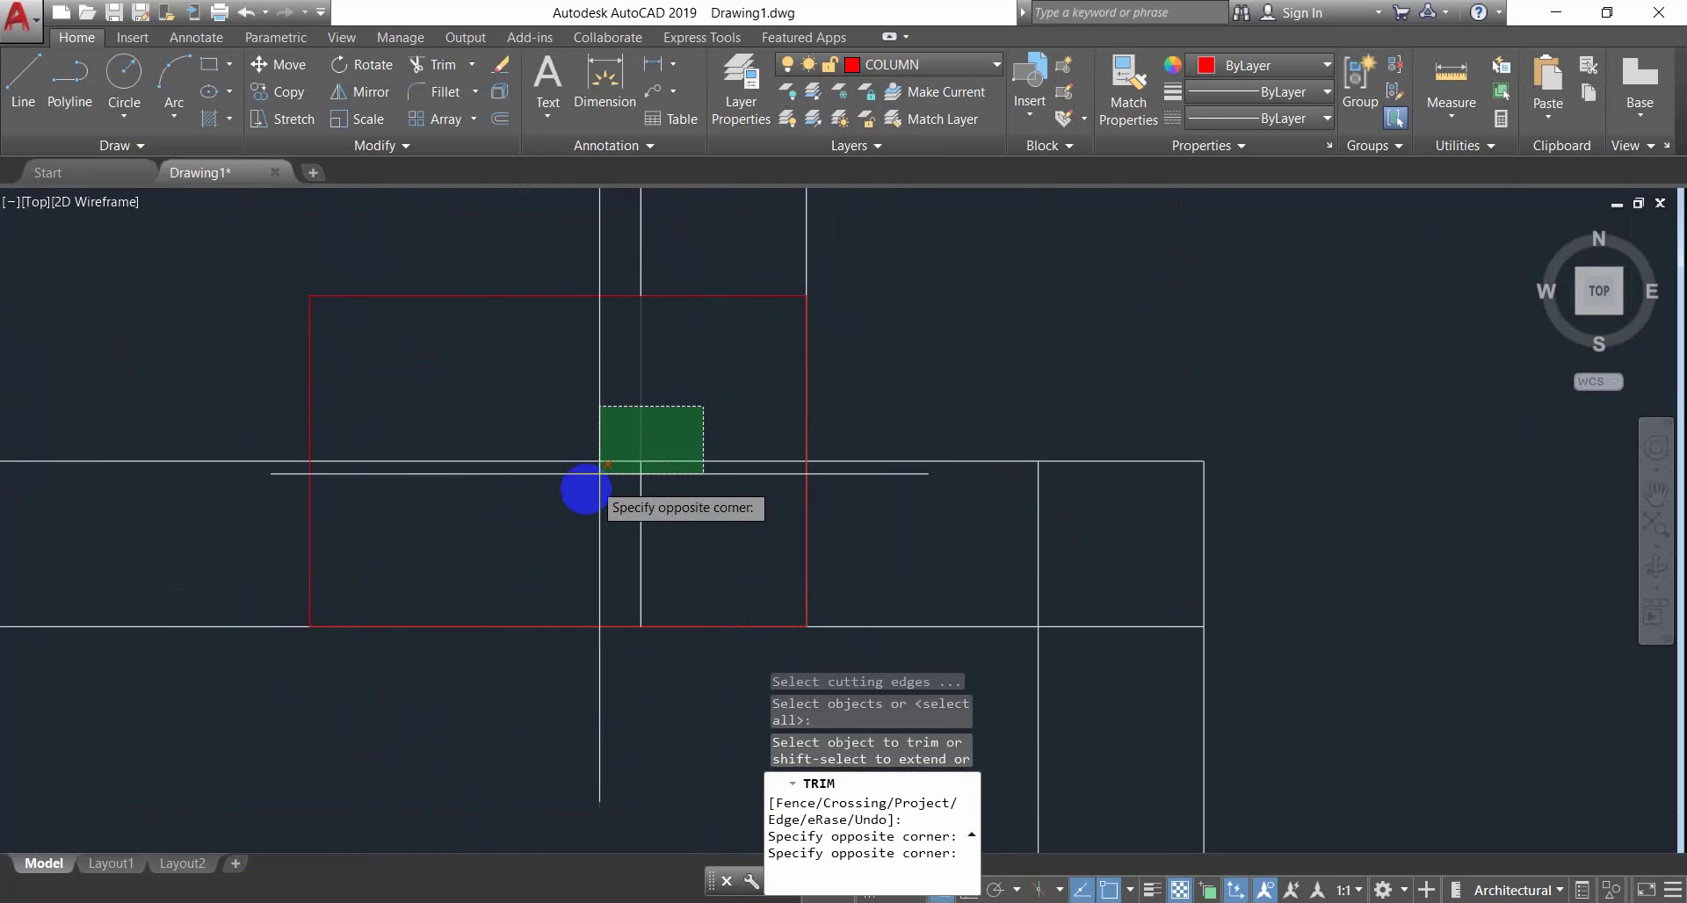
left_click(558, 523)
scroll(602, 539, "down", 8)
scroll(677, 527, "down", 2)
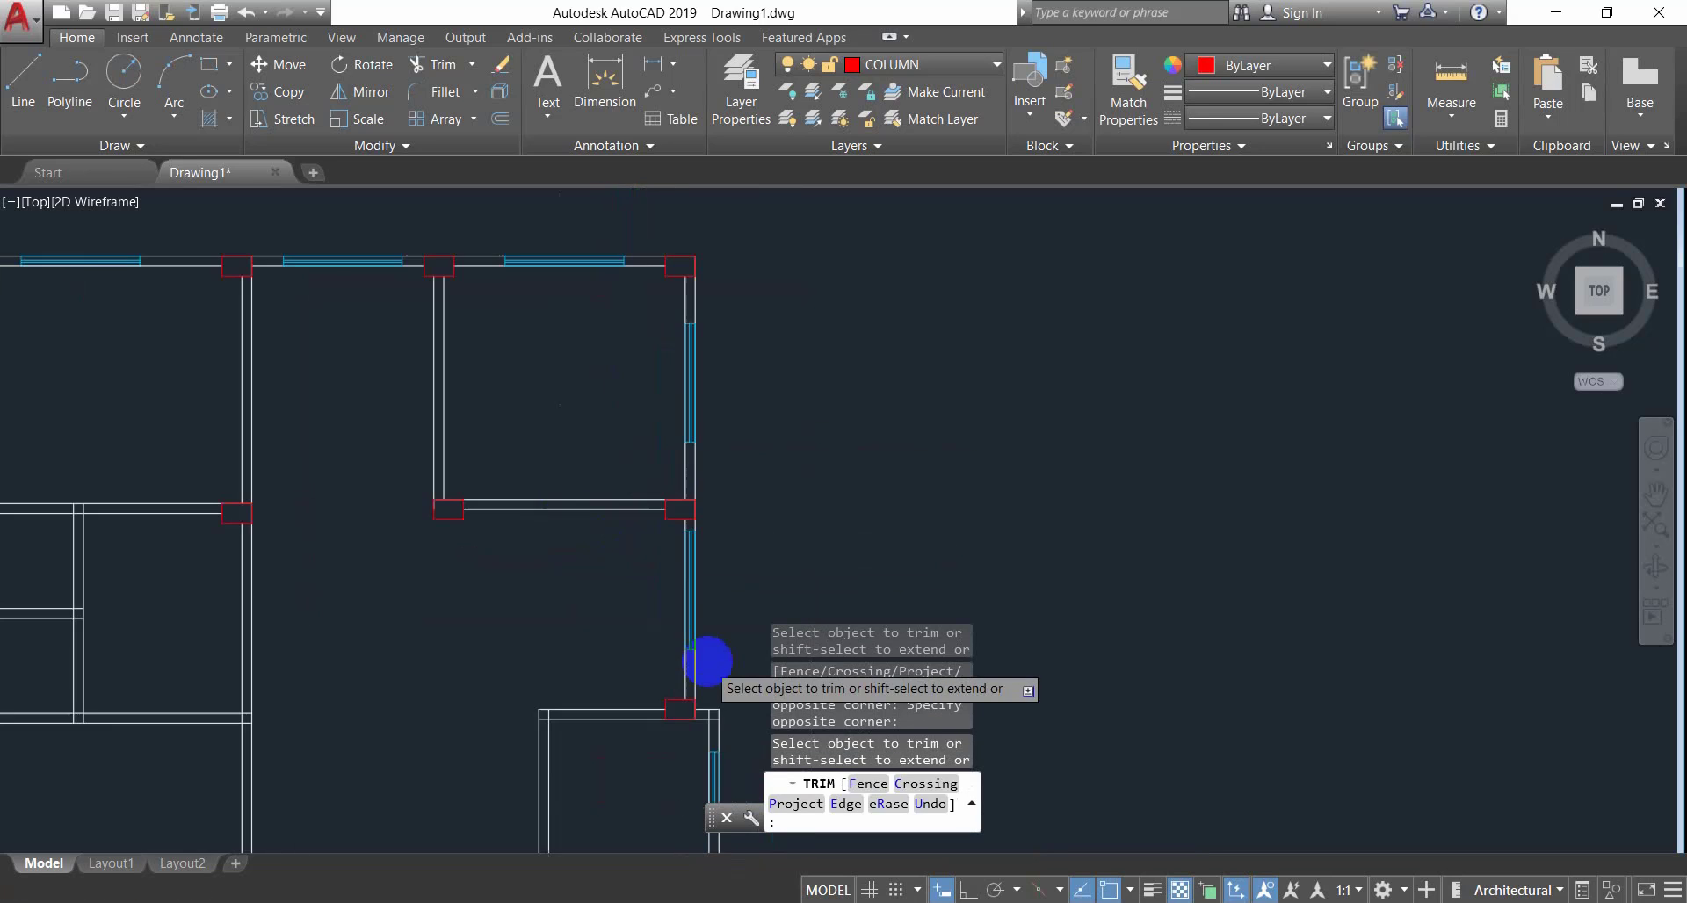
Switch to the reference floor plan image in Photos and compare its columns and doors with the drawing.
scroll(701, 639, "down", 2)
middle_click_drag(700, 631, 738, 350)
middle_click_drag(622, 421, 765, 565)
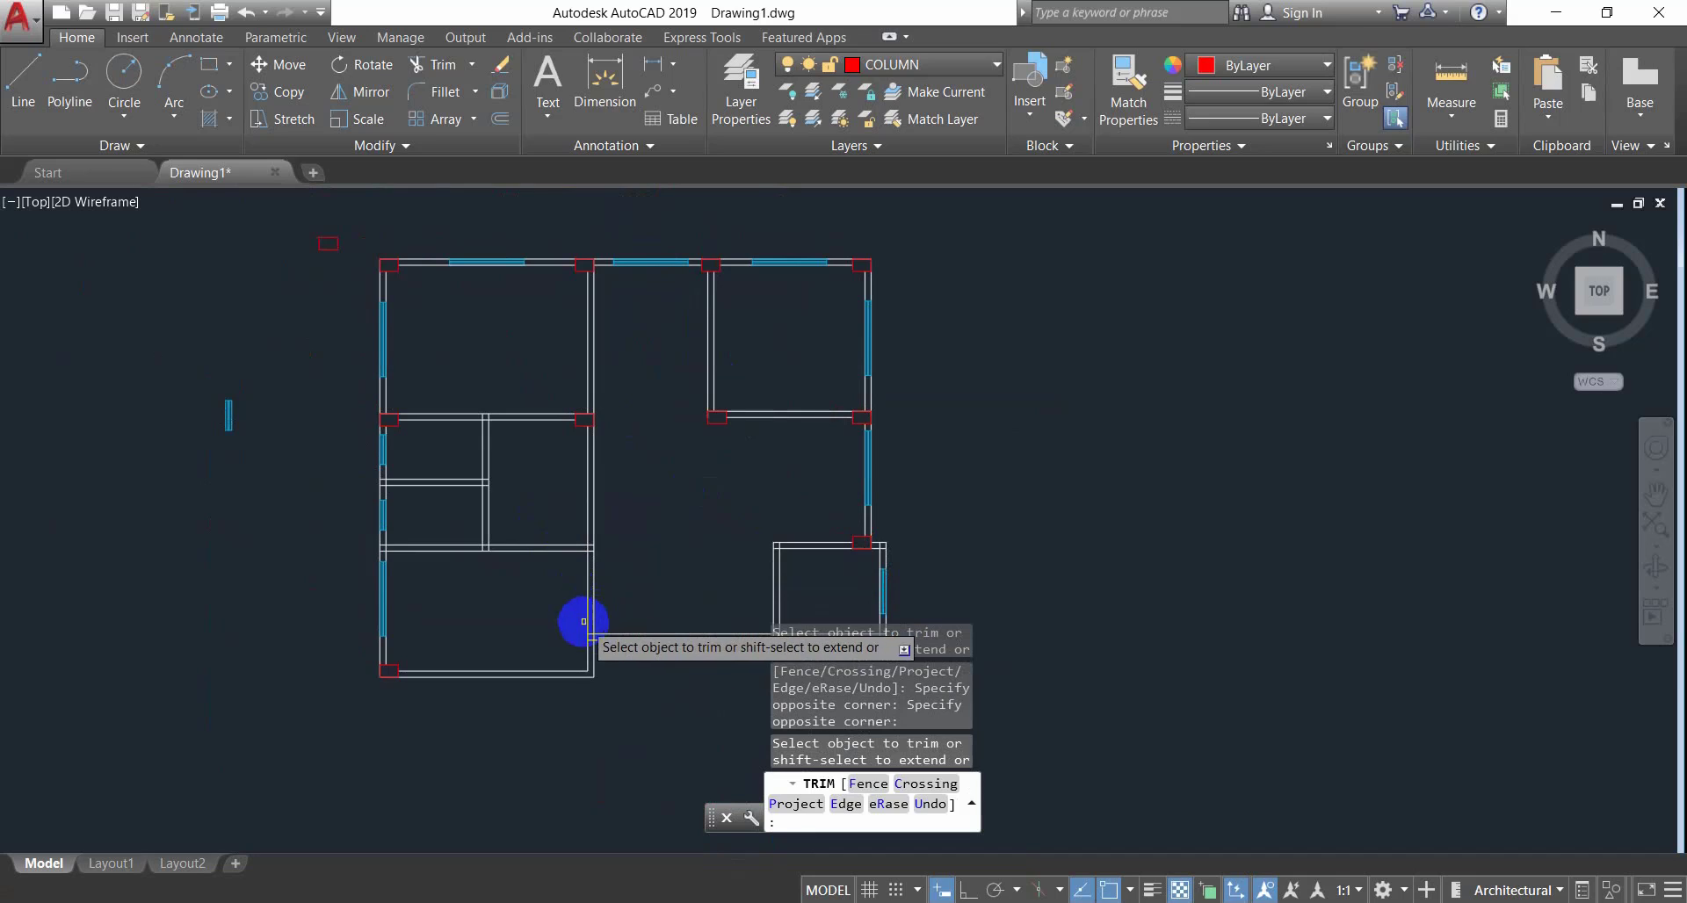
scroll(594, 627, "up", 4)
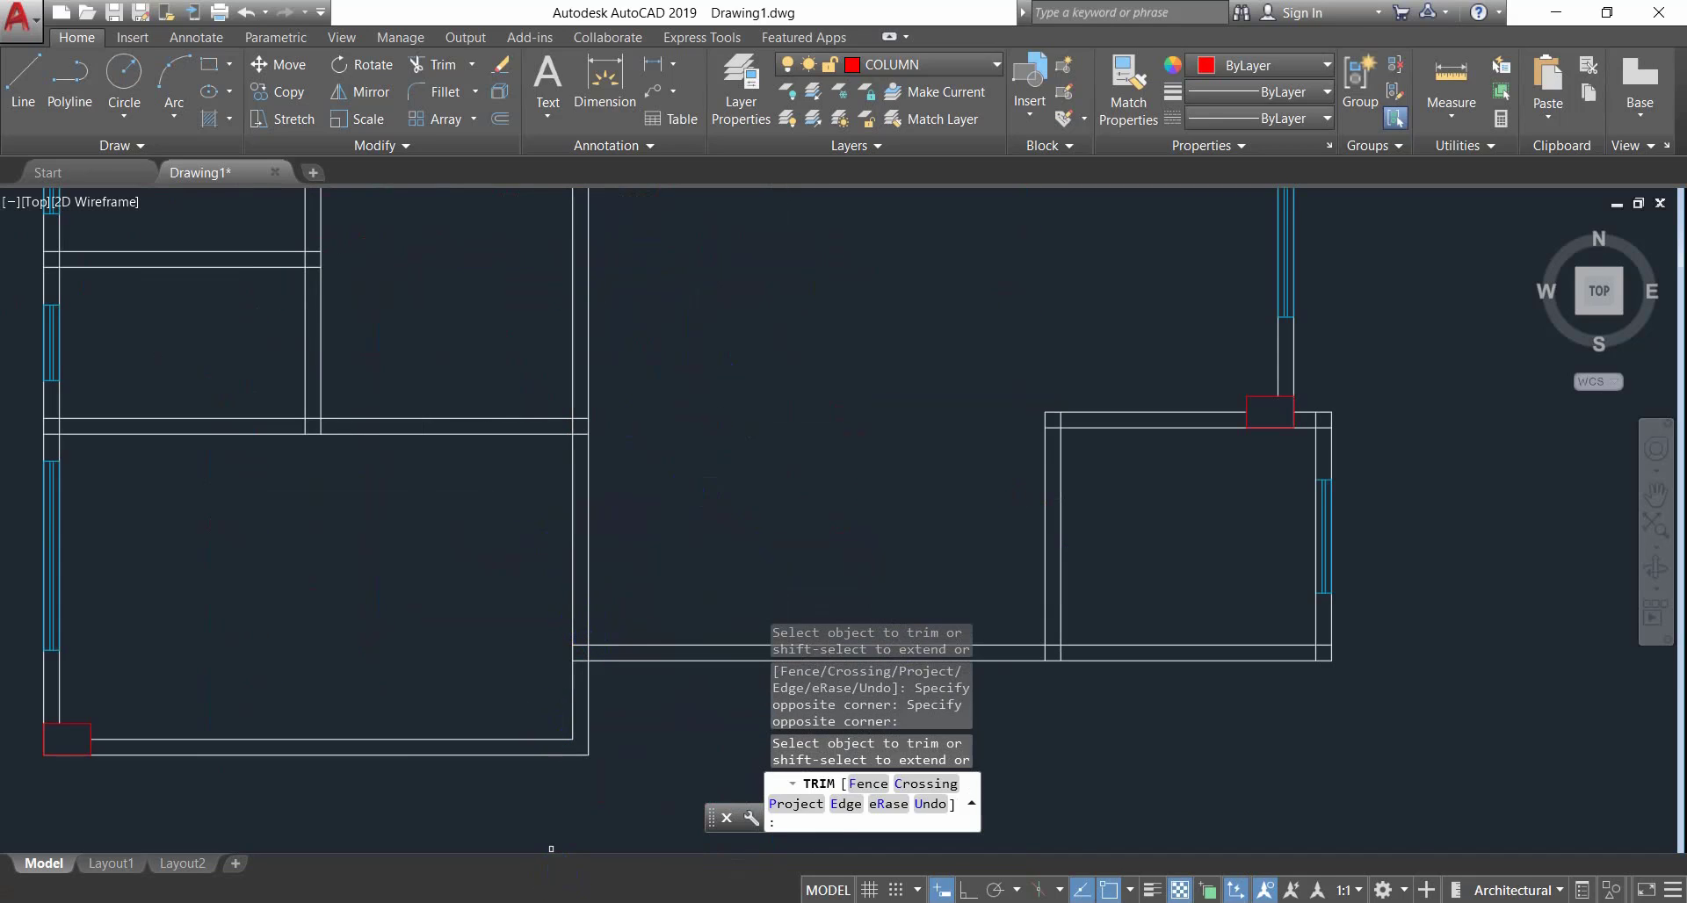
key("alt+Tab")
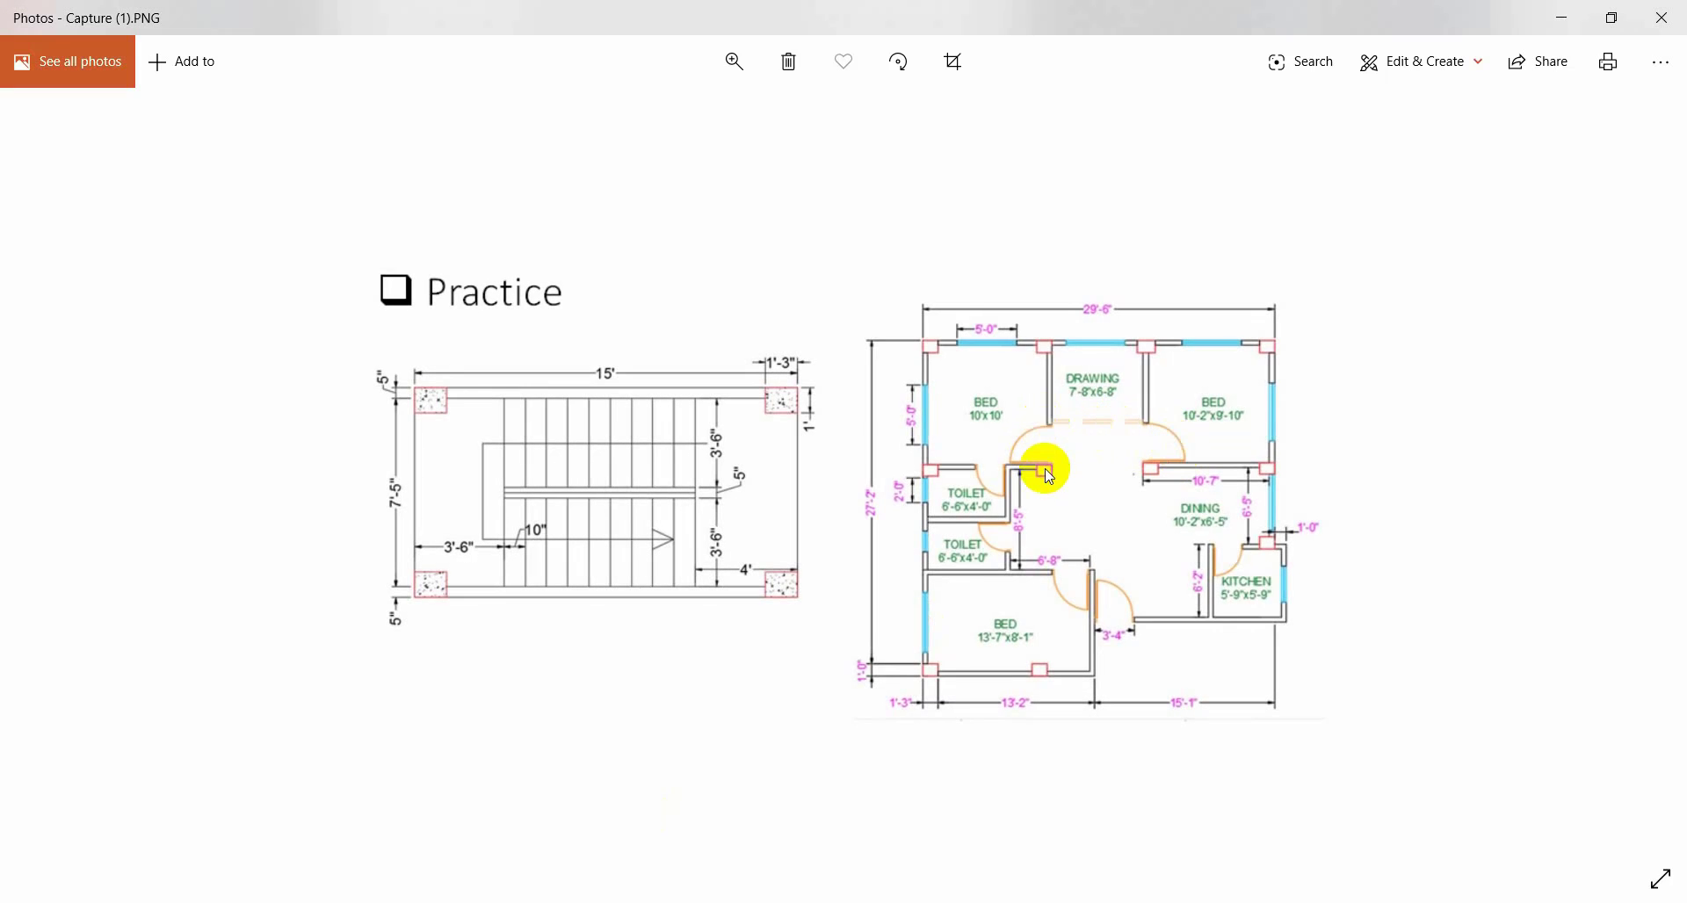
scroll(1048, 475, "up", 2)
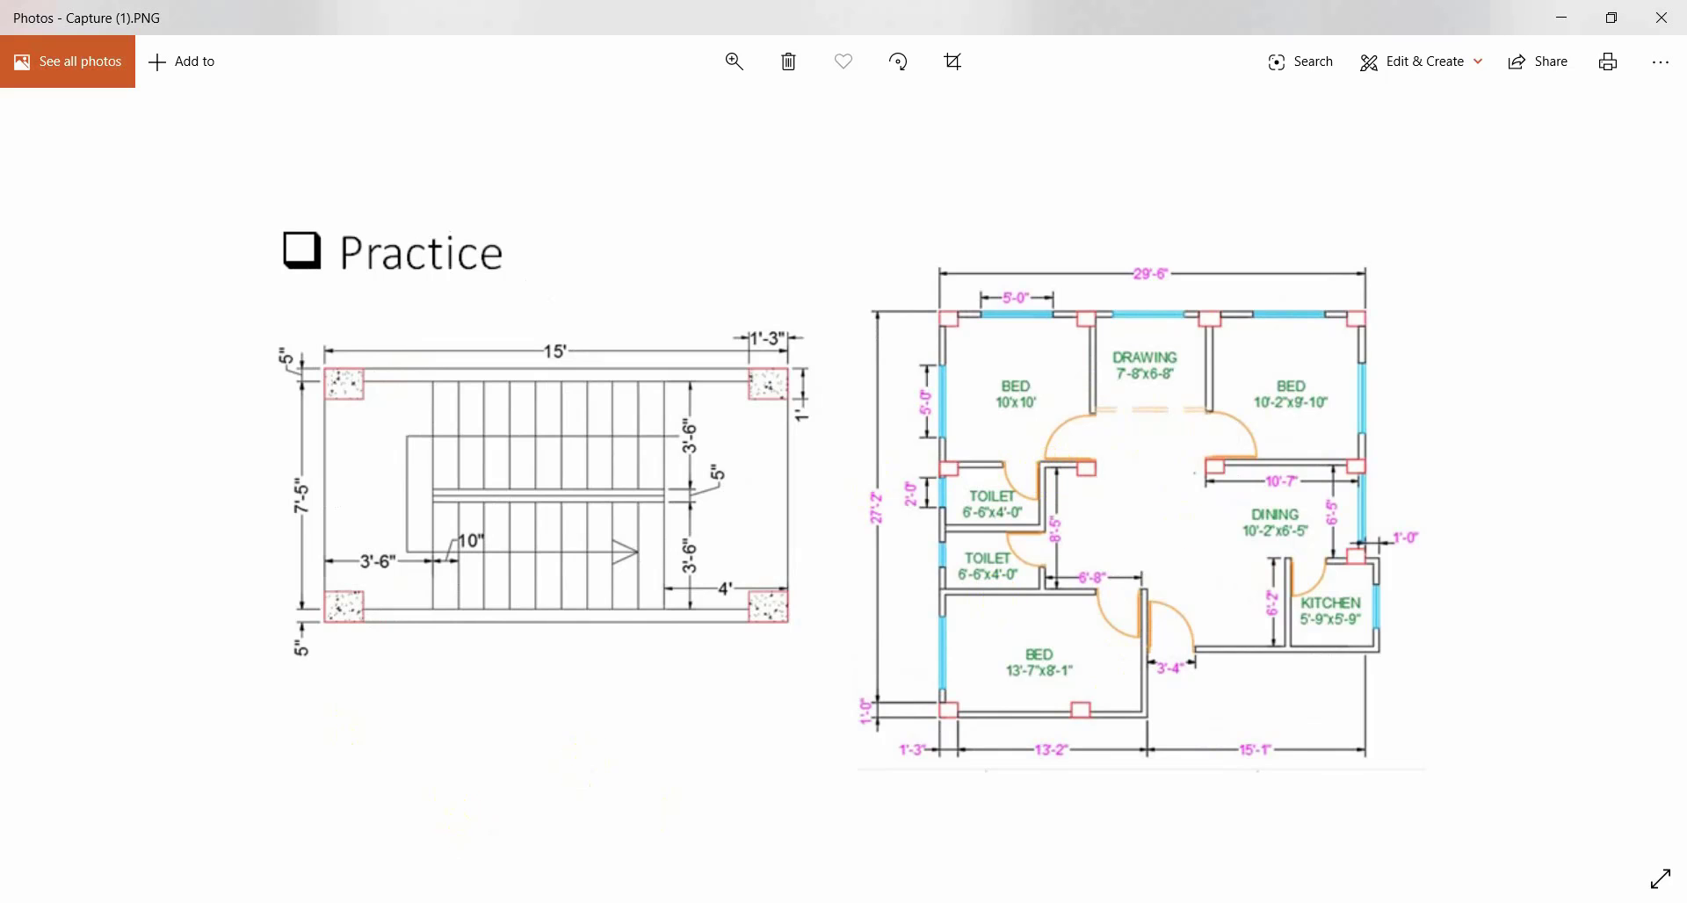
key("alt+Tab")
scroll(502, 698, "down", 6)
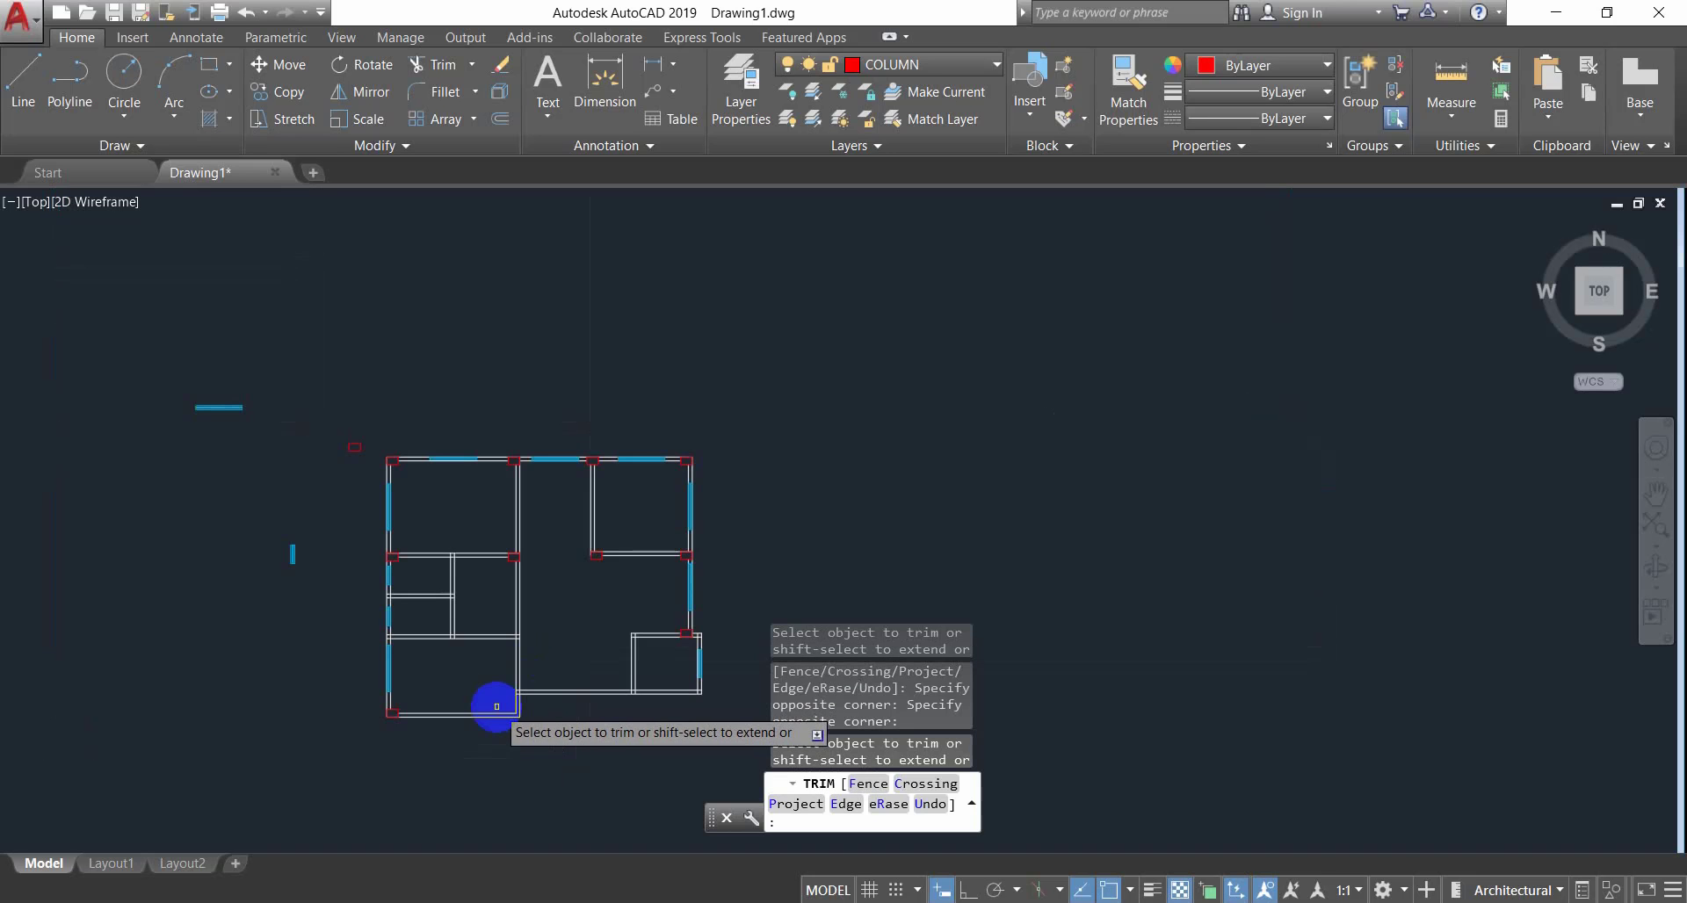
mouse_move(516, 649)
middle_mouse_down()
mouse_move(644, 631)
mouse_move(440, 542)
middle_mouse_up()
scroll(632, 577, "up", 4)
scroll(738, 654, "down", 4)
Leave the Trim command and make DOOR the current layer.
key("Escape")
key("Escape")
key("Escape")
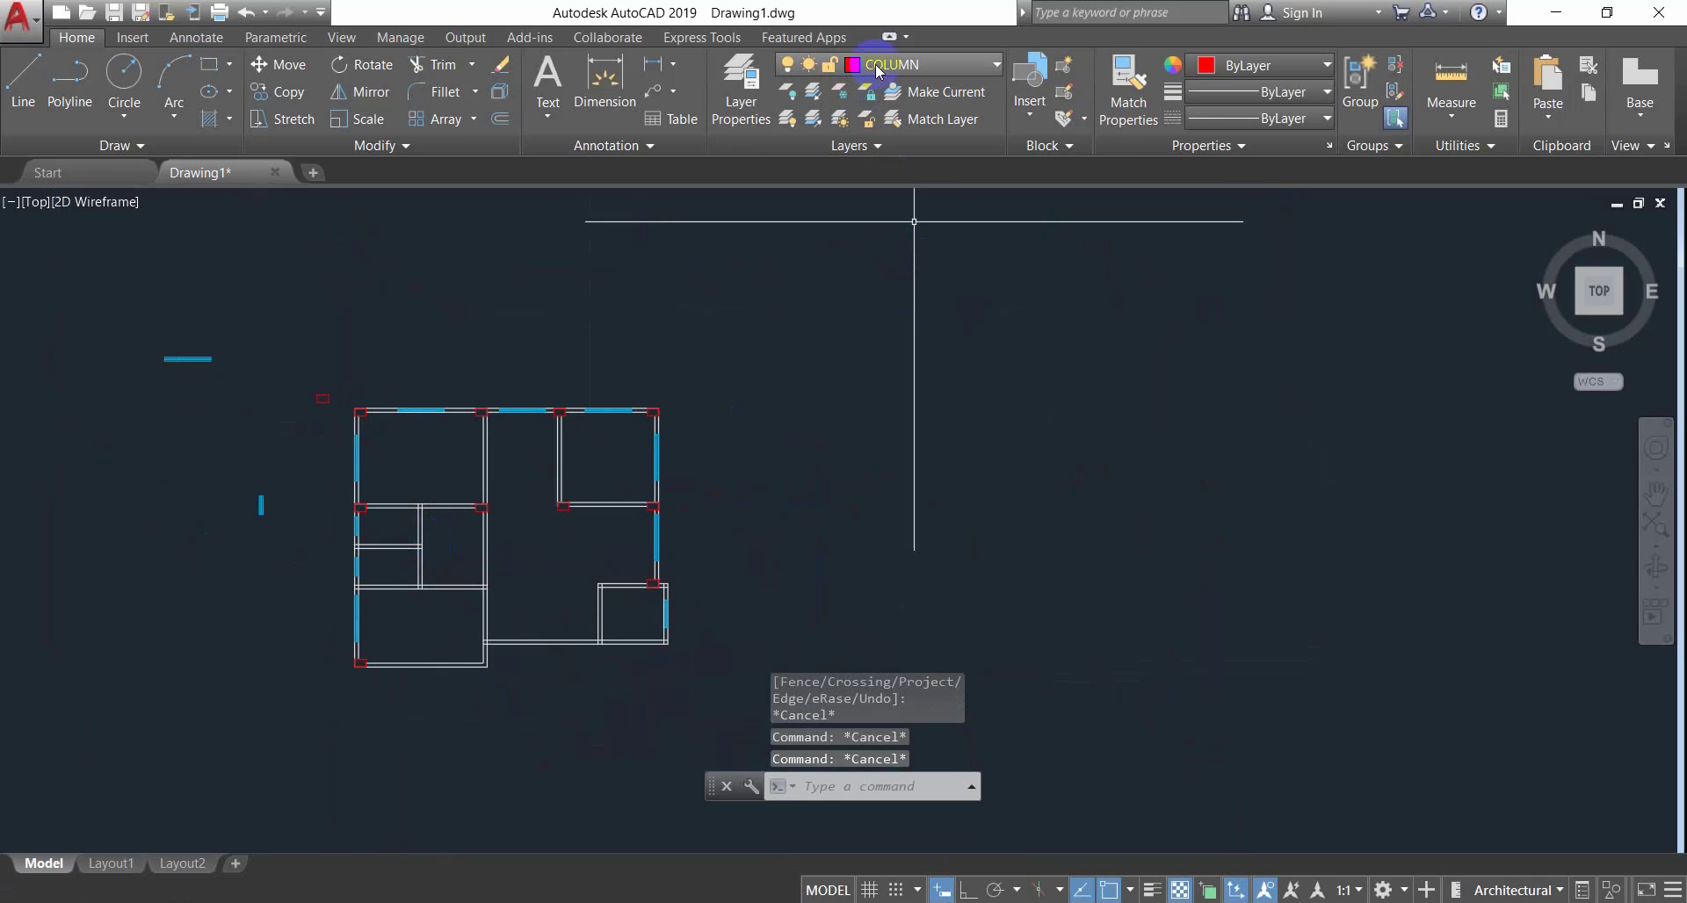
left_click(885, 65)
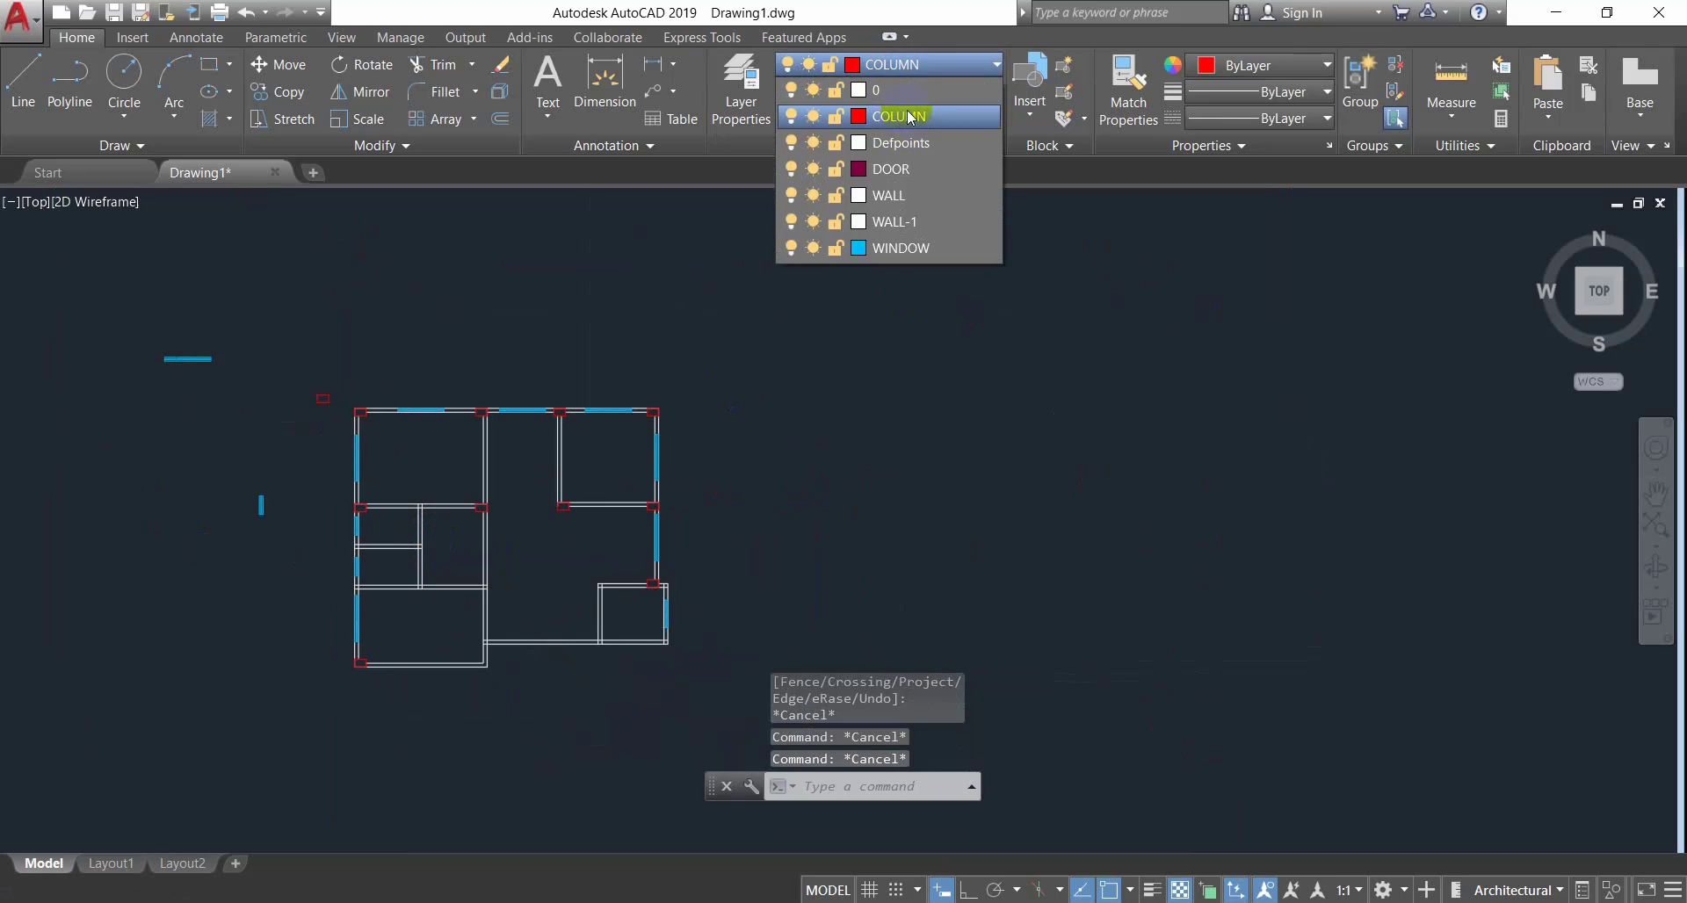
left_click(905, 169)
With Ortho on, start a door frame outline in the empty area right of the plan, 3" to the left and 5" up.
scroll(810, 411, "up", 4)
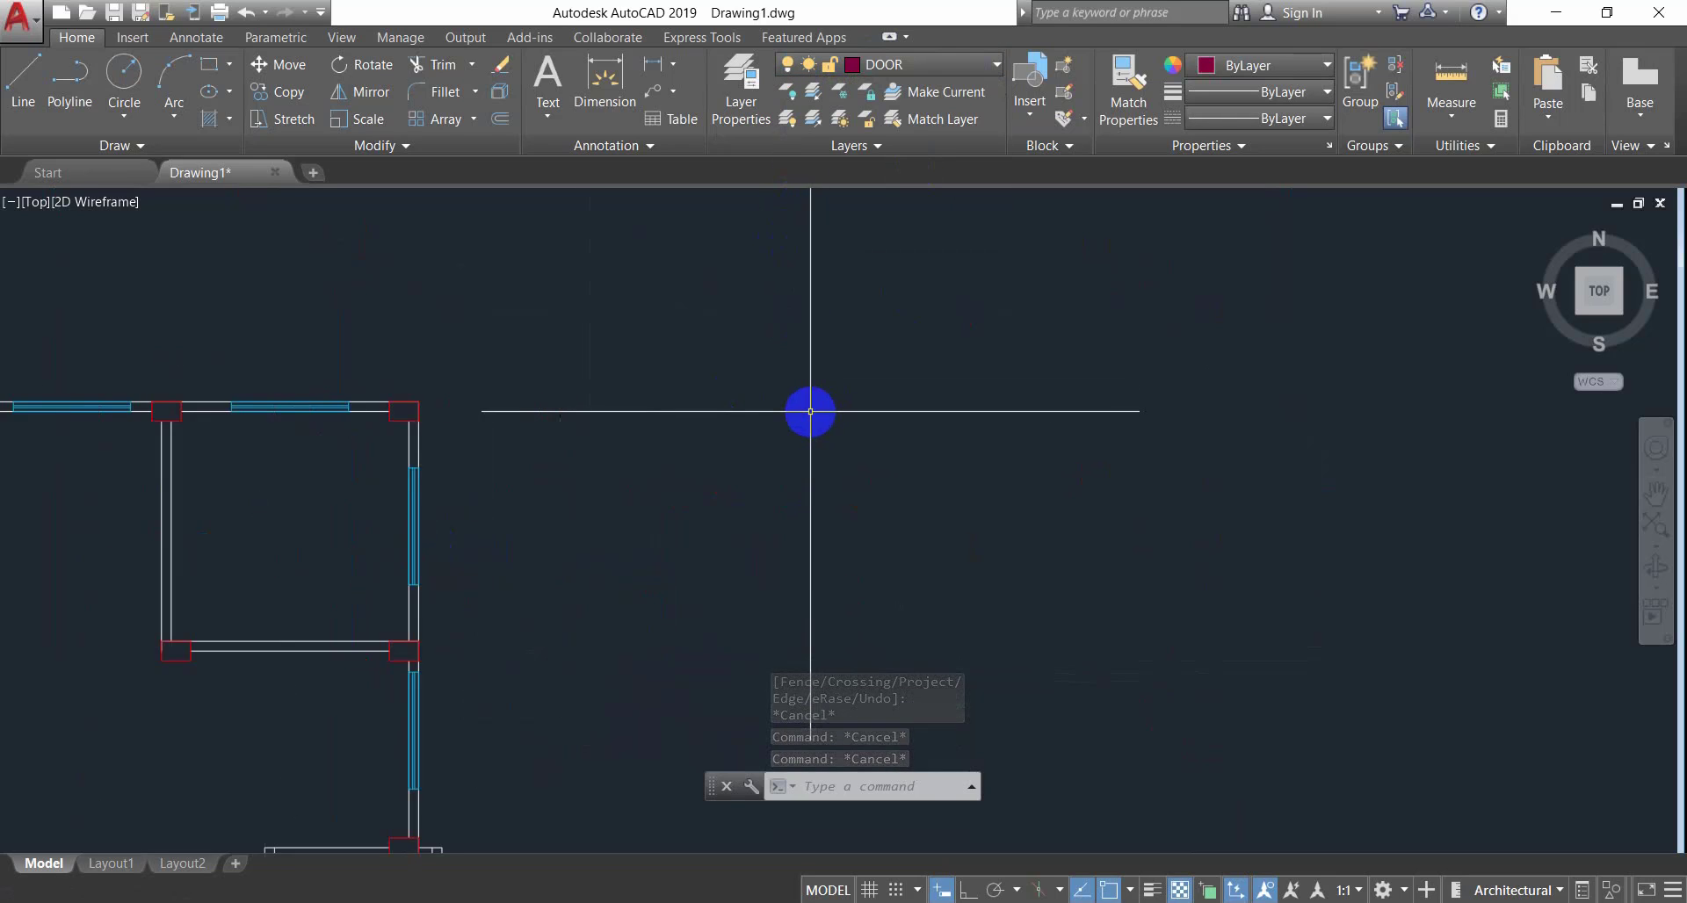
middle_click_drag(810, 411, 749, 326)
key("Escape")
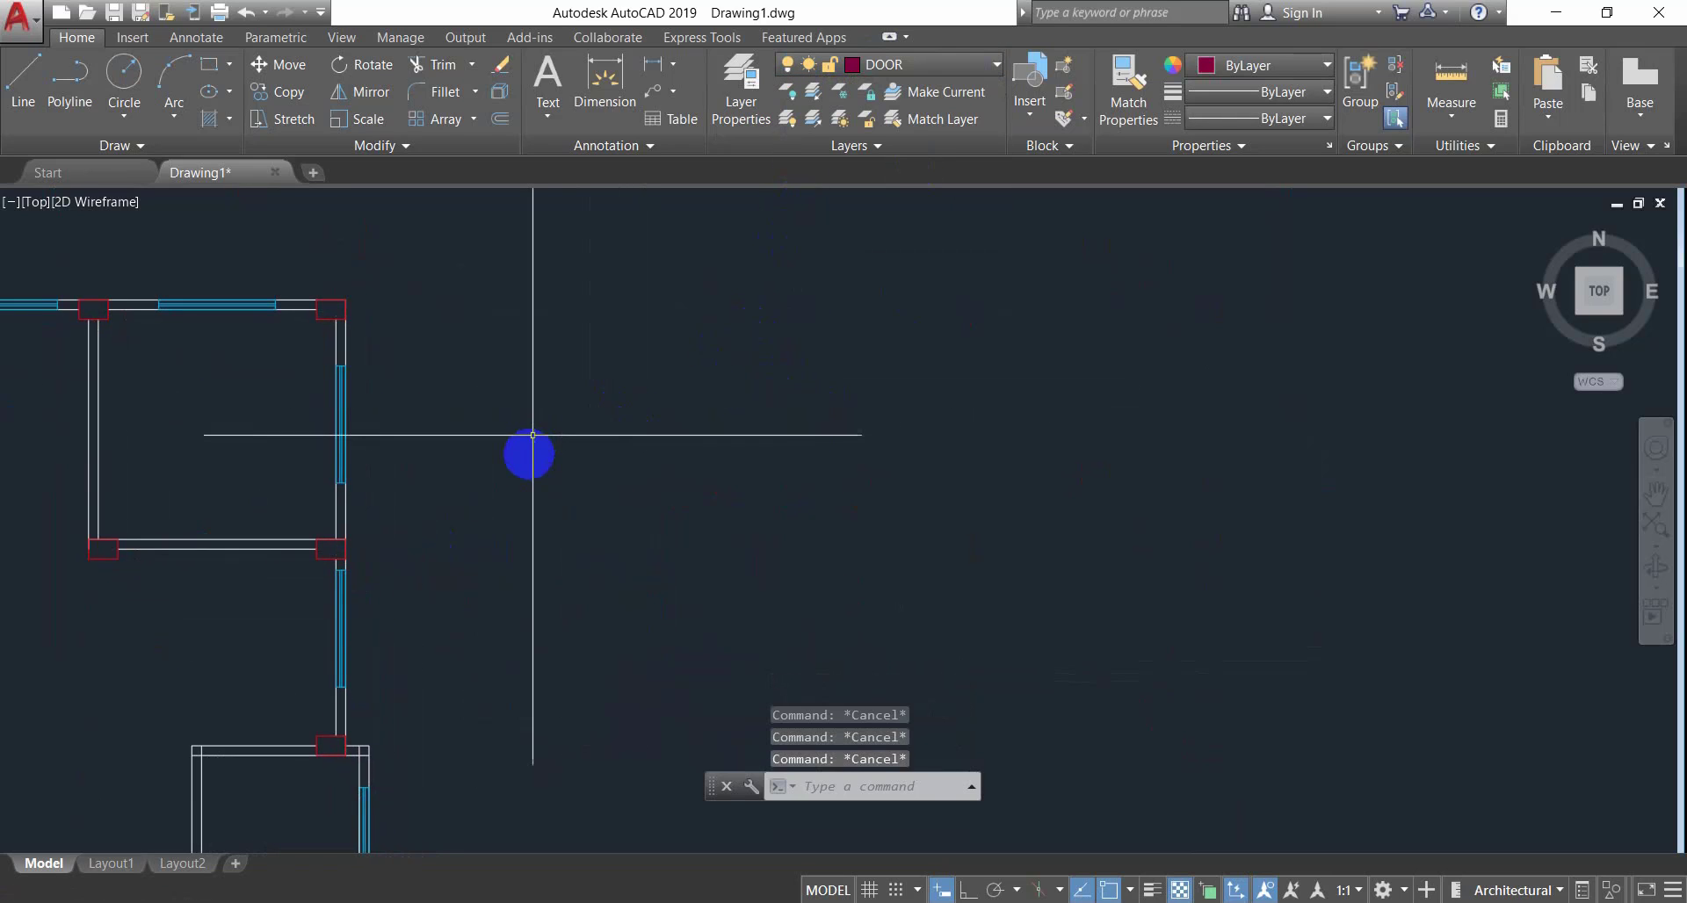
middle_click_drag(537, 467, 542, 483)
scroll(542, 480, "up", 2)
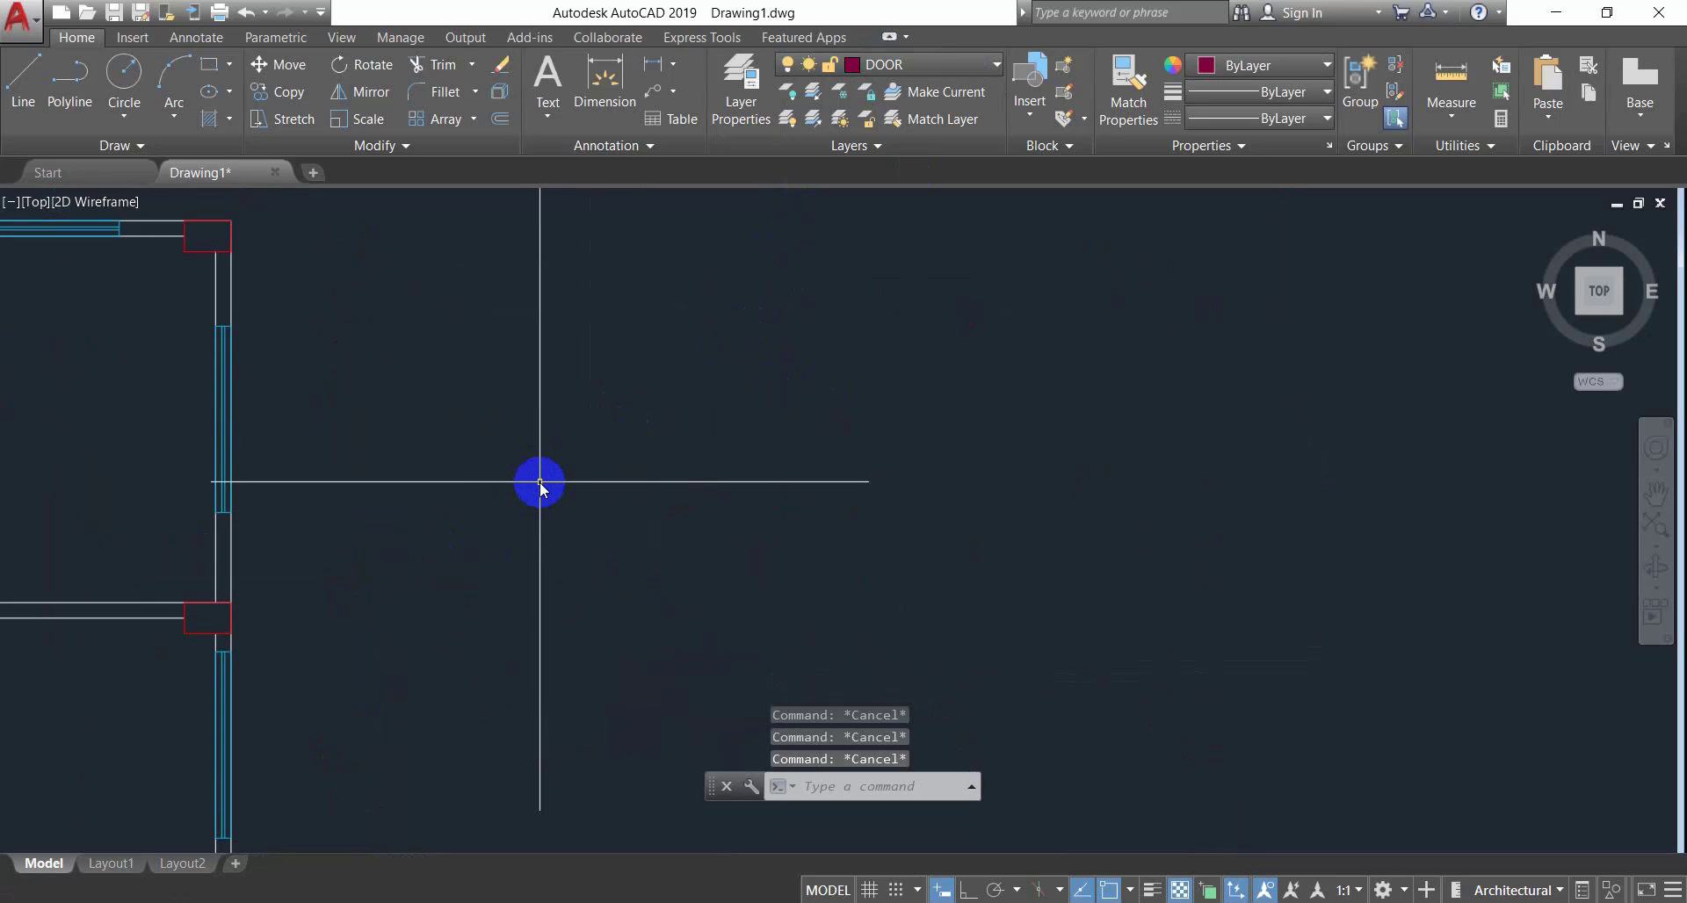
type("l")
key("Return")
left_click(679, 480)
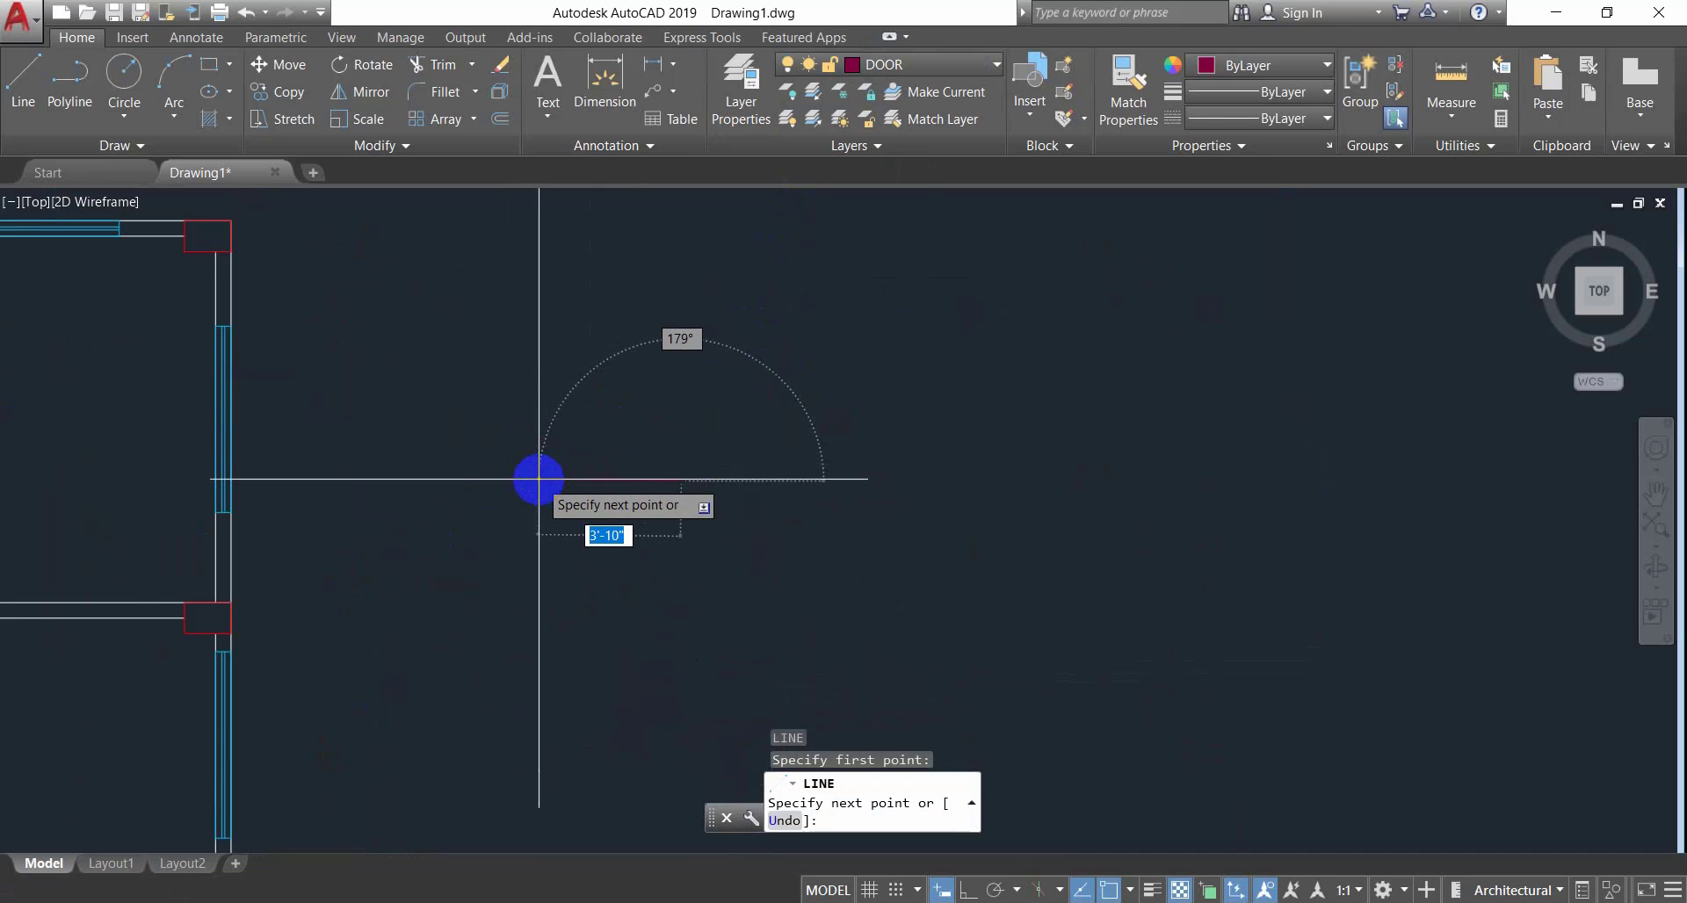
key("F8")
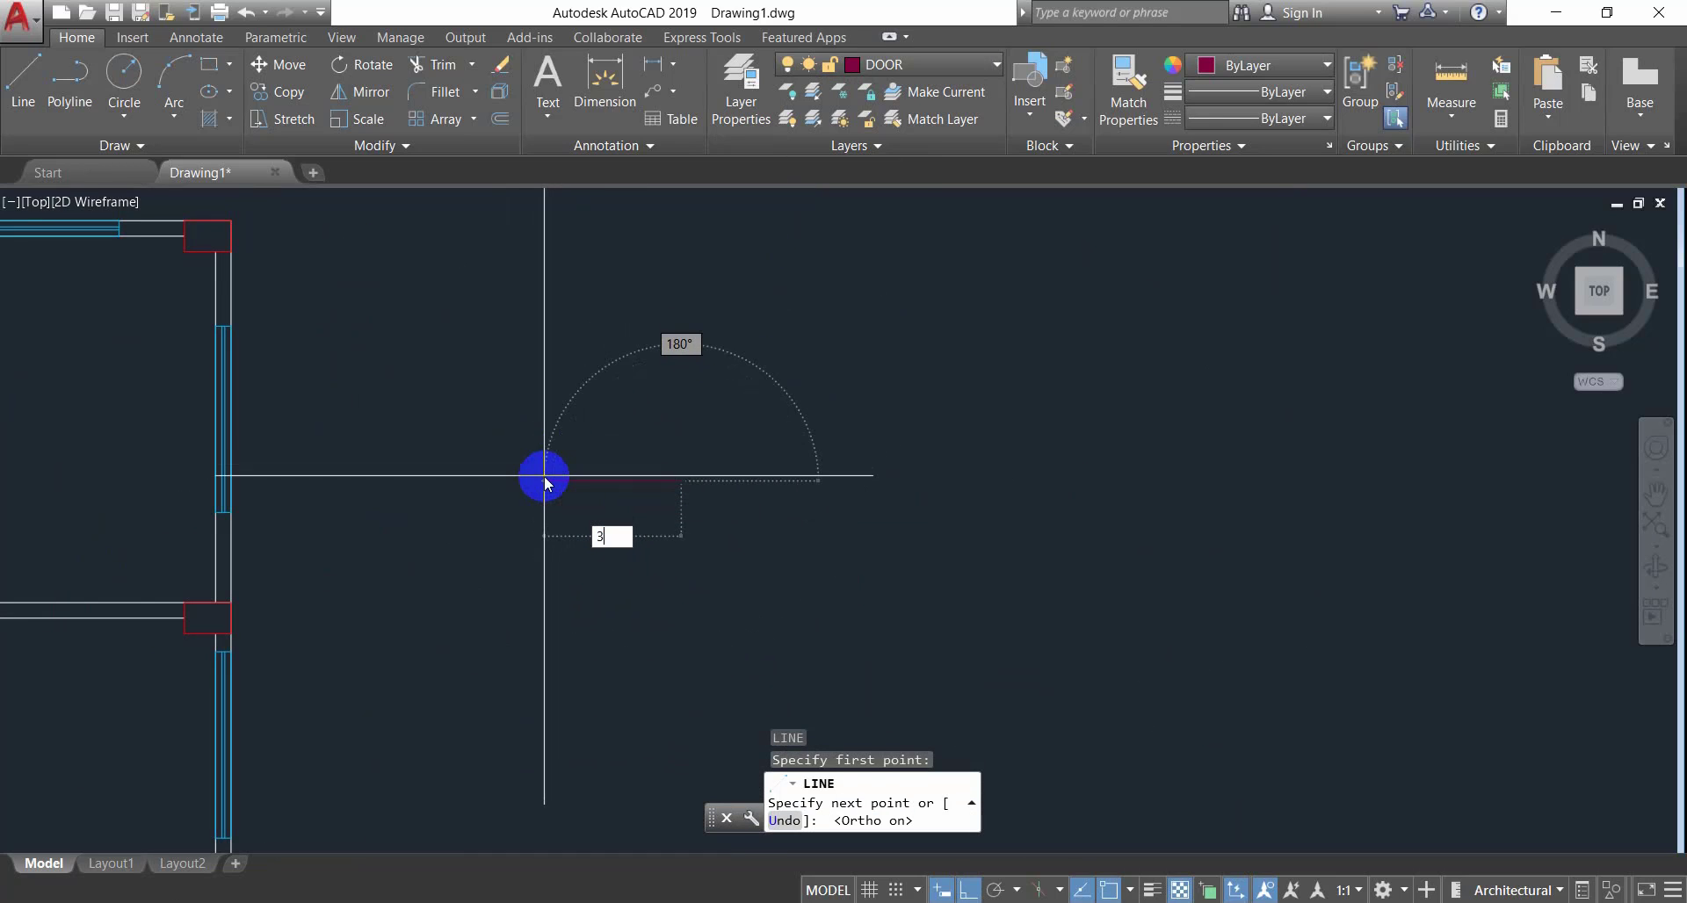
type("3")
key("Return")
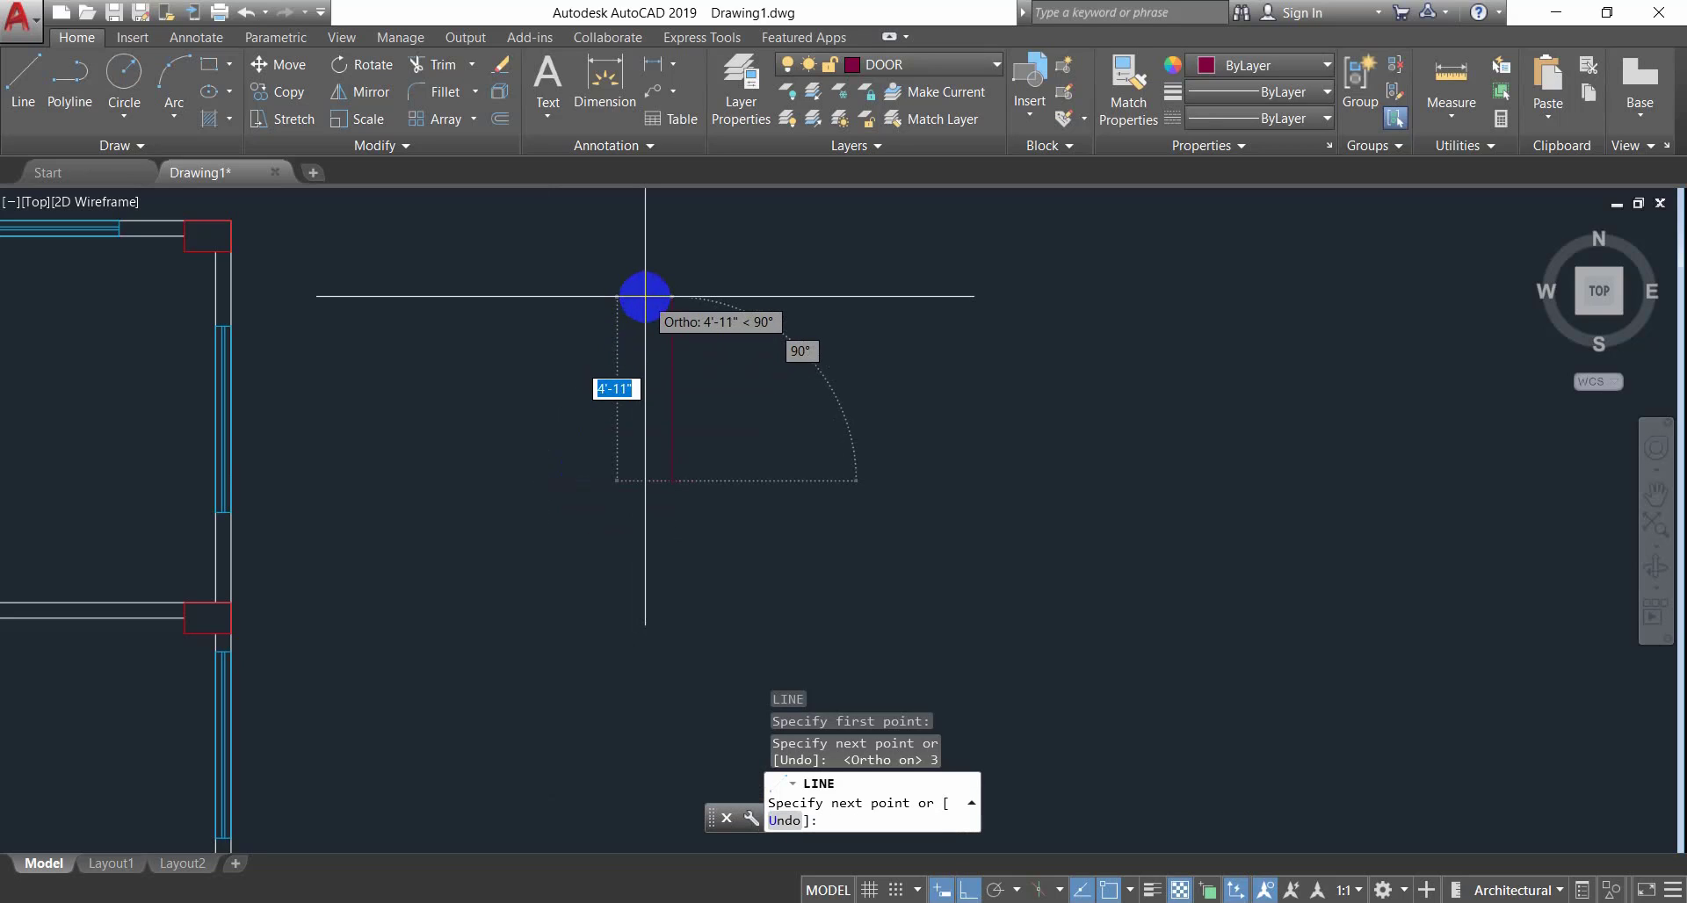
type("5")
key("Return")
Continue the door frame outline 2" right, 1.5" down and 1" right, and close it back to its start point.
scroll(782, 378, "up", 5)
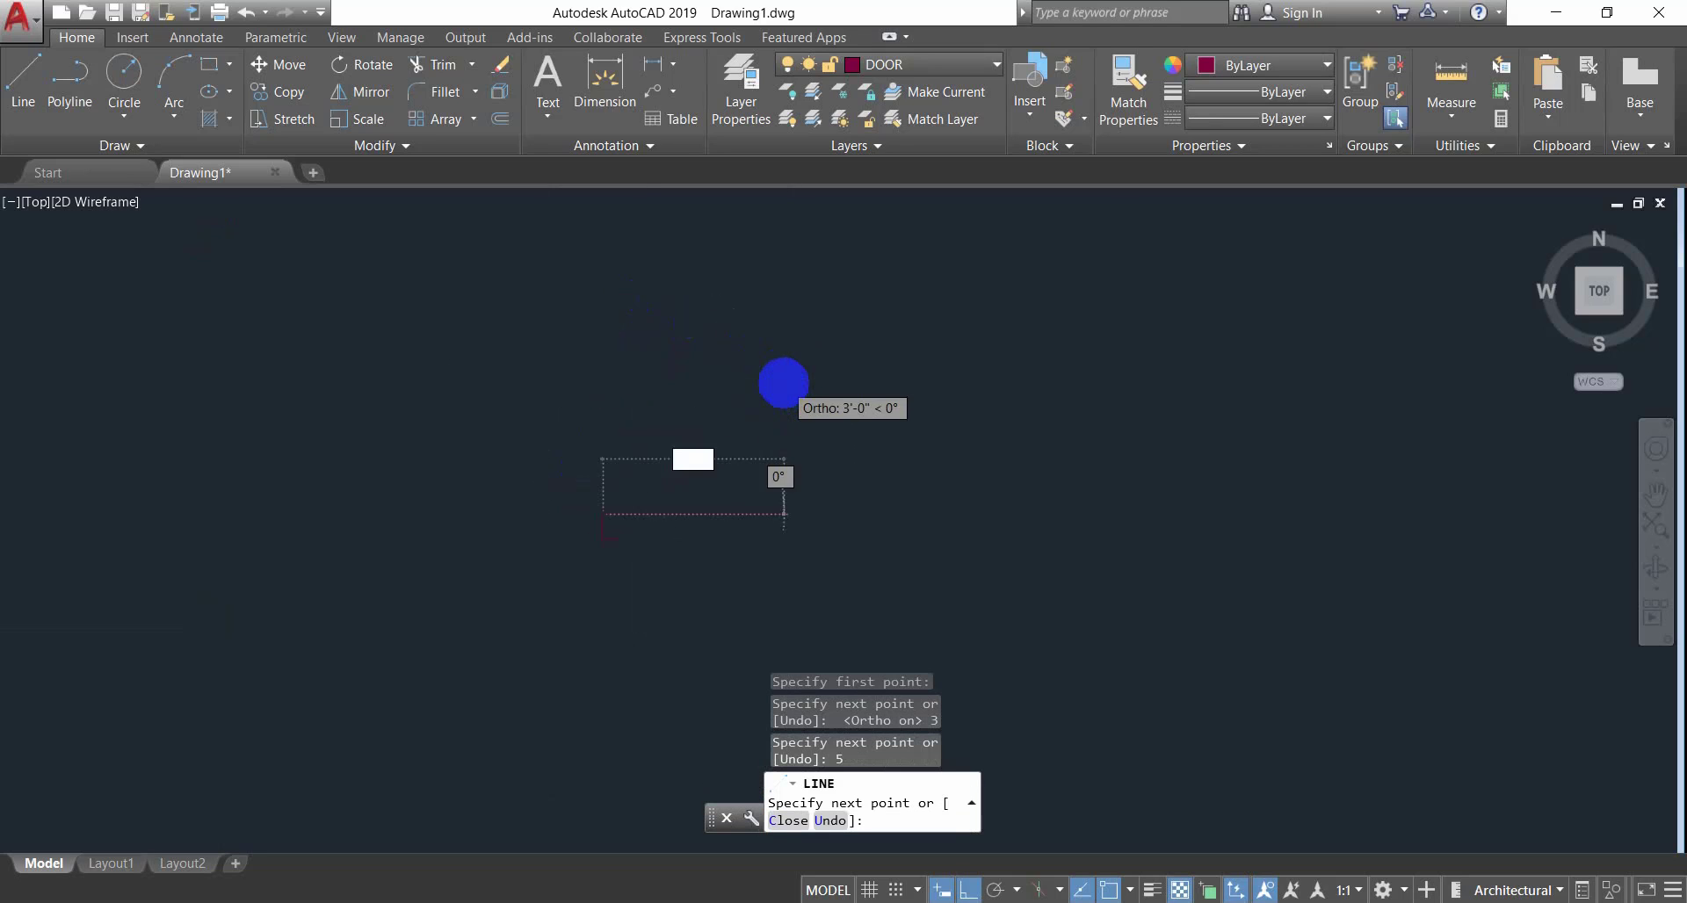
middle_click_drag(783, 382, 829, 245)
scroll(471, 508, "up", 6)
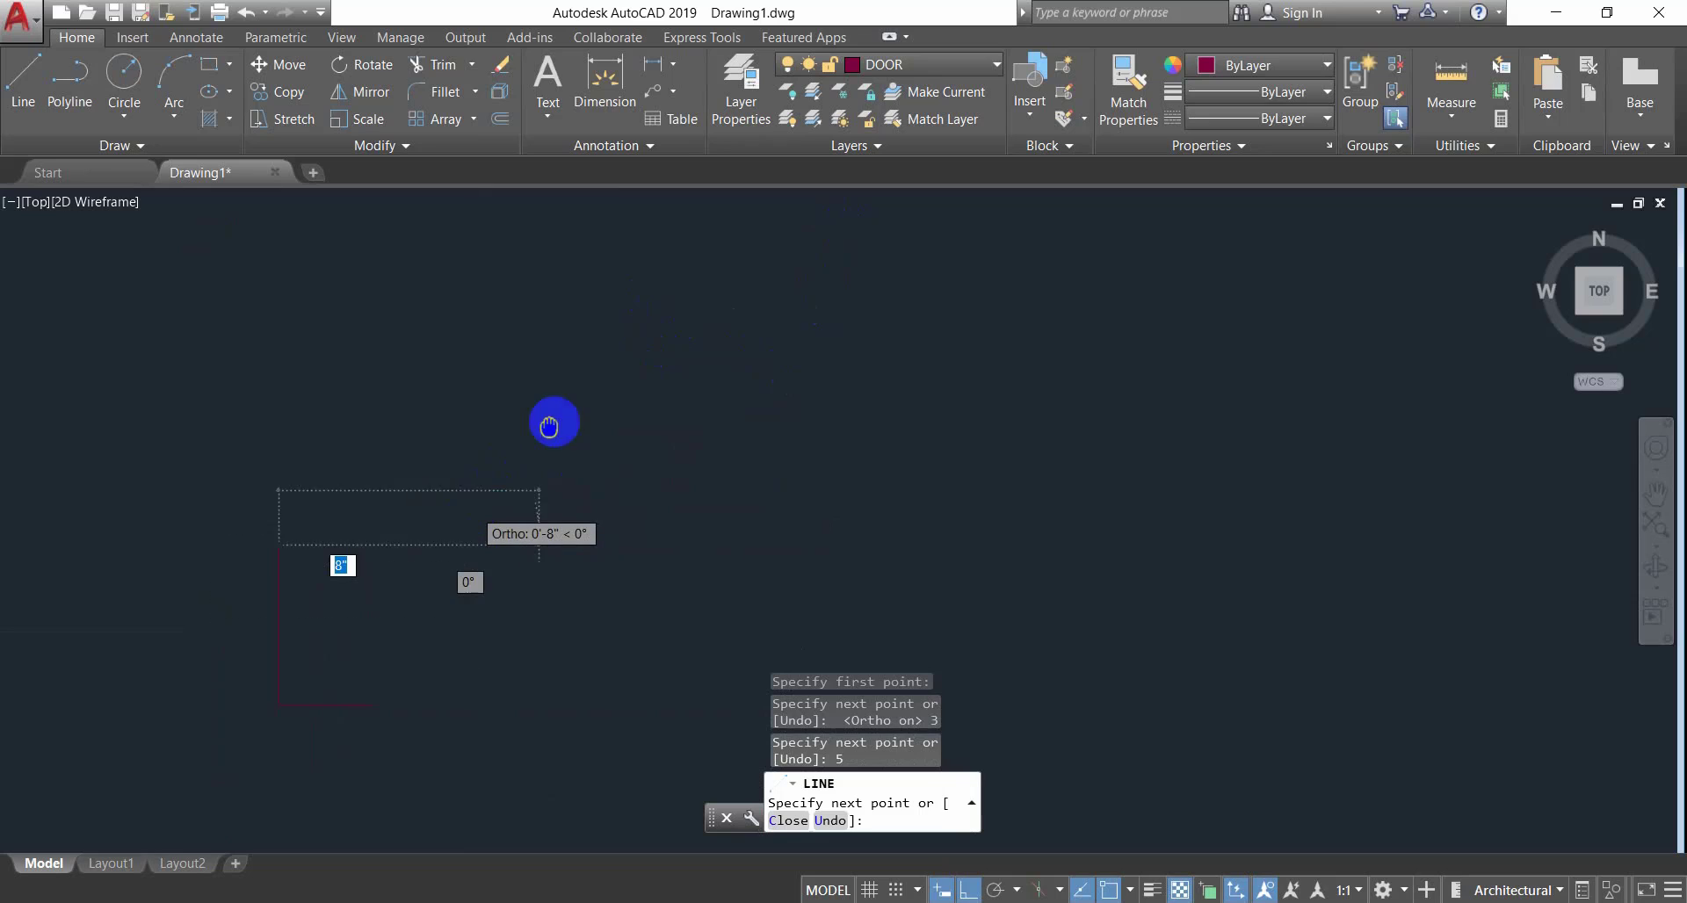
scroll(631, 369, "down", 2)
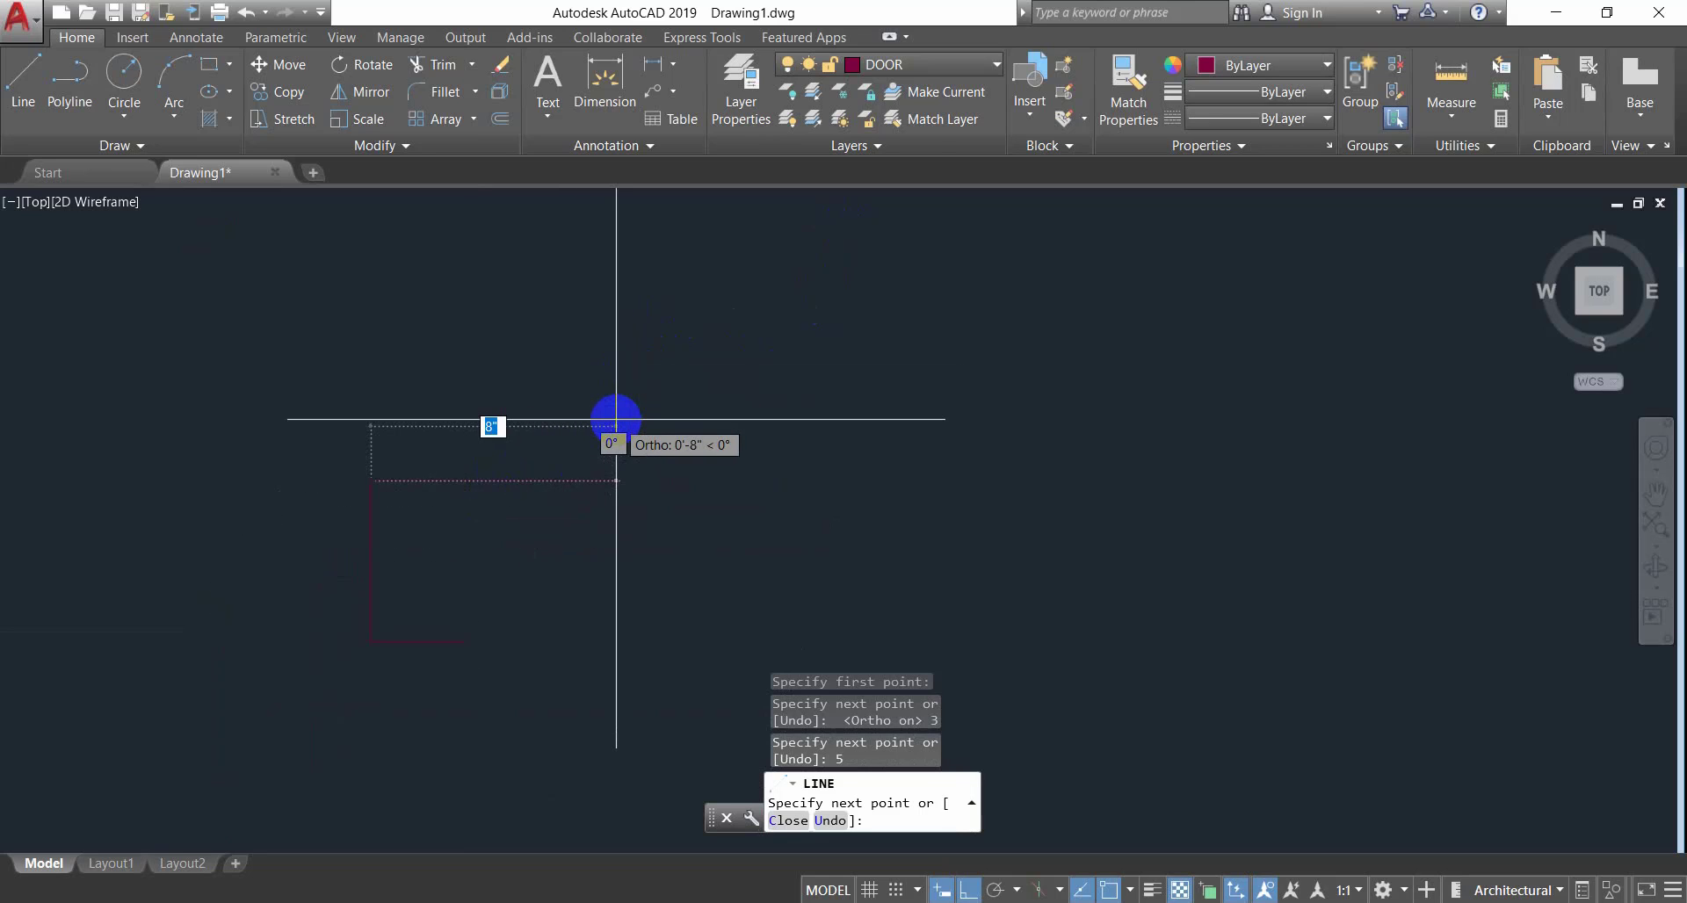
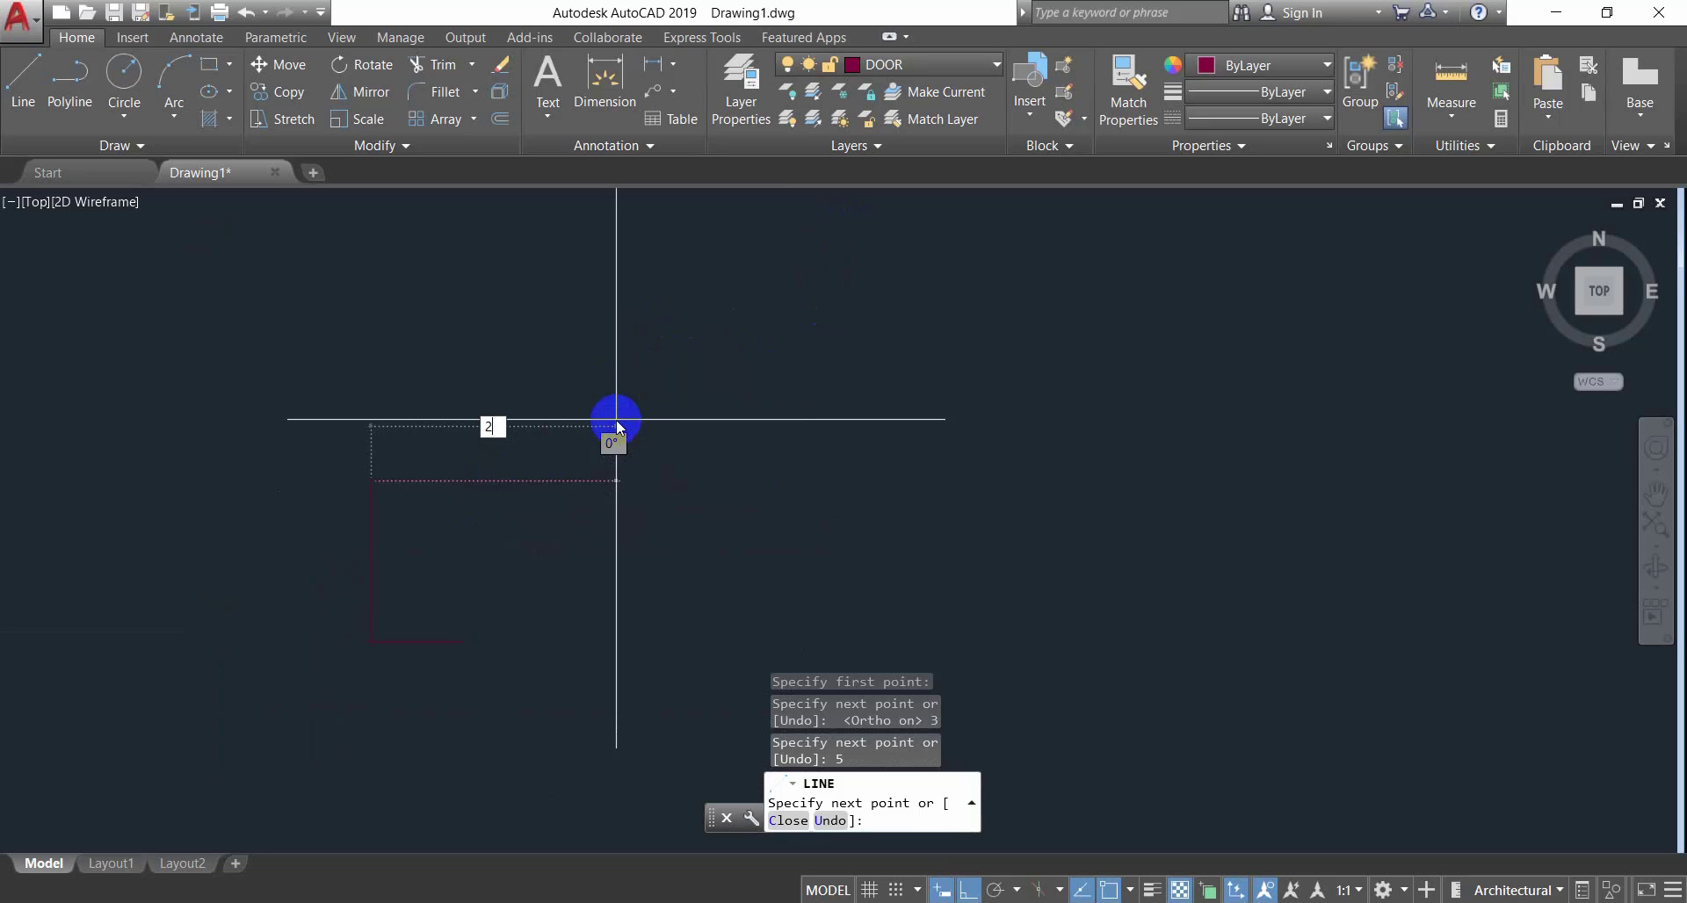
key("Return")
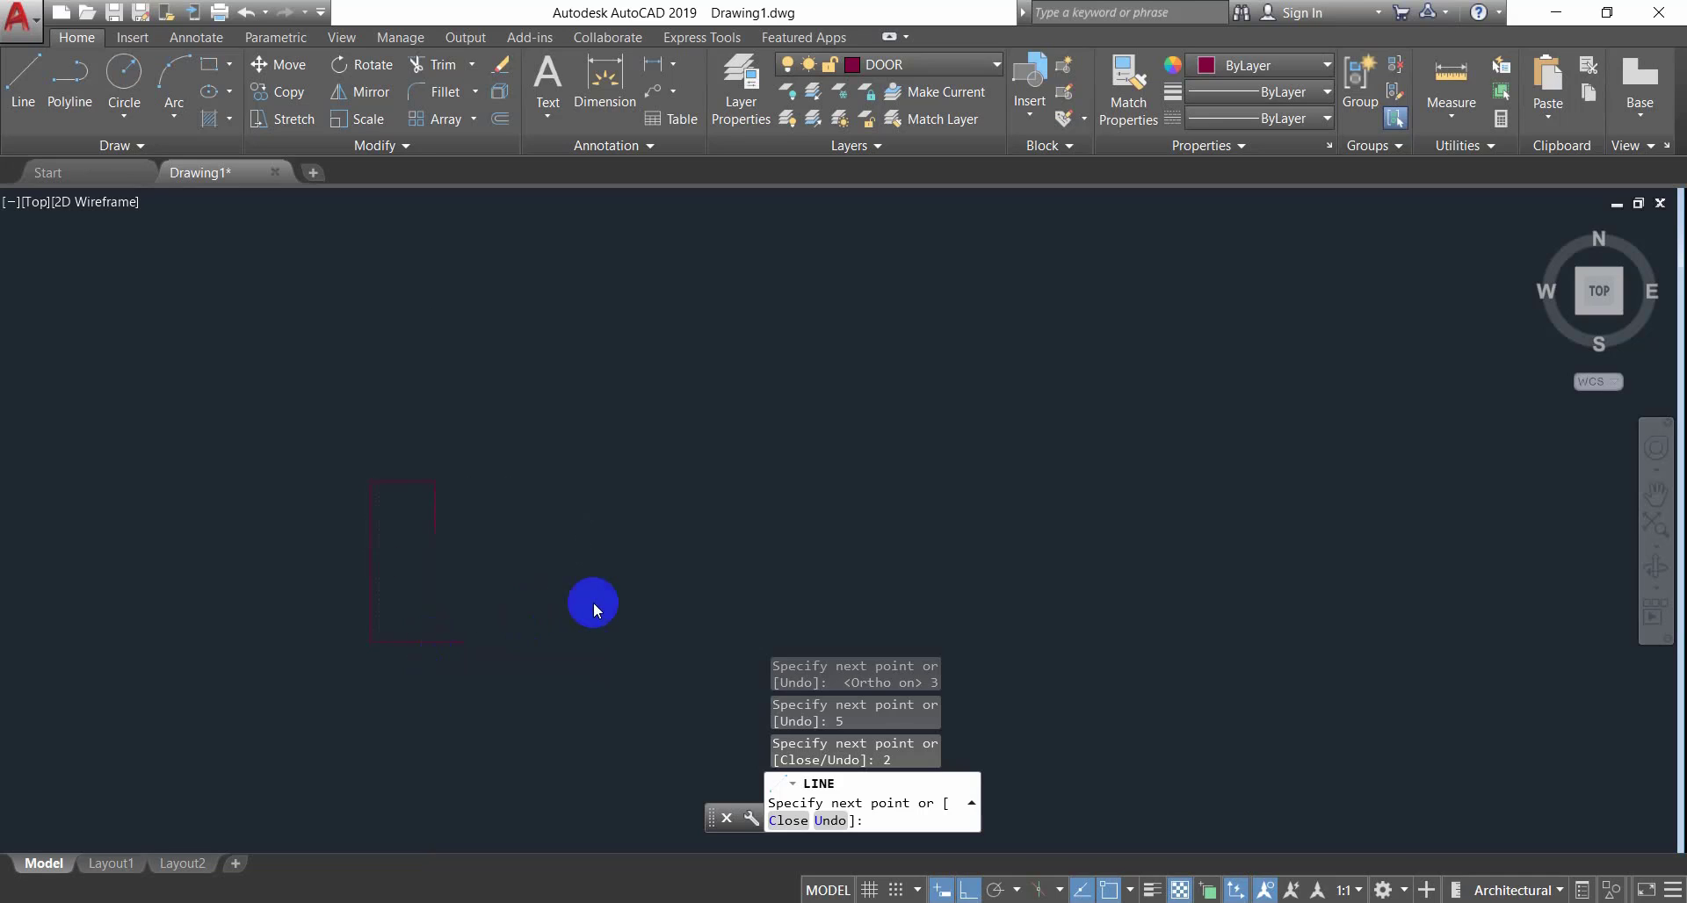
type("5")
key("Return")
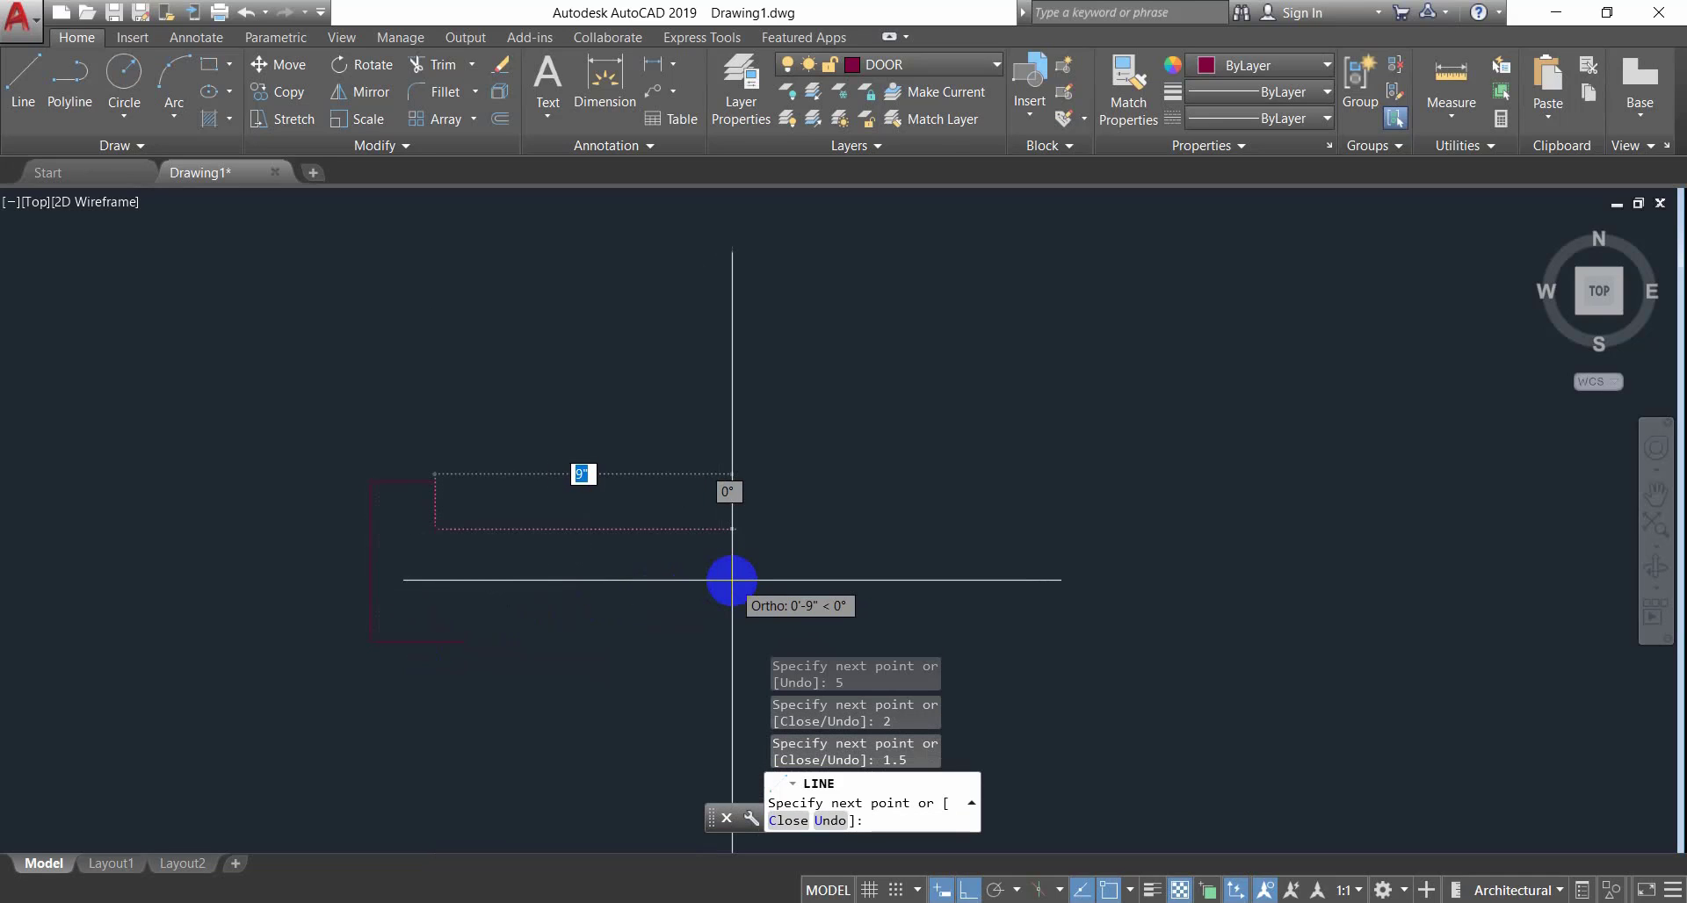
type("1")
key("Return")
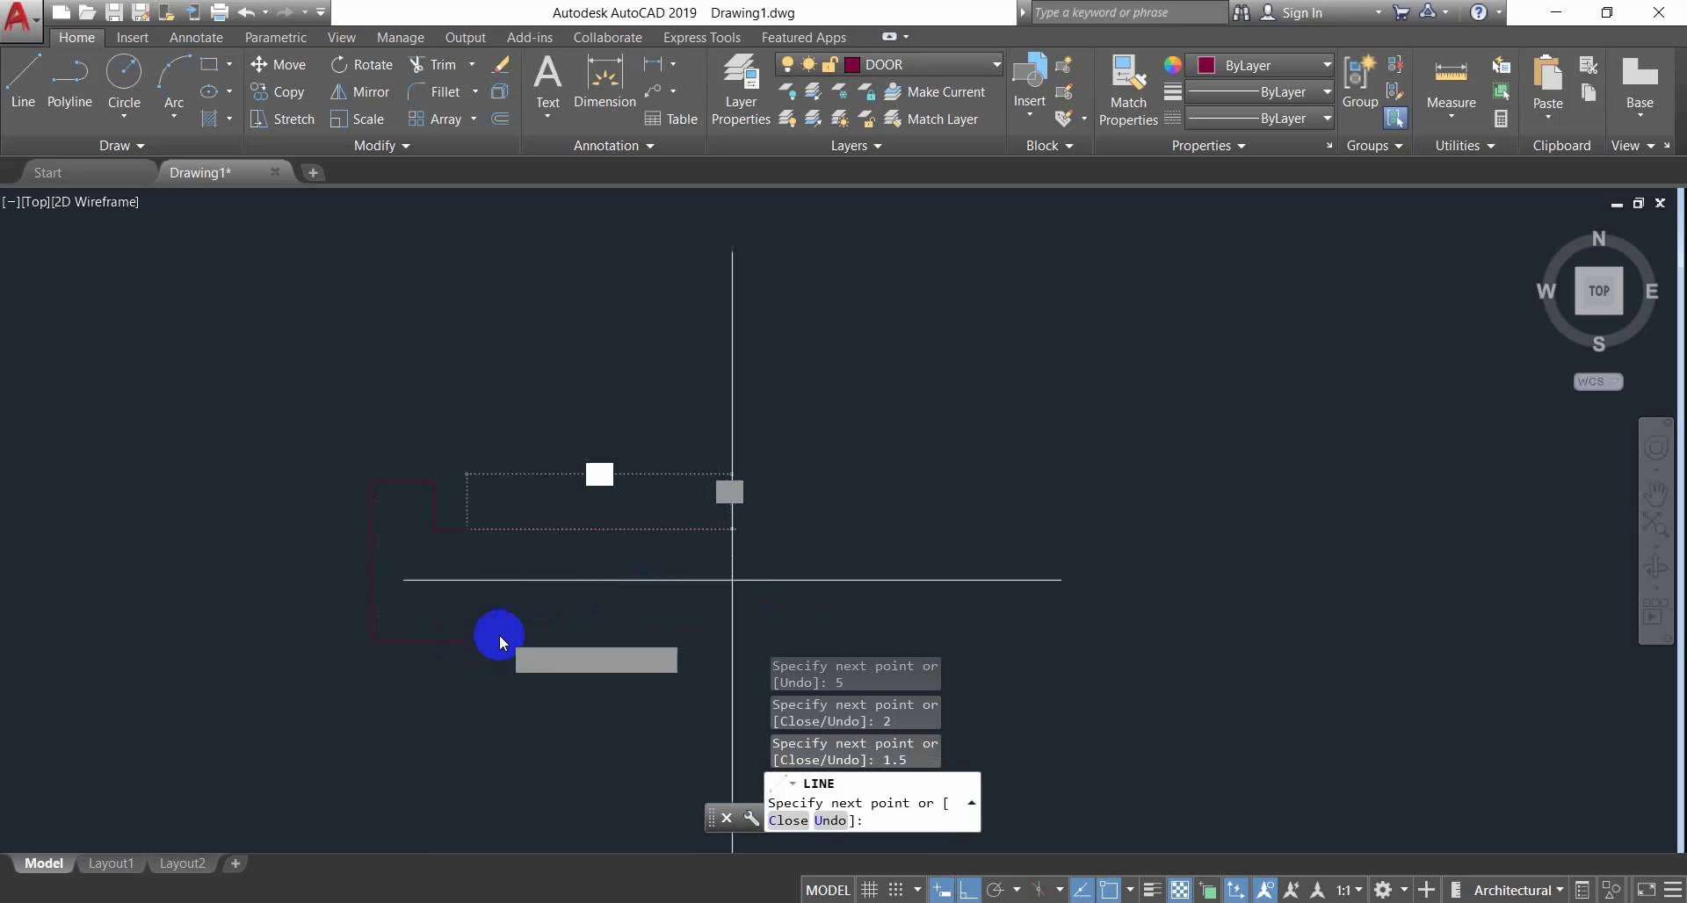
scroll(479, 659, "up", 3)
middle_click_drag(465, 682, 485, 660)
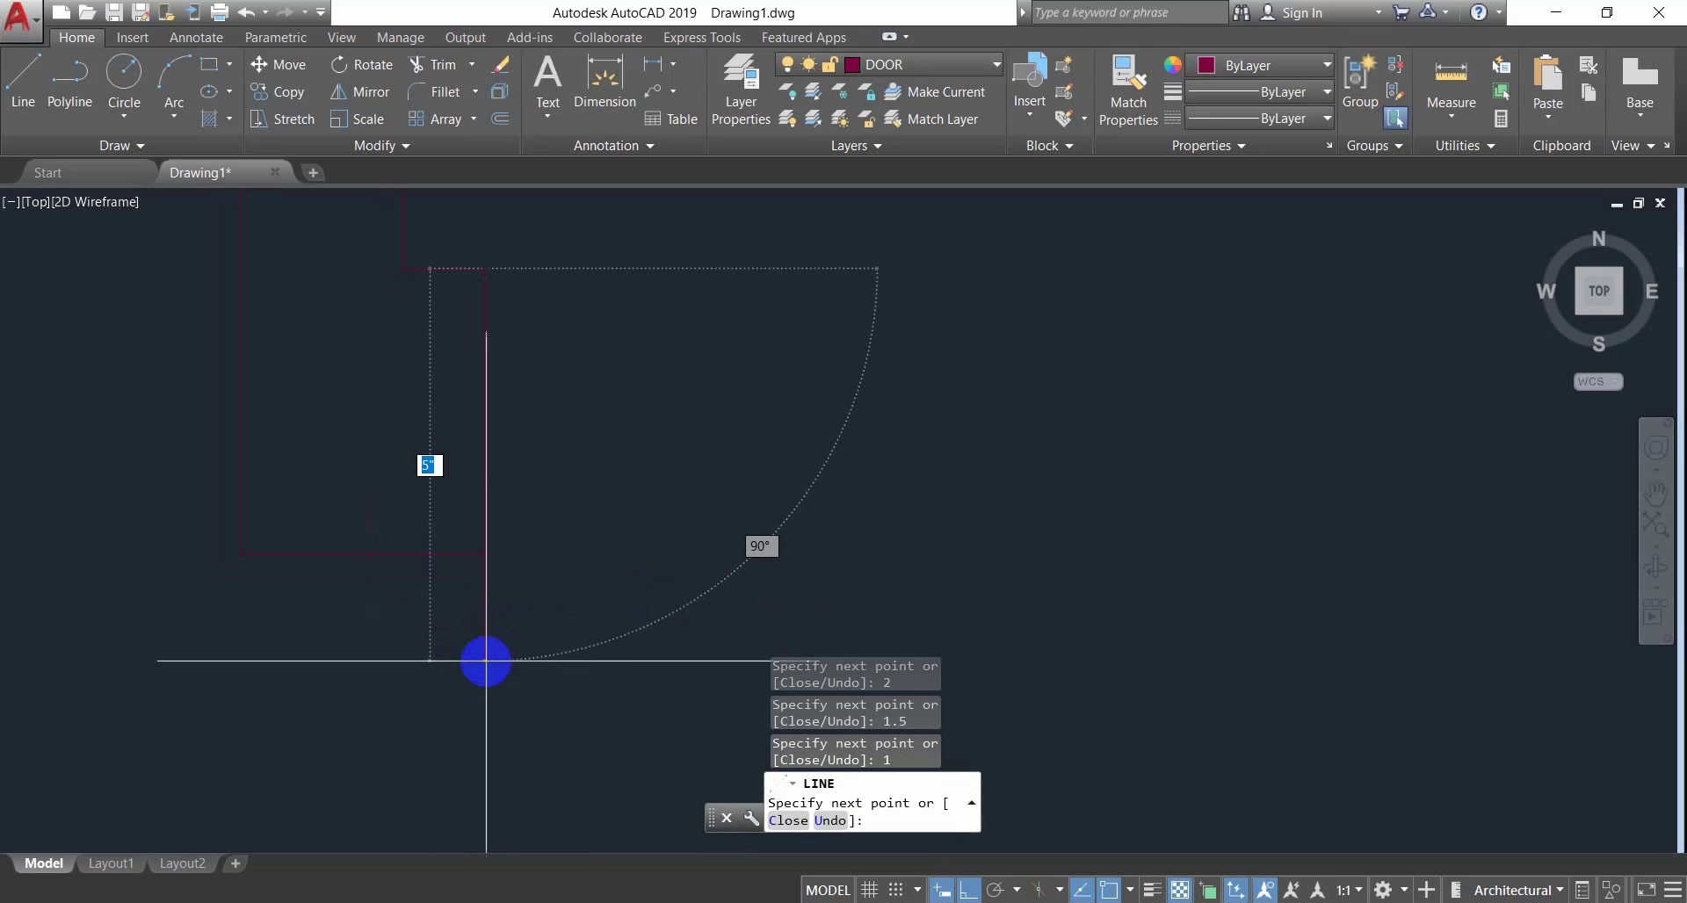
type("c")
key("Return")
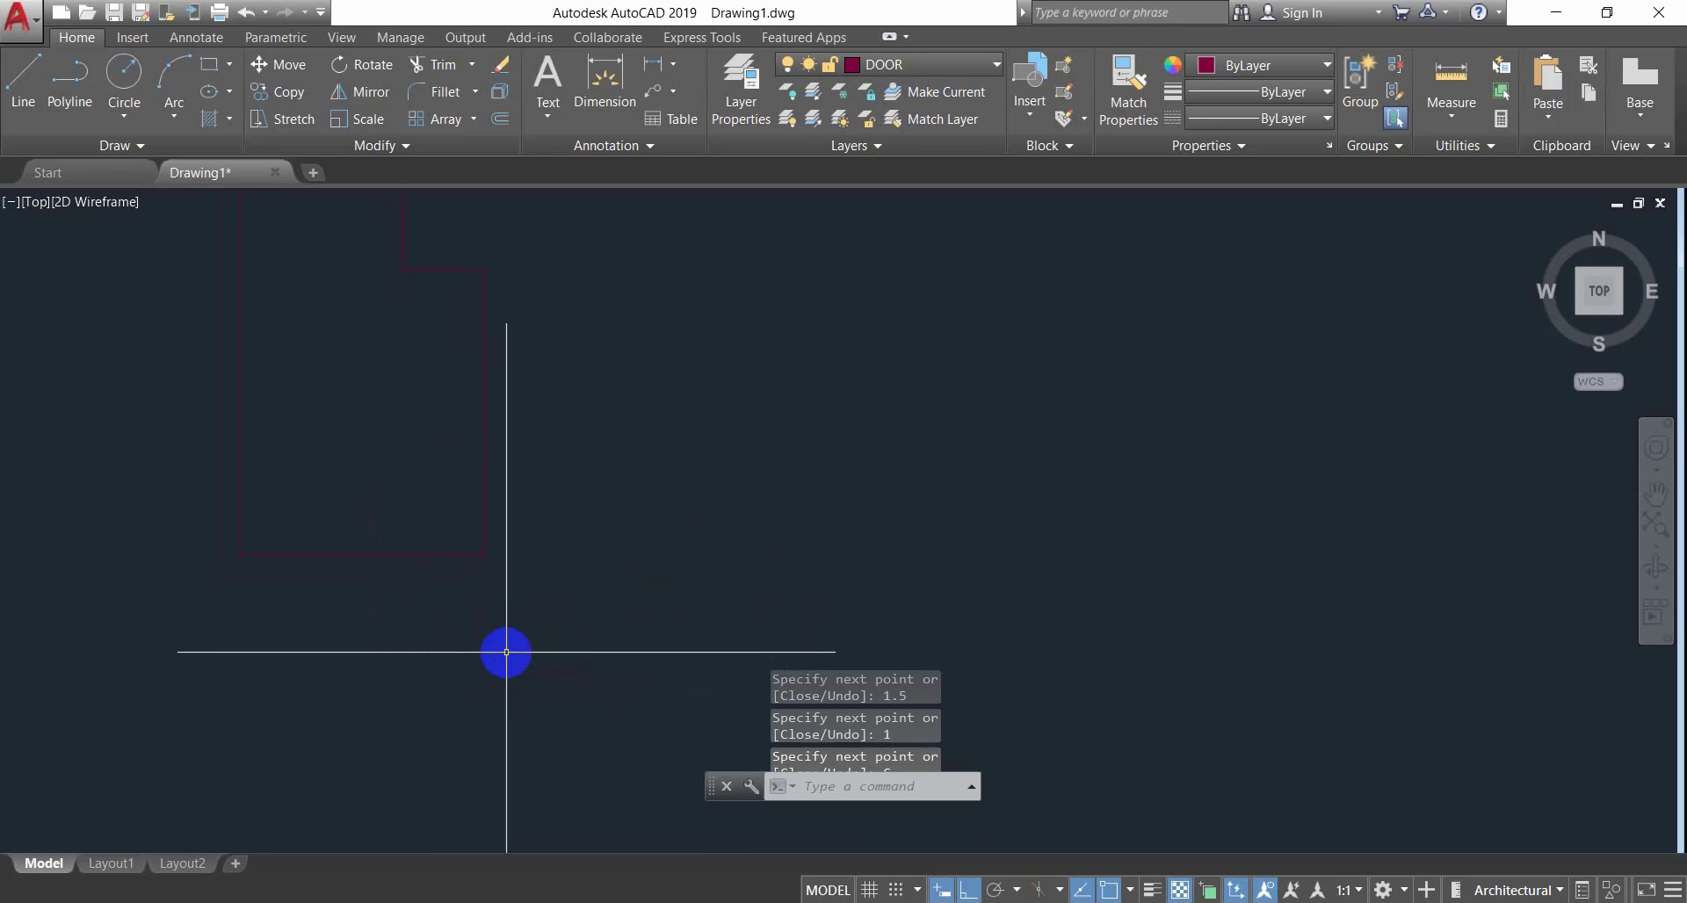
key("Escape")
key("Escape")
scroll(525, 615, "down", 3)
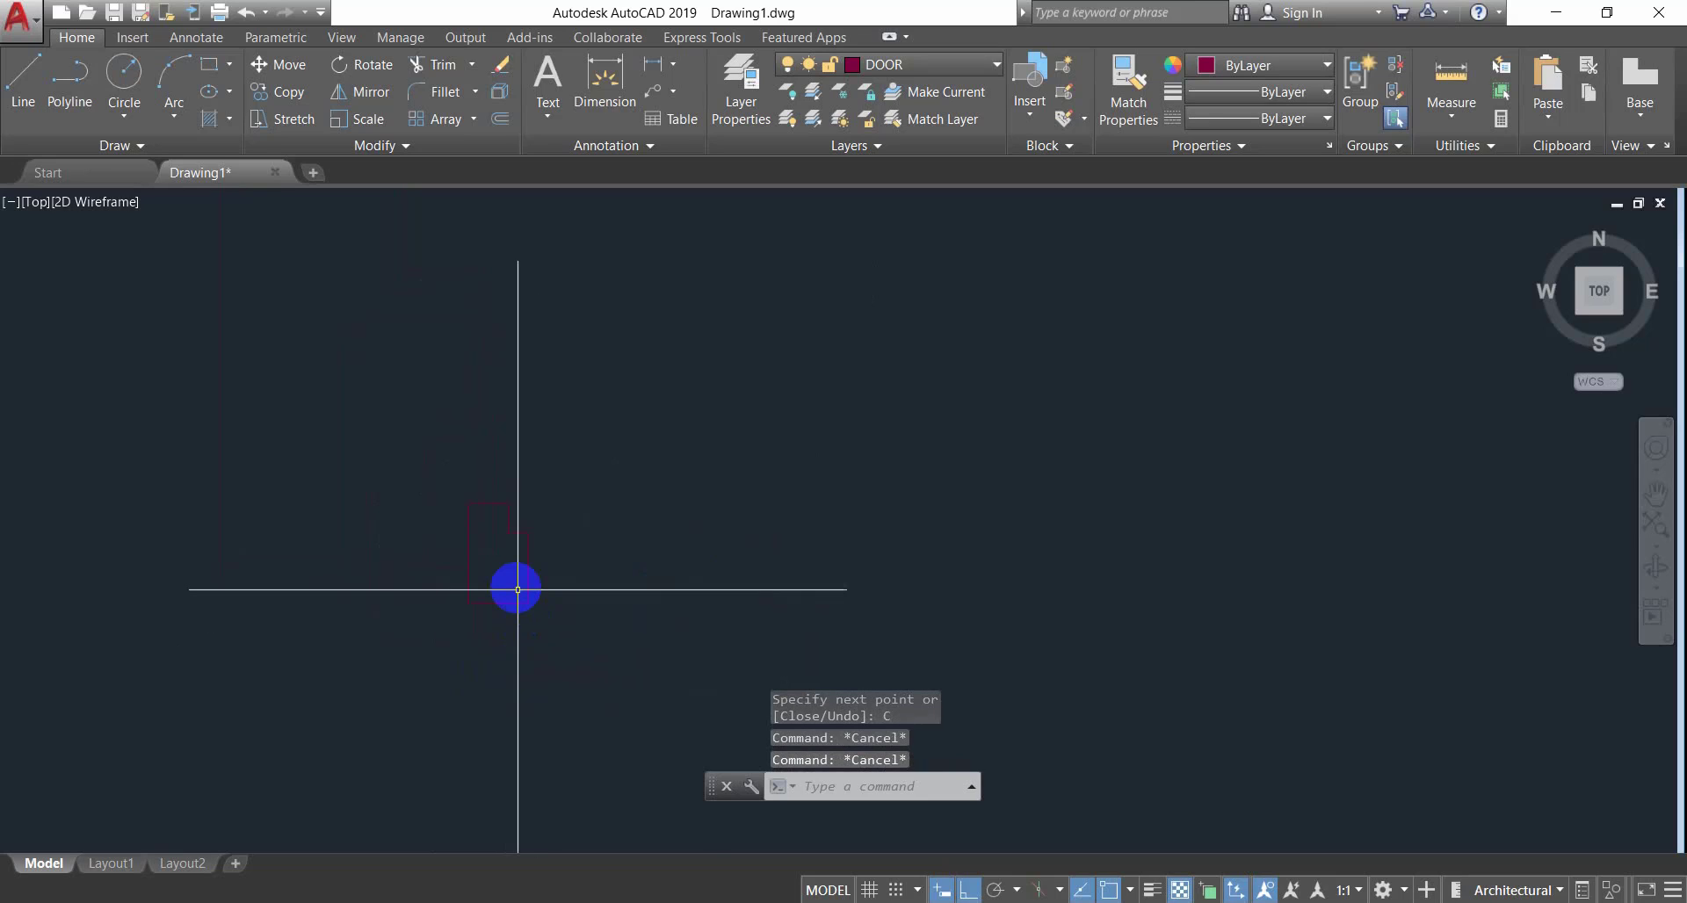
scroll(515, 567, "up", 3)
key("Escape")
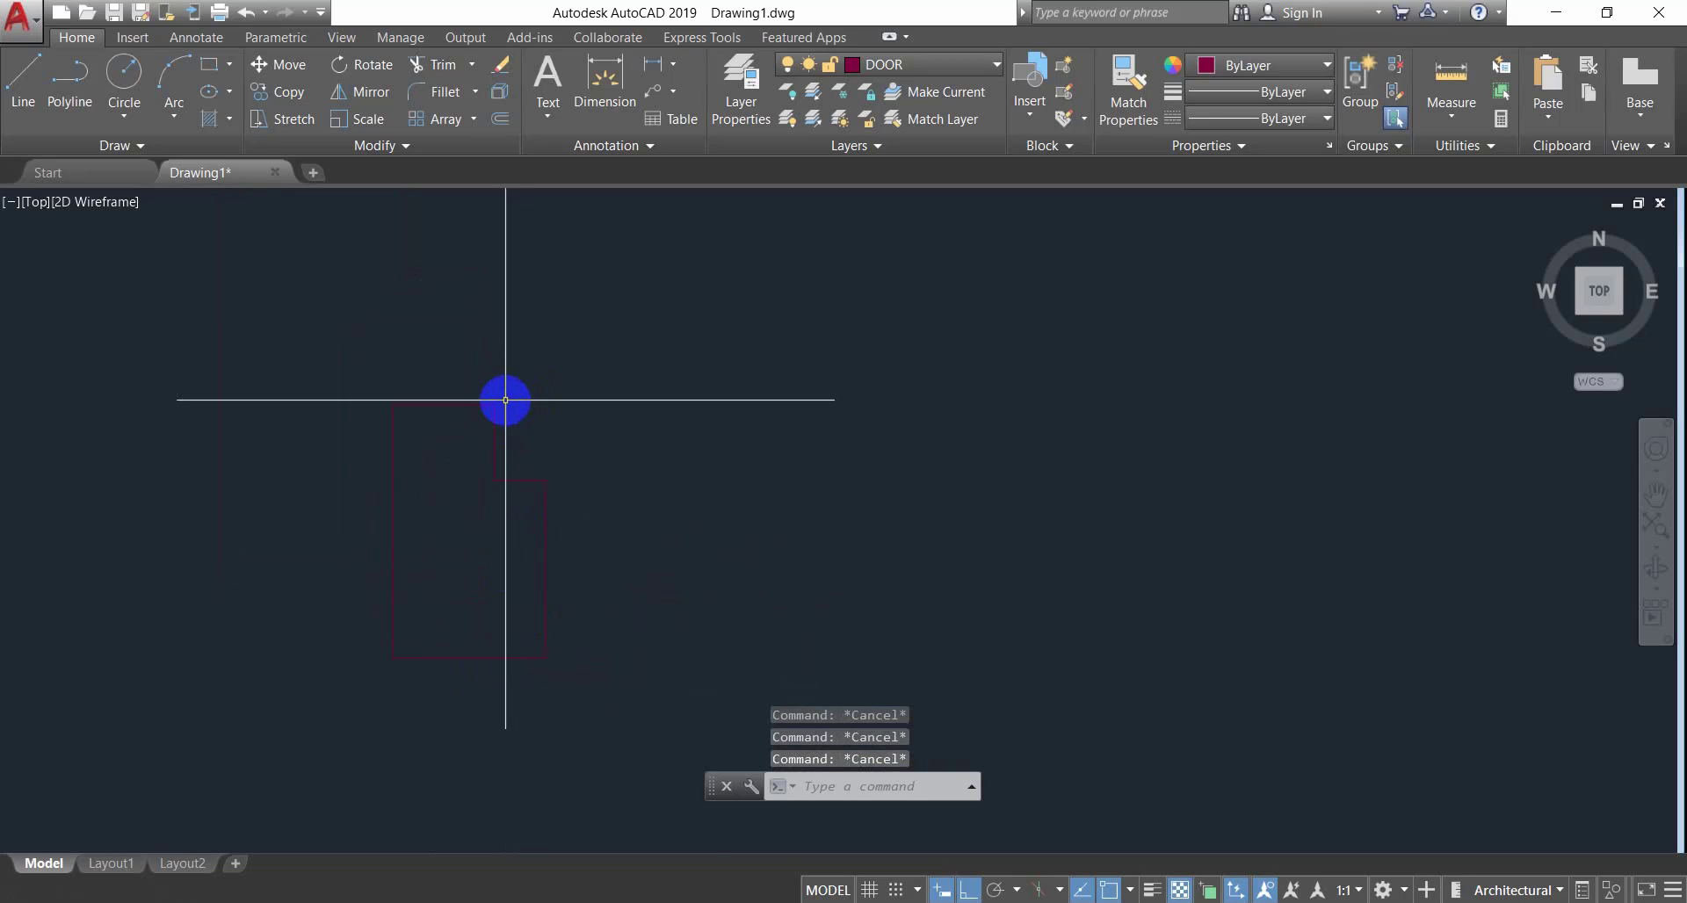
scroll(527, 487, "down", 2)
scroll(520, 500, "up", 2)
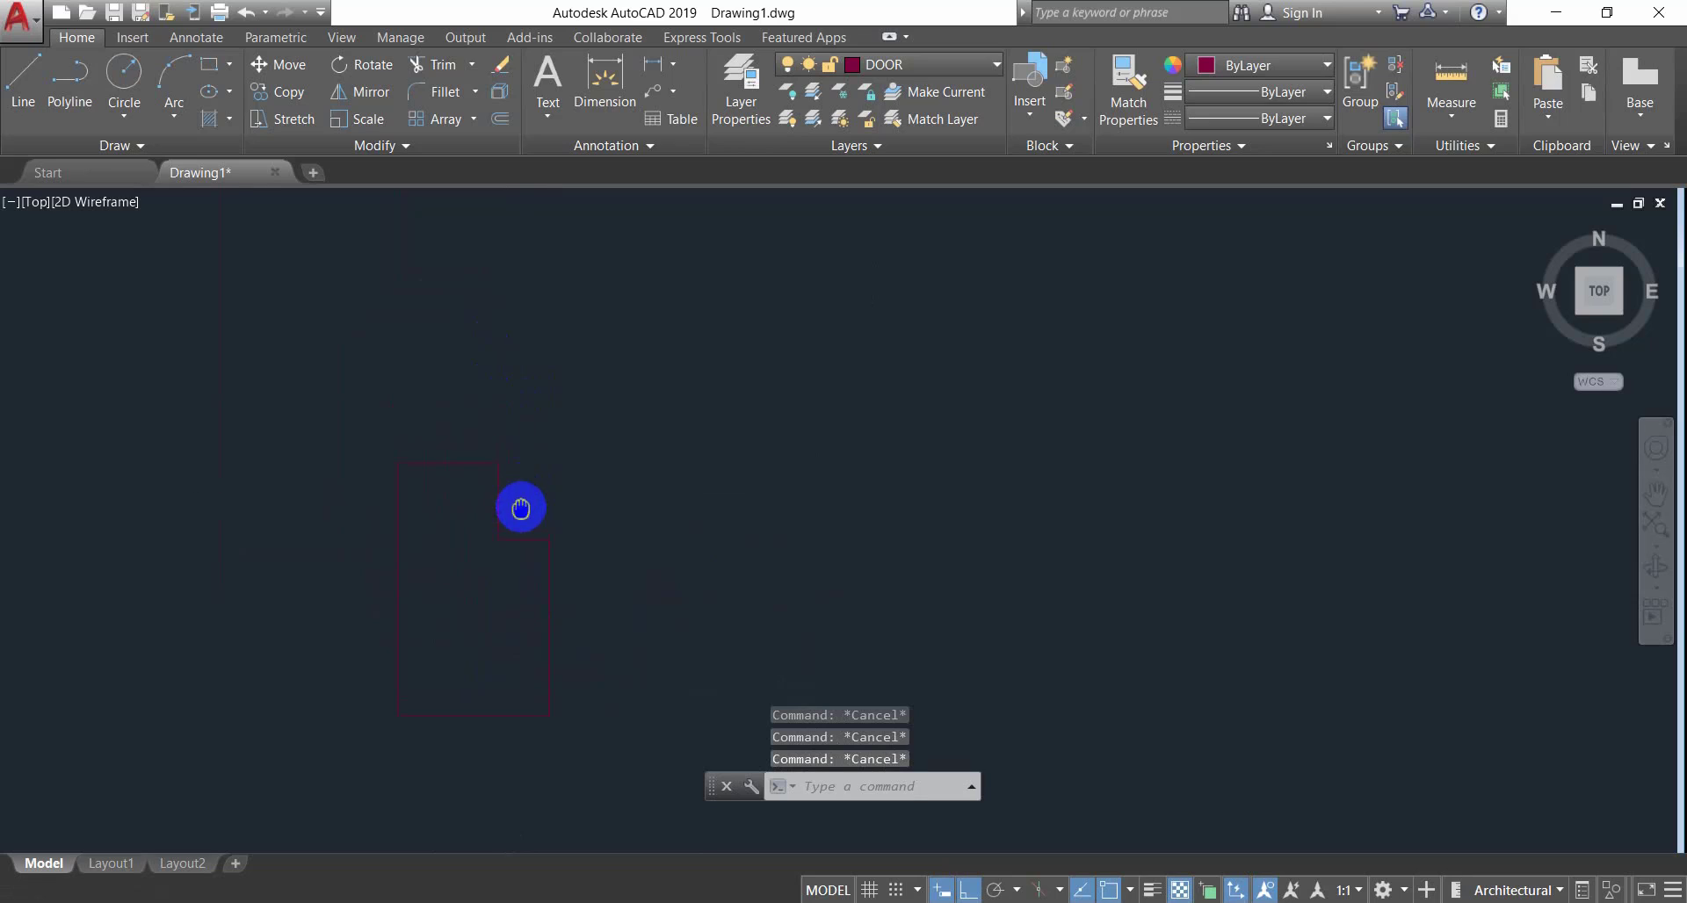
middle_click_drag(522, 508, 518, 538)
key("Return")
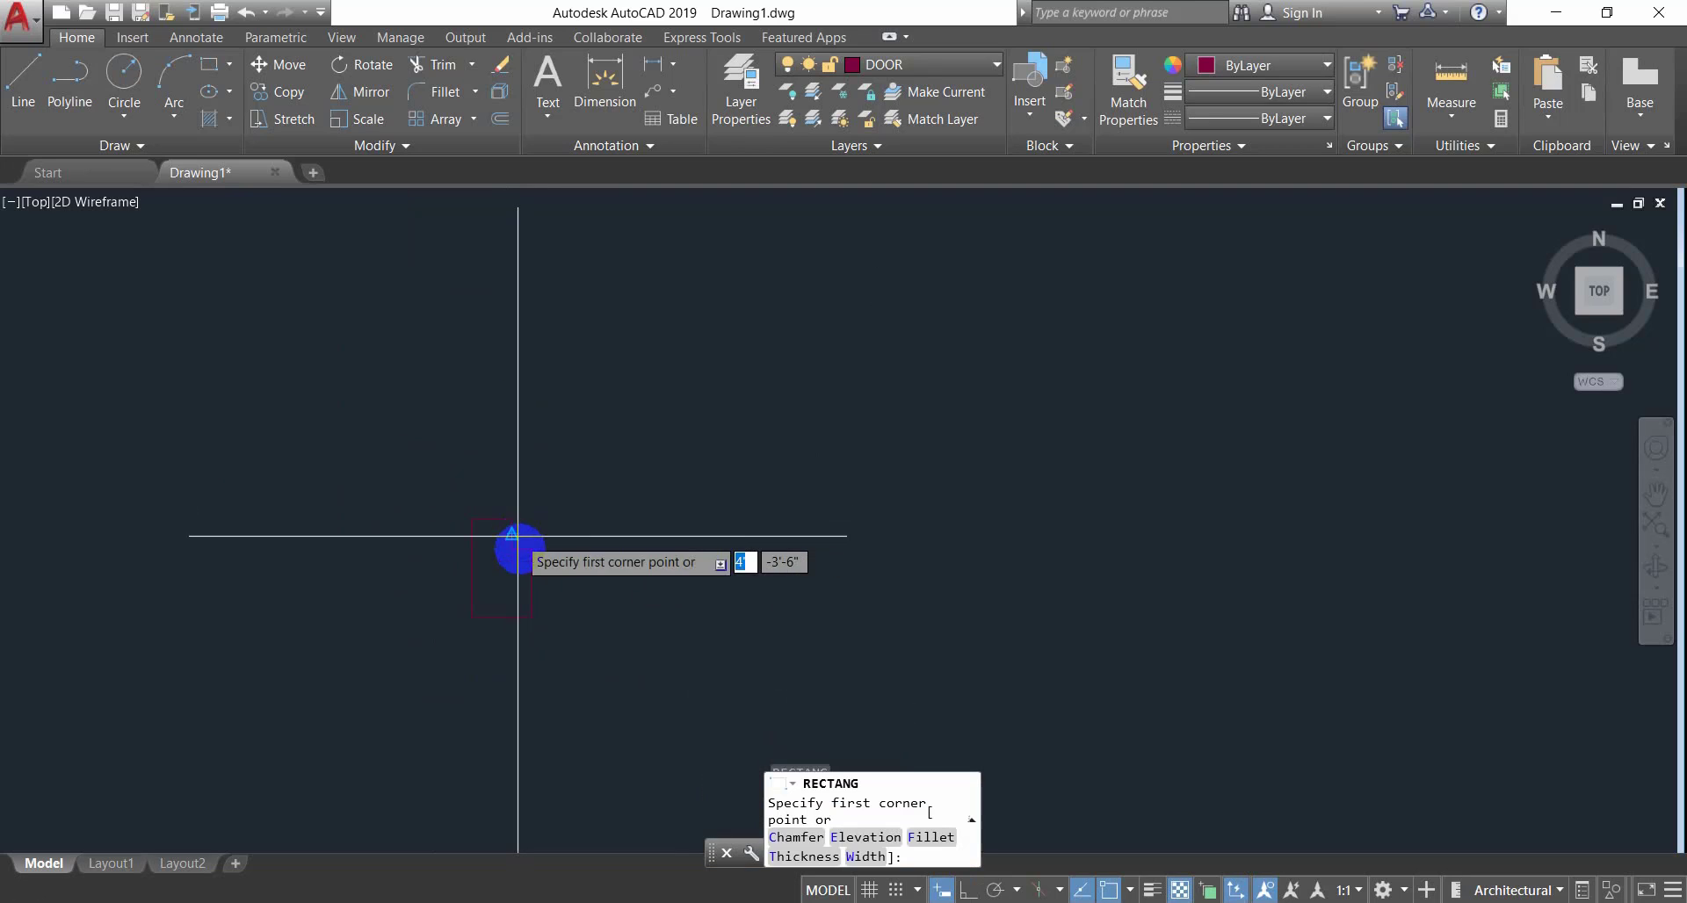
key("Escape")
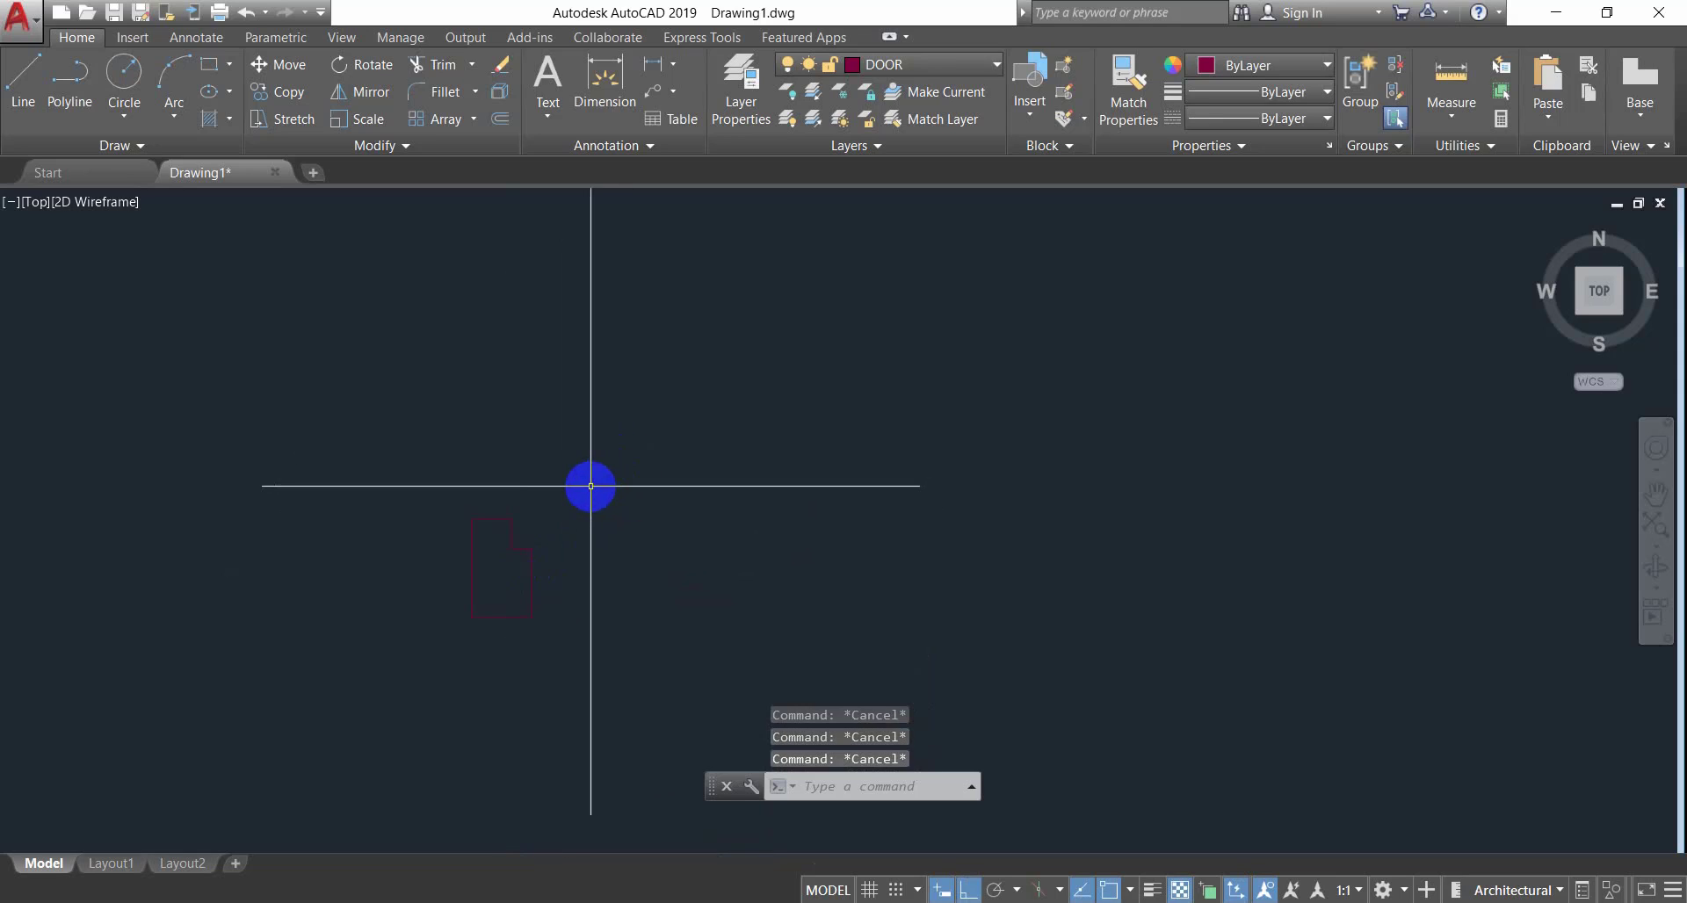
Change the DOOR layer's colour to index colour 90 and close the layer properties.
scroll(487, 572, "up", 4)
scroll(486, 572, "down", 4)
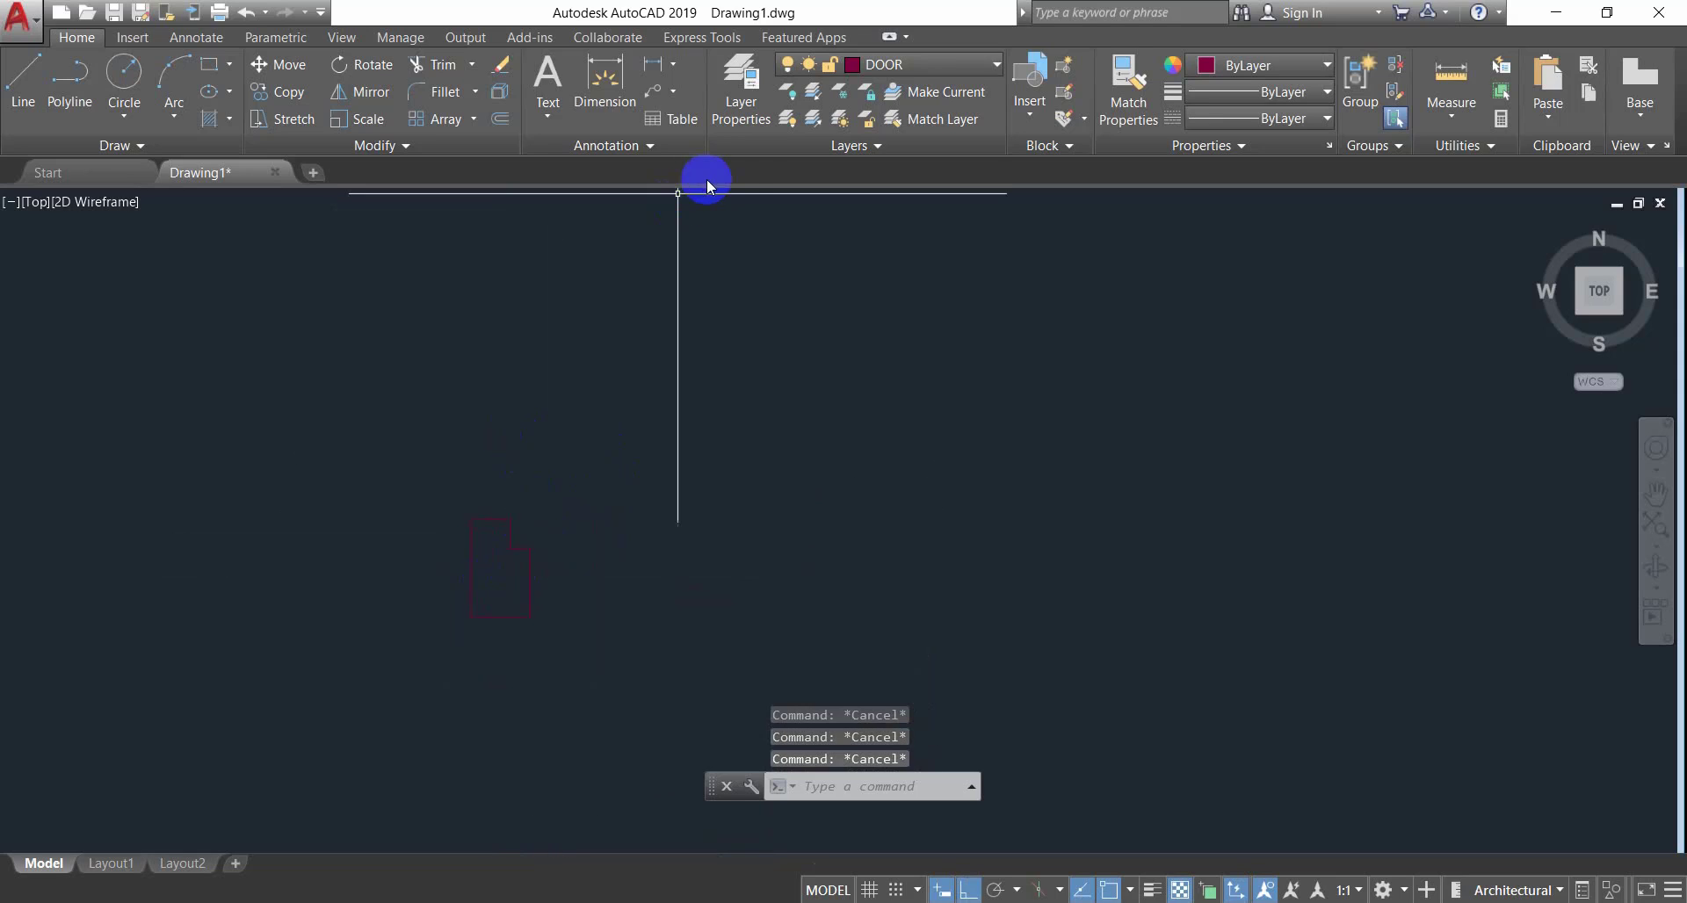
left_click(743, 81)
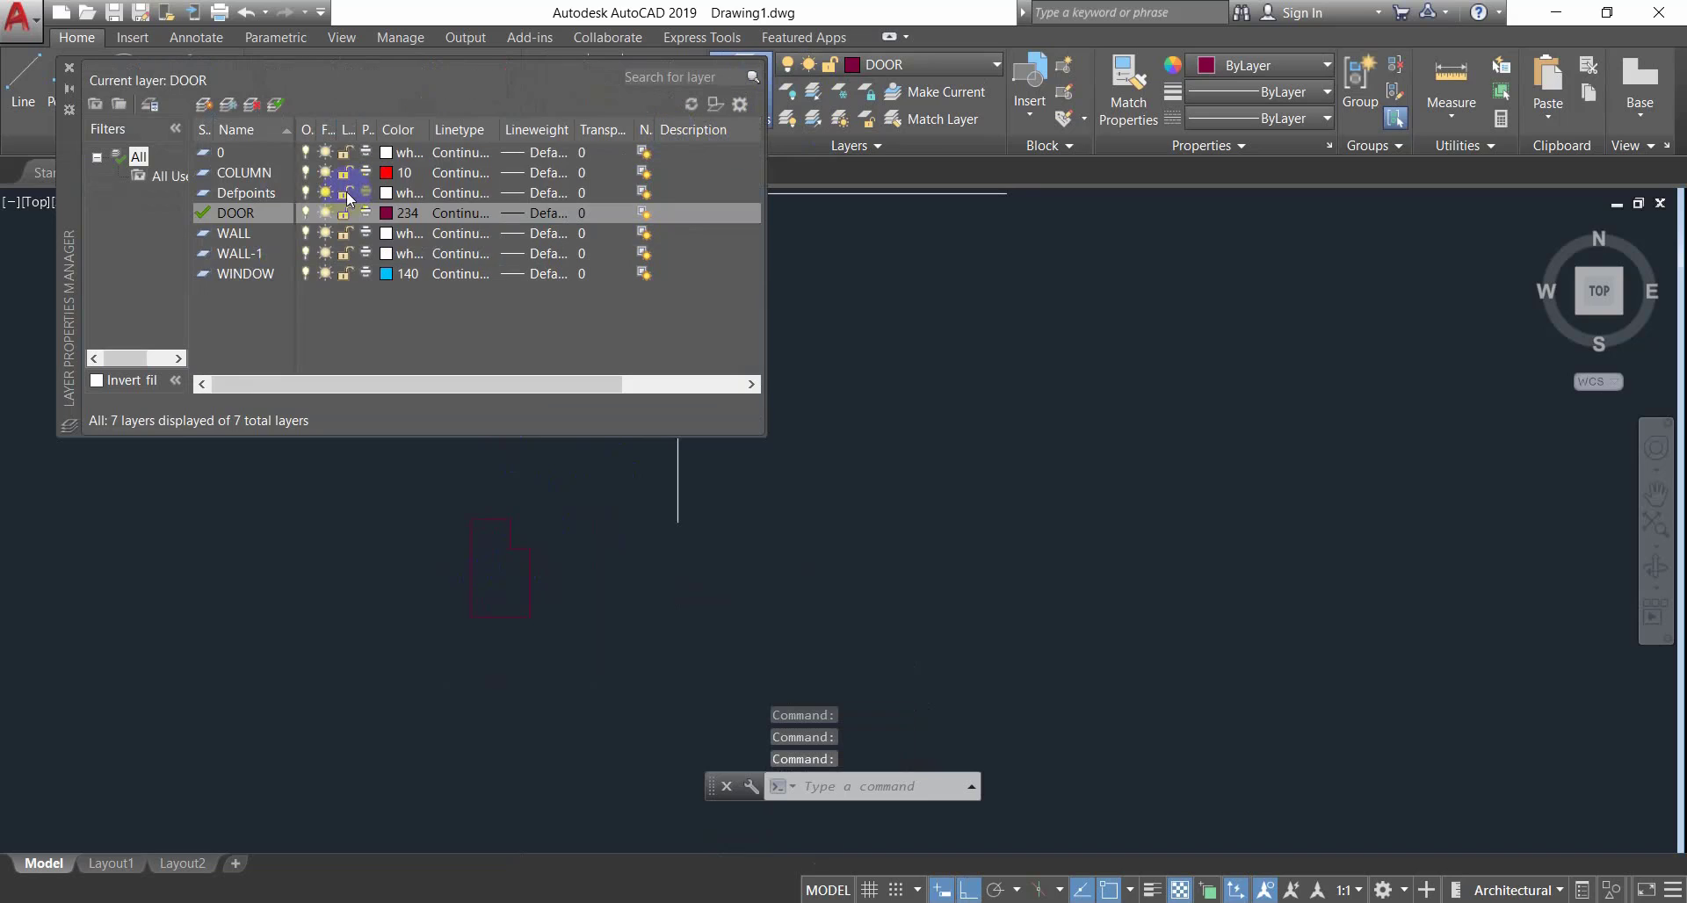
left_click(385, 214)
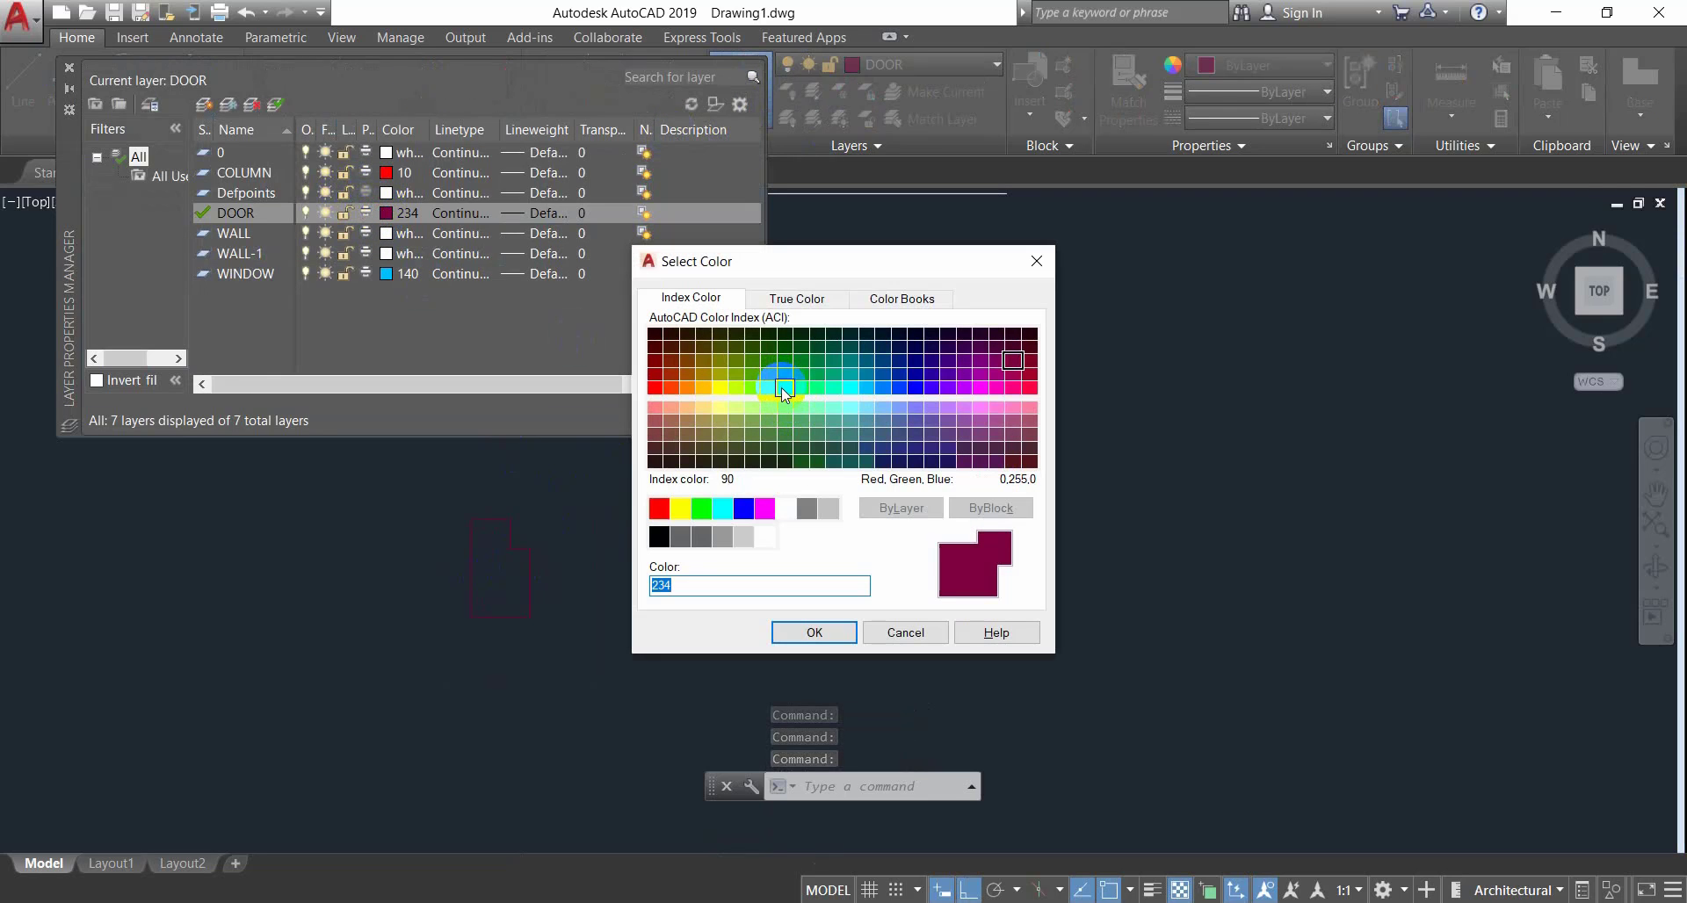
left_click(781, 387)
left_click(837, 633)
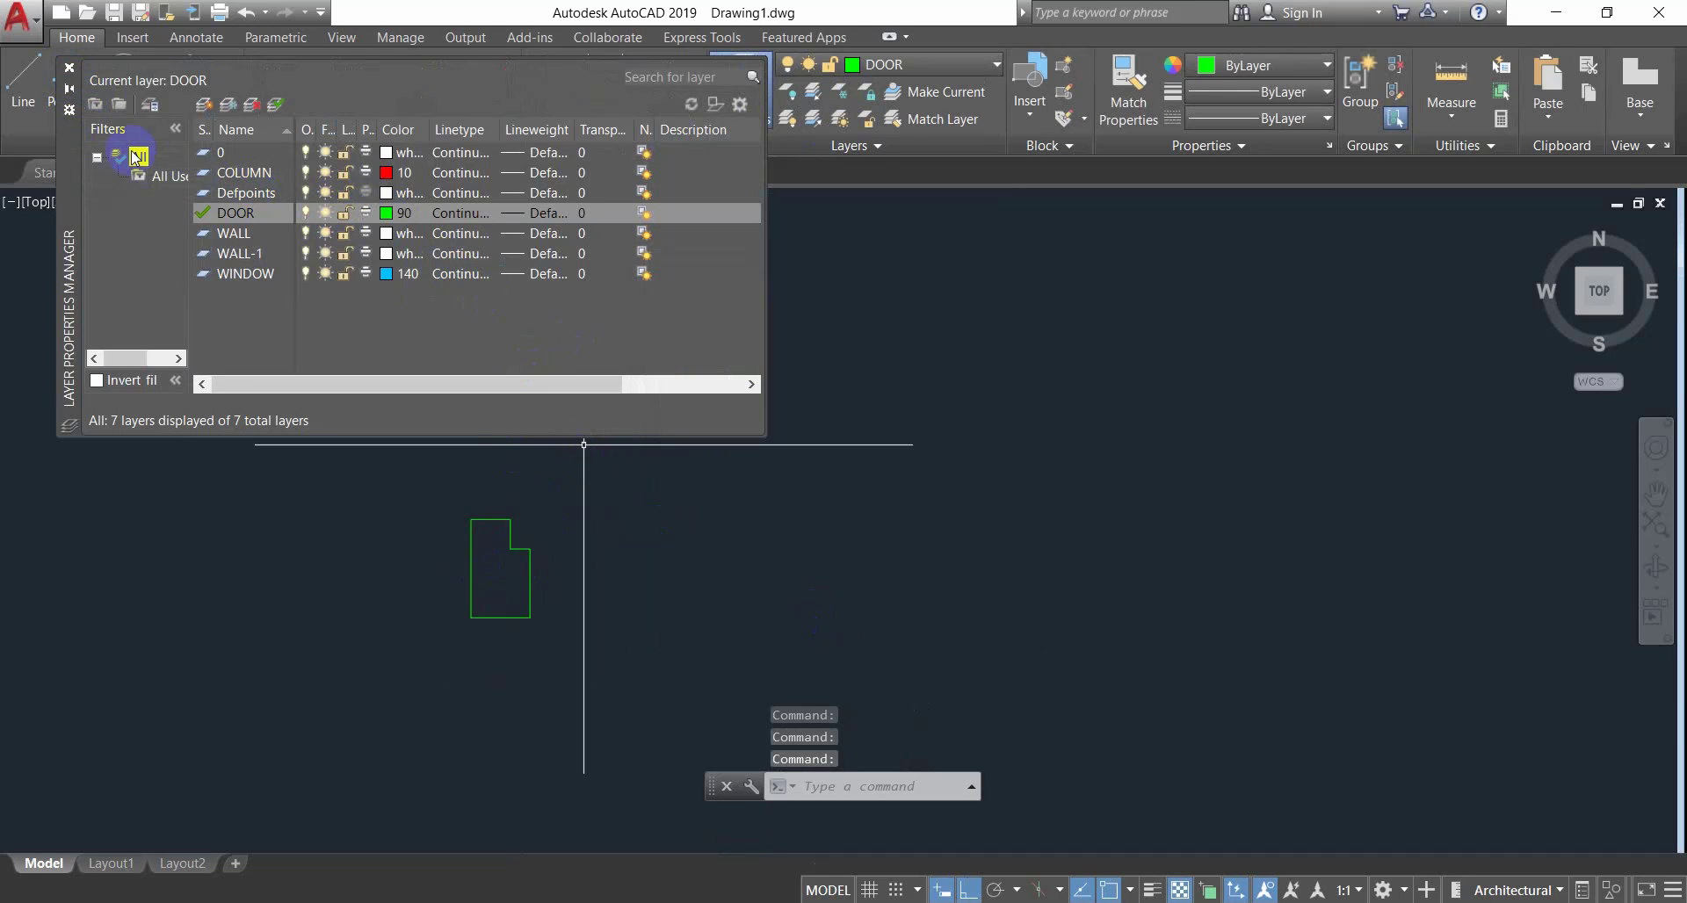
left_click(70, 69)
key("Escape")
key("Escape")
Draw the door leaf as a 2" by 3' rectangle rising from the upper-right corner of the door frame's narrow part.
scroll(505, 542, "up", 4)
middle_click_drag(515, 516, 517, 501)
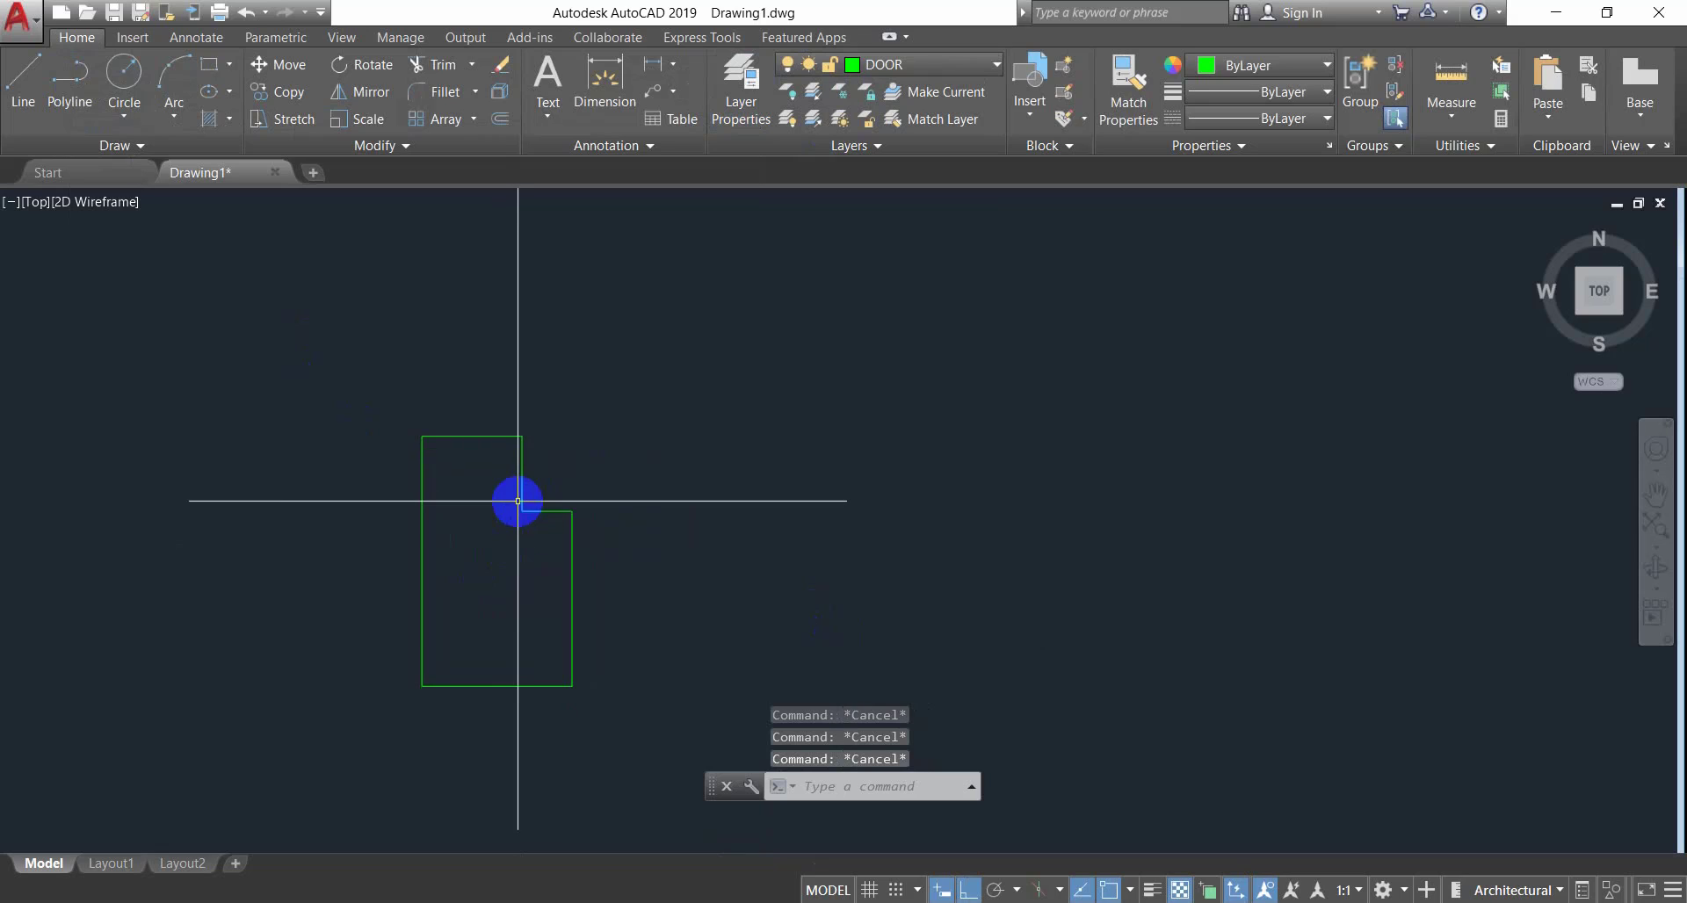
type("REC")
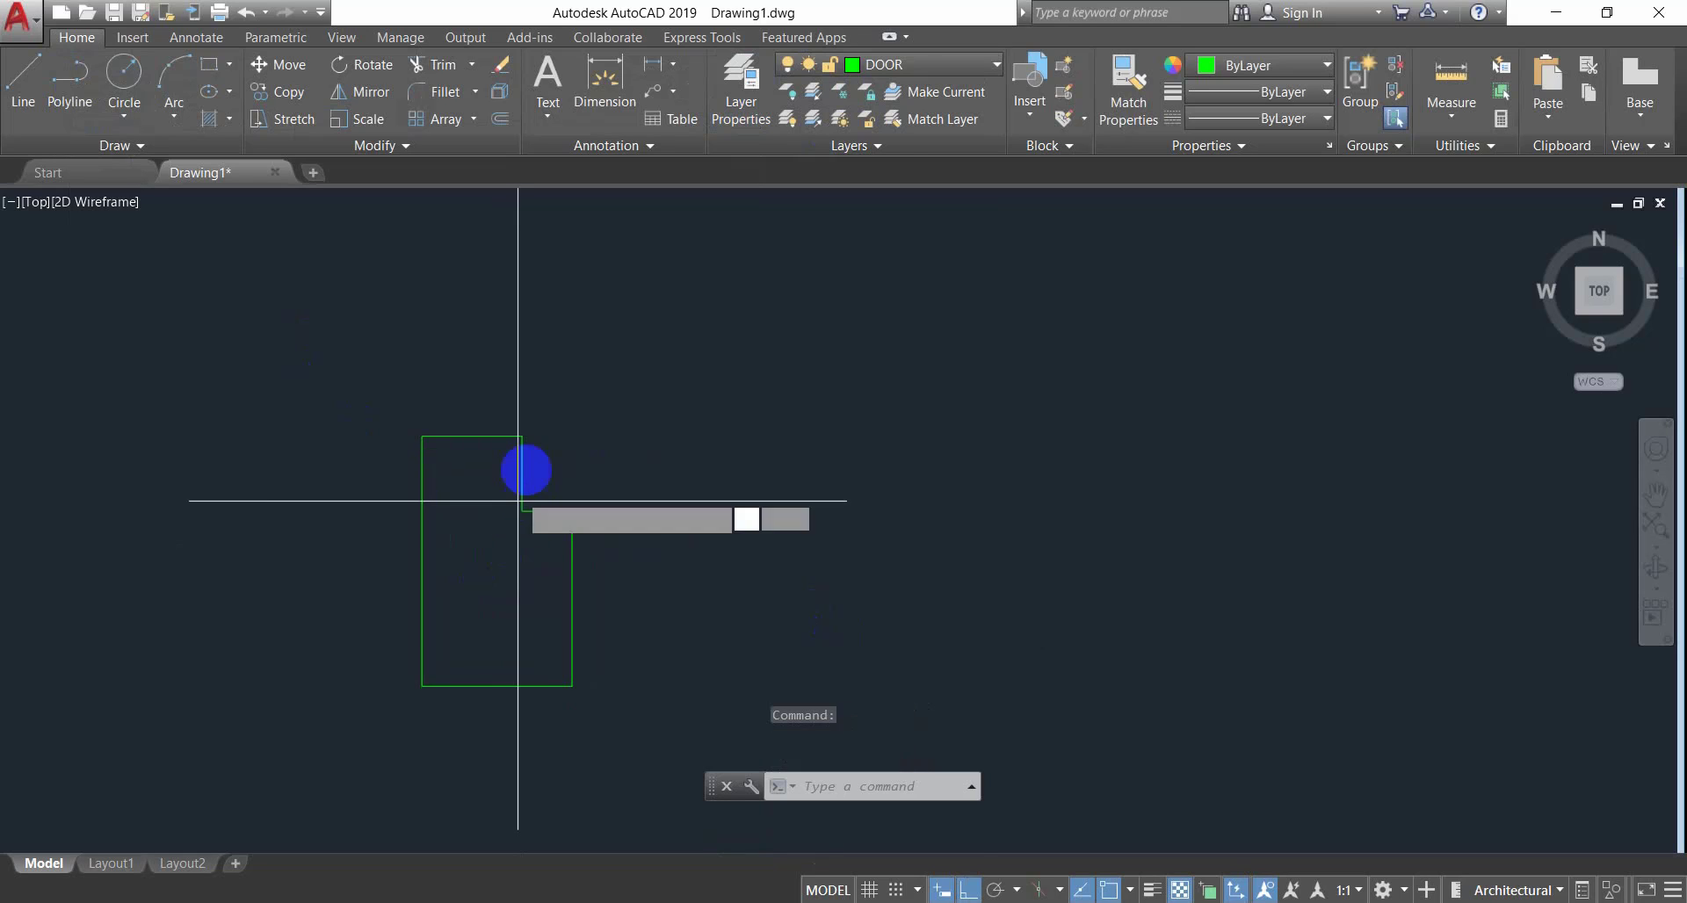
key("Return")
left_click(522, 436)
middle_click_drag(615, 255, 591, 459)
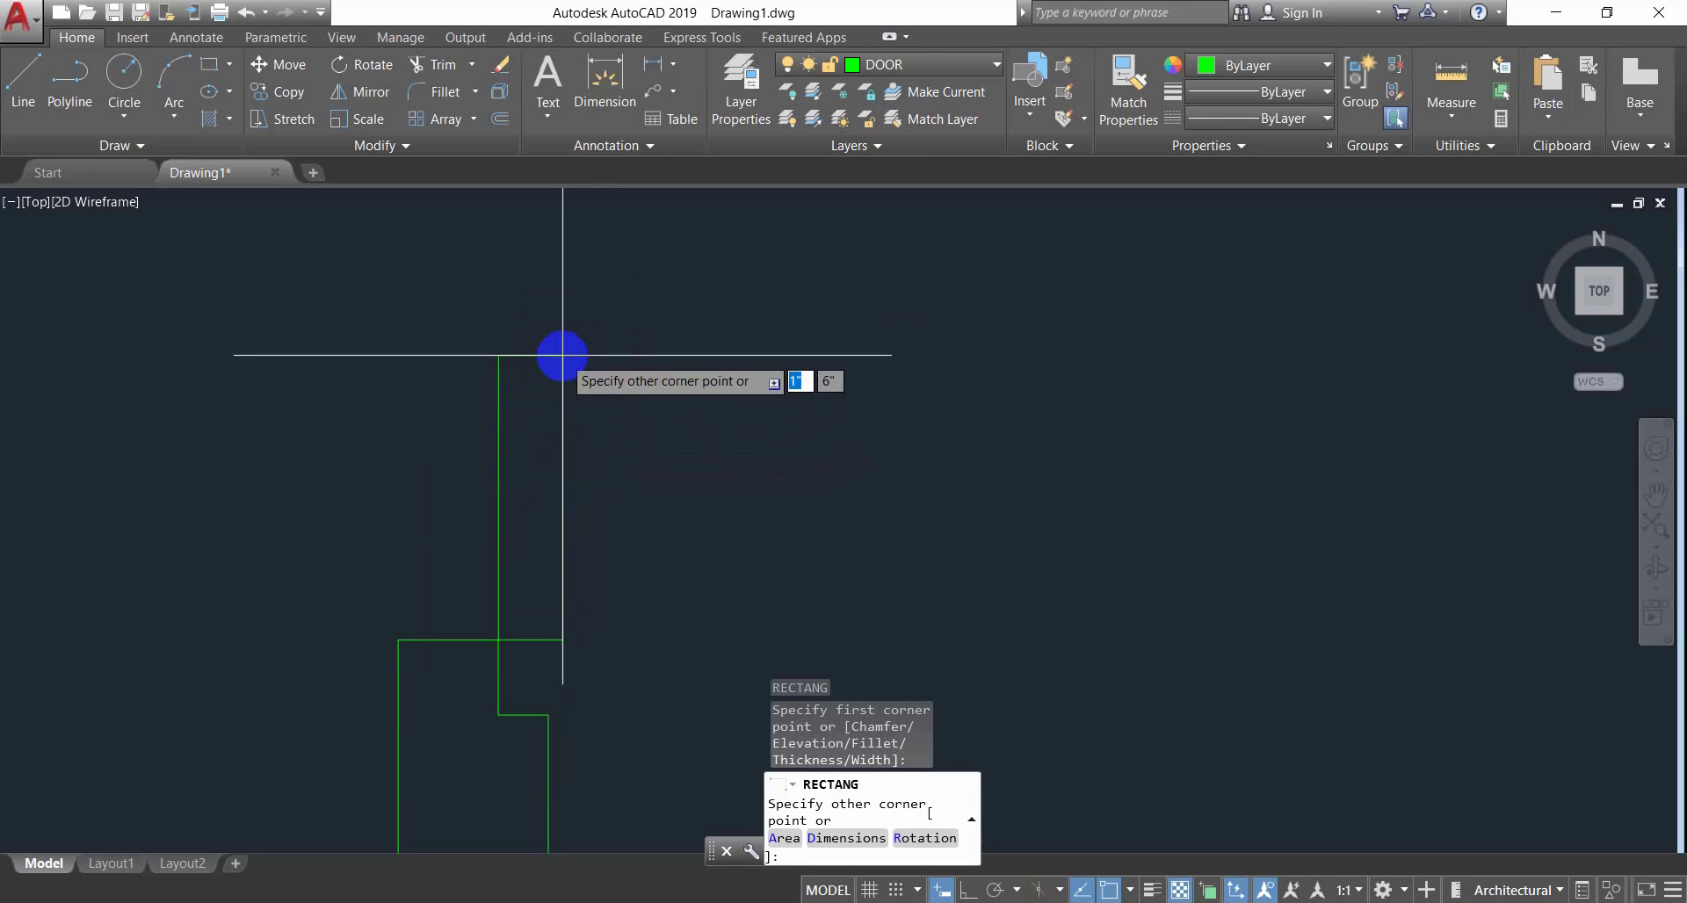
key("Tab")
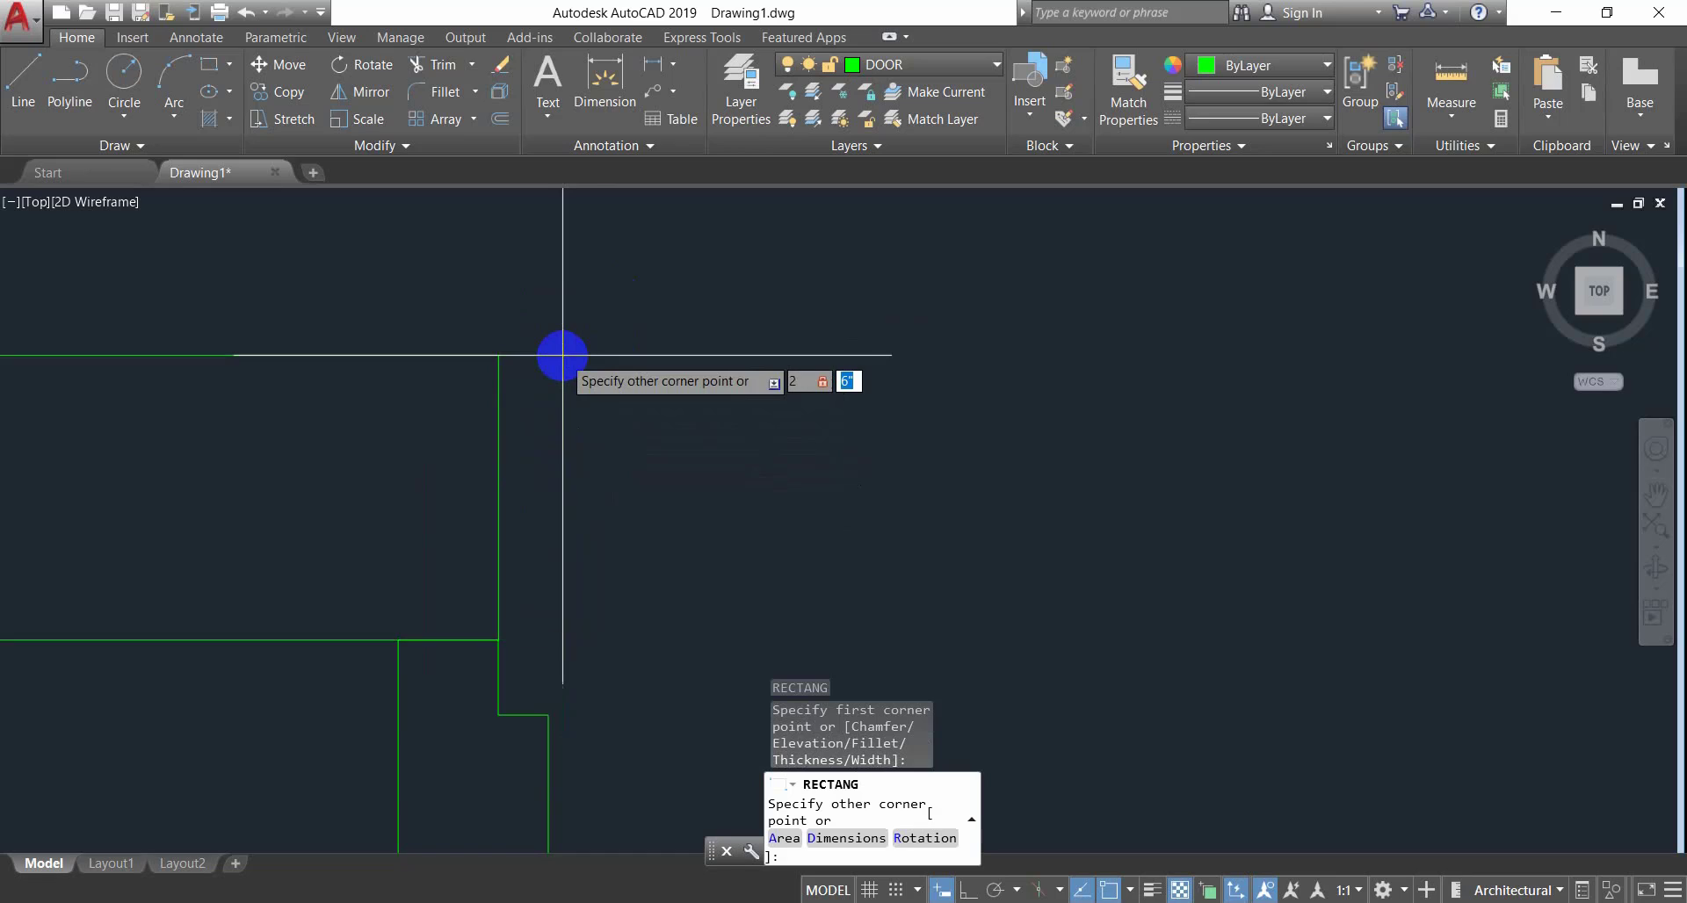
type("3'")
key("Return")
scroll(565, 357, "down", 4)
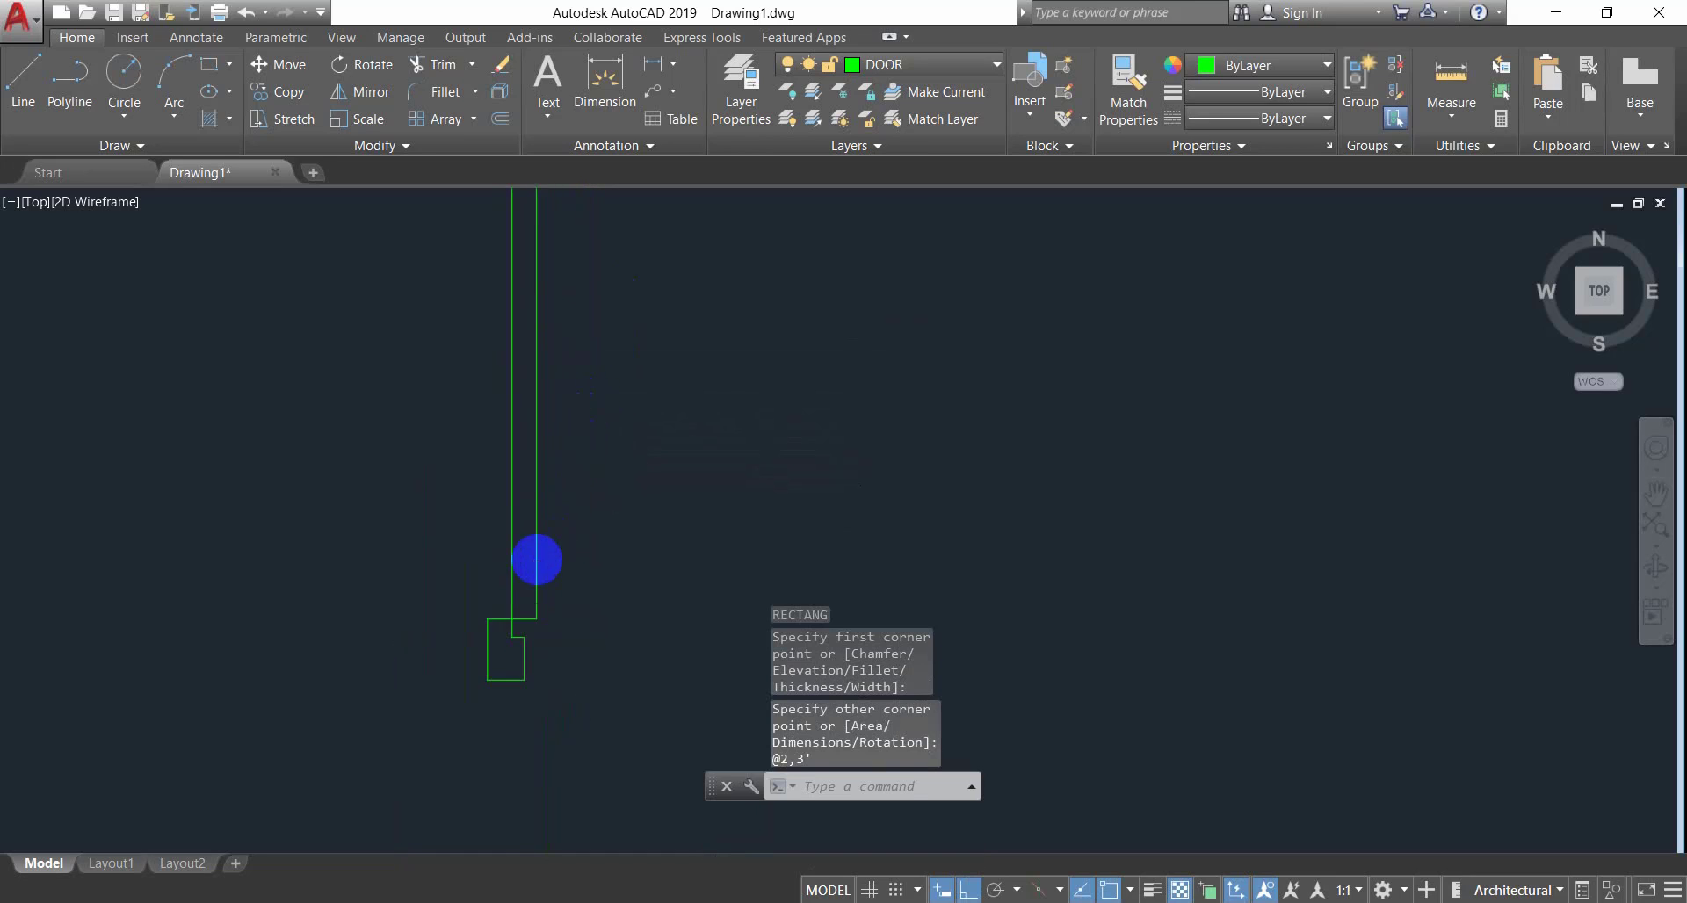
scroll(531, 549, "down", 5)
scroll(529, 548, "up", 5)
middle_click_drag(567, 507, 539, 565)
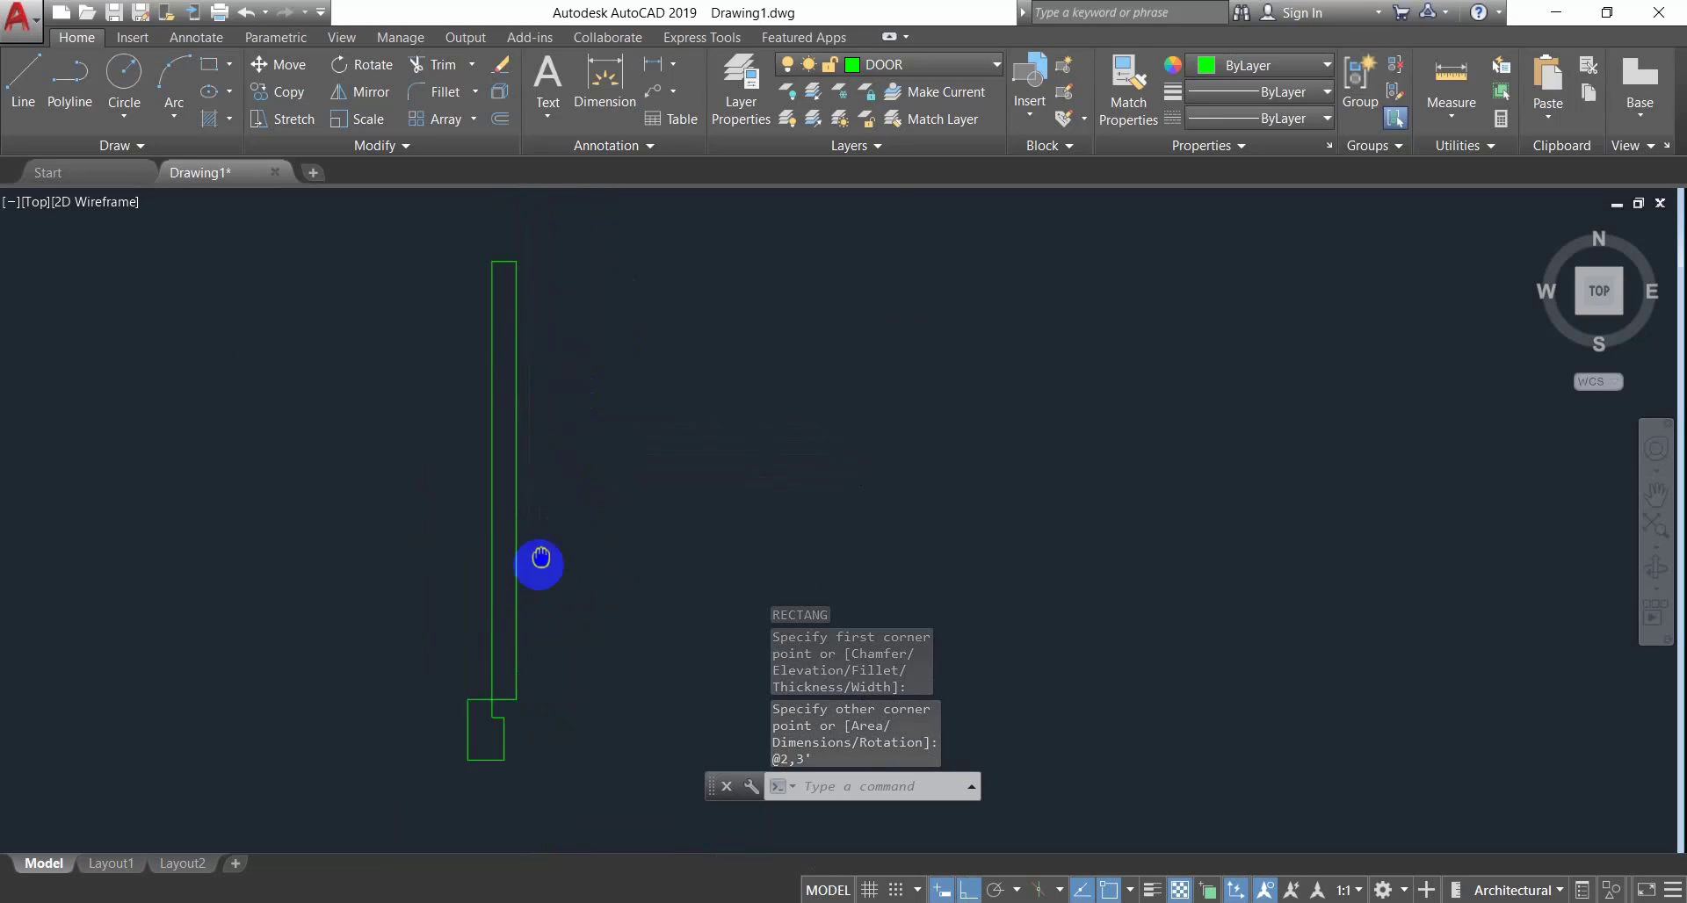
Draw a horizontal 3'4" line to the right from the door frame's lower-left corner and leave the Line command.
middle_click_drag(527, 644, 475, 563)
scroll(523, 614, "down", 2)
scroll(449, 651, "up", 2)
middle_click_drag(452, 651, 449, 645)
scroll(434, 555, "up", 2)
middle_click_drag(450, 577, 422, 539)
scroll(448, 583, "down", 3)
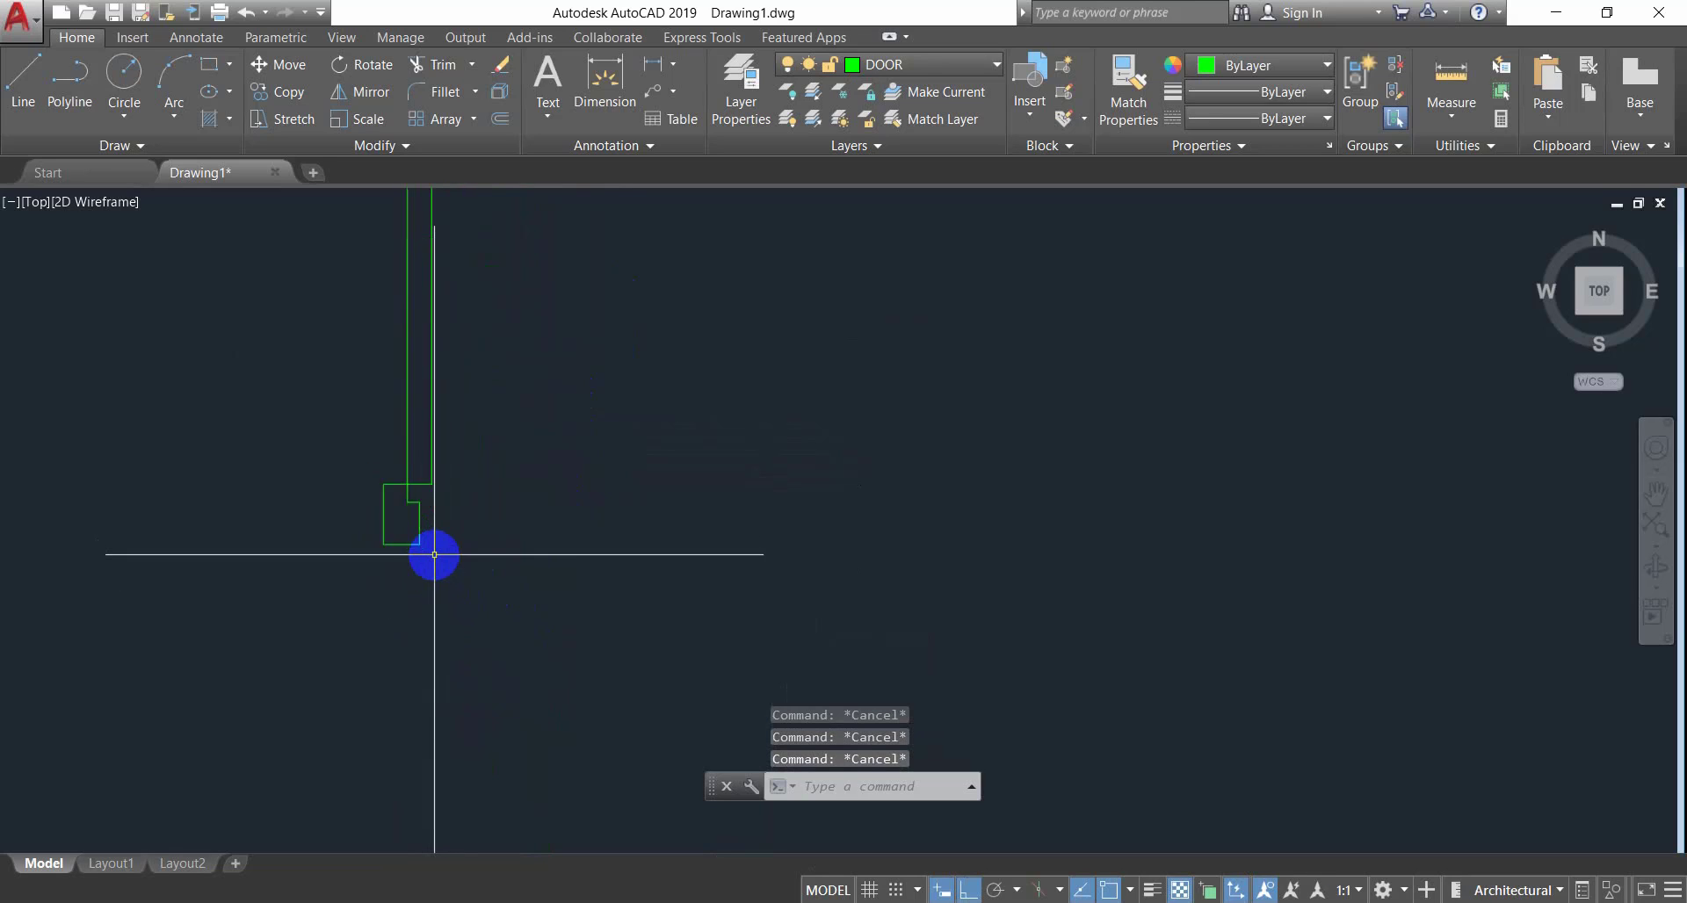
scroll(434, 554, "up", 1)
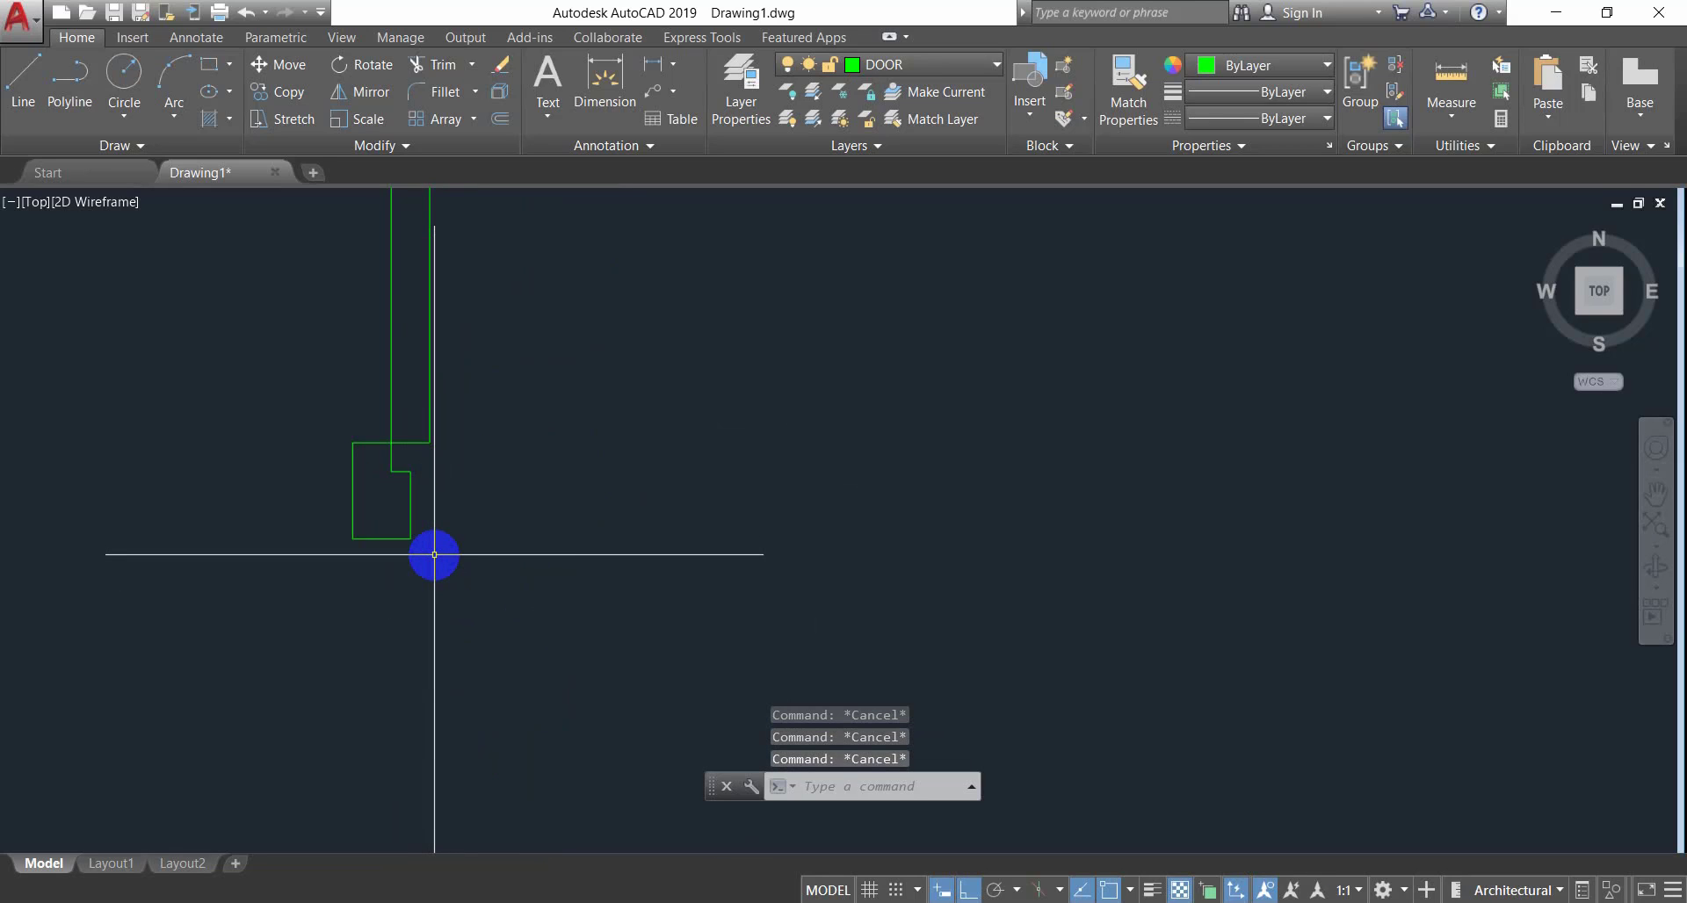
type("l")
key("Return")
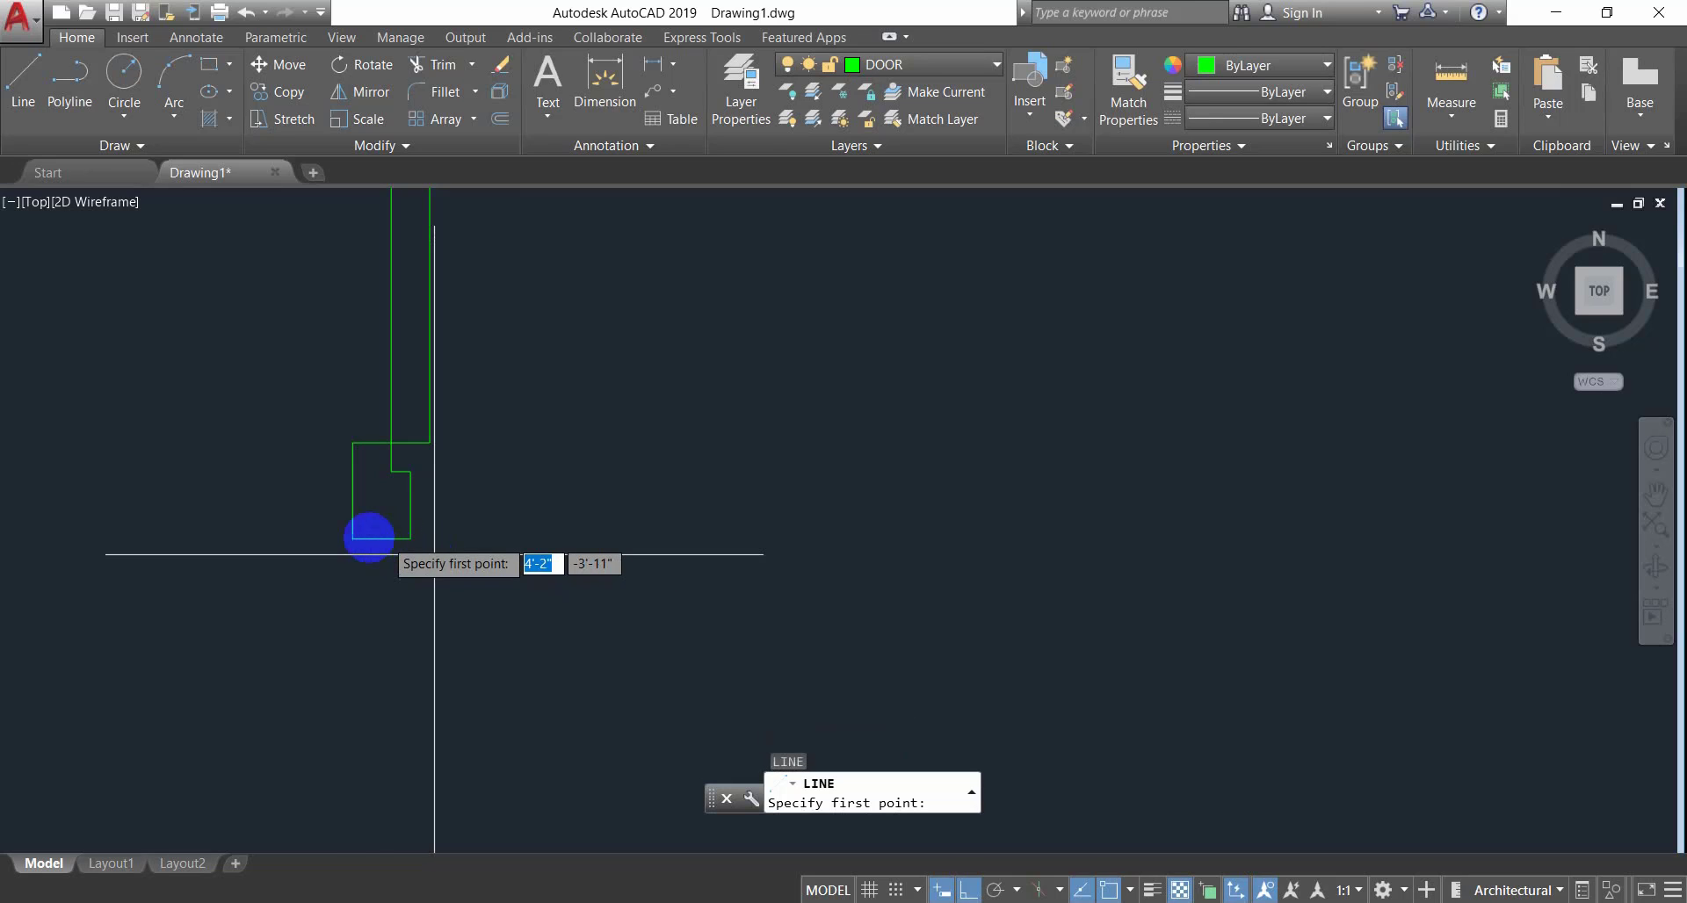
left_click(352, 537)
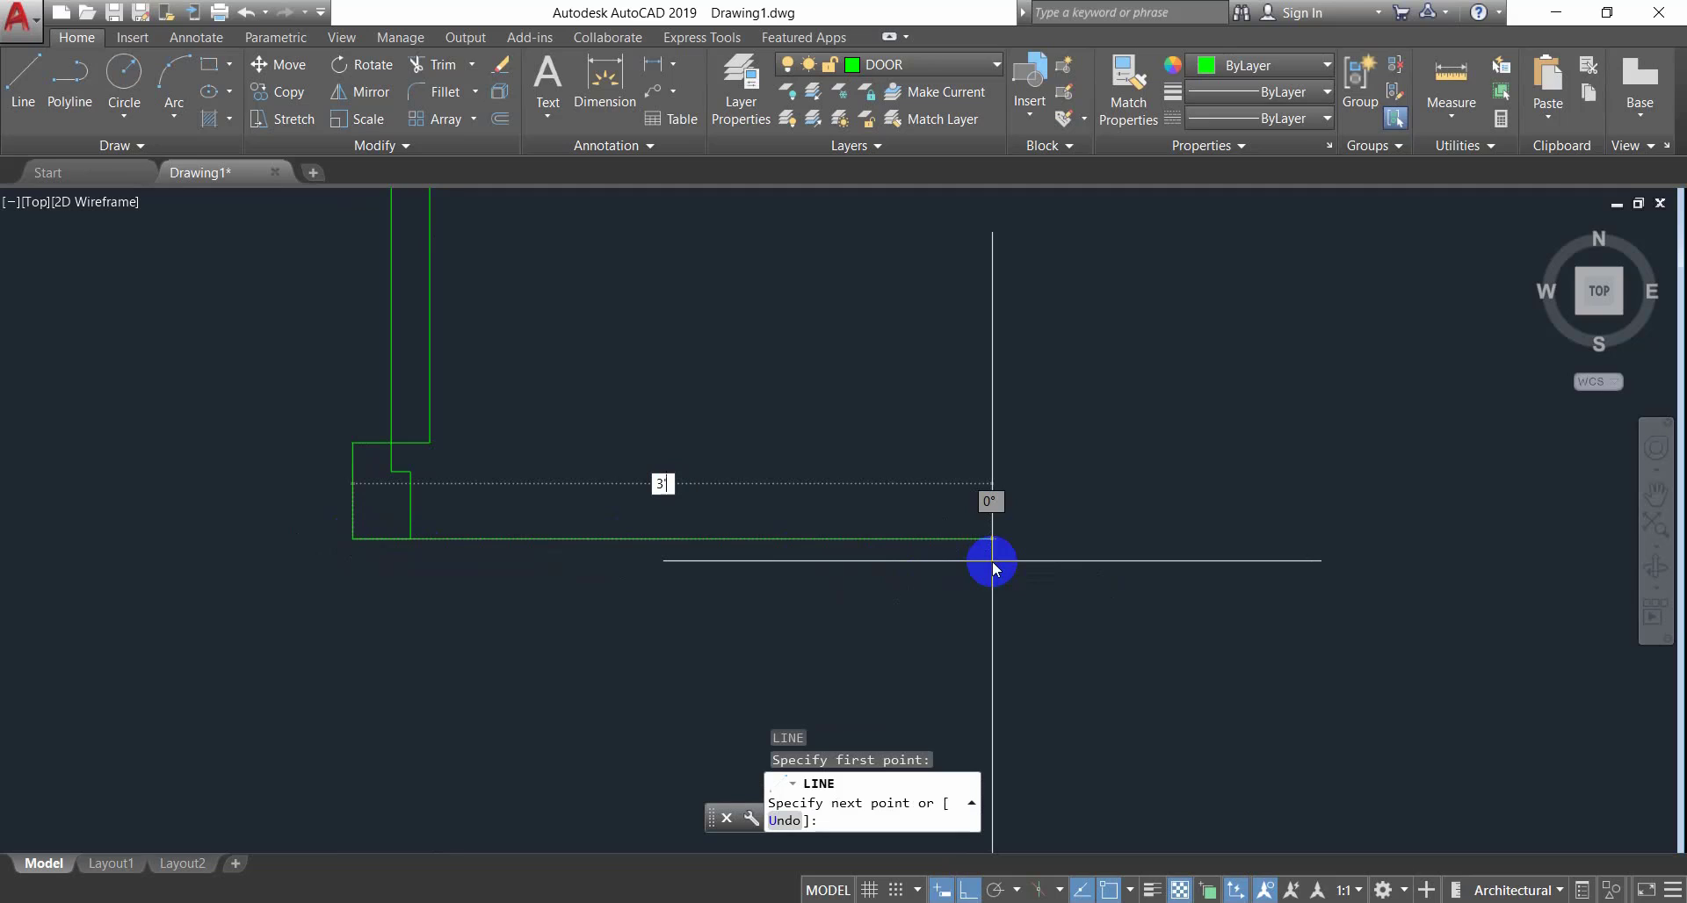
type("3'4")
key("Return")
key("Escape")
key("Escape")
key("Escape")
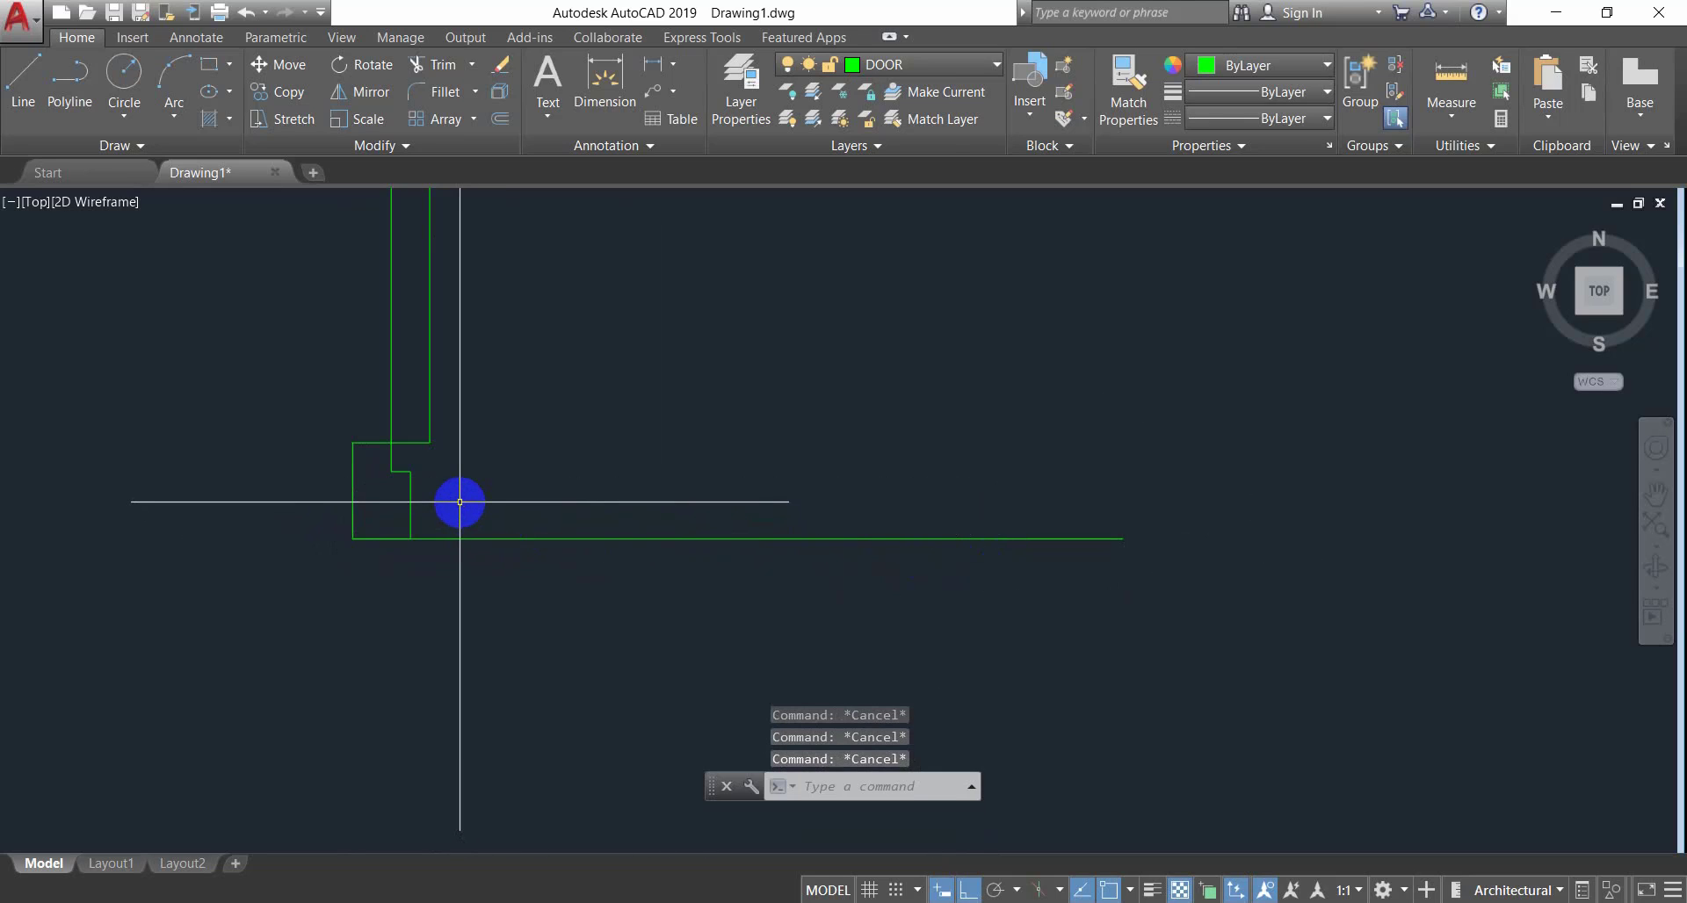
left_click(459, 501)
left_click(282, 516)
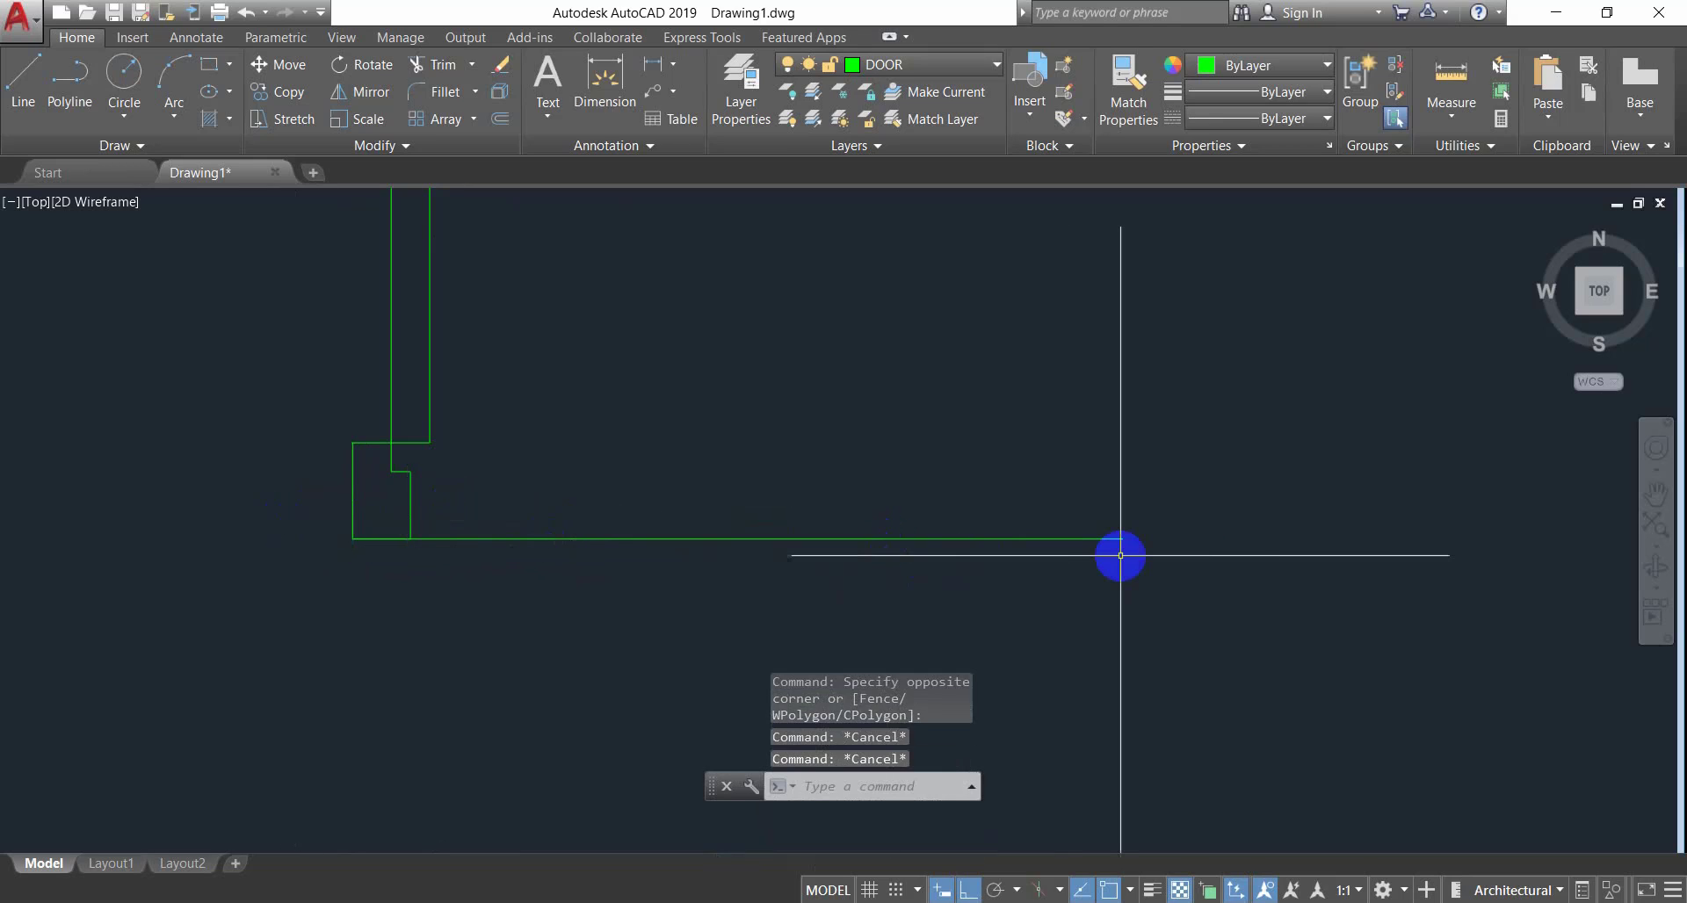
key("Escape")
Start the opposite frame outline at the threshold line's right end, going 5" up, 2" left and 1.5" down.
key("Return")
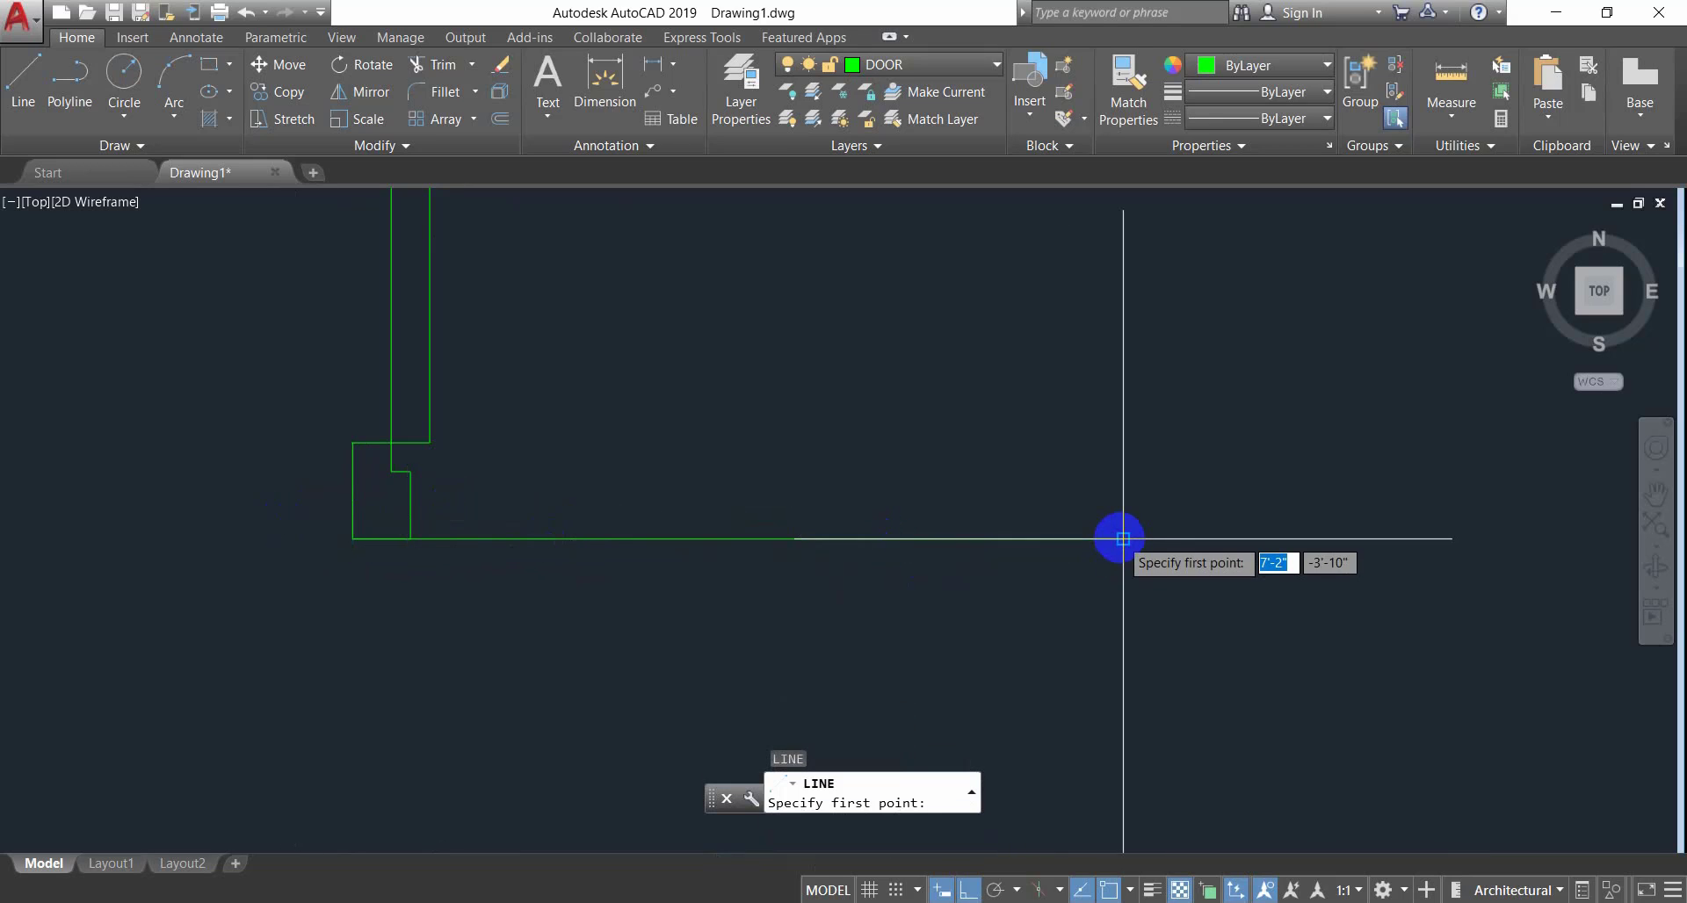
left_click(1121, 539)
type("5")
key("Return")
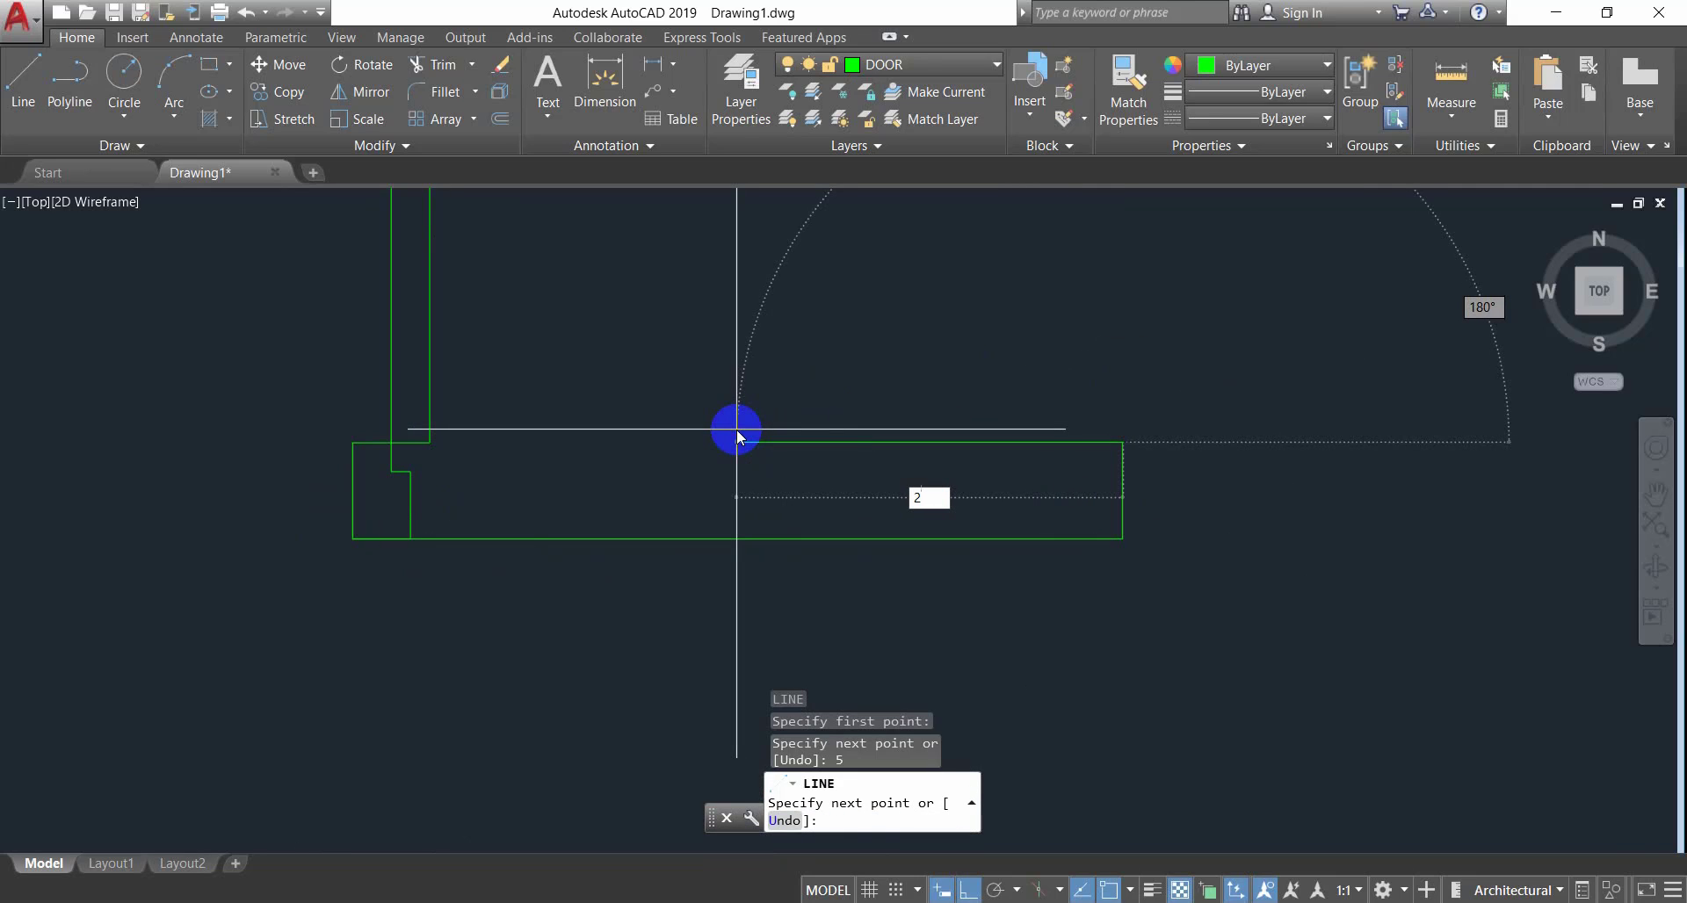
type("2")
key("Return")
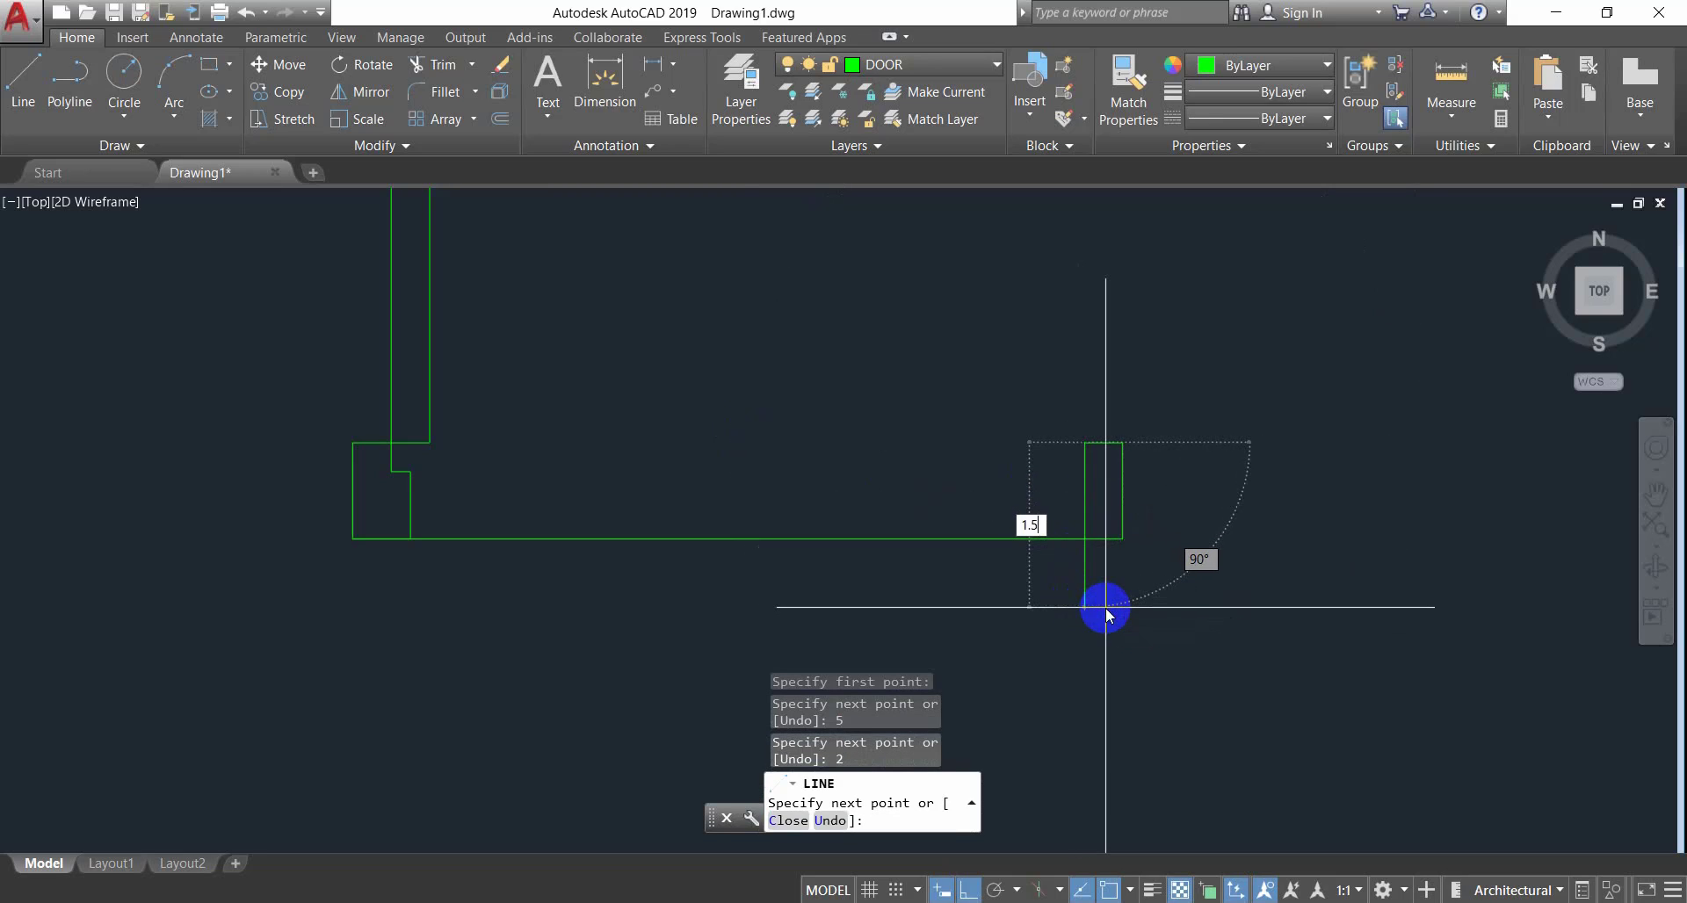
key("Return")
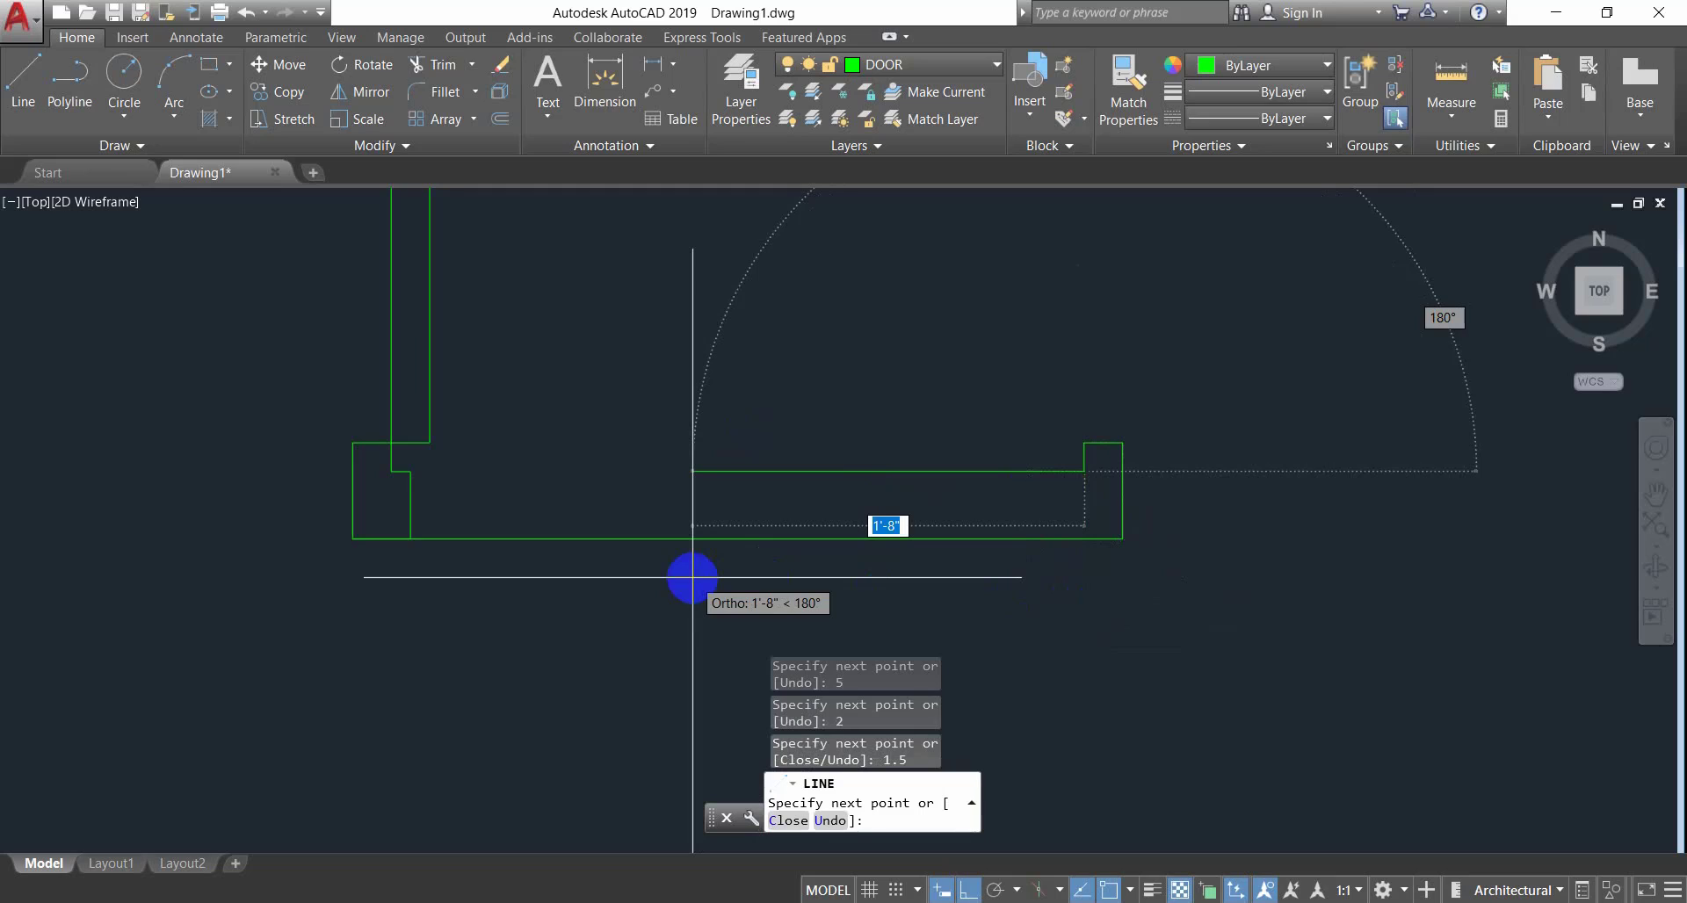
Continue the opposite frame outline 1" left and 3.5" down, and close it back to its start point.
key("Return")
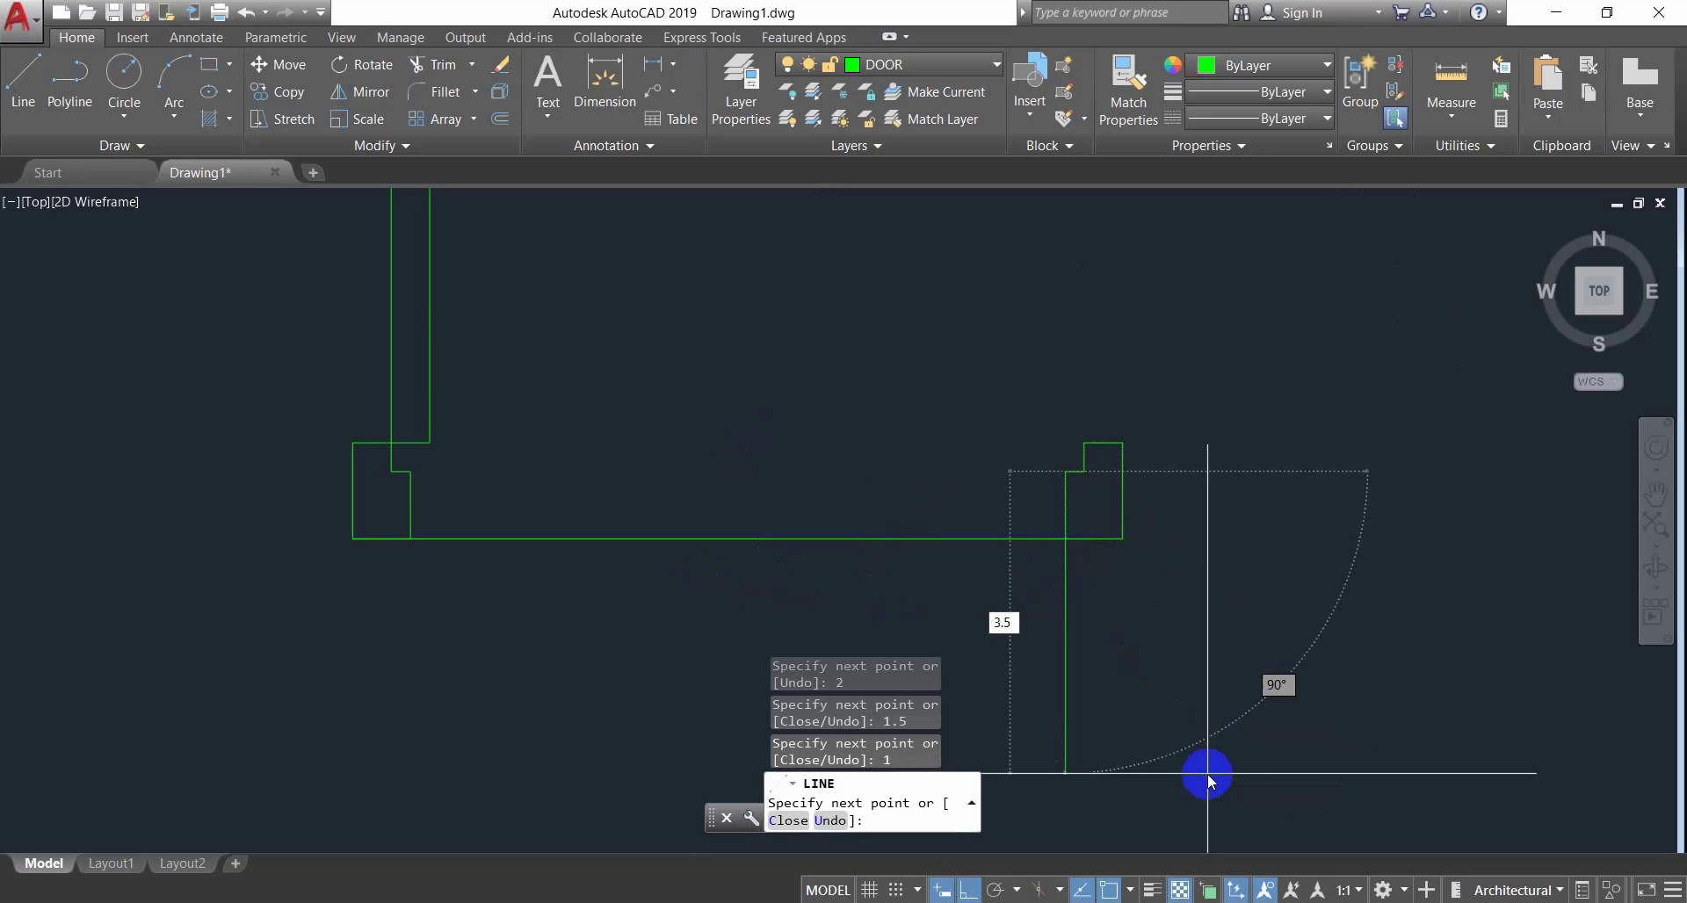
type("3.5")
key("Return")
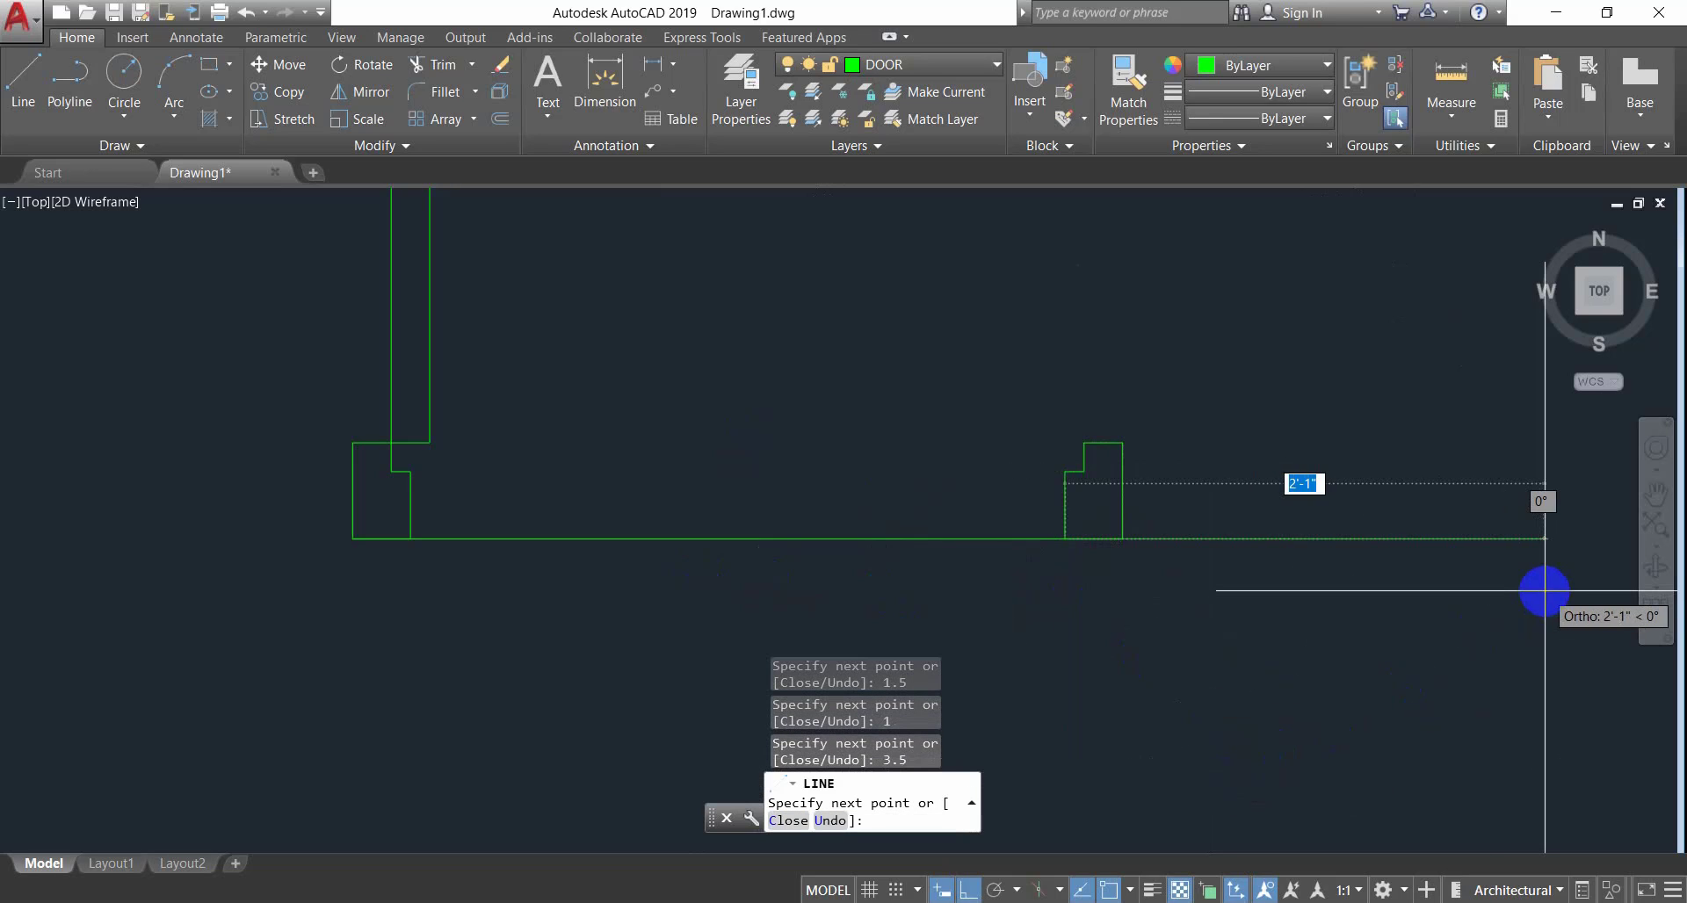
type("C")
key("Return")
key("Escape")
key("Escape")
middle_click_drag(1118, 523, 1160, 562)
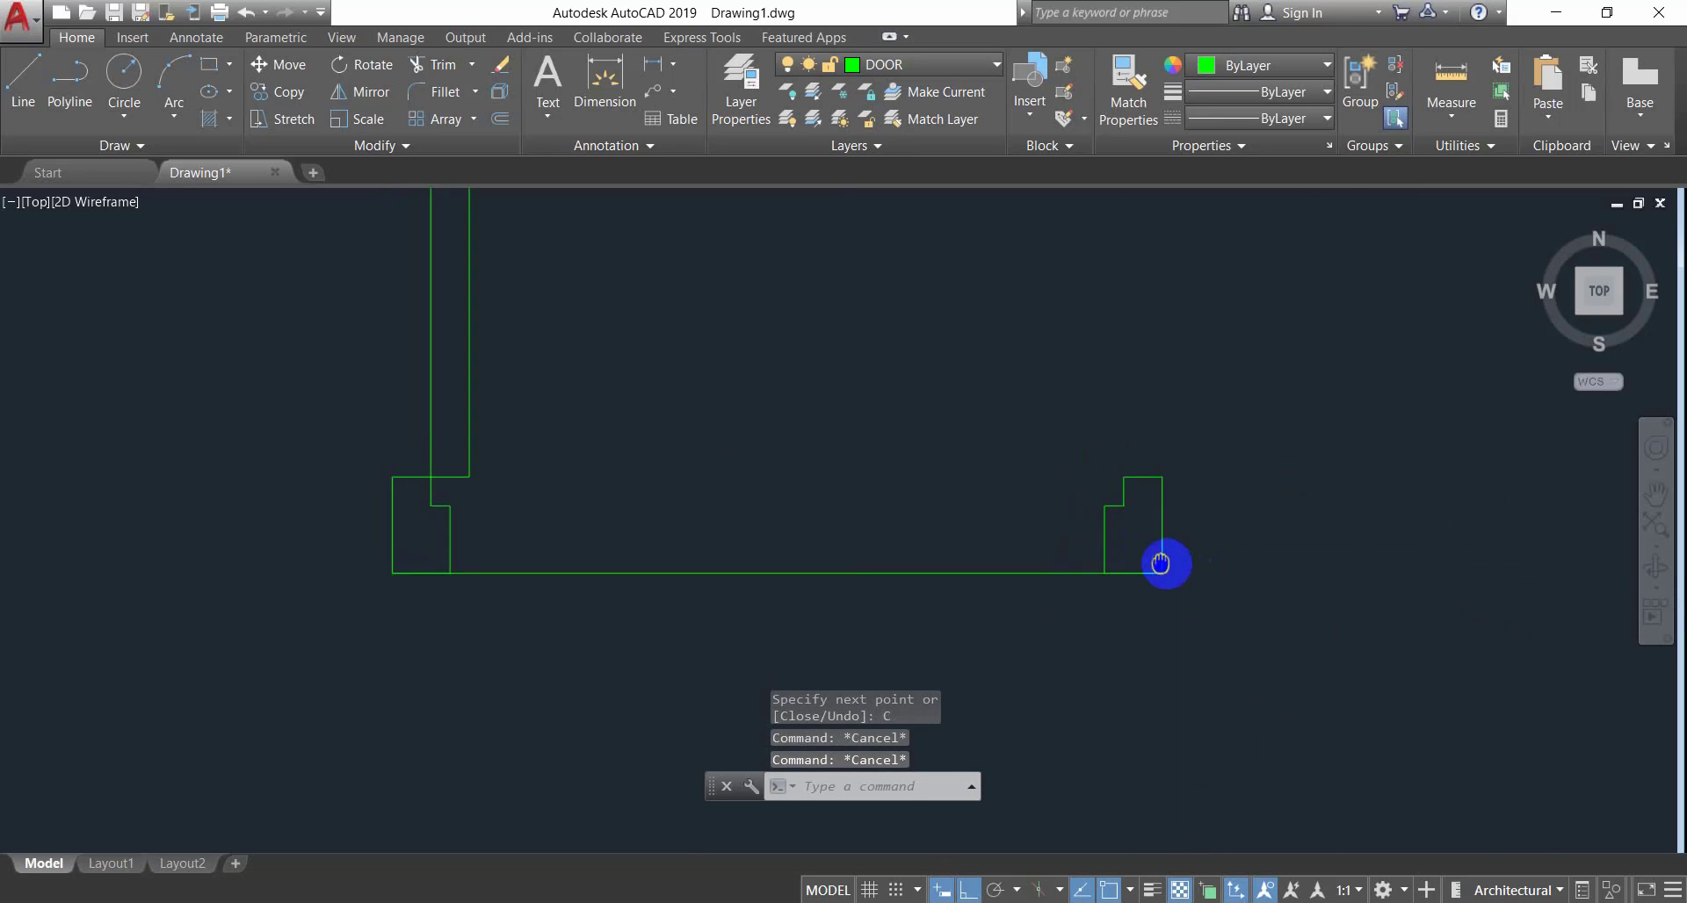
Draw the door swing as a Start, End, Direction arc from the leaf's top-right corner to the opposite frame's upper-left corner, with a horizontal start tangent.
scroll(1159, 562, "down", 4)
mouse_move(904, 320)
middle_mouse_down()
mouse_move(873, 433)
mouse_move(781, 442)
middle_mouse_up()
scroll(876, 431, "up", 4)
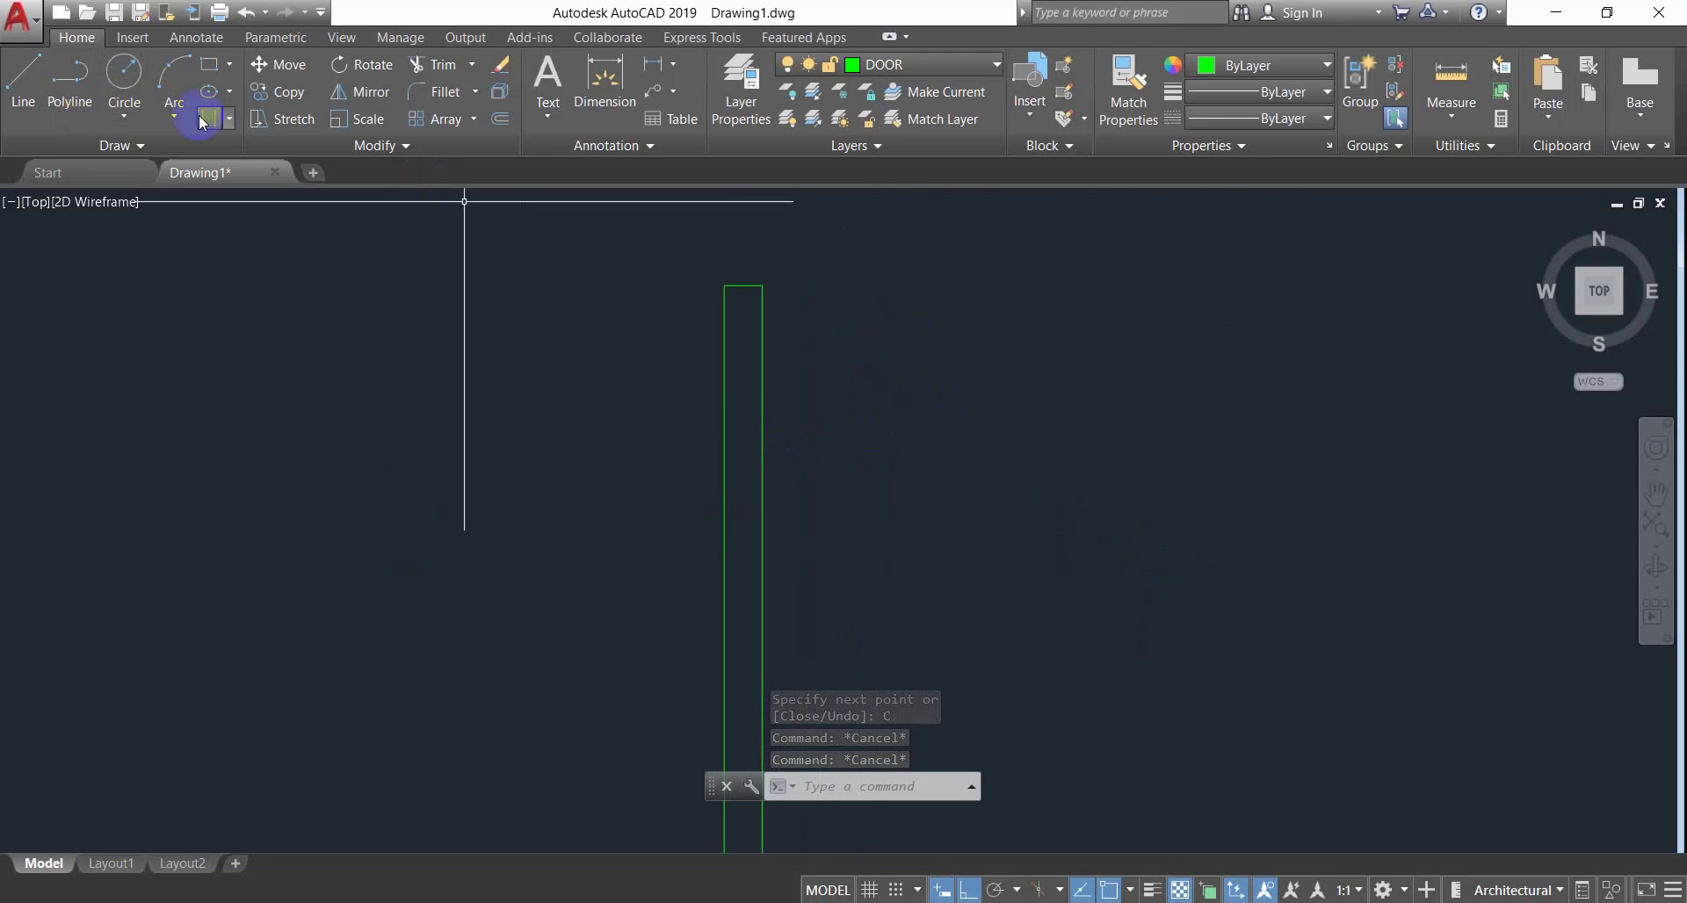
left_click(173, 116)
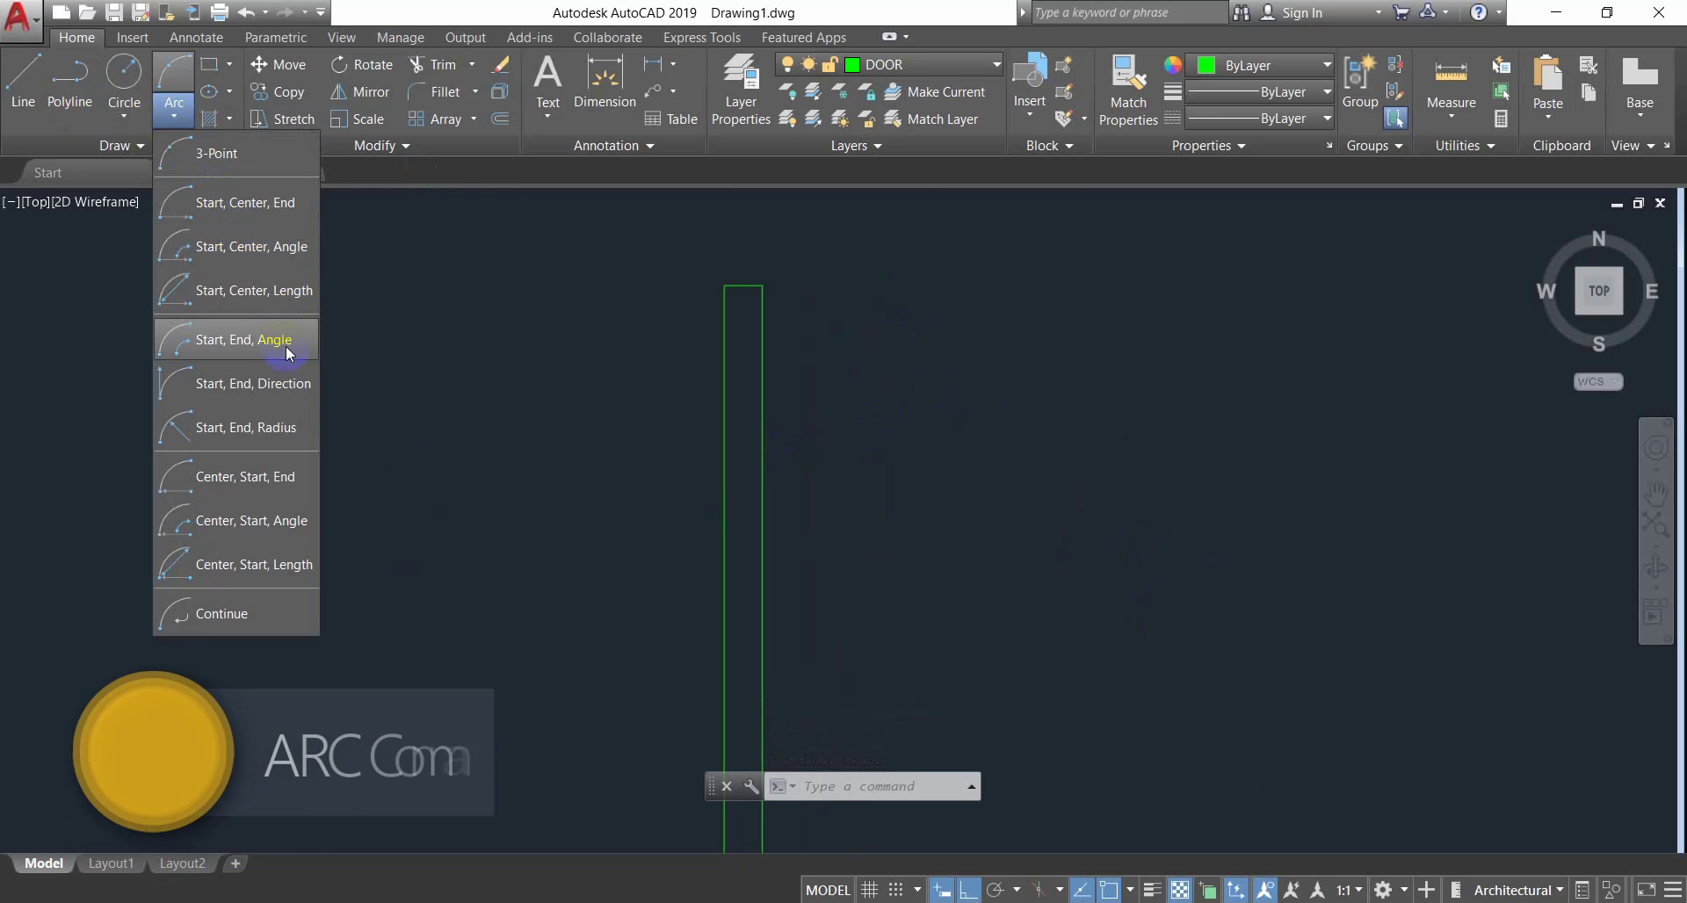
left_click(292, 393)
scroll(870, 492, "down", 4)
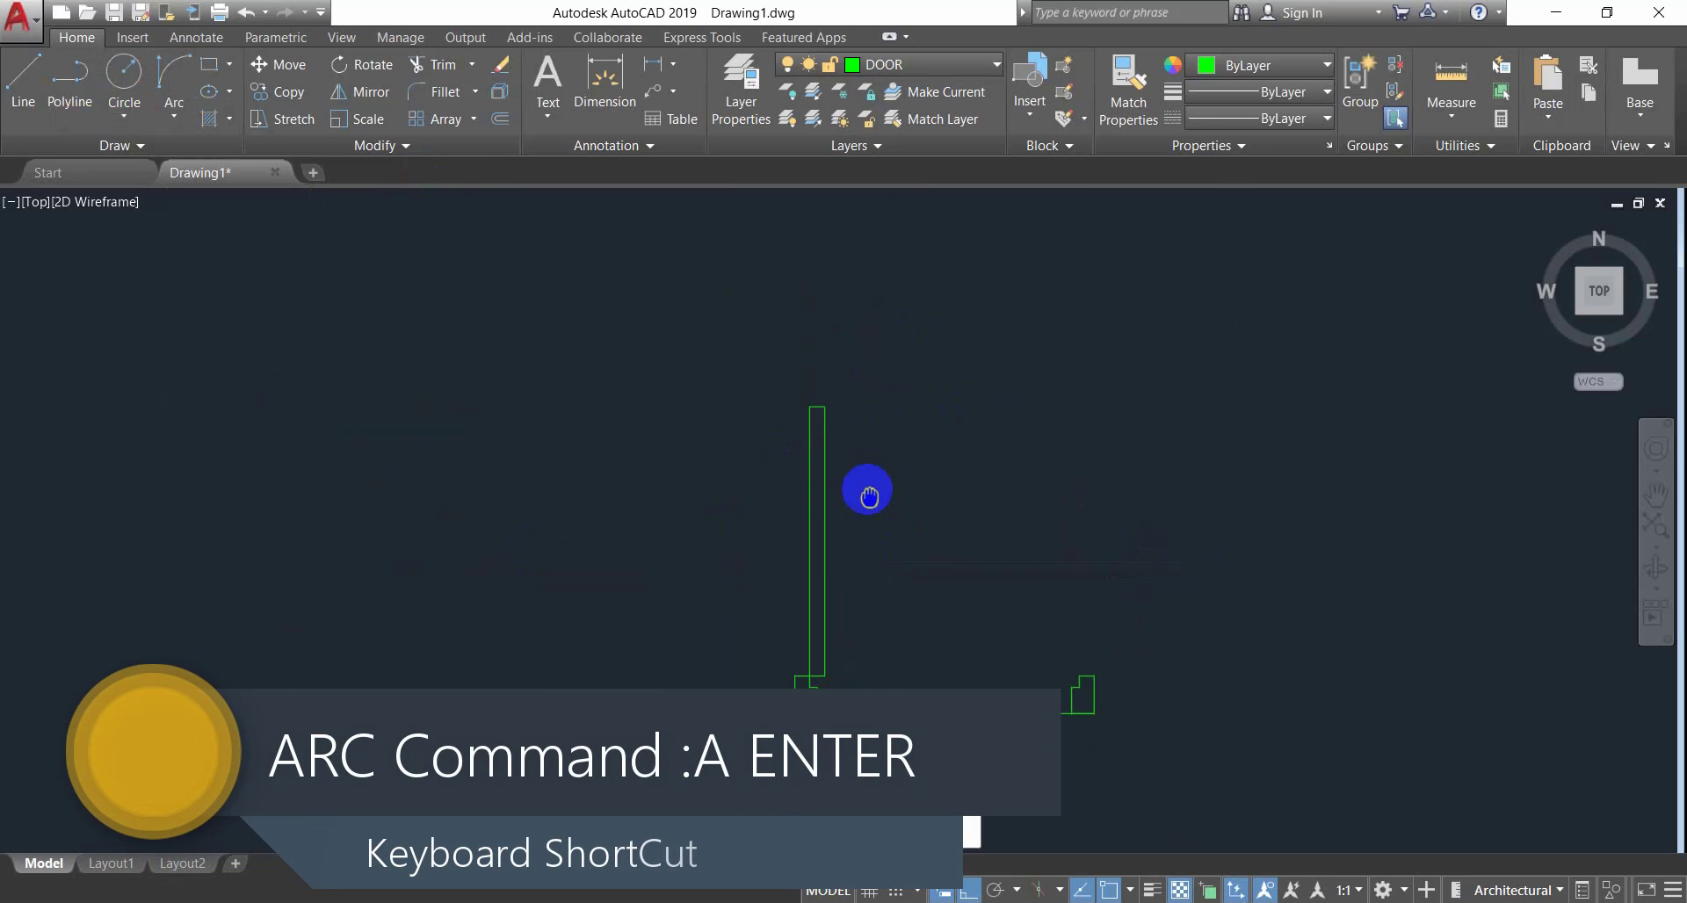
left_click(748, 309)
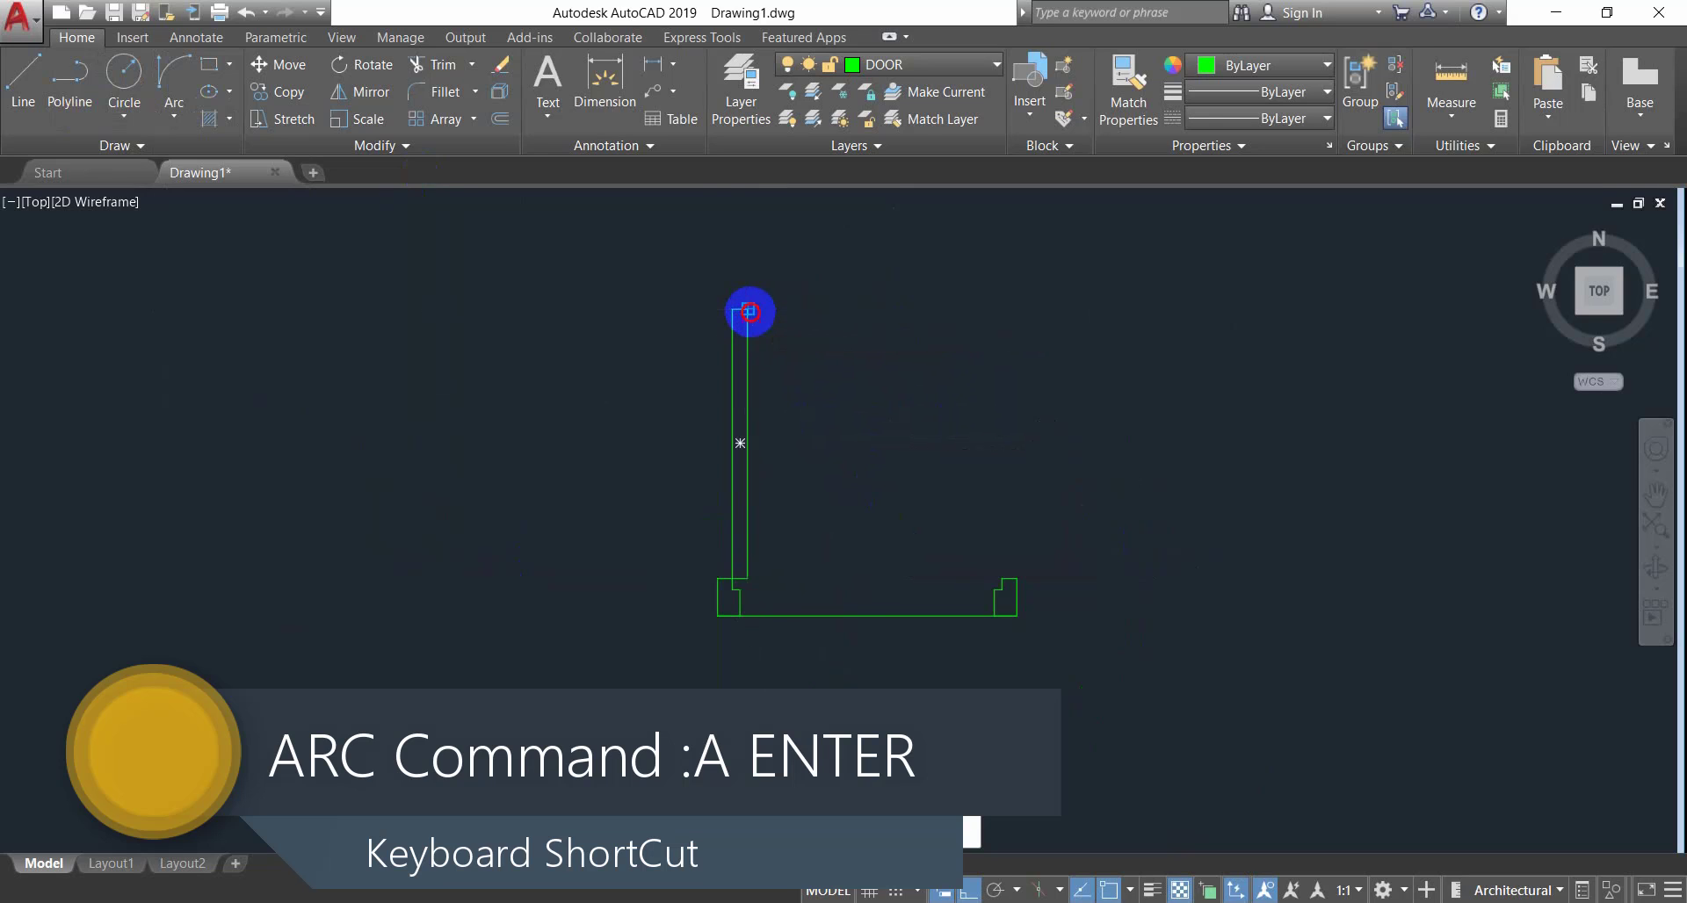
scroll(999, 577, "up", 2)
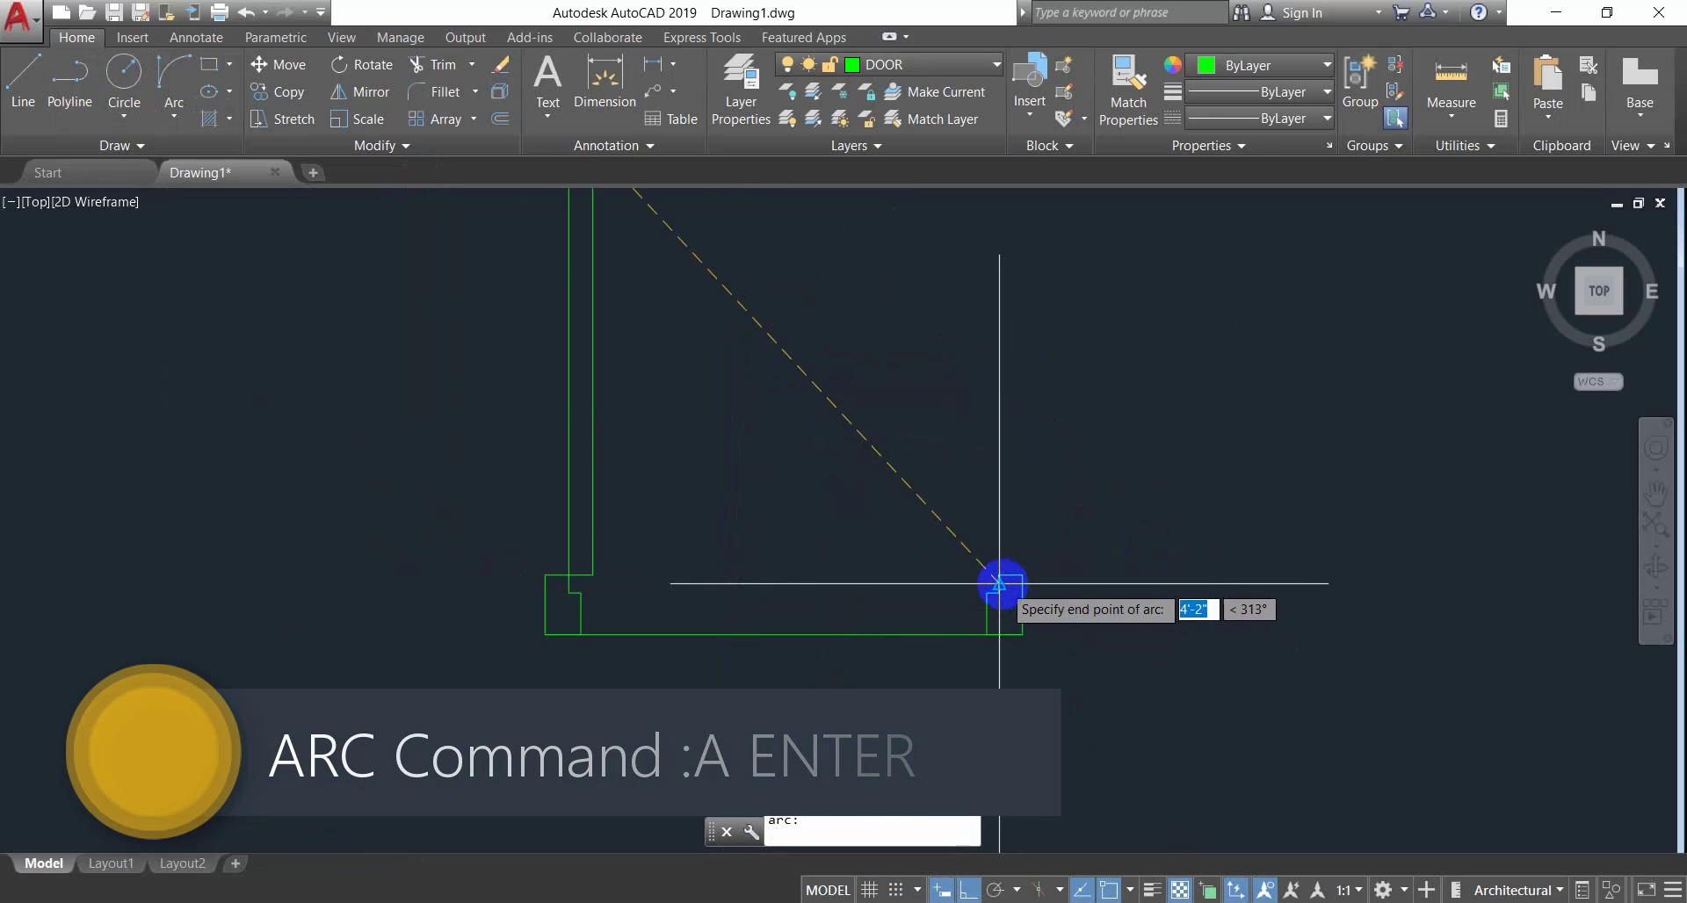
left_click(999, 575)
type("d")
key("Return")
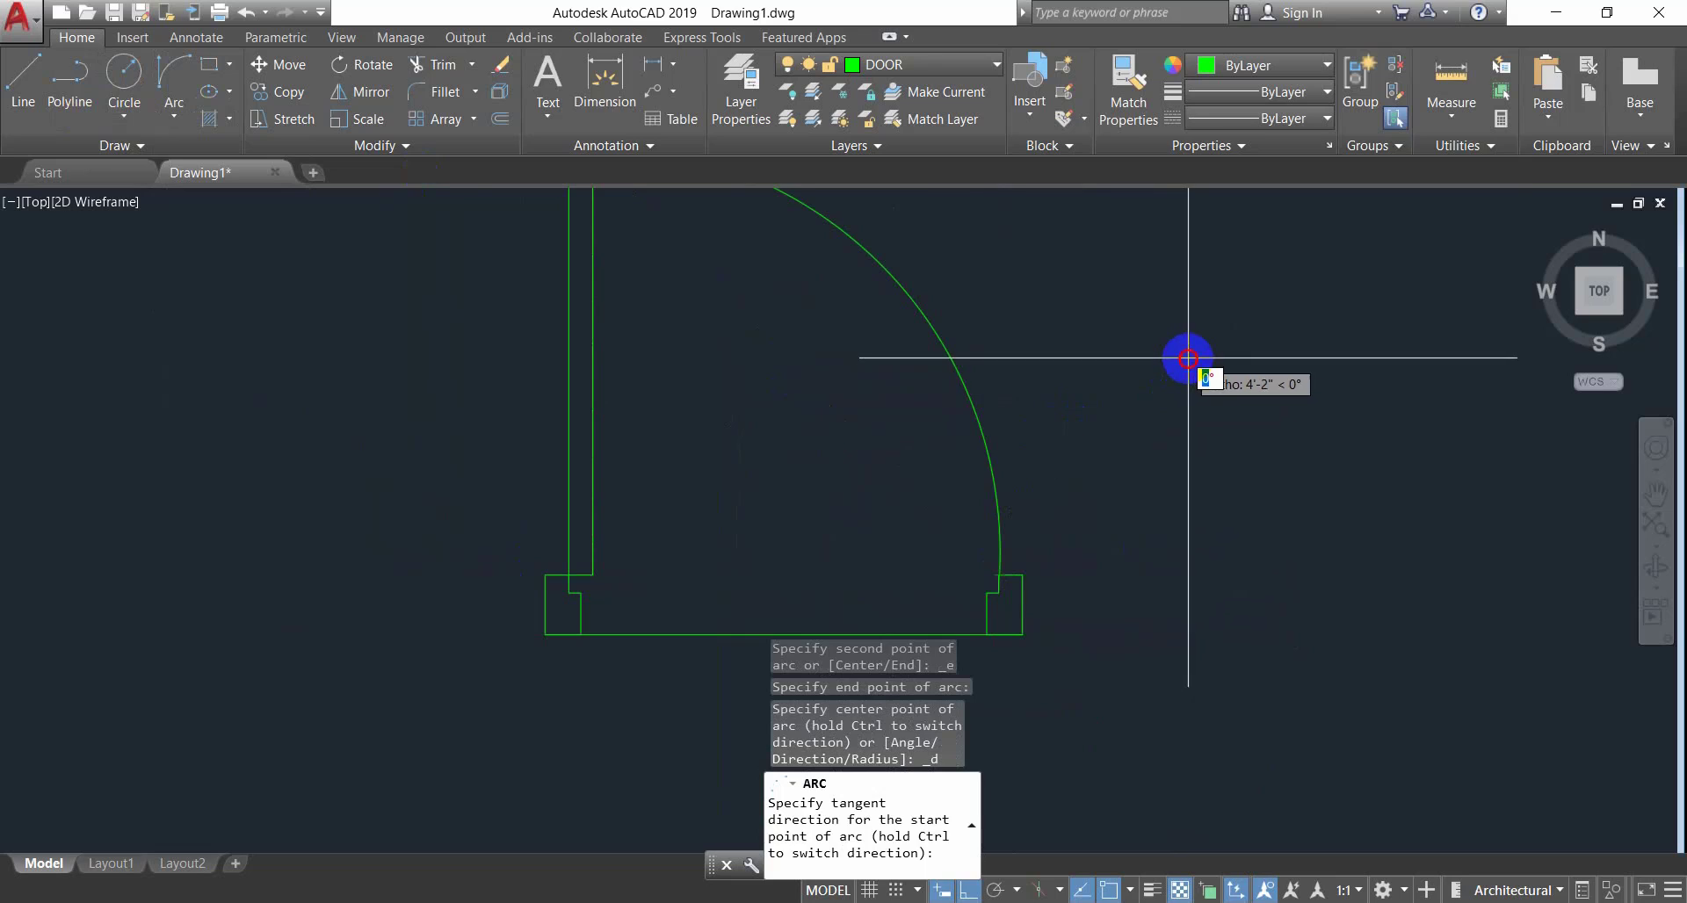
left_click(1164, 392)
scroll(1182, 364, "down", 6)
scroll(955, 507, "up", 5)
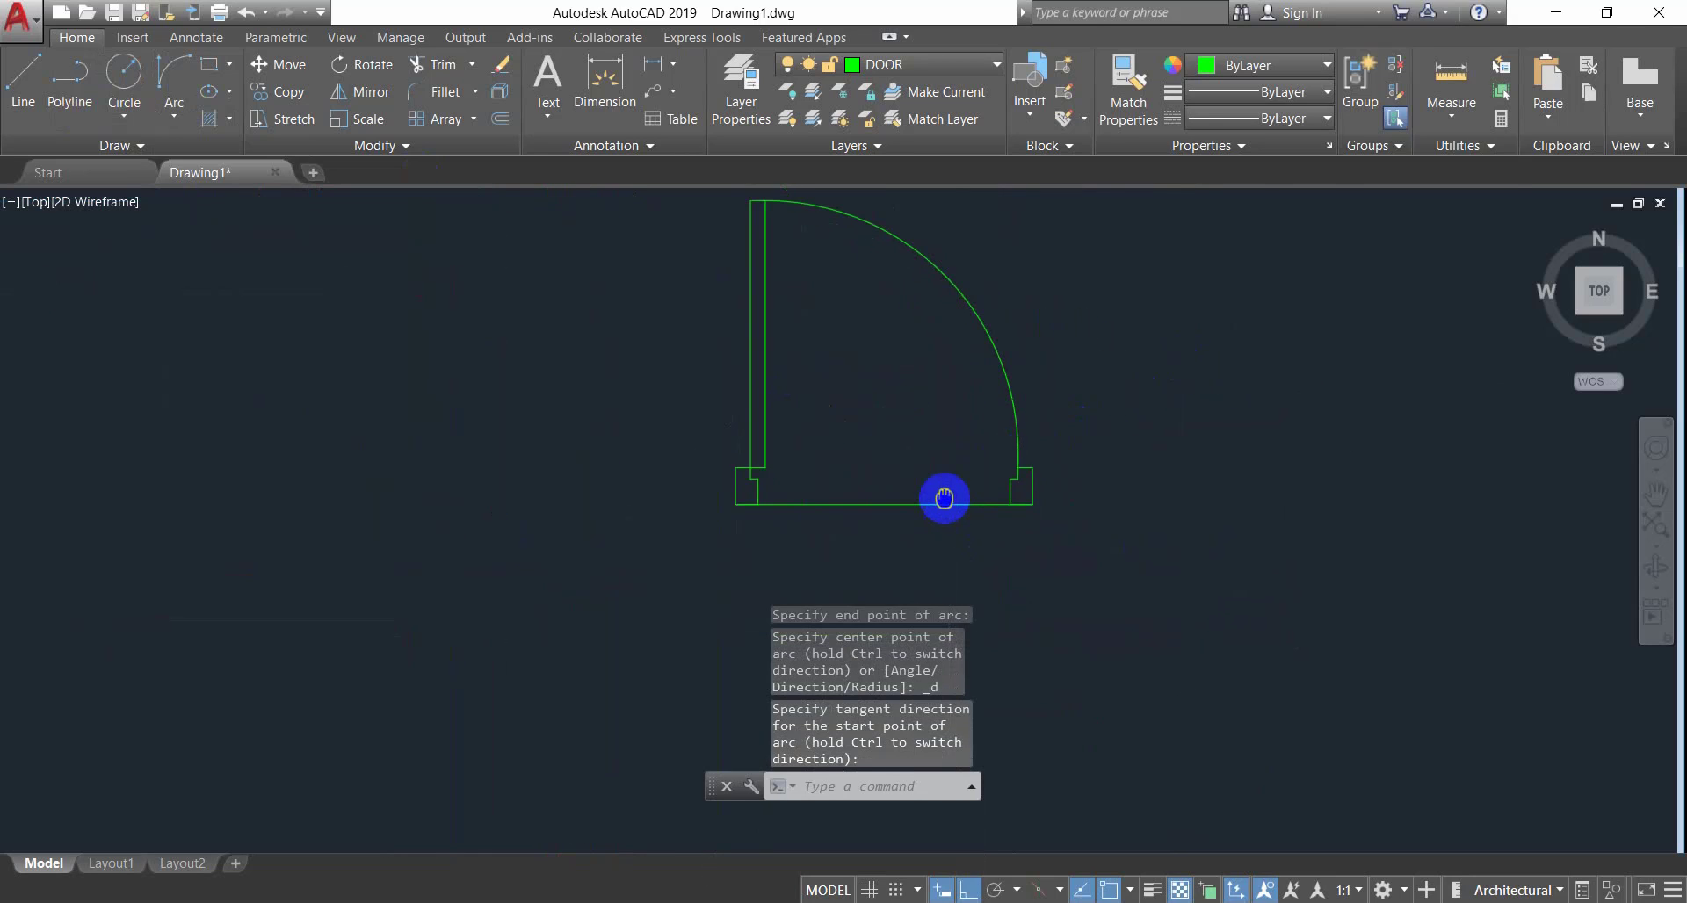
Erase the horizontal threshold line joining the two door frames.
key("Escape")
left_click(945, 478)
left_click(845, 560)
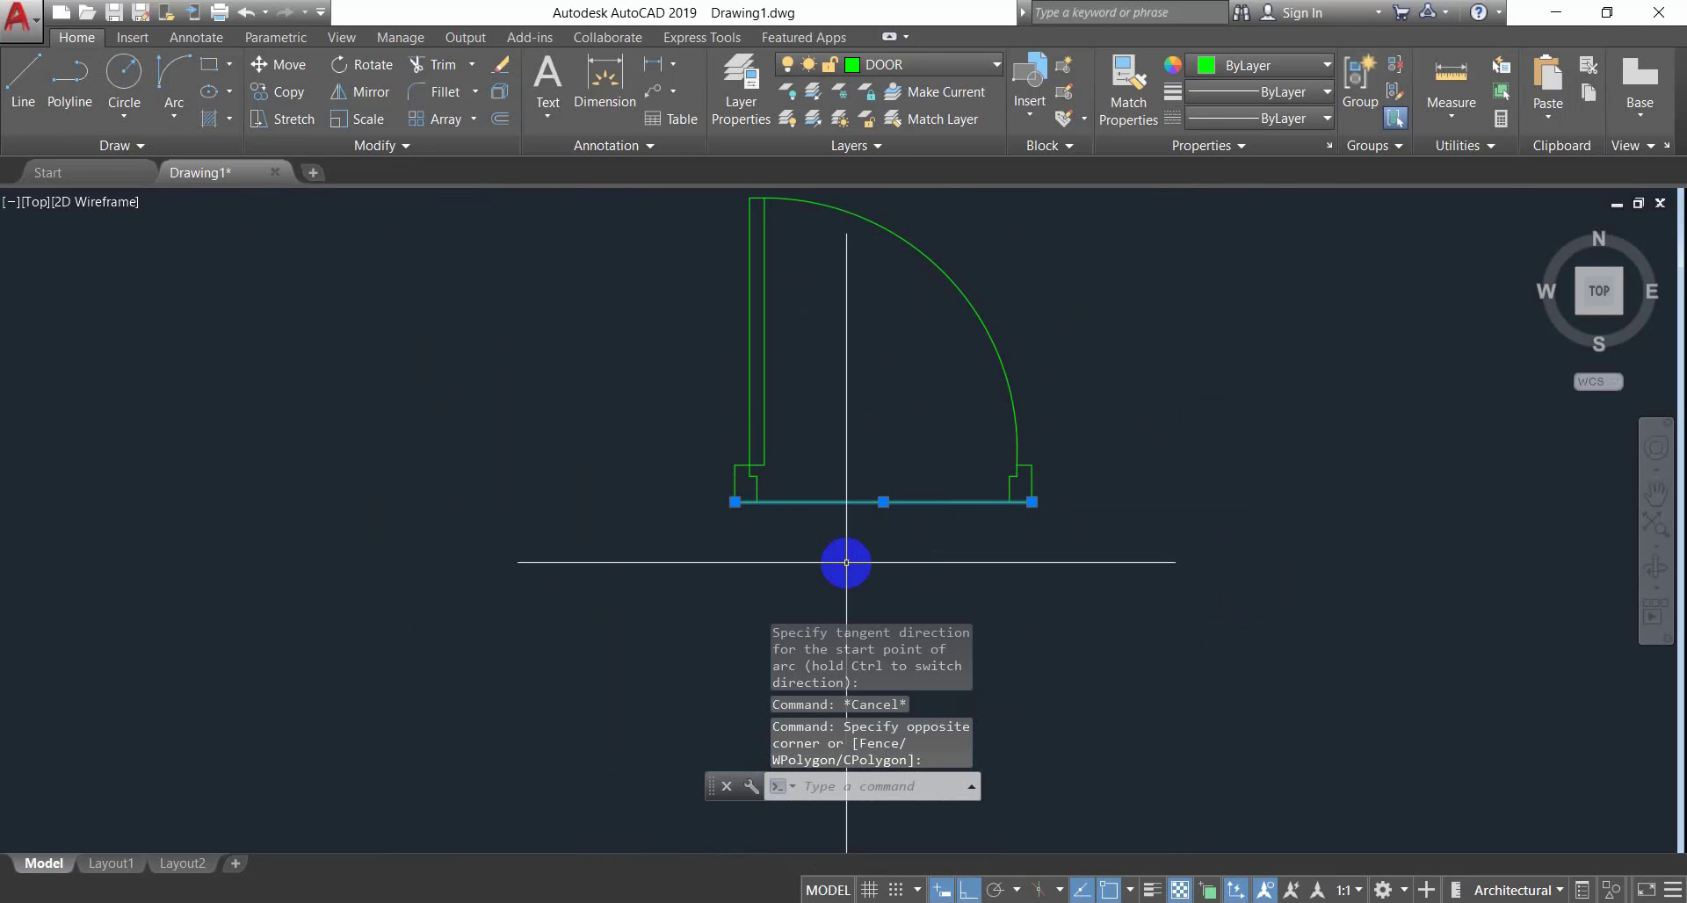
type("e")
key("Return")
scroll(846, 562, "down", 2)
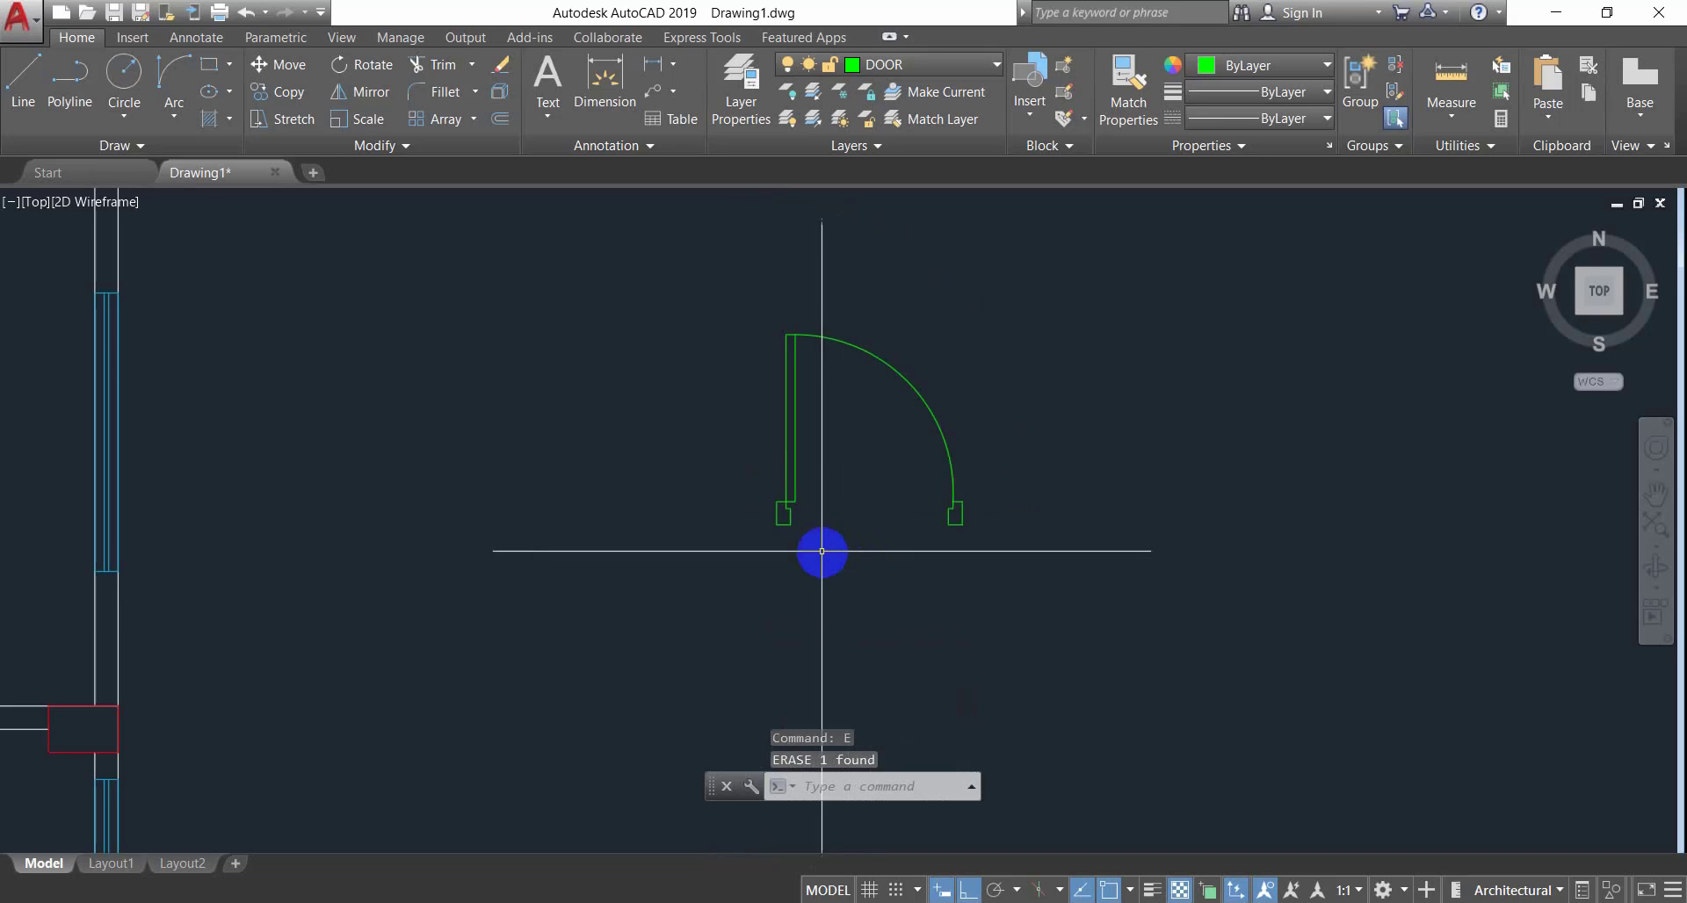
Convert the whole door symbol, including frames, leaf and swing arc, to a block named DOOR 40 INCH.
scroll(817, 553, "up", 2)
scroll(821, 550, "down", 4)
left_click(1037, 302)
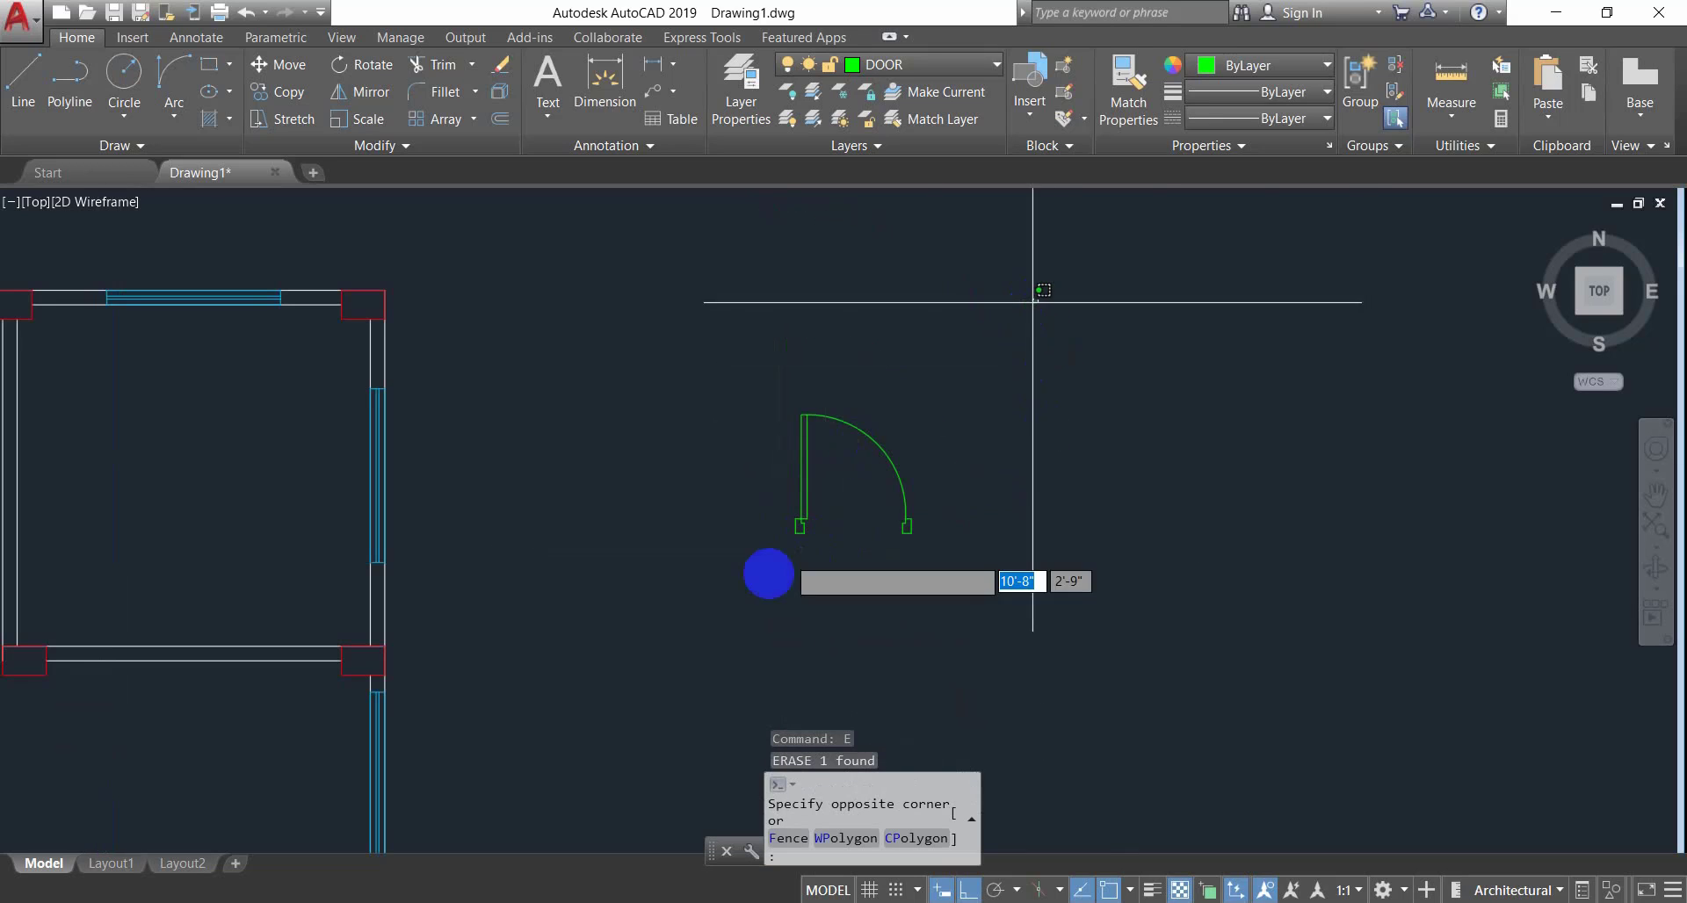
left_click(700, 632)
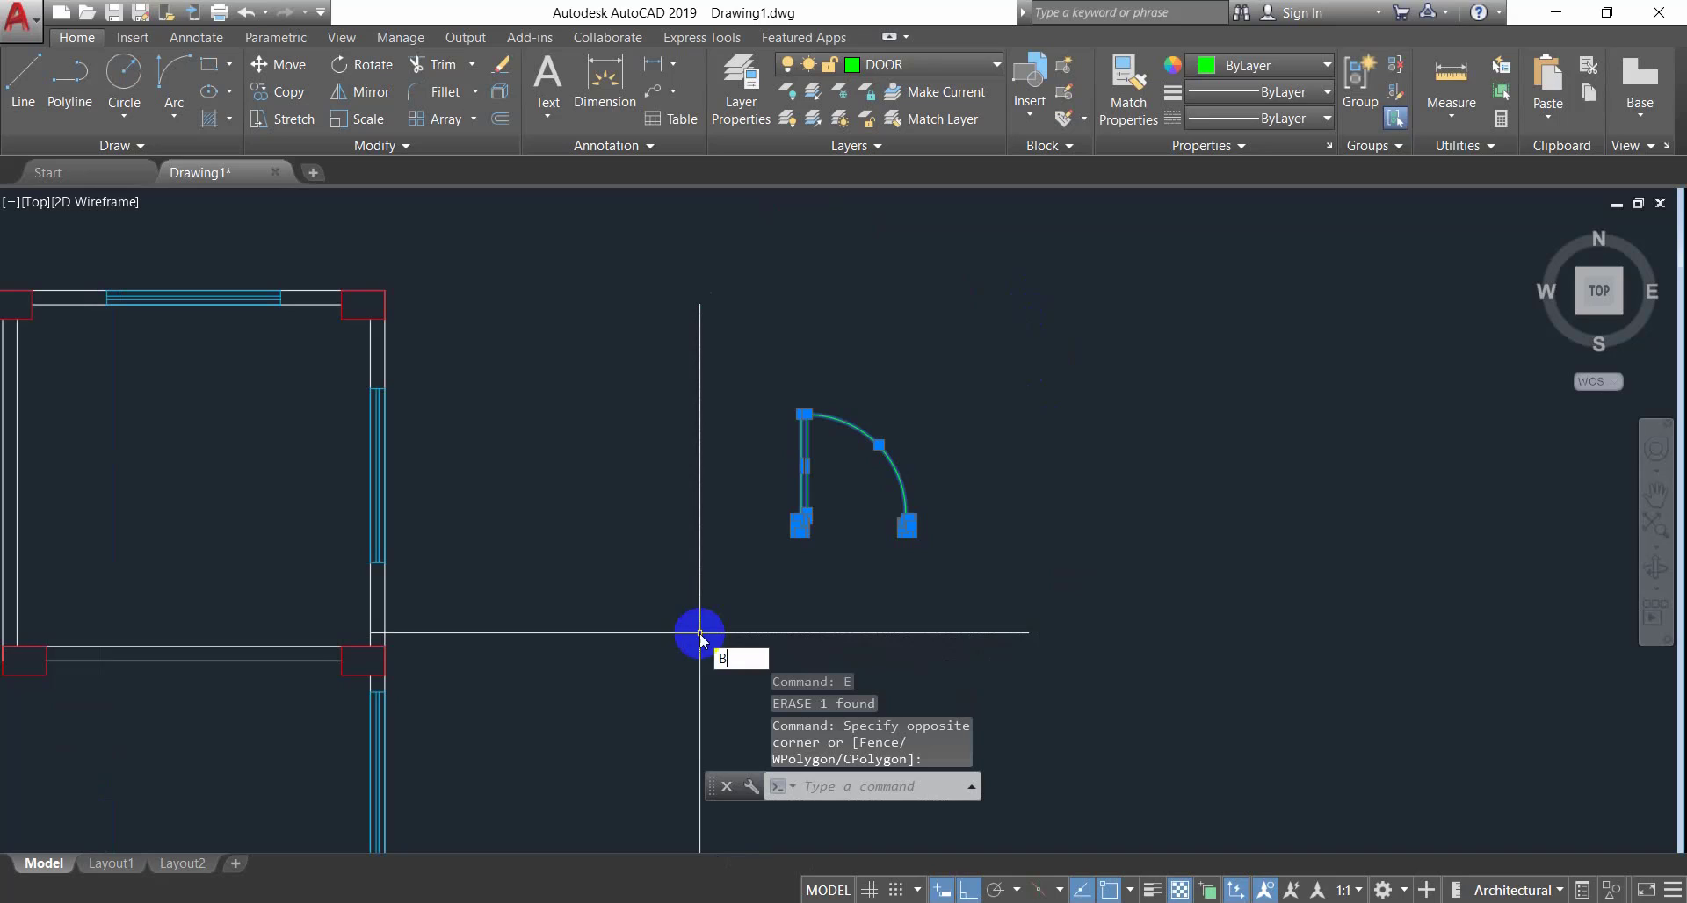
type("b")
key("Return")
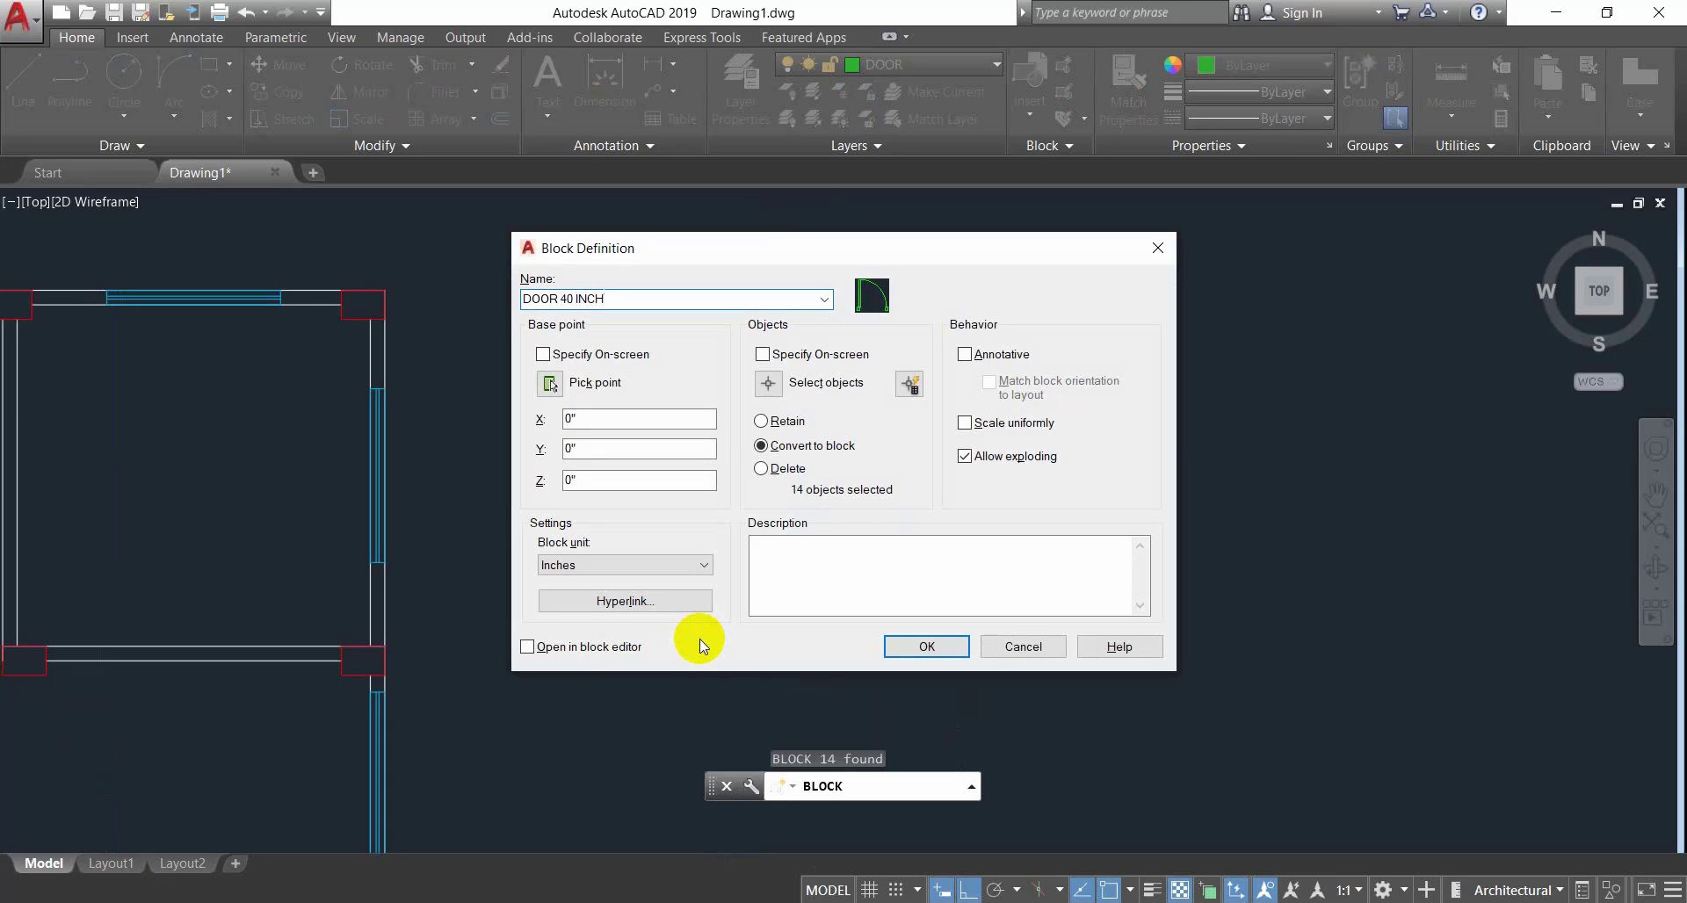
key("Return")
left_click(699, 639)
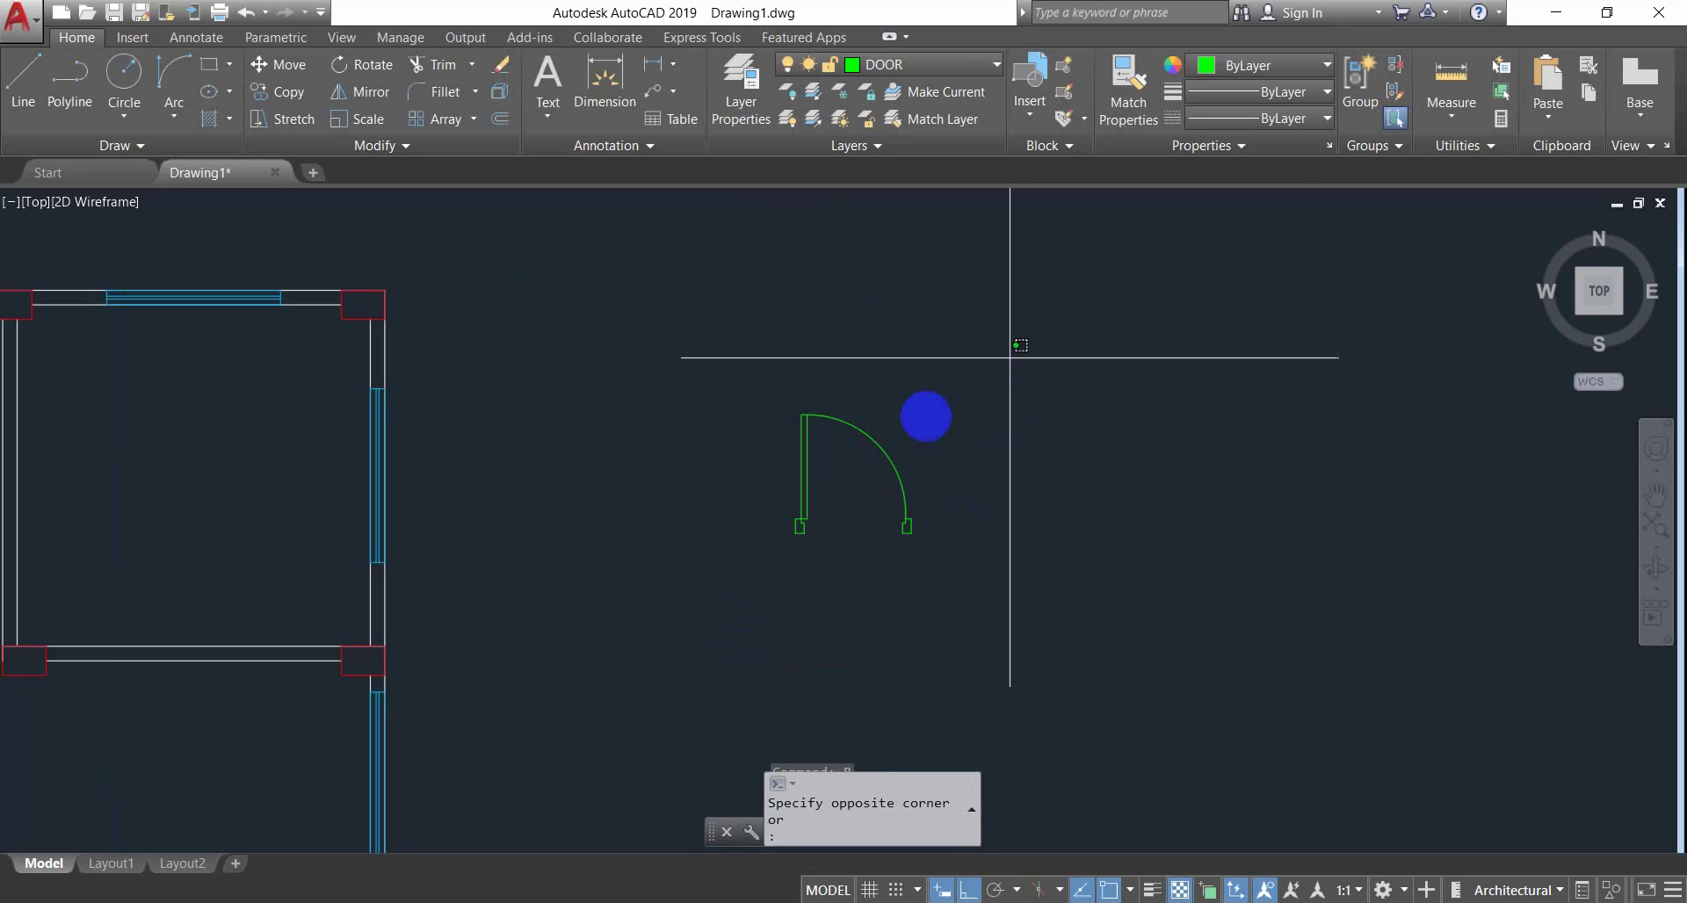
left_click(615, 659)
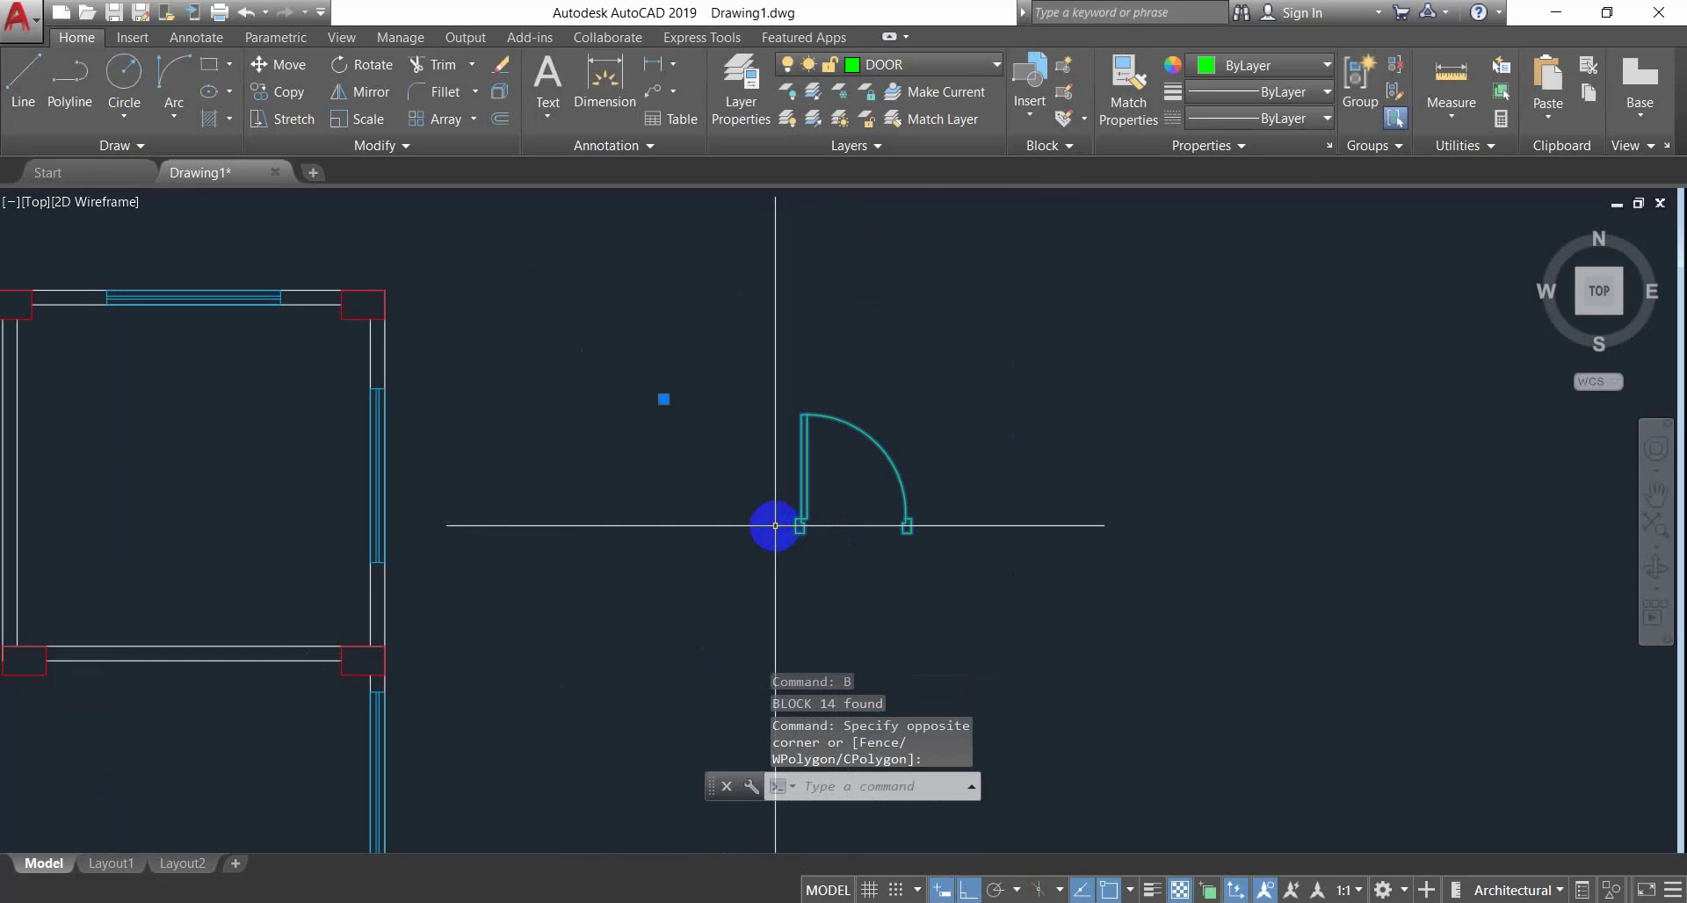
key("Escape")
Copy the door block horizontally into the open hall between the two upper rooms of the floor plan.
scroll(775, 525, "down", 5)
scroll(774, 521, "up", 7)
left_click(954, 383)
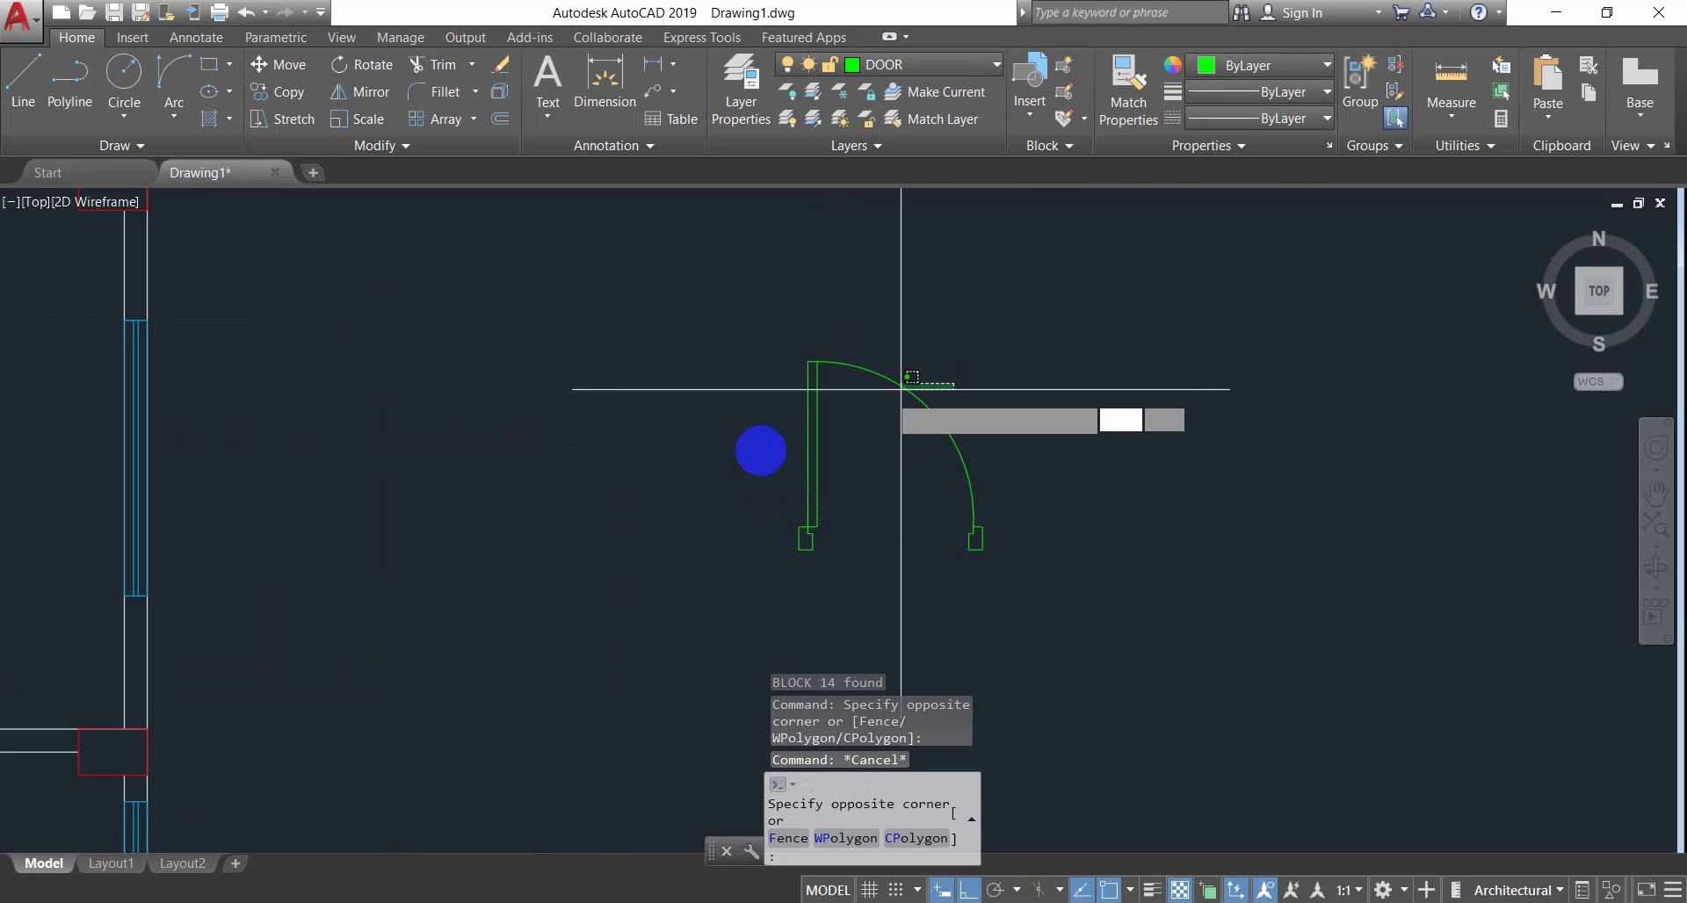
left_click(698, 498)
scroll(895, 565, "down", 5)
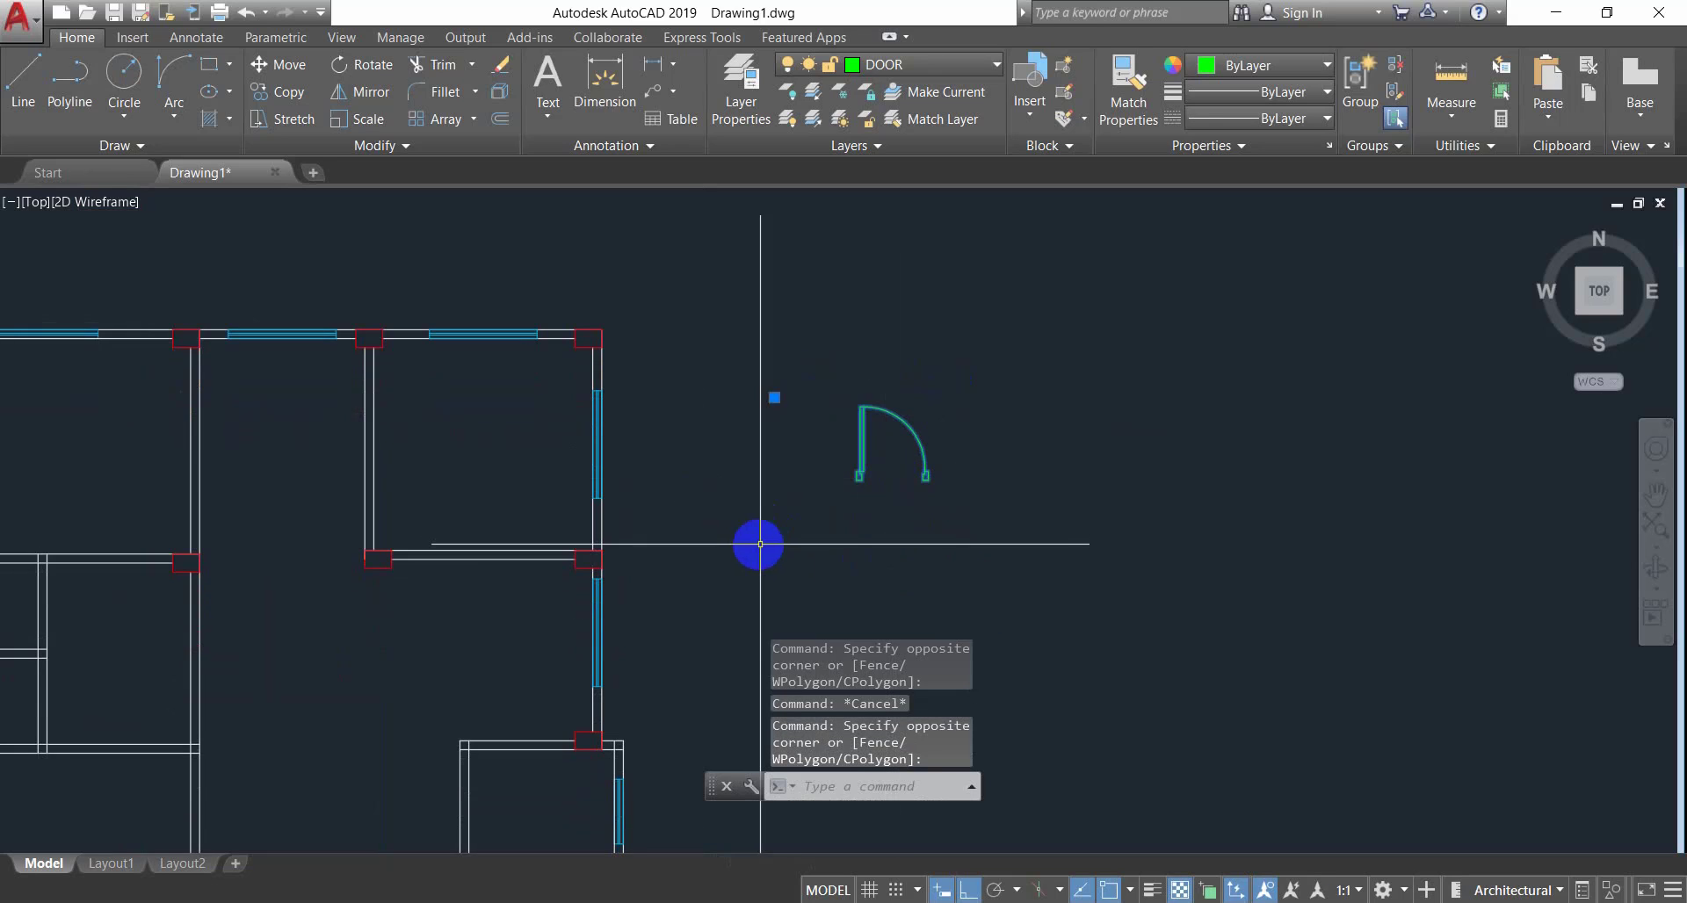
scroll(883, 498, "up", 2)
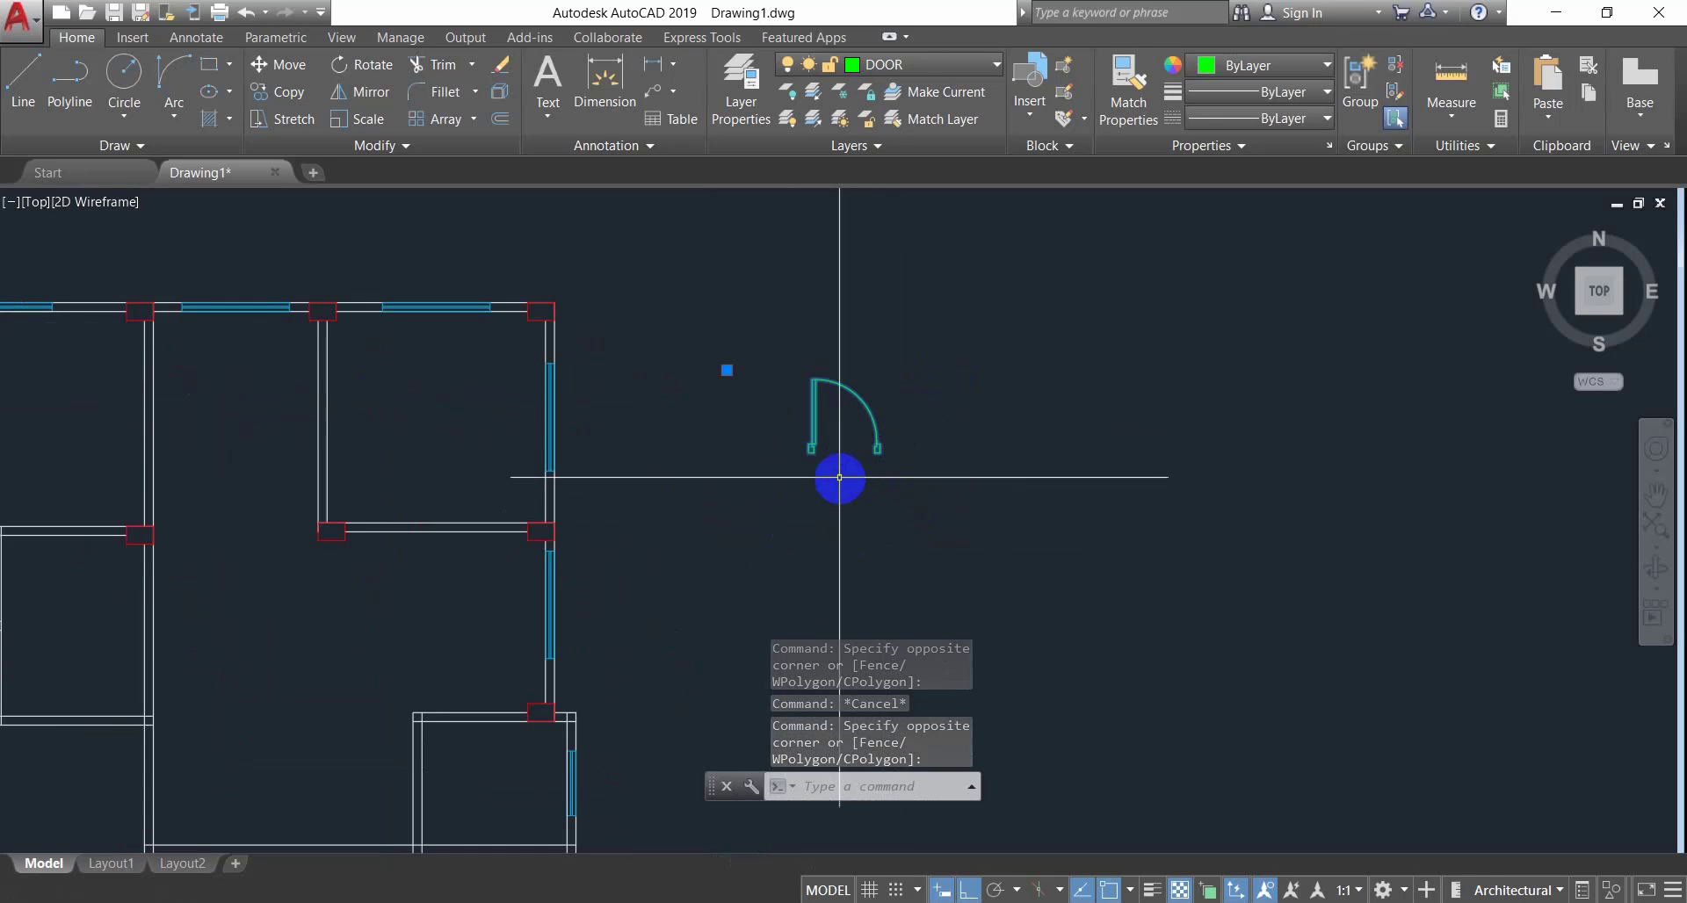
scroll(857, 377, "down", 3)
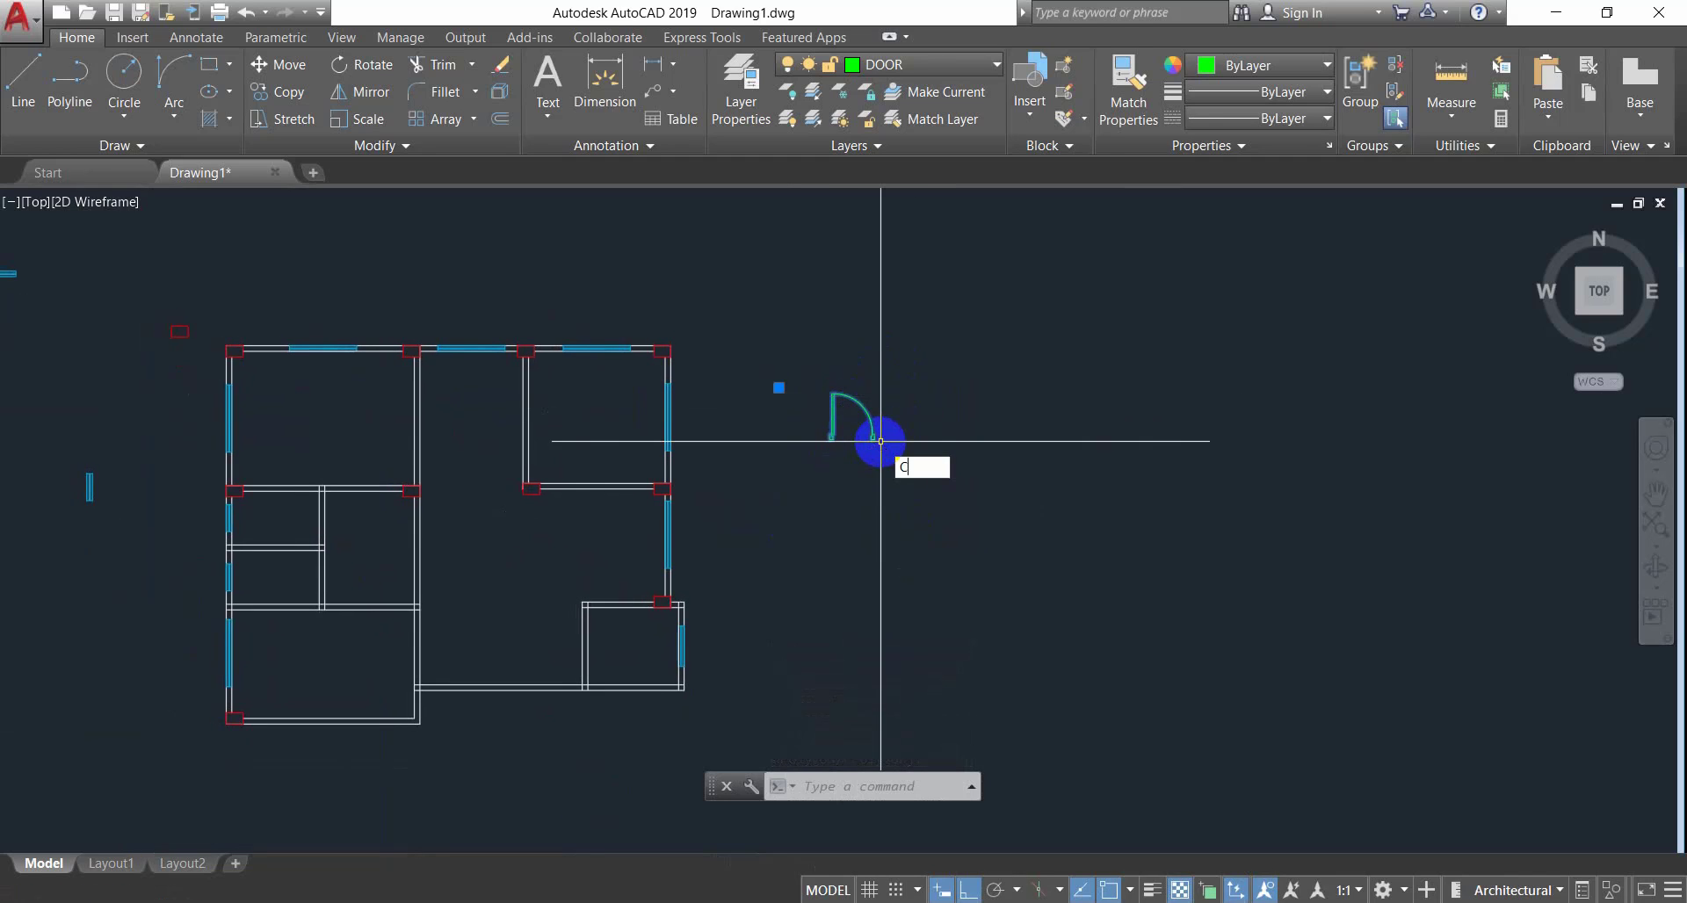
type("O")
key("Return")
left_click(829, 428)
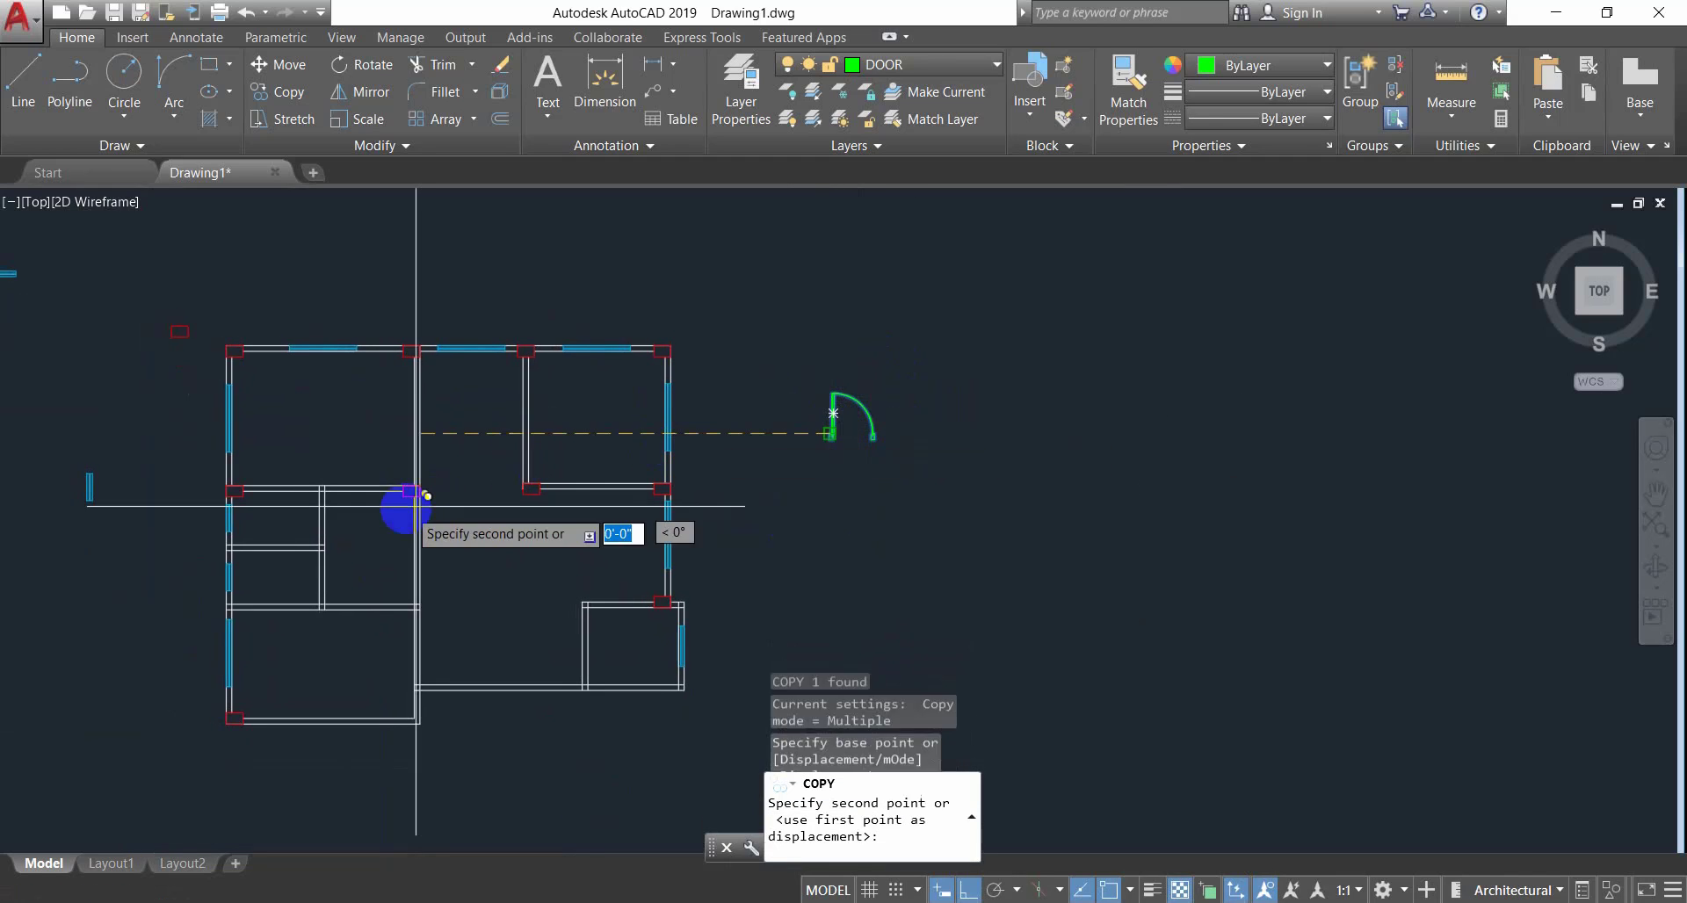
scroll(415, 506, "up", 5)
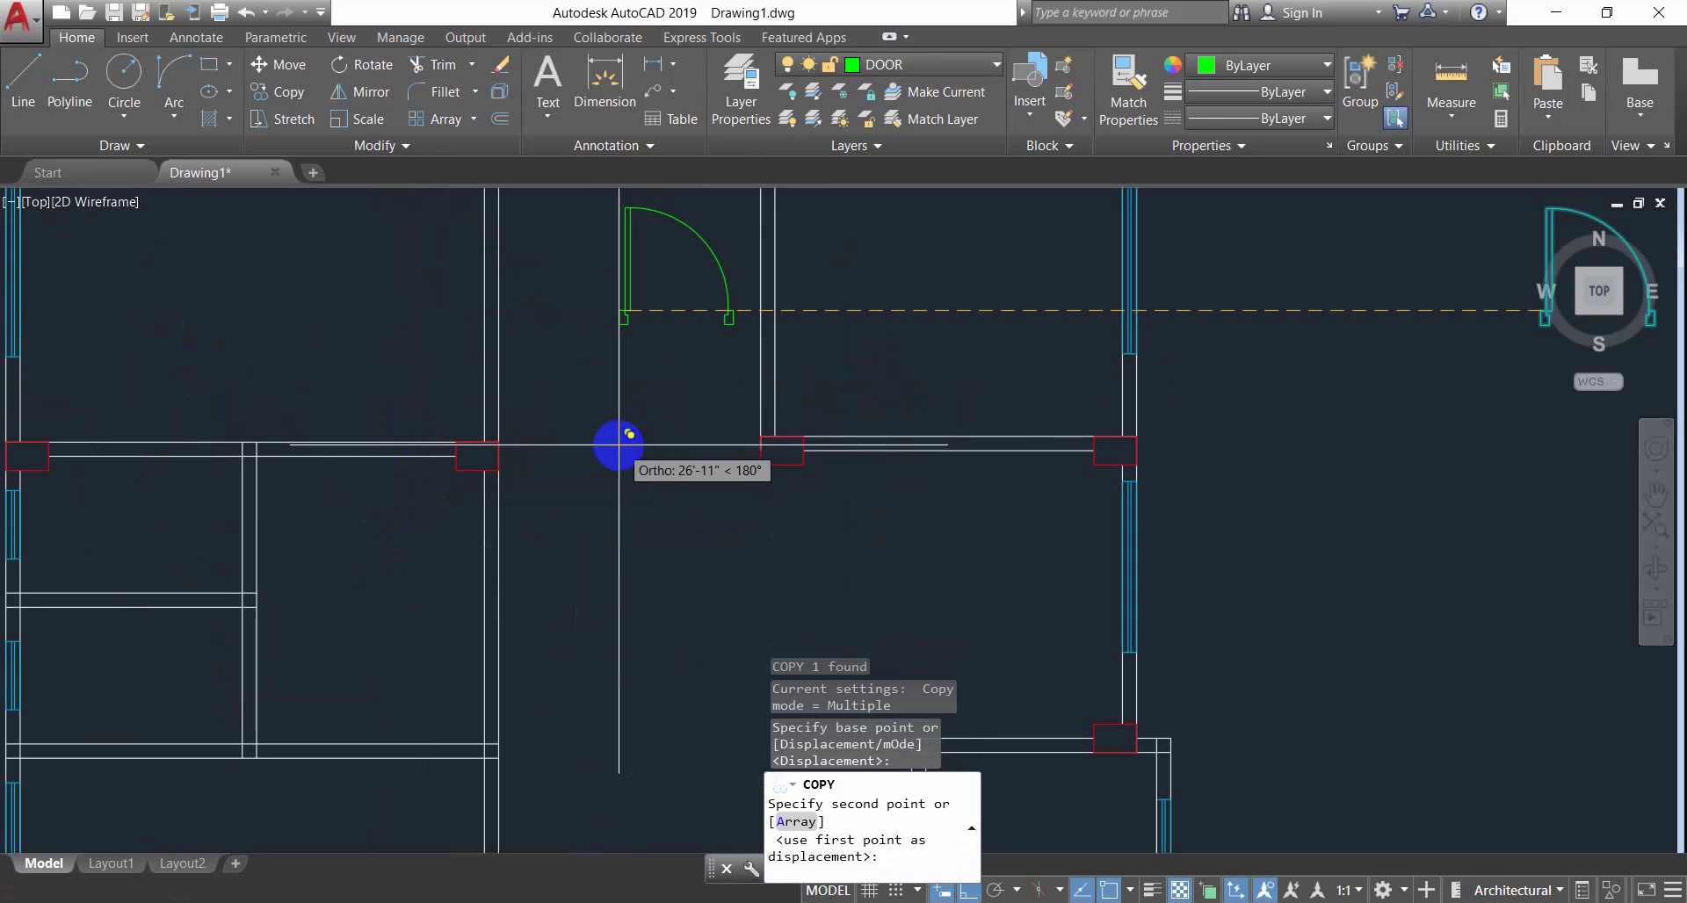
left_click(619, 445)
key("Escape")
key("Escape")
middle_click_drag(623, 409, 621, 482)
Rotate the copied door a quarter turn counterclockwise about its hinge-side frame's lower-left corner.
left_click(707, 274)
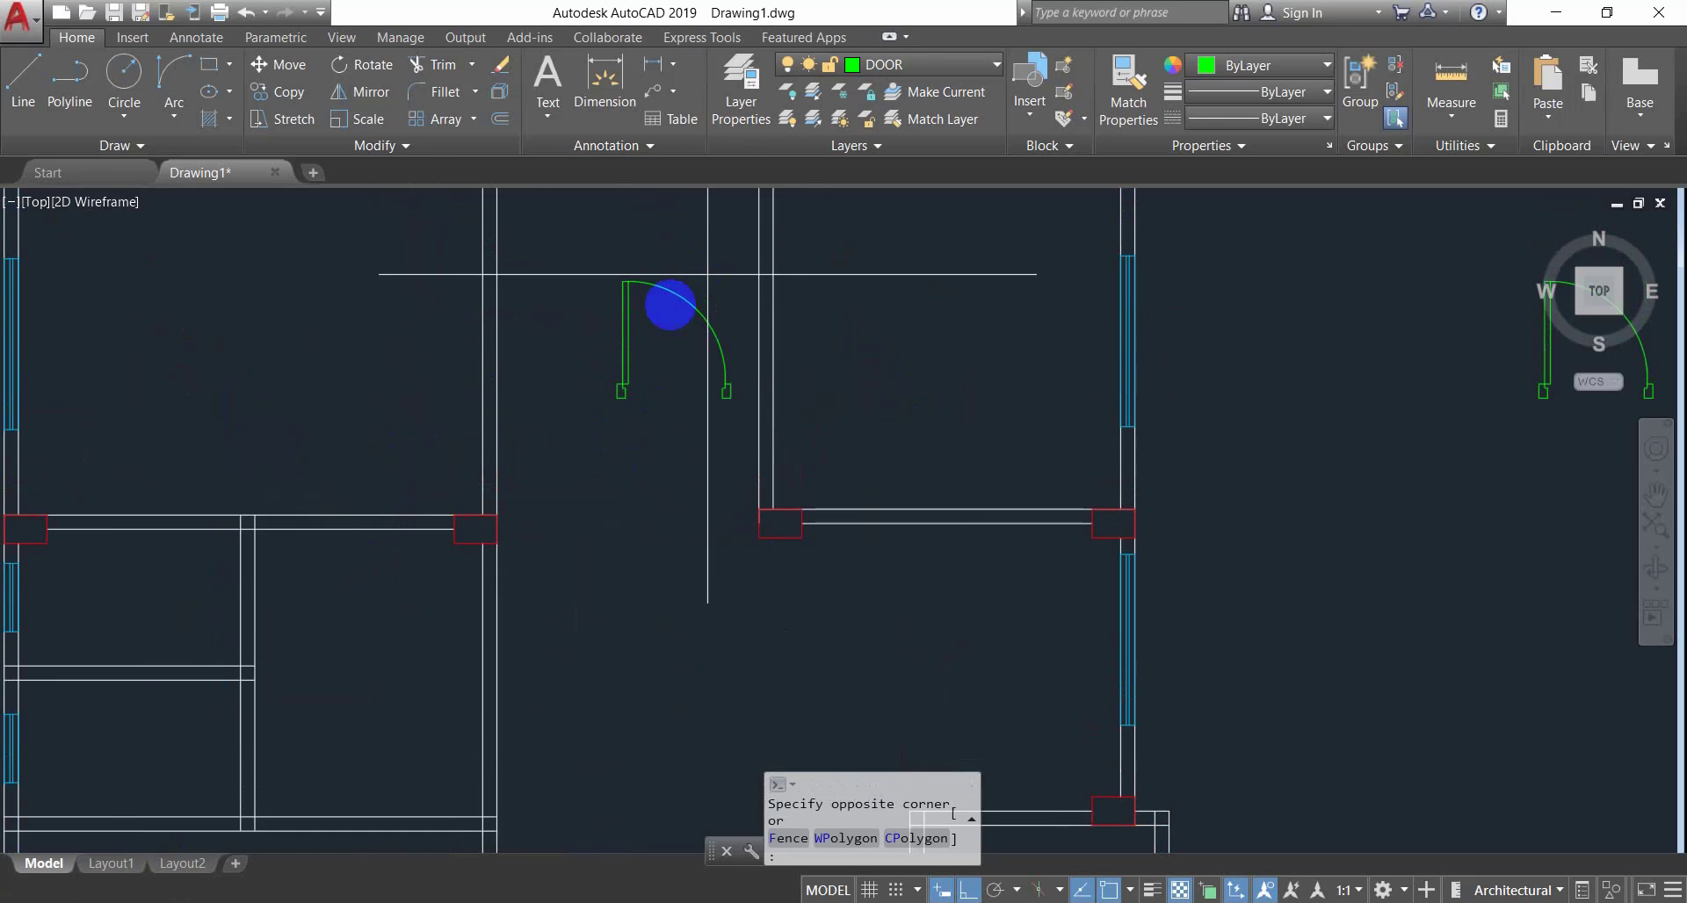
left_click(532, 441)
type("RO")
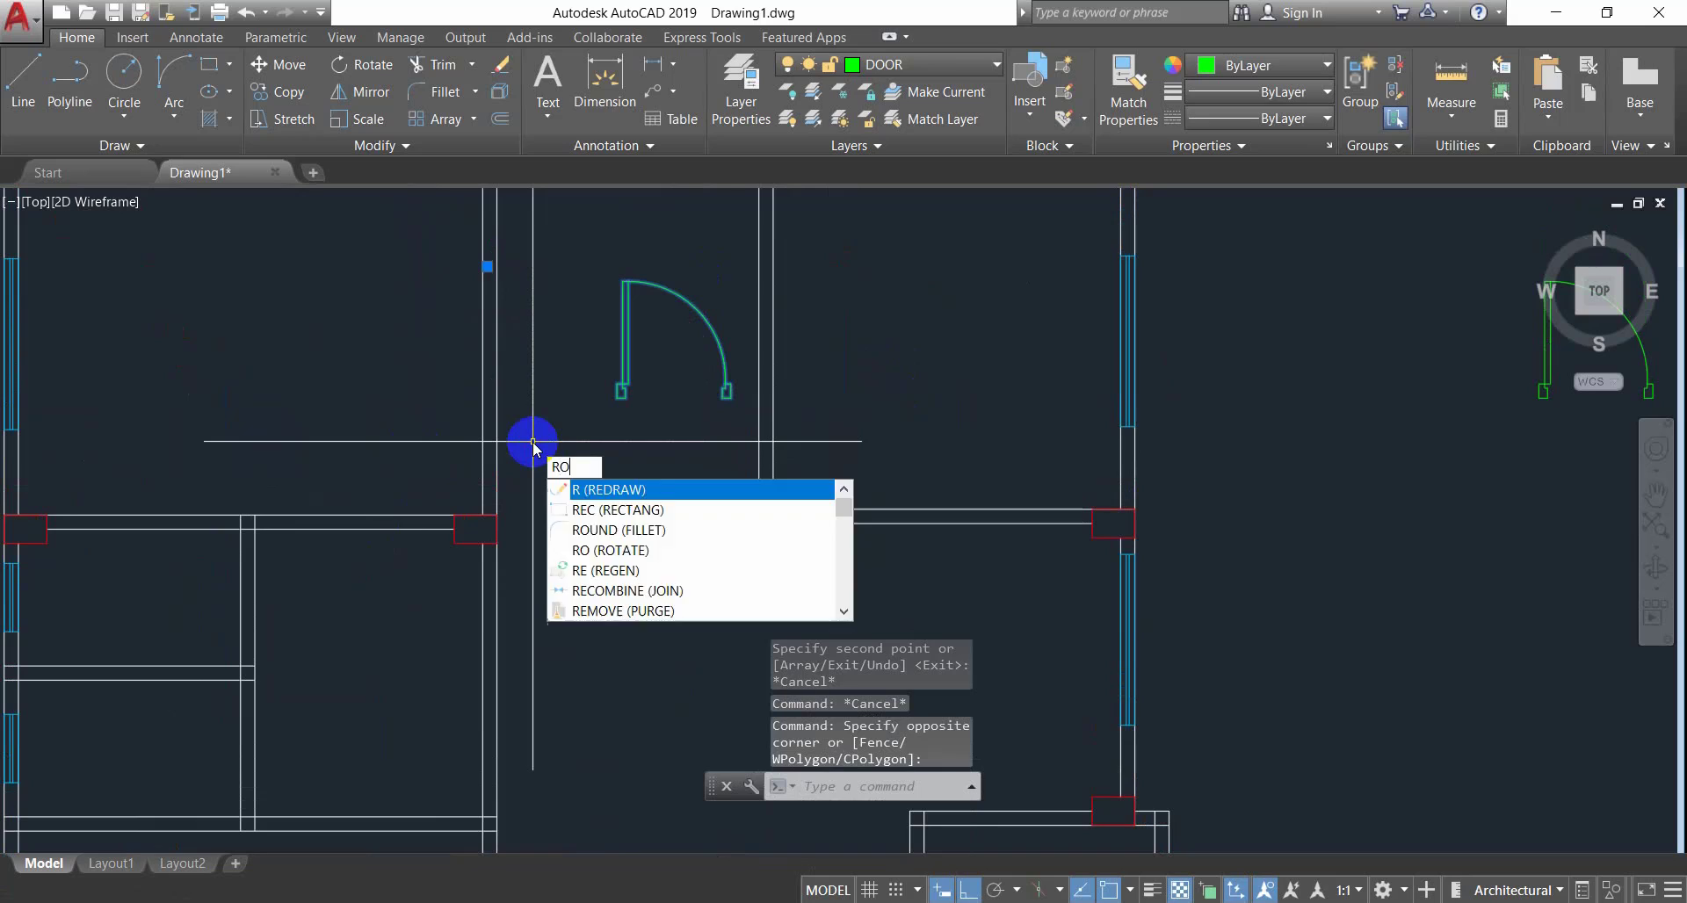
key("Return")
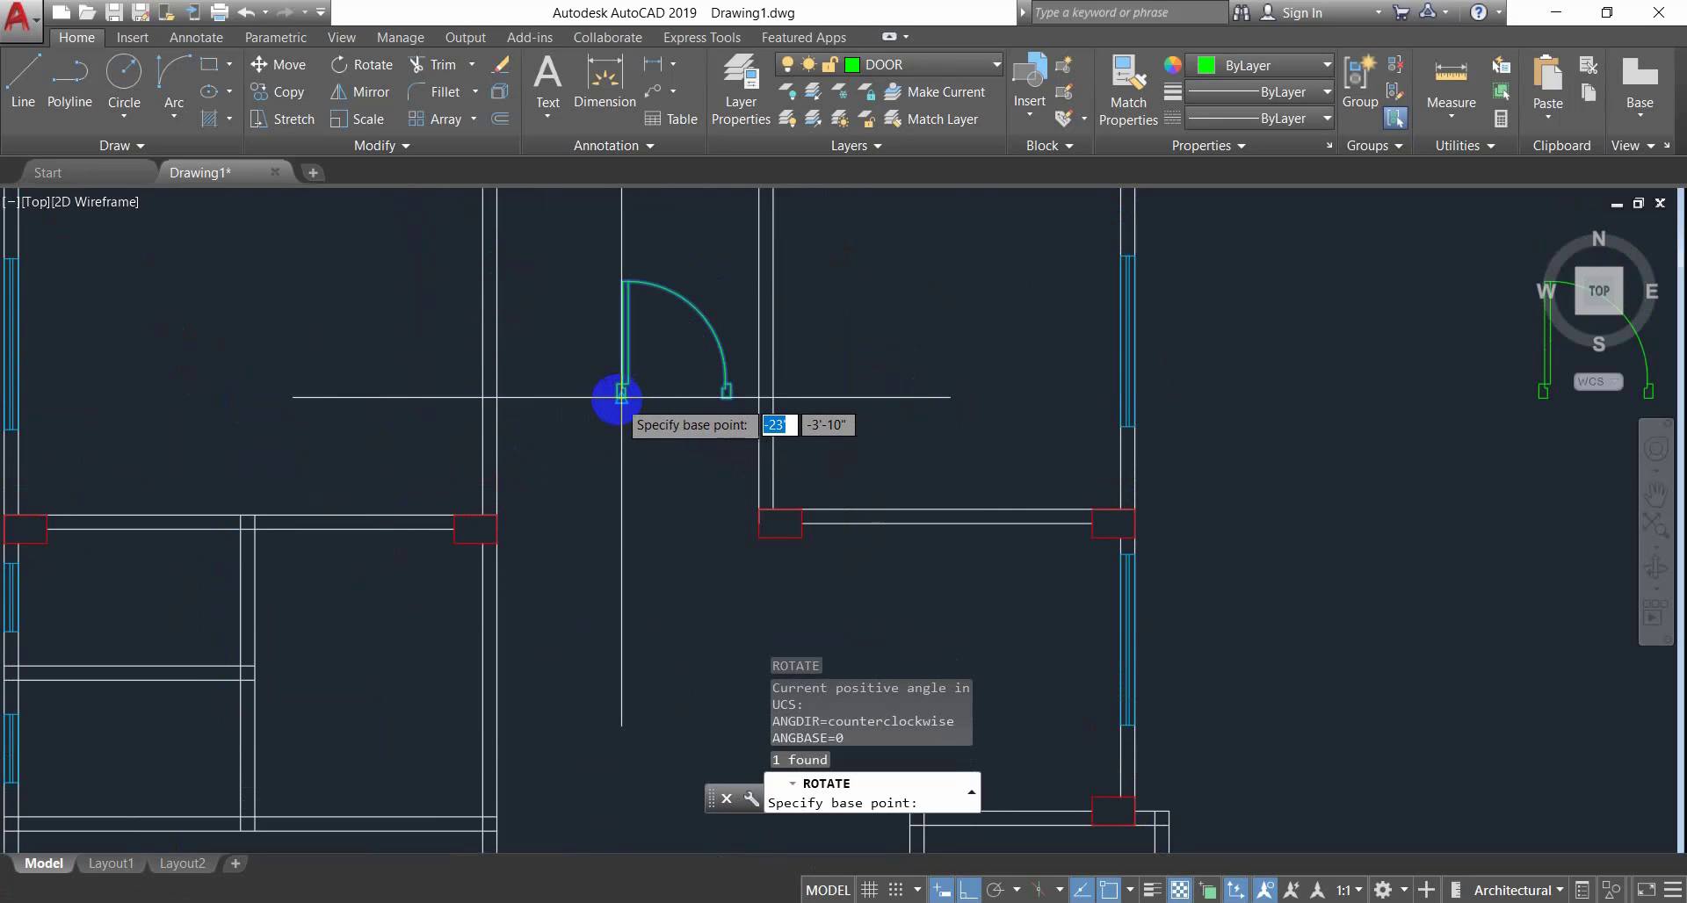
left_click(618, 397)
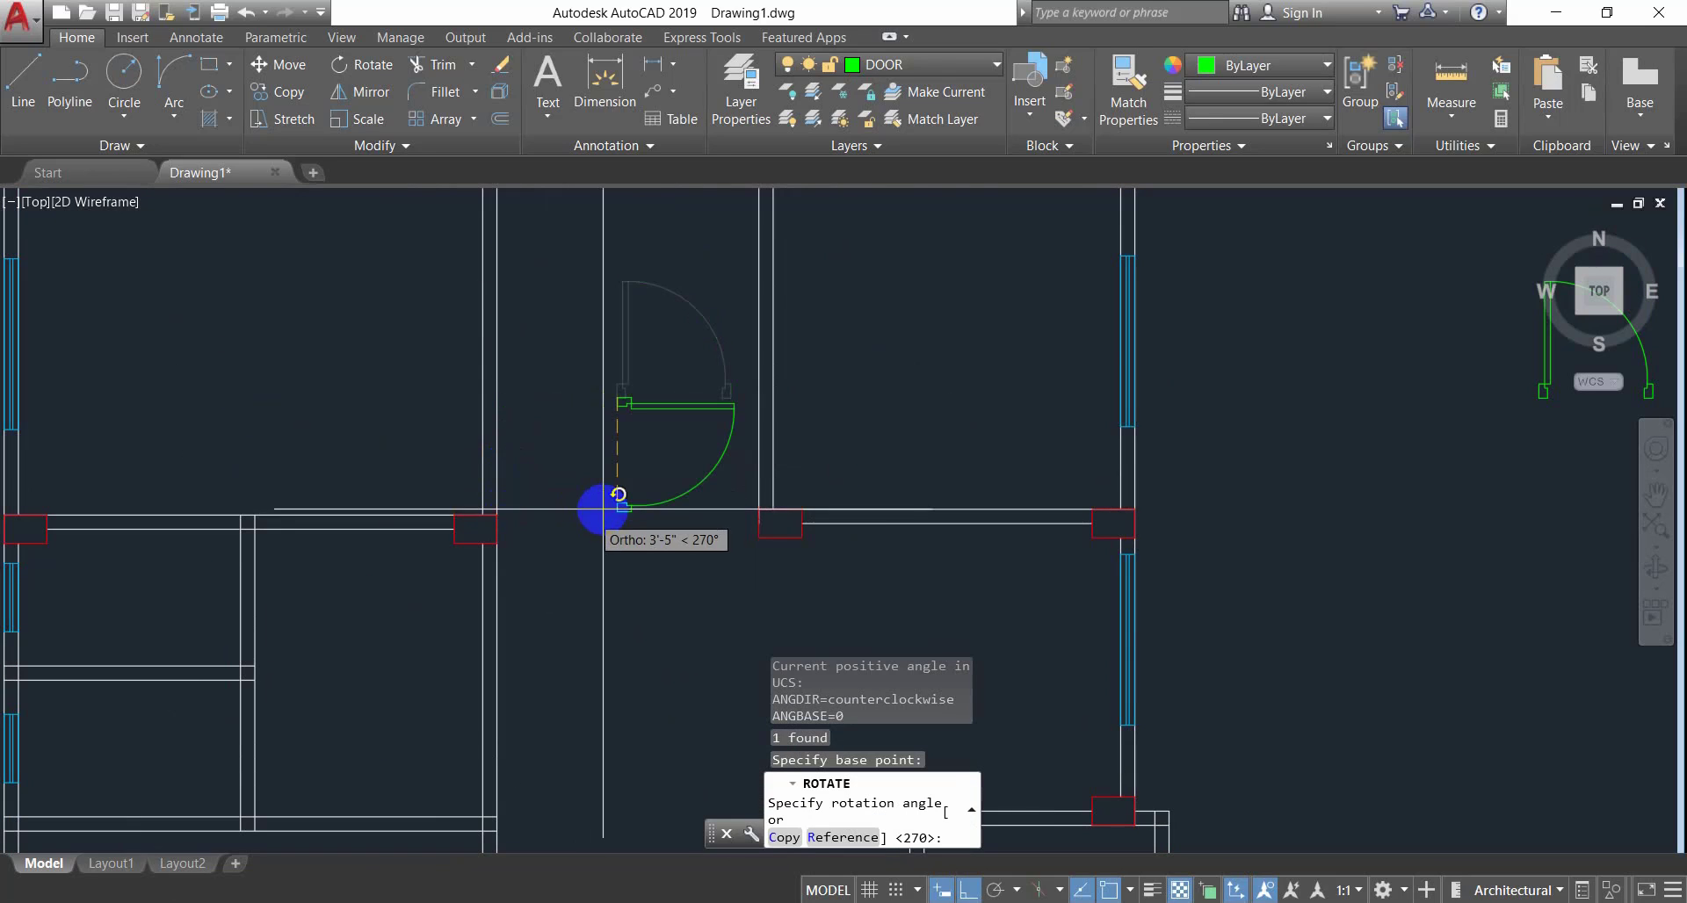
left_click(532, 279)
Move the rotated door by its hinge-side frame's lower-right corner to the upper-right corner of the column at the hall's left wall.
left_click(633, 364)
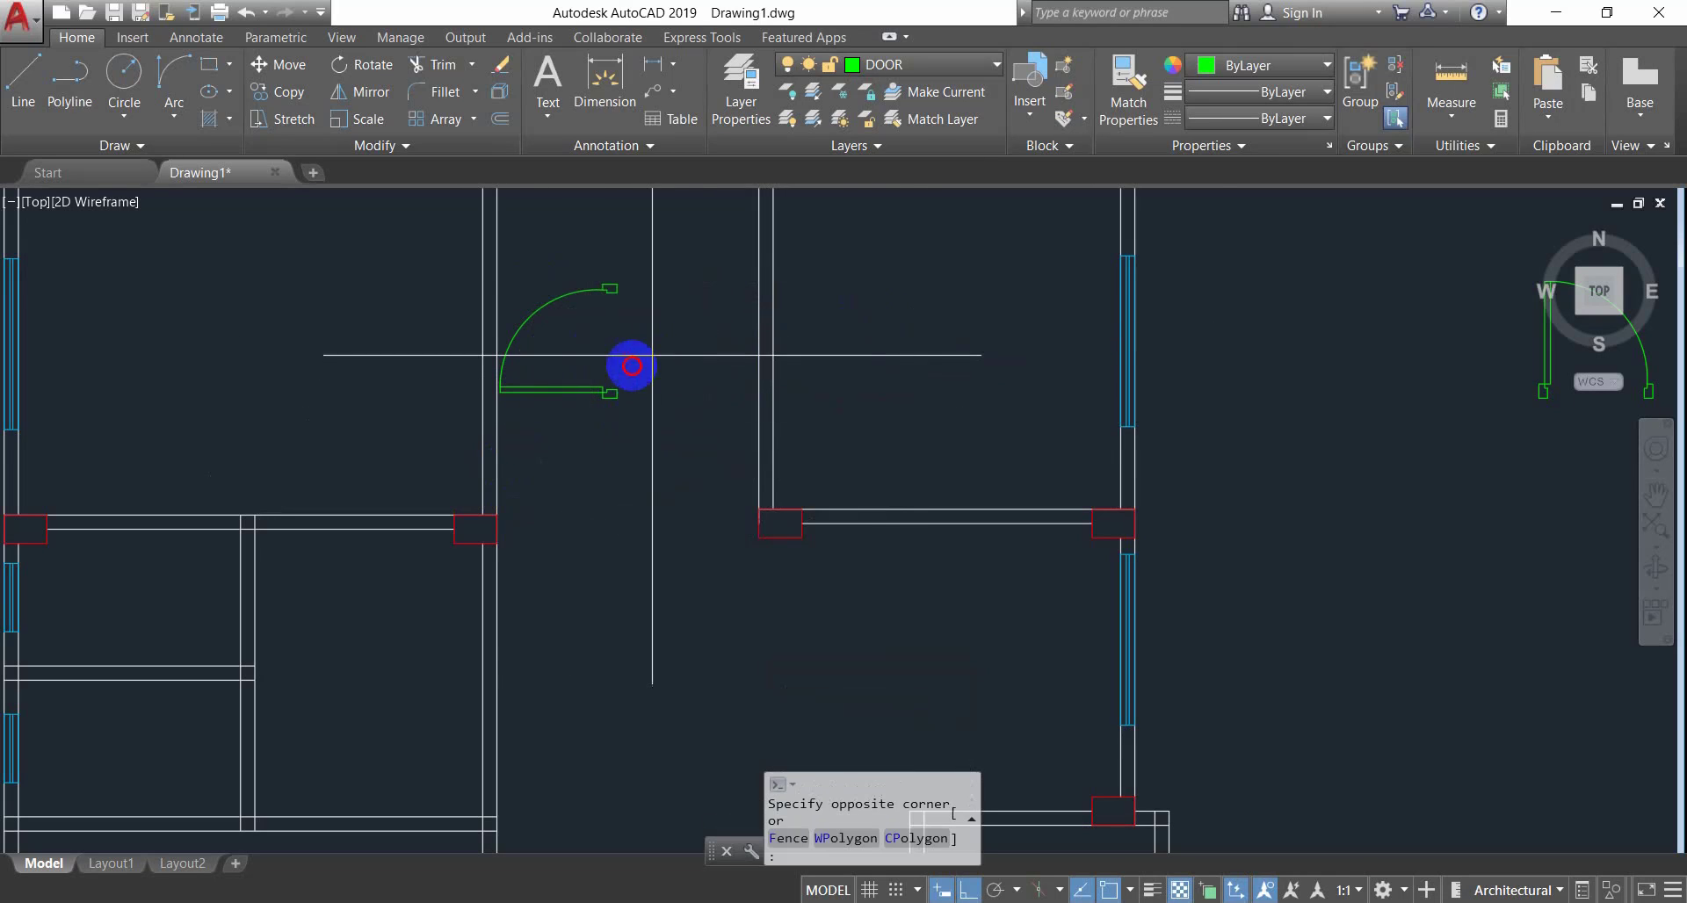
left_click(531, 433)
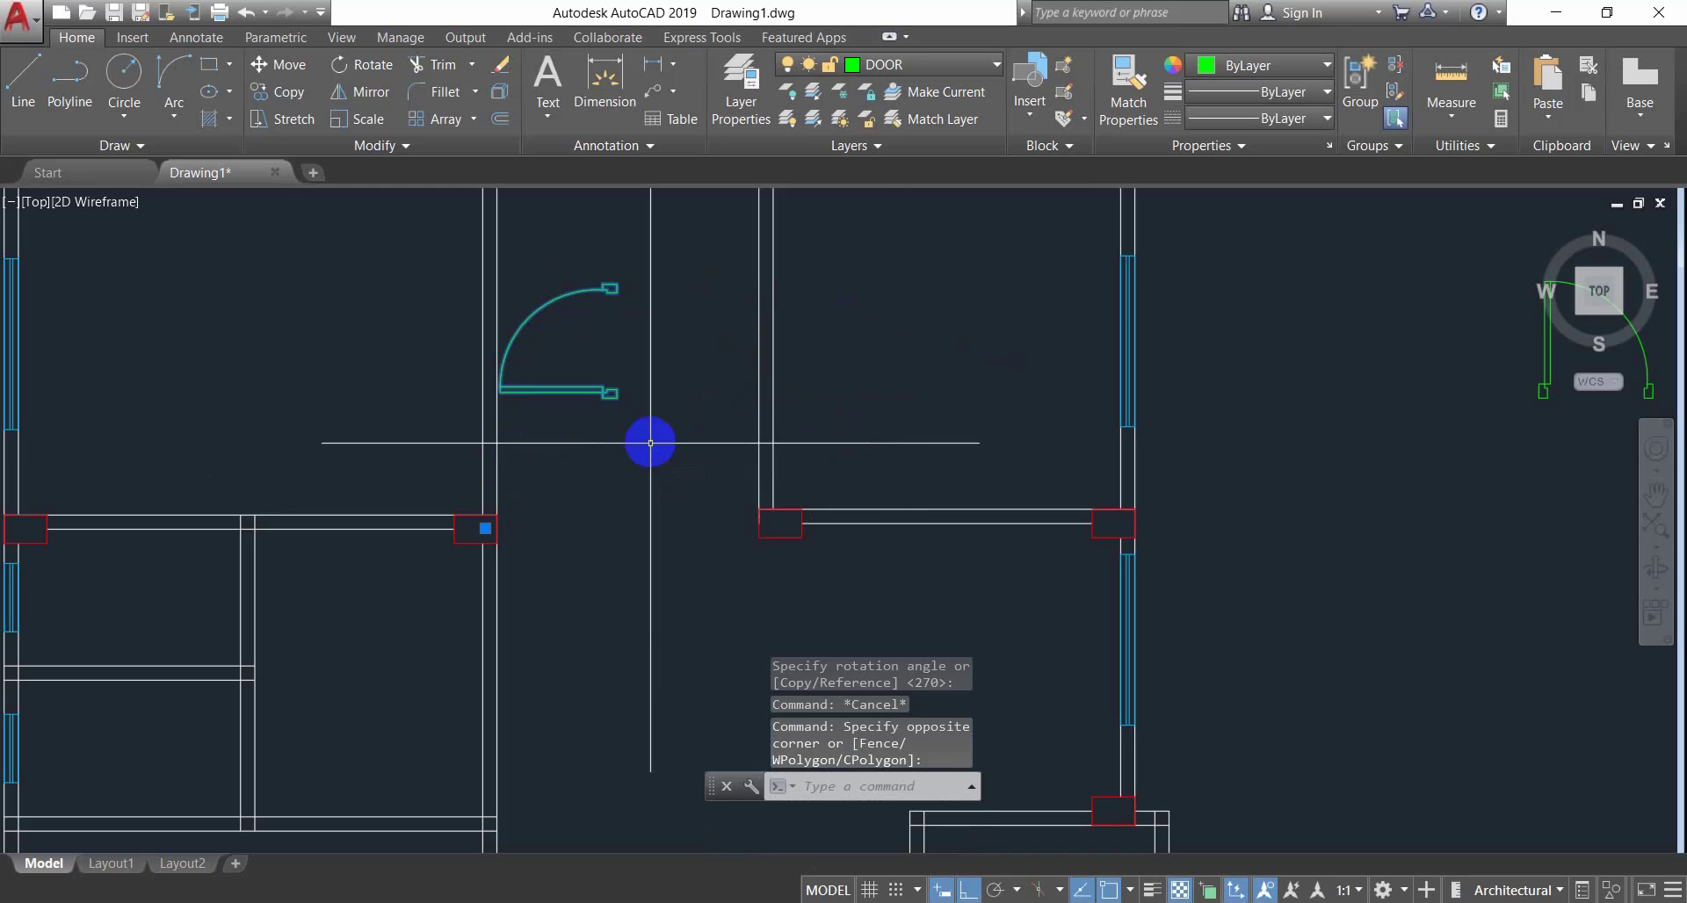
type("m")
key("Return")
scroll(615, 391, "up", 4)
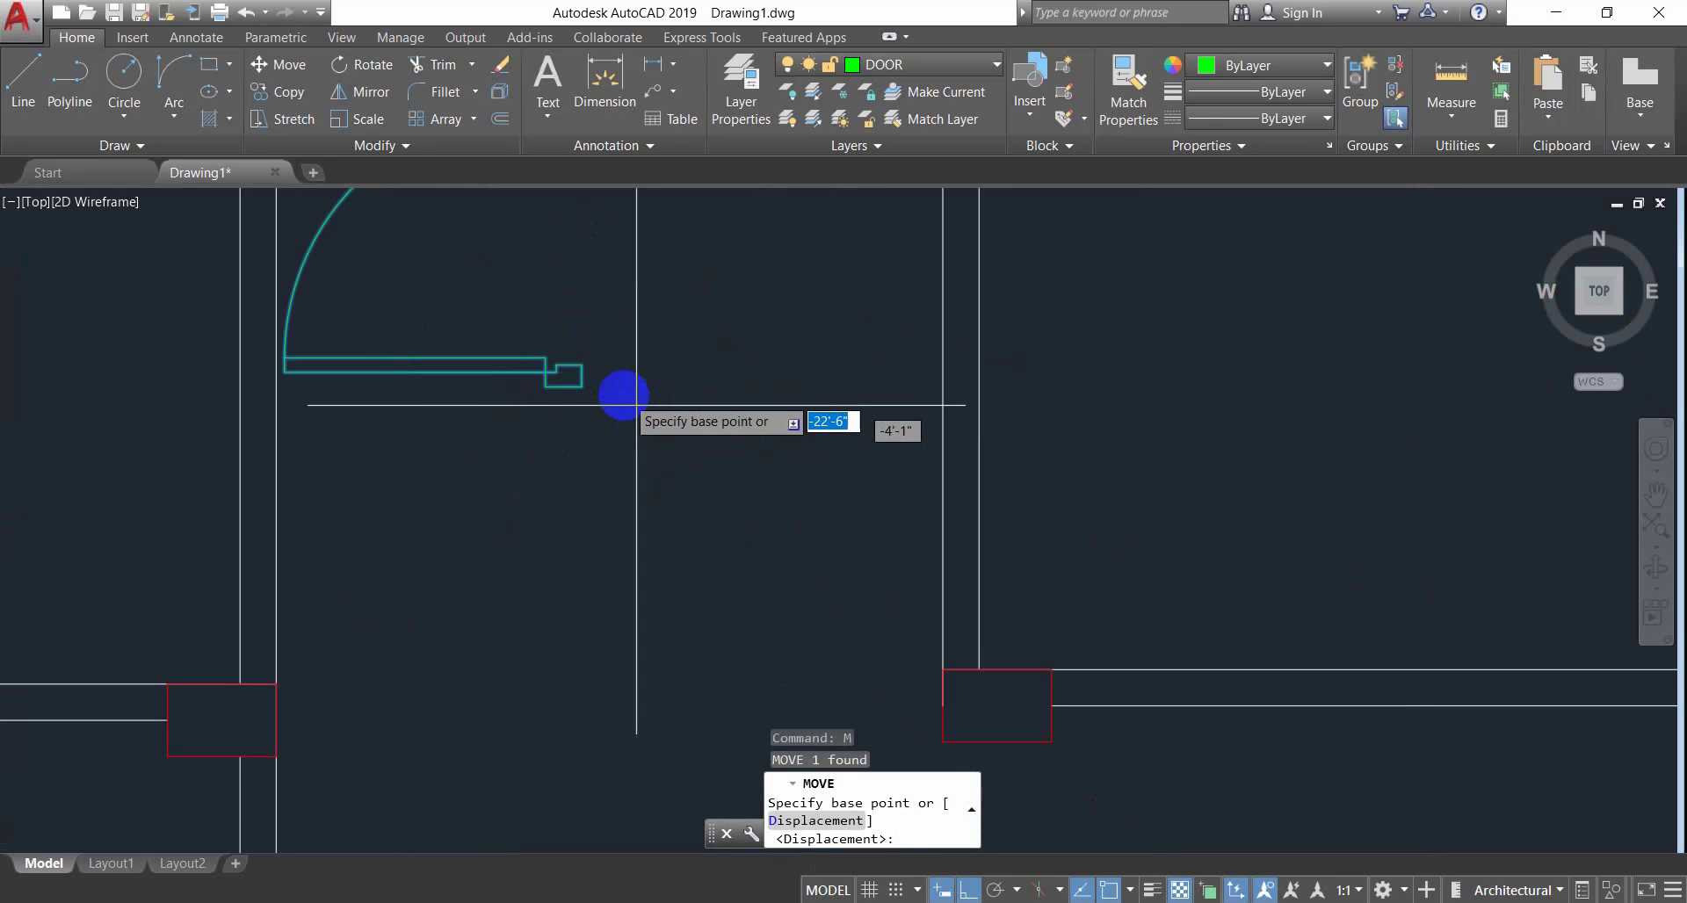
left_click(581, 387)
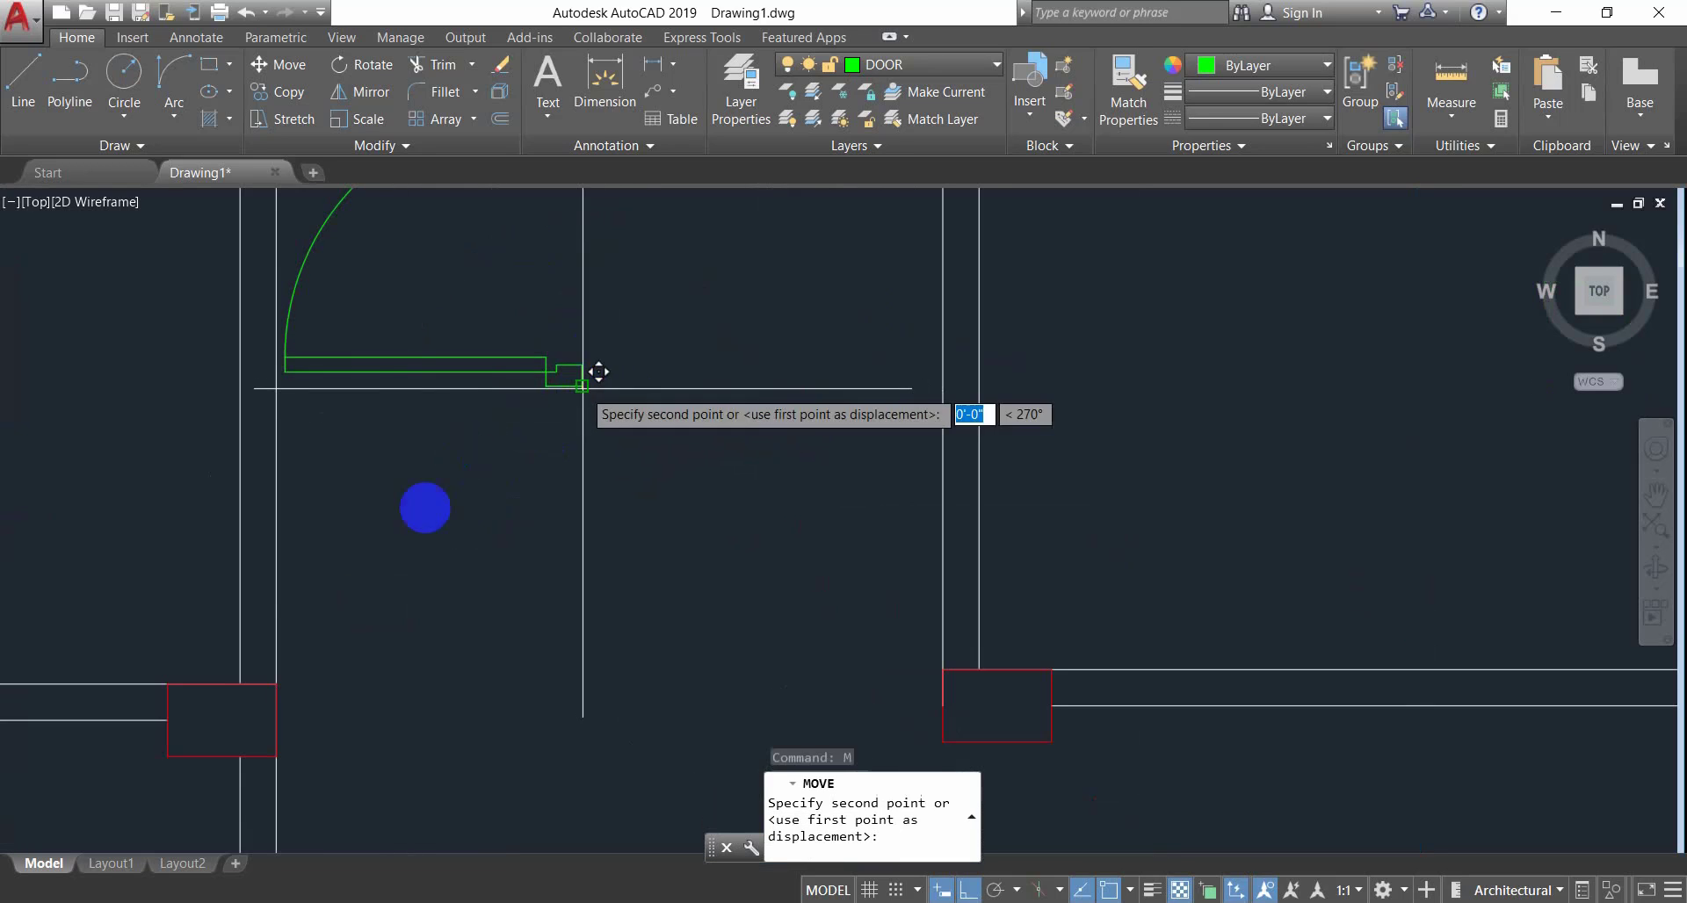
left_click(282, 676)
scroll(436, 572, "down", 4)
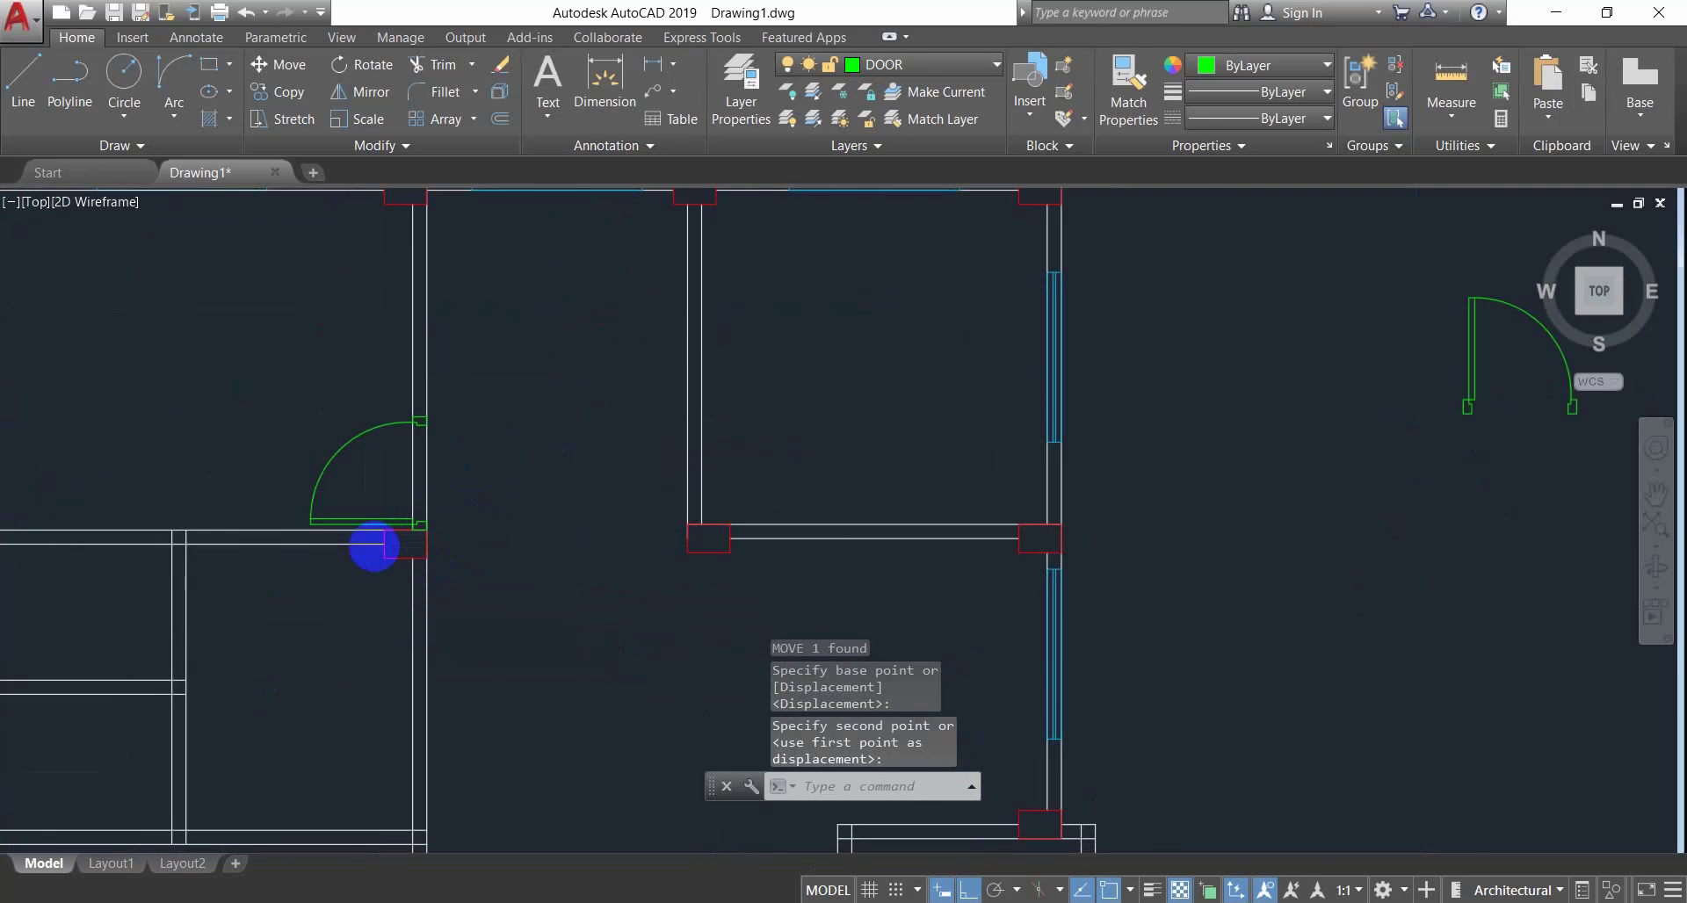
Trim both wall lines between the placed door's frames to open the doorway.
scroll(375, 547, "up", 4)
middle_click_drag(562, 474, 538, 554)
key("Escape")
key("Escape")
key("Escape")
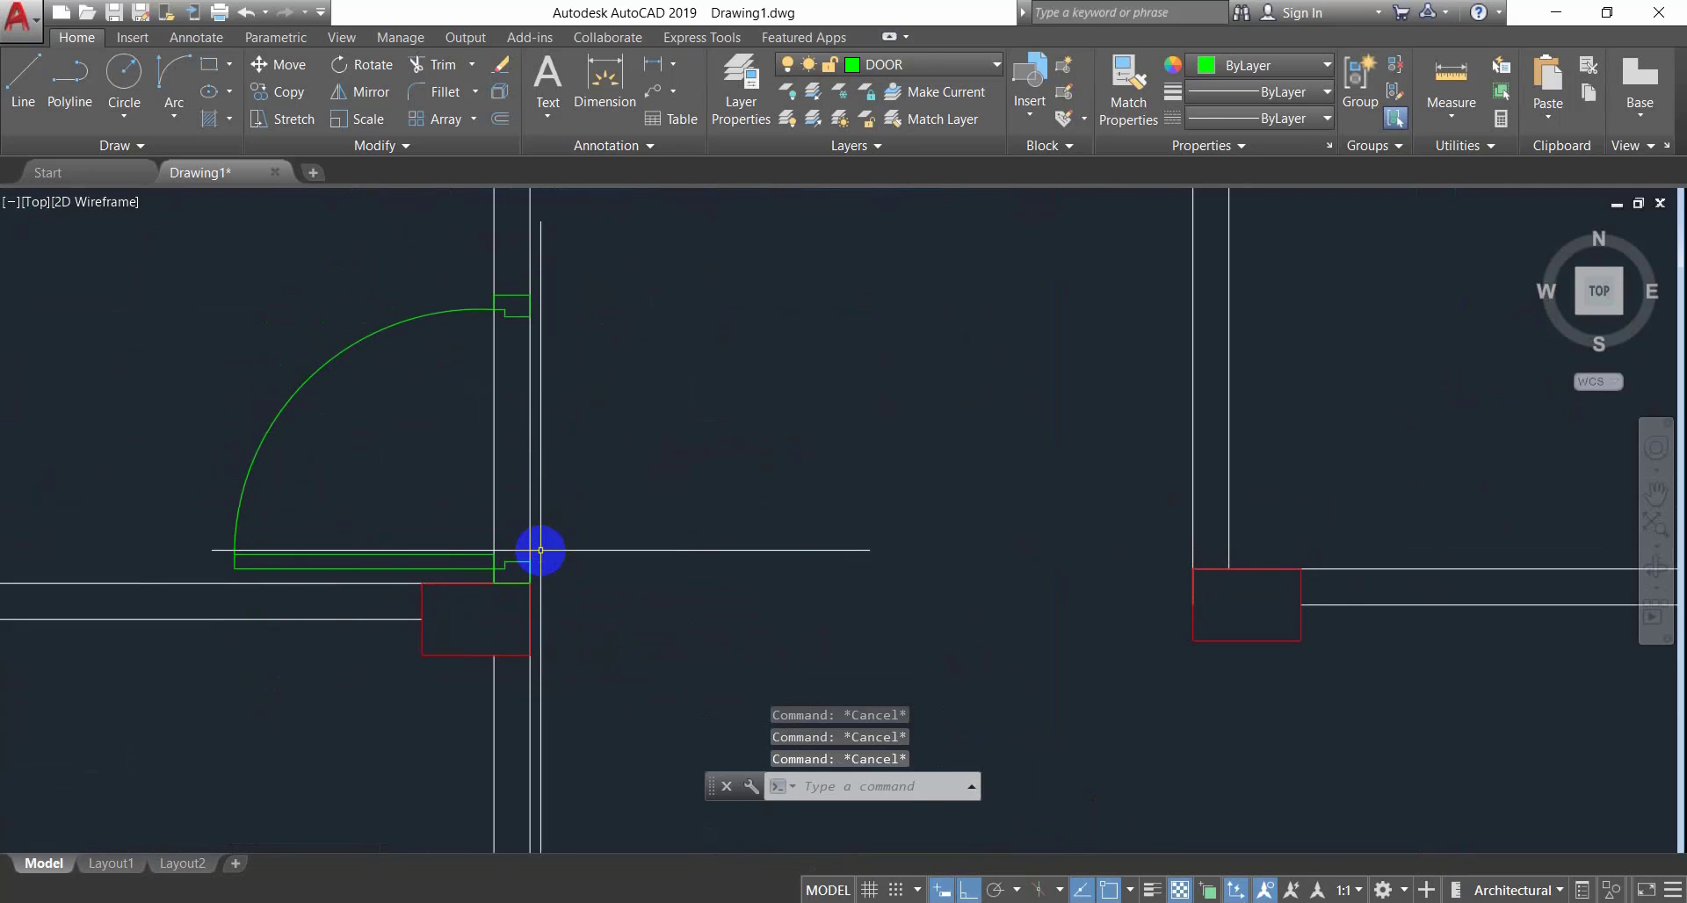
type("tr")
key("space")
key("space")
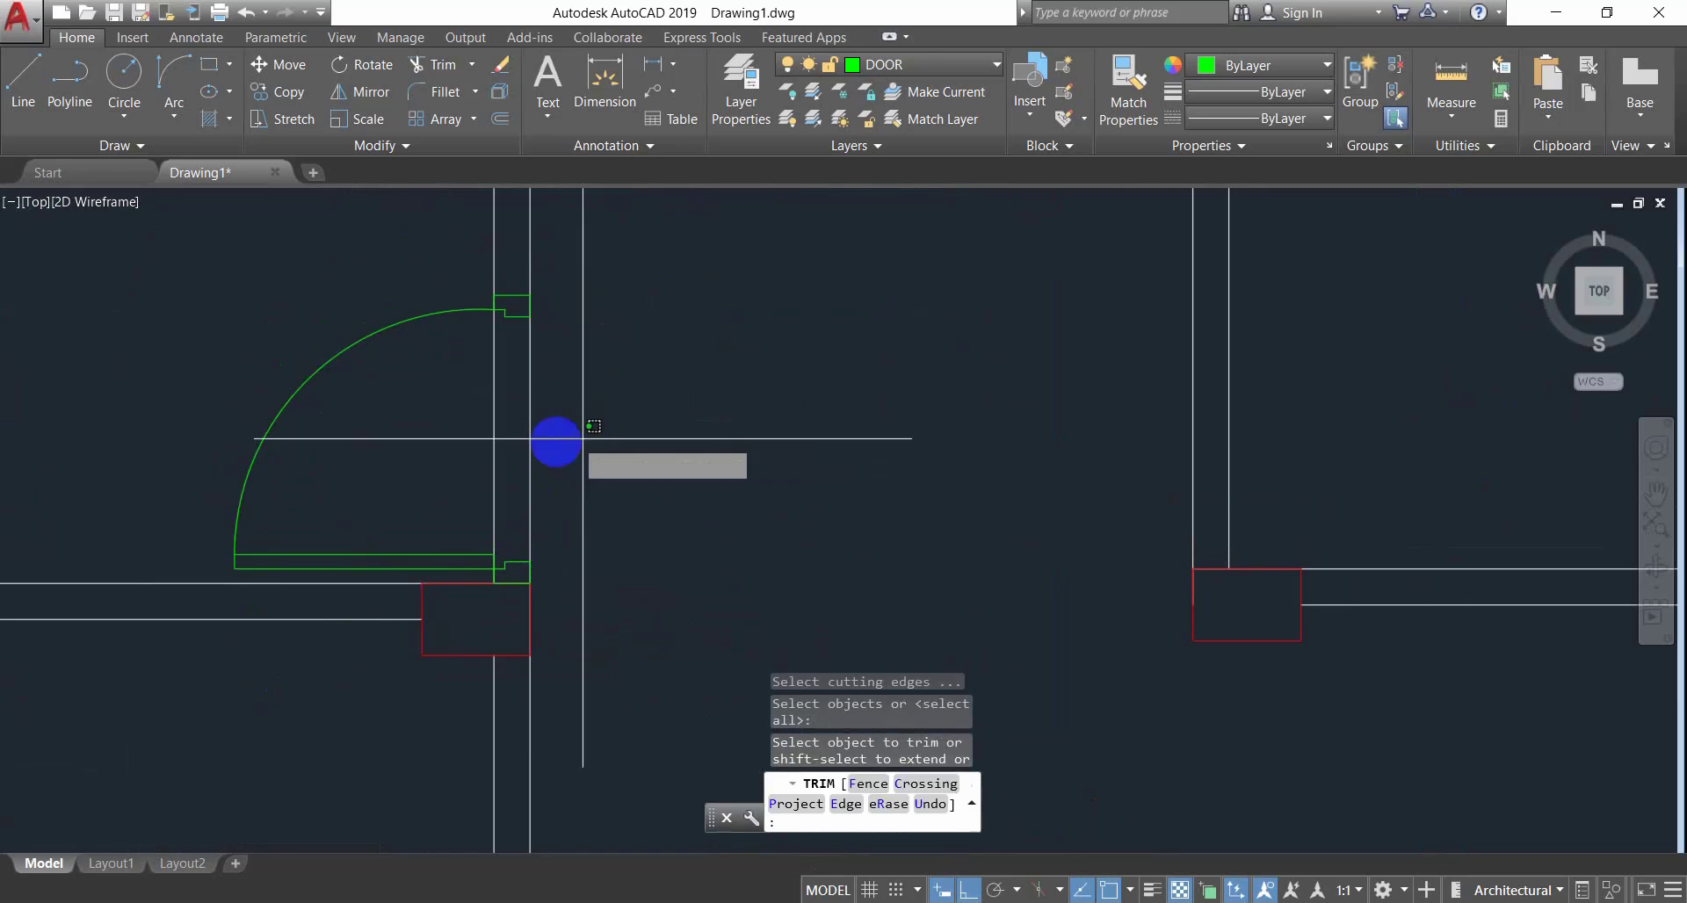
left_click(583, 439)
left_click(475, 468)
scroll(539, 369, "up", 2)
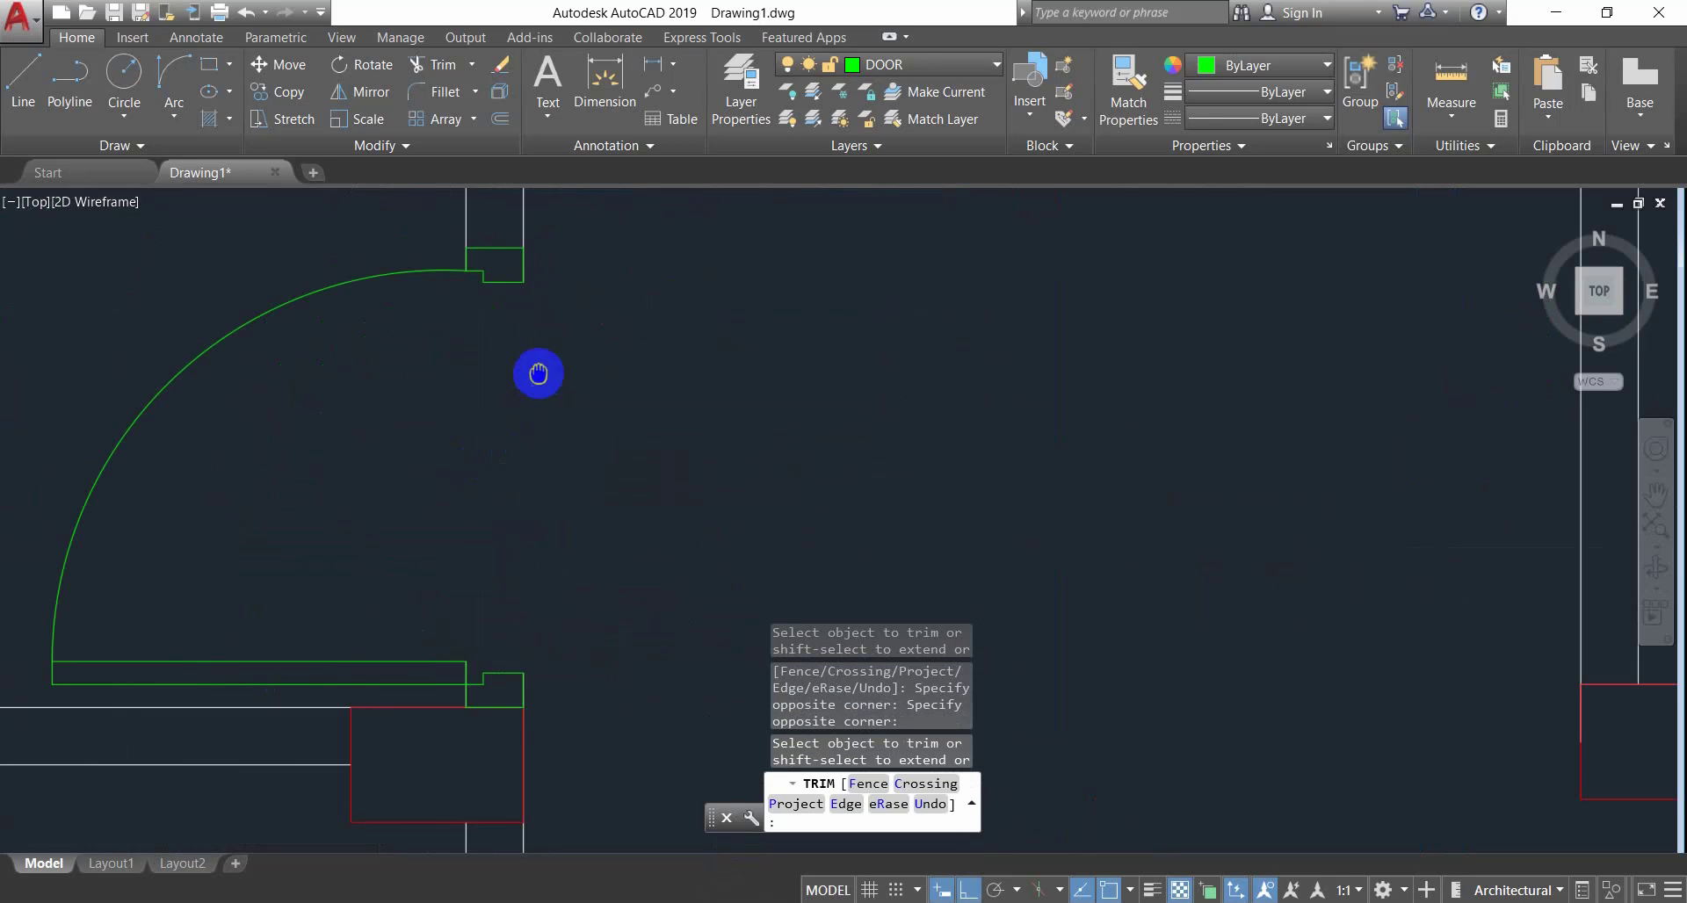
Inspect the trimmed doorway and the fit of its frames in the wall, and leave the Trim command.
scroll(550, 386, "down", 6)
scroll(553, 439, "up", 4)
scroll(542, 495, "up", 2)
mouse_move(531, 432)
middle_mouse_down()
mouse_move(540, 531)
mouse_move(516, 425)
mouse_move(576, 473)
middle_mouse_up()
scroll(515, 482, "up", 2)
scroll(513, 482, "down", 5)
scroll(530, 496, "down", 4)
scroll(587, 461, "up", 2)
middle_click_drag(729, 417, 669, 461)
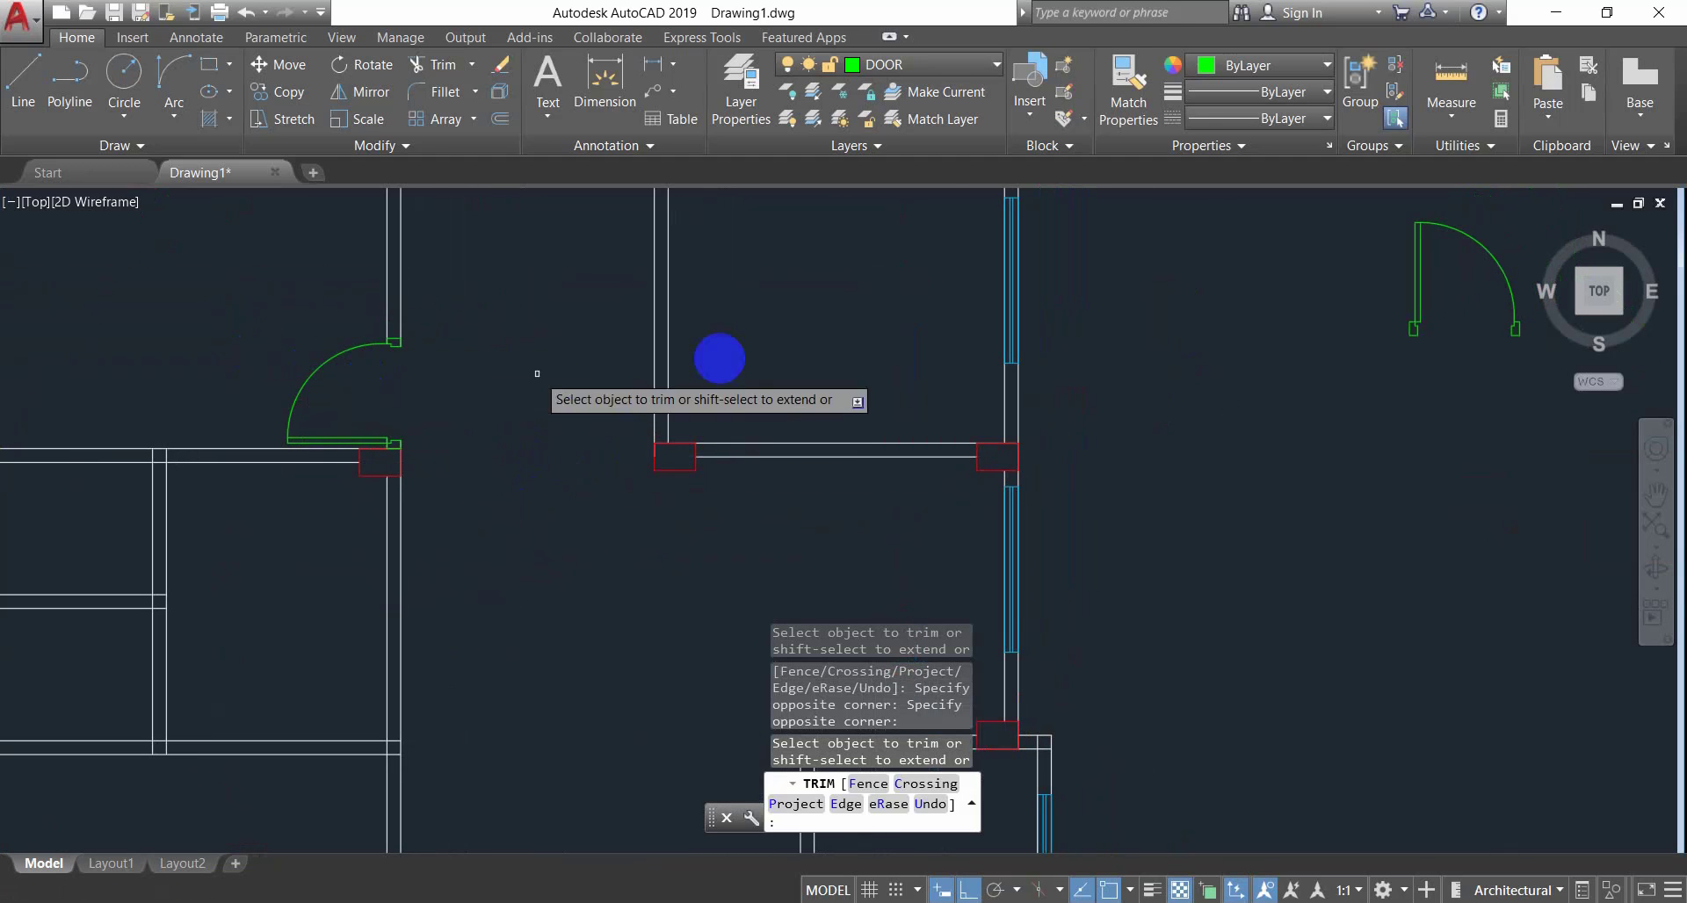
key("Escape")
Mirror the placed door about the vertical hall-side face of its wall, keeping the original.
left_click(336, 345)
left_click(325, 360)
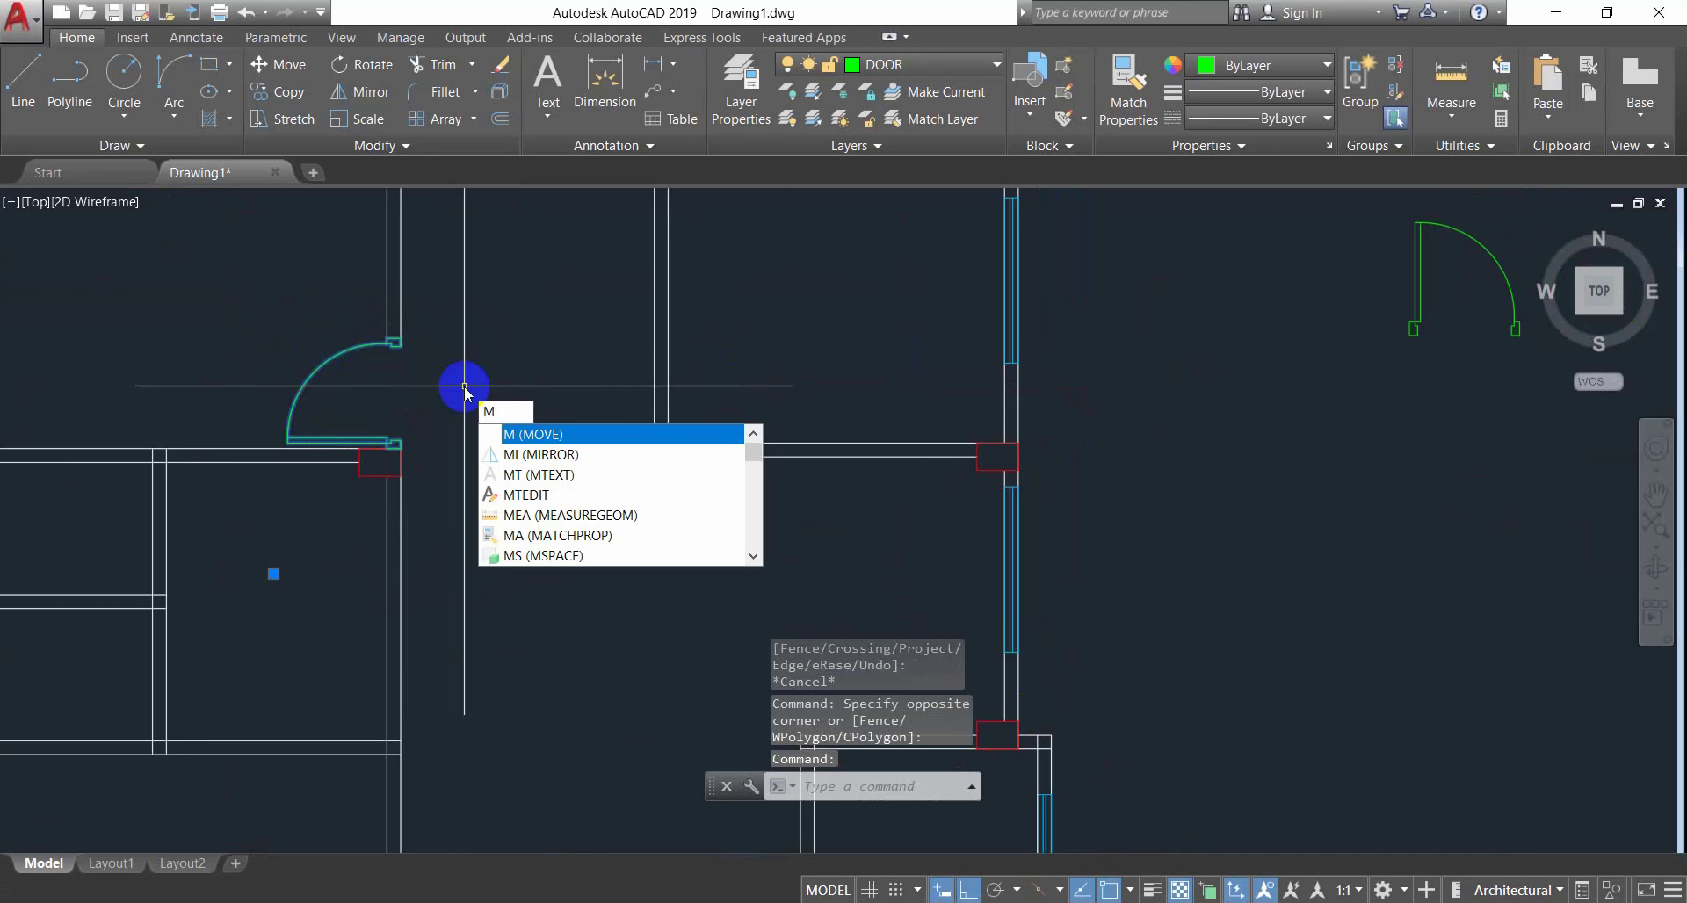
type("MI")
key("Return")
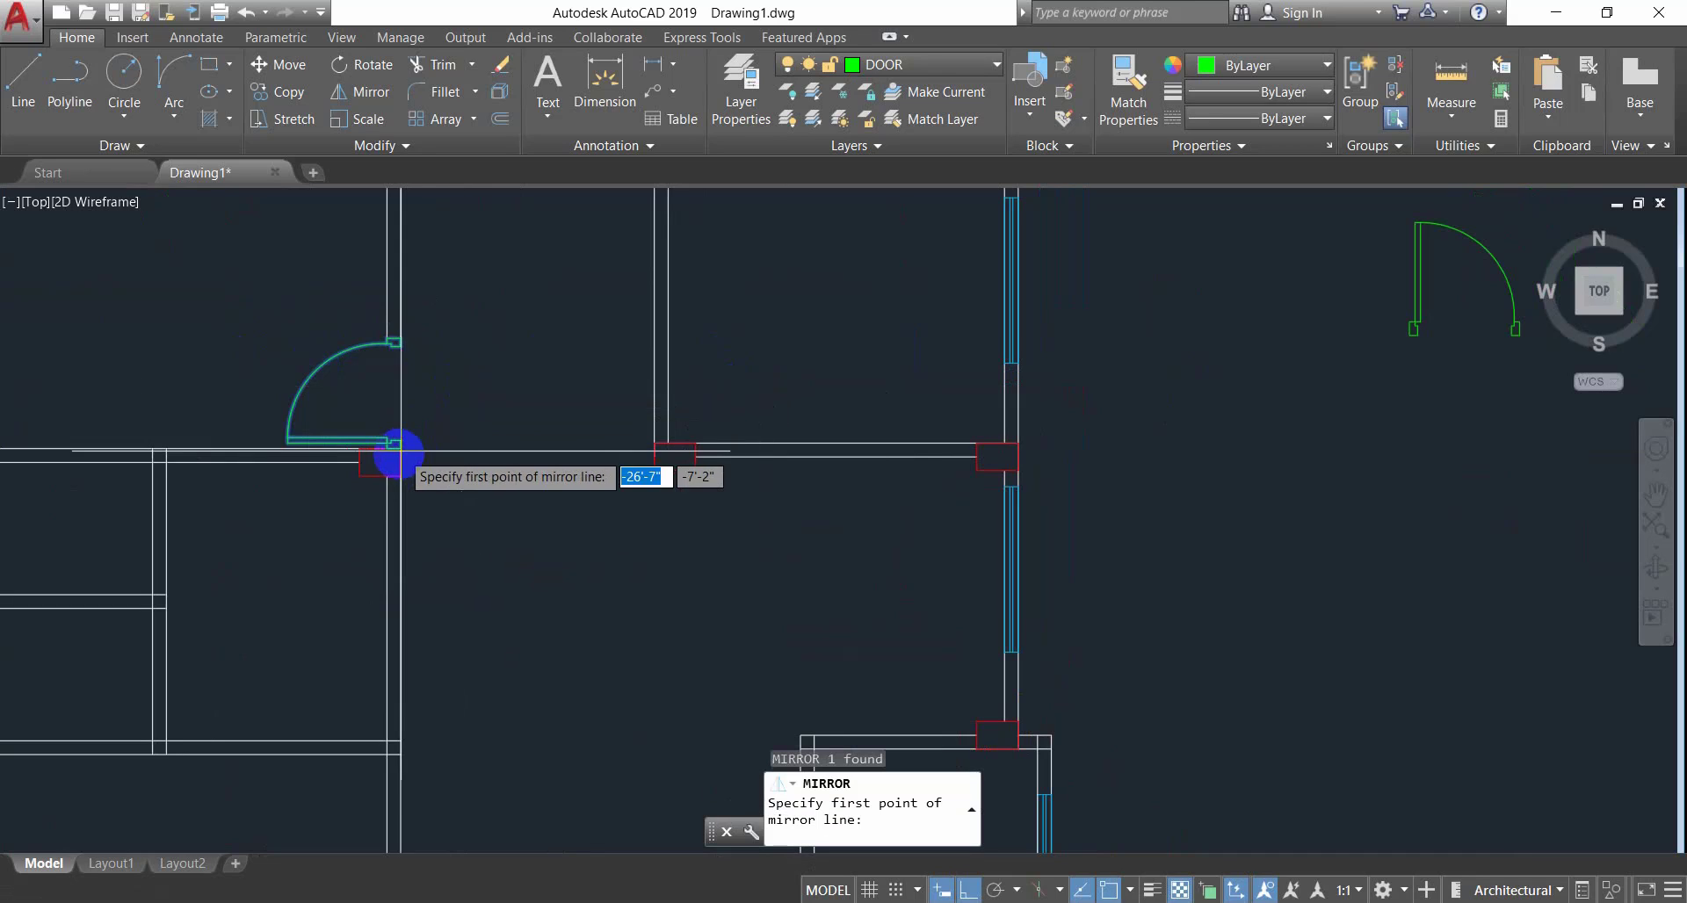
left_click(401, 450)
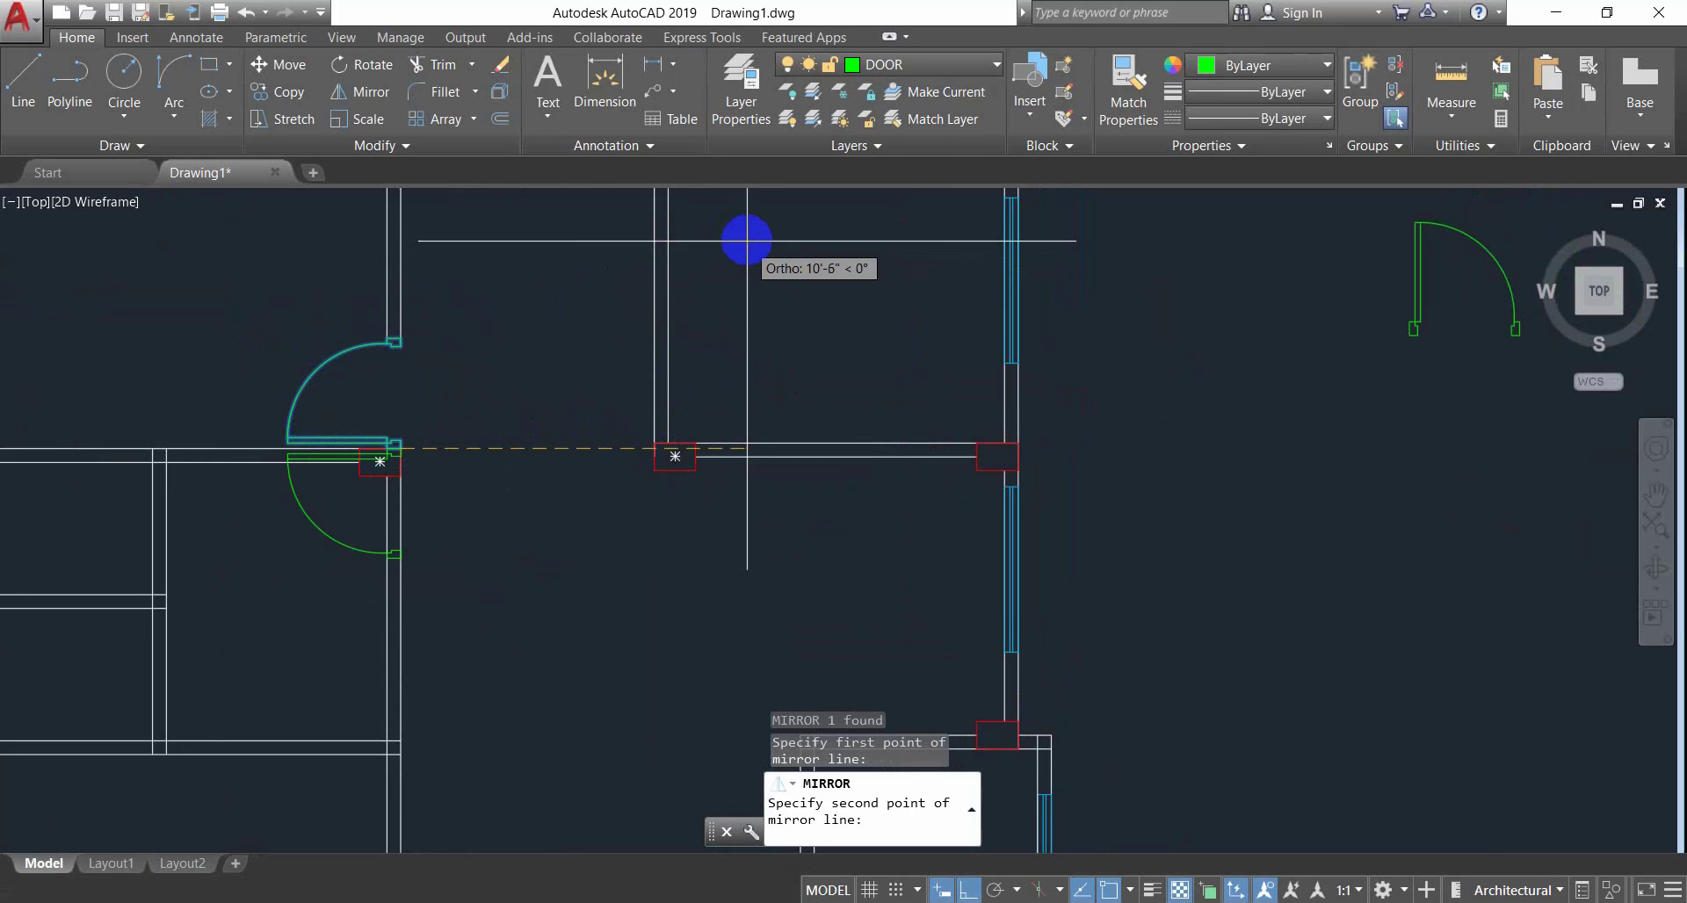
left_click(374, 233)
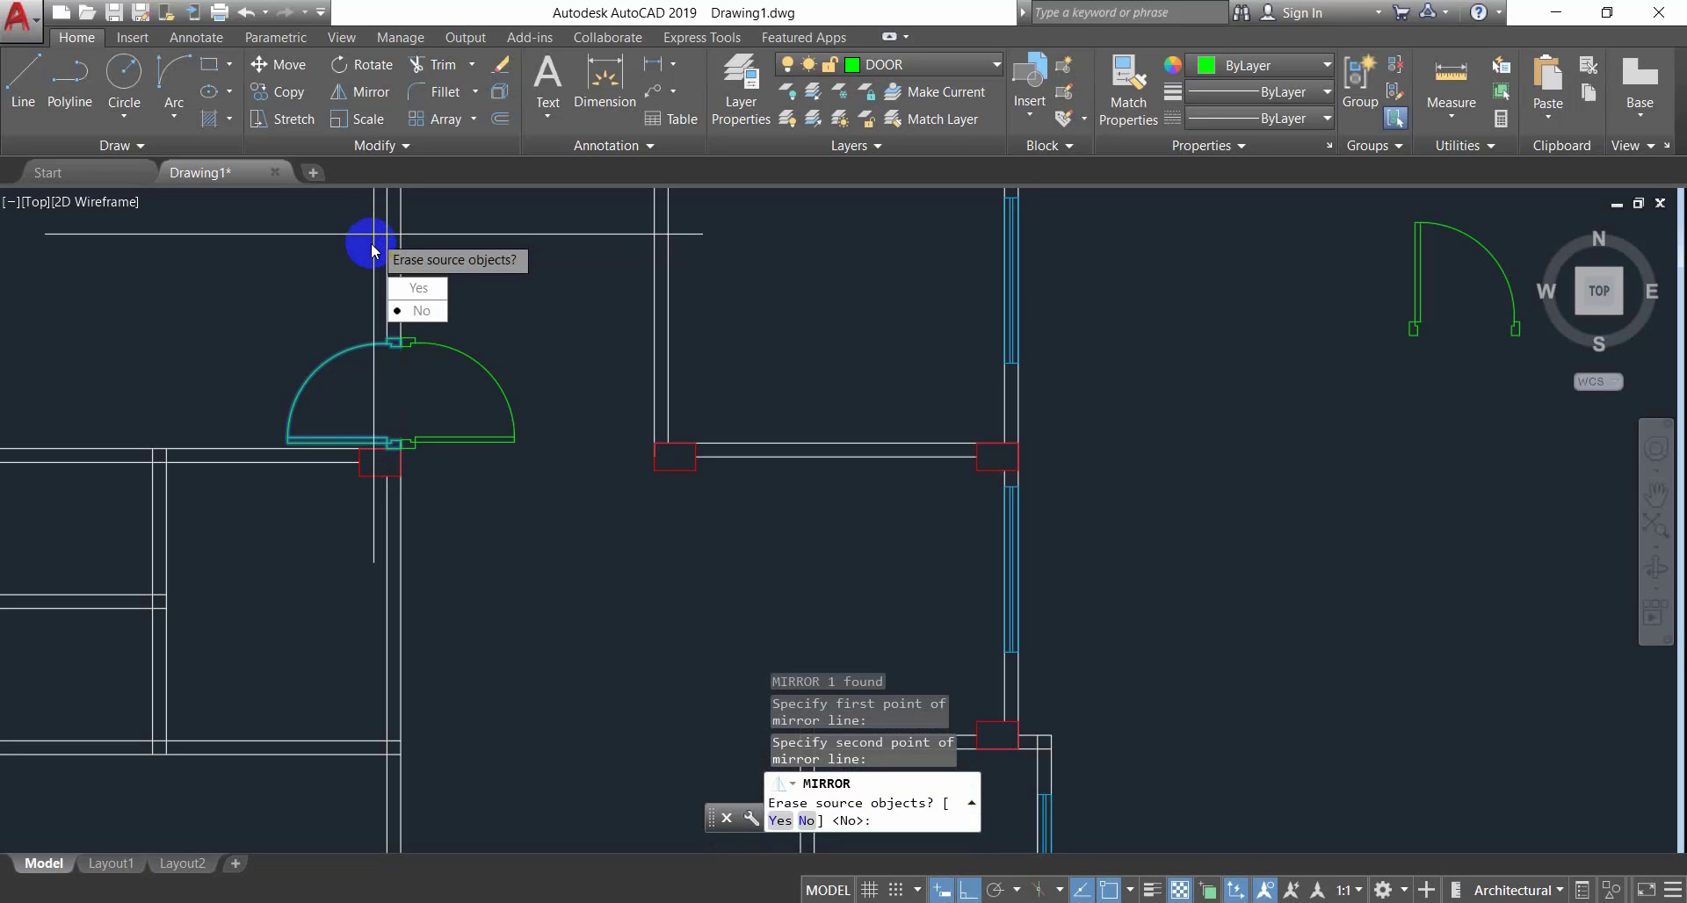
key("Return")
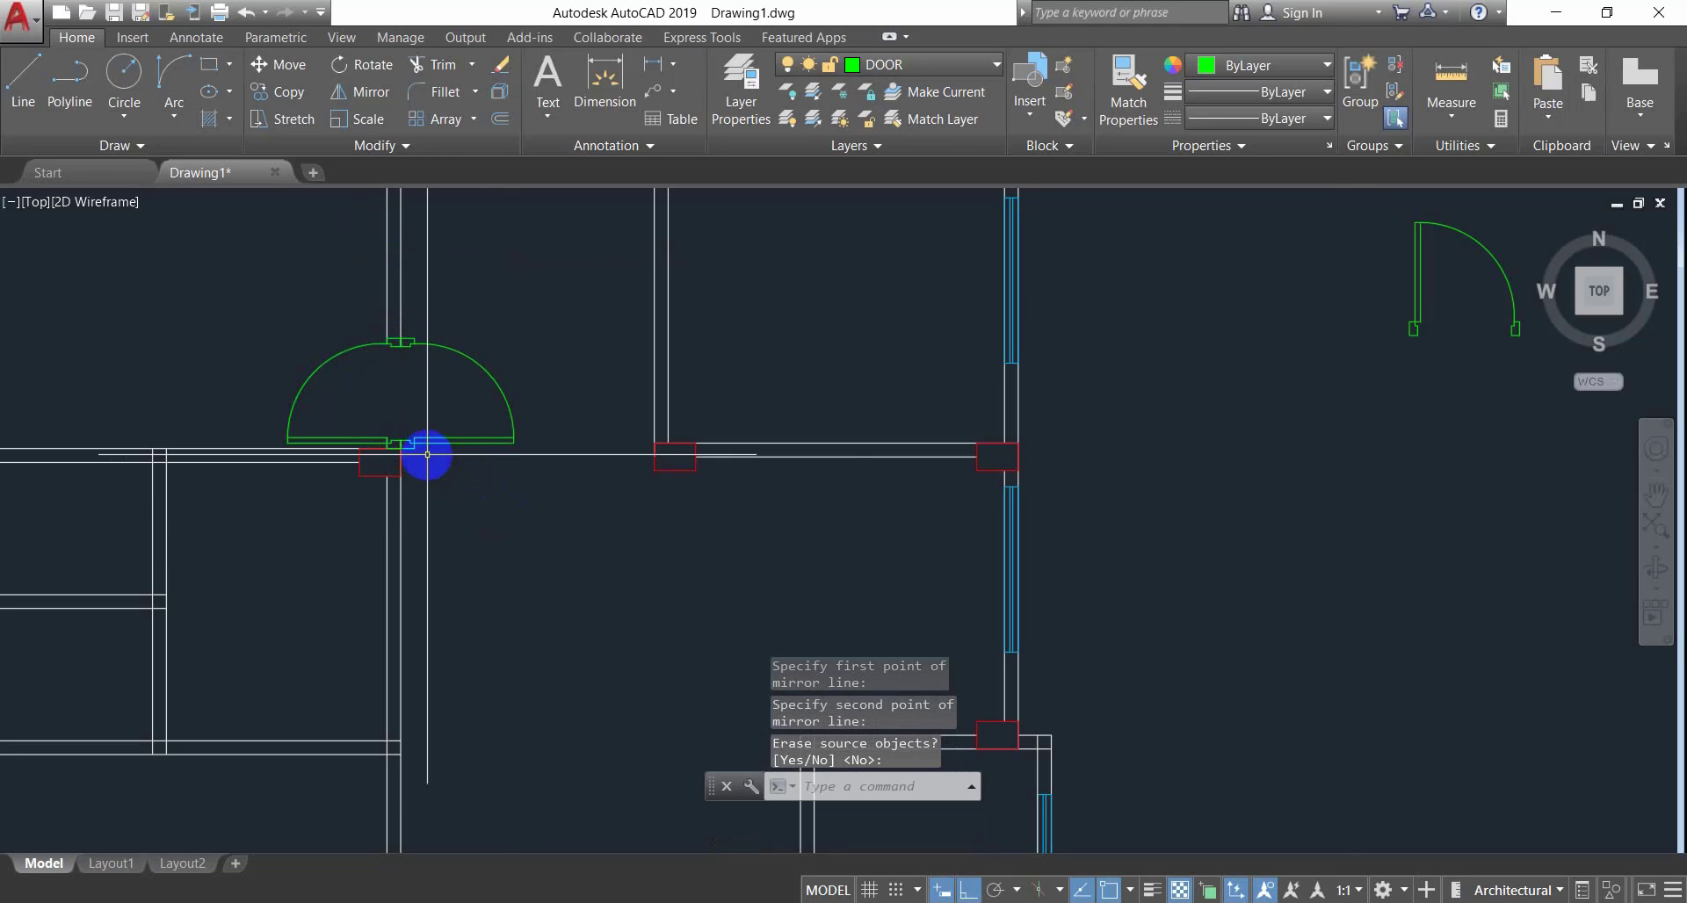
Move the mirrored door by its hinge-side frame's lower-left corner to the upper-left corner of the column at the hall's right wall.
scroll(425, 455, "up", 2)
left_click(556, 384)
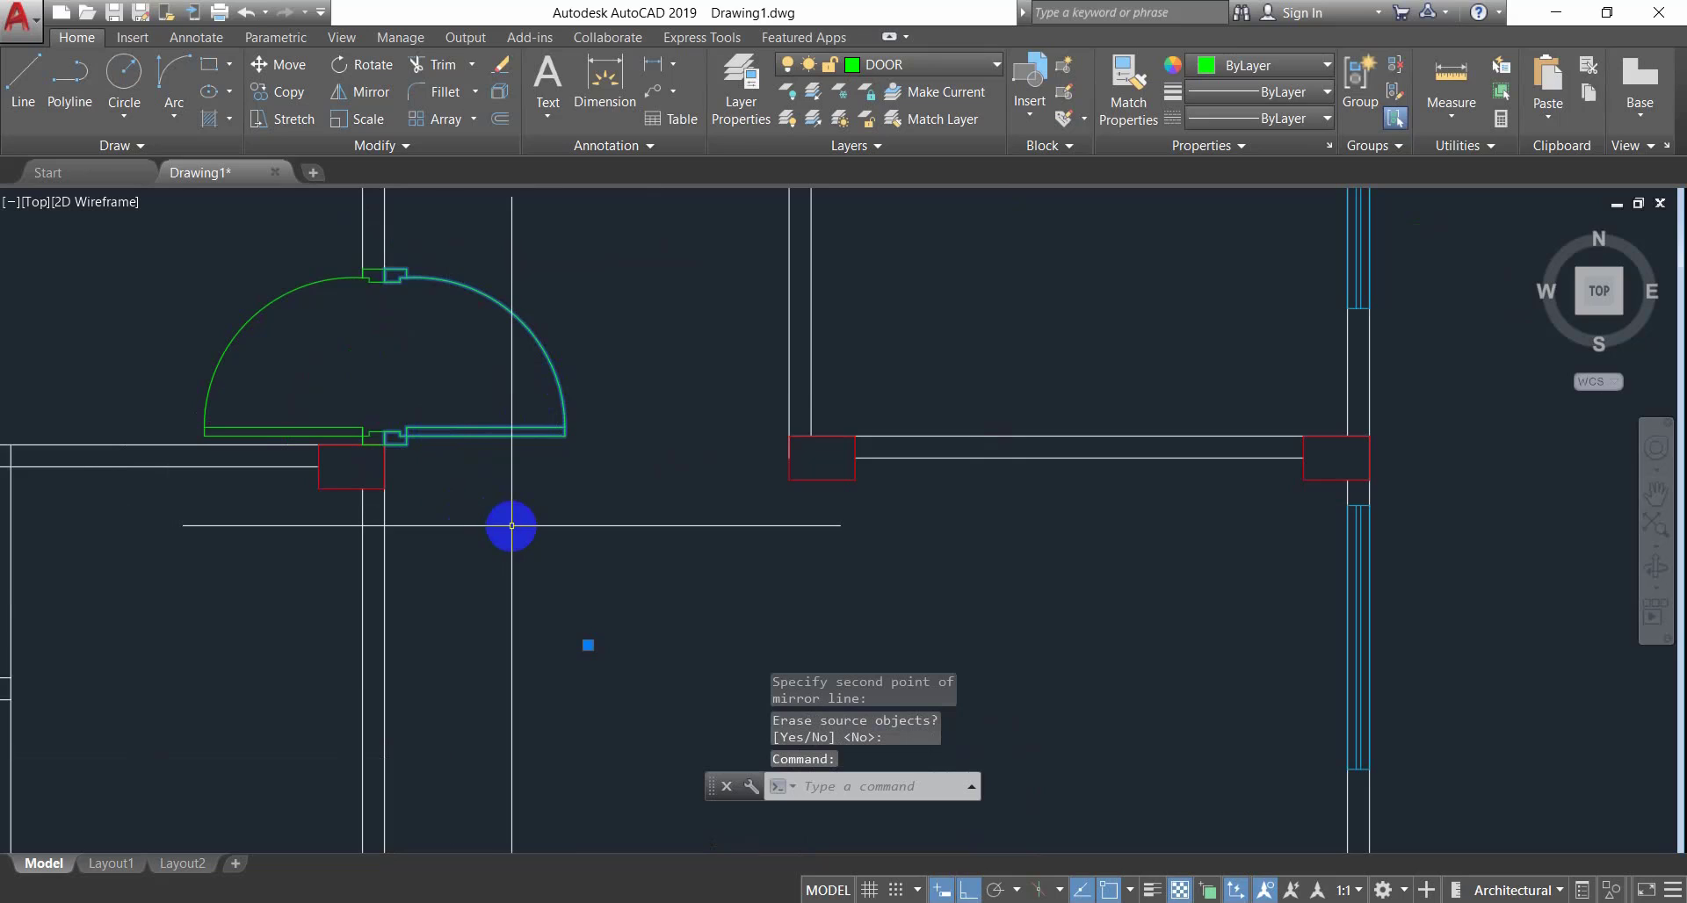
key("Return")
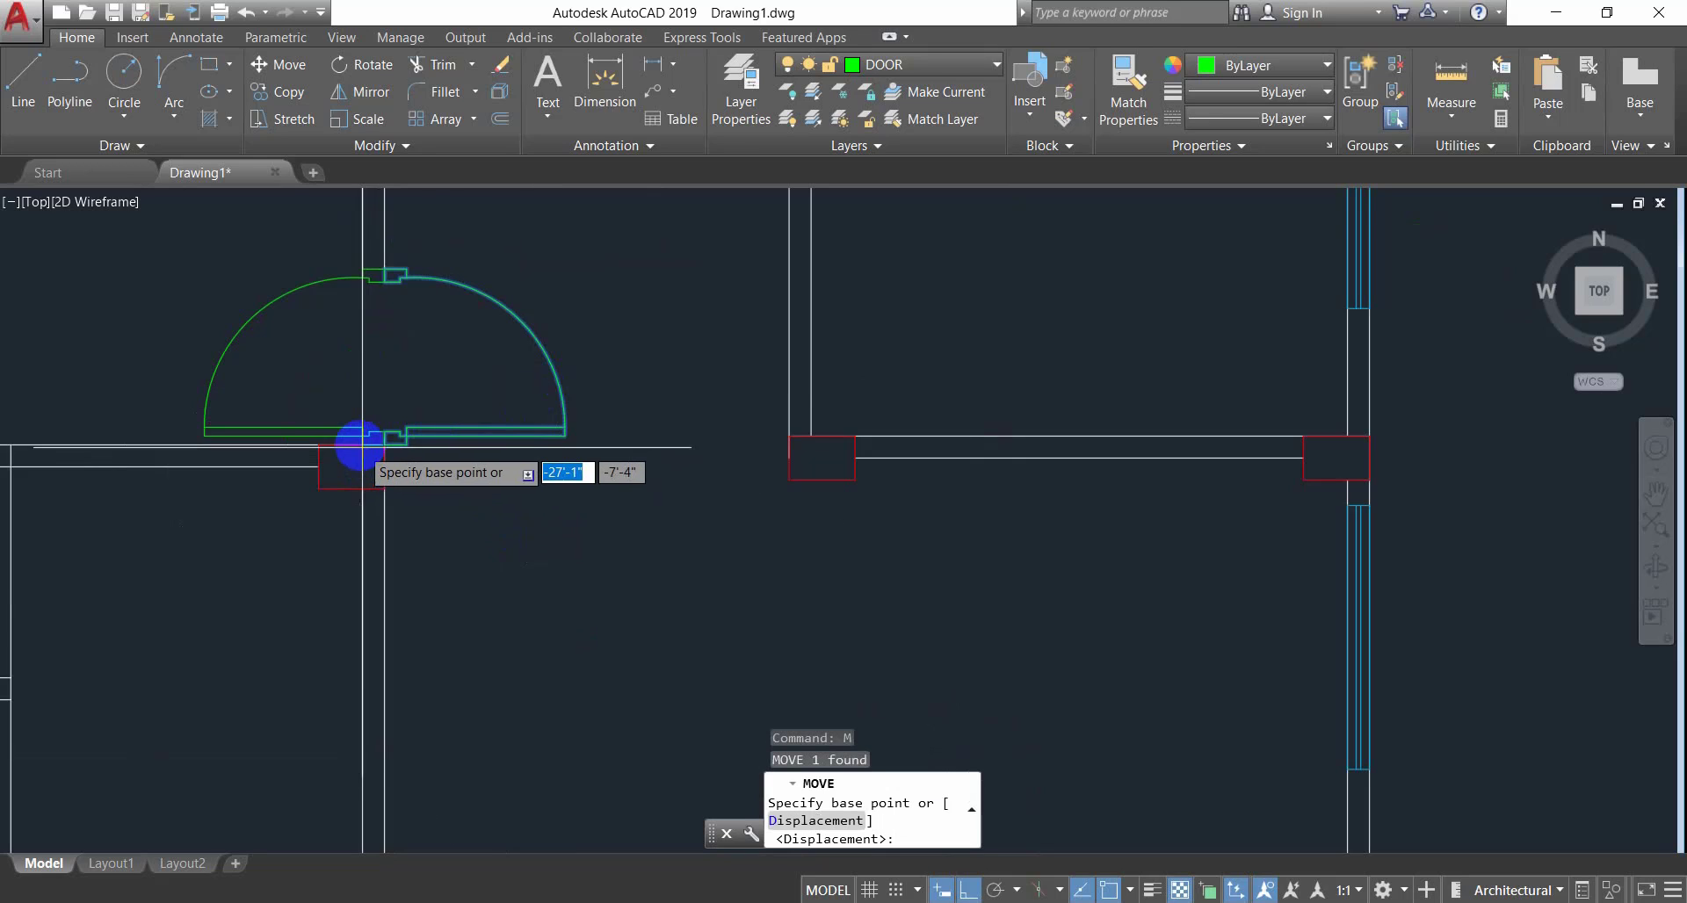
left_click(384, 442)
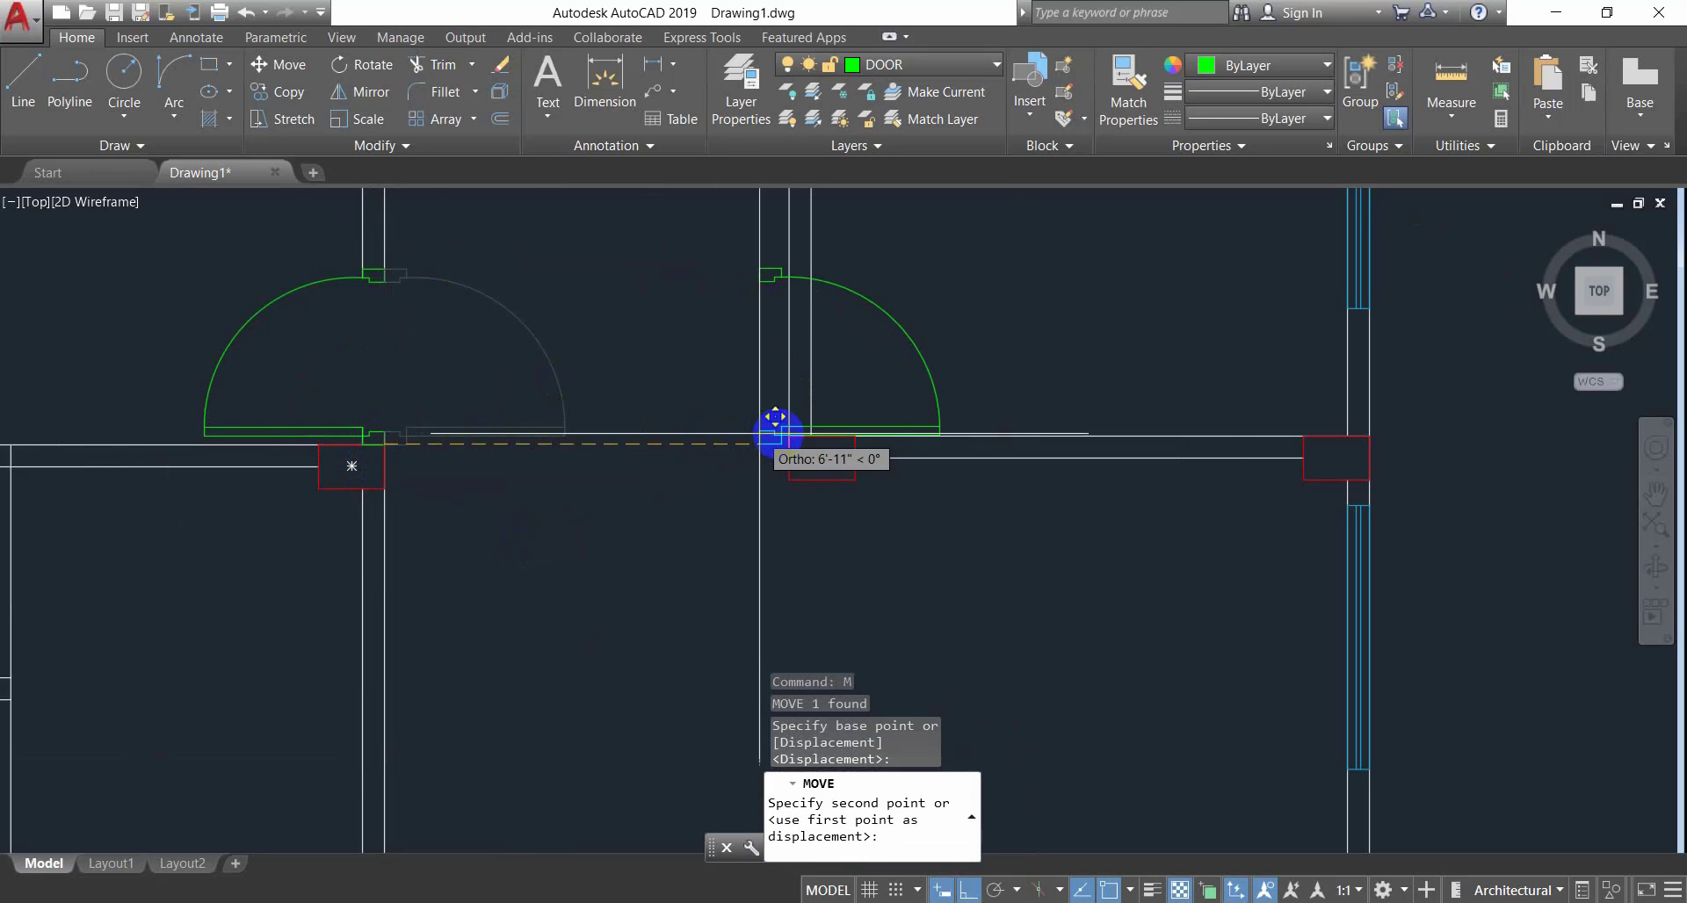
left_click(788, 436)
scroll(787, 437, "down", 3)
scroll(693, 470, "up", 4)
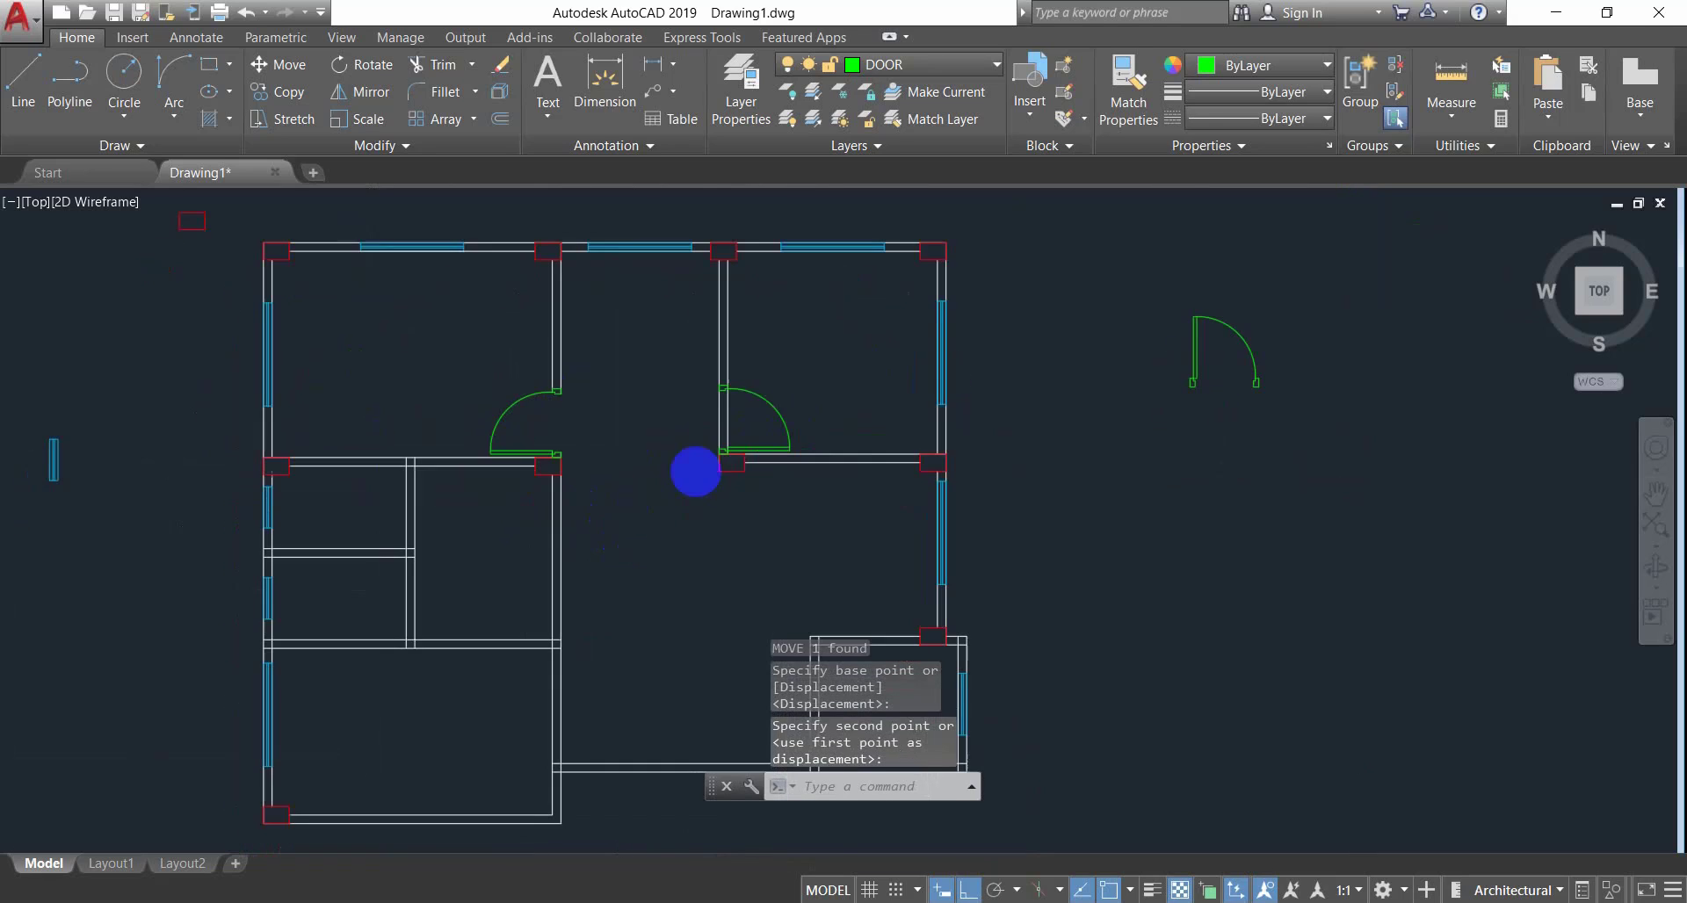
Trim both lines of the hall's right wall between the mirrored door's frames to open the doorway.
key("Escape")
key("Escape")
key("Escape")
type("TR")
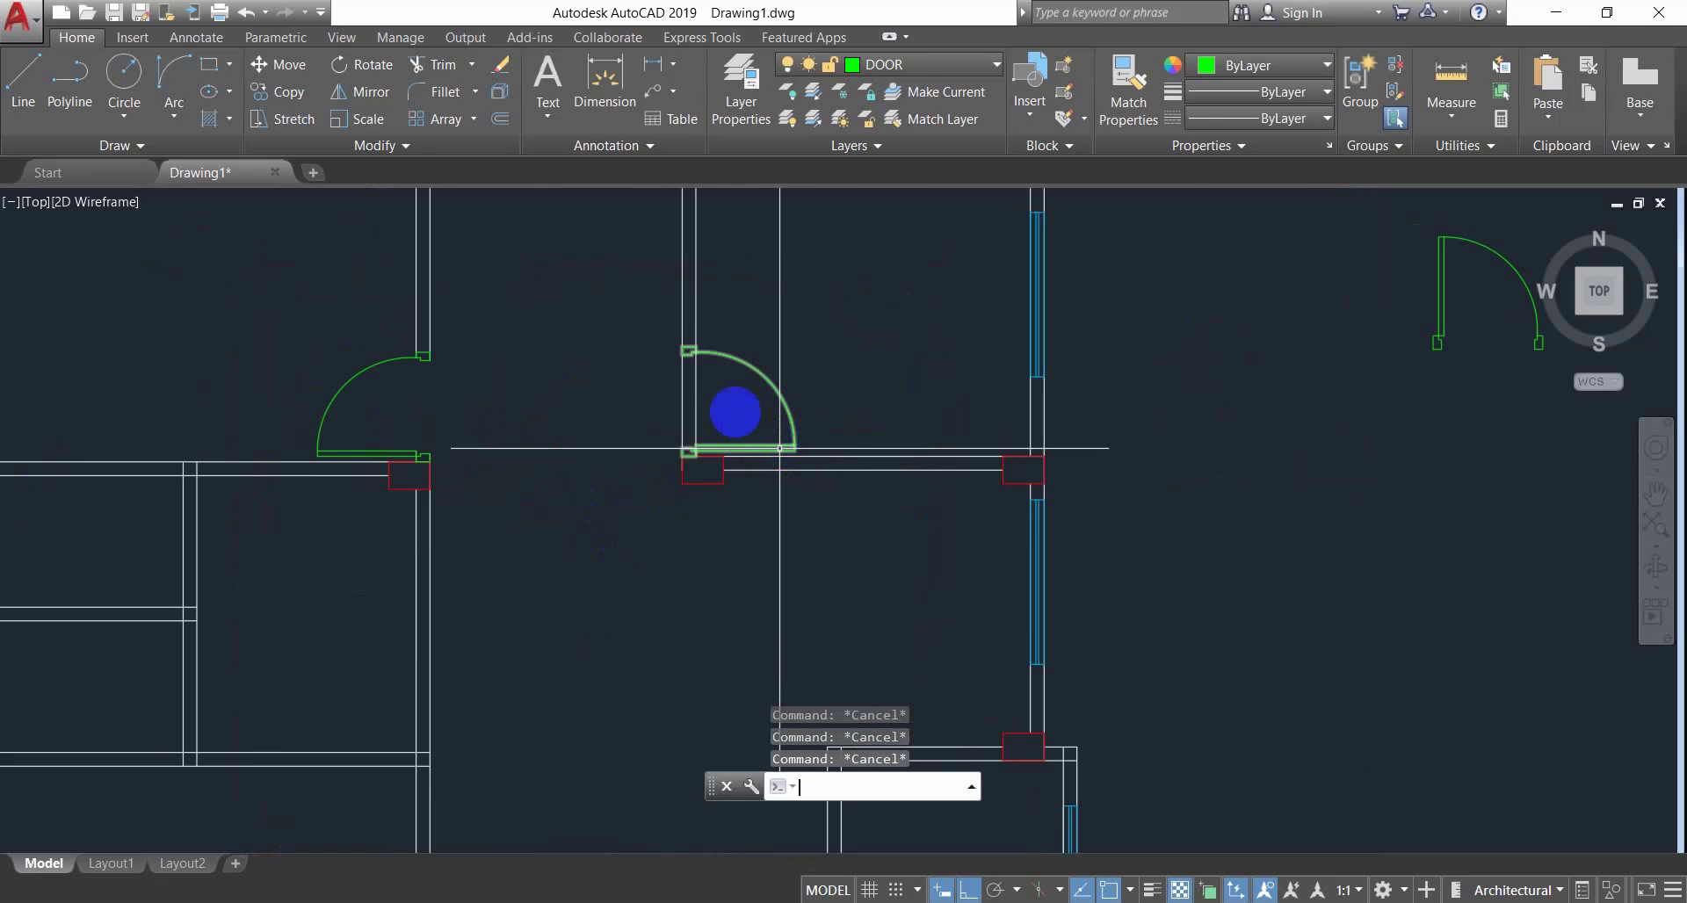
key("Return")
key("Return")
left_click(727, 391)
left_click(644, 407)
left_click(592, 420)
key("Escape")
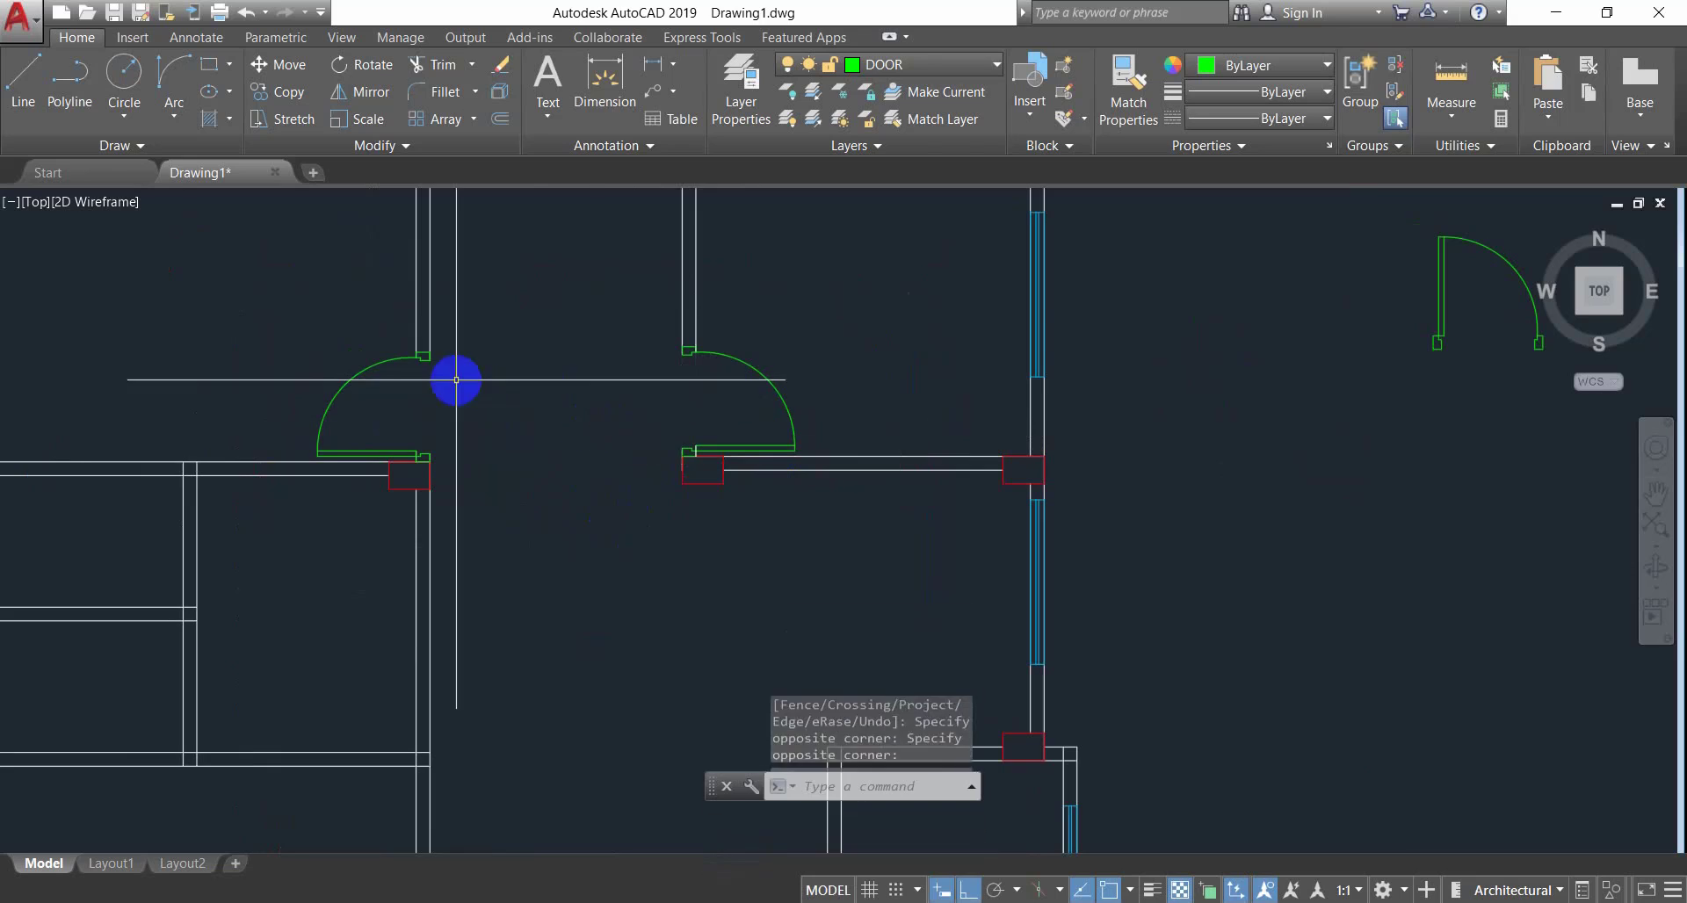
Dismiss the layer colour dialog and make layer 0 the current drawing layer.
scroll(455, 376, "up", 3)
left_click(929, 67)
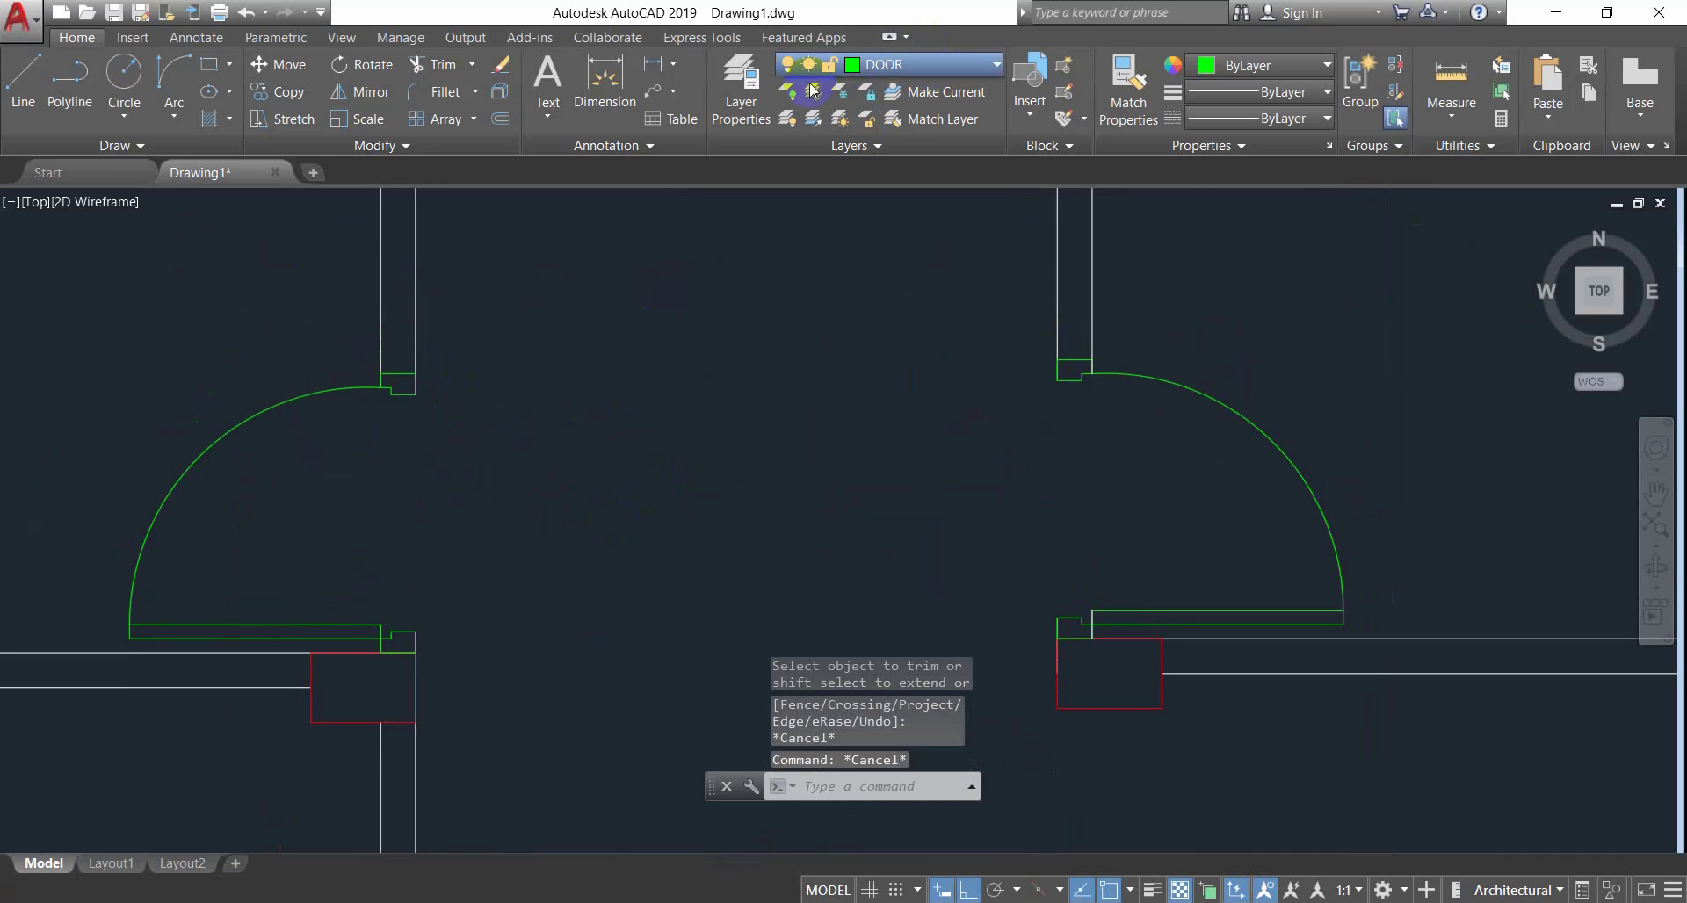
left_click(859, 92)
left_click(854, 66)
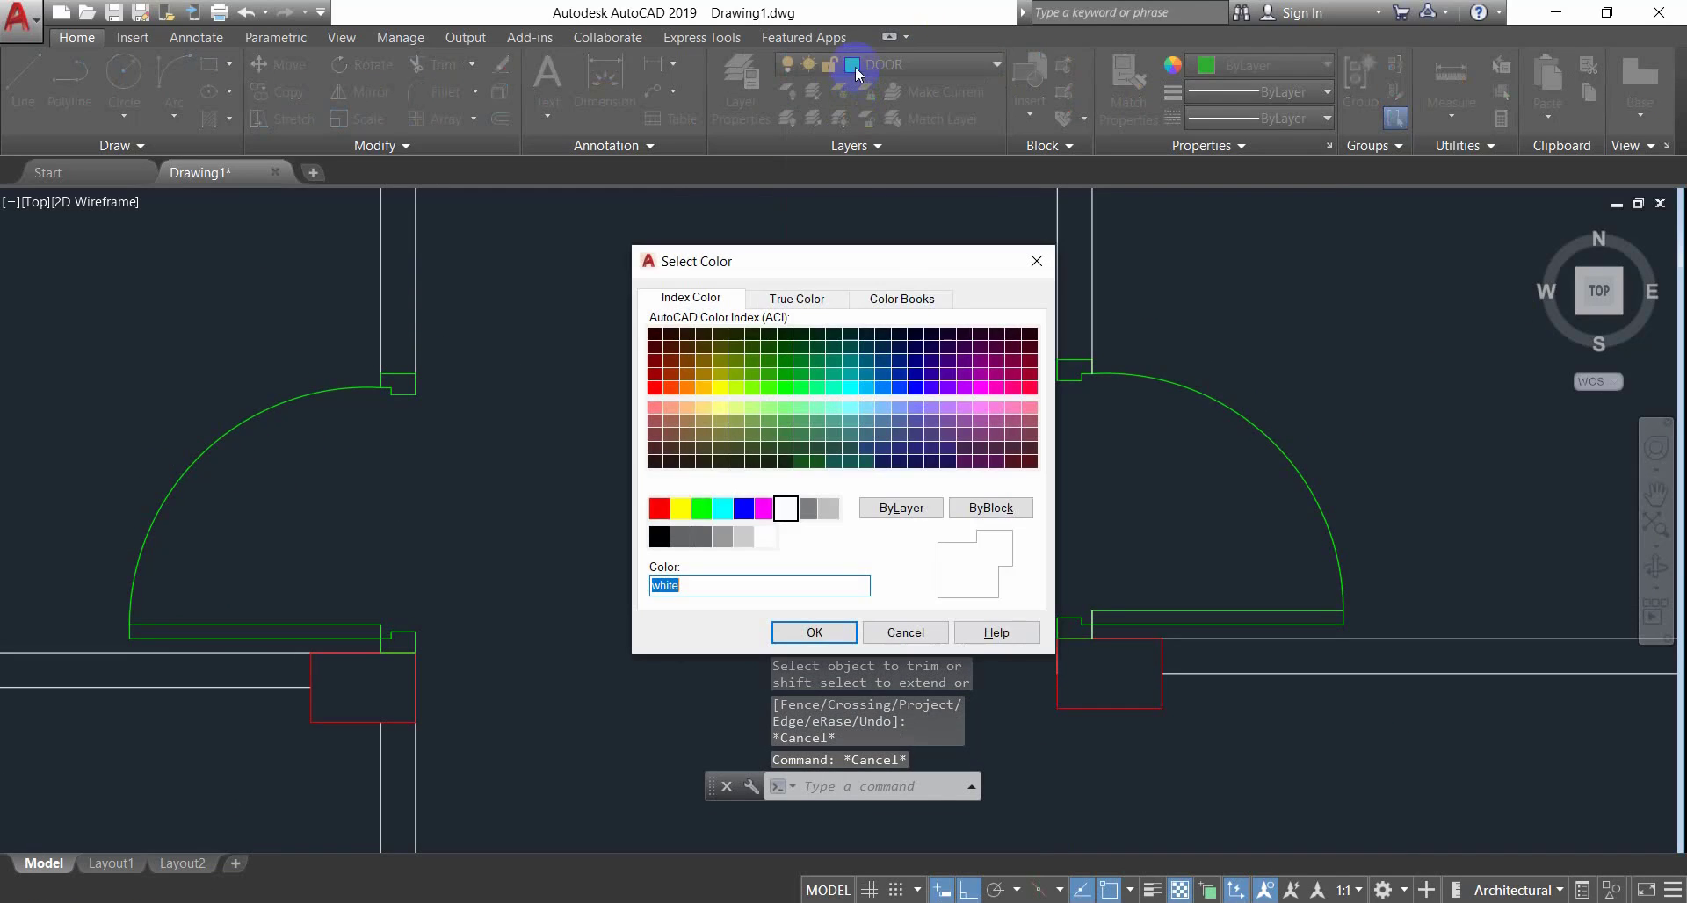
left_click(1039, 264)
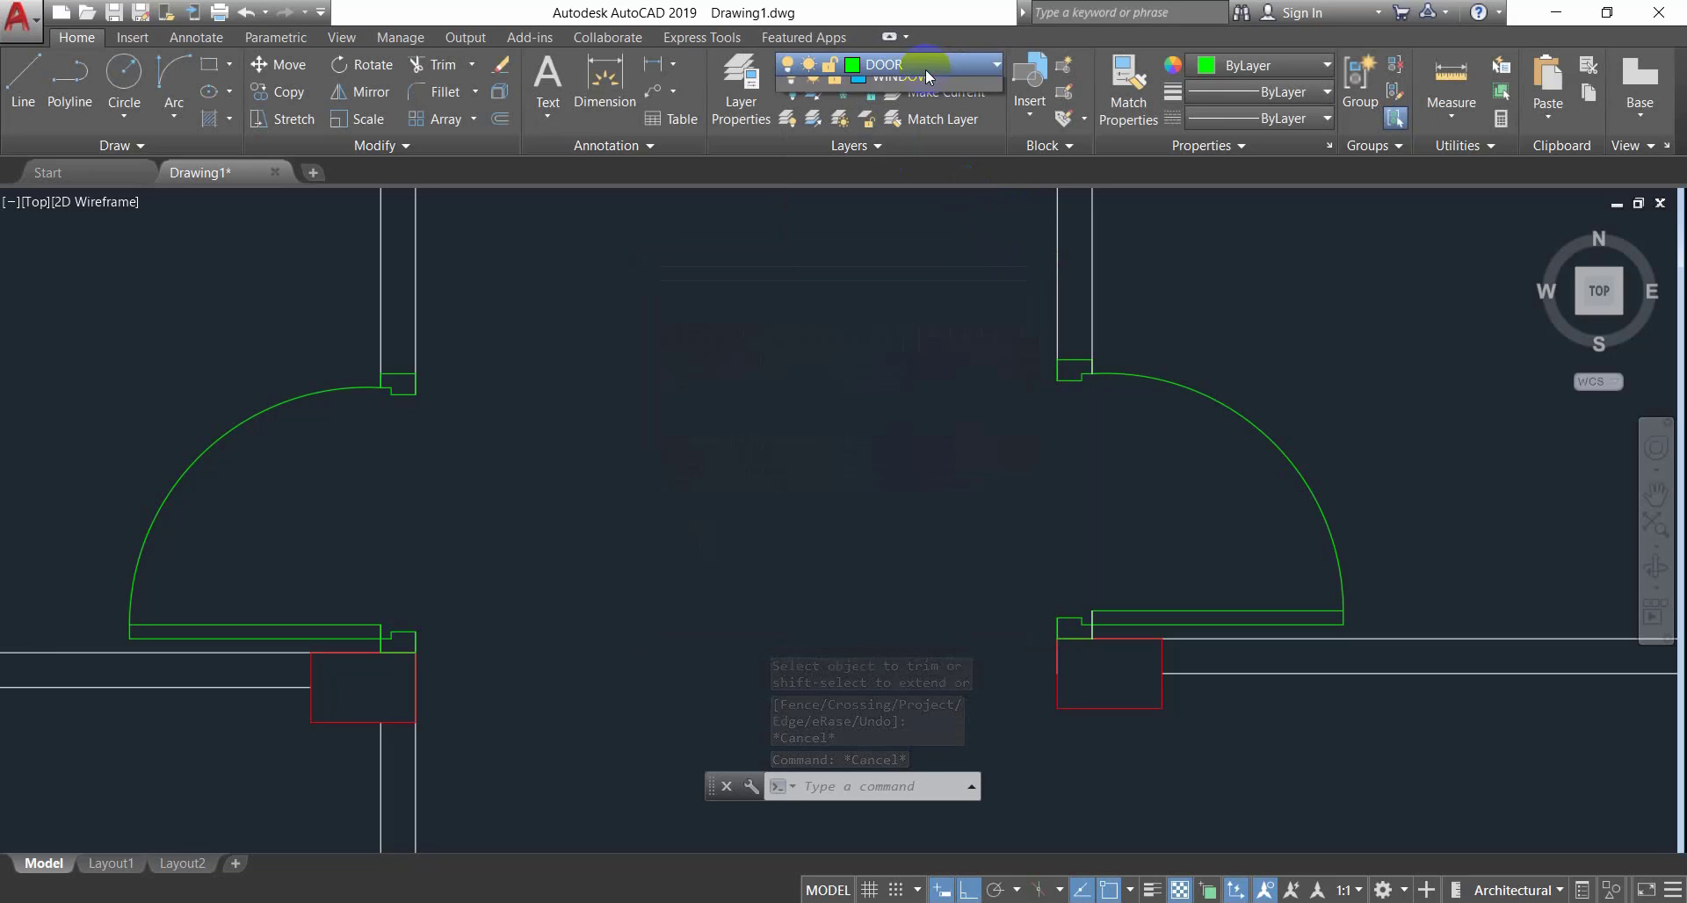
left_click(889, 95)
key("Escape")
key("Escape")
middle_click_drag(506, 398, 505, 413)
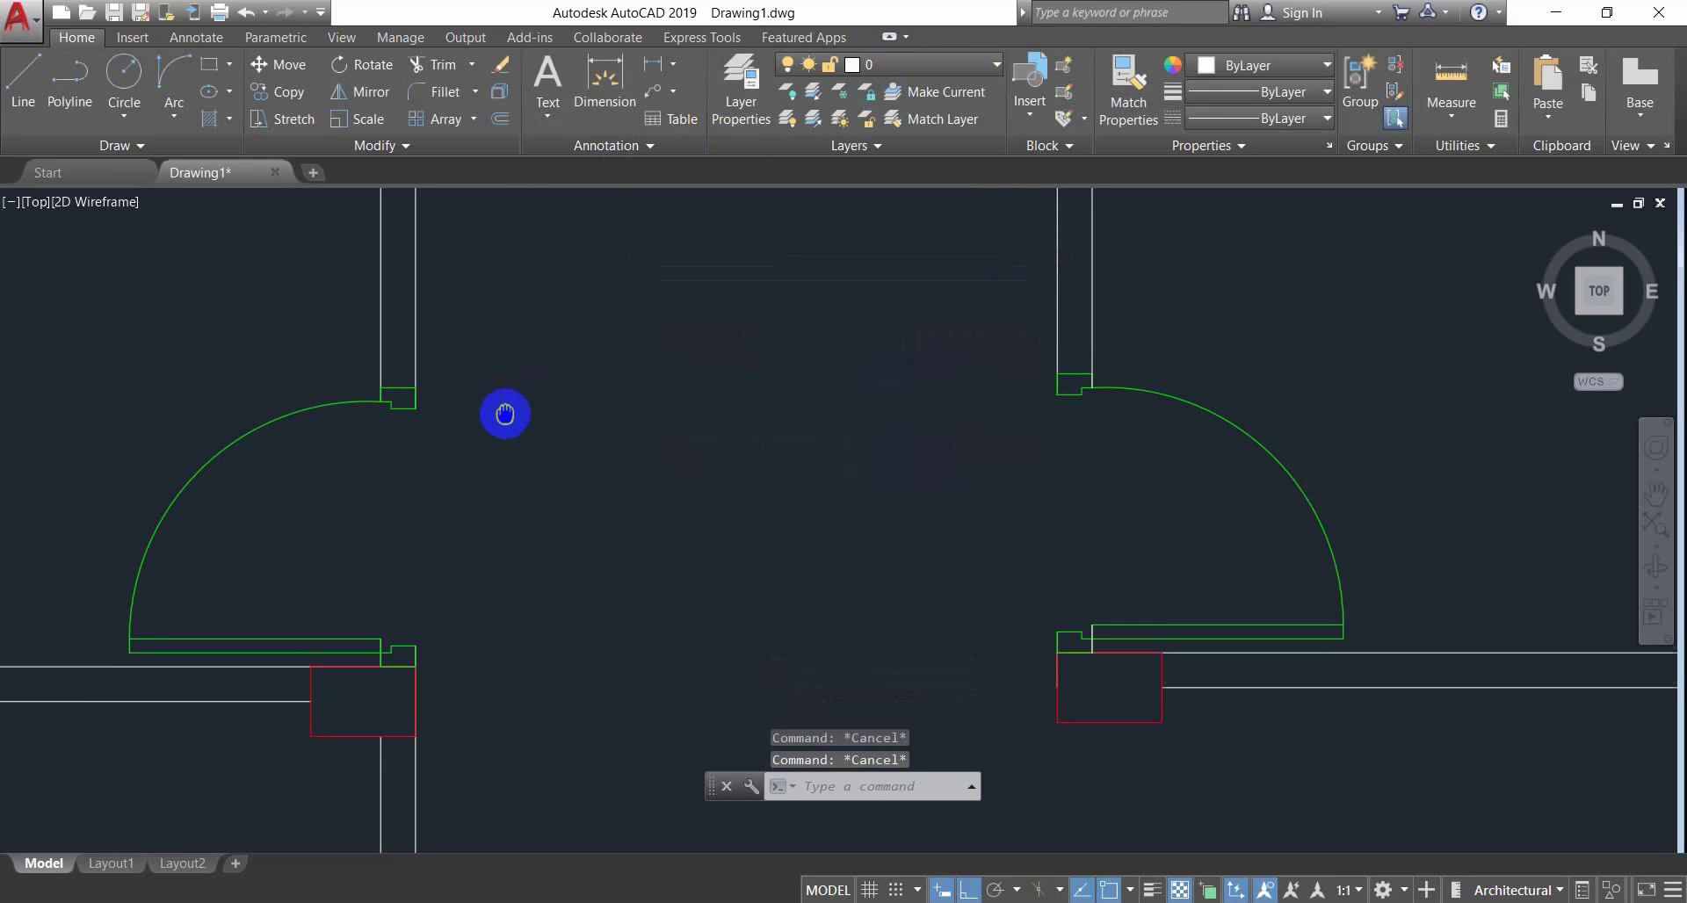
Draw a line across the hall from the left door's upper frame corner to the right door's upper frame corner.
key("Return")
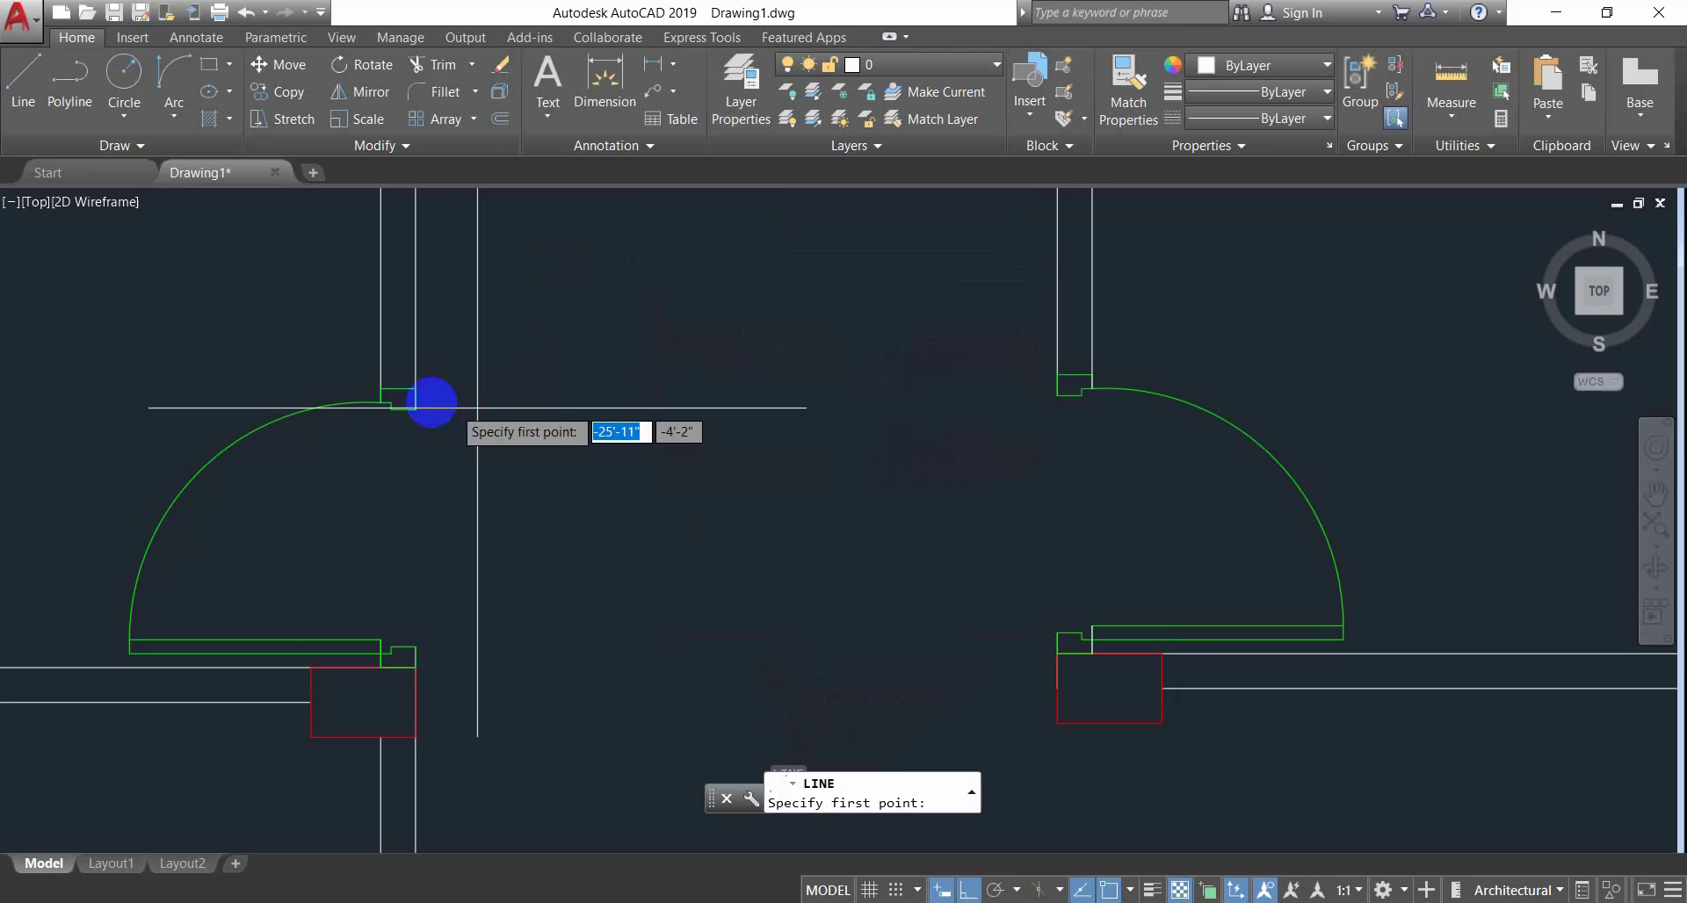
left_click(417, 386)
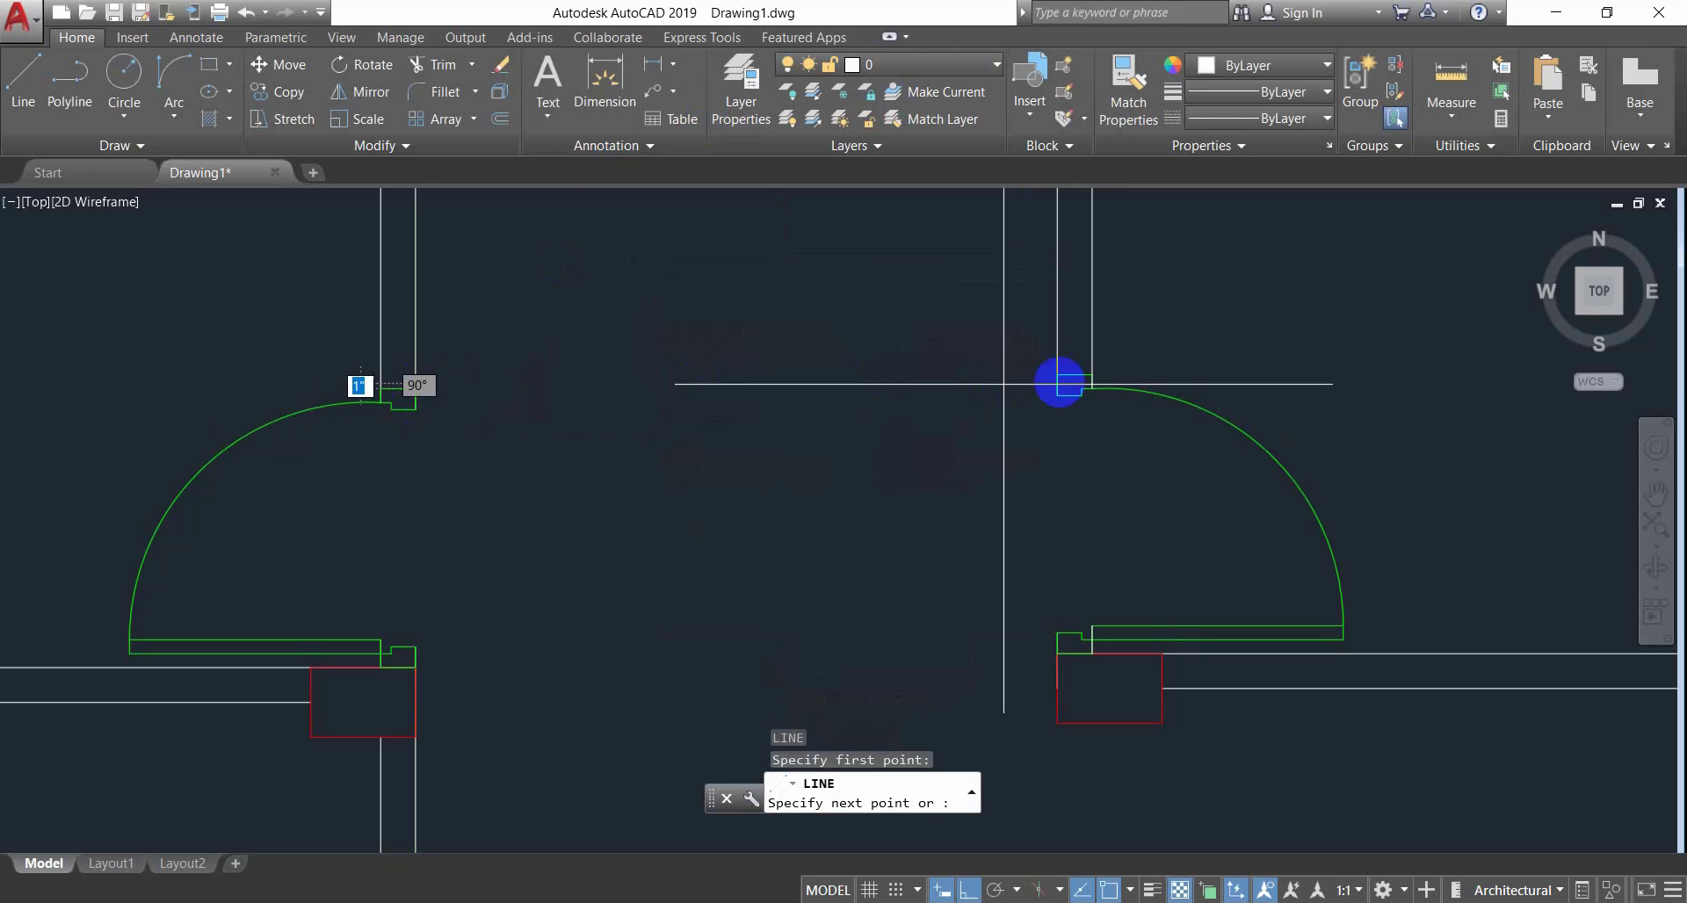
left_click(1057, 376)
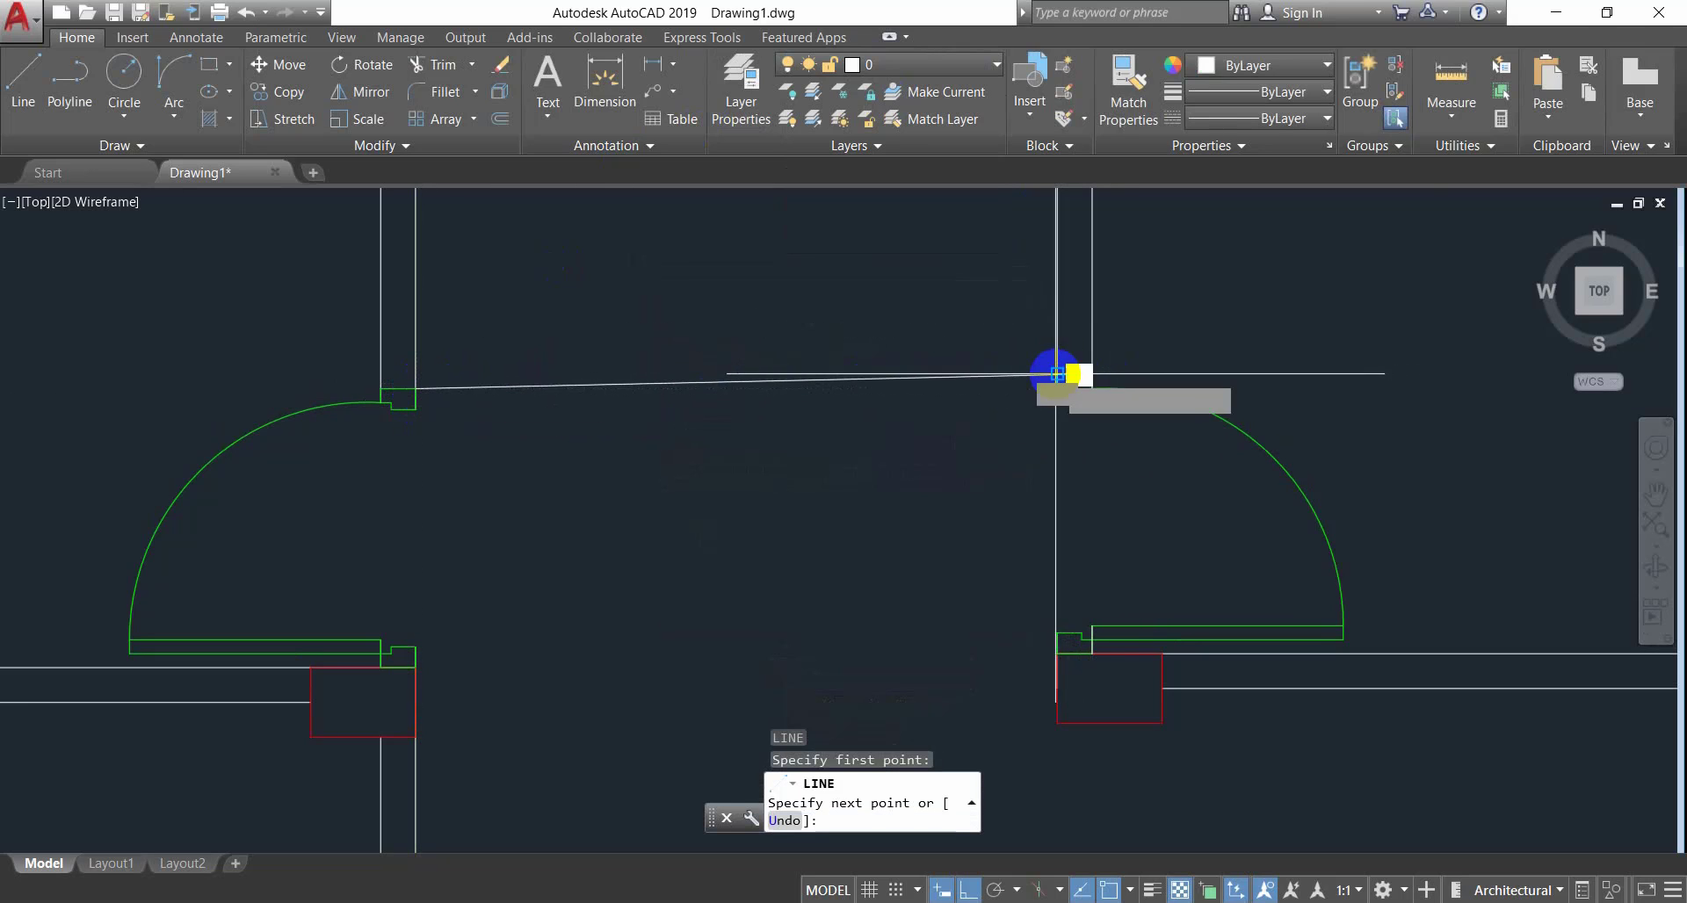
key("Escape")
Offset the line across the hall upward by 5 inches to form a second wall face.
type("O")
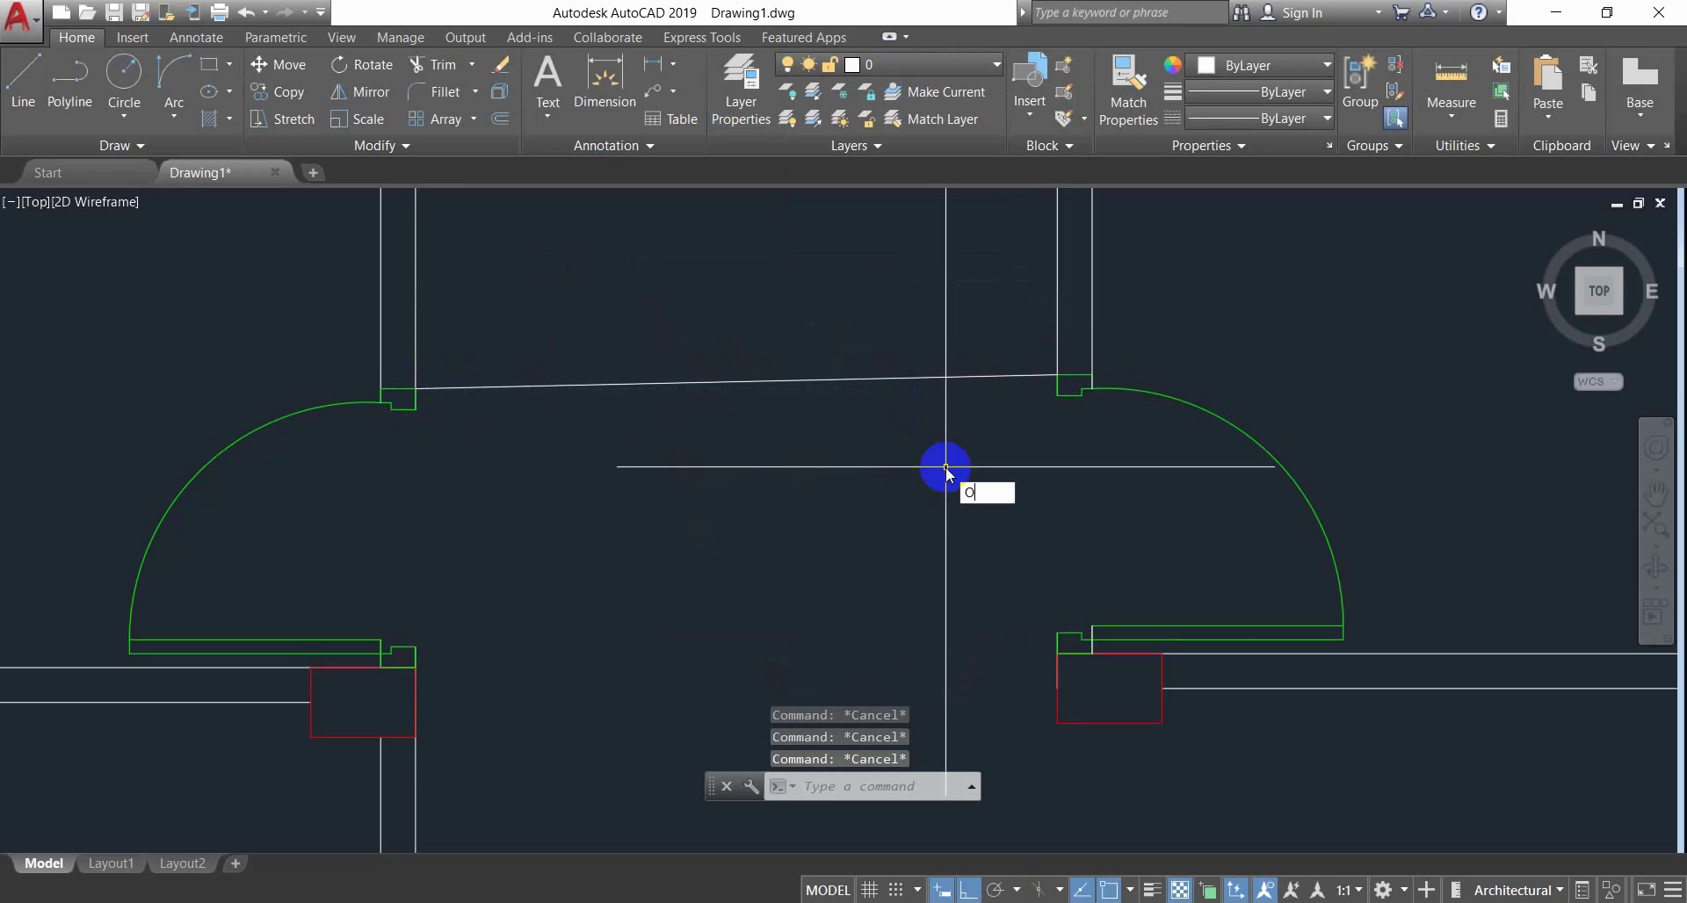
key("Return")
type("5")
key("Return")
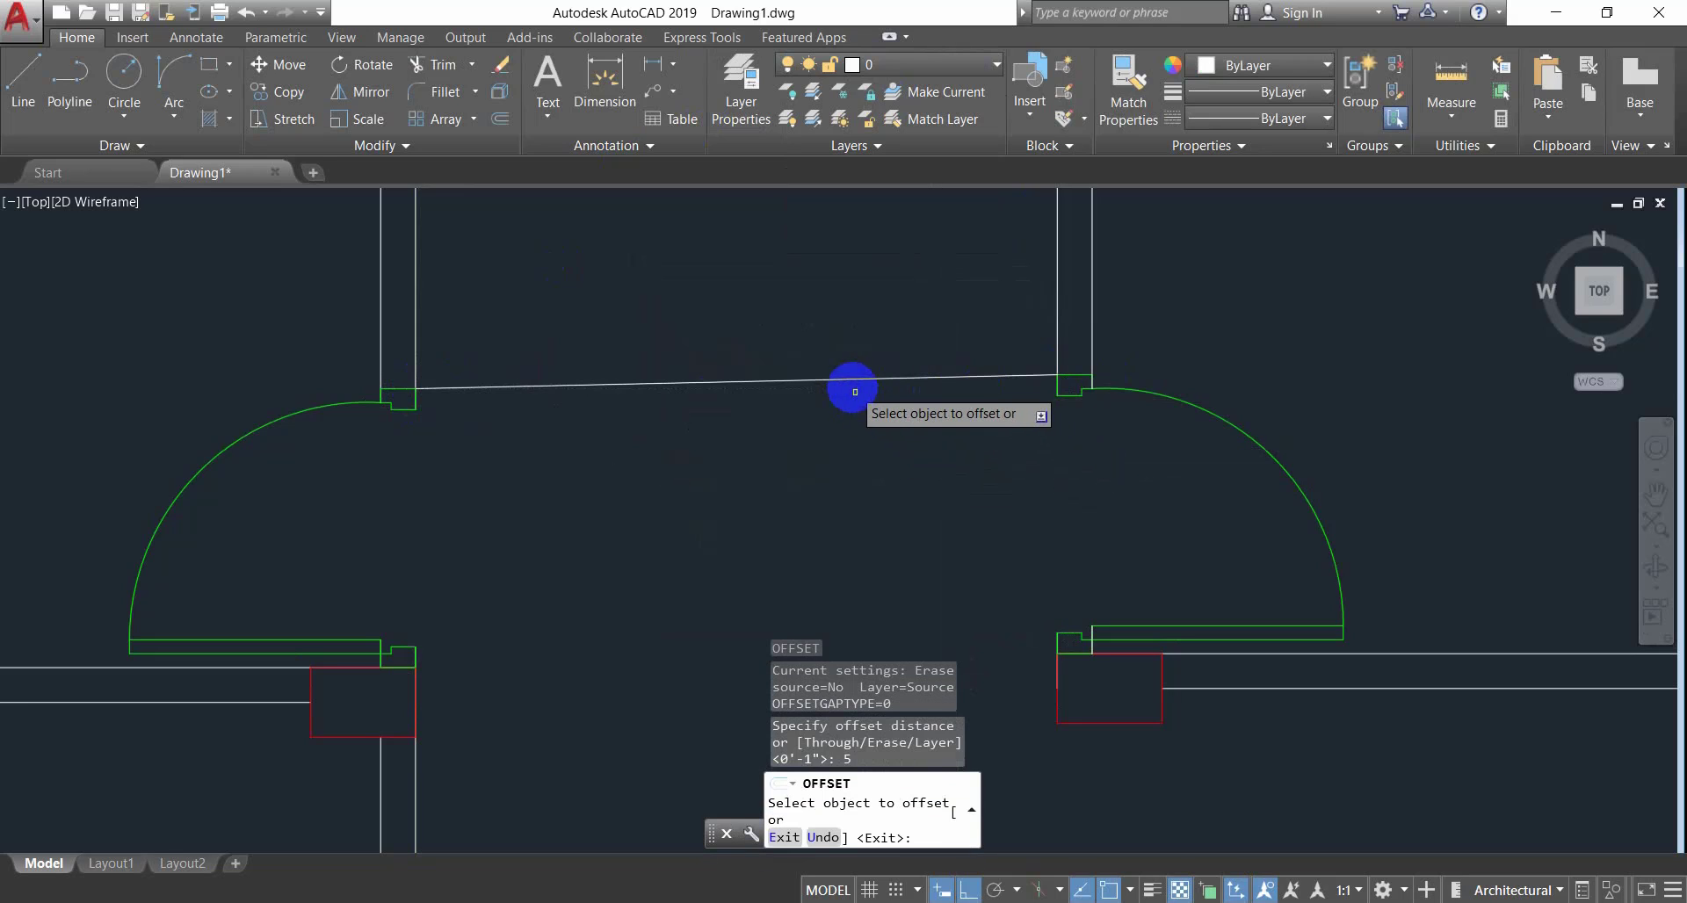
left_click(845, 377)
left_click(791, 372)
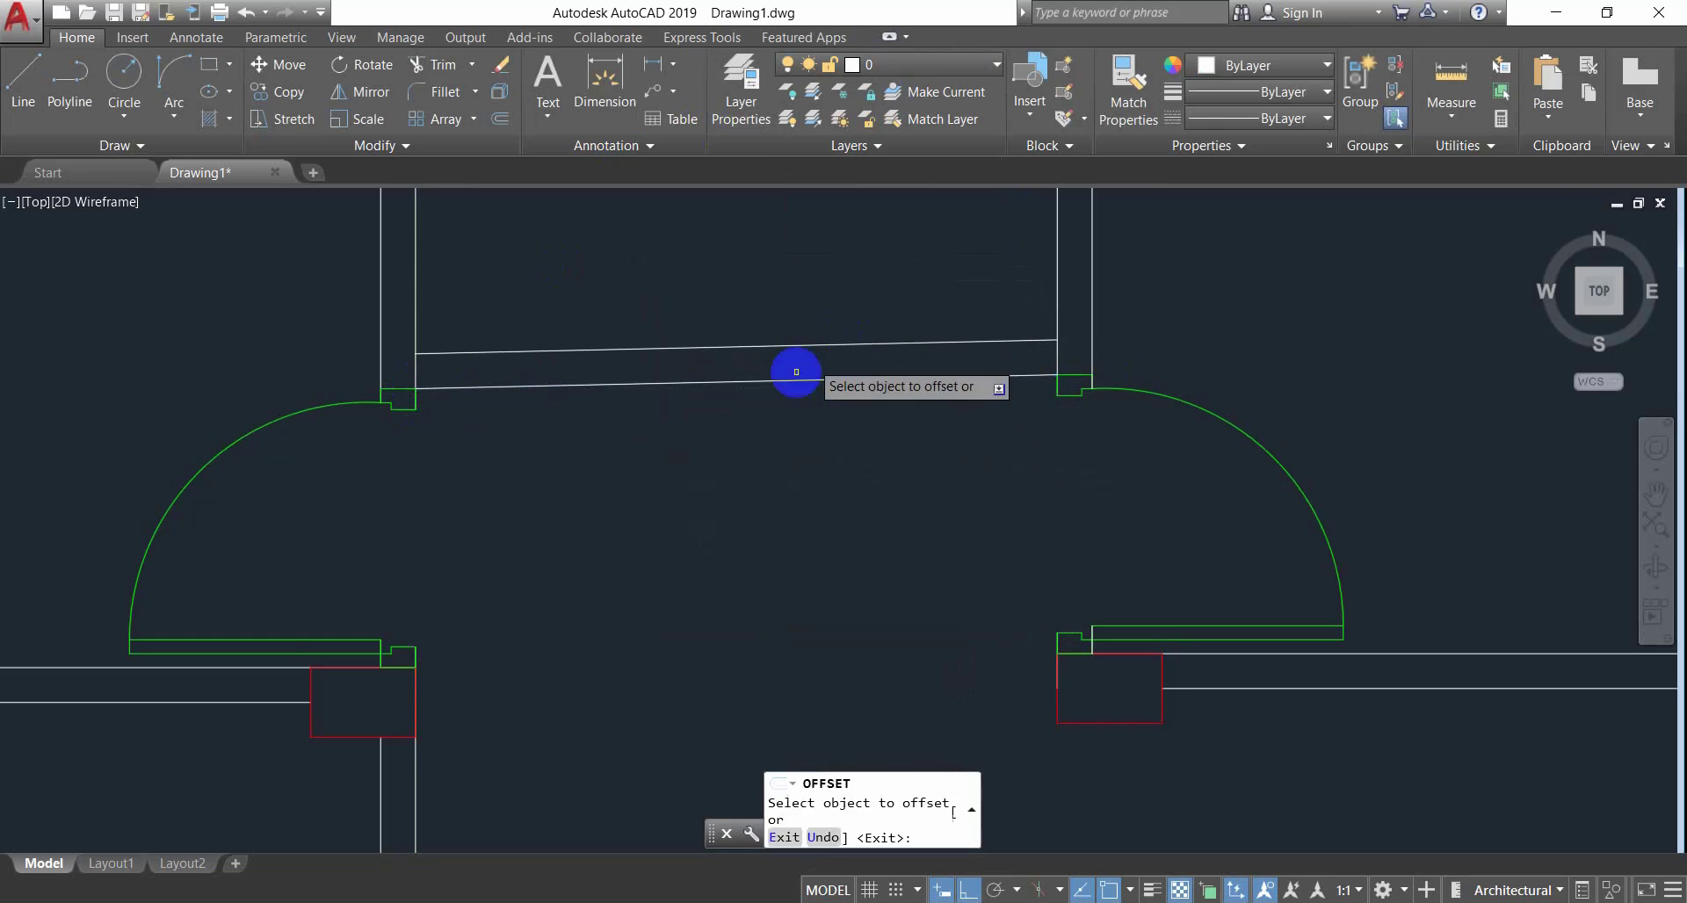
key("Escape")
Examine how the two lines across the hall meet the door frames and compare their slope with the surrounding plan.
scroll(787, 512, "down", 4)
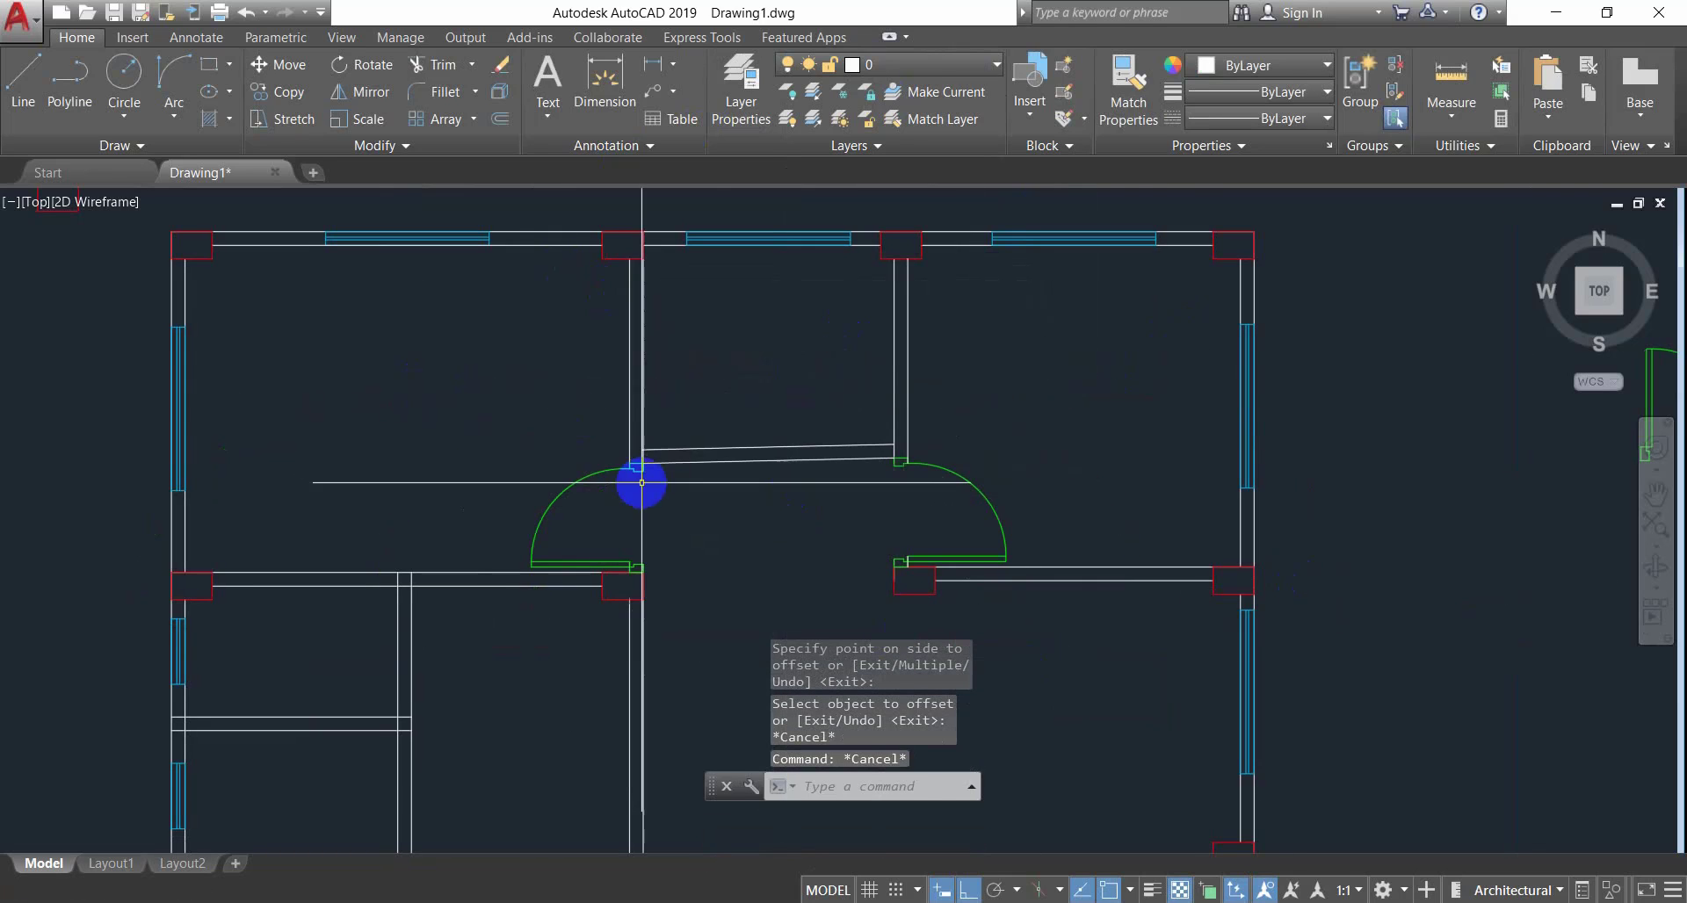
scroll(641, 482, "up", 8)
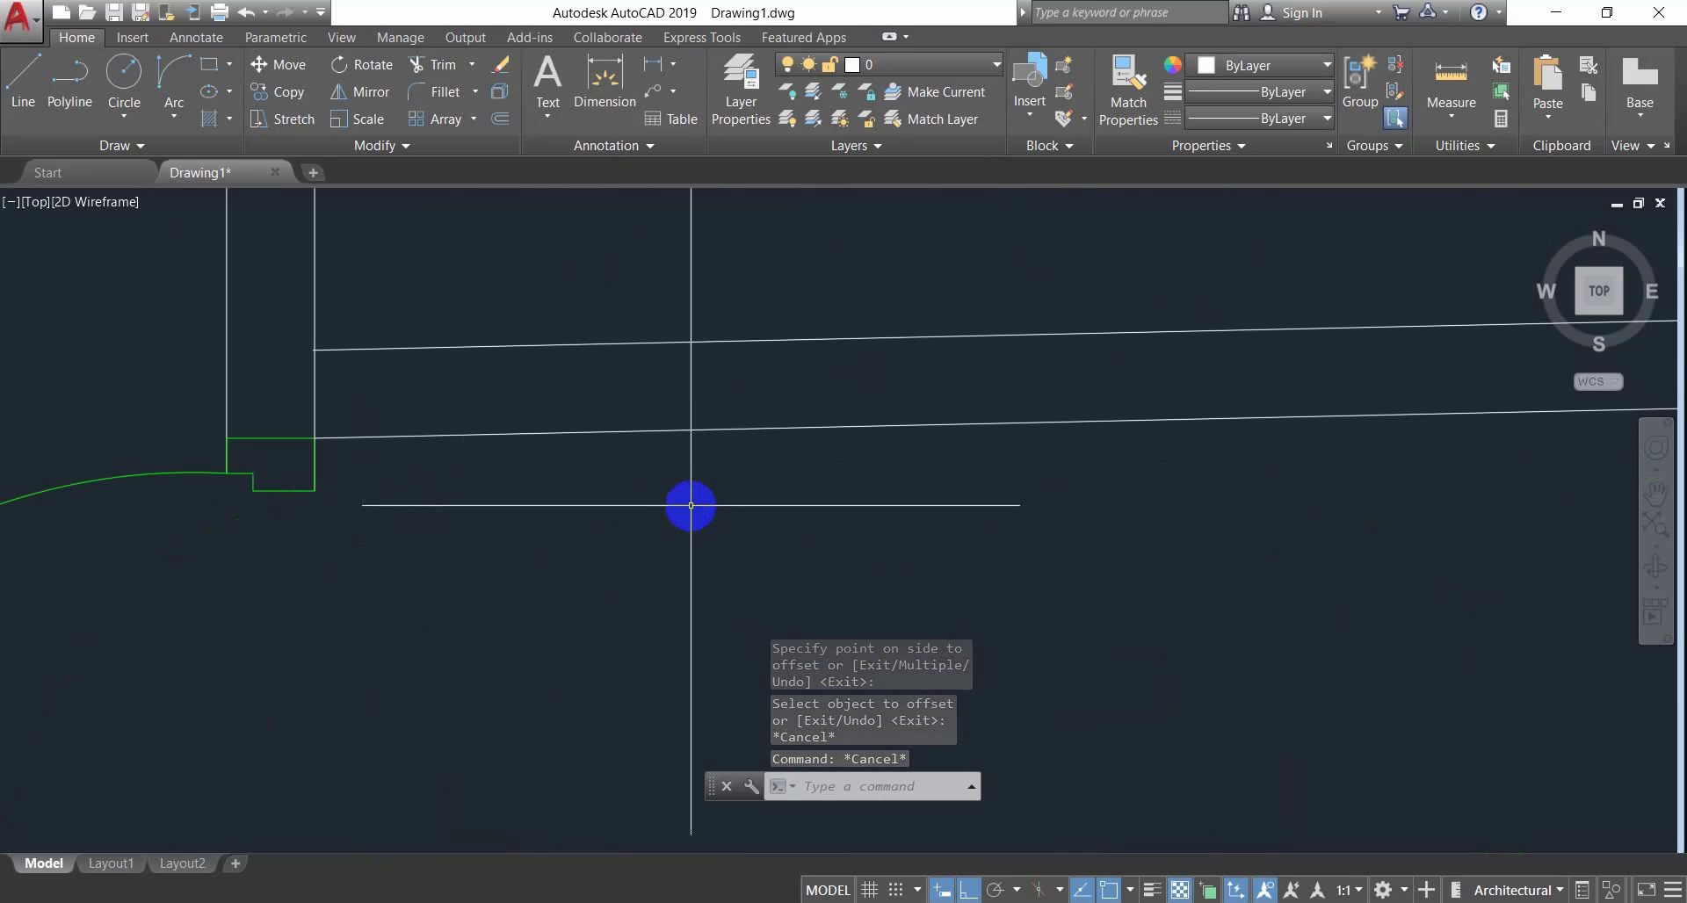
middle_click_drag(963, 460, 262, 504)
scroll(583, 481, "down", 5)
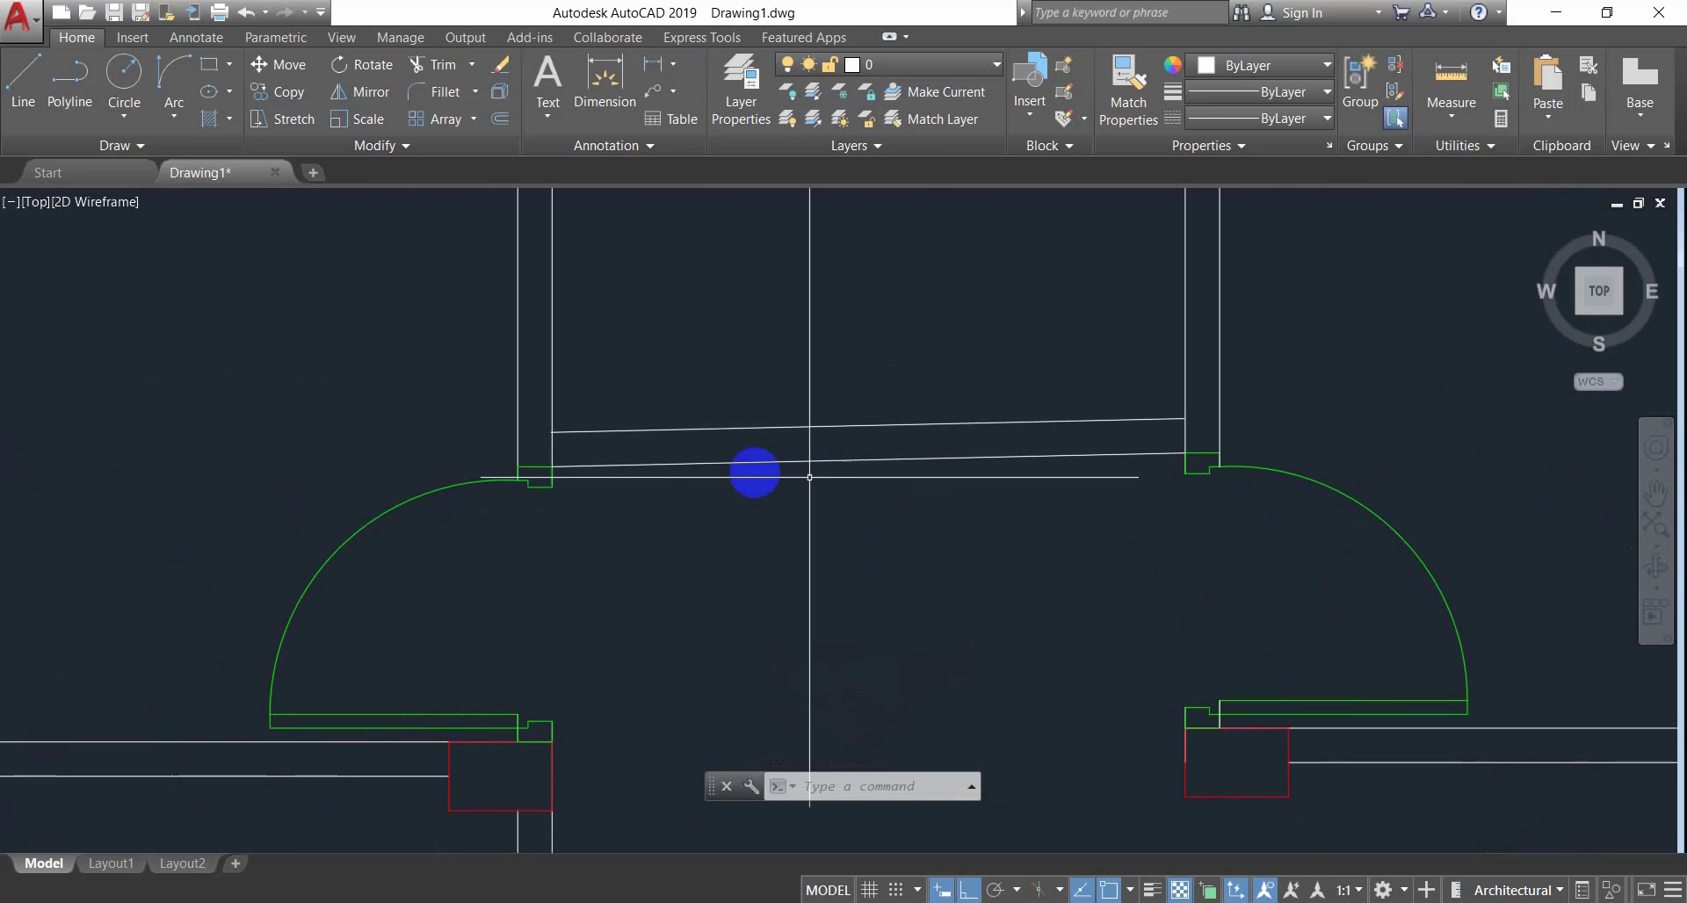
scroll(563, 487, "up", 5)
scroll(839, 505, "down", 2)
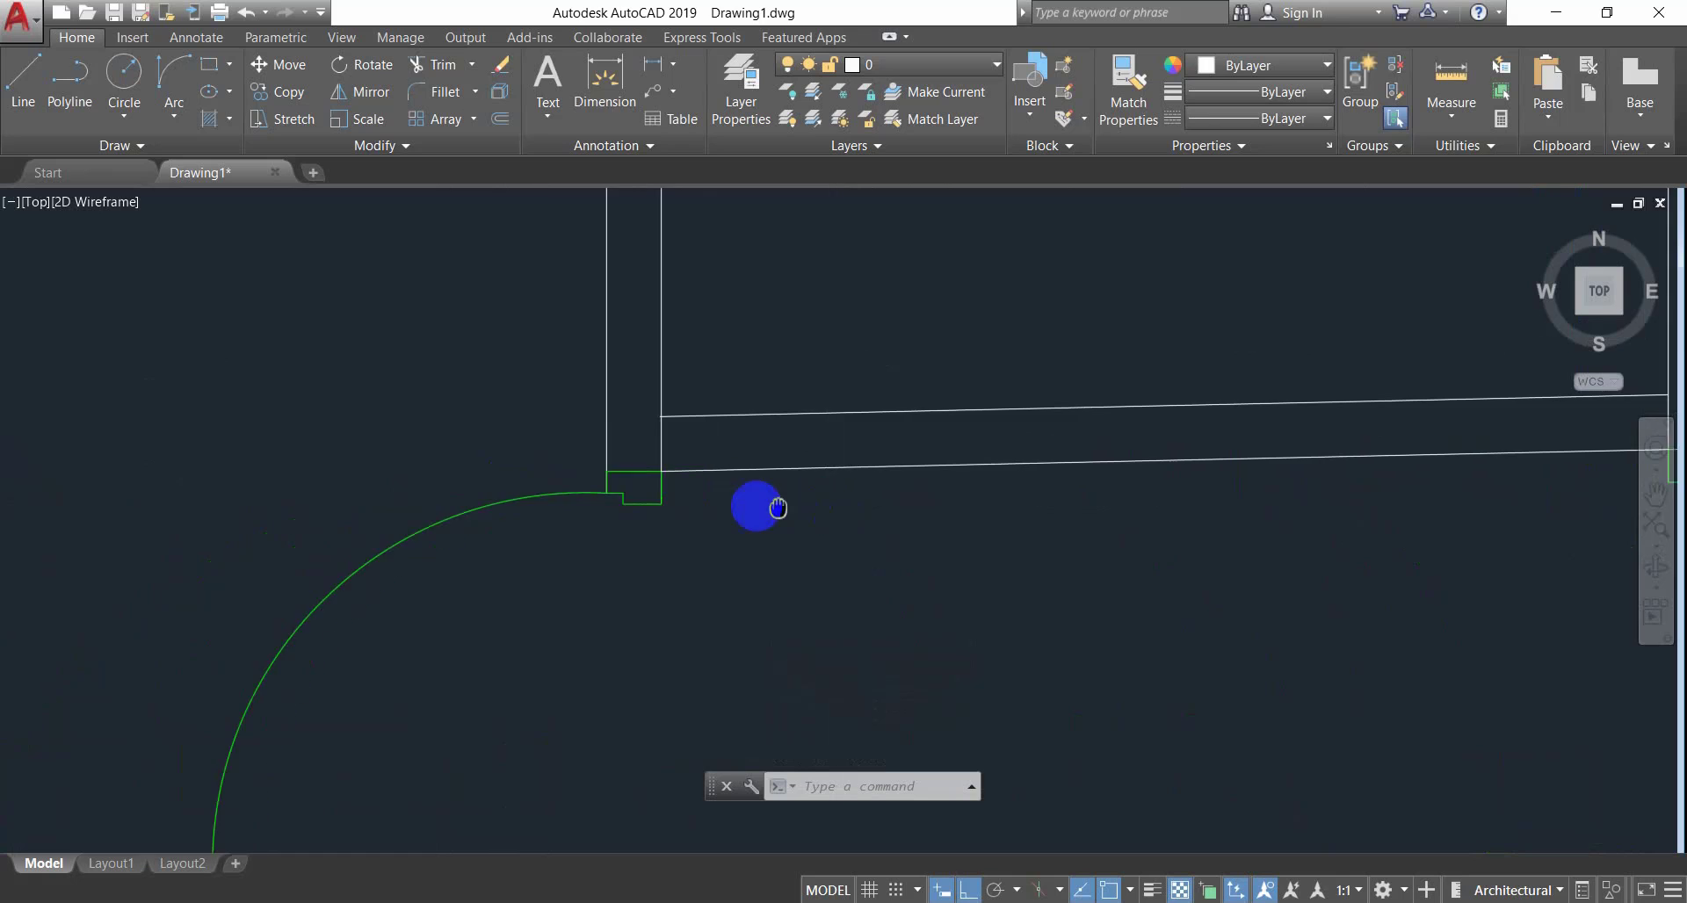
middle_click_drag(757, 504, 404, 507)
scroll(504, 538, "down", 7)
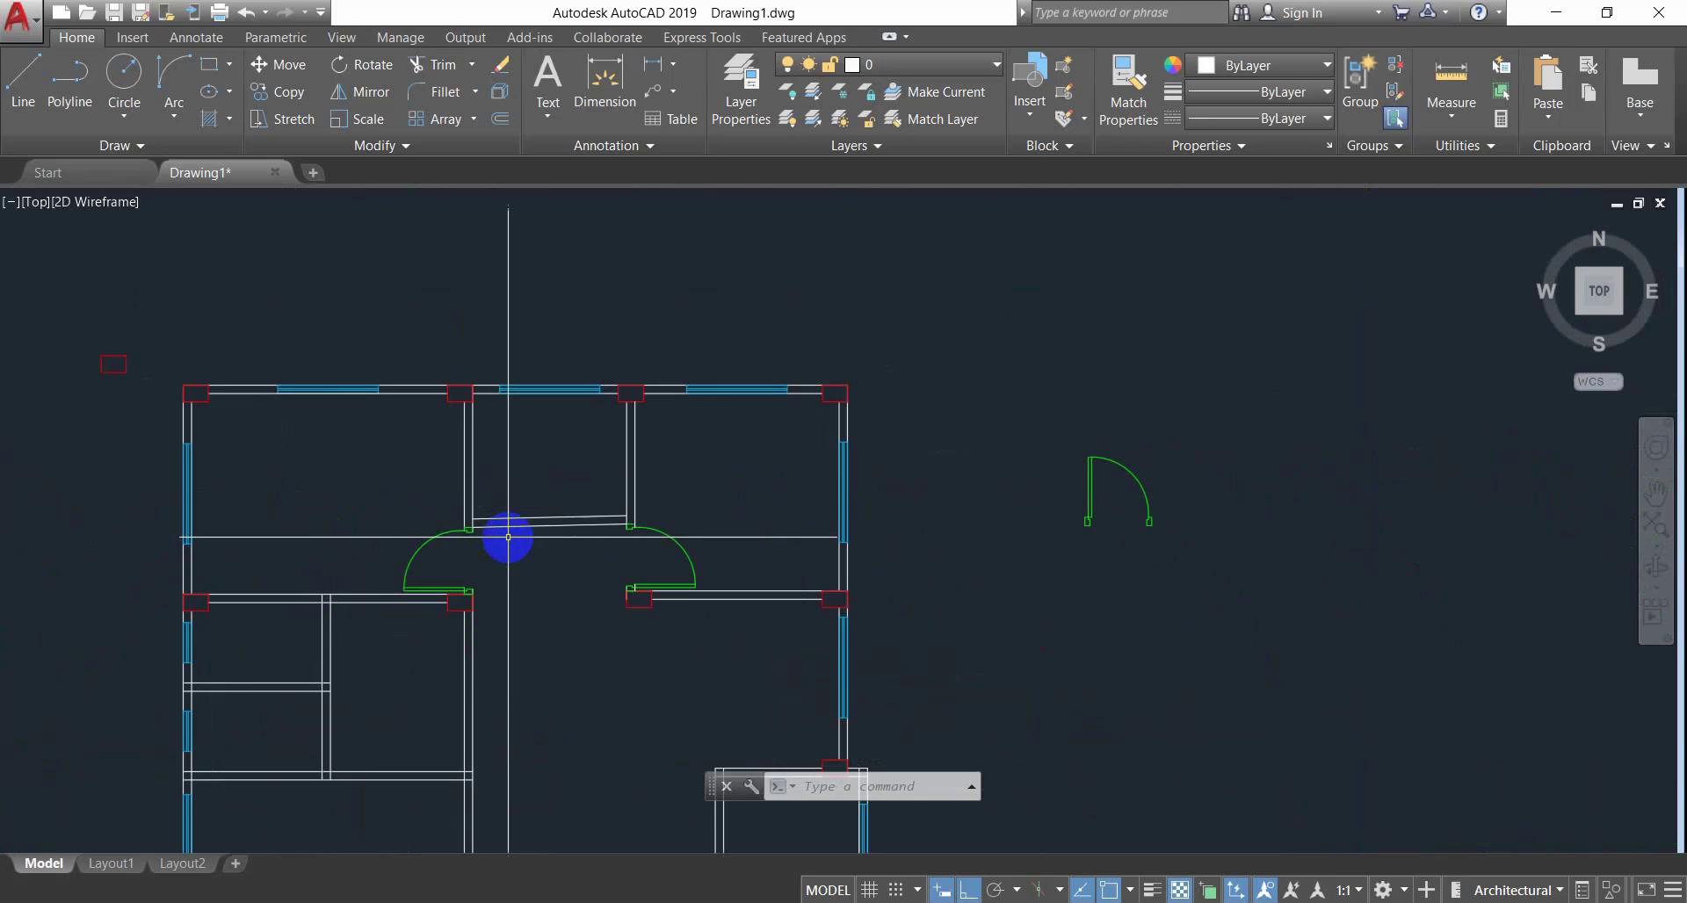
middle_click_drag(504, 539, 556, 441)
middle_click_drag(733, 631, 736, 622)
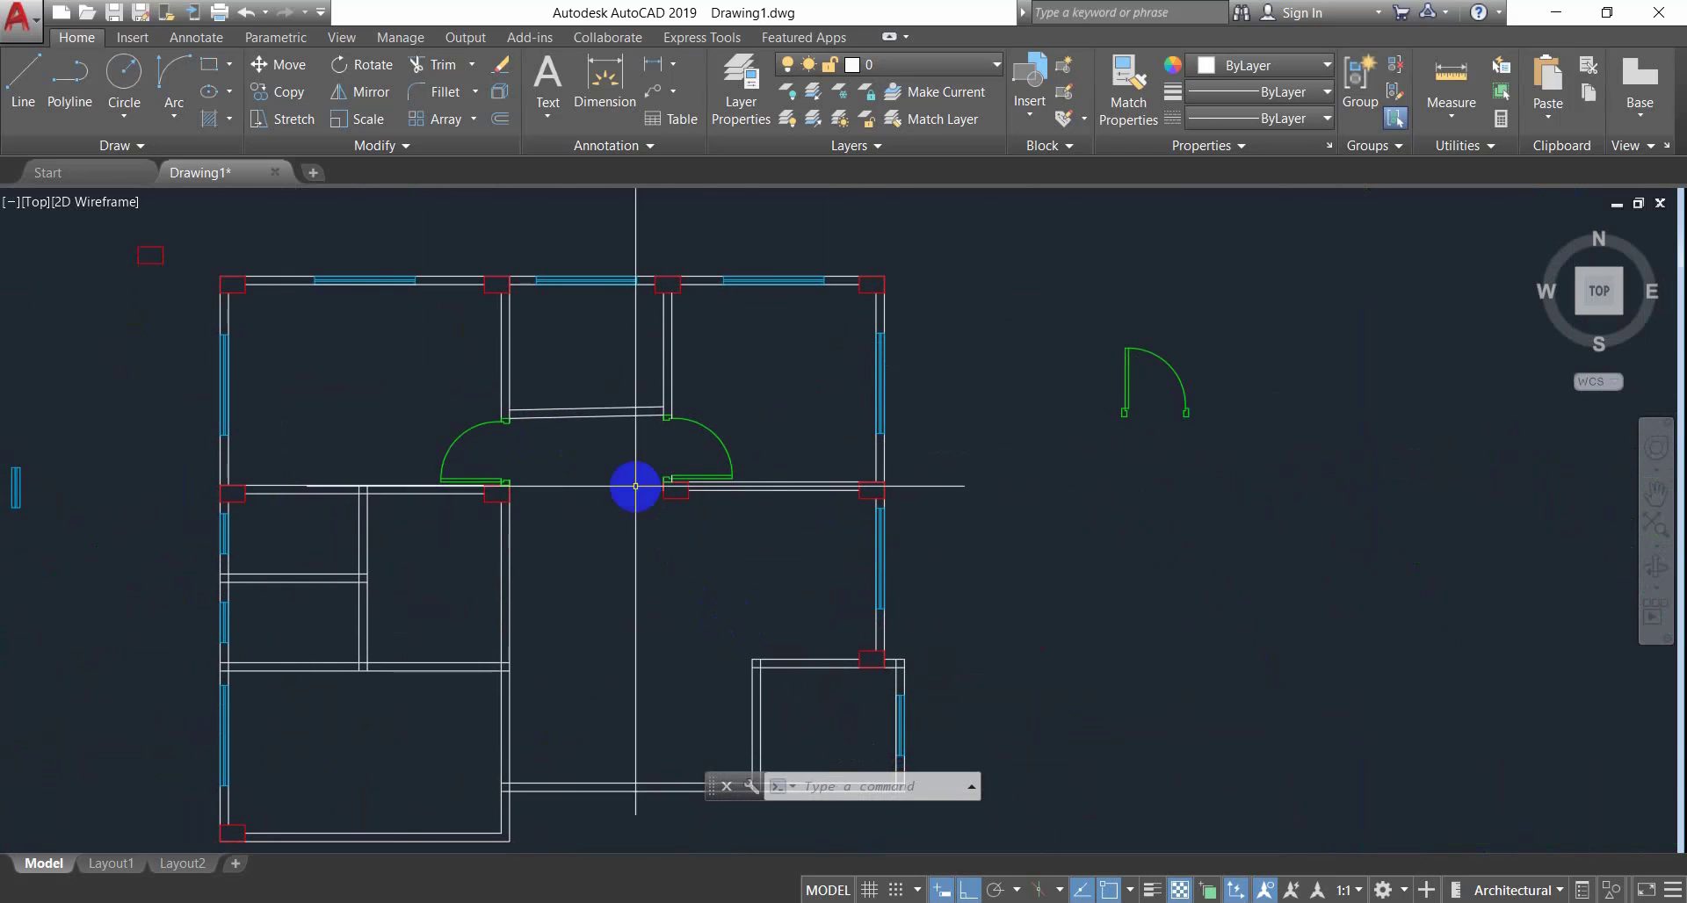
Erase both slanted lines spanning the hall between the two doors.
scroll(635, 485, "up", 4)
left_click(703, 282)
left_click(570, 411)
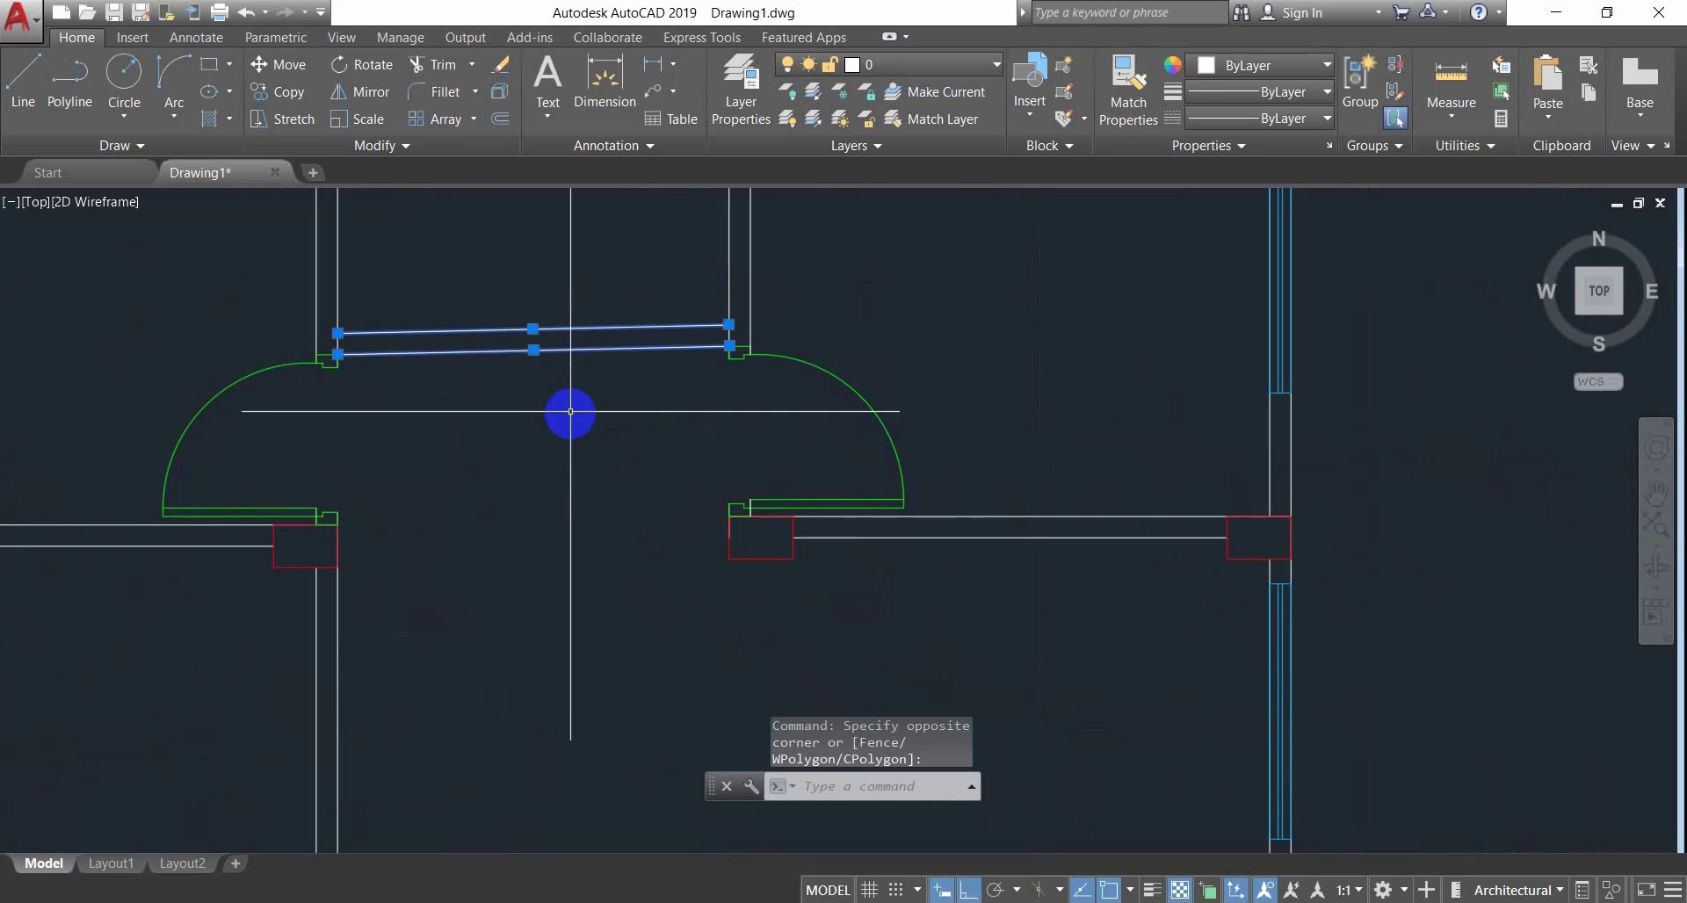
type("e")
key("Return")
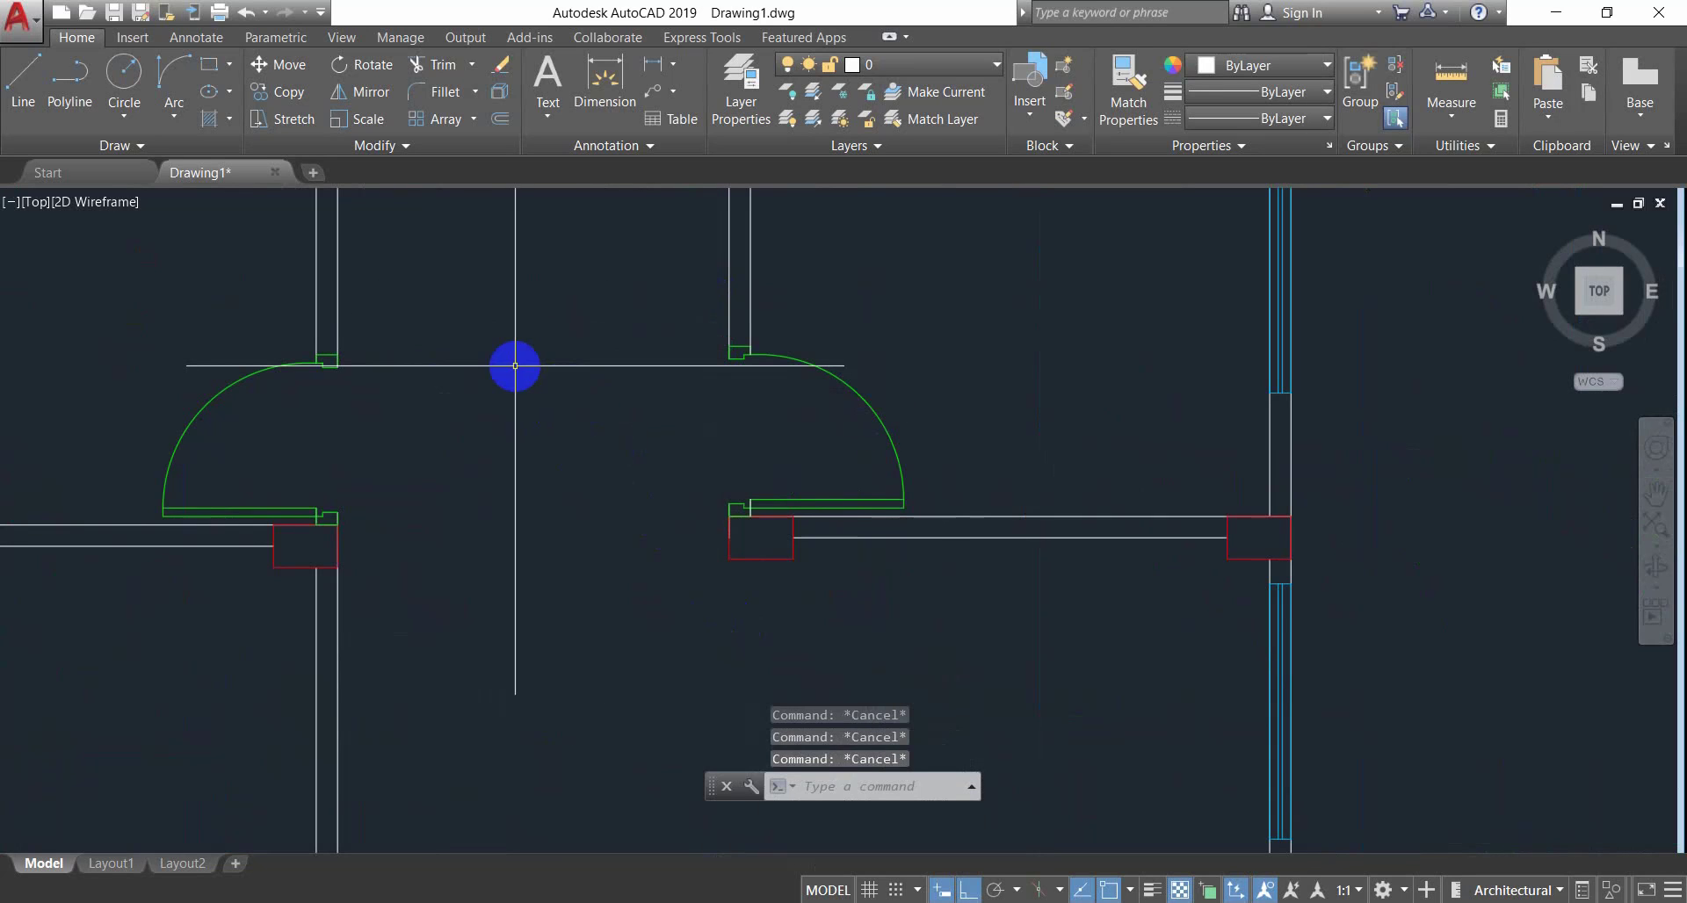
type("l")
key("Return")
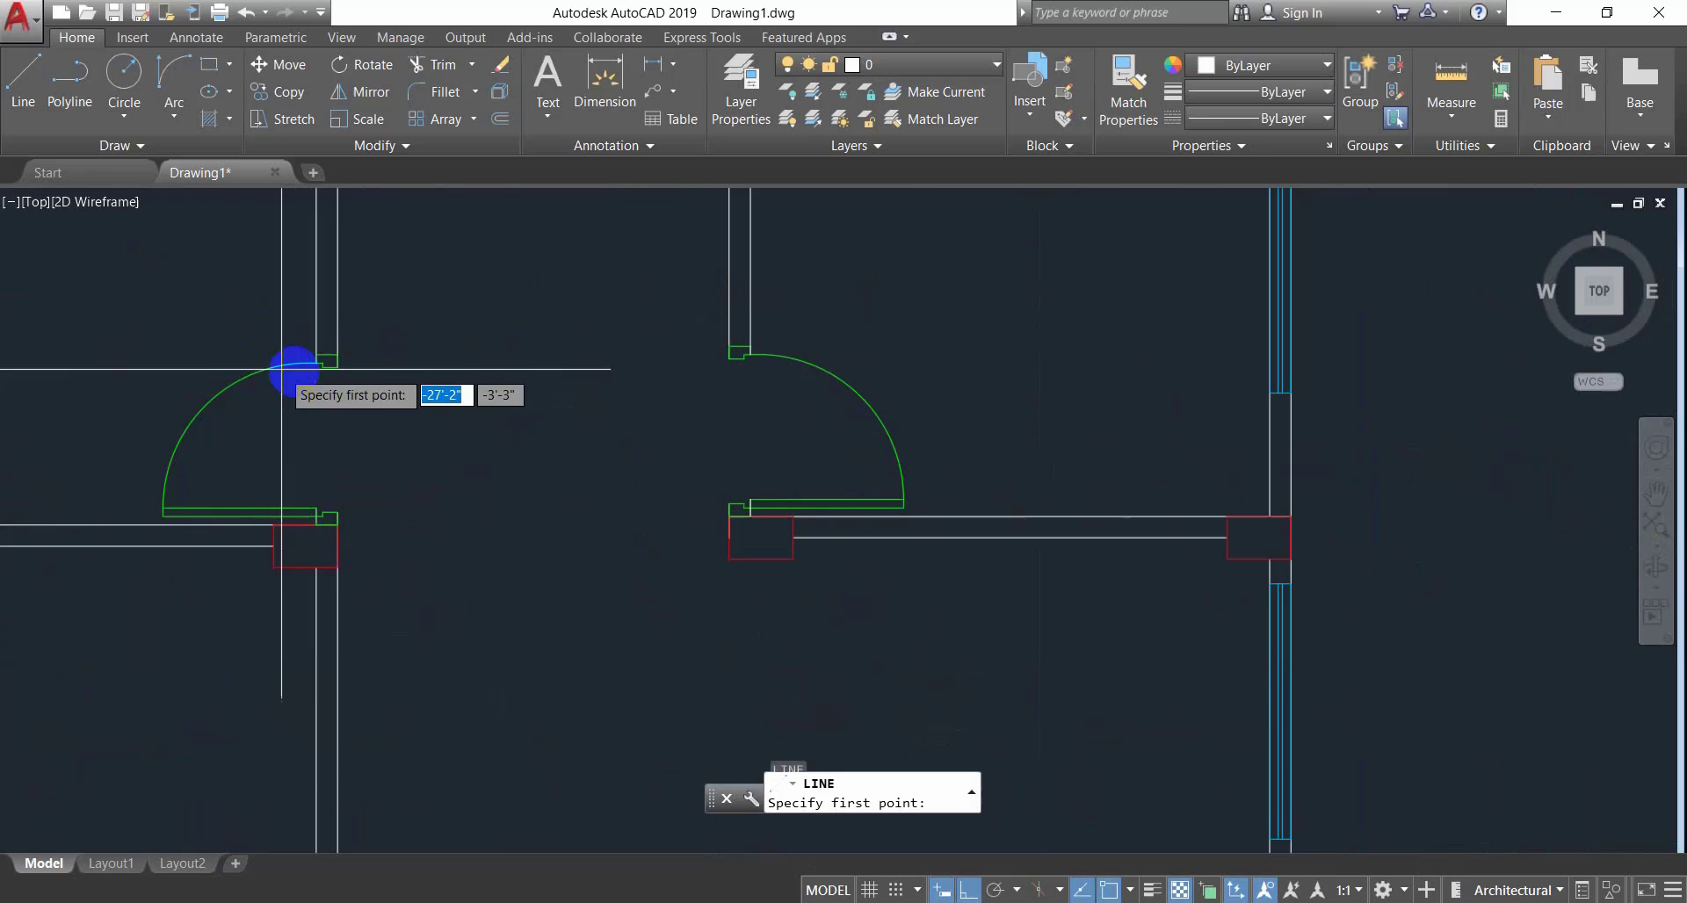
left_click(336, 353)
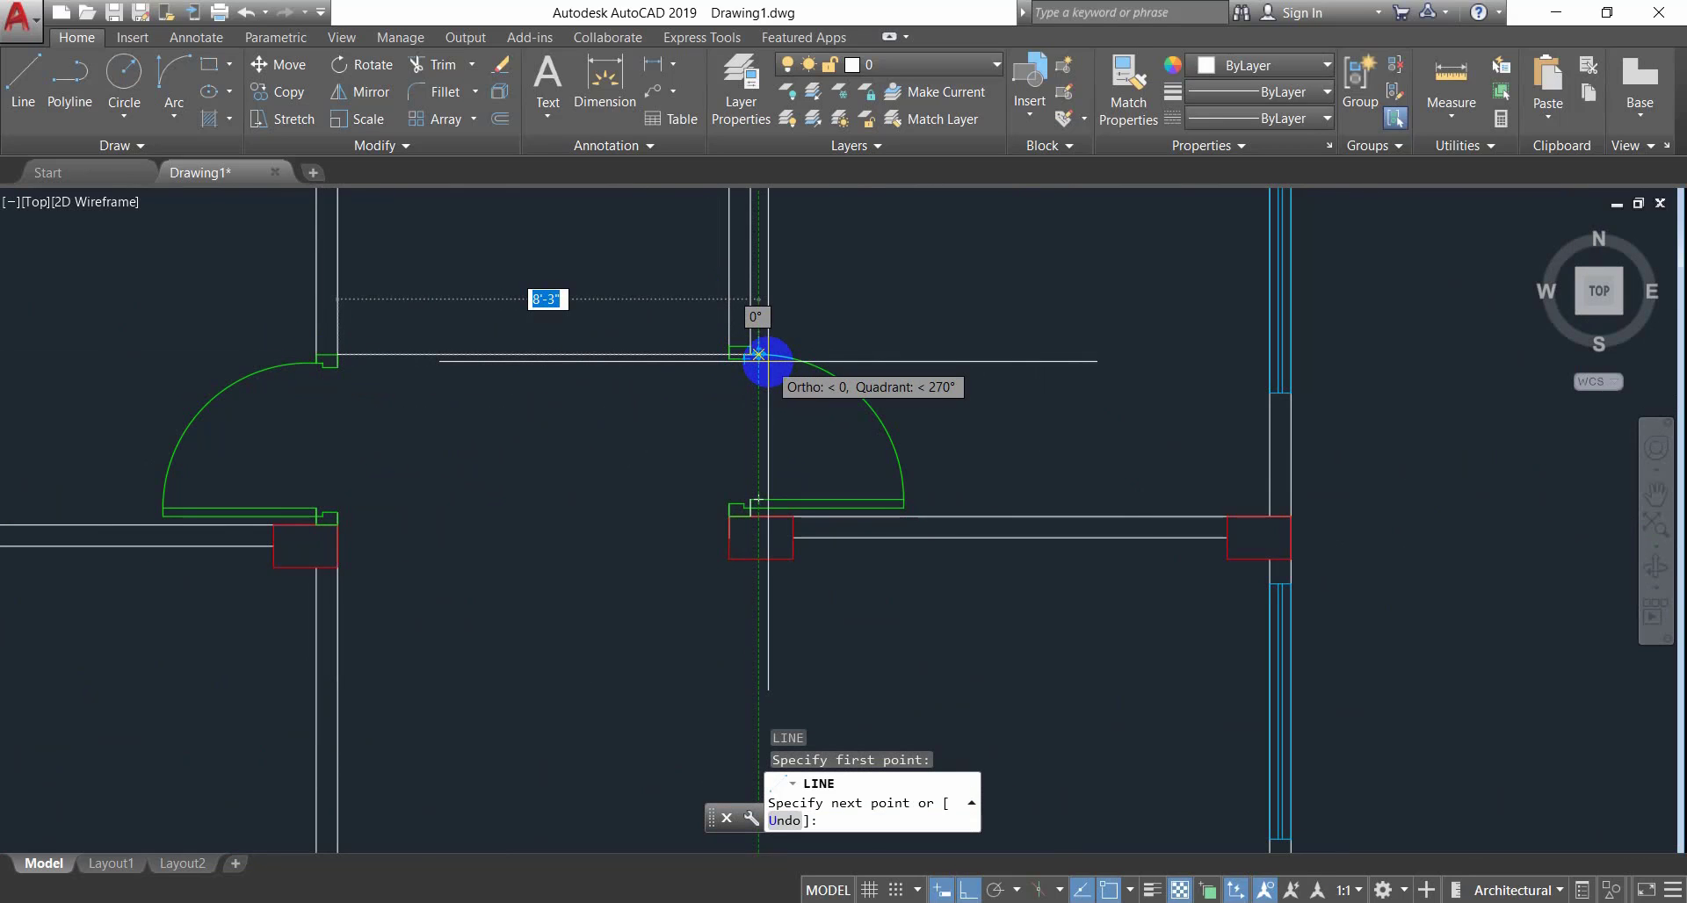
key("Escape")
key("Escape")
key("Escape")
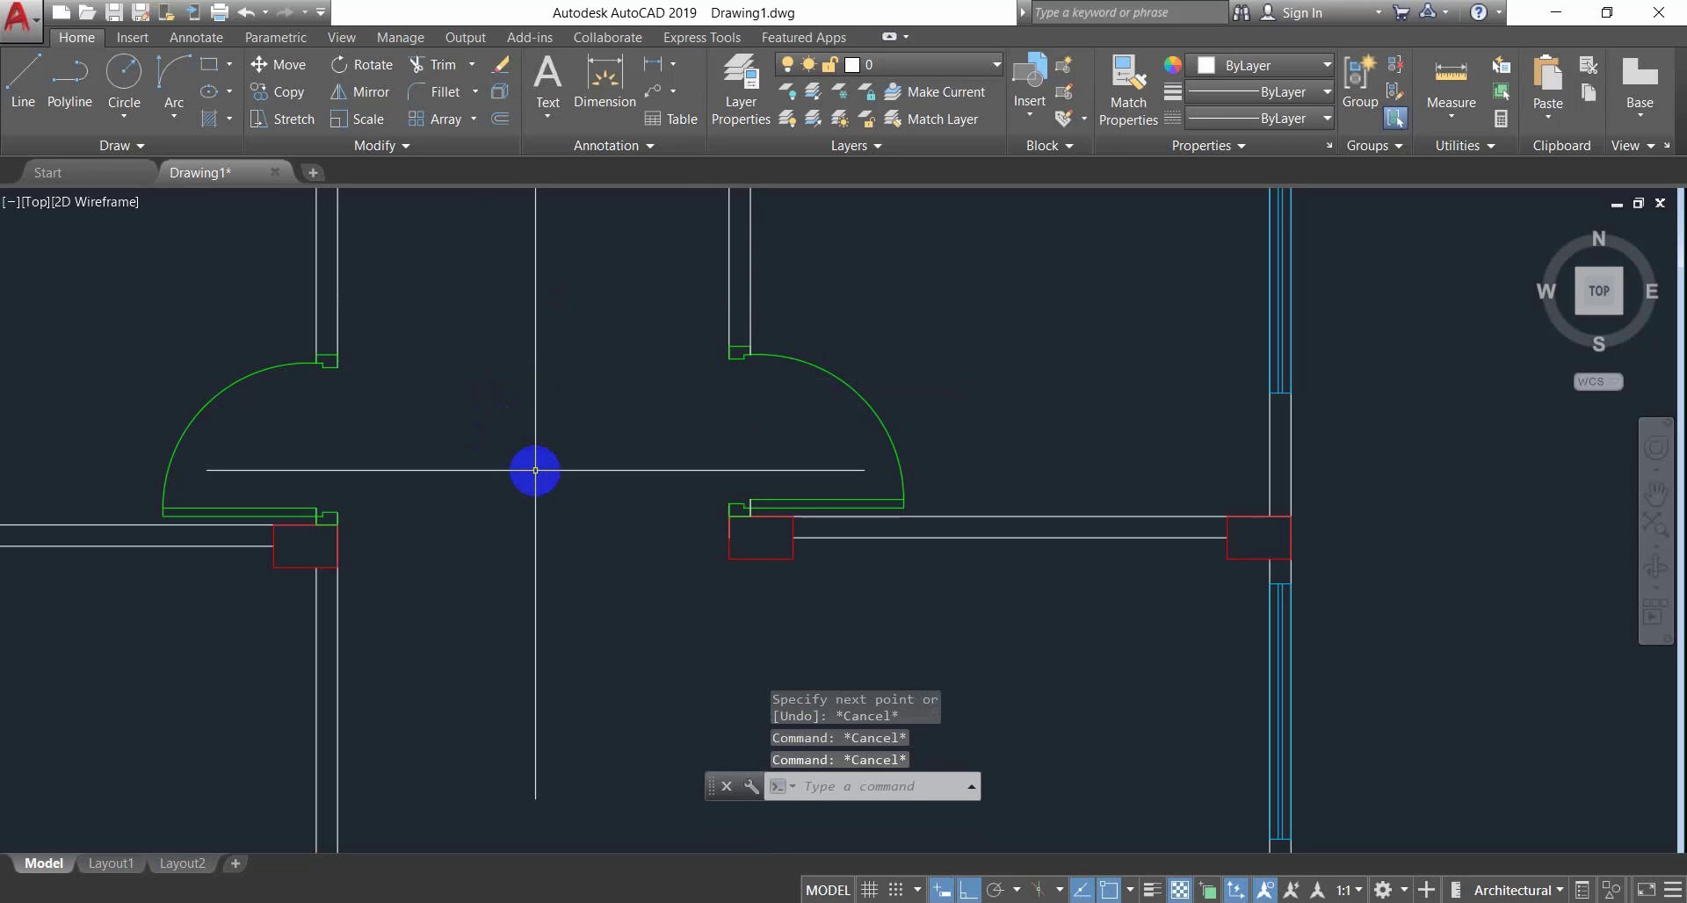
Draw a horizontal line about 9 feet long above the doors, from the hall's right wall face past its left wall.
scroll(505, 465, "down", 2)
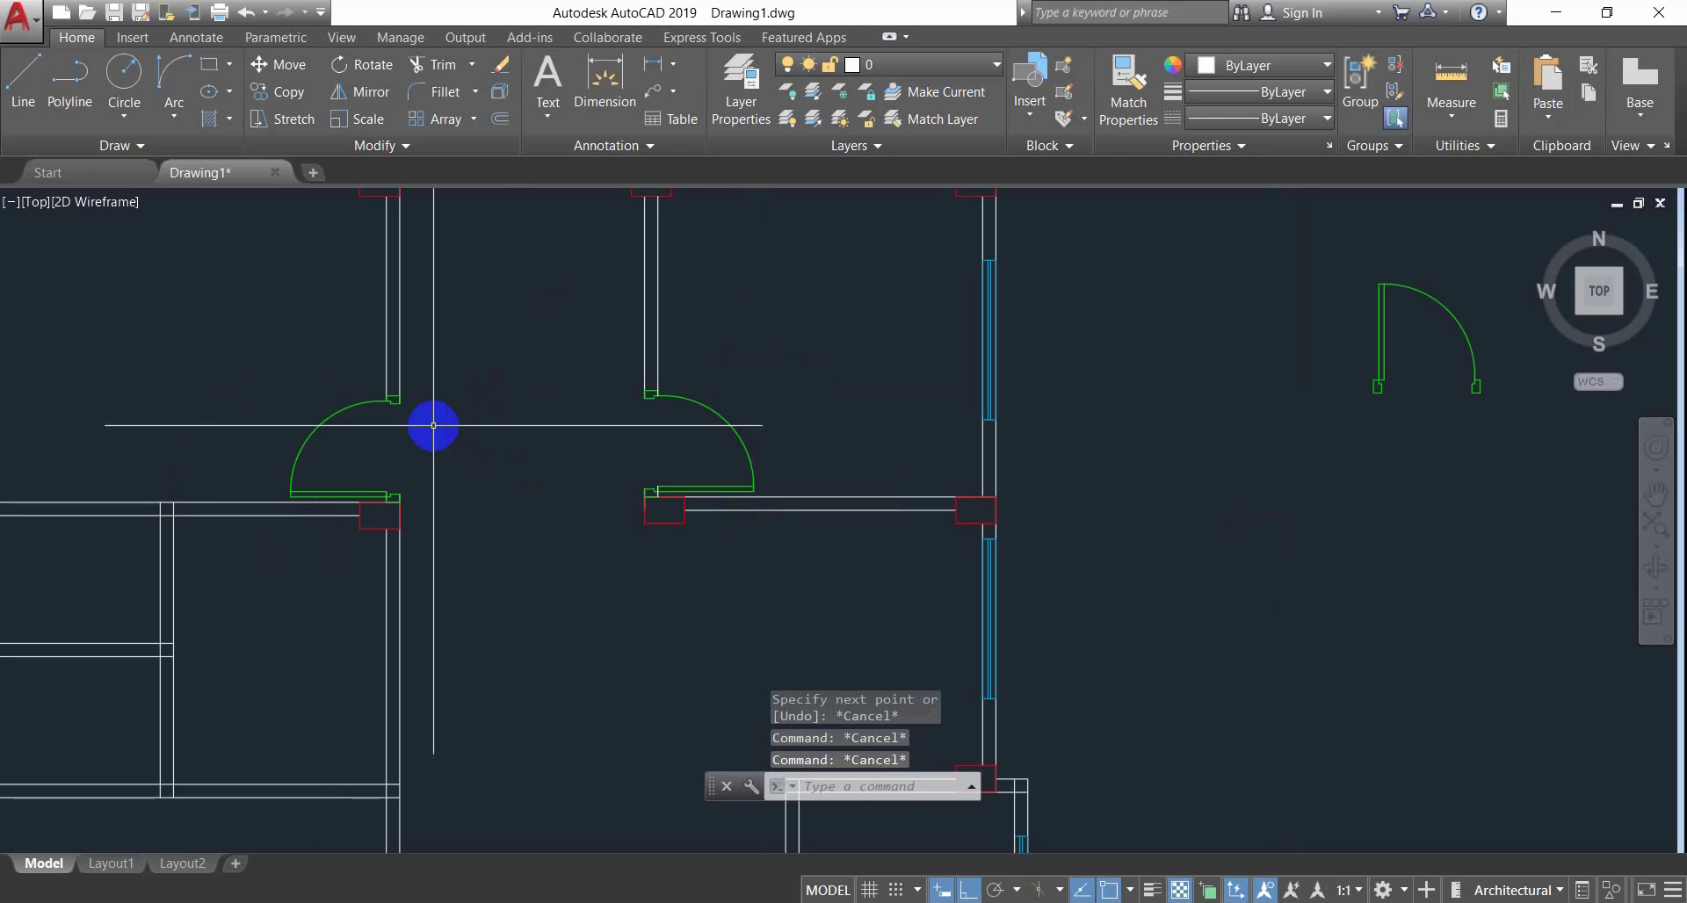
scroll(433, 425, "up", 2)
key("Return")
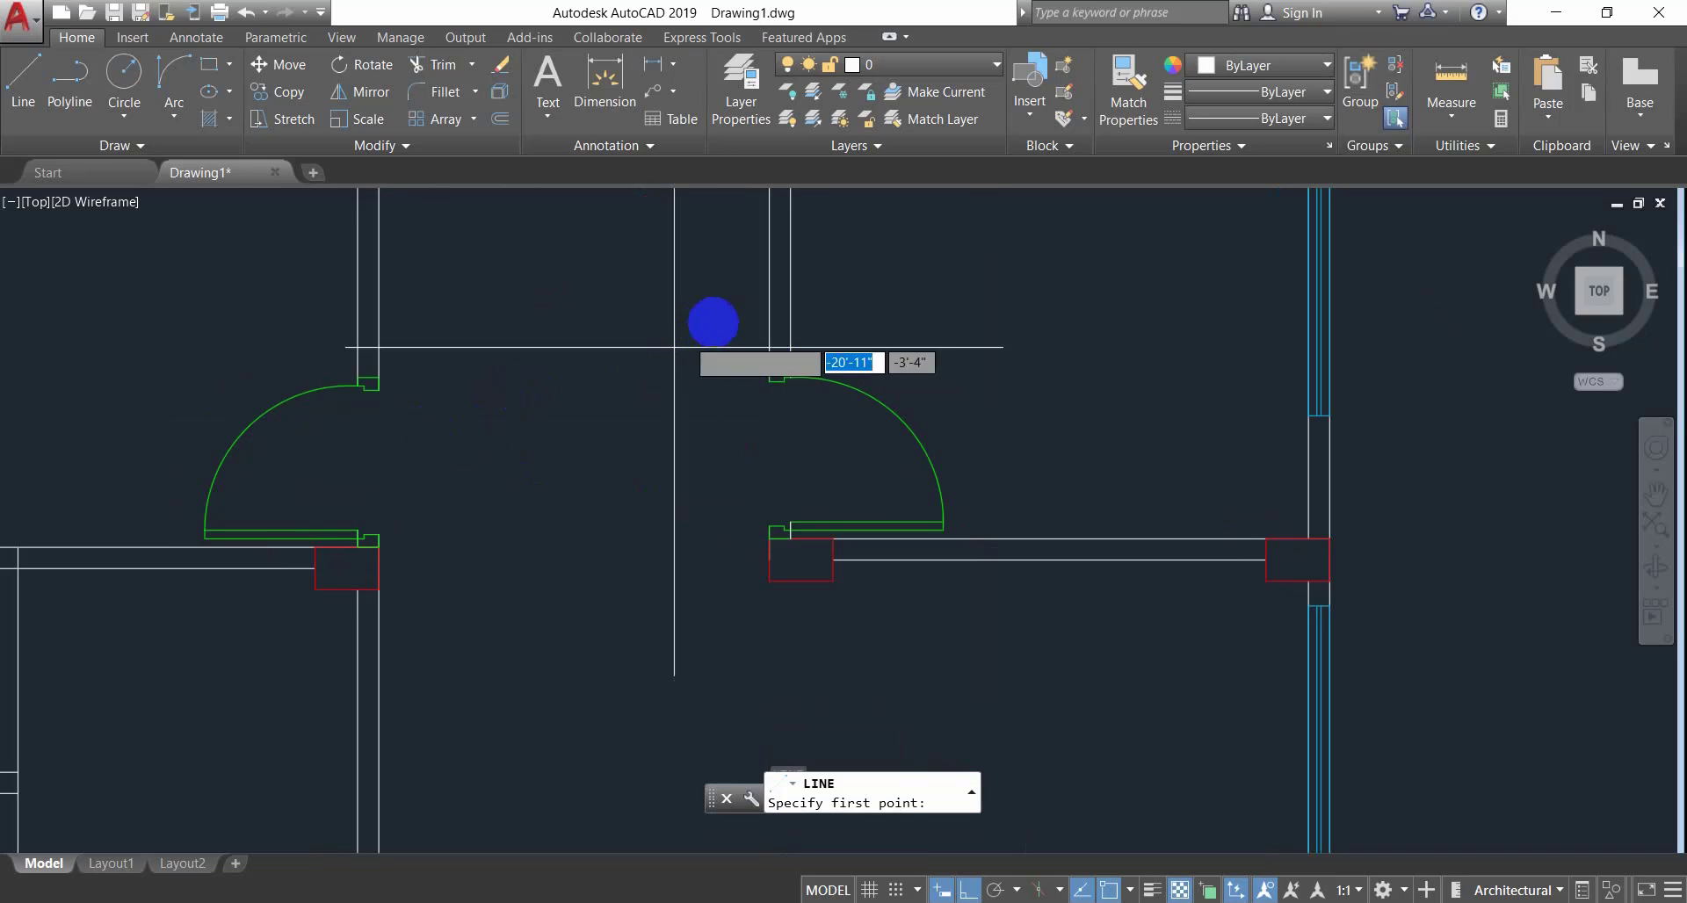
left_click(767, 299)
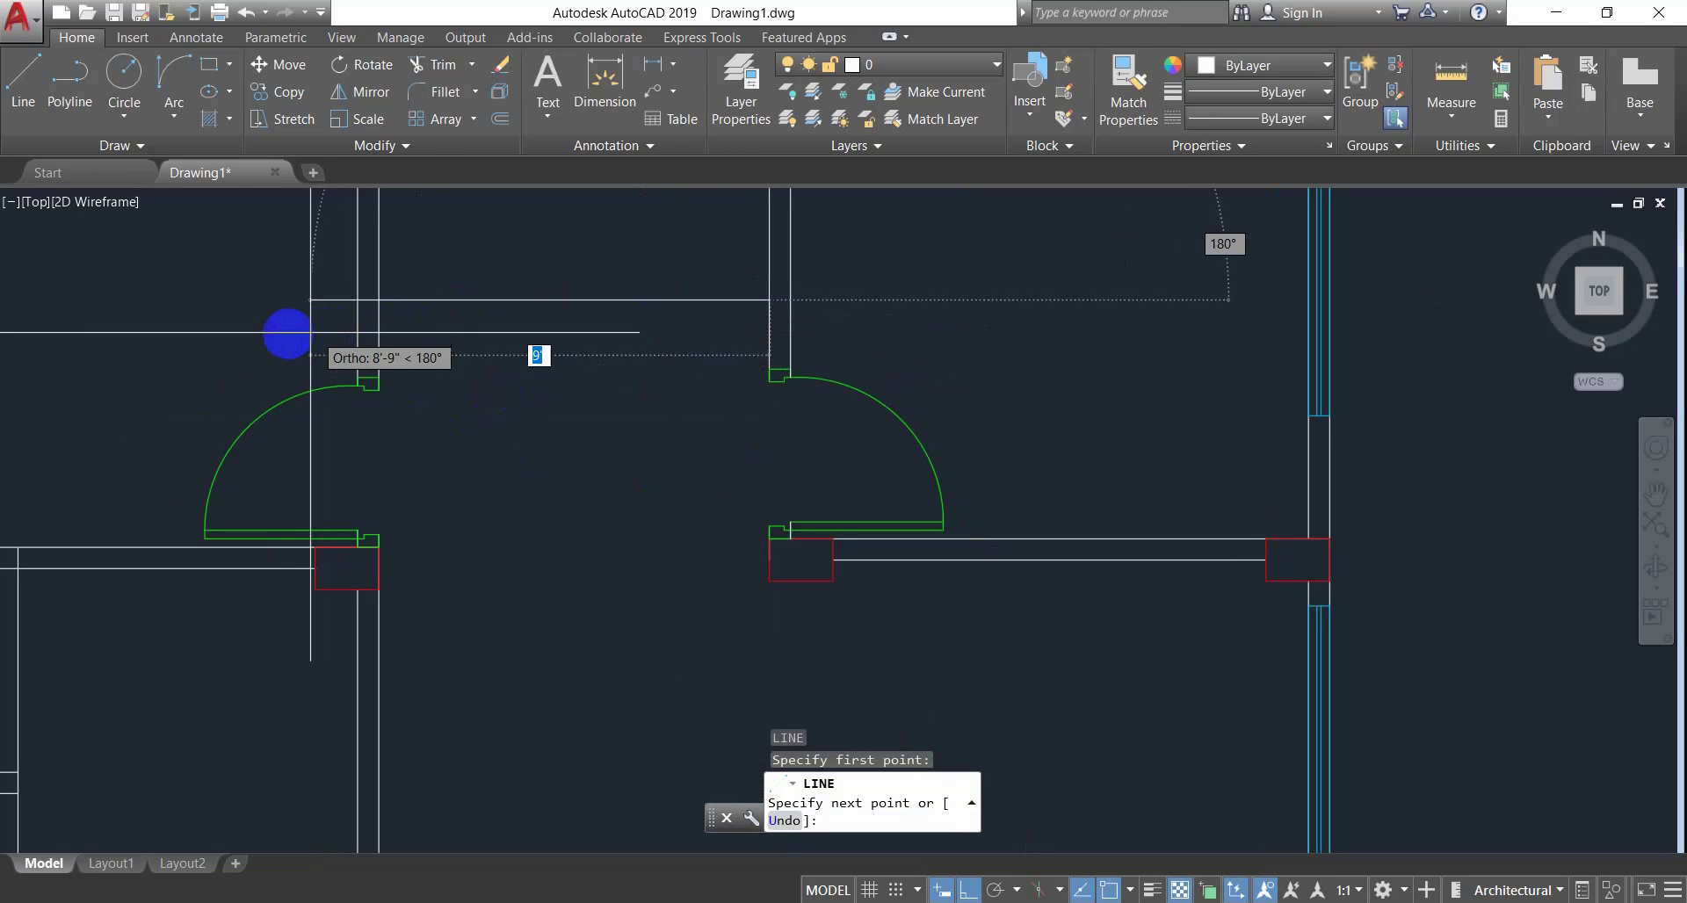
left_click(282, 331)
key("Escape")
key("Escape")
Trim the new line out of the hall's left wall thickness and erase the leftover piece inside the left room.
scroll(426, 350, "up", 2)
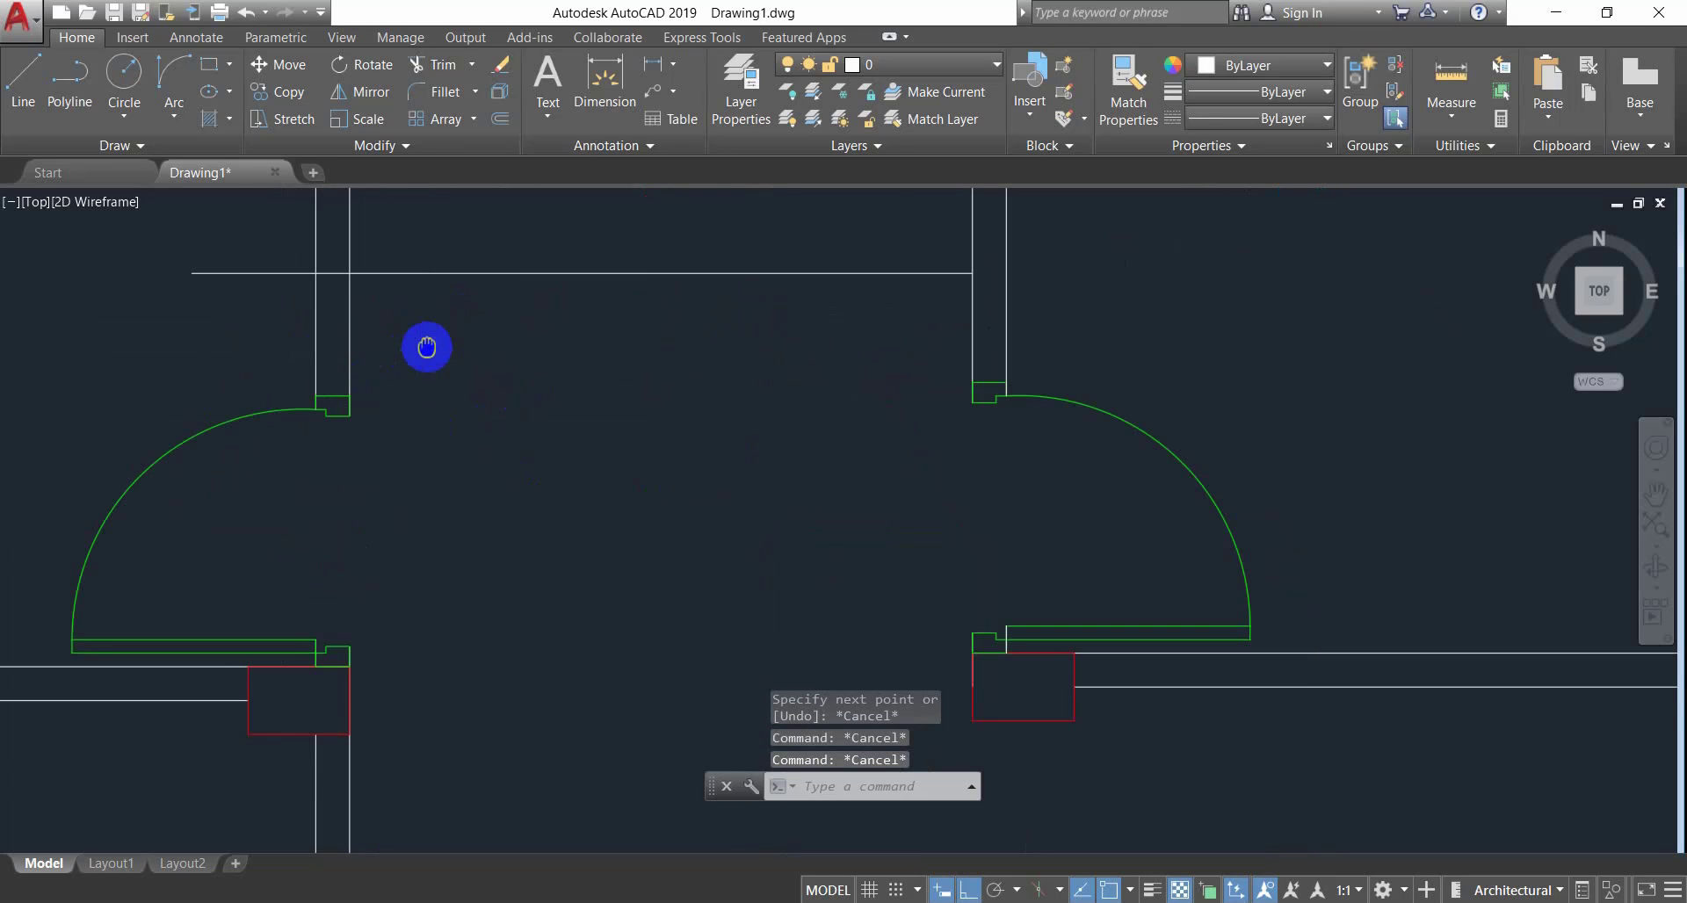
key("Return")
key("Return")
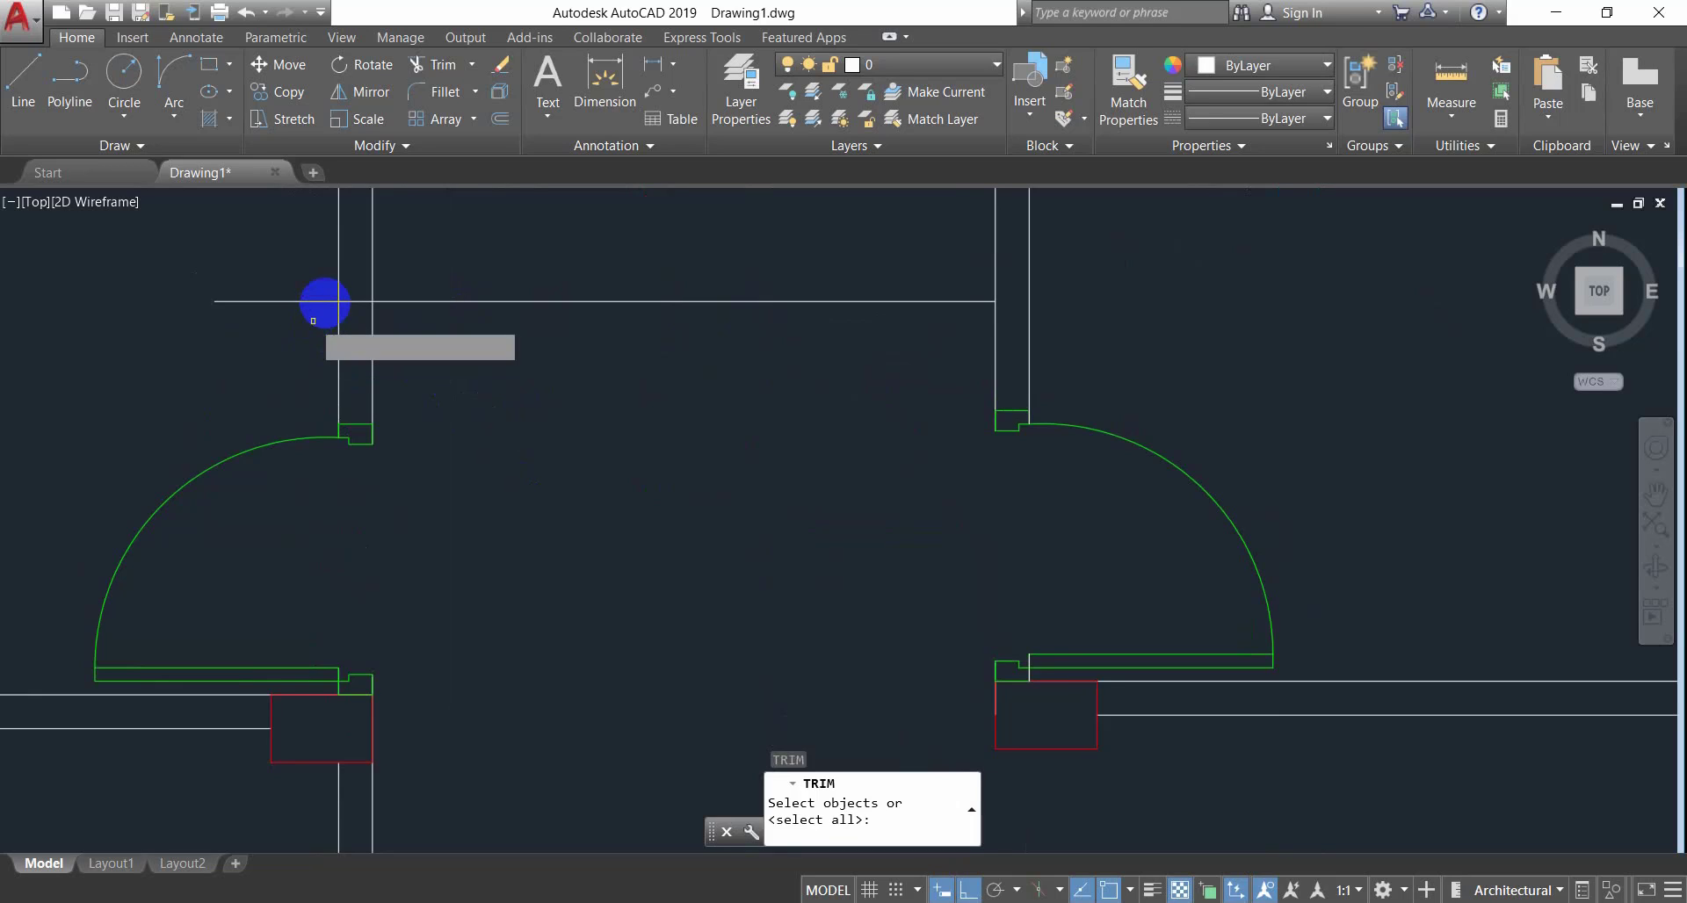
left_click(364, 300)
key("Escape")
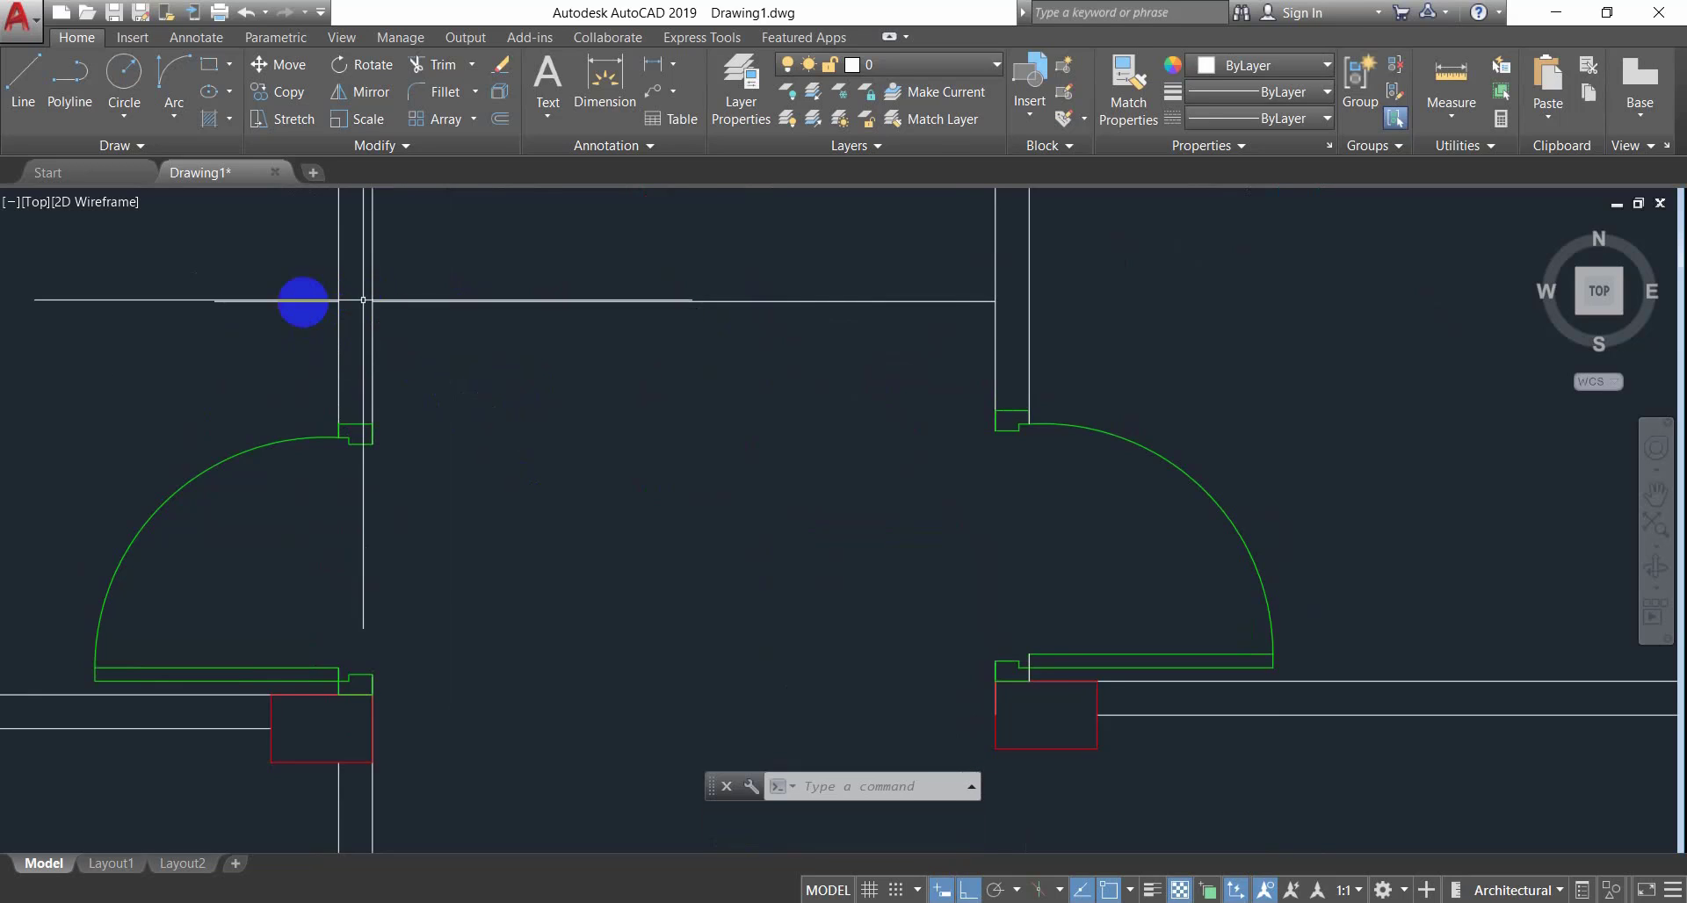
left_click(301, 301)
key("Return")
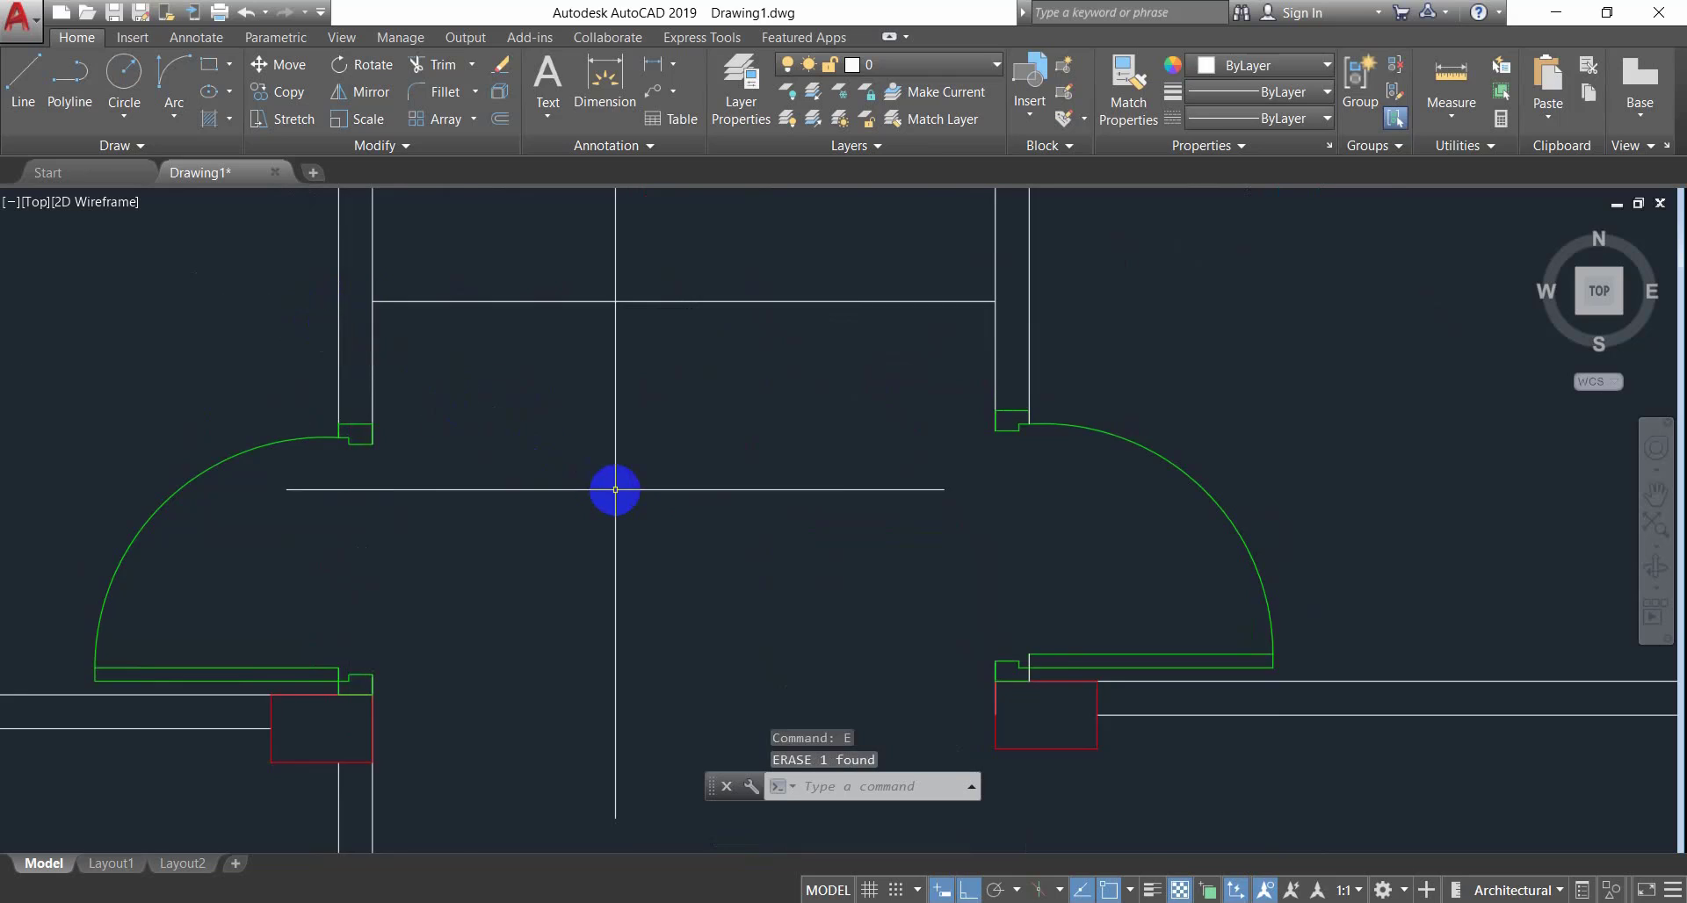
scroll(614, 489, "down", 2)
mouse_move(614, 489)
middle_mouse_down()
mouse_move(591, 452)
mouse_move(600, 338)
middle_mouse_up()
scroll(595, 451, "down", 2)
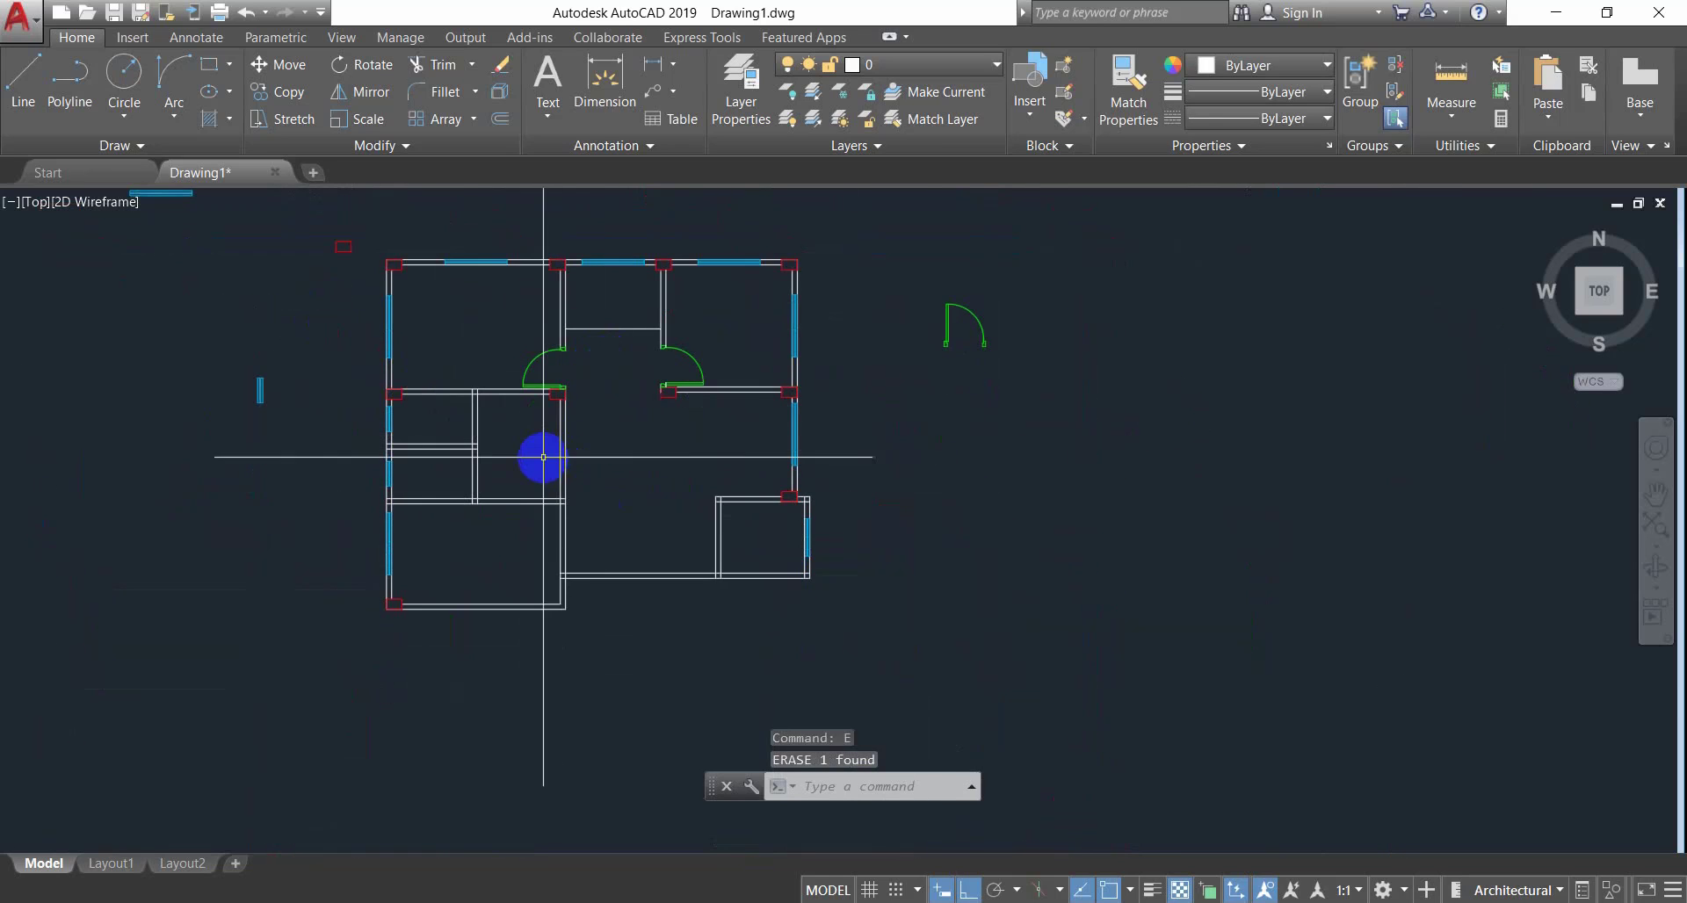
scroll(532, 456, "up", 2)
key("Escape")
key("Escape")
key("Escape")
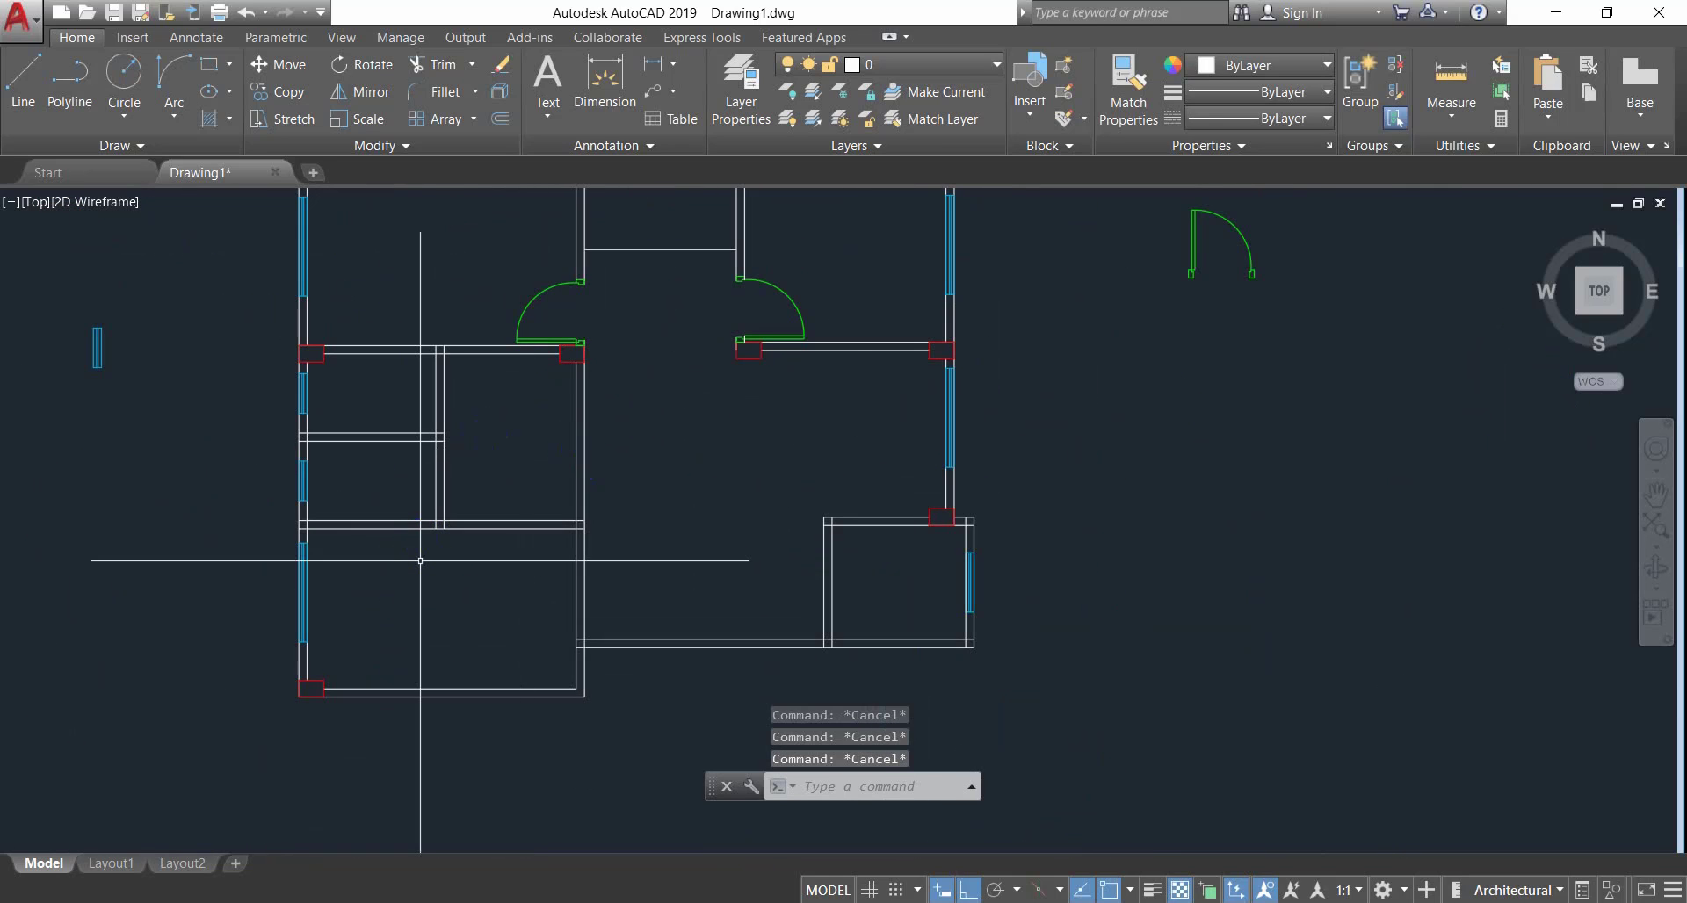
key("alt+Tab")
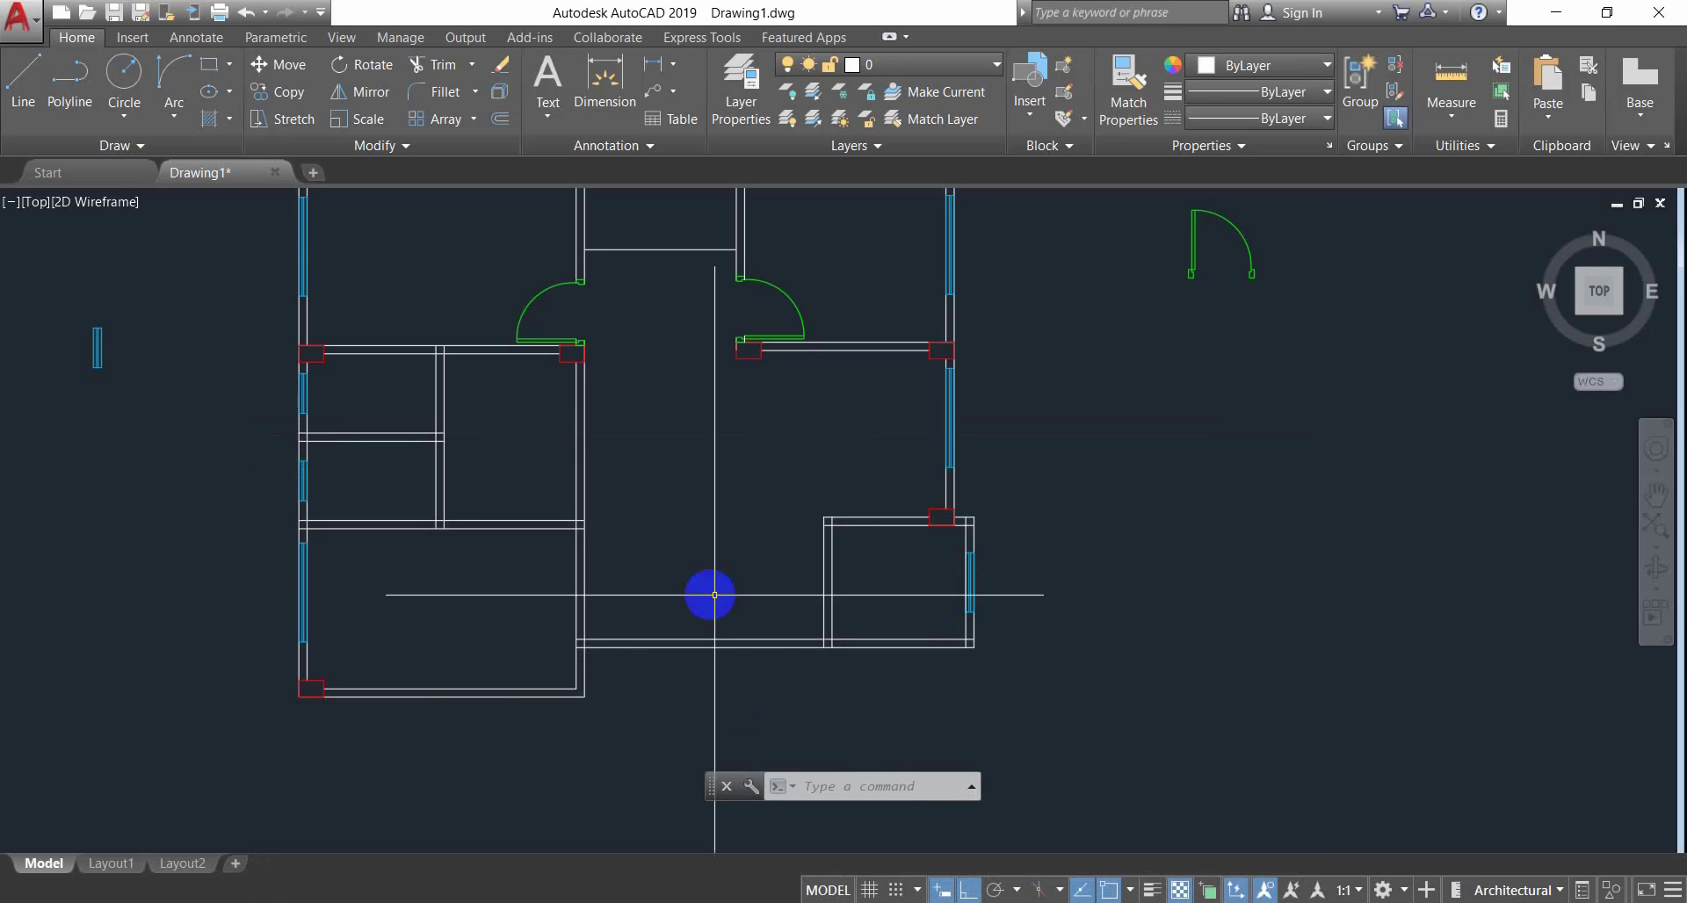
Mirror the spare door block beside the plan about a horizontal line through its frame base, keeping the original.
mouse_move(708, 591)
middle_mouse_down()
mouse_move(609, 550)
mouse_move(678, 482)
mouse_move(890, 435)
mouse_move(689, 536)
middle_mouse_up()
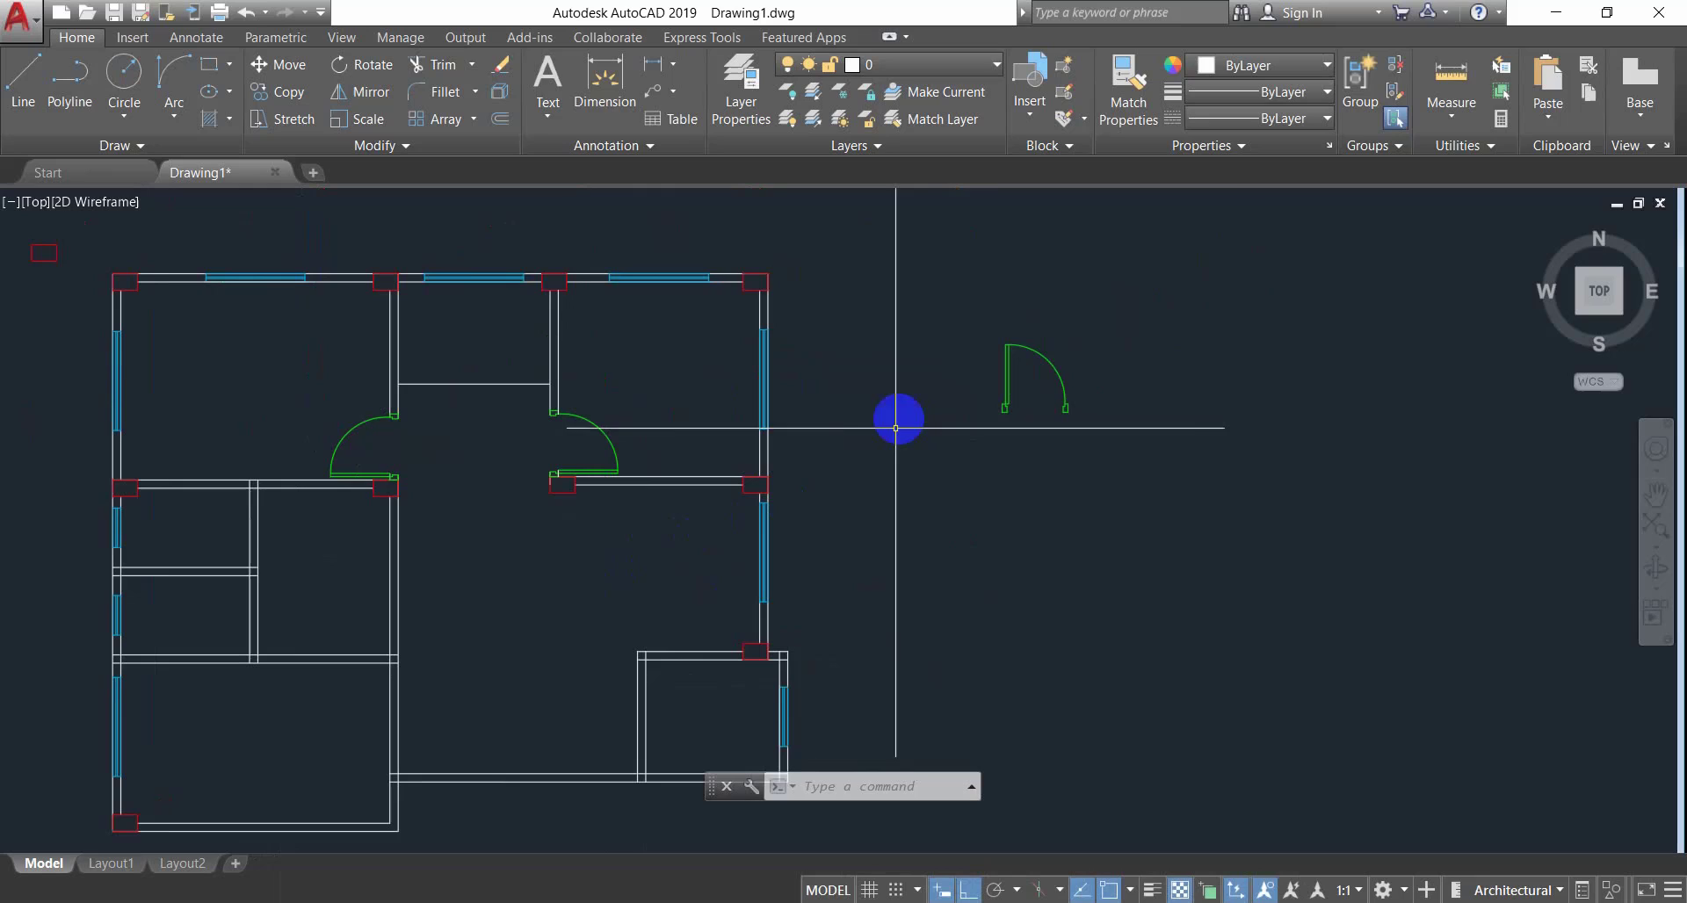
left_click(1063, 279)
left_click(968, 484)
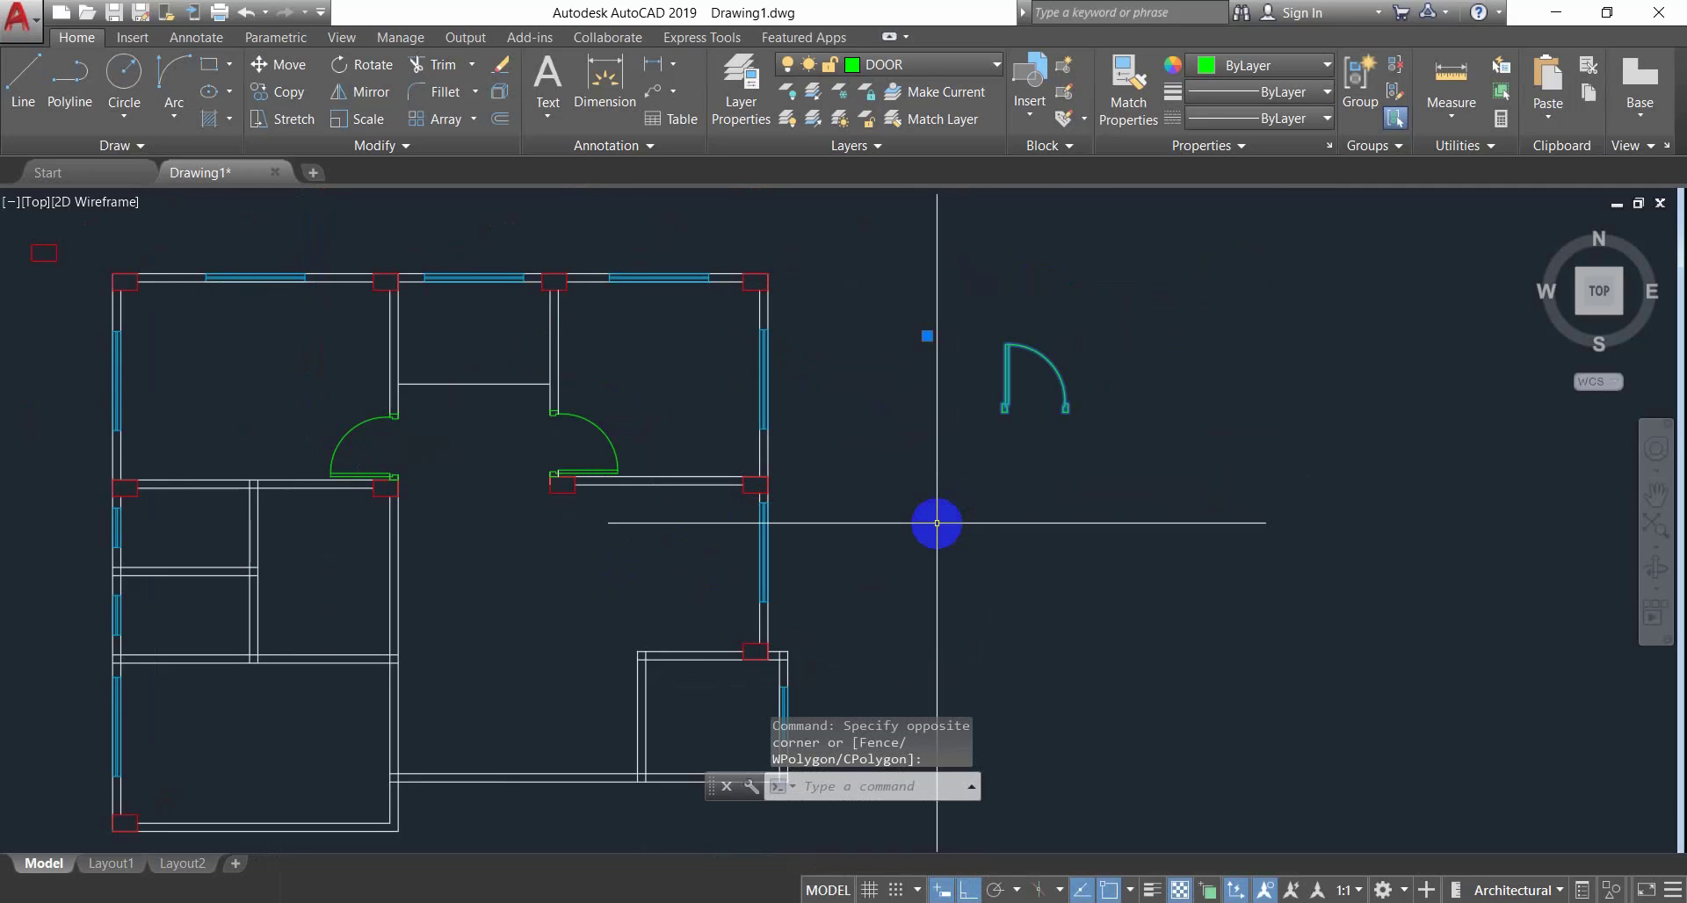
key("Return")
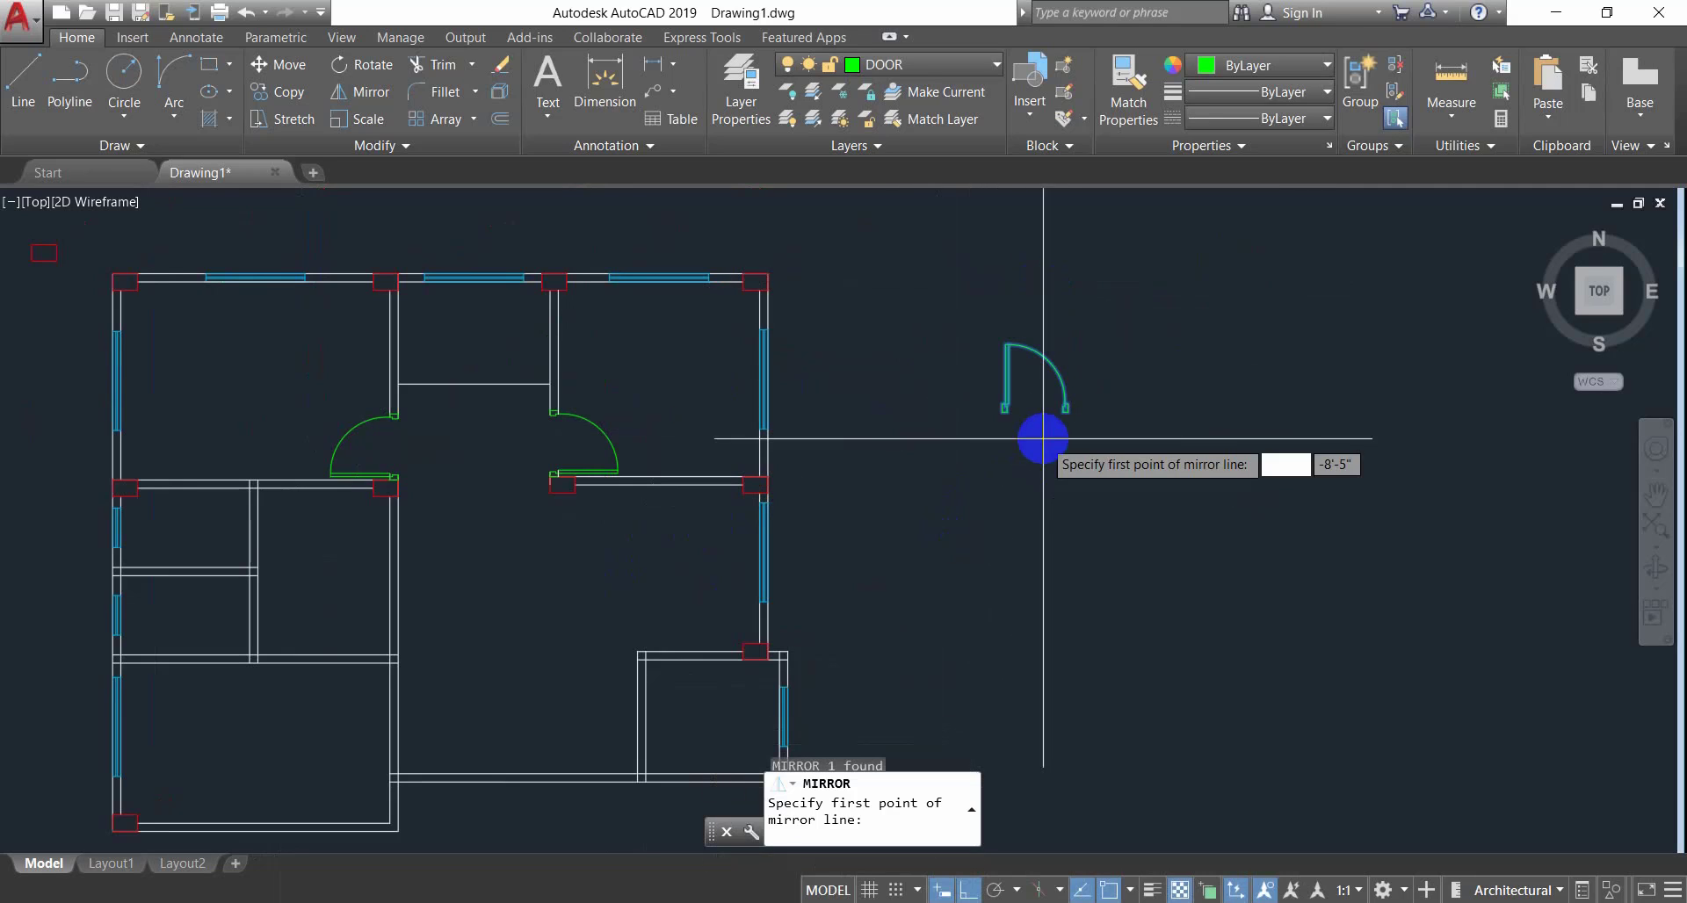
left_click(1004, 411)
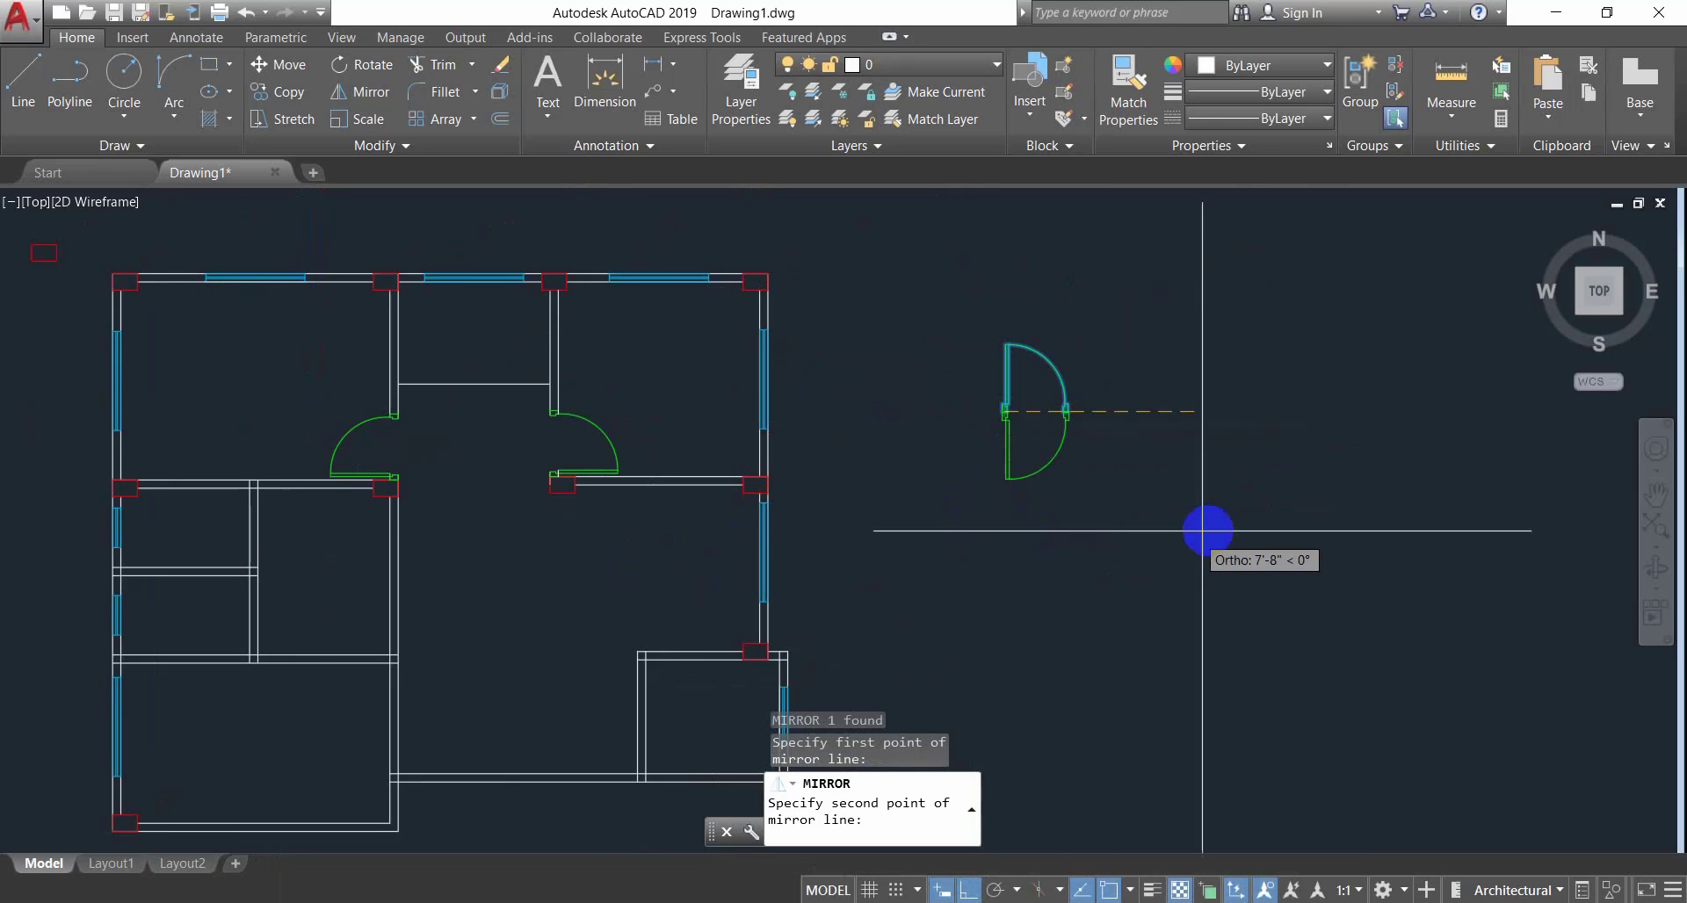
left_click(1239, 406)
middle_click_drag(1174, 452, 1141, 361)
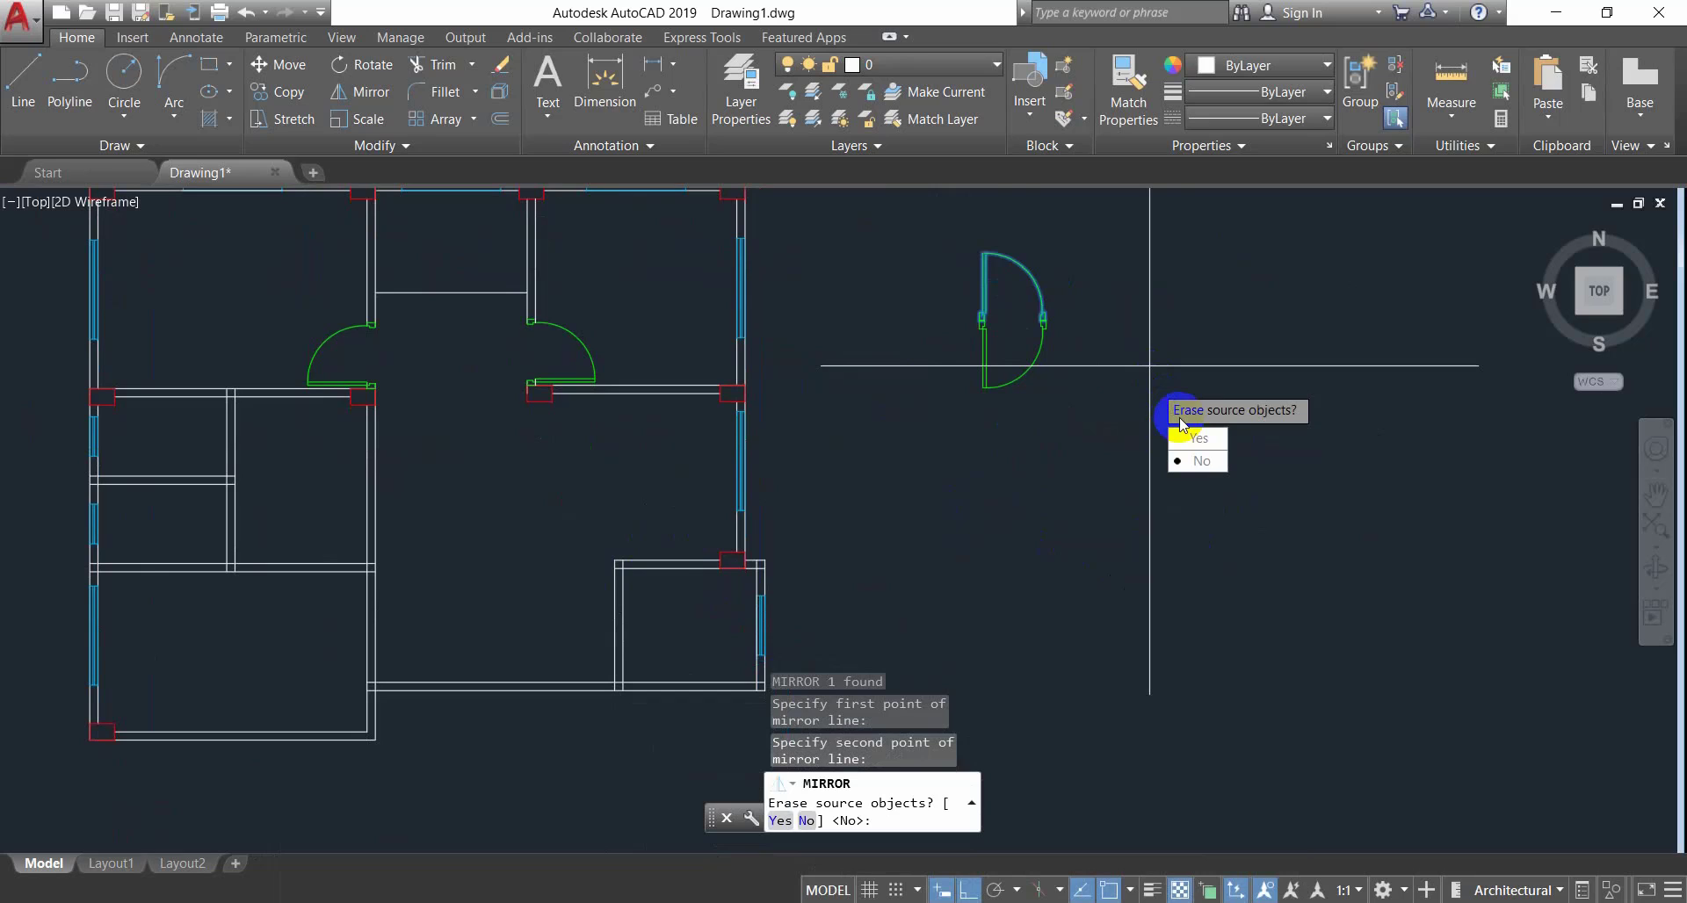
key("Return")
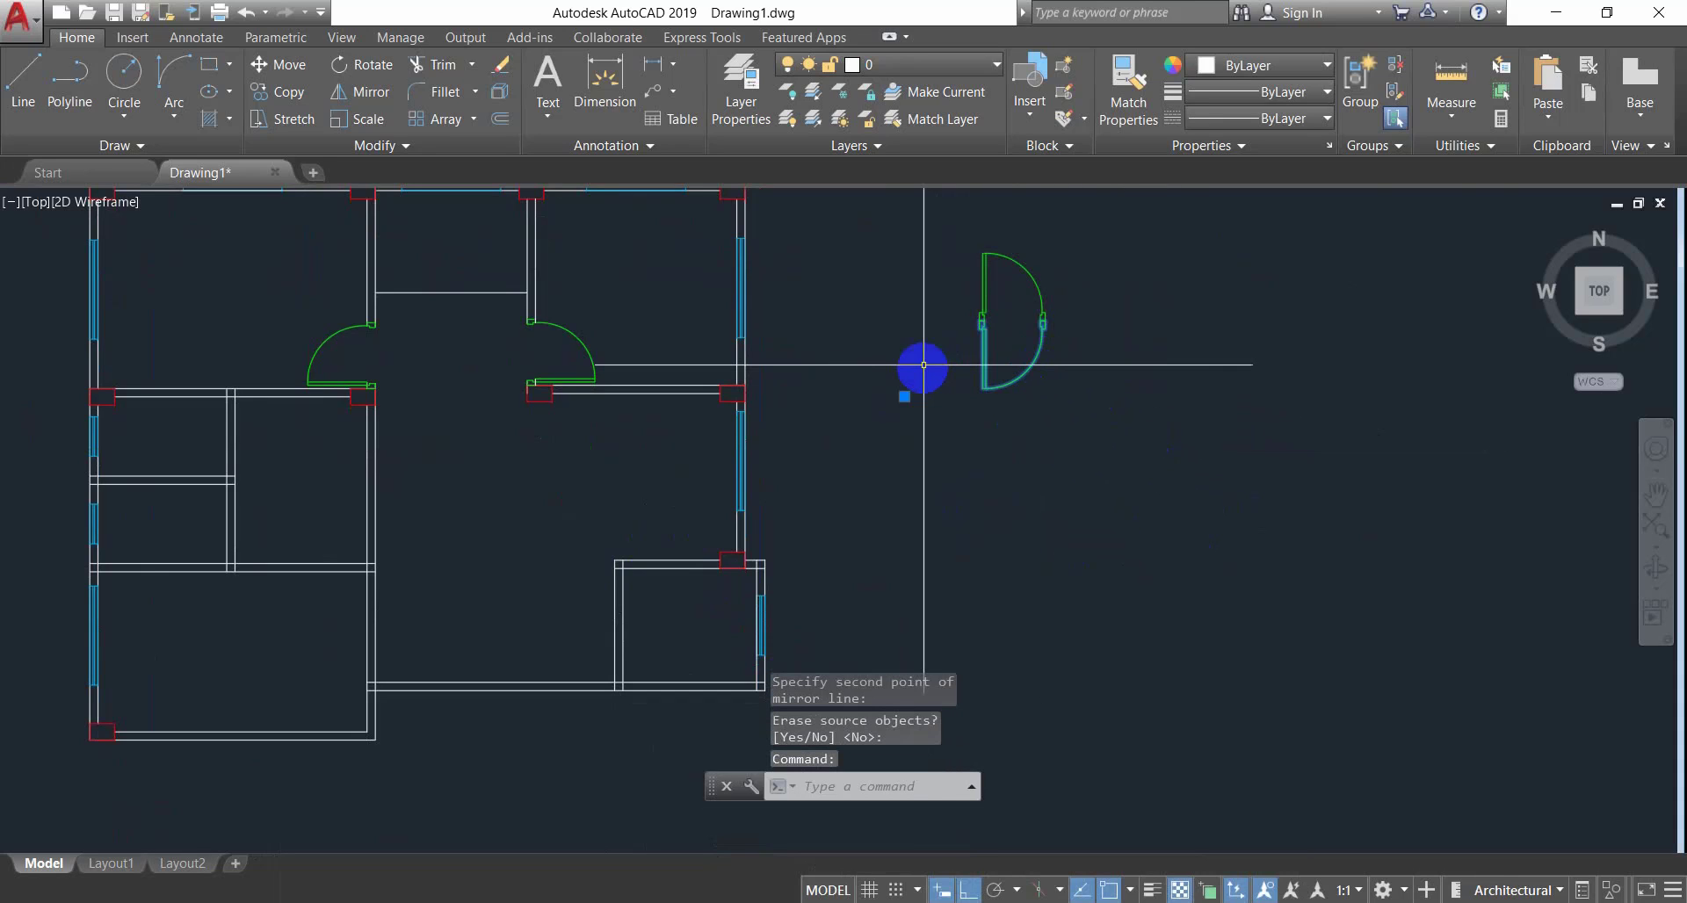
Move the downward-opening door copy into the hall, between the two installed doors.
middle_click_drag(937, 389, 941, 404)
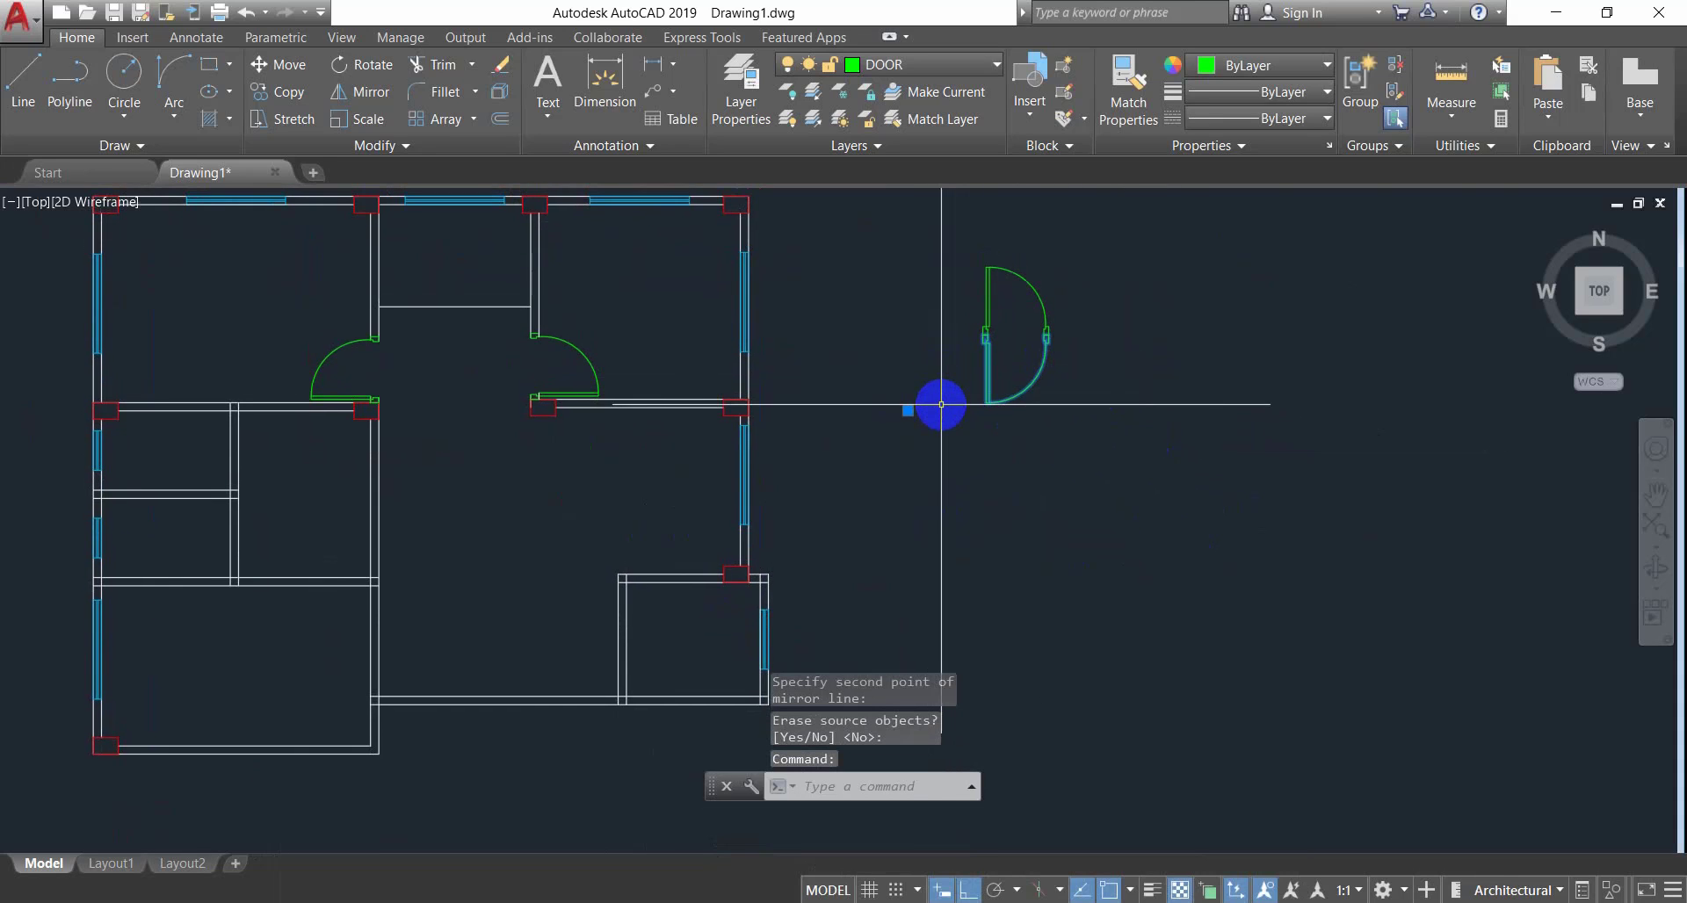
type("M")
key("Return")
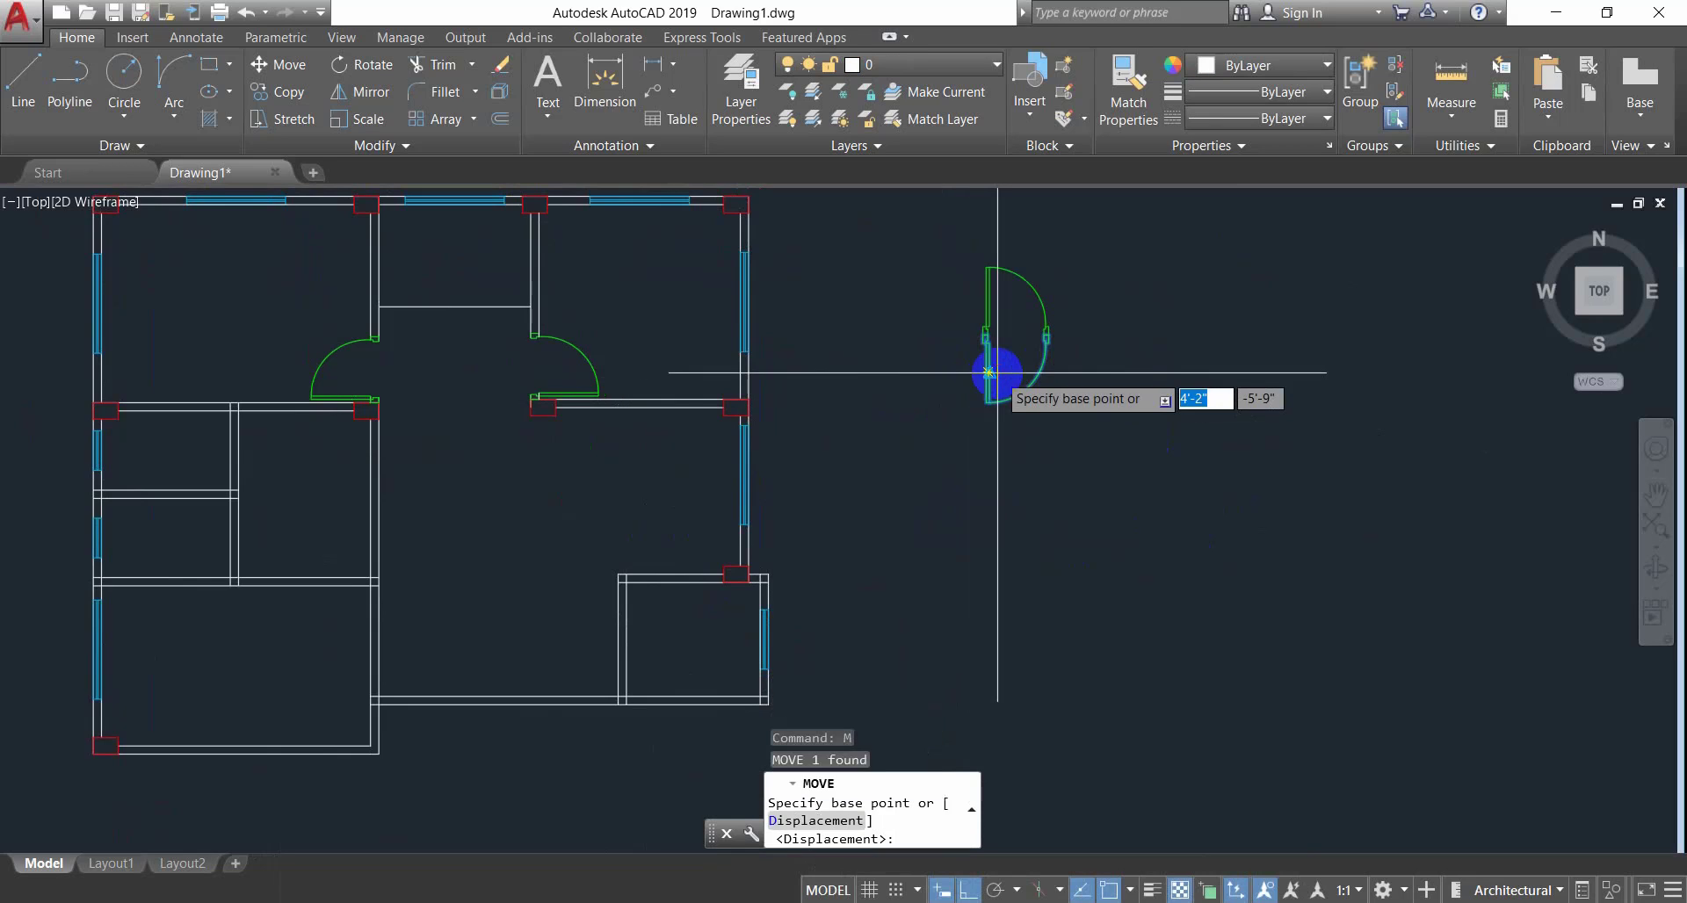
left_click(990, 372)
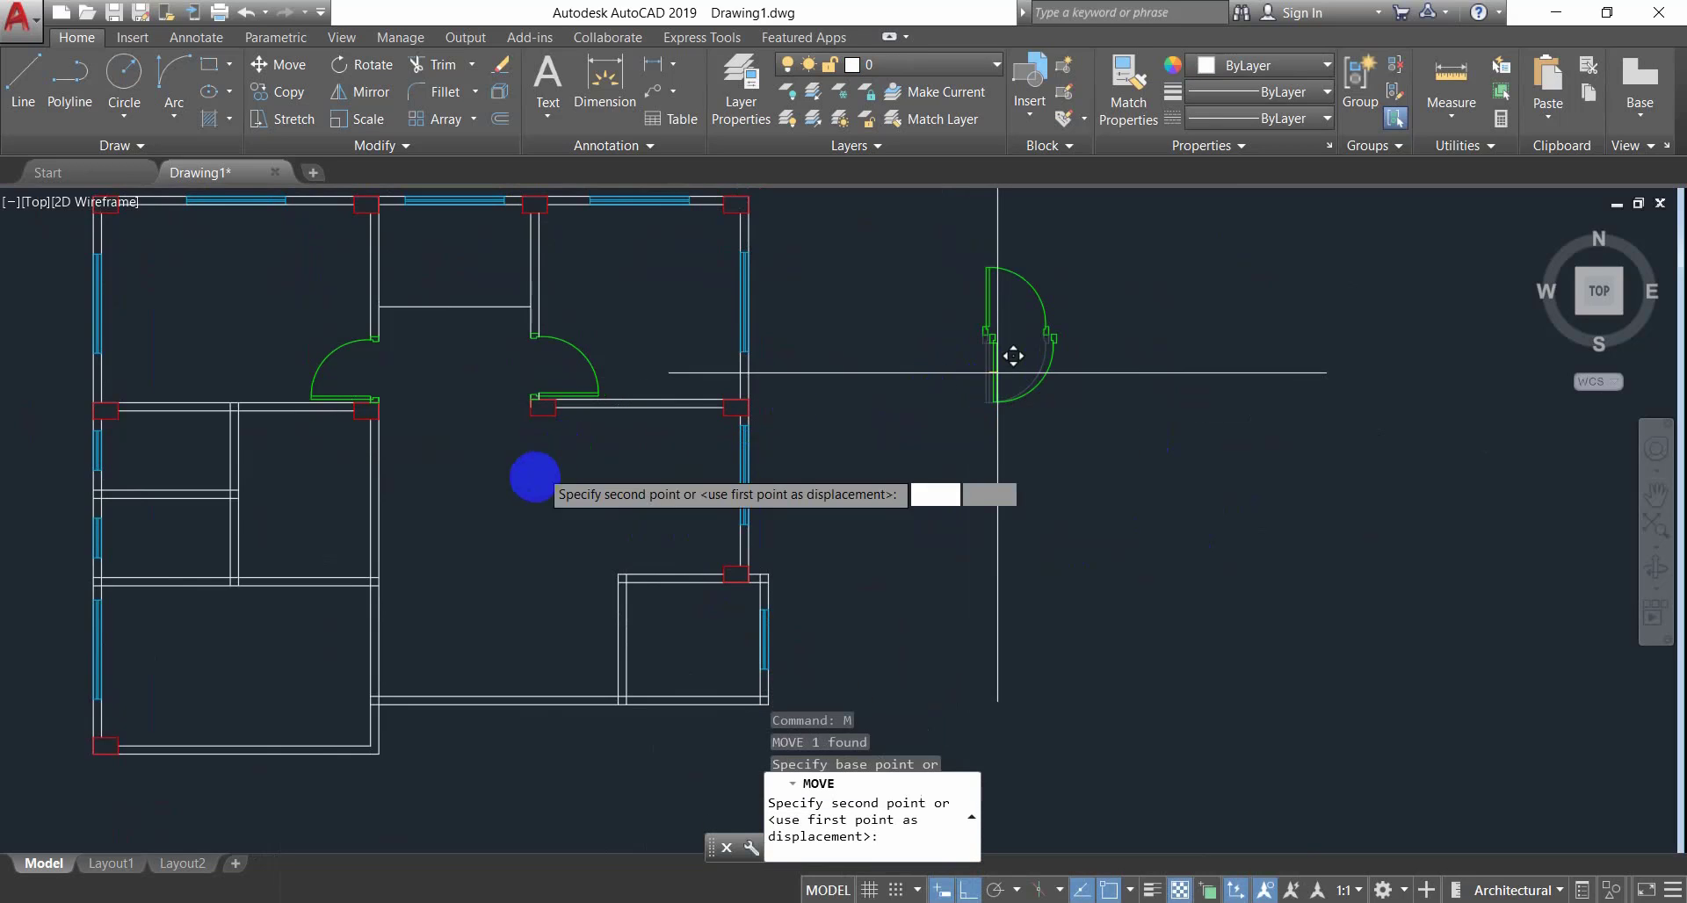
left_click(442, 481)
middle_click_drag(462, 451, 463, 453)
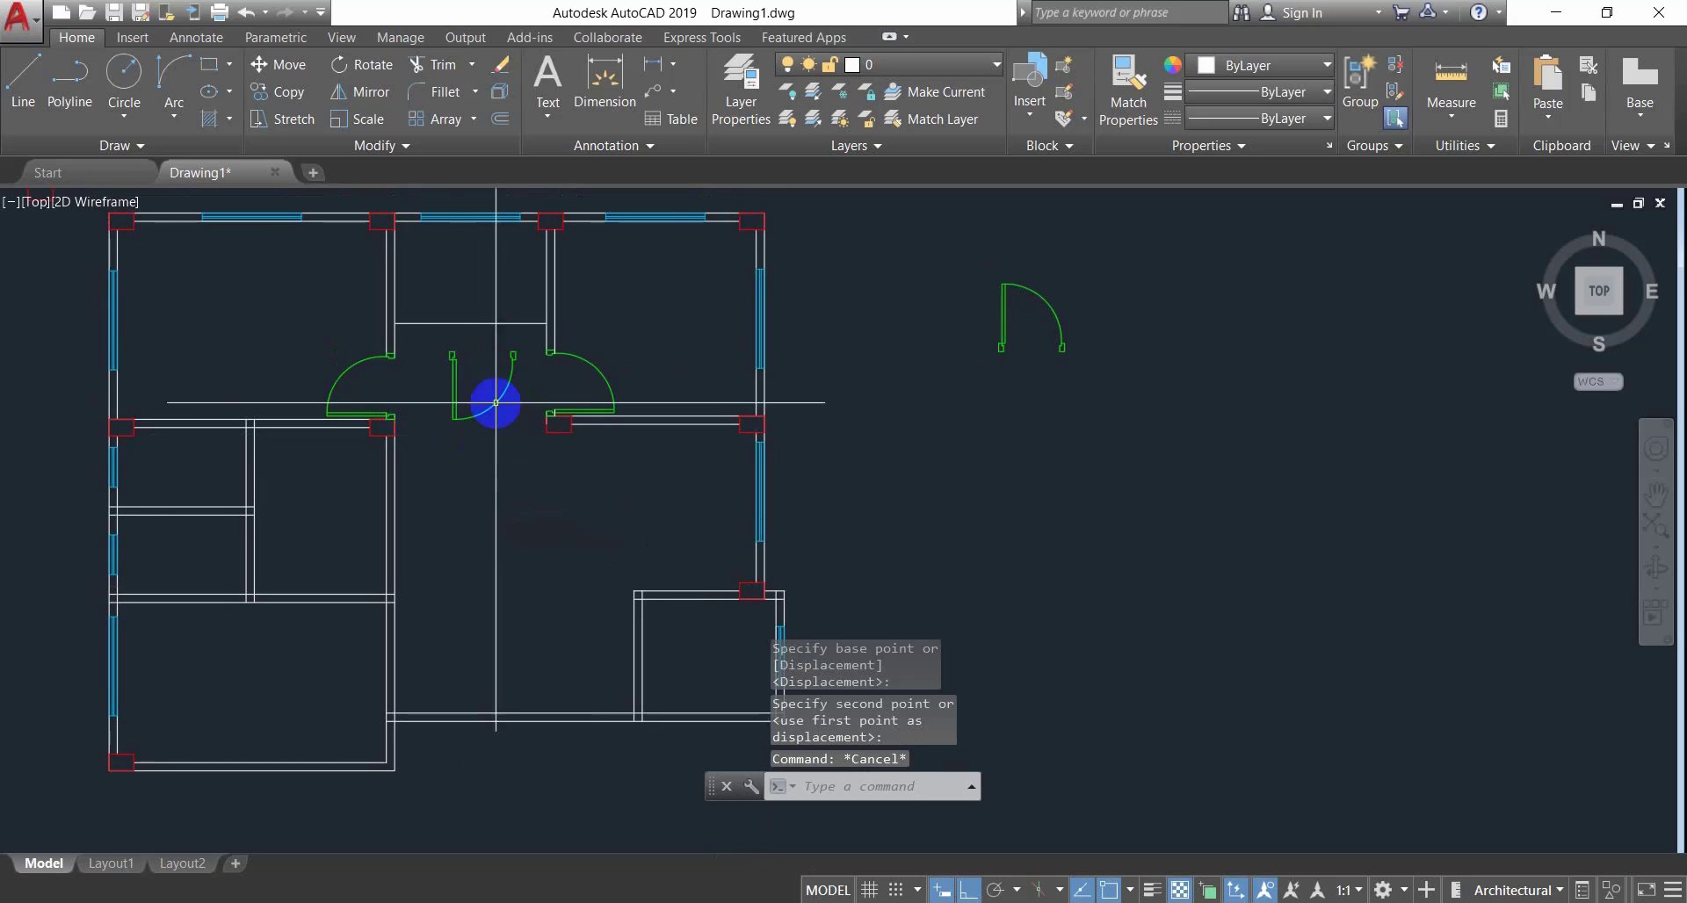
Mirror the door in the hall about a vertical line through its hinge side and erase the source.
left_click(513, 346)
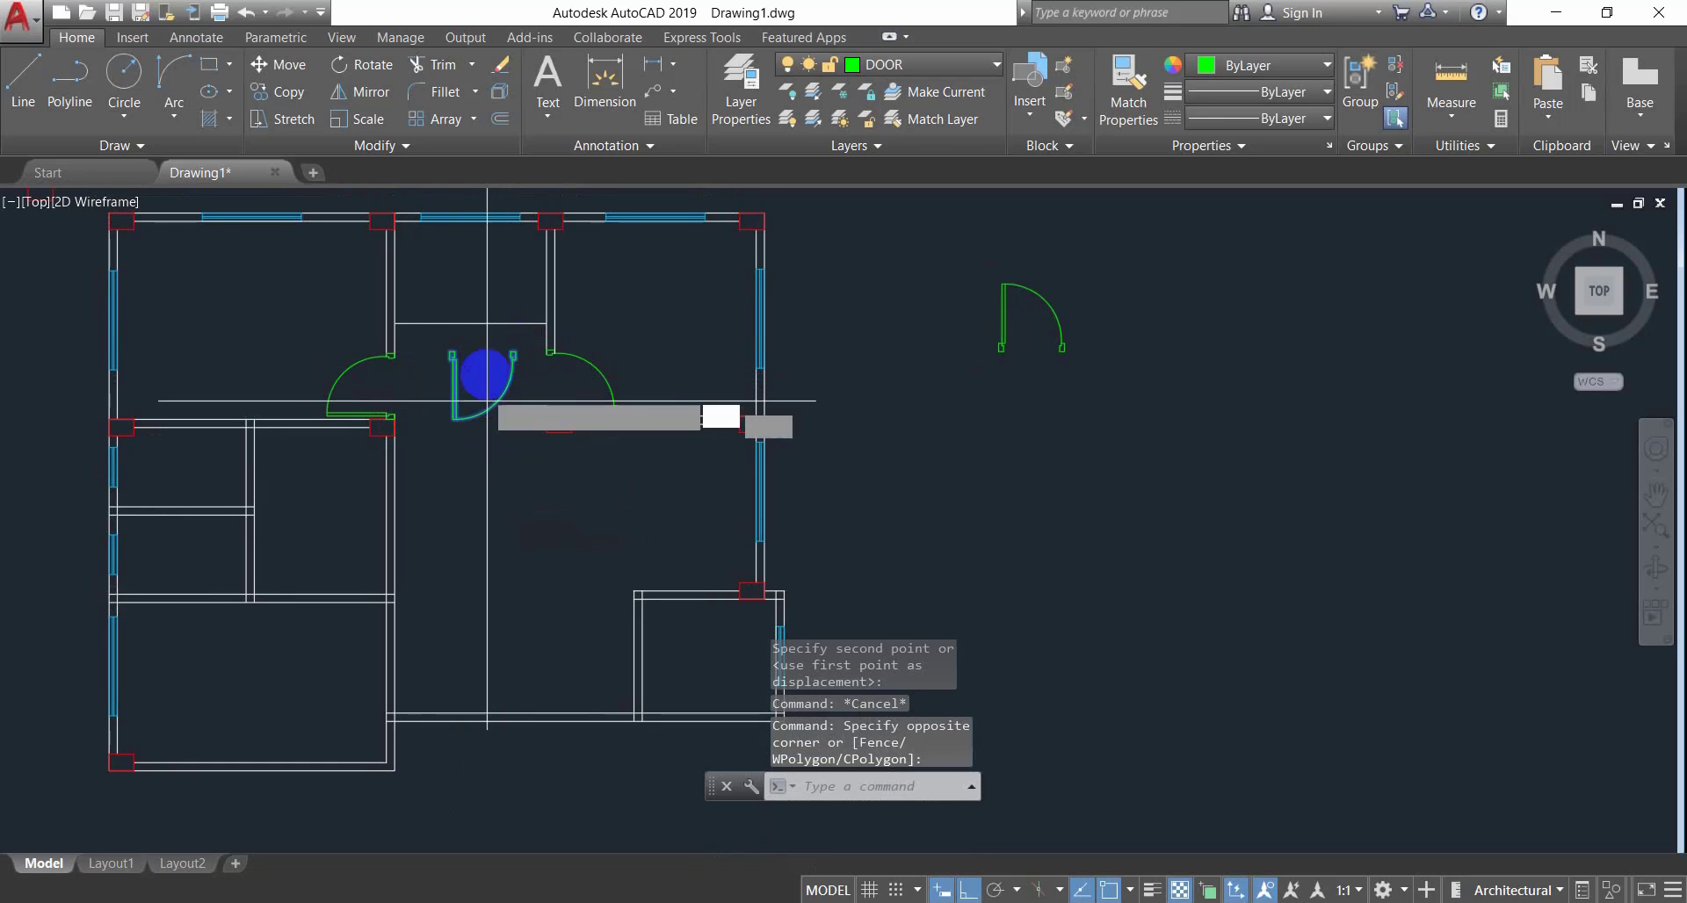
key("Return")
left_click(450, 352)
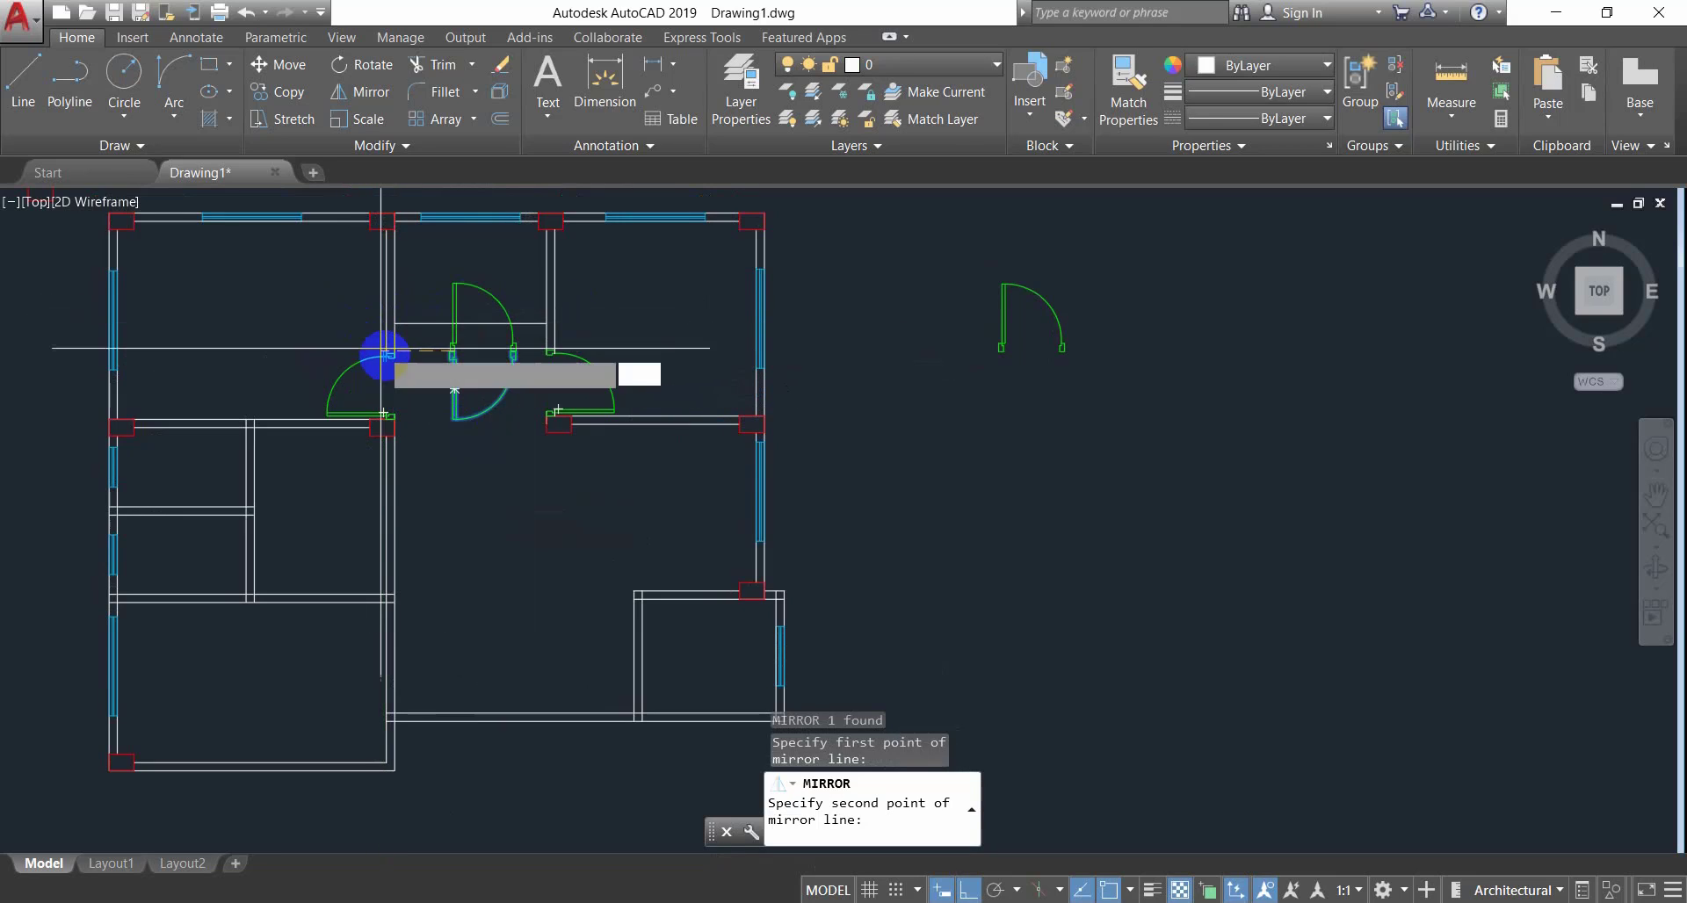
left_click(442, 468)
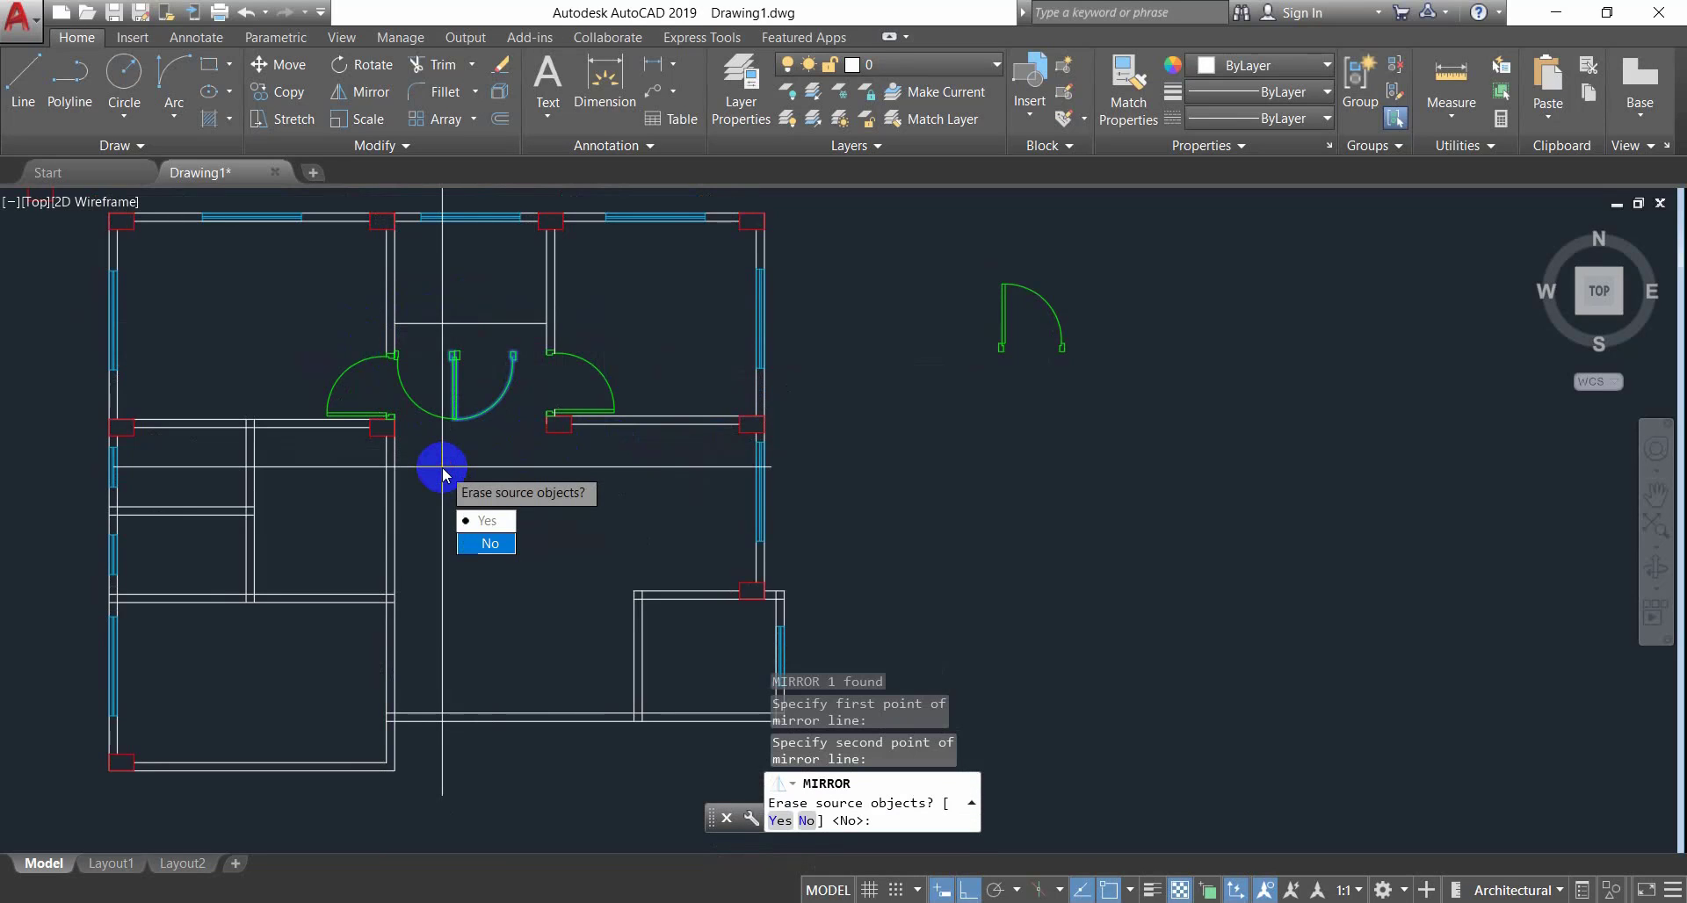
type("y")
key("Return")
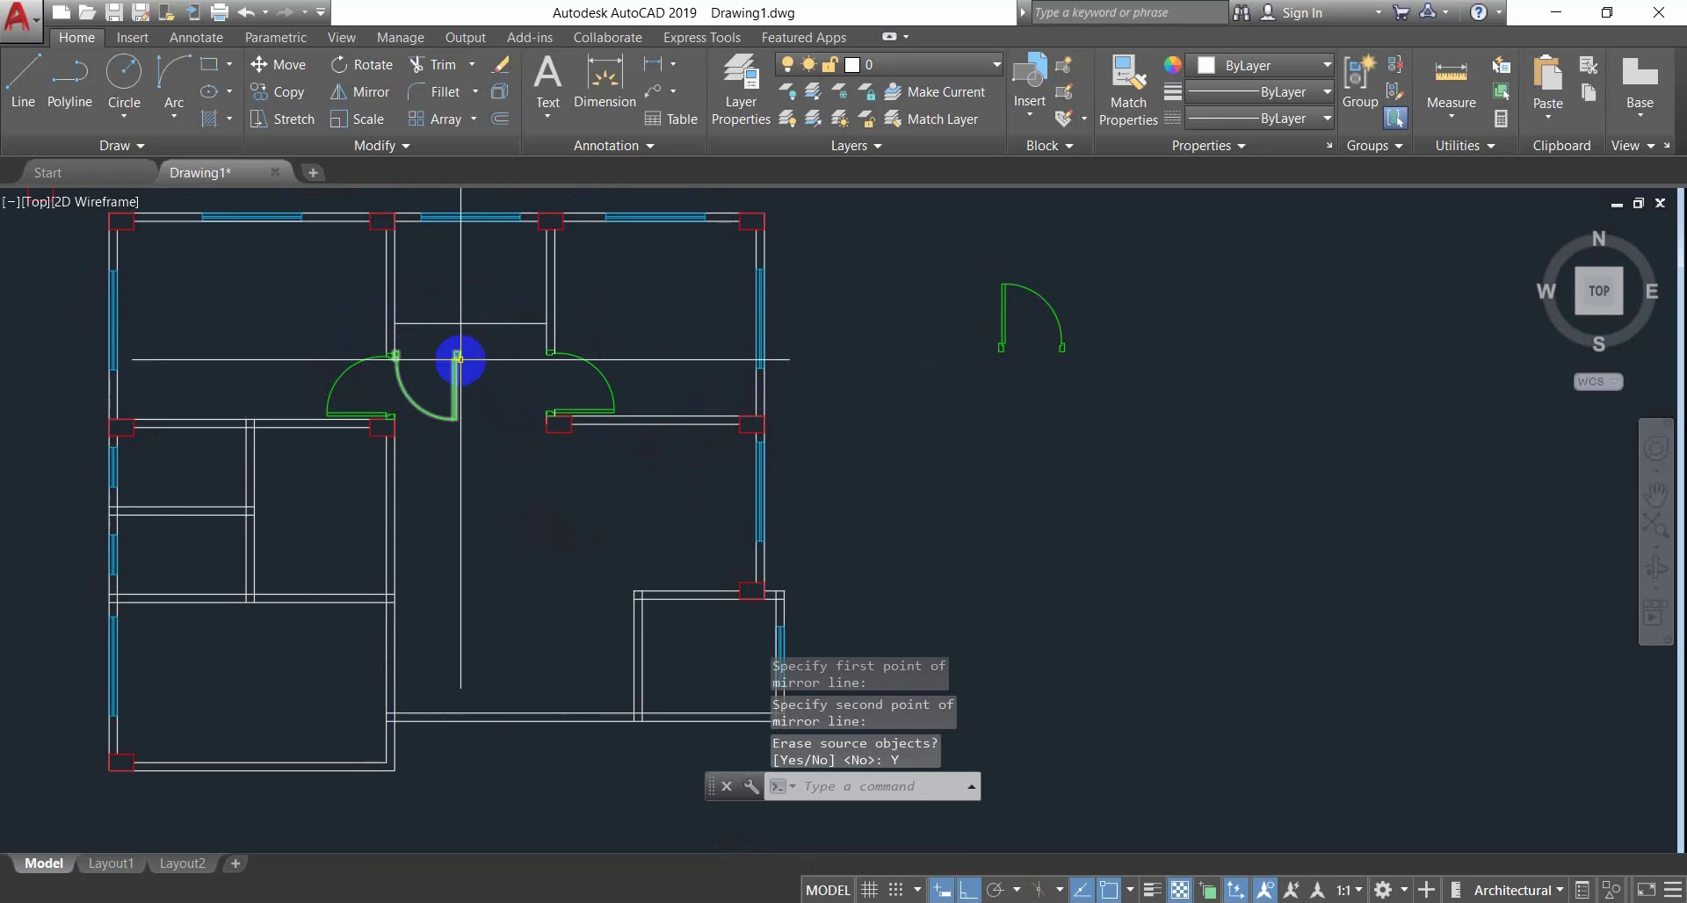
Move the mirrored door into the lower-left room's upper wall, with its hinge frame against the hall wall.
left_click(454, 360)
left_click(428, 422)
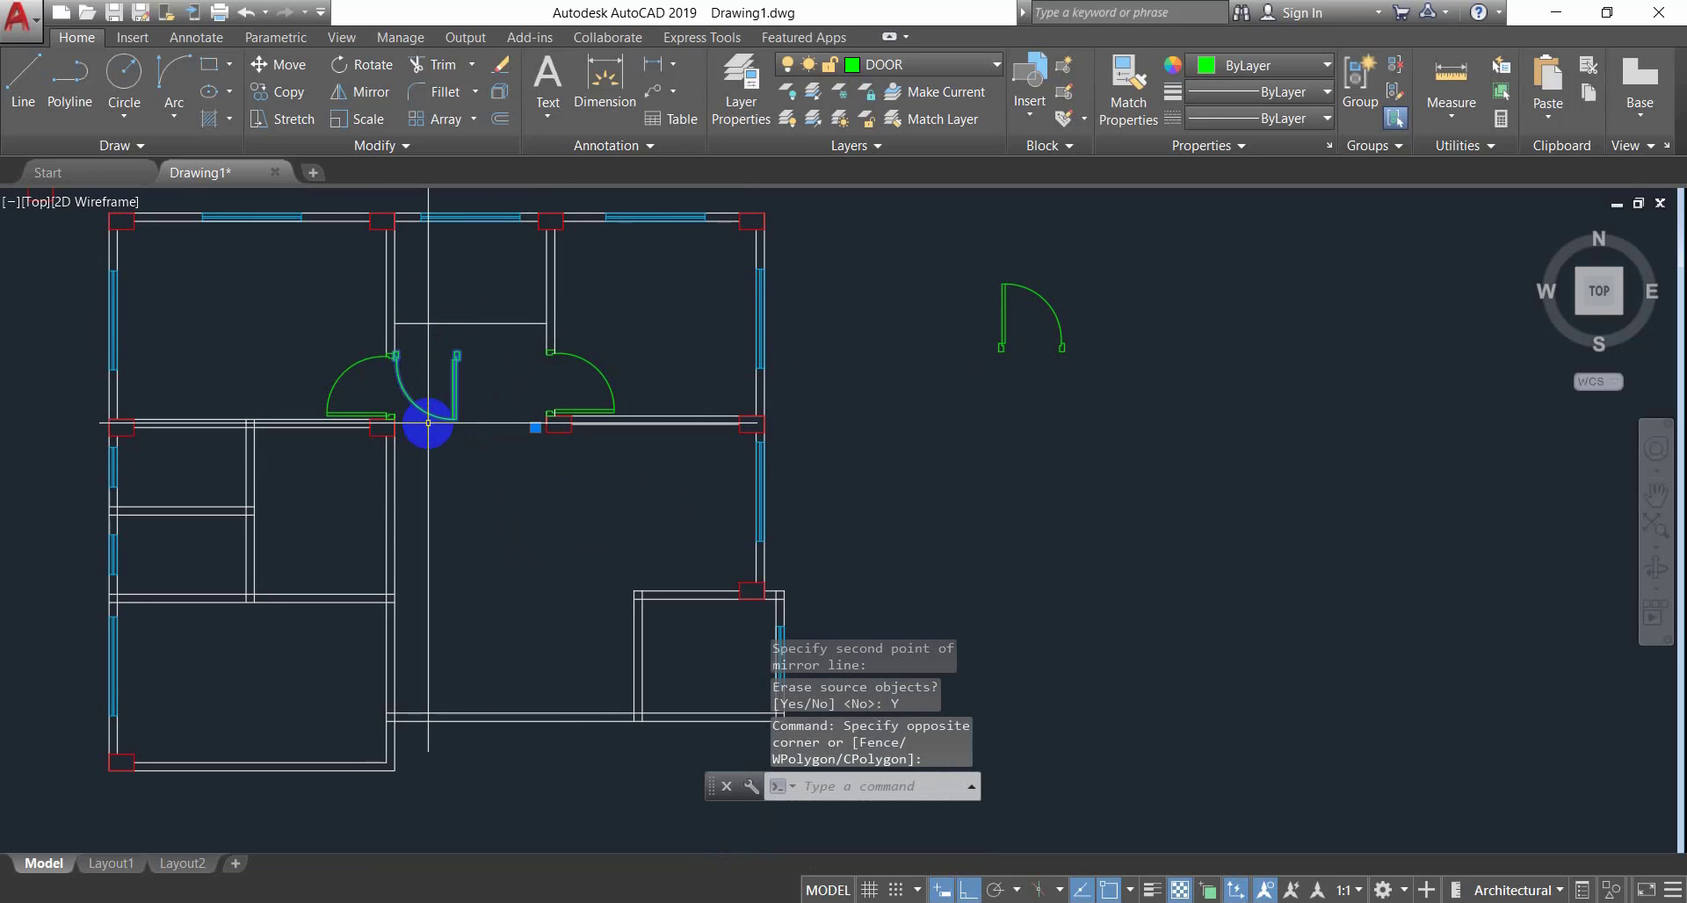
type("M")
key("Return")
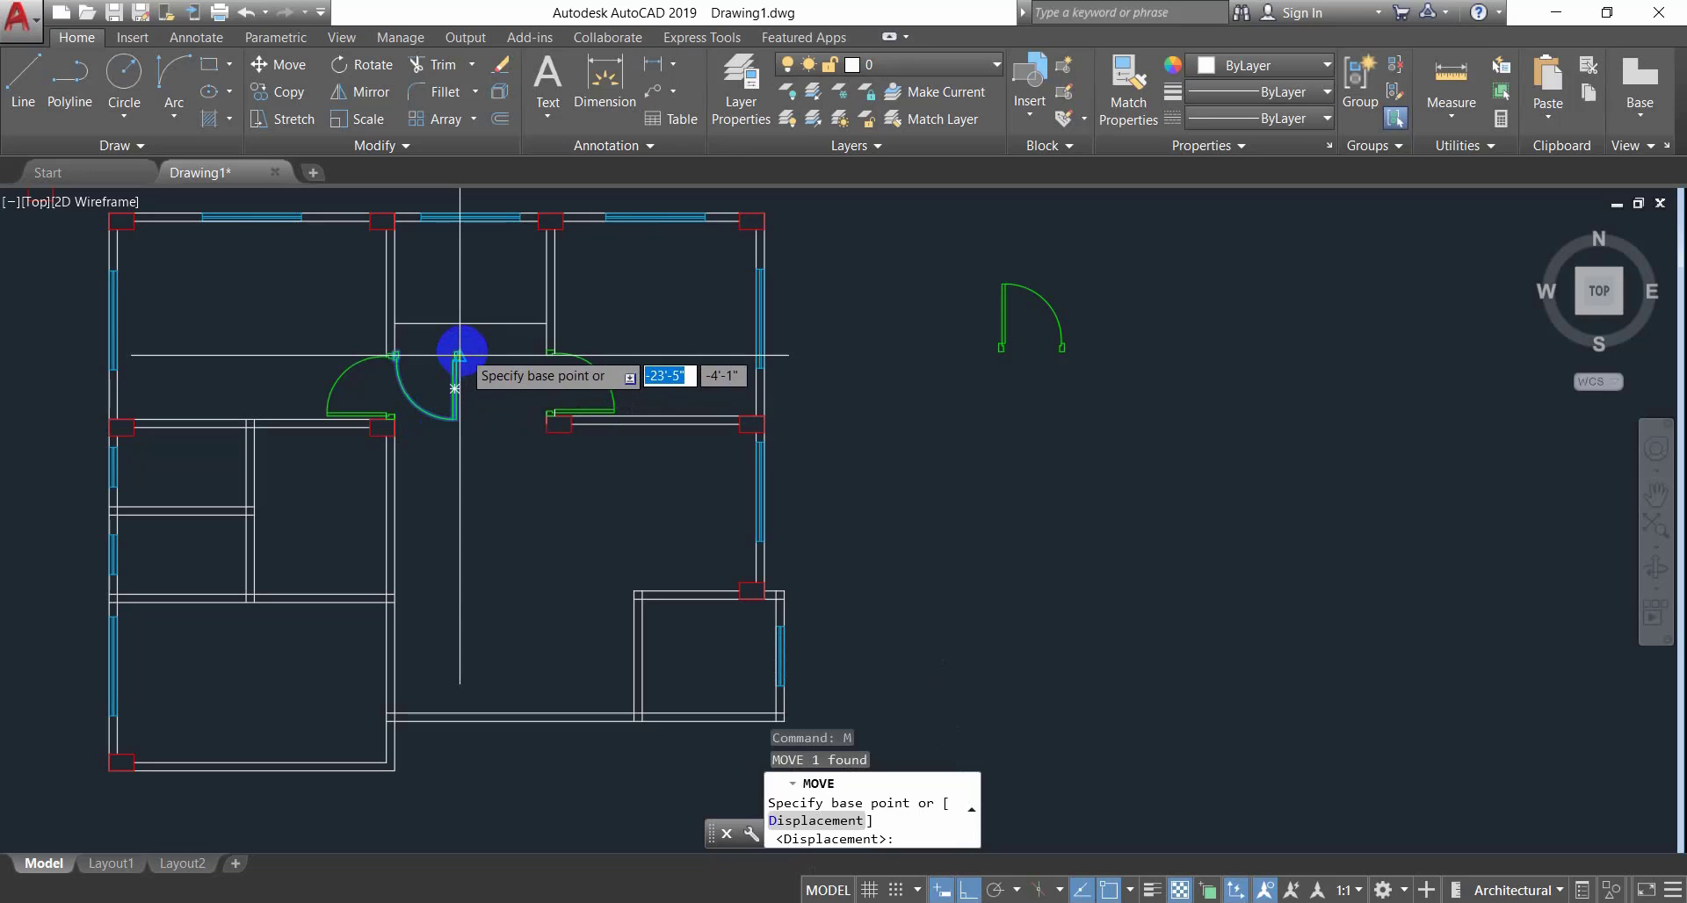
left_click(459, 351)
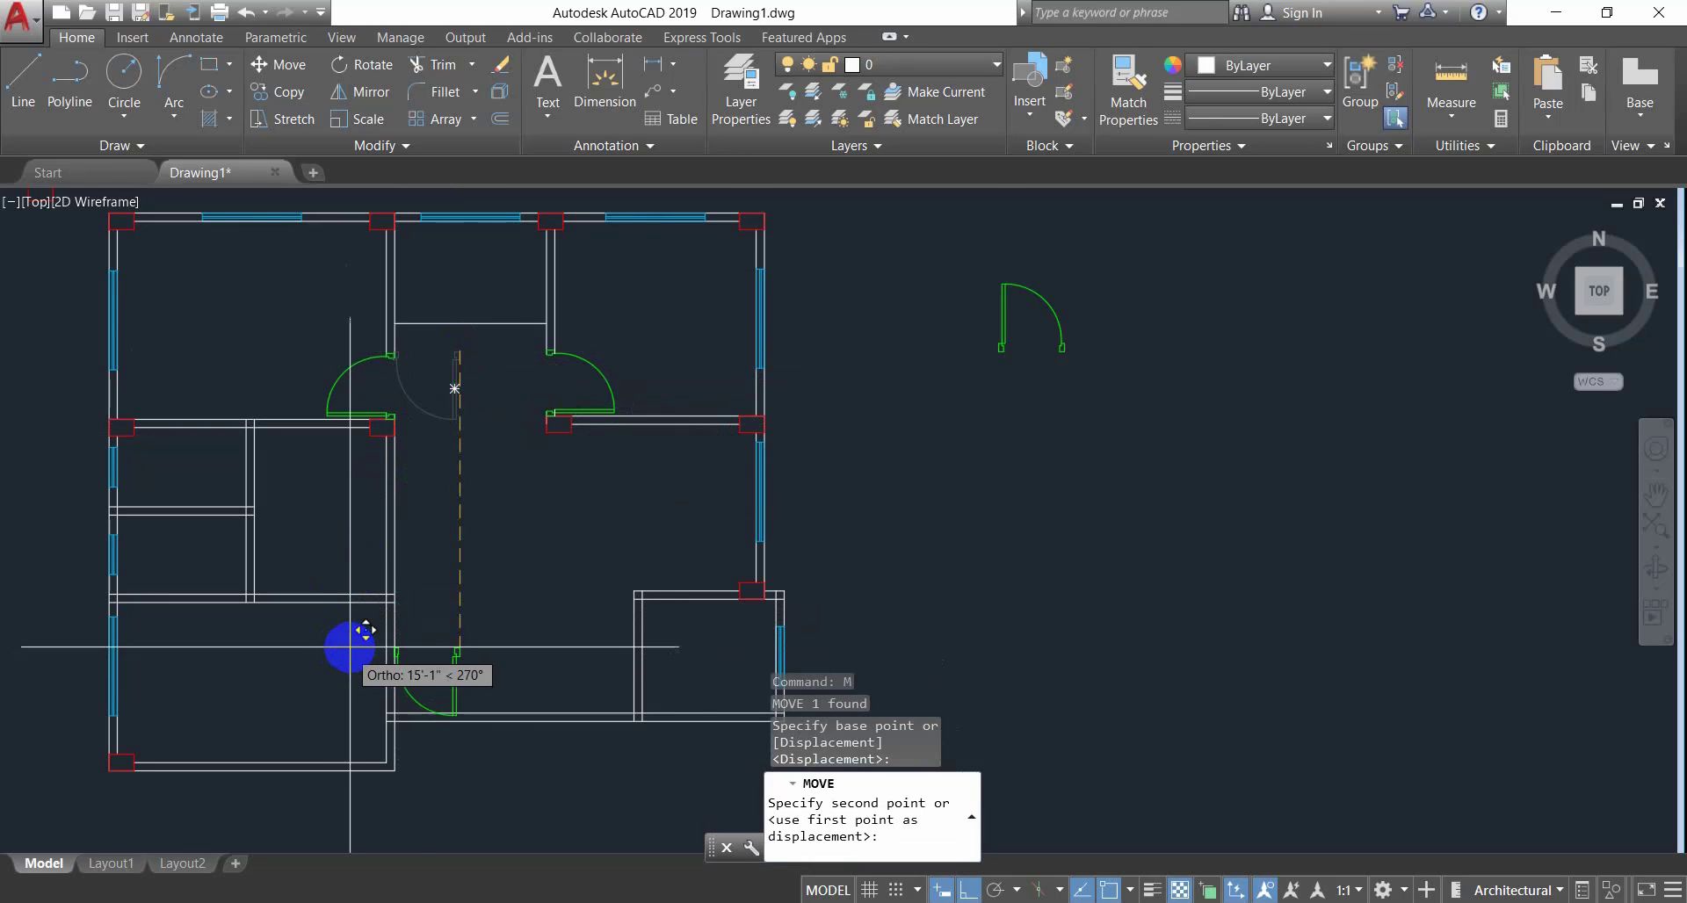
scroll(351, 645, "up", 4)
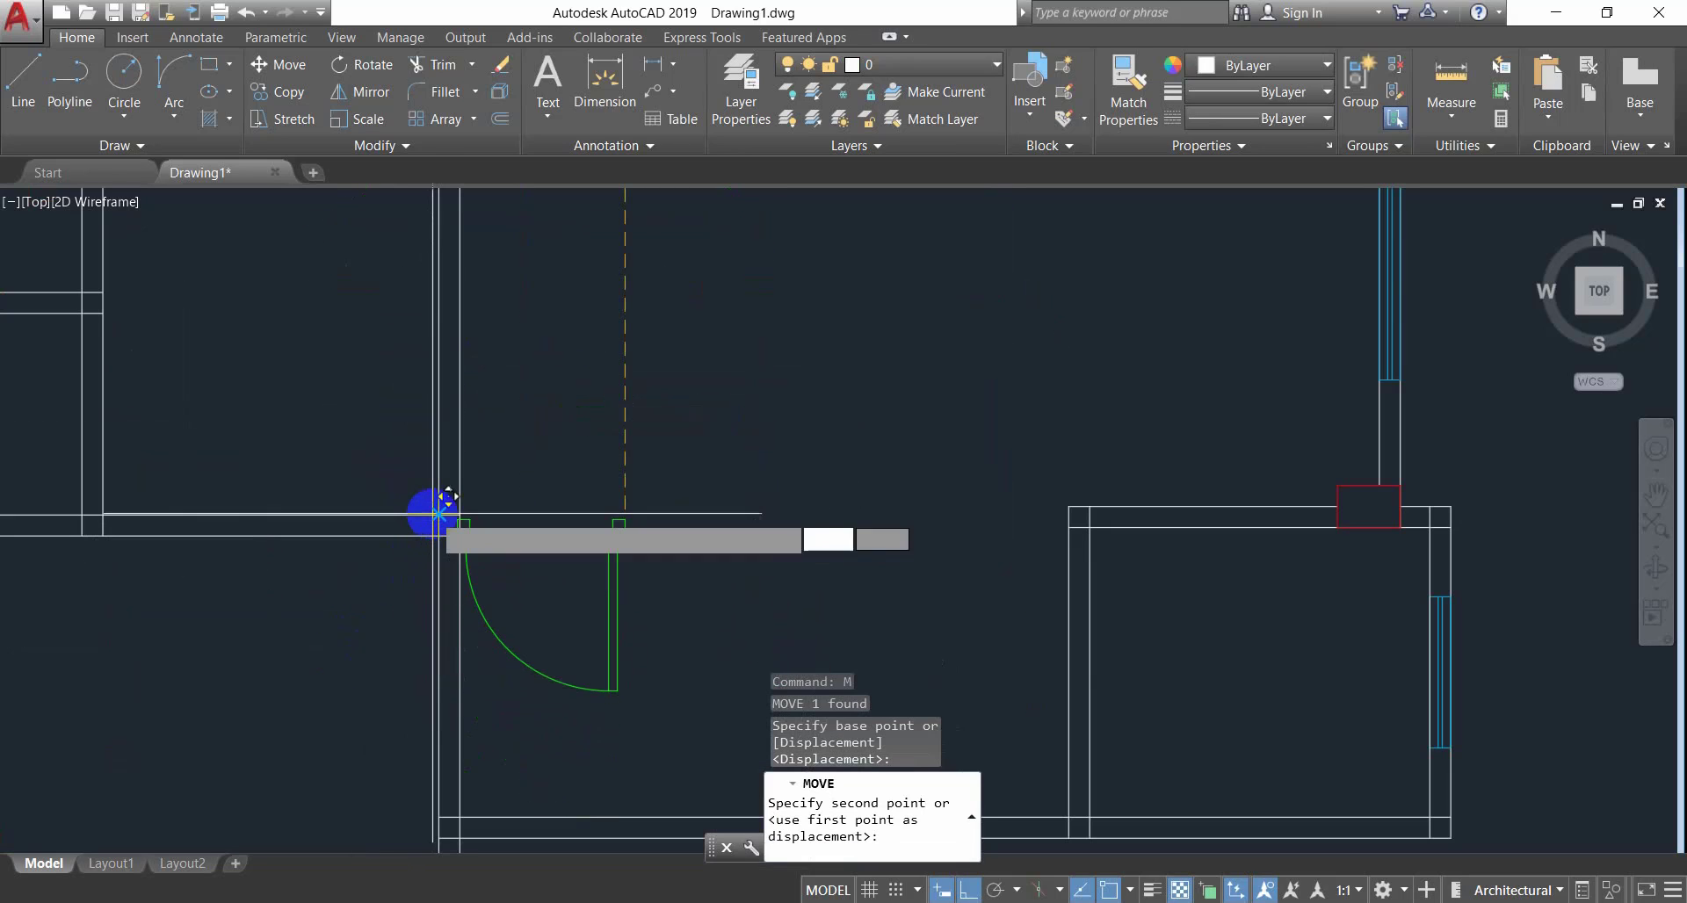
key("Escape")
key("Escape")
key("Escape")
key("Escape")
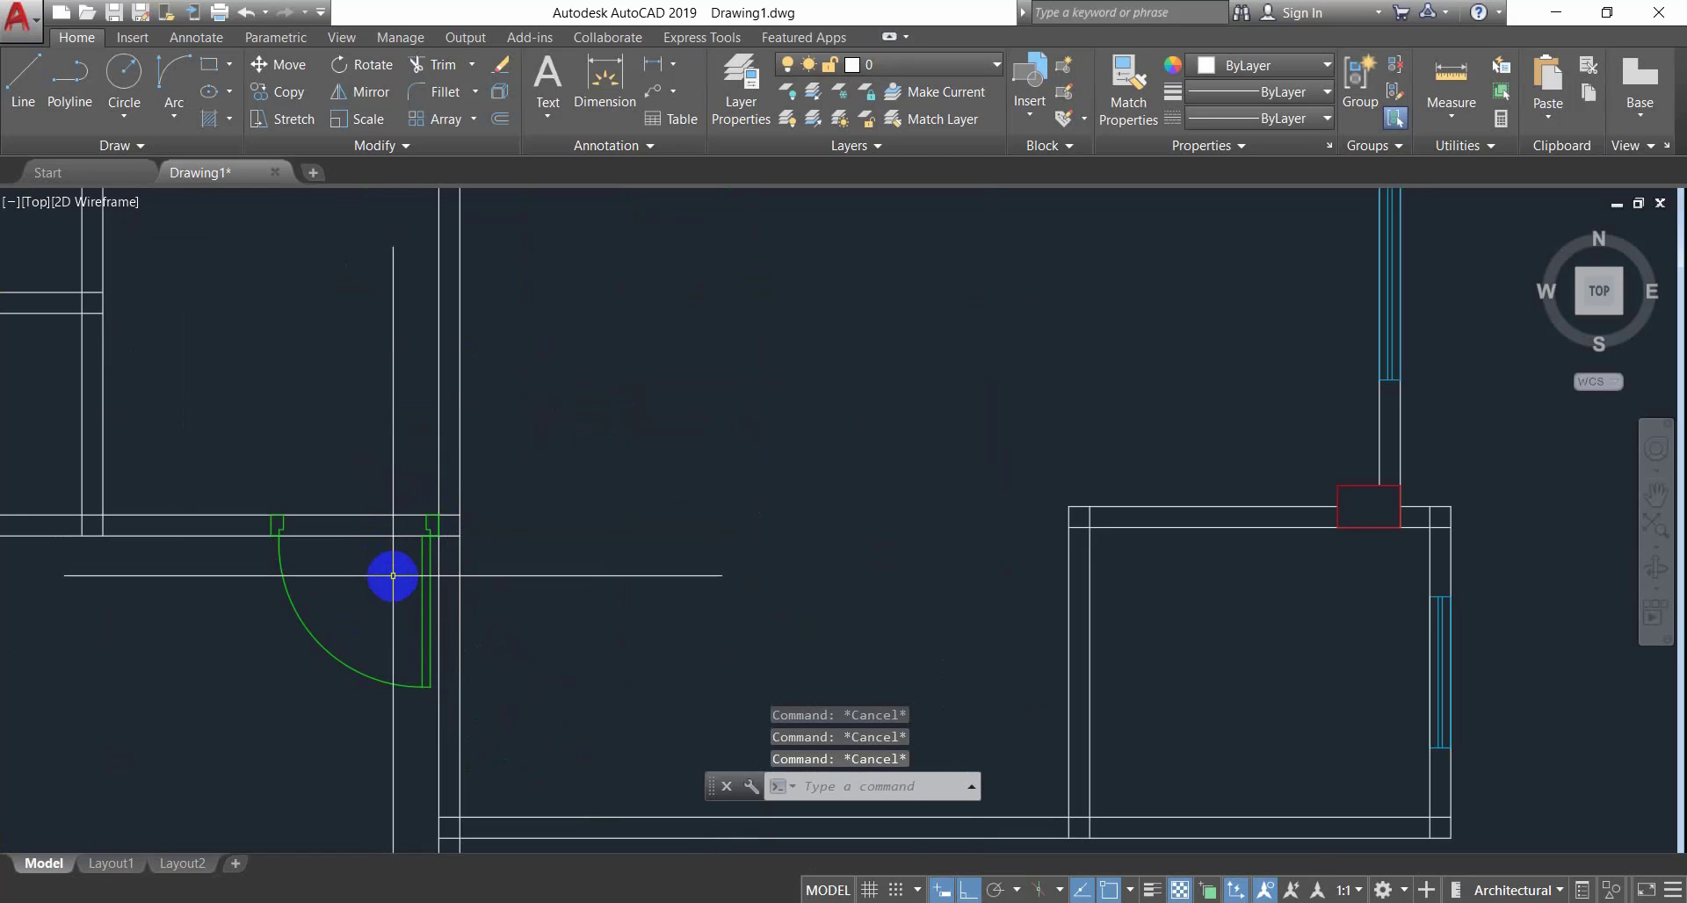
Trim both wall lines between the new door's frames to open the lower-left room's doorway.
type("tr")
key("Return")
key("Return")
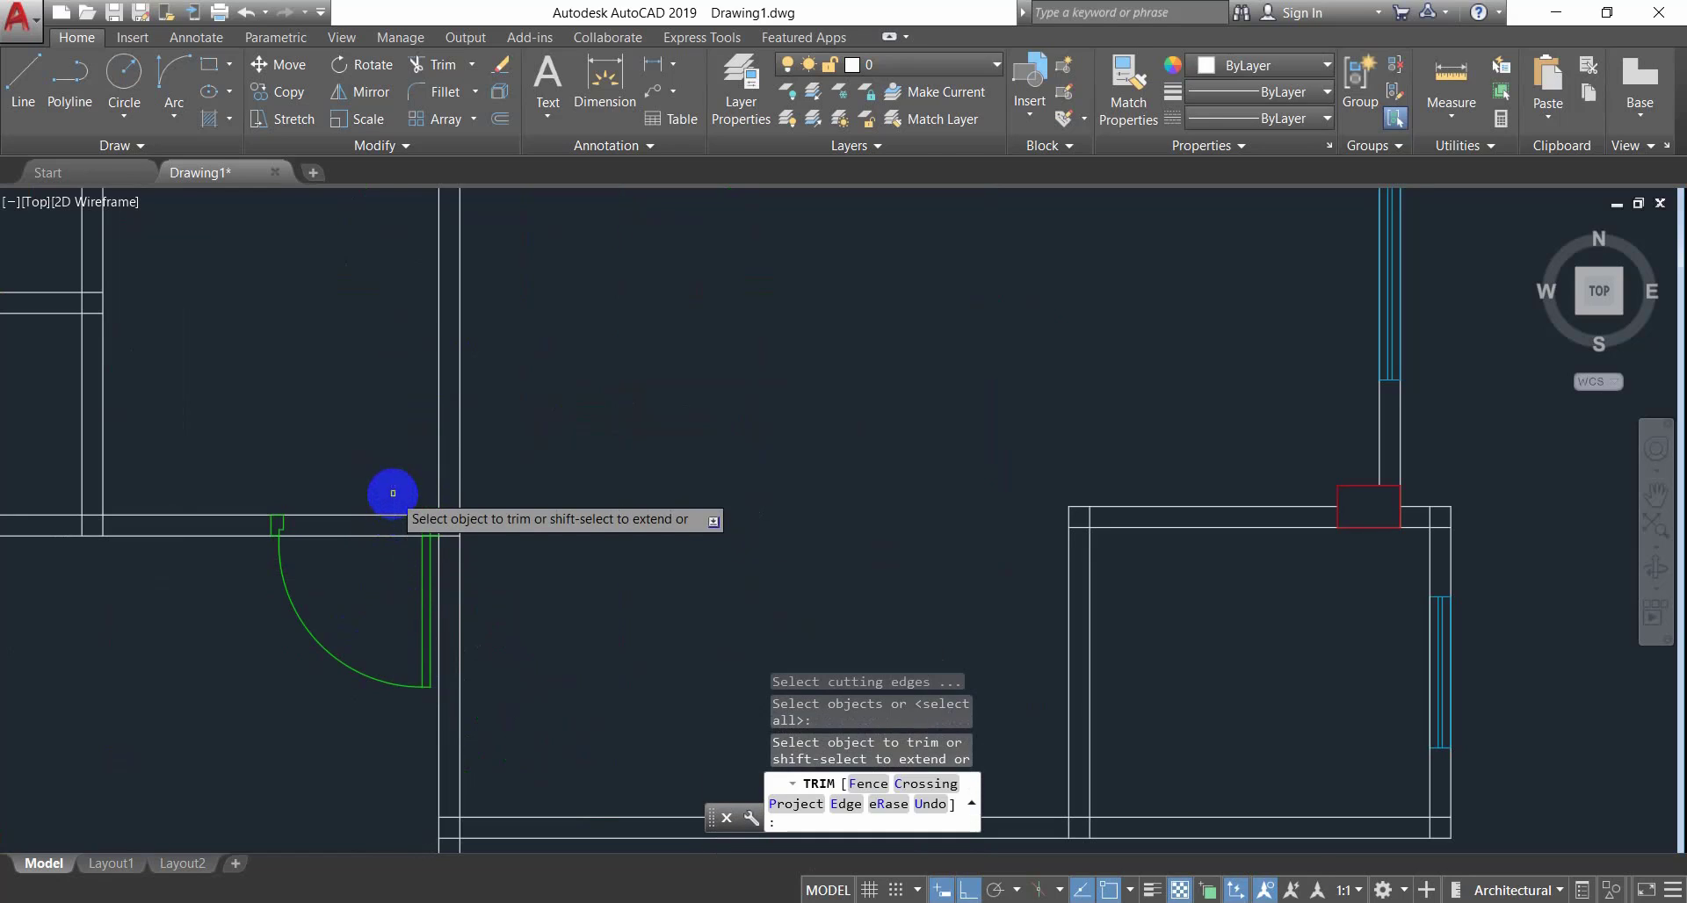
left_click(392, 493)
left_click(358, 564)
scroll(358, 565, "down", 5)
middle_click_drag(361, 575, 377, 554)
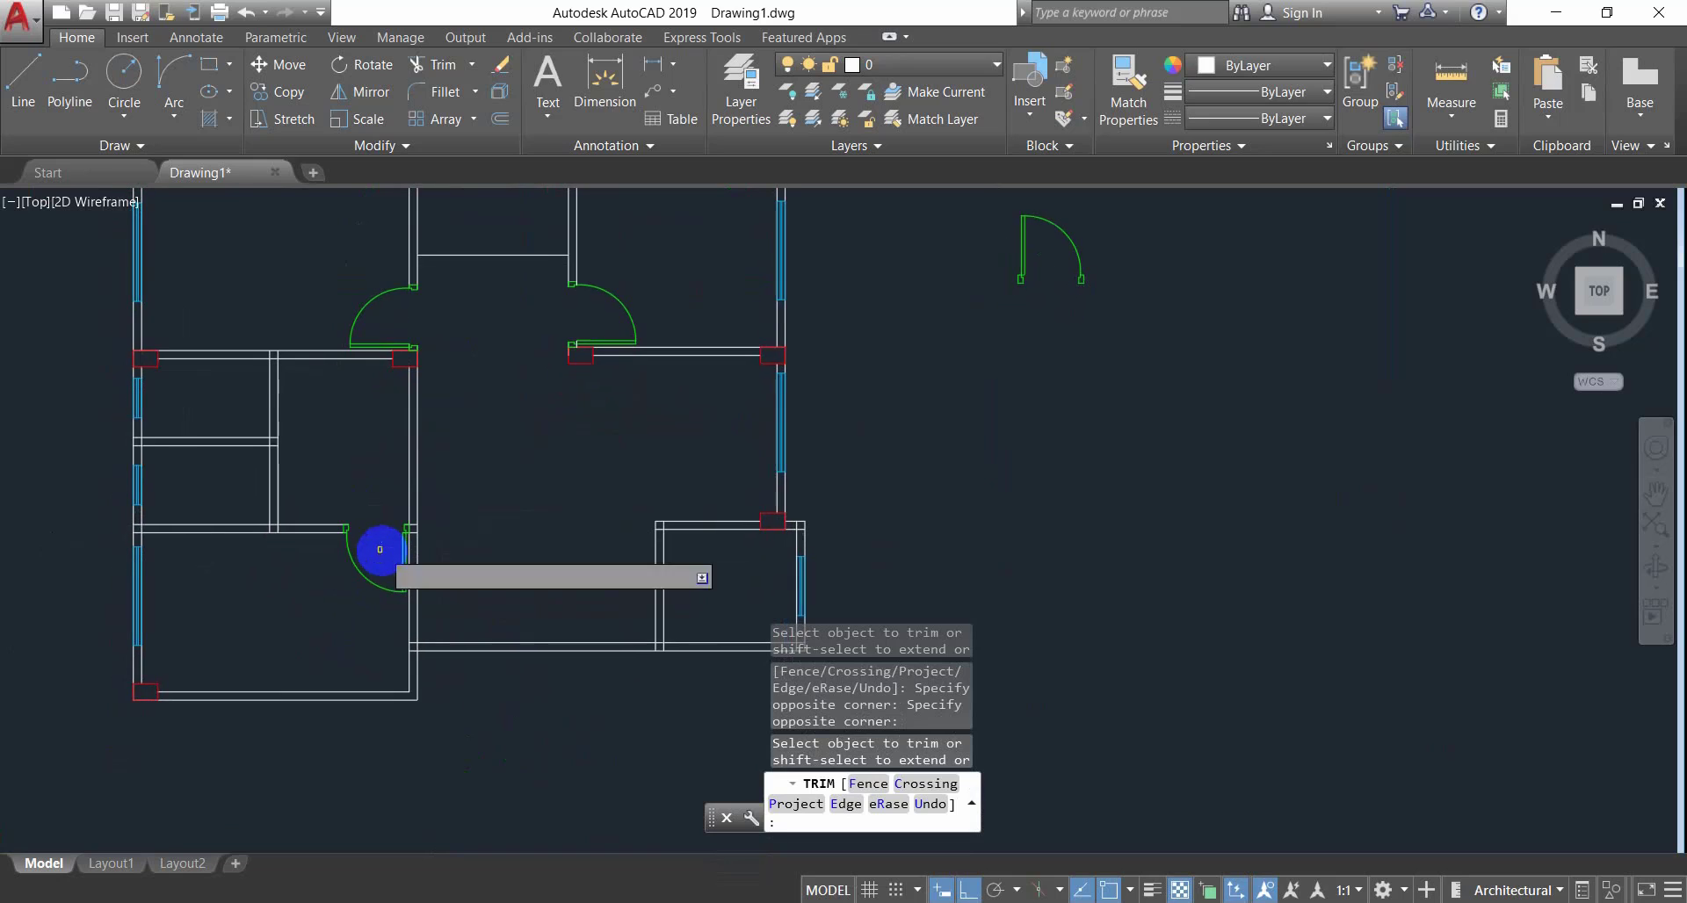
key("Escape")
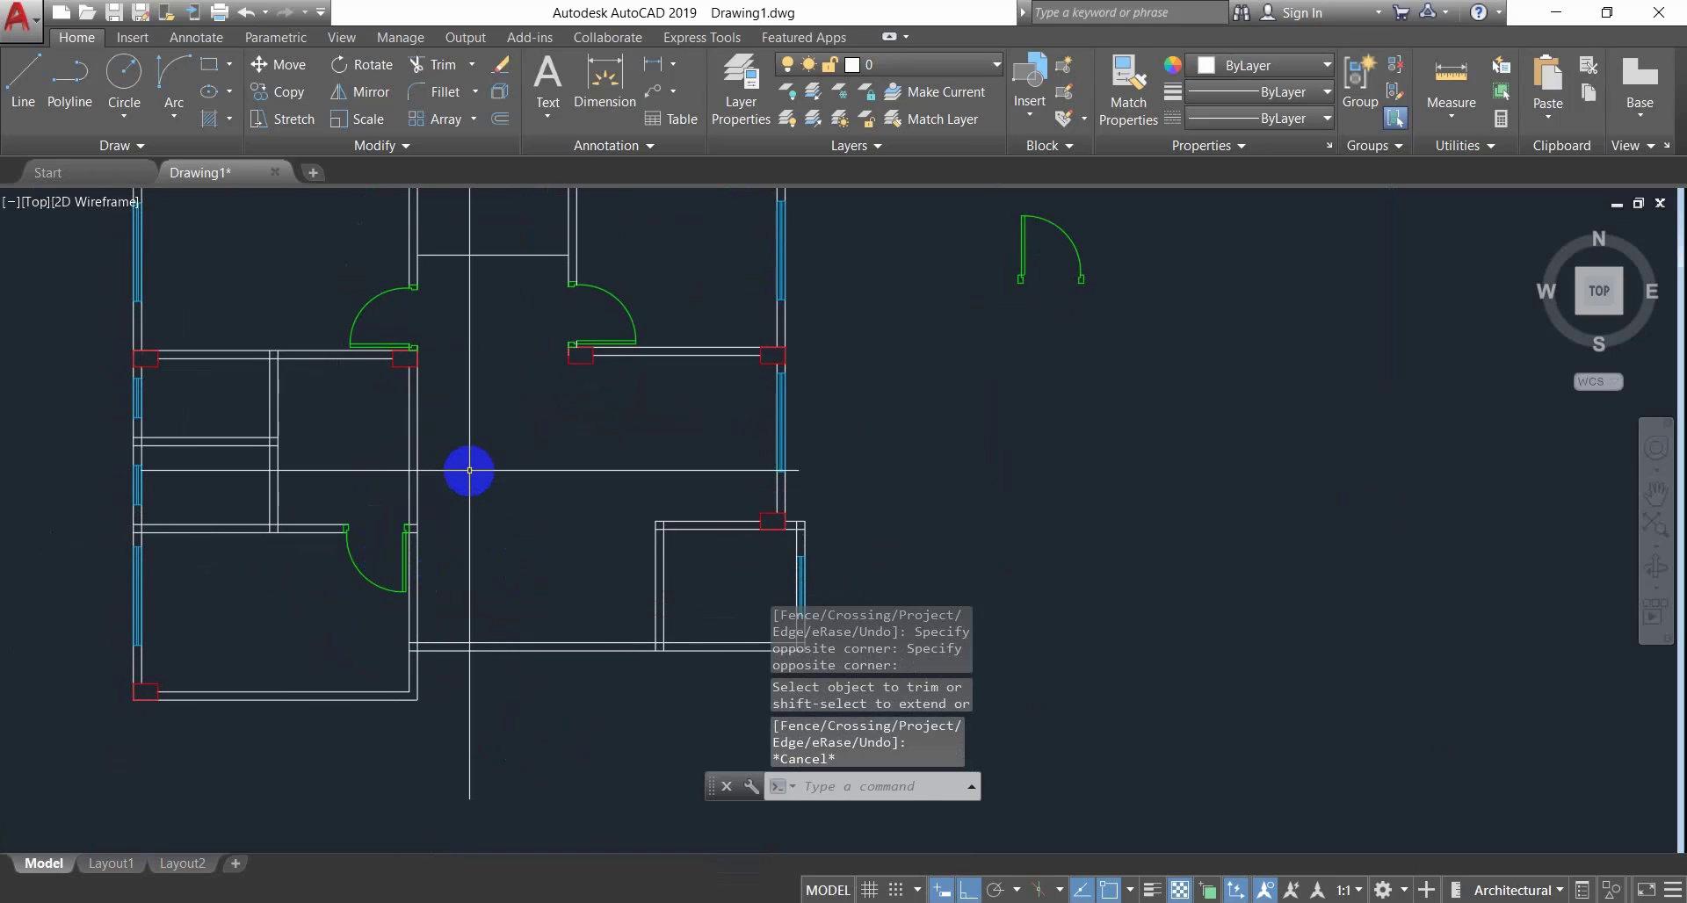
Trim away both lines of the hall's left wall between the red column and the lower-left room's upper wall.
key("Return")
key("Return")
left_click(452, 435)
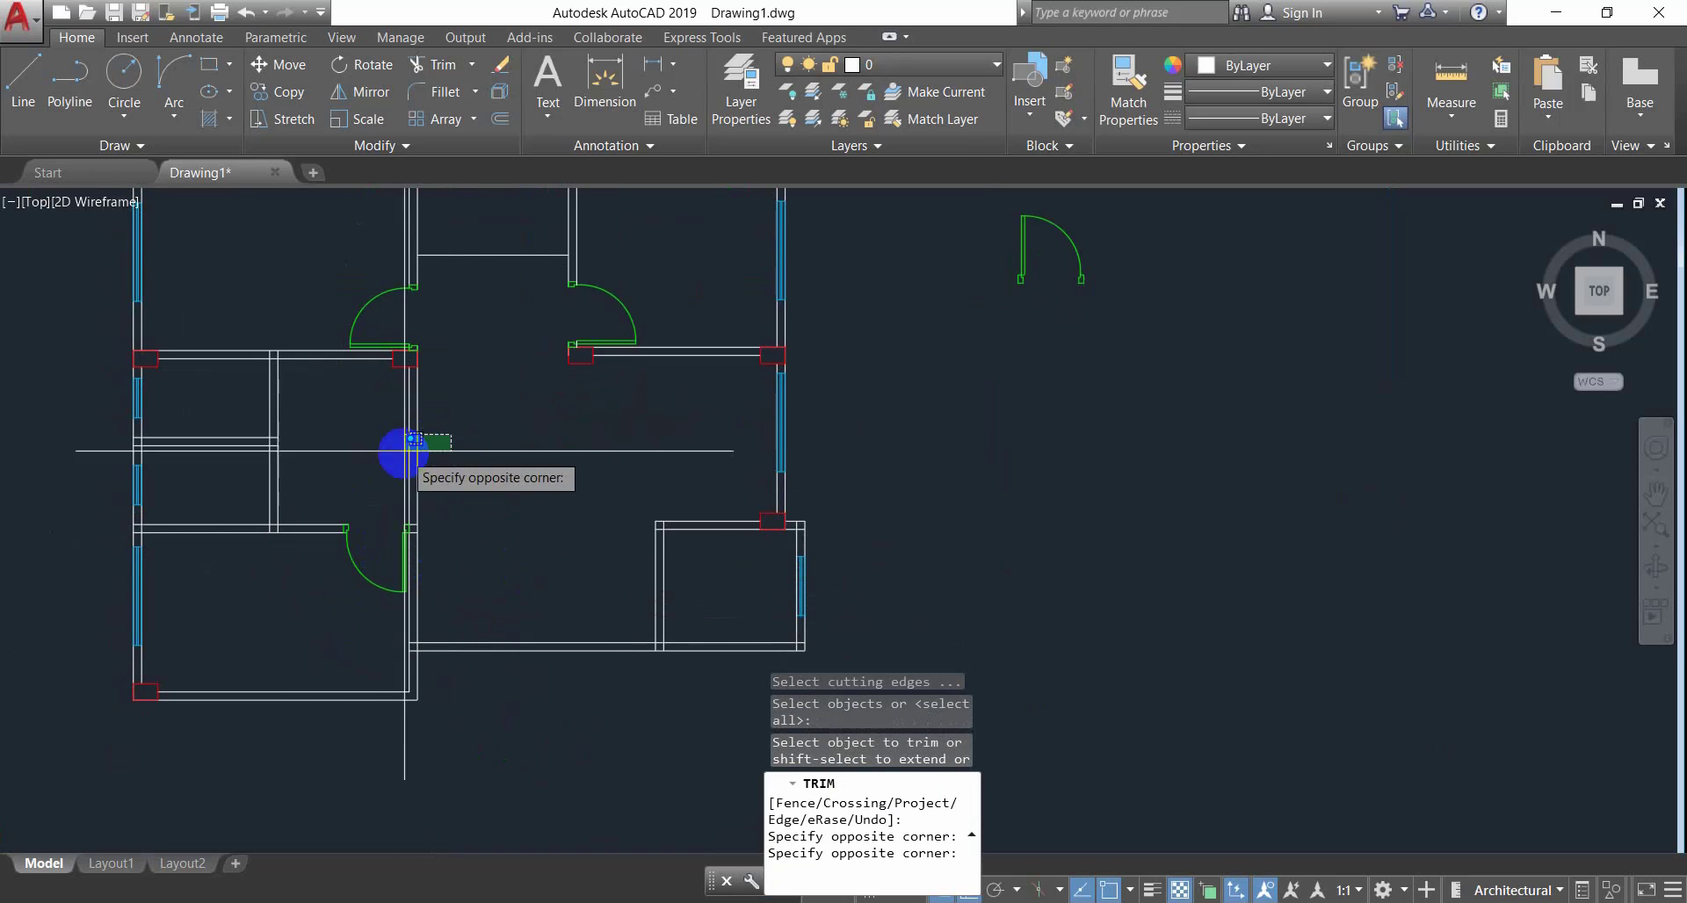
left_click(388, 460)
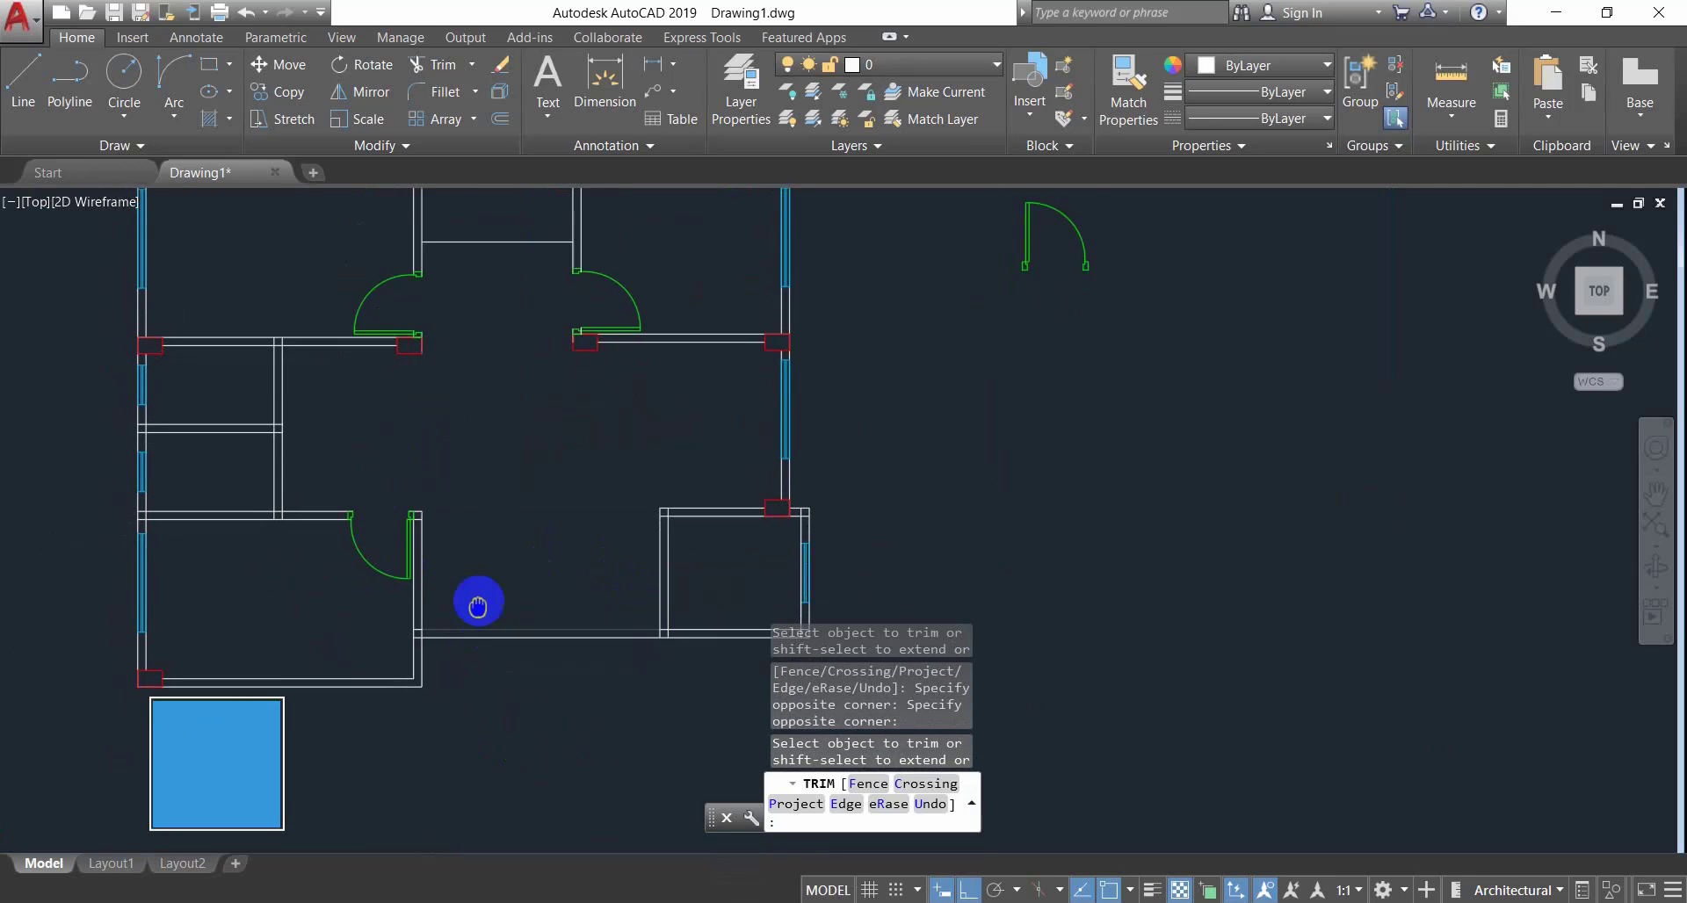
Leave the Trim command and select the spare door block beside the plan.
scroll(482, 579, "up", 5)
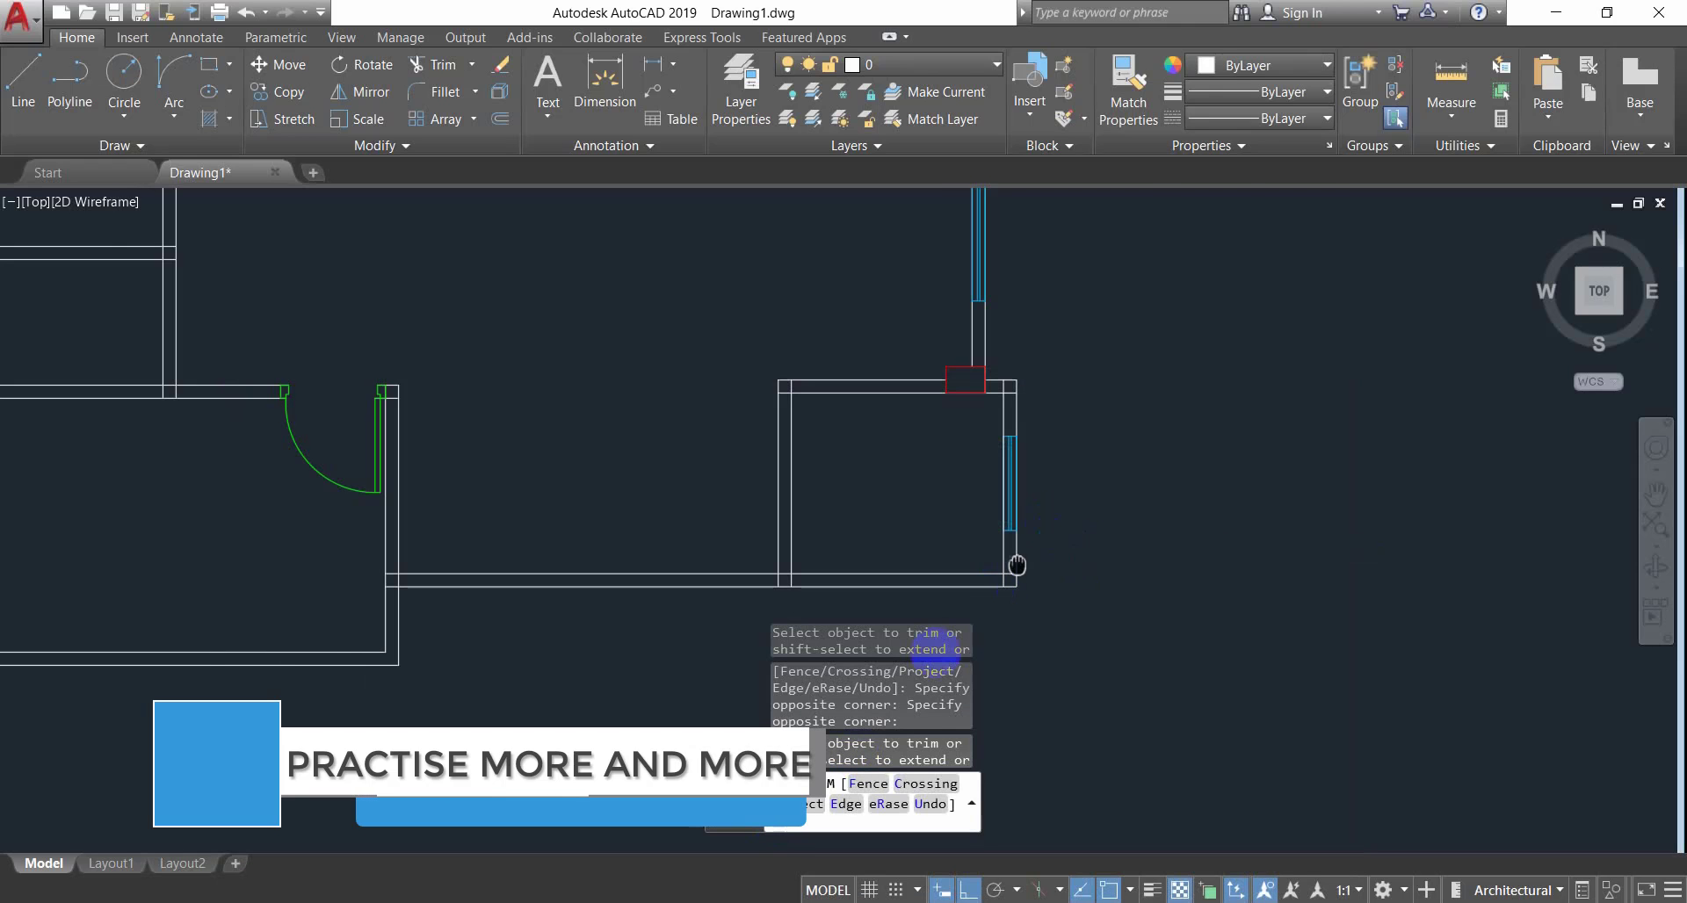
scroll(1017, 565, "down", 5)
left_click(1092, 456)
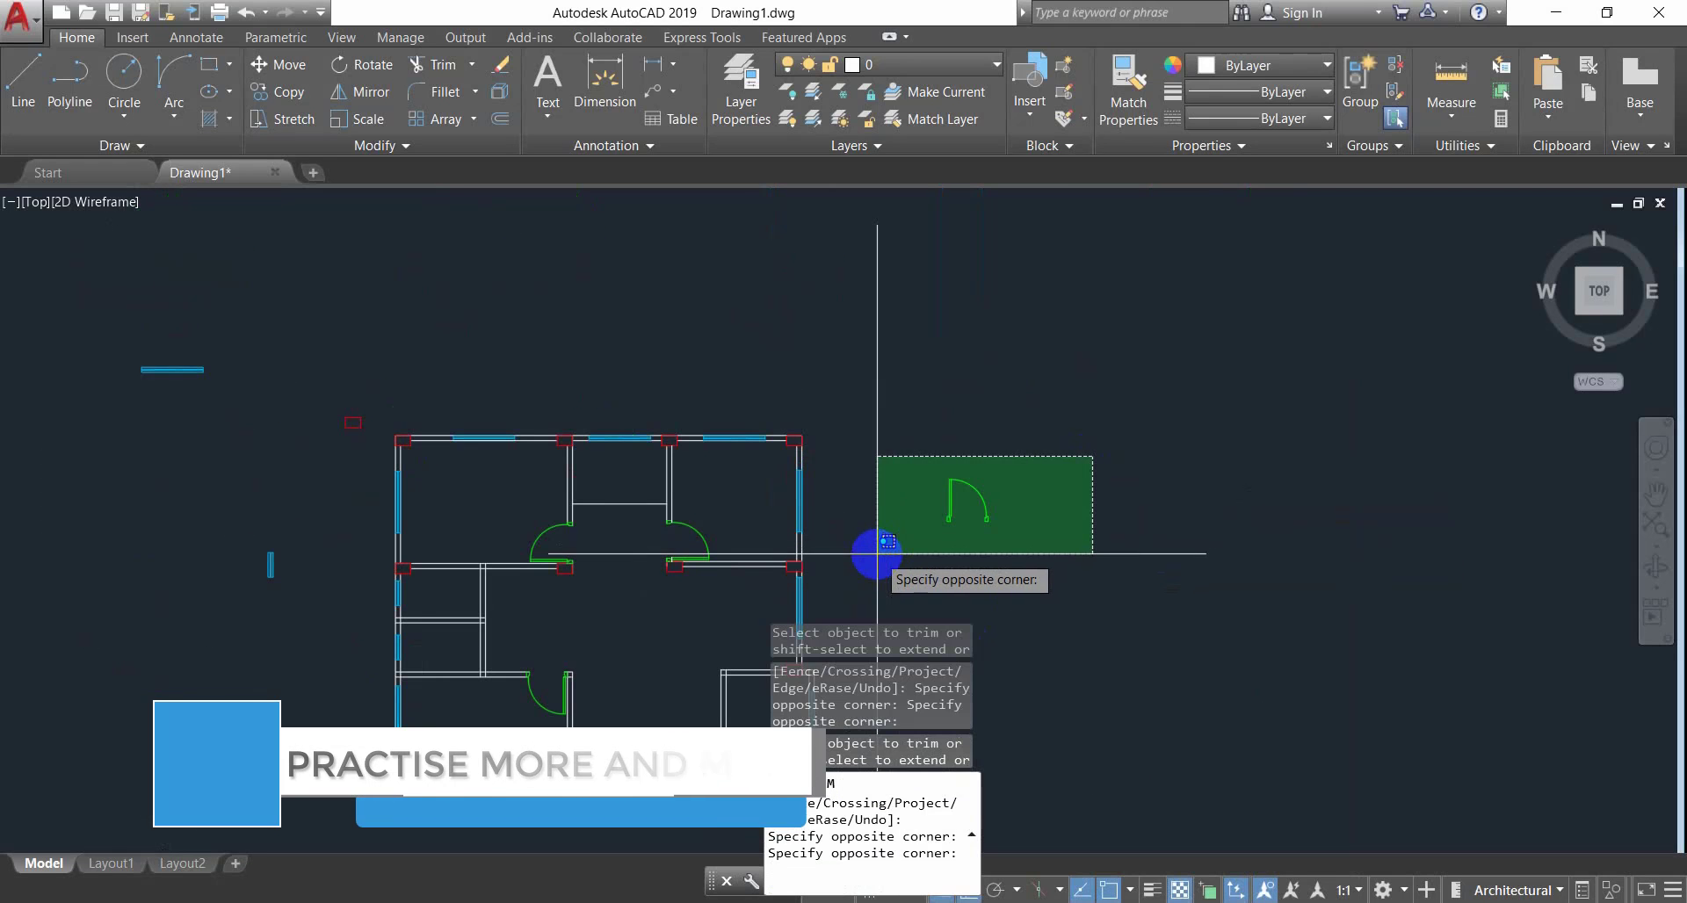
left_click(876, 554)
left_click(1016, 455)
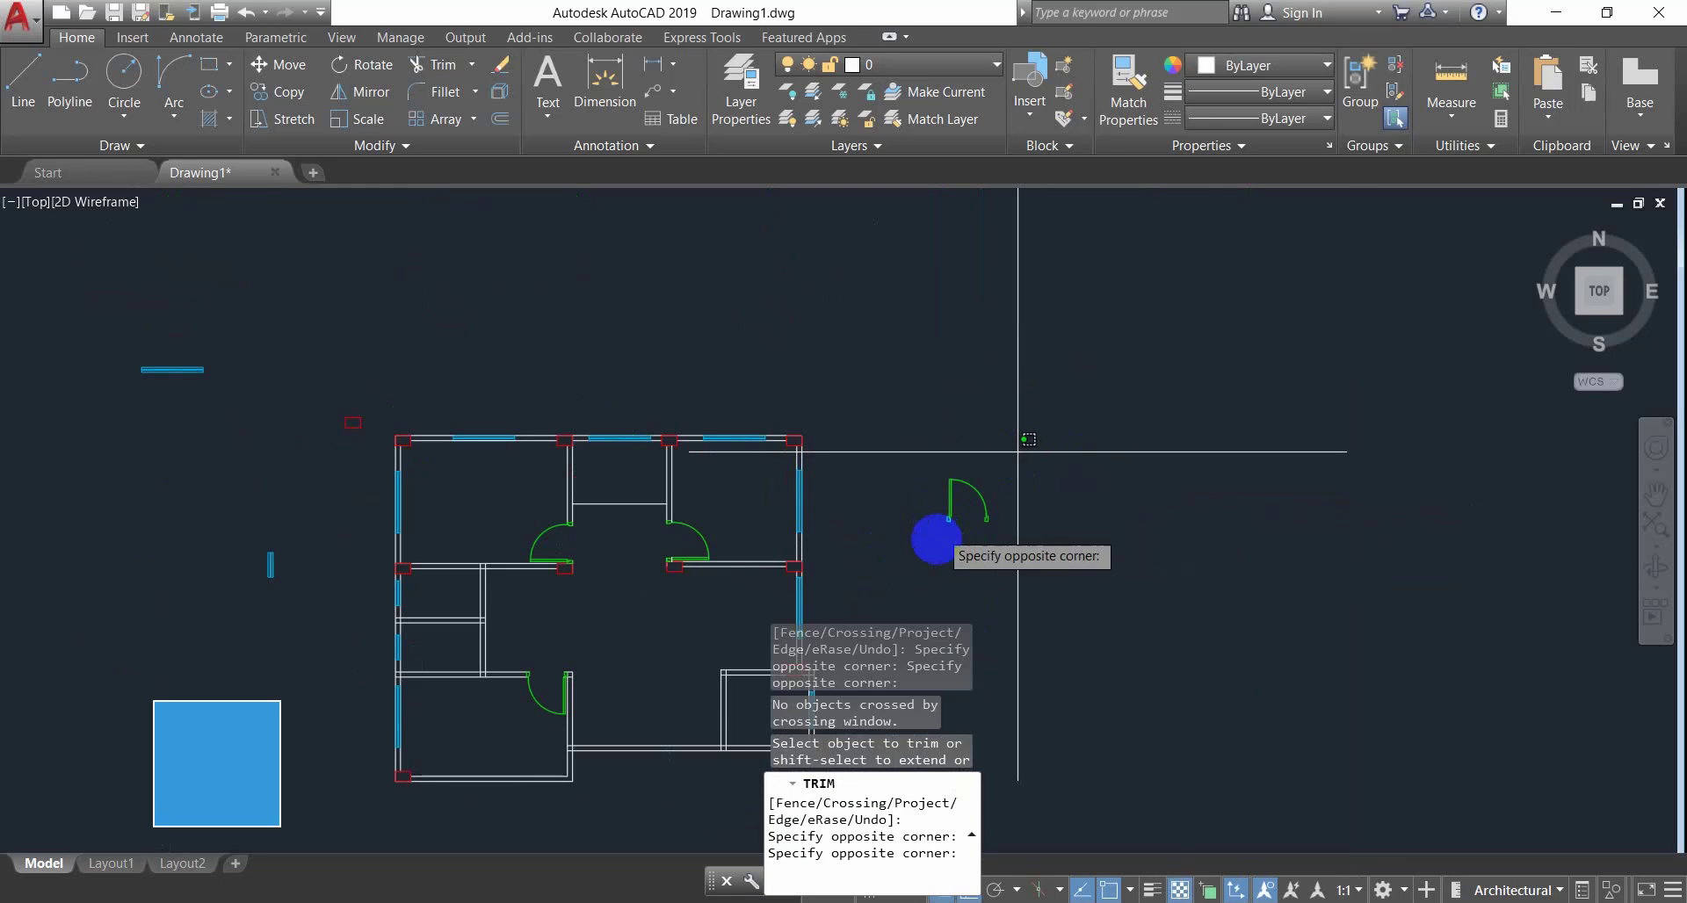
left_click(931, 560)
key("Escape")
left_click(1063, 464)
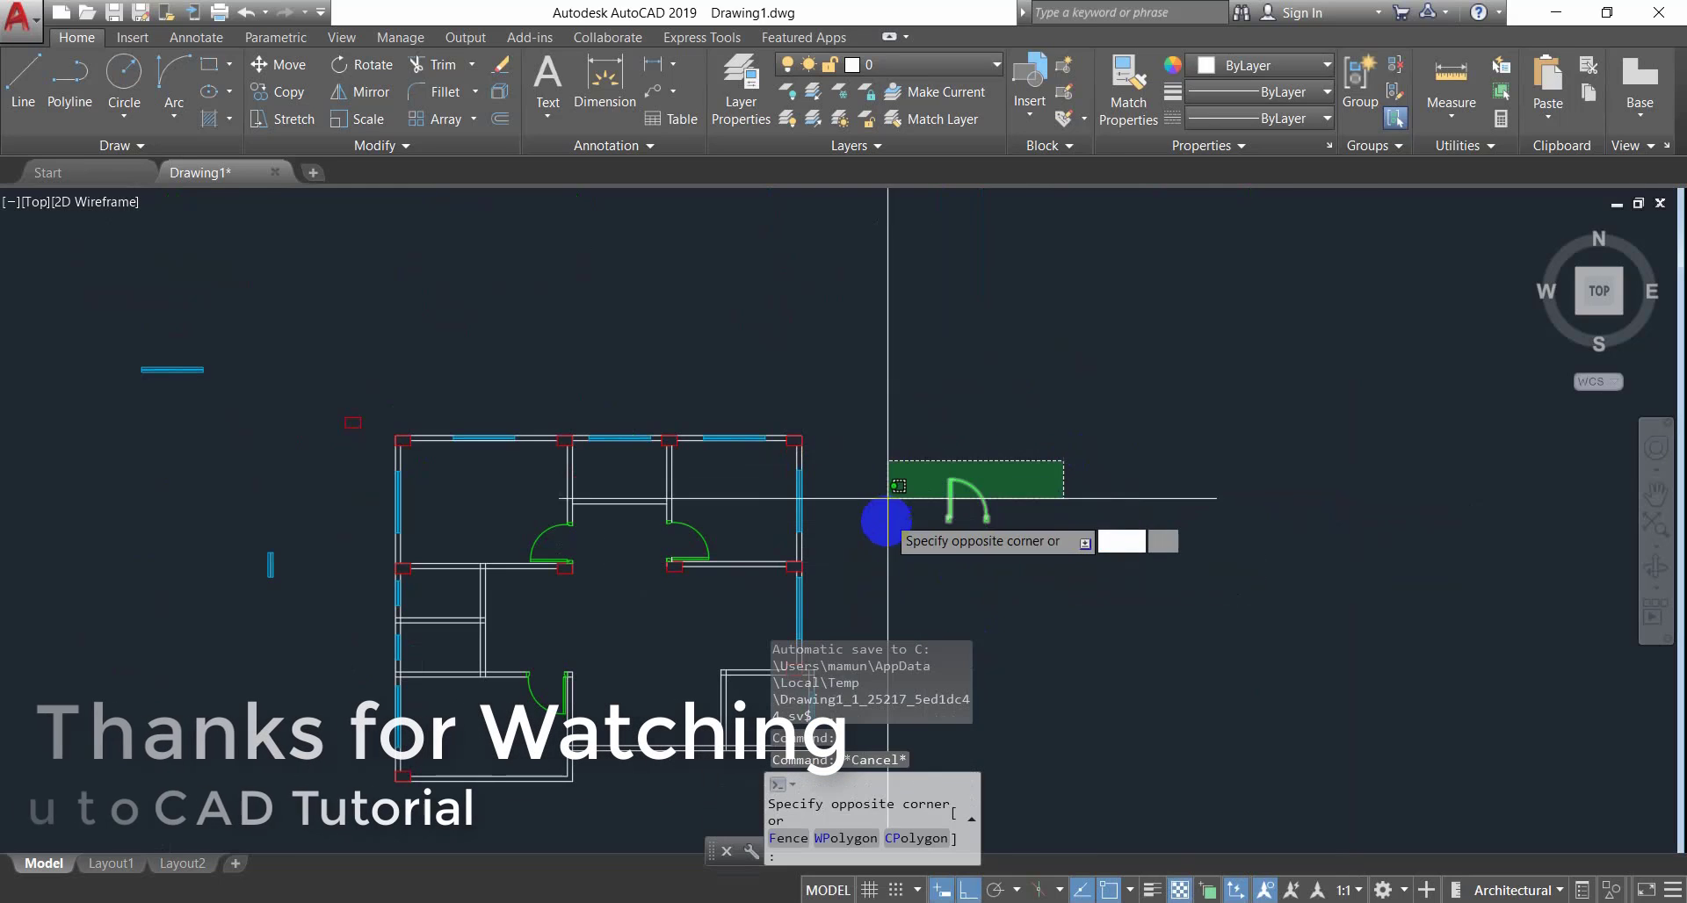
left_click(889, 540)
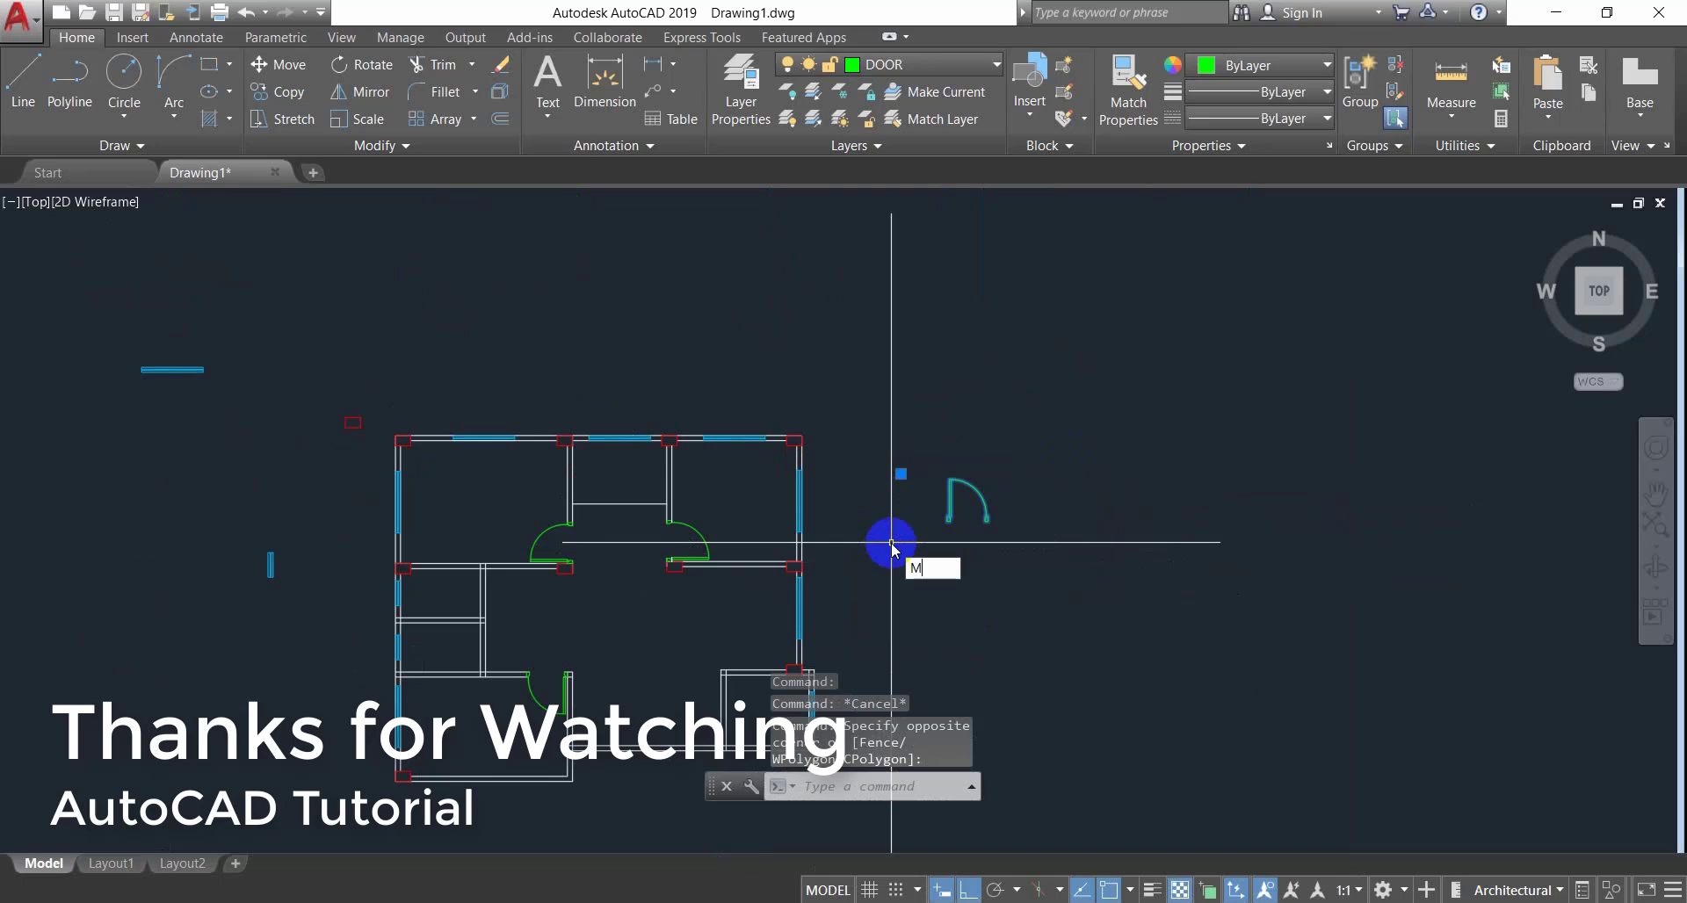